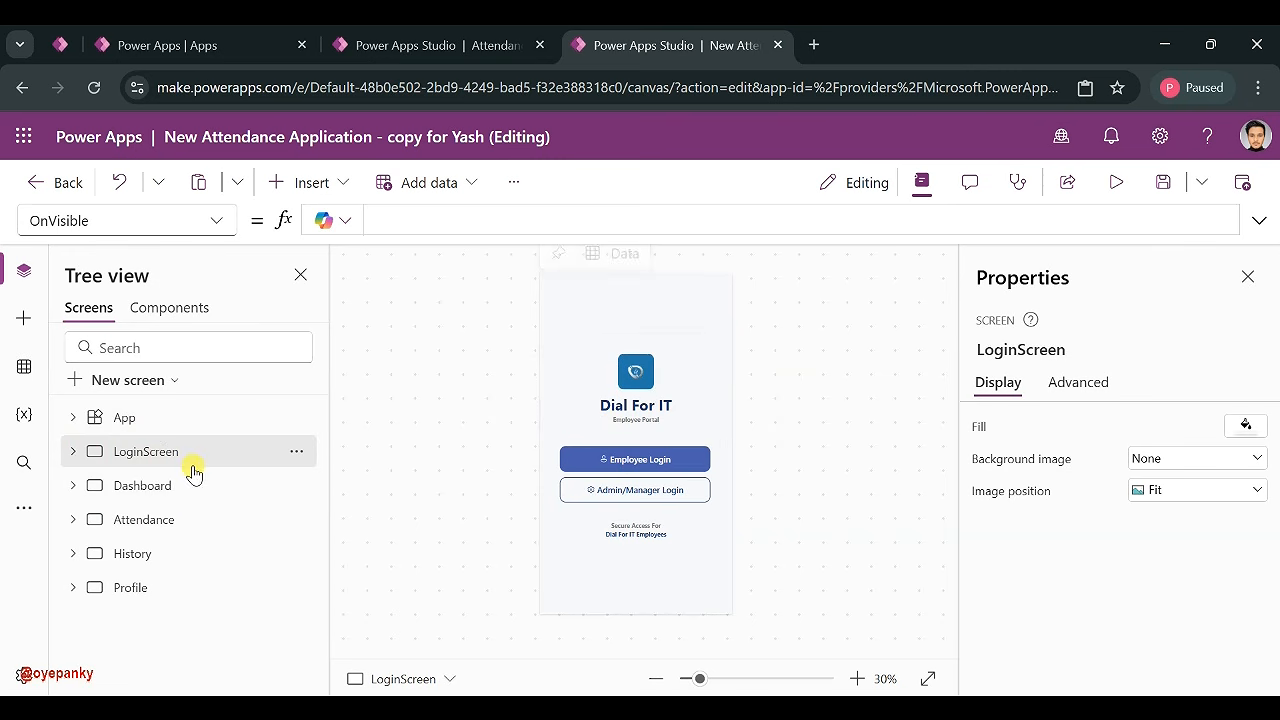
- Review the existing app's Dashboard, Attendance, History, Profile and LoginScreen screens, then view the Attendance Desktop Dashboard app
click(180, 490)
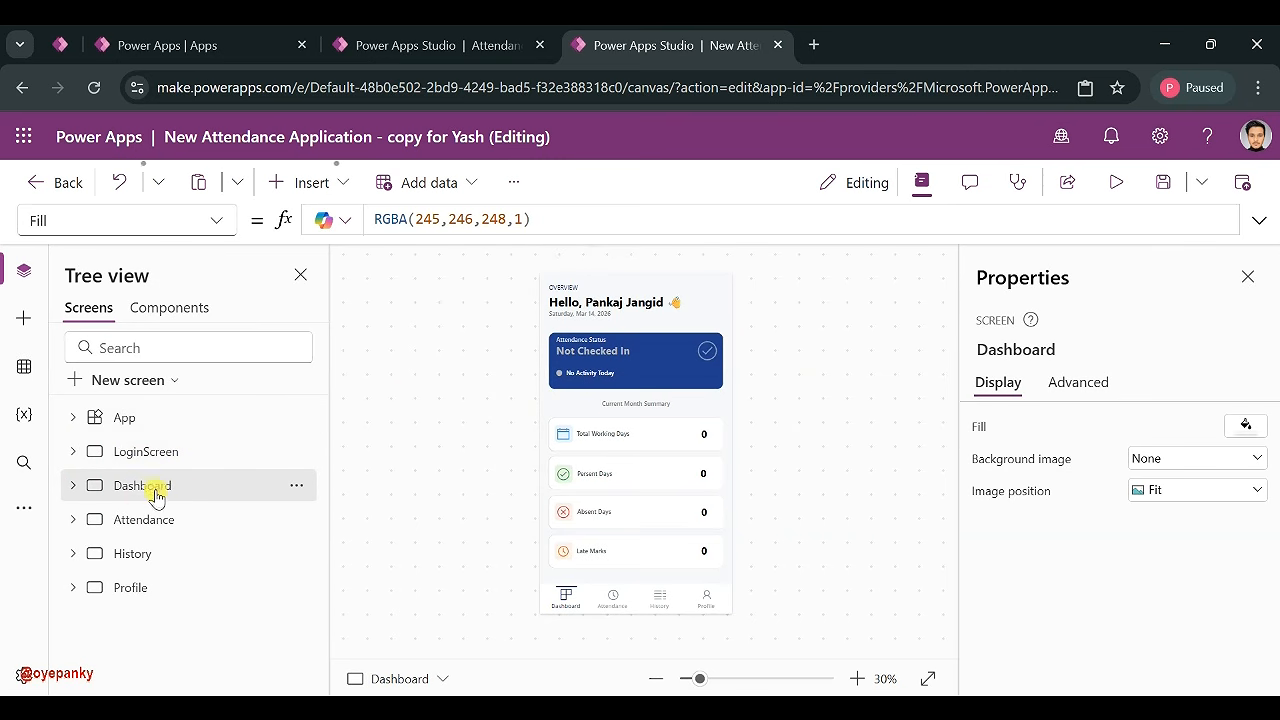
click(143, 522)
click(139, 566)
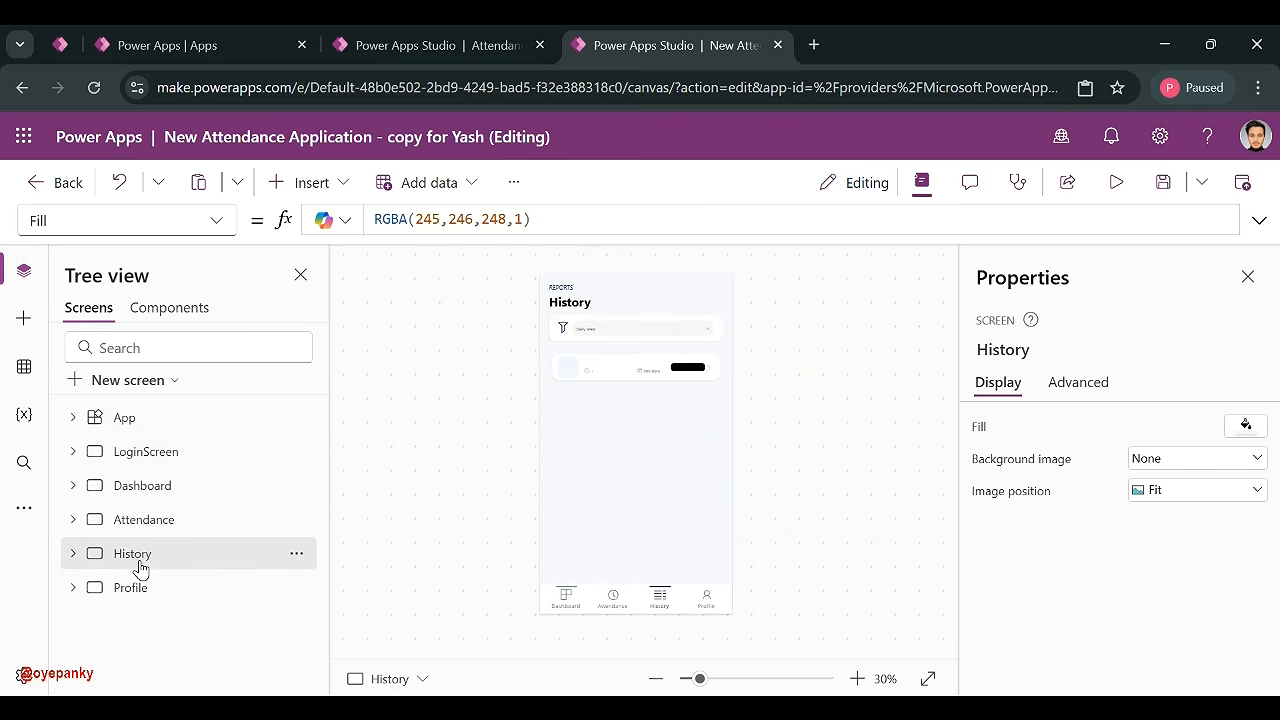
click(131, 584)
click(157, 449)
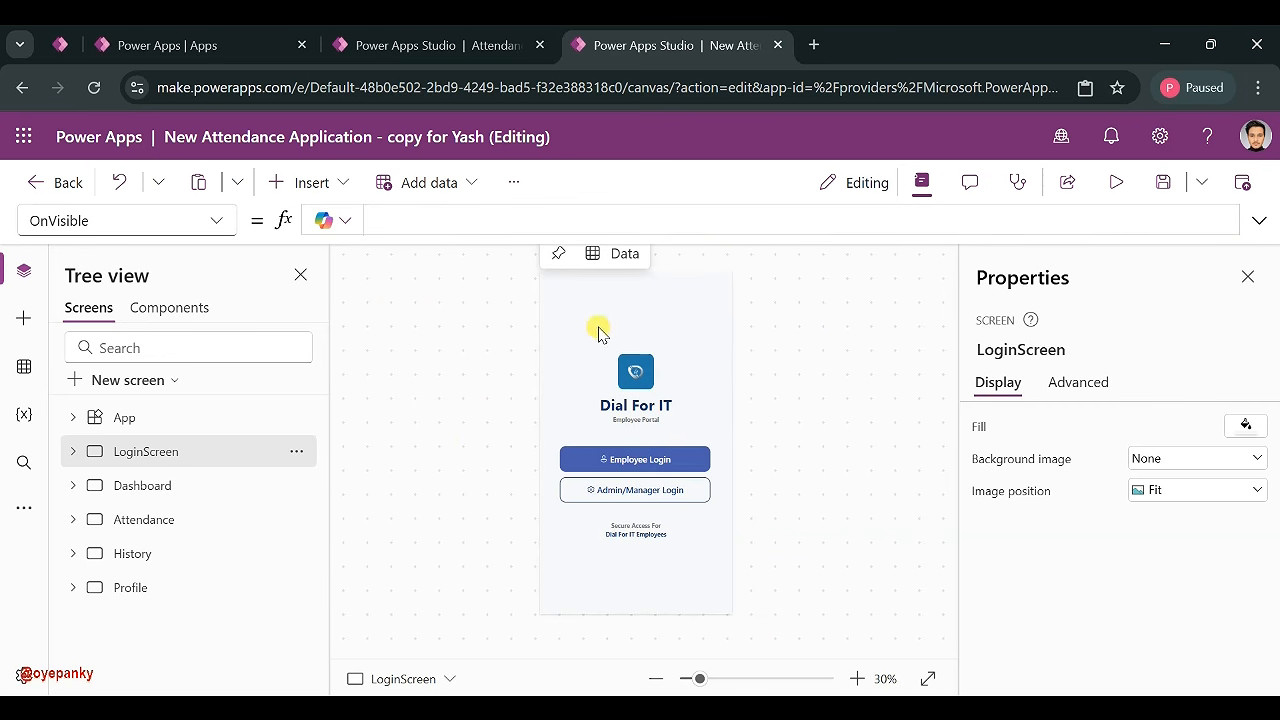
click(465, 45)
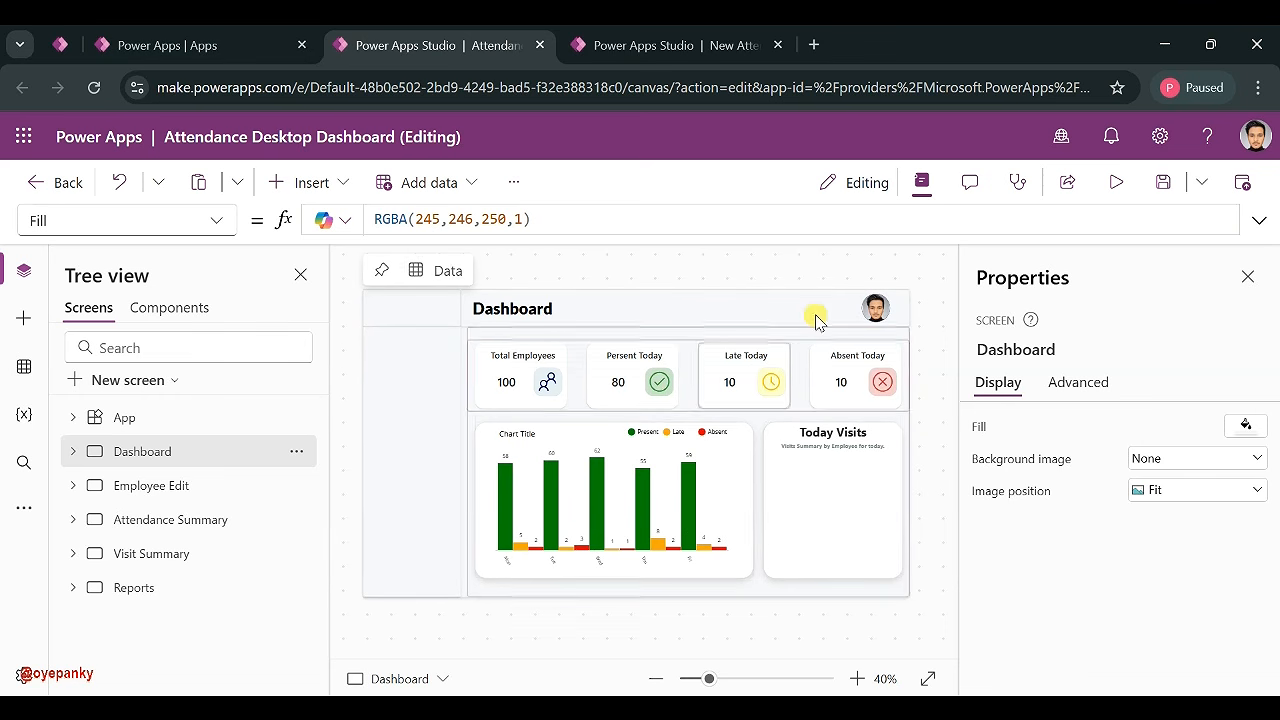
- Start a new blank canvas app in Tablet size from the Power Apps Create page
click(208, 48)
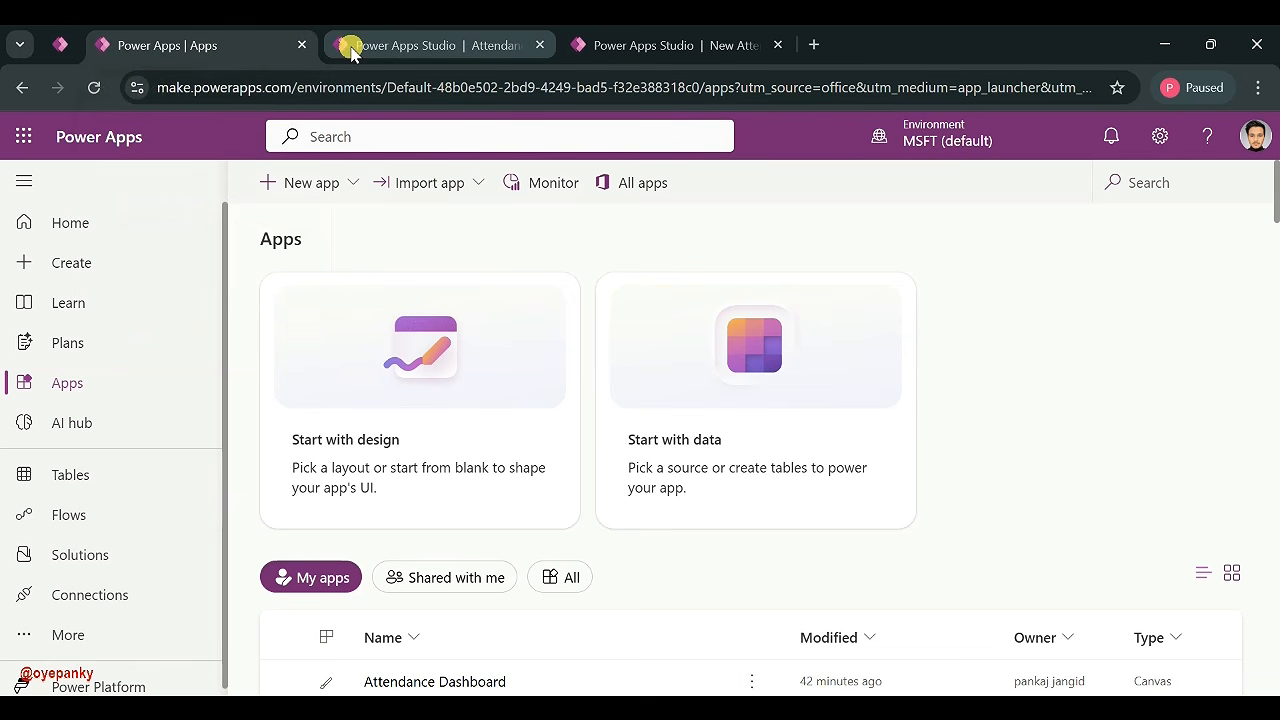
click(334, 185)
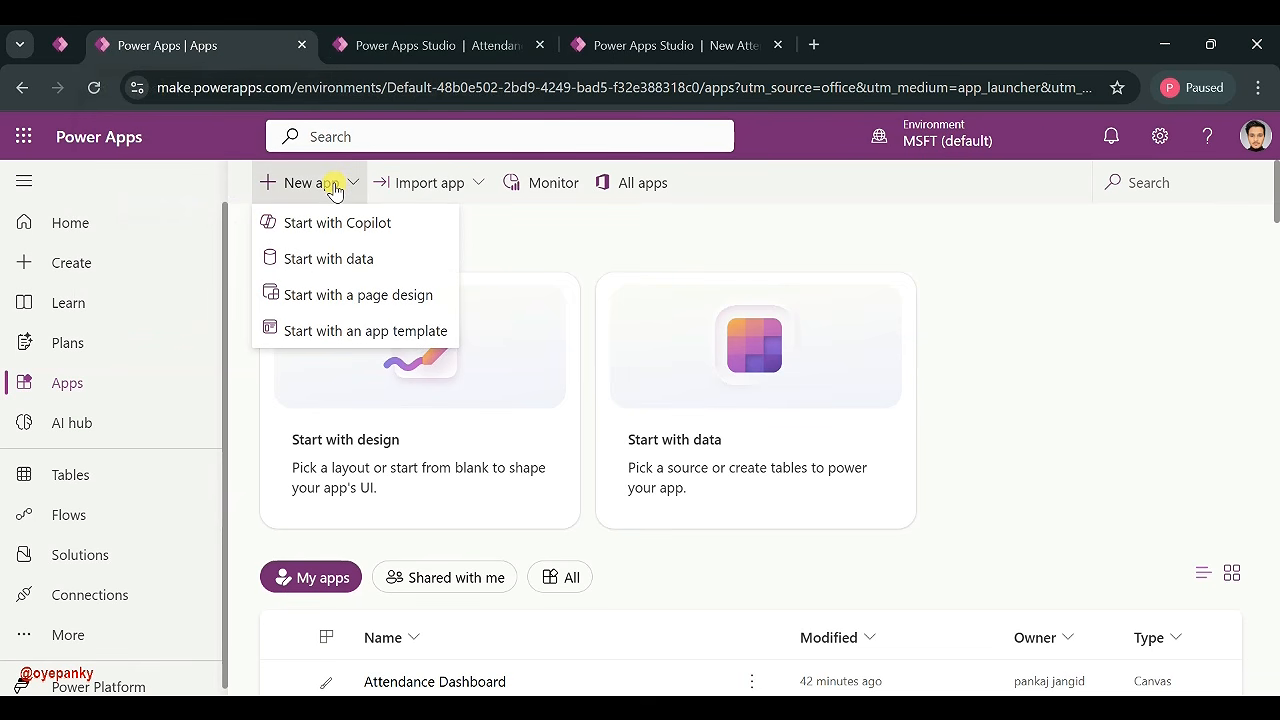
click(112, 258)
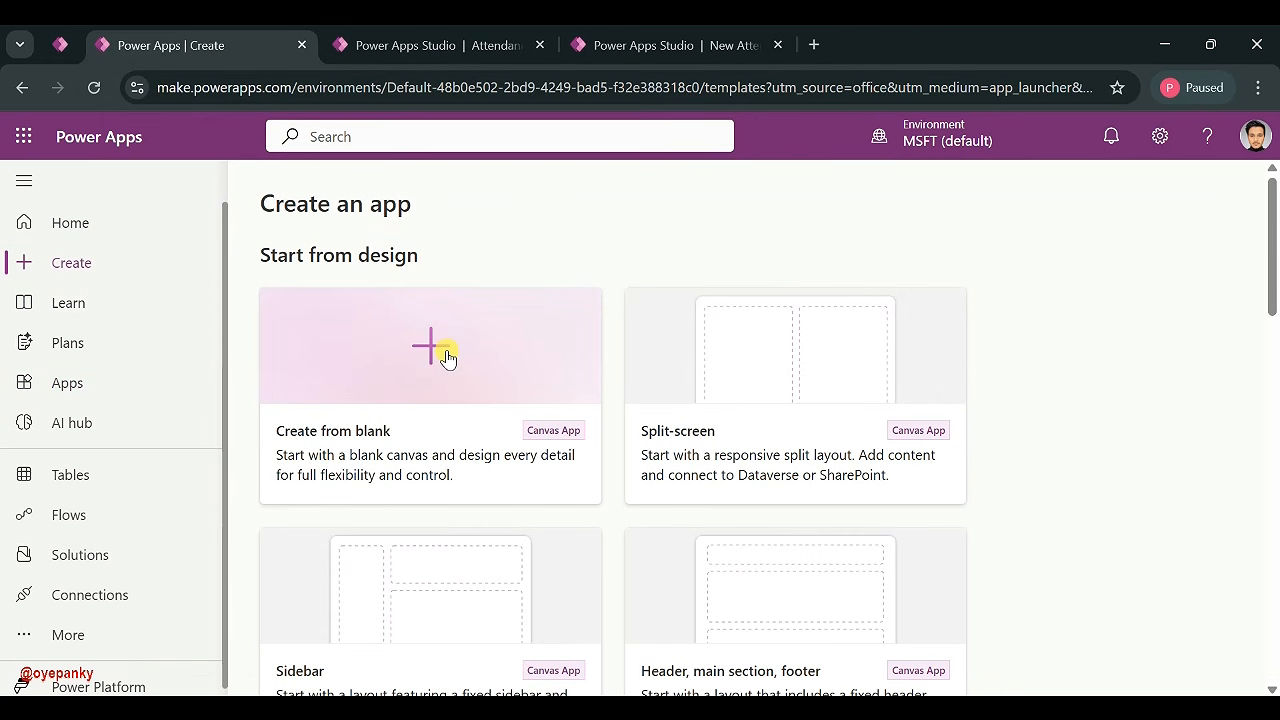
click(447, 358)
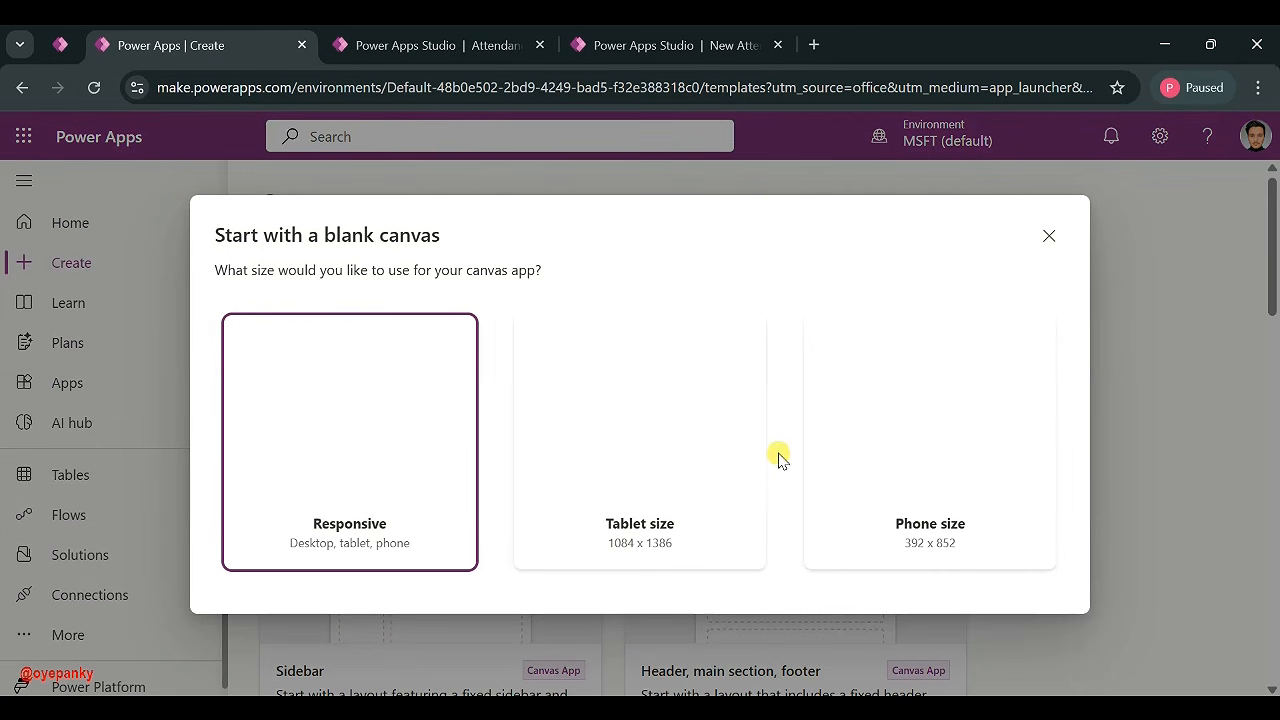
click(649, 429)
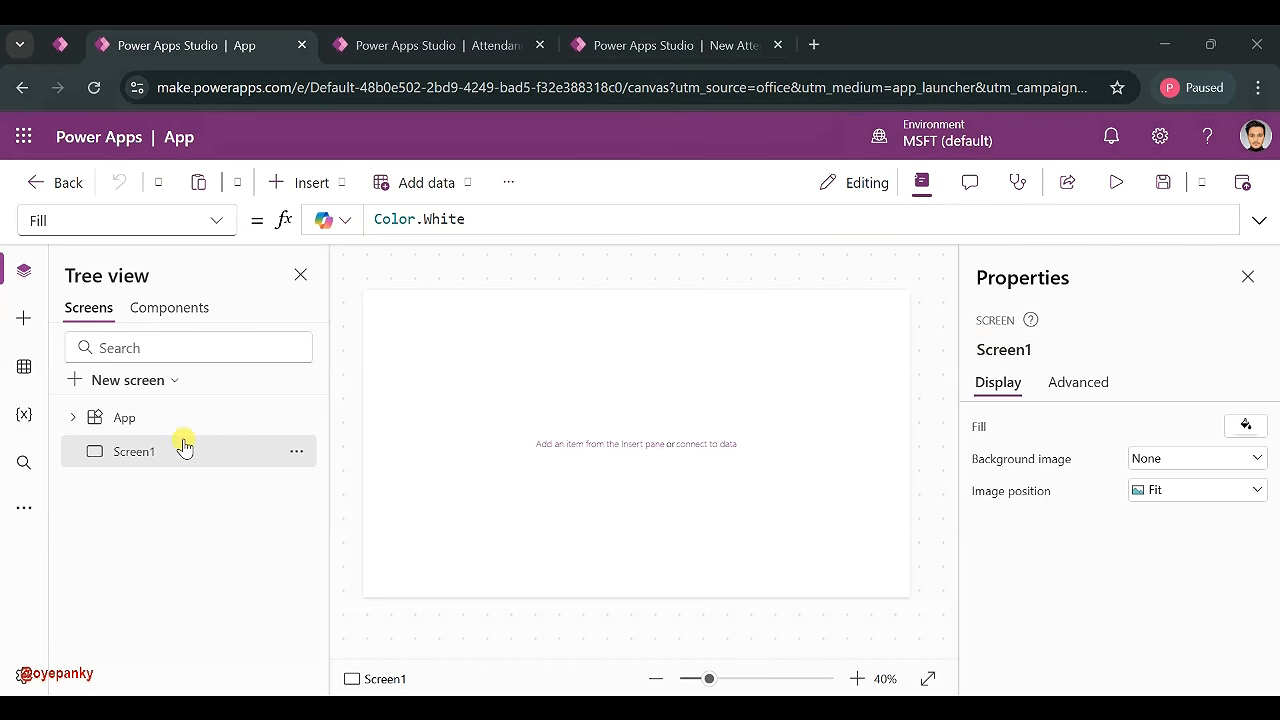
- Rename Screen1 to 'Dashboard' in the Tree view
double_click(177, 451)
text(Ho)
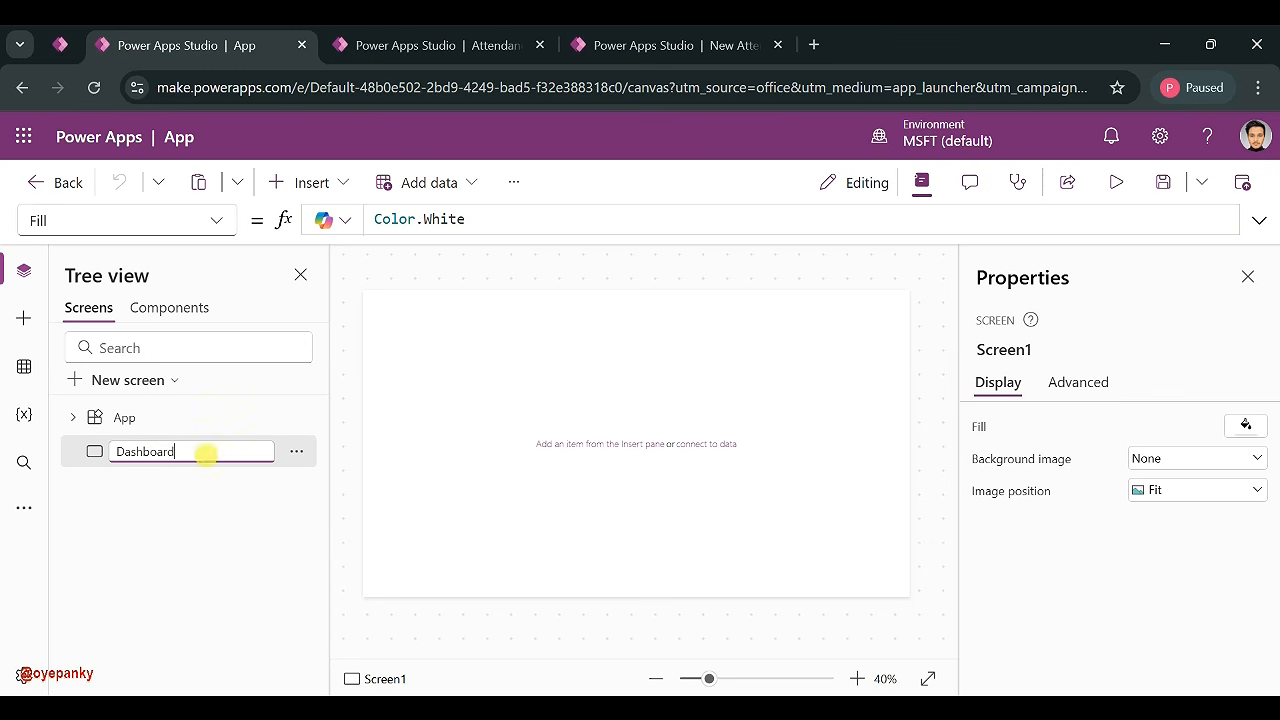
click(200, 575)
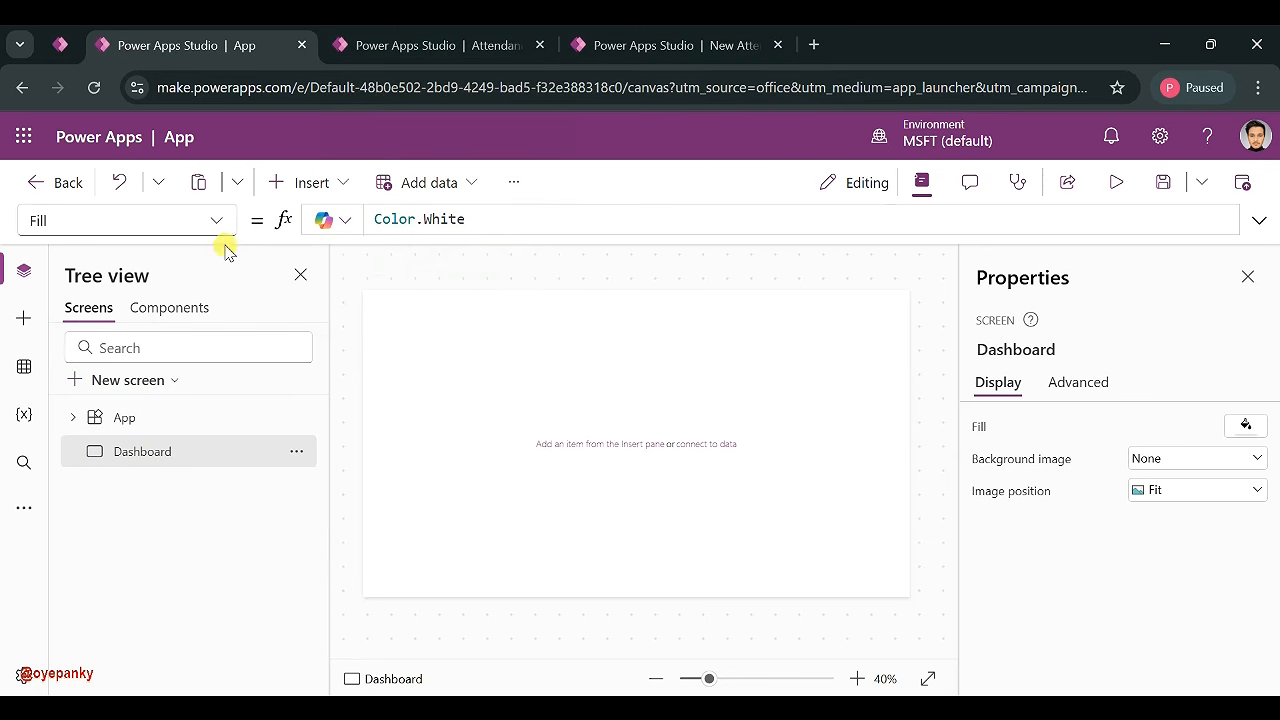
- Open the EmployeeMaster data source for editing in SharePoint from the New Attendance app's Data pane
click(640, 42)
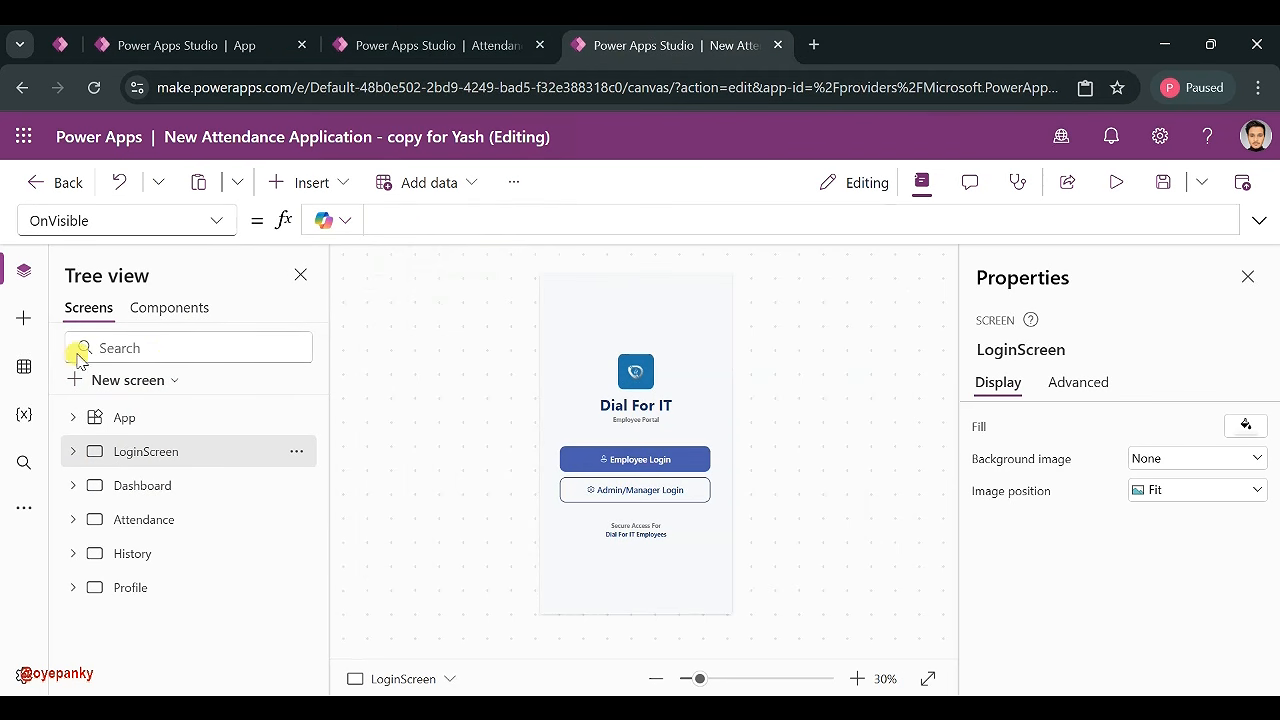
click(23, 364)
click(302, 457)
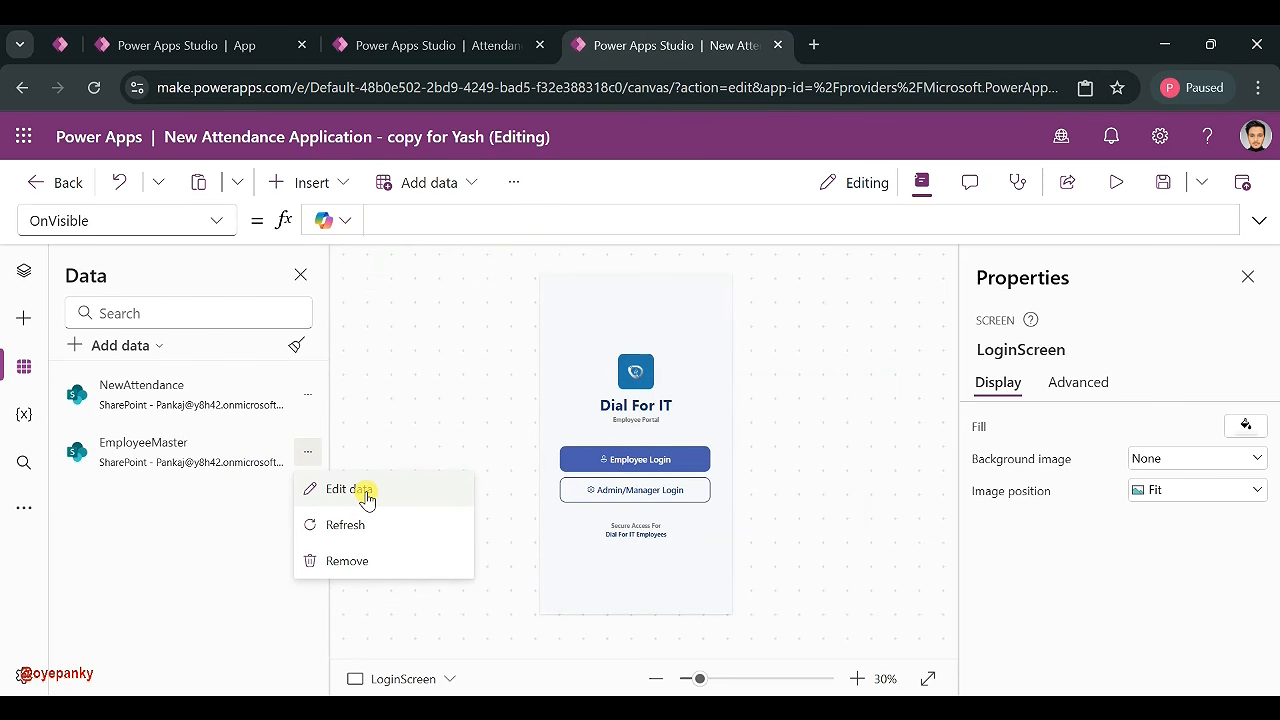
click(350, 489)
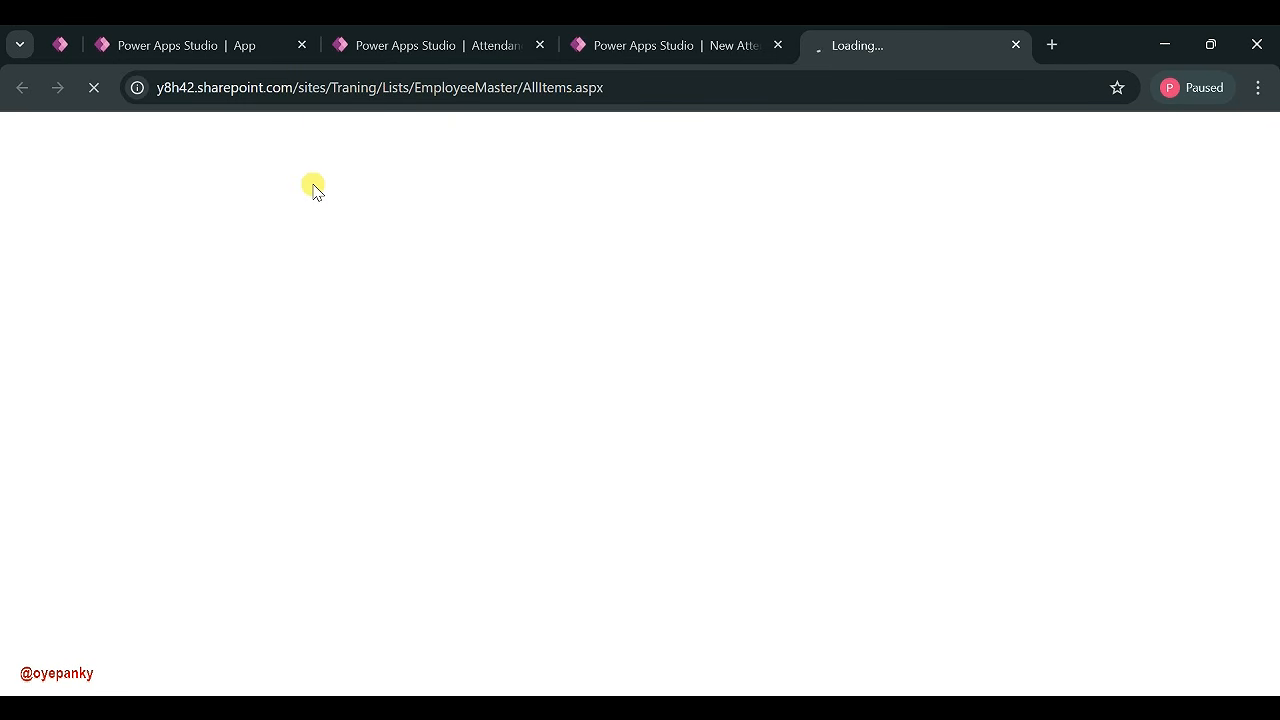
- Reorder the browser tabs, check the loading SharePoint list, and return to the new blank app
click(409, 52)
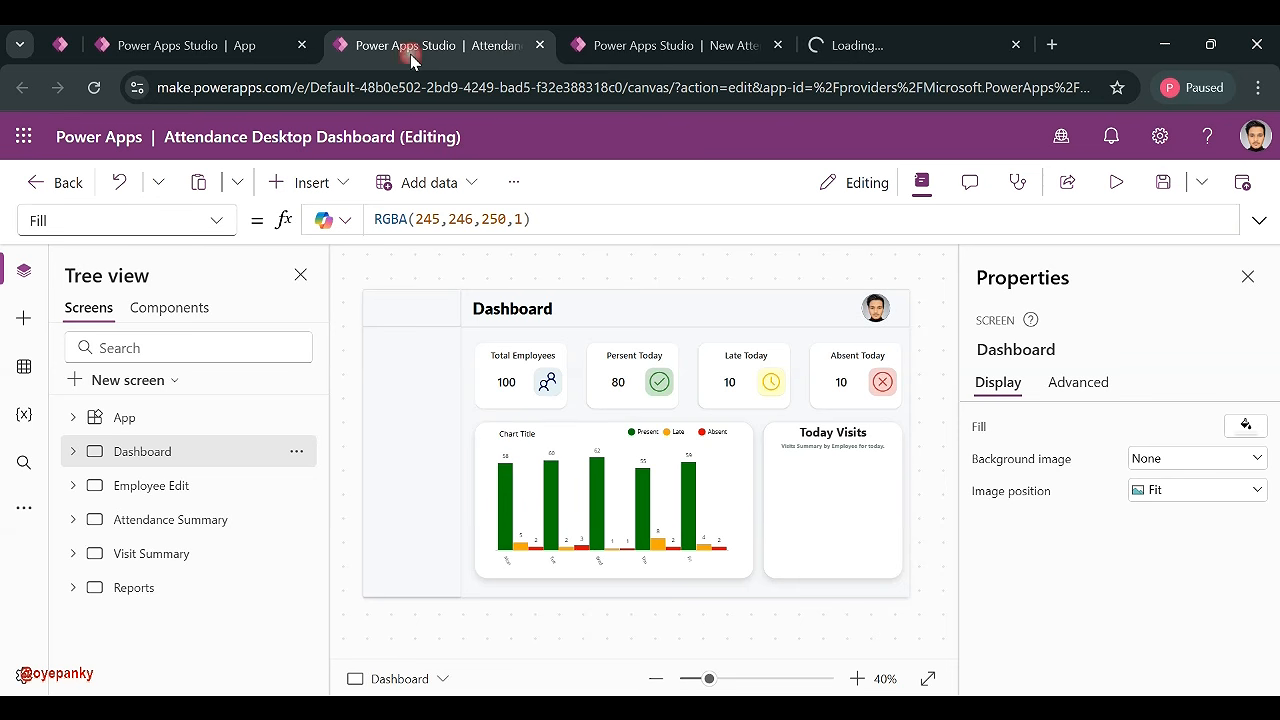
click(192, 48)
drag(198, 50, 714, 34)
click(862, 47)
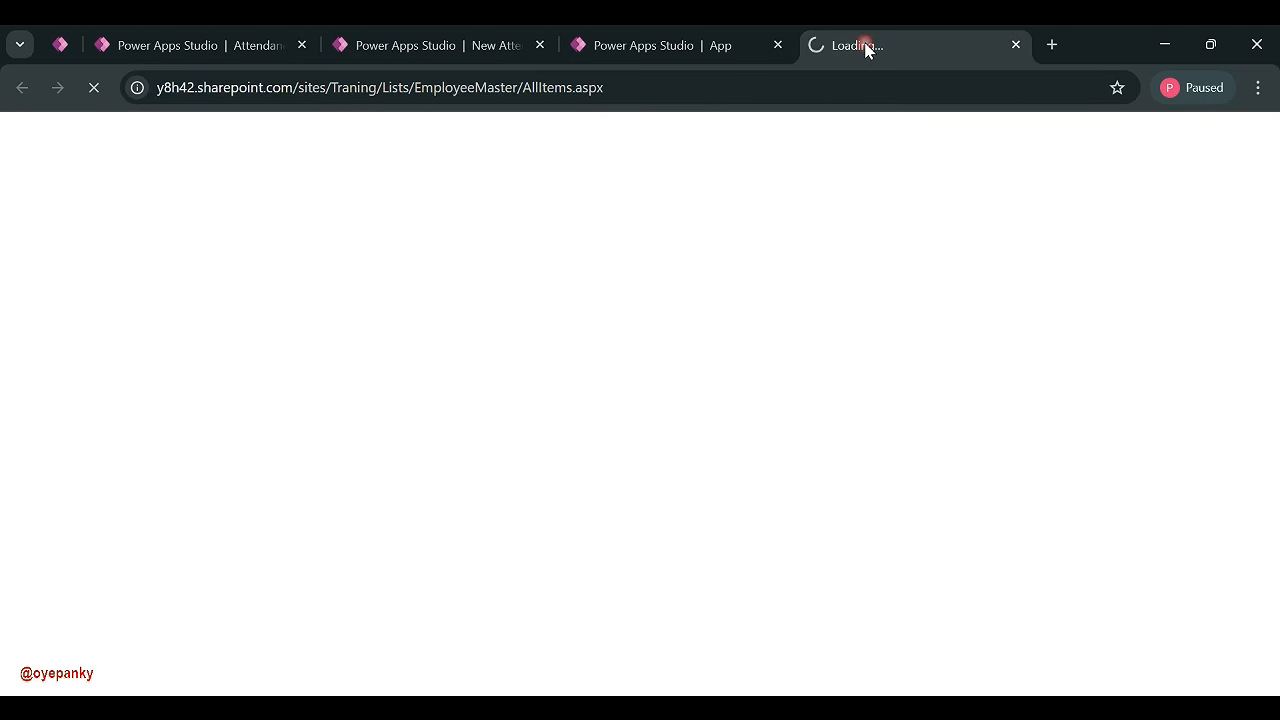
click(600, 50)
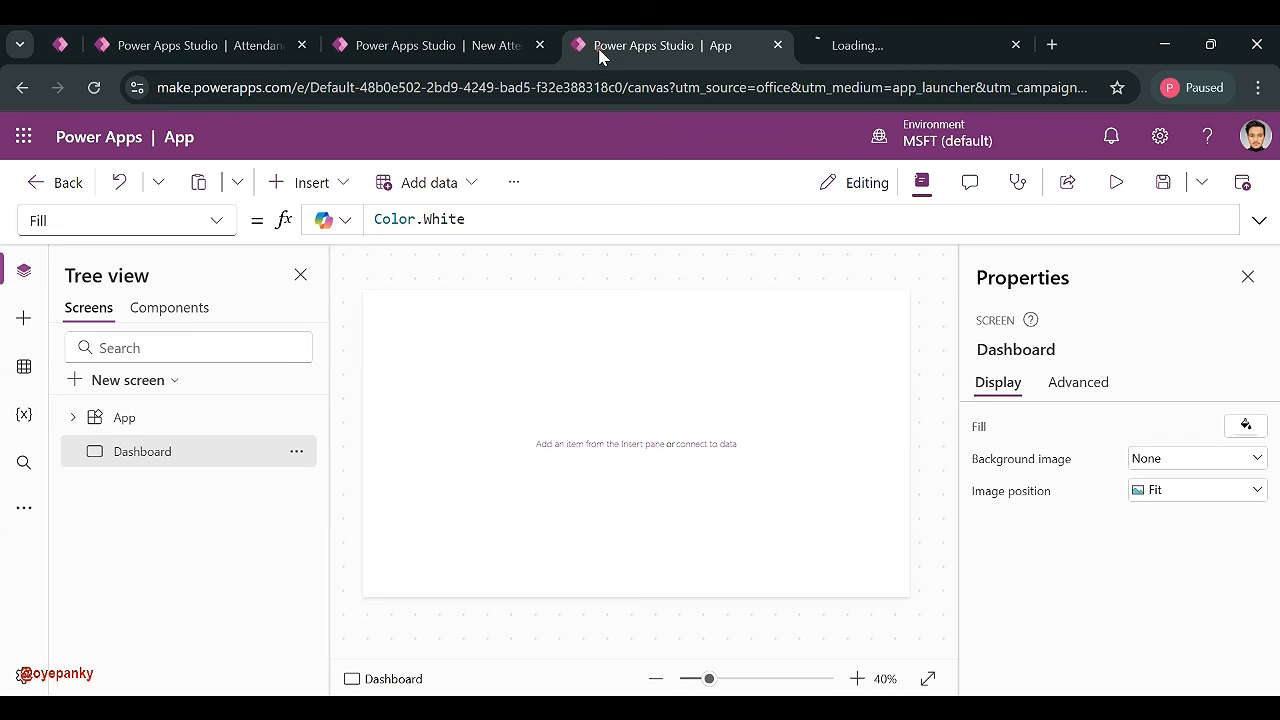
- Set the Dashboard screen's Fill to custom hex colour F5F6F8
click(837, 46)
click(661, 58)
click(1238, 426)
click(983, 244)
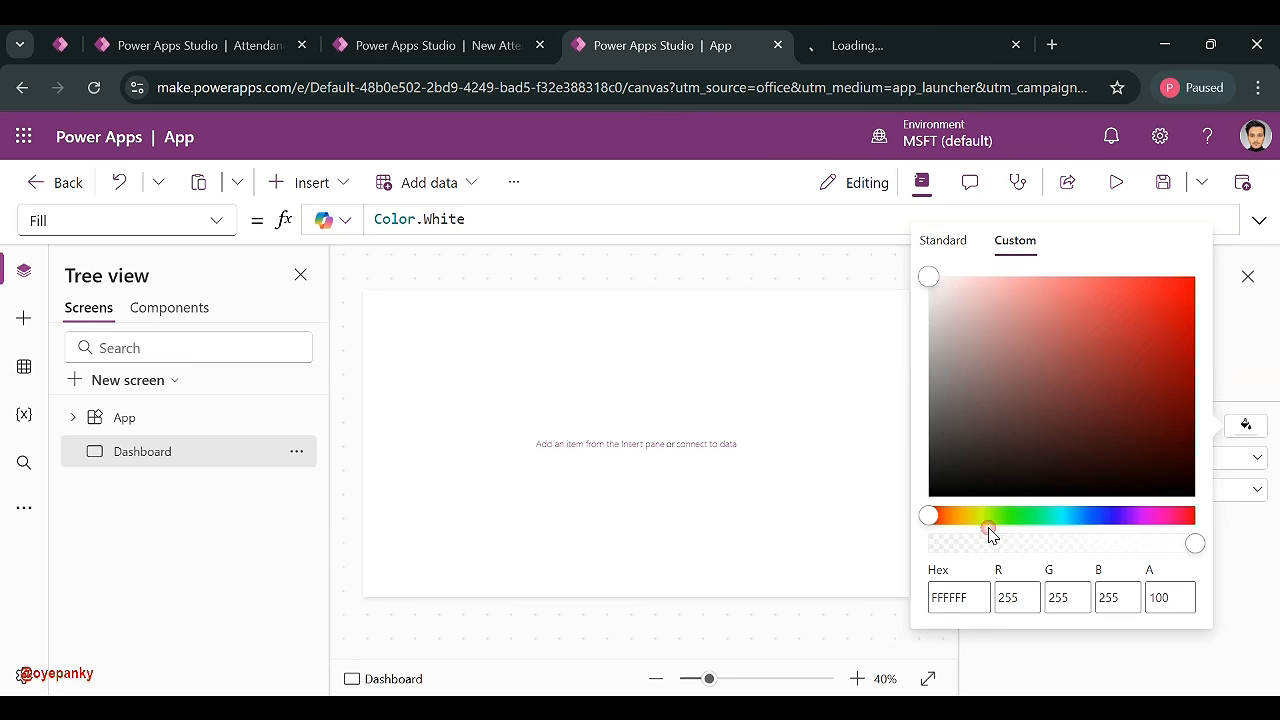
click(947, 598)
text(F5F6F8)
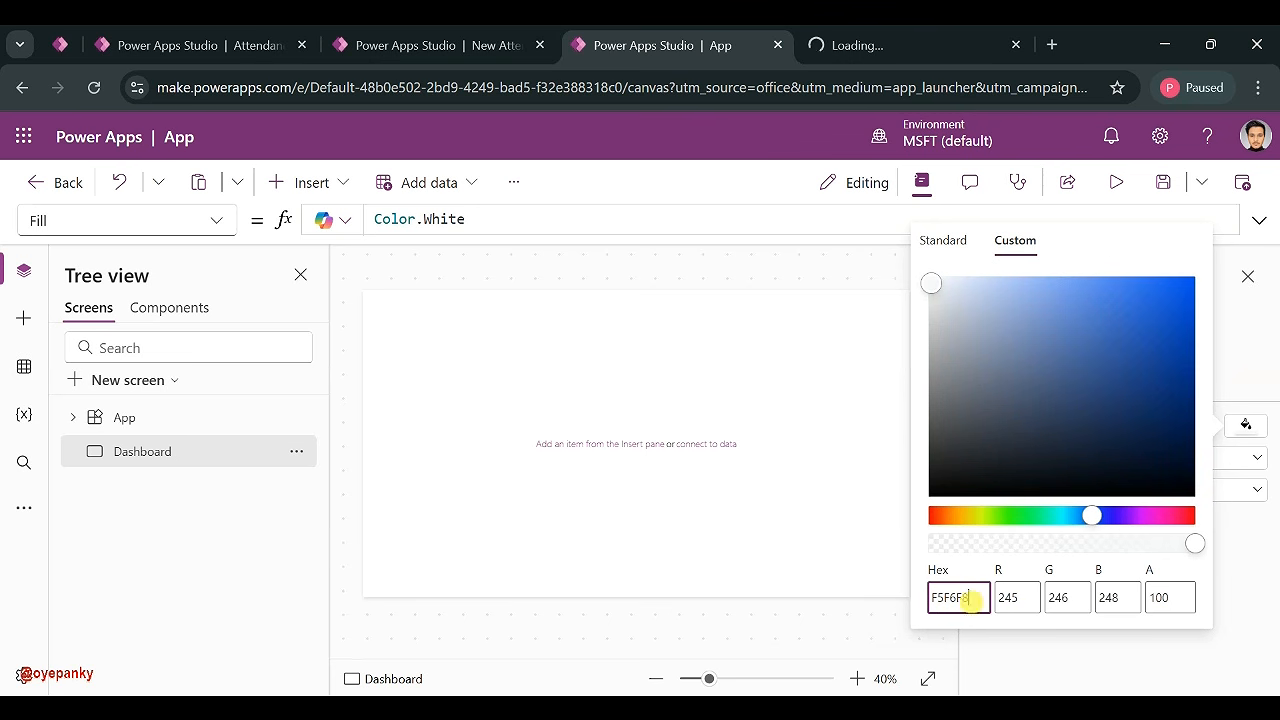
click(752, 473)
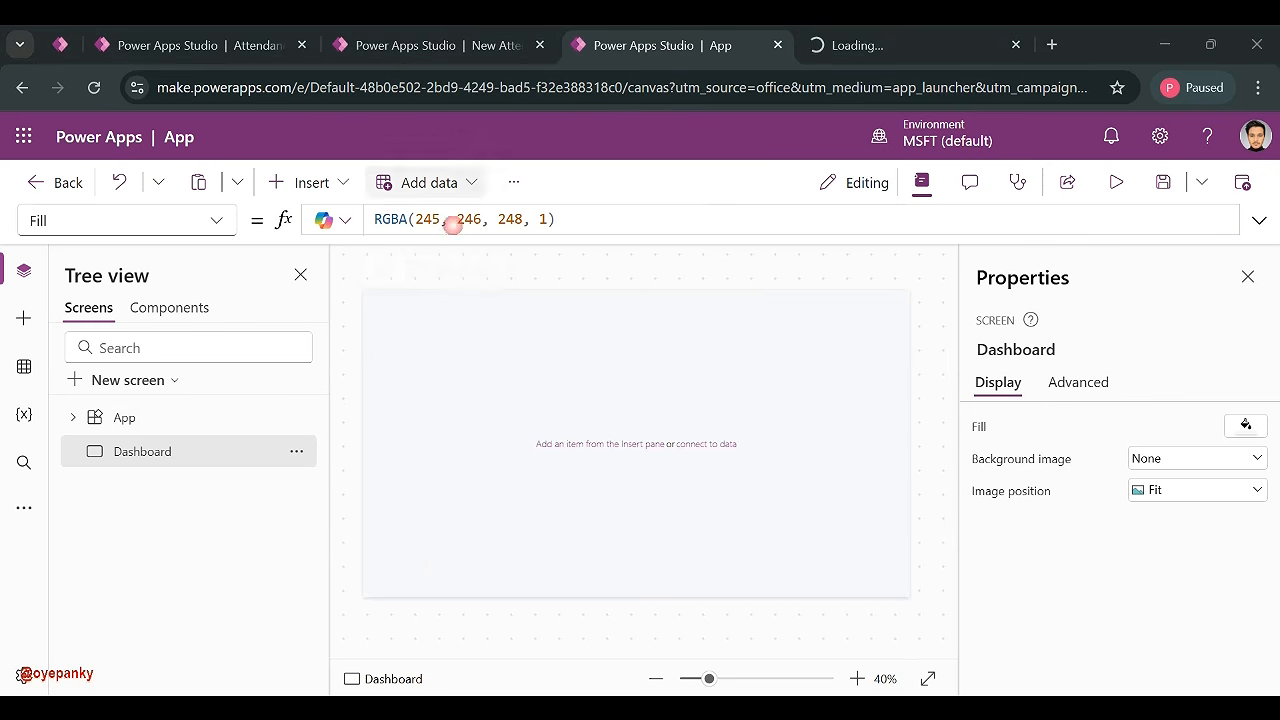
- Glance at the New Attendance and Attendance Desktop Dashboard apps, then return to the new Dashboard screen
click(454, 52)
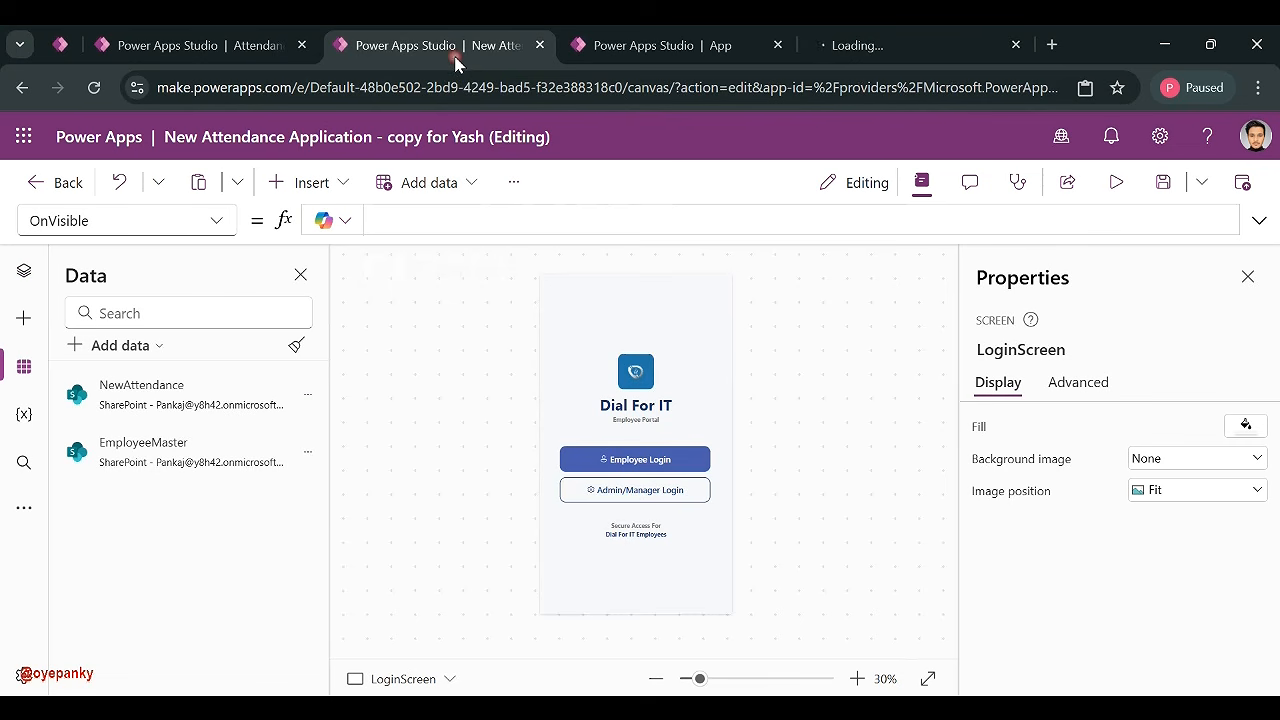
click(251, 50)
click(620, 42)
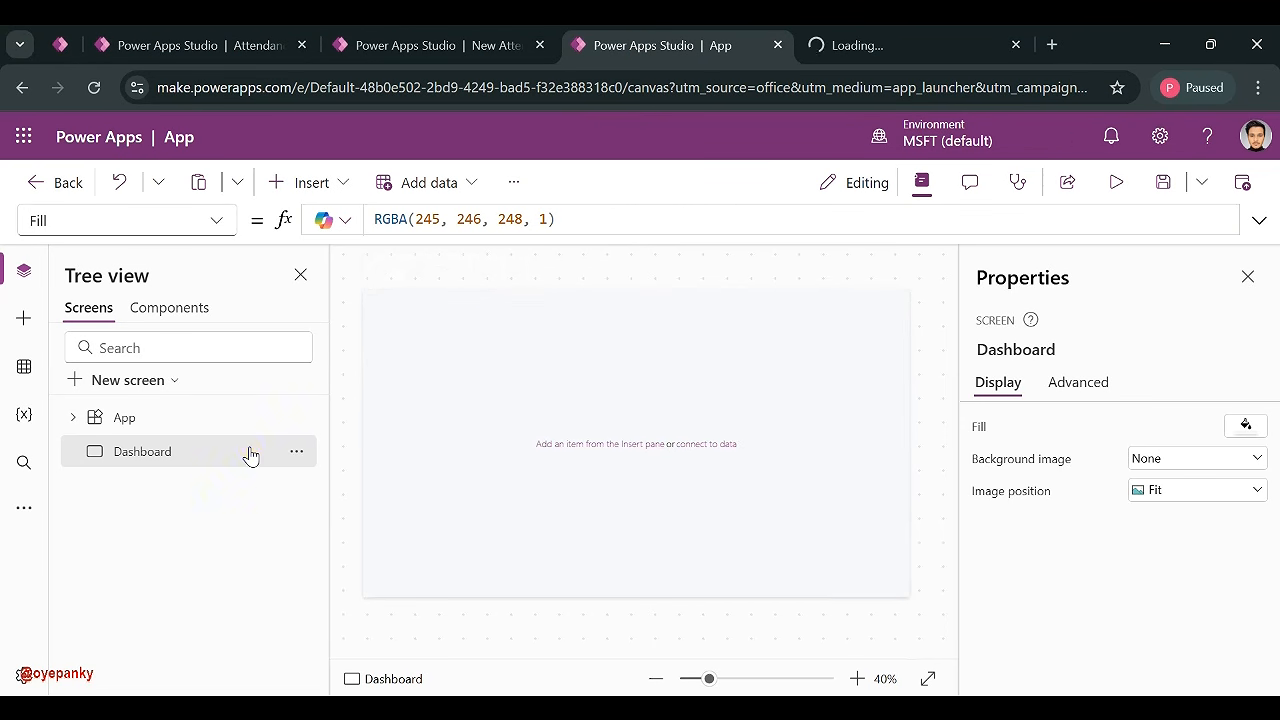
- Add a container and stretch it across the top of the screen as the header
click(305, 182)
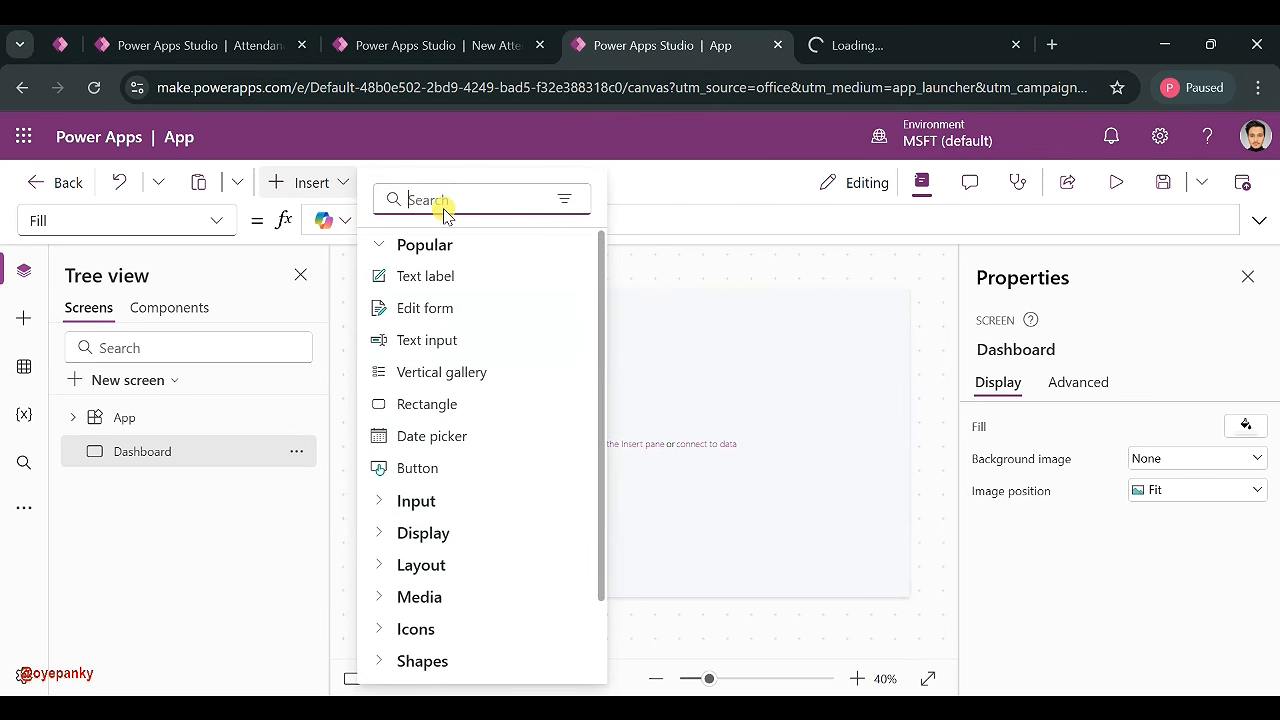
text(con)
click(405, 372)
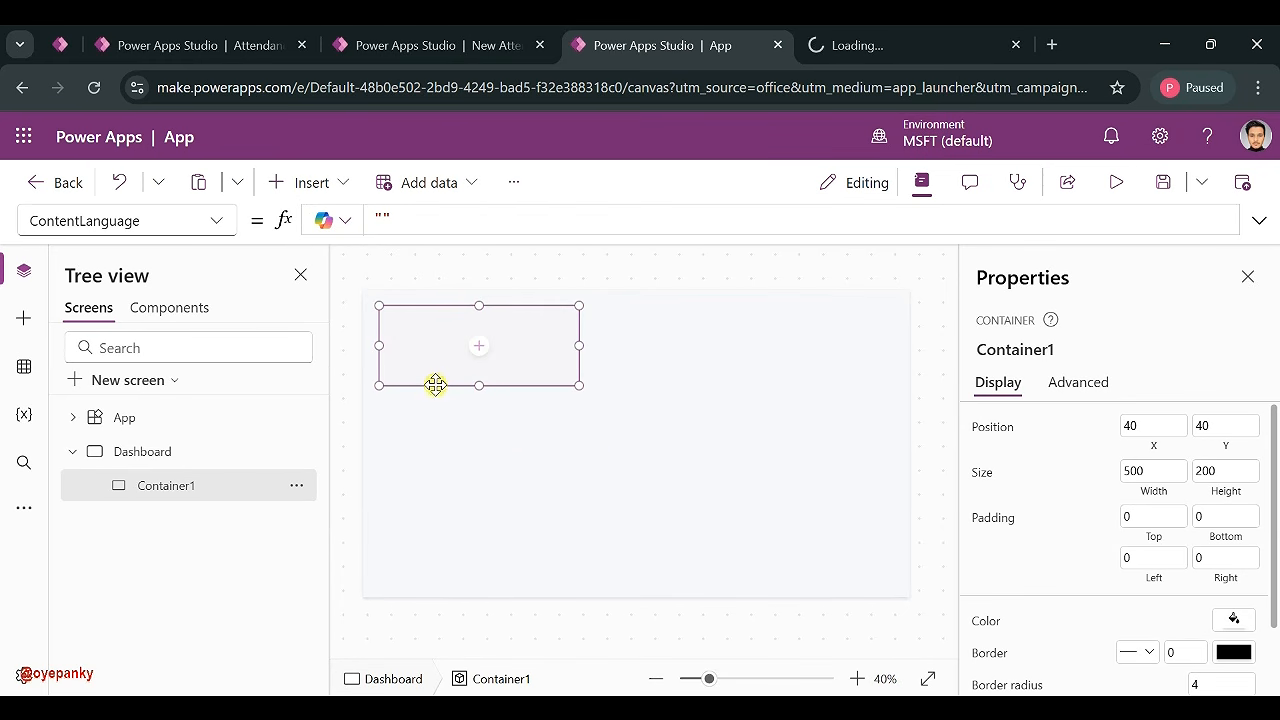
click(557, 400)
click(545, 380)
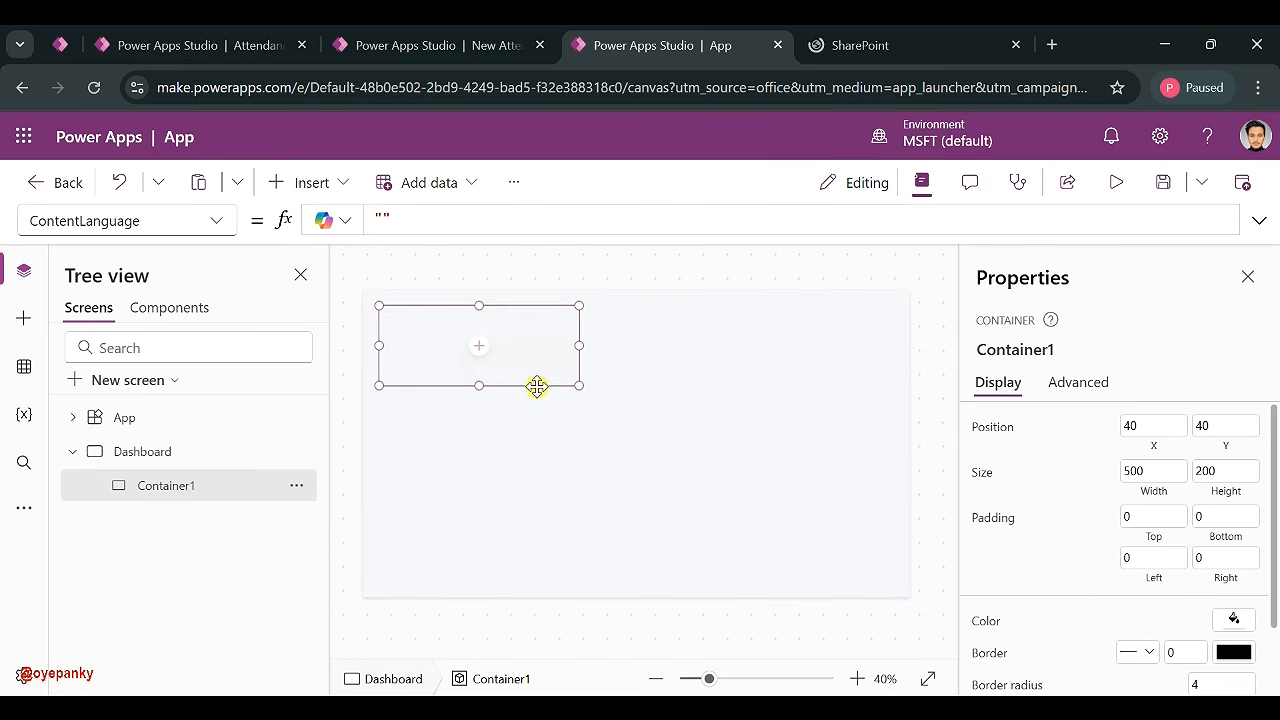
drag(572, 383, 586, 331)
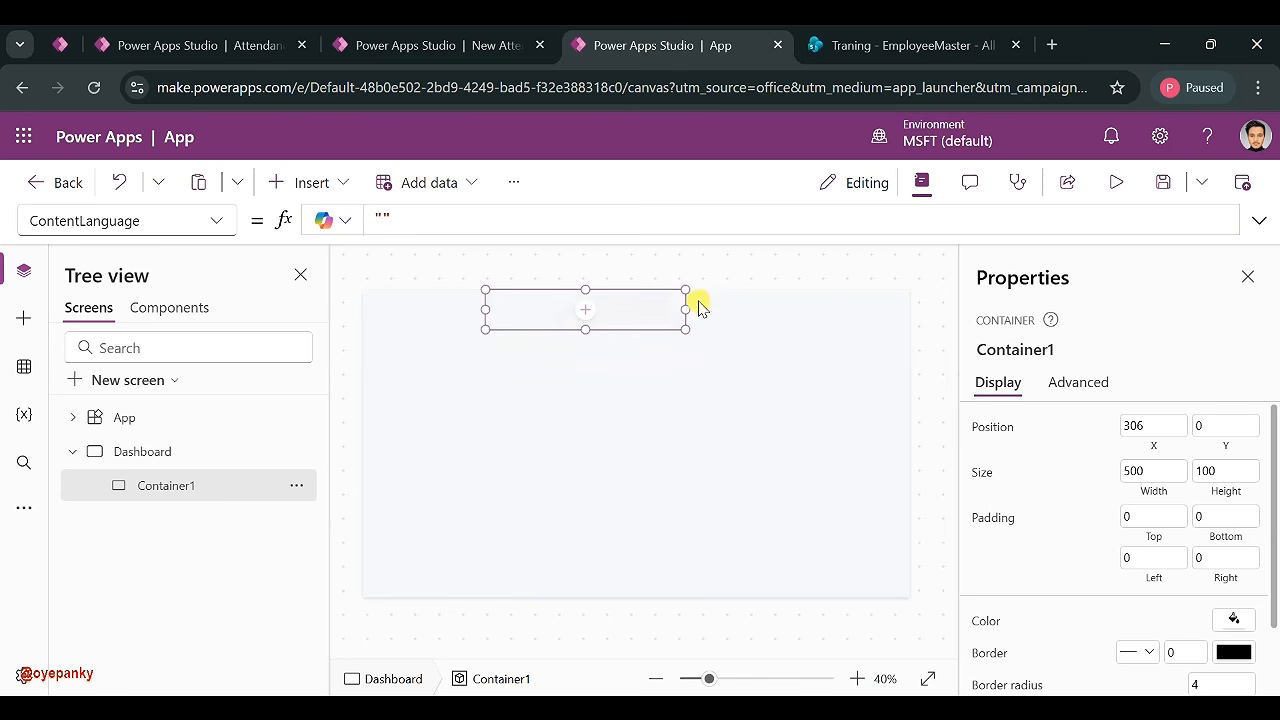
drag(686, 310, 960, 286)
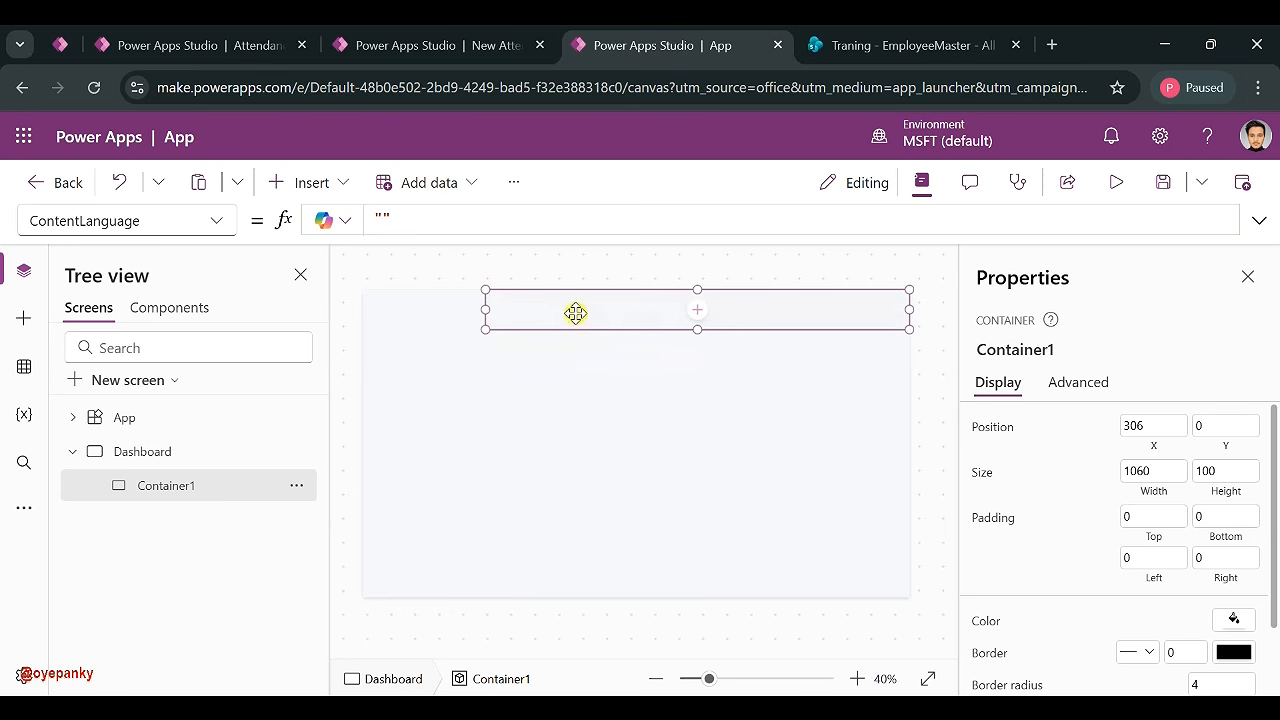
mouse_move(483, 306)
mouse_down()
mouse_move(460, 303)
mouse_move(480, 308)
mouse_up()
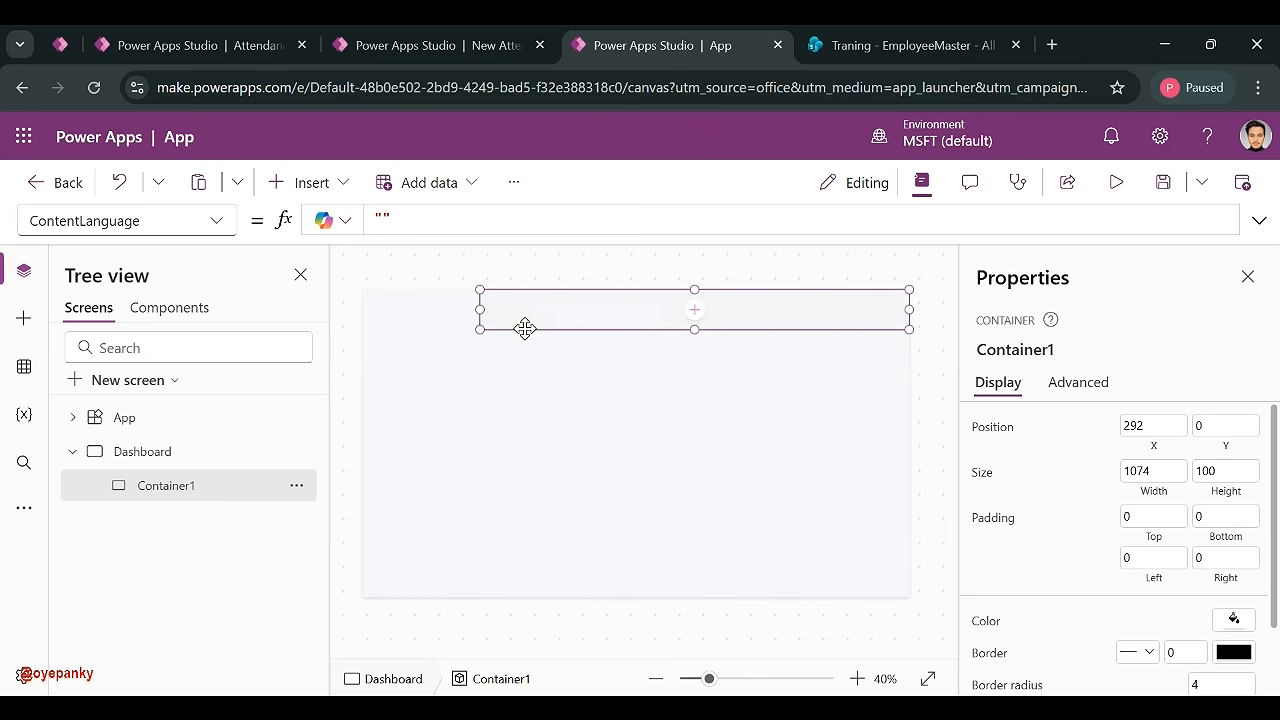
- Paste a copy as Container1_1 at top-left, width 264, stretched to full screen height as the sidebar
click(517, 440)
key(ctrl+v)
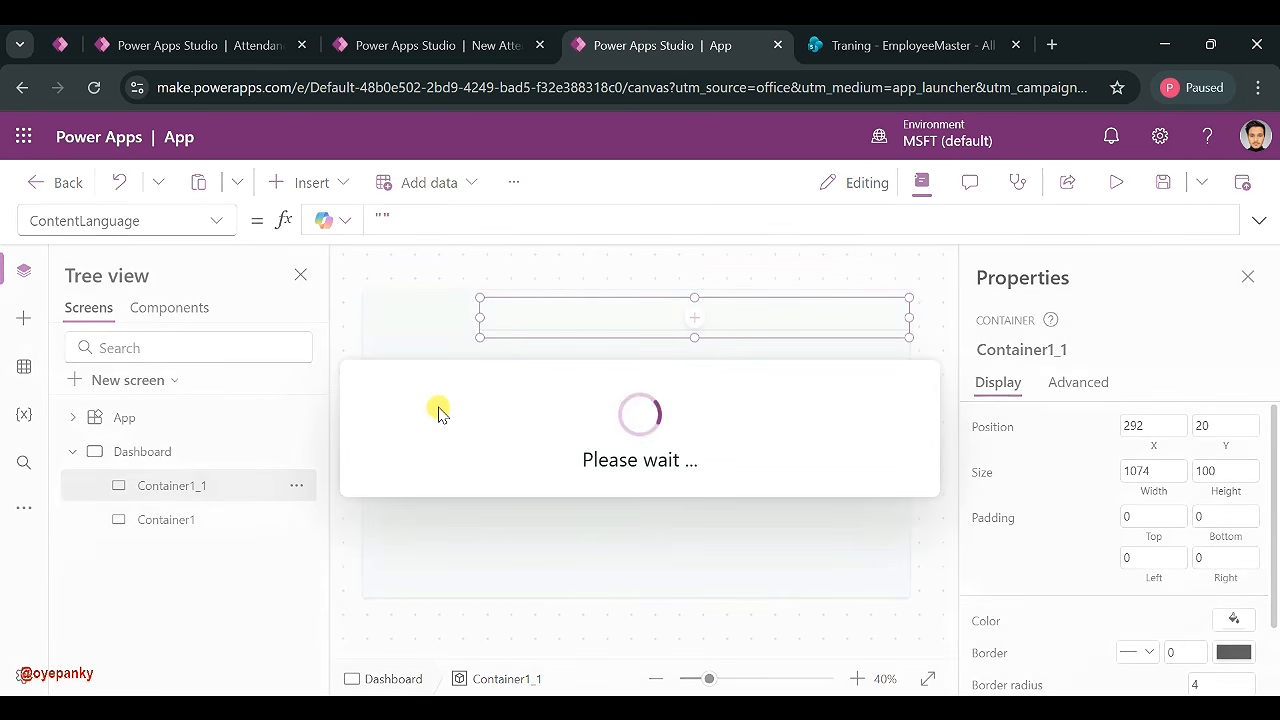
drag(578, 342, 380, 331)
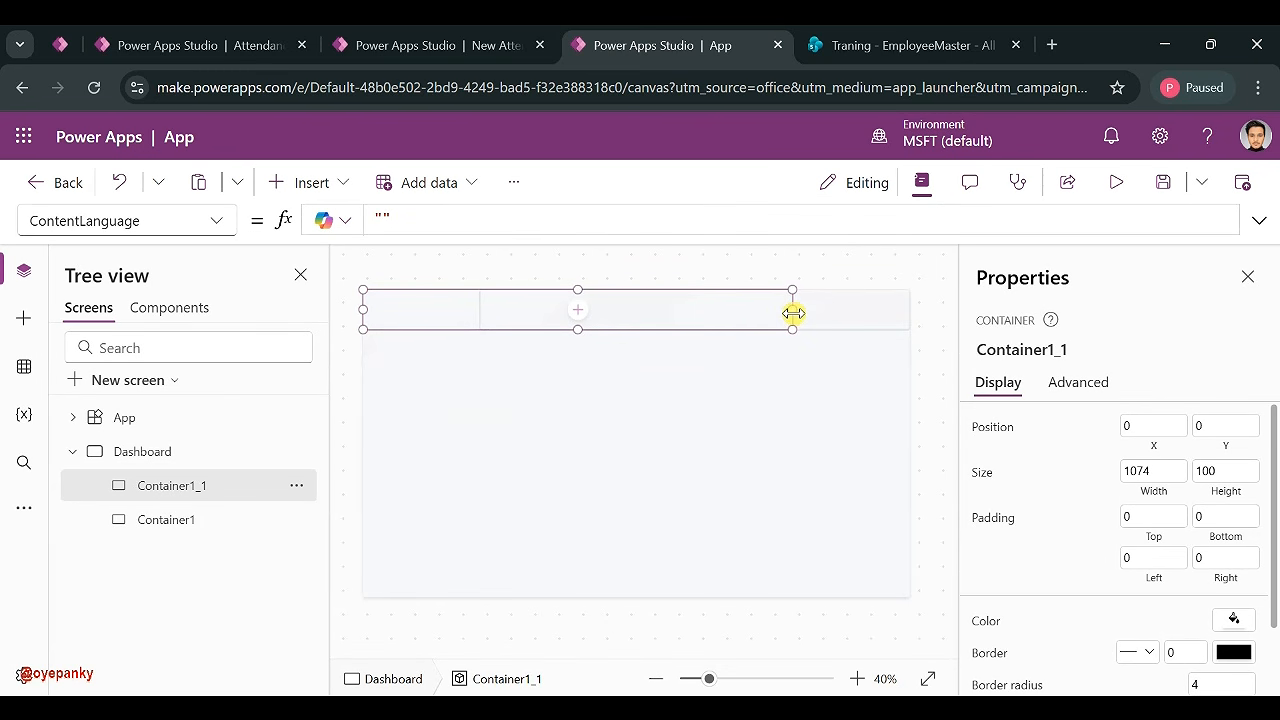
drag(724, 313, 484, 344)
scroll(1126, 516, down, 2)
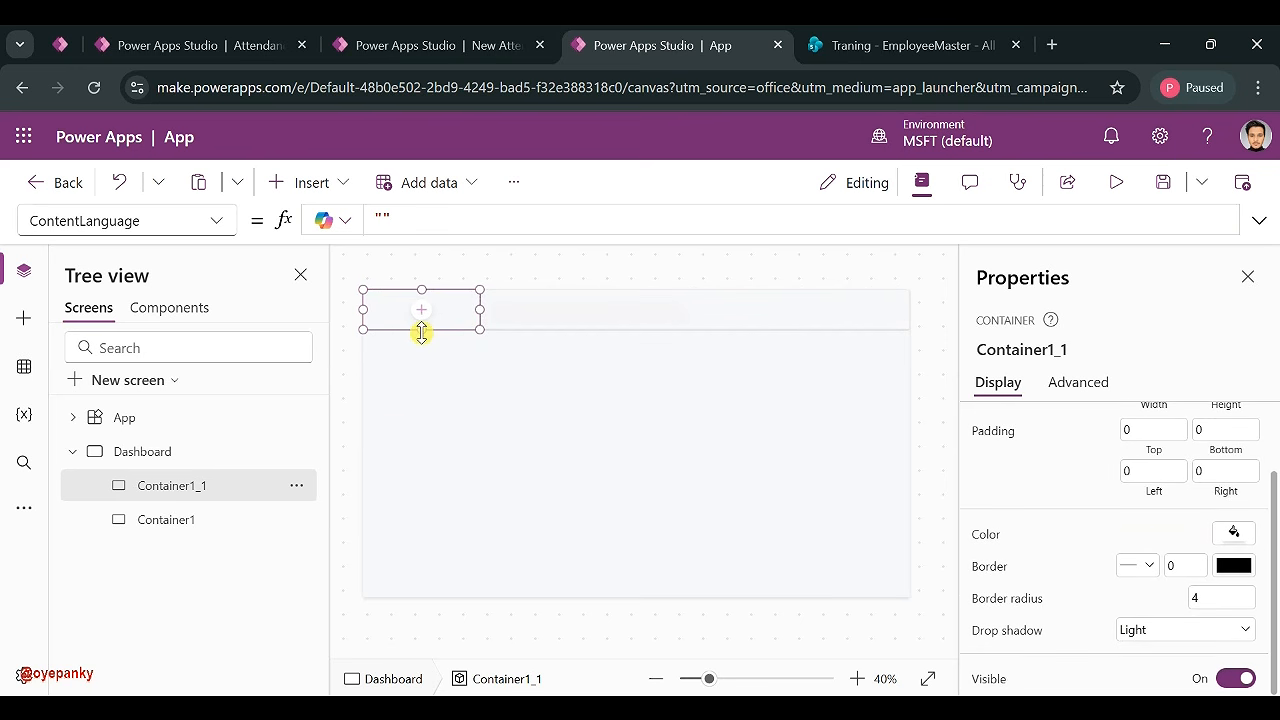
drag(422, 333, 410, 651)
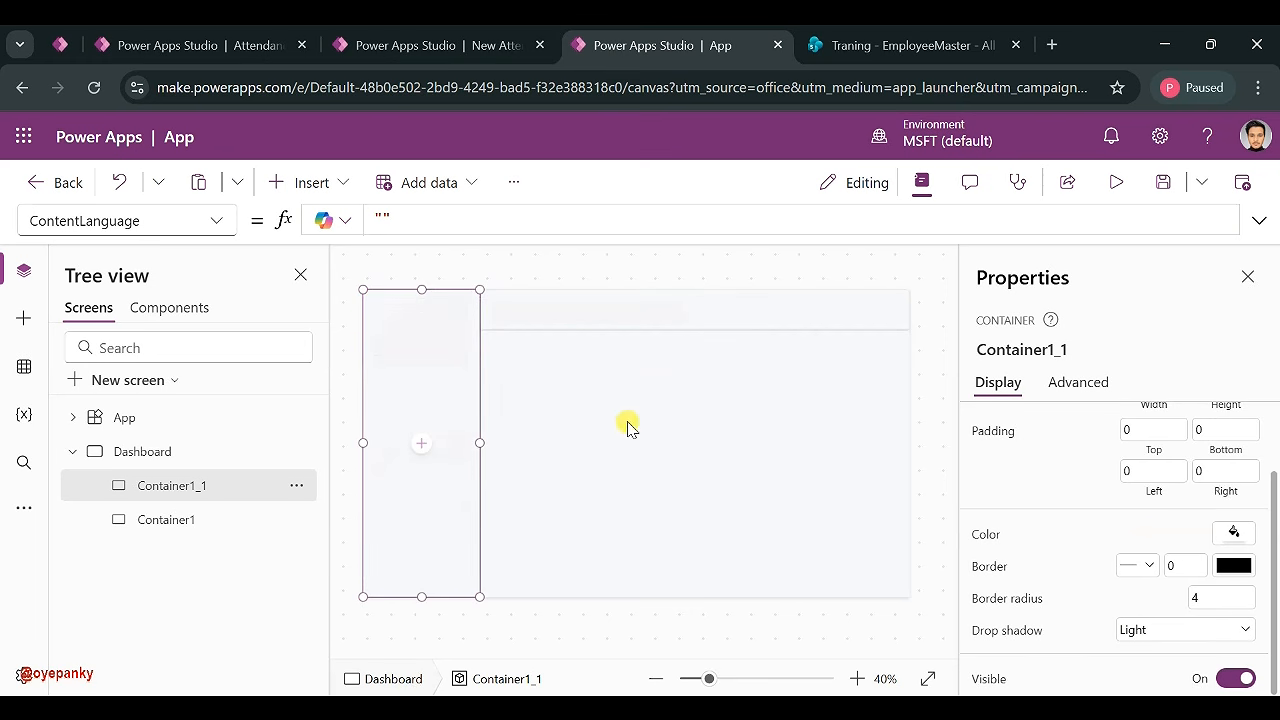
- Paste a nested Container1_2 into the sidebar and shorten it to the sidebar's top
click(186, 493)
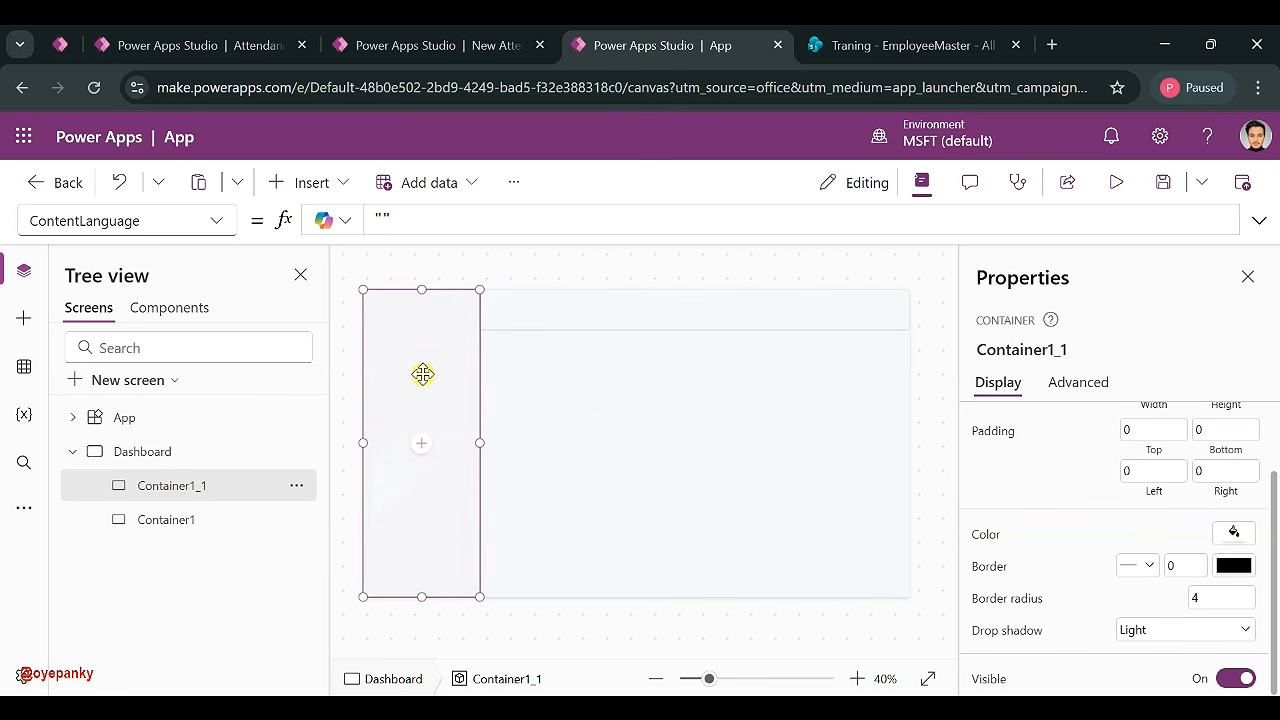
key(ctrl+v)
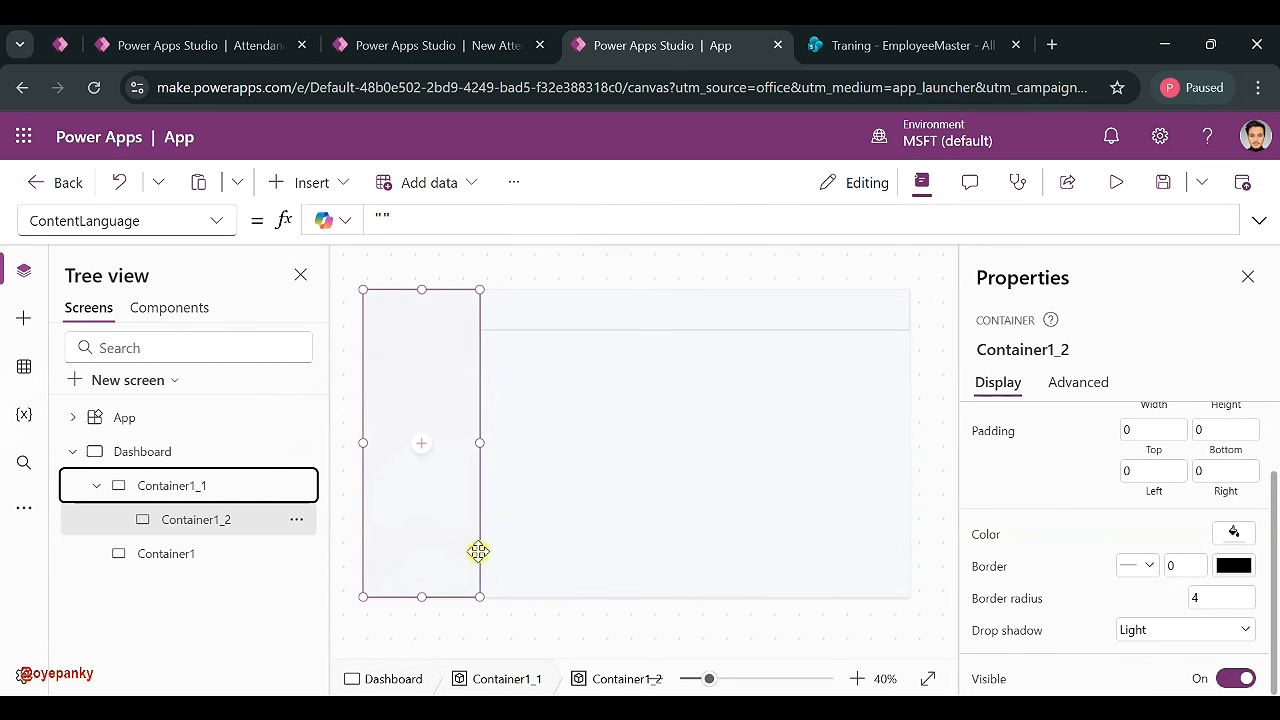
click(206, 519)
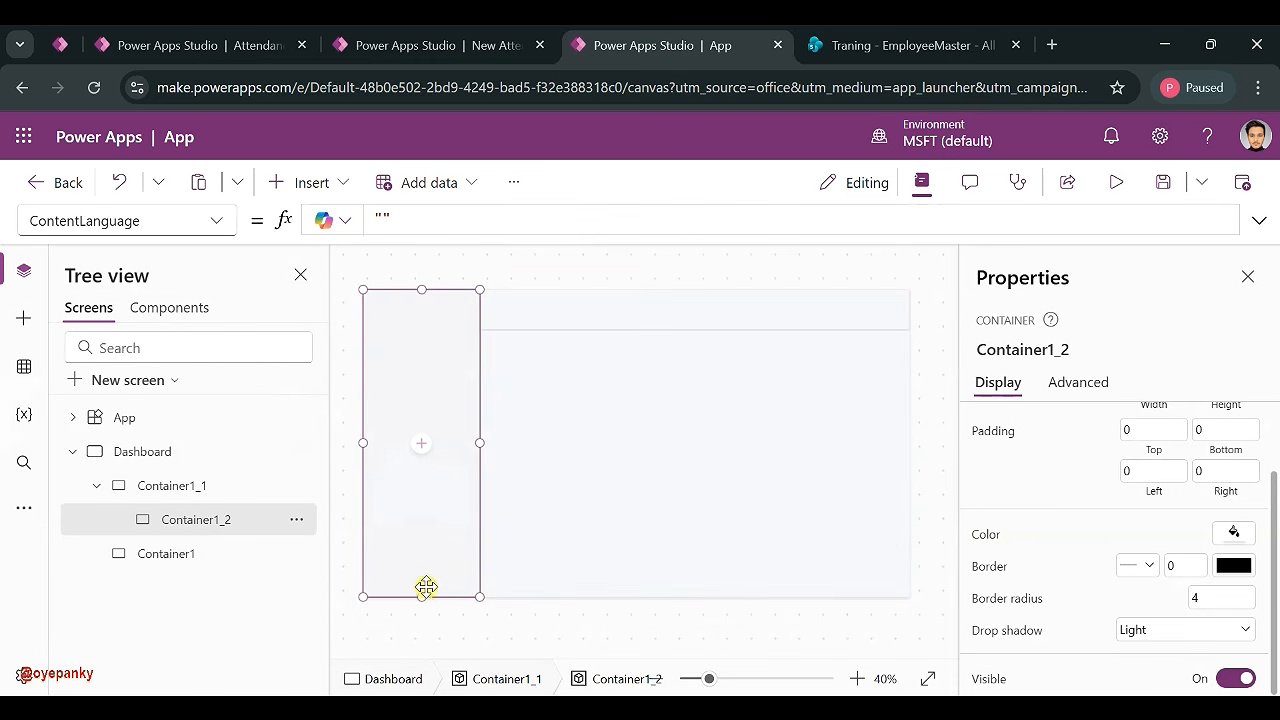
drag(421, 597, 426, 362)
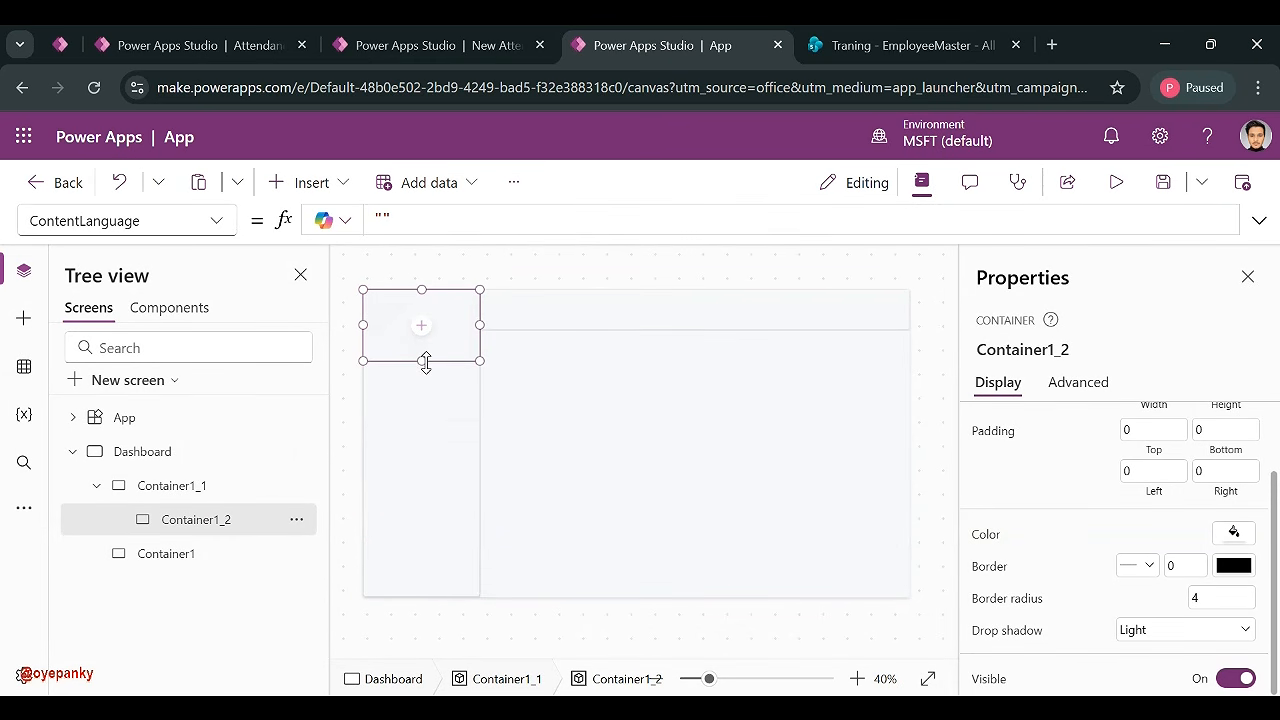
- Insert Image1 into Container1_2 and stretch it to fill the container at 292 by 178
click(580, 418)
click(427, 328)
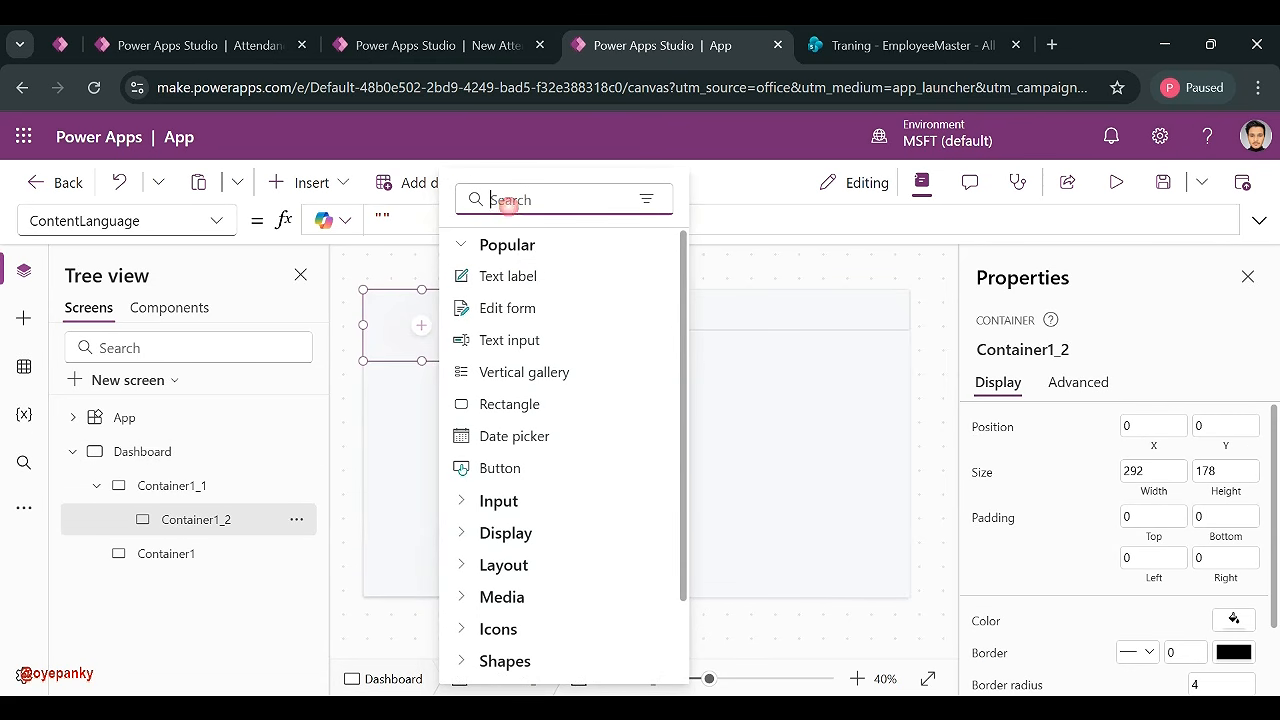
text(imag)
click(540, 277)
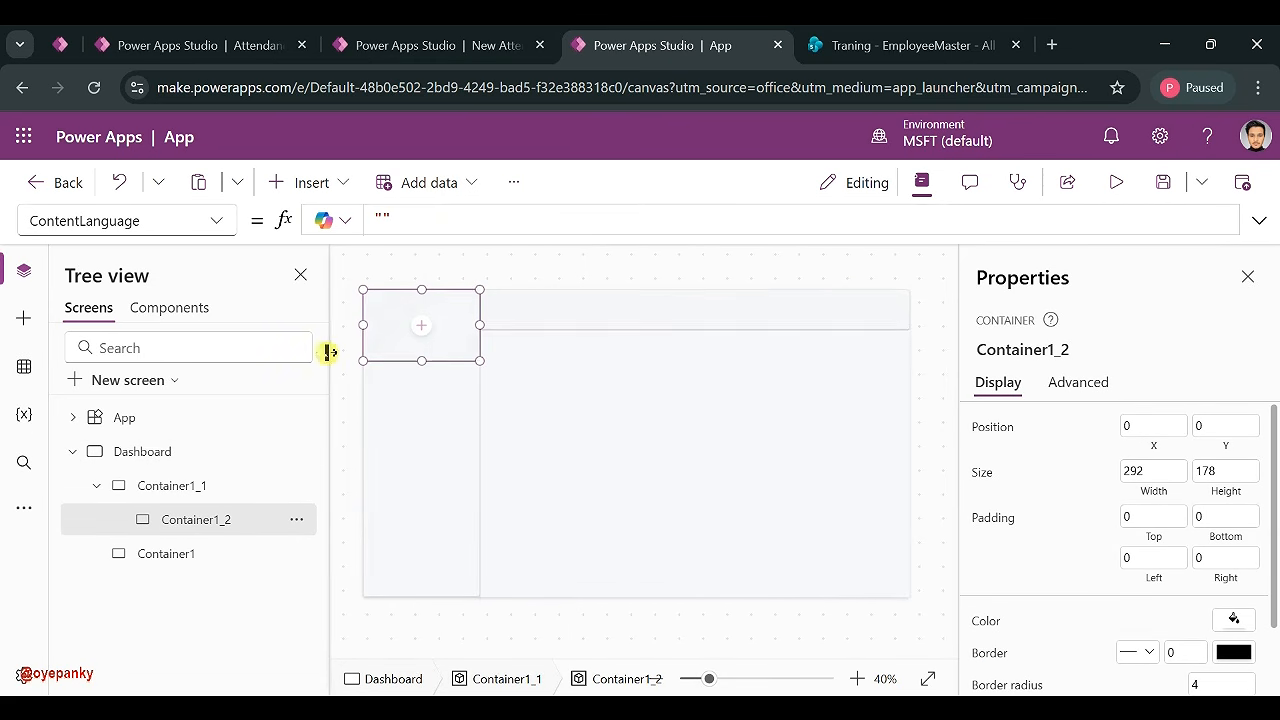
drag(376, 327, 428, 411)
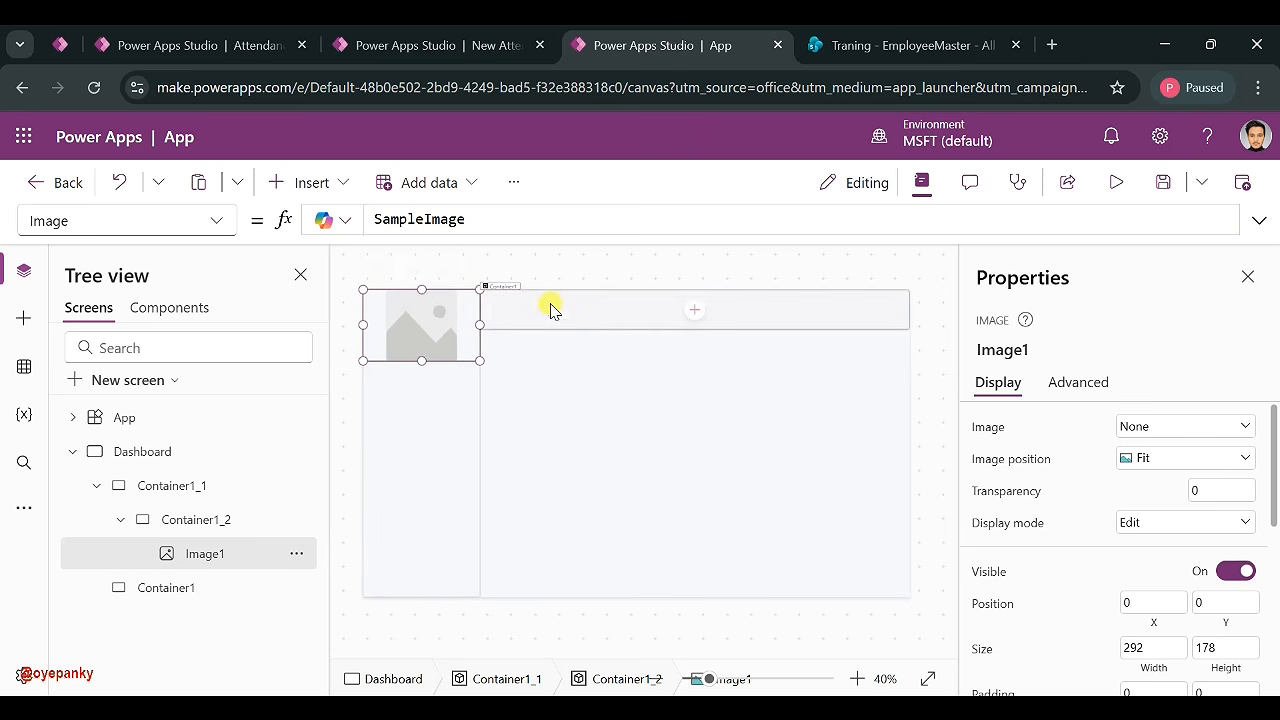
click(597, 317)
click(333, 184)
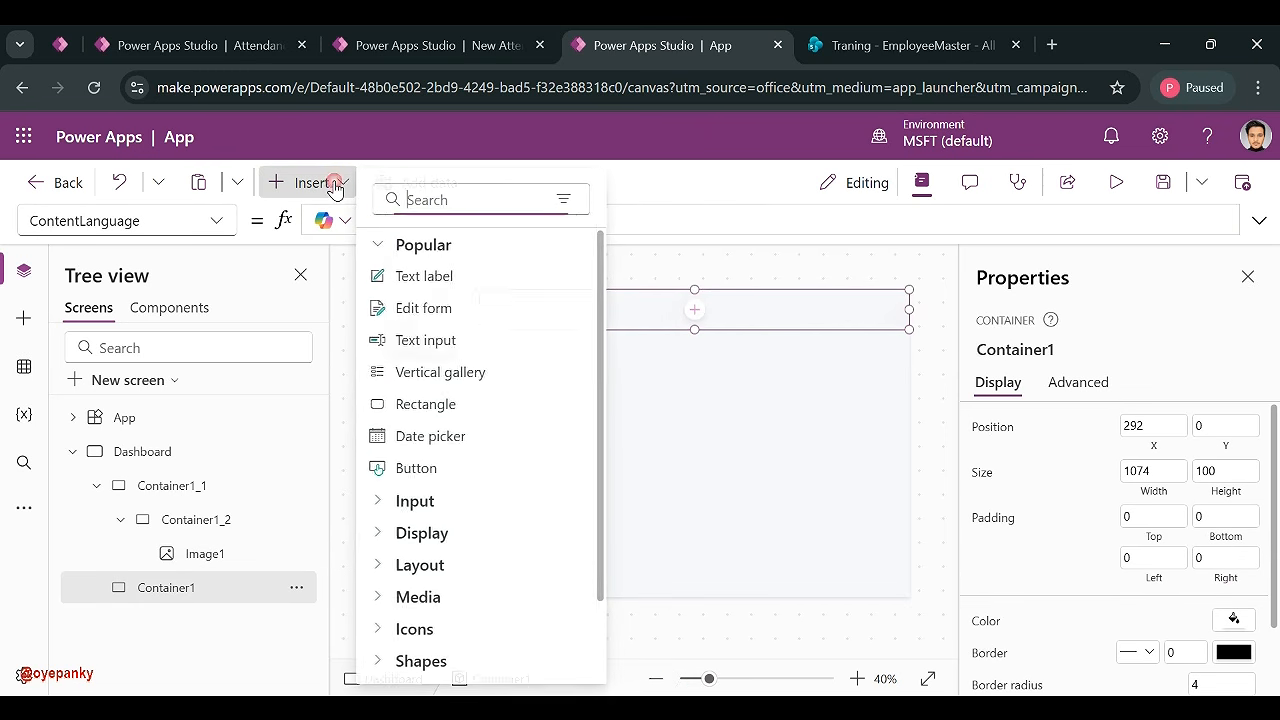
- Add Label1 to the header container's top-left with font size 25, bold weight, and left padding 20
click(519, 266)
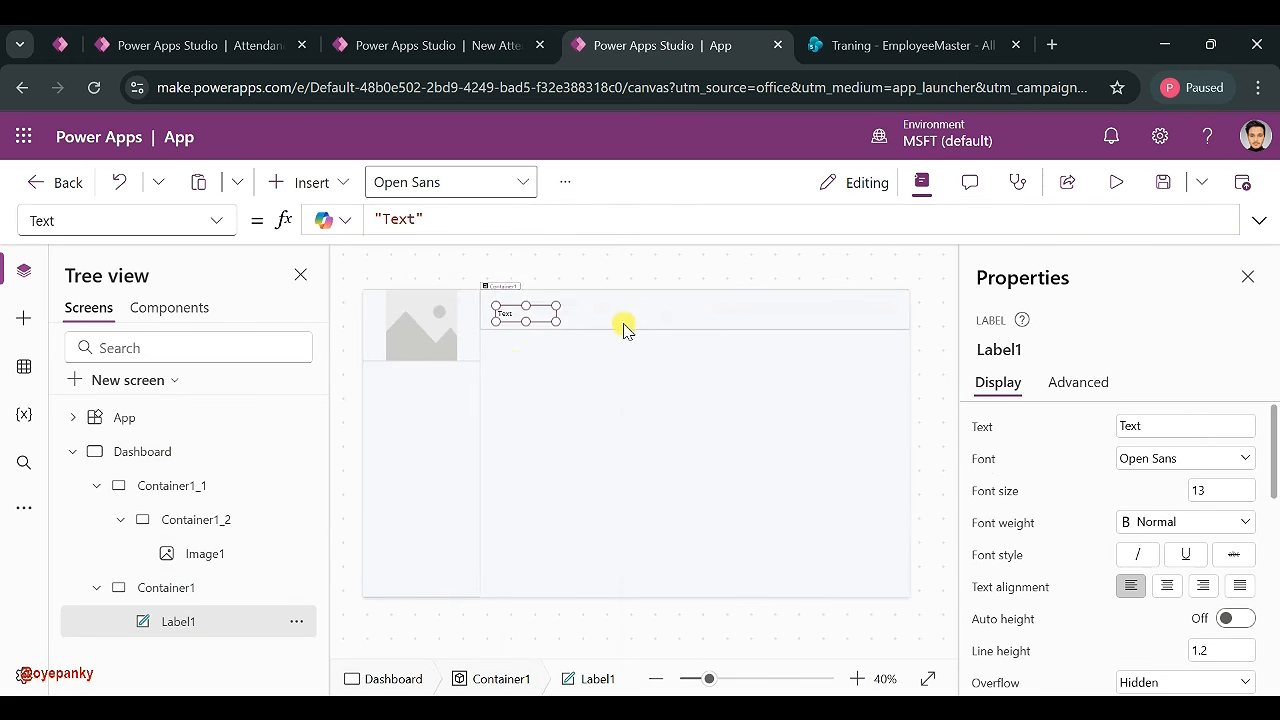
drag(512, 314, 622, 327)
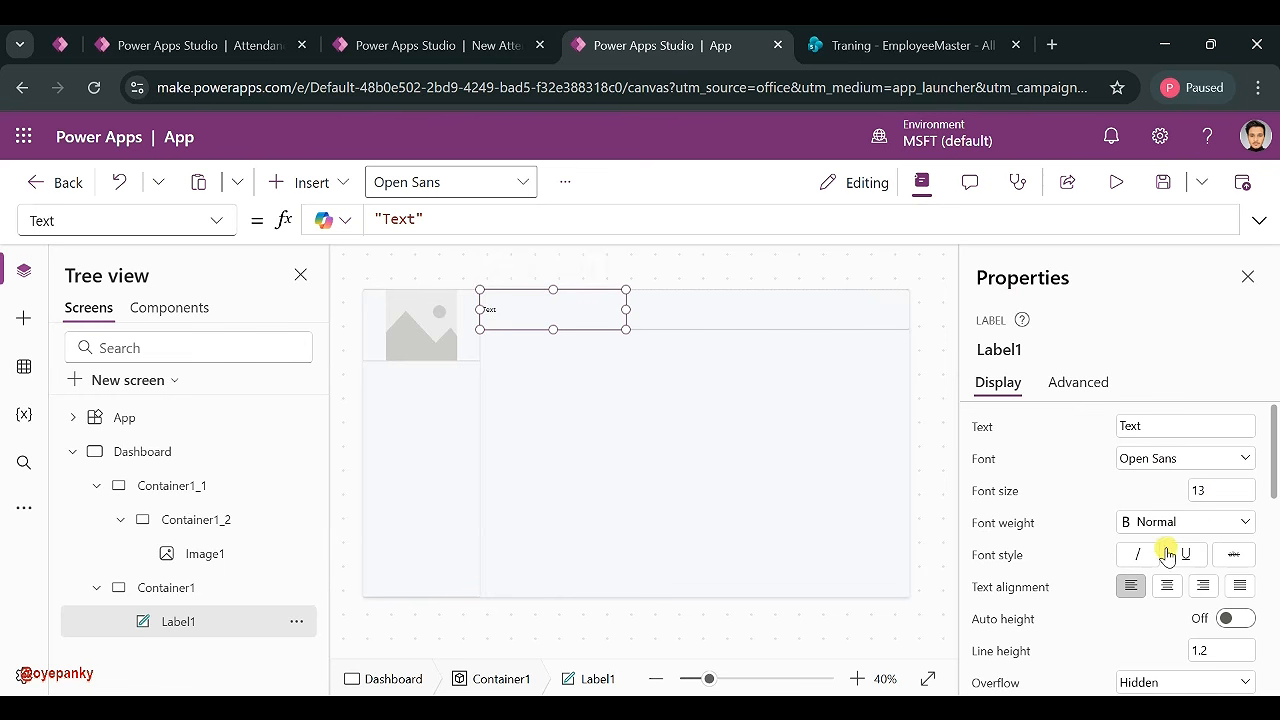
scroll(1166, 550, down, 1)
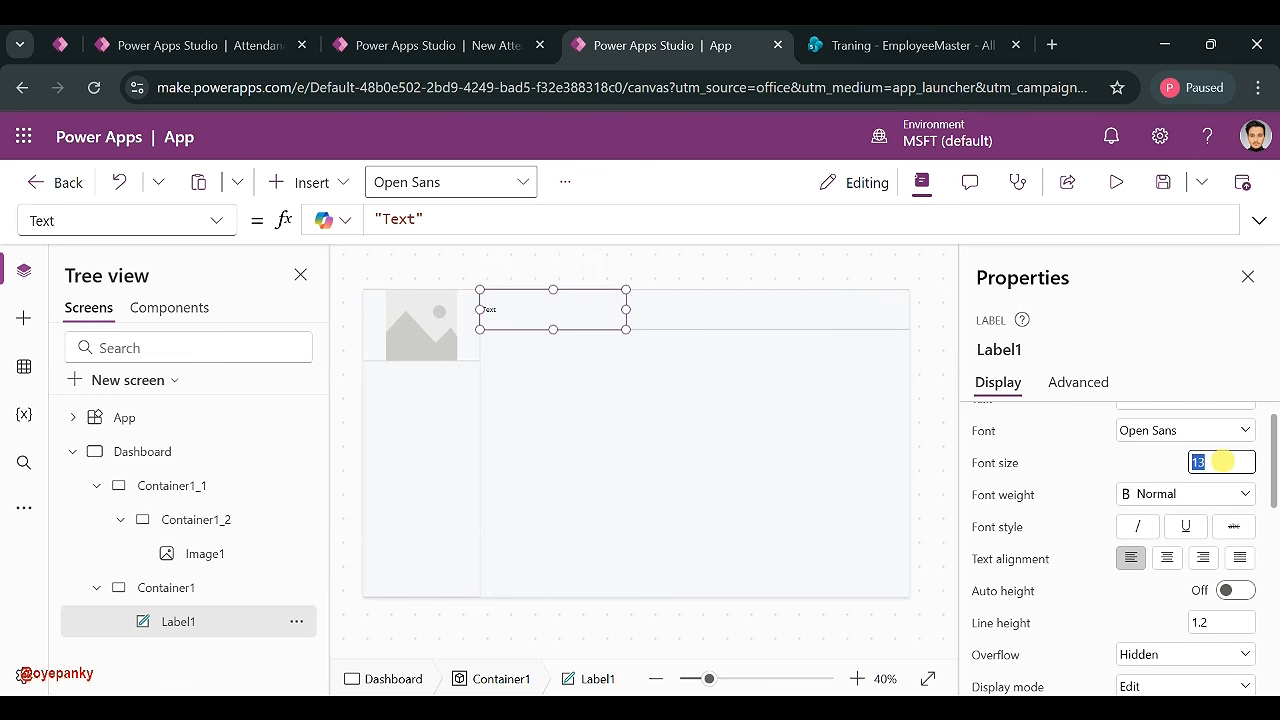
text(25)
click(1182, 494)
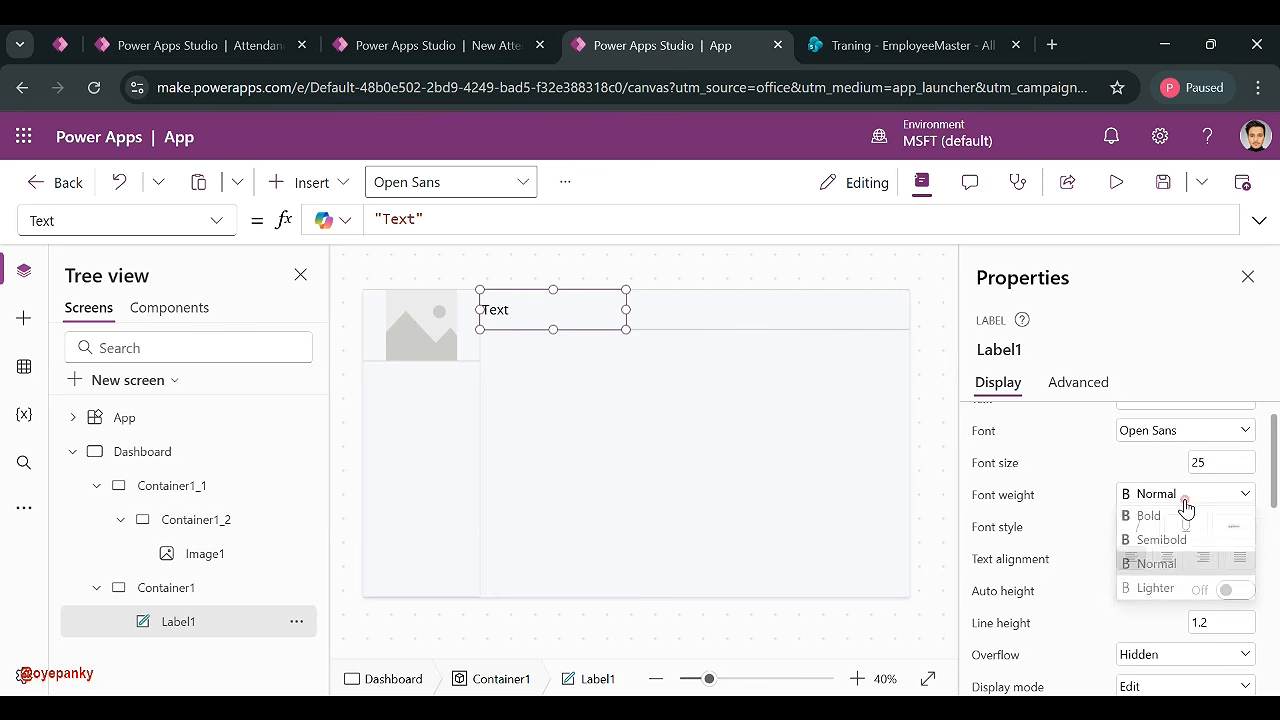
click(1140, 519)
scroll(1103, 569, down, 3)
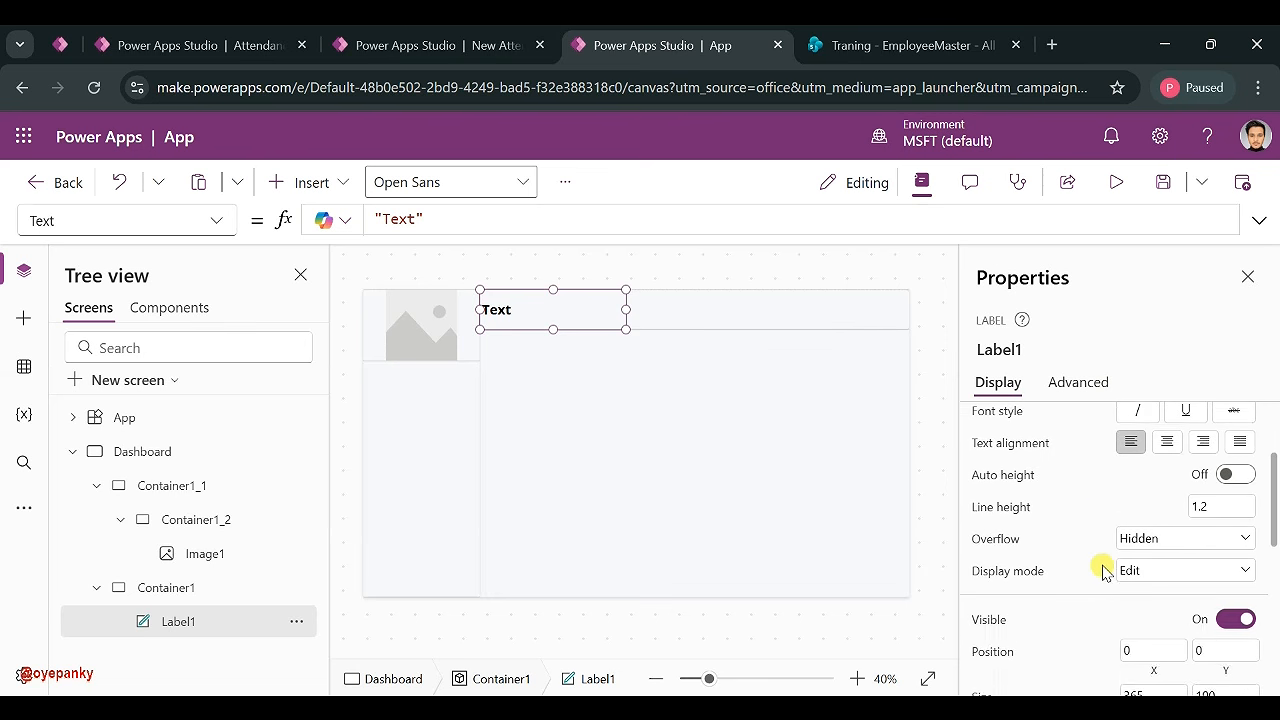
scroll(1198, 532, down, 3)
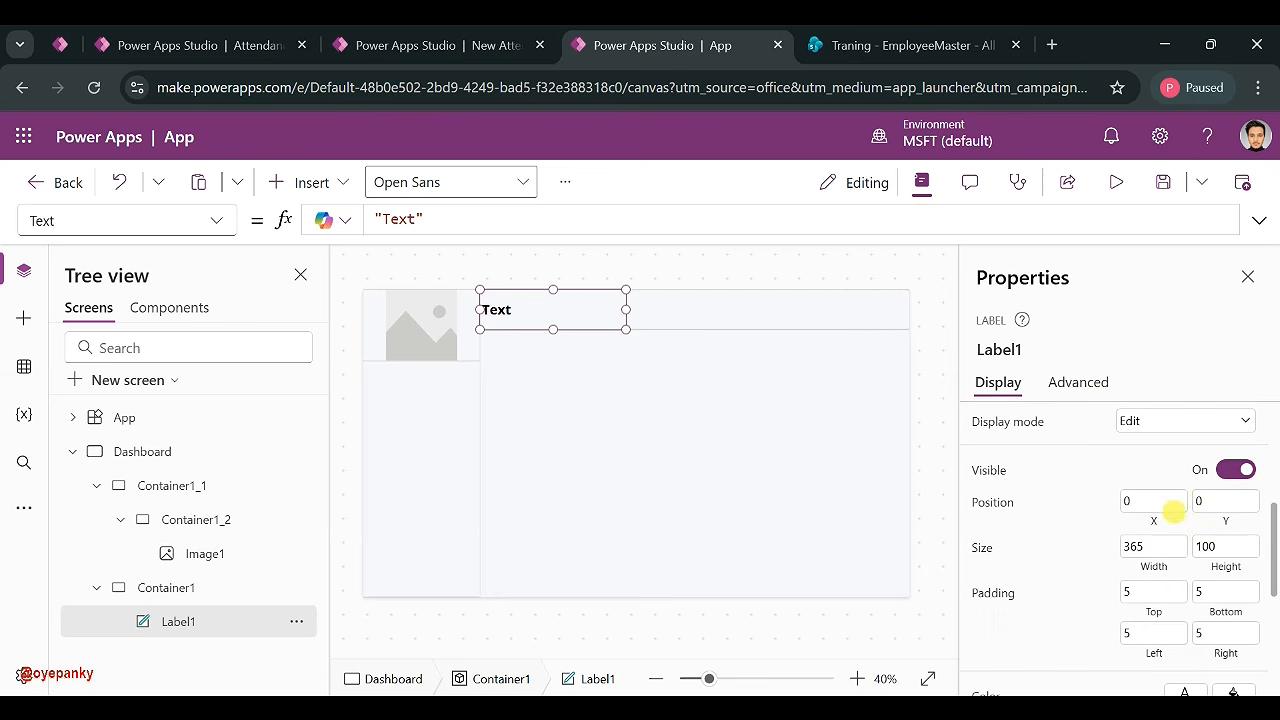
scroll(1173, 511, down, 2)
click(1145, 541)
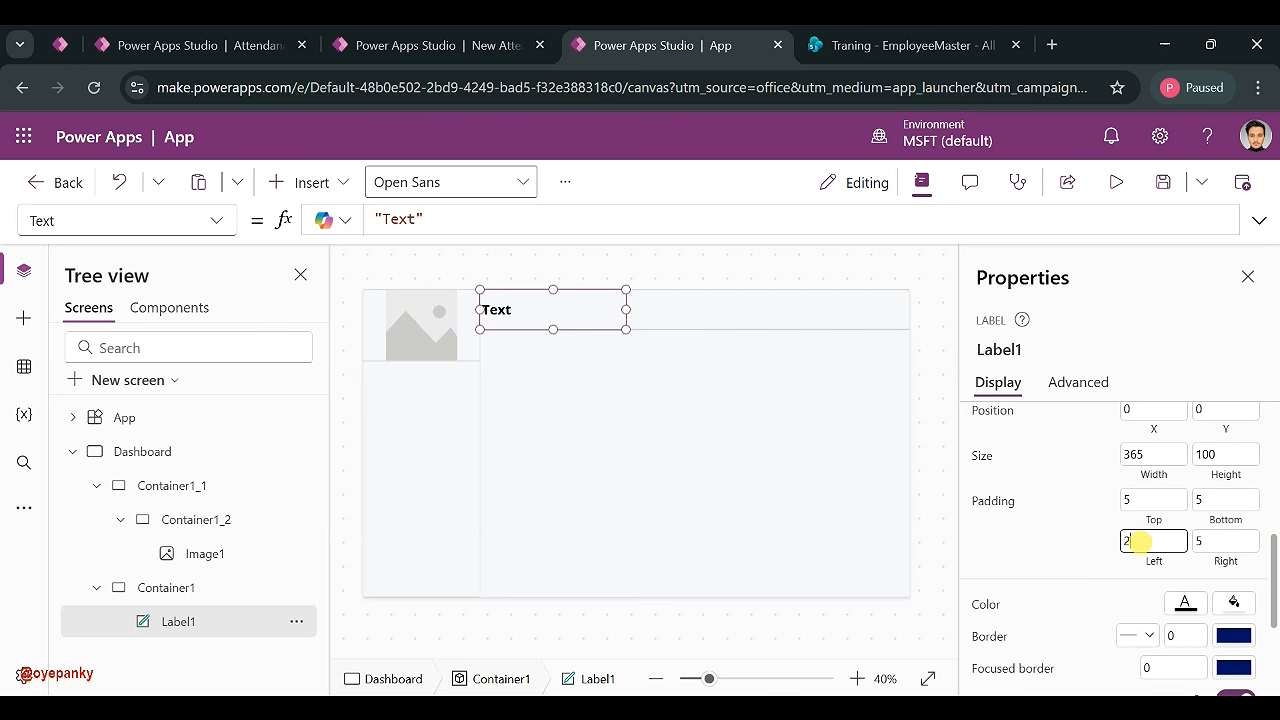
click(1092, 555)
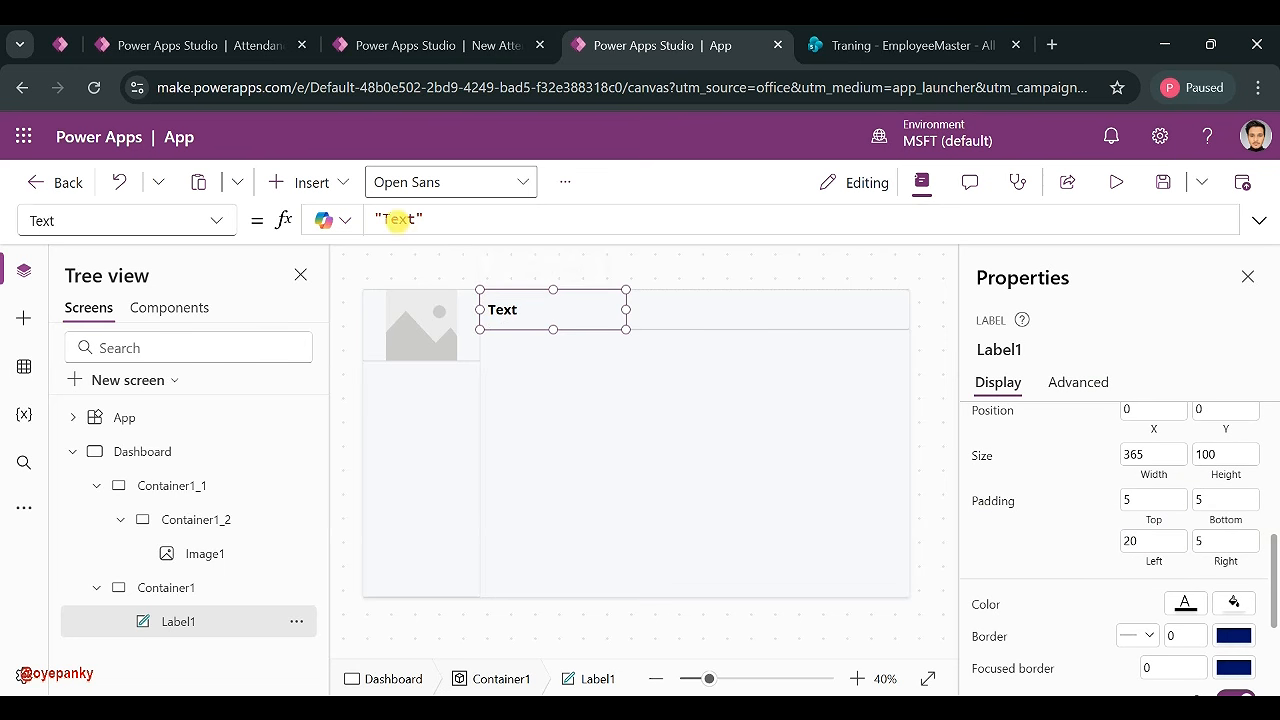
- Set Label1's Text formula to App.ActiveScreen.Name so the header reads 'Dashboard'
double_click(398, 219)
text(App)
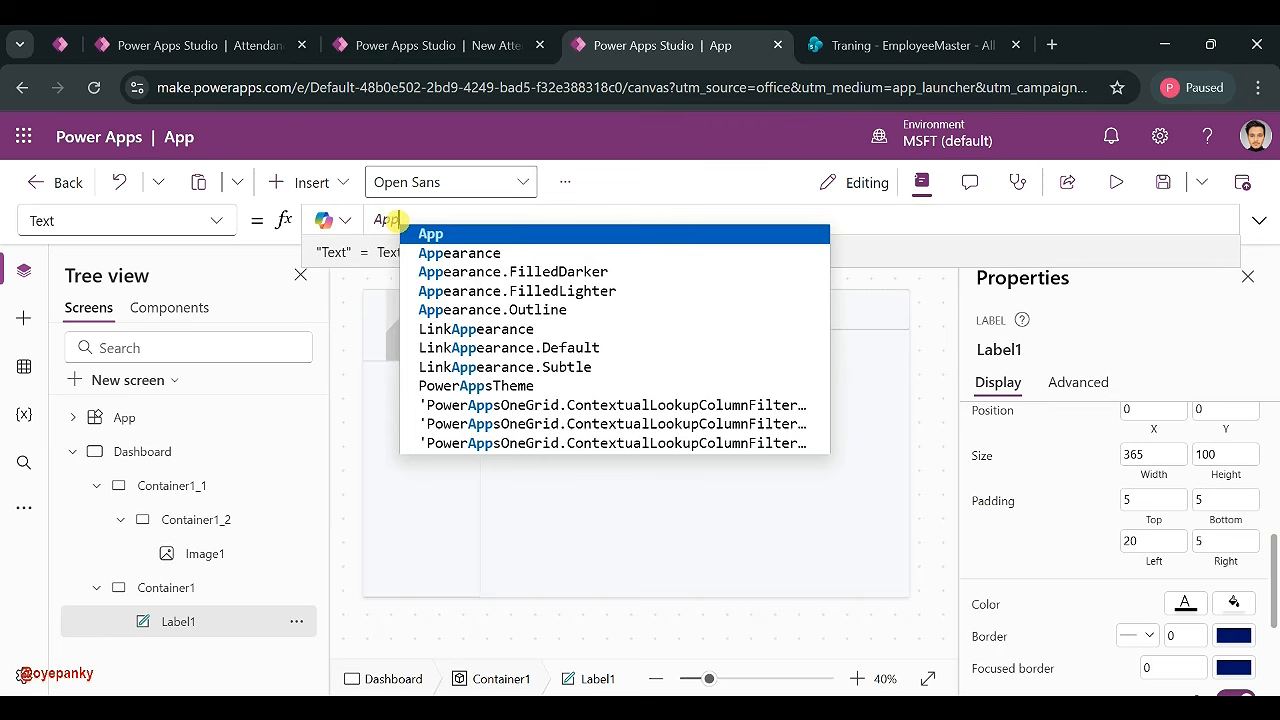
text(.Ac)
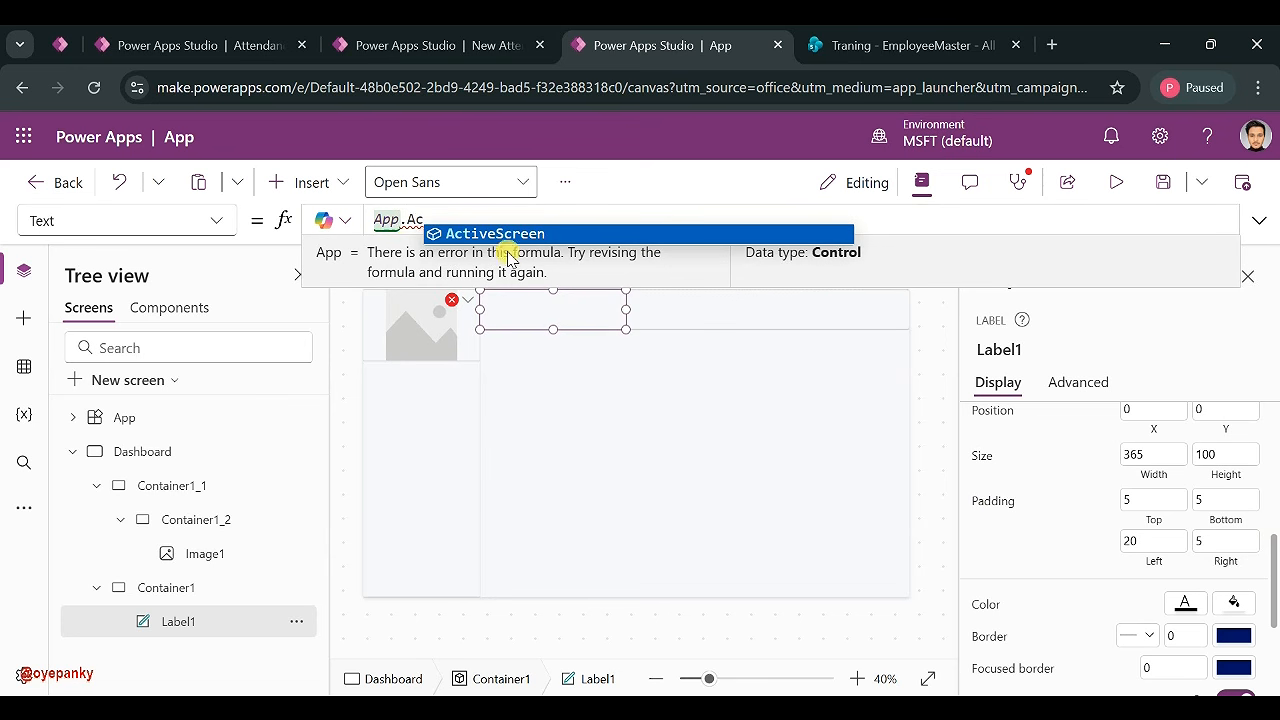
click(481, 233)
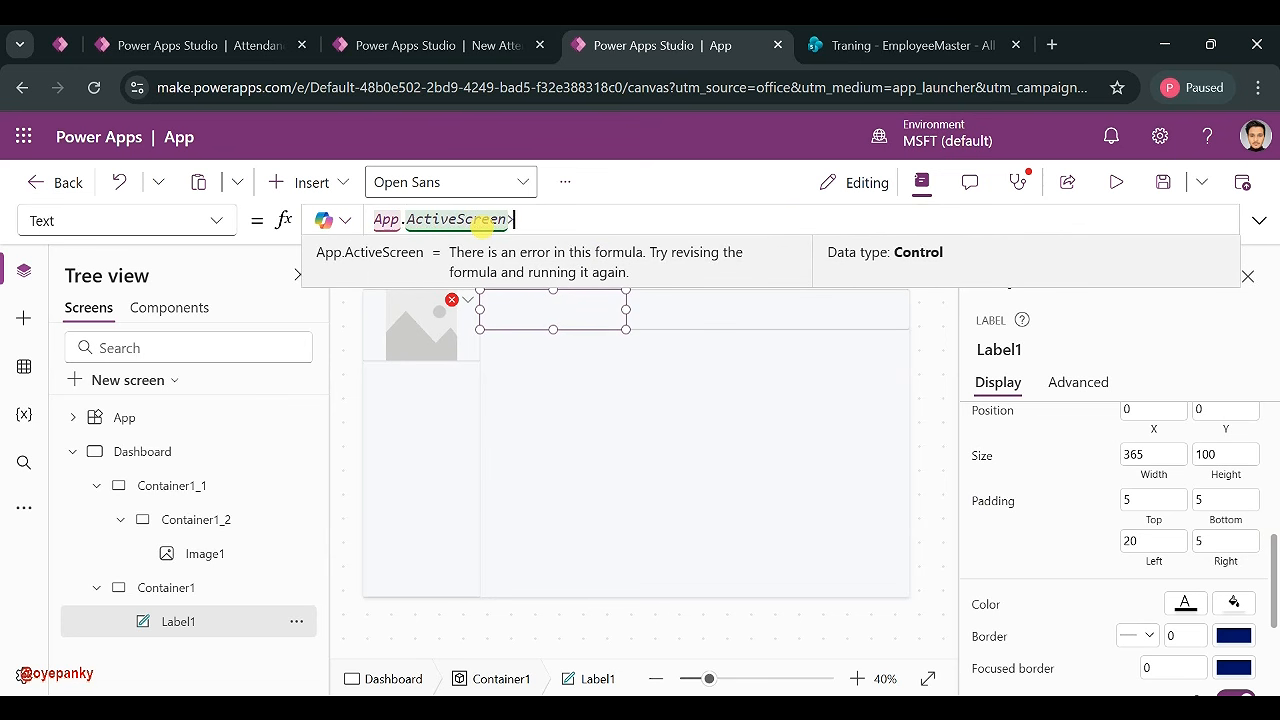
key(BackSpace)
key(BackSpace)
key(BackSpace)
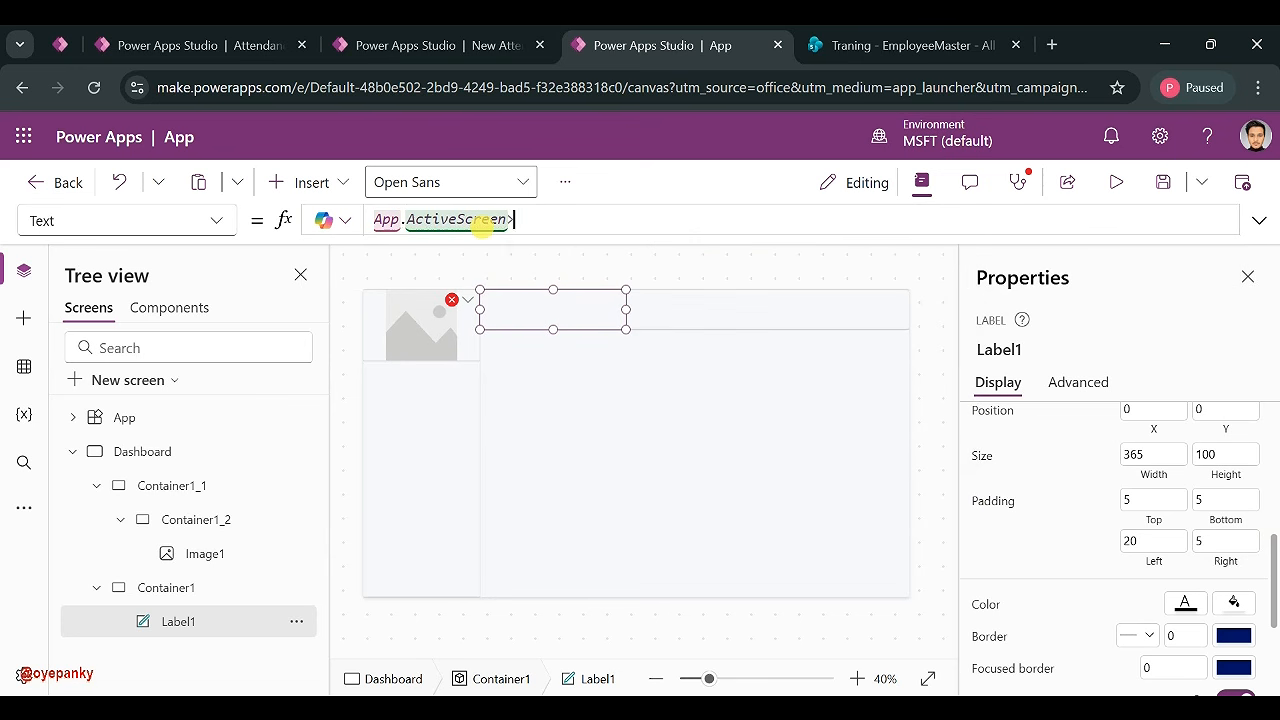
text(.Name)
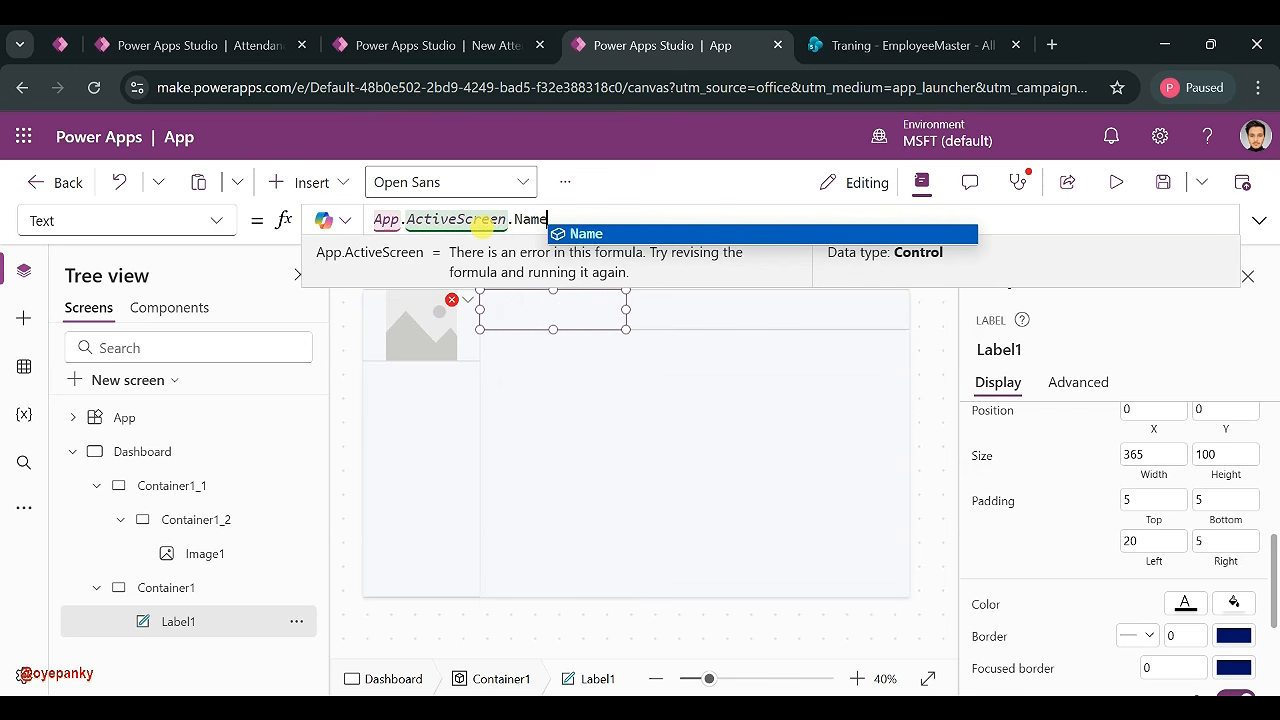
click(575, 233)
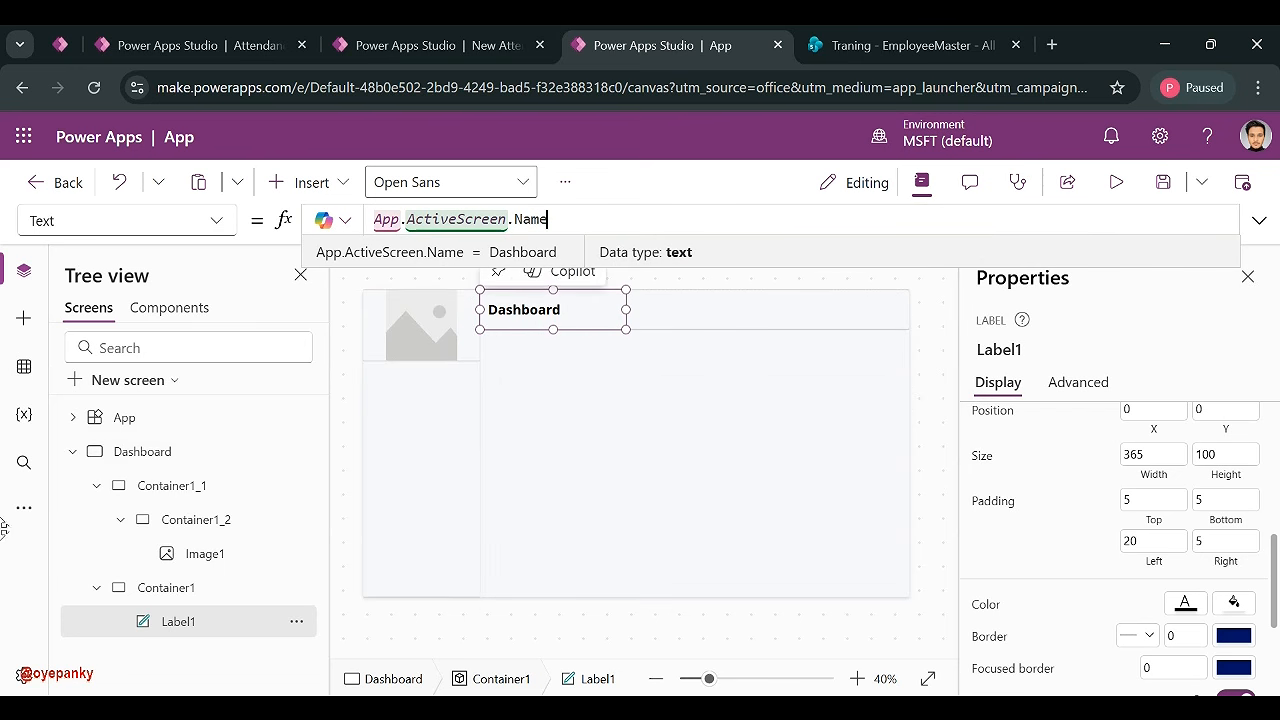
click(745, 315)
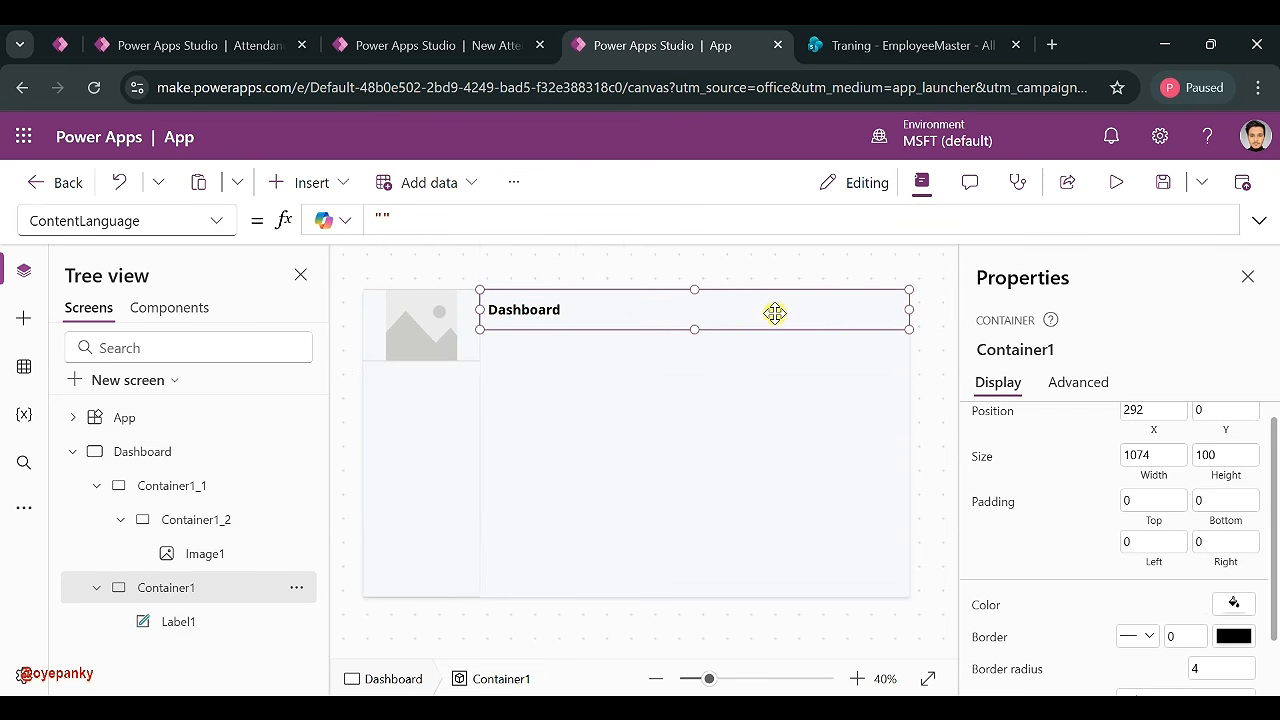
- Insert Image2 at the right of the header and size it 80 by 80
click(320, 179)
text(imag)
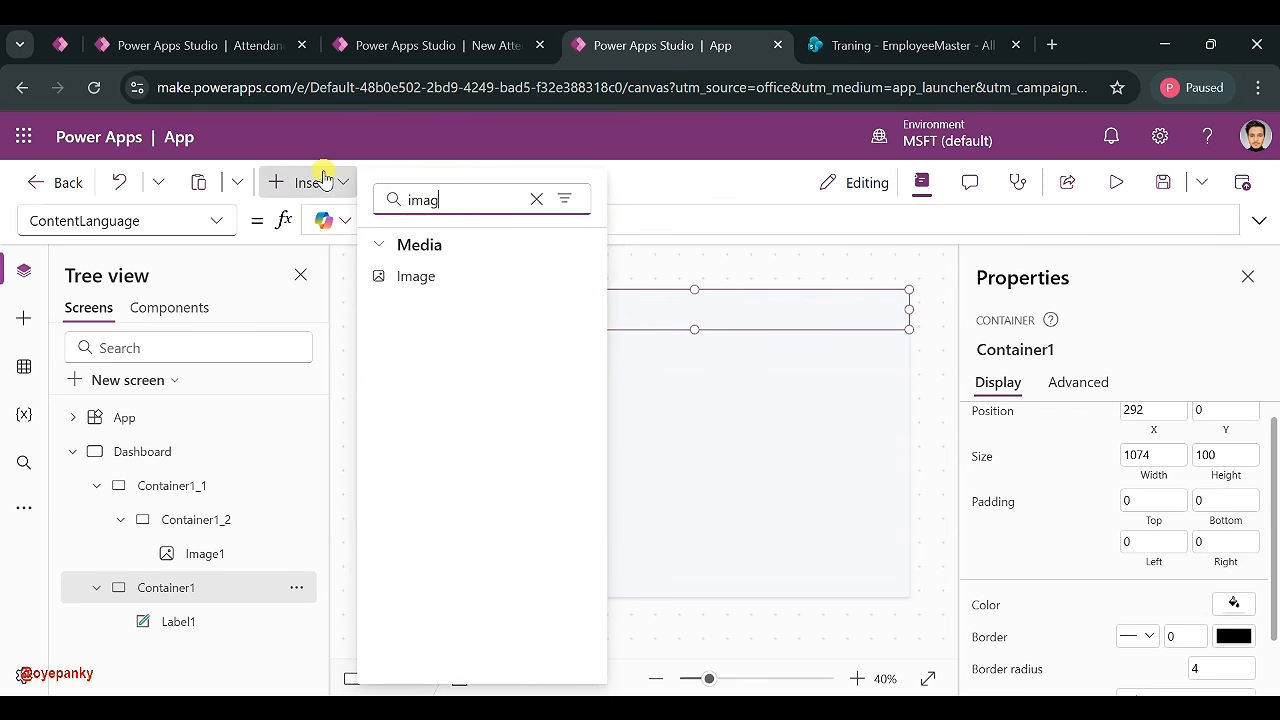
click(416, 276)
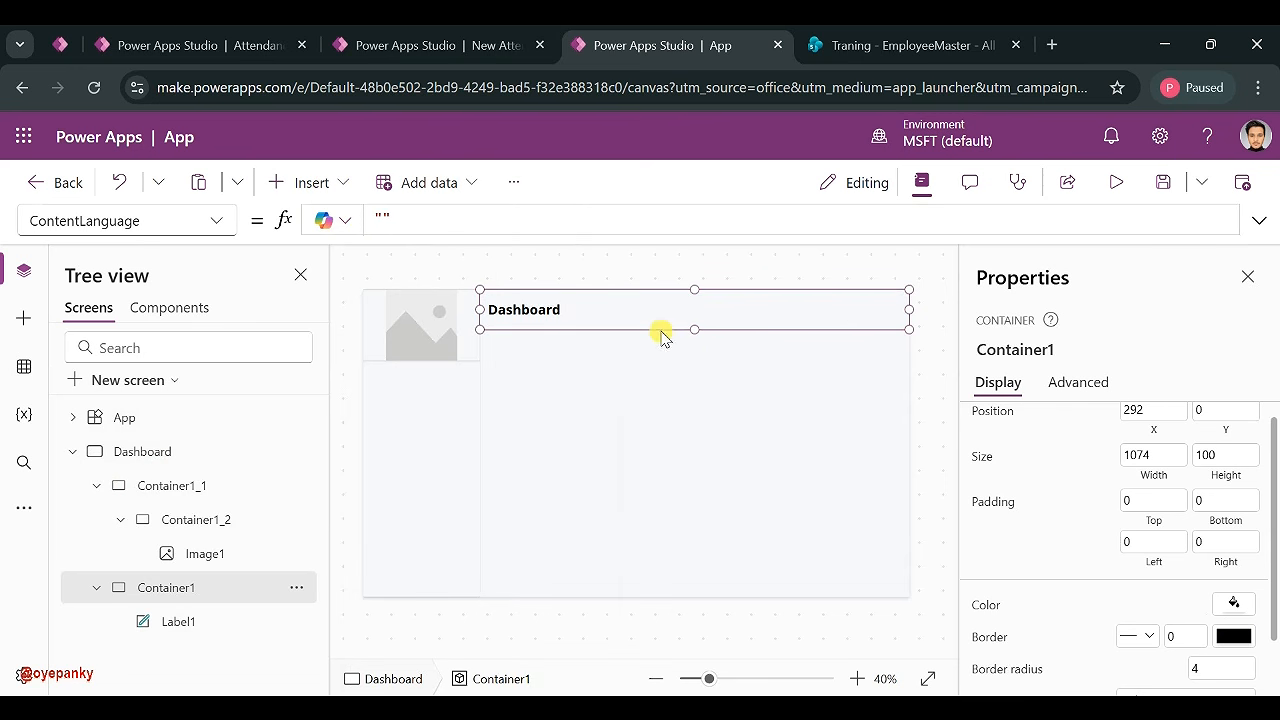
drag(888, 328, 873, 331)
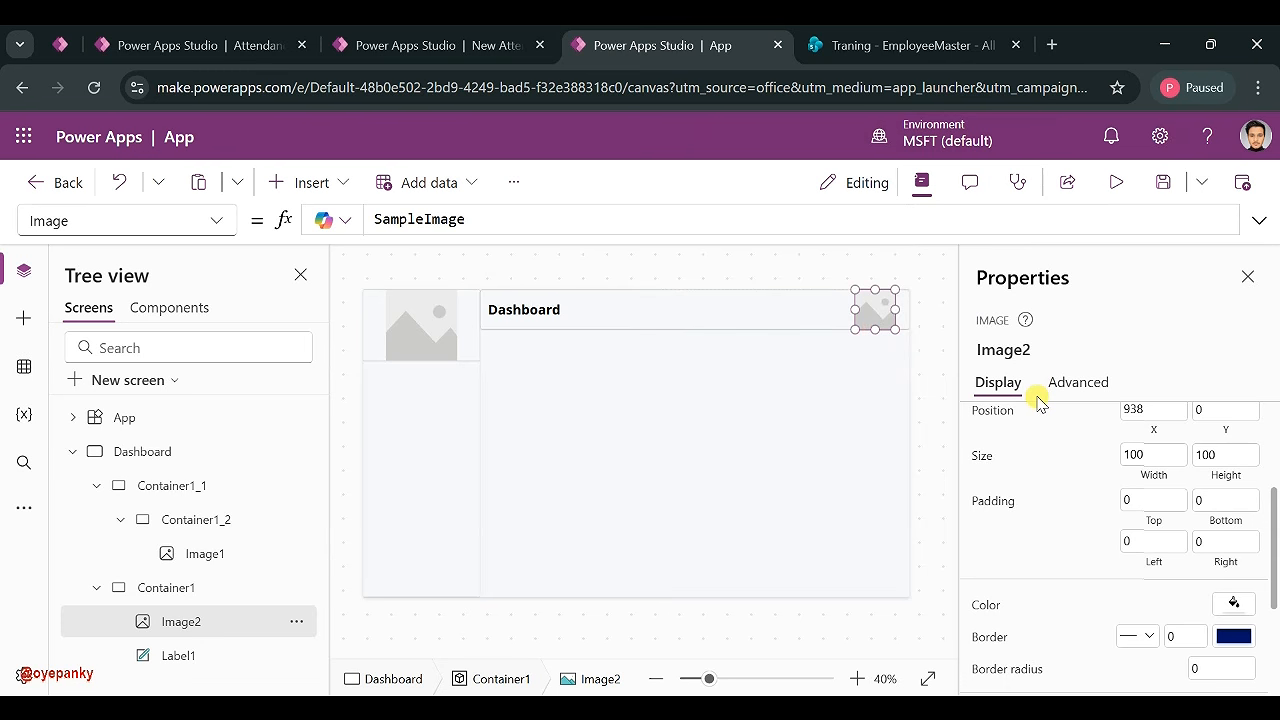
scroll(1070, 480, up, 2)
scroll(1128, 528, down, 1)
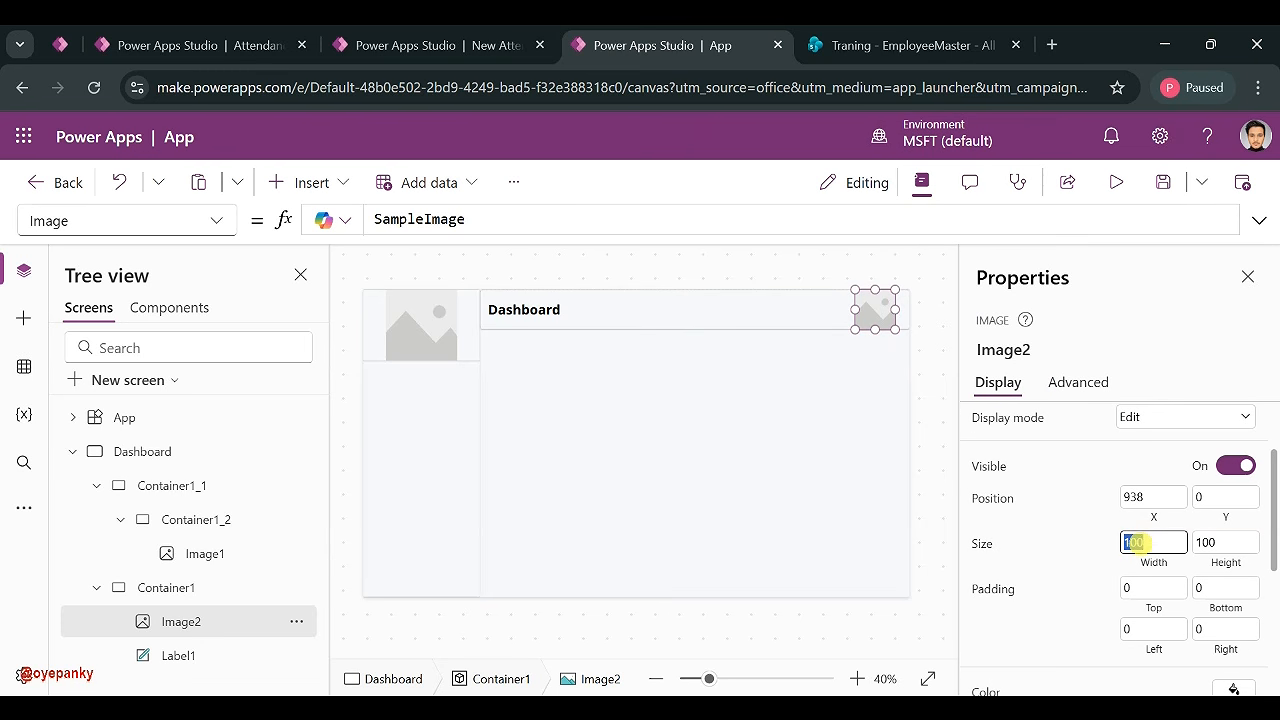
key(Tab)
text(80)
click(1040, 545)
drag(872, 308, 880, 400)
- Give Image2 Y position 10, border radius 80 and border thickness 1
scroll(1078, 488, up, 2)
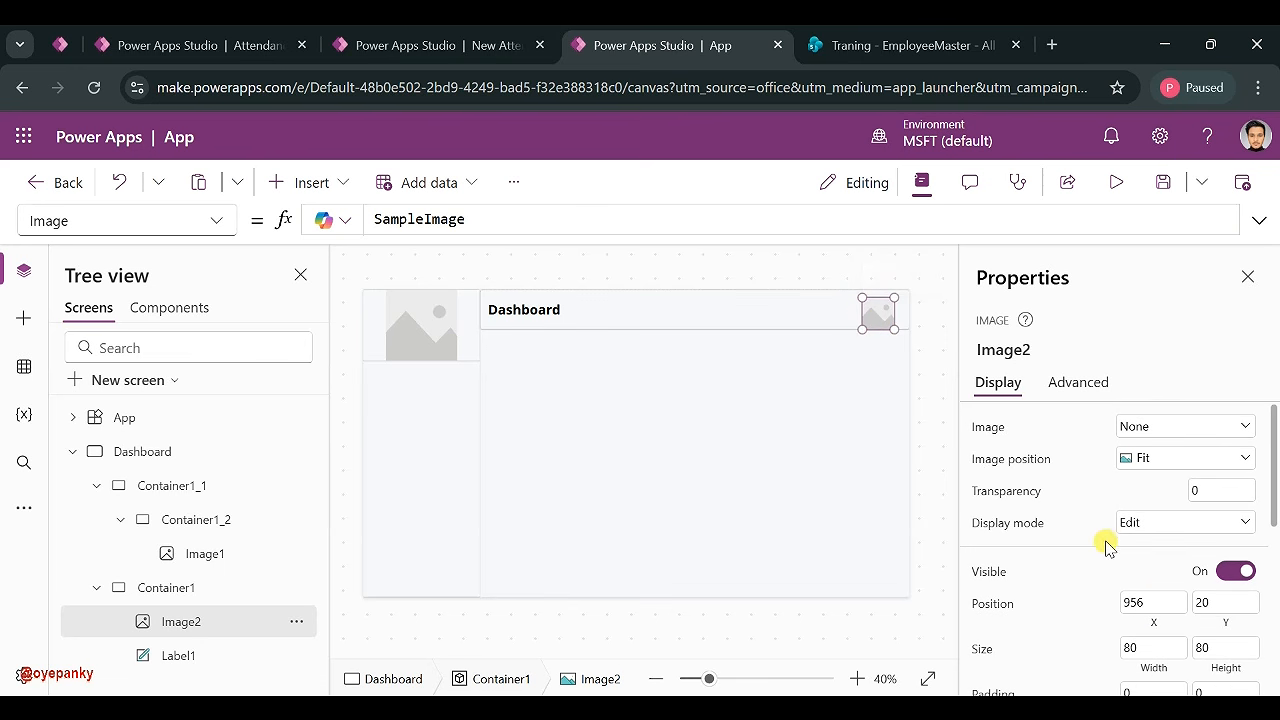
scroll(1106, 543, down, 1)
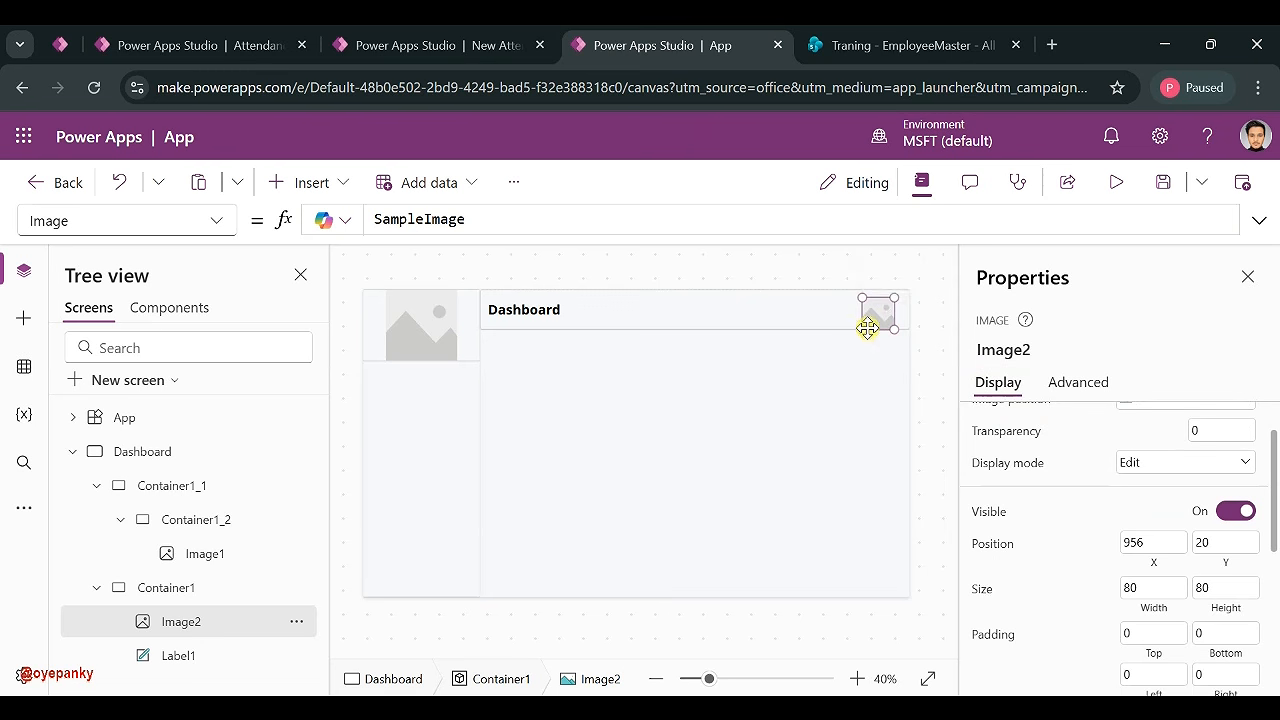
click(1203, 542)
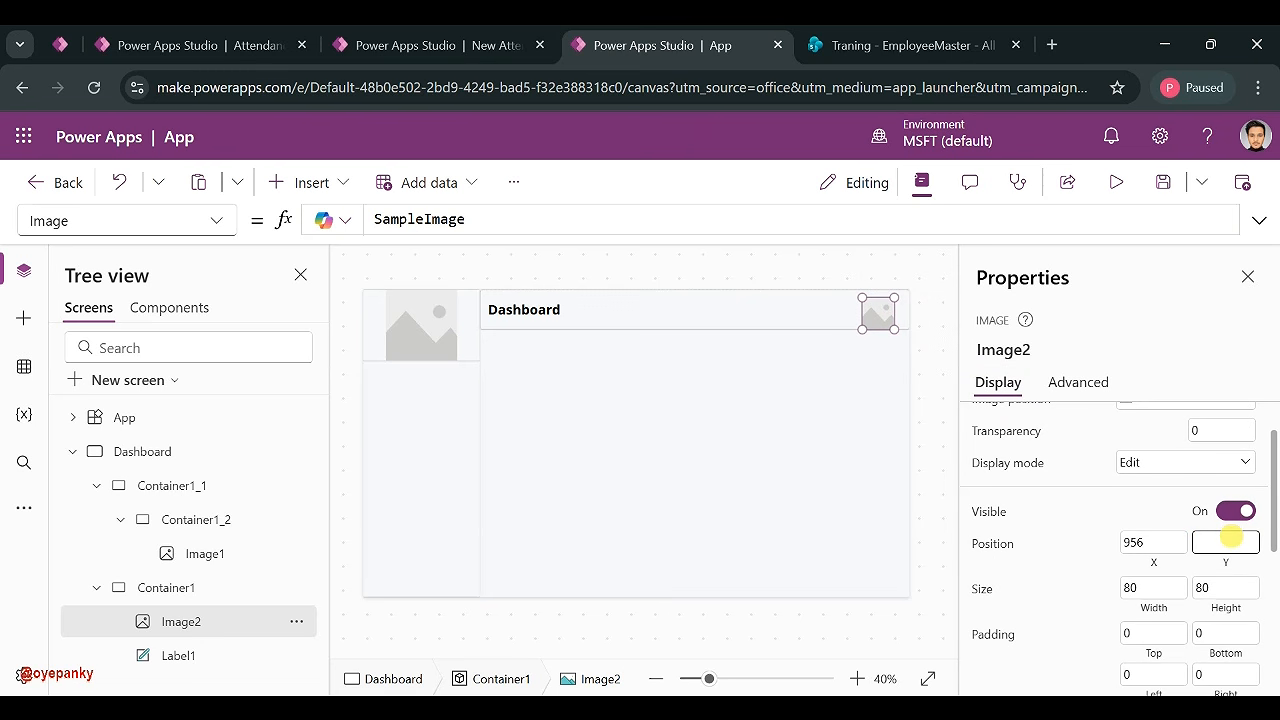
click(1090, 555)
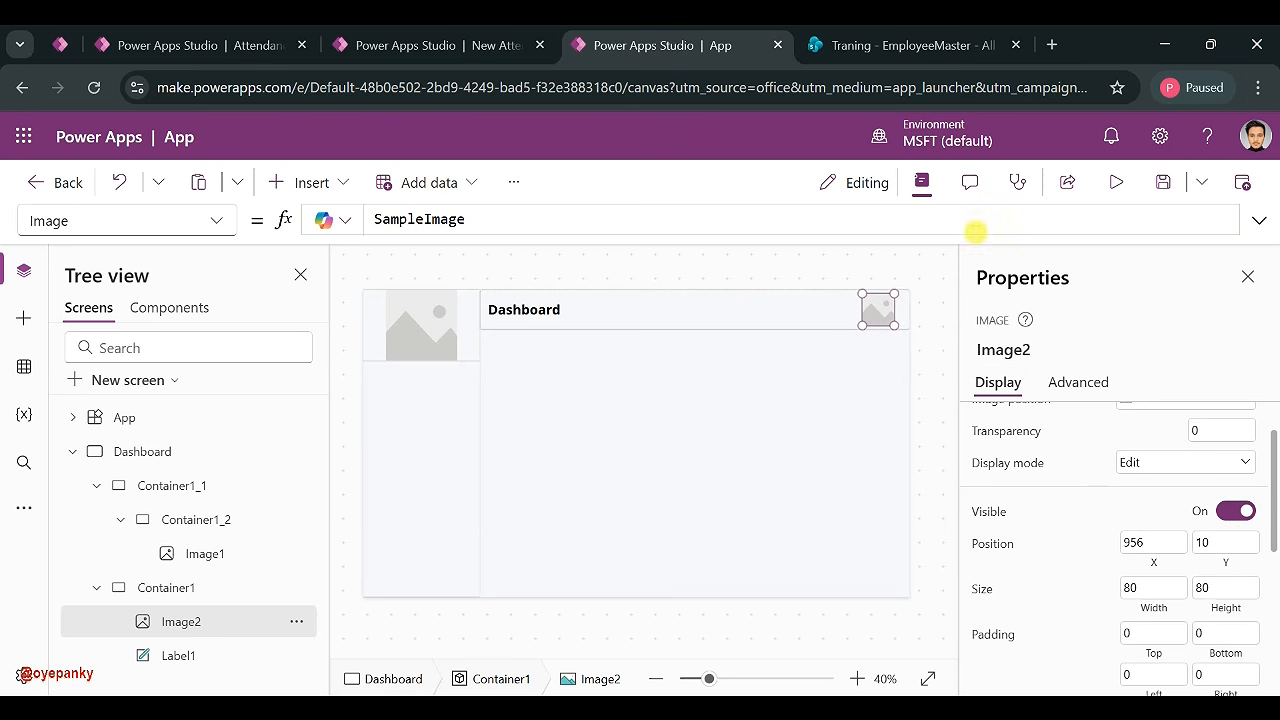
scroll(1092, 641, down, 3)
scroll(1120, 600, down, 1)
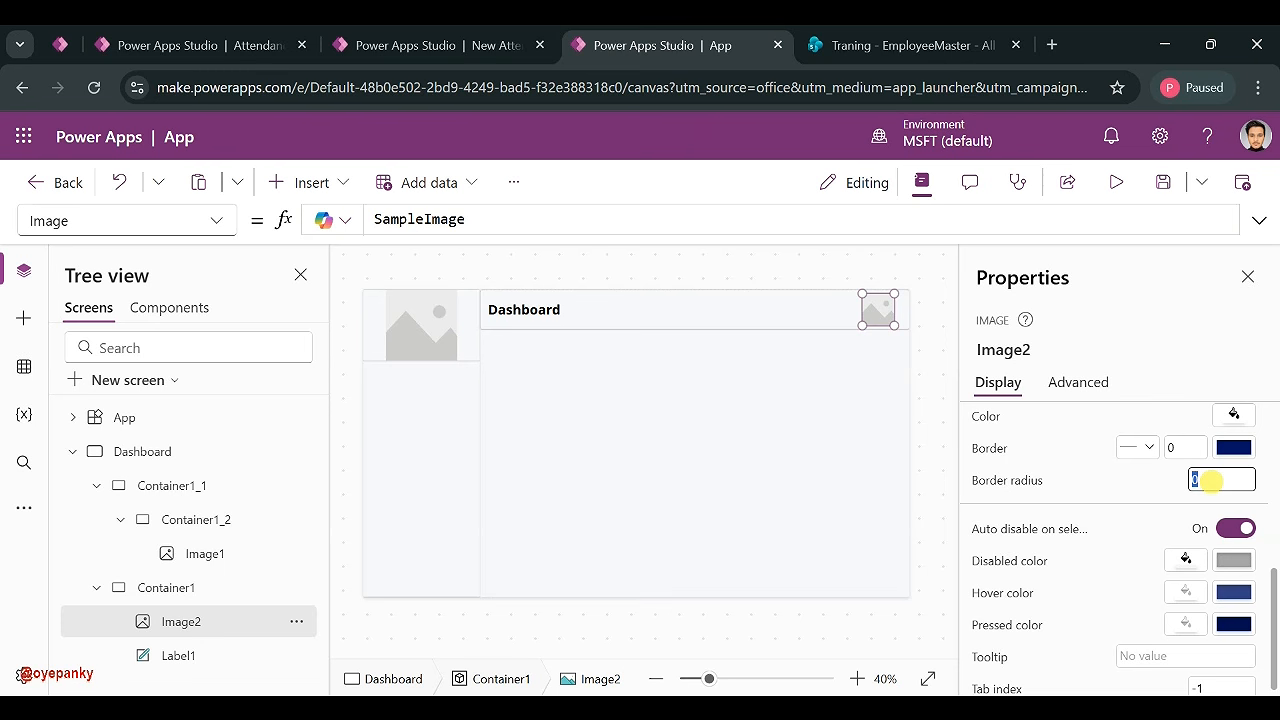
click(1172, 489)
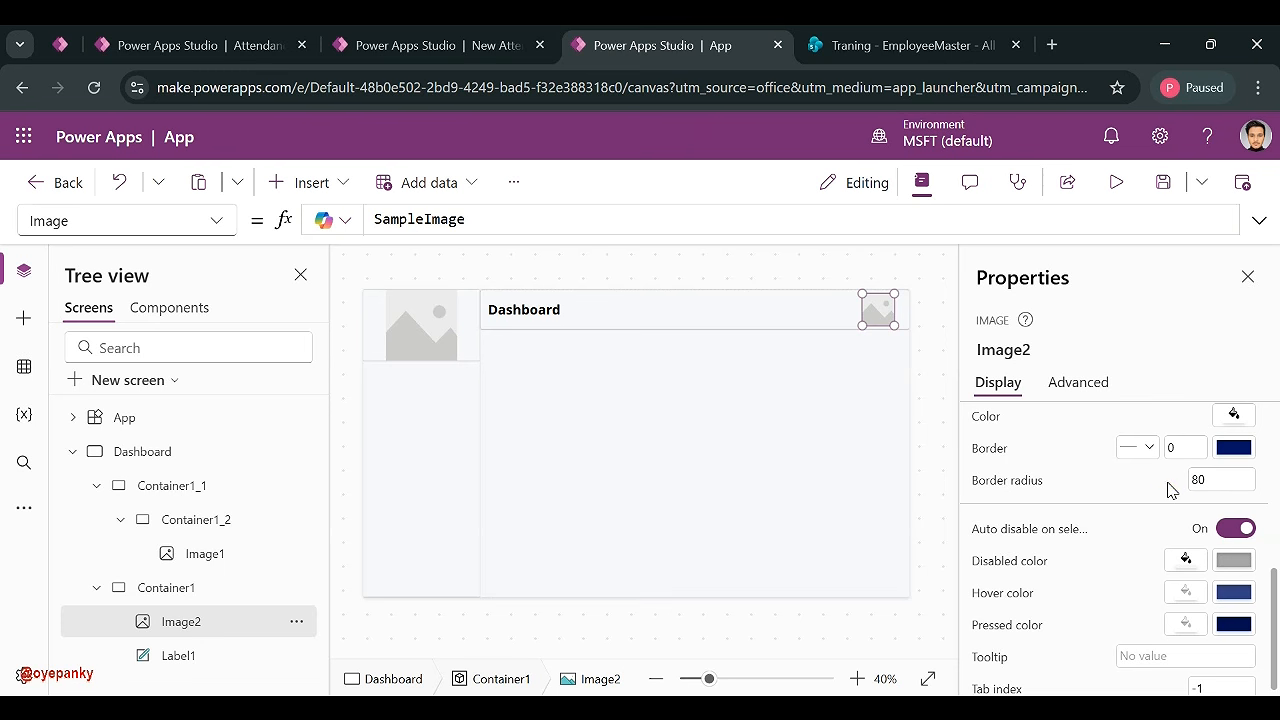
click(1180, 447)
- Set Image2's Image formula to User().Image to show the signed-in user's photo
double_click(402, 221)
text(User())
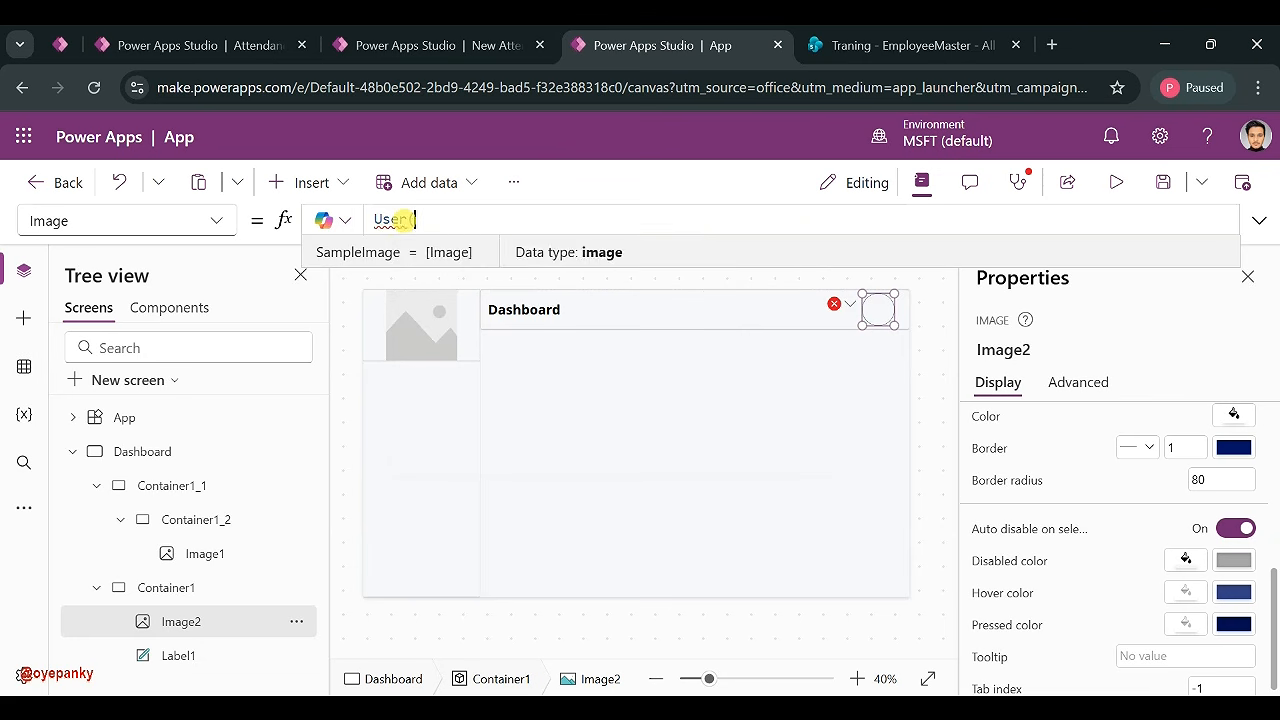
text(.)
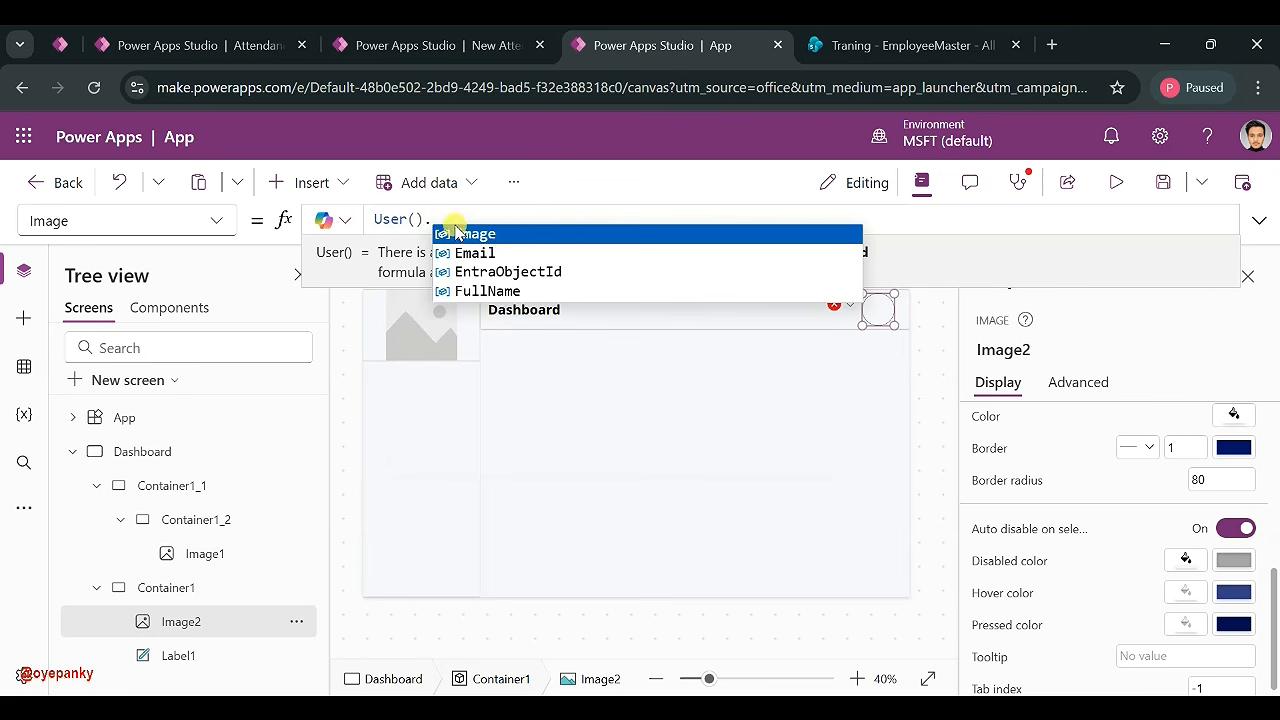
click(487, 236)
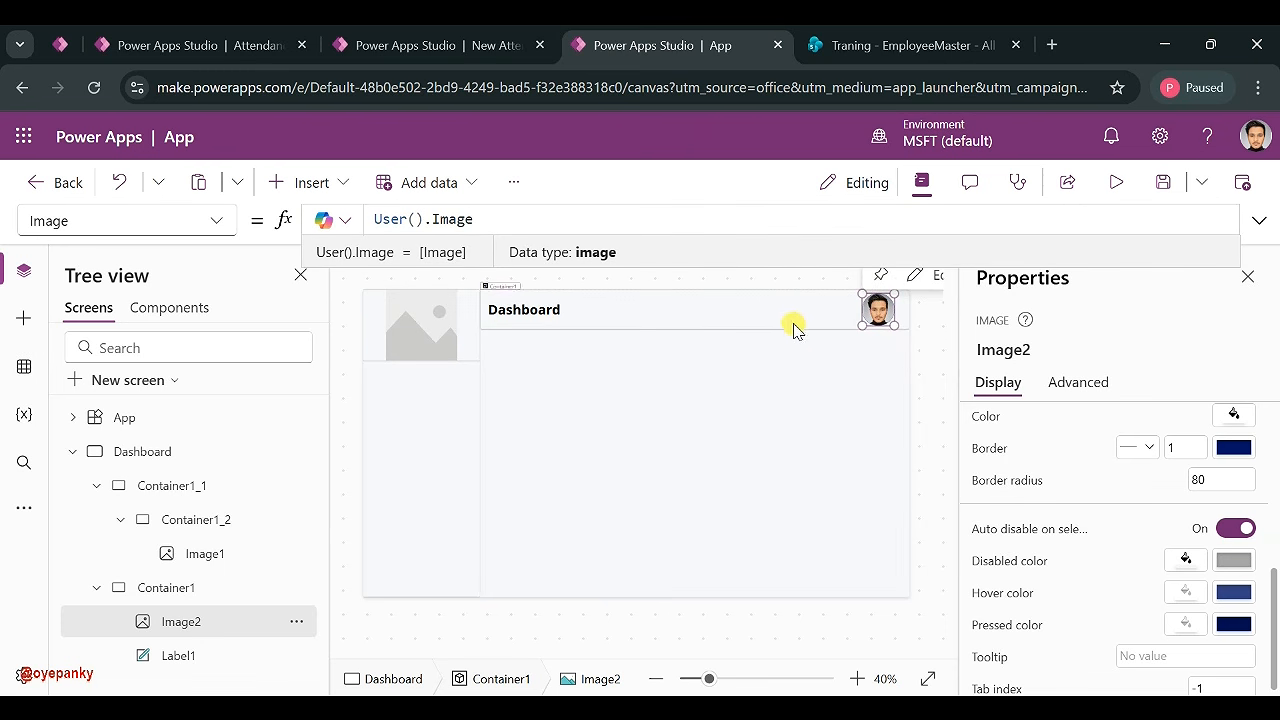
click(797, 363)
click(409, 319)
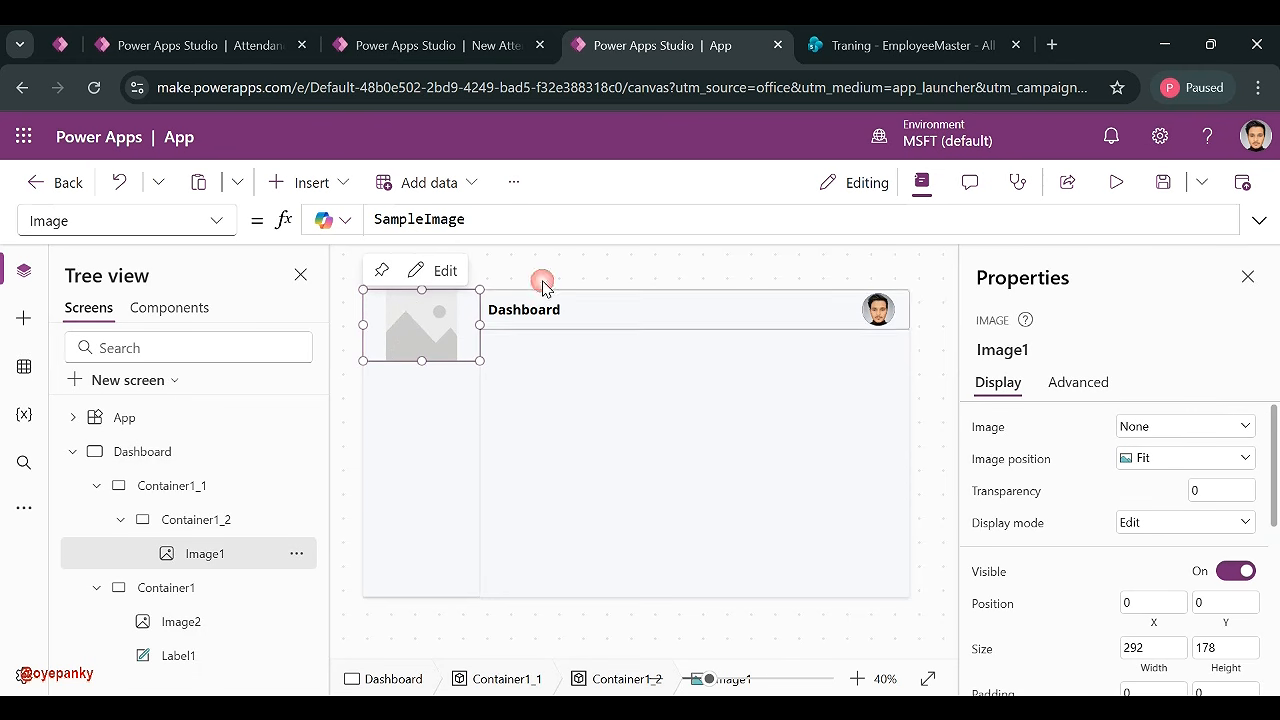
- Upload 'Above Logo-Name D4IT.png' into Image1 and set its position to Fit after trying Fill
click(1196, 425)
click(1145, 473)
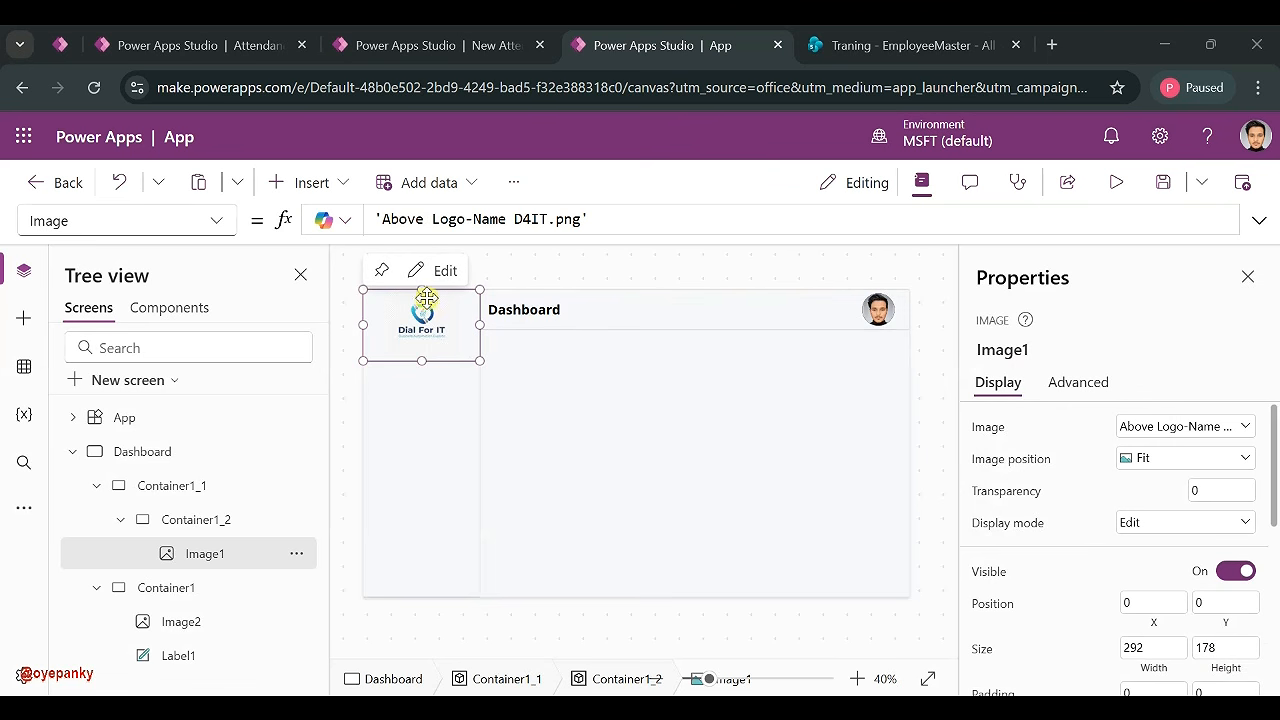
click(1175, 462)
click(1156, 507)
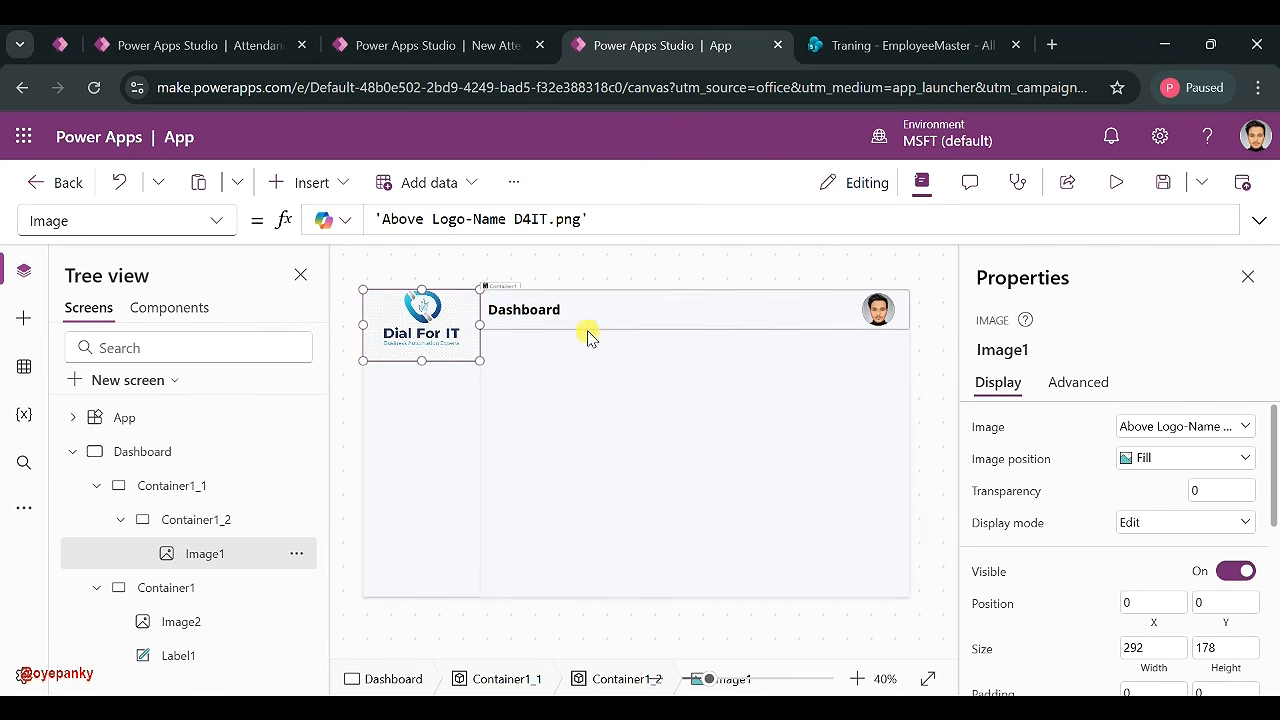
click(1140, 458)
click(1145, 530)
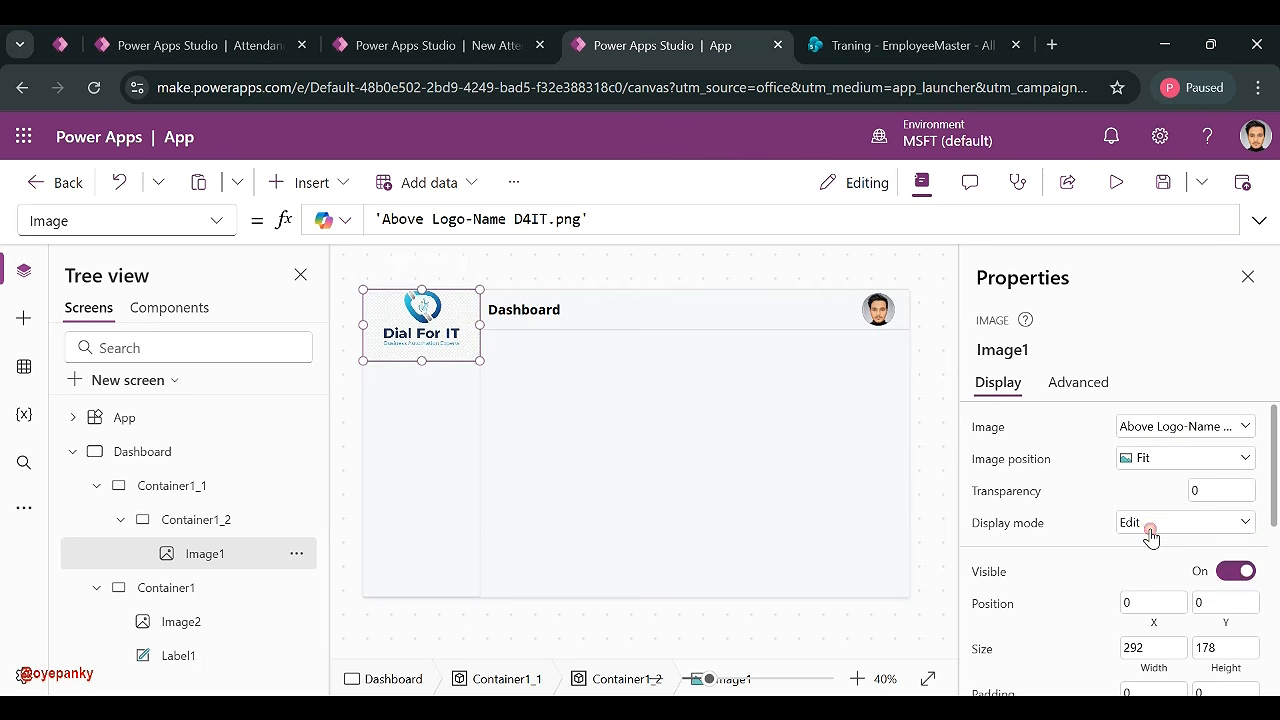
click(435, 430)
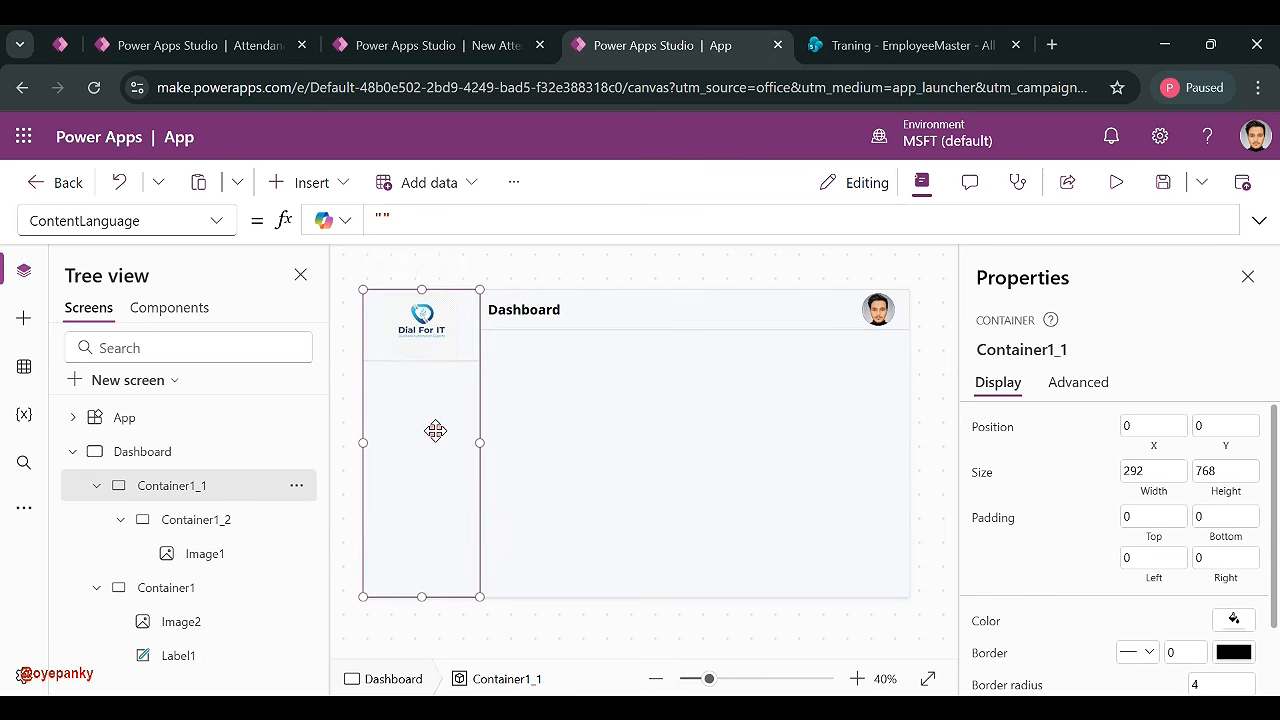
- Compare the sidebar against the finished Attendance Desktop Dashboard tab, then return to the app
click(648, 600)
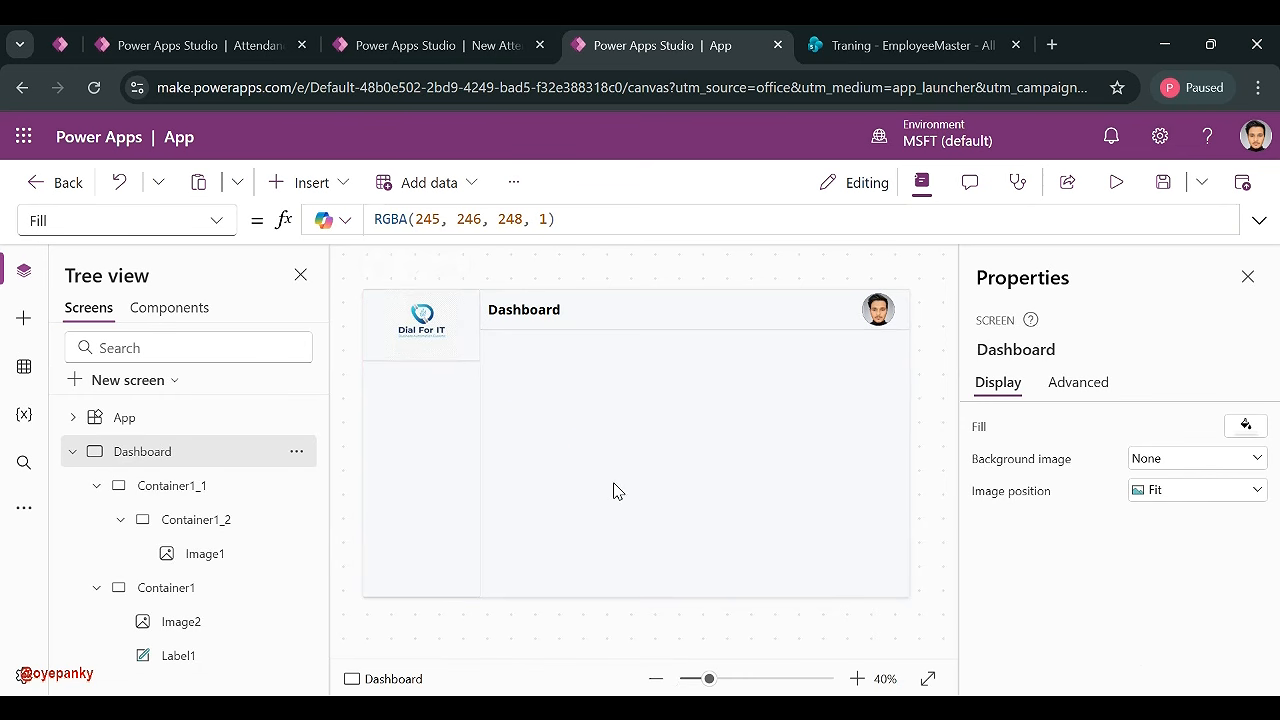
click(426, 440)
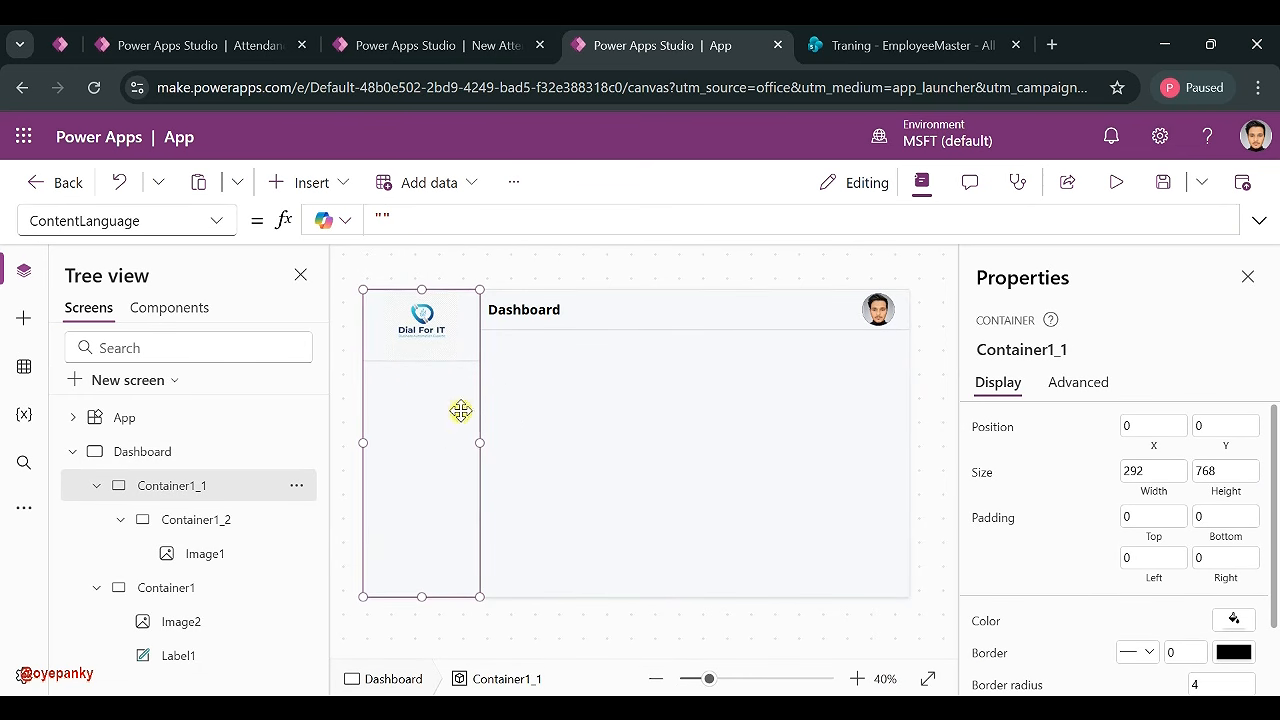
click(561, 406)
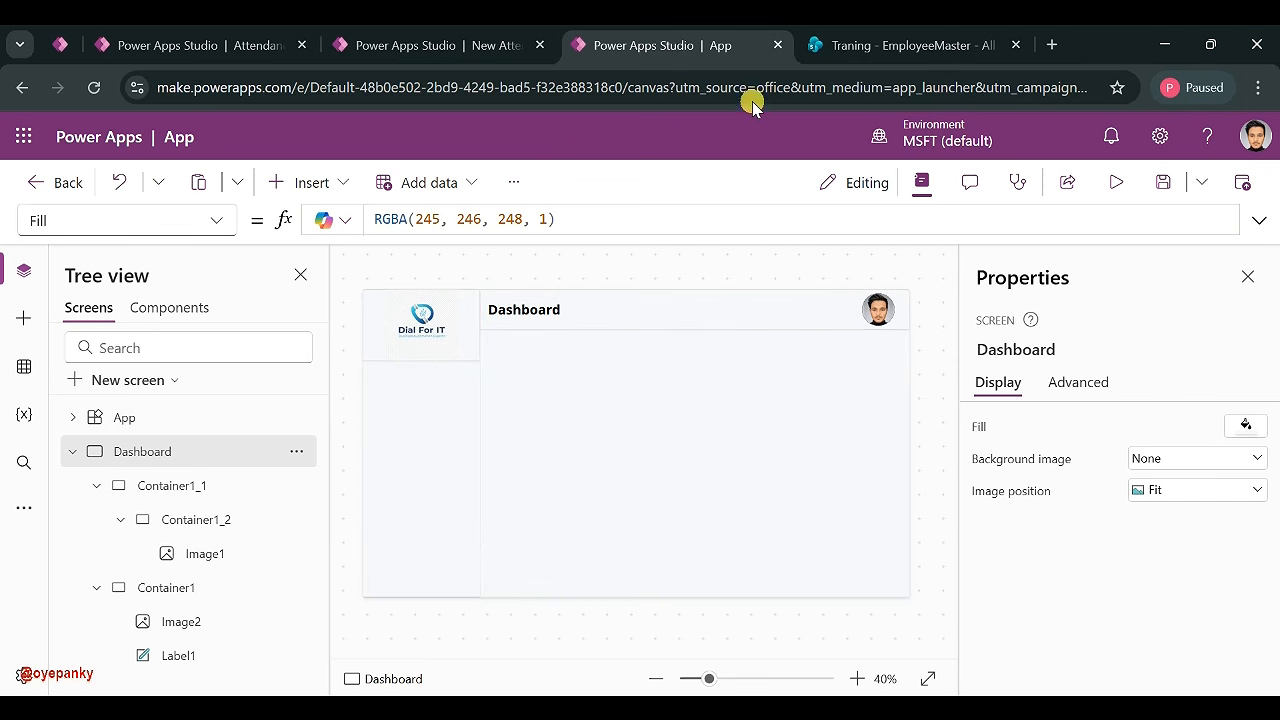
click(467, 53)
click(290, 47)
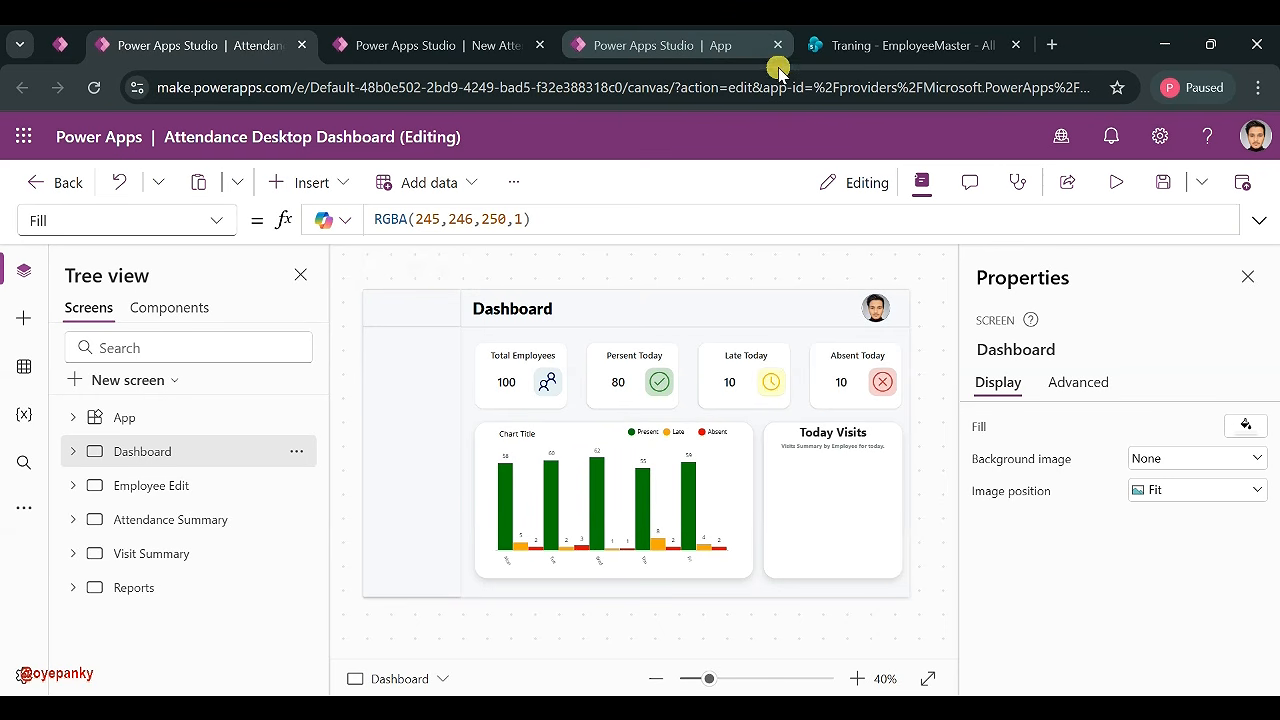
click(675, 47)
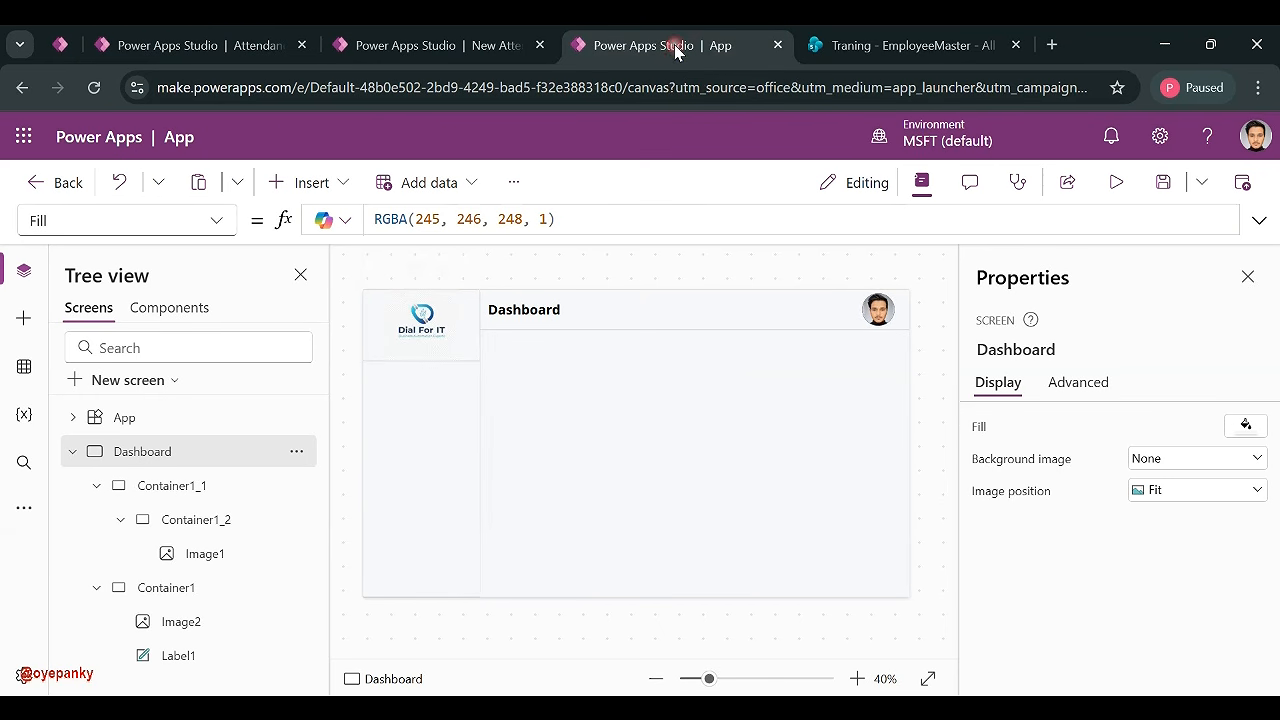
- Make the sidebar logo image shorter, then bring up the EmployeeMaster SharePoint list
click(405, 355)
mouse_move(421, 361)
mouse_down()
mouse_move(421, 348)
mouse_move(422, 375)
mouse_up()
click(862, 48)
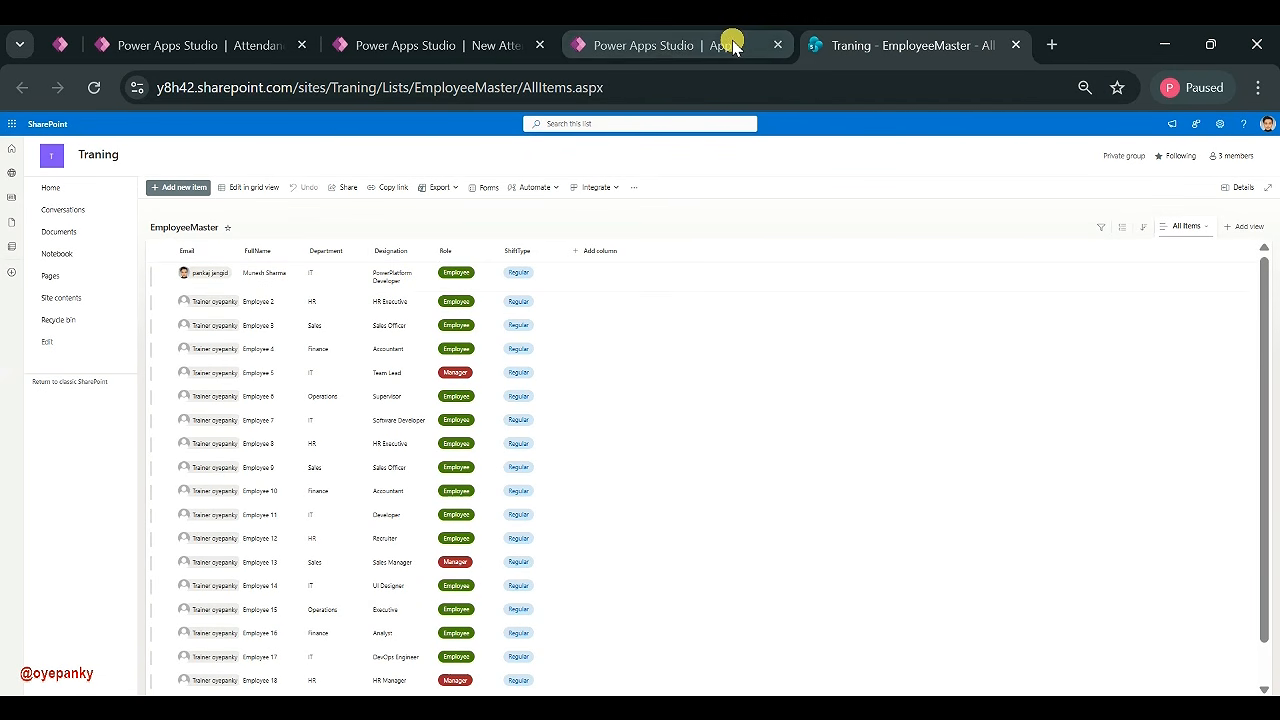
- Switch between the EmployeeMaster list and Power Apps Studio tabs, ending in the app editor
click(651, 55)
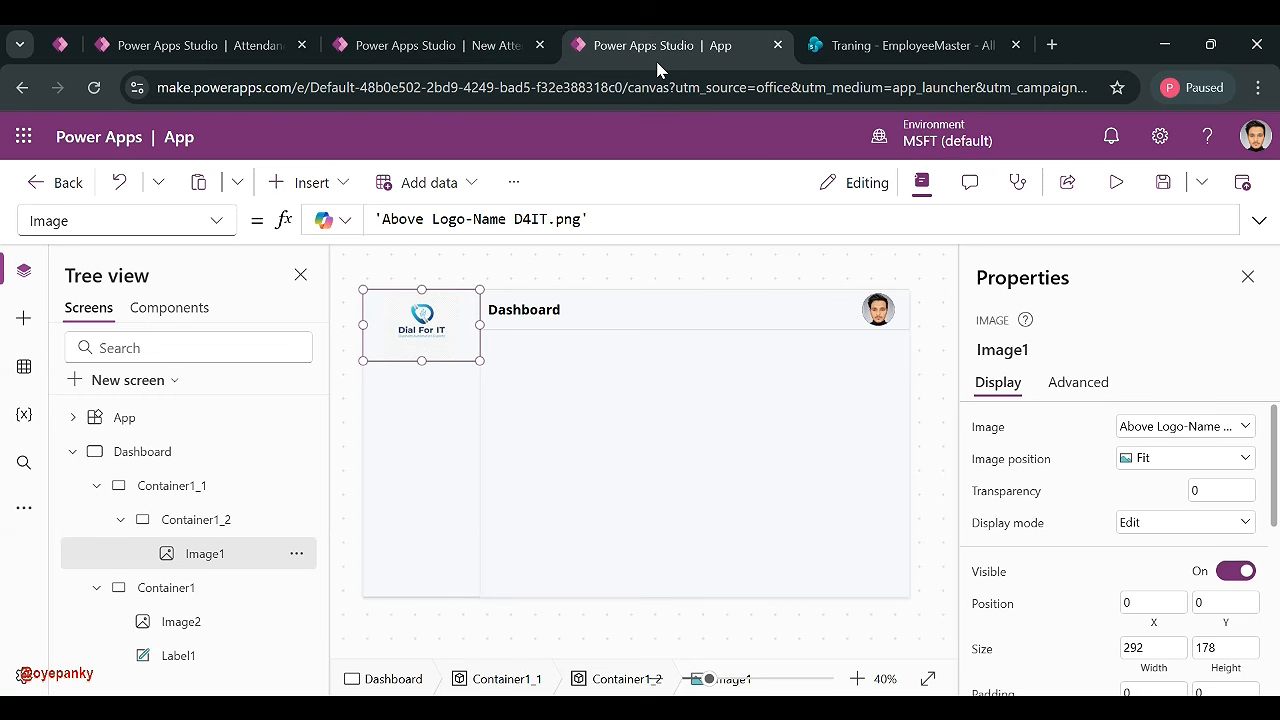
click(895, 42)
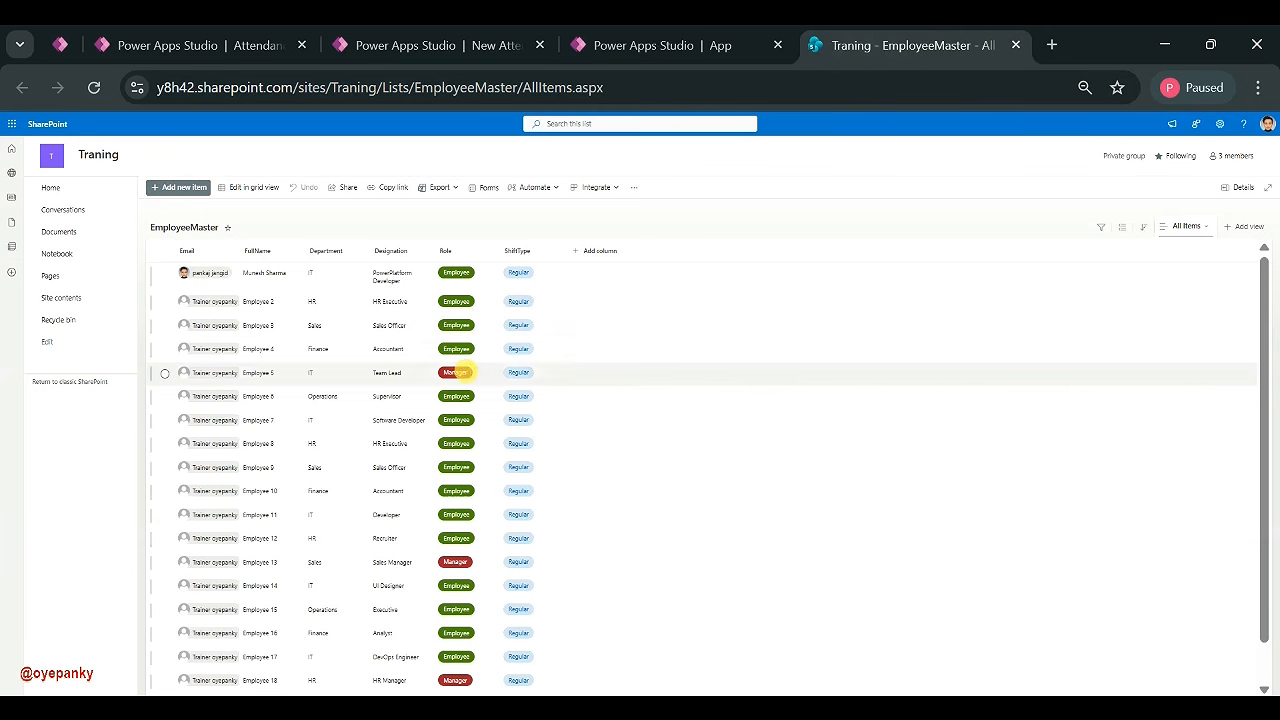
click(684, 48)
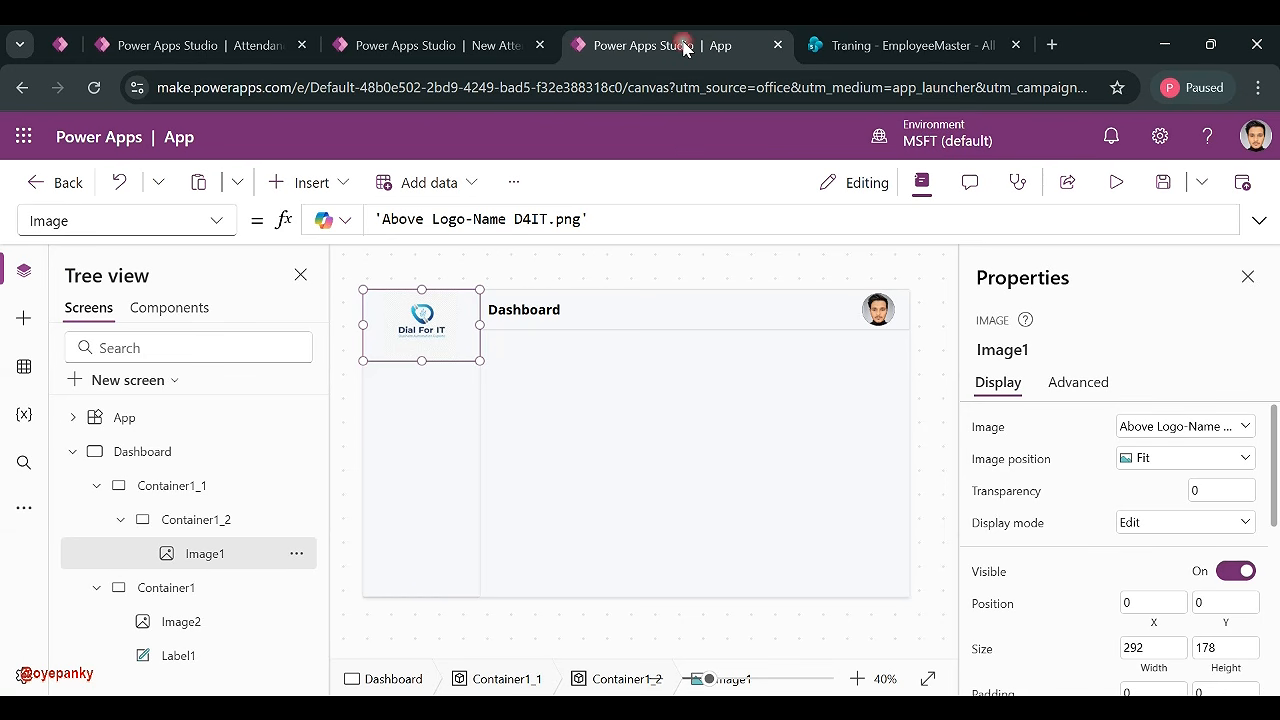
click(900, 48)
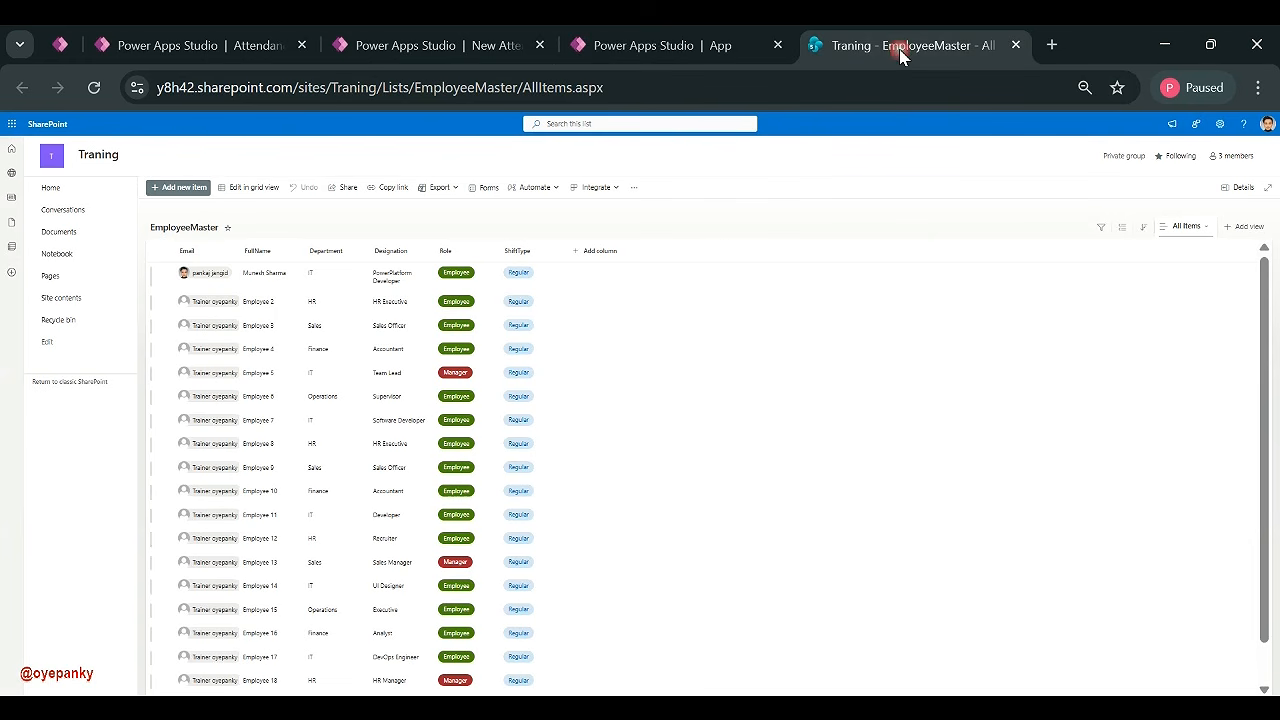
click(632, 48)
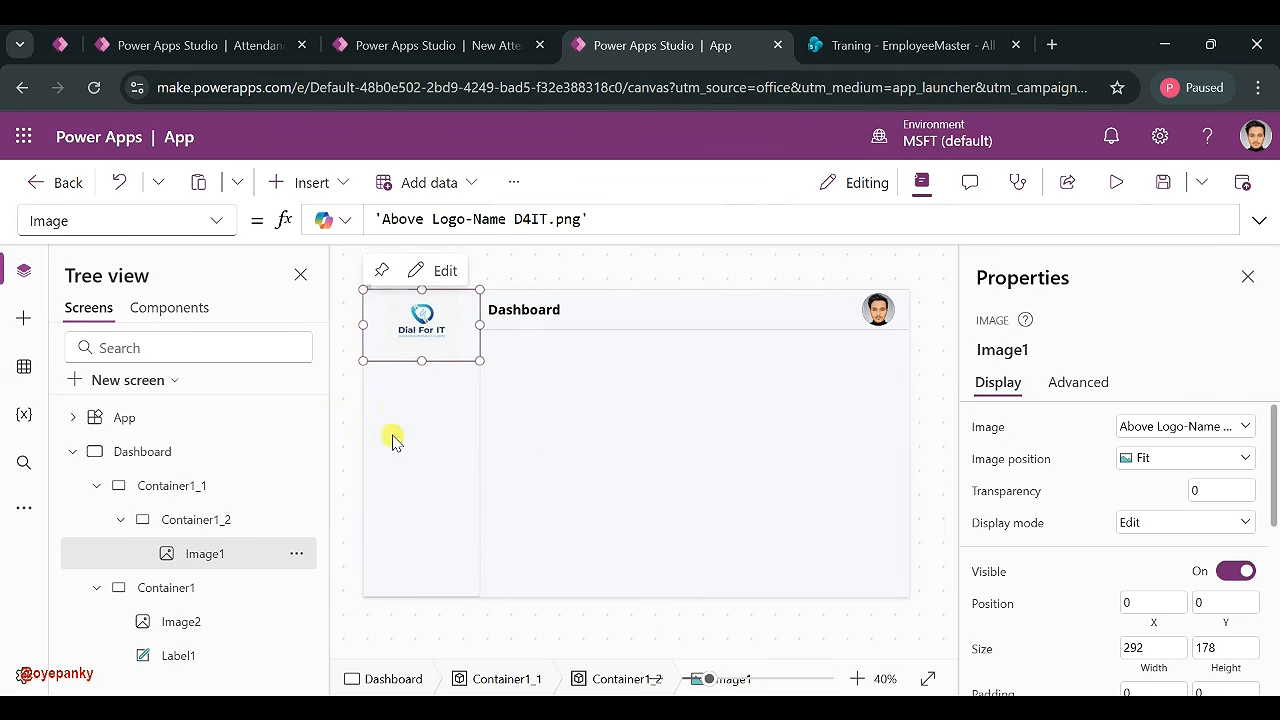
- Collapse the Dashboard screen's element tree and select the sidebar container
click(97, 487)
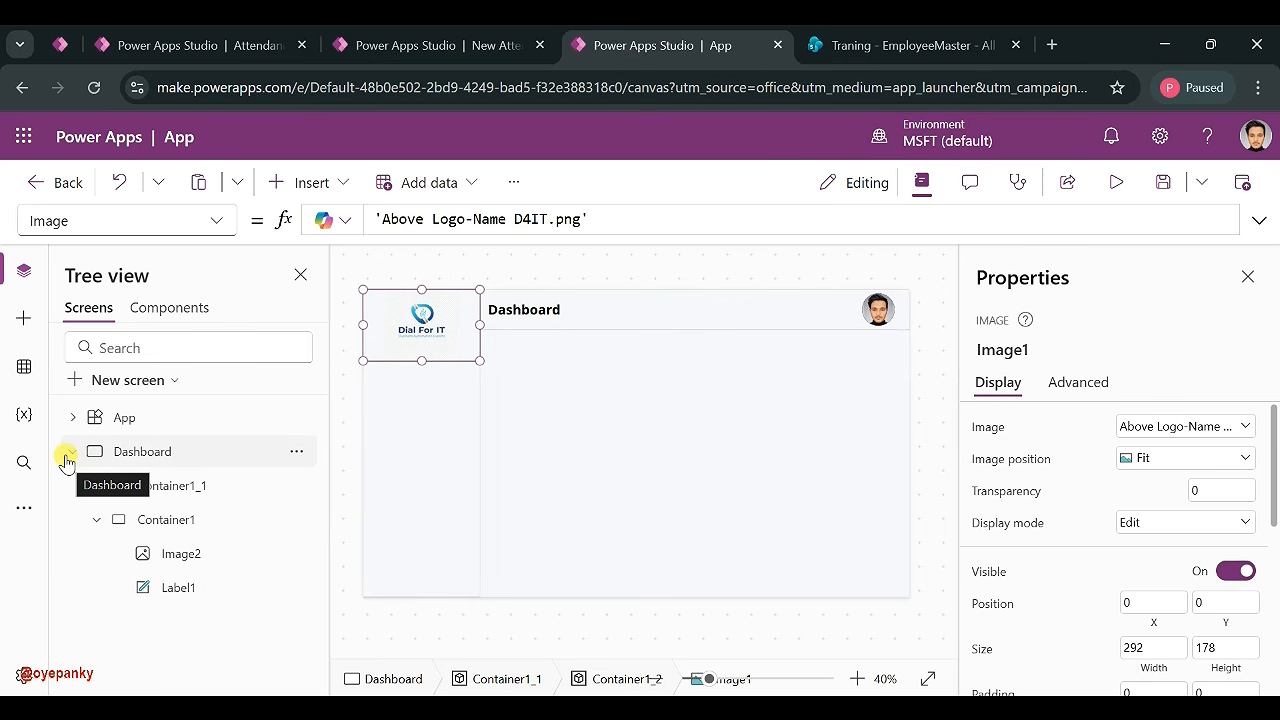
click(68, 456)
click(391, 473)
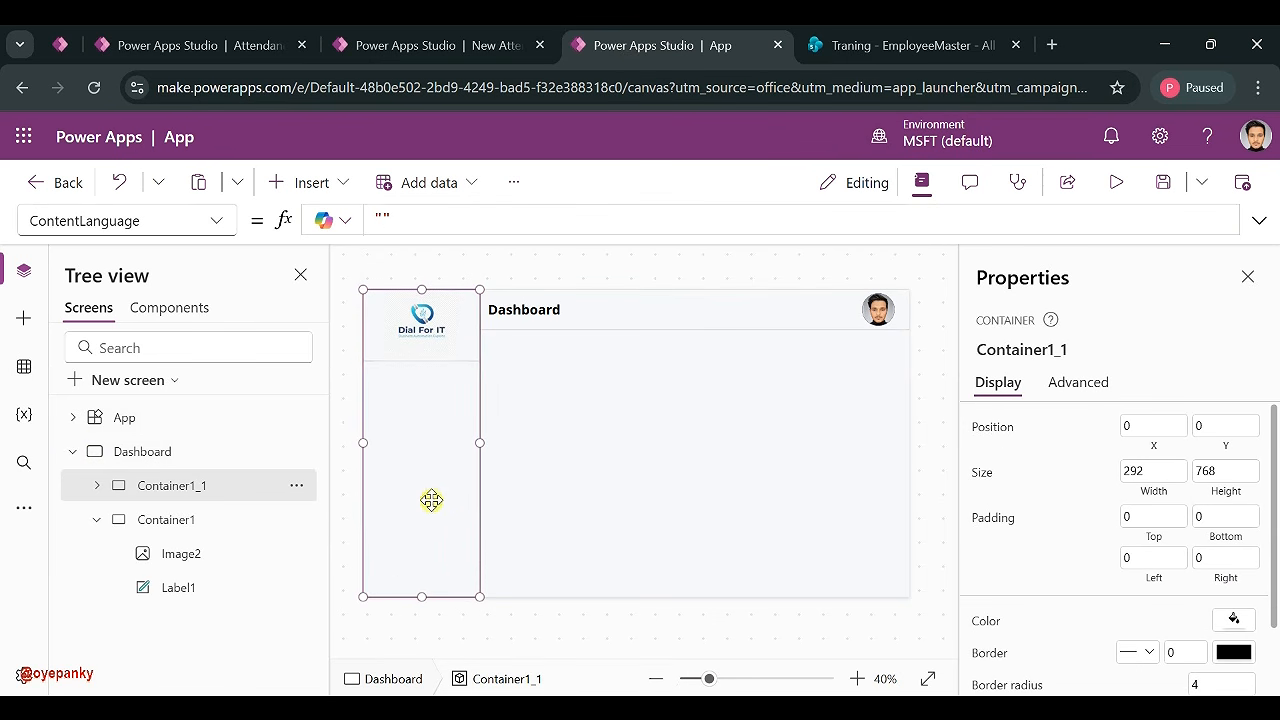
click(312, 183)
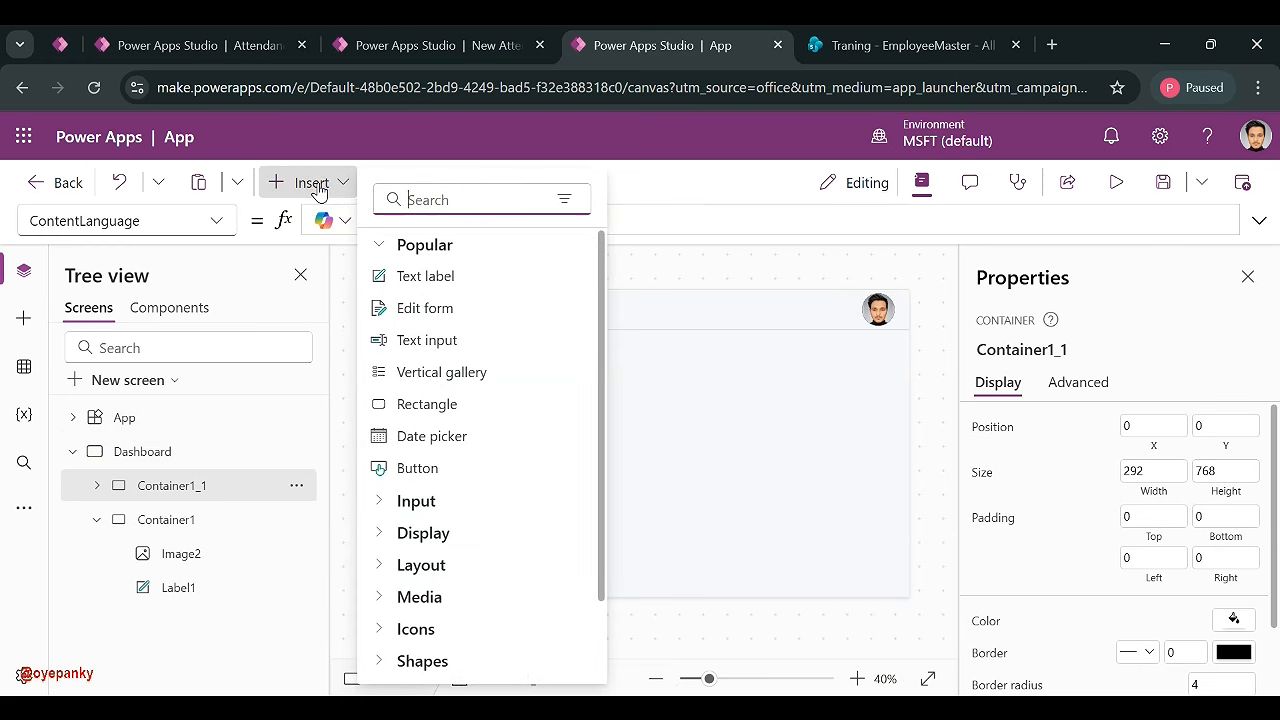
click(626, 389)
click(418, 433)
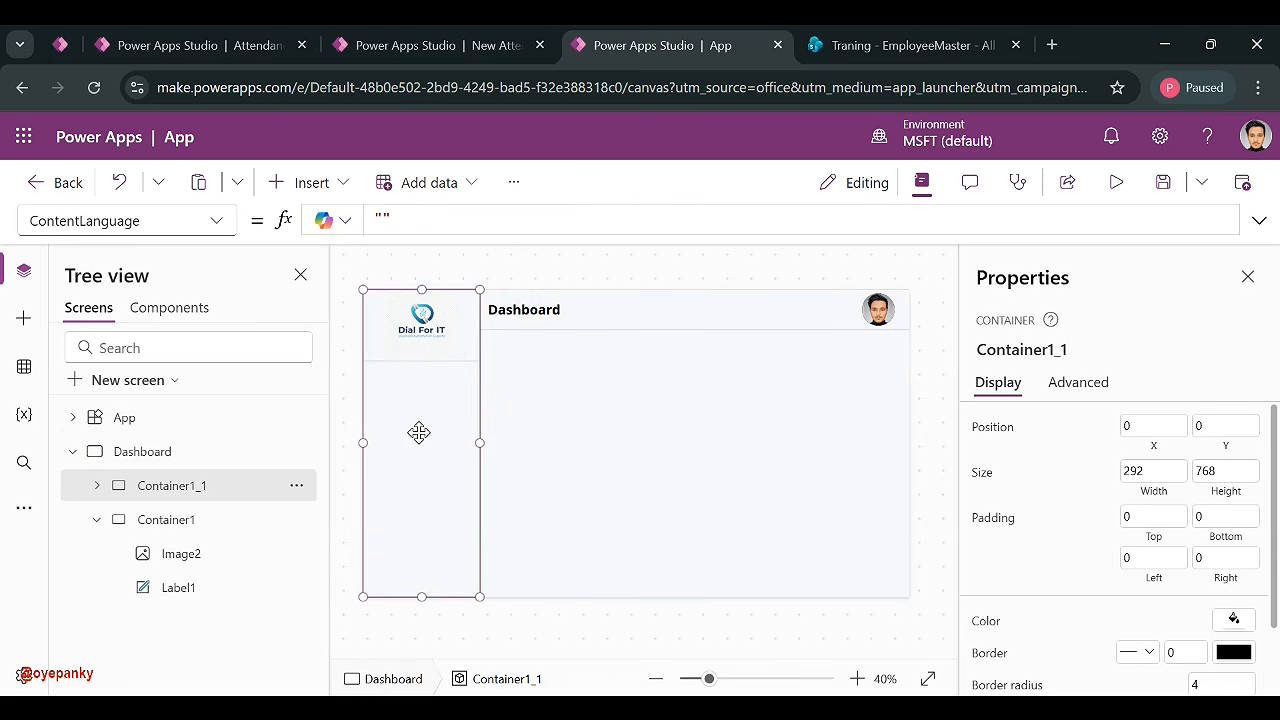
- Search the insertable controls for 'But', clear and close the search, then show the '...' overflow commands
click(305, 182)
text(N)
key(BackSpace)
text(But)
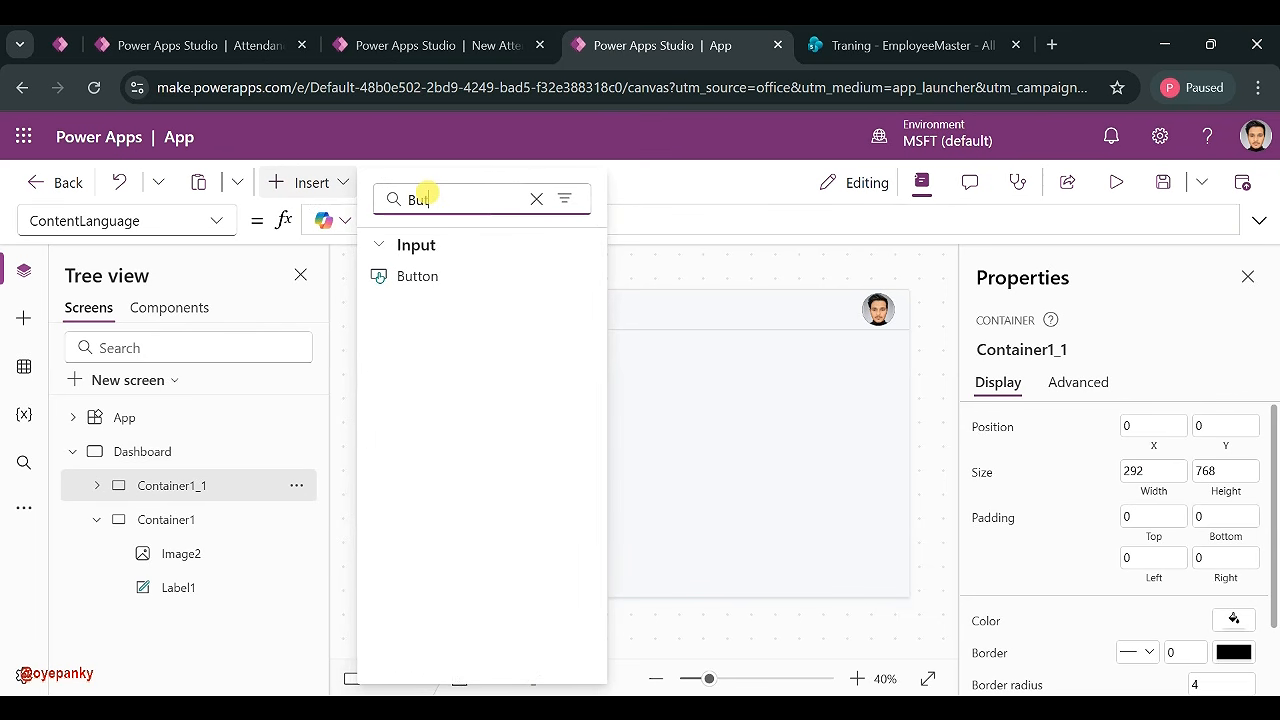
click(536, 201)
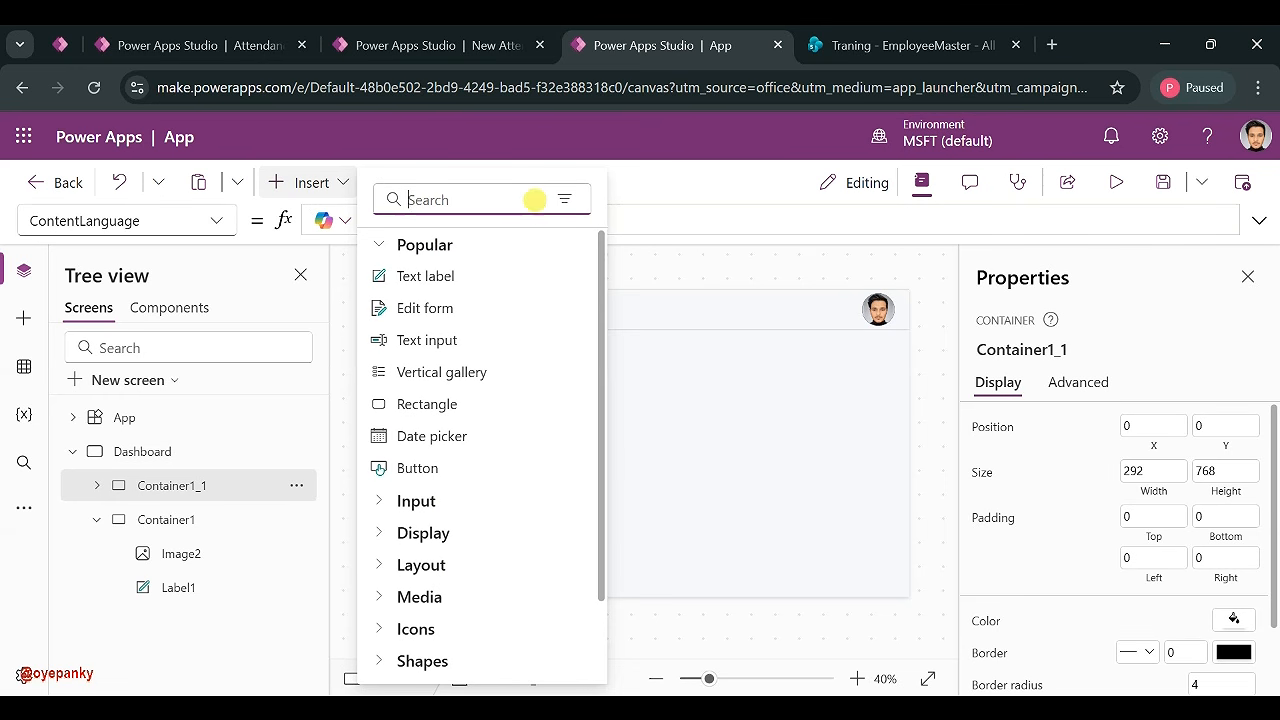
click(663, 178)
click(518, 190)
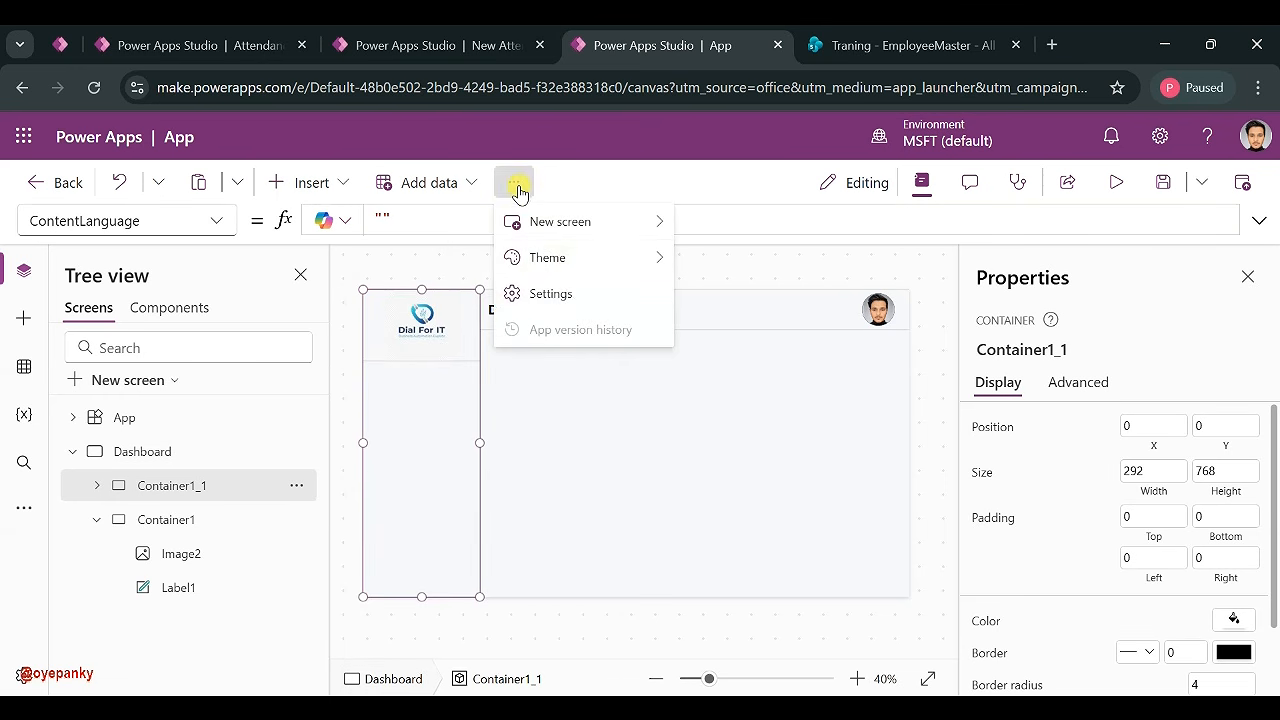
- In Settings > Updates, switch 'Modern controls and themes' On and close the dialog
click(572, 290)
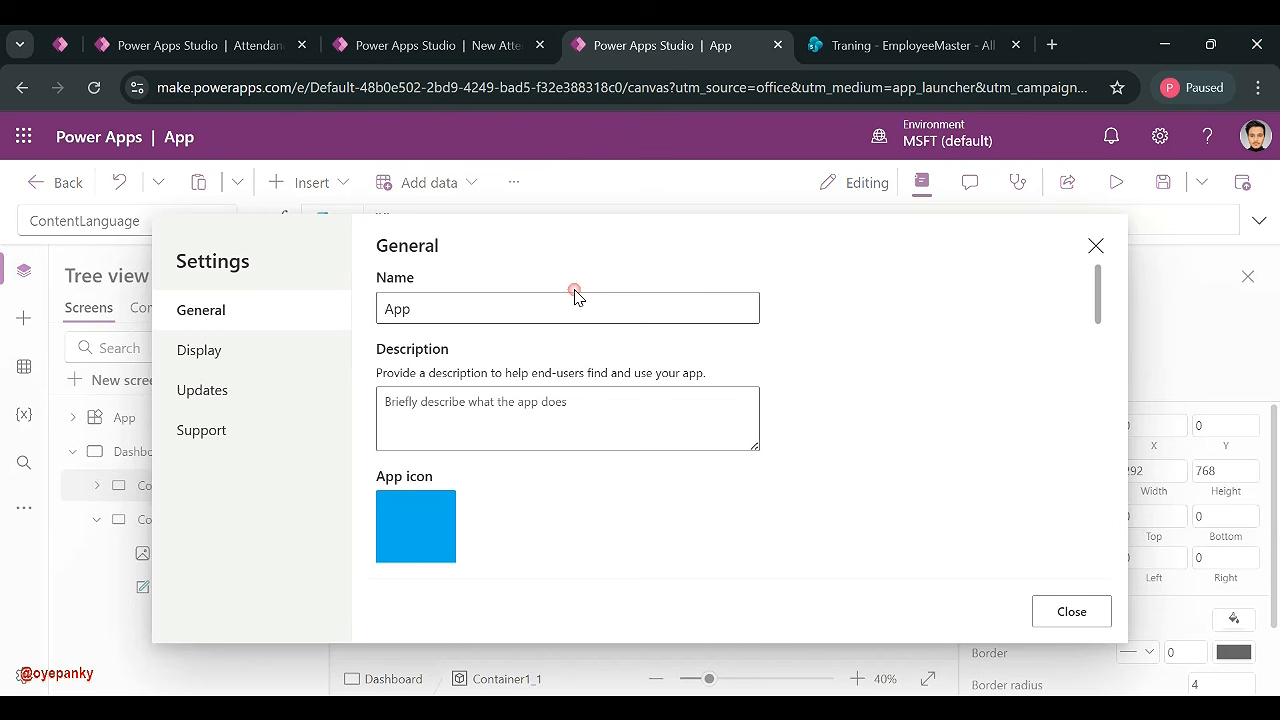
click(232, 391)
scroll(556, 387, down, 1)
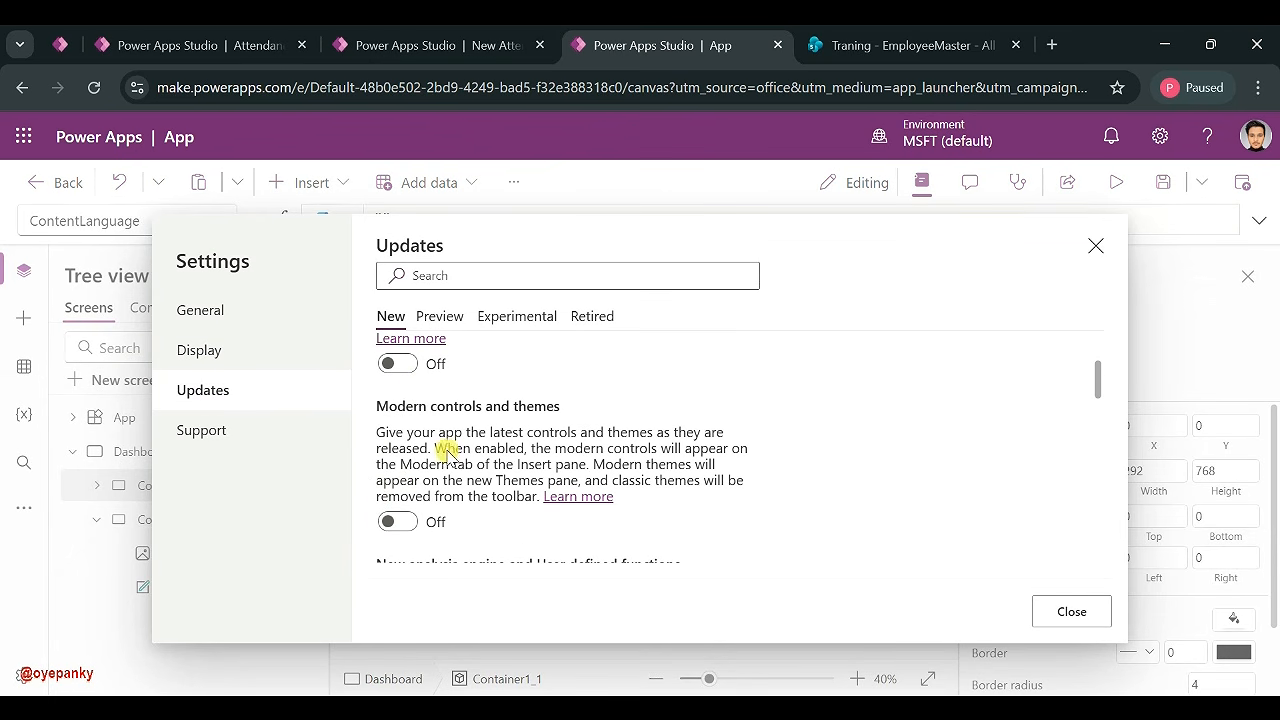
click(398, 522)
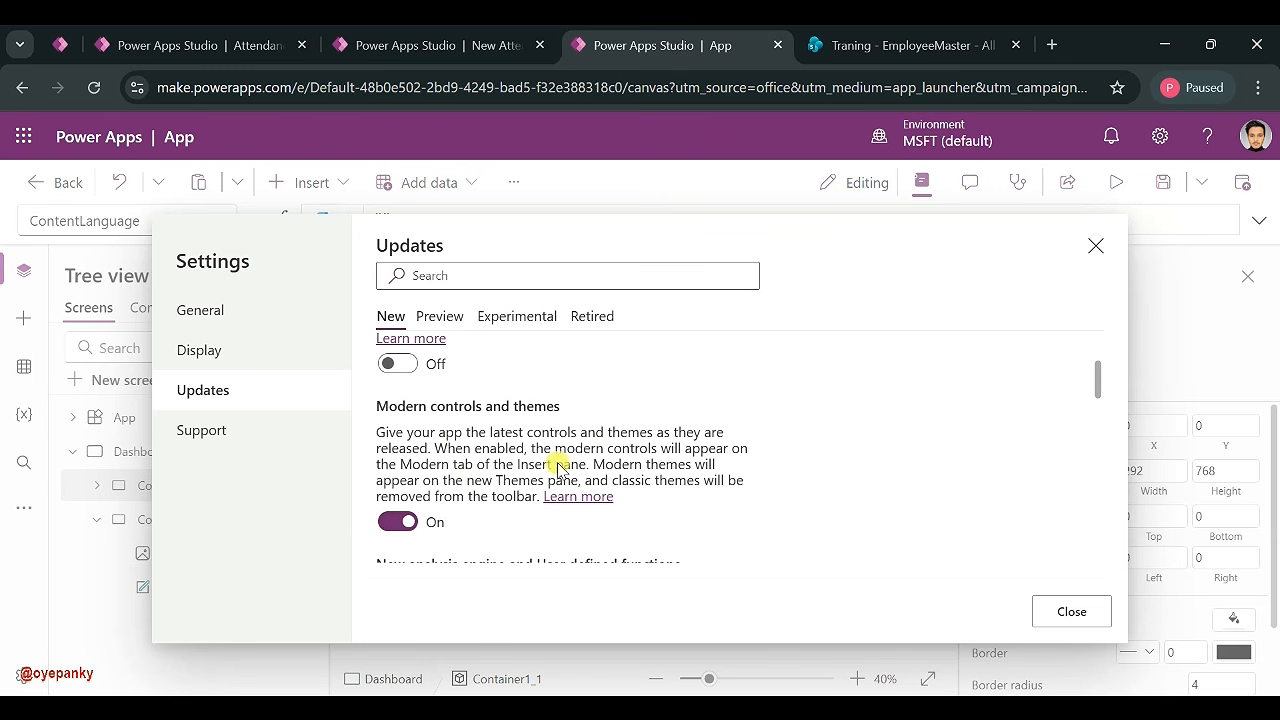
click(1071, 611)
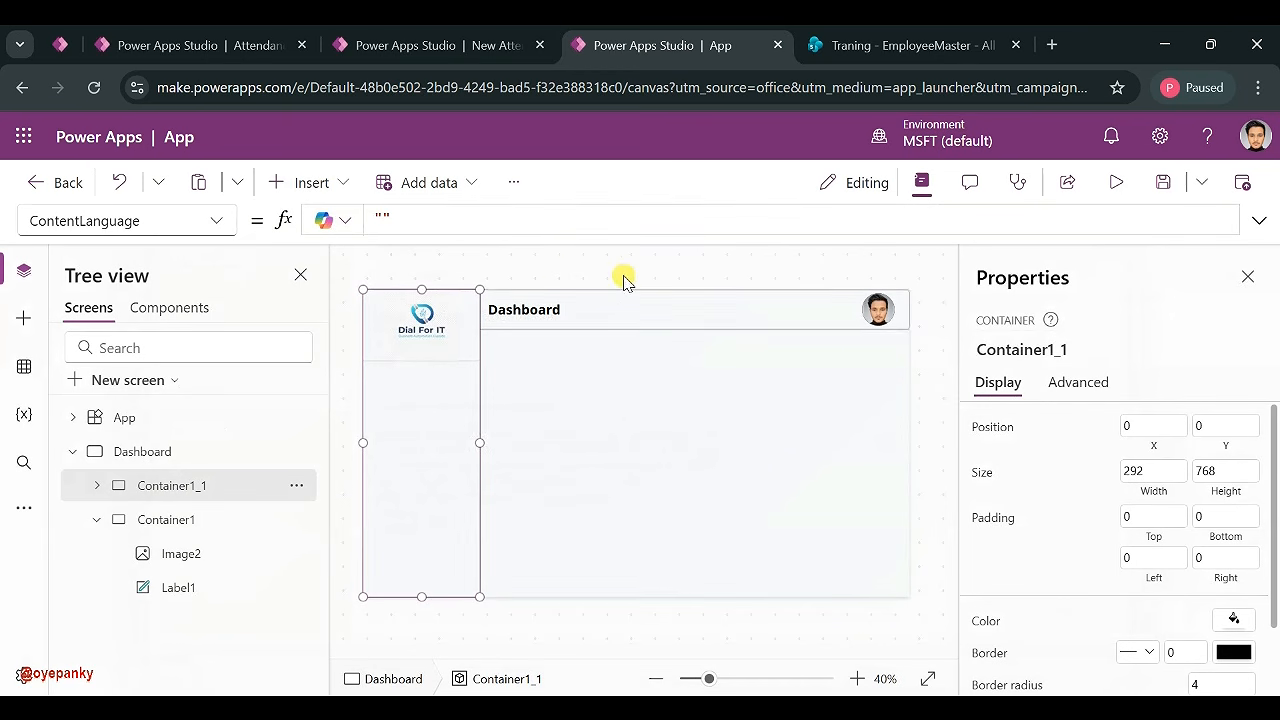
- Insert a Button found by searching 'bu', place it below the logo, and stretch it across the sidebar
click(310, 183)
click(466, 200)
text(bu)
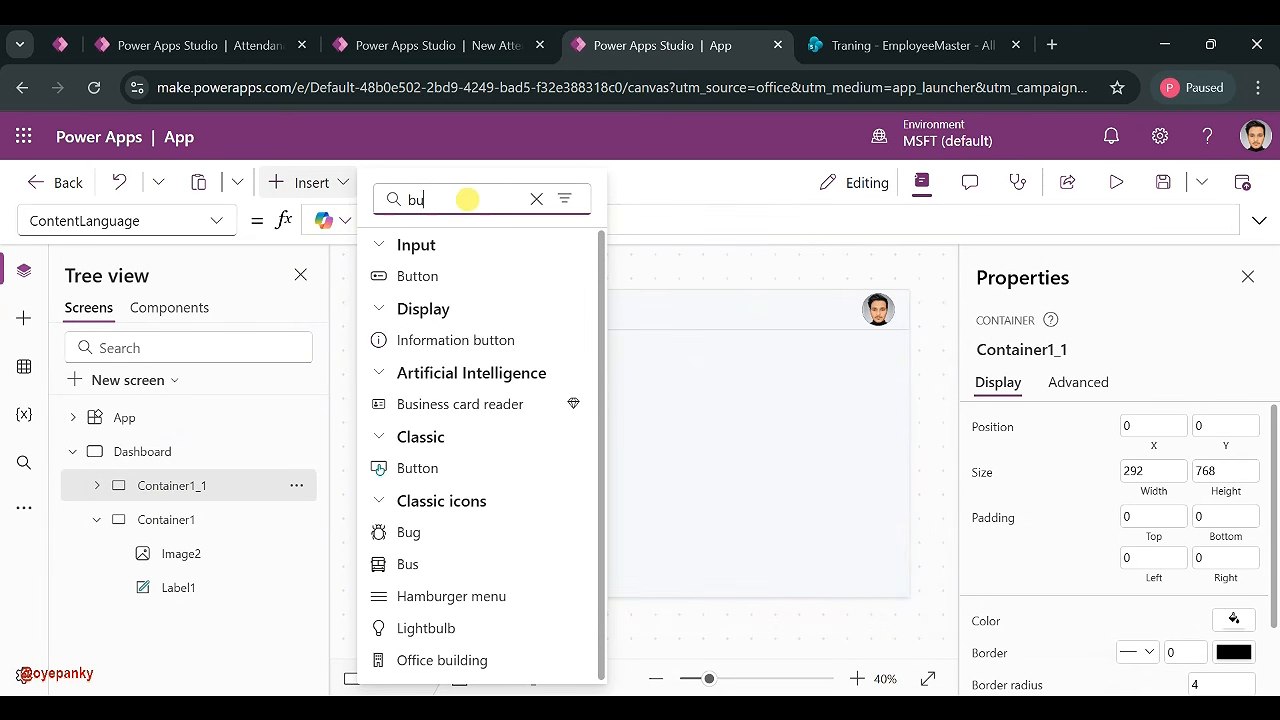
click(392, 280)
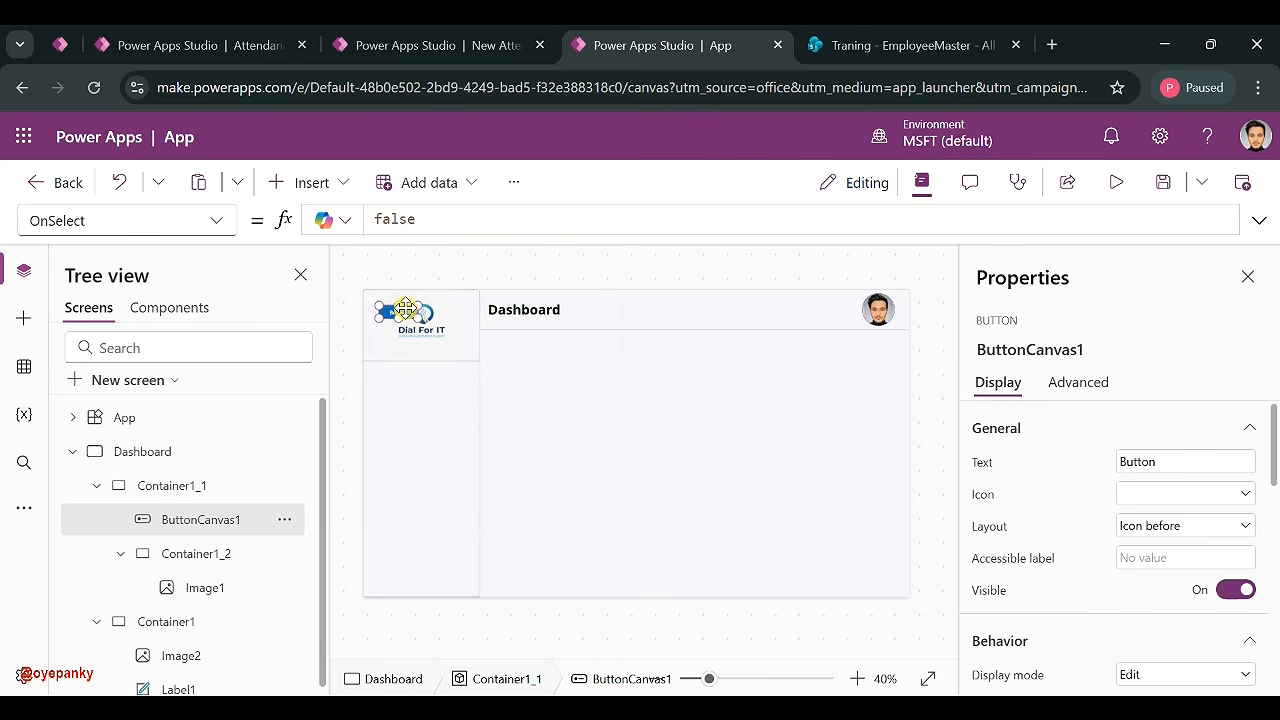
drag(405, 309, 414, 376)
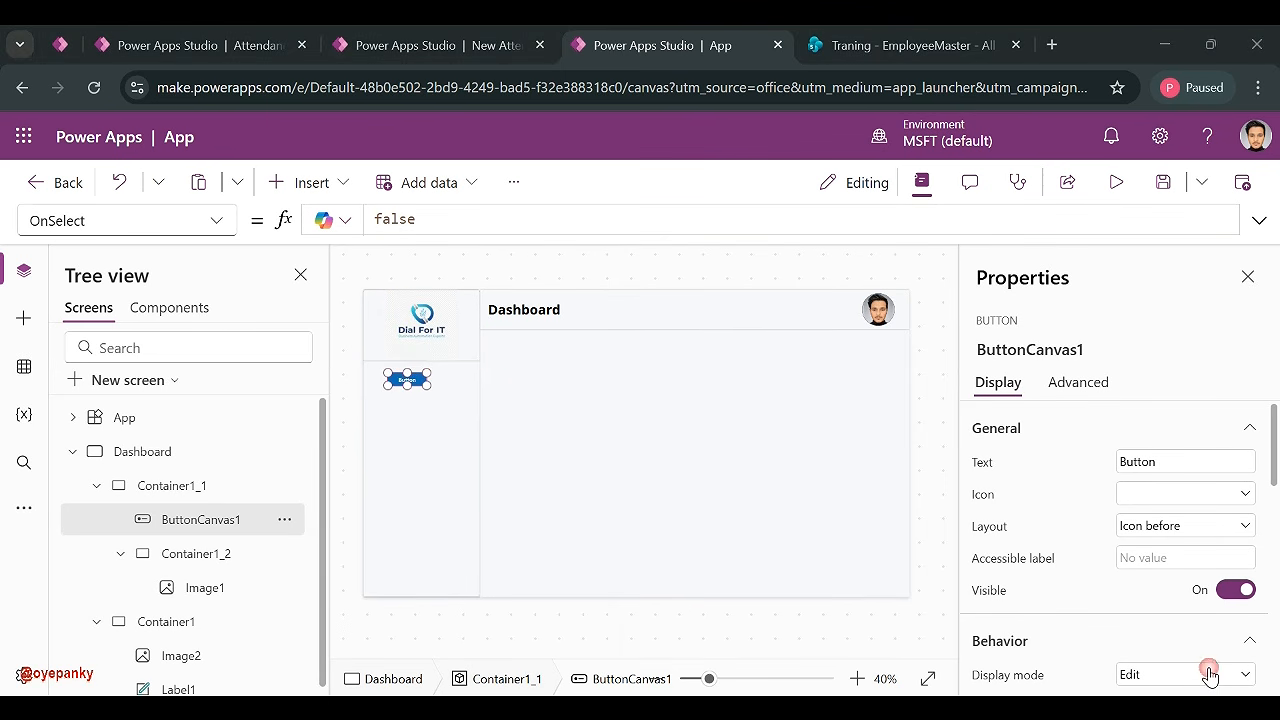
drag(424, 385, 476, 394)
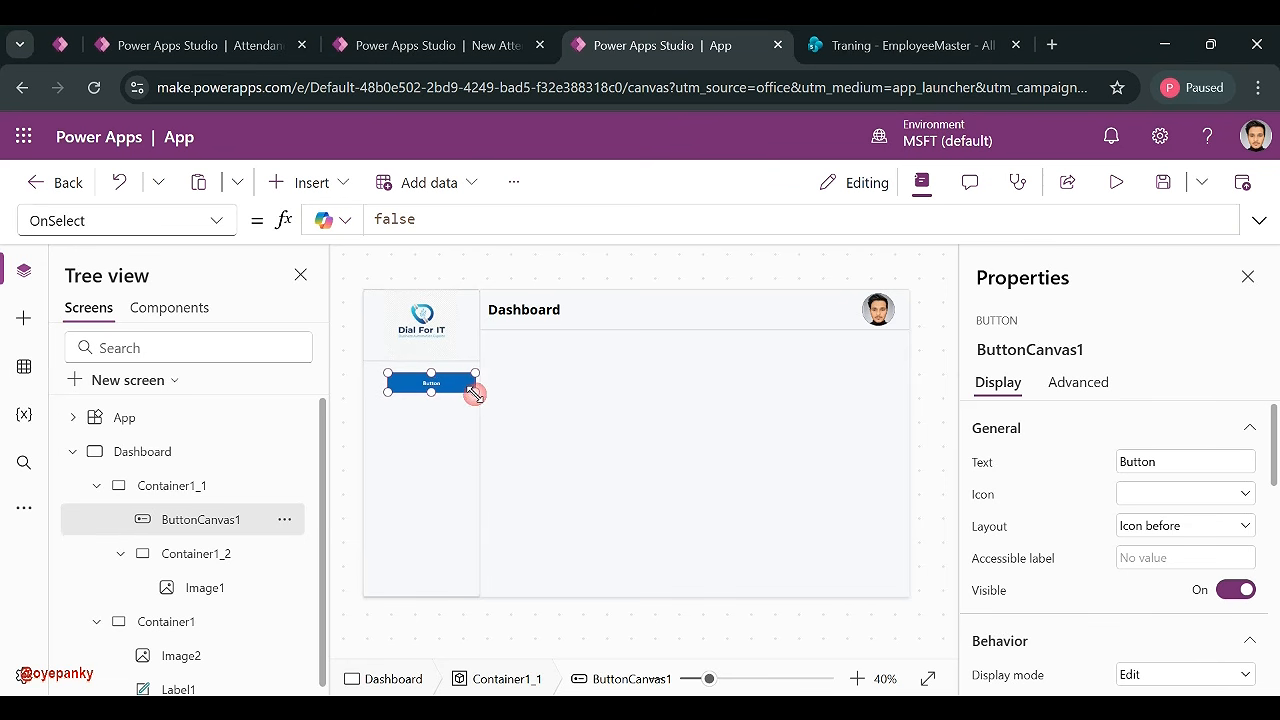
drag(378, 389, 369, 389)
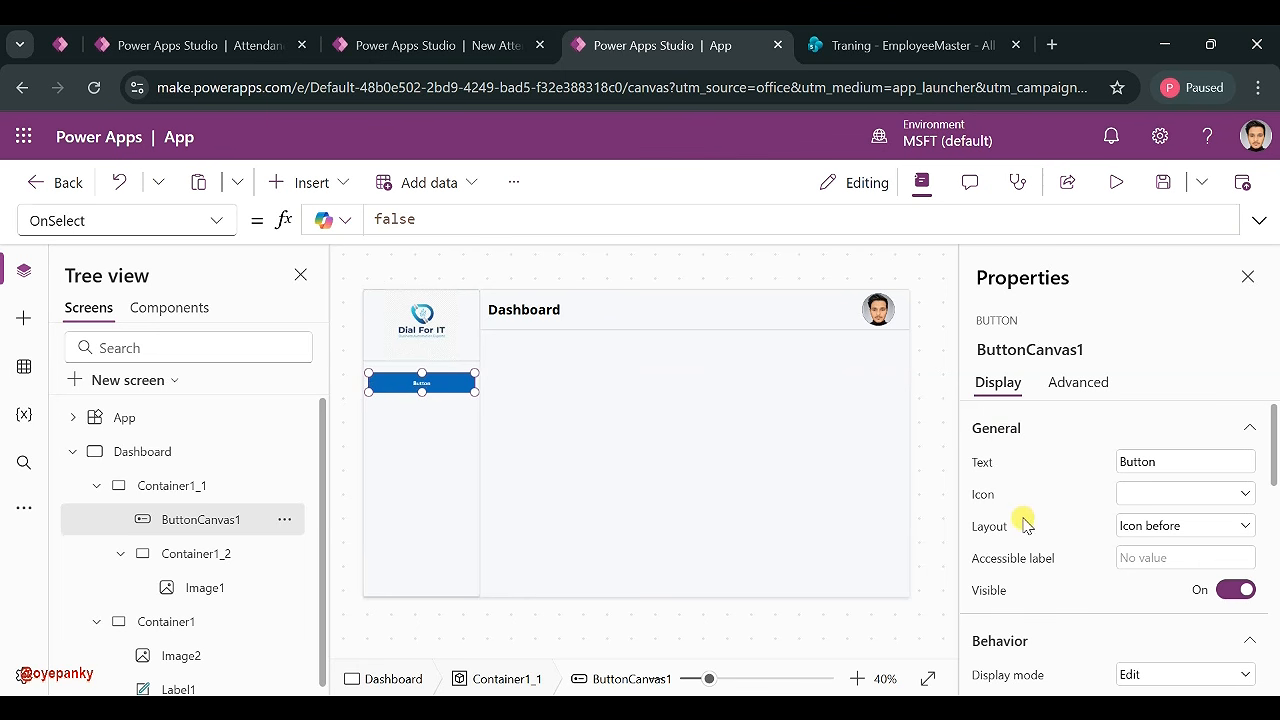
- Label the button 'Dashboard' and give it the AppsListDetail icon
click(1157, 458)
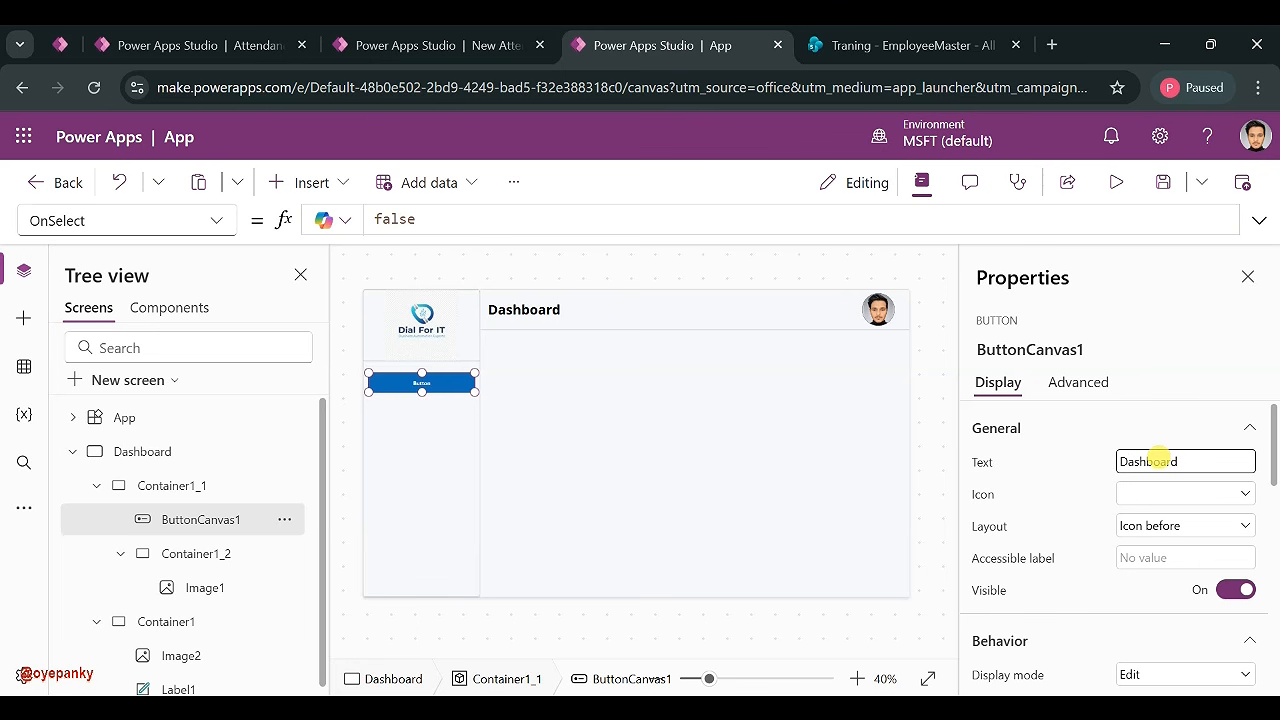
click(1136, 495)
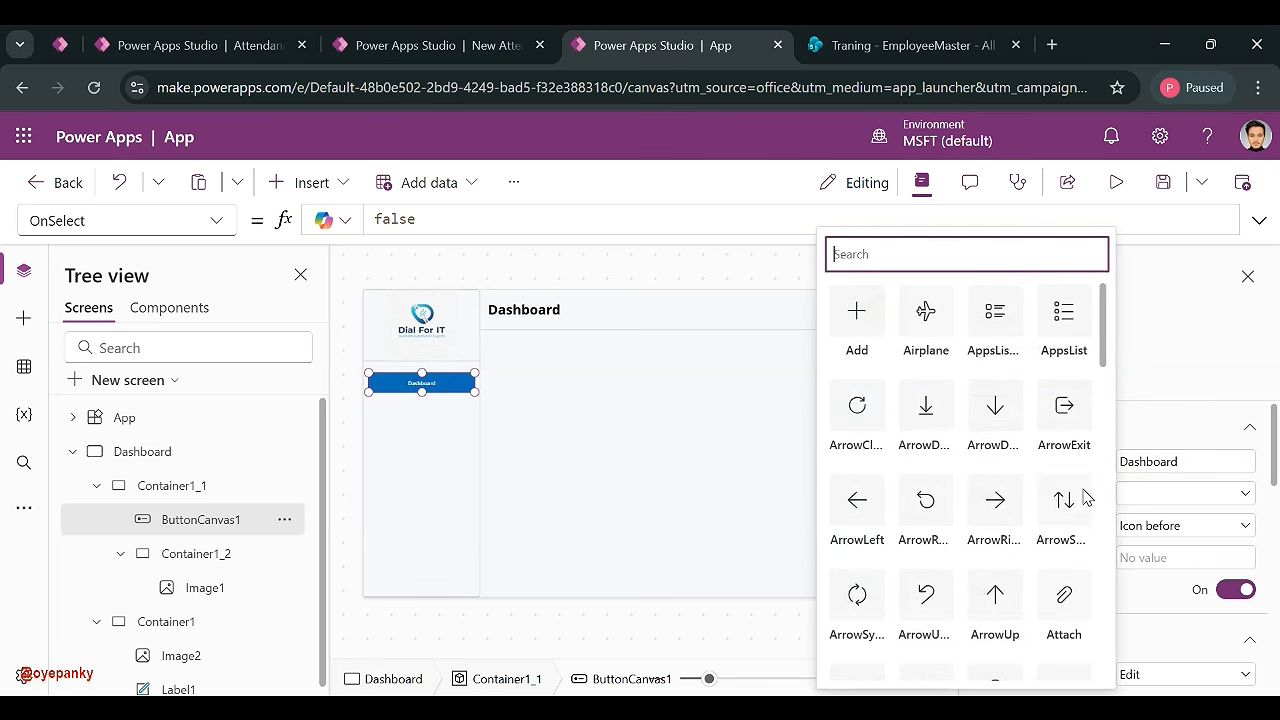
click(997, 329)
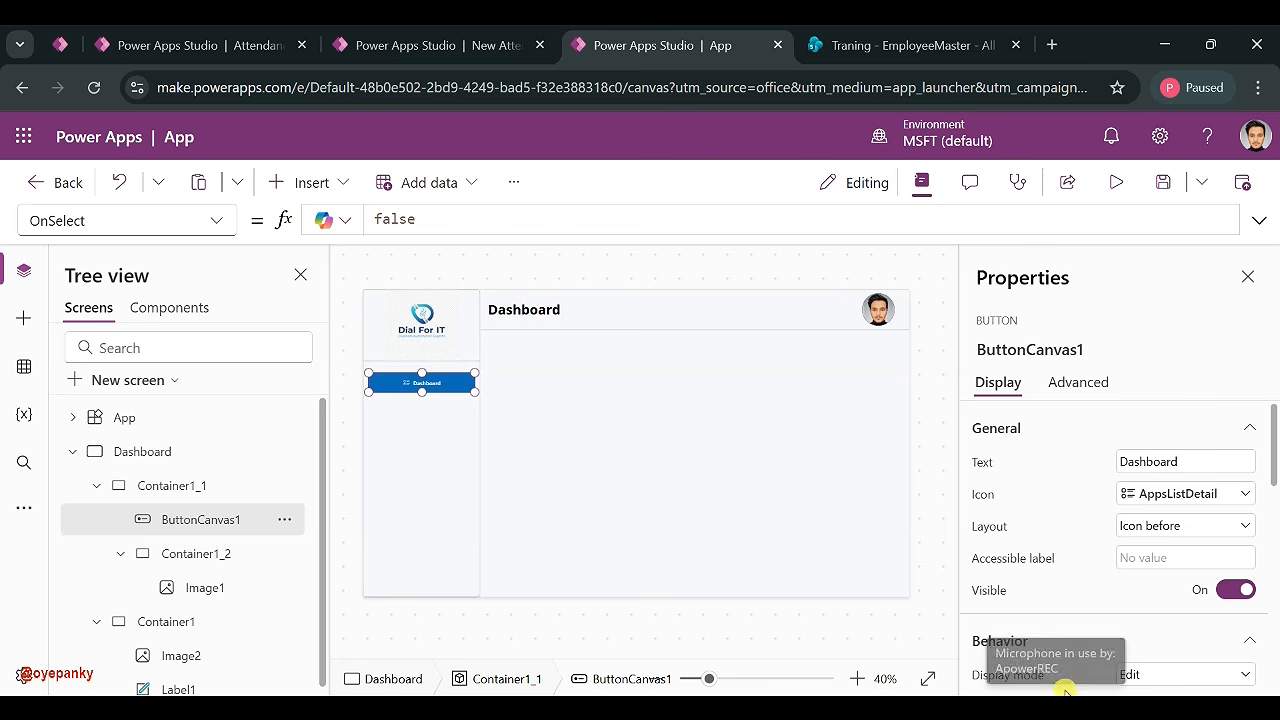
- Set the button text to font size 20 and Bold weight
scroll(1128, 528, down, 5)
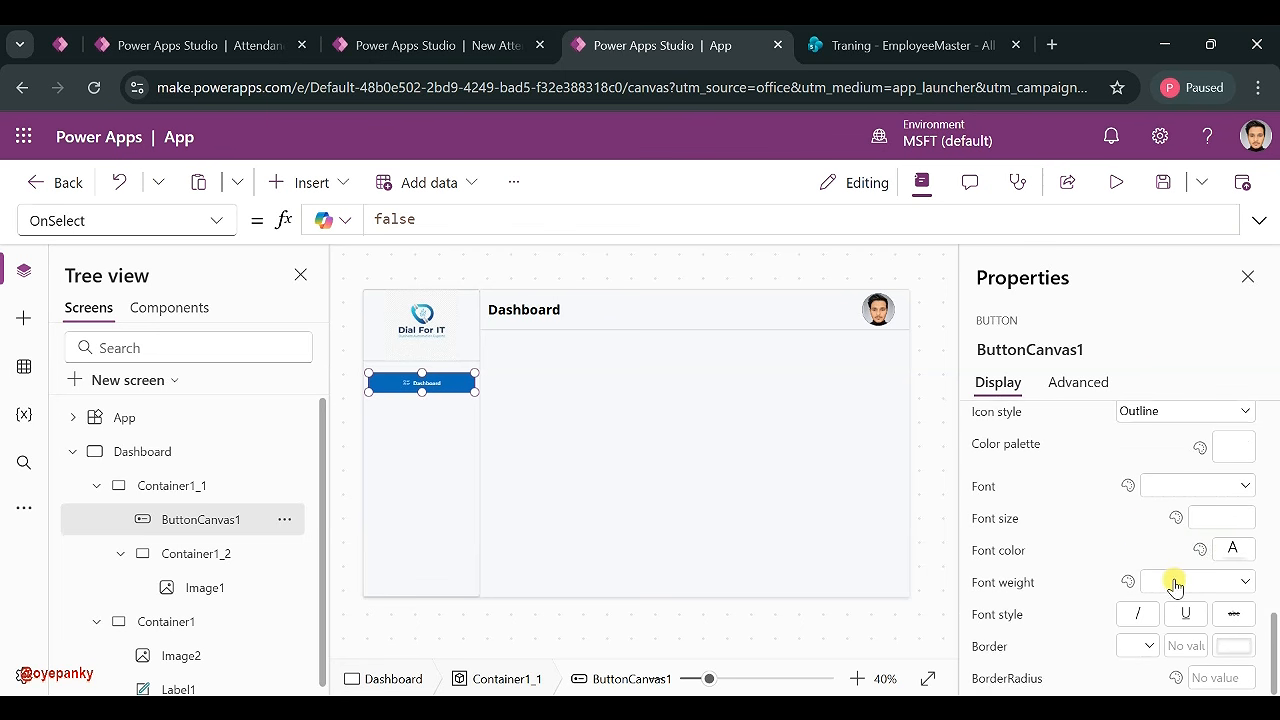
click(1224, 518)
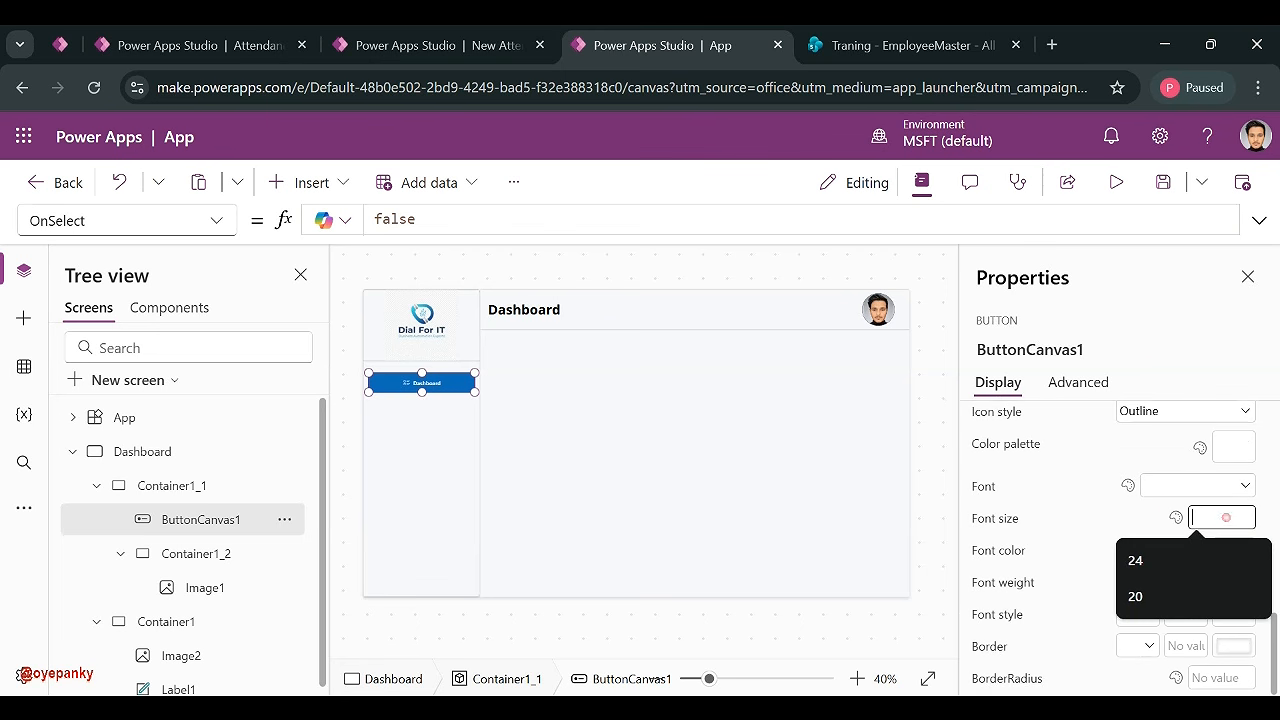
text(20)
key(Return)
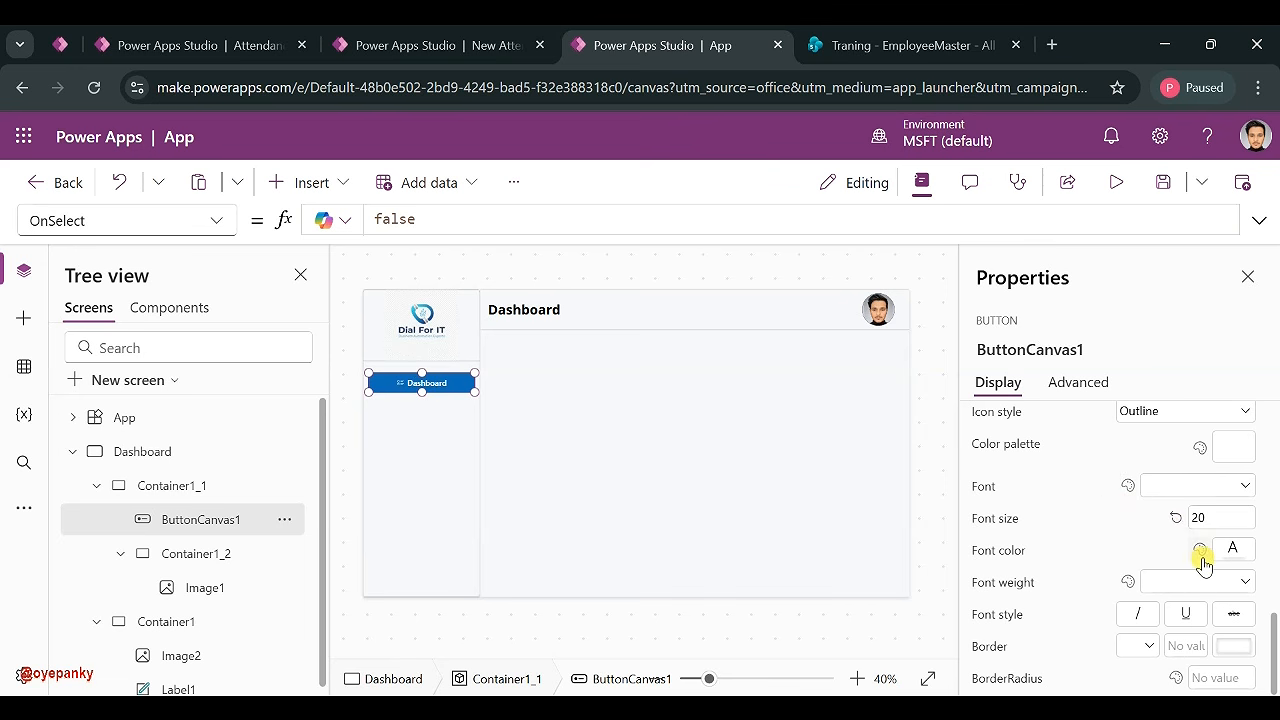
click(1191, 490)
click(1190, 490)
click(1158, 585)
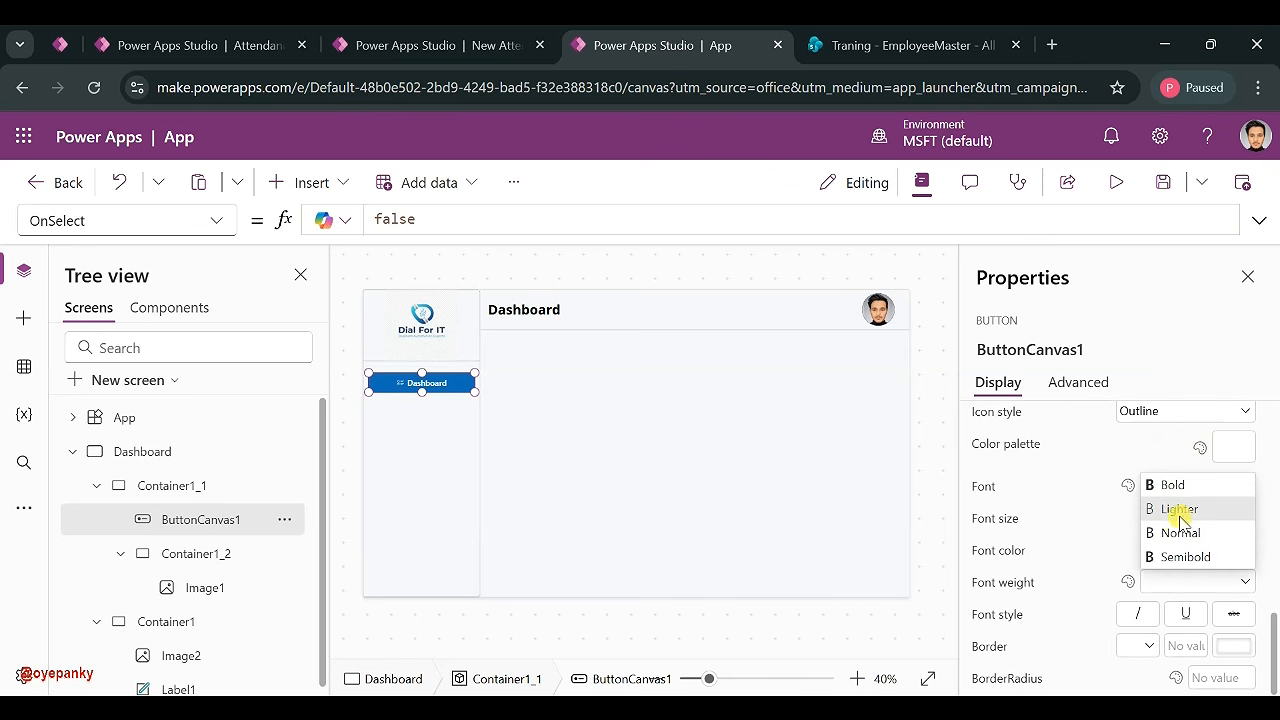
click(1166, 553)
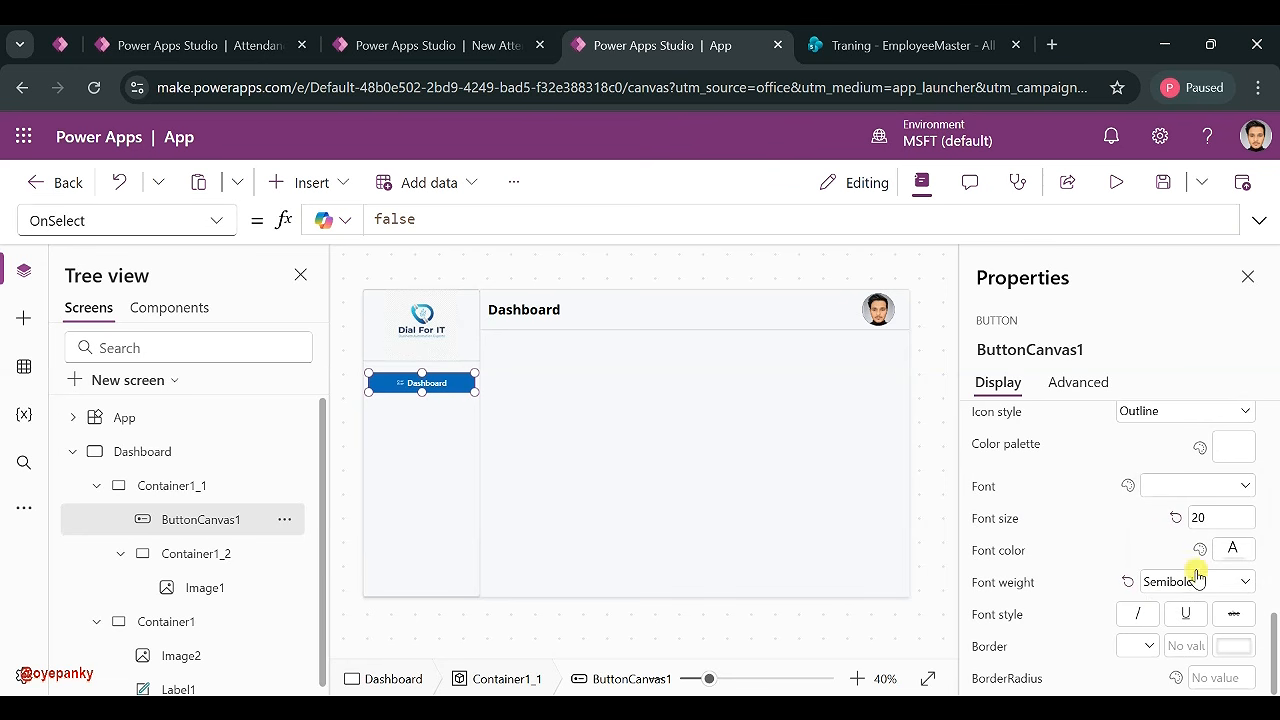
click(1192, 580)
click(1184, 490)
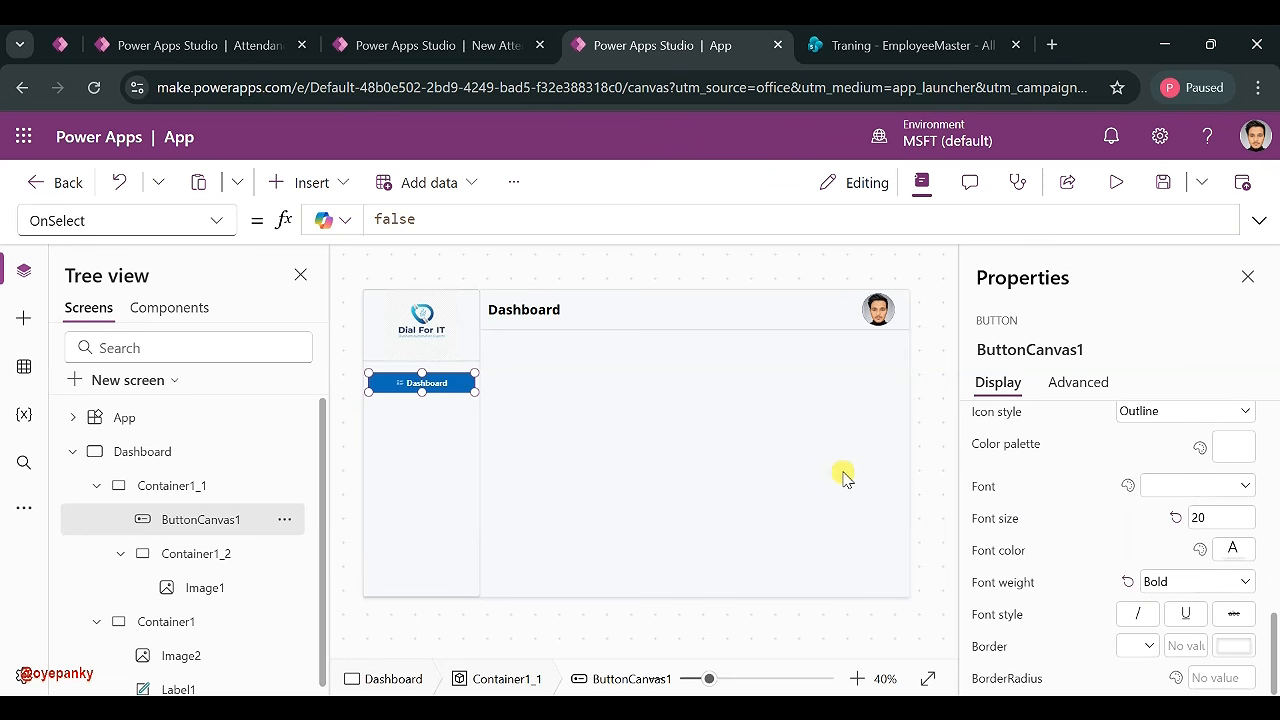
- Set the Dashboard button's BorderRadius to 20 in the formula bar
click(414, 462)
click(439, 384)
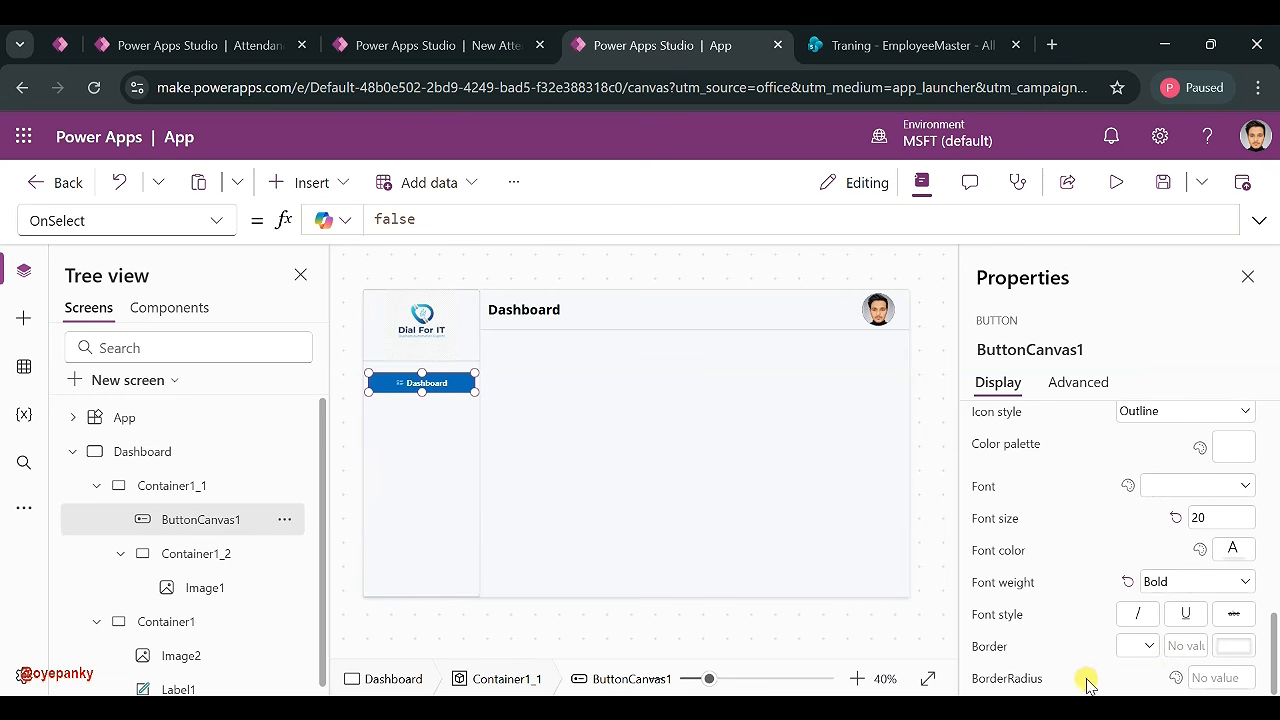
click(1033, 678)
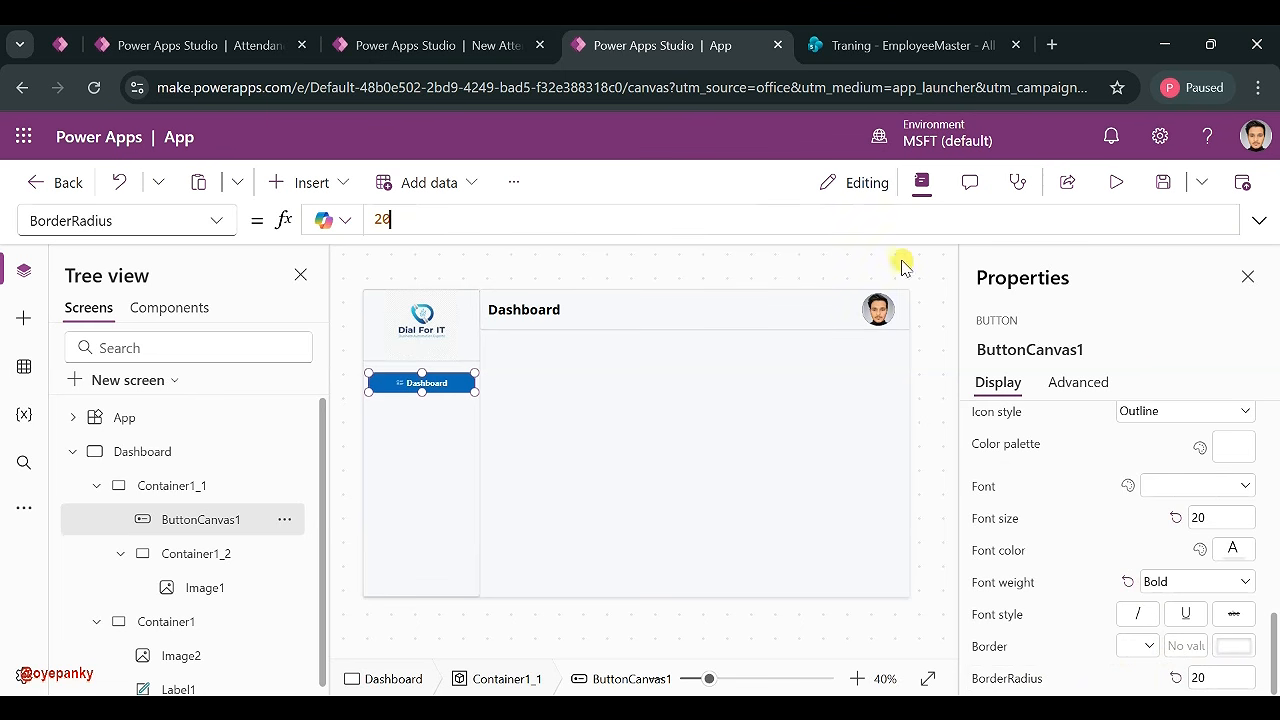
click(927, 280)
click(442, 385)
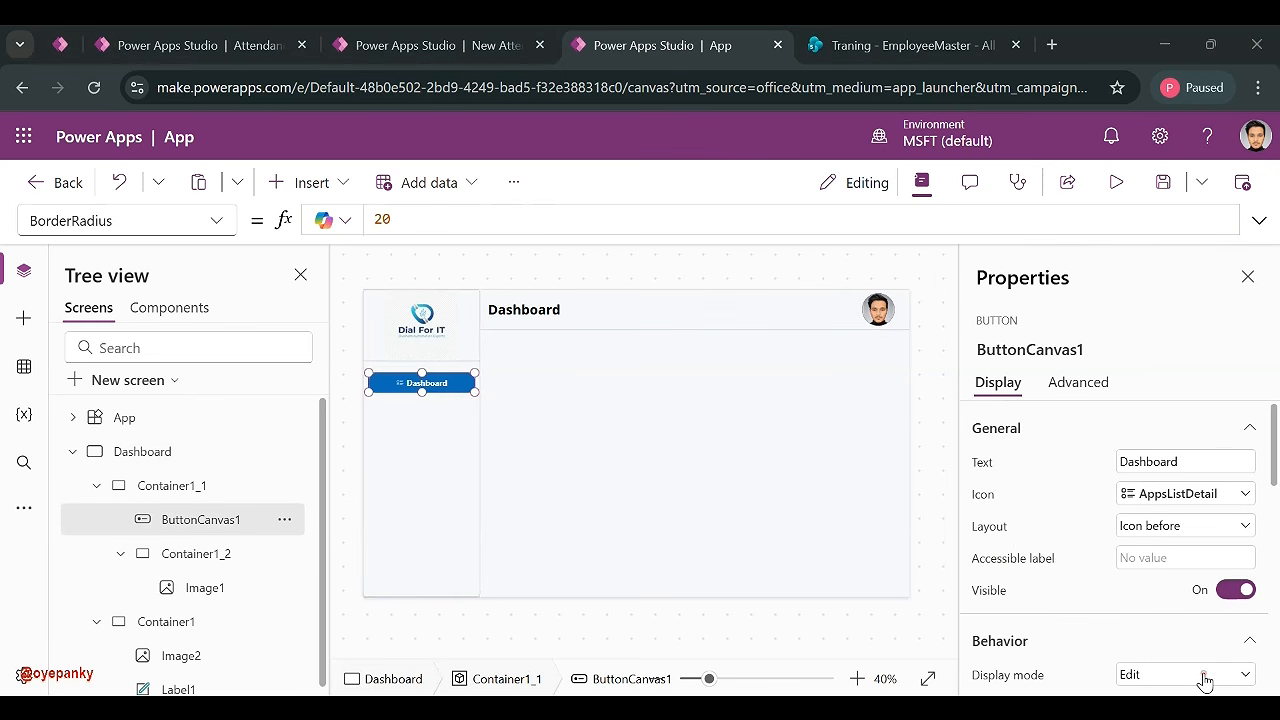
- Select the Dashboard button and pick its OnSelect property from the property list
click(443, 414)
click(426, 383)
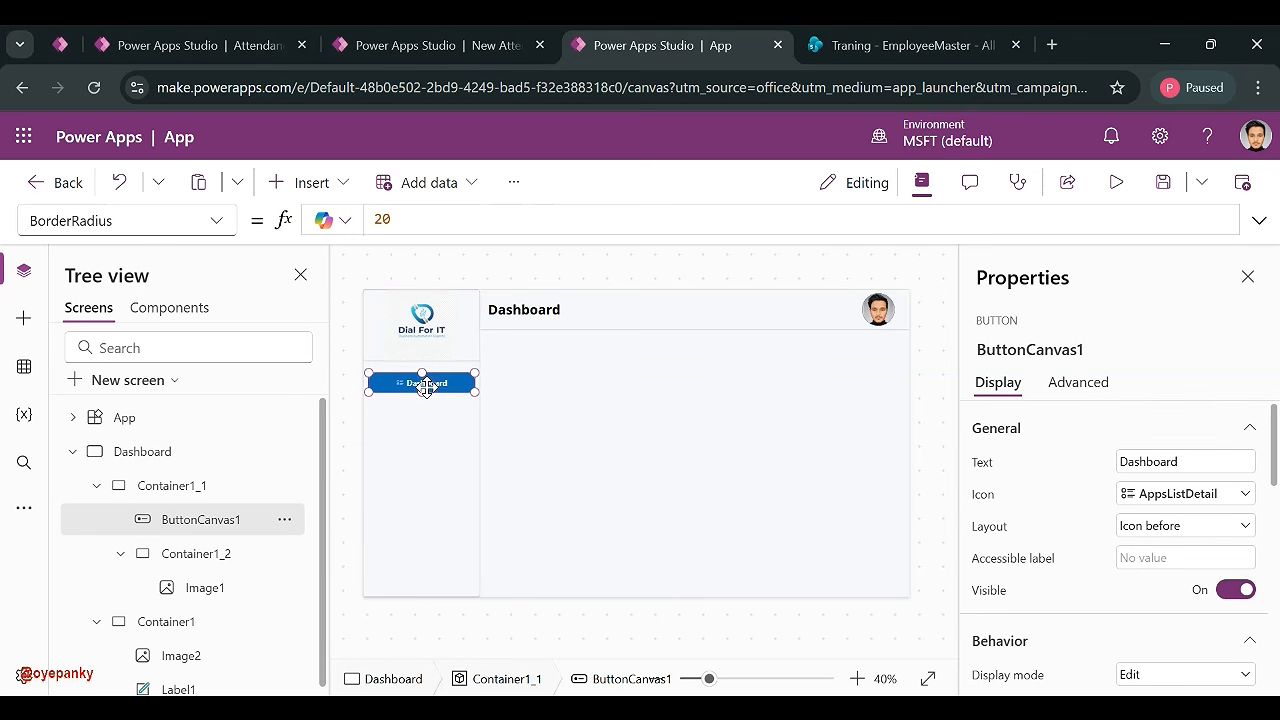
click(219, 222)
scroll(137, 339, down, 6)
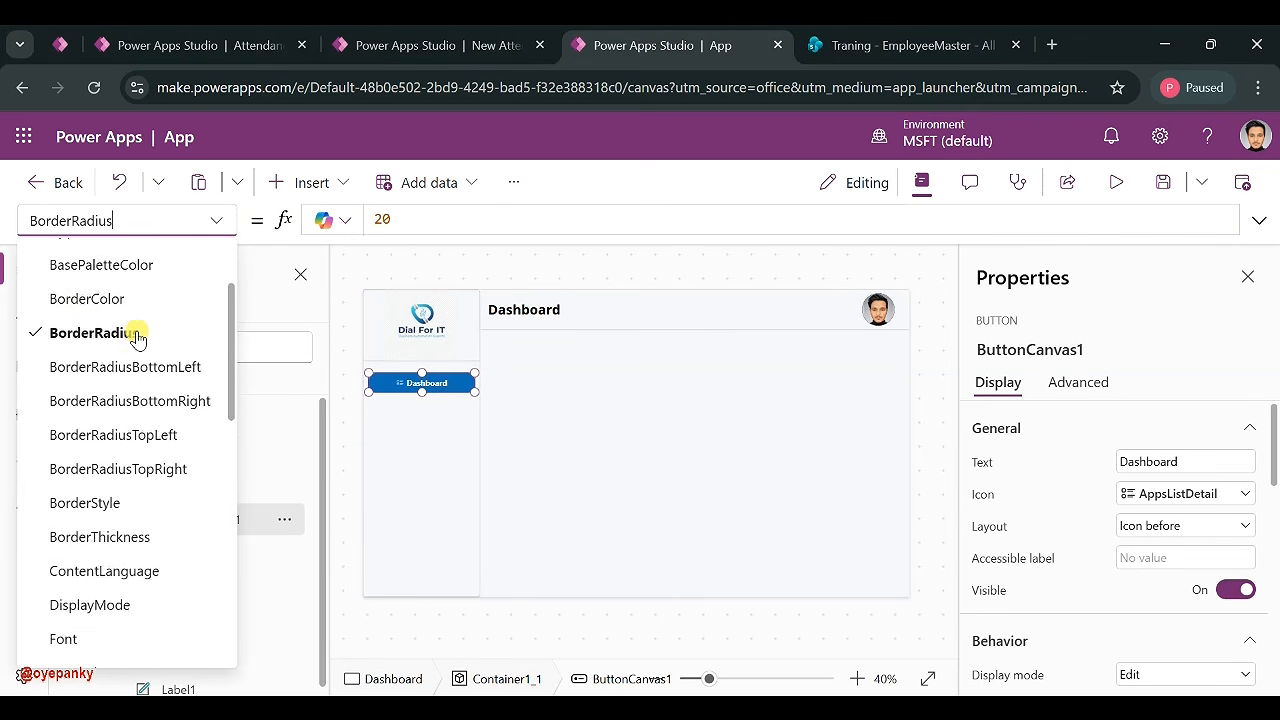
scroll(137, 339, down, 3)
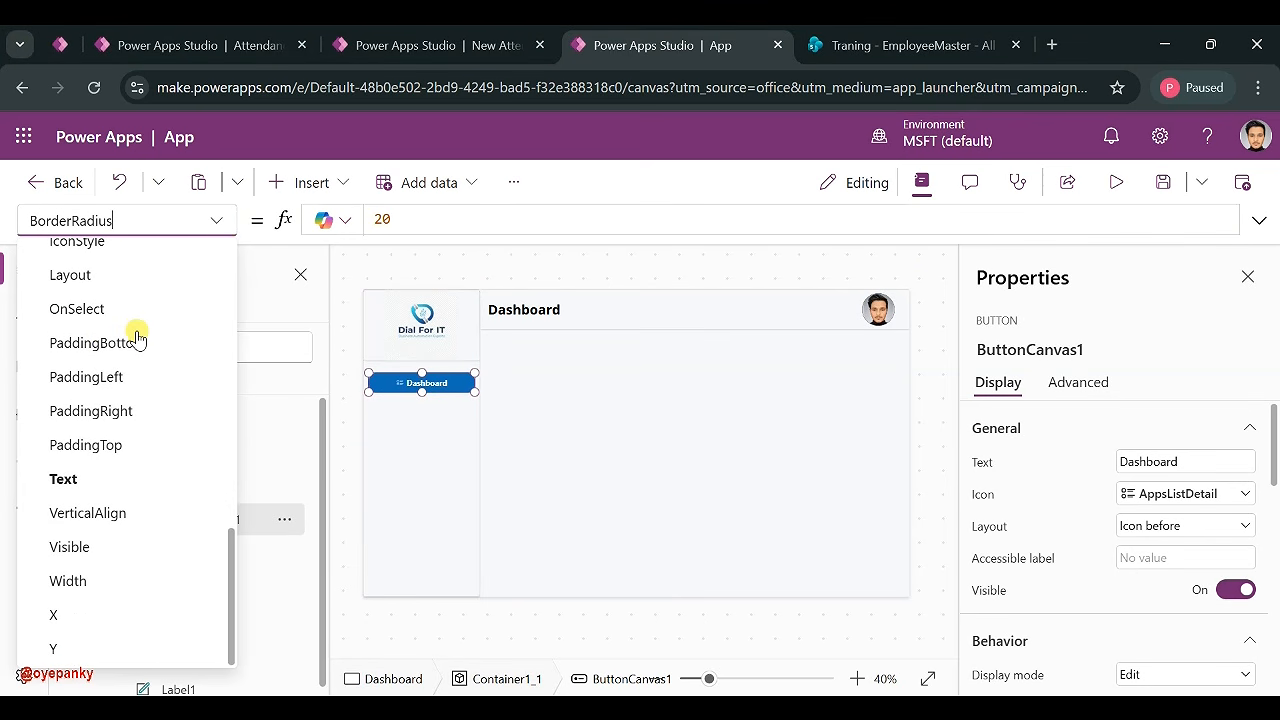
scroll(80, 300, up, 8)
scroll(82, 305, down, 4)
scroll(109, 529, down, 5)
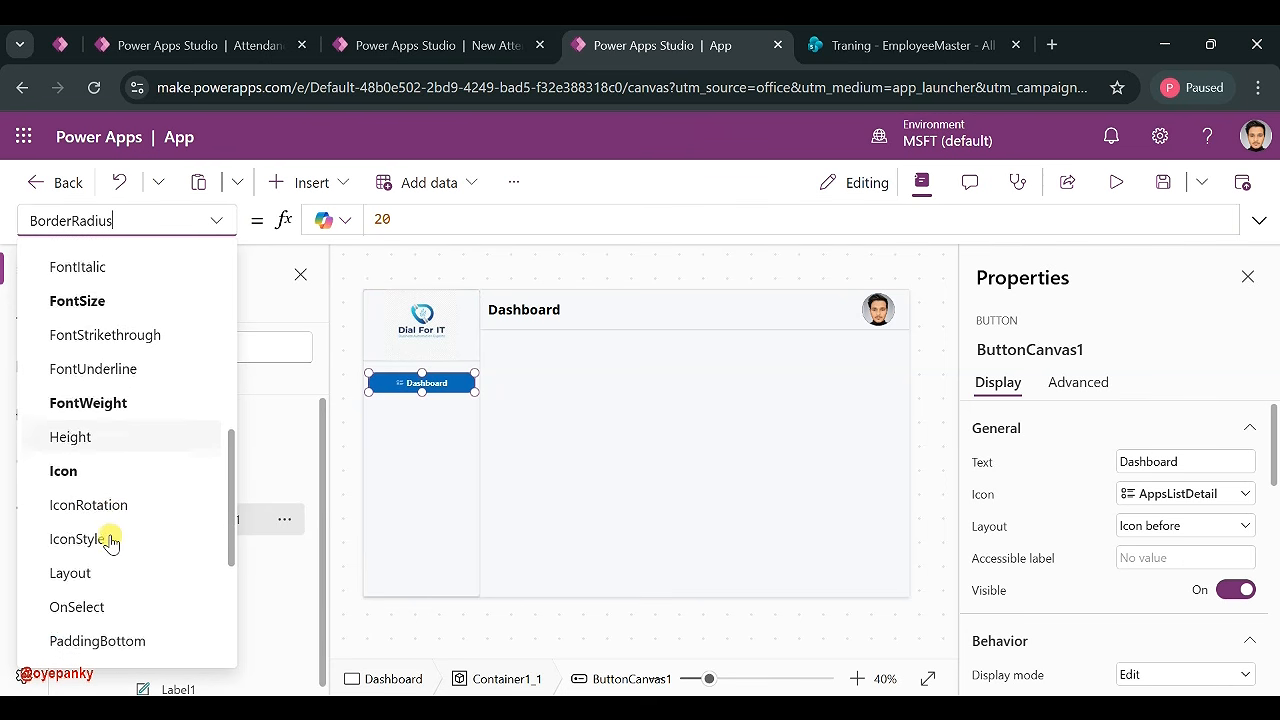
click(168, 424)
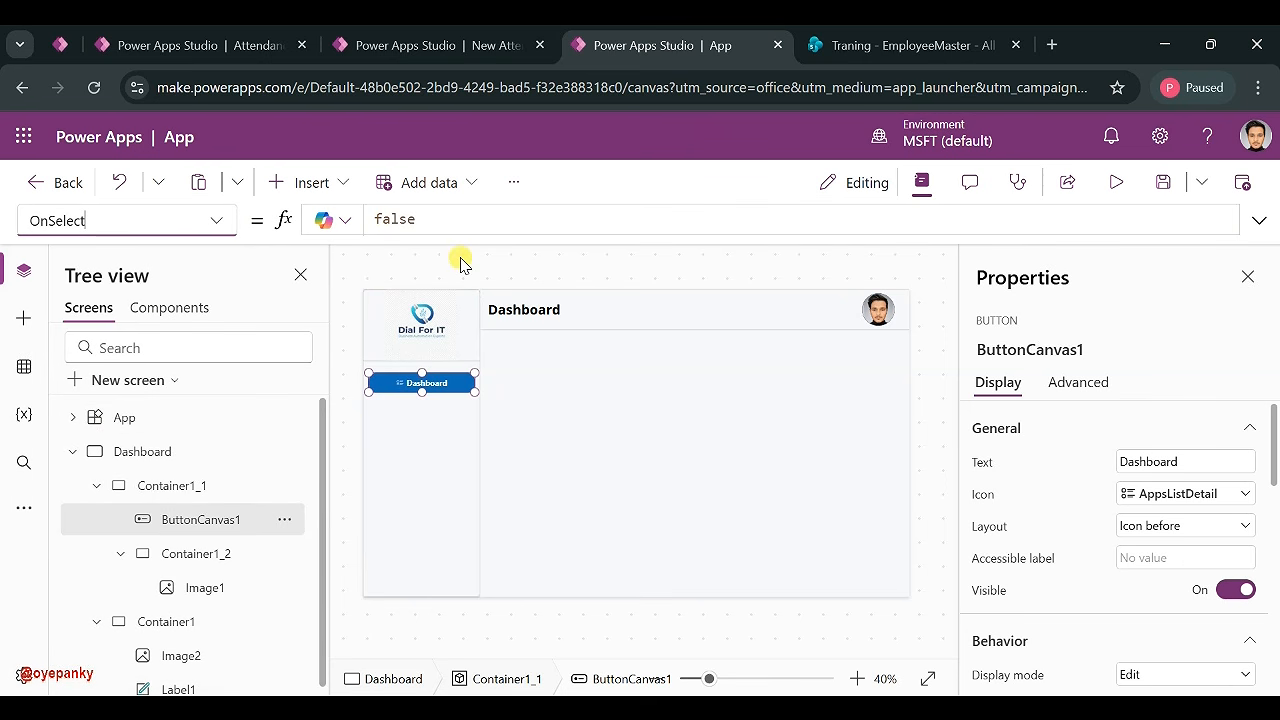
- Replace false with Navigate(Dashboard, ScreenTransition.Fade) as the OnSelect formula
double_click(413, 220)
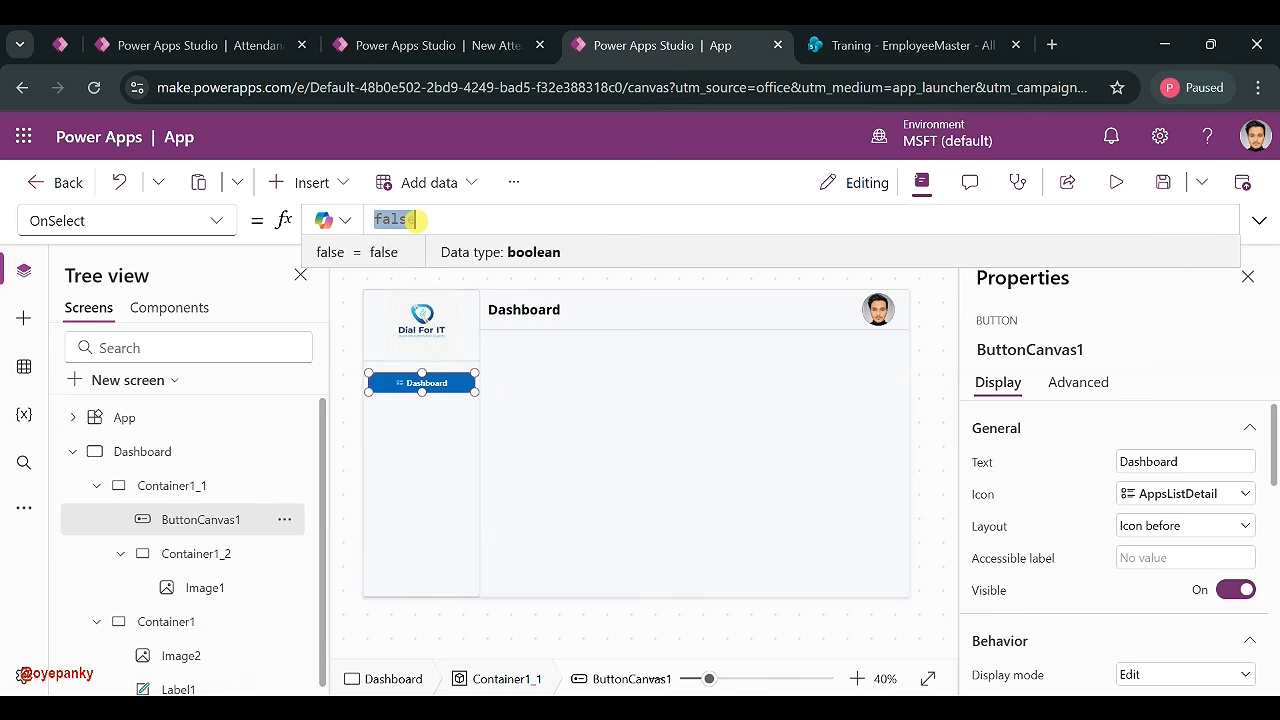
text(Navigat)
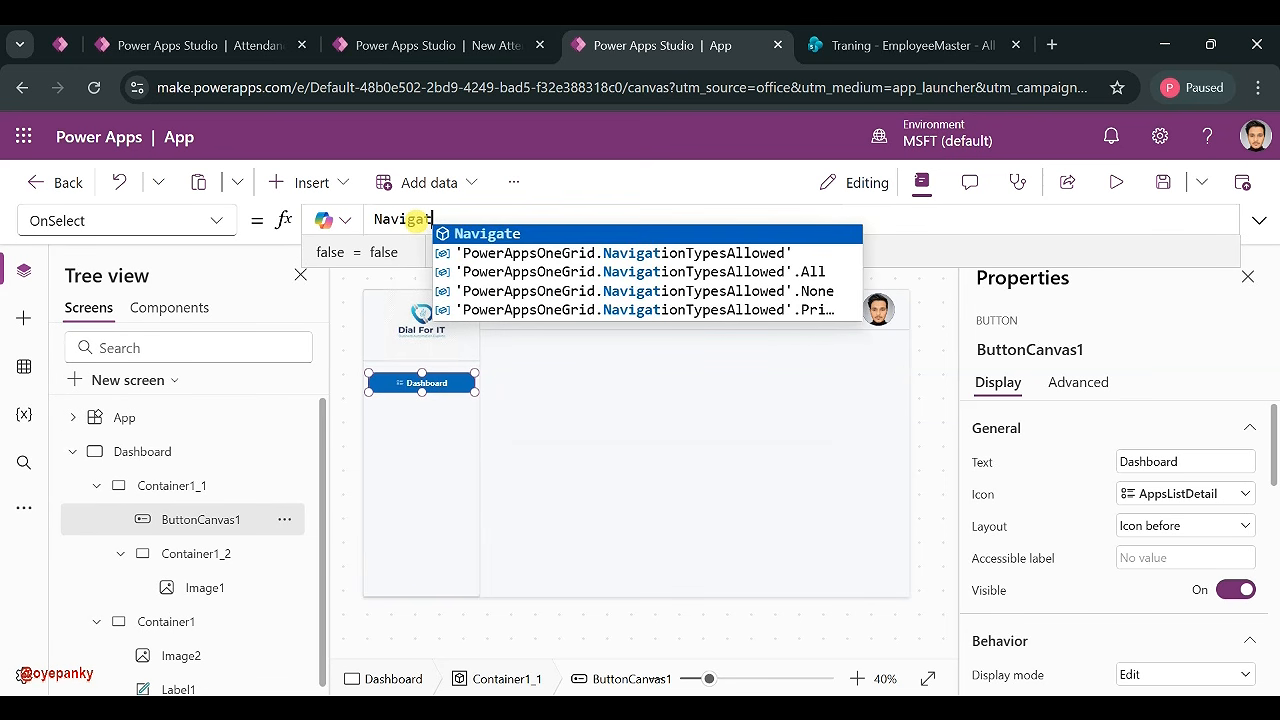
click(486, 234)
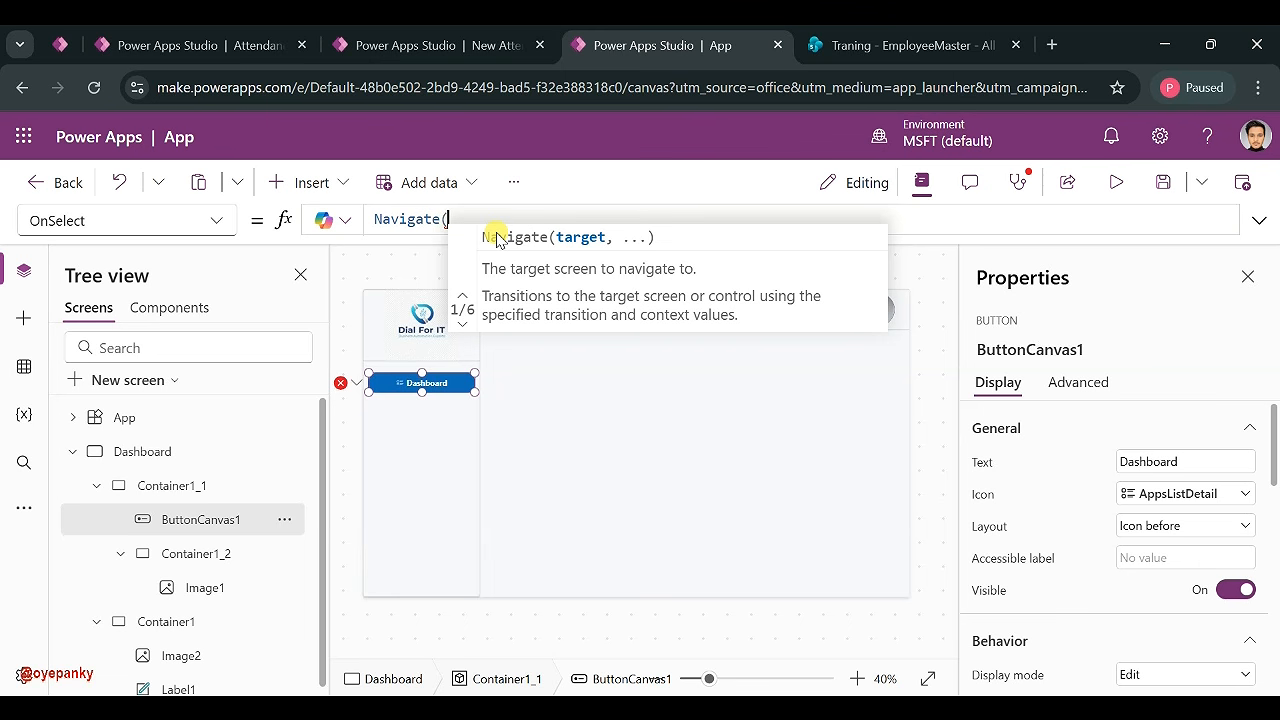
text(Das)
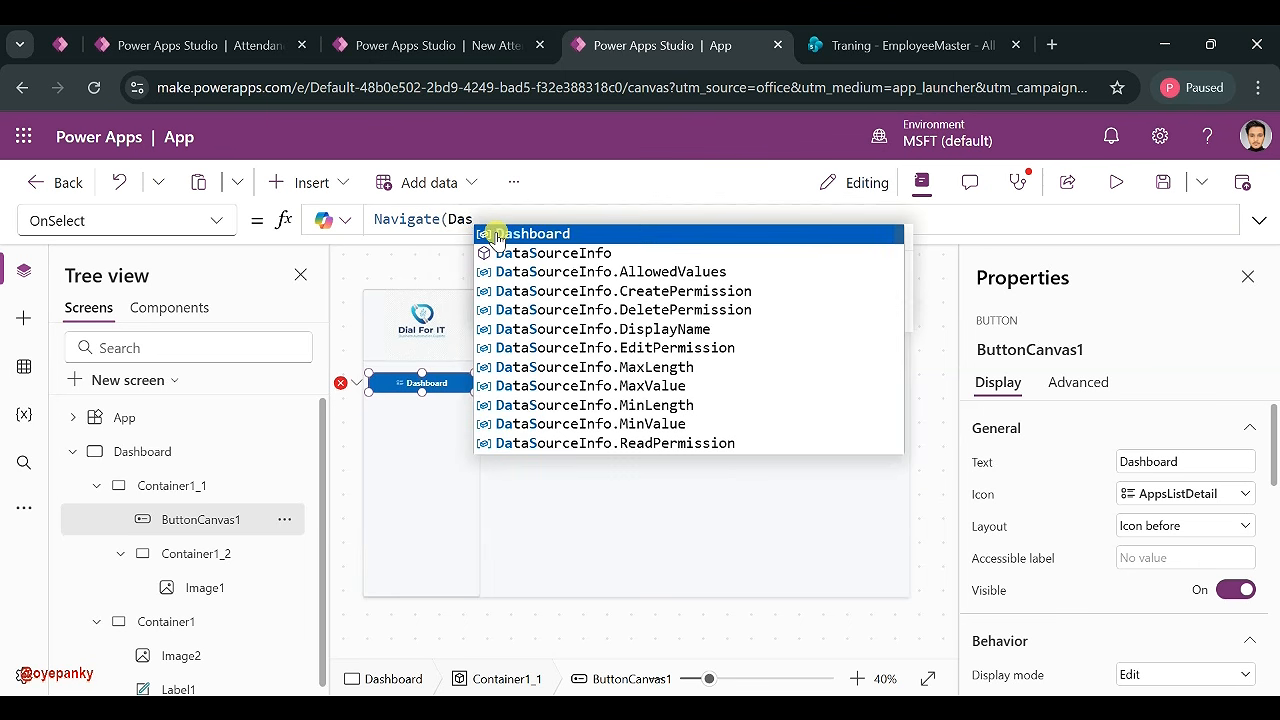
text(hboard,)
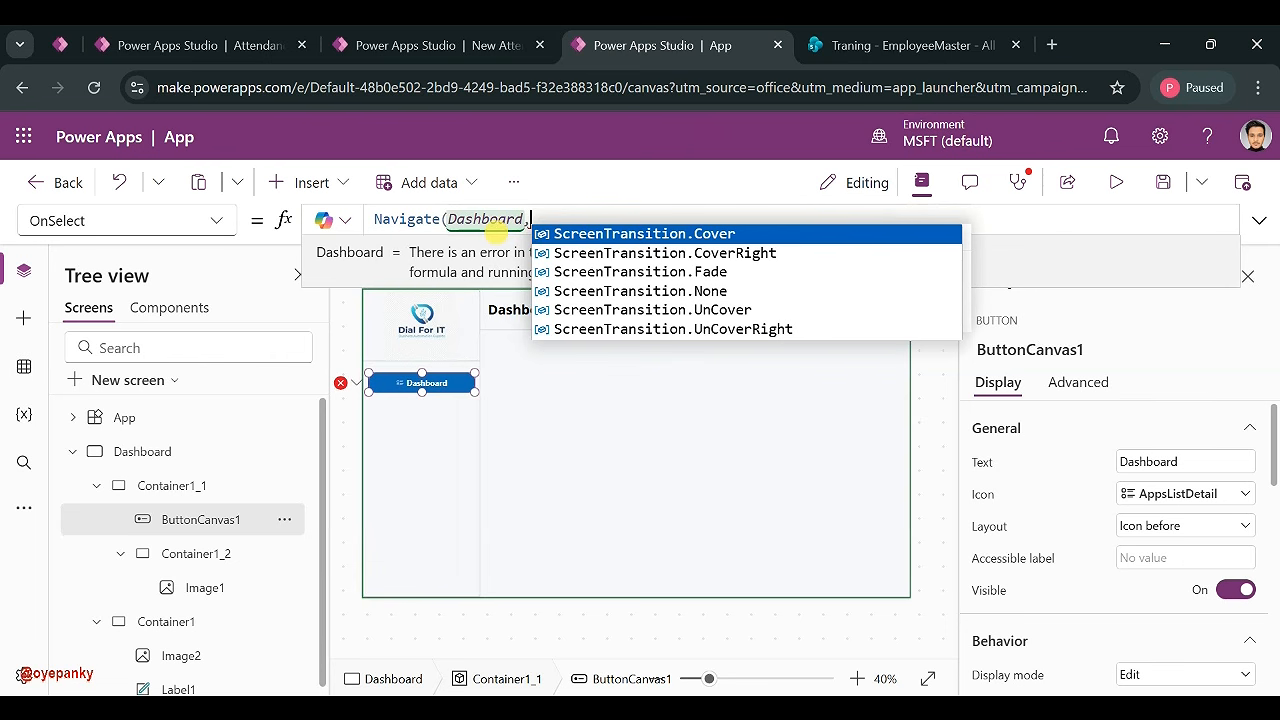
click(712, 271)
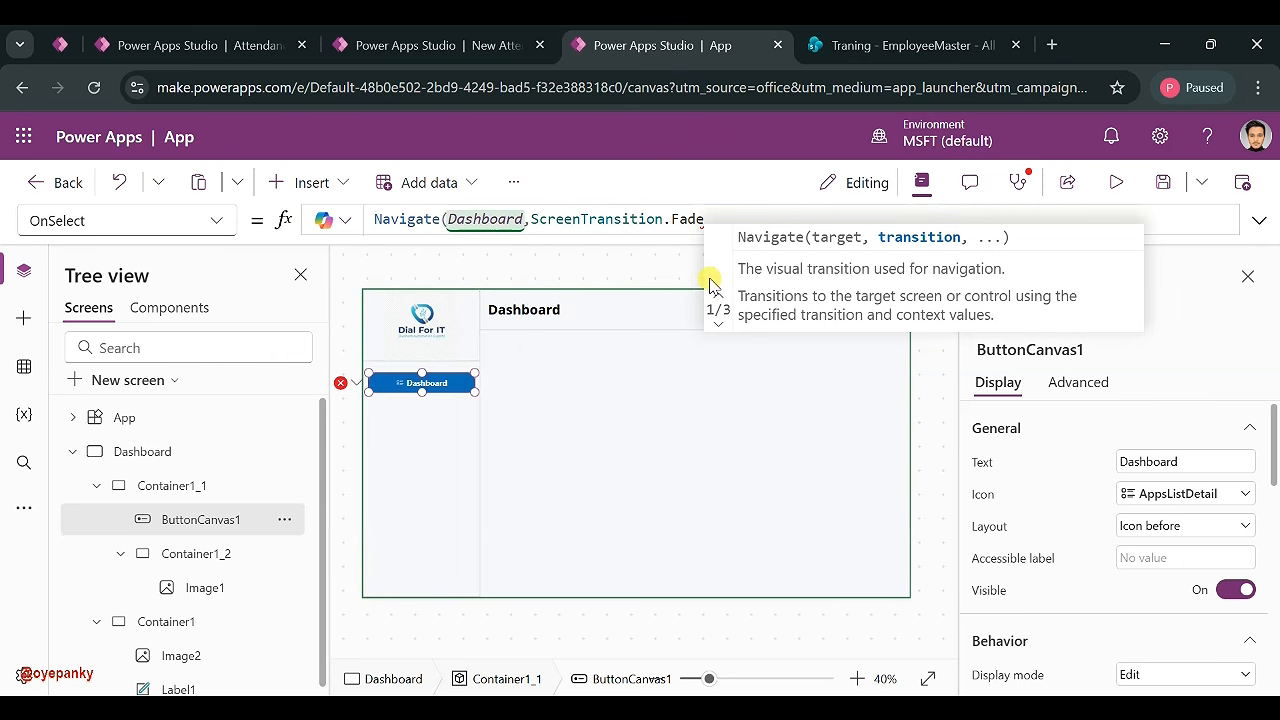
text())
key(ctrl+a)
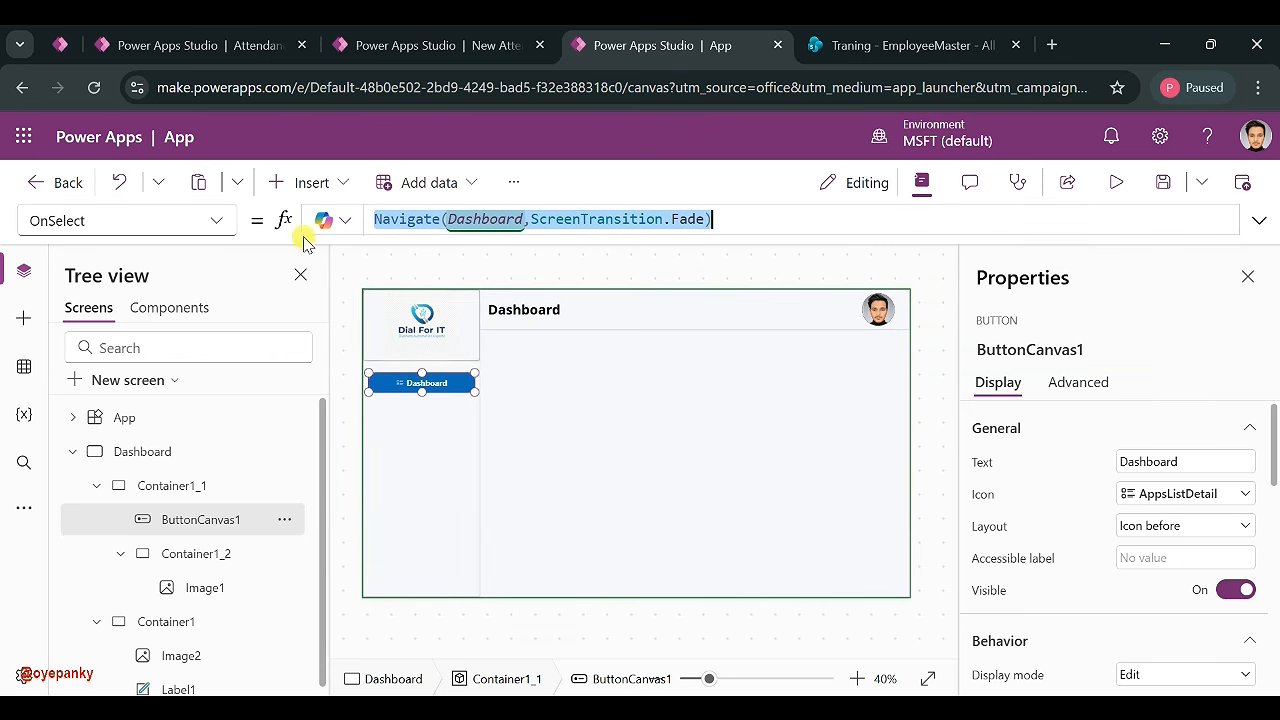
click(218, 221)
scroll(118, 481, up, 5)
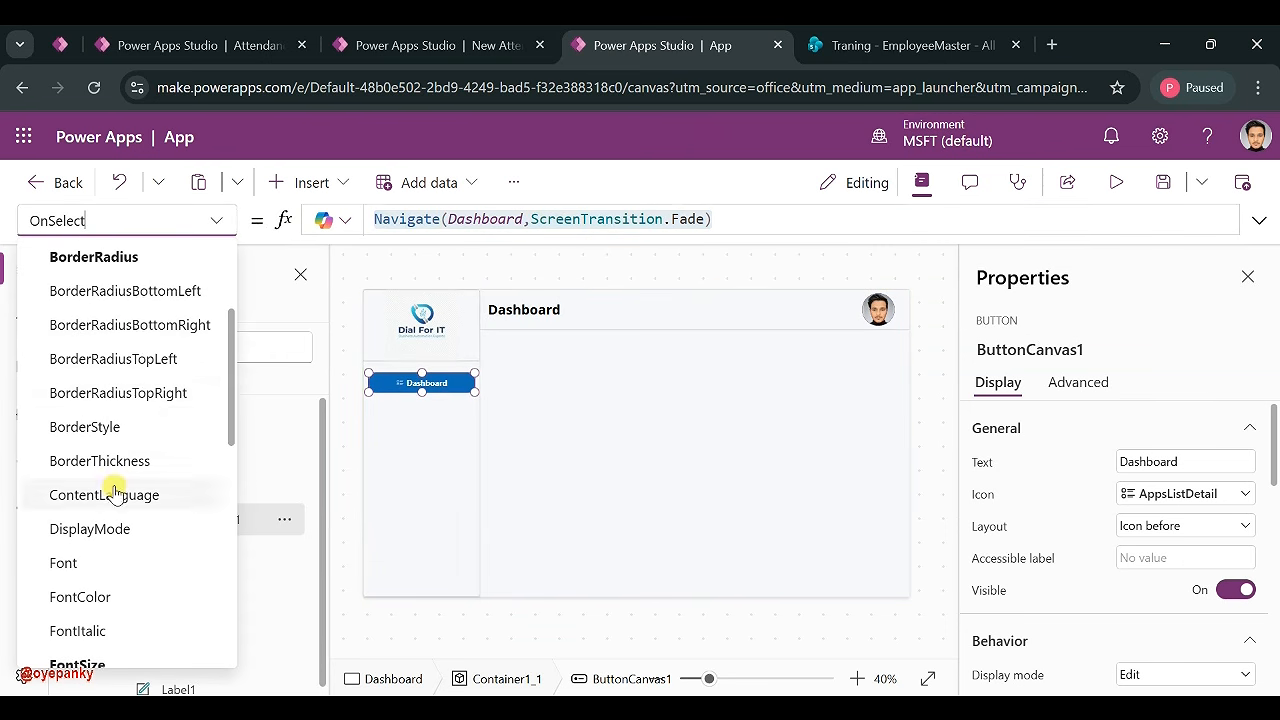
- Start the DisplayMode formula as If(App.ActiveScreen = Dashboard, DisplayMode.Disabled
click(90, 528)
drag(375, 219, 507, 219)
text(If()
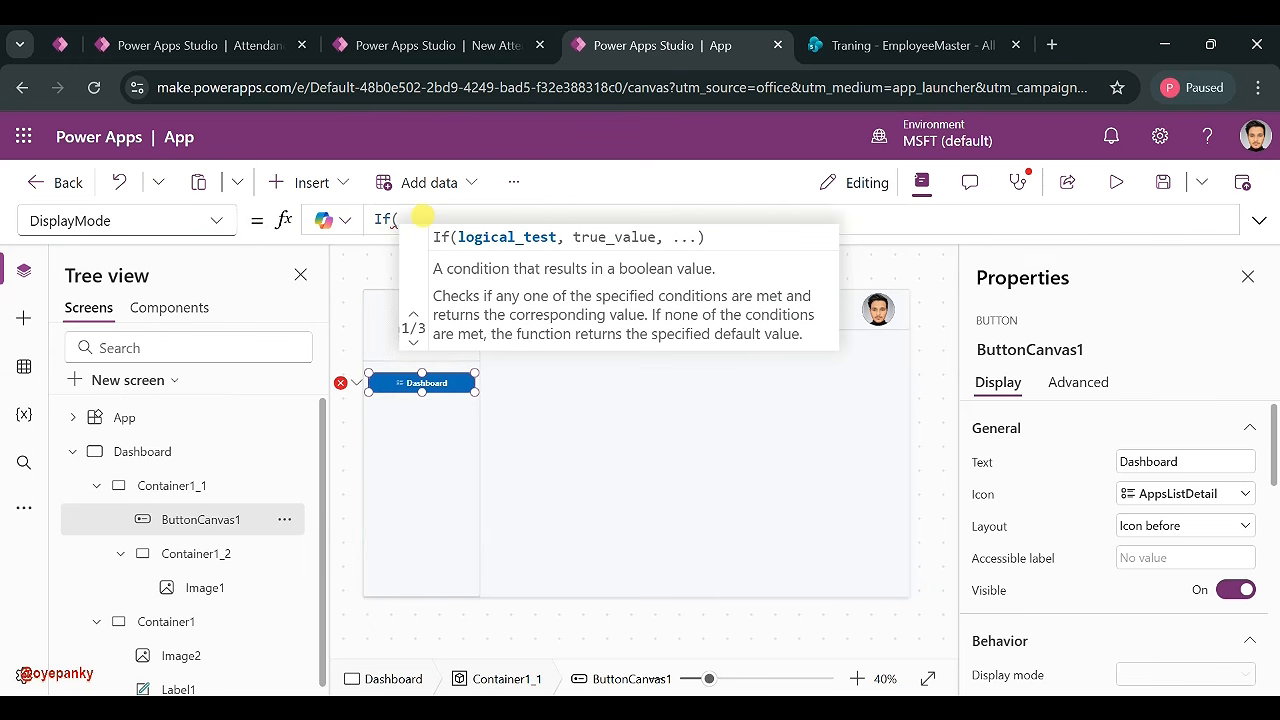
text(App)
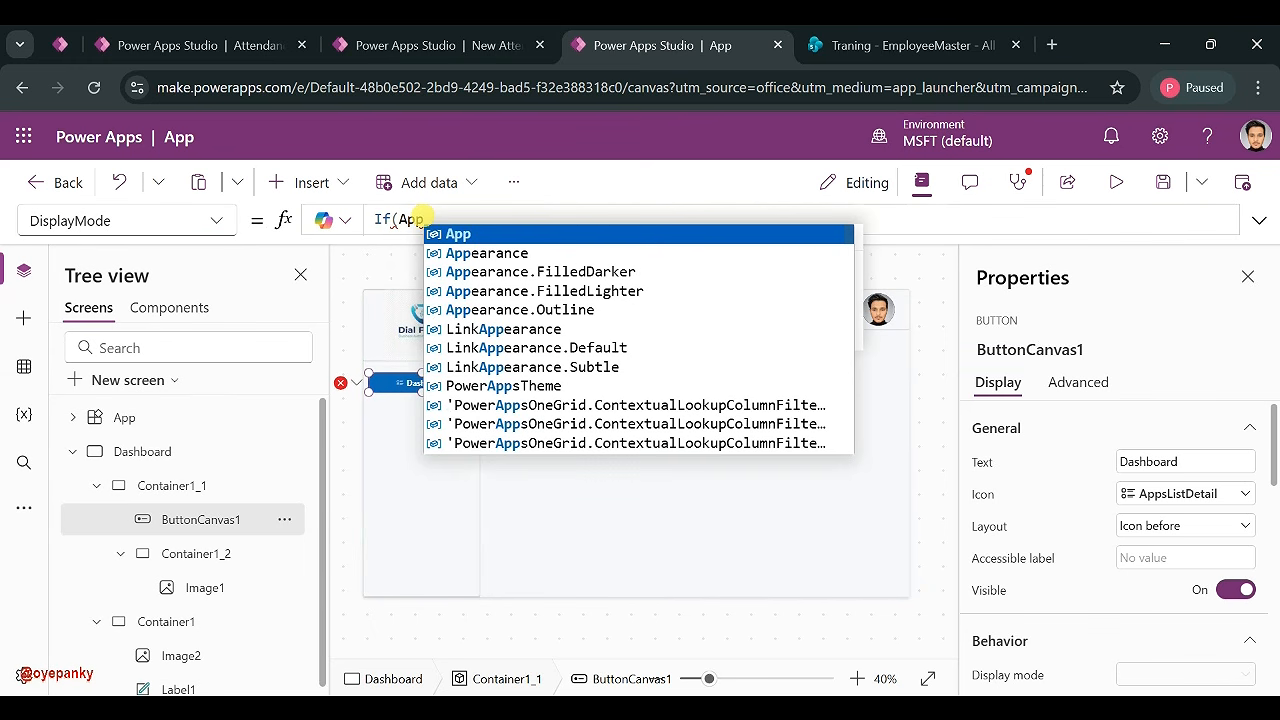
text(.)
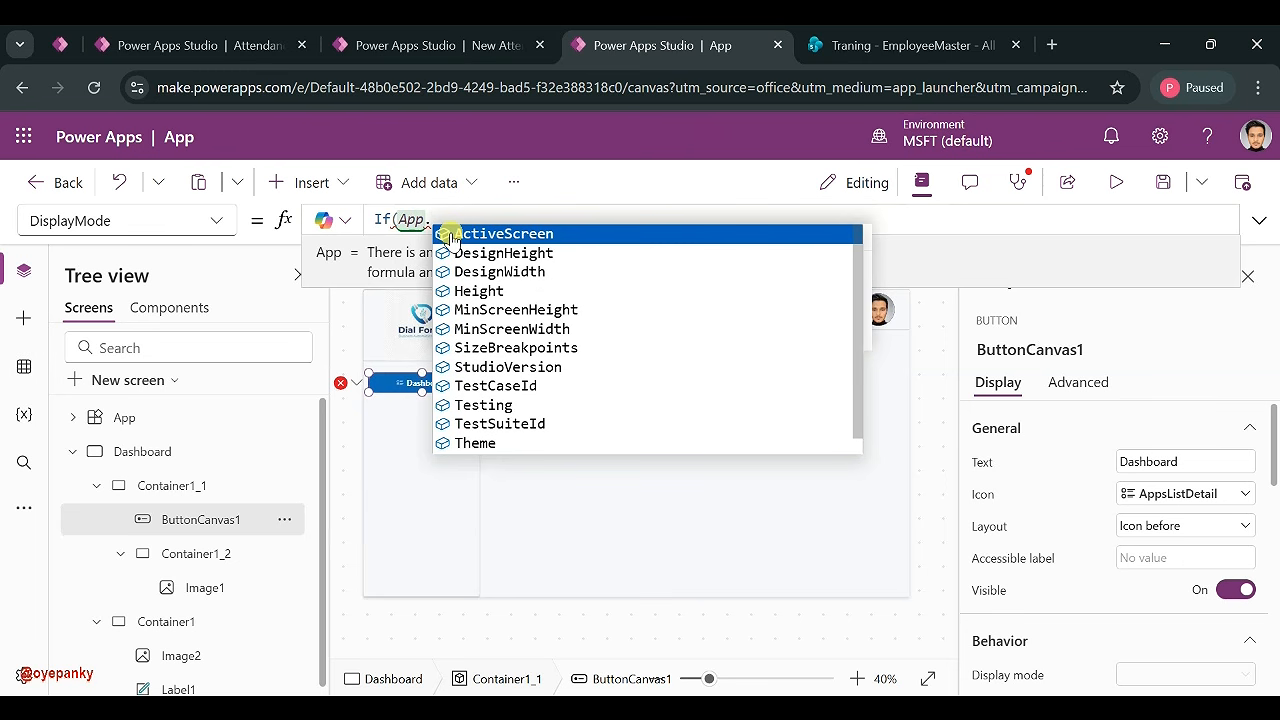
click(452, 235)
text(= )
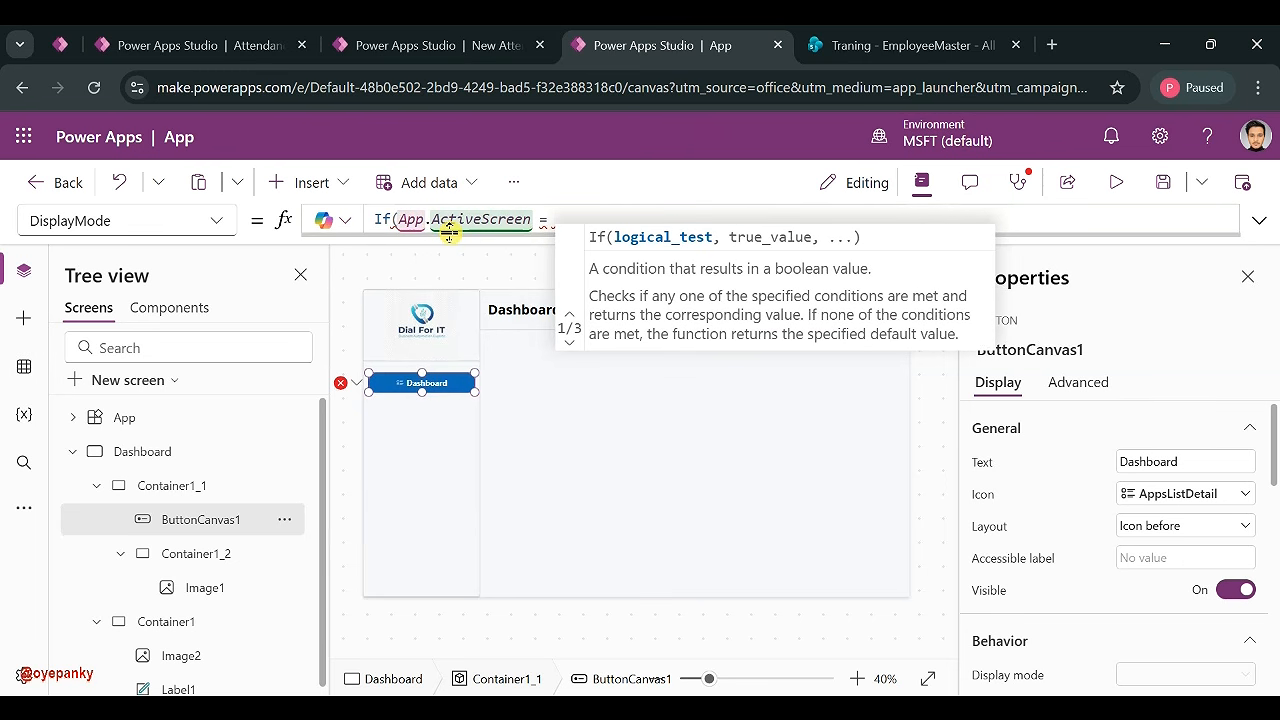
text(Das)
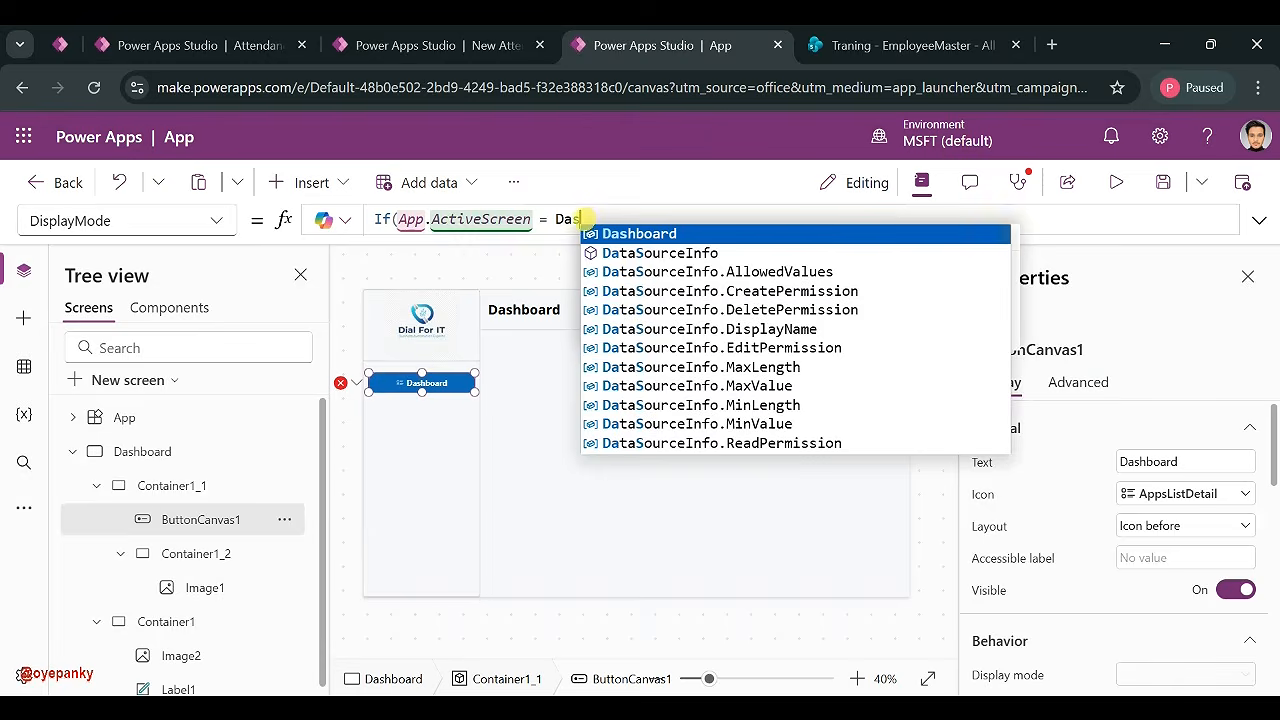
click(596, 232)
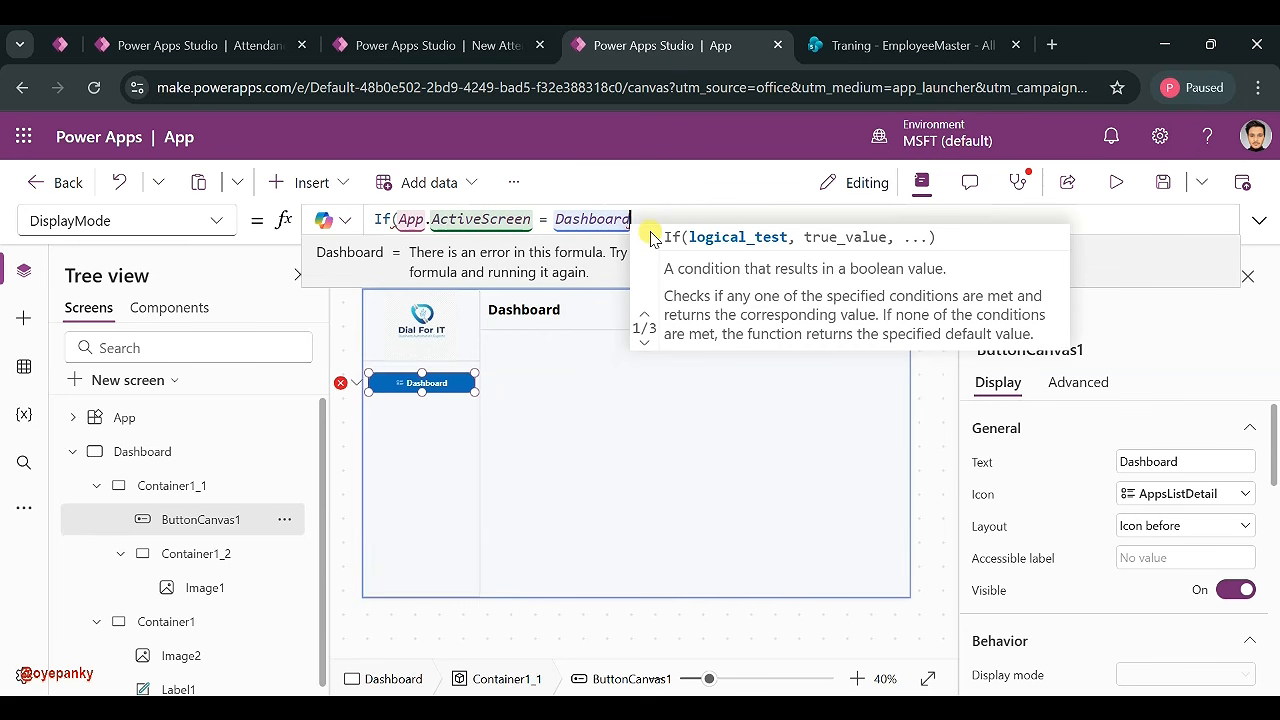
text(,)
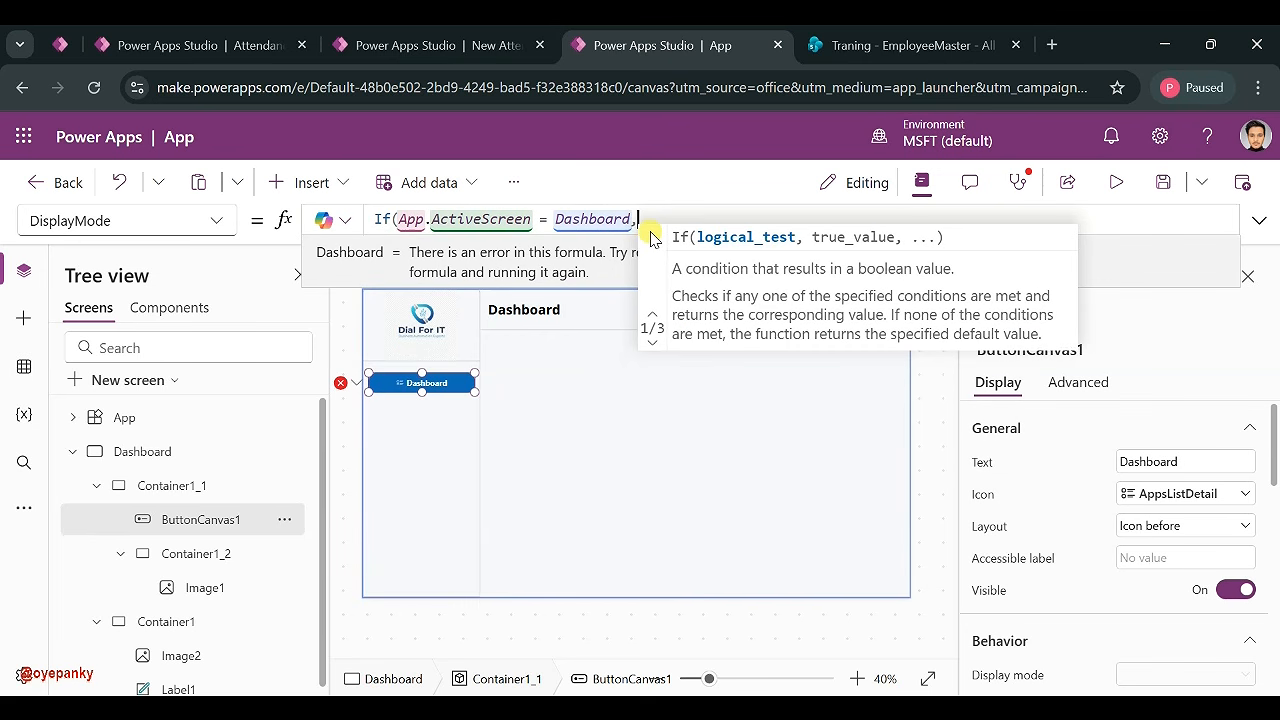
text(displ)
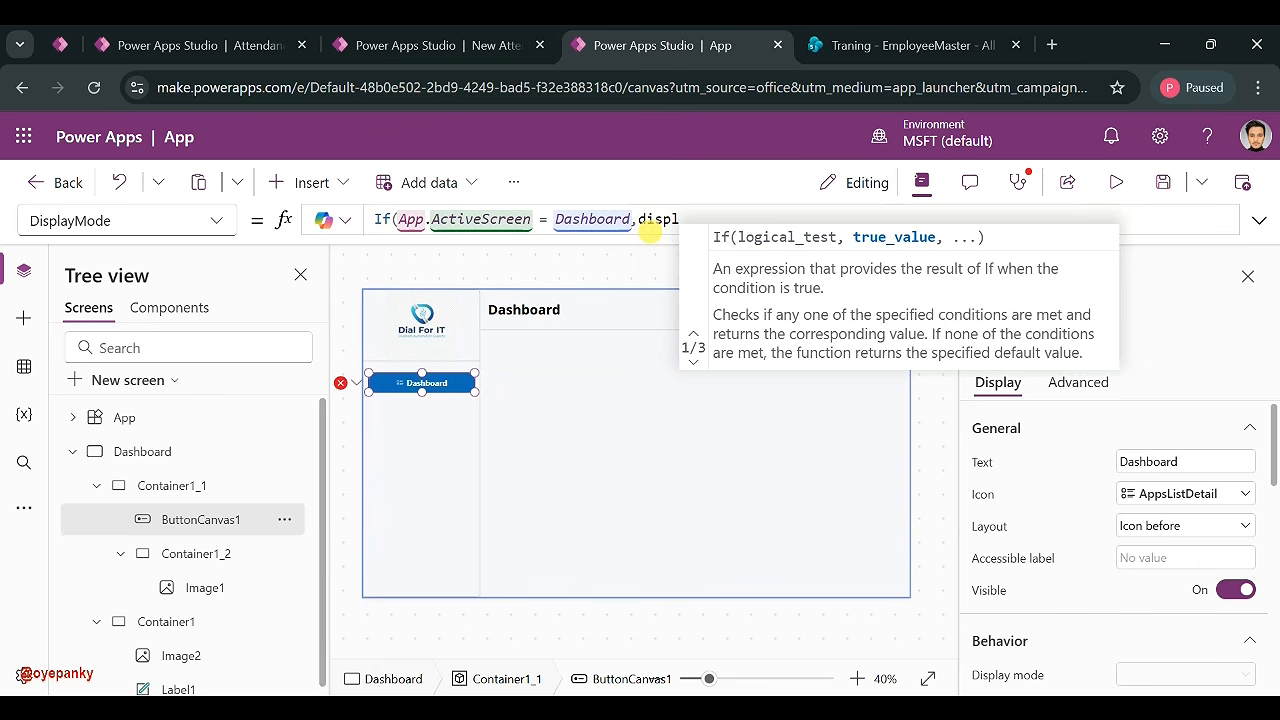
key(BackSpace)
key(BackSpace)
key(BackSpace)
key(BackSpace)
key(BackSpace)
text(Displ)
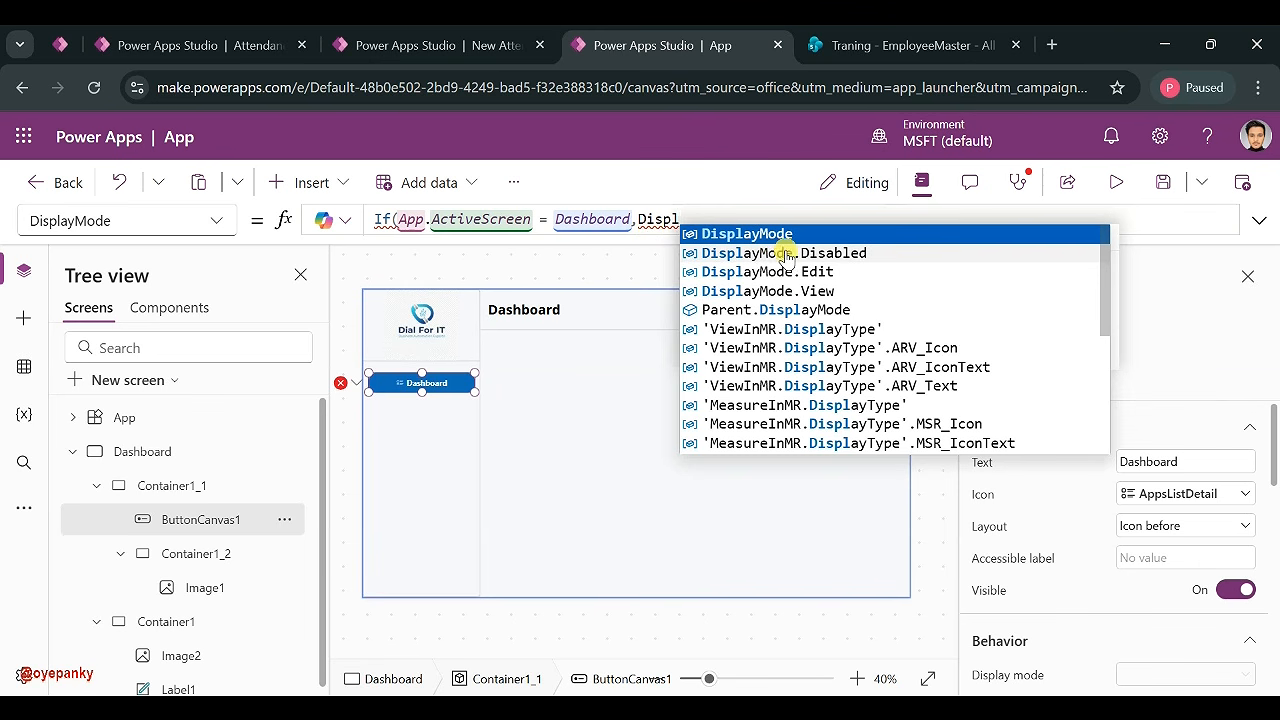
click(786, 253)
- Finish the formula with DisplayMode.Edit as the fallback and check the button appears greyed out
text(,di)
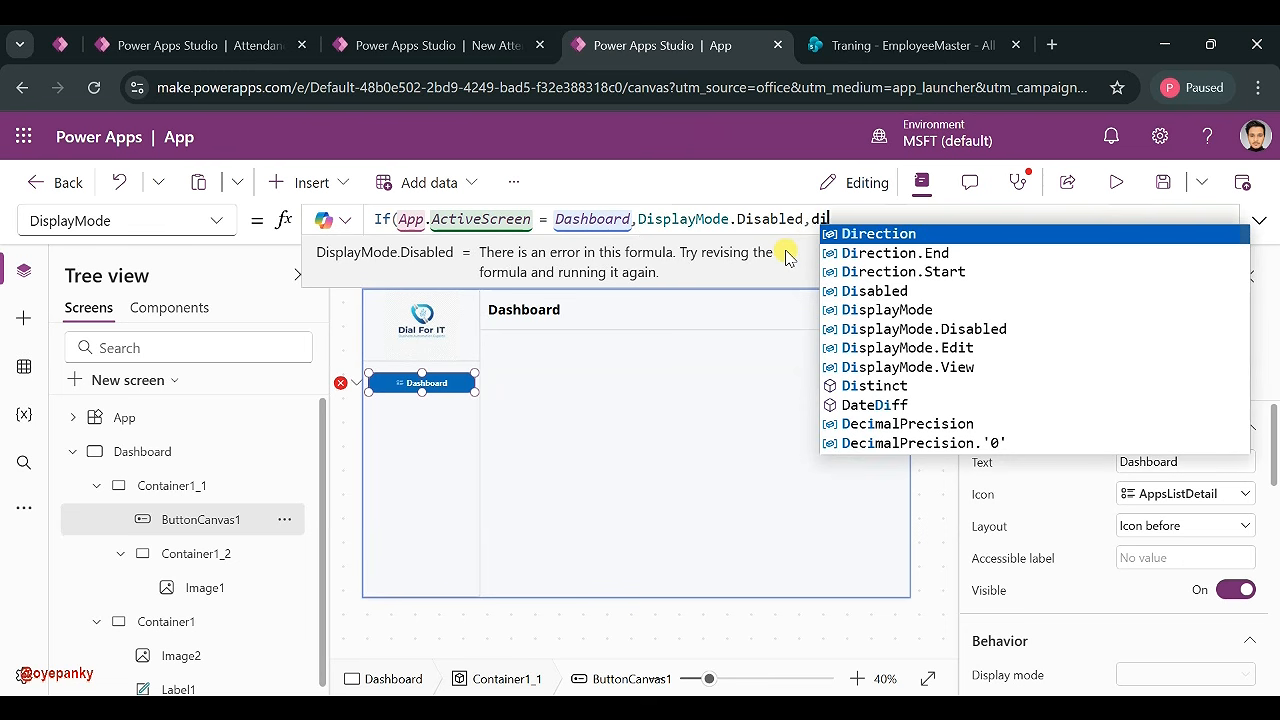
key(BackSpace)
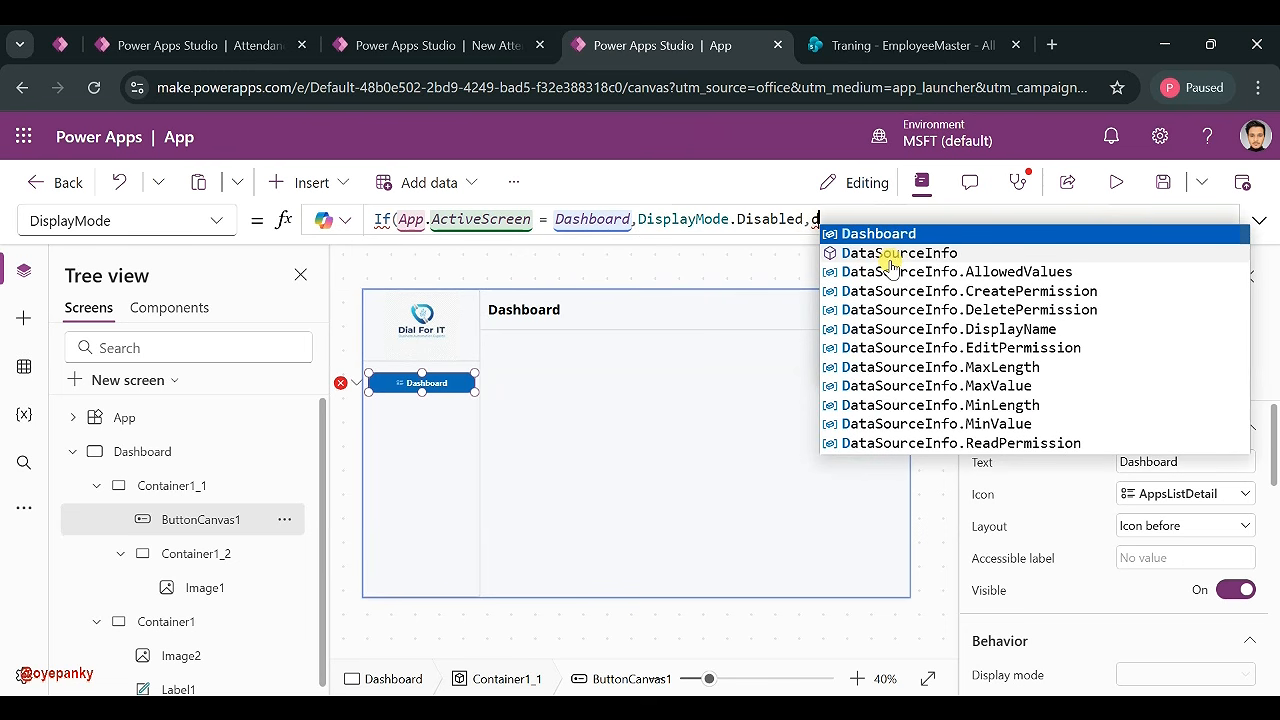
text(isplayMode.Edit)
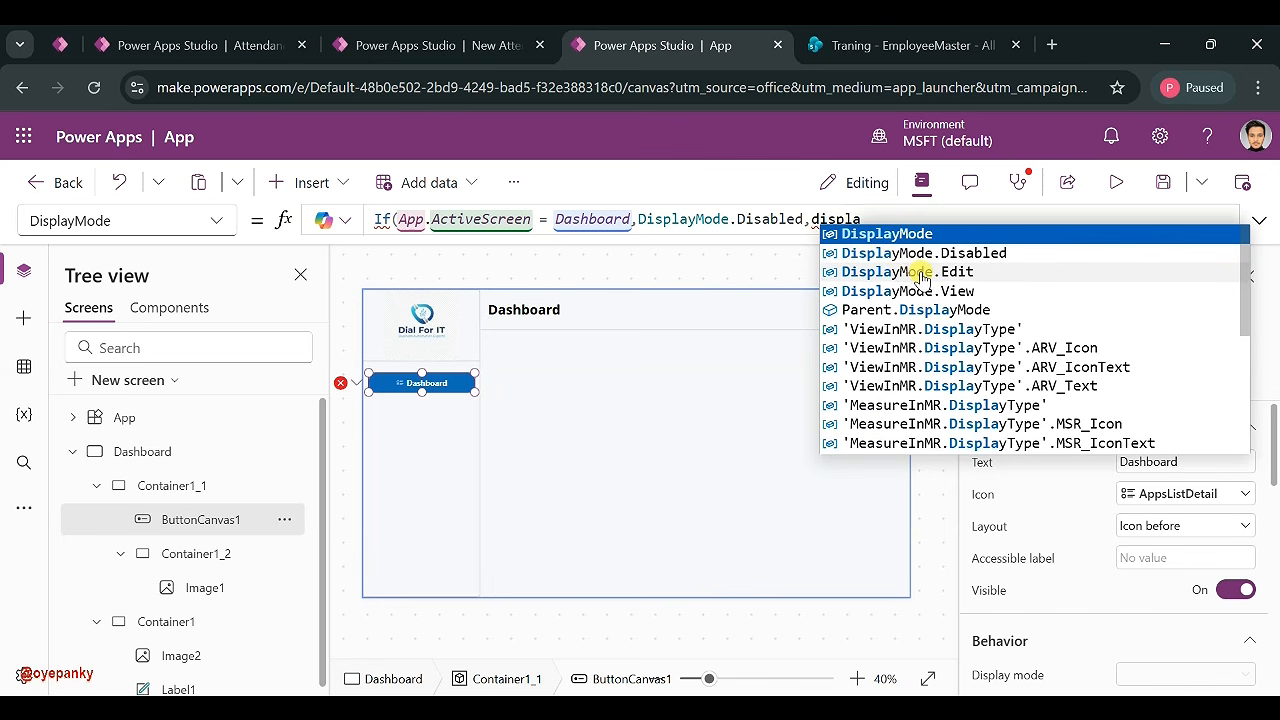
click(916, 272)
text())
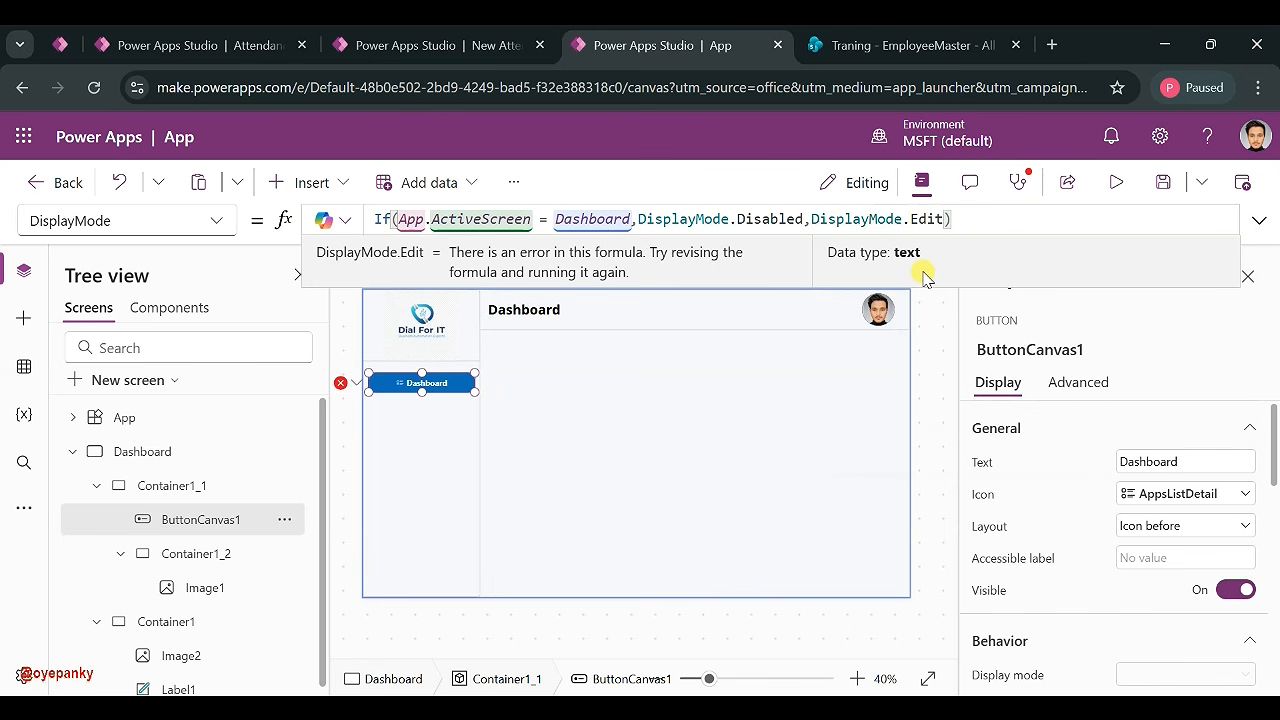
click(666, 351)
click(450, 388)
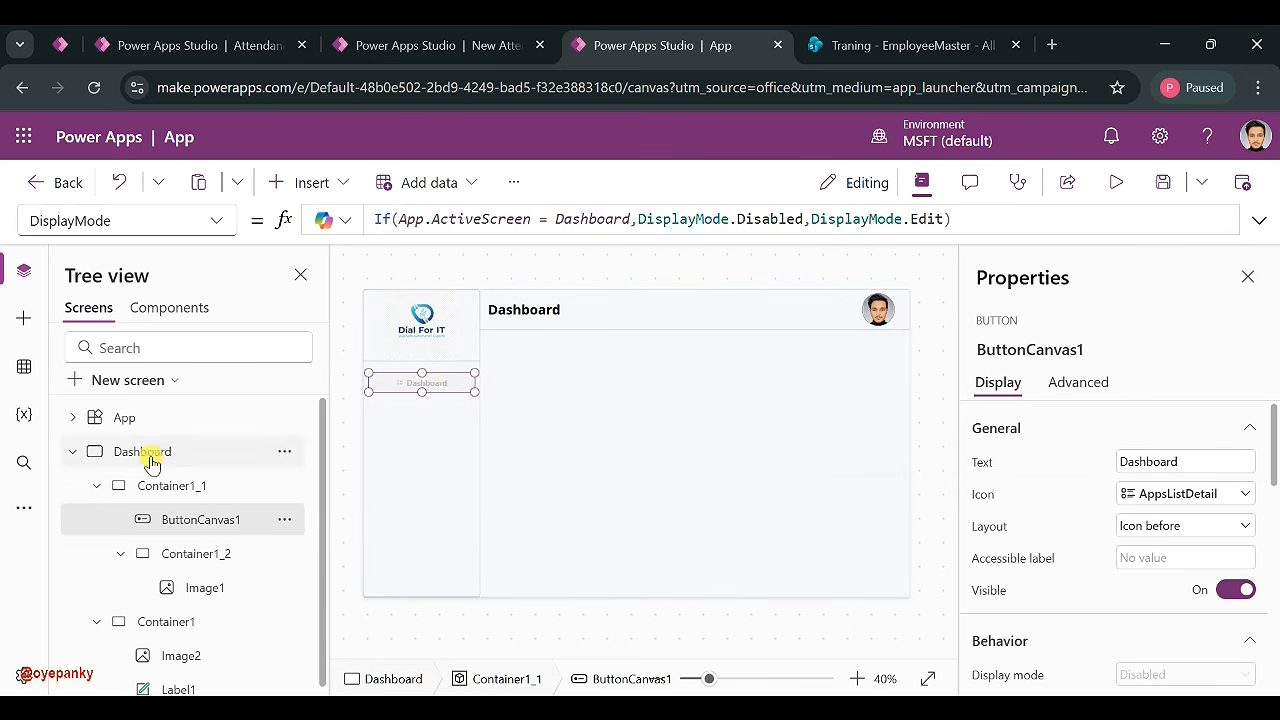
click(72, 454)
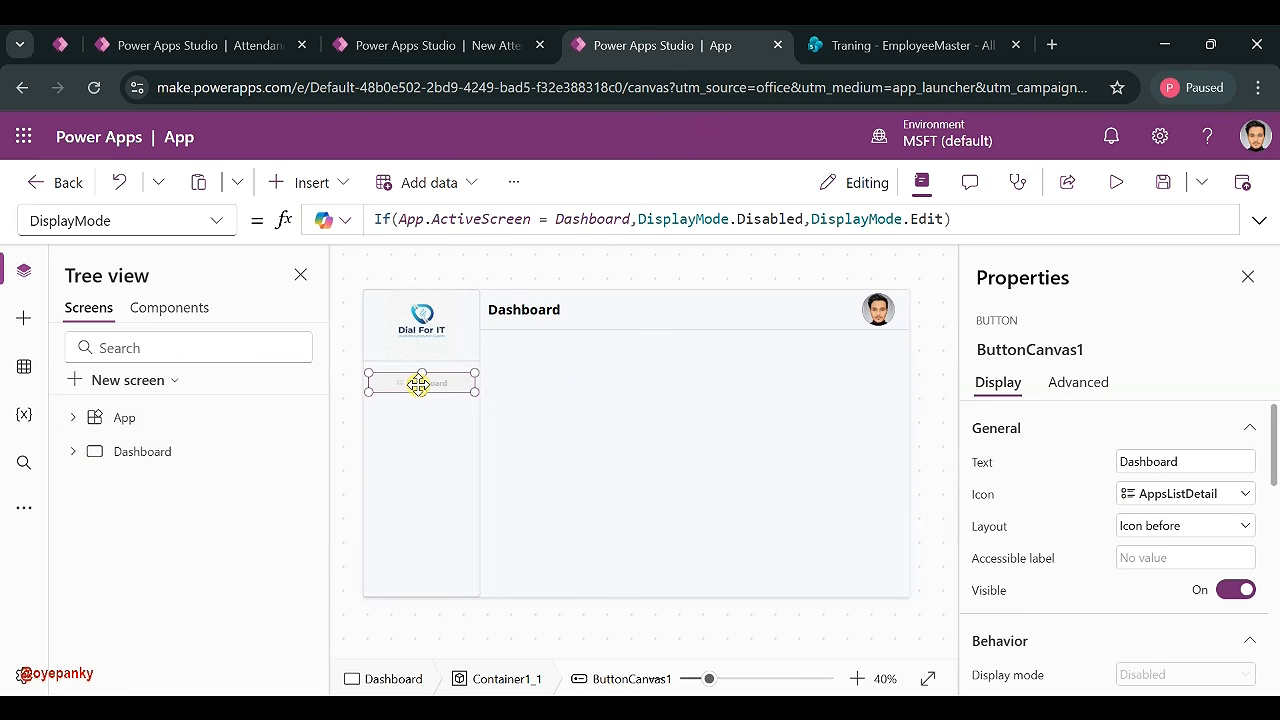
click(416, 421)
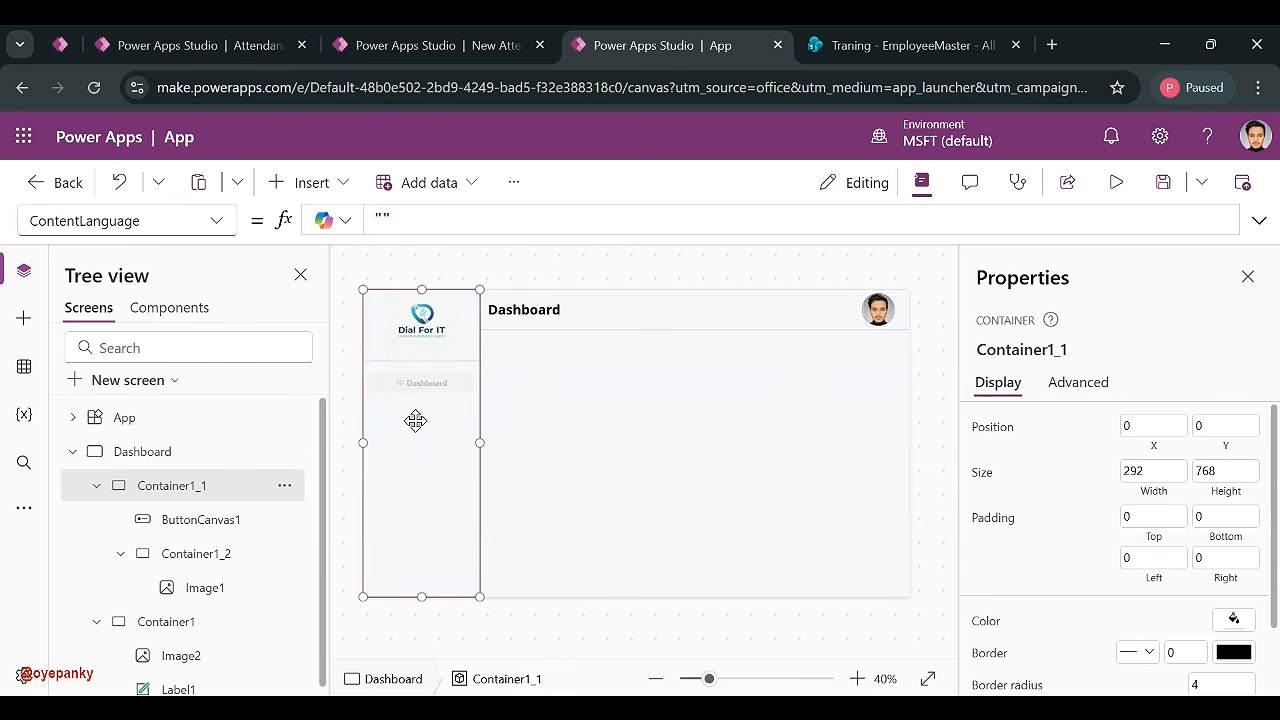
- Paste a copy of the Dashboard button, delete the extra copies, and place ButtonCanvas1_1 below the original
key(ctrl+v)
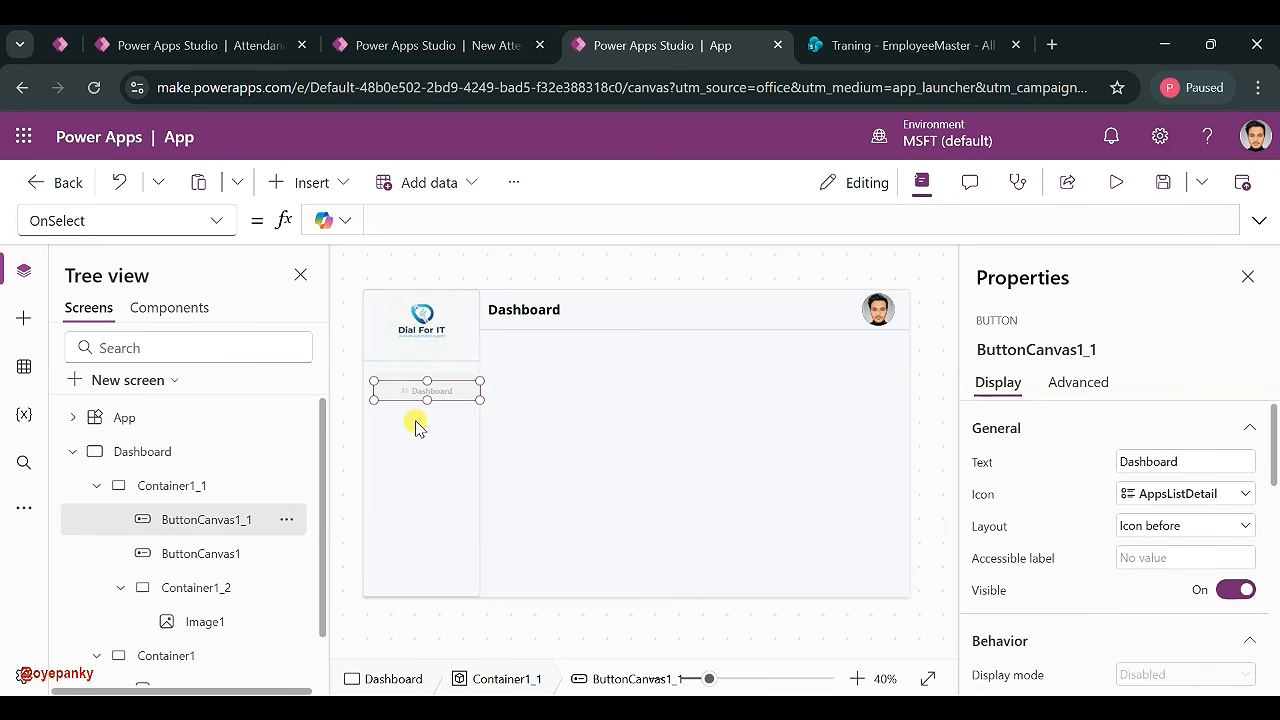
key(ctrl+v)
key(ctrl+v)
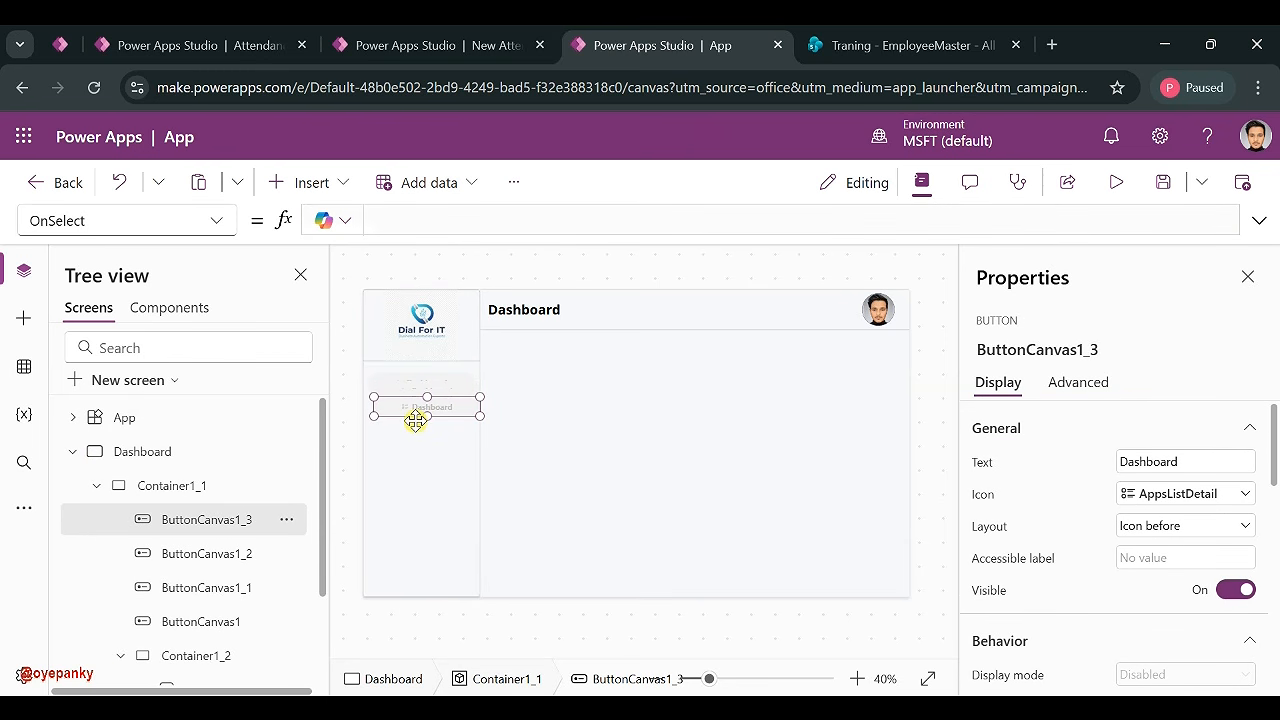
ctrl+click(226, 552)
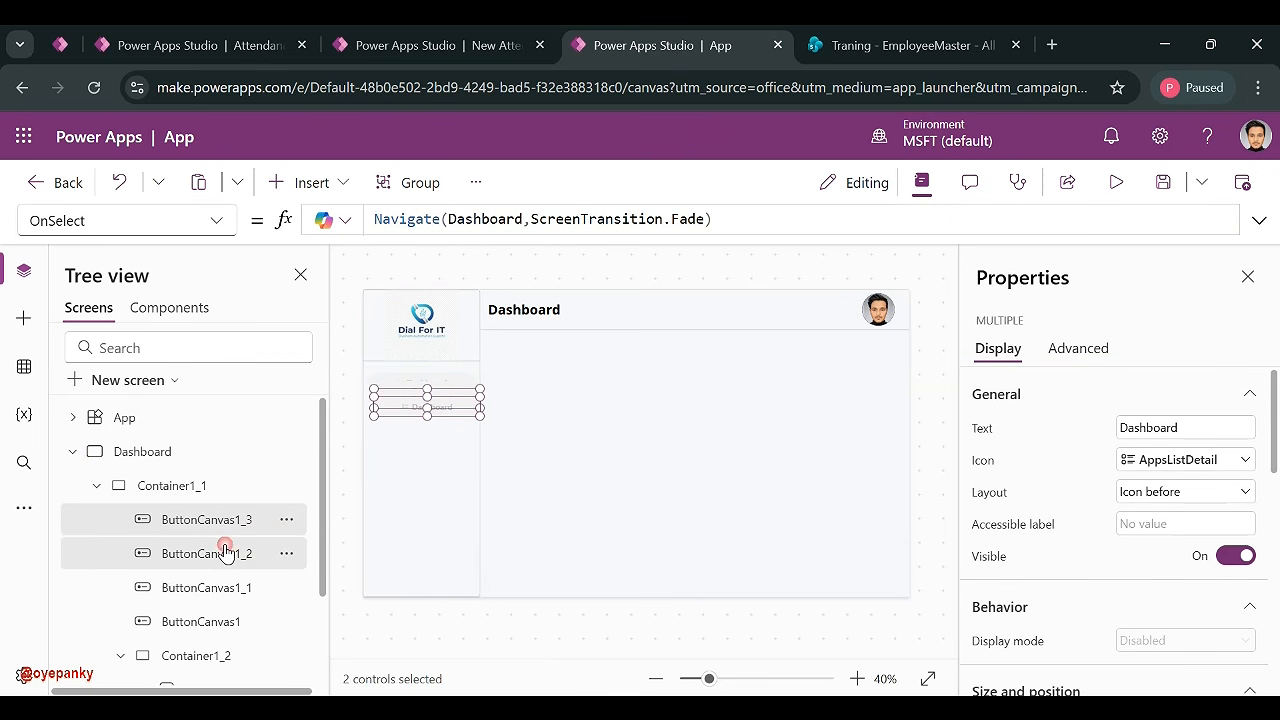
key(Delete)
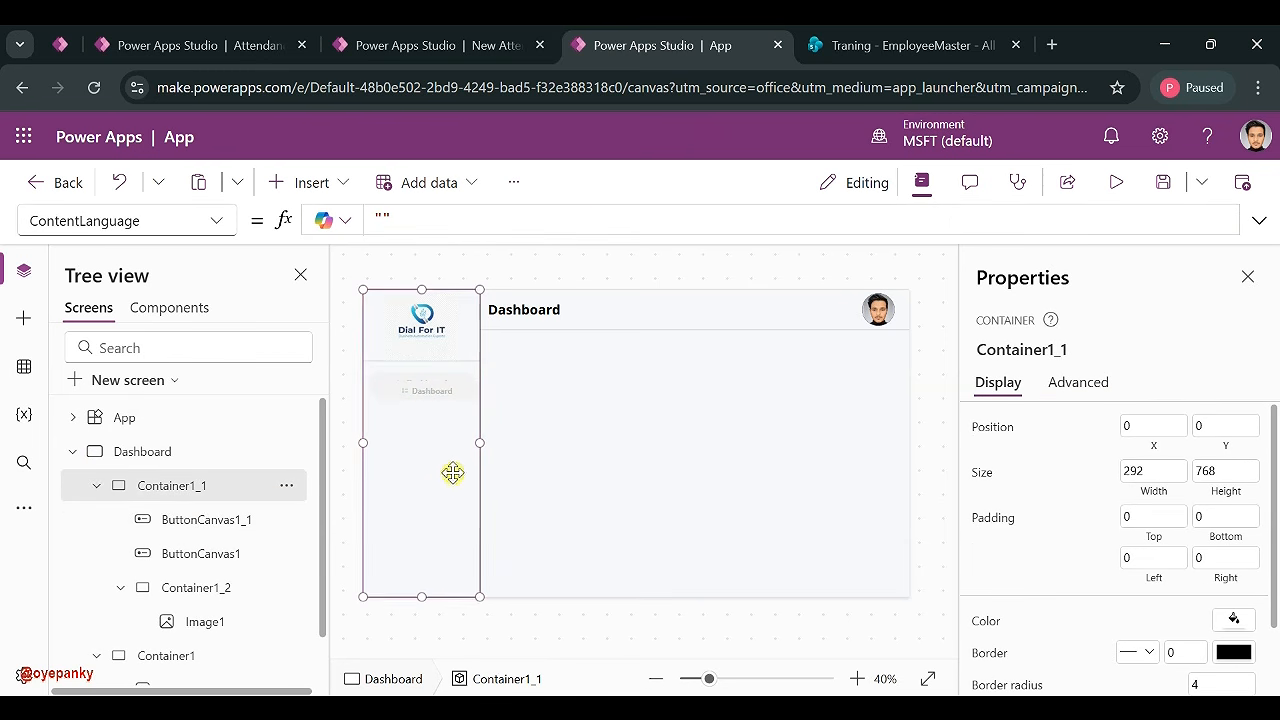
click(437, 399)
drag(434, 391, 433, 411)
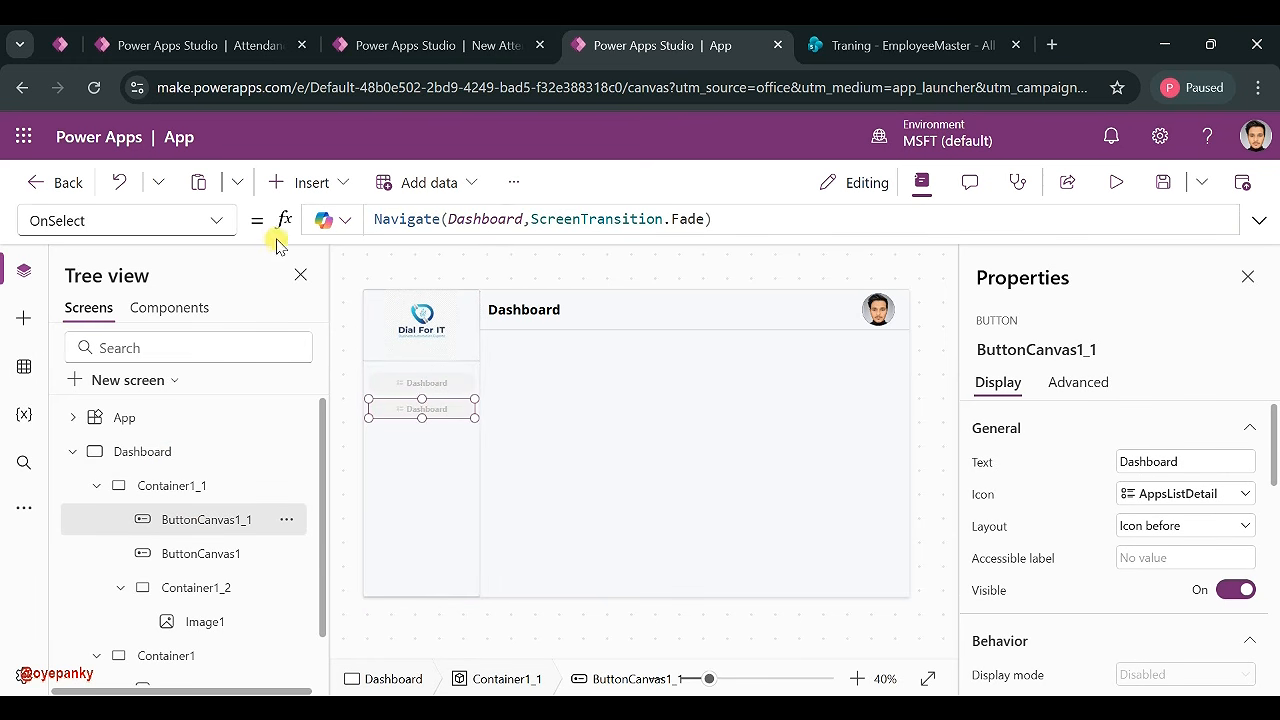
- Reduce the copy's DisplayMode formula to just DisplayMode.Edit so it stays enabled
click(221, 220)
scroll(150, 335, up, 5)
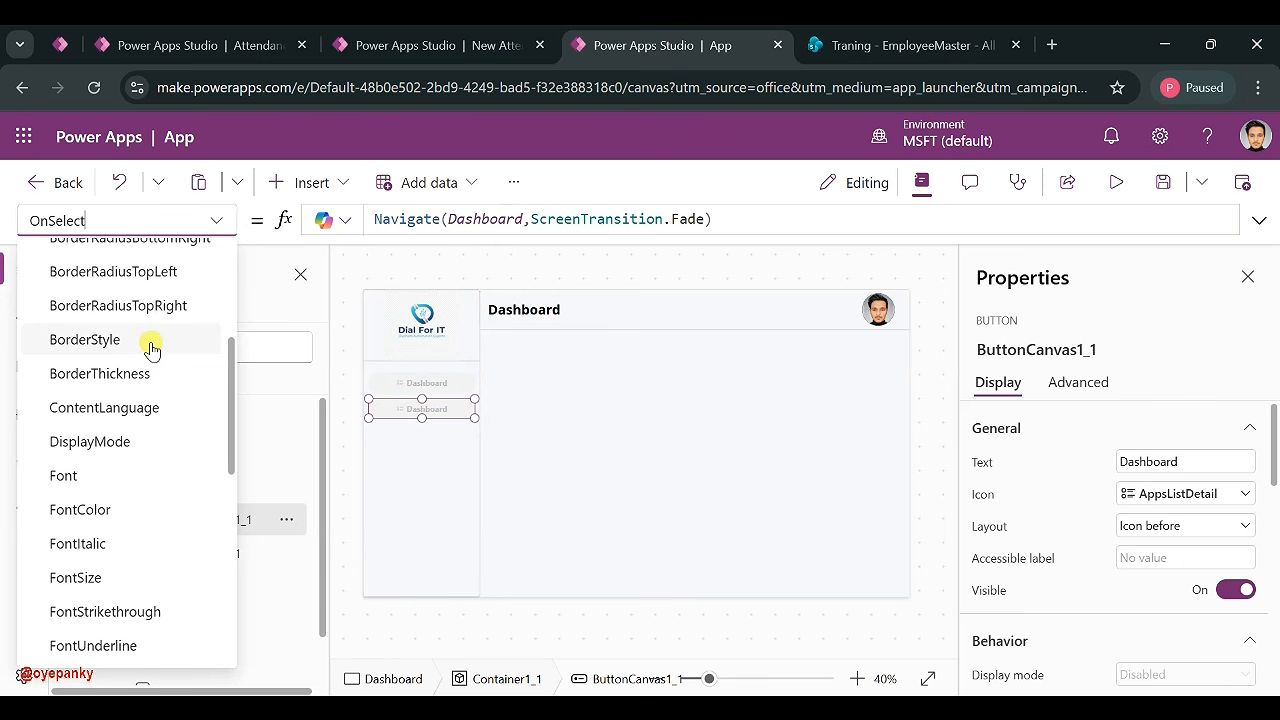
click(121, 458)
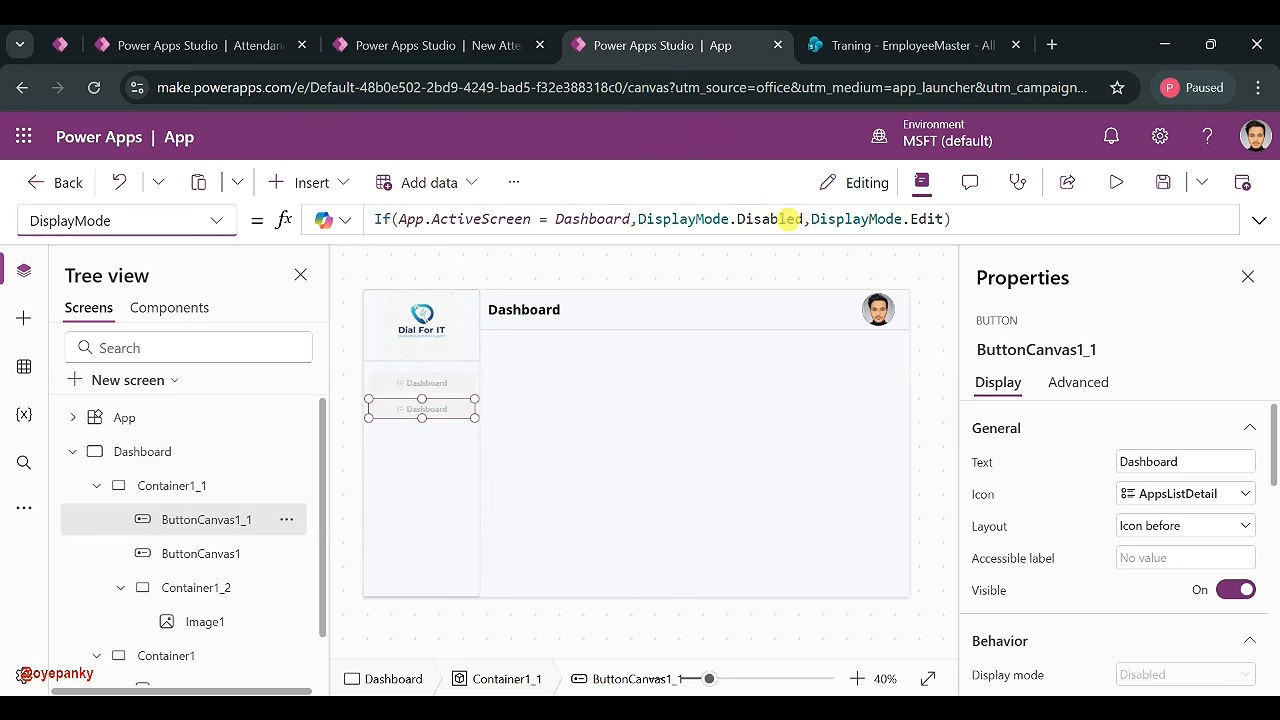
drag(811, 219, 378, 219)
key(shift+End)
key(shift+Home)
key(BackSpace)
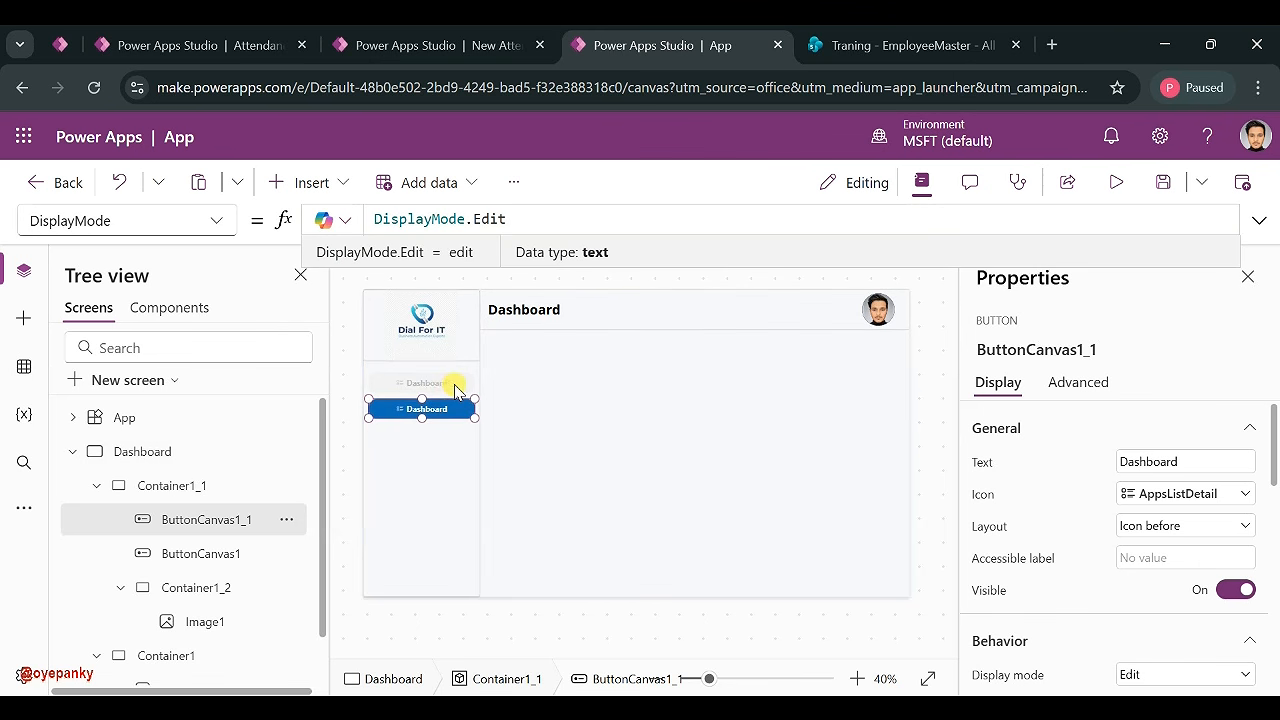
click(1181, 479)
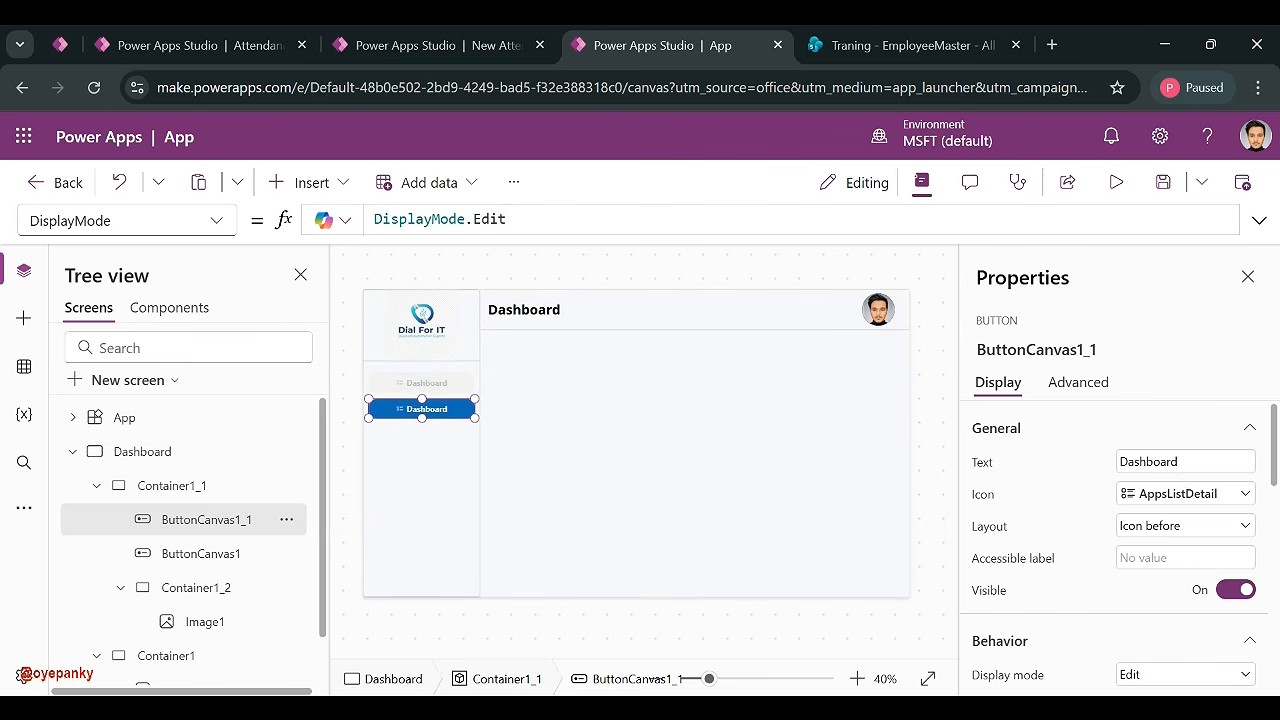
- Relabel the copy 'Employees' and give it the People icon
key(ctrl+a)
text(E)
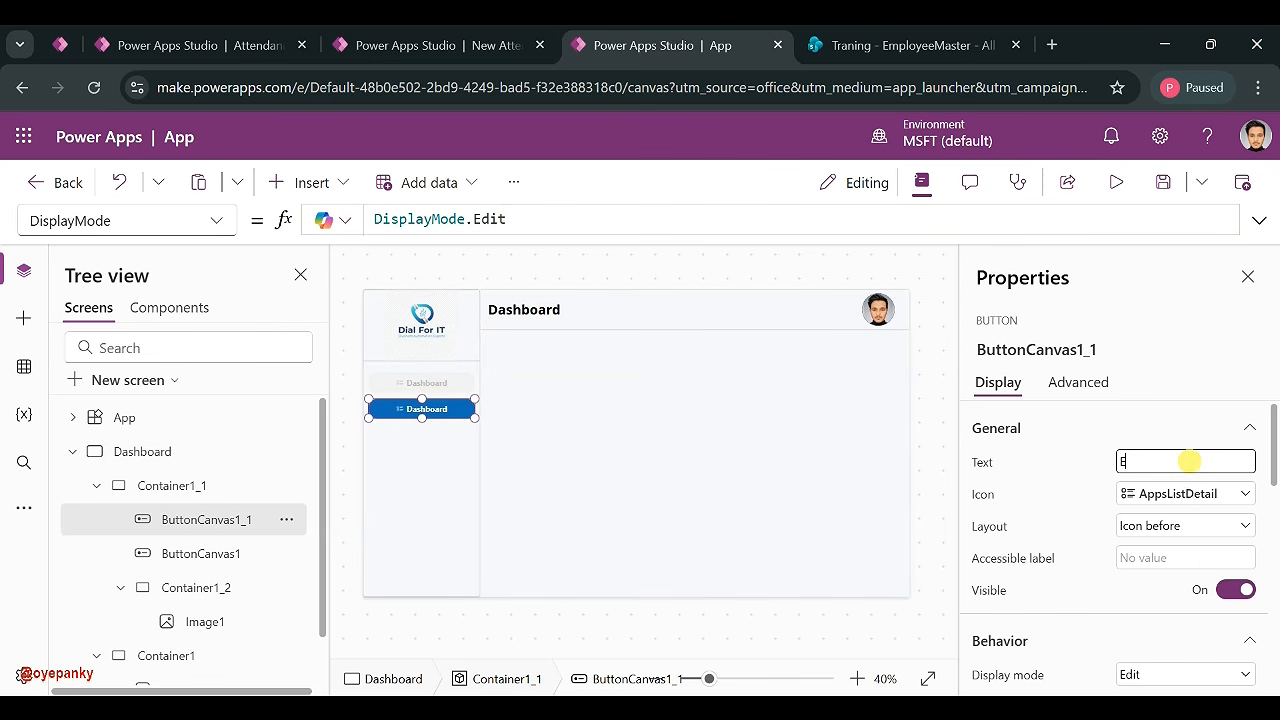
text(mployees)
click(1168, 491)
scroll(991, 580, down, 10)
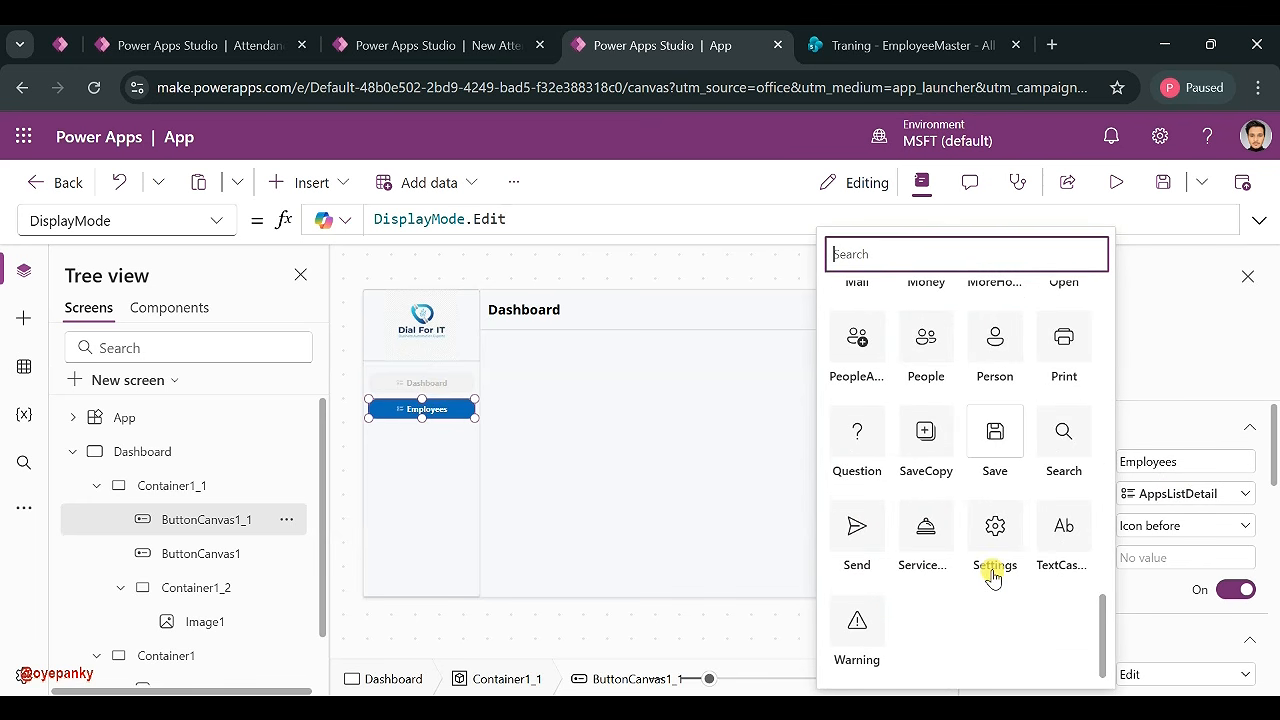
click(918, 354)
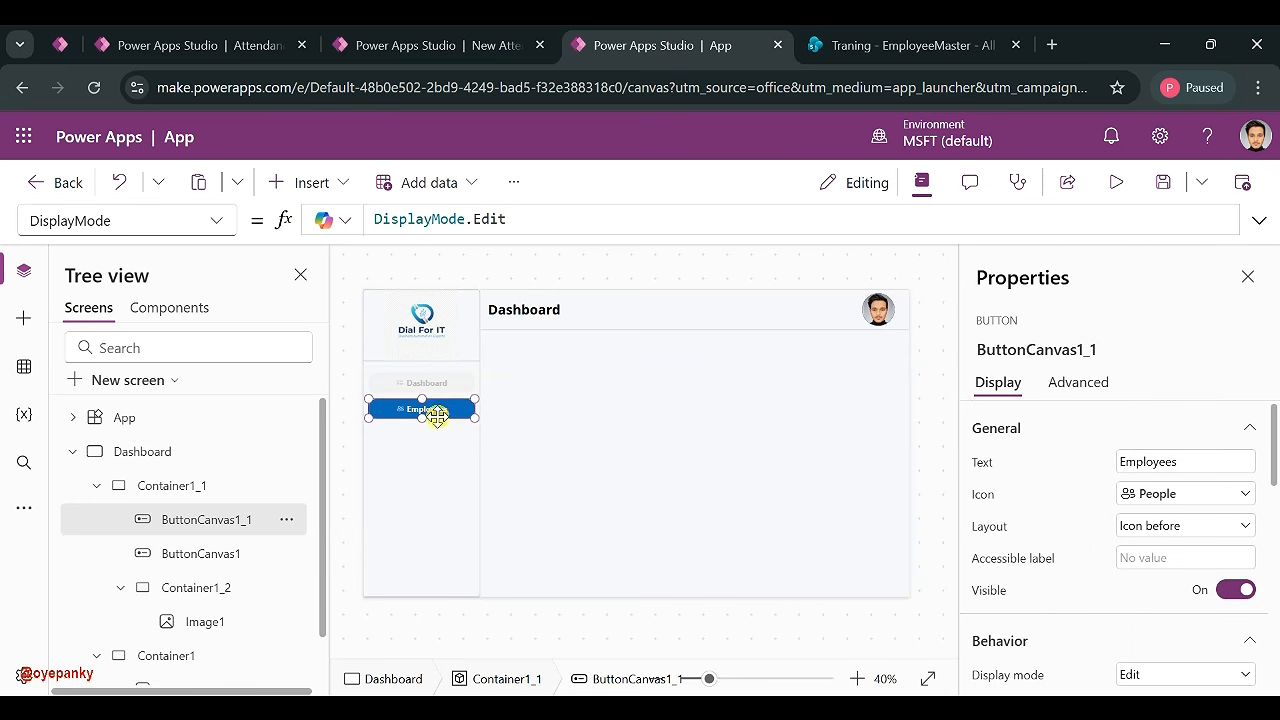
shift+click(446, 385)
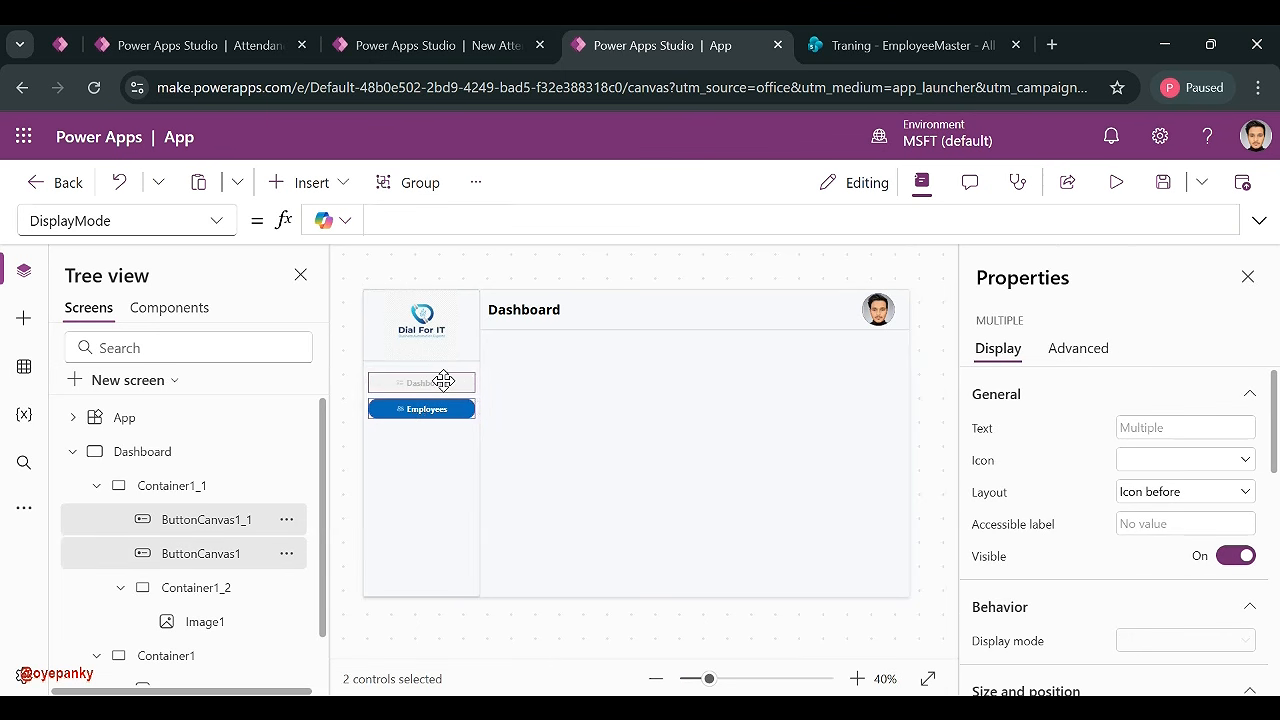
- Paste copies of the two sidebar buttons into Container1_1 and move them below the originals
click(443, 457)
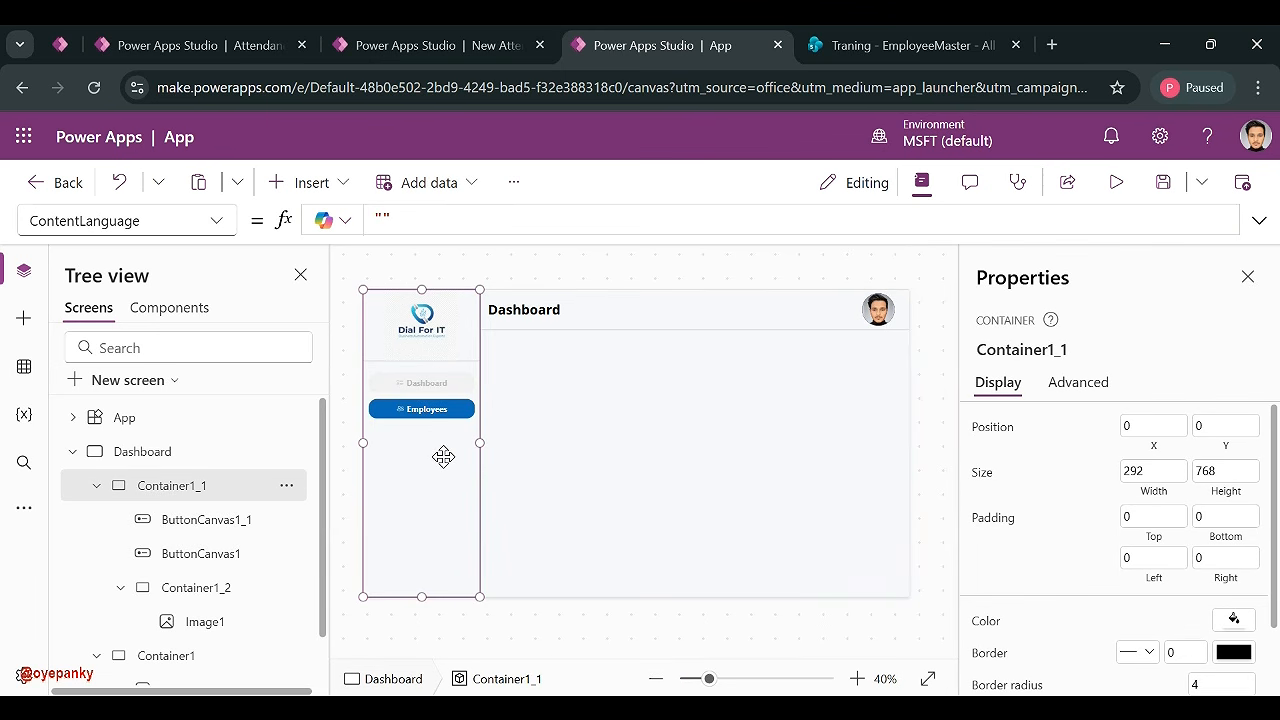
key(ctrl+v)
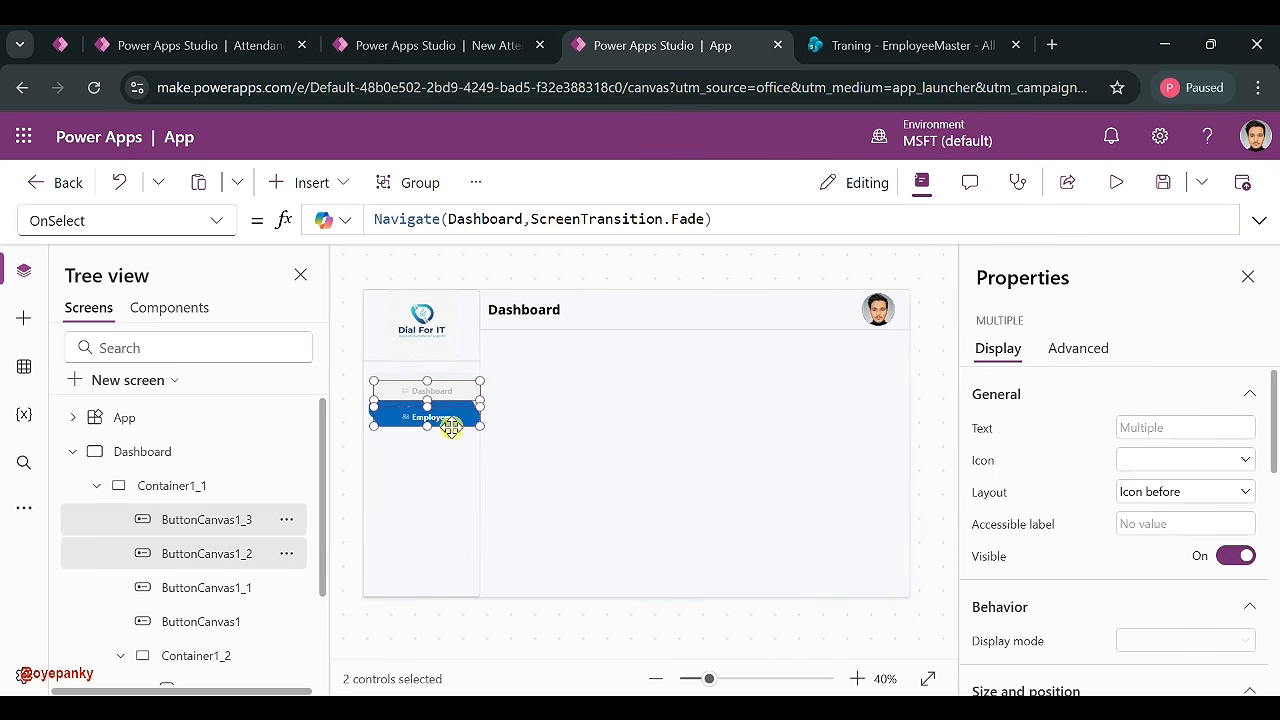
drag(446, 423, 447, 470)
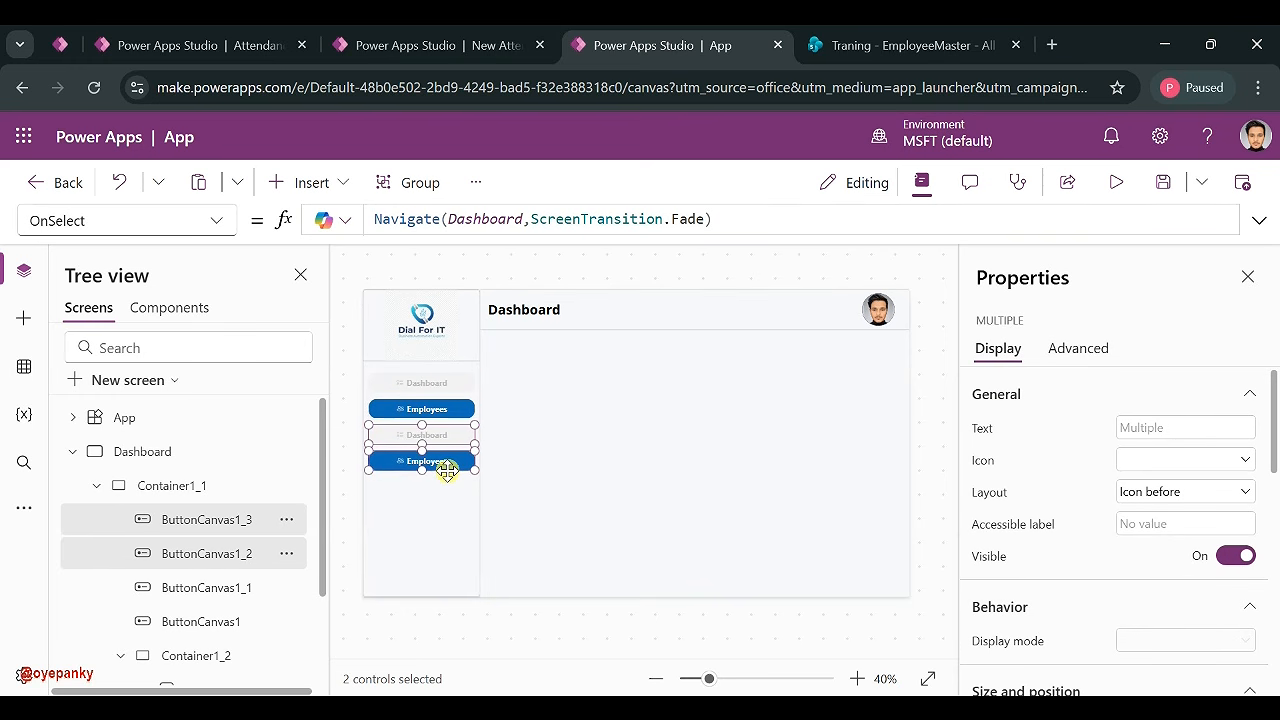
click(551, 515)
- Set the third button ButtonCanvas1_2's DisplayMode formula to simply DisplayMode.Edit
click(446, 432)
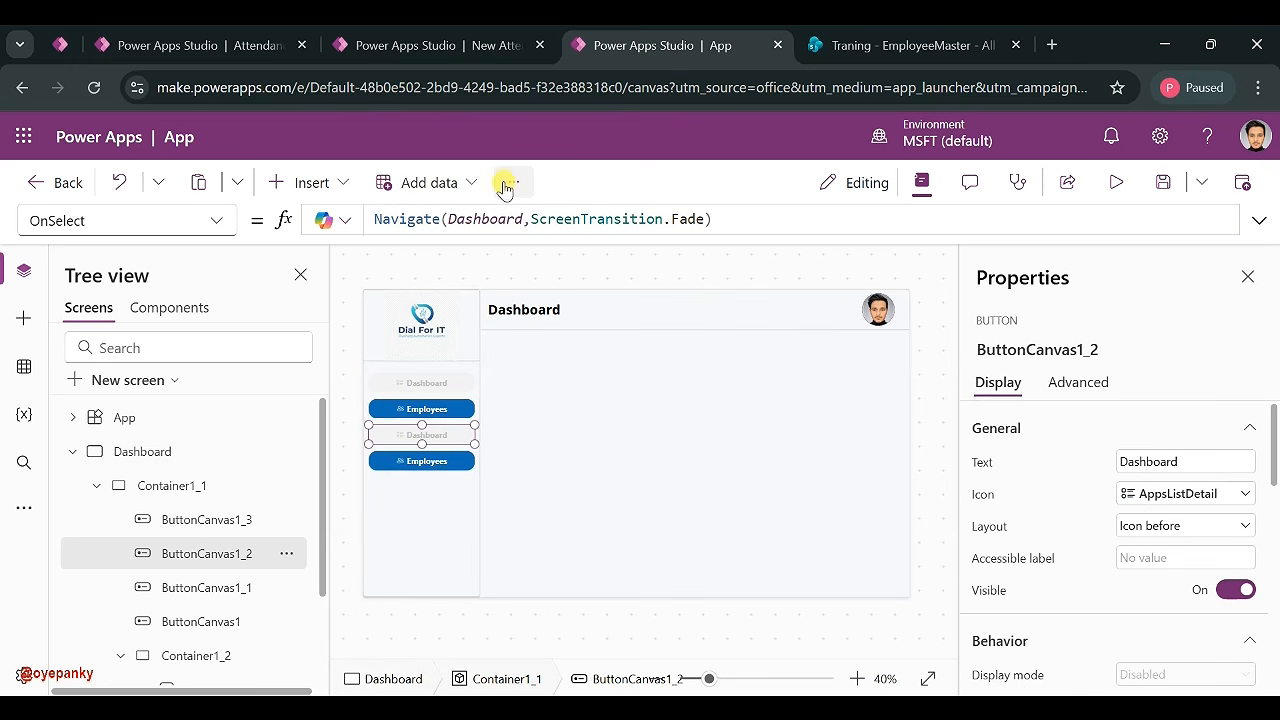
click(216, 220)
scroll(66, 425, up, 8)
scroll(145, 500, down, 8)
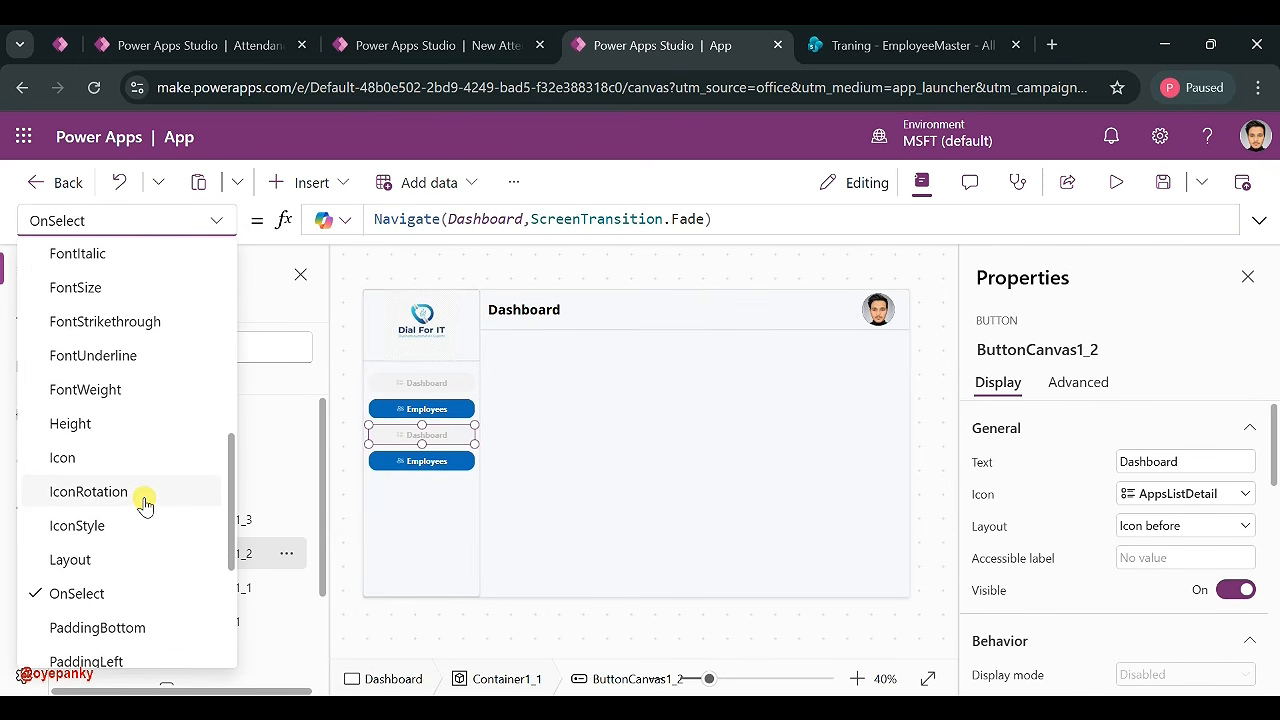
scroll(151, 357, up, 3)
click(151, 389)
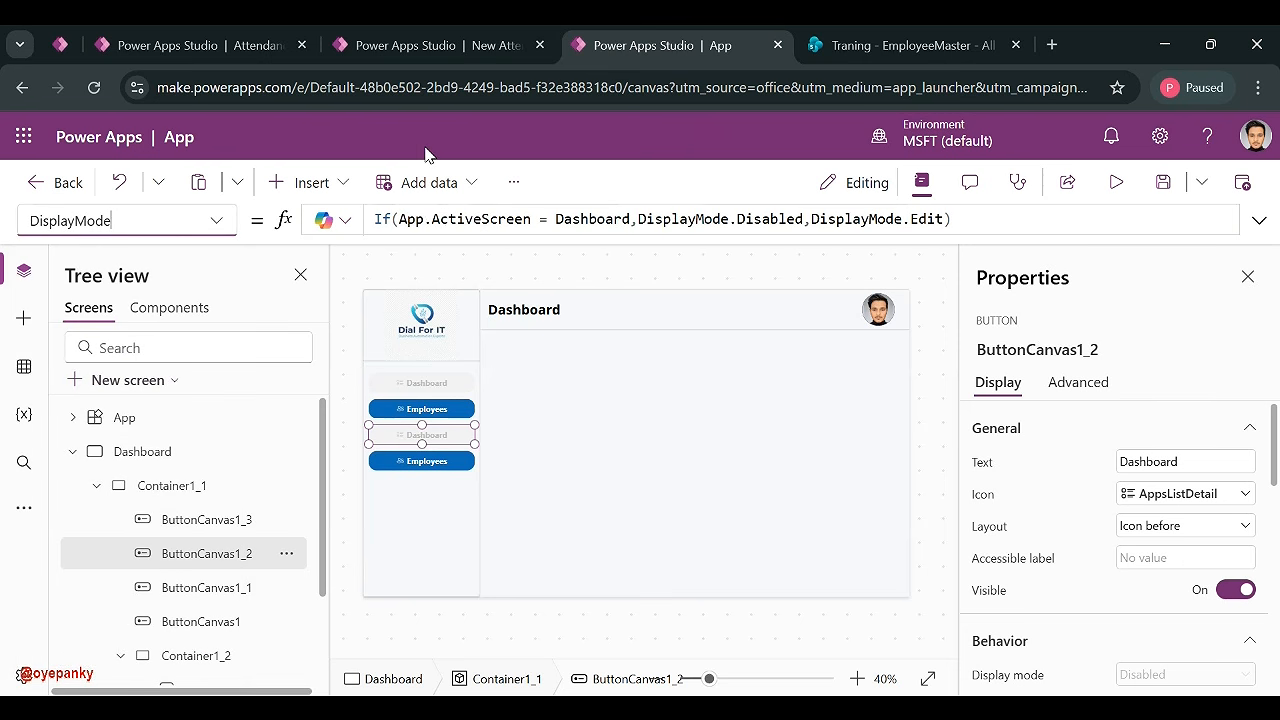
drag(806, 218, 372, 218)
key(BackSpace)
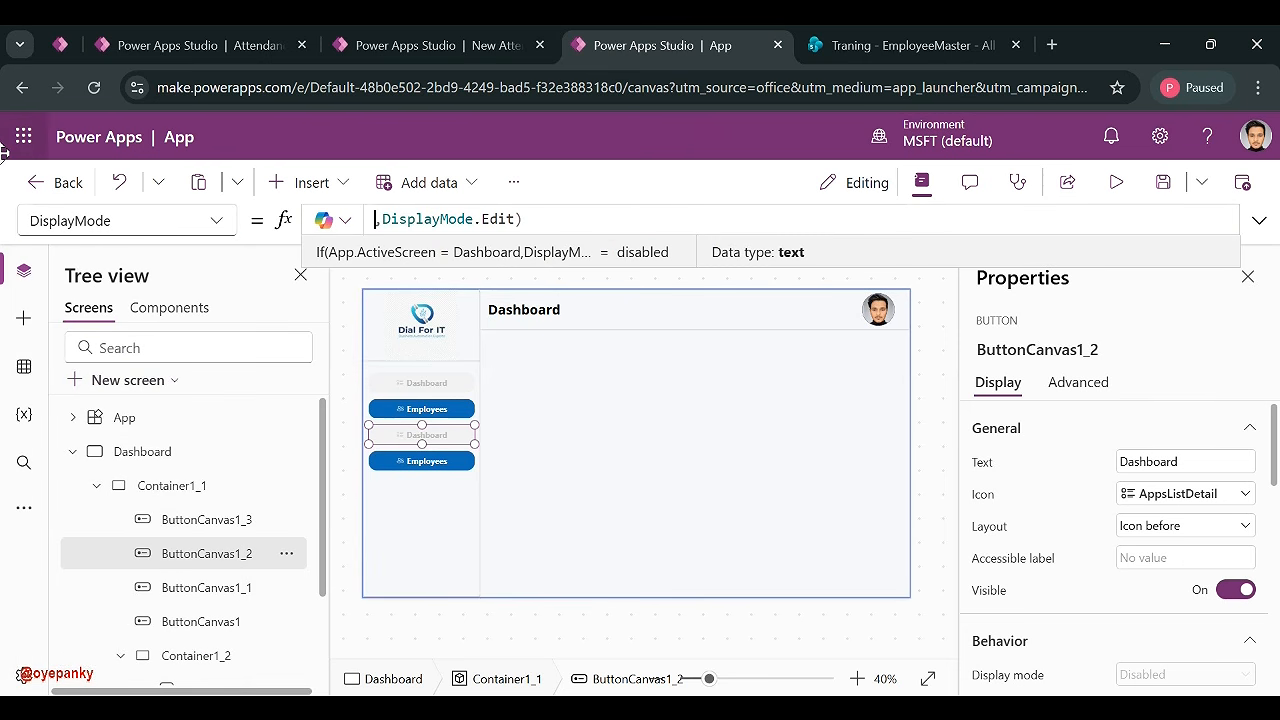
key(Delete)
click(548, 215)
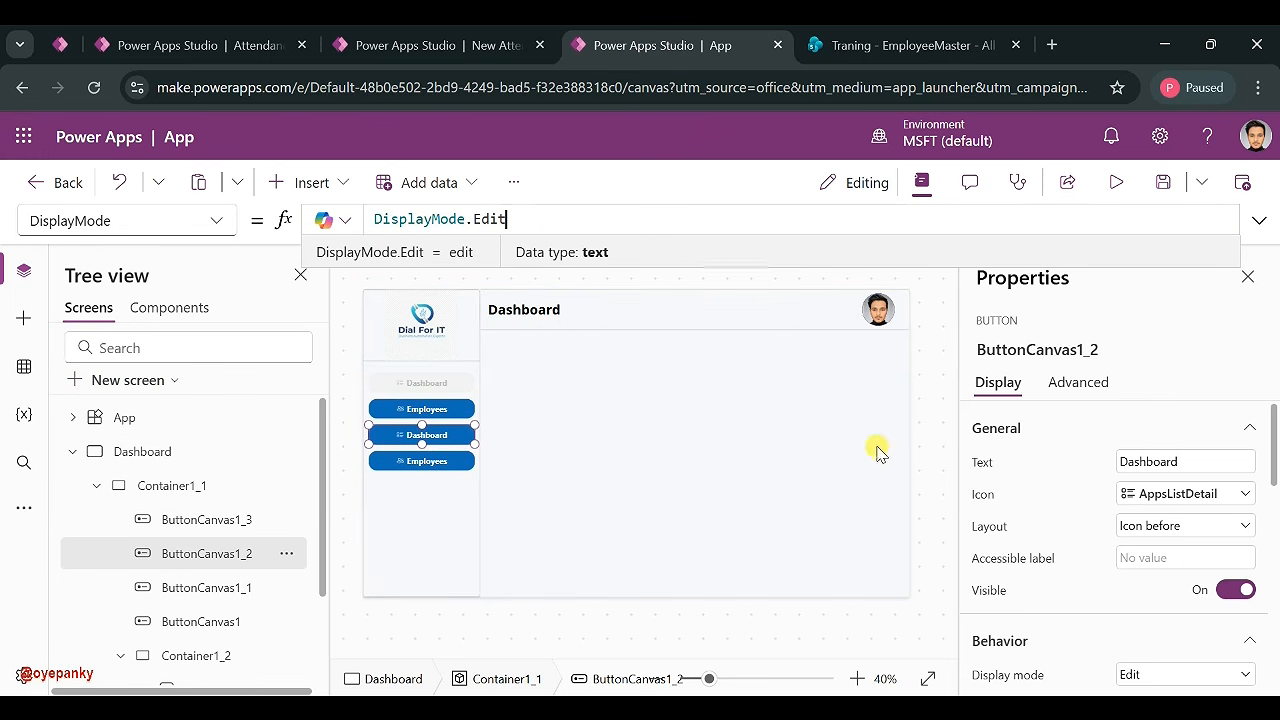
- Relabel the third button 'Attendance' and give it the Clock icon
click(1180, 462)
double_click(1172, 461)
text(At)
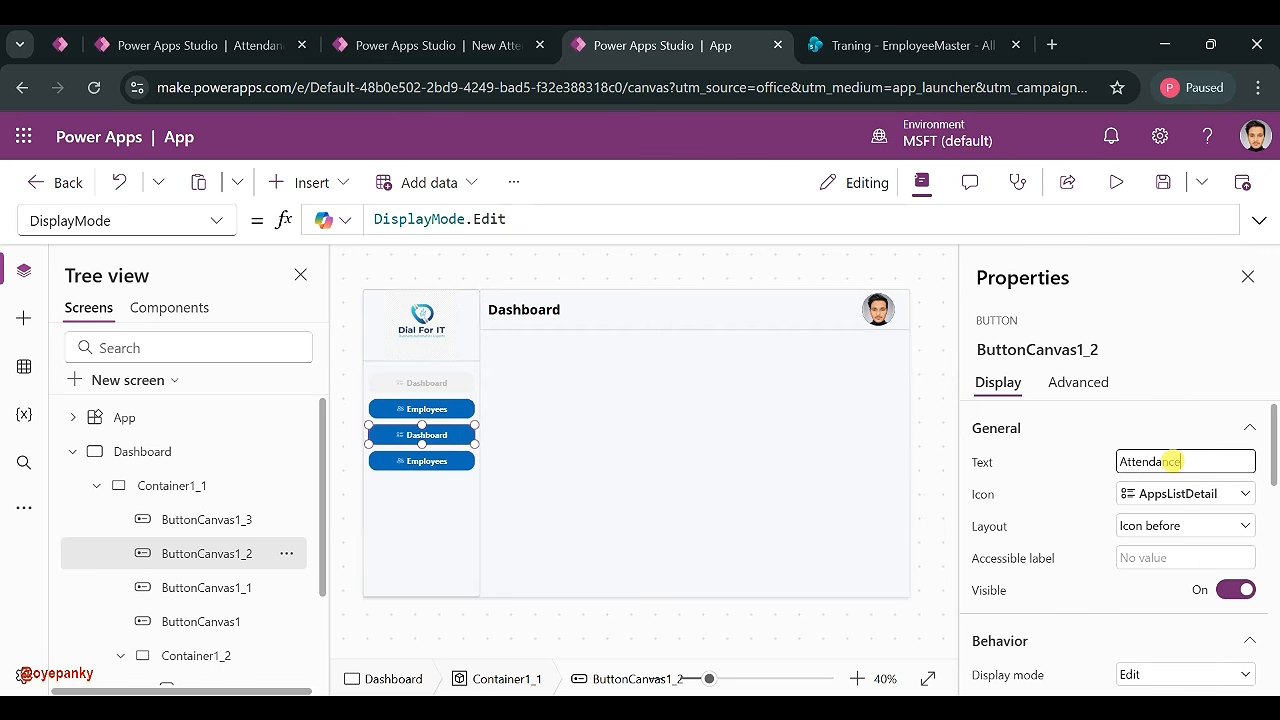
text(tendance)
click(1126, 493)
scroll(955, 482, down, 10)
scroll(960, 482, up, 10)
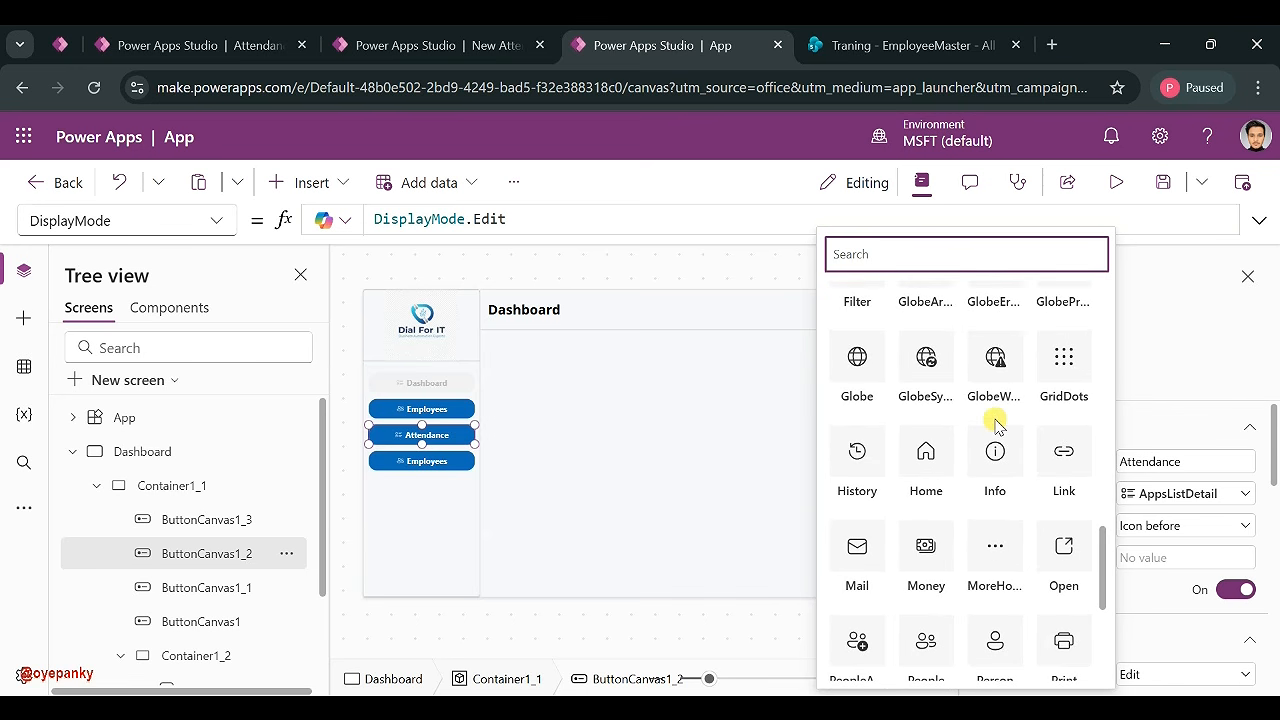
scroll(995, 425, up, 3)
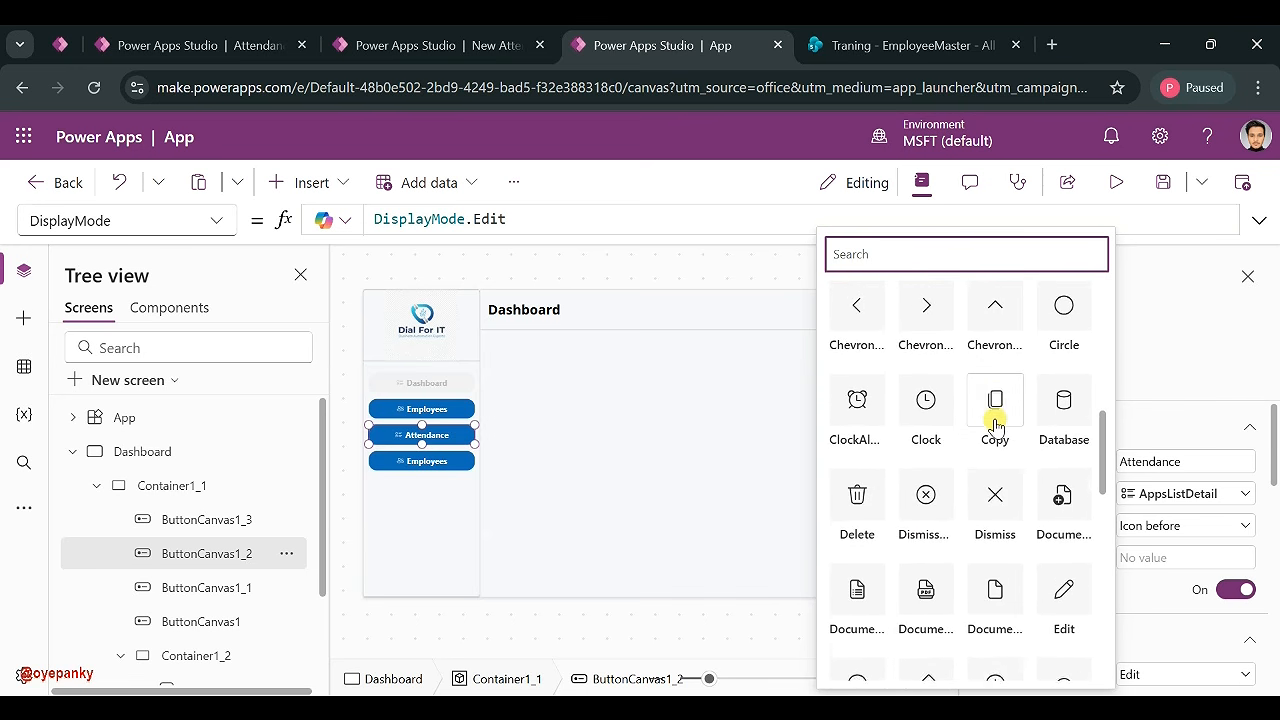
click(918, 492)
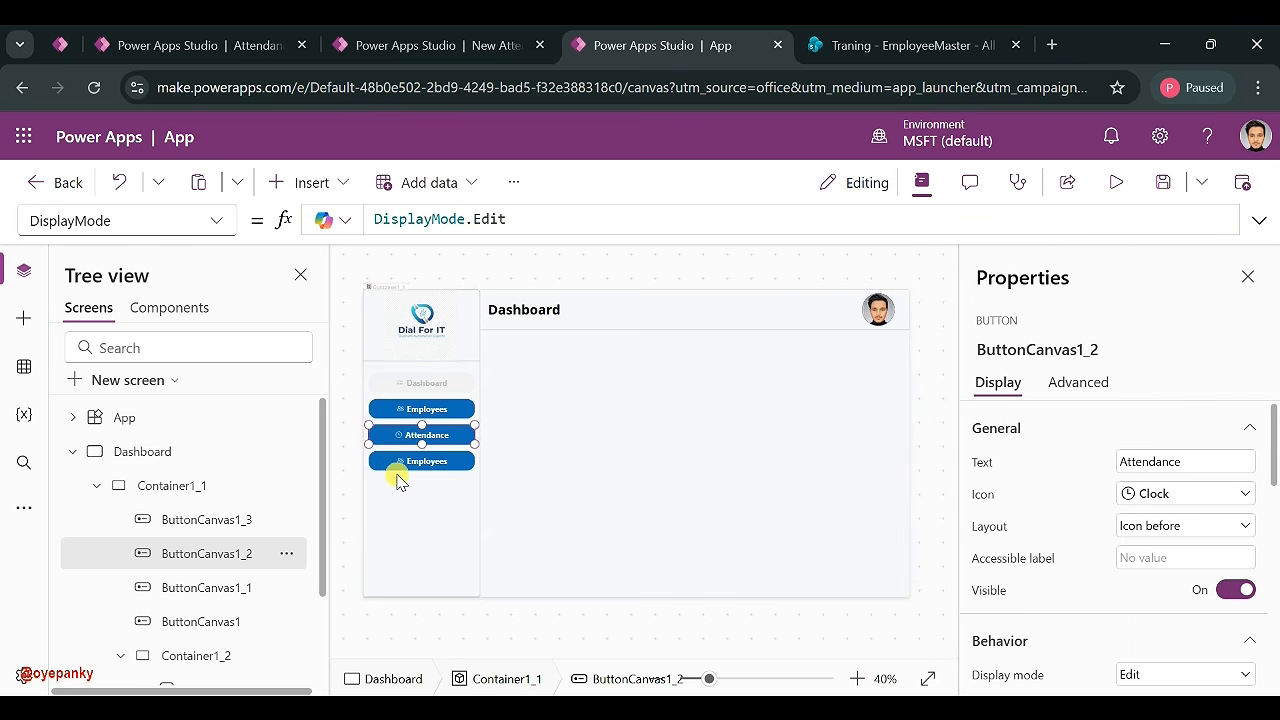
- Select the fourth sidebar button's Employees label text for editing
click(426, 455)
click(1150, 461)
double_click(1150, 461)
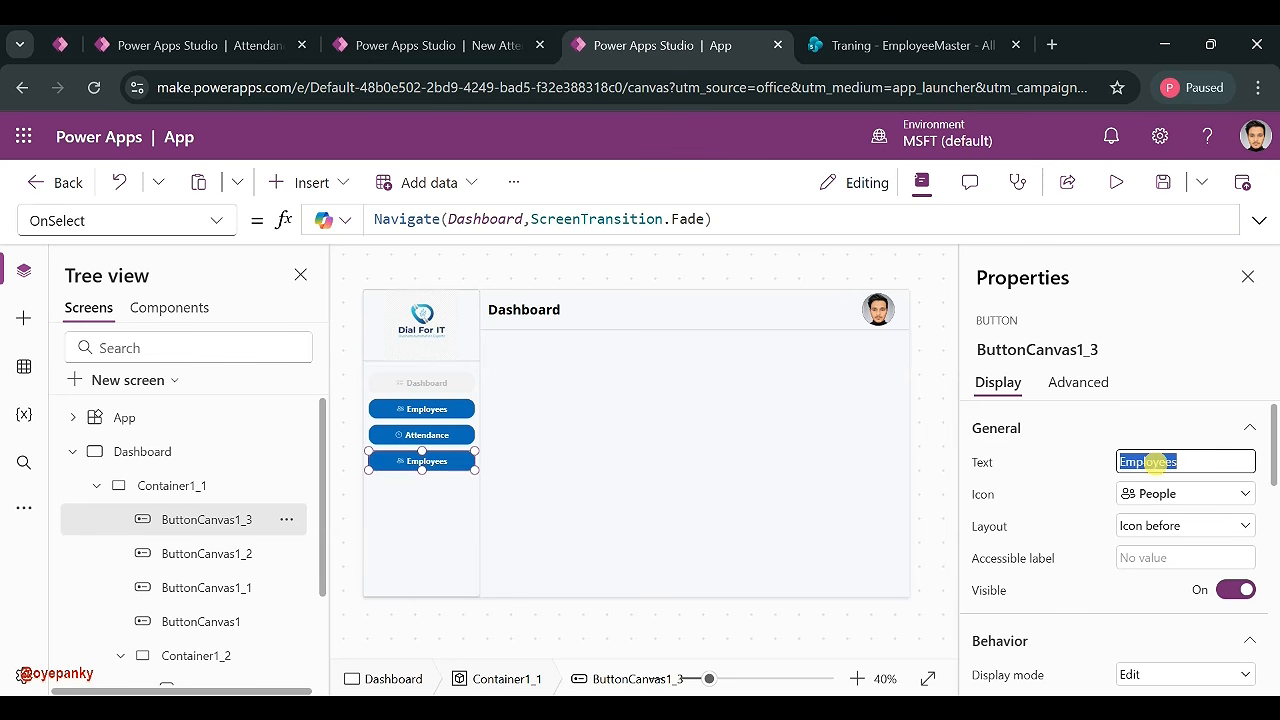
- Compare with the reference app and confirm ButtonCanvas1_3's DisplayMode is DisplayMode.Edit
click(181, 55)
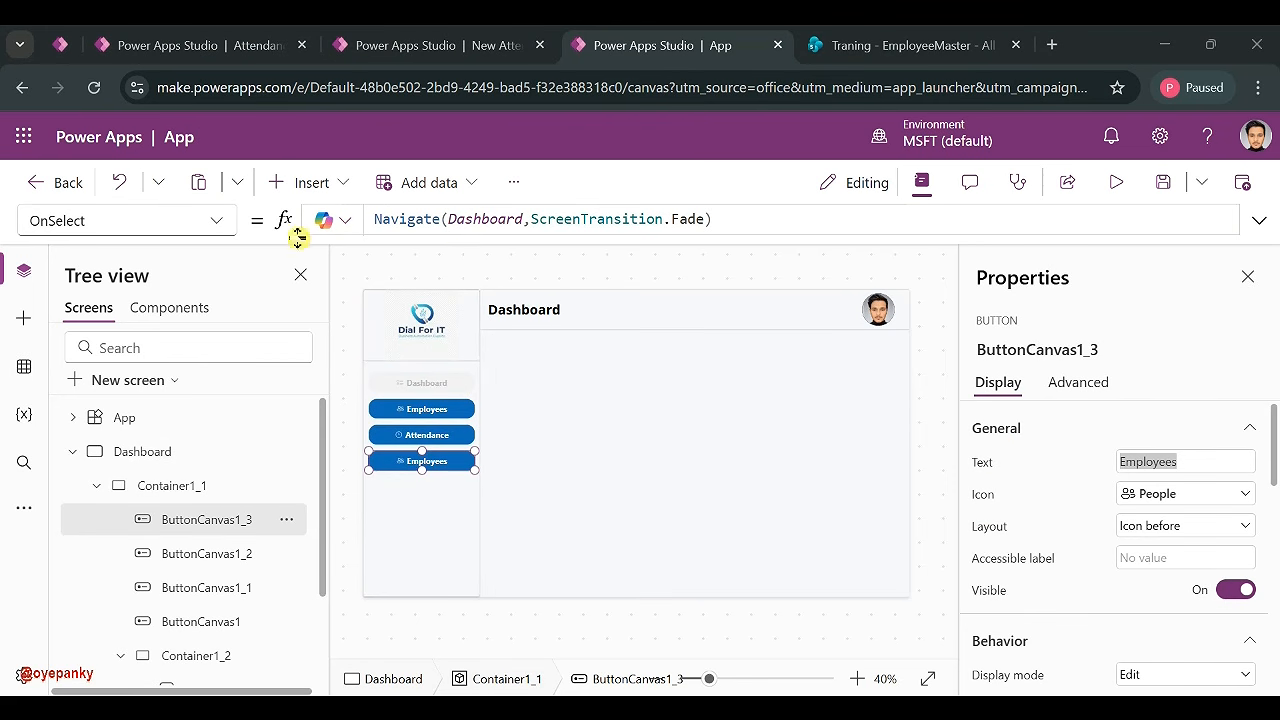
click(211, 222)
scroll(100, 380, up, 5)
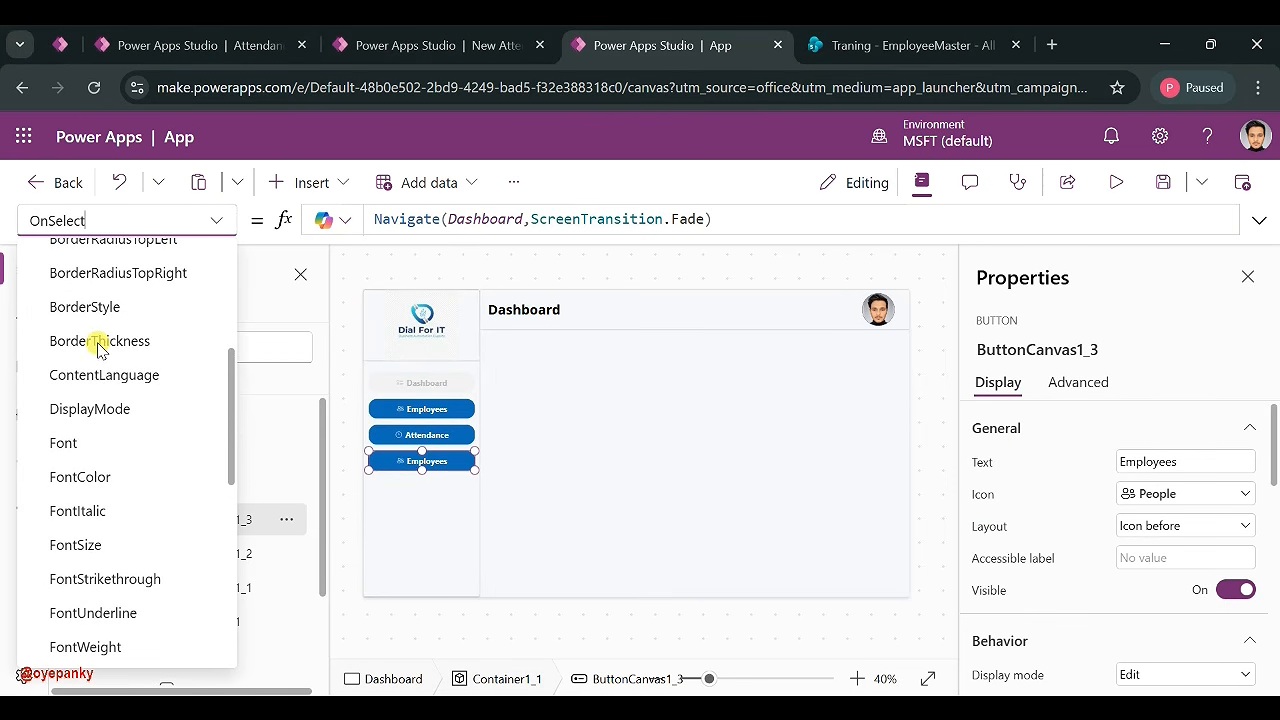
click(90, 412)
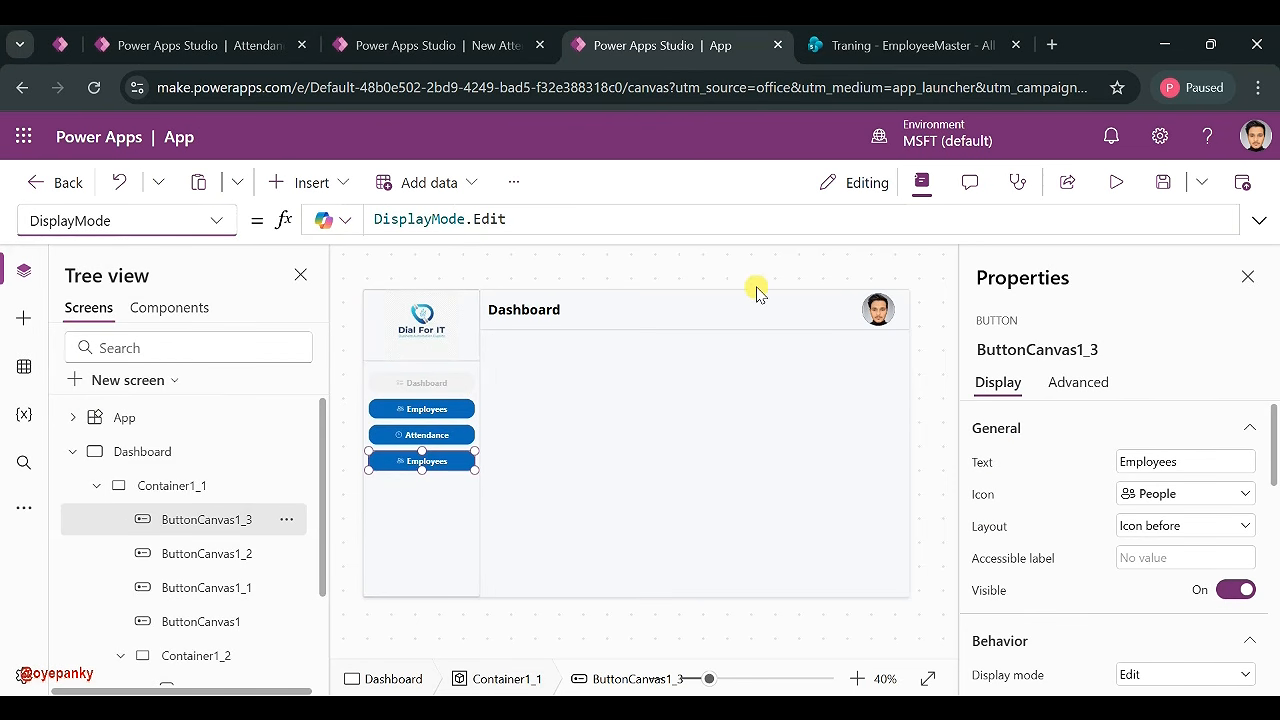
- Label the fourth button 'Mobile App' and give it the Copy icon
click(1148, 461)
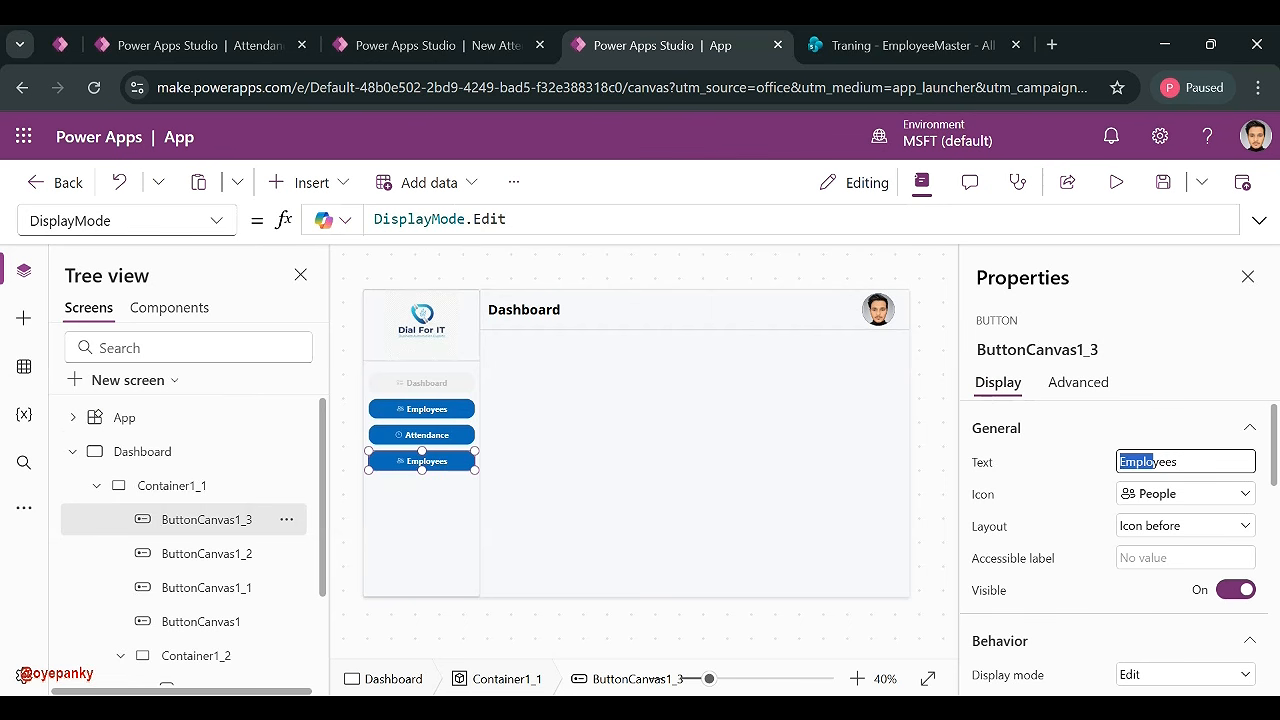
text(Mobile App)
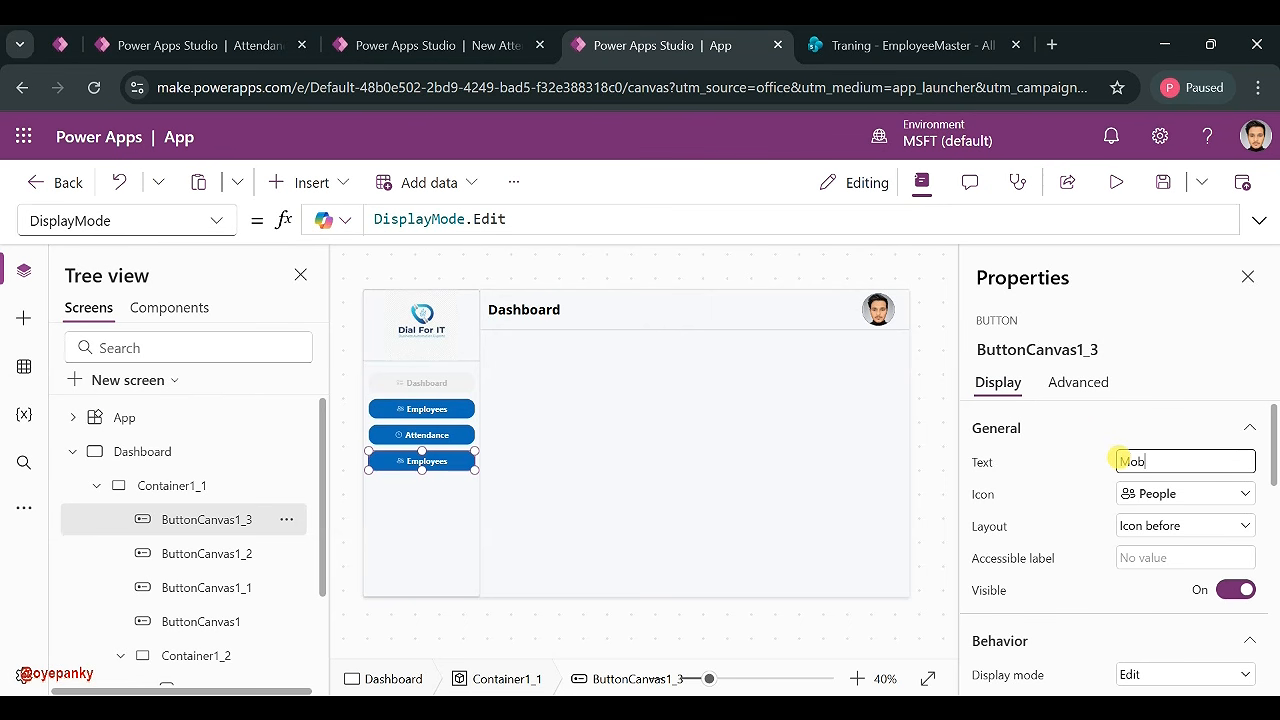
click(1165, 492)
scroll(932, 450, down, 10)
scroll(940, 470, up, 5)
scroll(940, 467, up, 4)
scroll(940, 468, up, 3)
scroll(940, 467, up, 1)
click(1005, 525)
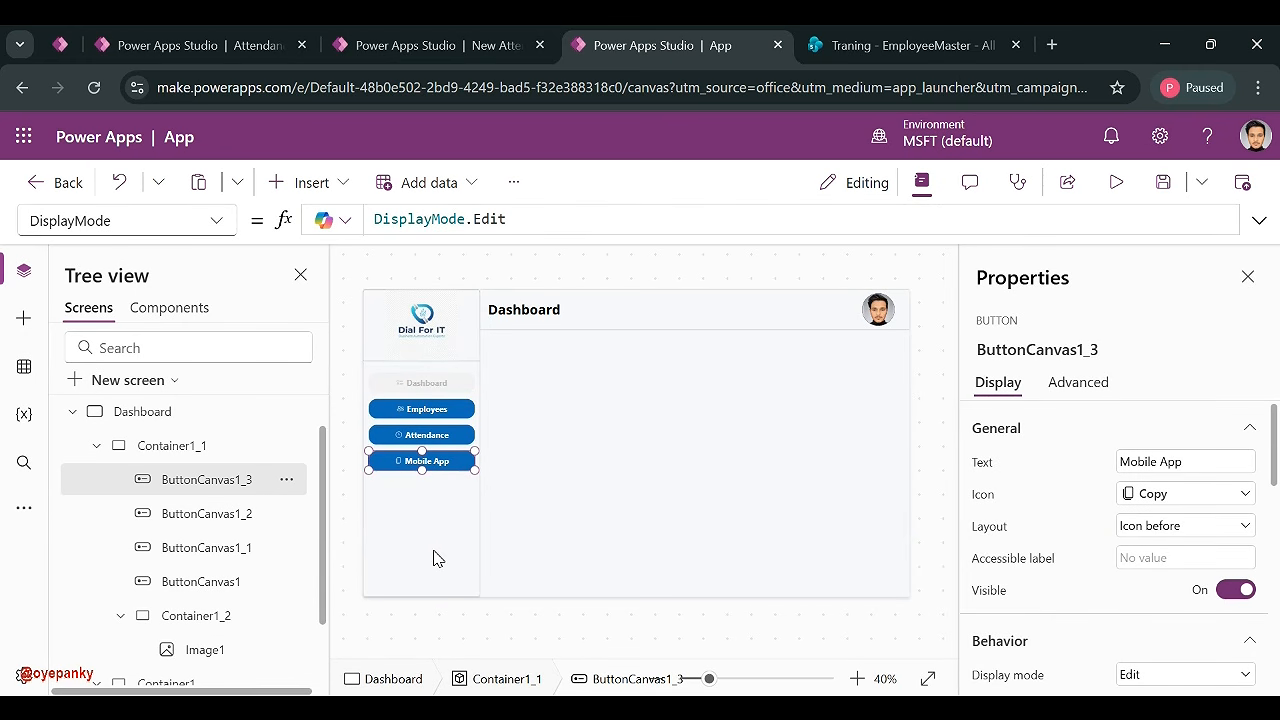
click(435, 558)
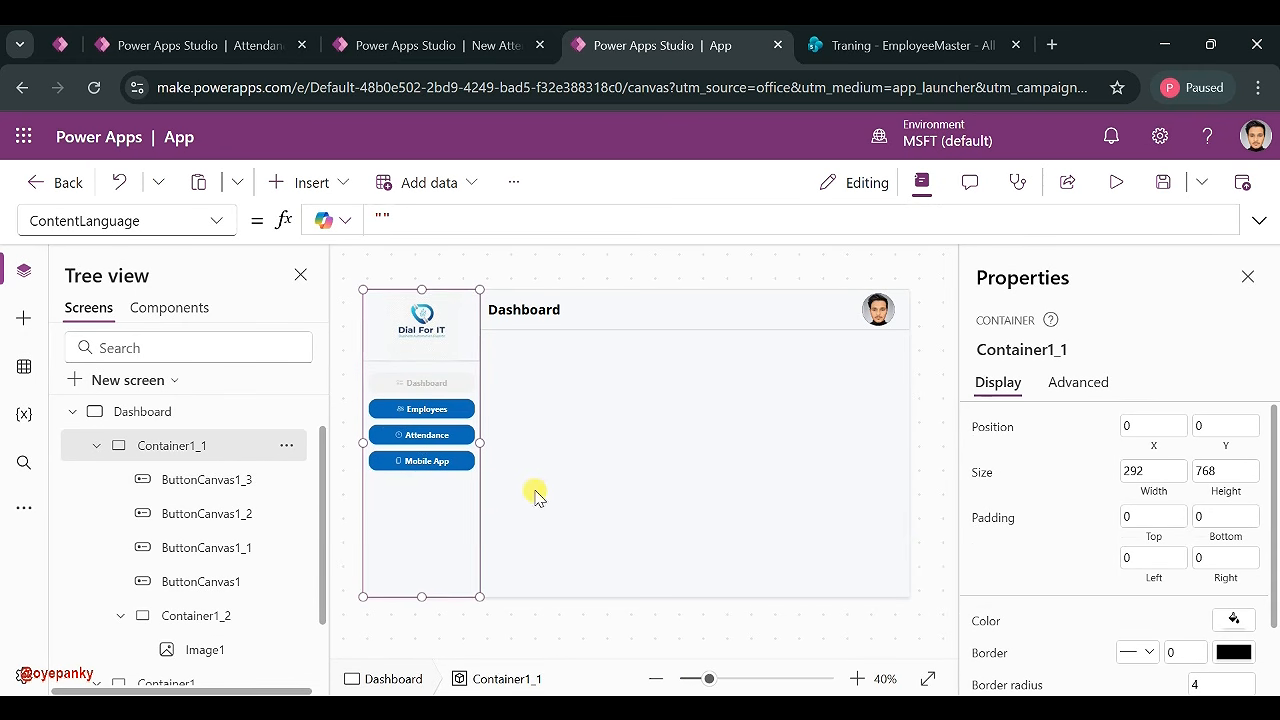
- Place the reference Attendance dashboard tab beside the new app, compare the two, then open Insert
click(578, 428)
click(516, 388)
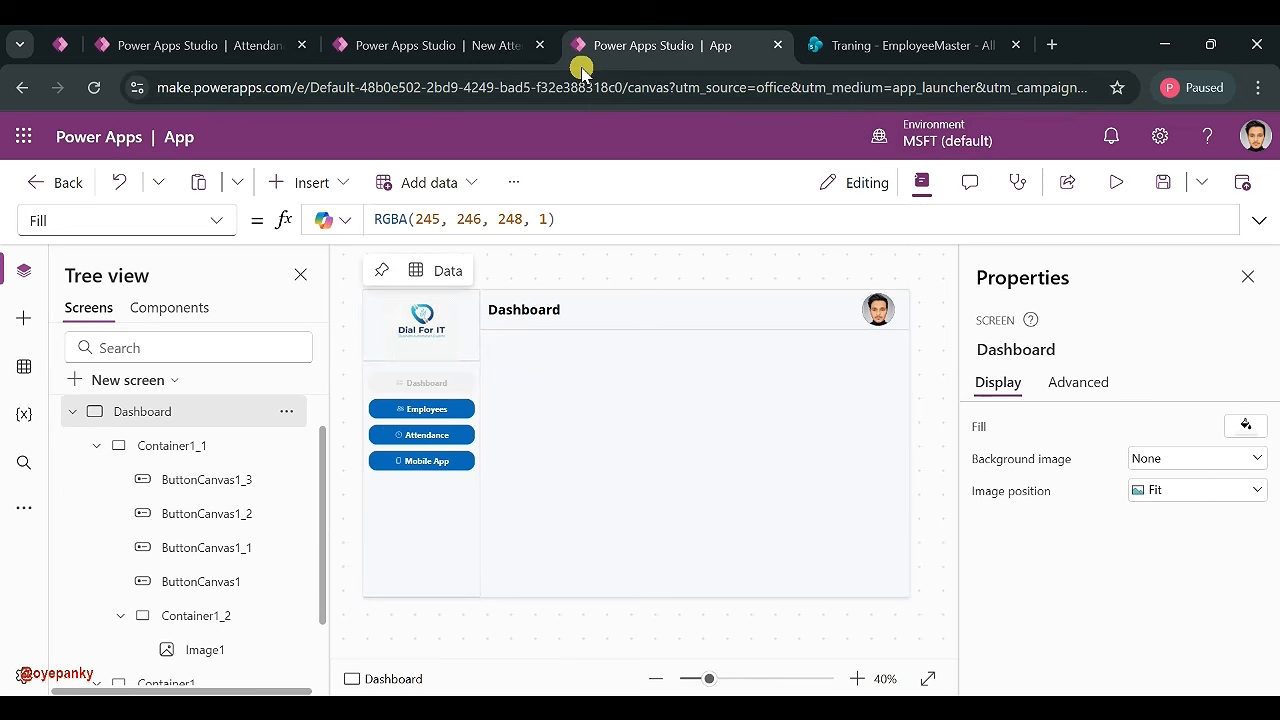
click(433, 44)
click(516, 376)
click(258, 46)
drag(258, 62, 427, 60)
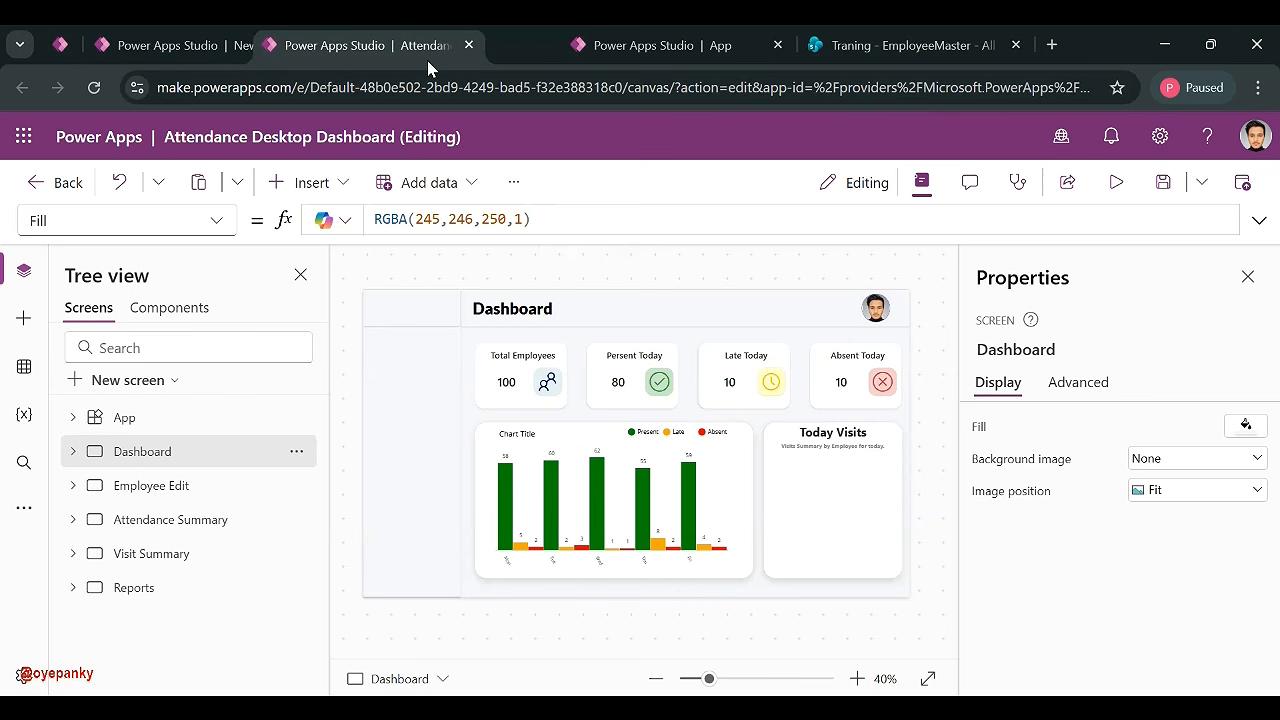
click(652, 42)
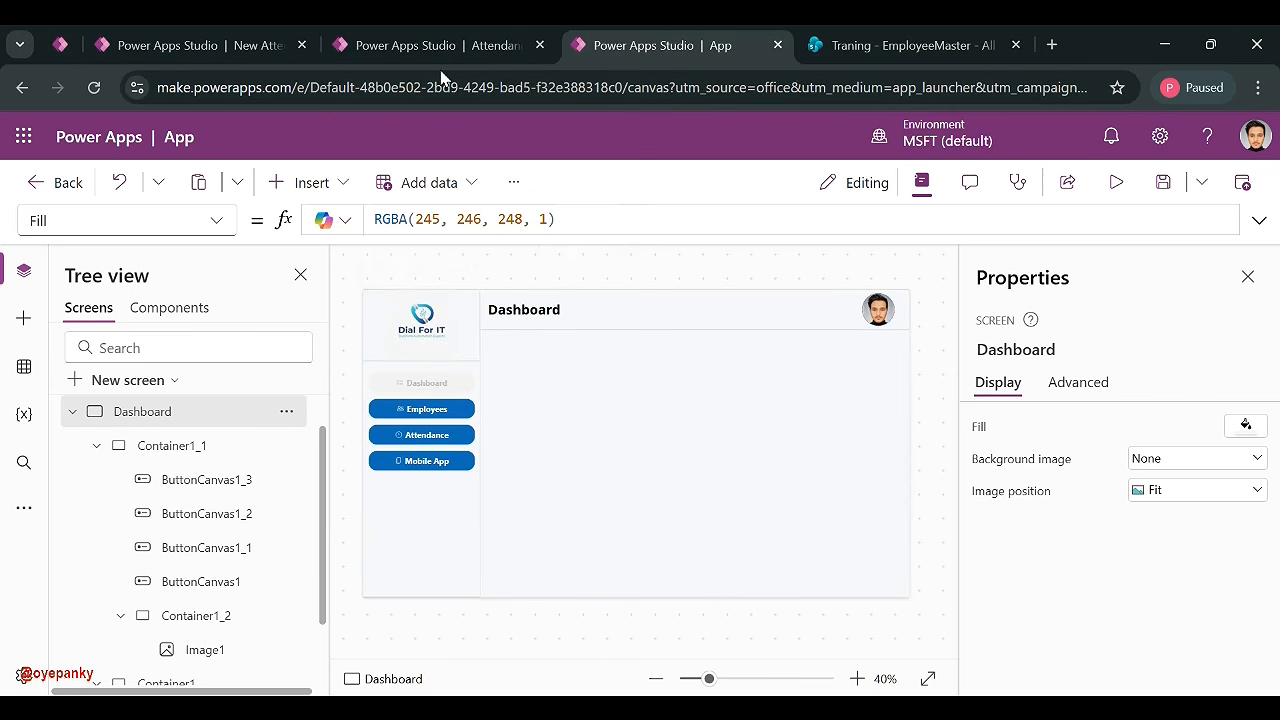
click(378, 53)
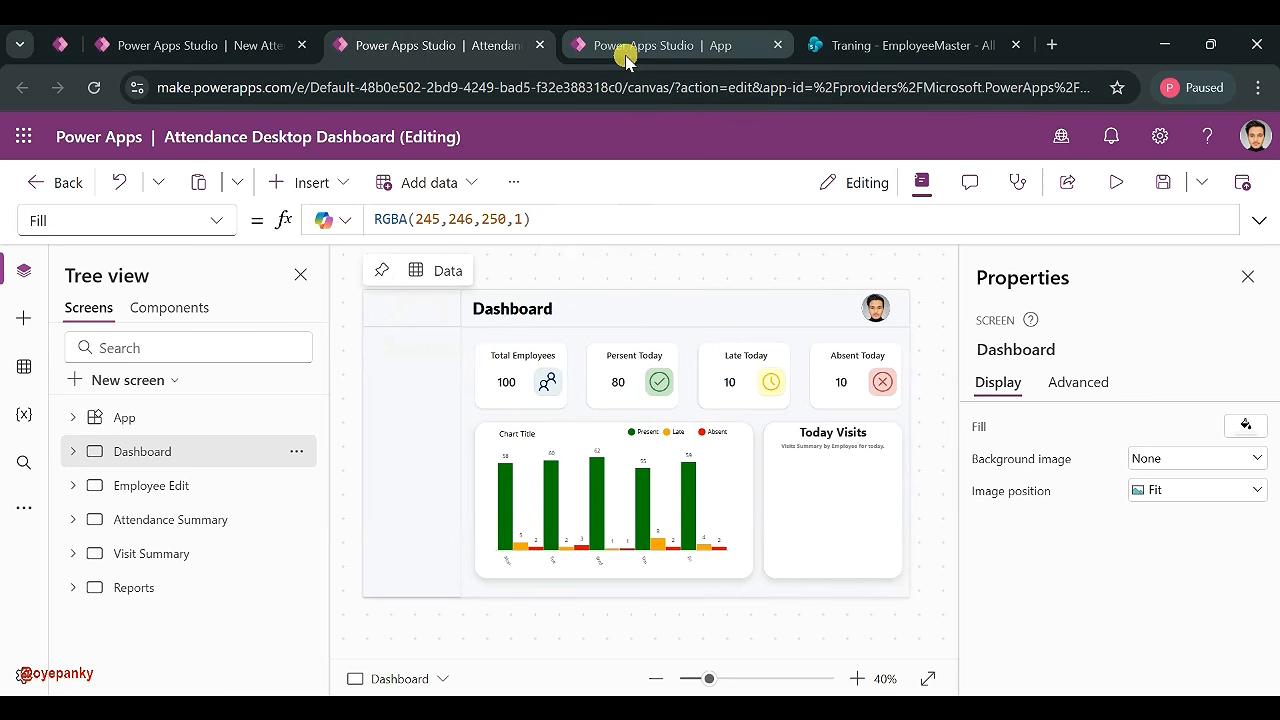
click(620, 46)
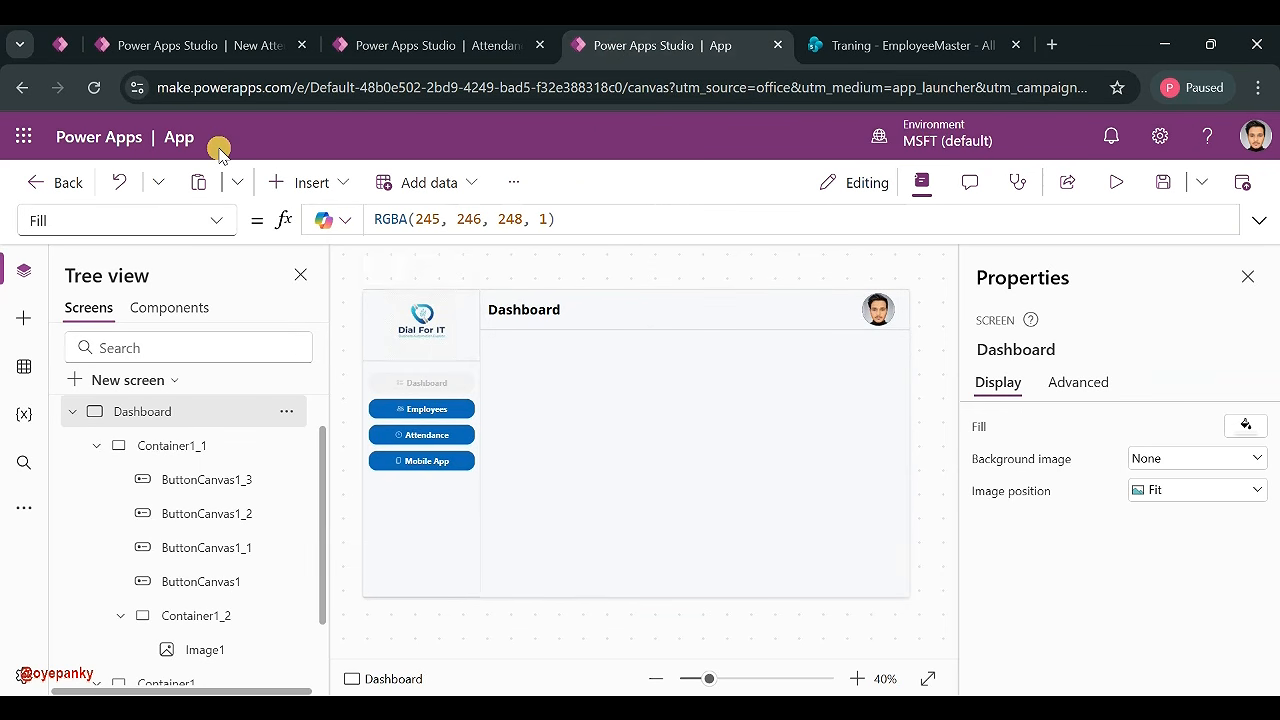
click(308, 184)
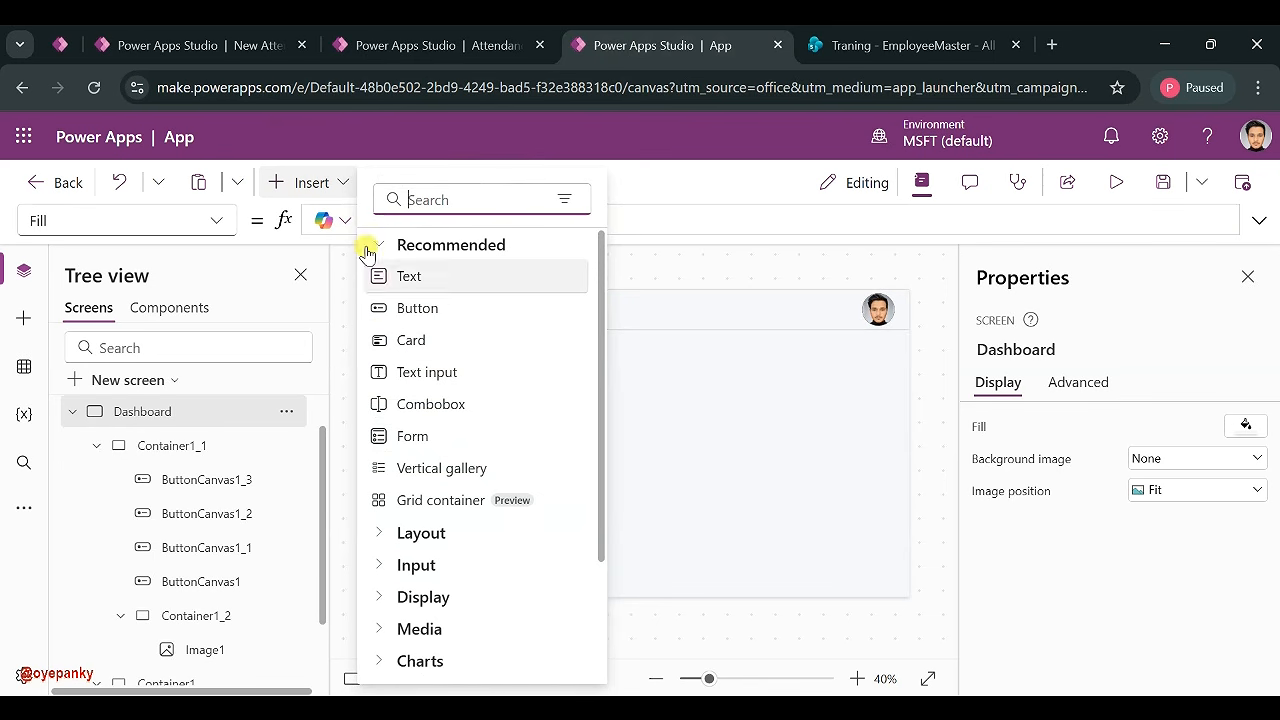
- Insert a horizontal container and place it just below the Dashboard header
text(Con)
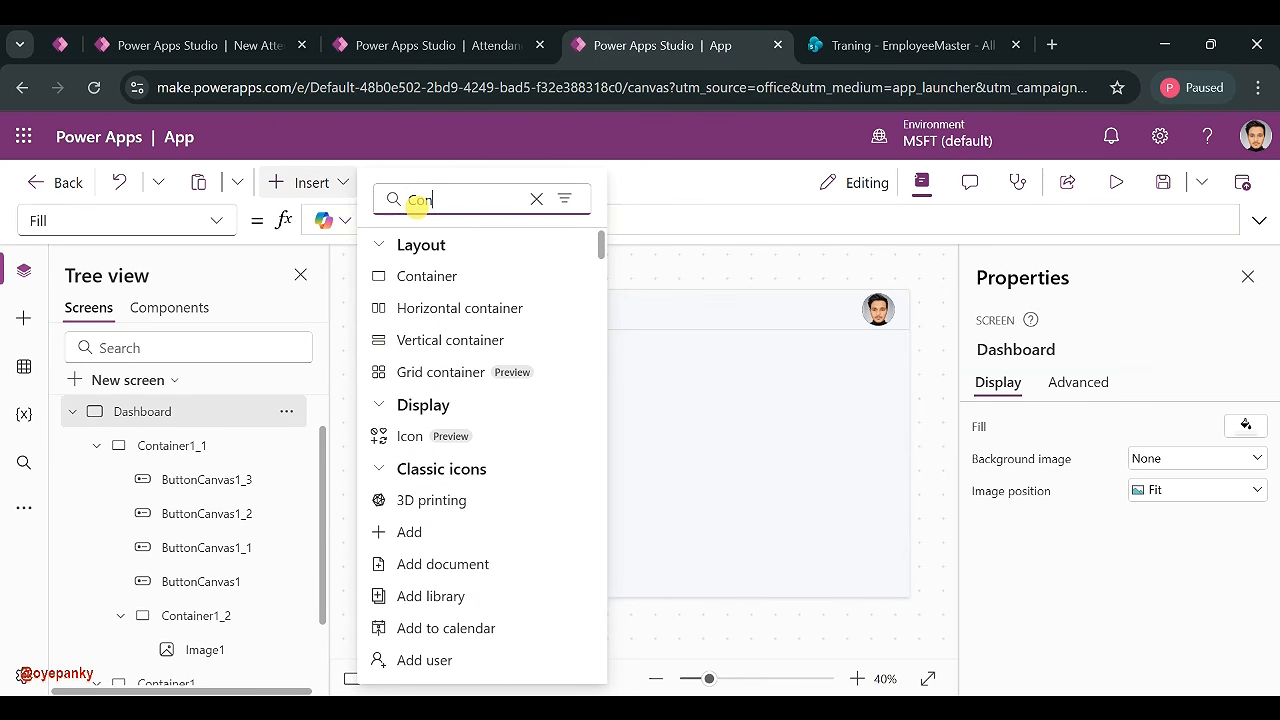
click(456, 304)
drag(546, 389, 651, 420)
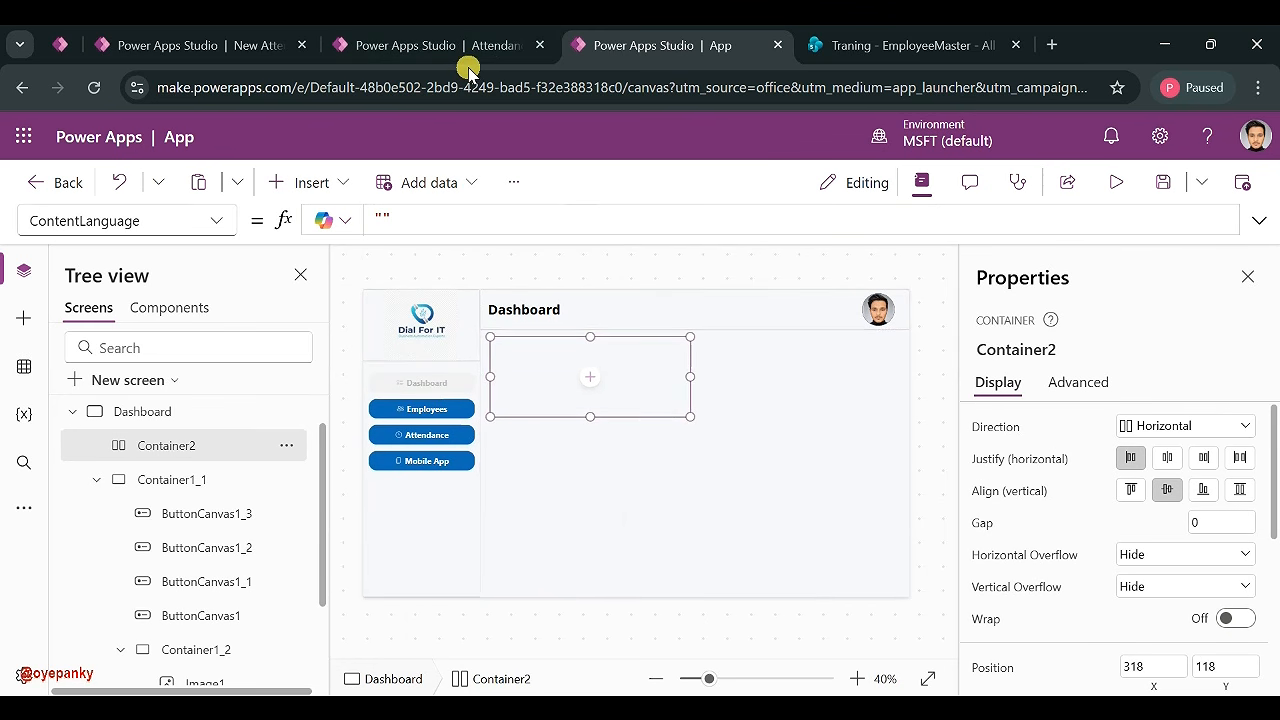
click(520, 42)
click(659, 57)
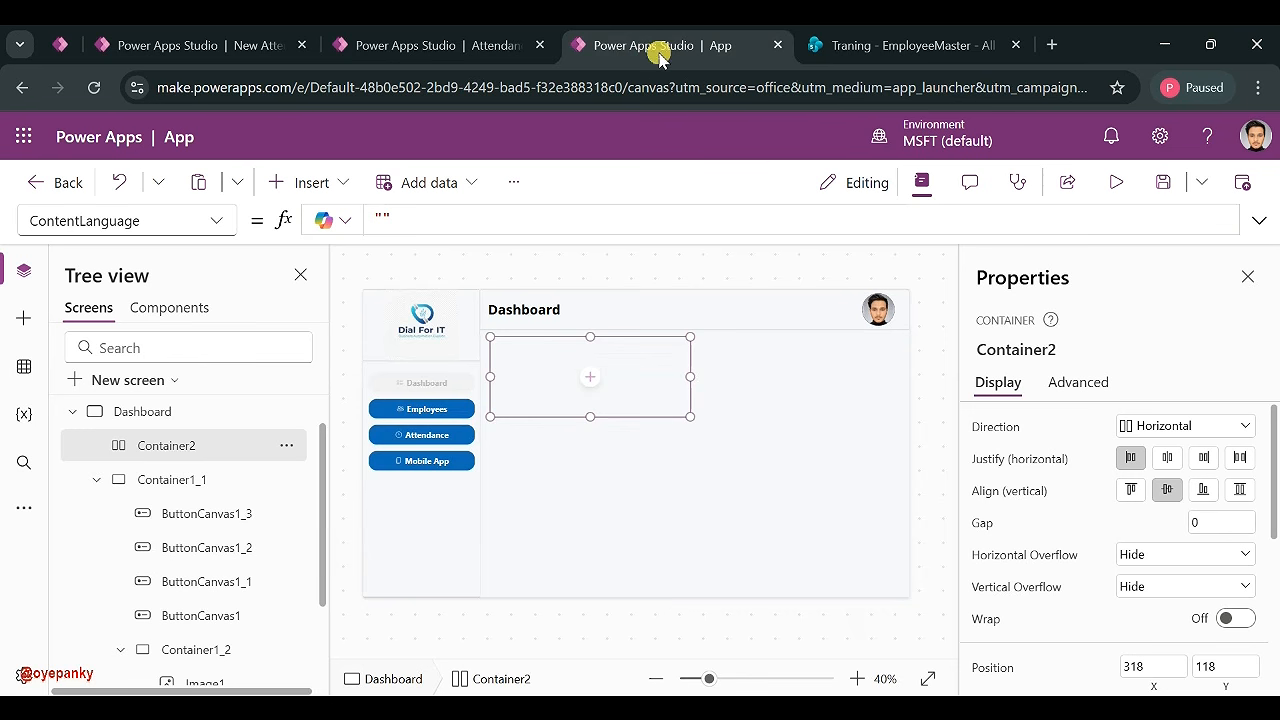
- Resize the container to span from the sidebar to the right edge, snug under the header
drag(692, 374, 906, 358)
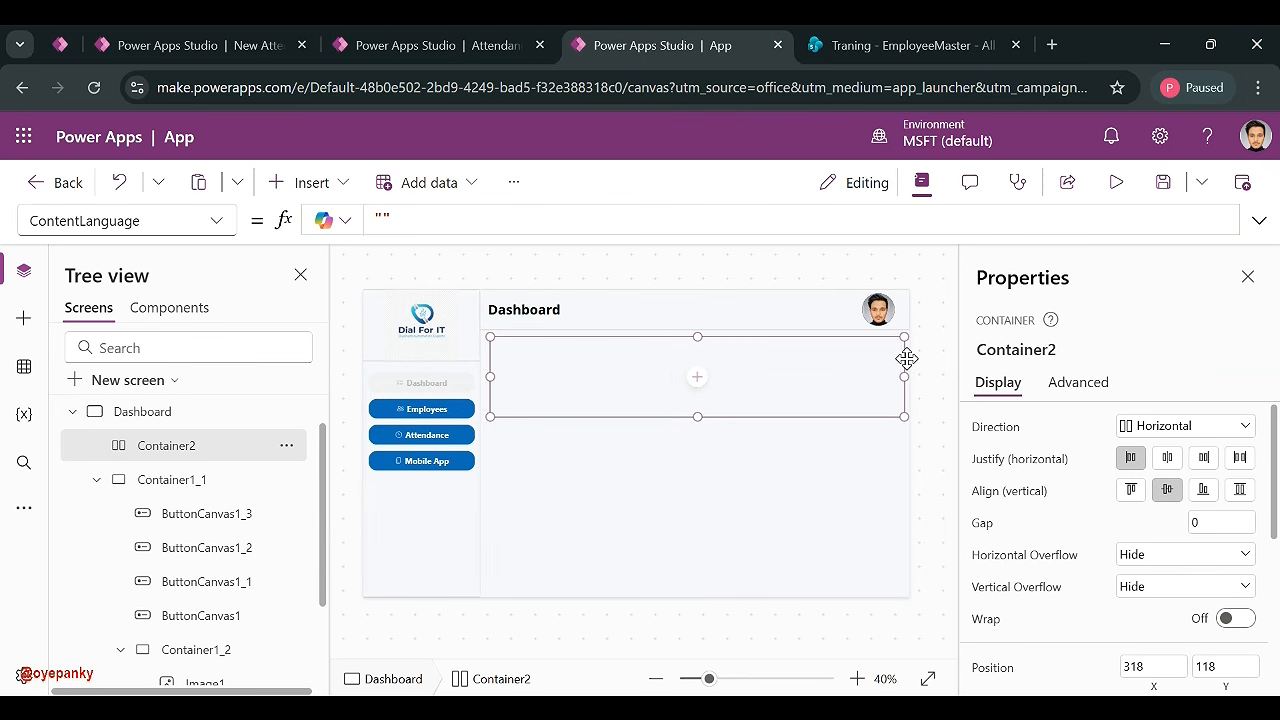
click(451, 47)
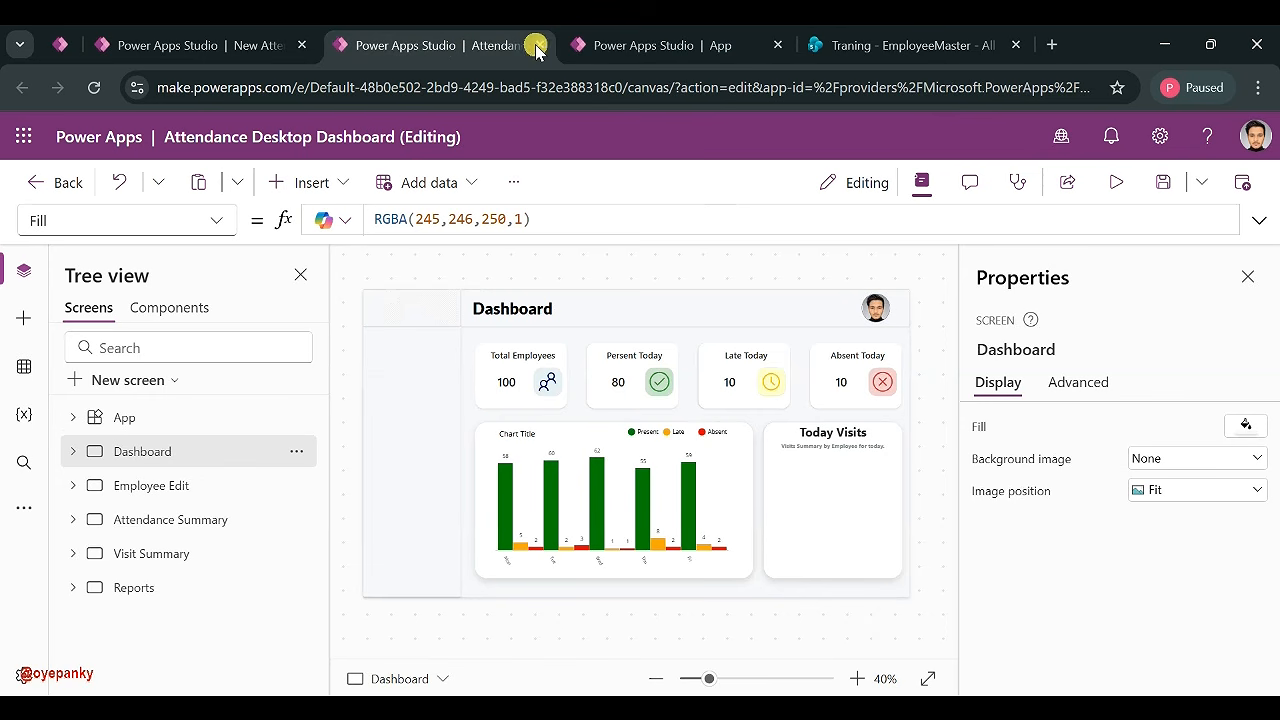
click(598, 44)
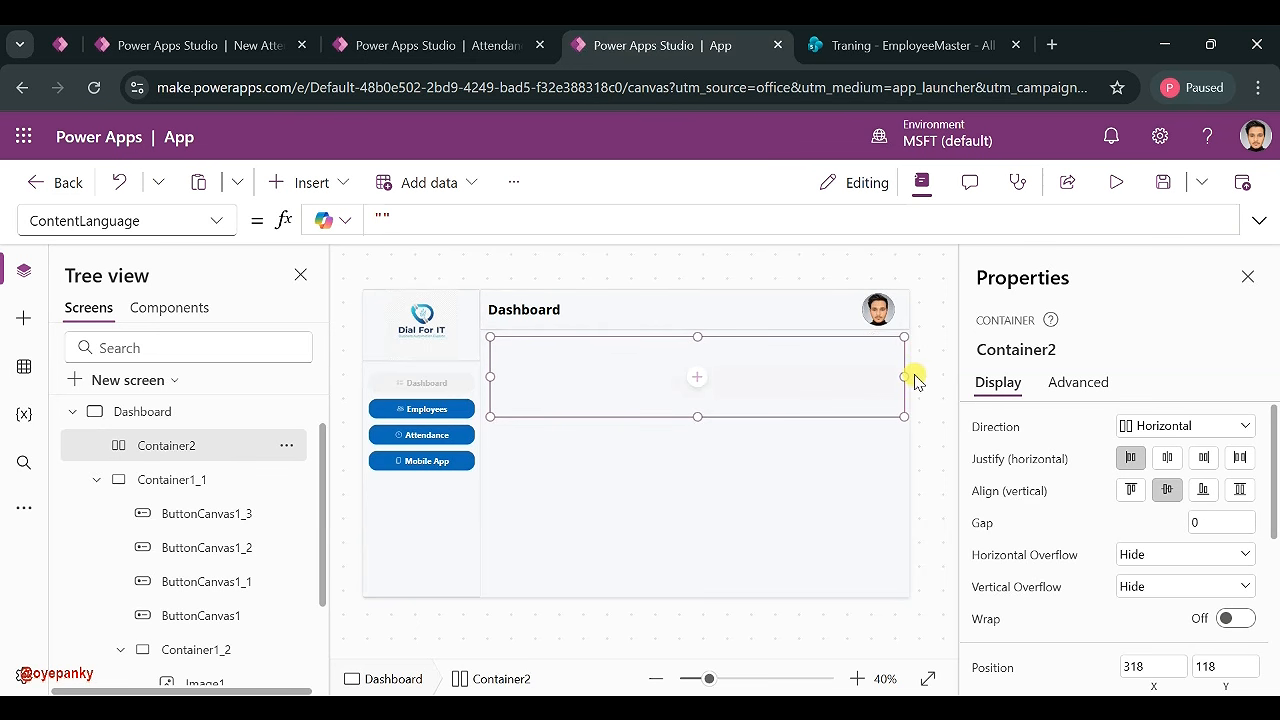
drag(902, 375, 943, 380)
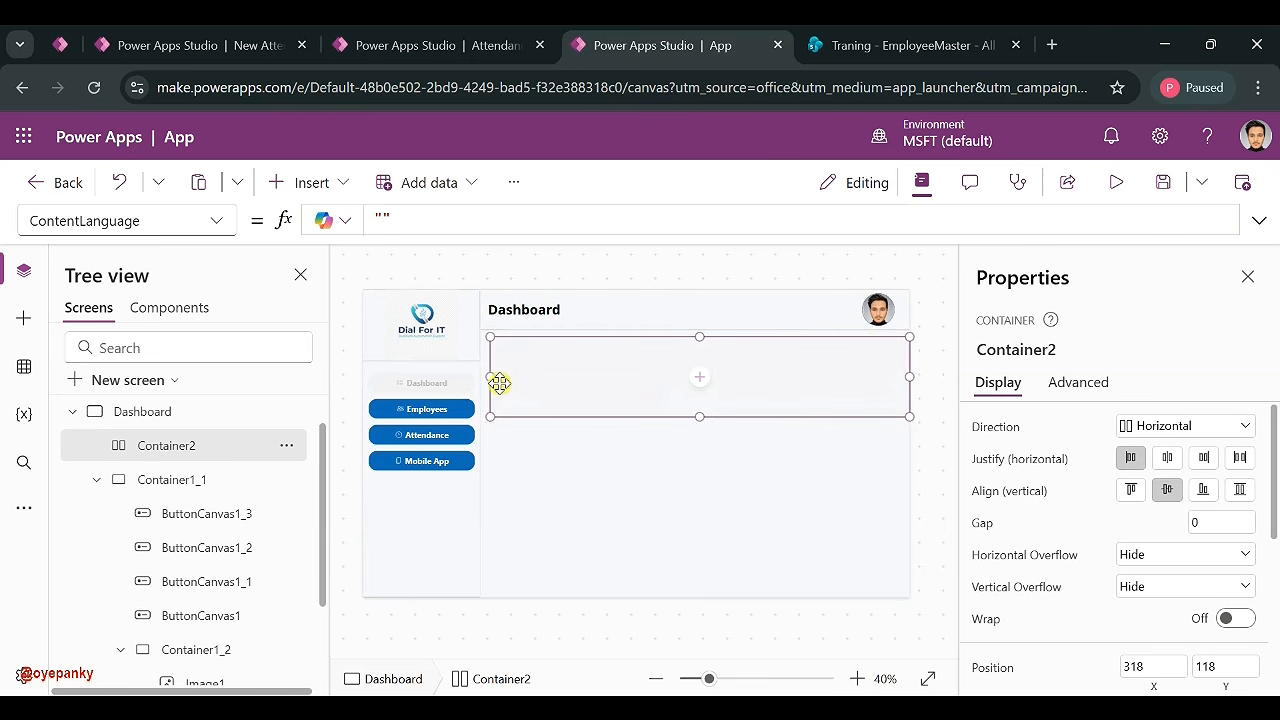
drag(484, 383, 479, 378)
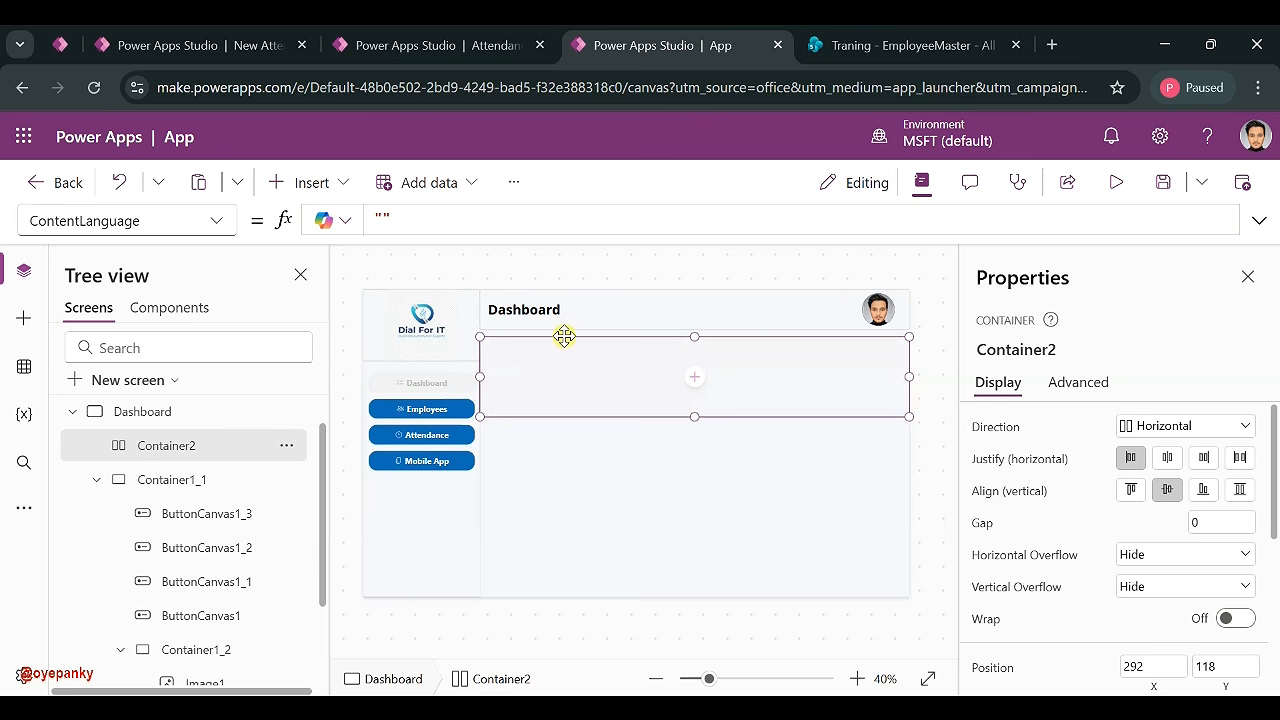
drag(564, 336, 564, 329)
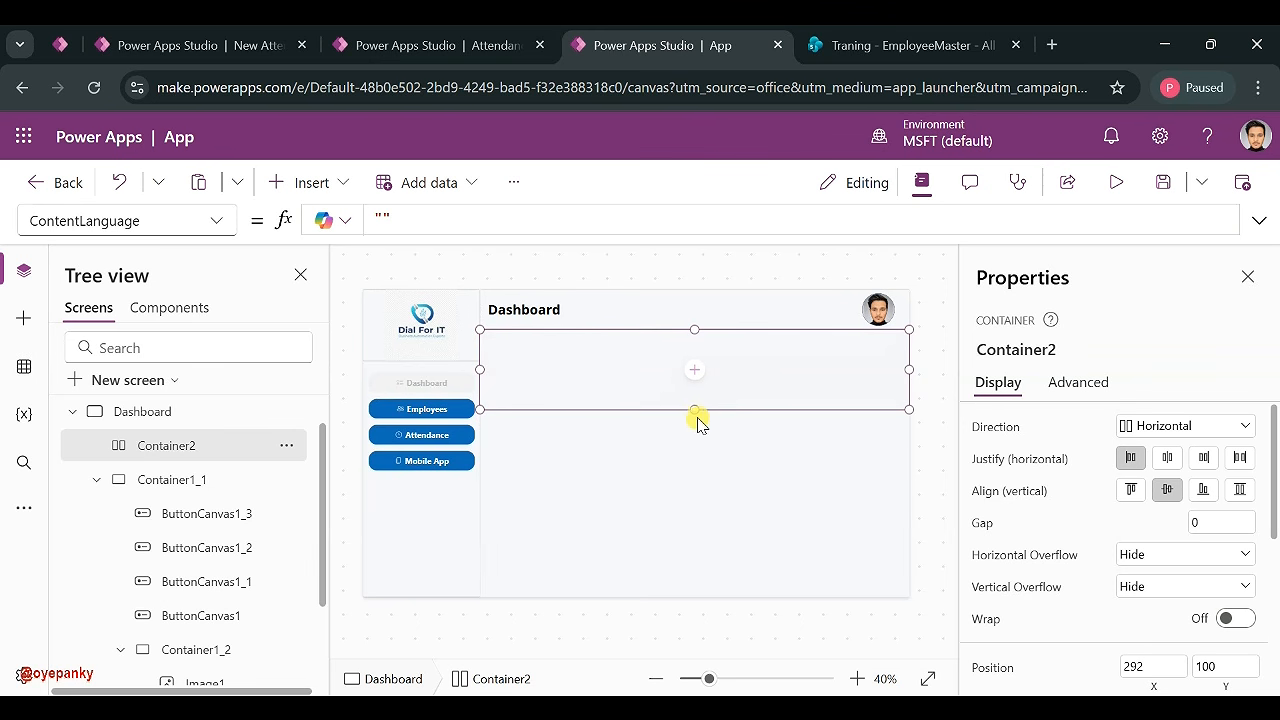
drag(692, 405, 691, 394)
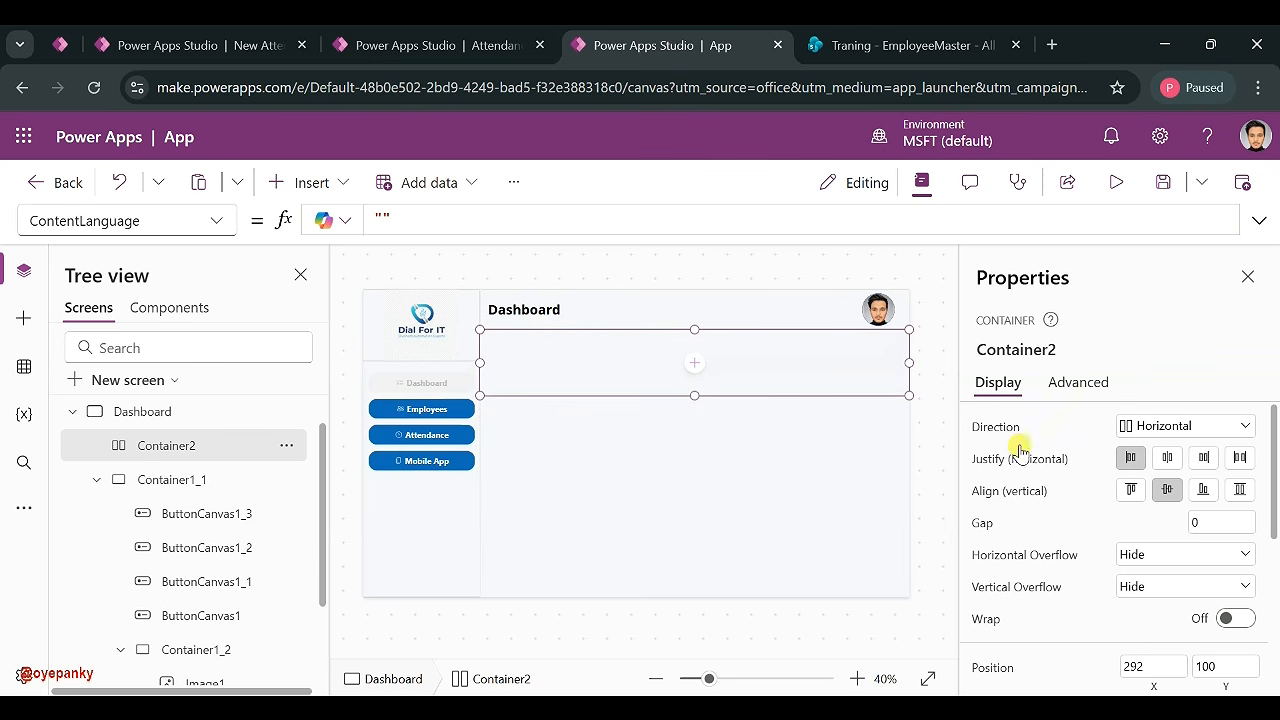
scroll(1049, 500, down, 5)
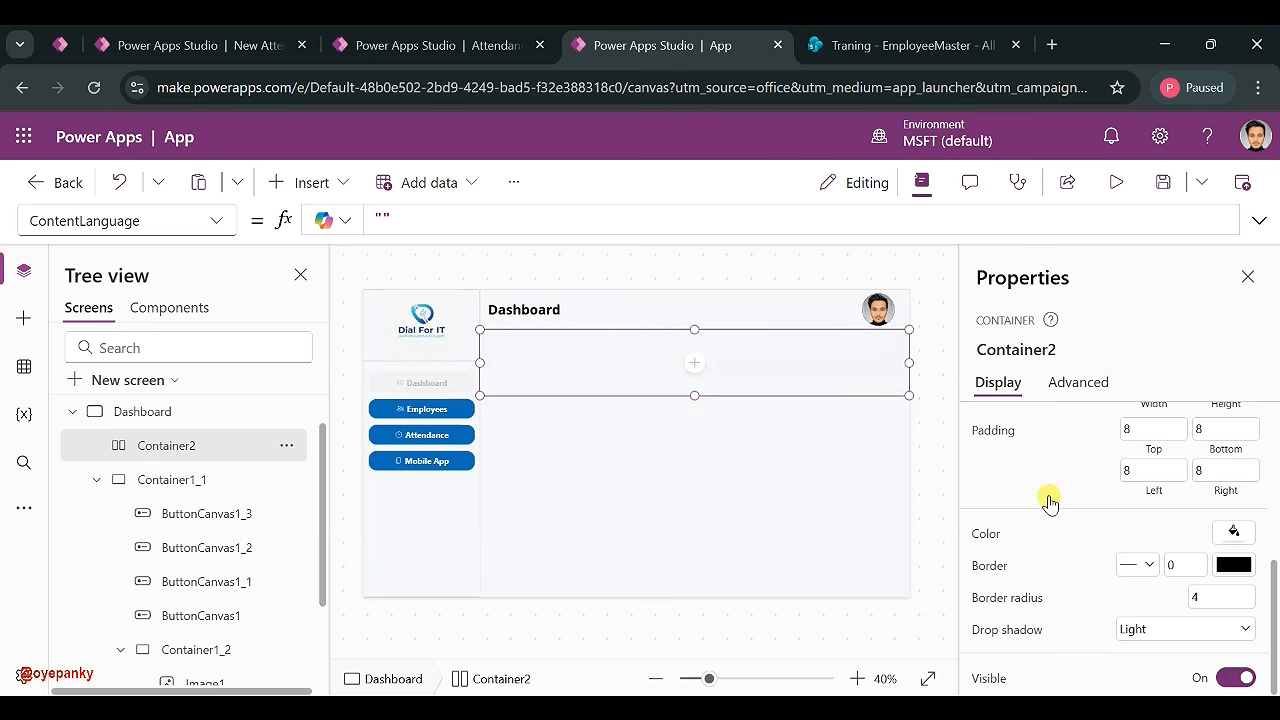
- Set the horizontal container's drop shadow to None
click(1152, 629)
click(1140, 462)
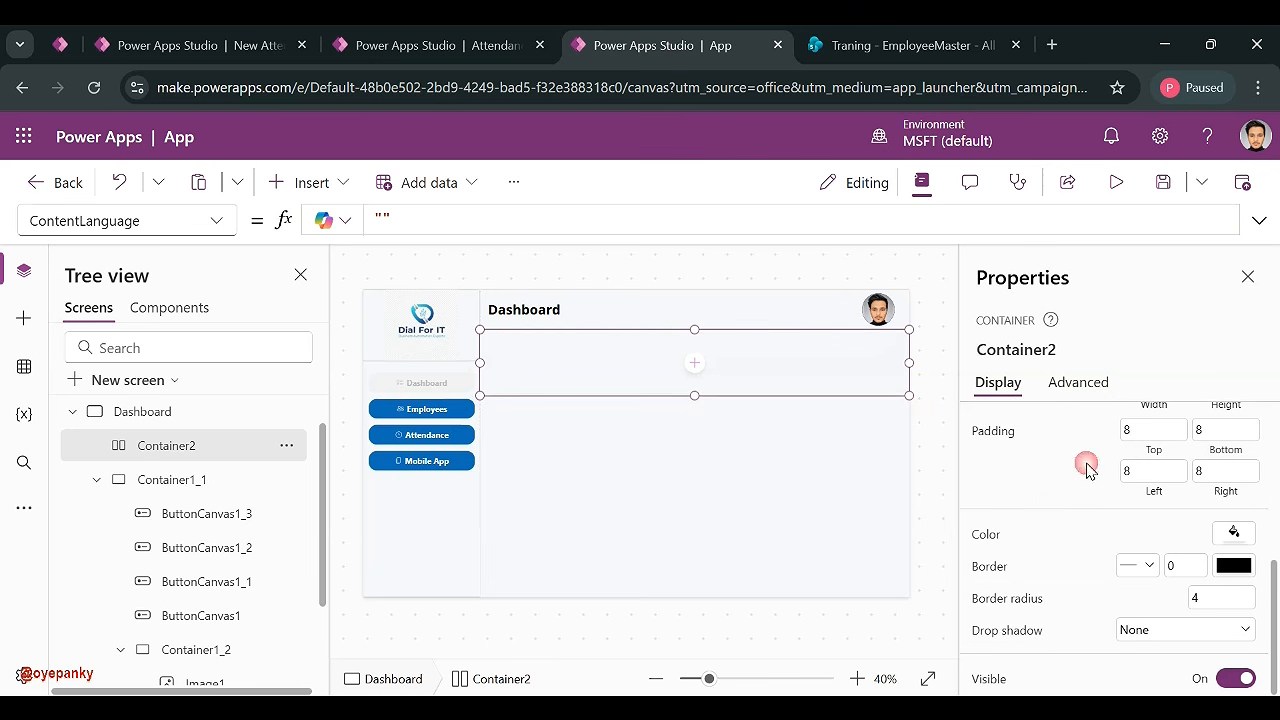
click(929, 432)
click(766, 366)
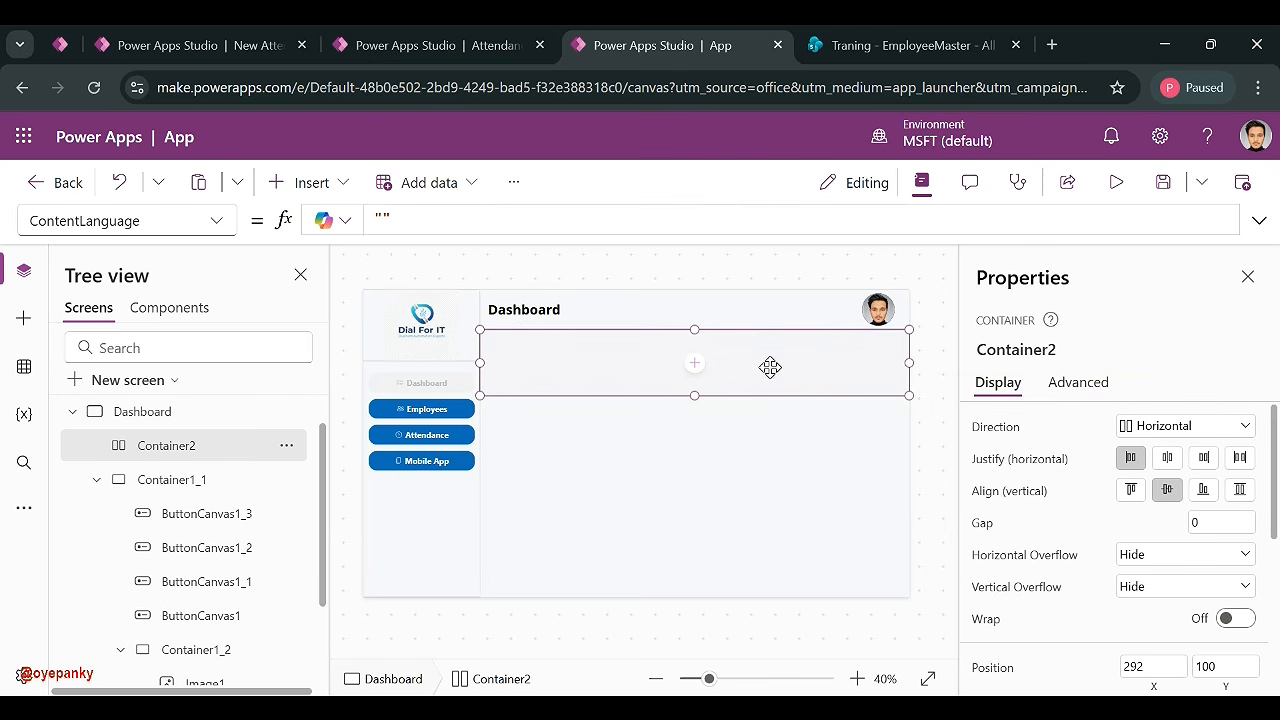
- Insert a plain container, Container3, inside Container2
click(311, 183)
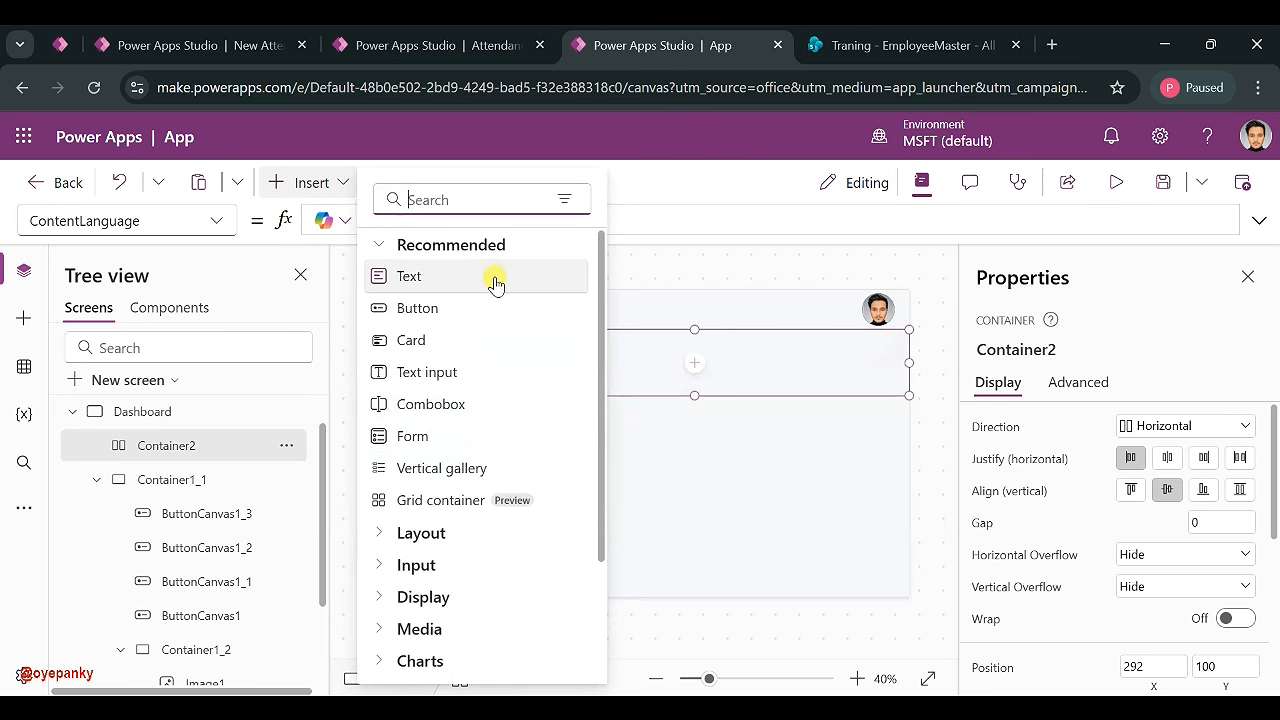
scroll(440, 436, down, 2)
scroll(430, 300, up, 2)
click(418, 199)
text(con)
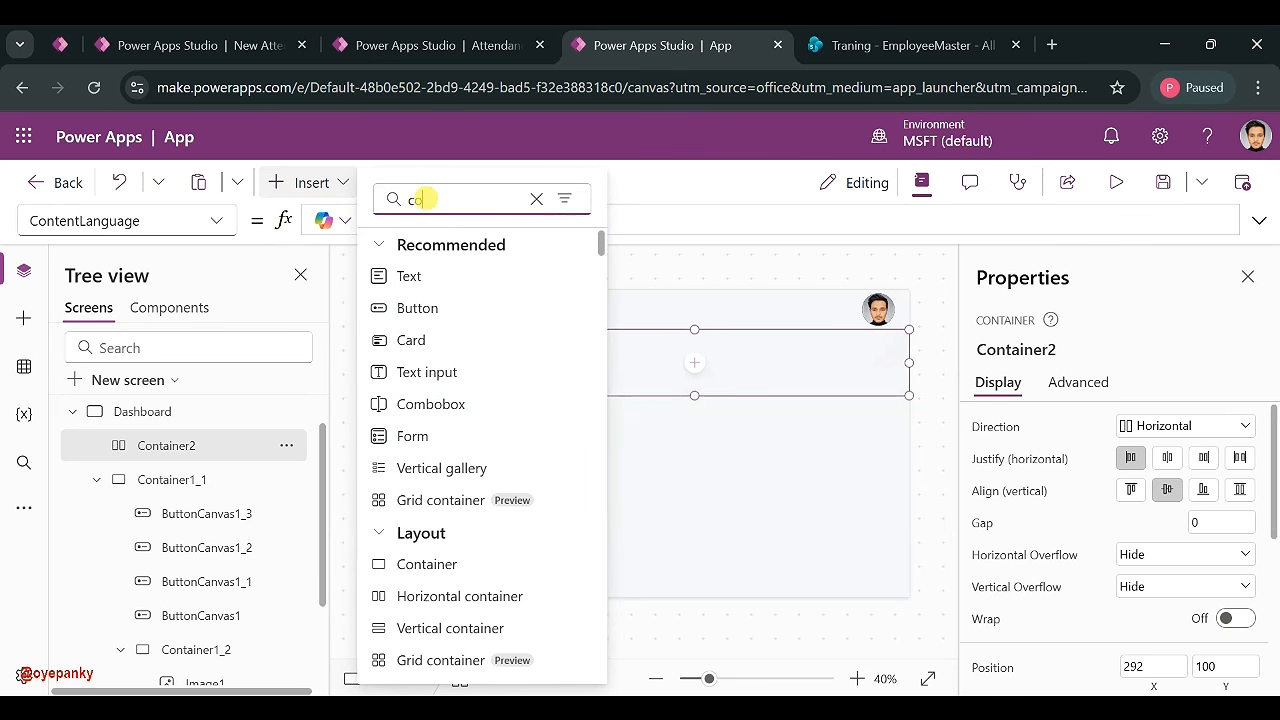
click(461, 274)
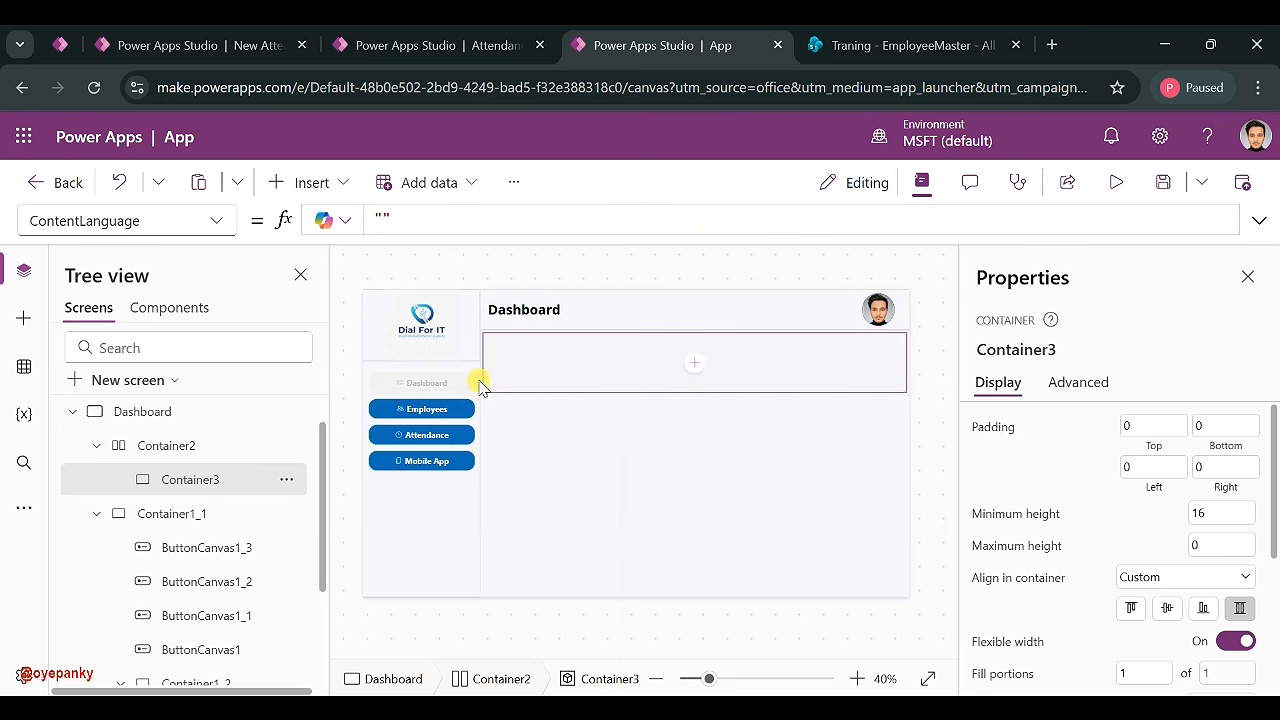
double_click(201, 484)
- Paste three copies of Container3 into Container2 for four equal-width slots
click(189, 447)
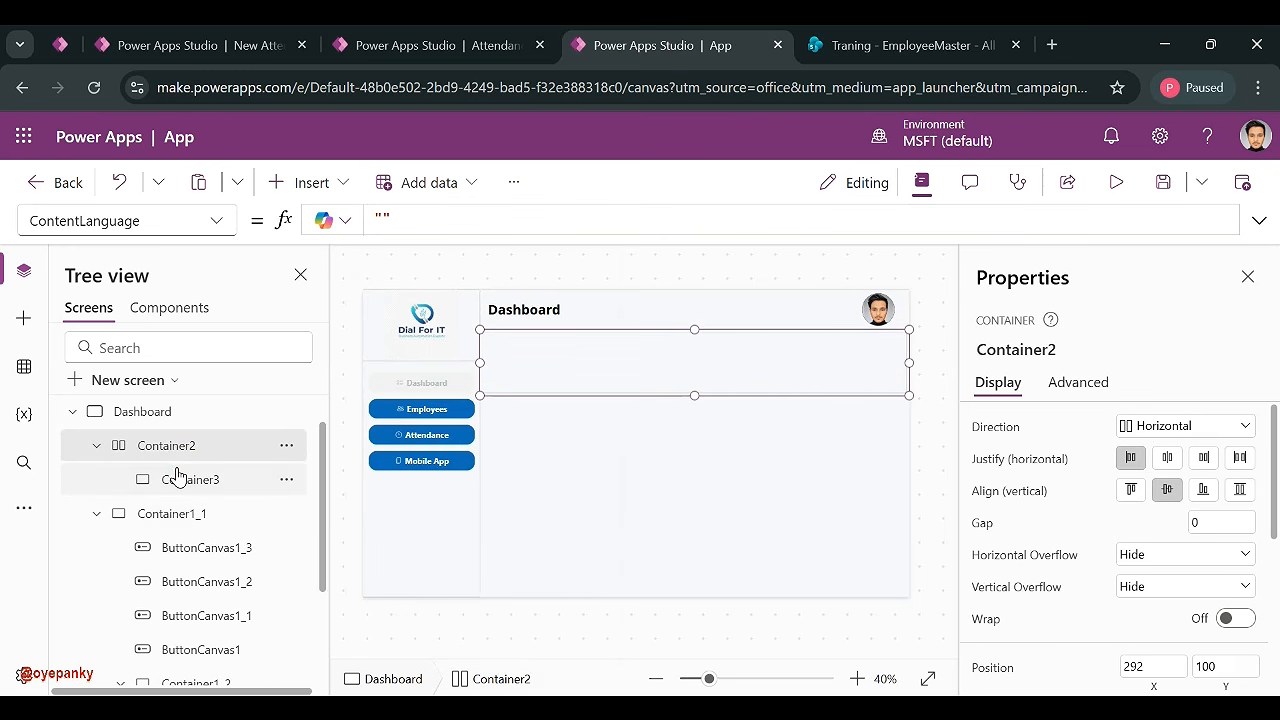
click(177, 472)
click(177, 450)
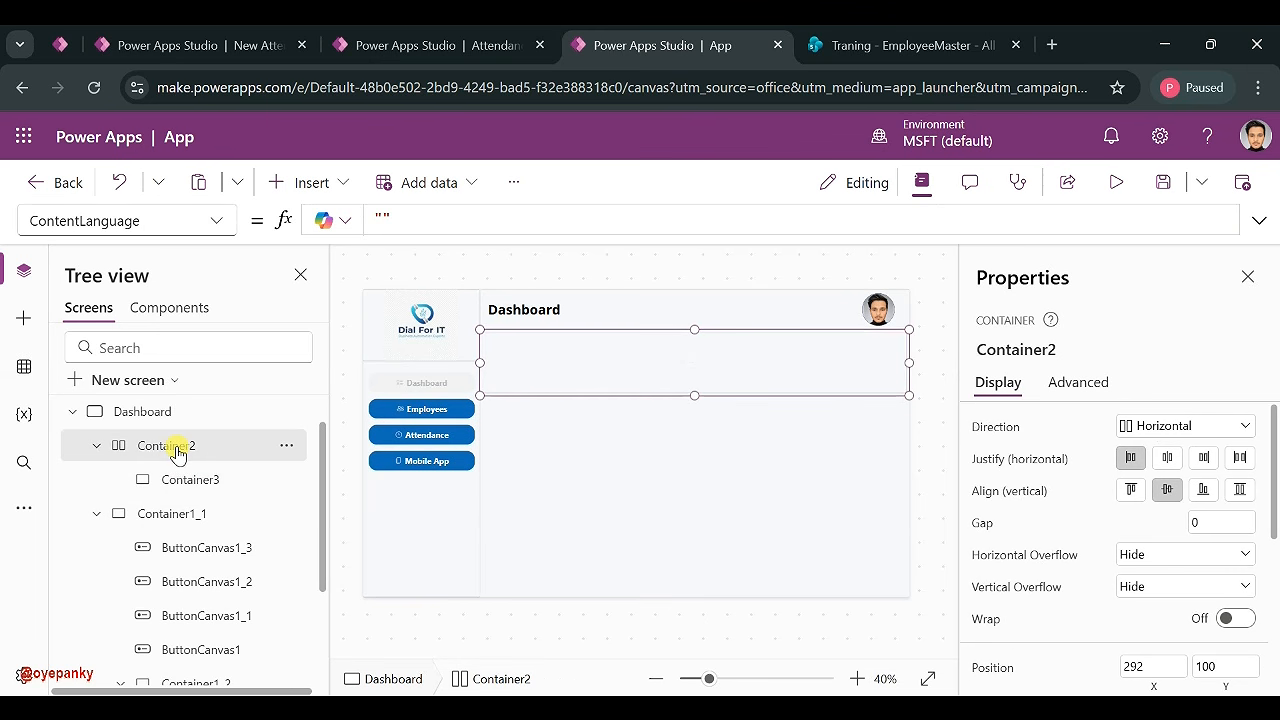
key(ctrl+v)
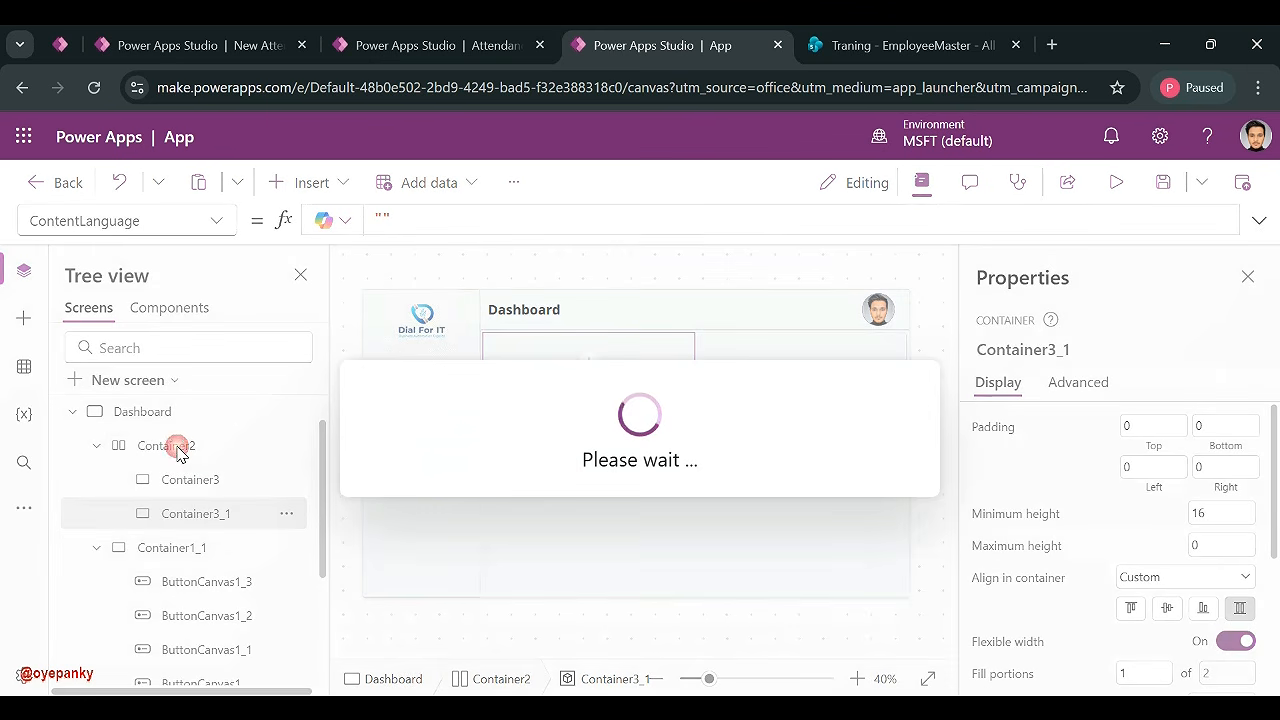
click(174, 452)
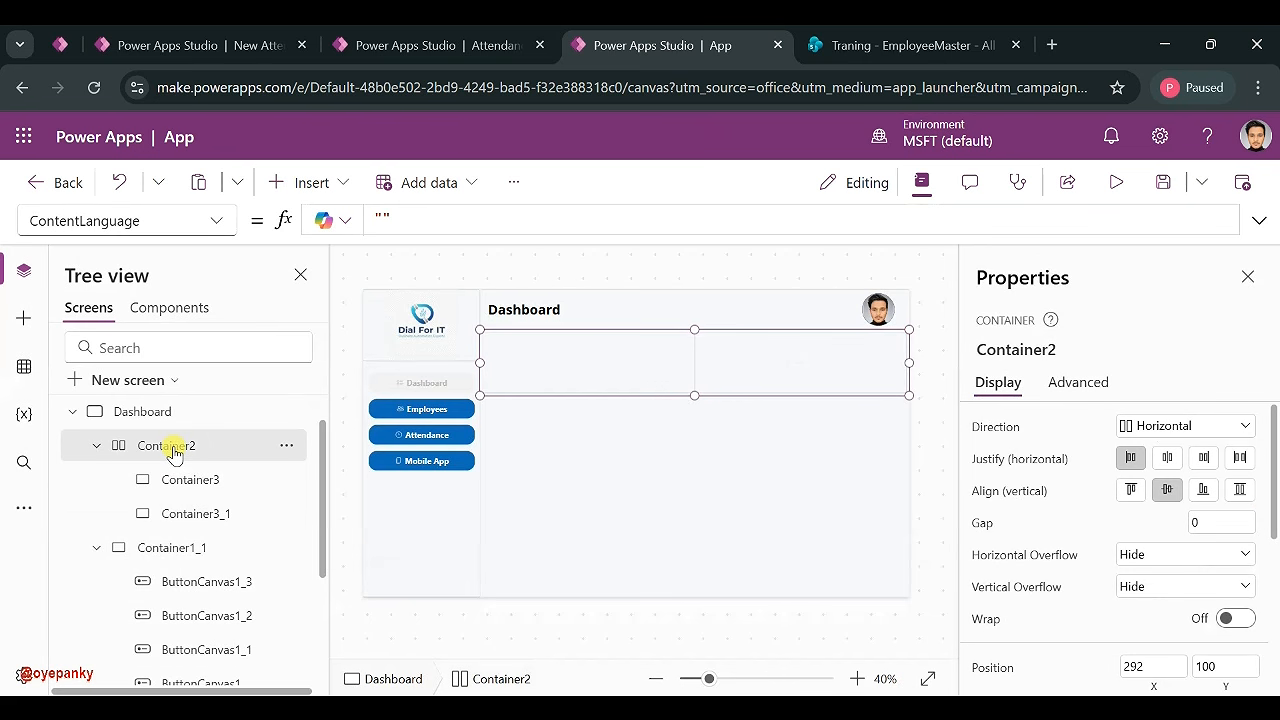
key(ctrl+v)
click(170, 449)
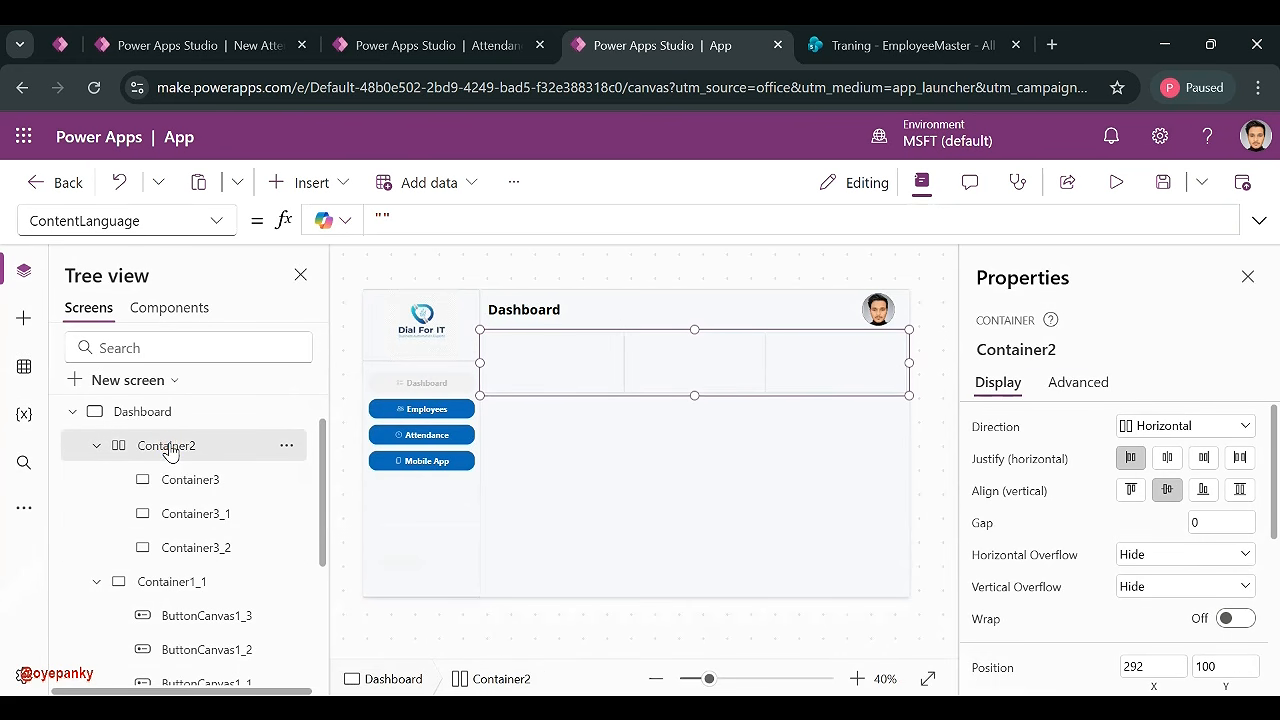
key(ctrl+v)
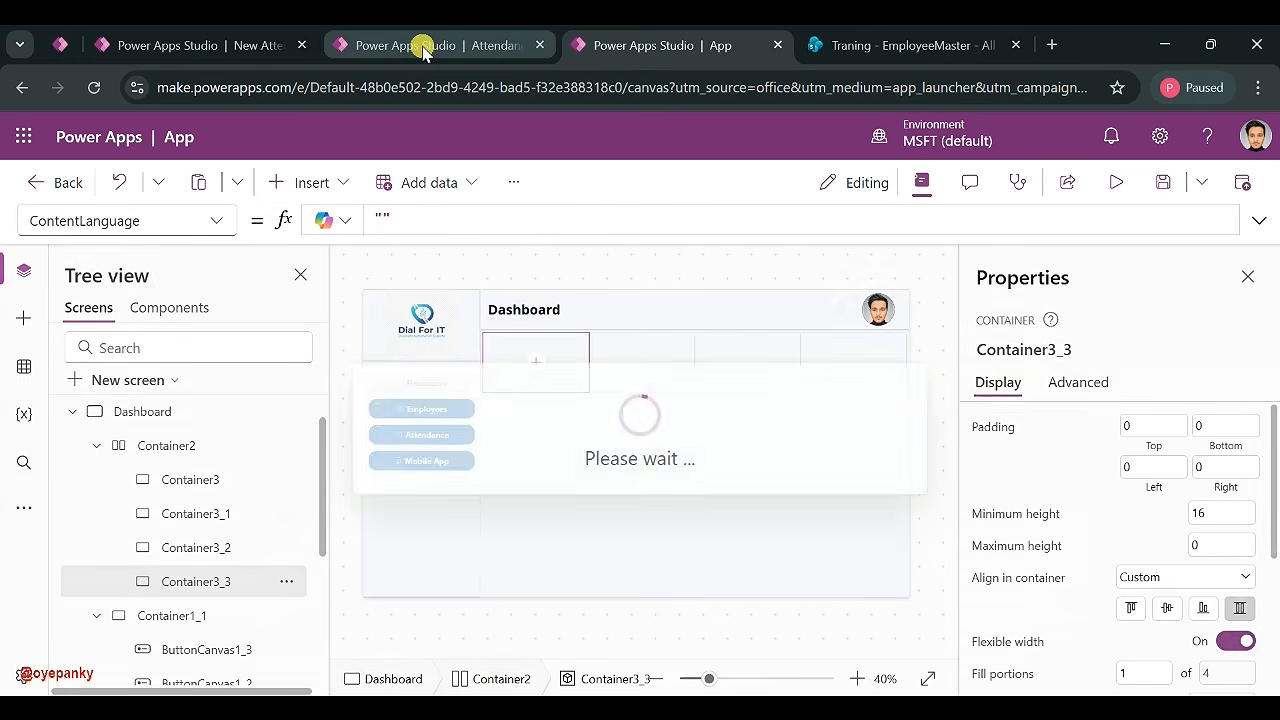
click(418, 46)
click(650, 45)
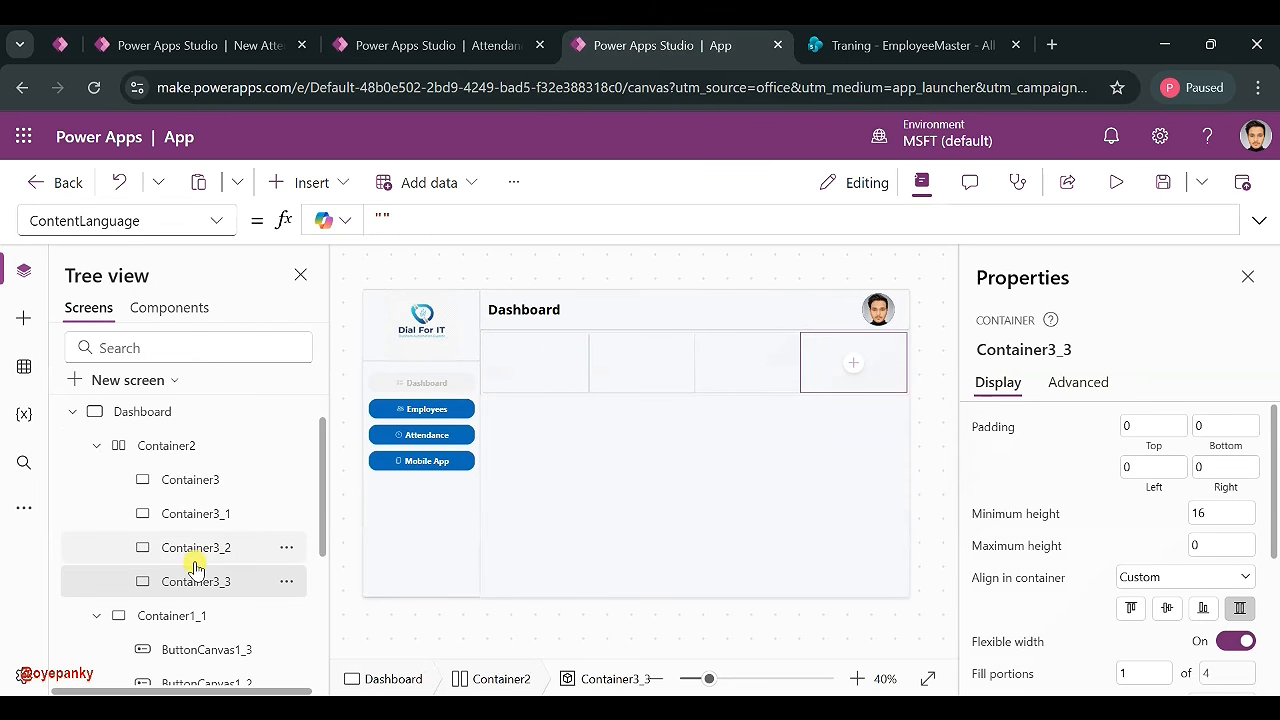
- Select Container3 through Container3_3 and give them a Semibold drop shadow
shift+click(204, 490)
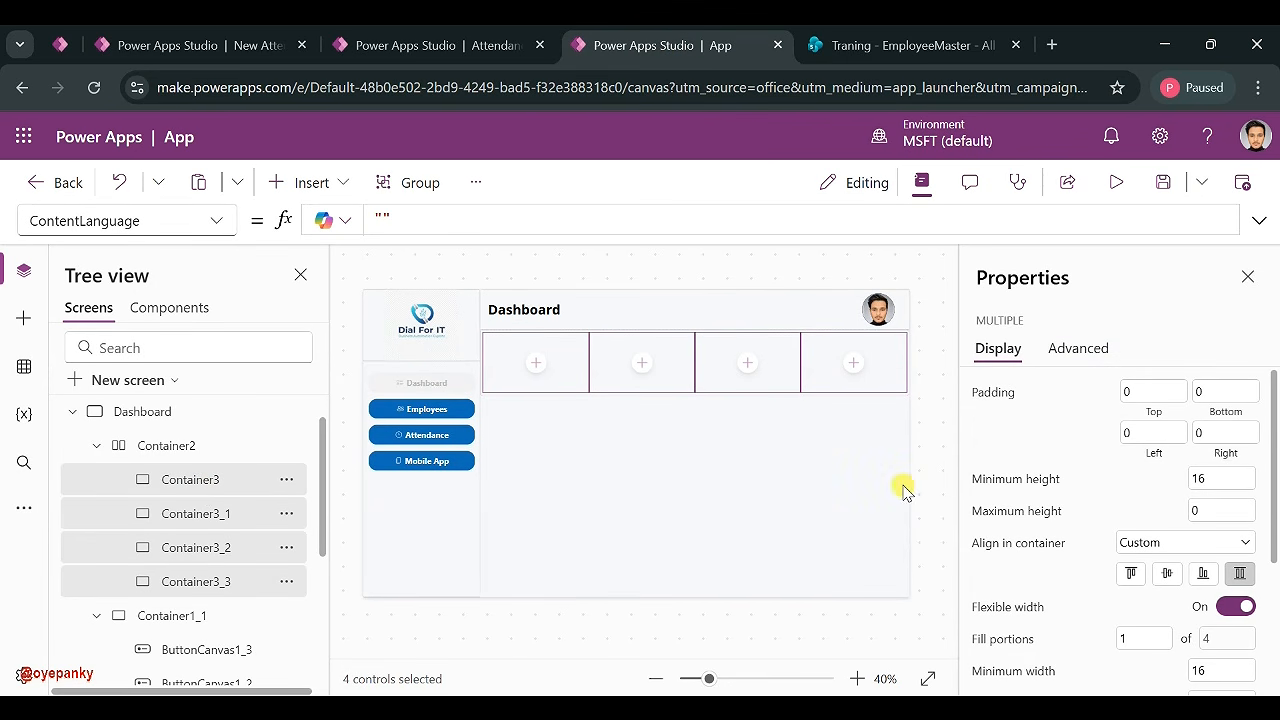
scroll(1194, 446, down, 3)
scroll(1194, 452, up, 3)
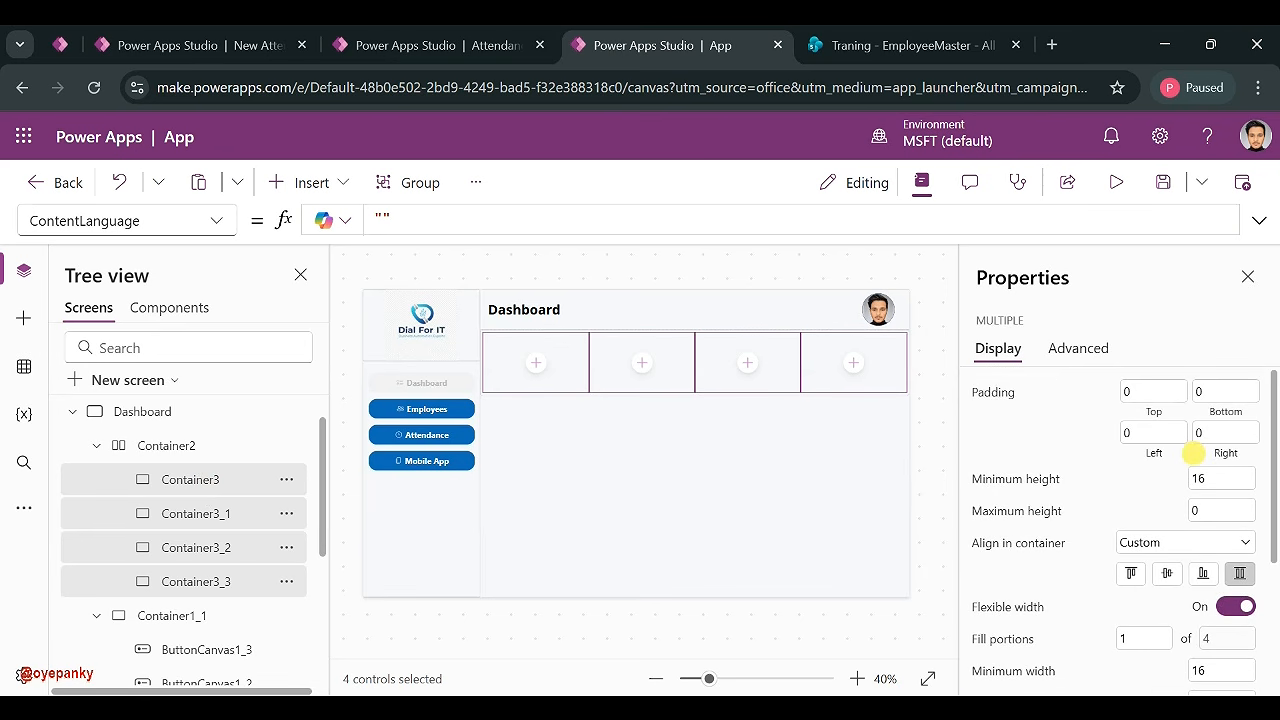
scroll(1194, 453, down, 1)
scroll(1208, 517, down, 4)
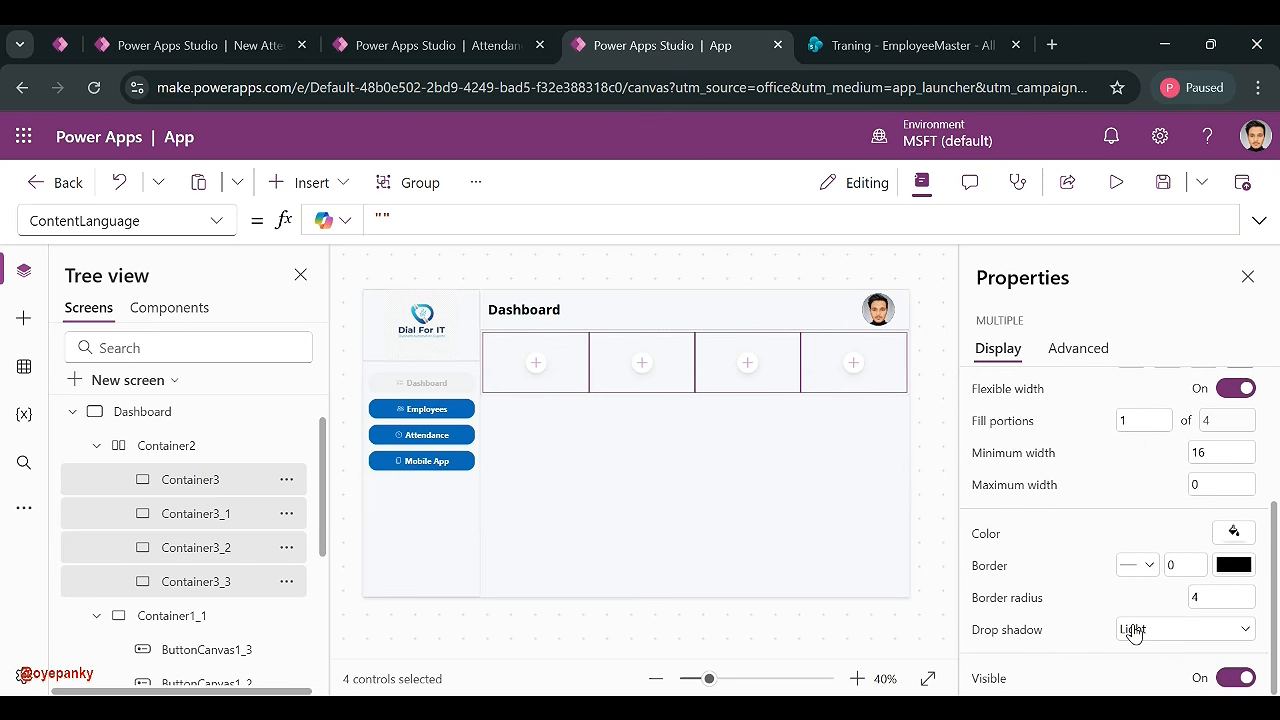
click(1133, 630)
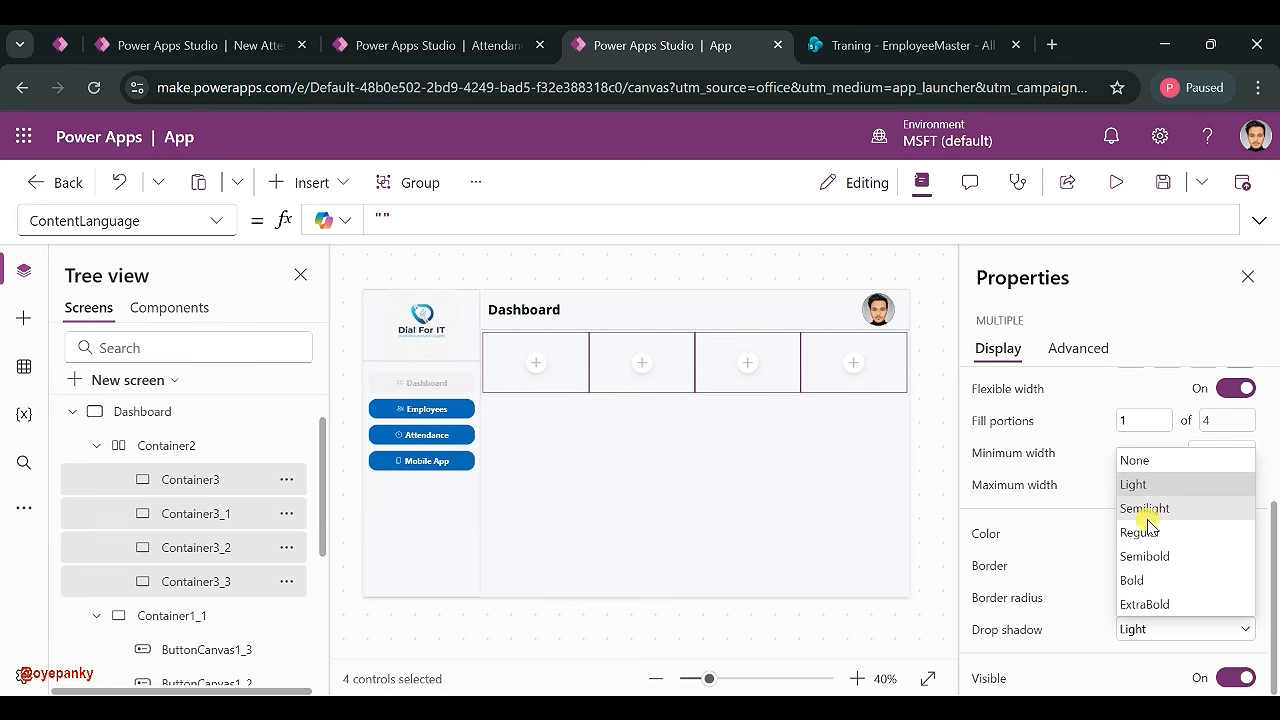
click(1143, 556)
- Fill the four cards white and set their border radius to 20
scroll(1107, 508, up, 1)
scroll(1107, 506, up, 3)
scroll(1126, 508, down, 3)
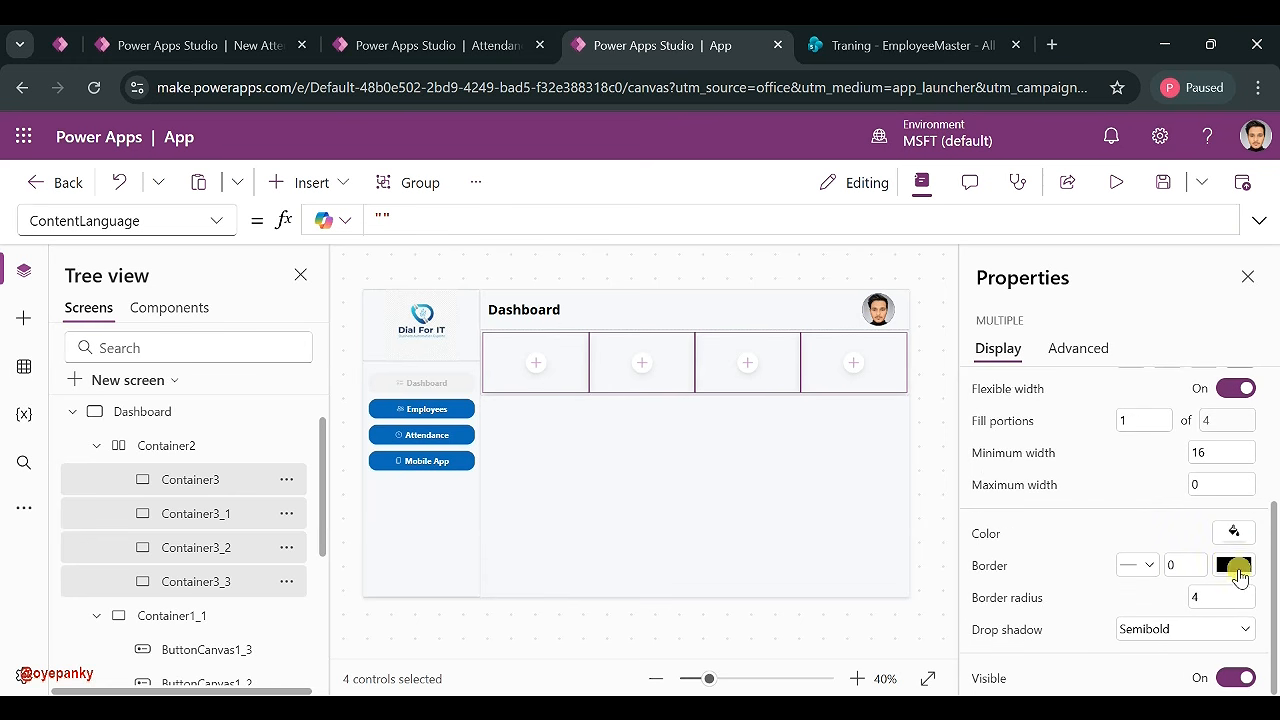
click(1234, 531)
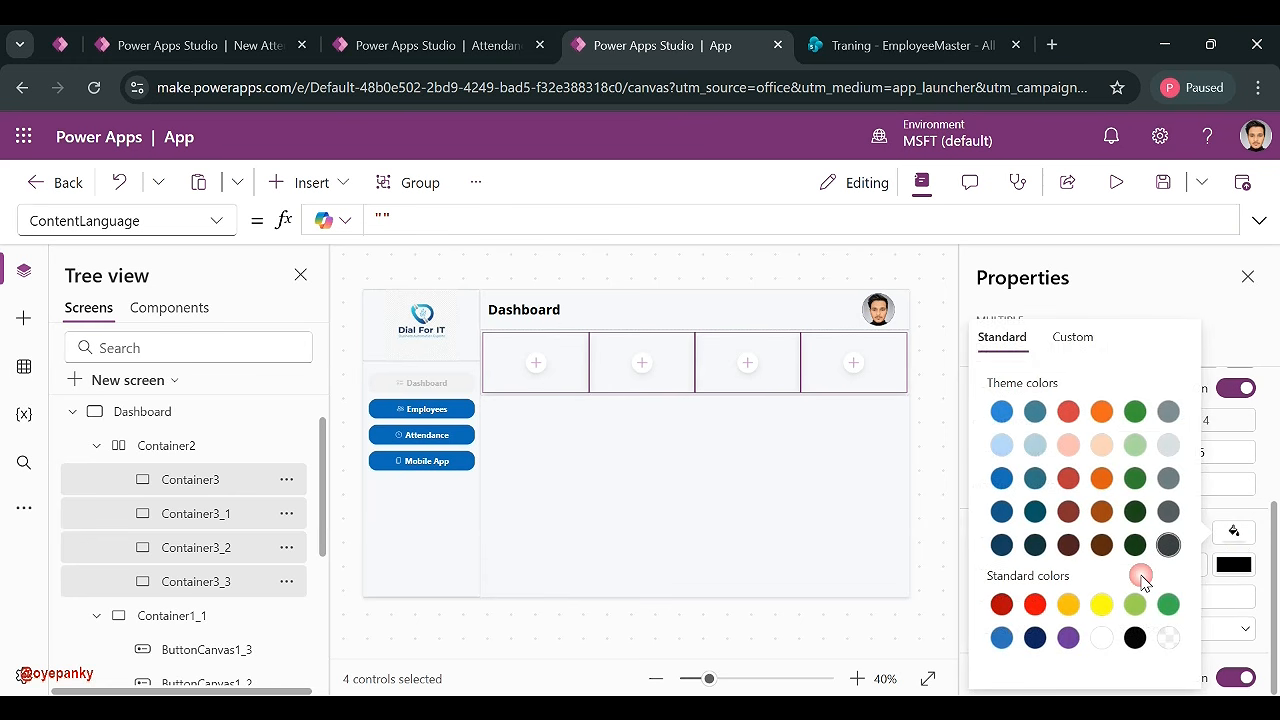
click(1239, 531)
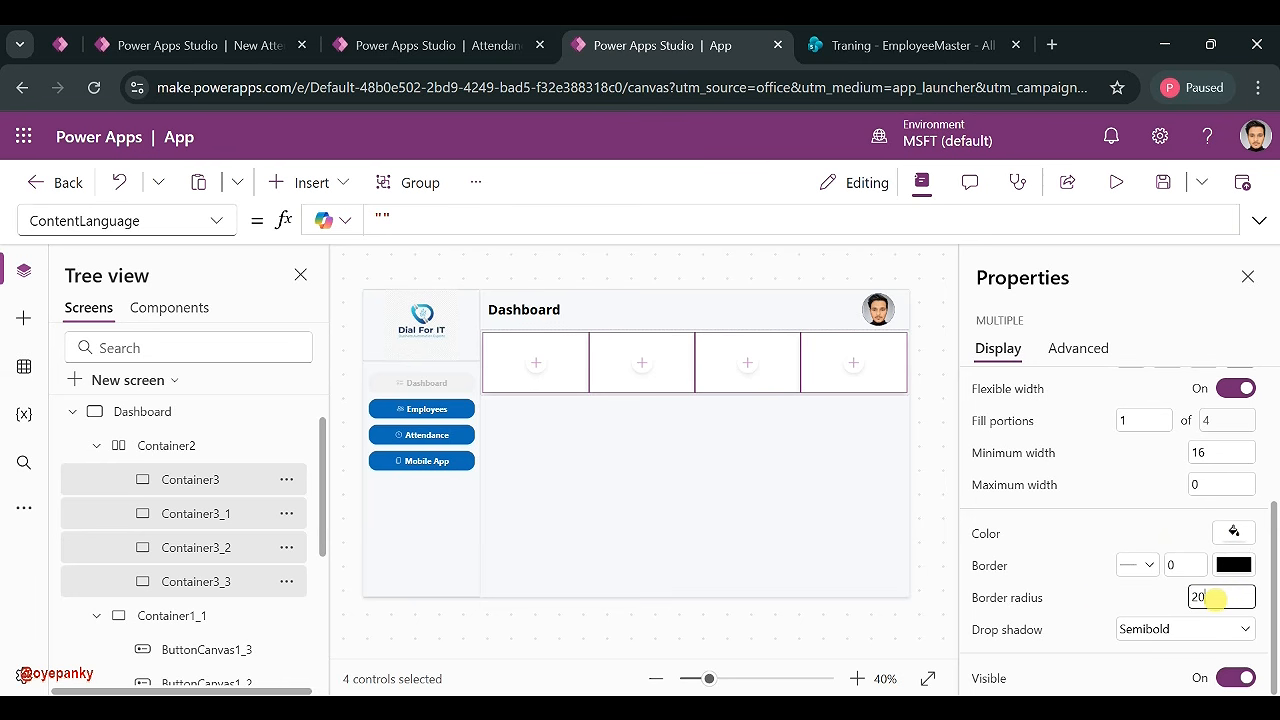
click(1139, 599)
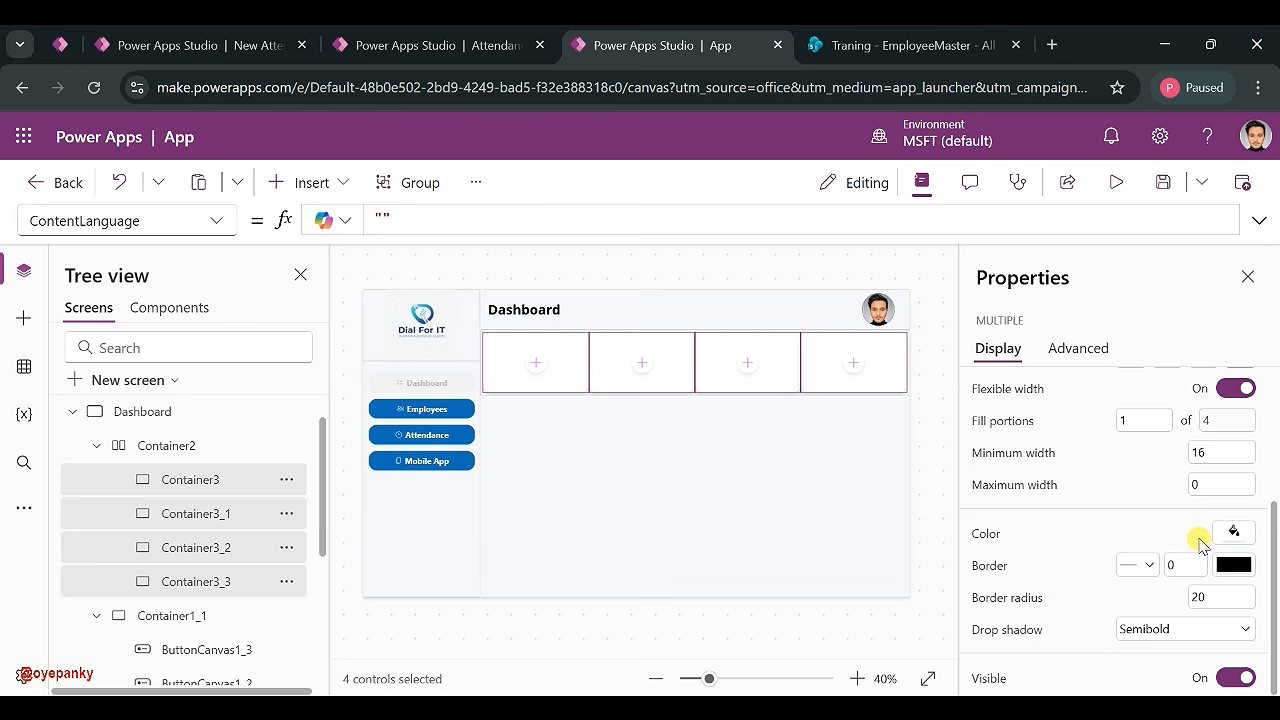
scroll(1200, 540, up, 2)
scroll(1200, 543, up, 4)
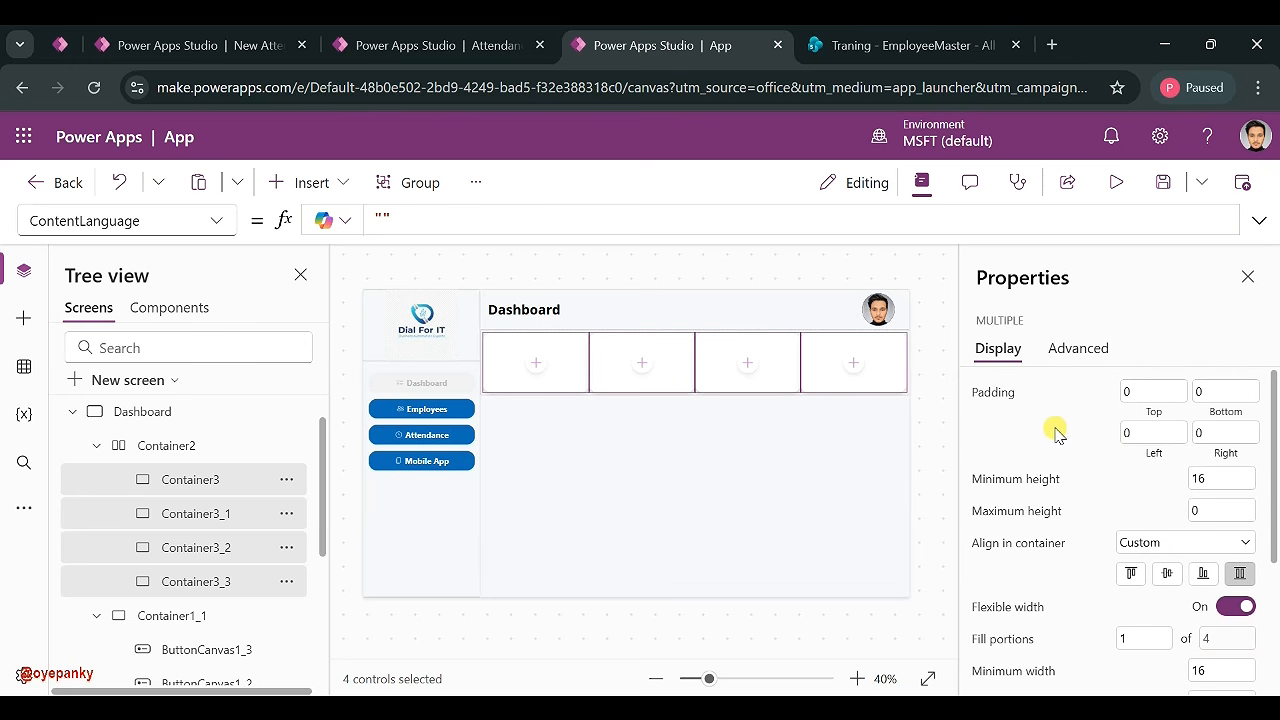
scroll(1113, 463, down, 1)
scroll(1113, 463, up, 1)
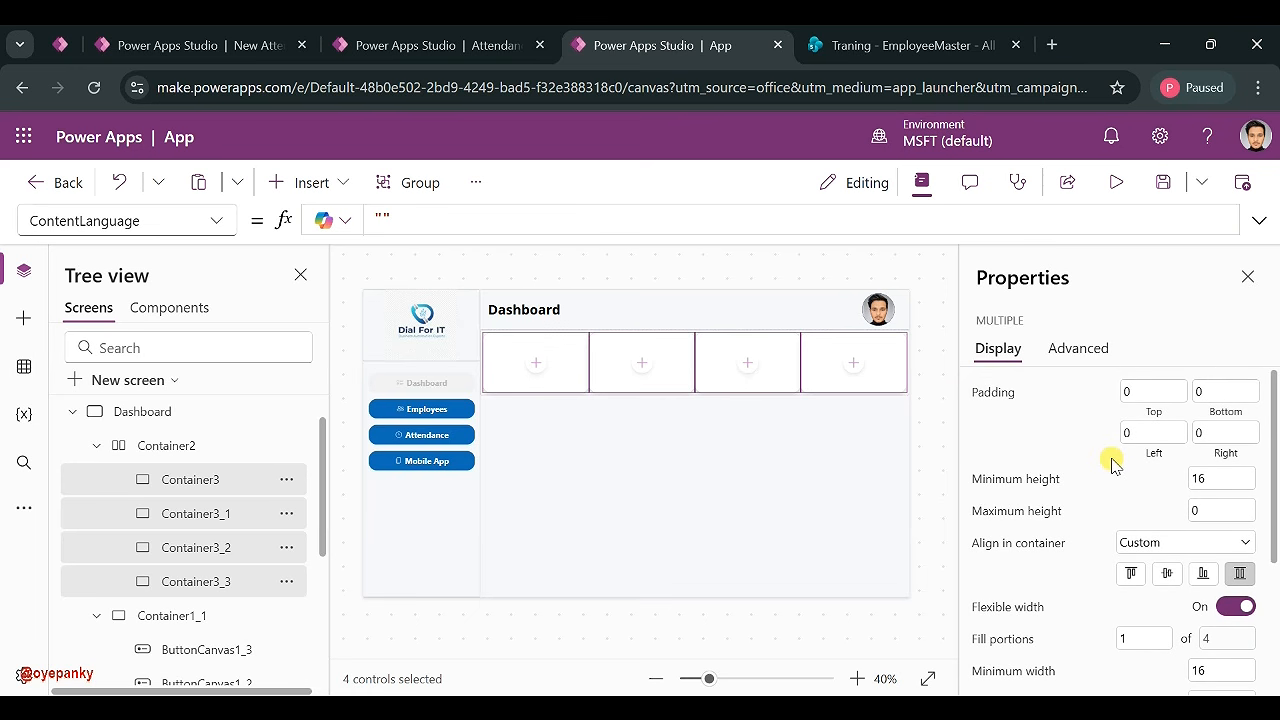
click(932, 384)
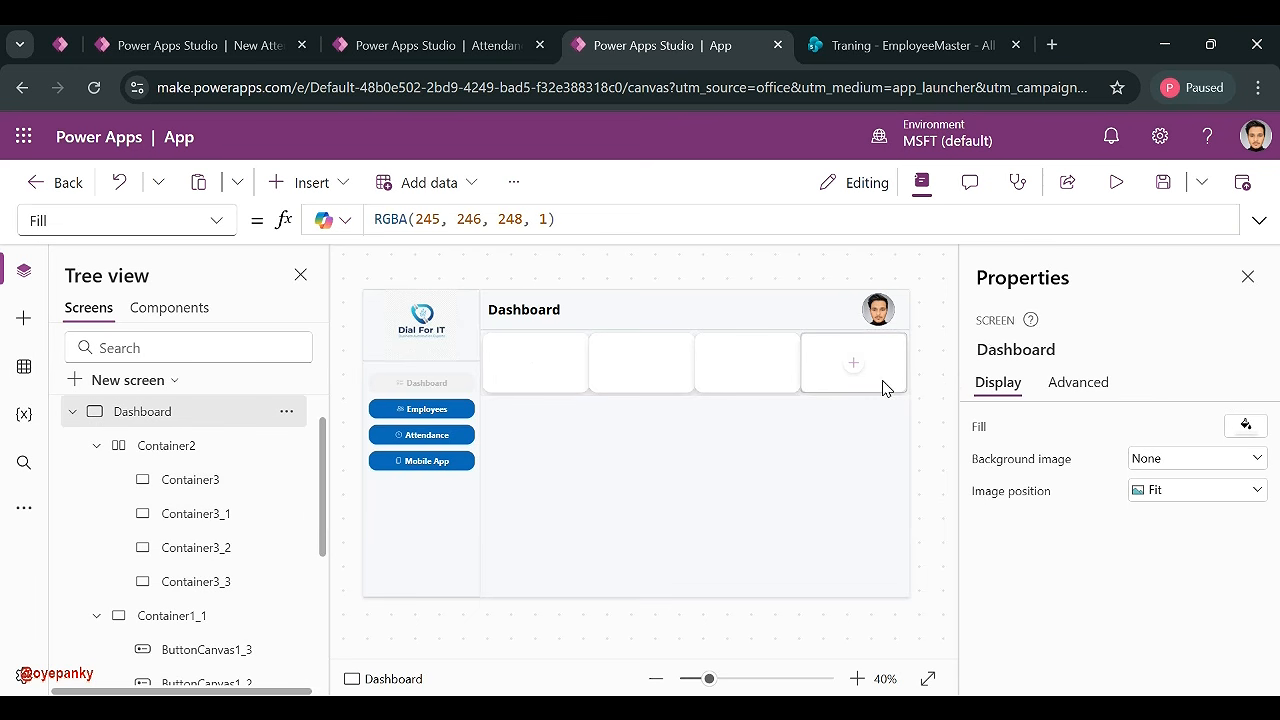
- Set Container2's gap to 30 and its left and right padding to 30
click(220, 451)
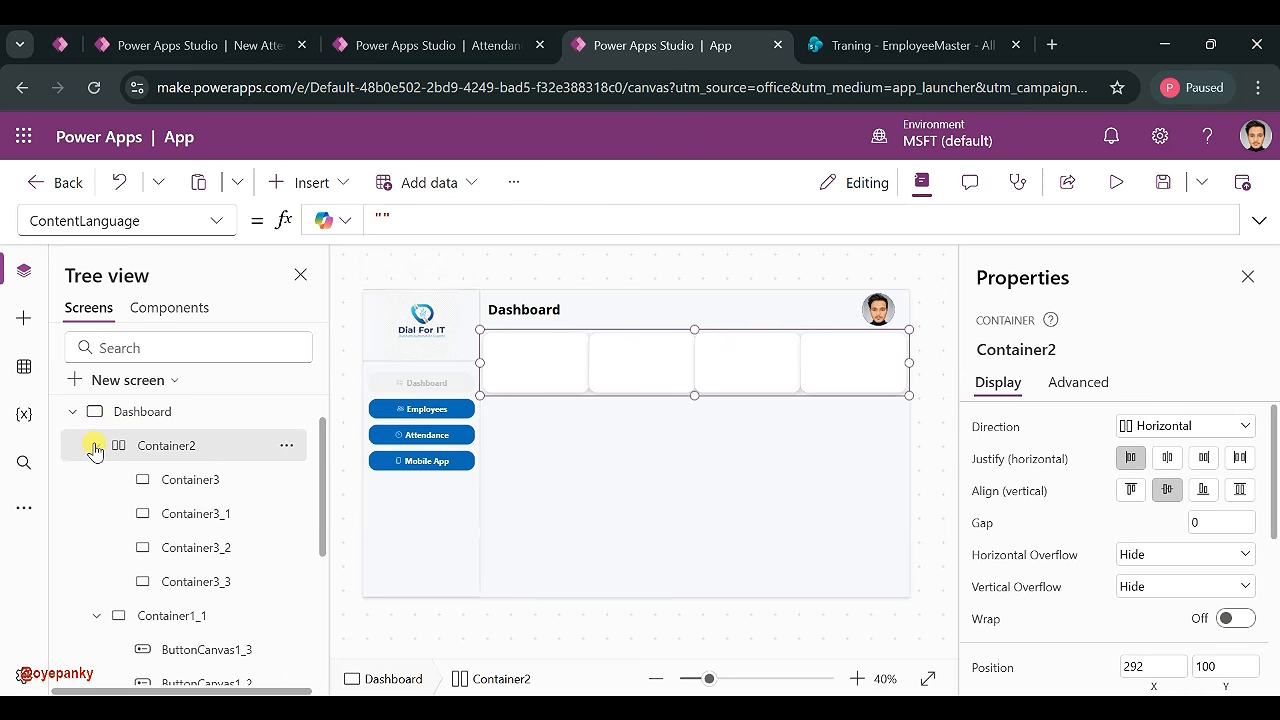
scroll(1138, 566, down, 1)
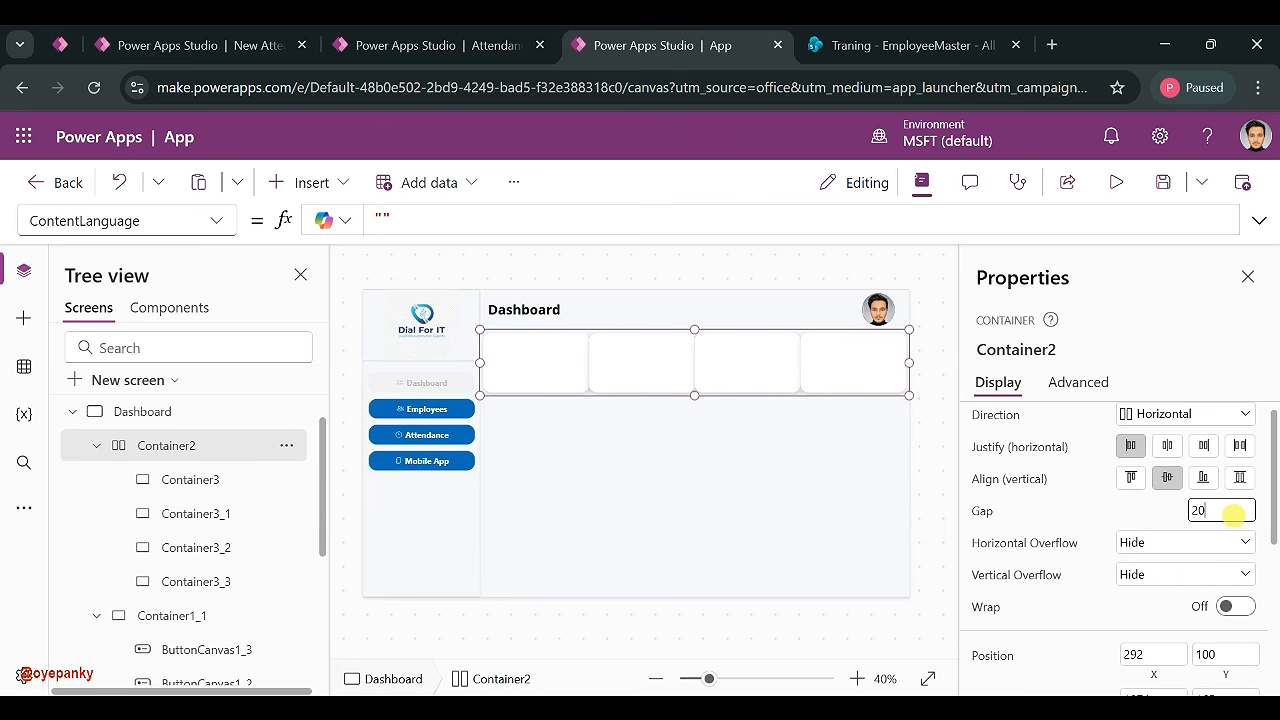
click(1150, 516)
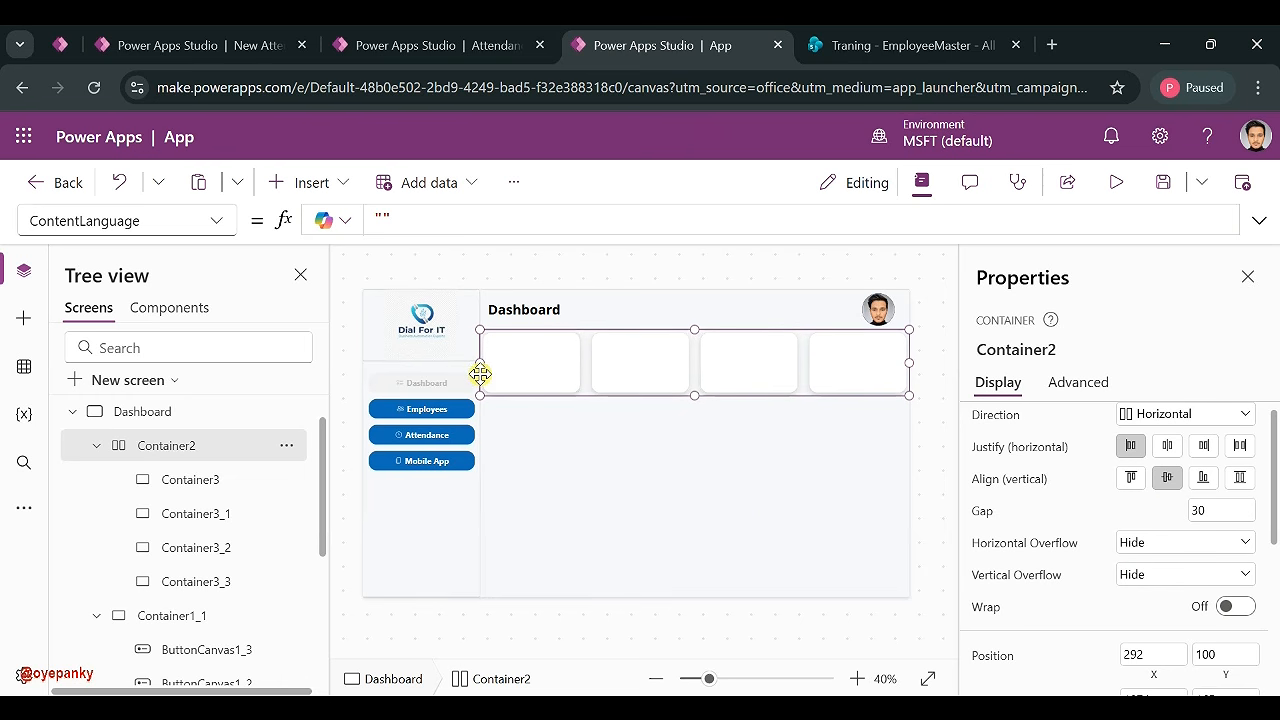
scroll(1210, 600, down, 2)
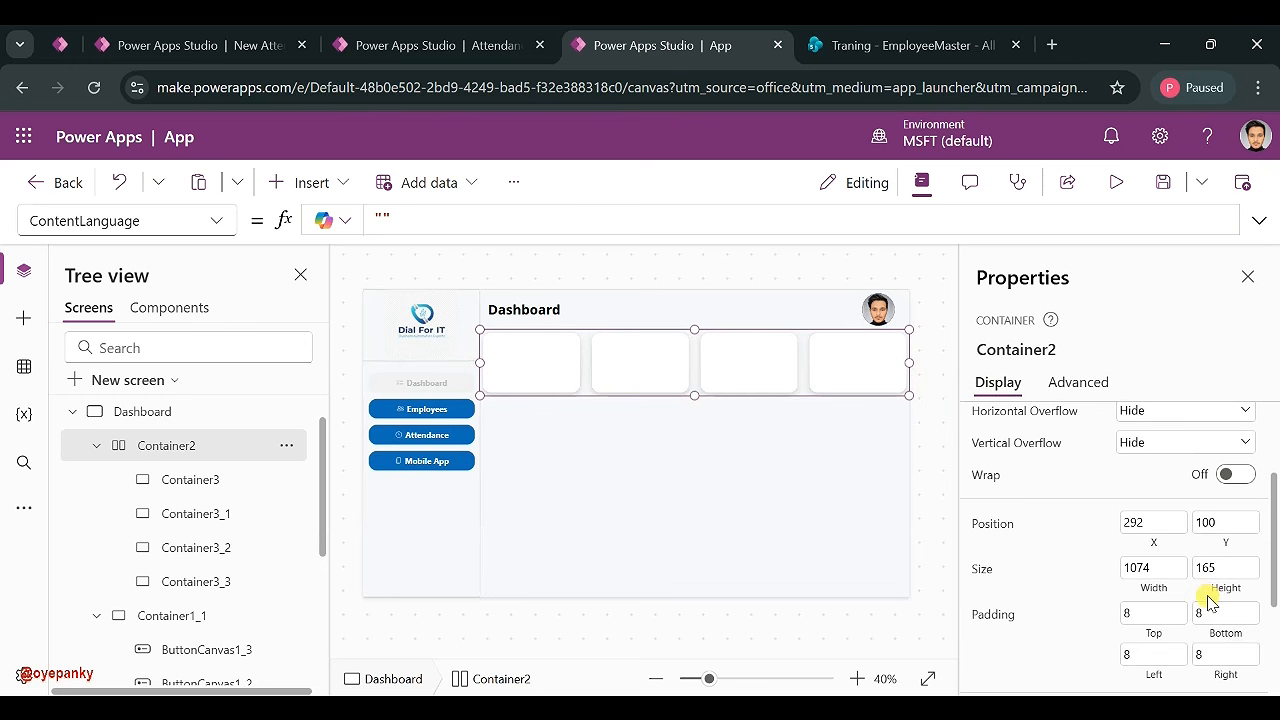
scroll(1210, 600, up, 2)
scroll(1154, 591, down, 3)
click(1150, 468)
key(Tab)
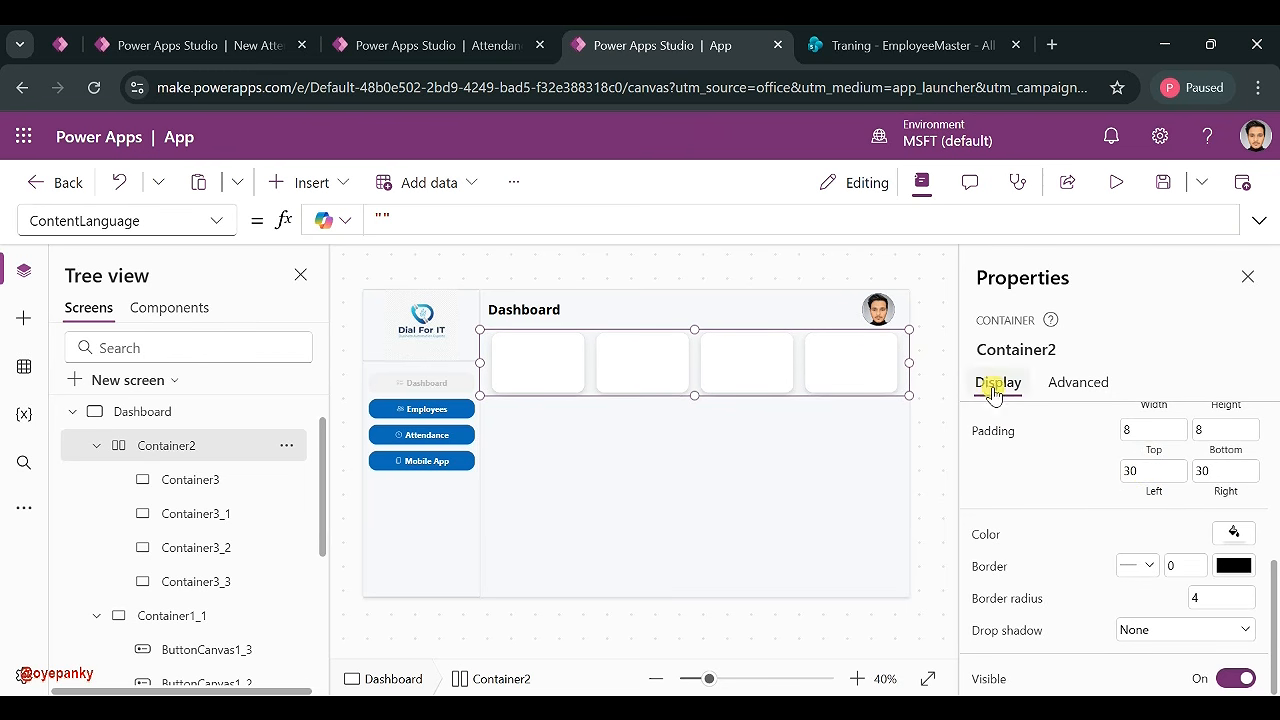
- Move the card row down so Container2 sits at Y 122
click(930, 422)
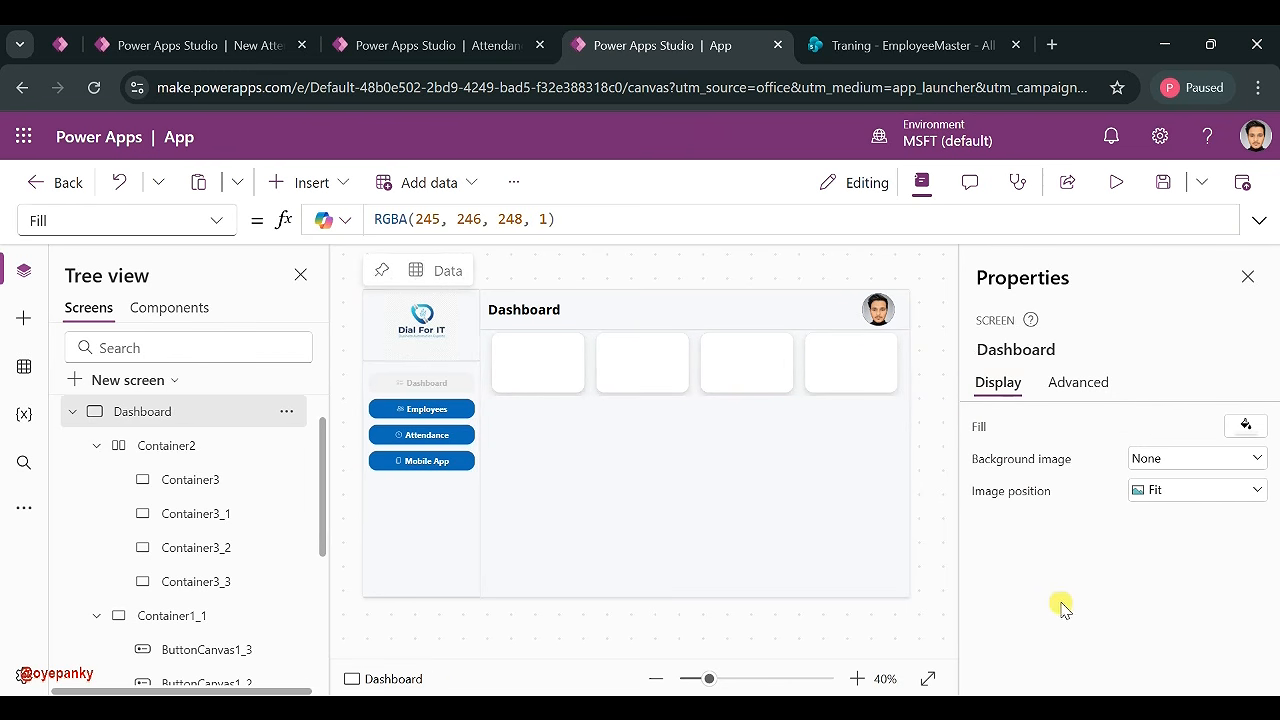
click(906, 373)
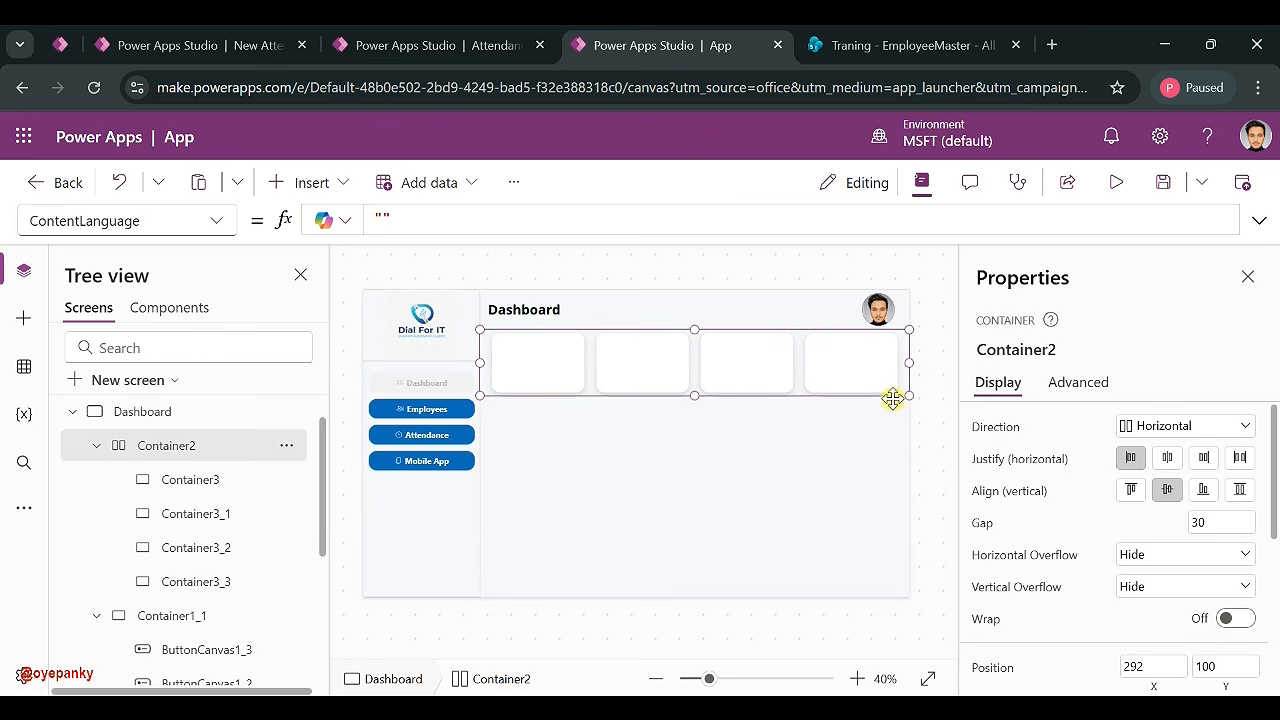
drag(893, 395, 893, 407)
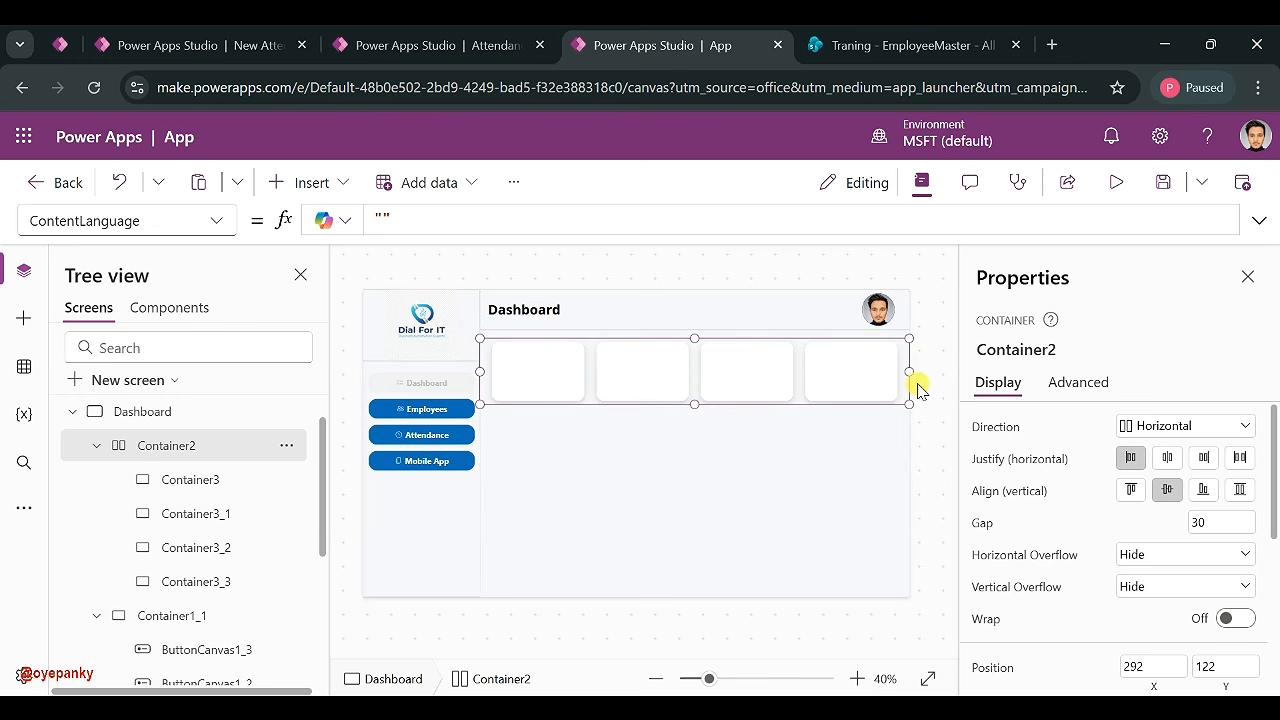
click(926, 378)
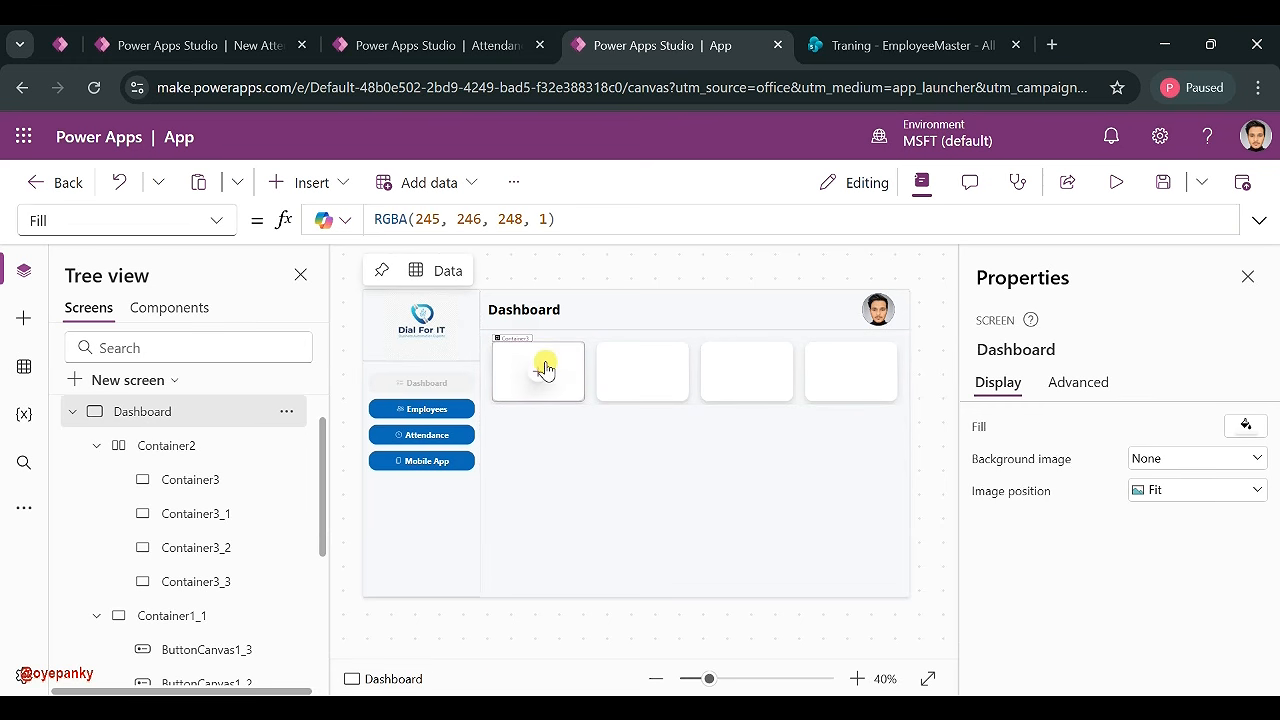
click(660, 390)
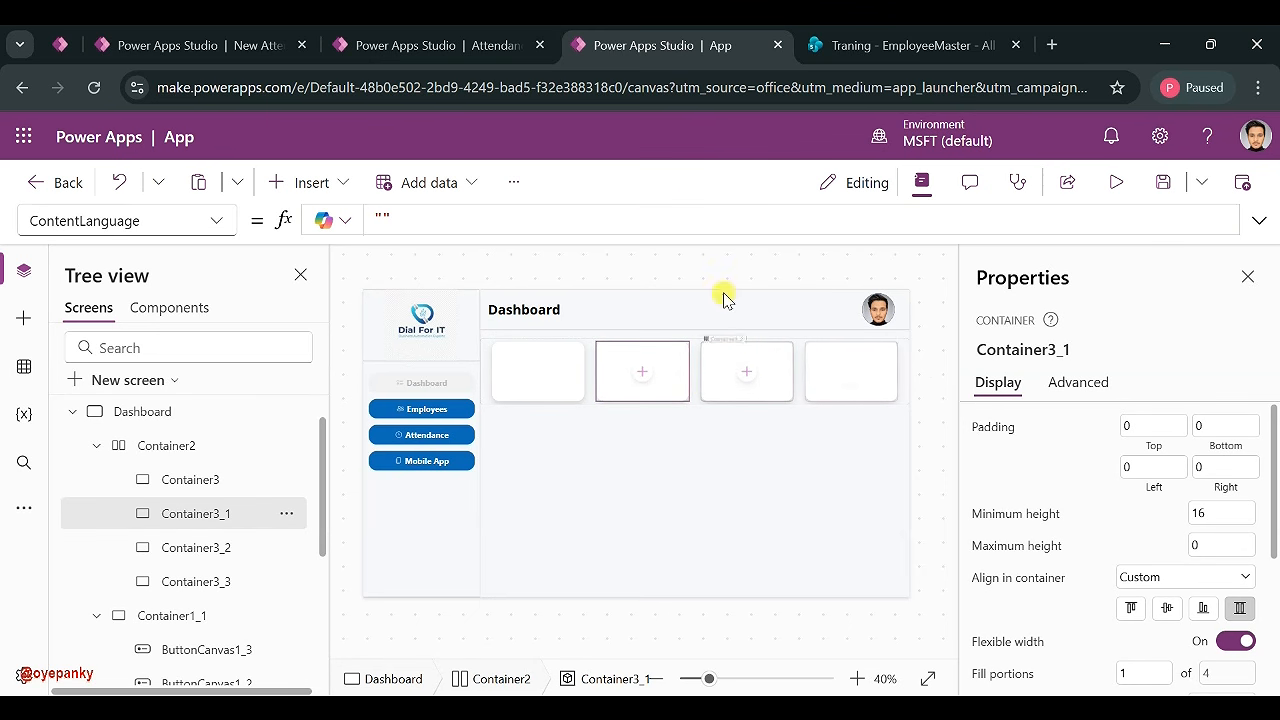
click(418, 48)
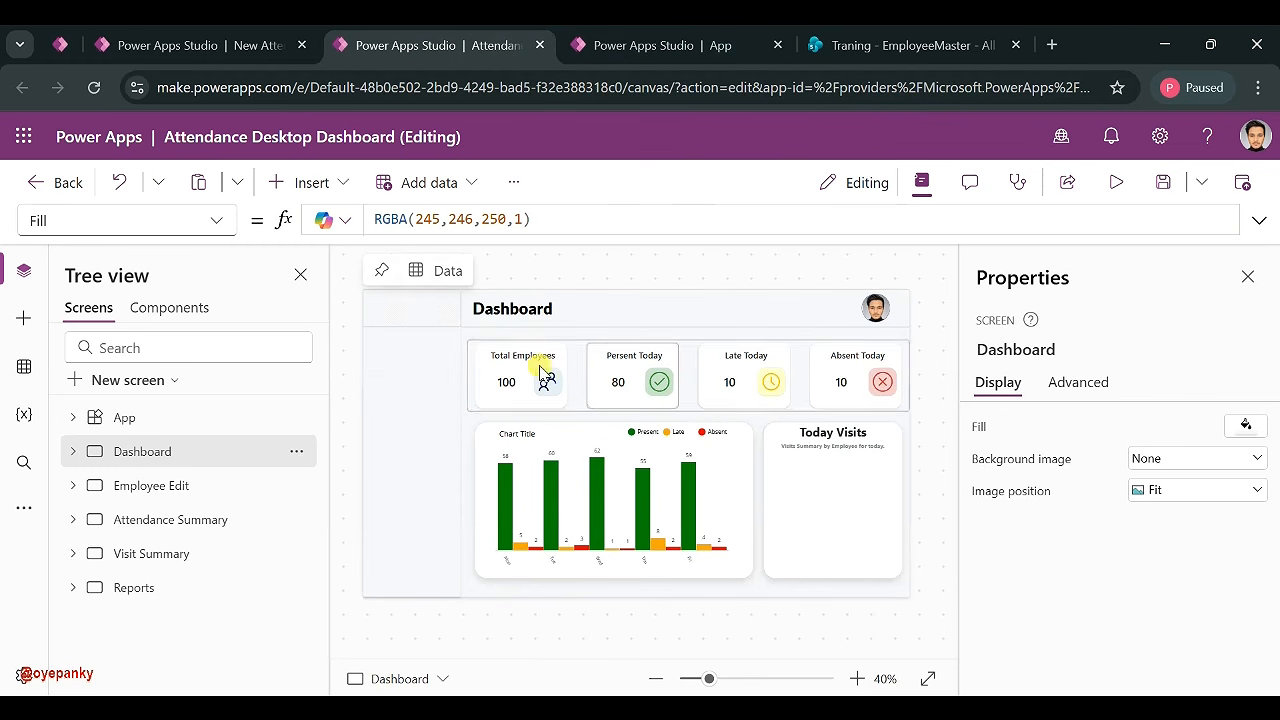
click(600, 50)
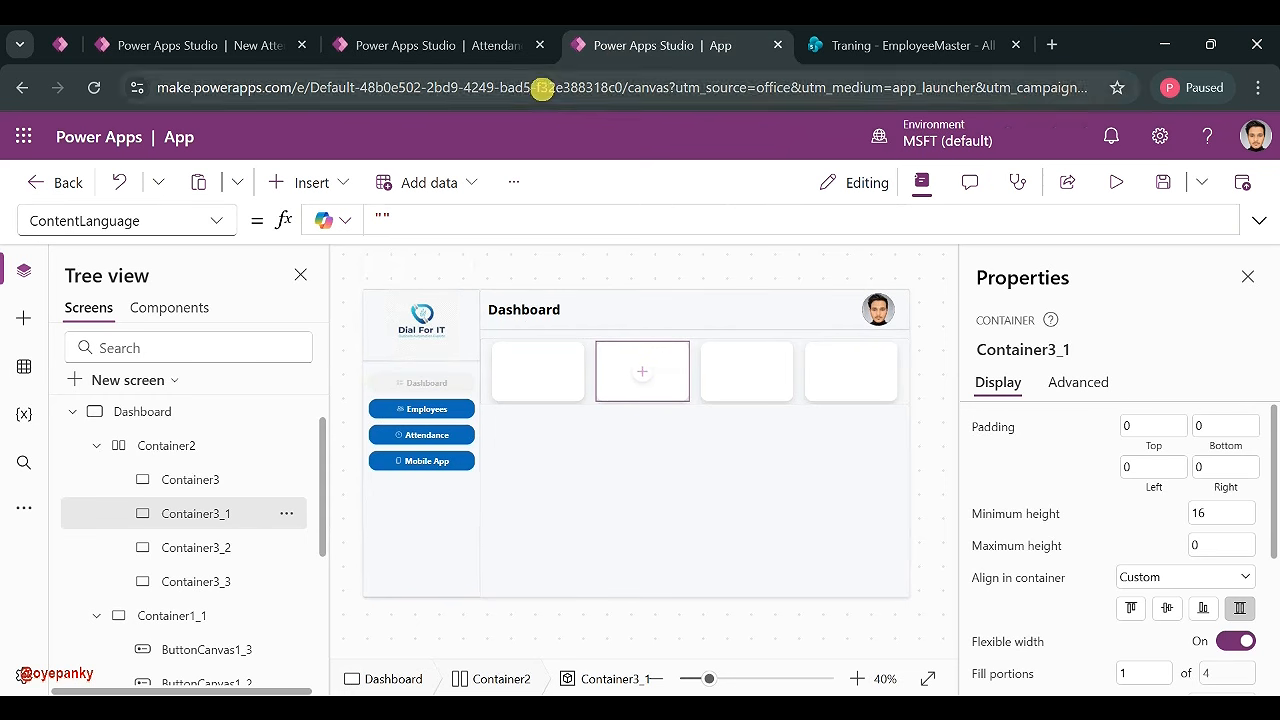
click(551, 382)
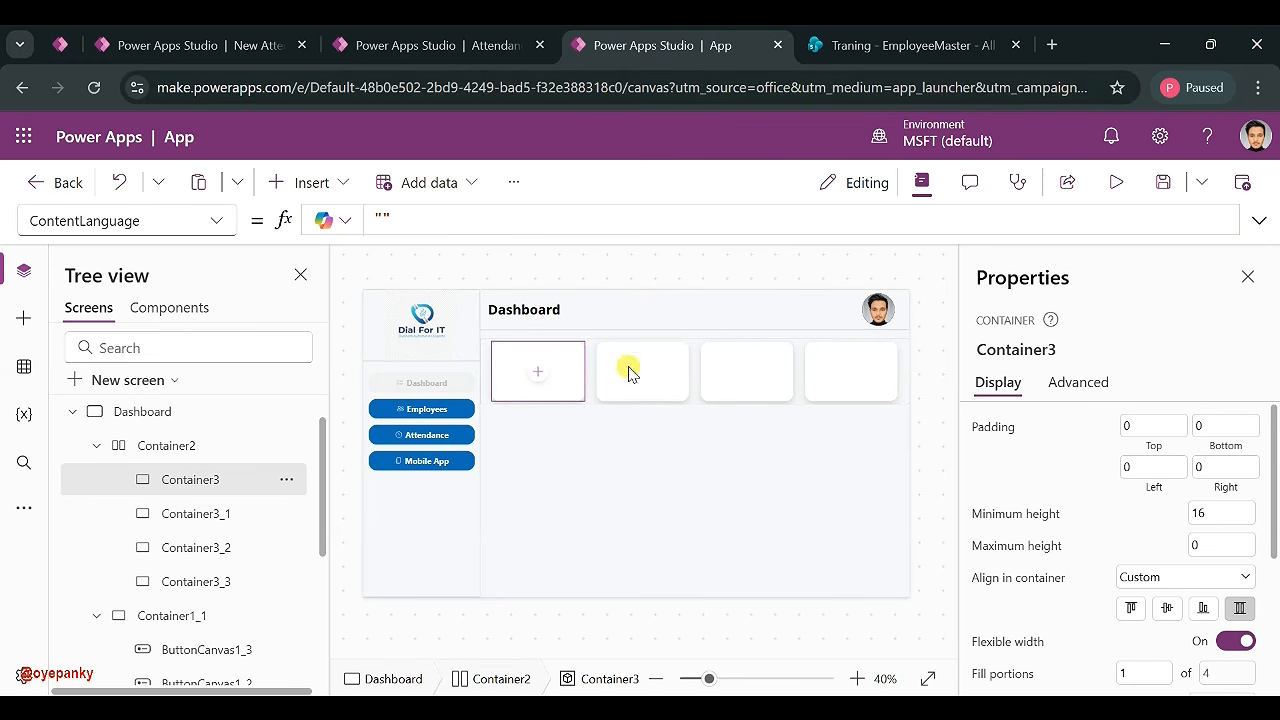
- Insert Container4 inside the first KPI card, Container3, sized 70 by 70
click(539, 375)
text(con)
click(661, 283)
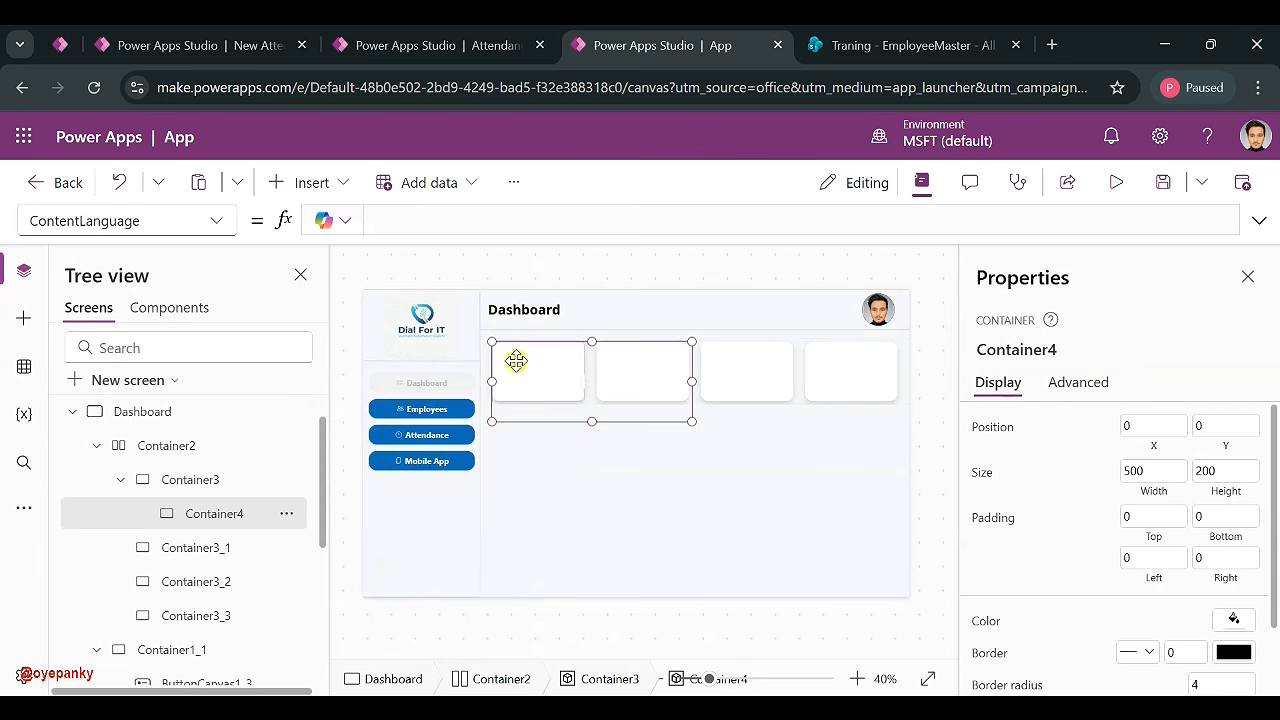
scroll(1103, 578, down, 1)
scroll(1103, 578, up, 1)
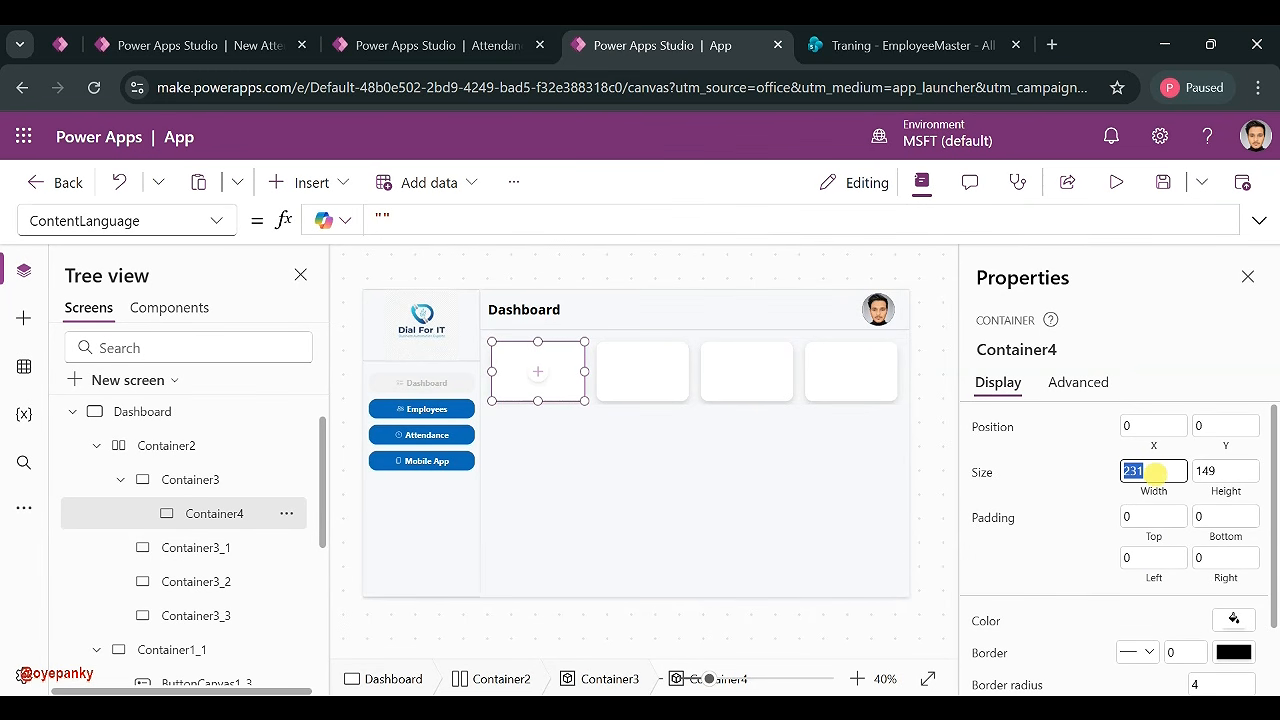
click(1205, 471)
text(70)
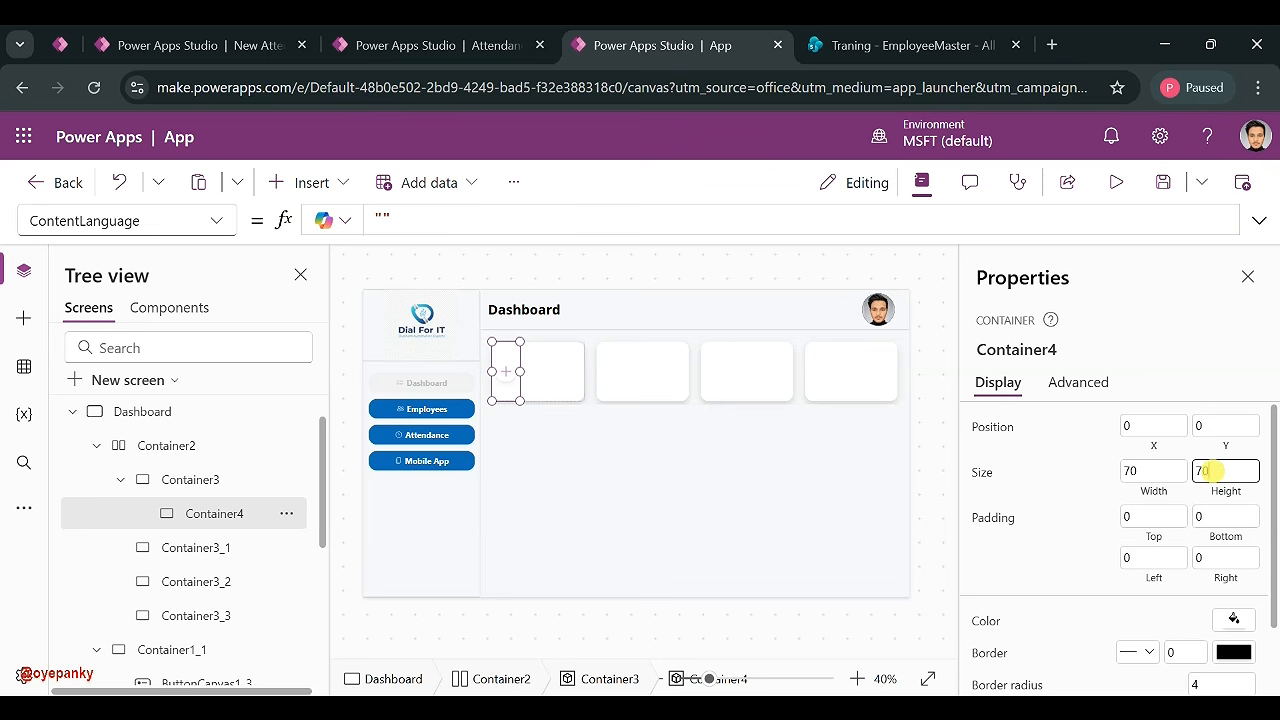
click(1090, 478)
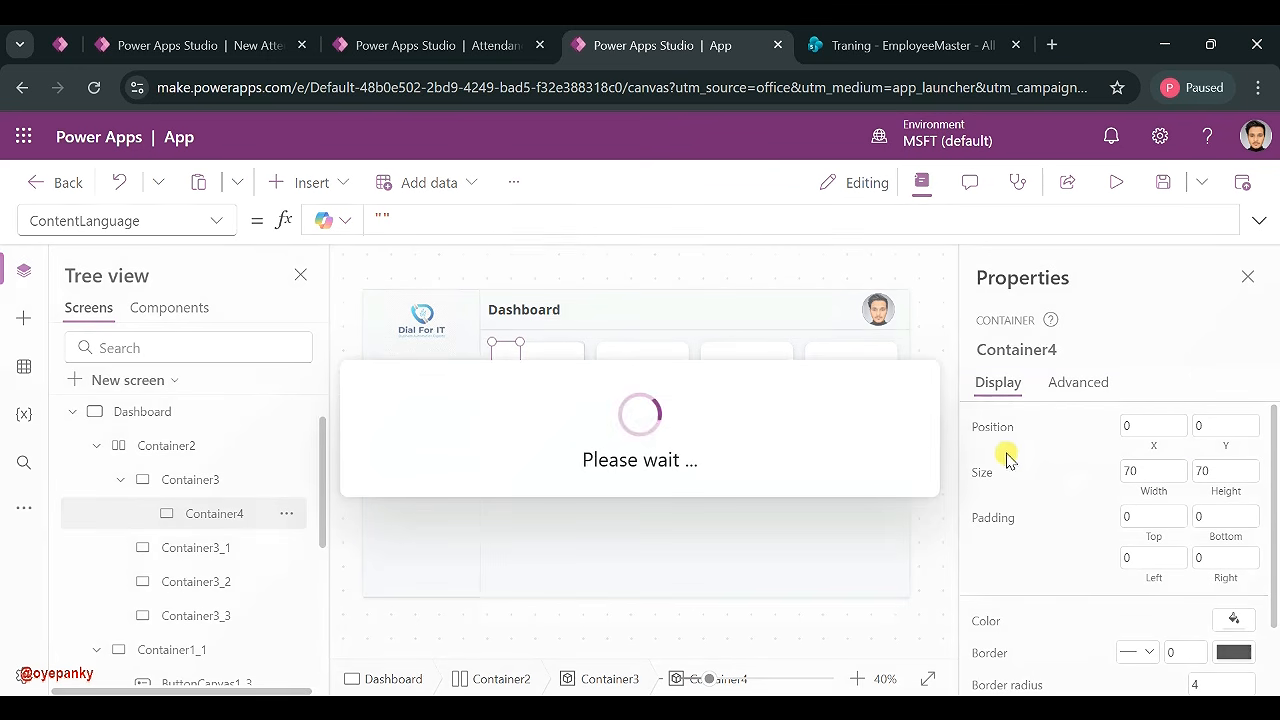
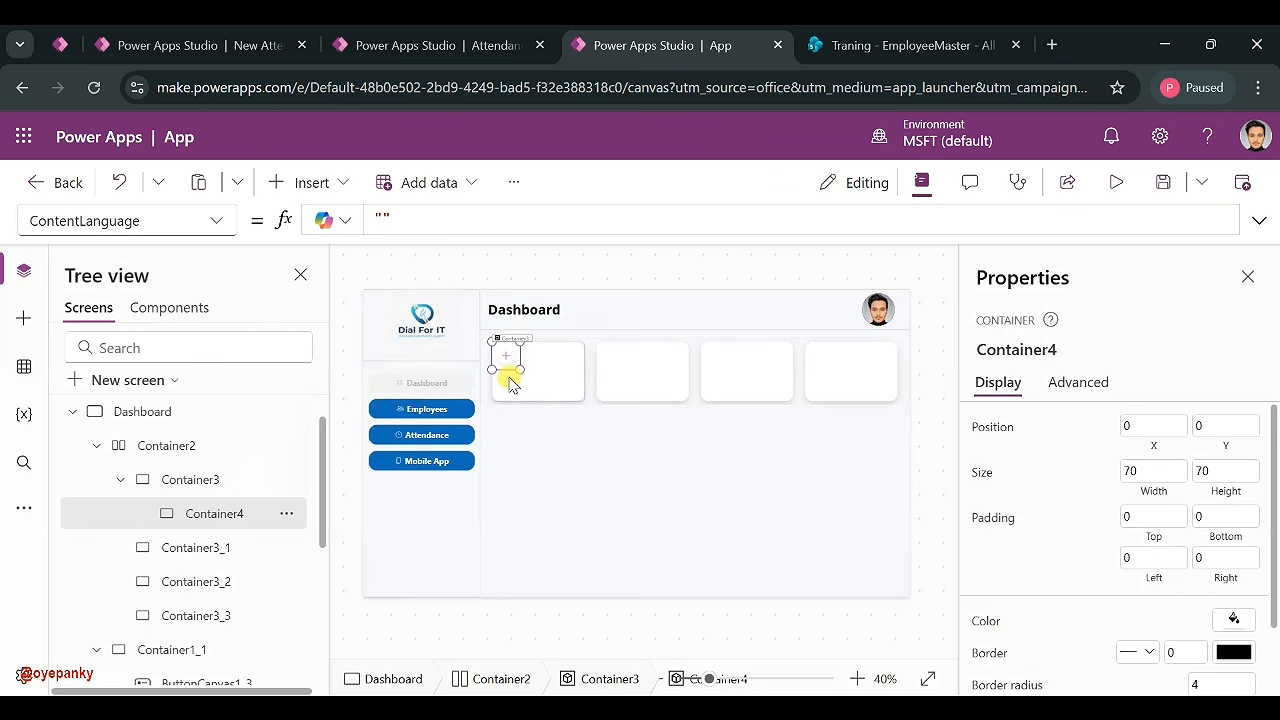
- Place the 70×70 Container4 at X 140, Y 62 on the right side of the first card
drag(506, 369, 562, 394)
click(565, 389)
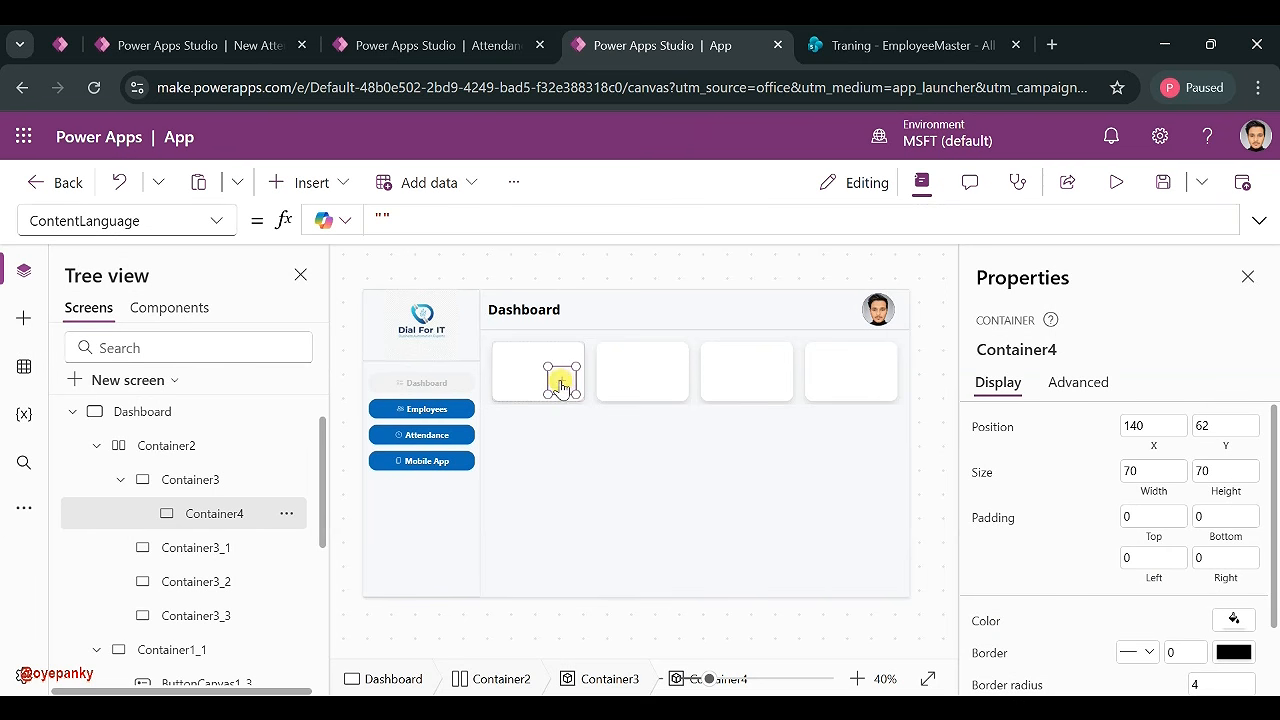
click(560, 382)
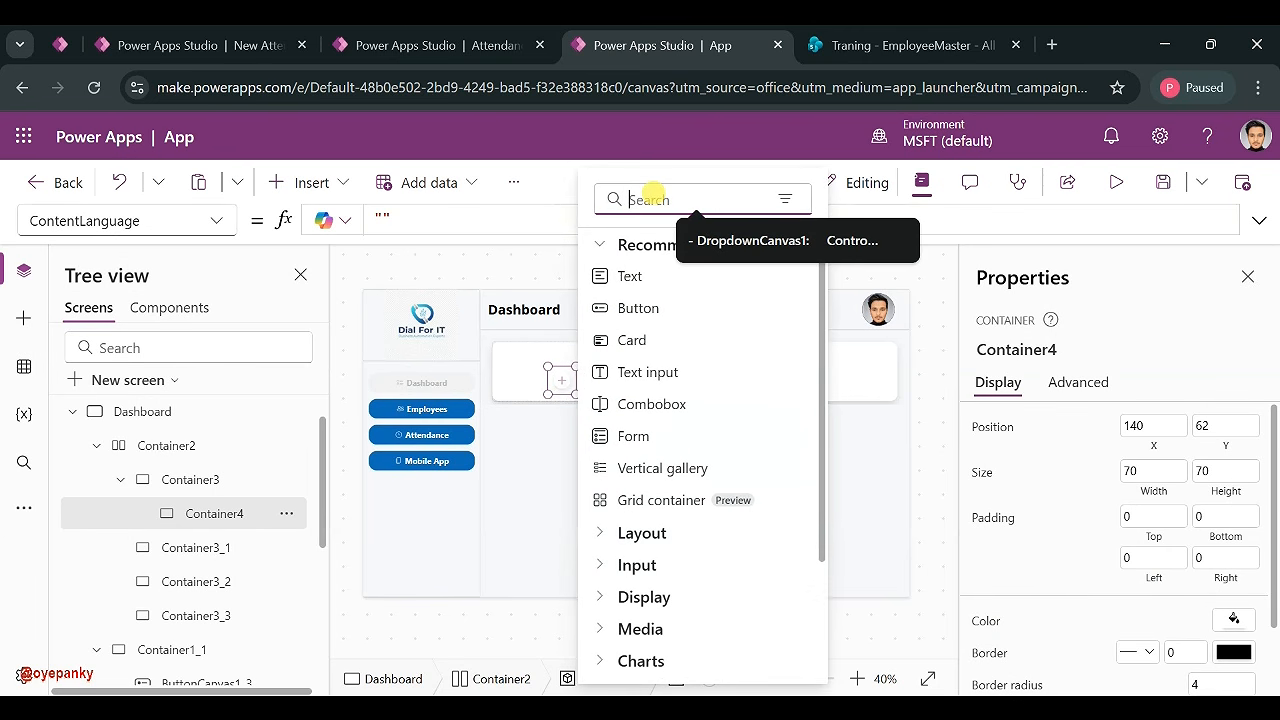
- Insert the People icon into Container4
text(pepe)
key(BackSpace)
key(BackSpace)
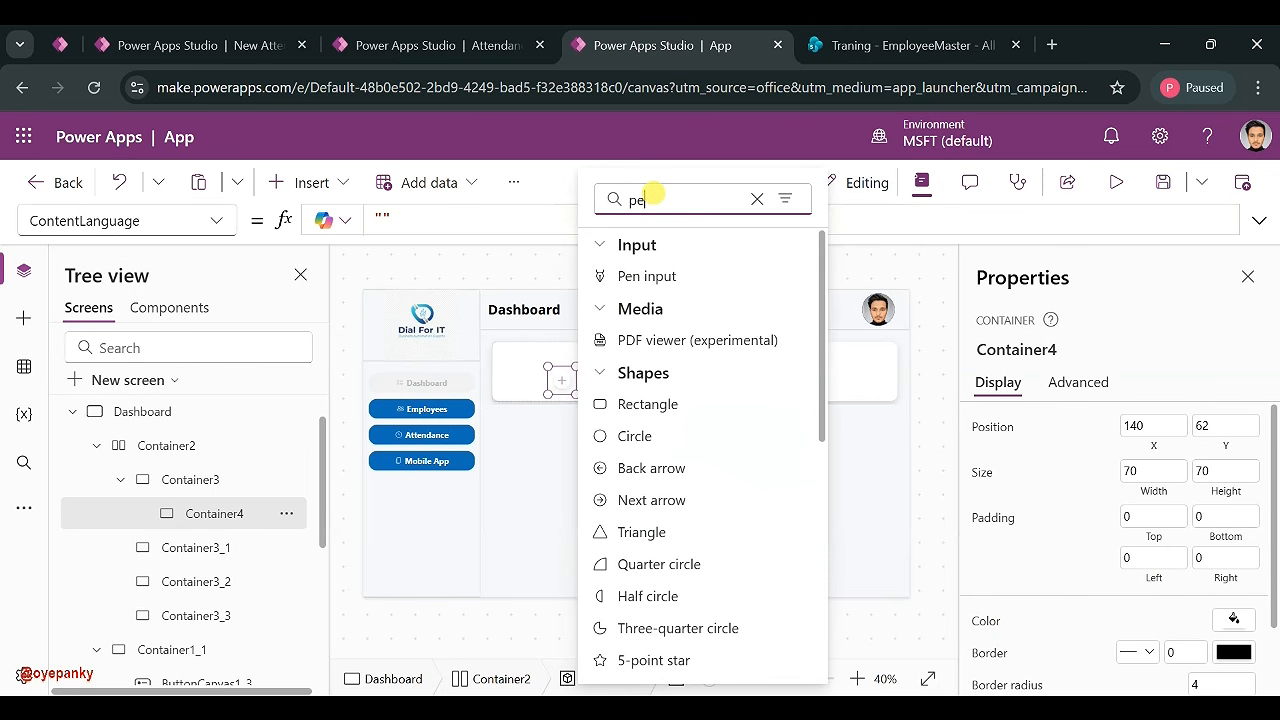
text(op)
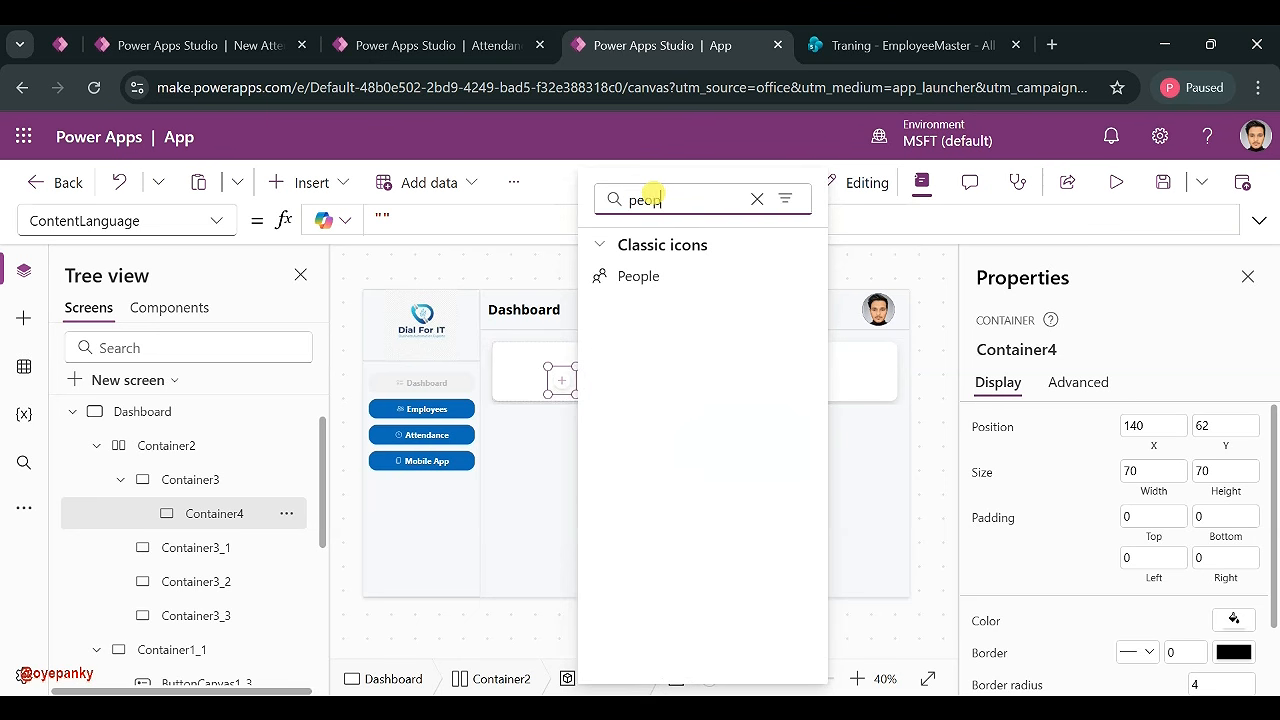
click(650, 278)
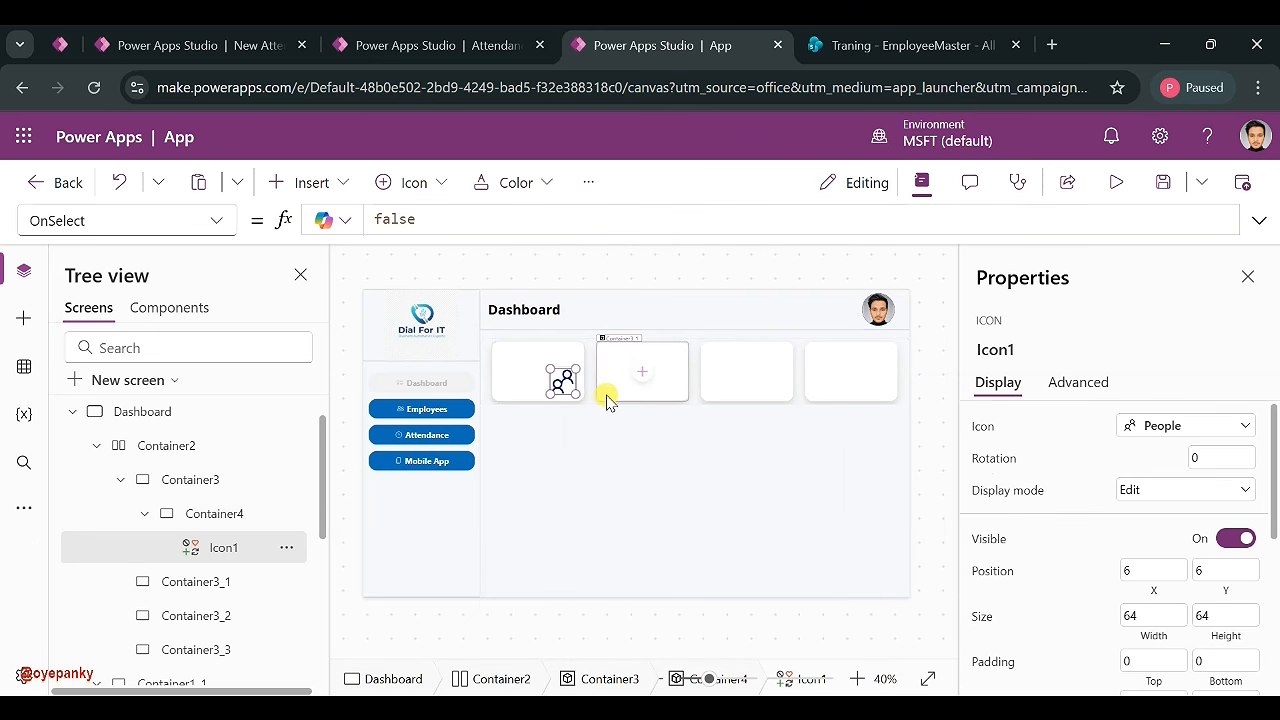
- Fill Container4 with theme blue made mostly transparent, alpha around 28
click(230, 515)
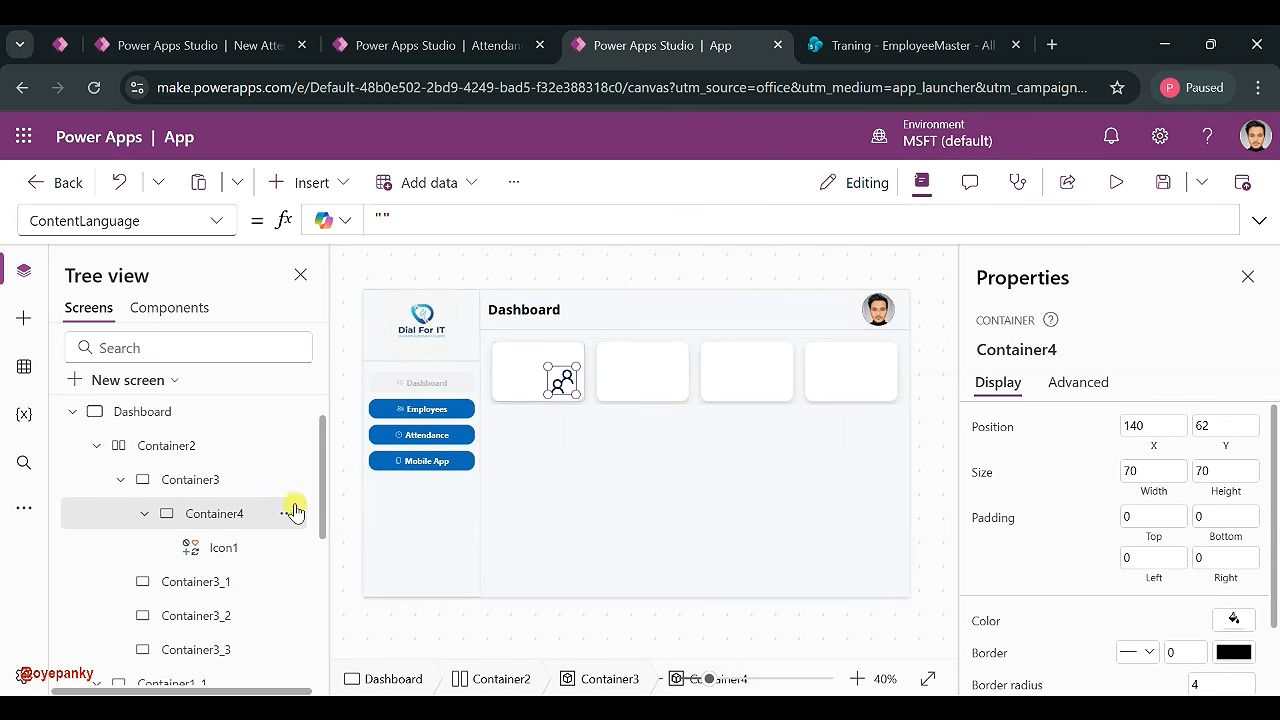
scroll(1134, 460, down, 2)
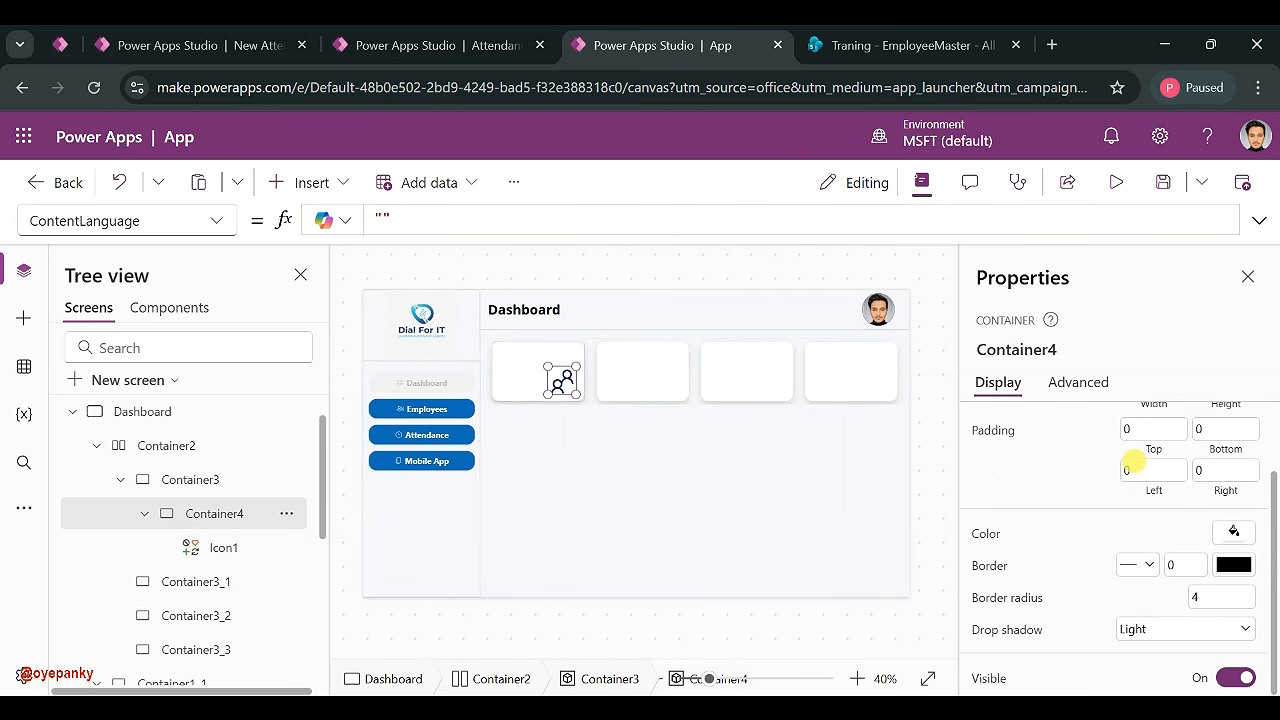
click(1235, 536)
click(1074, 339)
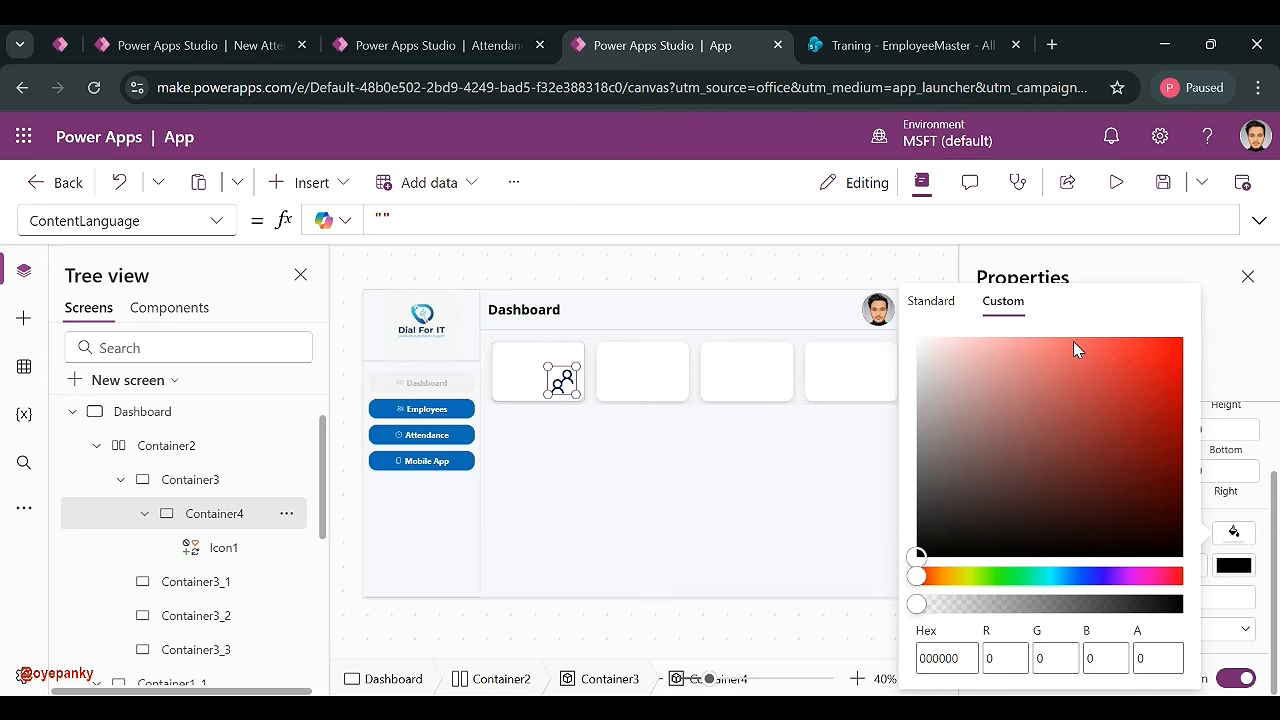
click(930, 303)
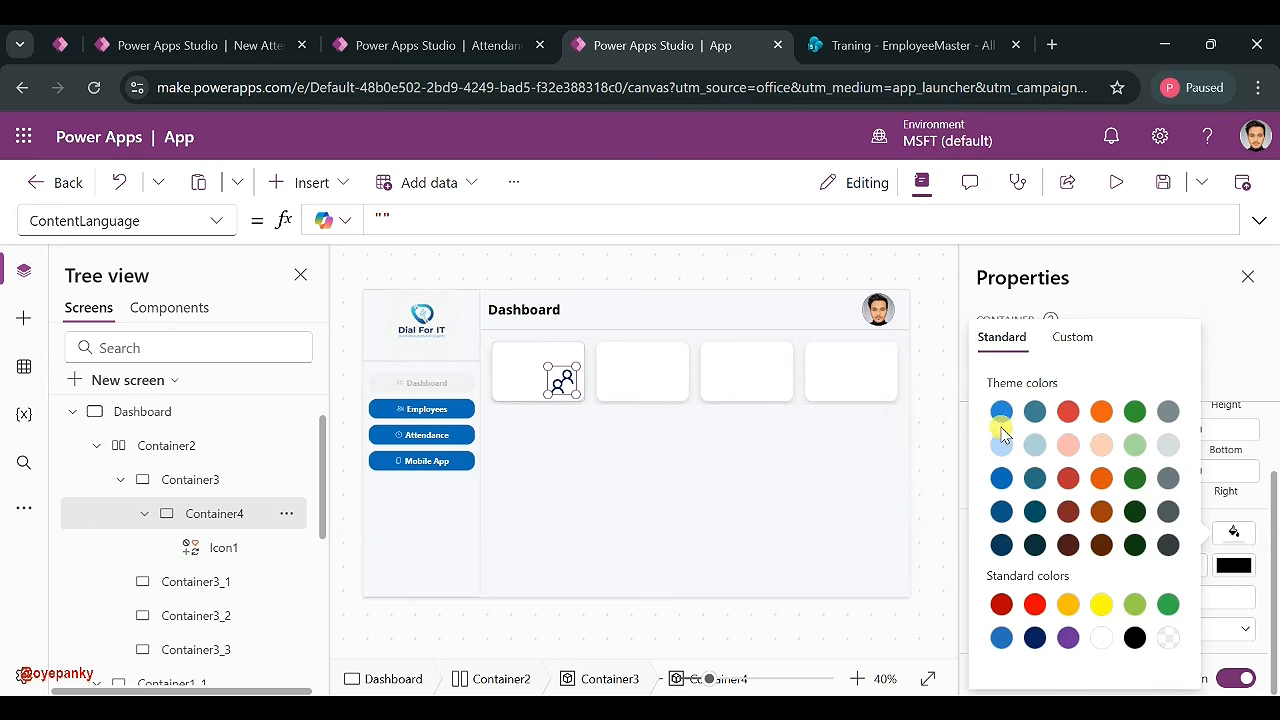
click(1001, 411)
click(1072, 339)
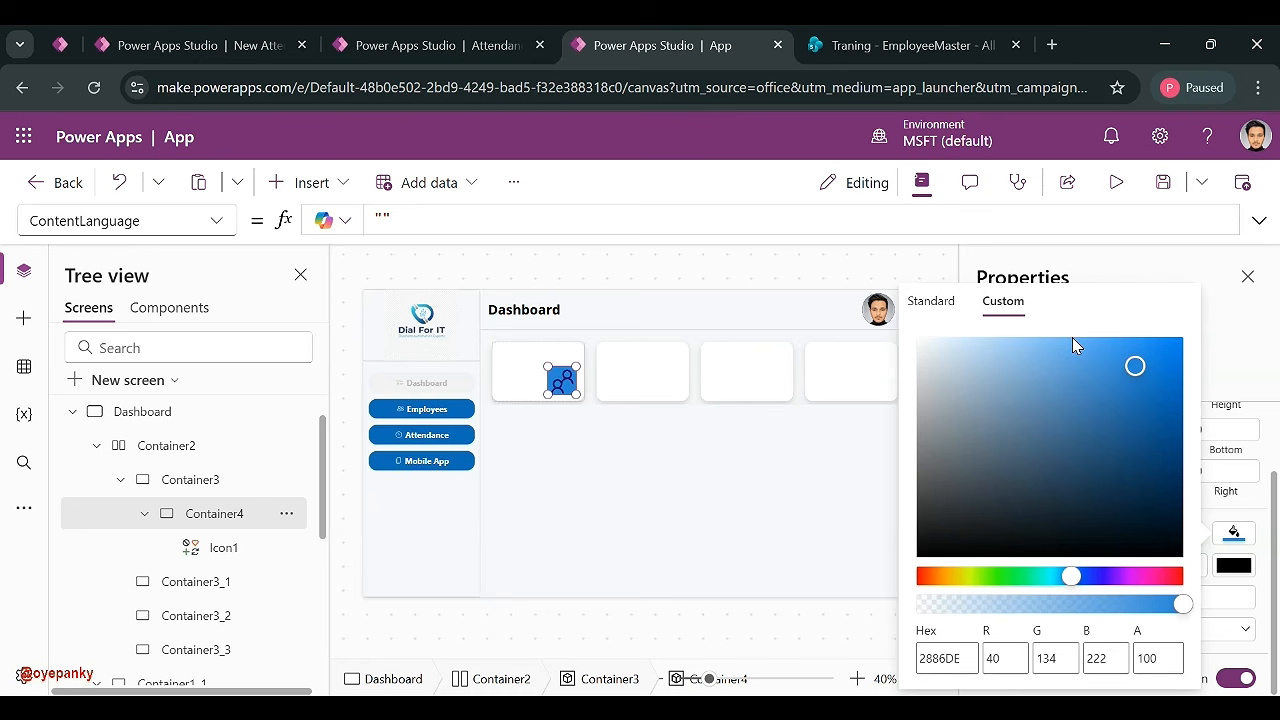
drag(997, 603, 995, 607)
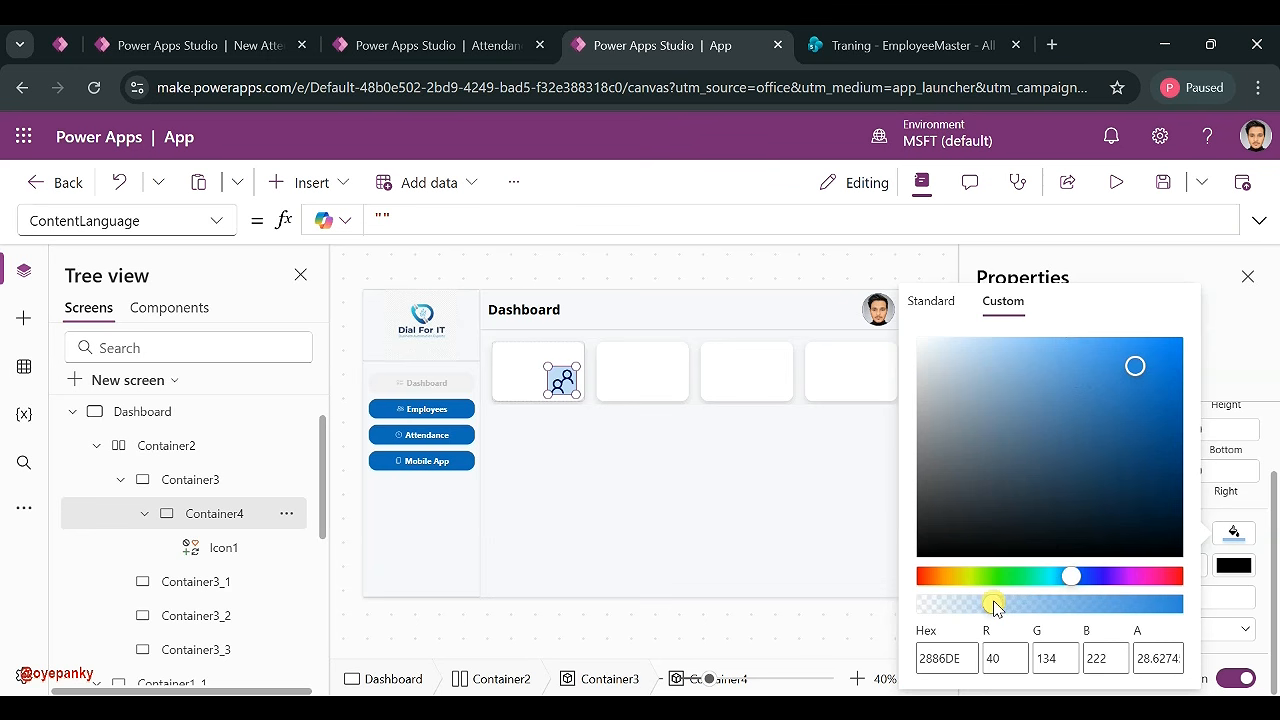
click(1231, 531)
- Size the People icon Icon1 to 50 by 50
click(214, 547)
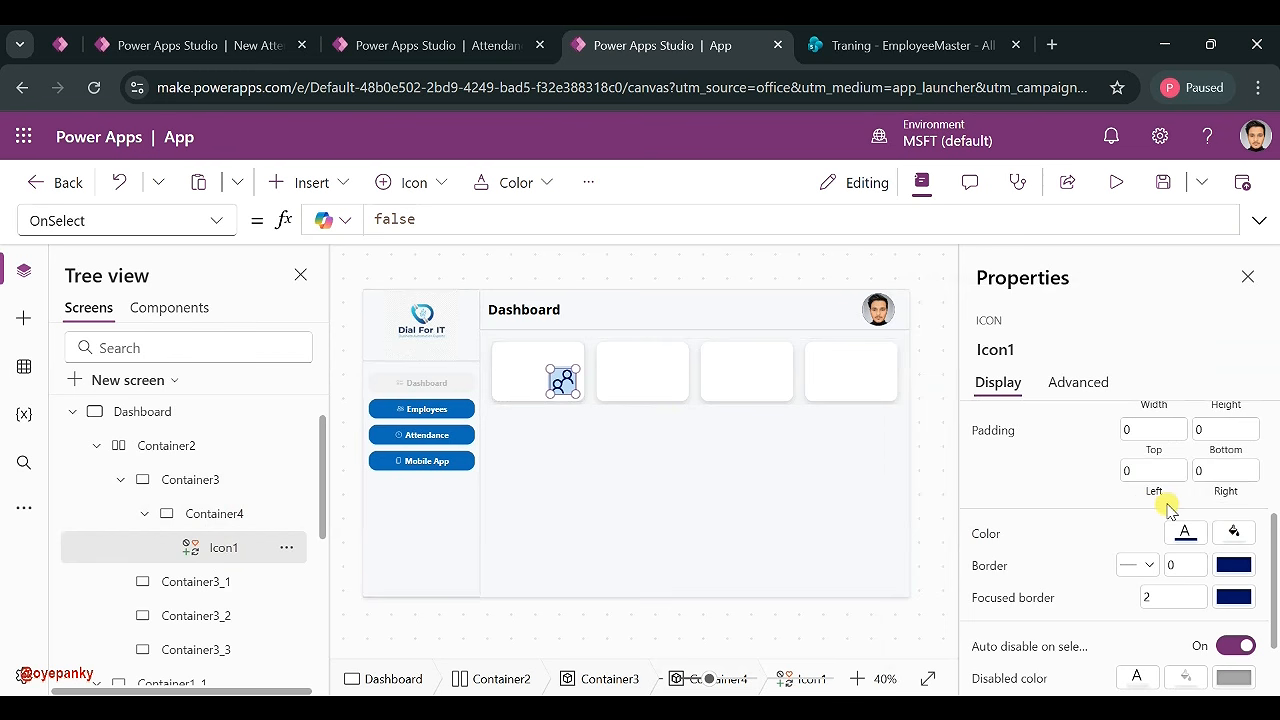
scroll(1094, 526, up, 2)
scroll(1145, 535, down, 1)
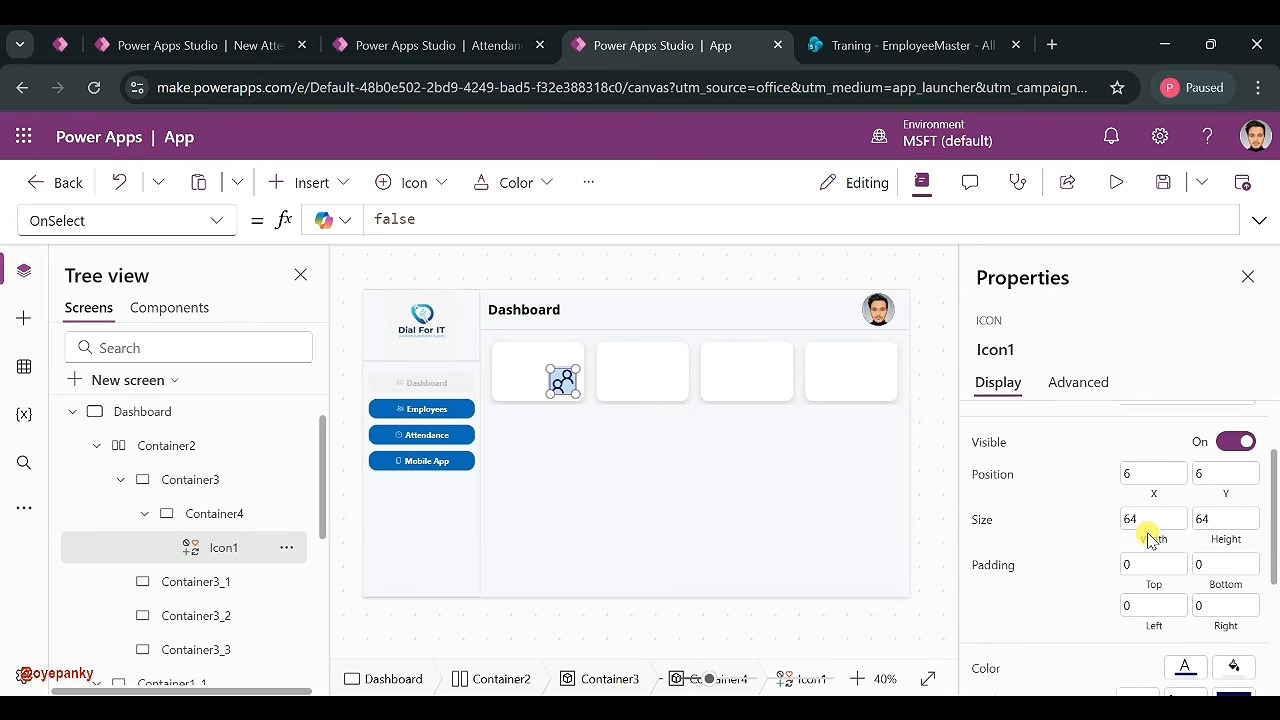
click(1206, 508)
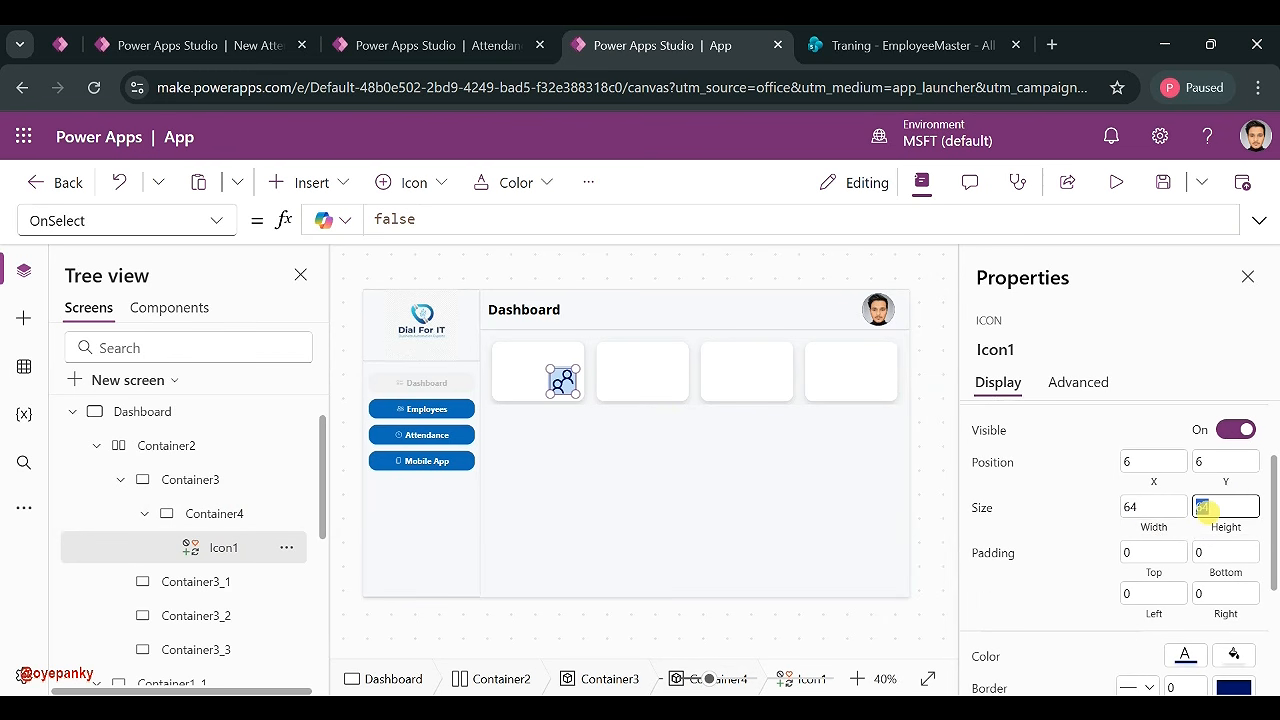
click(1175, 514)
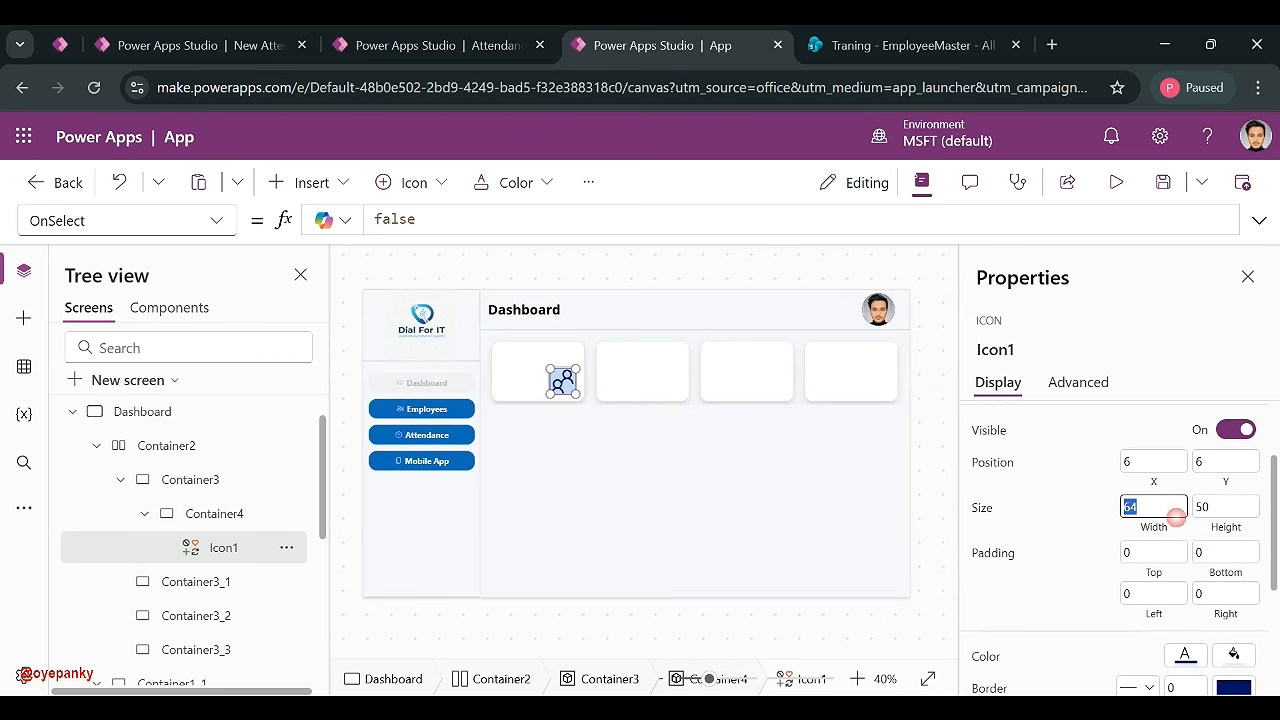
click(1067, 516)
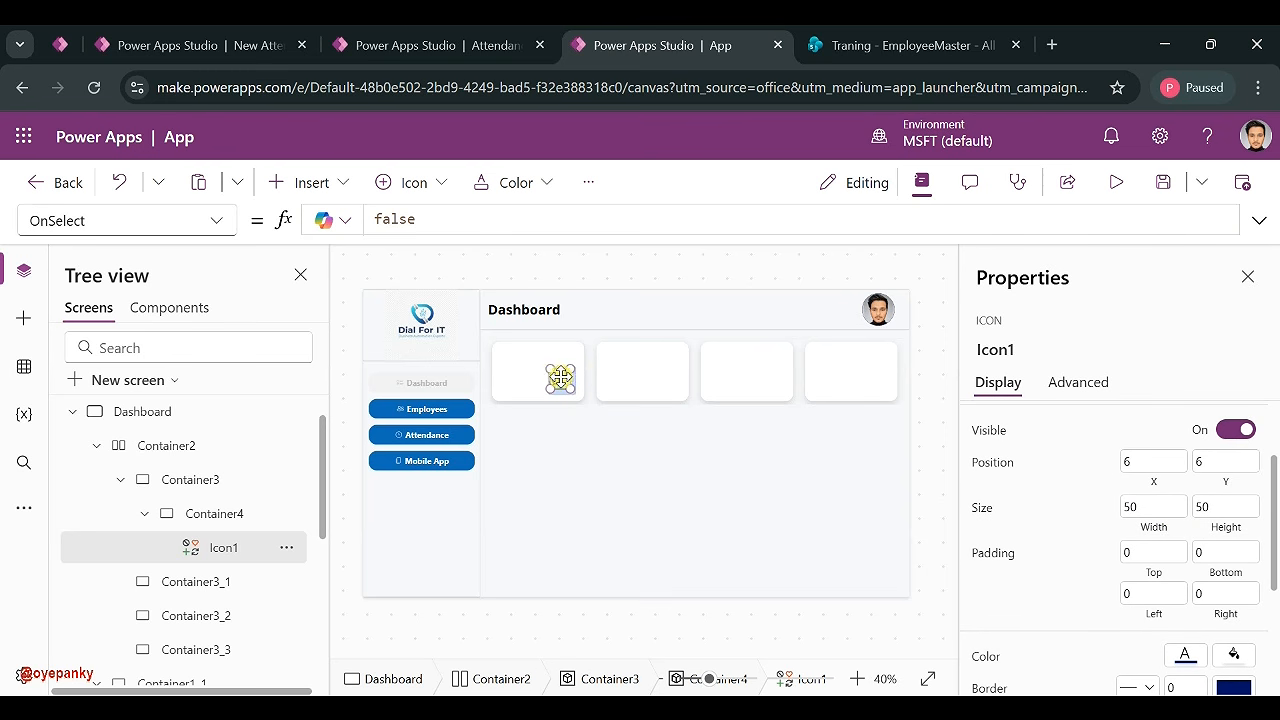
- Position Icon1 at X 10, Y 10 inside its square
drag(560, 378, 574, 386)
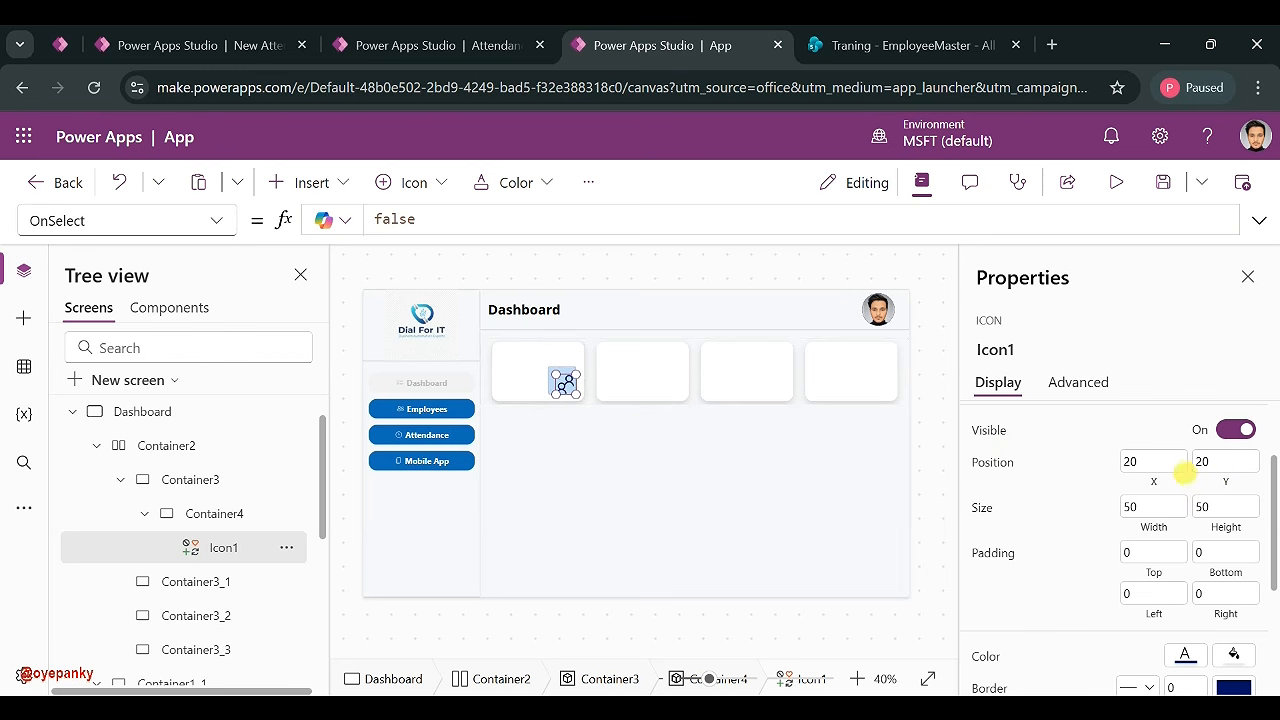
click(1224, 460)
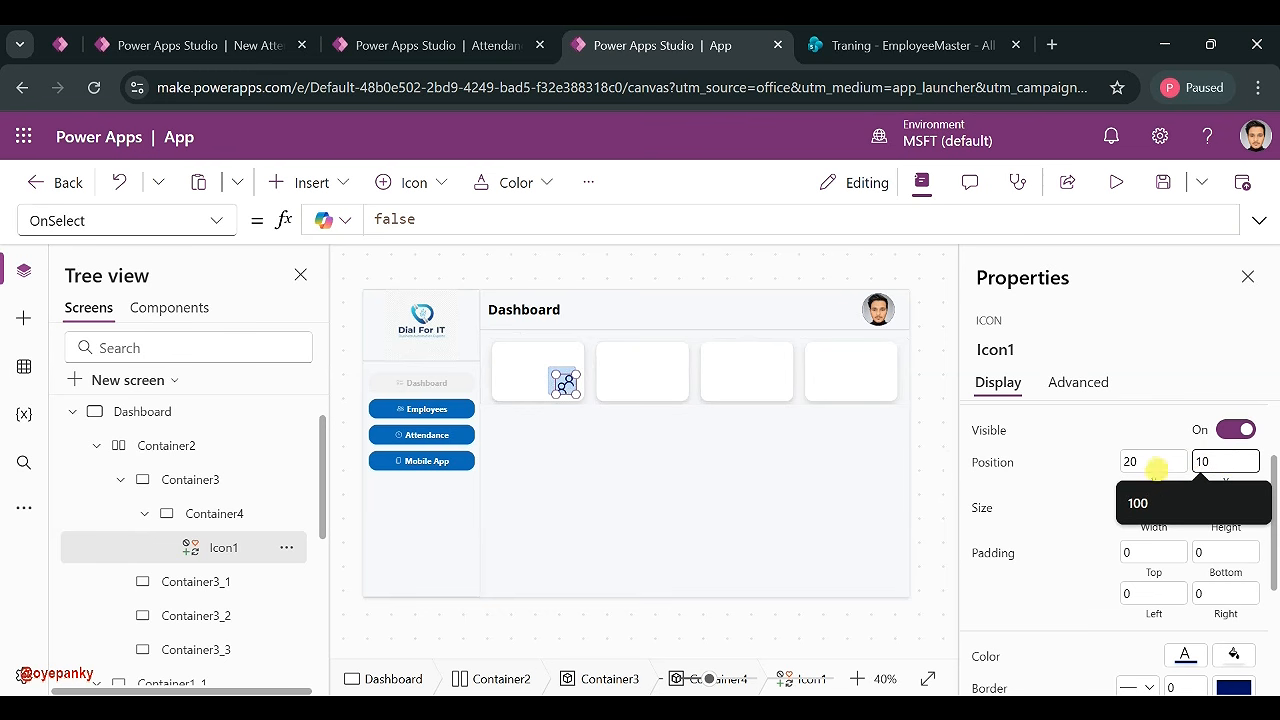
click(1152, 463)
double_click(1152, 463)
text(10)
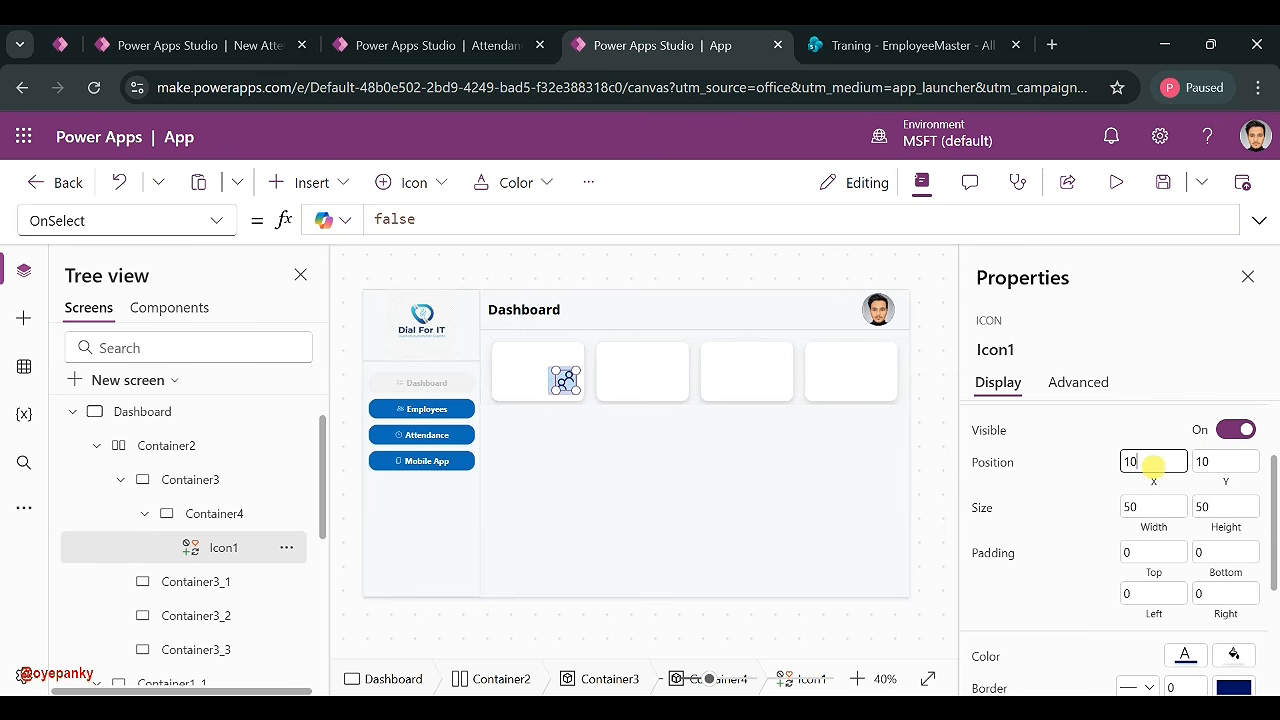
click(1076, 463)
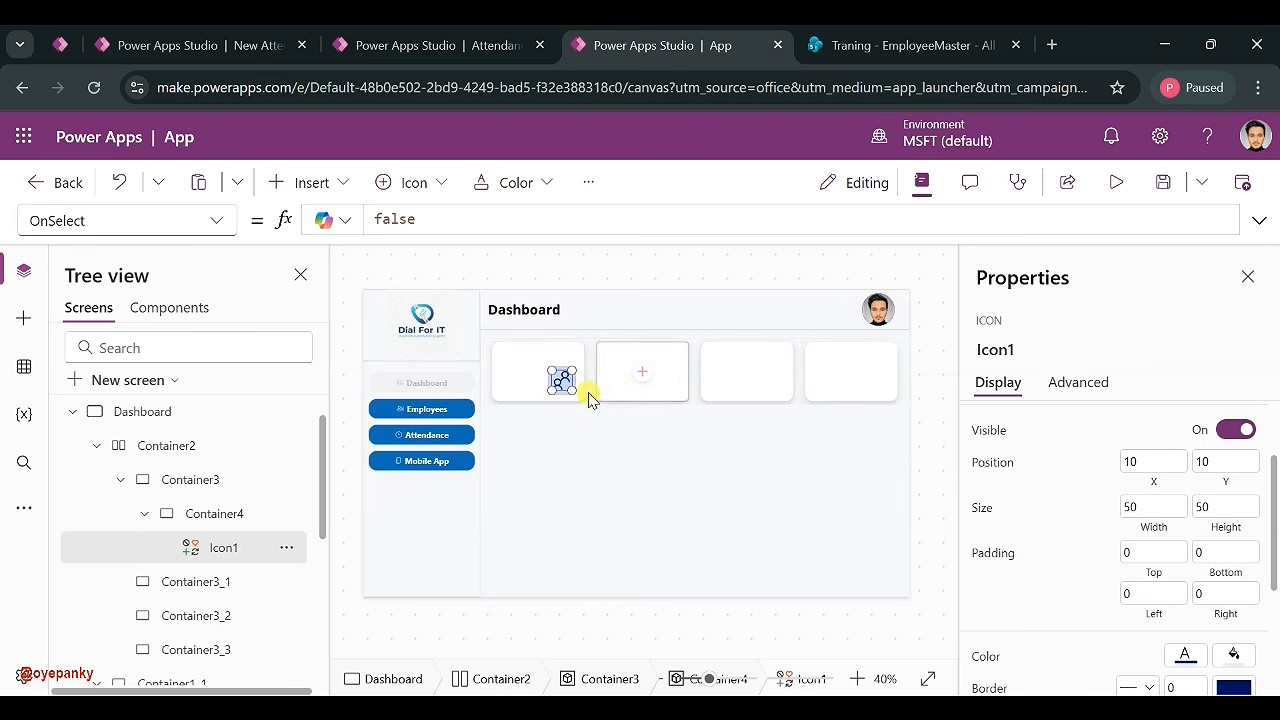
- Colour the People icon light blue
click(534, 391)
click(558, 382)
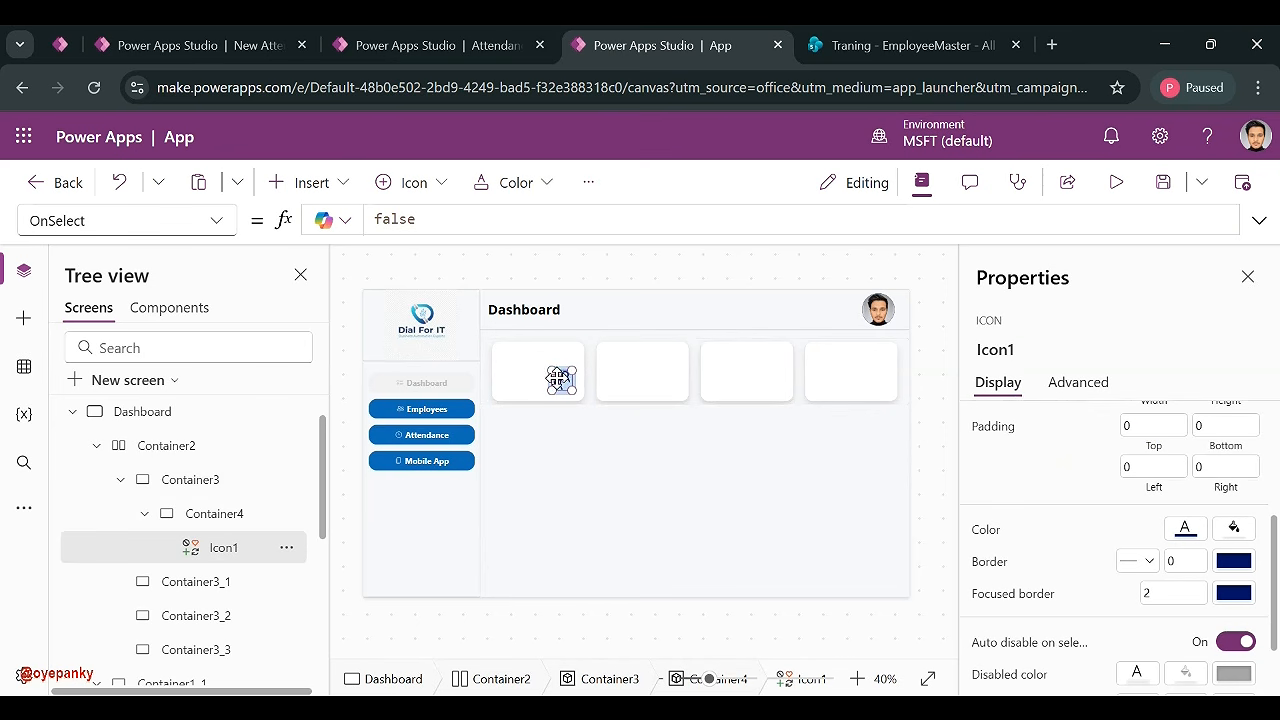
click(1185, 530)
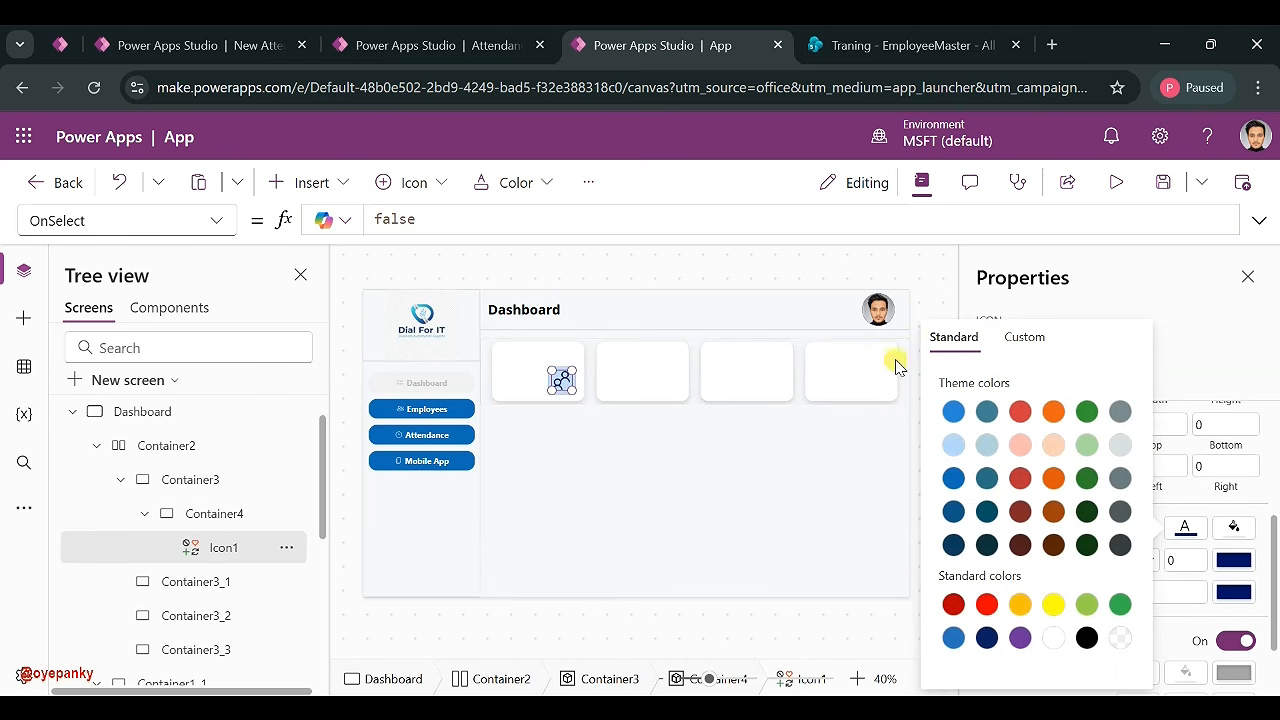
click(953, 411)
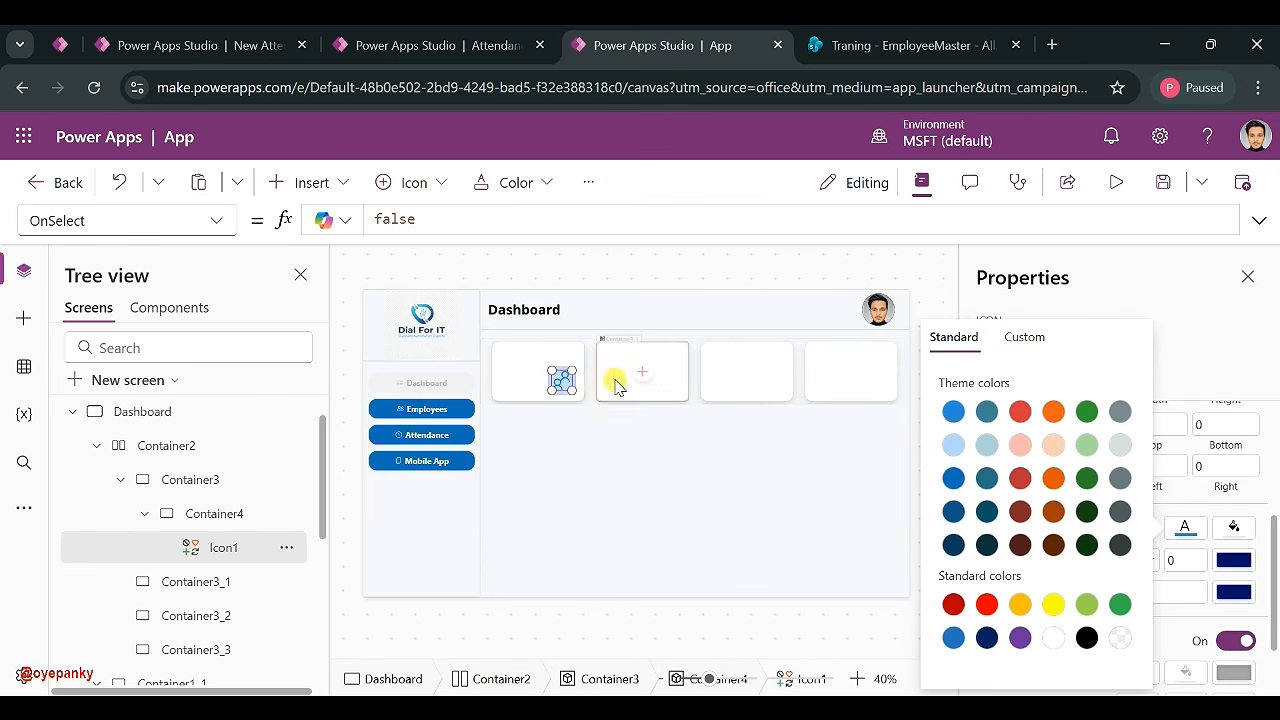
click(638, 378)
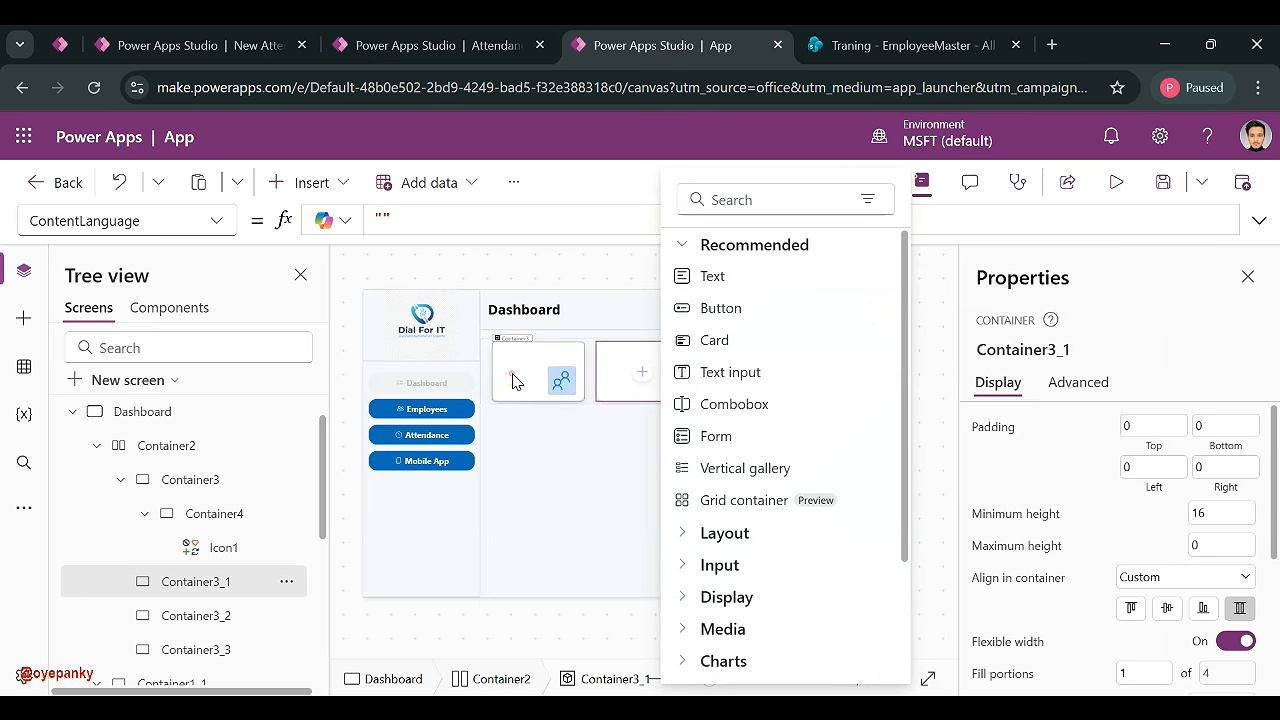
- Add a text label at the first card's top-left, sized 229 by 39
click(556, 382)
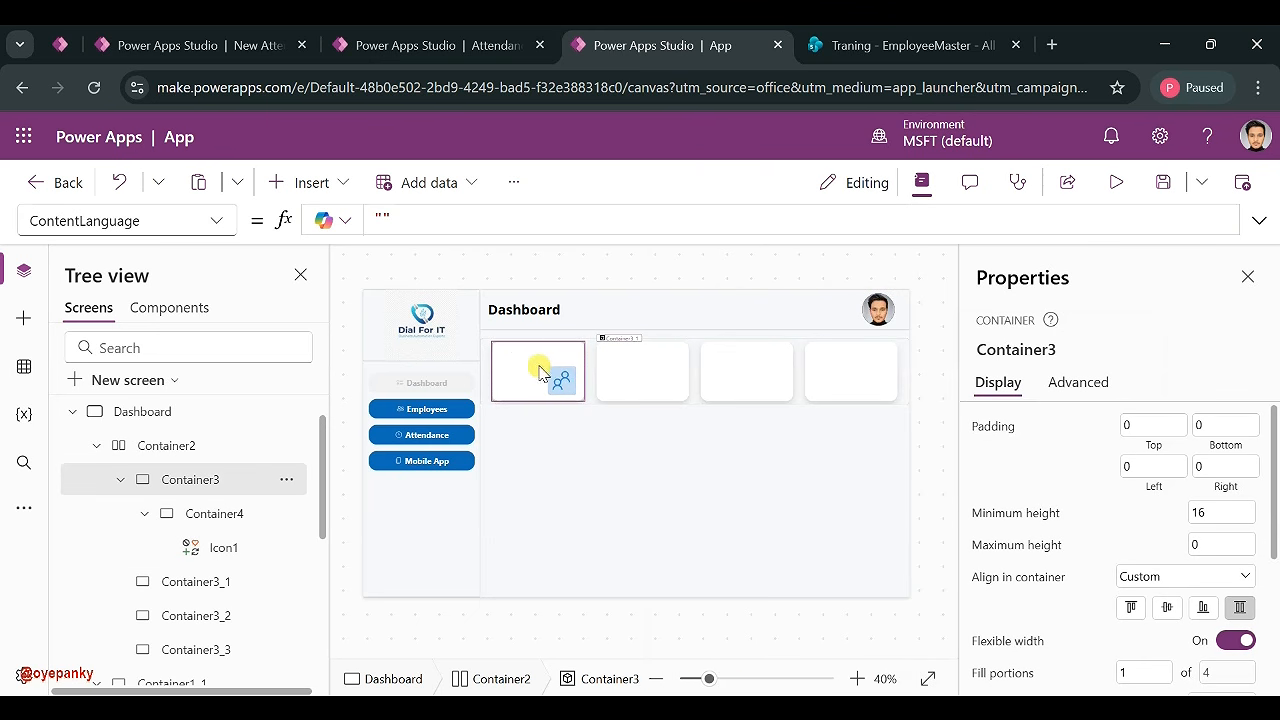
click(302, 182)
click(422, 276)
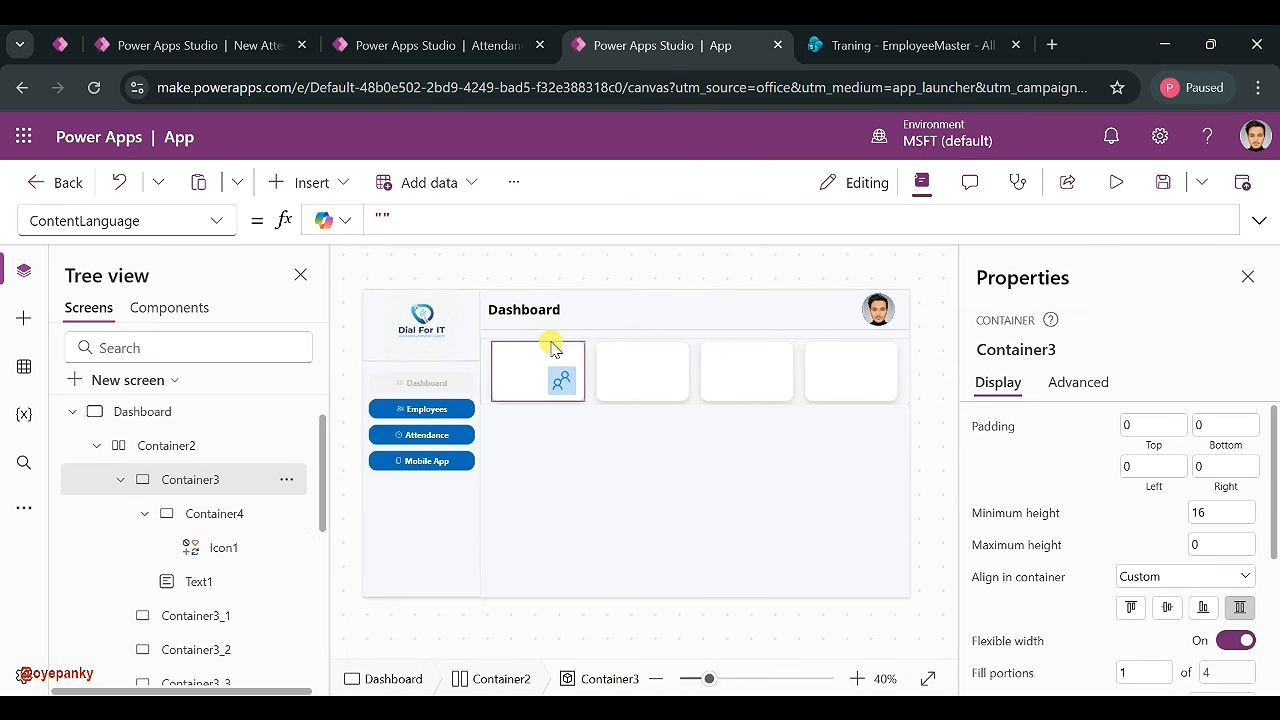
drag(518, 361, 502, 352)
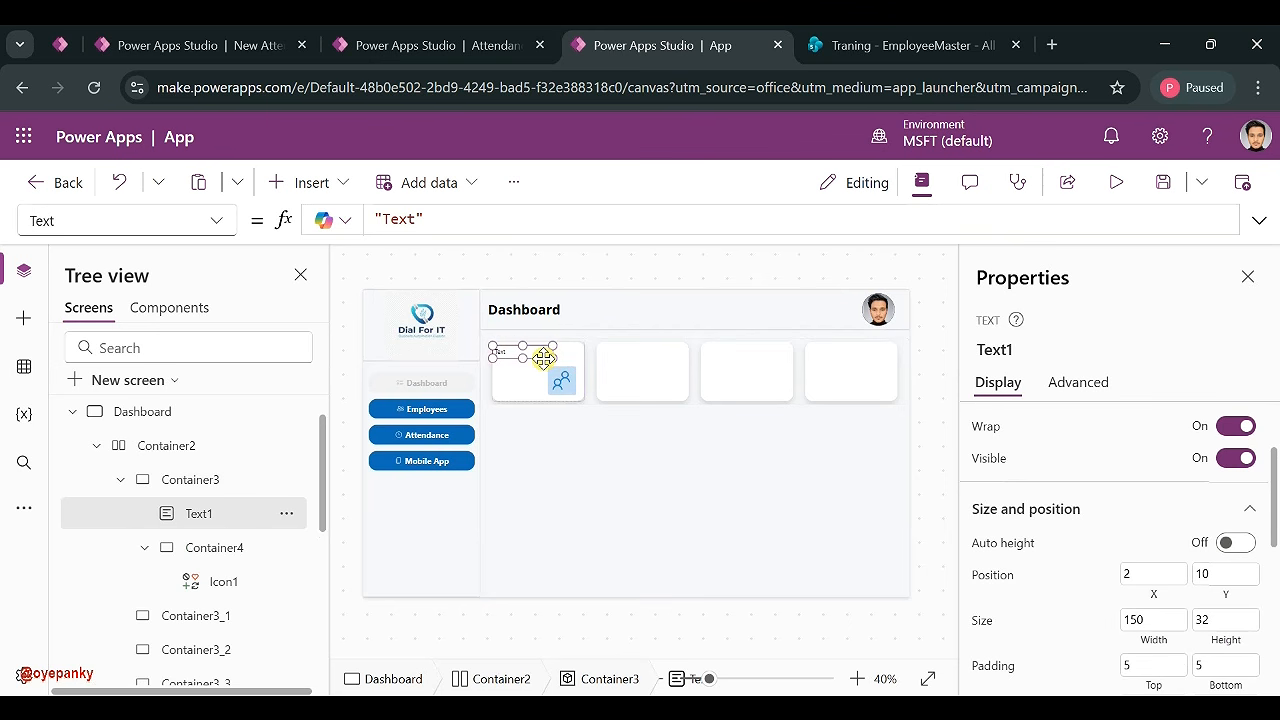
drag(550, 357, 585, 362)
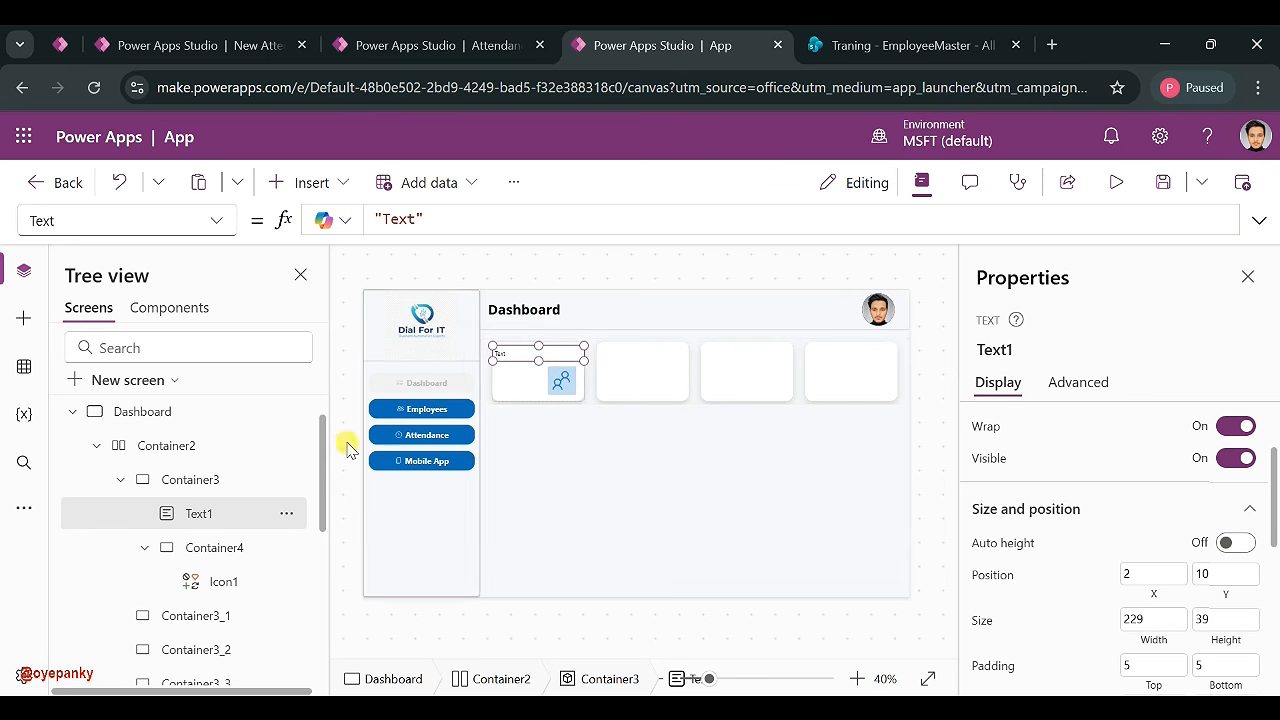
- Round Container4's corners with a radius of 20
click(218, 547)
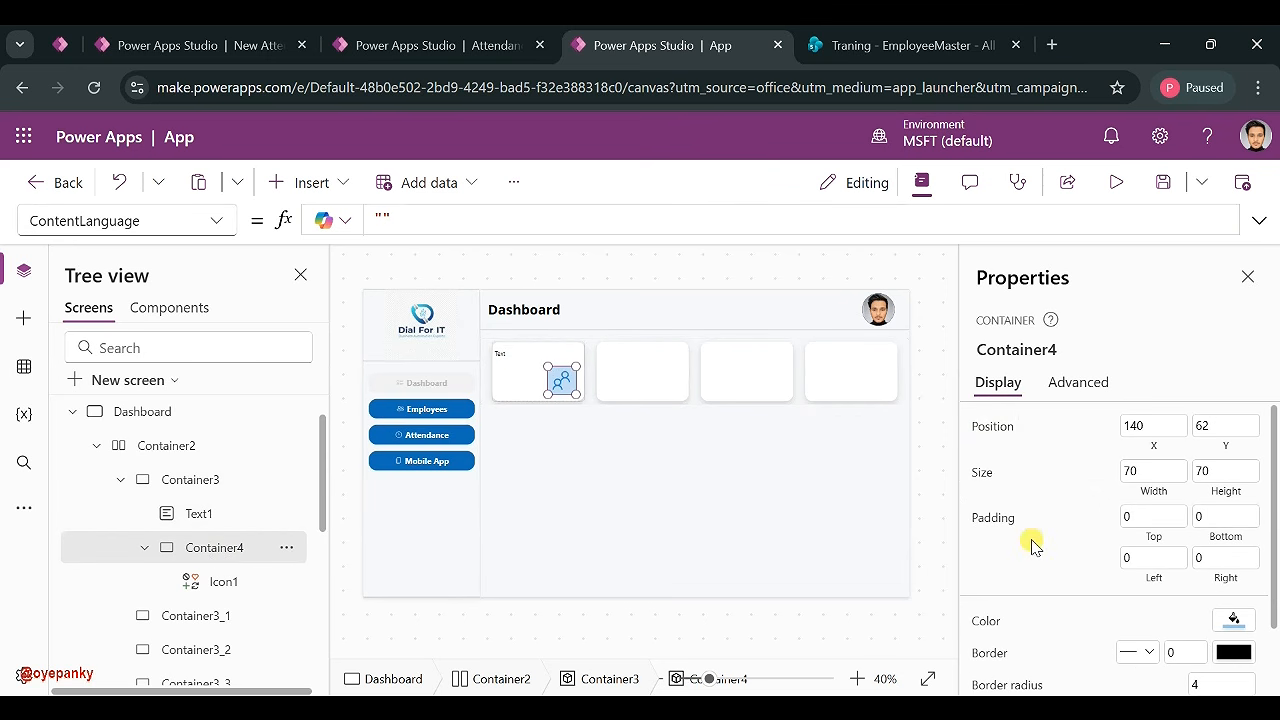
scroll(1033, 545, down, 2)
click(1215, 598)
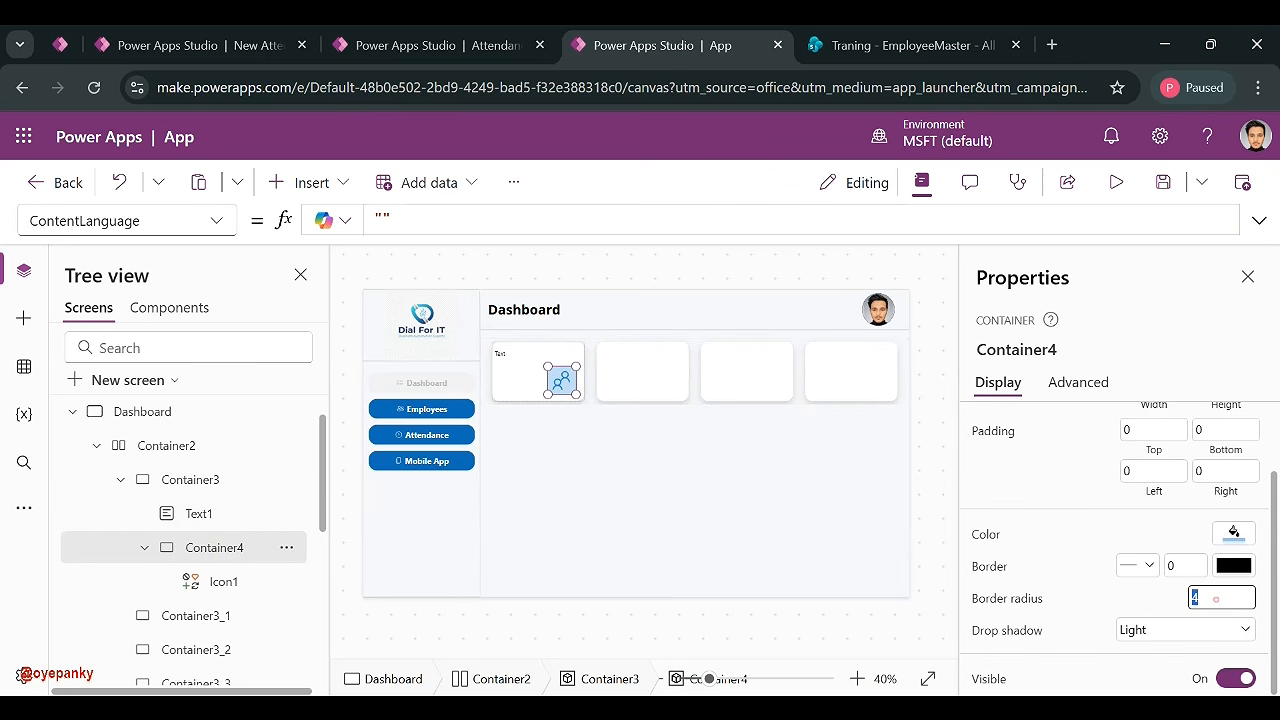
text(20)
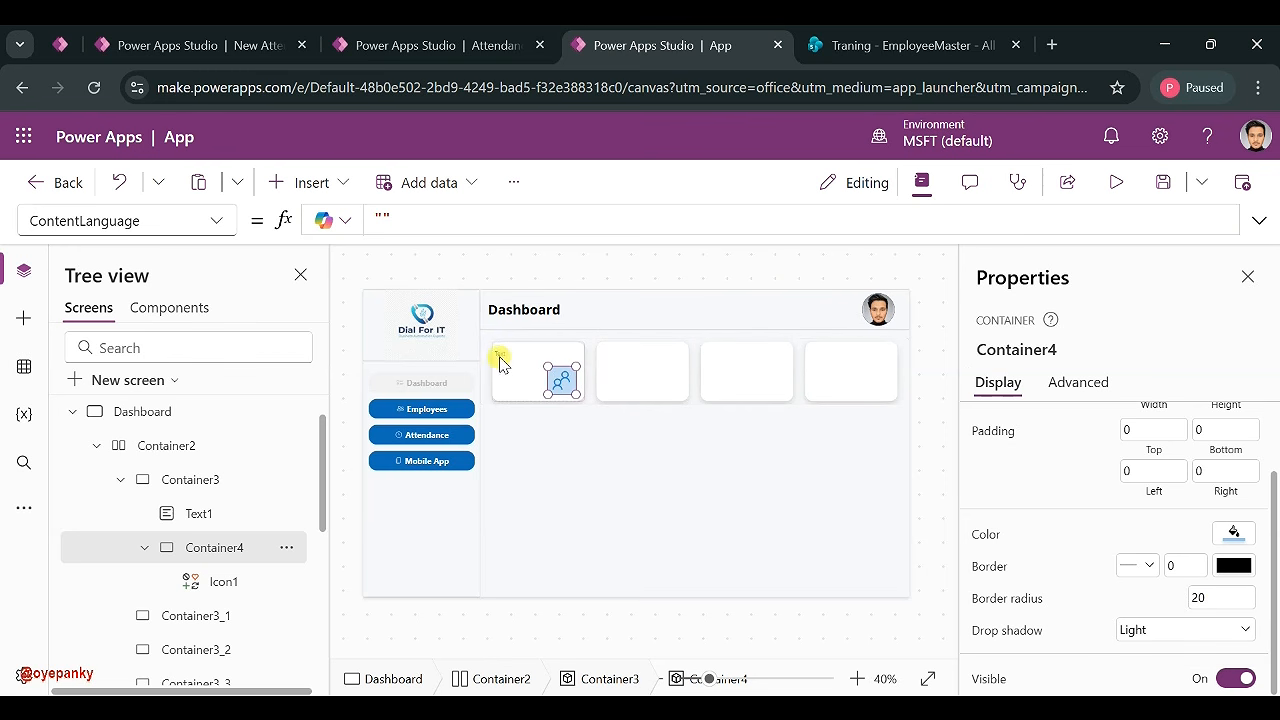
- Make the label read Employees in bold at font size 25
click(499, 358)
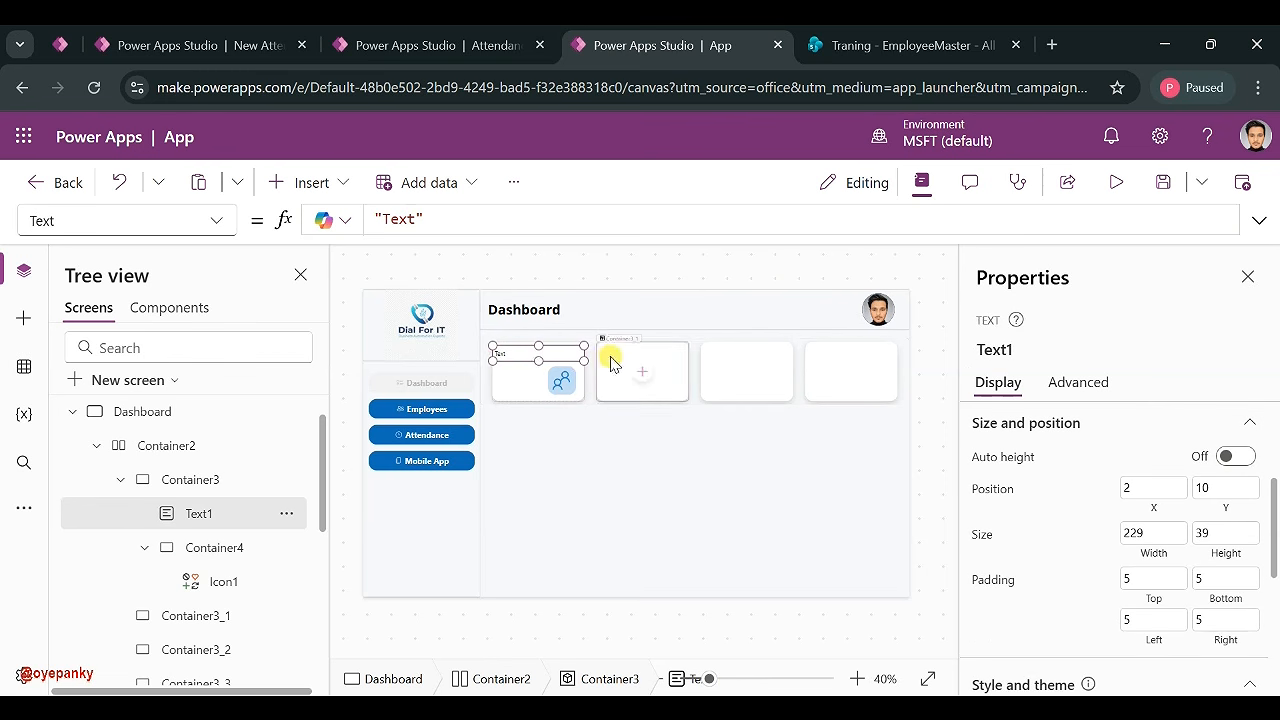
scroll(1070, 484, up, 2)
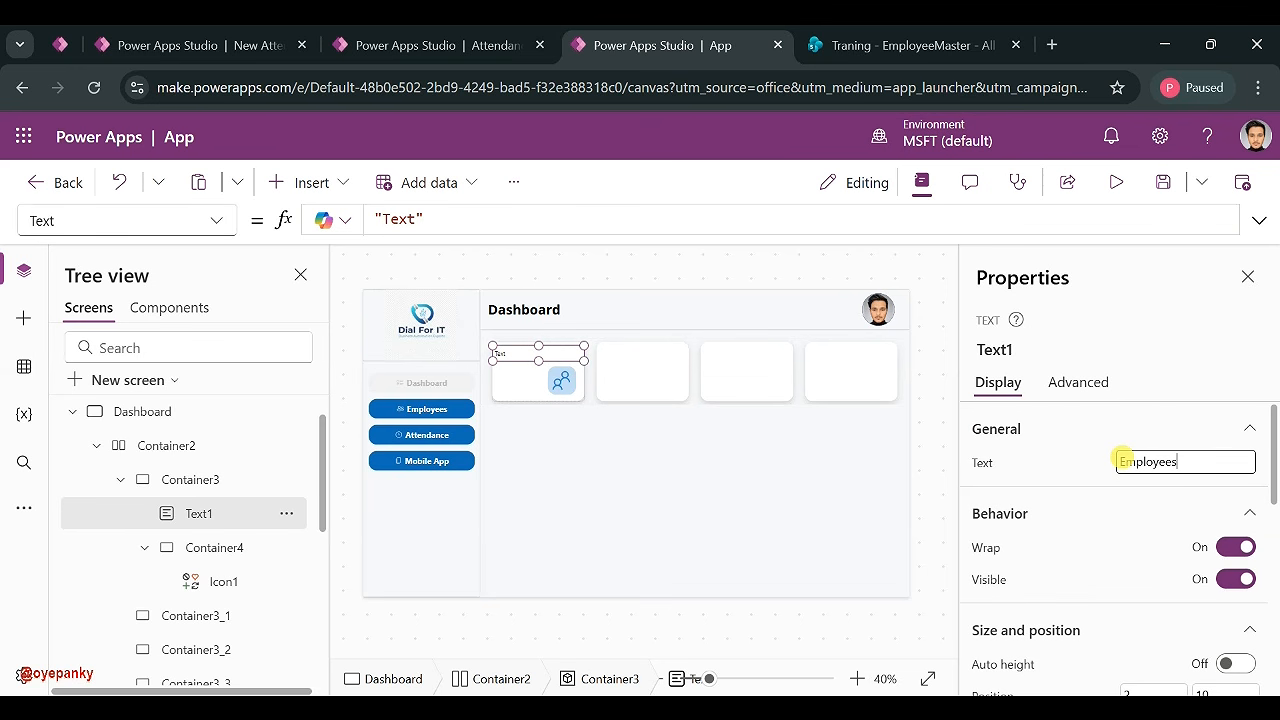
click(1091, 460)
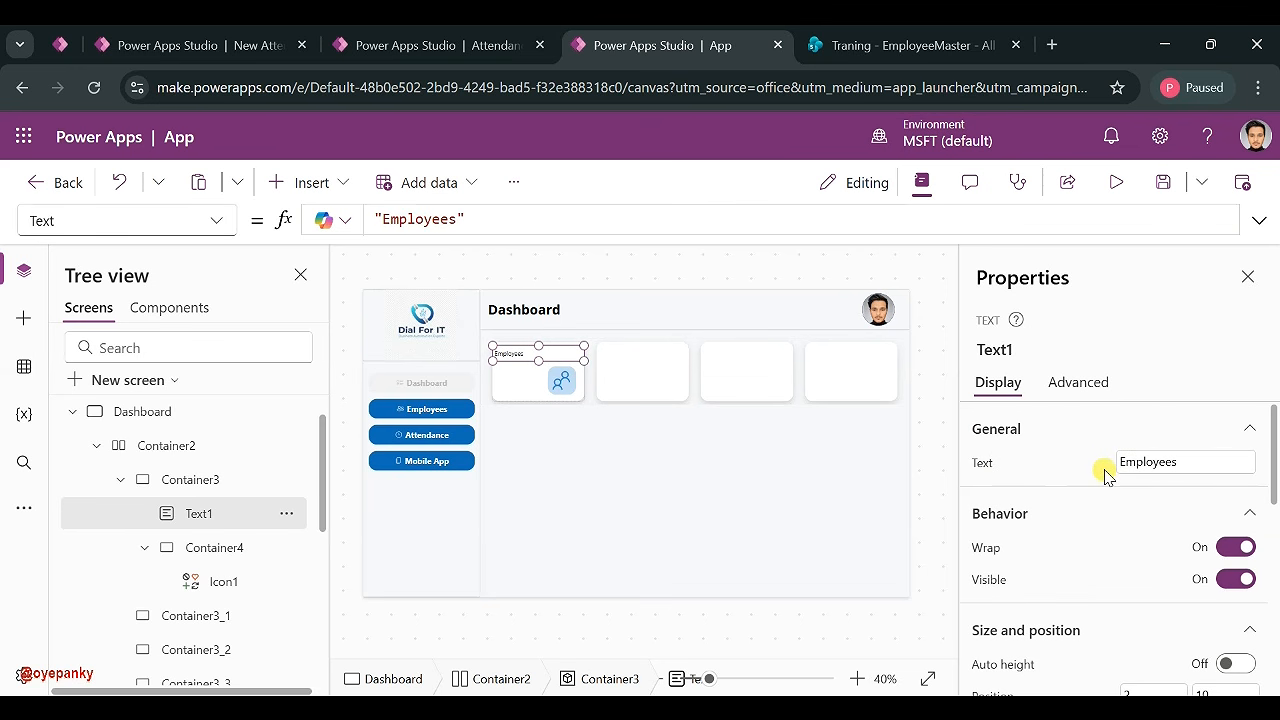
scroll(1063, 576, down, 2)
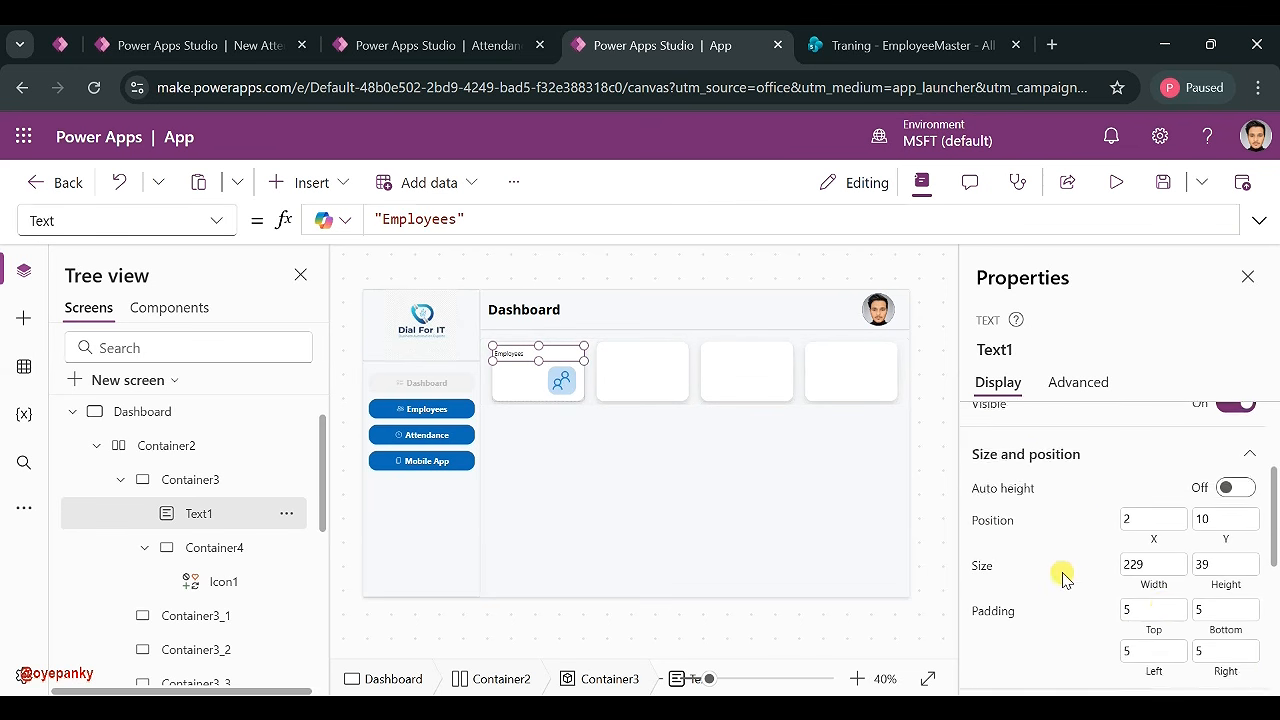
scroll(1151, 523, down, 4)
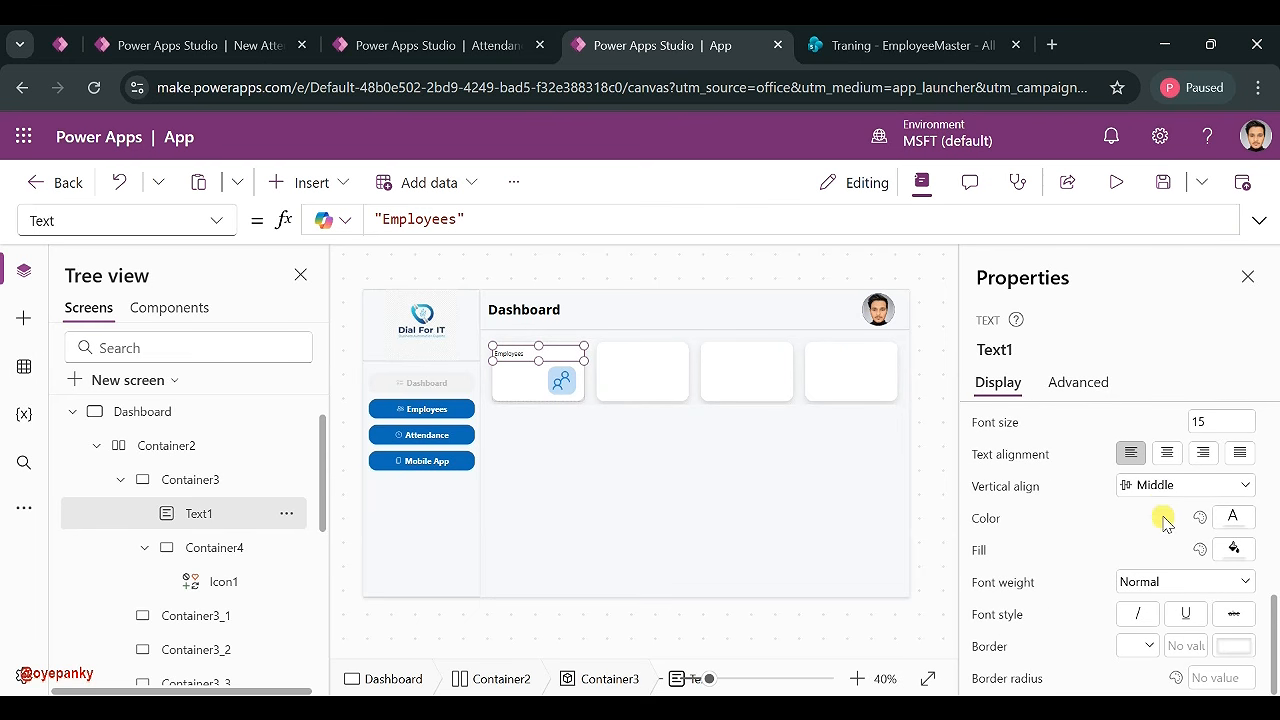
click(1214, 421)
text(20)
click(1147, 586)
click(1150, 486)
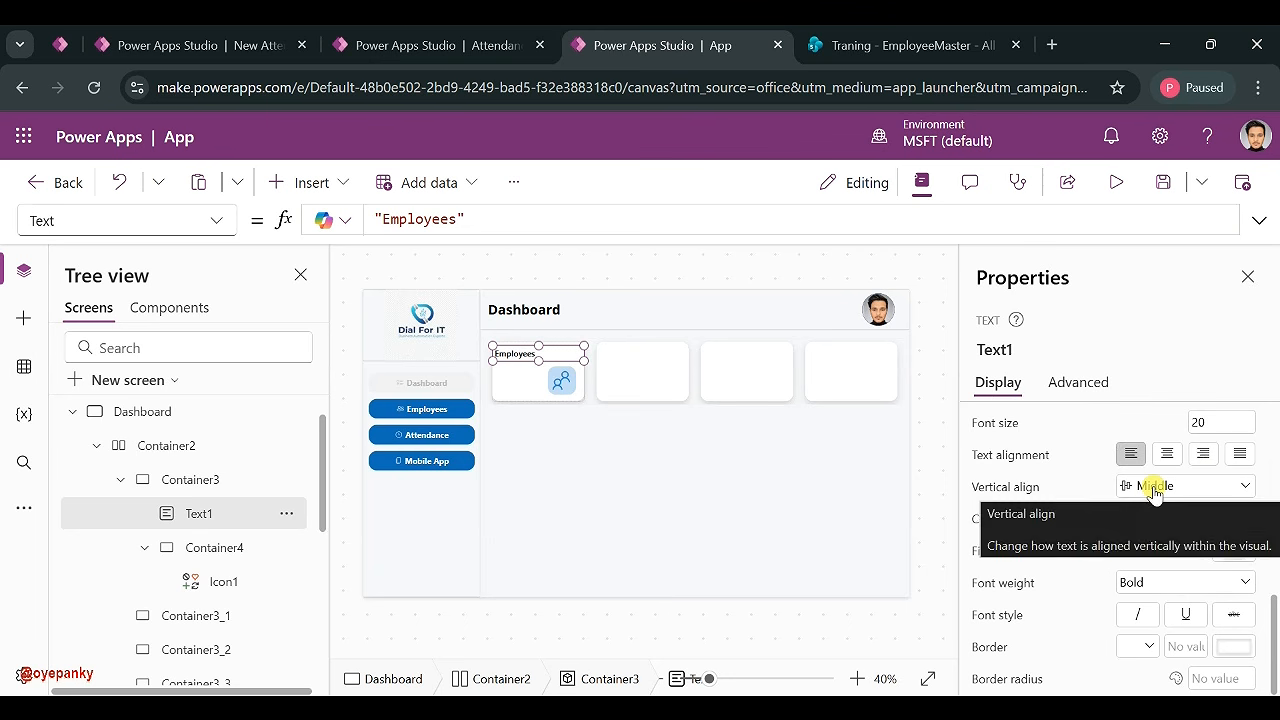
click(1214, 421)
text(25)
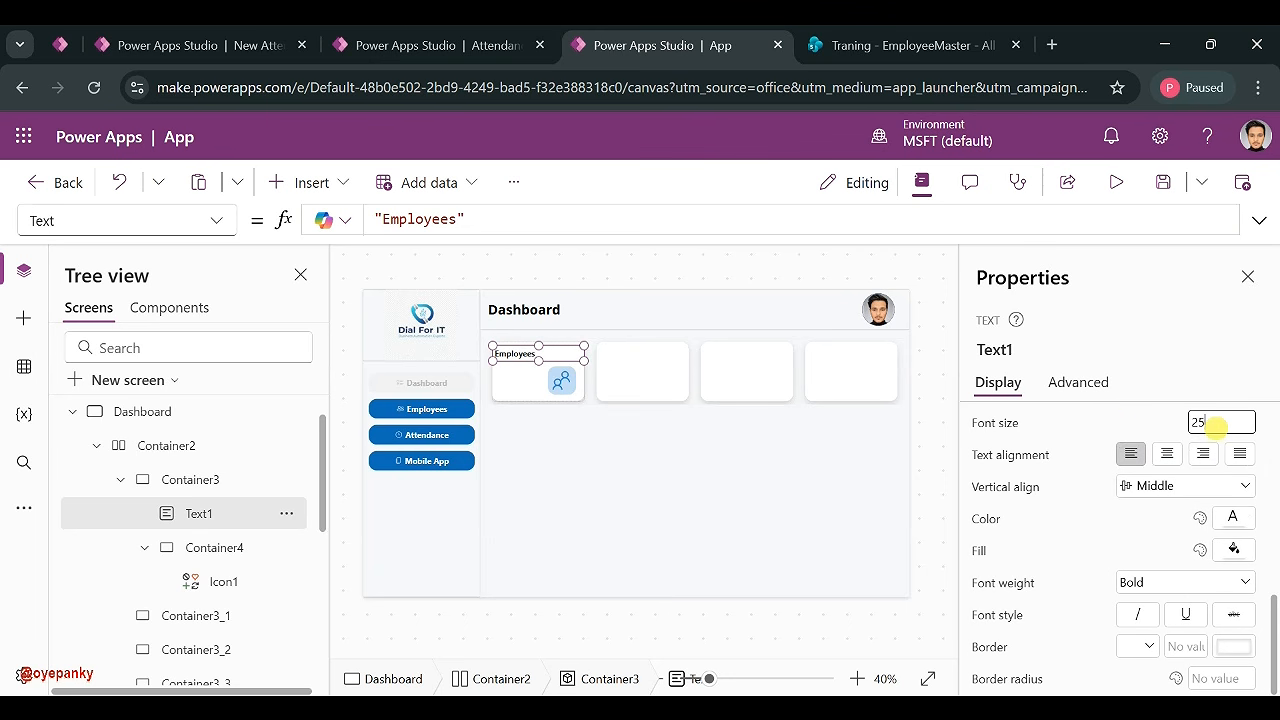
click(1112, 427)
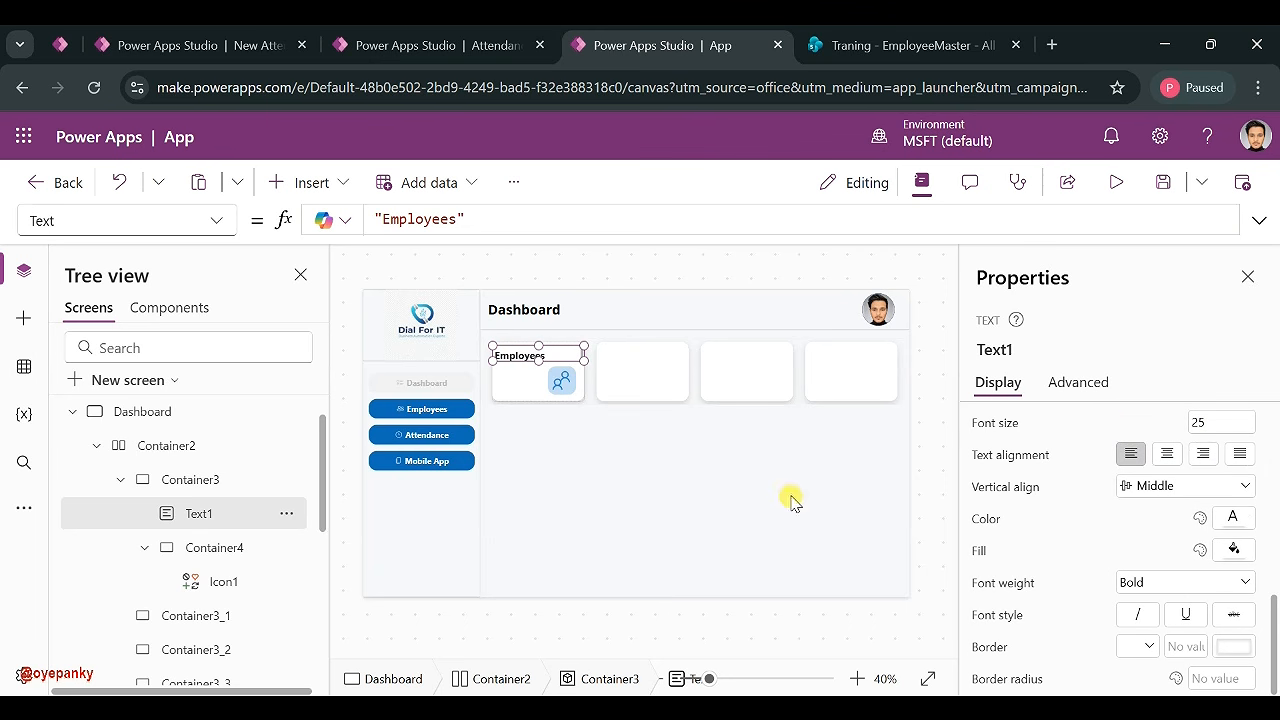
- Zoom in and stretch the Employees label across the top of the card
drag(709, 679, 741, 679)
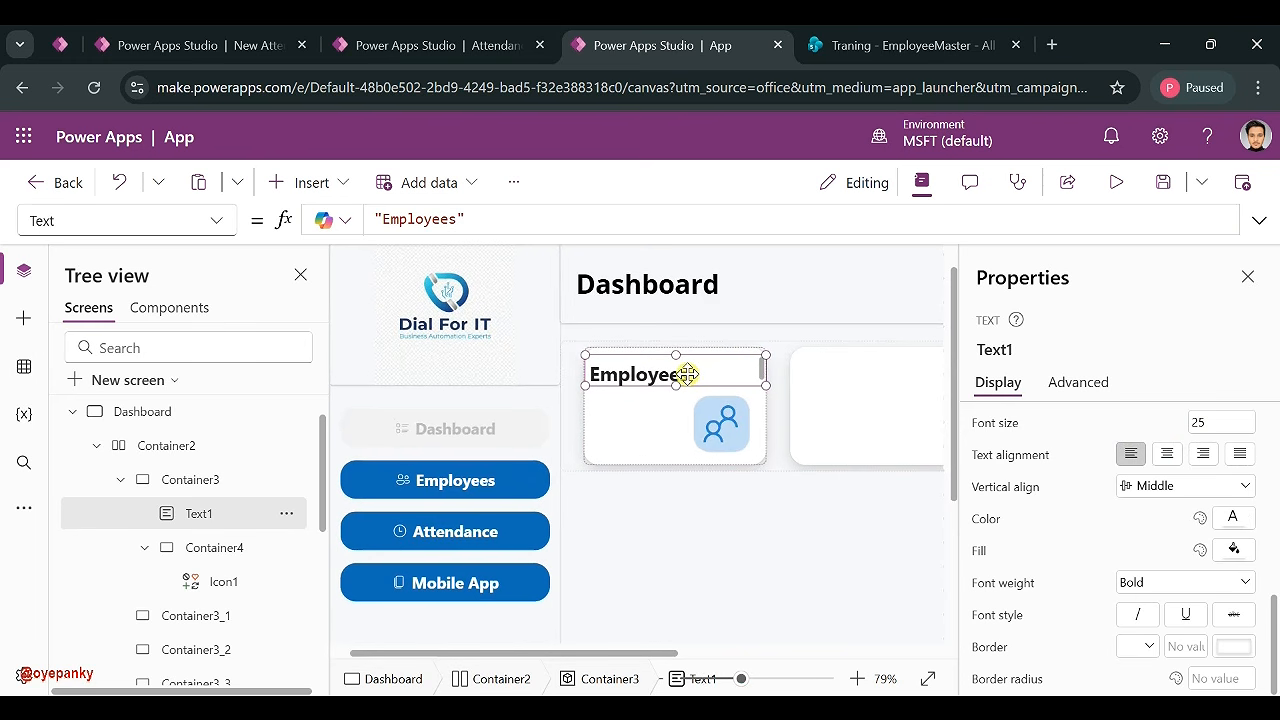
drag(675, 389, 665, 367)
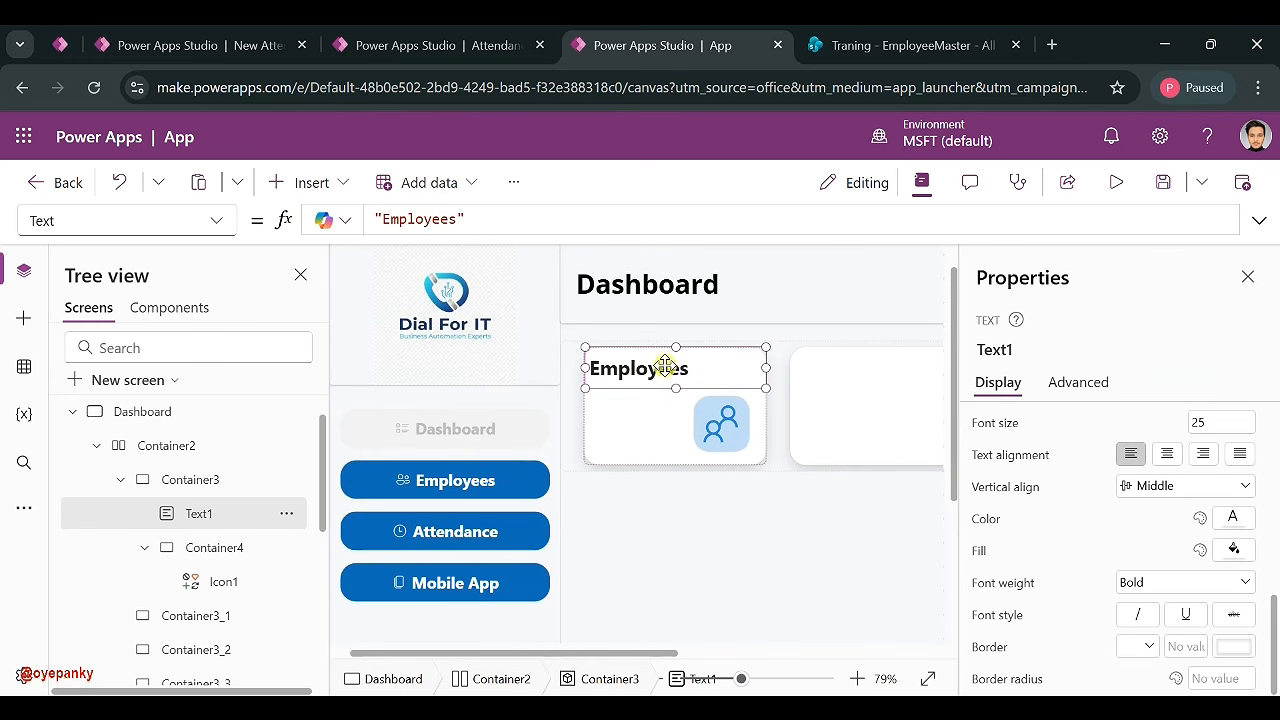
click(637, 424)
click(629, 377)
click(651, 438)
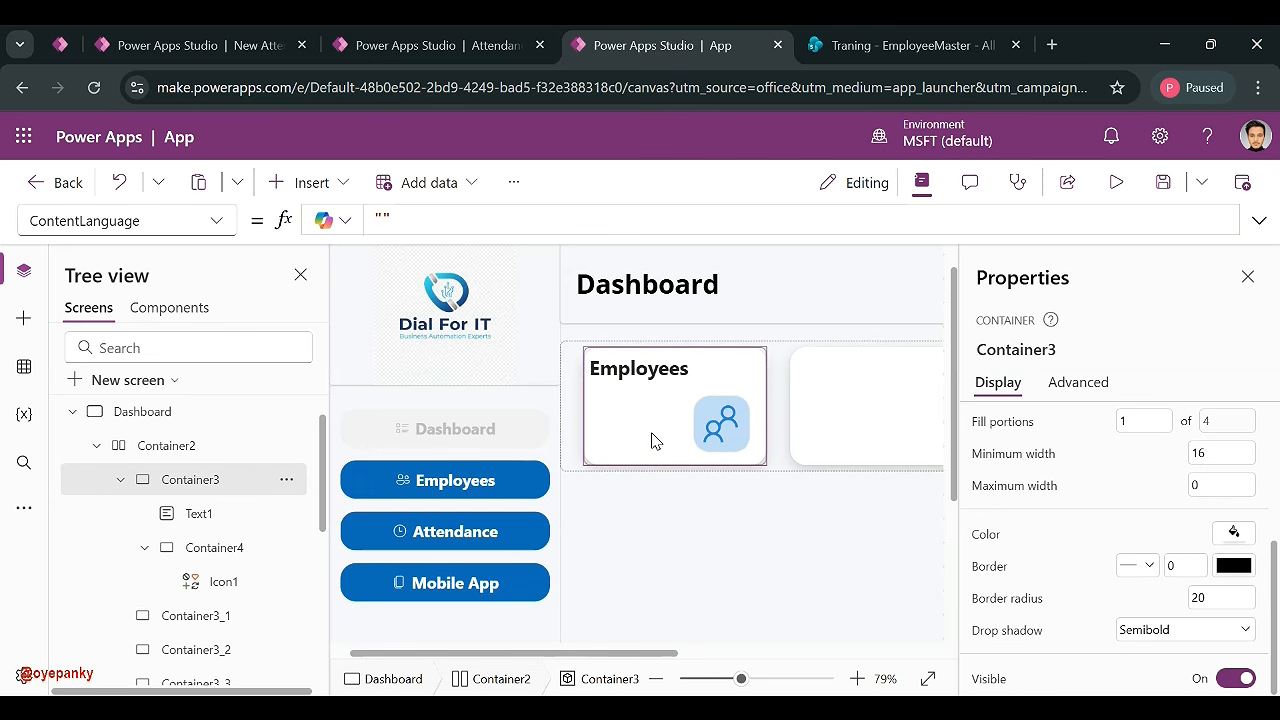
- Paste a copy of the Employees label below it, narrow it, and change its text to 100
key(ctrl+v)
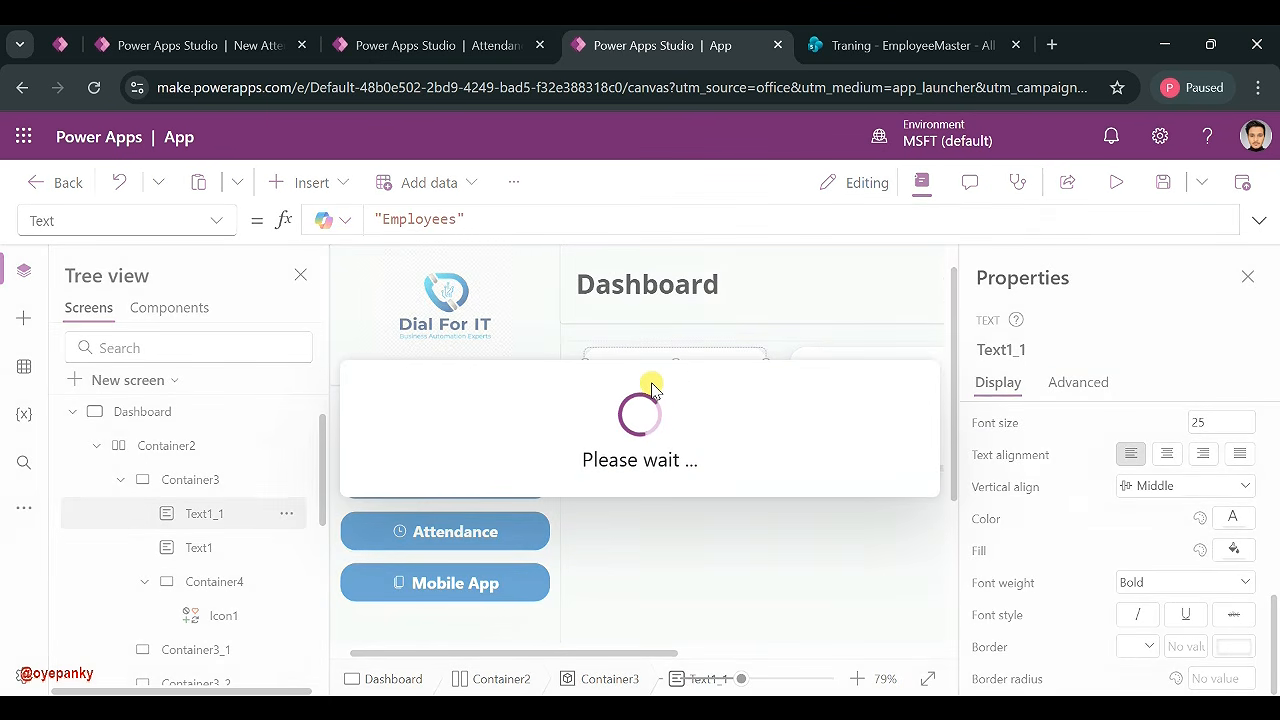
drag(640, 388, 638, 418)
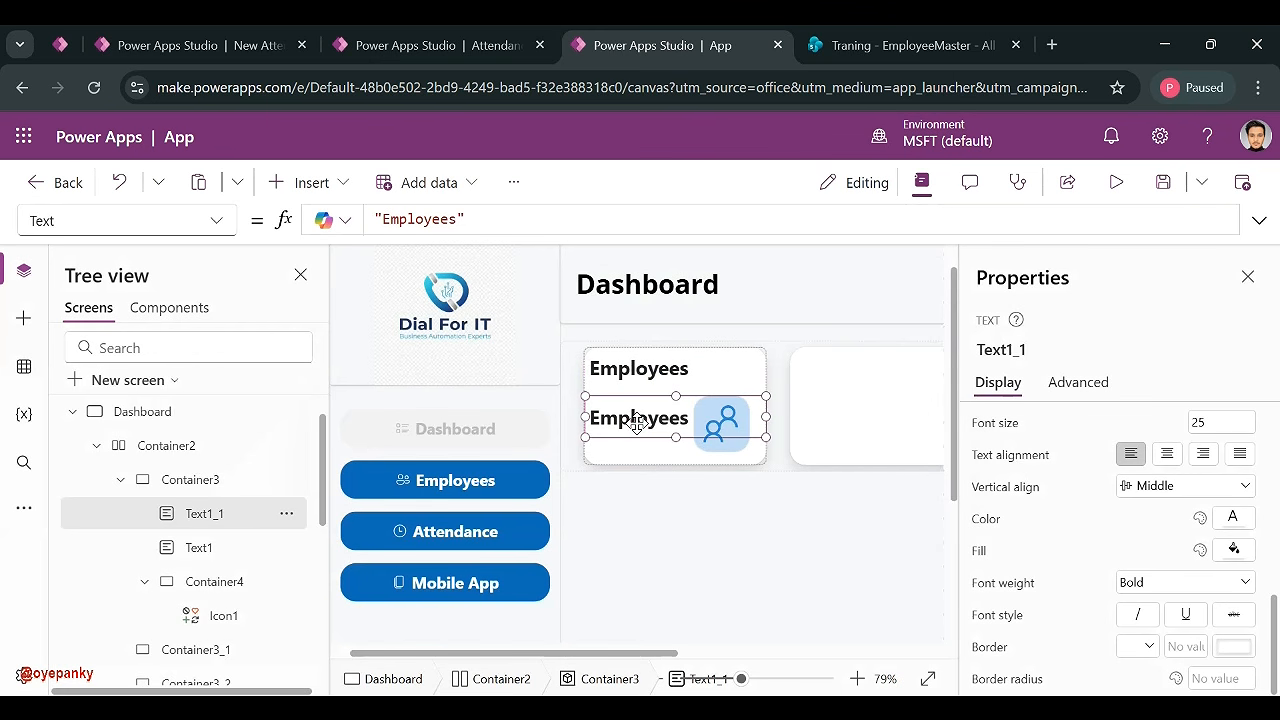
drag(765, 421, 697, 417)
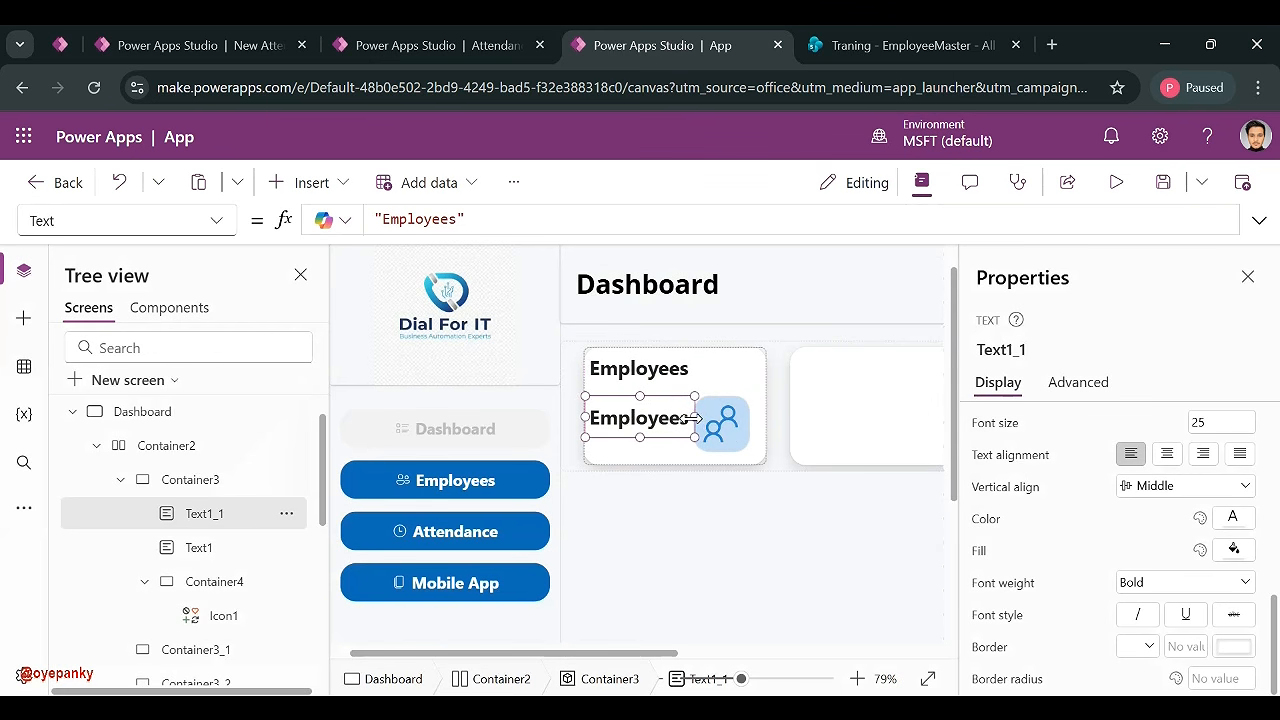
scroll(1057, 477, up, 10)
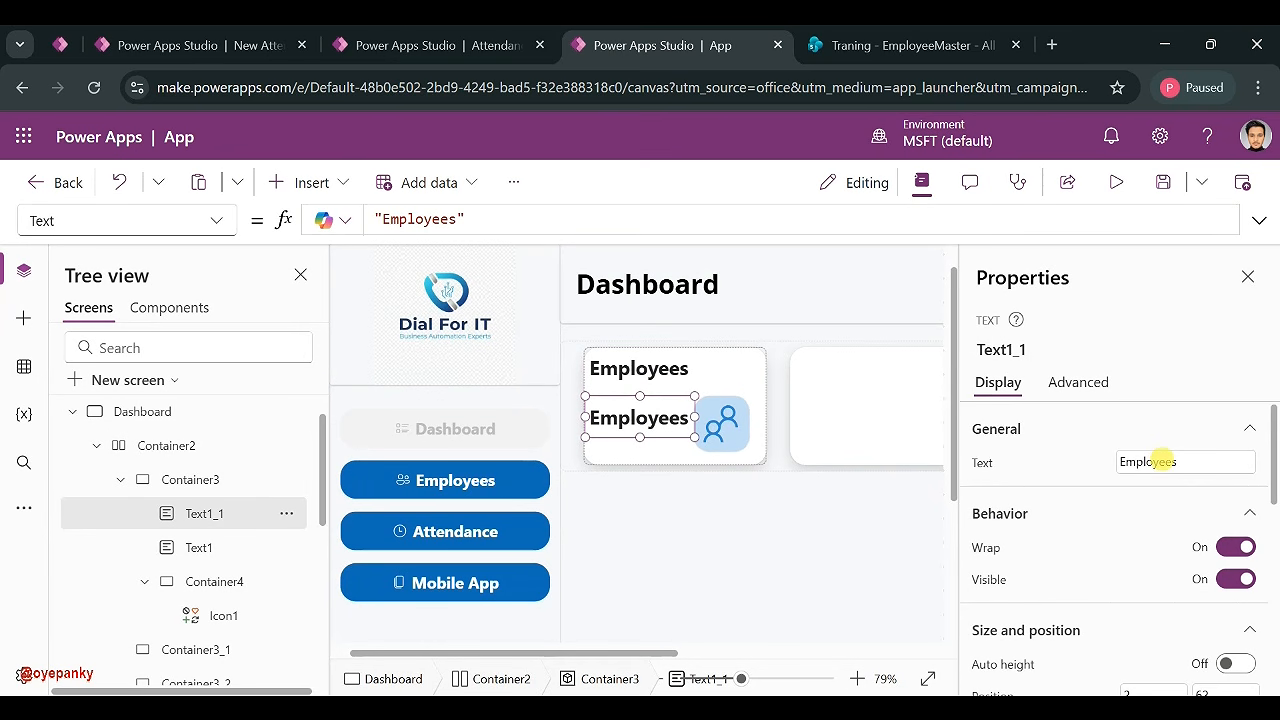
double_click(1157, 461)
text(100)
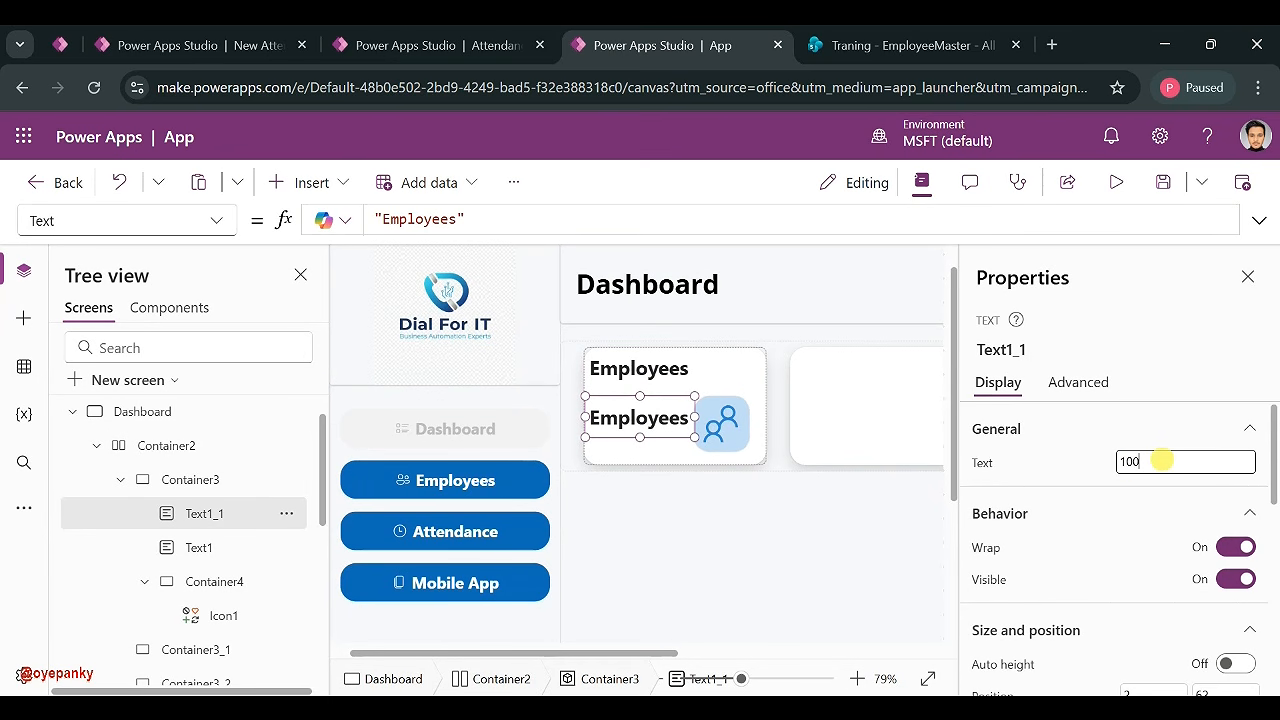
click(1086, 450)
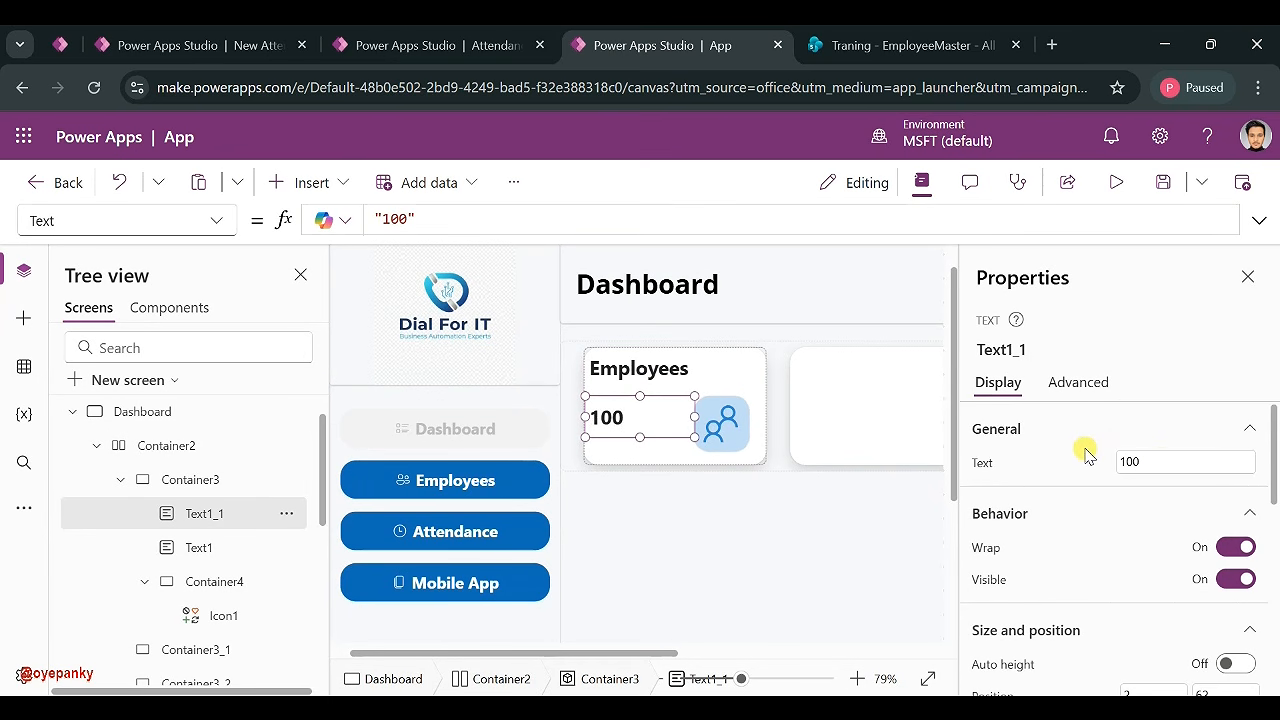
click(657, 420)
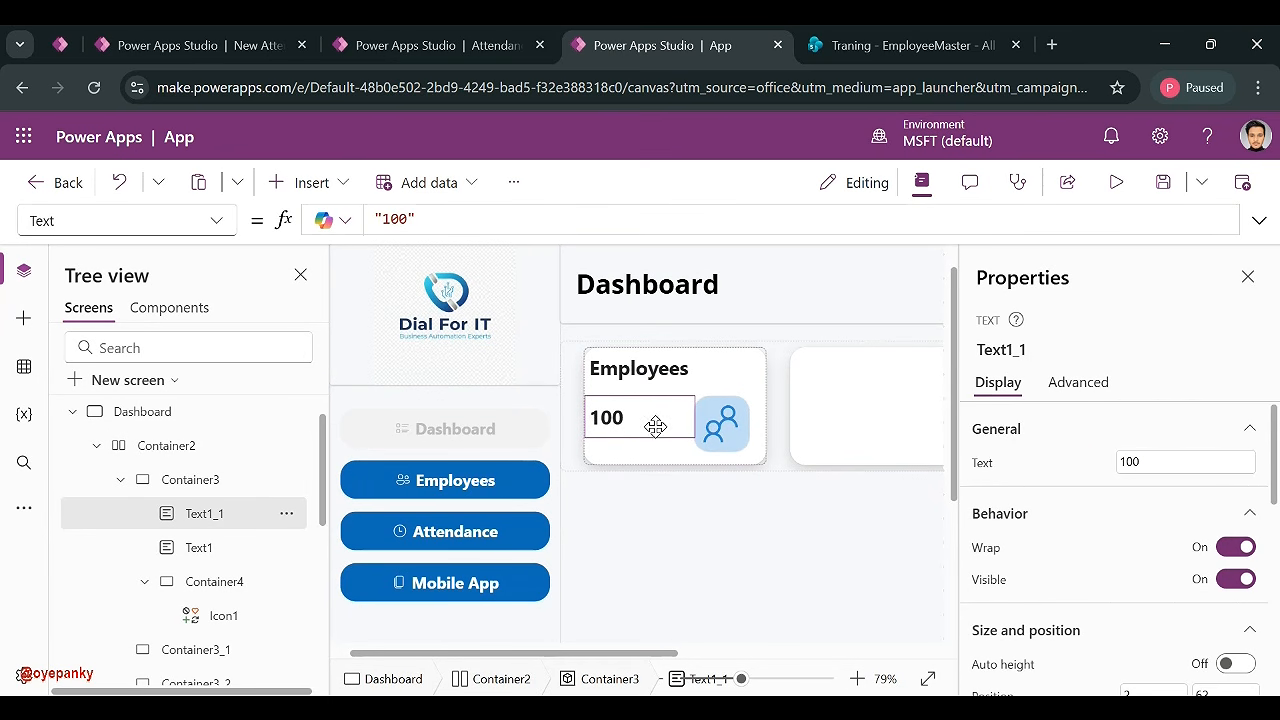
mouse_move(655, 427)
mouse_down()
mouse_move(716, 428)
mouse_move(655, 424)
mouse_up()
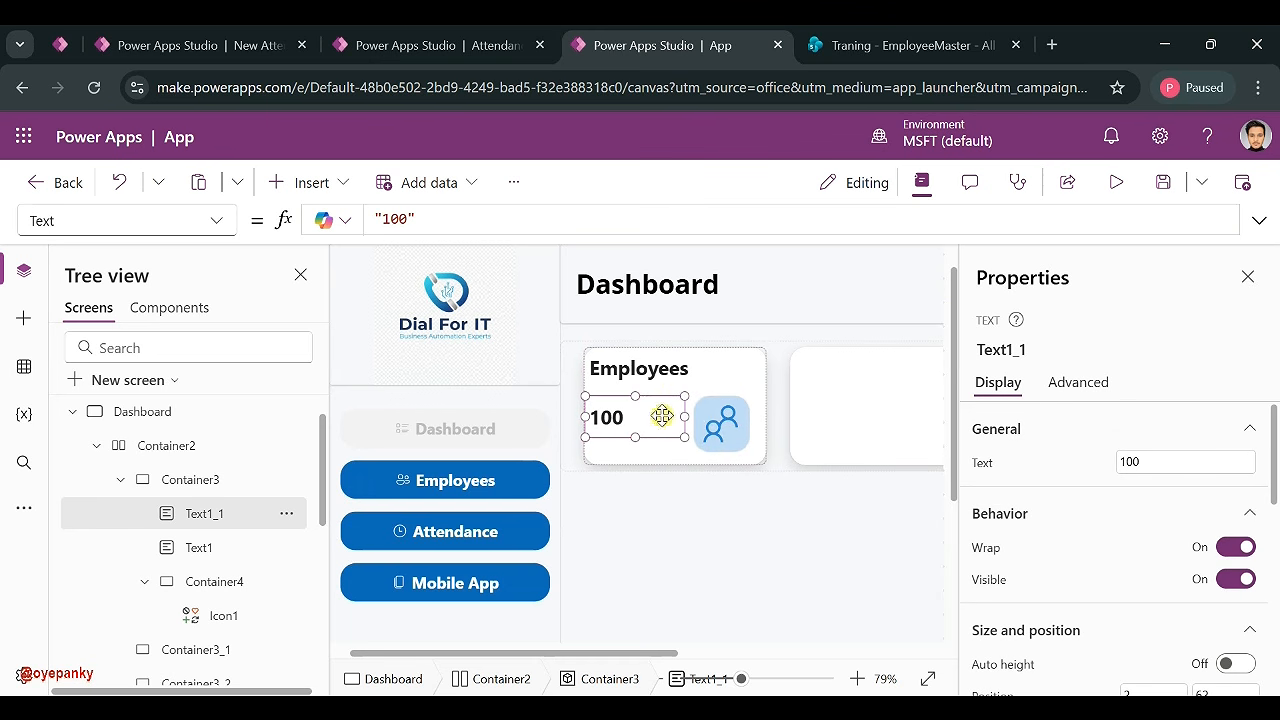
- Give both the Employees and 100 labels a left padding of 10
shift+click(652, 368)
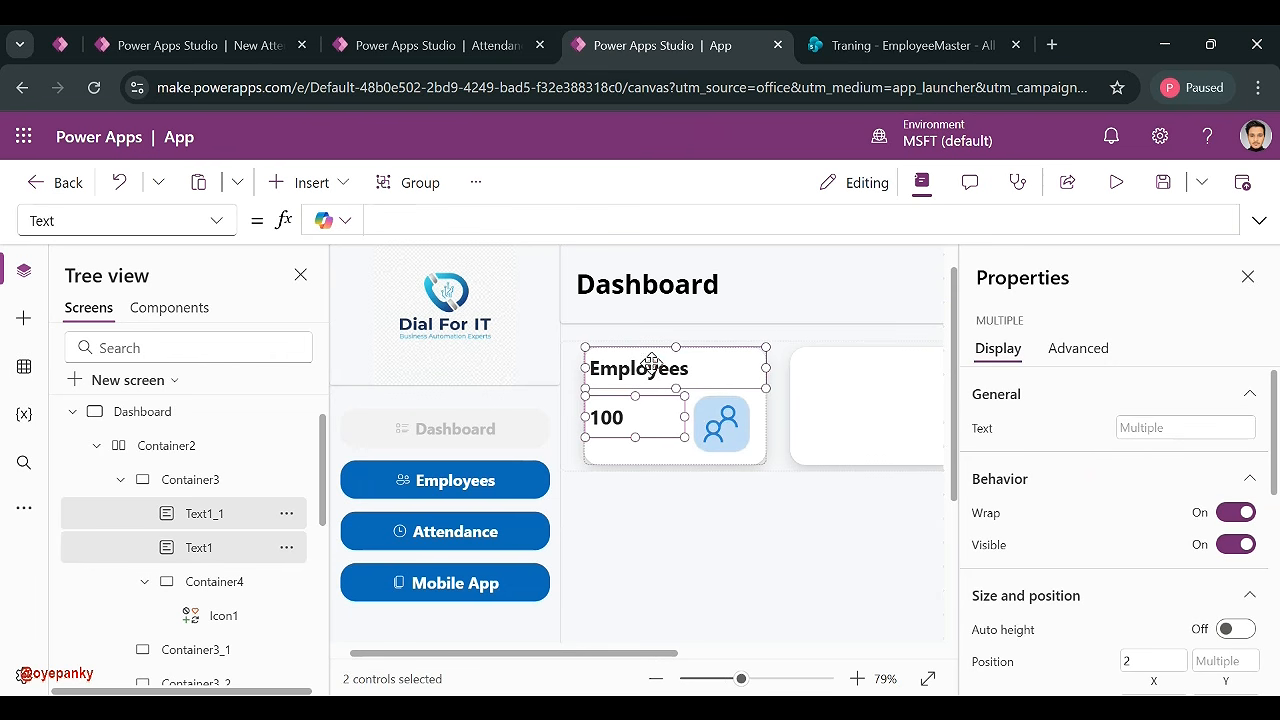
scroll(1117, 482, down, 5)
click(1128, 455)
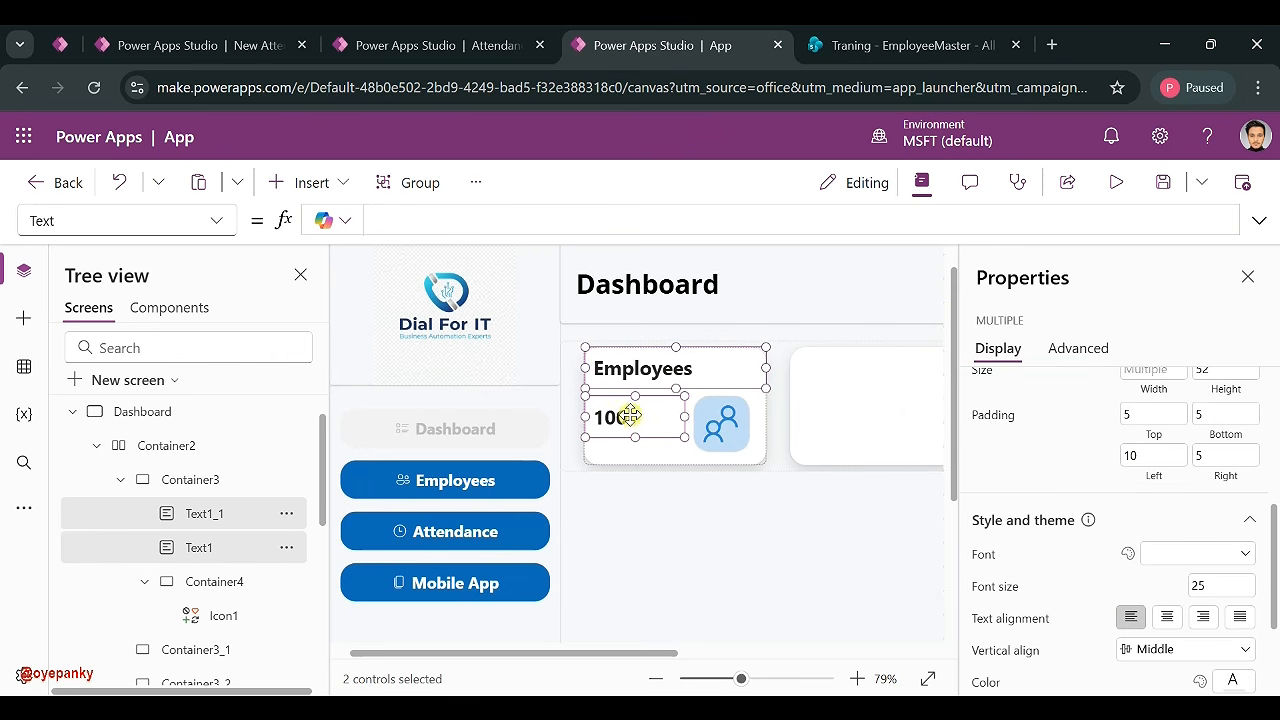
click(732, 594)
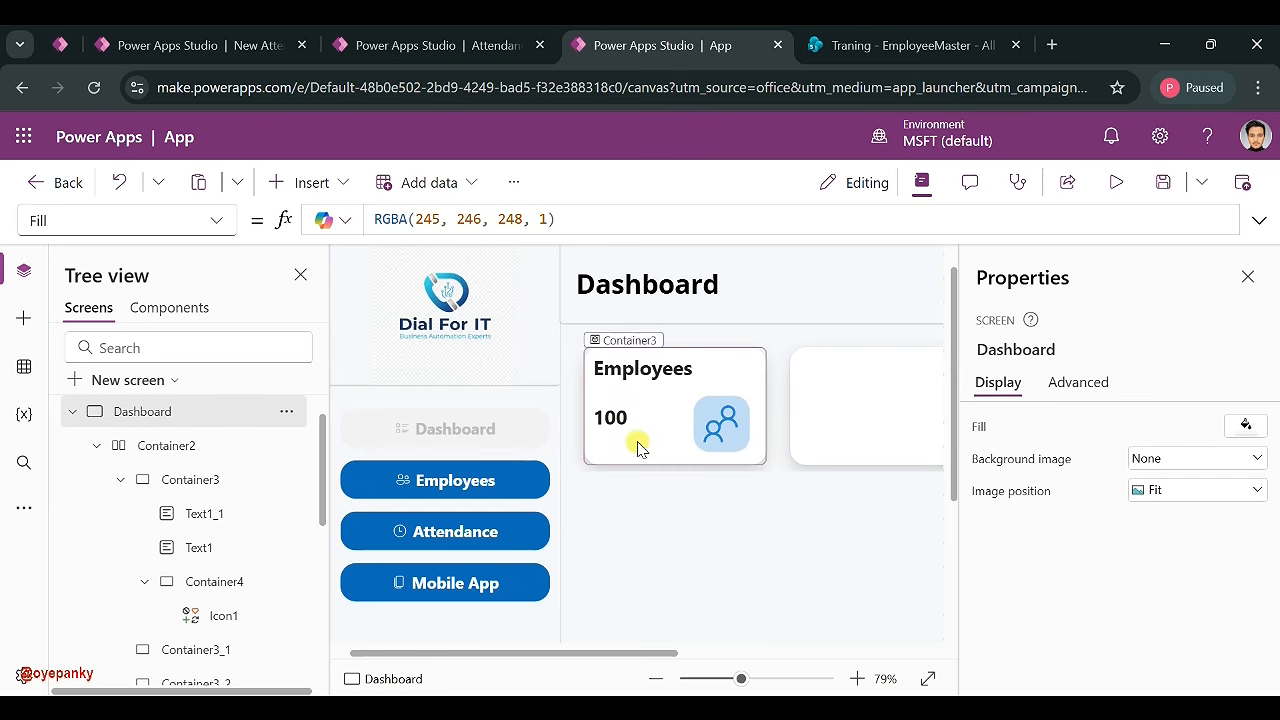
- Make the 100 label taller and set its font size to 30
click(615, 421)
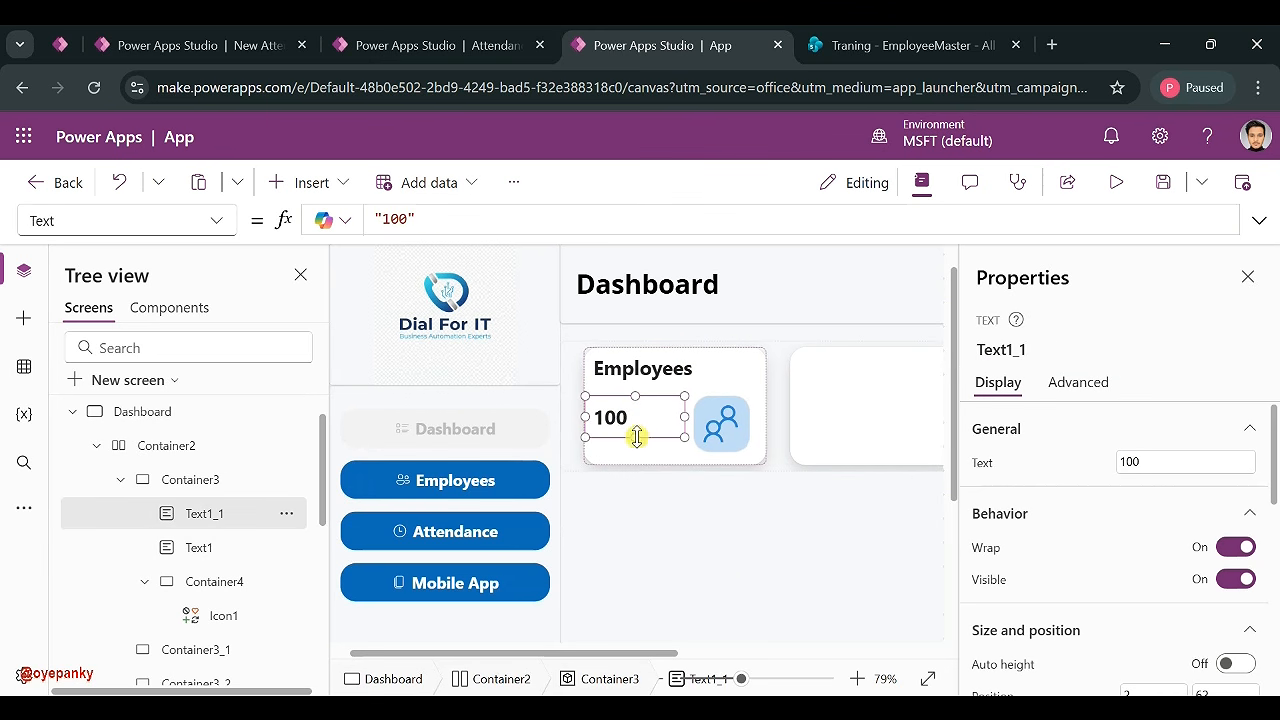
drag(636, 438, 637, 449)
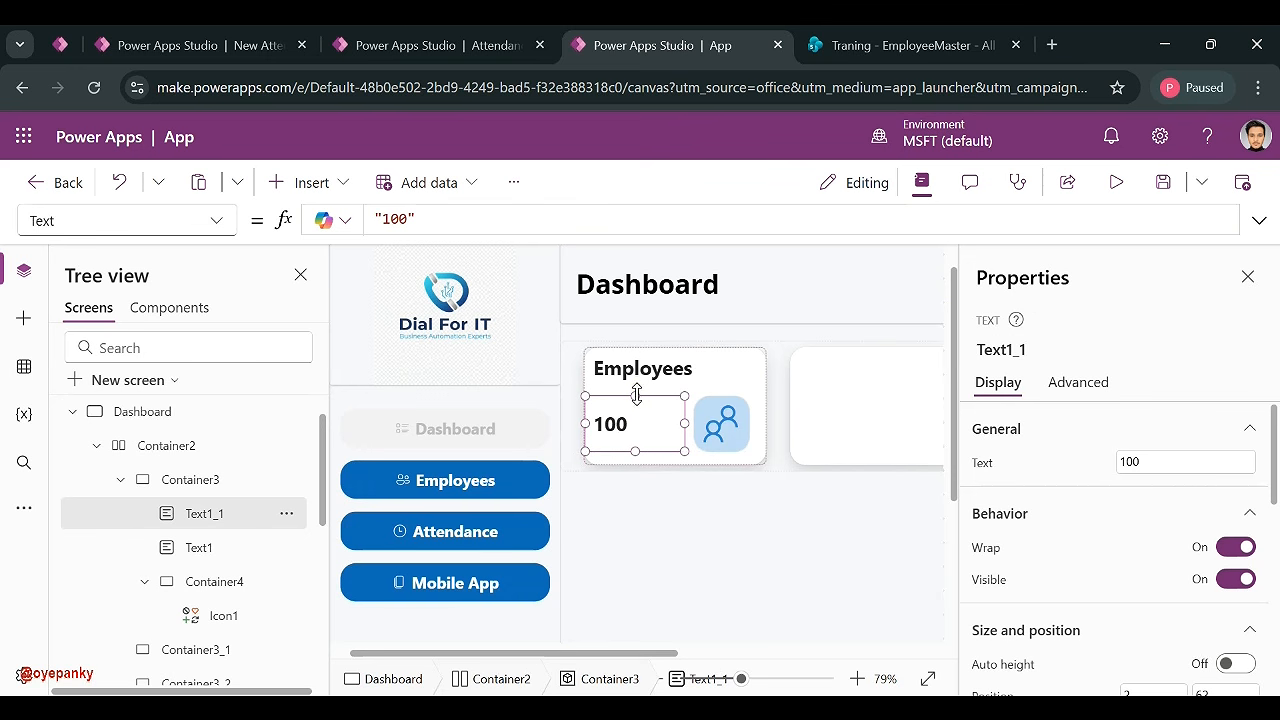
drag(636, 397, 636, 396)
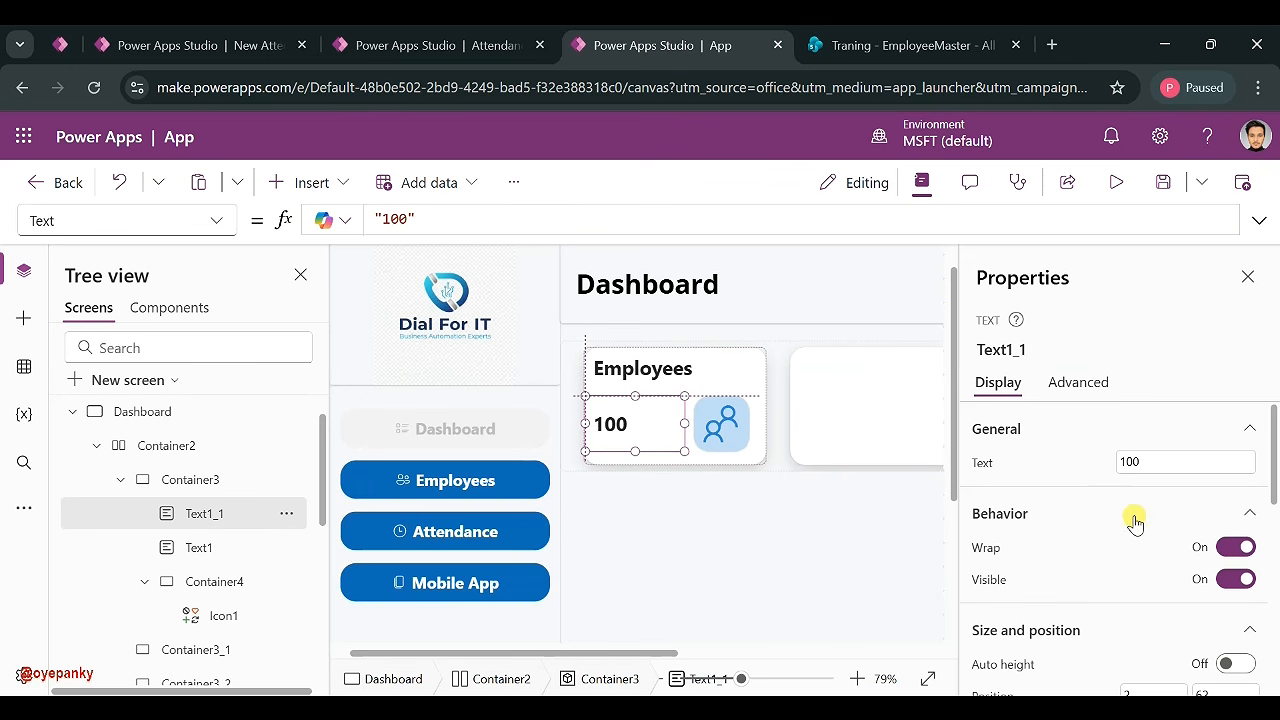
scroll(1134, 520, down, 5)
click(1215, 485)
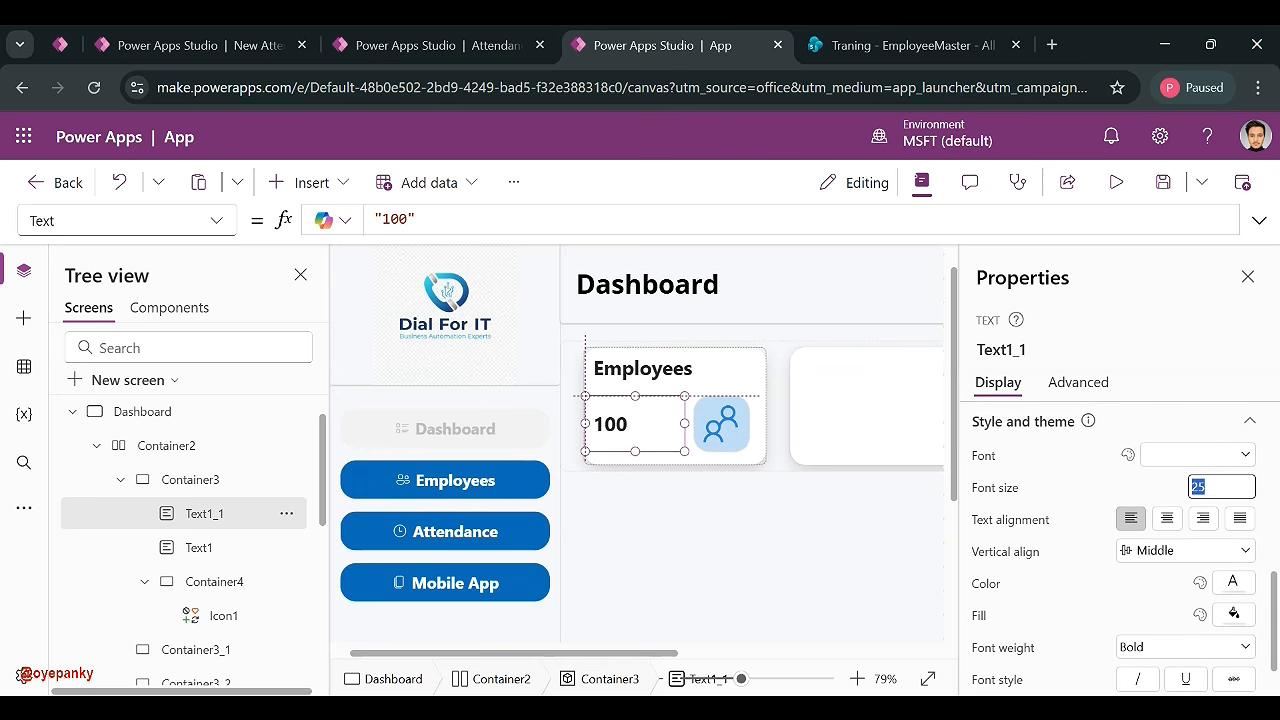
text(30)
key(Return)
click(1231, 486)
click(754, 491)
- Check the EmployeeMaster list and the finished dashboard for reference
click(910, 42)
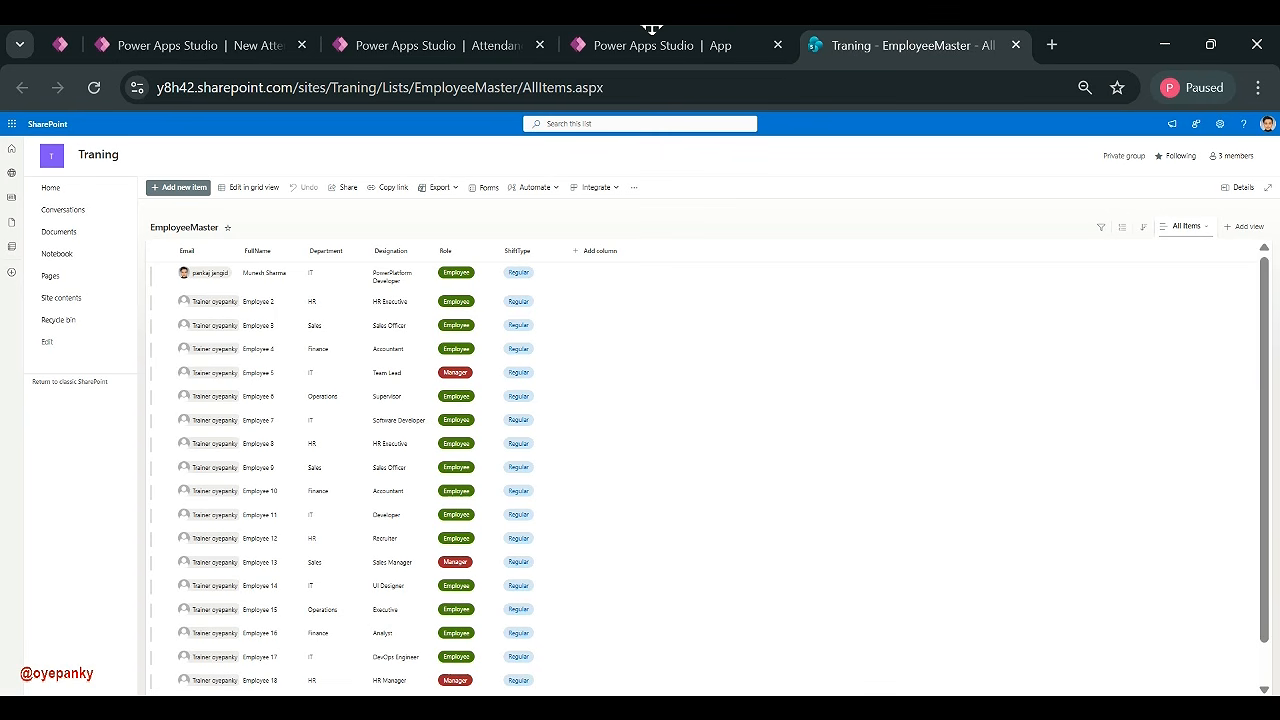
click(626, 47)
click(464, 55)
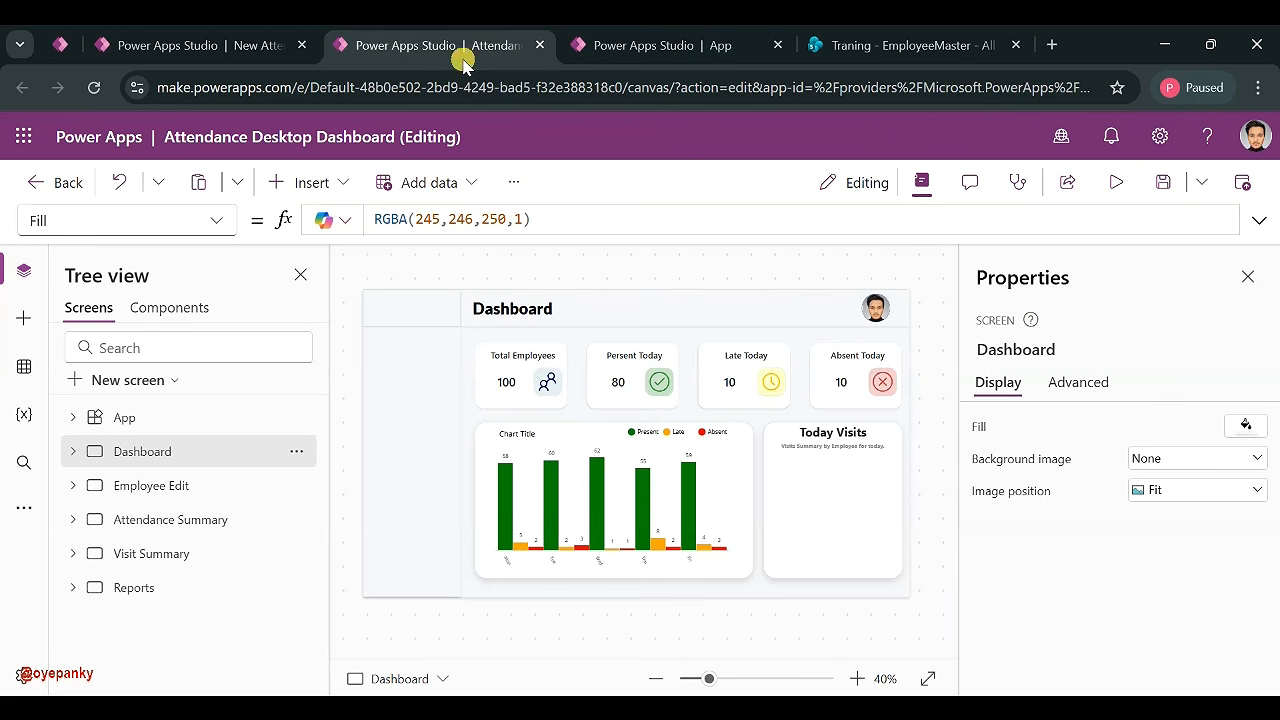
click(645, 45)
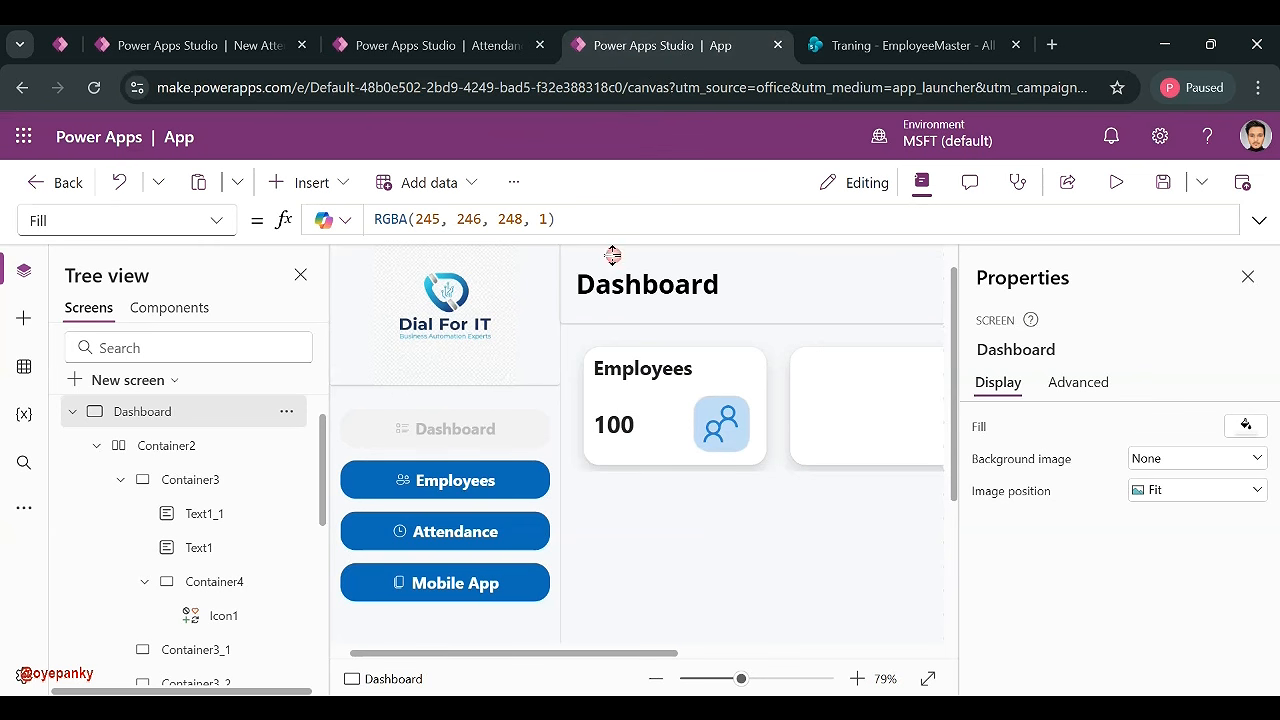
- Shift the 100 count slightly right and centre-align the Employees title
click(612, 424)
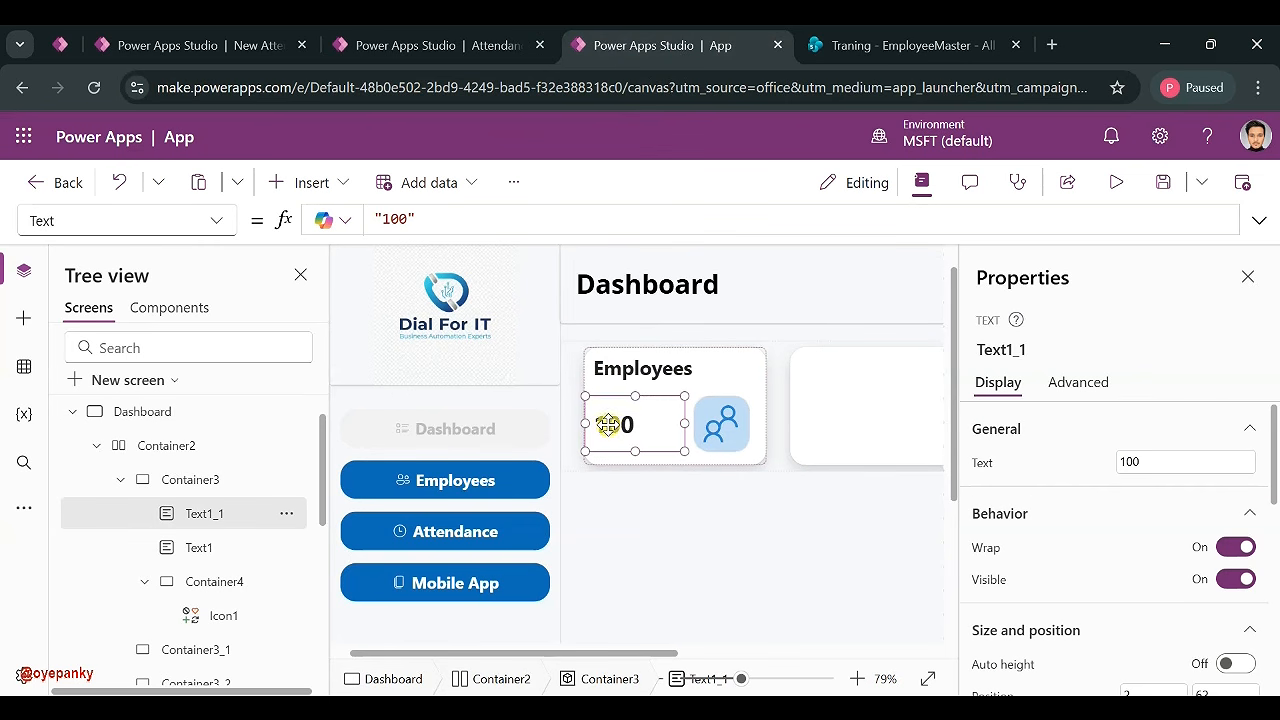
drag(608, 424, 618, 424)
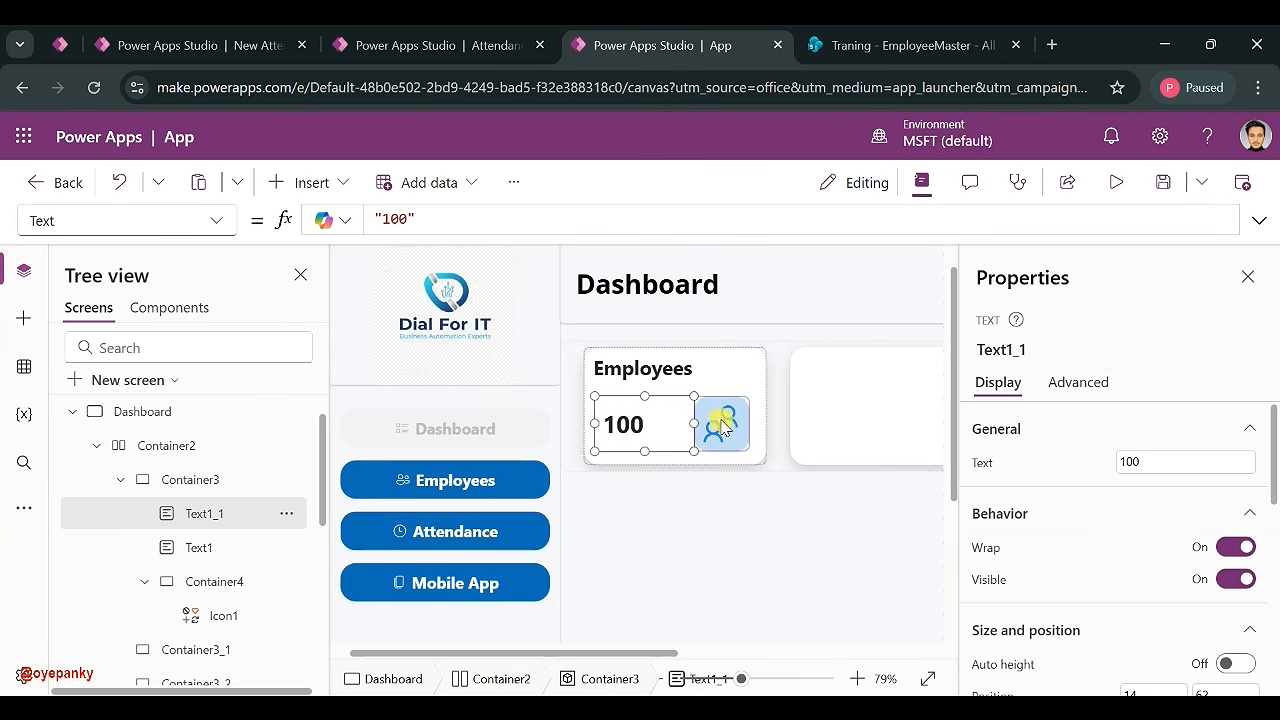
click(640, 371)
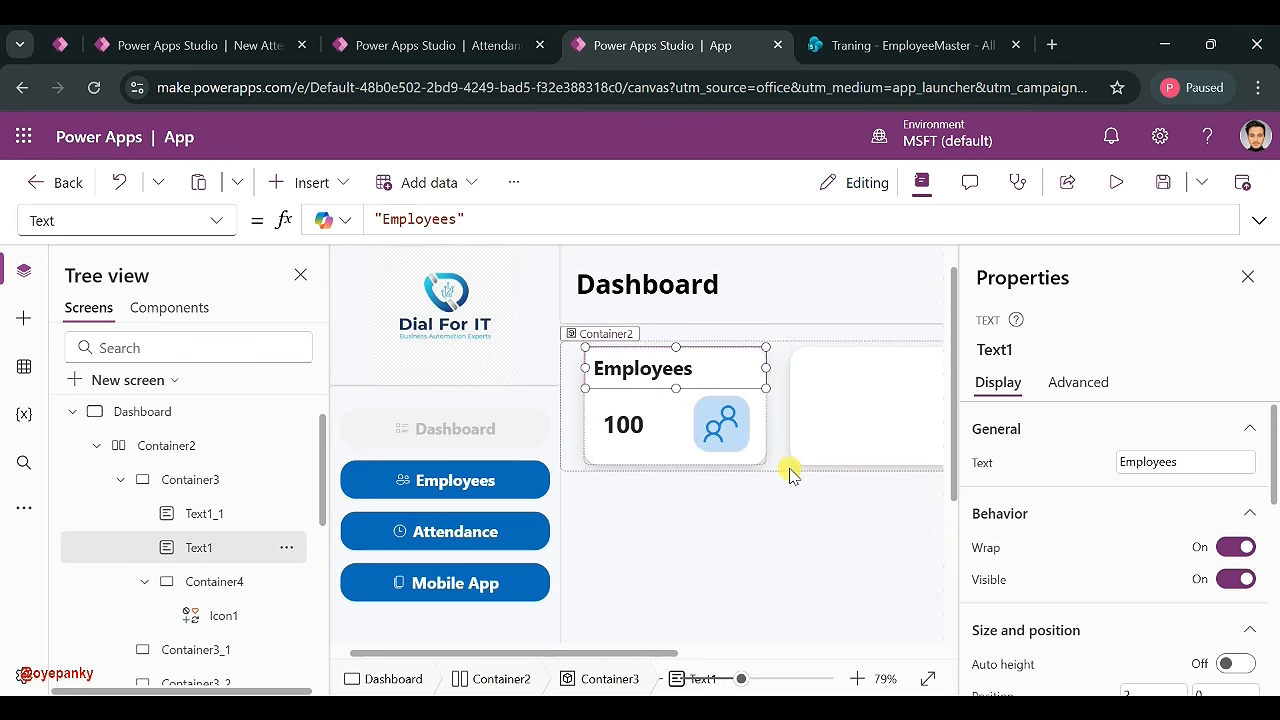
scroll(1094, 600, down, 5)
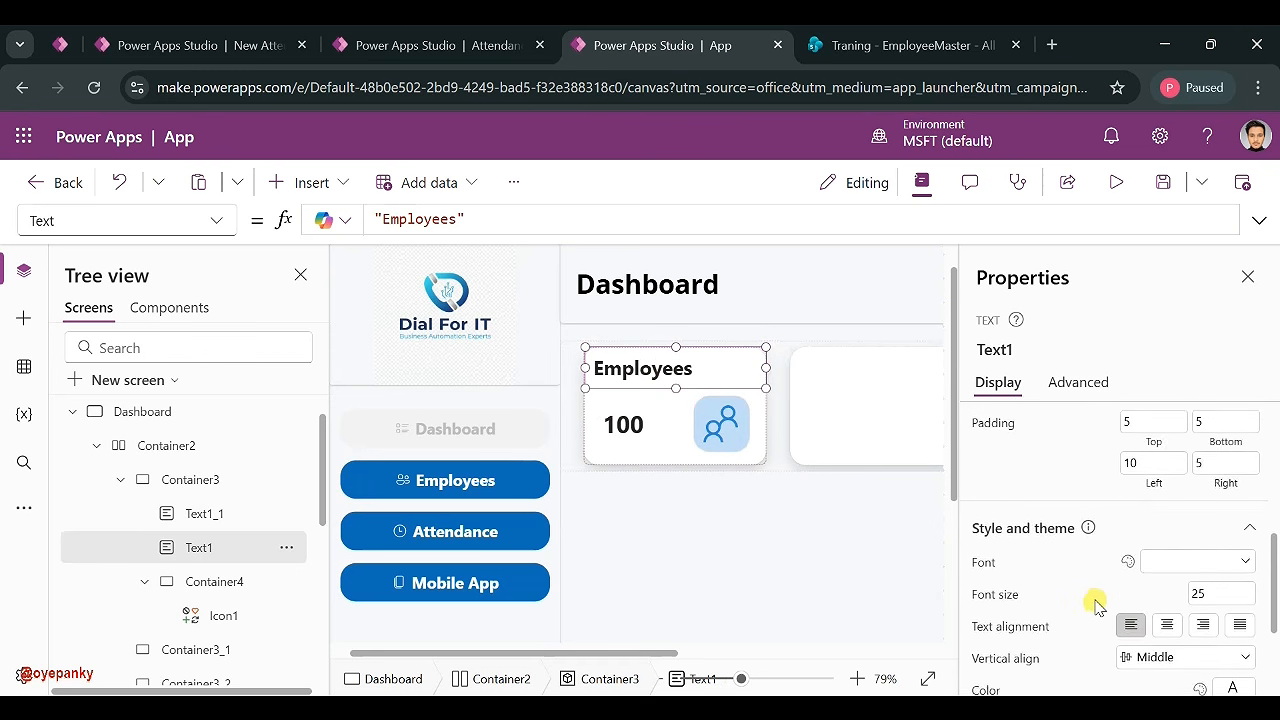
scroll(1094, 600, down, 1)
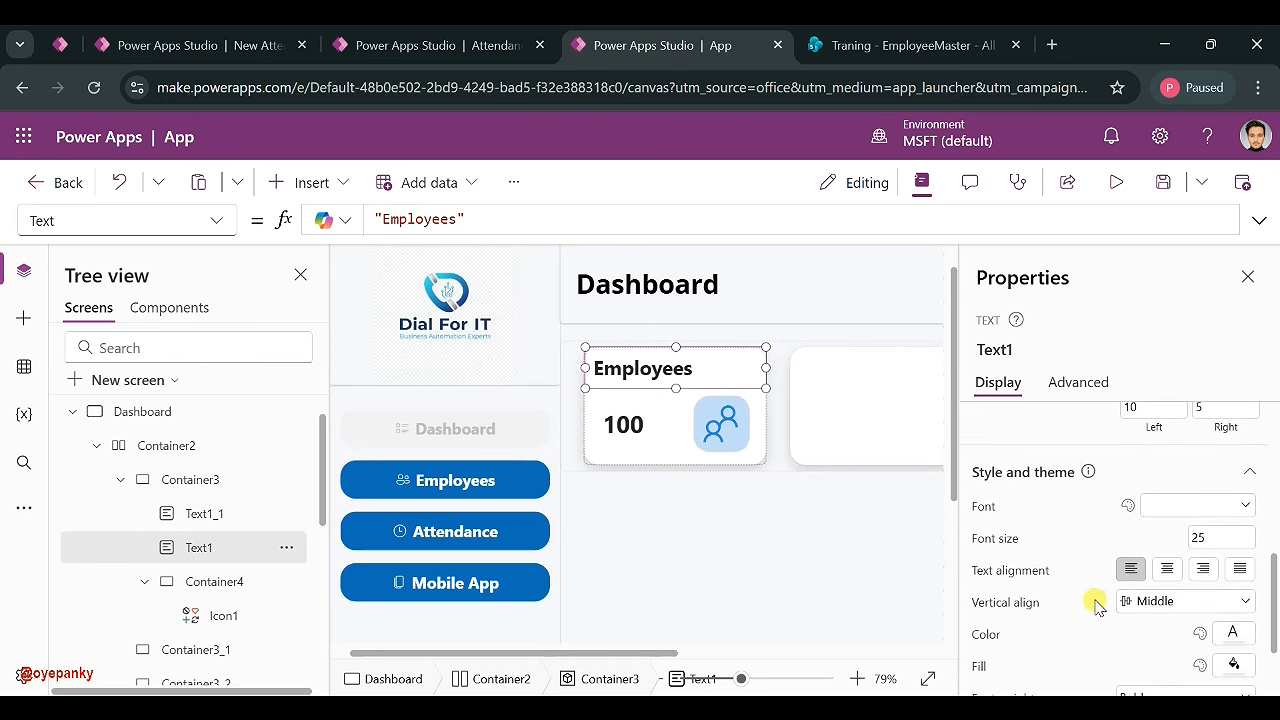
click(1162, 568)
click(1133, 572)
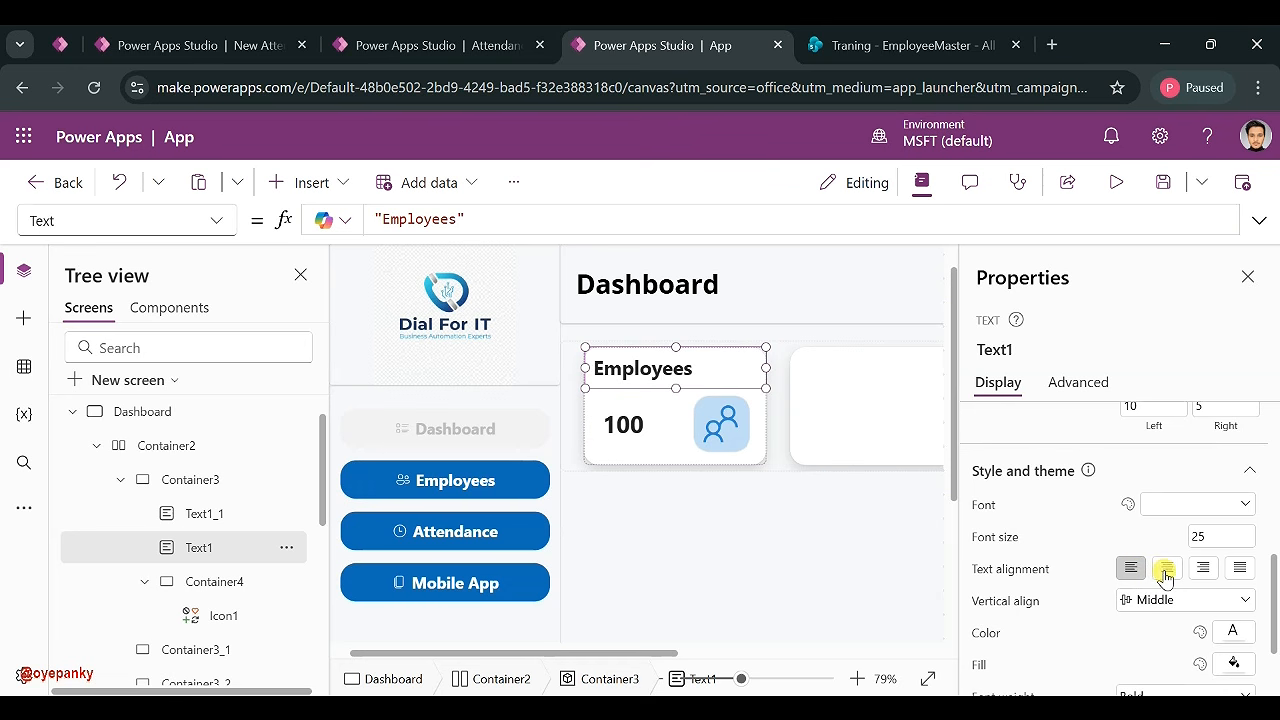
click(1166, 572)
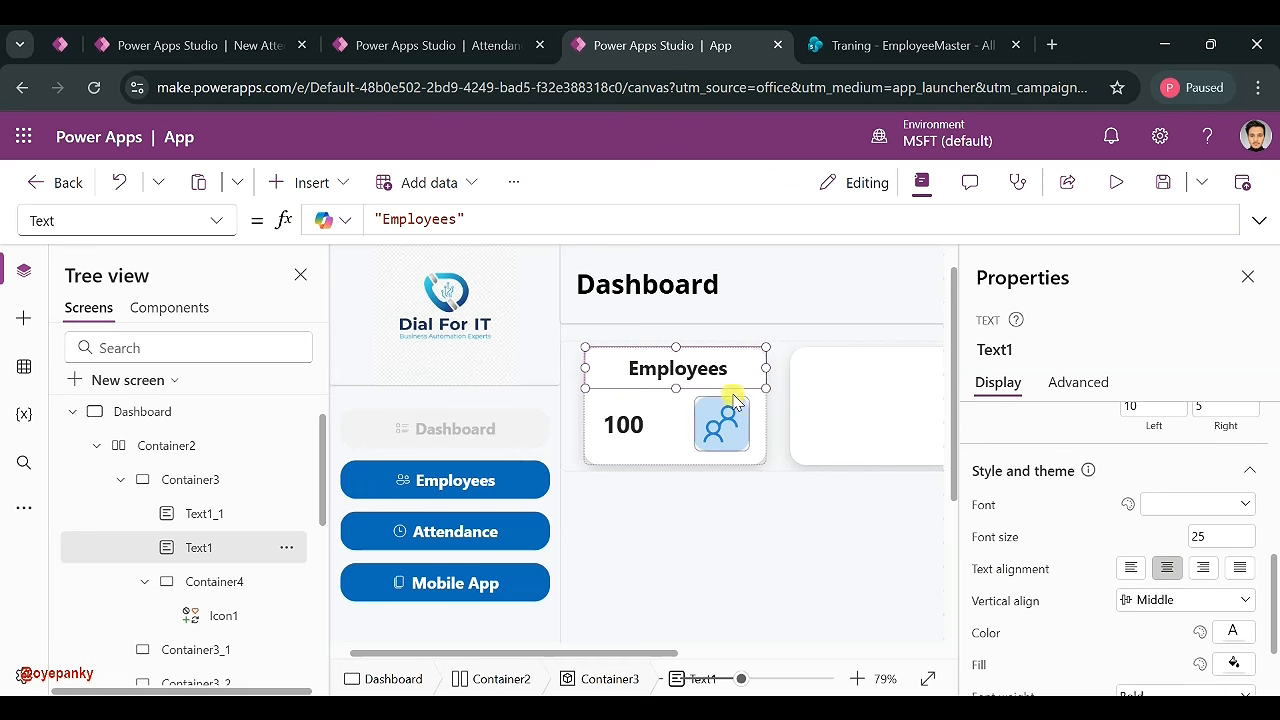
click(729, 679)
drag(729, 679, 698, 679)
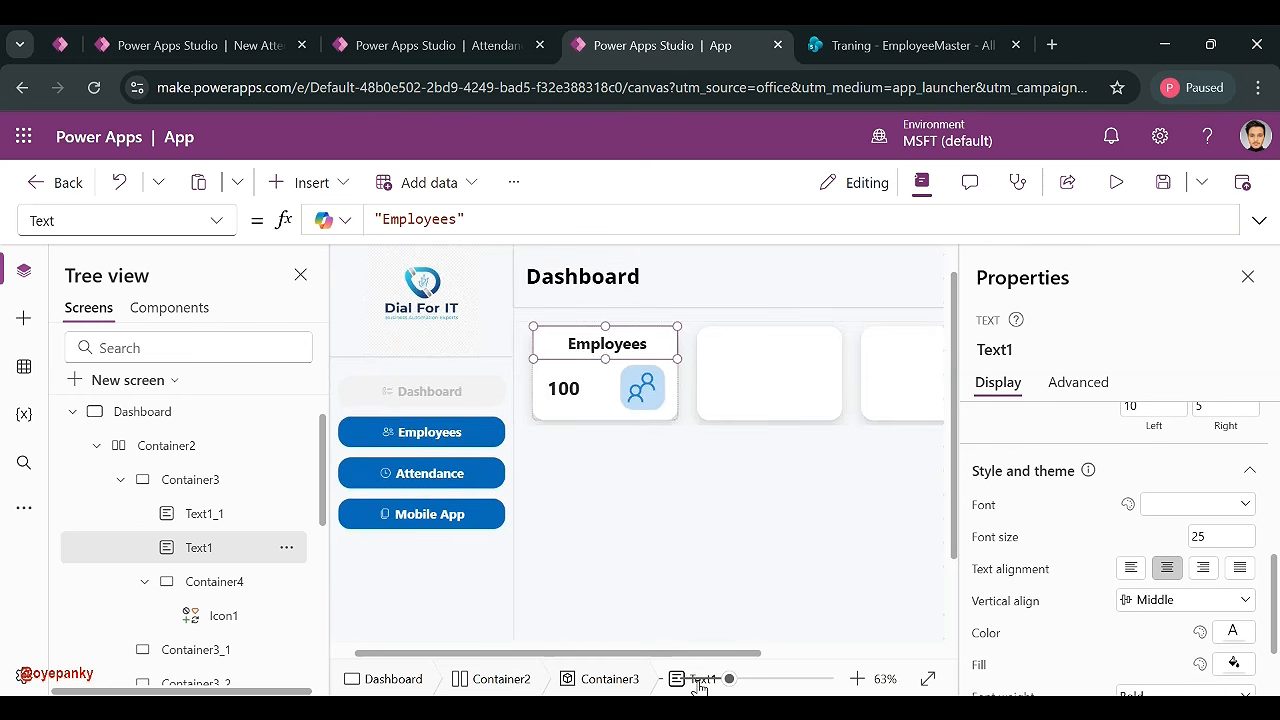
click(628, 387)
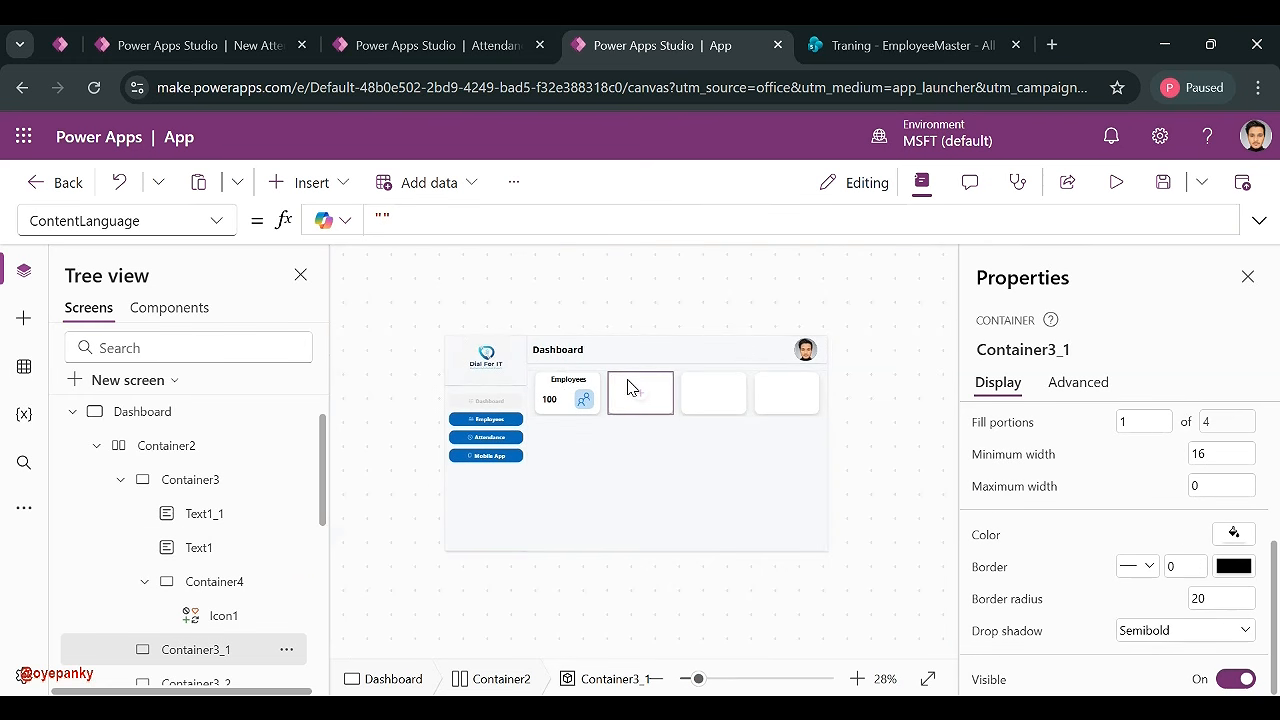
- Delete the three empty cards Container3_1 to Container3_3
scroll(150, 620, down, 1)
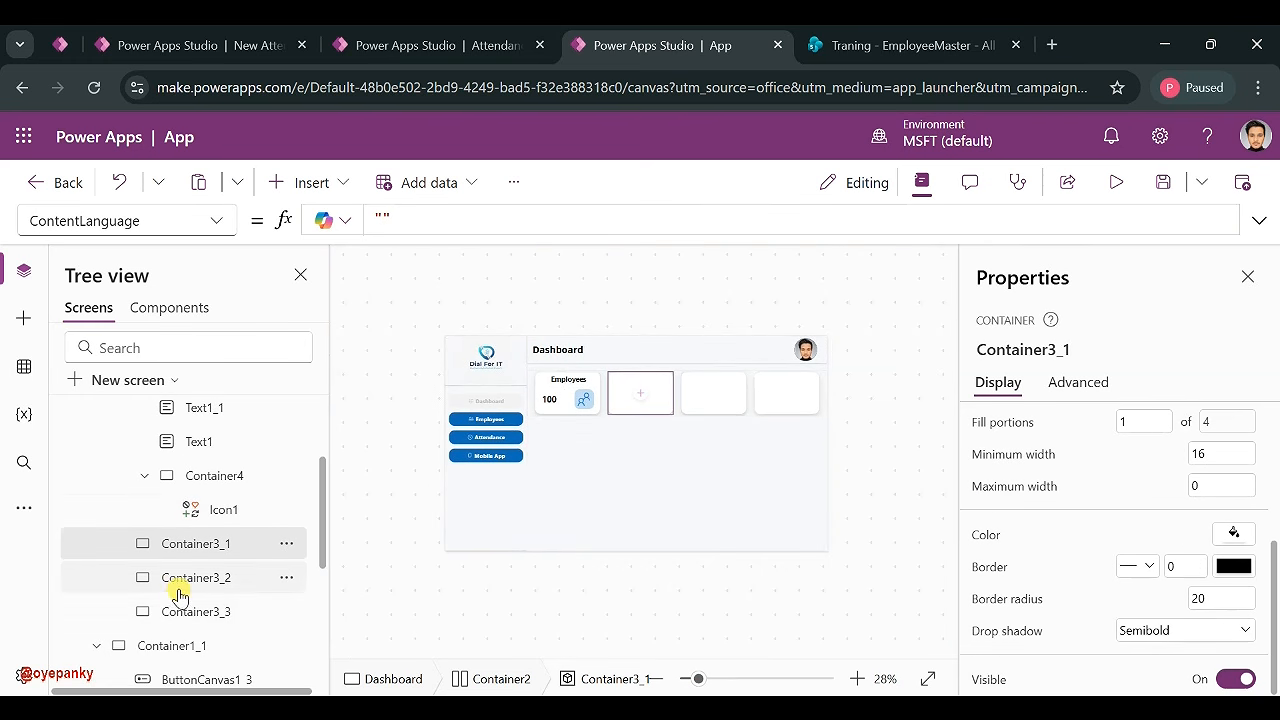
ctrl+click(177, 580)
ctrl+click(174, 615)
key(Delete)
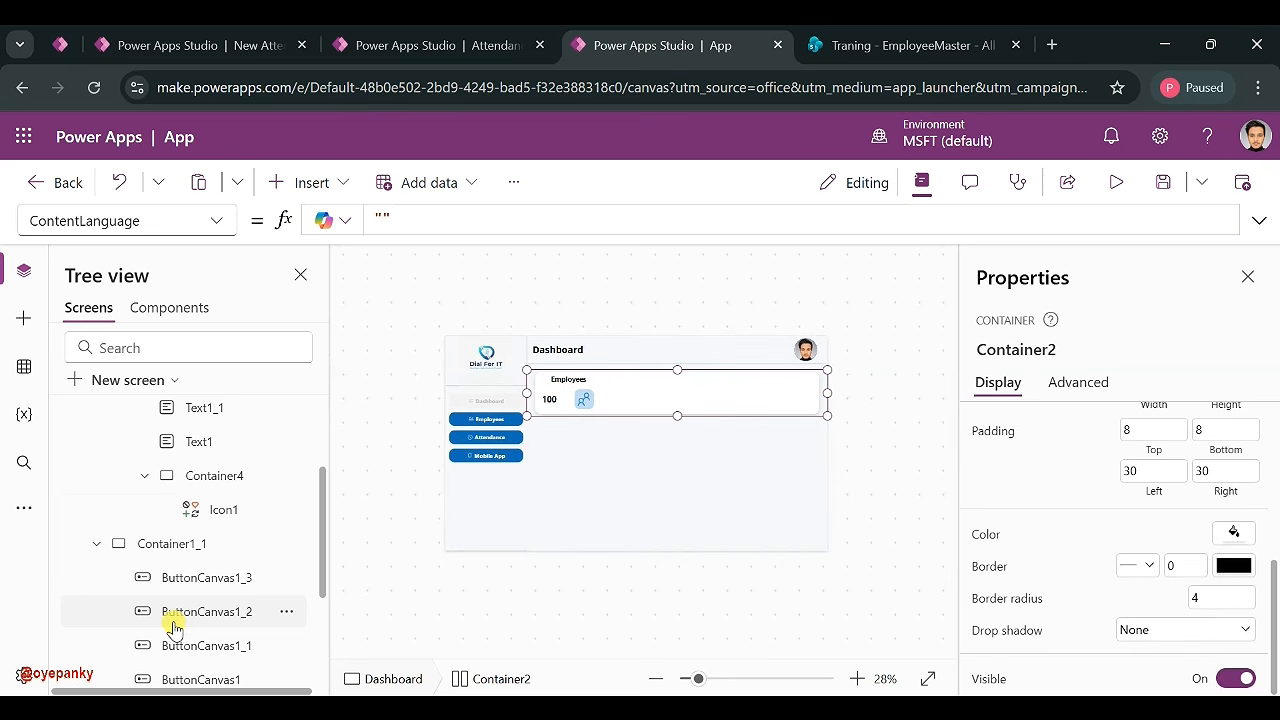
- Paste three copies of the Employees card into Container2's row
scroll(190, 470, up, 2)
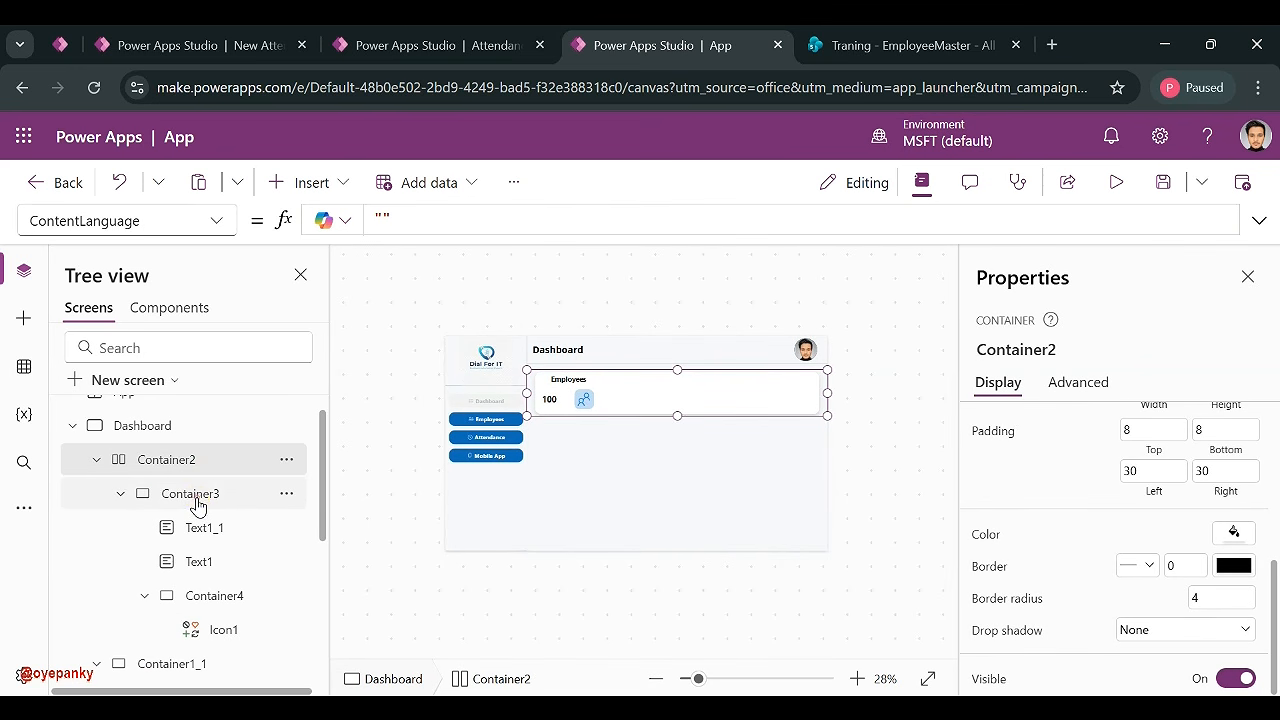
click(198, 505)
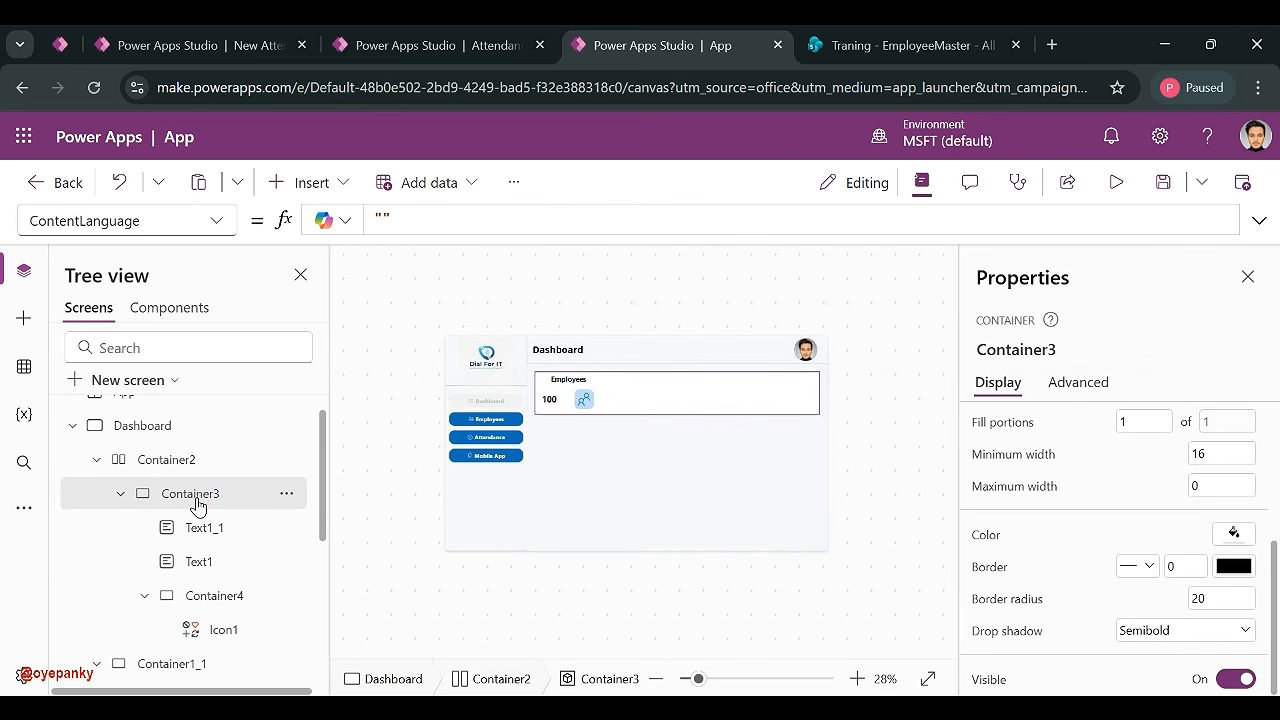
click(186, 462)
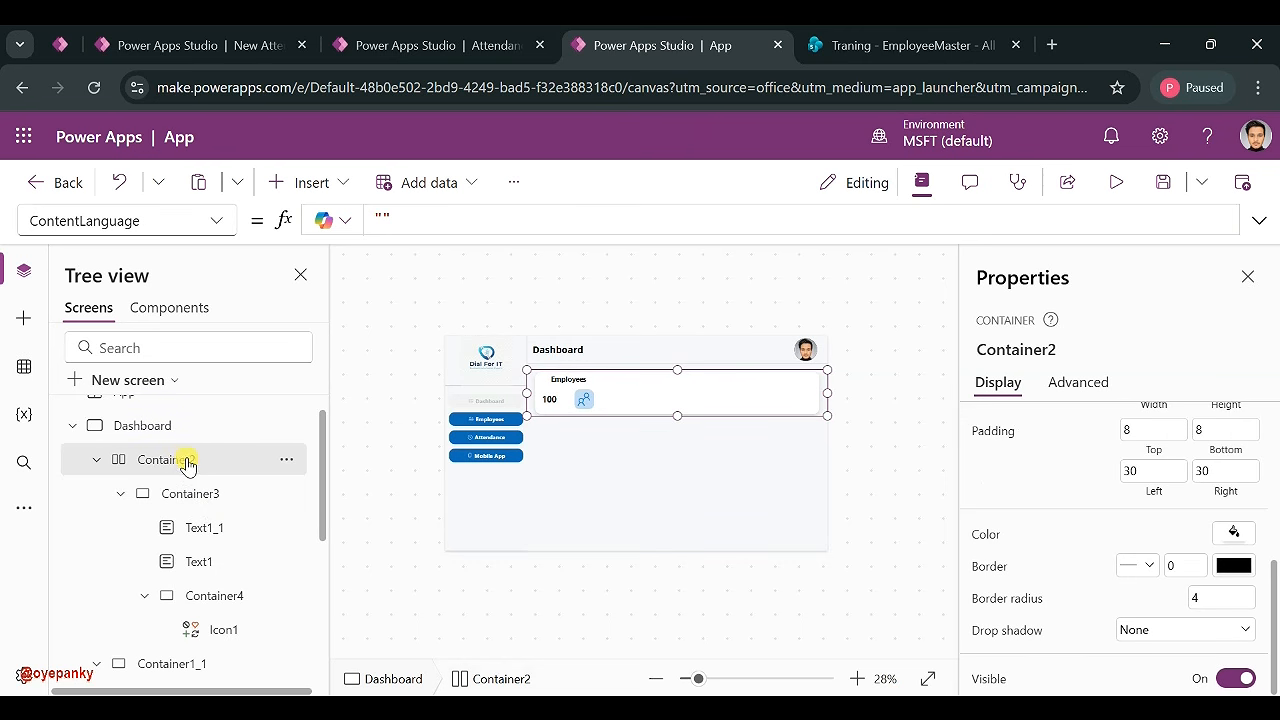
key(ctrl+v)
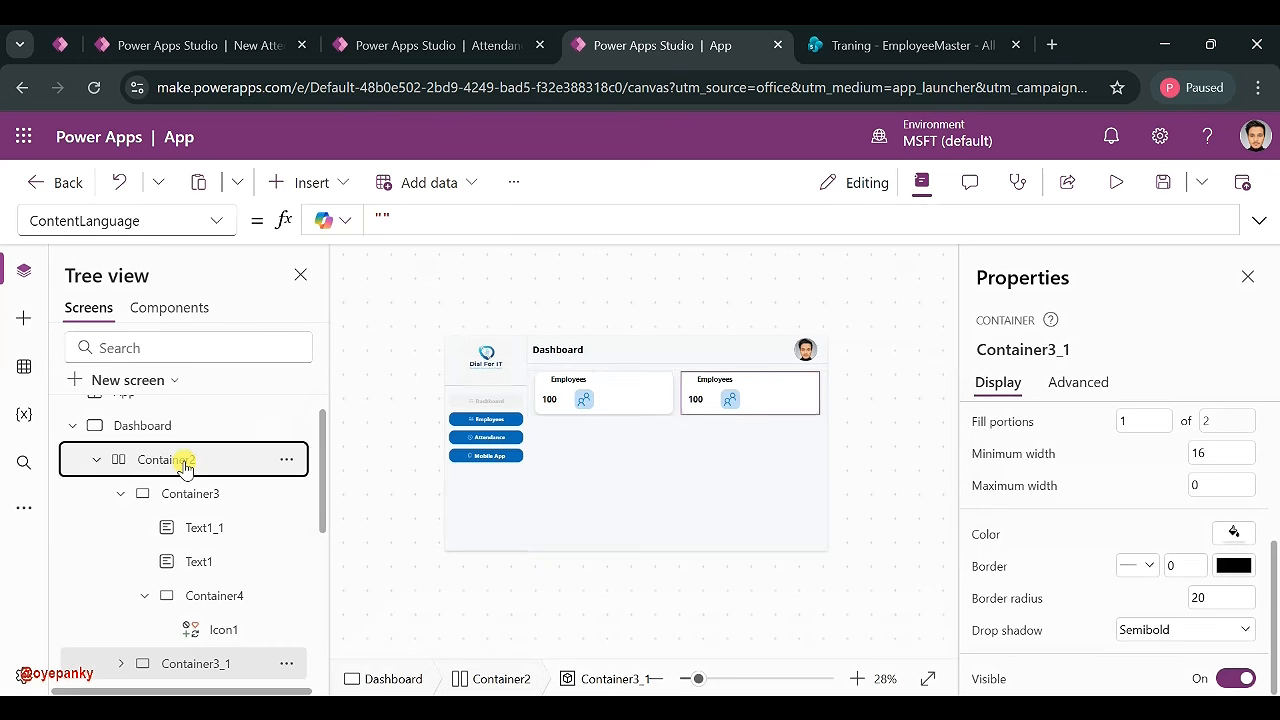
click(184, 465)
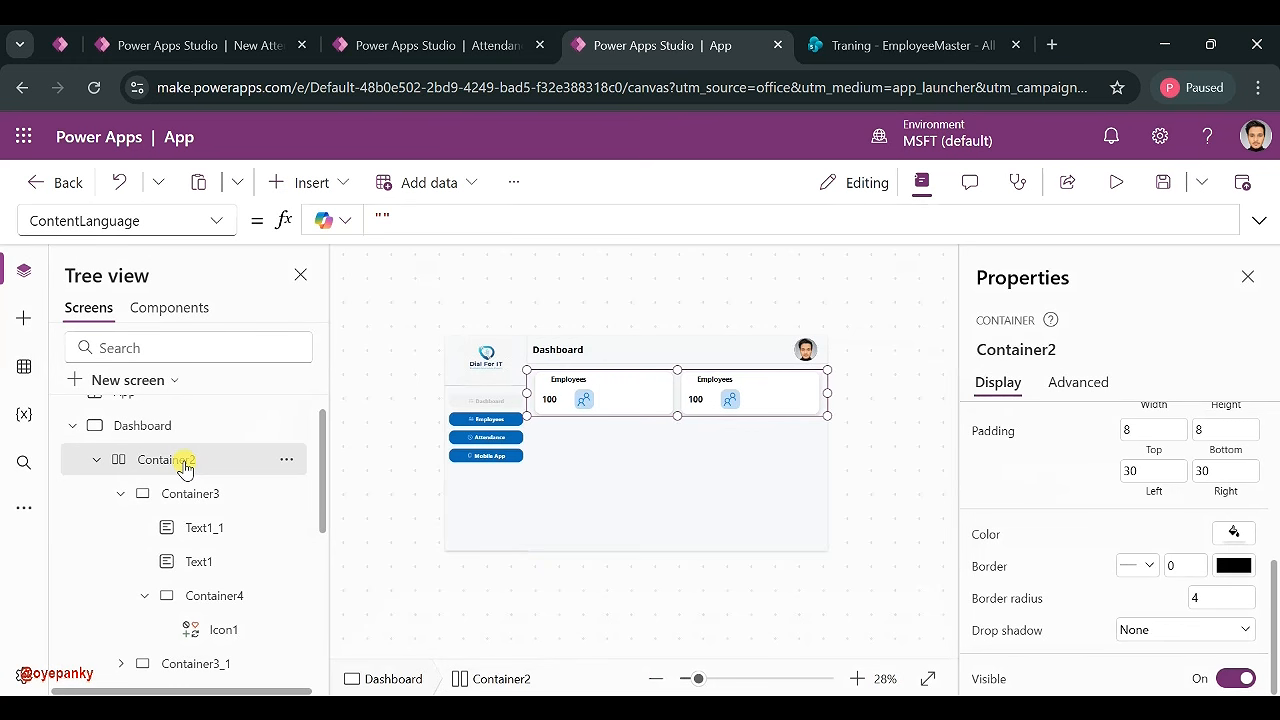
key(ctrl+v)
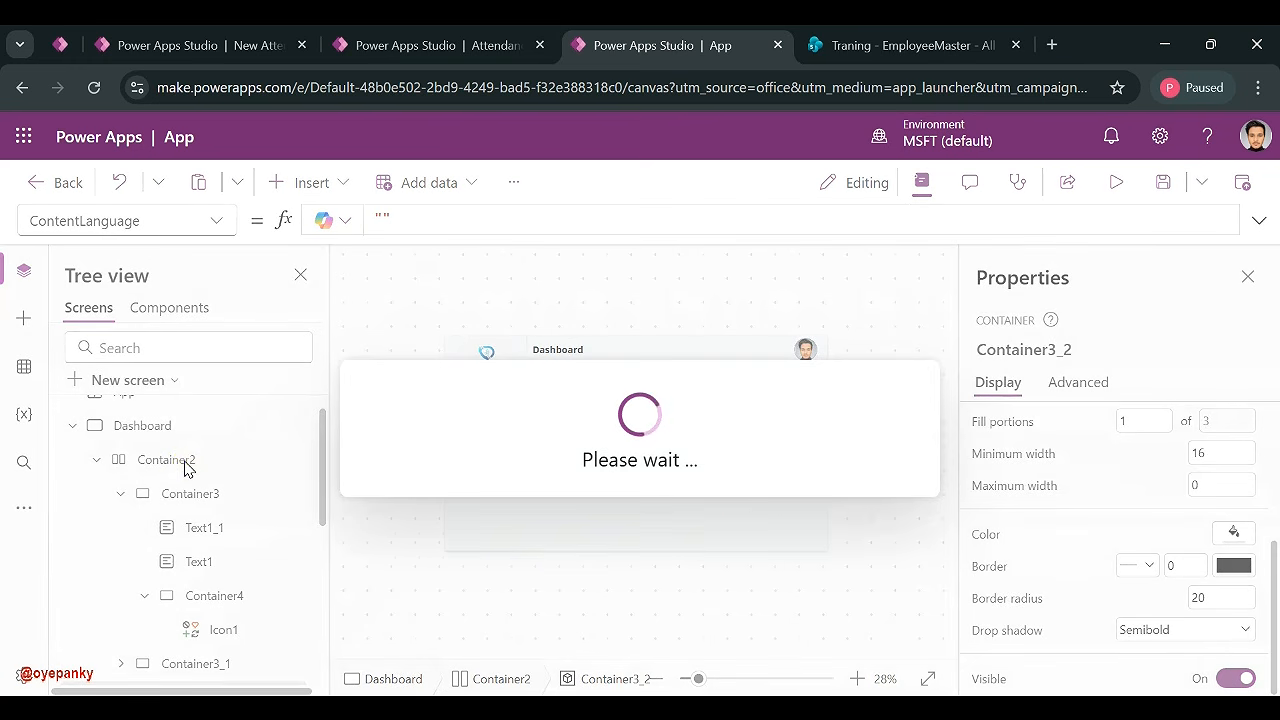
click(184, 465)
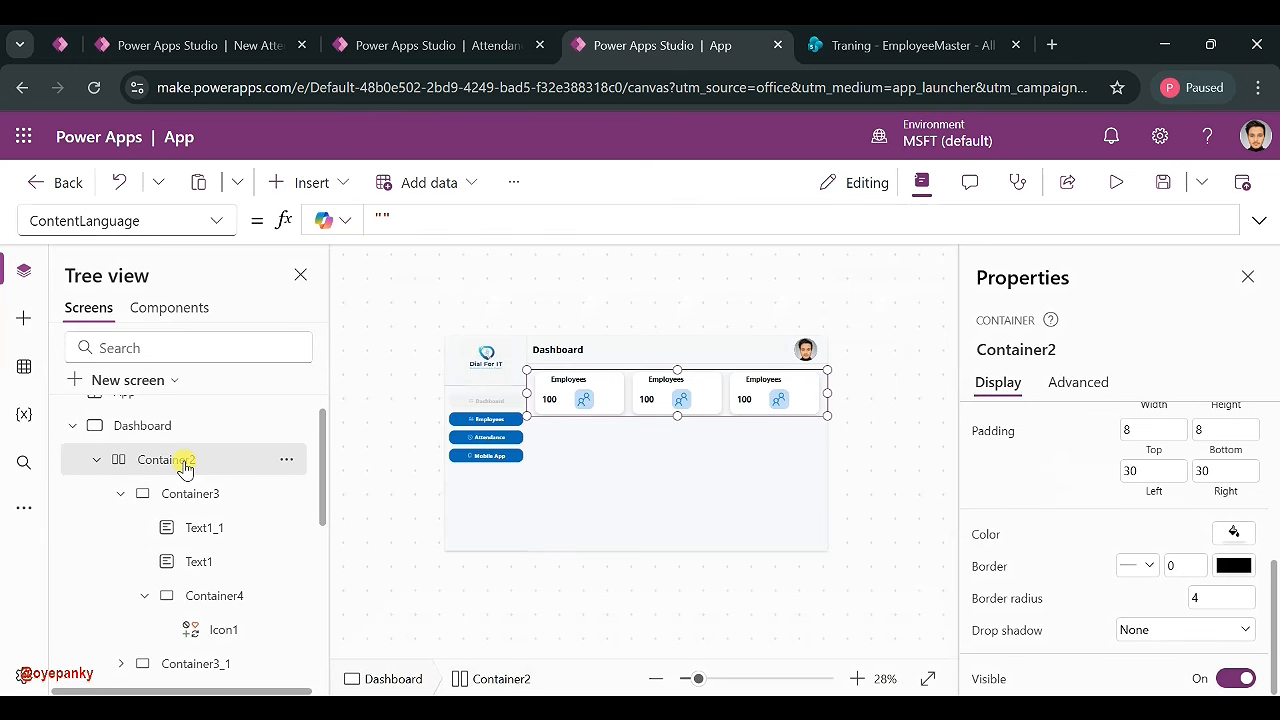
key(ctrl+v)
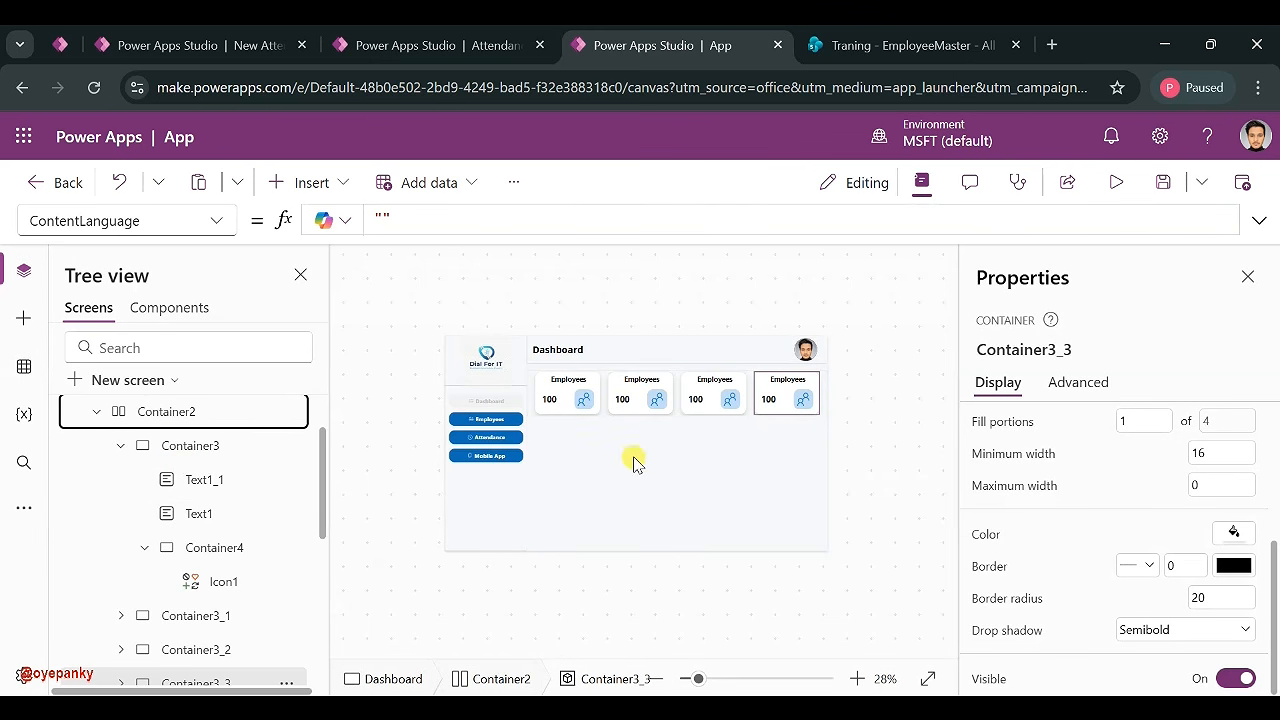
click(903, 414)
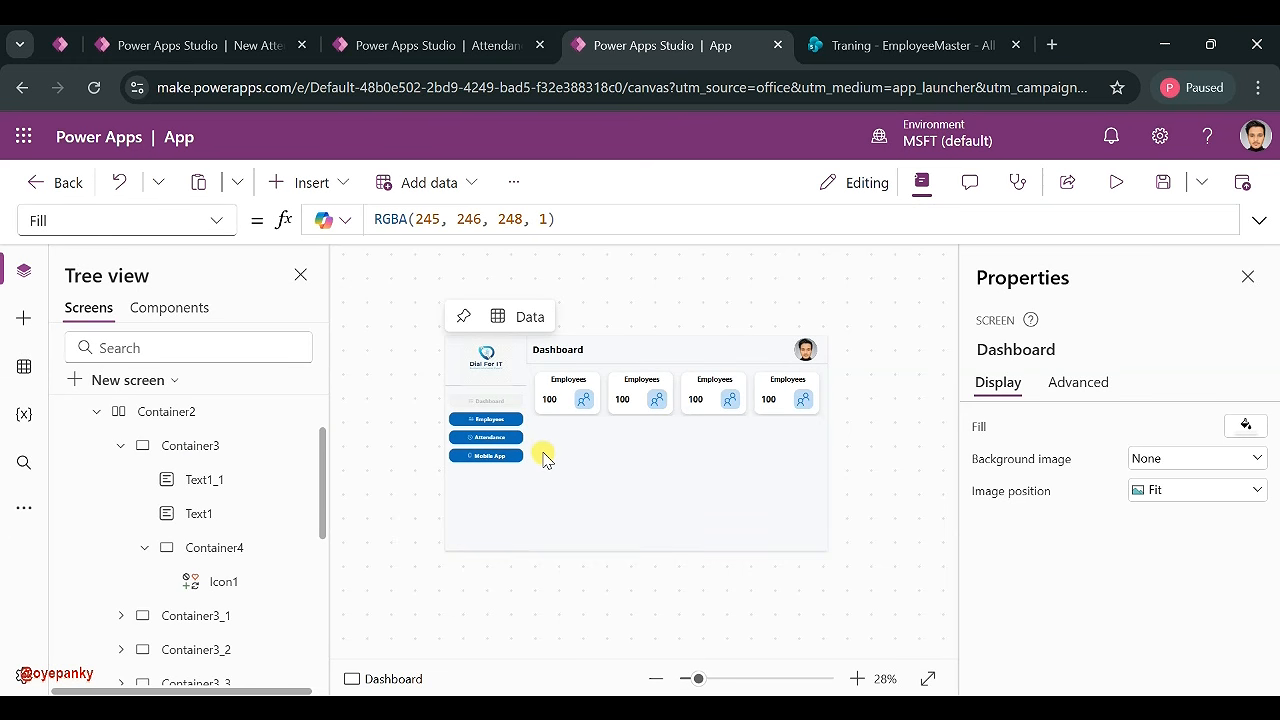
click(428, 62)
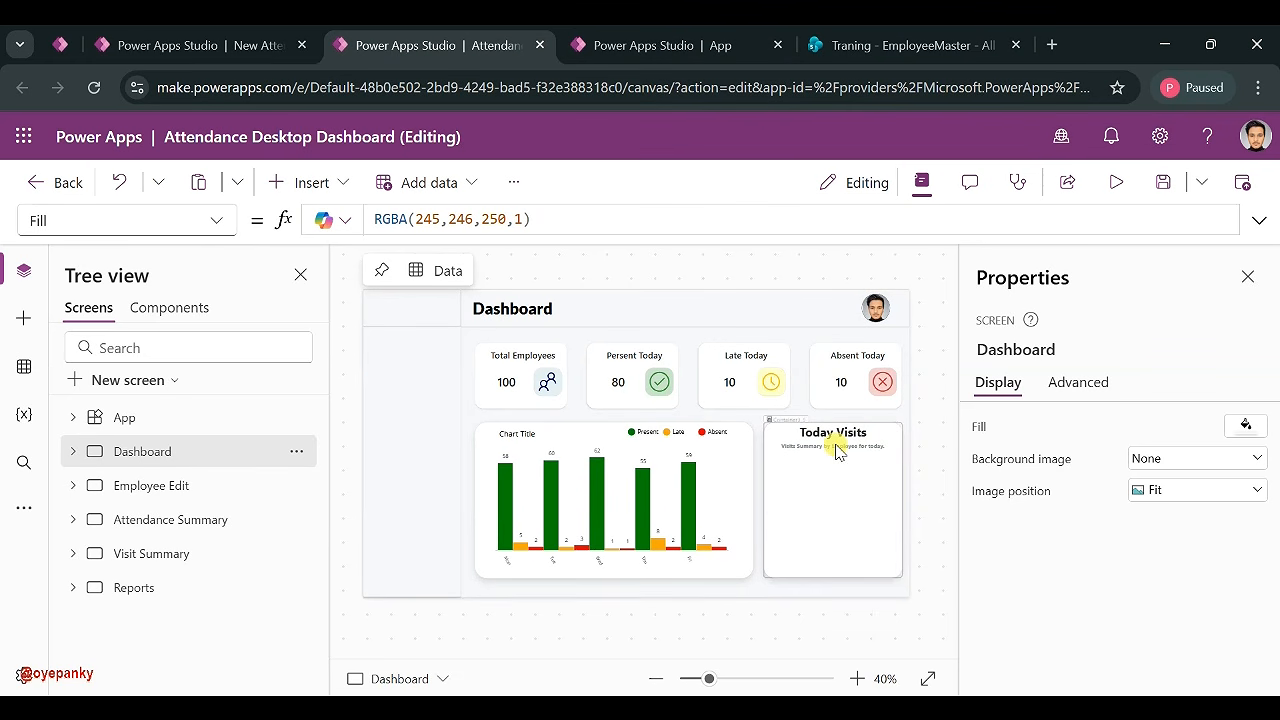
click(656, 58)
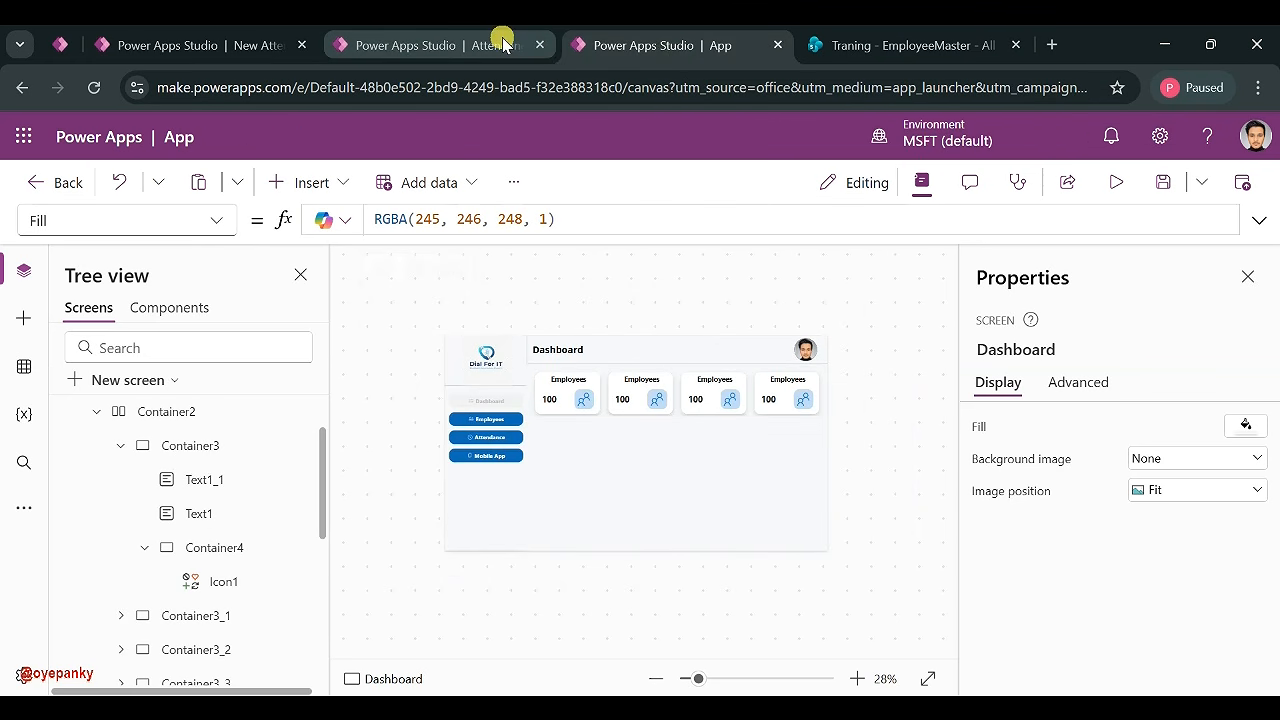
click(181, 42)
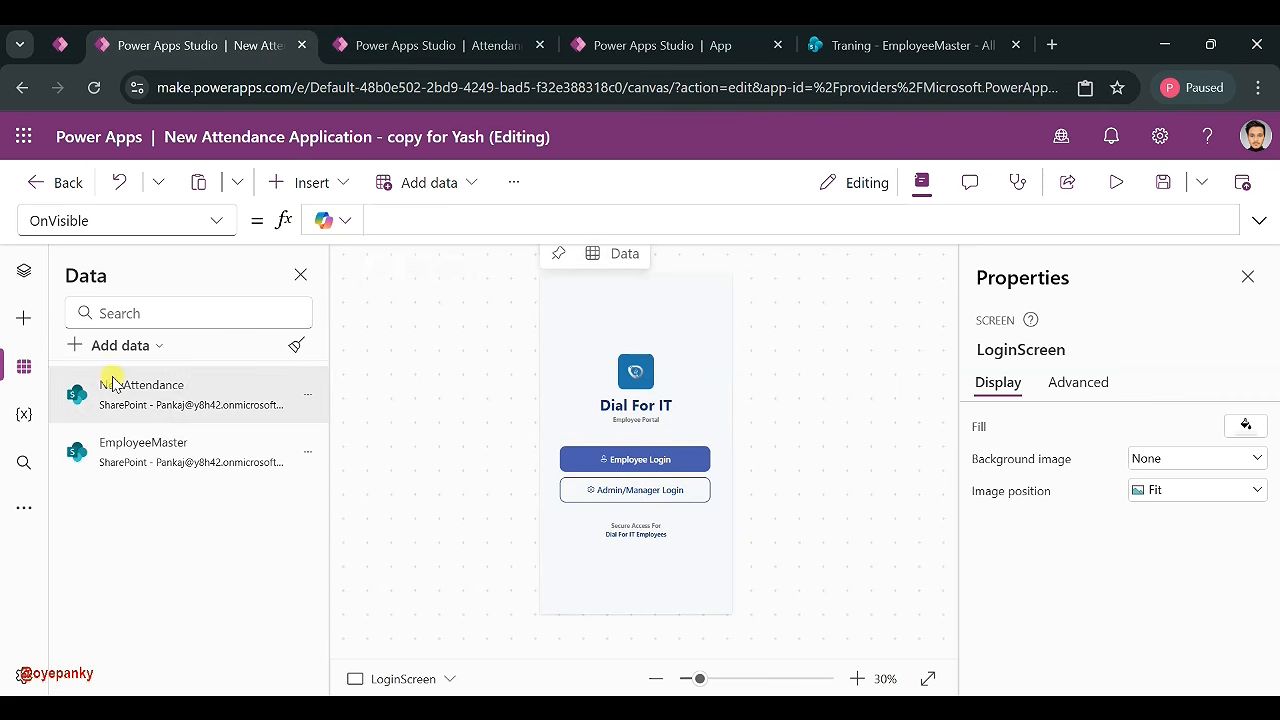
click(24, 268)
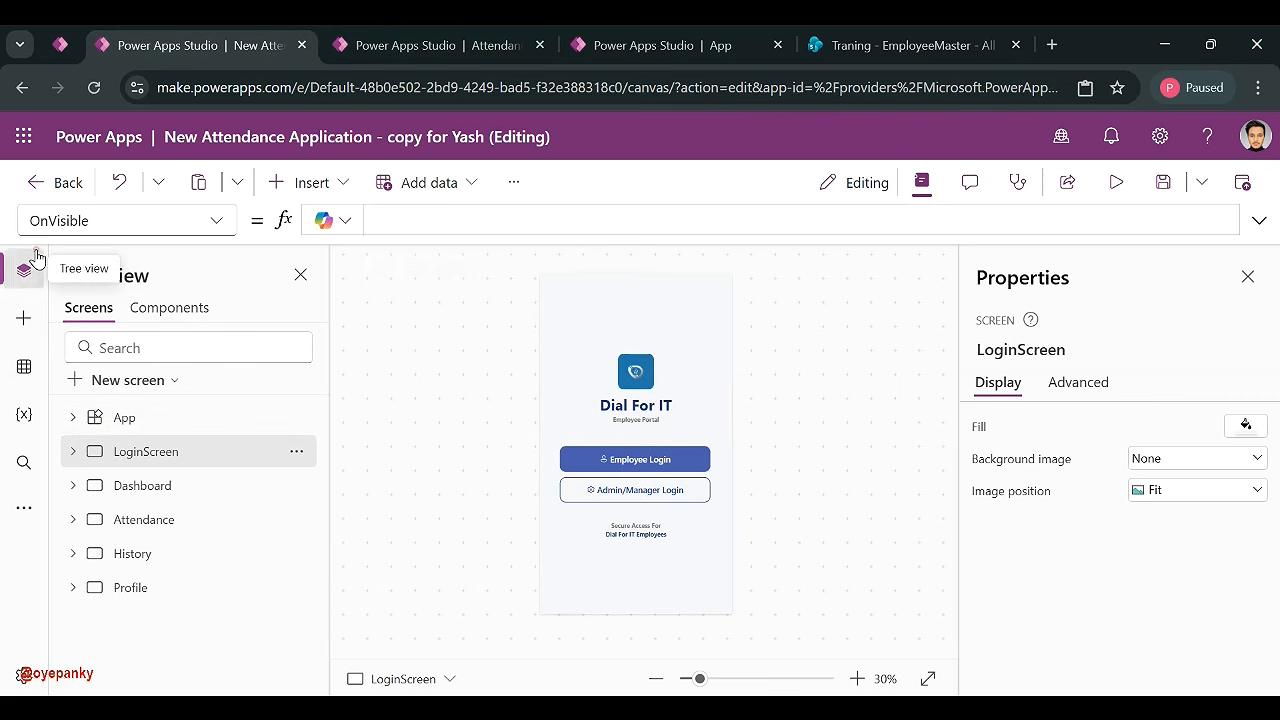
click(137, 488)
click(630, 40)
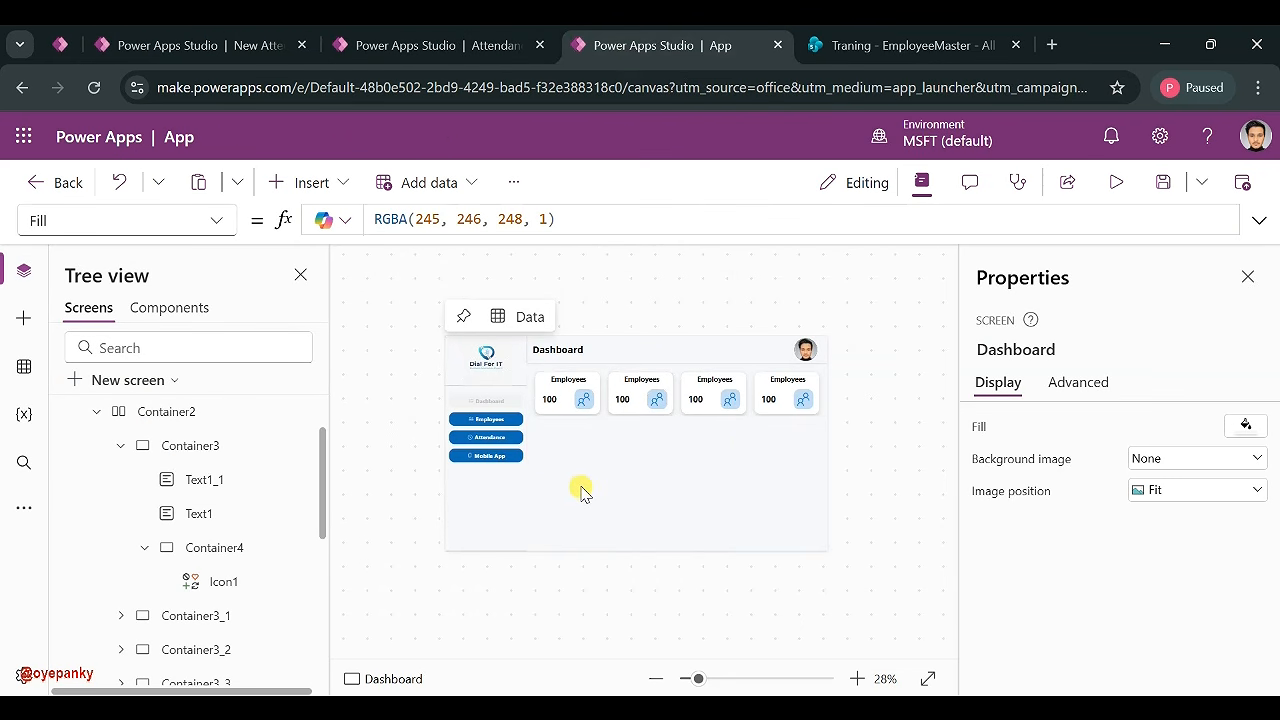
- Give the left sidebar container a Semibold drop shadow
click(508, 520)
scroll(1157, 595, down, 2)
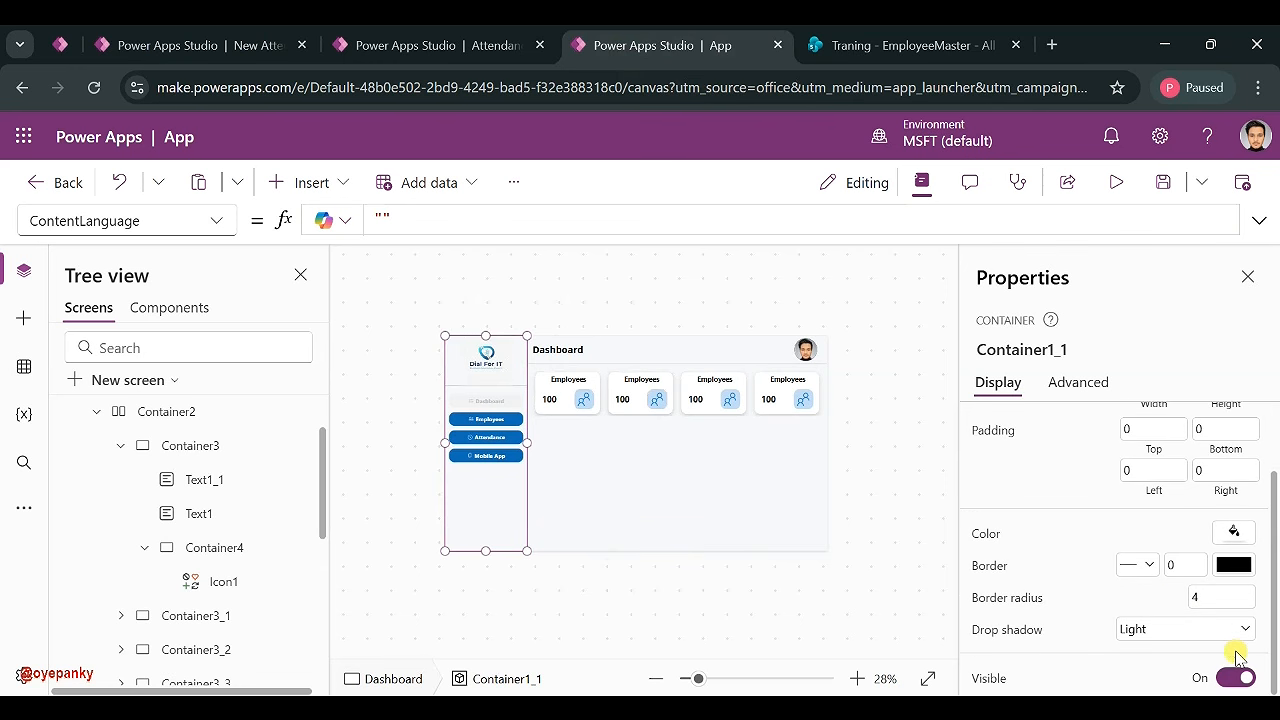
click(1161, 630)
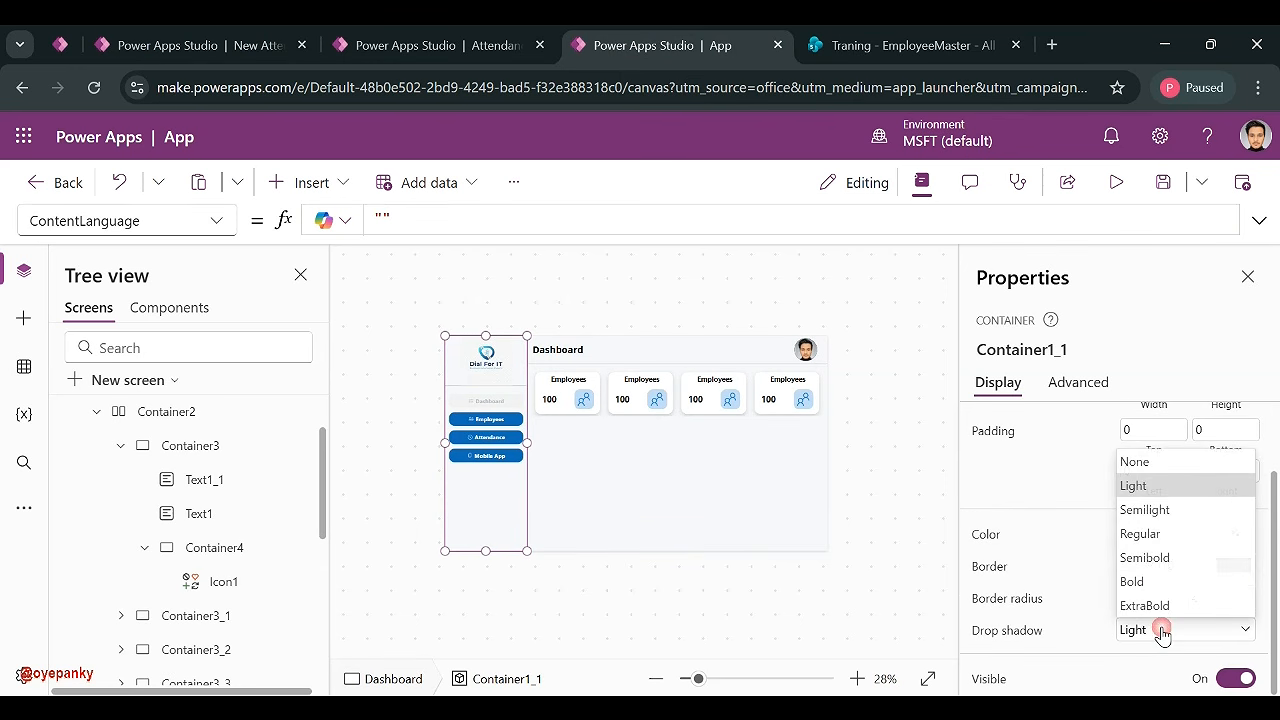
click(1161, 556)
click(849, 531)
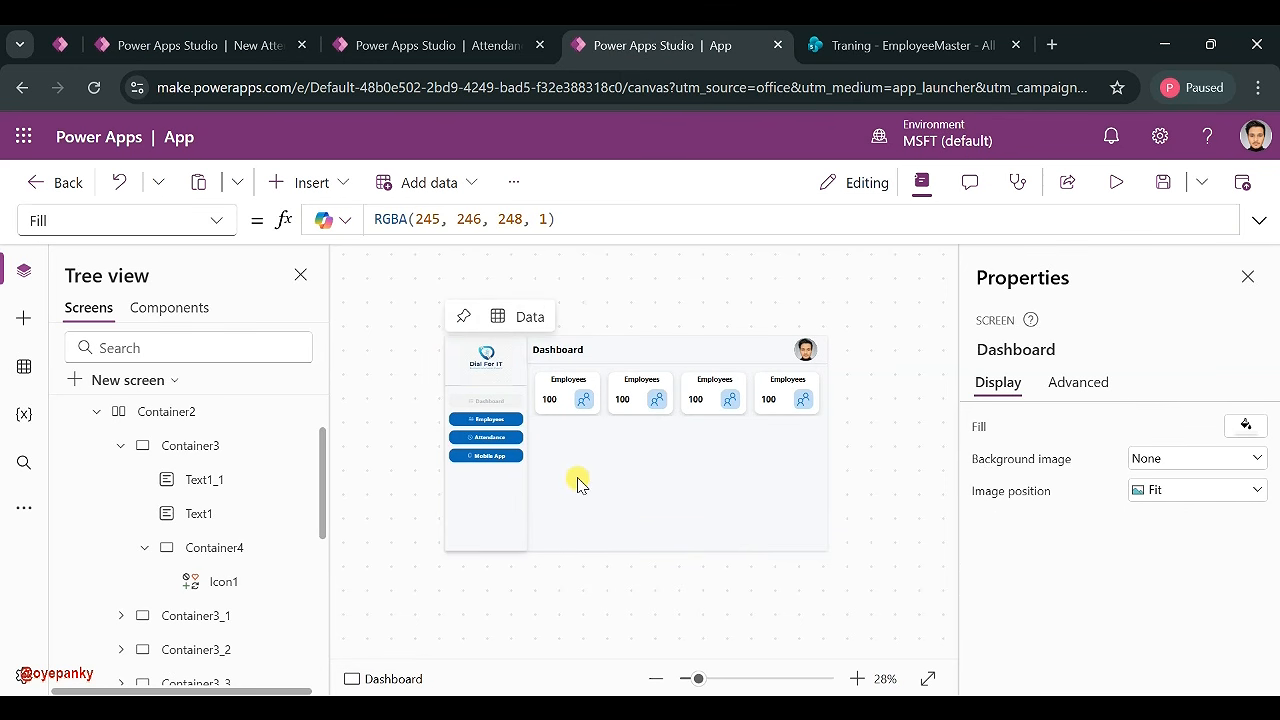
- Give the Dashboard header bar, Container1, a Semibold drop shadow
click(641, 354)
scroll(1116, 640, down, 1)
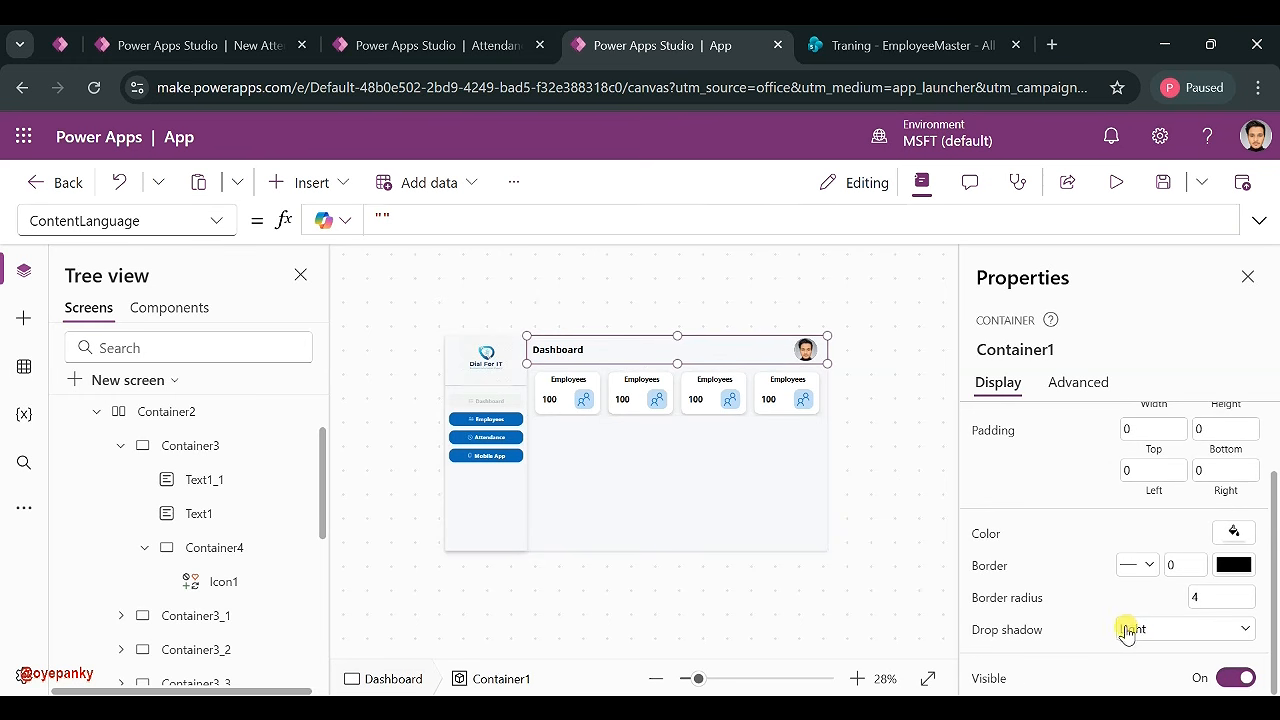
click(1127, 632)
click(1138, 508)
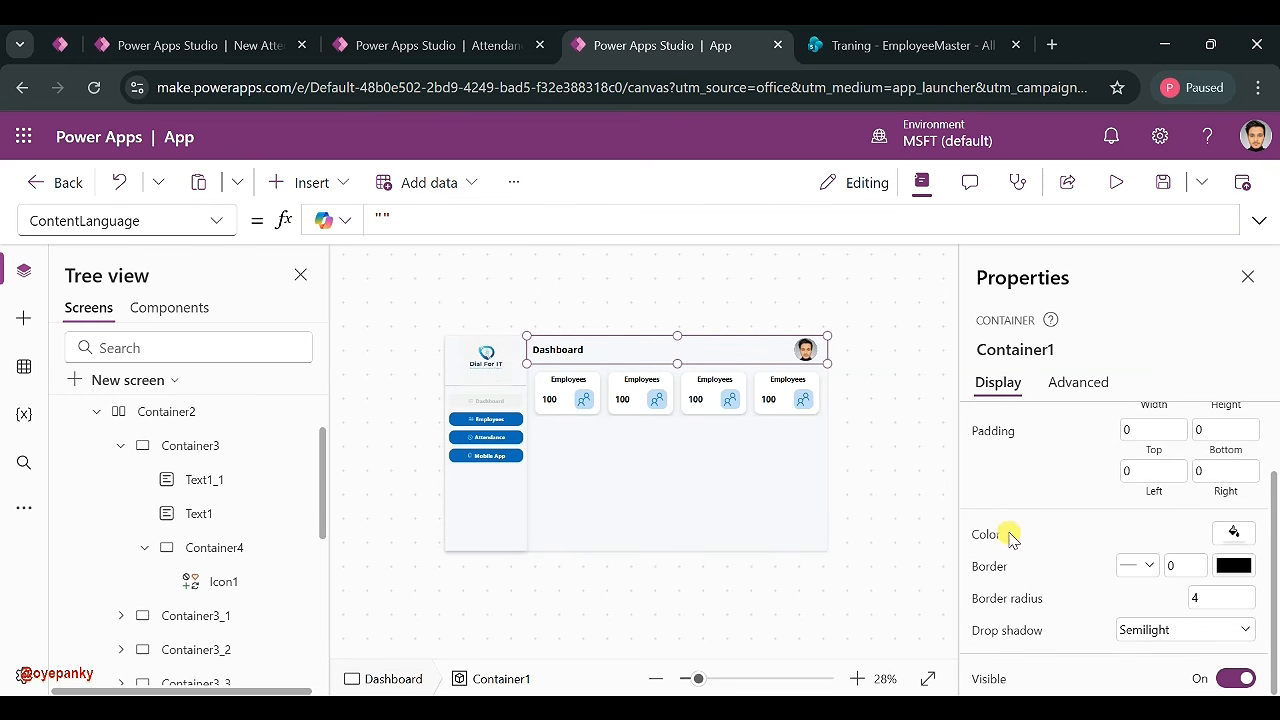
click(1146, 641)
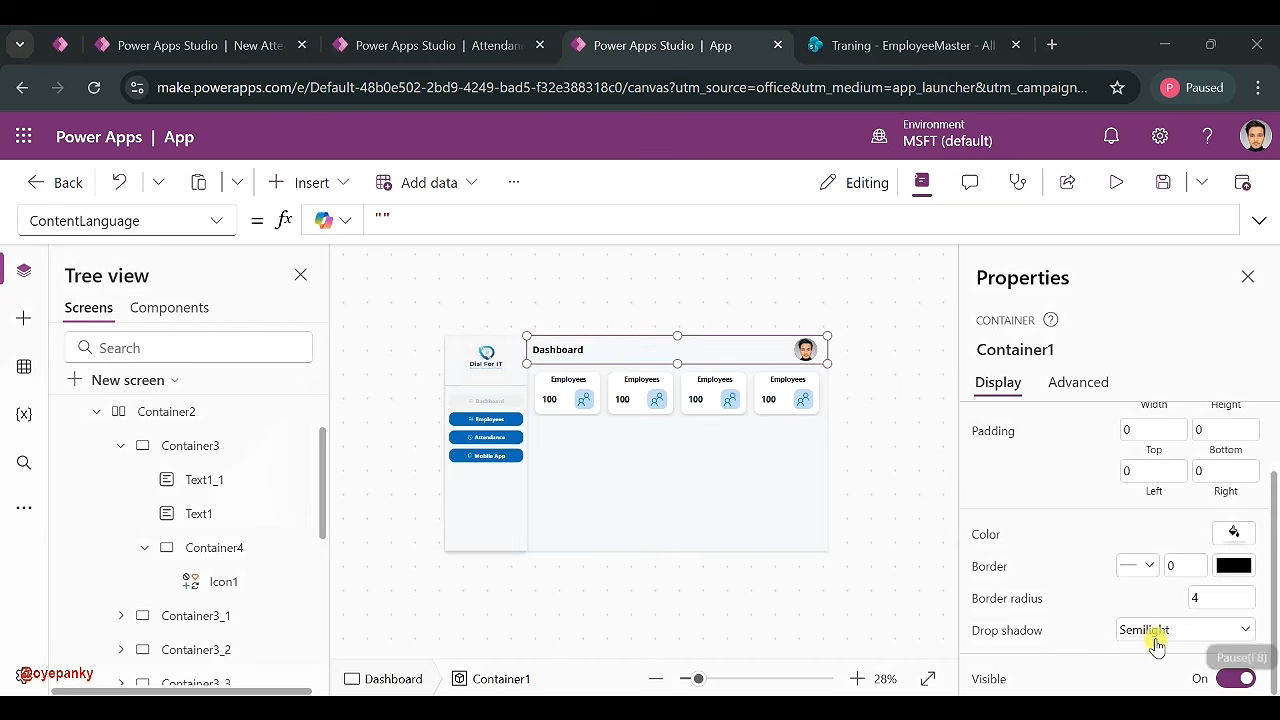
click(1148, 630)
click(1152, 557)
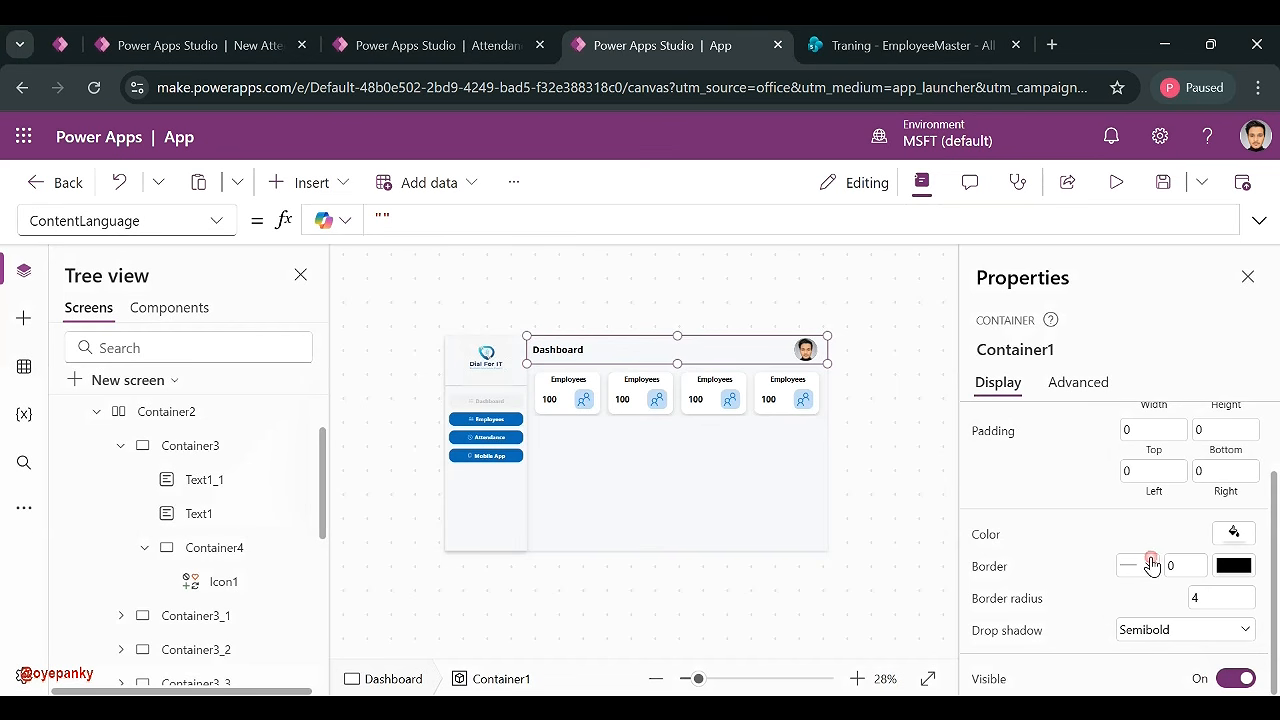
click(891, 447)
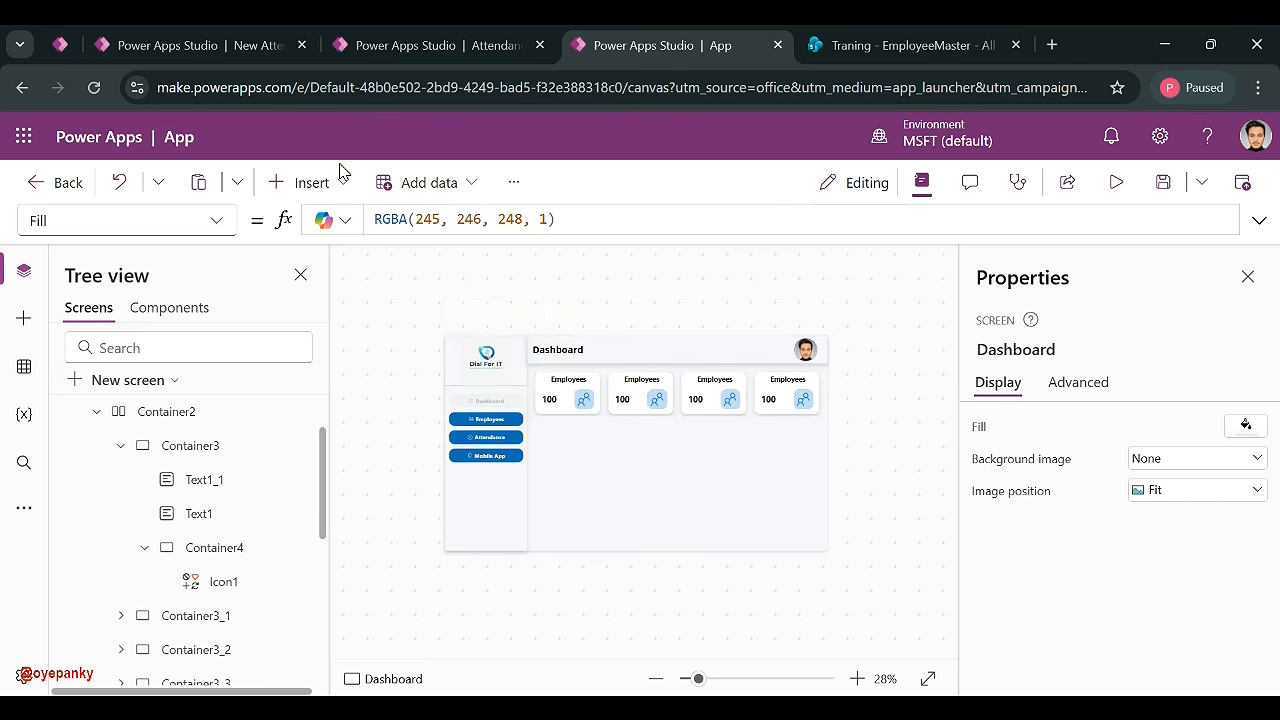
click(313, 183)
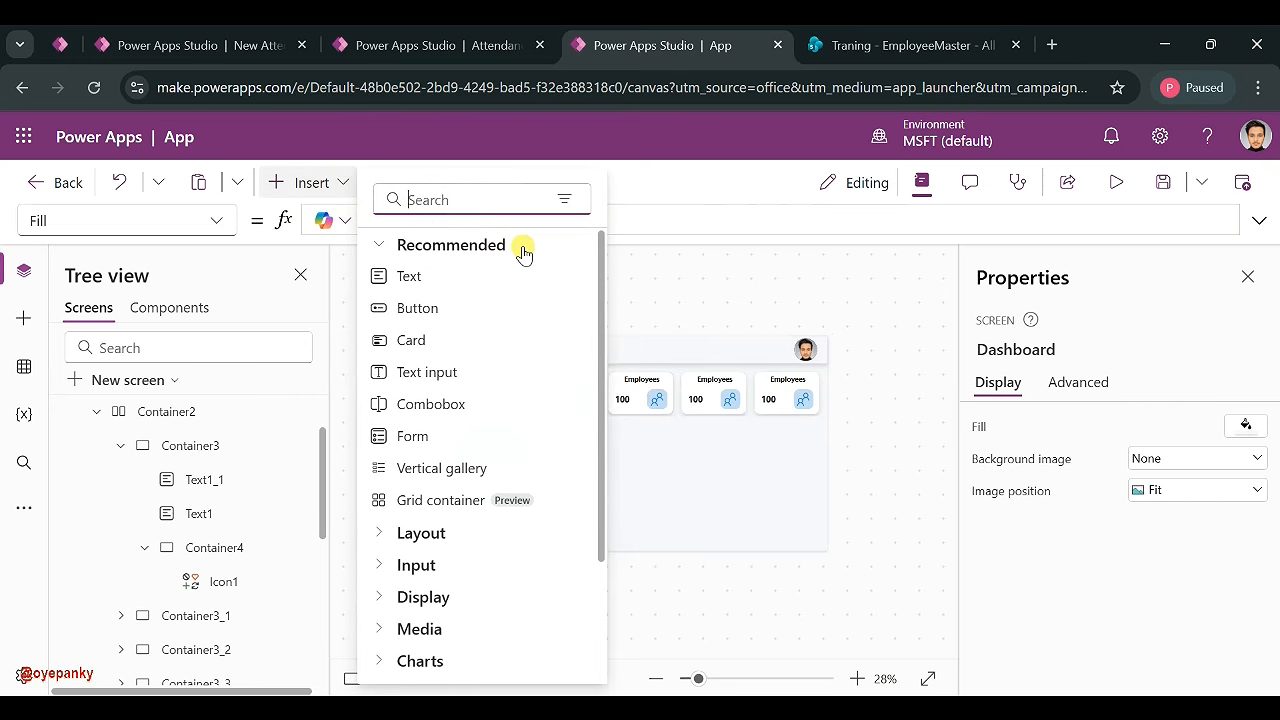
- Insert a blank container below the KPI cards and resize it to 650×396
text(con)
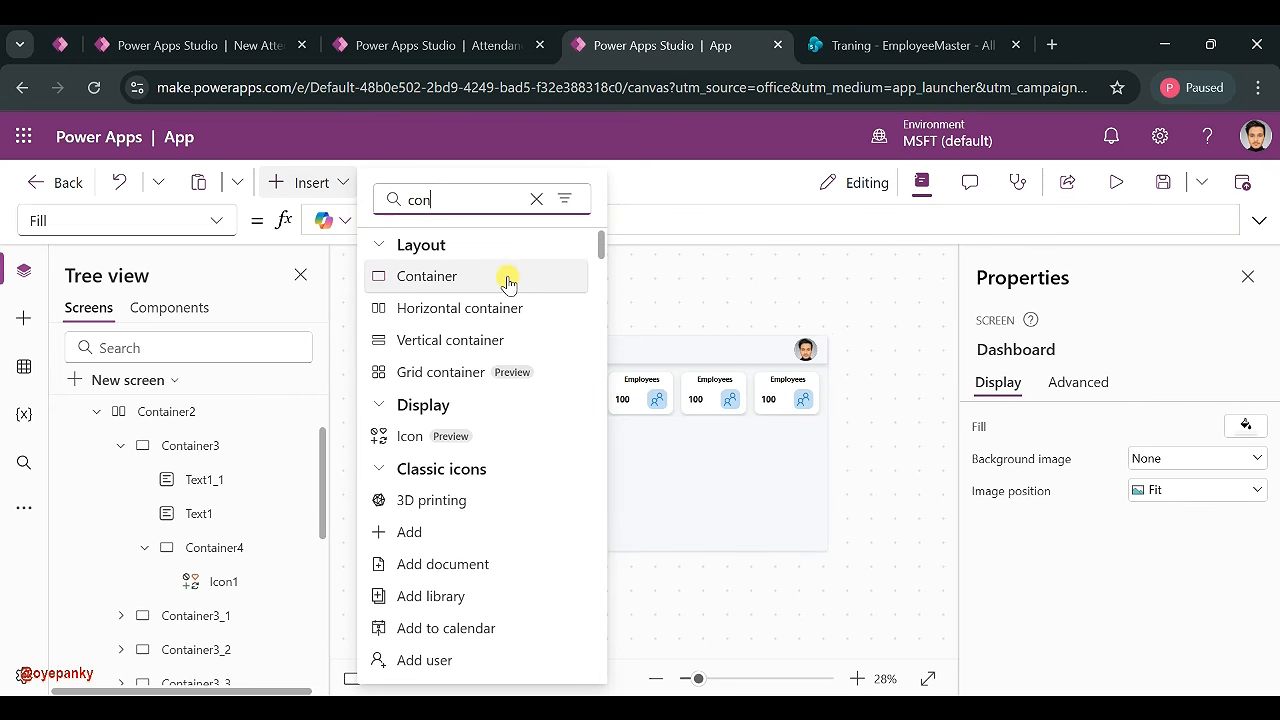
click(509, 284)
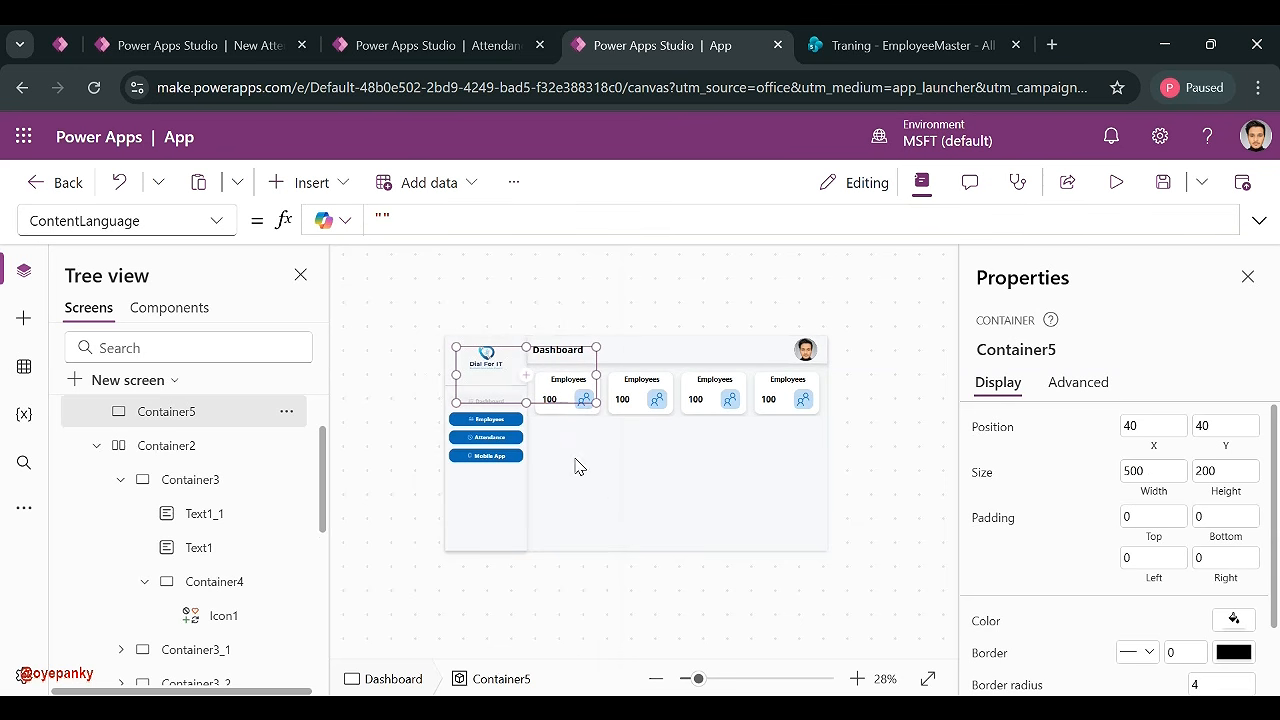
drag(534, 408, 616, 496)
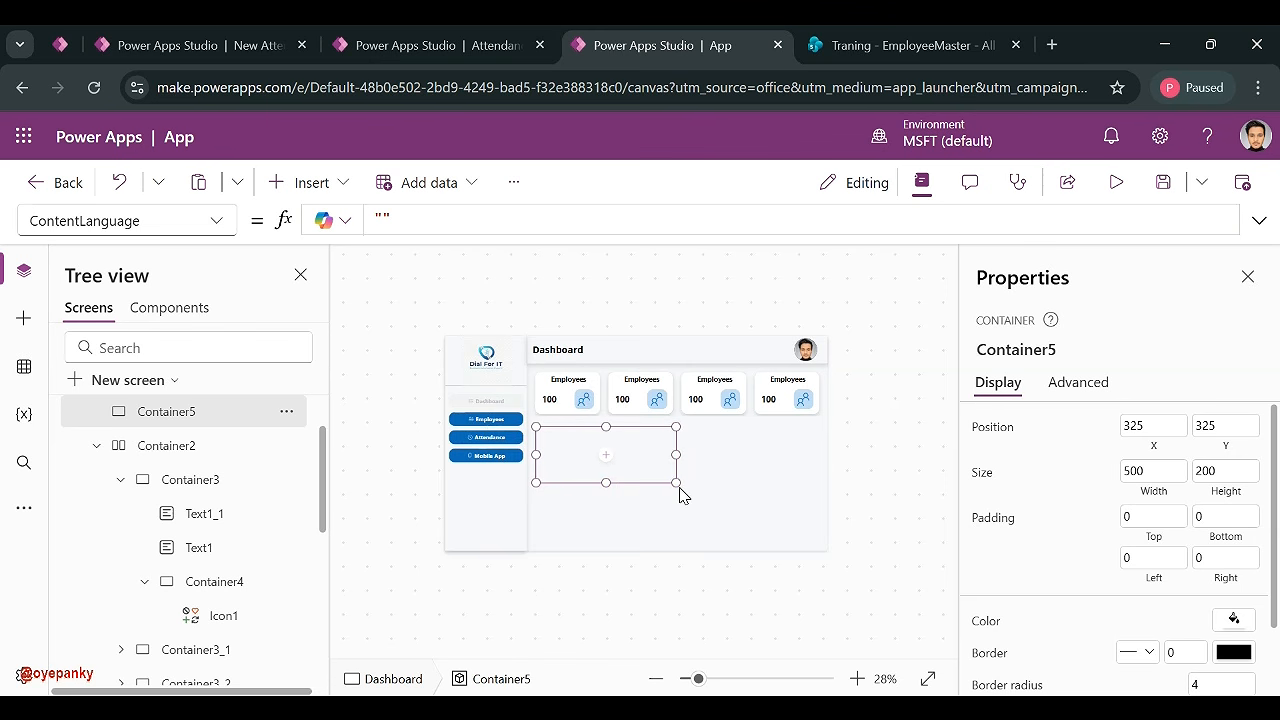
click(680, 495)
click(644, 477)
drag(677, 482, 720, 536)
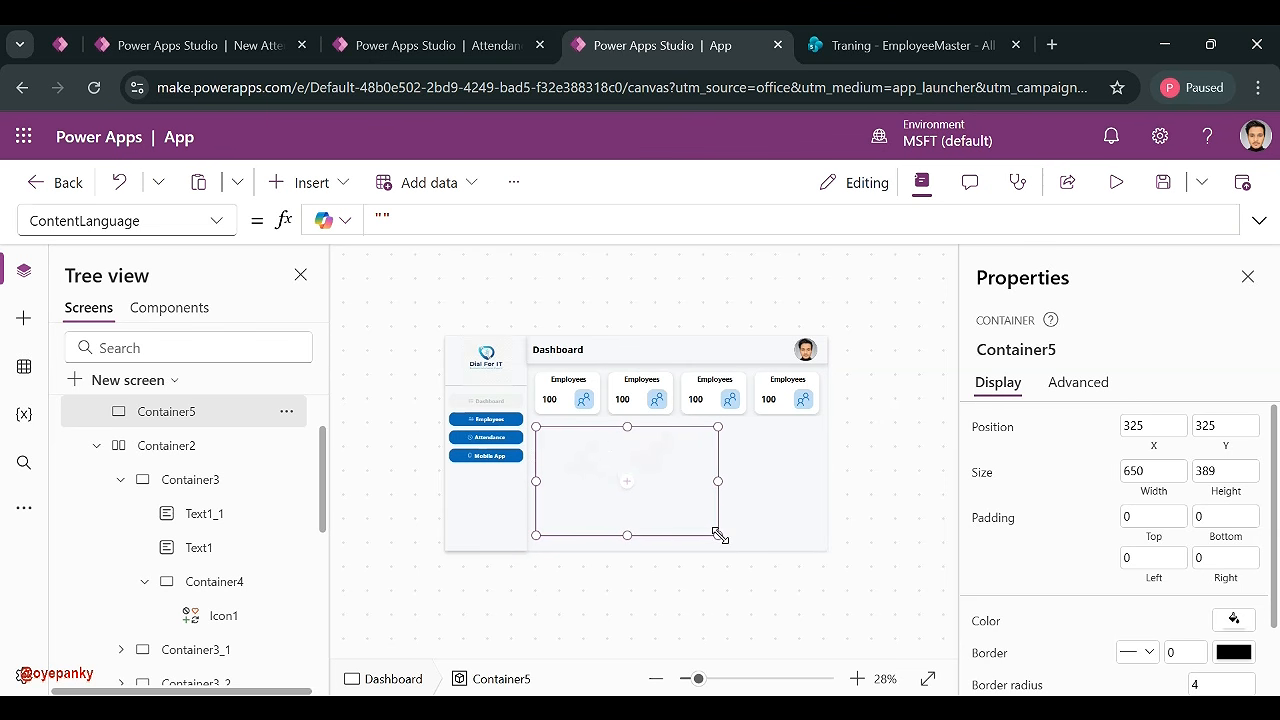
drag(720, 537, 720, 538)
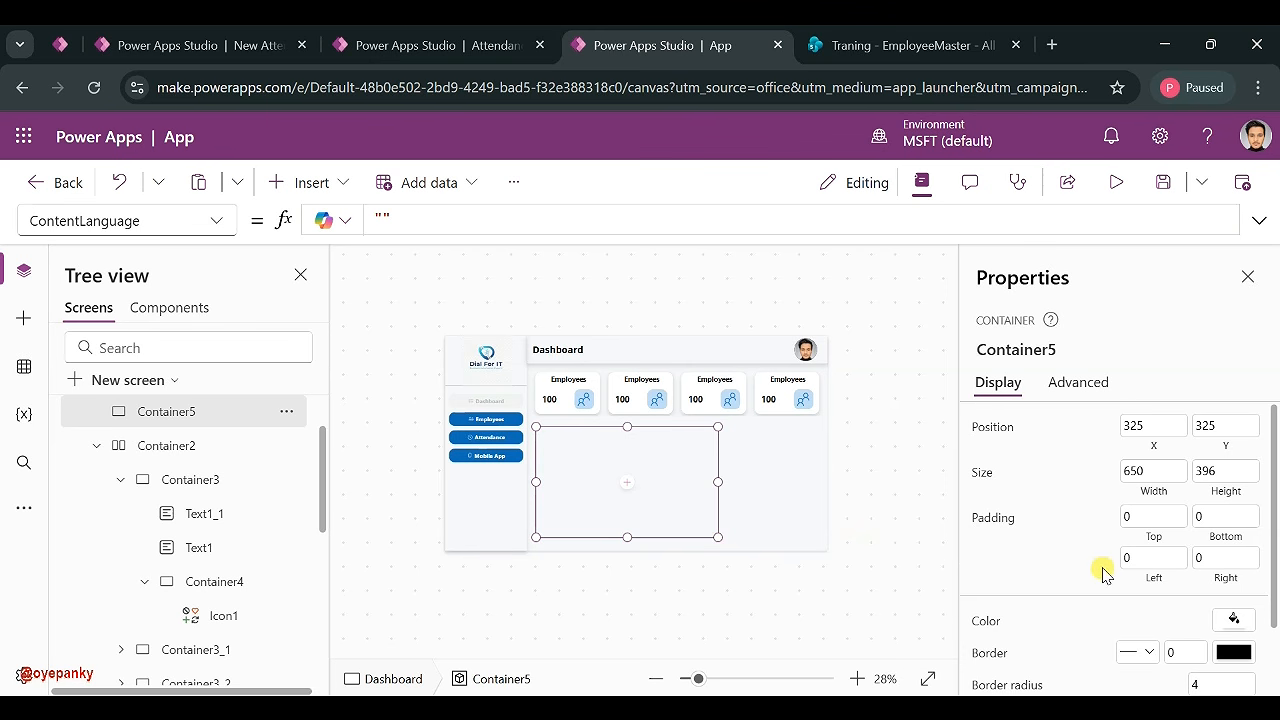
- Give the container a rounded border radius, a Semibold drop shadow and a white fill
scroll(1098, 570, down, 1)
click(1224, 596)
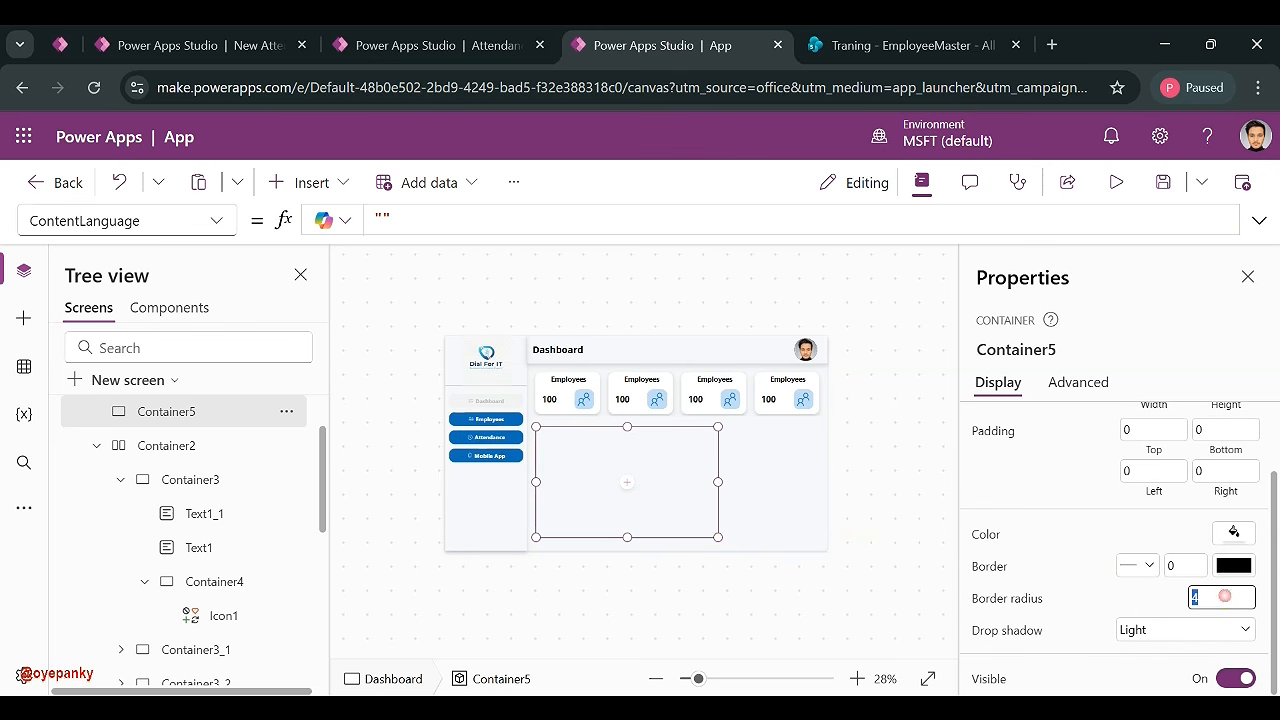
text(20)
click(1160, 628)
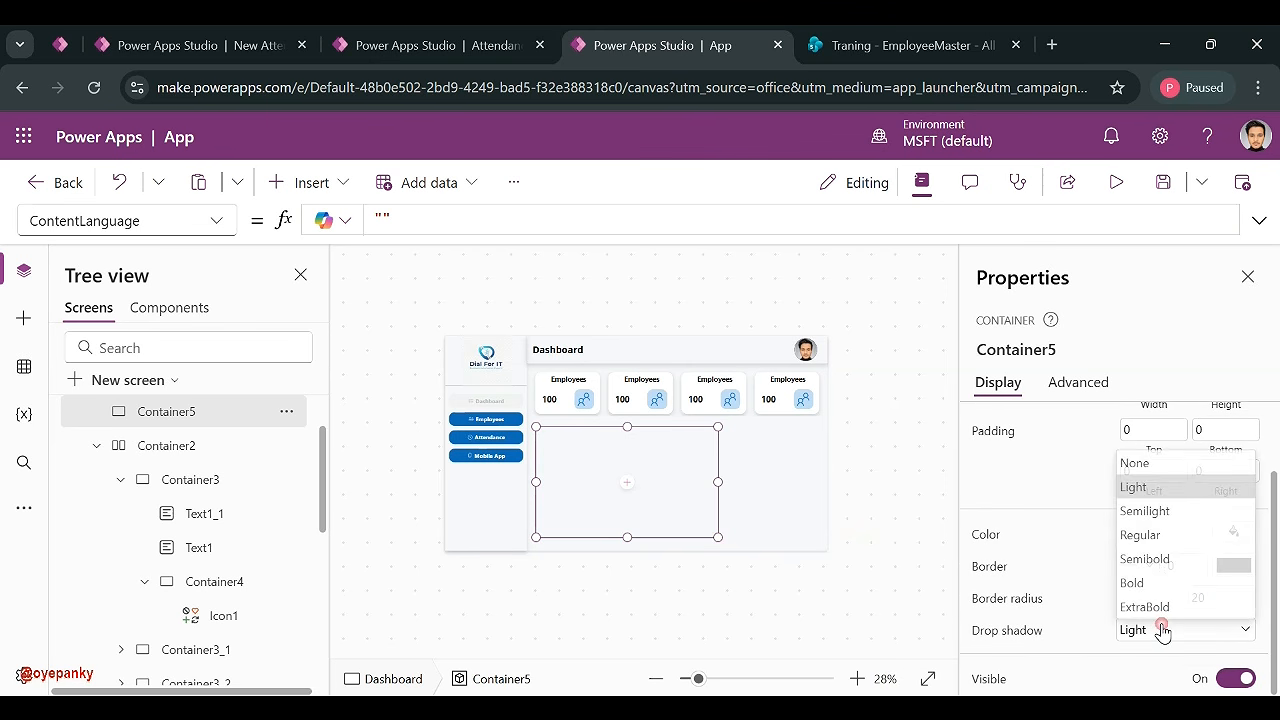
click(1152, 559)
click(1234, 531)
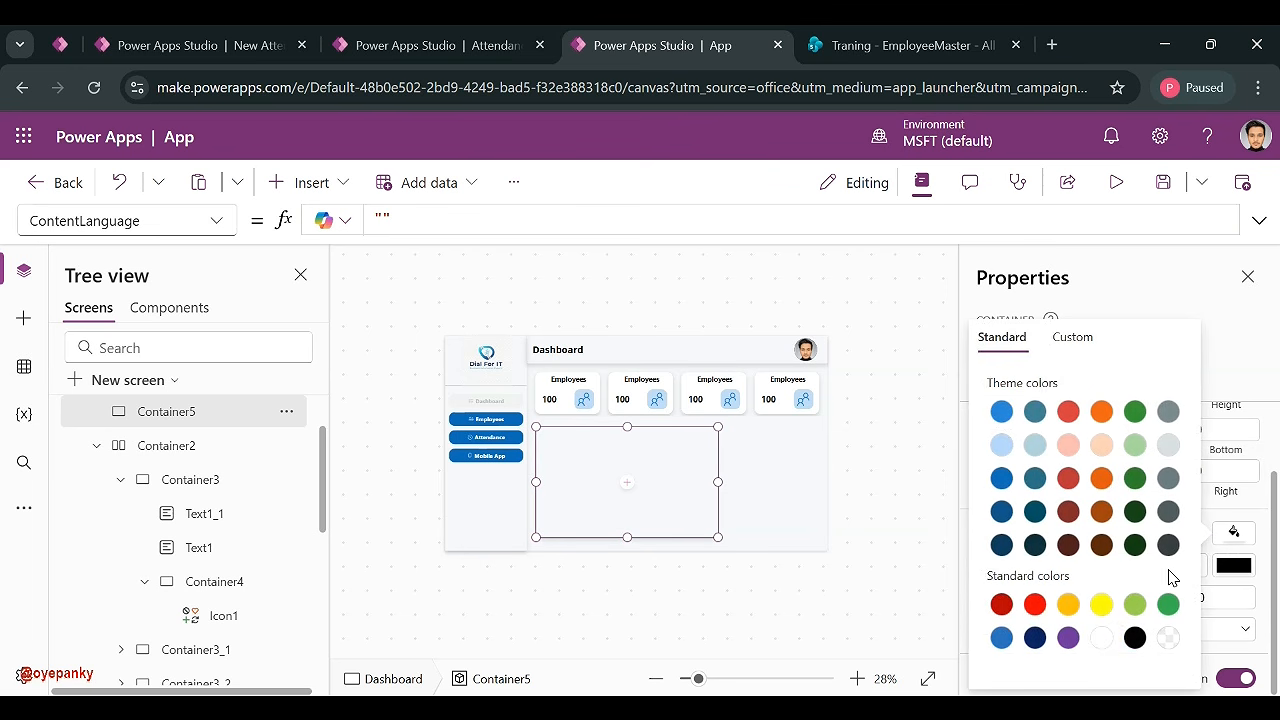
click(1103, 639)
click(884, 462)
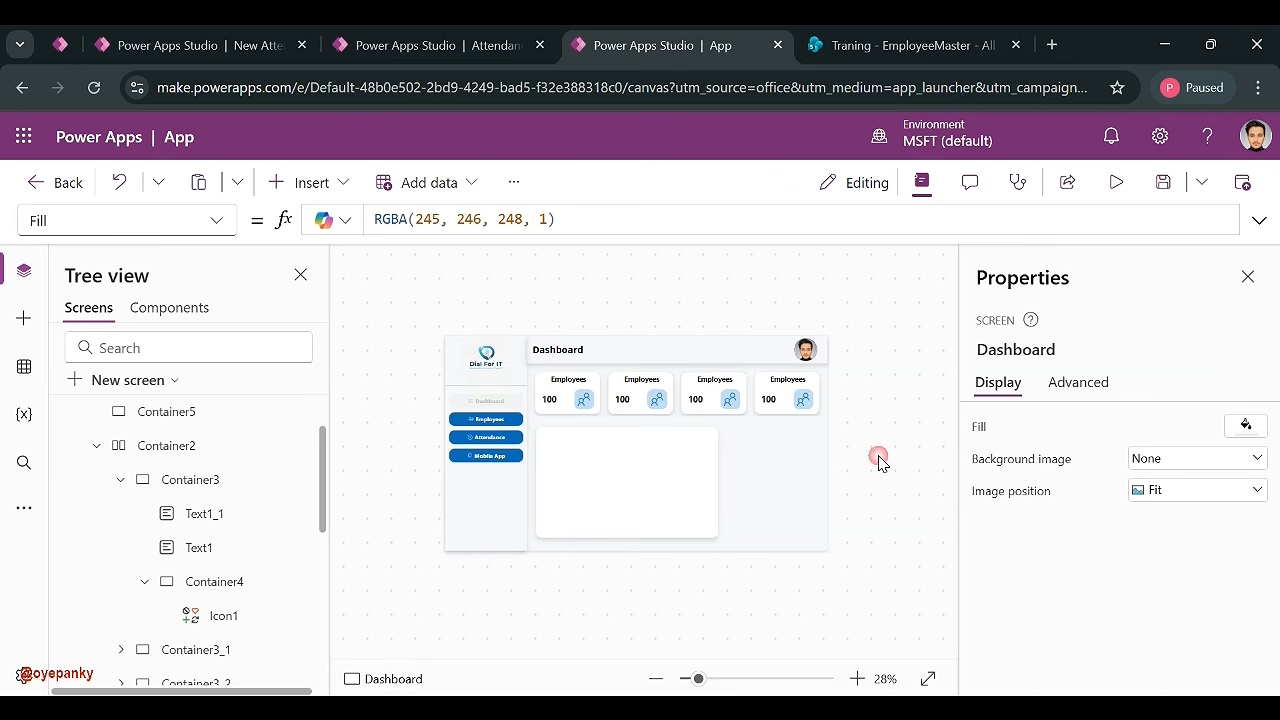
- Set the white container's corner radius to 30 and check its look
click(700, 490)
scroll(1150, 540, down, 2)
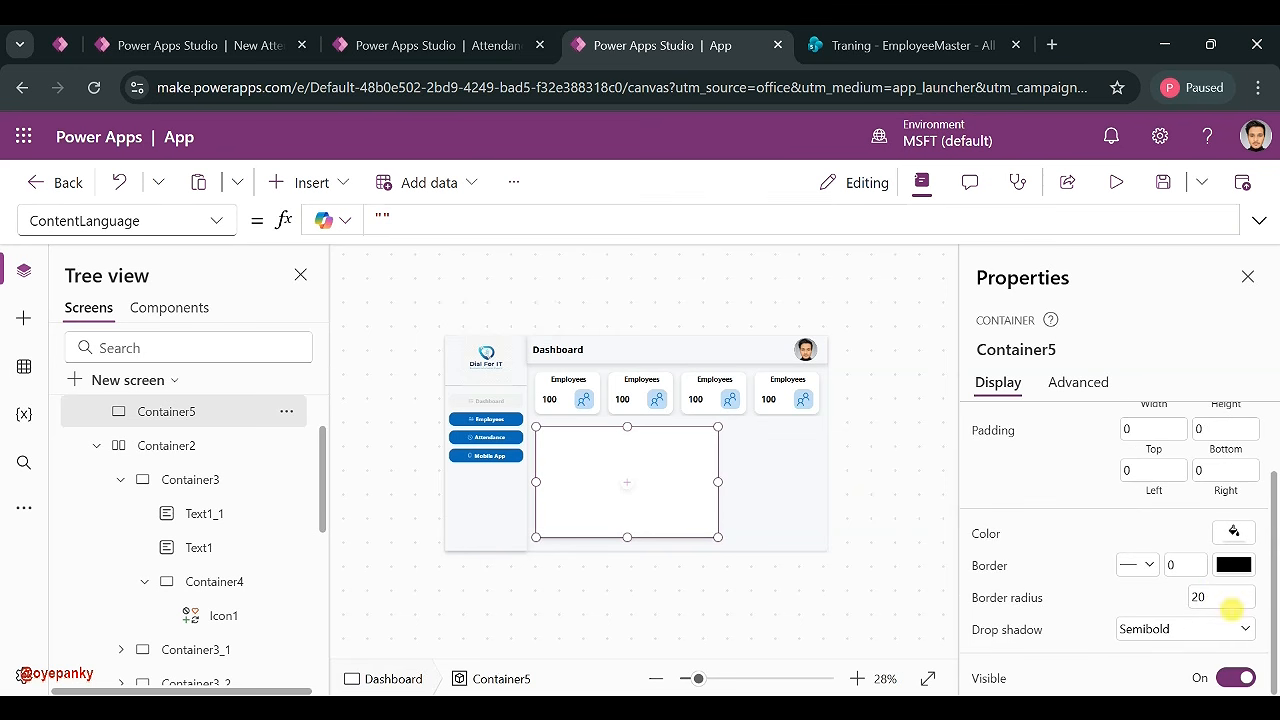
double_click(1221, 597)
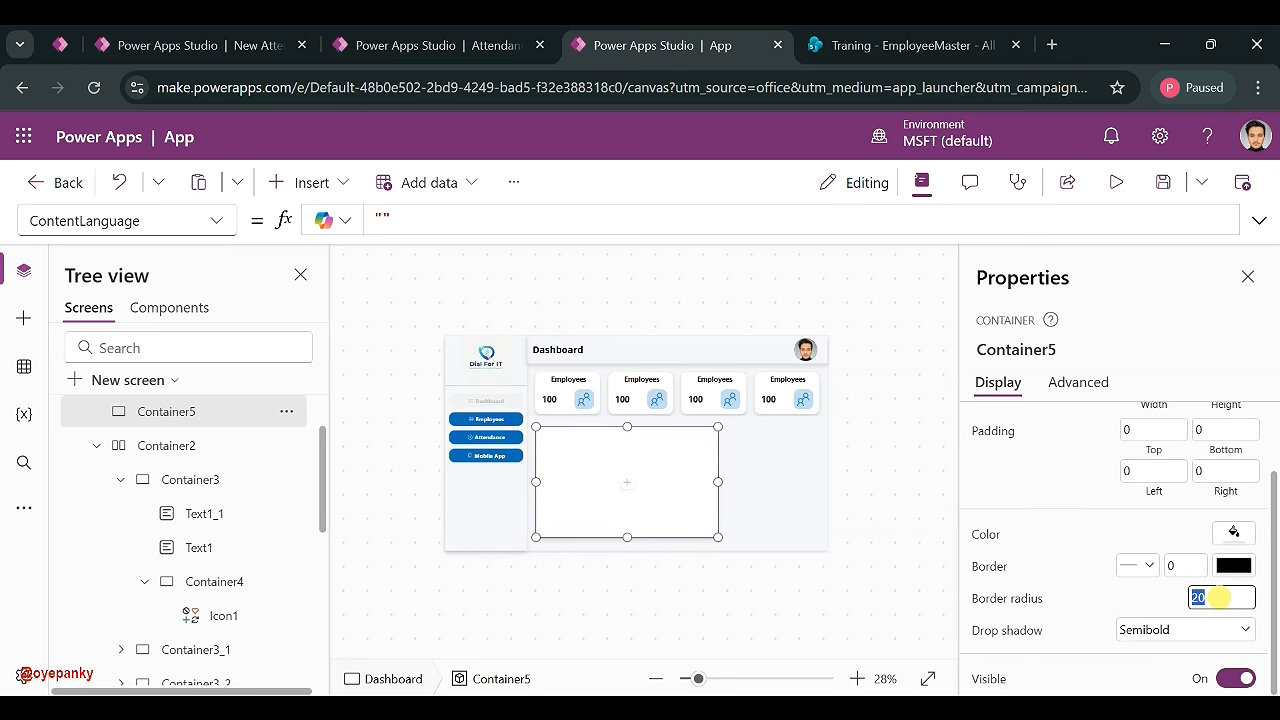
click(1154, 613)
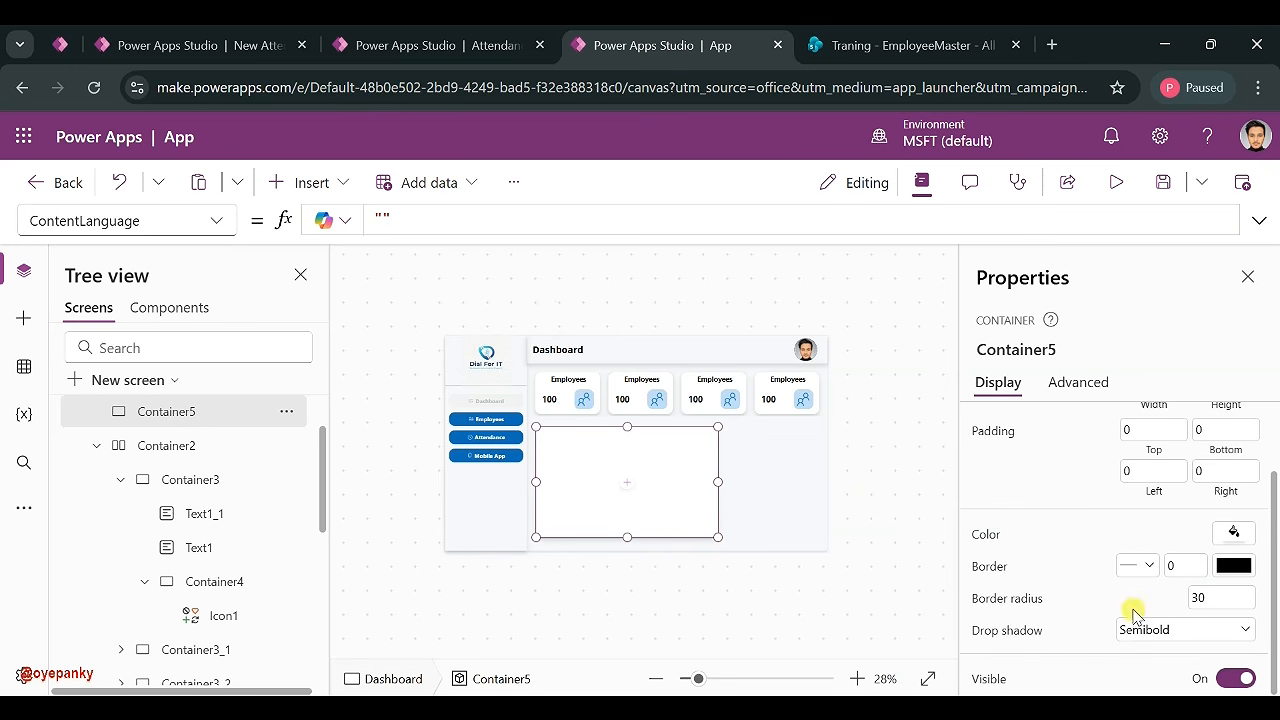
click(918, 494)
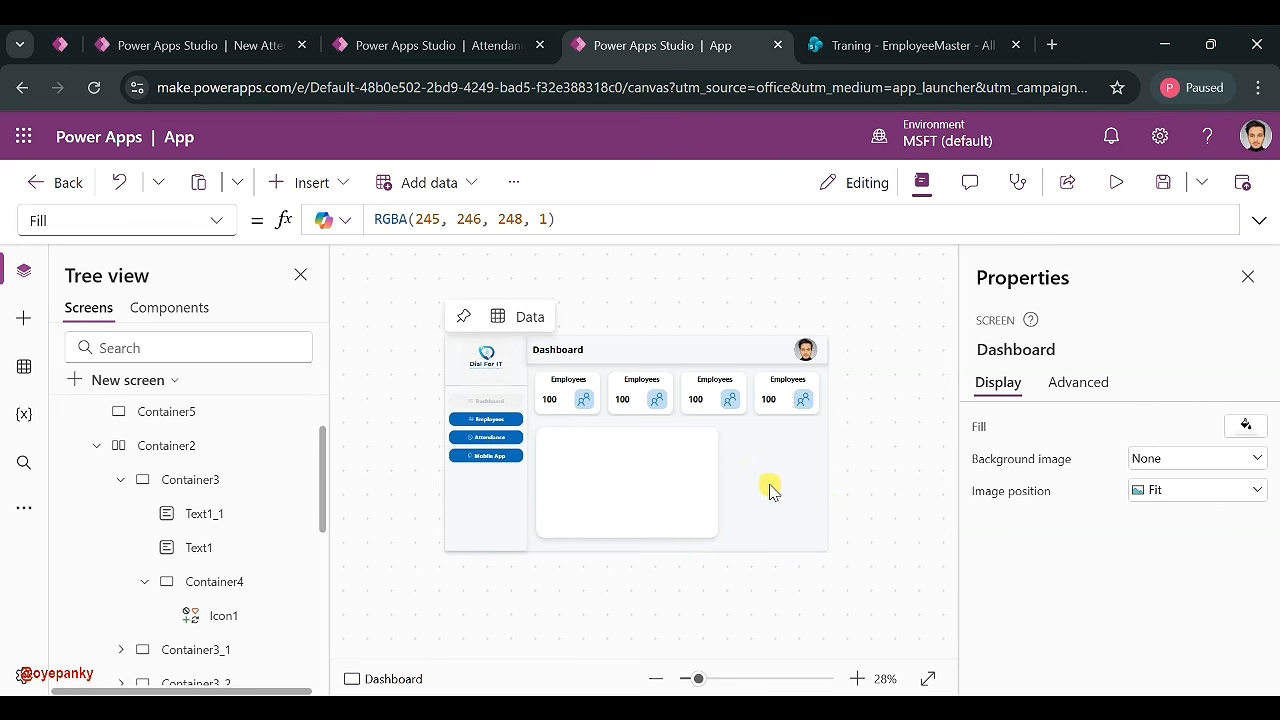
click(707, 510)
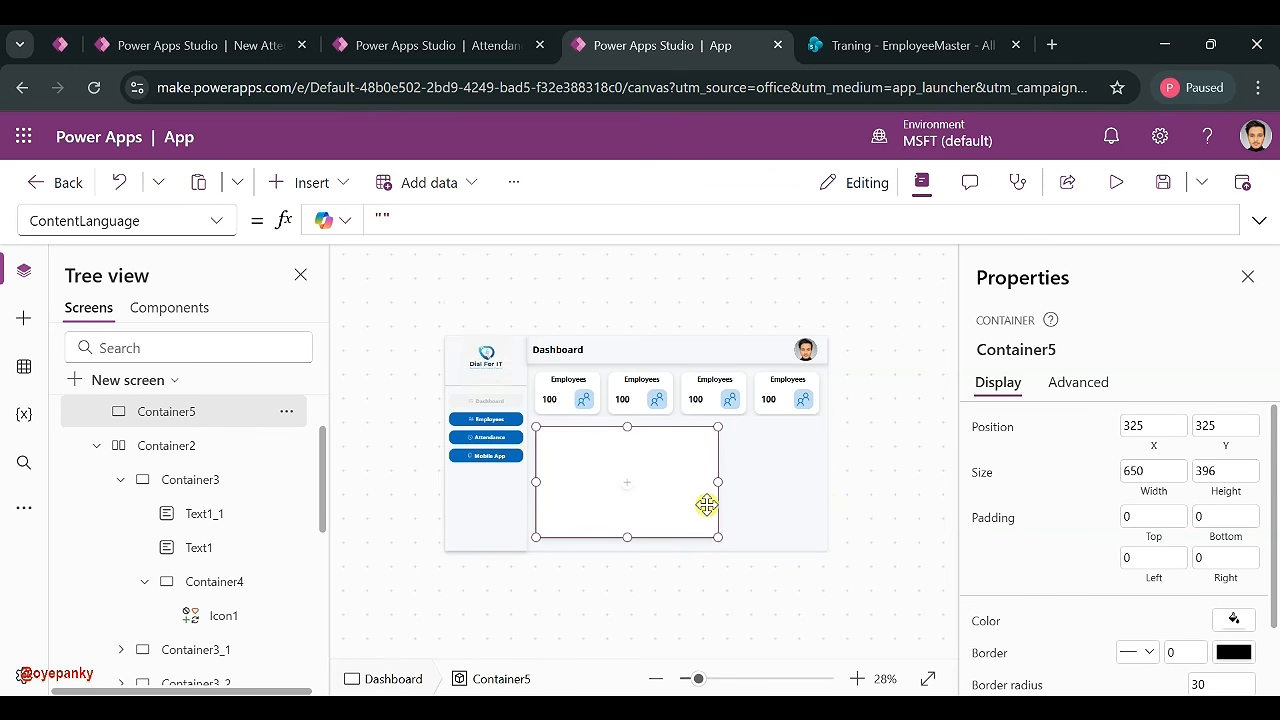
click(752, 501)
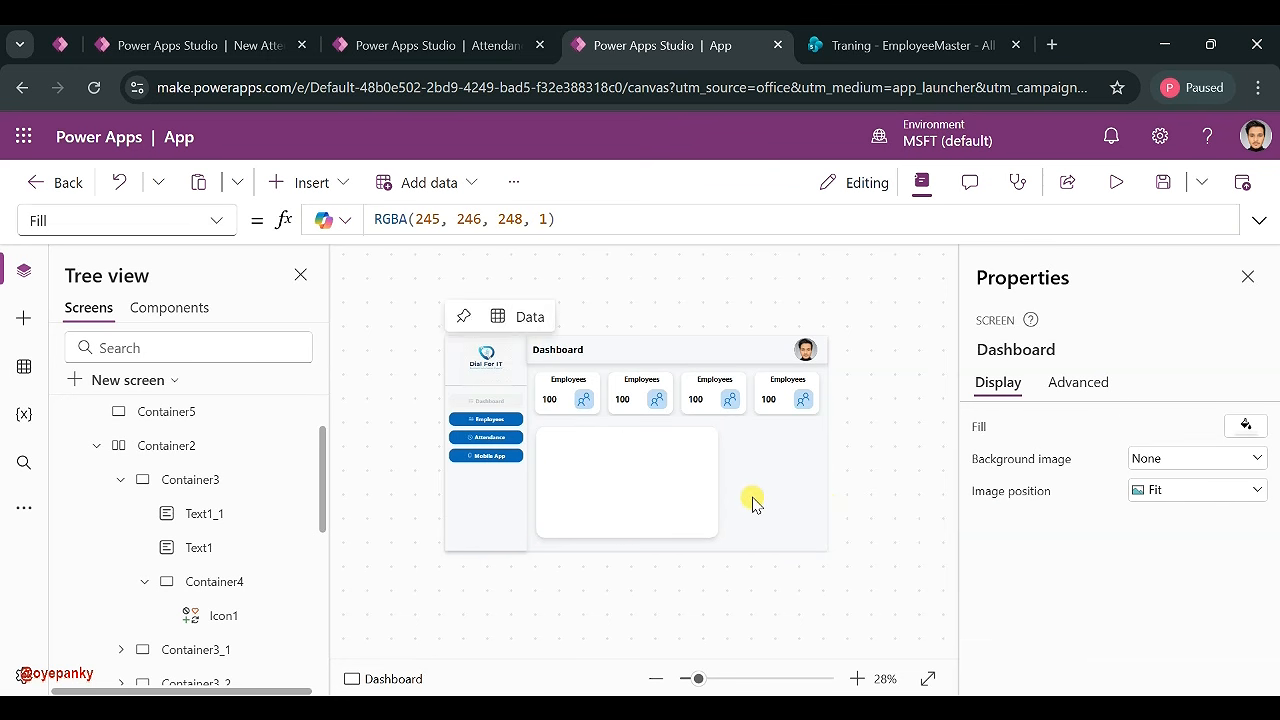
- Paste a copy of the white card to its right and narrow it to 364×396
key(ctrl+v)
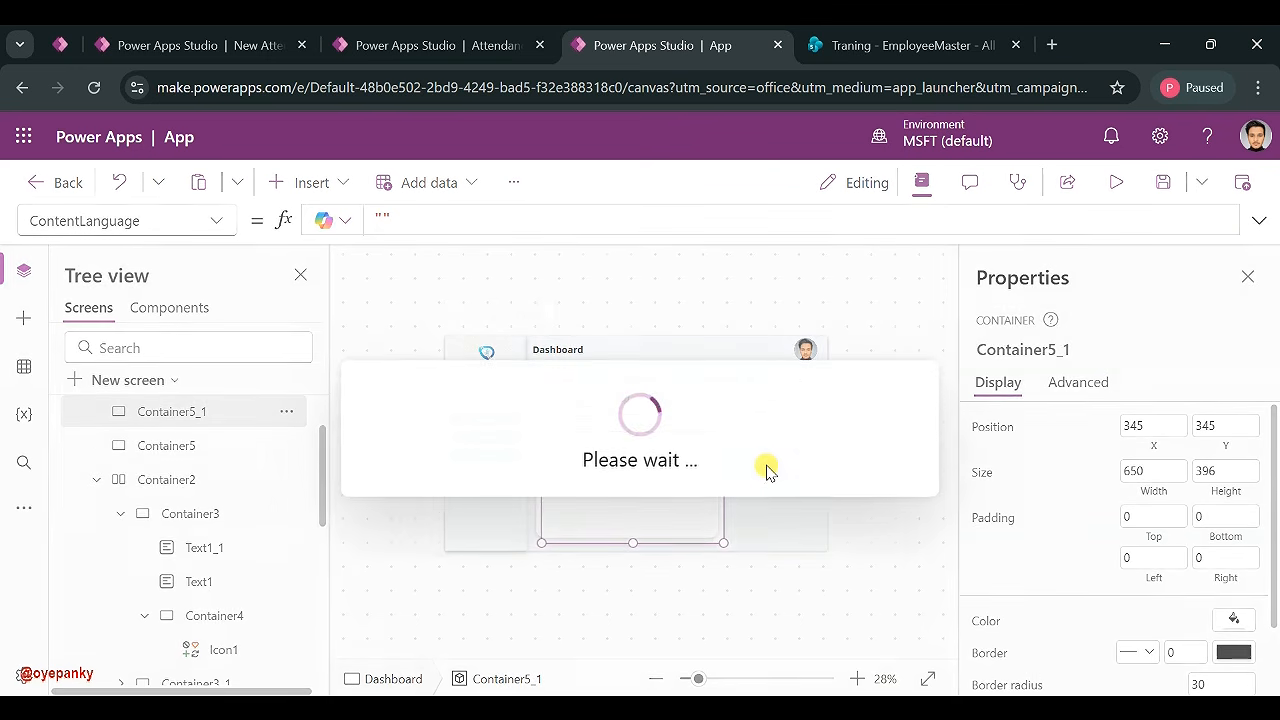
drag(725, 519, 862, 523)
drag(642, 482, 721, 480)
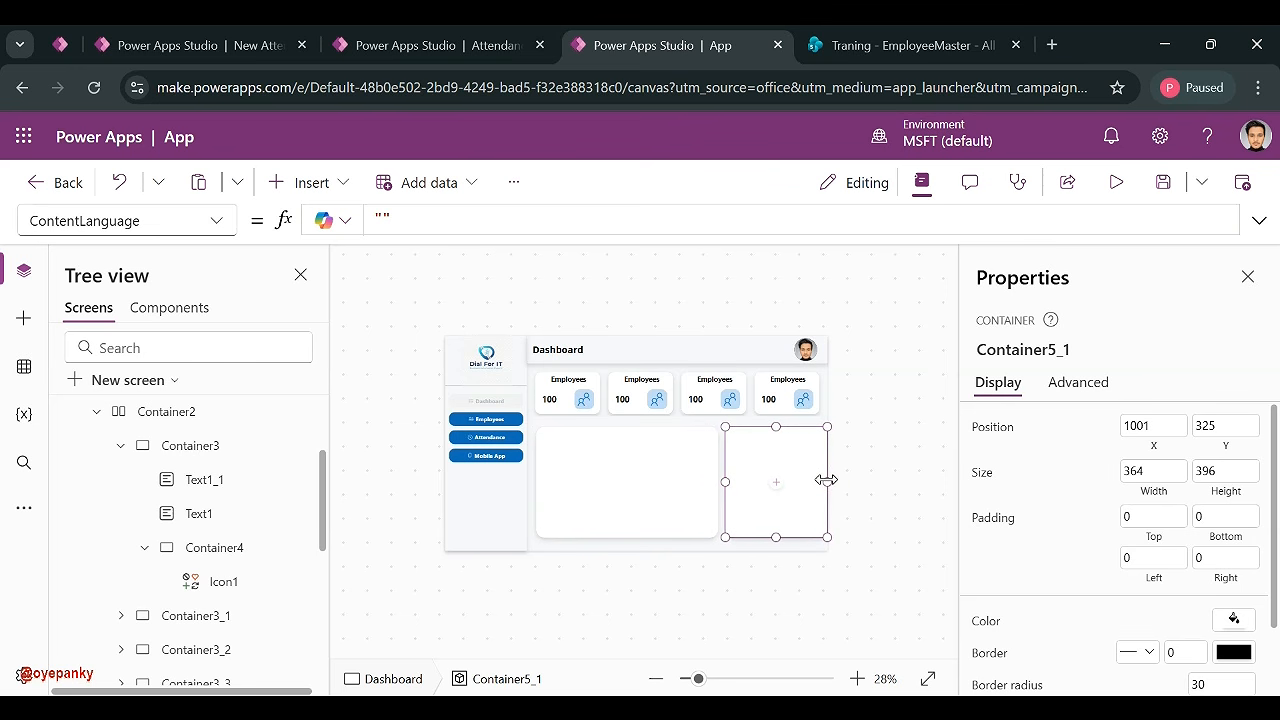
drag(826, 480, 818, 480)
click(862, 476)
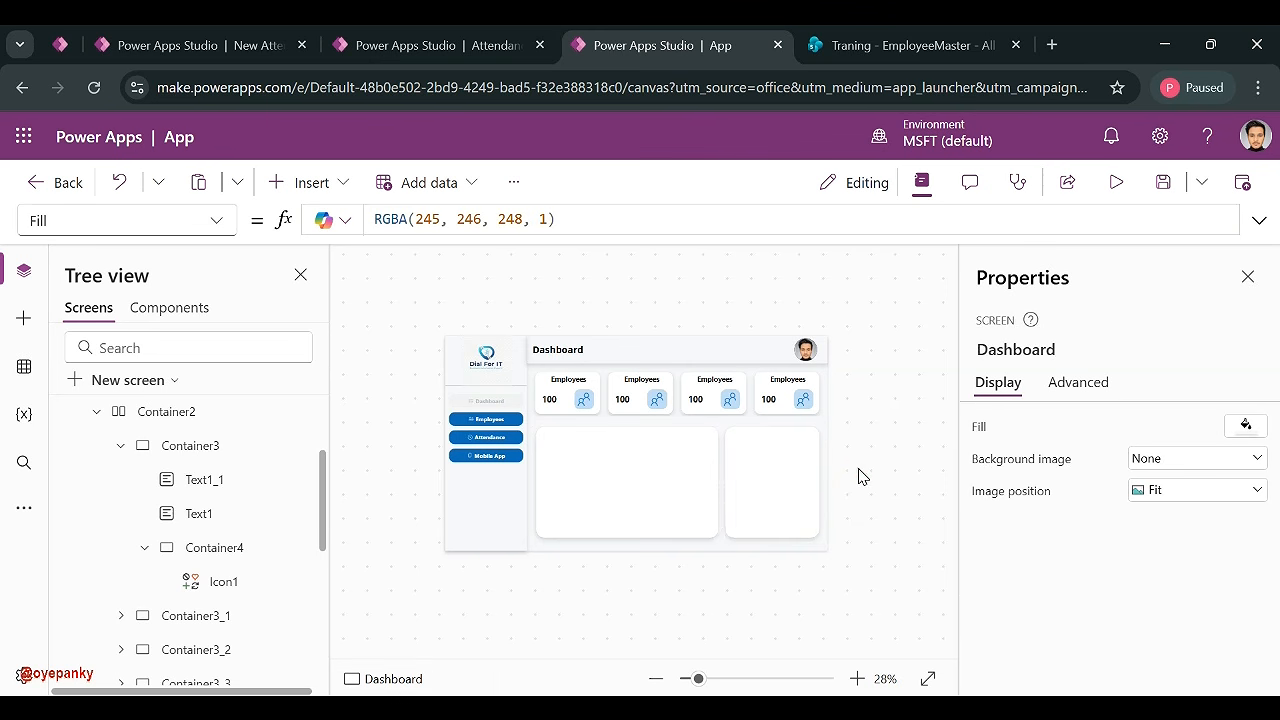
- Insert a column chart into the left white card by searching 'char'
click(630, 470)
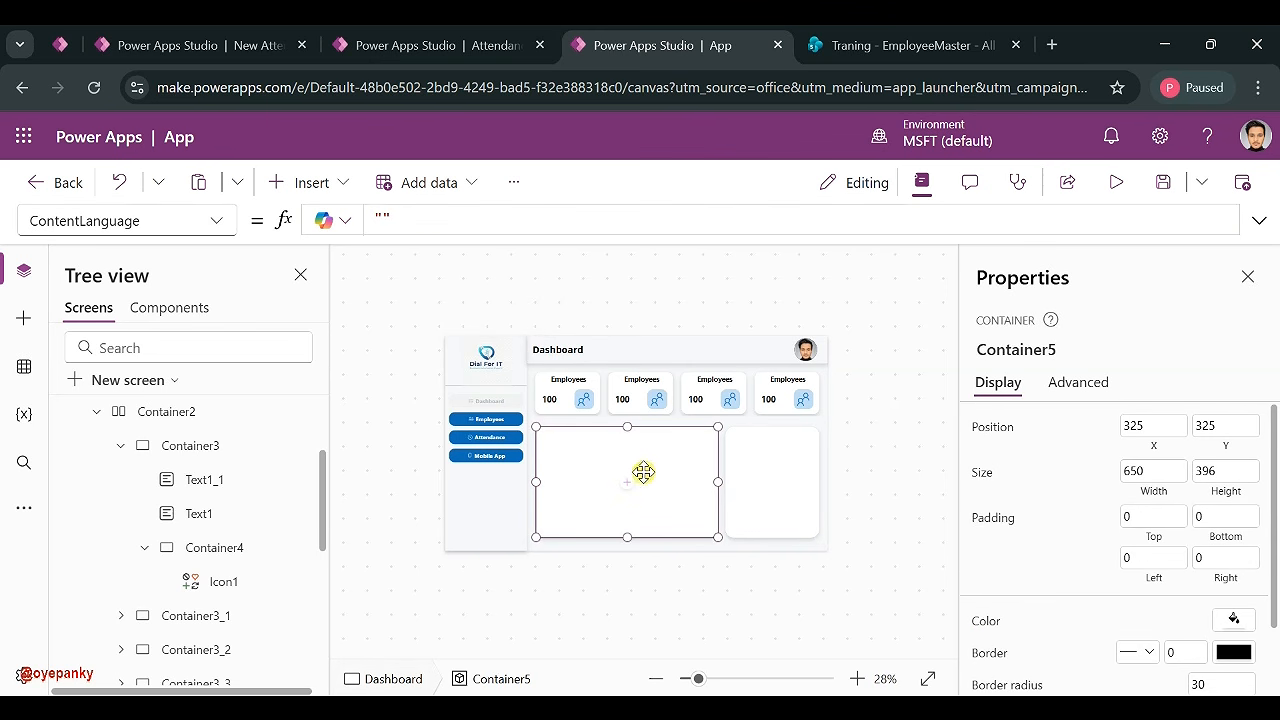
click(628, 484)
click(730, 203)
text(char)
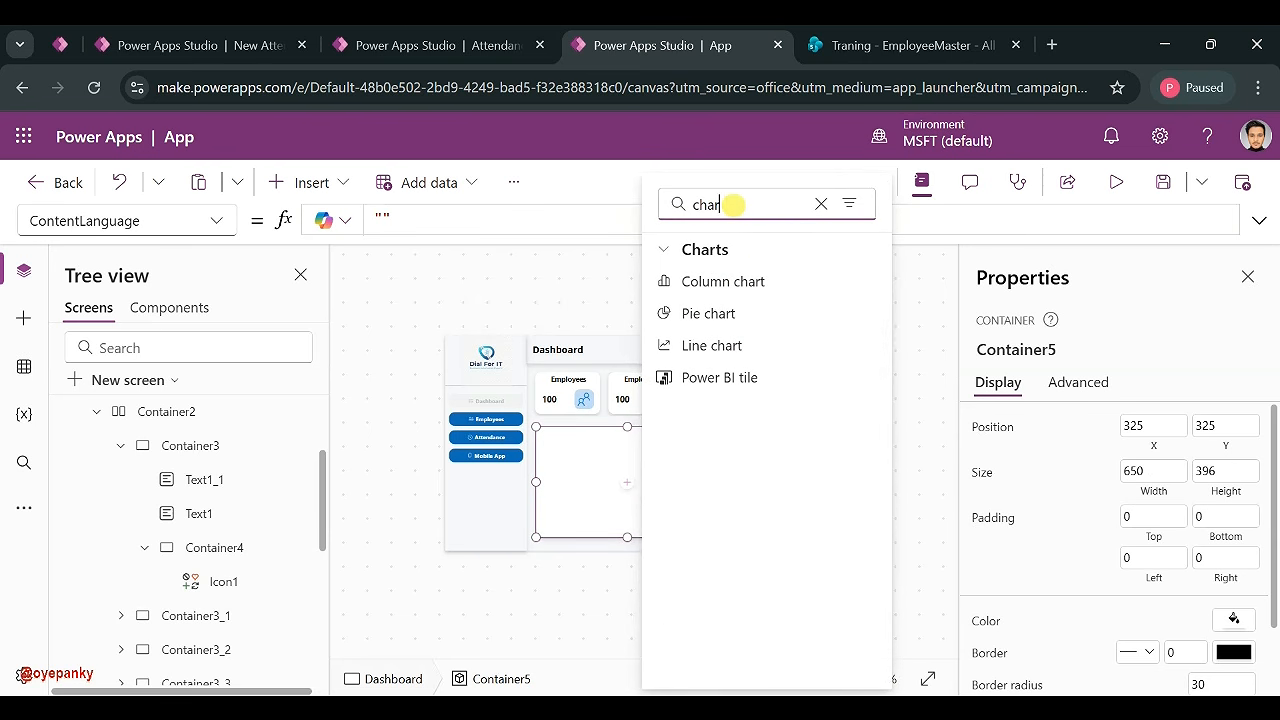
click(742, 281)
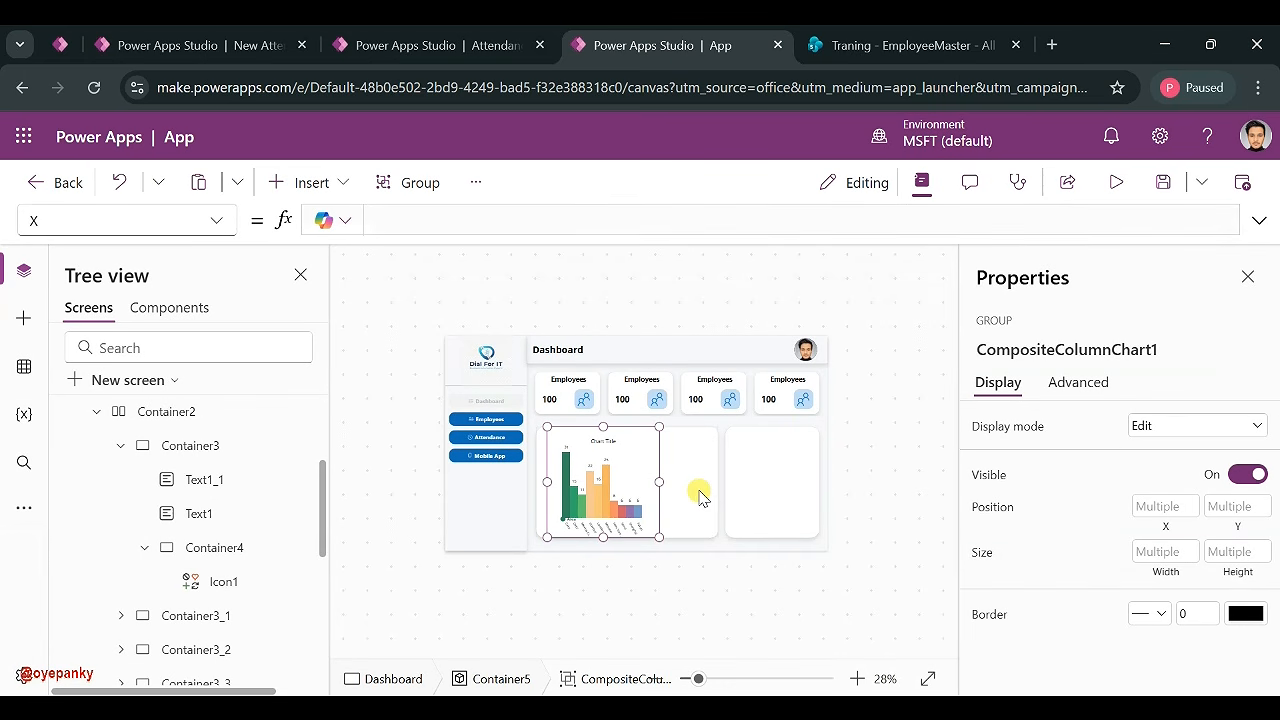
- Widen the column chart to 610 and shift it left to fill the card
drag(661, 482, 753, 497)
click(604, 483)
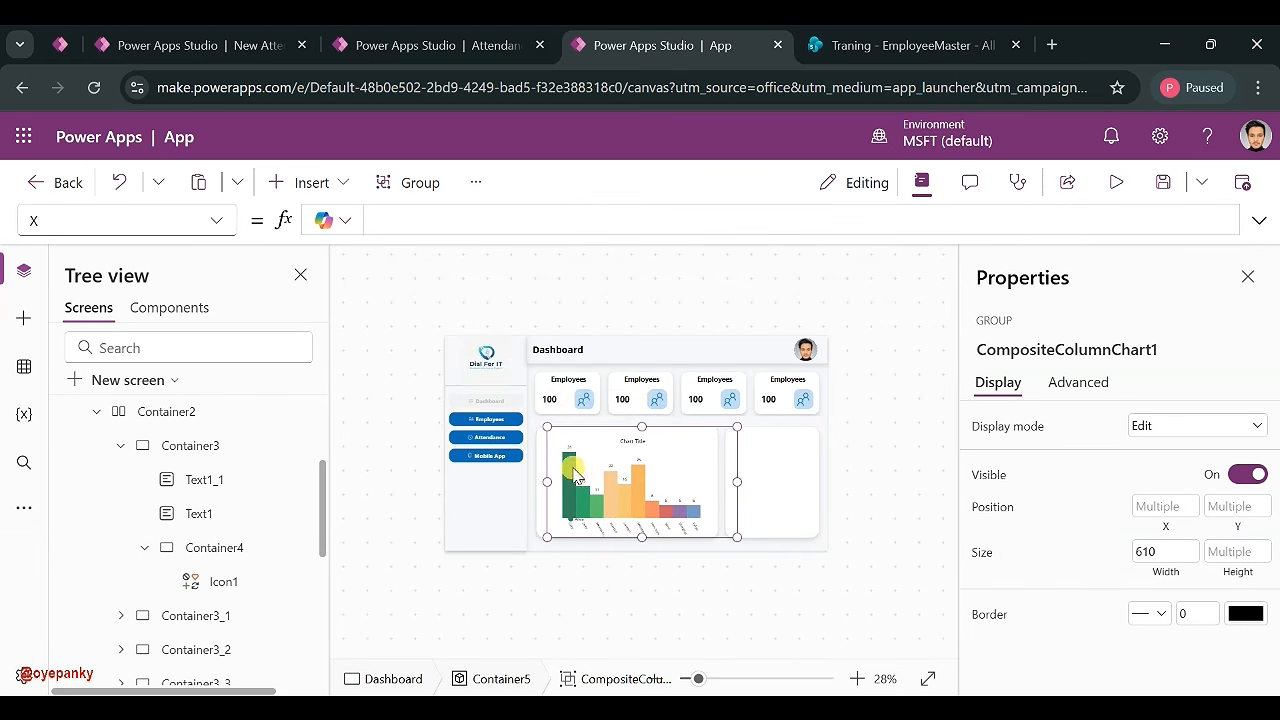
click(195, 500)
scroll(195, 503, up, 1)
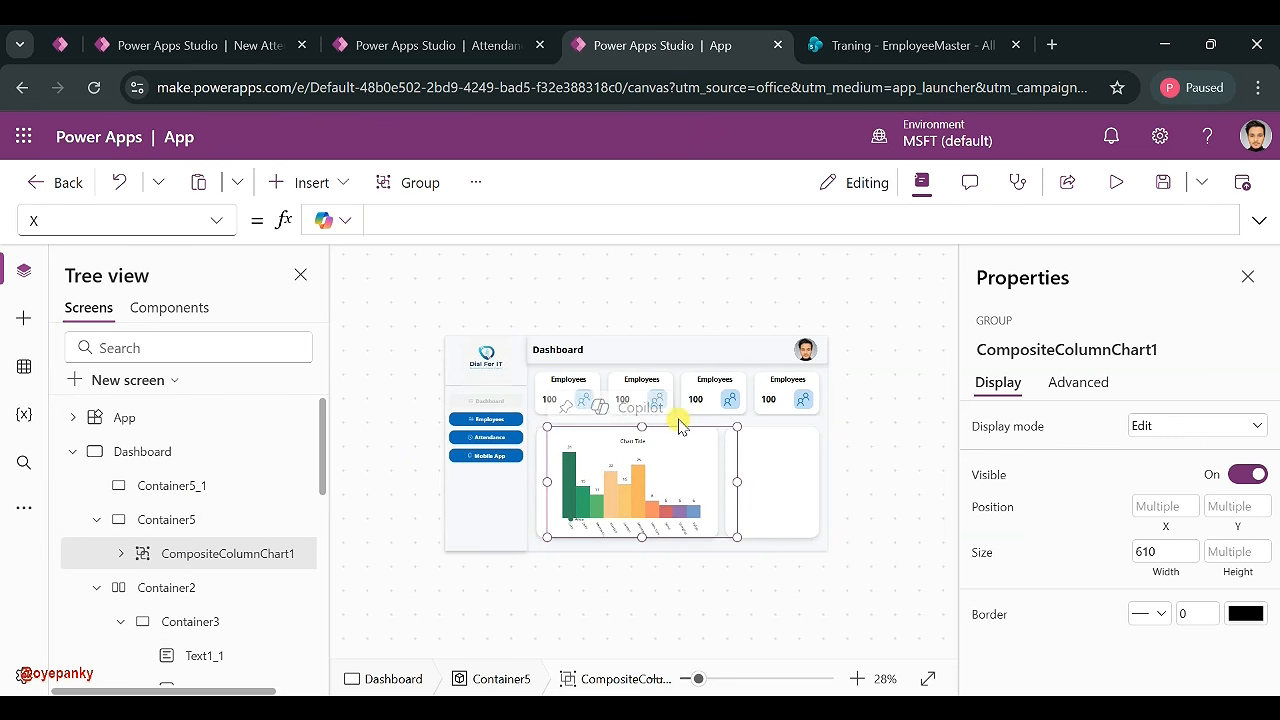
drag(543, 511, 529, 517)
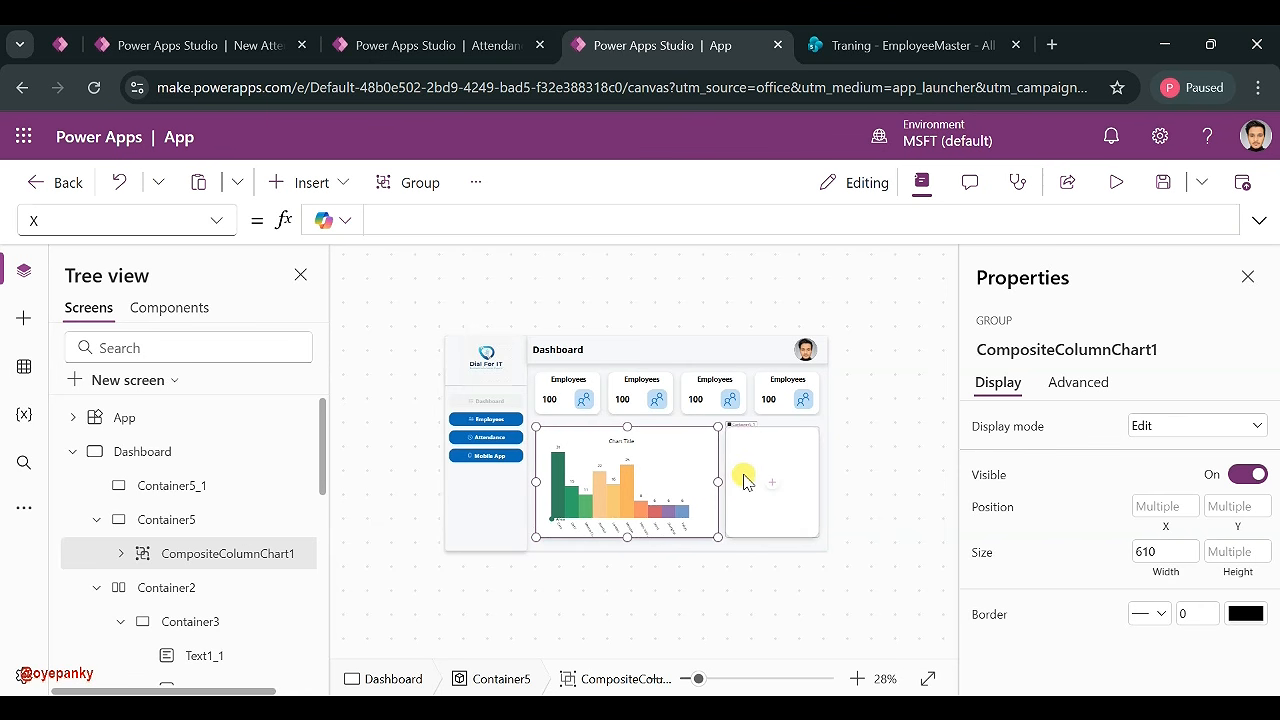
click(748, 482)
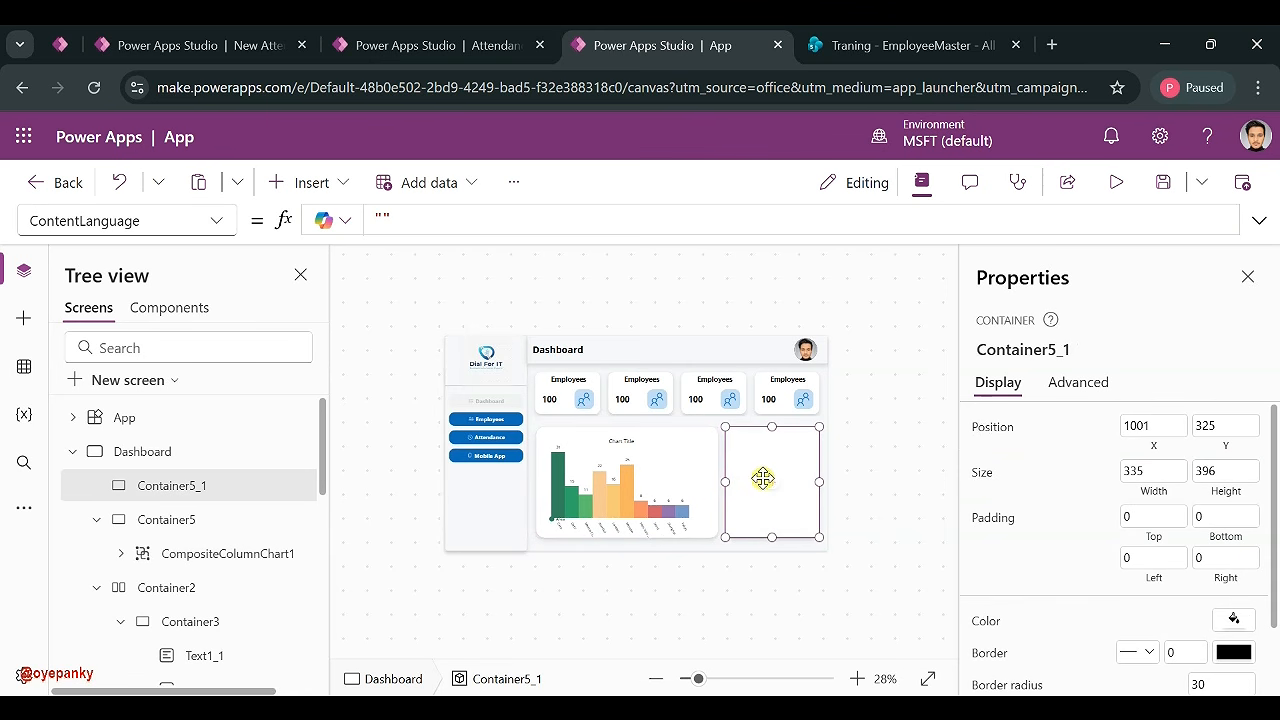
click(520, 45)
- Paste a copy of the Employees label into the right-hand card and retitle it 'Today Attendance'
click(678, 46)
click(779, 379)
click(805, 446)
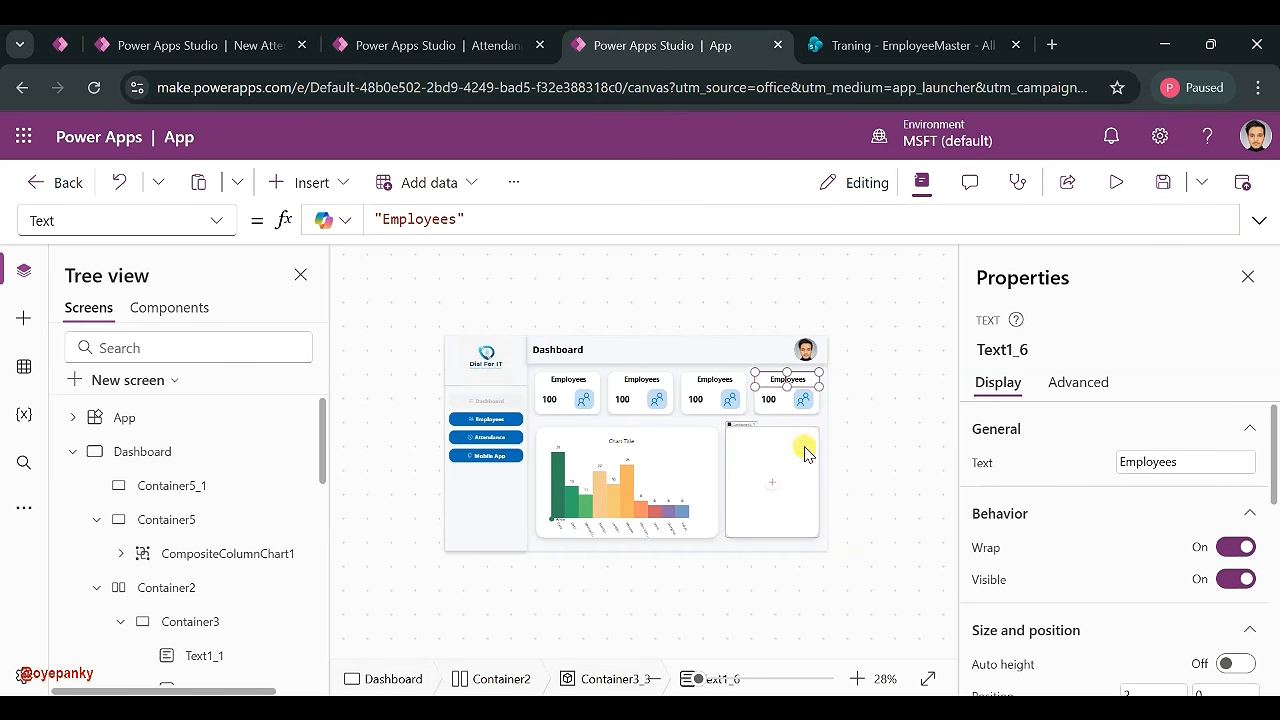
key(ctrl+v)
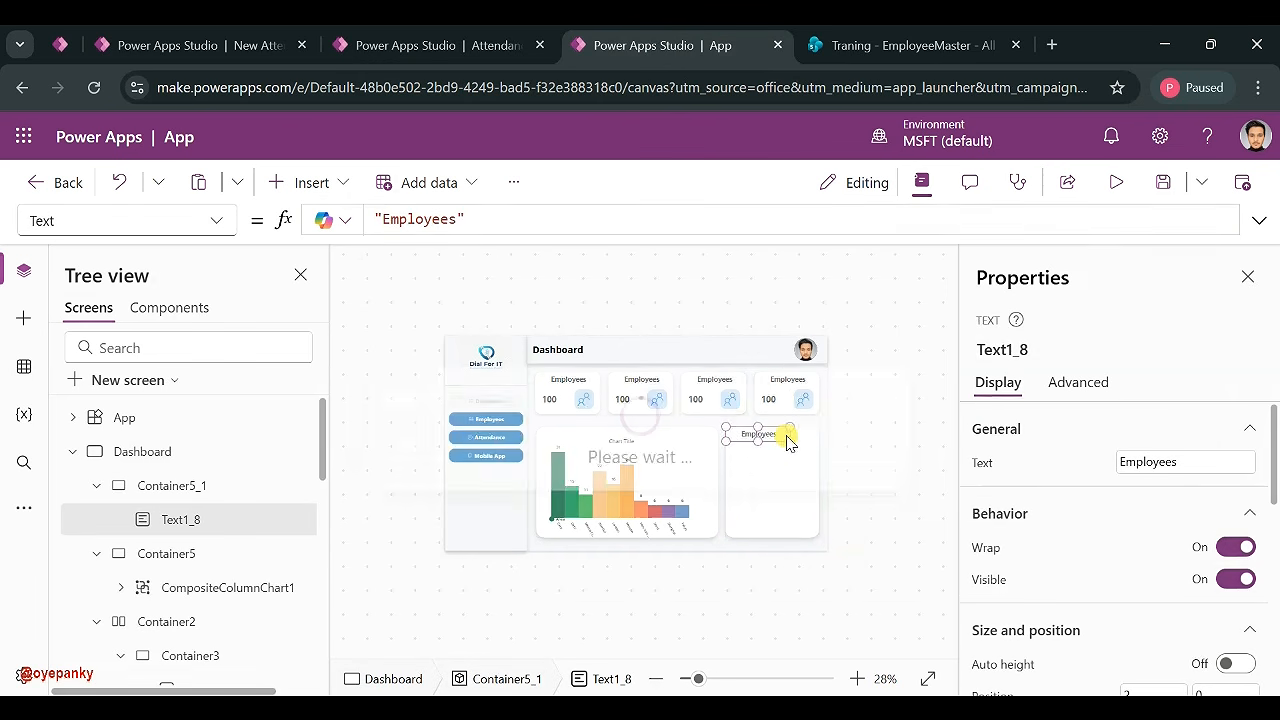
drag(792, 442, 826, 450)
double_click(1147, 458)
text(Today Attendance)
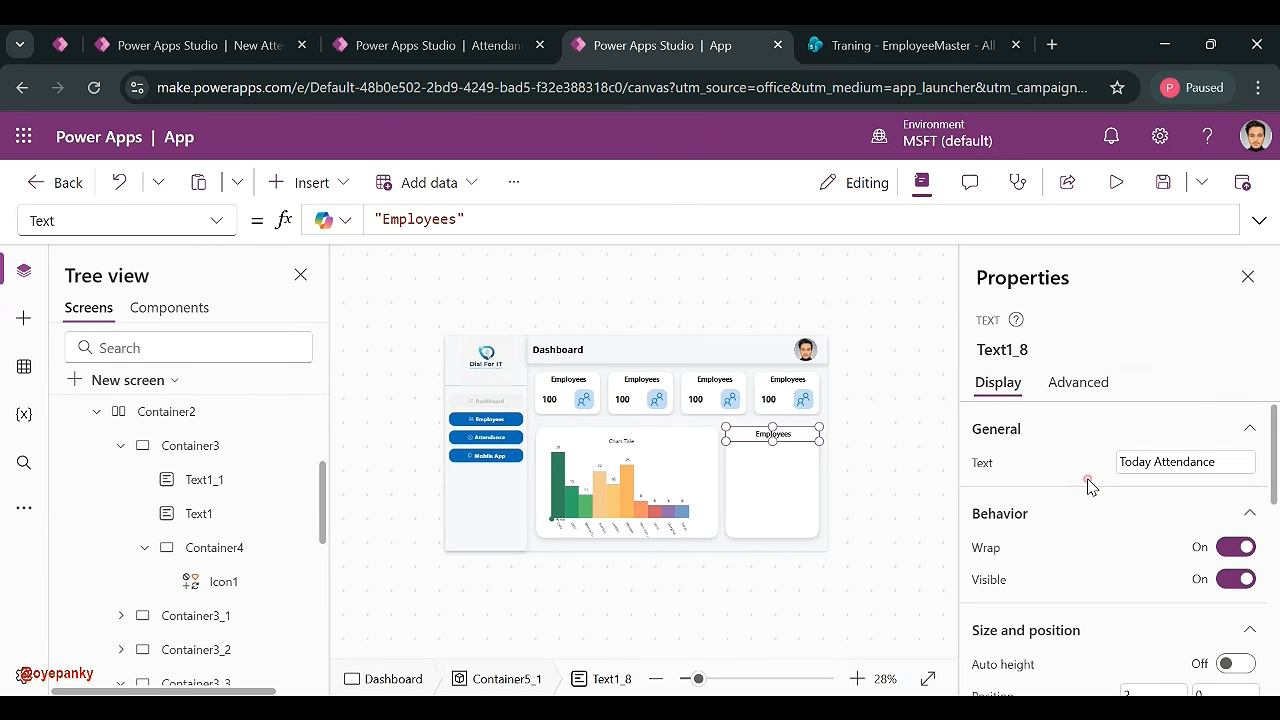
click(1089, 482)
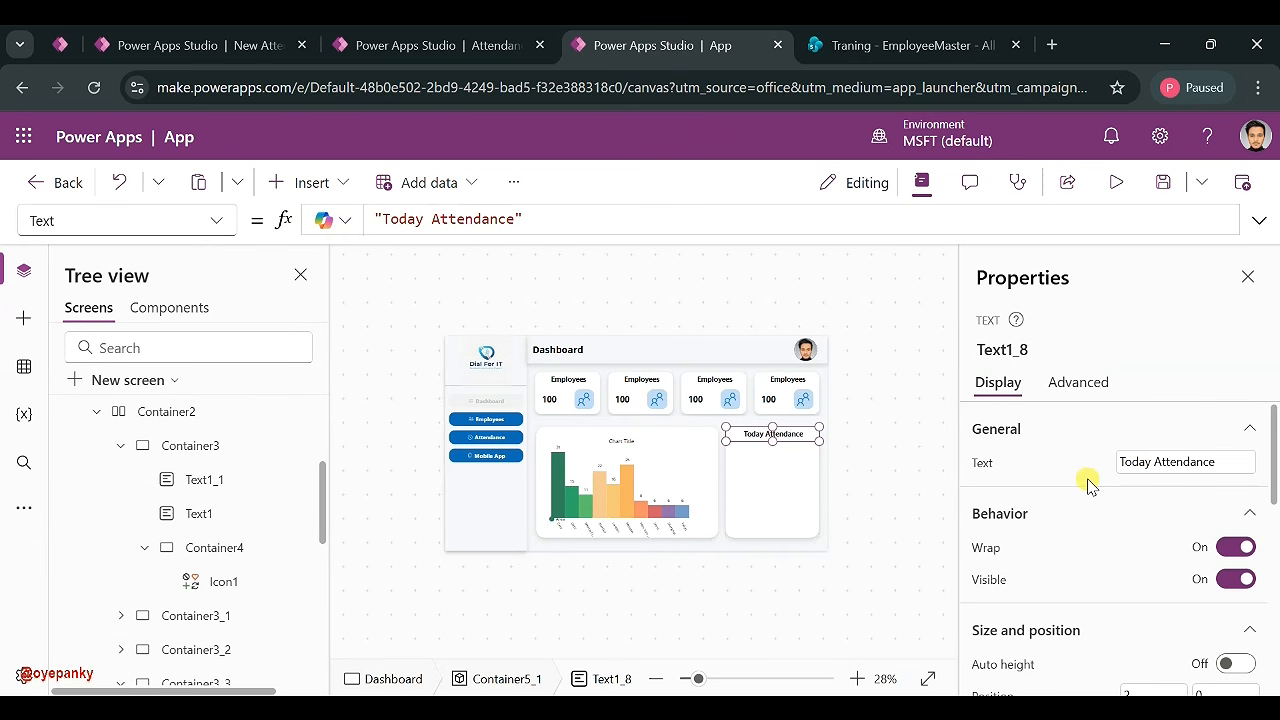
- Begin renaming the second KPI card's Employees label to 'Persent'
click(632, 382)
double_click(1135, 461)
text(Persent)
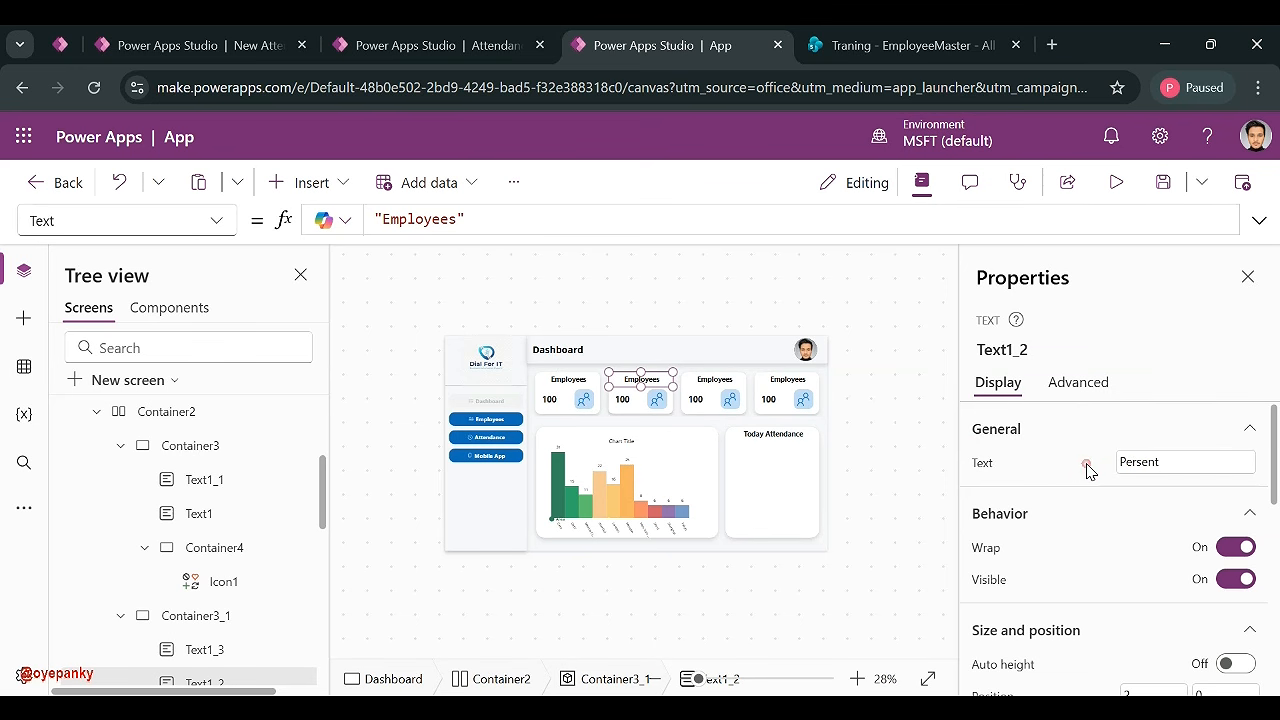
- Relabel the third and fourth KPI cards 'Absent' and 'Late'
click(715, 380)
click(1143, 460)
double_click(1142, 462)
text(Ab)
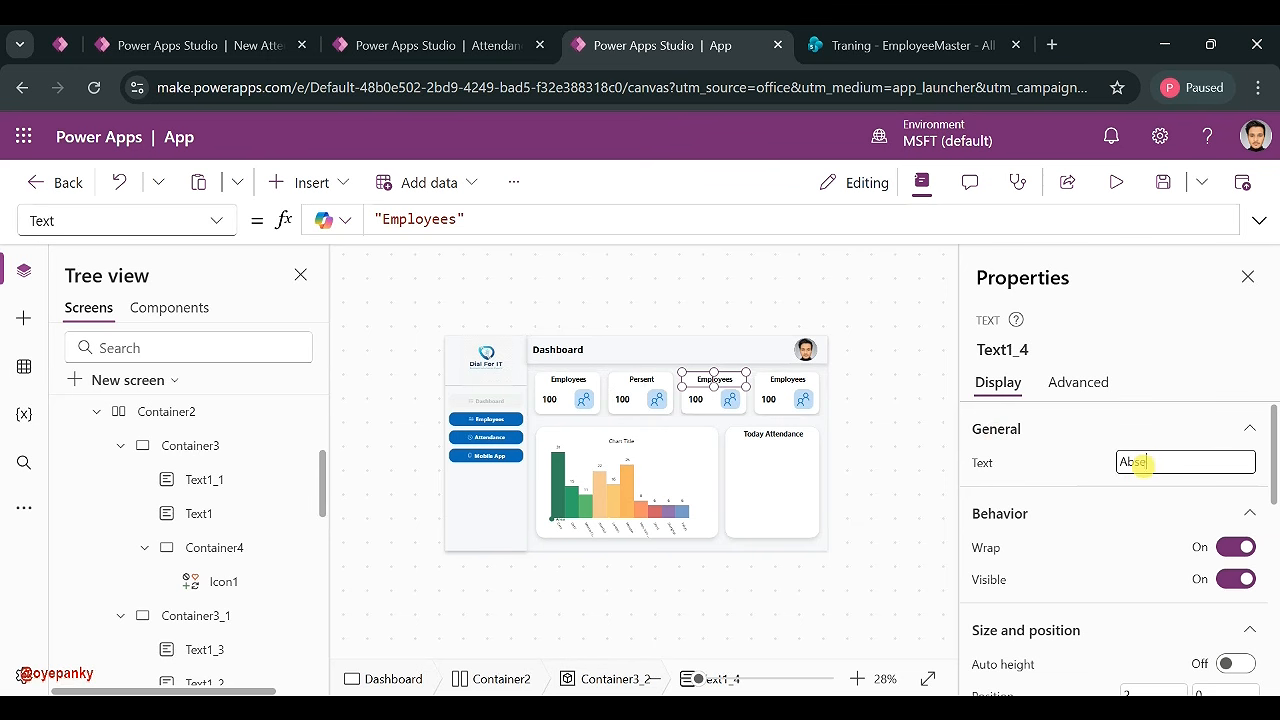
click(790, 378)
double_click(1158, 462)
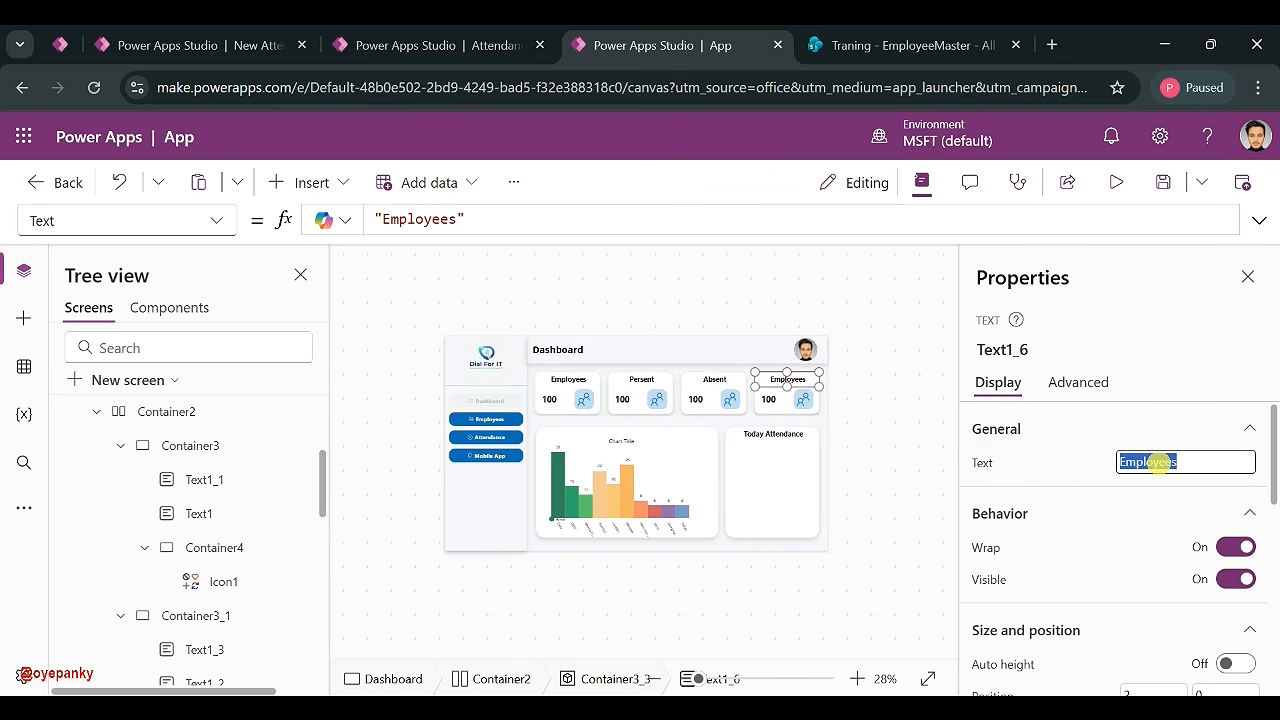
text(Late)
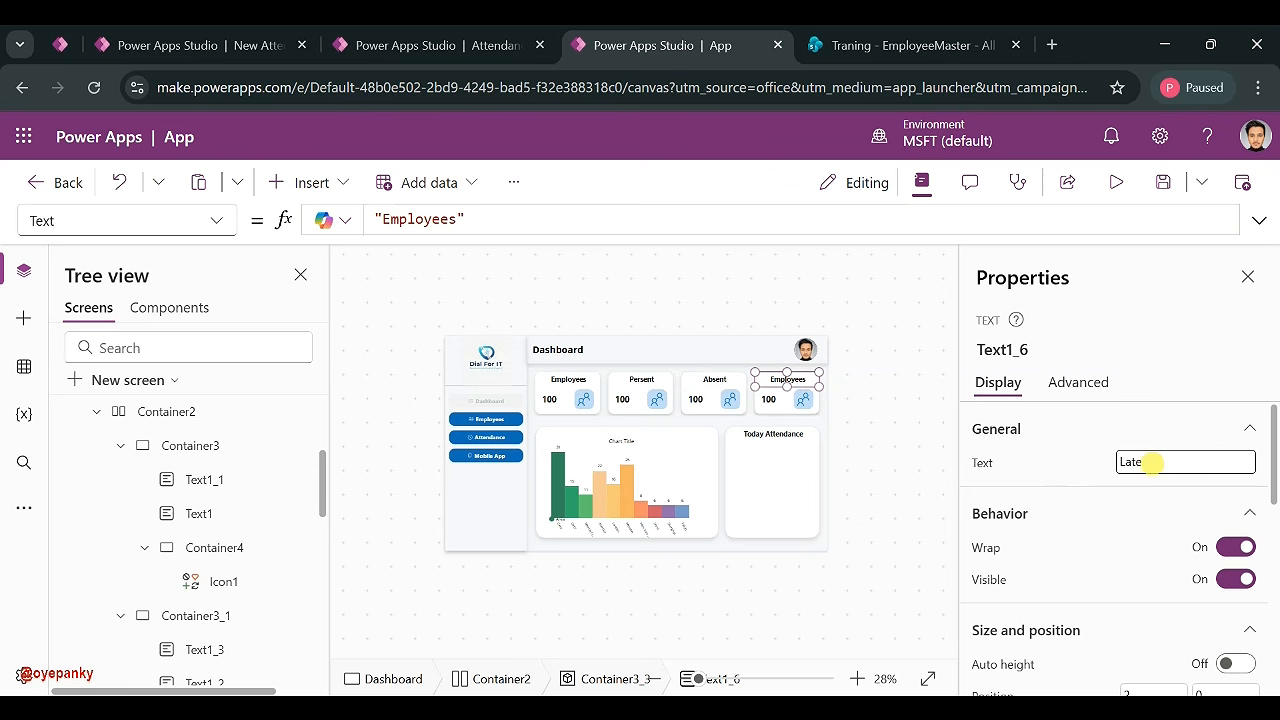
click(652, 402)
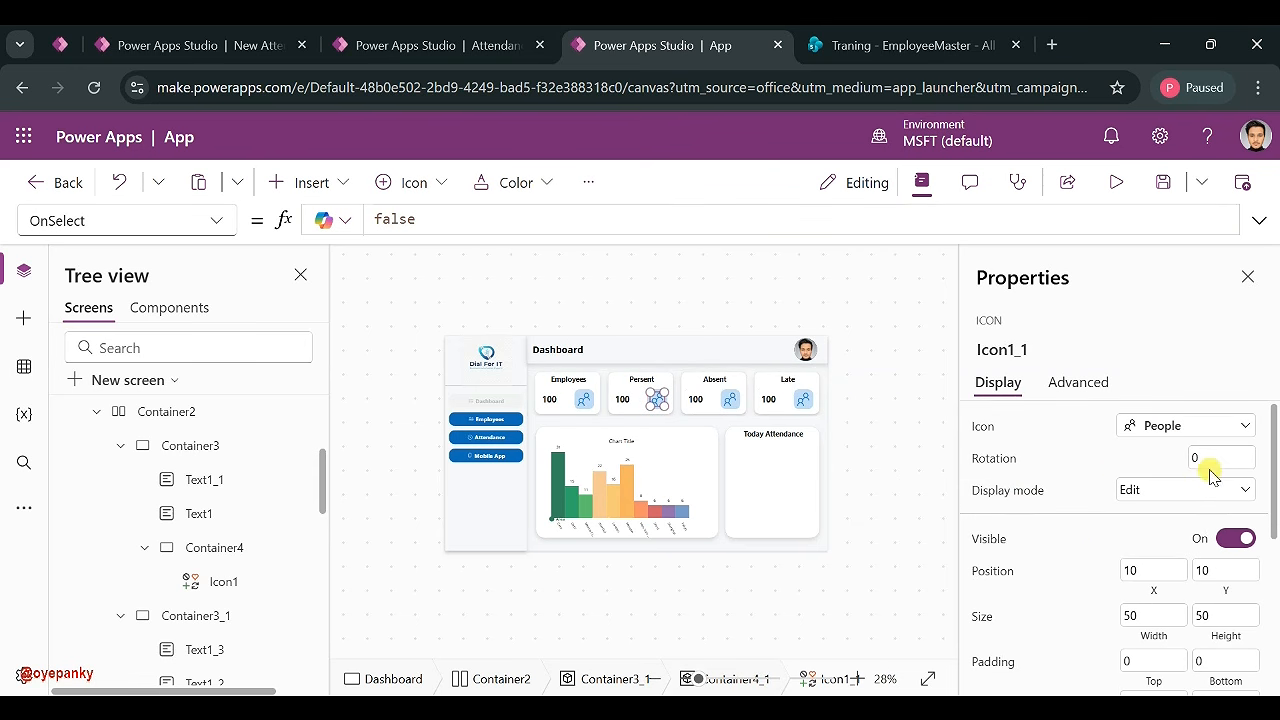
- Set the Persent, Absent and Late icons to Check badge, Cancel badge and Clock
click(1213, 430)
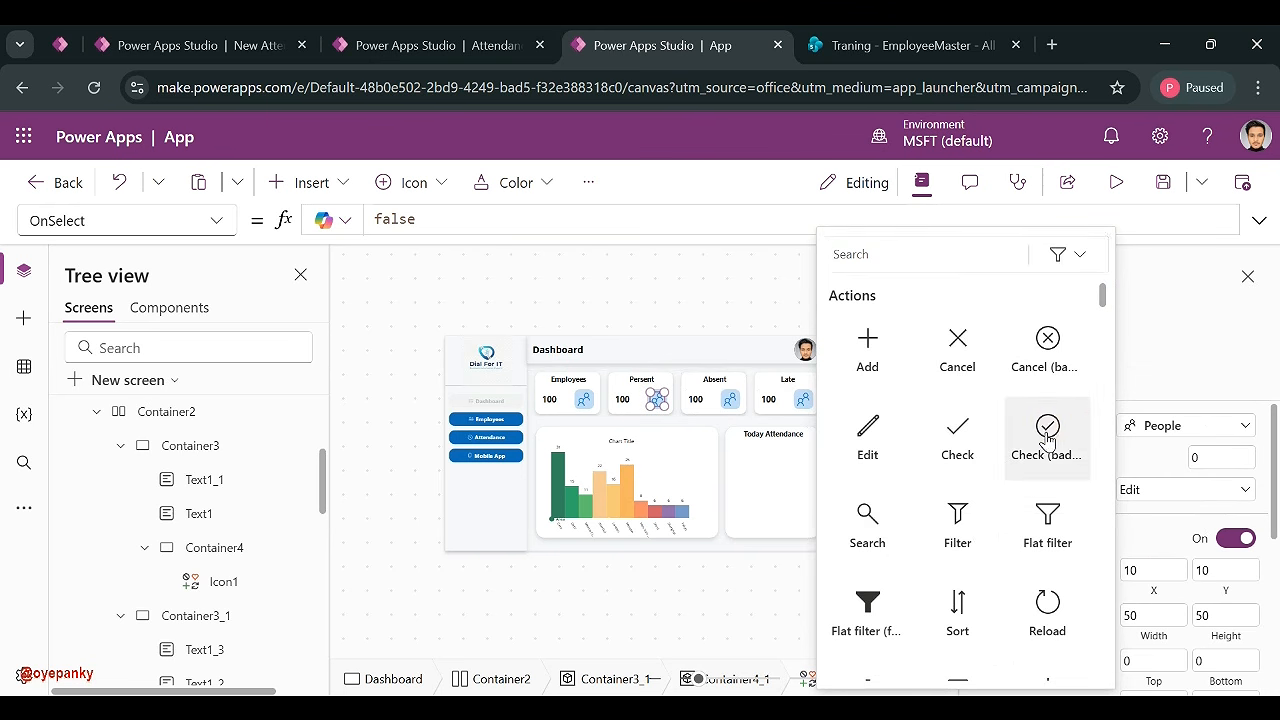
key(Escape)
click(730, 400)
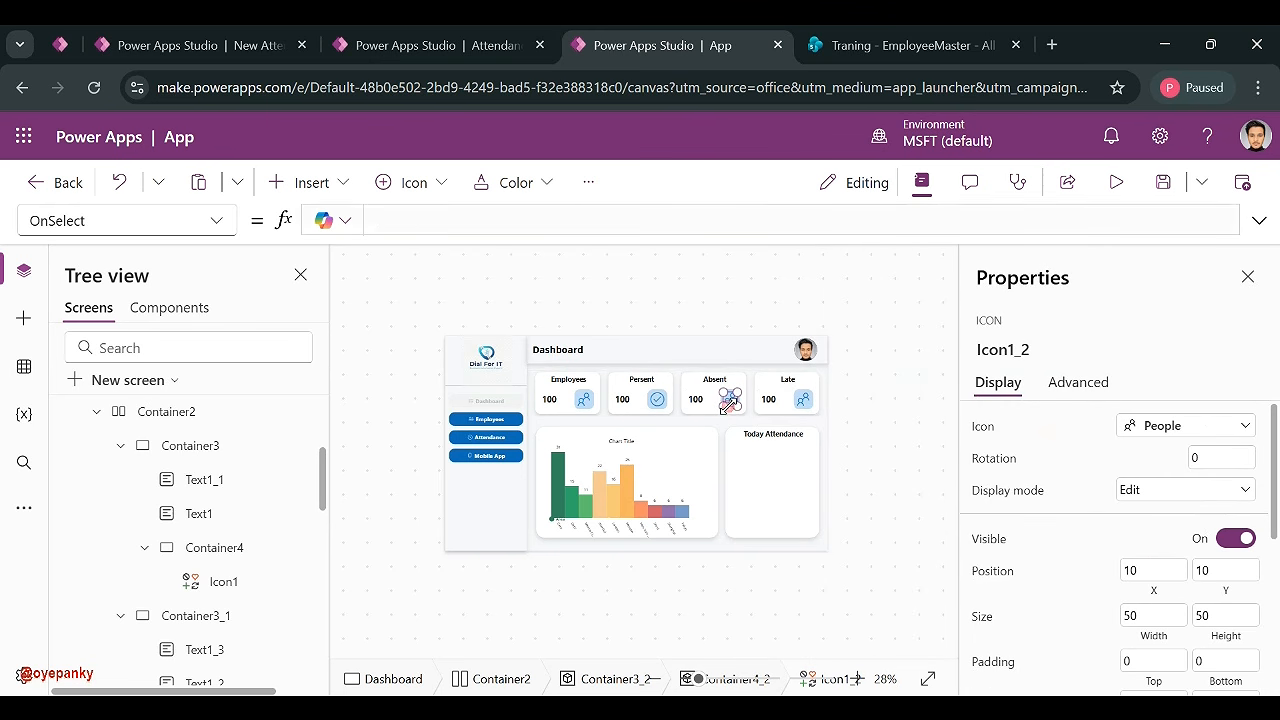
click(1188, 430)
click(1060, 336)
click(803, 399)
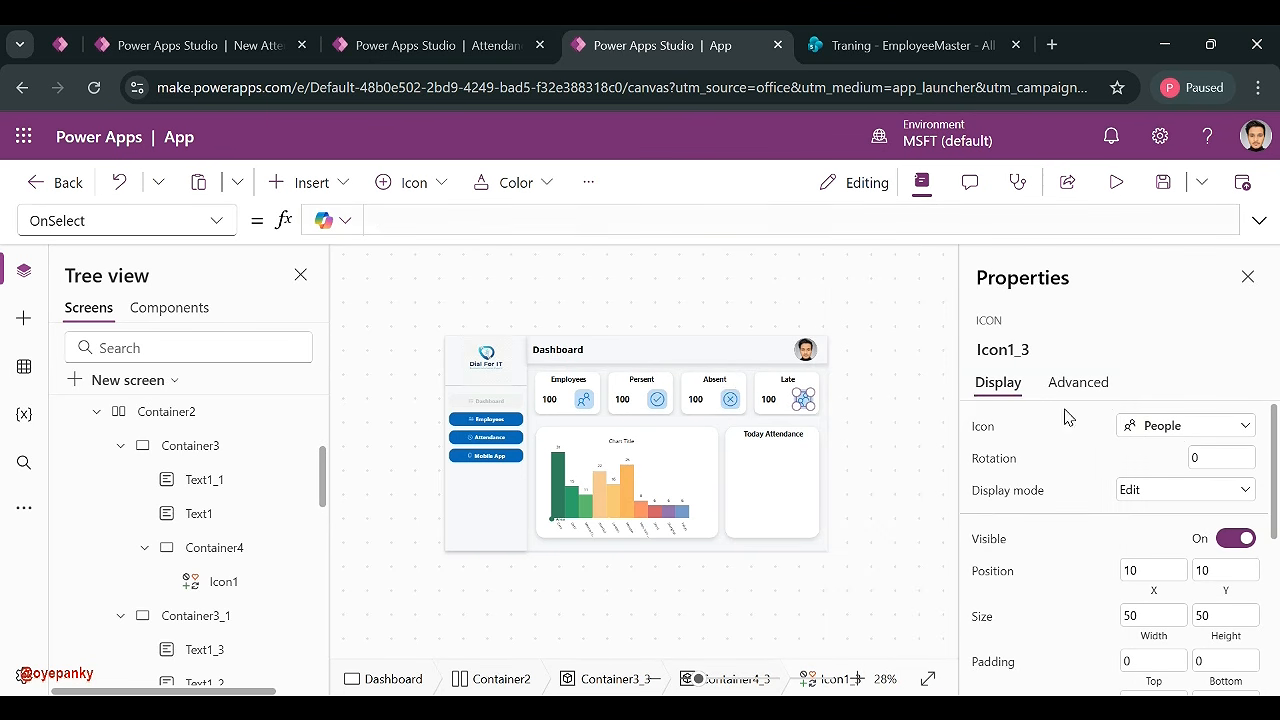
click(1153, 428)
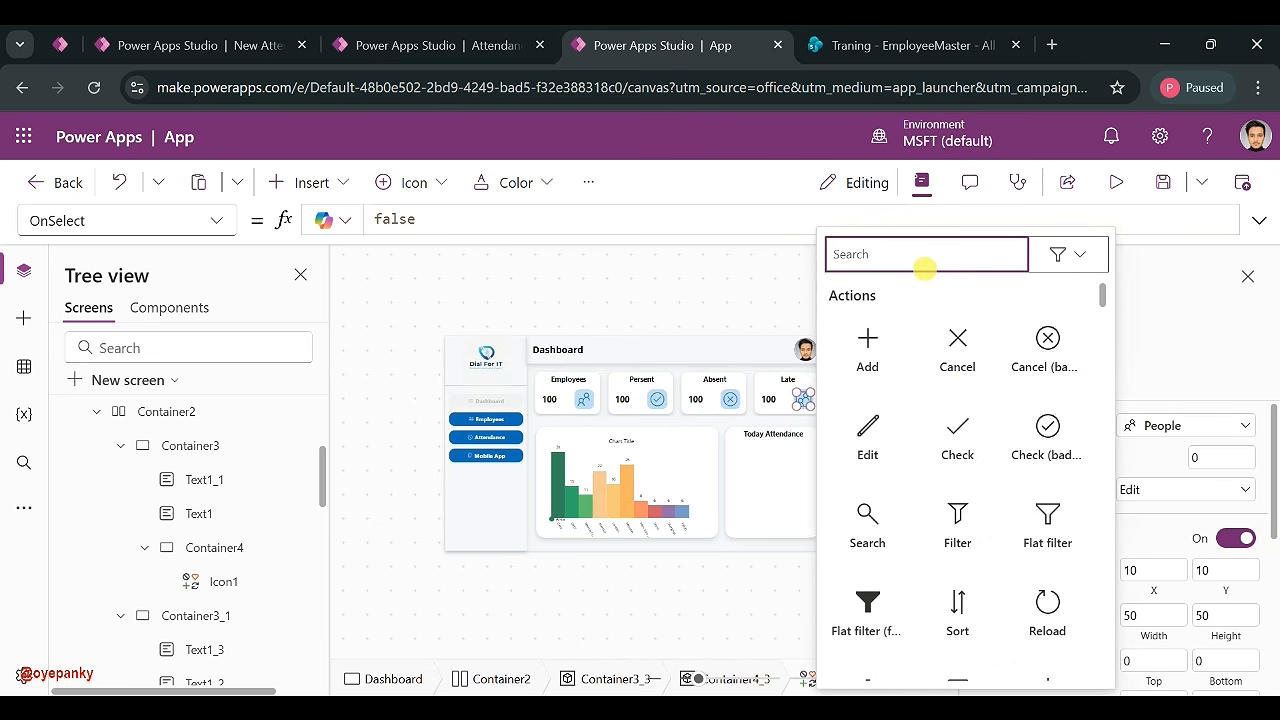
text(clo)
click(869, 623)
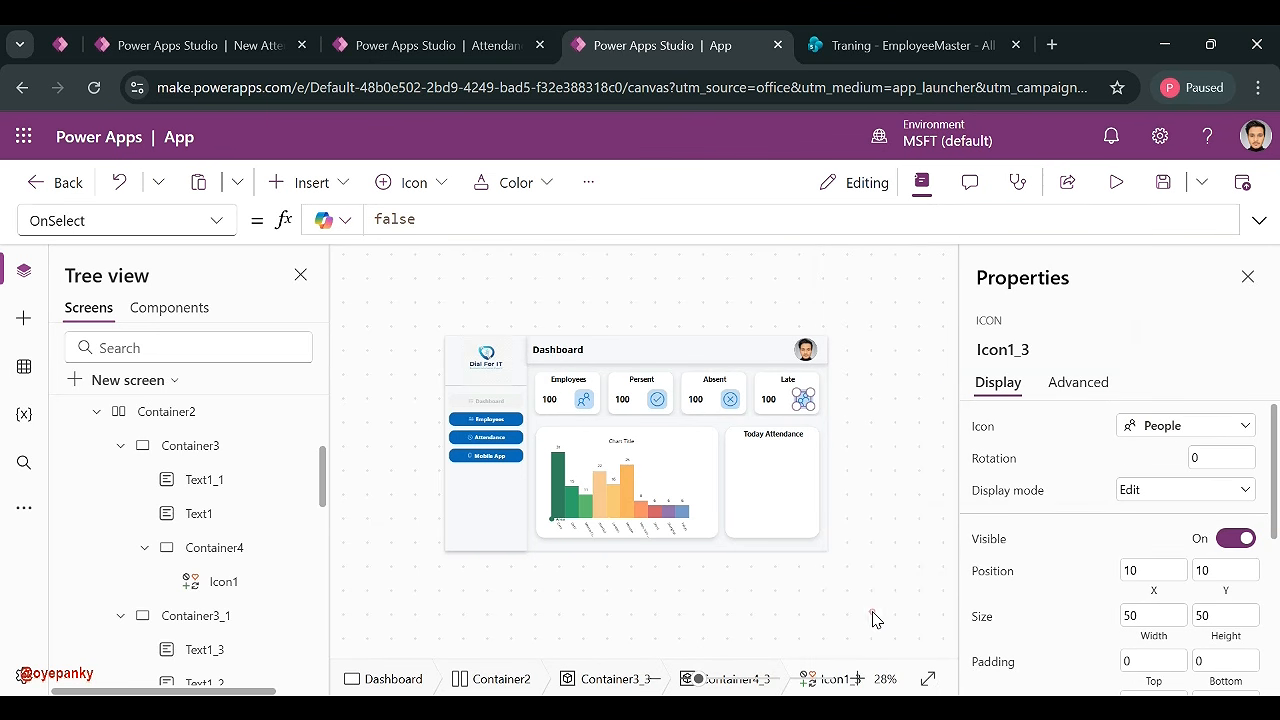
- Colour the Persent icon and give its icon container a mostly transparent green fill
click(657, 402)
scroll(1190, 558, down, 5)
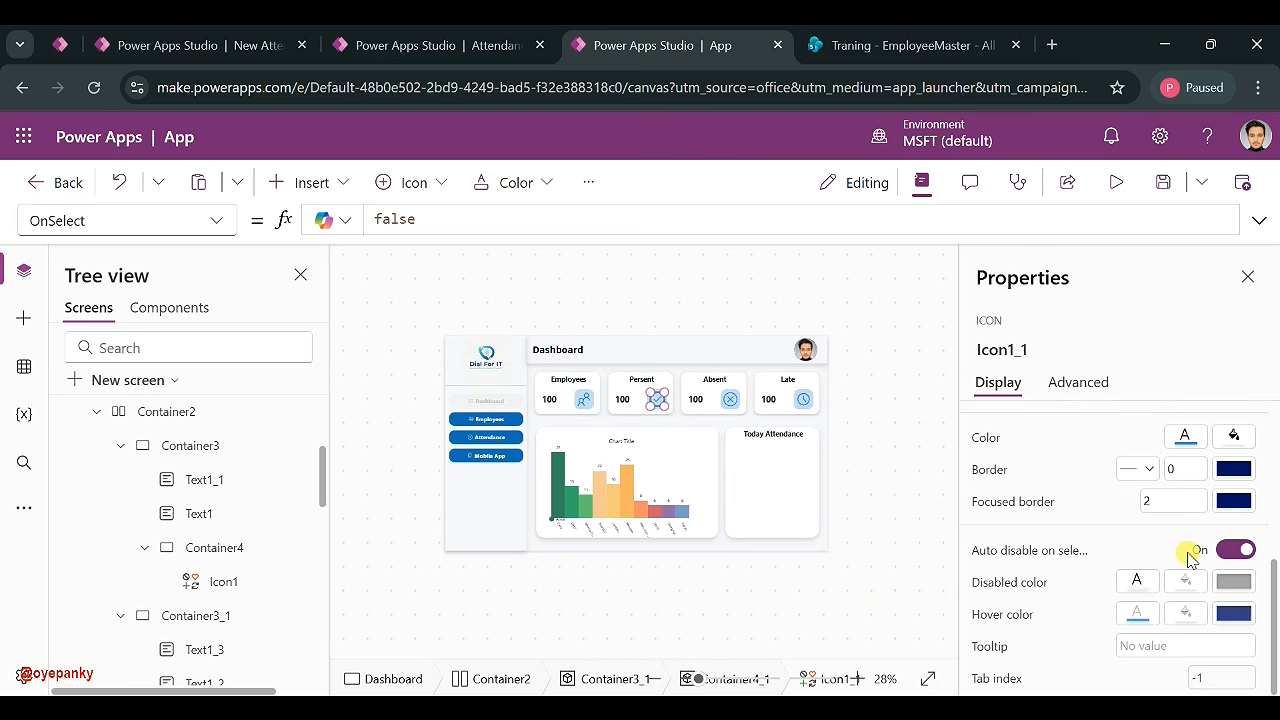
click(1185, 436)
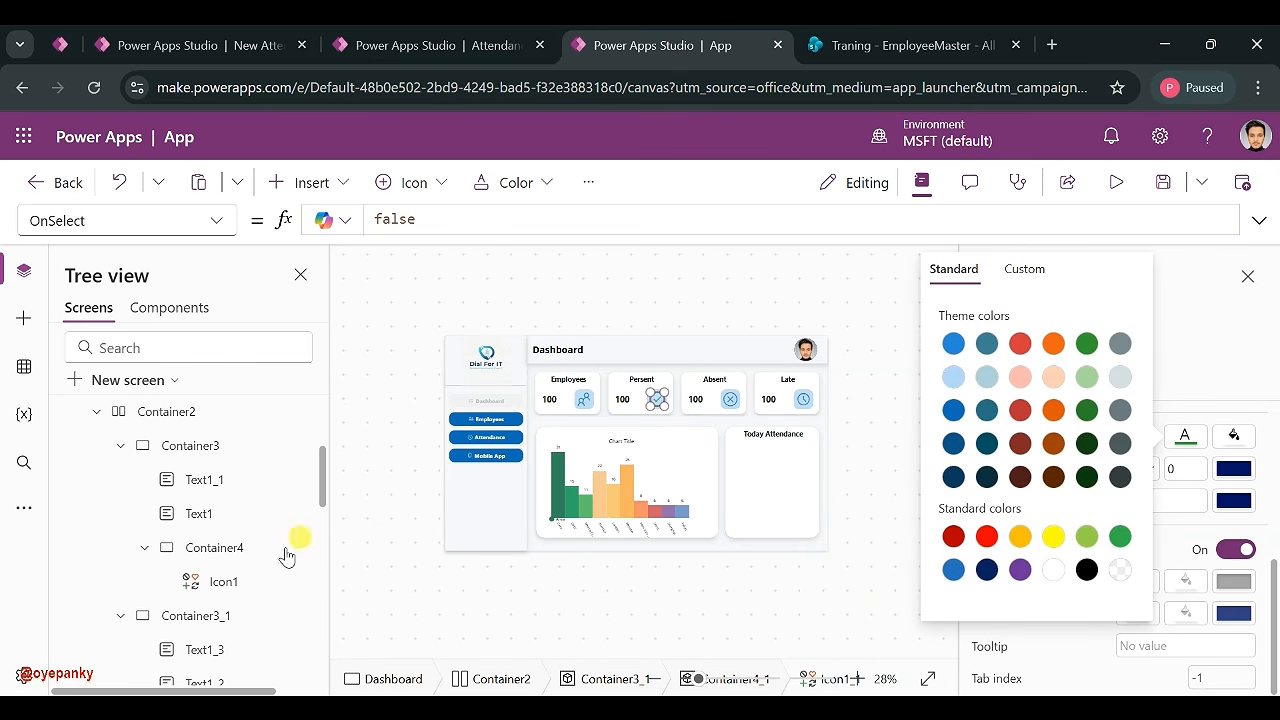
scroll(218, 578, down, 2)
scroll(214, 574, down, 3)
scroll(214, 557, up, 2)
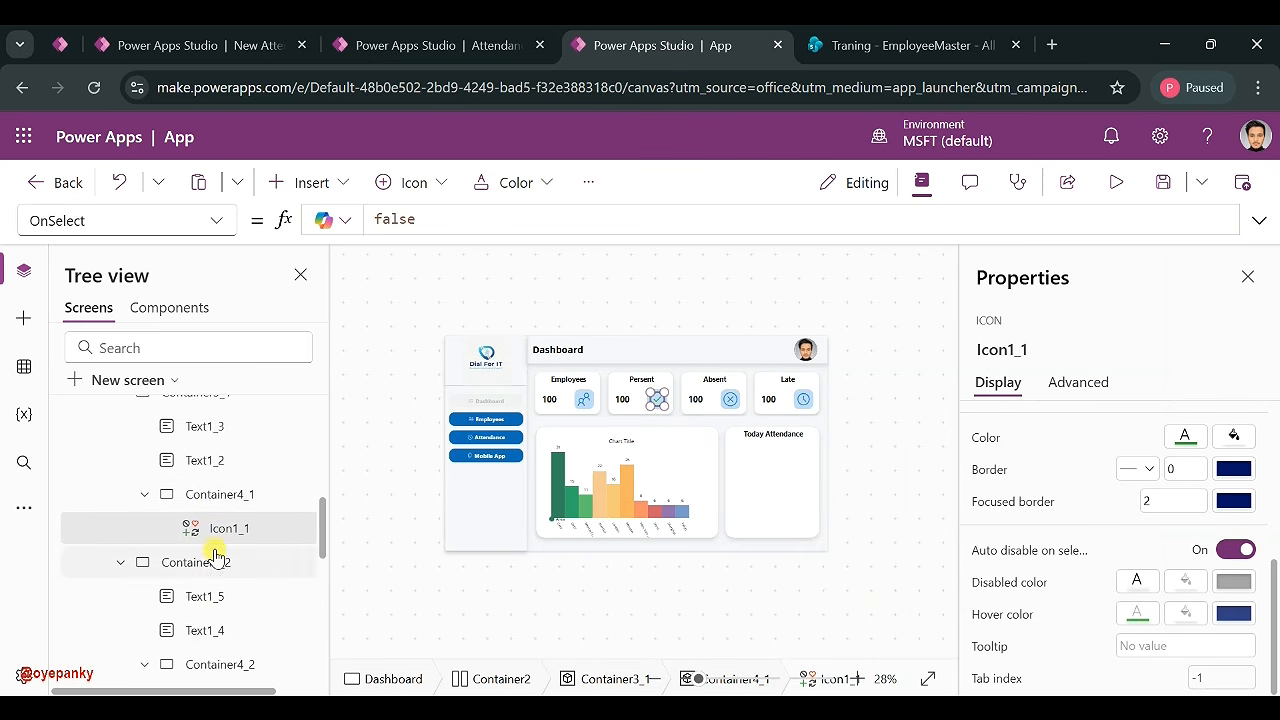
click(218, 494)
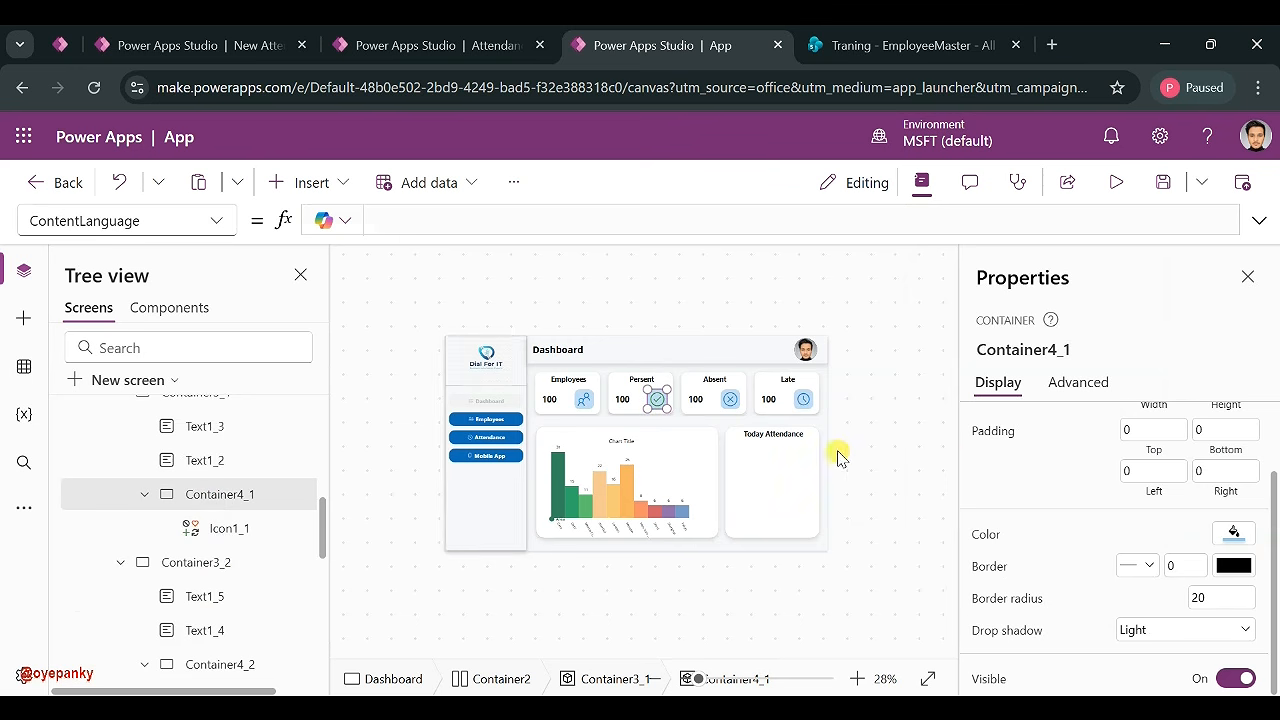
click(1234, 532)
click(1134, 411)
click(1072, 337)
mouse_move(1000, 606)
mouse_down()
mouse_move(985, 608)
mouse_move(996, 613)
mouse_up()
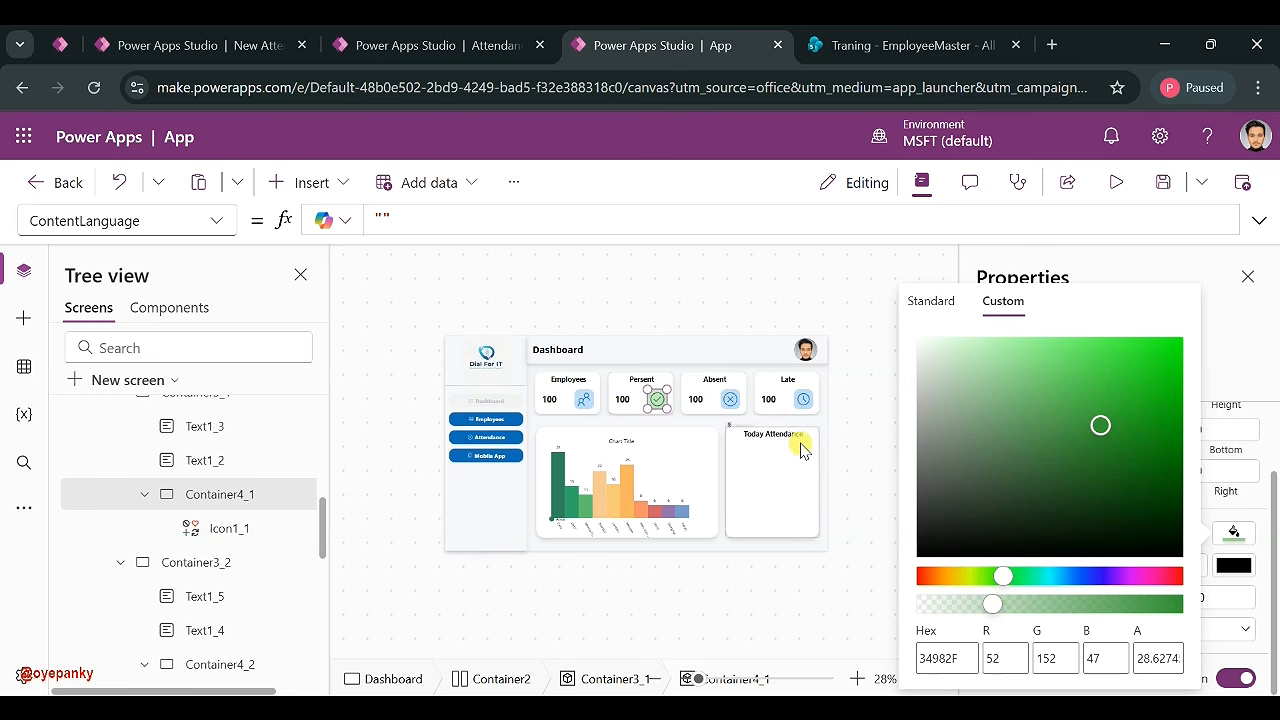
- Colour the Absent icon red and give its container a mostly transparent red fill
click(730, 400)
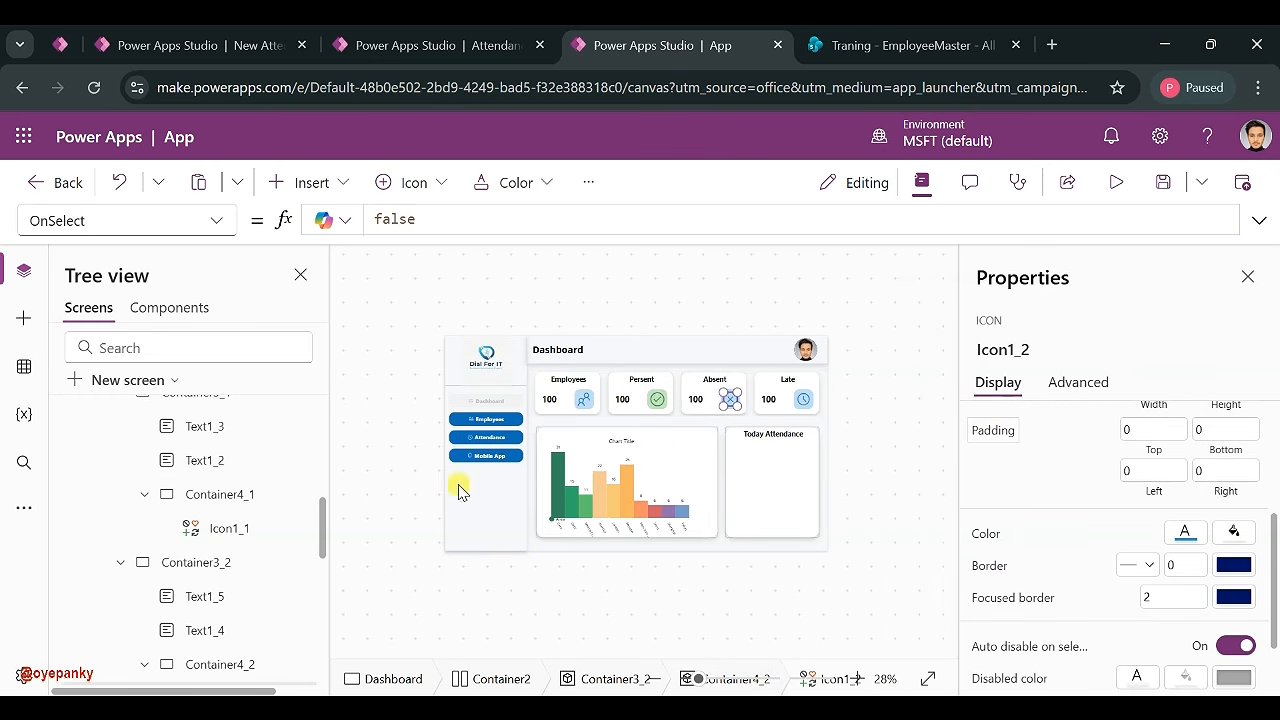
click(1183, 534)
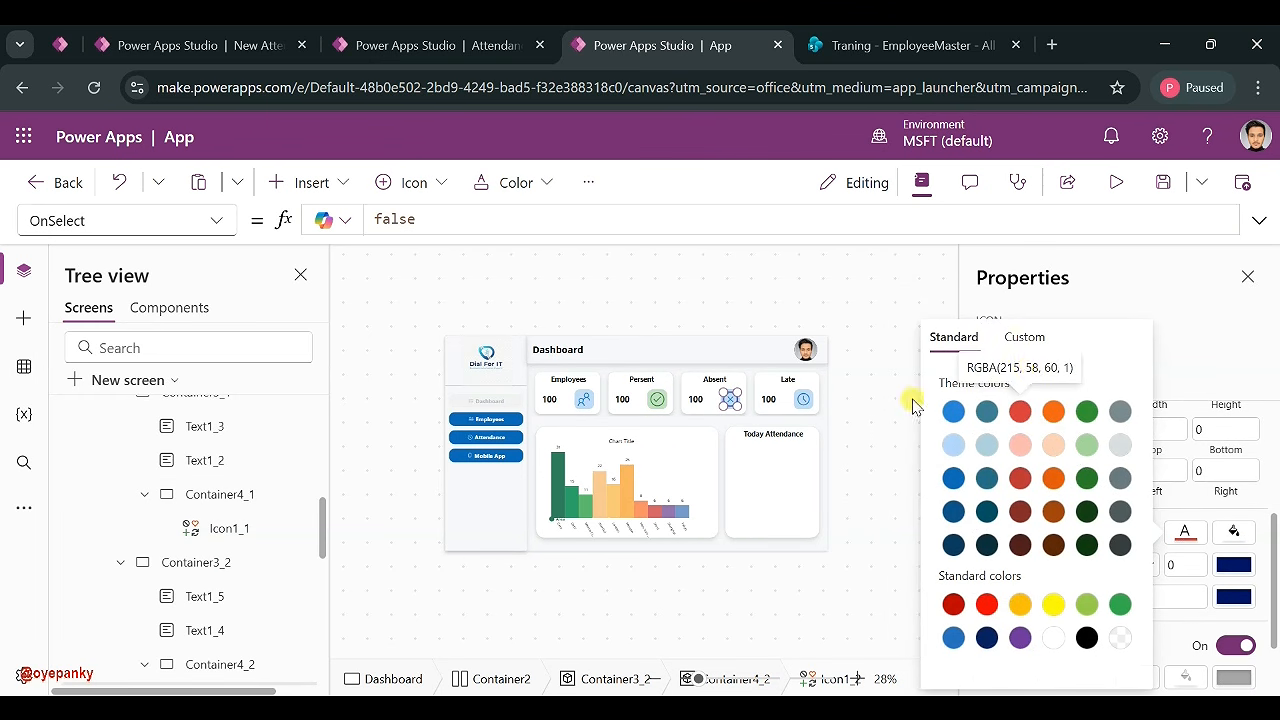
scroll(182, 525, down, 3)
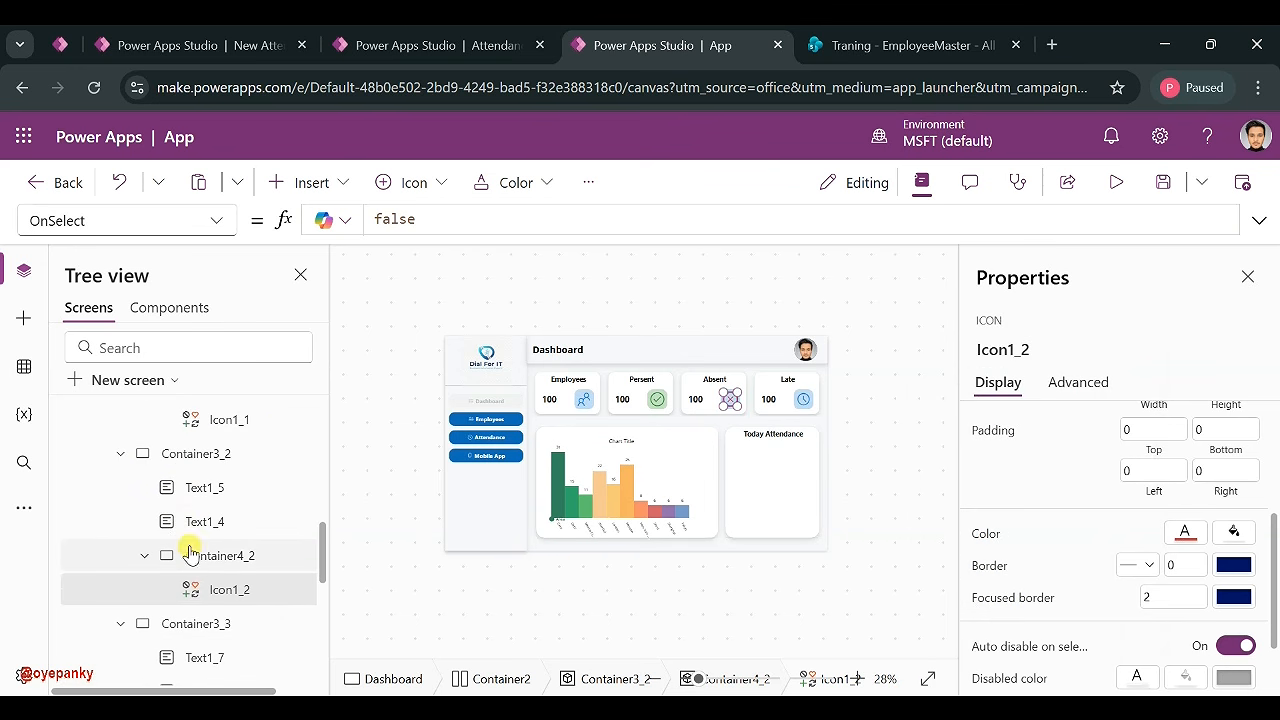
click(190, 555)
click(1226, 534)
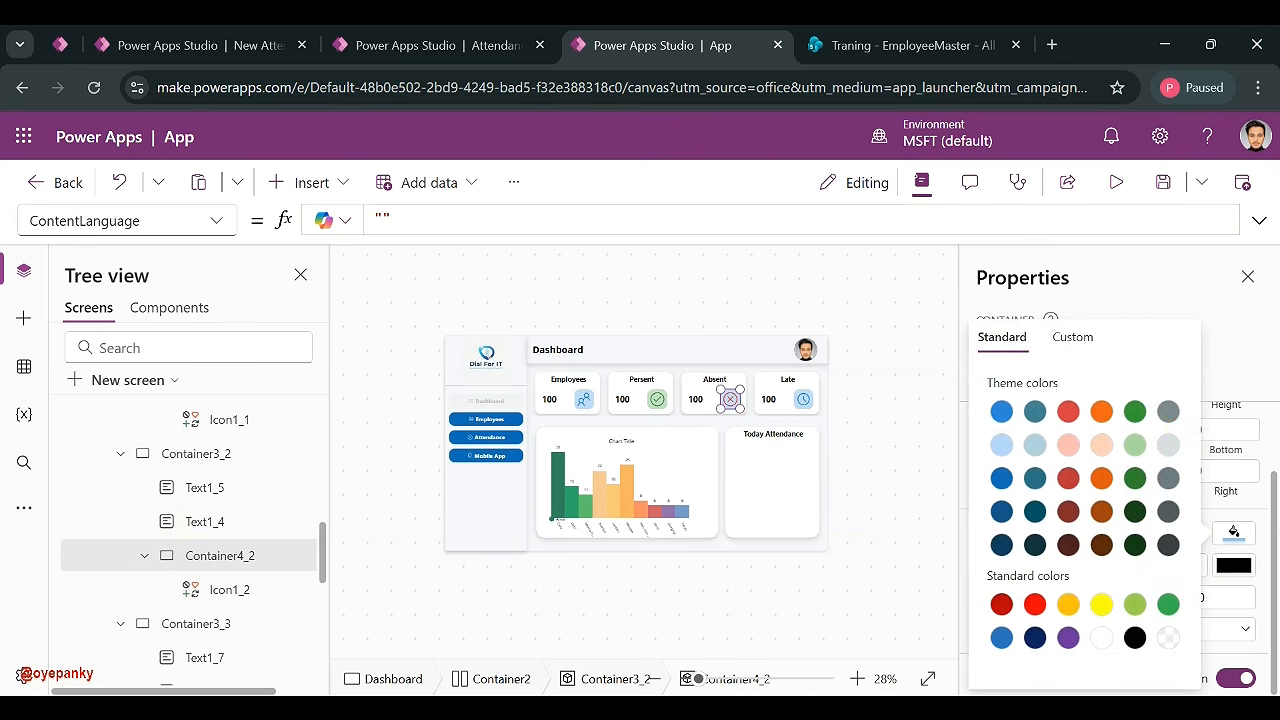
click(1072, 337)
click(988, 605)
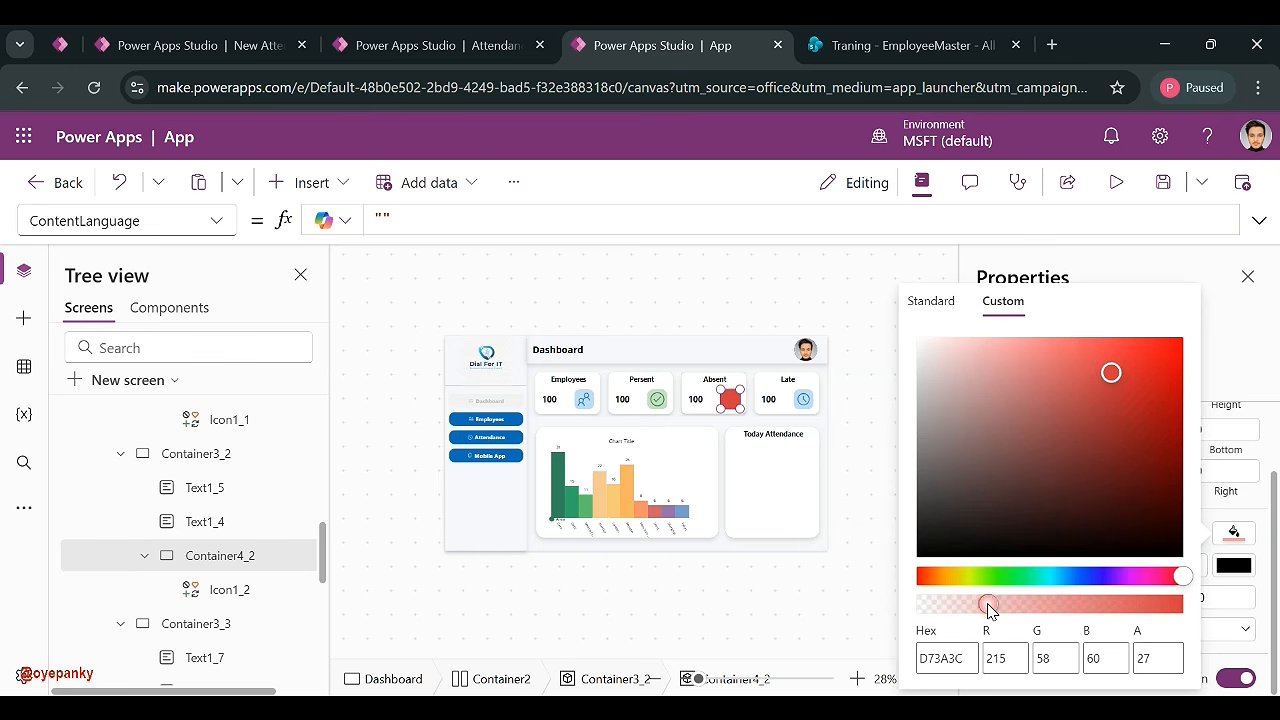
- Colour the Late clock amber and give its container a yellow fill at opacity 28
click(803, 401)
click(1185, 531)
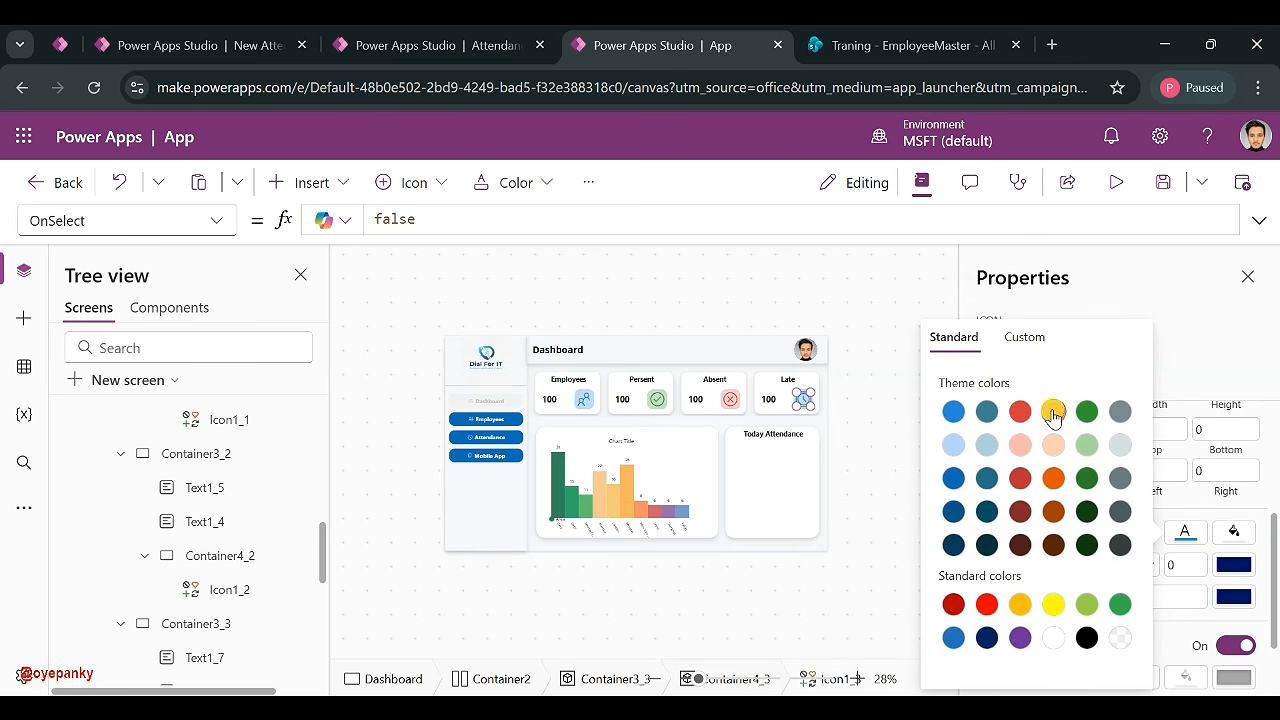
click(1020, 604)
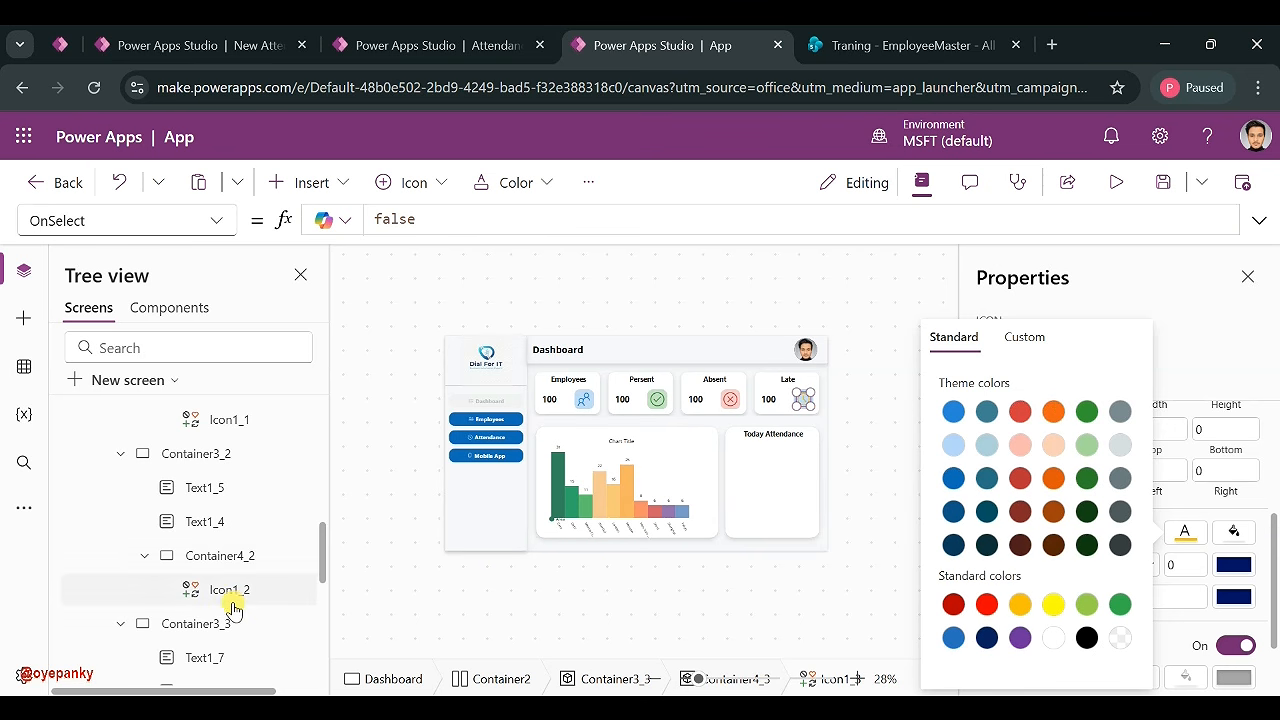
scroll(233, 608, down, 1)
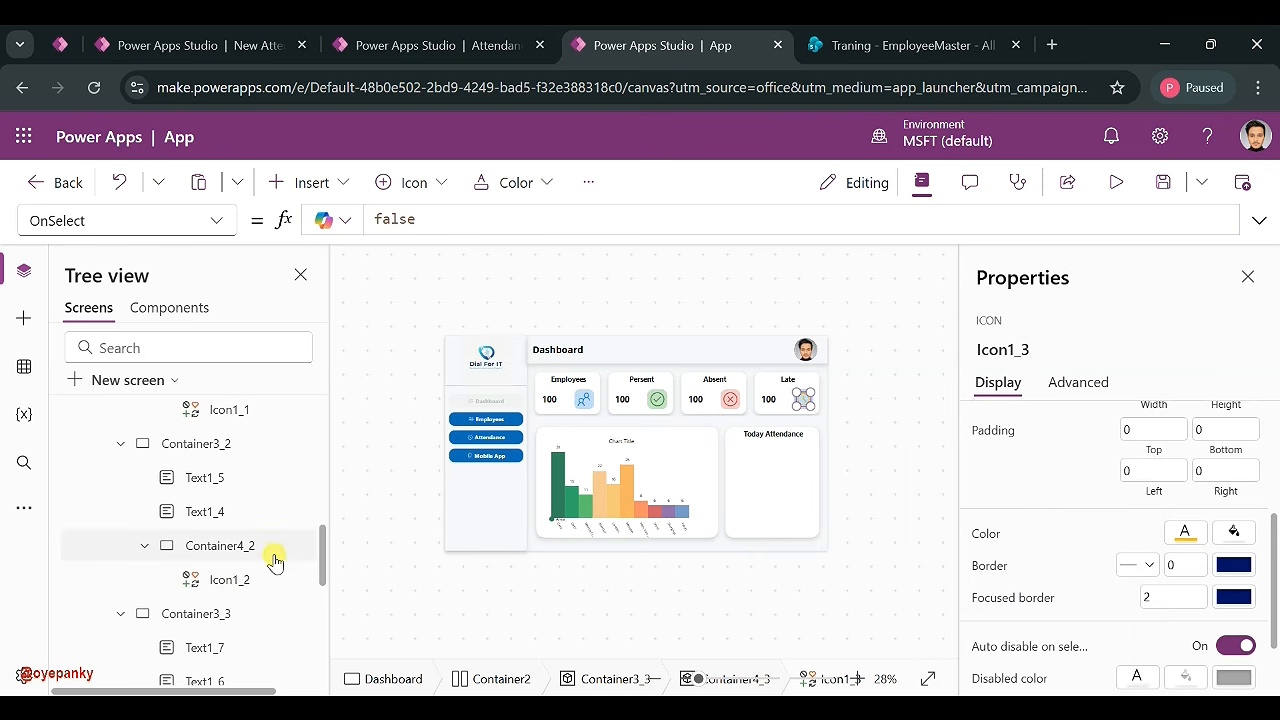
scroll(229, 569, up, 1)
scroll(229, 529, down, 3)
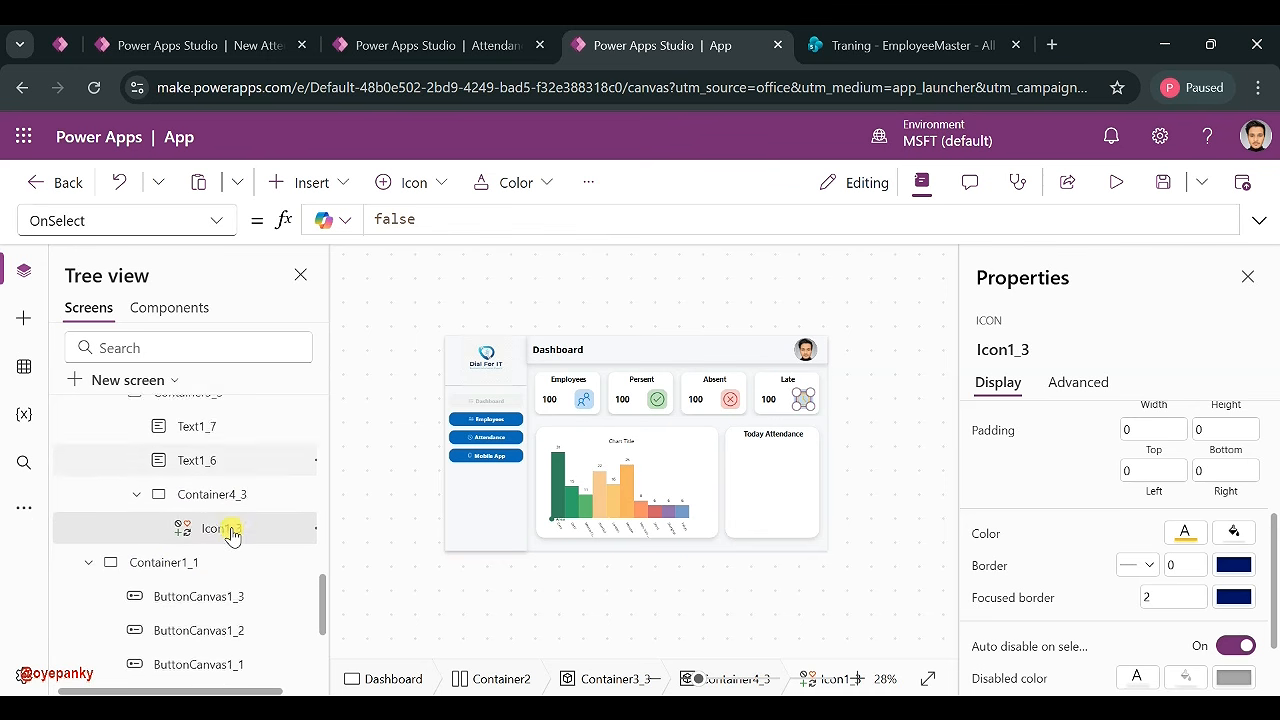
click(220, 492)
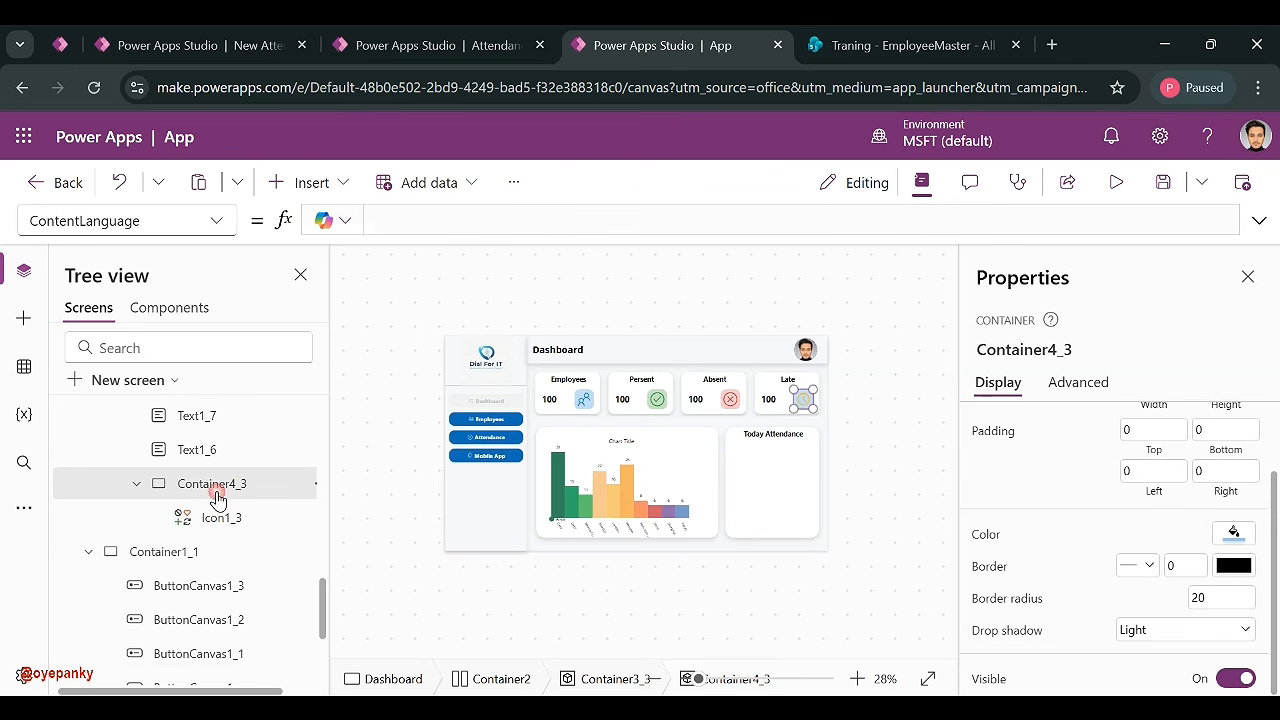
click(1232, 528)
click(1068, 604)
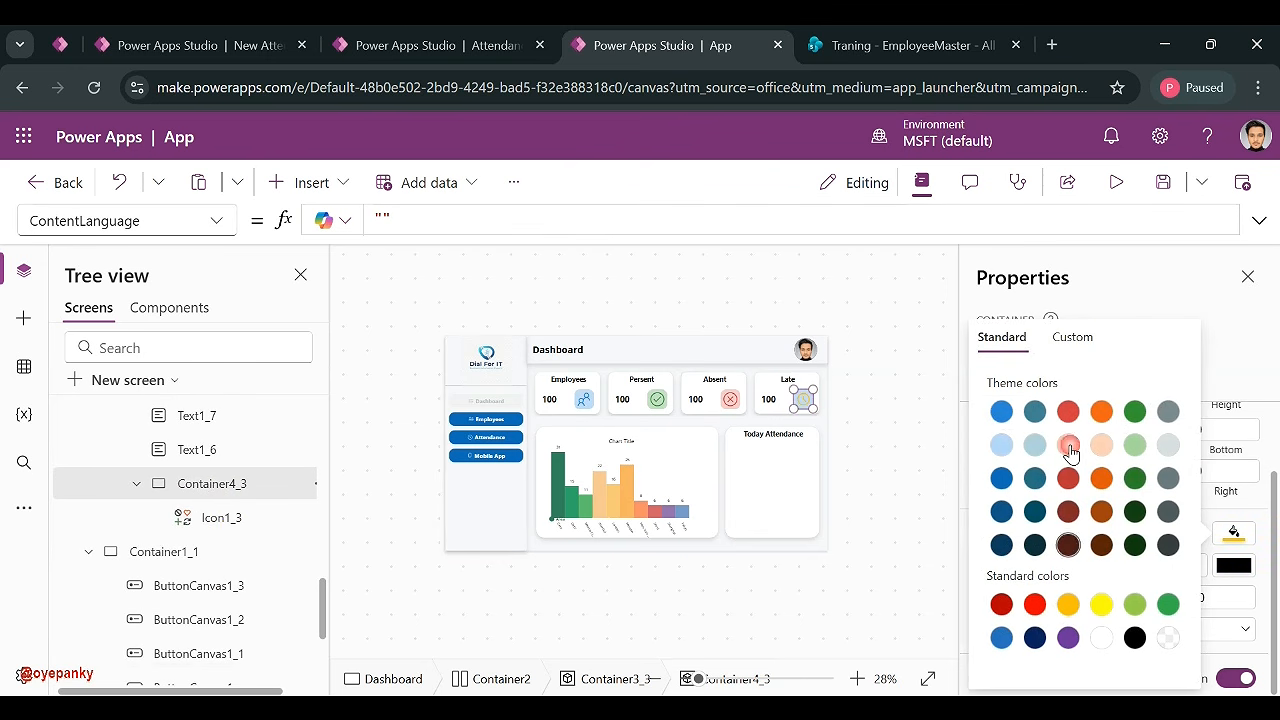
click(1085, 342)
click(1000, 604)
drag(995, 607, 991, 607)
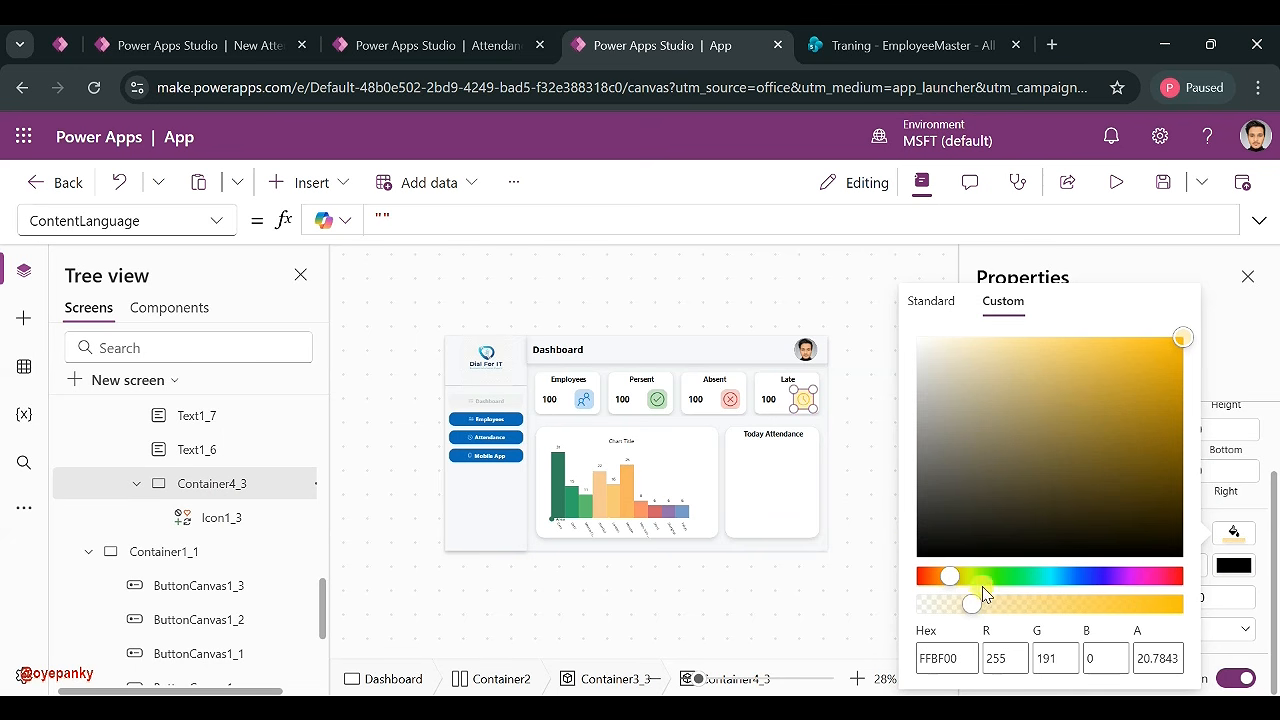
click(845, 430)
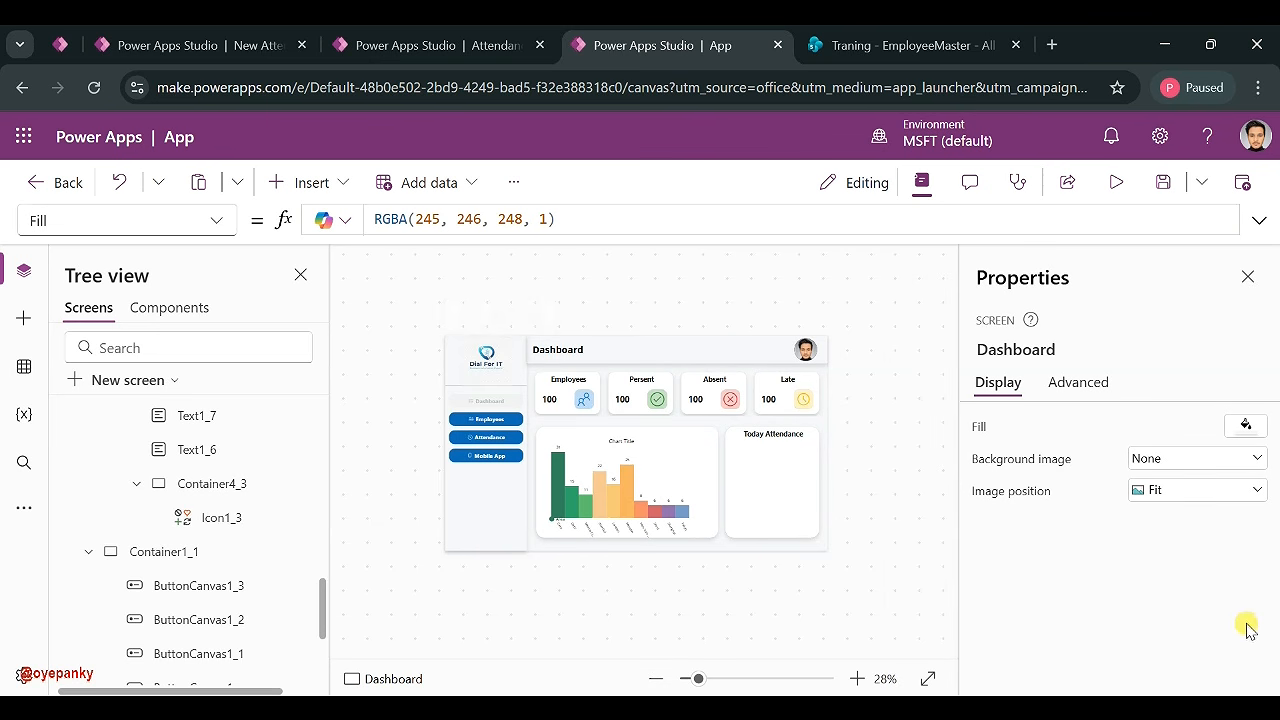
click(1214, 679)
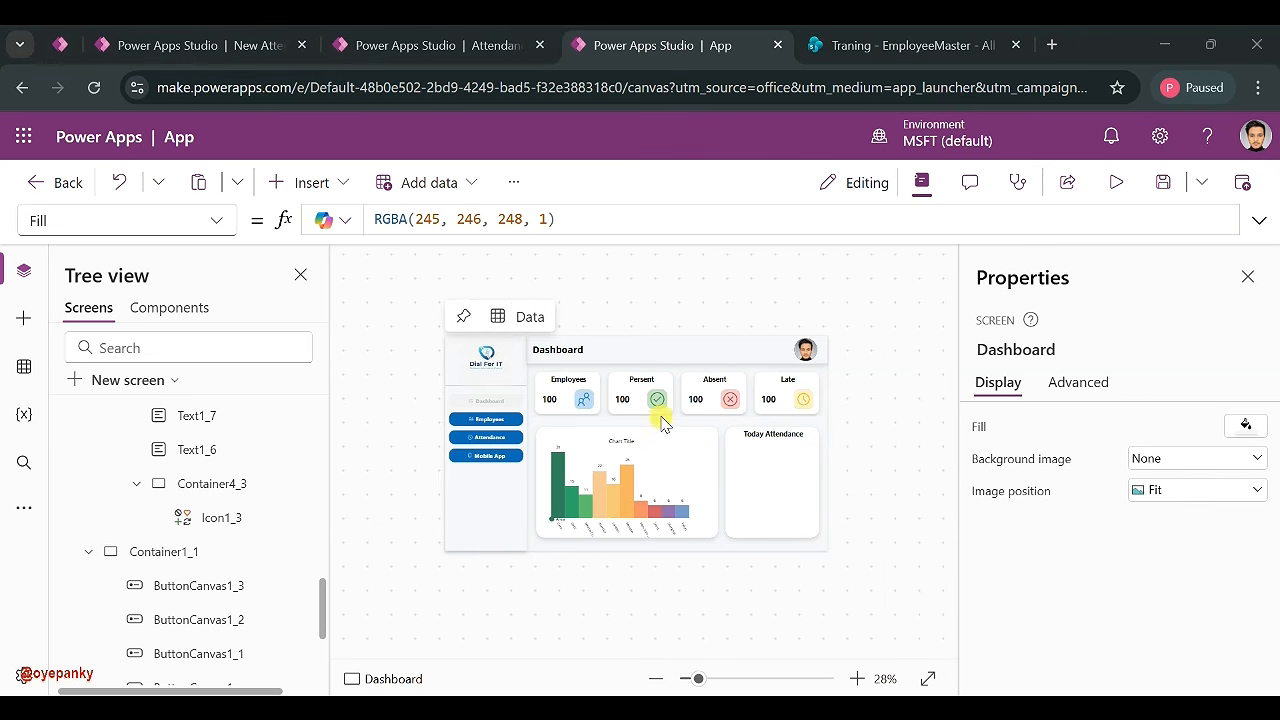
- Set font colours for the Persent value and the Absent card's 100 count in red
click(624, 402)
scroll(1124, 590, down, 5)
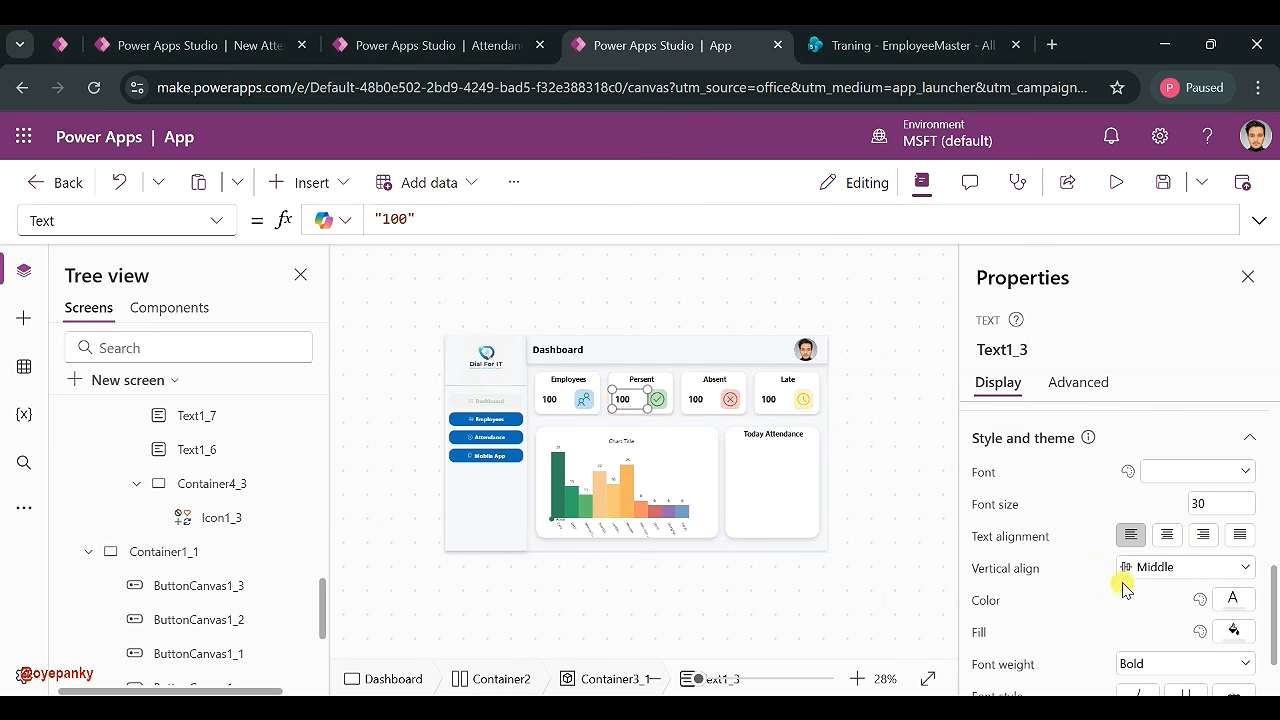
scroll(1176, 548, down, 1)
click(1232, 516)
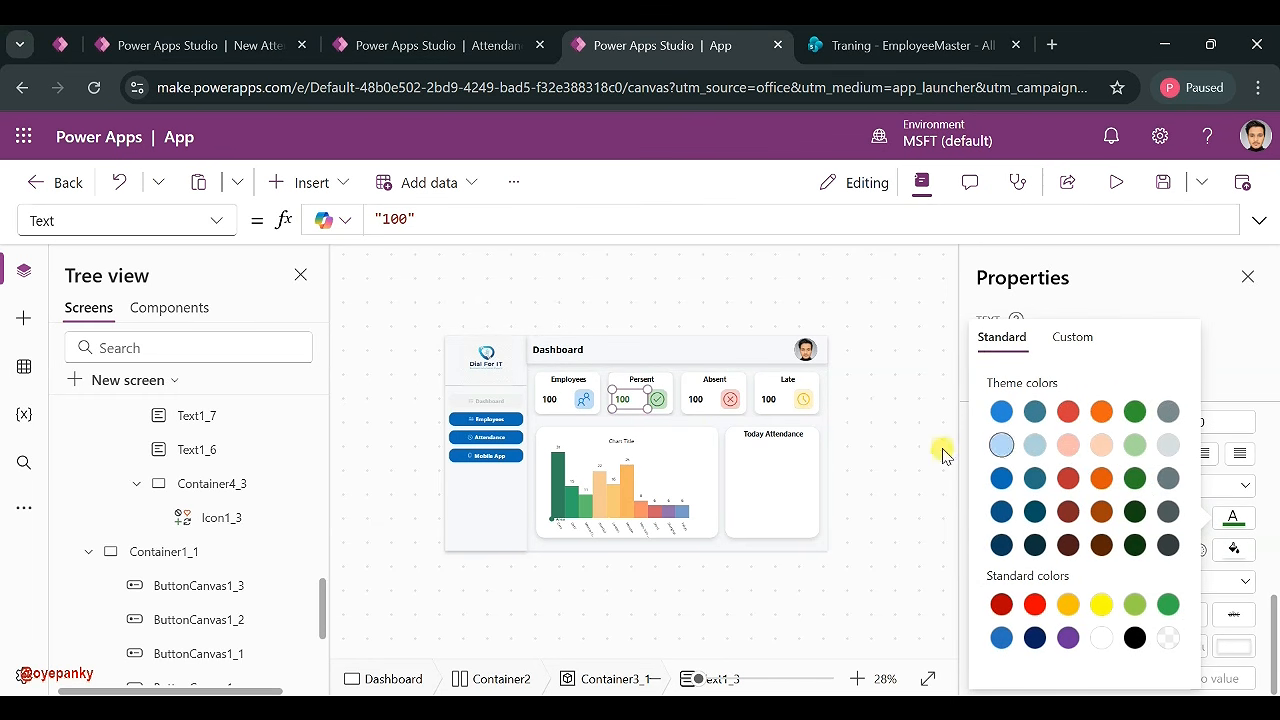
click(701, 399)
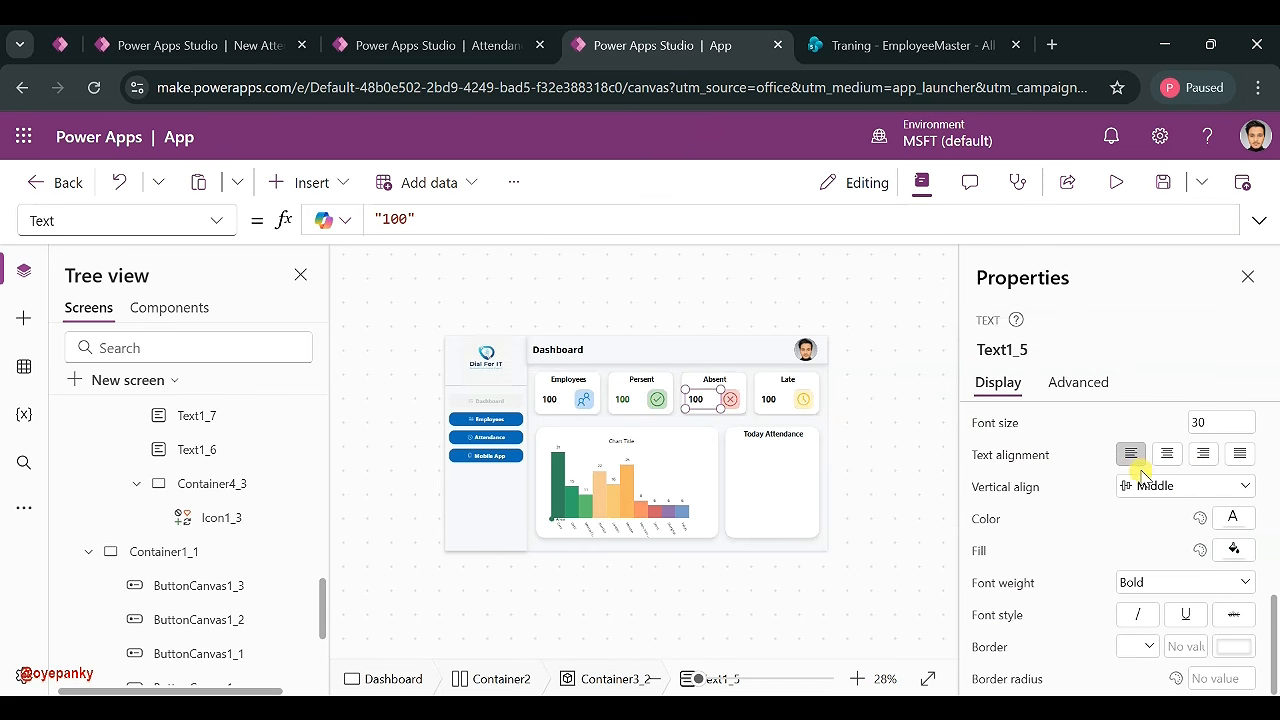
click(1232, 517)
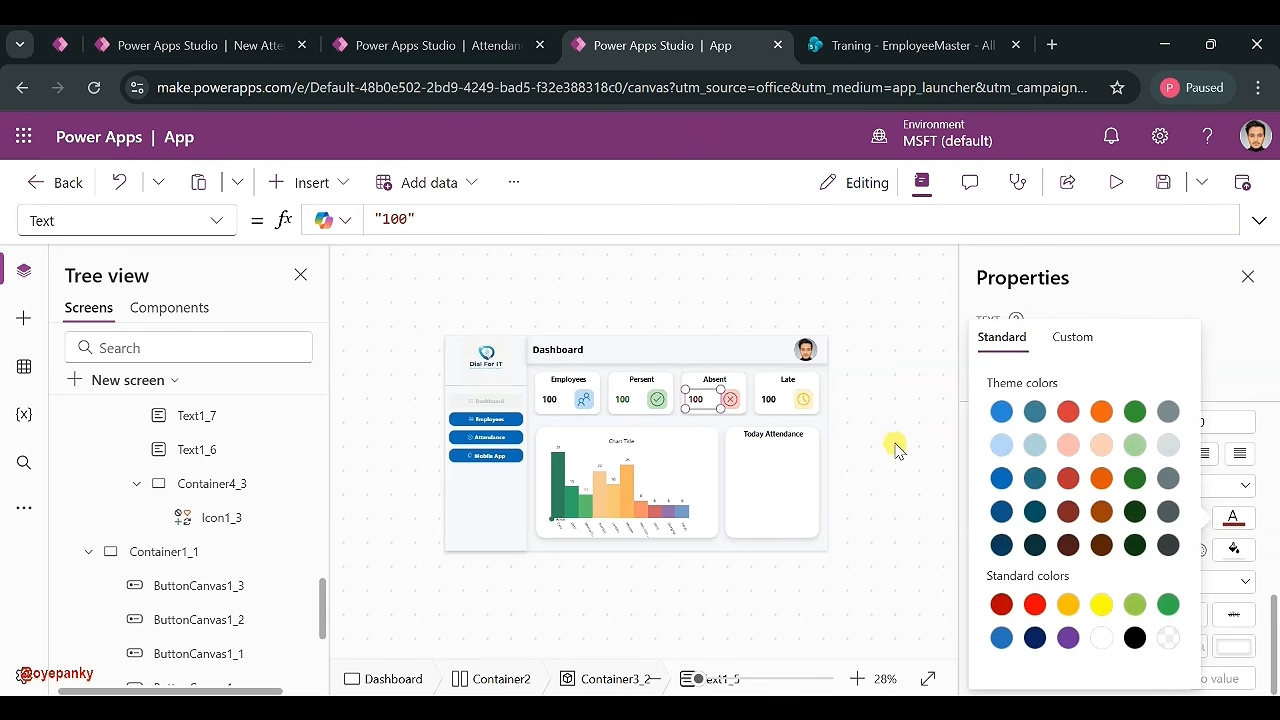
- Colour the Late card's number dark golden yellow, hex CC9A04
click(768, 401)
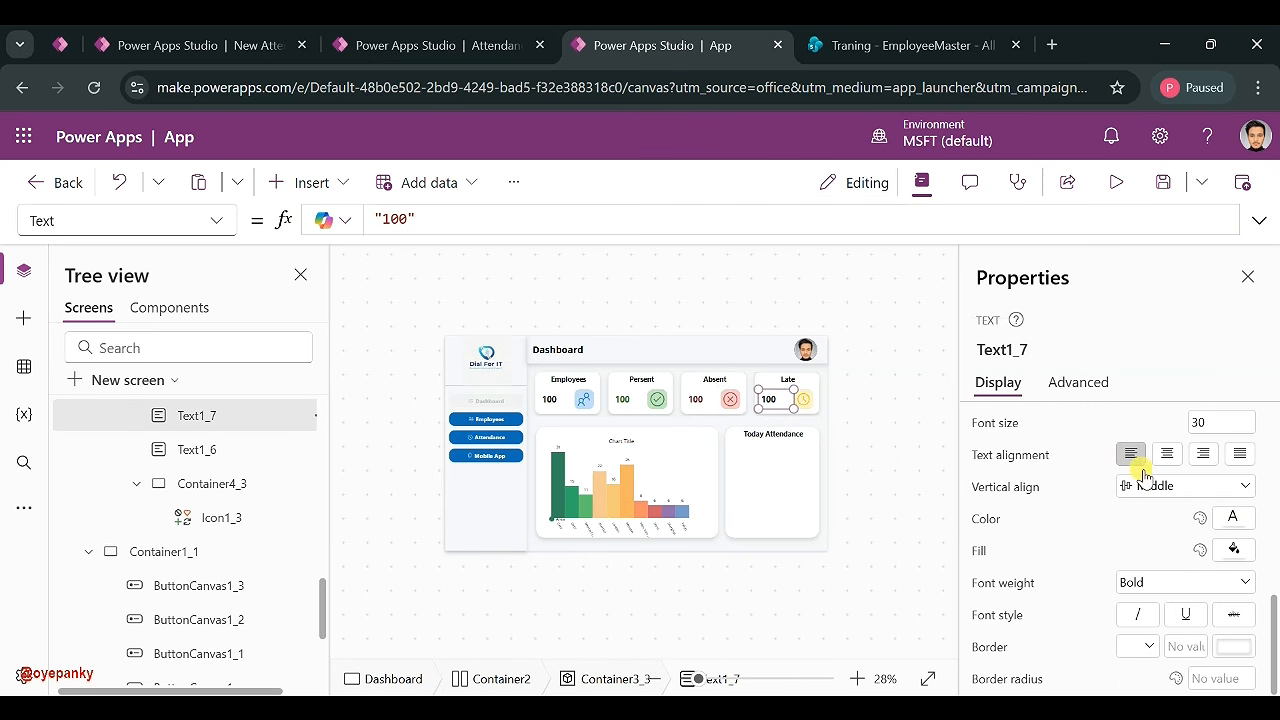
click(1234, 528)
click(1068, 604)
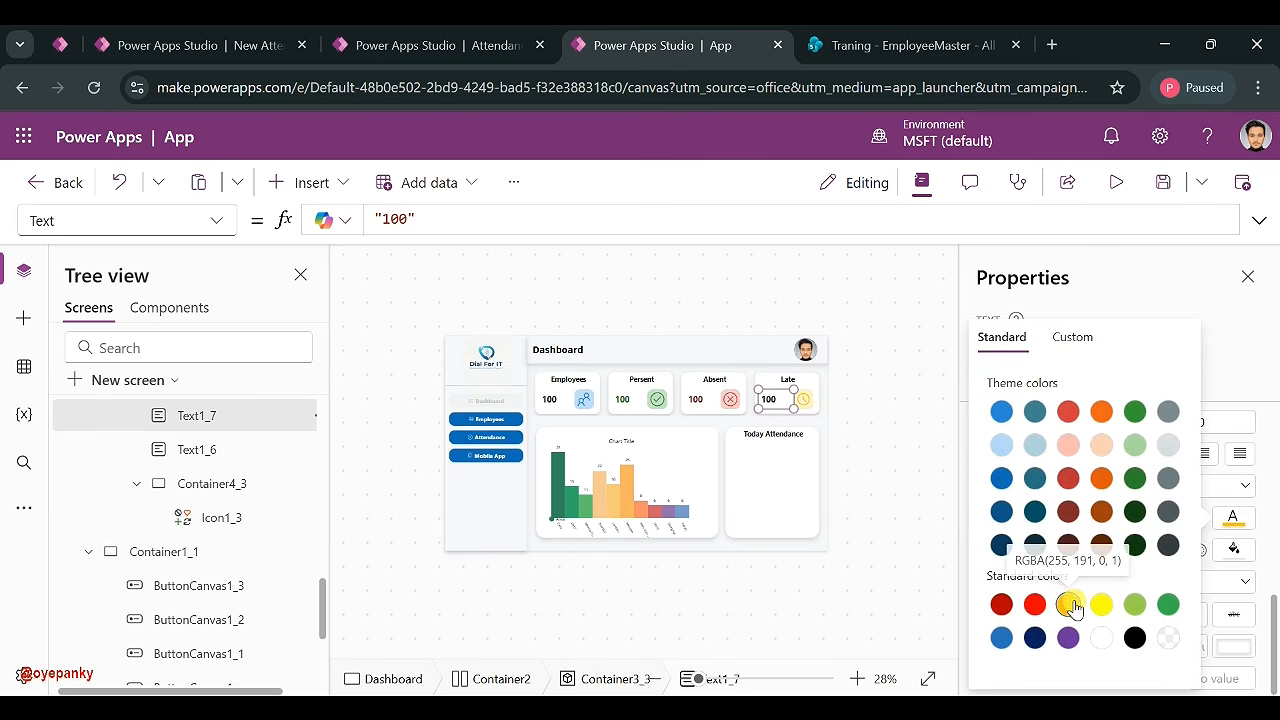
click(1078, 342)
click(1178, 382)
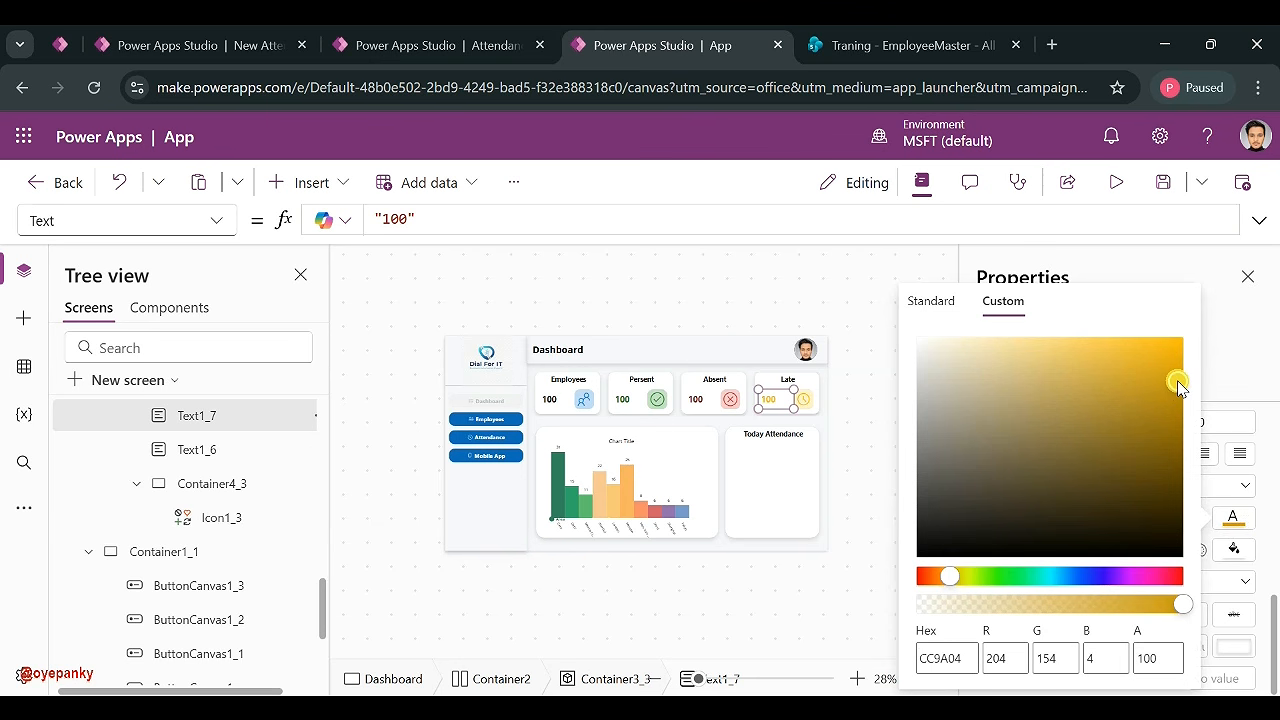
click(886, 456)
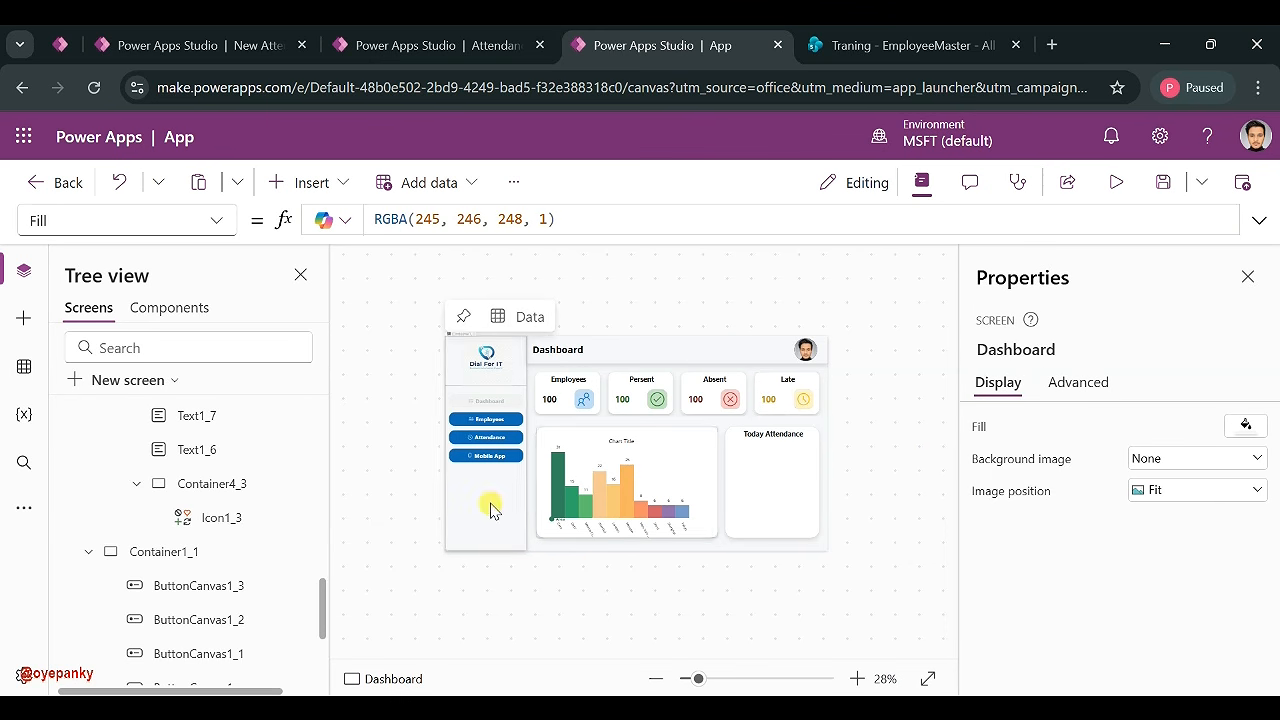
- Set the Present, Absent and Late card values to 80, 20 and 5
click(627, 399)
click(1152, 461)
click(1095, 461)
click(702, 400)
double_click(1128, 461)
click(1100, 464)
click(778, 406)
click(1135, 461)
text(5)
click(1092, 466)
click(891, 449)
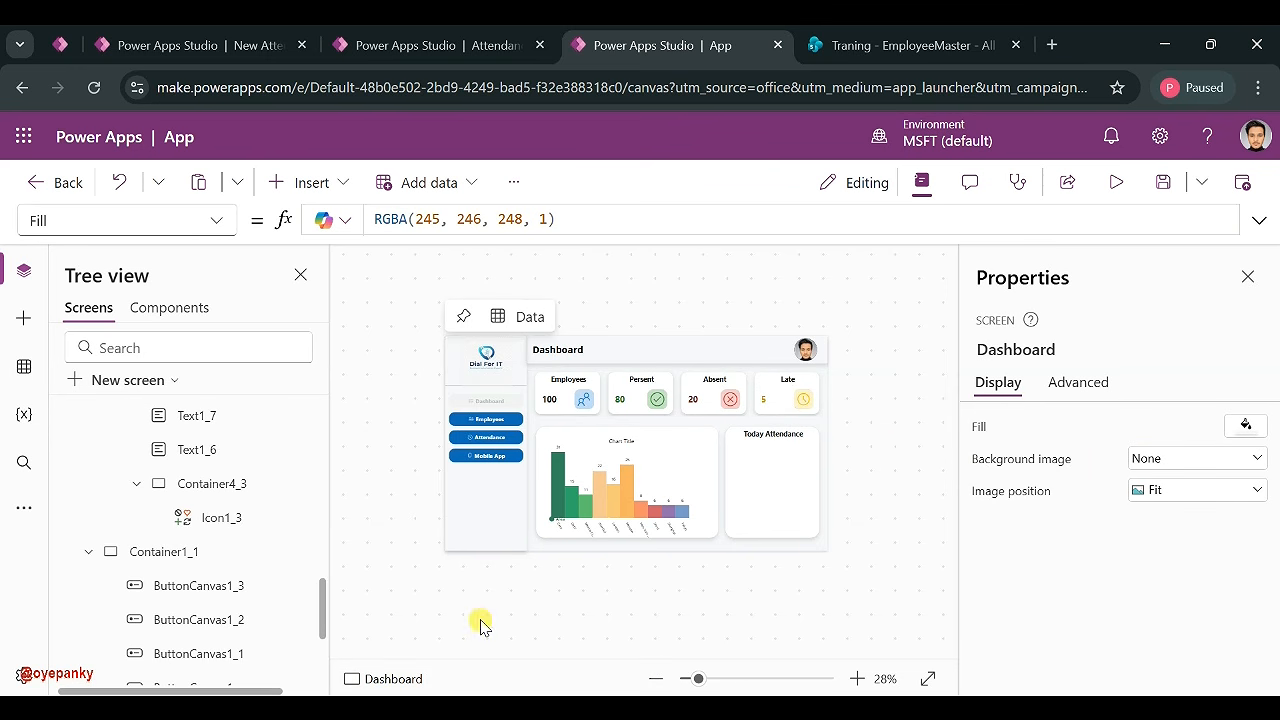
- Select the Today Attendance card, then switch to the Attendance Desktop Dashboard app
click(763, 491)
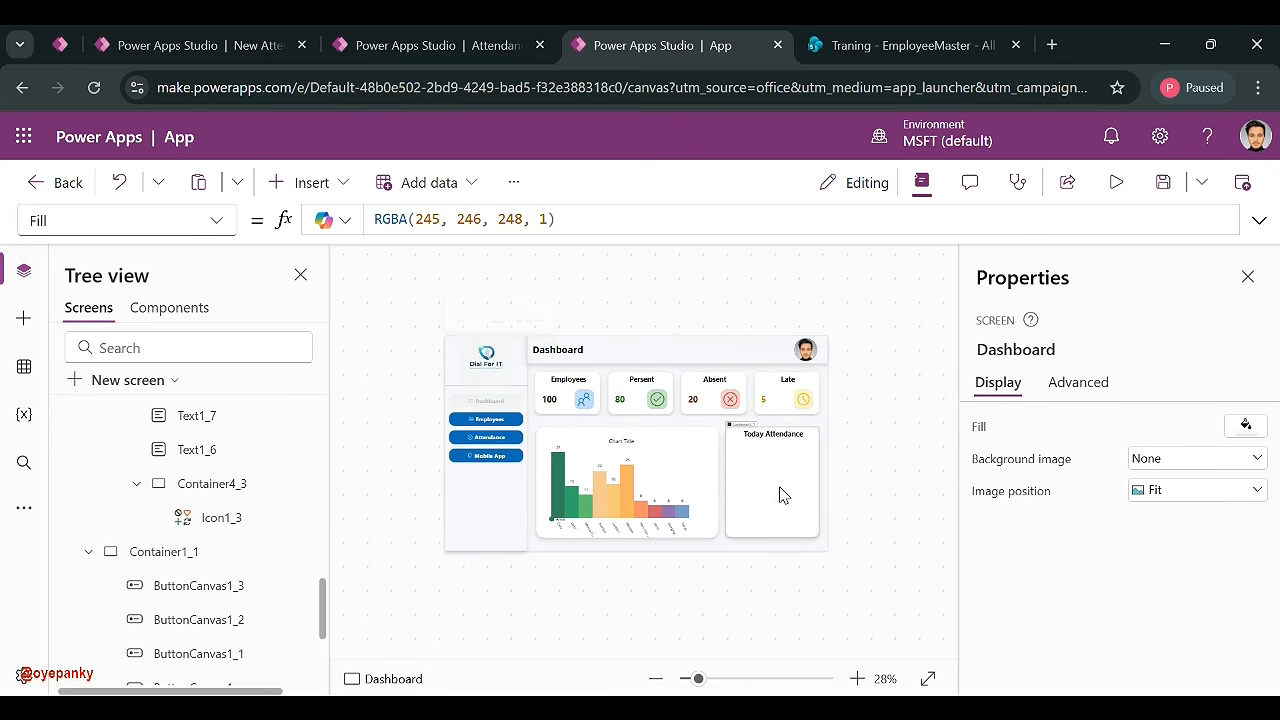
click(780, 436)
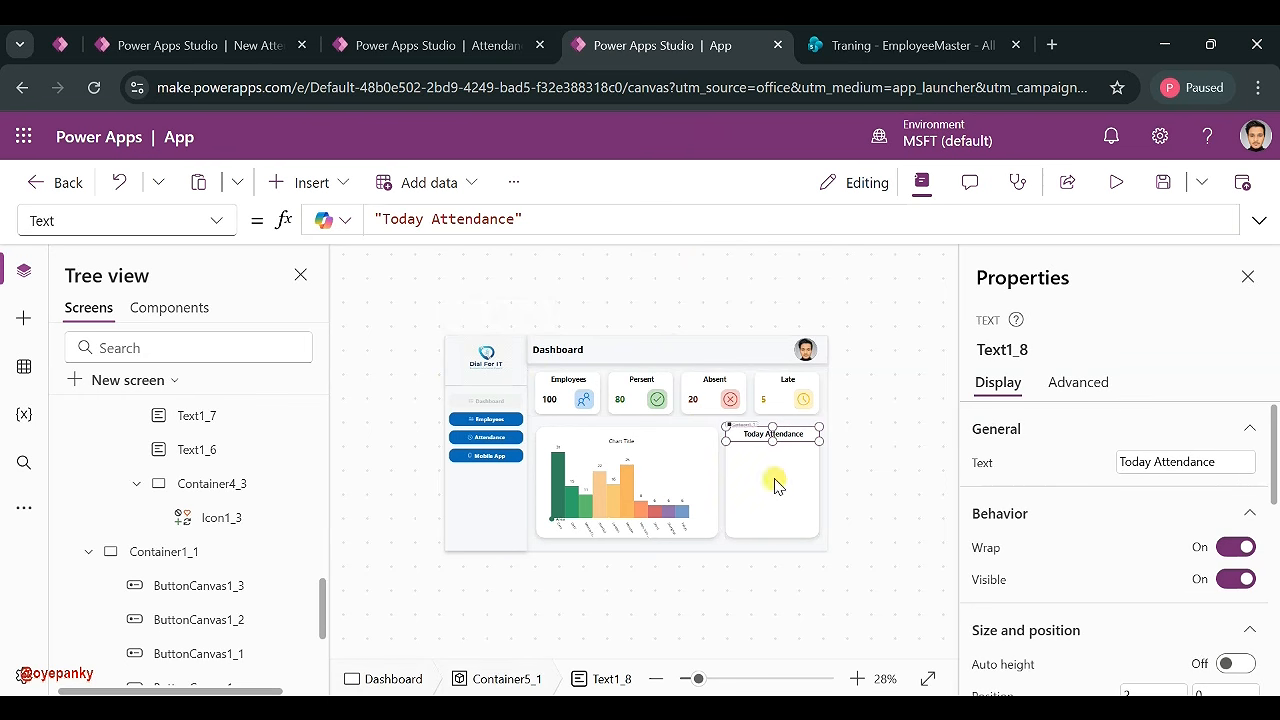
click(774, 479)
click(452, 38)
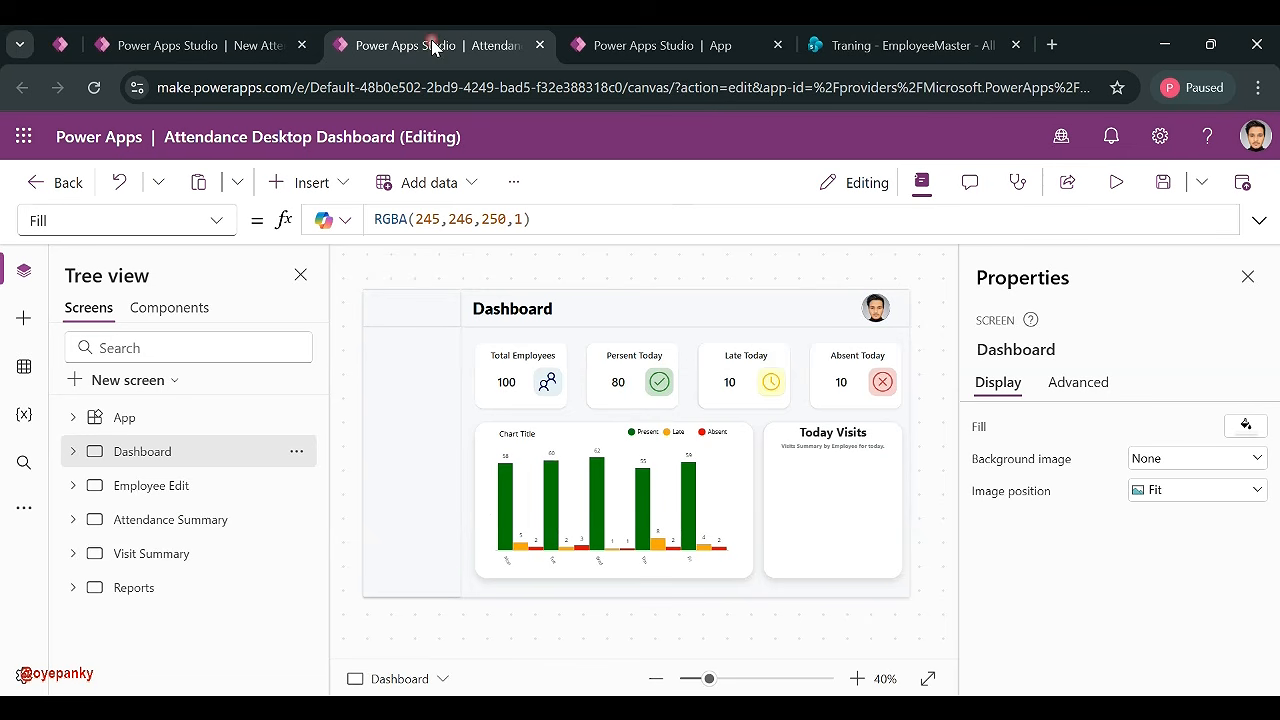
- Copy the 'Visits Summary by Employee for today.' subtitle in the reference dashboard
click(834, 445)
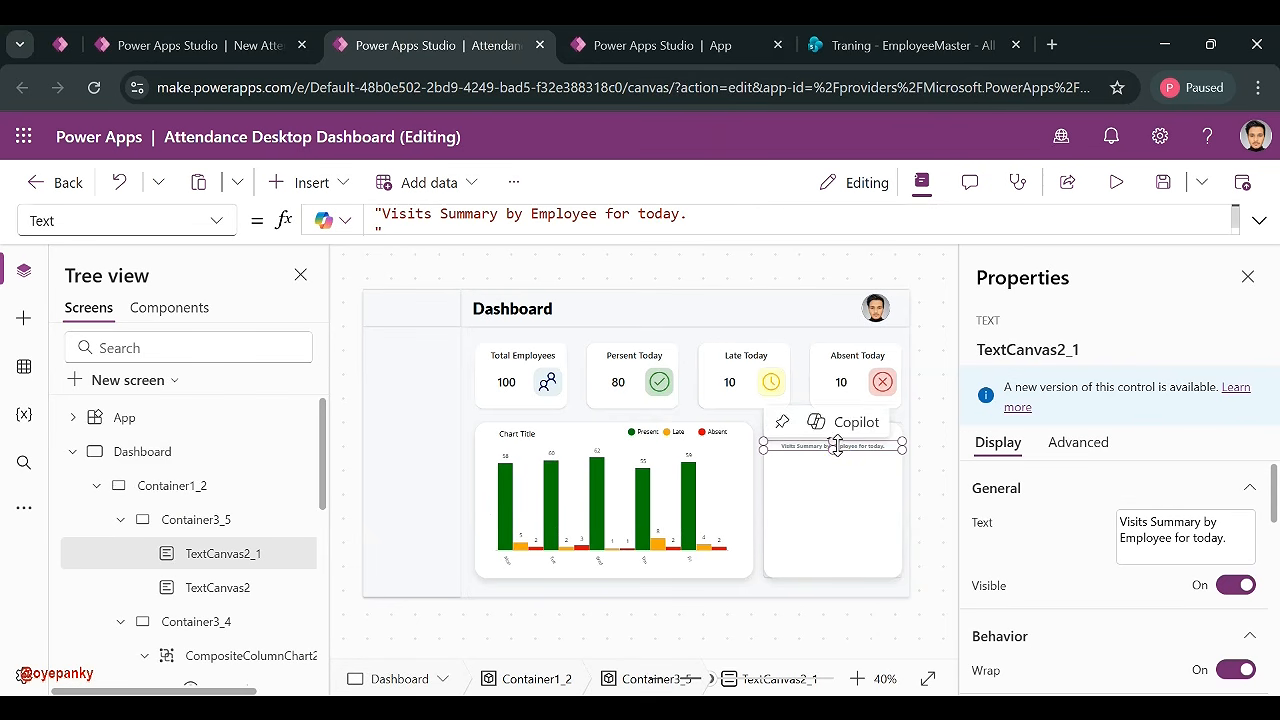
click(1113, 521)
key(ctrl+a)
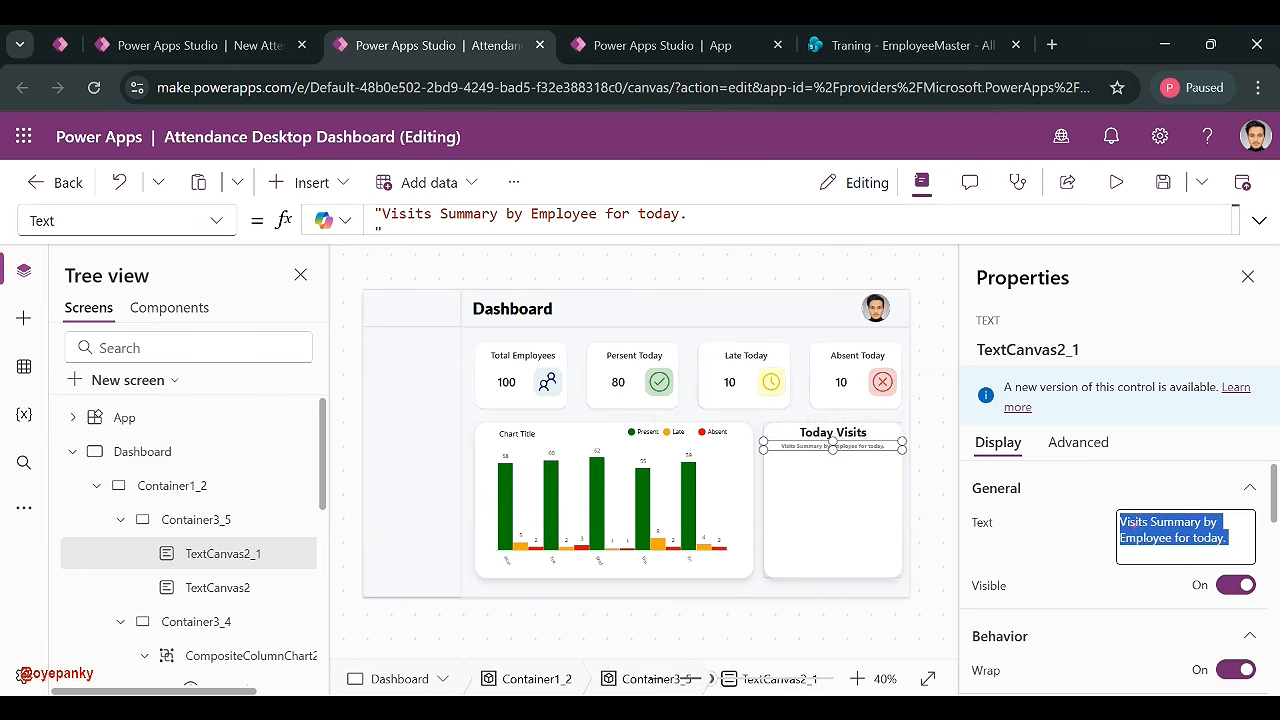
click(925, 518)
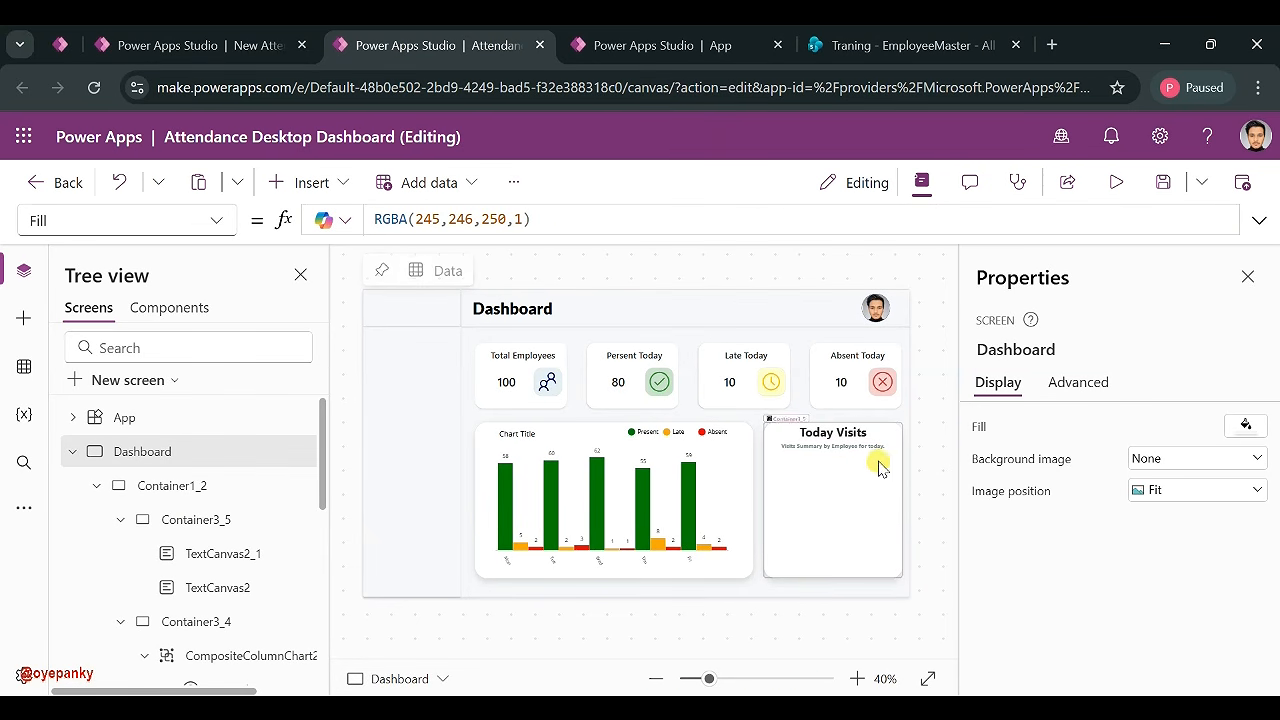
click(863, 447)
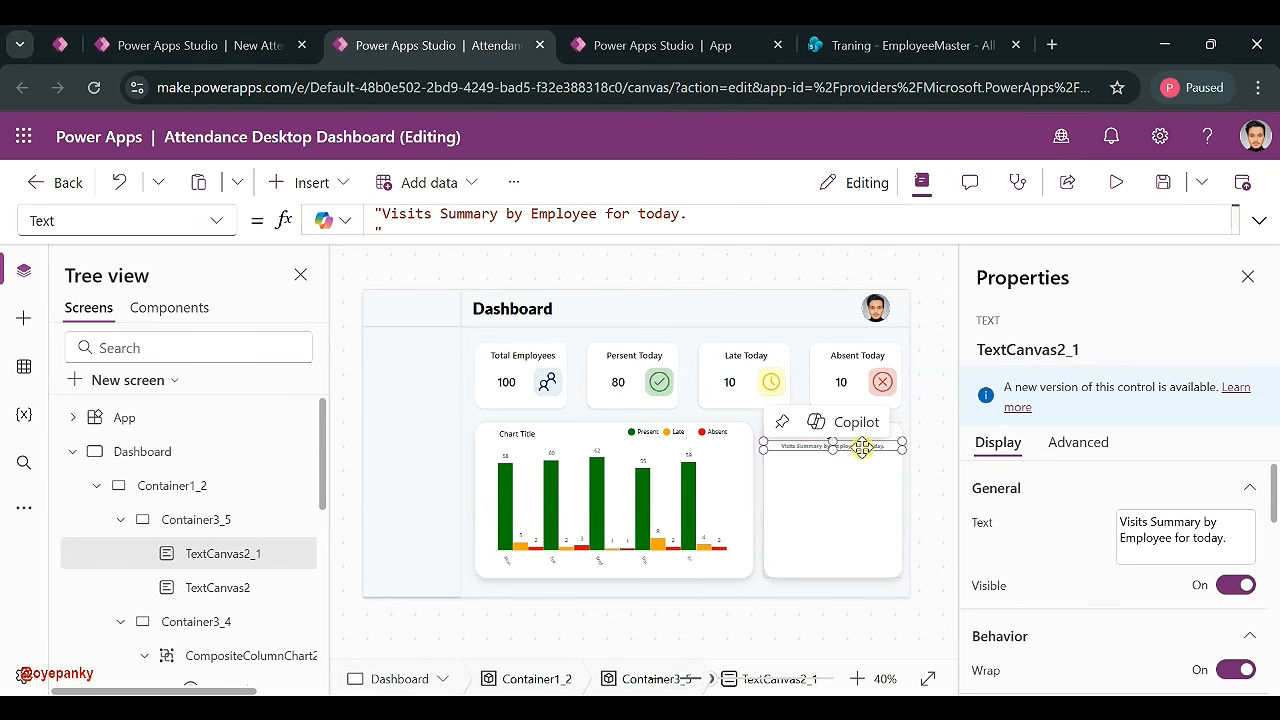
- Paste the subtitle into the Today Attendance card beneath its heading
click(677, 46)
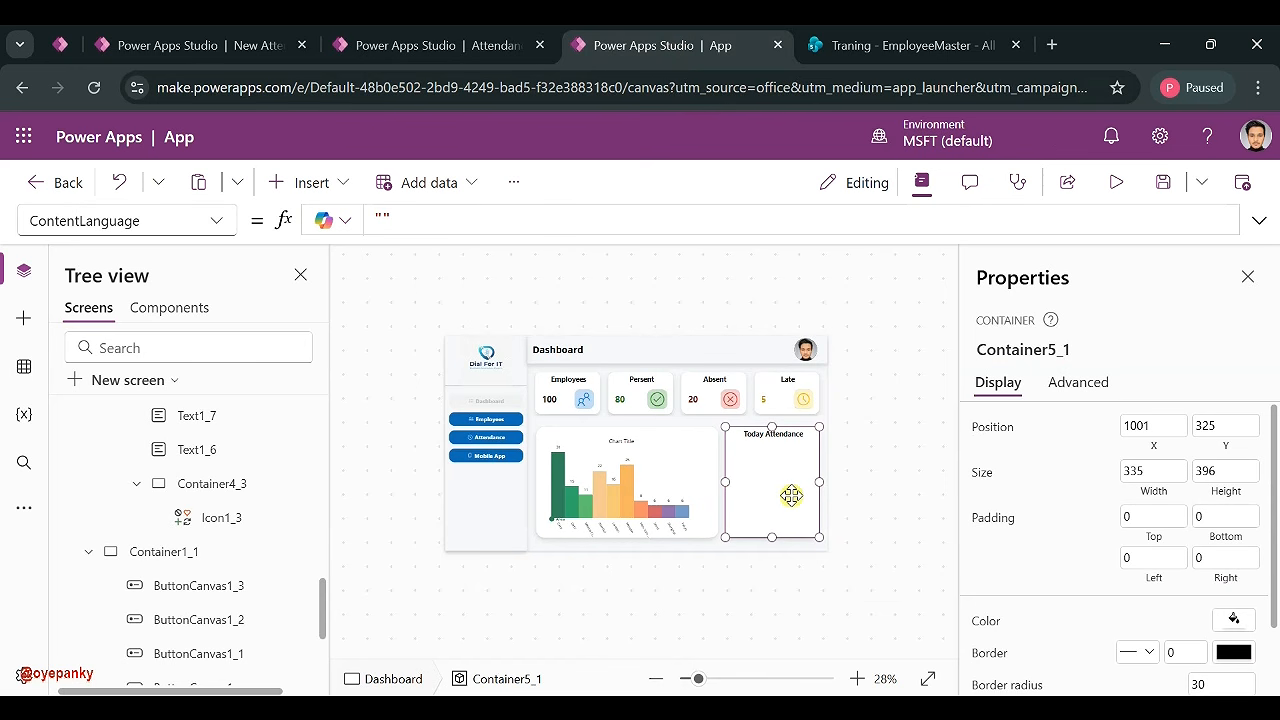
key(ctrl+v)
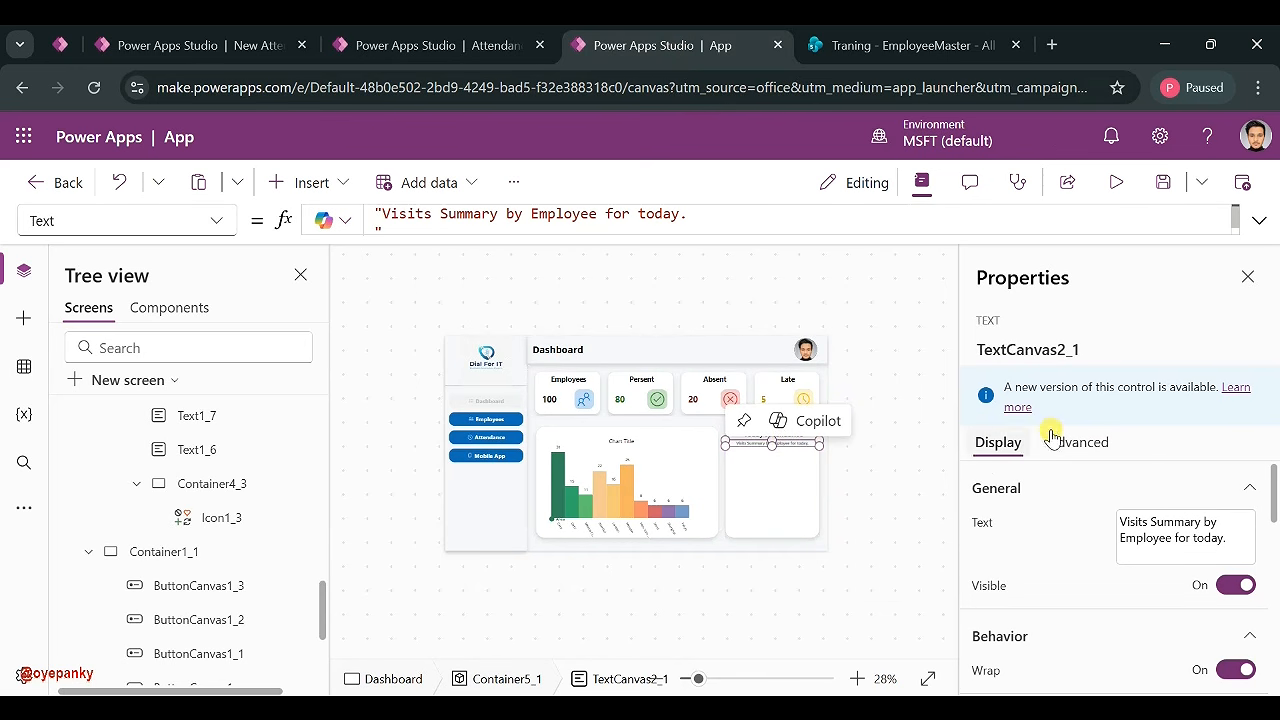
scroll(1049, 557, down, 5)
scroll(1047, 560, up, 3)
scroll(1047, 560, down, 5)
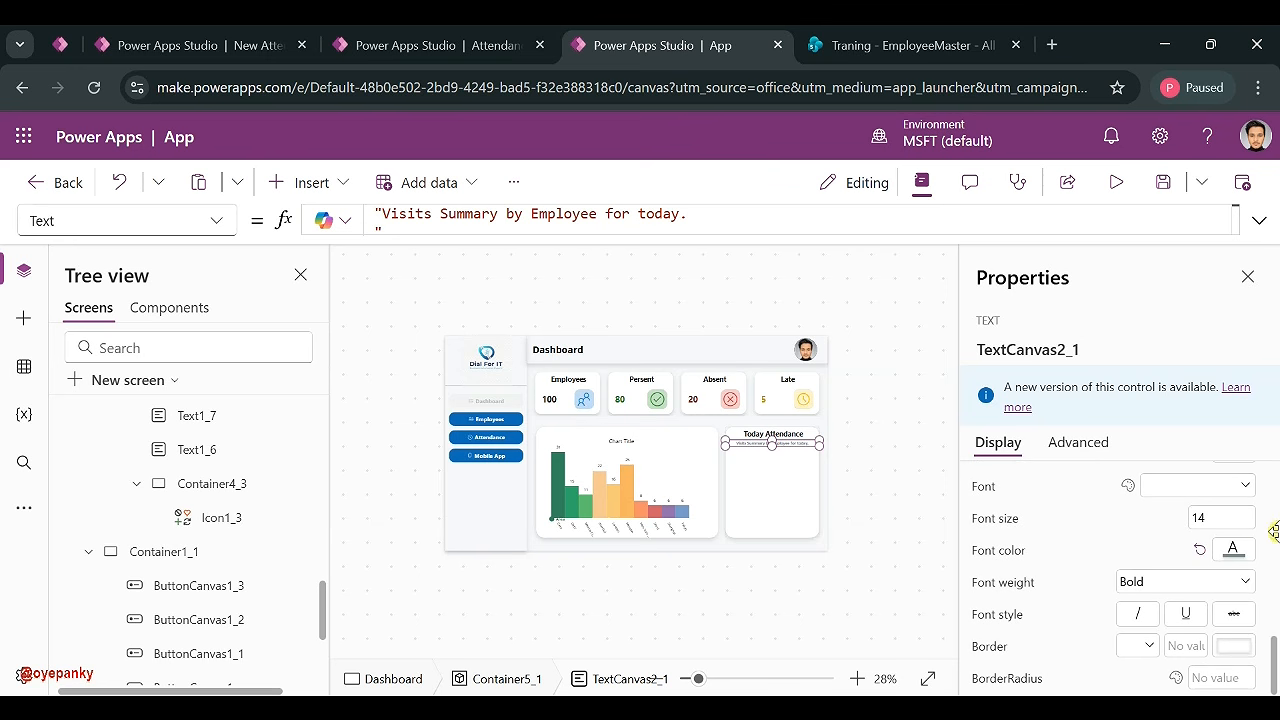
click(880, 456)
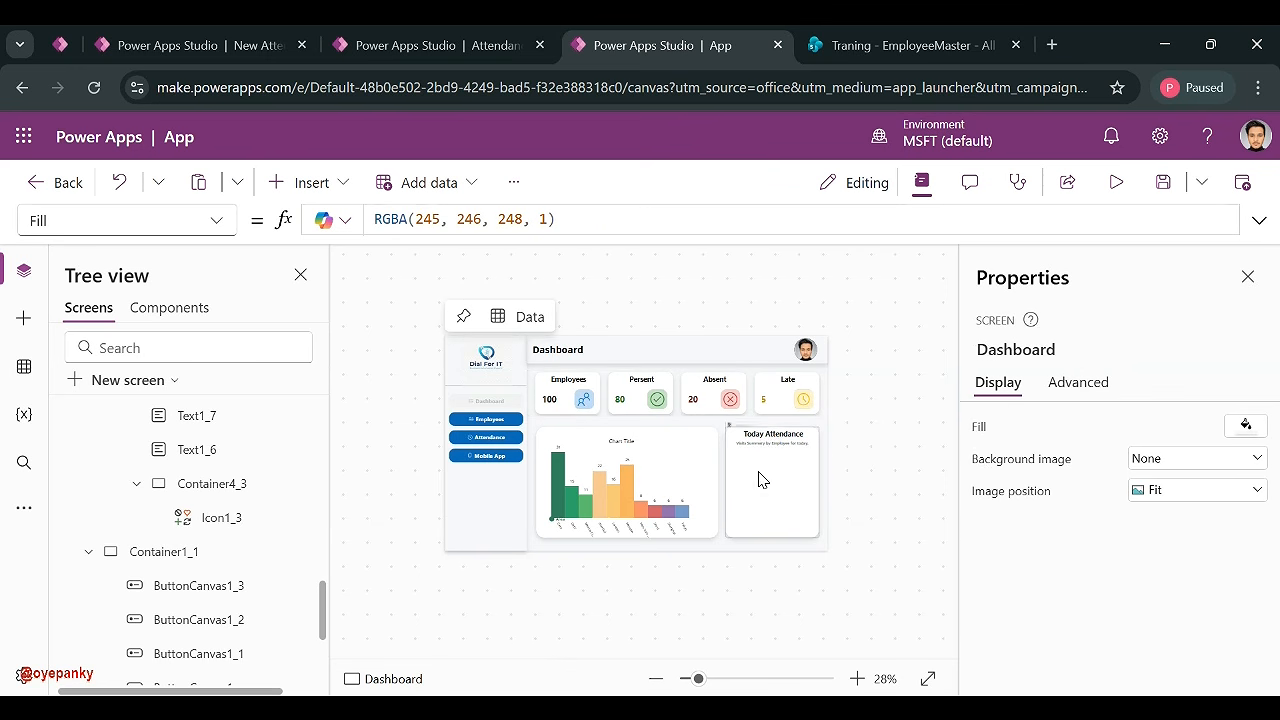
click(762, 481)
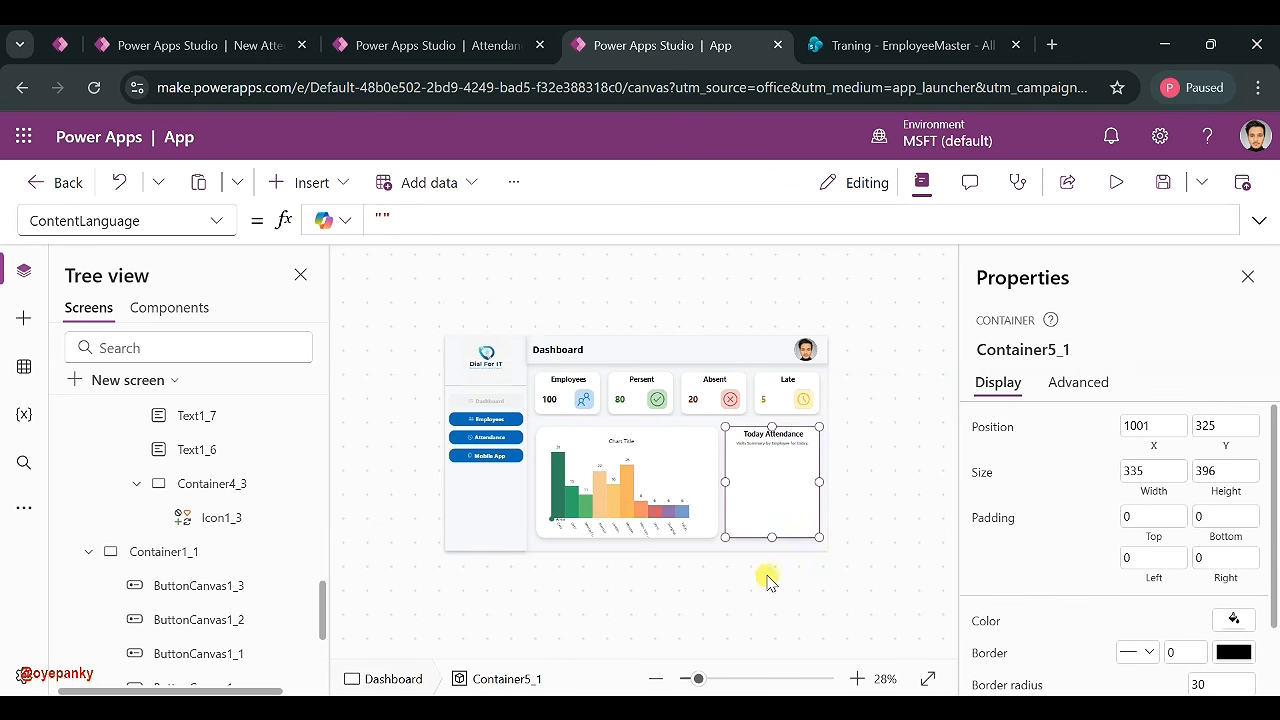
- Zoom to 45% and add a vertical gallery below the Today Attendance heading
click(713, 681)
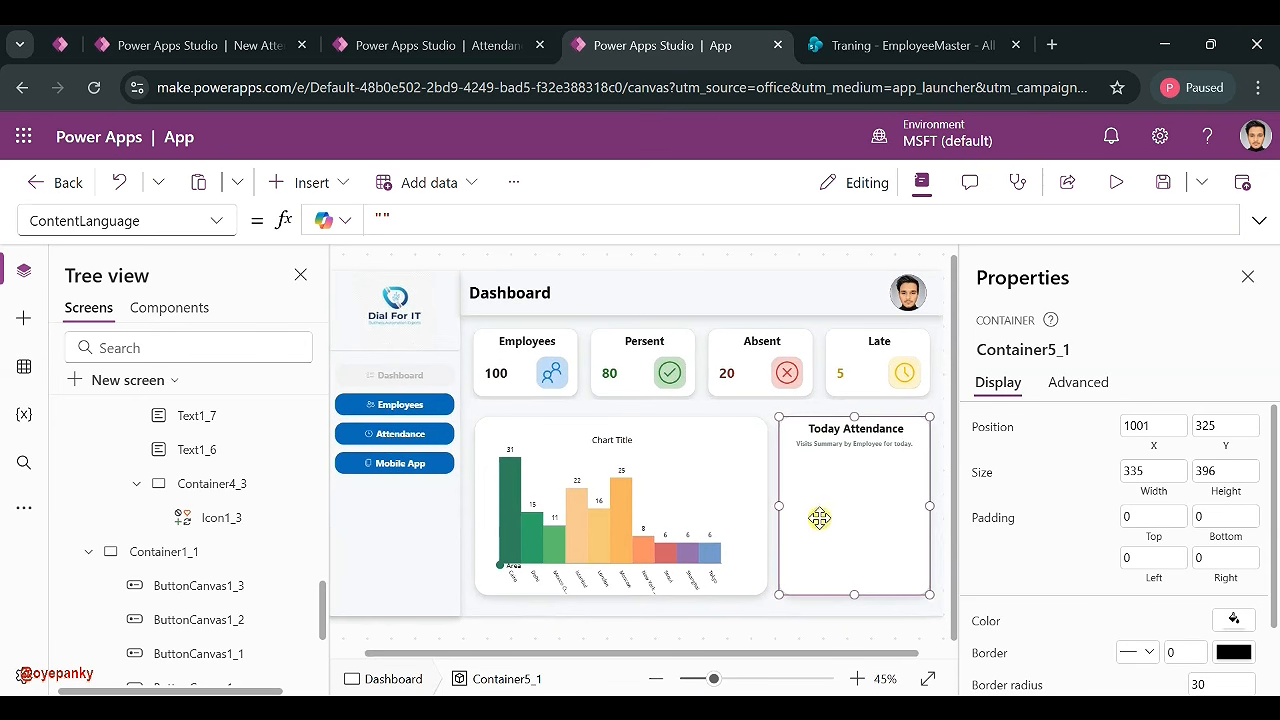
click(300, 182)
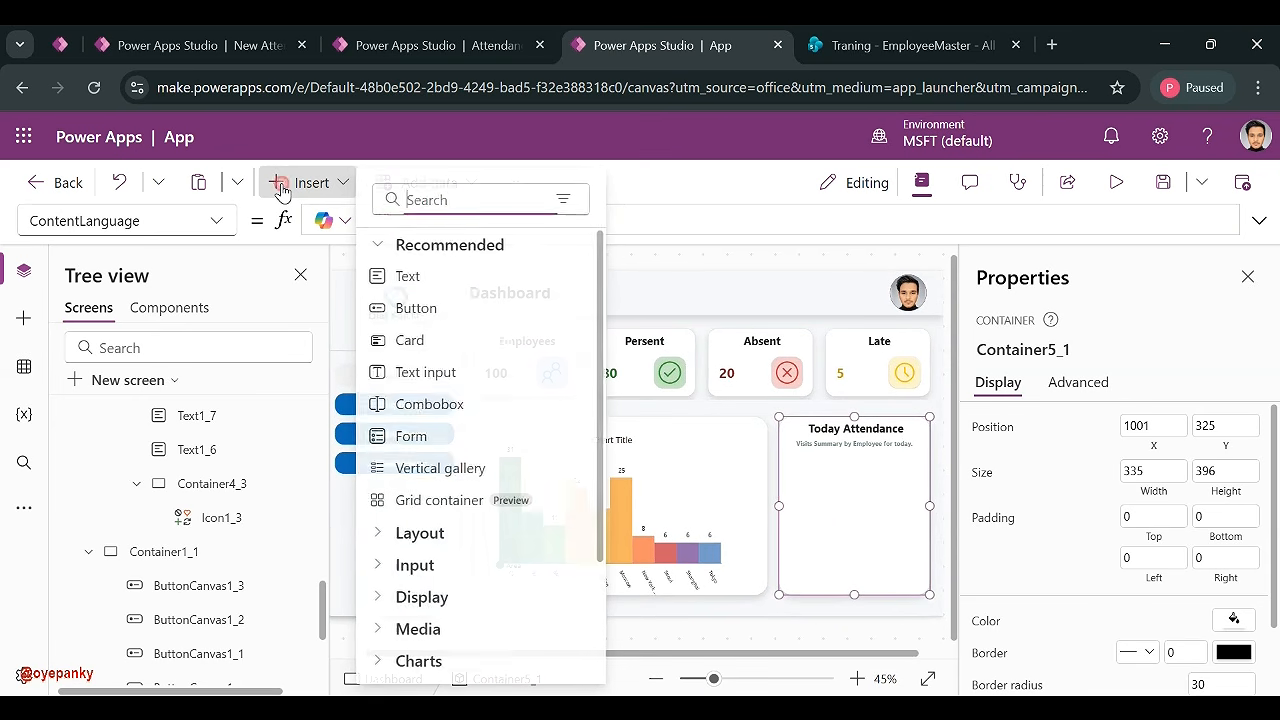
text(gak)
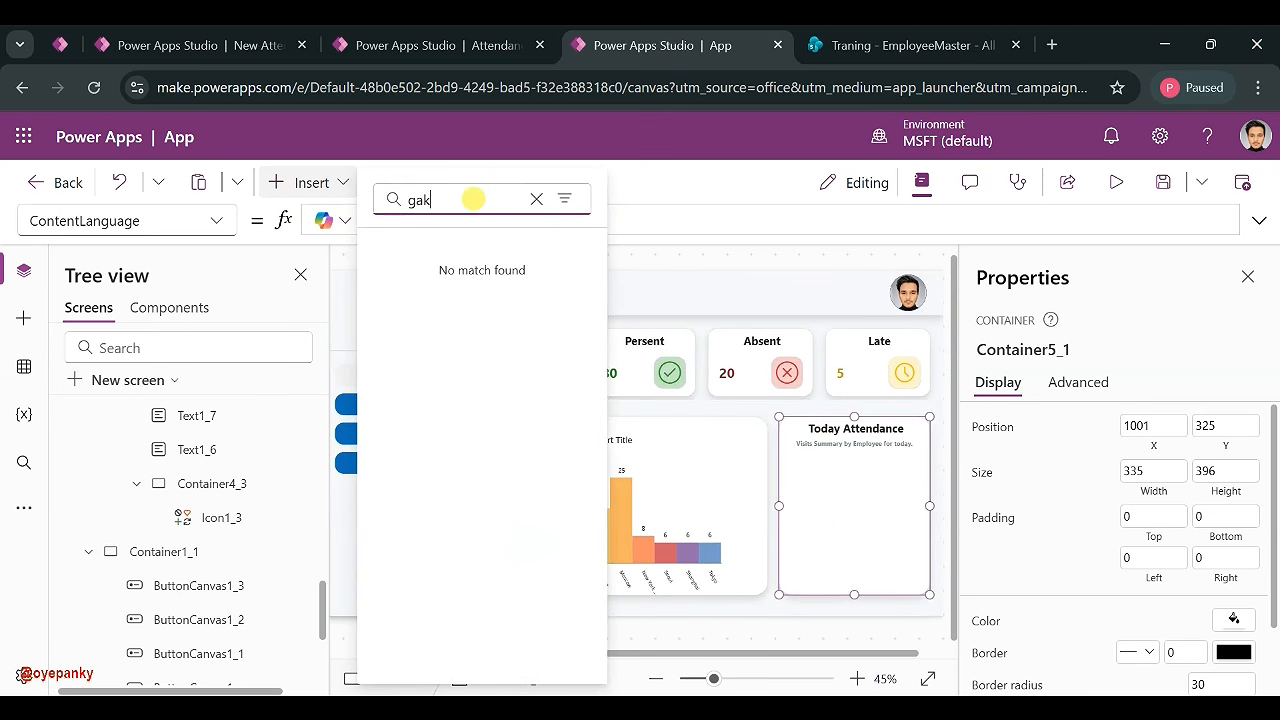
key(BackSpace)
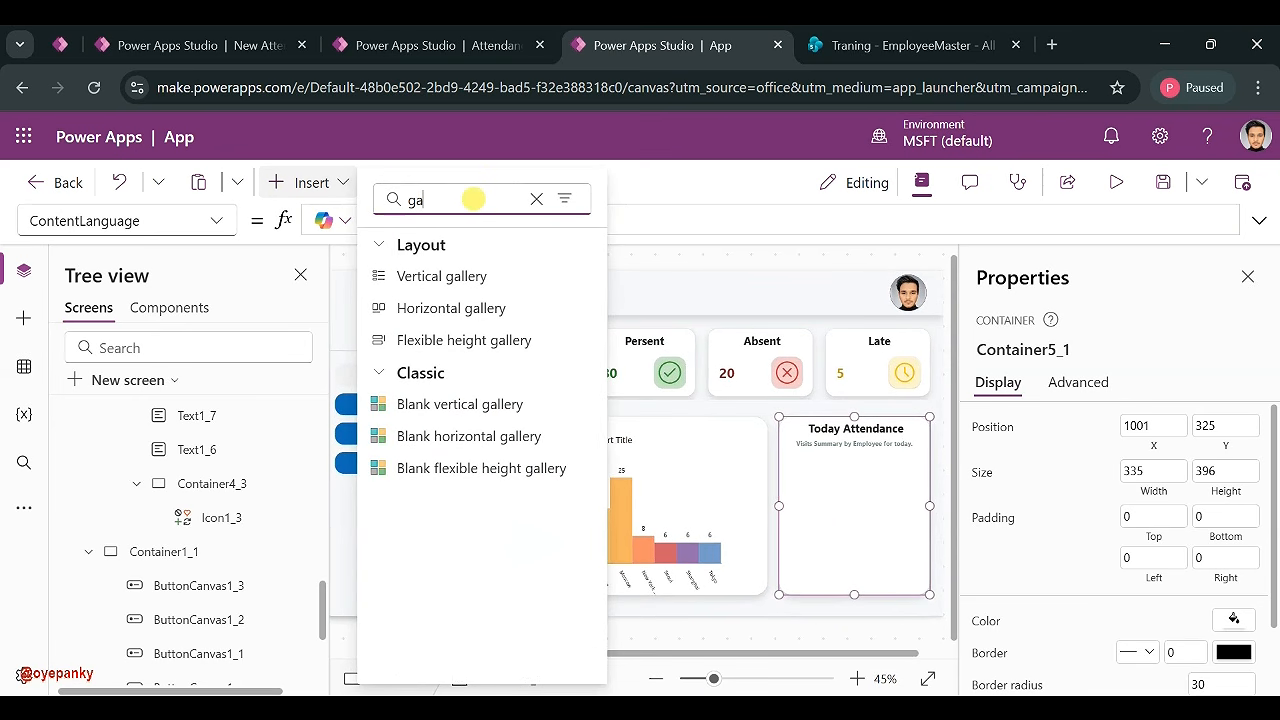
click(446, 273)
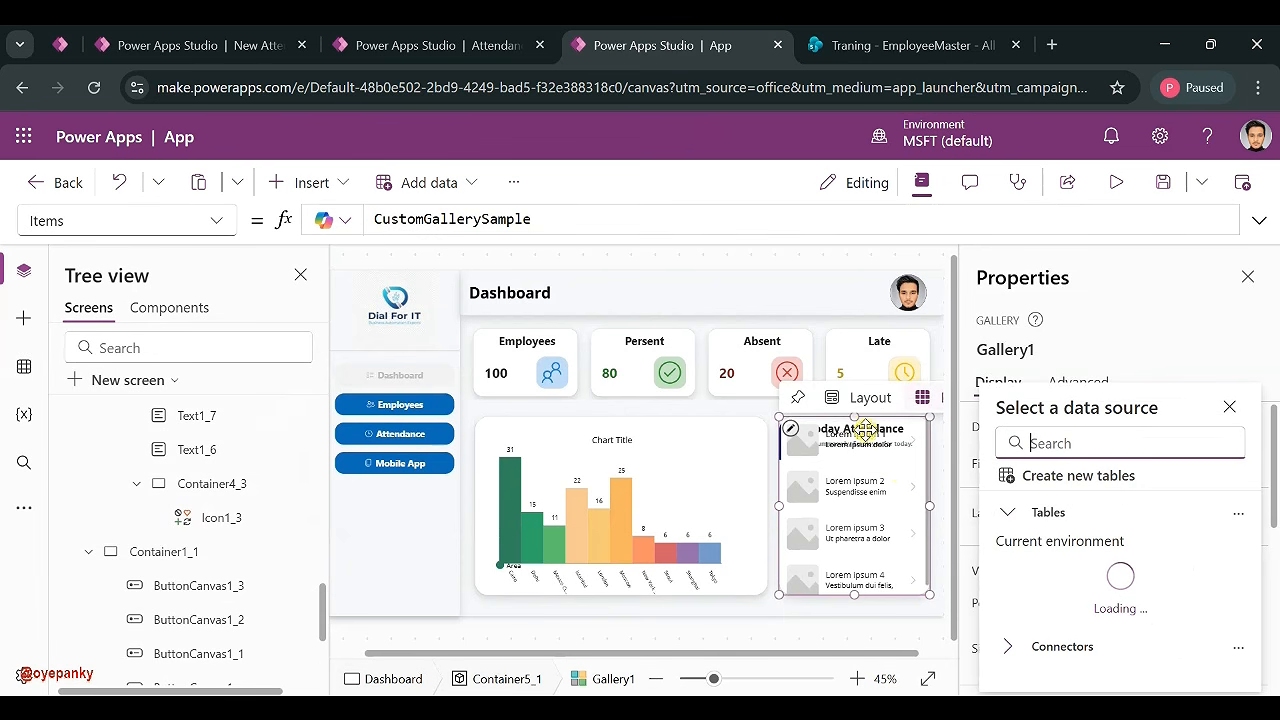
click(855, 440)
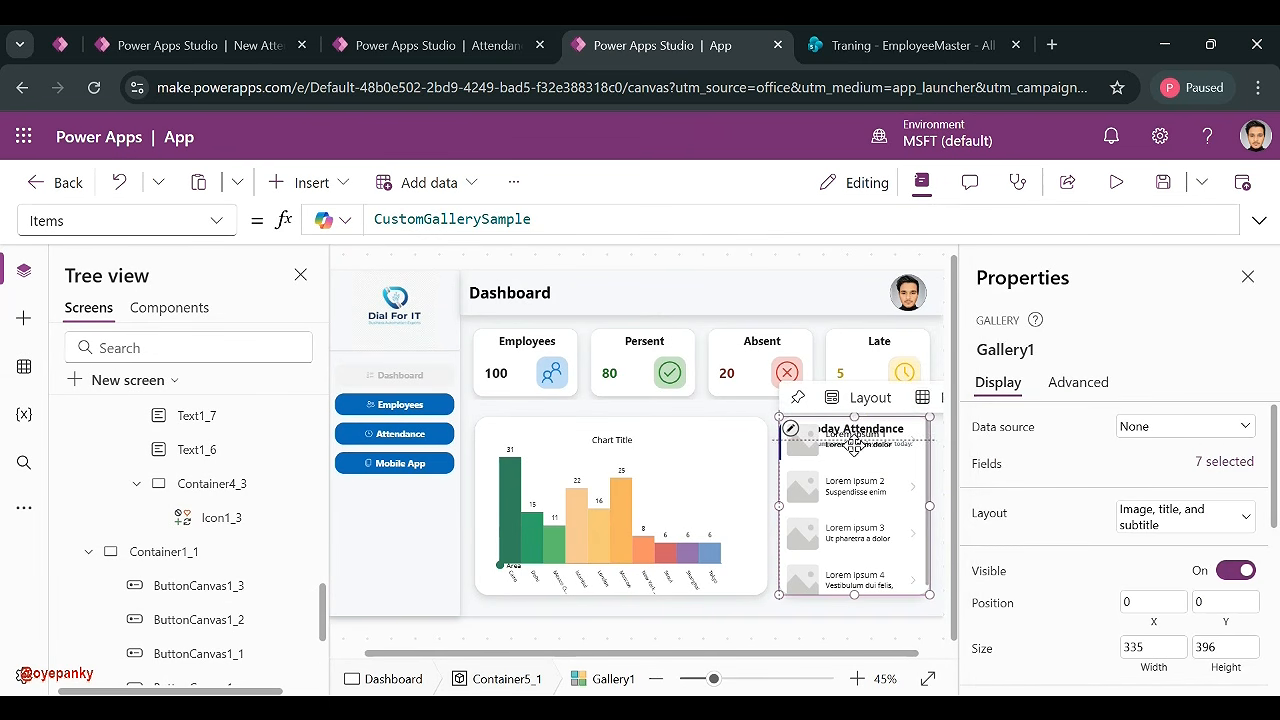
drag(854, 445, 854, 450)
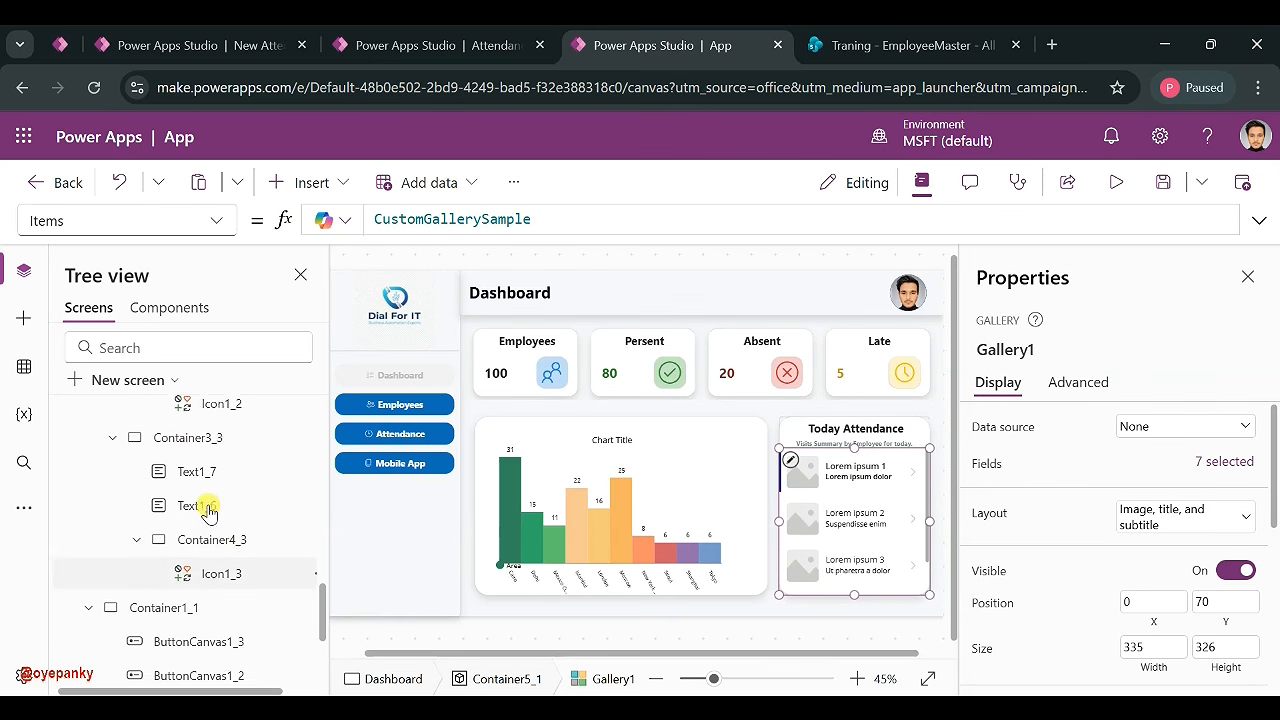
scroll(208, 512, up, 10)
scroll(208, 512, down, 3)
scroll(206, 503, up, 3)
- Delete the gallery's sample child controls, shrink its row height, and start a control search
click(113, 519)
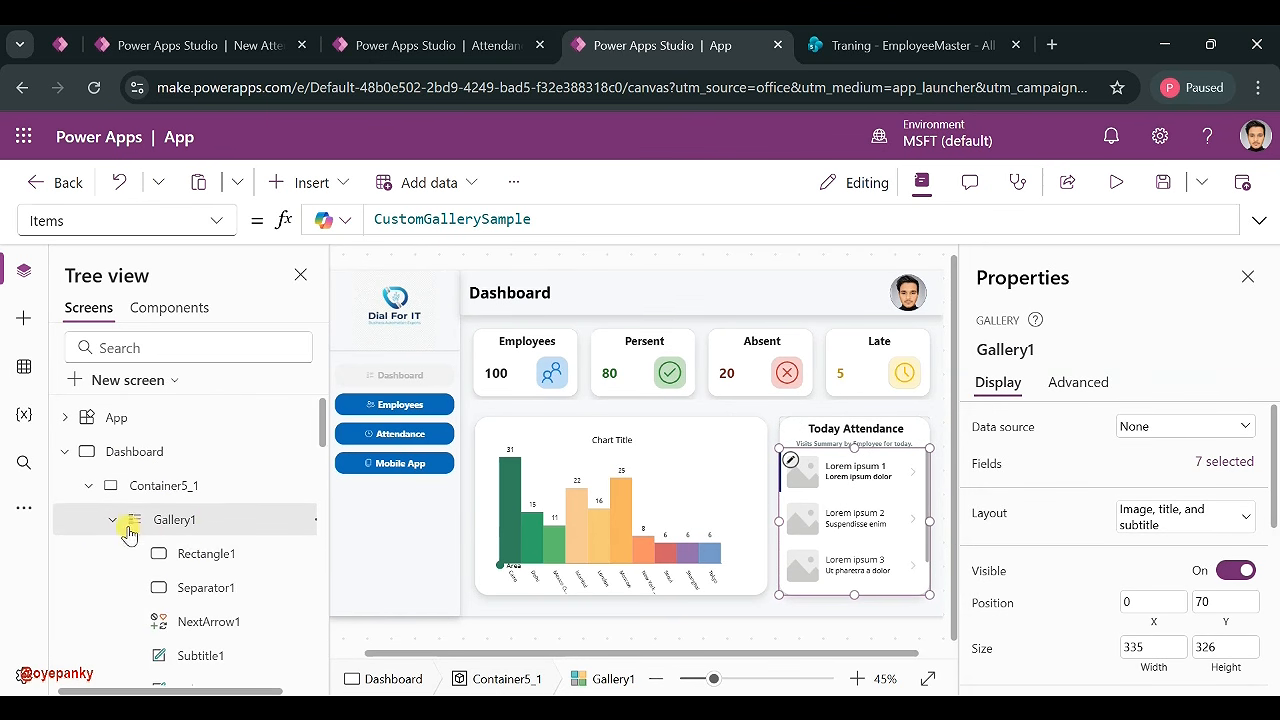
click(190, 564)
key(ctrl+a)
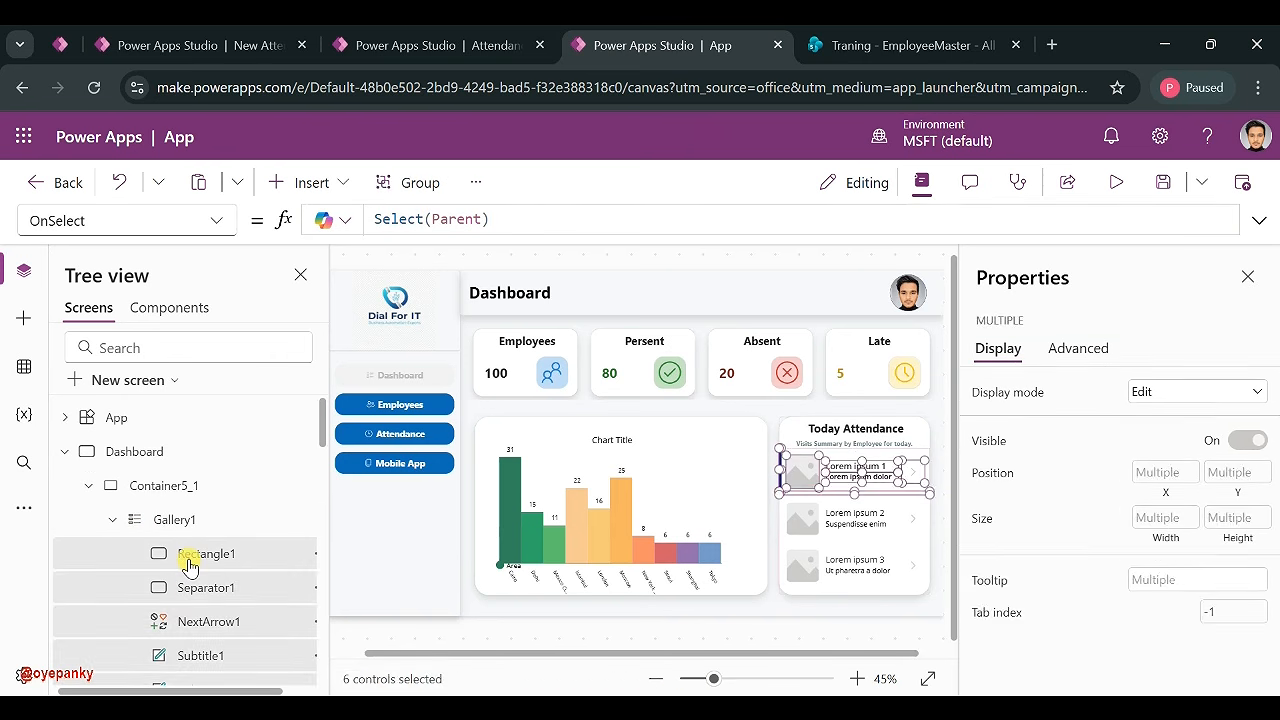
key(Delete)
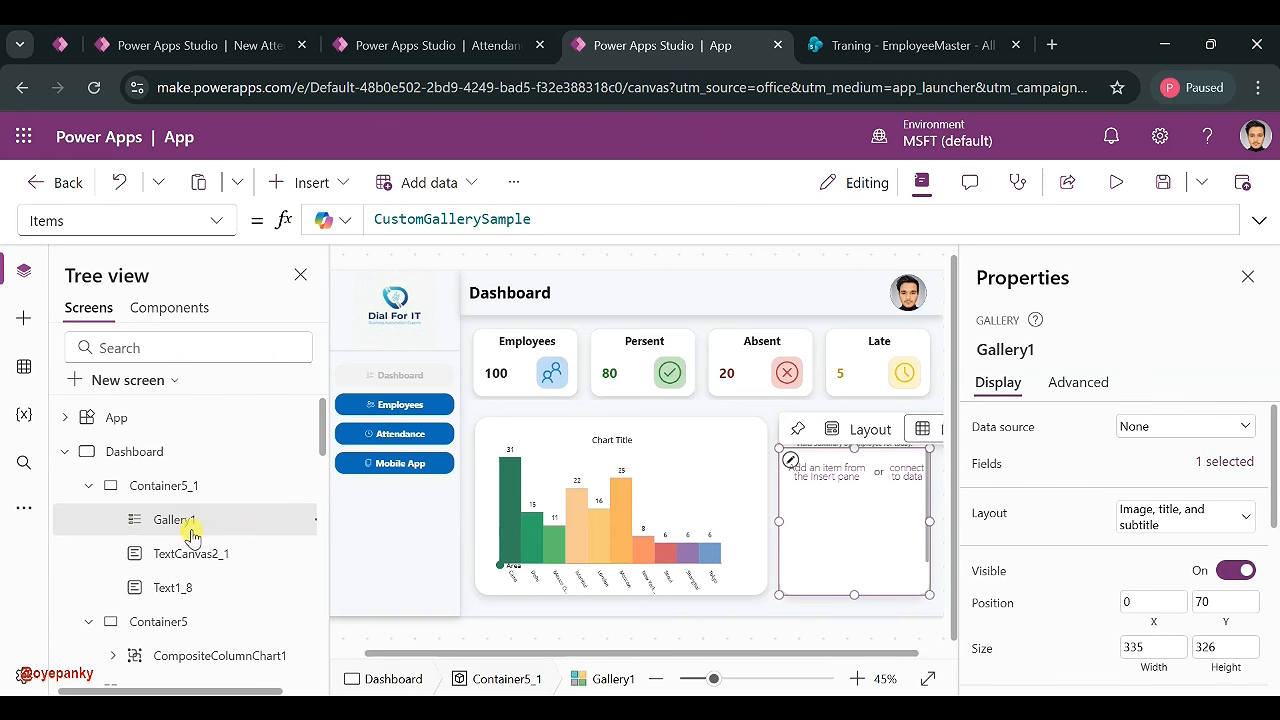
click(790, 460)
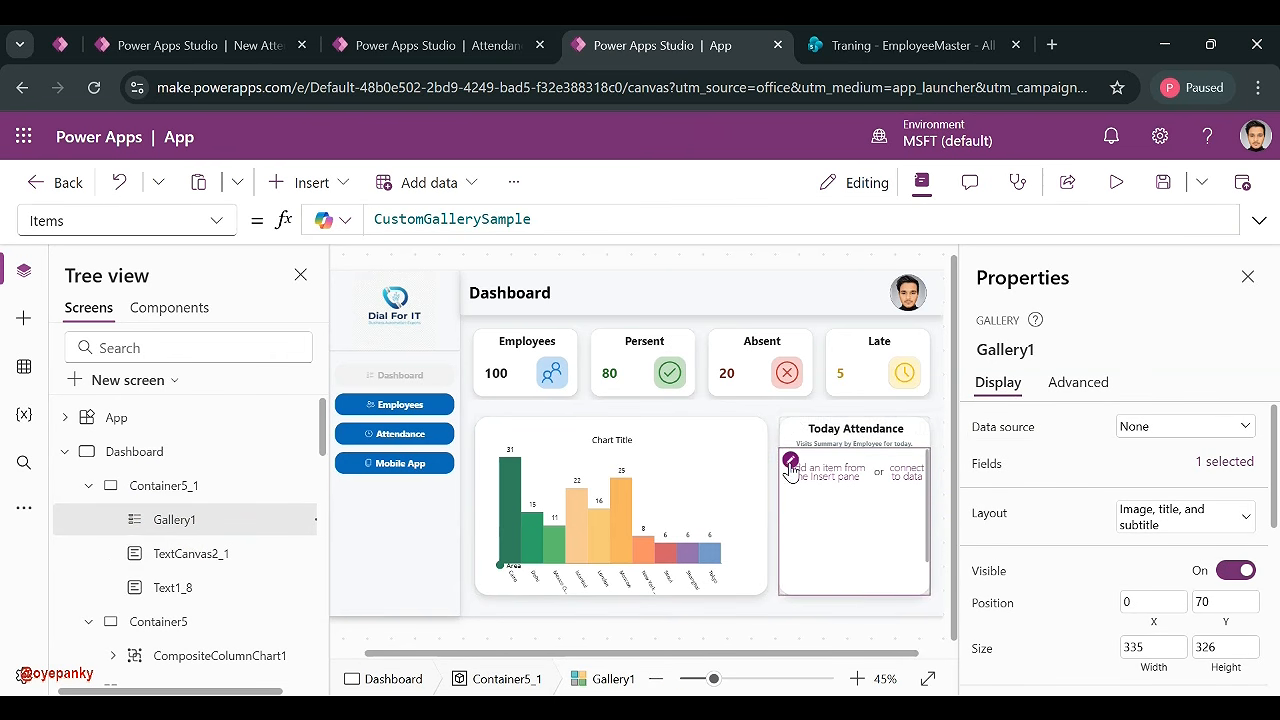
drag(853, 498, 857, 478)
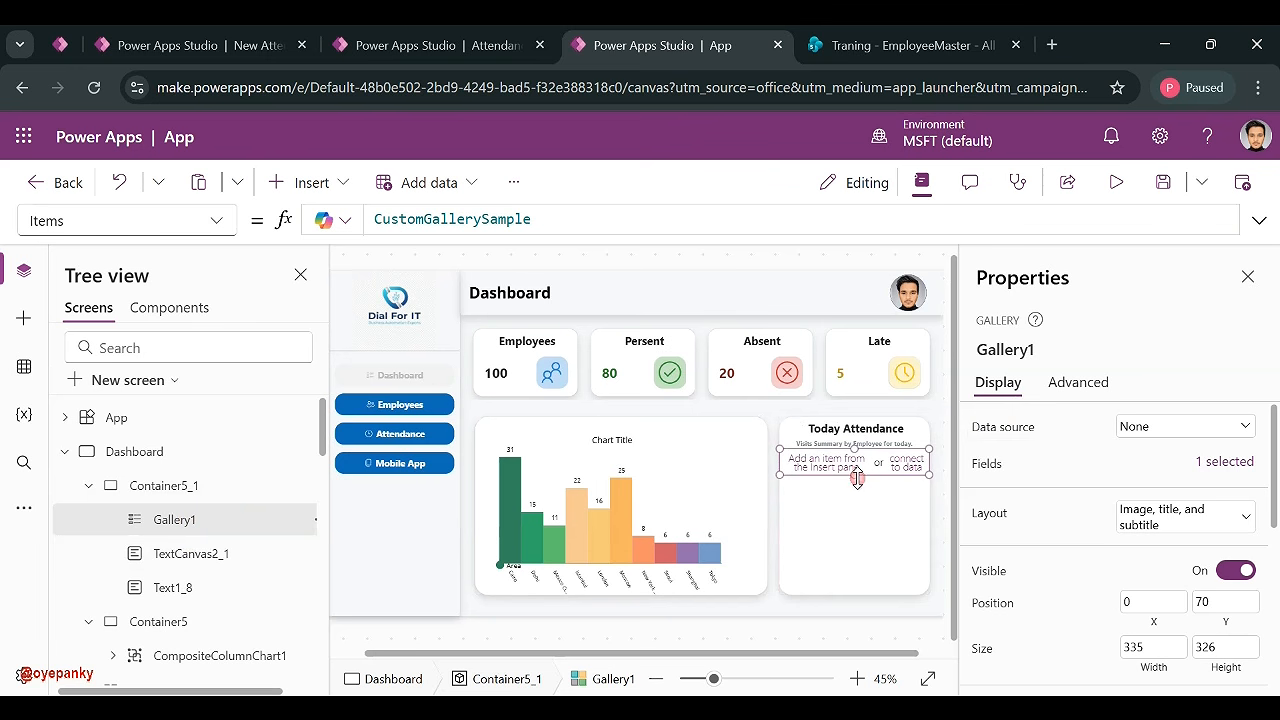
click(345, 187)
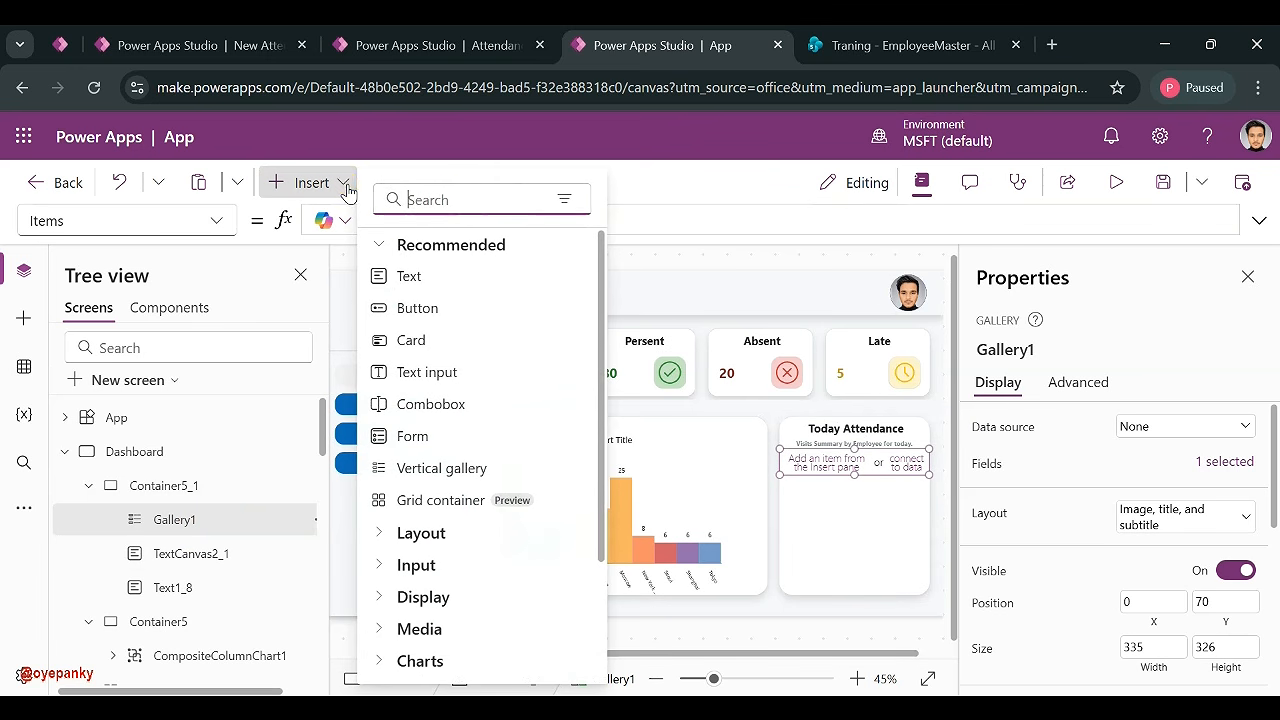
text(xon)
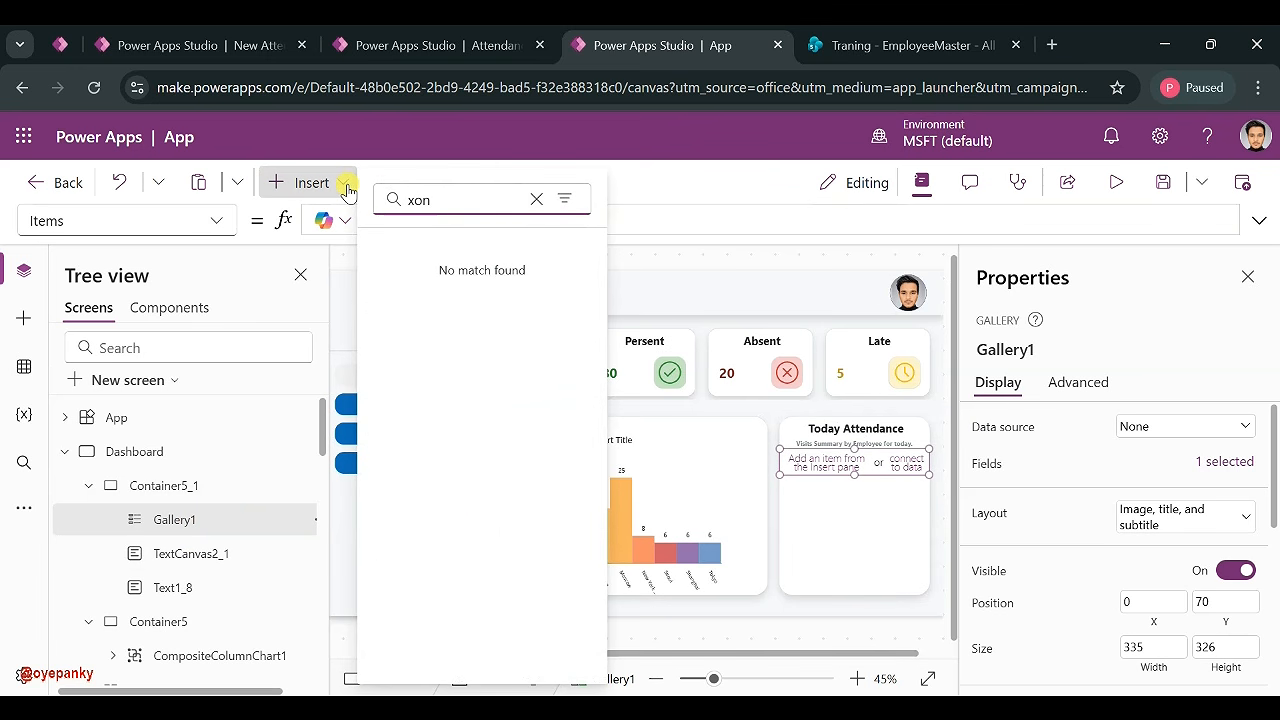
key(BackSpace)
key(BackSpace)
- Insert a Container into the Today Attendance gallery row using the 'con' search
text(con)
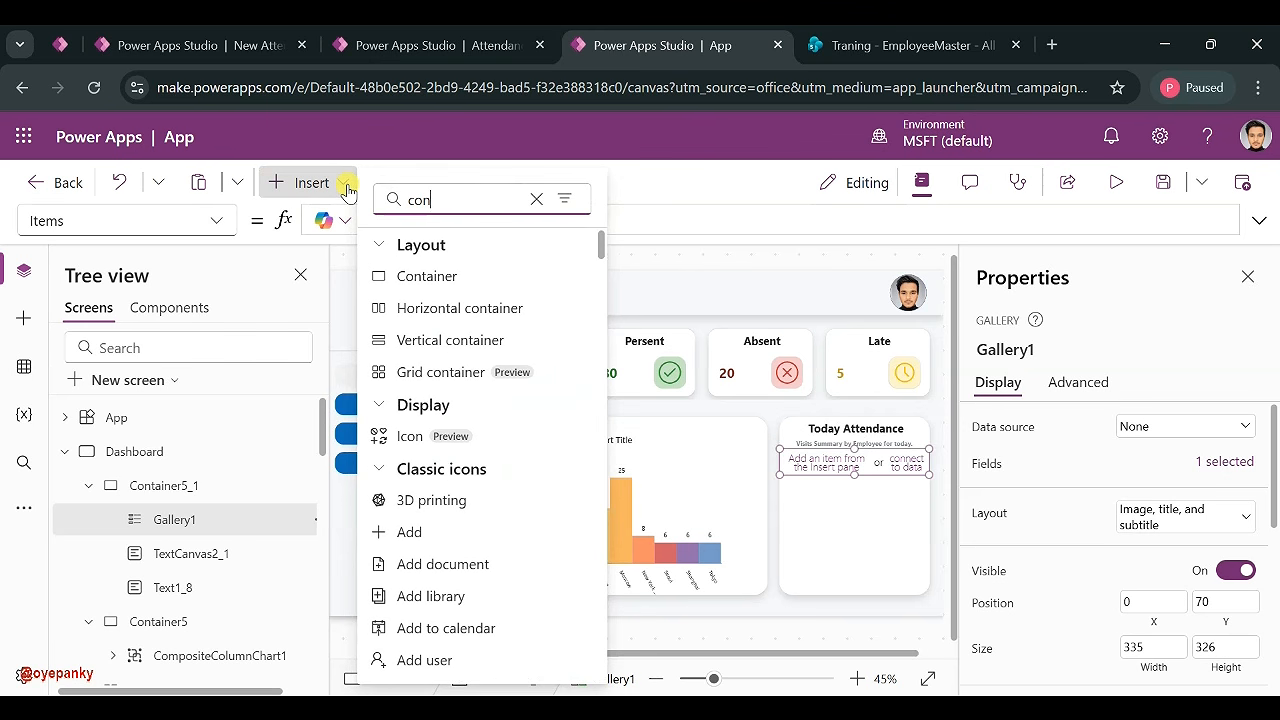
click(424, 277)
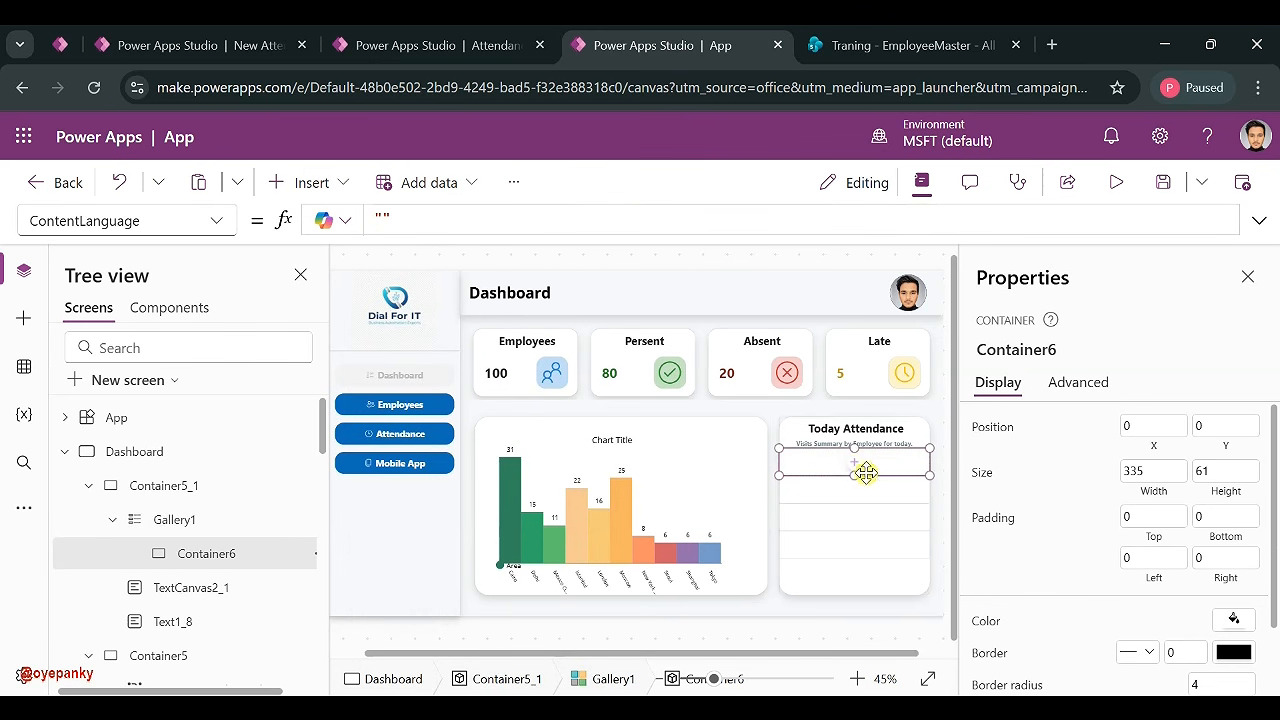
click(846, 489)
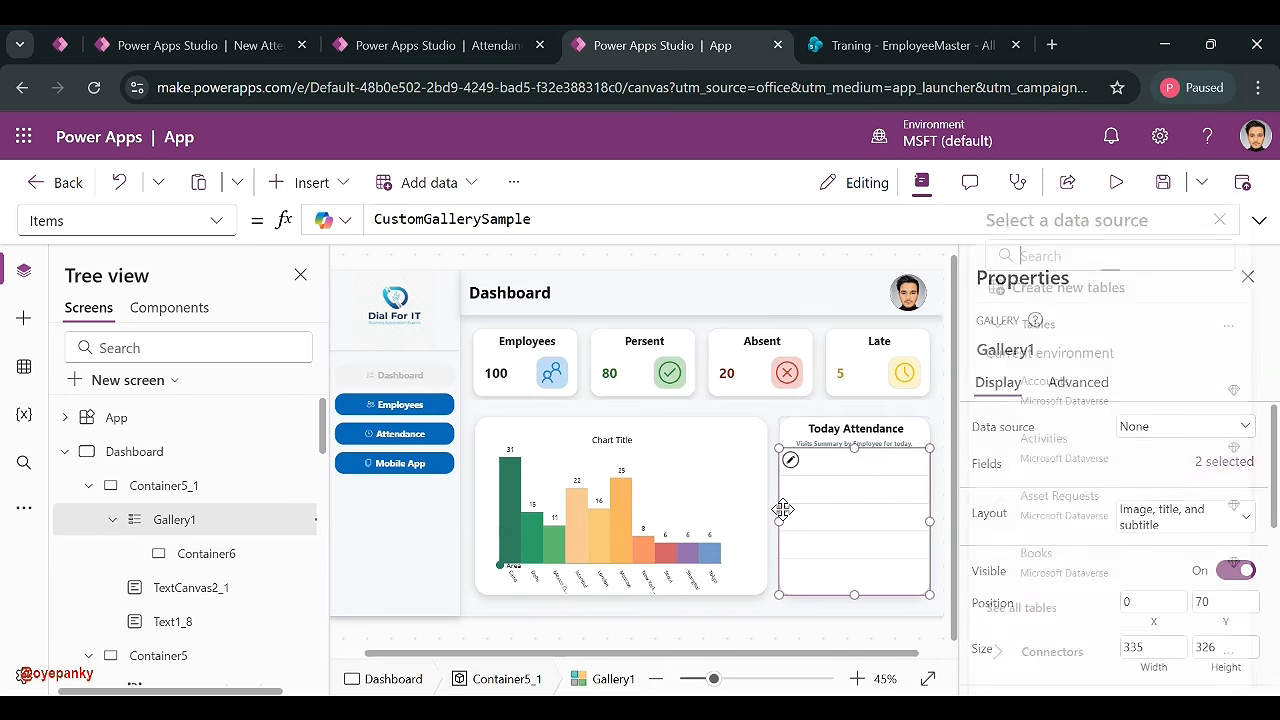
click(795, 468)
drag(857, 475, 857, 482)
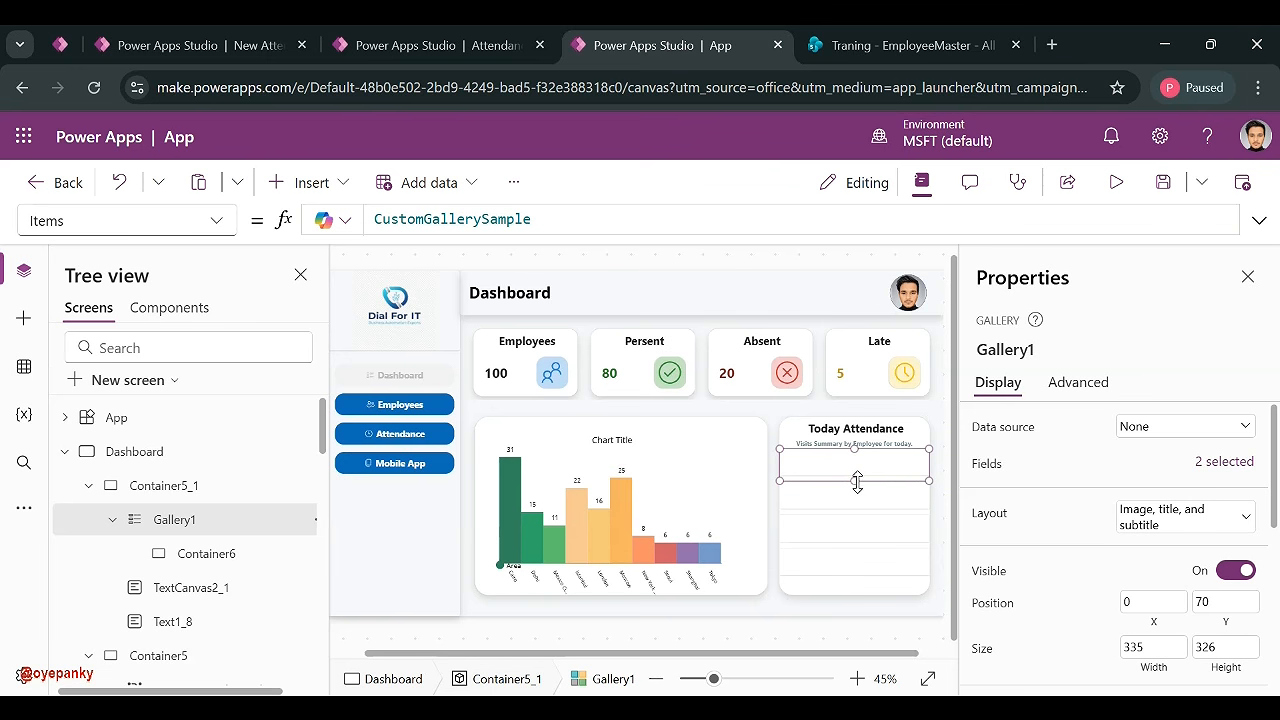
- Move the container down to Y 7.5 and narrow it to fit inside the row
click(866, 464)
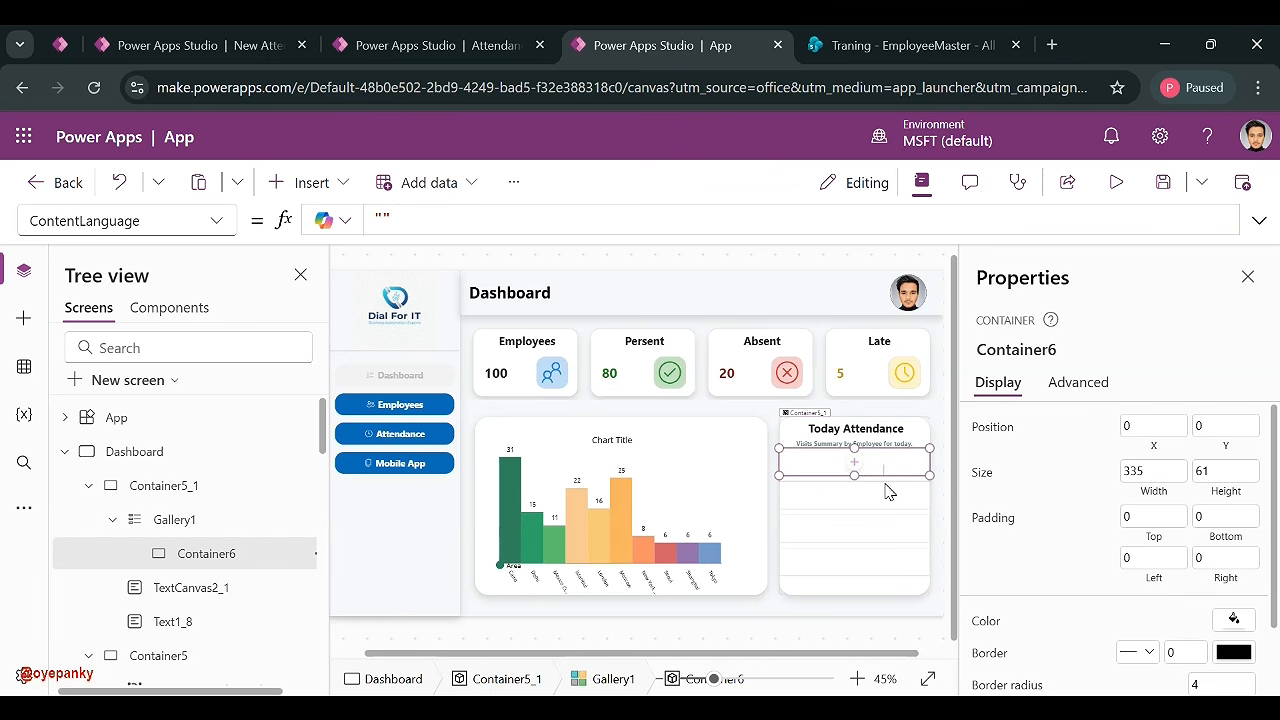
mouse_move(886, 490)
mouse_down()
mouse_move(883, 478)
mouse_move(884, 506)
mouse_up()
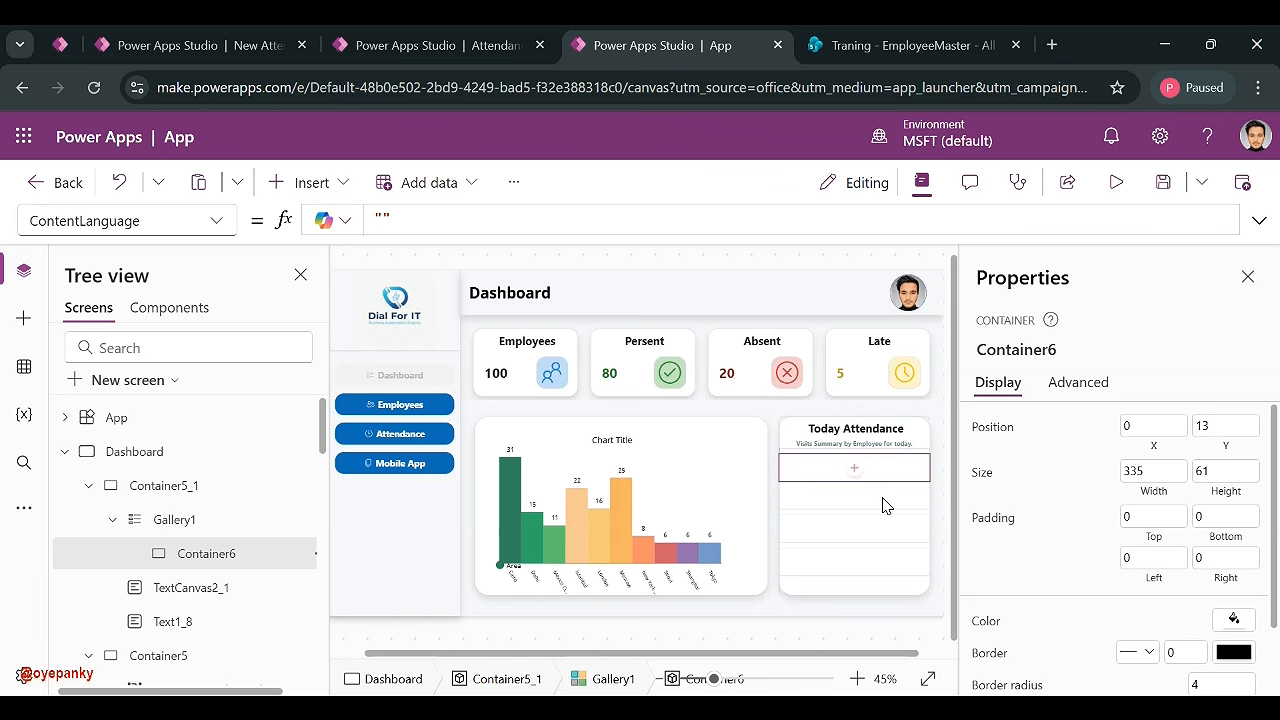
key(BackSpace)
key(BackSpace)
text(7.5)
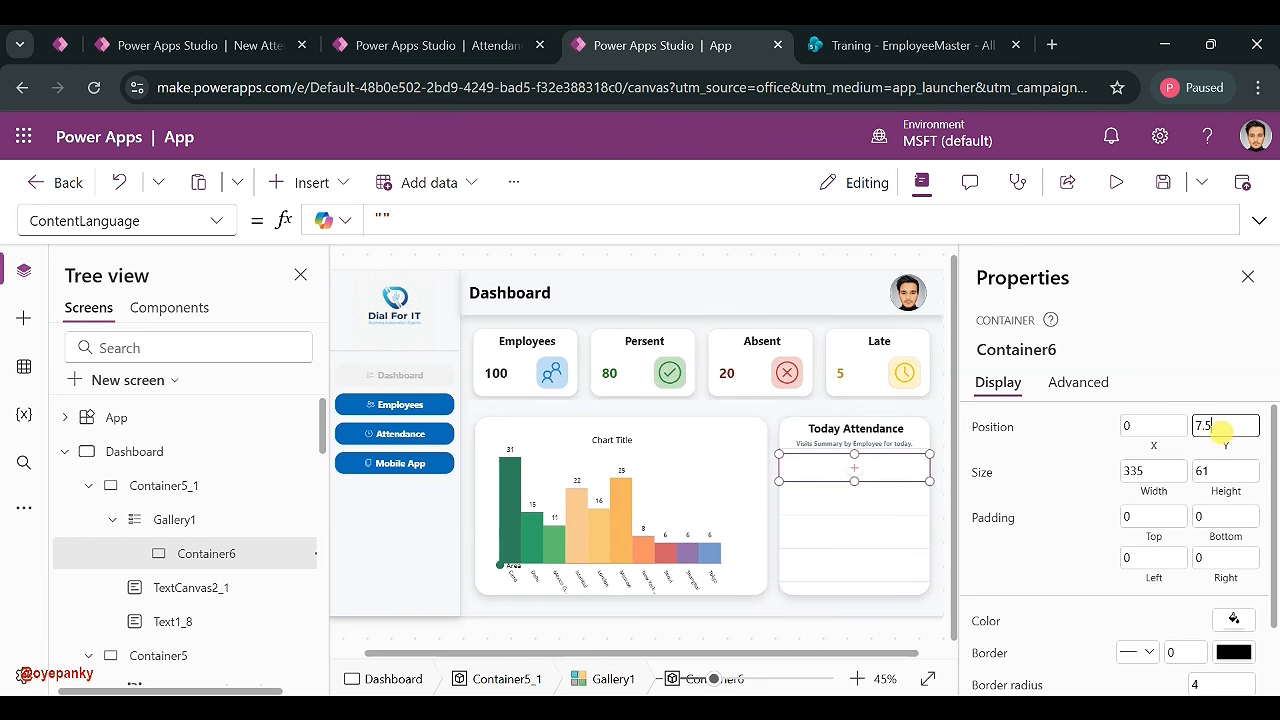
click(1089, 427)
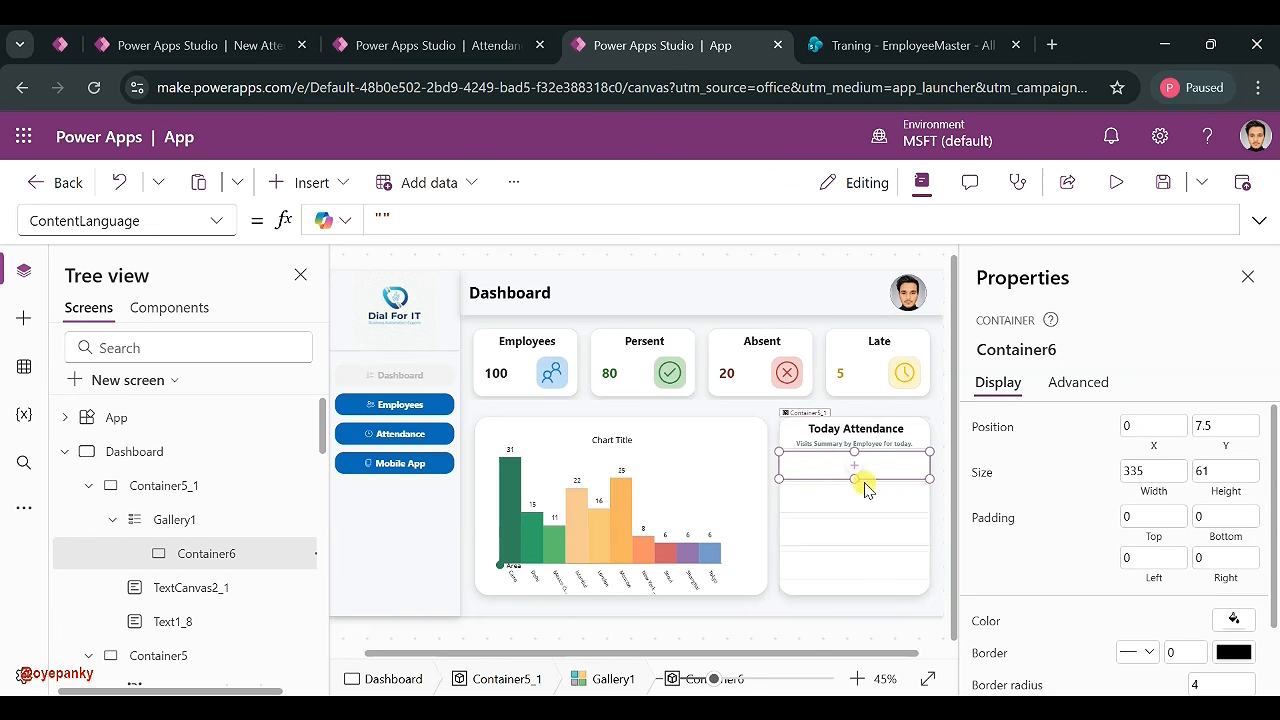
drag(930, 475, 923, 481)
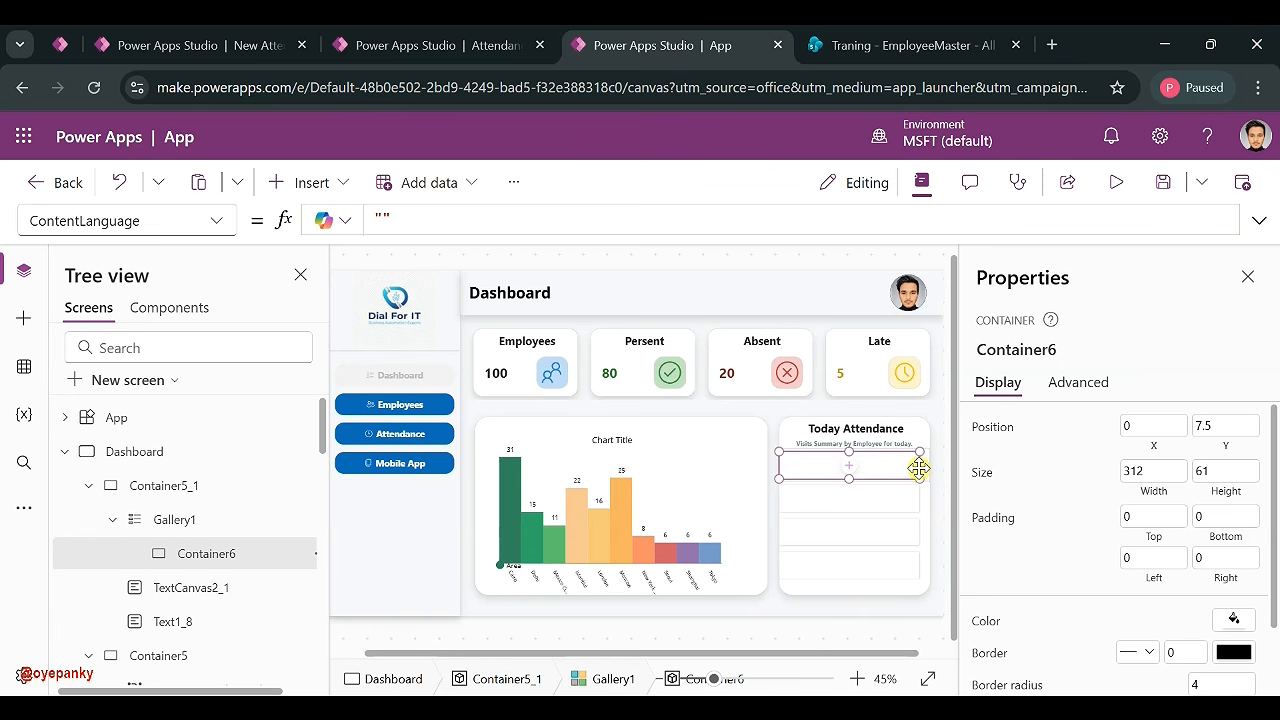
drag(920, 468, 938, 476)
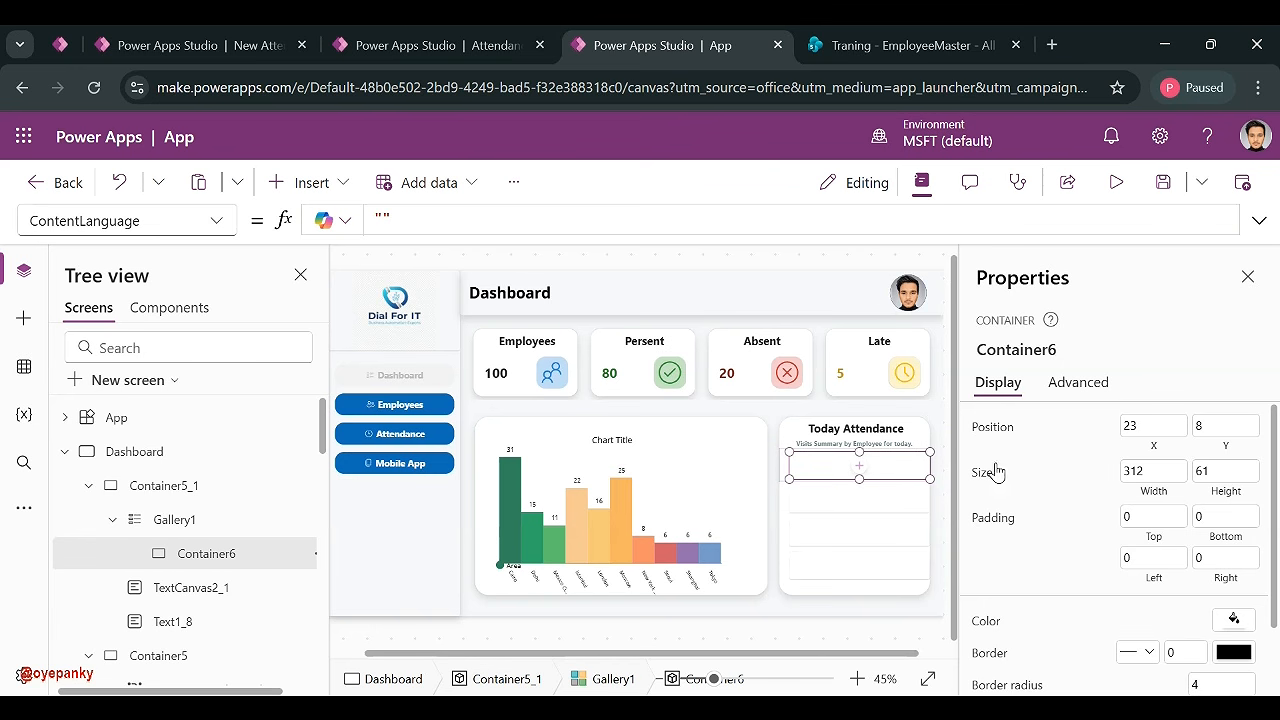
- Set the container's position to X 11.5 and Y 7.5
click(1140, 426)
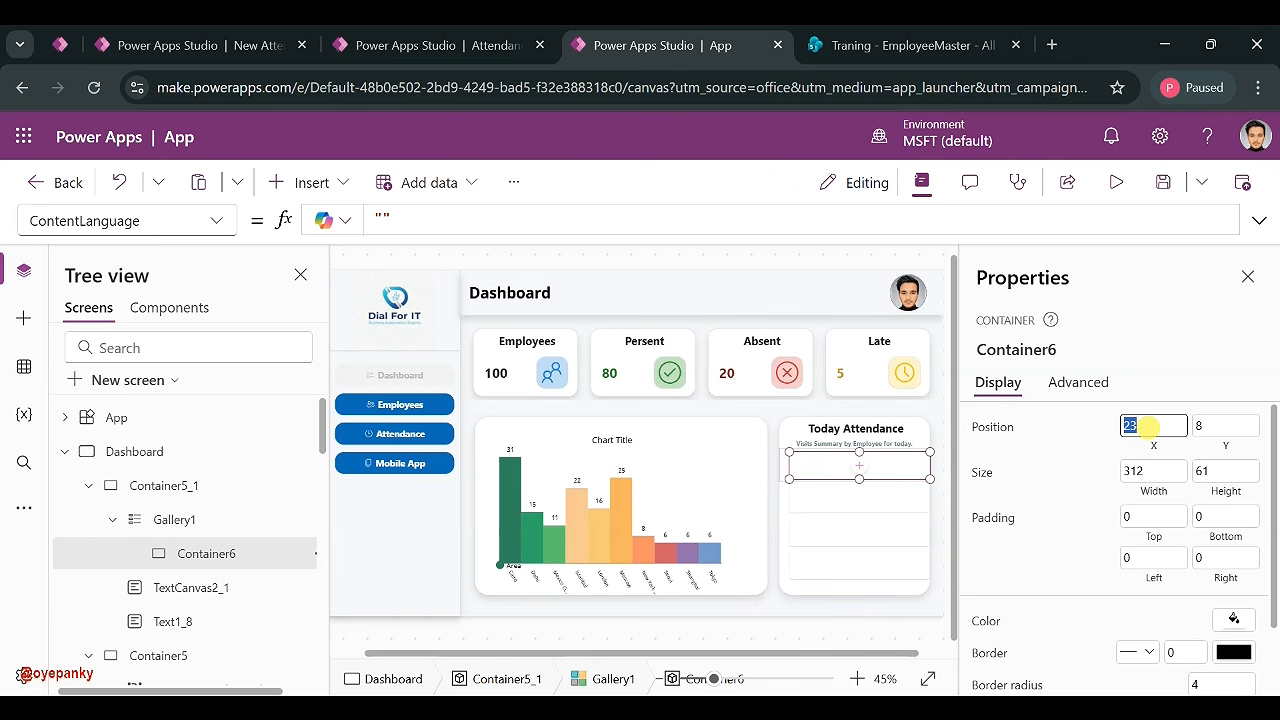
text(1.5)
double_click(1134, 426)
text(11.5)
key(Tab)
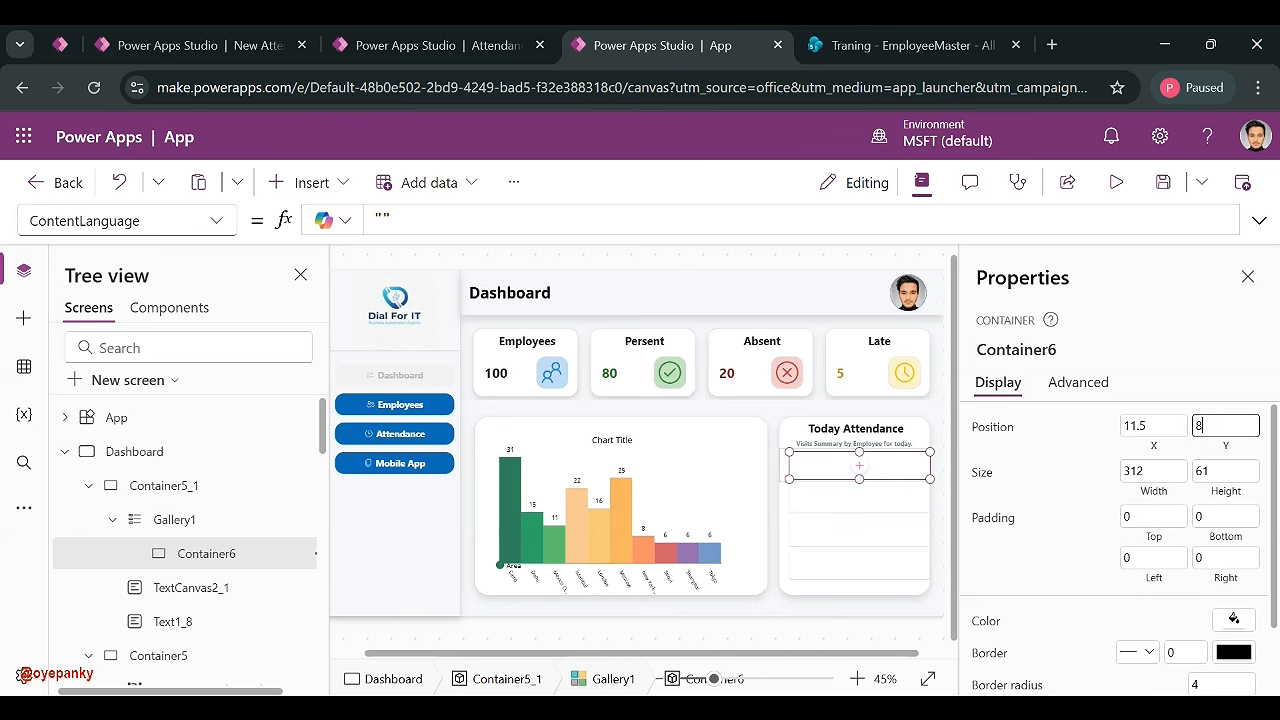
text(7.5)
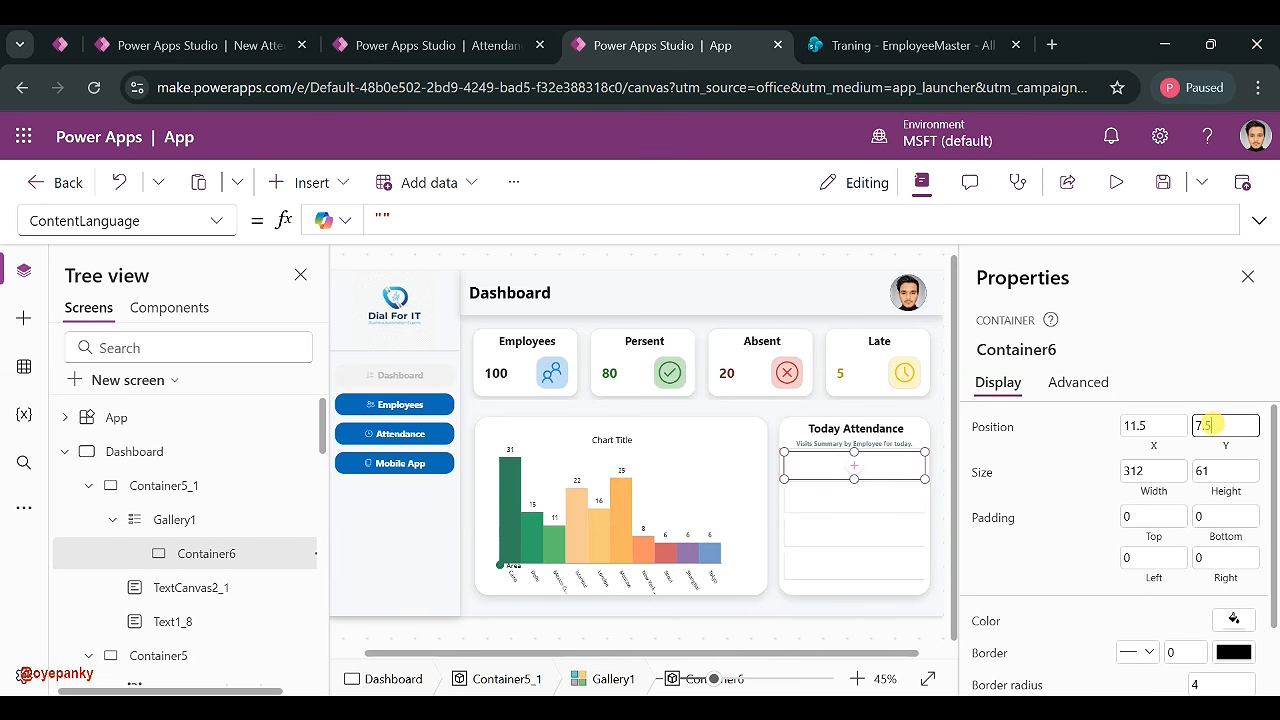
click(1090, 434)
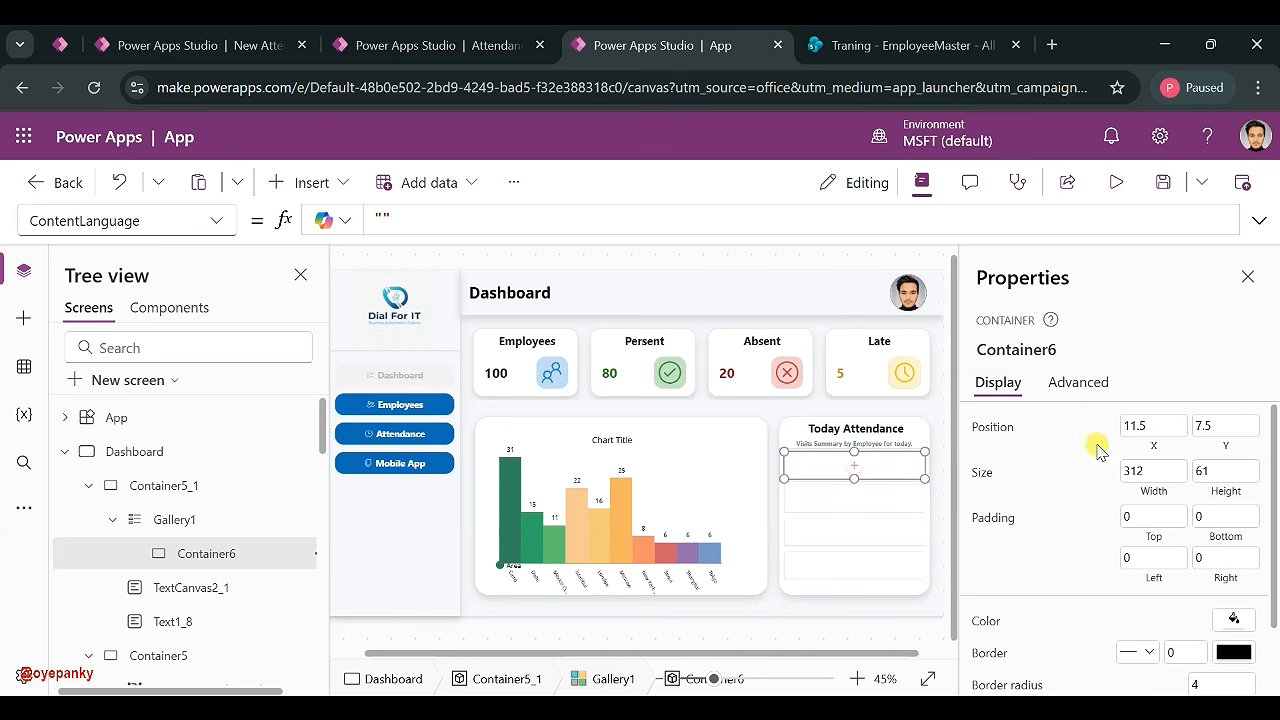
- Give the row card a Semilight drop shadow and border radius 30
scroll(1110, 498, down, 2)
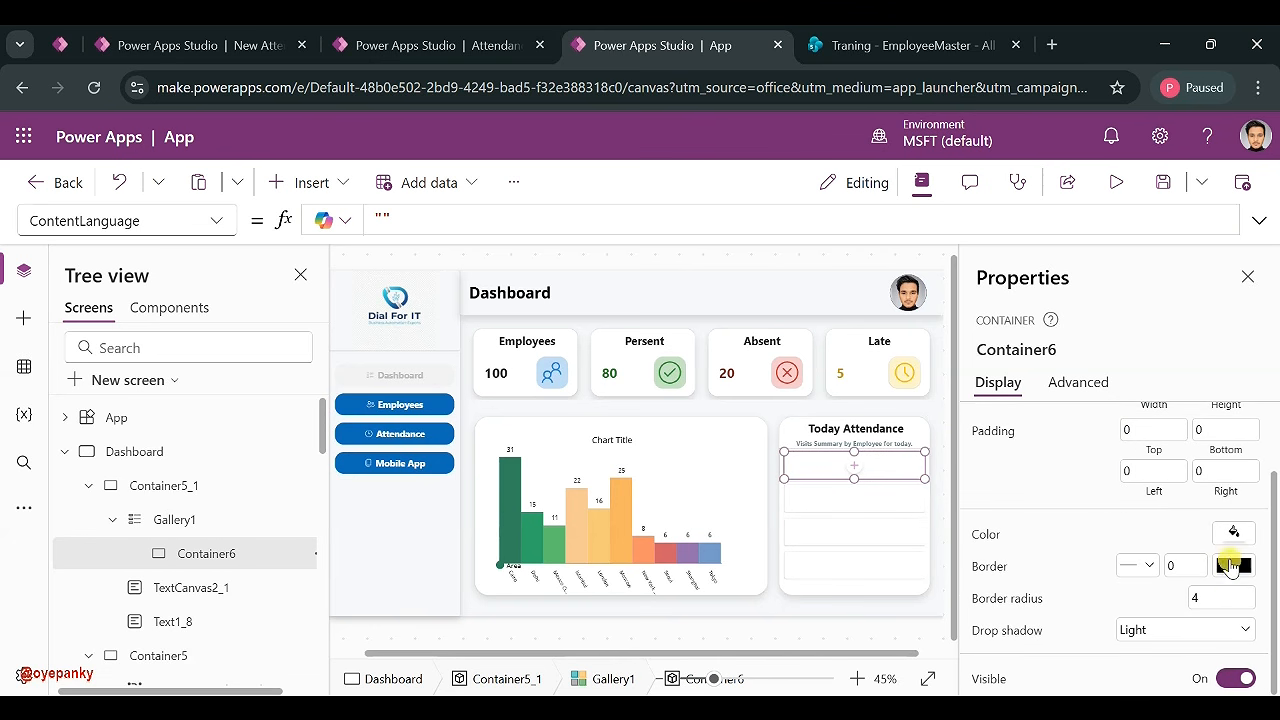
text(20)
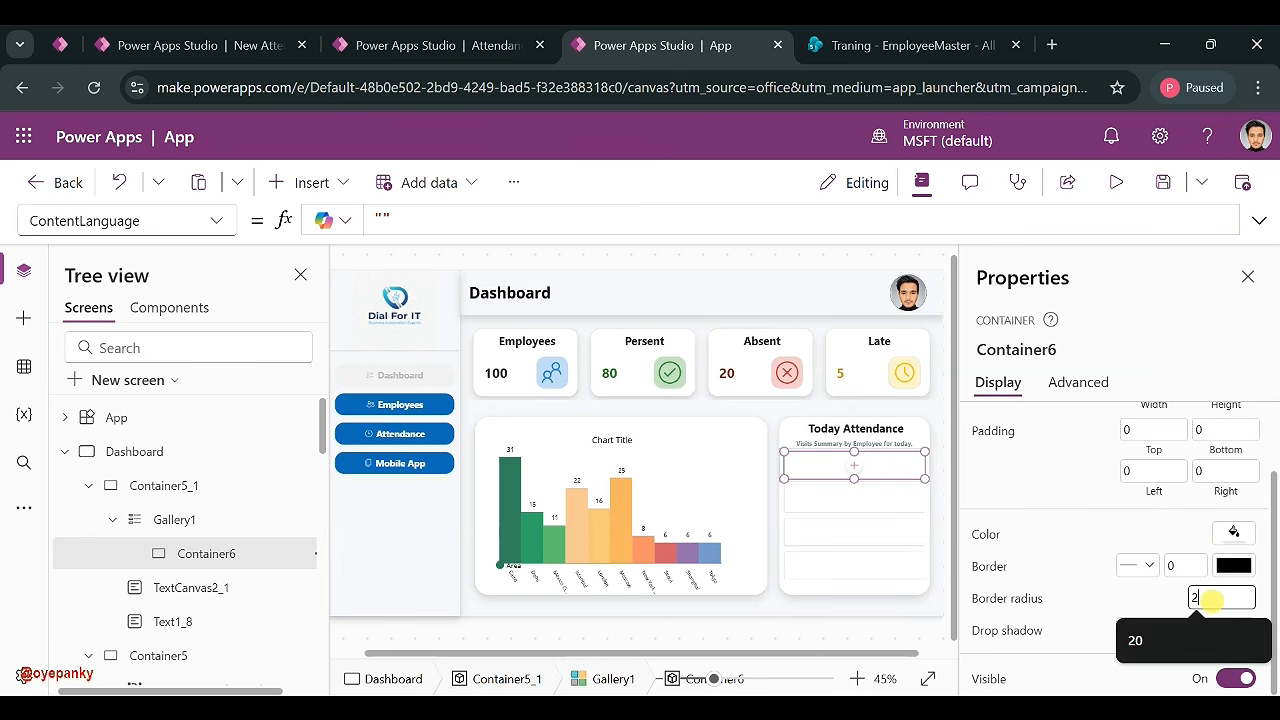
click(1145, 608)
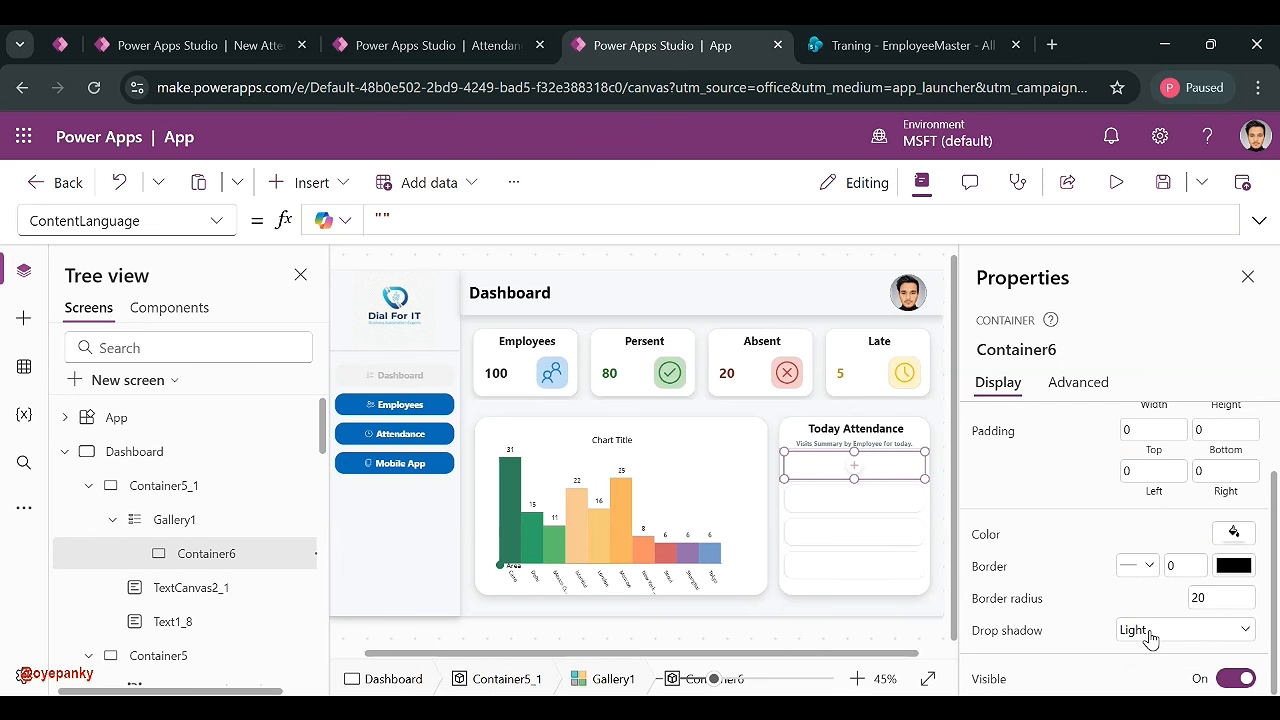
click(1146, 630)
click(1145, 509)
text(30)
click(944, 490)
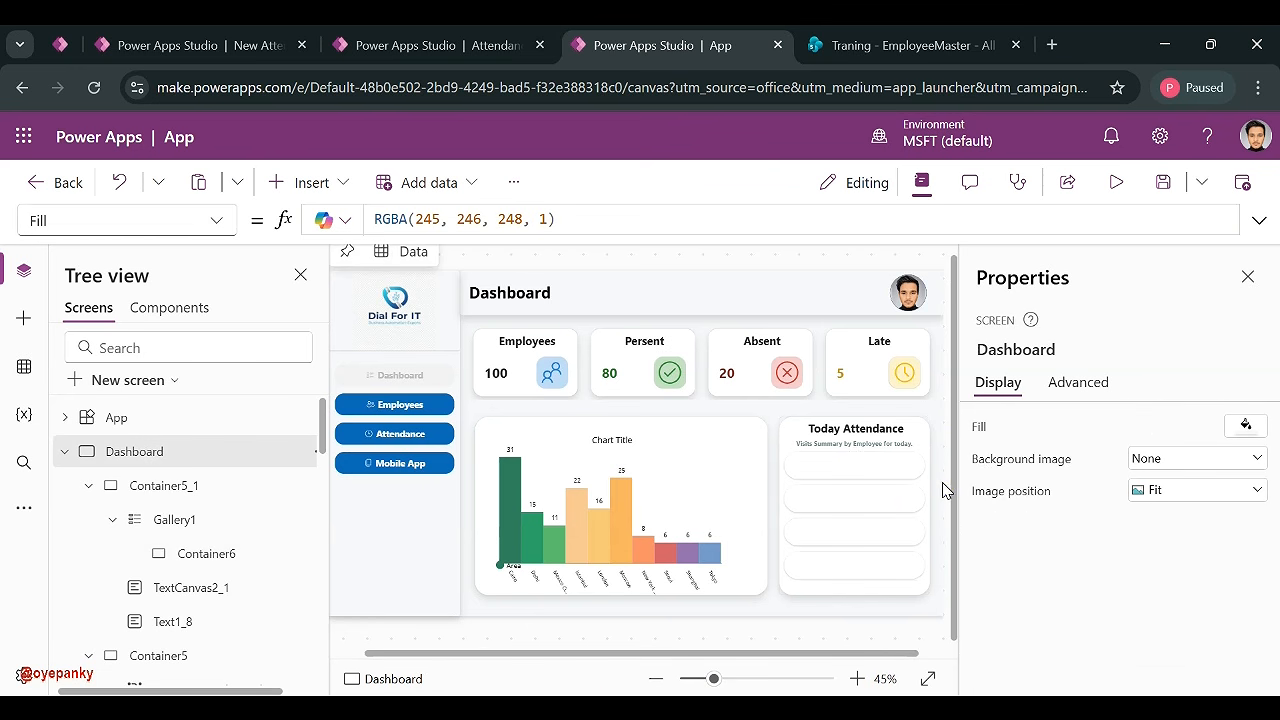
scroll(882, 518, down, 1)
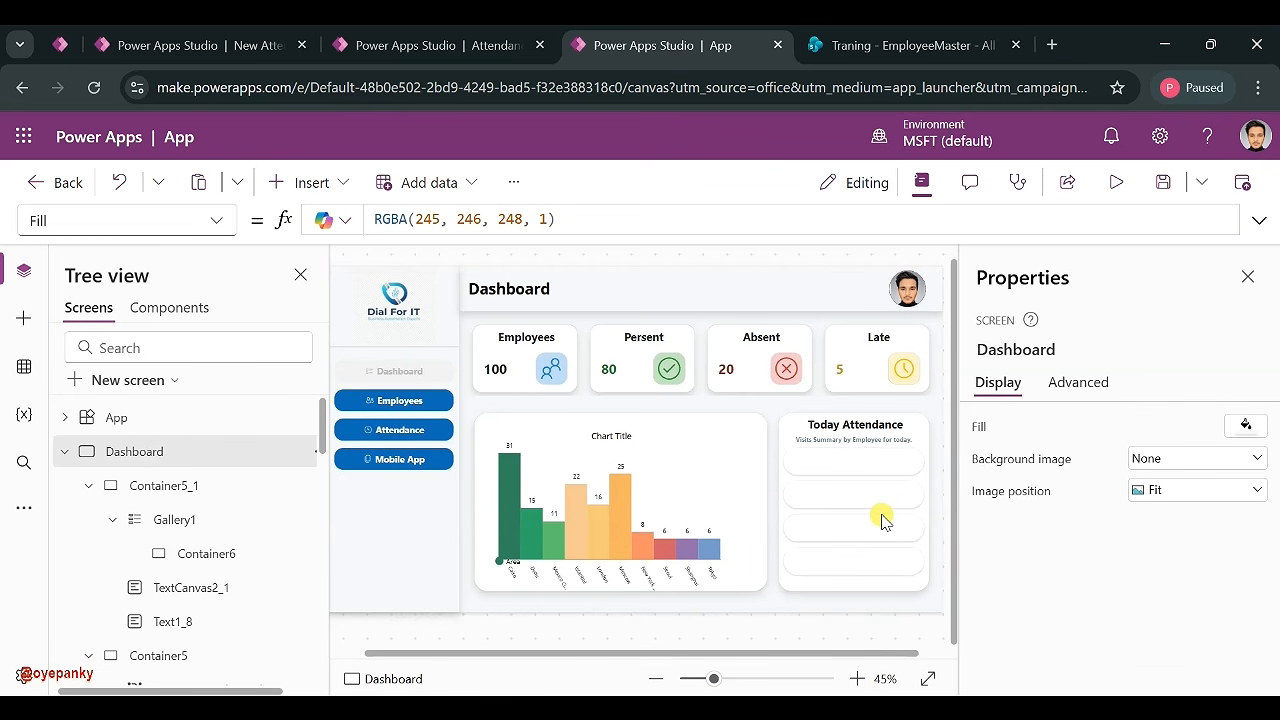
scroll(882, 518, up, 1)
- Insert a Text label into the row card and move it to the top-left
click(845, 475)
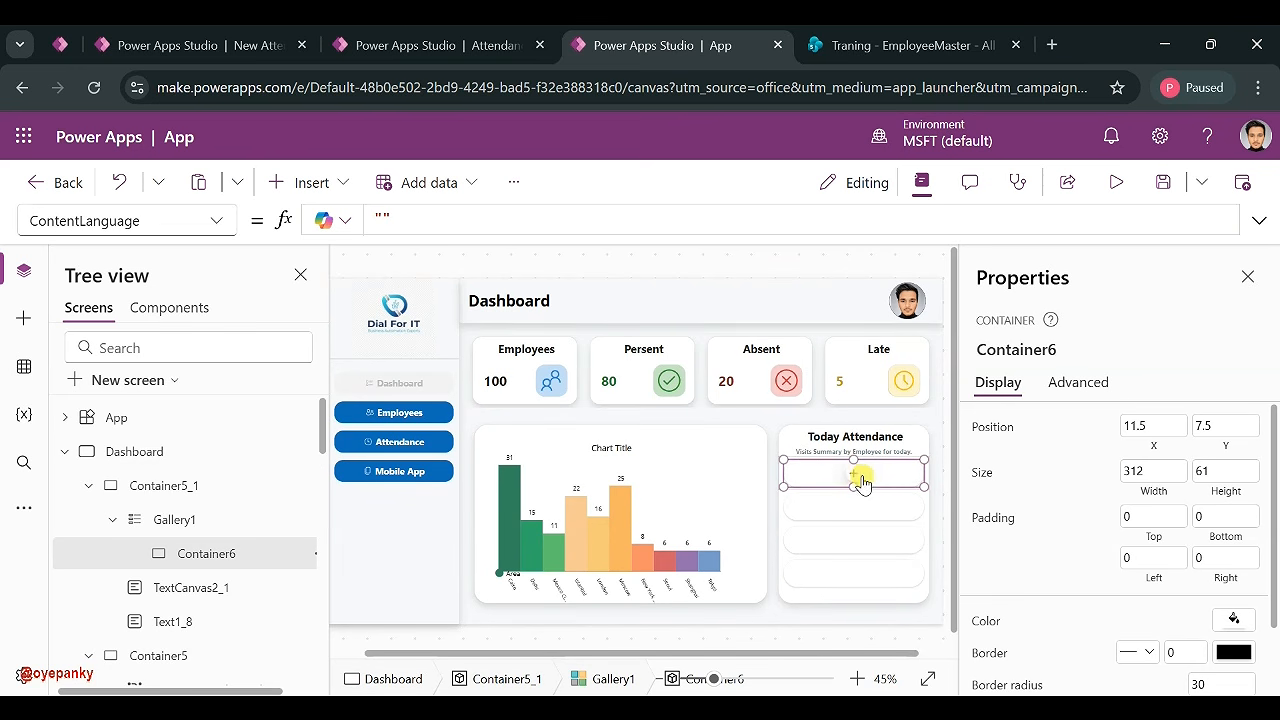
click(335, 182)
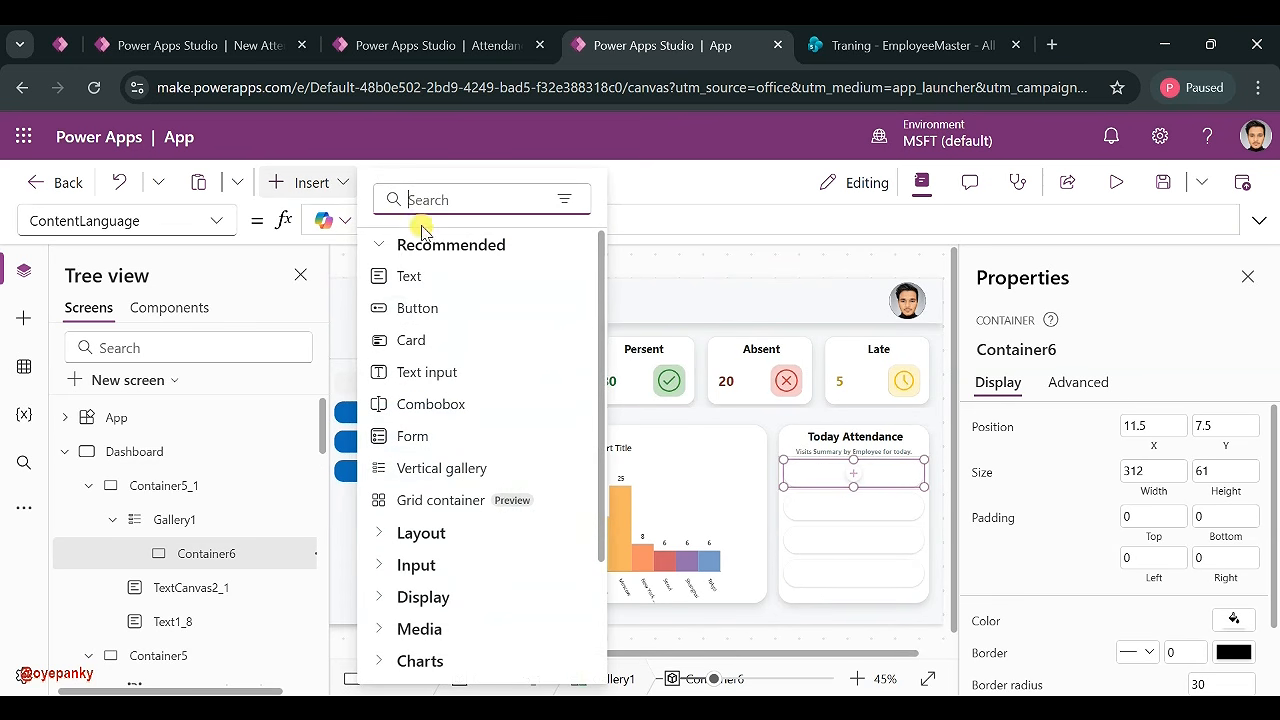
click(437, 280)
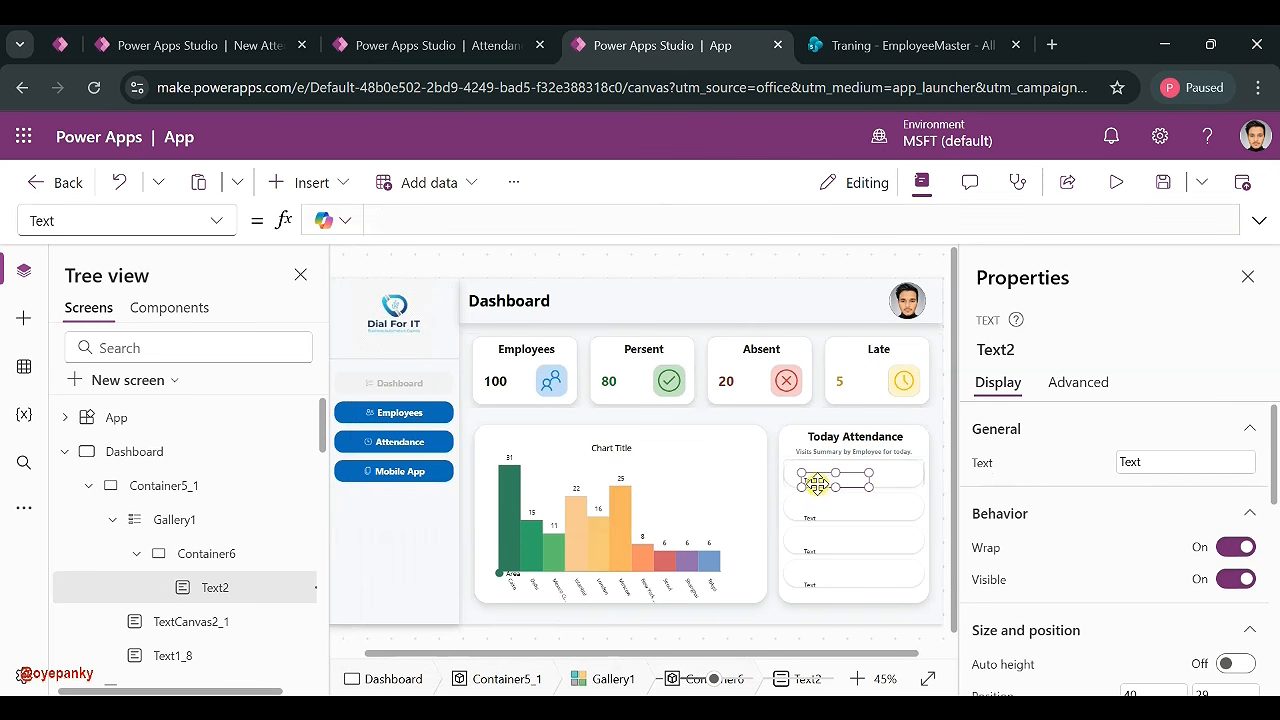
drag(825, 481, 819, 476)
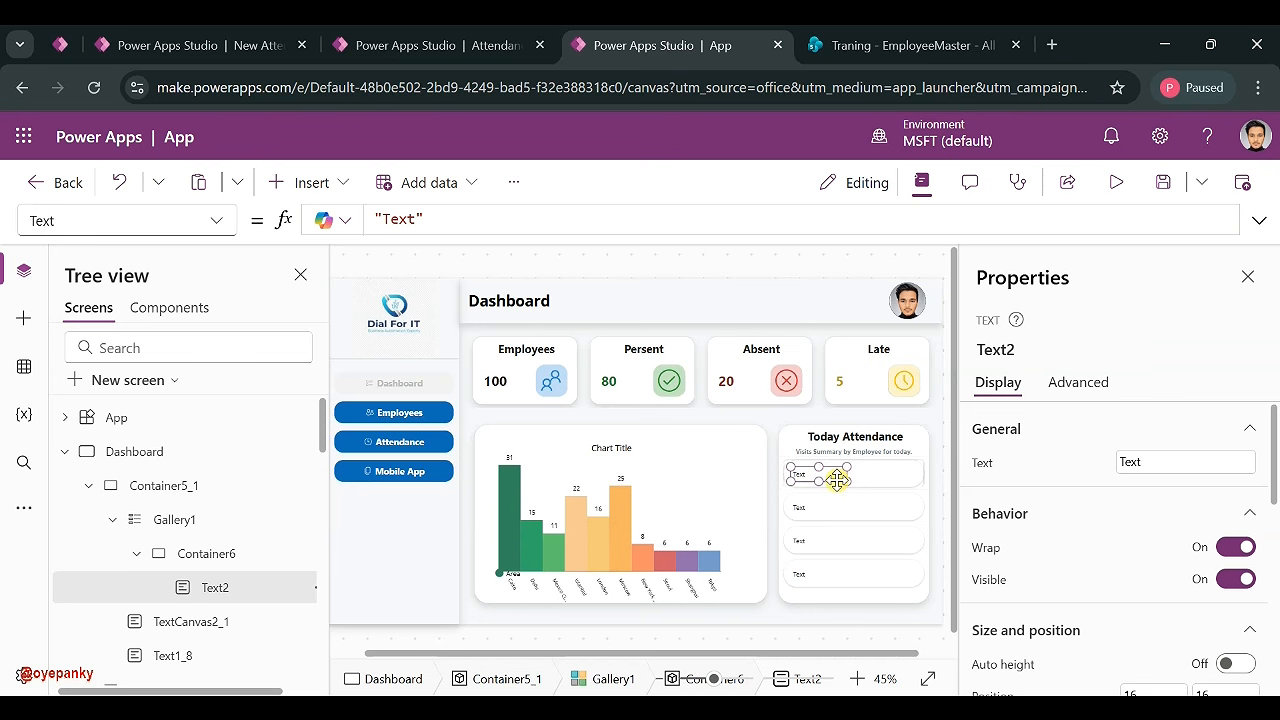
- Paste a copy of the label, Text2_1, beside the first inside the card
click(868, 483)
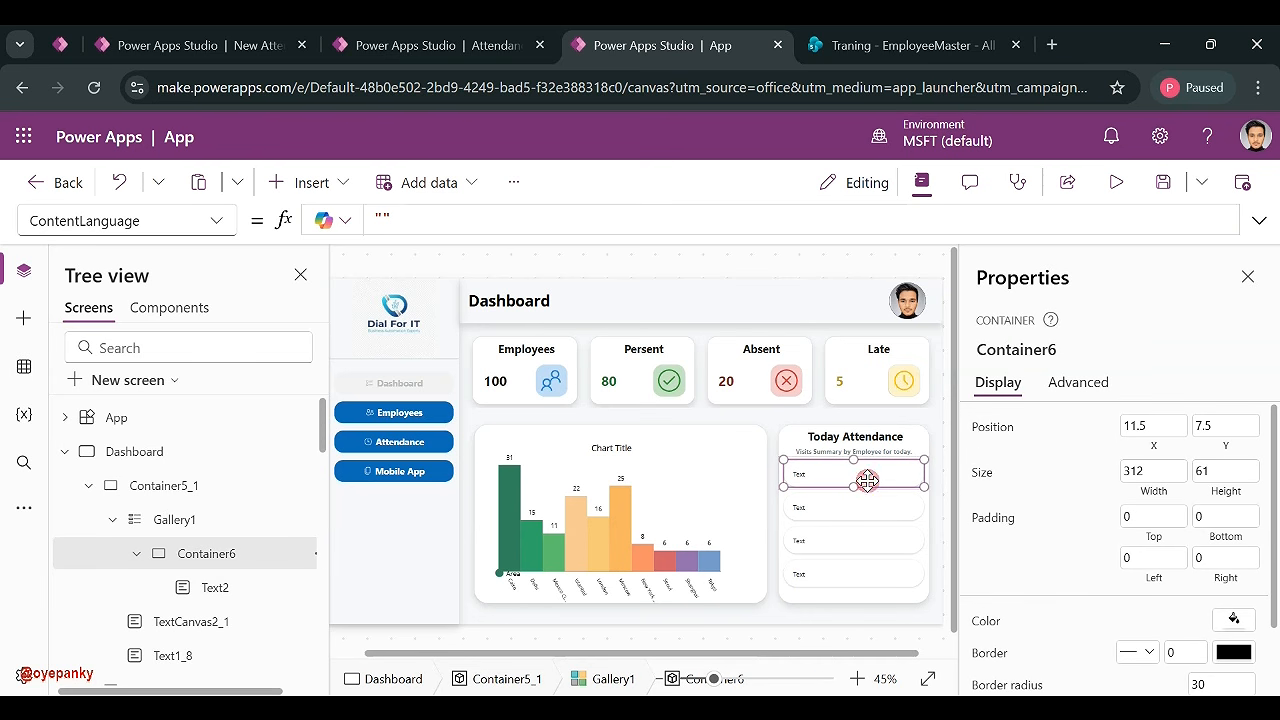
key(ctrl+v)
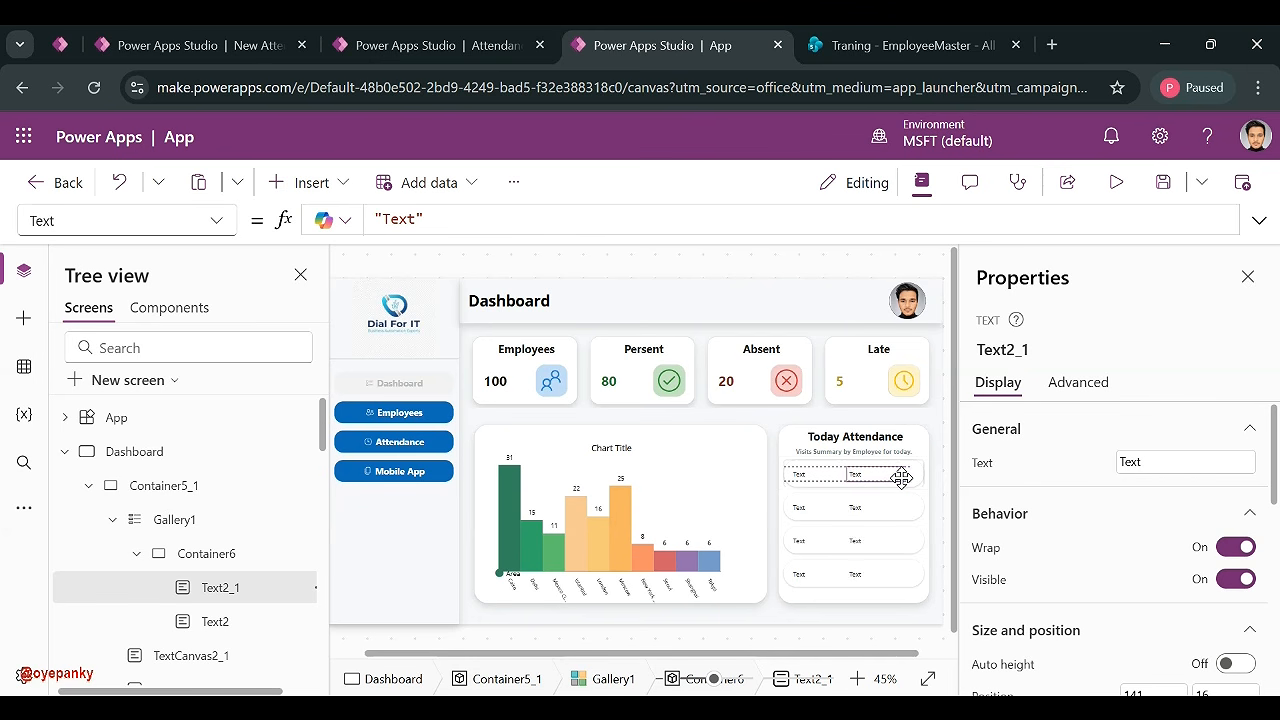
click(806, 472)
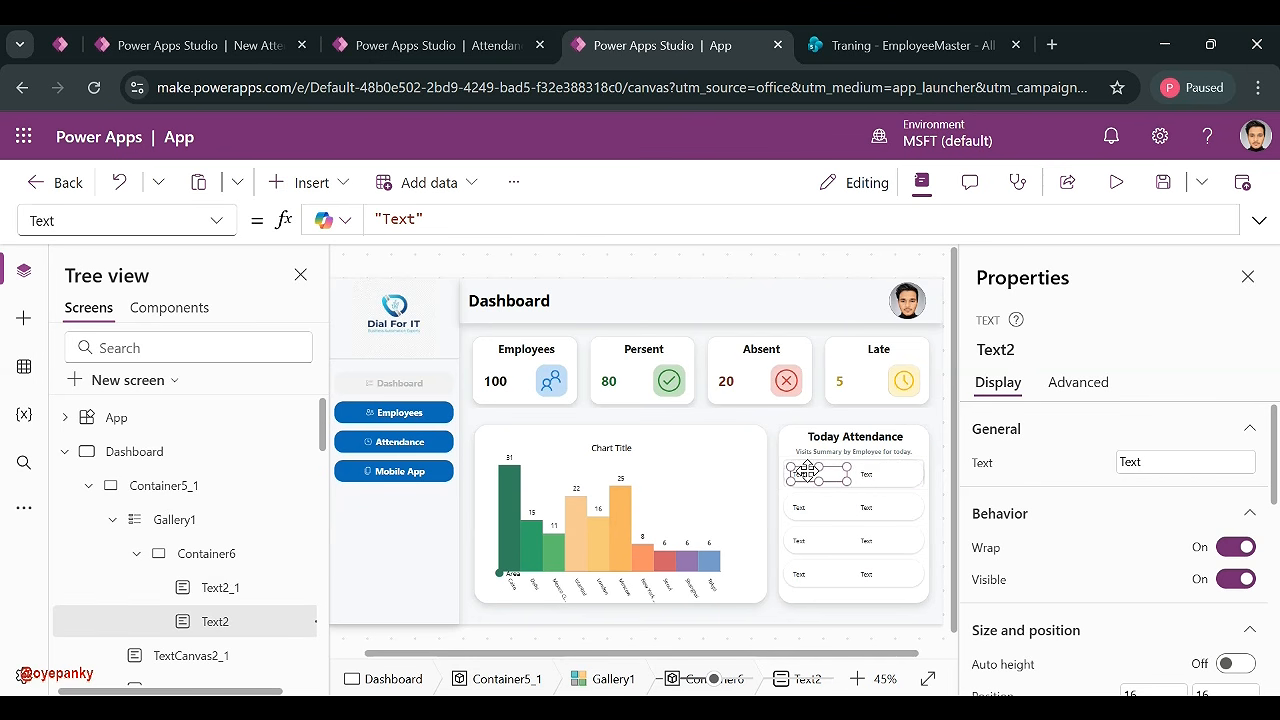
shift+click(870, 474)
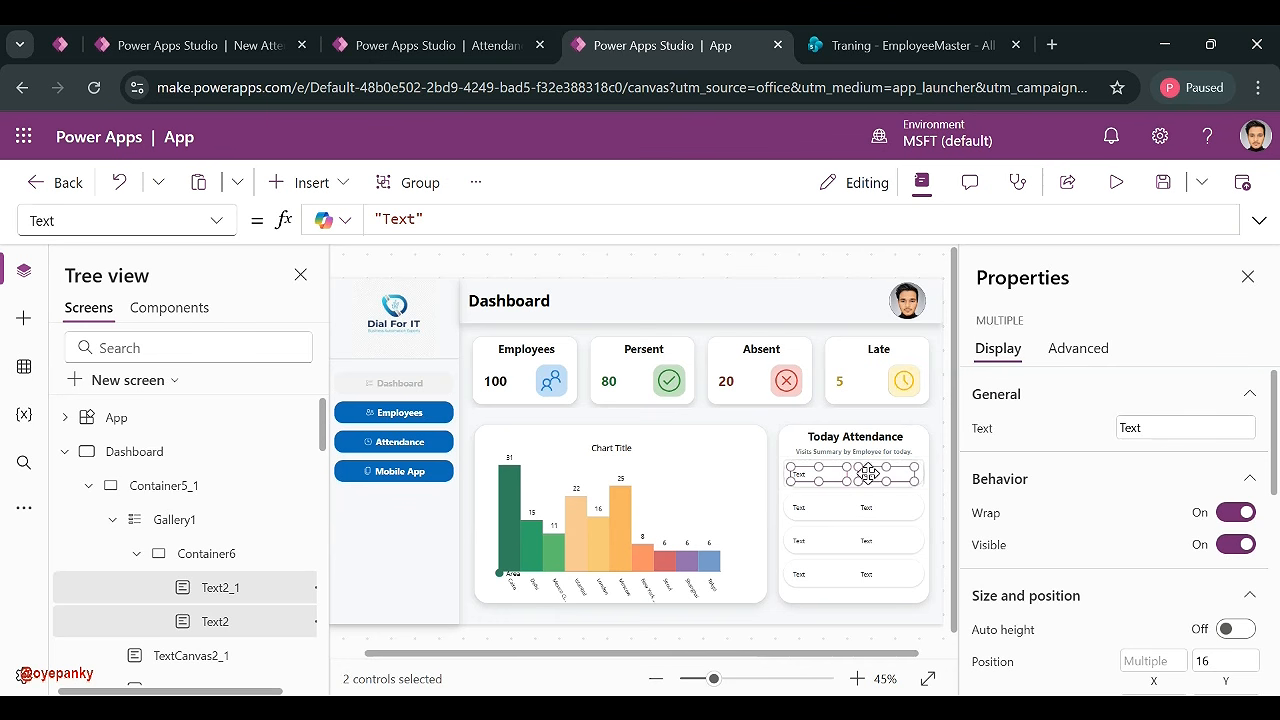
click(940, 481)
click(812, 474)
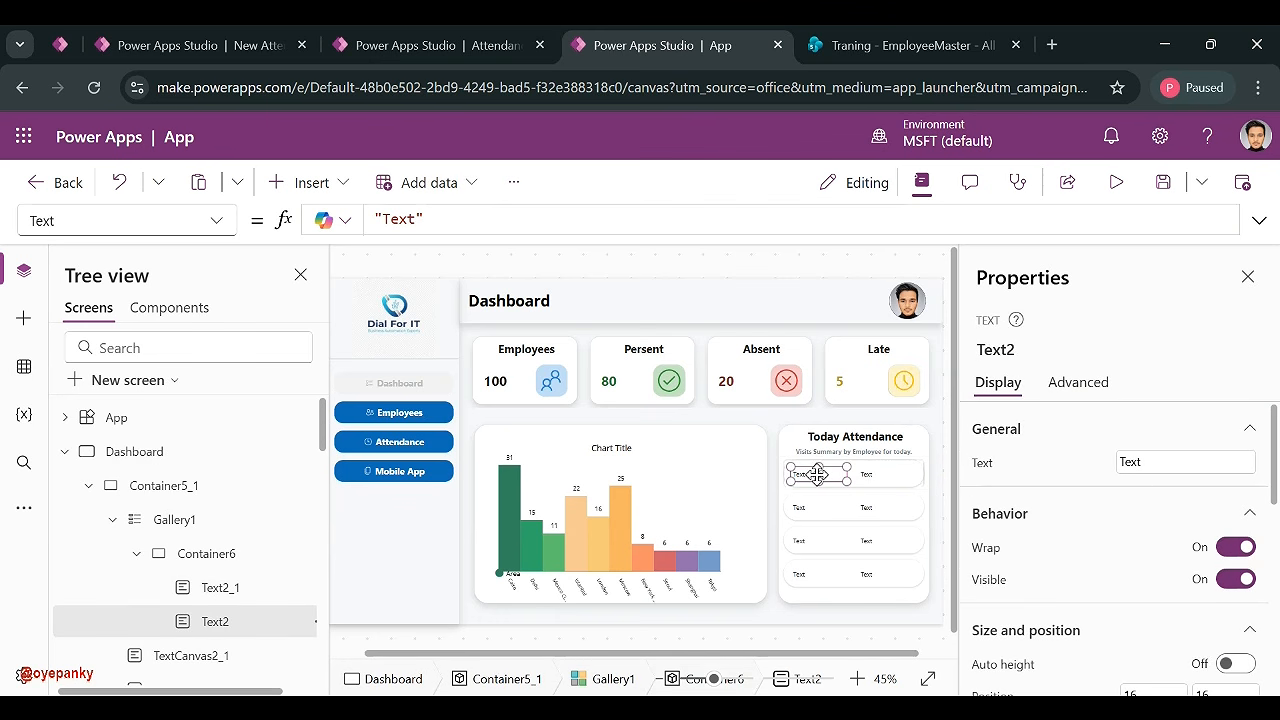
click(830, 522)
click(24, 366)
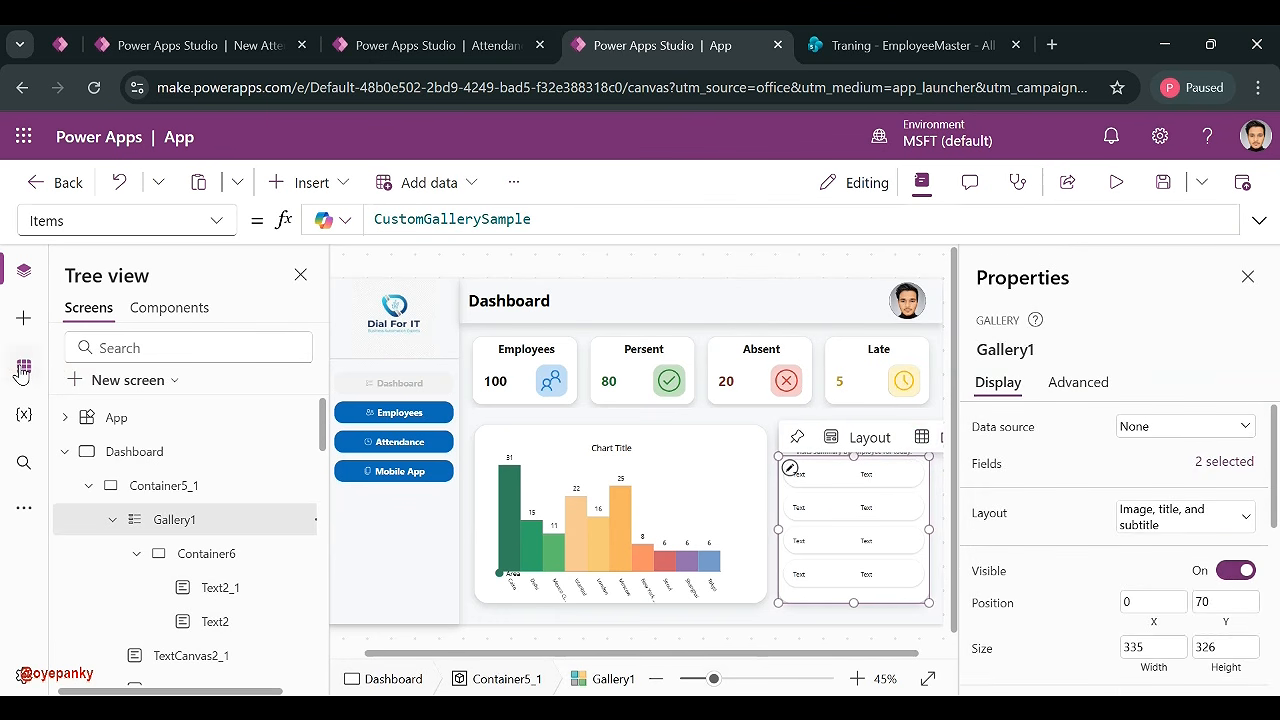
- From the New Attendance Application's Data pane, open NewAttendance with Edit data
click(880, 45)
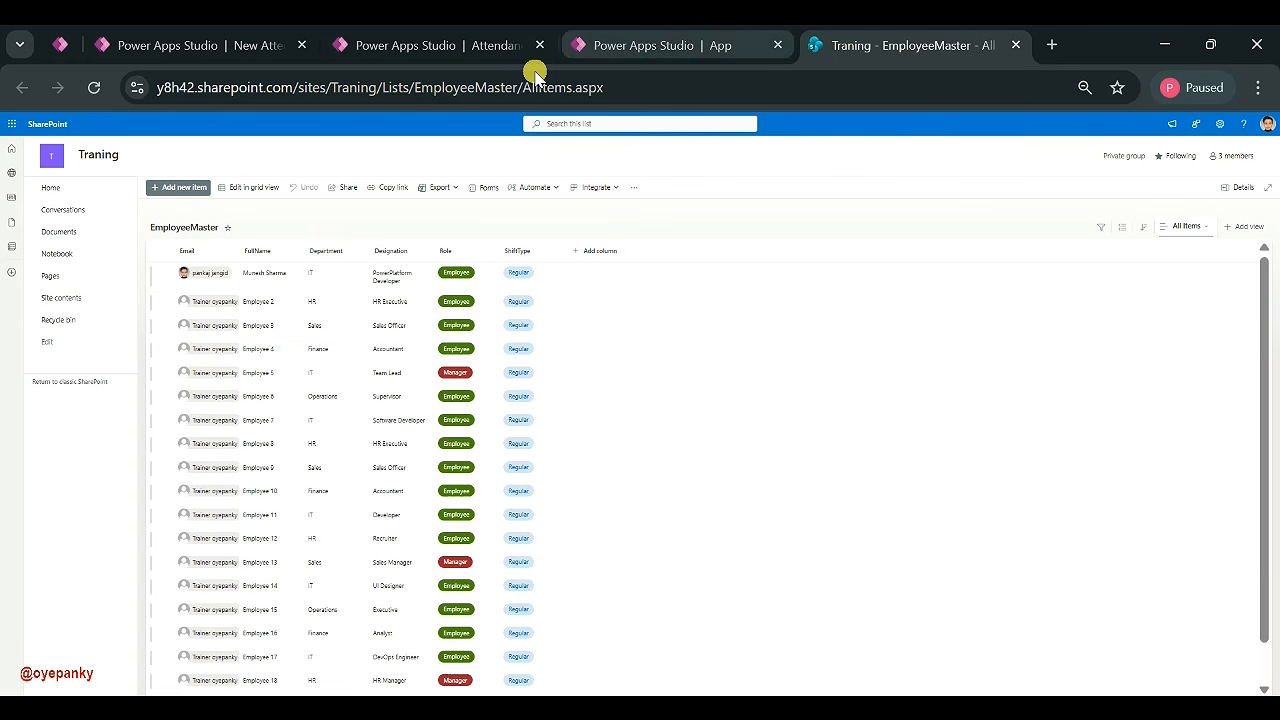
click(366, 57)
click(256, 45)
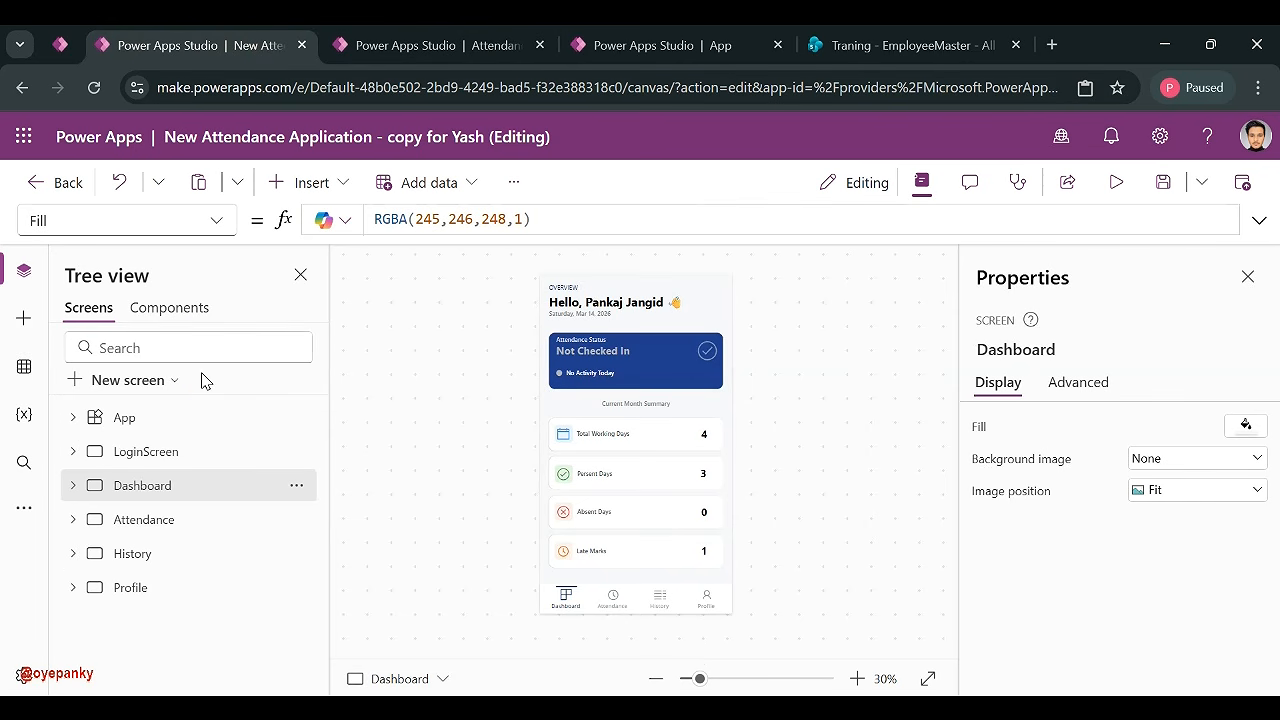
click(23, 363)
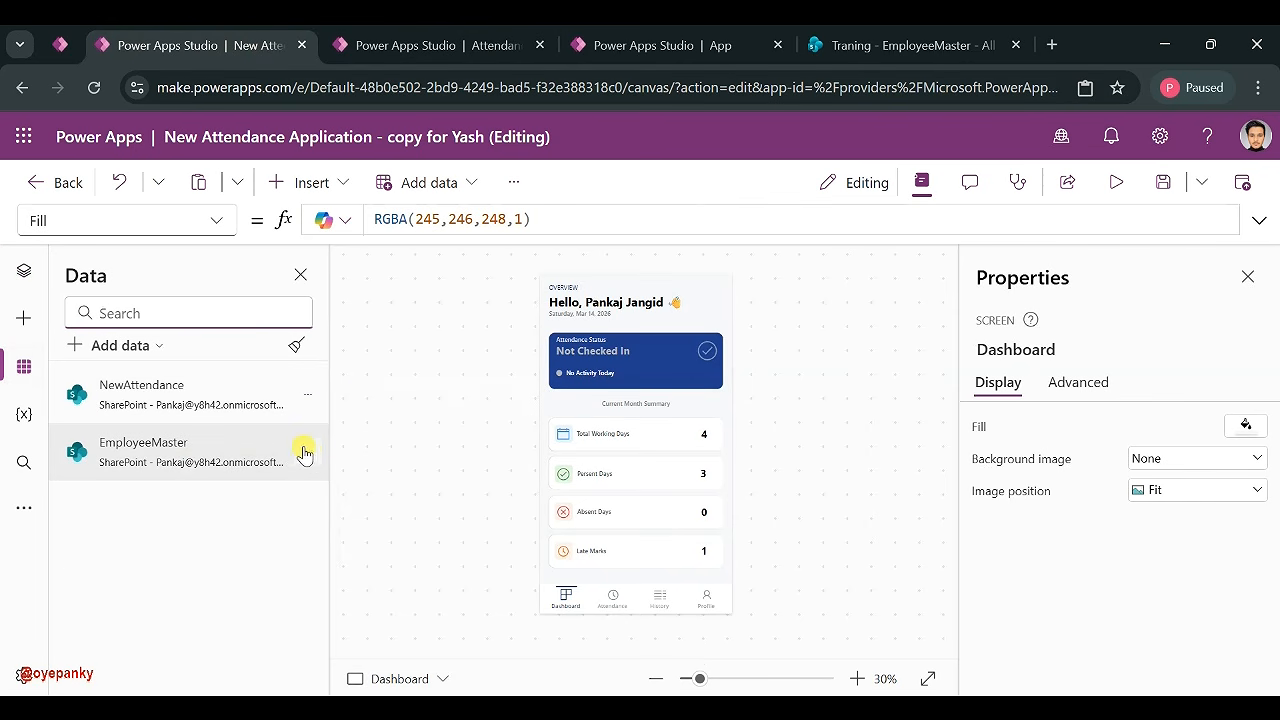
click(307, 394)
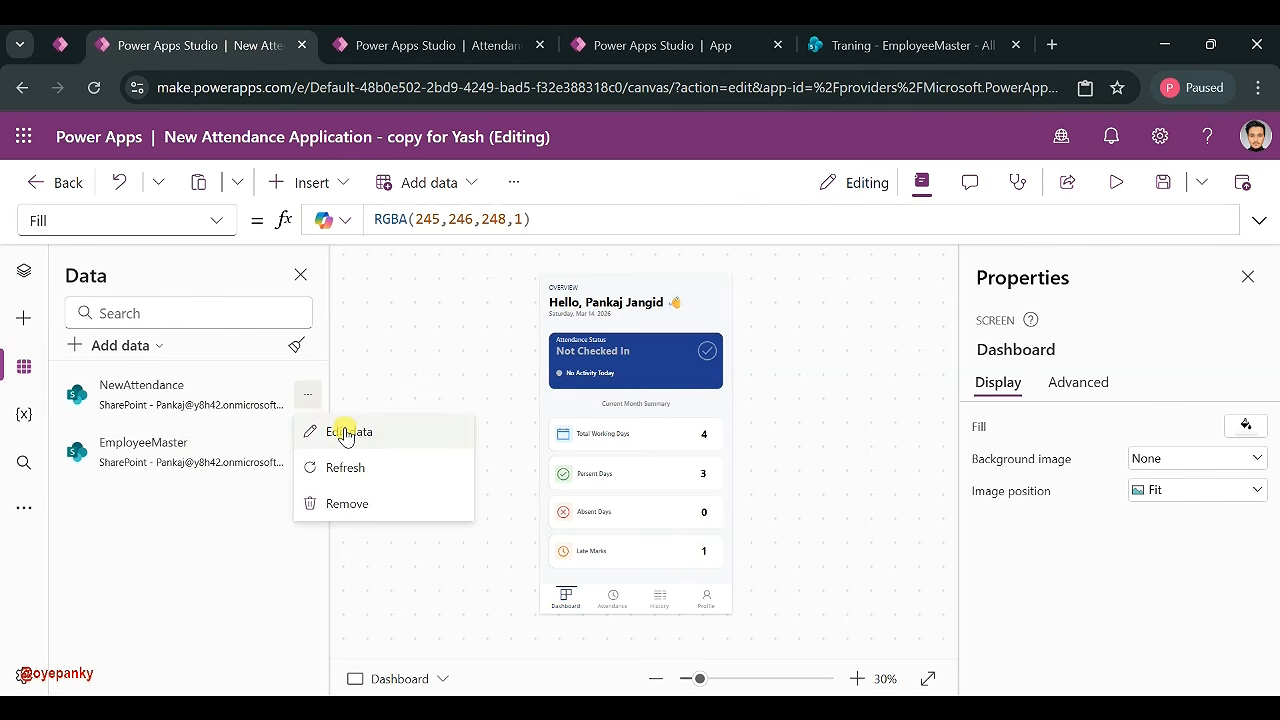
click(346, 437)
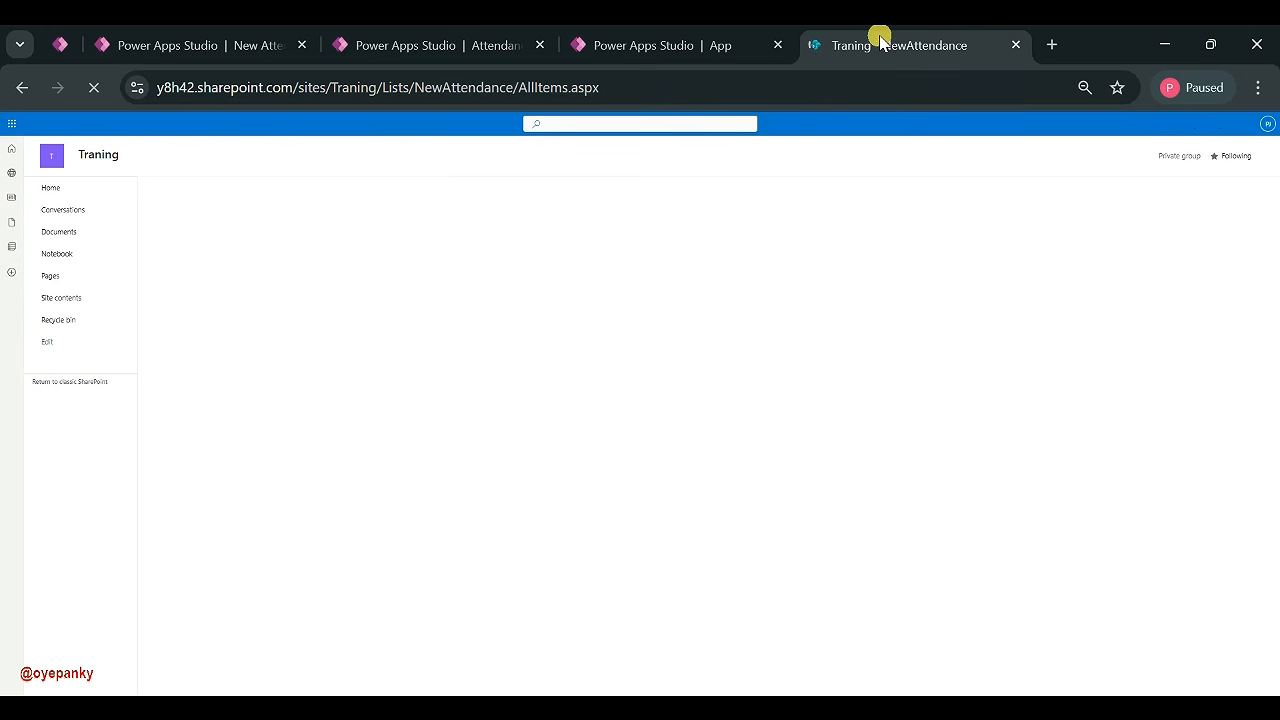
- Leave the SharePoint list tab and switch back to the Power Apps Studio App tab
right_click(880, 38)
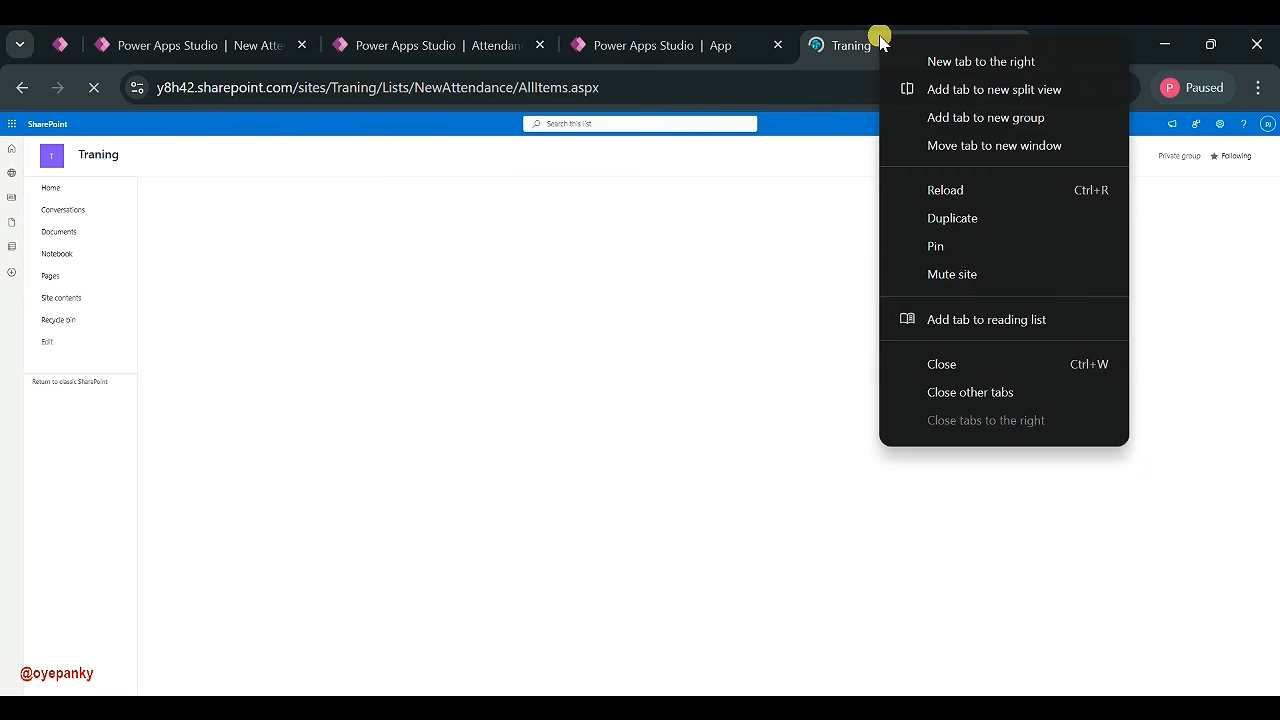
right_click(852, 42)
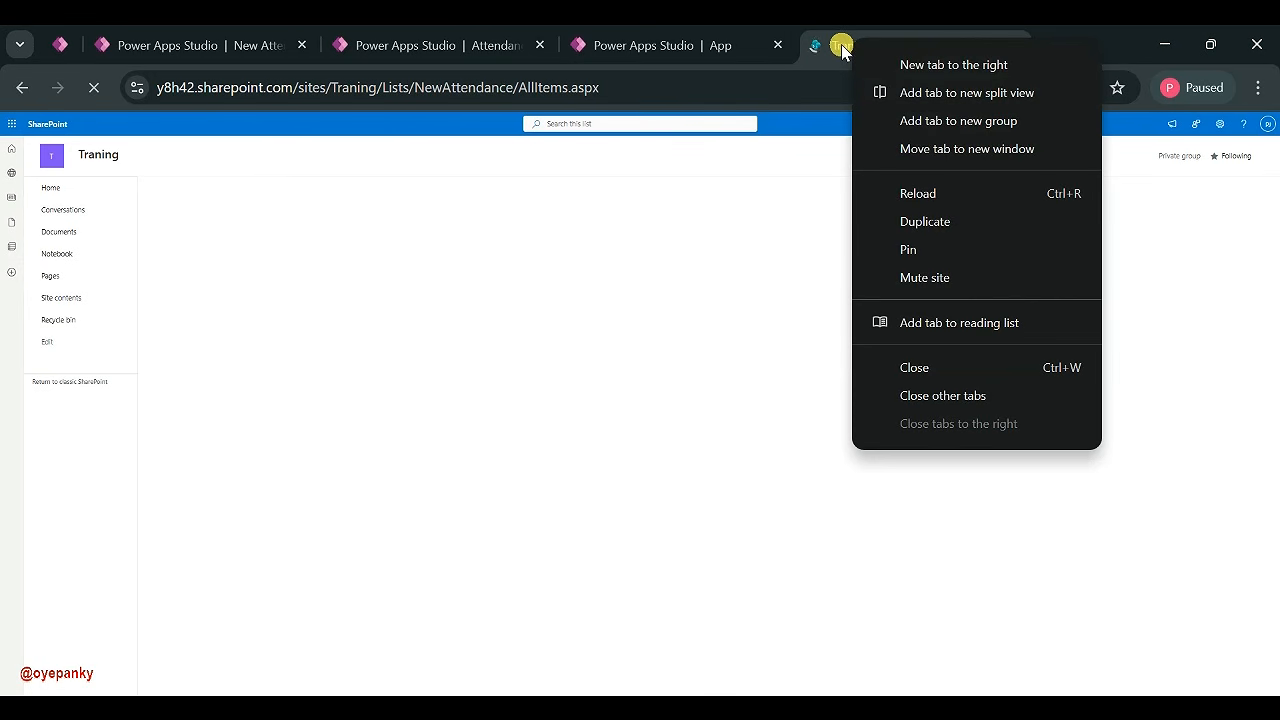
right_click(843, 50)
click(819, 50)
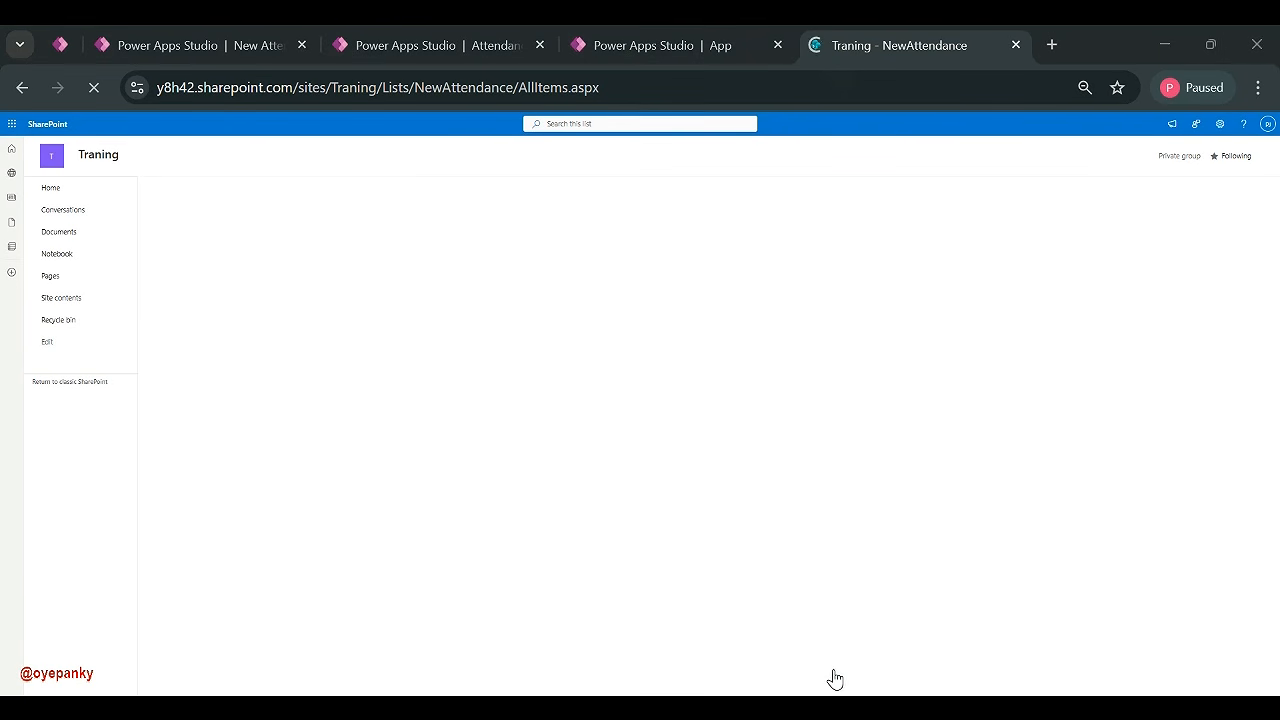
click(648, 50)
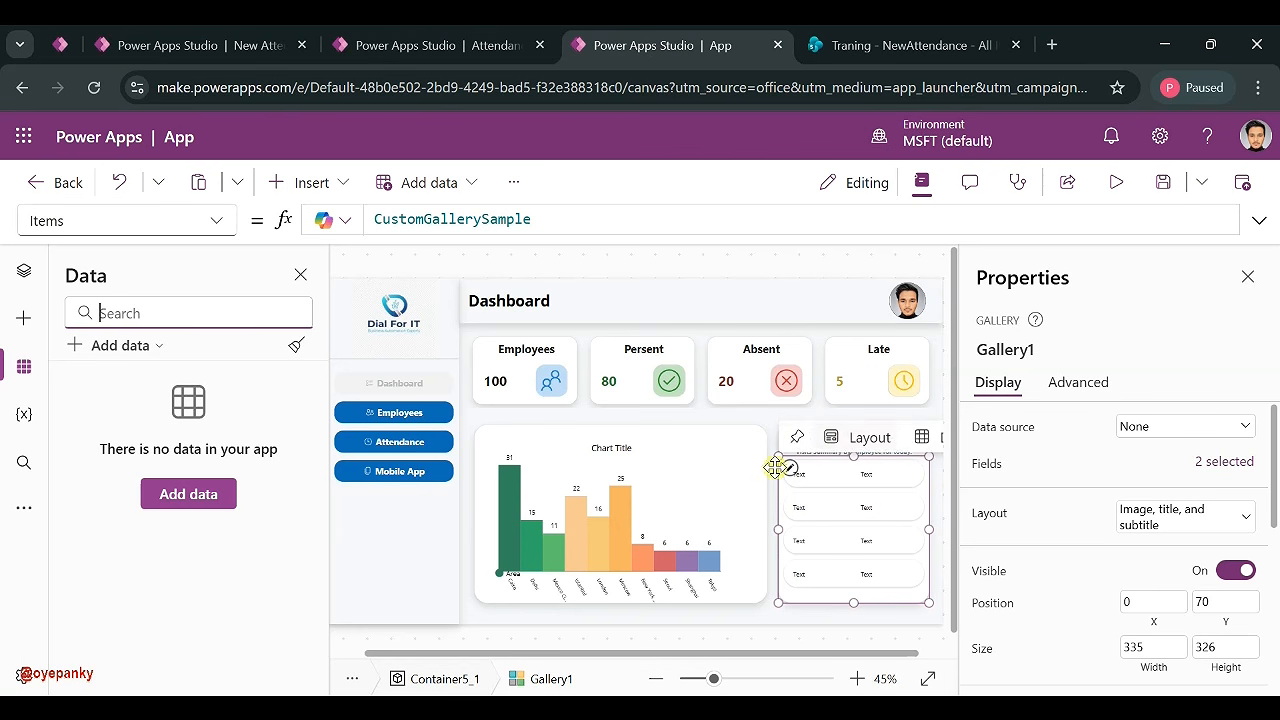
- Copy the Dashboard screen's custom fill hex value F5F6F8
click(21, 270)
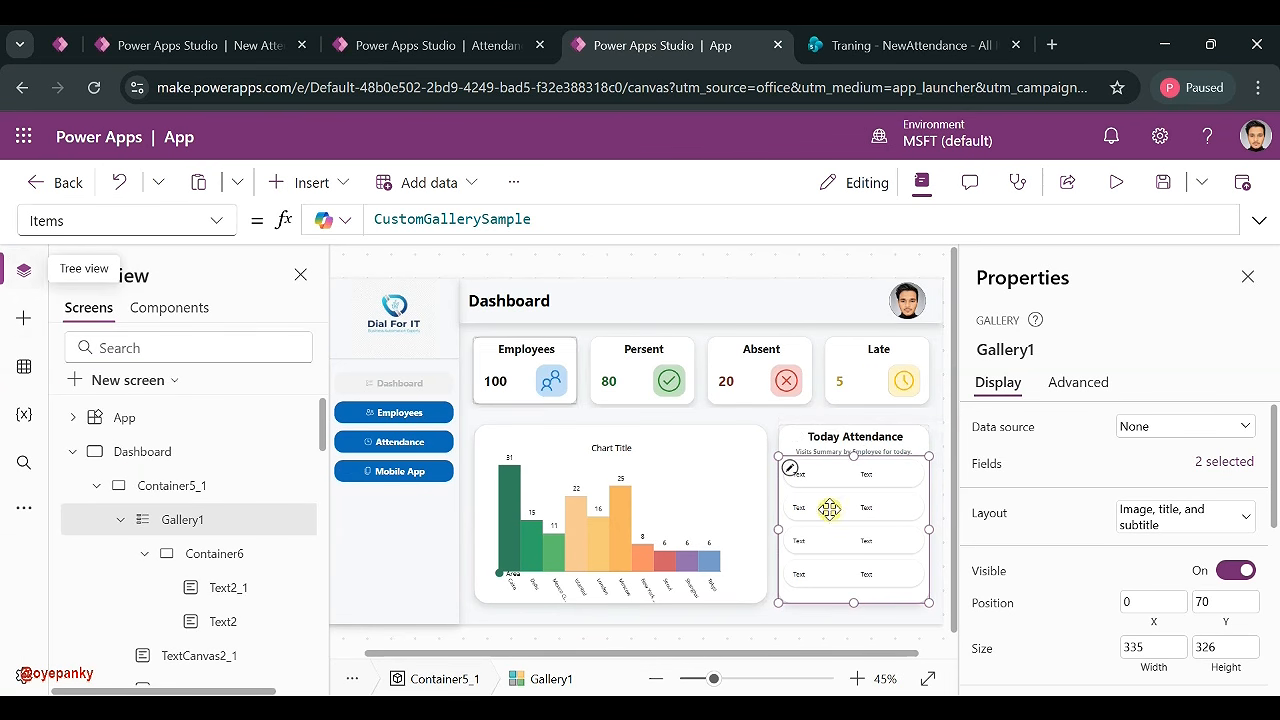
scroll(1199, 530, down, 5)
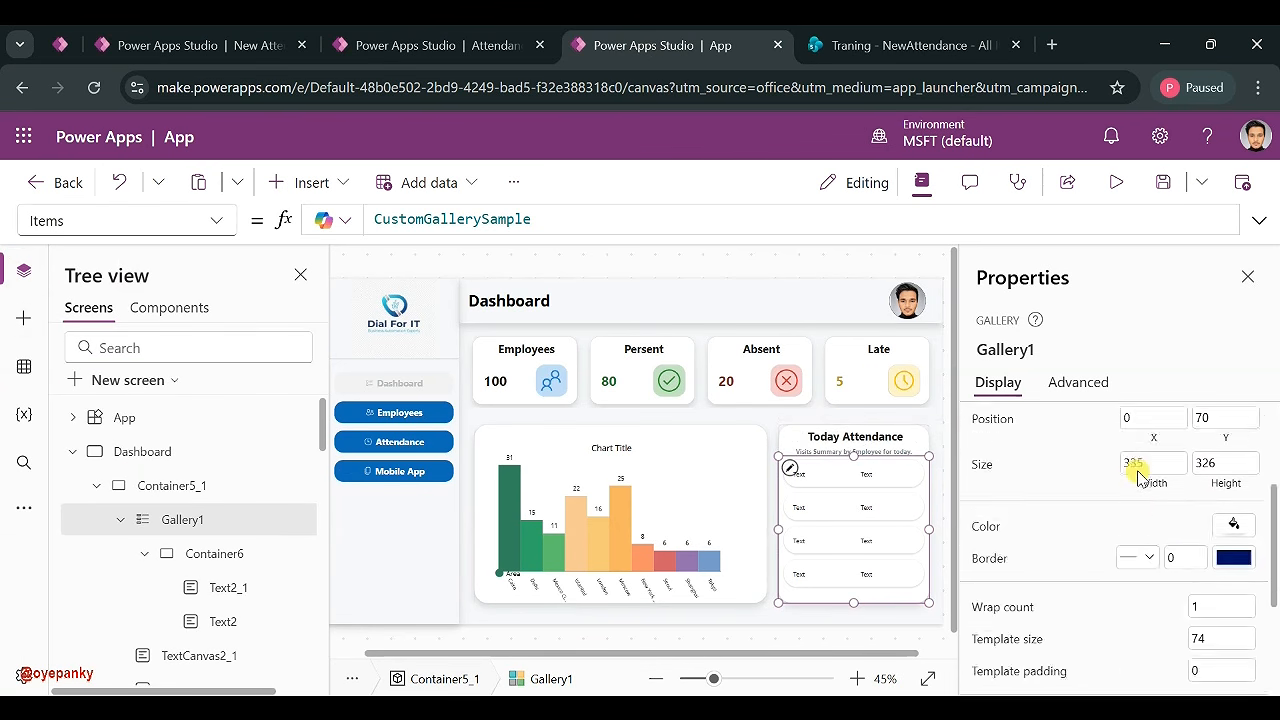
scroll(1137, 466, up, 1)
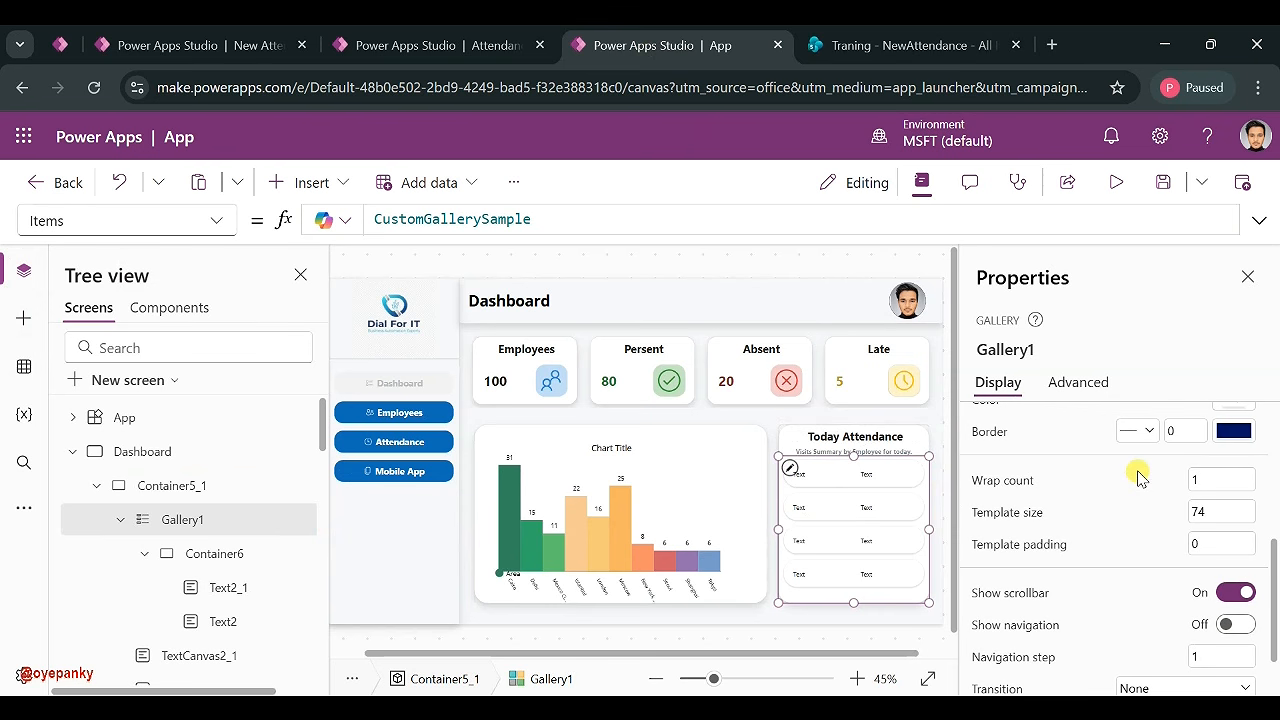
click(127, 452)
click(1246, 429)
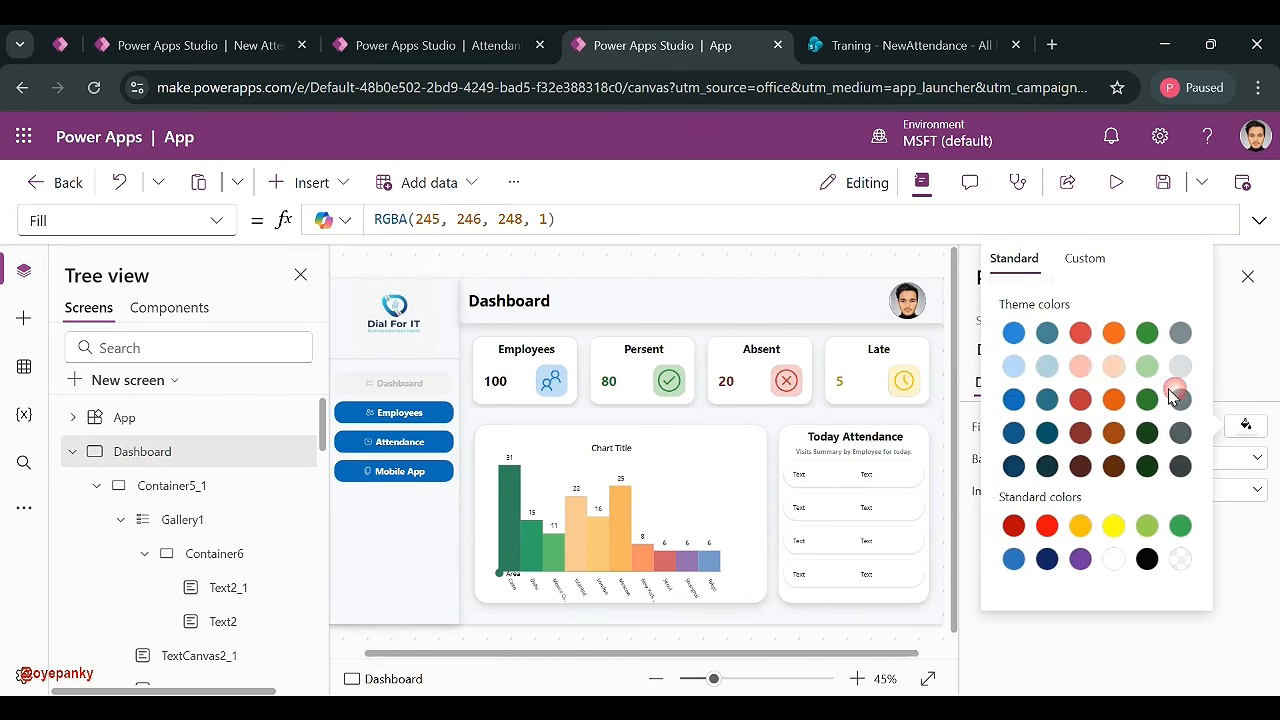
click(1088, 262)
click(955, 600)
key(ctrl+c)
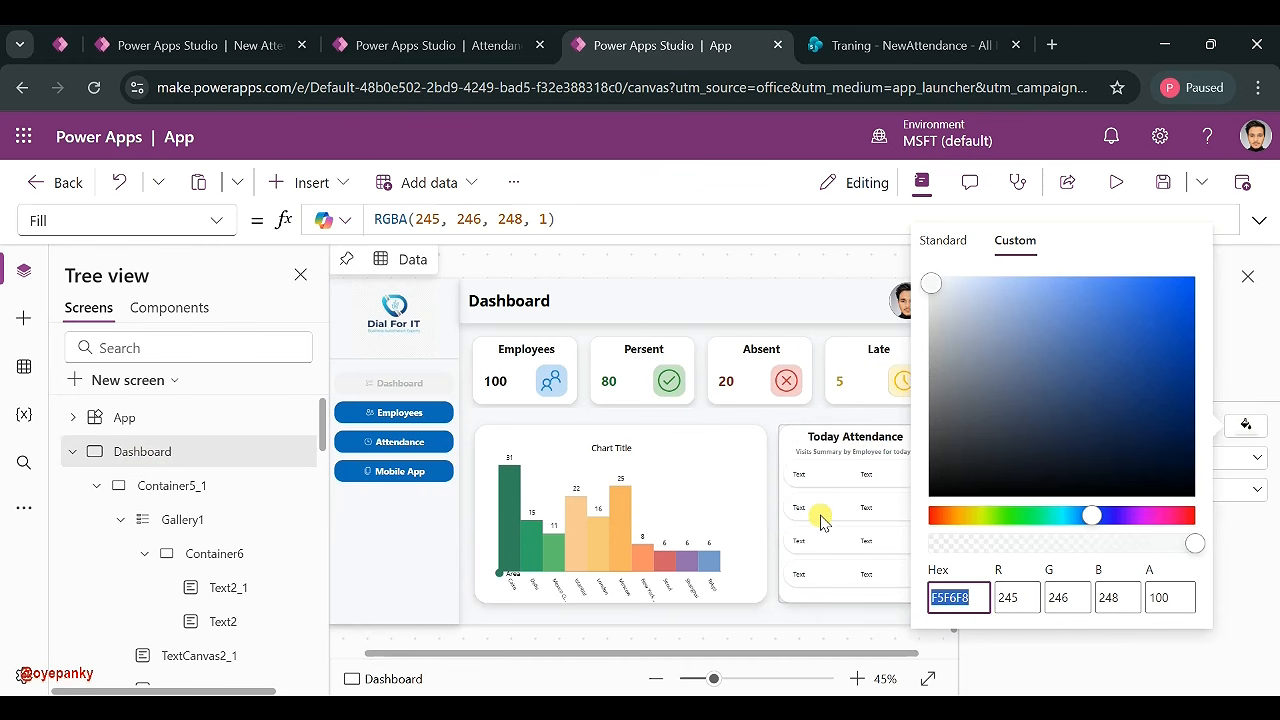
- Replace Gallery1's 000000 colour with the custom hex F5F6F8
click(820, 517)
click(1130, 423)
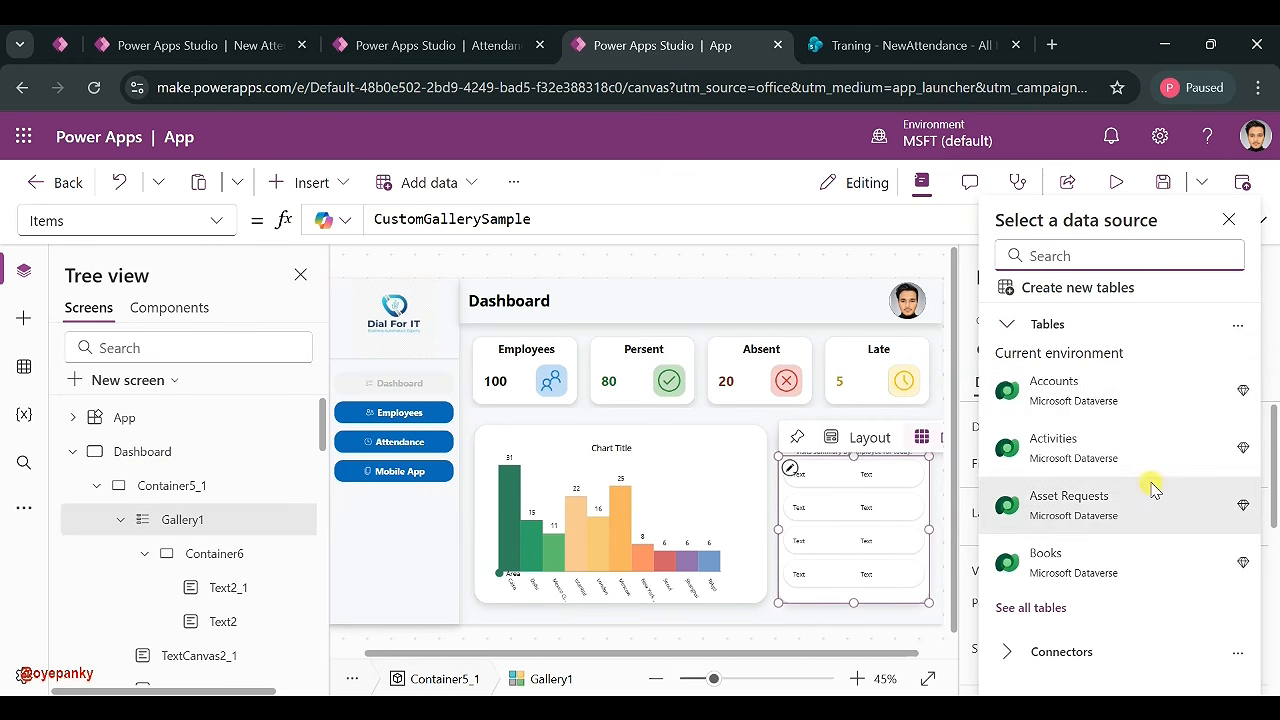
click(1228, 219)
scroll(1178, 584, down, 5)
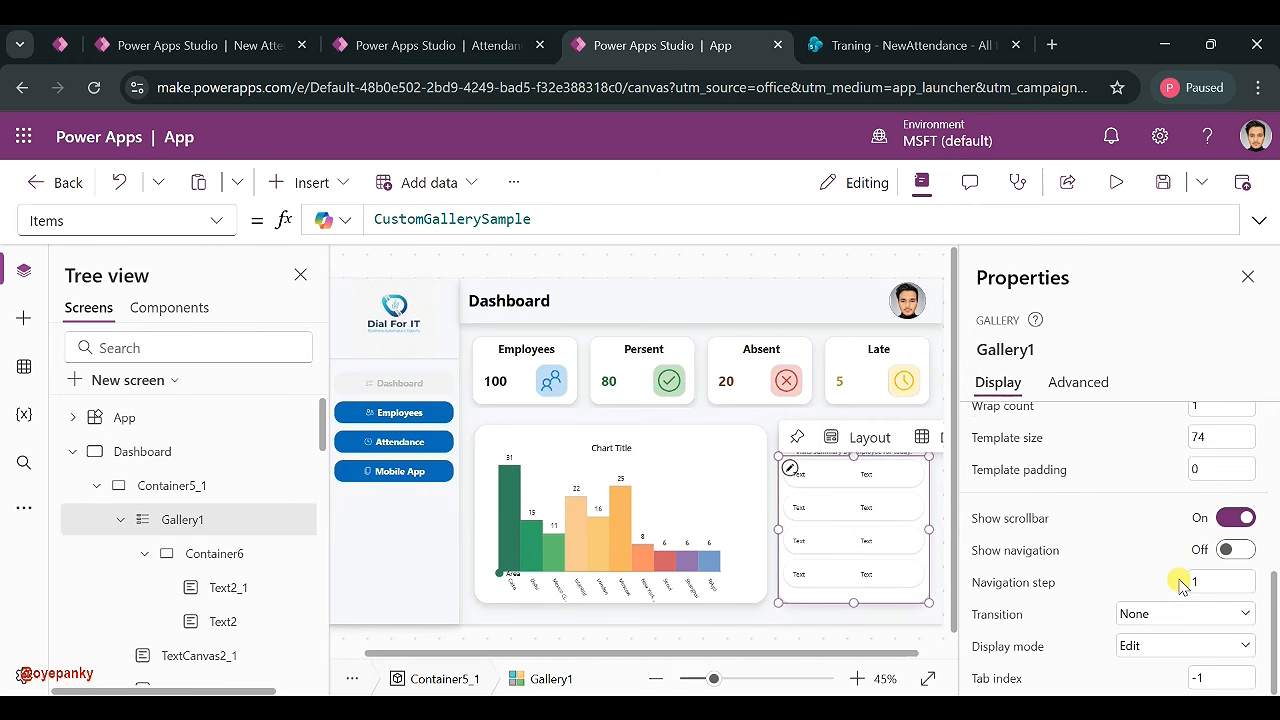
scroll(1180, 585, up, 1)
click(1234, 410)
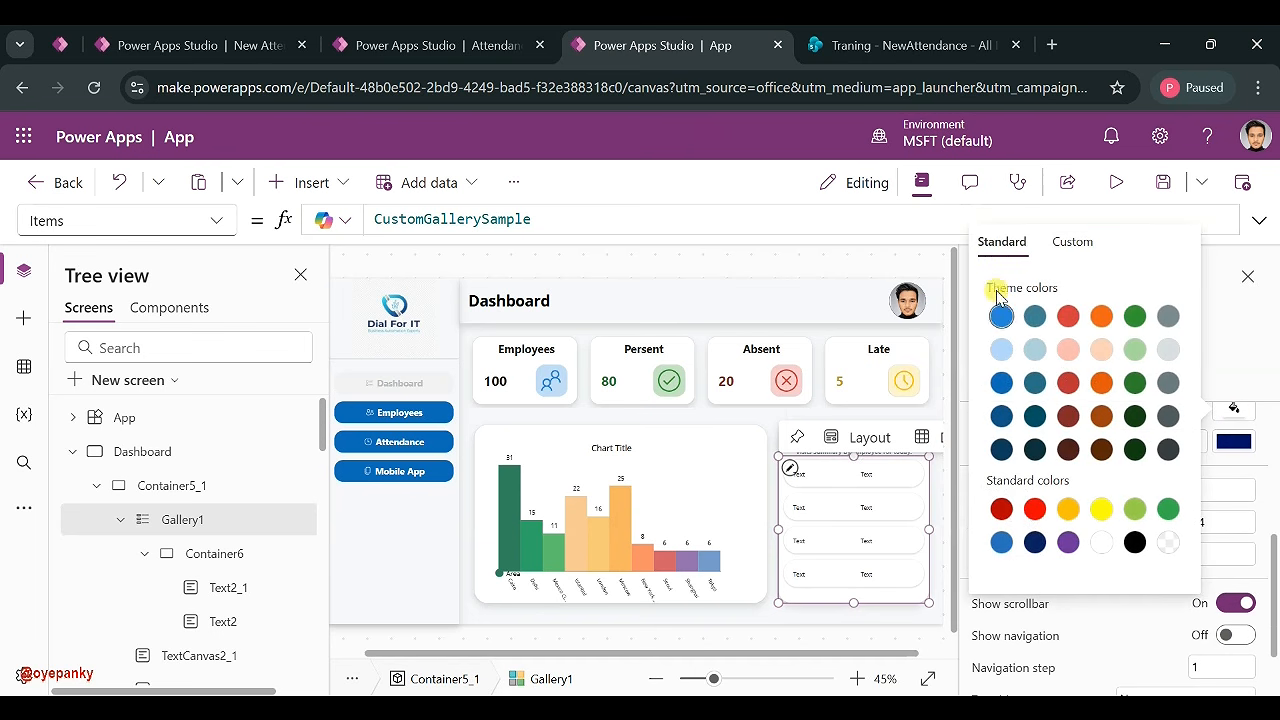
click(1063, 240)
click(945, 580)
key(ctrl+a)
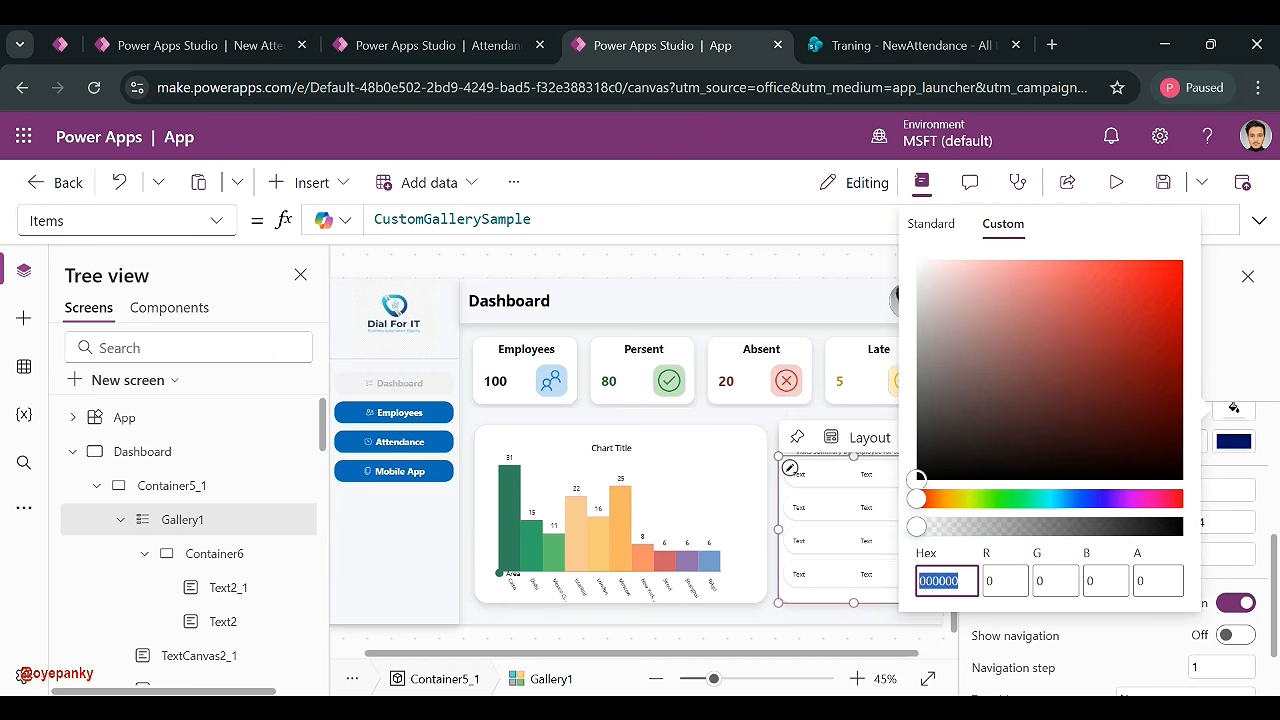
key(ctrl+v)
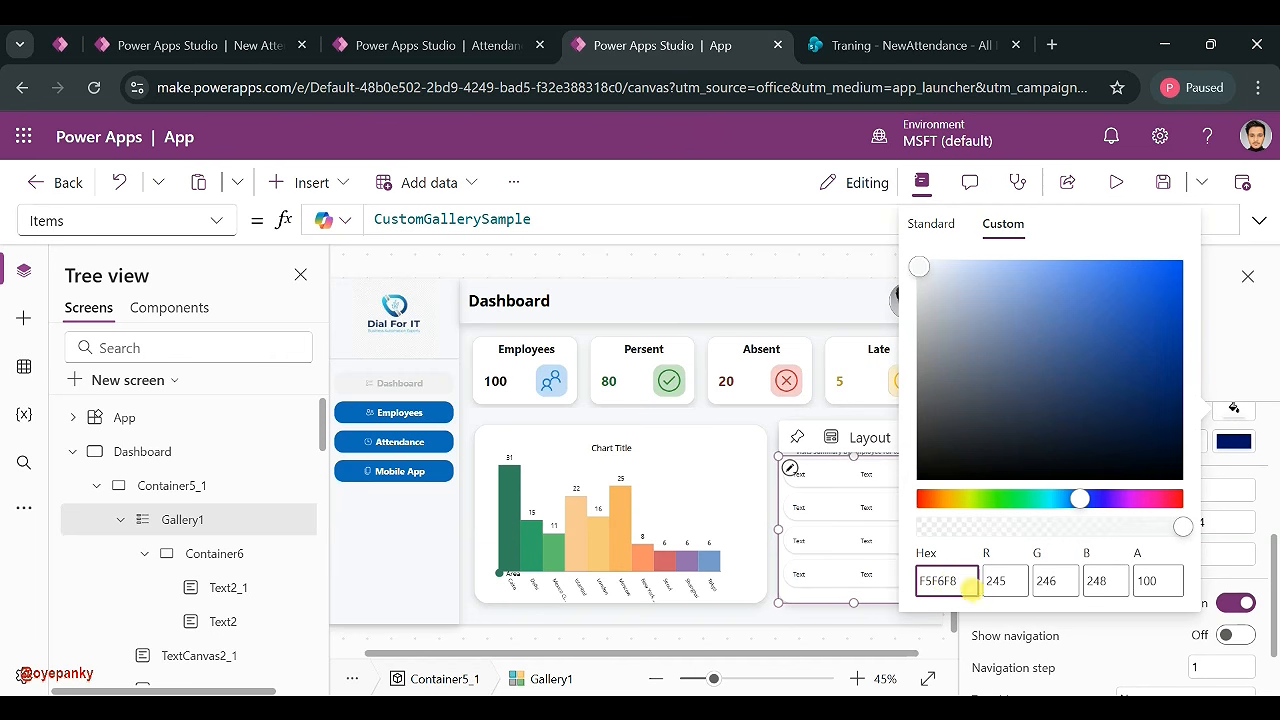
click(848, 585)
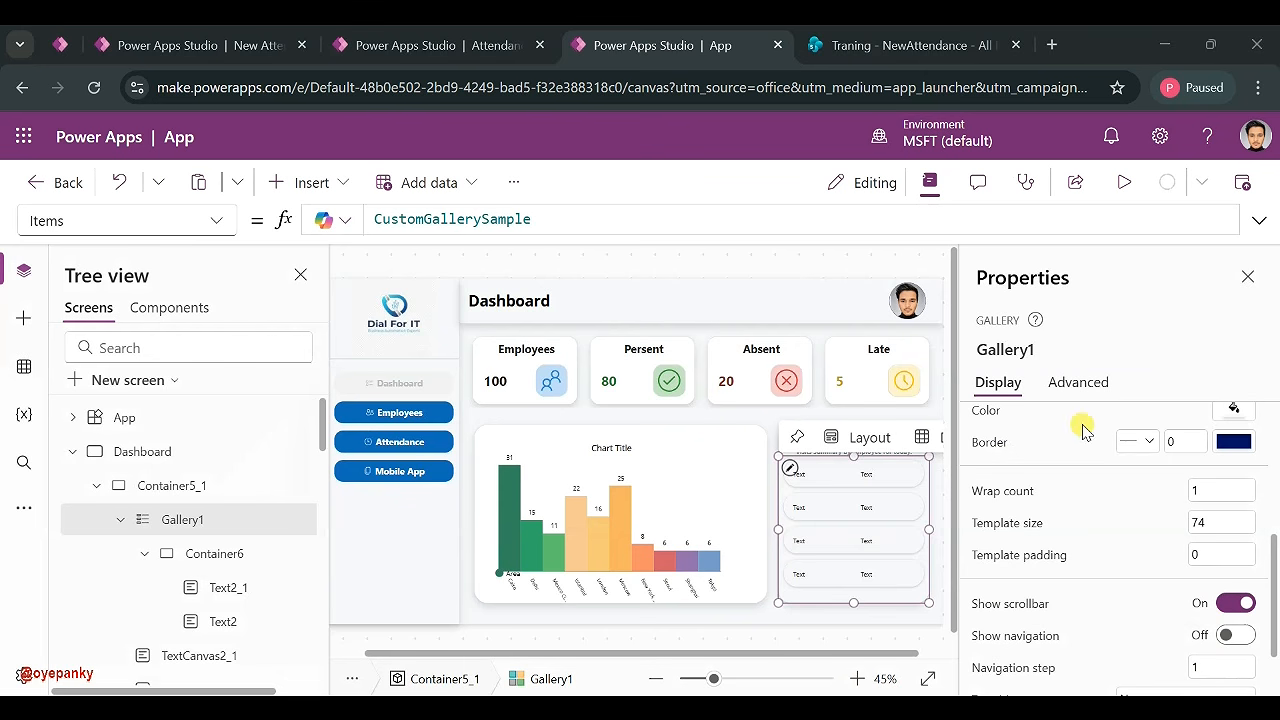
- Check the row labels and Container6's colour, then switch to the NewAttendance list tab
click(863, 471)
click(839, 471)
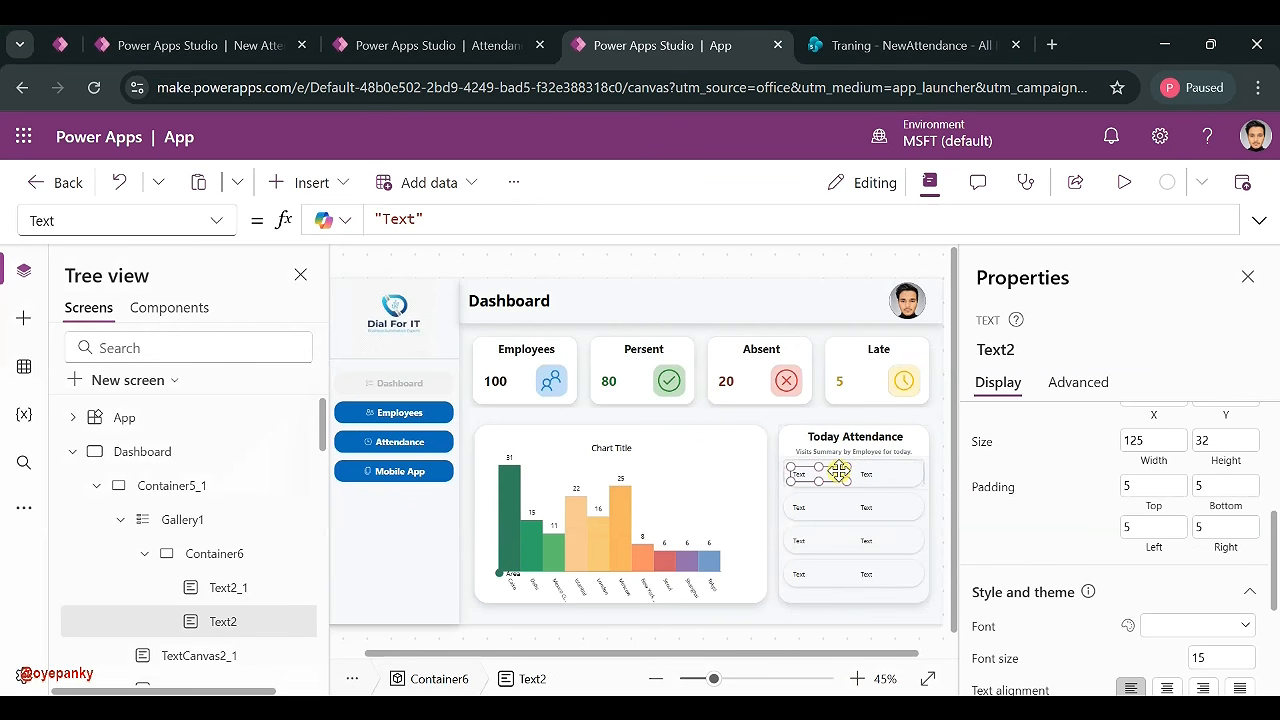
click(212, 554)
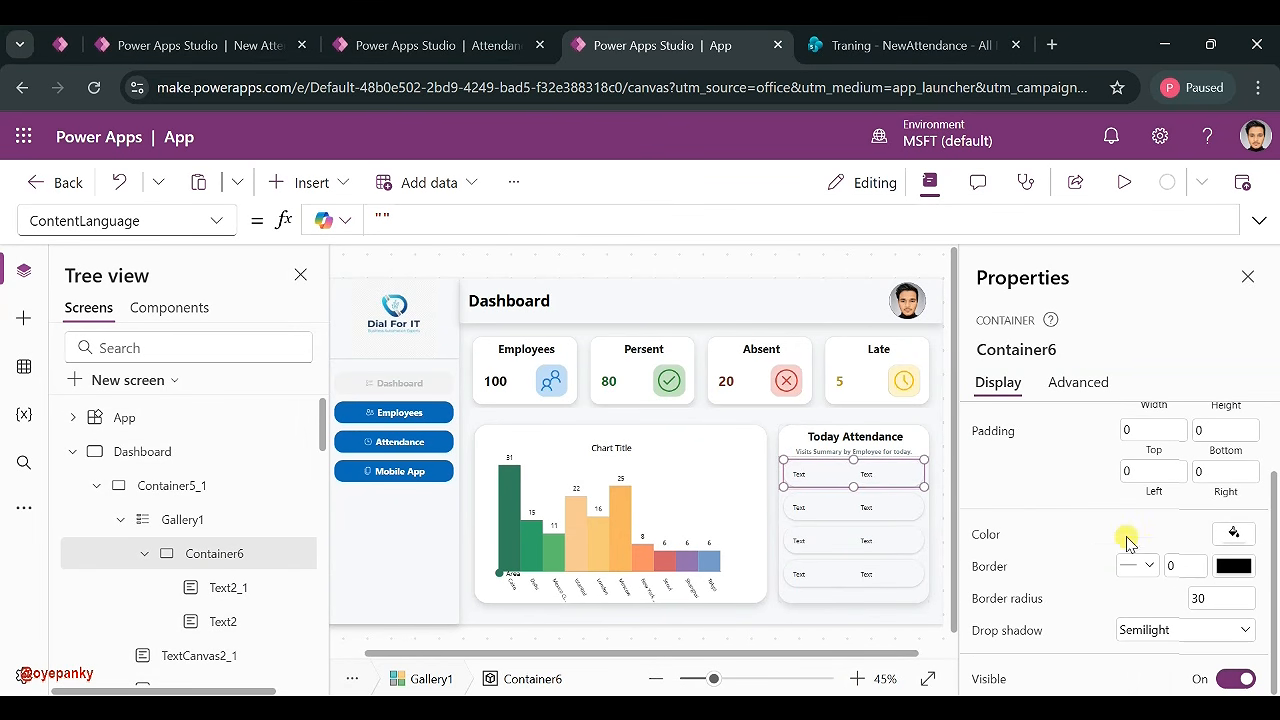
click(1229, 536)
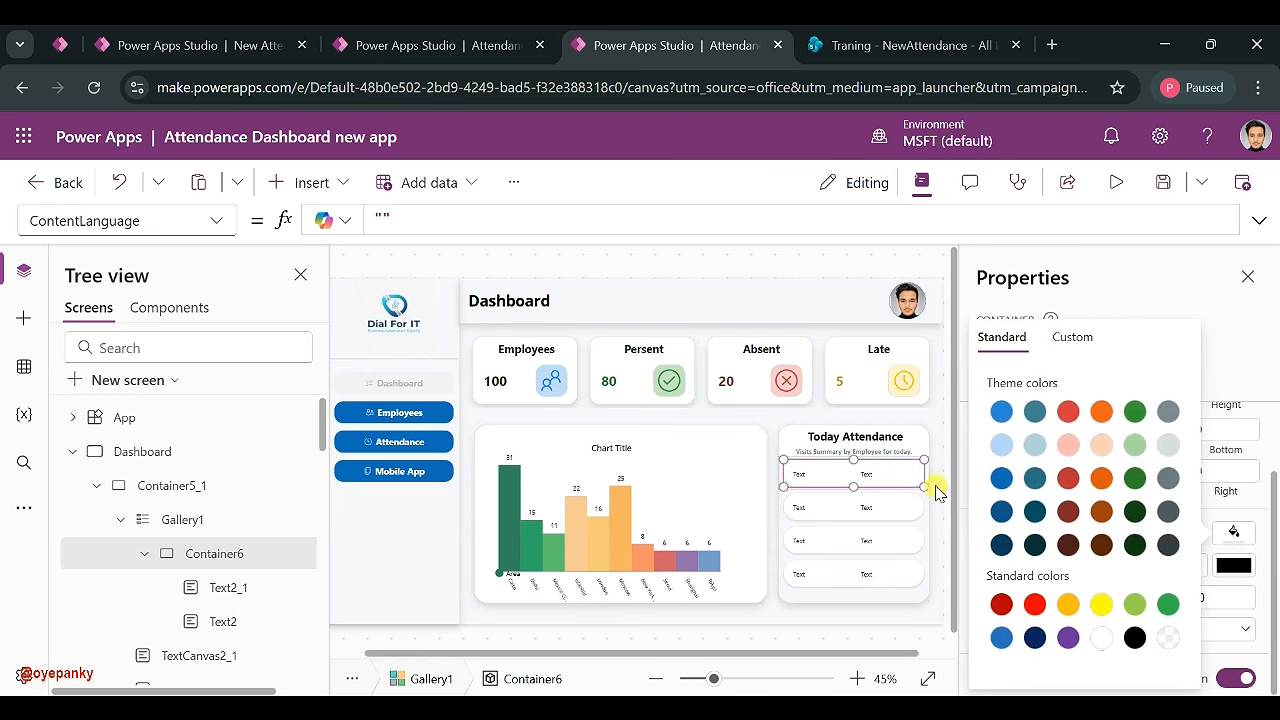
click(940, 416)
click(771, 491)
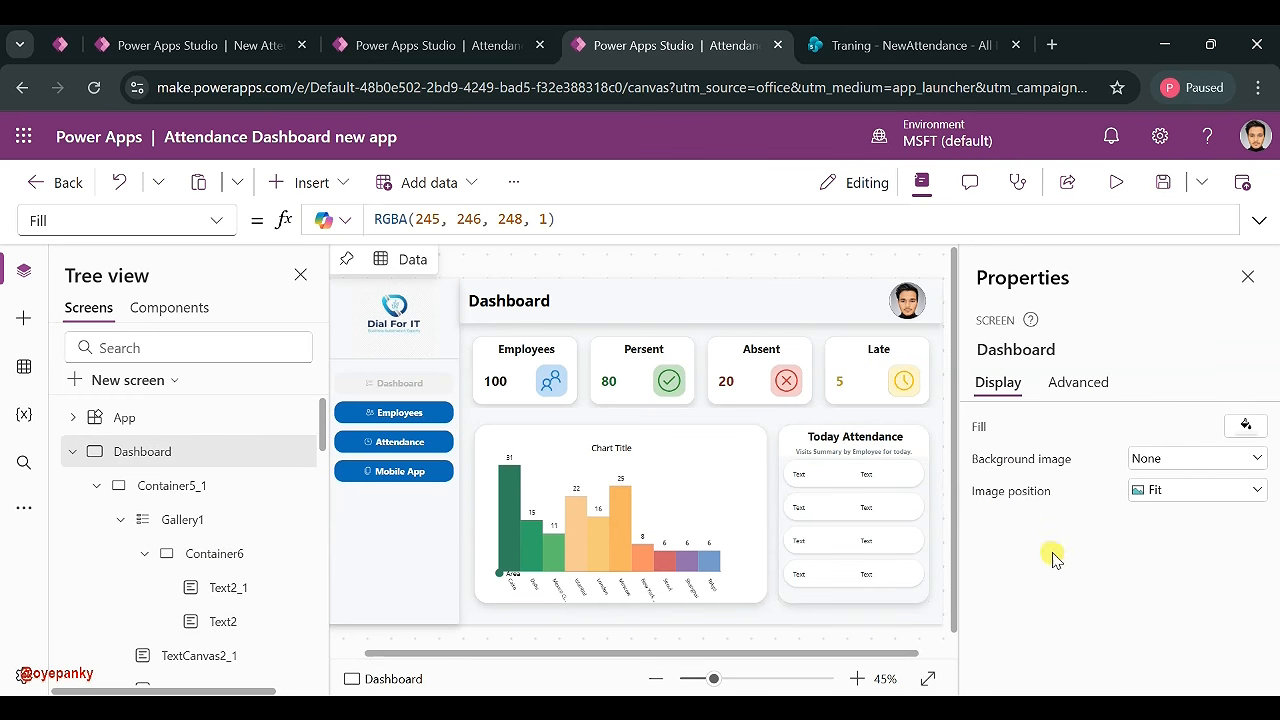
click(826, 553)
click(24, 366)
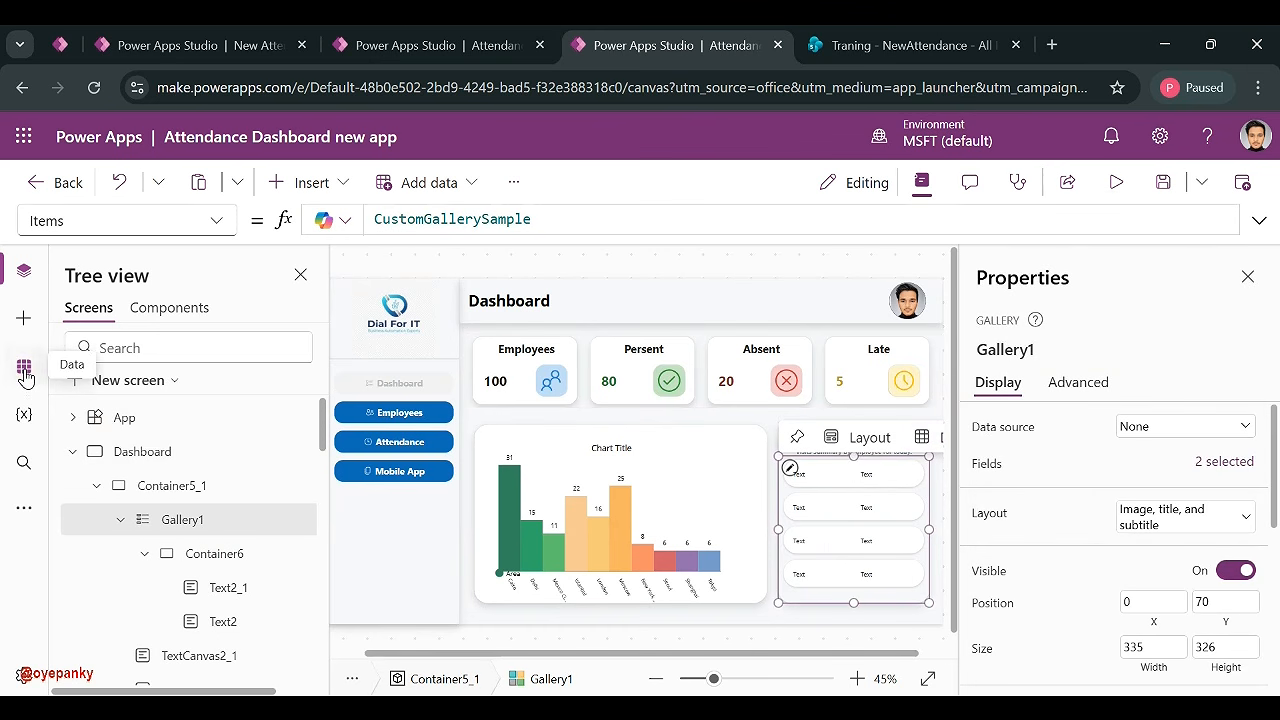
click(874, 42)
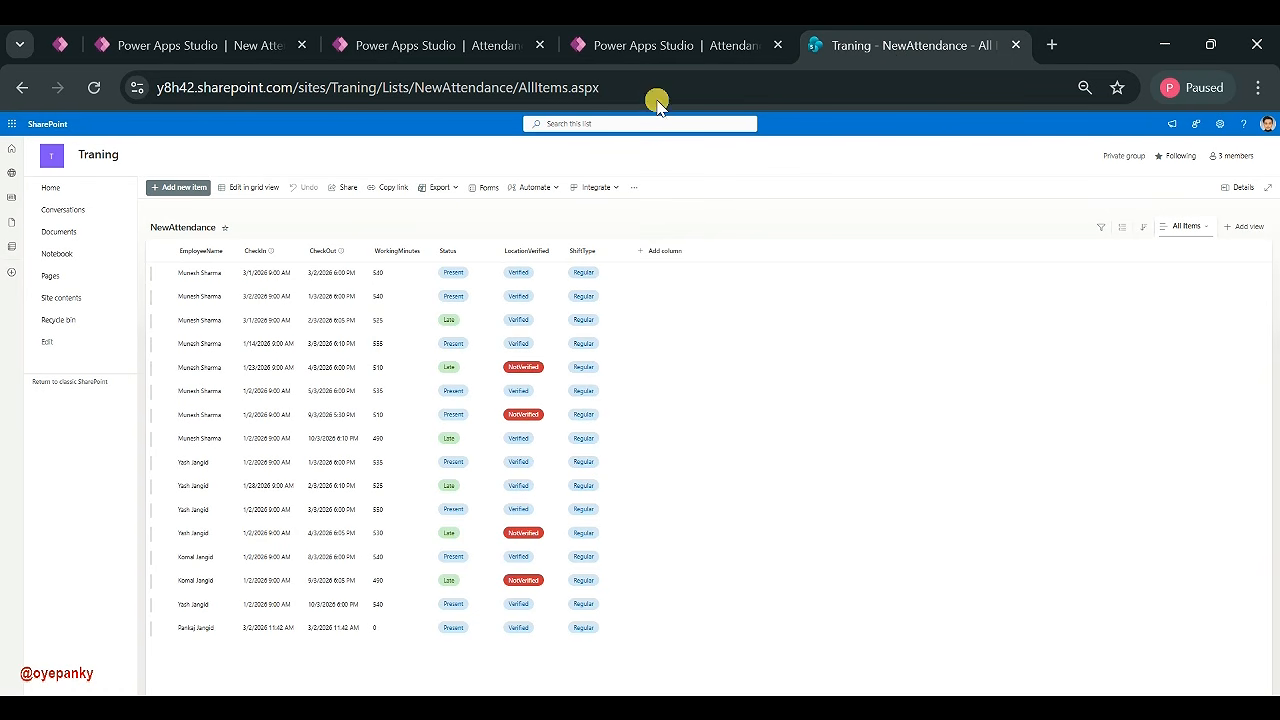
- Duplicate the NewAttendance tab and open EmployeeMaster via Edit data from the app's data sources
right_click(848, 42)
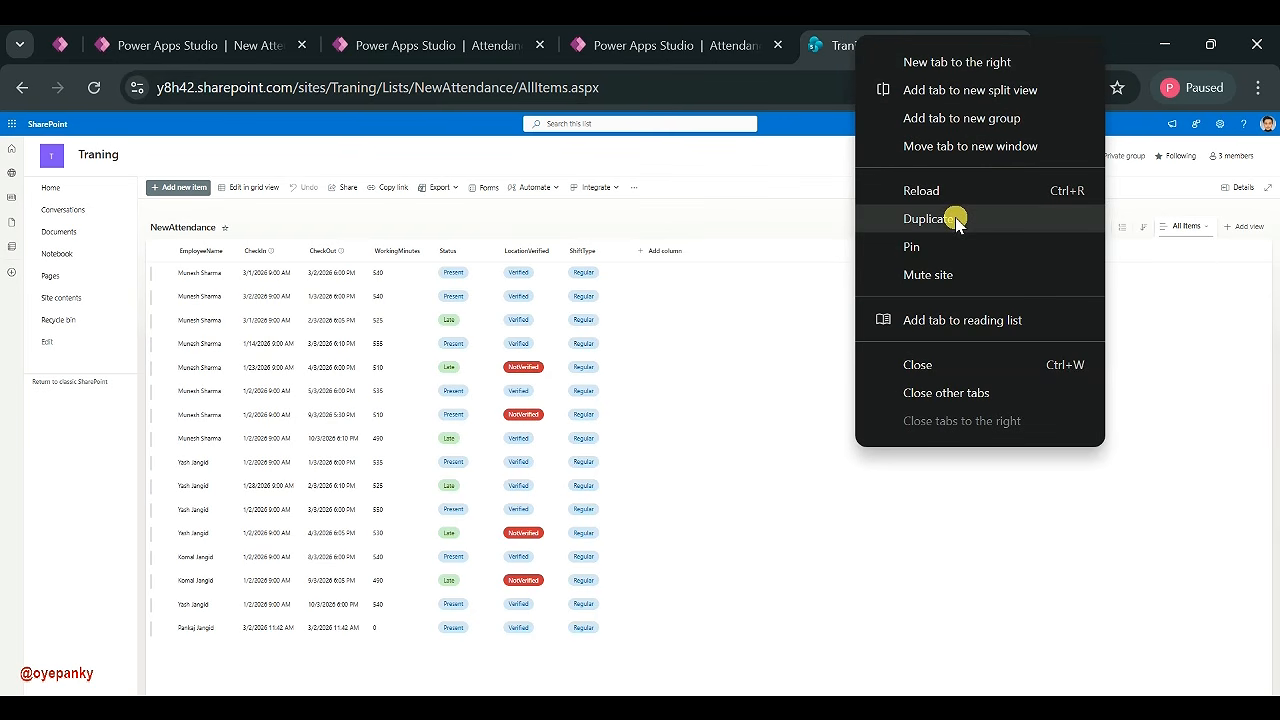
click(953, 218)
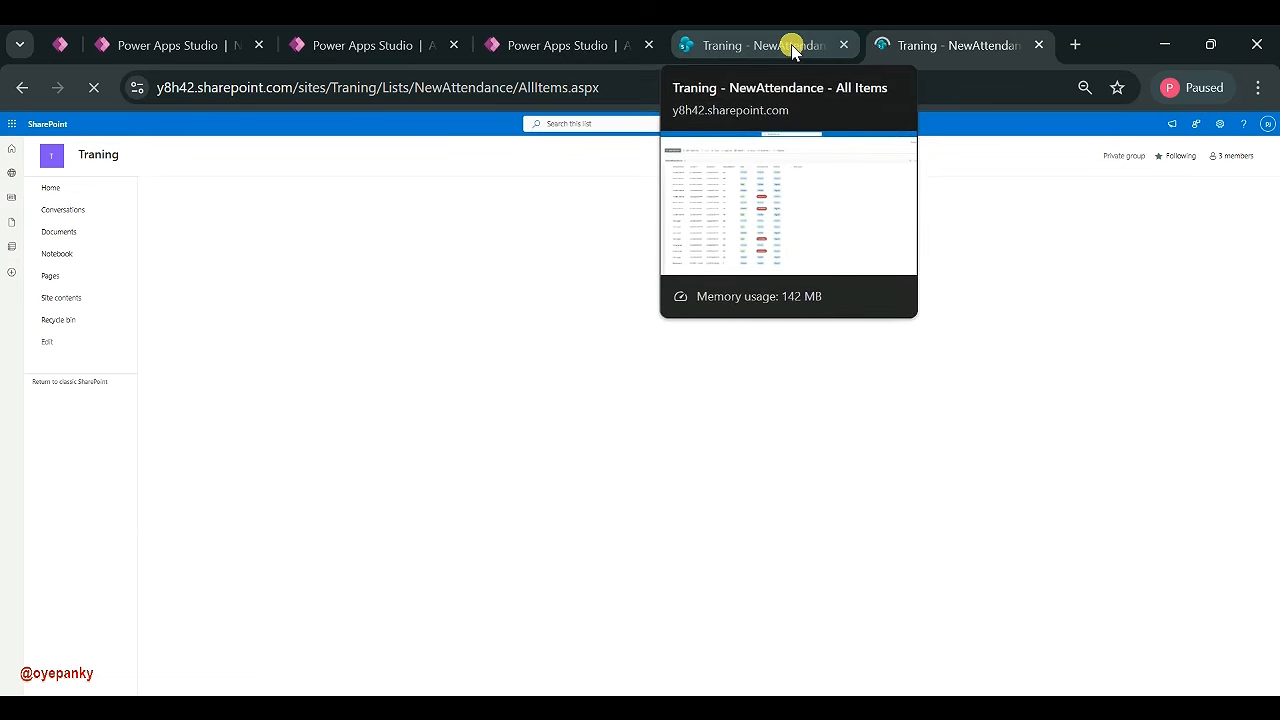
click(175, 55)
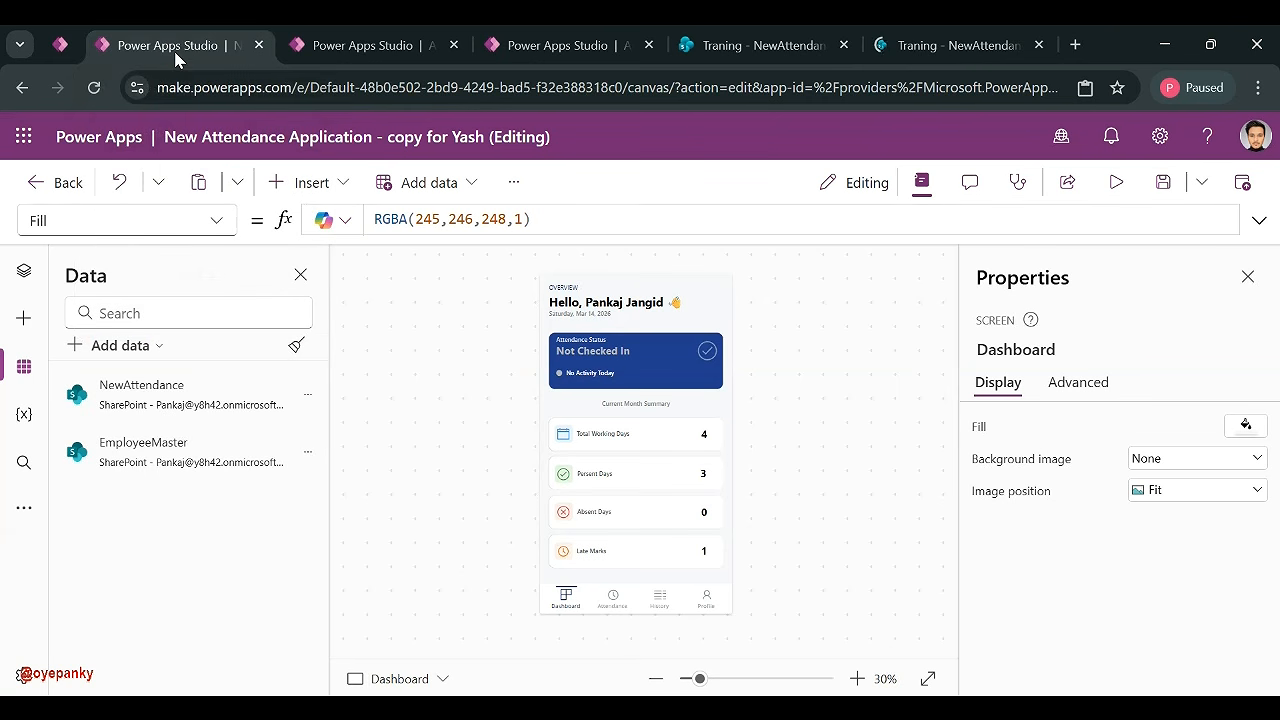
click(308, 462)
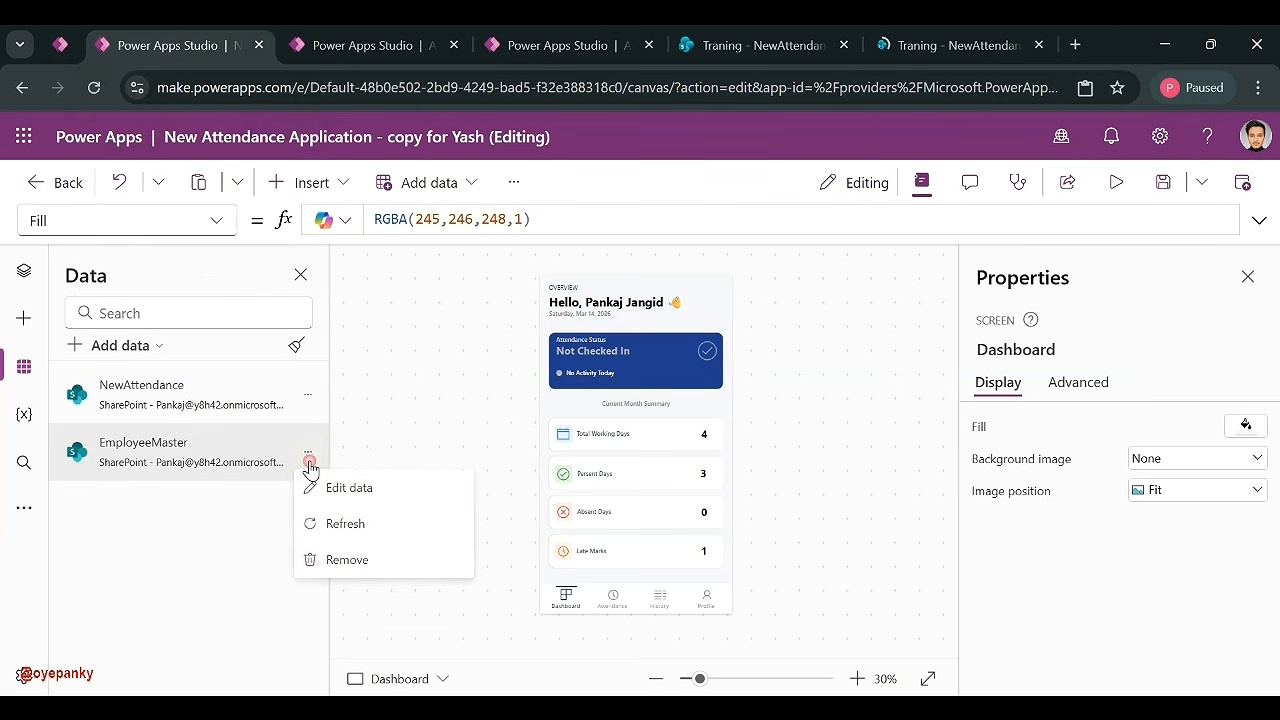
click(383, 490)
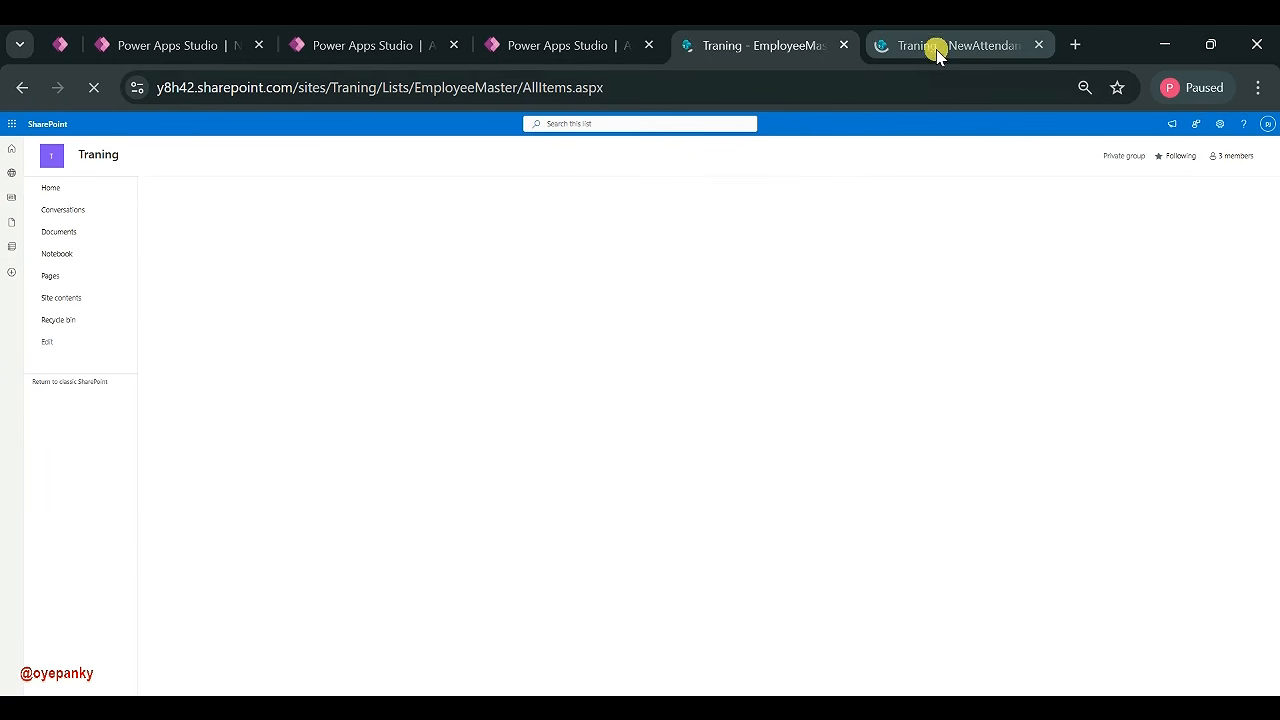
- Return to the EmployeeMaster list and look through the Email and FullName column menus
click(925, 47)
click(775, 50)
click(885, 48)
click(757, 55)
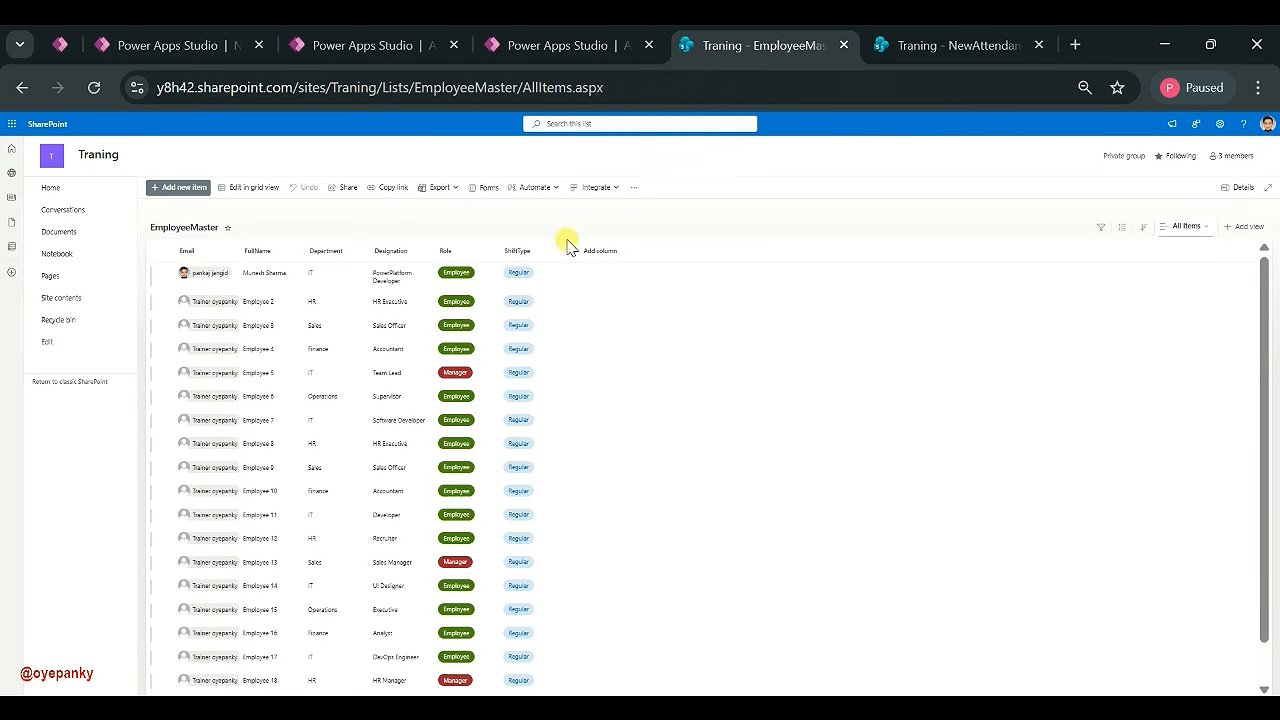
click(188, 251)
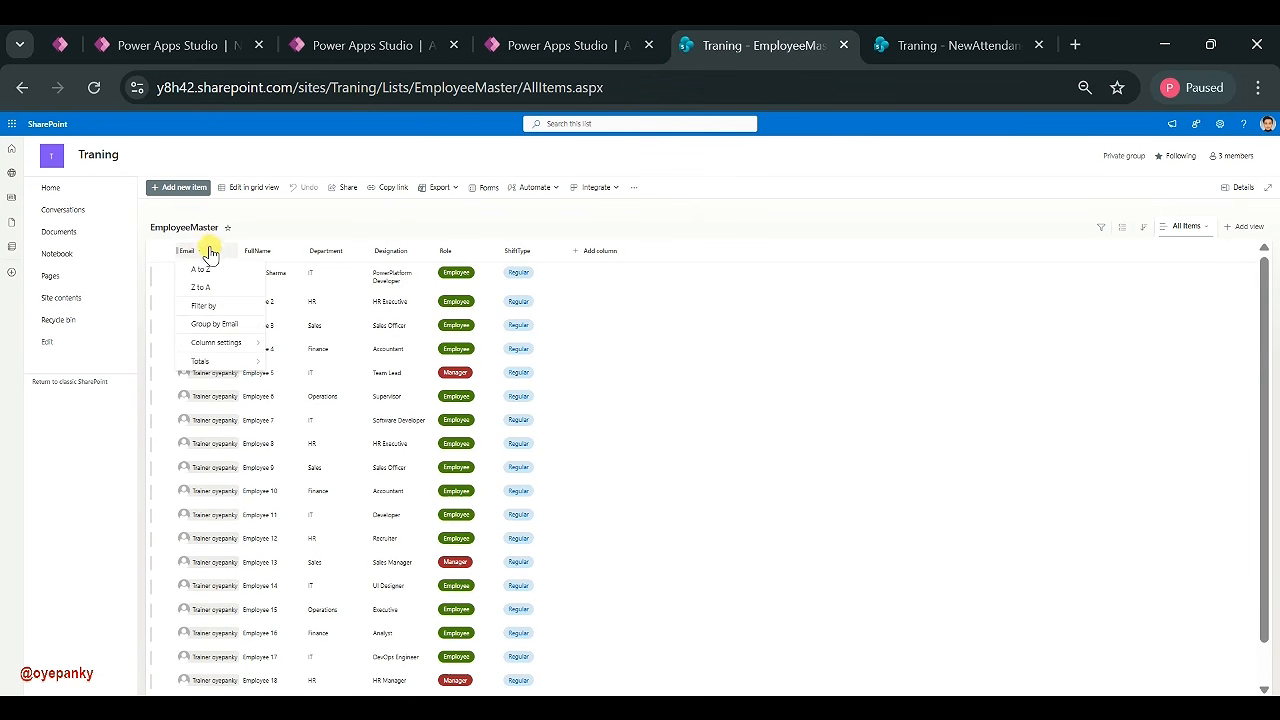
click(200, 270)
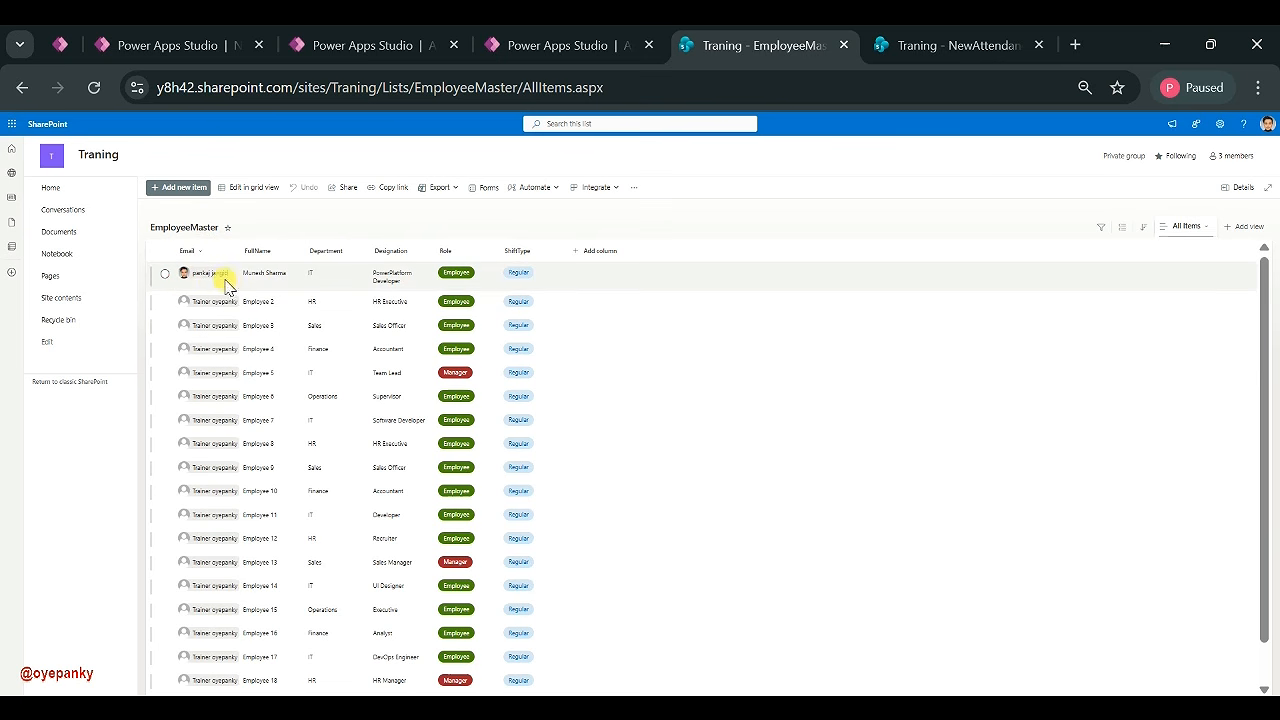
click(287, 253)
click(278, 253)
- Group the list by Department, then remove the grouping again
click(334, 258)
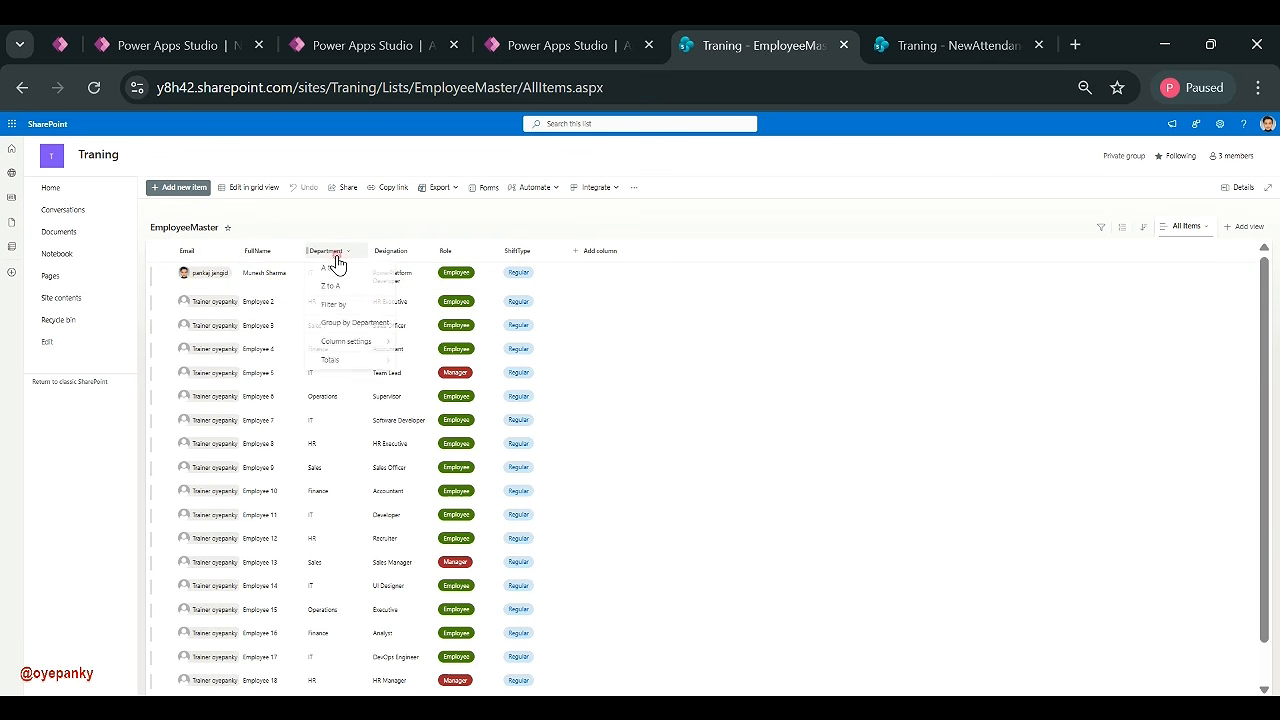
click(335, 324)
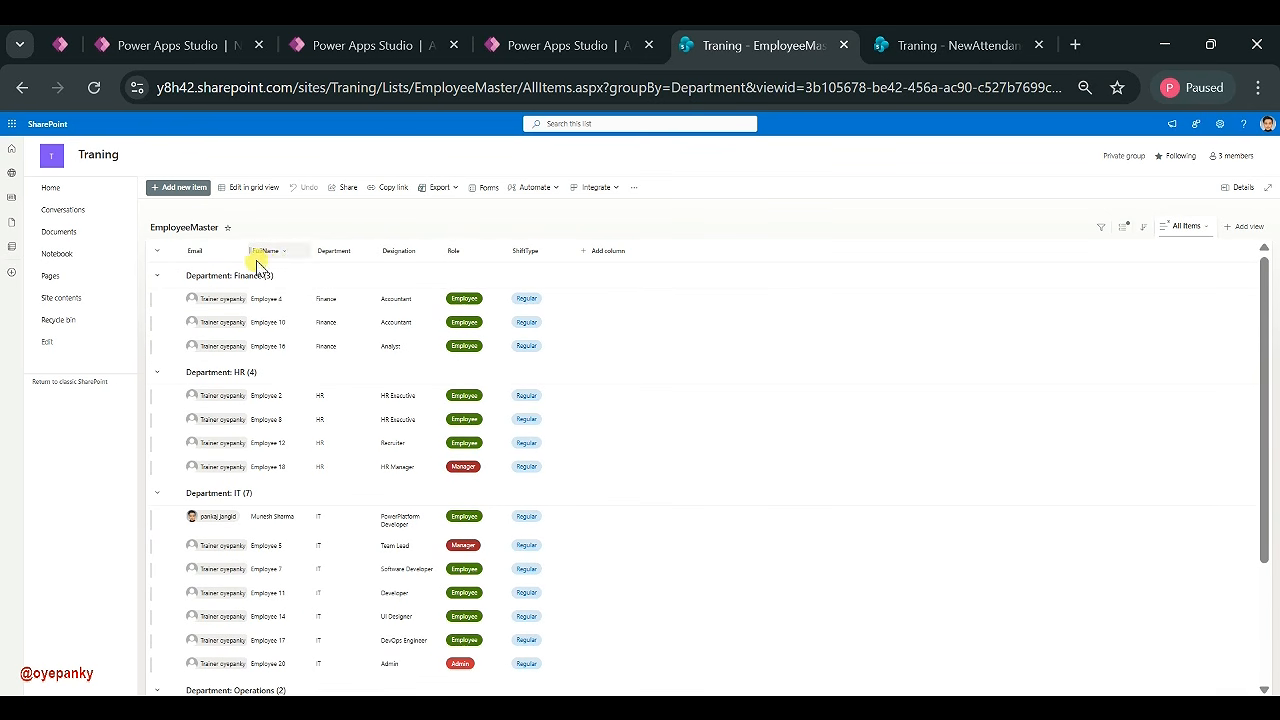
click(334, 251)
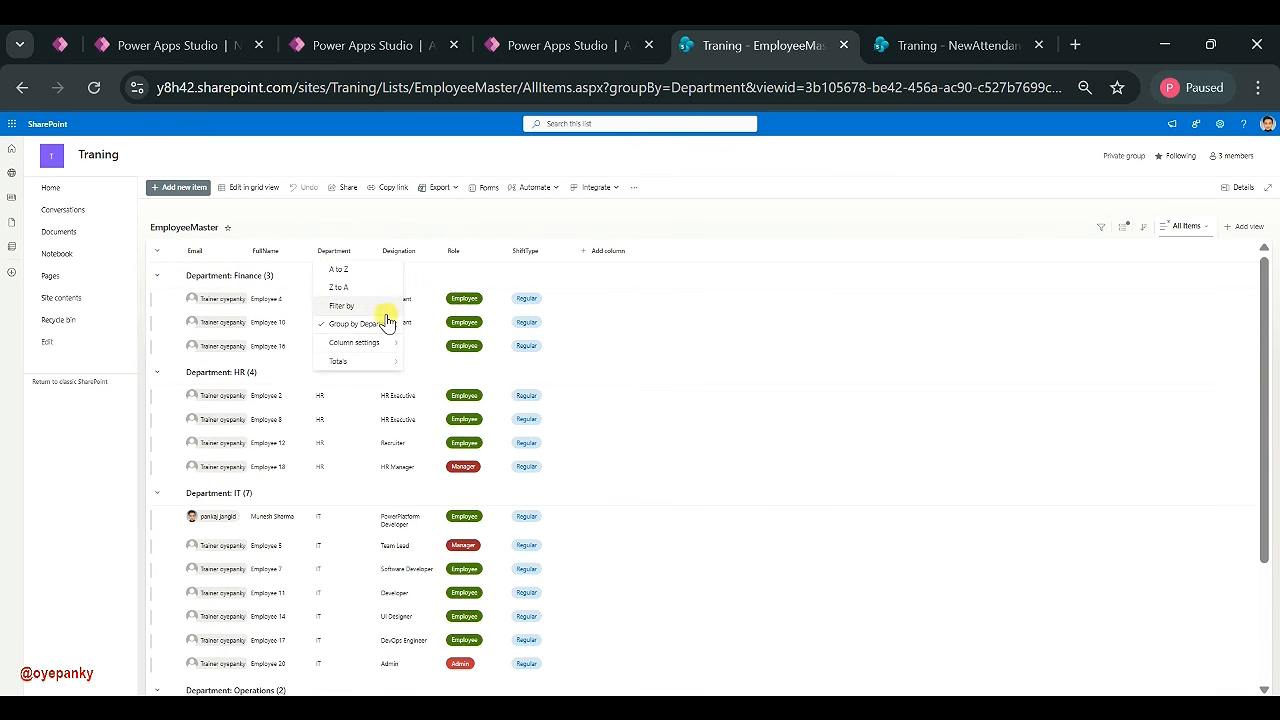
click(380, 323)
click(340, 262)
- Review the Department and Role column settings and close them unchanged
mouse_move(346, 344)
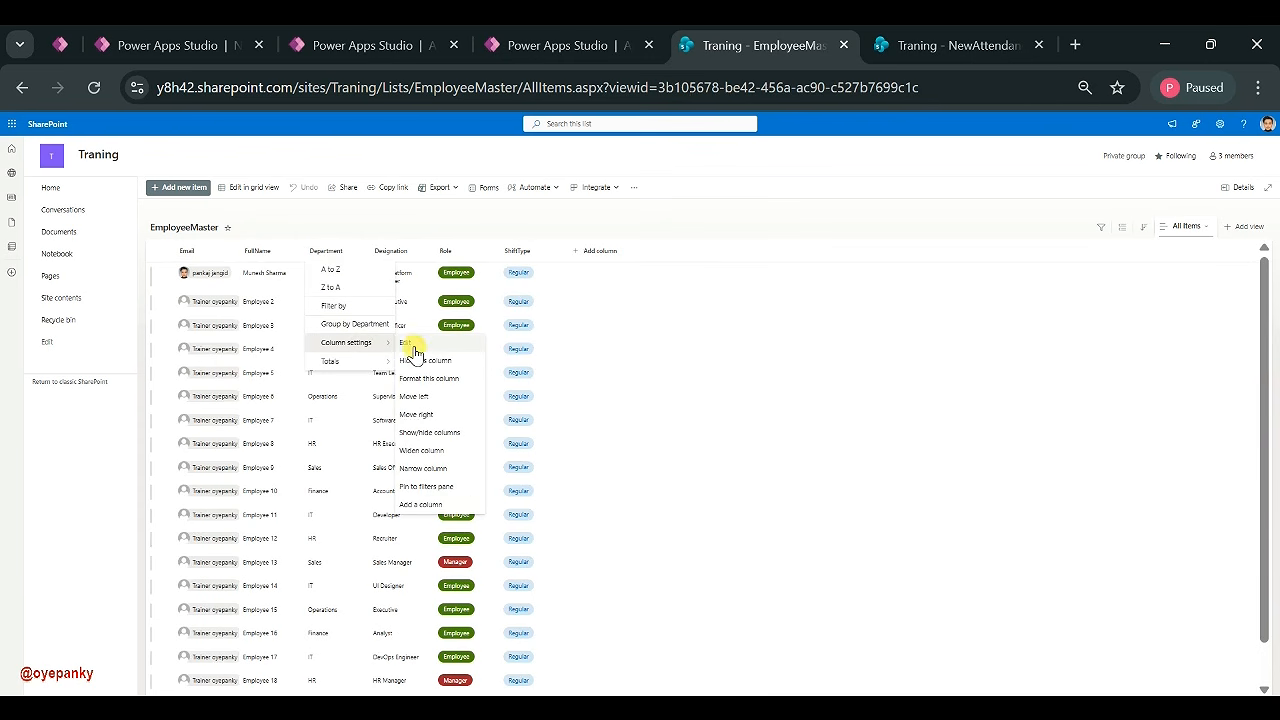
click(411, 346)
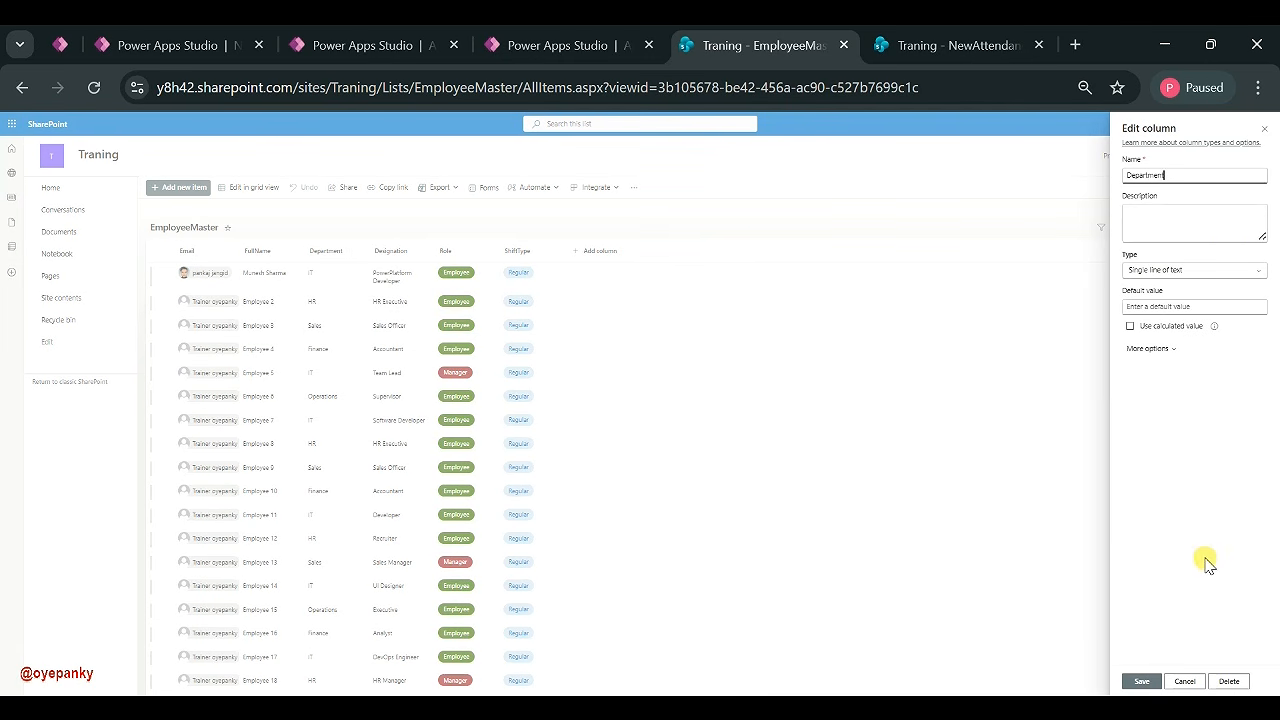
click(1265, 131)
click(378, 257)
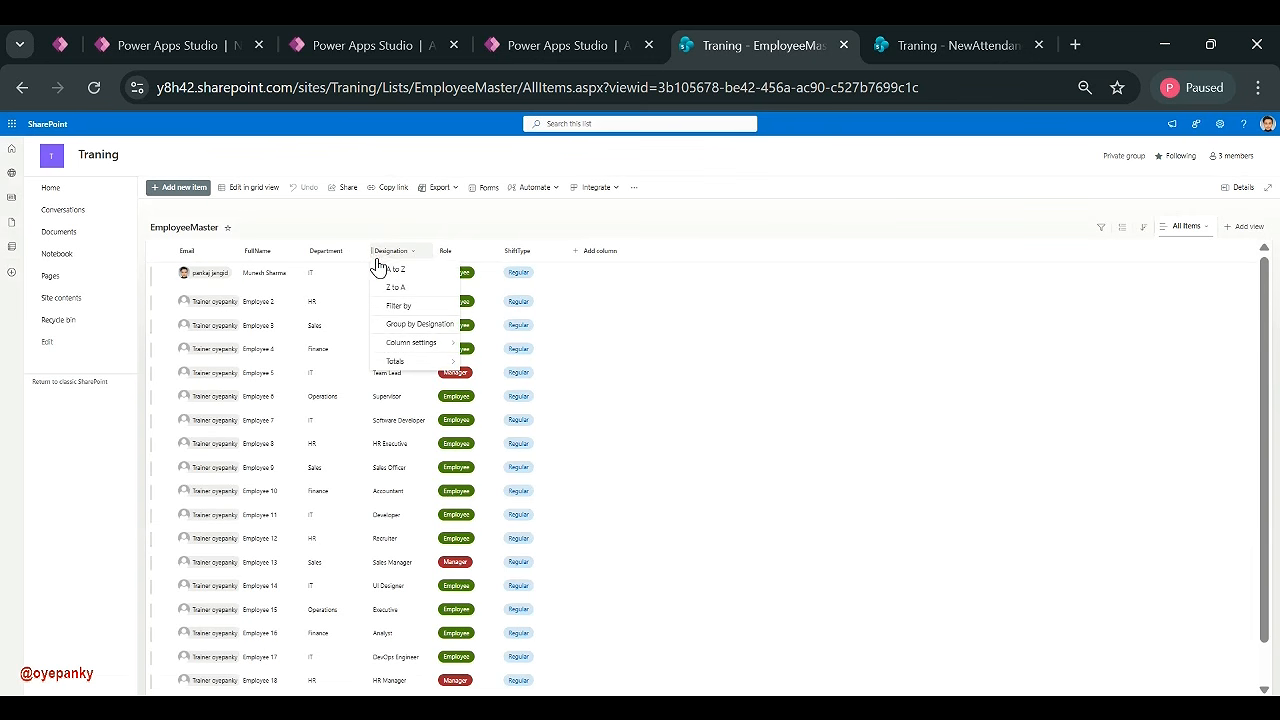
click(455, 251)
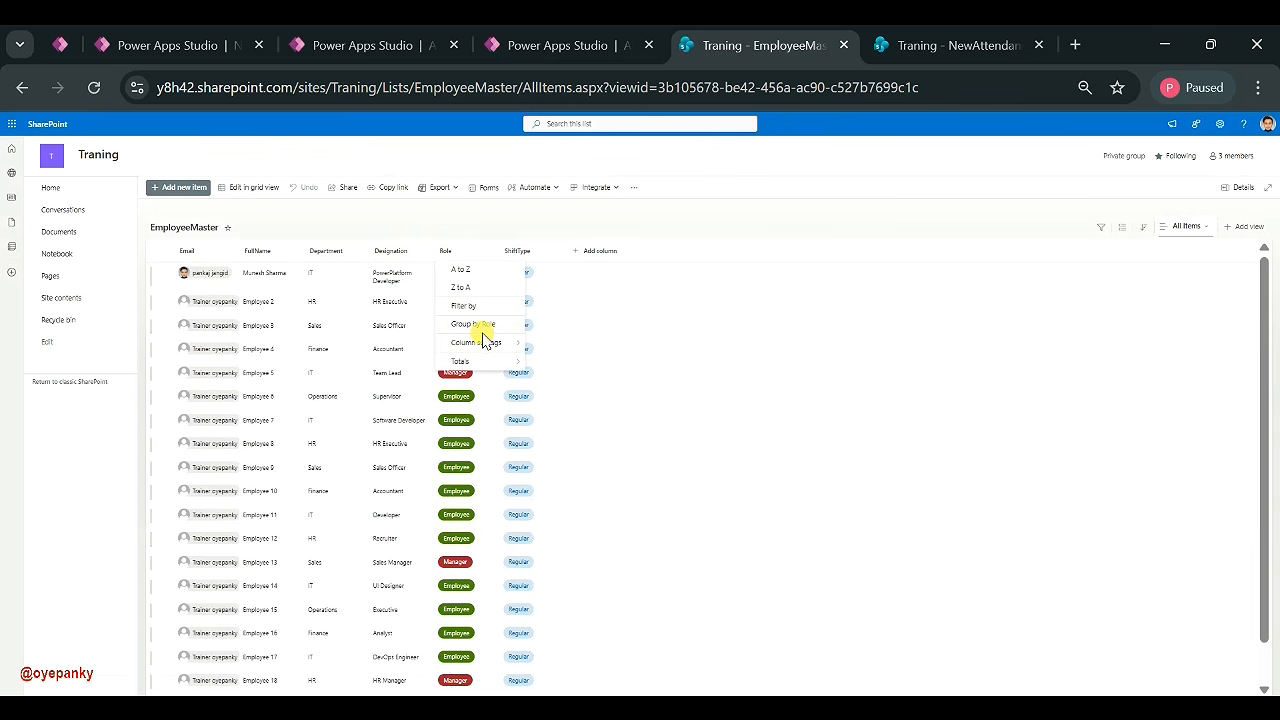
mouse_move(480, 340)
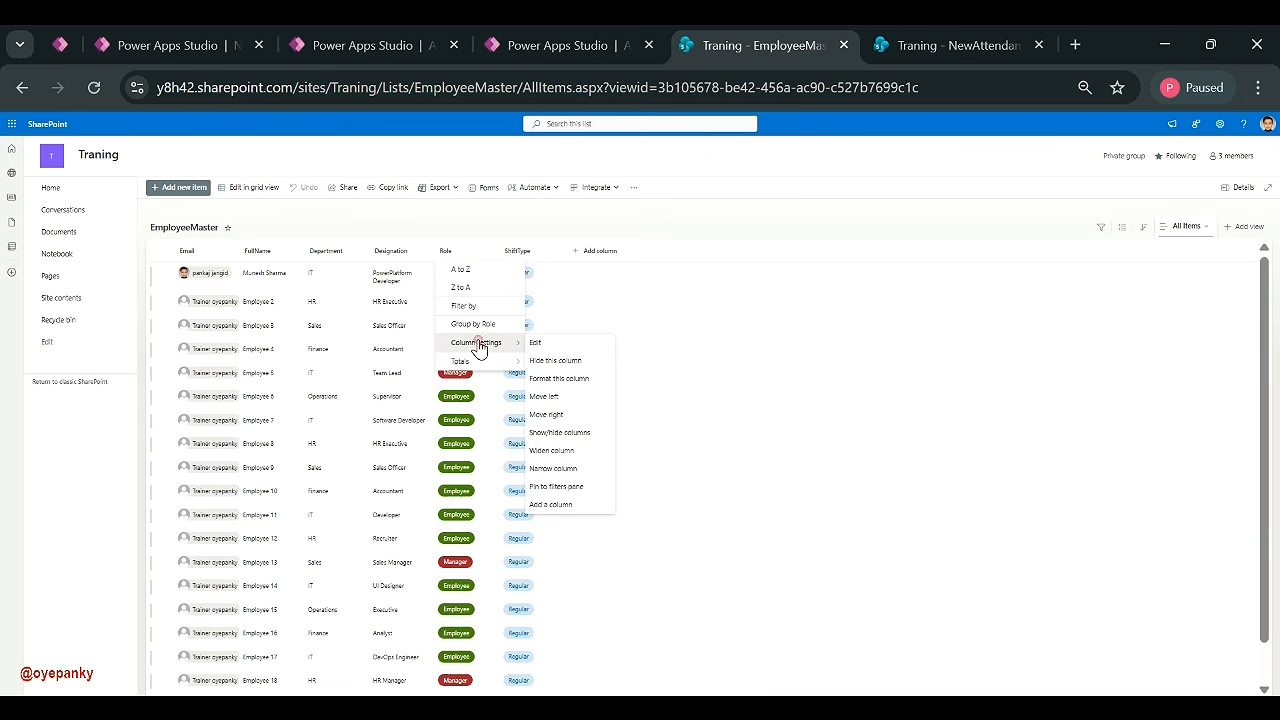
click(565, 344)
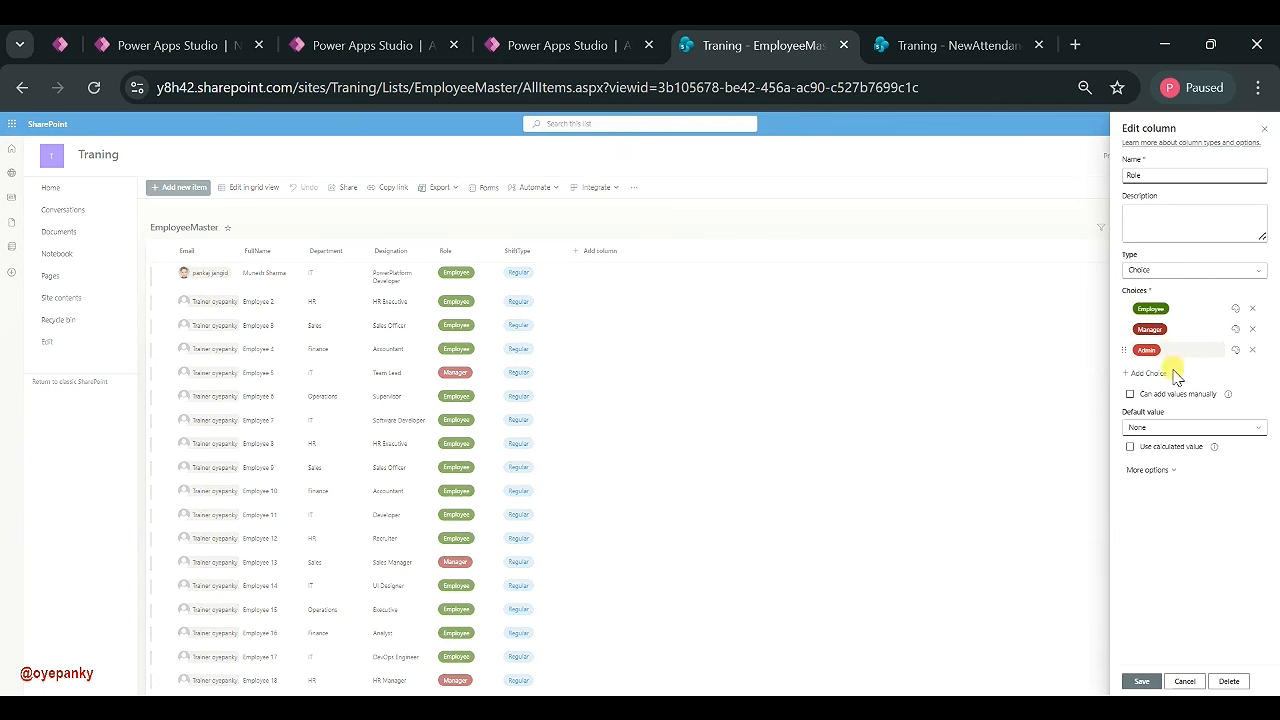
click(1141, 474)
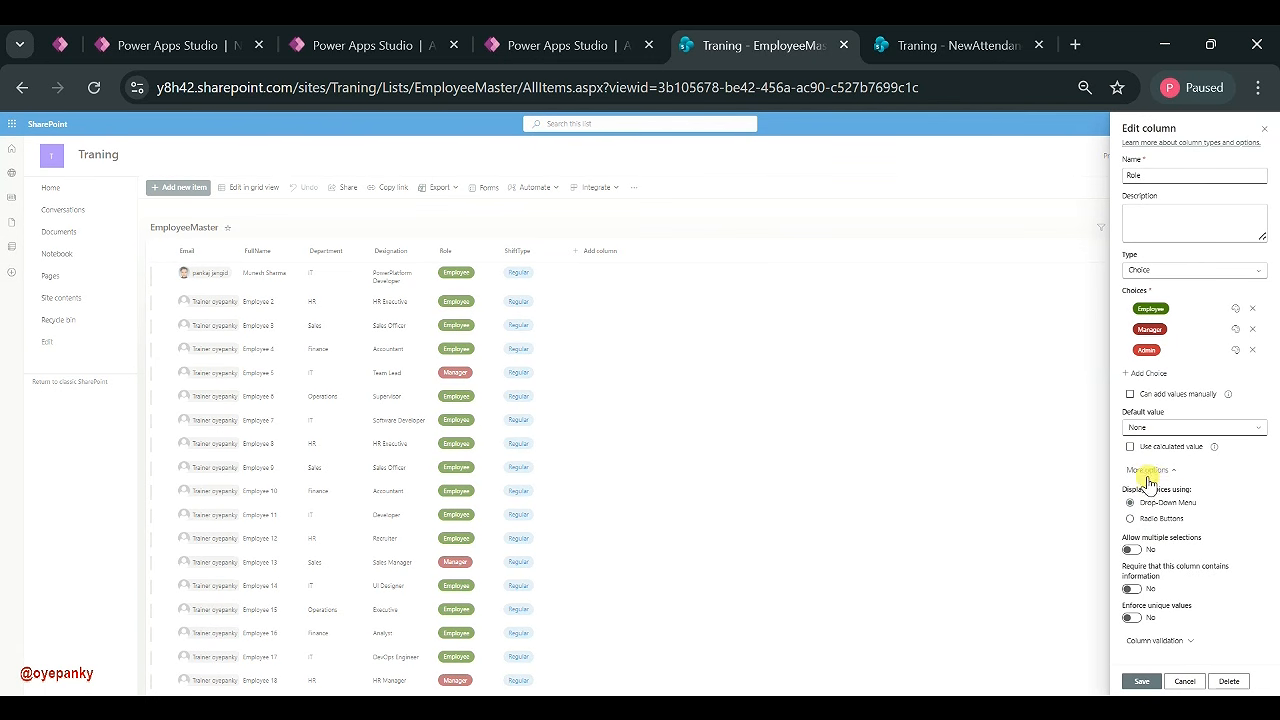
click(1183, 681)
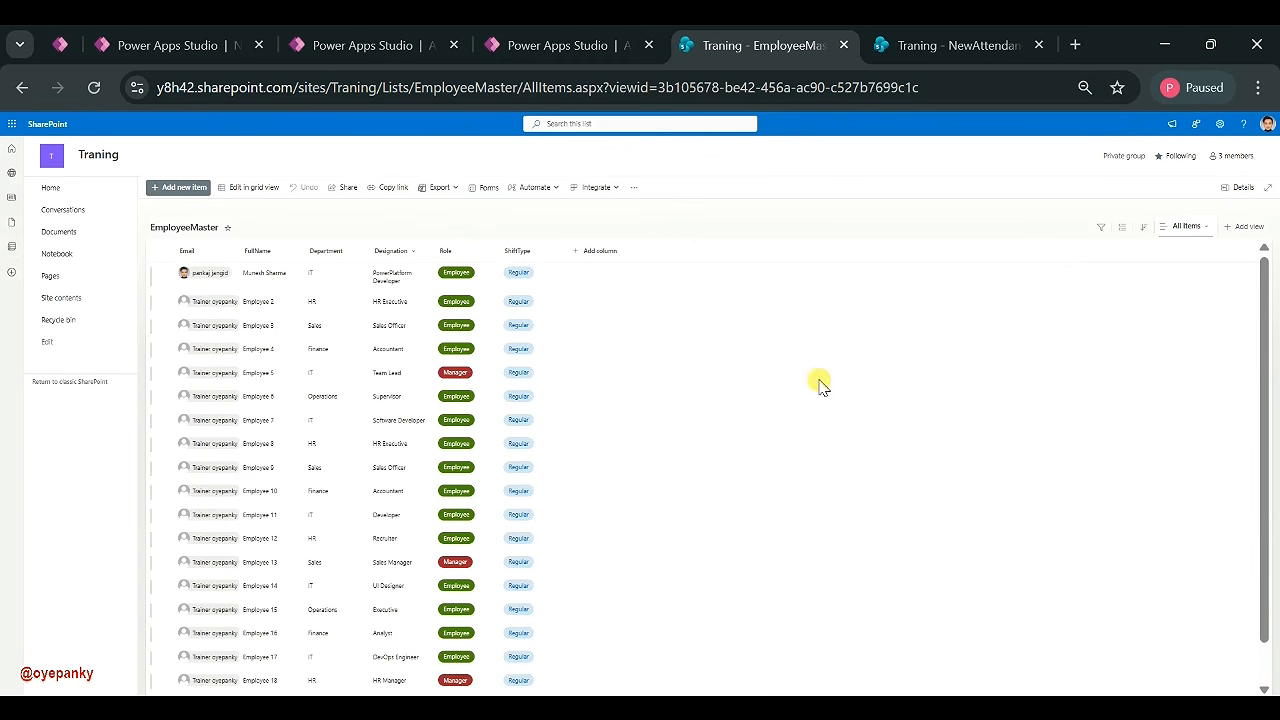
- Review the Email and ShiftType column settings unchanged, then close the EmployeeMaster tab
click(190, 251)
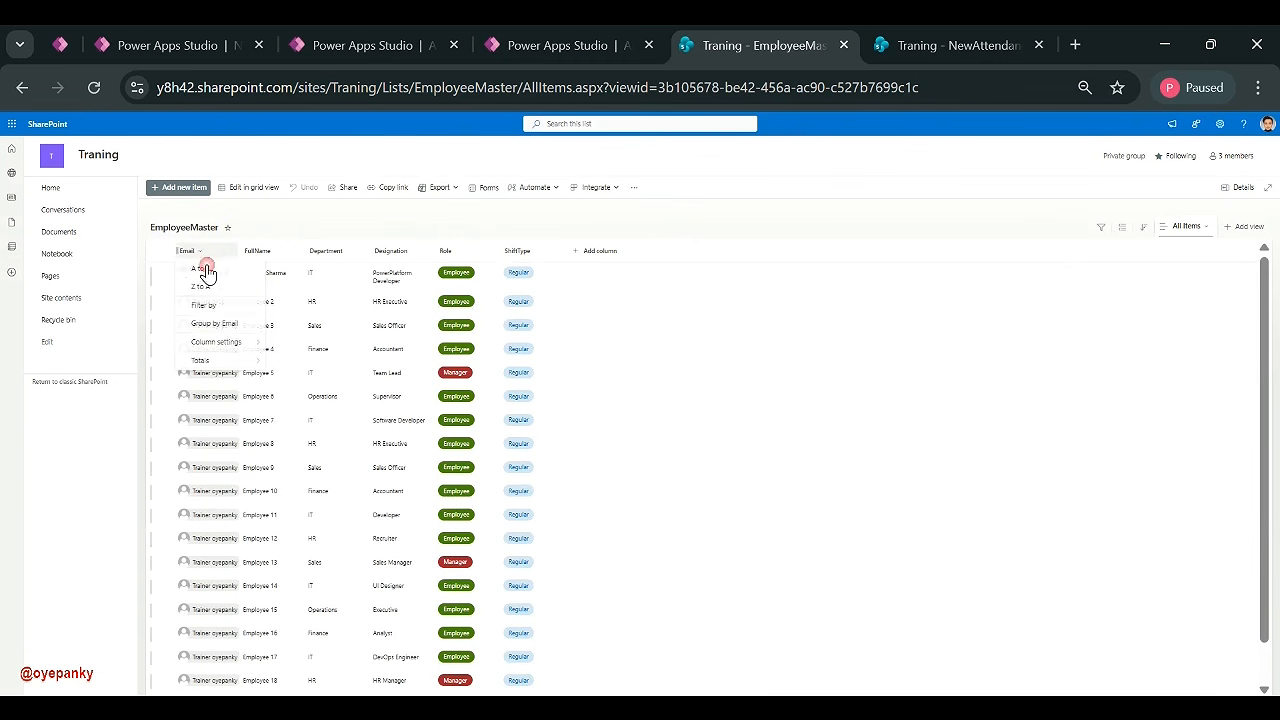
click(274, 343)
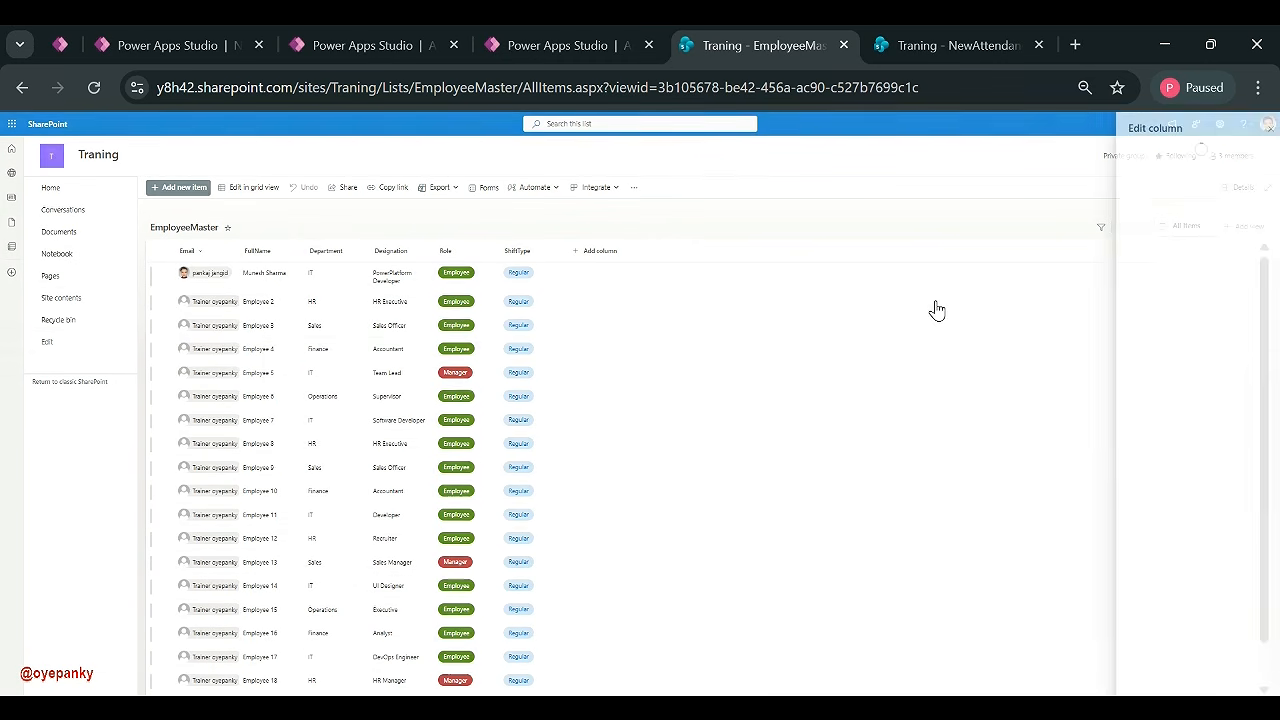
click(1139, 349)
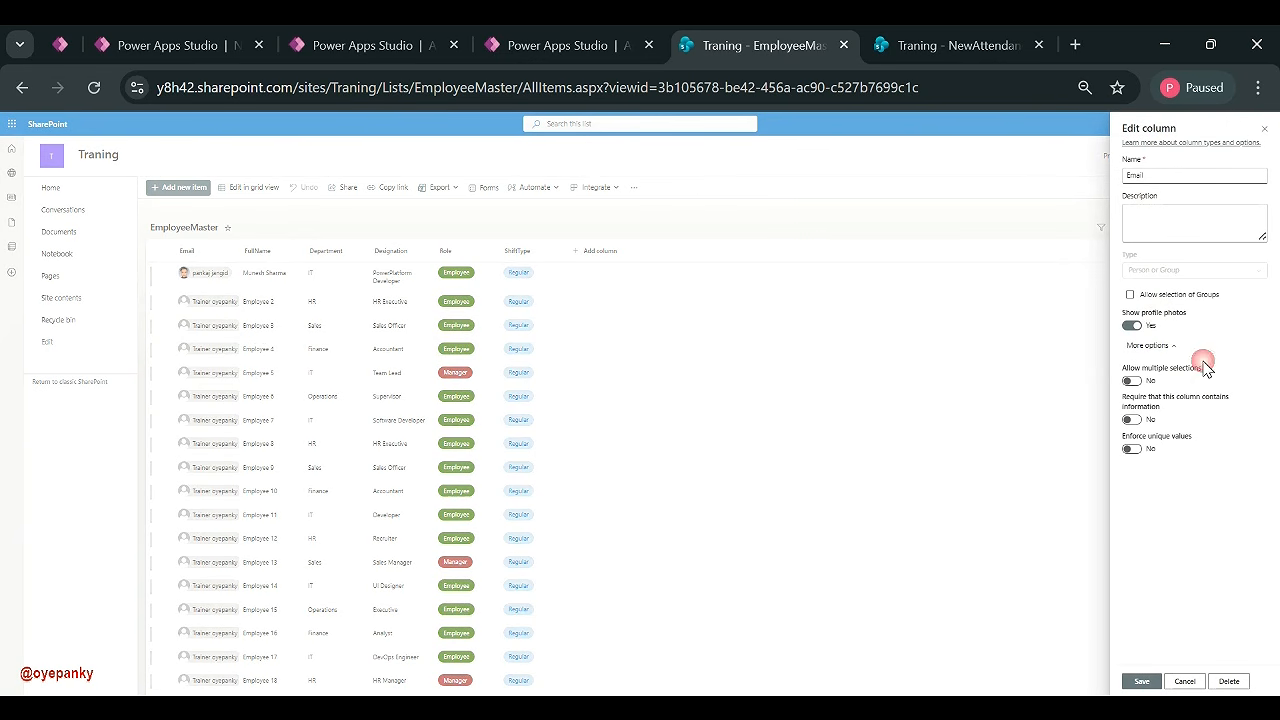
click(1170, 681)
click(518, 251)
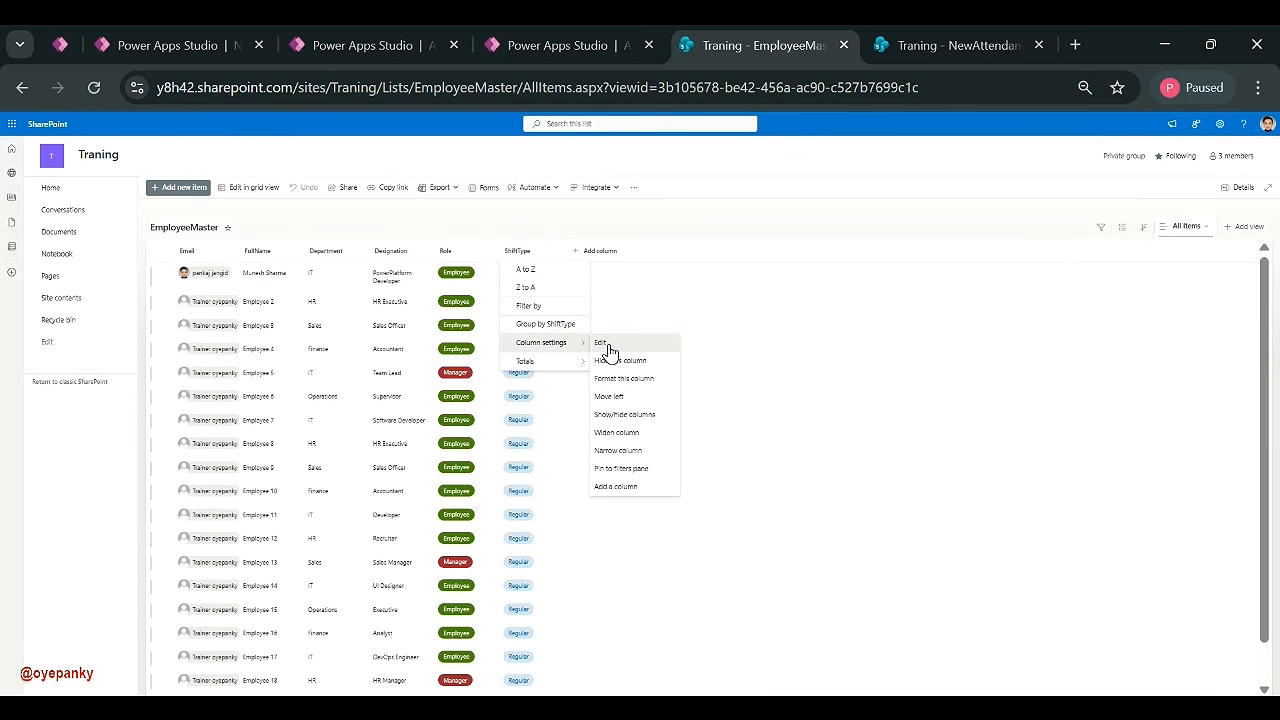
click(605, 353)
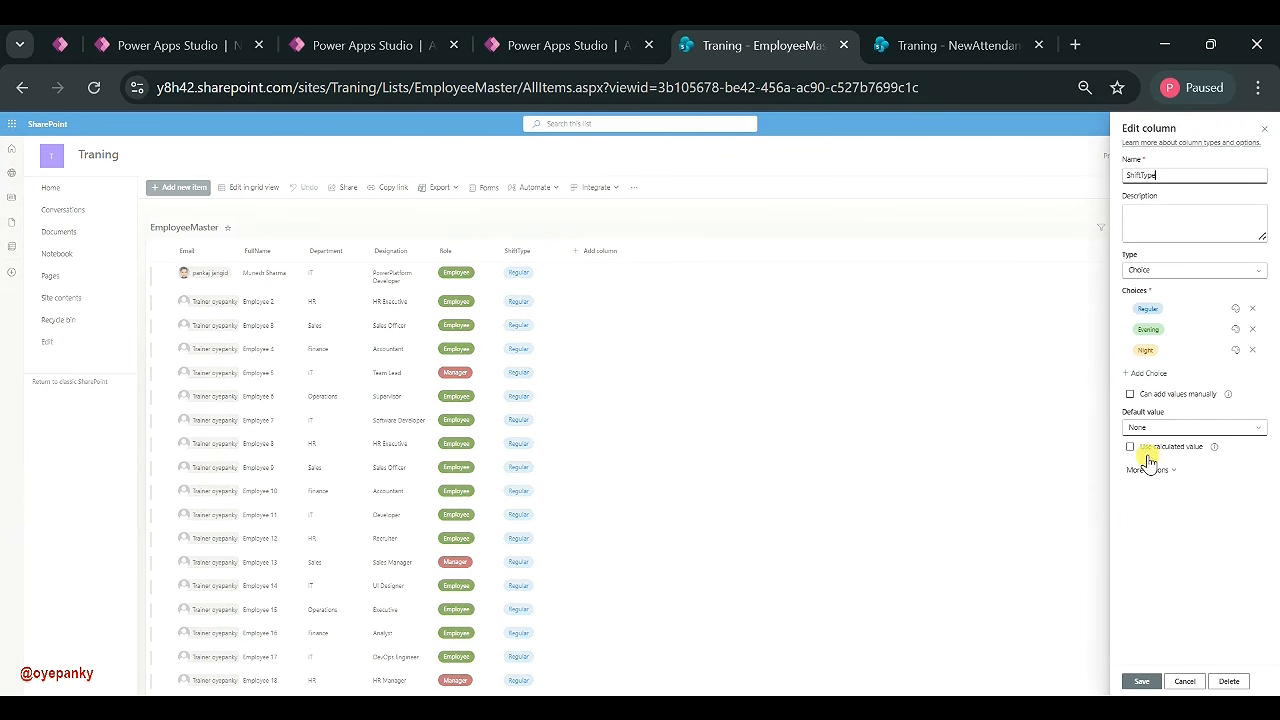
click(1141, 472)
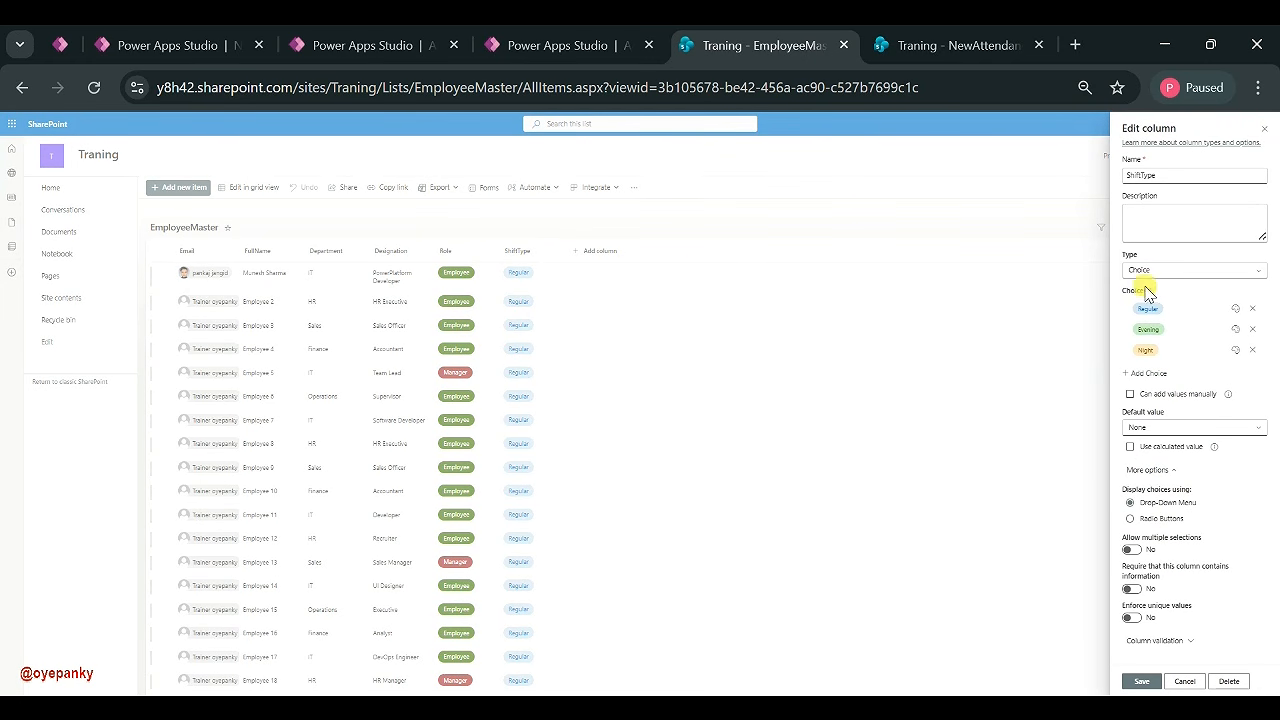
click(1172, 684)
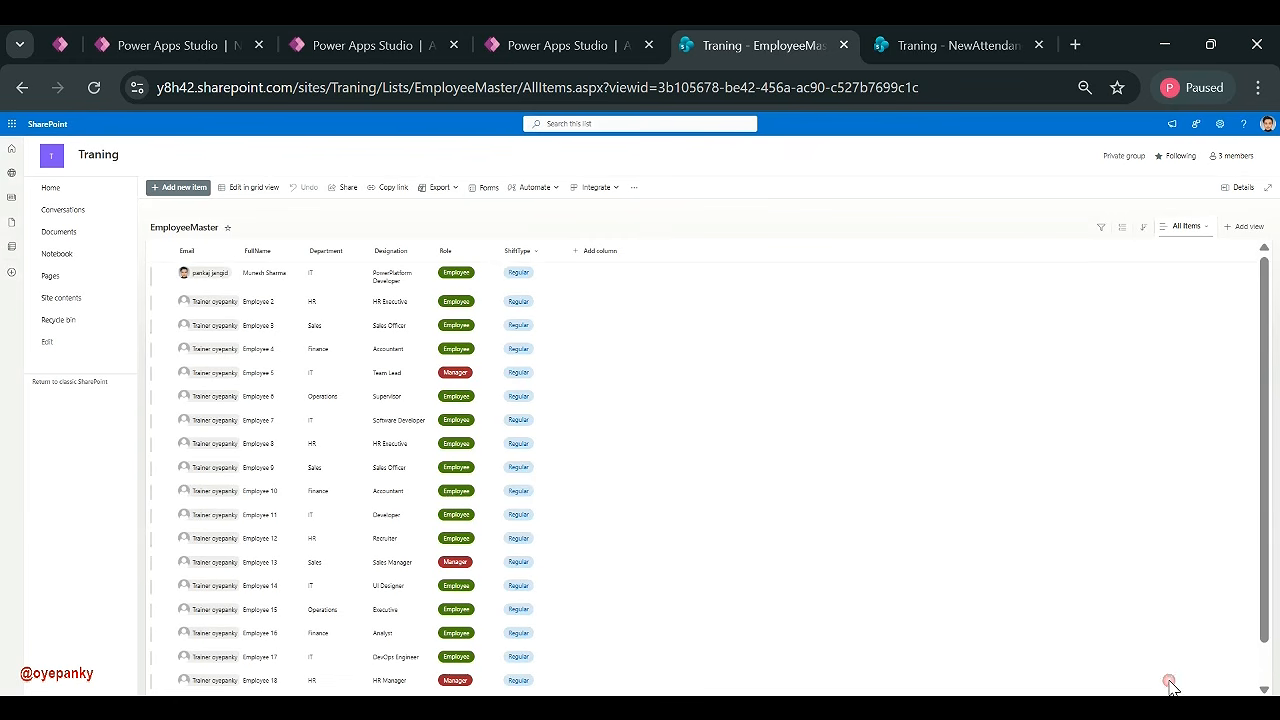
click(930, 48)
click(844, 46)
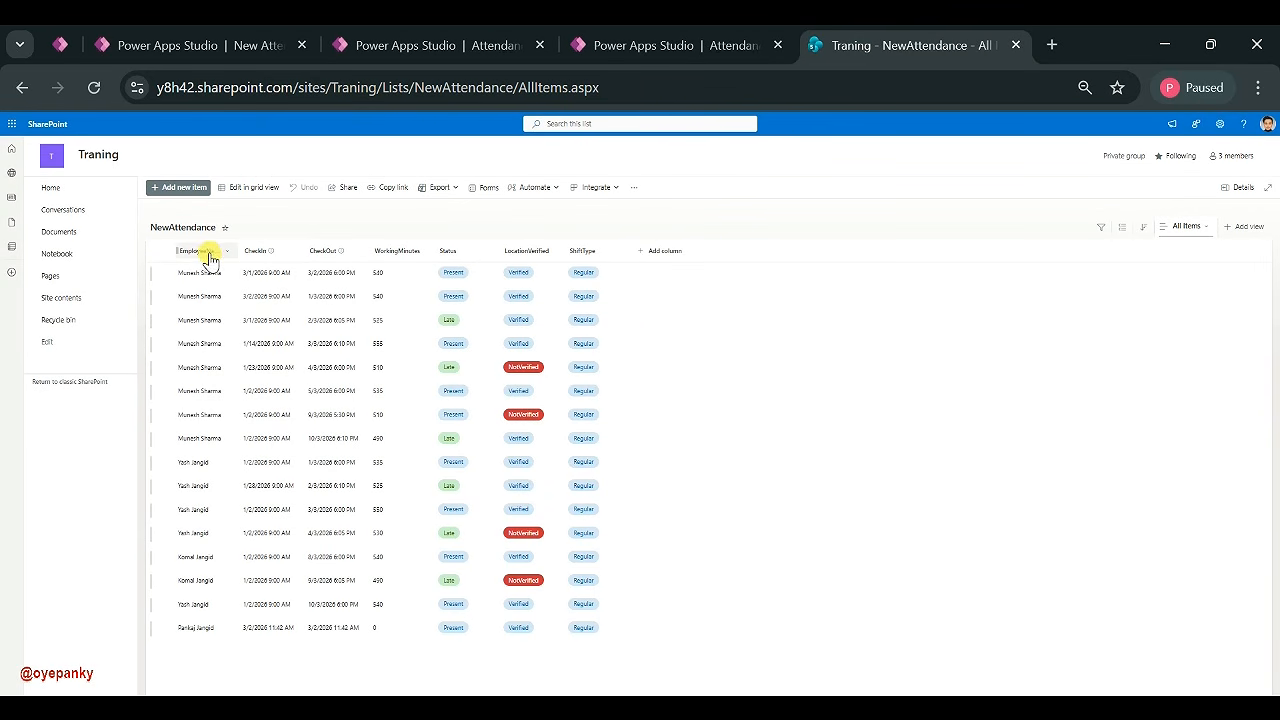
- Check the CheckIn column's settings and more options, confirming it is Date and time including time
click(275, 254)
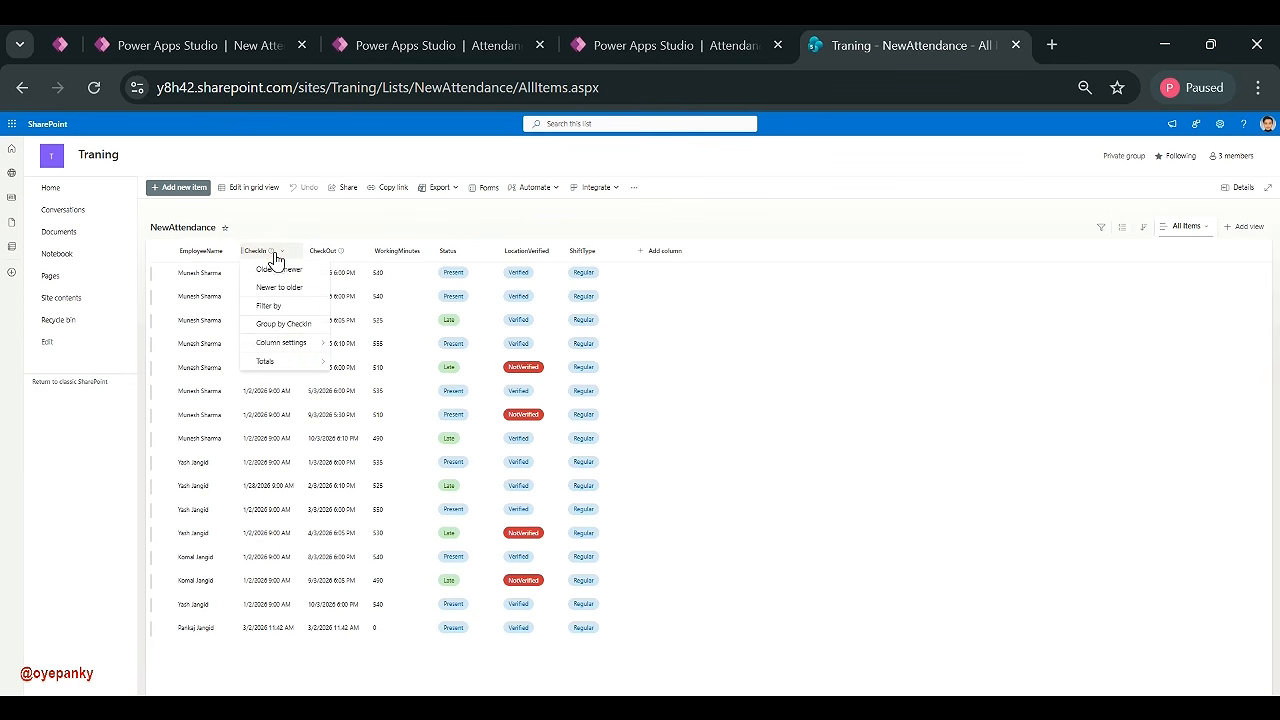
click(332, 345)
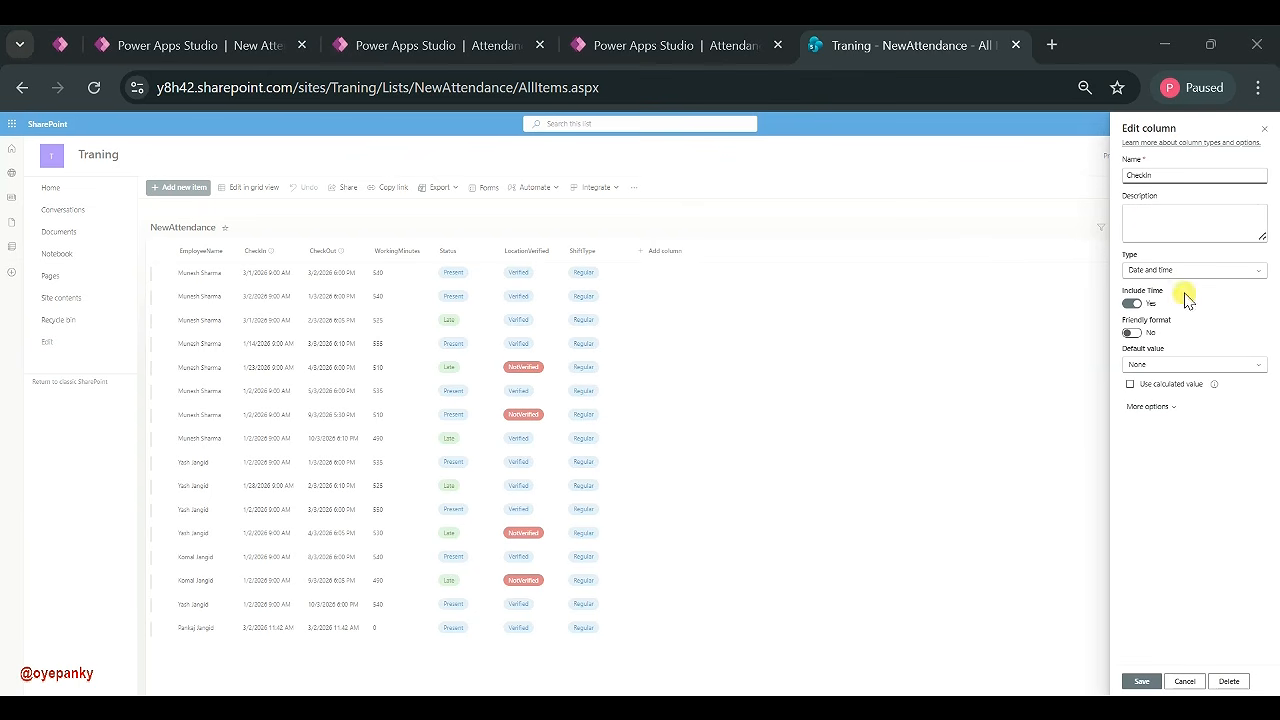
click(1137, 410)
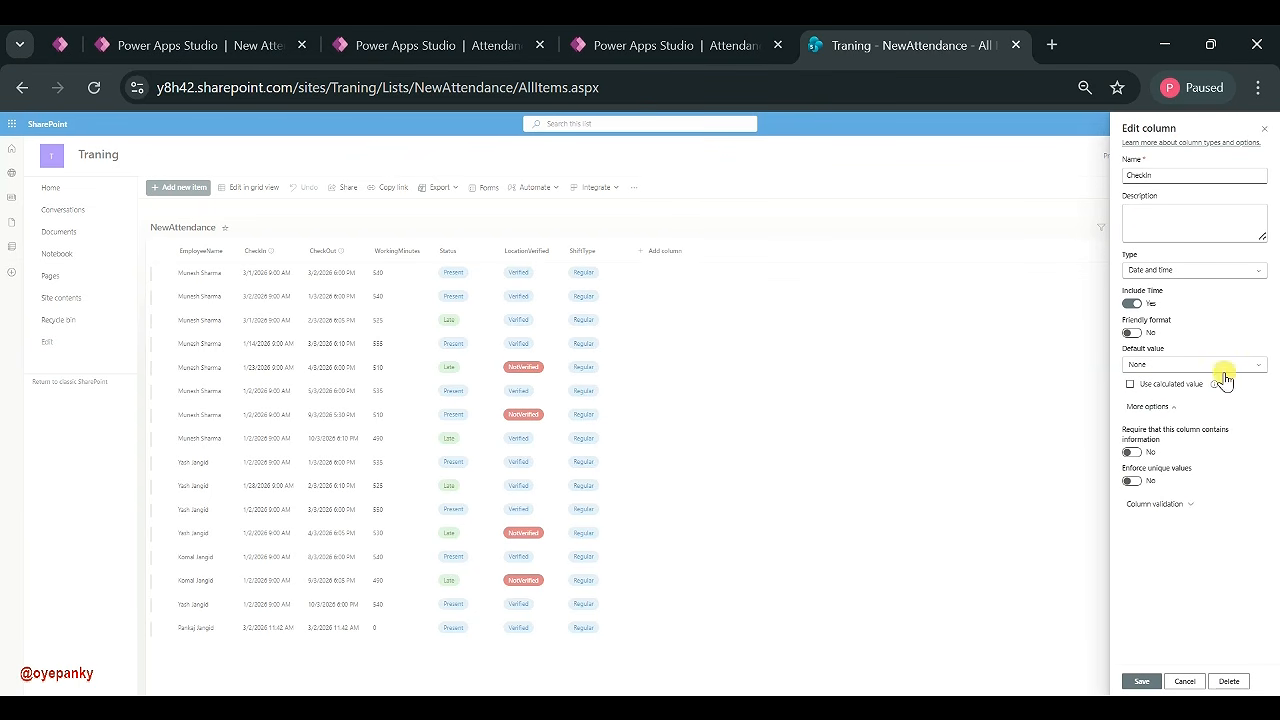
click(1265, 141)
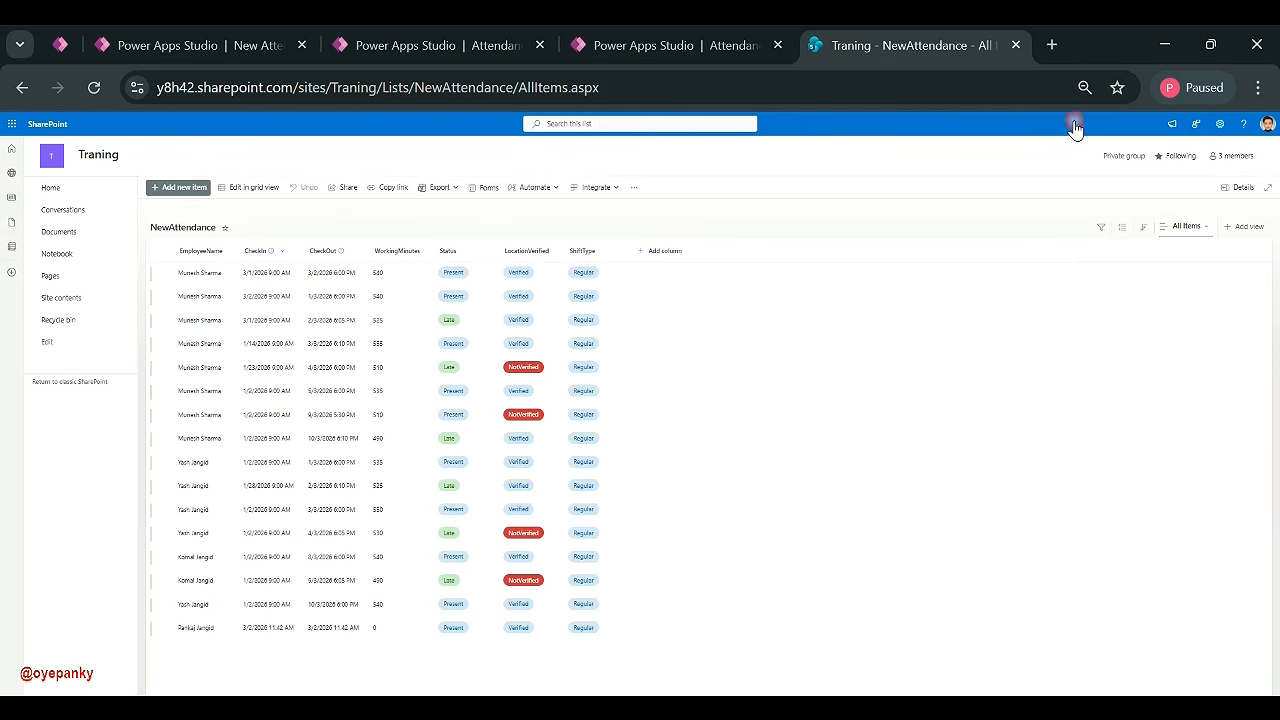
- Bring up the edit settings for the WorkingMinutes column
click(396, 253)
mouse_move(428, 344)
click(480, 343)
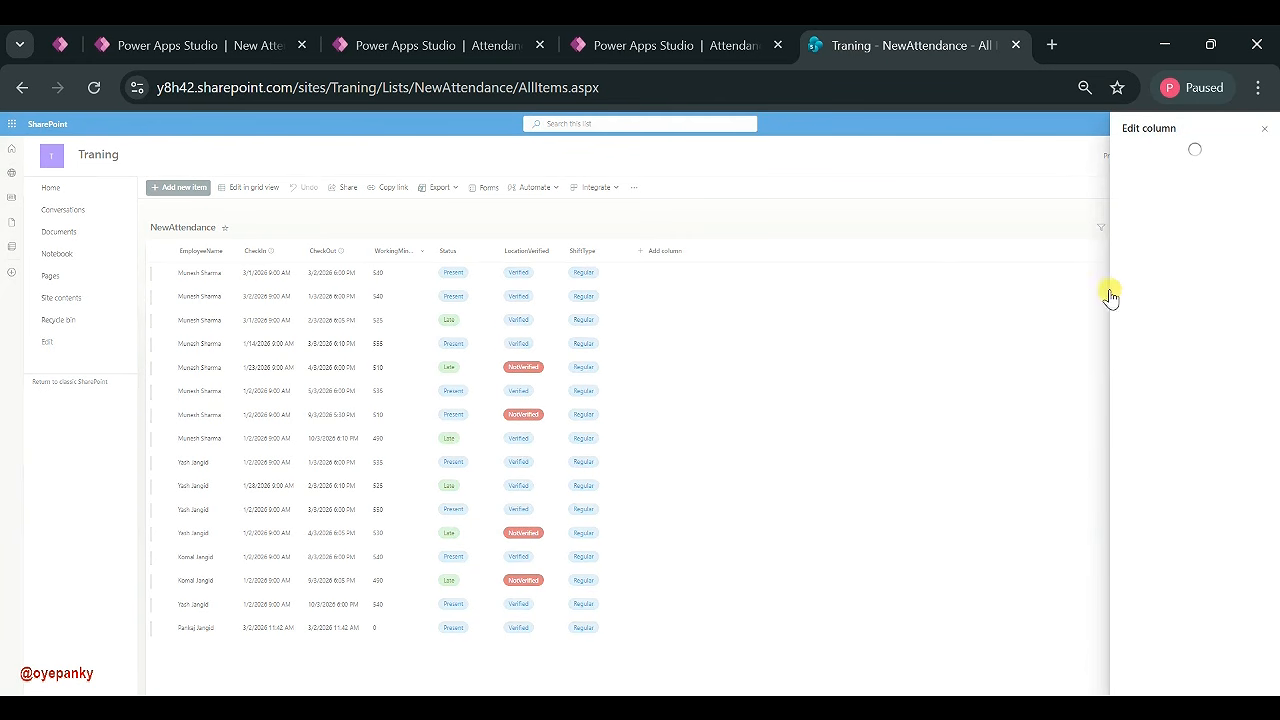
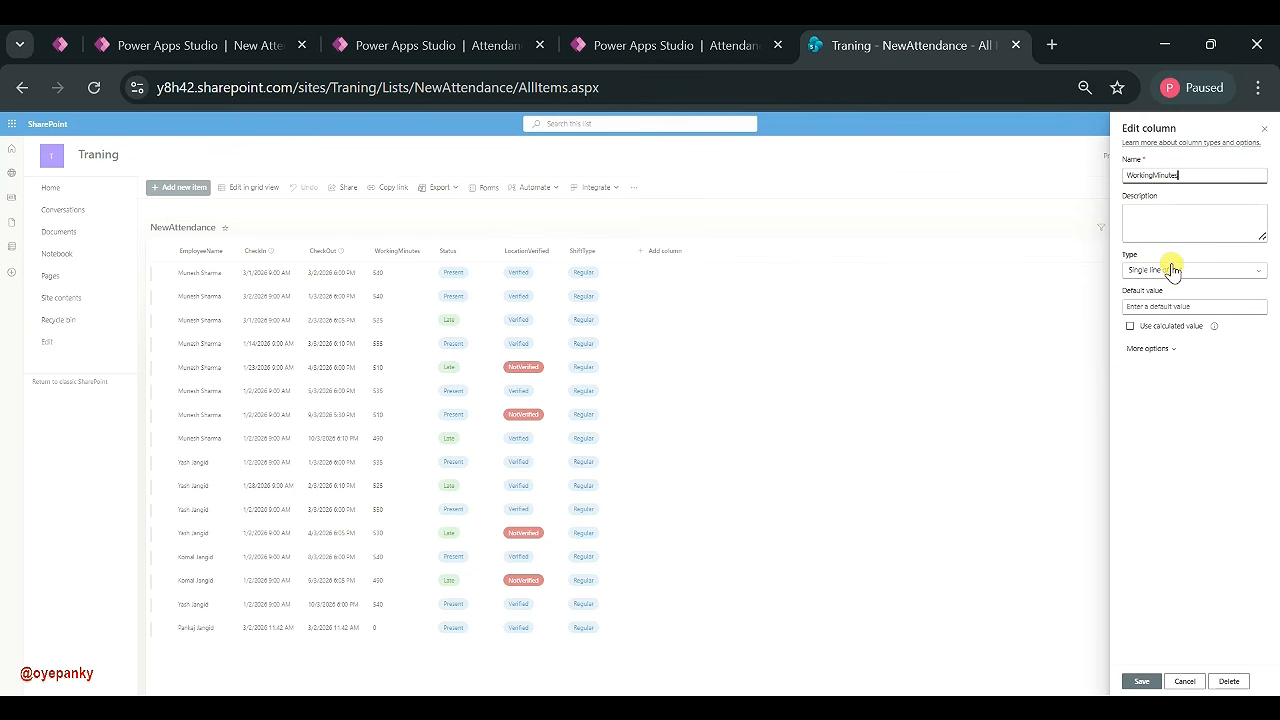
- Close the WorkingMinutes settings unsaved and review the Status column's settings without changes
click(1265, 132)
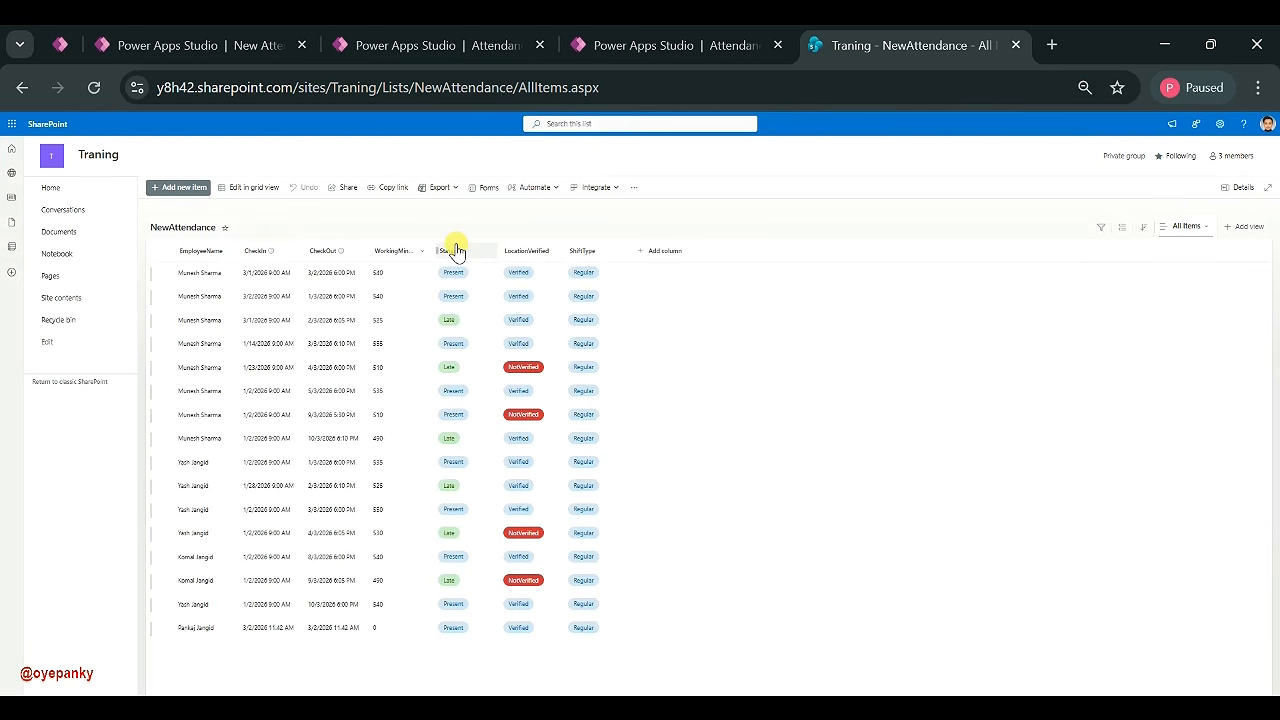
click(455, 250)
mouse_move(481, 350)
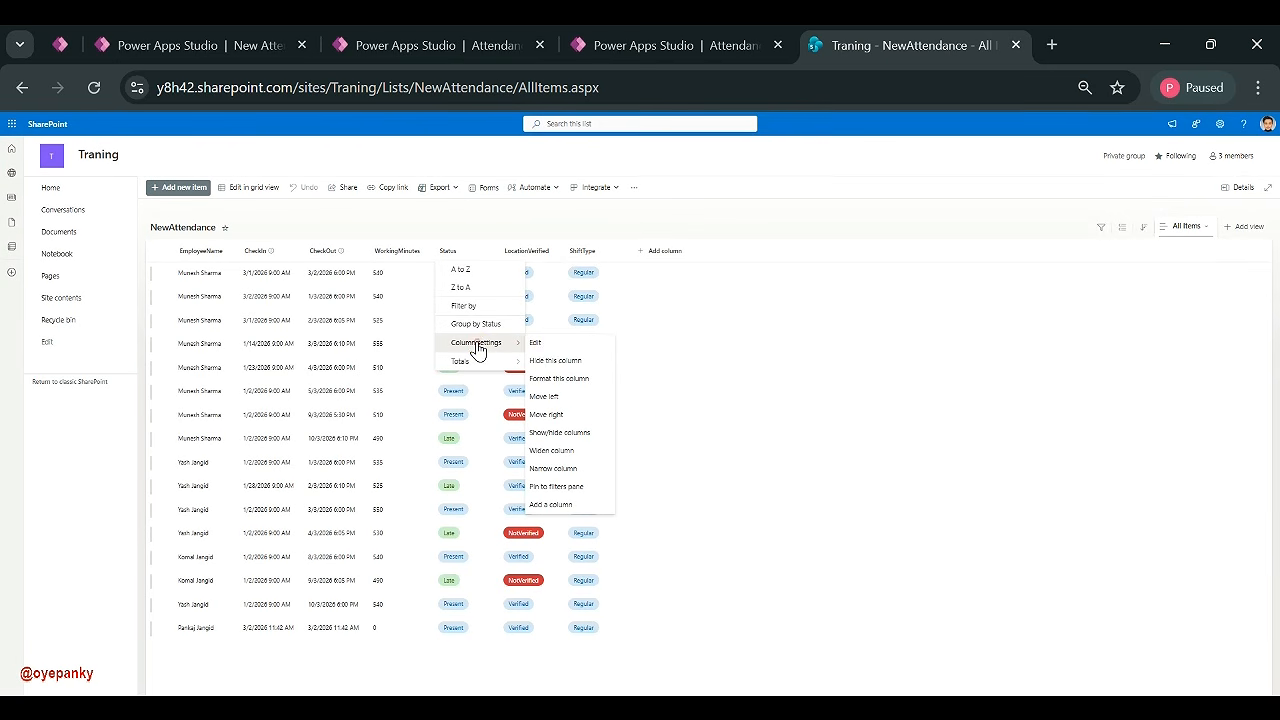
click(537, 343)
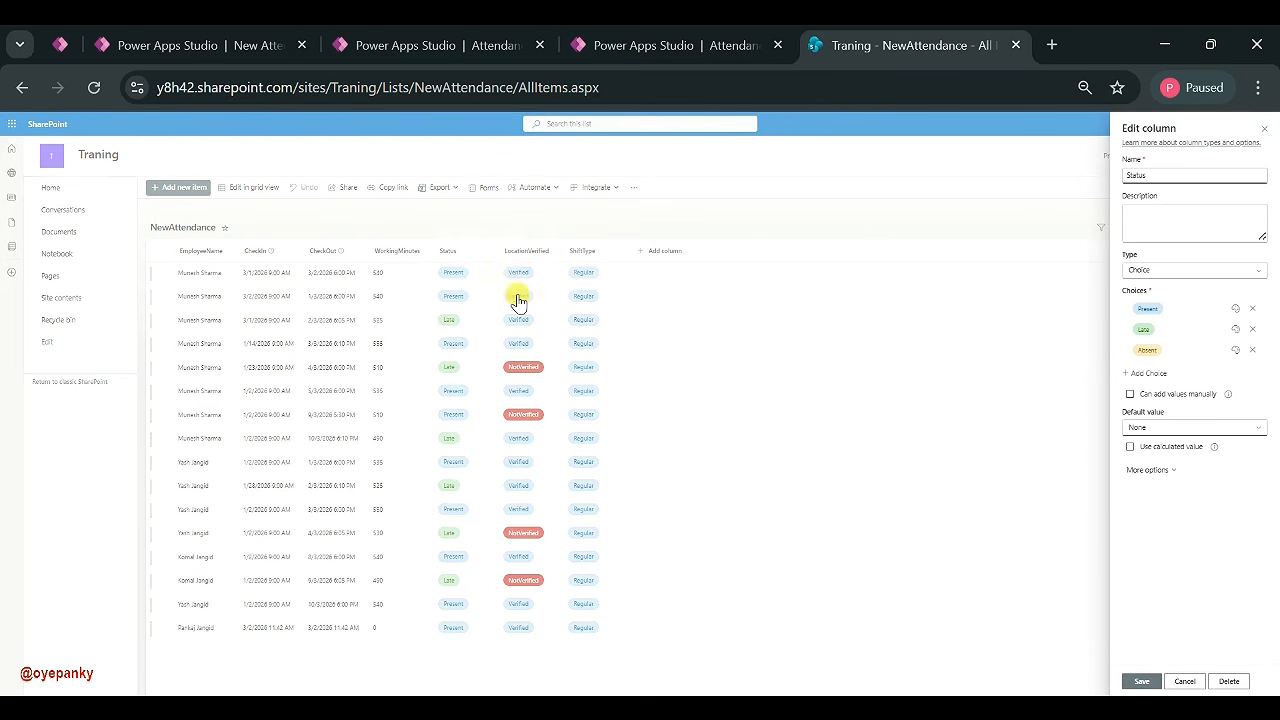
click(1180, 682)
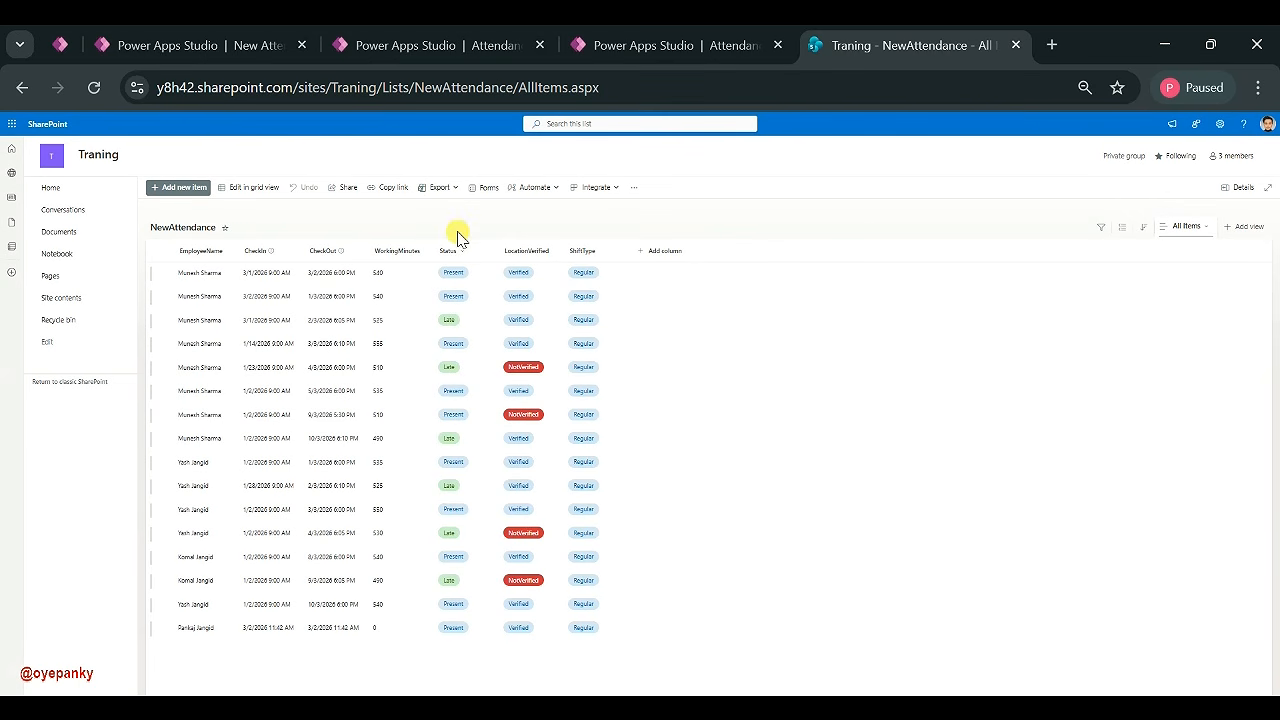
- Review LocationVerified and ShiftType (Regular, Evening, Night) settings unchanged, then close the NewAttendance tab
click(538, 259)
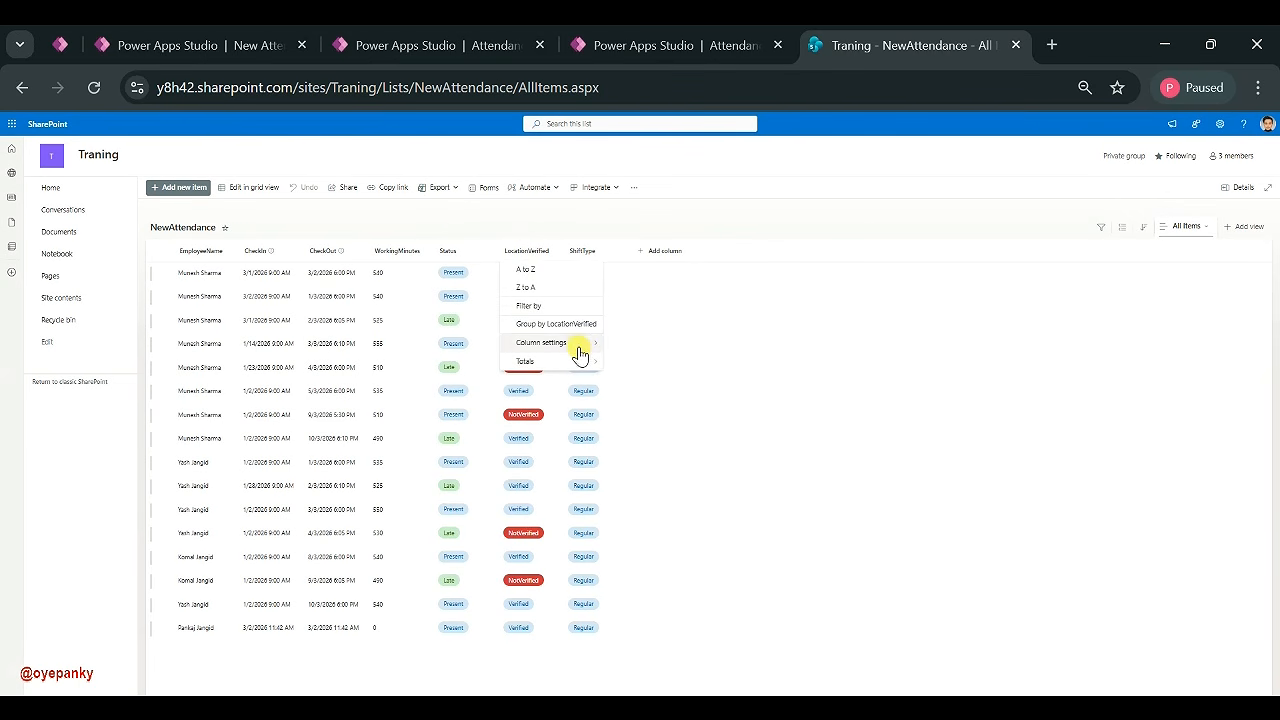
click(618, 345)
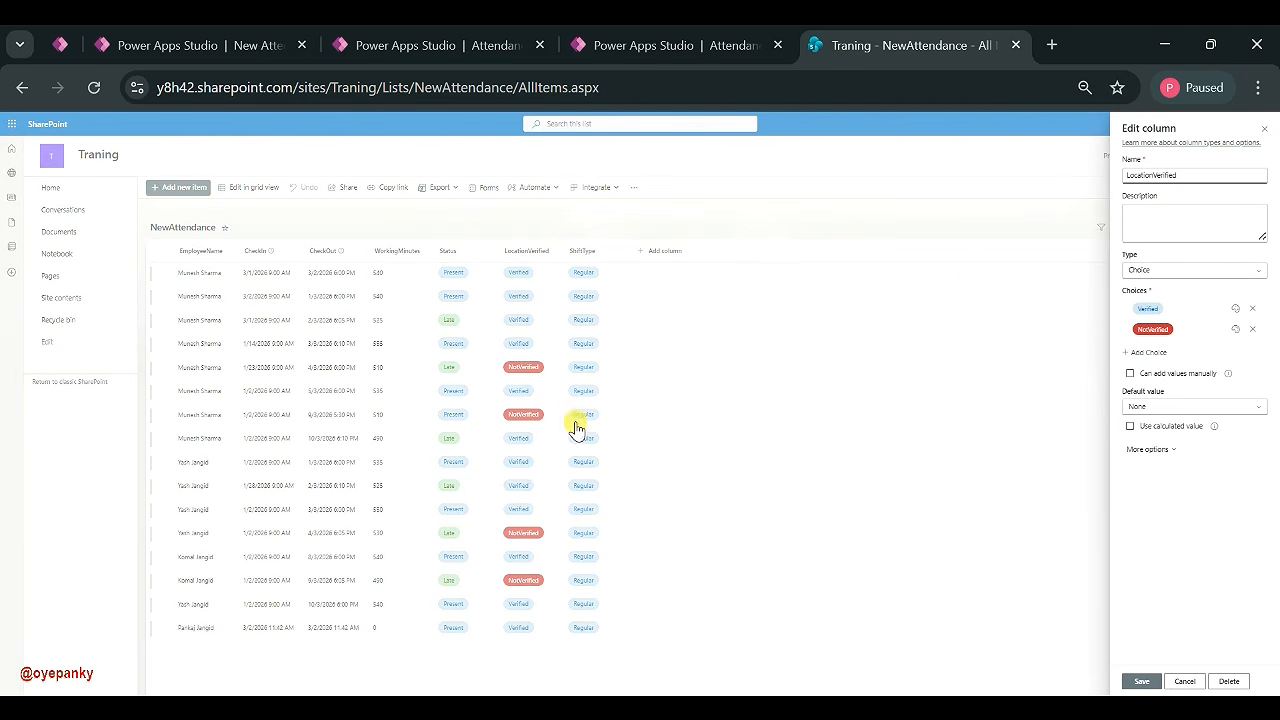
click(1170, 682)
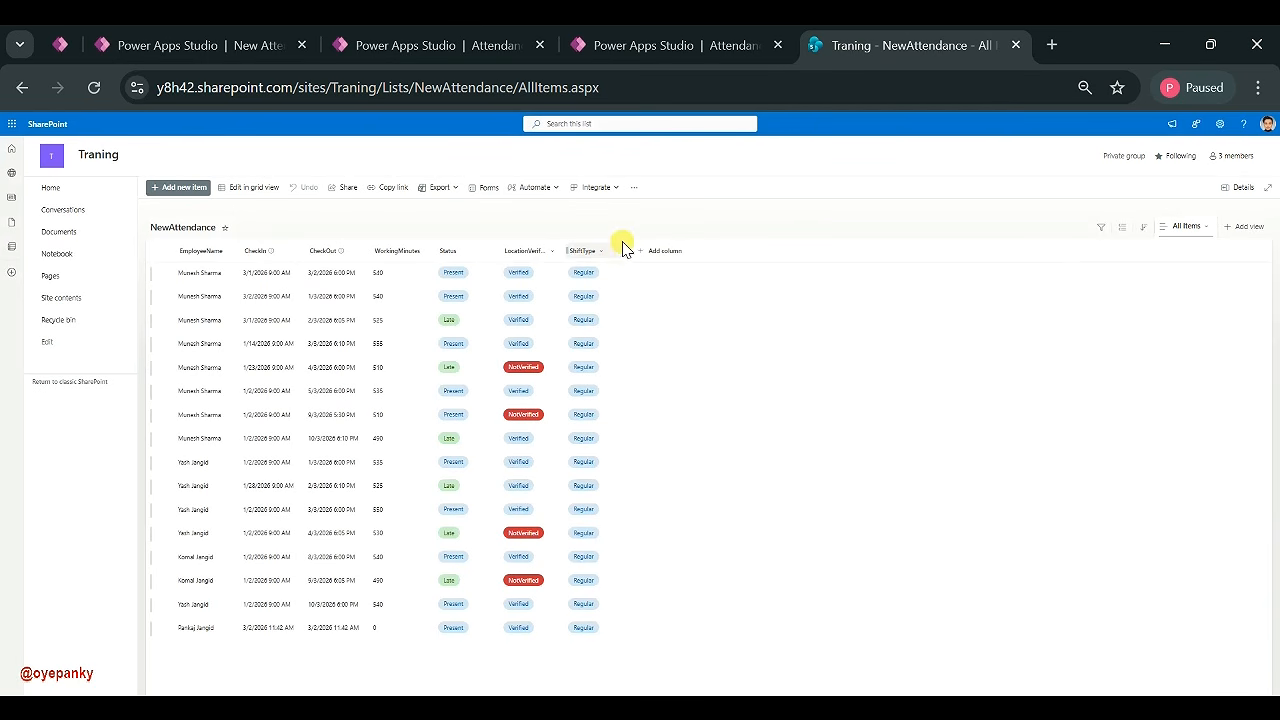
click(588, 251)
mouse_move(628, 343)
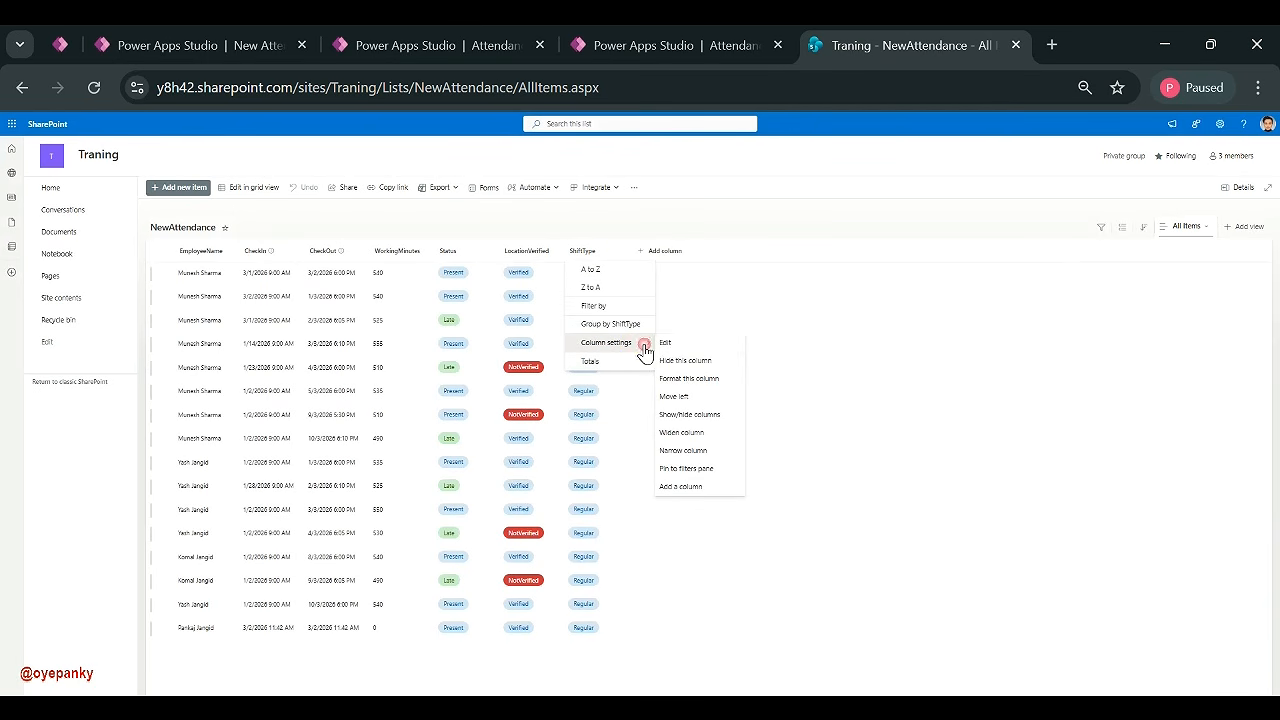
click(669, 341)
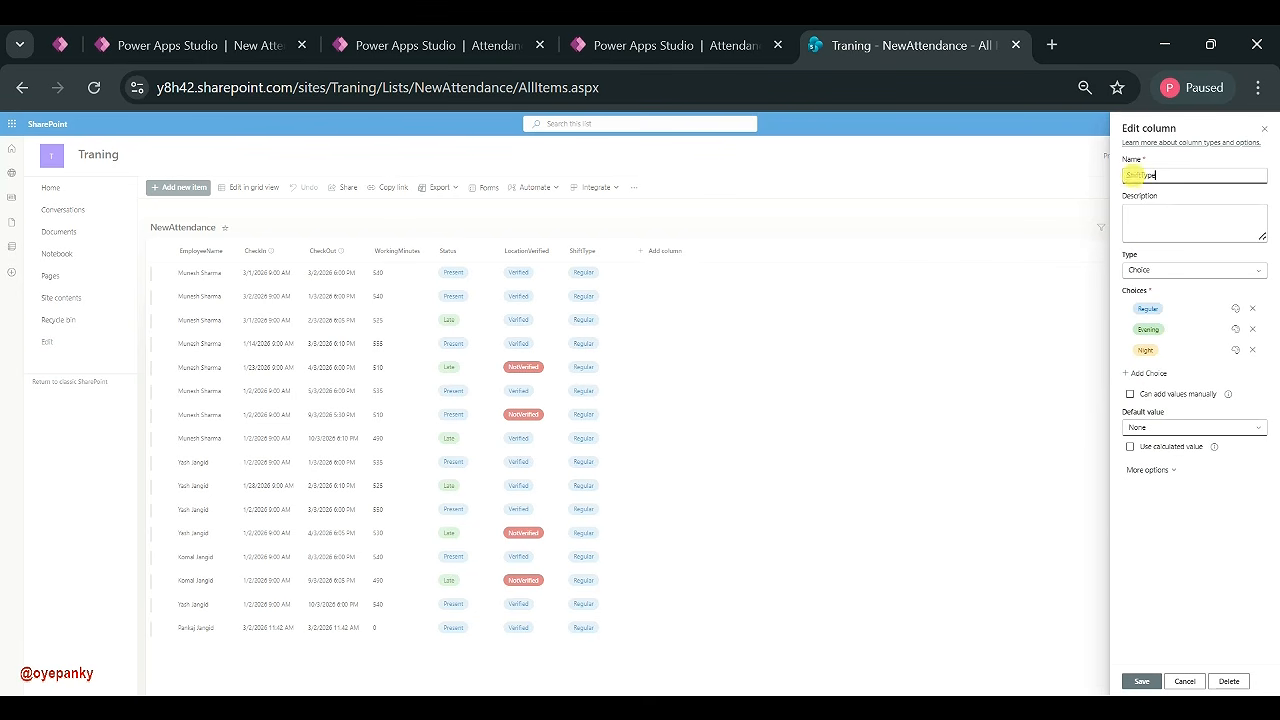
click(1168, 175)
click(1183, 681)
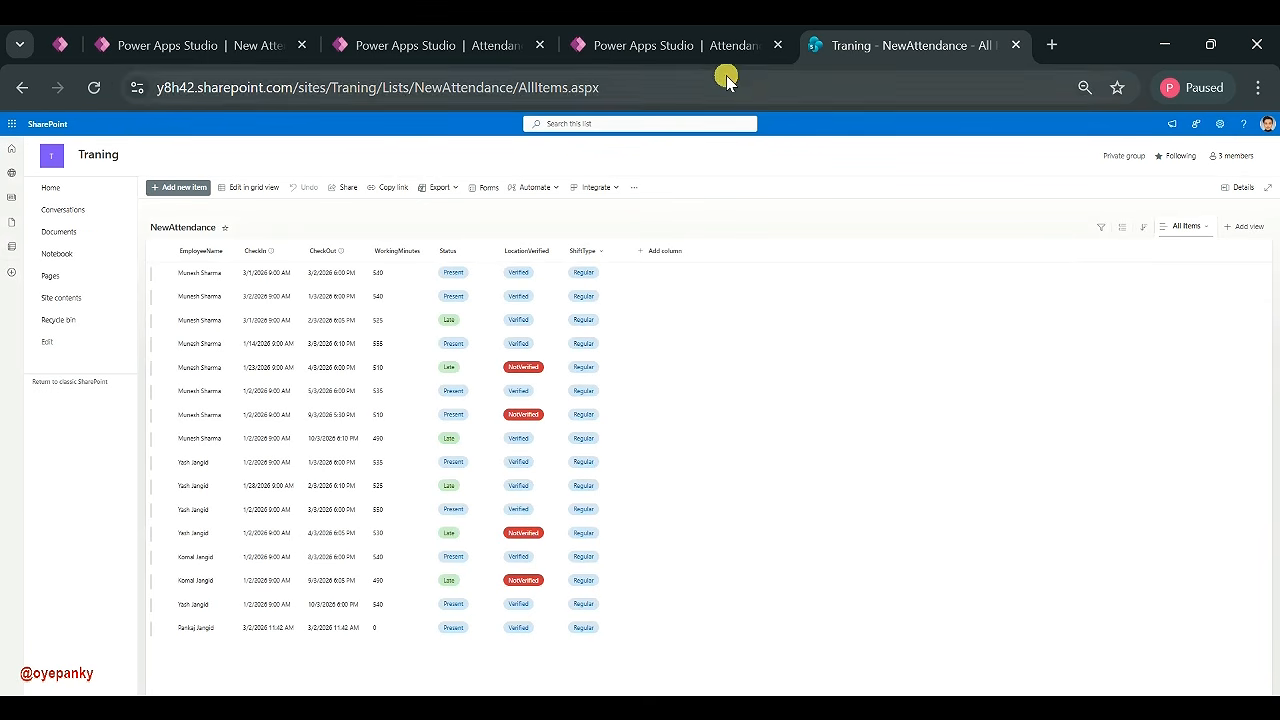
click(1016, 45)
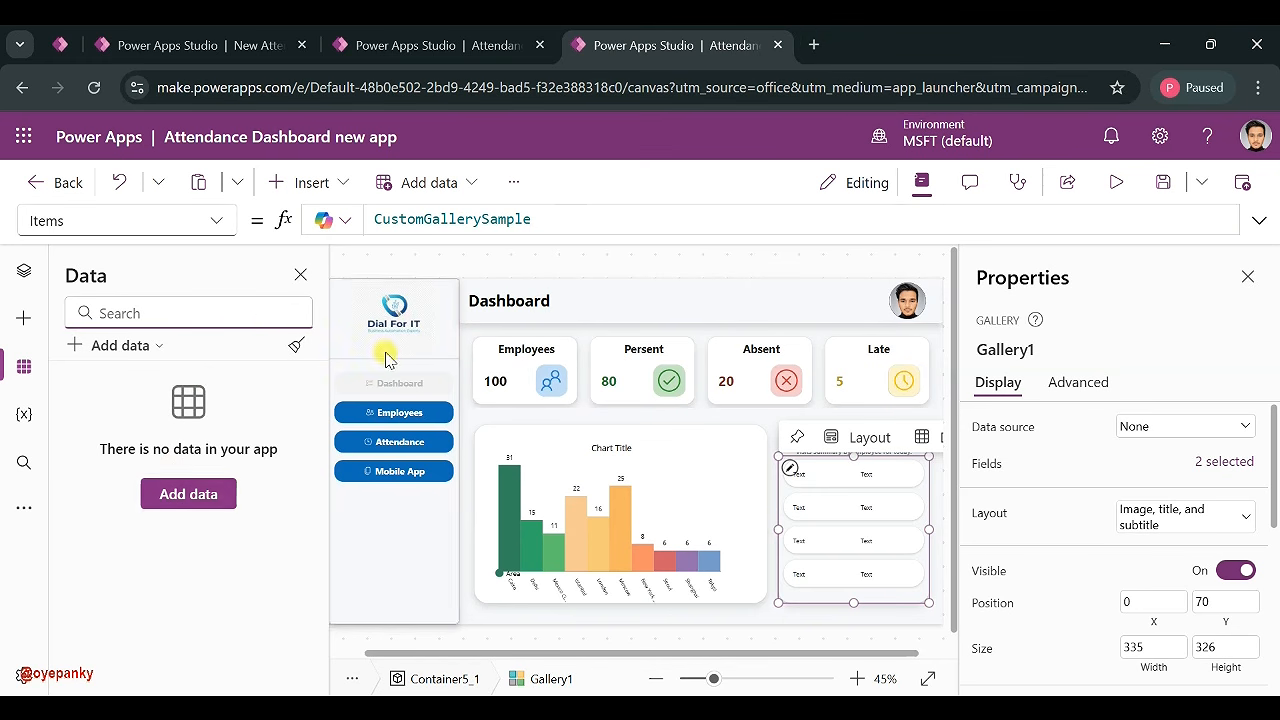
- Add a SharePoint data source through the existing connection and choose the Traning site
click(170, 520)
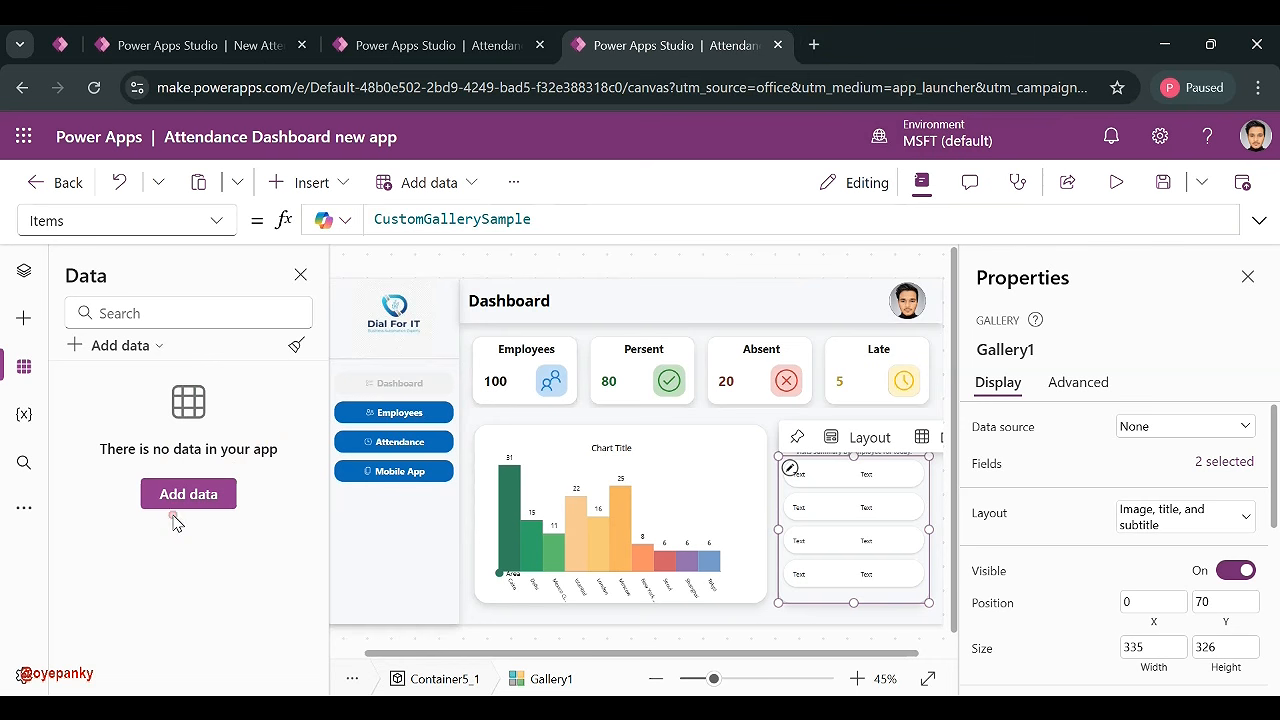
click(180, 497)
click(313, 664)
scroll(380, 490, down, 5)
click(362, 510)
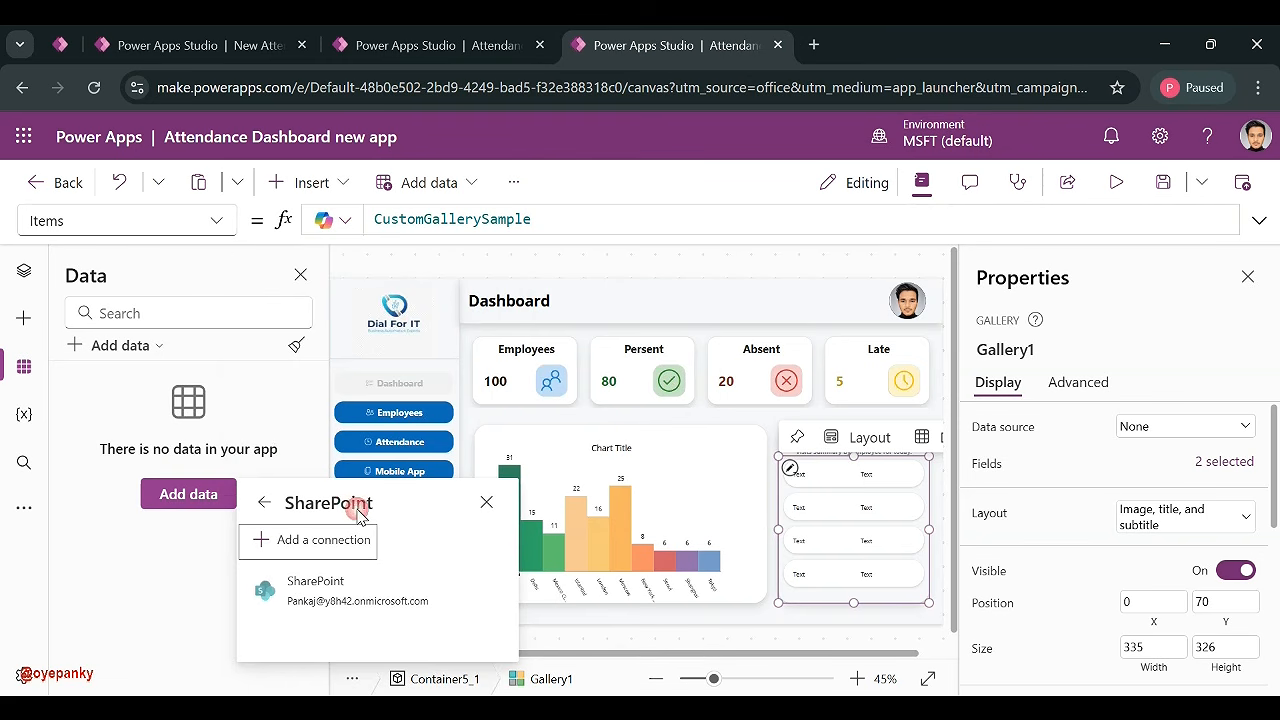
click(346, 598)
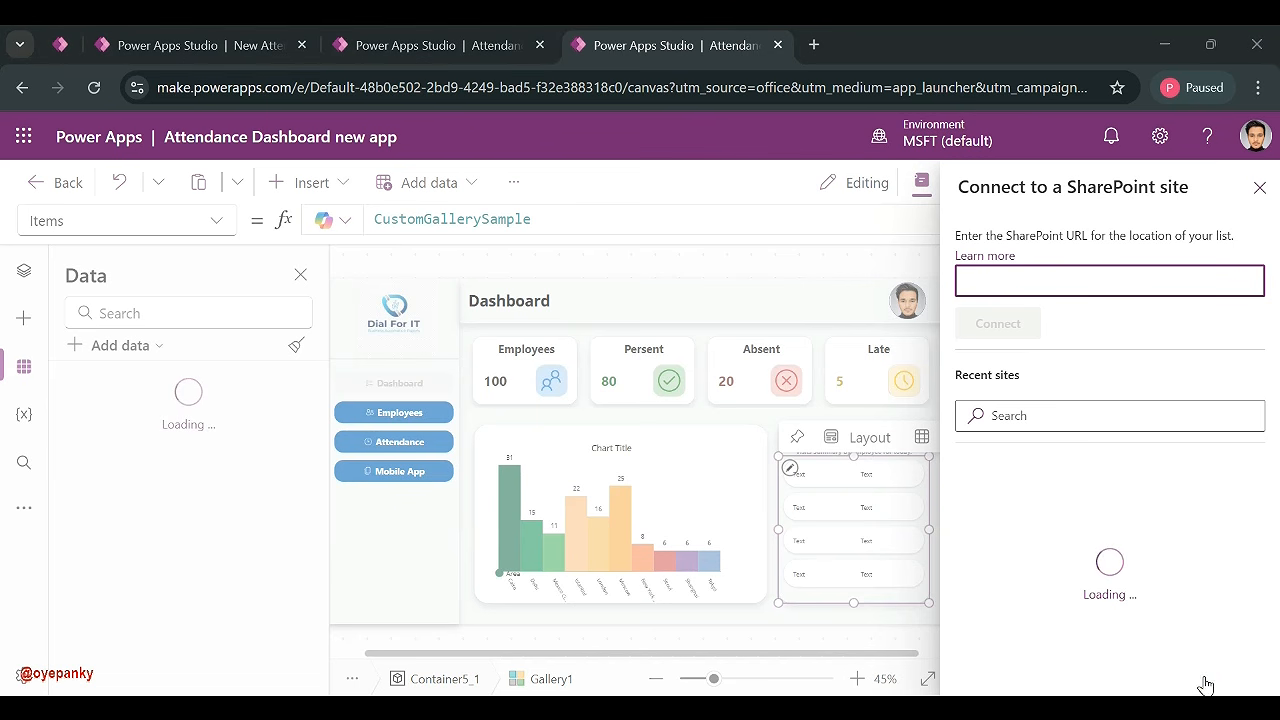
click(1095, 500)
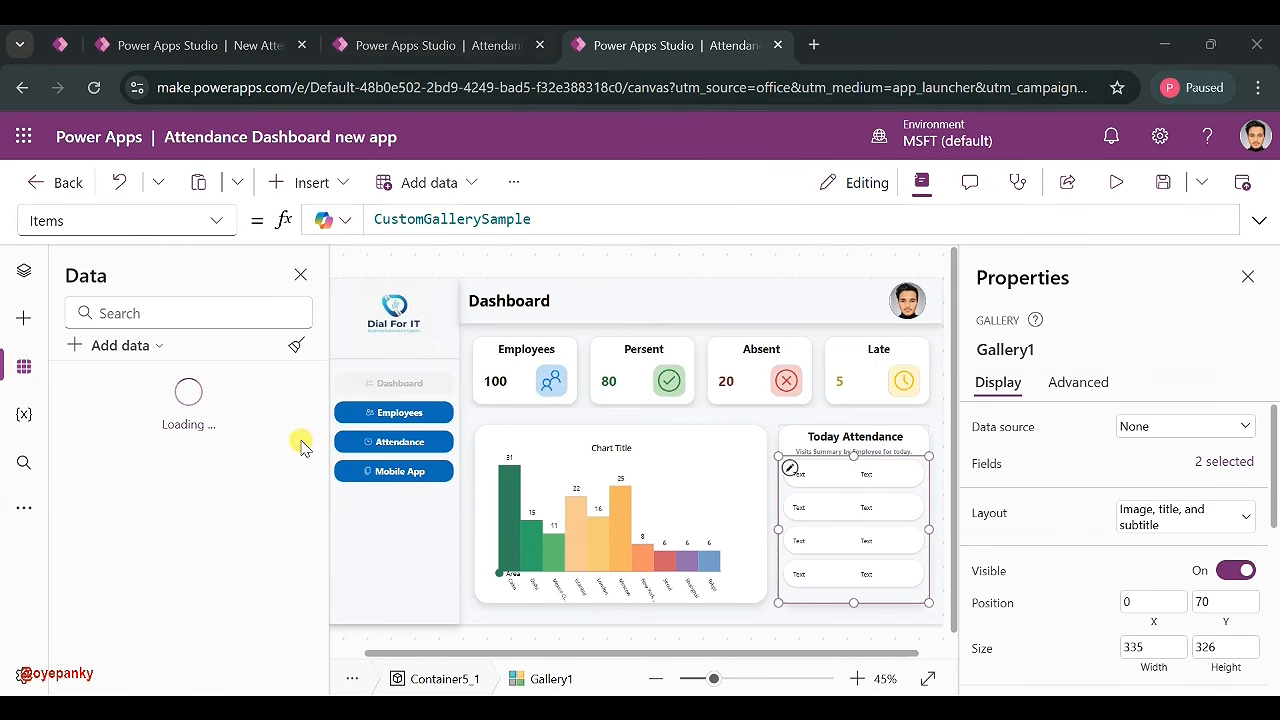
- Check the tree view and data sources, then return to the Attendance Dashboard new app
mouse_move(825, 493)
click(26, 270)
click(24, 367)
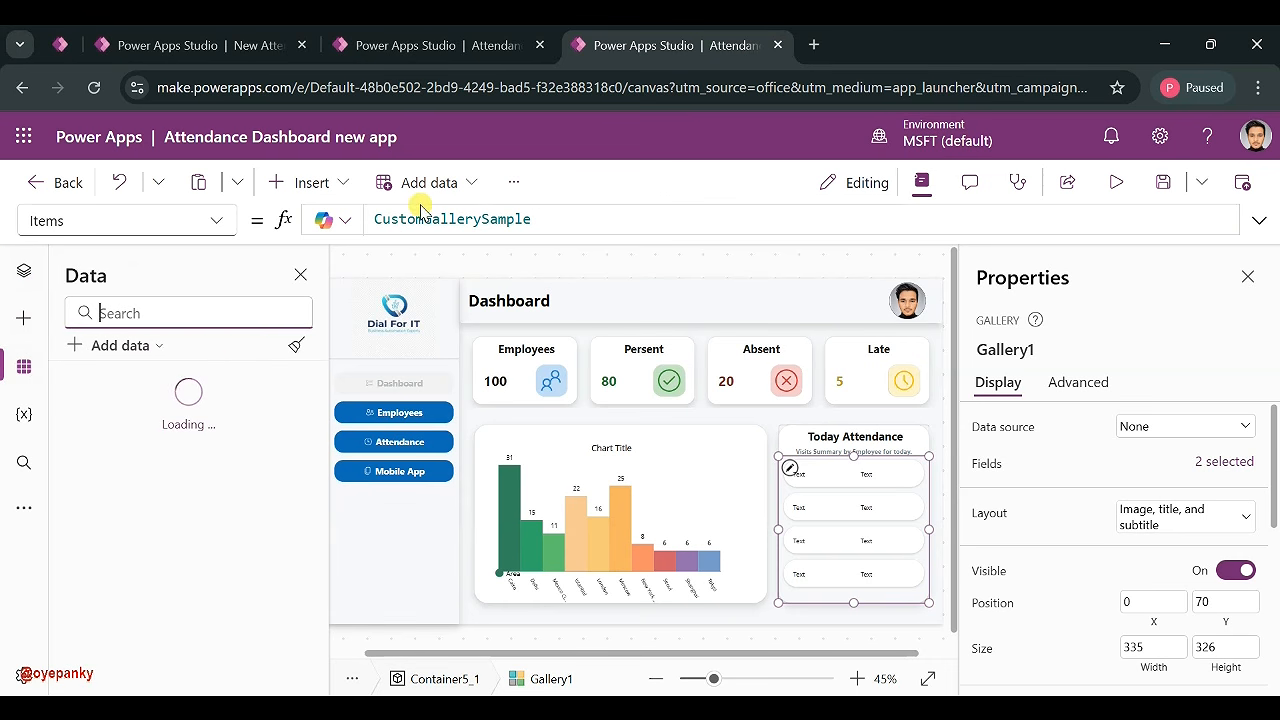
click(416, 60)
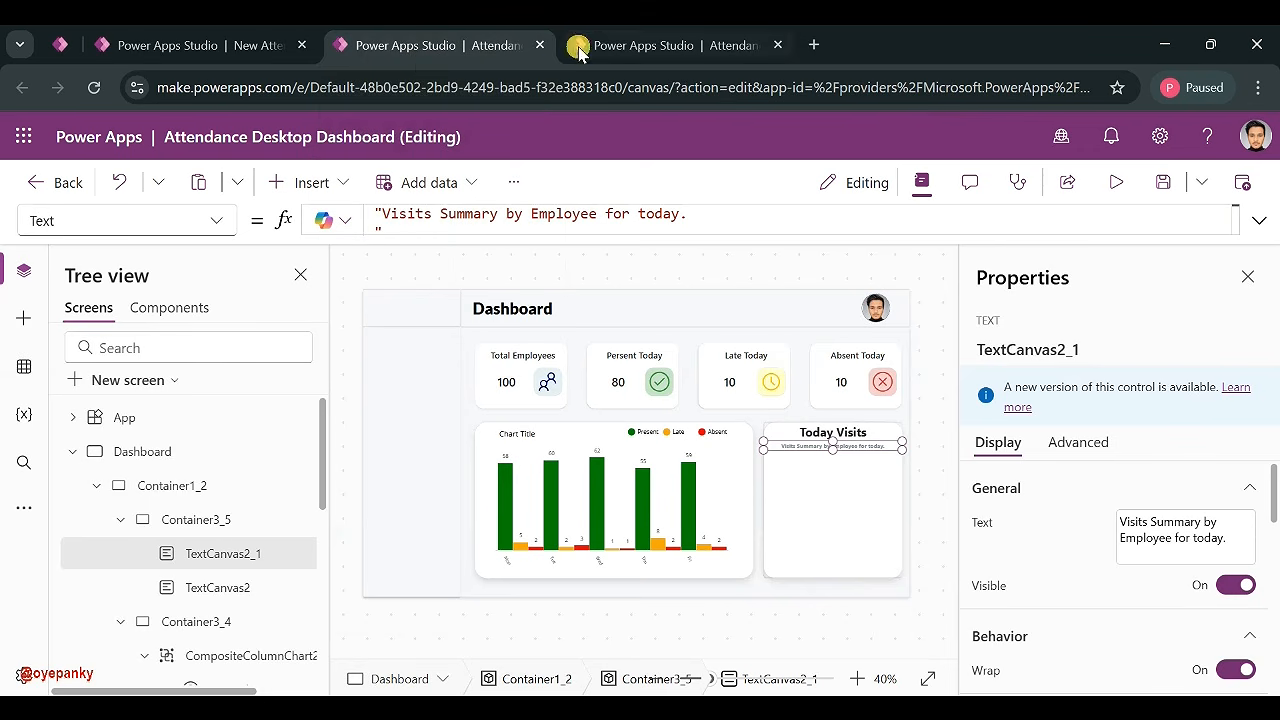
click(566, 52)
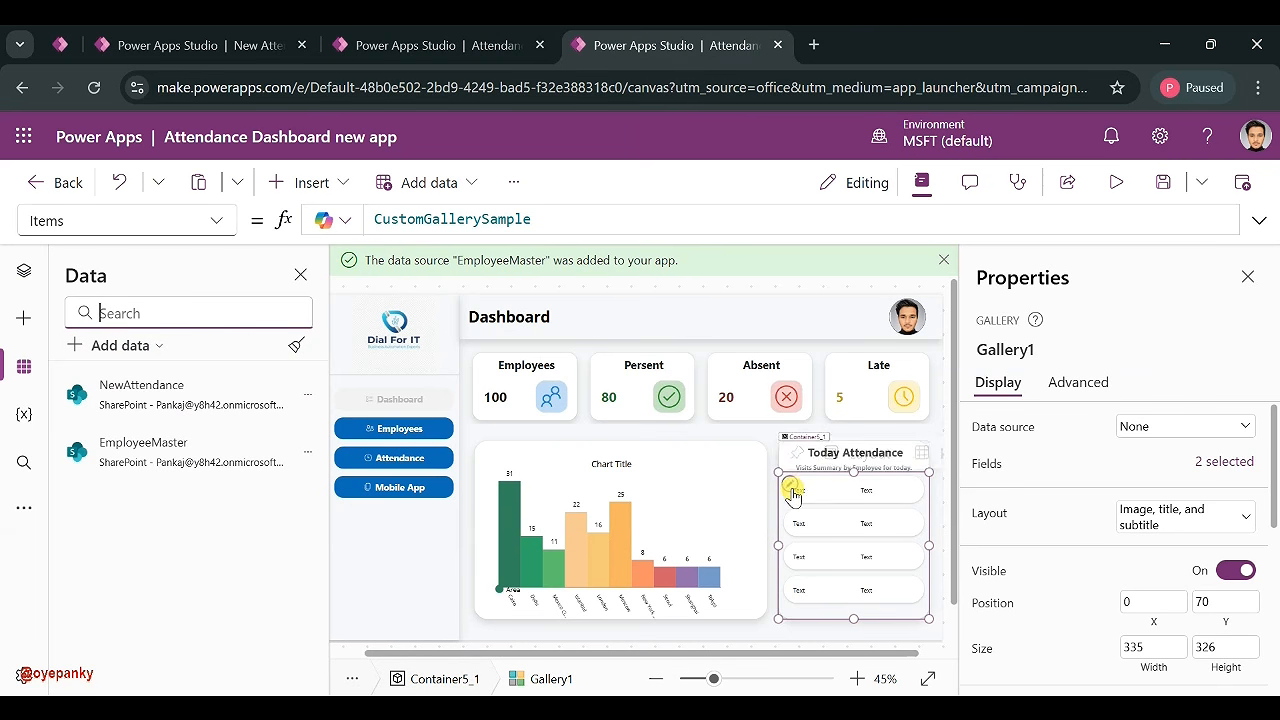
- Bind the Today Attendance gallery's Items to the NewAttendance list
double_click(520, 219)
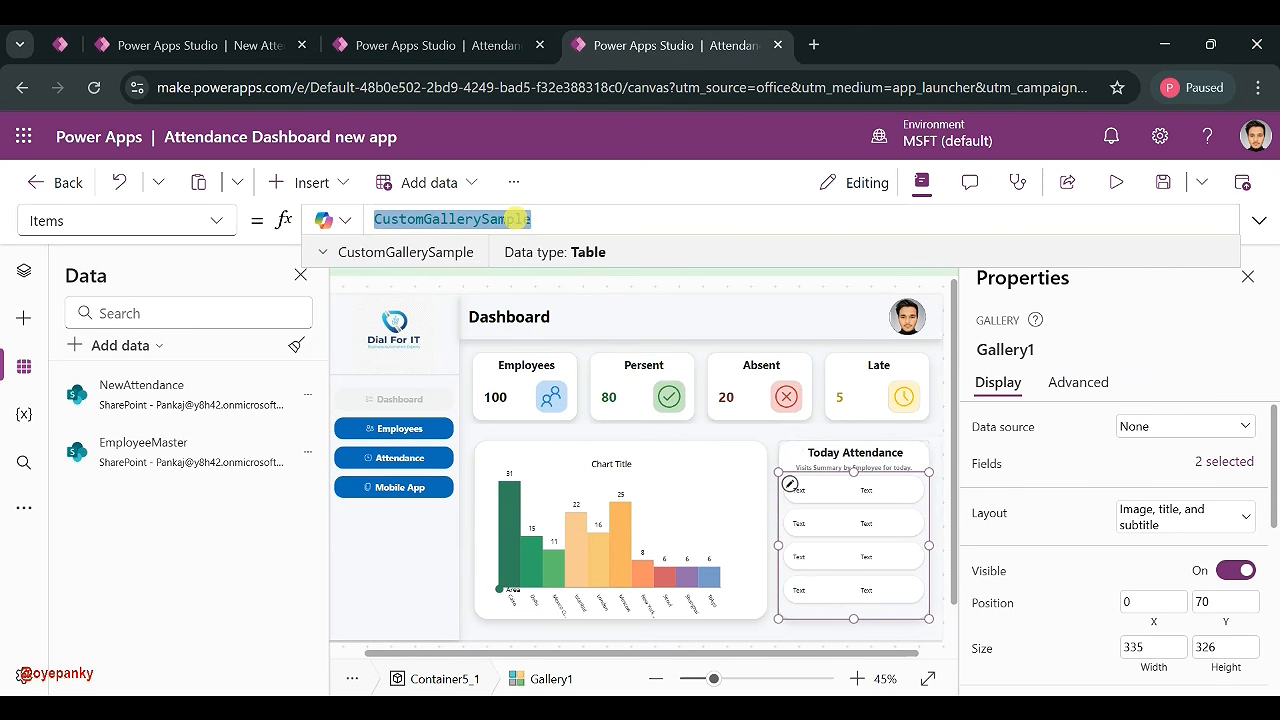
text(new)
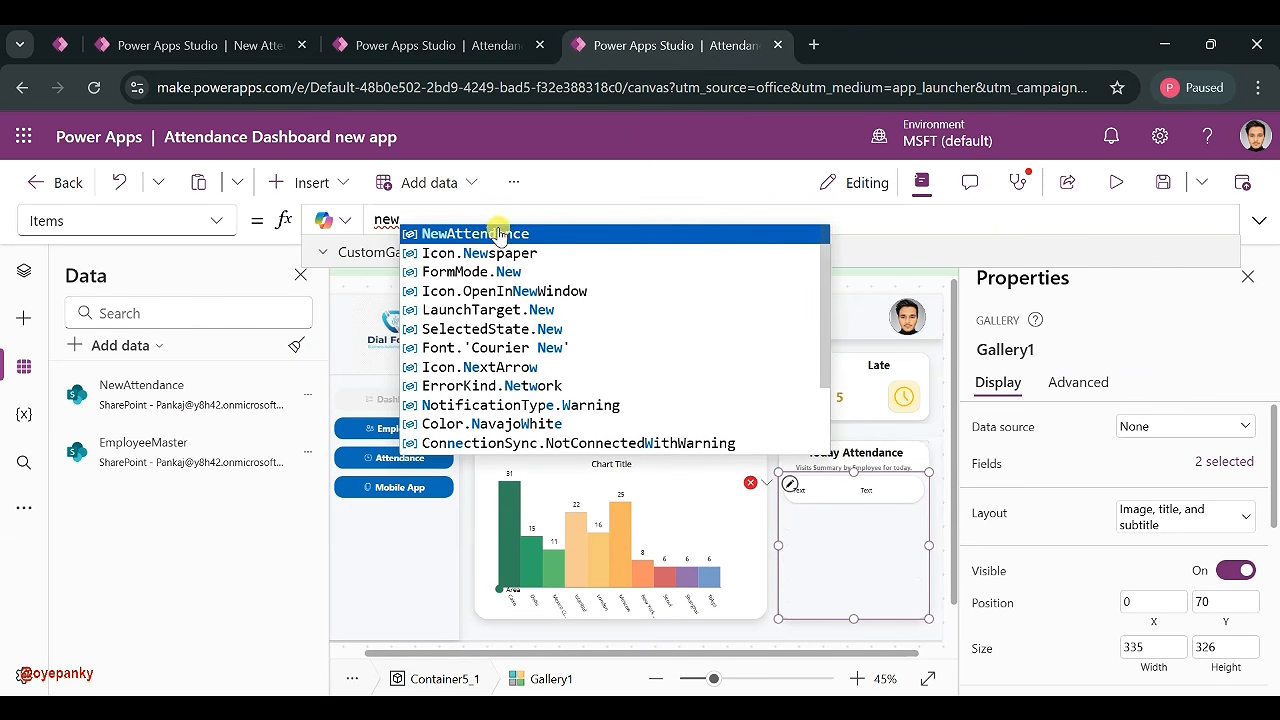
click(491, 232)
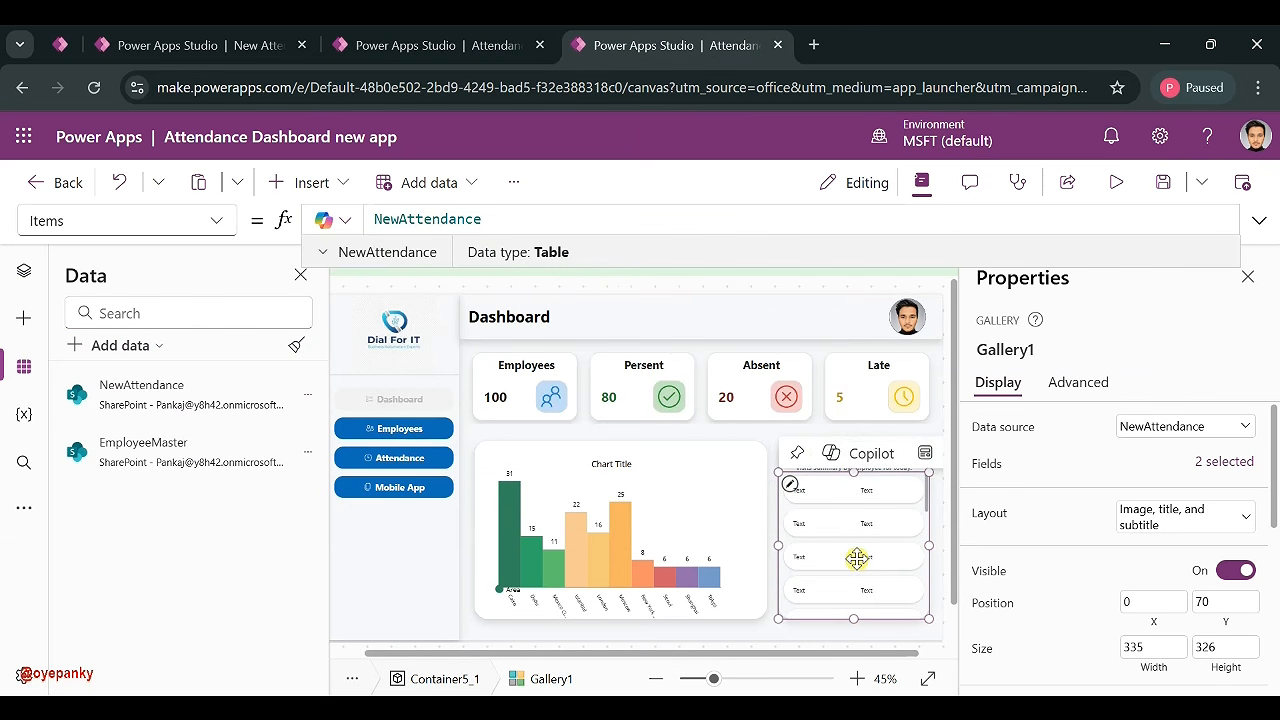
- Set the first row's title label text to ThisItem.EmployeeName
click(805, 489)
click(1141, 462)
click(834, 550)
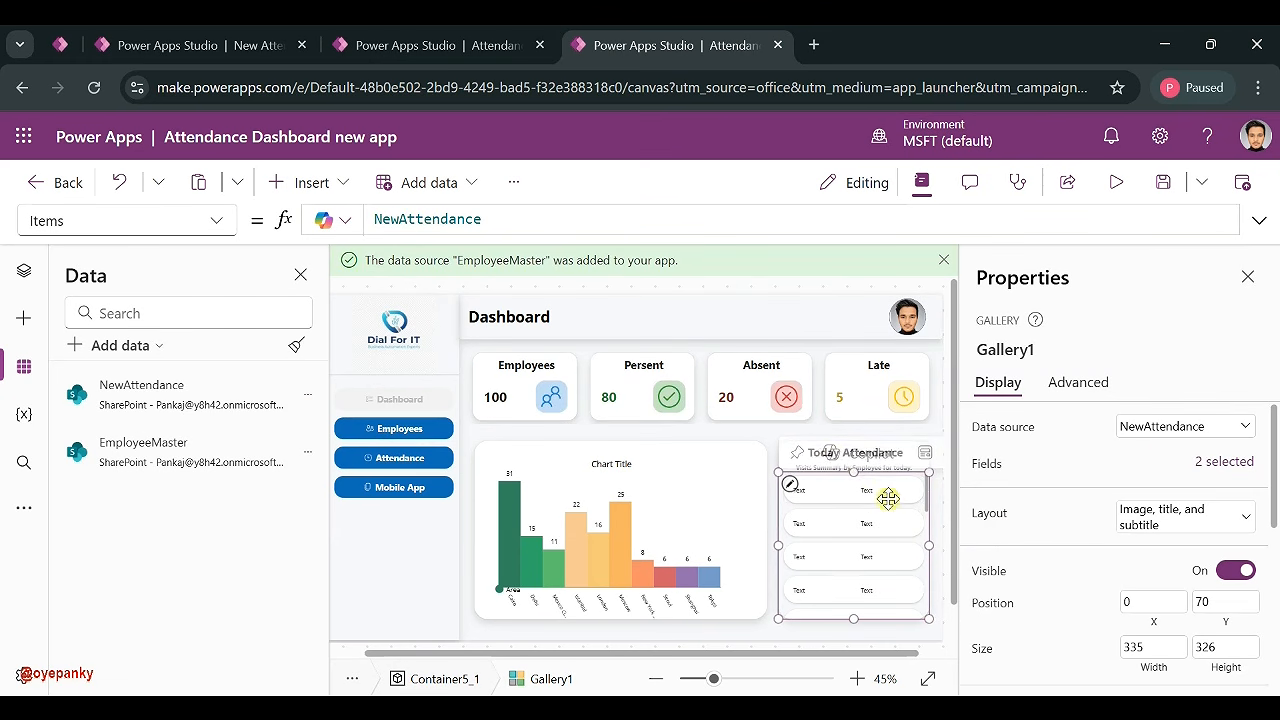
click(810, 496)
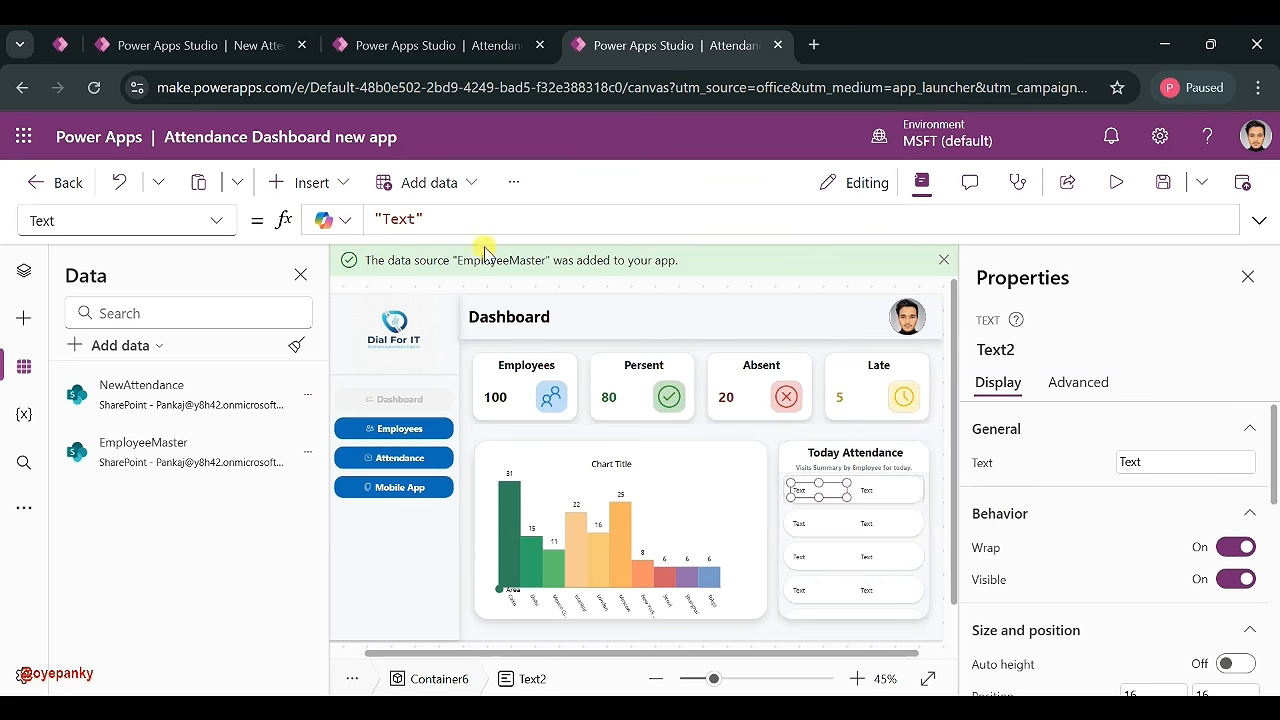
triple_click(441, 211)
text(this)
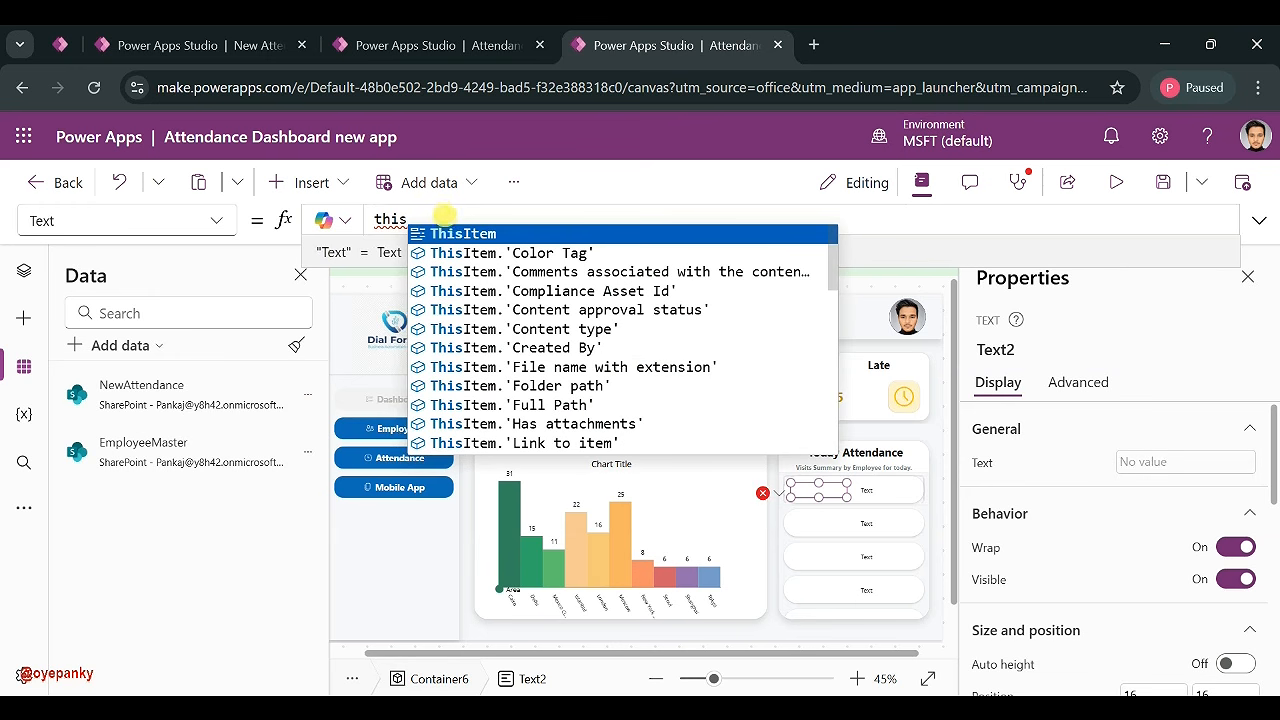
click(455, 234)
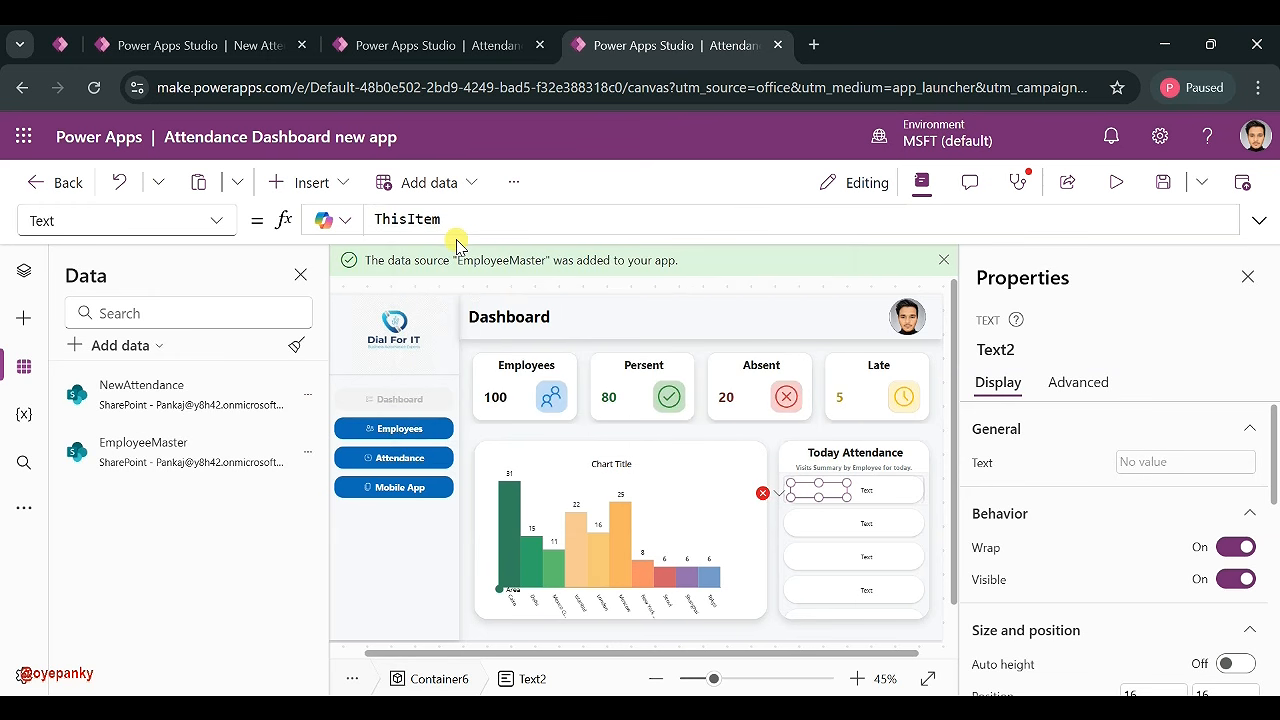
text(.em)
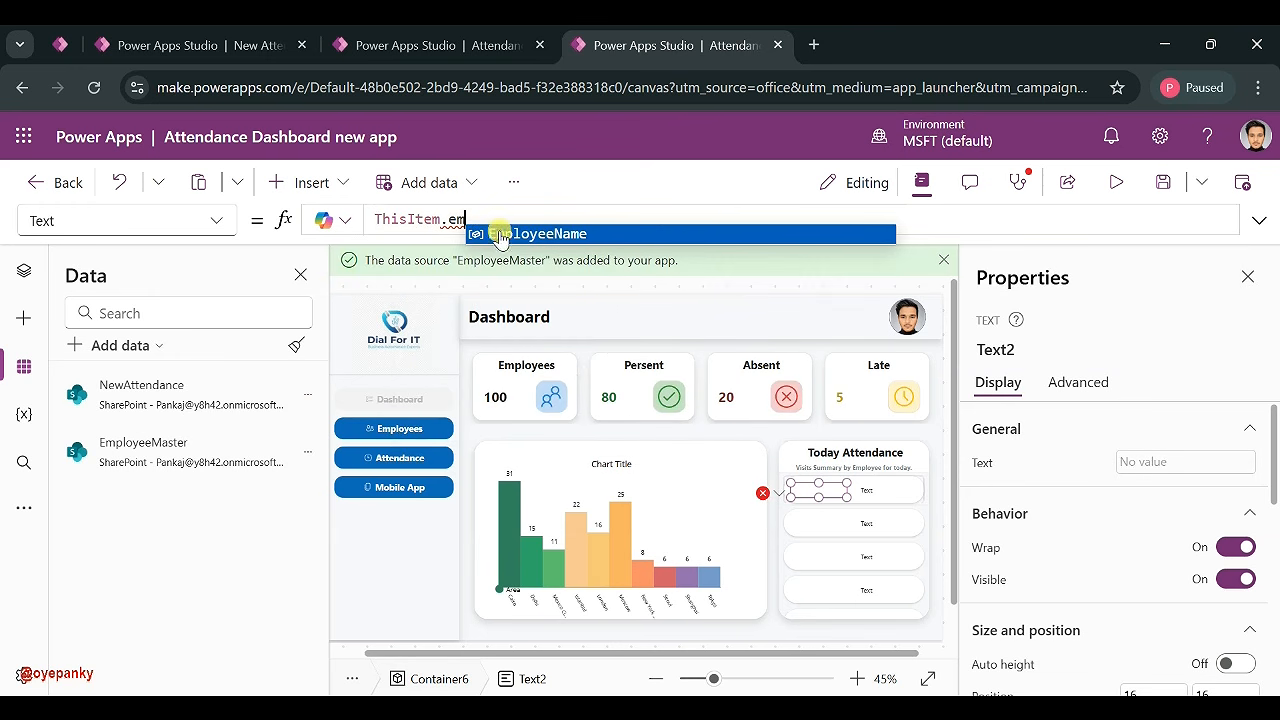
click(498, 236)
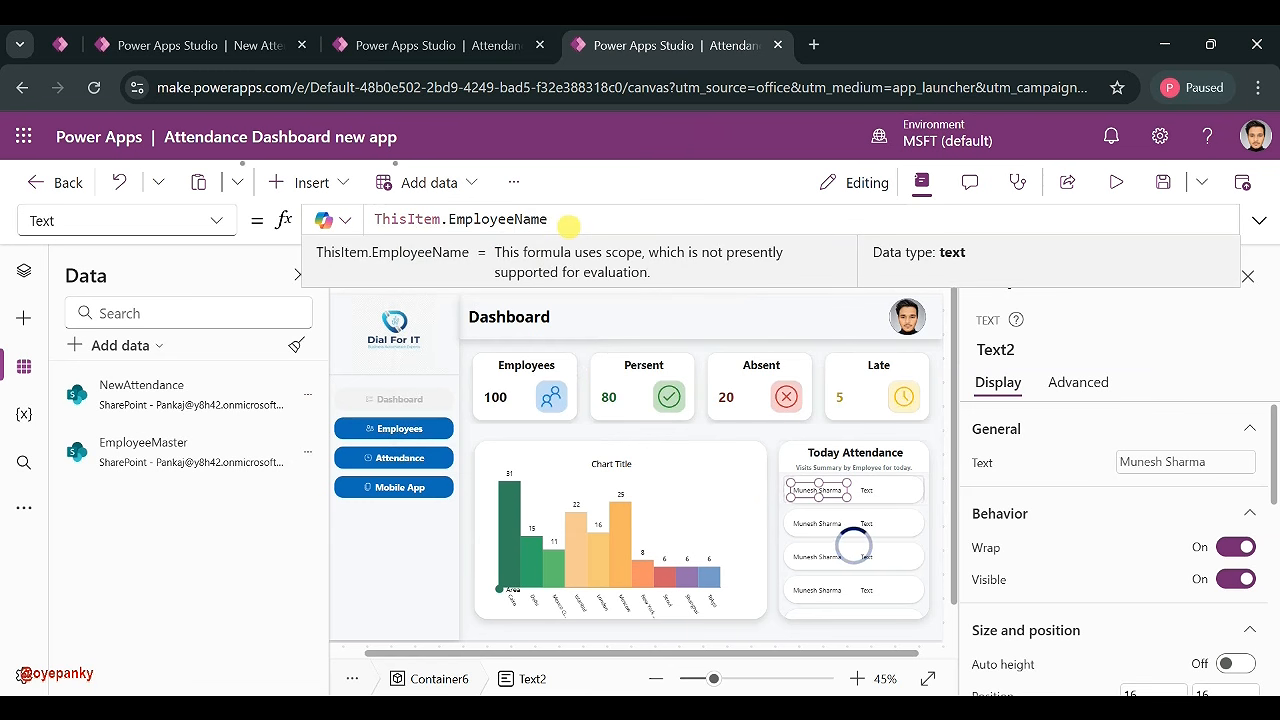
triple_click(567, 228)
key(ctrl+c)
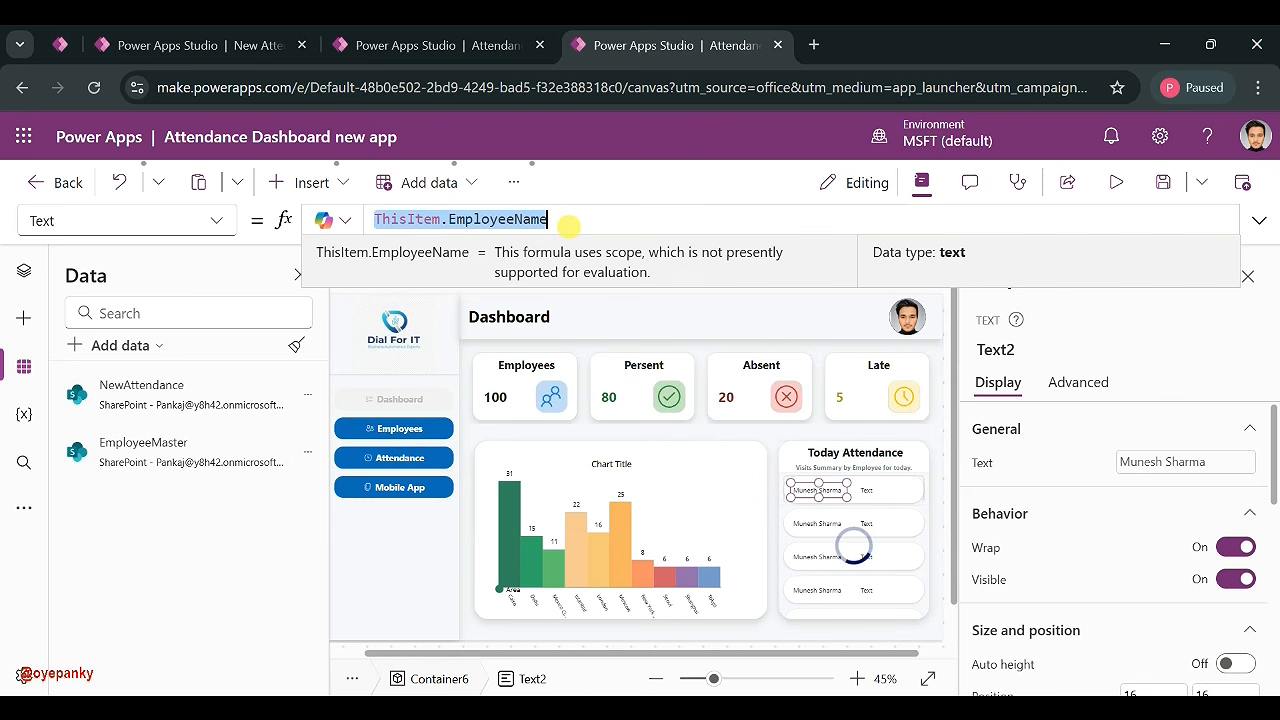
- Set the second label's text to ThisItem.Status.Value
click(880, 491)
click(486, 220)
key(ctrl+a)
key(ctrl+v)
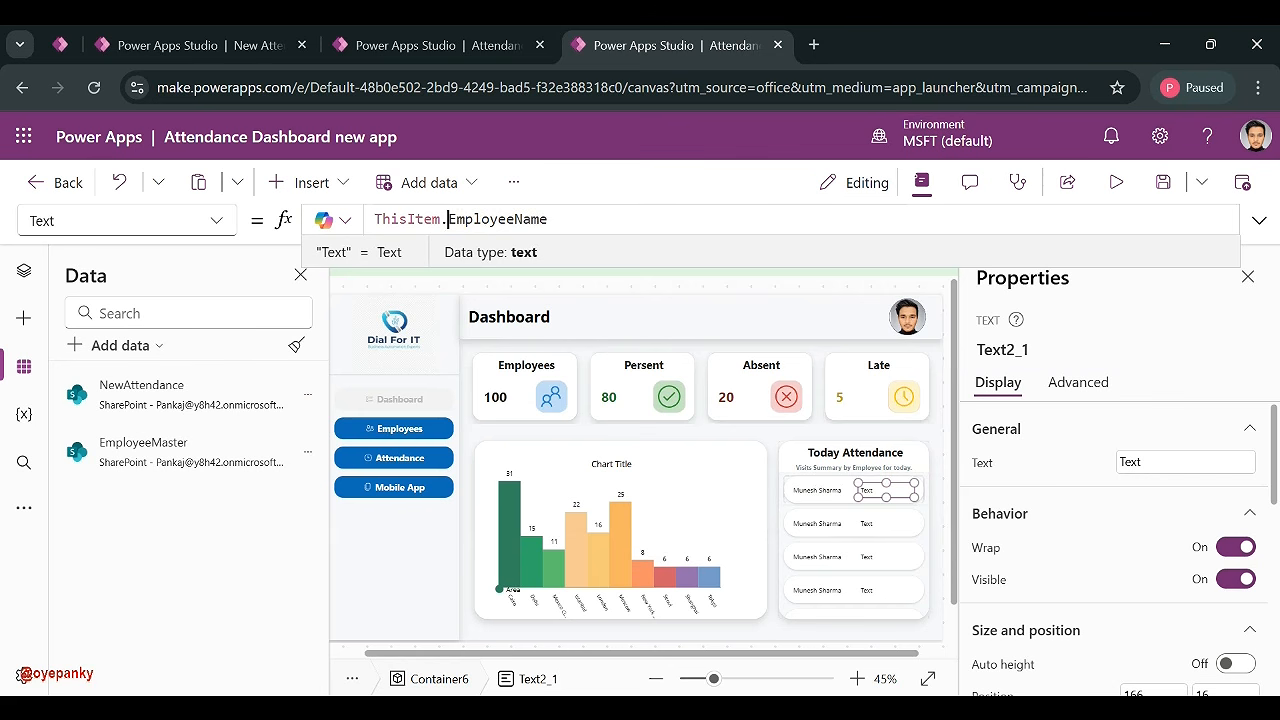
double_click(649, 227)
text(St)
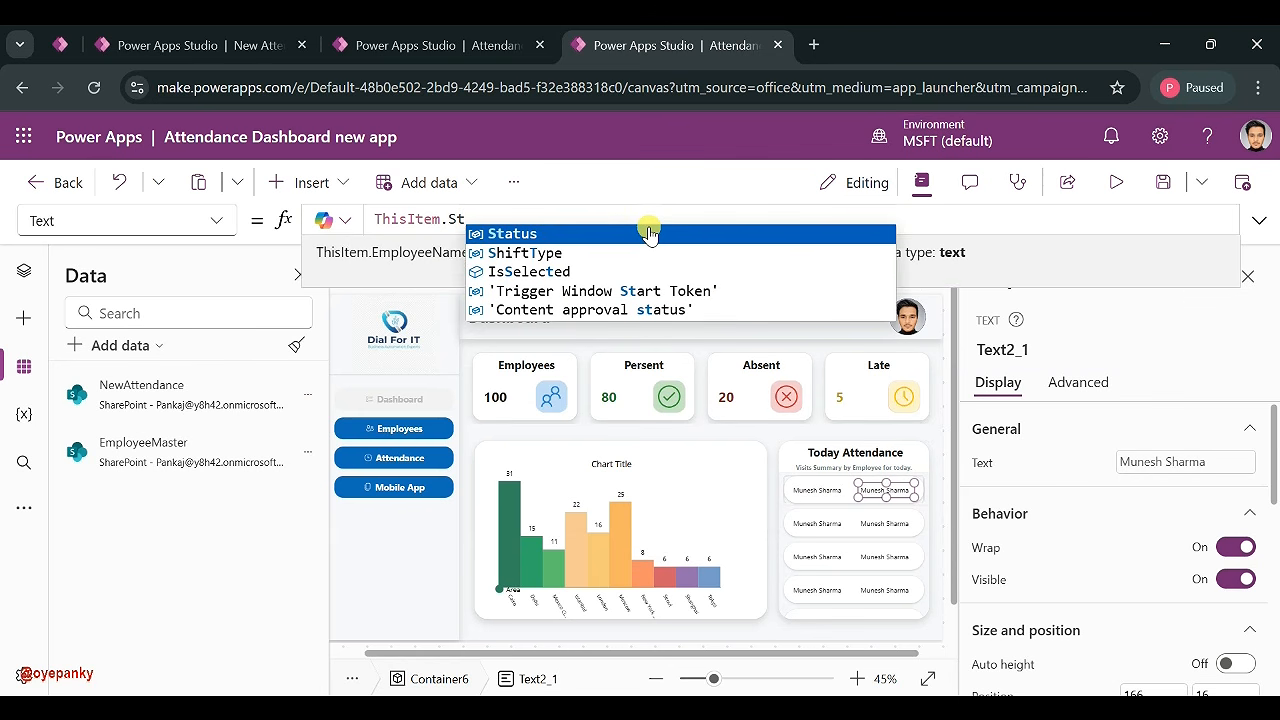
key(Tab)
text(.)
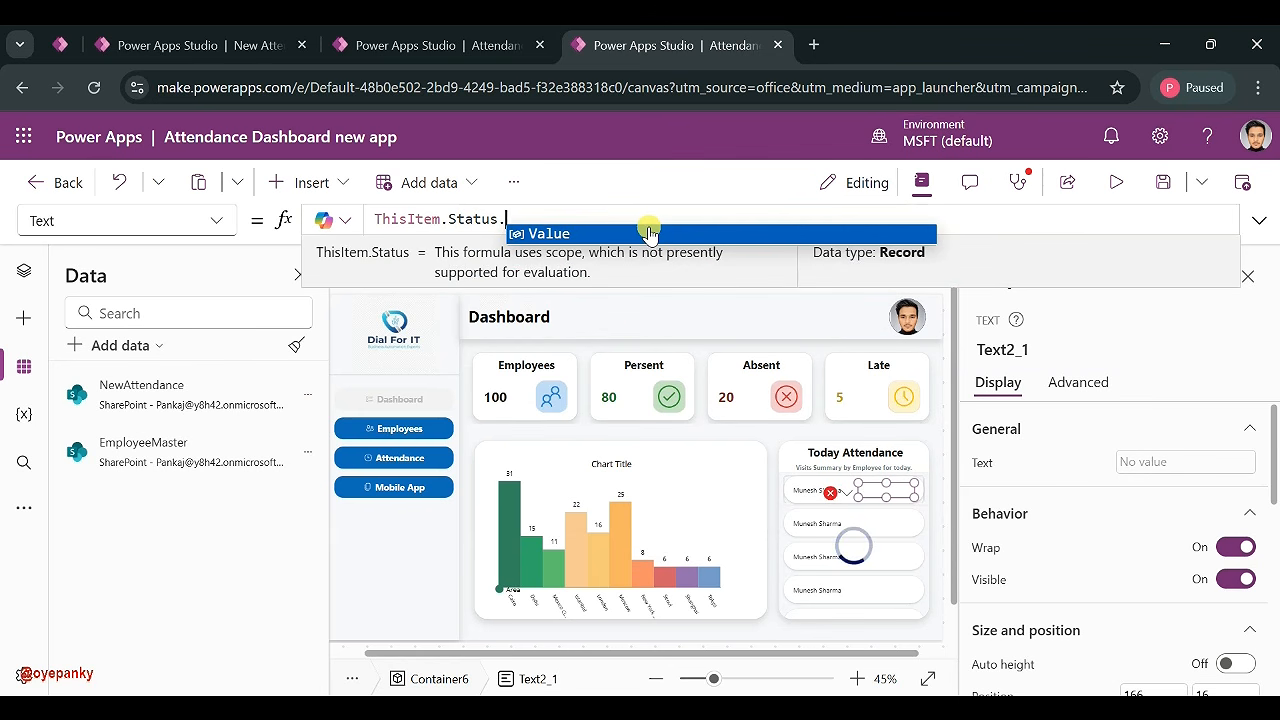
text(valu)
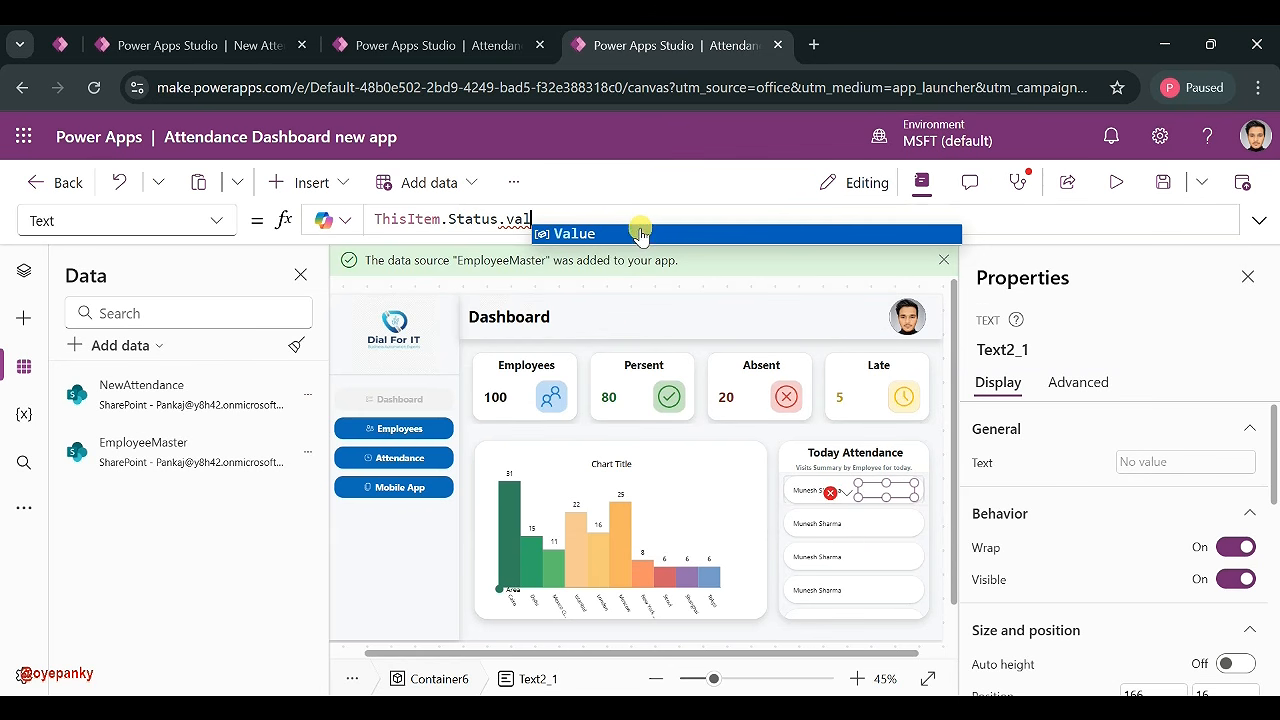
click(645, 233)
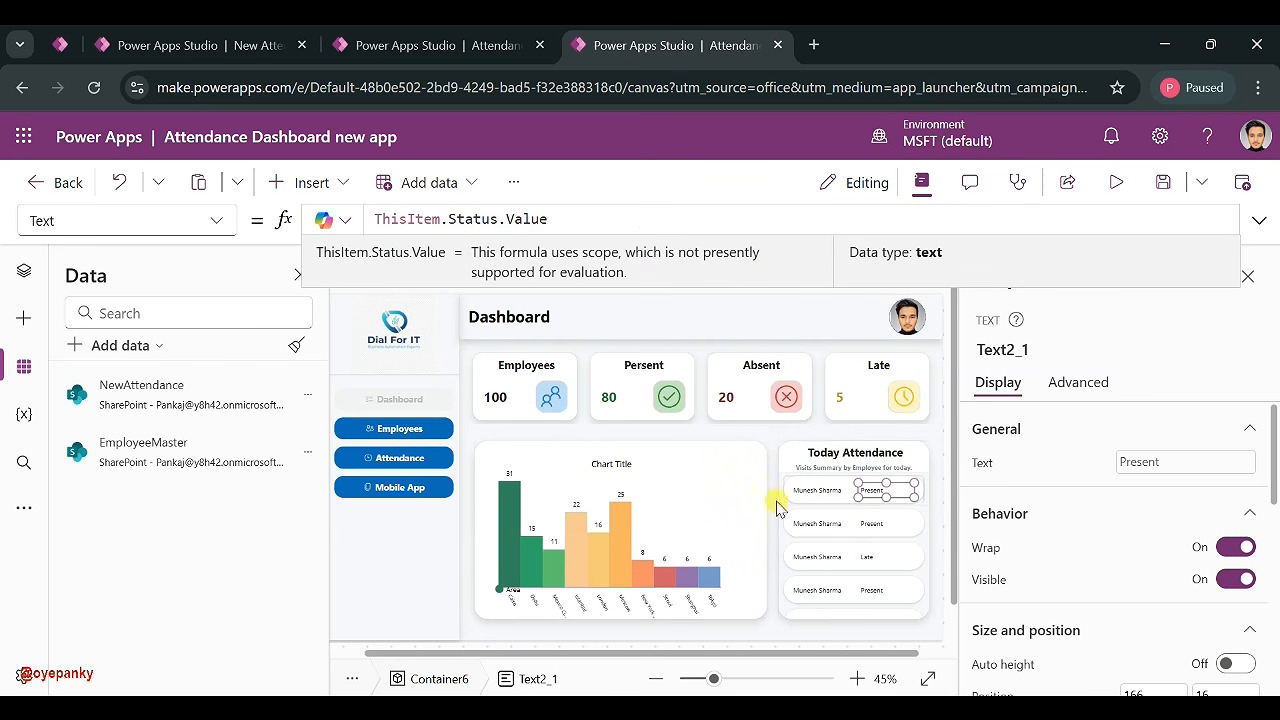
- Switch the status label to its Color property and begin a Switch formula
click(210, 226)
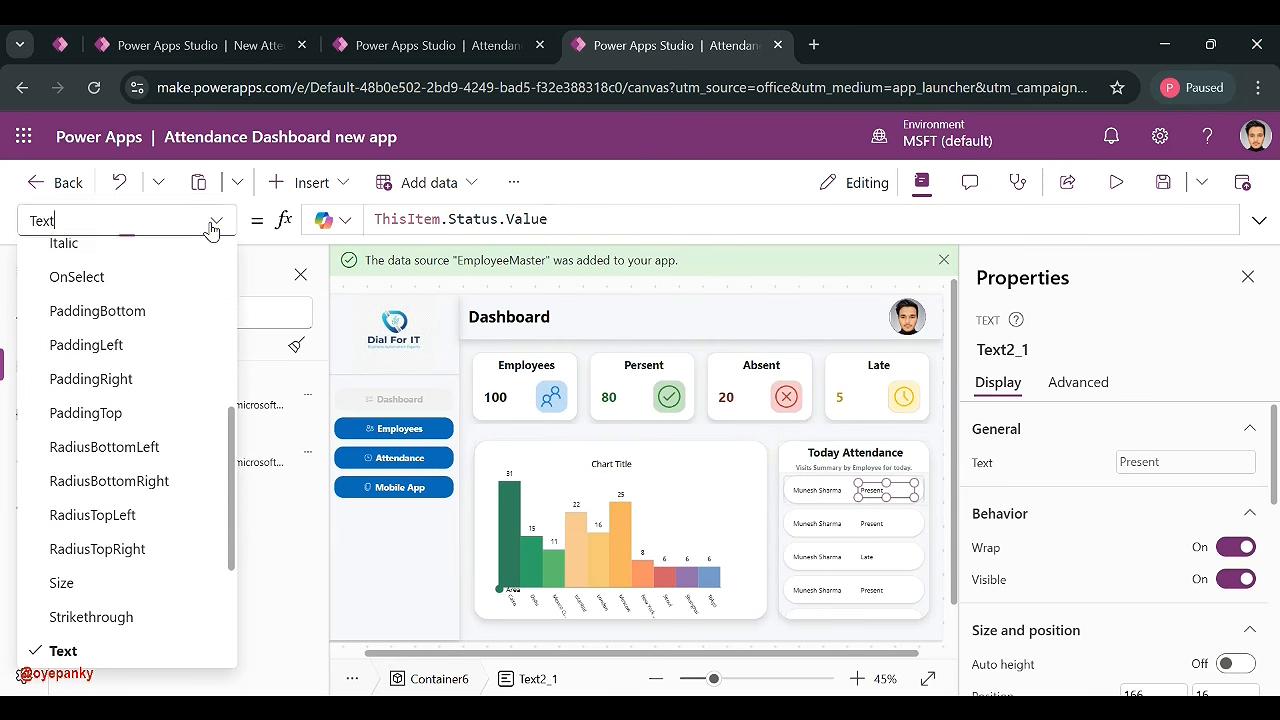
scroll(128, 349, up, 3)
scroll(128, 358, up, 2)
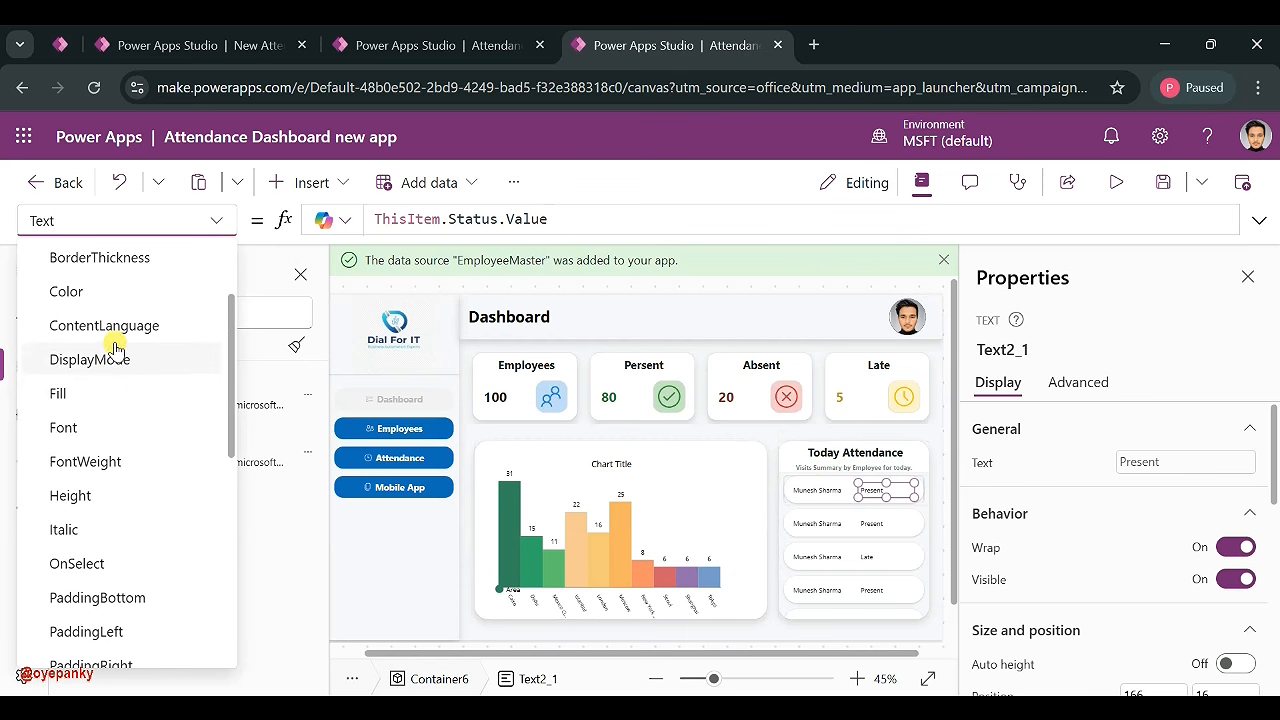
click(116, 297)
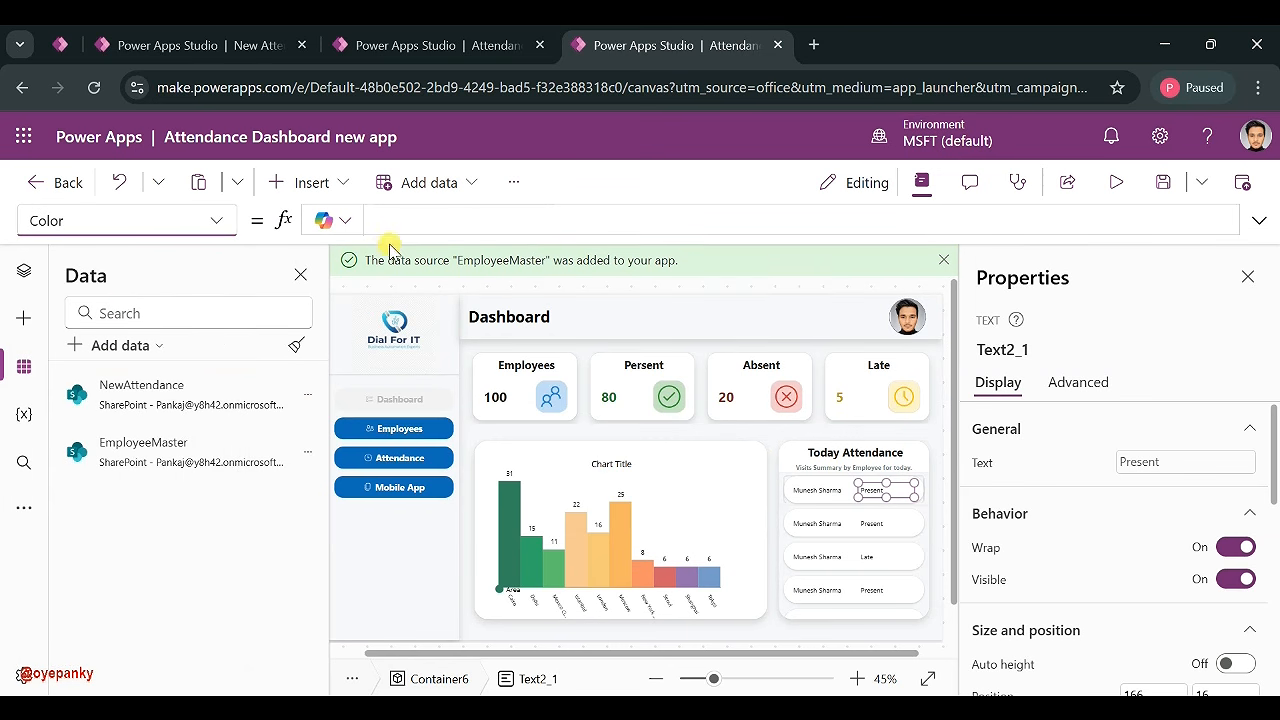
click(410, 220)
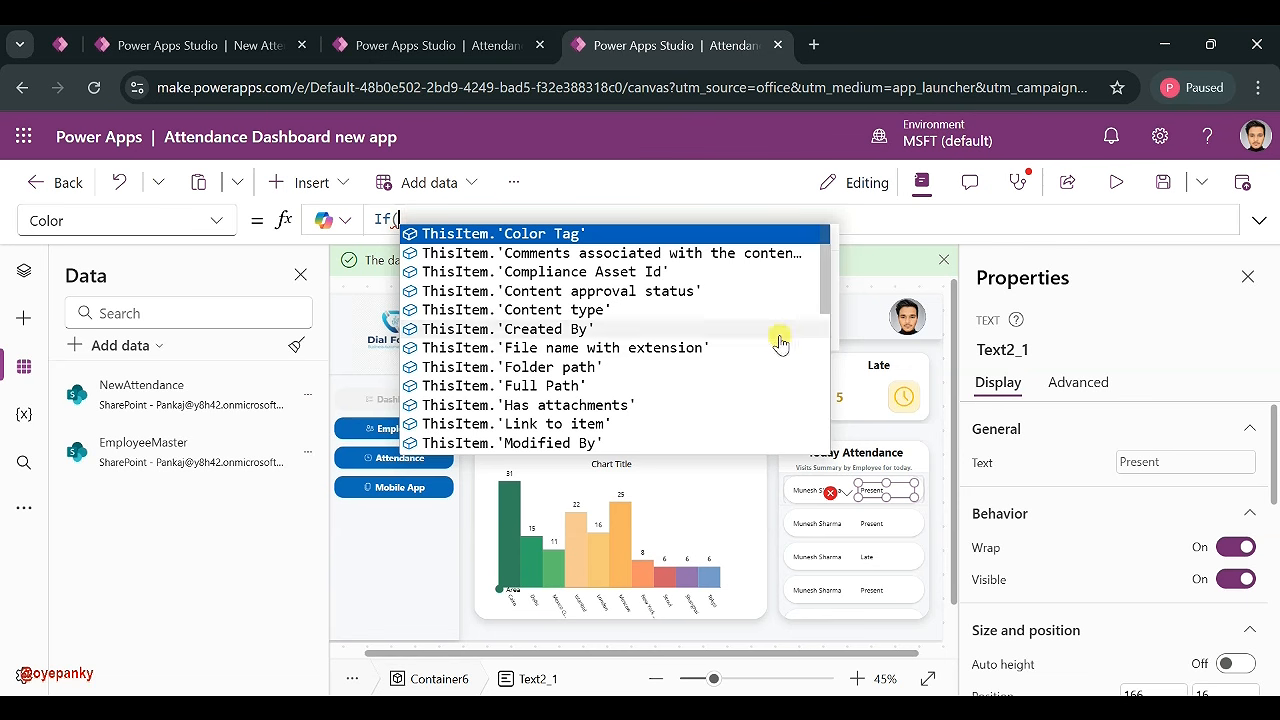
click(1212, 676)
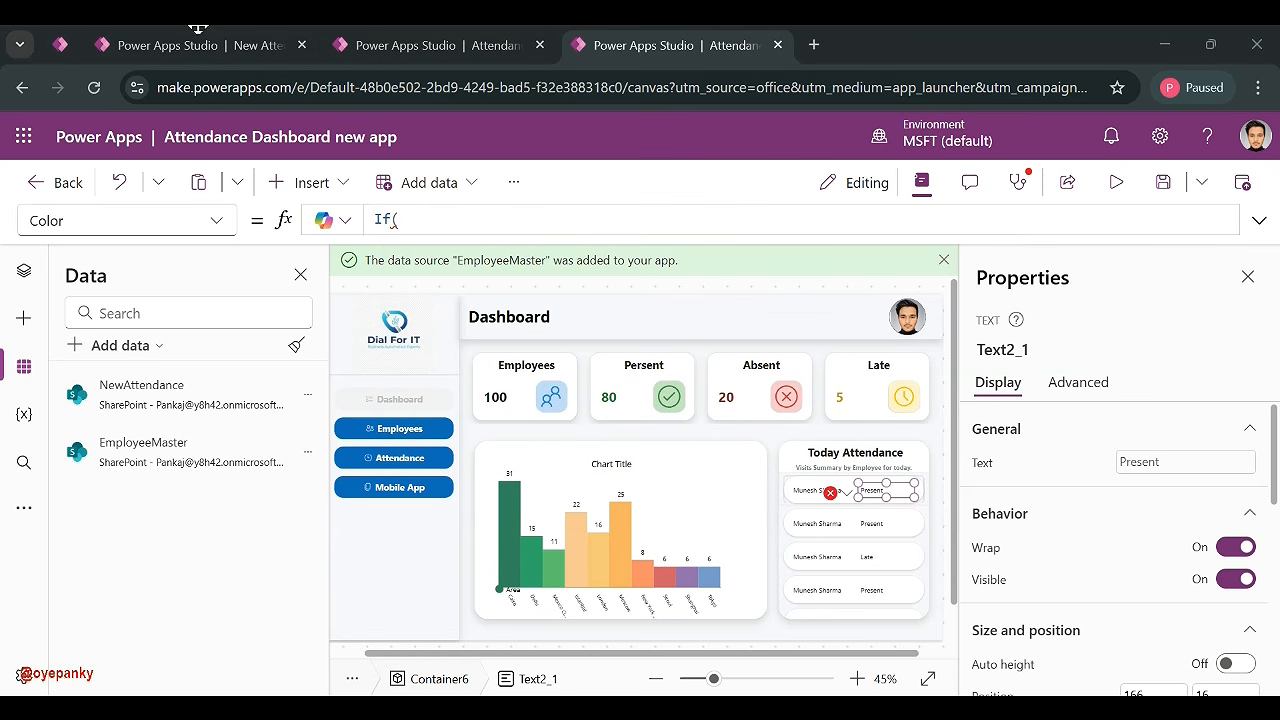
click(397, 220)
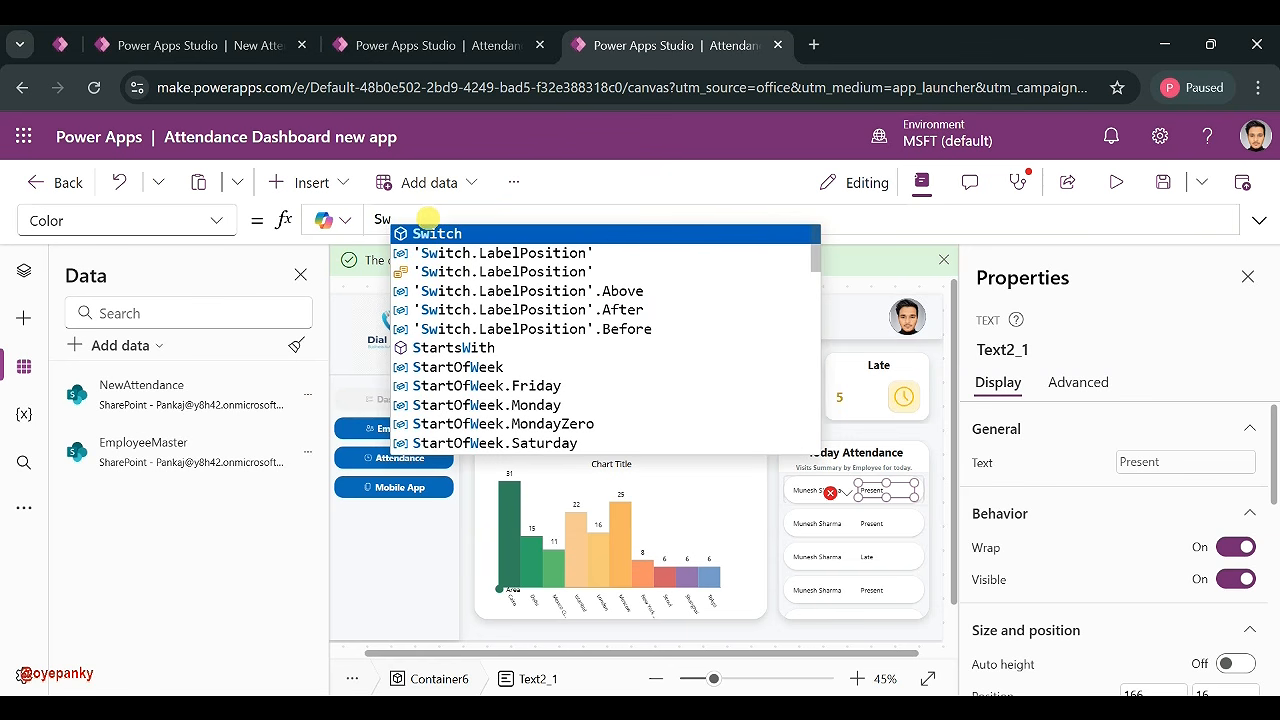
click(427, 233)
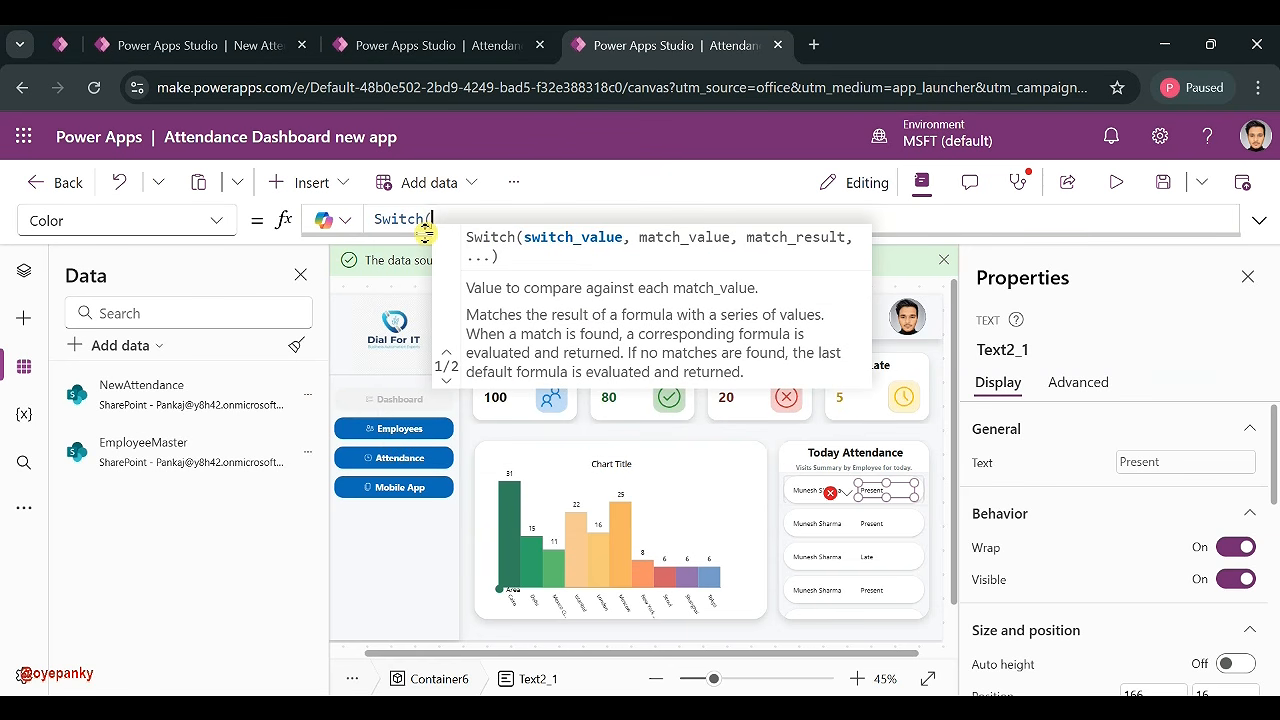
- Make the Switch test ThisItem.Status, with the cases on new lines
text(This)
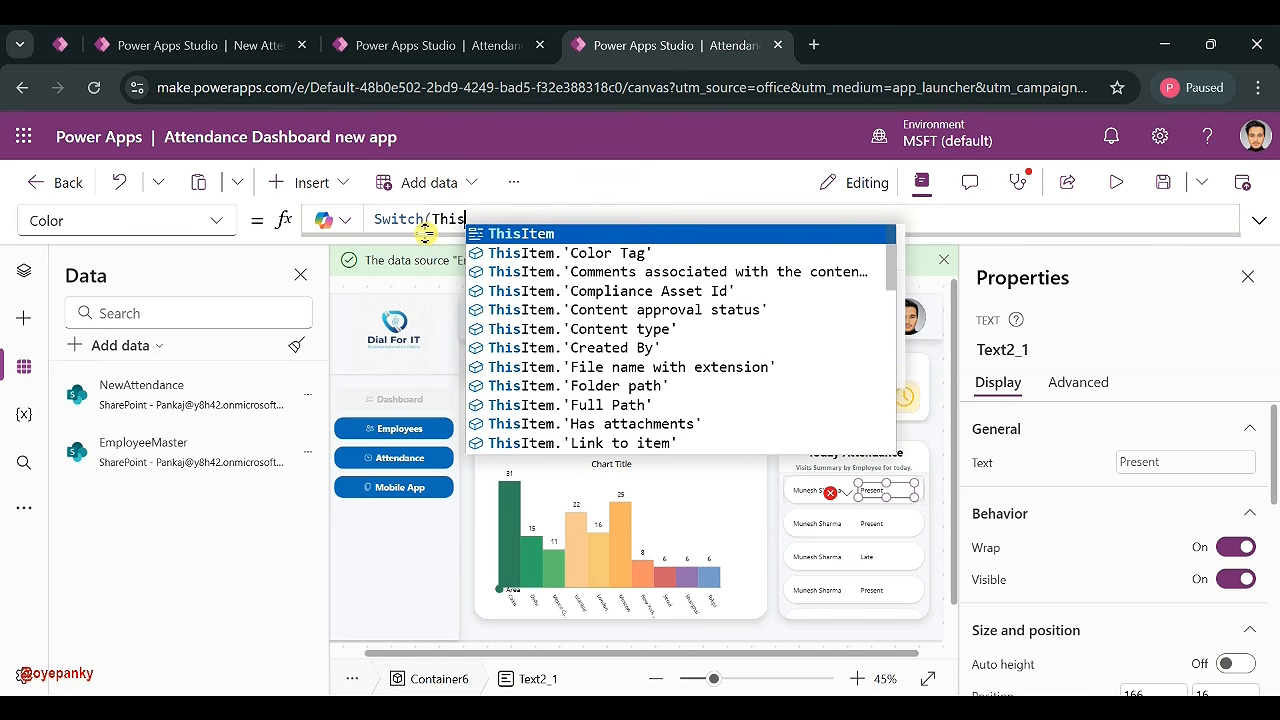
click(472, 236)
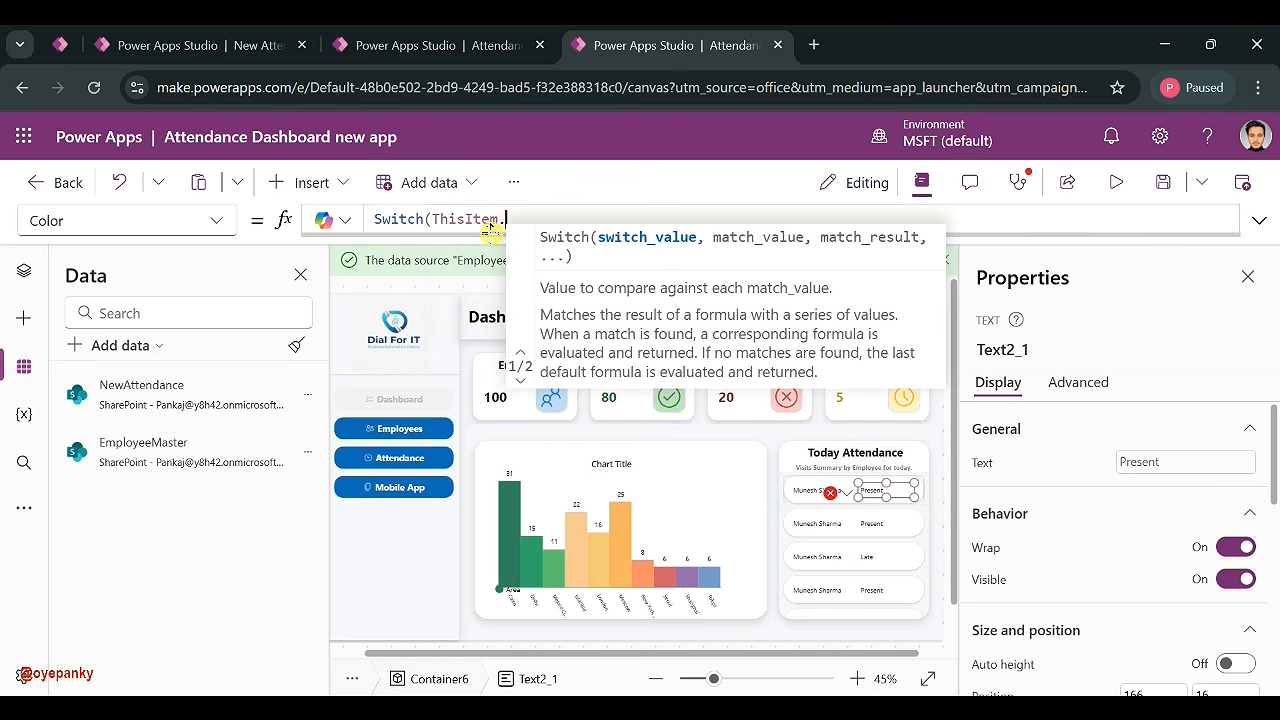
text(.Stat)
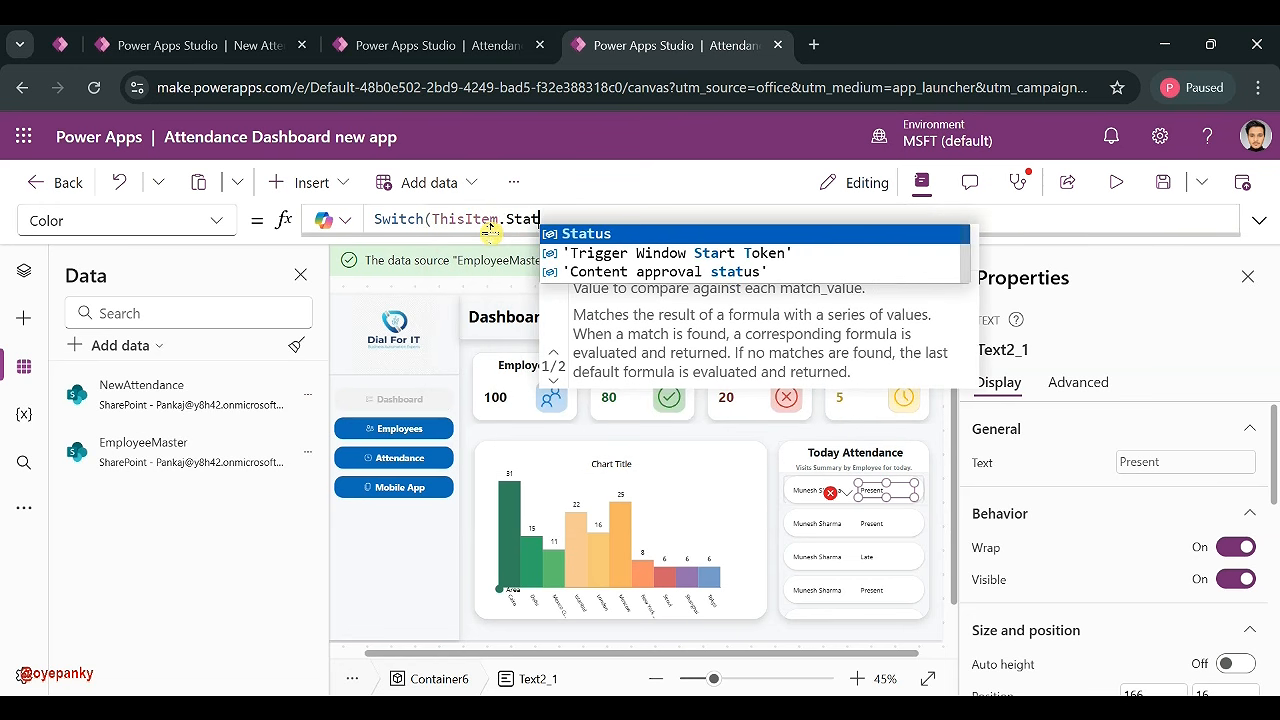
click(578, 233)
text(,)
text(ThisItem.'Color Tag')
key(shift+Return)
key(BackSpace)
key(BackSpace)
key(BackSpace)
key(BackSpace)
key(BackSpace)
key(BackSpace)
key(BackSpace)
key(BackSpace)
key(BackSpace)
key(BackSpace)
key(BackSpace)
key(BackSpace)
key(BackSpace)
key(BackSpace)
key(BackSpace)
key(BackSpace)
key(BackSpace)
key(BackSpace)
key(BackSpace)
key(BackSpace)
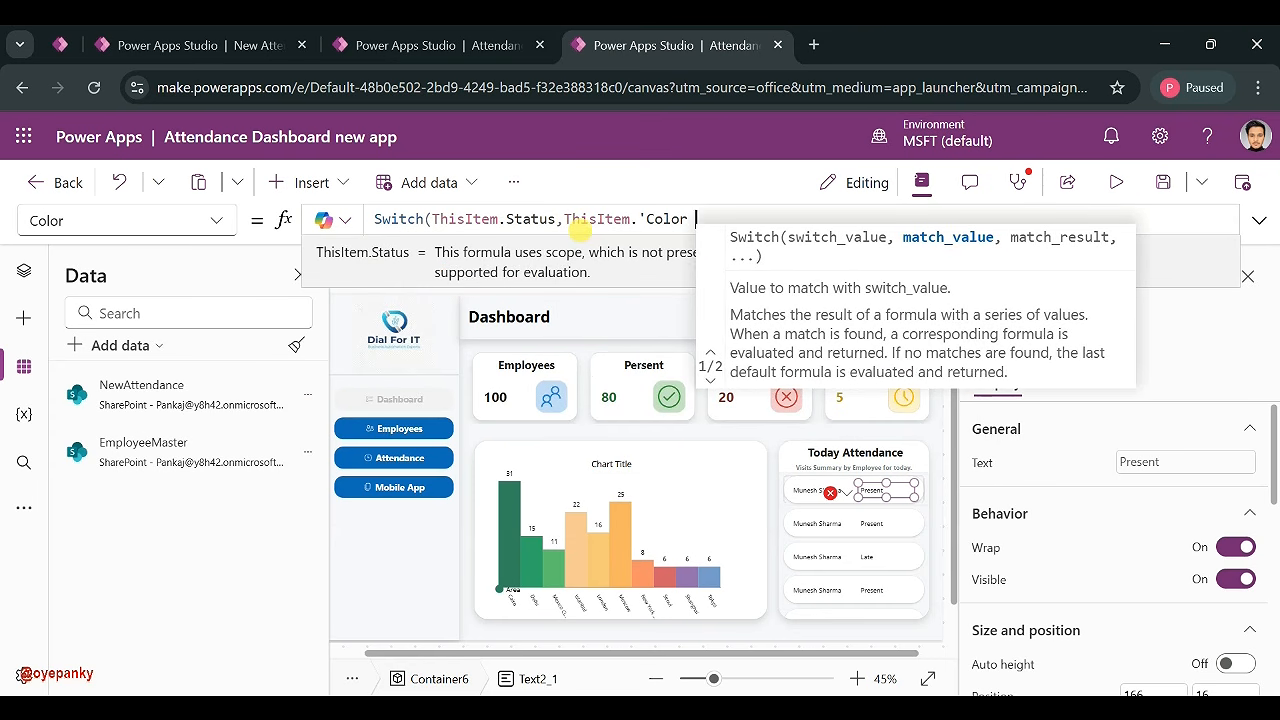
key(shift+Return)
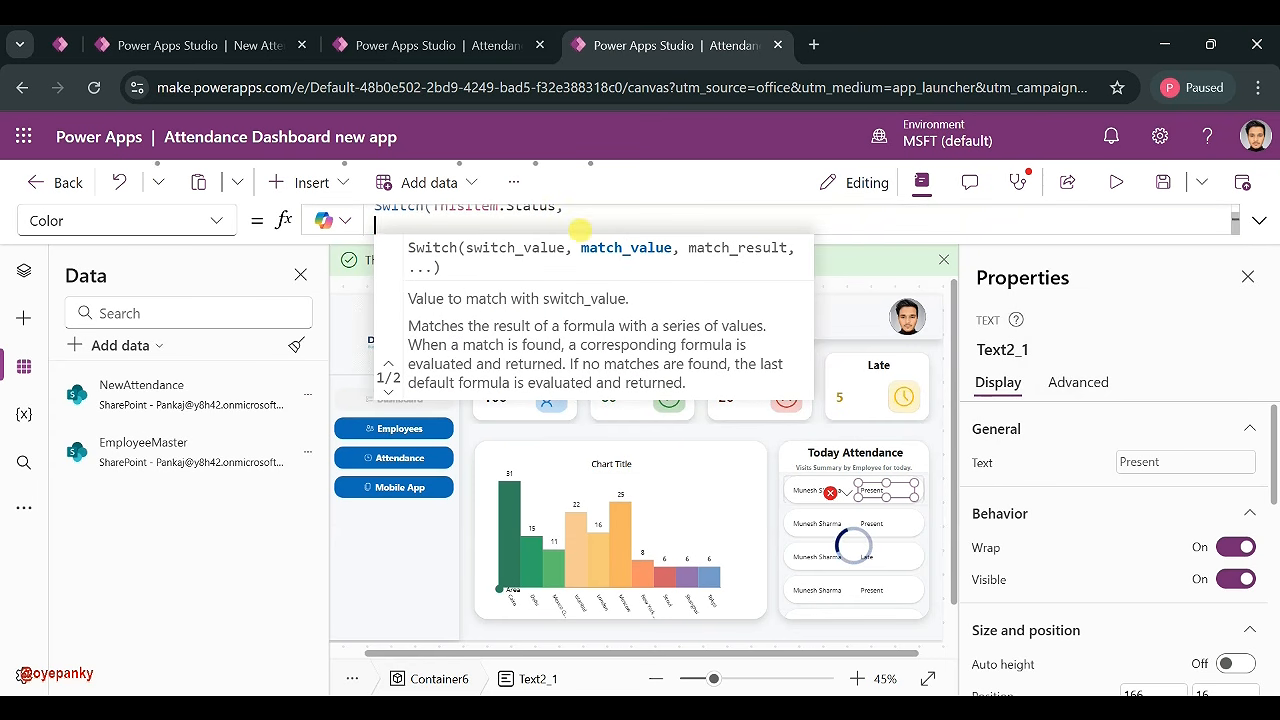
click(1258, 222)
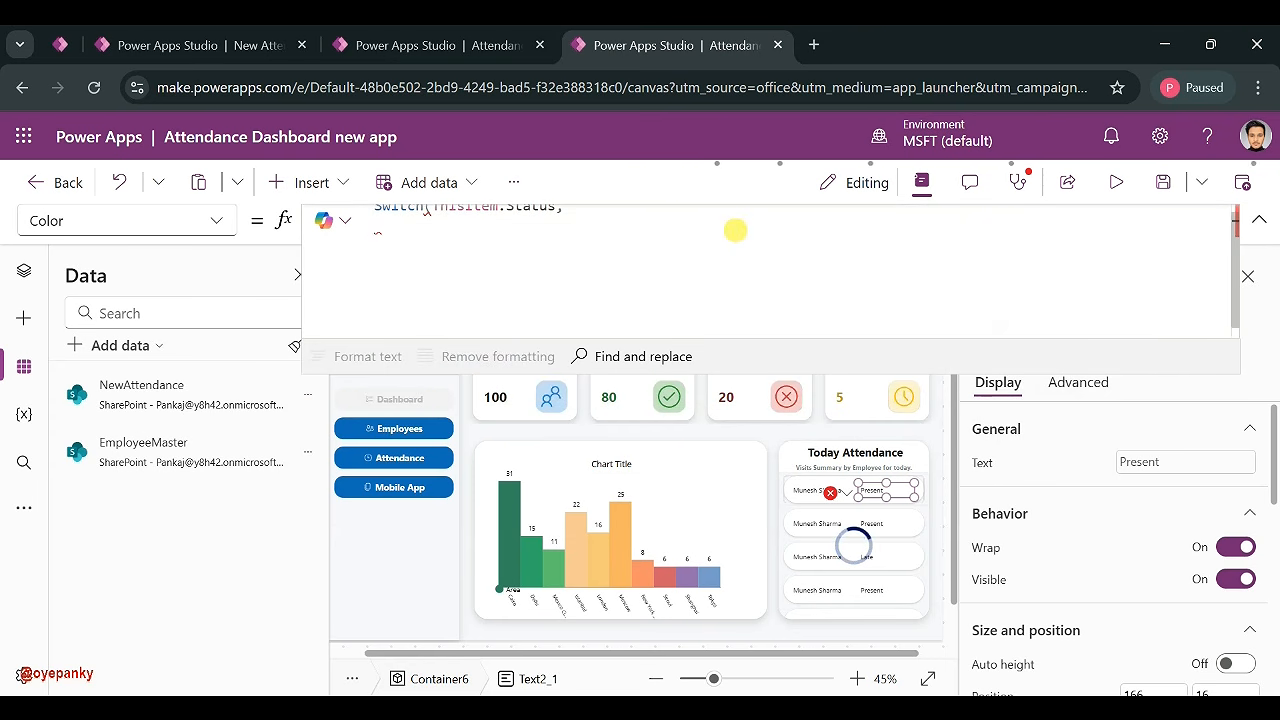
- Add the "Present" case coloured Color.DarkGreen
text(")
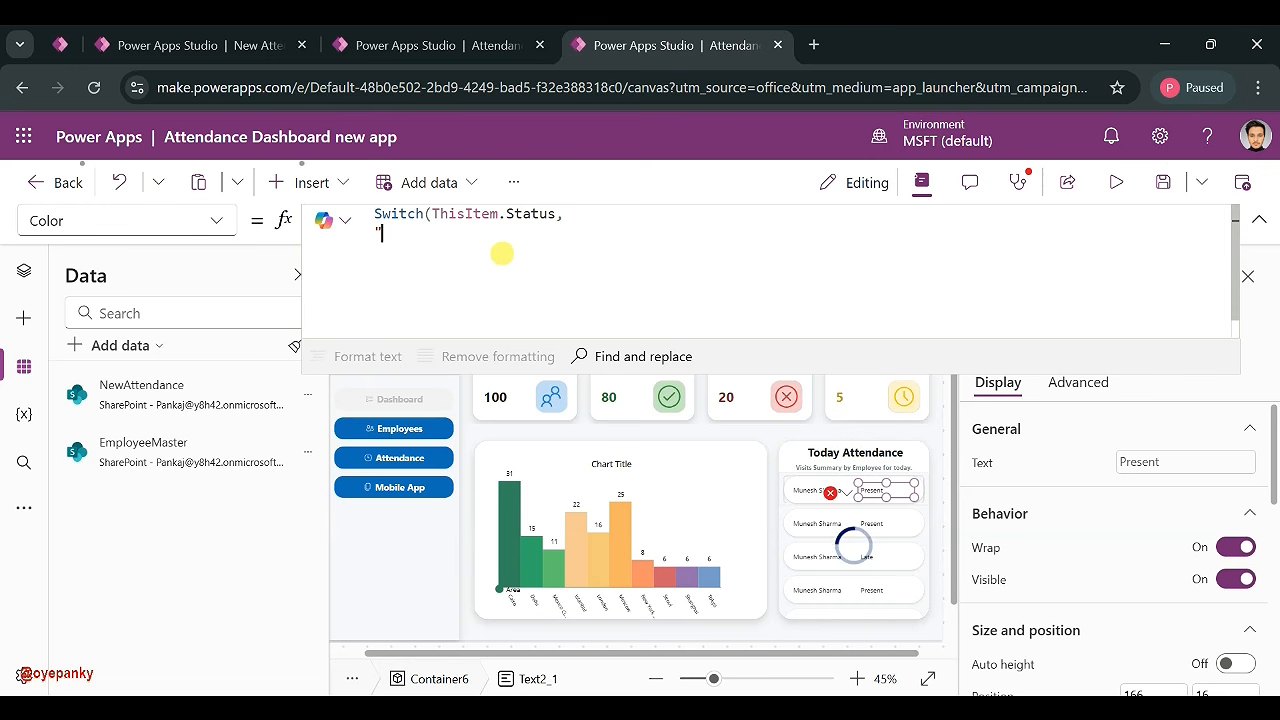
text(")
text(P)
text(rese)
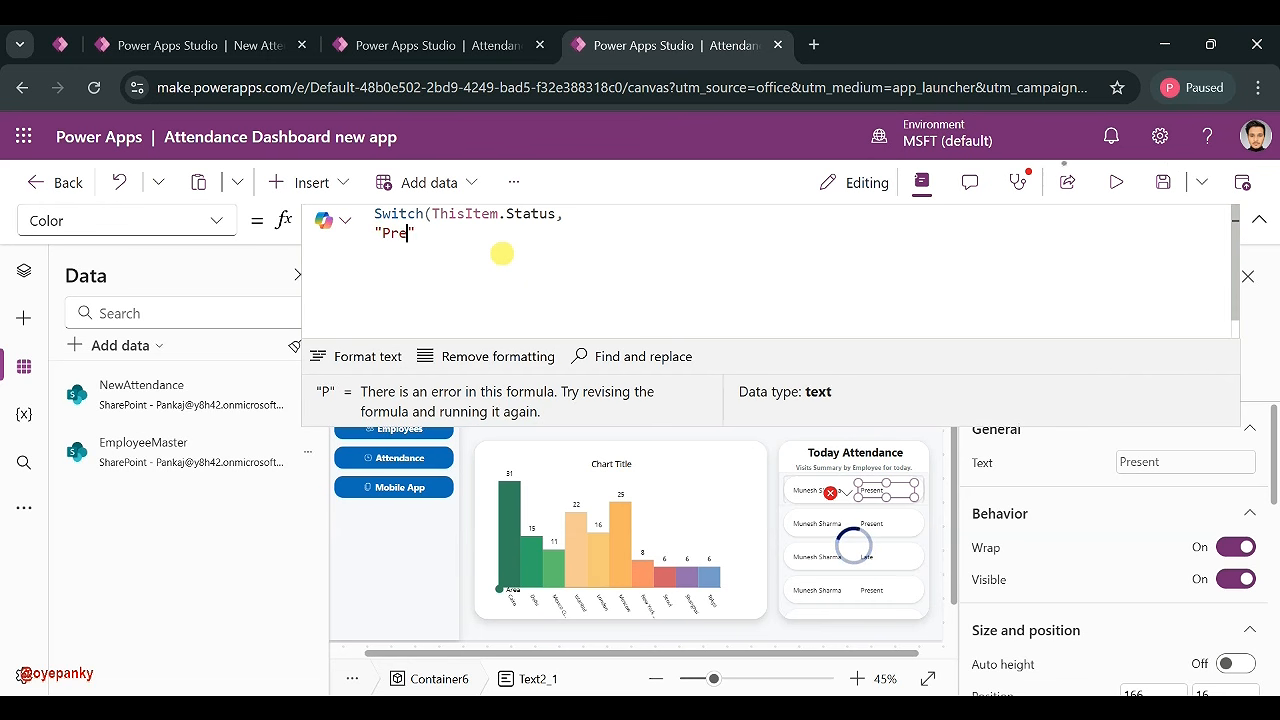
text(nt)
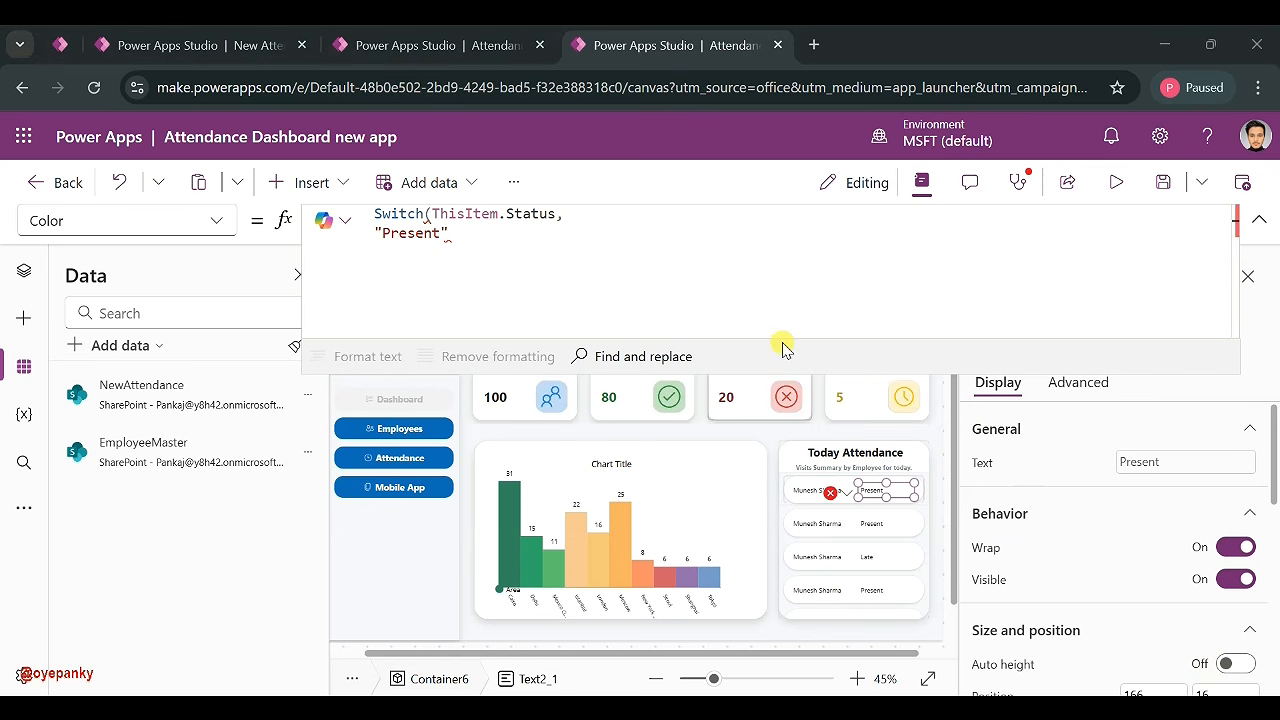
click(524, 254)
text(,d)
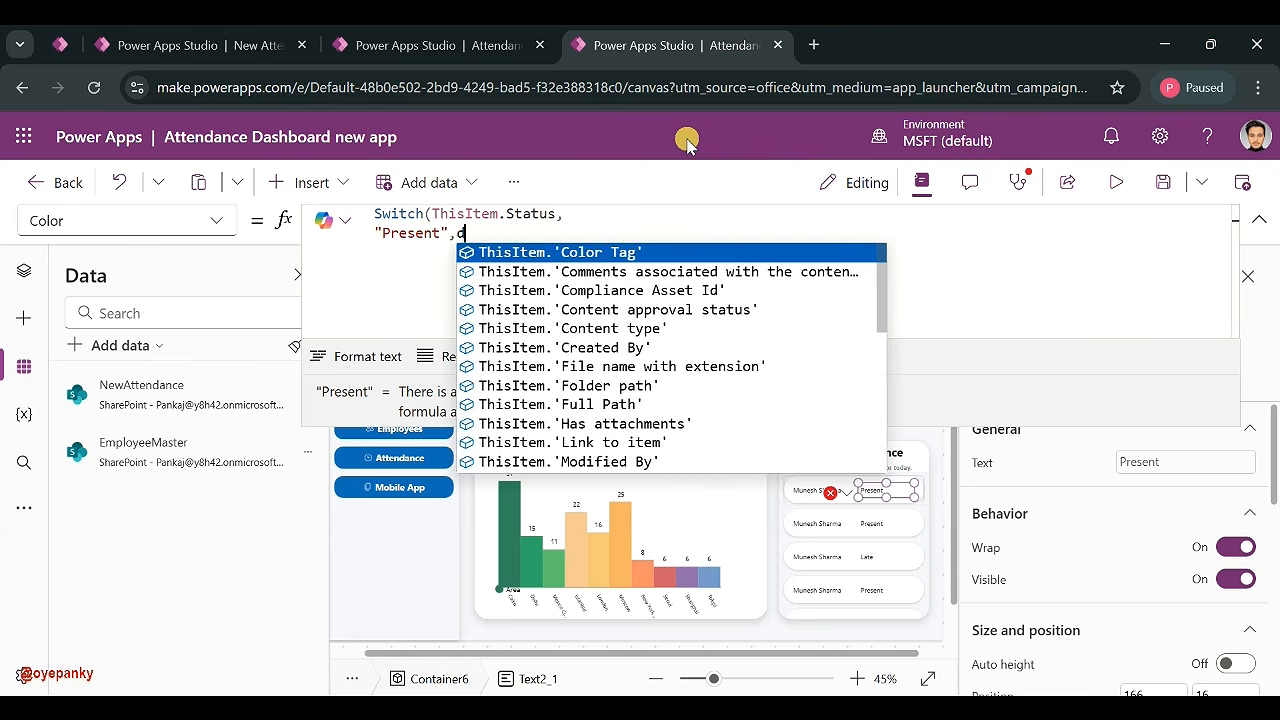
key(BackSpace)
text(Colo)
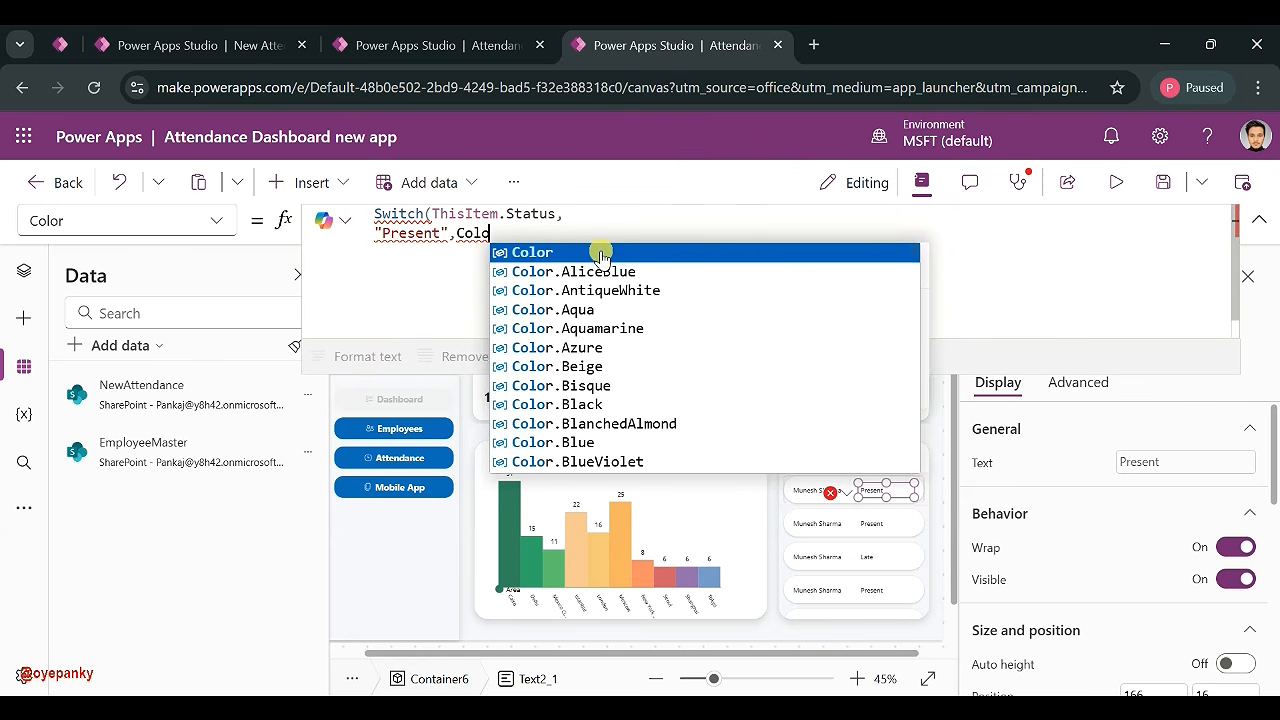
text(r.Gre)
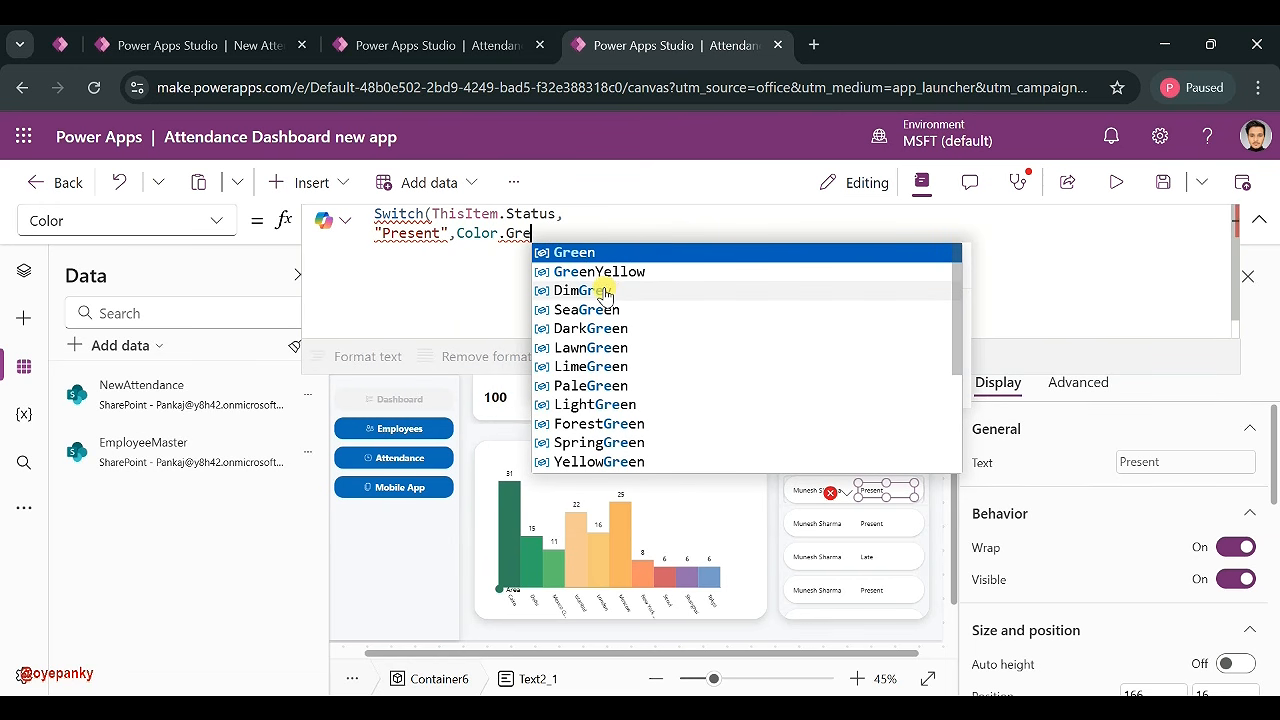
click(598, 329)
text(,)
key(Tab)
key(BackSpace)
key(BackSpace)
key(BackSpace)
key(BackSpace)
key(BackSpace)
key(BackSpace)
key(BackSpace)
key(BackSpace)
key(BackSpace)
key(BackSpace)
key(BackSpace)
key(BackSpace)
key(BackSpace)
key(BackSpace)
key(BackSpace)
key(BackSpace)
key(BackSpace)
key(BackSpace)
key(BackSpace)
key(BackSpace)
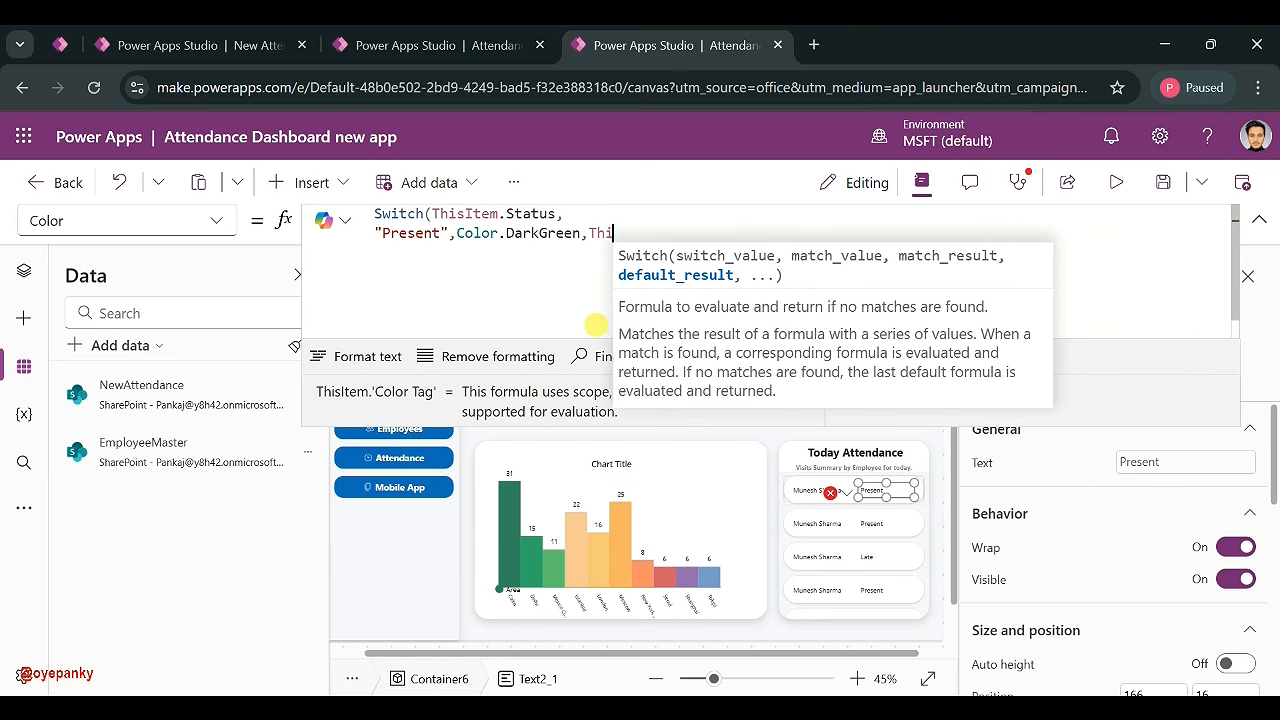
- Add the "Late" case coloured Color.Yellow
text(")
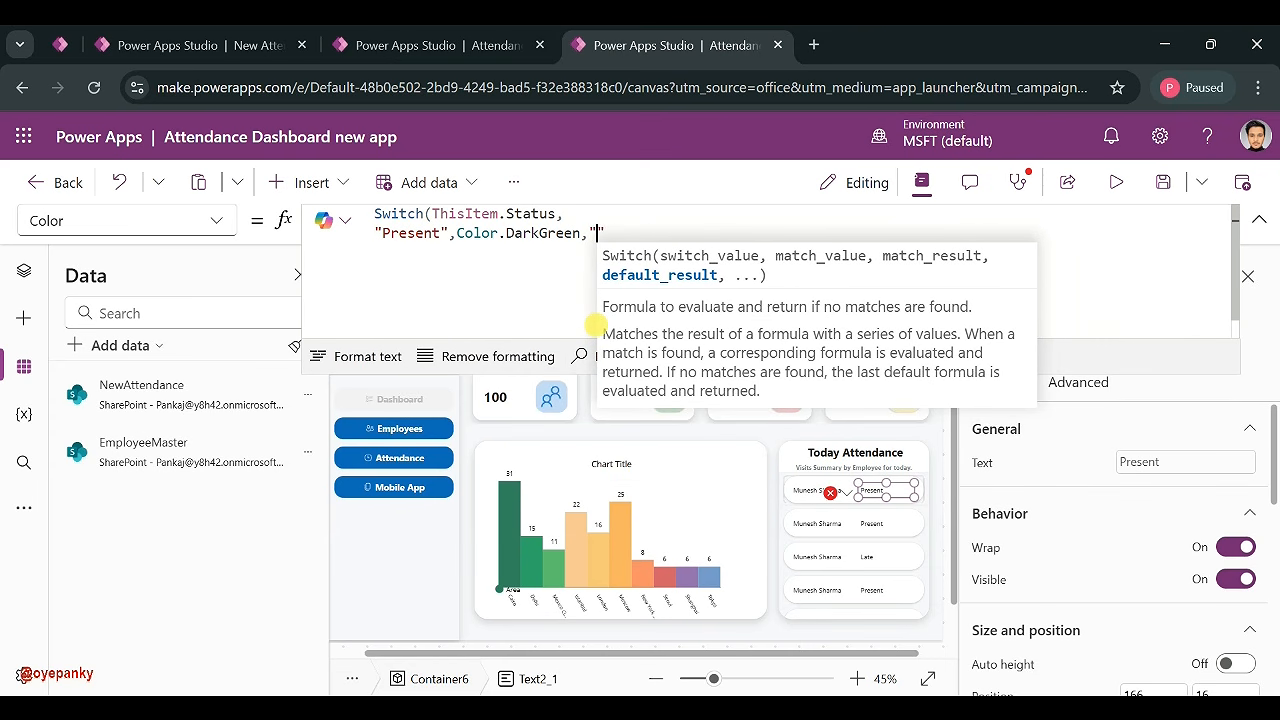
text(Late)
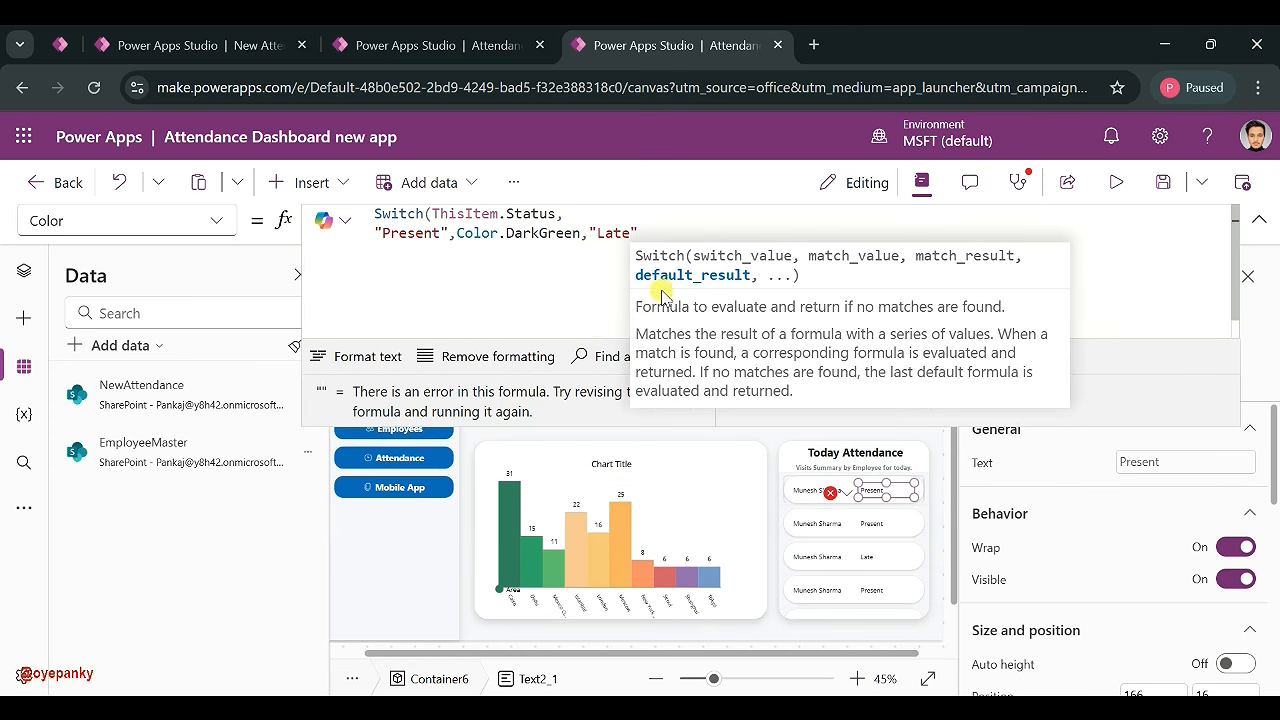
click(662, 233)
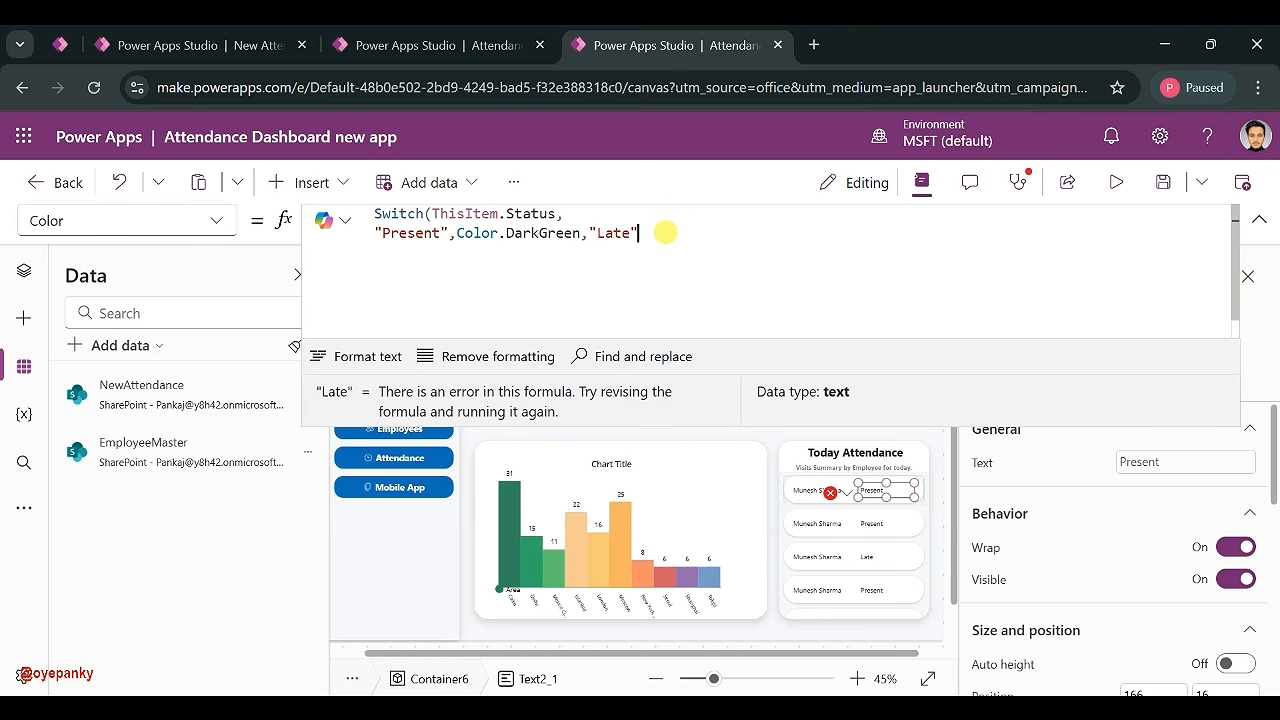
text(Colo)
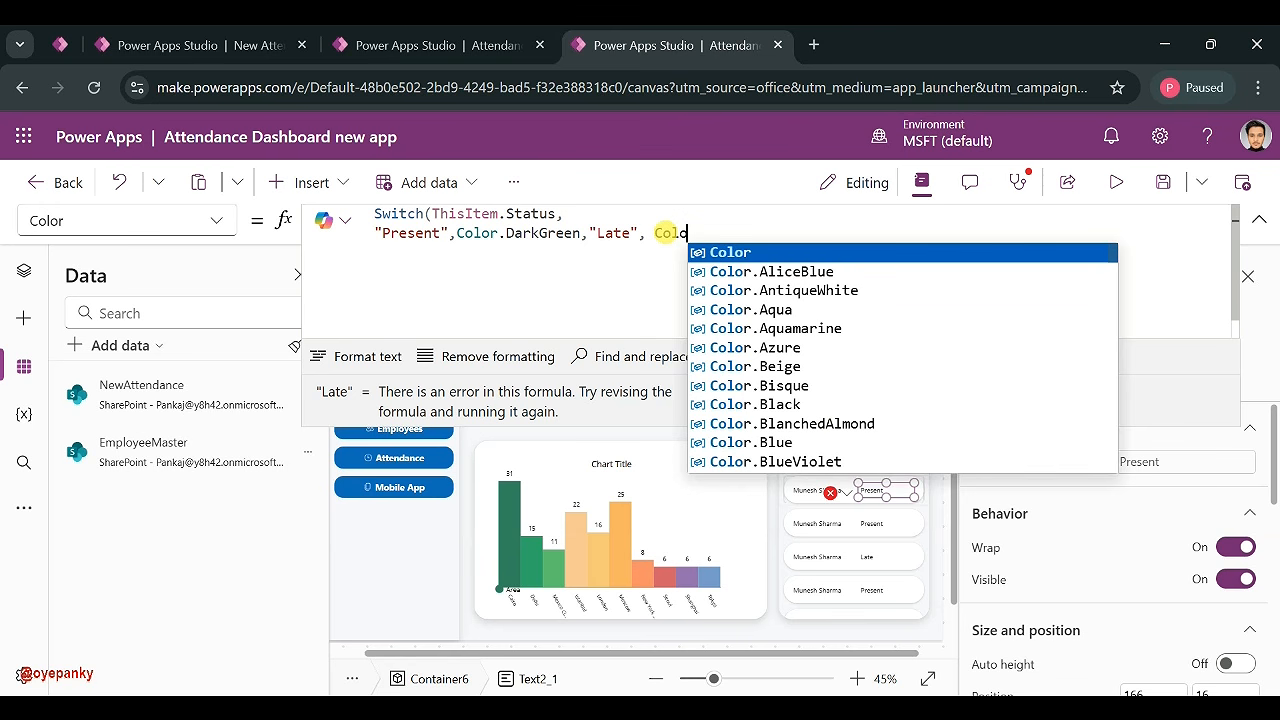
click(731, 250)
text(.Yell)
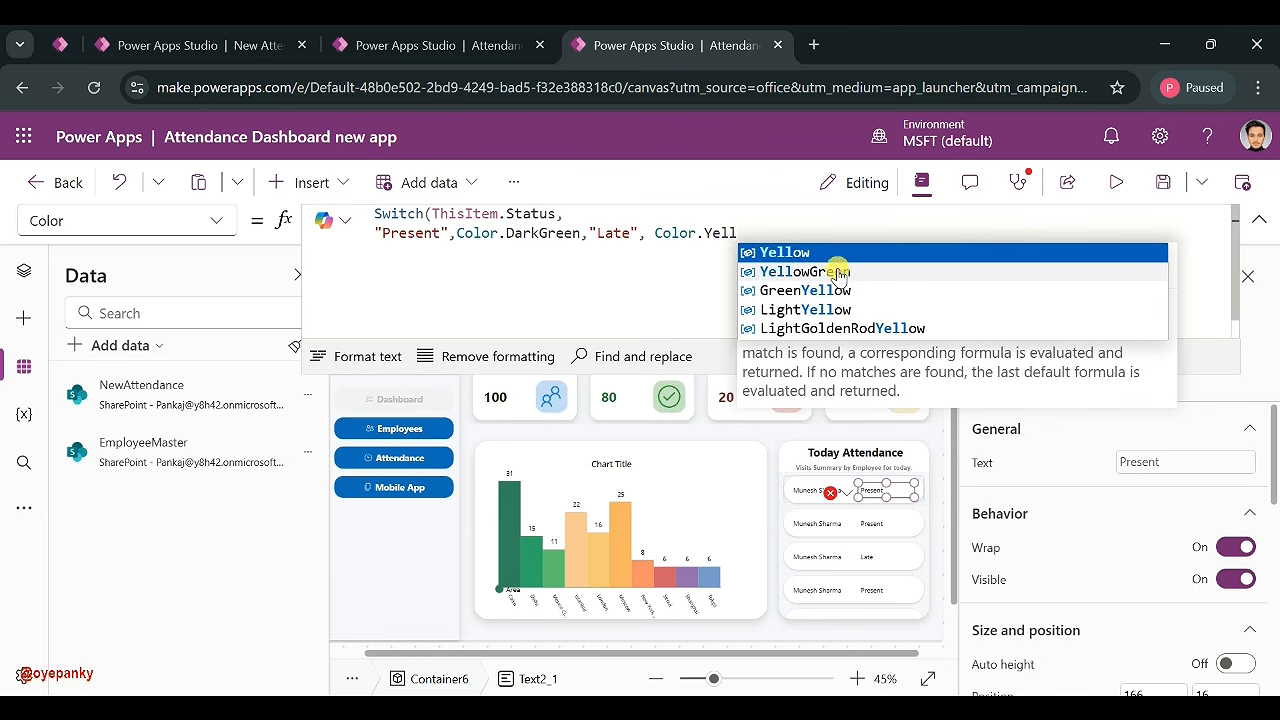
click(822, 253)
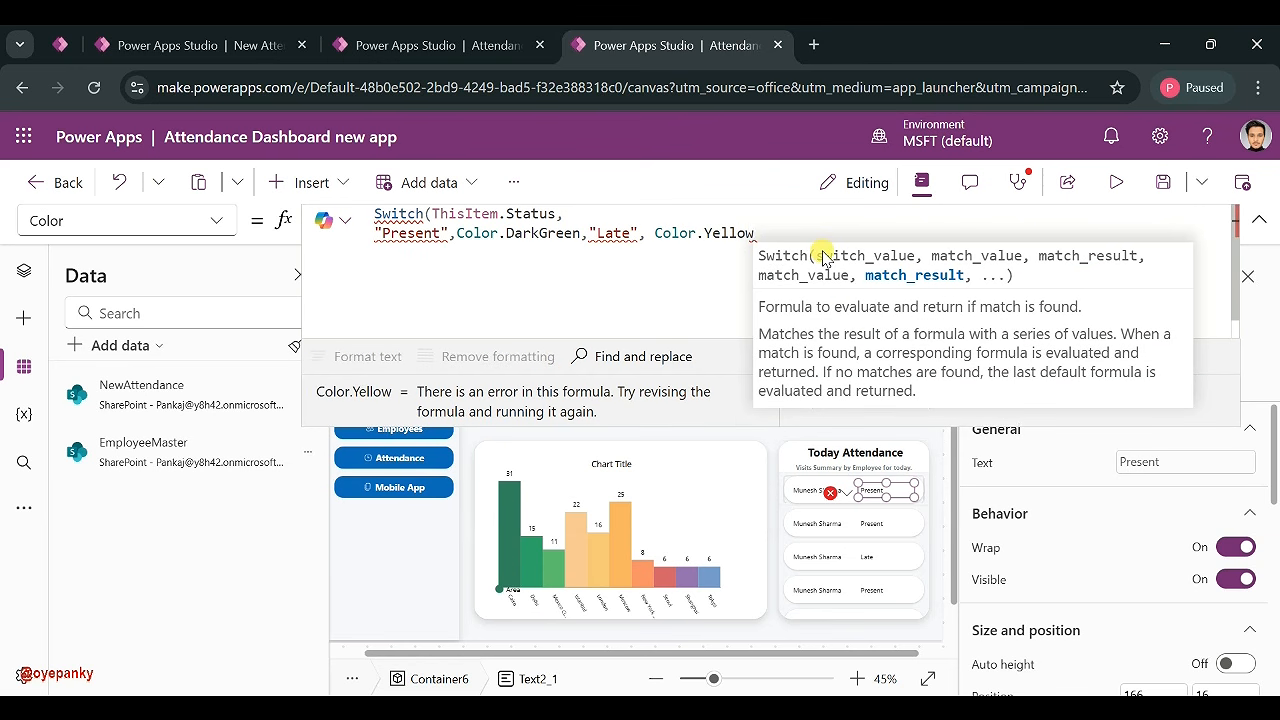
- Add "Absent" as Color.DarkRed and Color.Black as the default, closing the formula
text(, )
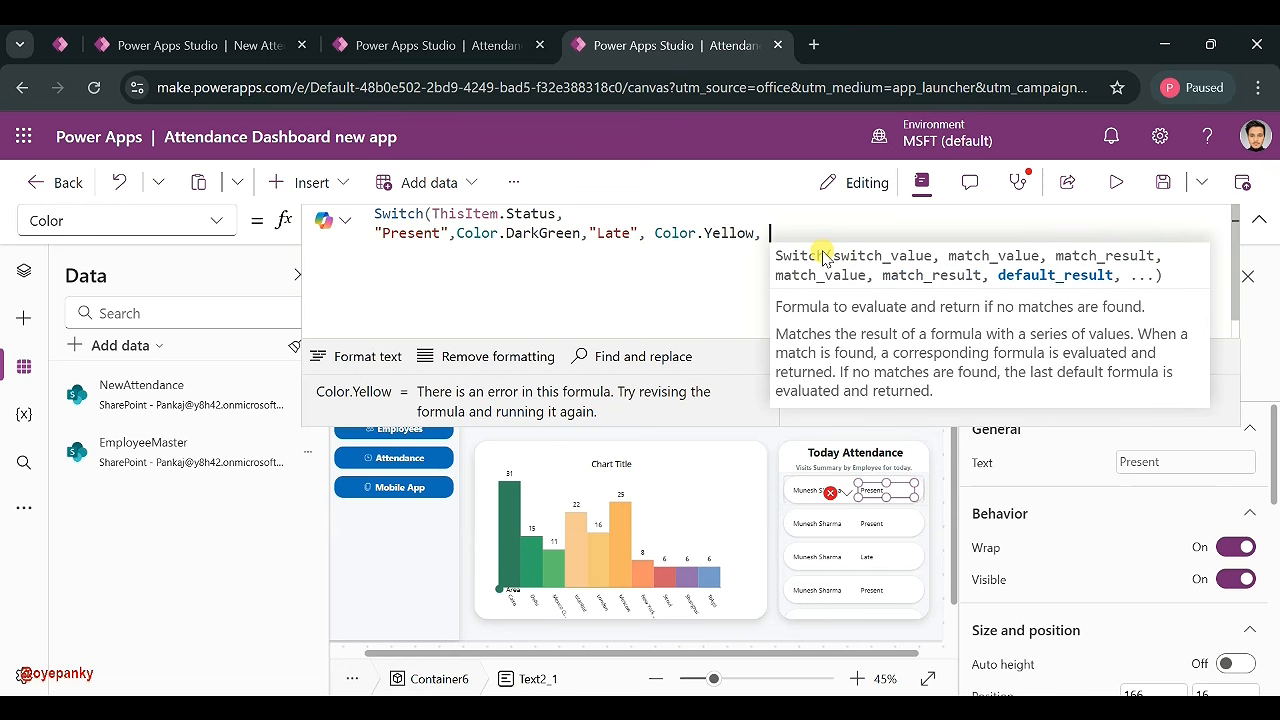
text(")
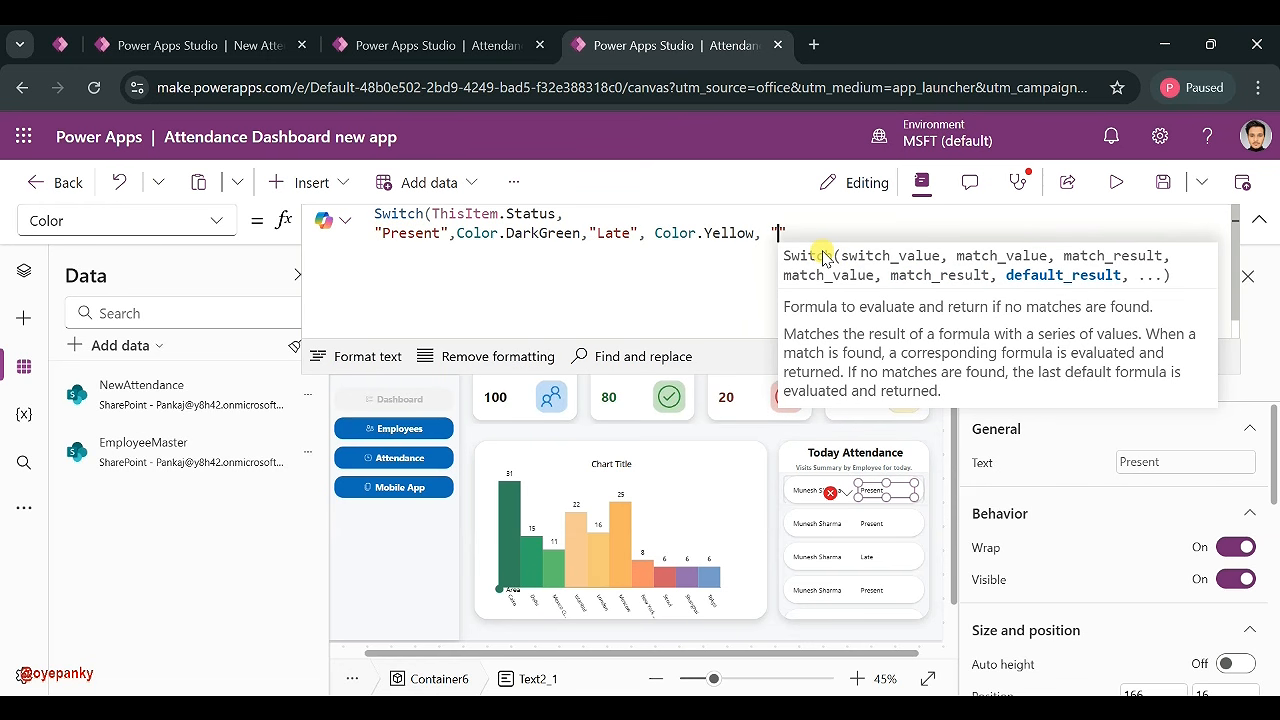
text(Absent)
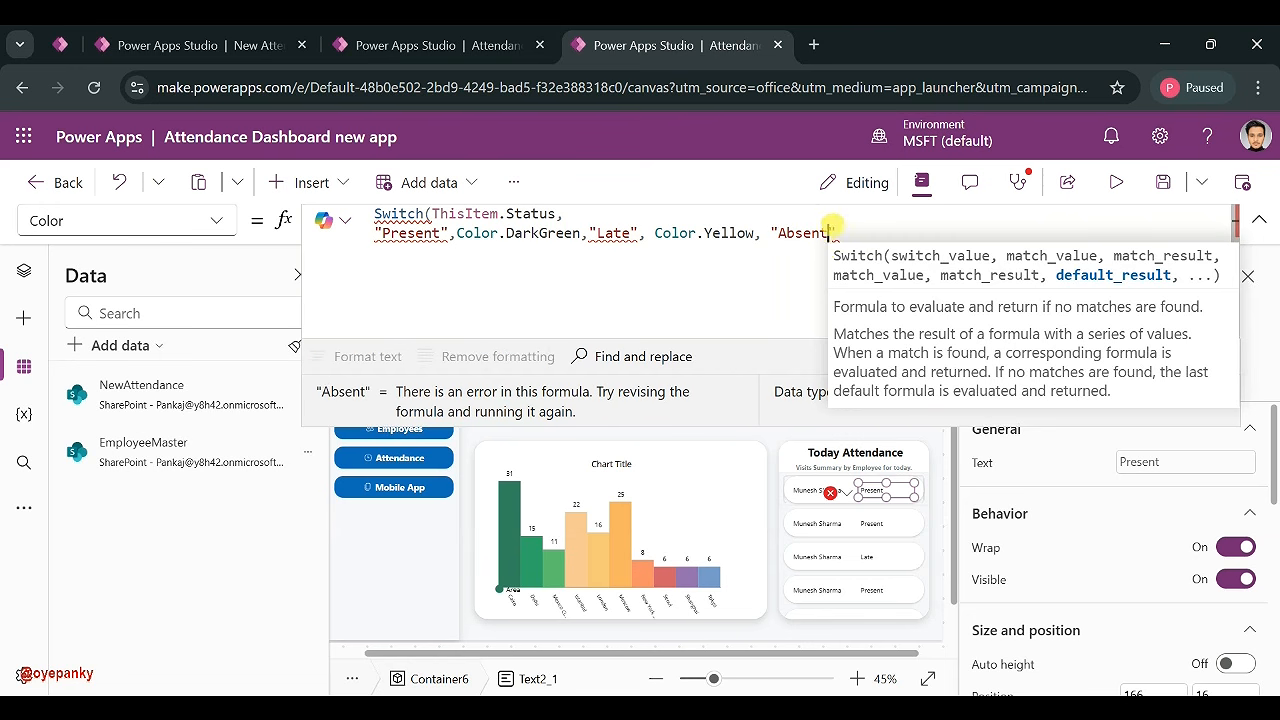
click(864, 226)
text(=)
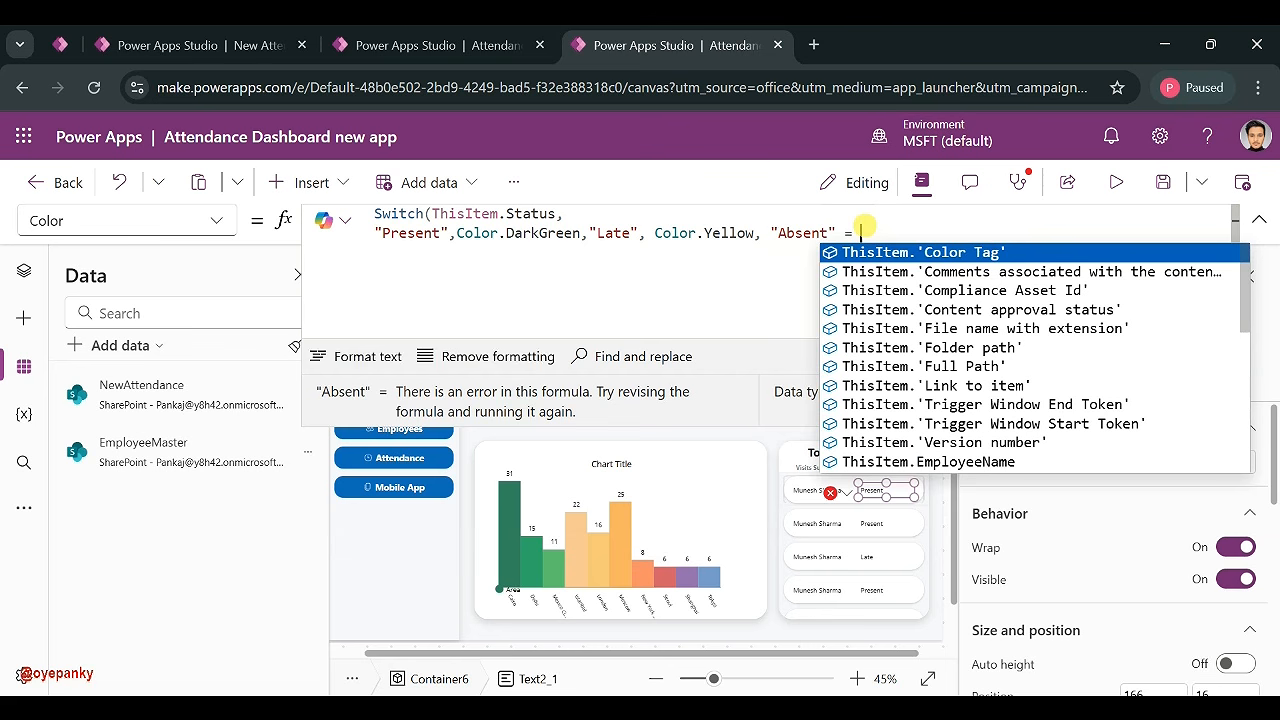
key(BackSpace)
key(BackSpace)
key(BackSpace)
text(, )
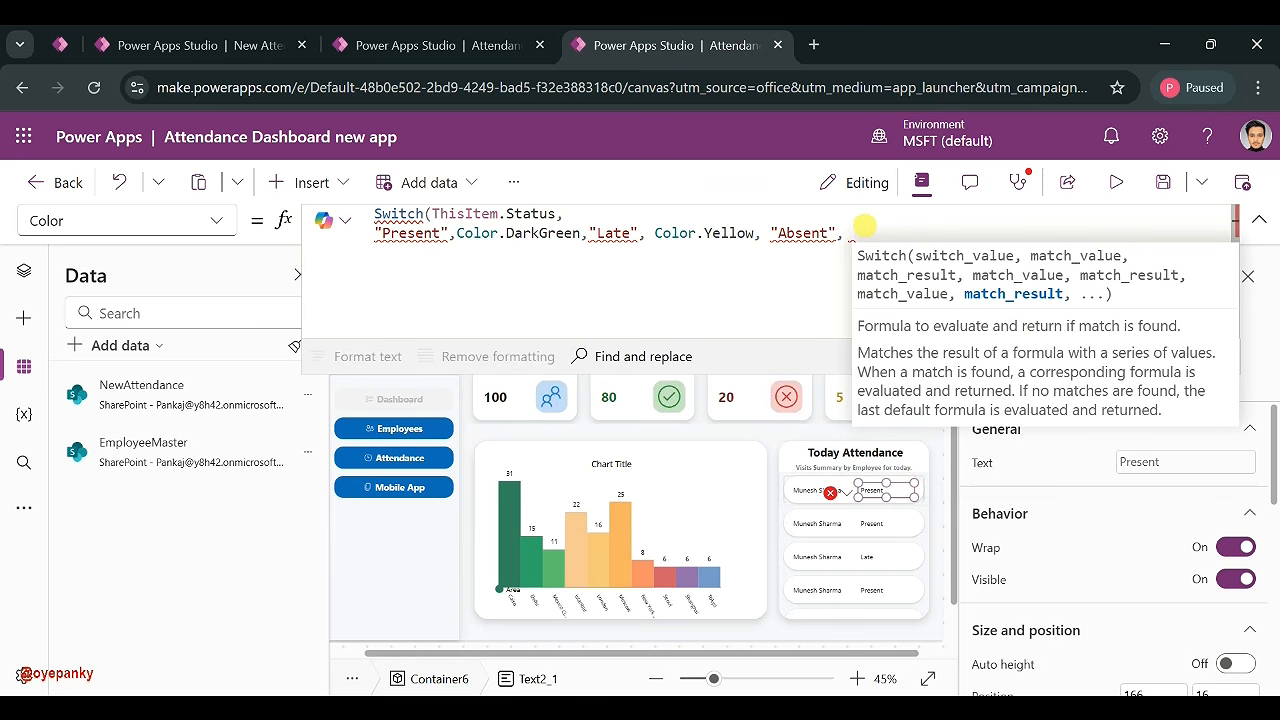
text(Color.)
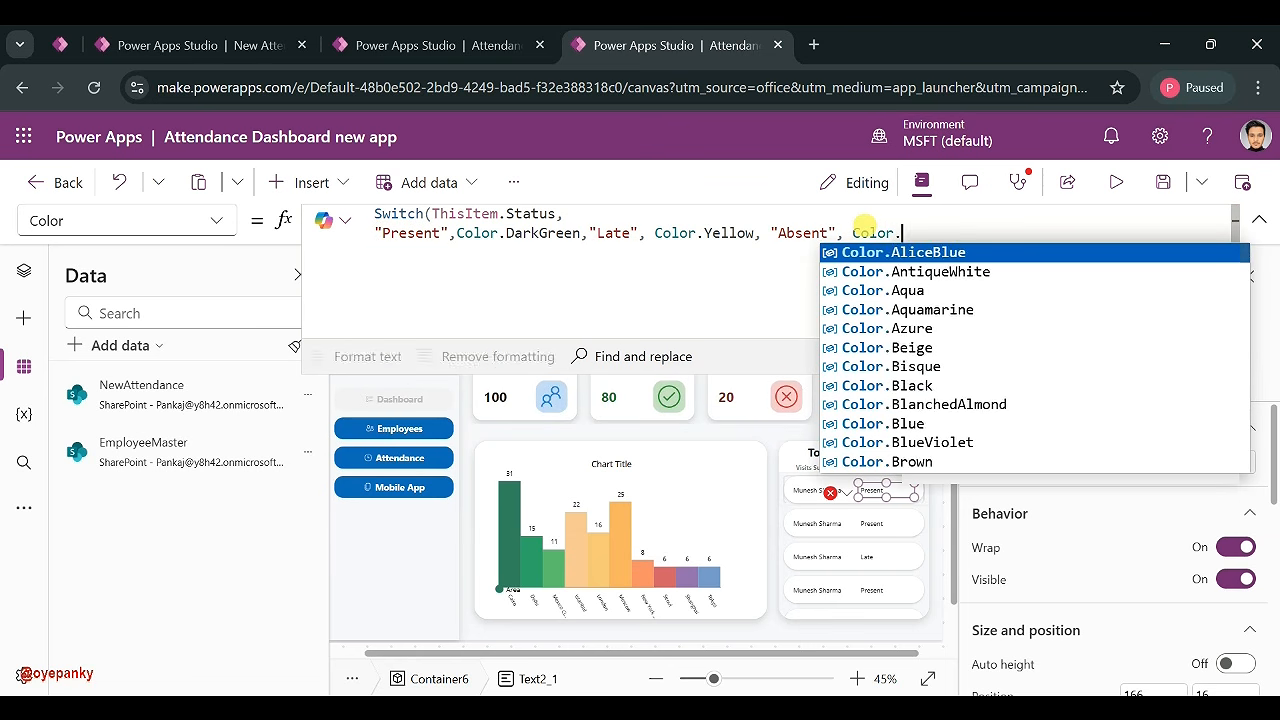
text(Red)
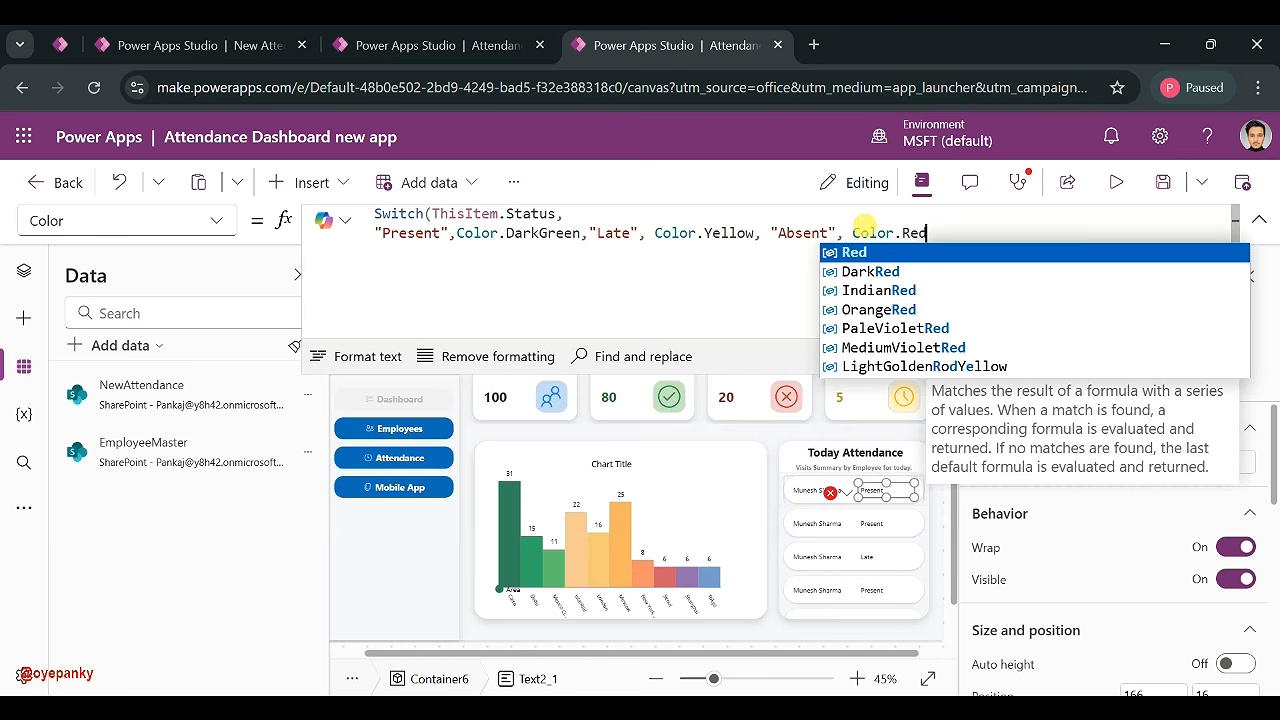
click(922, 272)
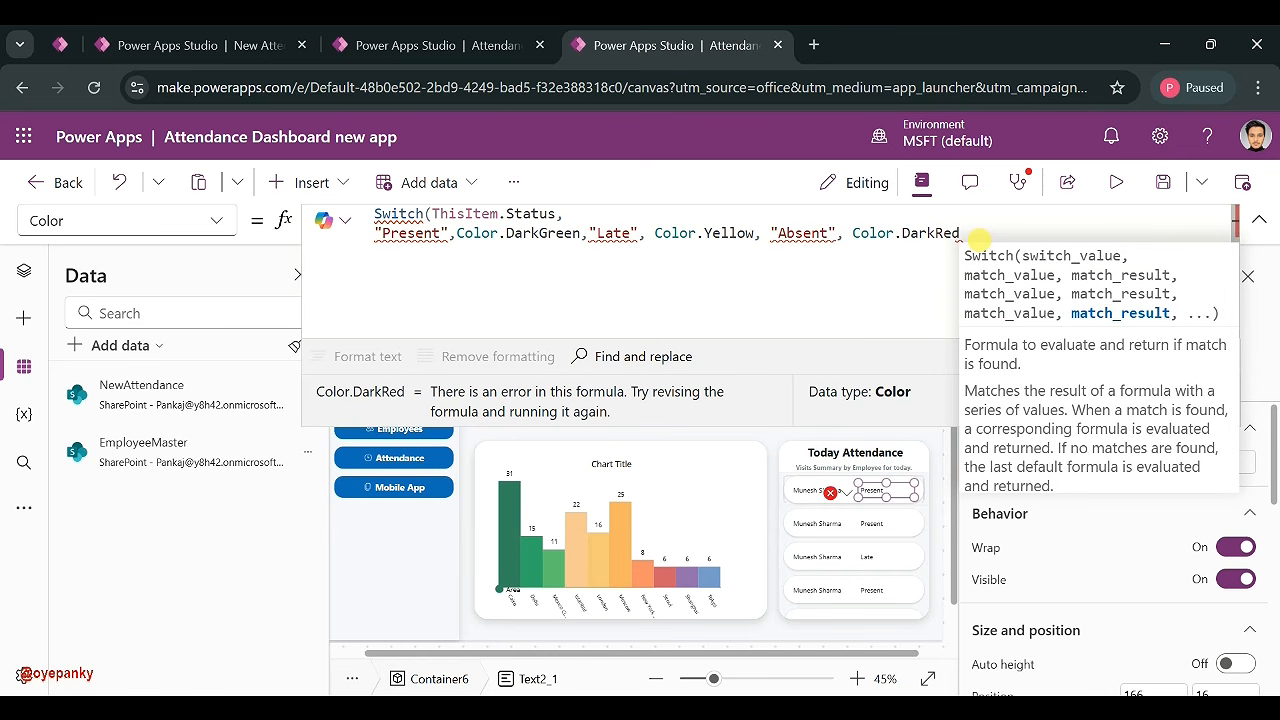
text(, Co)
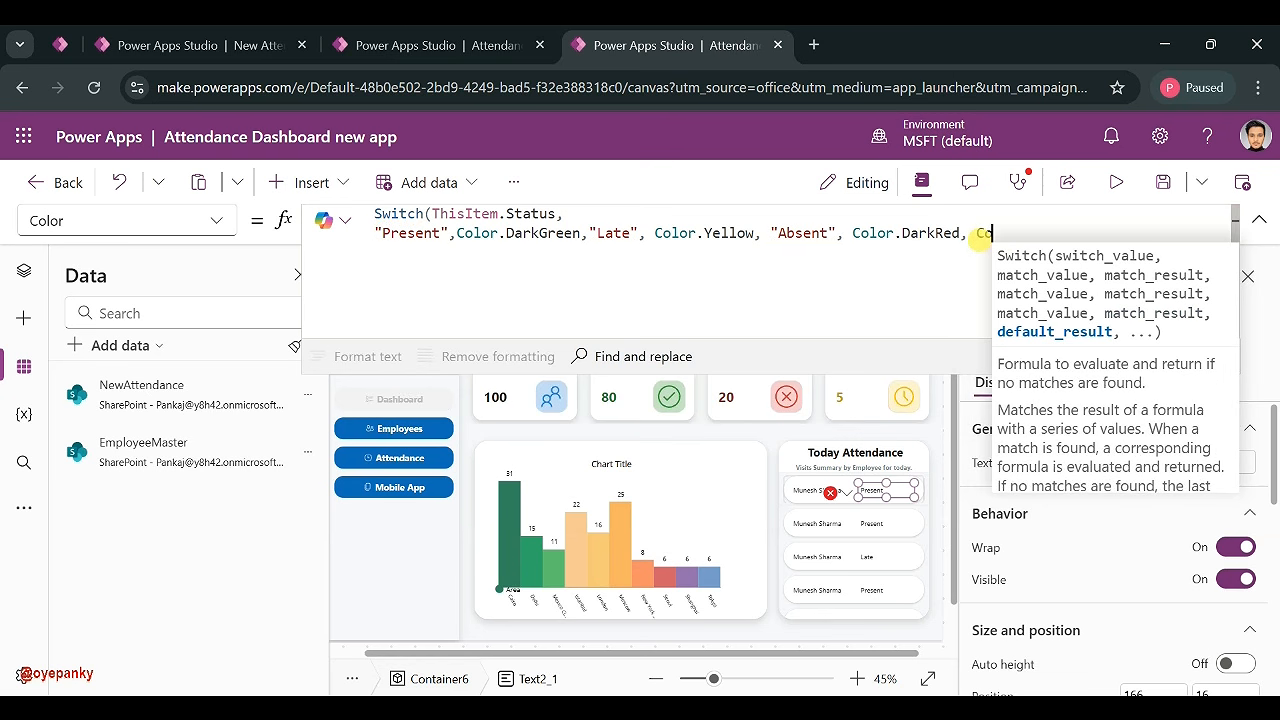
text(lor.Balck)
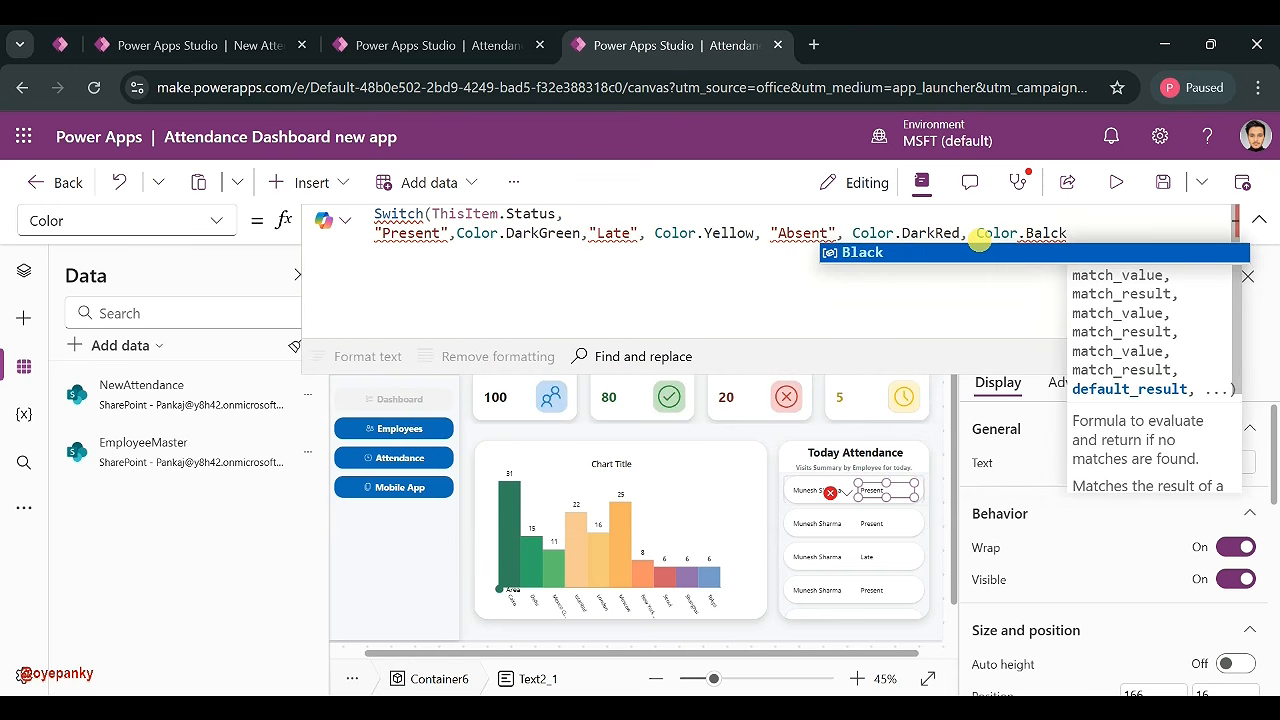
click(948, 253)
text())
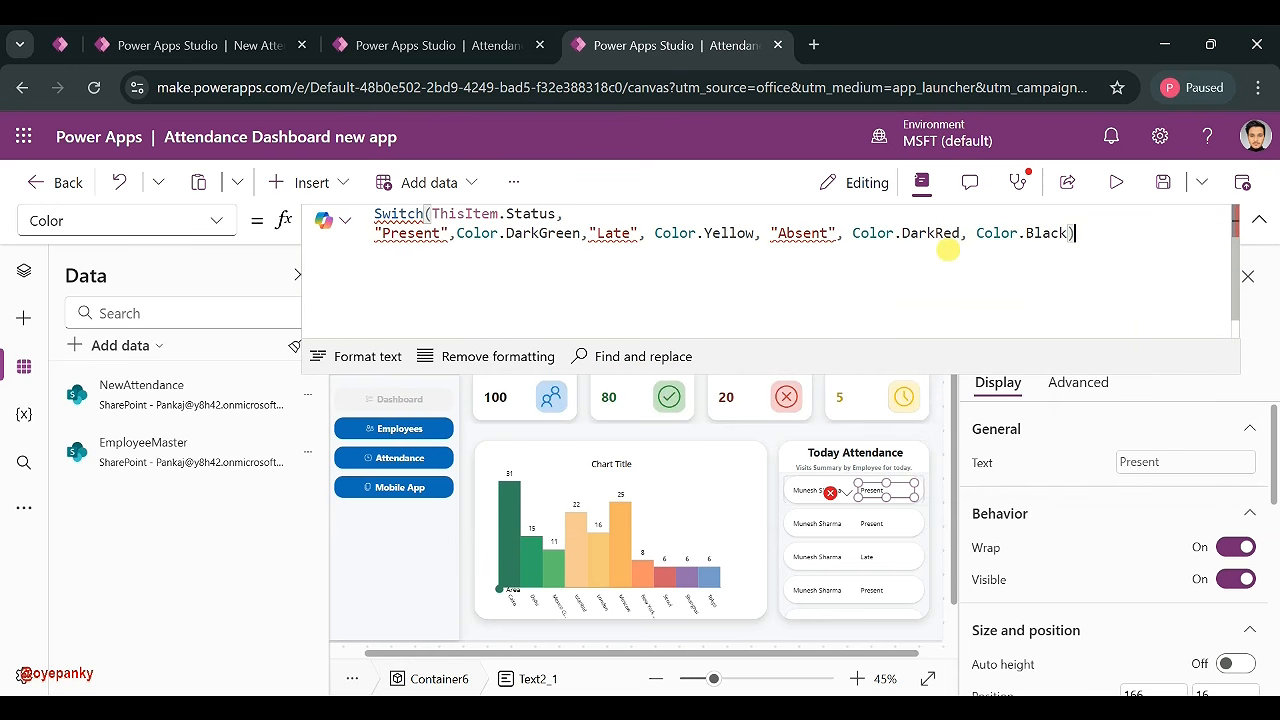
click(1222, 677)
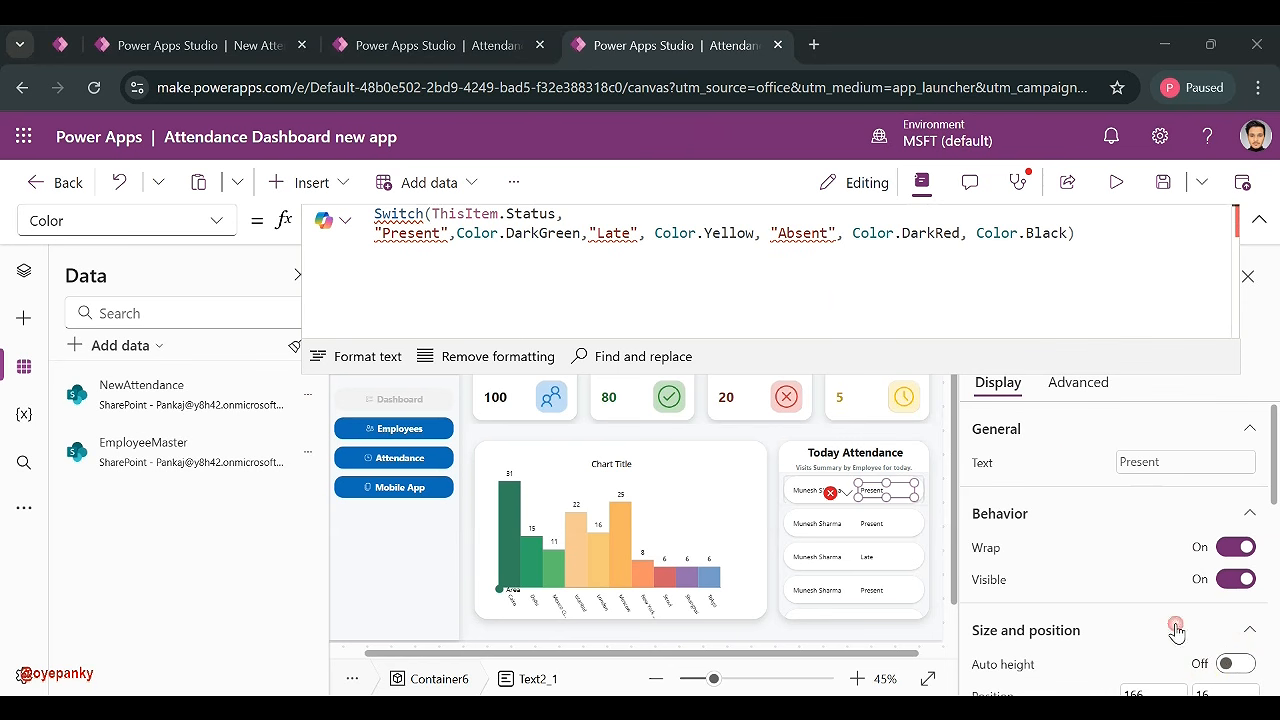
- Change the Switch test from ThisItem.Status to ThisItem.Status.Value
double_click(556, 213)
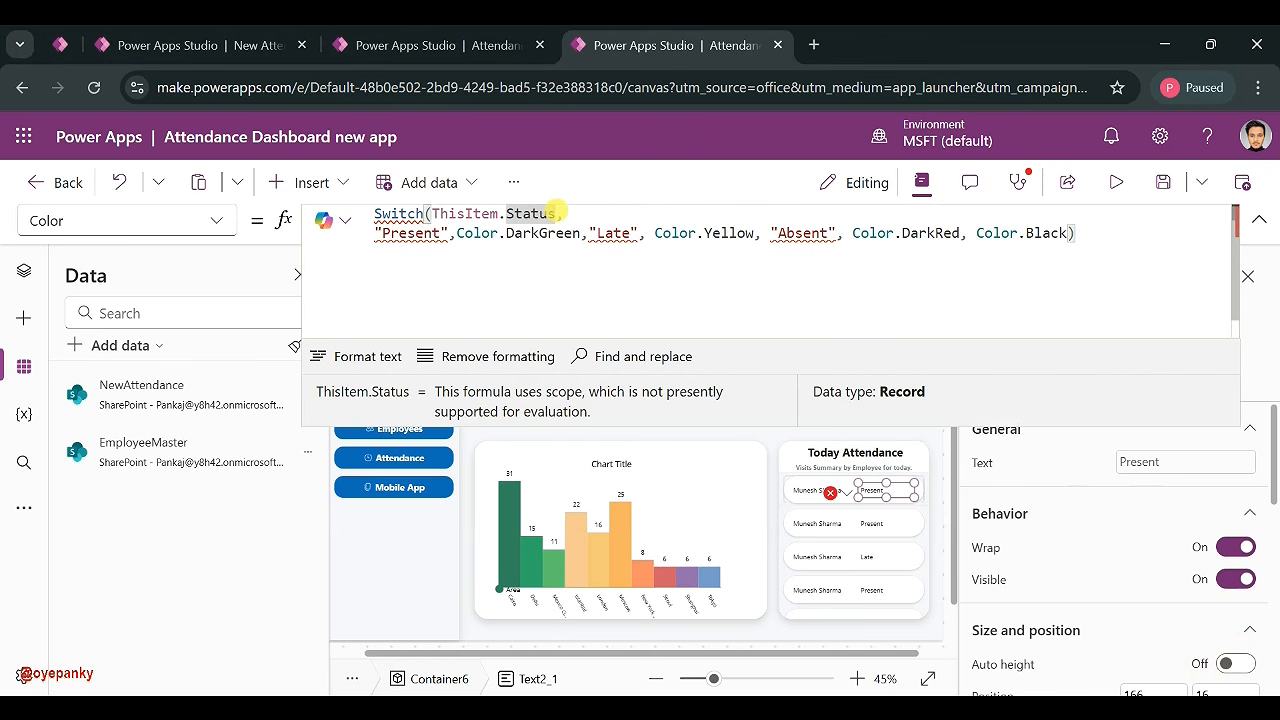
click(559, 213)
text(.)
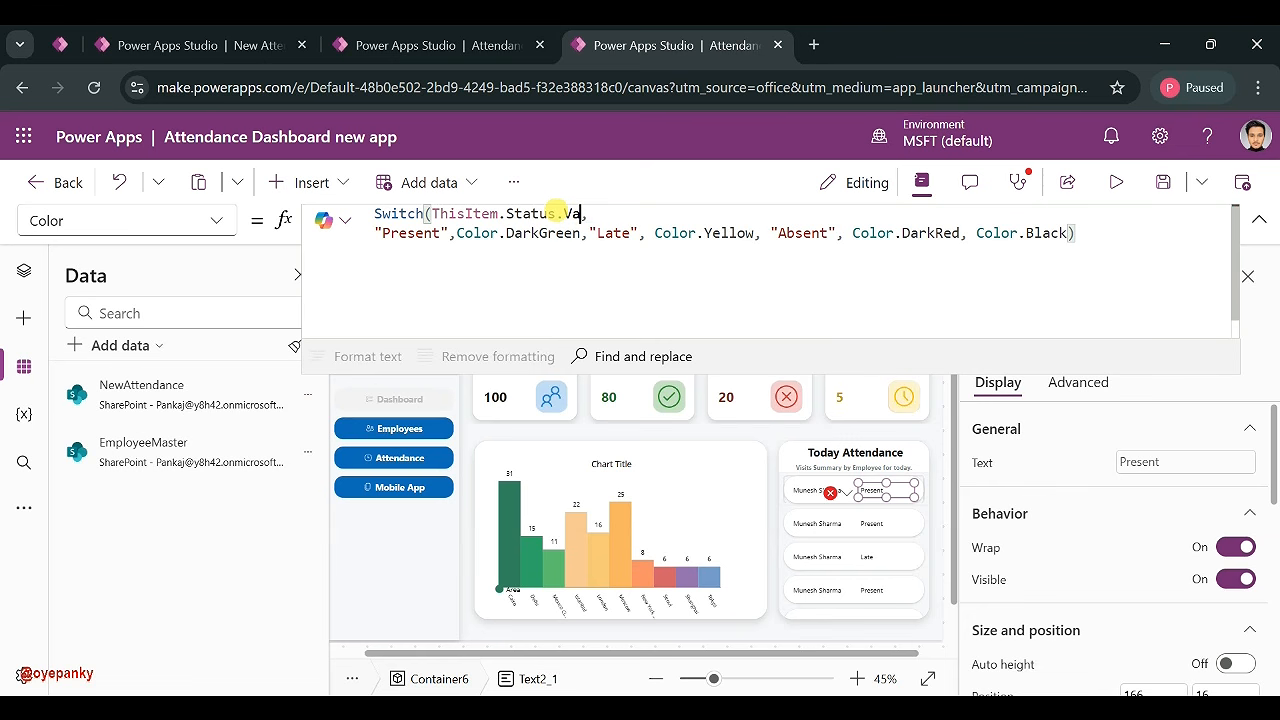
text(Va)
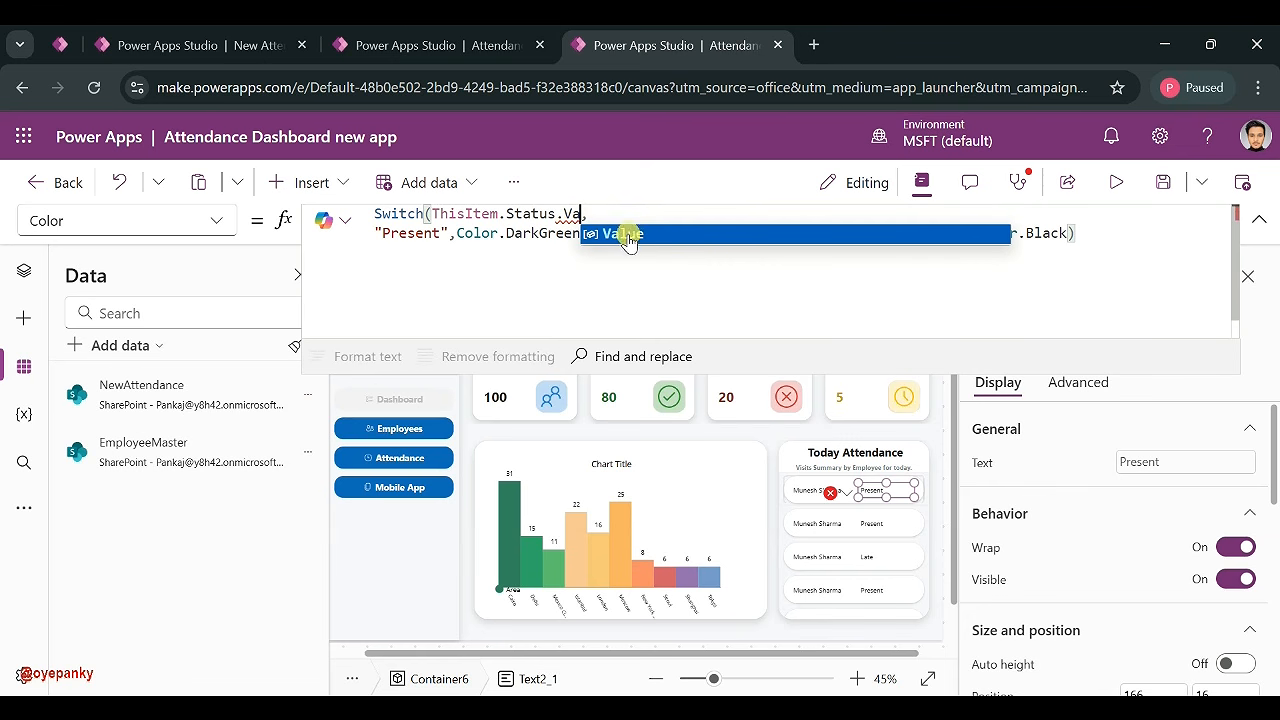
click(617, 234)
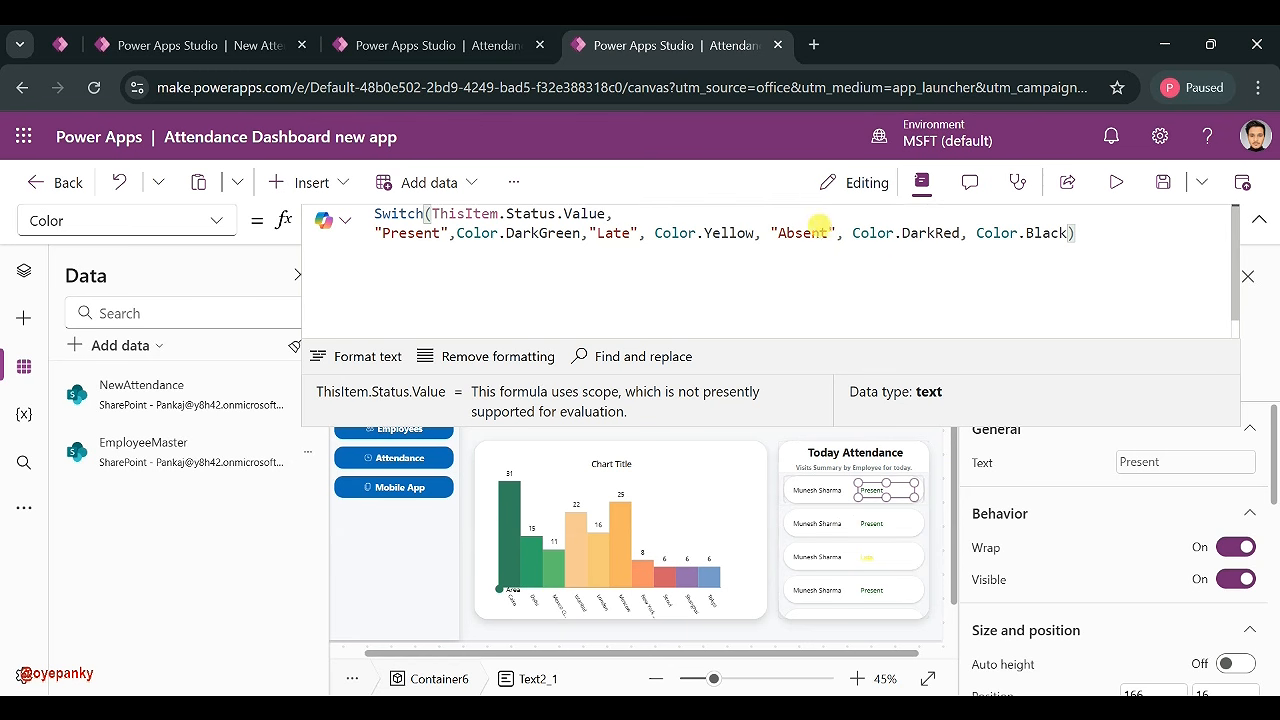
- Change the Late colour from Color.Yellow to Color.YellowGreen
key(BackSpace)
key(BackSpace)
key(BackSpace)
key(BackSpace)
key(BackSpace)
key(BackSpace)
key(BackSpace)
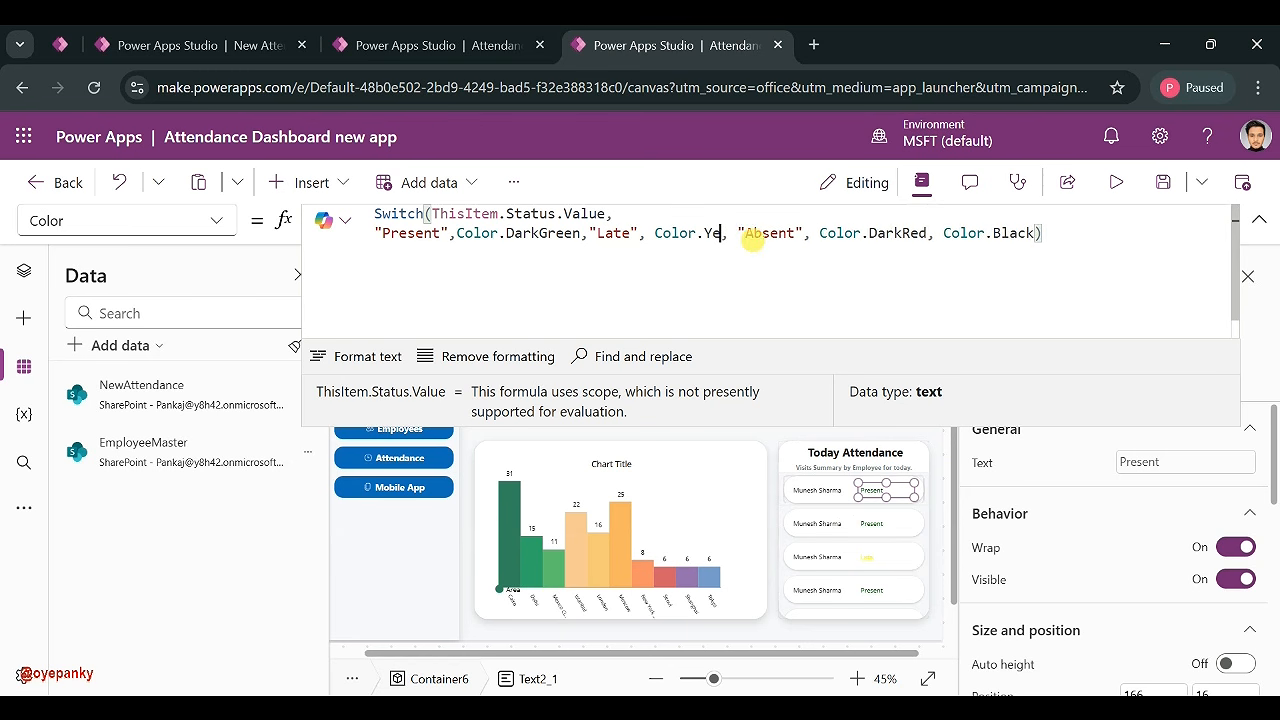
text(.)
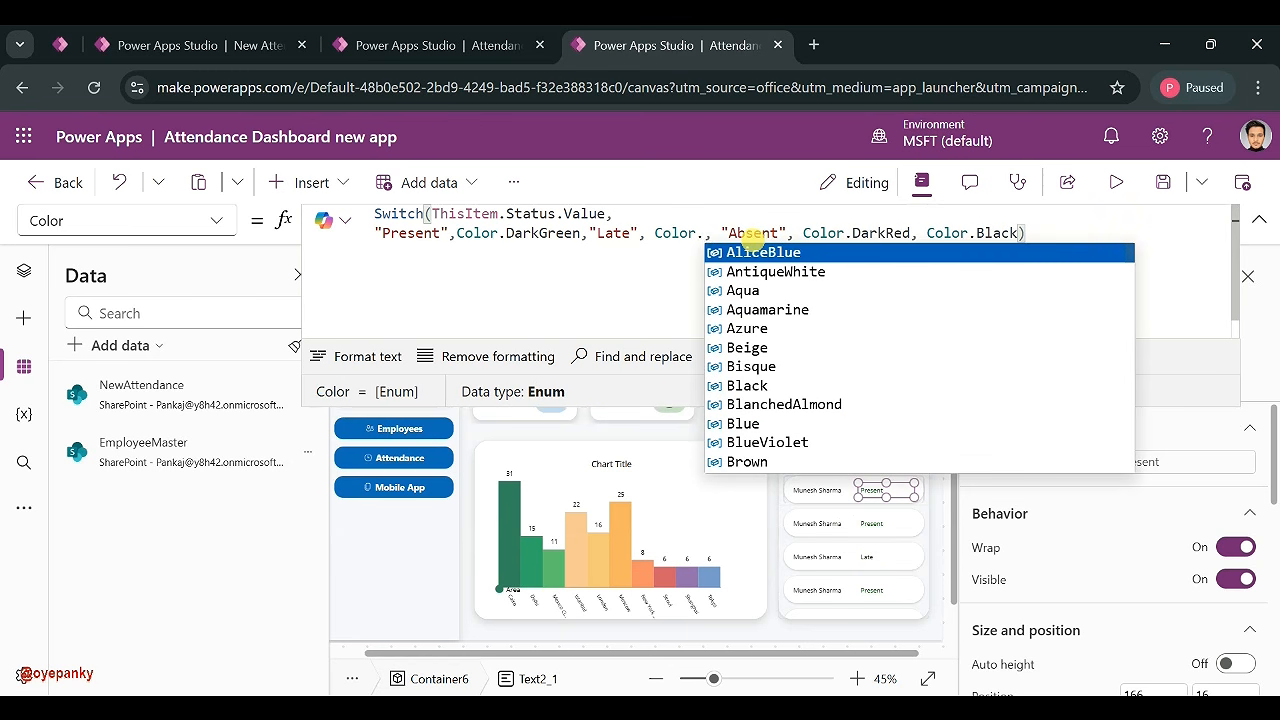
text(Ye)
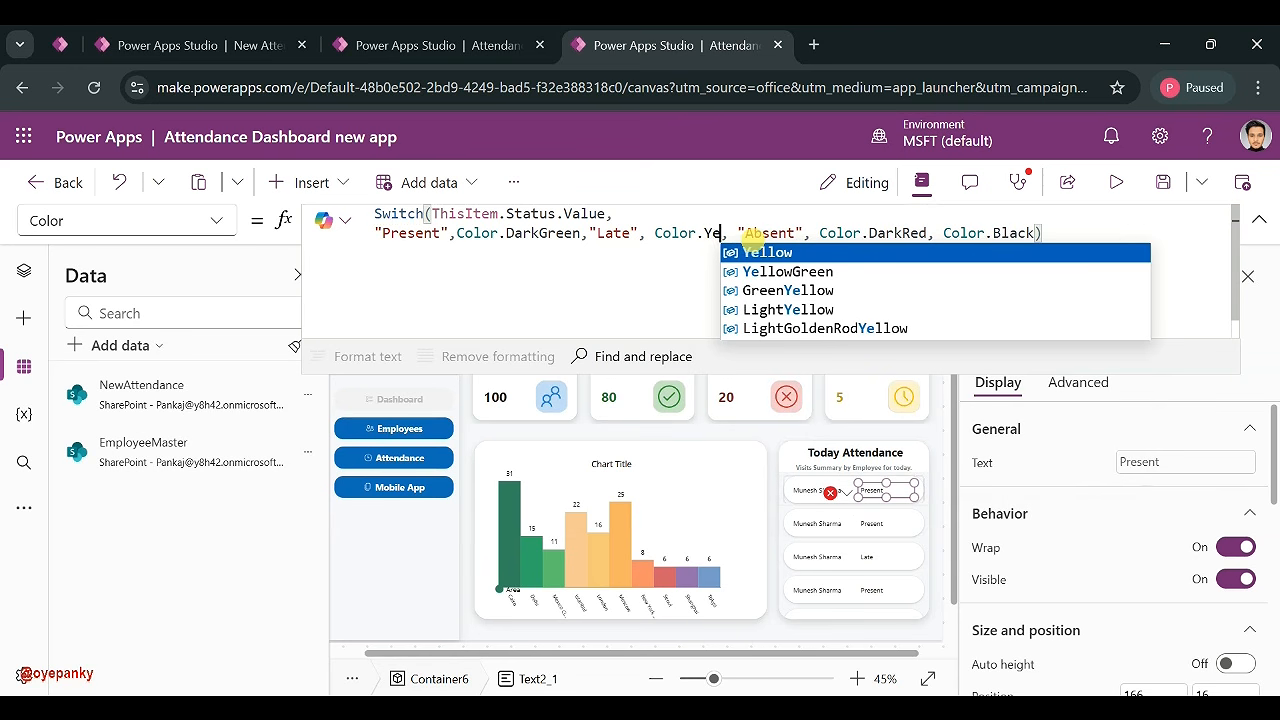
click(775, 266)
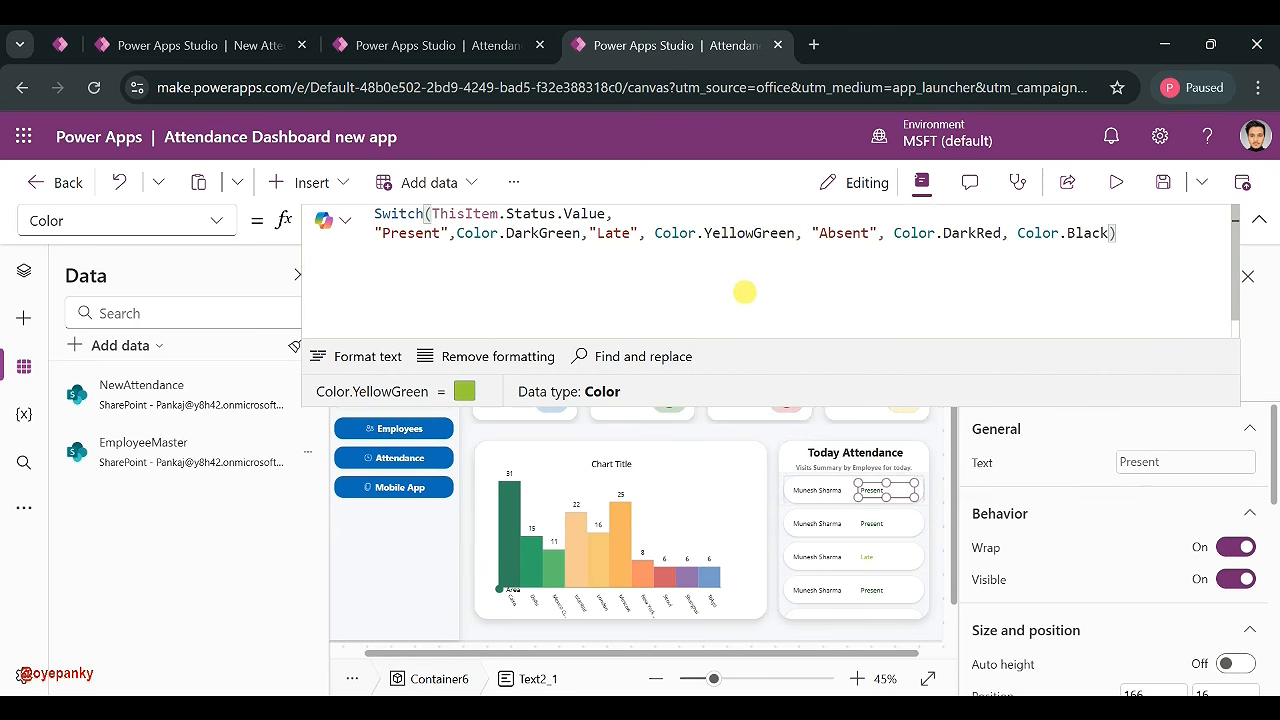
key(ctrl+a)
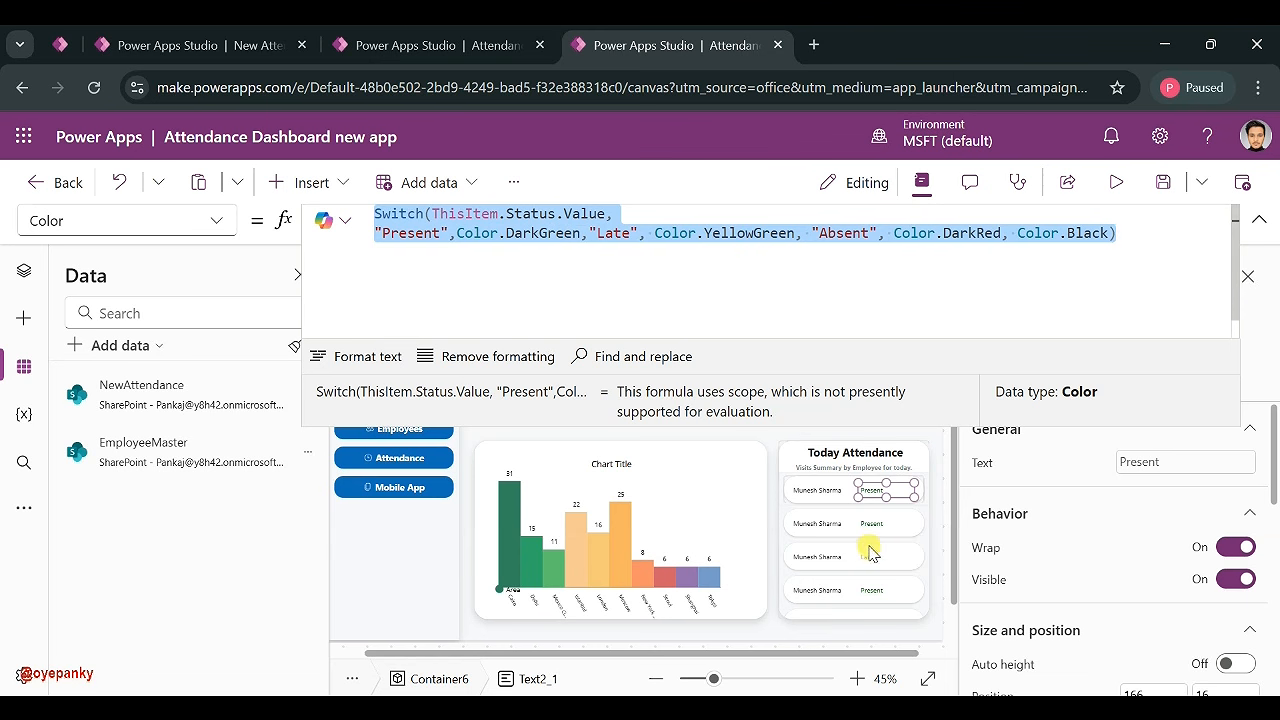
- Insert a Button into the attendance gallery, drag it beside the name, and set Height 30
click(318, 187)
text(but)
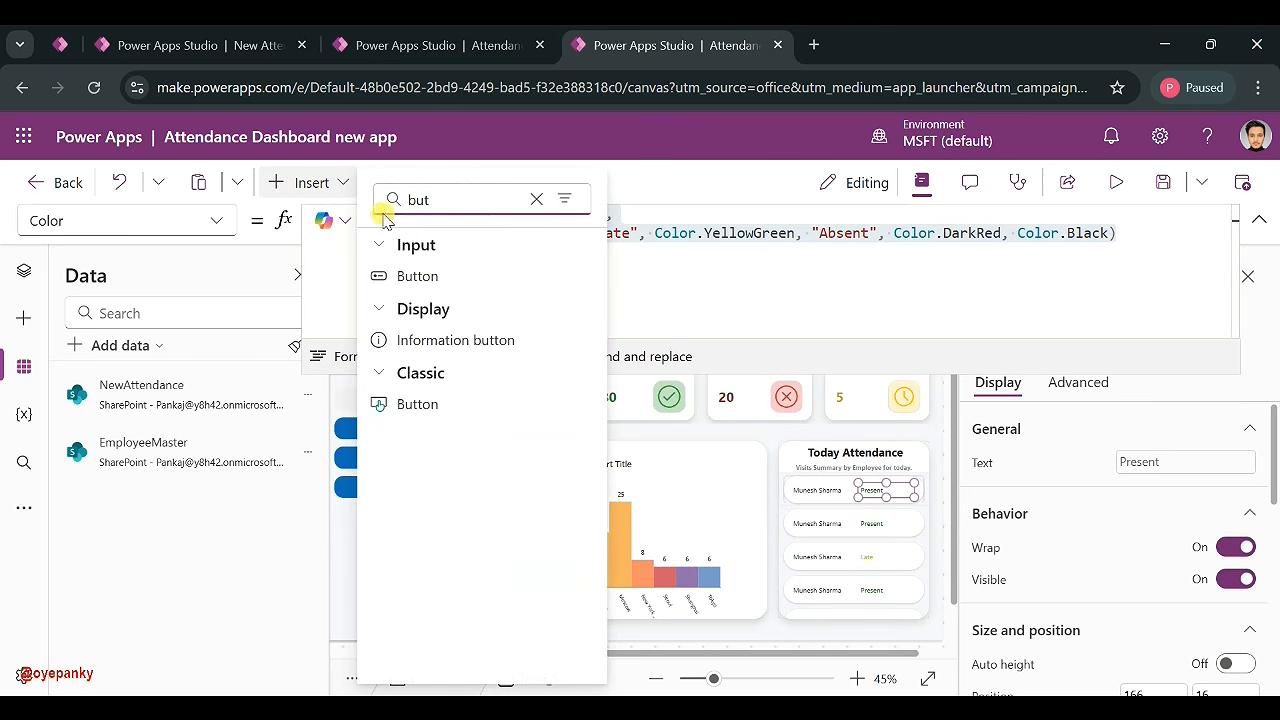
click(642, 450)
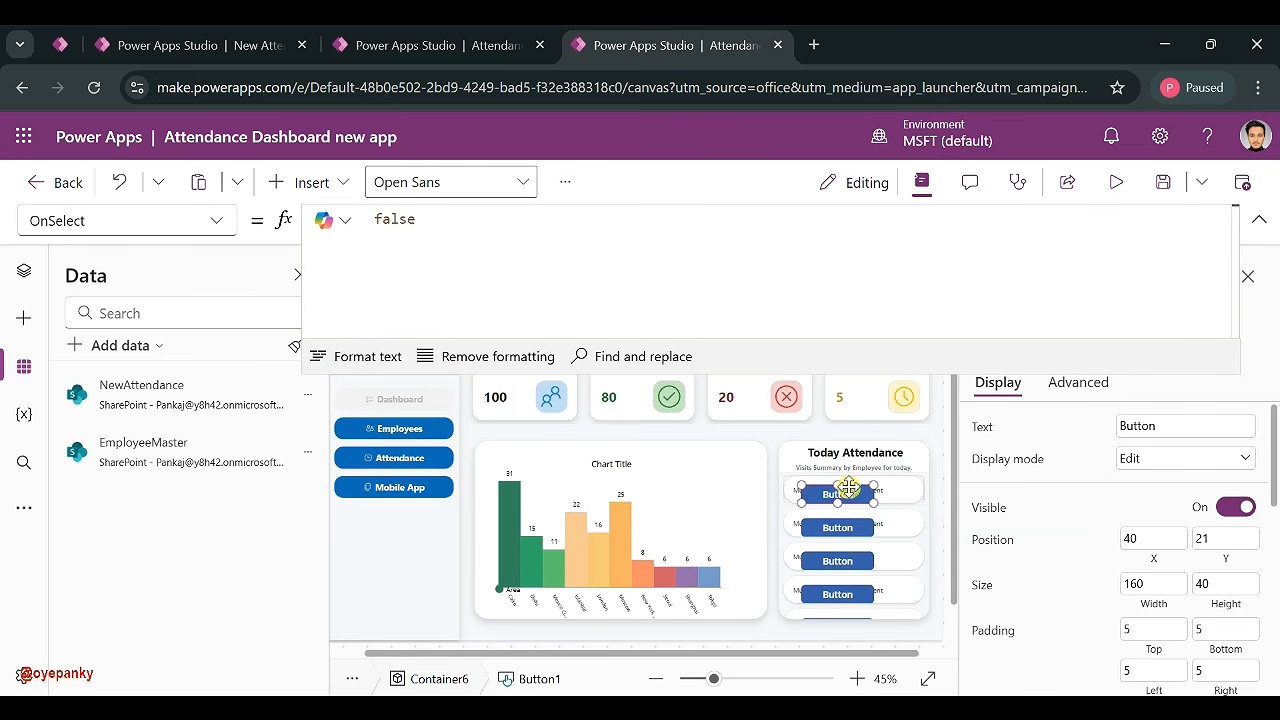
drag(853, 485, 888, 486)
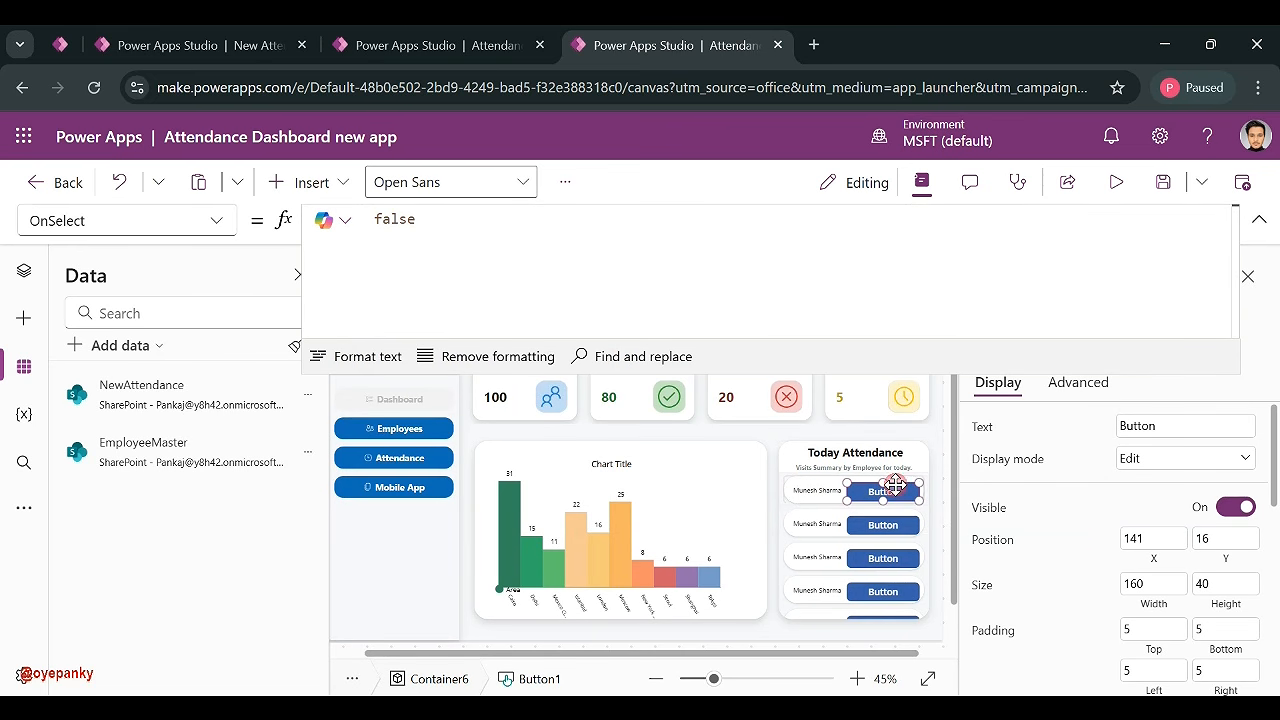
double_click(1202, 583)
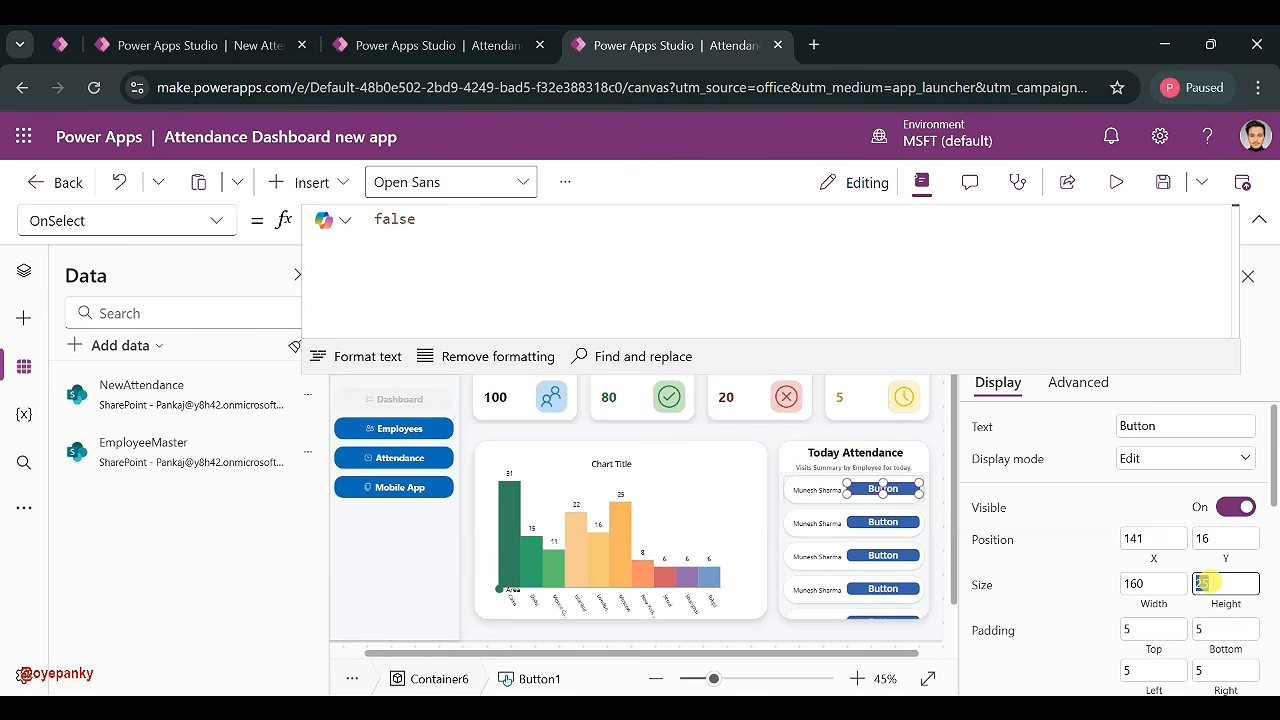
text(30)
click(919, 302)
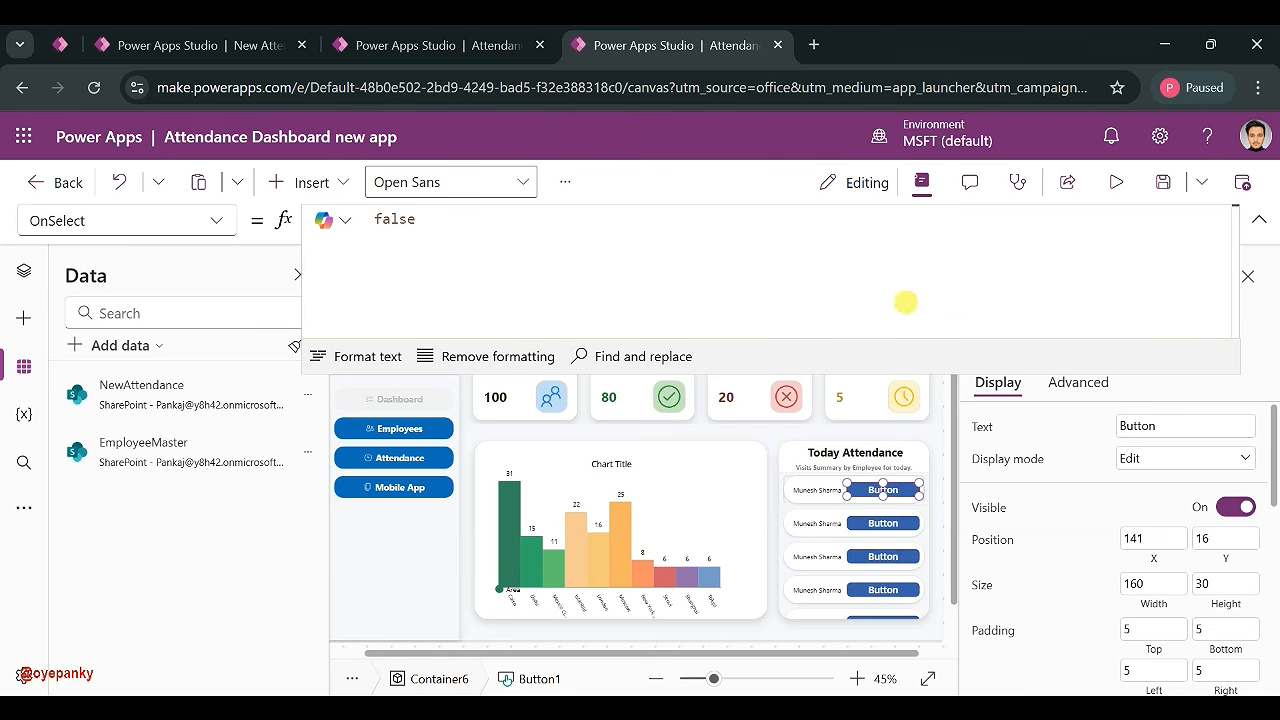
click(985, 425)
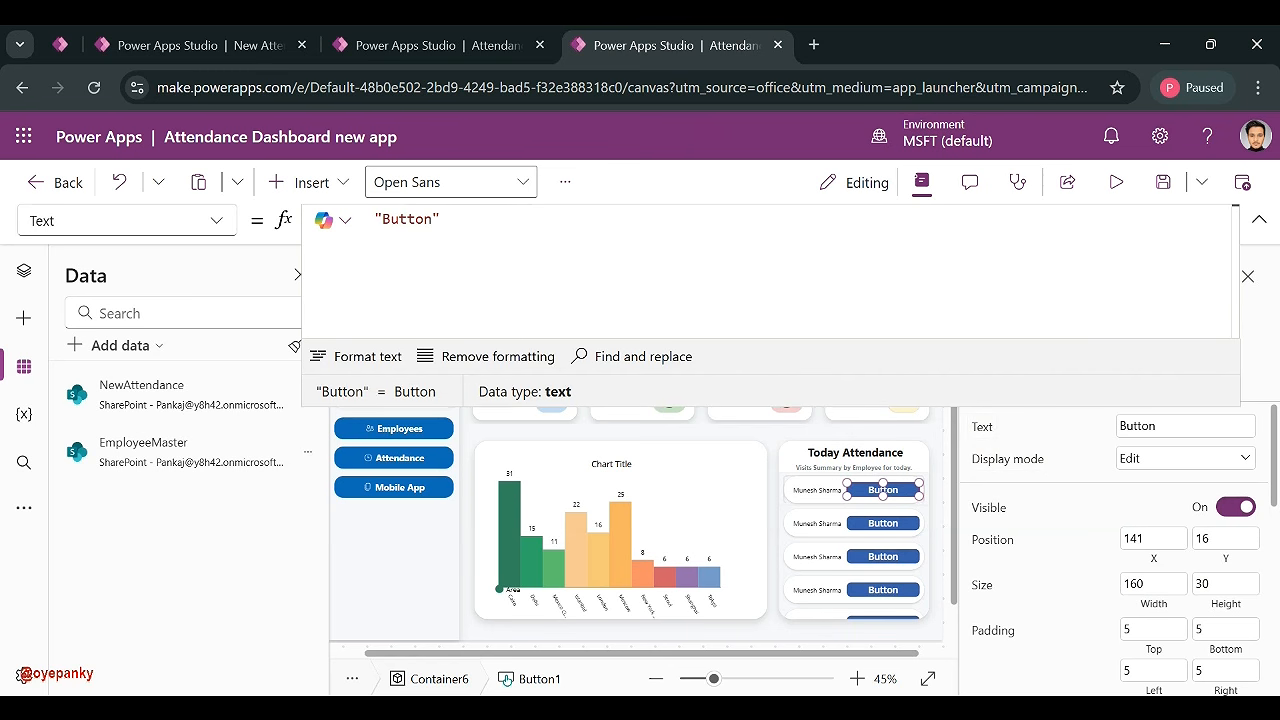
- Set the row button's text to ThisItem.Status.Value
key(ctrl+a)
text(ThisItem)
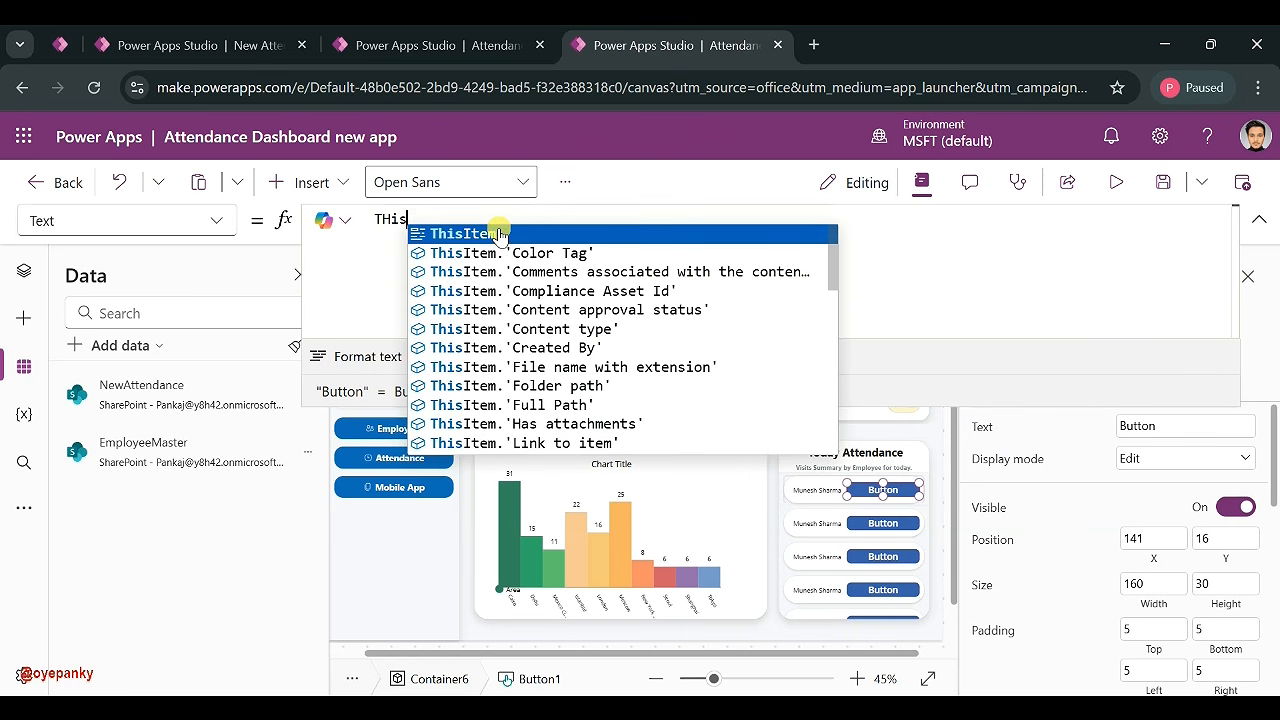
key(Escape)
text(.St)
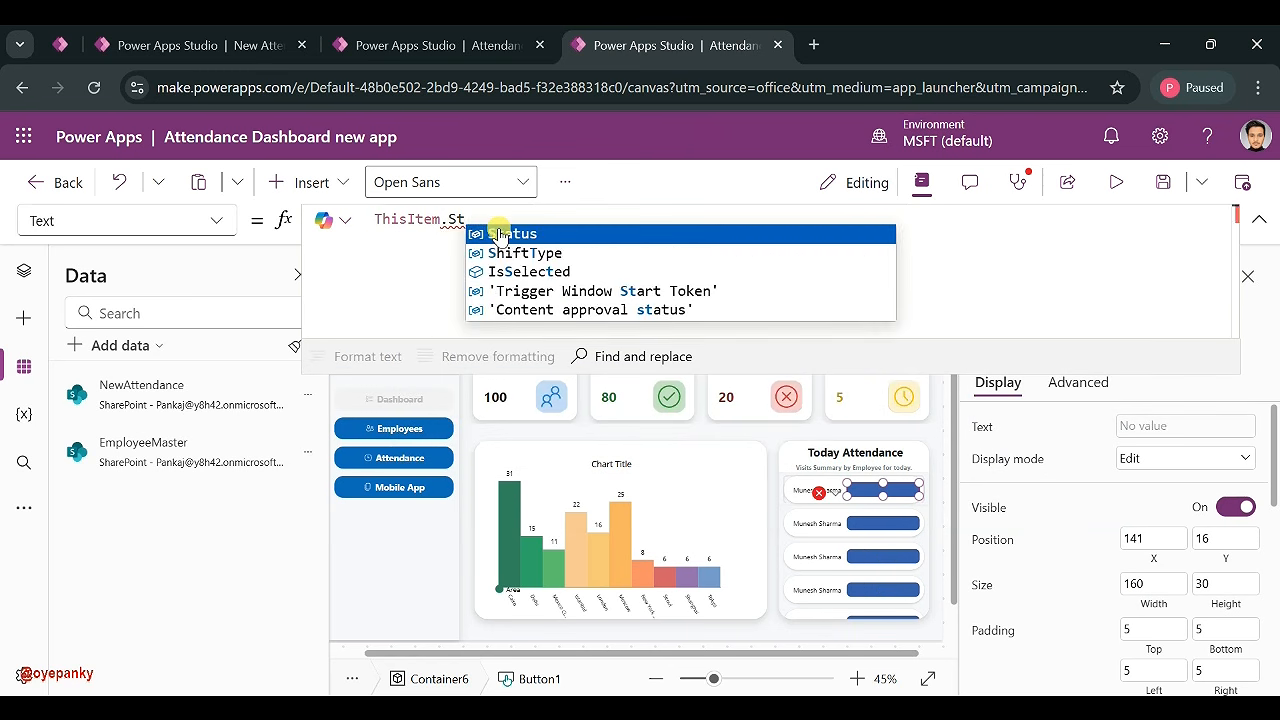
click(498, 233)
text(.Value)
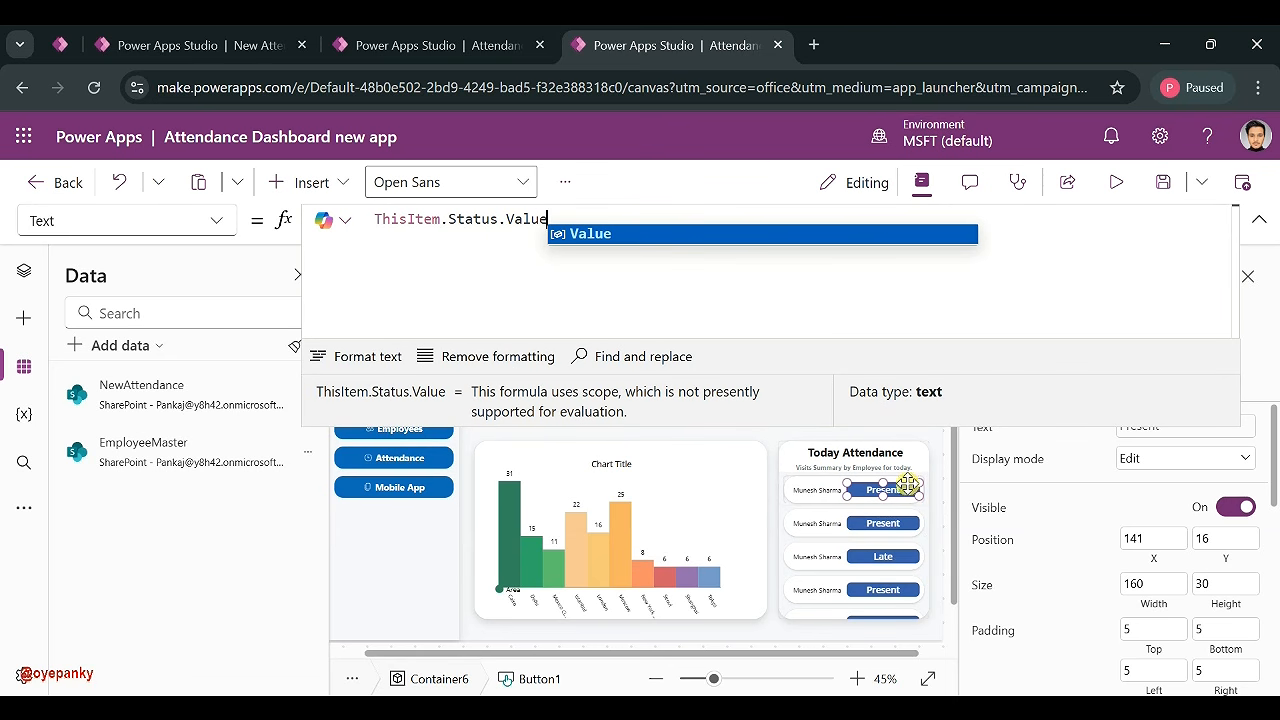
- Narrow the button slightly and paste the status Switch colour formula into its Fill
mouse_move(853, 498)
mouse_down()
mouse_move(868, 494)
mouse_move(852, 497)
mouse_up()
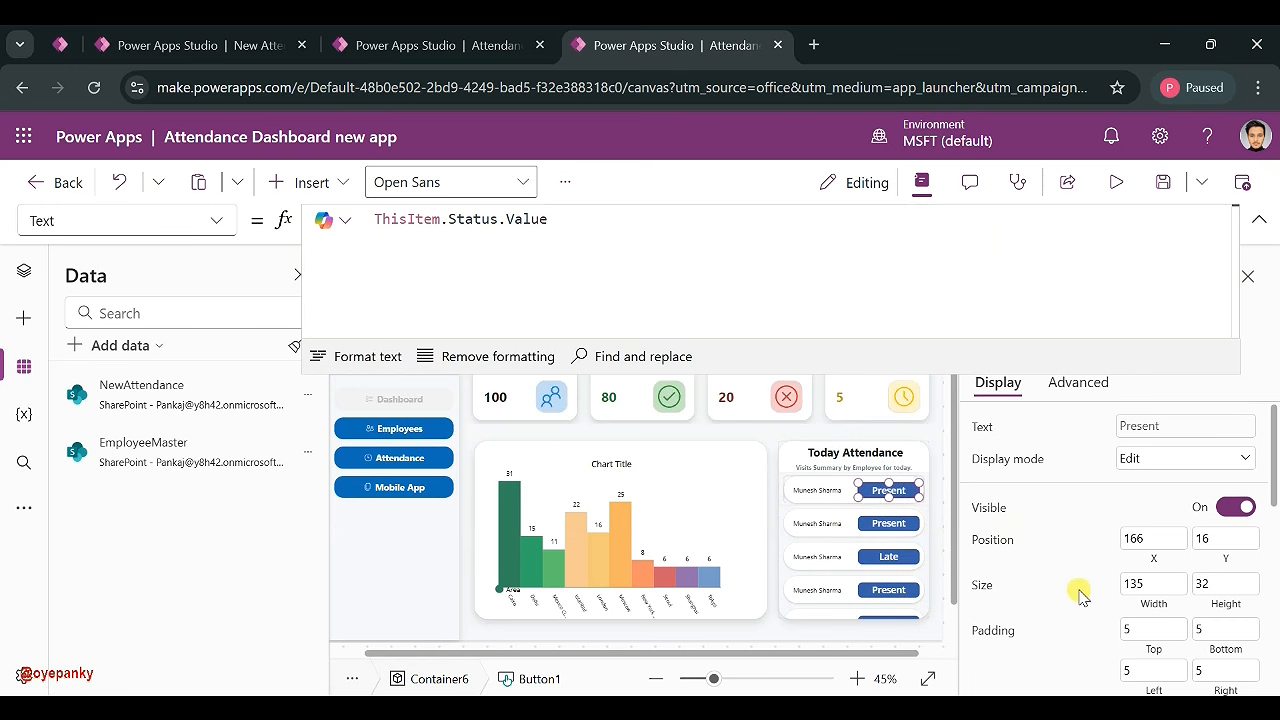
scroll(1080, 591, down, 5)
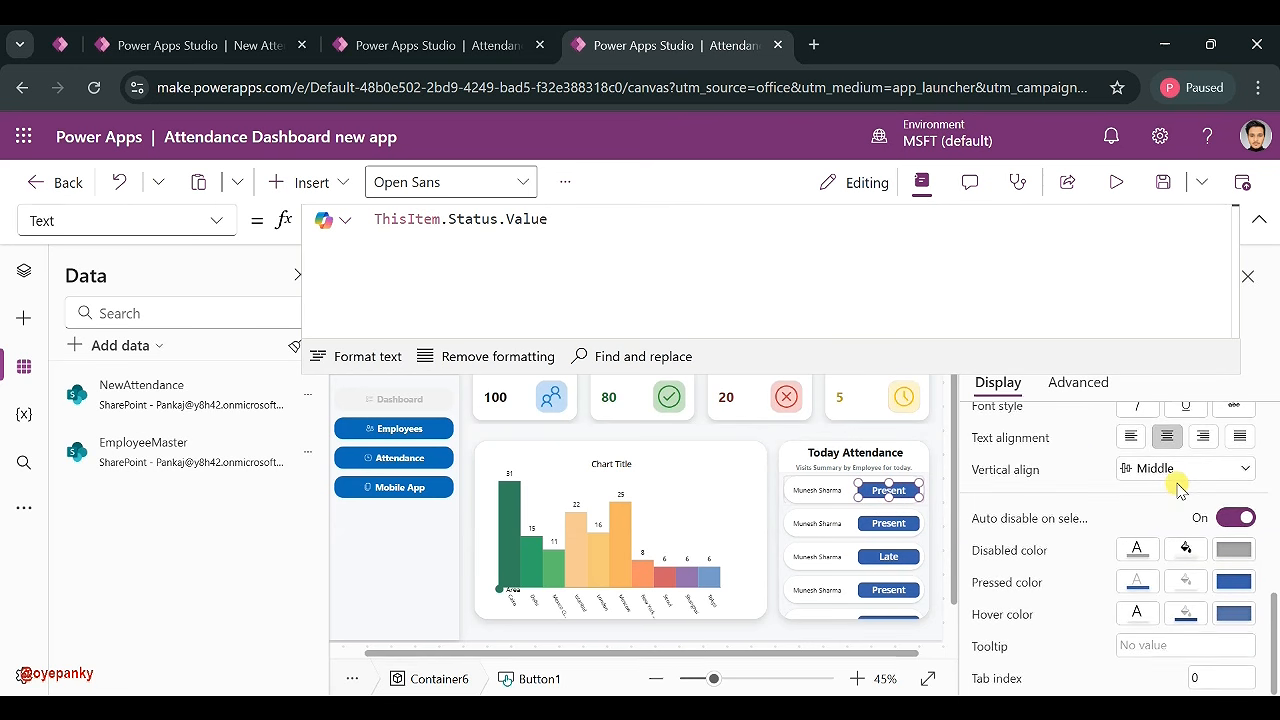
scroll(1058, 490, up, 5)
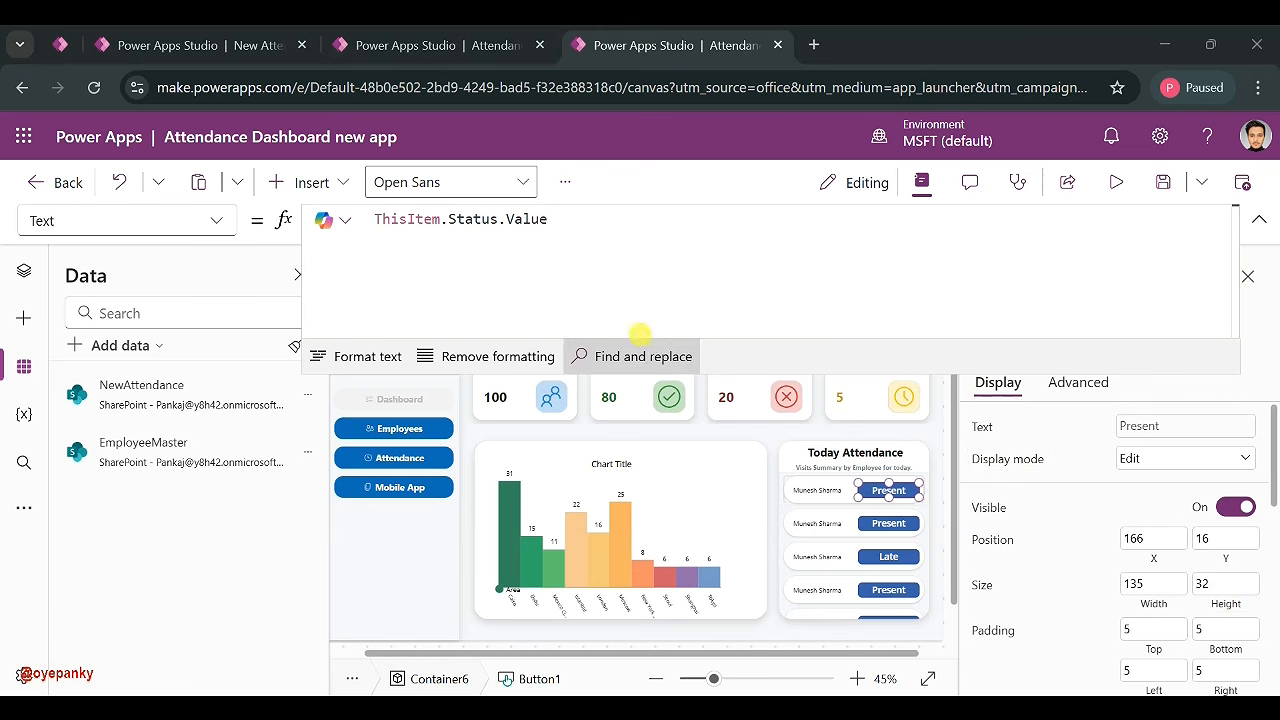
click(217, 221)
scroll(126, 409, up, 5)
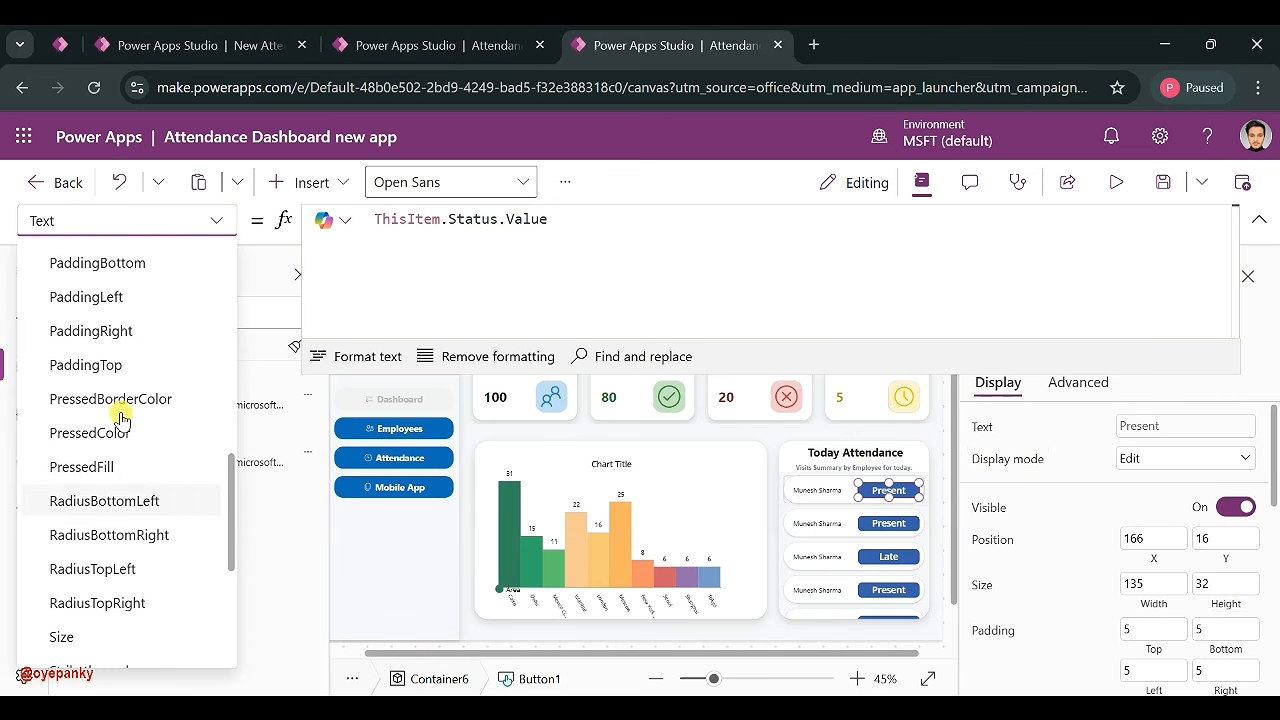
scroll(126, 405, up, 3)
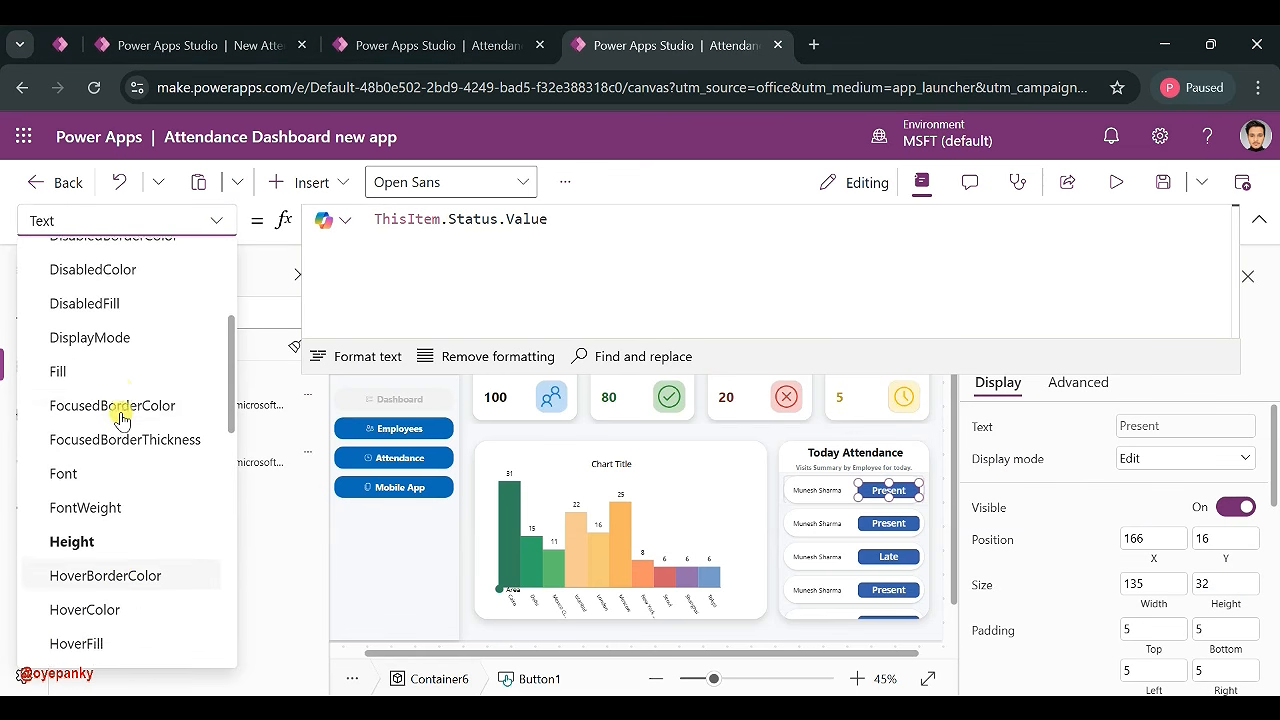
click(94, 397)
click(477, 260)
key(ctrl+a)
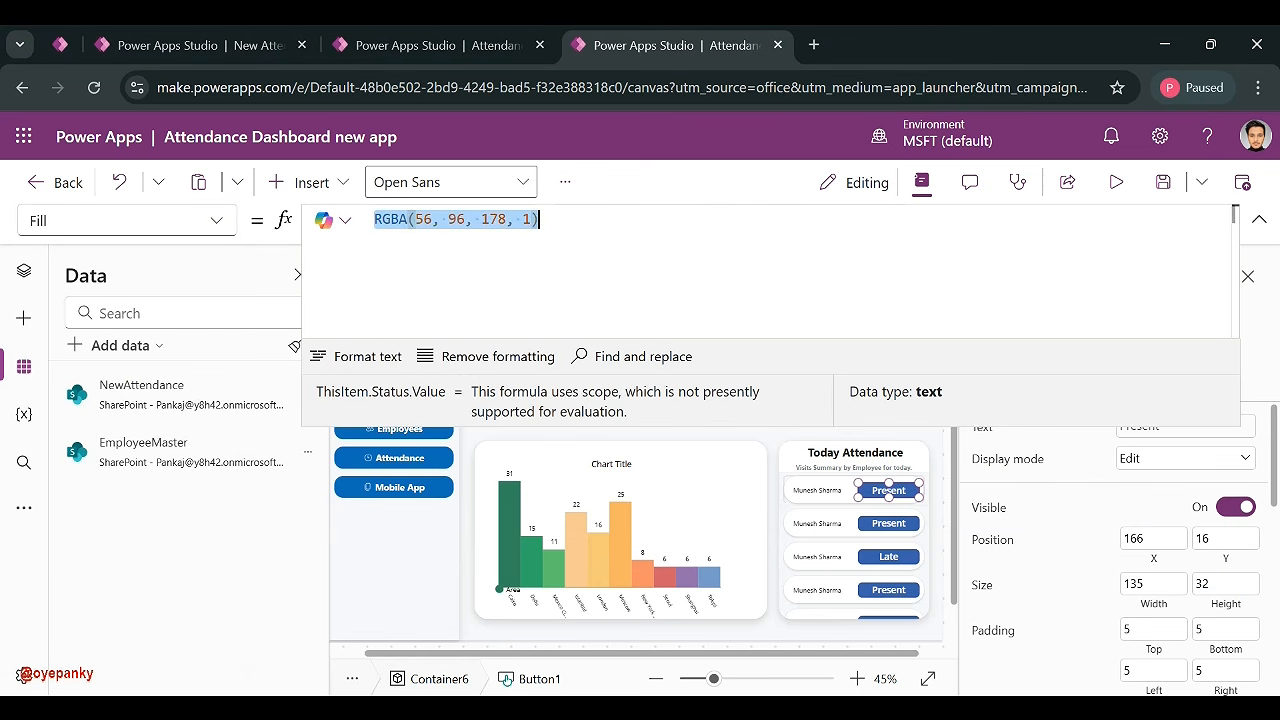
text(Switch(ThisItem.Status.Value, "Present",Color.DarkGreen,"Late", Color.YellowGreen, "Absent", Color.DarkRed, Color.Black))
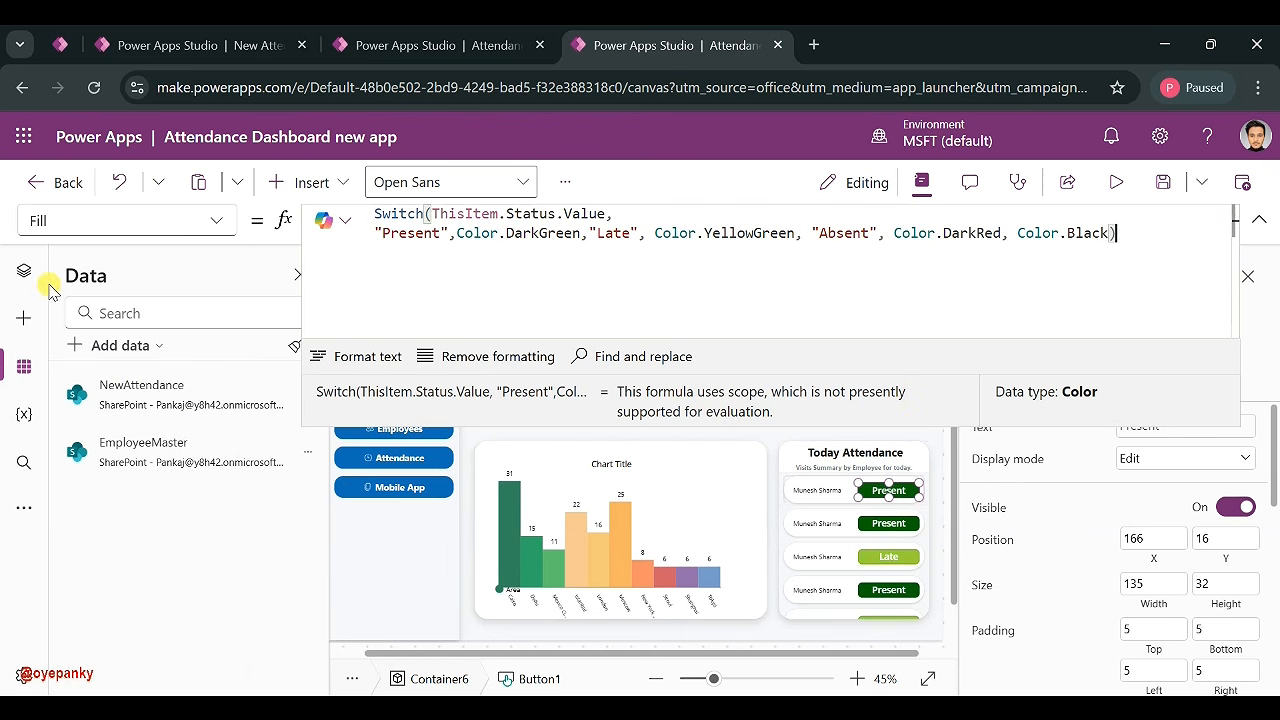
- Delete the duplicate status text label from the gallery in the tree view
click(24, 271)
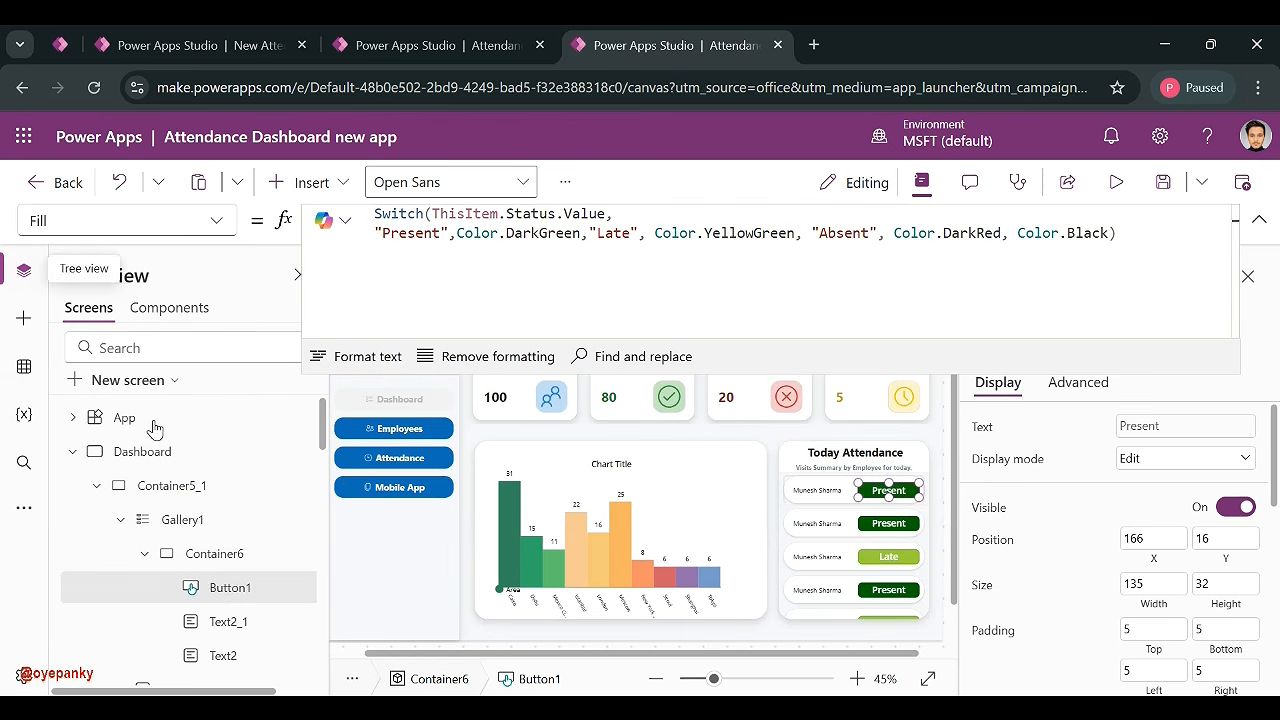
click(229, 630)
key(Delete)
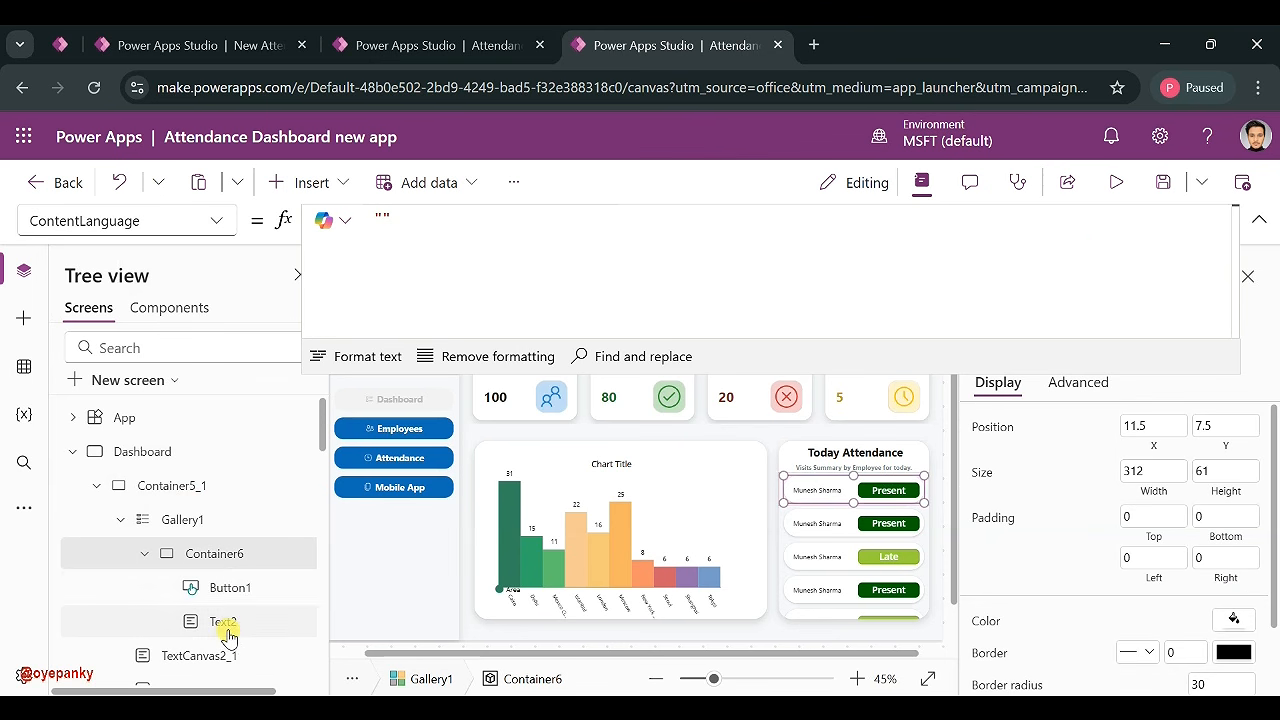
click(238, 594)
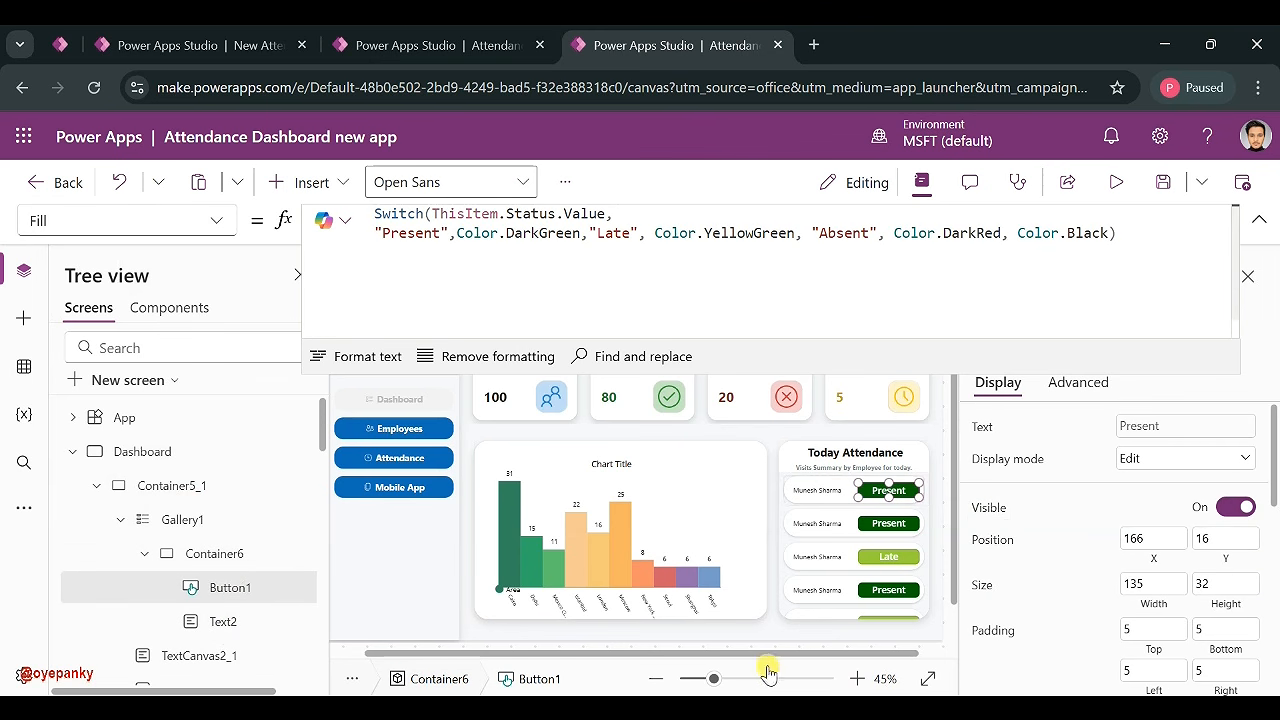
scroll(859, 587, down, 1)
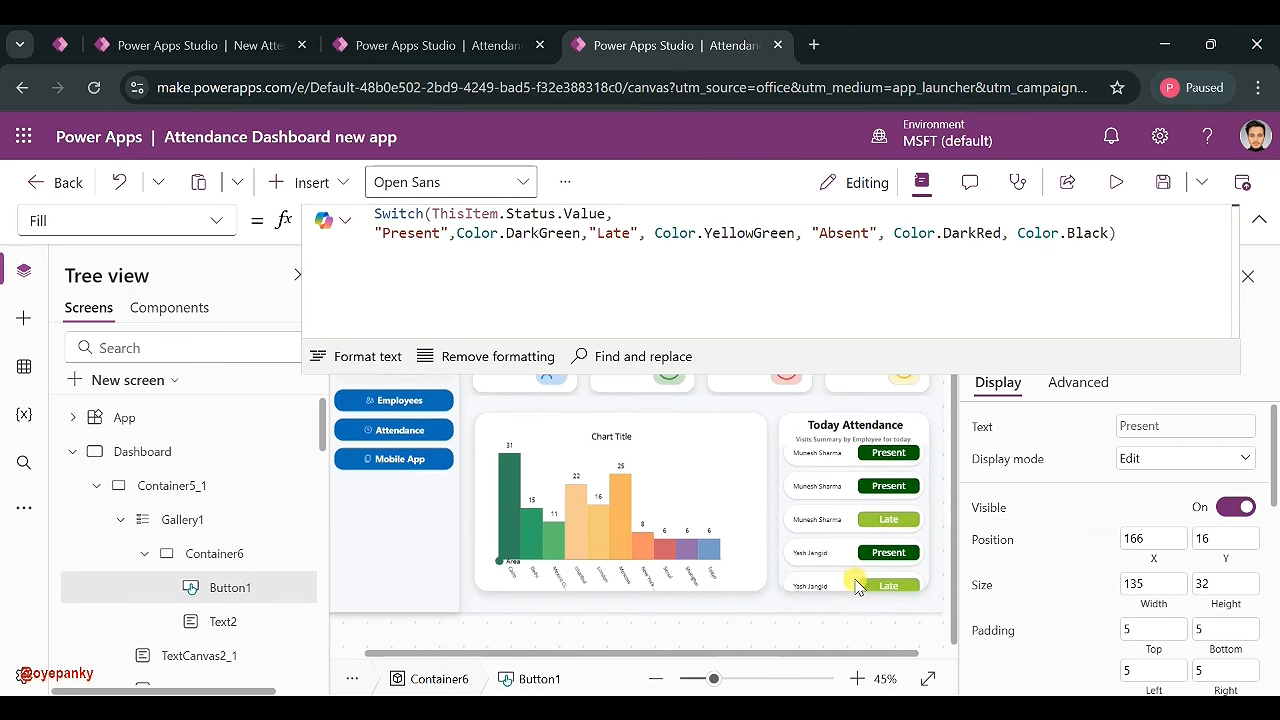
scroll(857, 587, up, 1)
- Paste the status Switch colour formula into the button's HoverFill
click(884, 507)
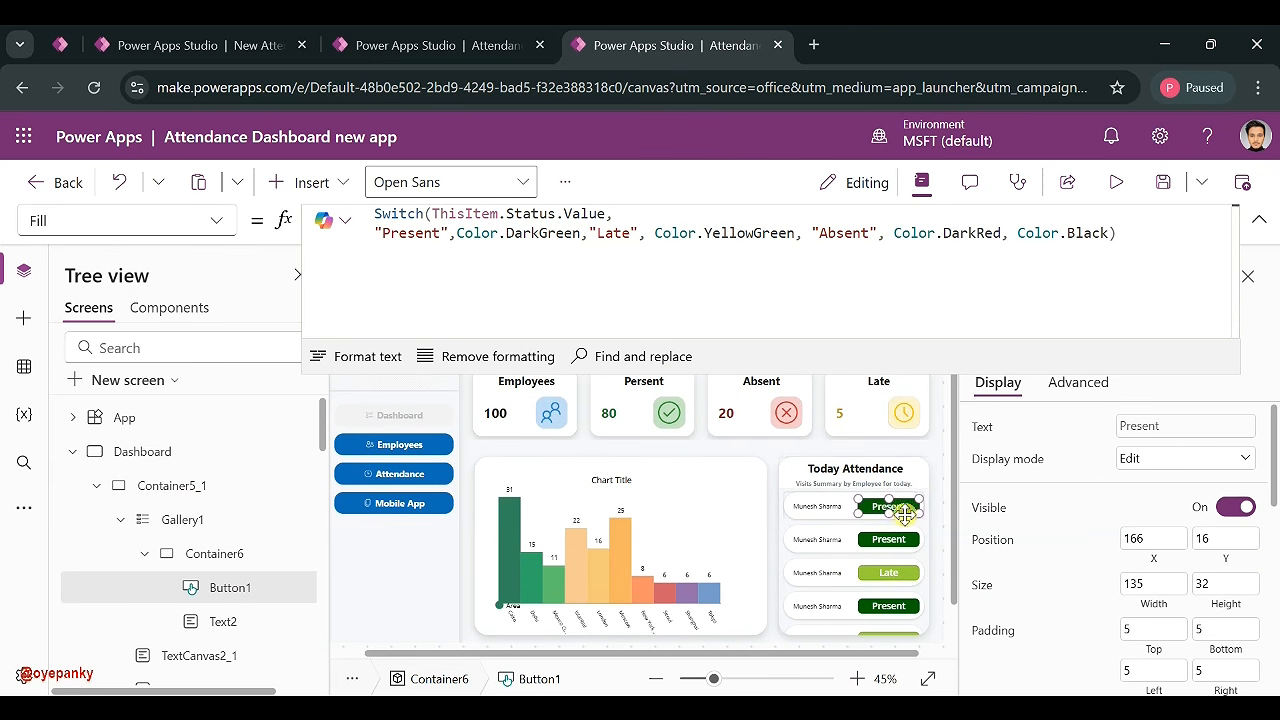
scroll(1165, 570, down, 5)
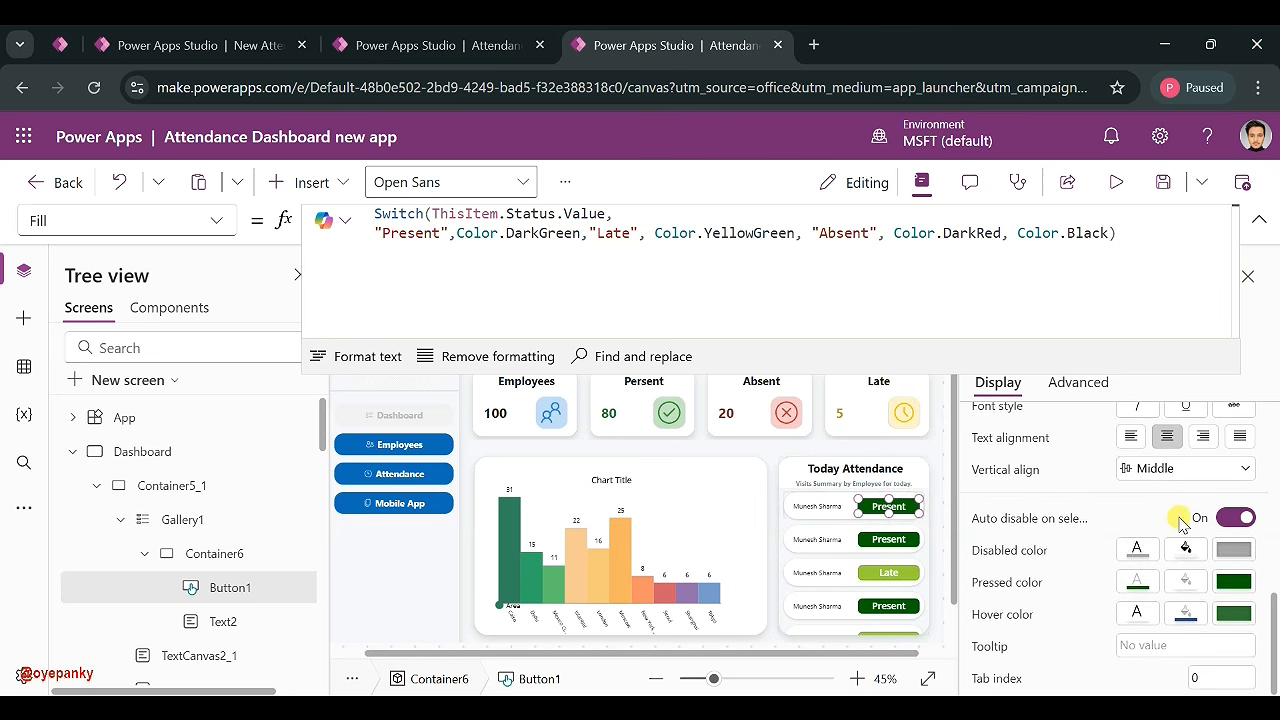
click(1185, 613)
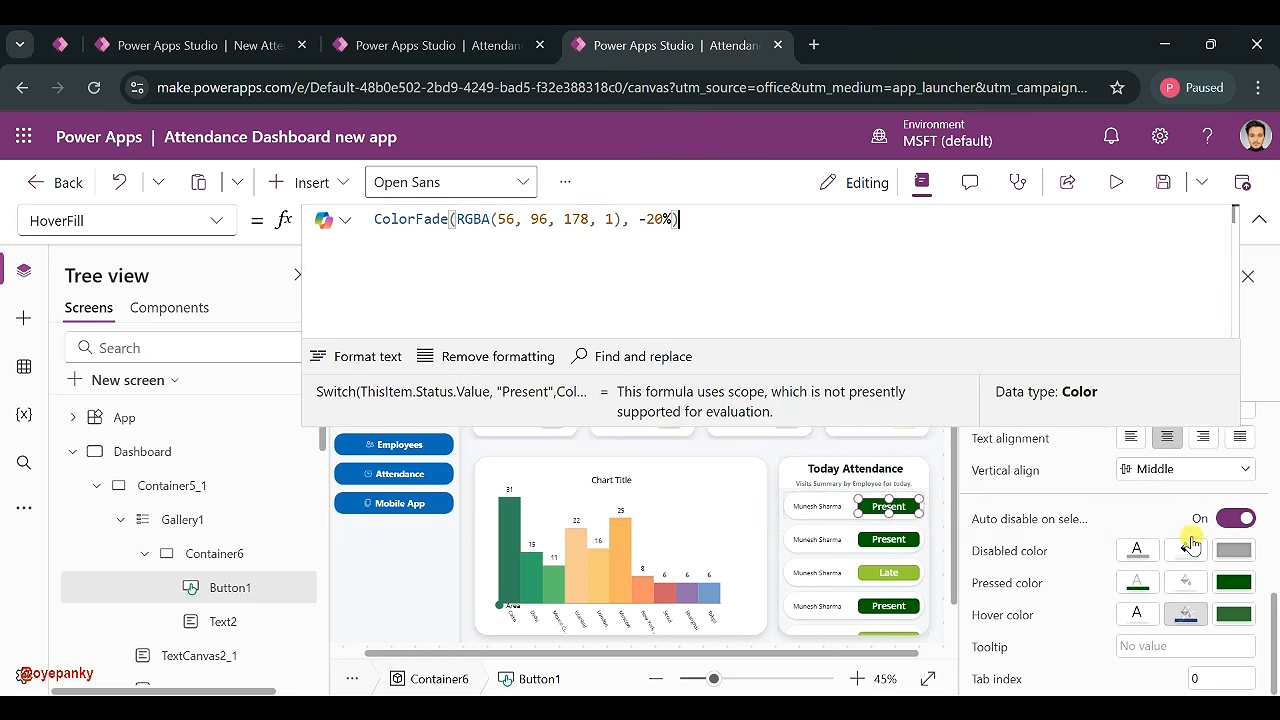
text(Switch(ThisItem.Status.Value, "Present",Color.DarkGreen,"Late", Color.YellowGreen, "Absent", Color.DarkRed, Color.Black))
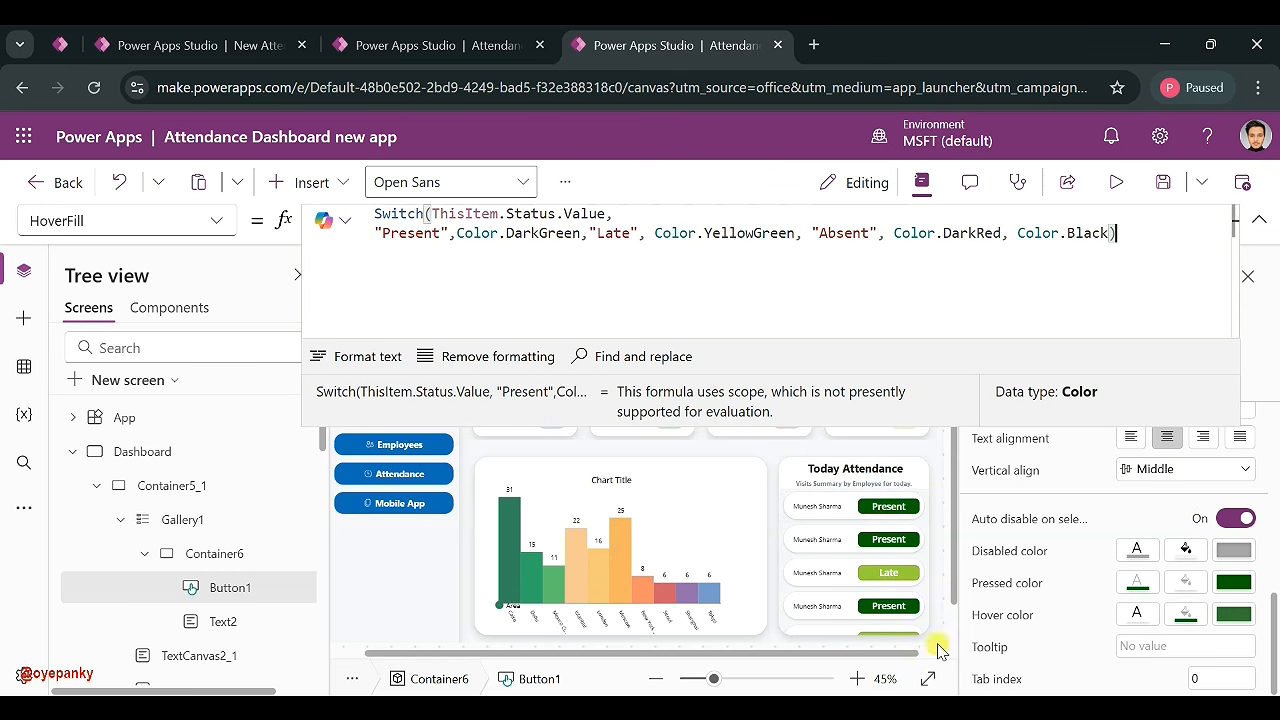
click(933, 466)
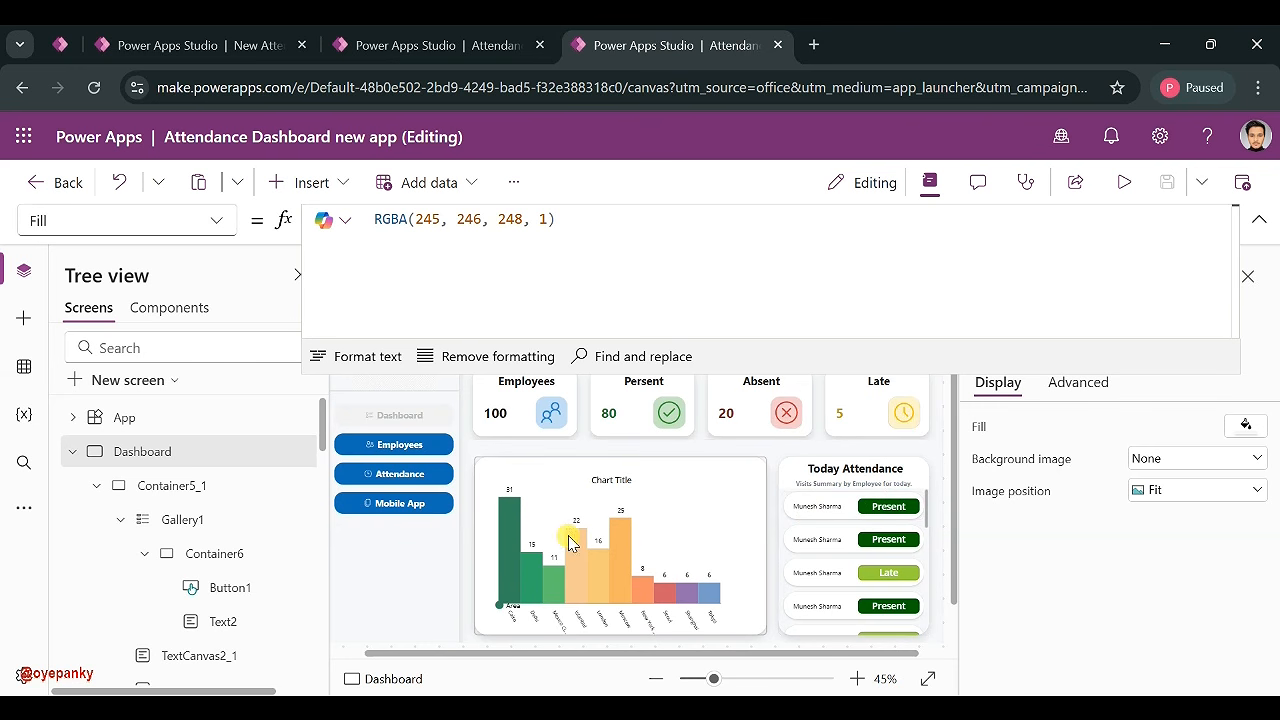
- Drag Legend1 to the chart's top-right corner, resized to 167 by 65 at X 482, Y 0
click(502, 605)
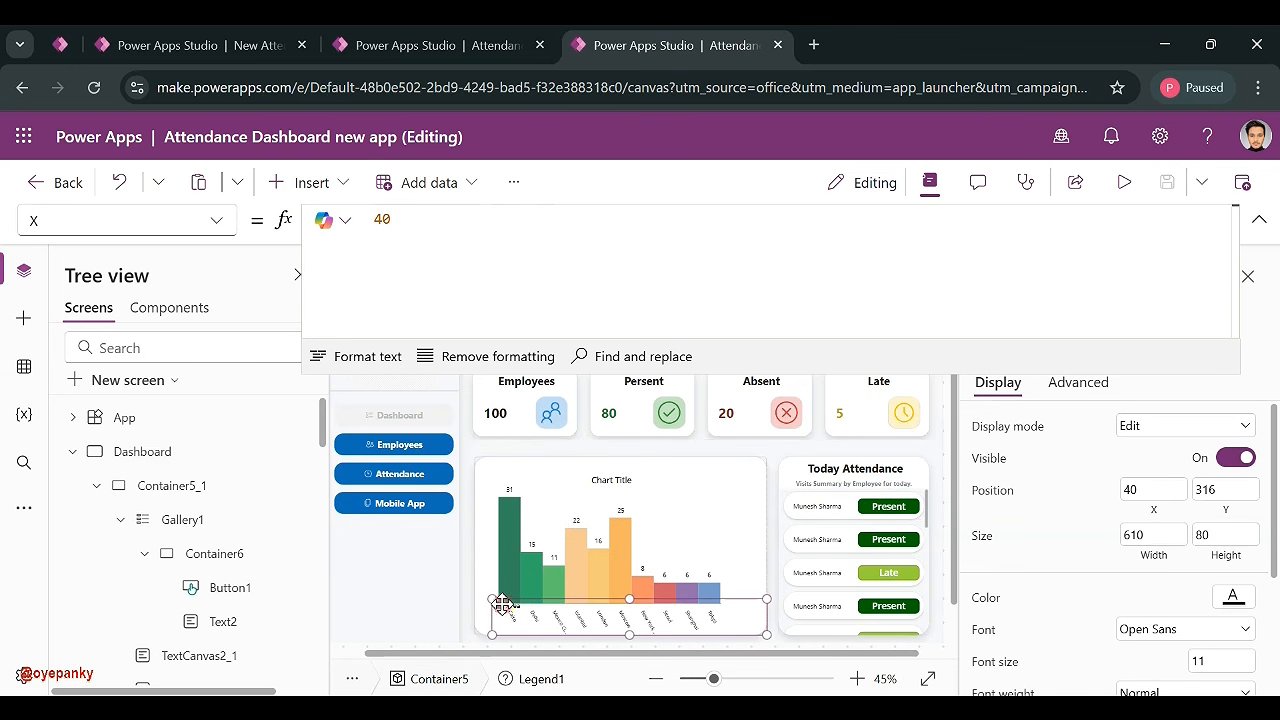
drag(502, 605, 634, 457)
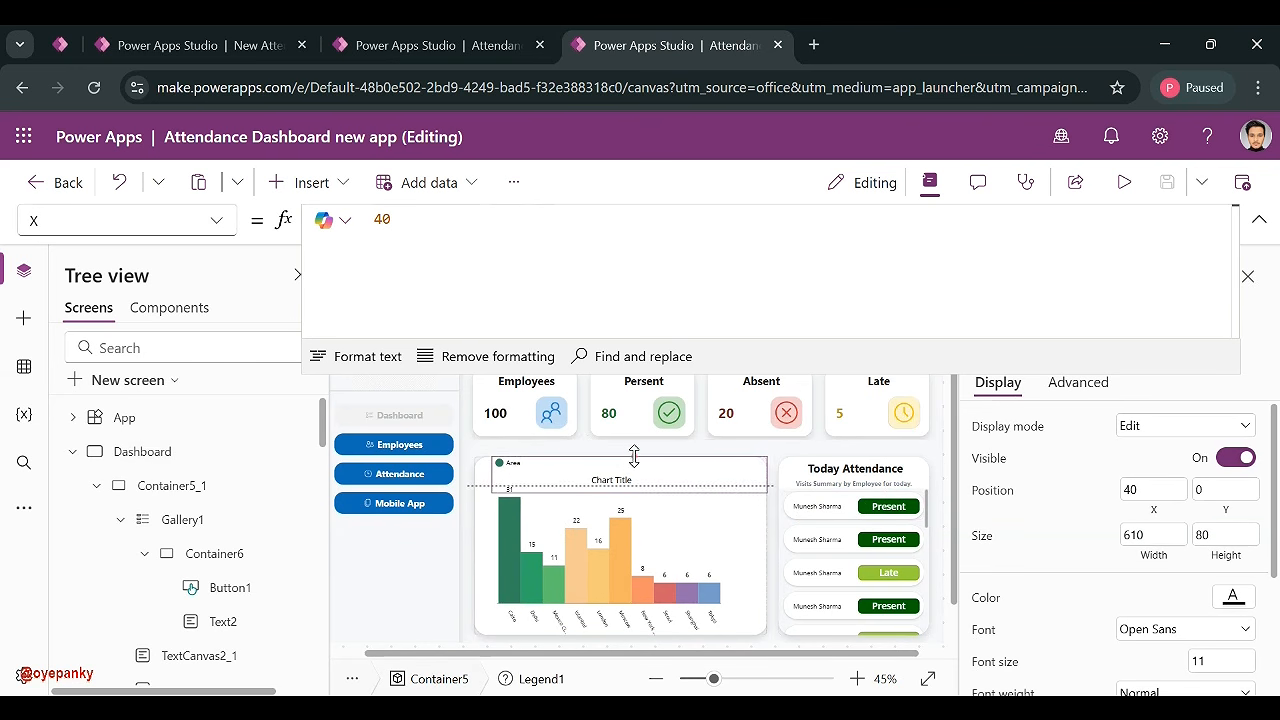
drag(491, 490, 690, 483)
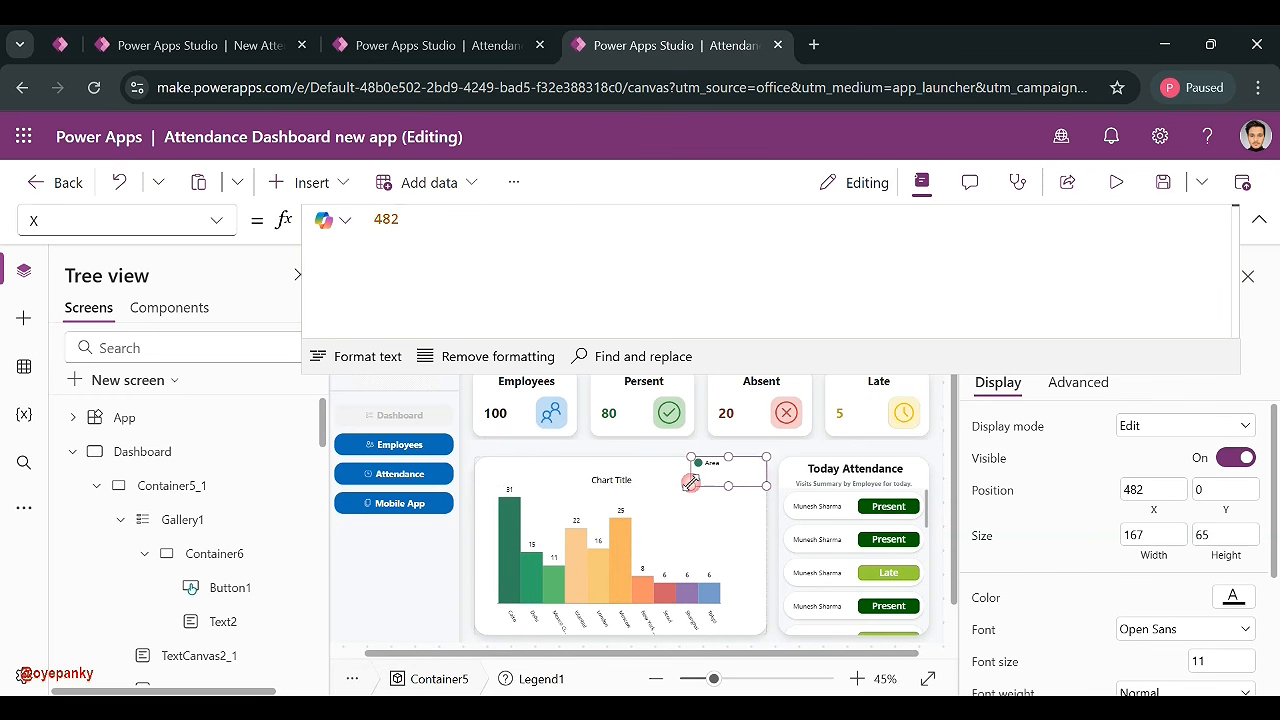
click(768, 519)
- Replace the Employees label's fixed 100 with CountRows(EmployeeMaster), which now shows 20
click(496, 409)
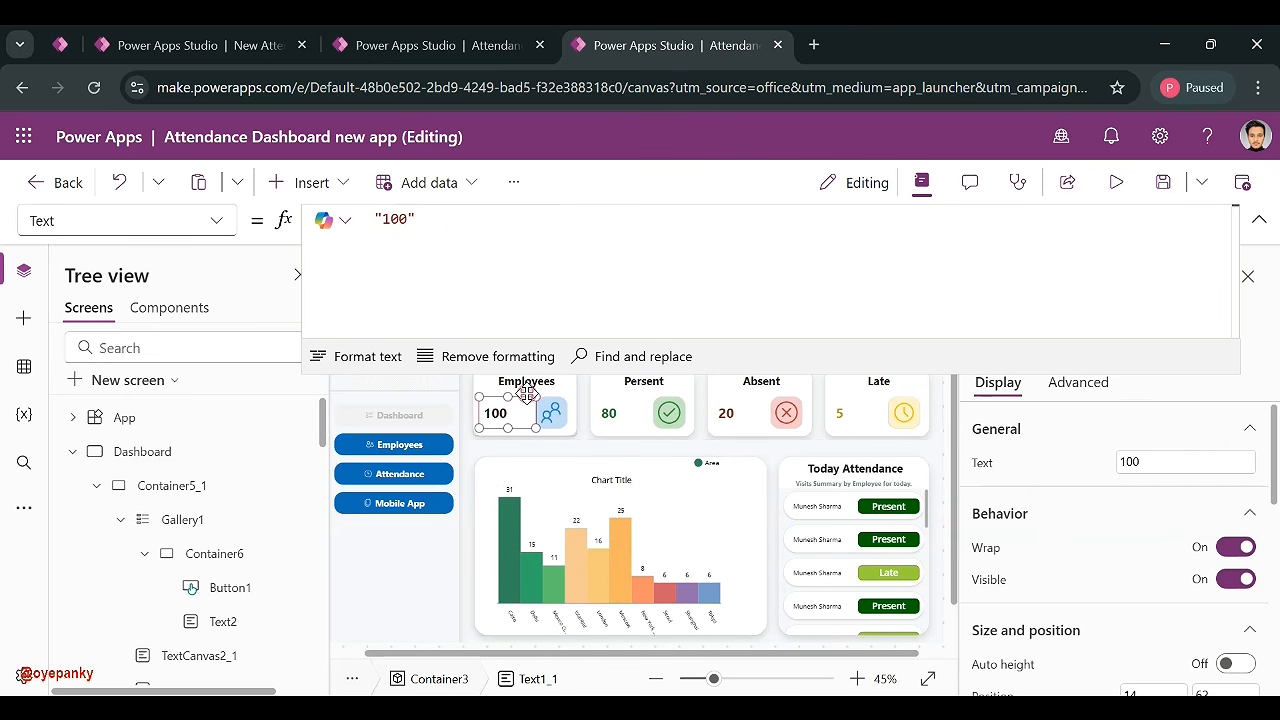
click(24, 366)
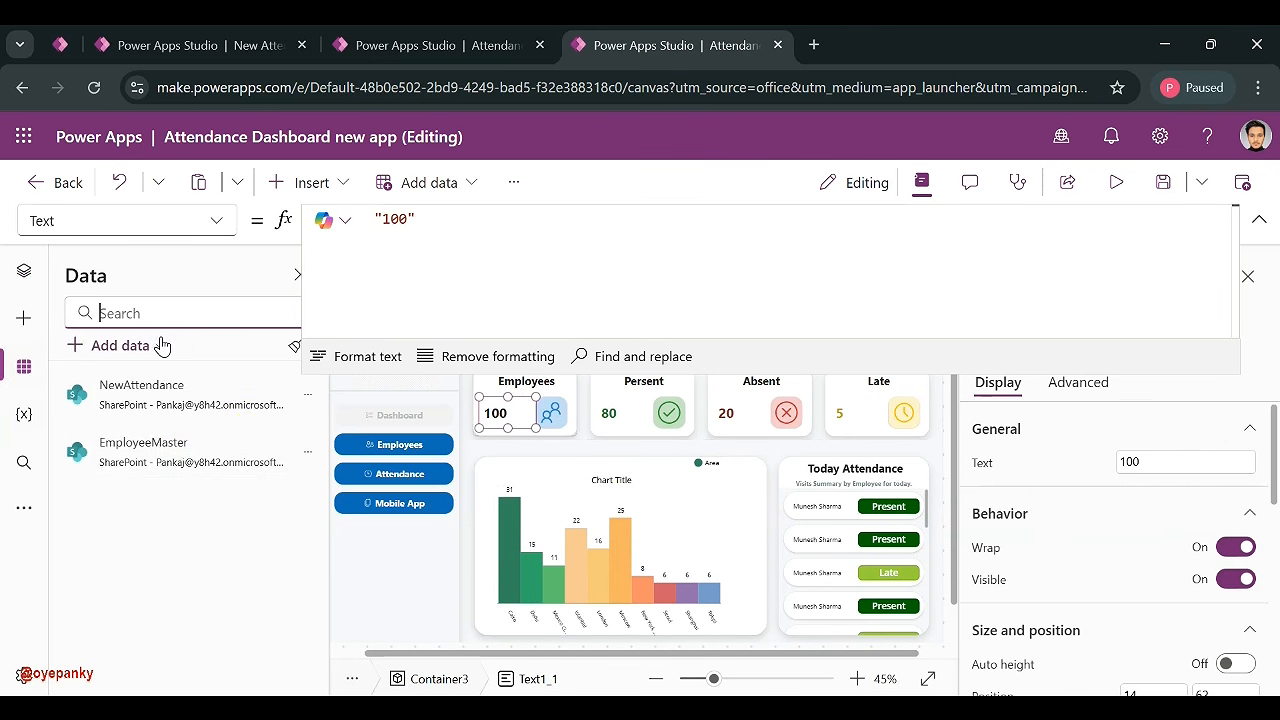
click(420, 233)
key(ctrl+a)
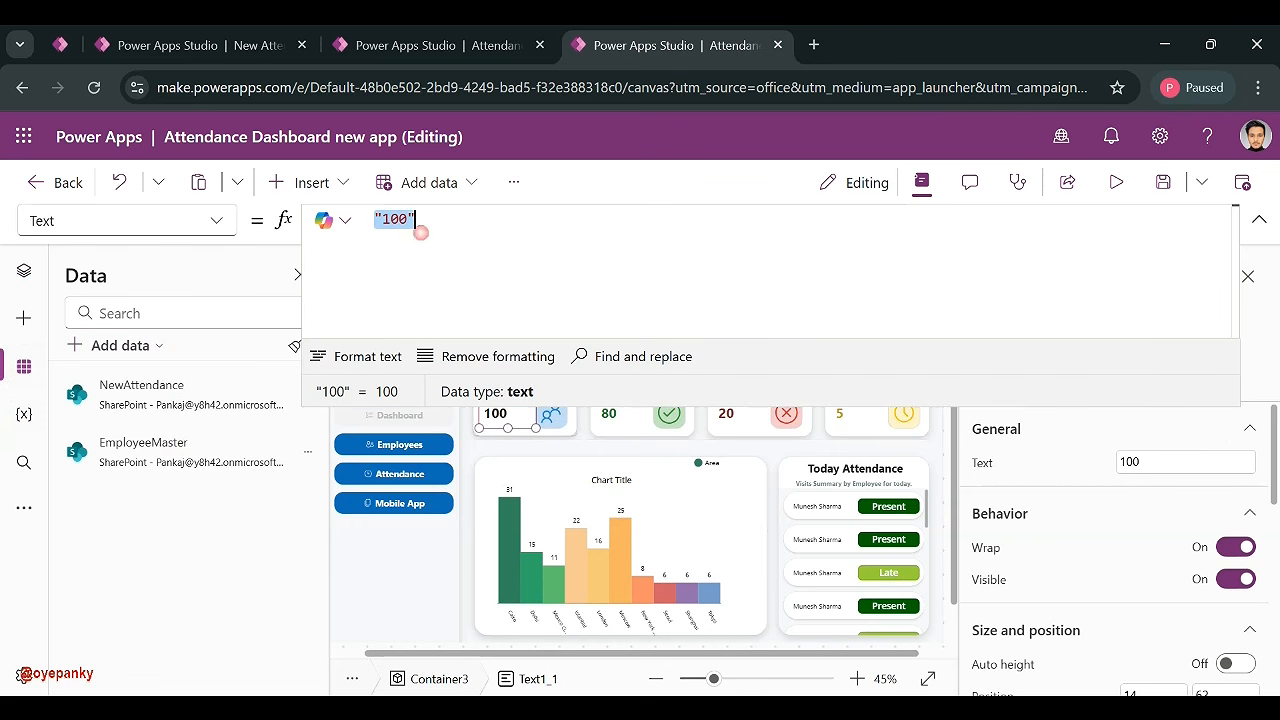
text(Coun)
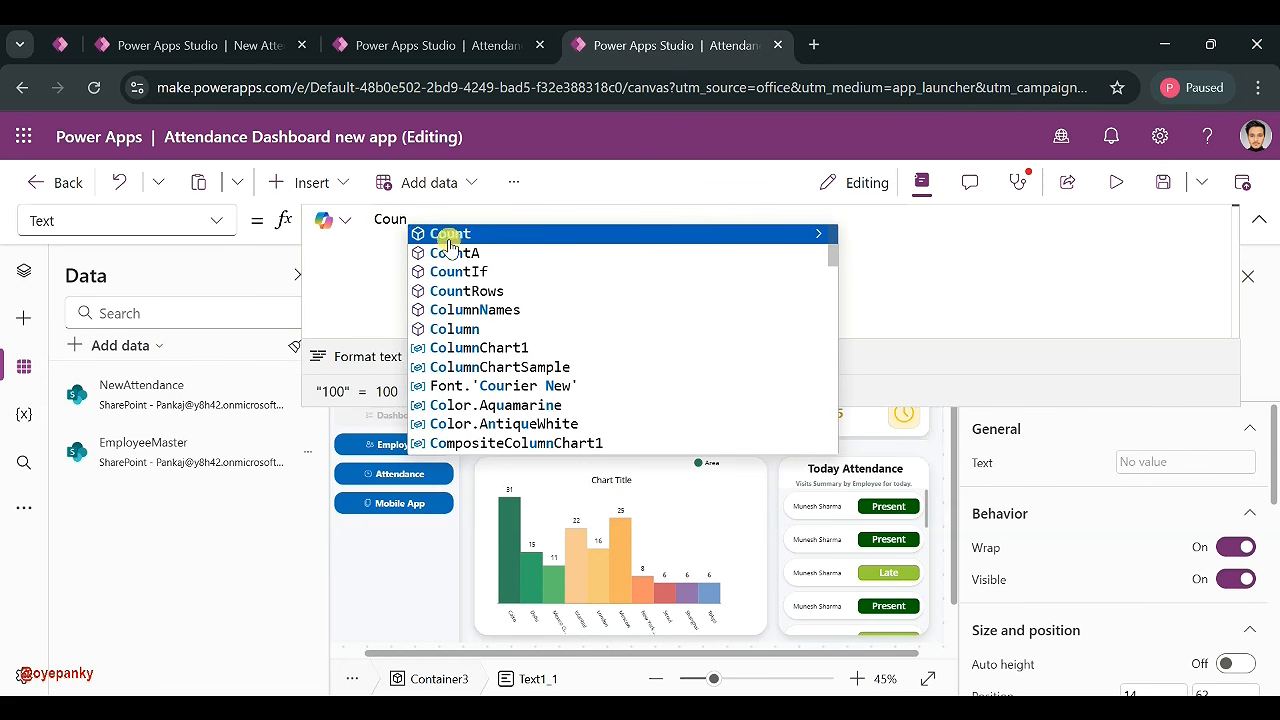
click(494, 291)
text(Emplo)
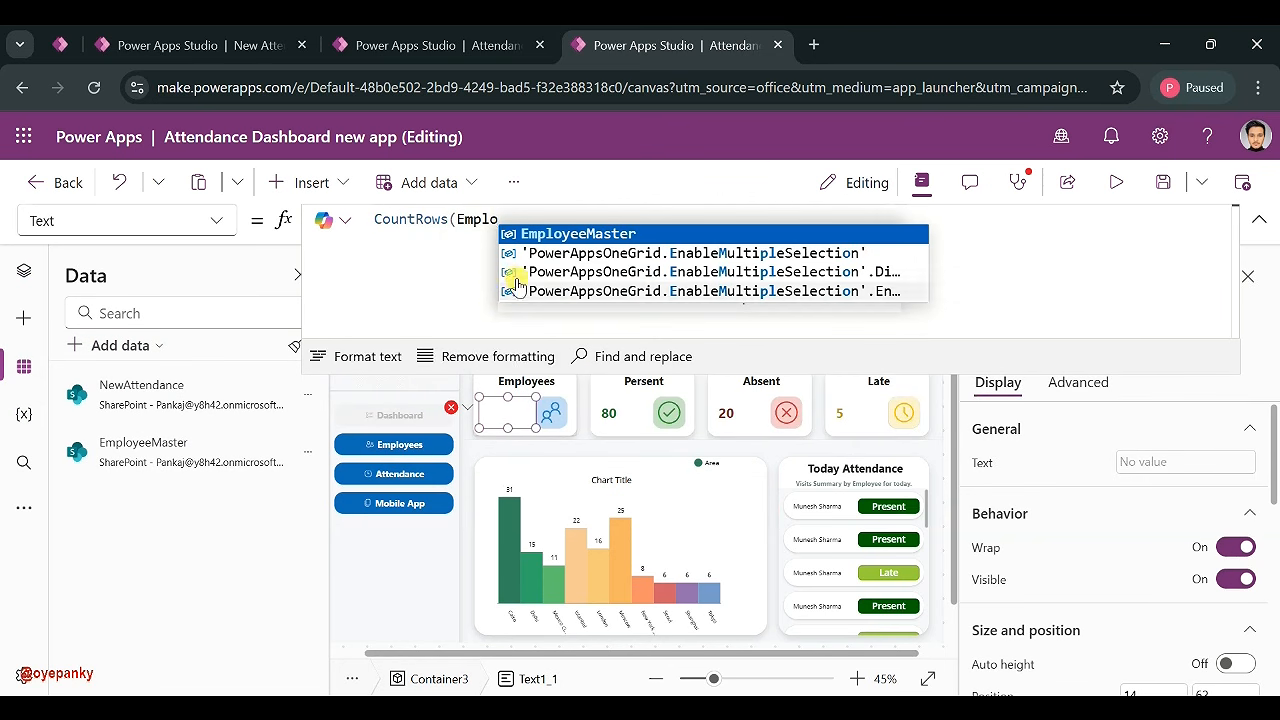
click(572, 236)
text())
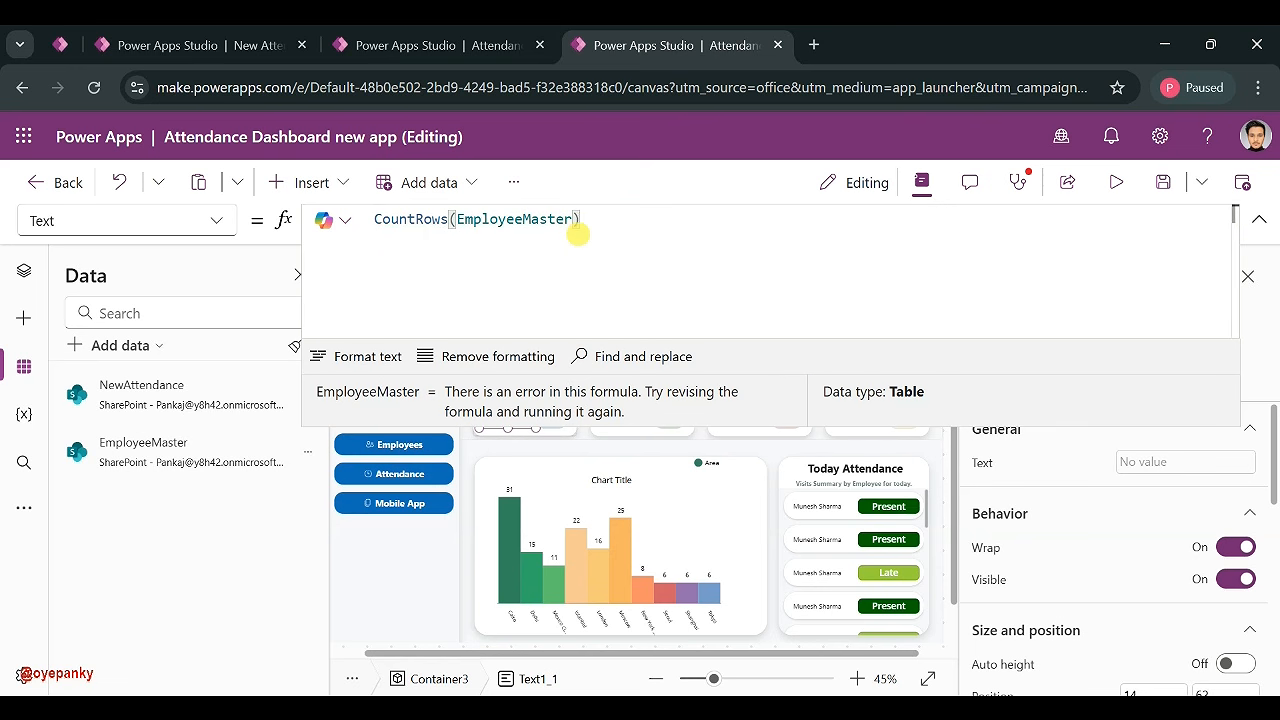
click(1262, 224)
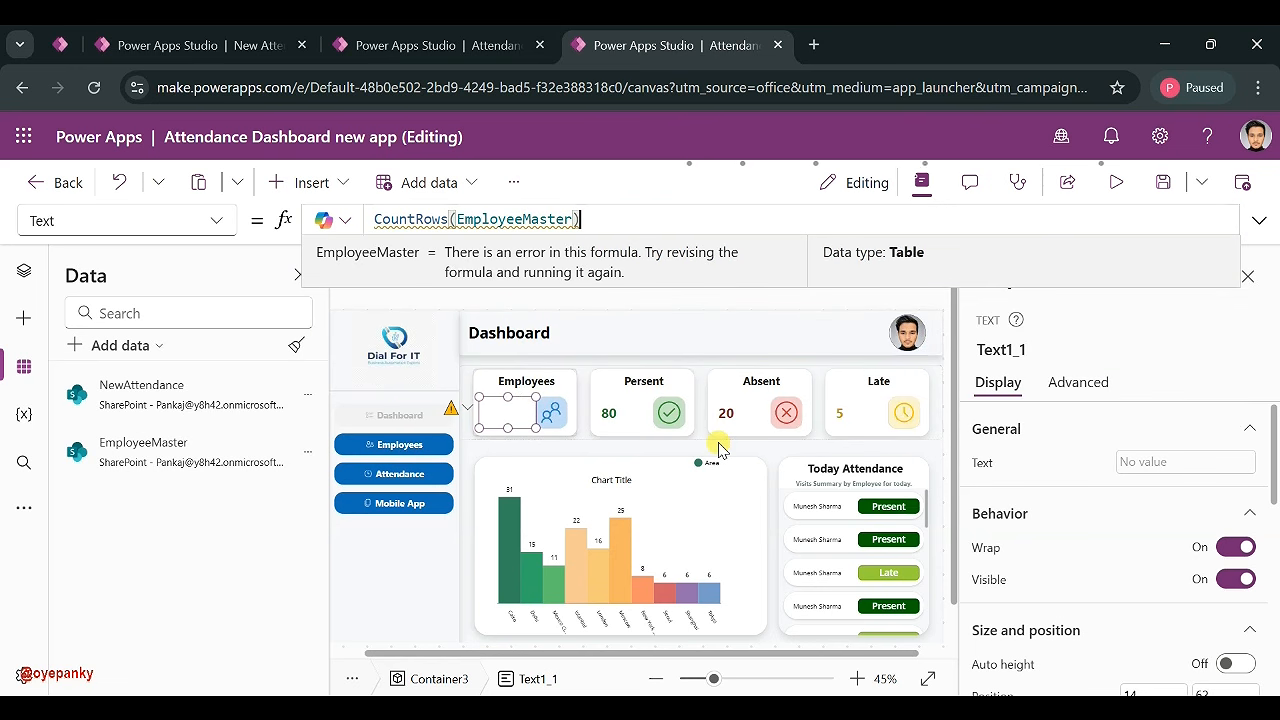
click(461, 417)
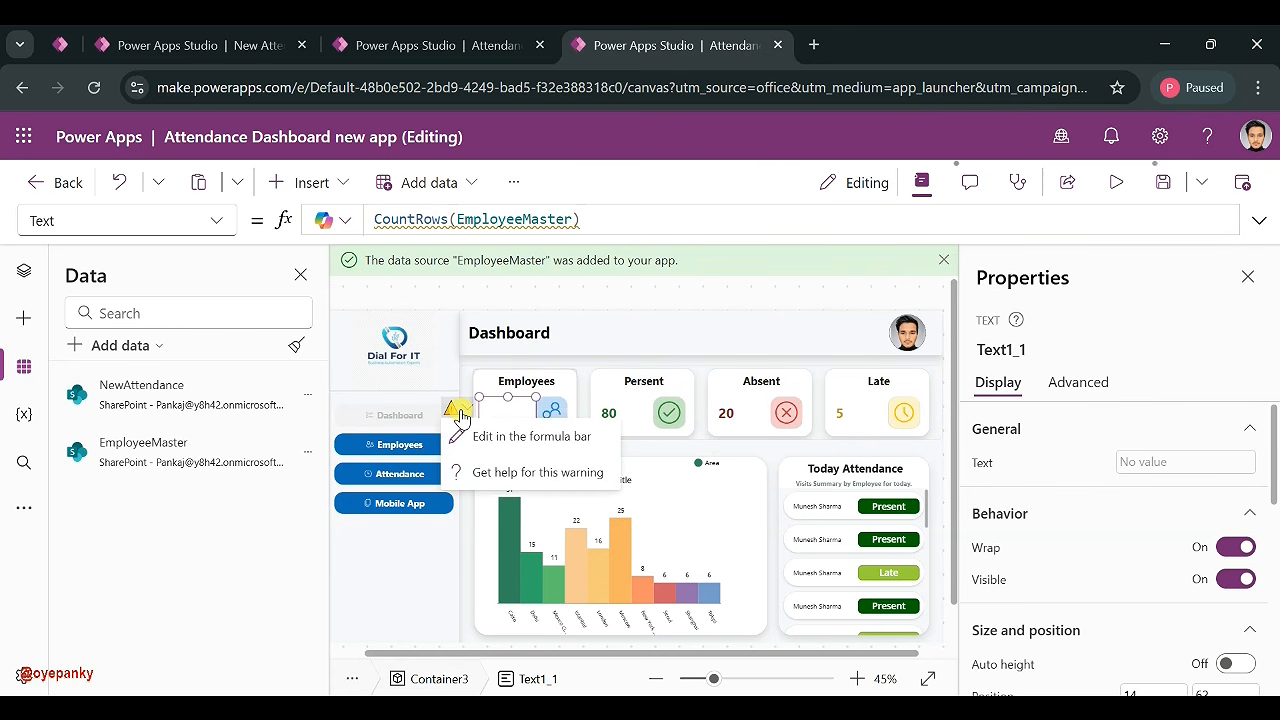
click(592, 226)
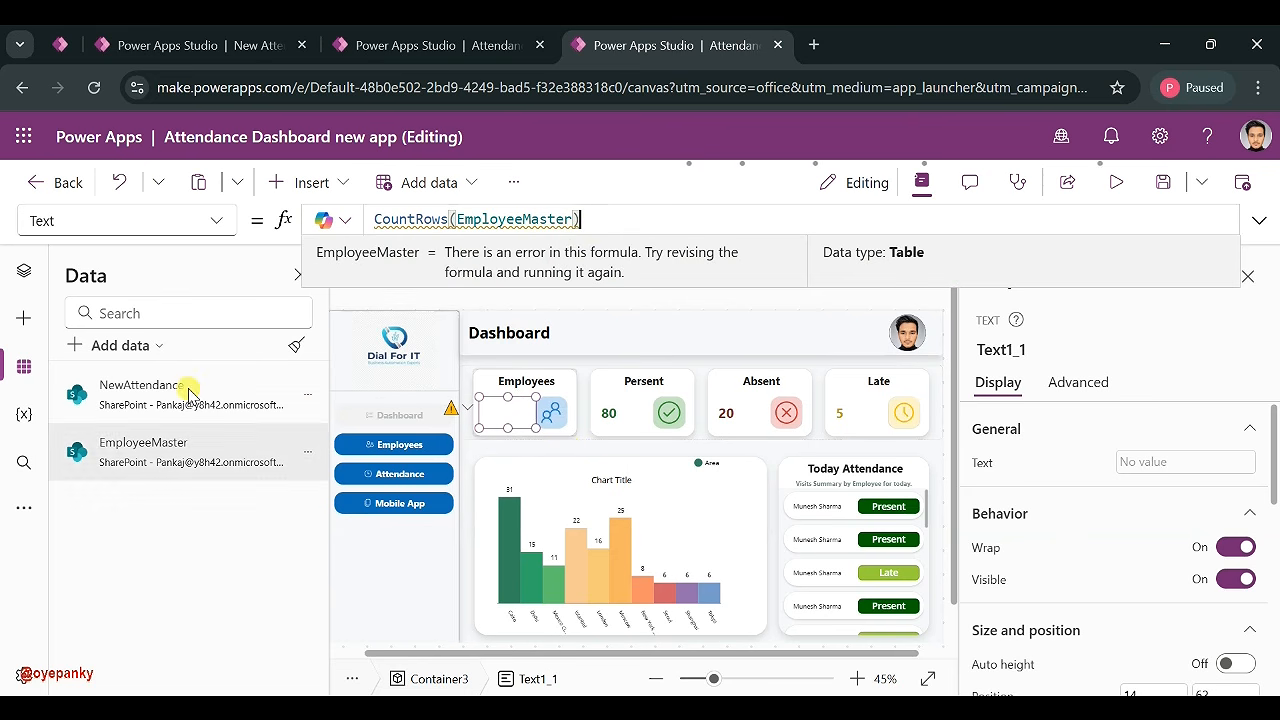
- Collapse the Dashboard screen in the Tree view and select the App object
click(24, 268)
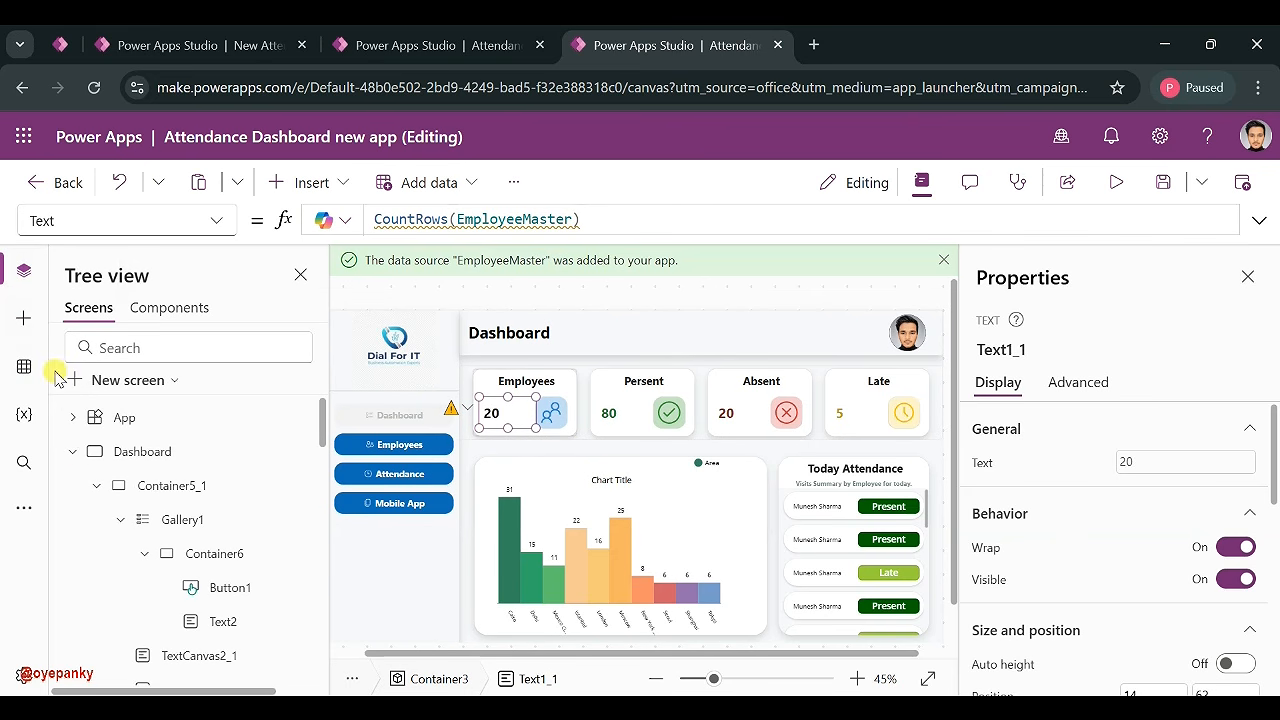
click(72, 452)
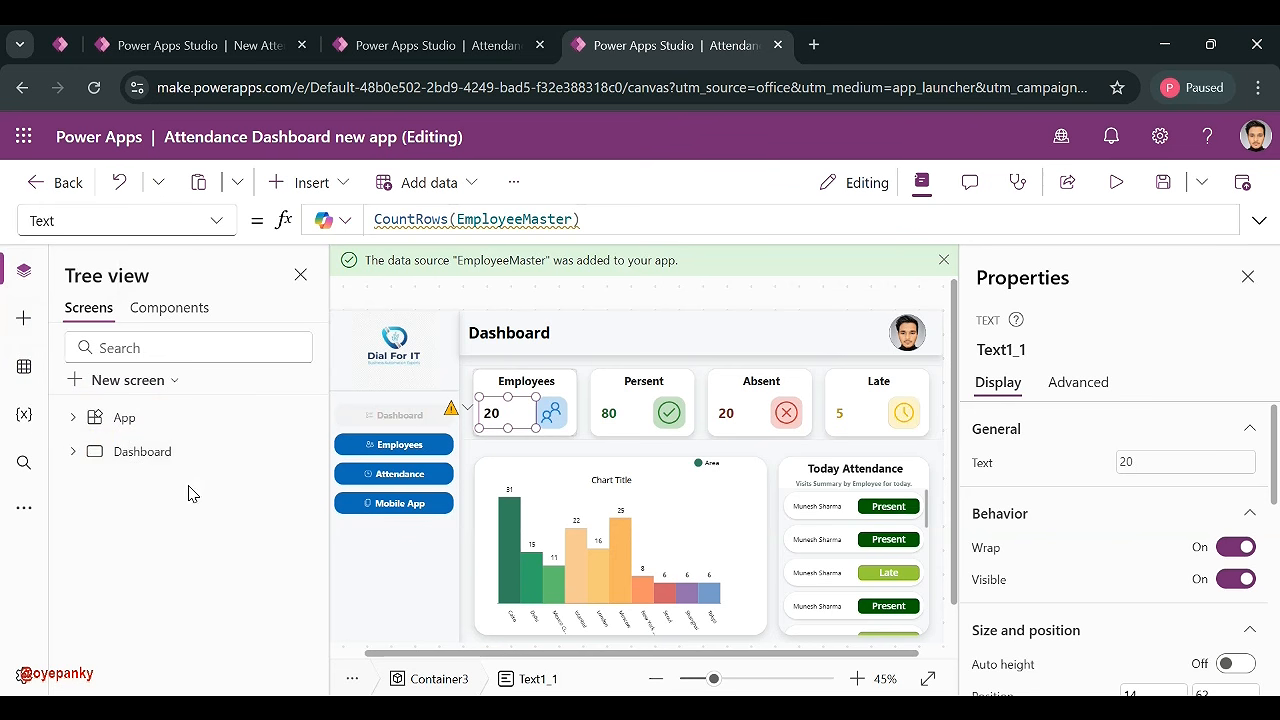
click(133, 424)
- Dismiss a failed paste on App and switch the formula bar to its OnStart property
key(ctrl+v)
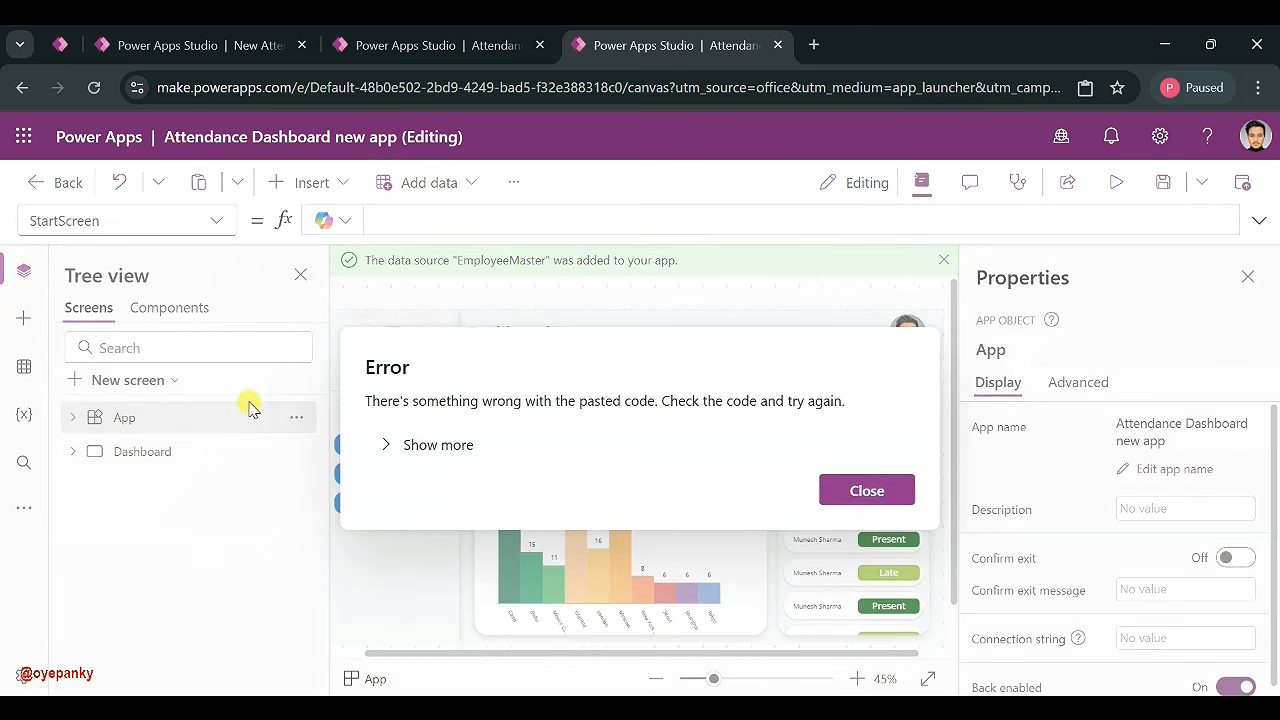
click(836, 494)
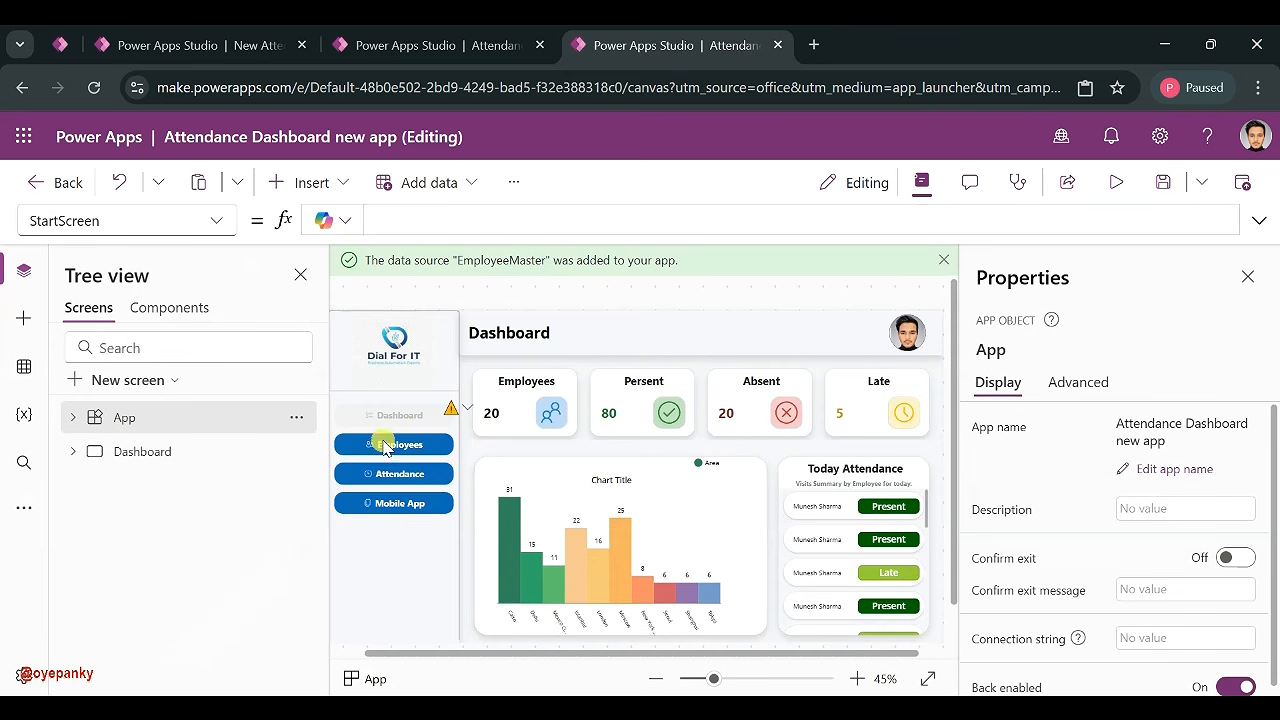
click(296, 417)
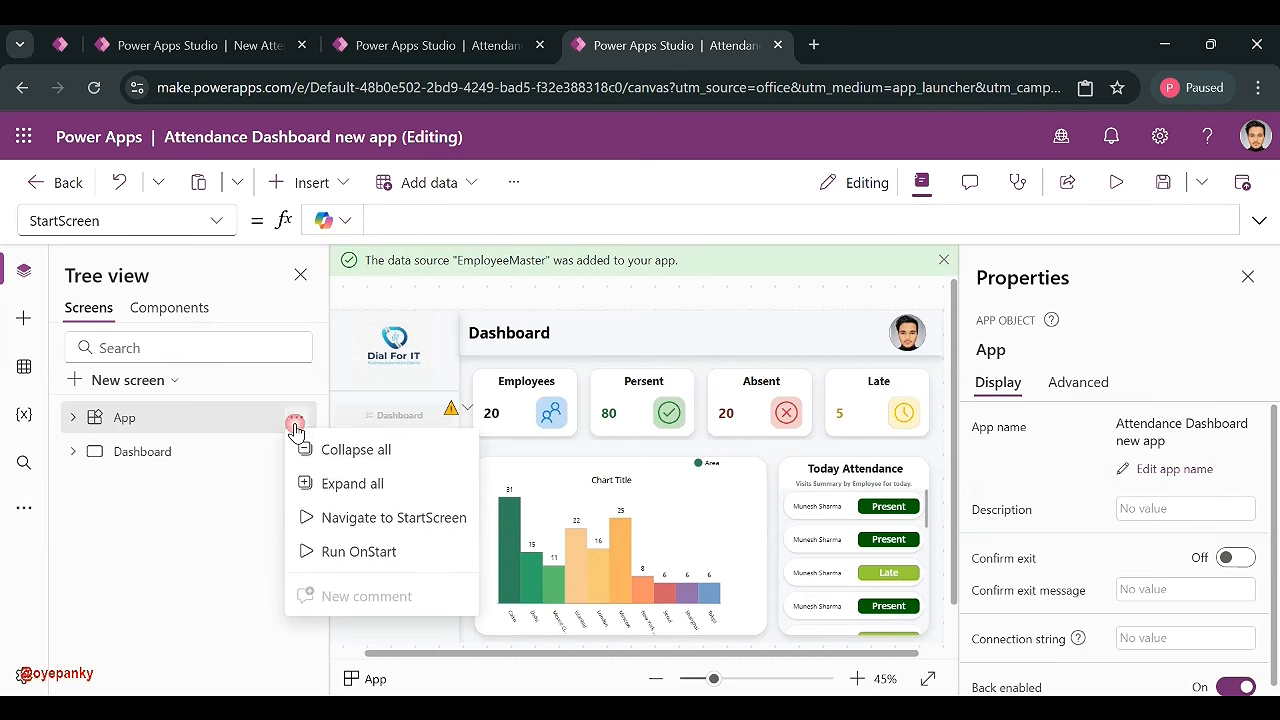
click(362, 553)
click(216, 222)
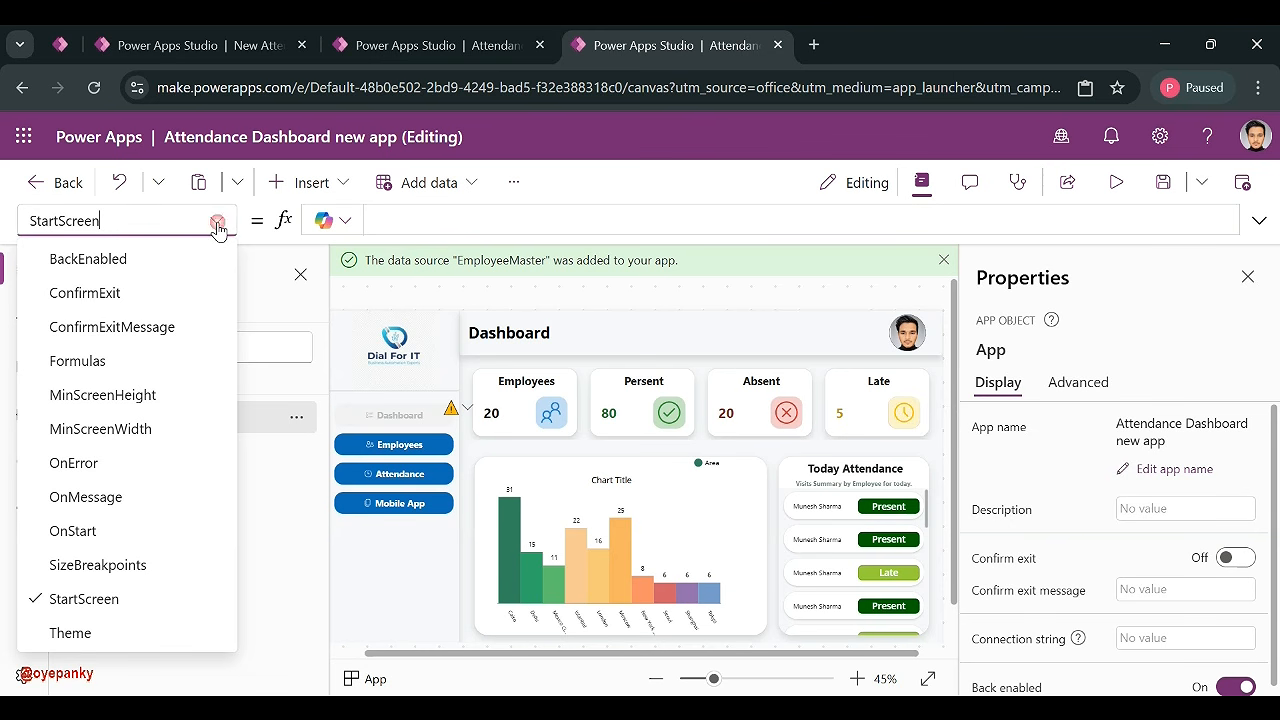
click(77, 530)
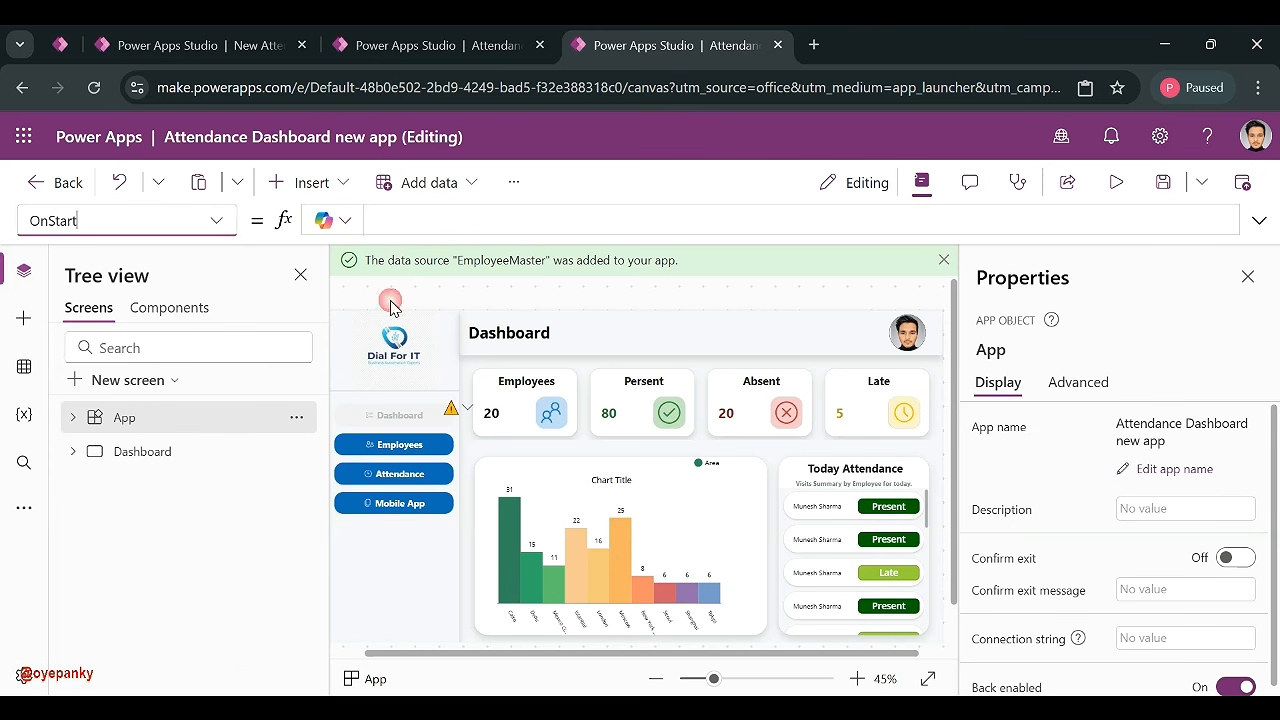
- Write Clear(ColEmployee); ClearCollect(ColEmployee, EmployeeMaster) in OnStart
click(422, 220)
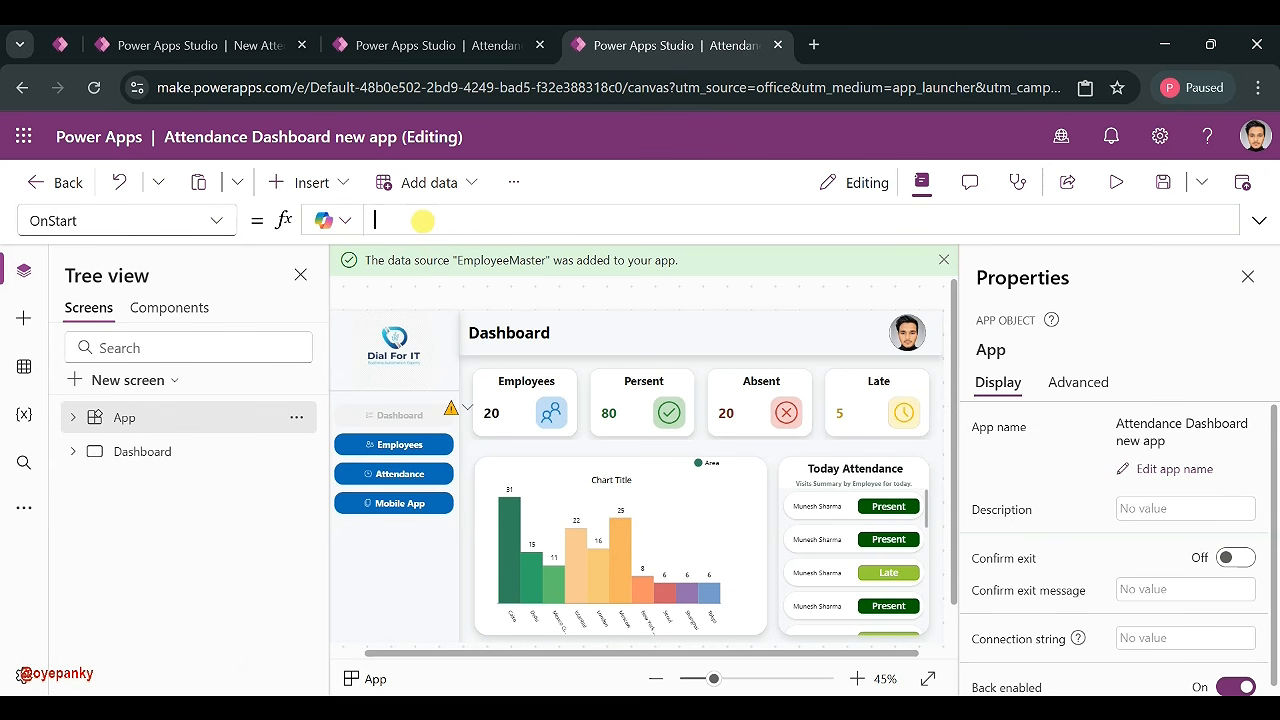
text(Clear()
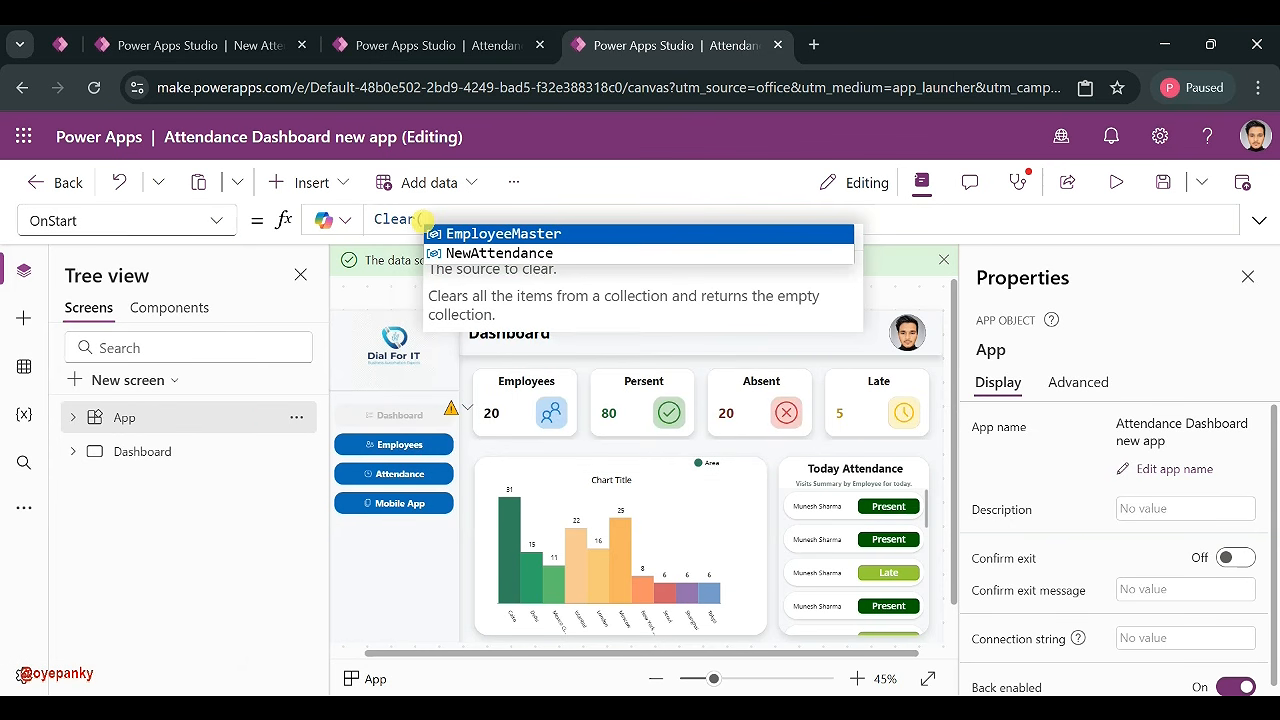
text(Col)
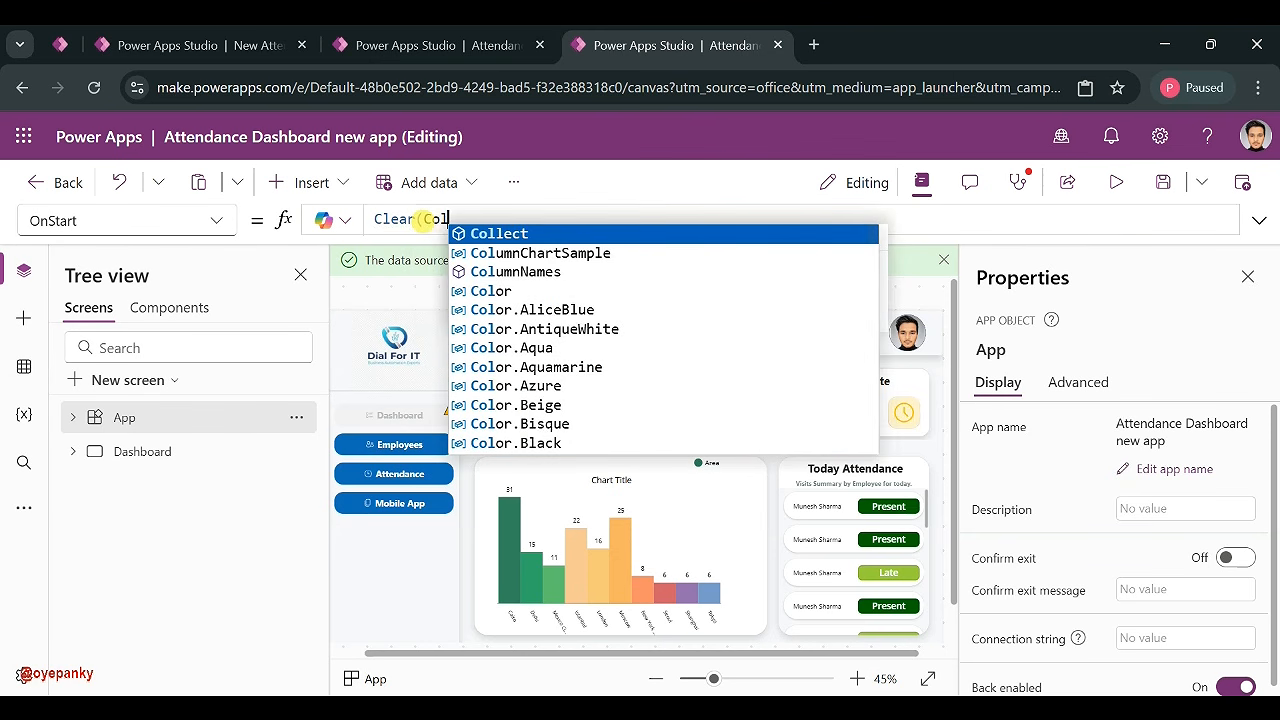
text(lEmployee)
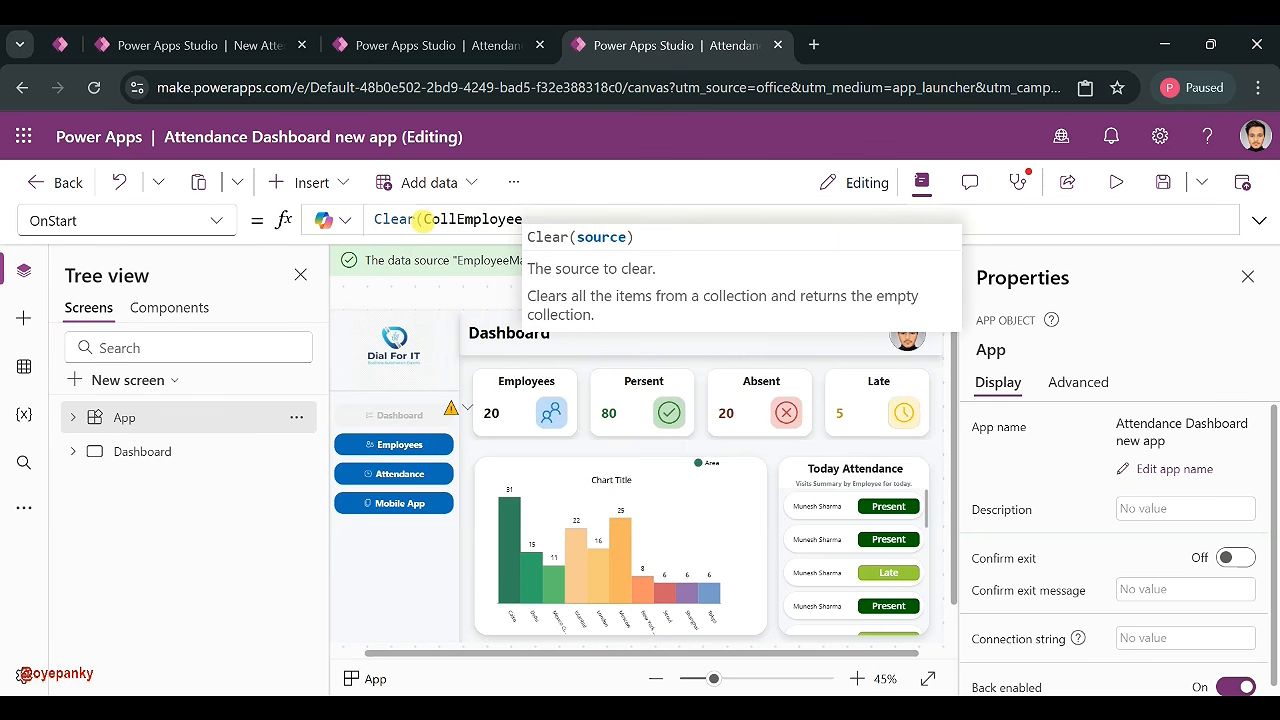
click(440, 219)
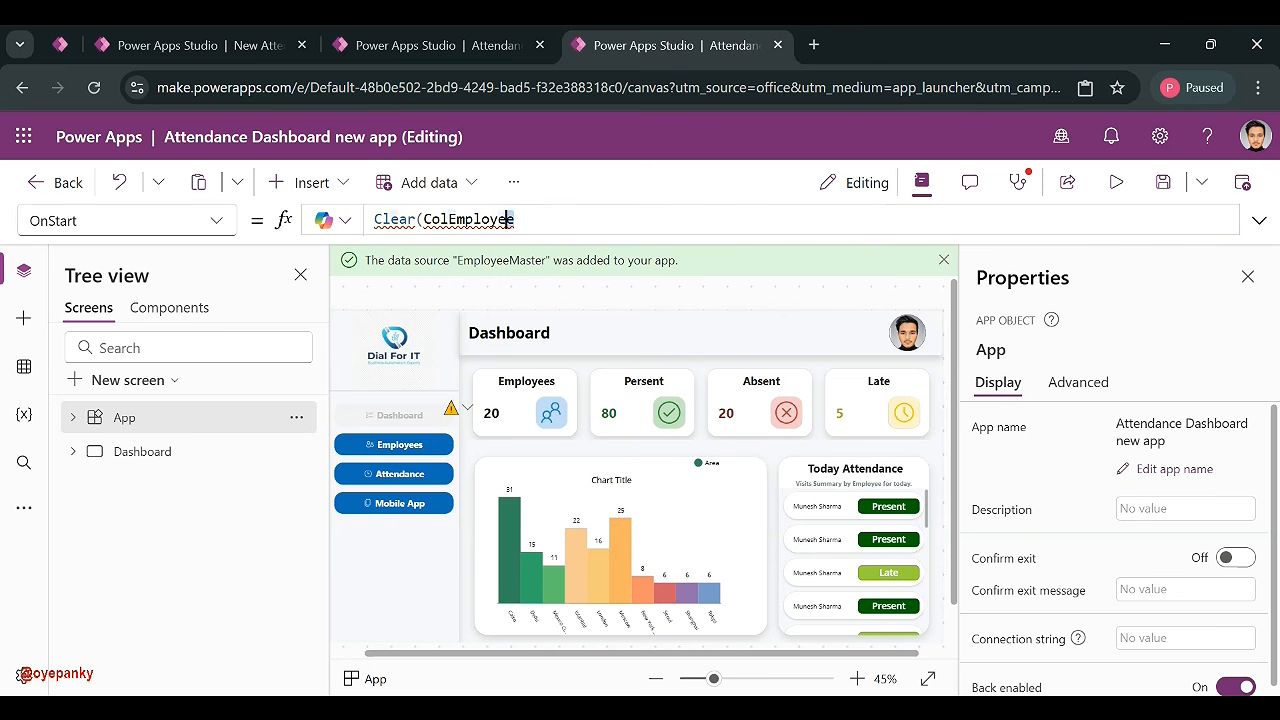
drag(440, 219, 422, 219)
click(540, 221)
text())
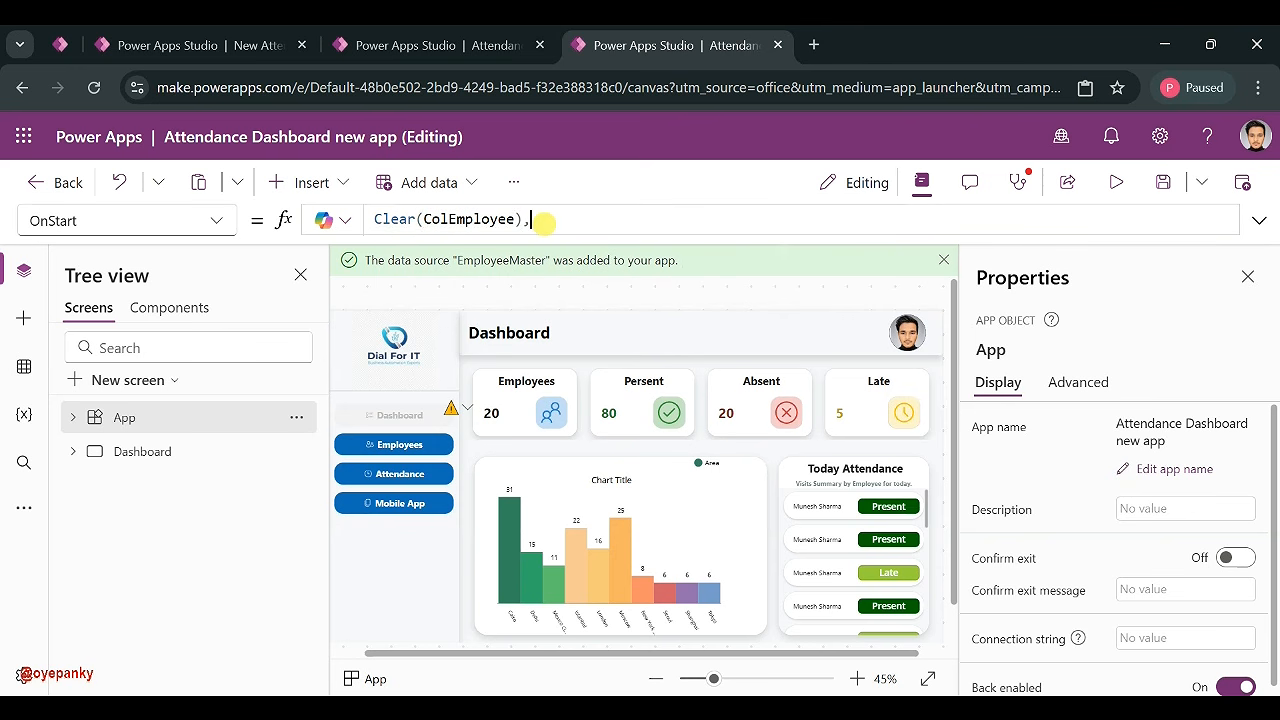
text(; Clea)
click(655, 276)
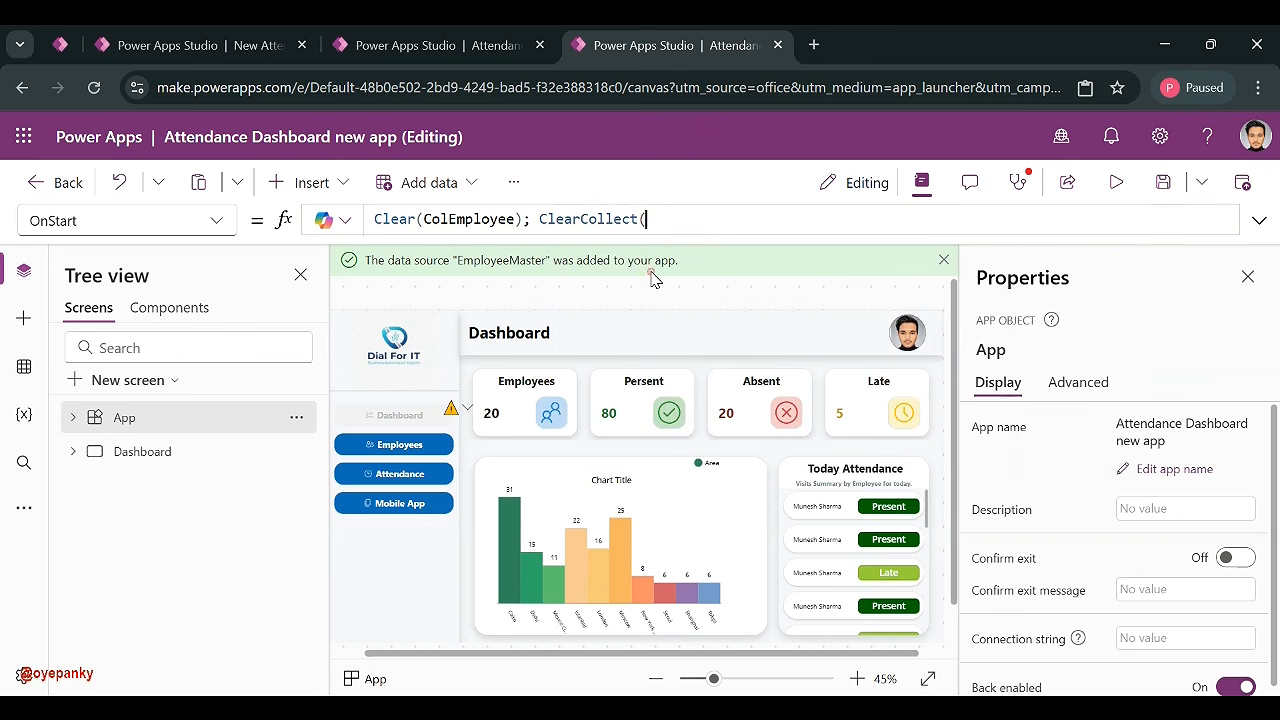
text(ColEmployee,)
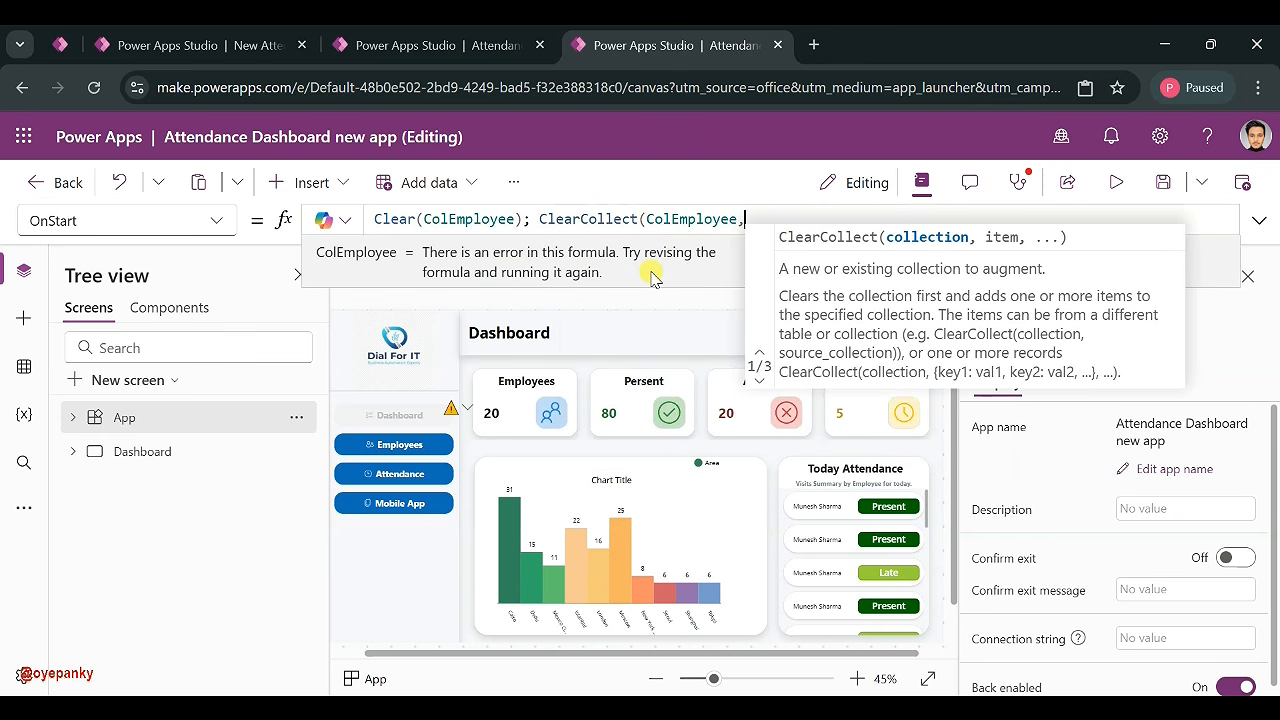
text(Em)
click(846, 233)
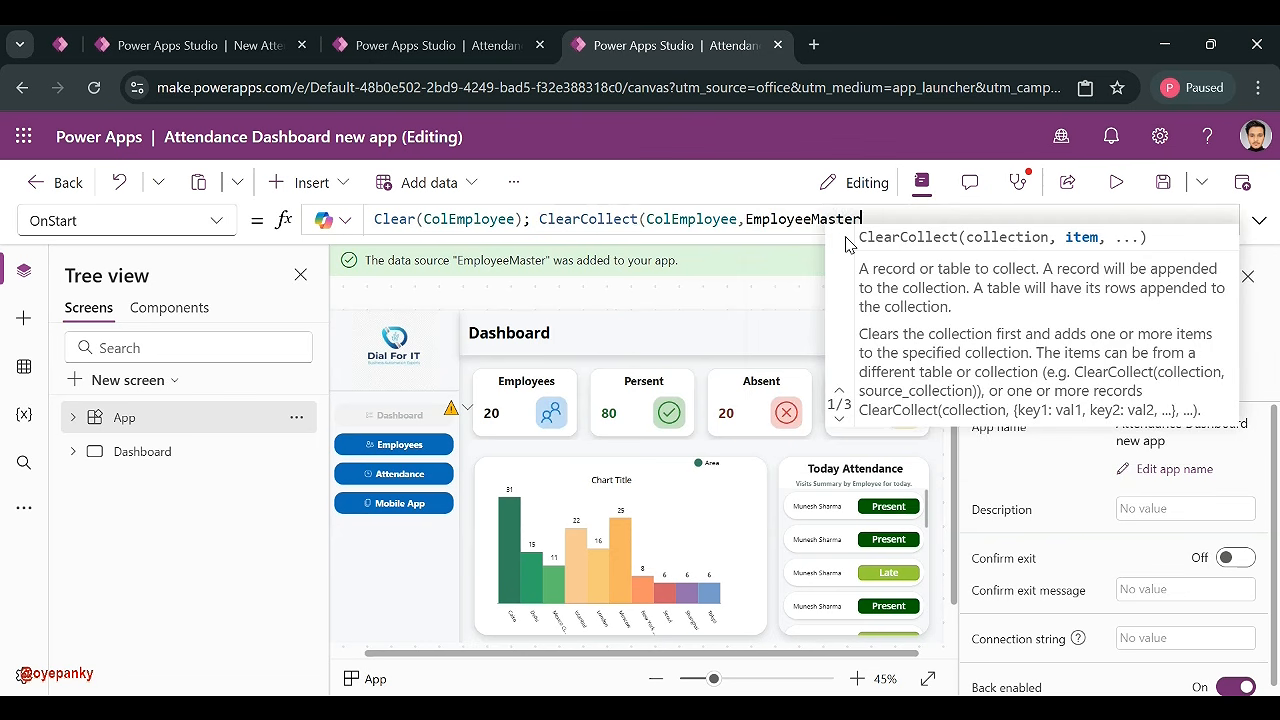
text())
- Duplicate the line on a new line and rename its collection to ColAttendance
key(ctrl+a)
key(ctrl+c)
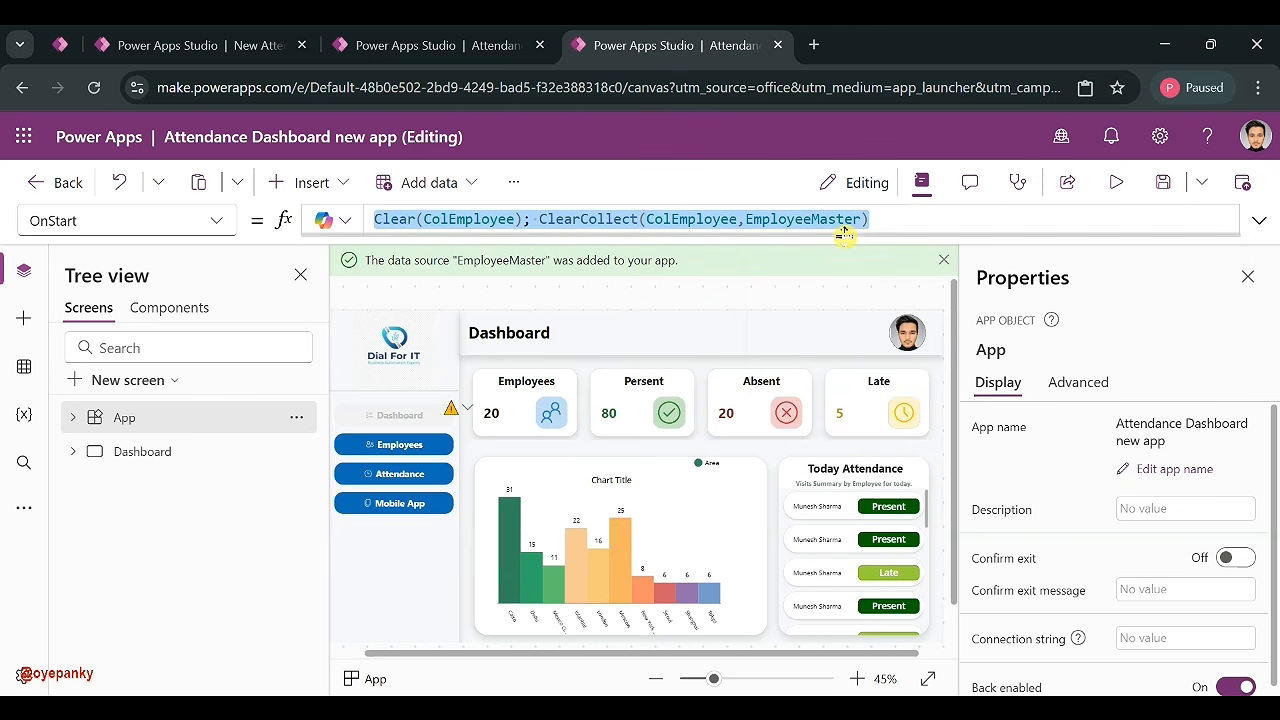
key(Right)
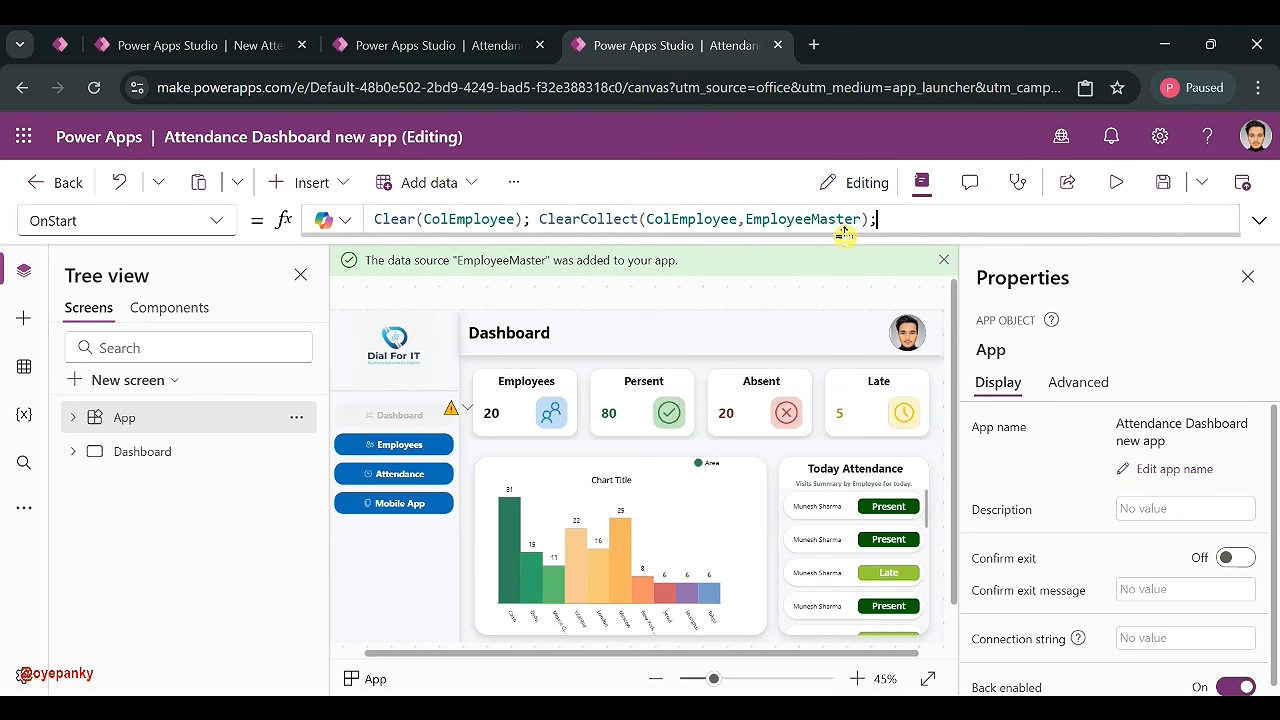
text(;)
key(shift+Return)
key(ctrl+v)
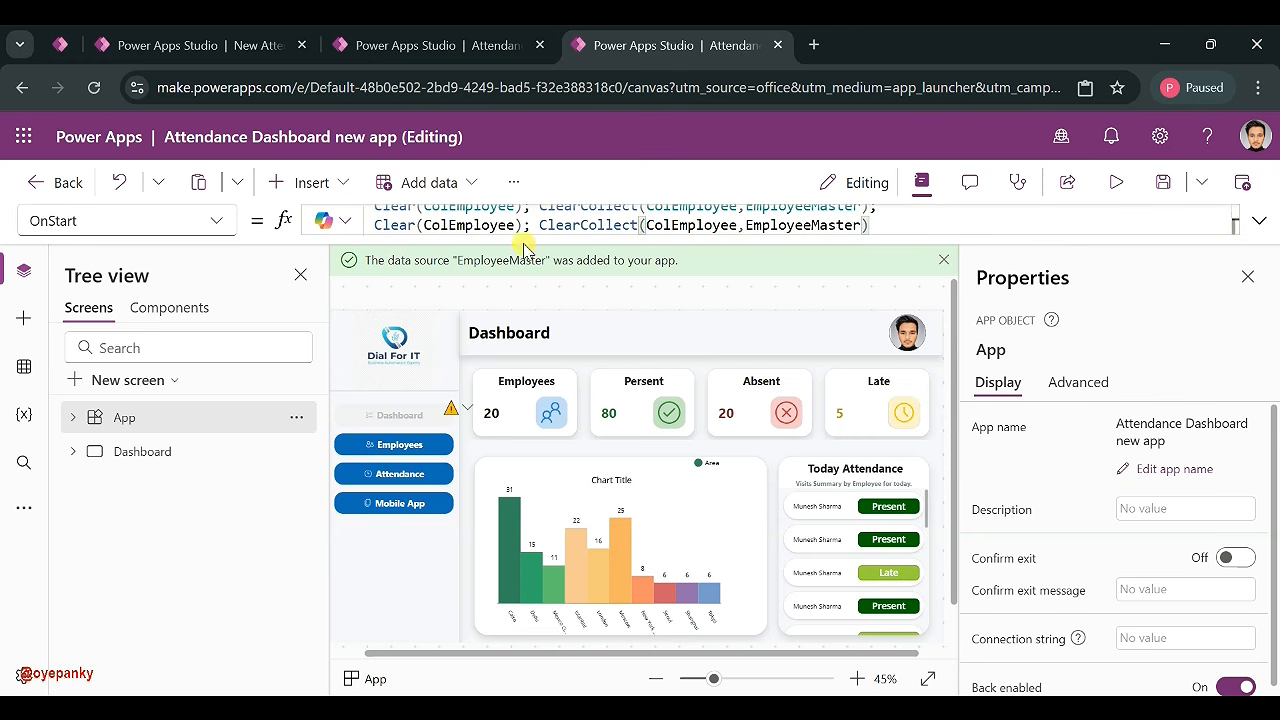
key(BackSpace)
key(BackSpace)
key(BackSpace)
key(BackSpace)
key(BackSpace)
key(BackSpace)
key(BackSpace)
key(BackSpace)
text(Attendanc)
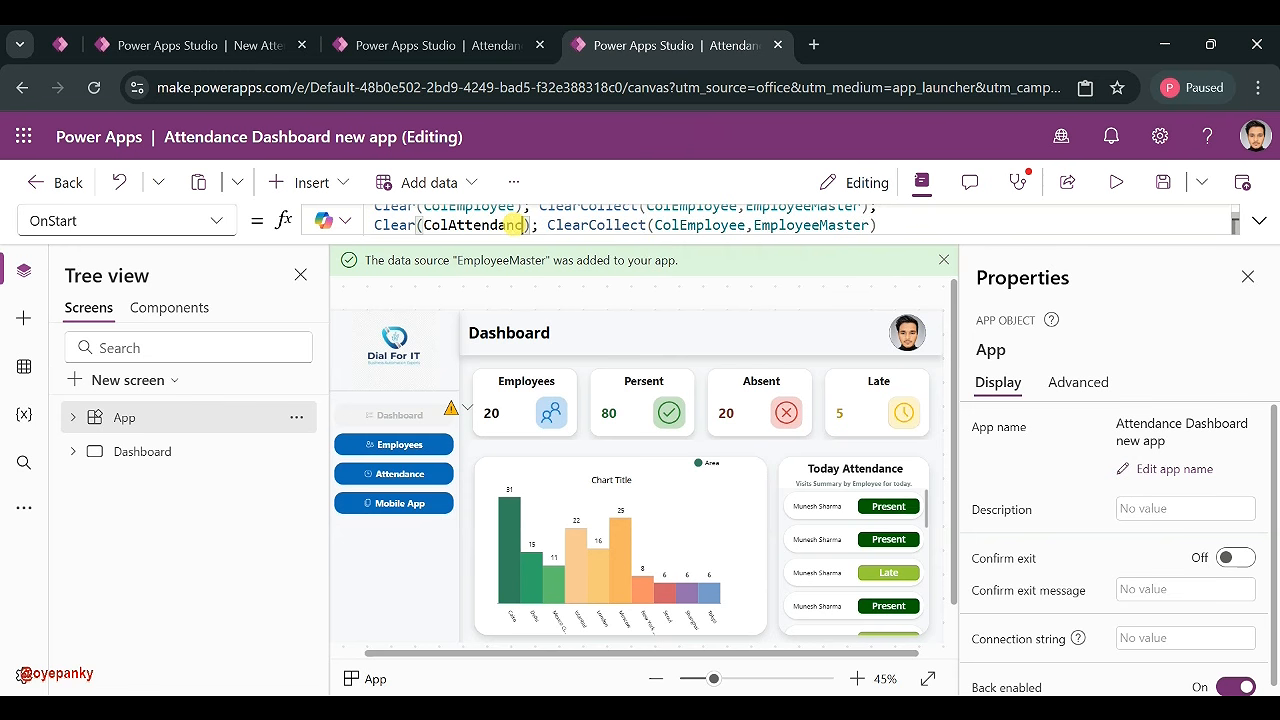
text(e)
click(752, 225)
key(BackSpace)
key(BackSpace)
key(BackSpace)
key(BackSpace)
key(BackSpace)
key(BackSpace)
key(BackSpace)
key(BackSpace)
text(Attendance)
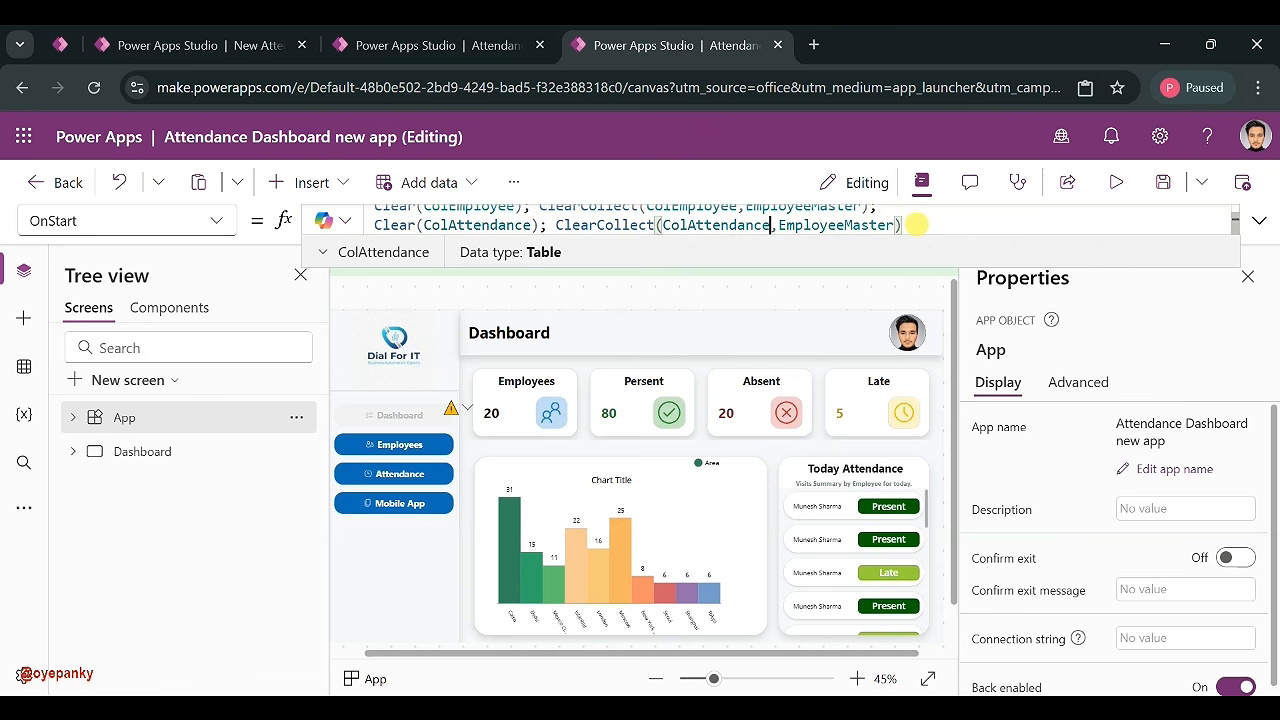
- Change the second line's source from EmployeeMaster to NewAttendance
drag(893, 225, 786, 225)
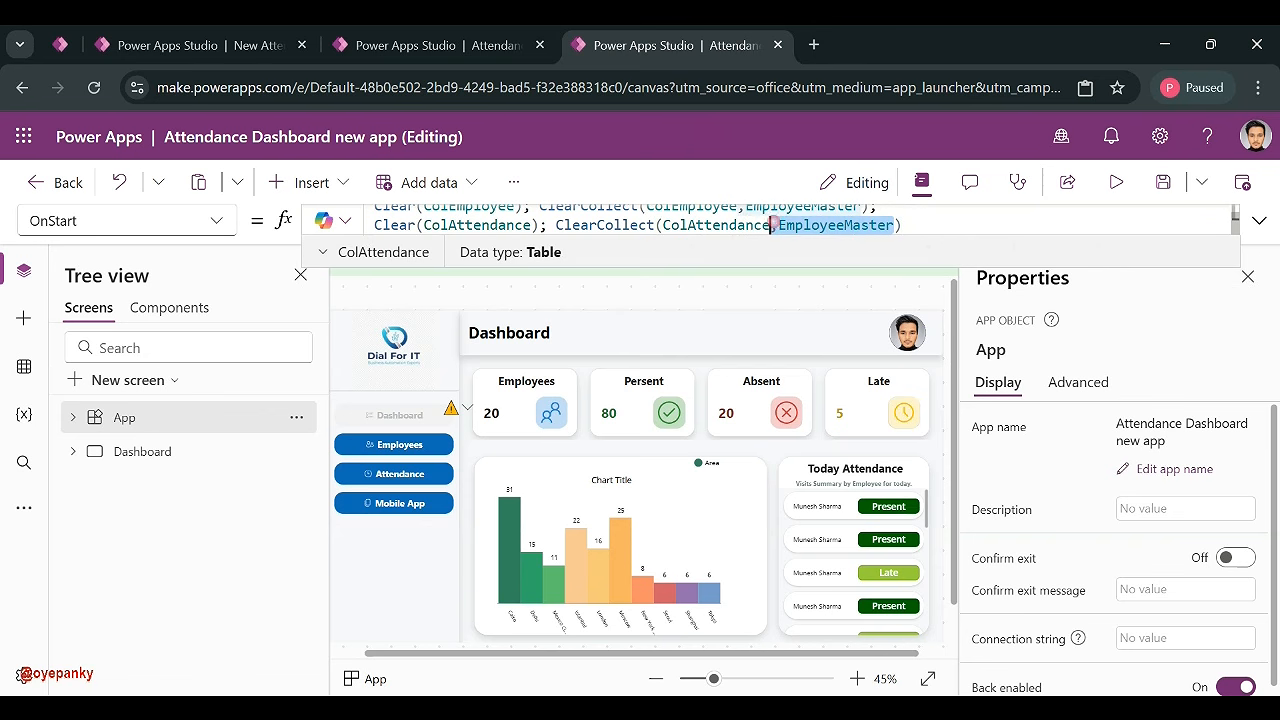
key(BackSpace)
text(New)
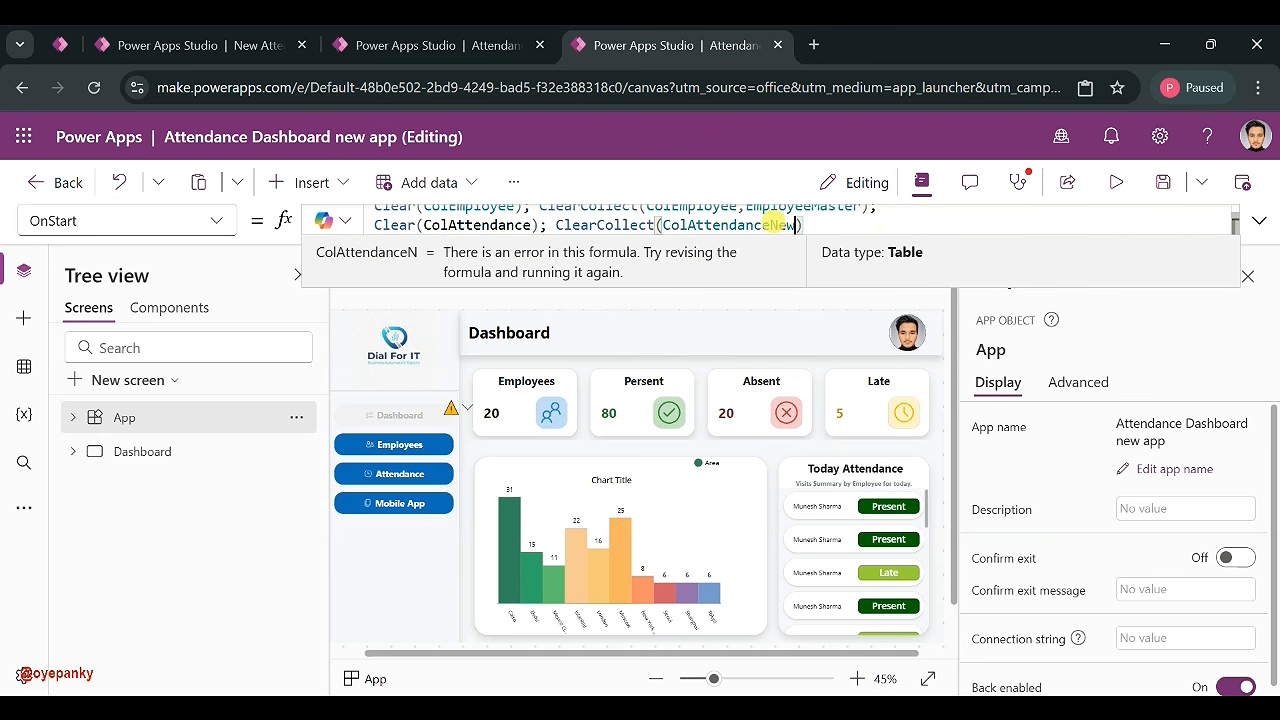
key(Home)
key(BackSpace)
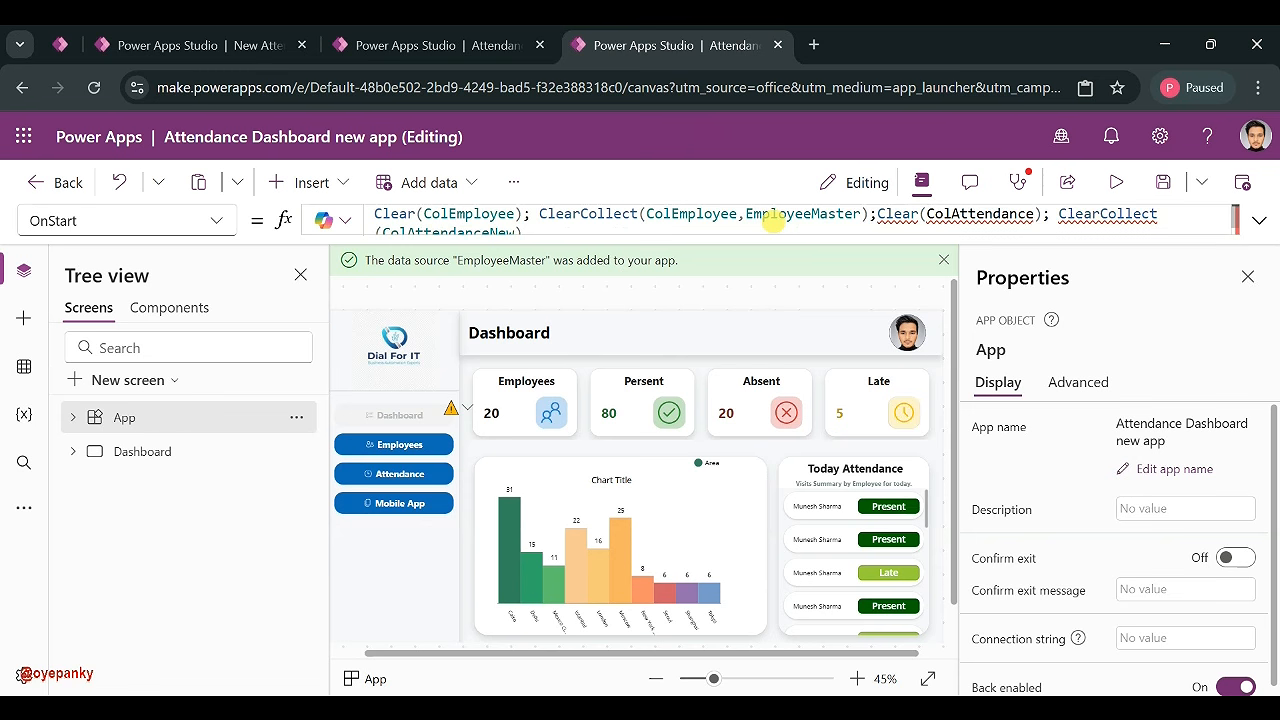
key(shift+Return)
click(779, 225)
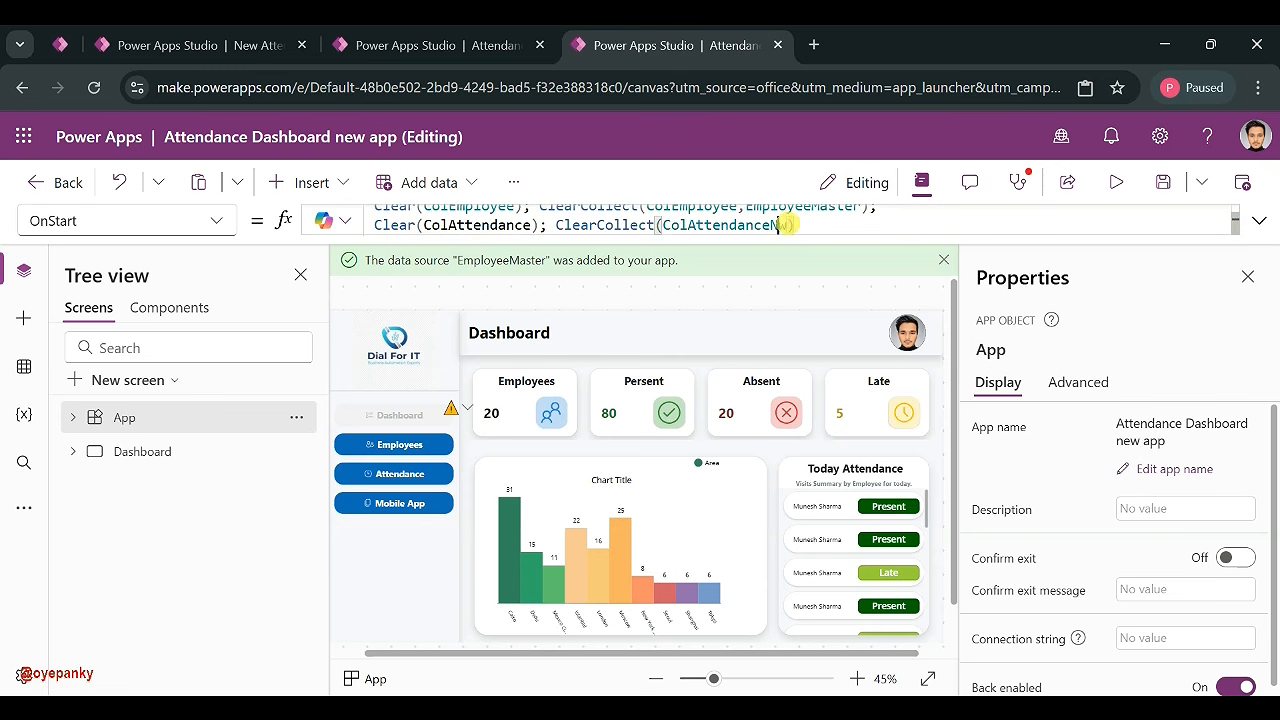
text(,New)
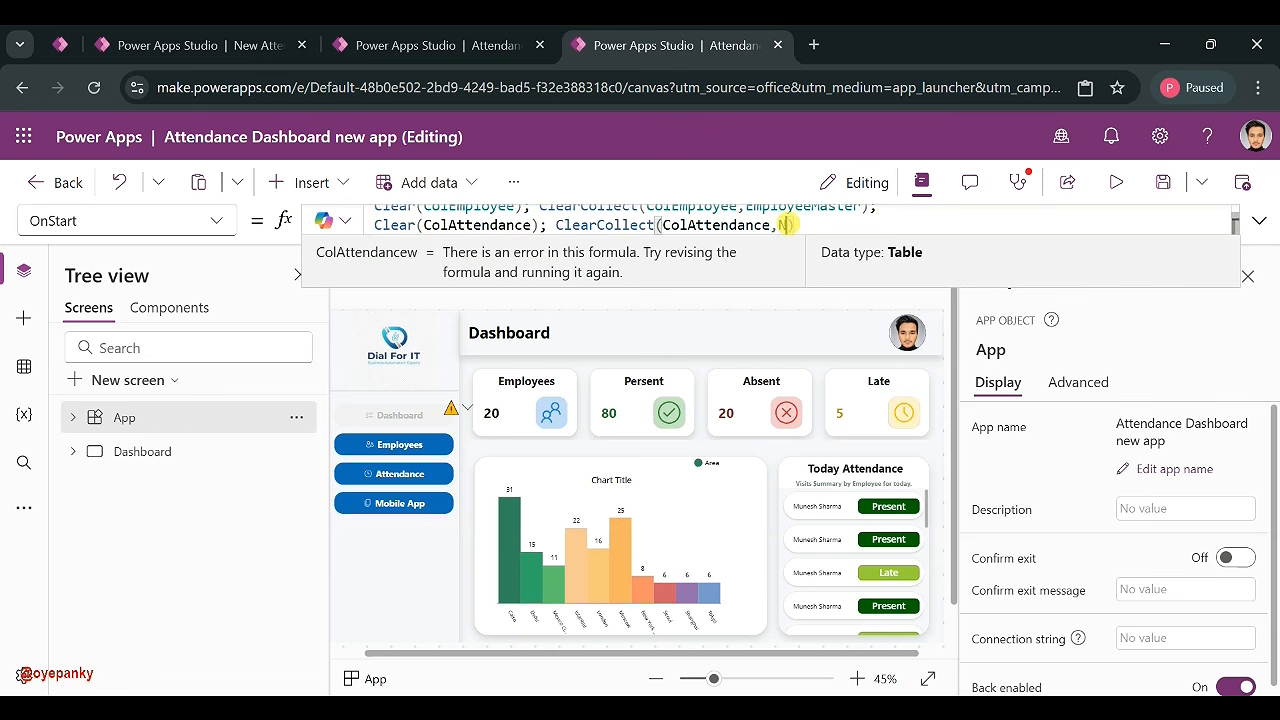
click(848, 244)
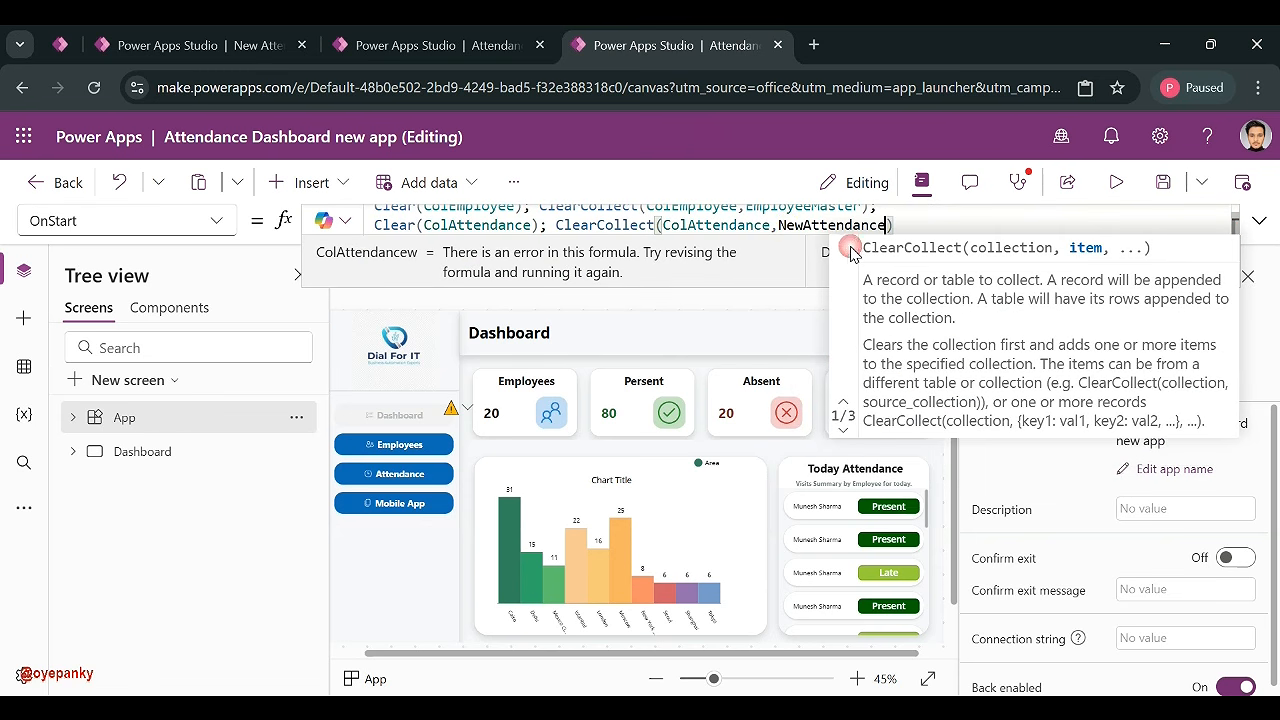
click(906, 226)
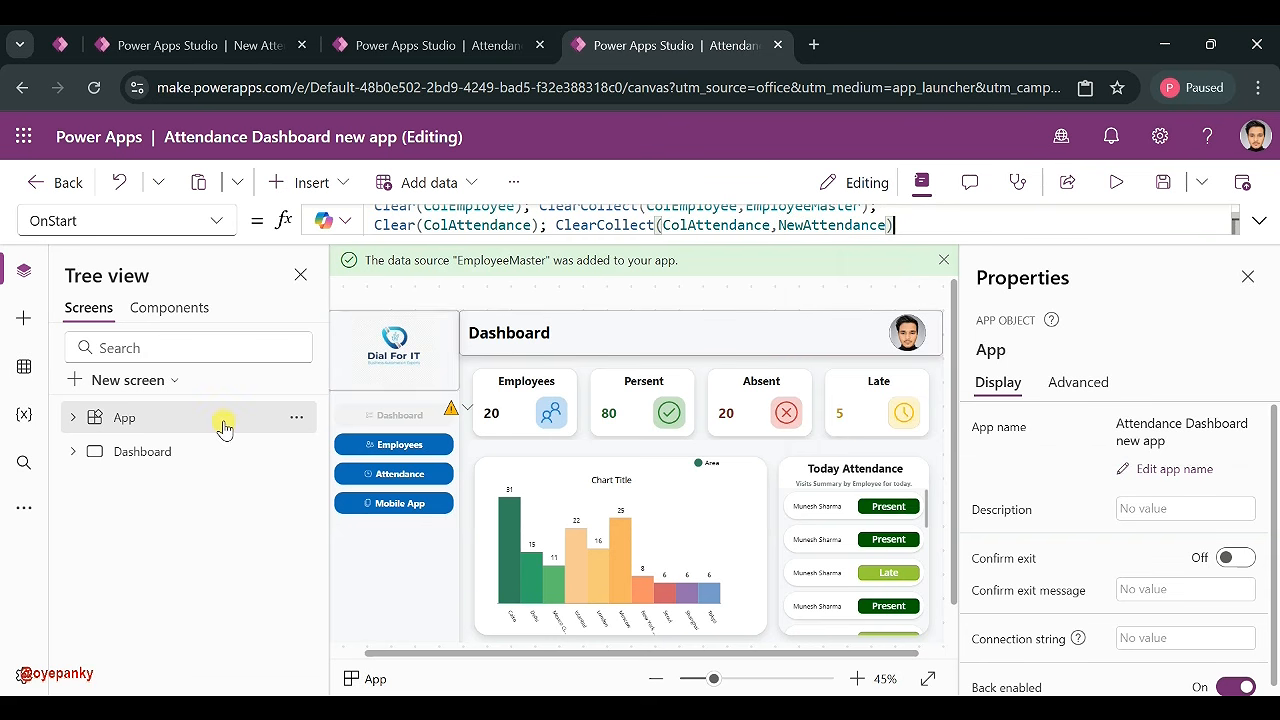
- Run OnStart and show the data sources, now listing both collections
click(298, 418)
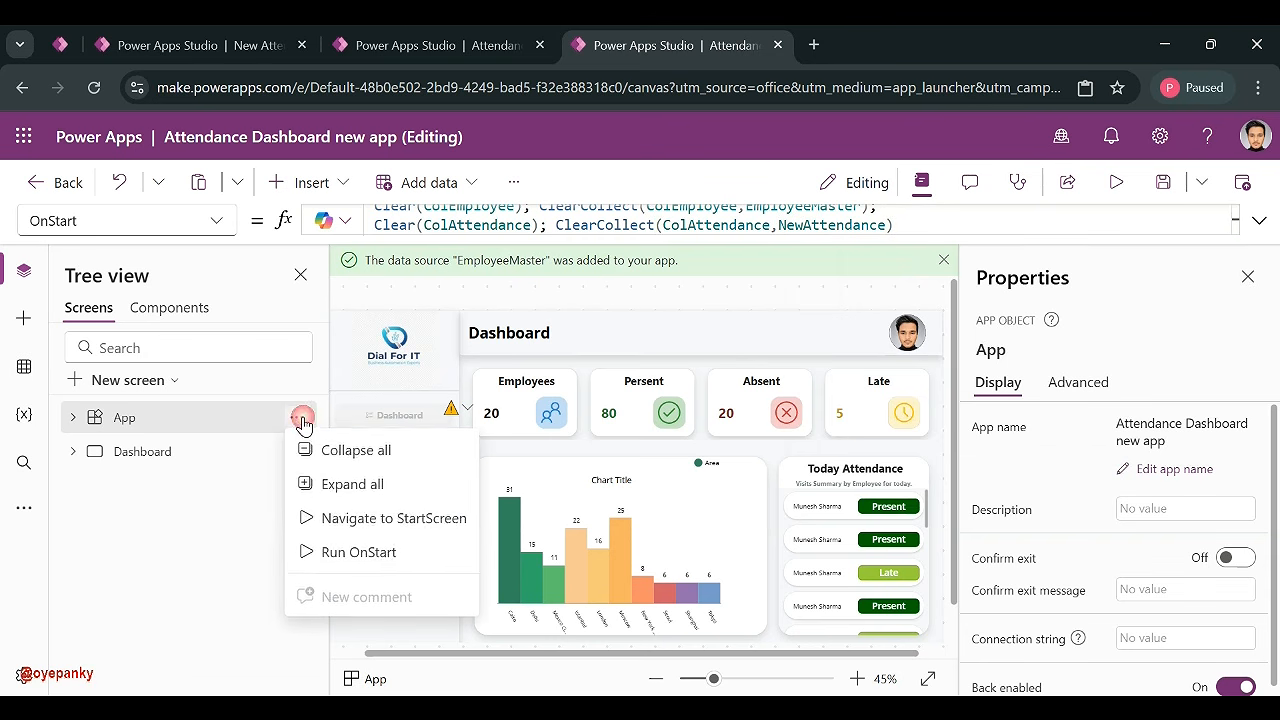
click(358, 551)
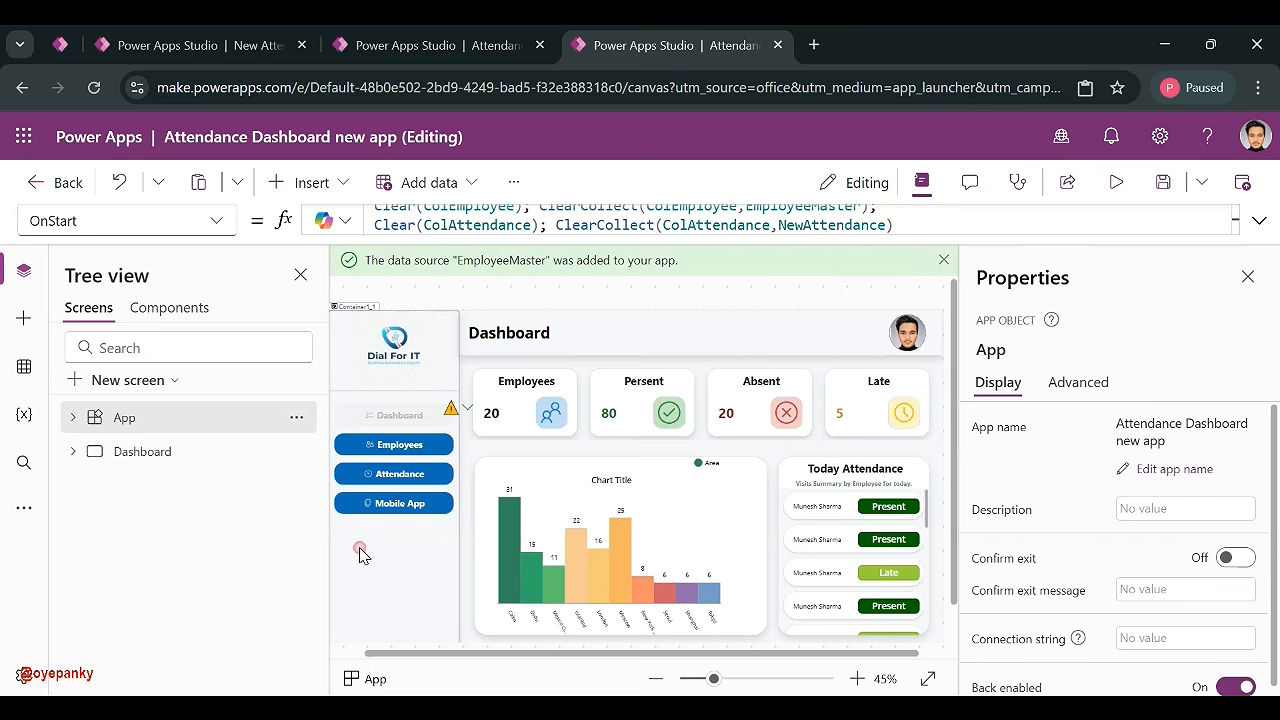
click(29, 279)
click(24, 366)
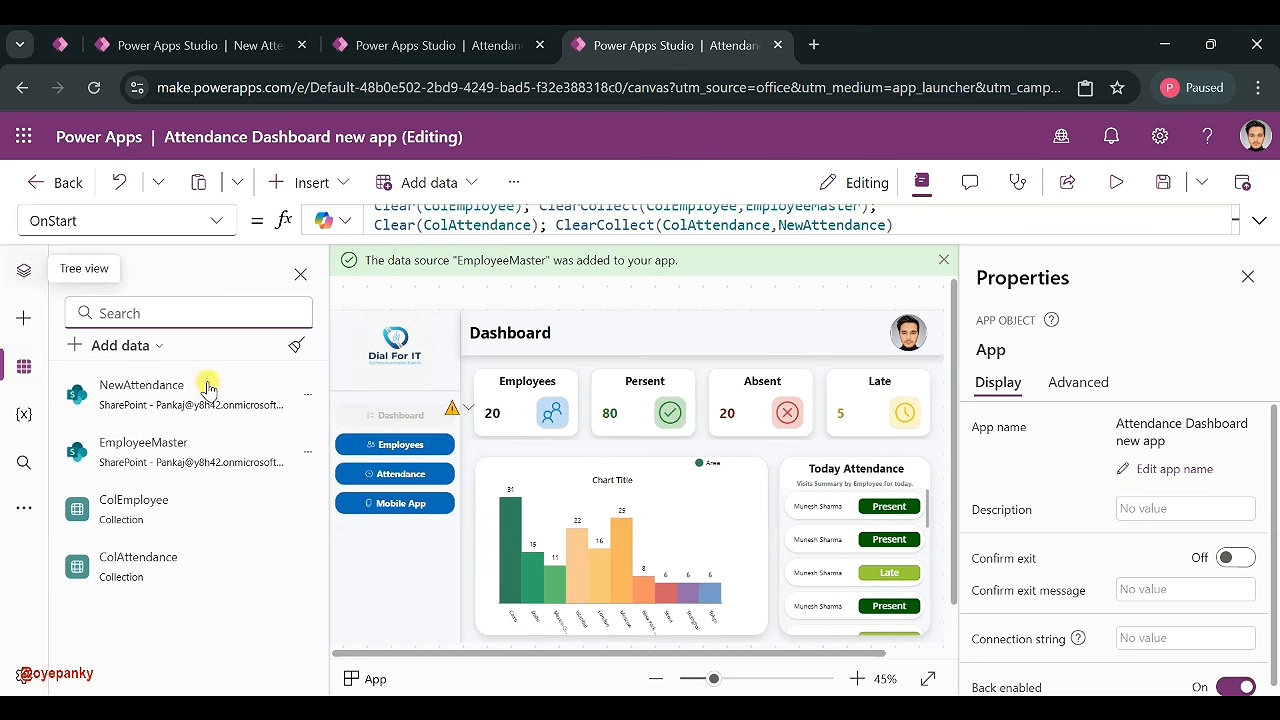
- Select EmployeeMaster inside the Employees count formula for replacement
click(452, 410)
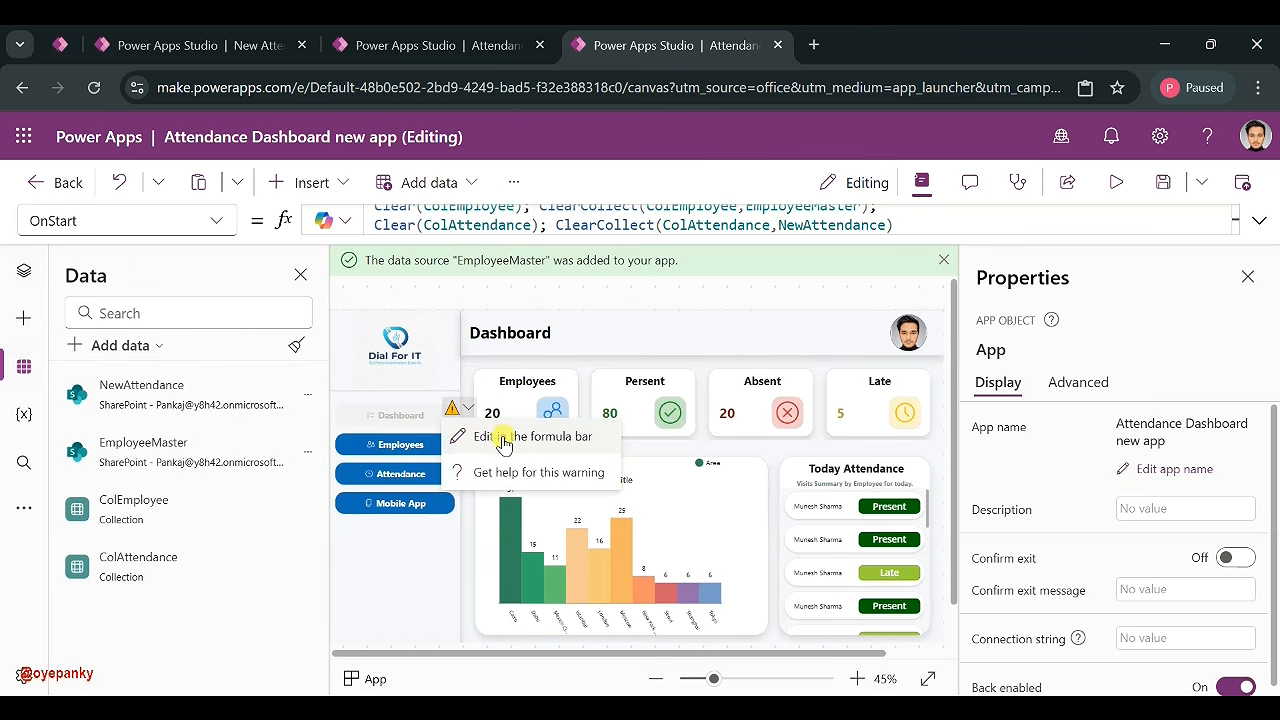
click(500, 434)
drag(457, 219, 573, 219)
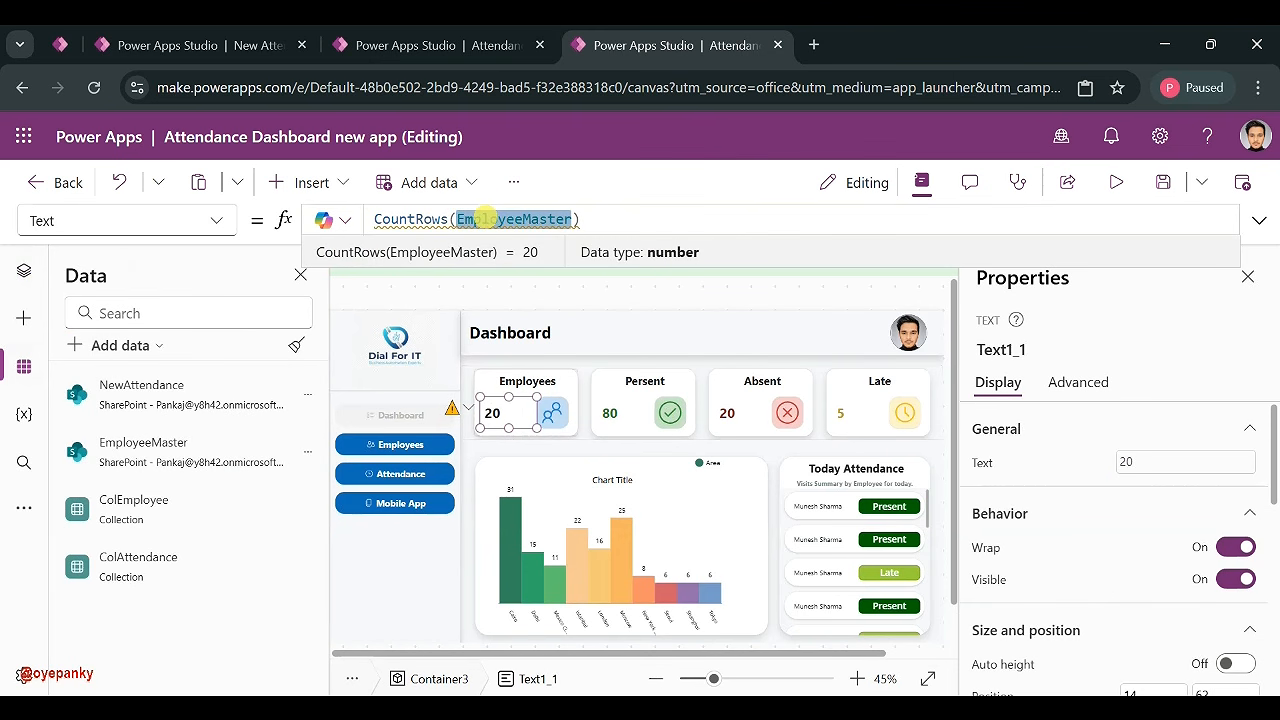
- Change the Employees count to CountRows(ColEmployee) and review the Present, Absent and Late formulas
text(Col)
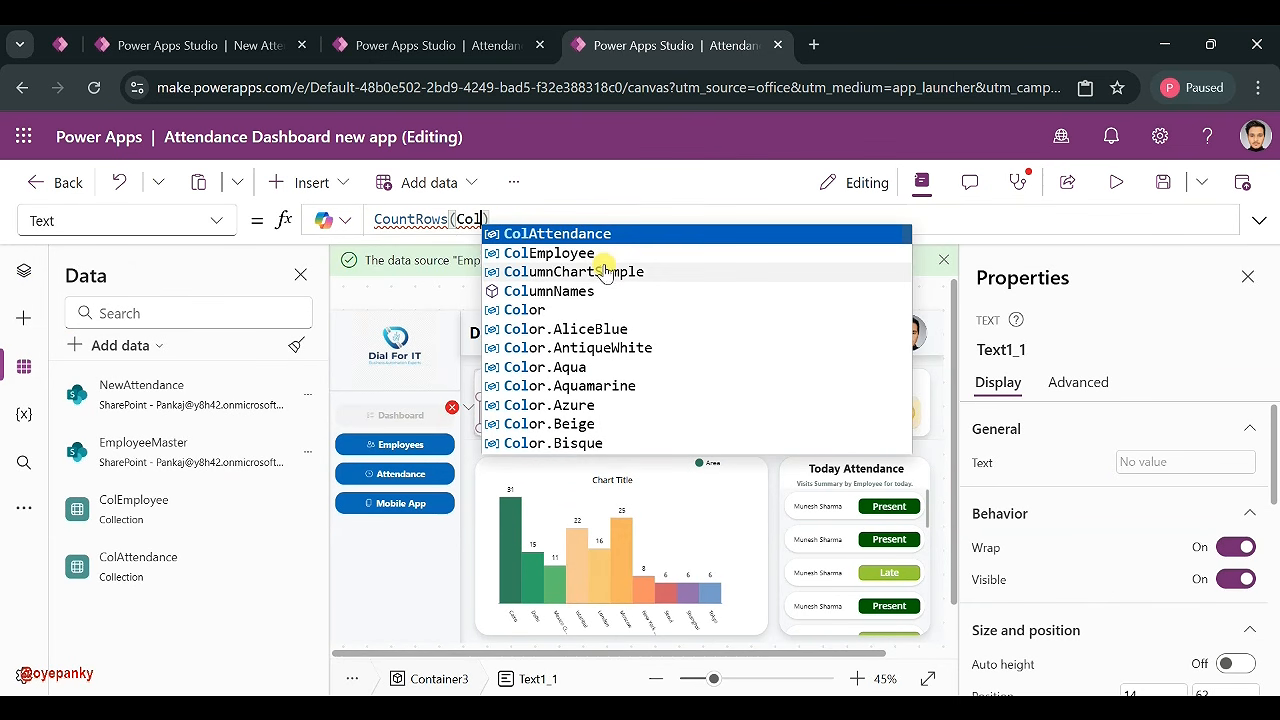
click(606, 252)
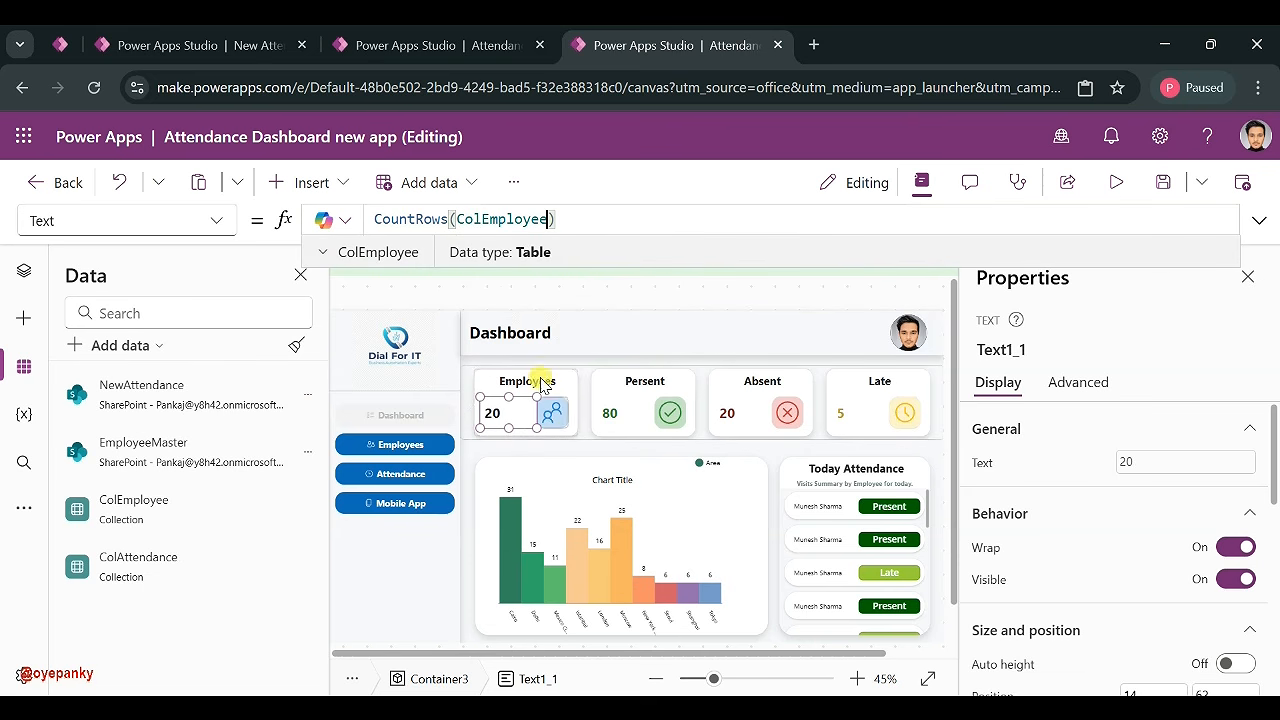
click(610, 414)
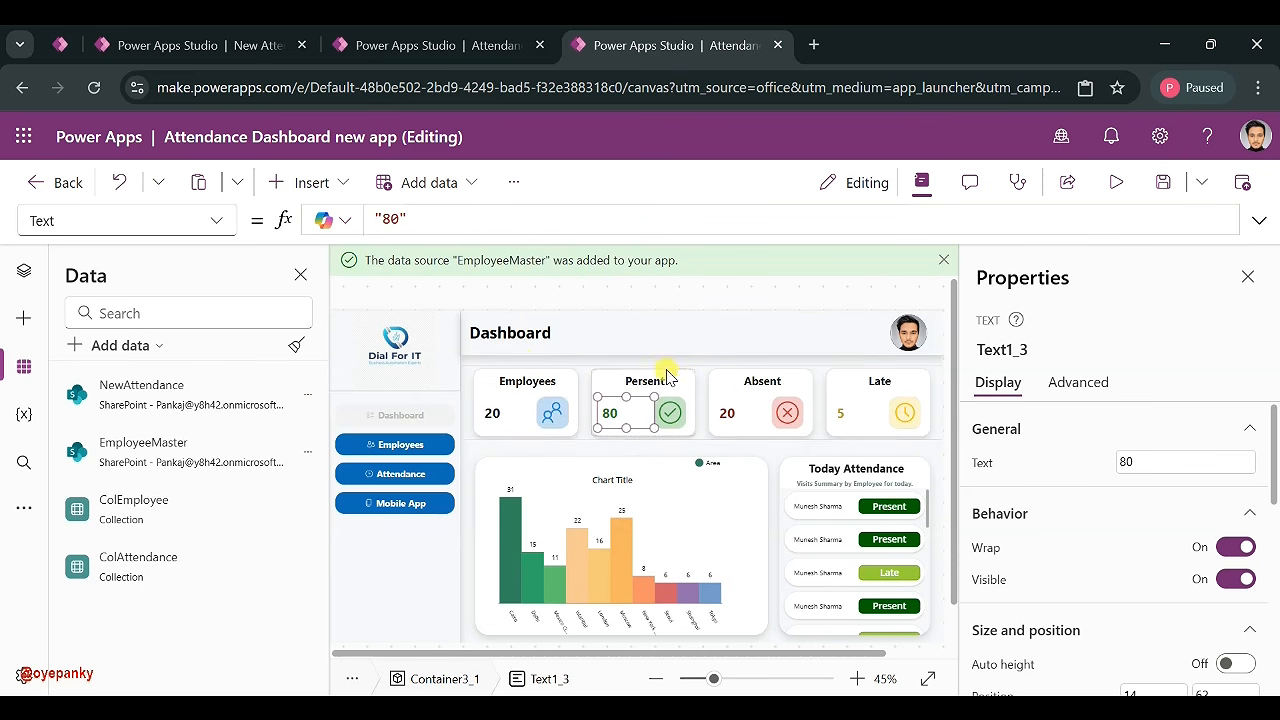
click(726, 414)
click(841, 424)
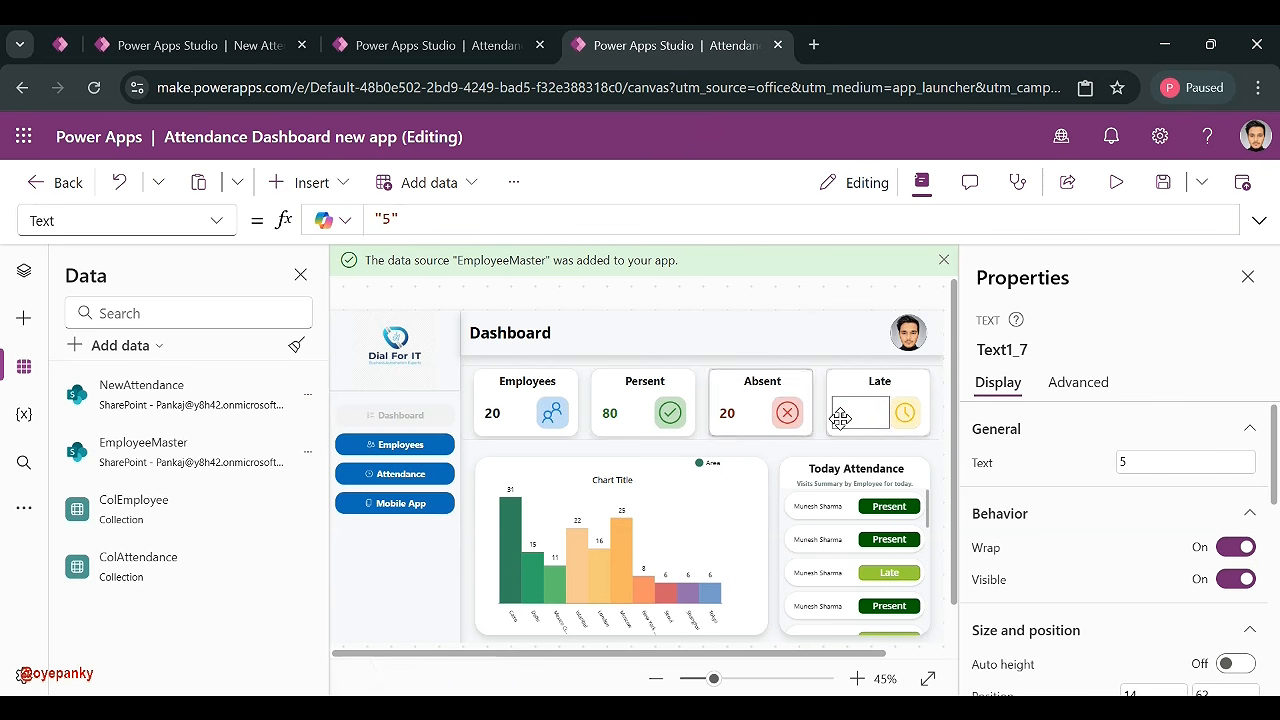
click(612, 416)
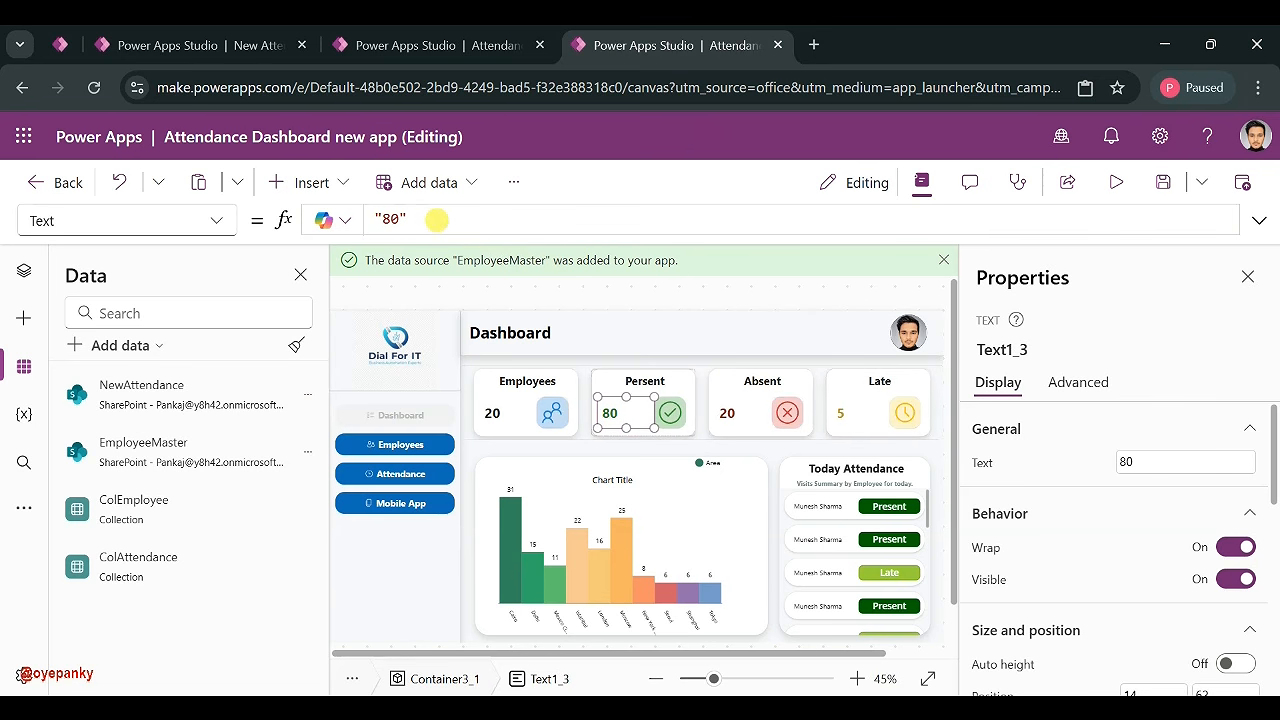
- Select the Present label's whole fixed "80" formula for replacement
triple_click(436, 219)
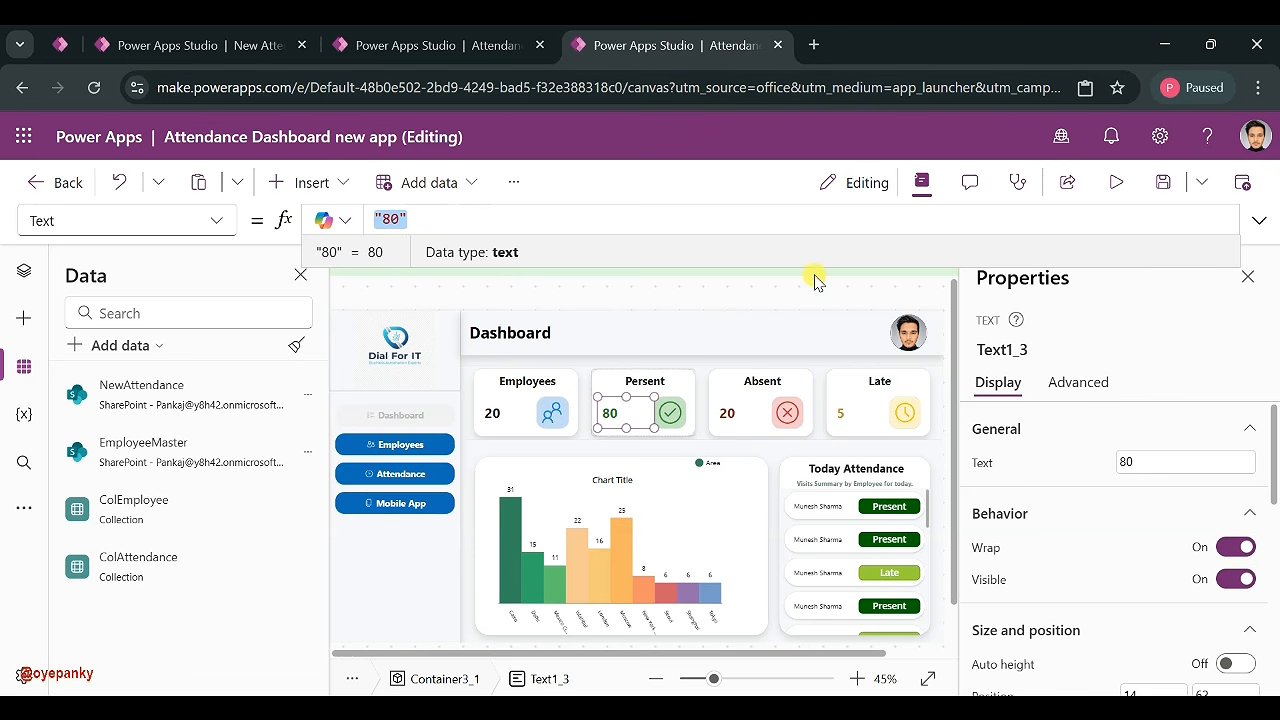
click(1211, 690)
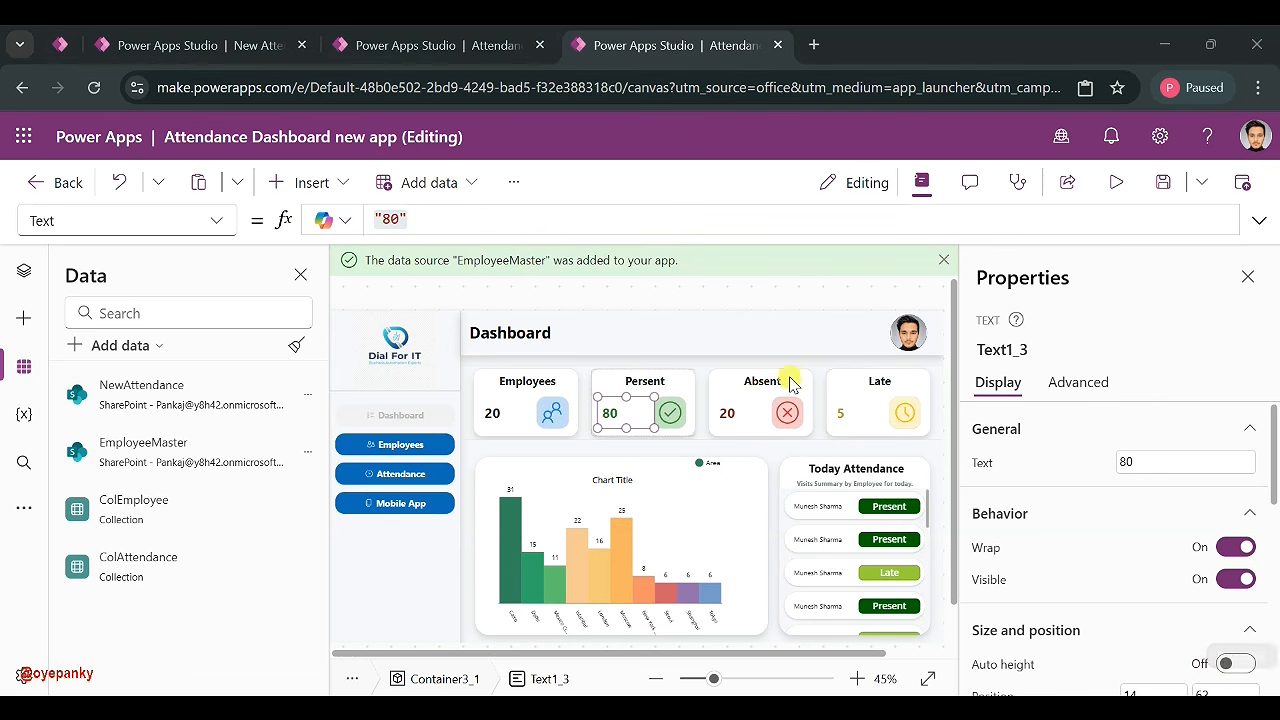
click(409, 218)
key(ctrl+a)
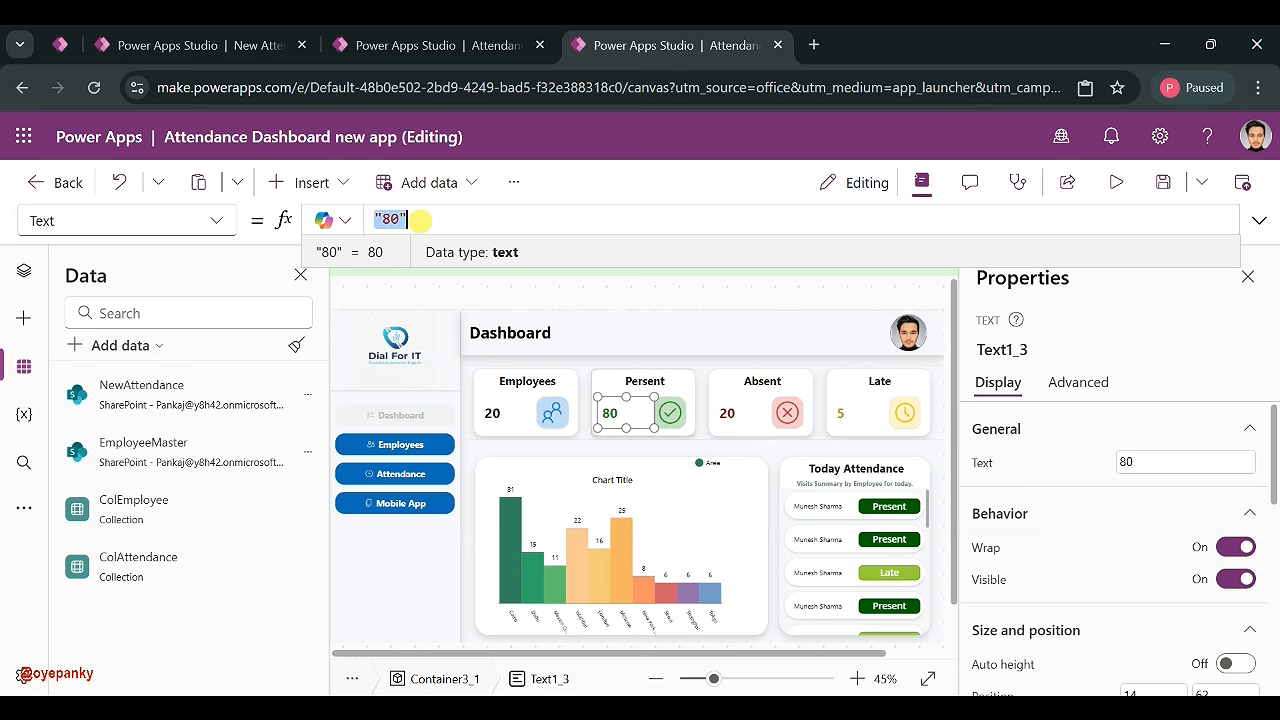
- Start the Present label's formula as CountRows(Filter(ColAttendance ...))
text(Filter)
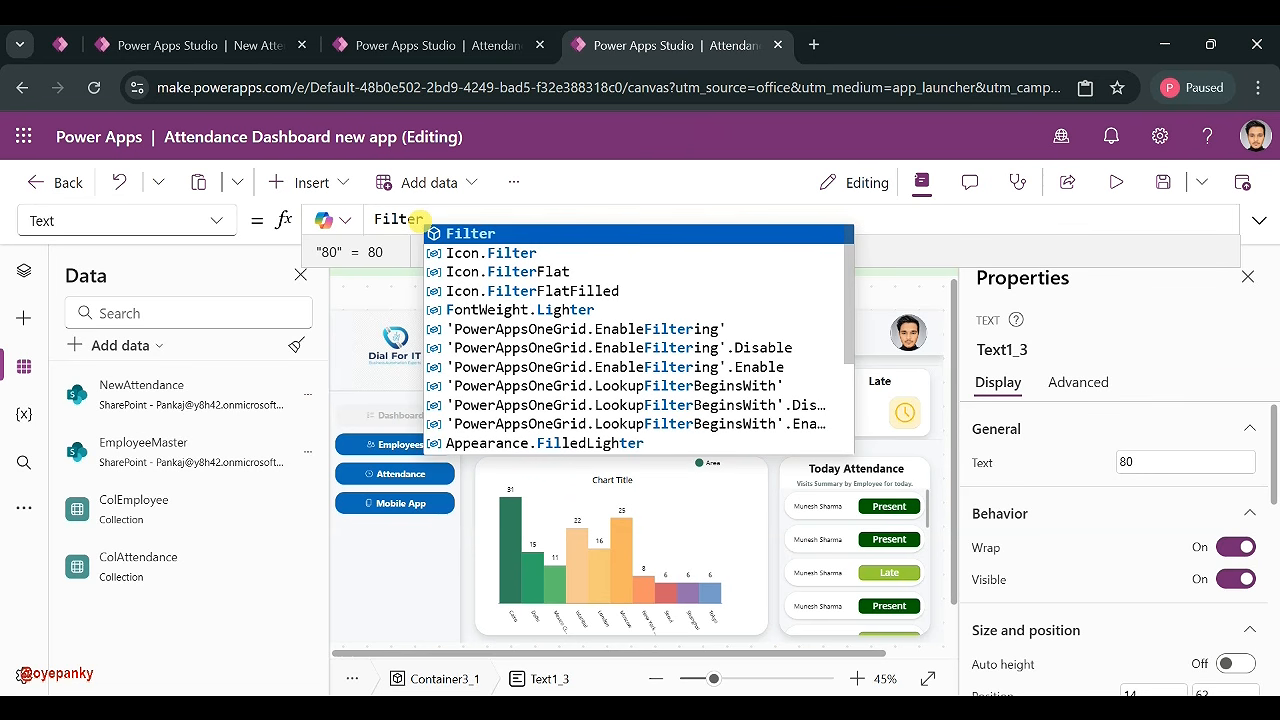
text(()
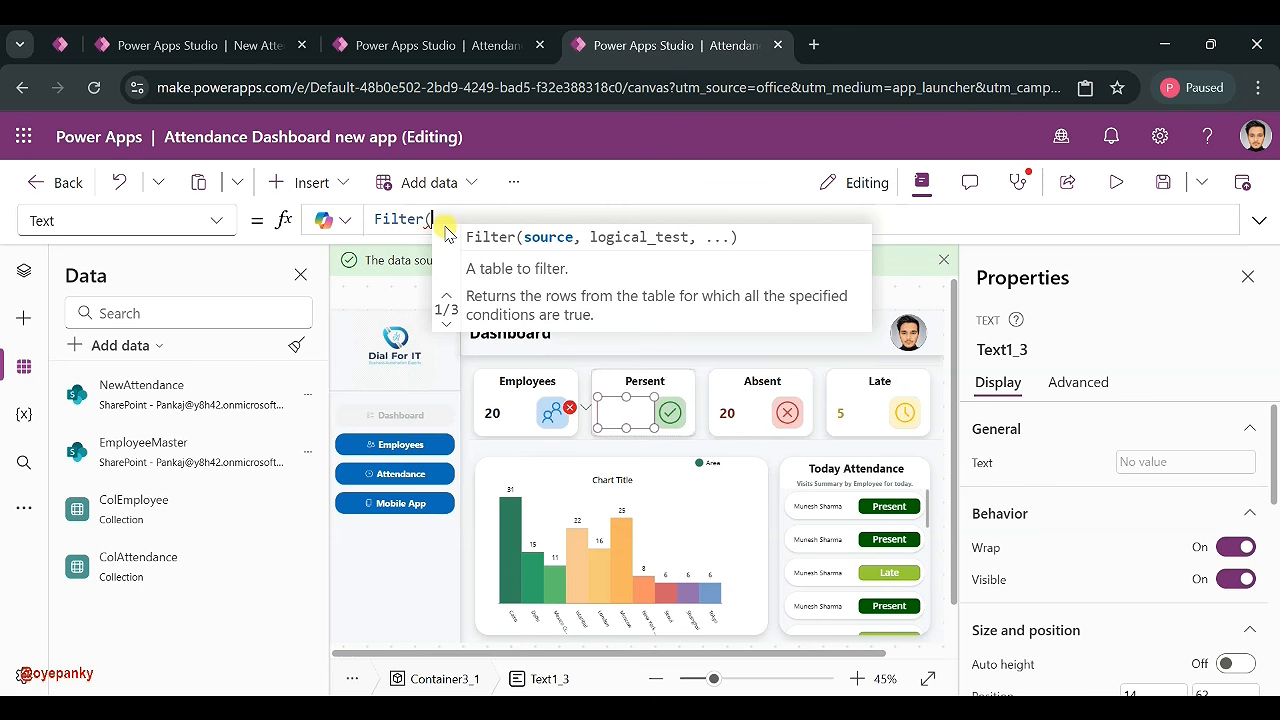
key(Home)
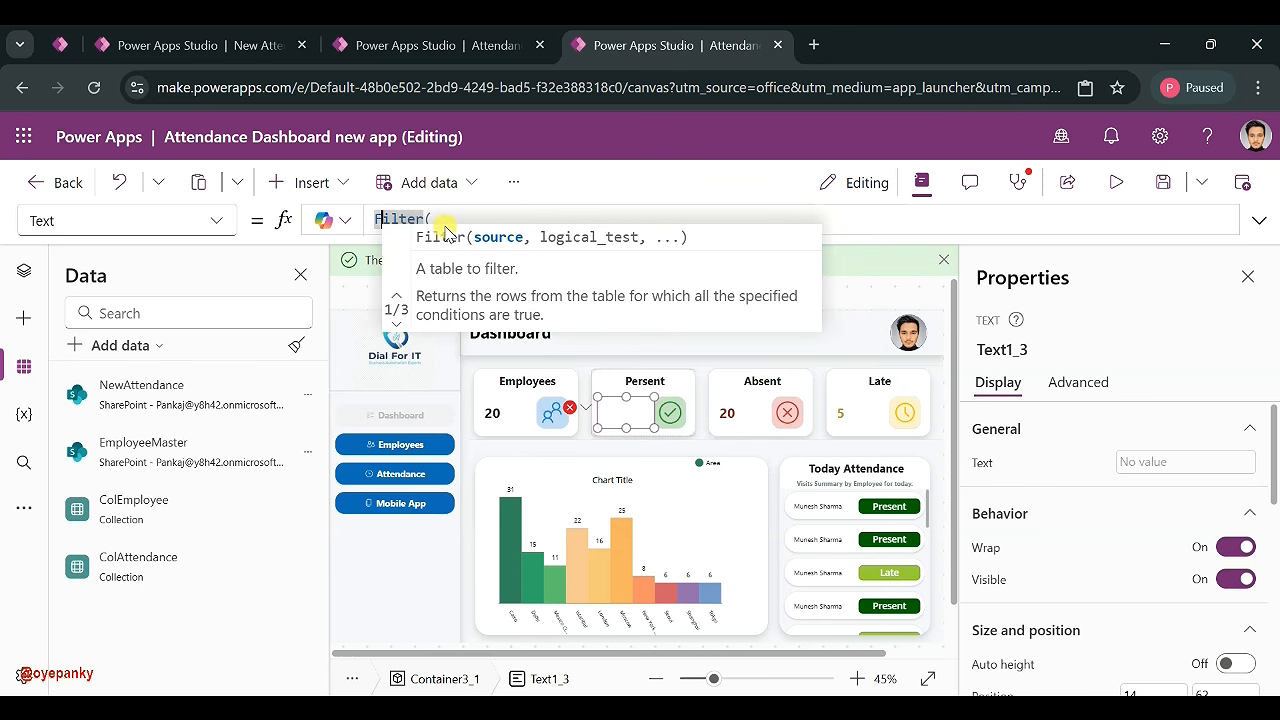
text(COunt)
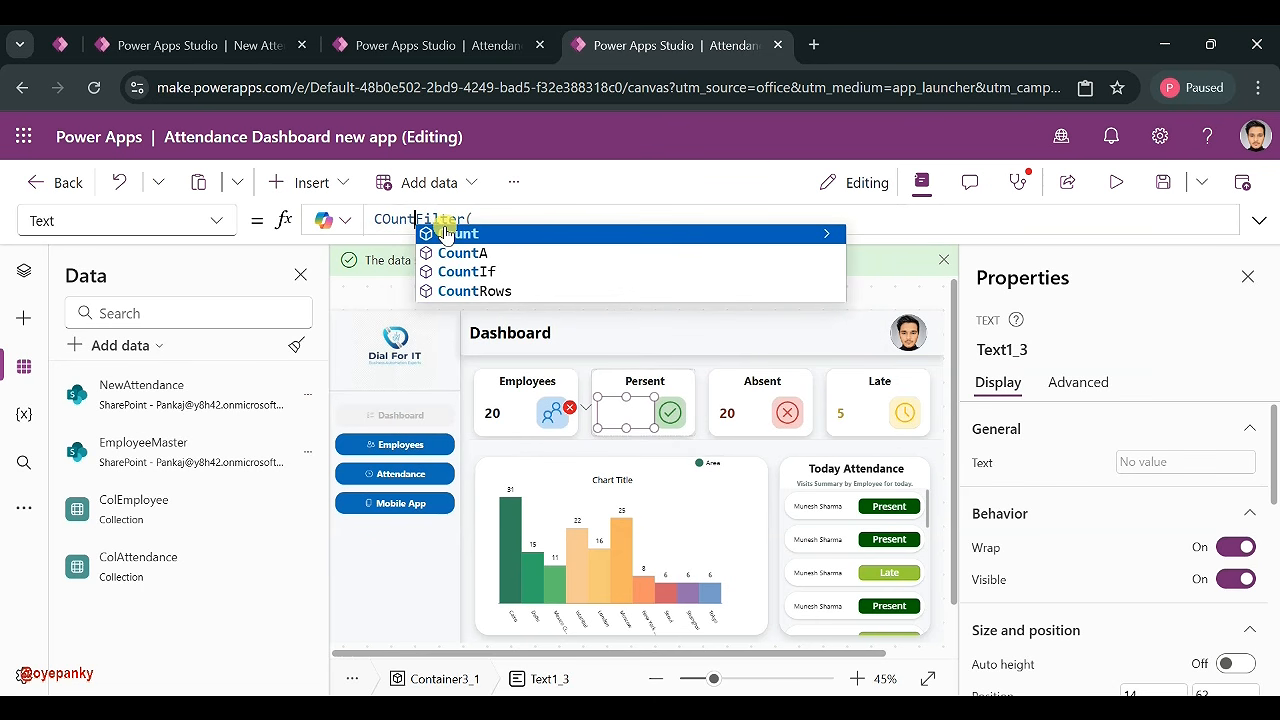
click(468, 290)
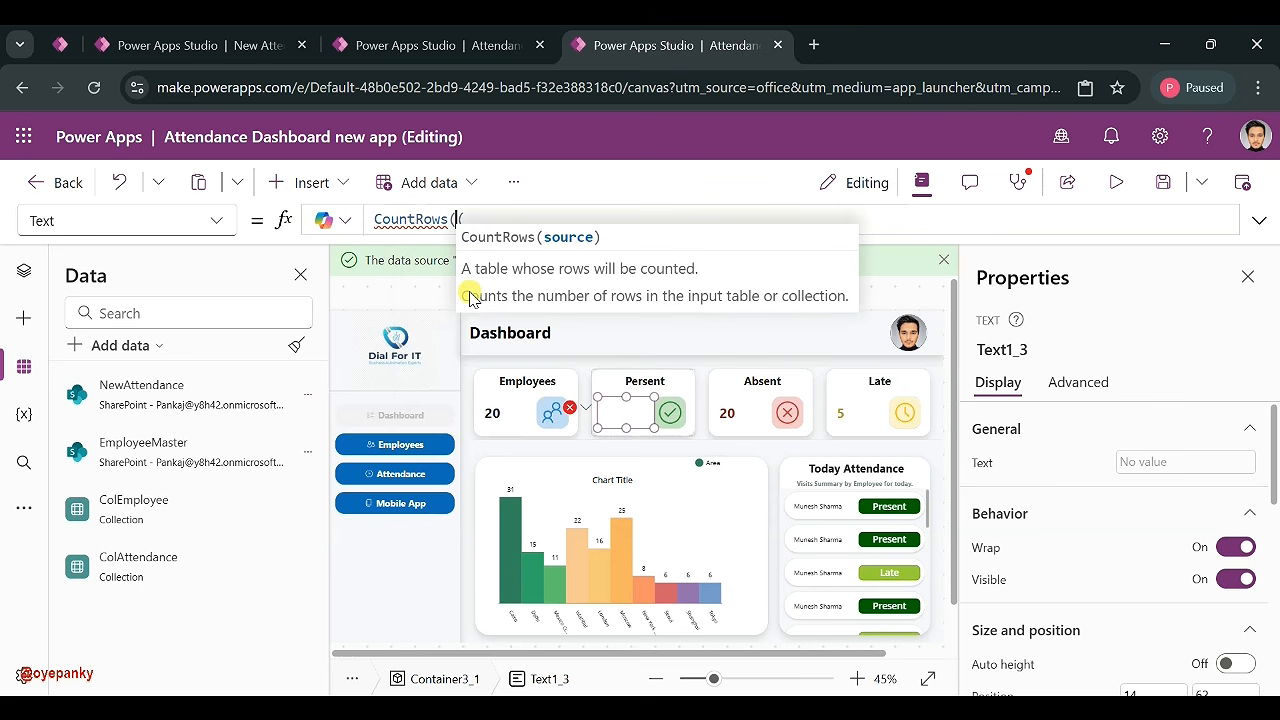
text(Fi)
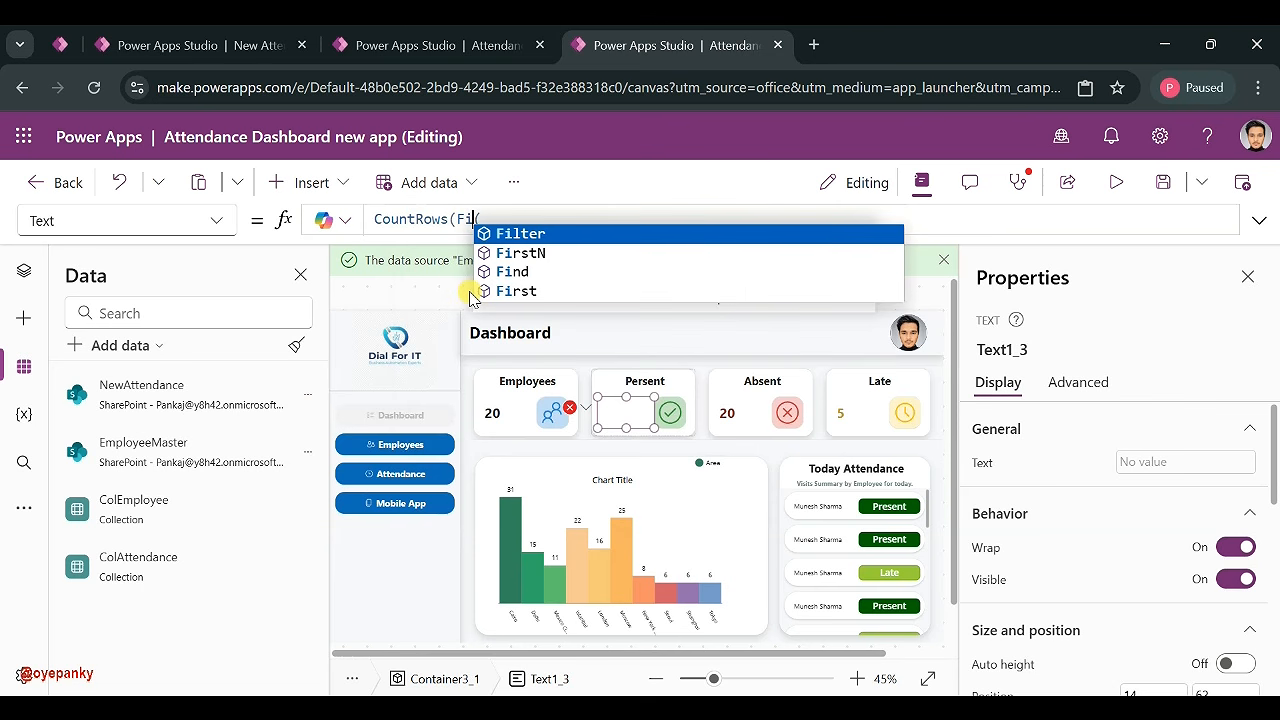
click(526, 233)
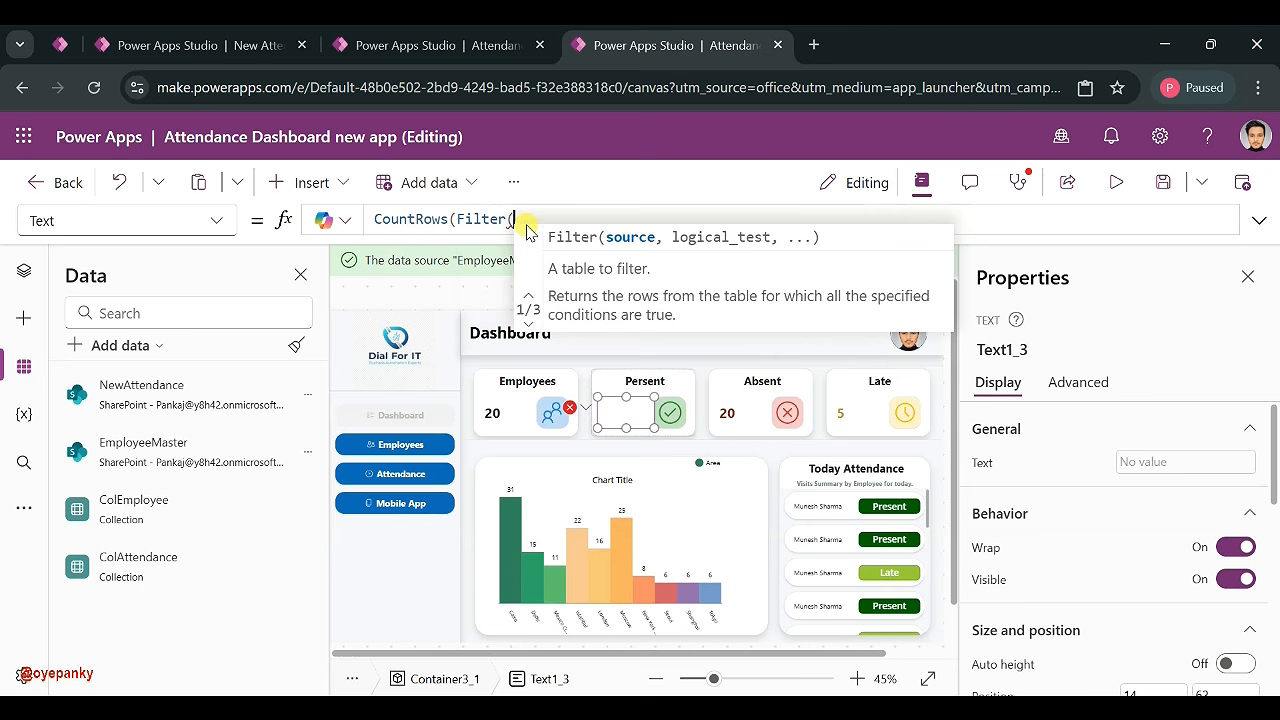
text(Col)
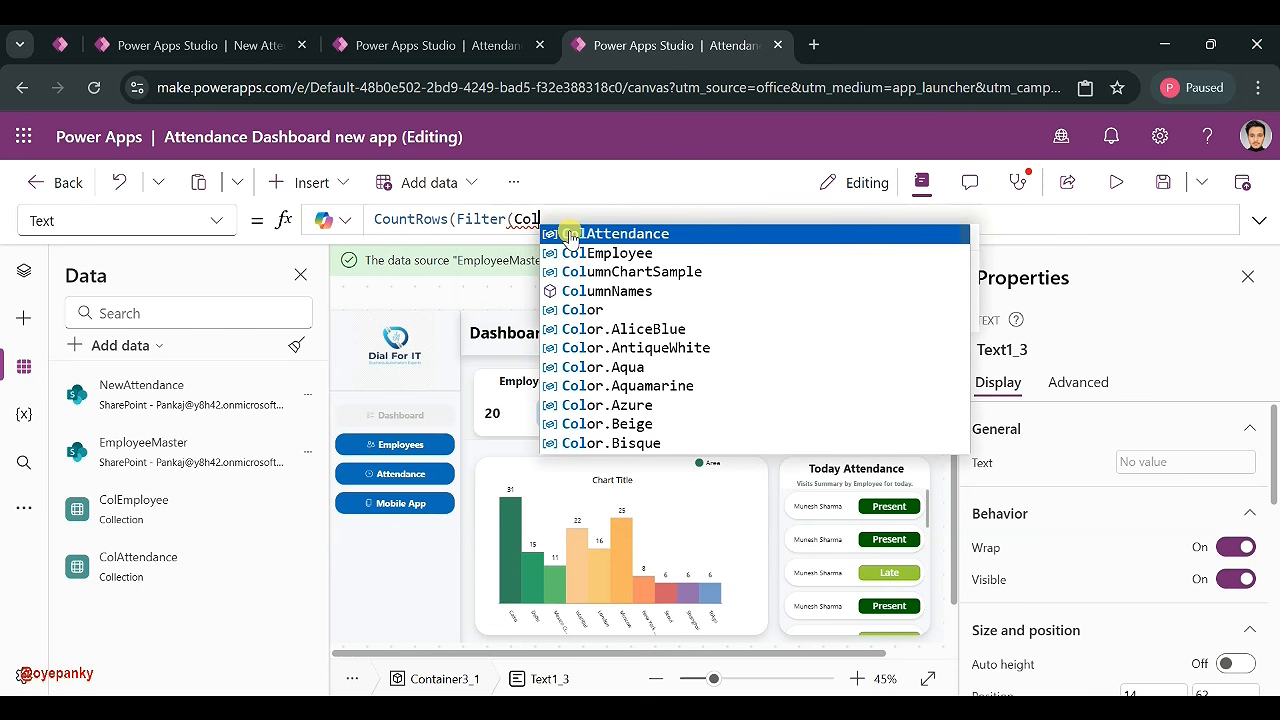
click(571, 234)
- Add the filter condition Status.Value = "Present"
text(,)
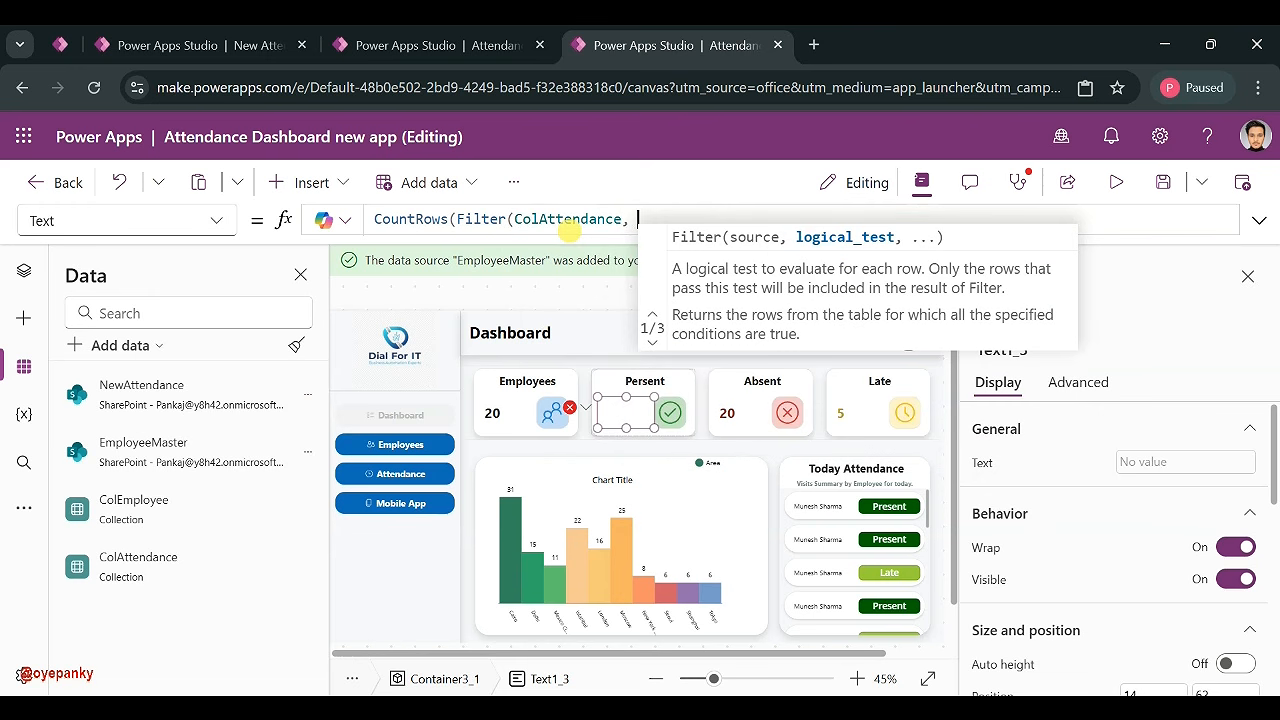
text( Sta)
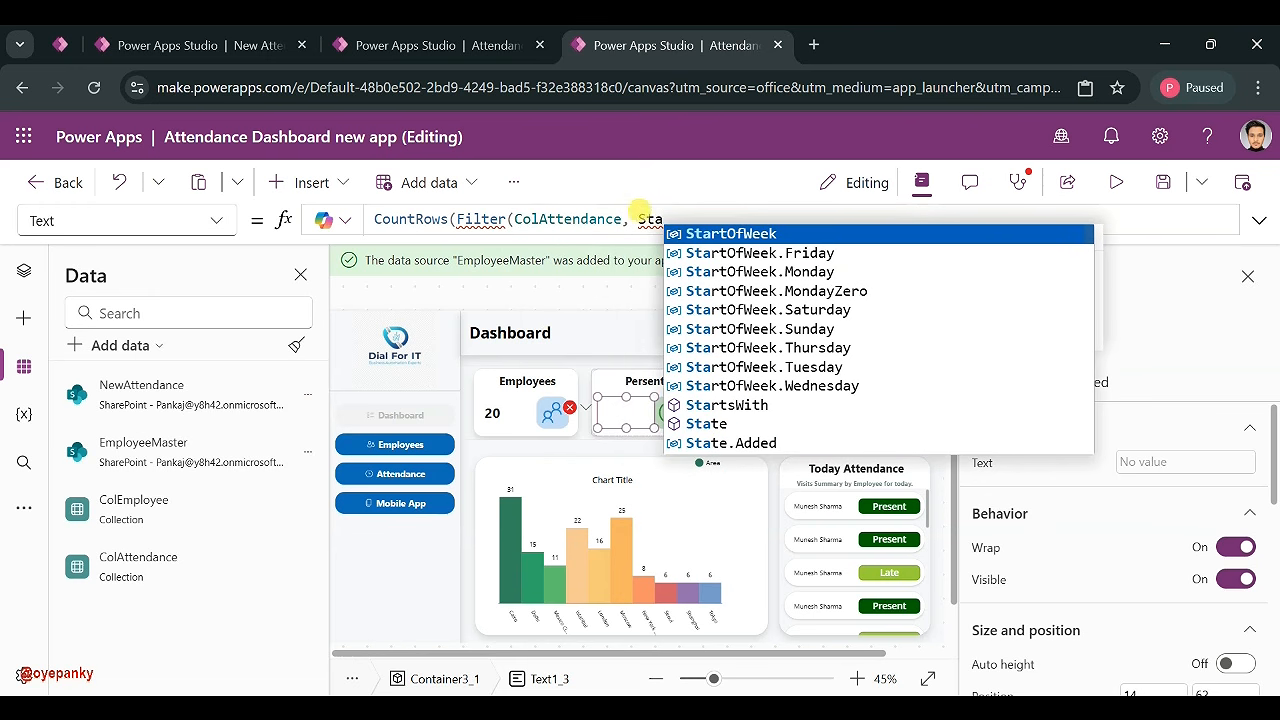
text(us)
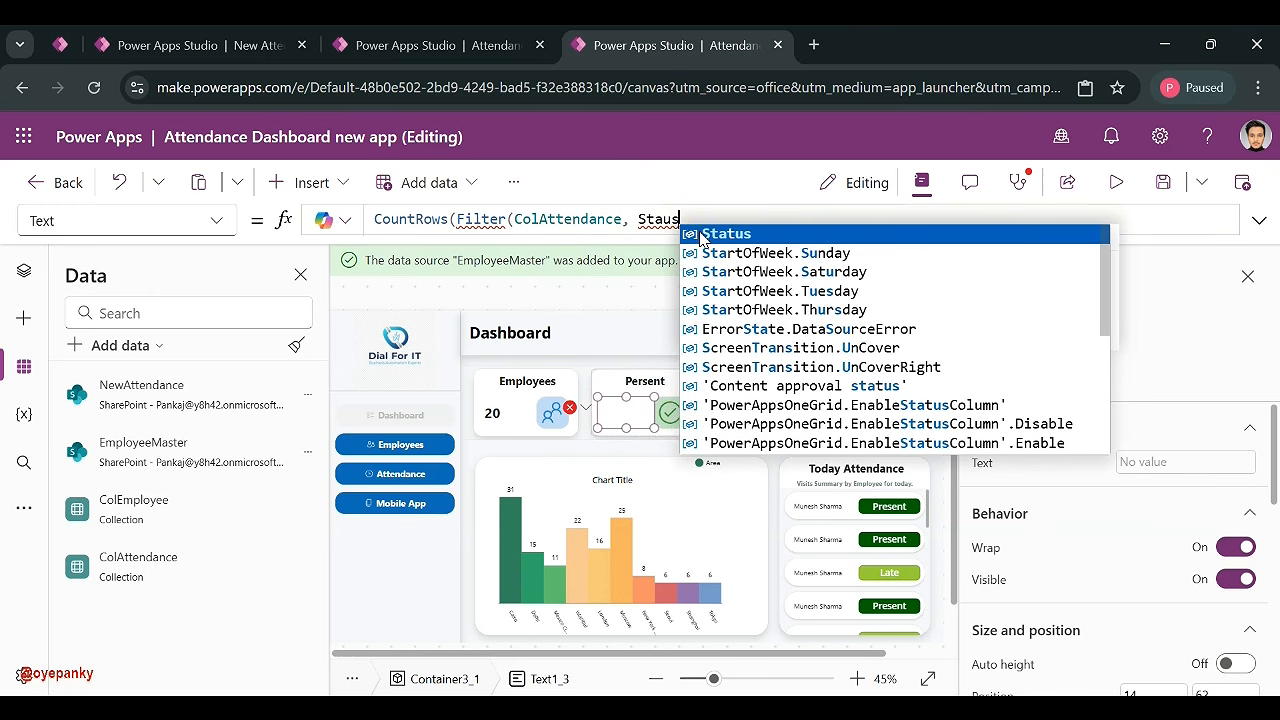
click(726, 234)
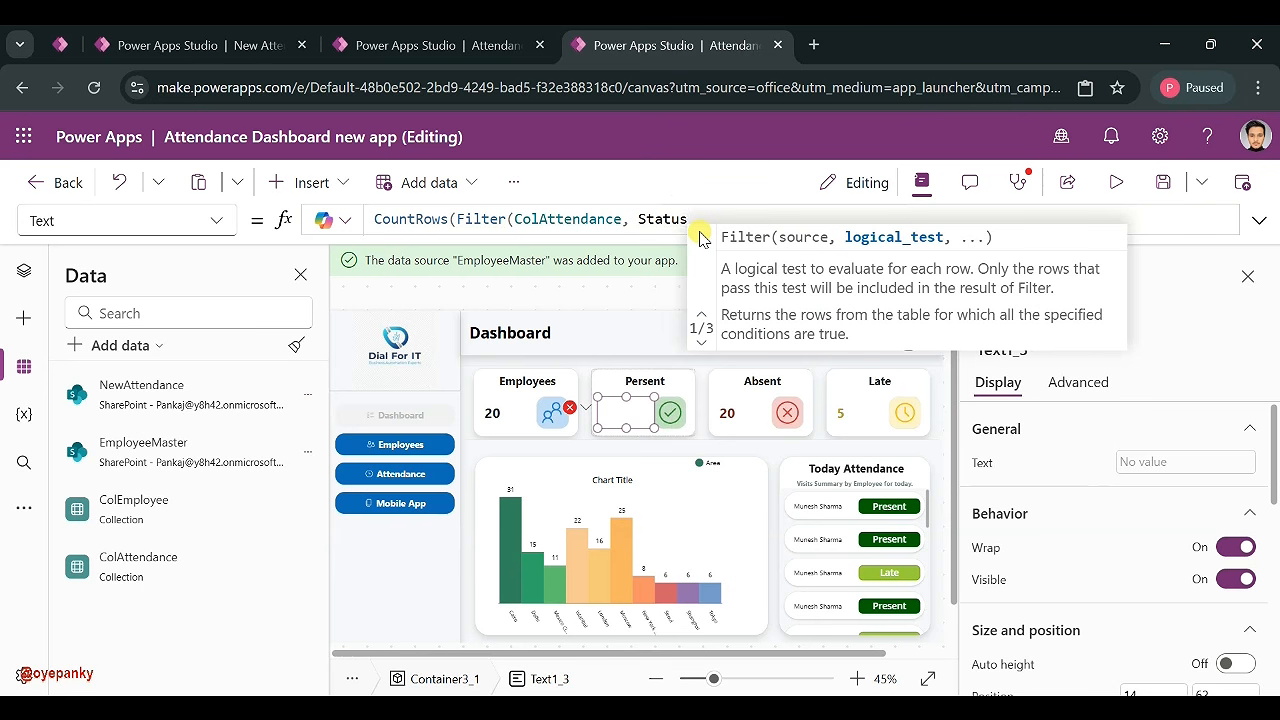
text(.Value)
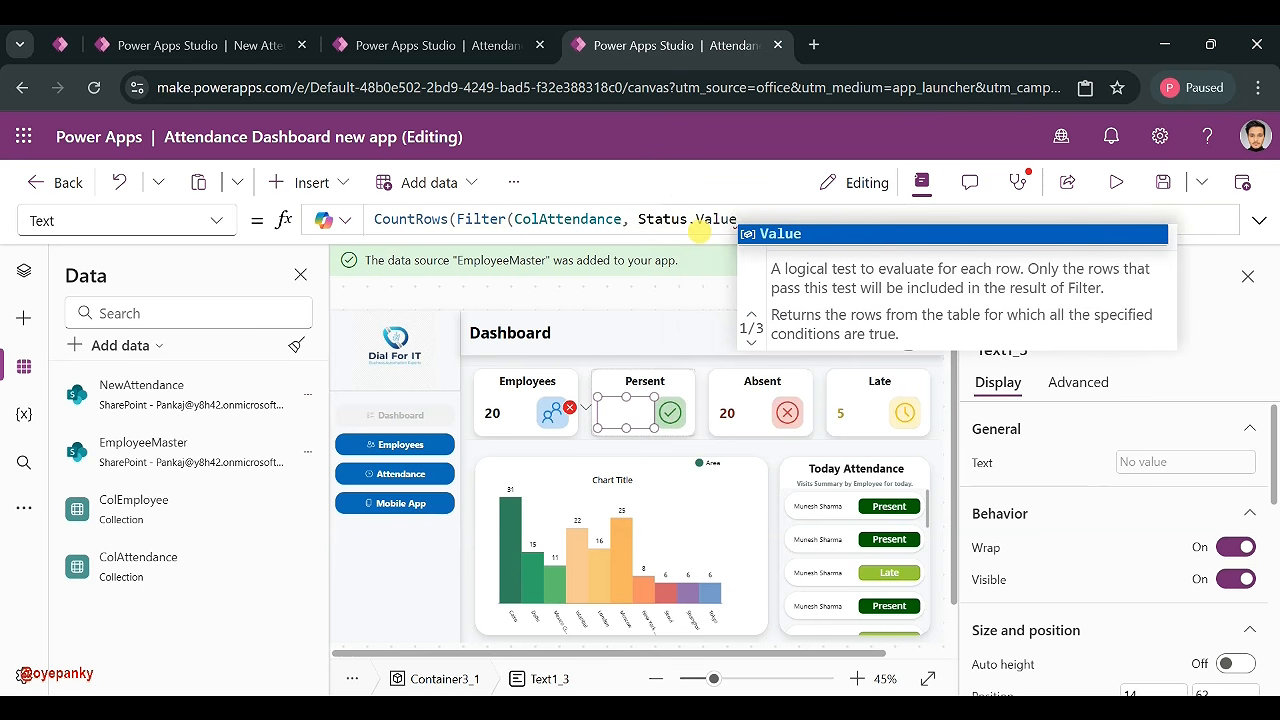
click(757, 238)
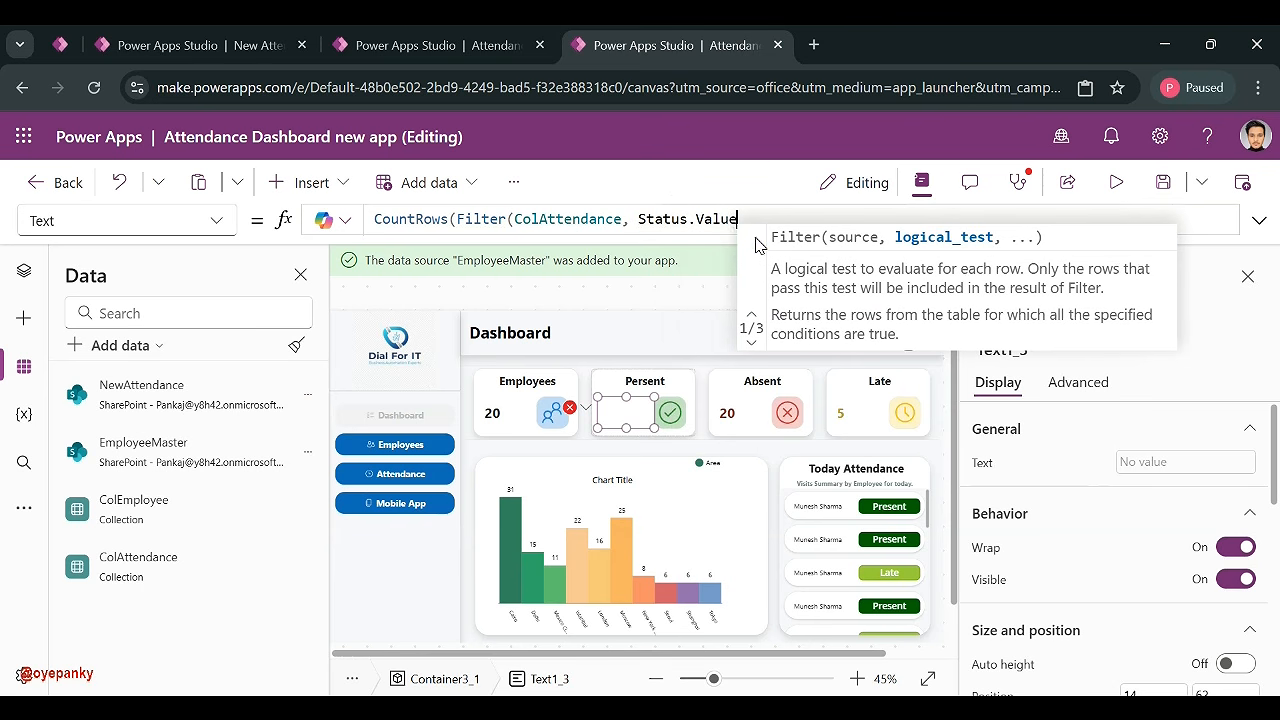
text(= )
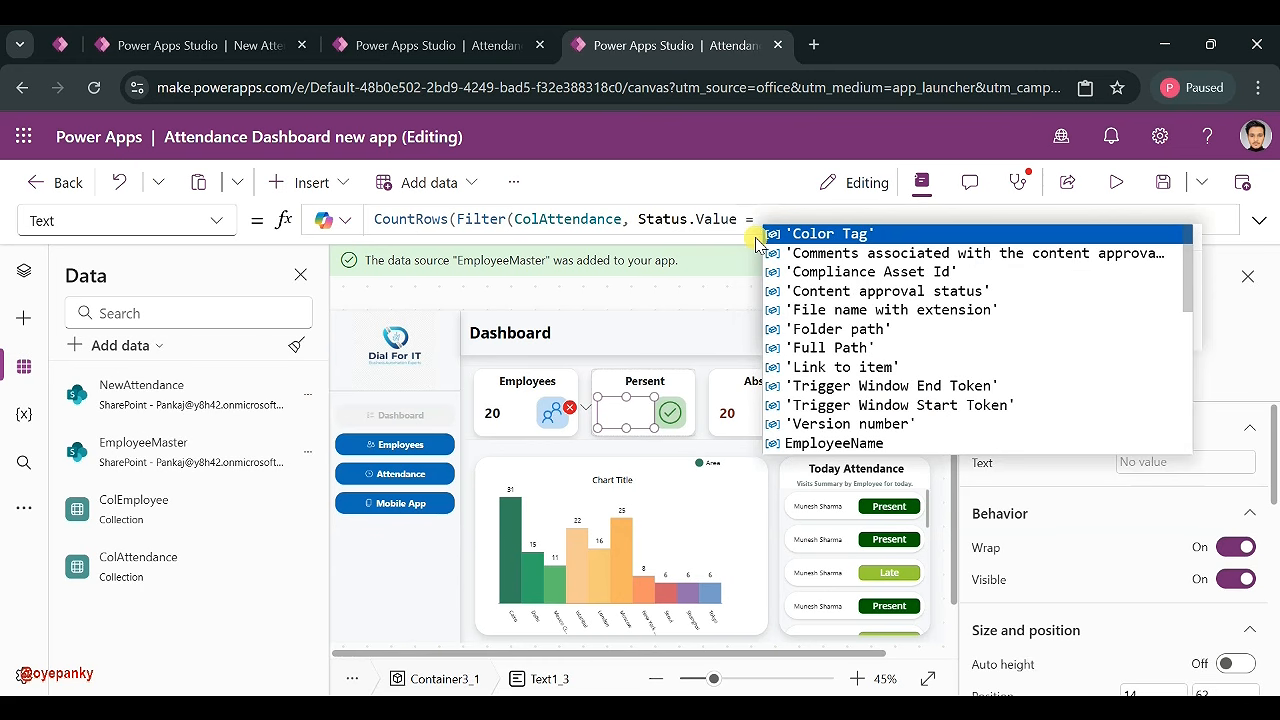
text("Present)
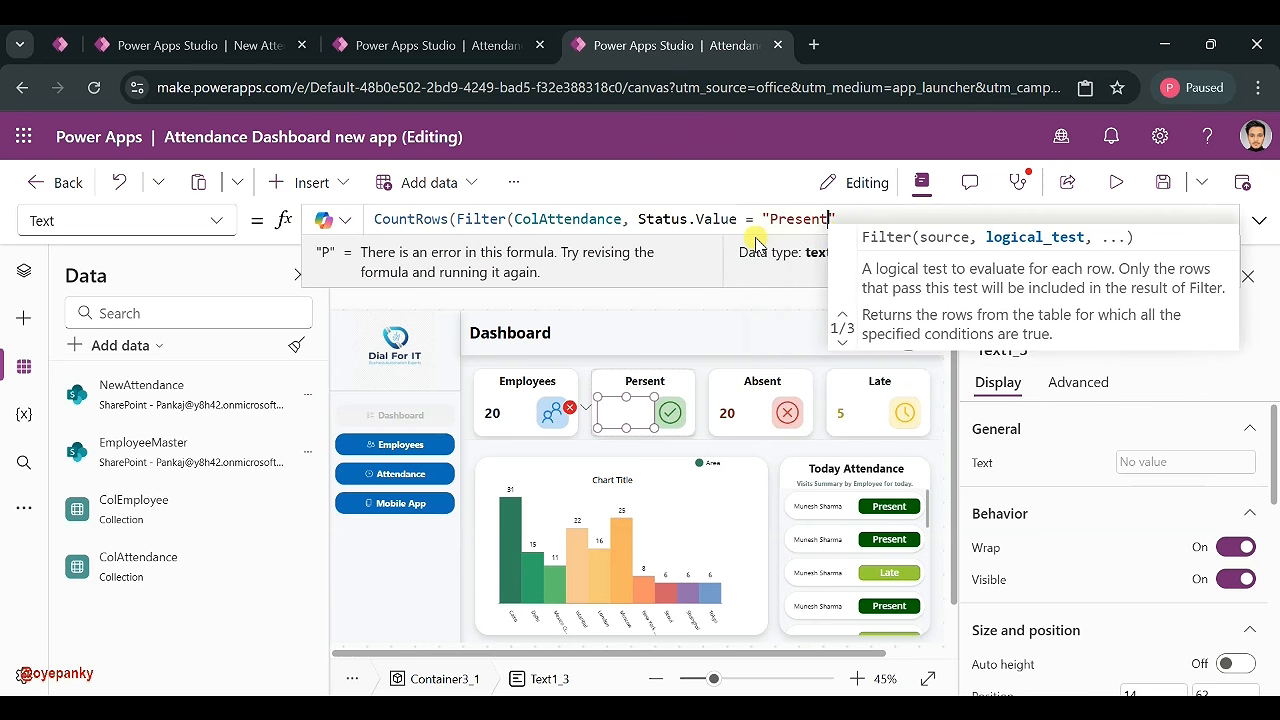
click(842, 220)
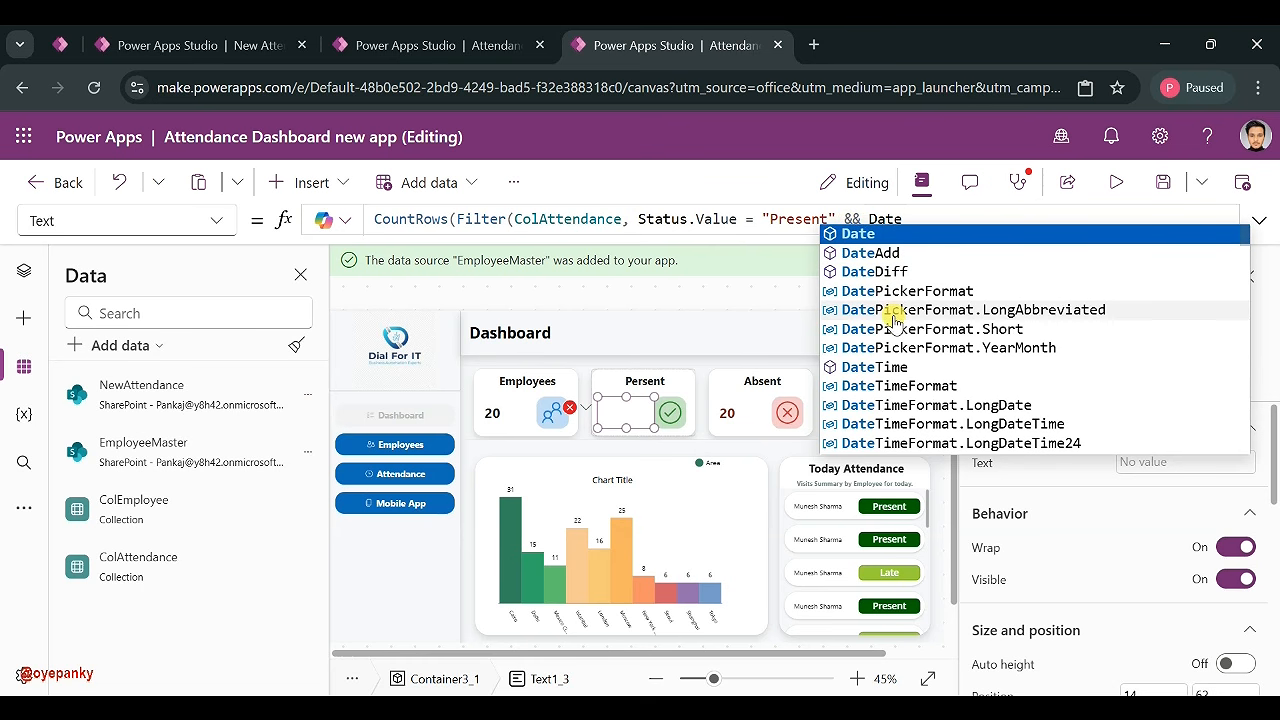
- Add && DateValue(Created) = Today(), close the formula and copy it
text(Va)
click(896, 231)
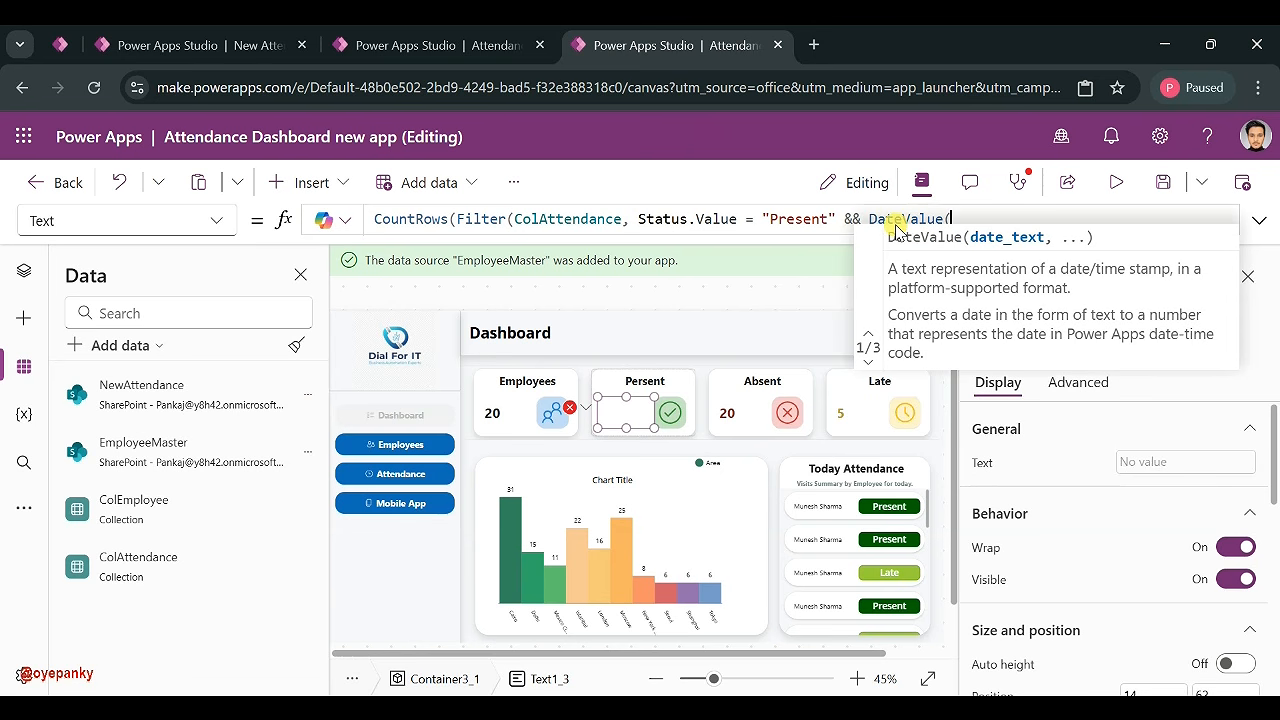
text(Cre)
click(896, 233)
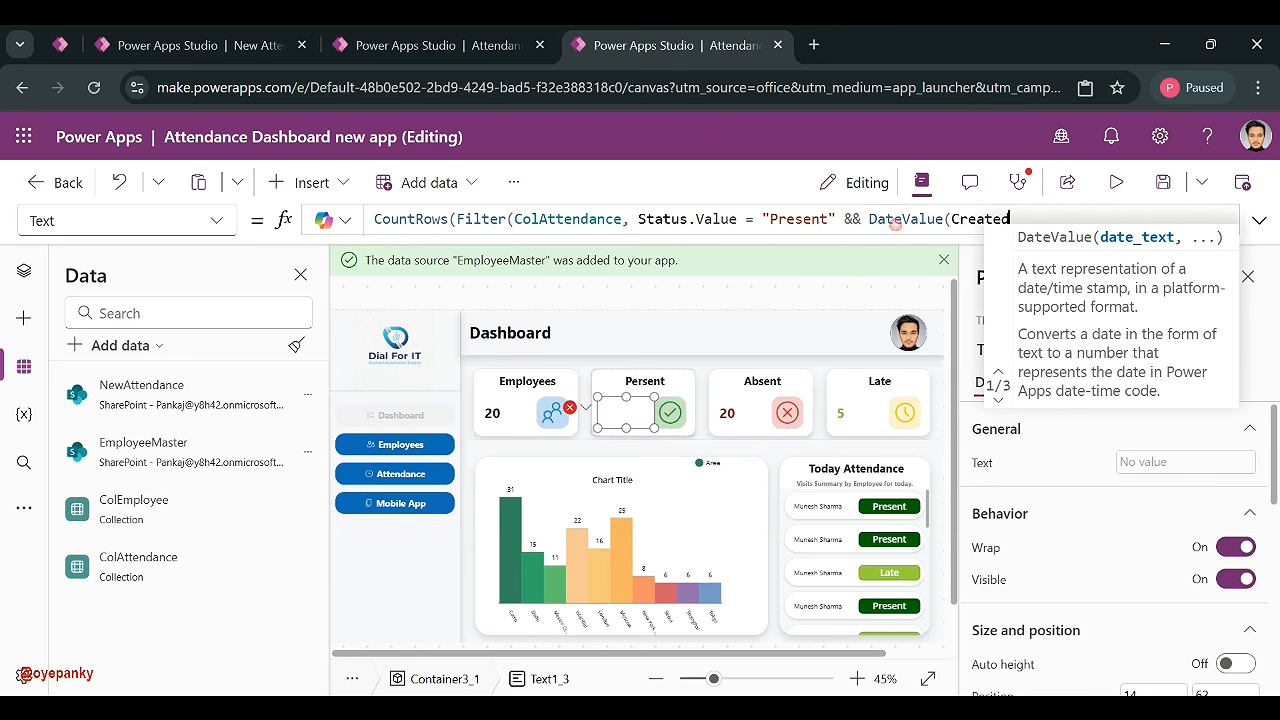
text())
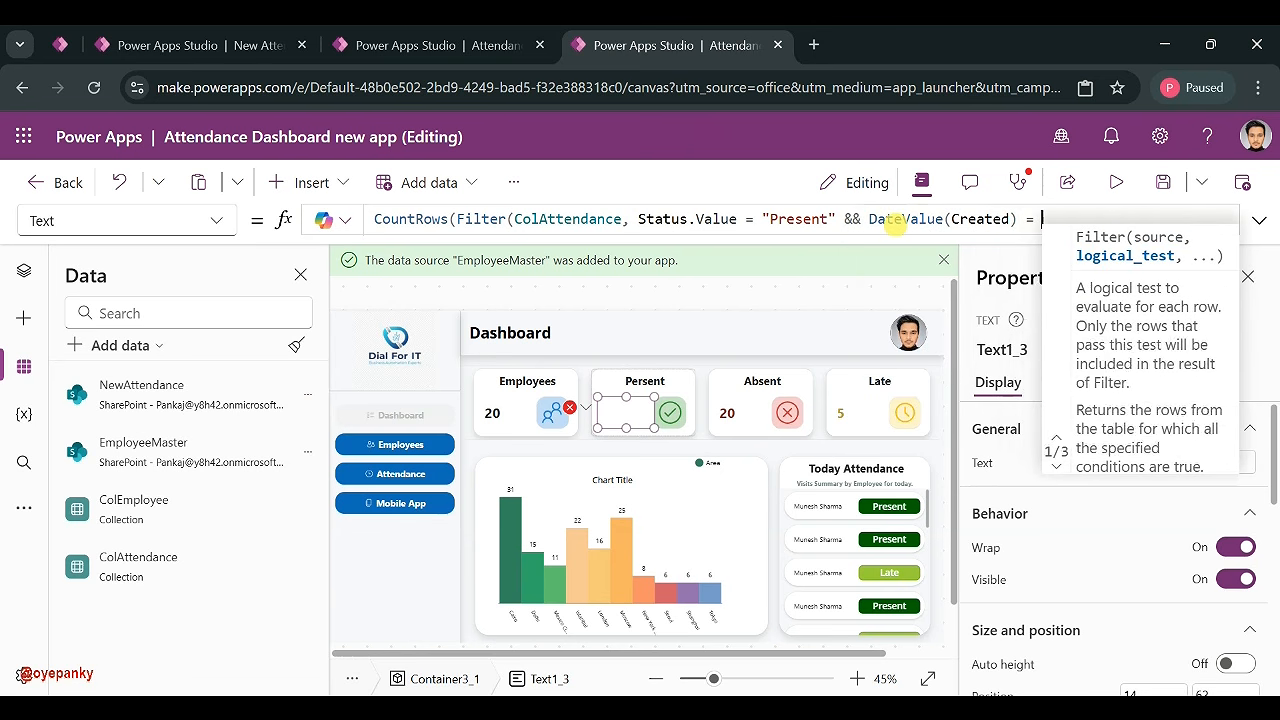
text( = Today)
click(896, 233)
text())
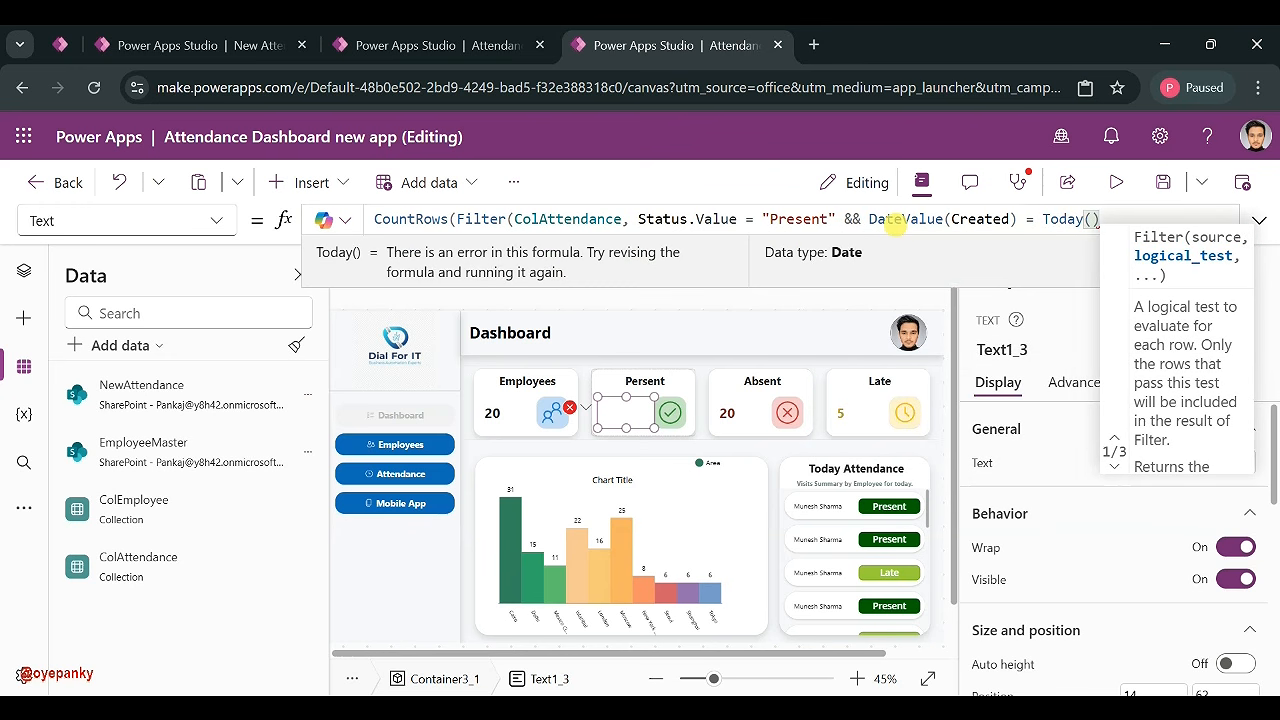
text())
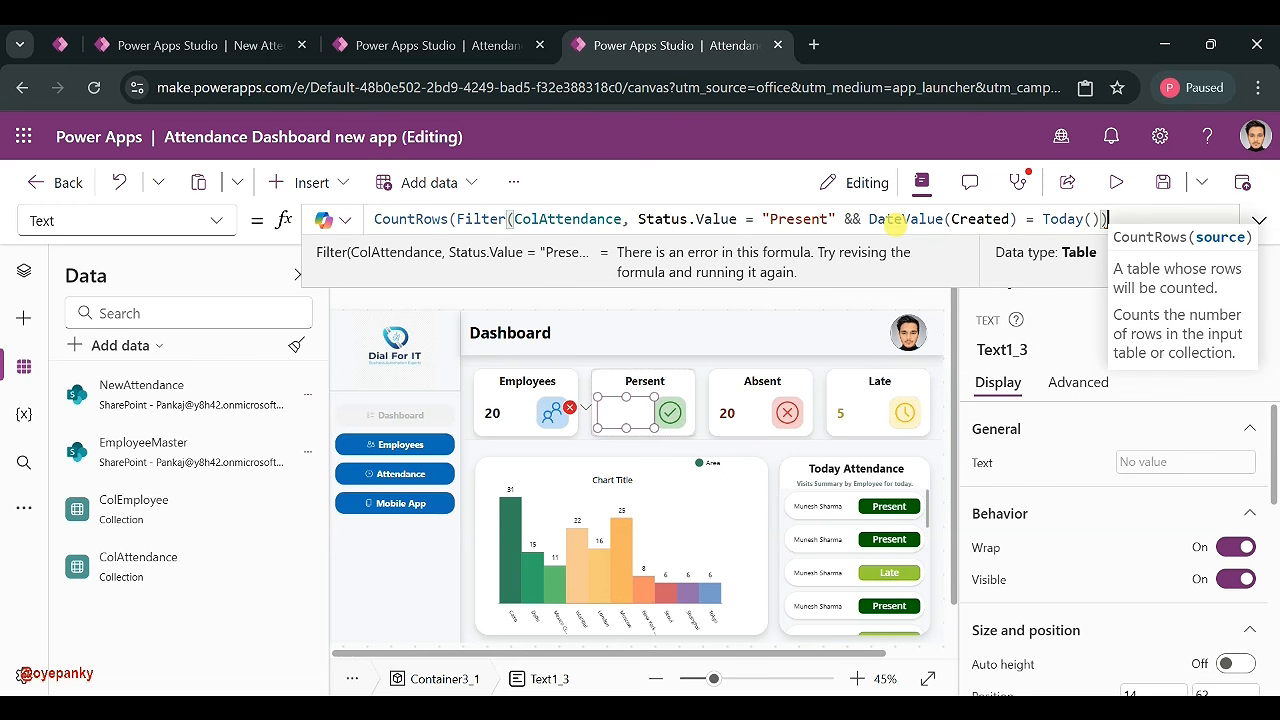
text())
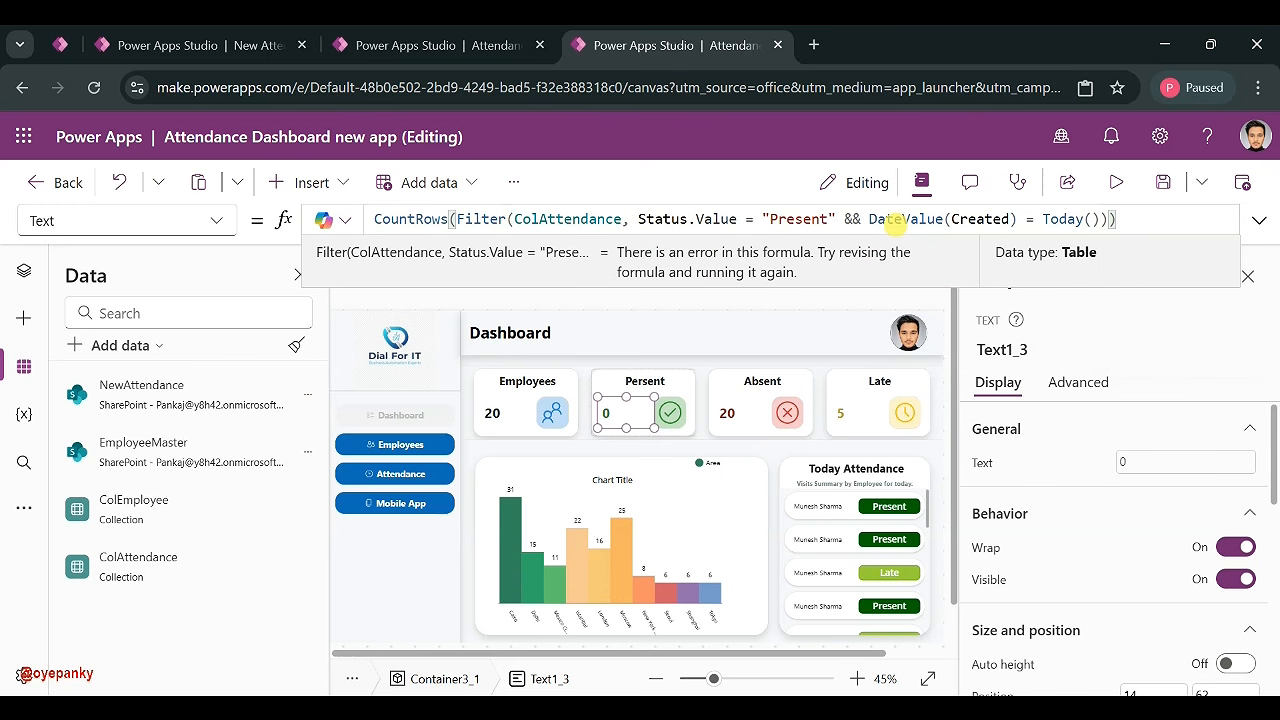
key(ctrl+a)
key(ctrl+c)
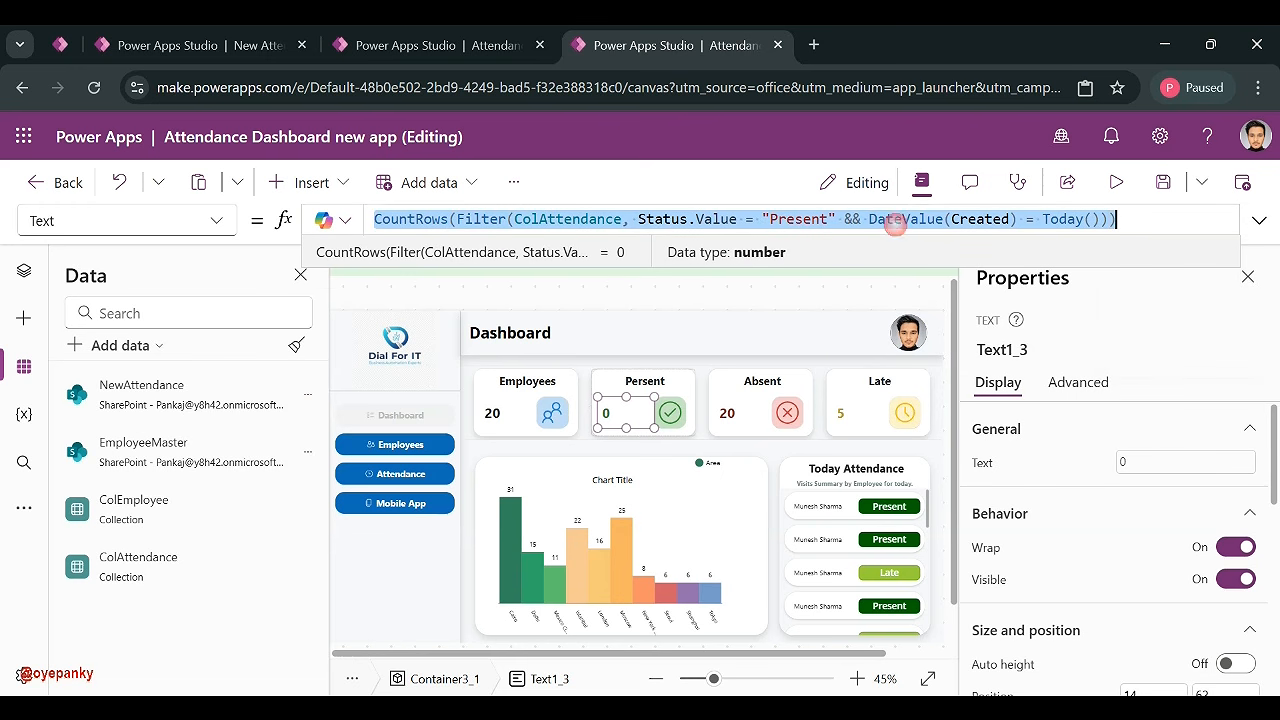
click(846, 418)
- Paste the count formula into the Late label, filtering on status "Late" instead
click(654, 213)
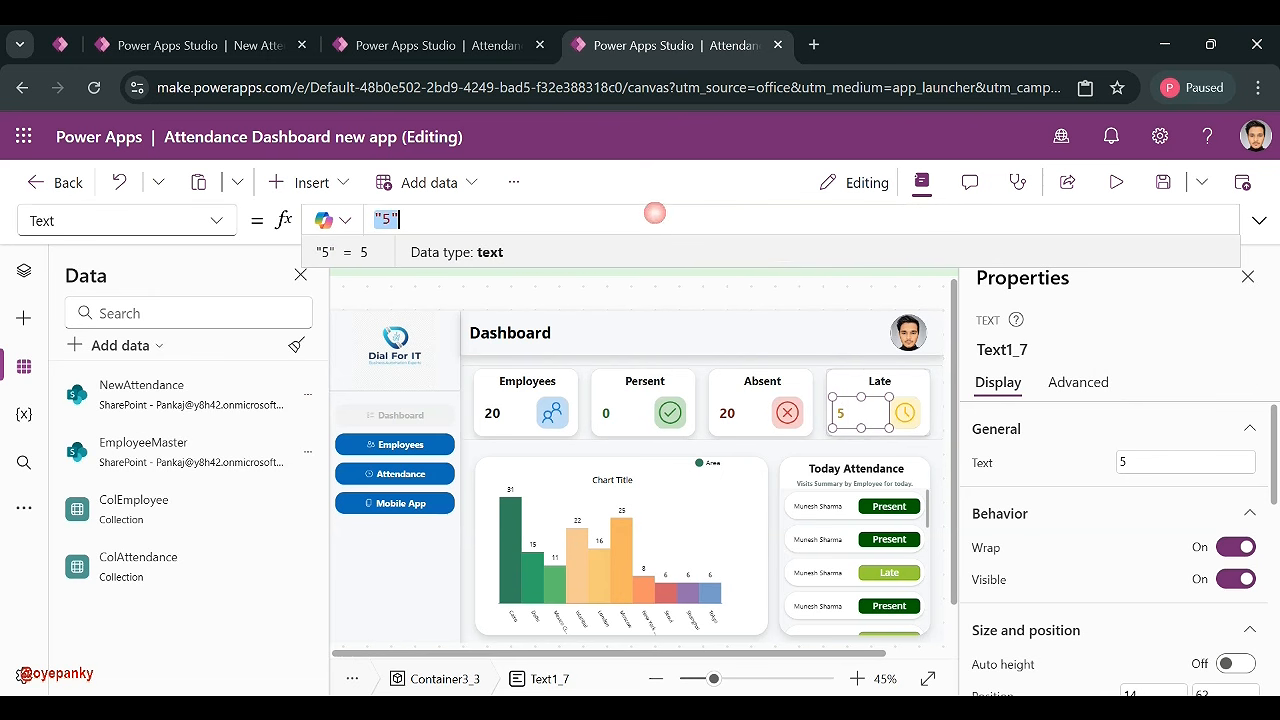
key(ctrl+v)
drag(826, 218, 771, 219)
text(L)
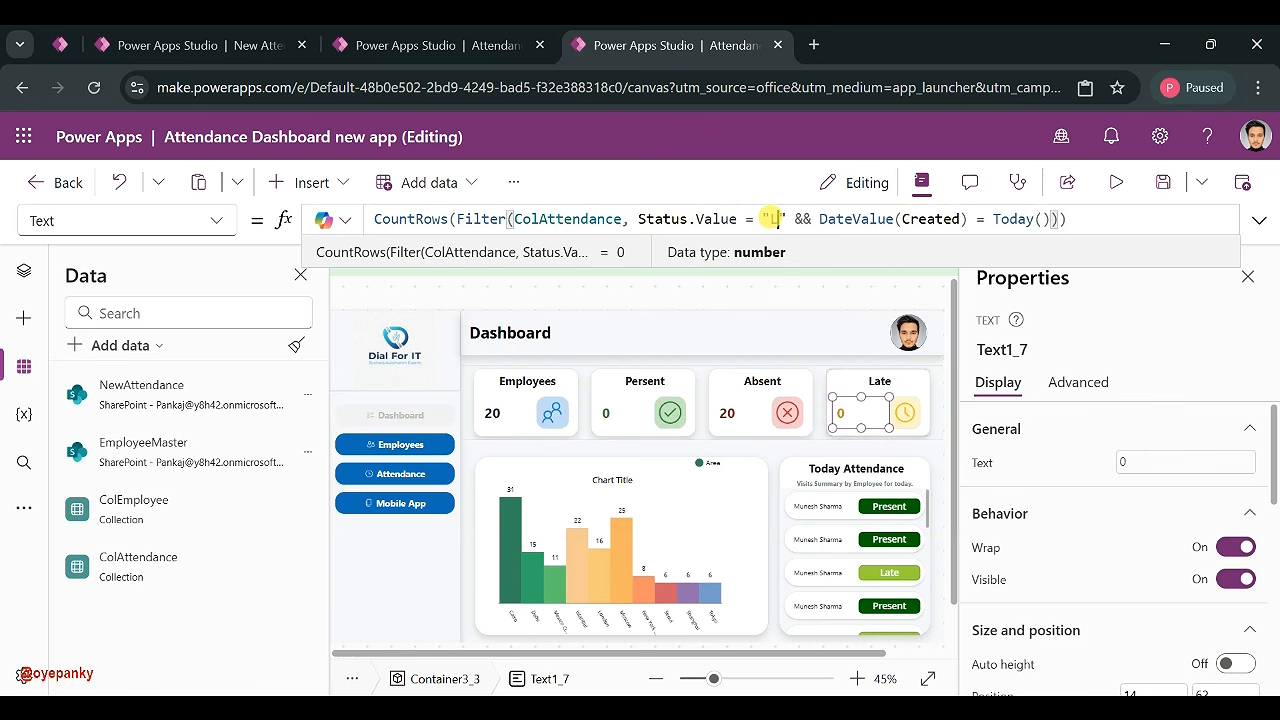
text(ate)
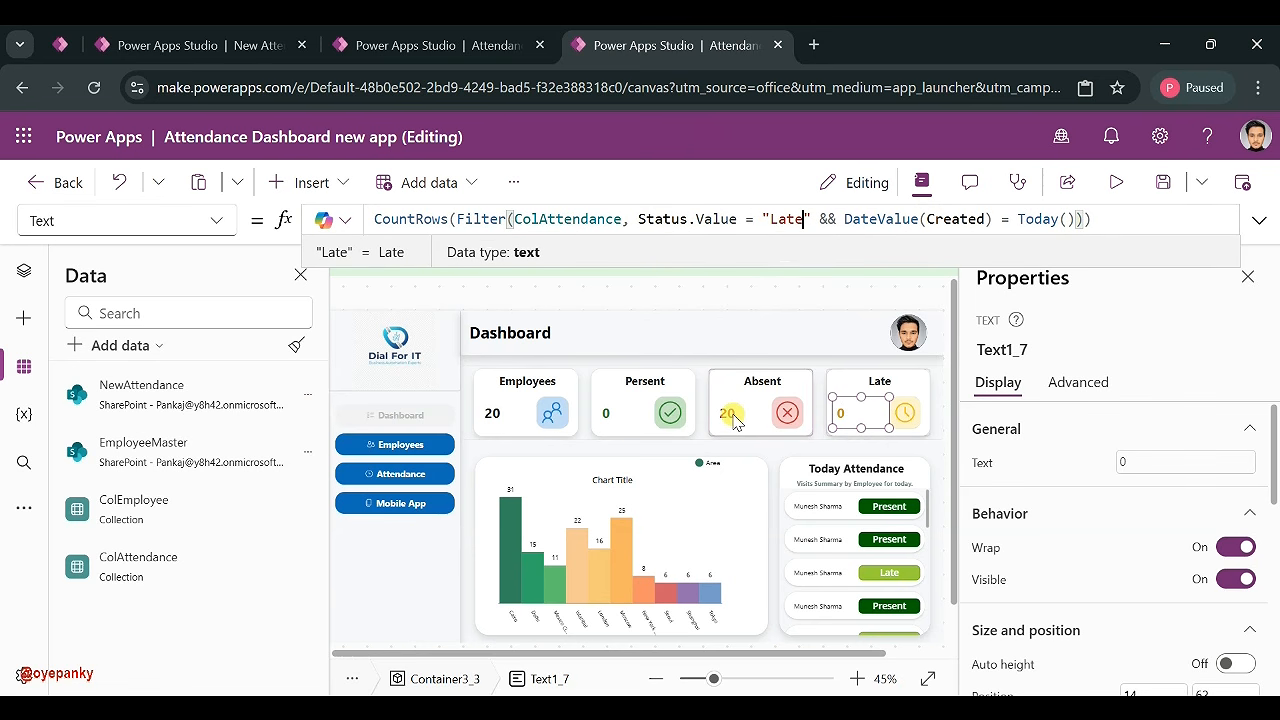
- Paste the count formula into the Absent label and remove its status condition
click(733, 414)
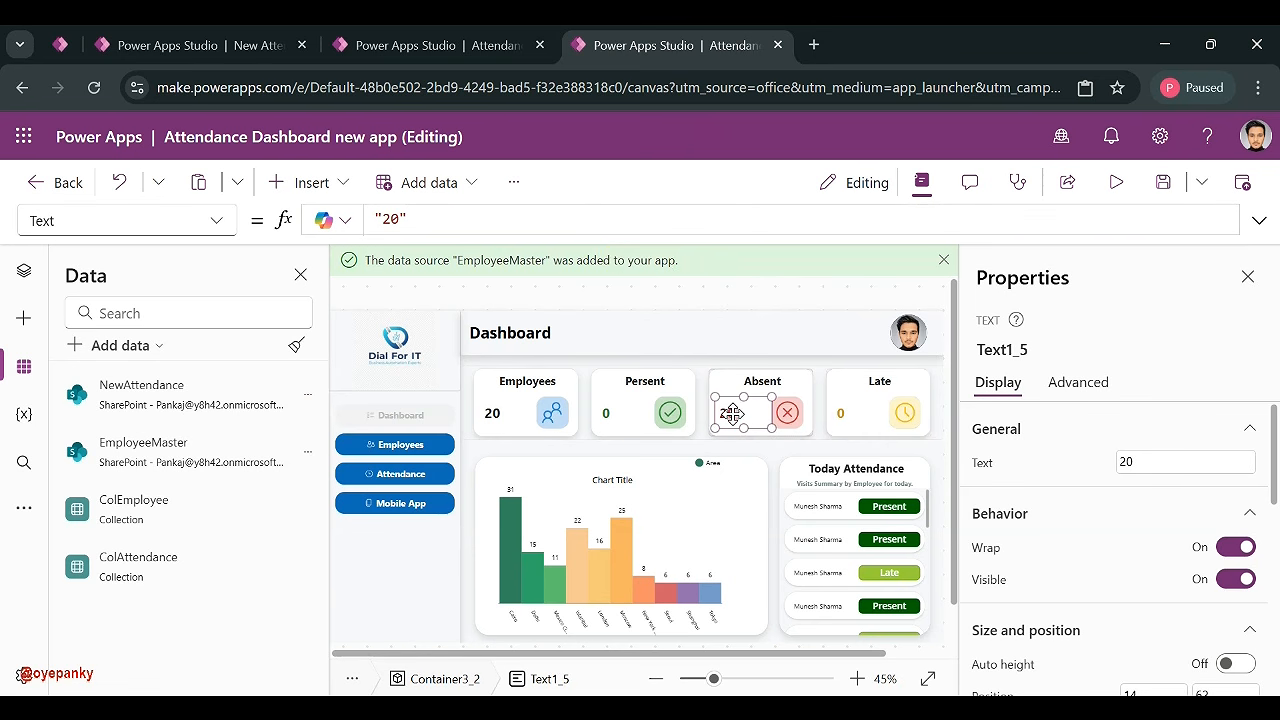
click(598, 217)
key(ctrl+a)
key(ctrl+v)
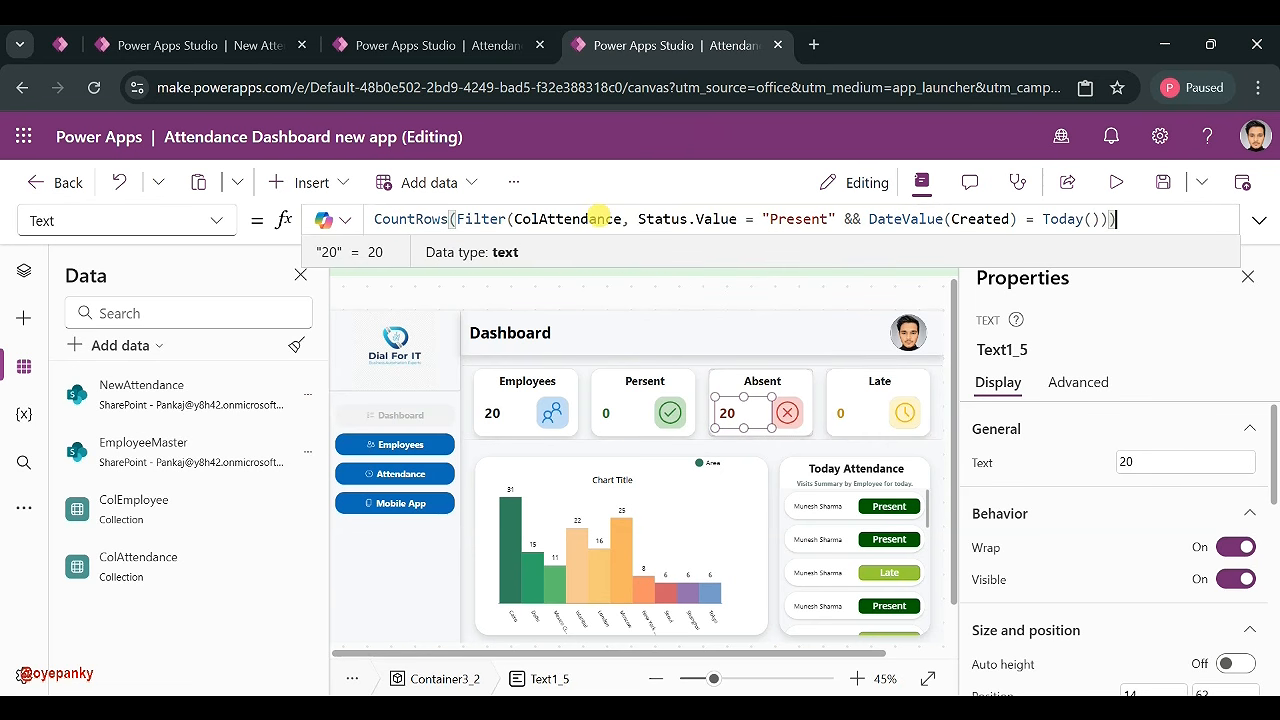
drag(640, 218, 851, 219)
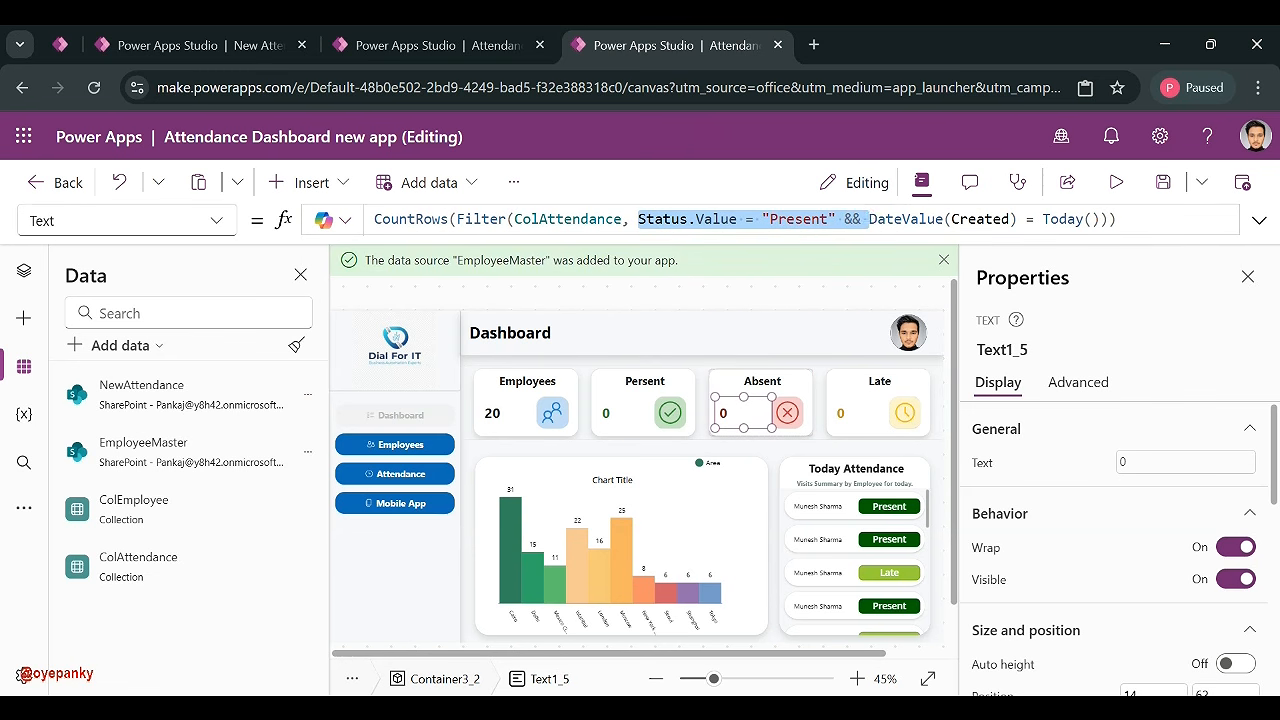
key(BackSpace)
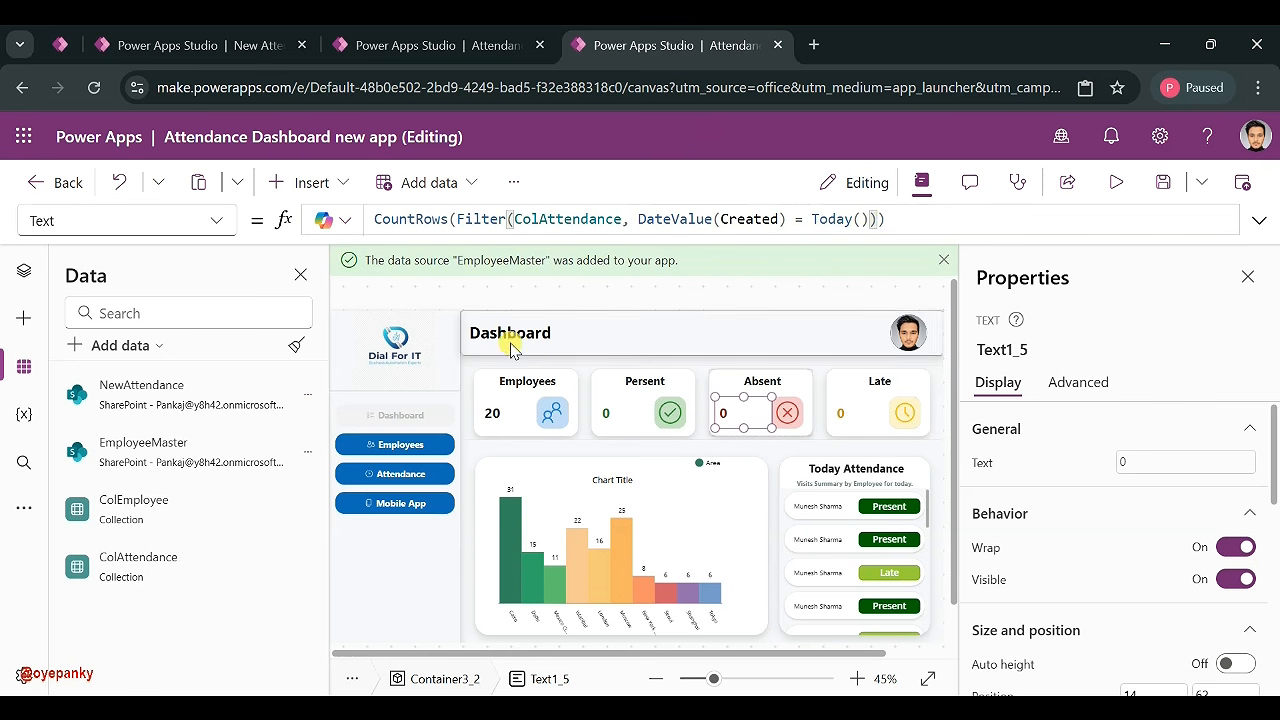
- Prefix the Absent formula with CountRows(ColEmployee) - , showing 20
click(497, 410)
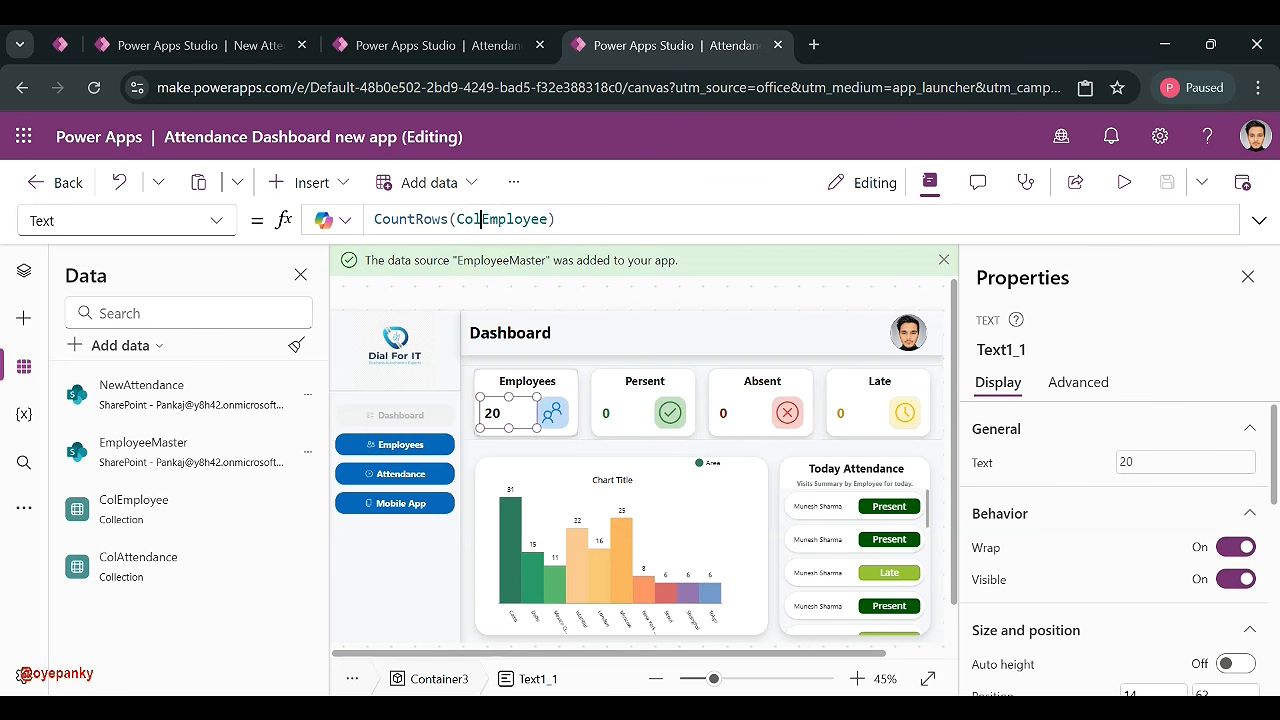
drag(556, 218, 374, 218)
key(ctrl+c)
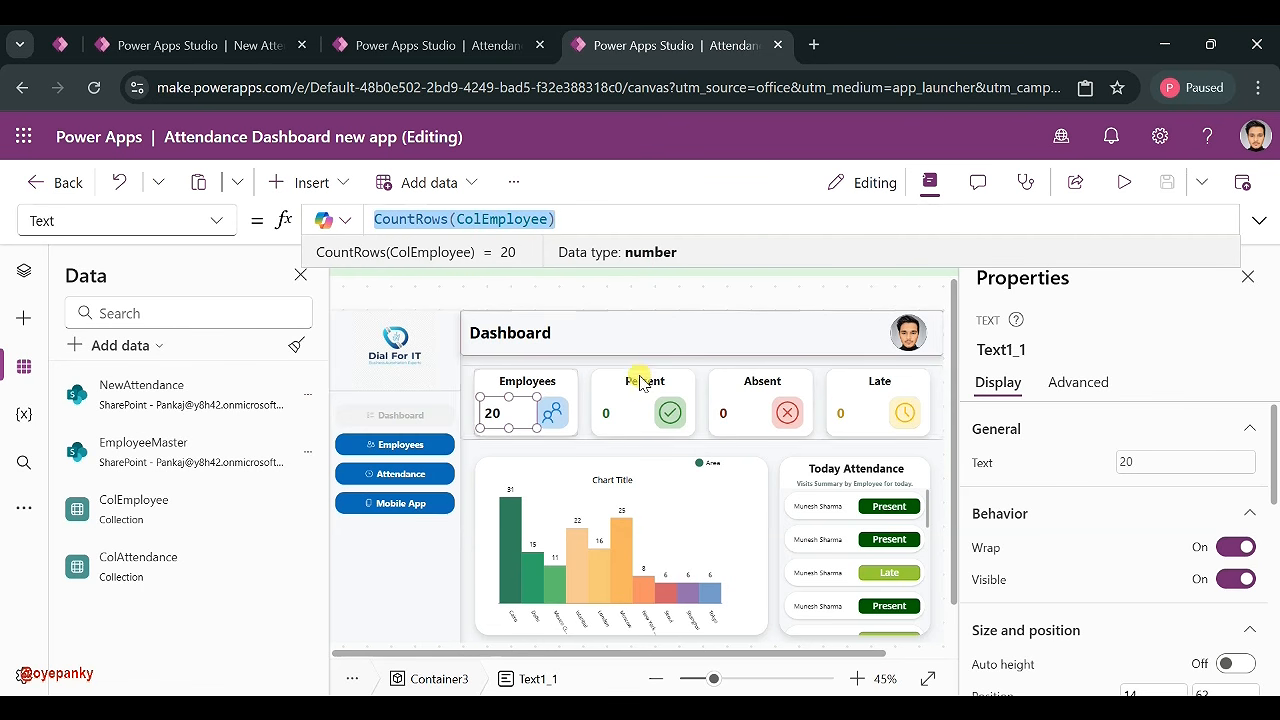
click(724, 413)
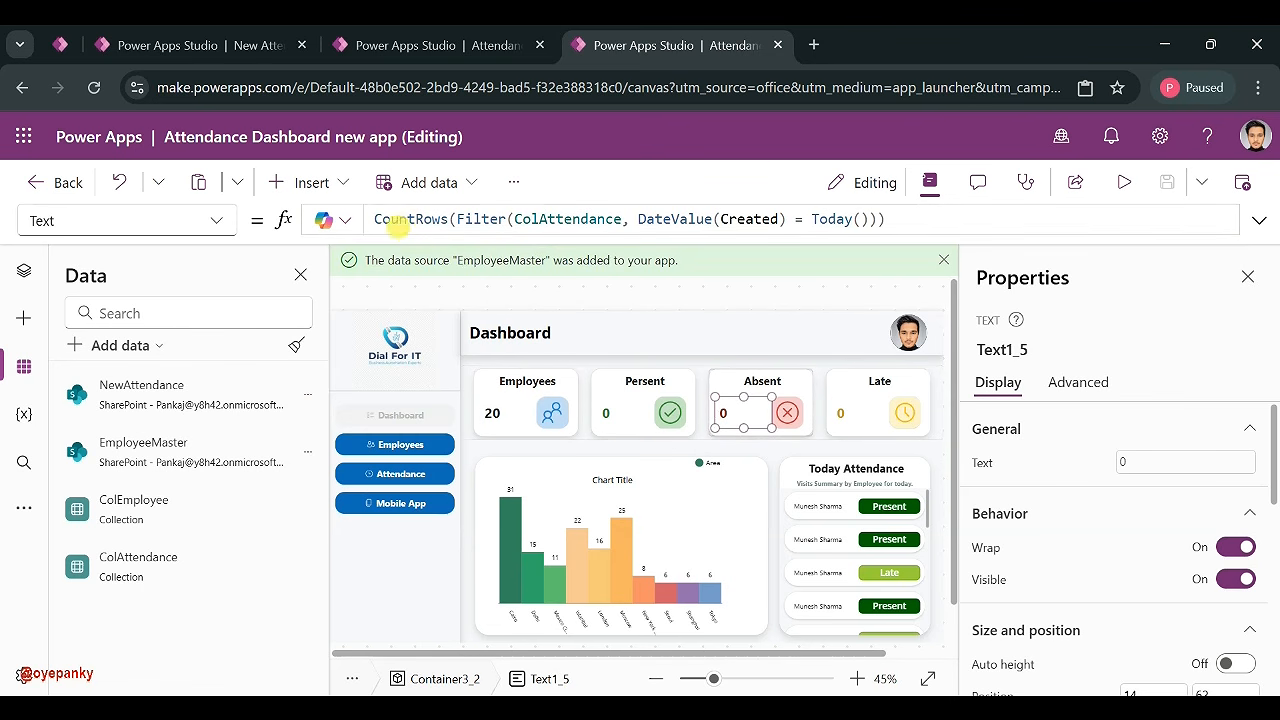
double_click(381, 219)
key(ctrl+v)
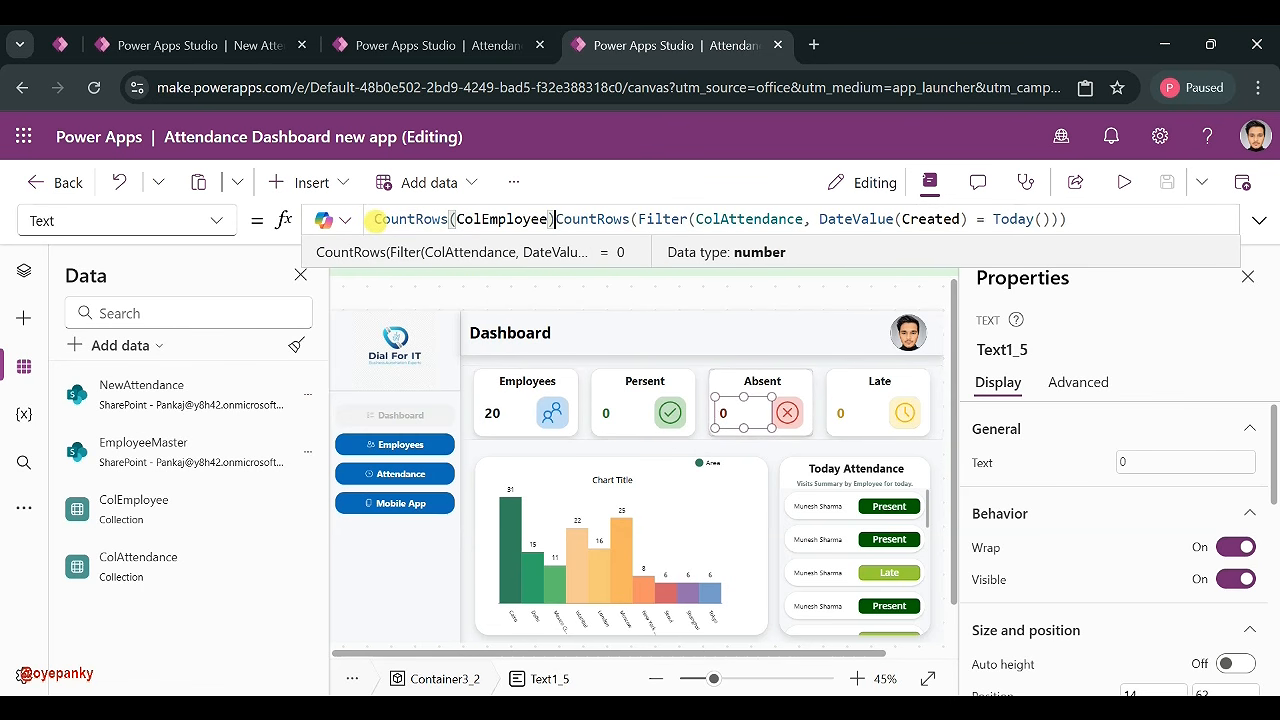
text(-)
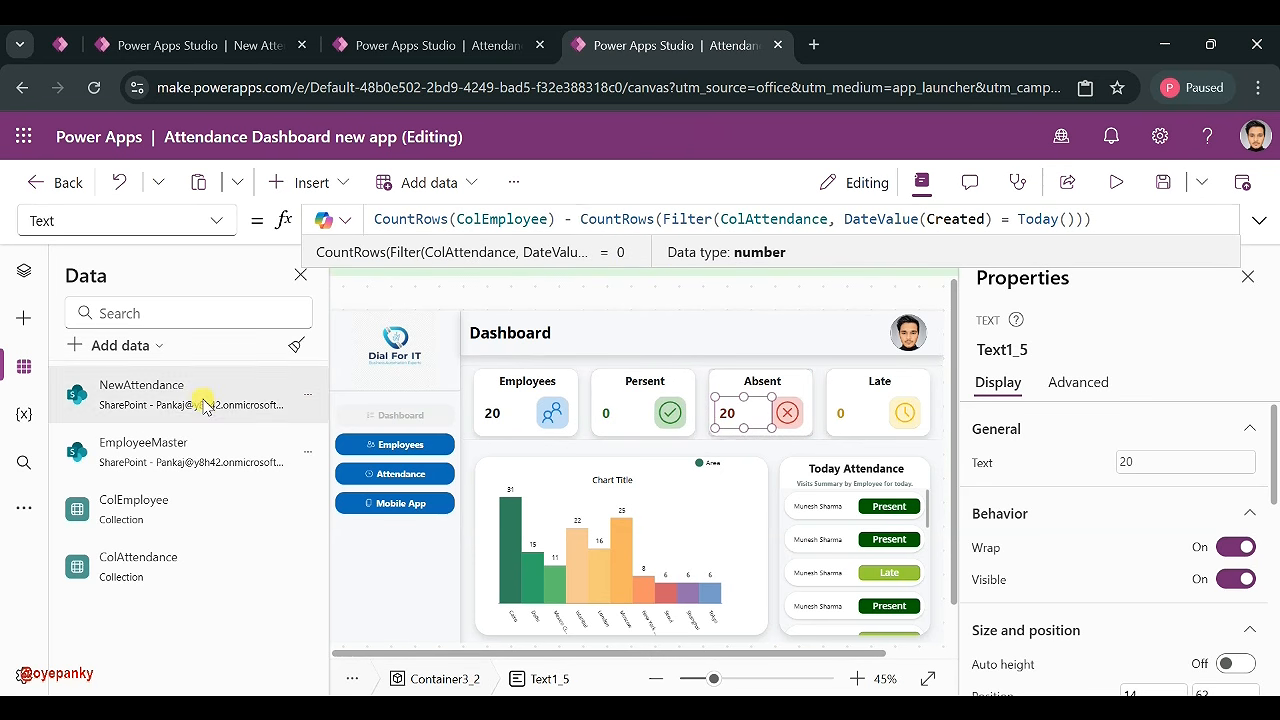
- Open the NewAttendance data source's list in SharePoint via Edit data
click(446, 42)
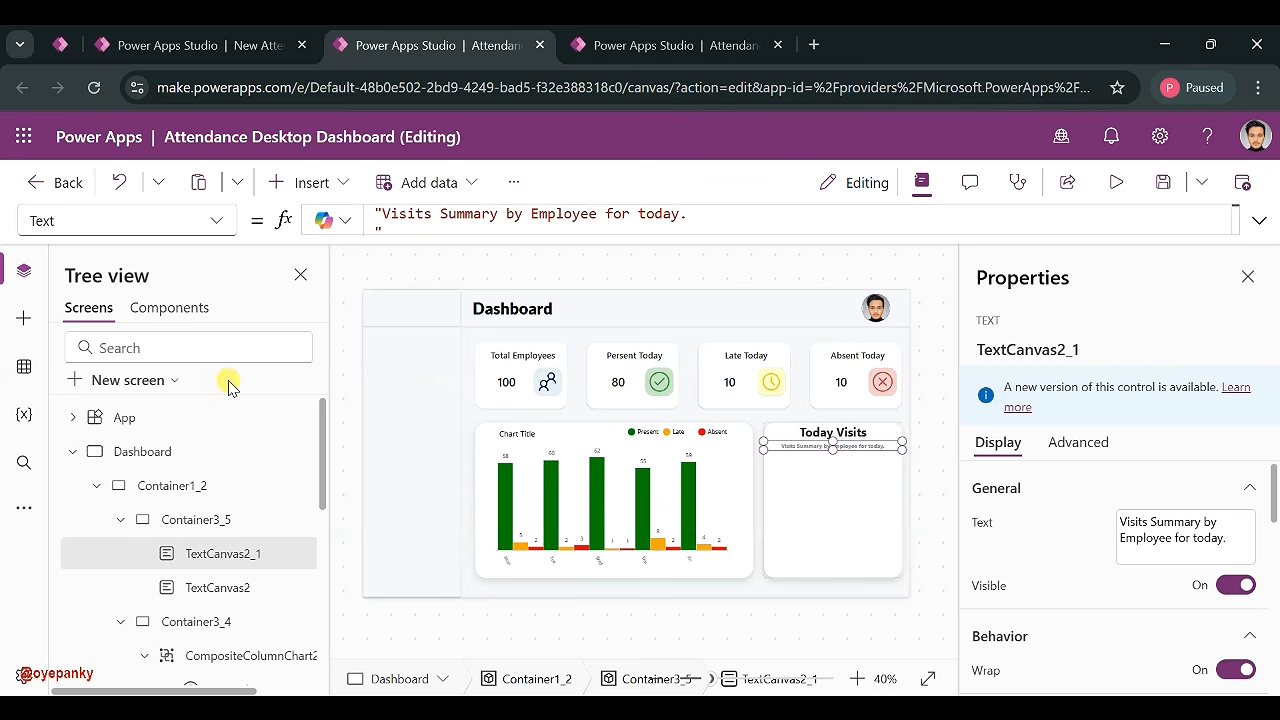
click(638, 45)
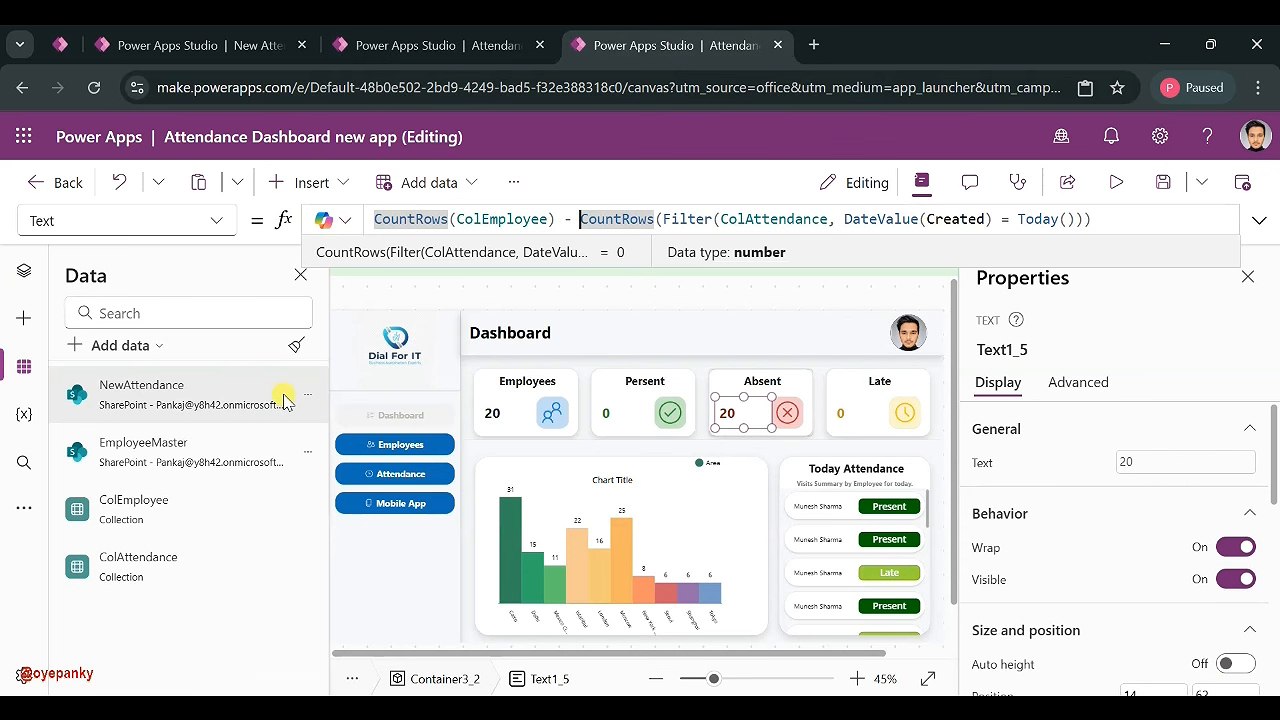
click(307, 394)
click(373, 431)
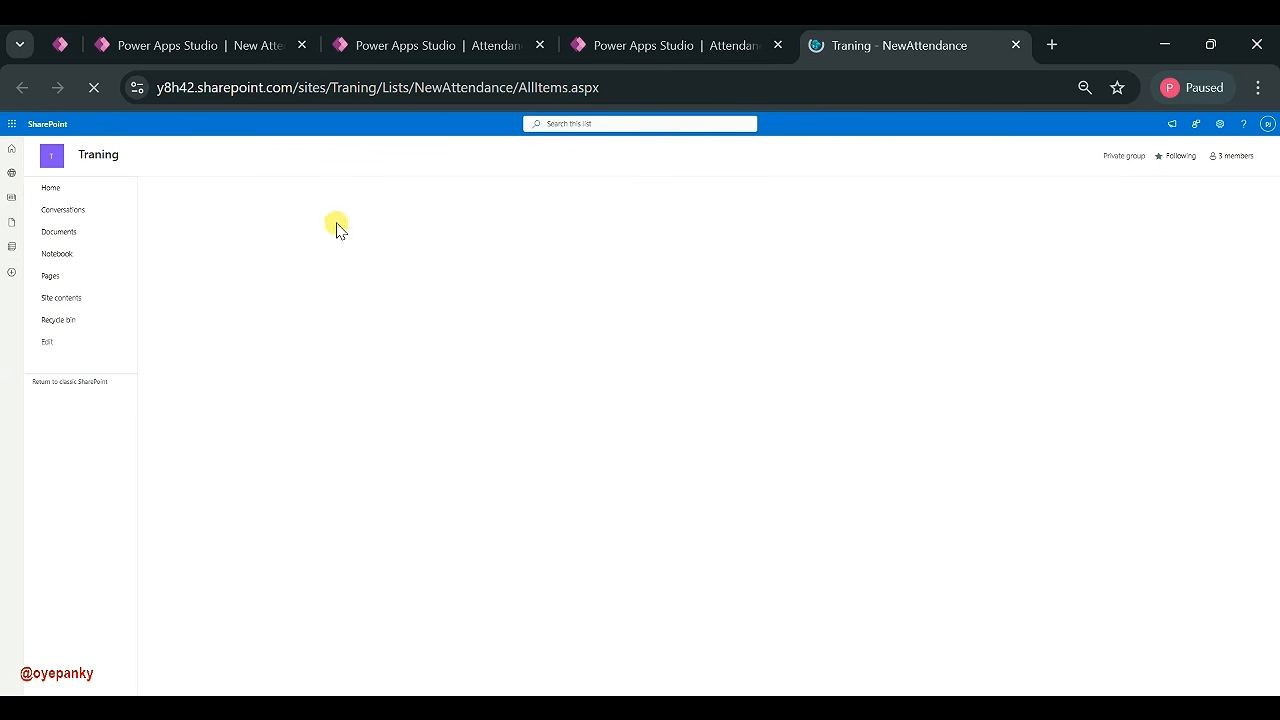
- Run the New Attendance Application in preview
click(418, 46)
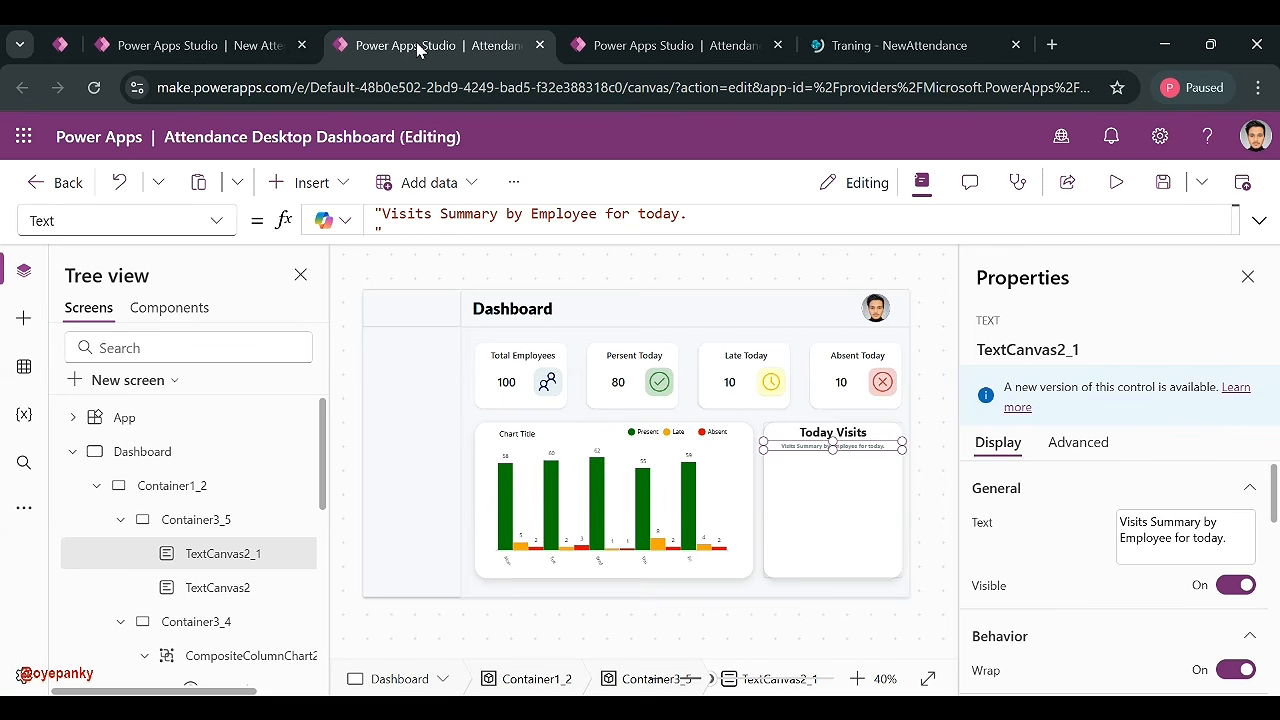
click(237, 46)
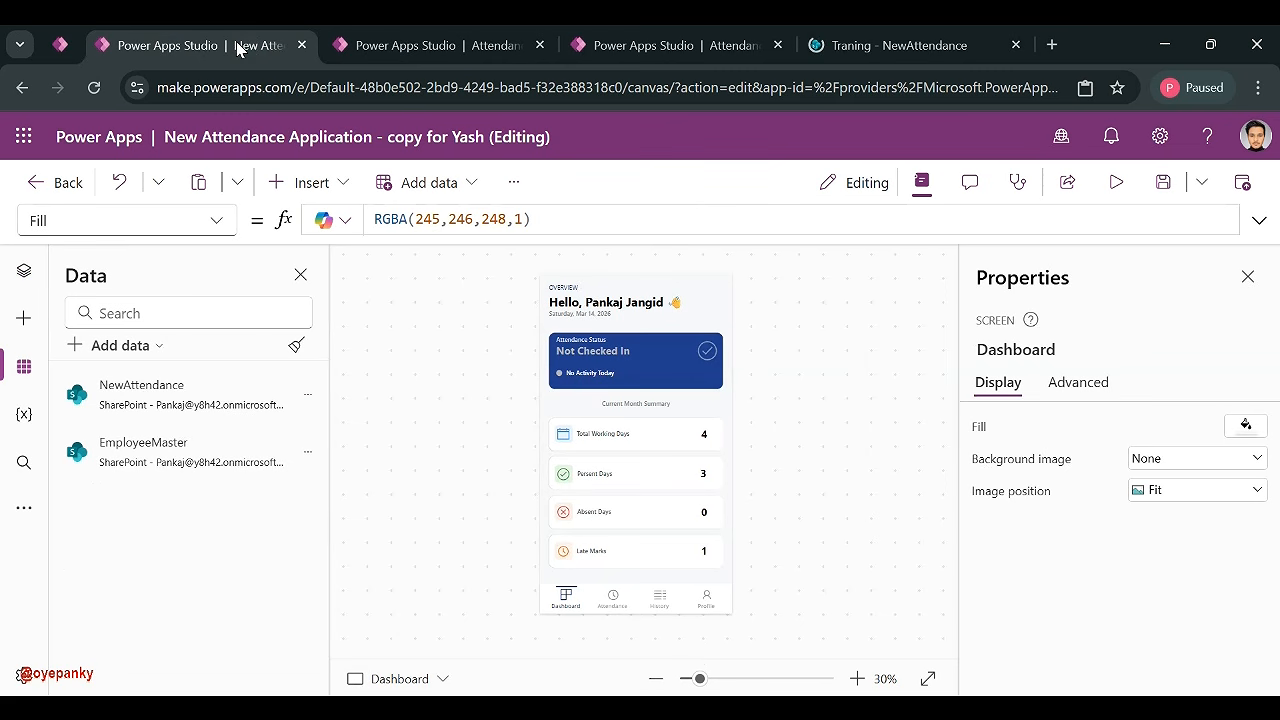
click(1115, 181)
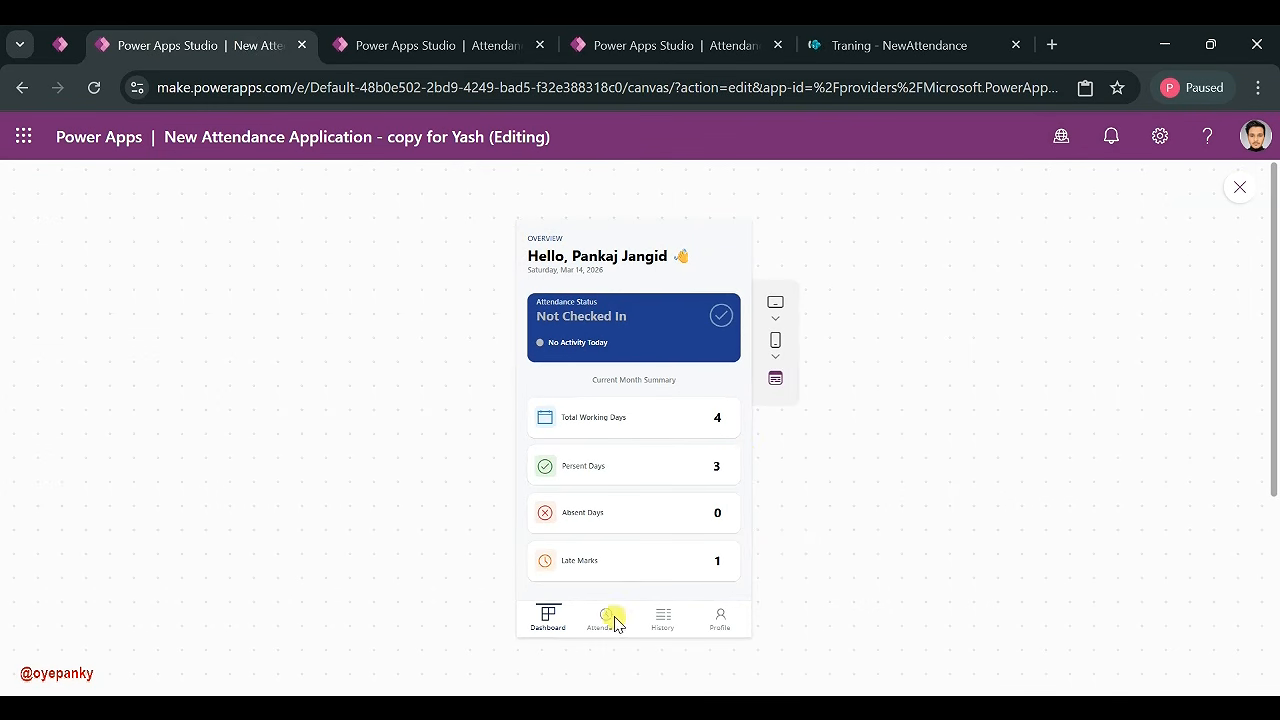
- Record a check-in and check-out for today, then go to the SharePoint NewAttendance list
click(607, 618)
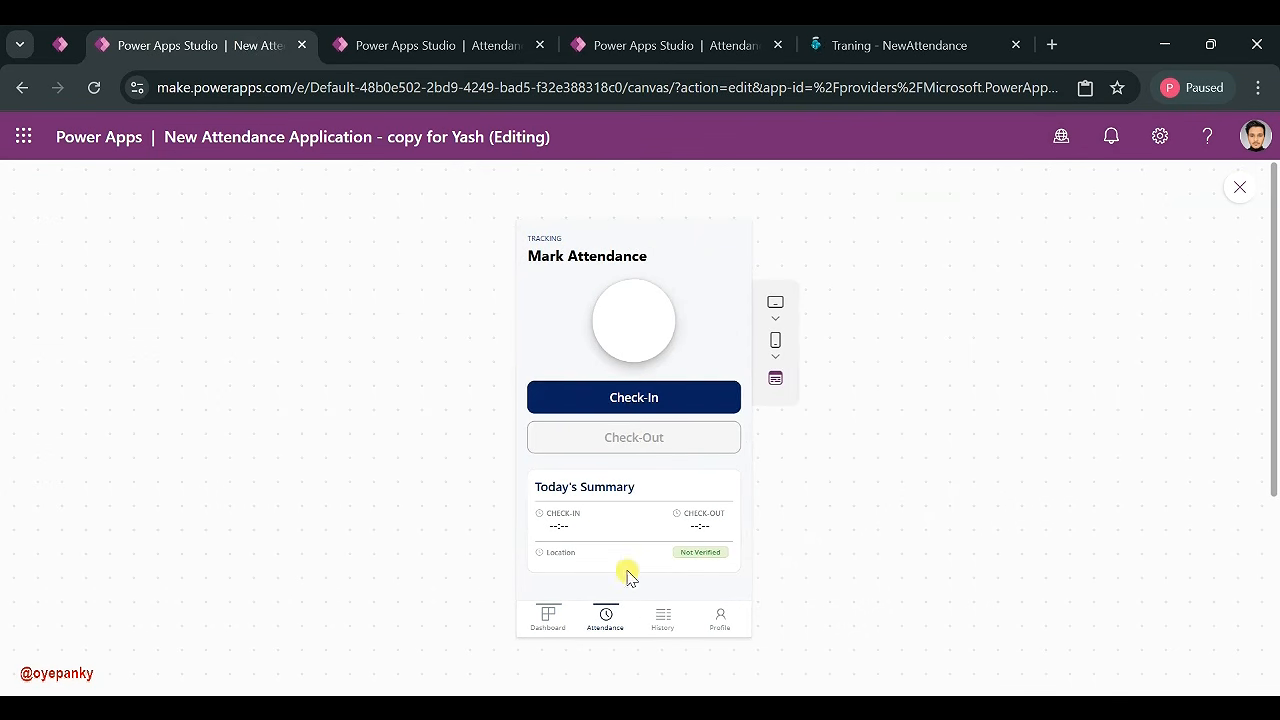
click(633, 395)
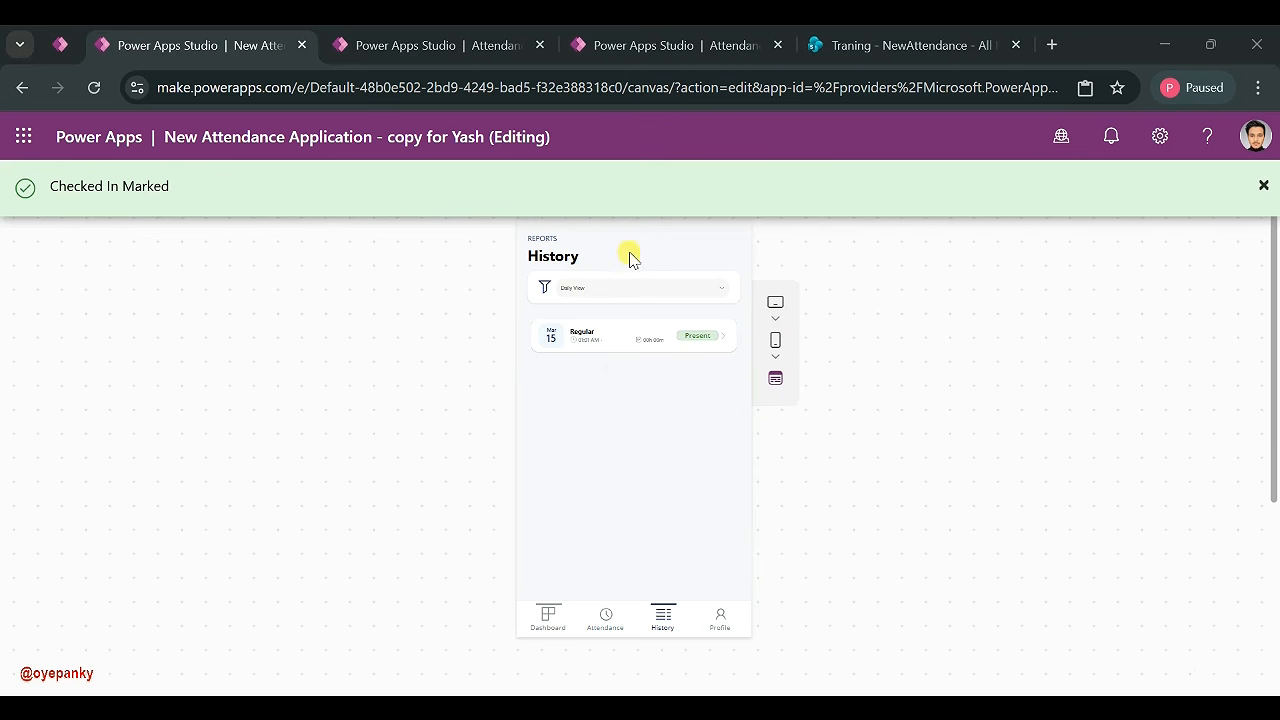
click(601, 616)
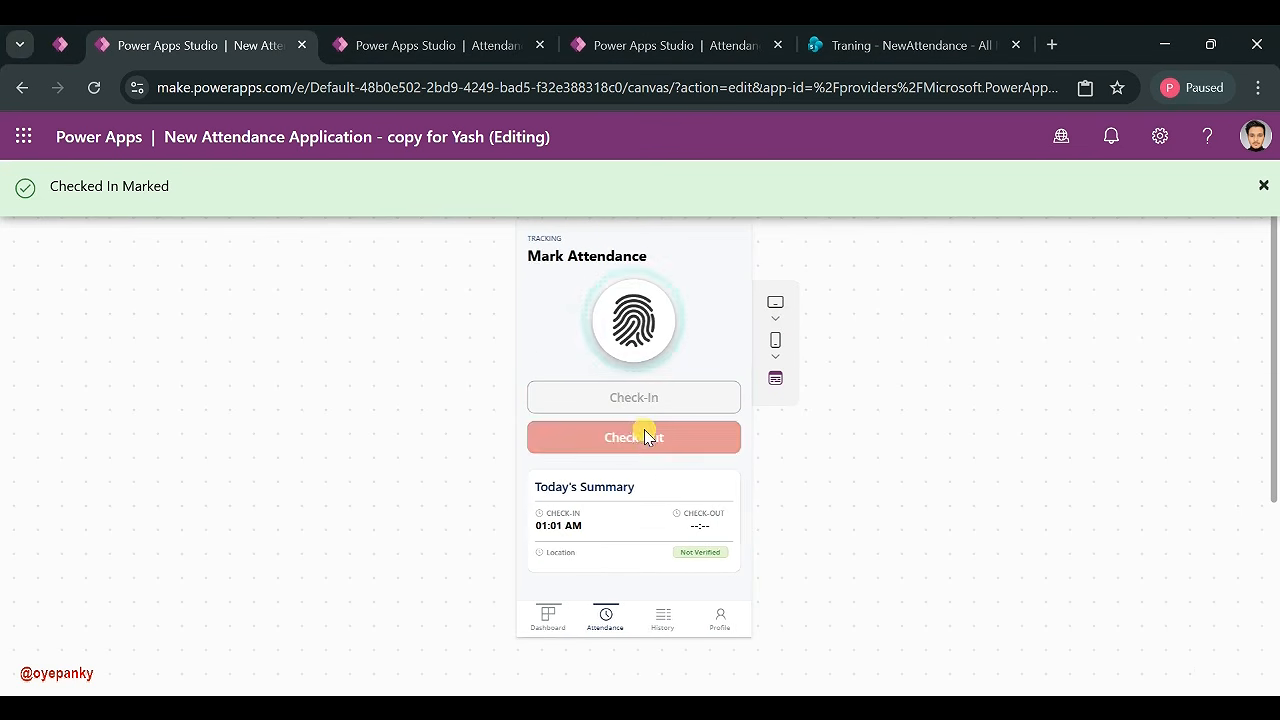
click(617, 440)
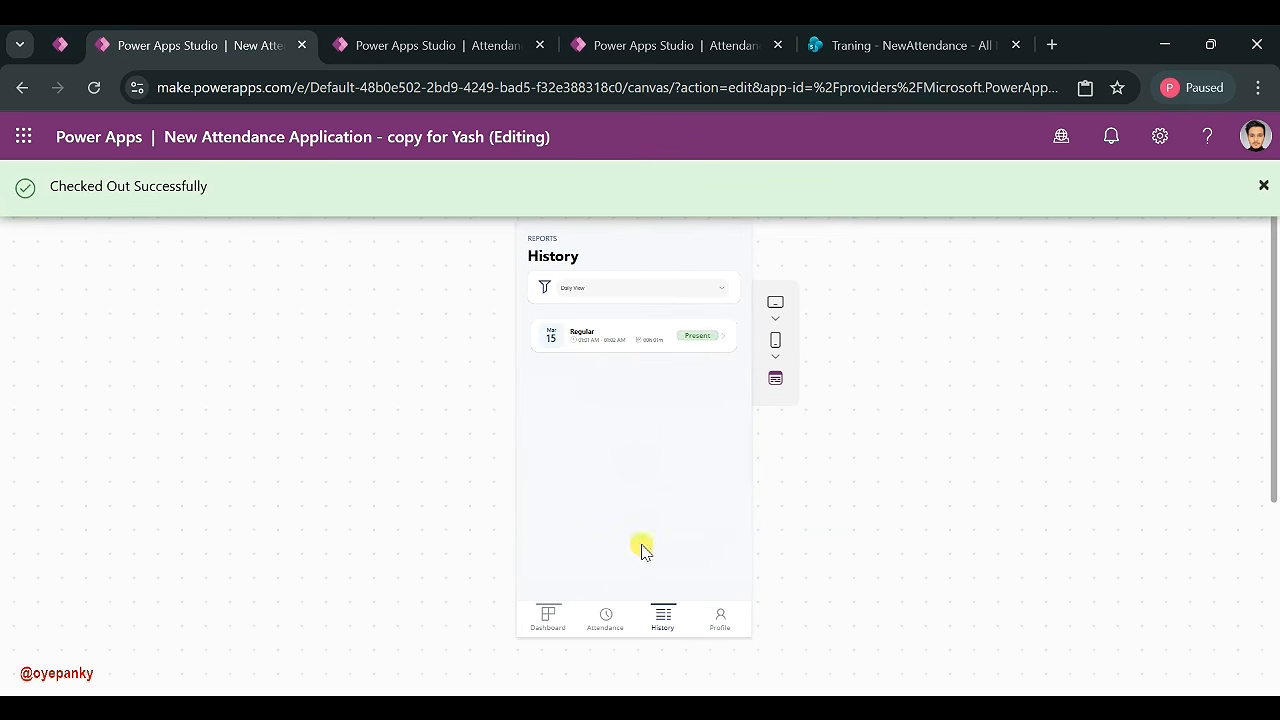
click(603, 618)
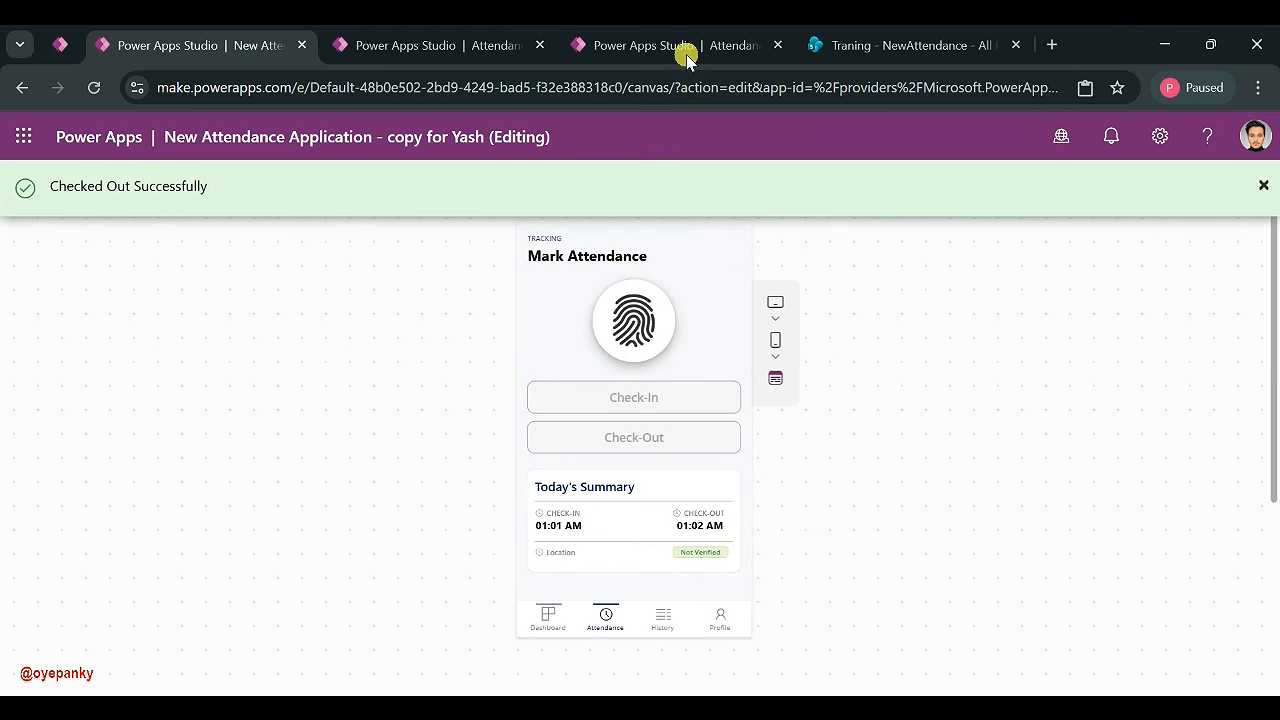
click(831, 40)
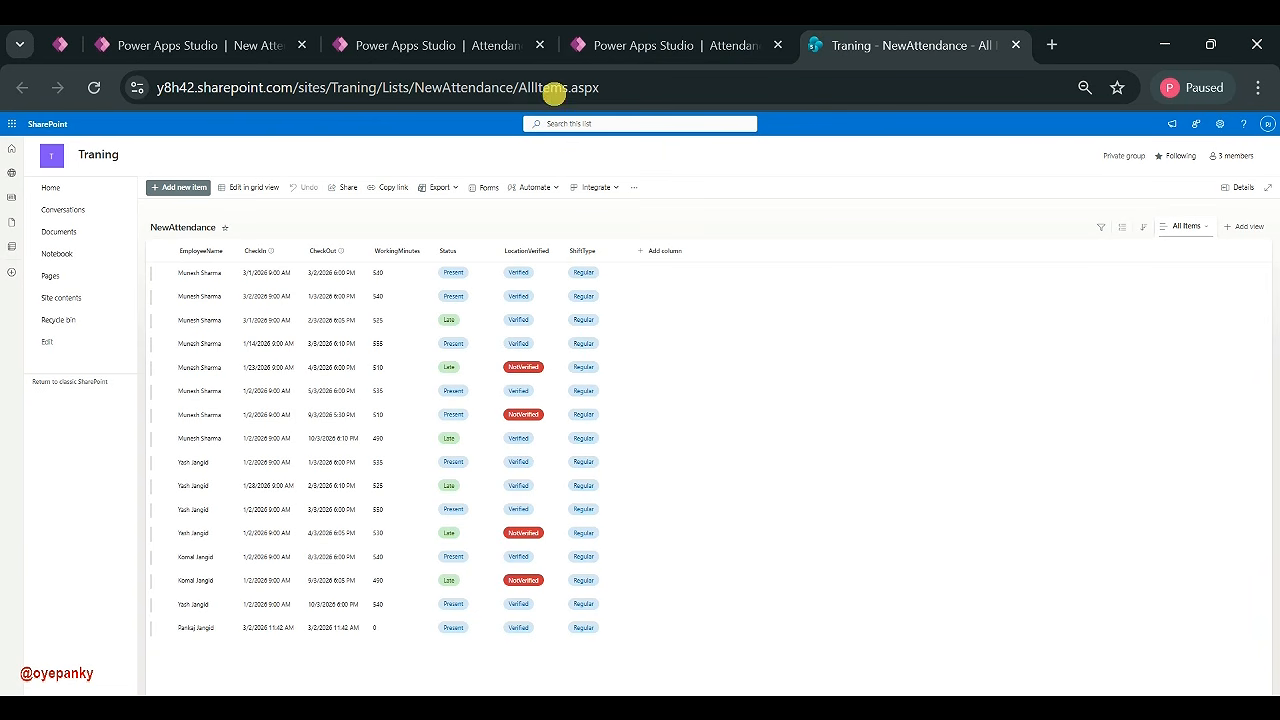
- Reload the NewAttendance list to show today's new Present, Verified row, then return to the dashboard editor
click(615, 45)
click(815, 48)
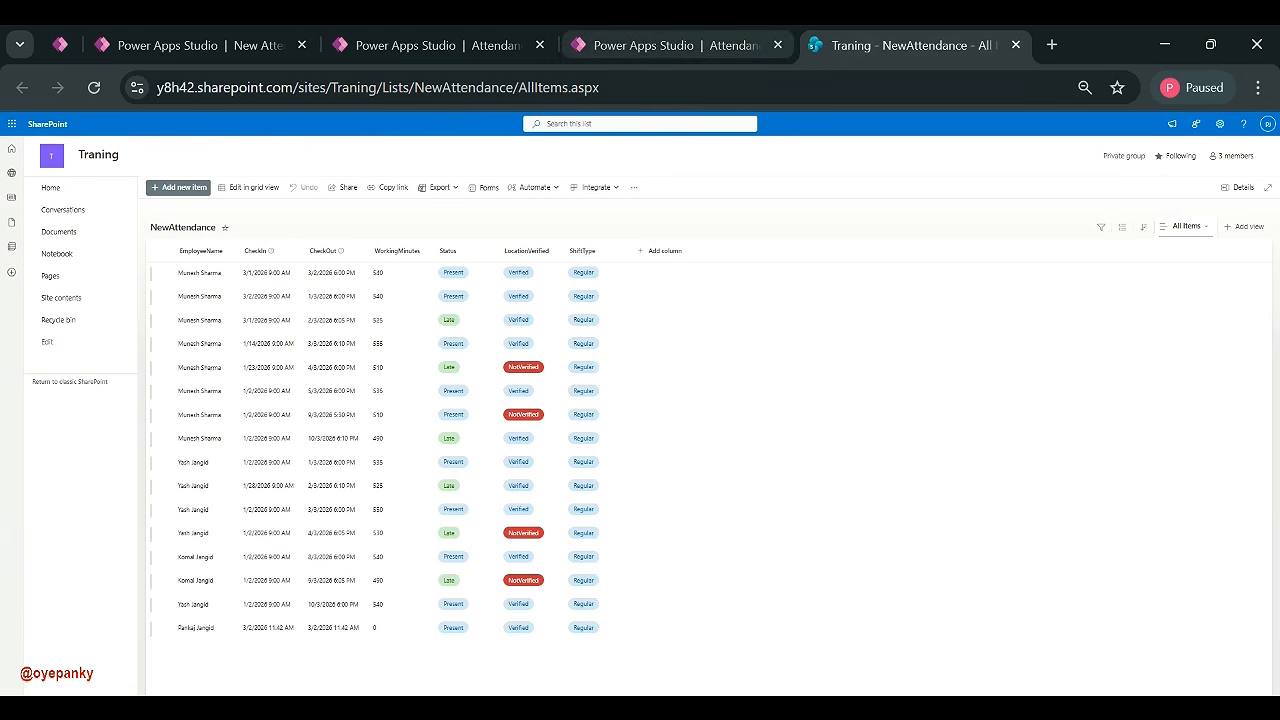
click(95, 88)
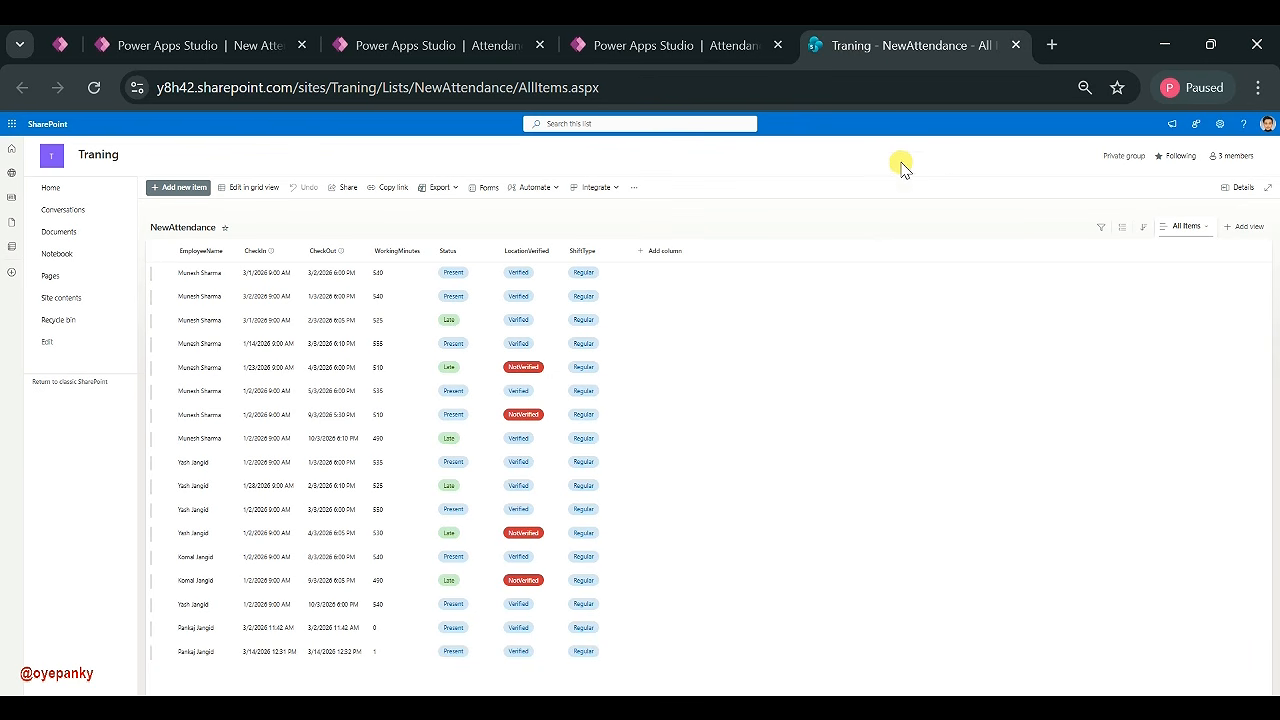
click(700, 50)
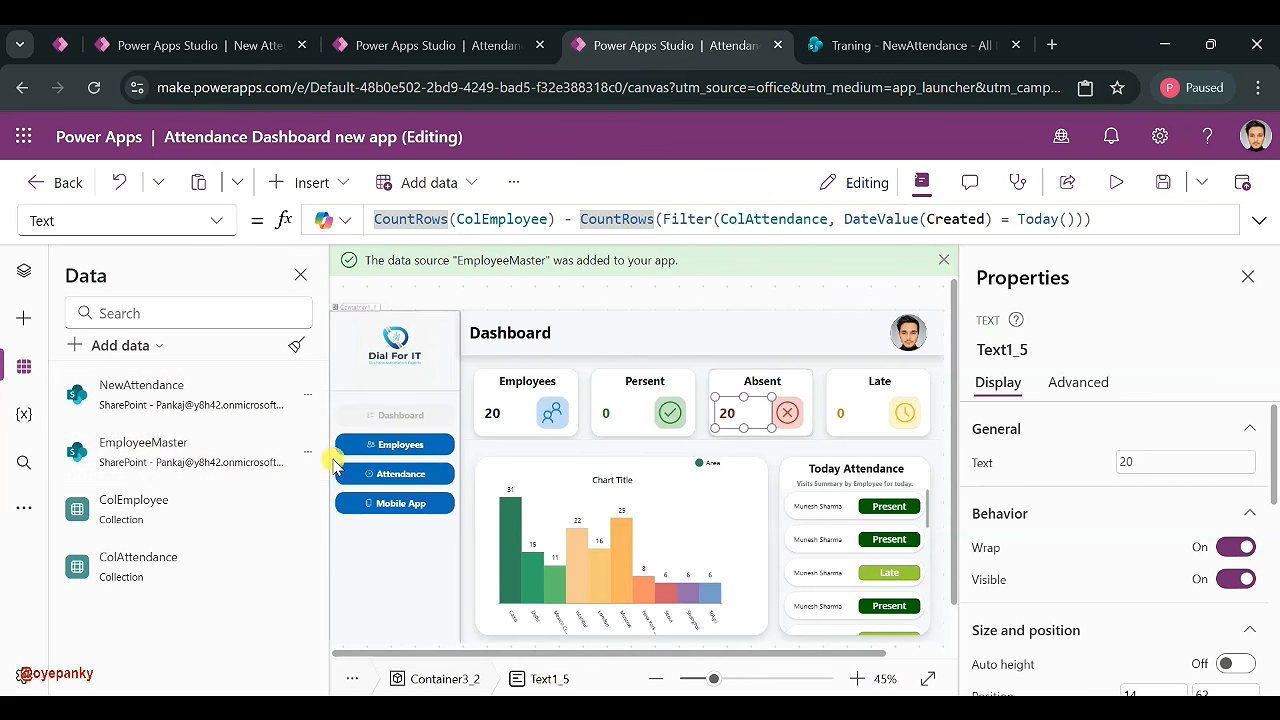
- Refresh the NewAttendance data source and rerun App's OnStart to reload the collections
click(308, 394)
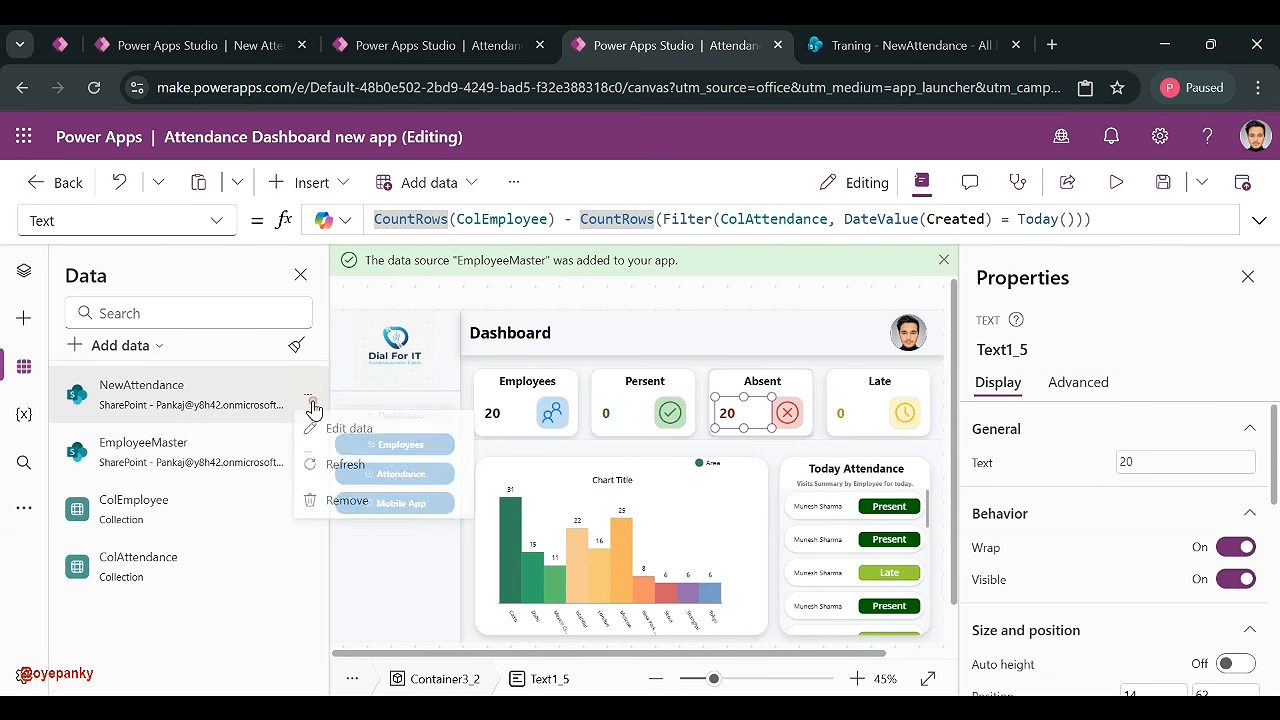
click(345, 467)
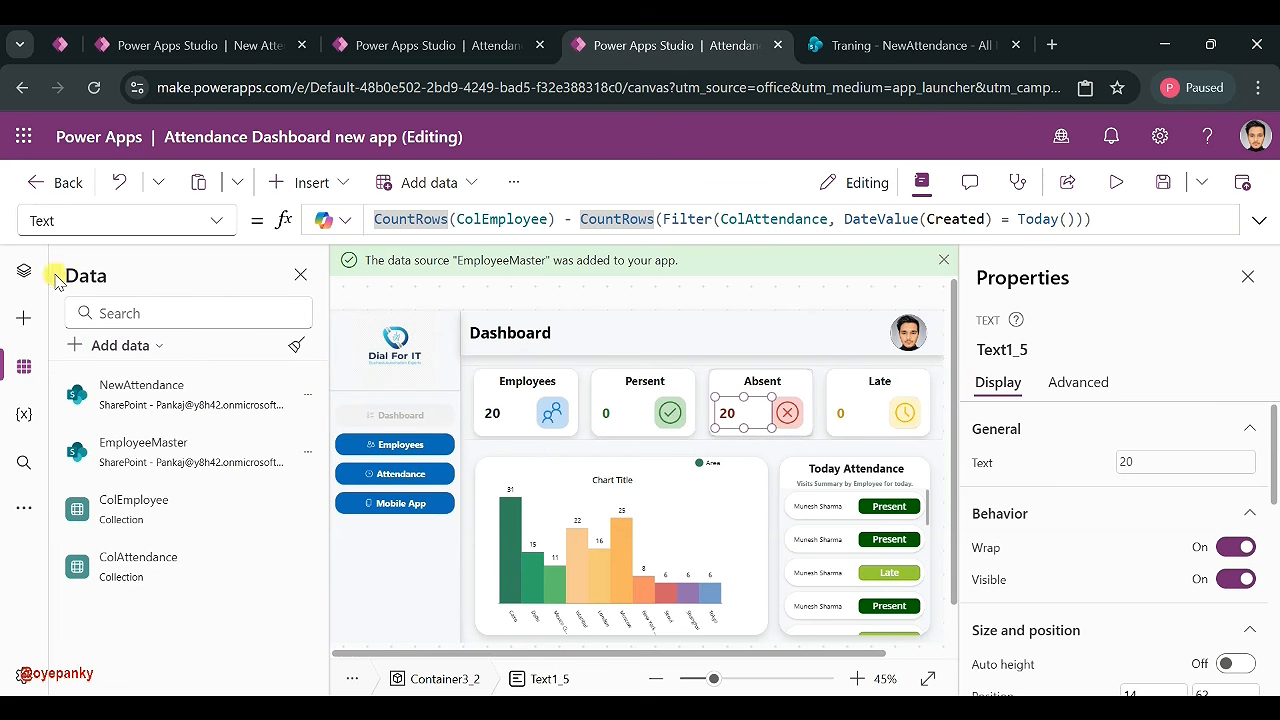
click(24, 270)
click(288, 428)
right_click(287, 427)
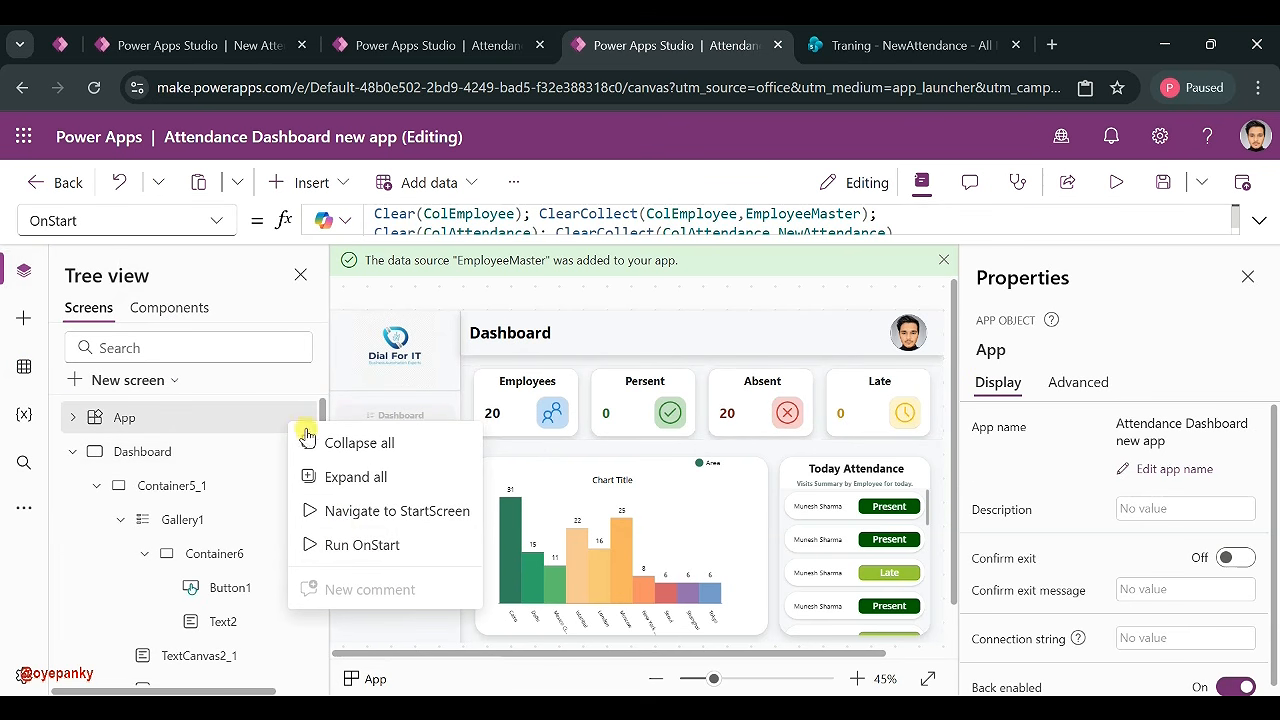
click(342, 541)
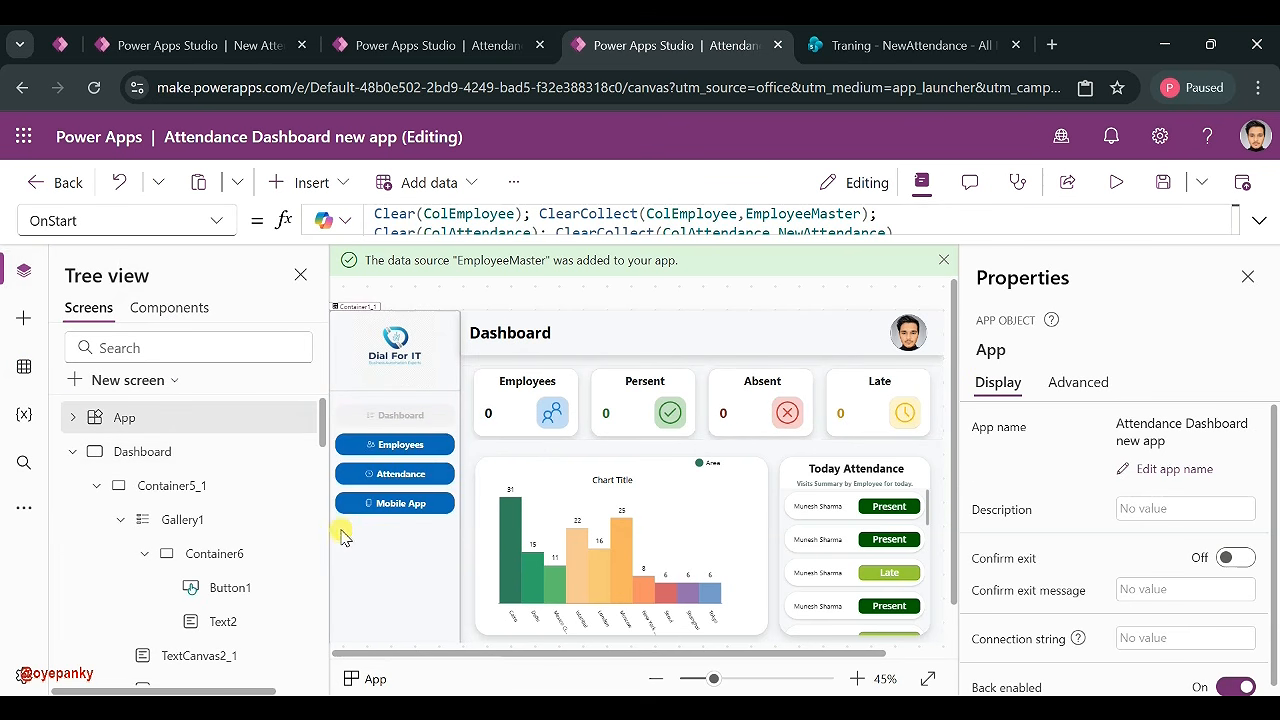
- Check the Dashboard cards, now reading Present 1 and Absent 19
click(126, 455)
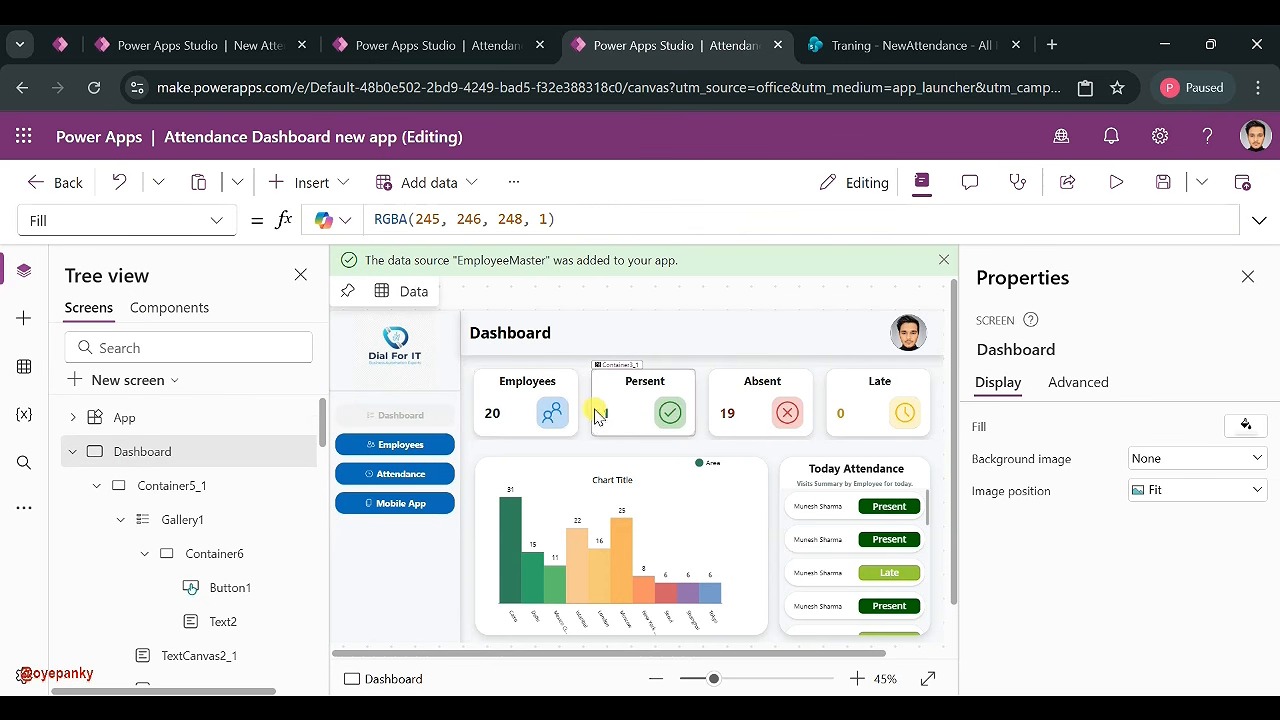
click(727, 423)
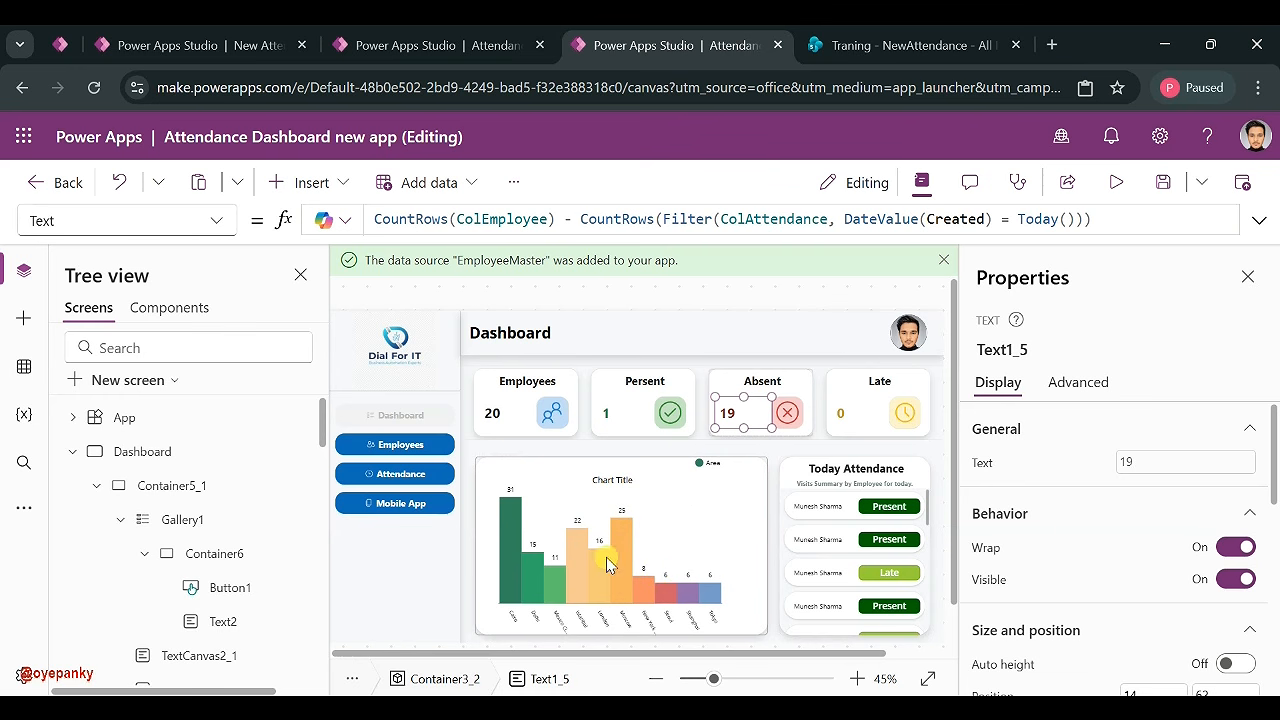
scroll(868, 540, down, 5)
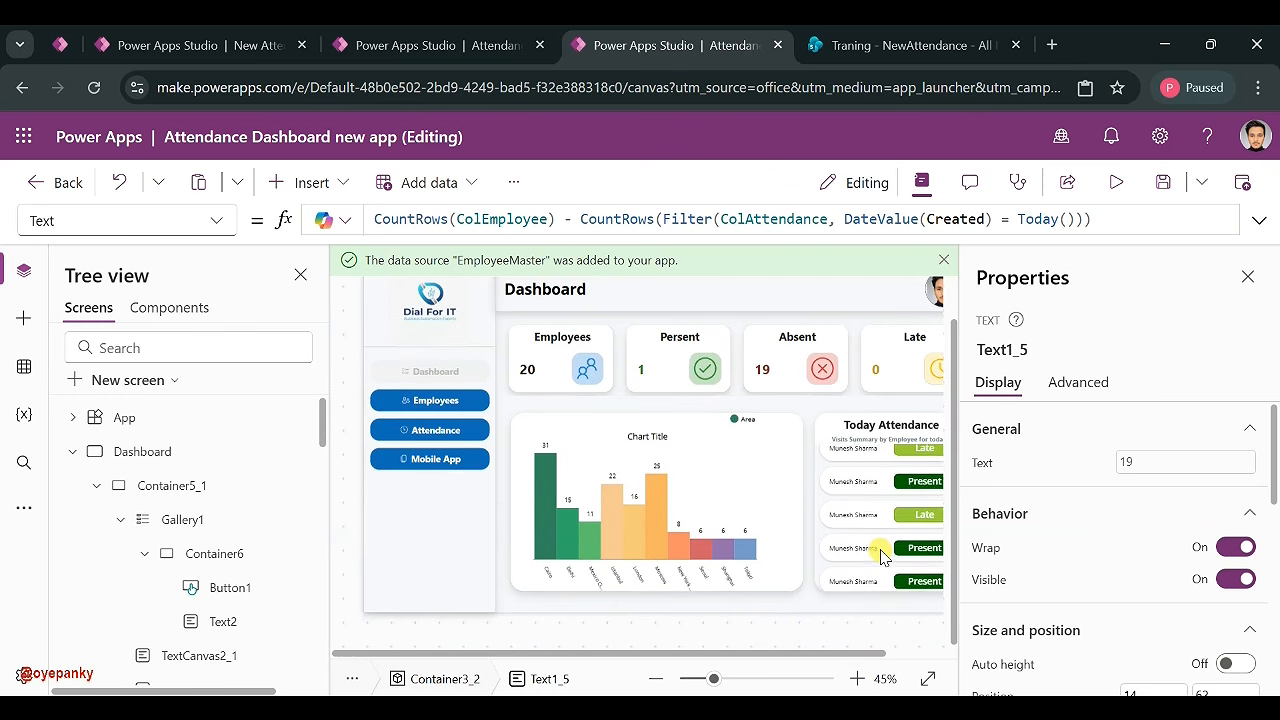
- Zoom out and inspect the Today Attendance gallery and the Present card's today-only date condition
drag(713, 679, 700, 679)
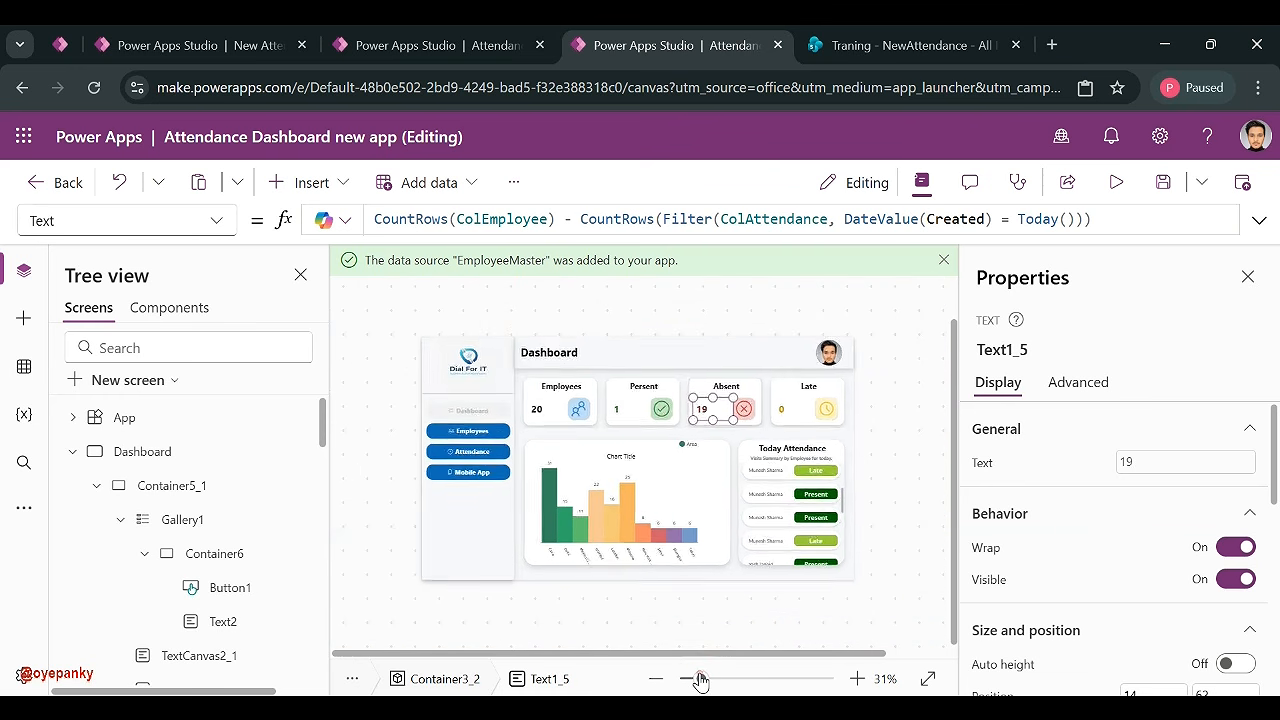
click(800, 495)
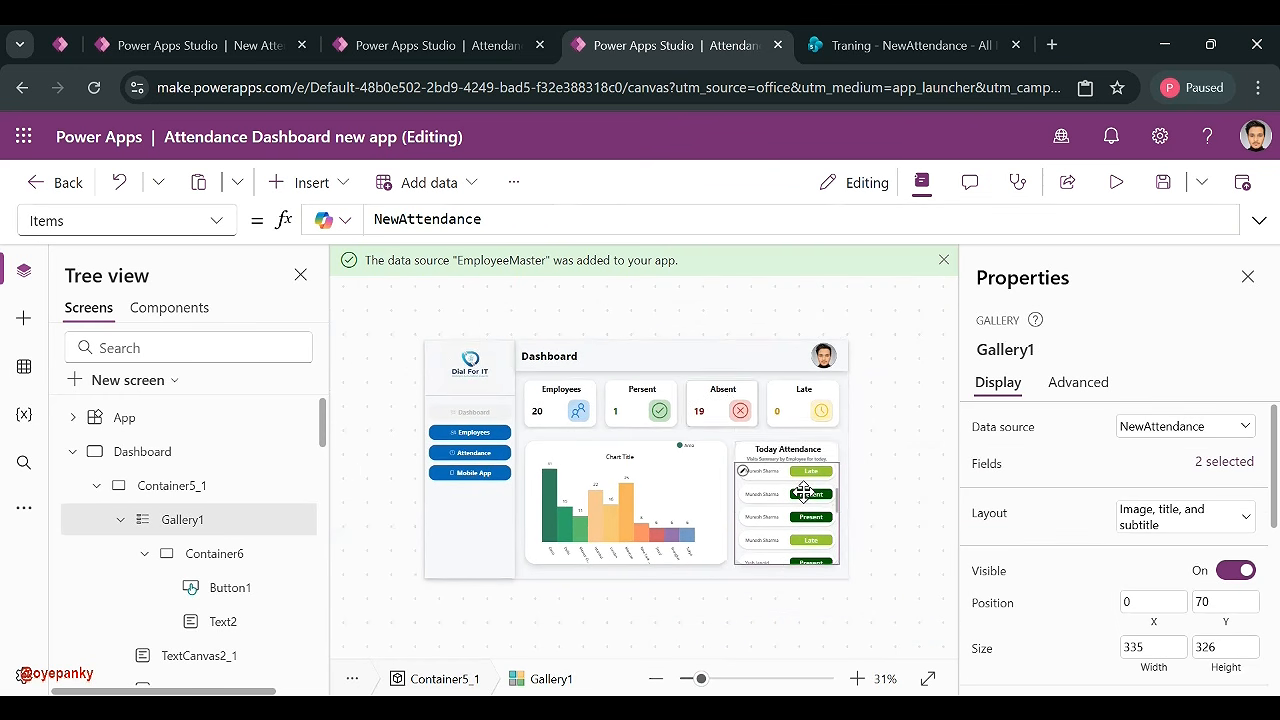
click(616, 411)
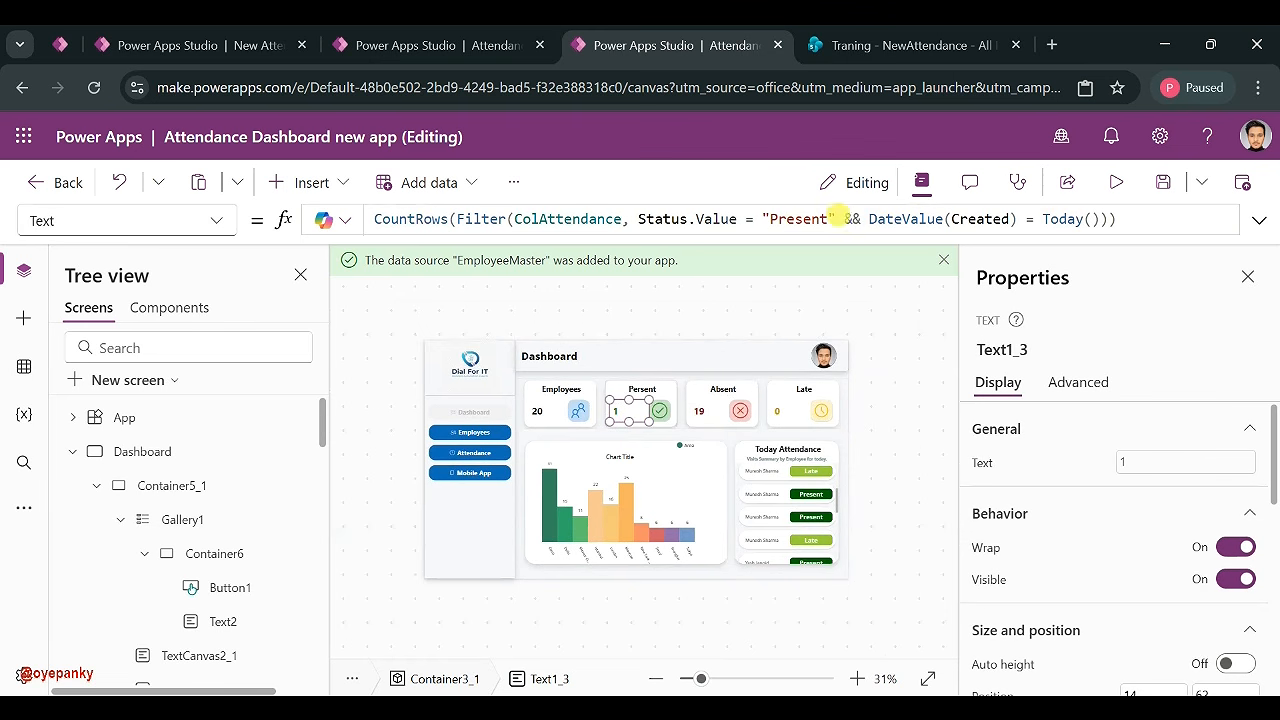
drag(866, 218, 1116, 219)
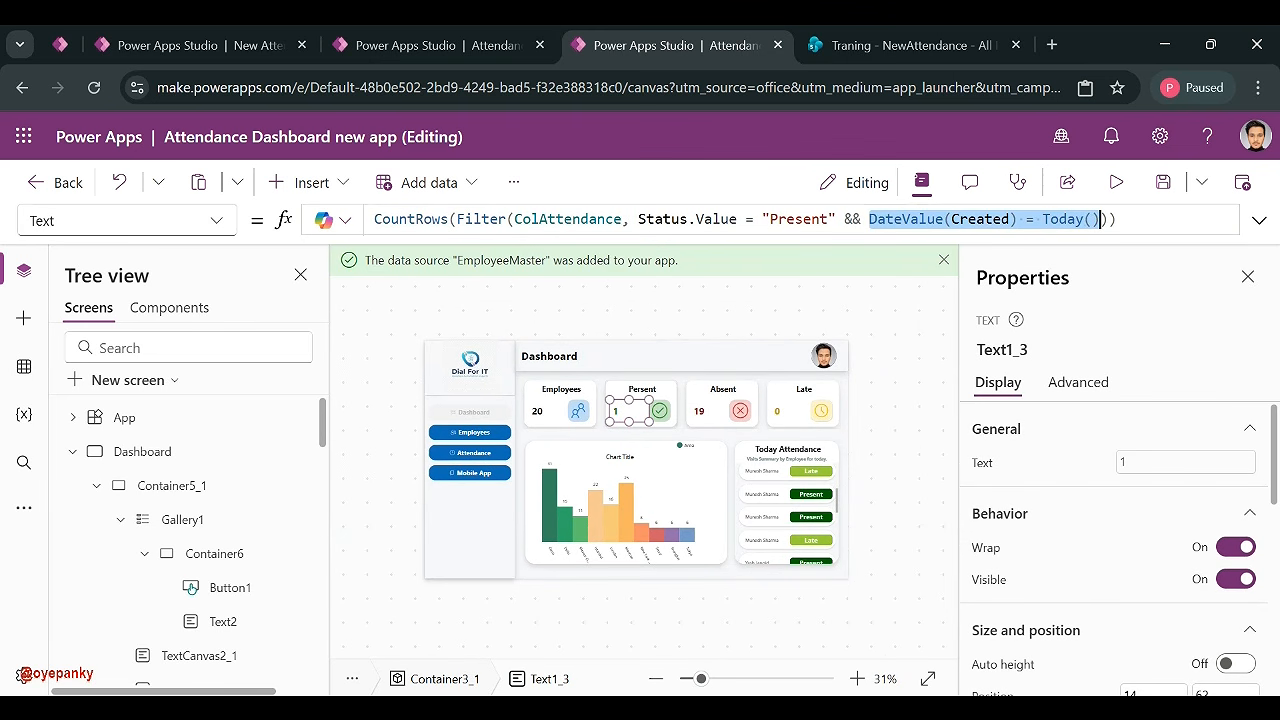
- Change the gallery Items to Filter(ColAttendance, DateValue(Created) = Today()) instead of NewAttendance
click(778, 505)
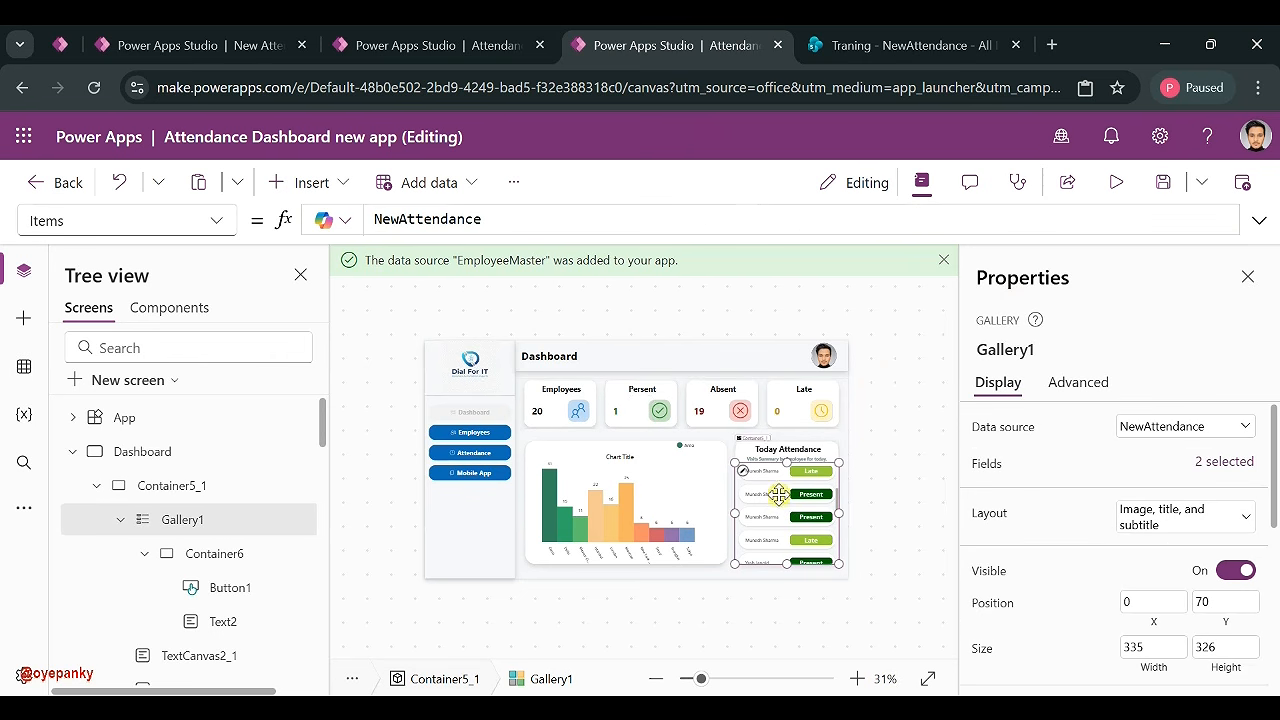
click(377, 218)
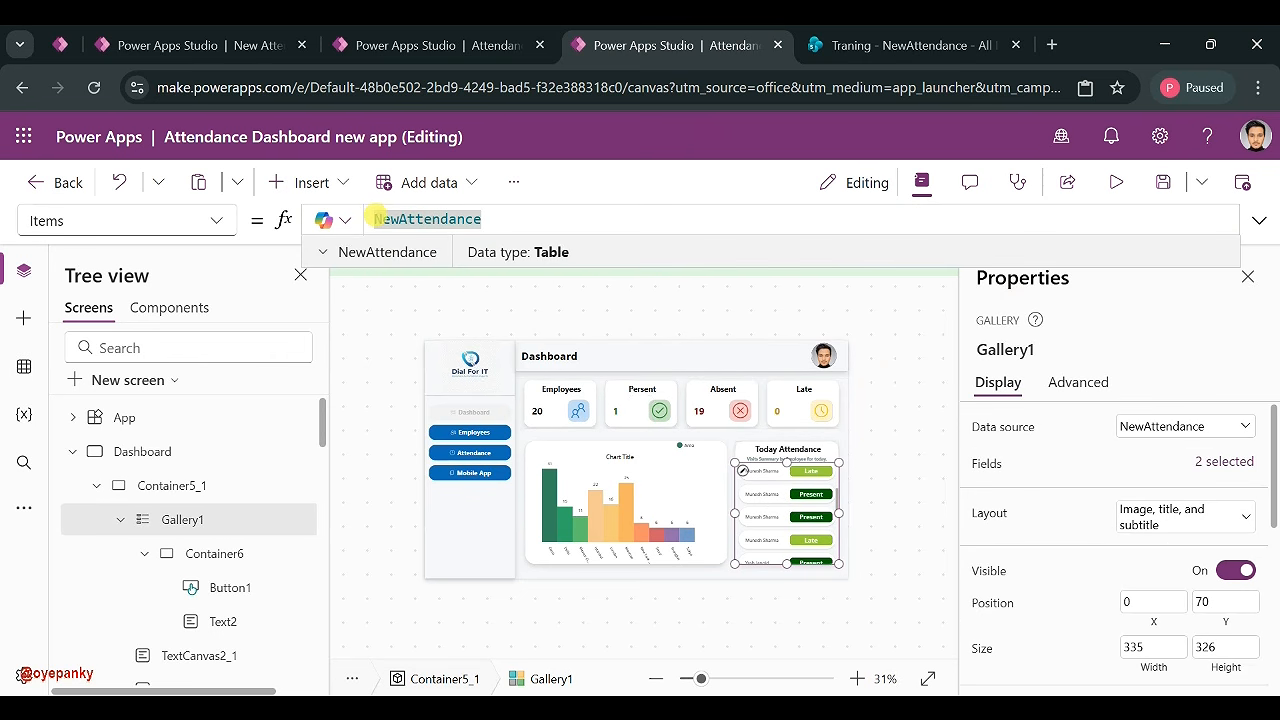
text(Filter(NewAttendance)
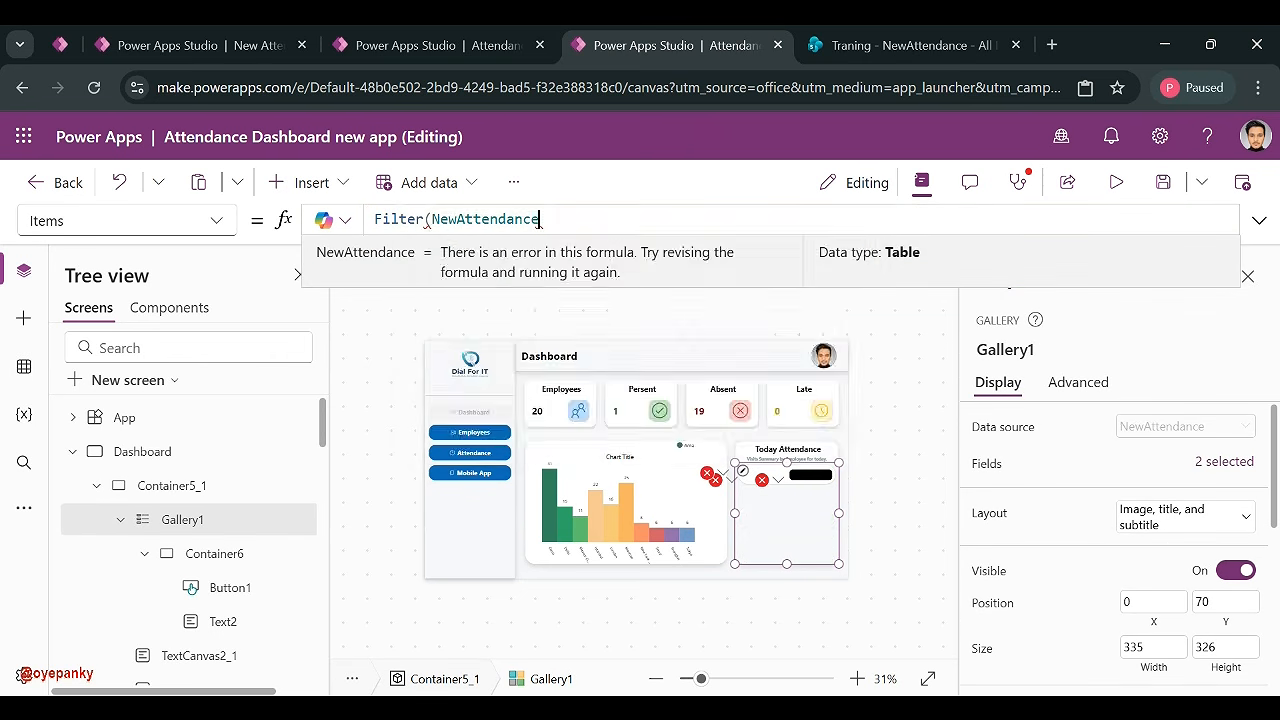
text(, DateValue(Created) = Today()))
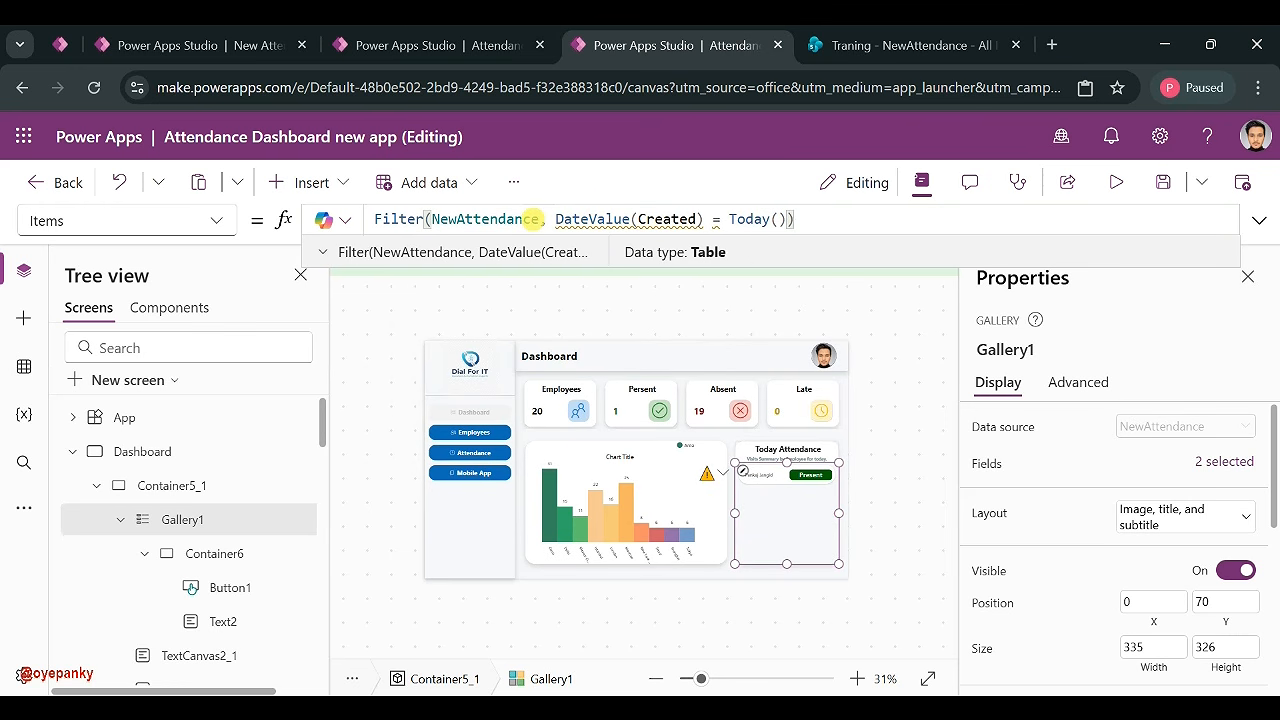
drag(506, 219, 432, 219)
key(BackSpace)
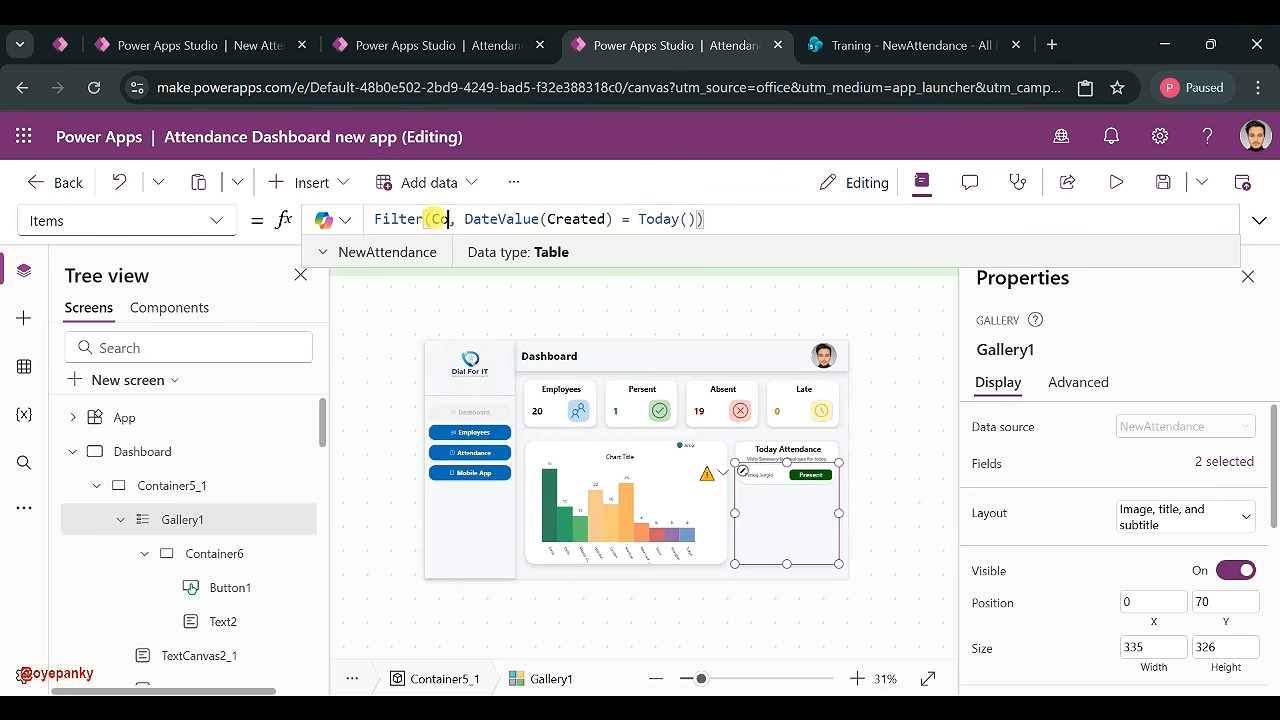
text(Col)
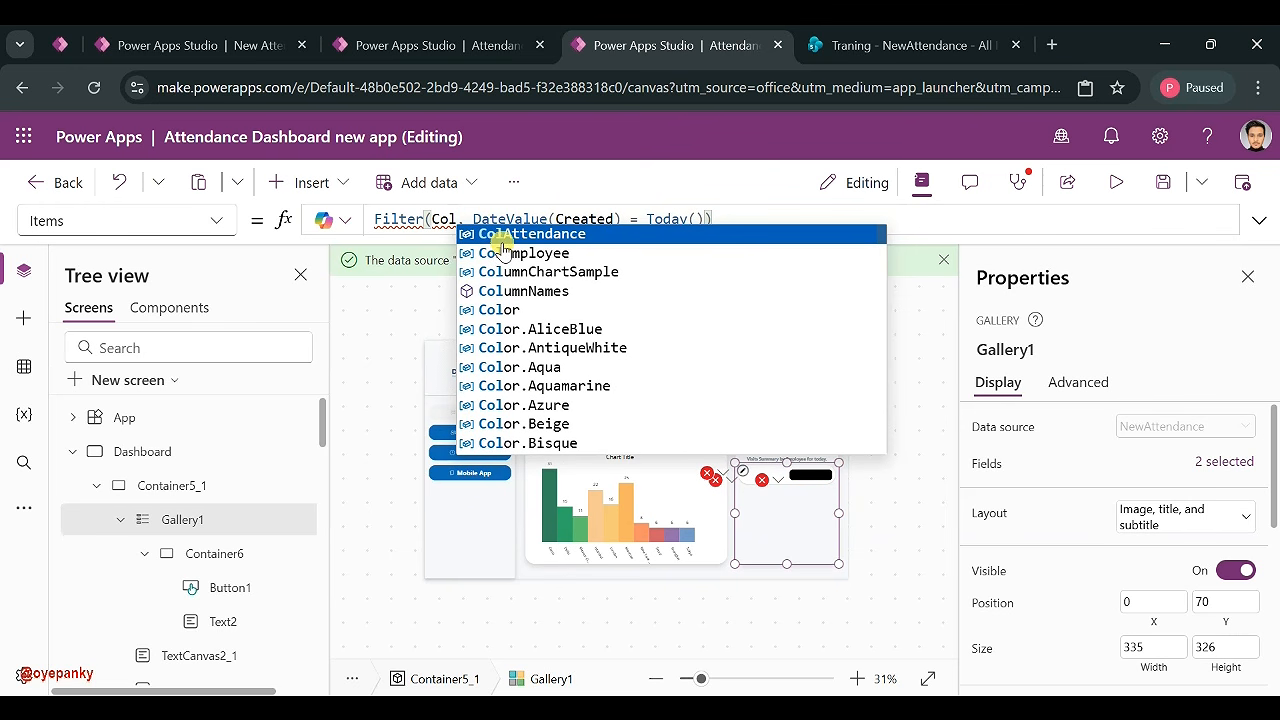
click(515, 233)
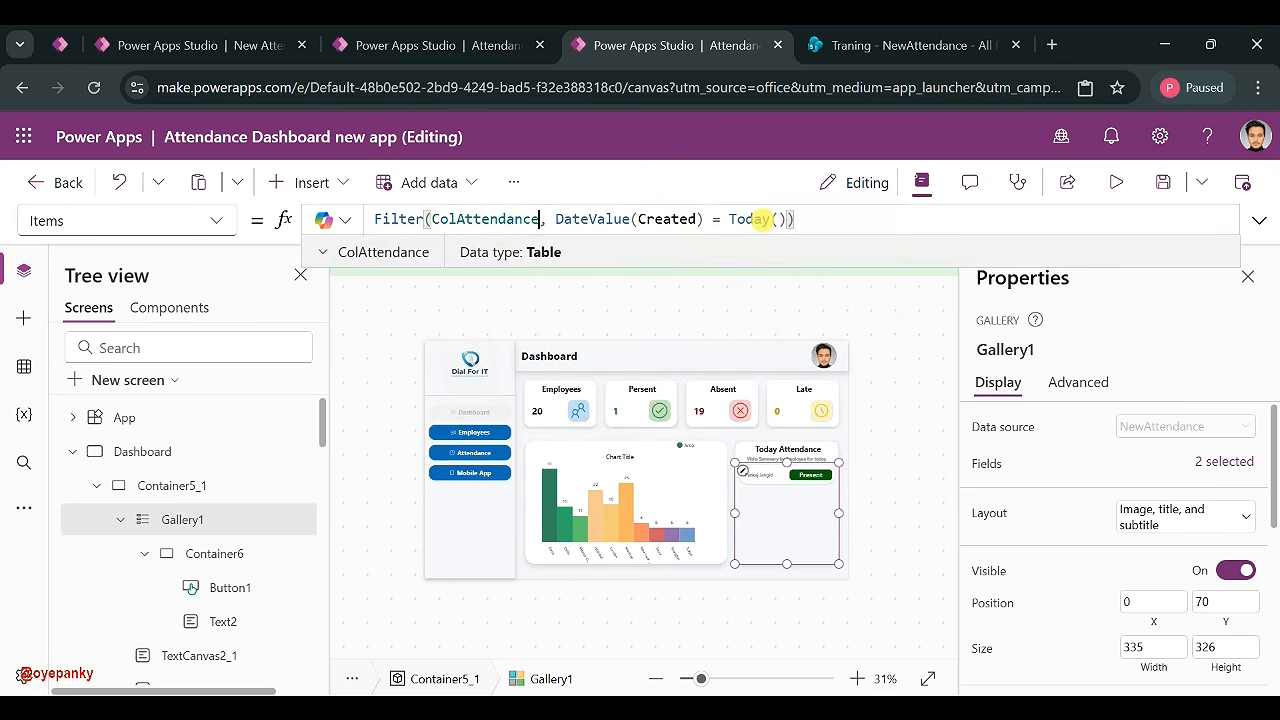
click(900, 512)
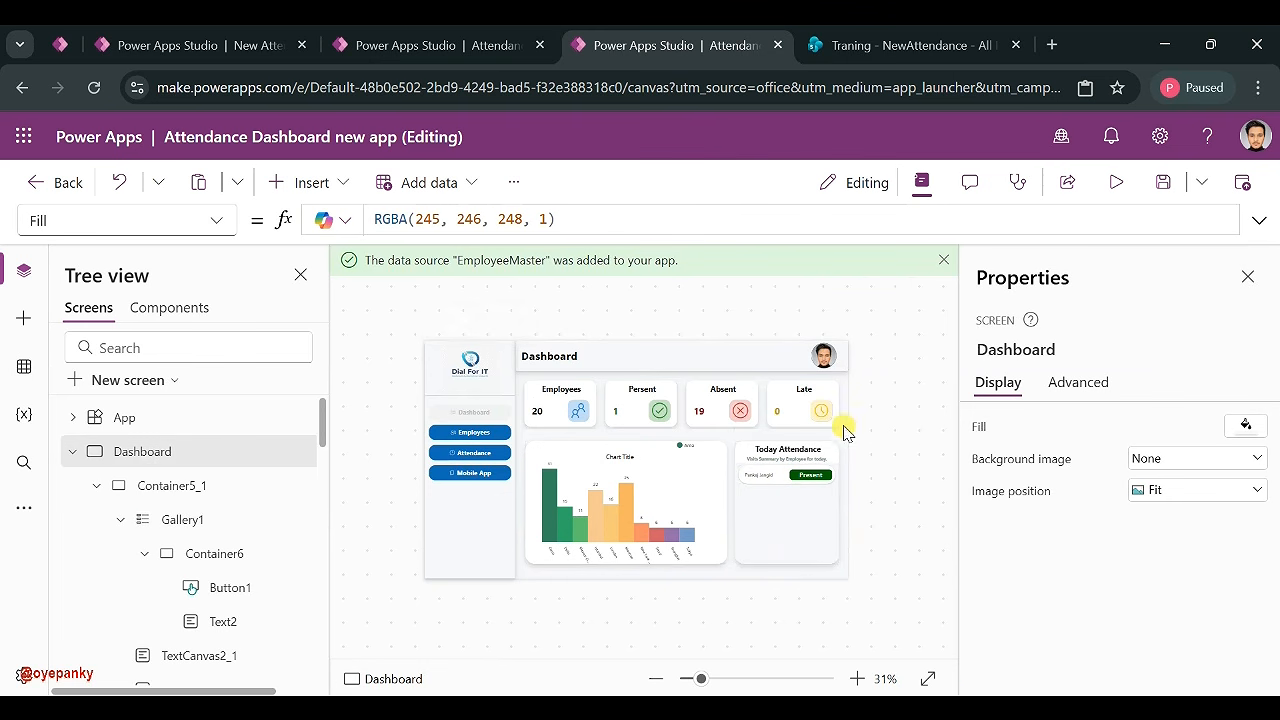
- Set ColumnChart1 in the chart group to display 3 series
click(613, 472)
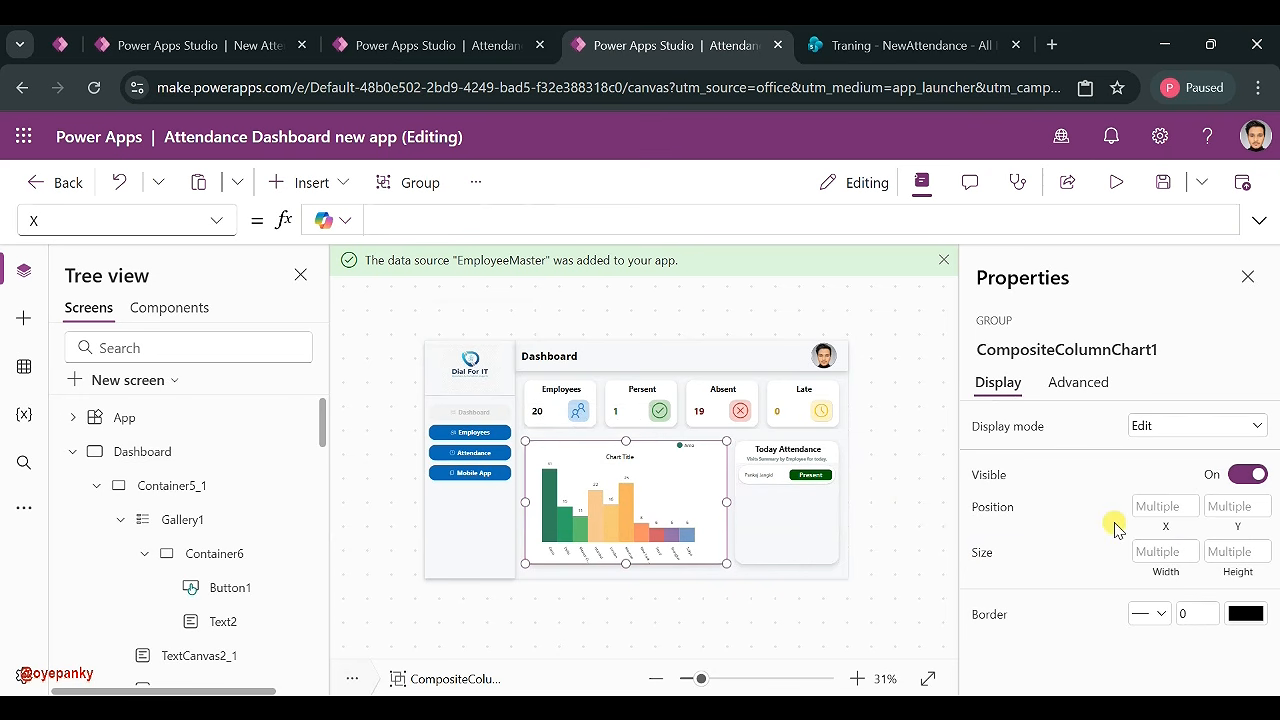
click(633, 507)
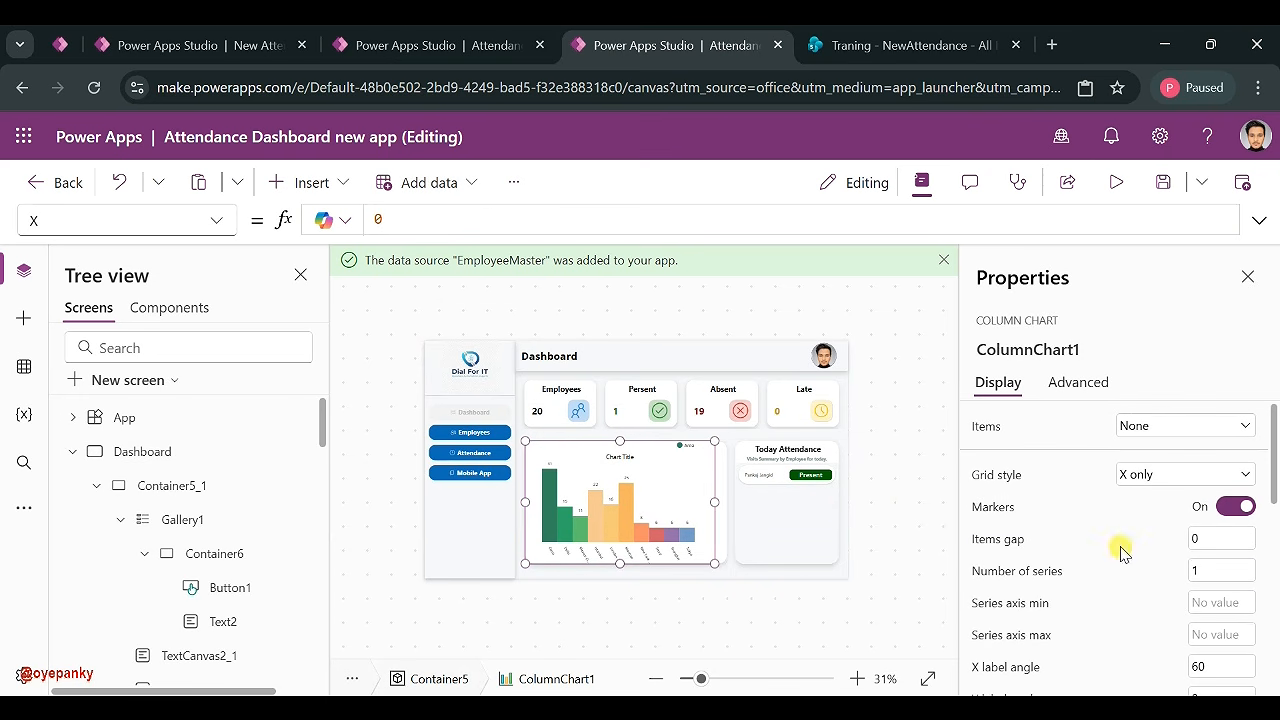
scroll(1122, 553, down, 1)
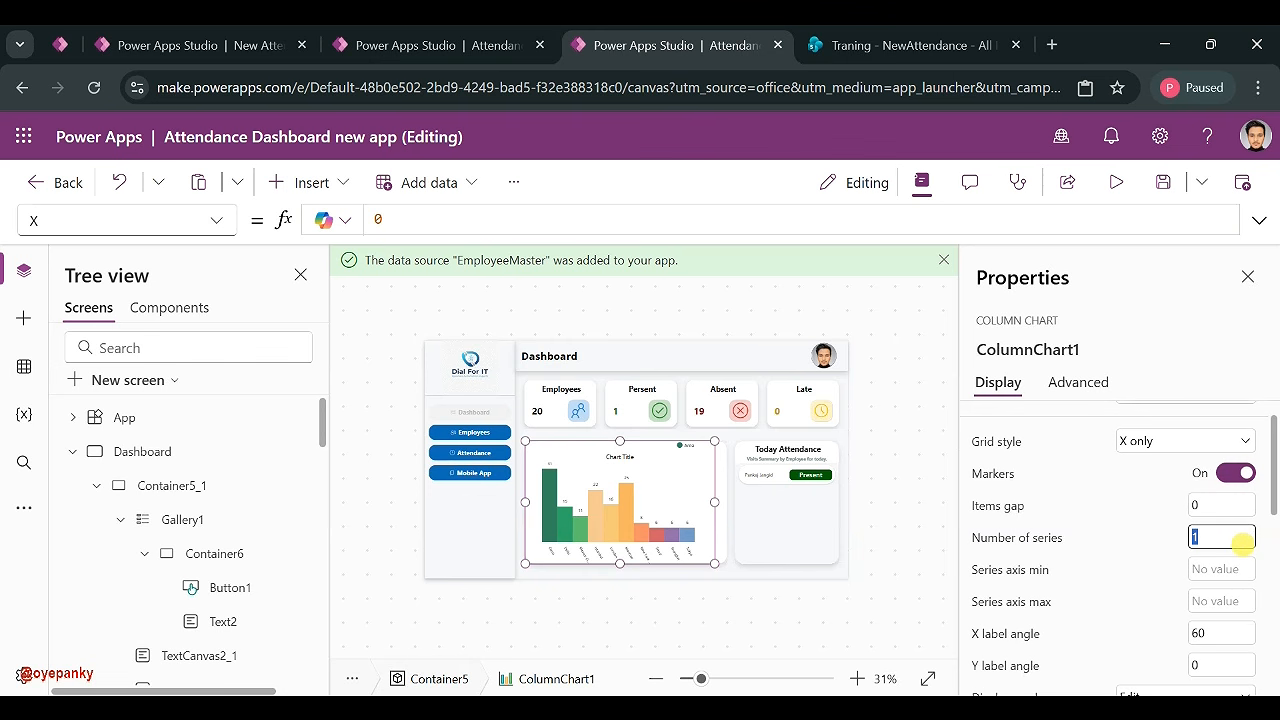
click(1166, 531)
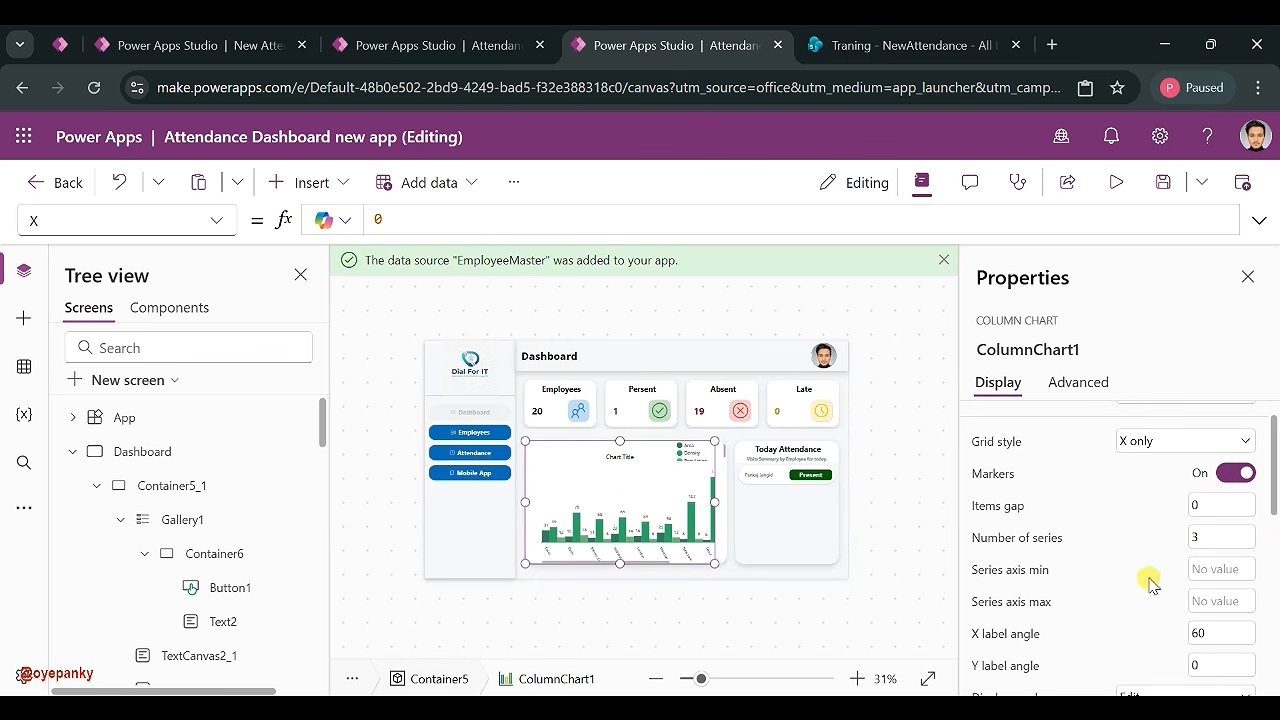
scroll(1106, 571, down, 4)
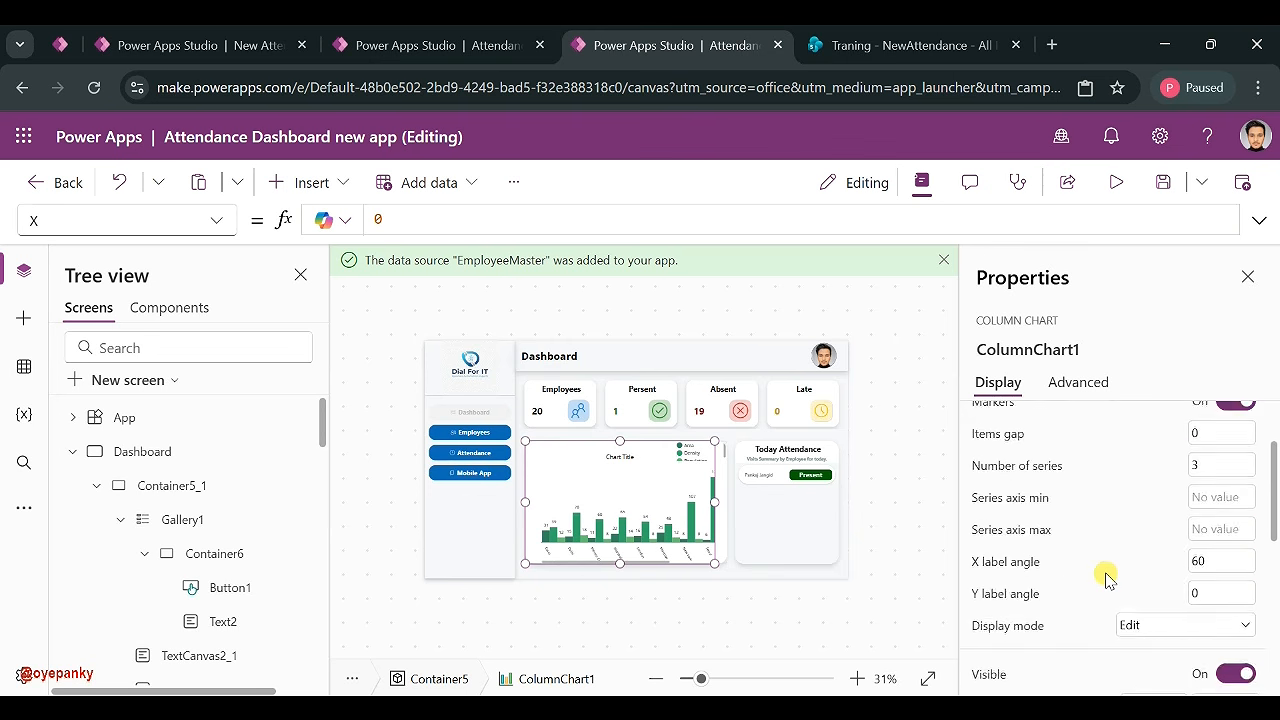
scroll(1104, 574, up, 5)
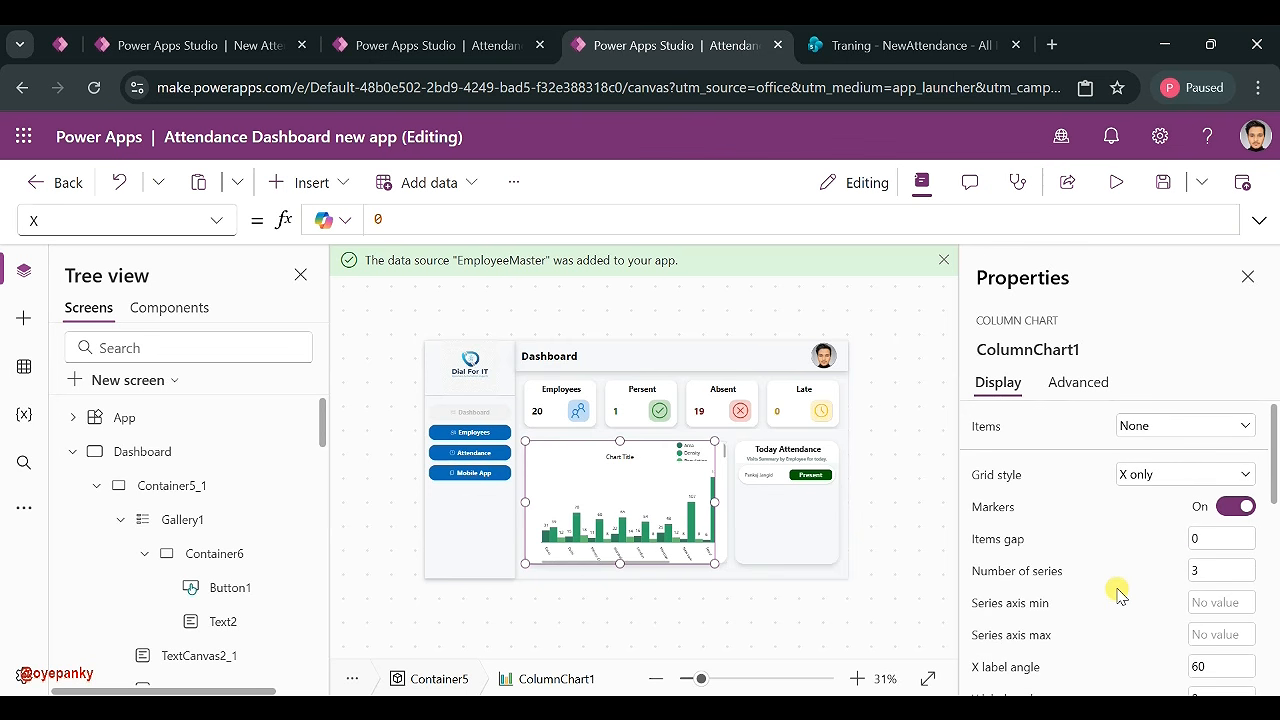
scroll(1117, 588, down, 6)
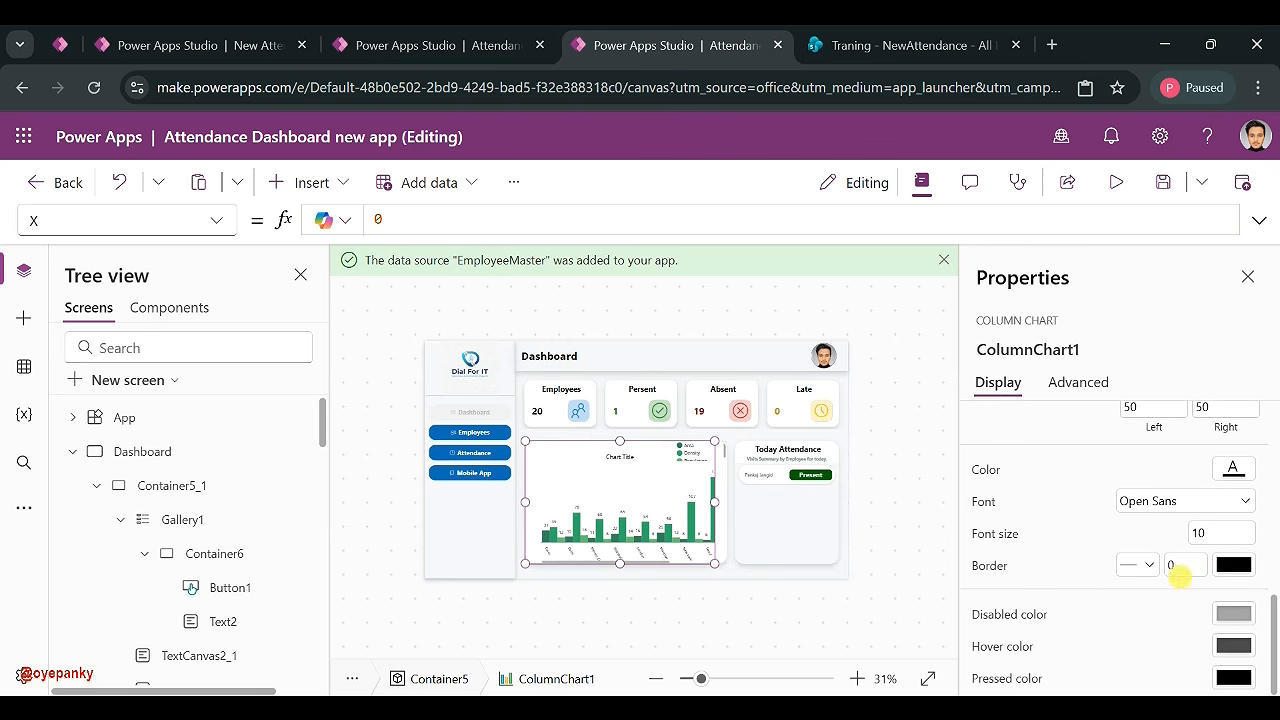
scroll(1030, 530, up, 6)
- Browse the chart's property dropdown to locate ItemColorSet
click(216, 220)
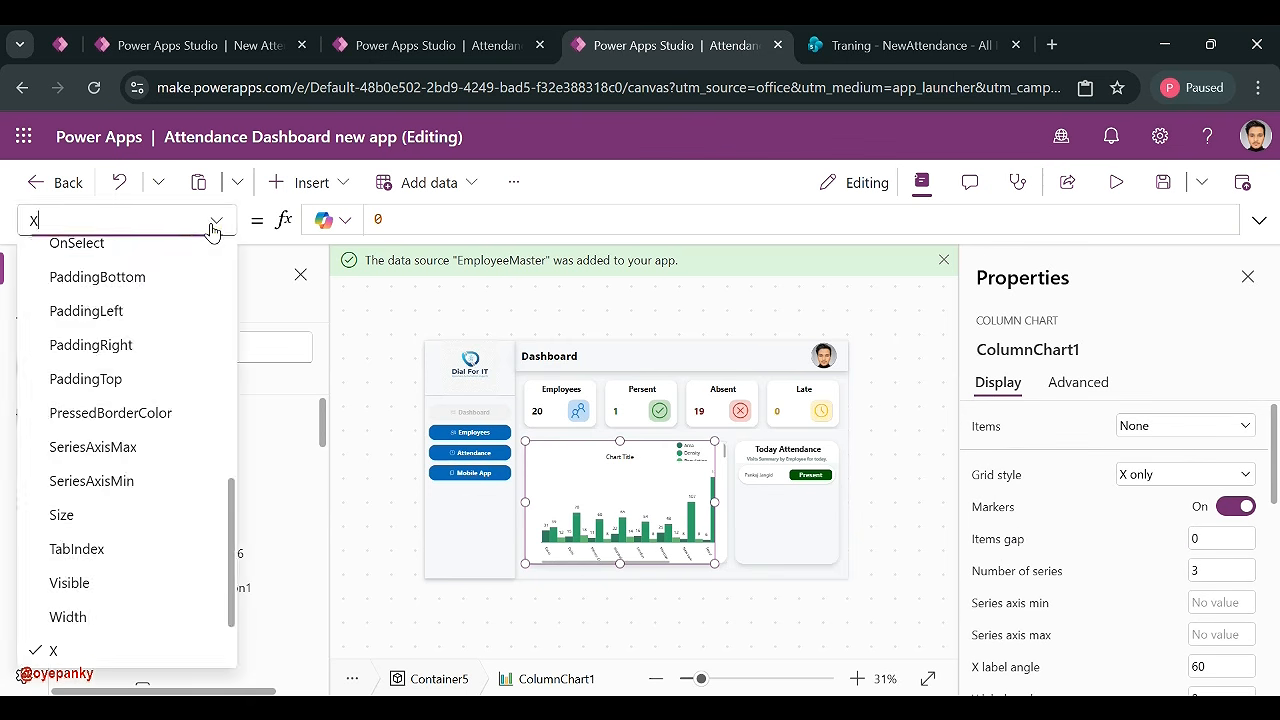
scroll(126, 330, up, 3)
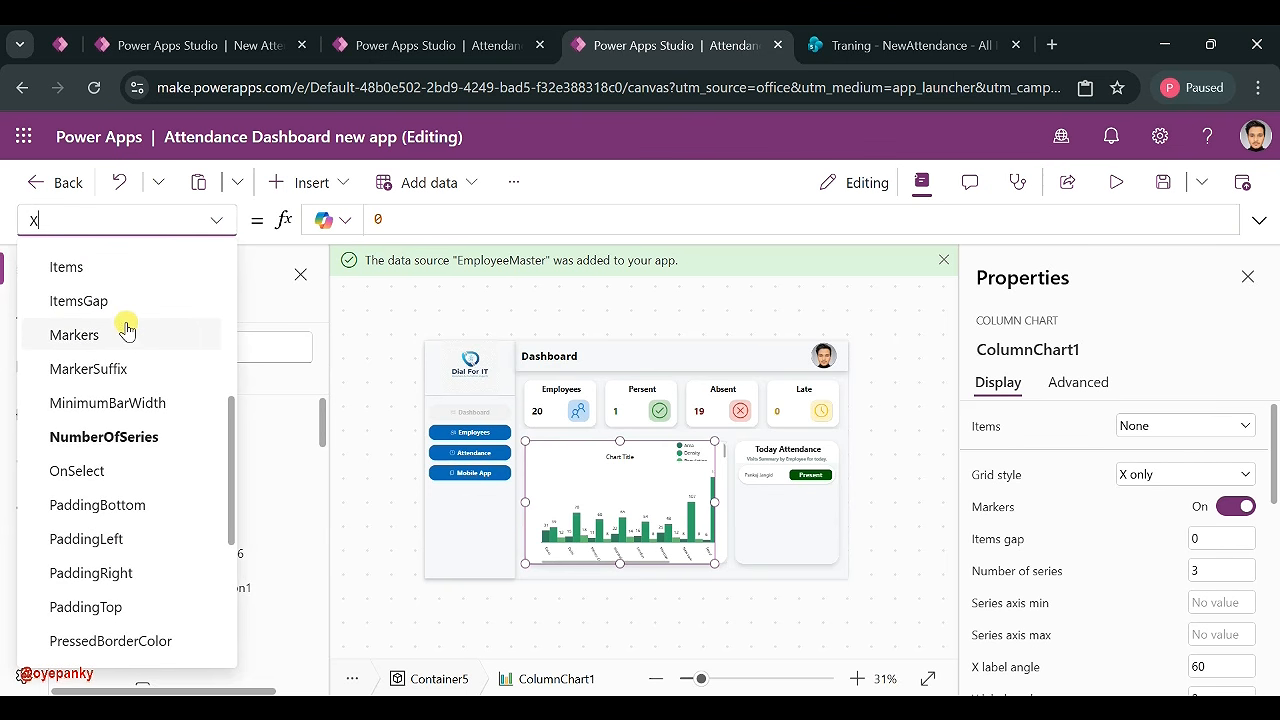
scroll(126, 330, up, 4)
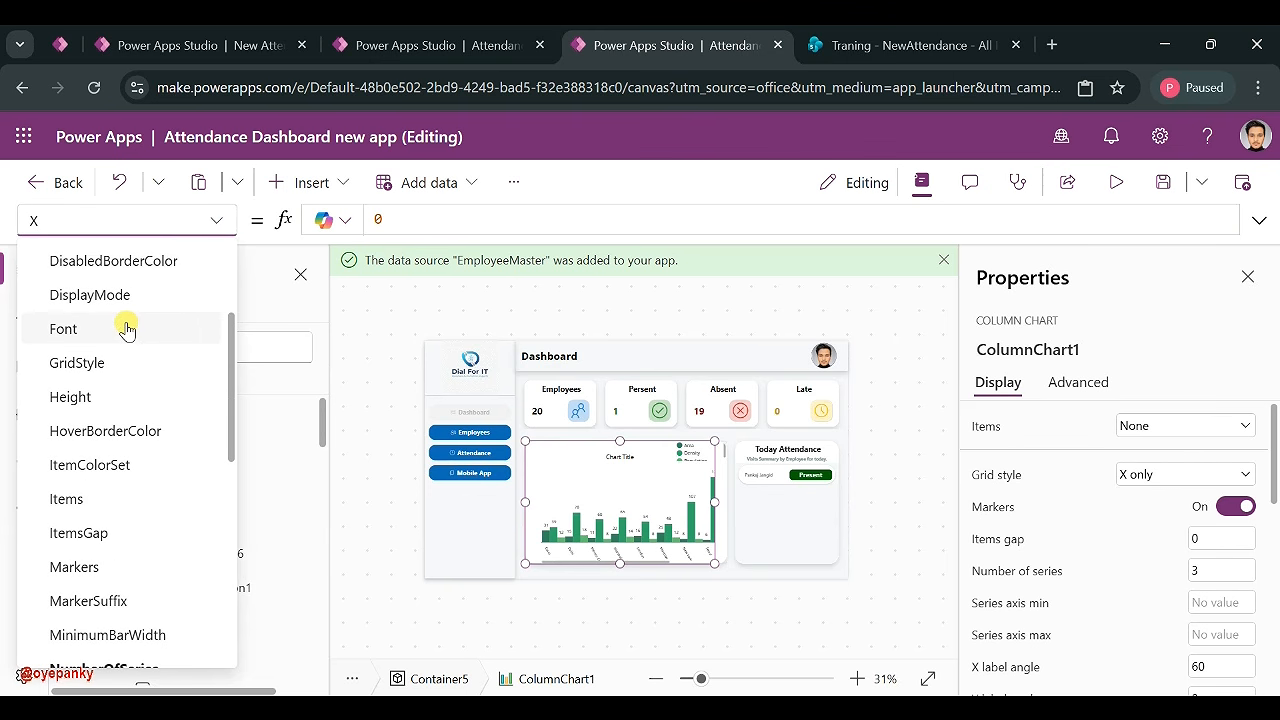
scroll(127, 325, up, 1)
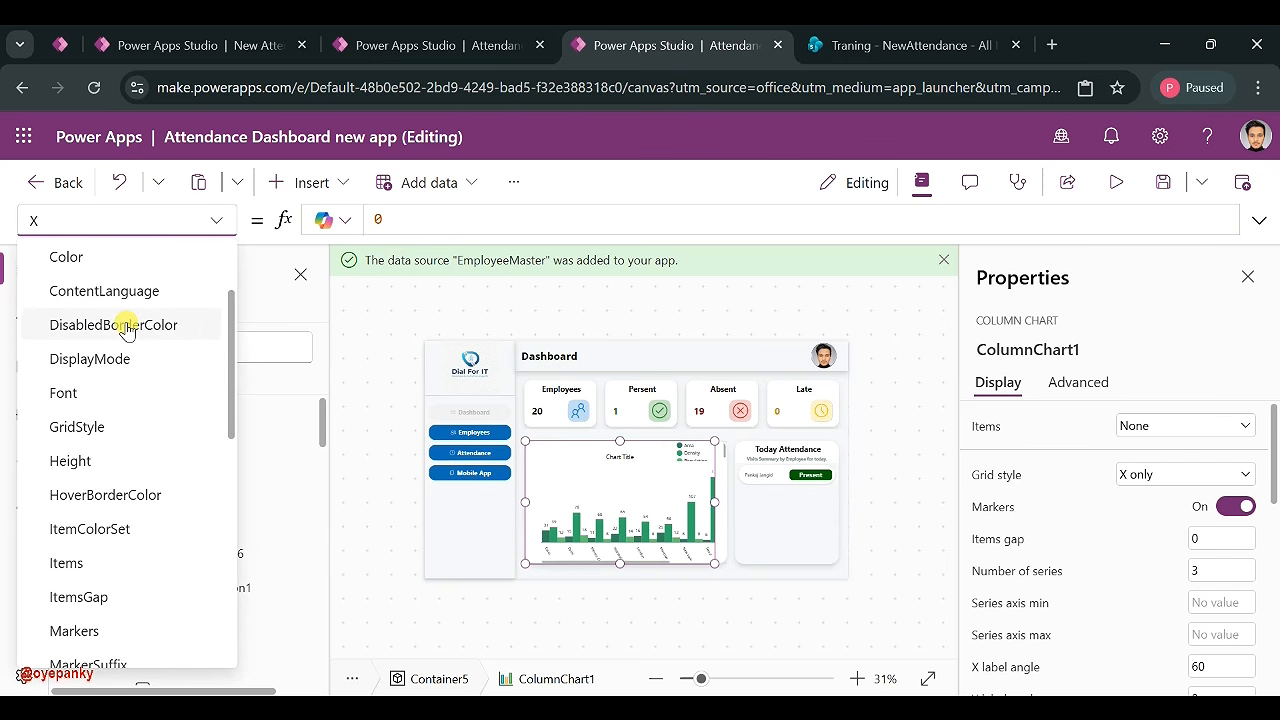
- Rewrite the ItemColorSet formula to start with Color.Green and Color.LightGoldenRodYellow
click(137, 529)
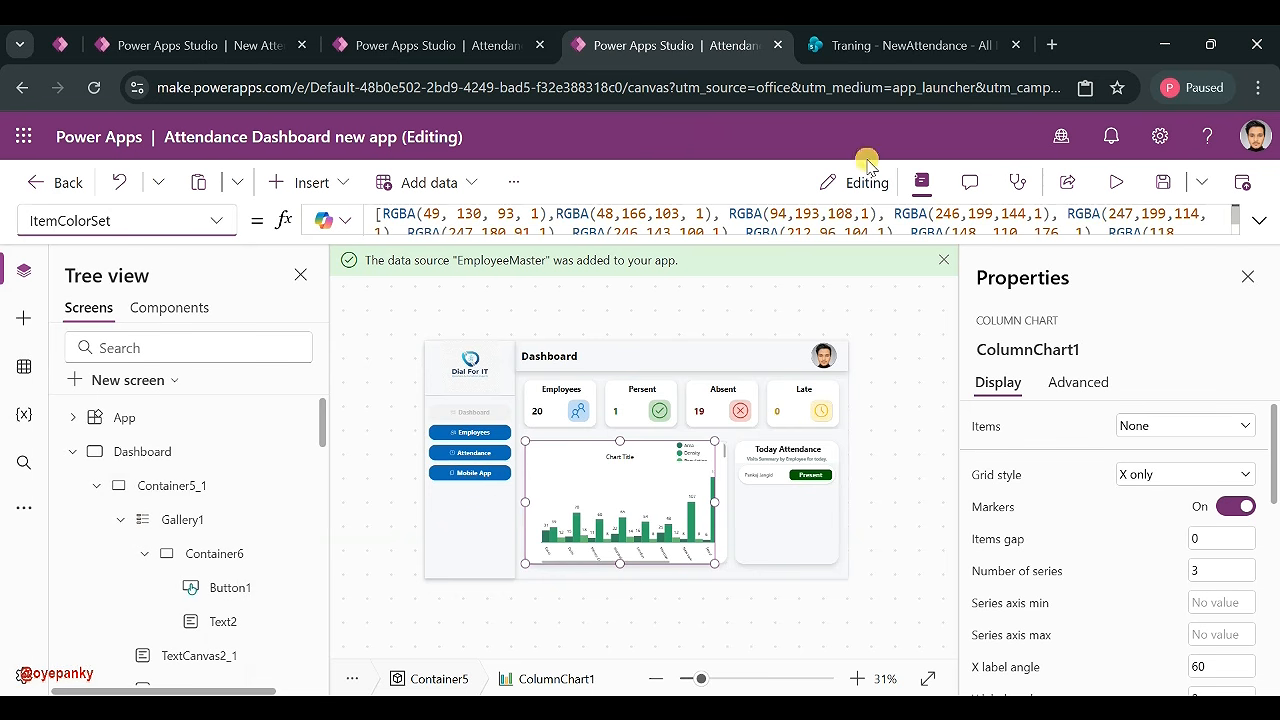
click(1262, 222)
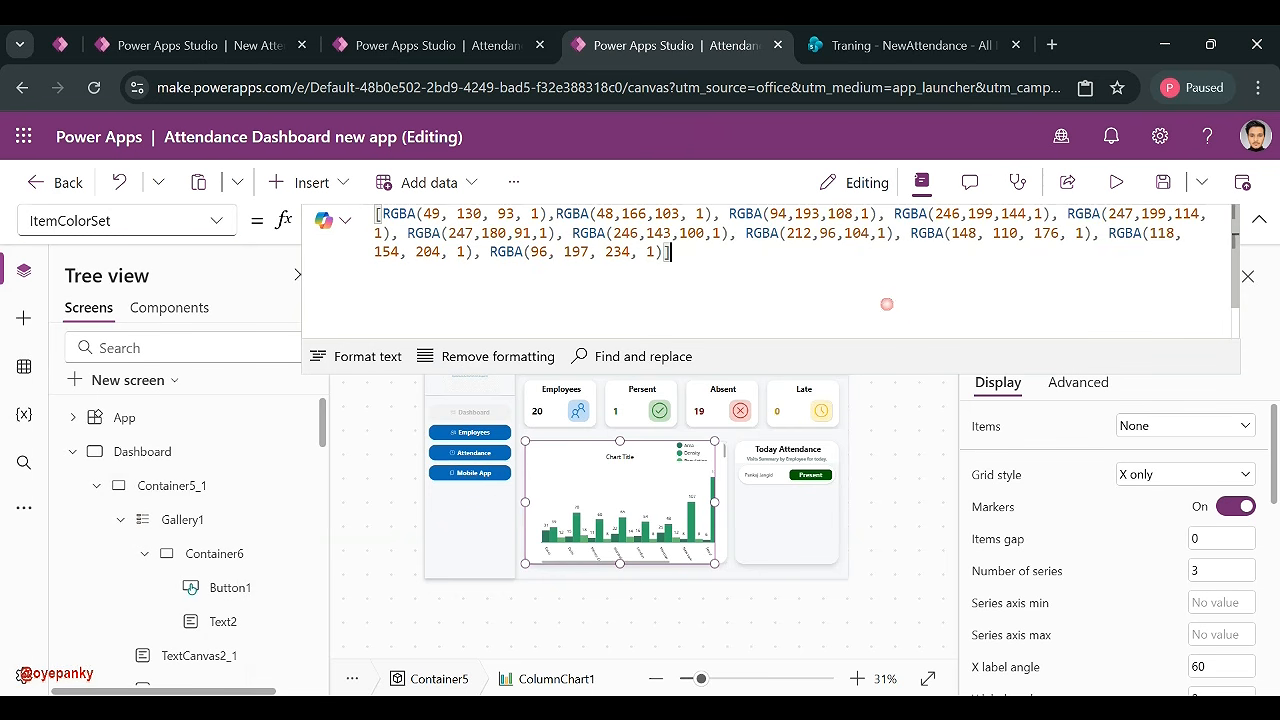
click(887, 304)
key(ctrl+a)
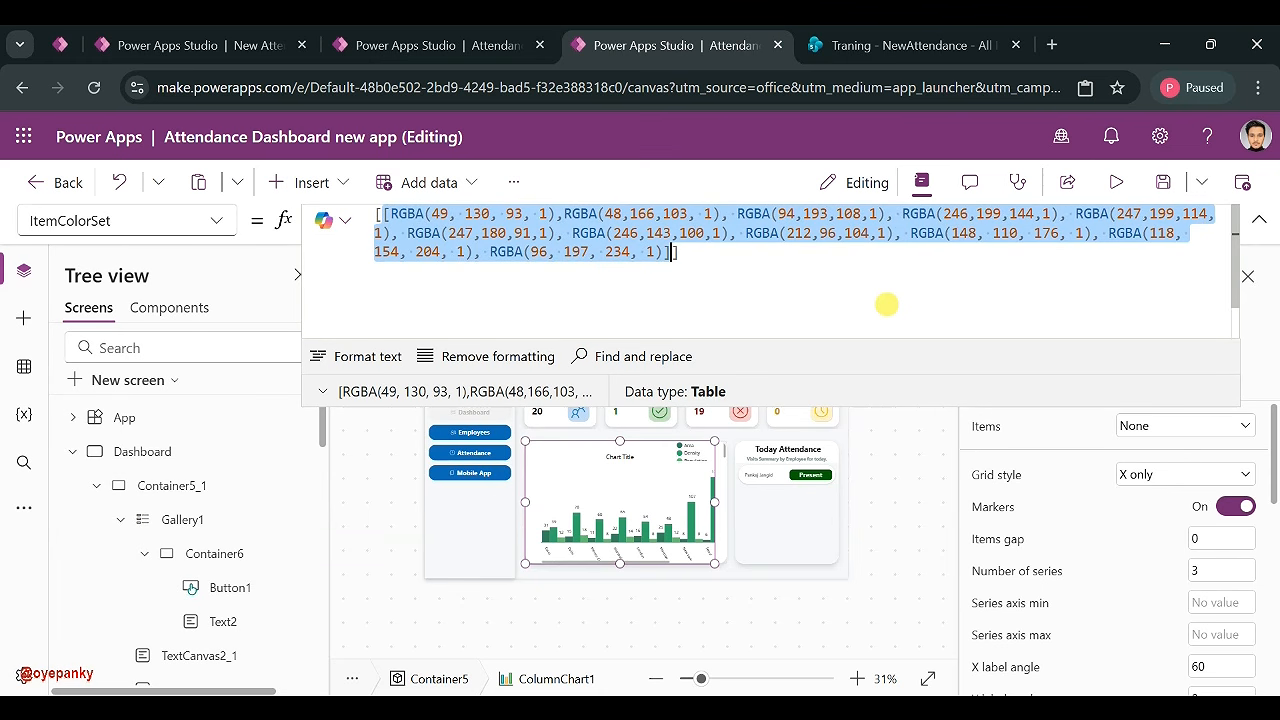
text([)
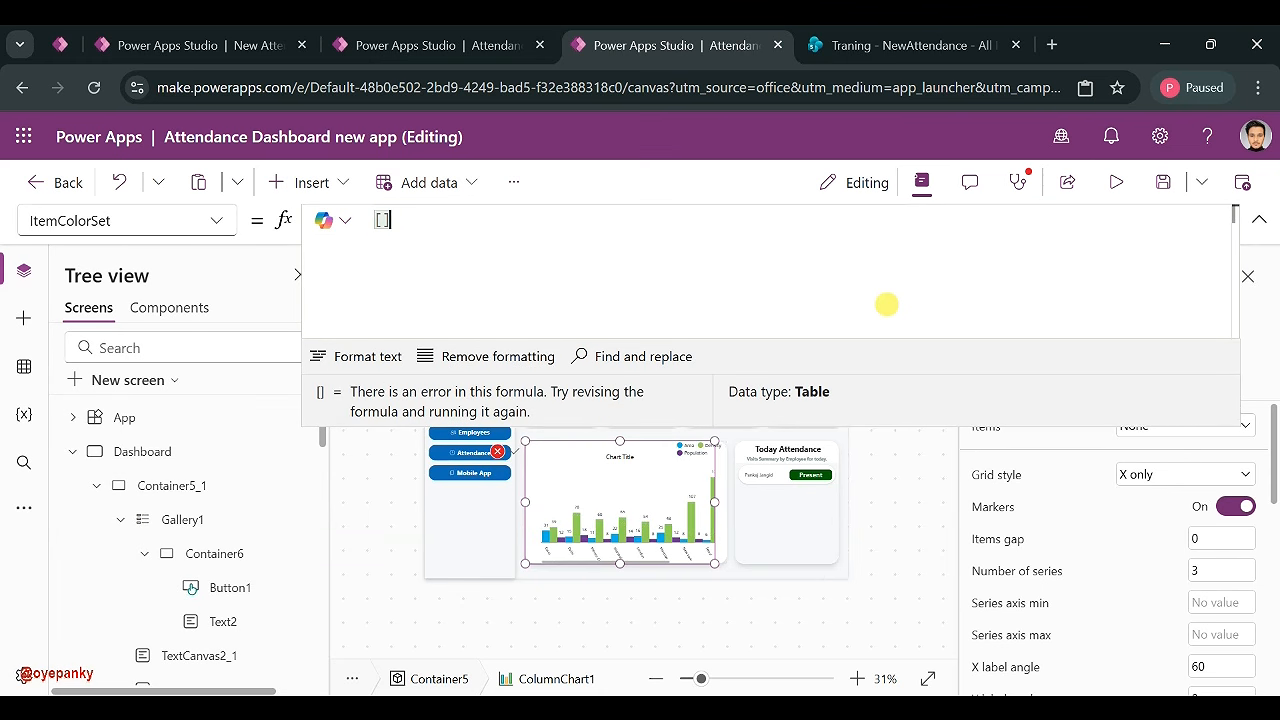
text(Colo)
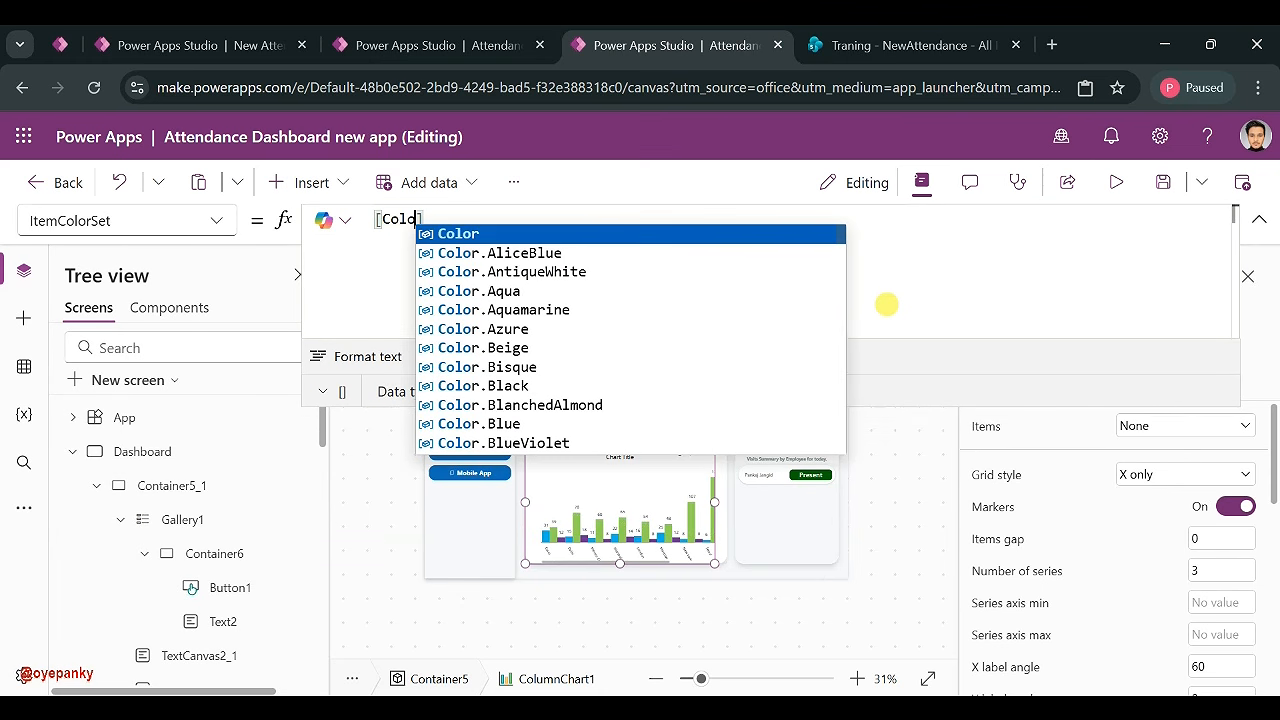
click(538, 234)
text(.)
text(Gree)
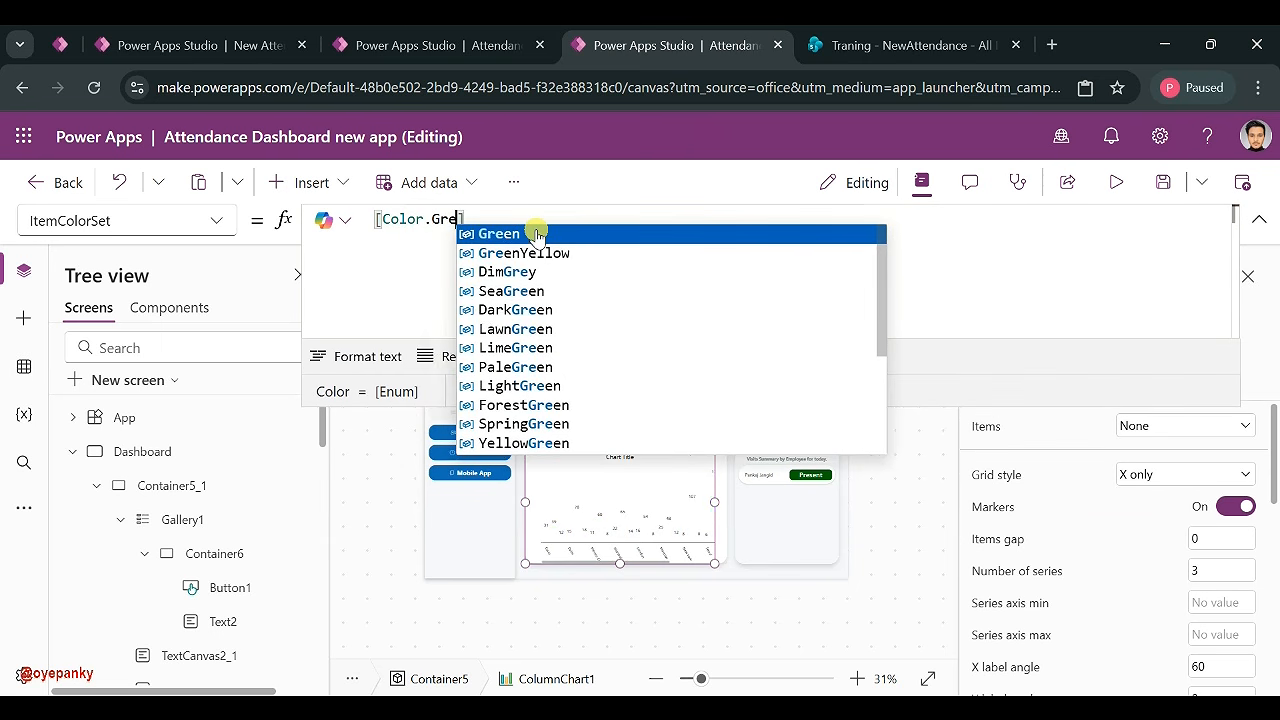
click(537, 234)
text(, )
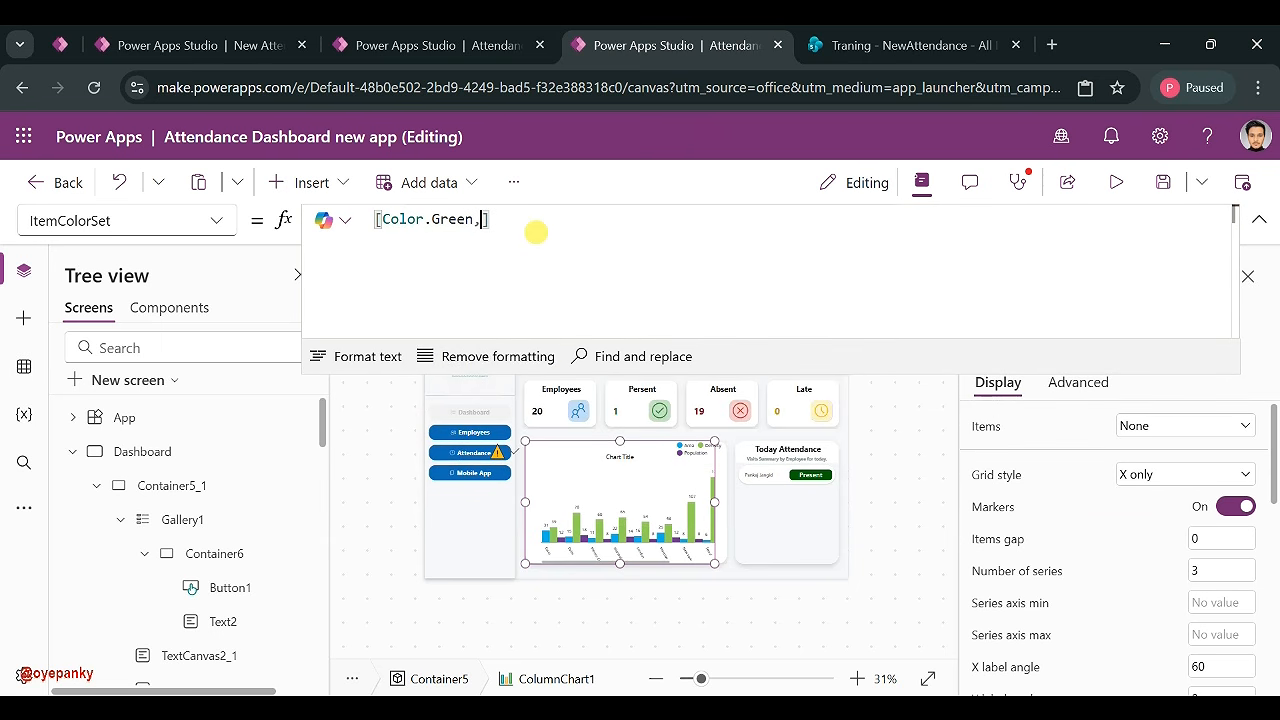
text(Colo)
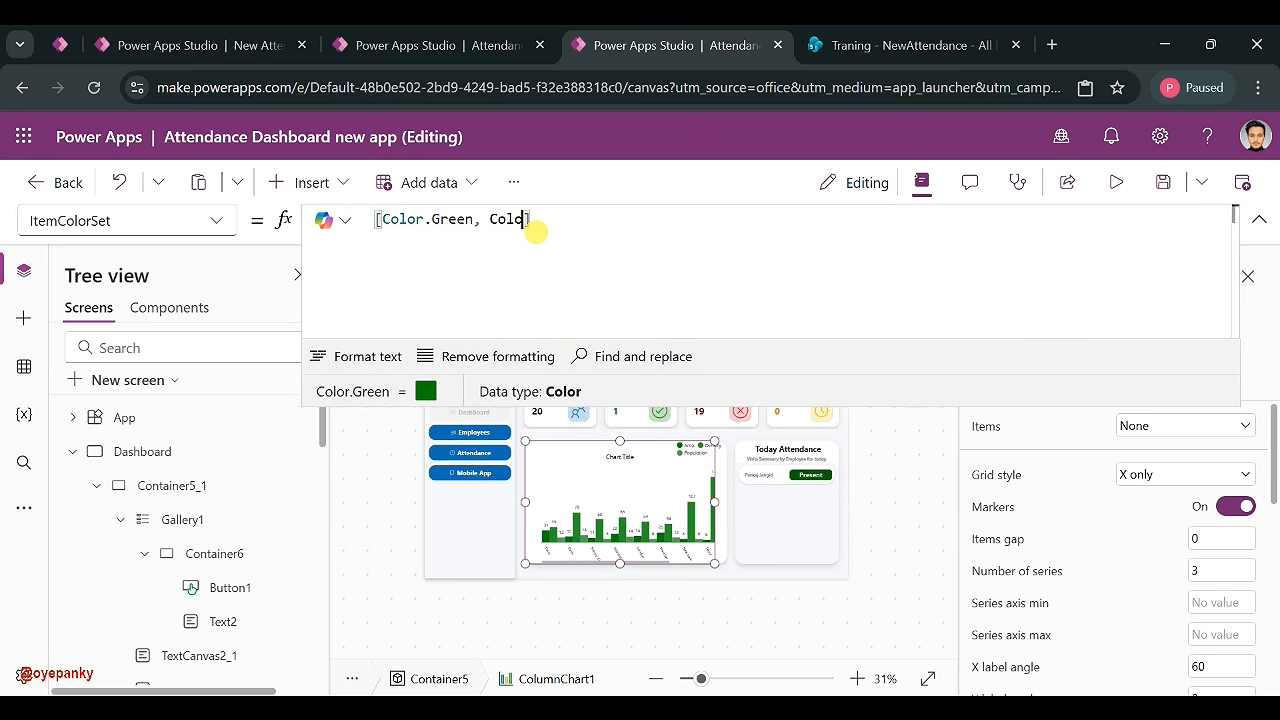
text(r)
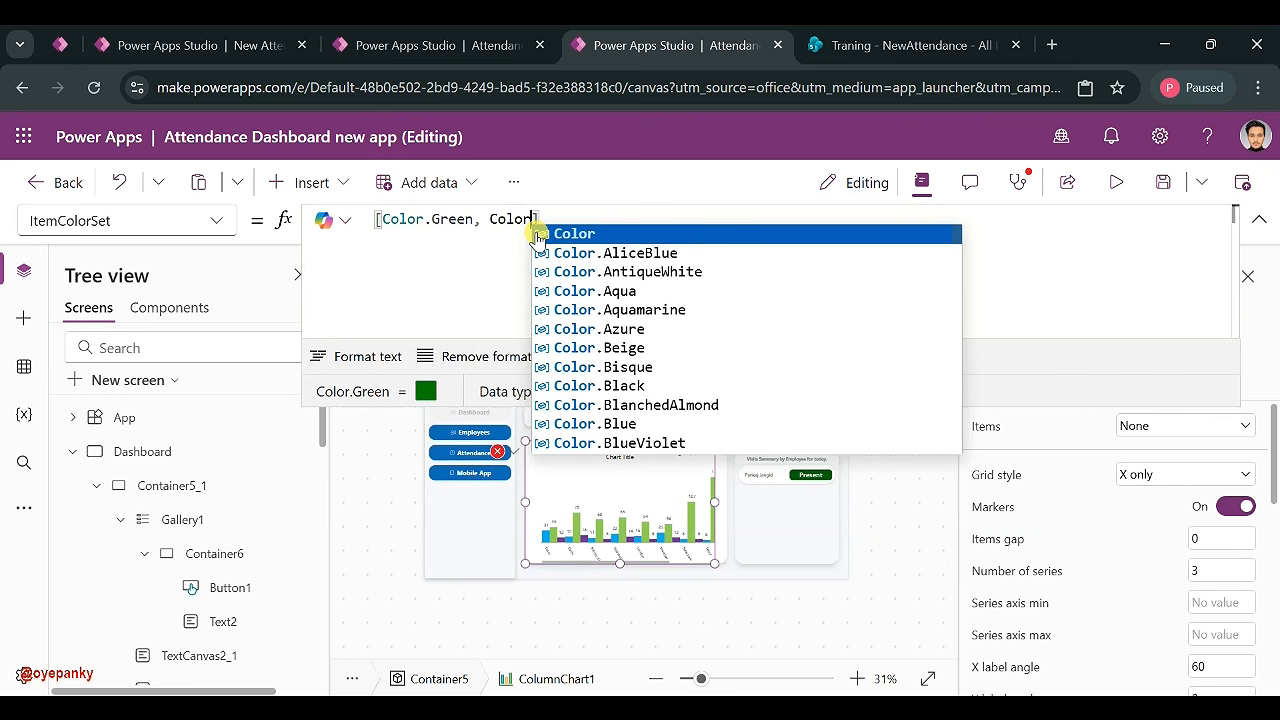
text(.Ye)
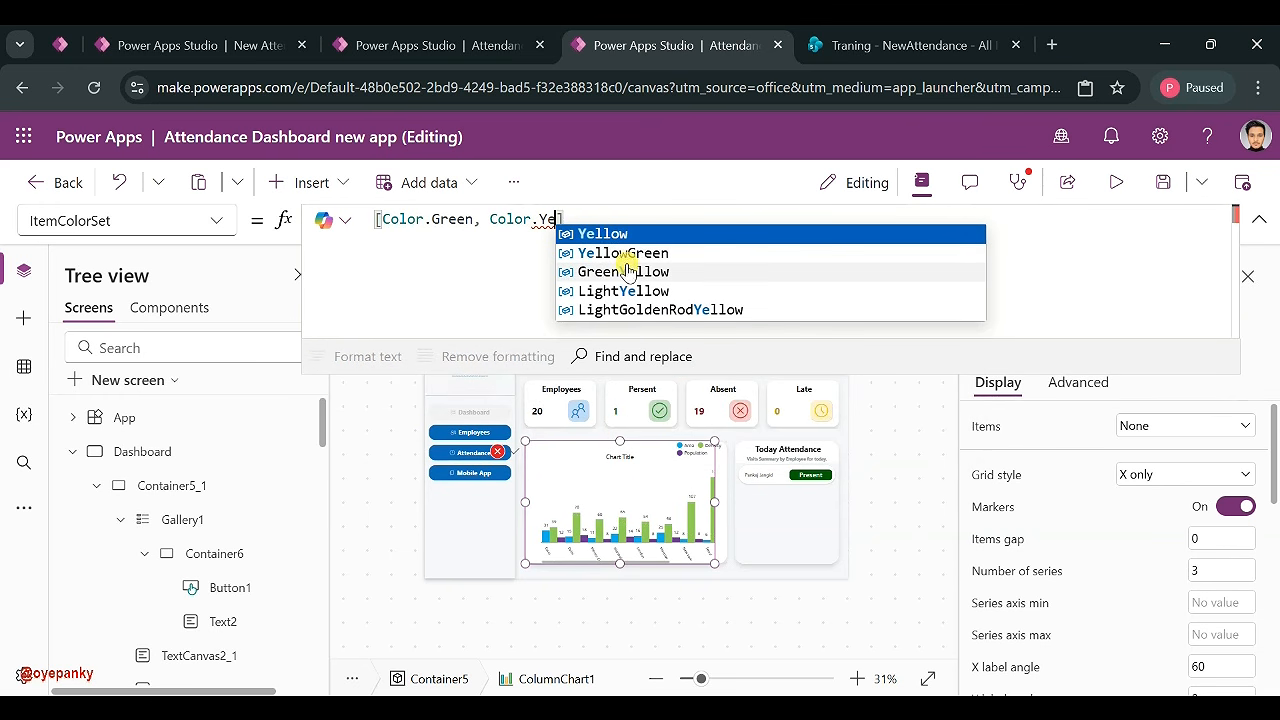
click(625, 310)
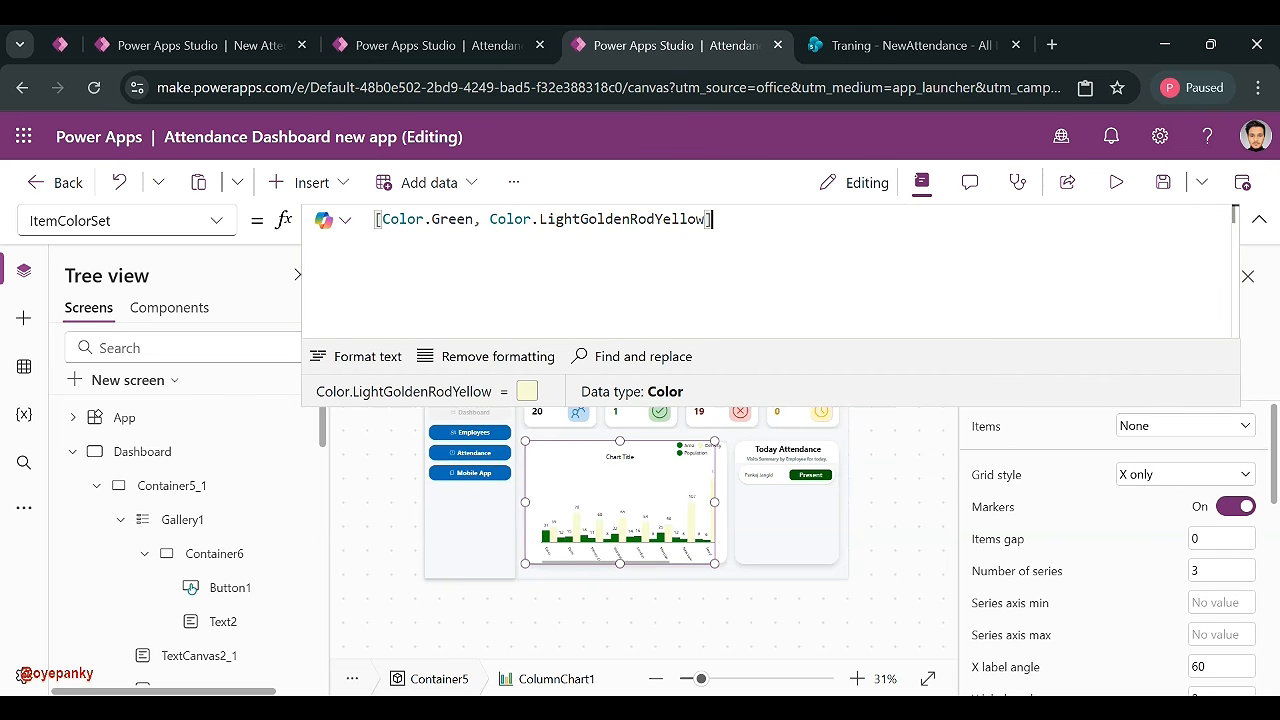
key(BackSpace)
key(BackSpace)
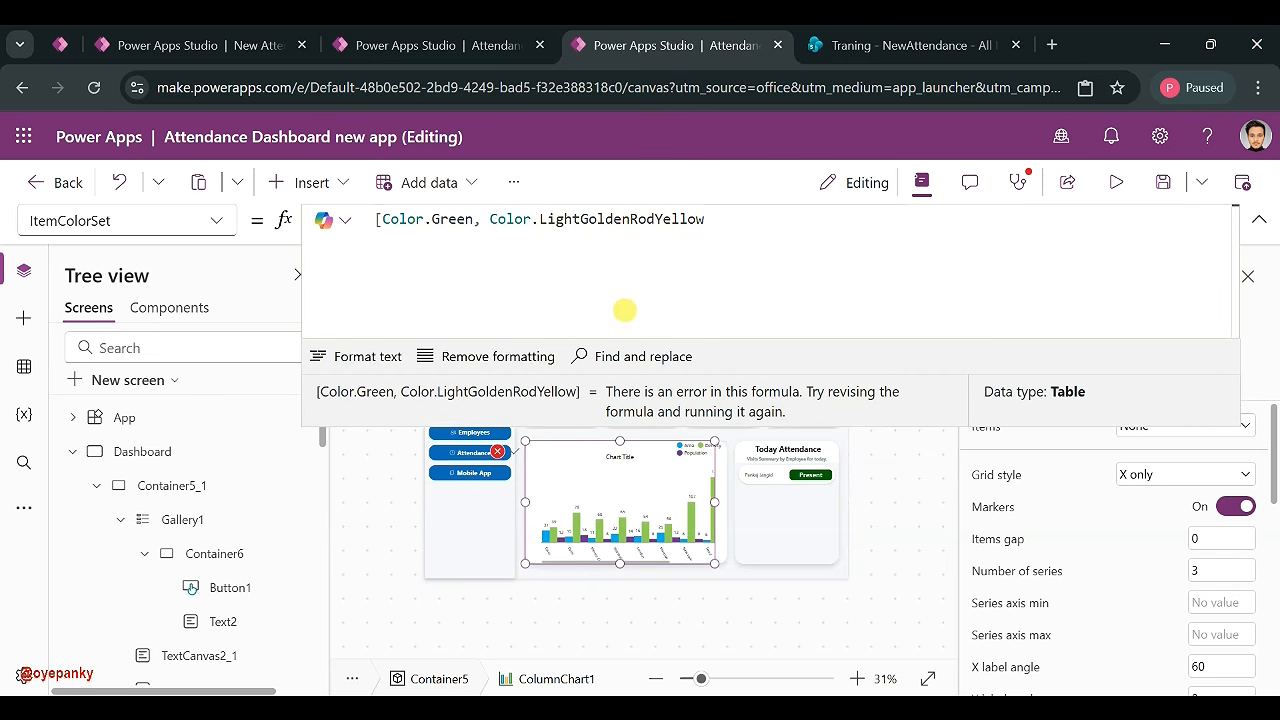
- Add Color.DarkRed as the third series colour and remove the stray closing parenthesis
text(,)
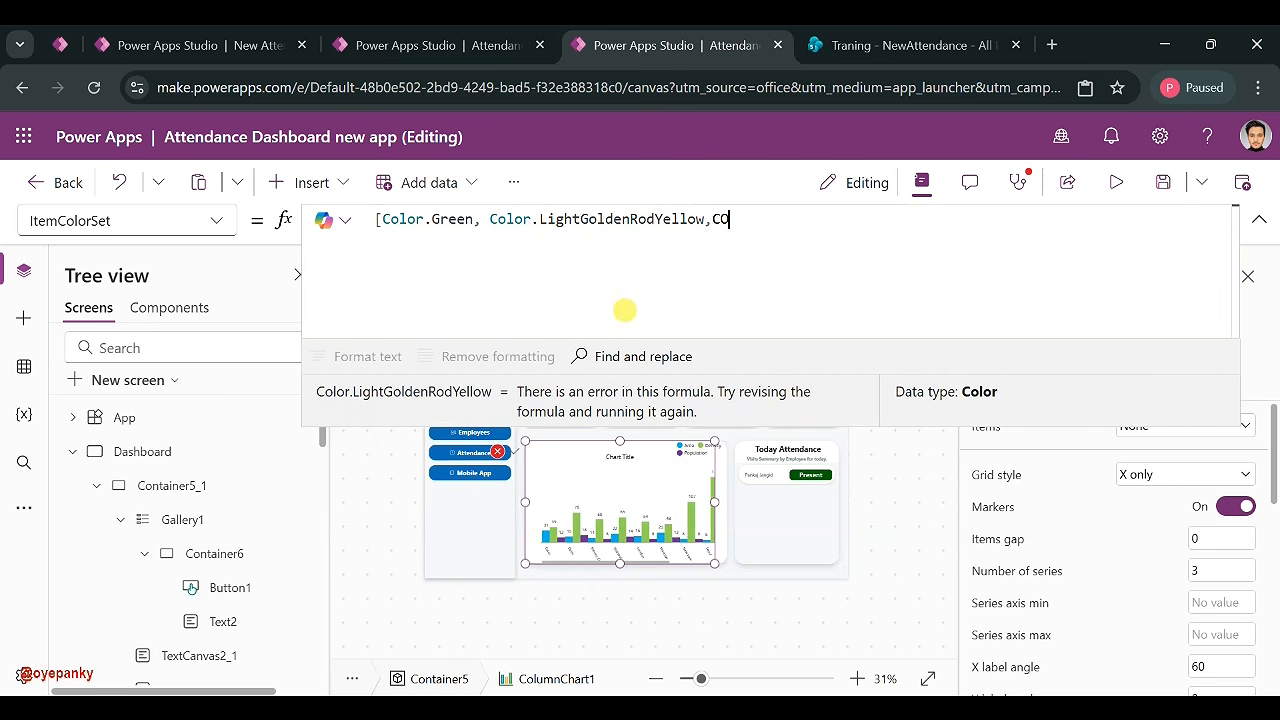
text(CO)
click(803, 234)
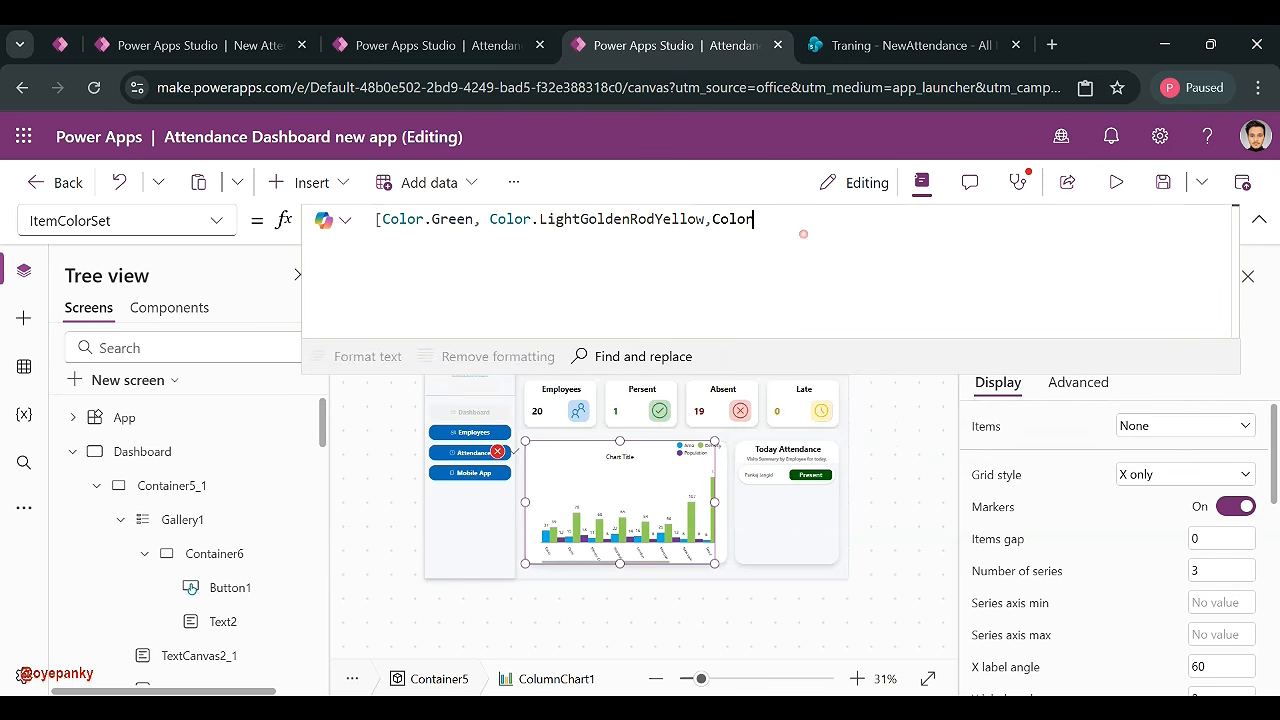
text(.)
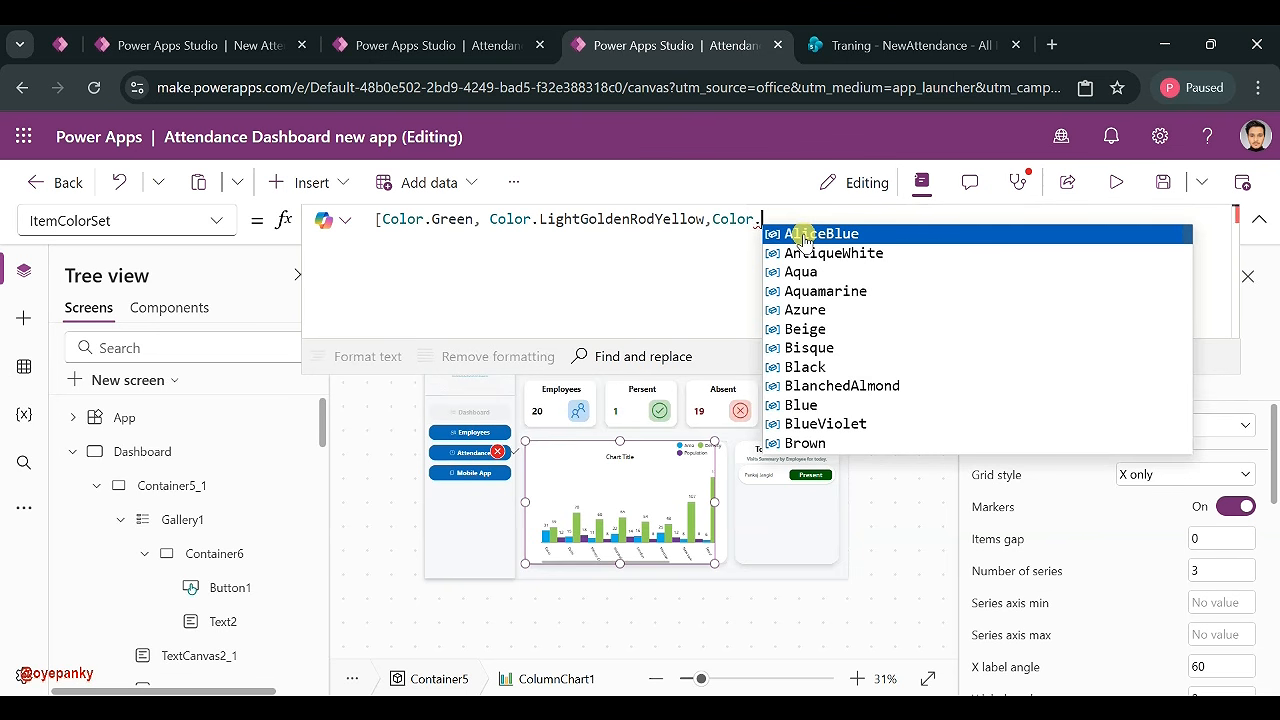
text(F)
key(BackSpace)
text(Red)
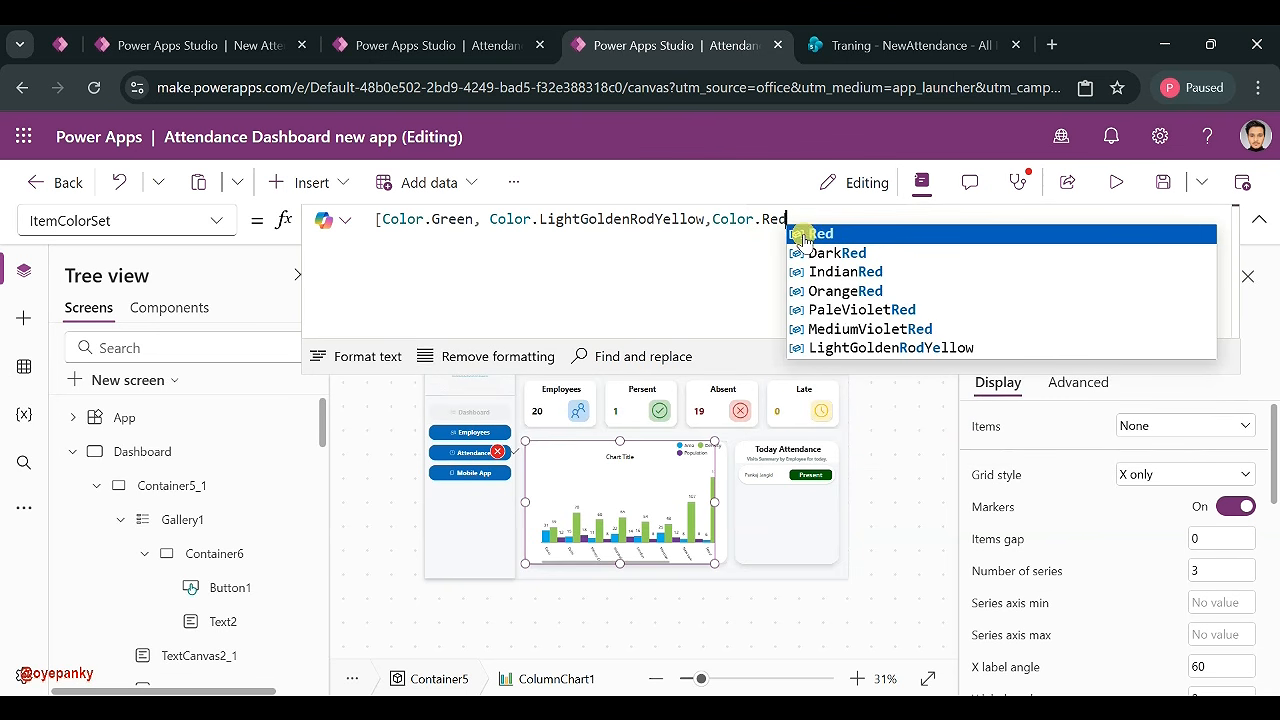
click(814, 250)
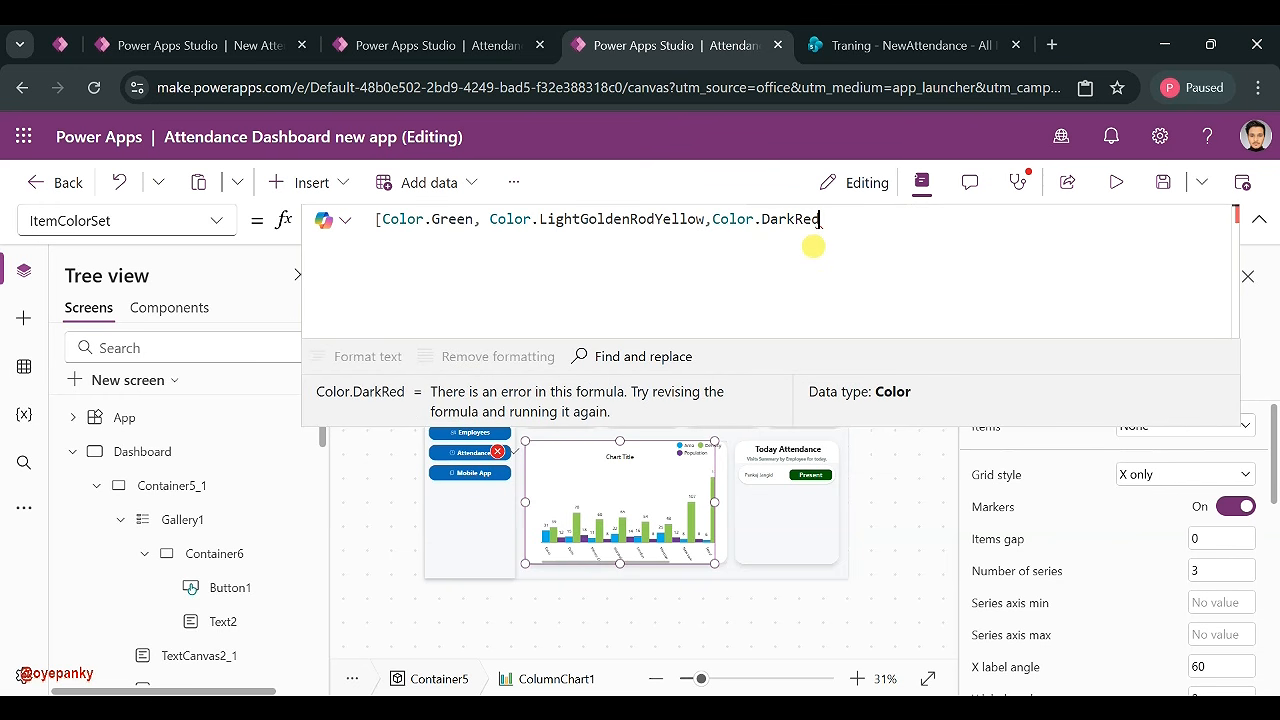
key(BackSpace)
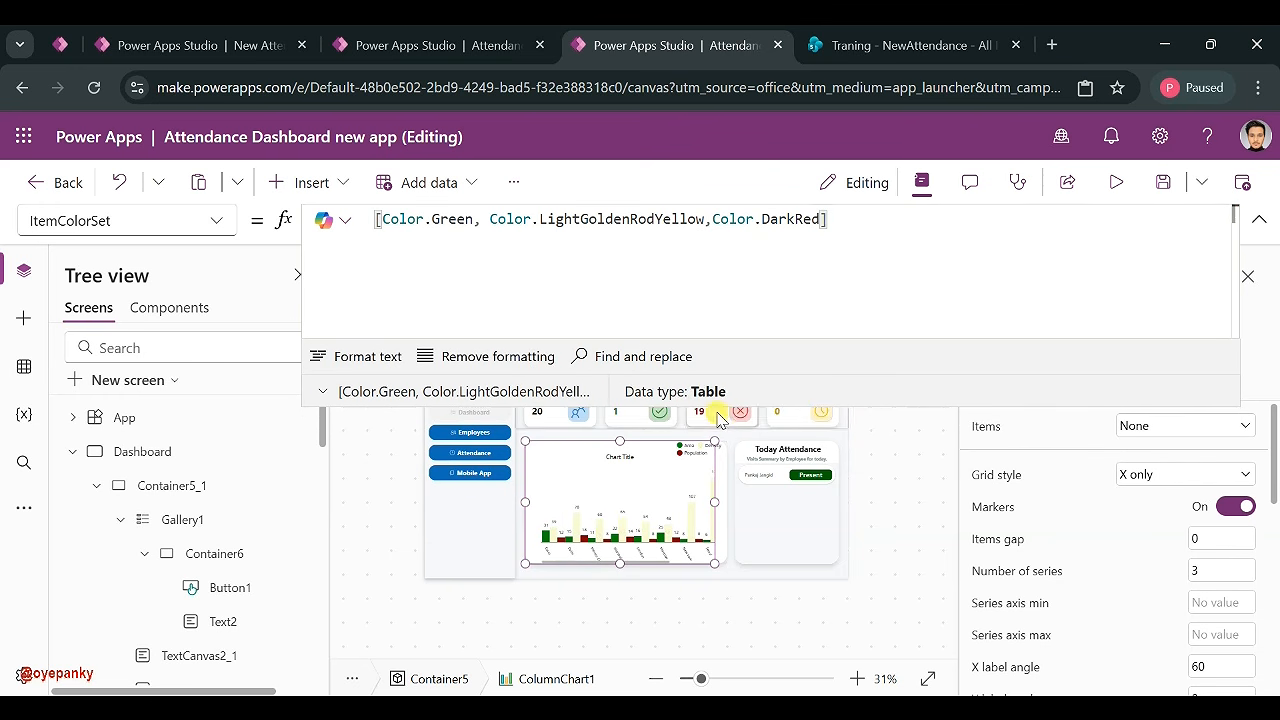
drag(704, 218, 531, 219)
- Try LightYellow, then DarkOrchid, as the middle series colour
key(BackSpace)
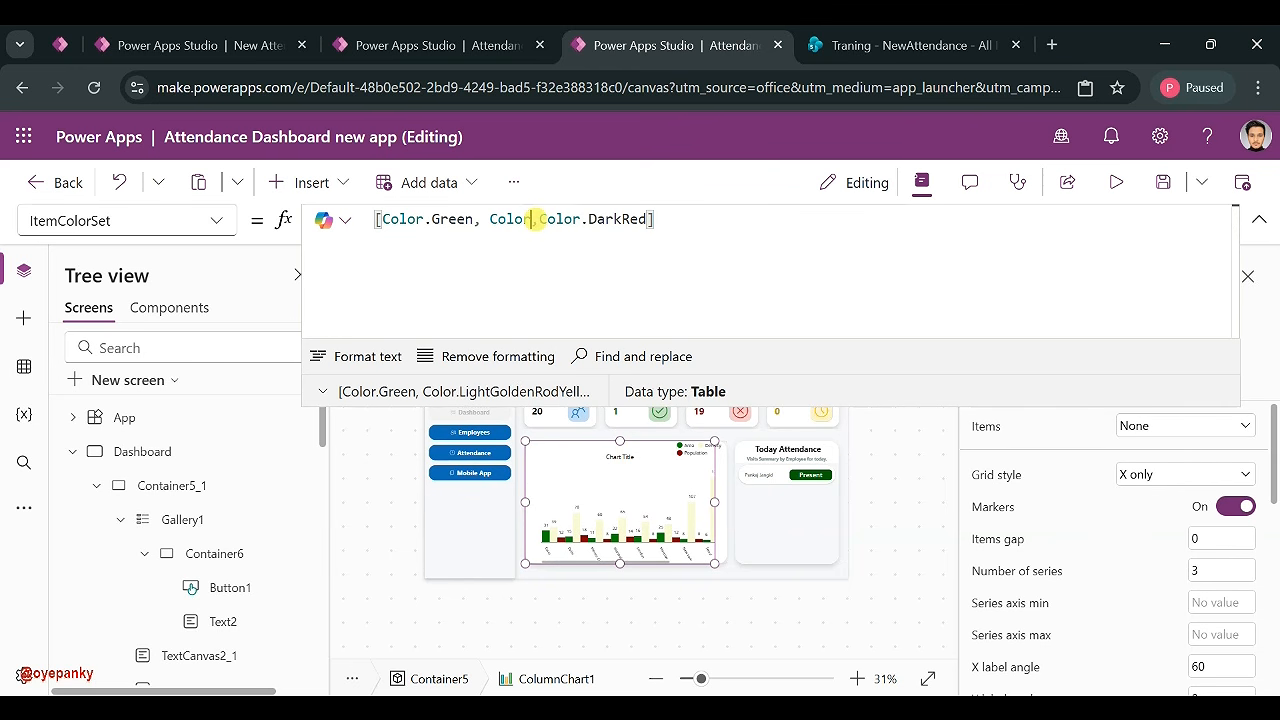
text(.yell)
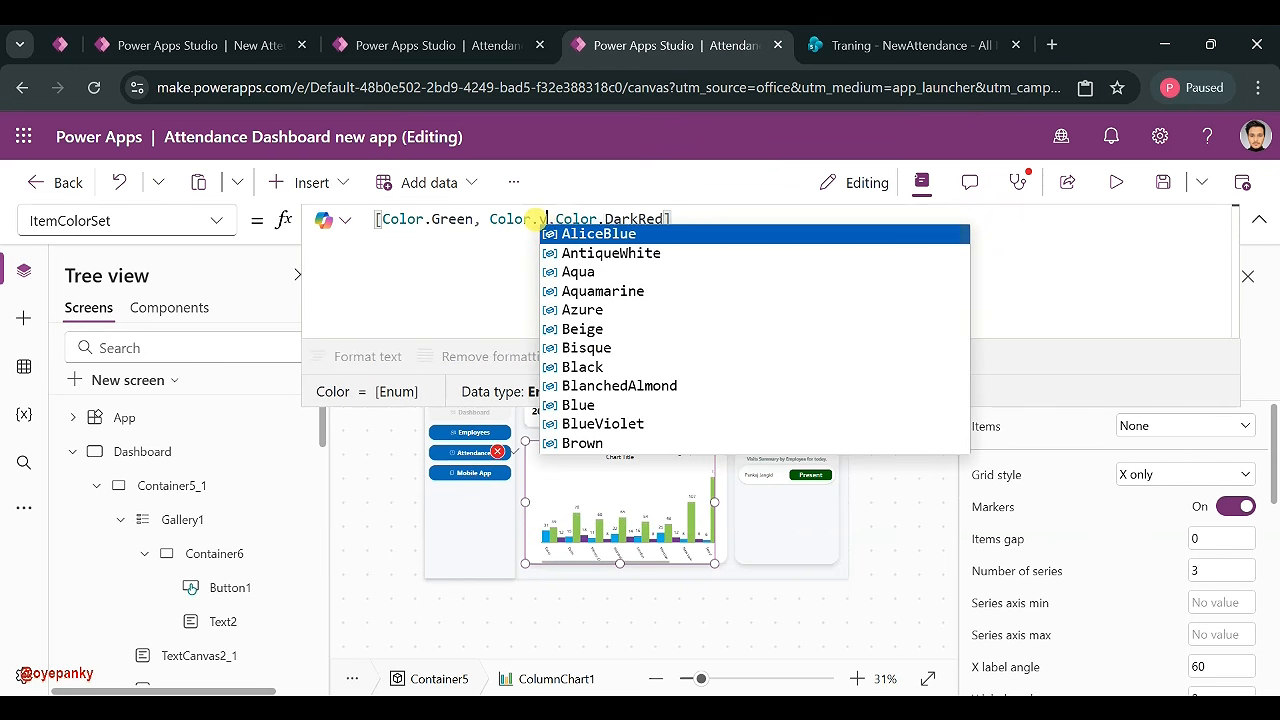
key(BackSpace)
key(BackSpace)
key(BackSpace)
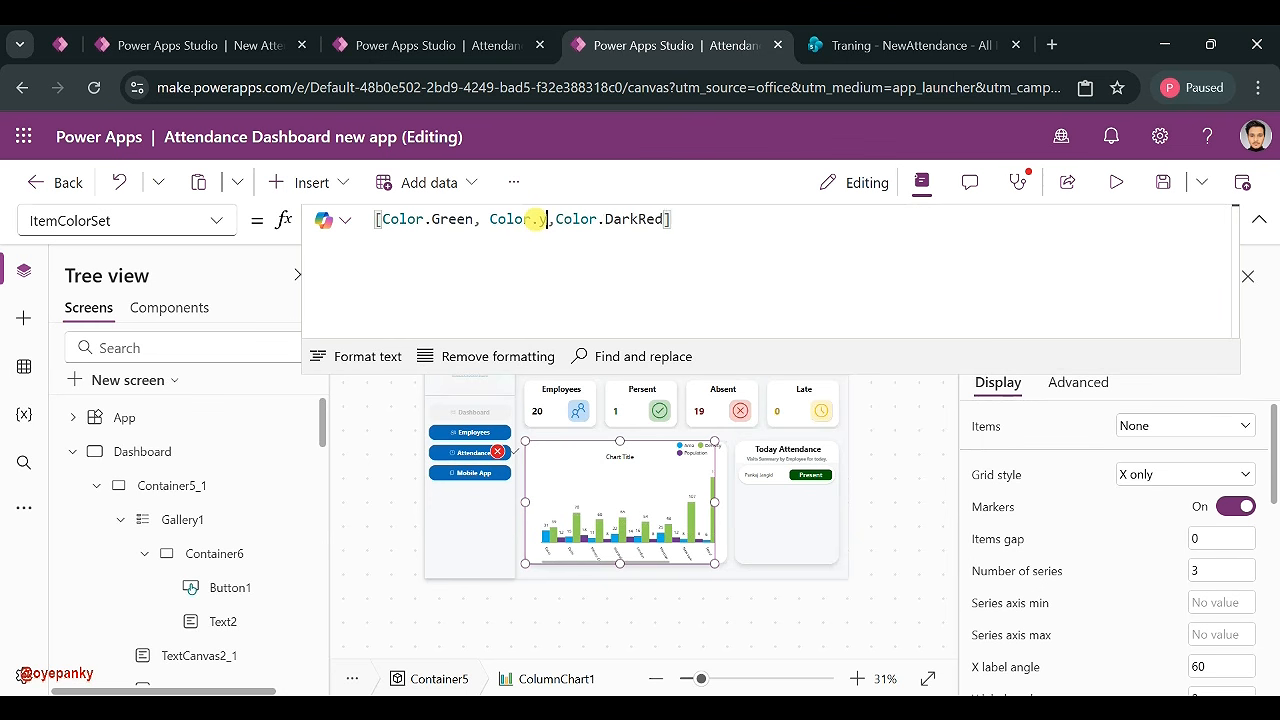
text(ell)
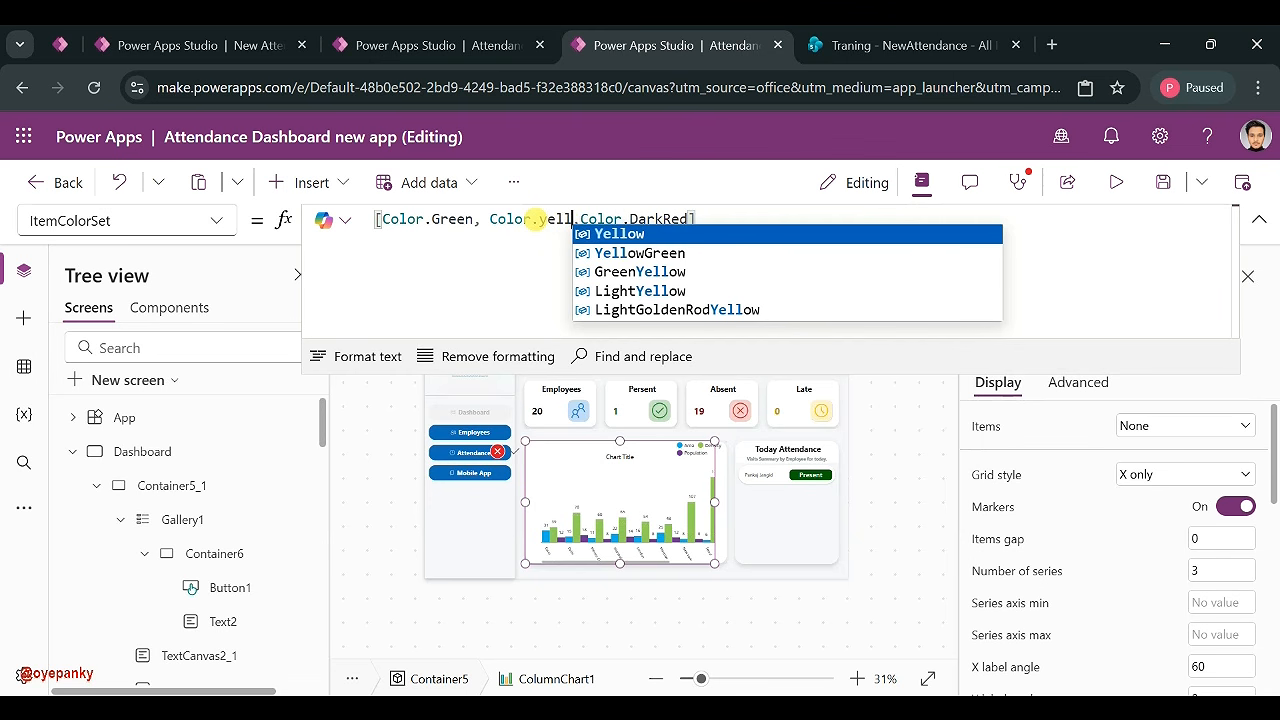
click(672, 291)
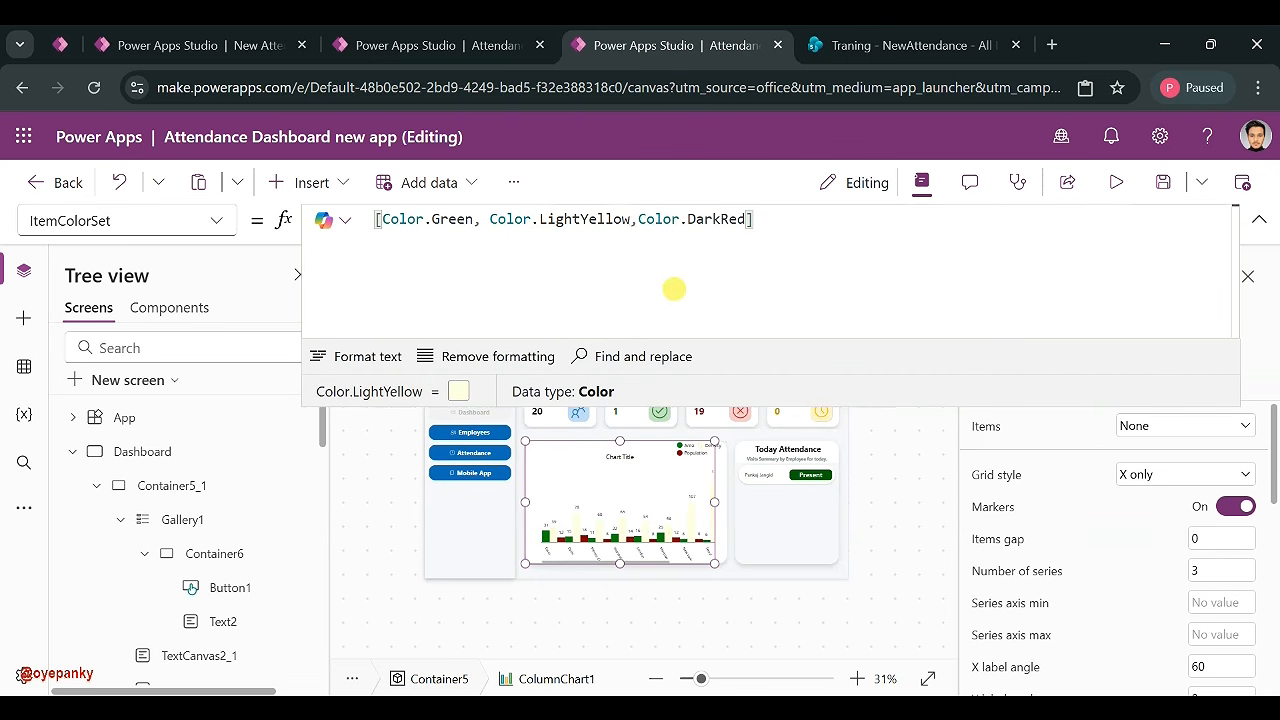
drag(631, 219, 539, 219)
key(BackSpace)
key(BackSpace)
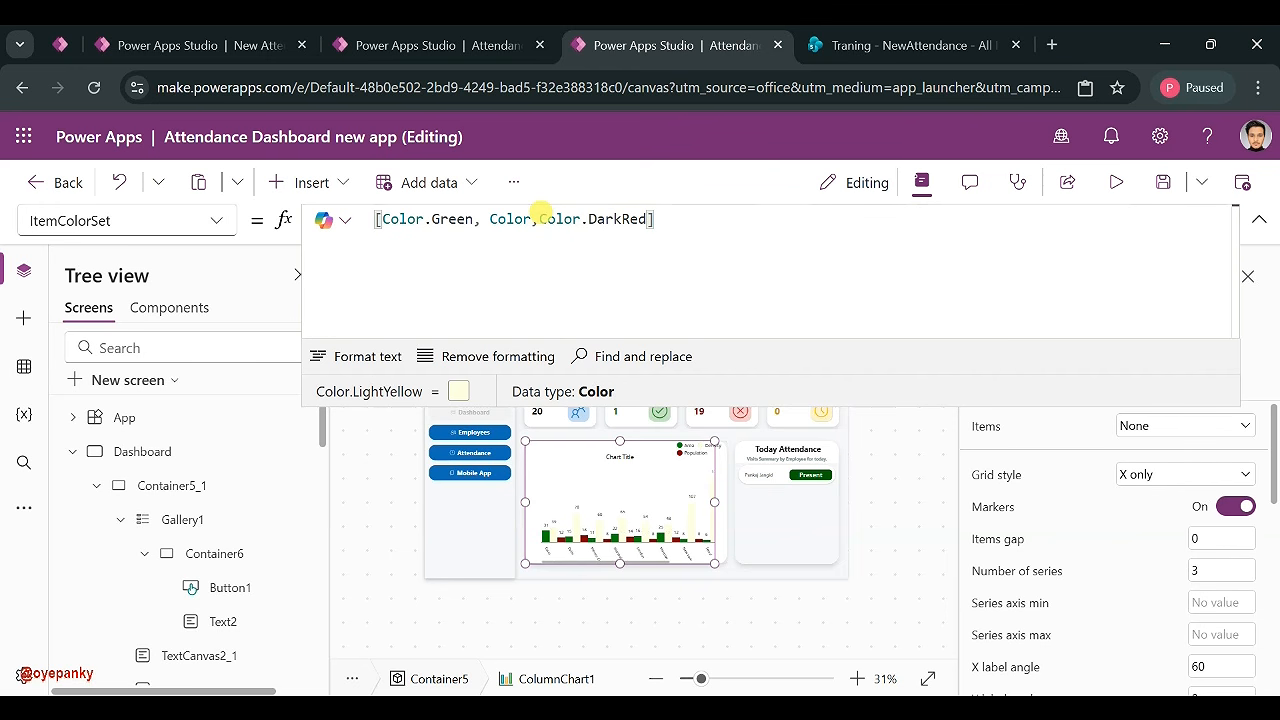
text(.)
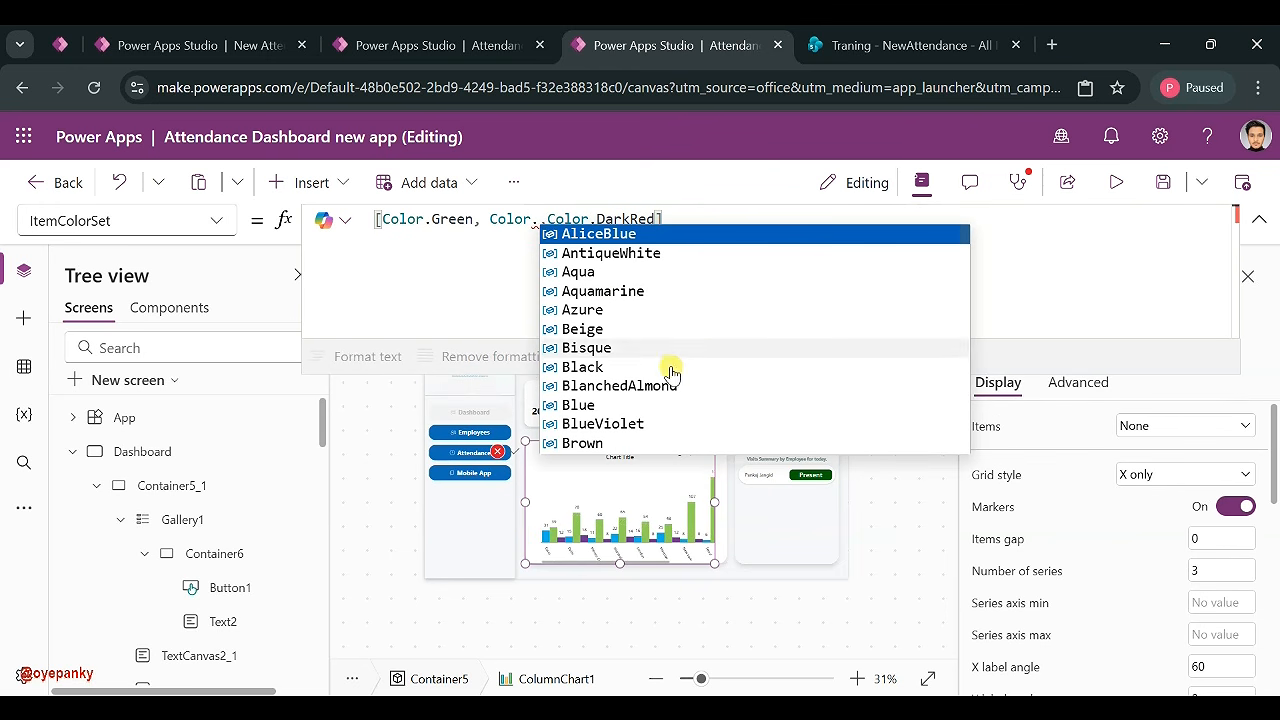
scroll(655, 350, down, 4)
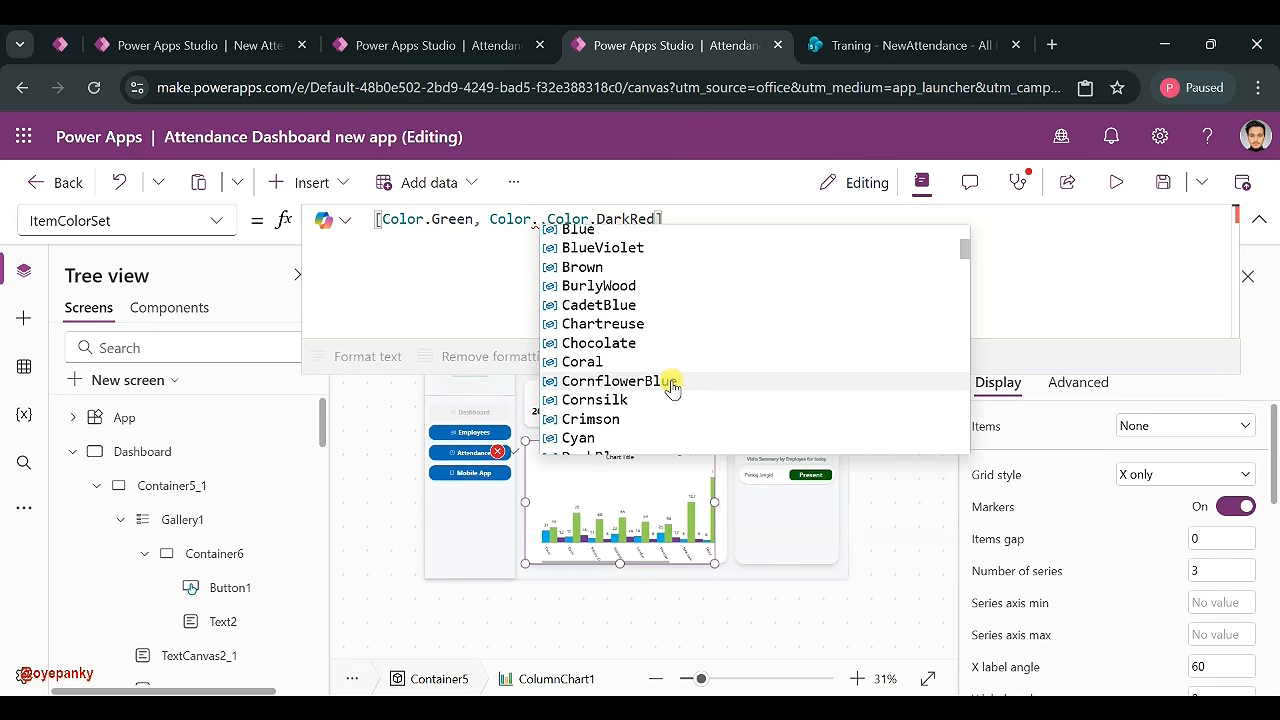
scroll(672, 389, down, 2)
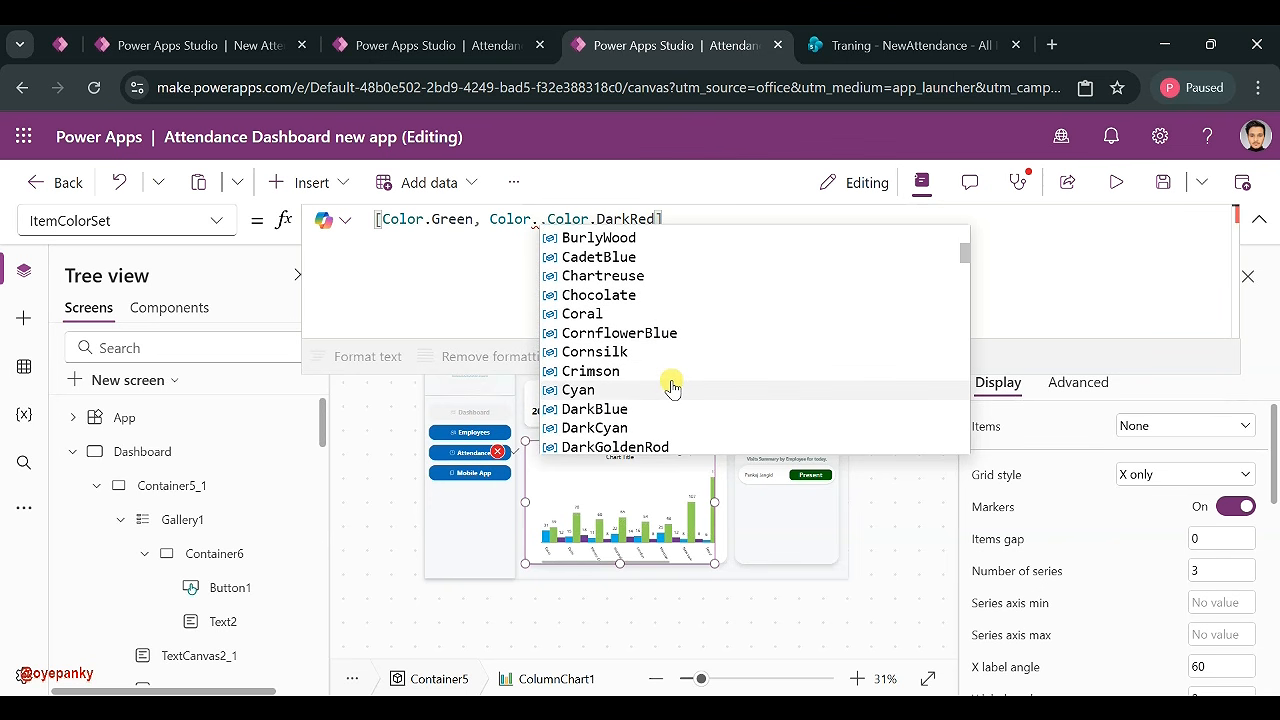
scroll(663, 320, down, 3)
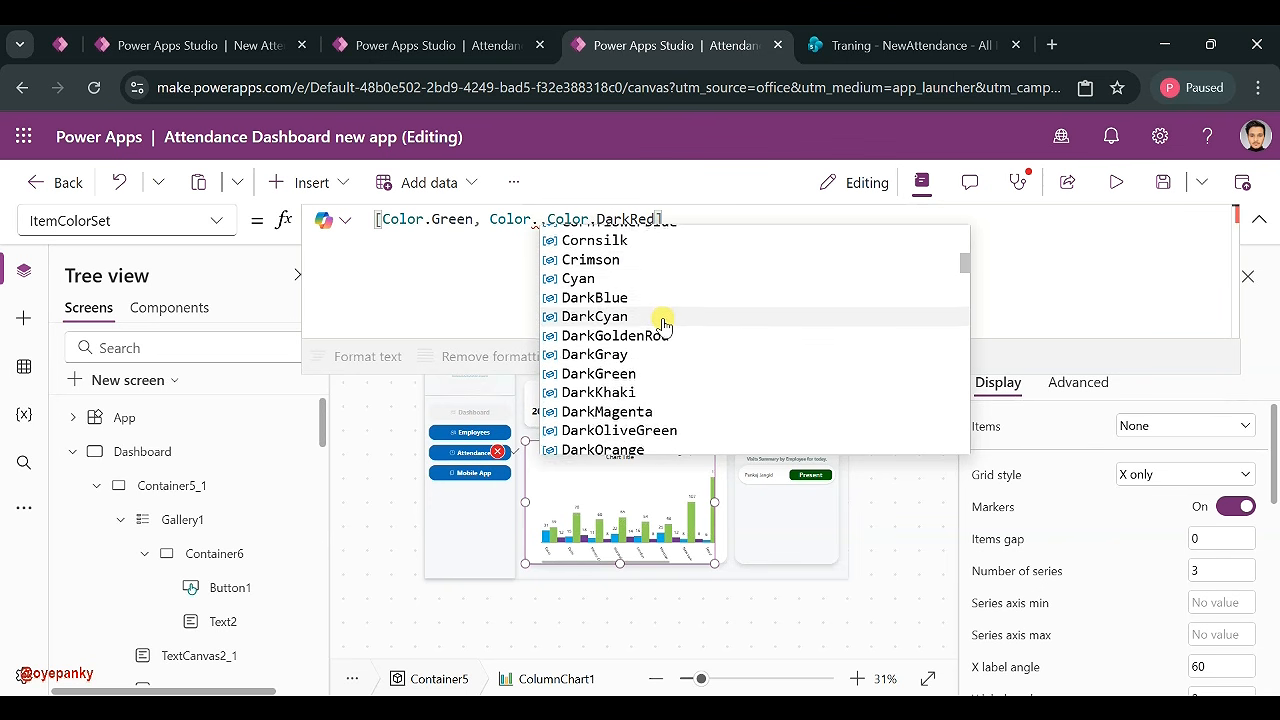
scroll(663, 324, down, 3)
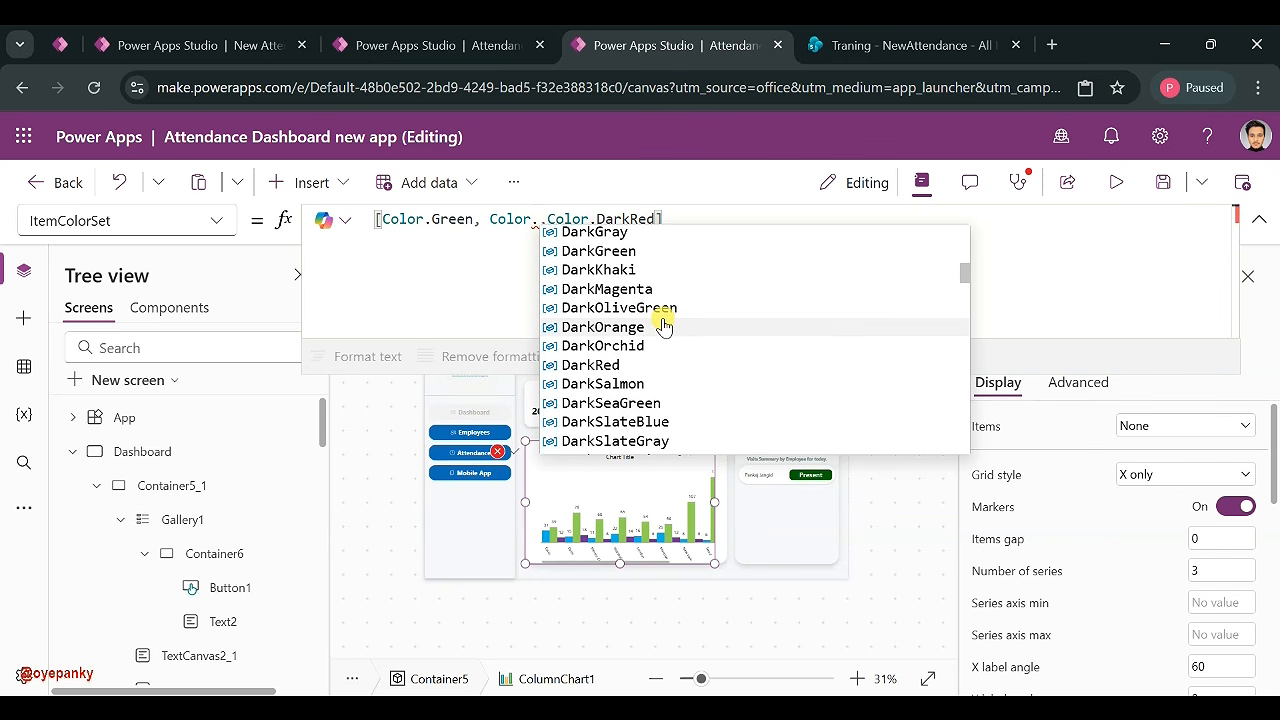
click(663, 345)
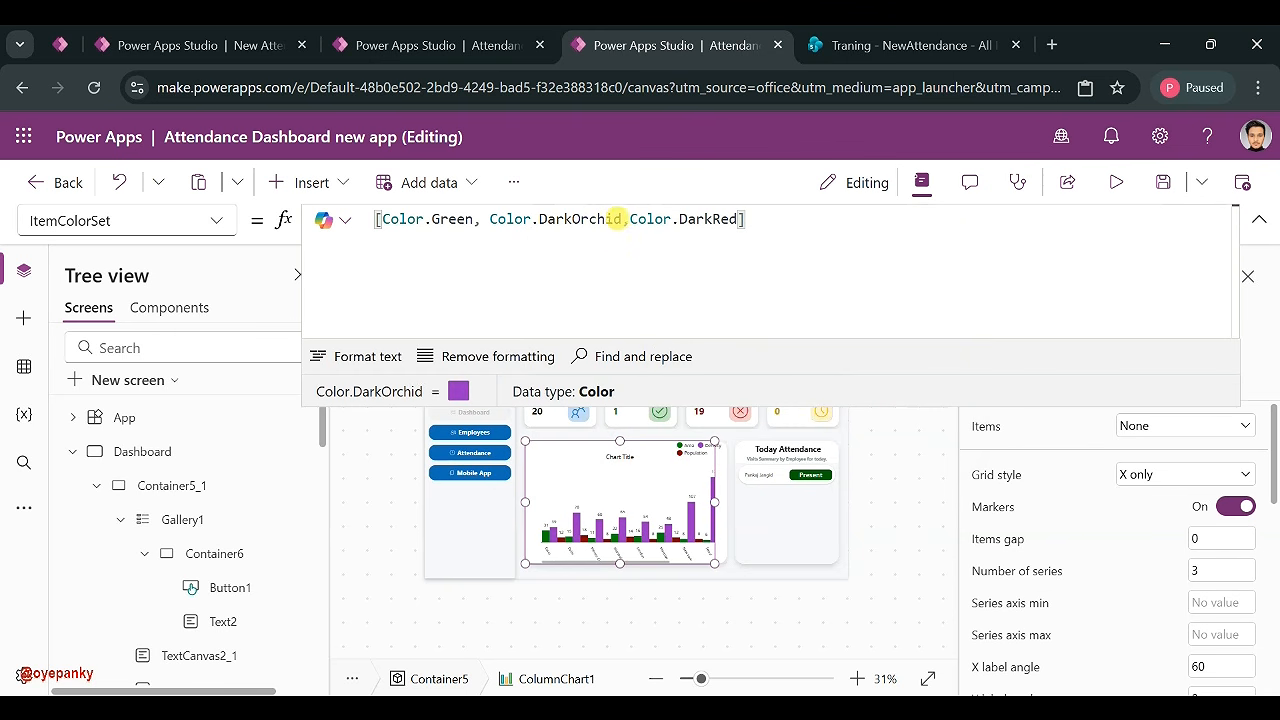
- Try HoneyDew, then settle on [Color.Green, Color.Yellow, Color.DarkRed]
key(BackSpace)
key(BackSpace)
key(BackSpace)
key(BackSpace)
key(BackSpace)
key(BackSpace)
key(BackSpace)
key(BackSpace)
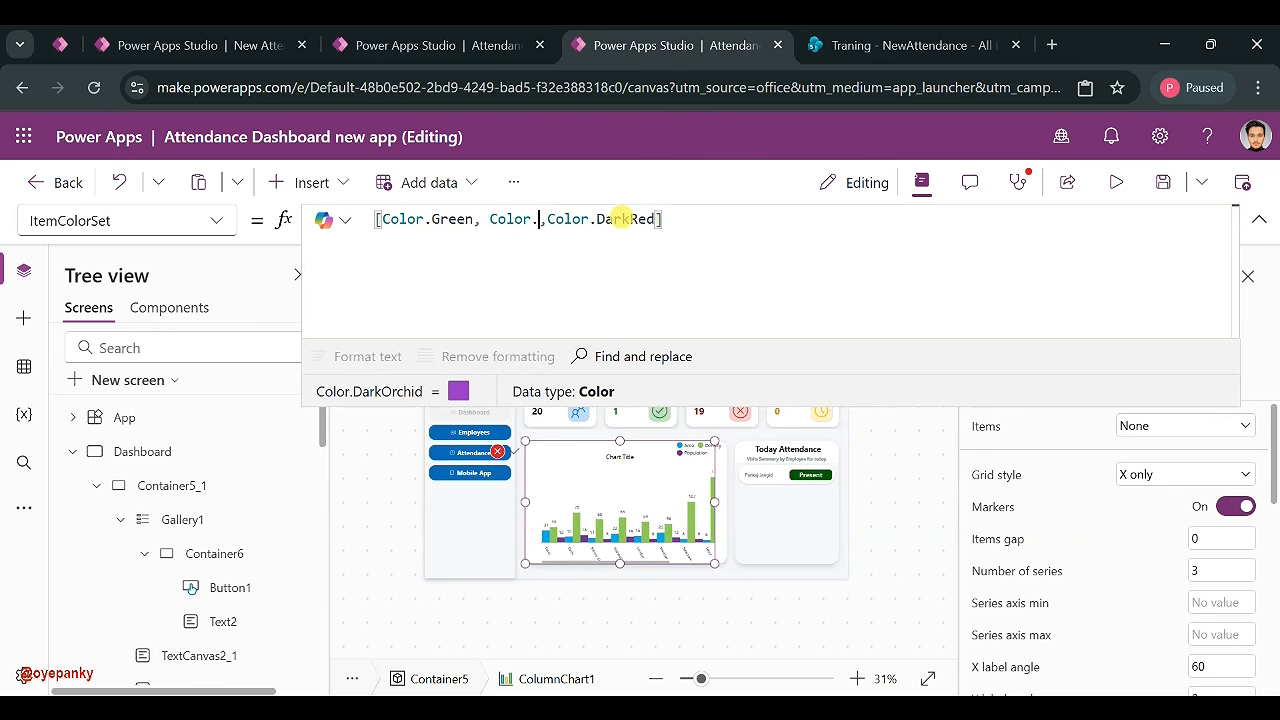
text(.)
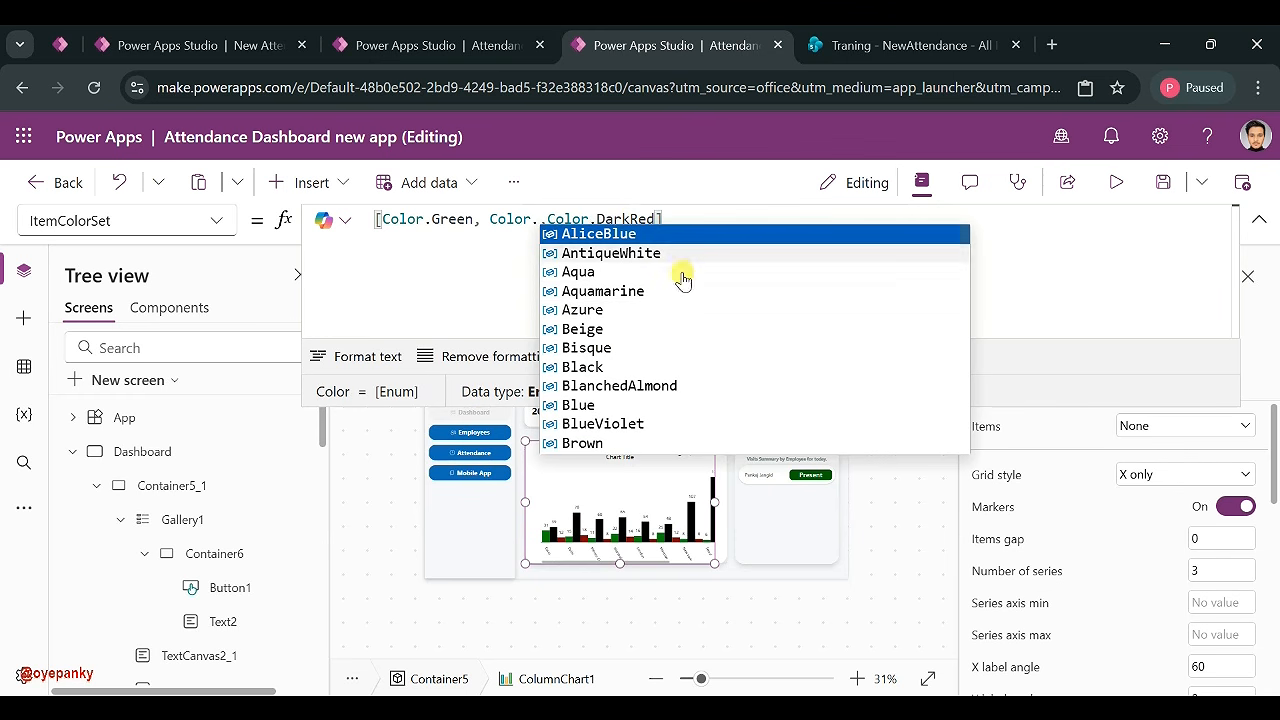
scroll(718, 370, down, 6)
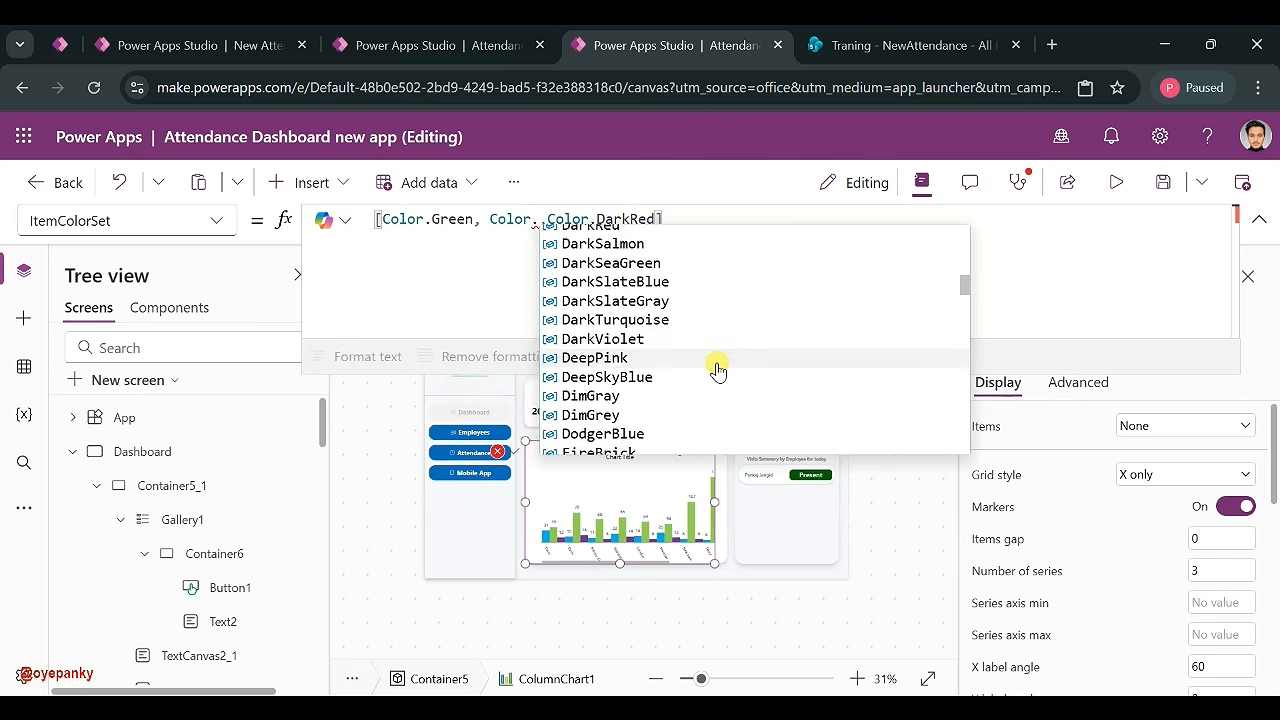
scroll(718, 370, down, 4)
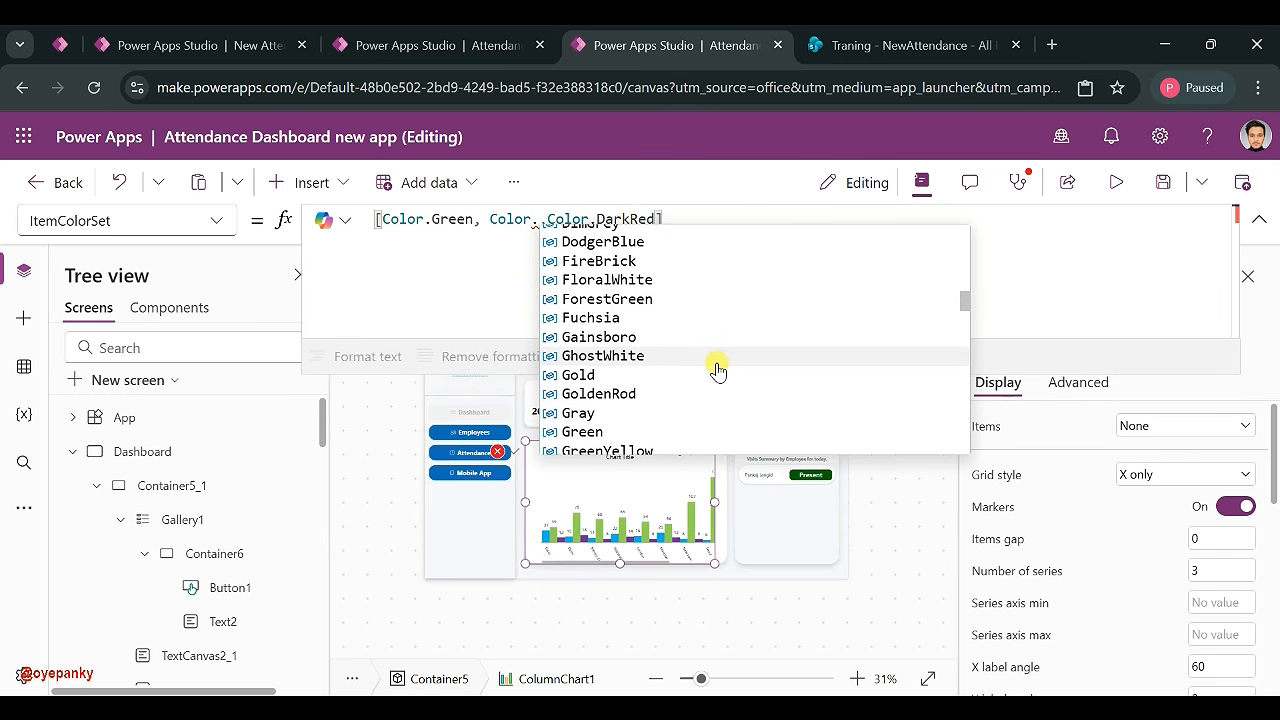
scroll(718, 370, down, 4)
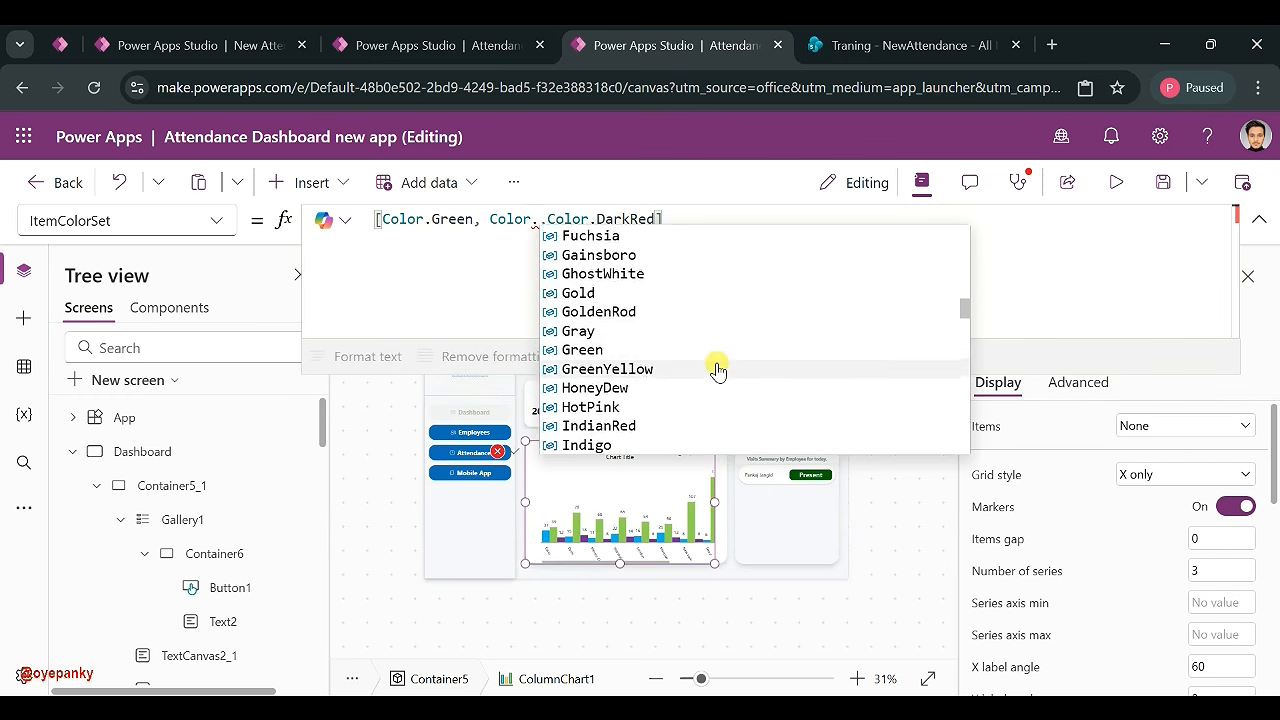
scroll(718, 370, down, 4)
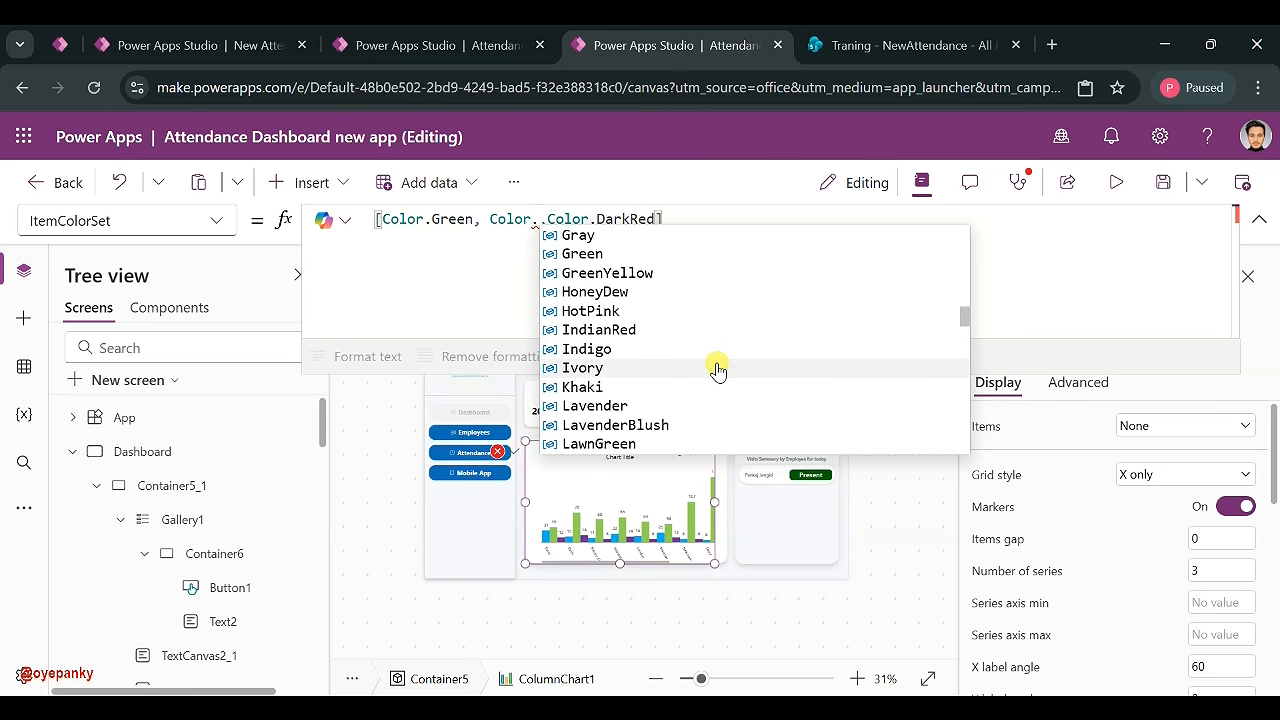
click(706, 300)
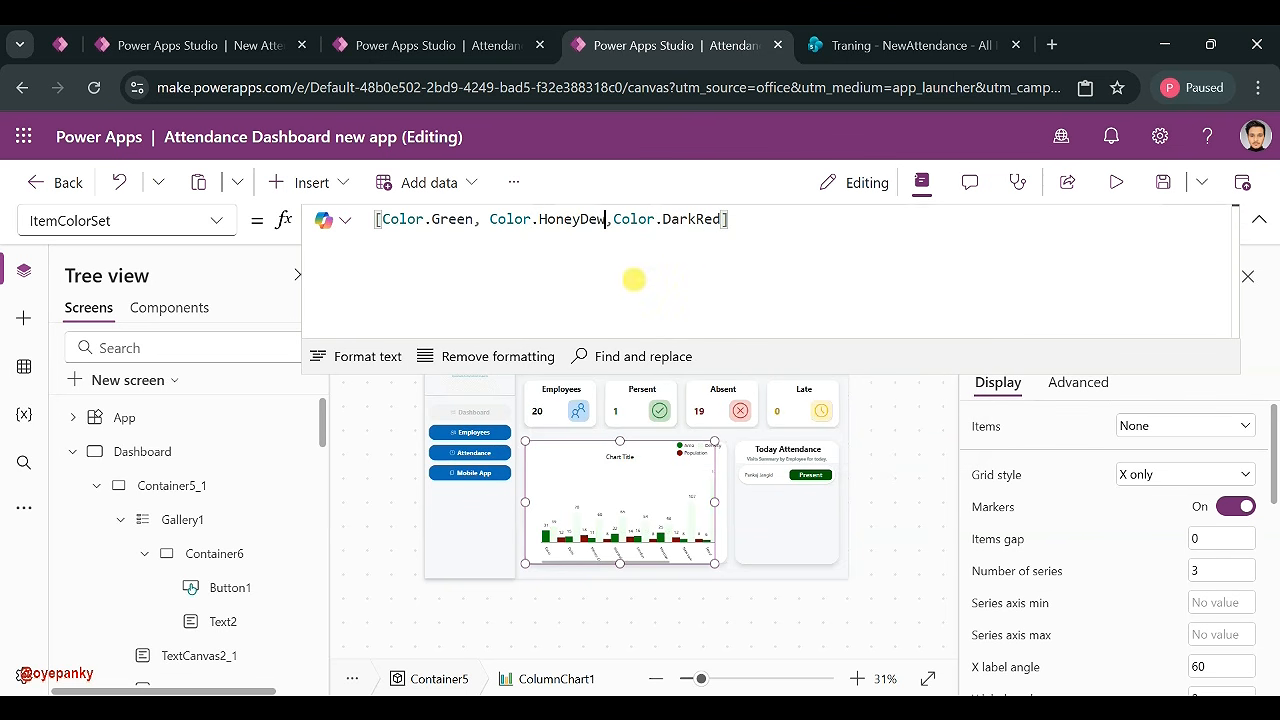
drag(604, 218, 530, 218)
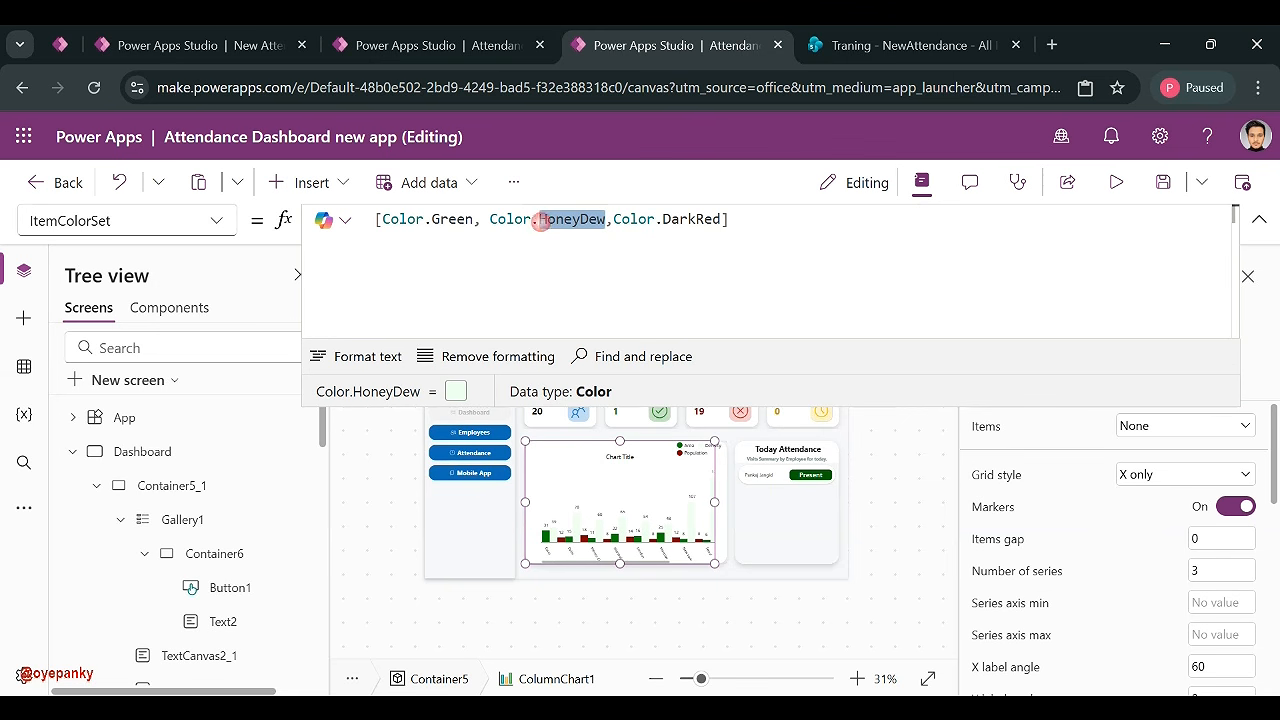
text(Yello)
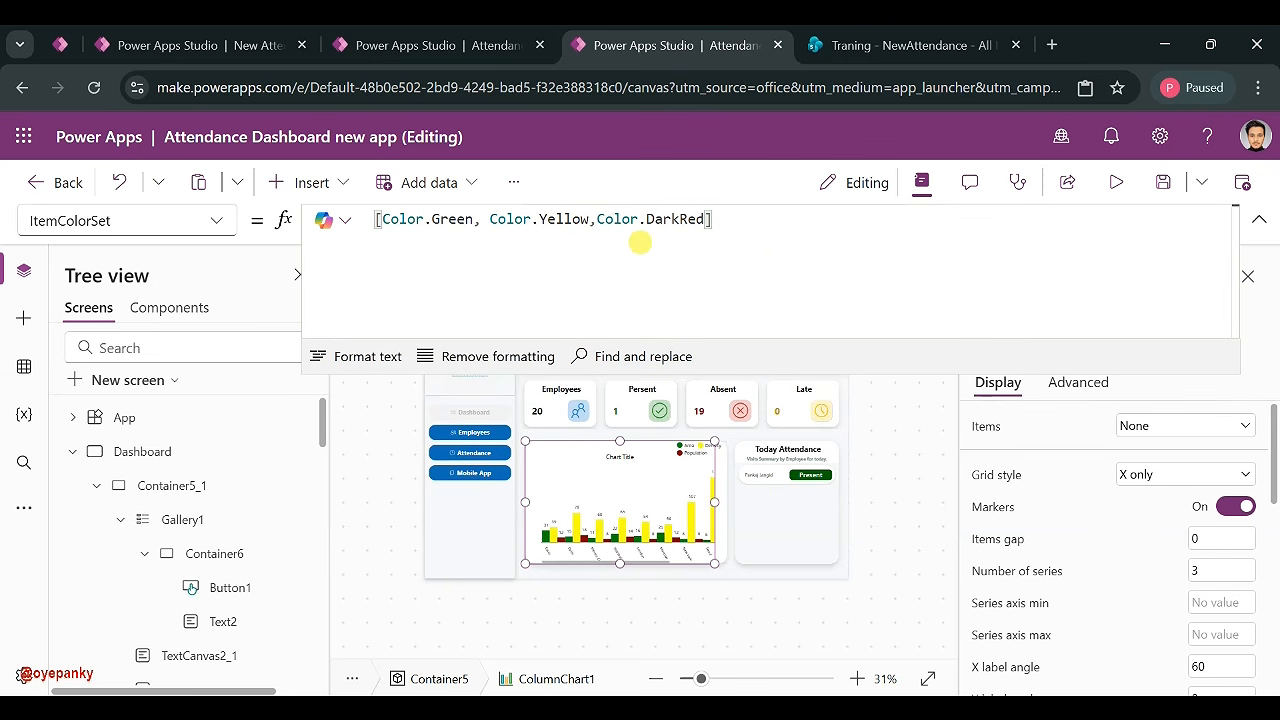
click(636, 268)
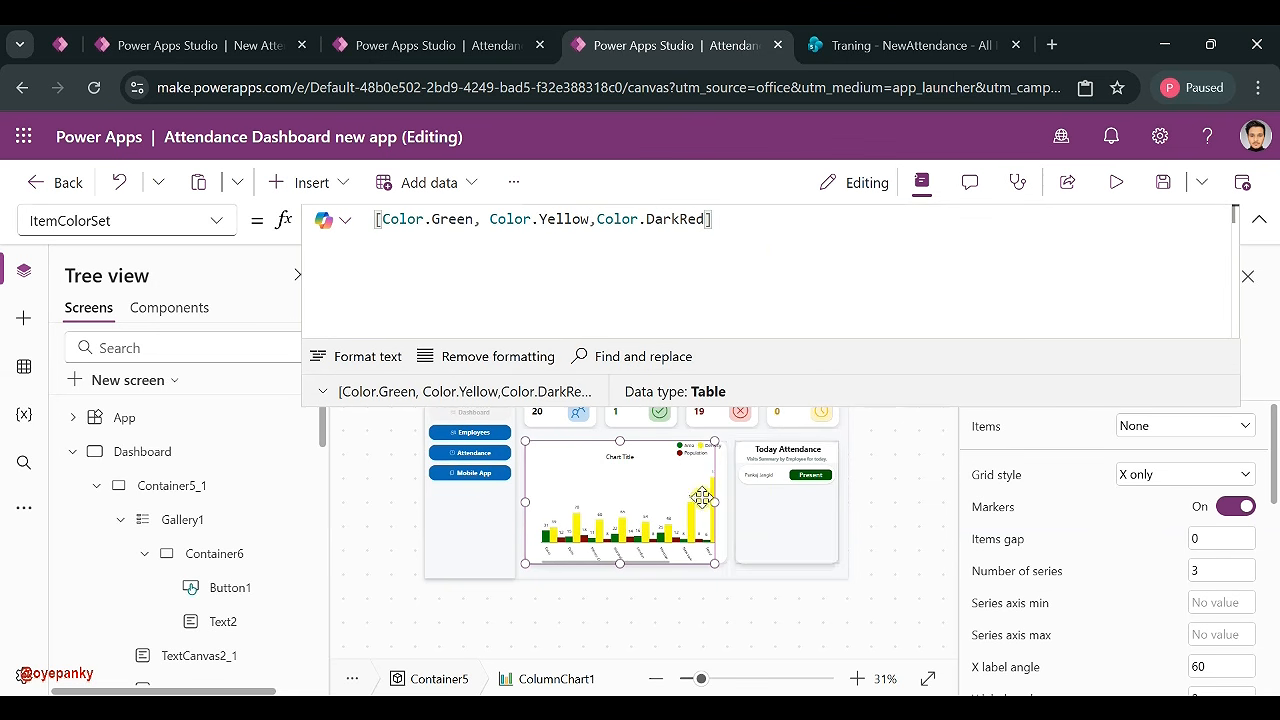
- Select the chart's Title1 label and begin replacing 'Chart Title' with text starting 'T'
click(620, 456)
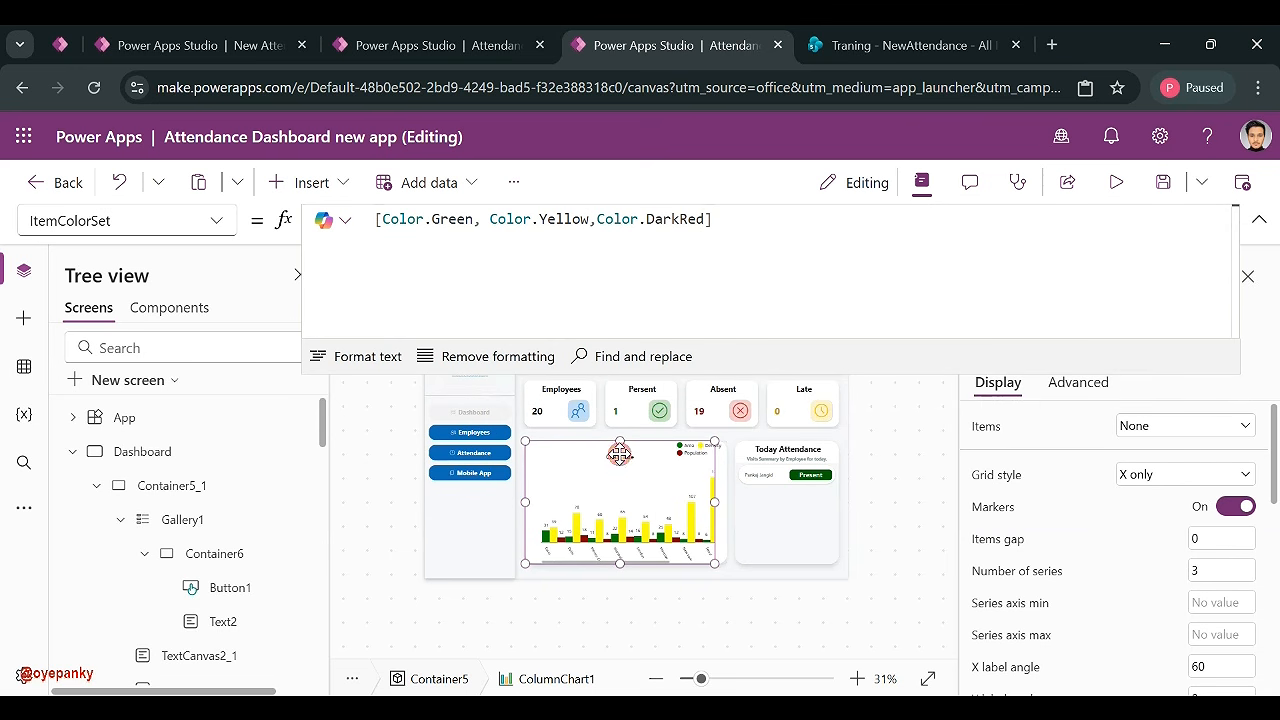
click(618, 457)
scroll(235, 560, down, 5)
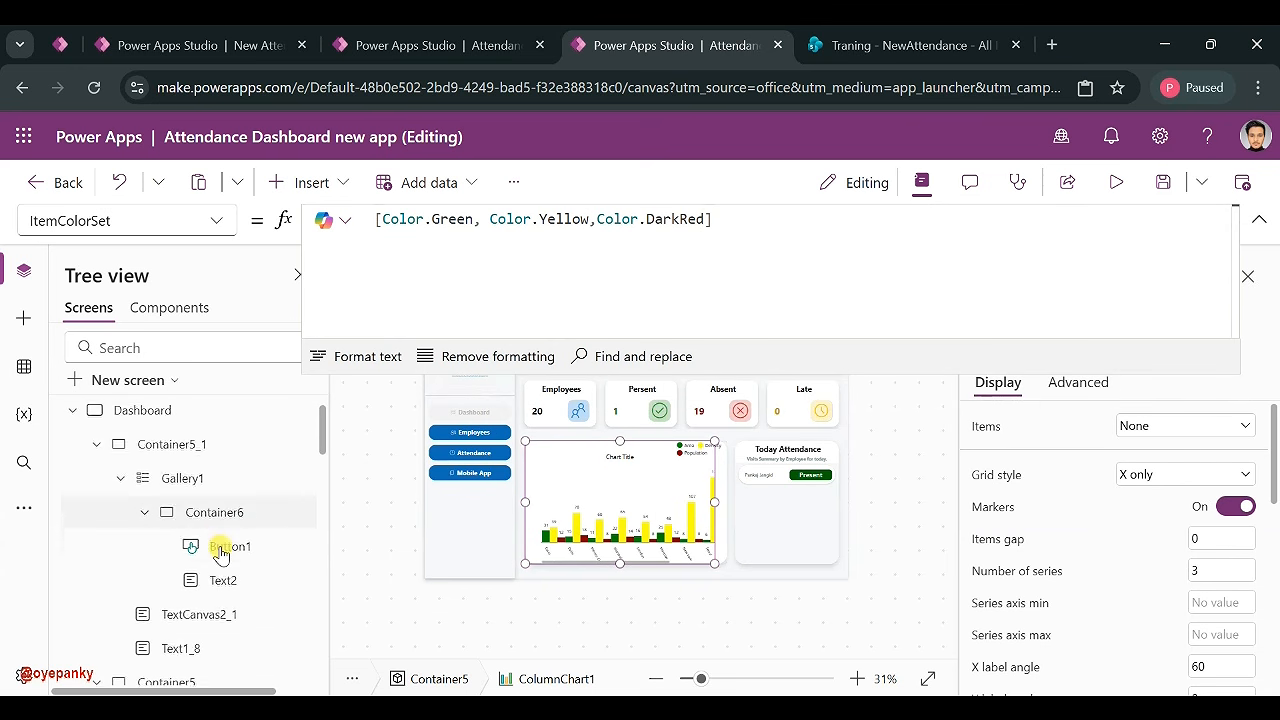
scroll(220, 628, up, 3)
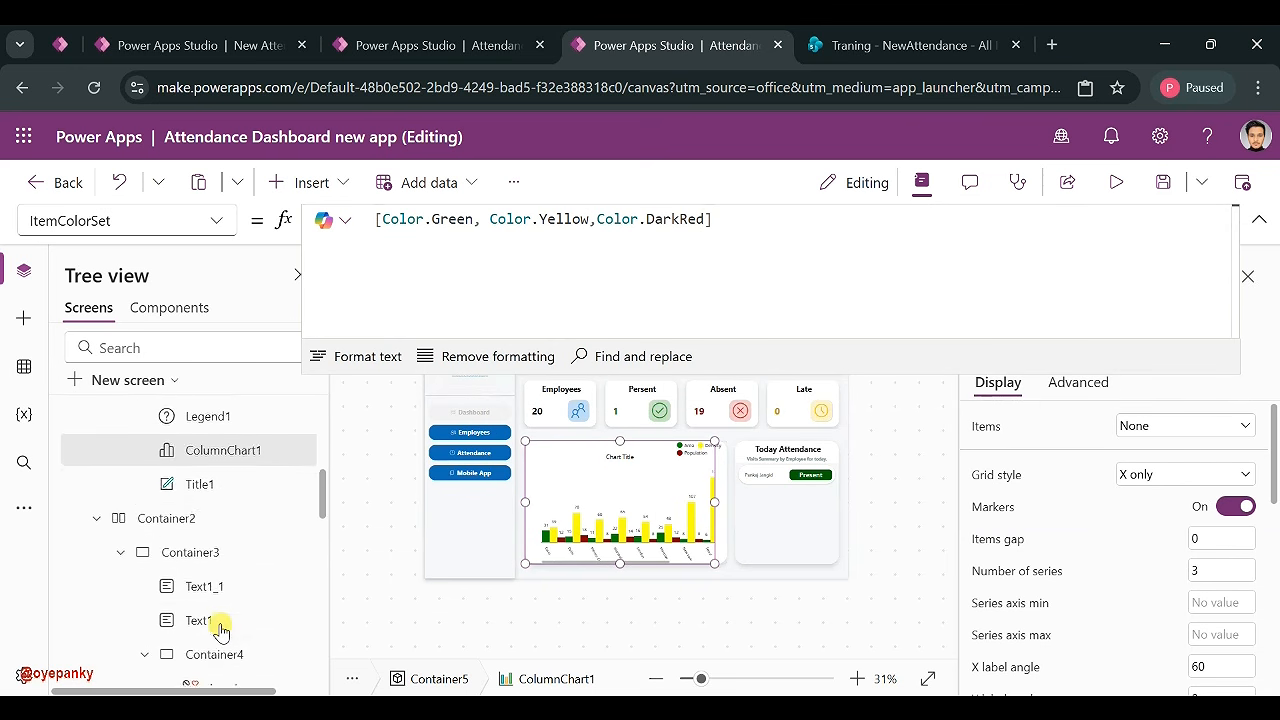
click(221, 498)
triple_click(1165, 424)
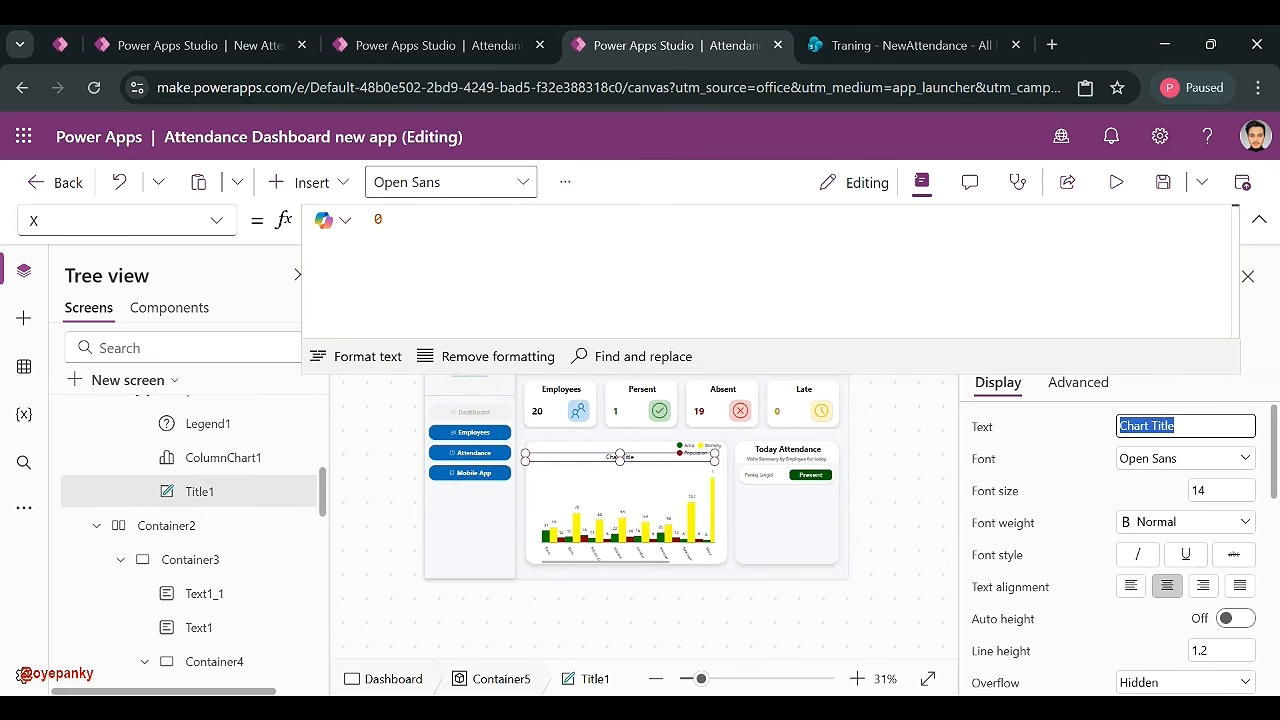
text(T)
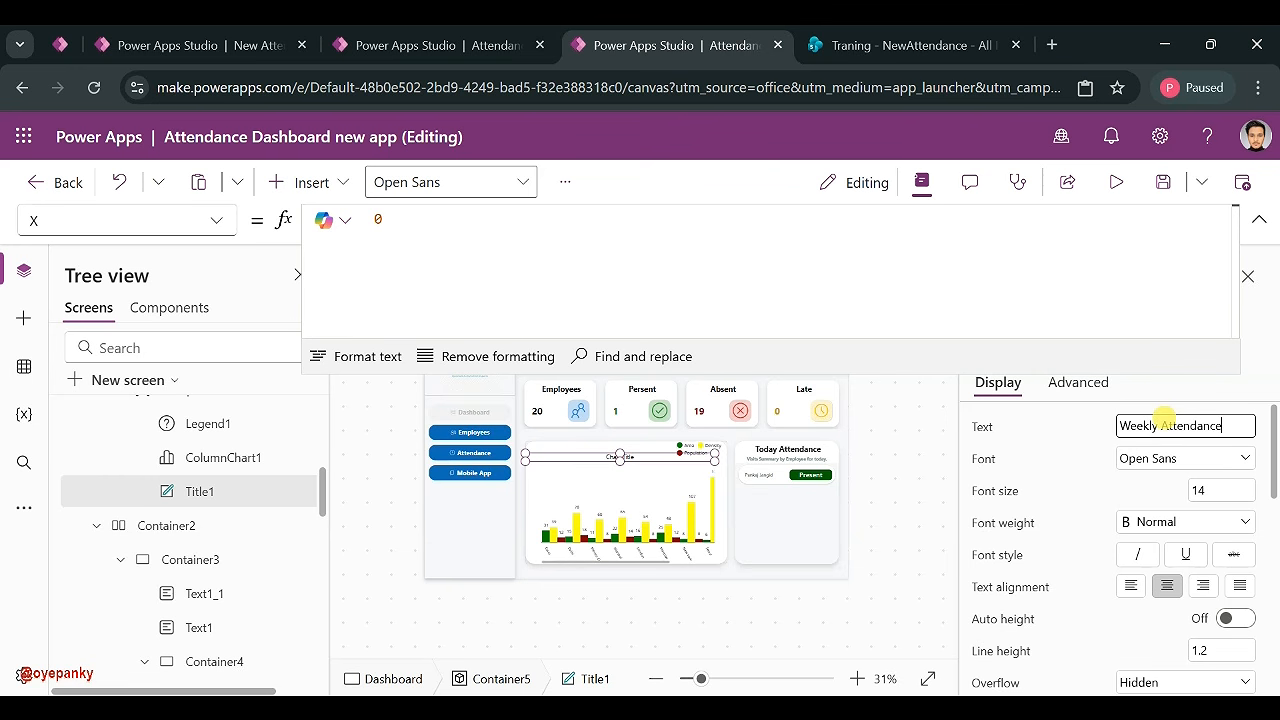
- Finish the chart title as 'Weekly Attendance Summary' and apply it to the column chart
text(ummary)
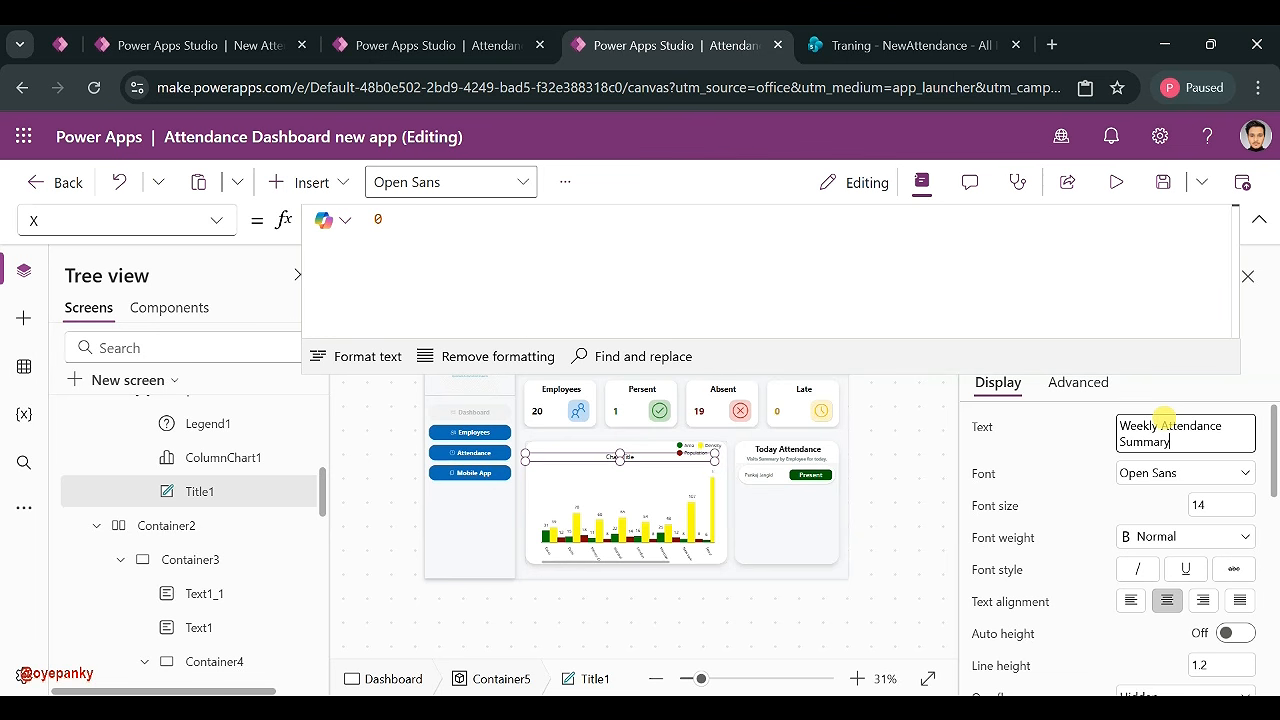
click(1086, 428)
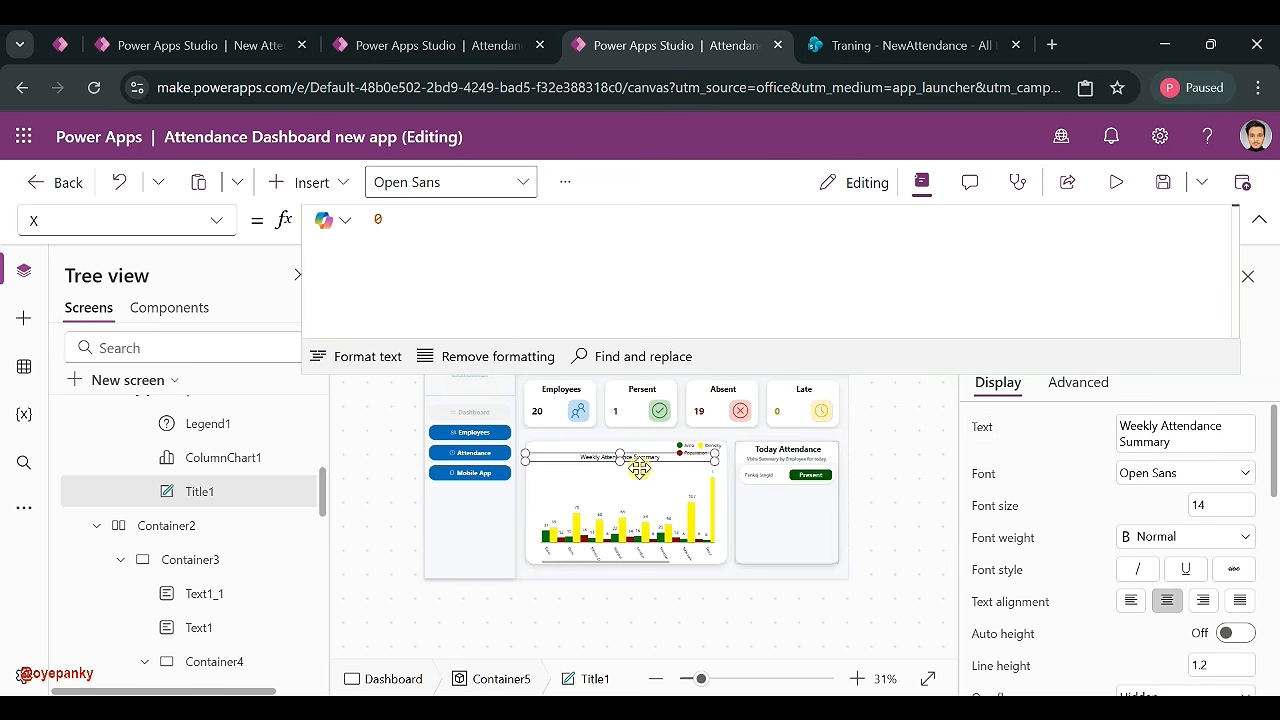
click(612, 524)
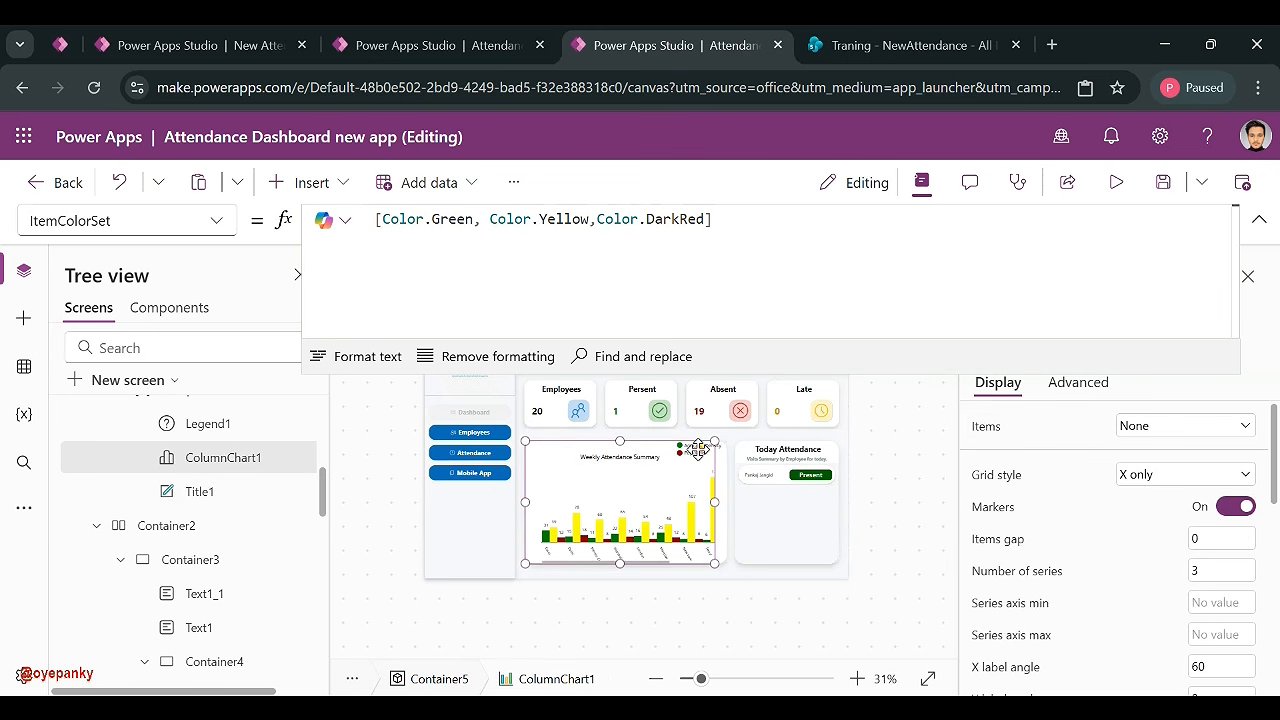
- Stretch Legend1 to X 0 so it spans the chart's full top width
click(831, 580)
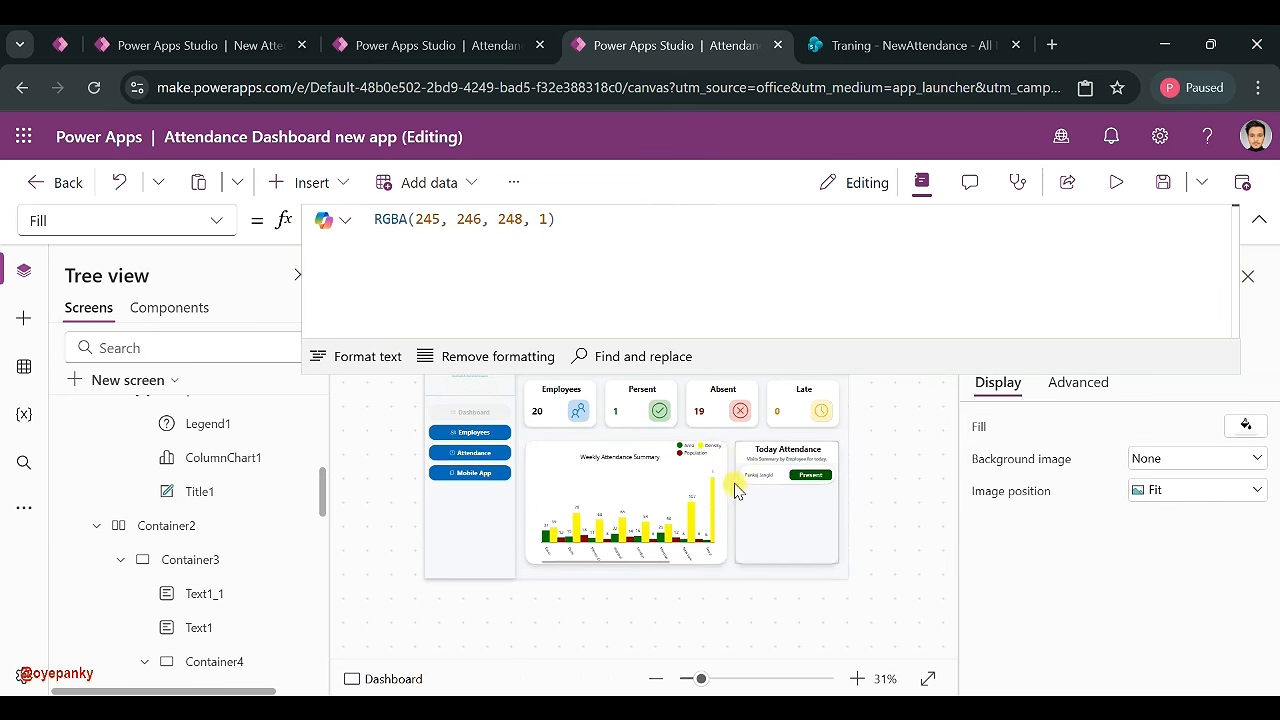
click(705, 450)
click(683, 453)
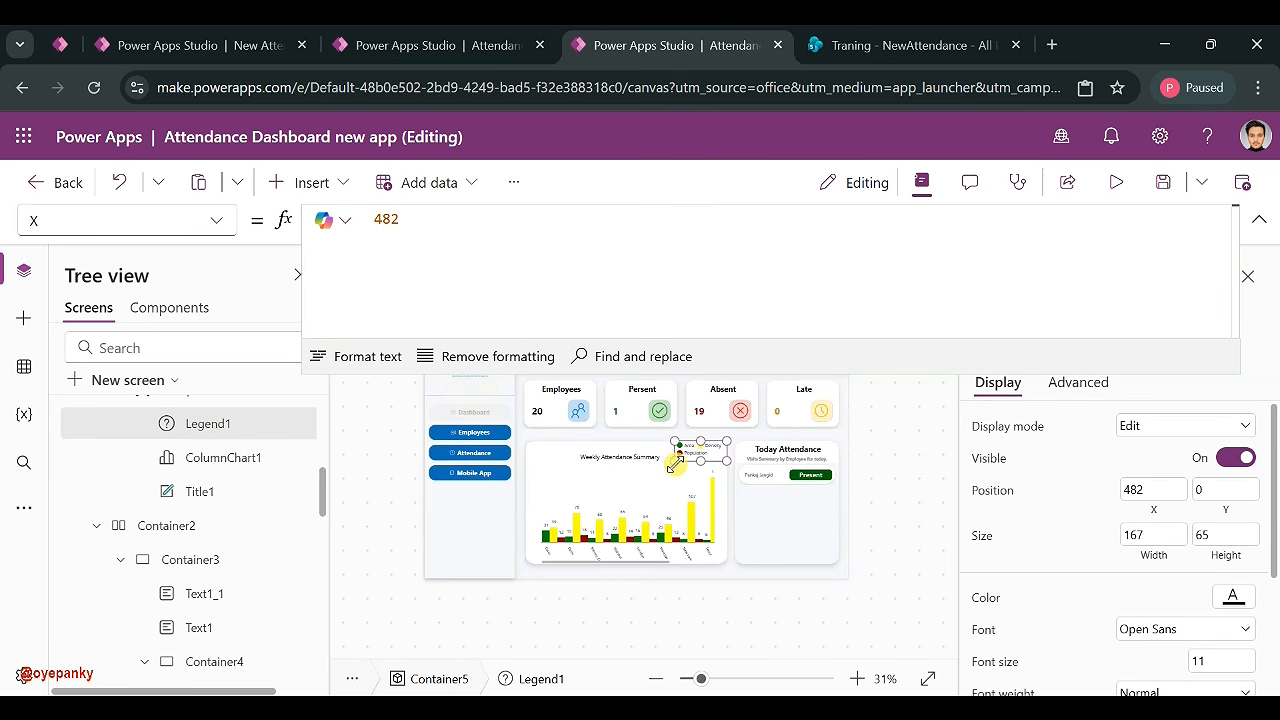
drag(673, 458, 522, 450)
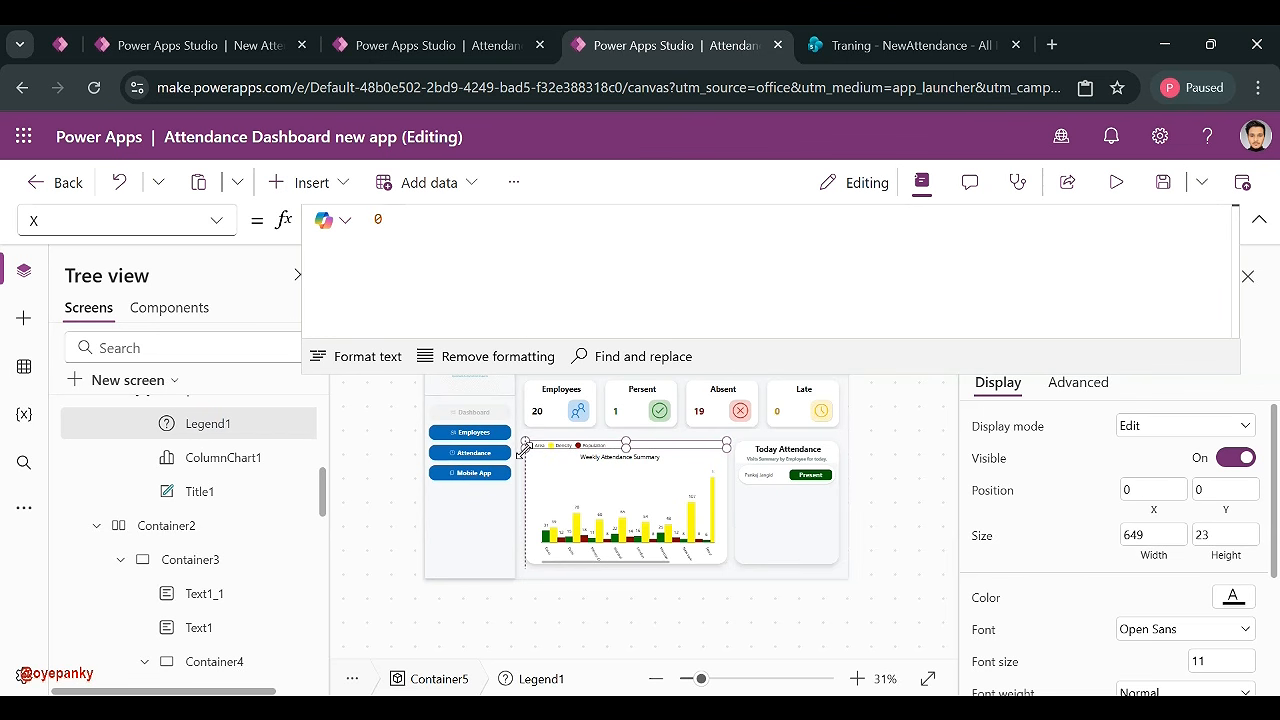
drag(527, 460, 521, 451)
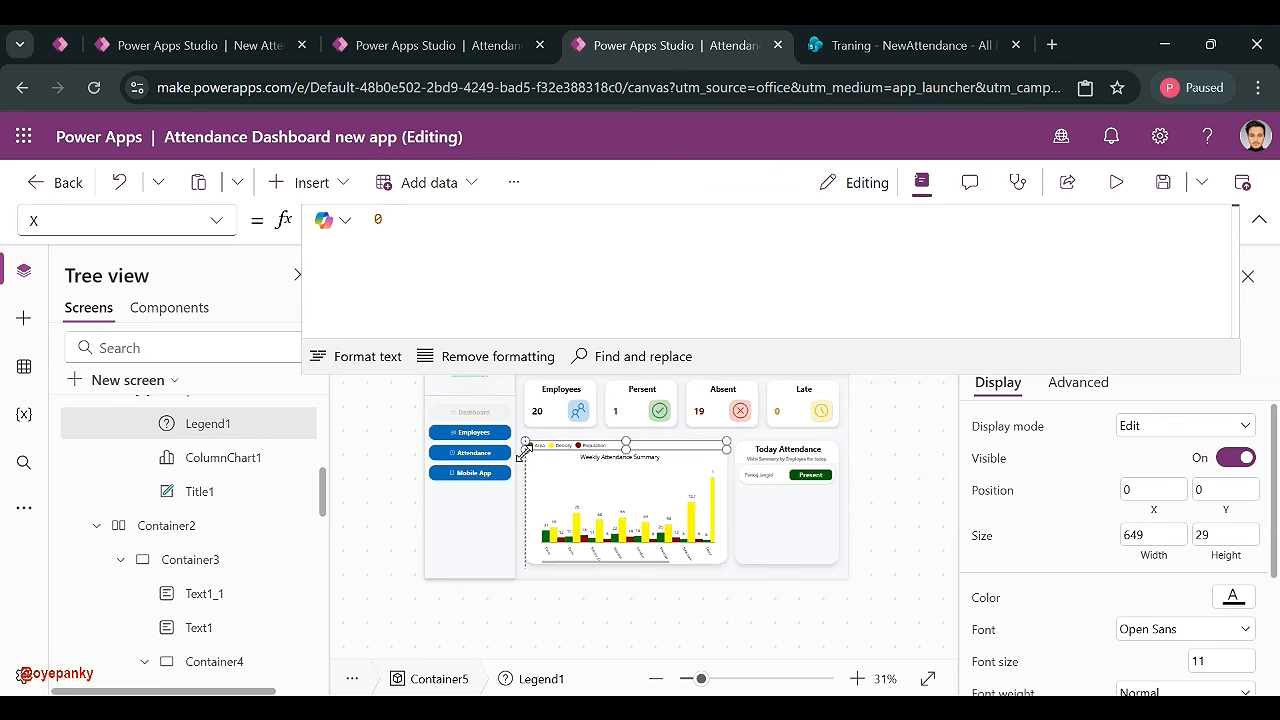
- Confirm ColumnChart1's Items still use ColumnChartSample data, then select the Dashboard screen
click(611, 505)
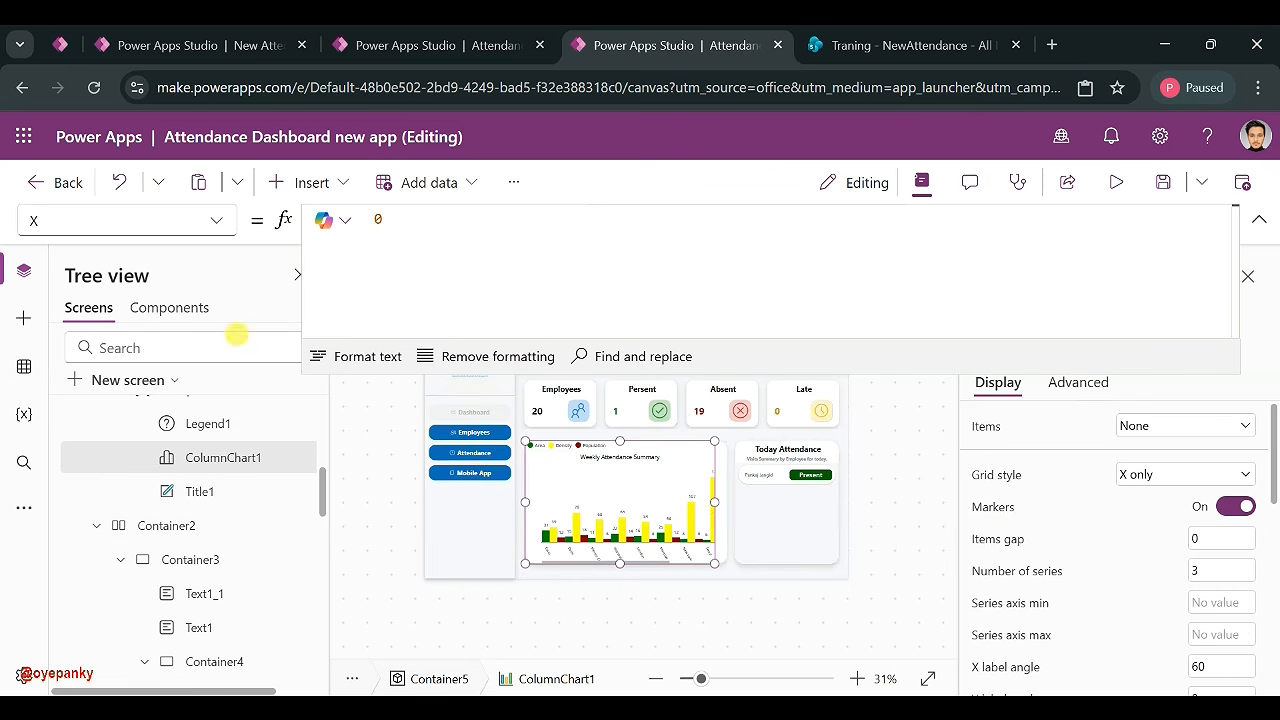
click(216, 220)
scroll(165, 362, up, 2)
scroll(165, 362, up, 4)
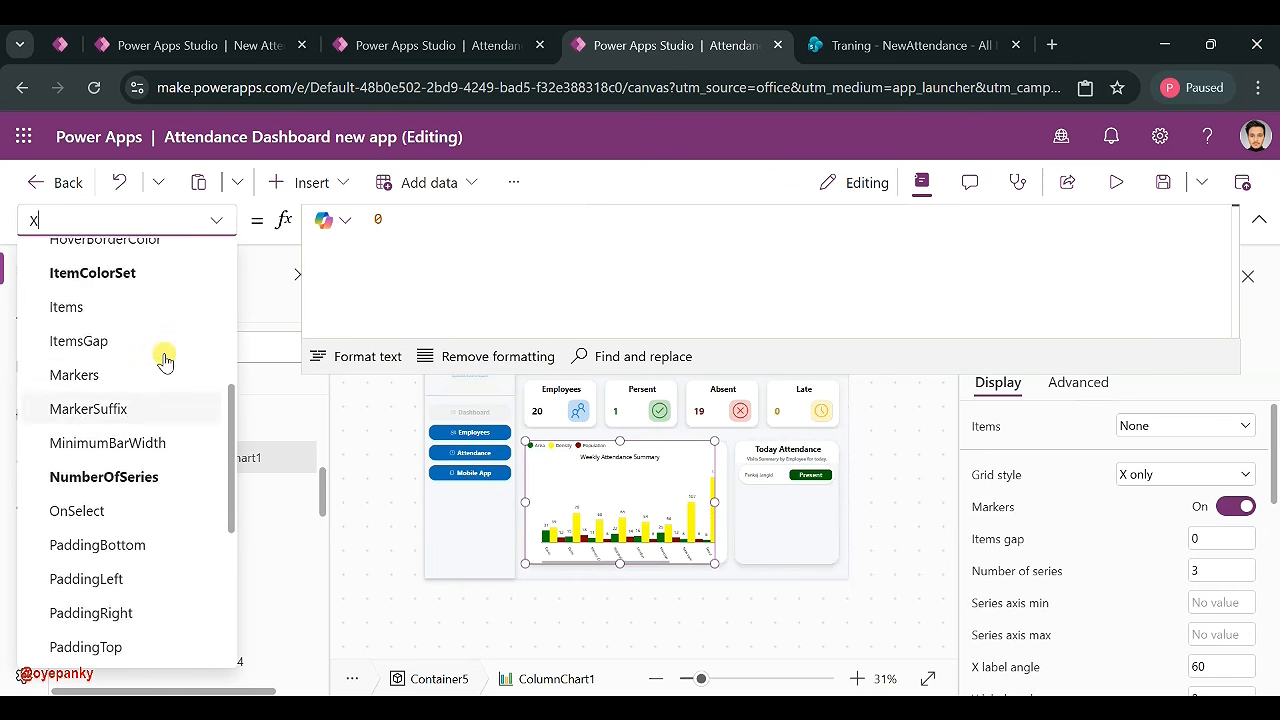
click(66, 508)
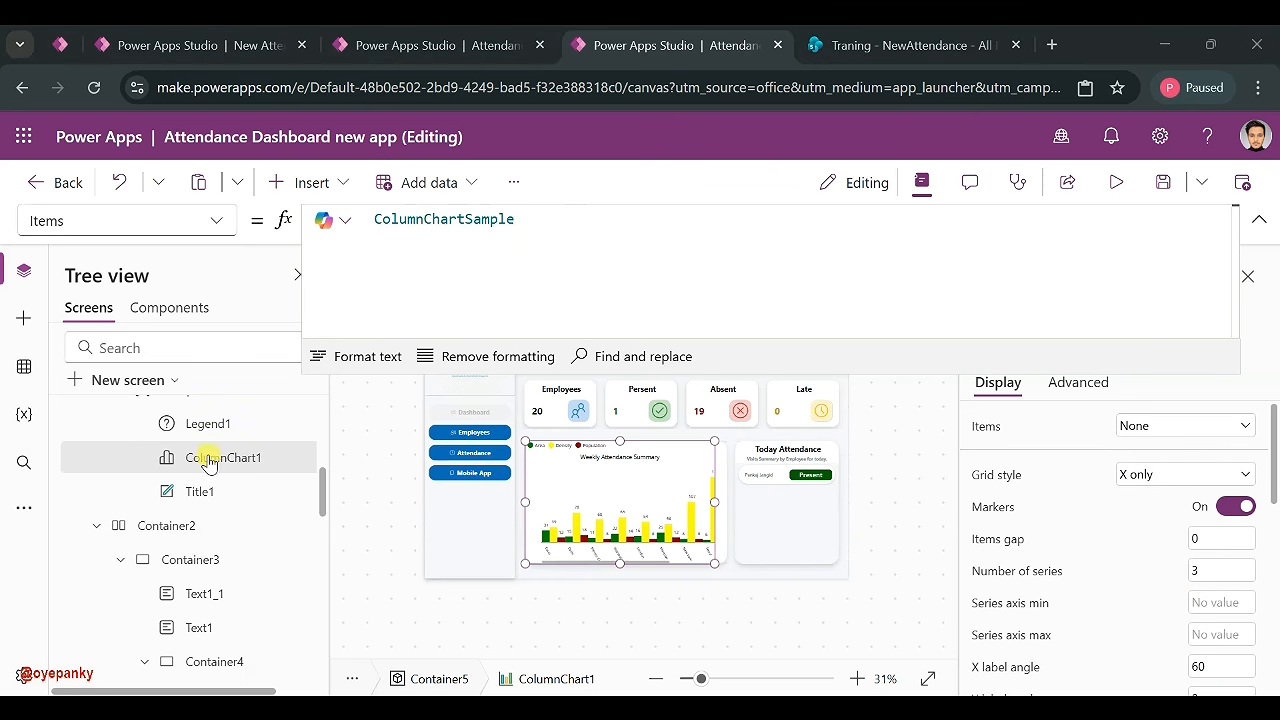
scroll(254, 440, up, 2)
scroll(171, 466, up, 5)
click(168, 452)
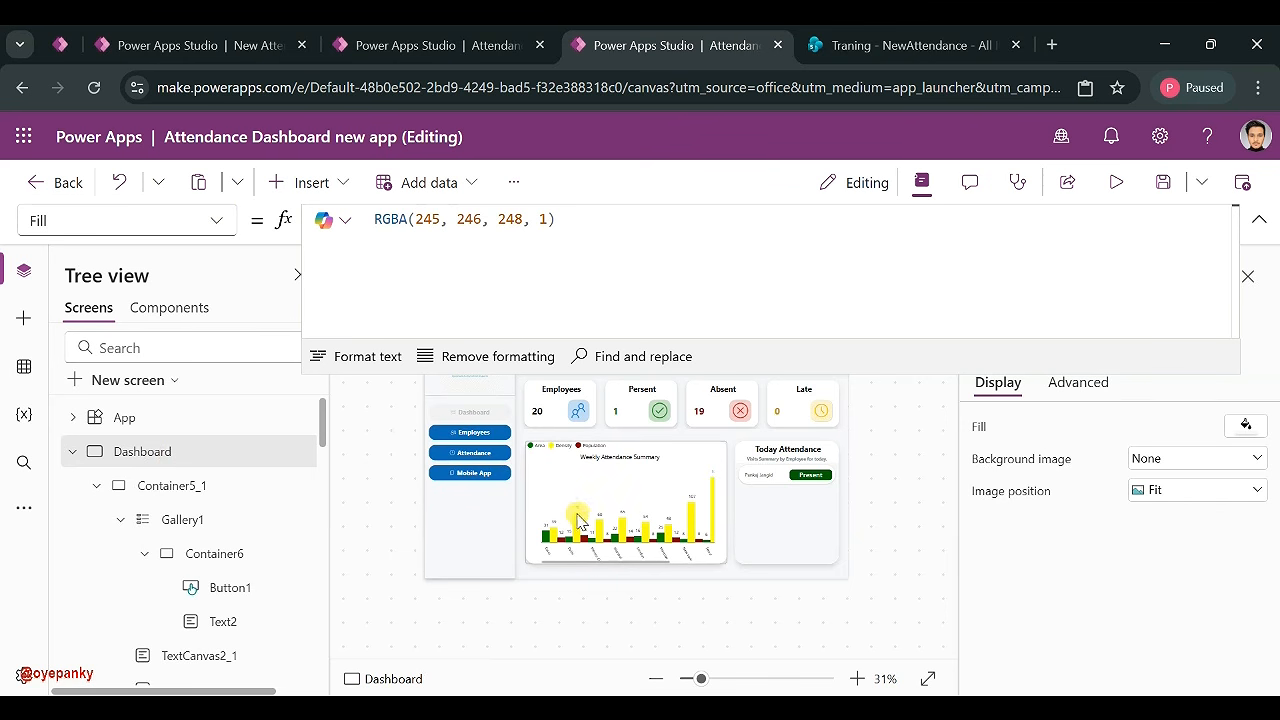
- Start the Dashboard's OnVisible formula with ClearCollect(ColWeekly, AddColumns(
click(217, 220)
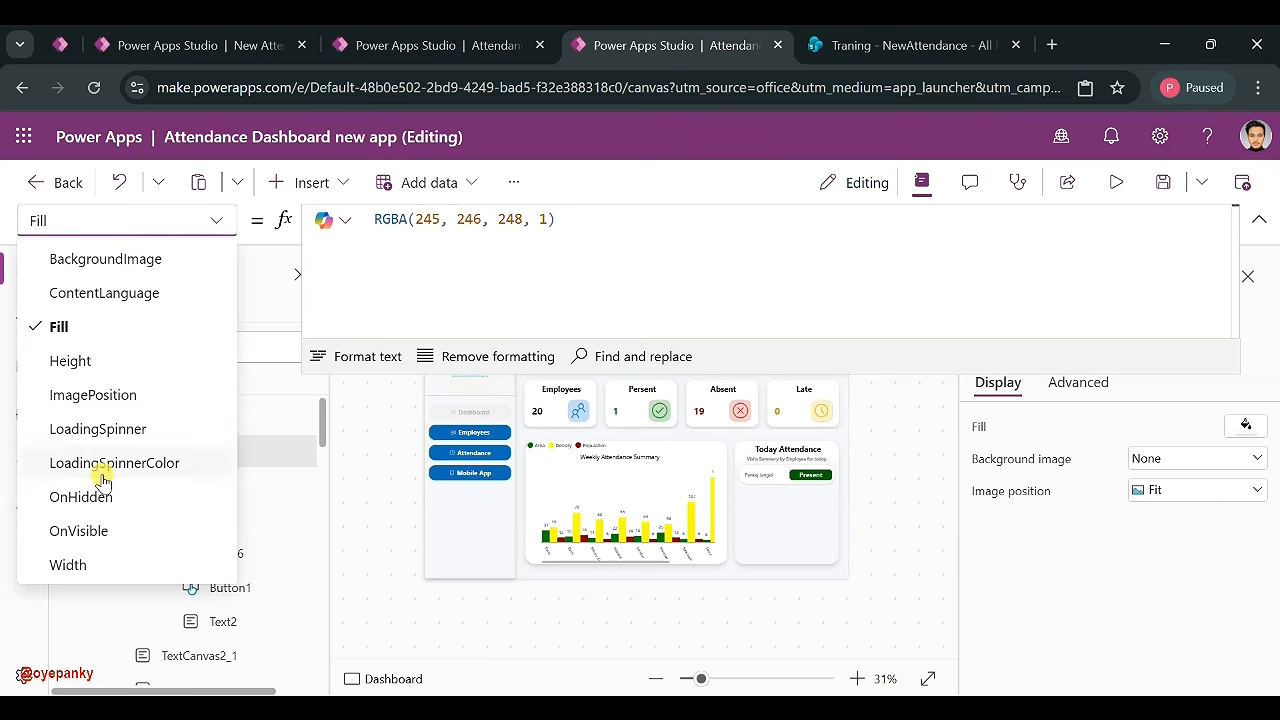
click(88, 531)
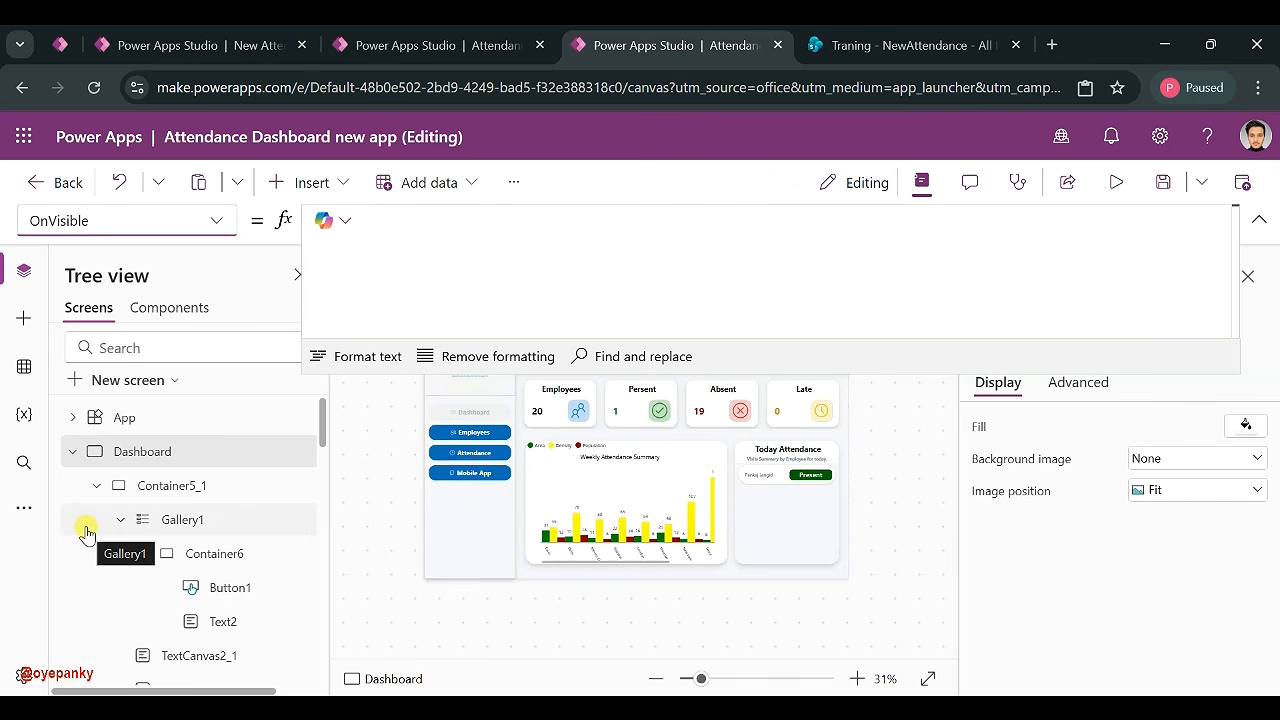
click(451, 220)
text(Clear)
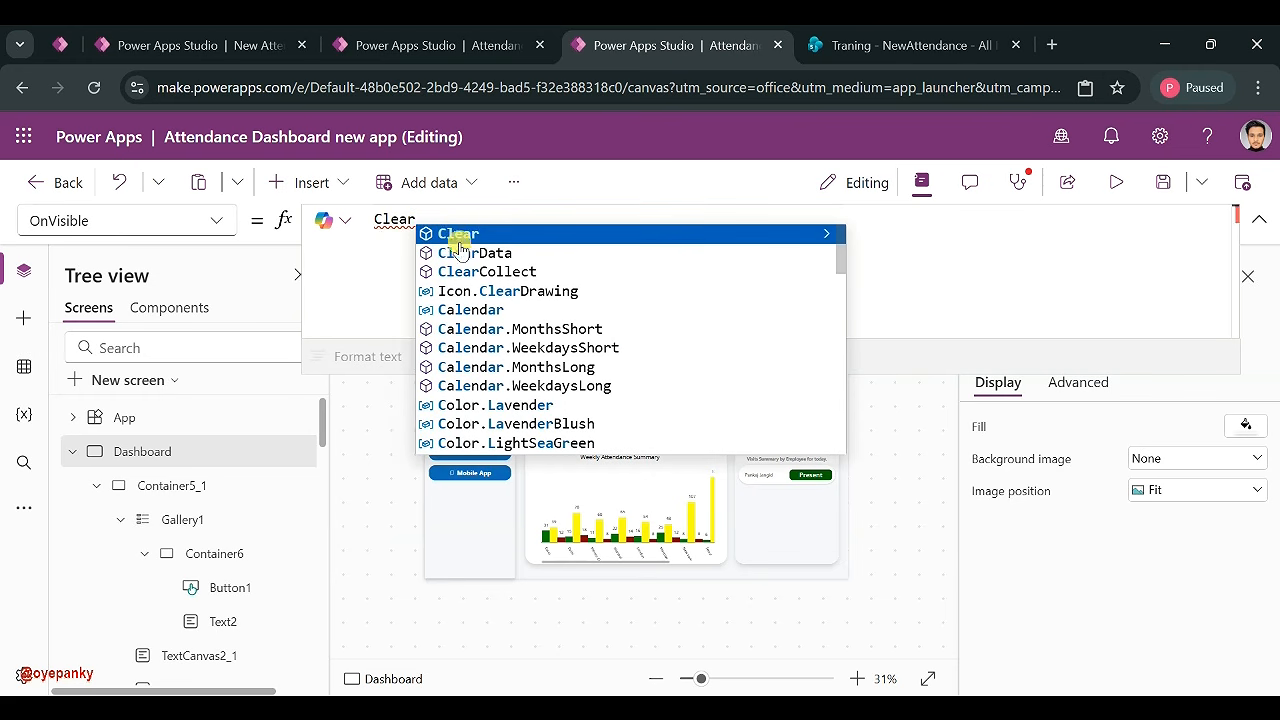
click(466, 274)
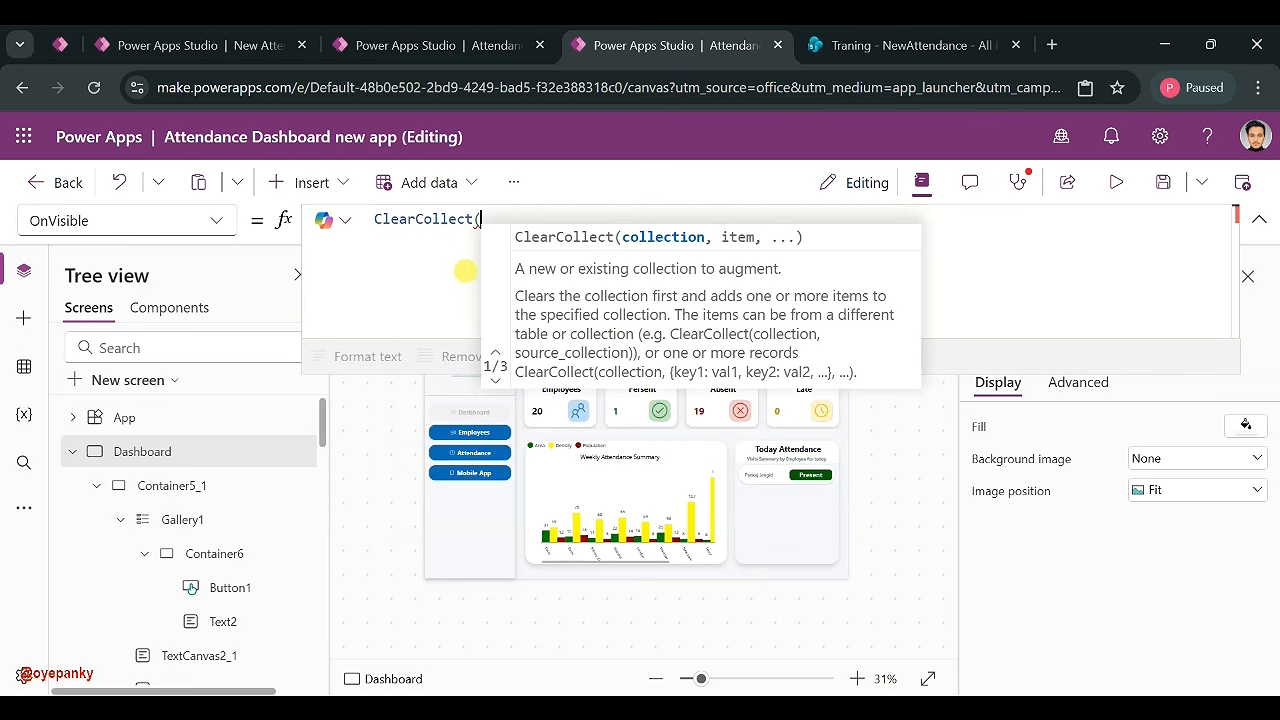
text(W)
key(BackSpace)
text(Col)
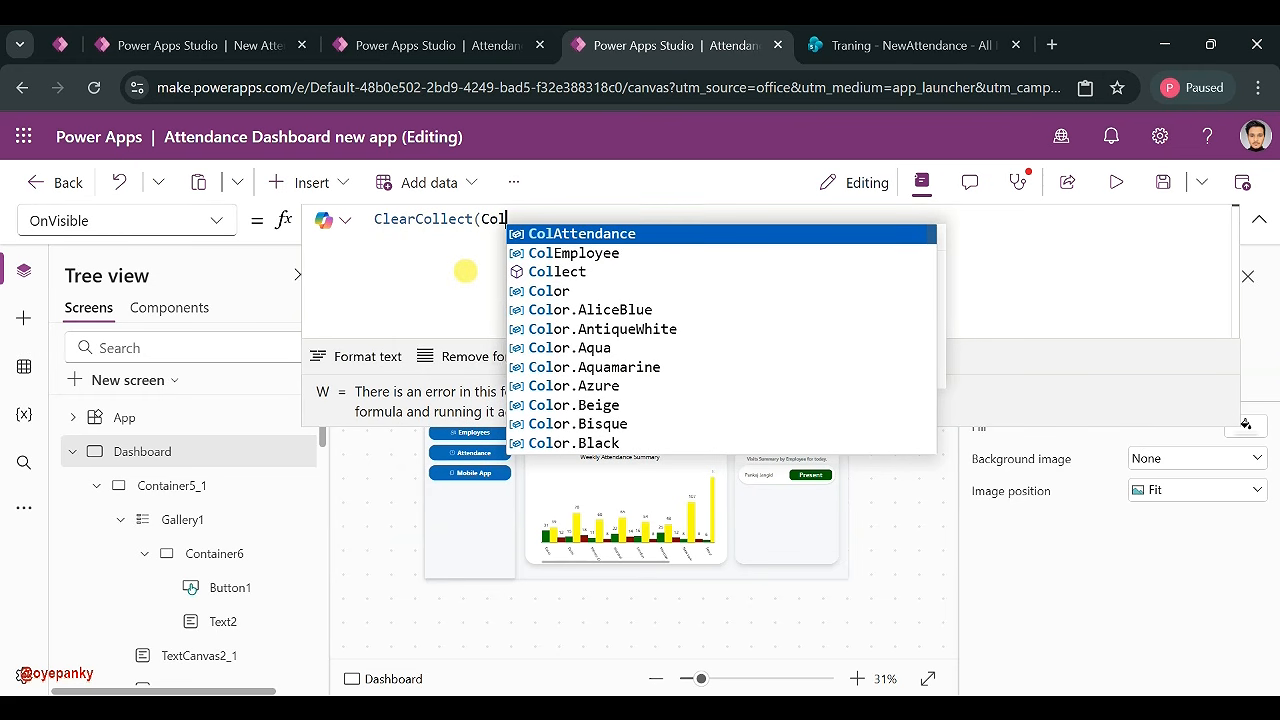
text(Weekly)
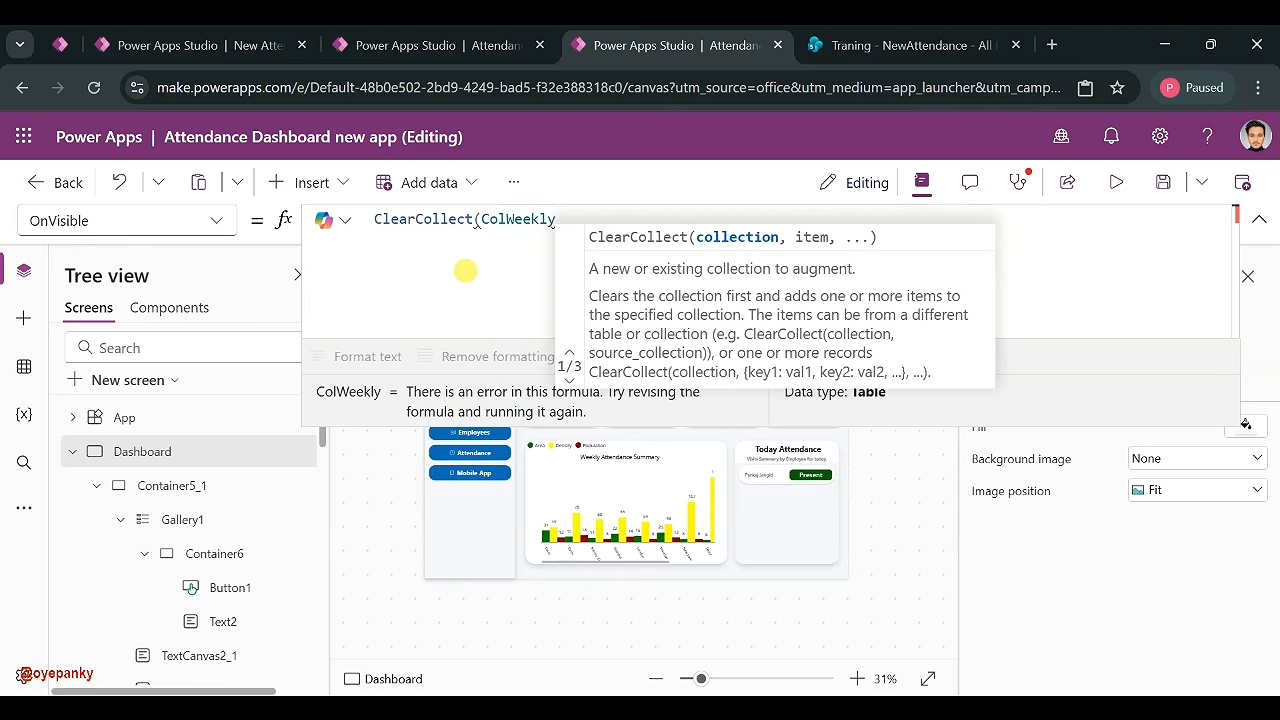
text((add)
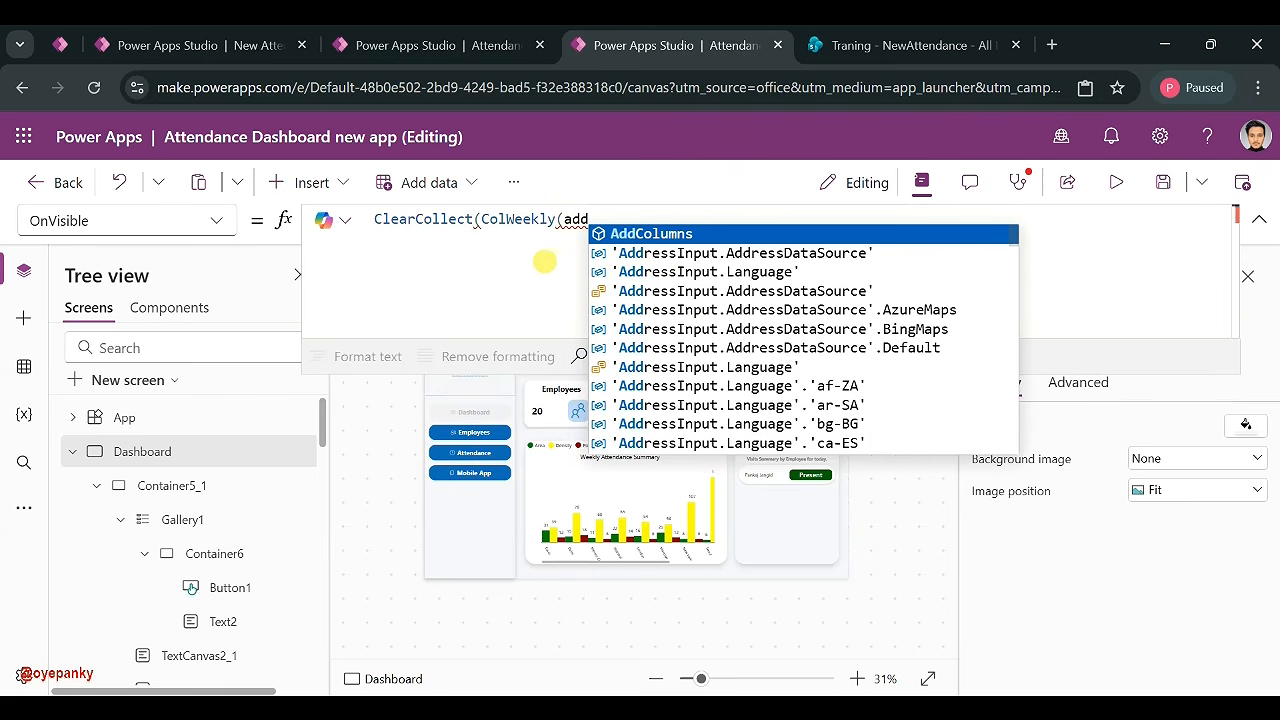
click(645, 233)
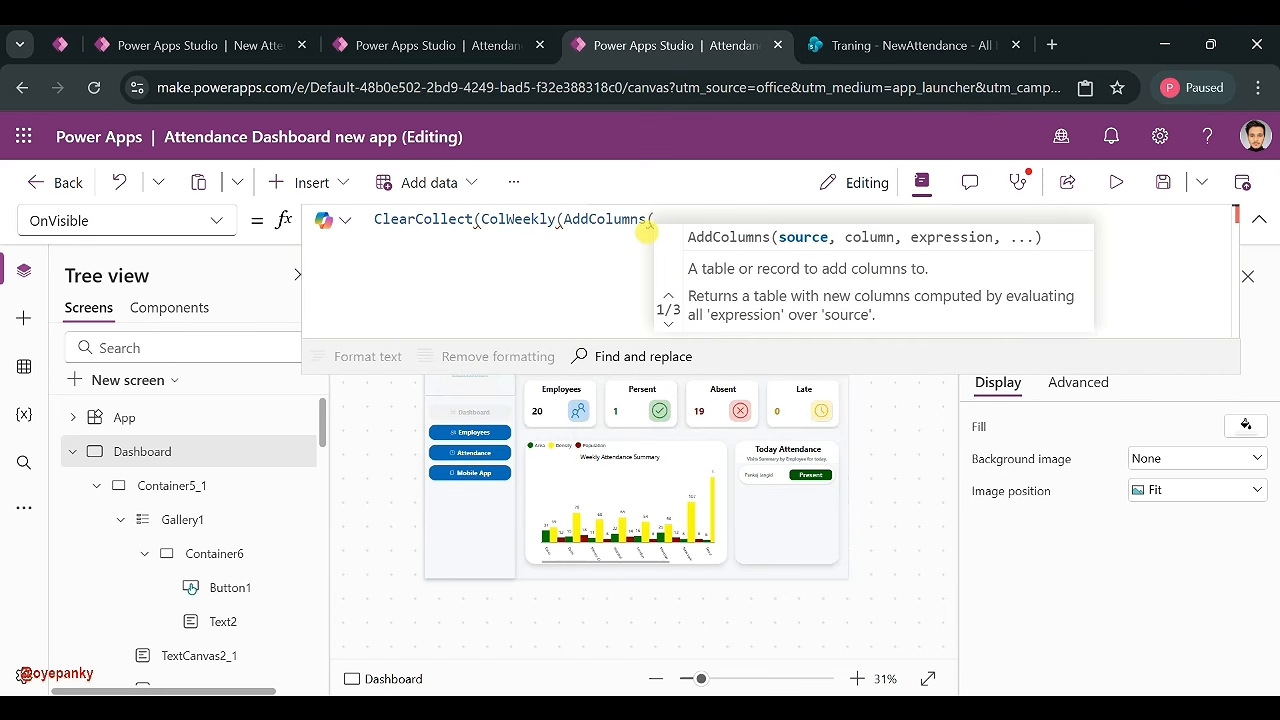
- Add Filter(ColAttendance, Created>= Today()-7 inside the AddColumns call
text(fil)
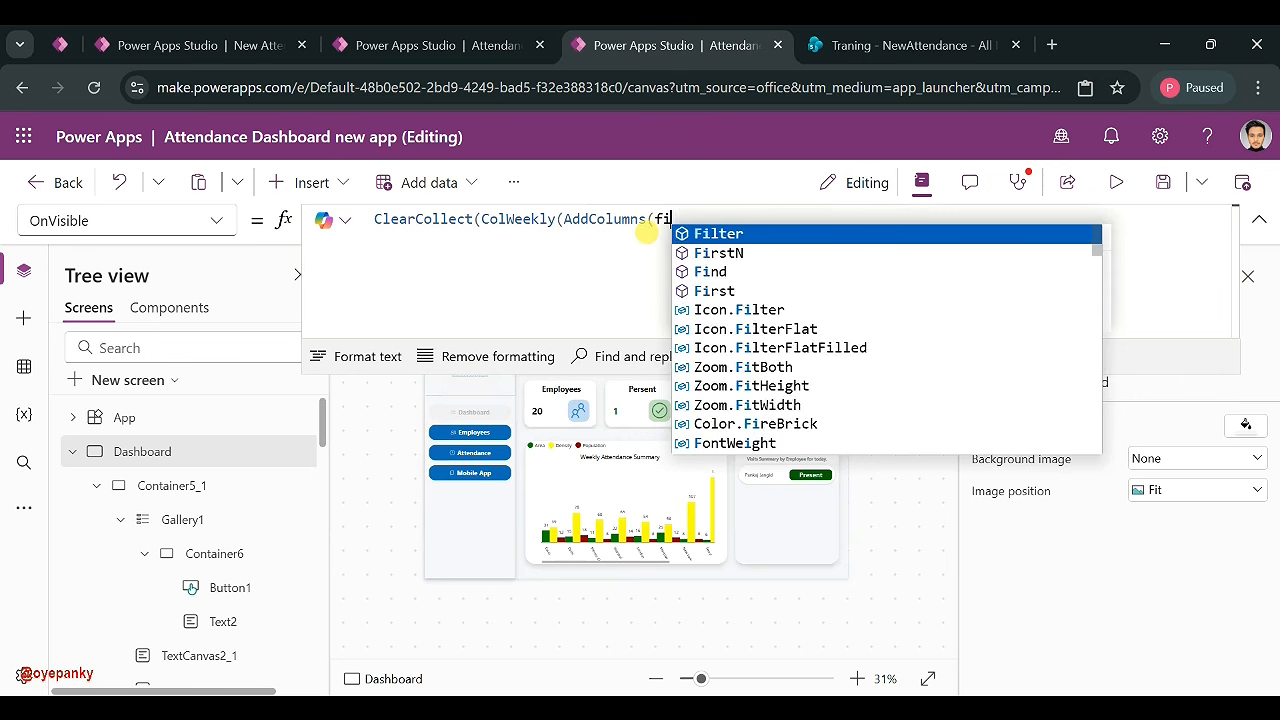
click(761, 236)
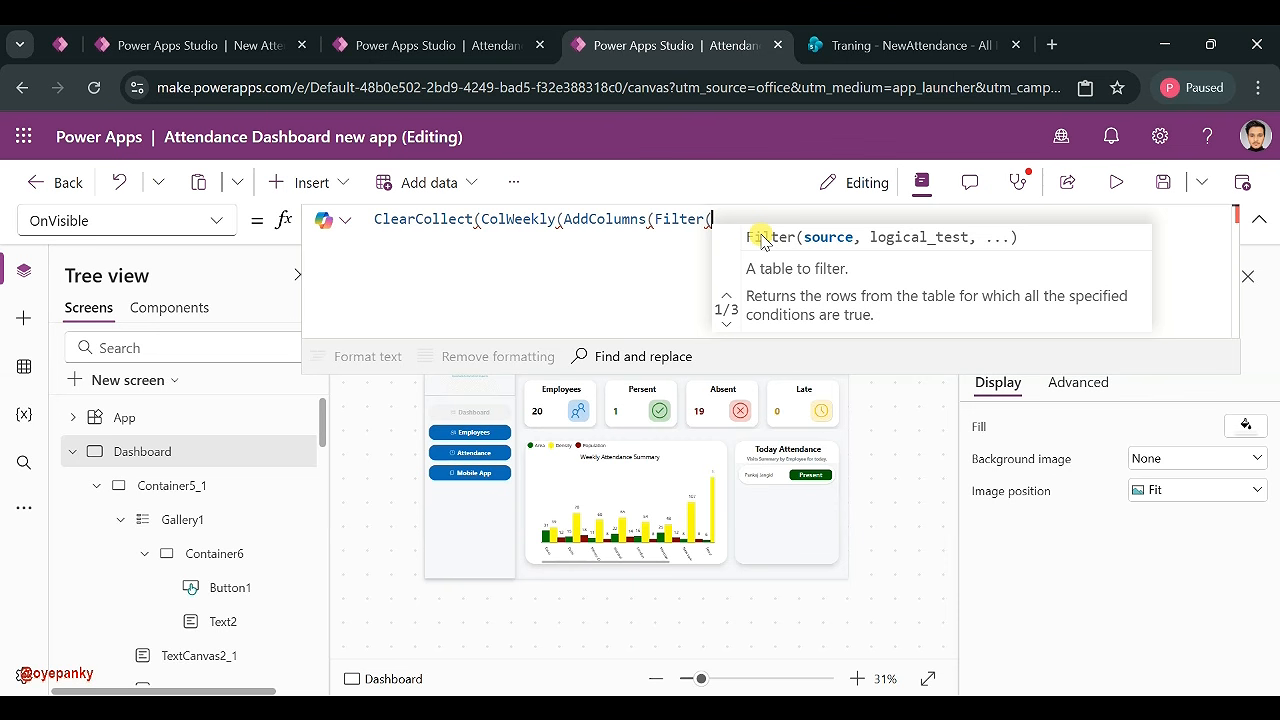
text(co)
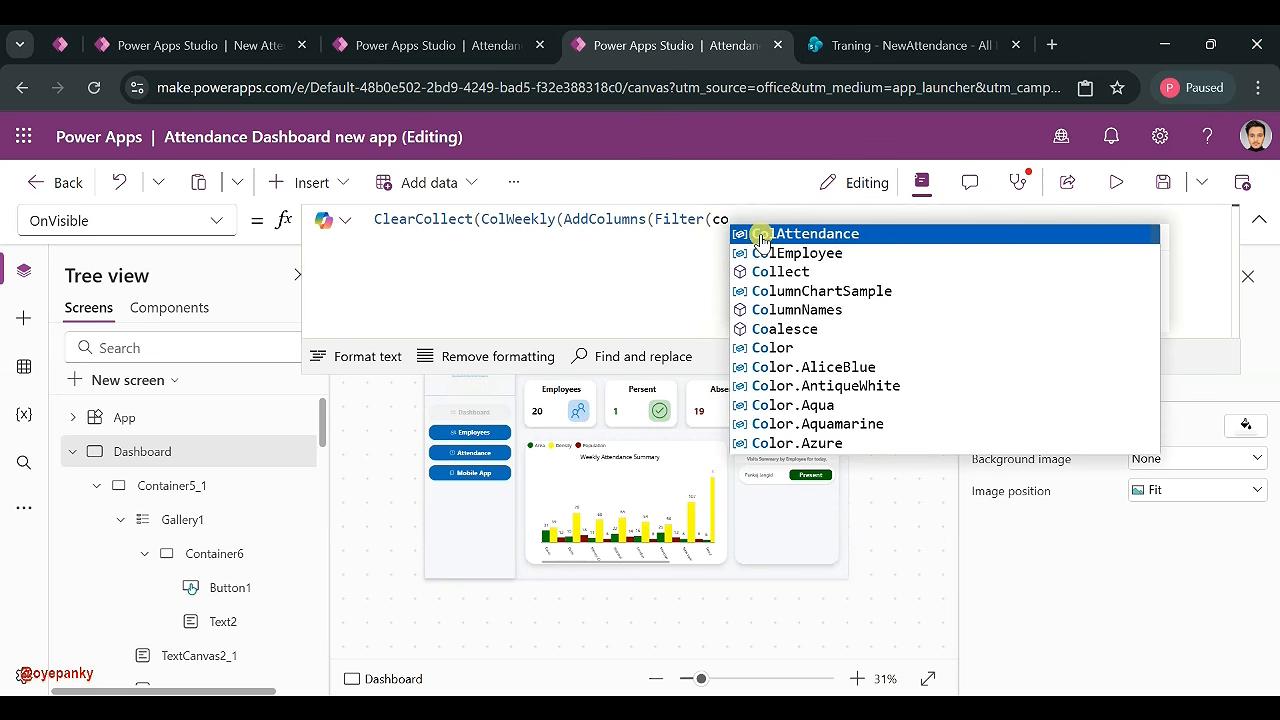
click(761, 236)
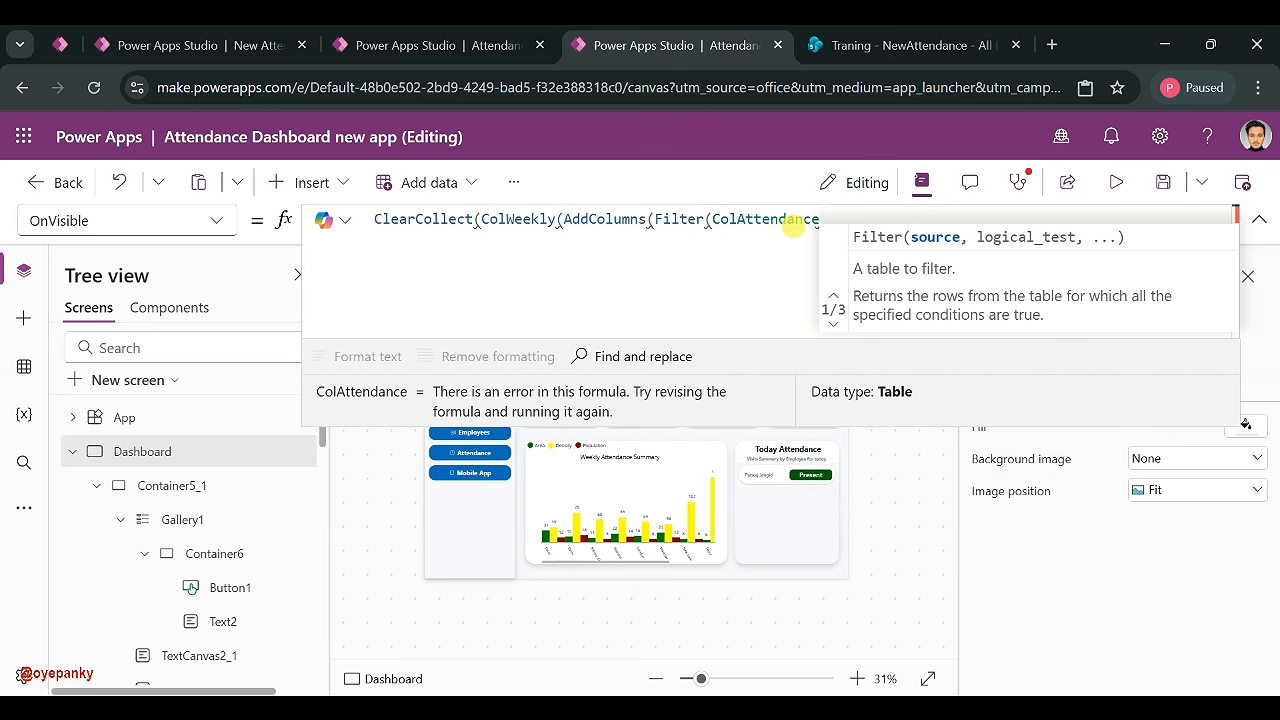
text(, crea)
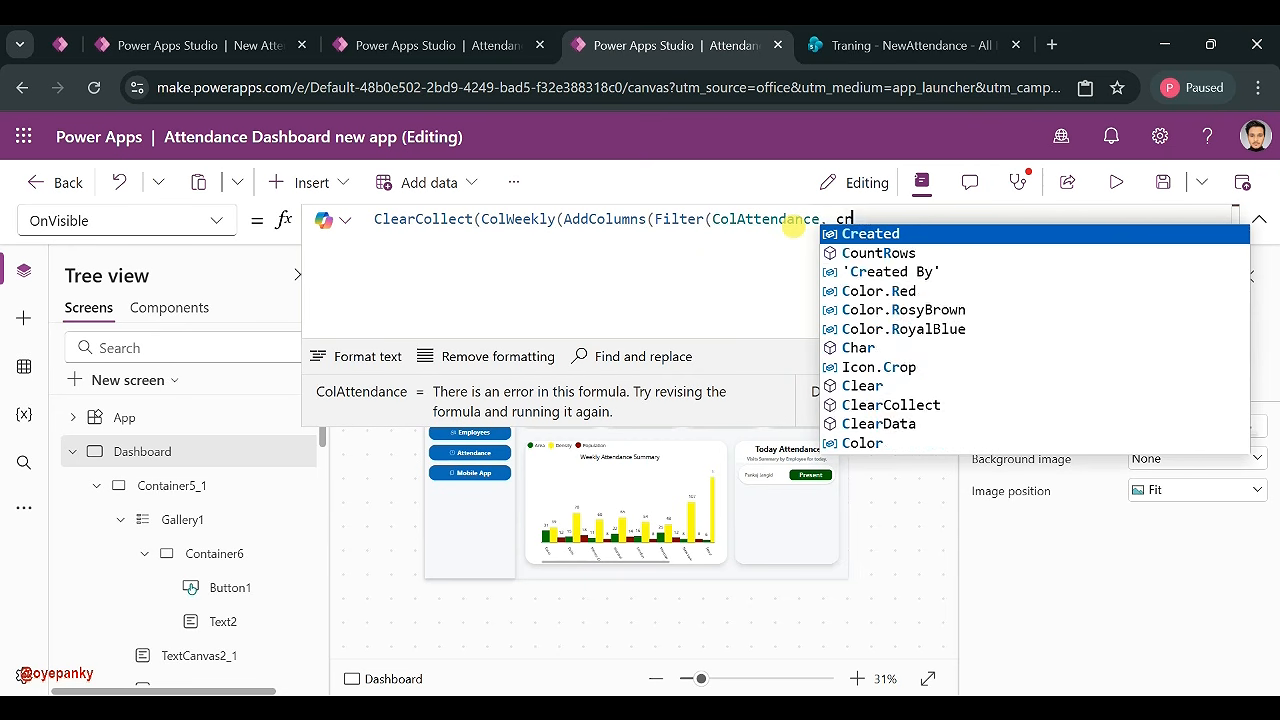
click(895, 232)
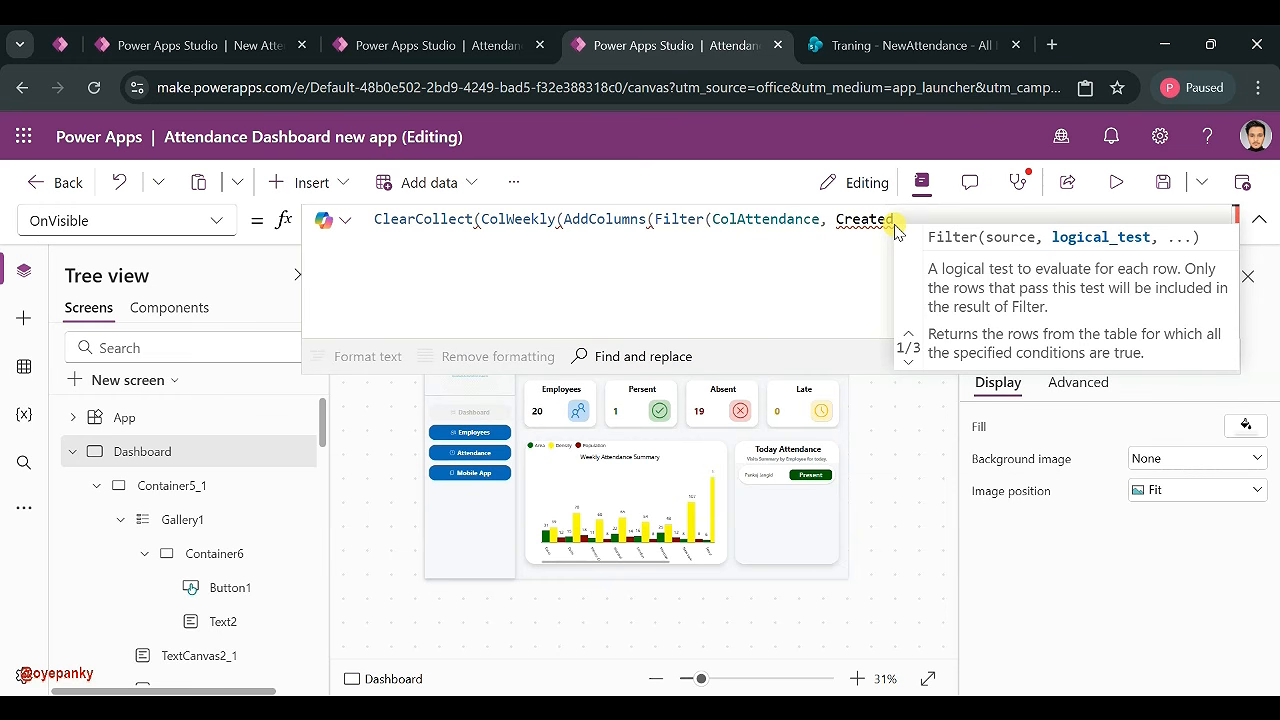
text(>)
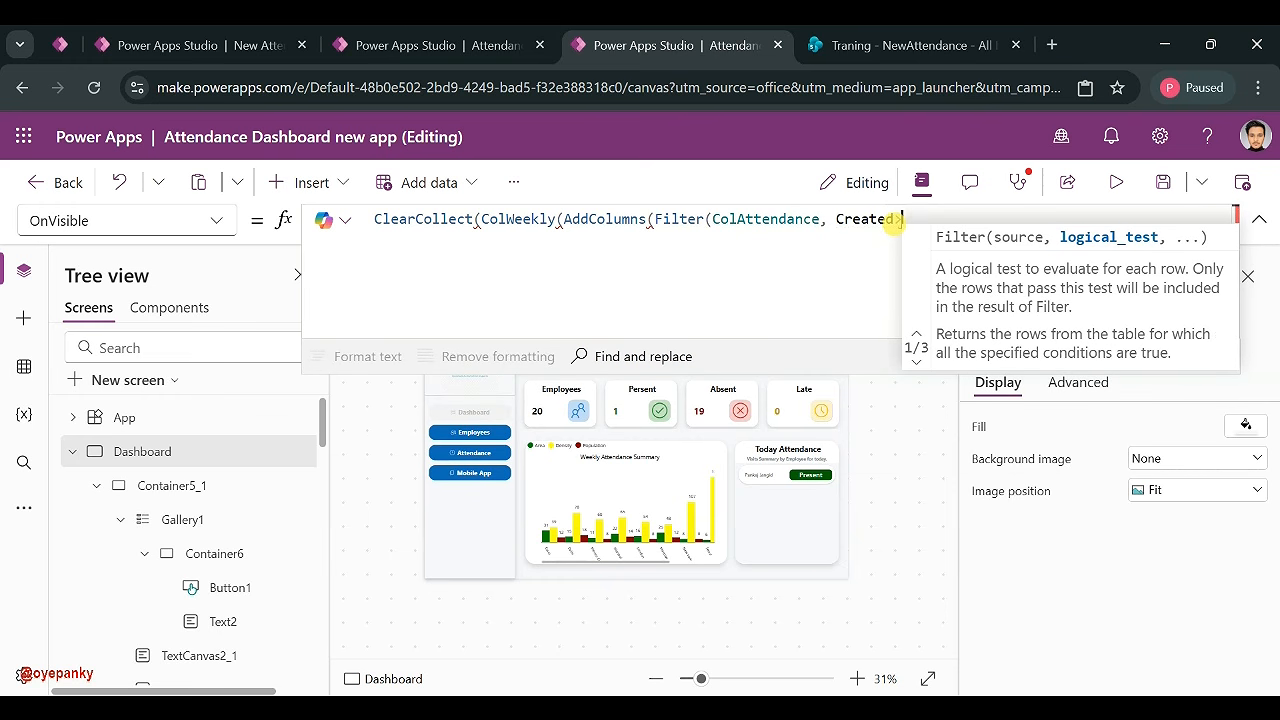
text( = )
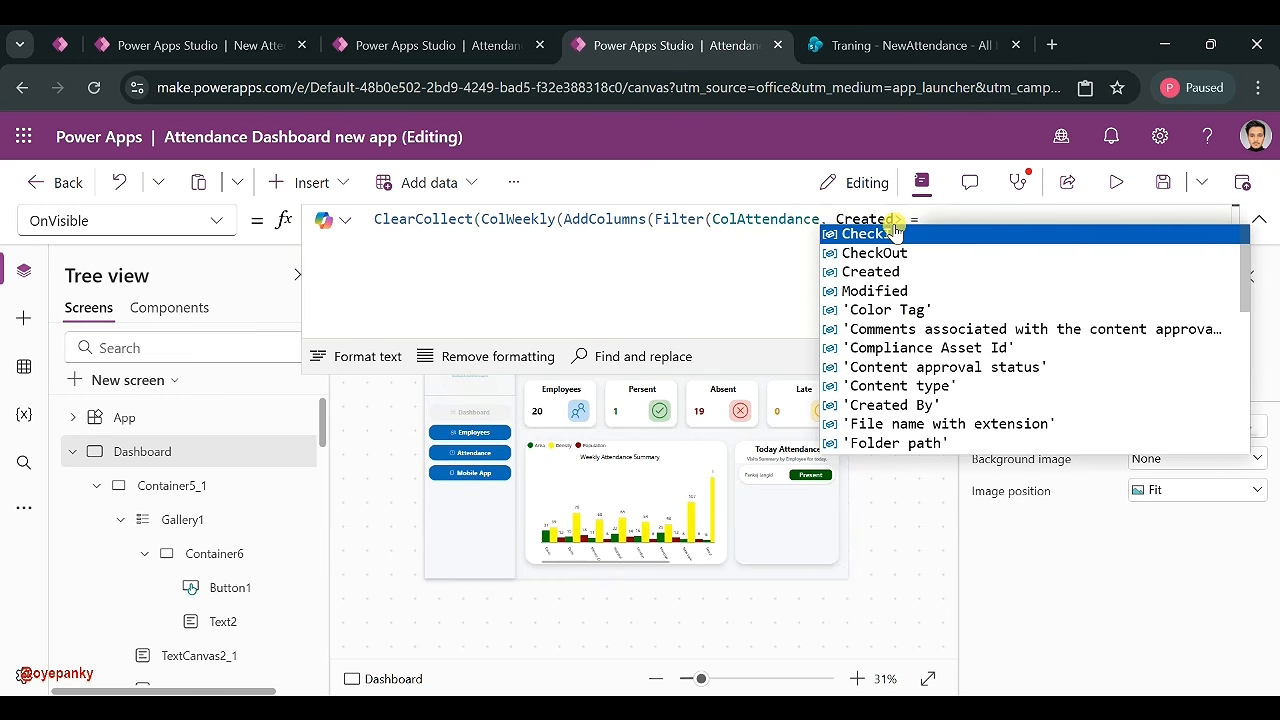
text(Tod)
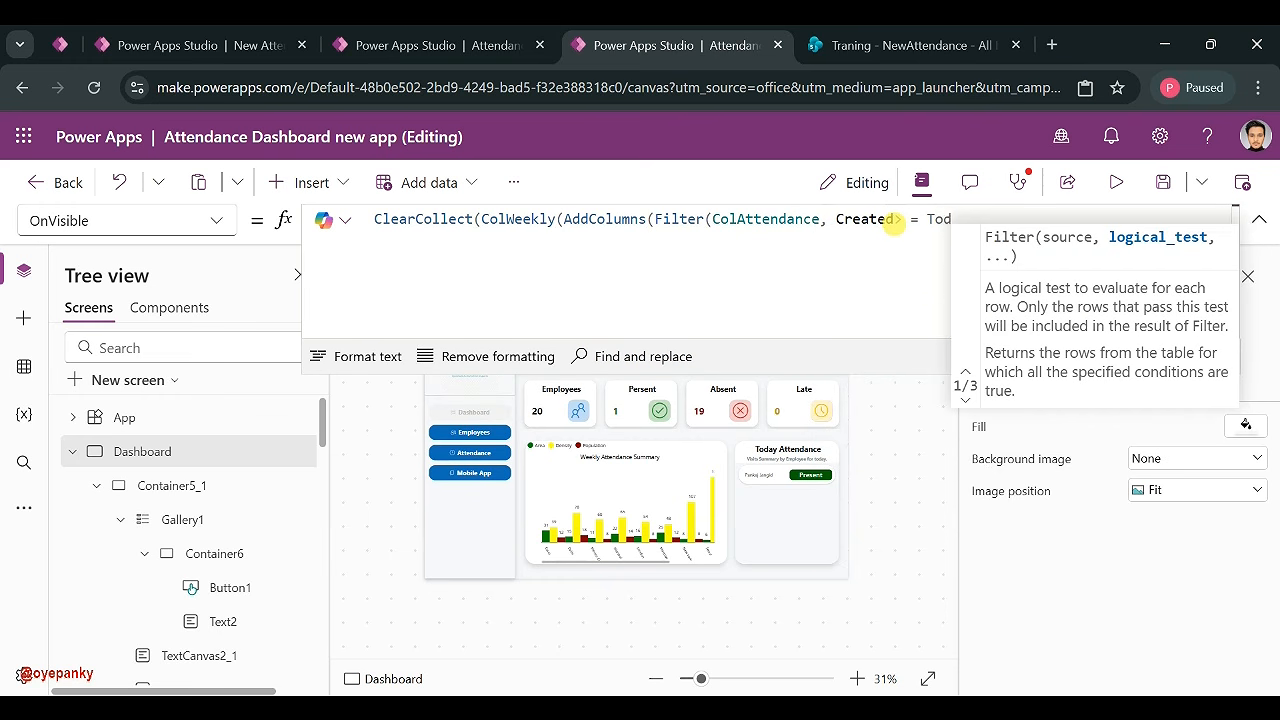
text(ay)
text(())
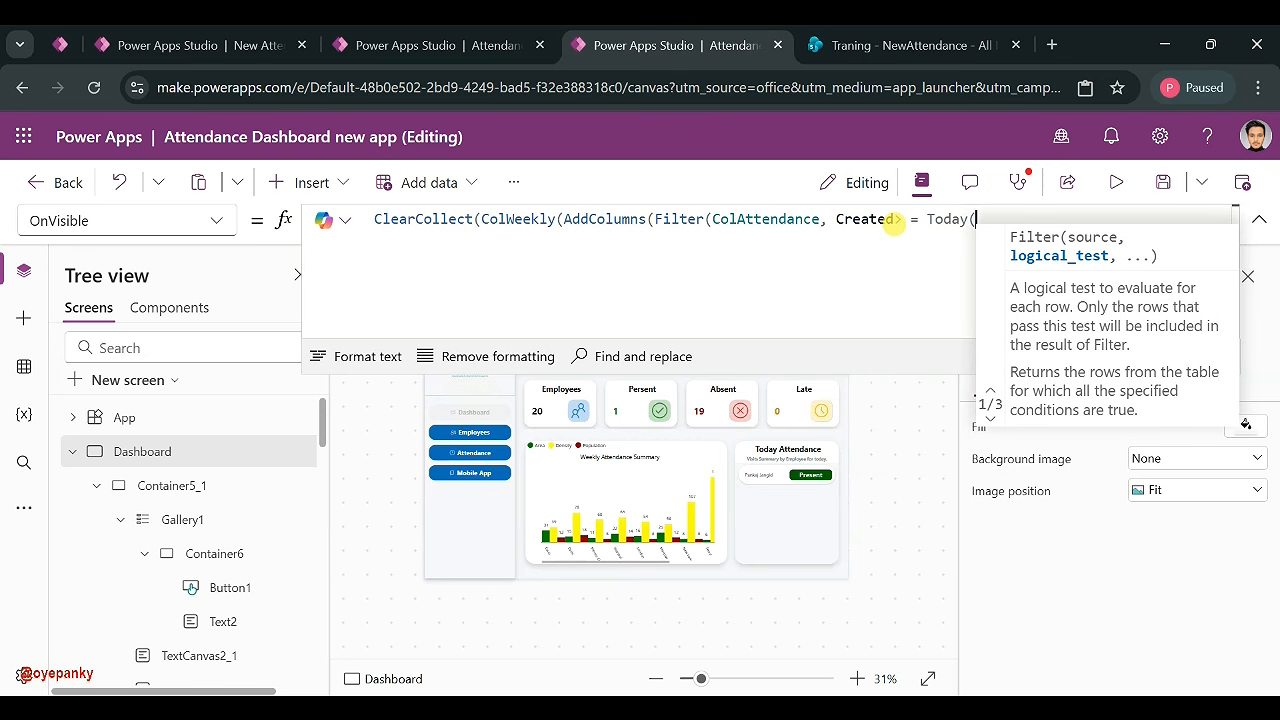
text(-7)
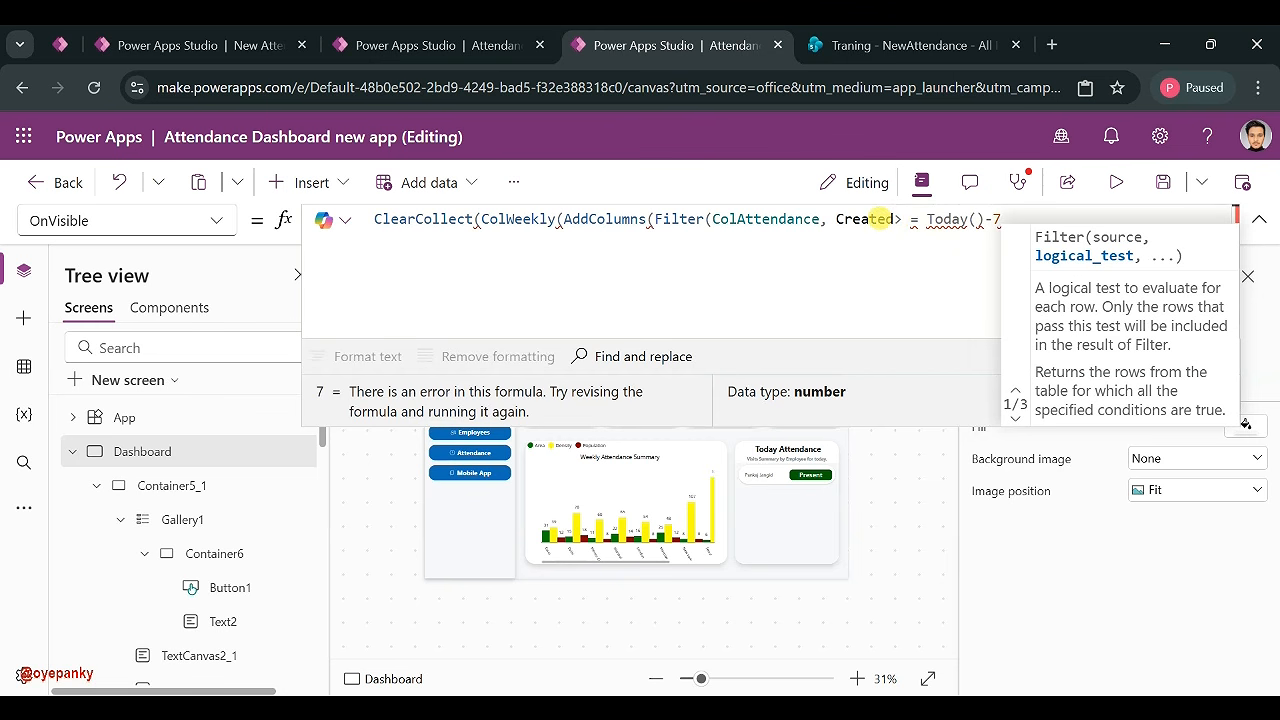
click(903, 219)
key(Delete)
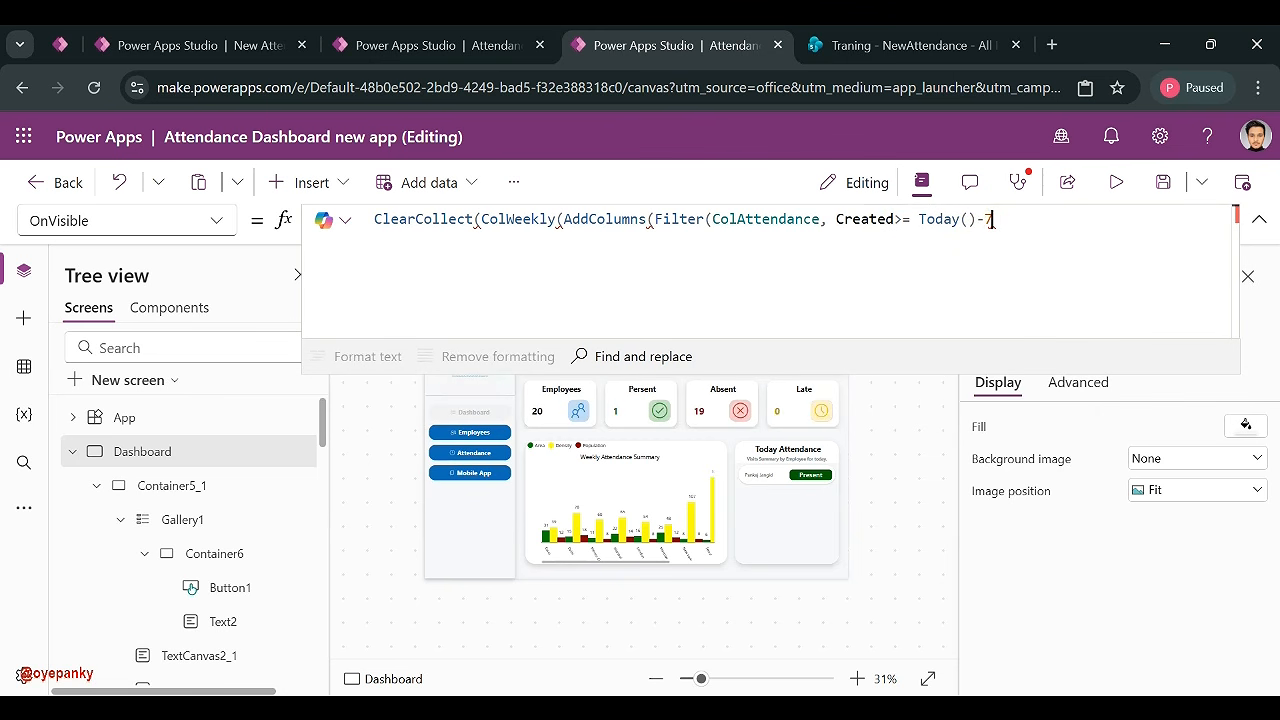
- Add the condition Created<= Today()+1 and a DayName column of Text(Created, "[$-en-US]ddd")
click(993, 220)
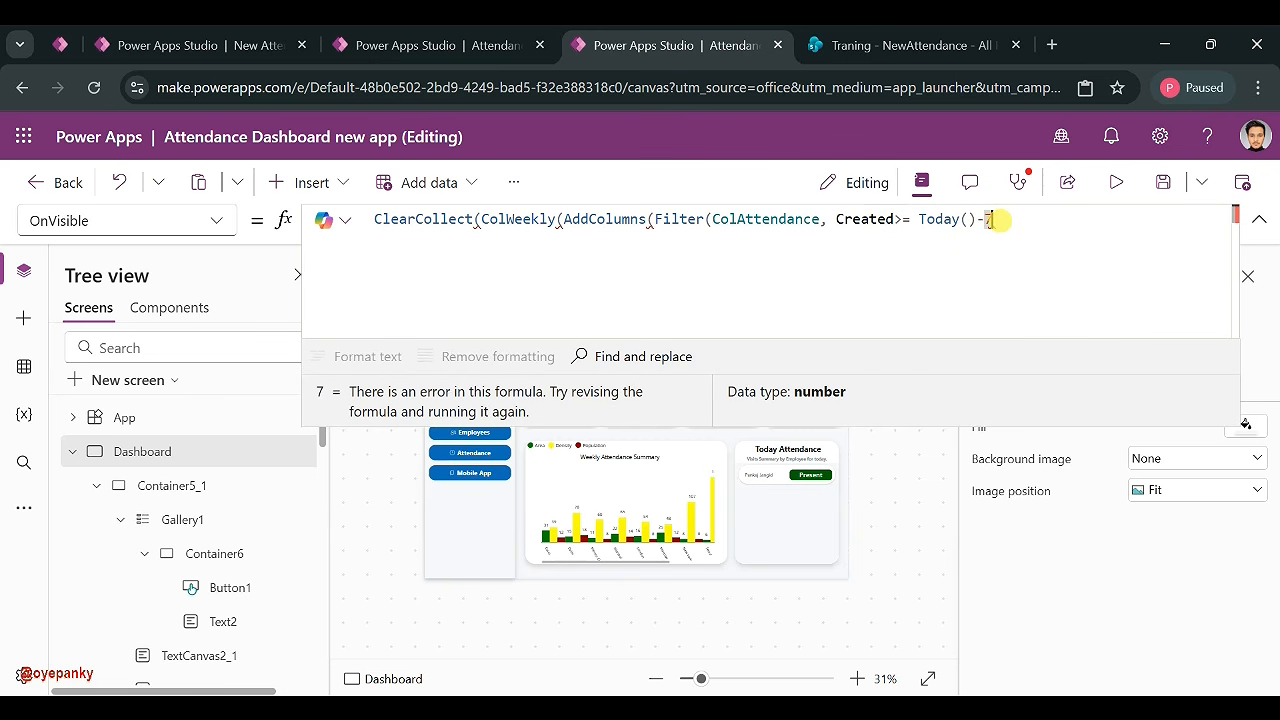
text(&&)
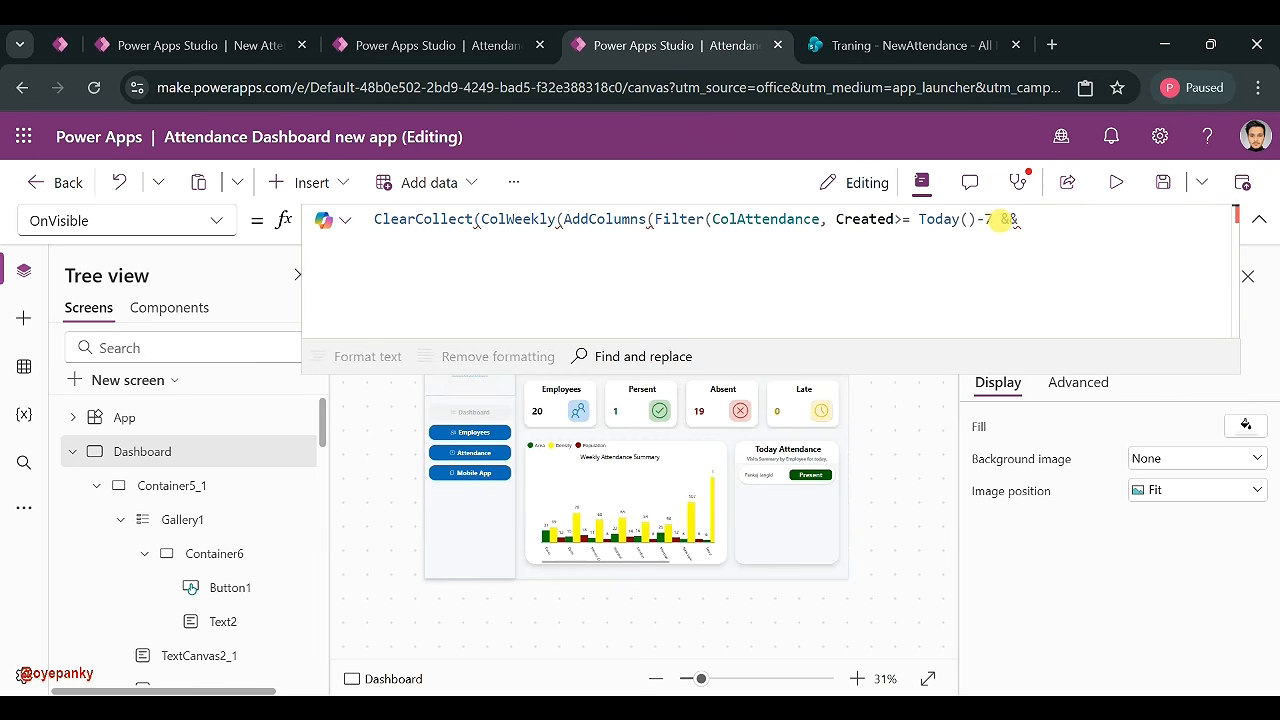
text( Created)
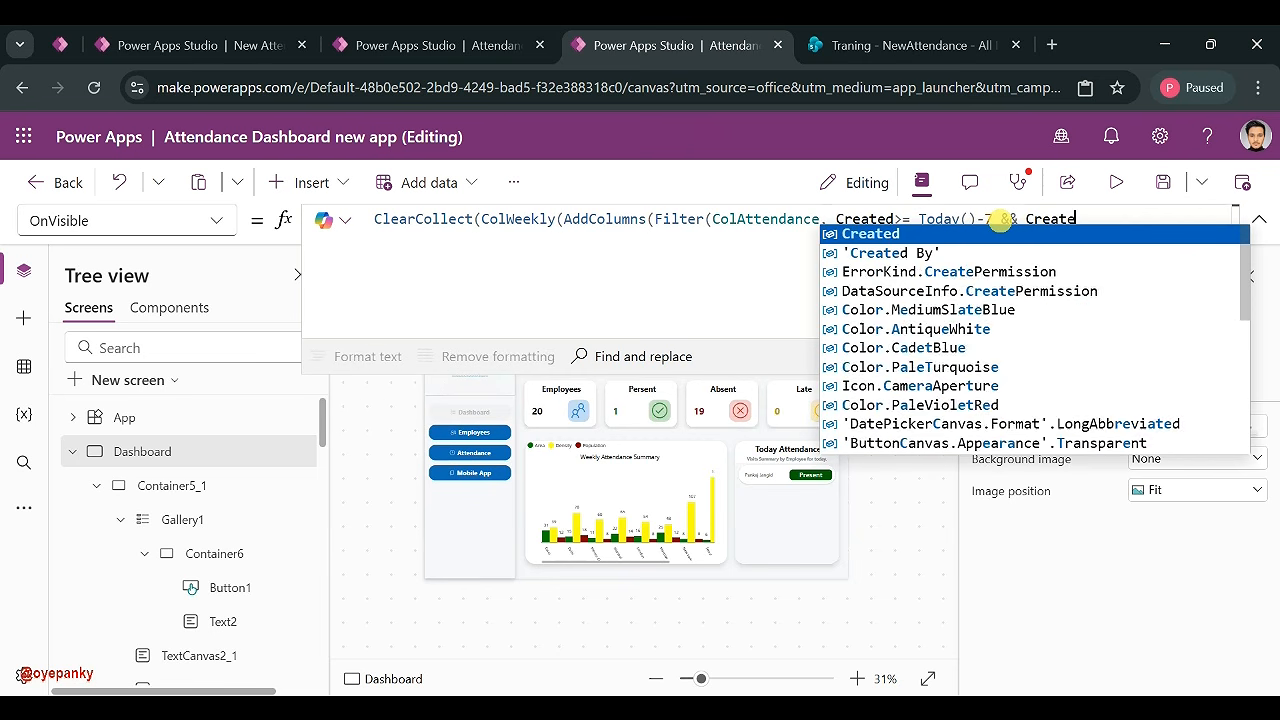
text(<=)
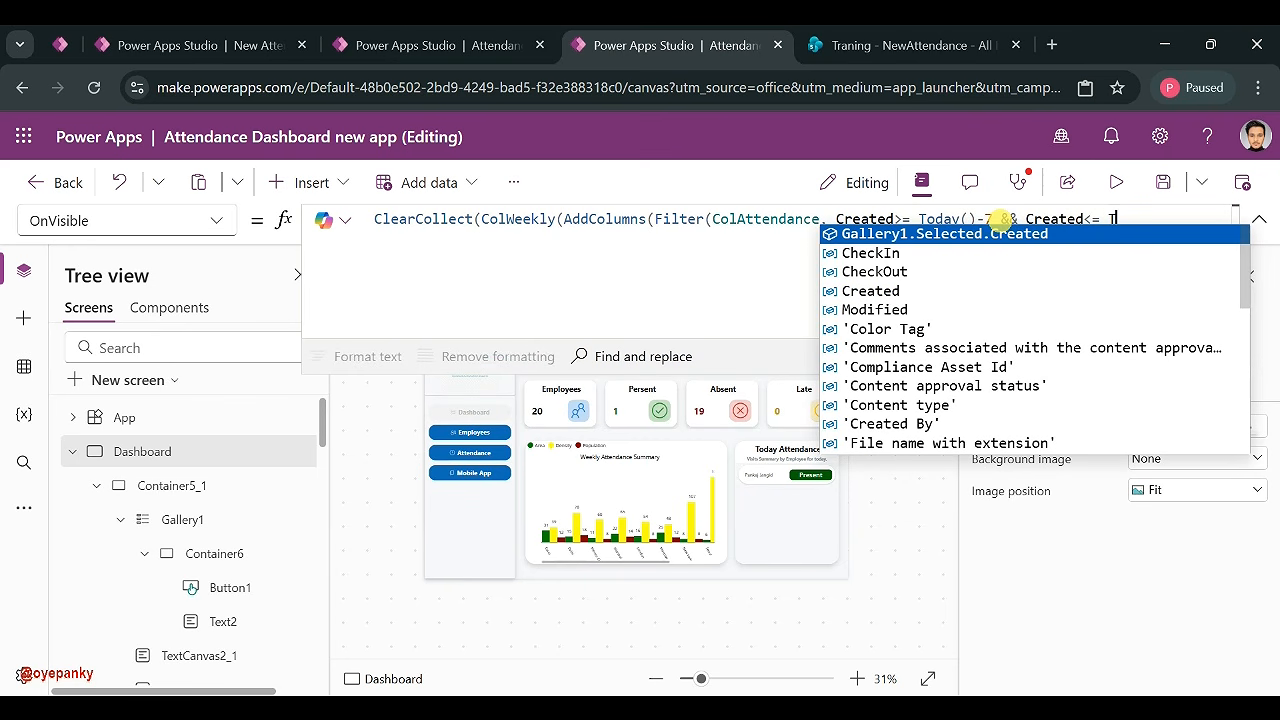
text( Today()+1)
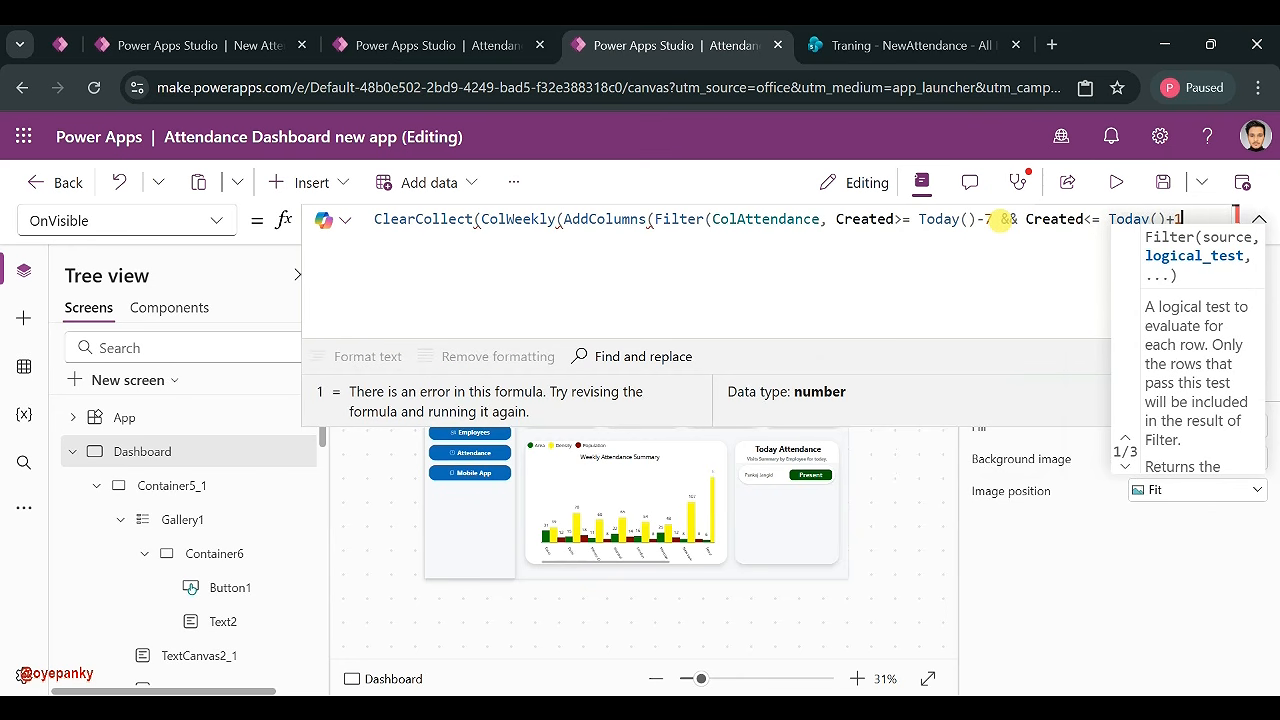
text(),)
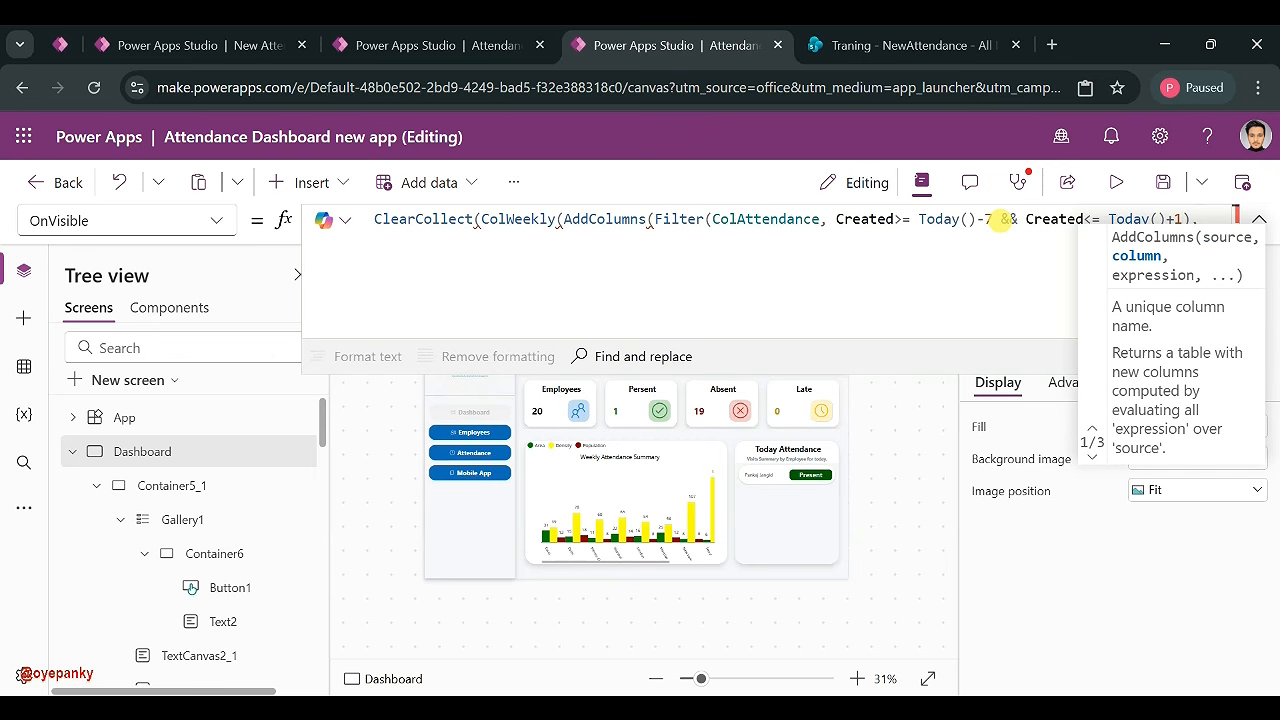
key(shift+Return)
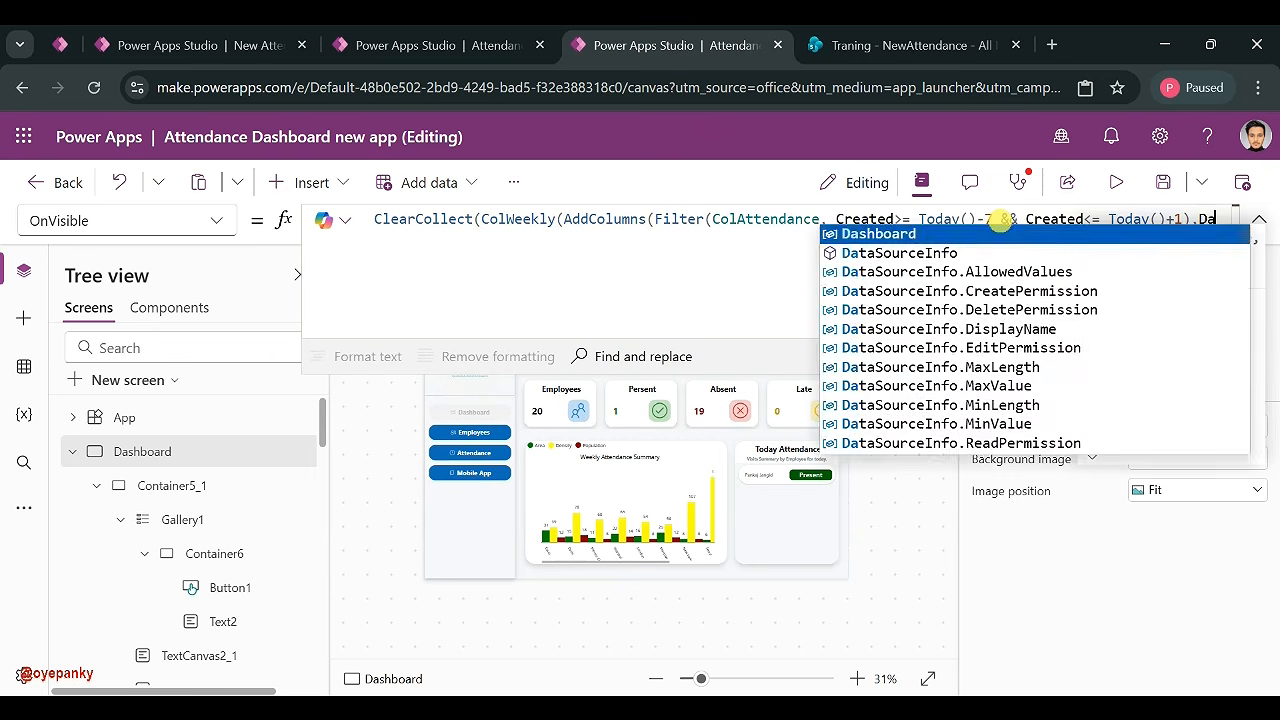
text(DayName)
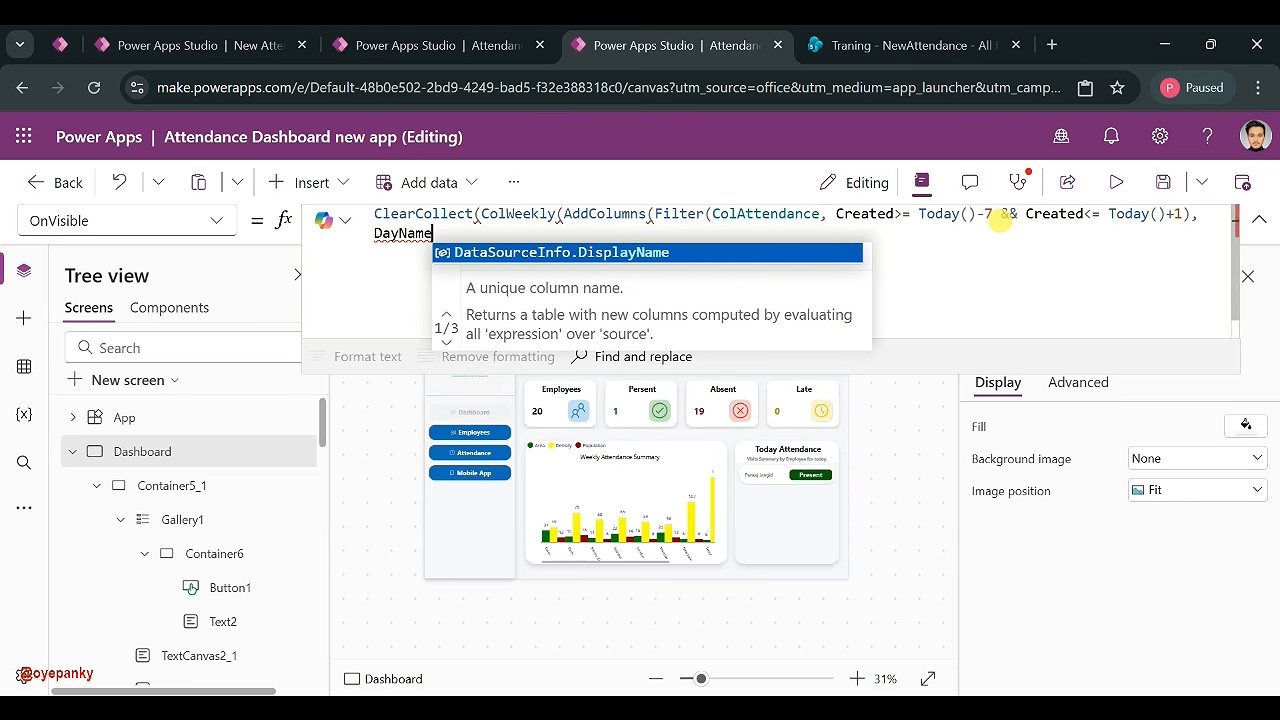
text(,)
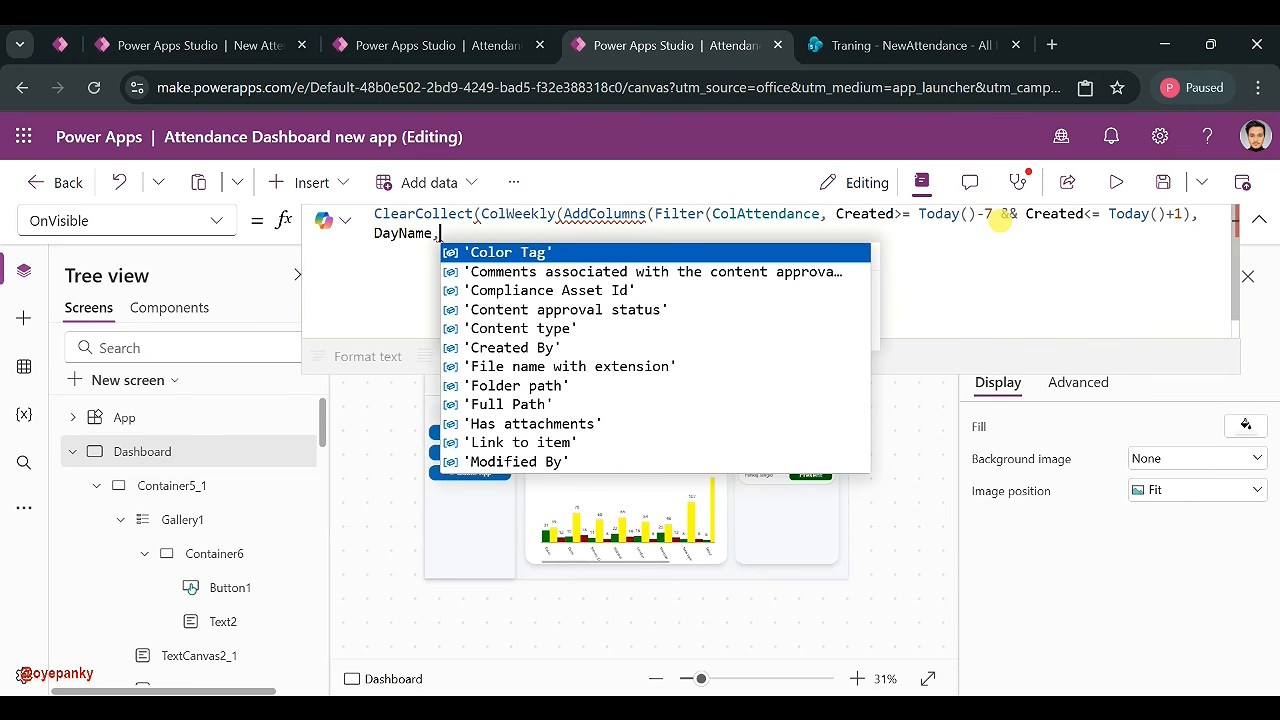
text(Text)
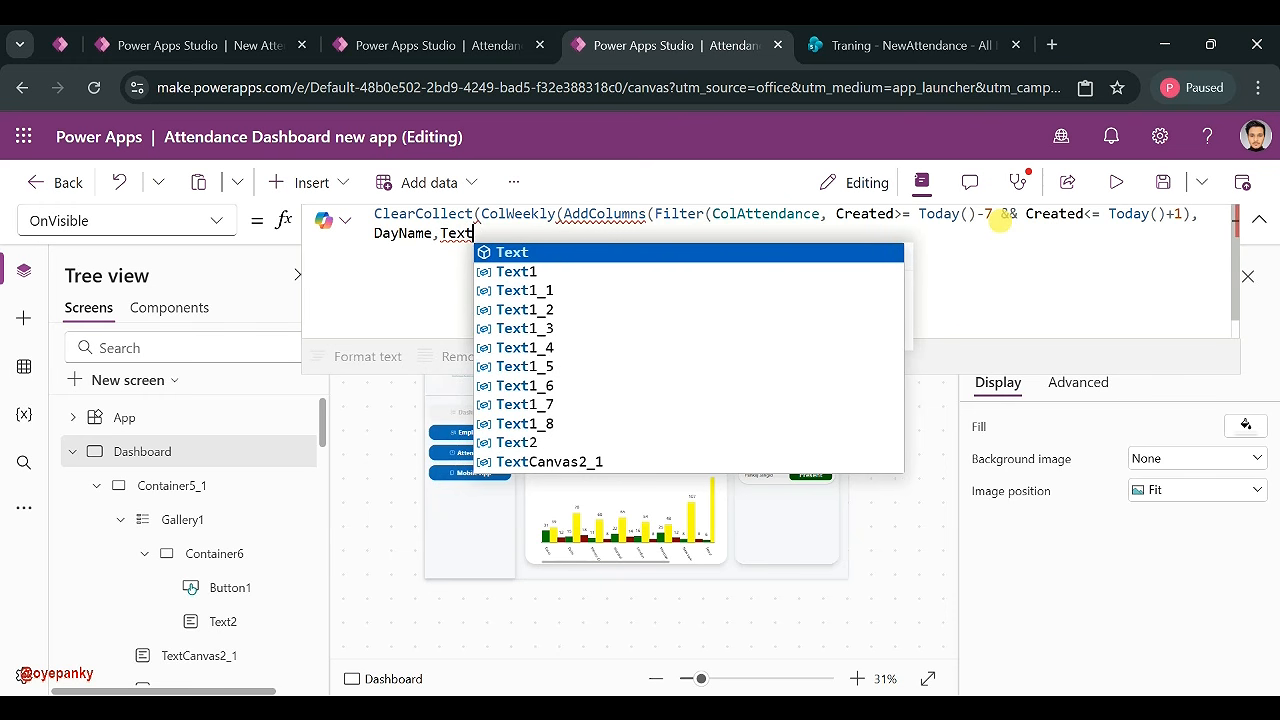
text((Cre)
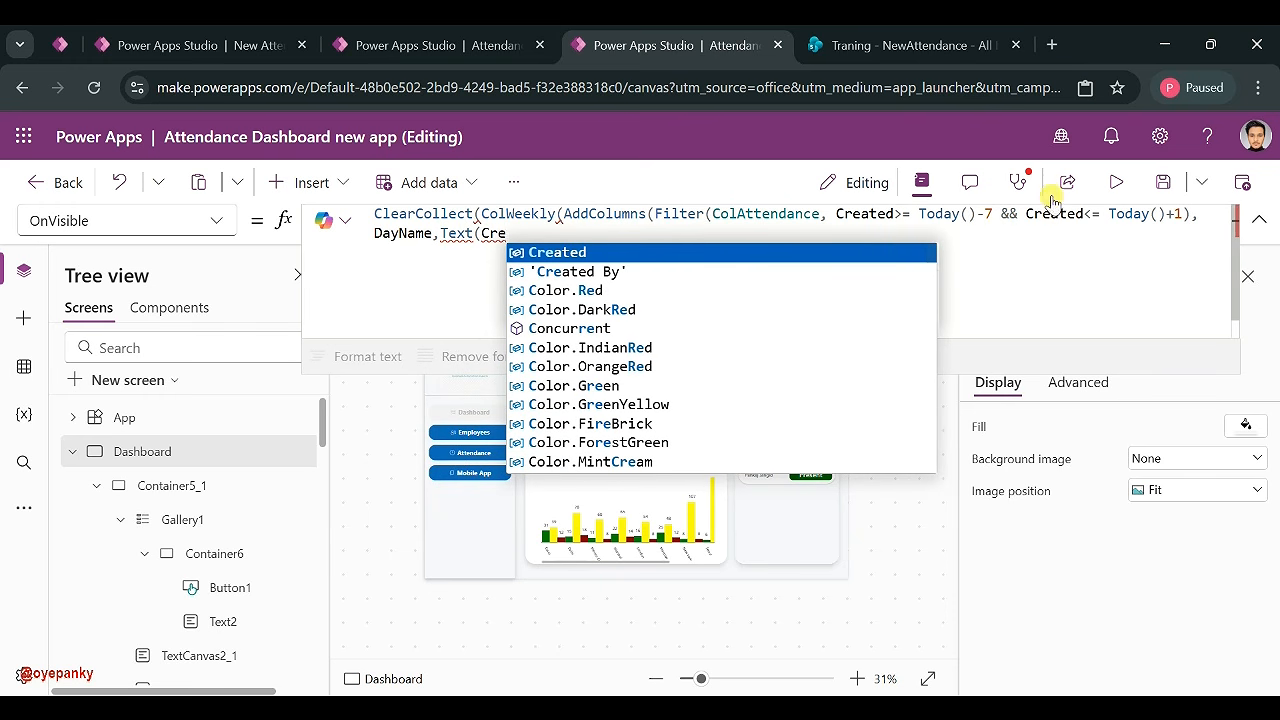
click(571, 252)
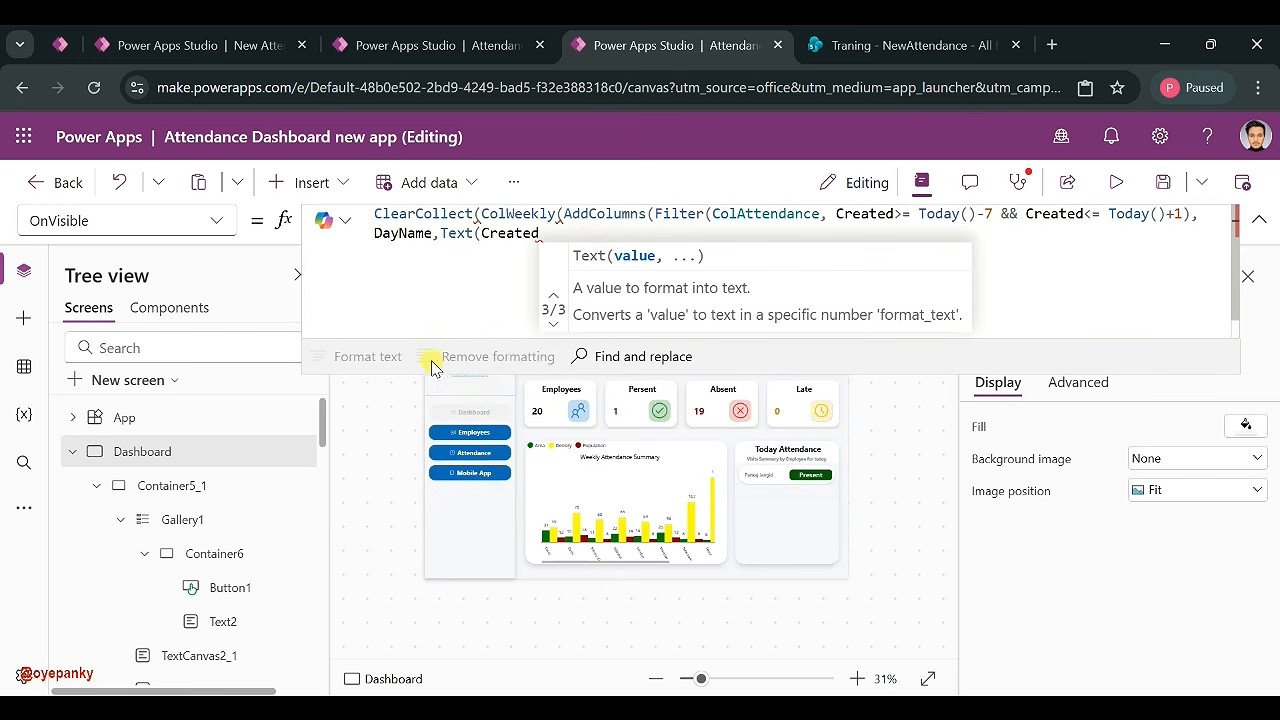
text(, "")
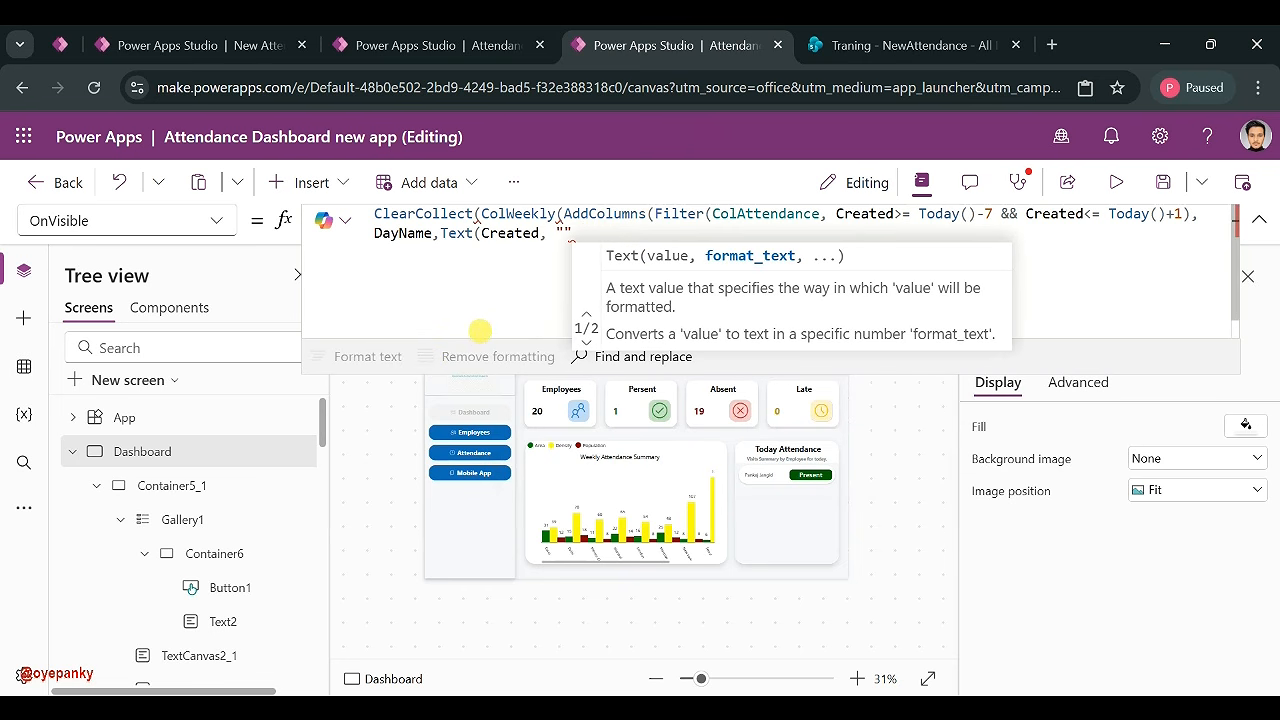
text())
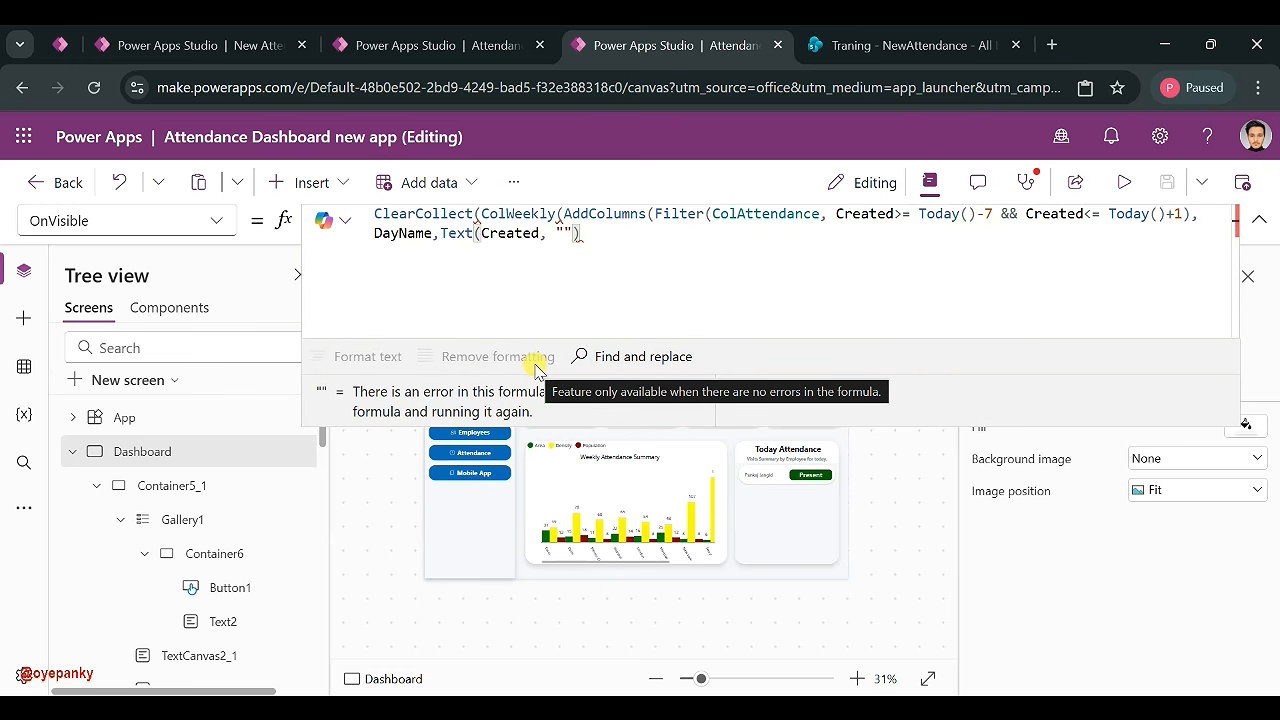
text([)
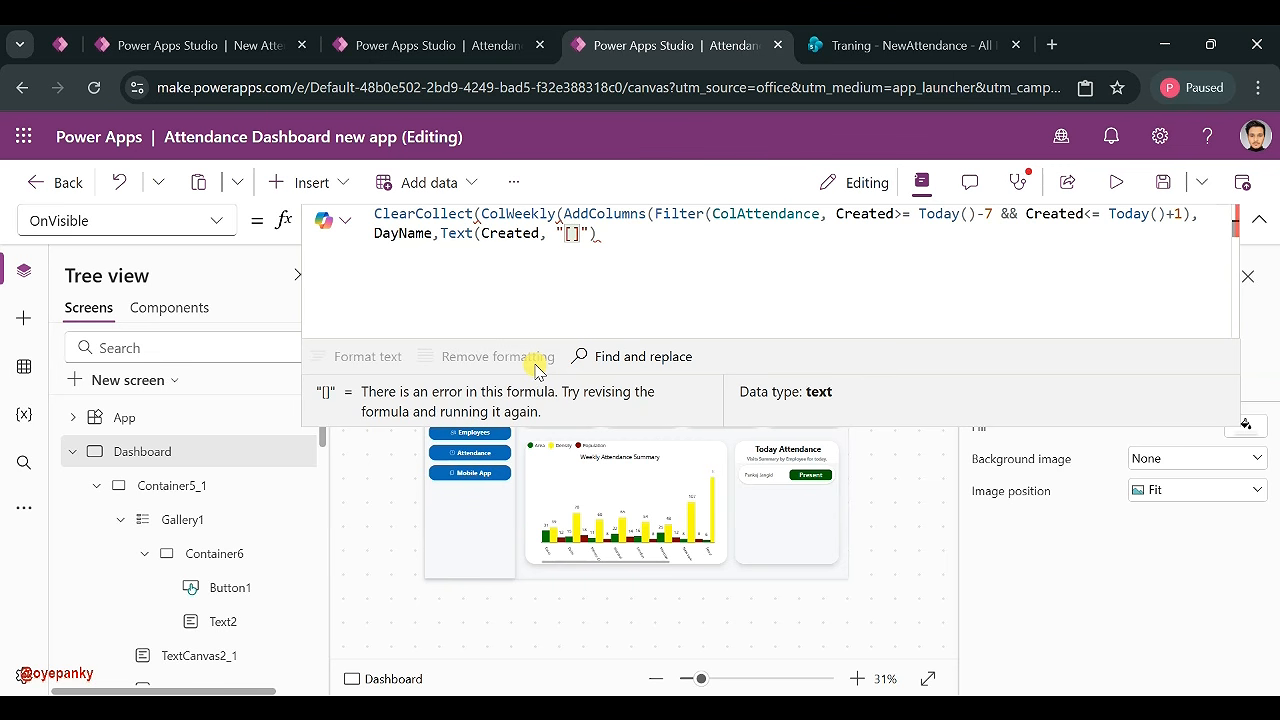
text($-)
text(en-)
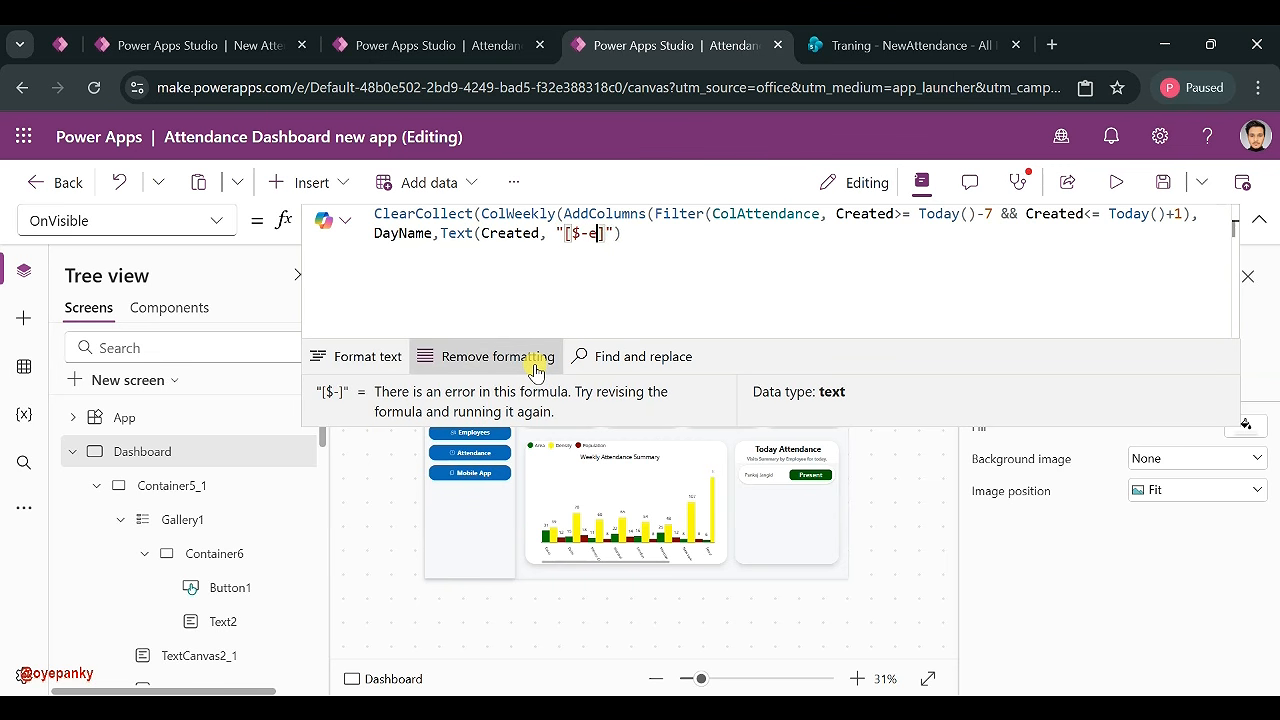
text(US)
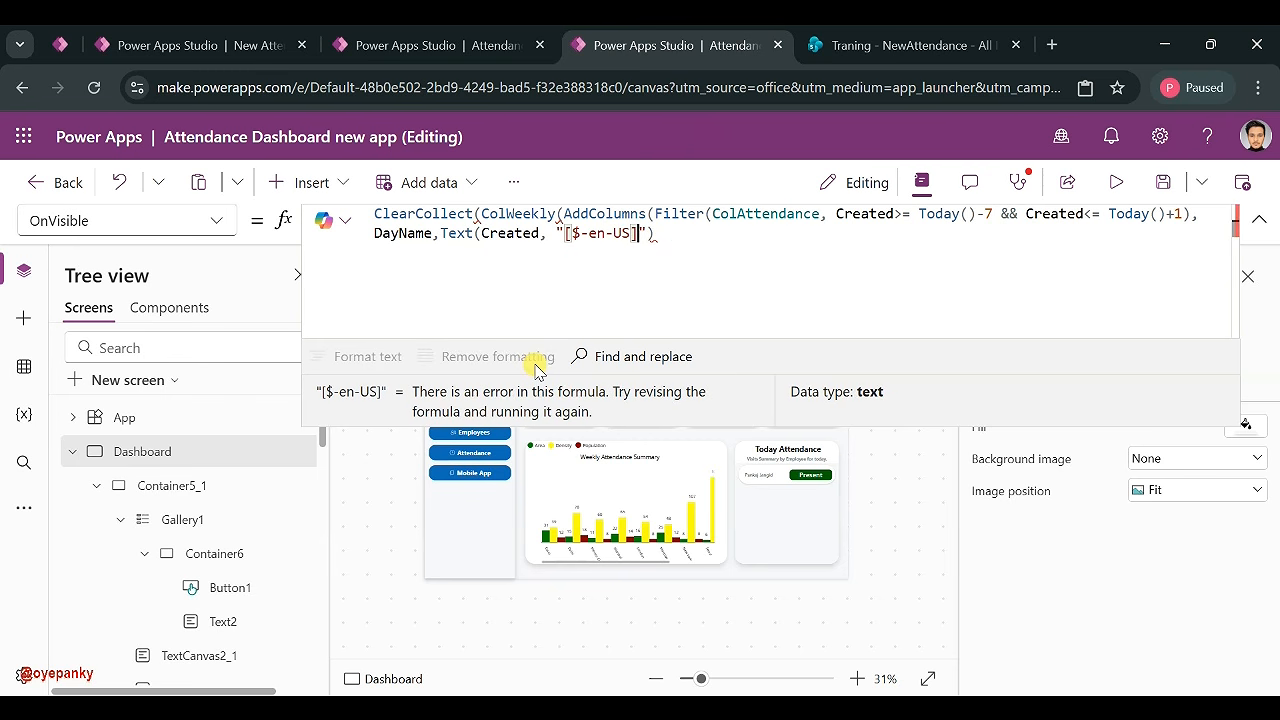
text(]ddd)
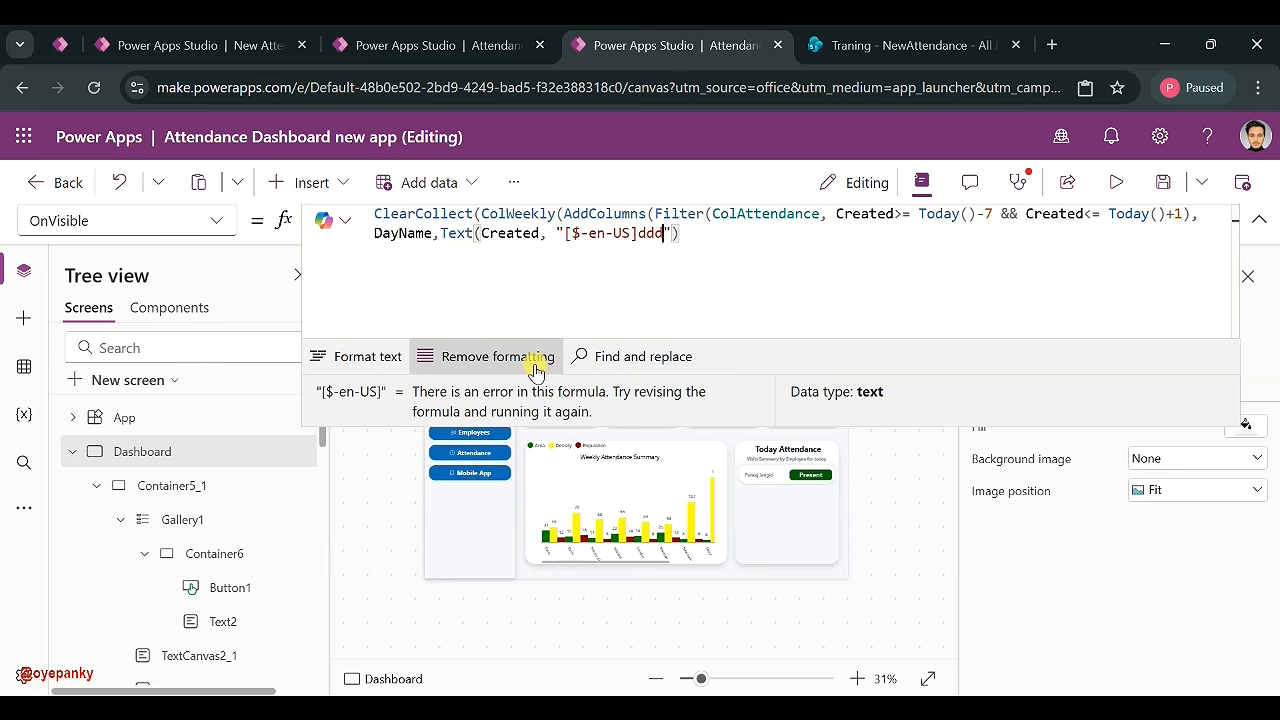
click(692, 236)
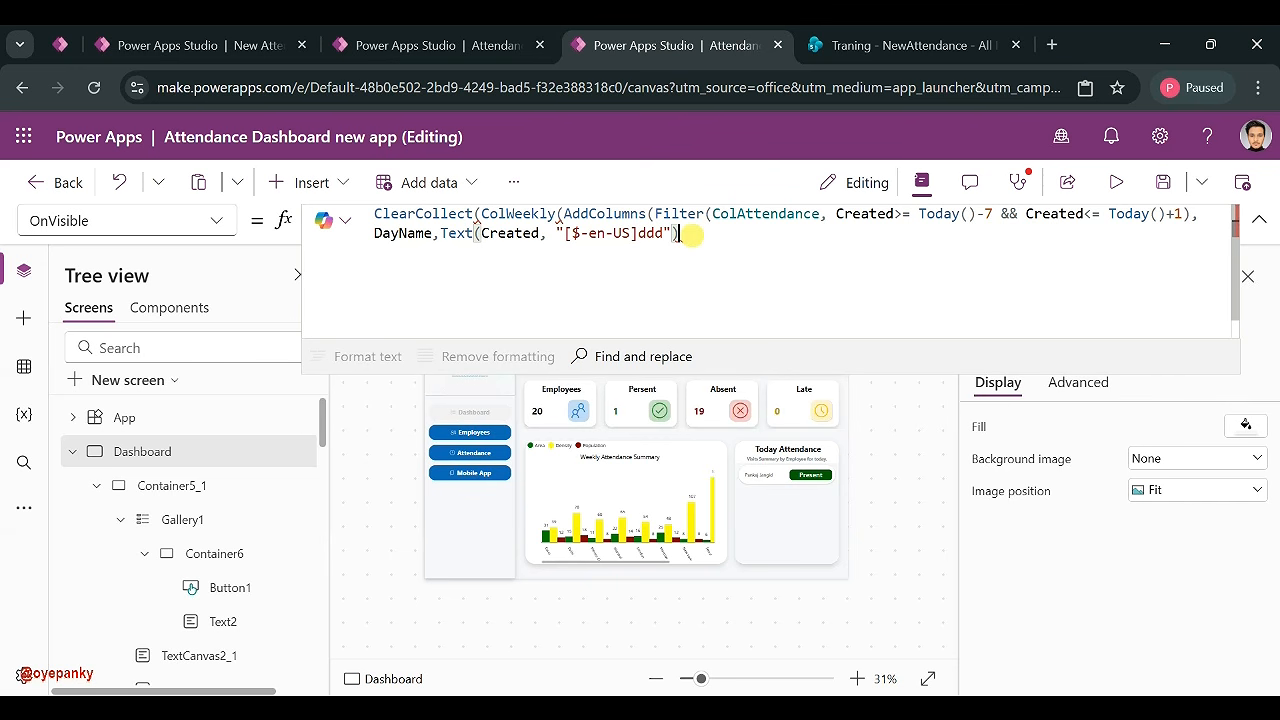
- Close the AddColumns call and append DayName, Records as the grouping arguments
text(),Day)
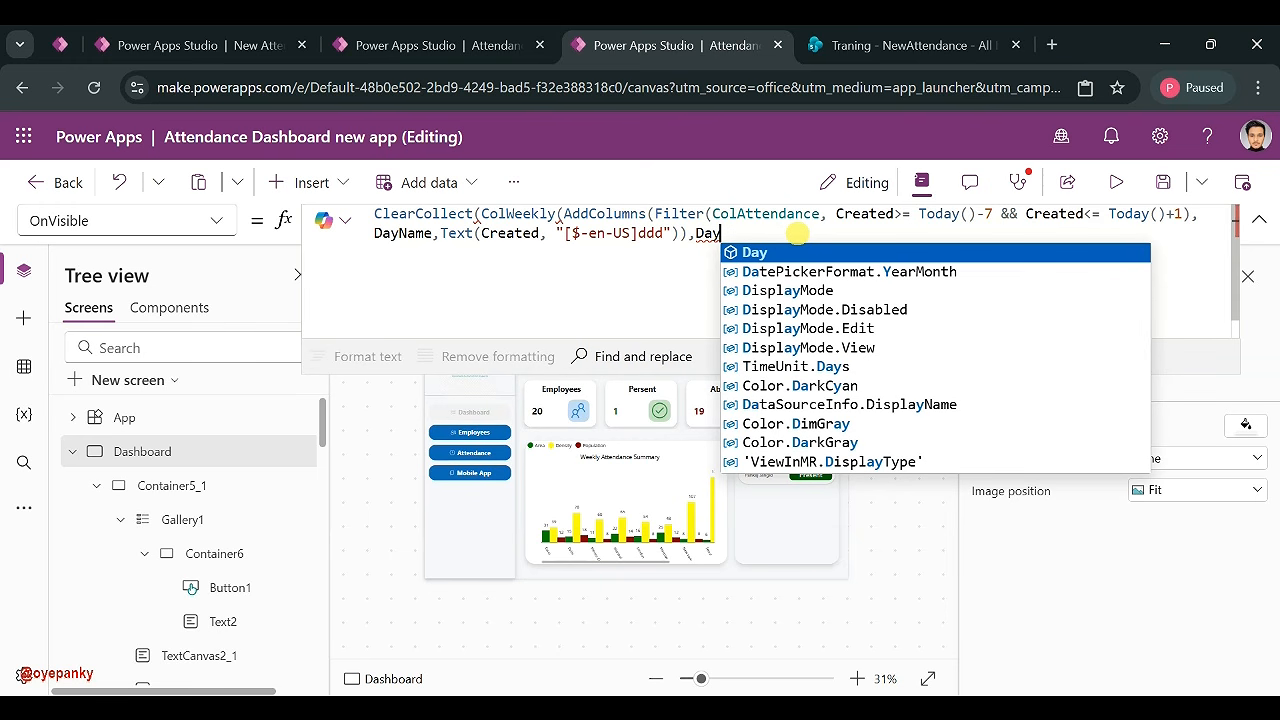
text(Name)
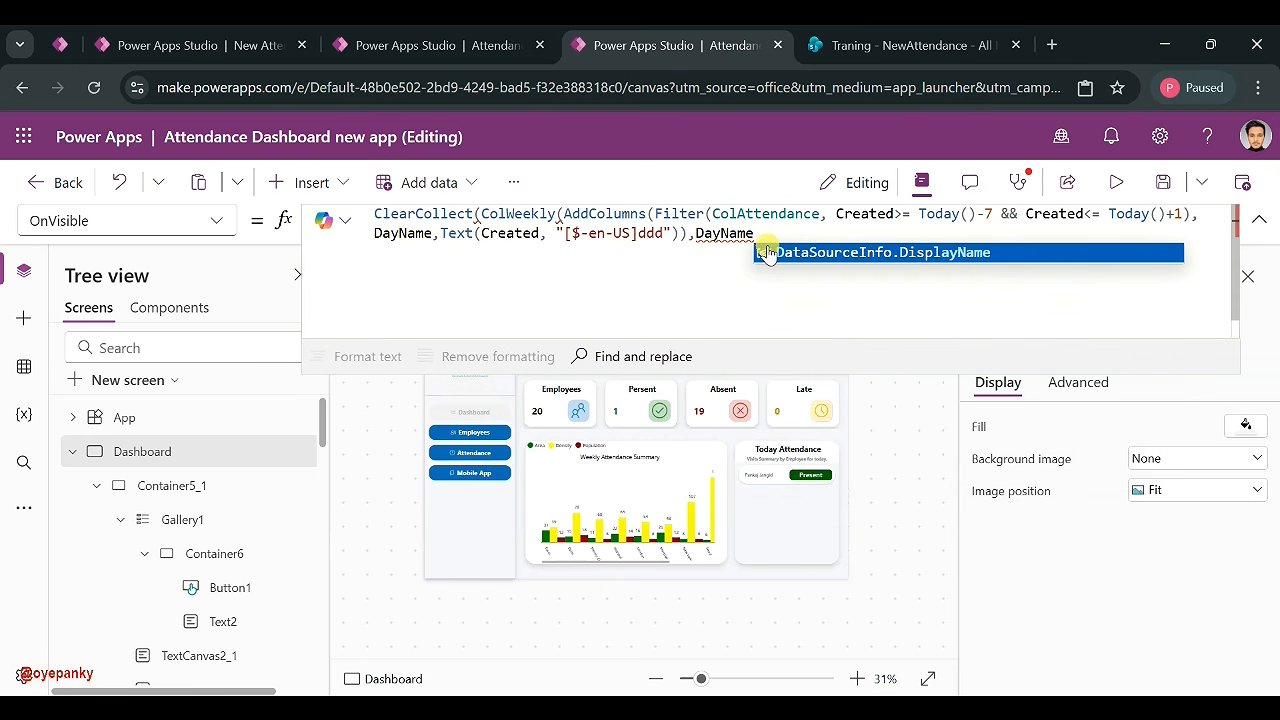
text(,)
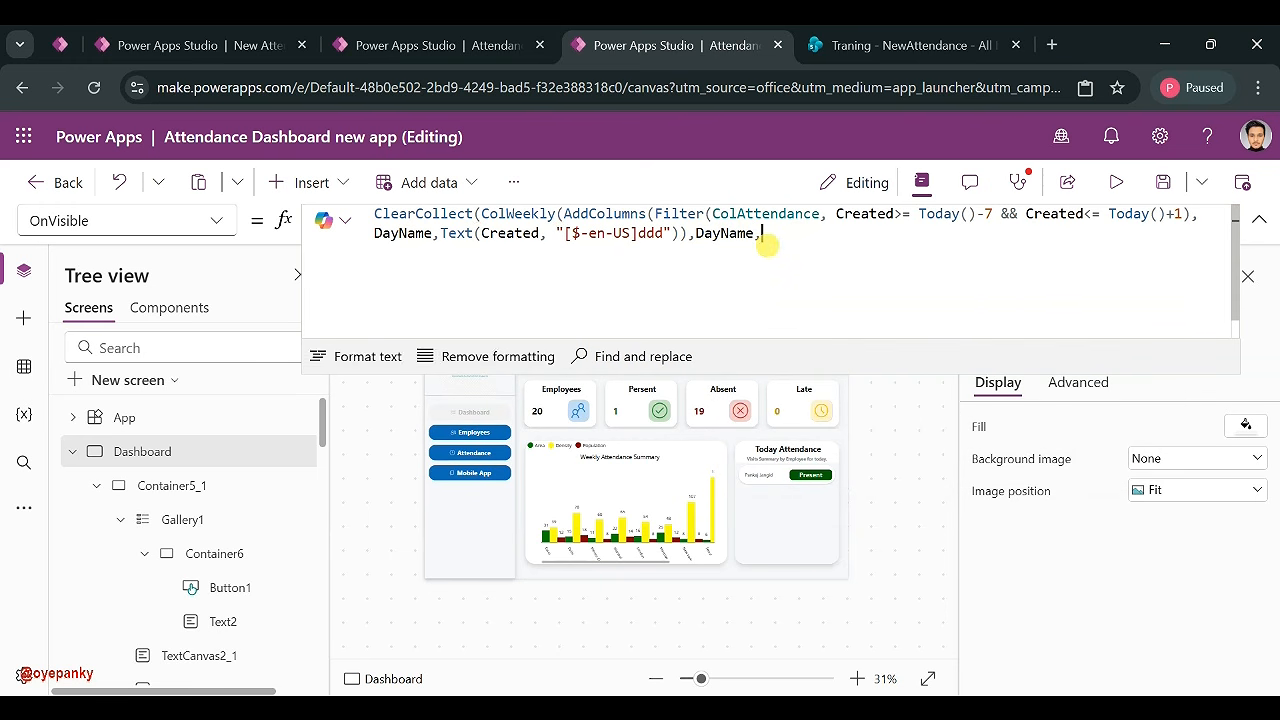
text(Records)
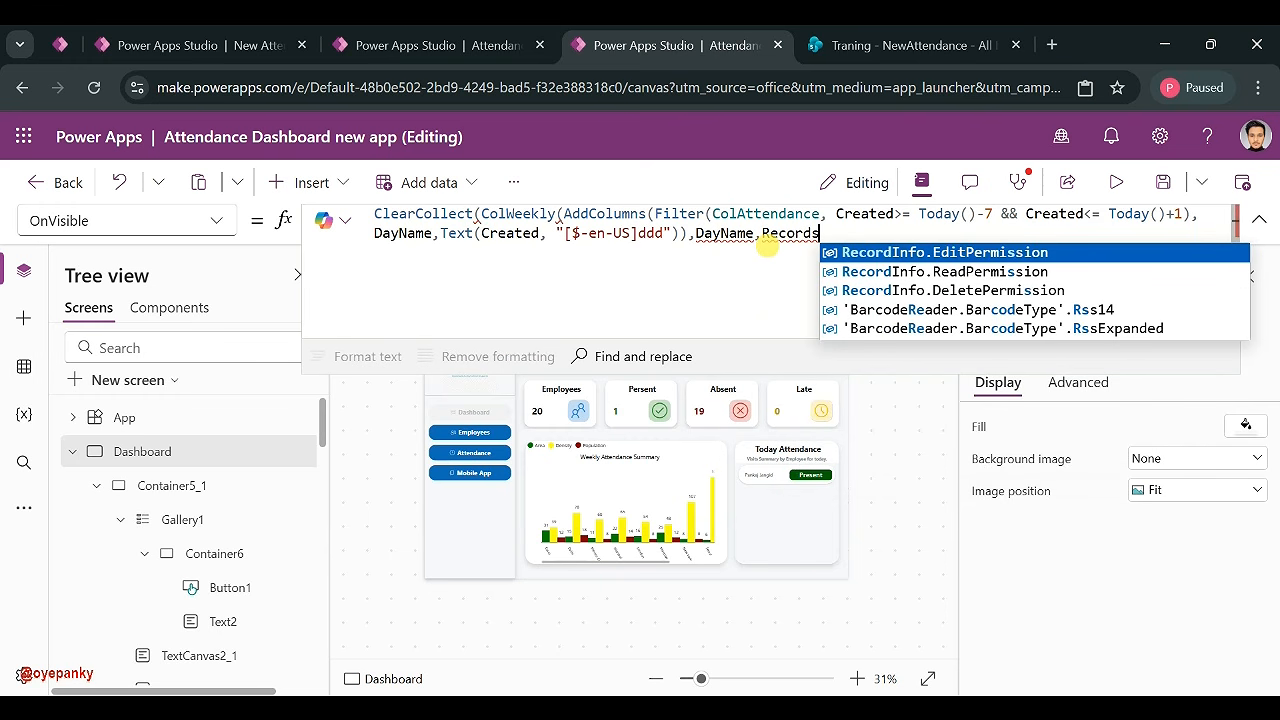
text(),)
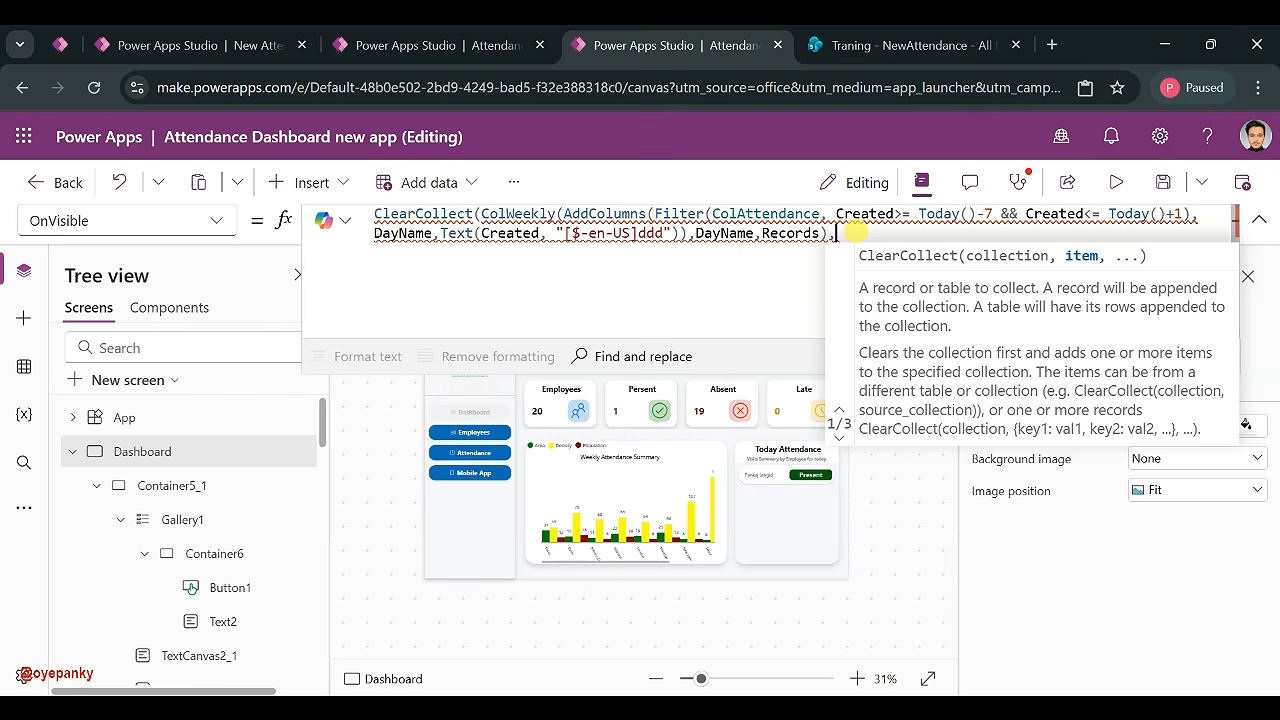
- Begin a Present column as CountRows(Filter(Records, Status.Value
text(Present)
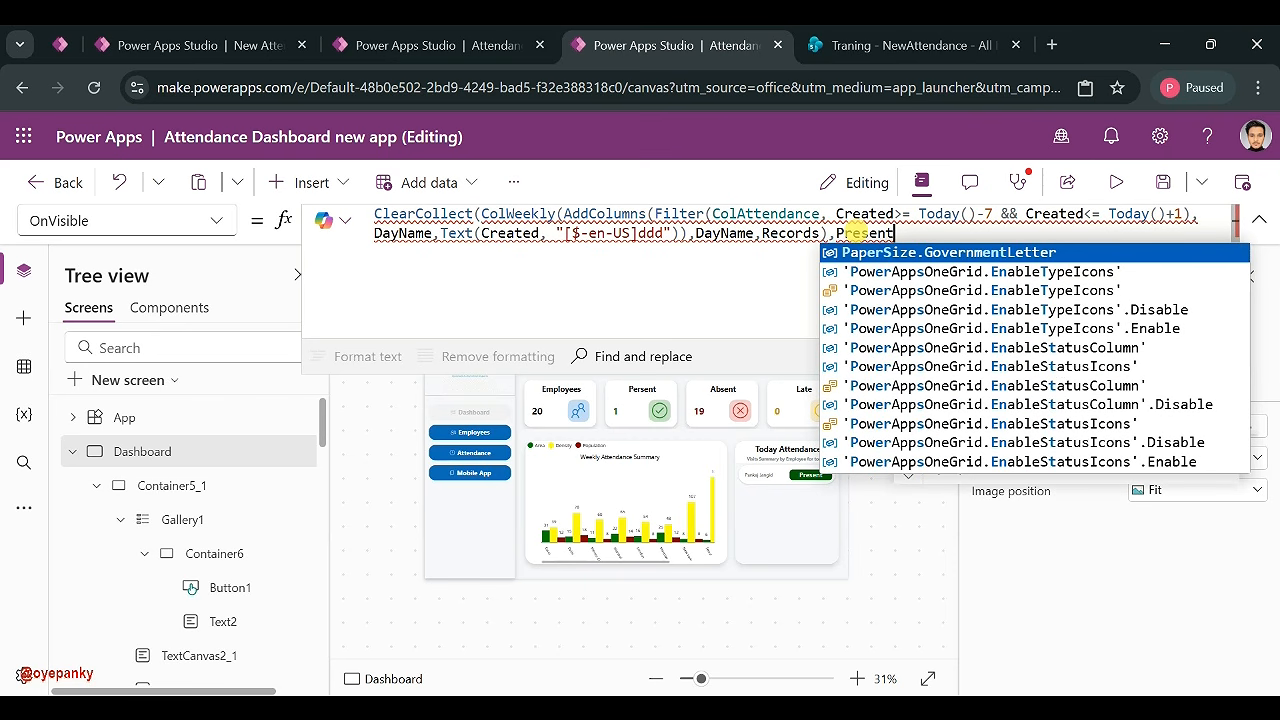
text(, Cou)
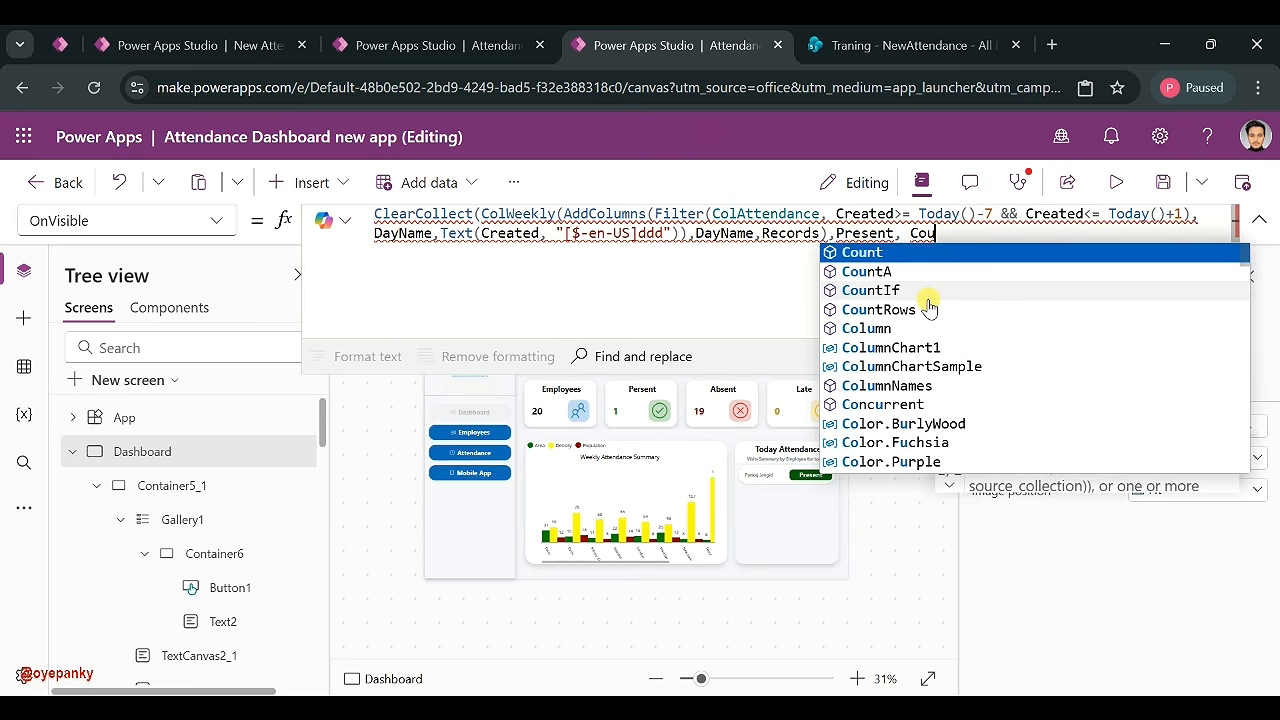
click(910, 309)
text(()
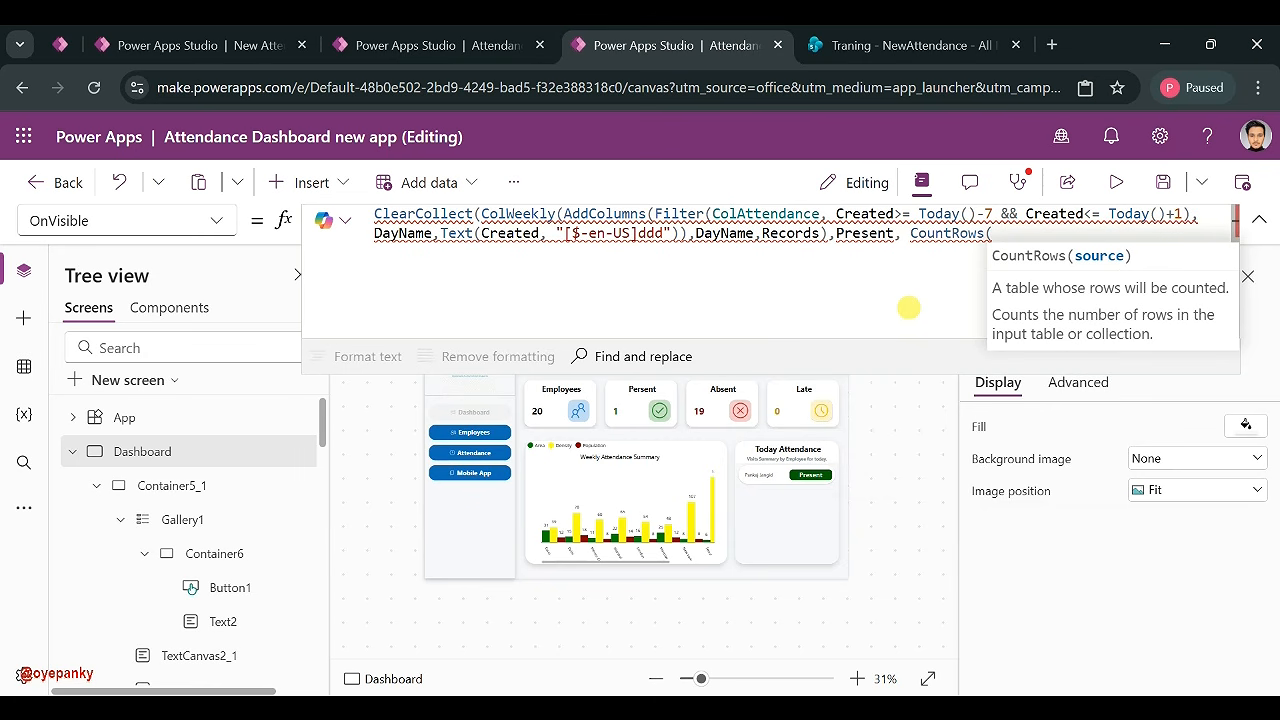
text(Fi;ter)
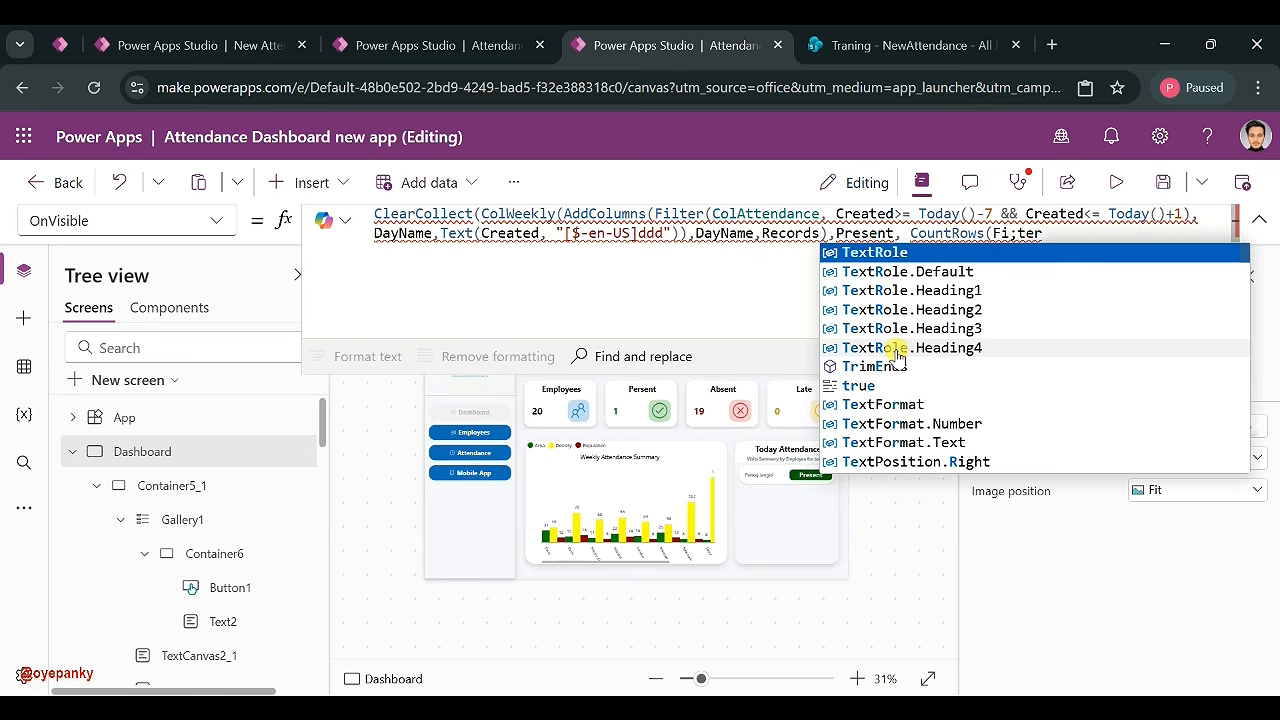
key(BackSpace)
key(BackSpace)
key(BackSpace)
key(BackSpace)
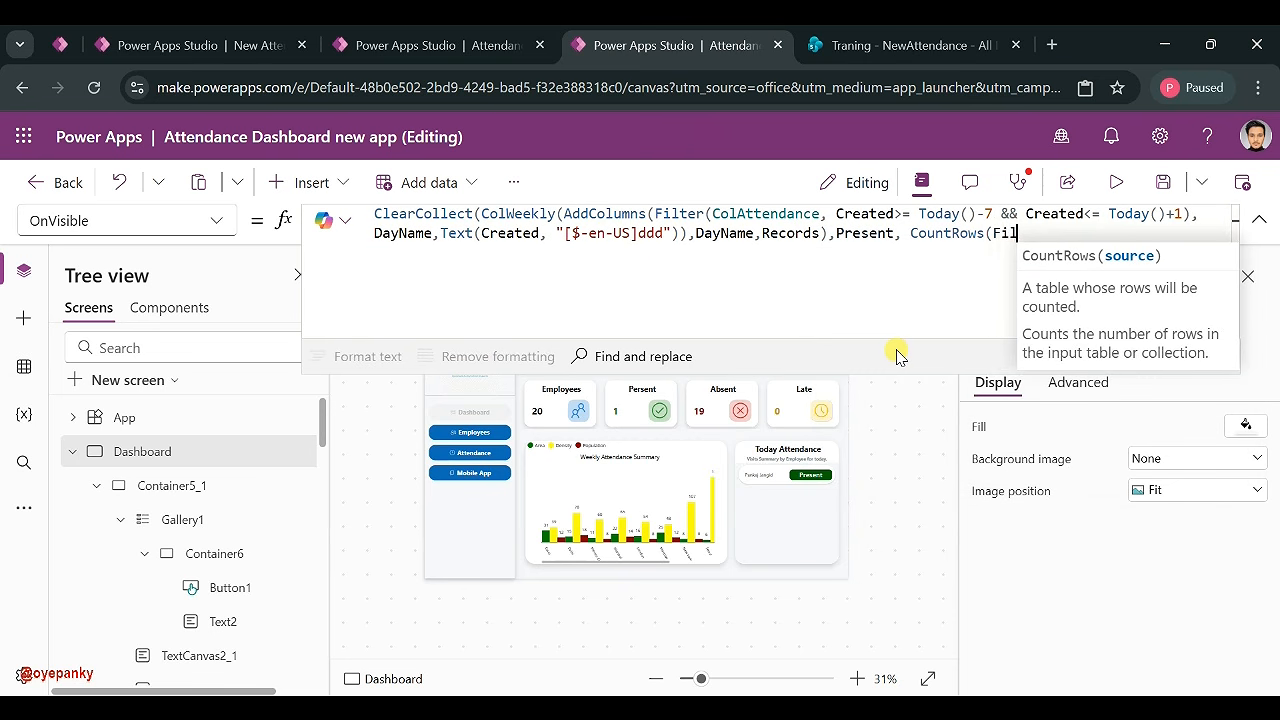
text(l)
click(862, 253)
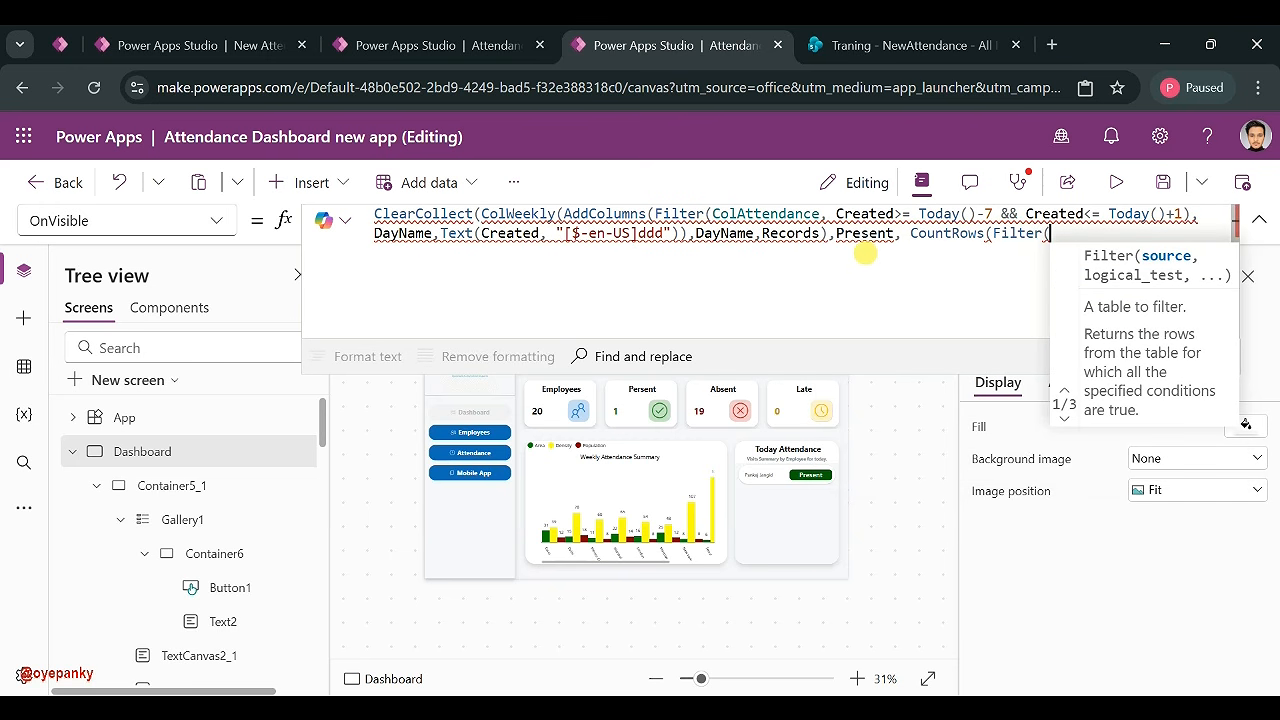
text(Records)
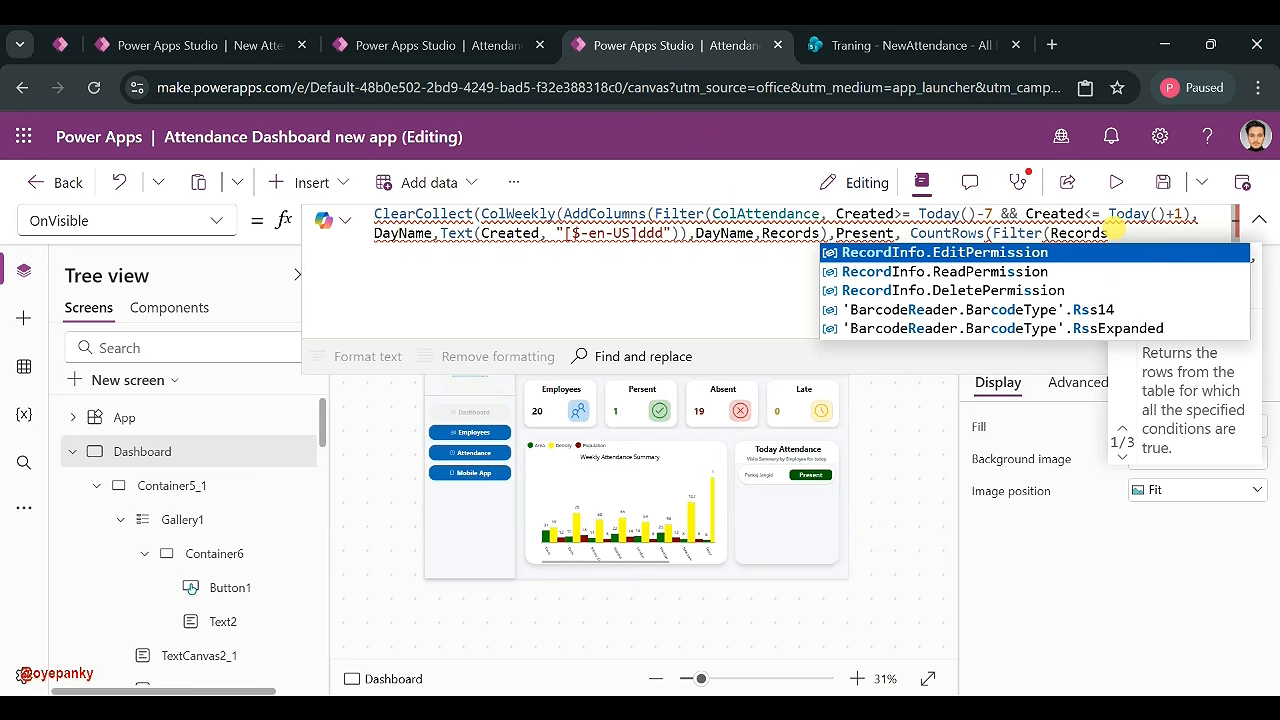
text(,Statu)
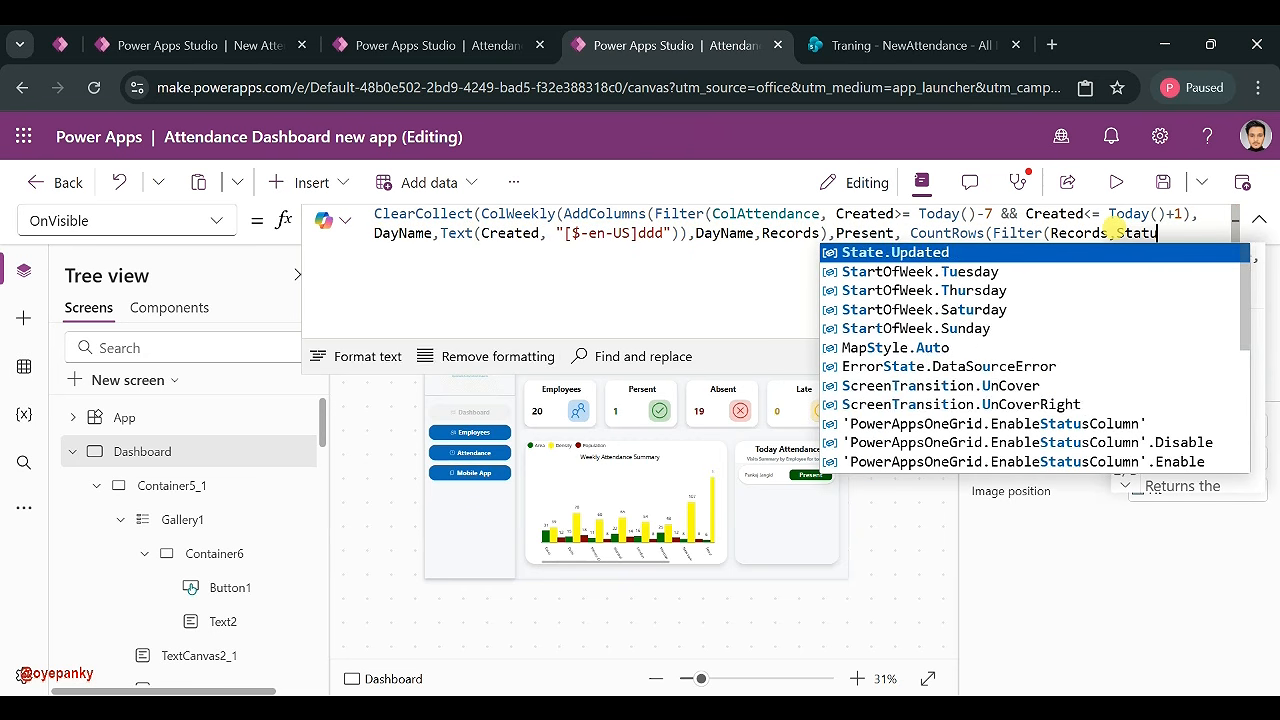
text(s)
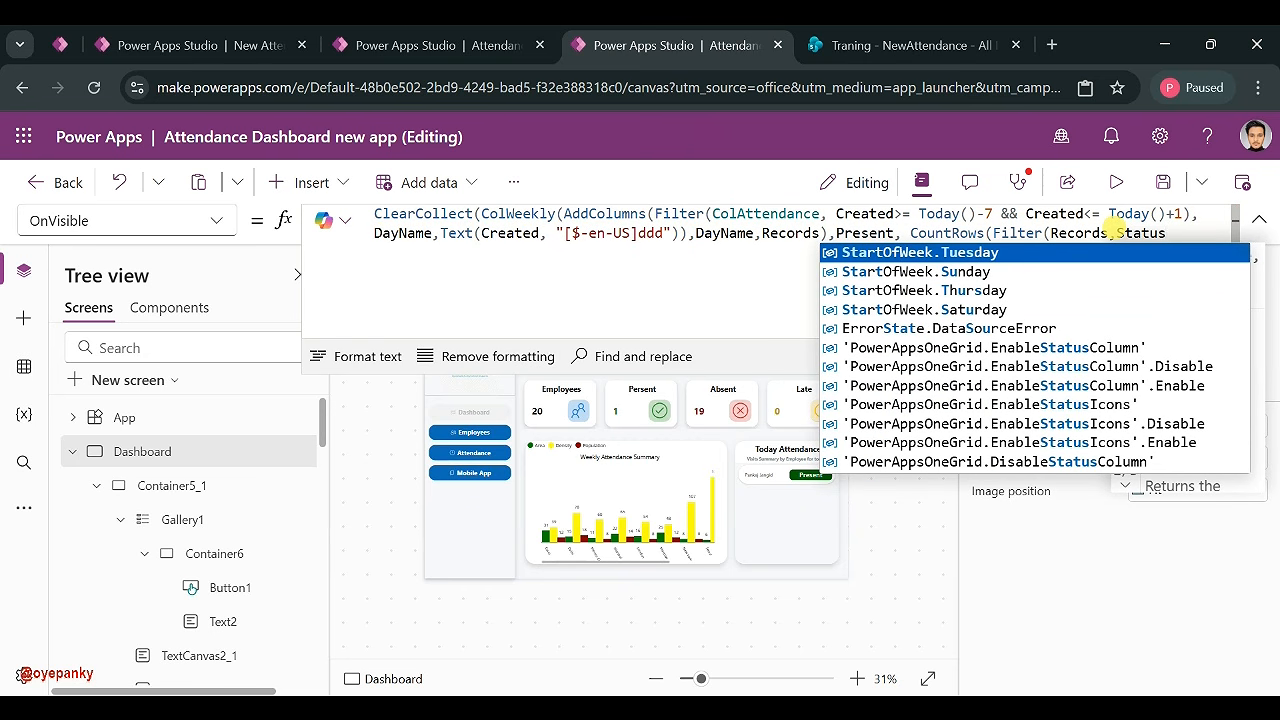
text(.Value)
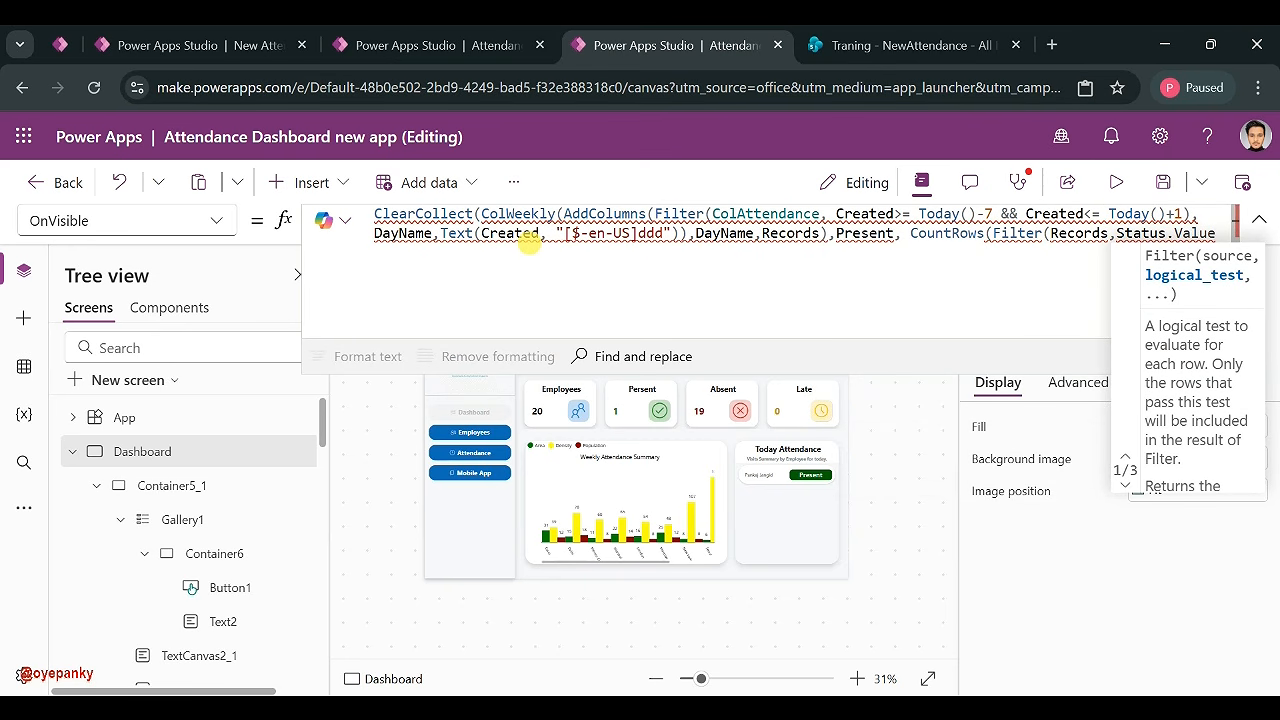
- Inspect the flagged DayName name and the brackets closing AddColumns in the formula
mouse_move(566, 216)
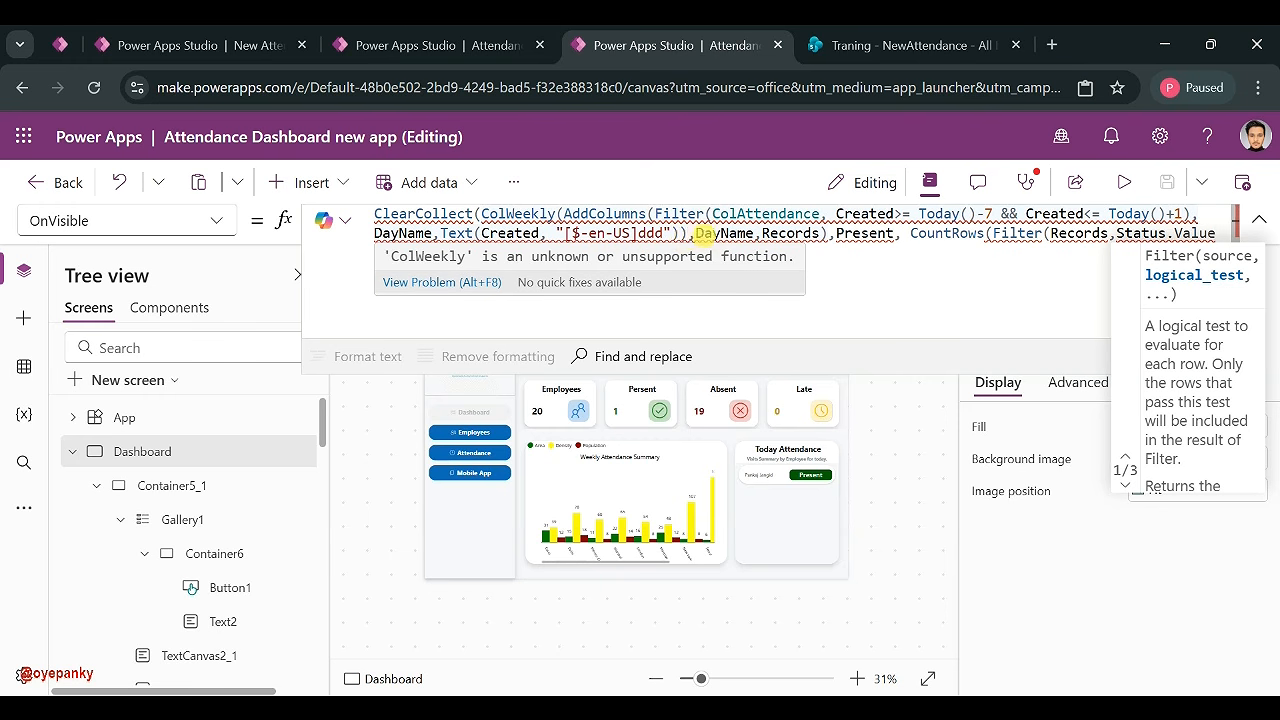
click(722, 233)
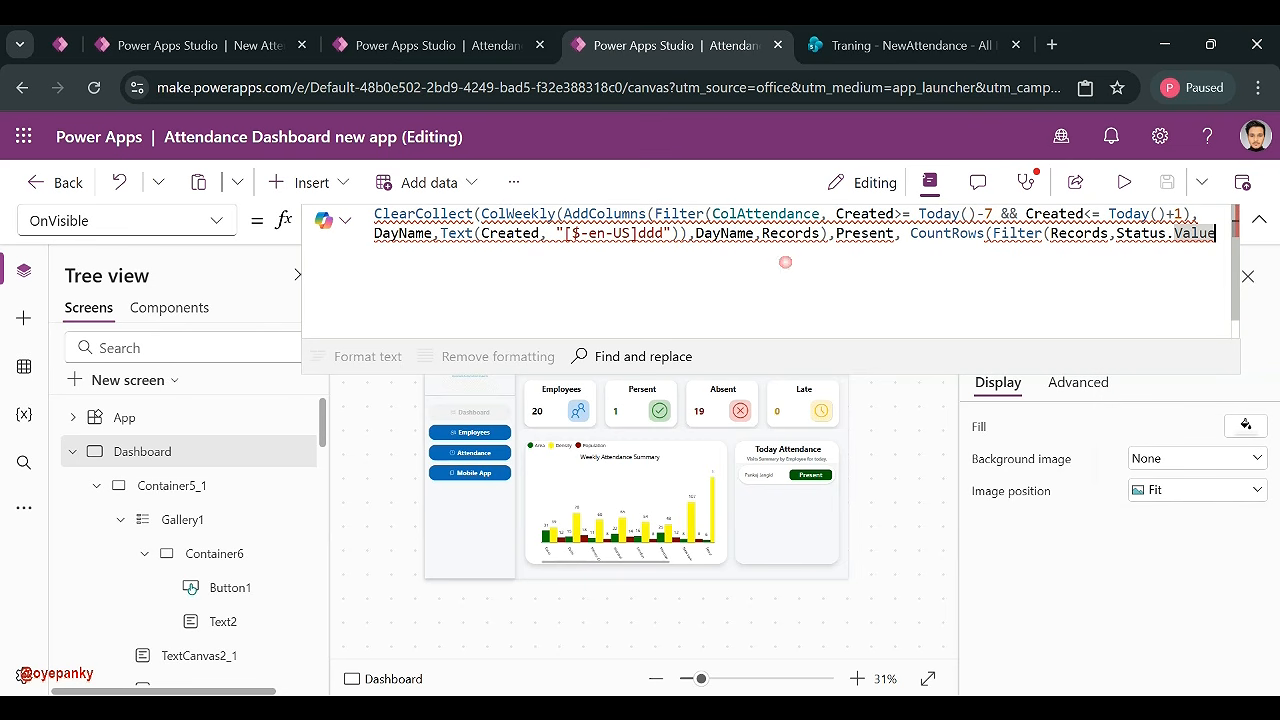
click(687, 233)
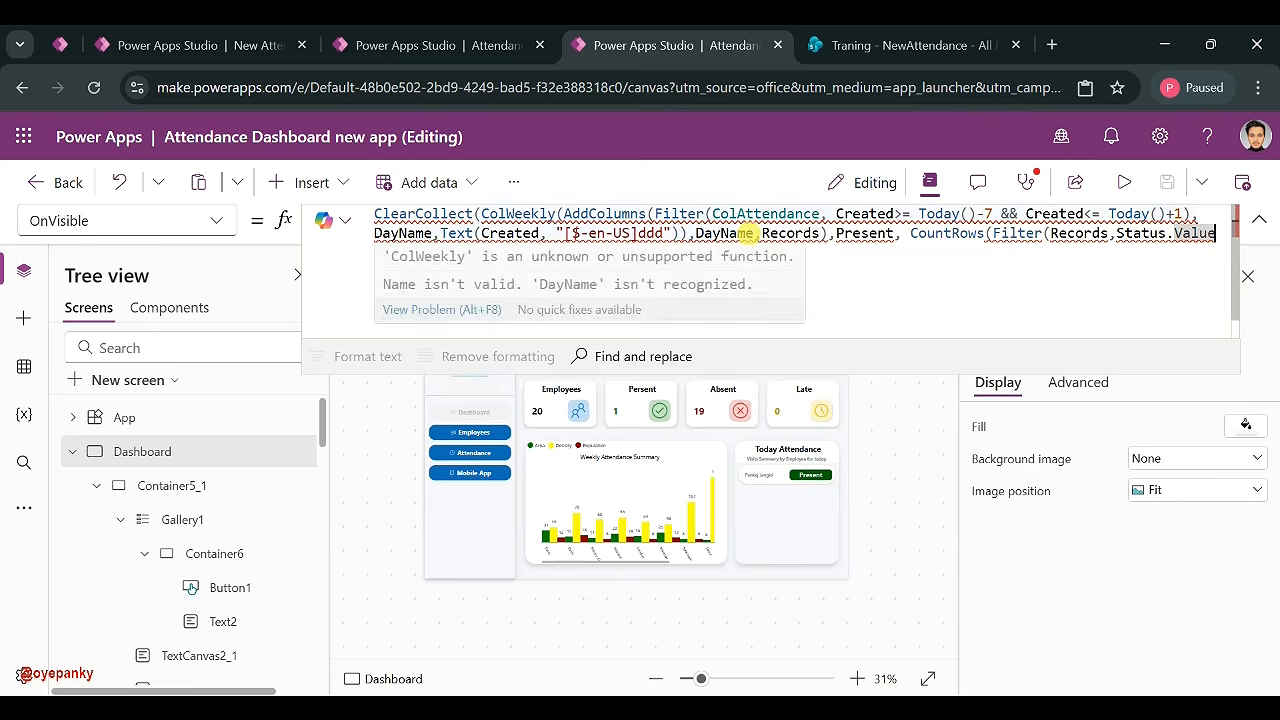
click(749, 233)
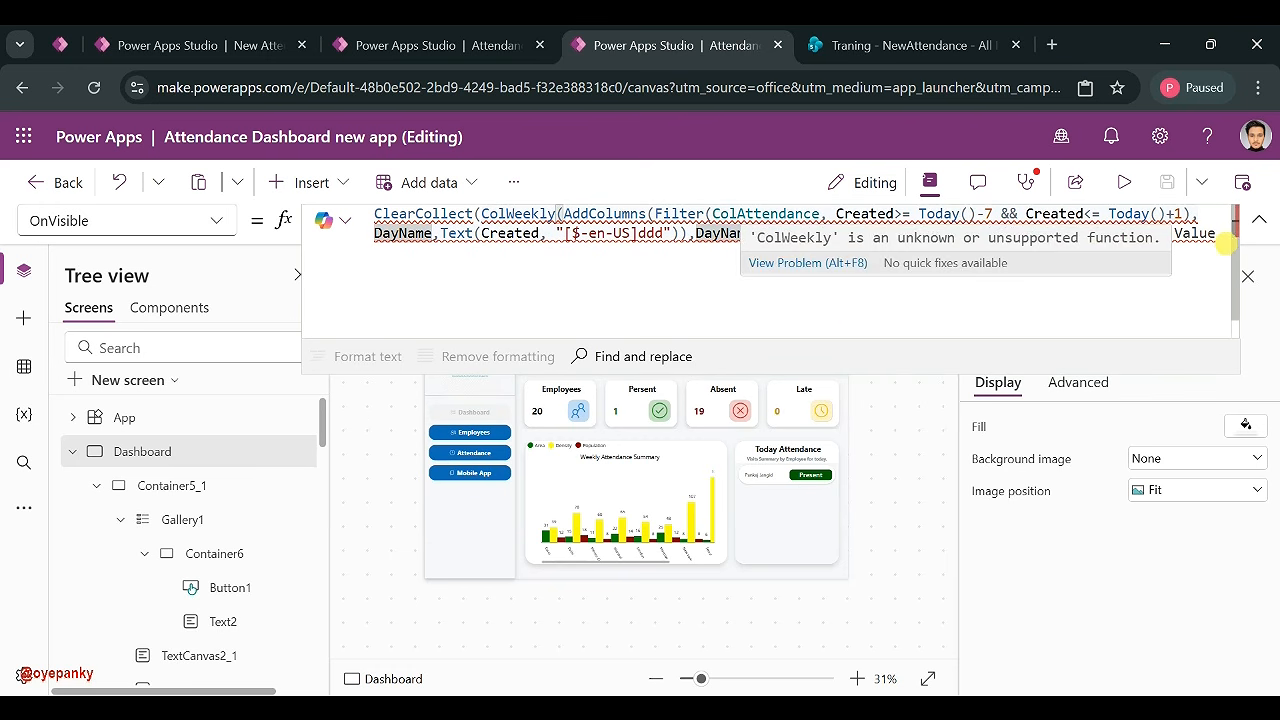
- Complete the Present condition as Status.Value = "Present" and add the Late column name
click(1214, 233)
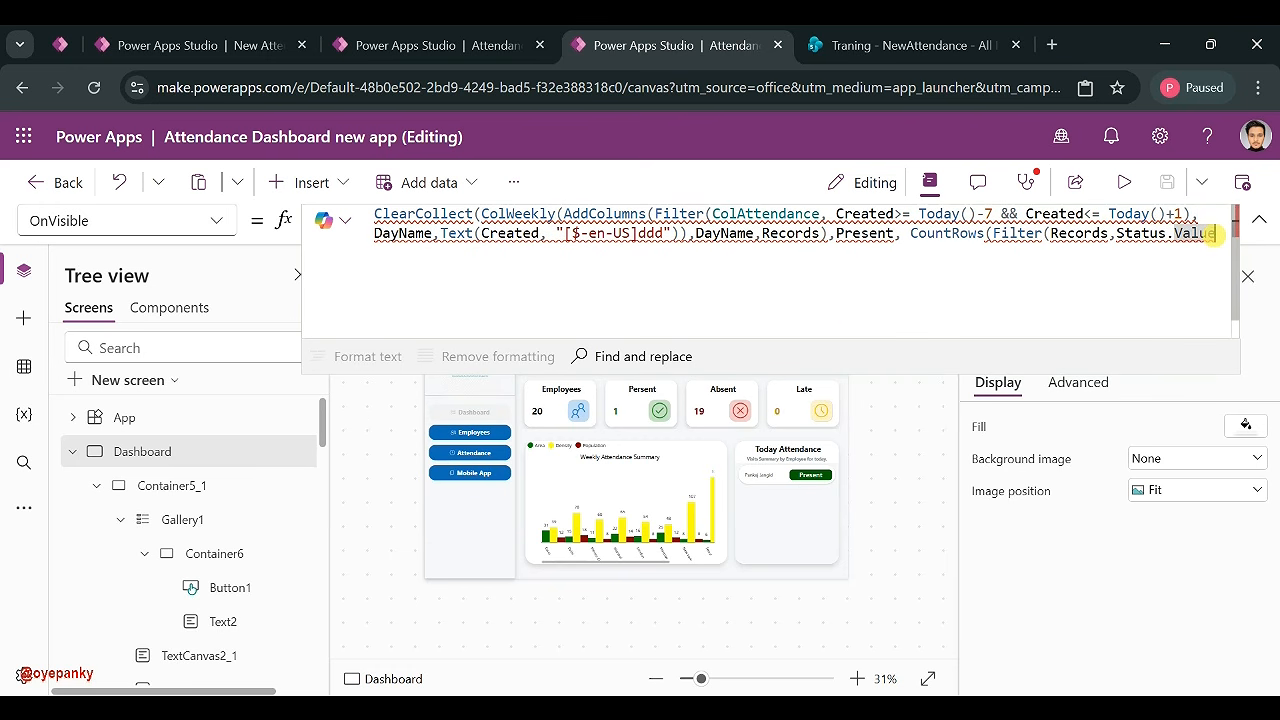
text(=)
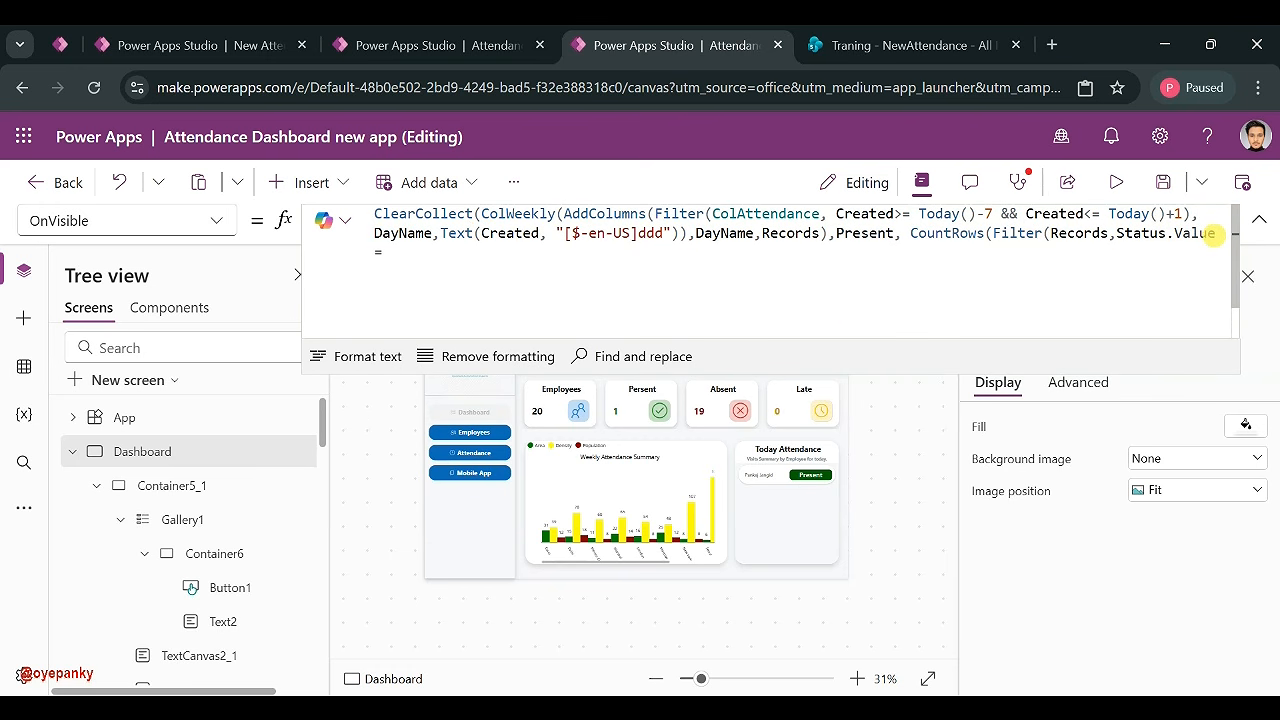
text( ")
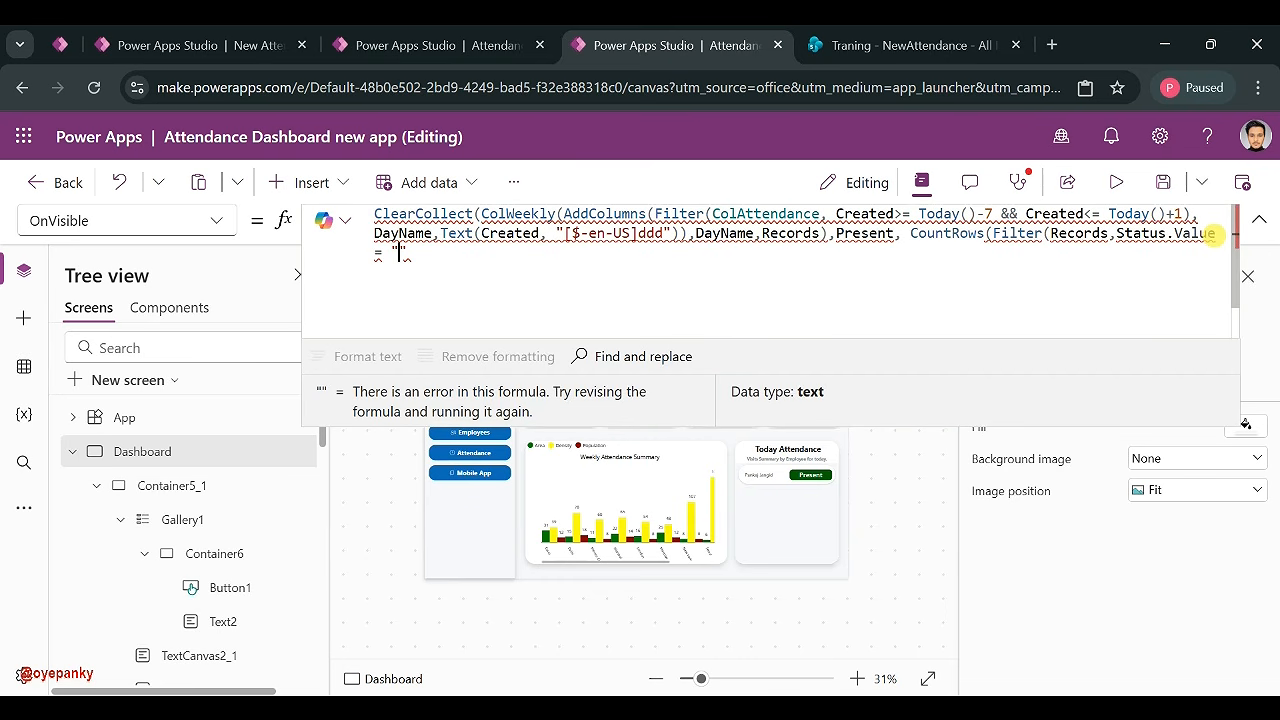
text(Present)
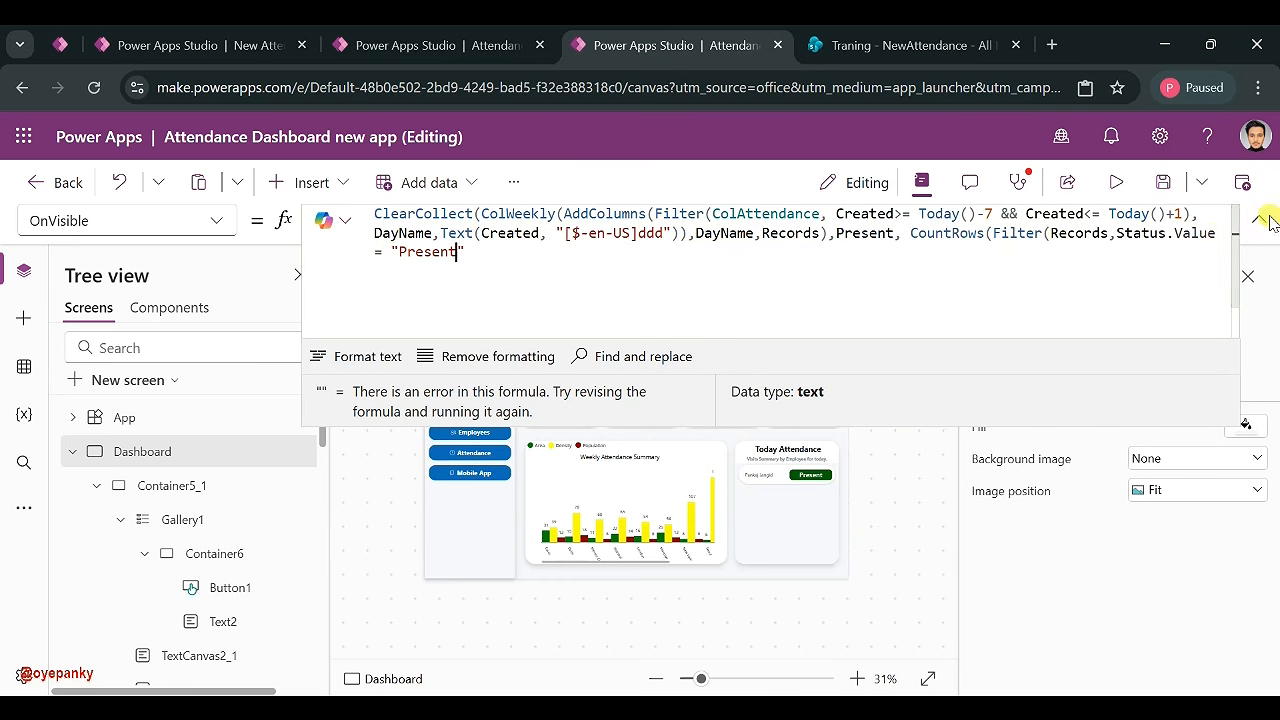
click(501, 259)
click(501, 259)
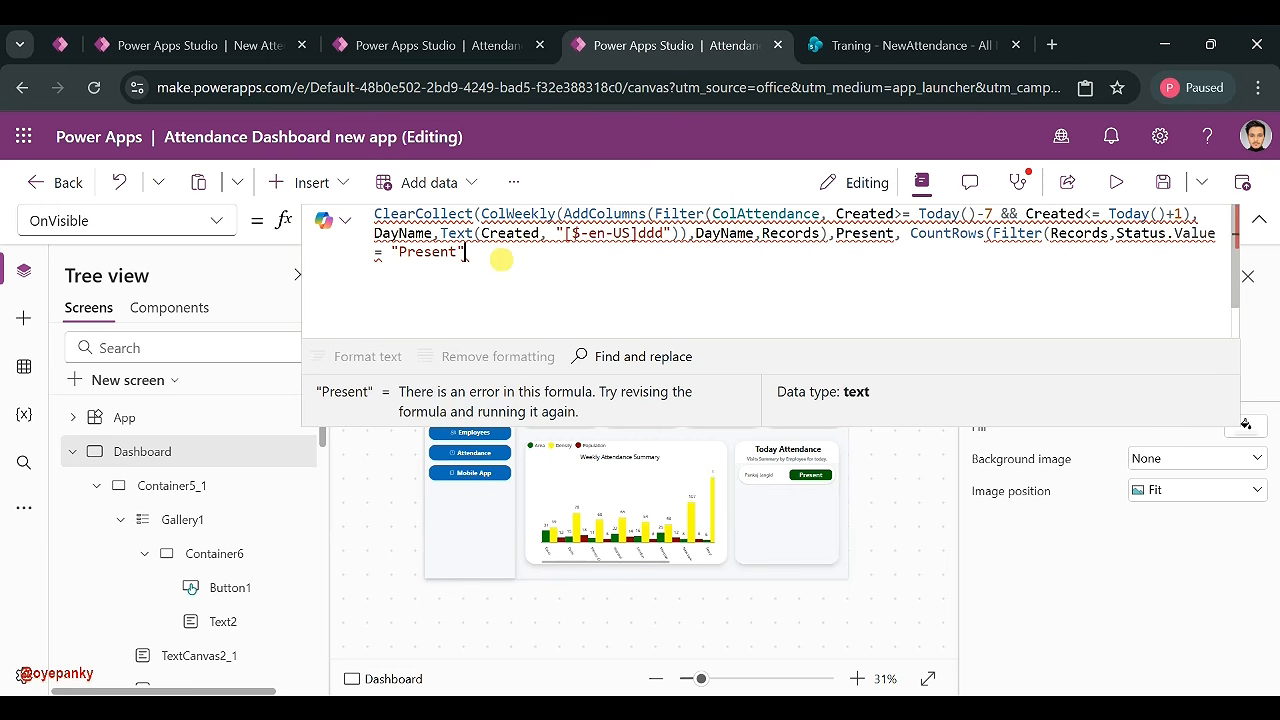
text())
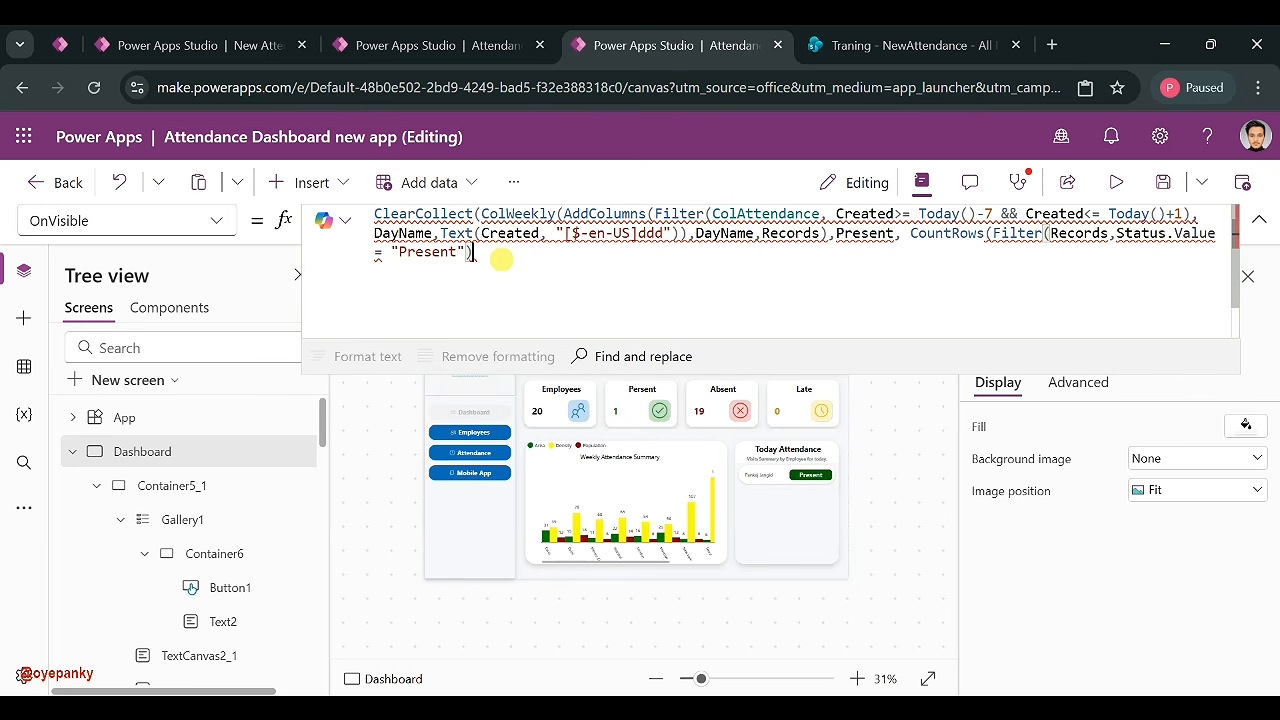
text(),)
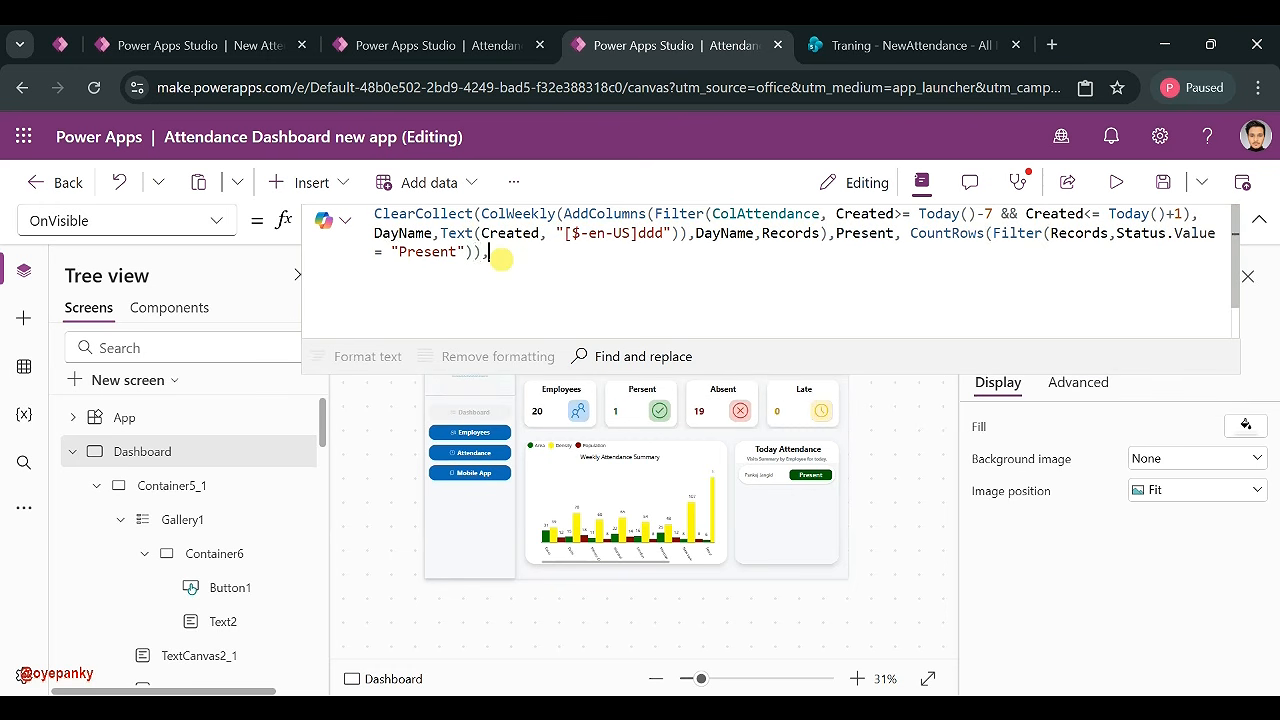
text(Late)
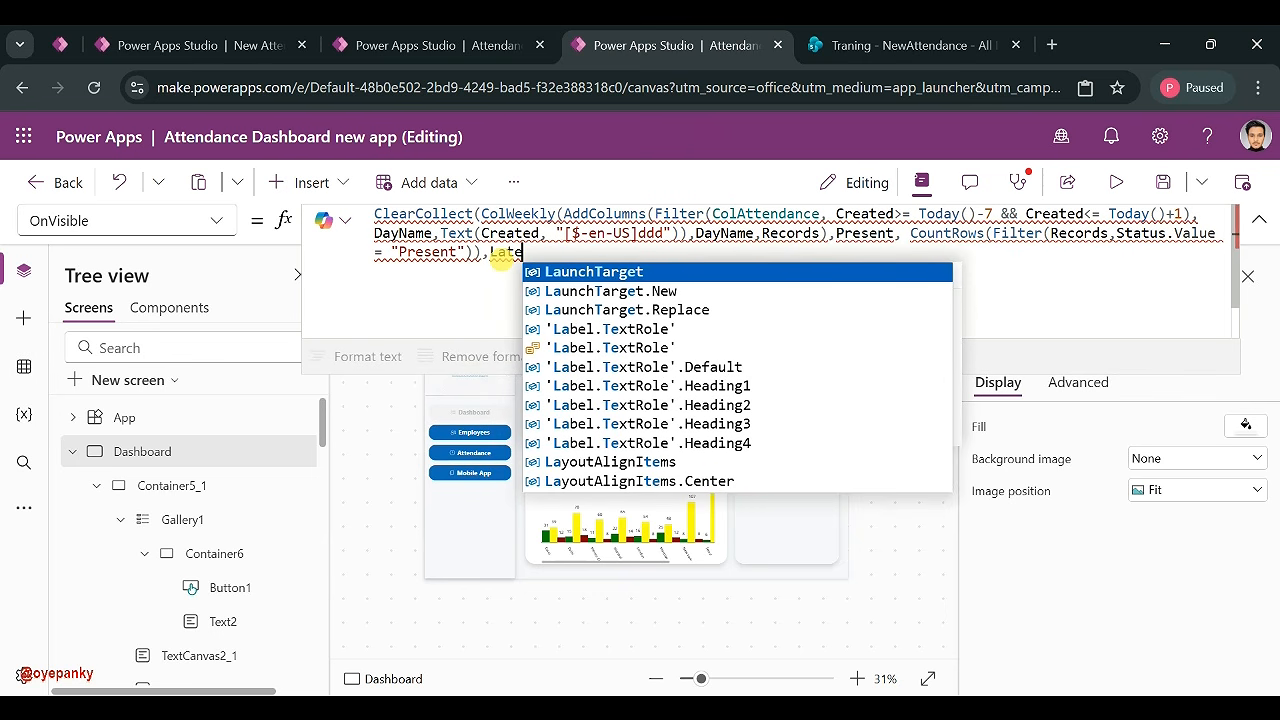
text(,)
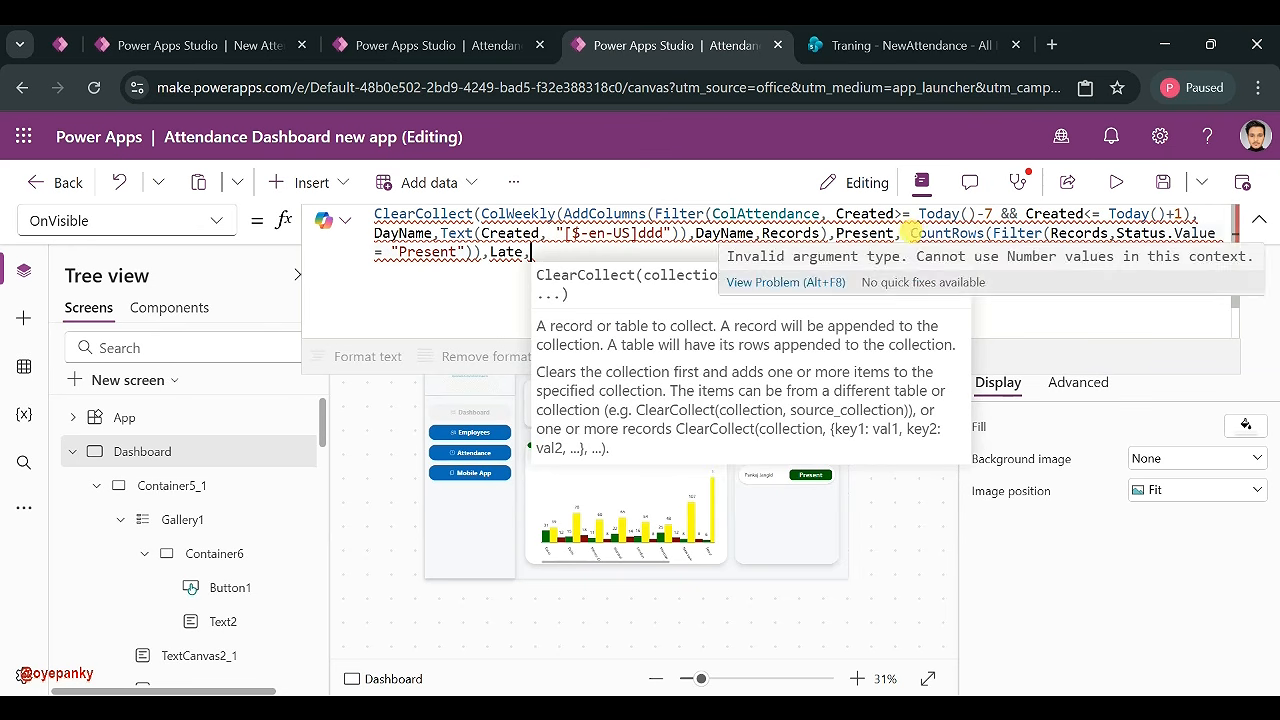
- Paste the Present count after Late and change its condition to "Late"
click(910, 233)
drag(910, 233, 487, 252)
key(ctrl+c)
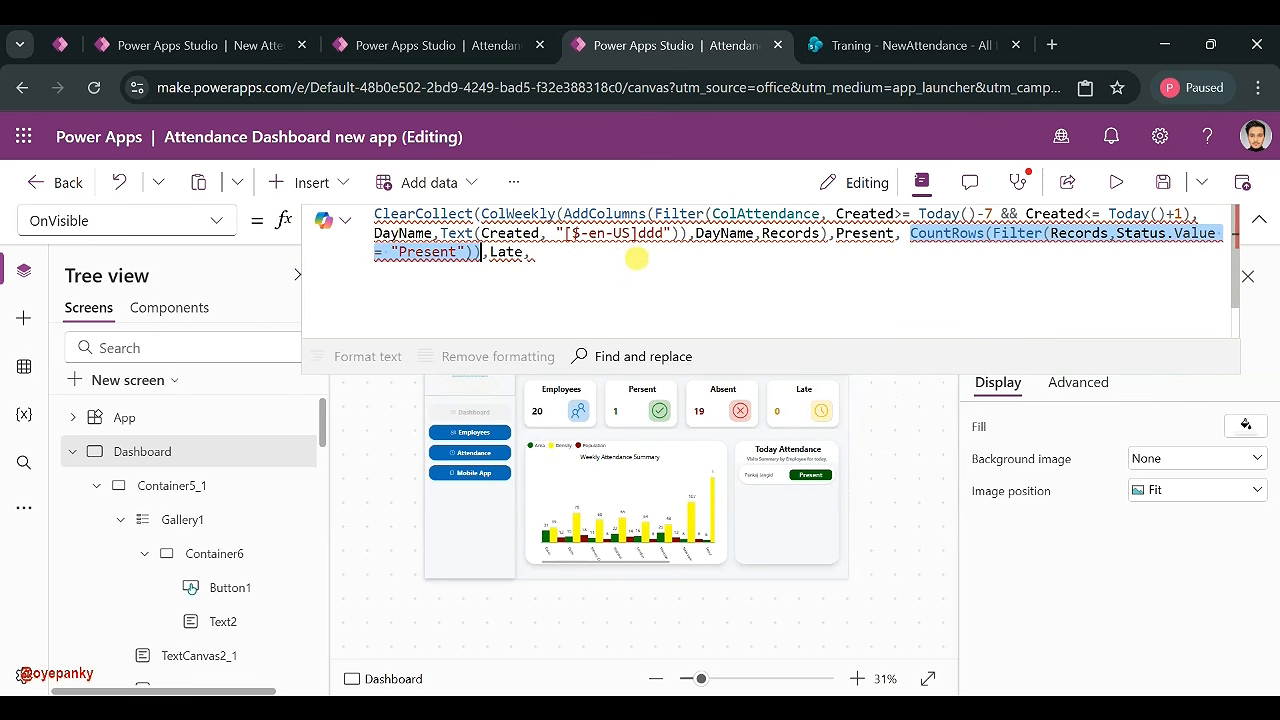
click(568, 258)
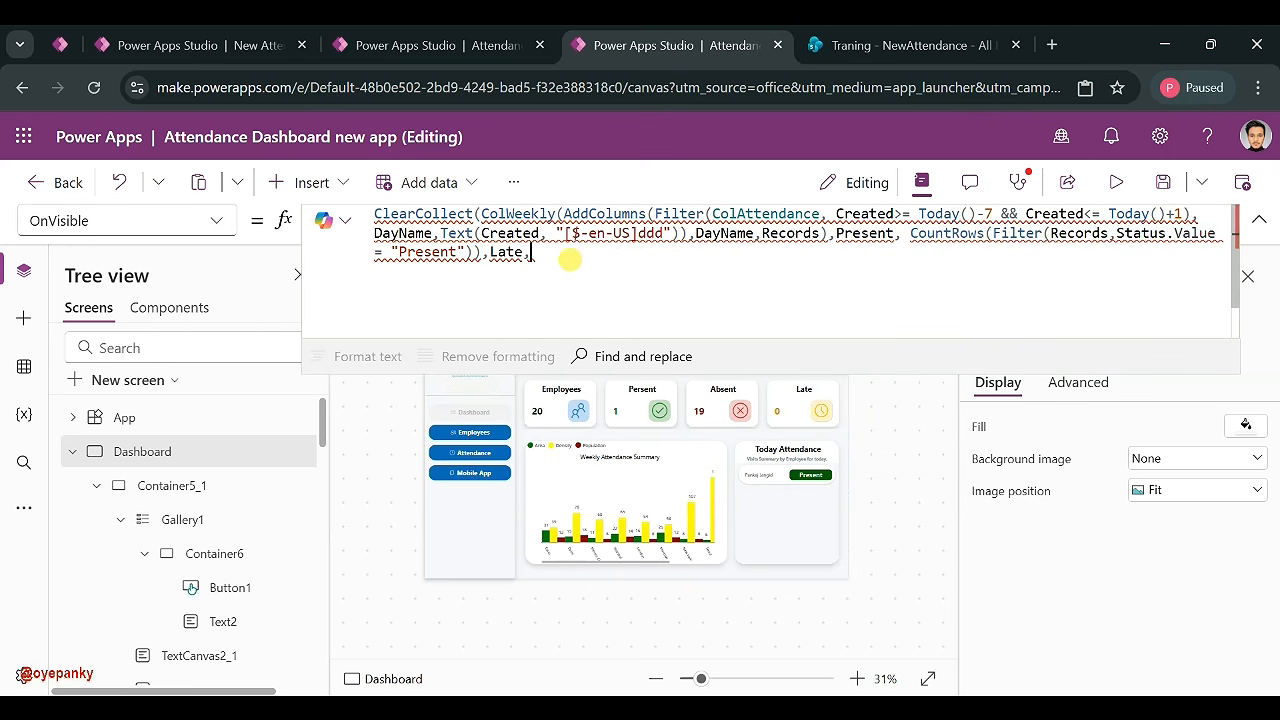
key(ctrl+v)
drag(919, 252, 870, 254)
key(Delete)
key(Delete)
text(Late)
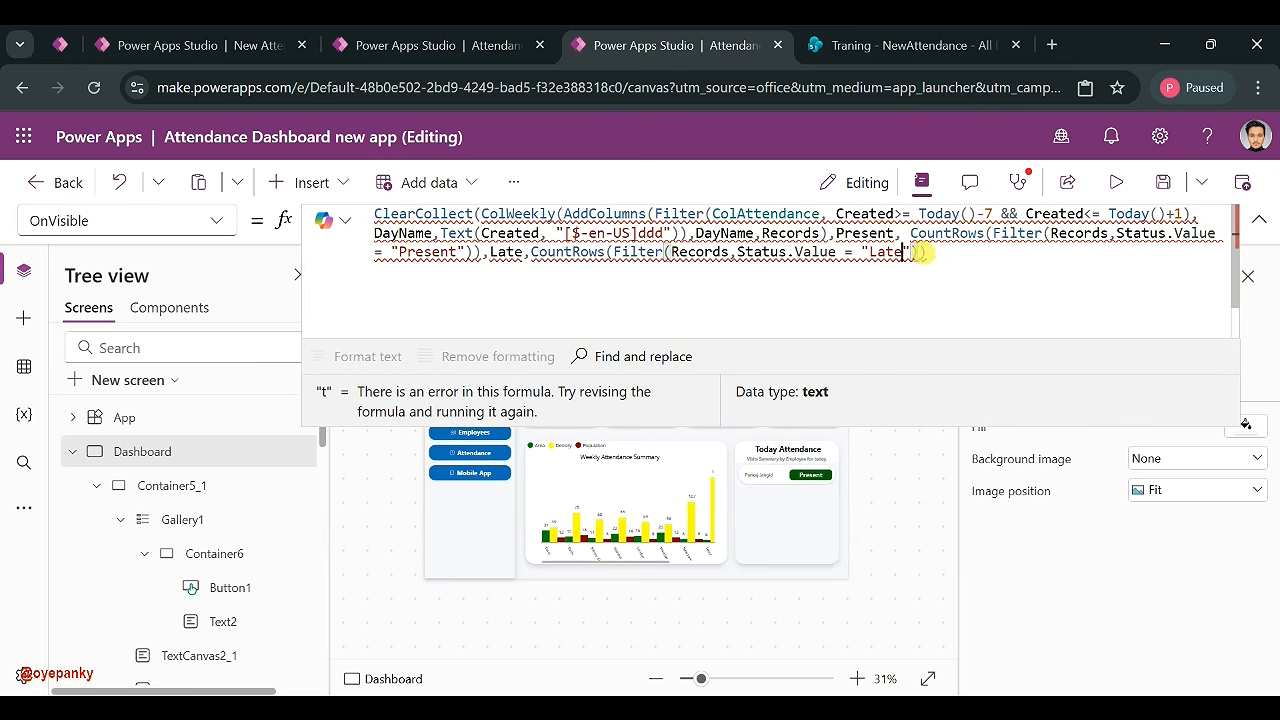
click(940, 252)
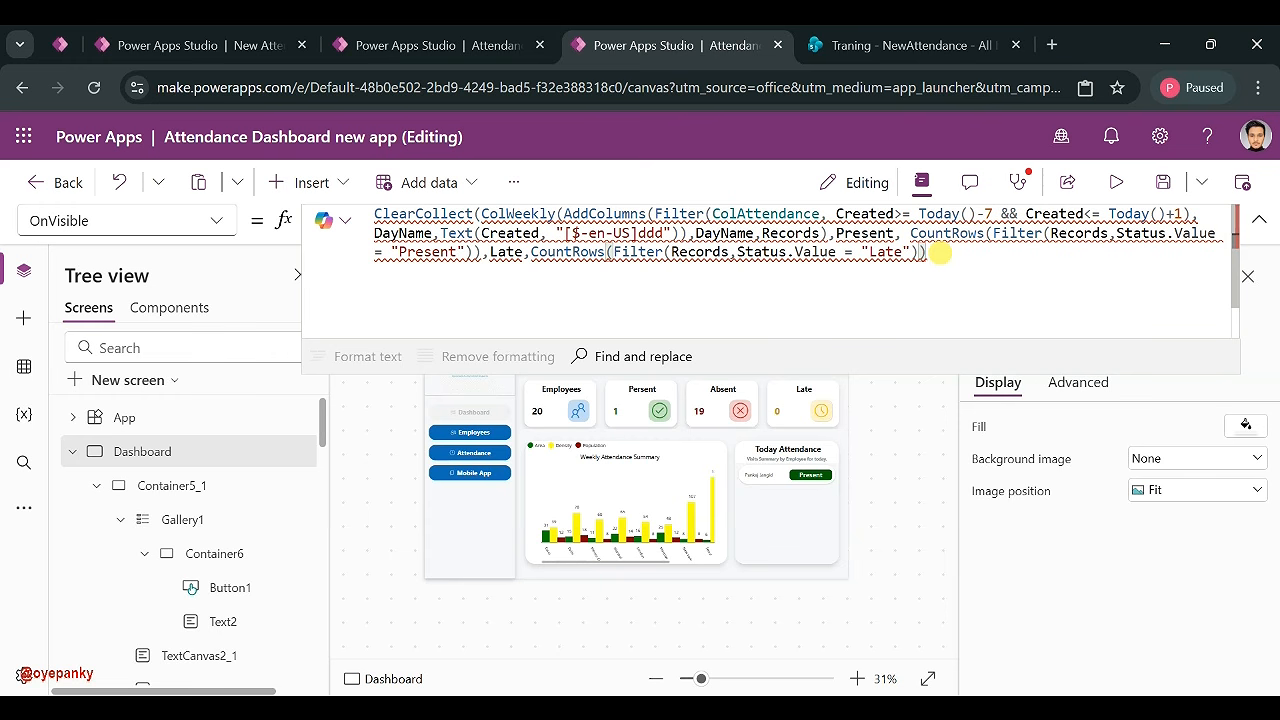
- Add an Absent column computed as CountRows(ColEmployee)-CountRows(Records) and close the brackets
text(,Abs)
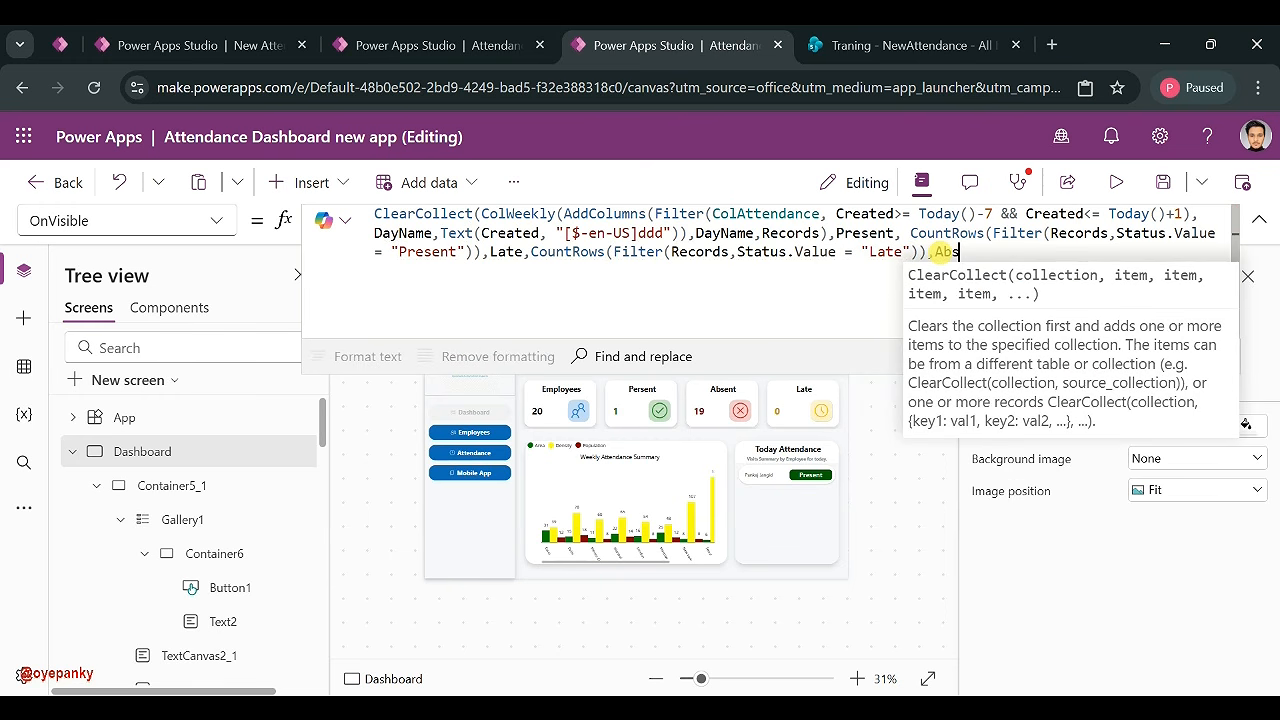
text(ent,)
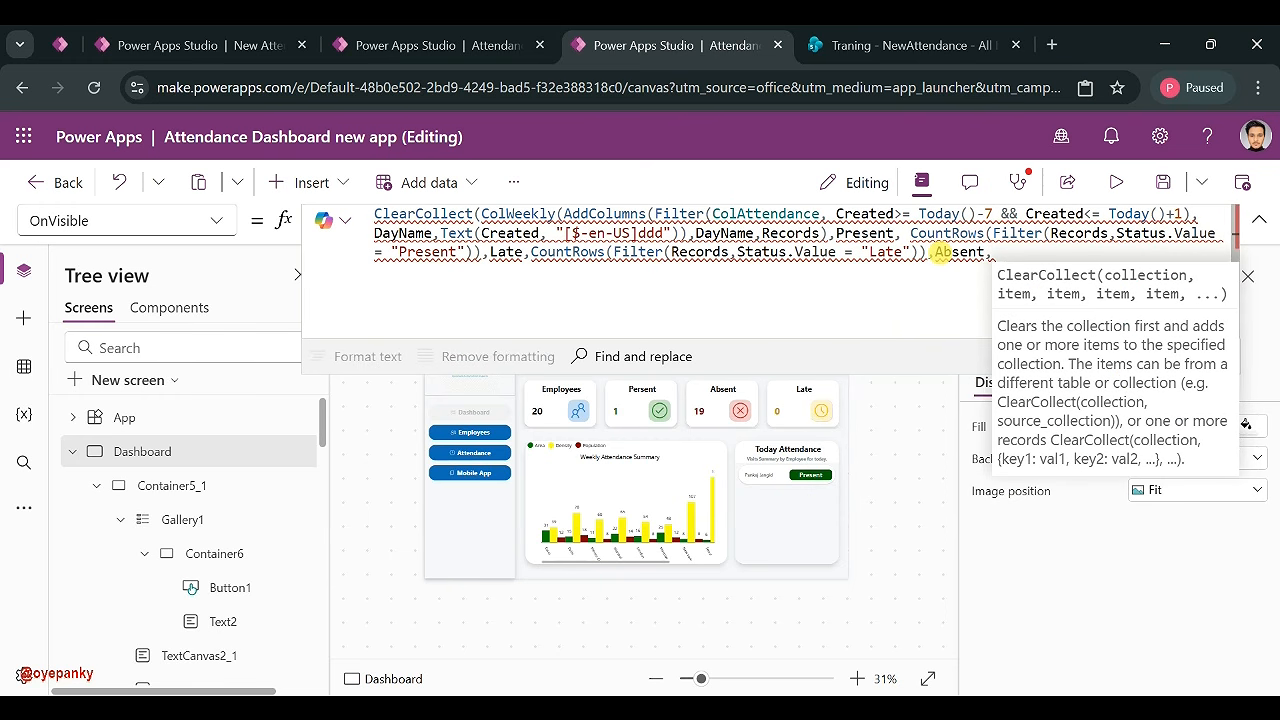
text(COun)
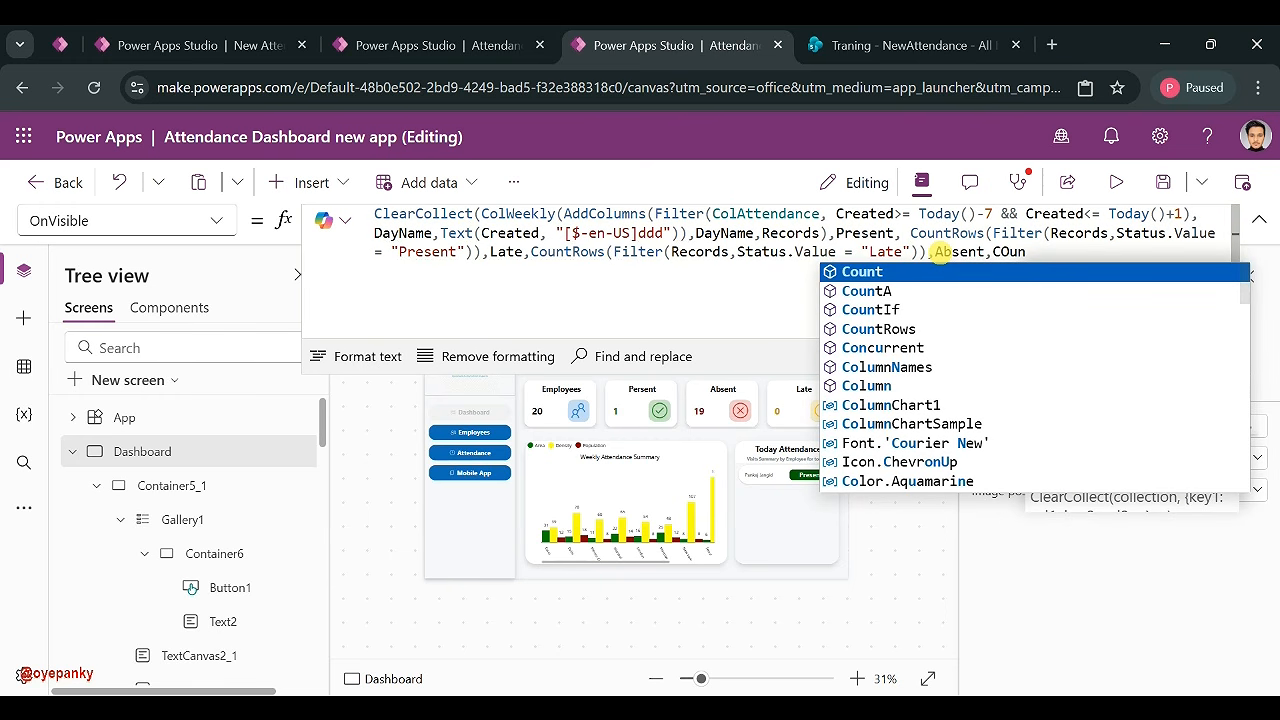
click(887, 329)
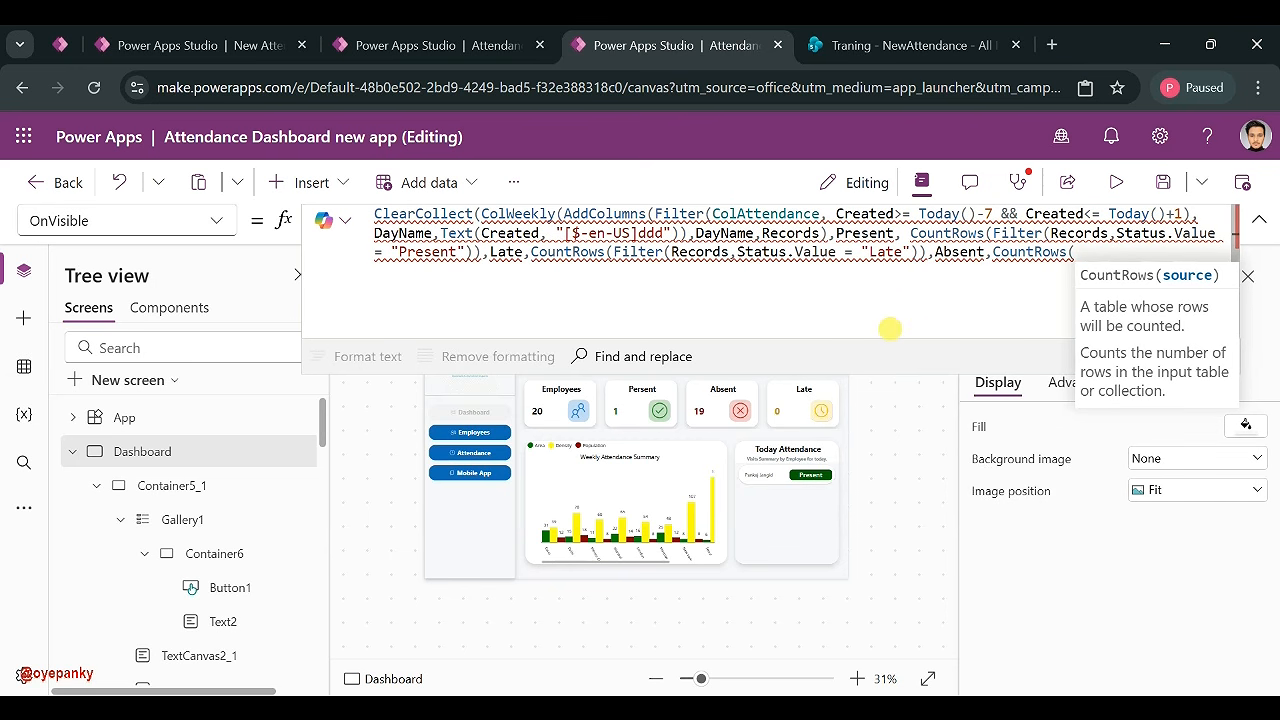
text(l)
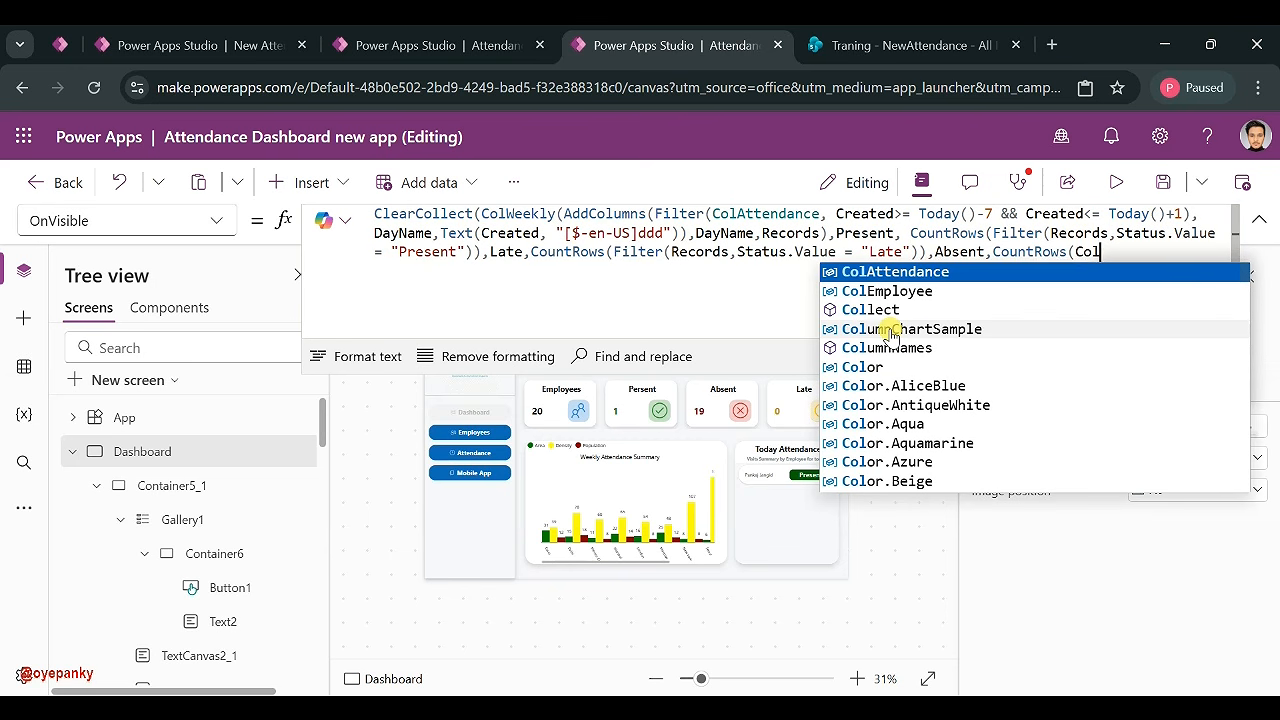
click(915, 293)
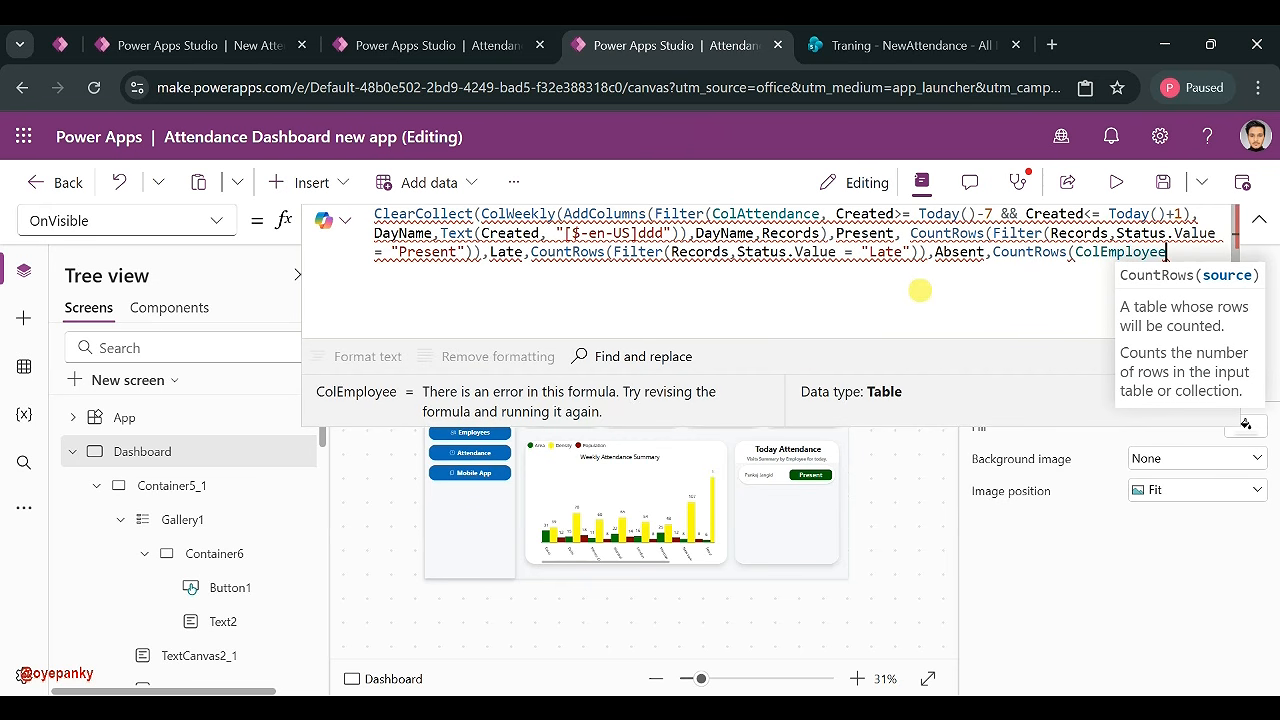
text()-)
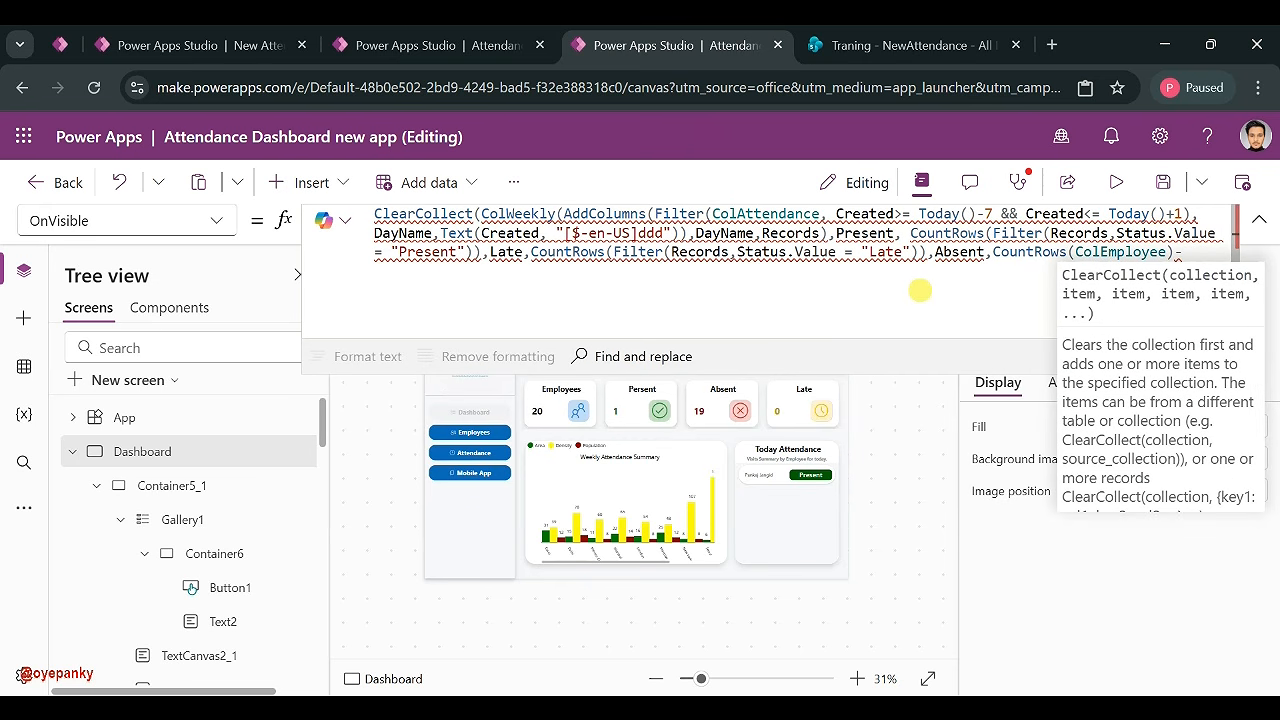
text(Coun)
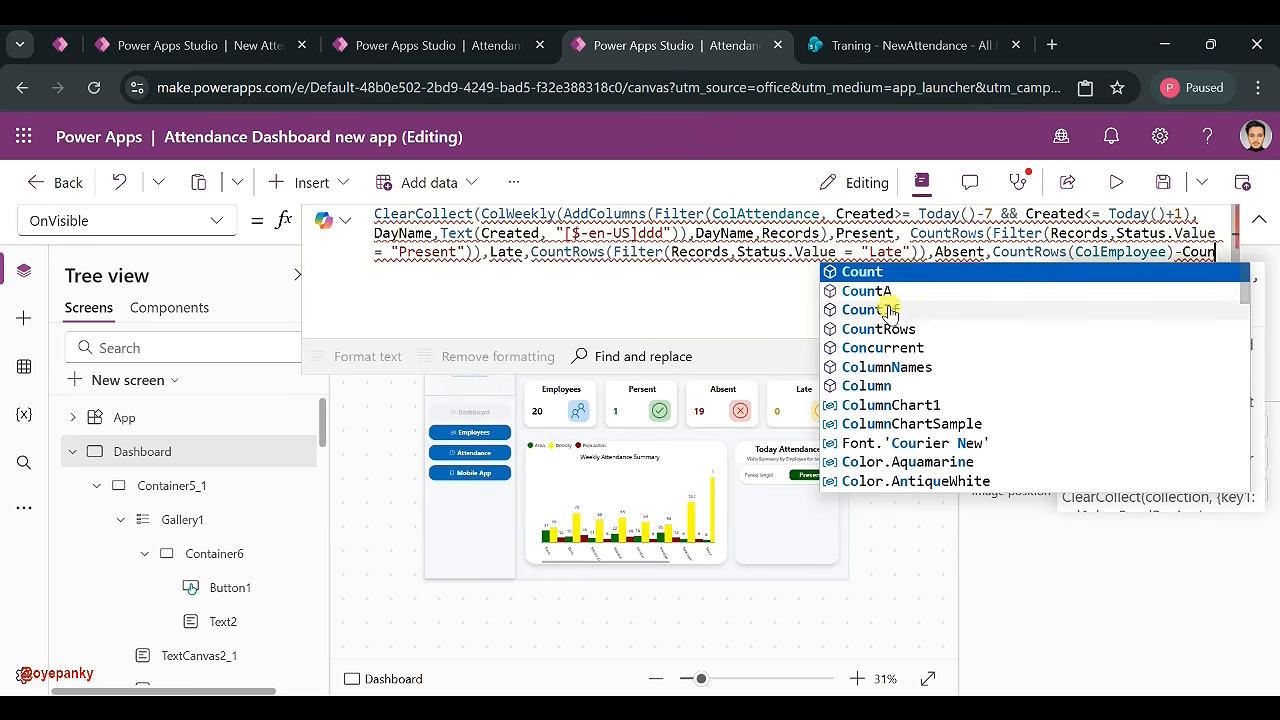
click(880, 330)
text(()
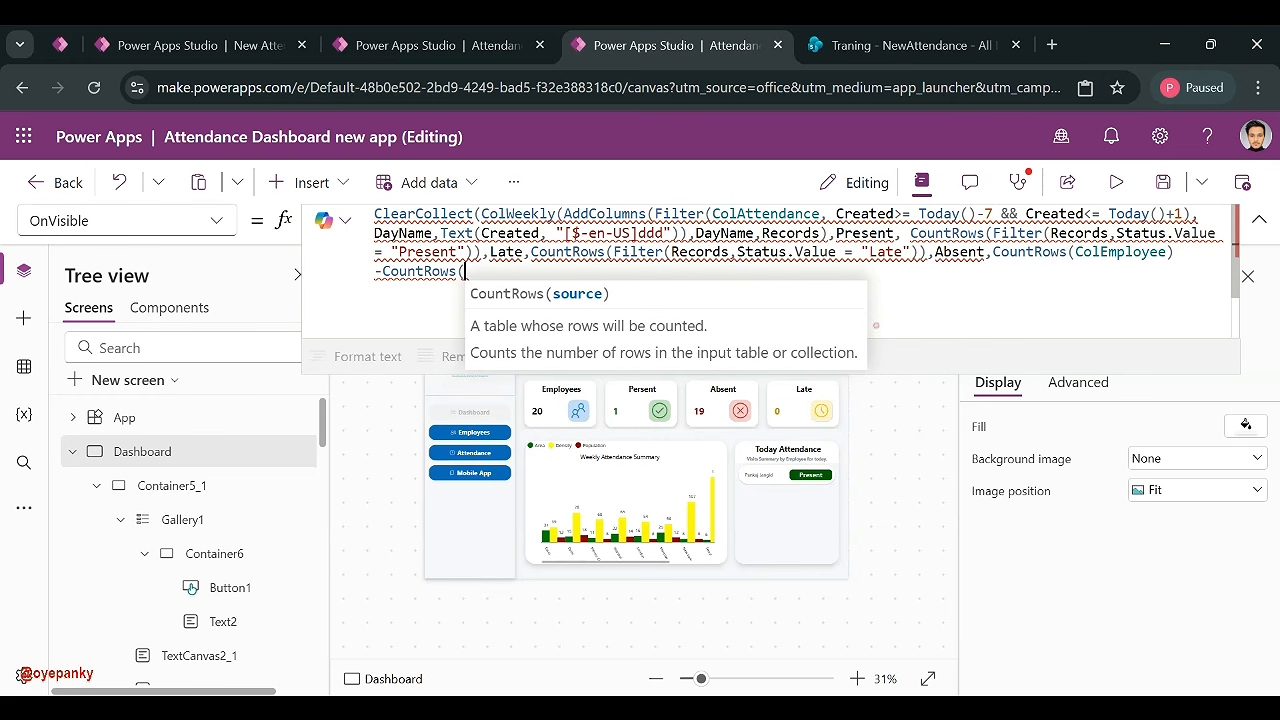
text(Records)
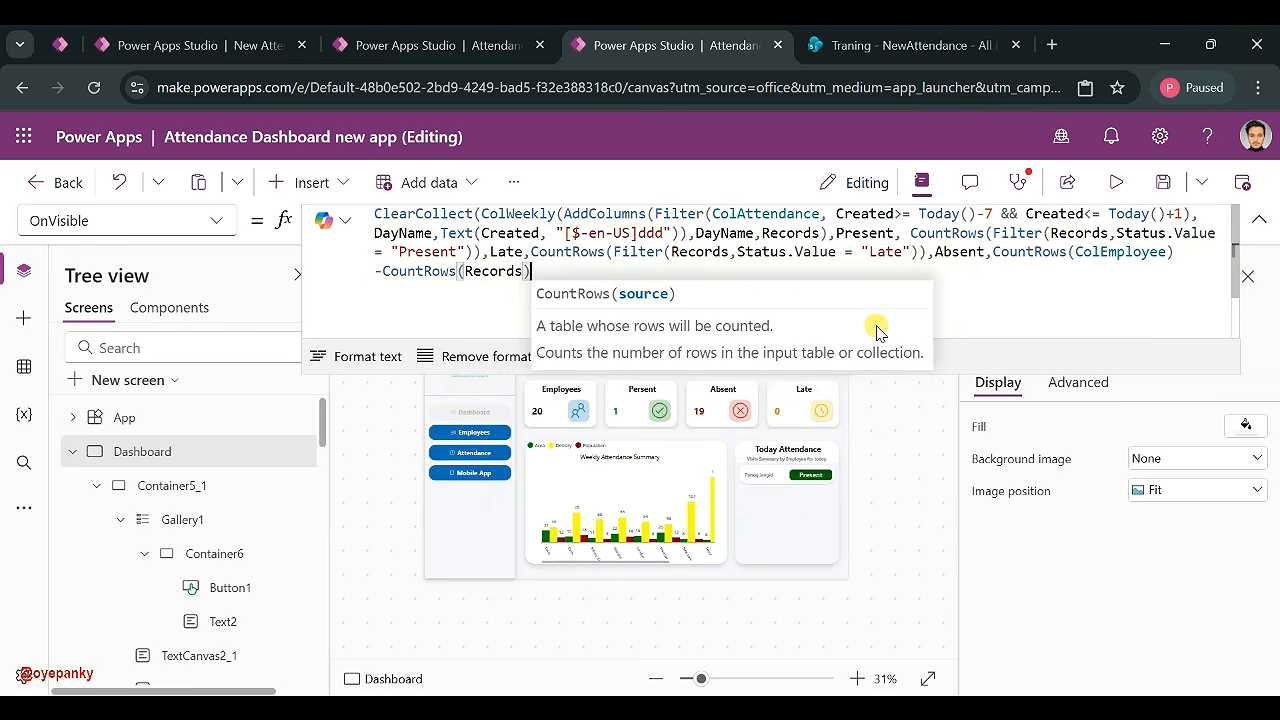
text())))
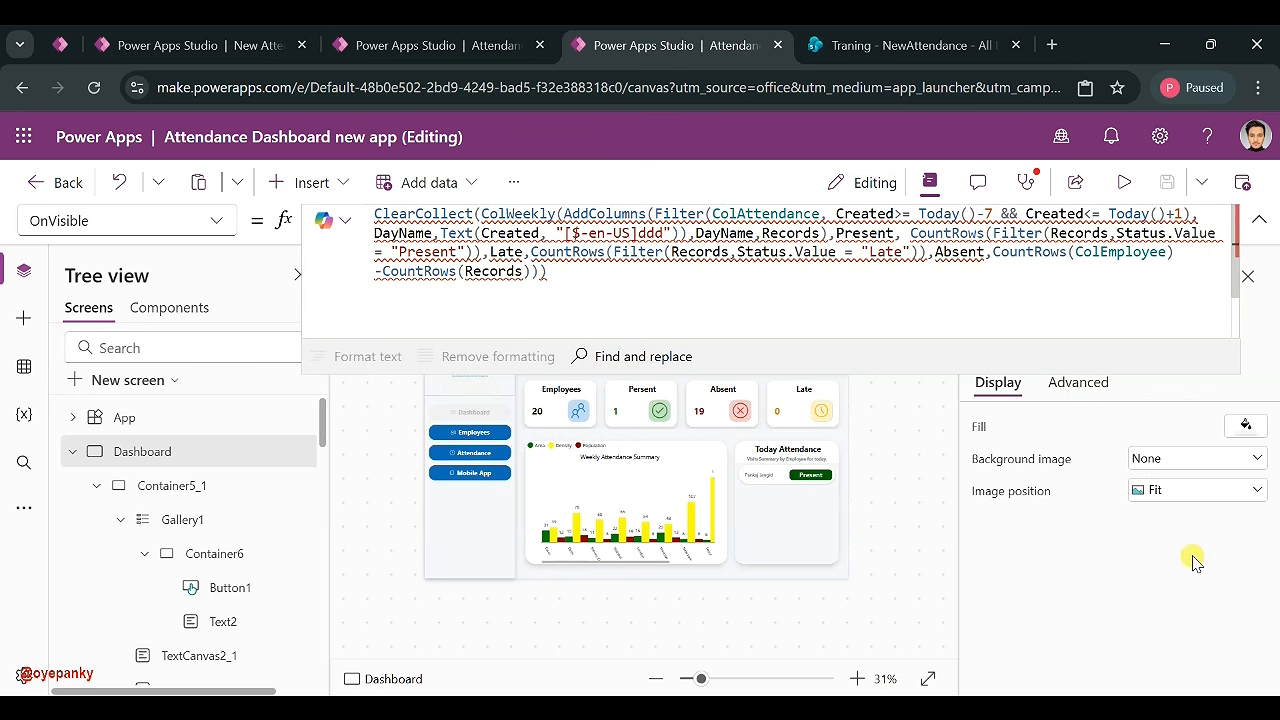
- Add the missing comma after ColWeekly in the OnVisible formula
click(1209, 684)
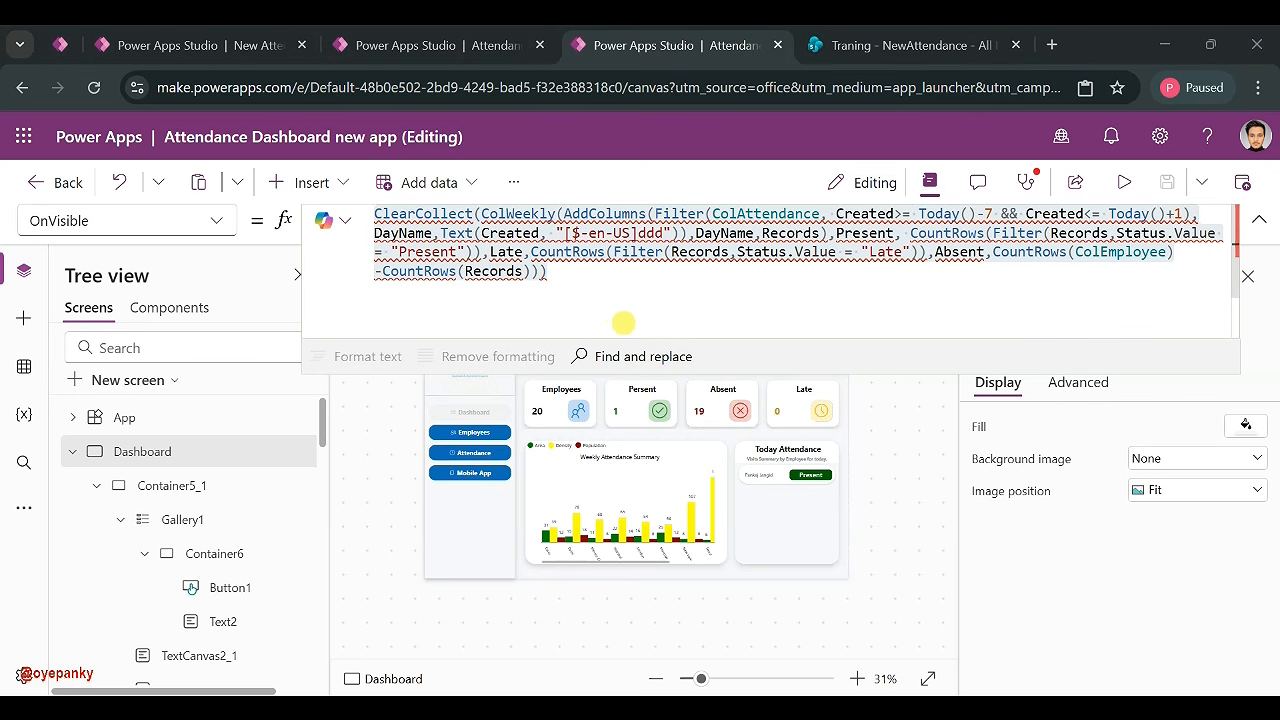
click(592, 292)
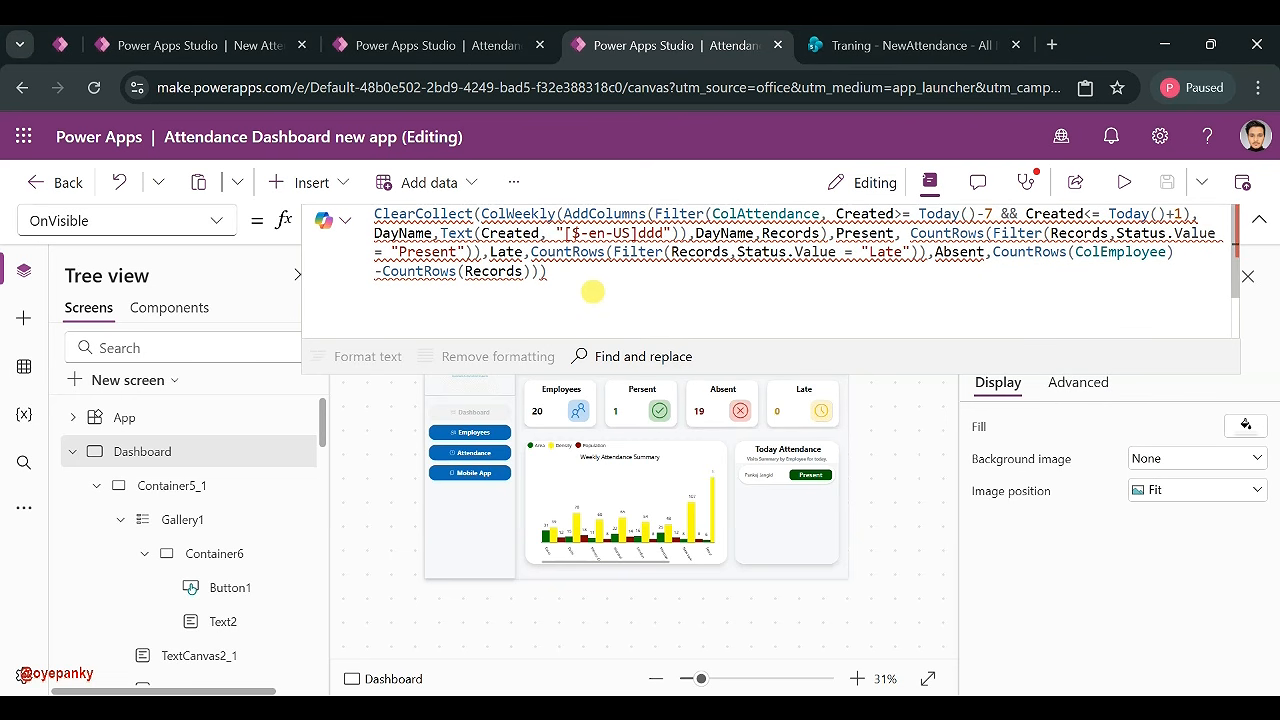
double_click(552, 214)
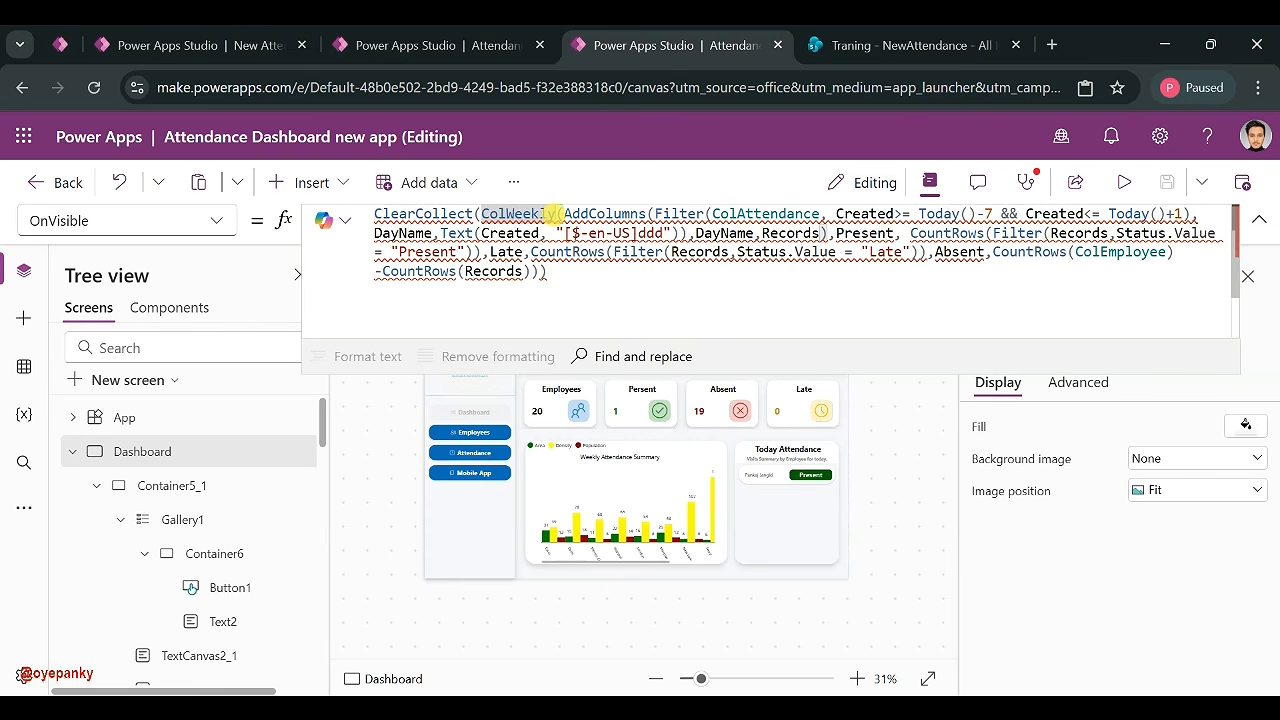
text(,)
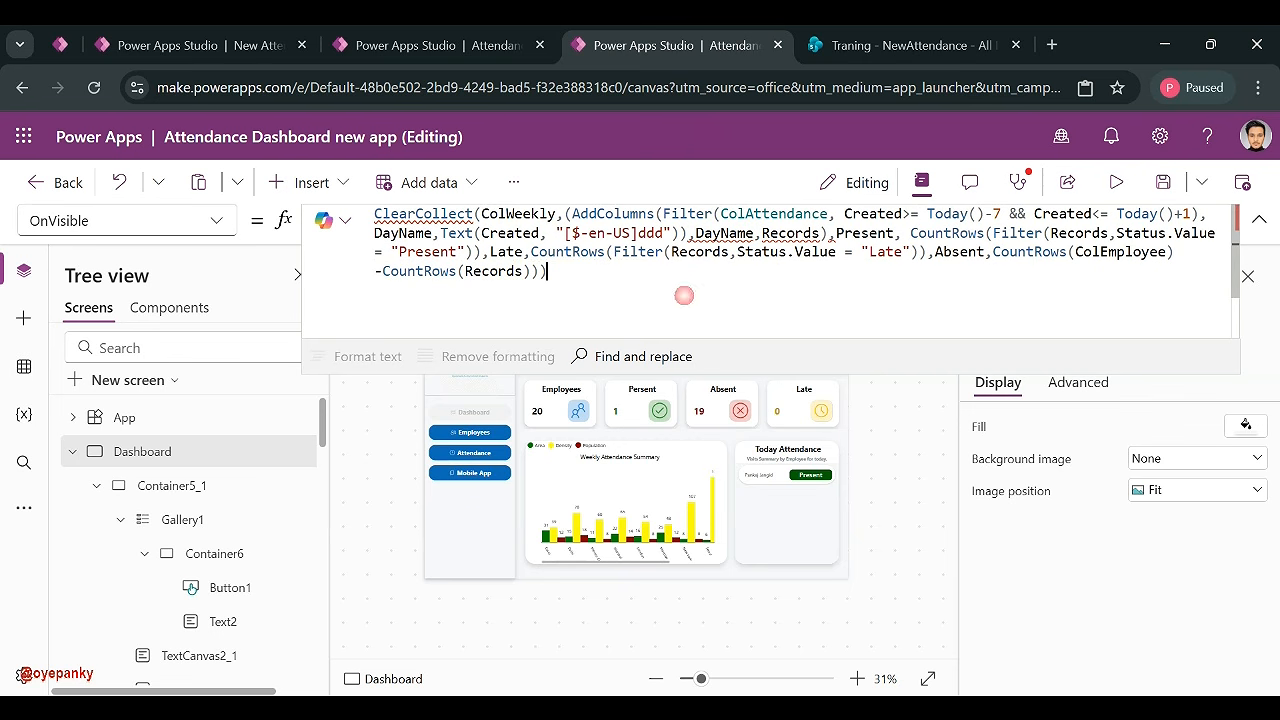
- Try quoting the grouping DayName column, then remove the quotes again
click(694, 232)
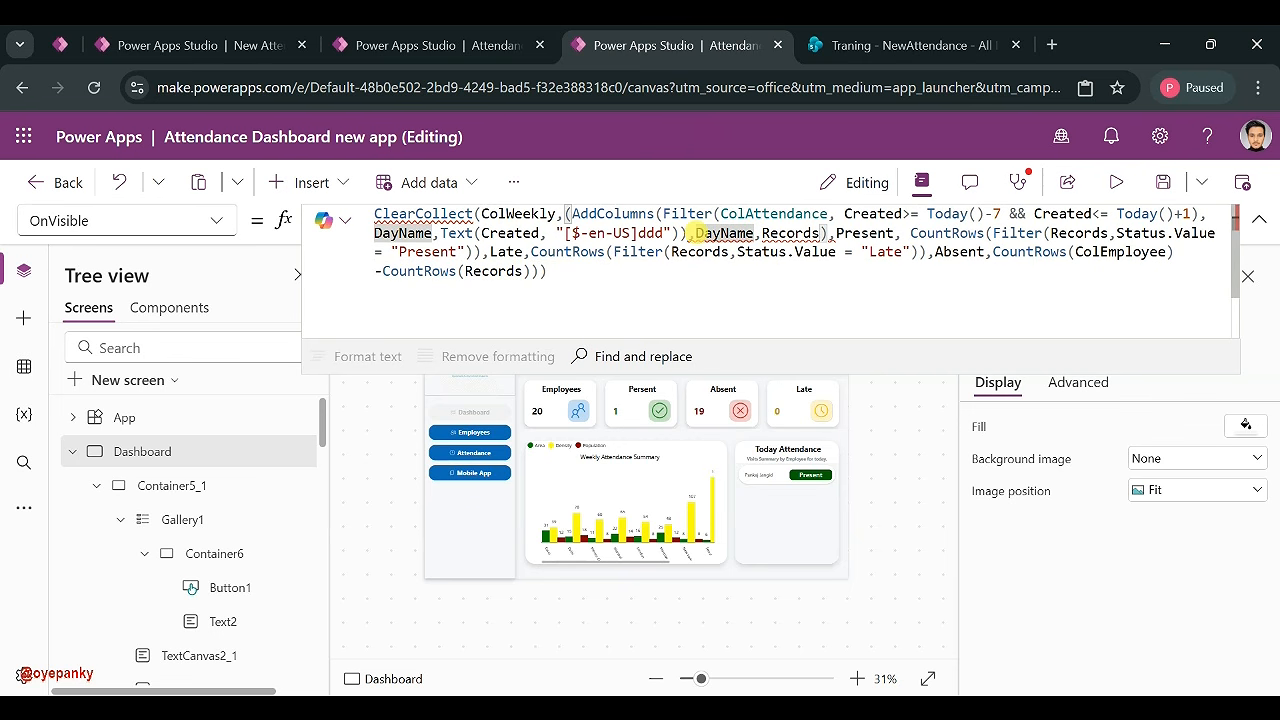
text(")
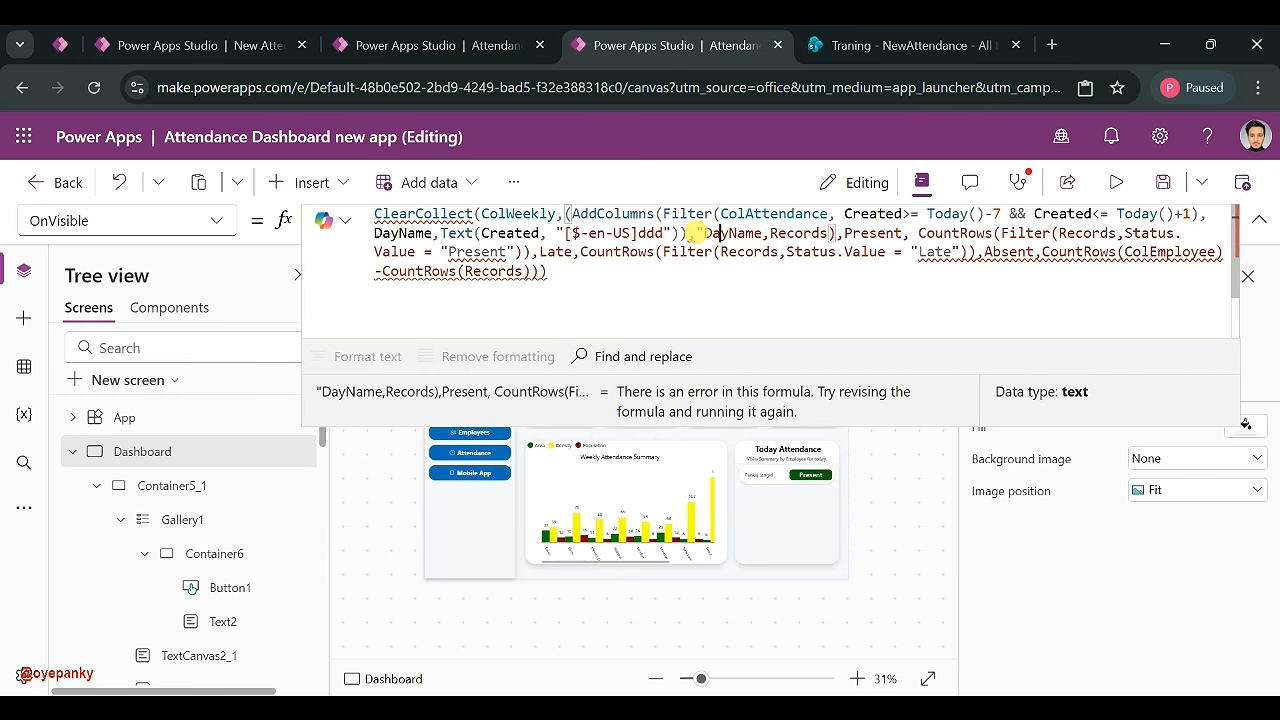
key(Right)
key(Right)
text(")
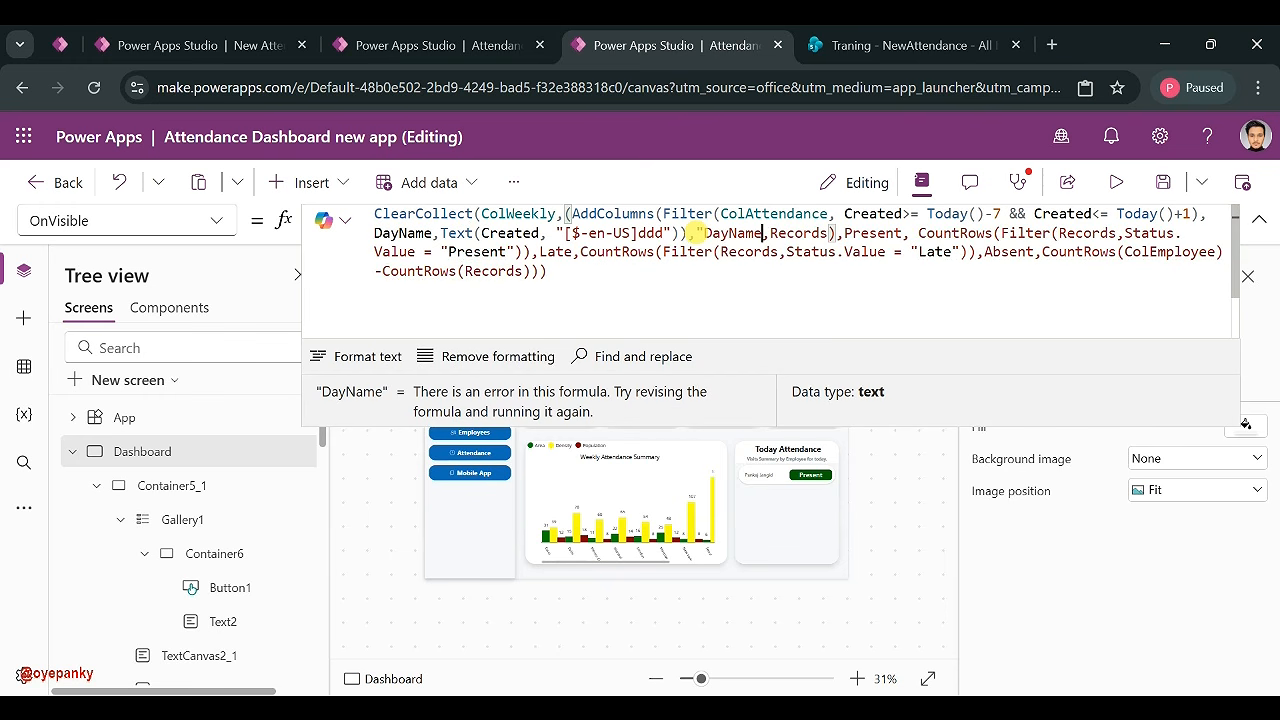
key(BackSpace)
text(')
key(BackSpace)
text(')
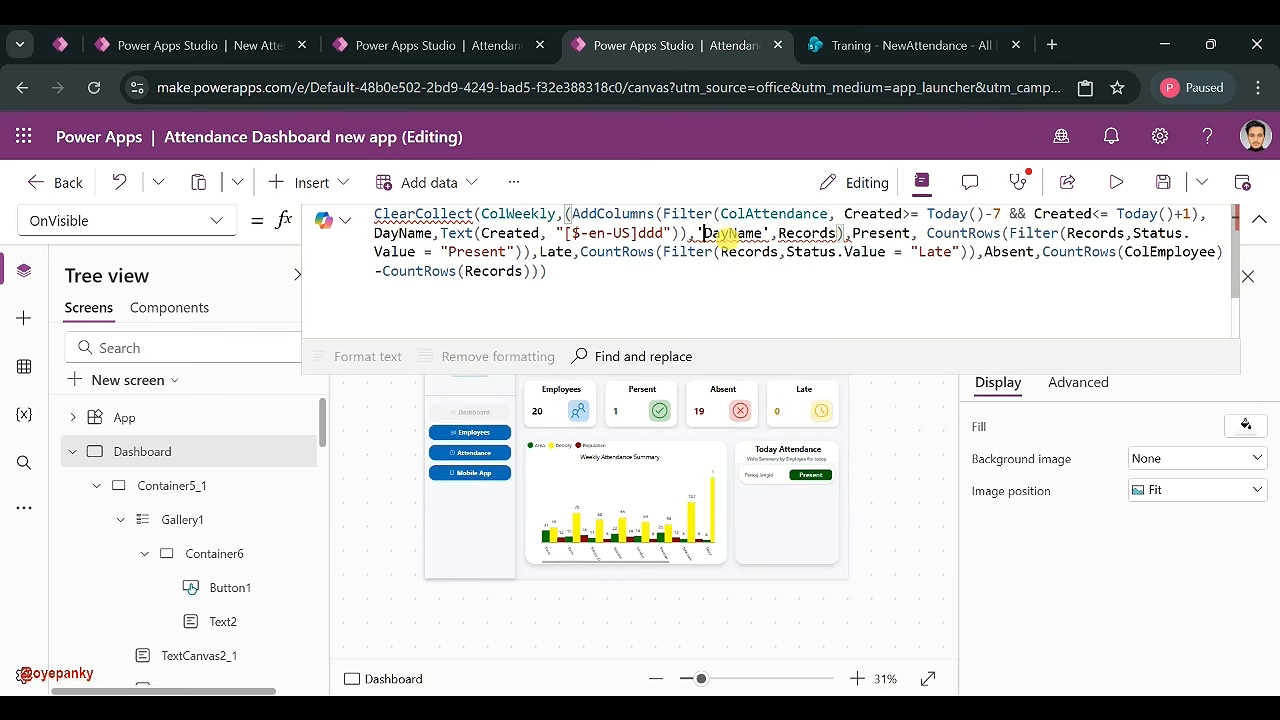
mouse_move(773, 240)
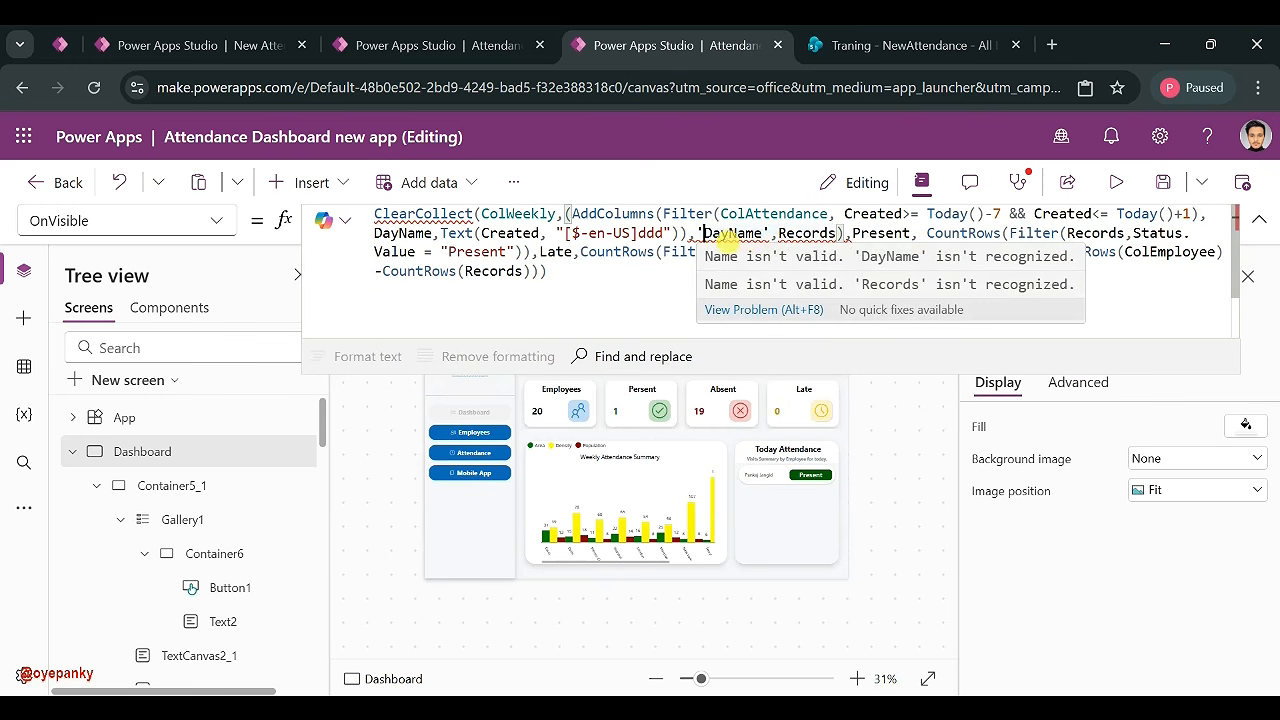
click(764, 236)
key(BackSpace)
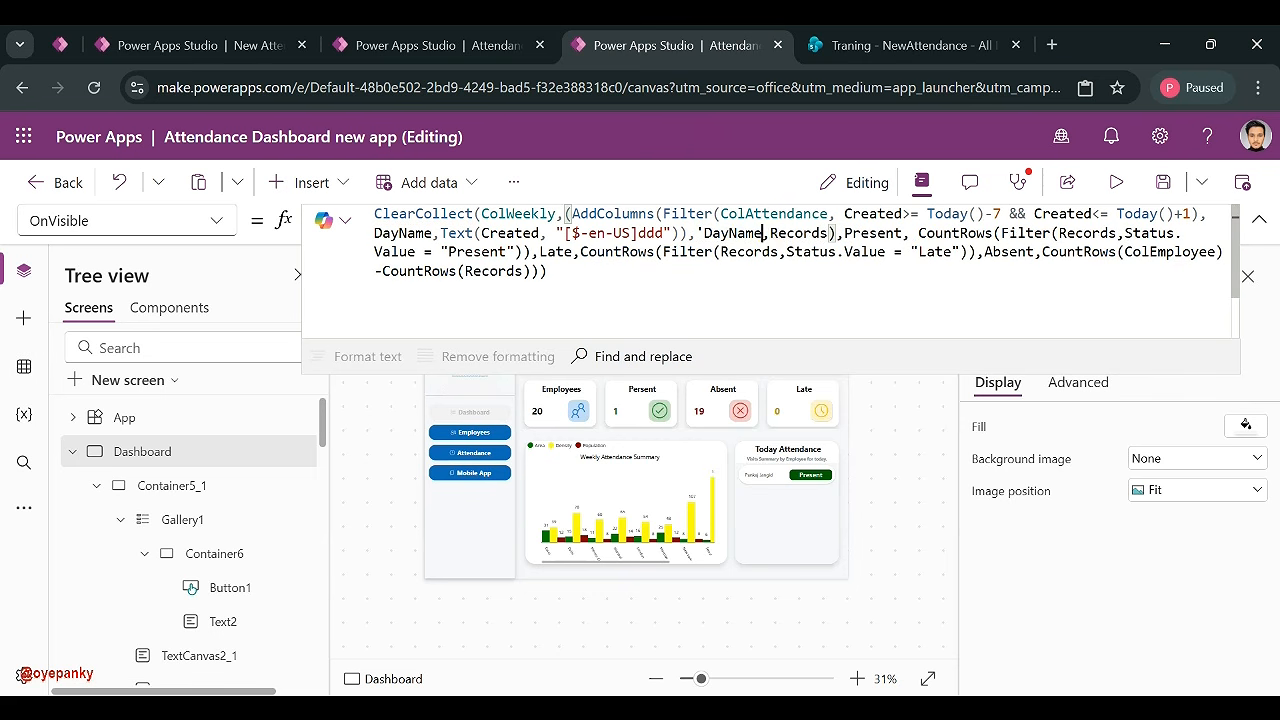
key(BackSpace)
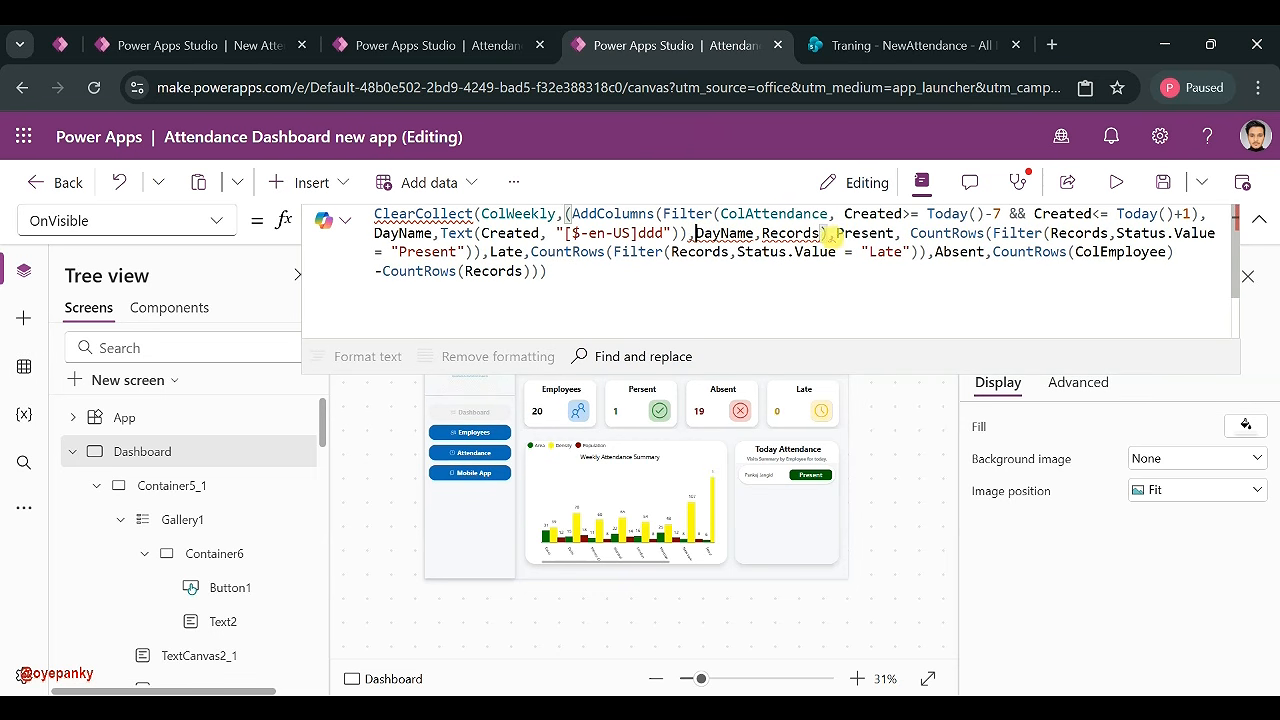
click(828, 233)
- Format the OnVisible formula into indented lines and check ColWeekly's data type
click(1212, 672)
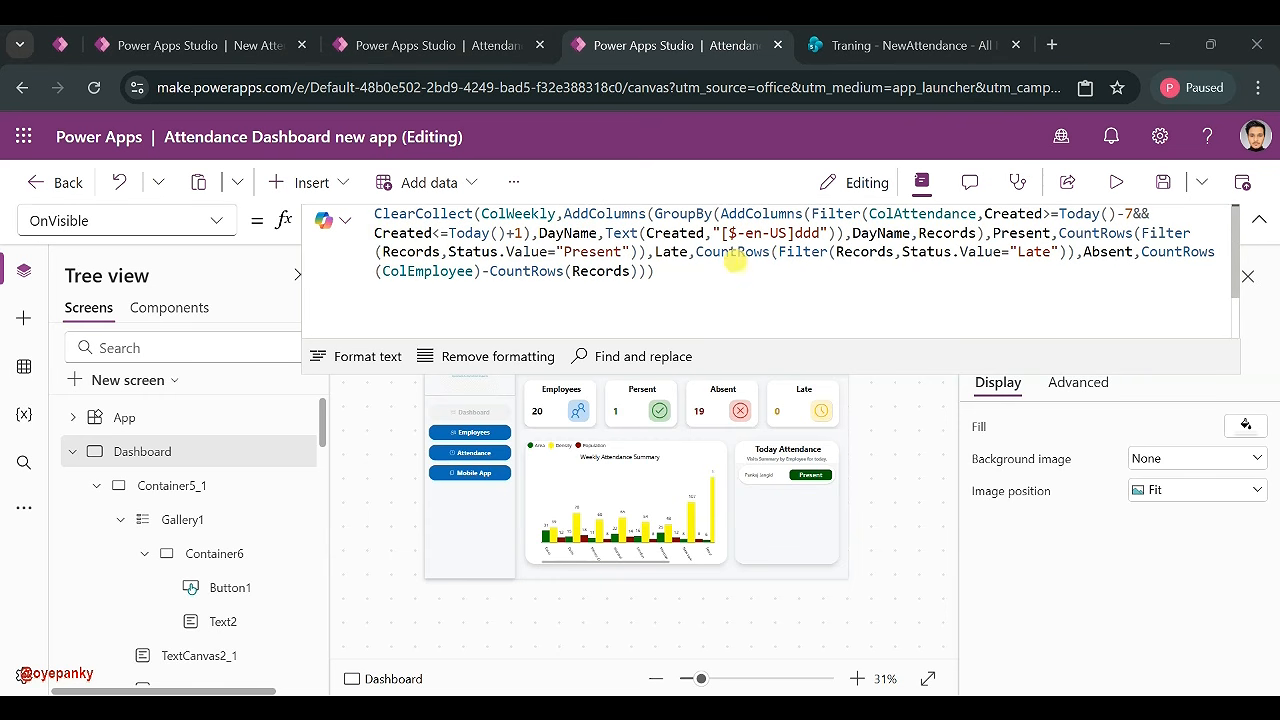
click(895, 253)
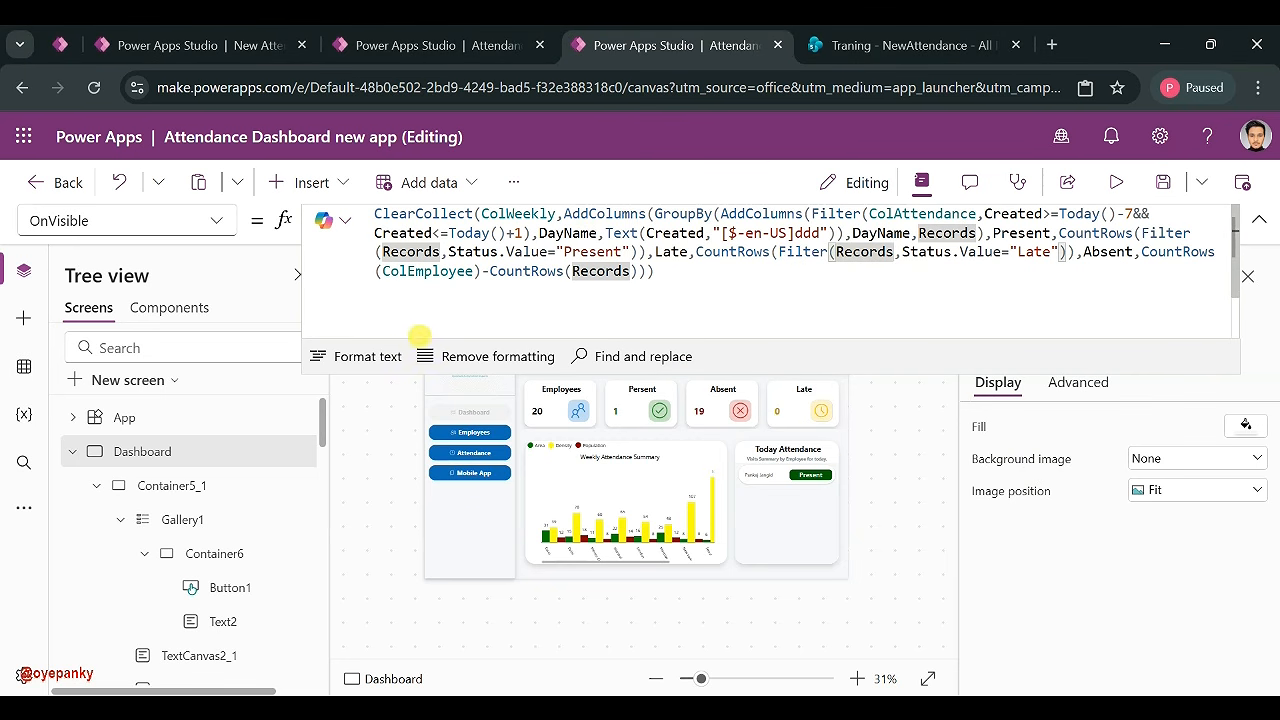
click(394, 358)
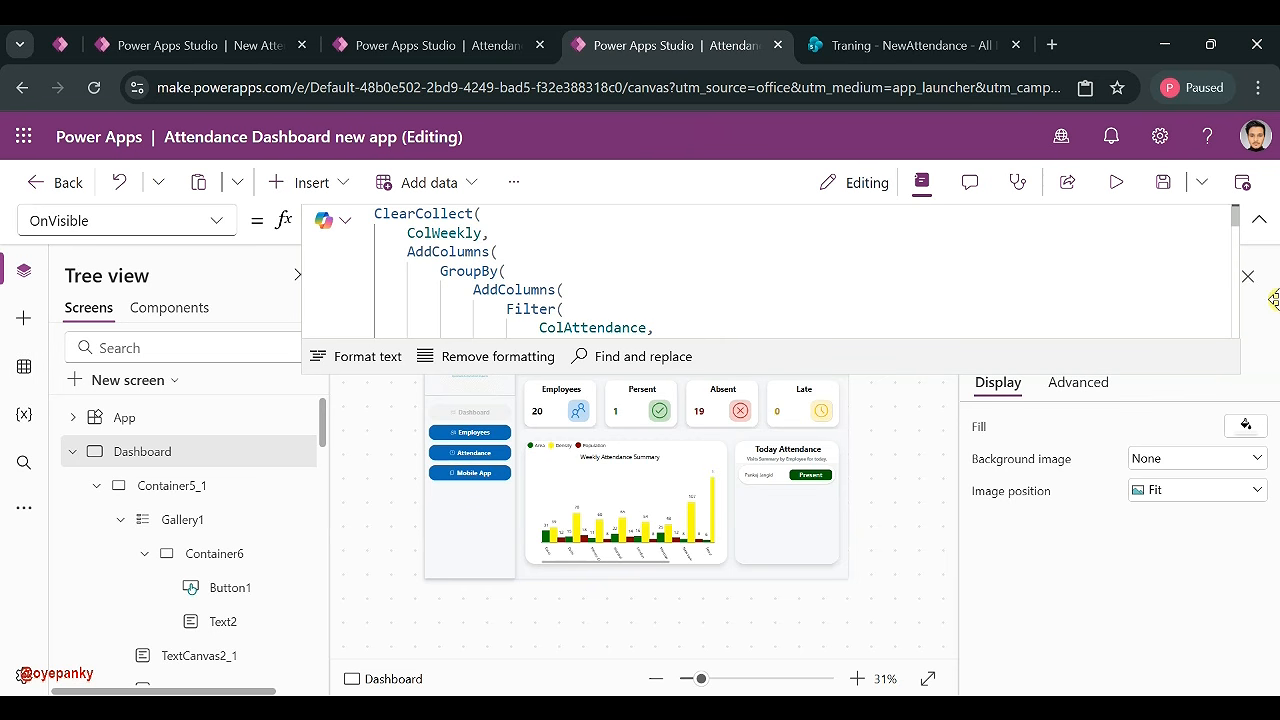
double_click(441, 232)
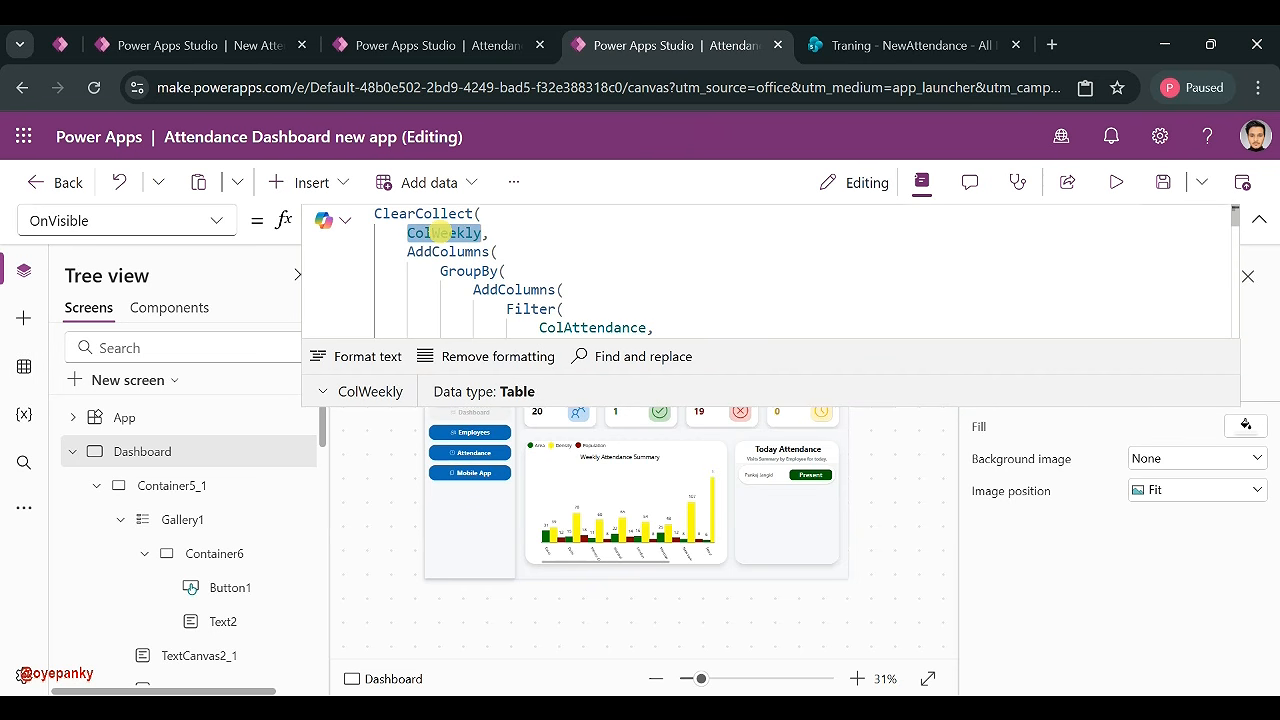
- Set the weekly attendance column chart's Items to ColWeekly
click(595, 522)
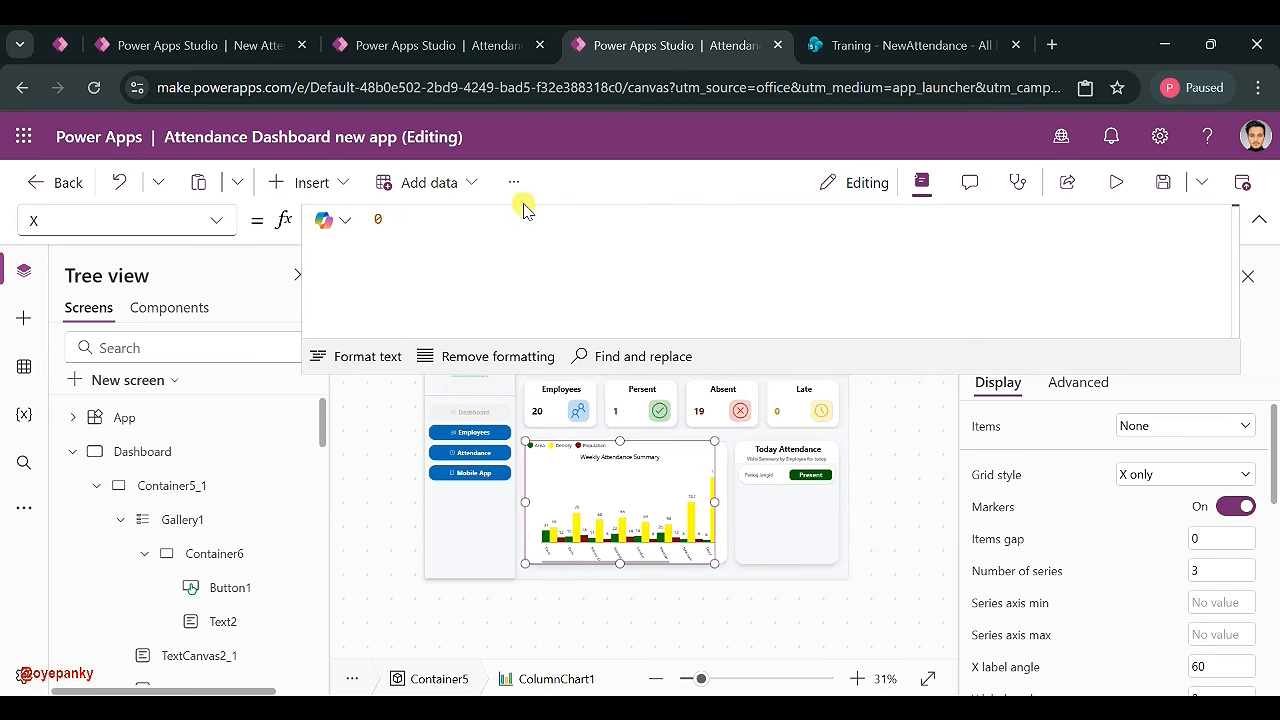
click(217, 220)
scroll(130, 335, up, 4)
scroll(138, 343, up, 1)
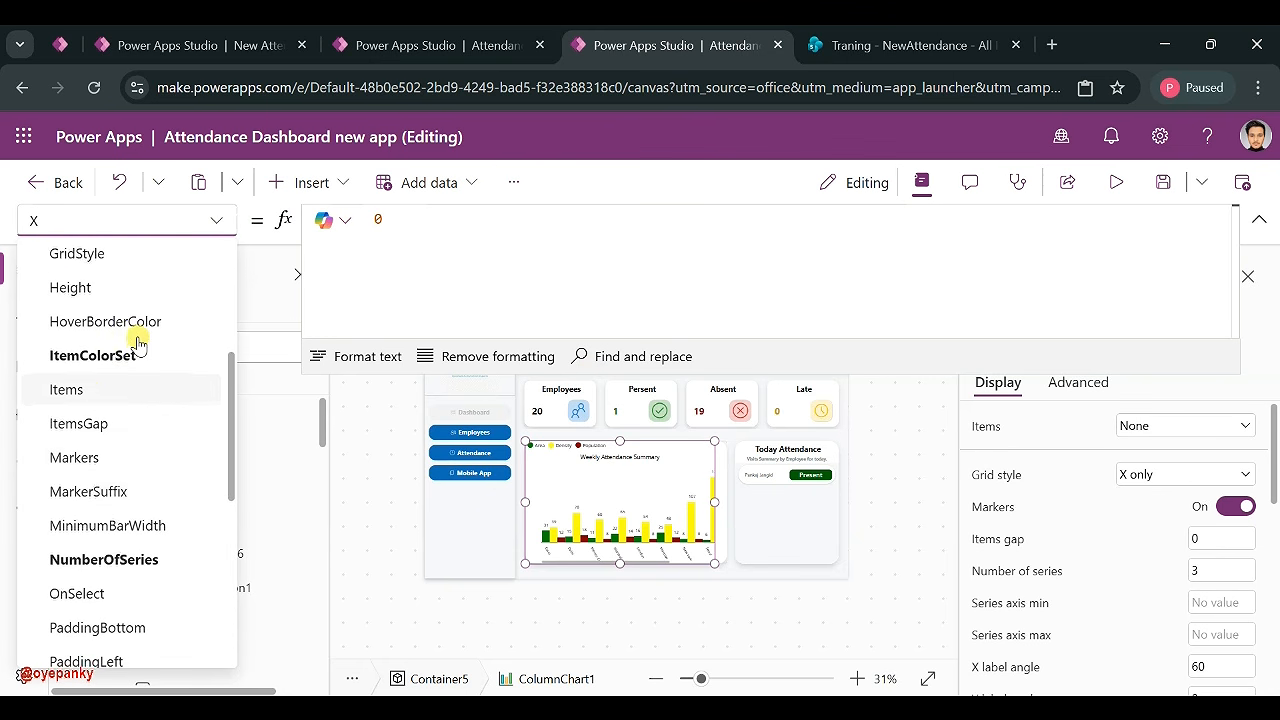
click(91, 389)
double_click(445, 238)
text(ColWeekly)
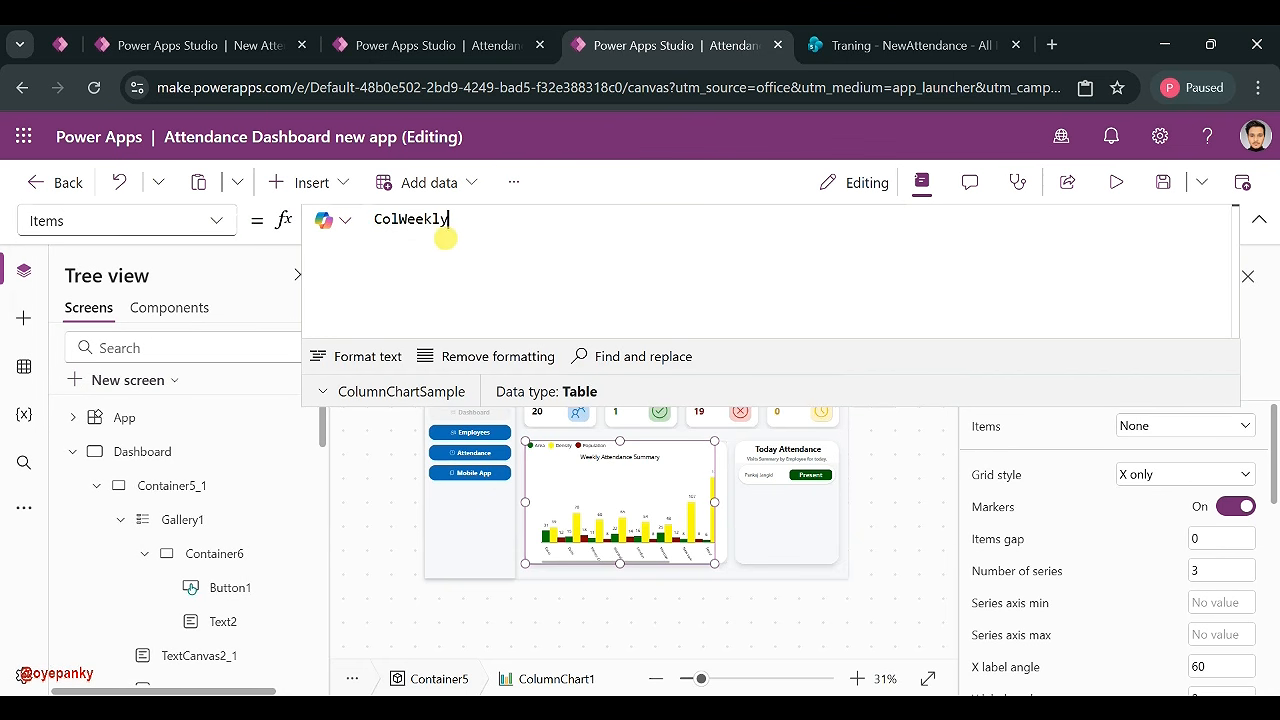
- Review the Dashboard screen and App startup formulas in the tree view
click(221, 225)
click(221, 225)
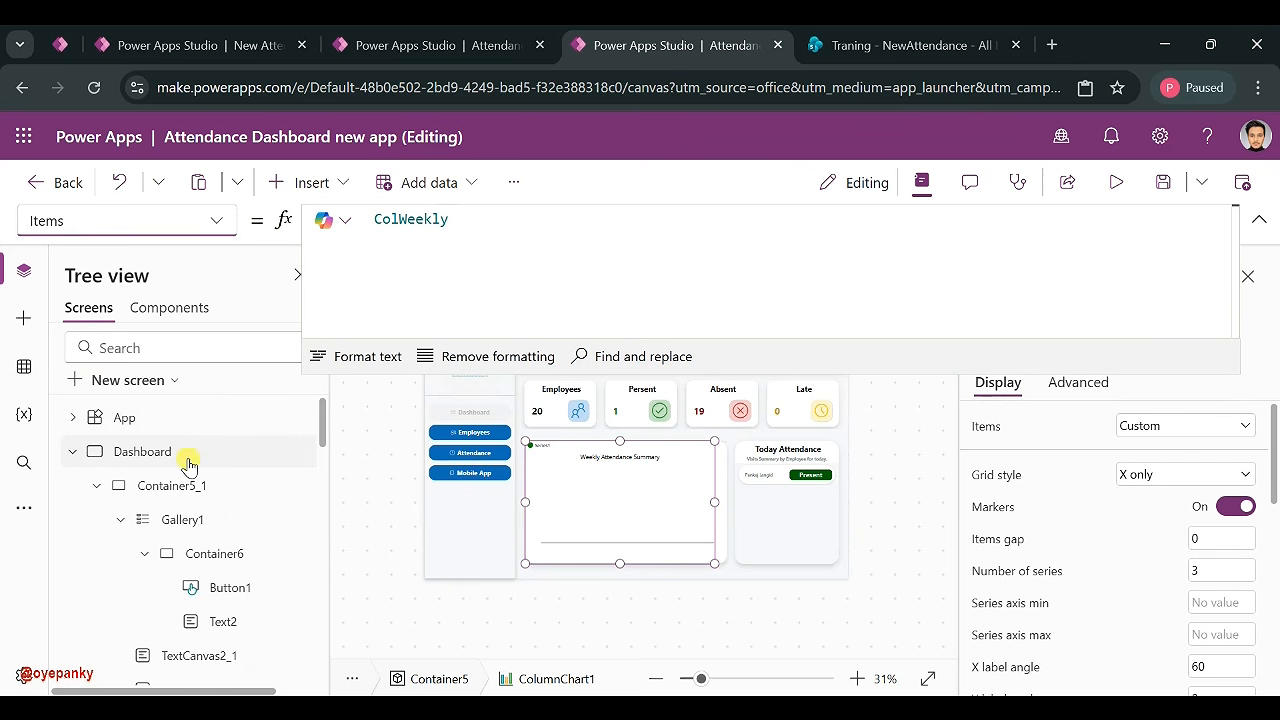
click(64, 457)
click(66, 455)
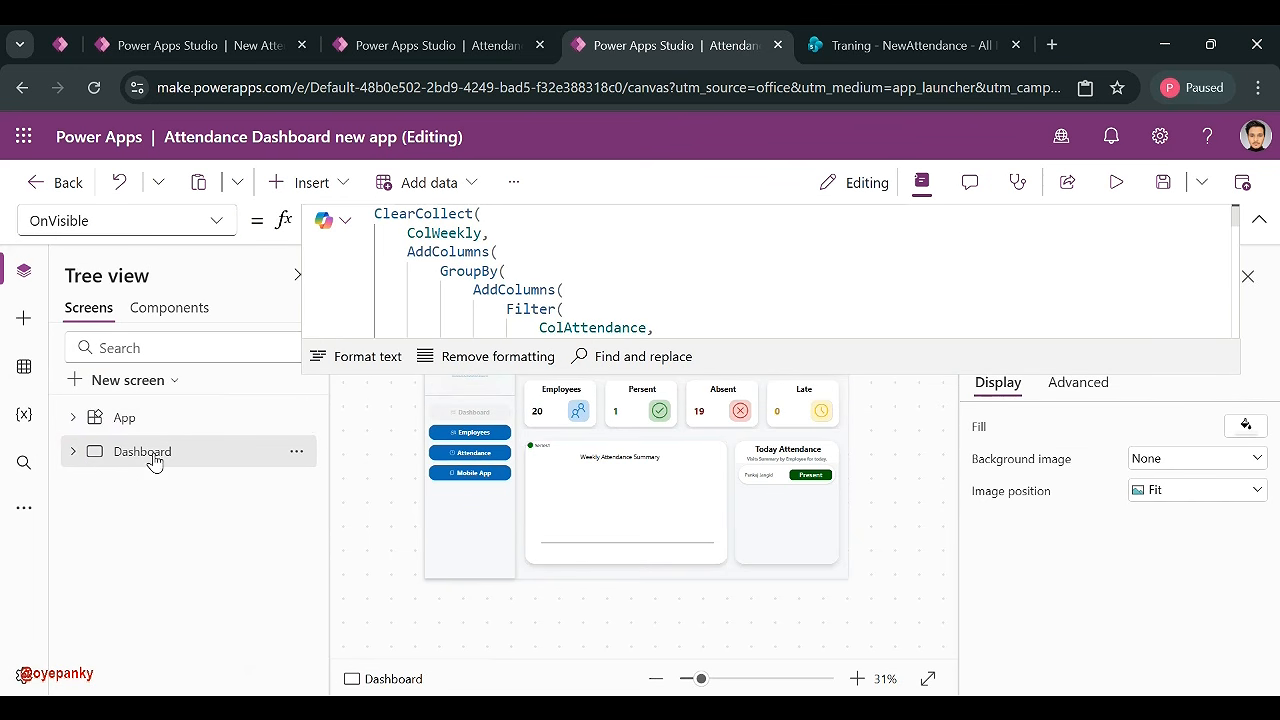
click(197, 420)
click(296, 424)
click(360, 554)
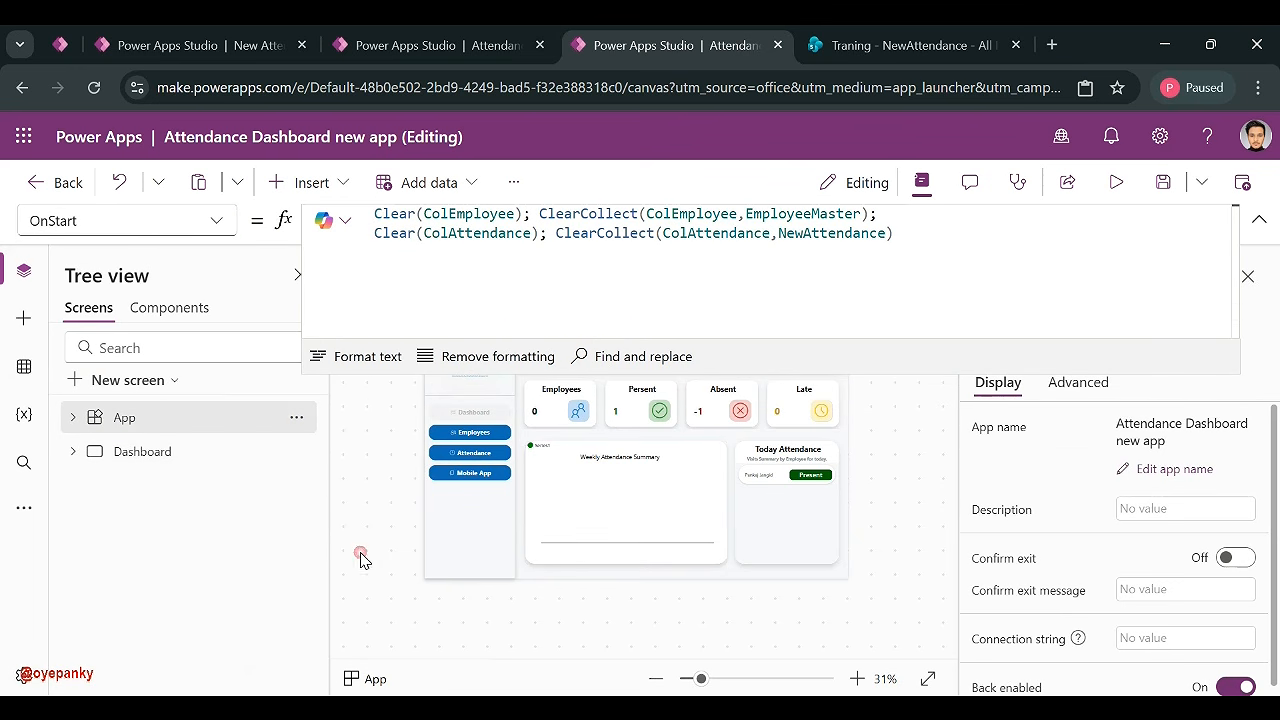
click(202, 458)
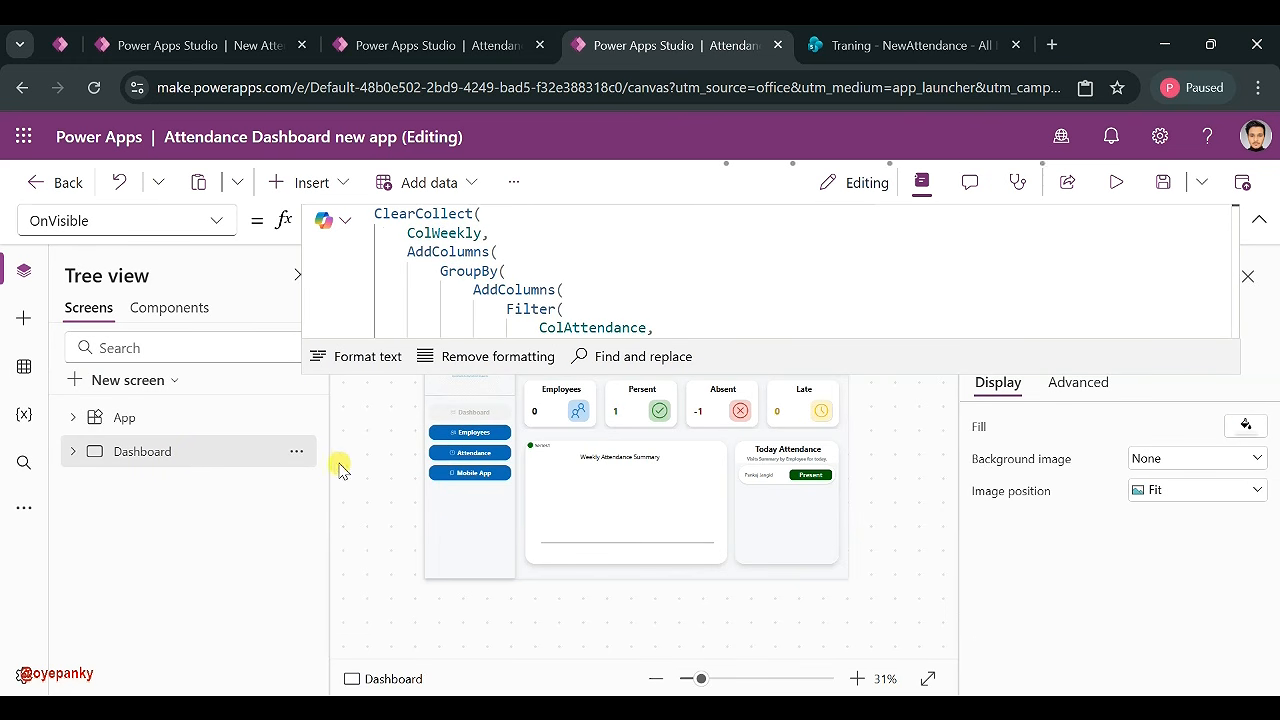
- Add a header-and-footer screen, then view the Dashboard at 52% zoom
click(91, 385)
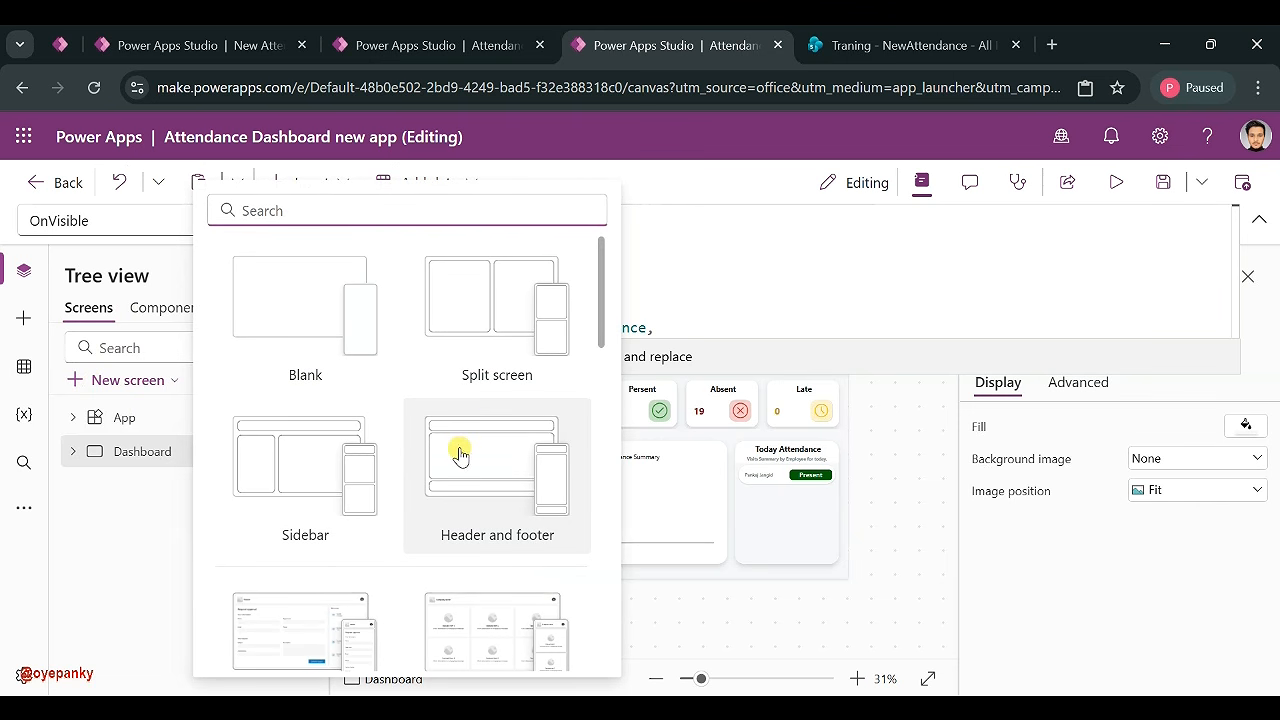
click(455, 459)
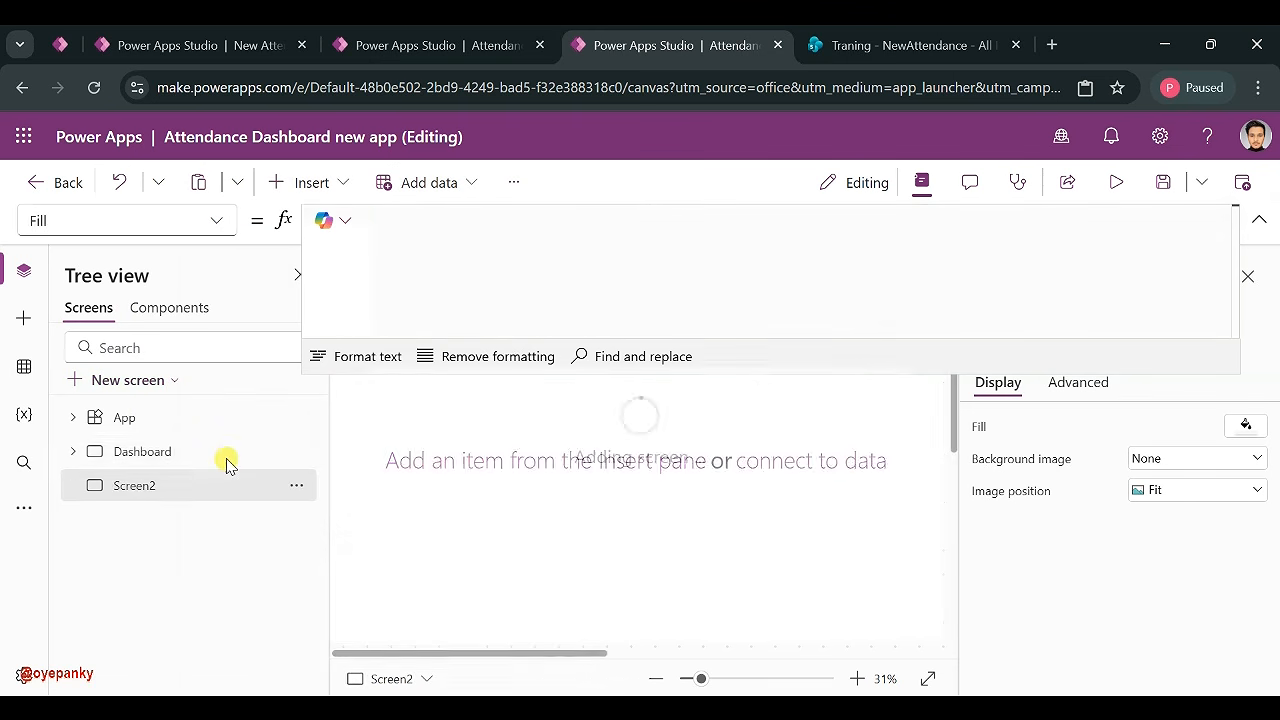
click(142, 458)
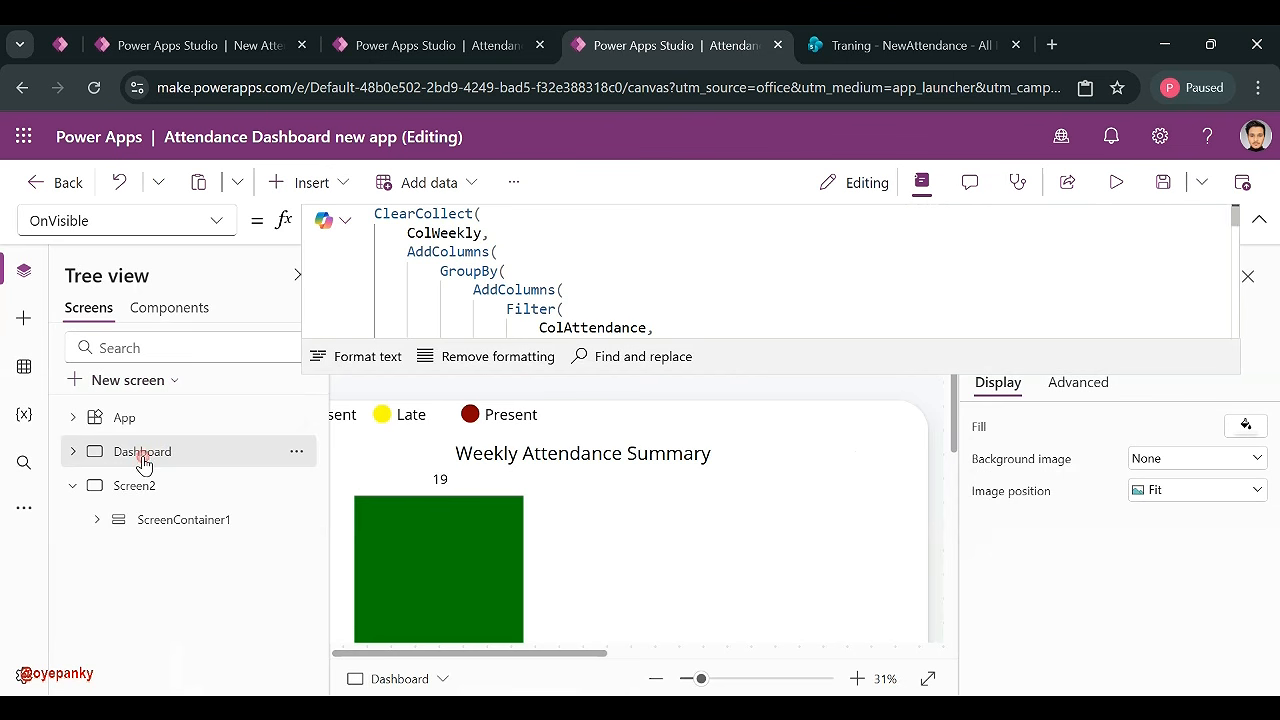
drag(727, 679, 705, 678)
click(720, 680)
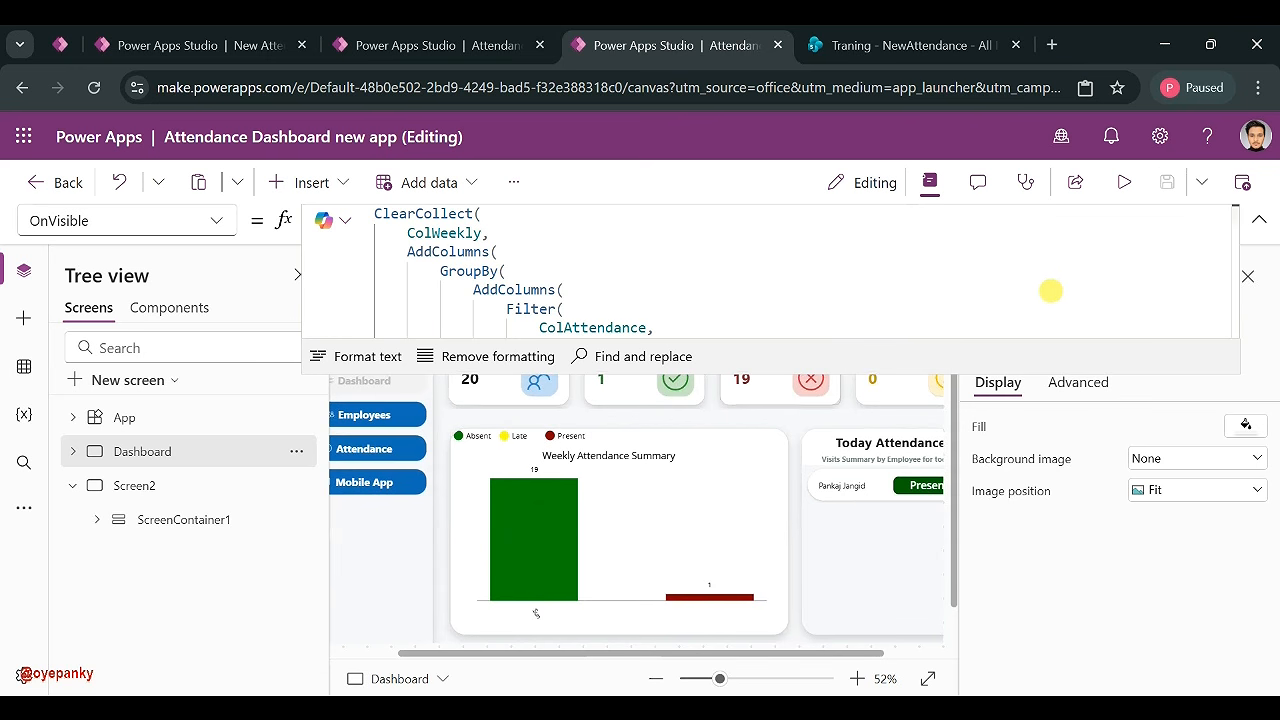
- Collapse the formula editor and switch to the New Attendance Application editor
click(1257, 222)
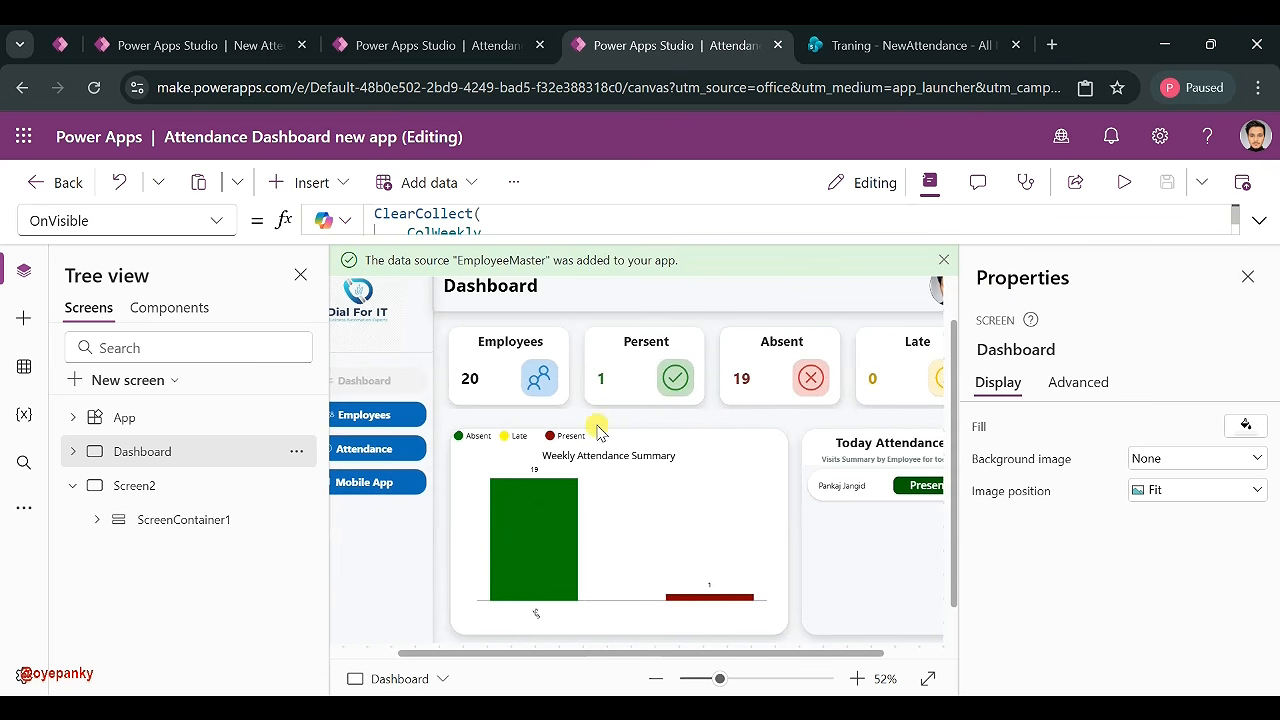
click(428, 45)
click(250, 42)
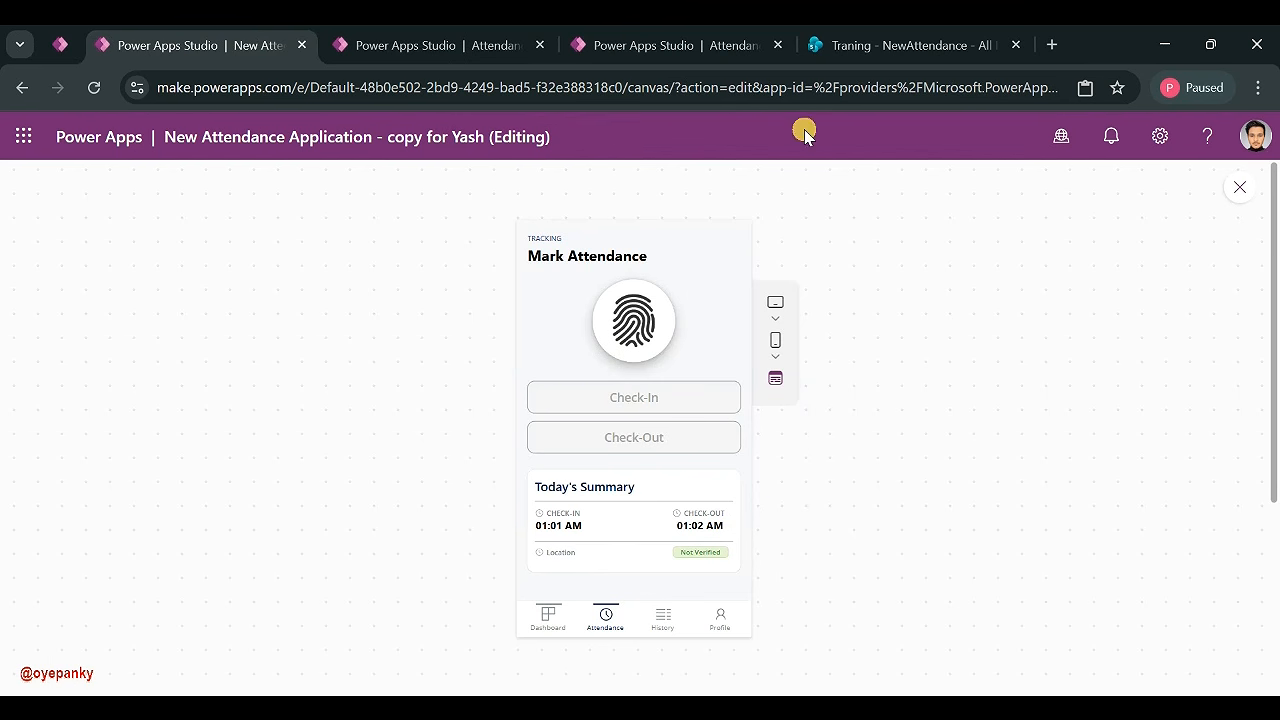
- In the NewAttendance grid view, paste two copies of the last employee's 3/14/2026 record
click(885, 40)
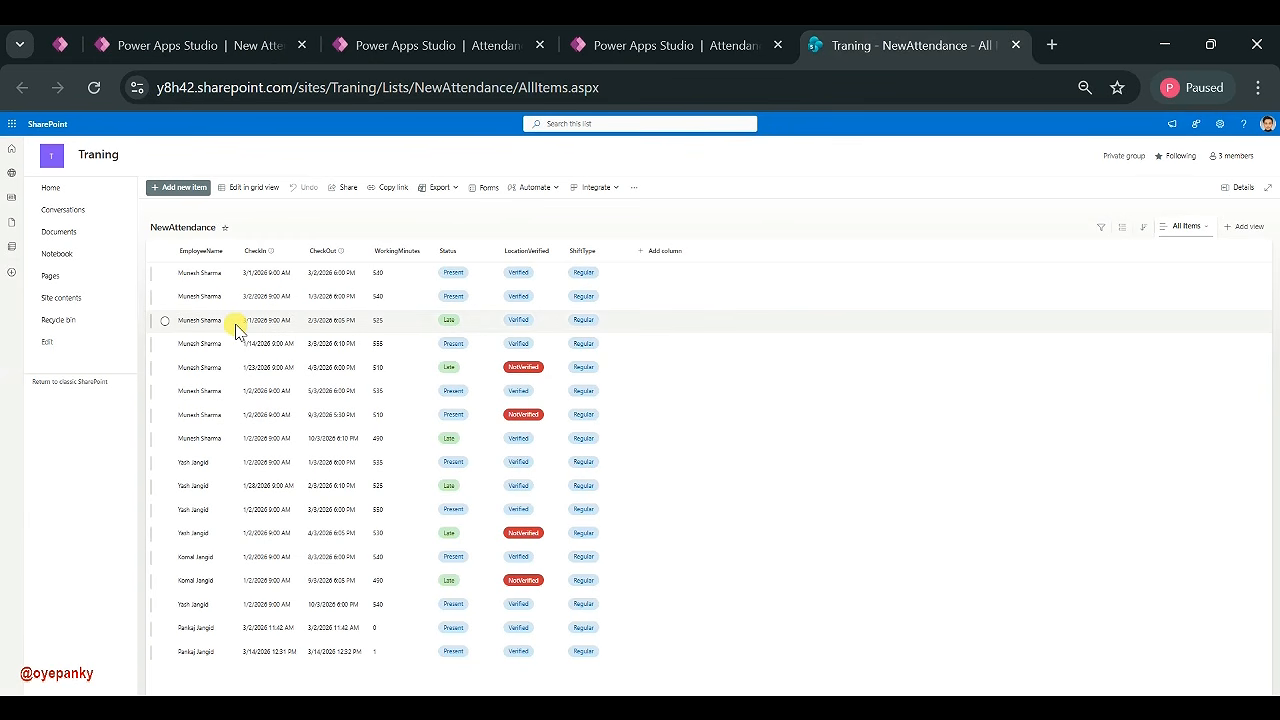
click(248, 187)
click(194, 655)
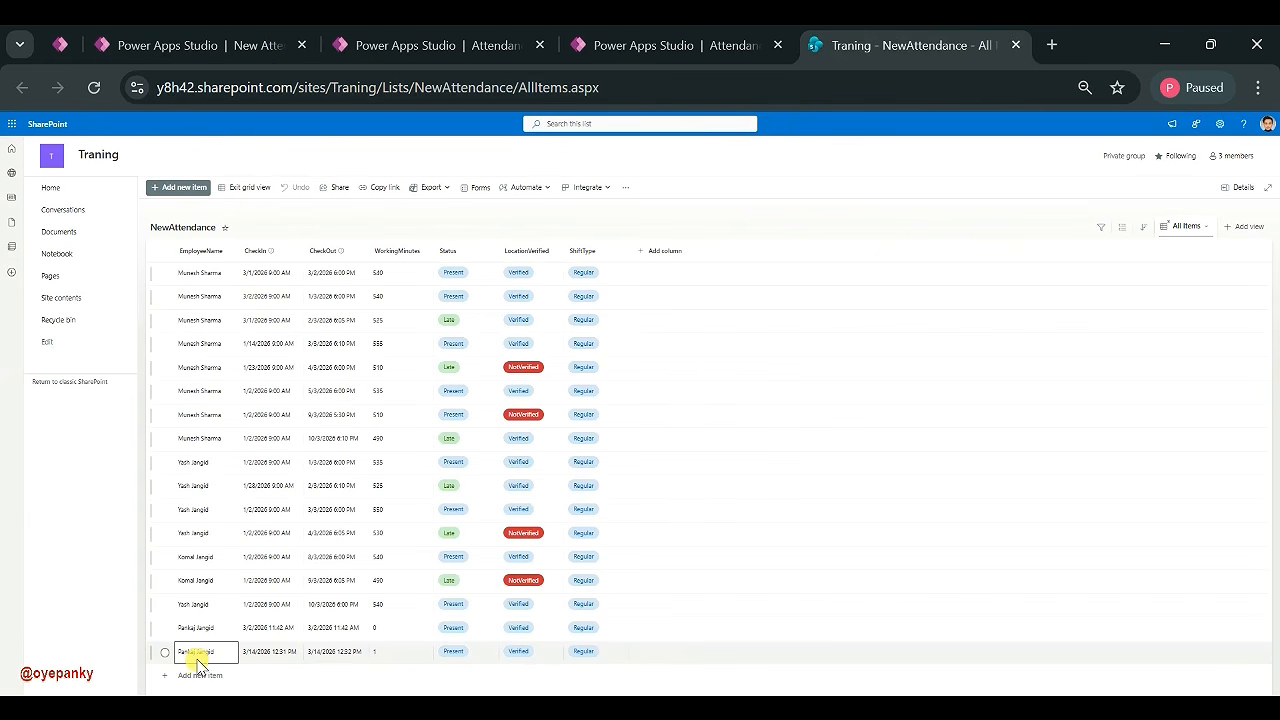
click(588, 652)
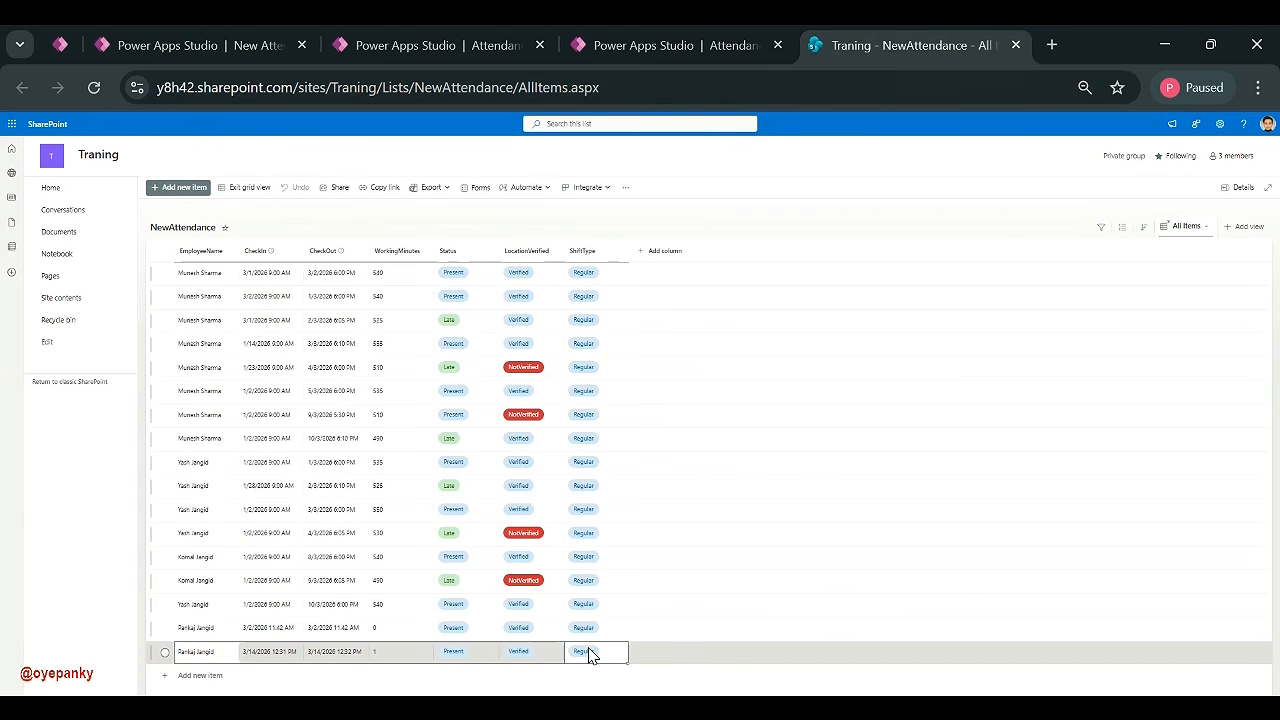
click(203, 678)
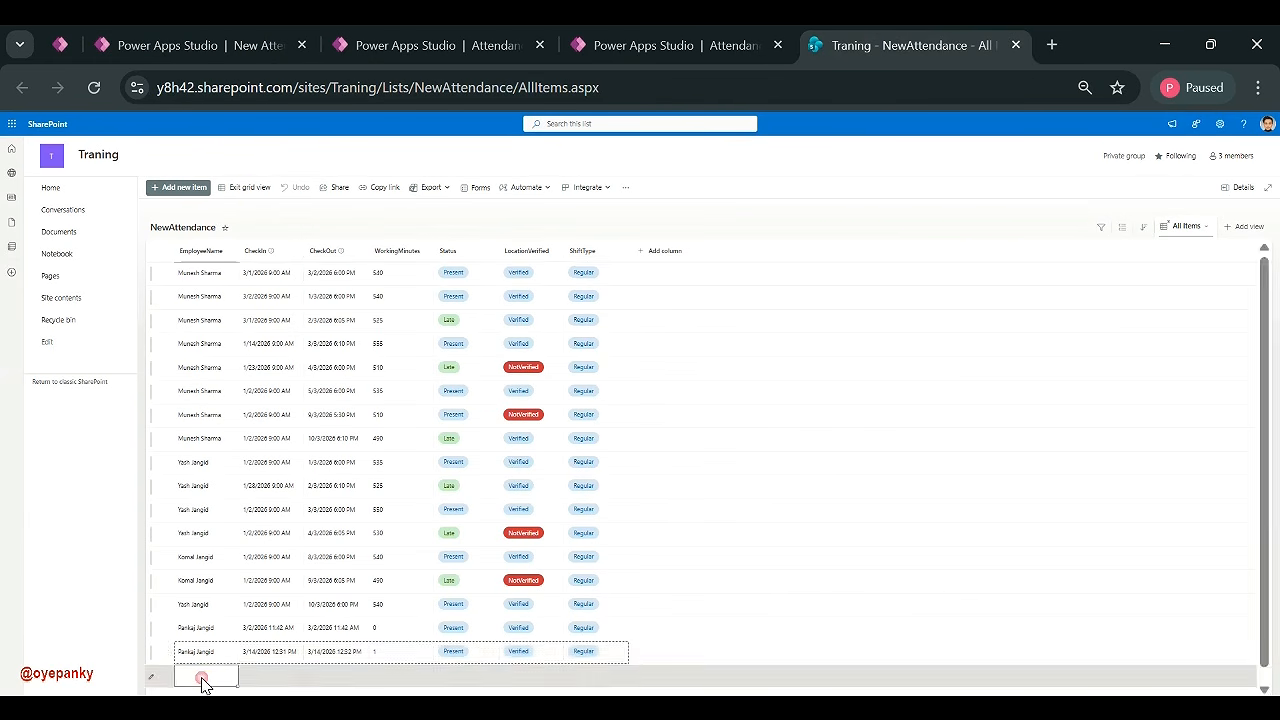
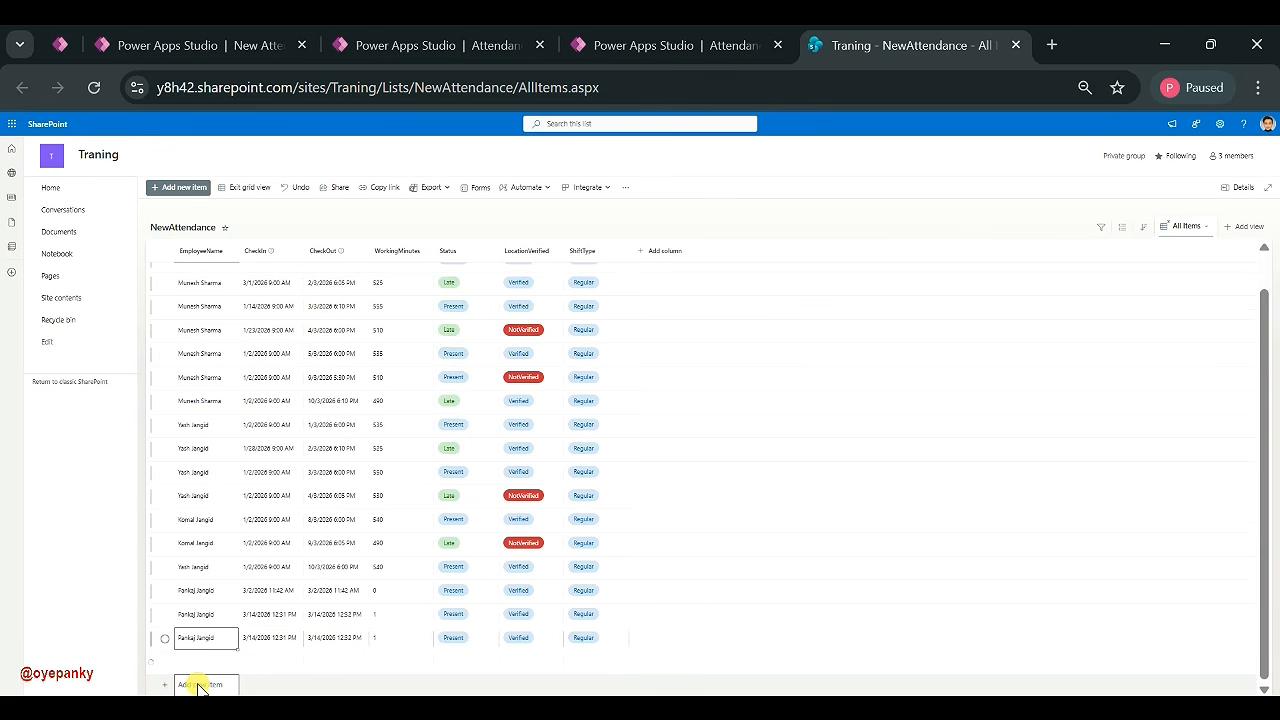
click(208, 680)
- Set the newest record's Status to Late, paste another Late copy, and exit grid view to save
click(512, 664)
click(486, 666)
click(486, 666)
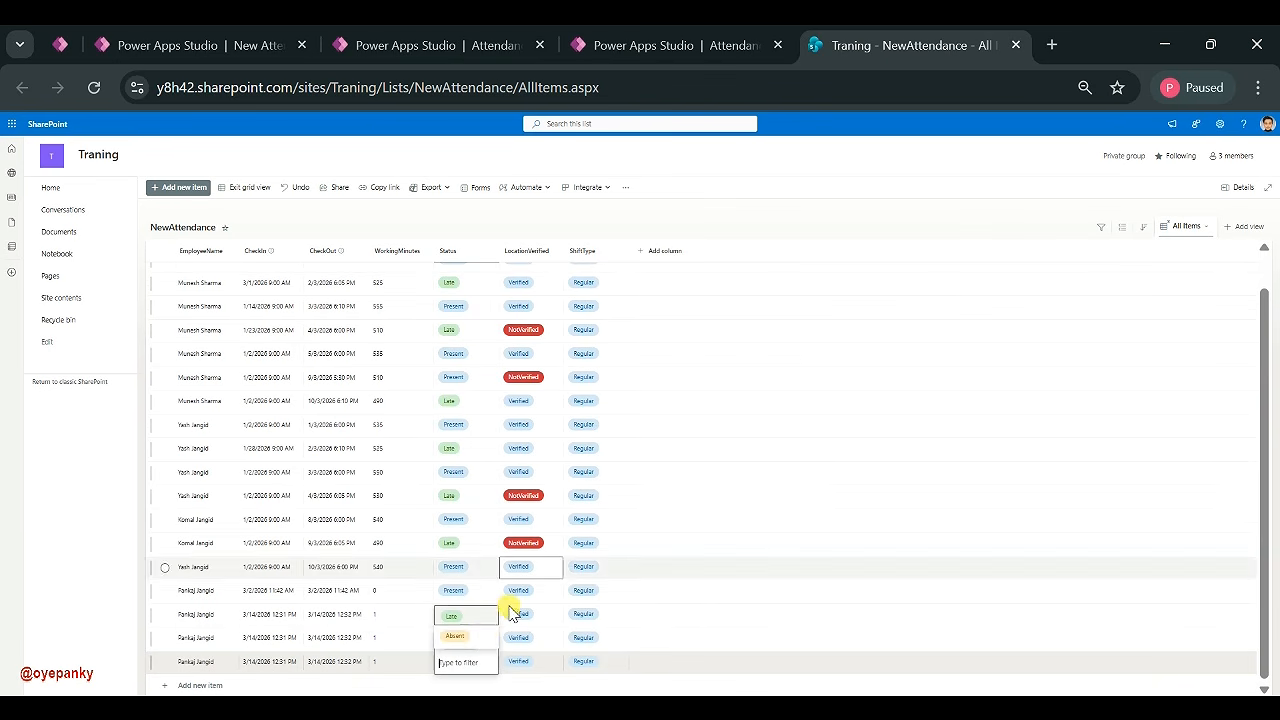
click(468, 618)
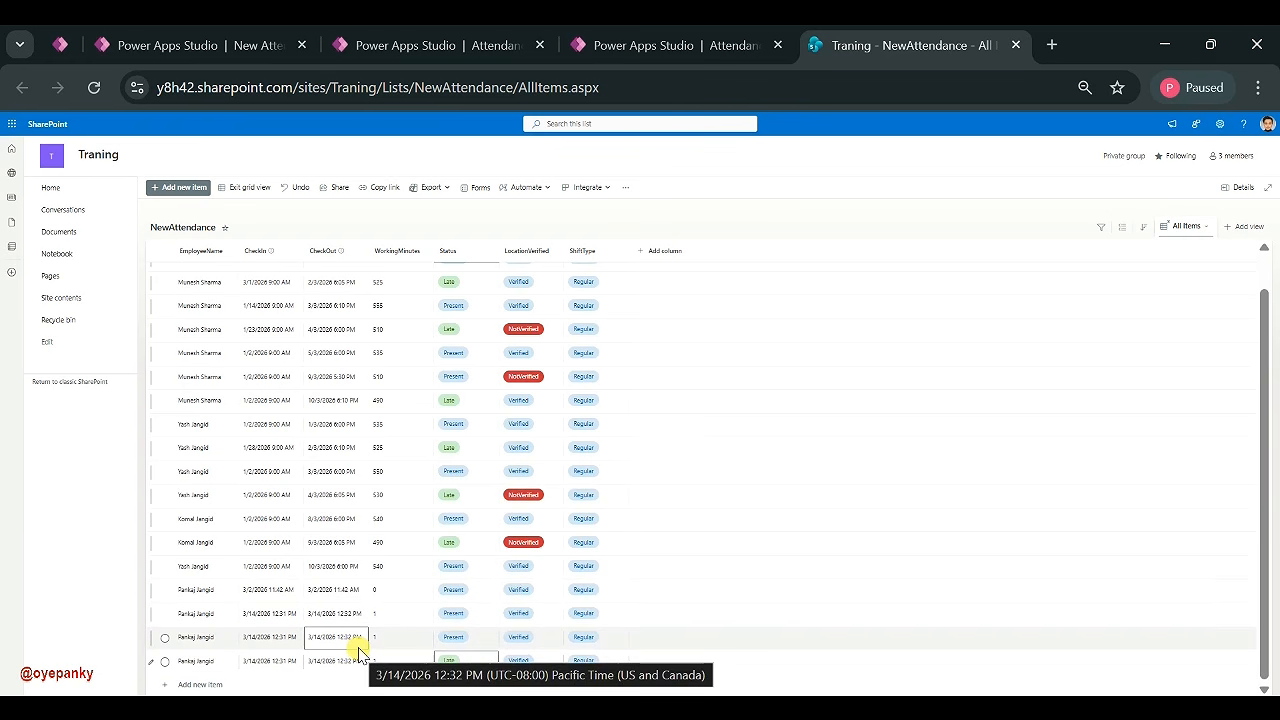
click(577, 664)
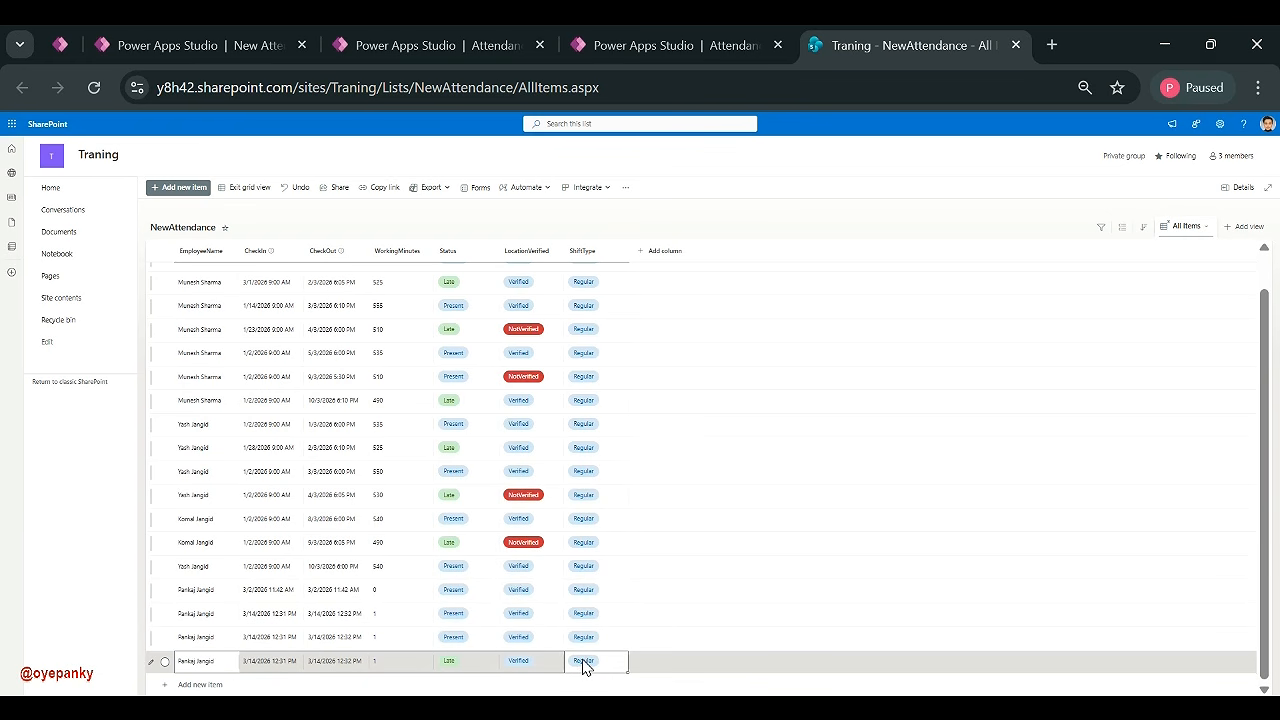
click(212, 686)
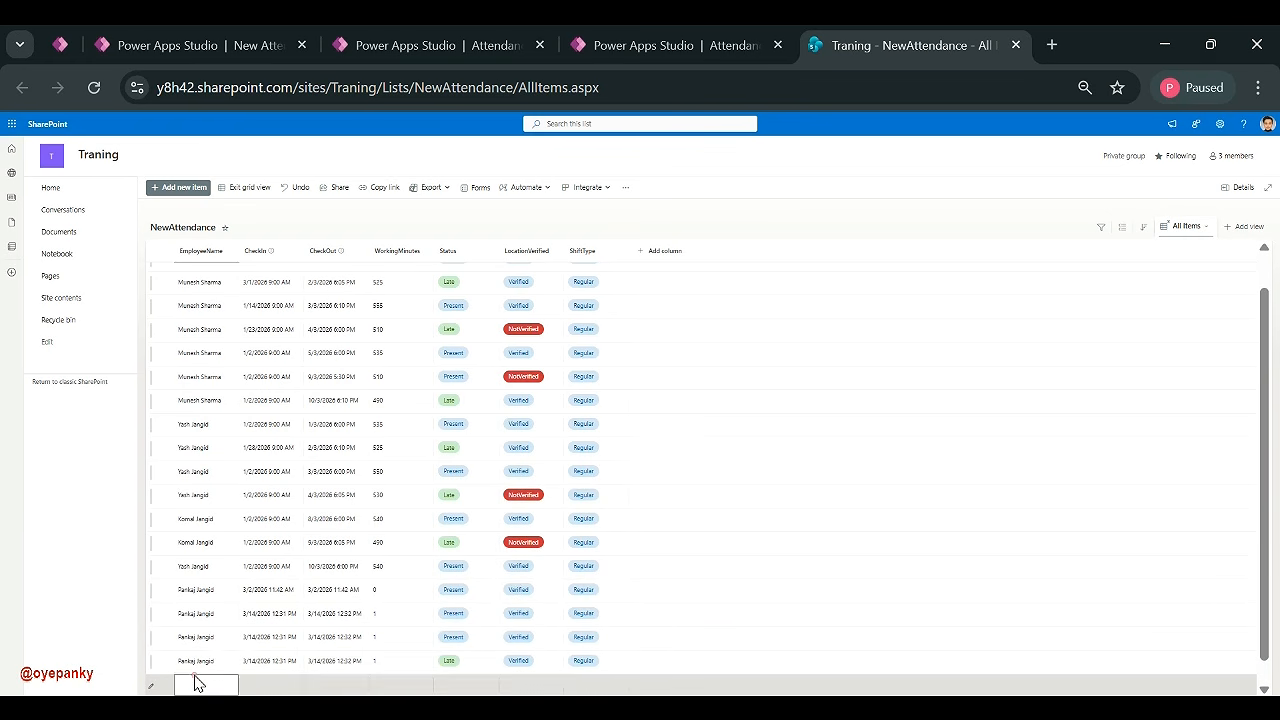
click(196, 683)
click(242, 547)
click(196, 685)
click(194, 671)
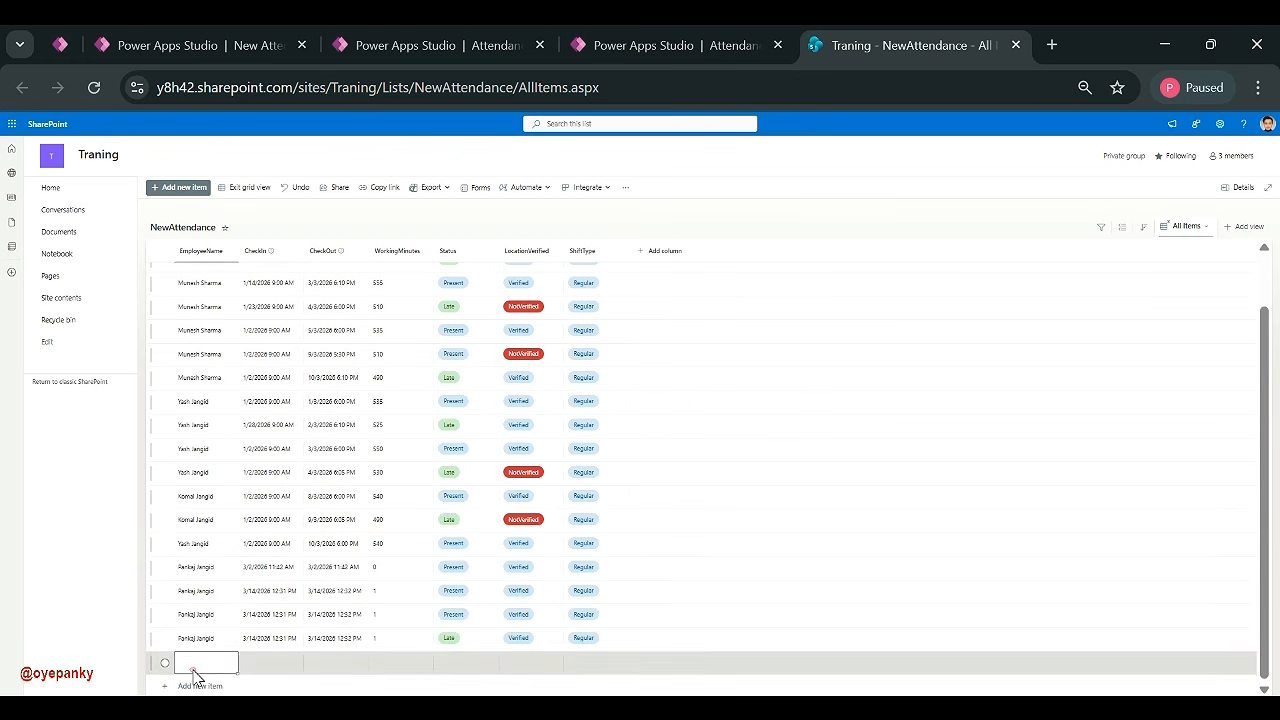
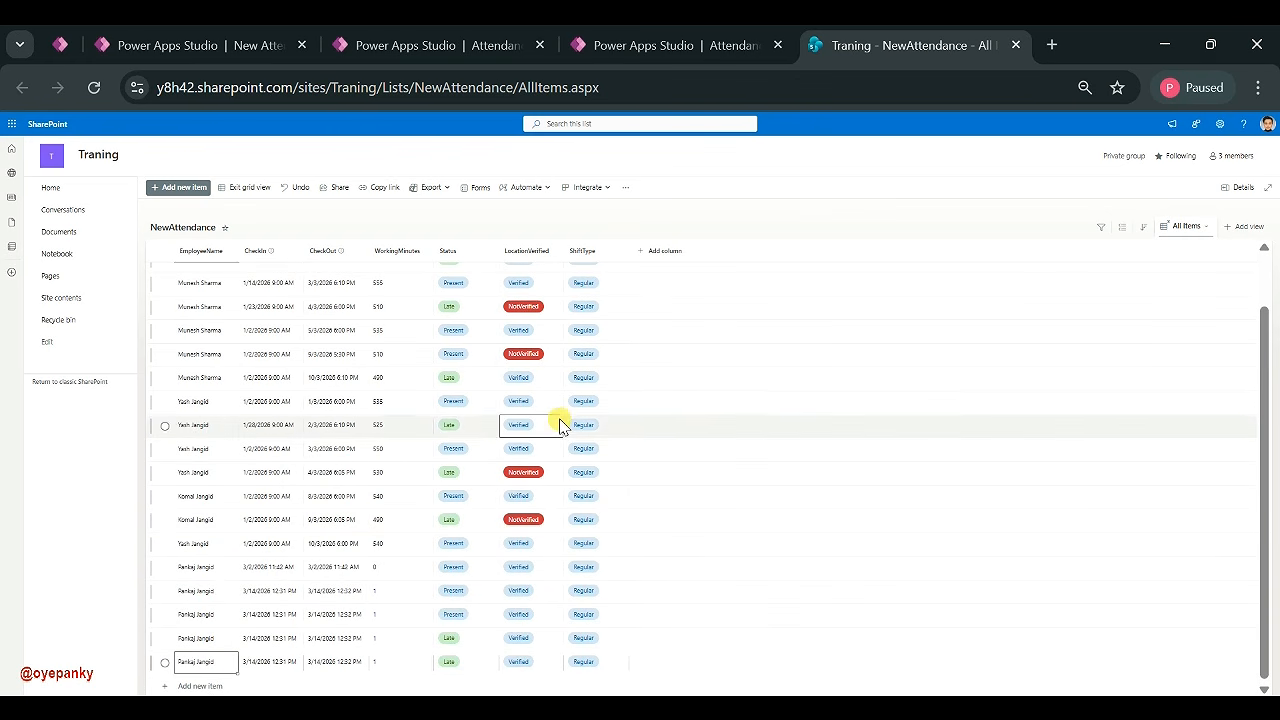
click(247, 189)
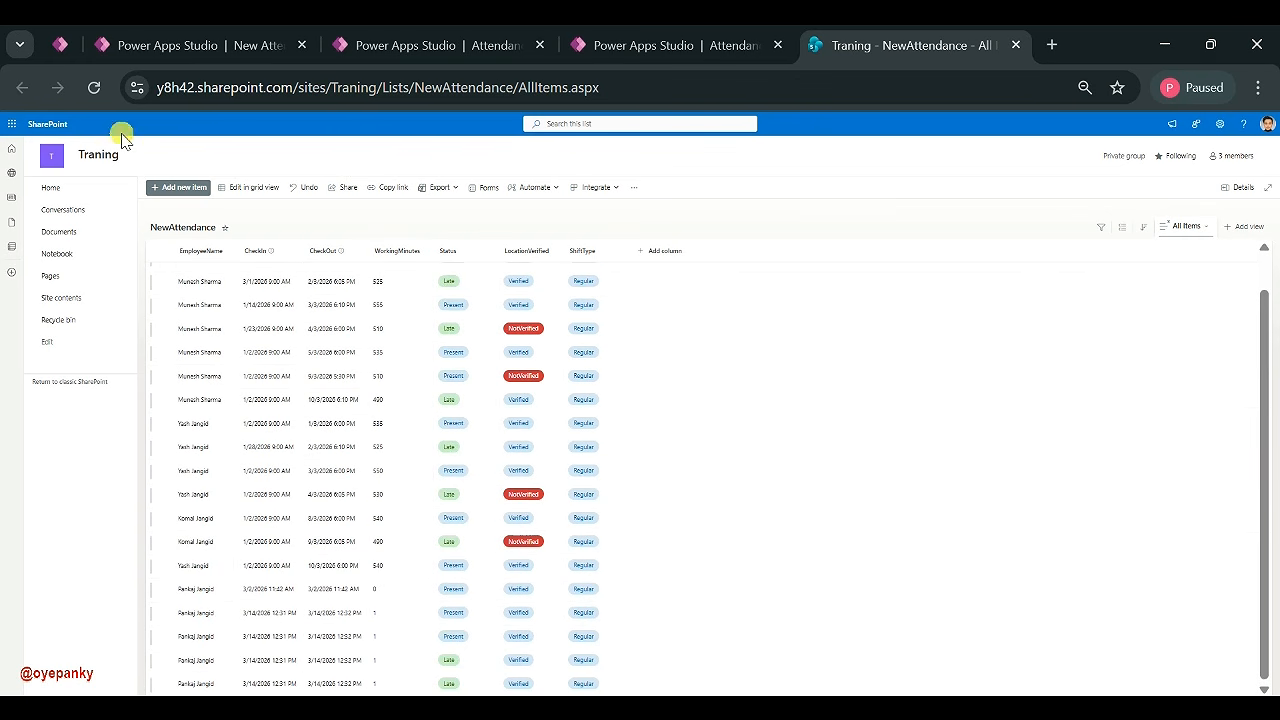
- Reload the SharePoint list, then rerun the App's OnStart in Power Apps
click(95, 88)
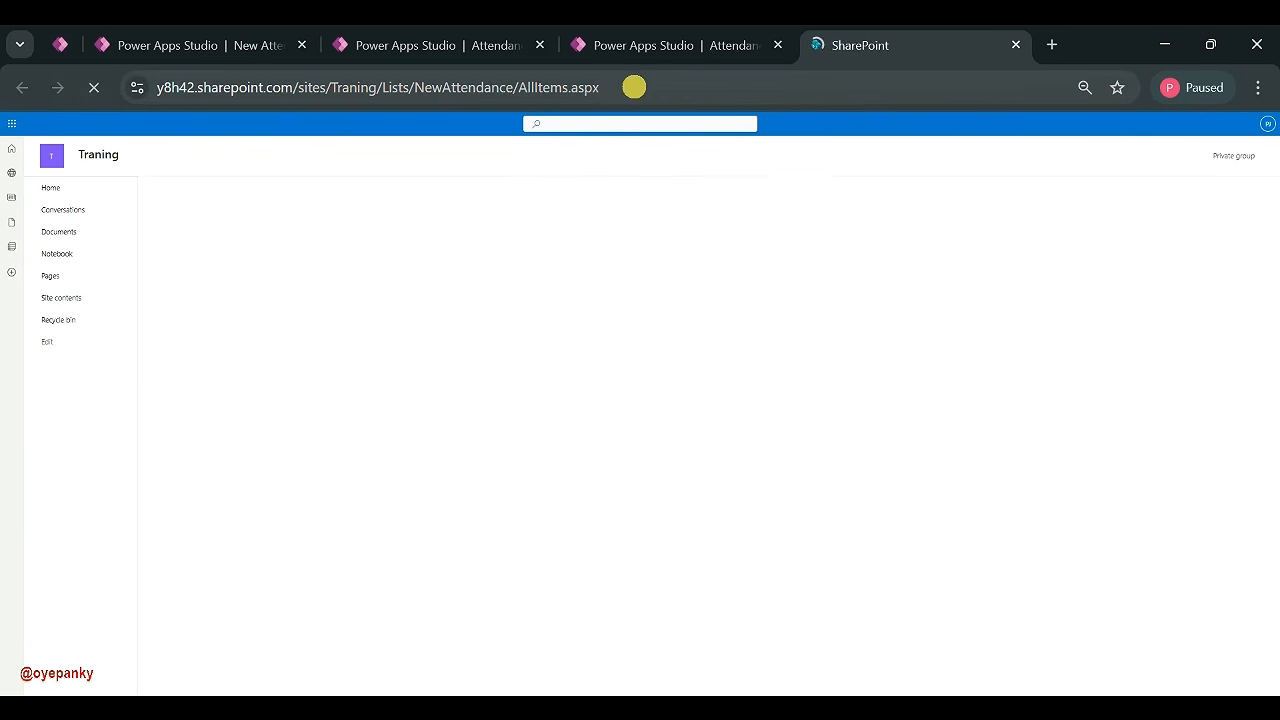
click(663, 55)
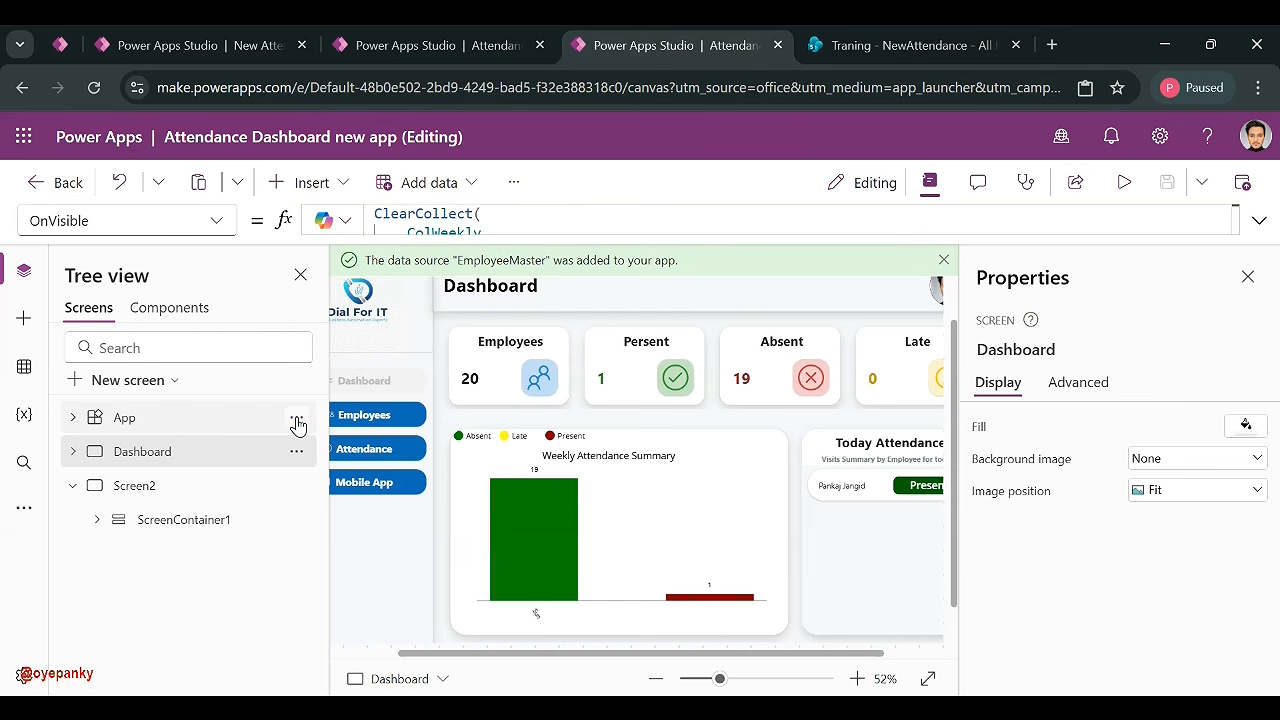
click(296, 417)
click(335, 553)
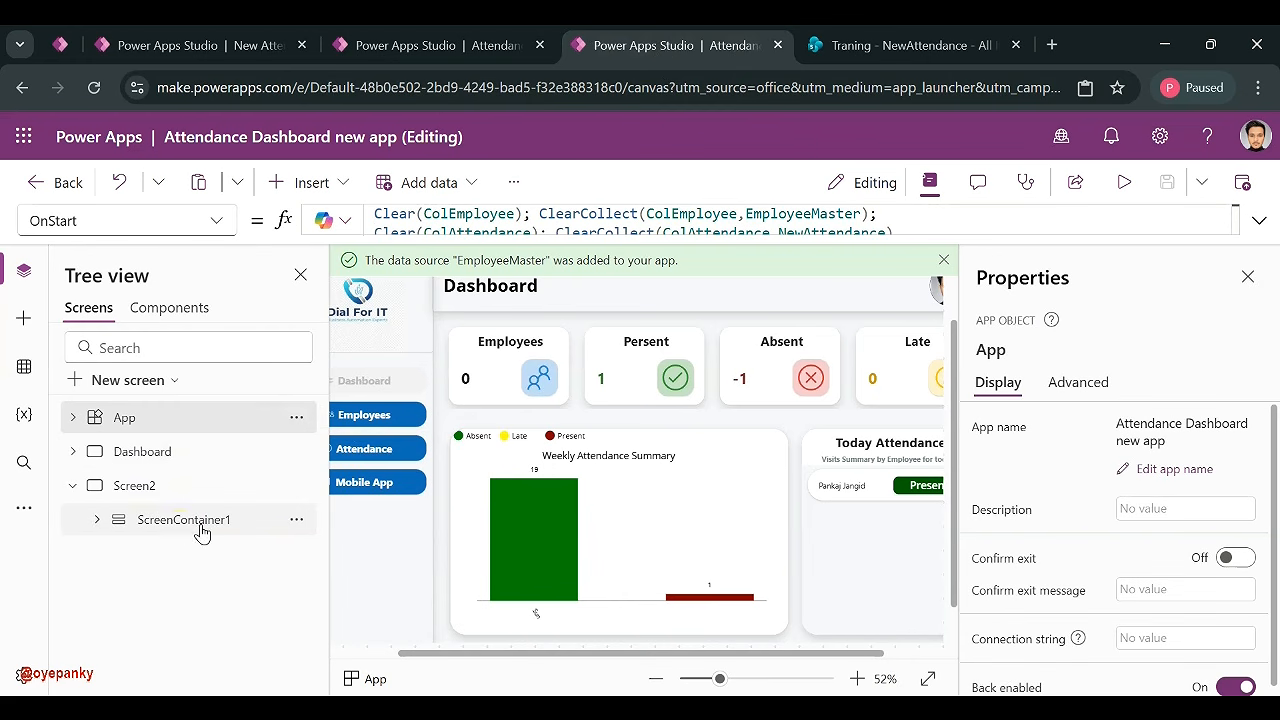
- Refresh the NewAttendance data source and rerun OnStart so the Dashboard shows 3 present, 15 absent, 2 late
click(180, 520)
click(24, 368)
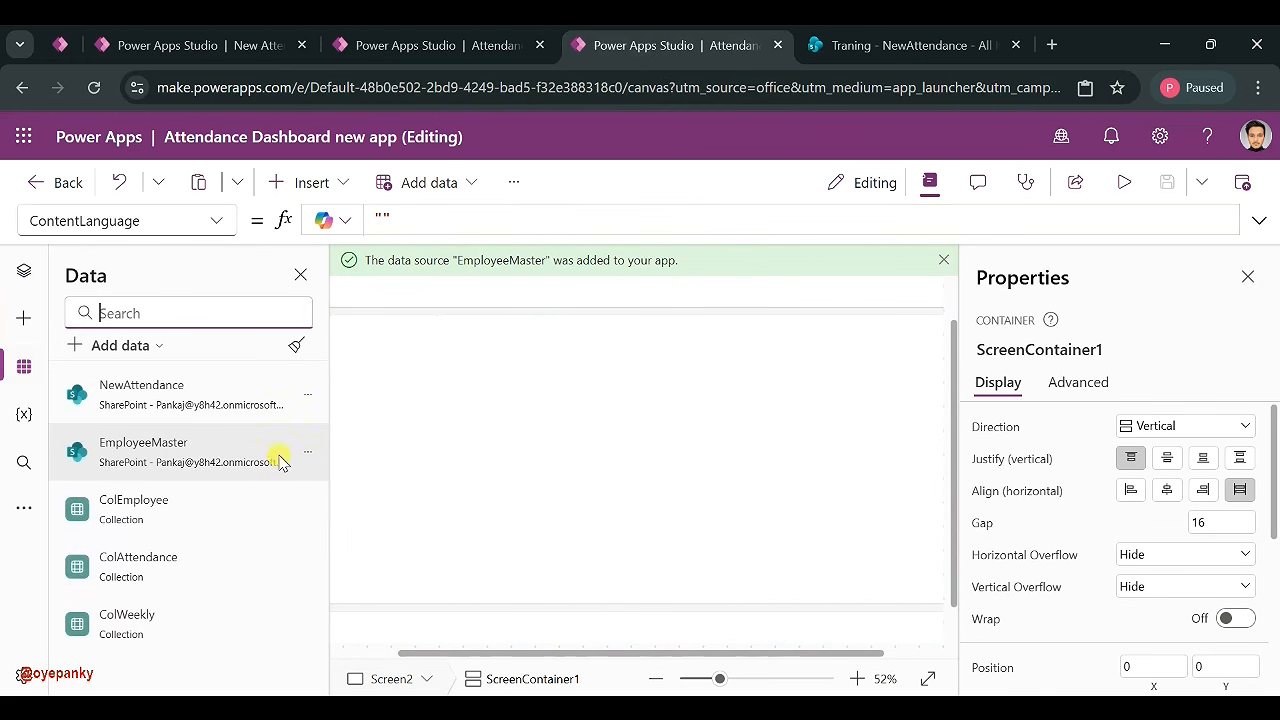
click(305, 393)
click(343, 470)
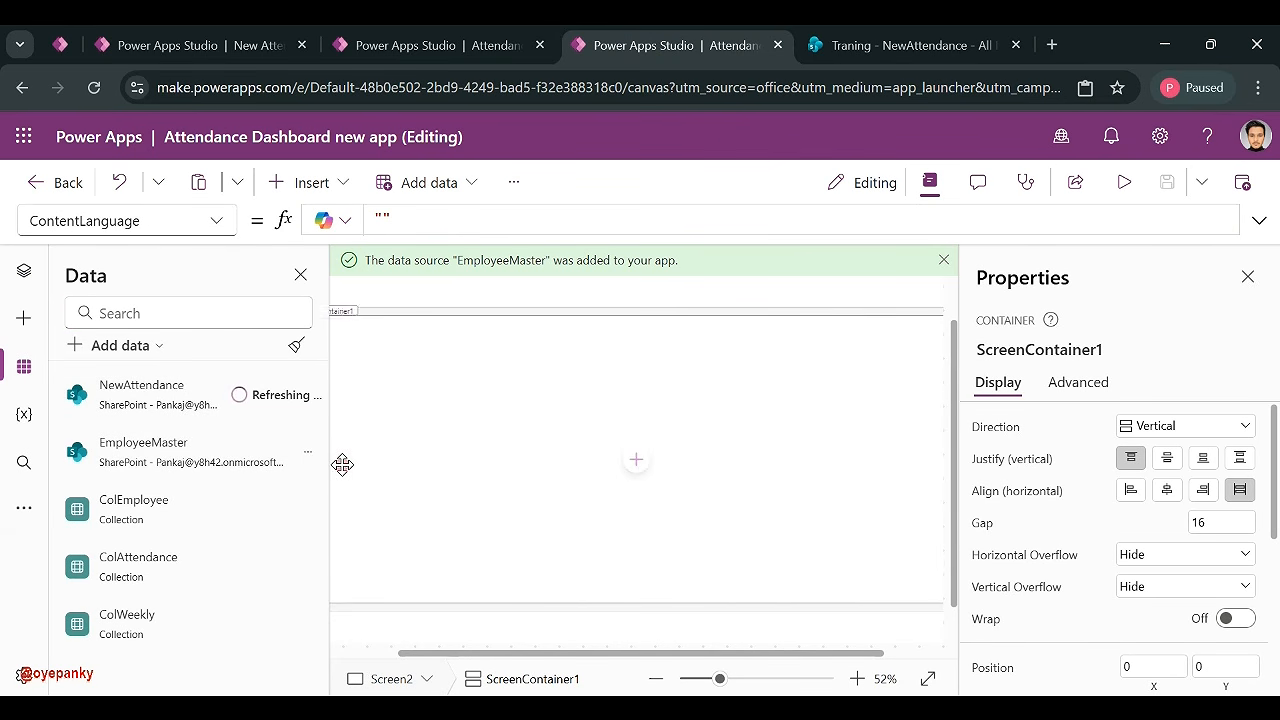
click(24, 272)
click(296, 421)
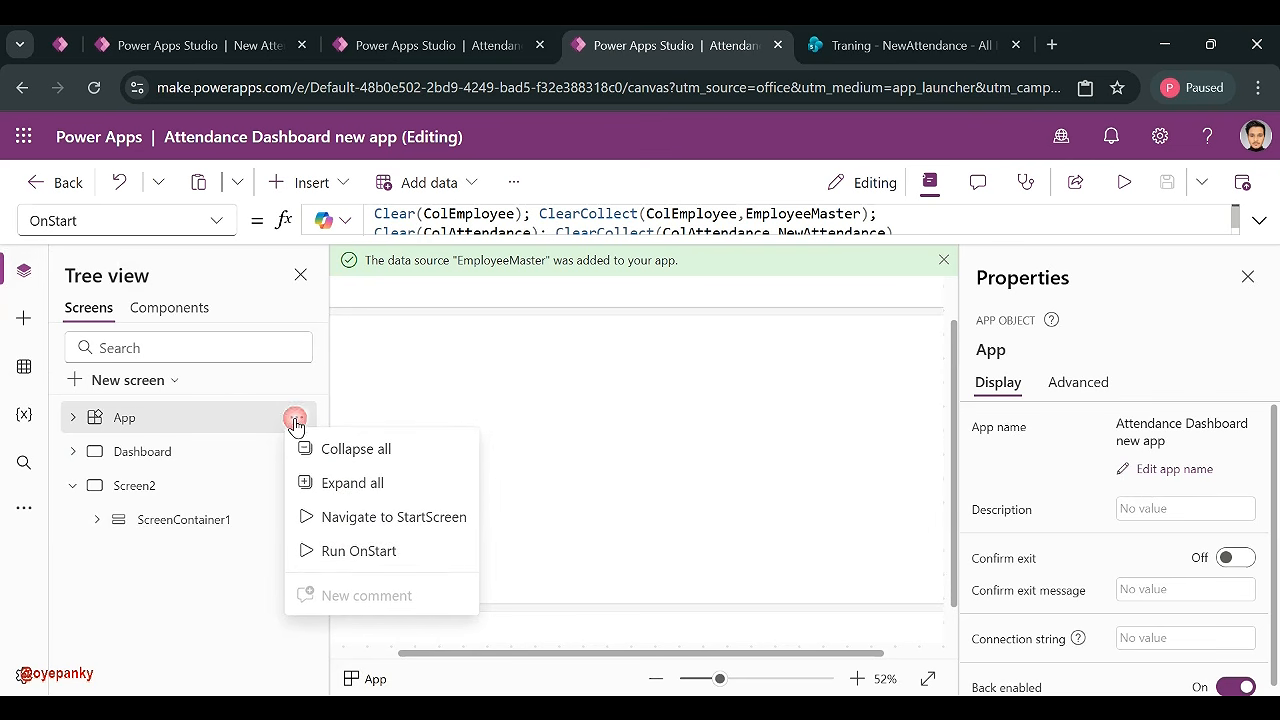
click(322, 551)
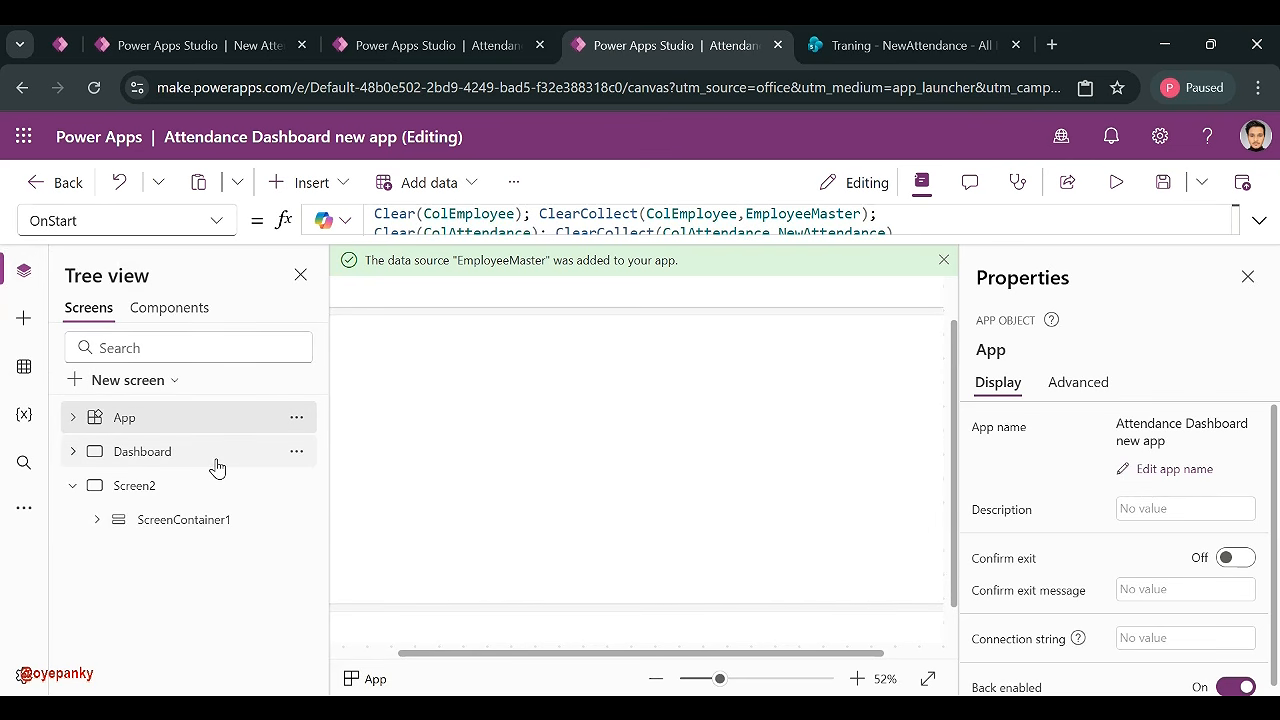
click(216, 464)
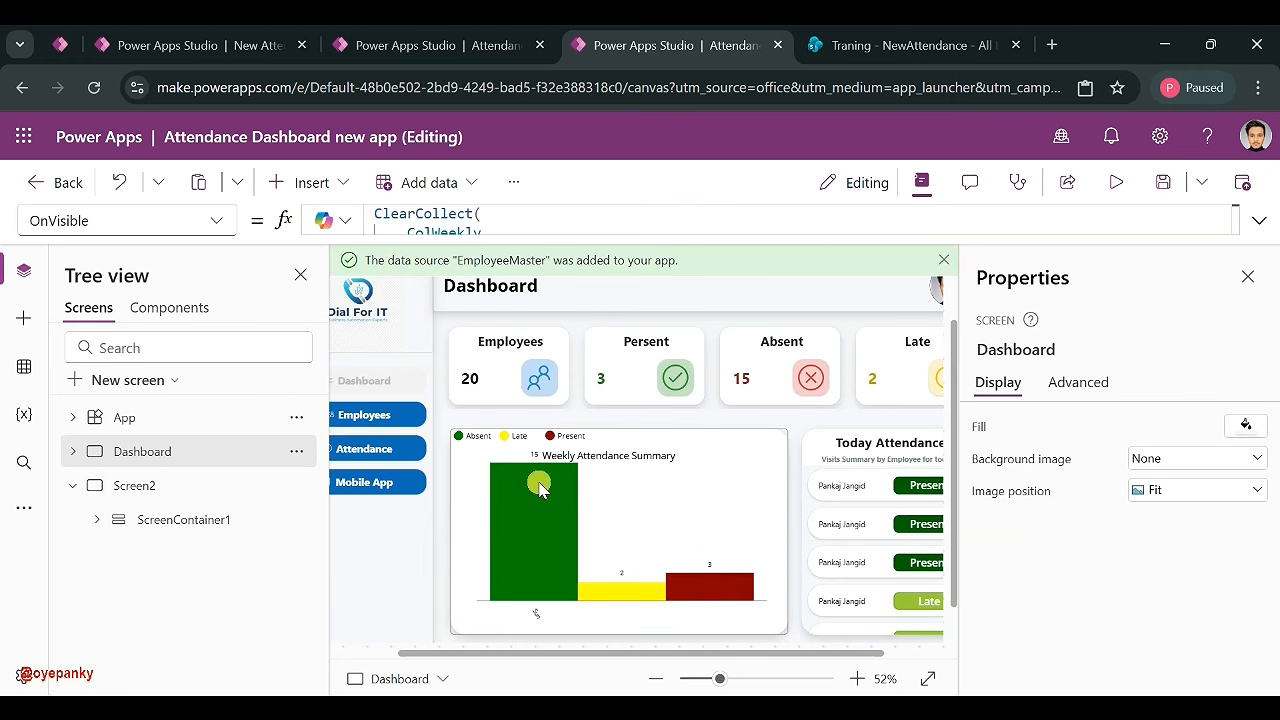
- Compare against the SharePoint list records and return to the Dashboard editor
click(866, 44)
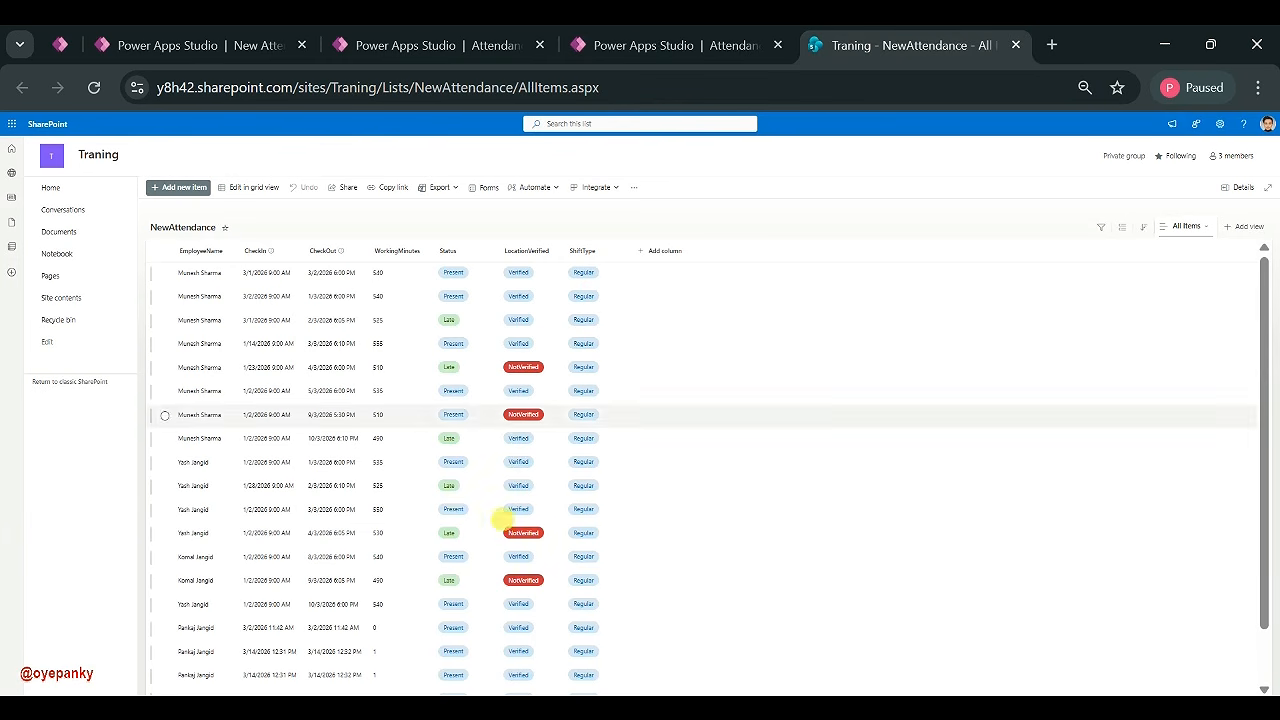
scroll(455, 585, down, 1)
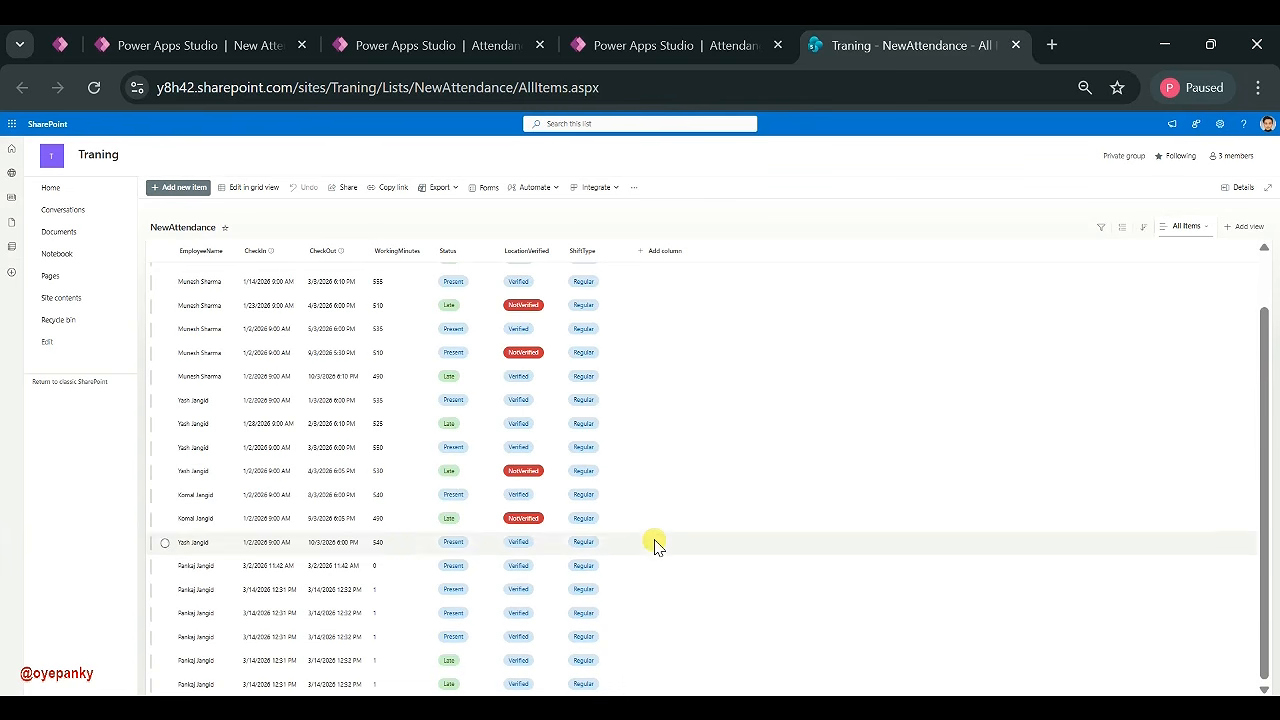
click(676, 46)
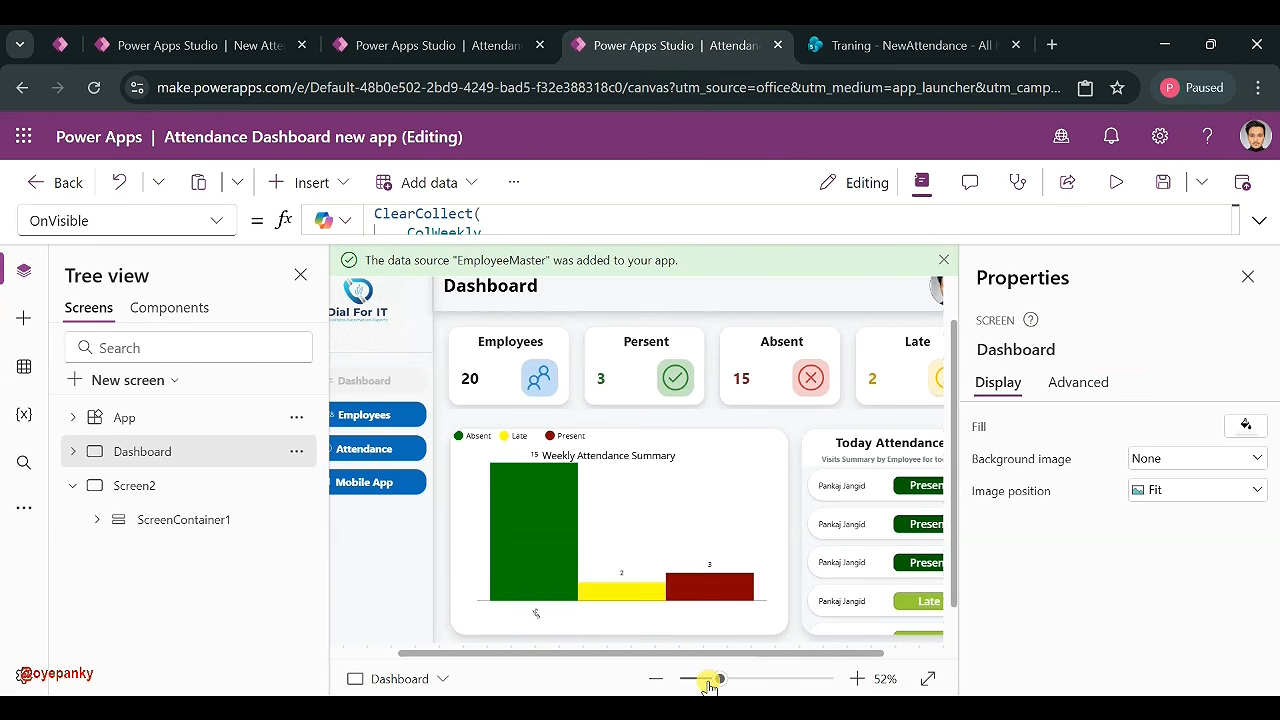
- Move the weekly chart's title right to X 40 and shorten the column chart from its top
click(604, 457)
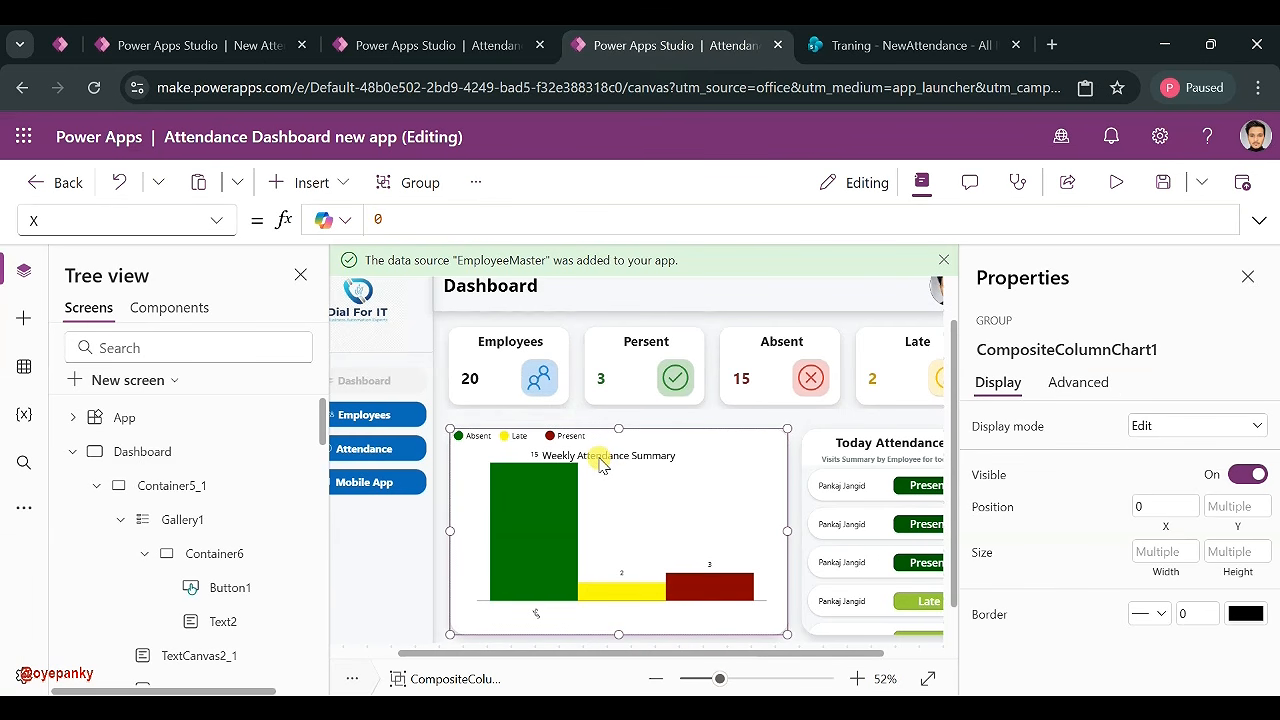
click(599, 457)
scroll(200, 510, down, 5)
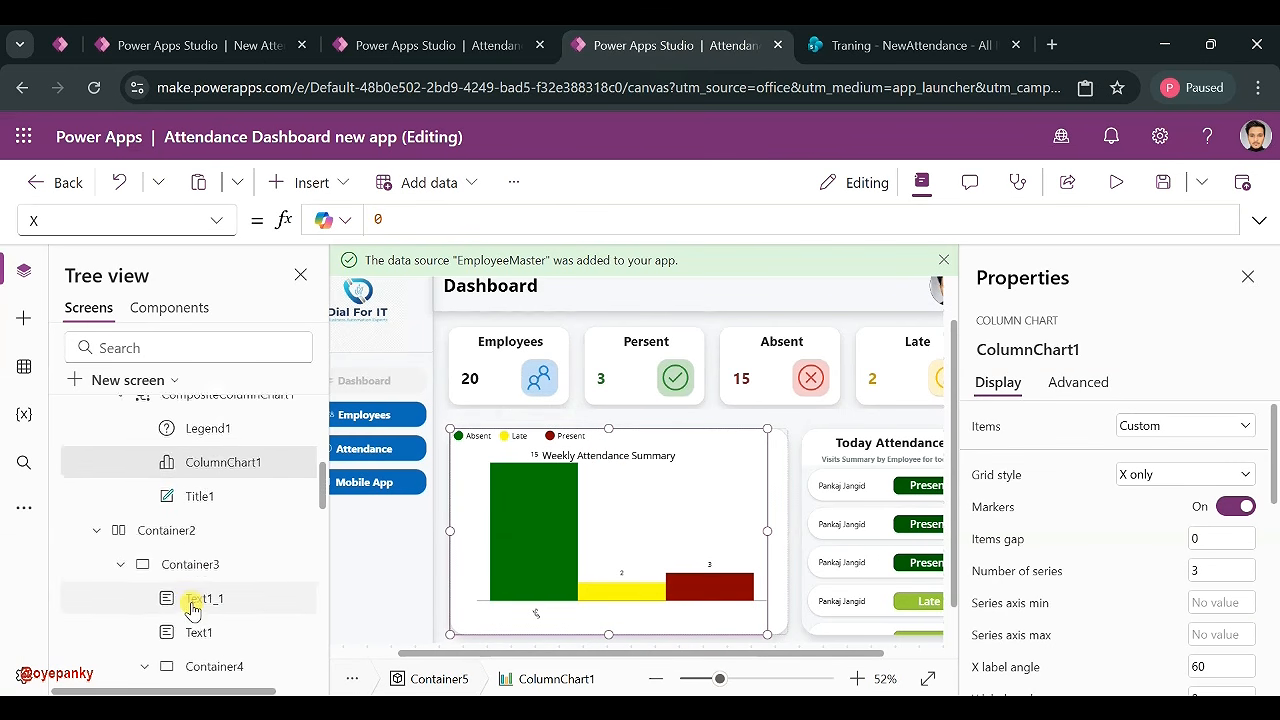
click(200, 494)
drag(674, 462, 700, 460)
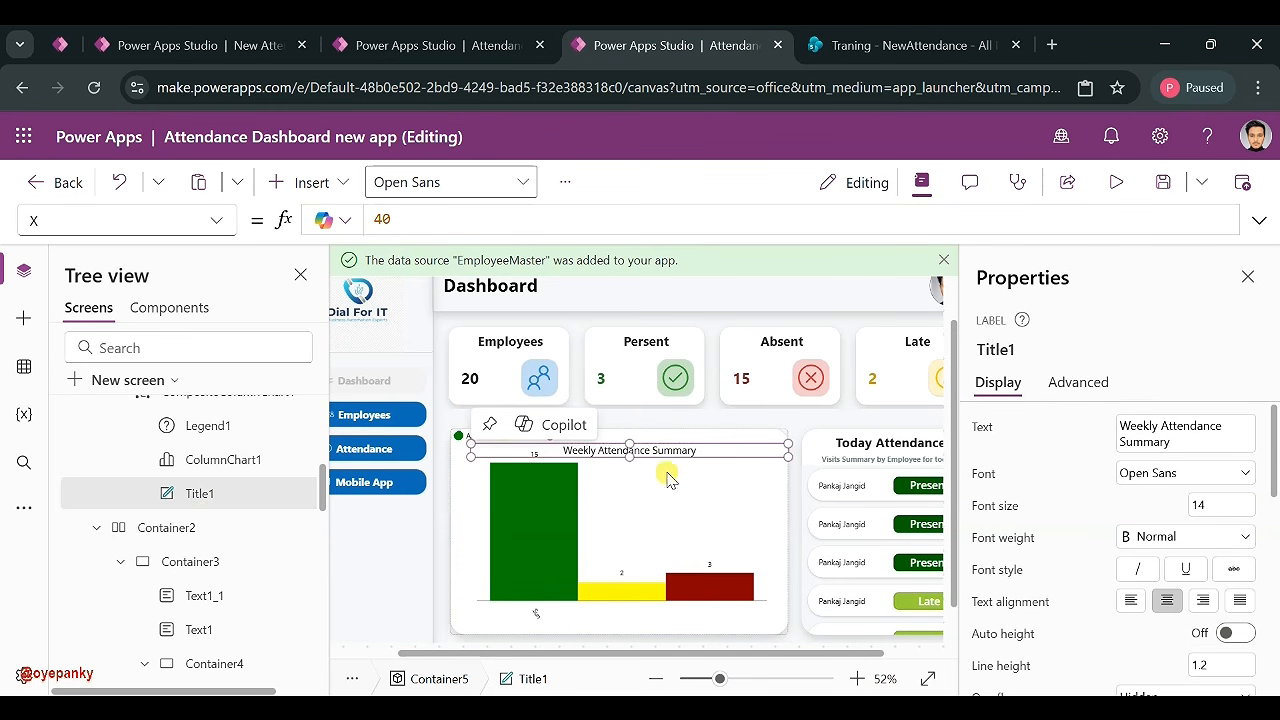
click(632, 560)
drag(580, 560, 581, 560)
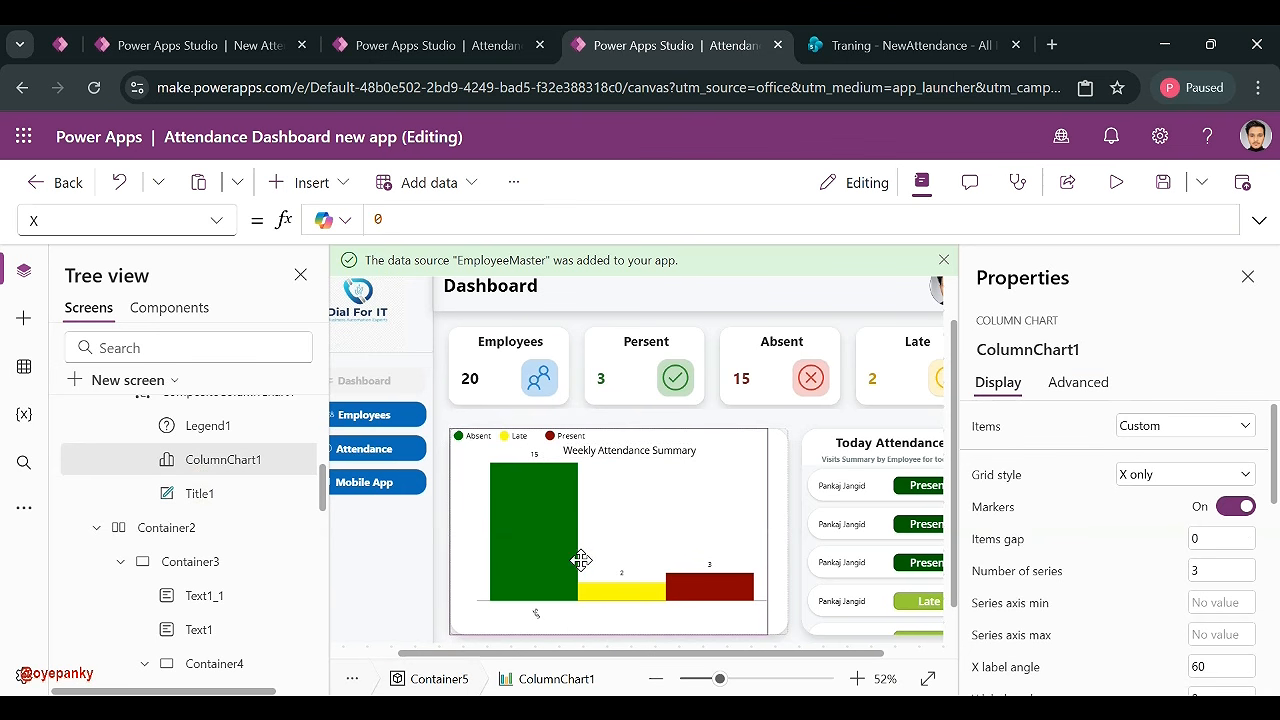
drag(608, 428, 604, 471)
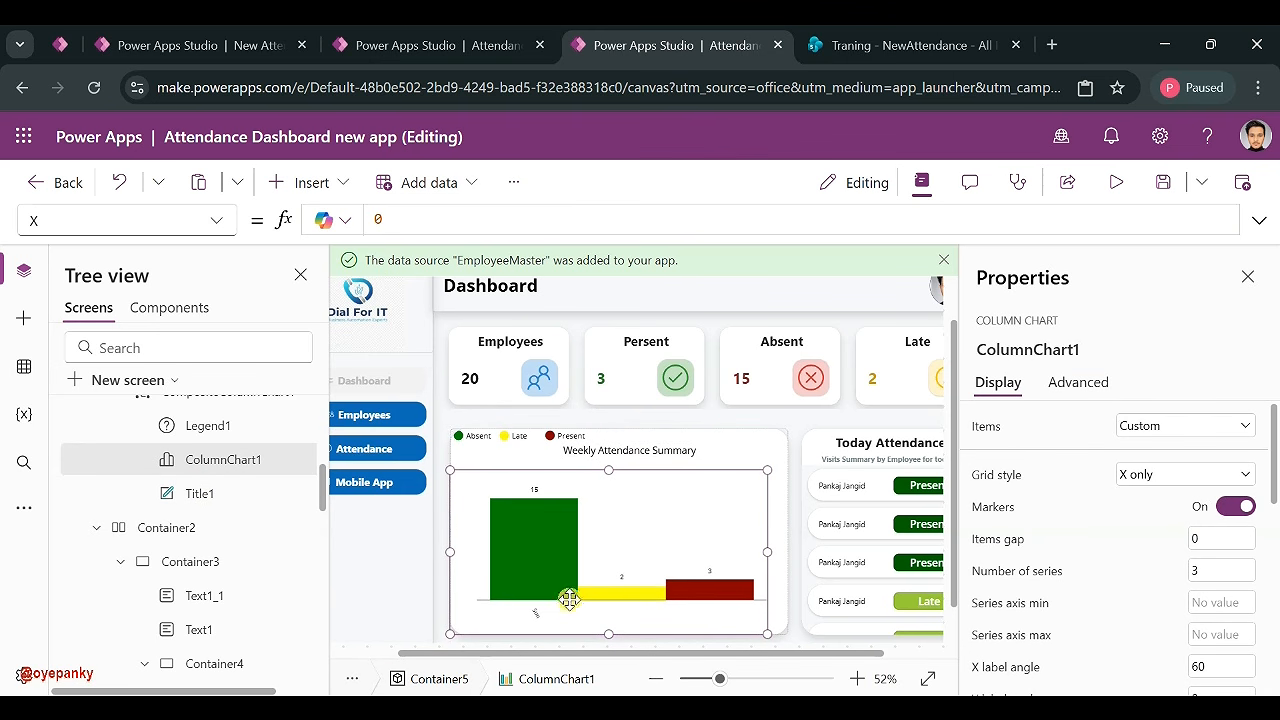
- Check the SharePoint list, then select the Dashboard screen to show its OnVisible formula
click(878, 45)
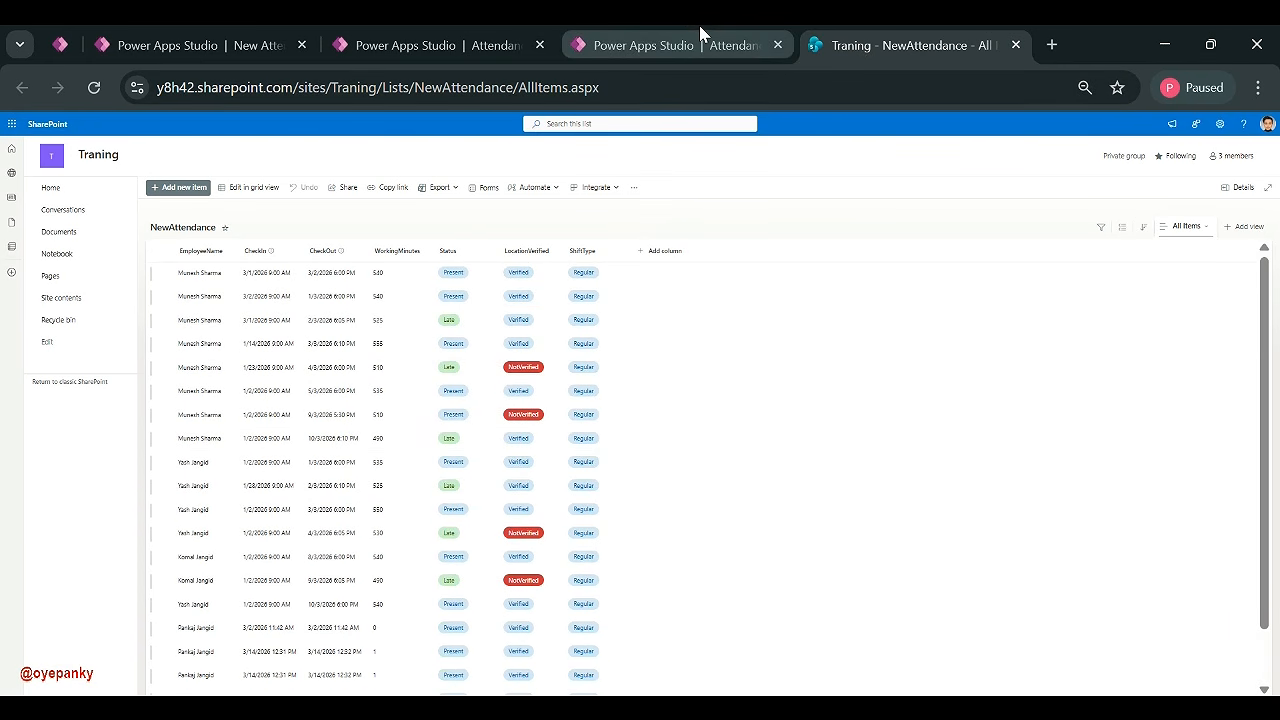
click(695, 45)
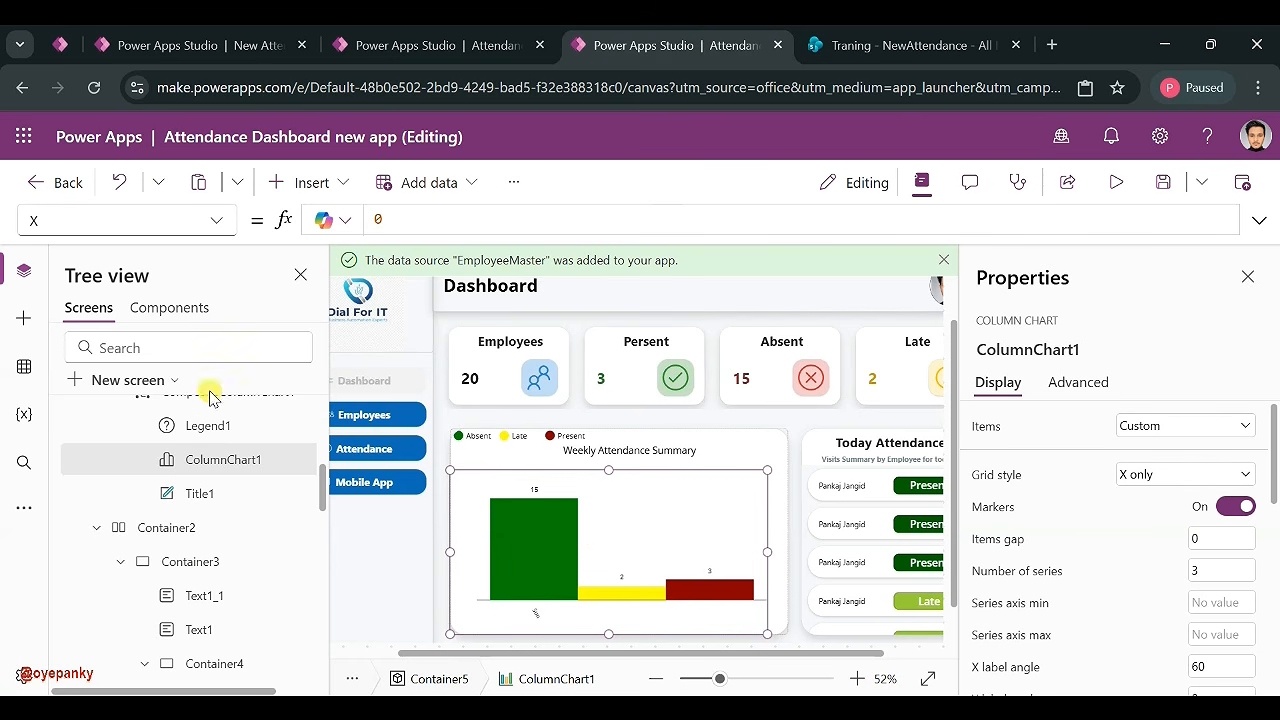
scroll(178, 455, up, 5)
scroll(178, 462, up, 3)
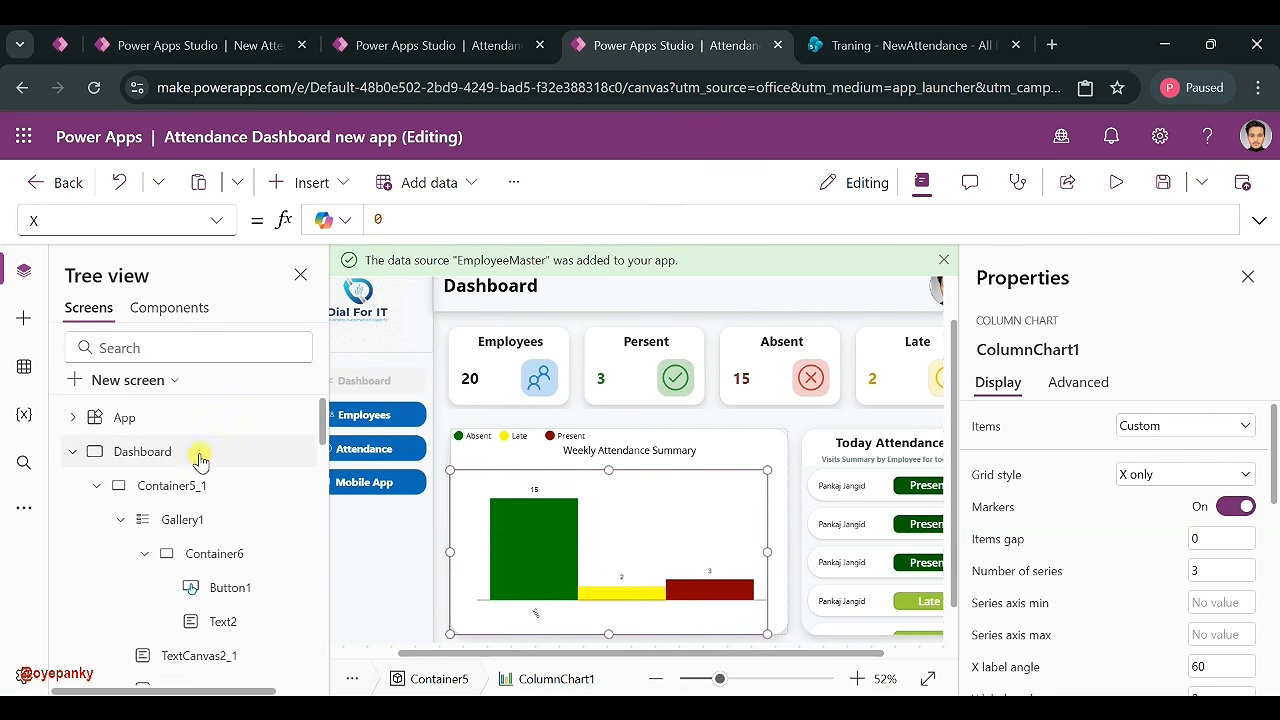
click(214, 449)
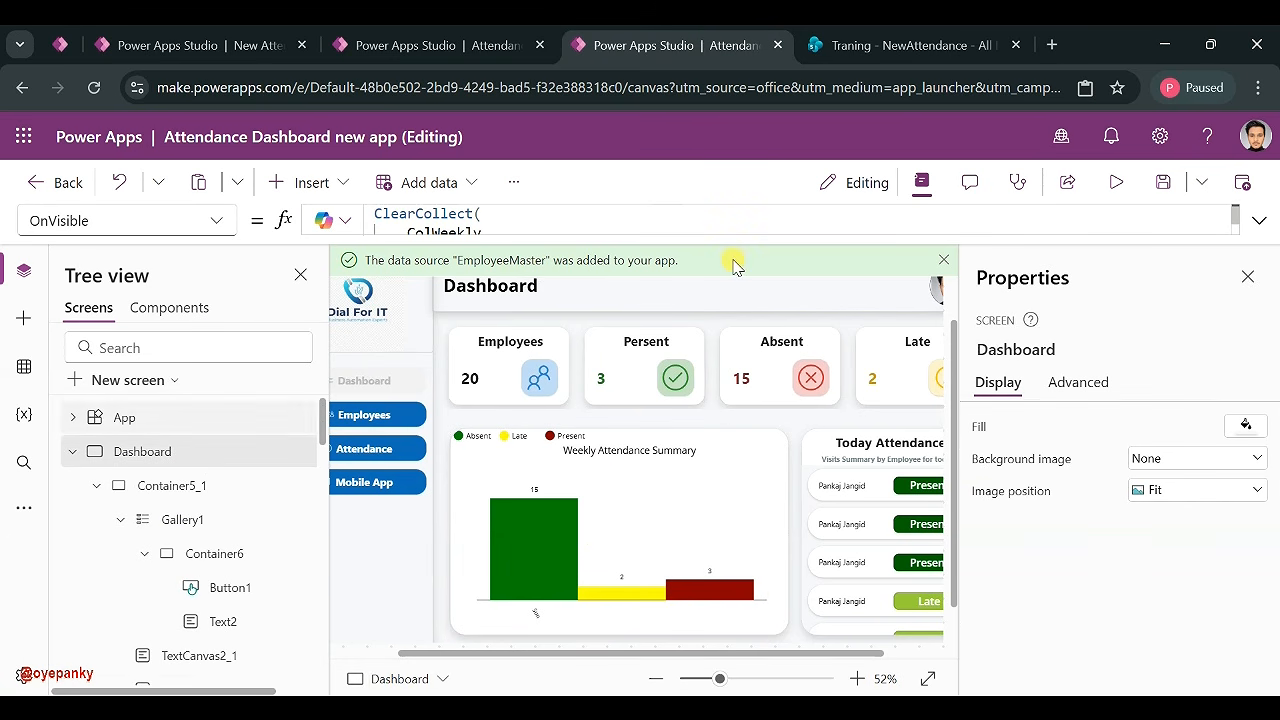
click(870, 45)
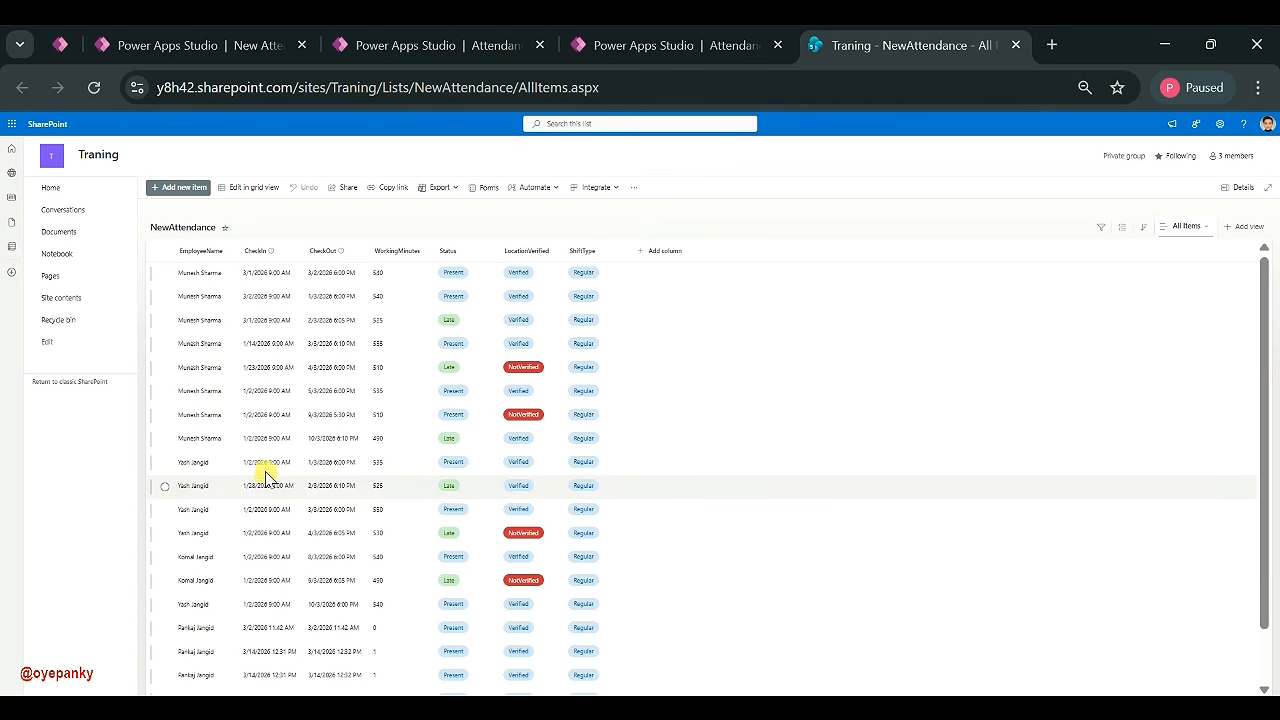
click(651, 45)
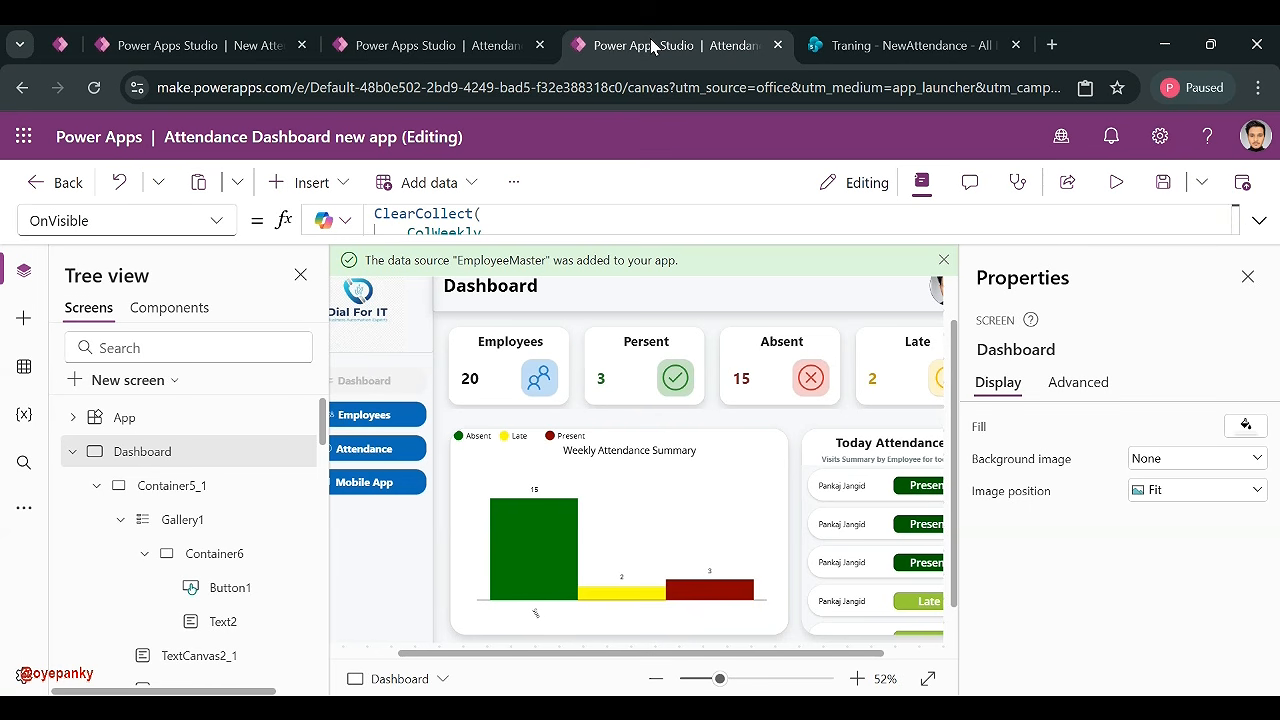
click(1257, 220)
scroll(783, 323, down, 3)
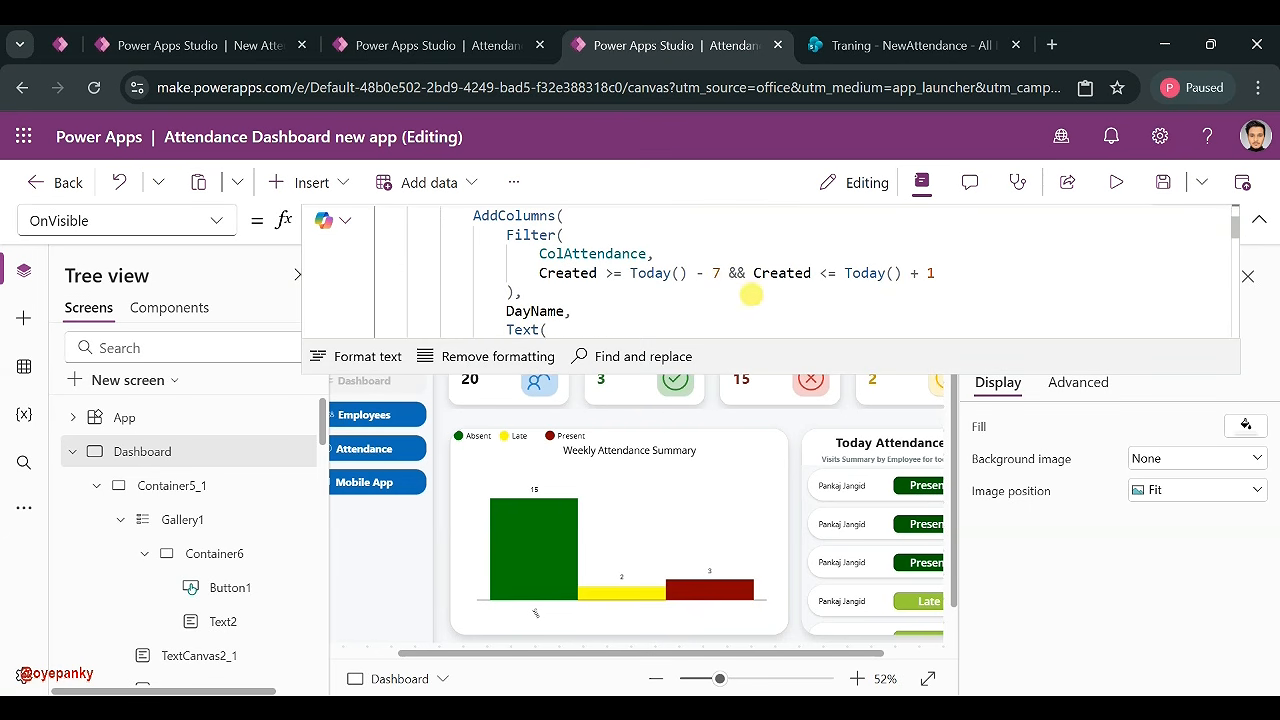
double_click(718, 274)
text(2)
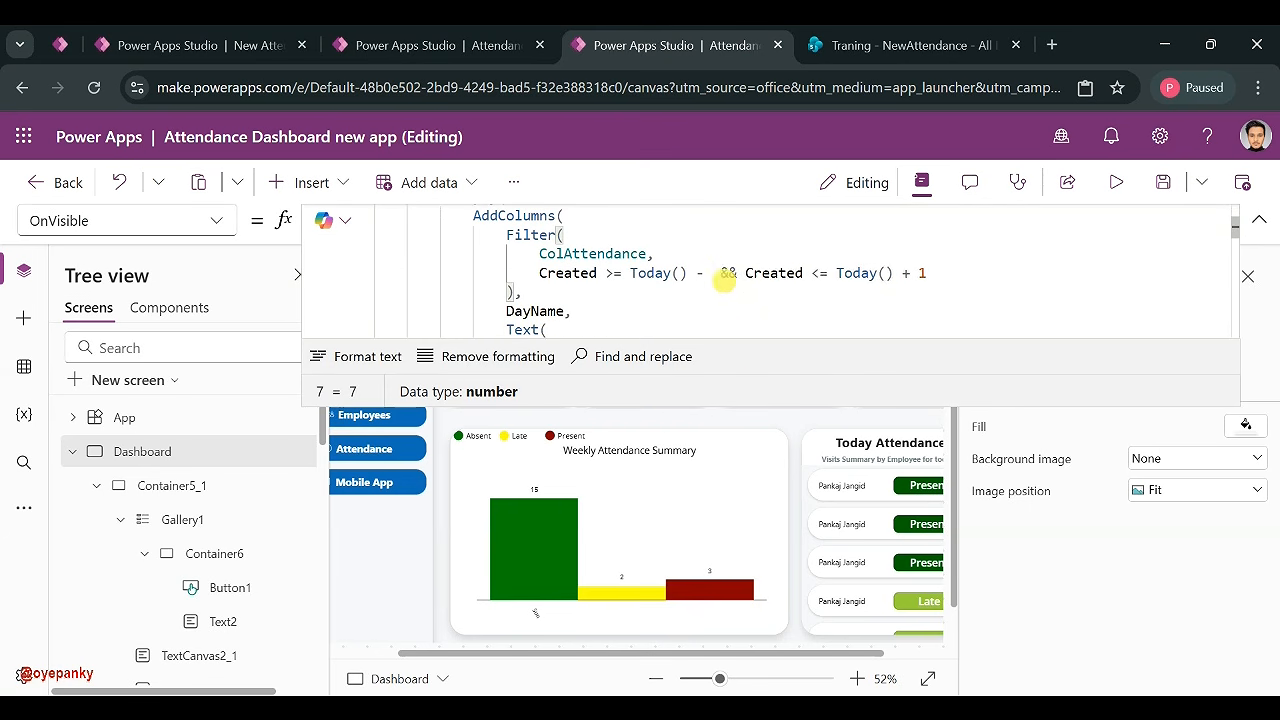
text(0)
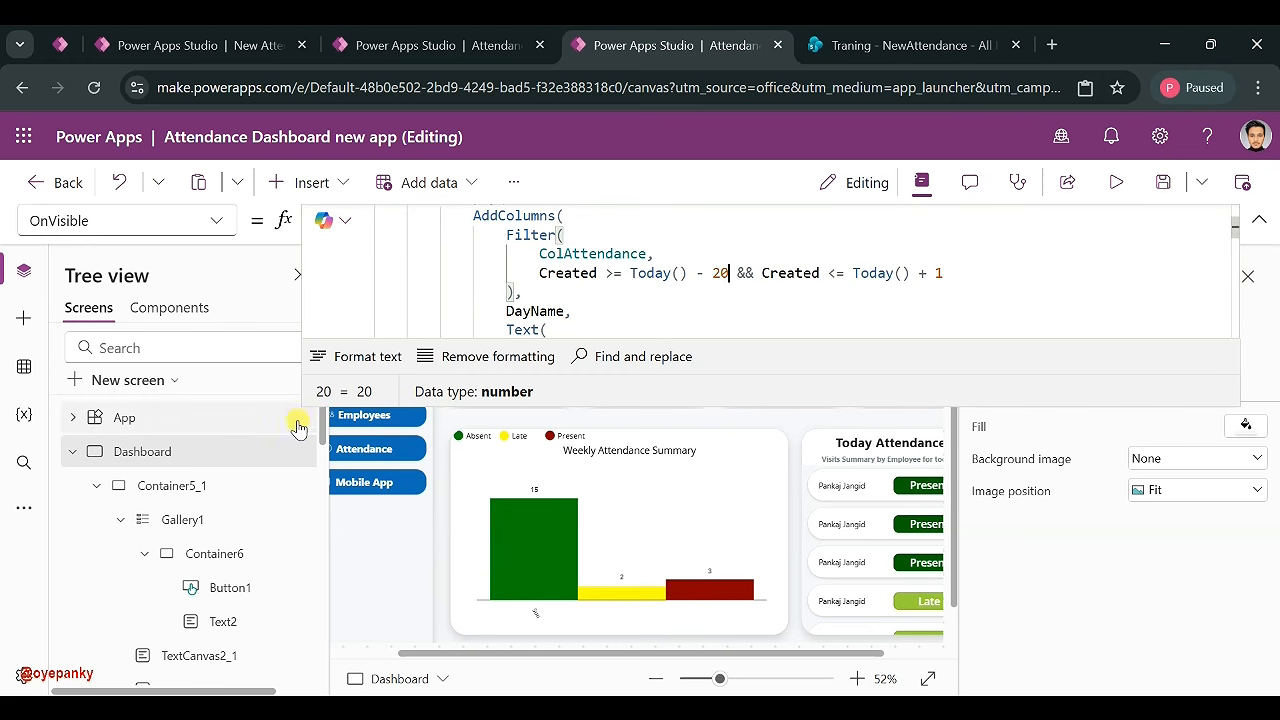
click(68, 453)
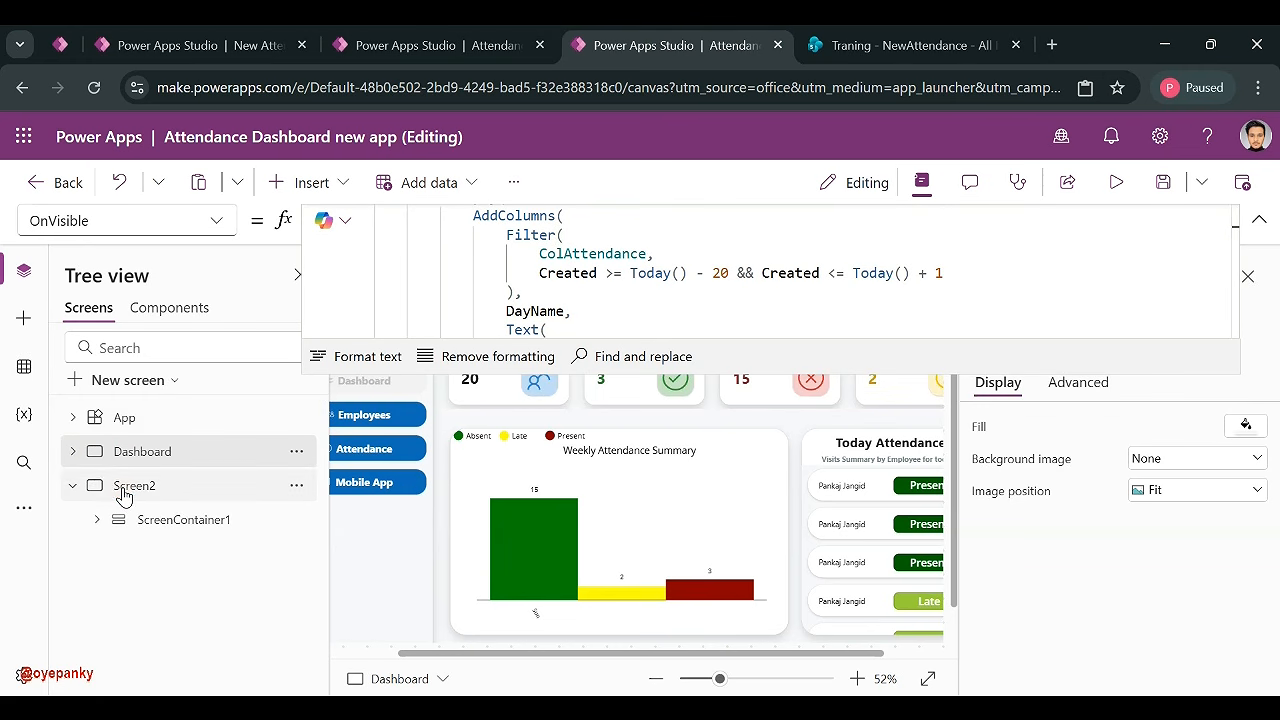
click(125, 486)
click(139, 466)
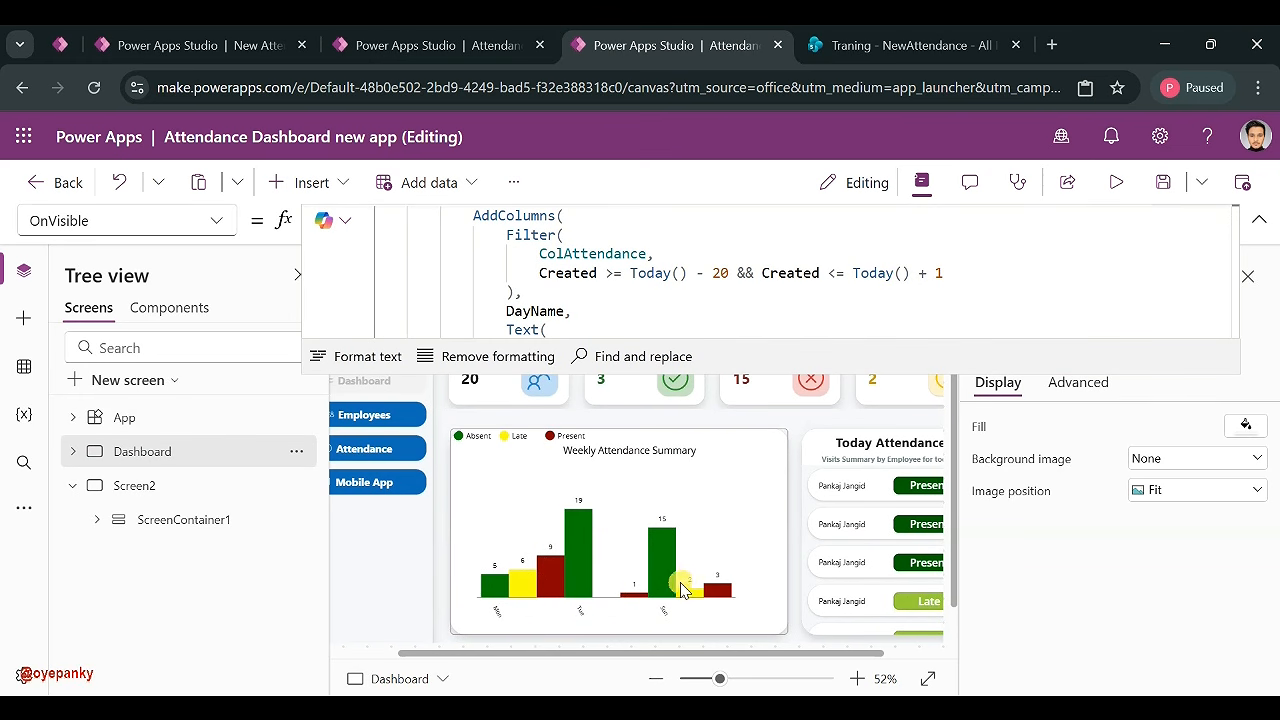
double_click(724, 273)
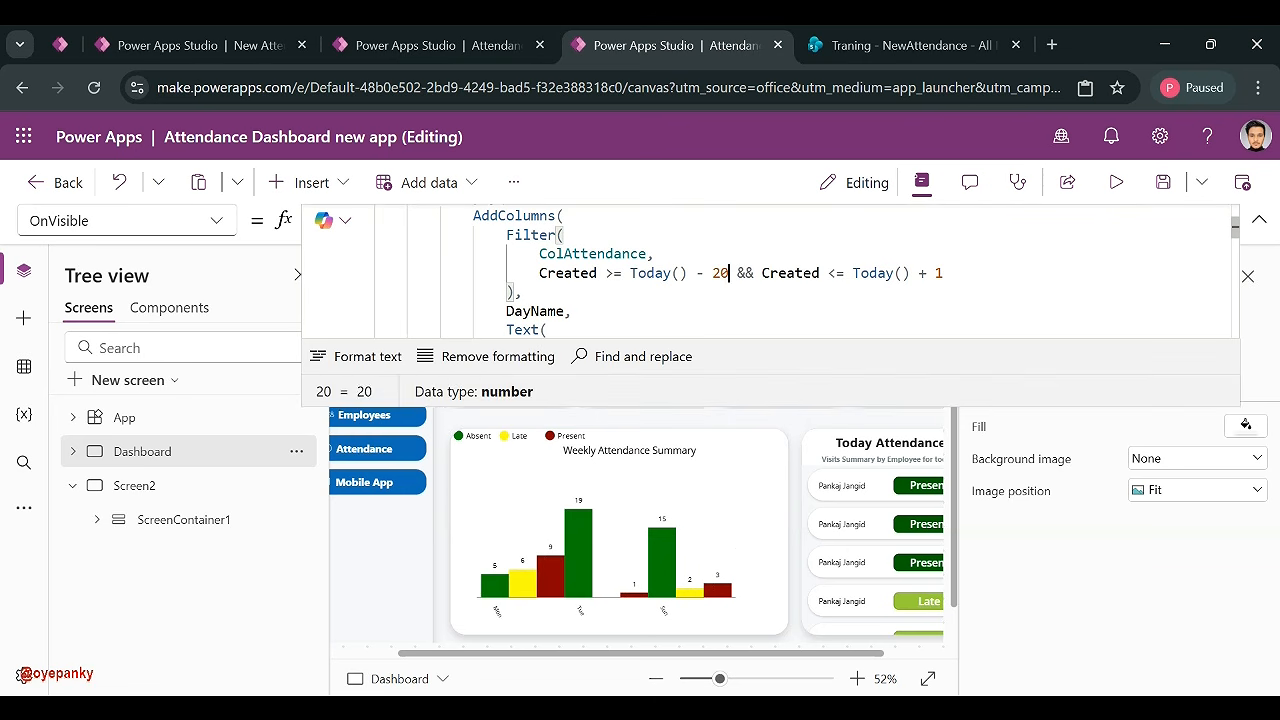
key(BackSpace)
text(7)
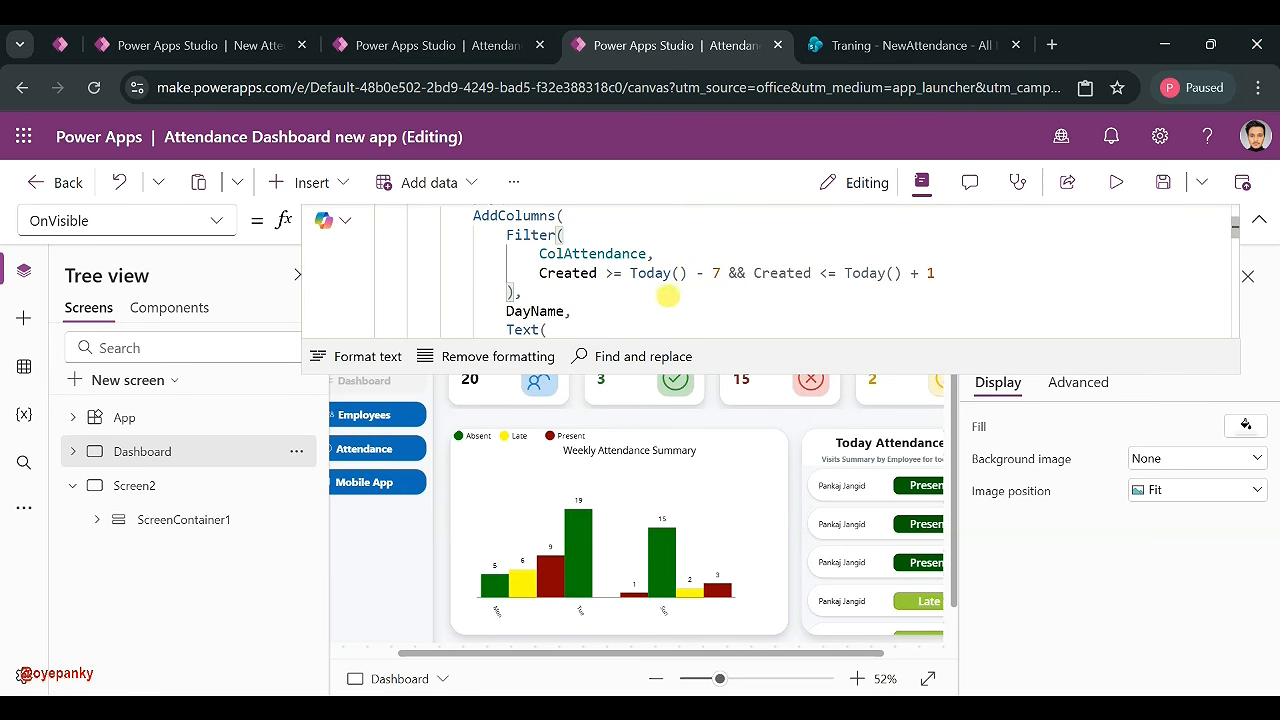
click(165, 490)
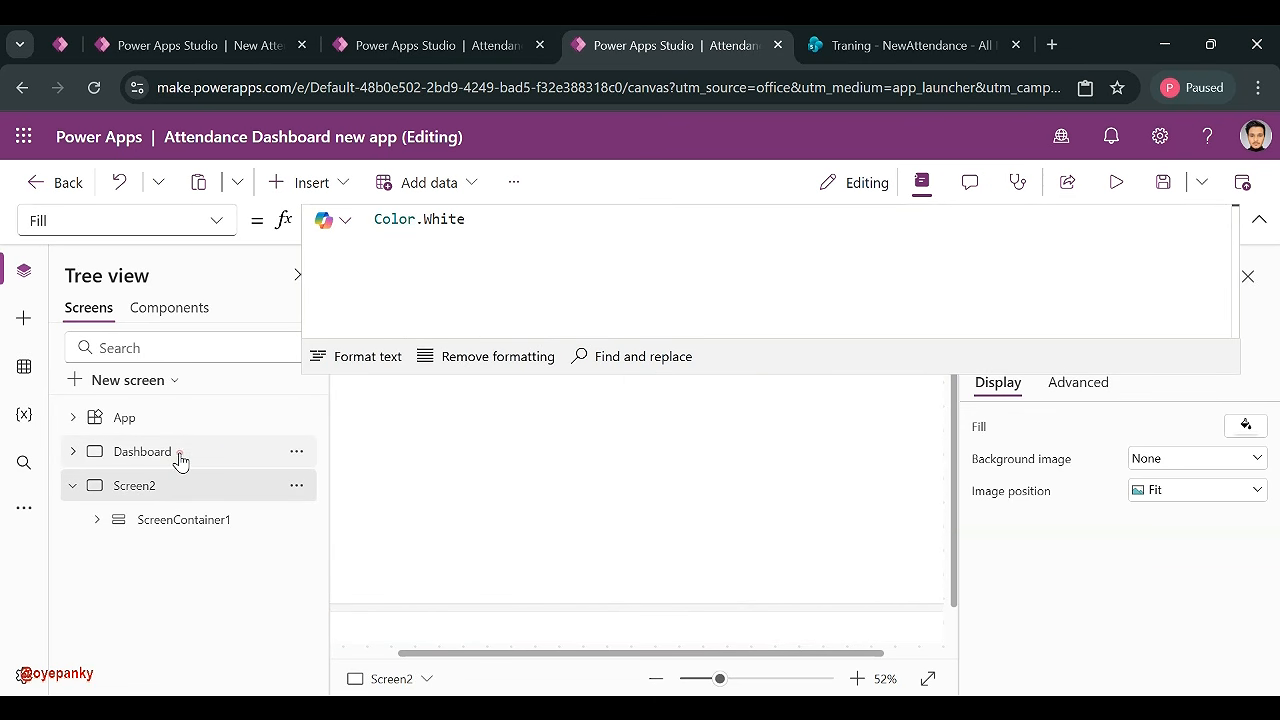
click(175, 455)
click(1259, 218)
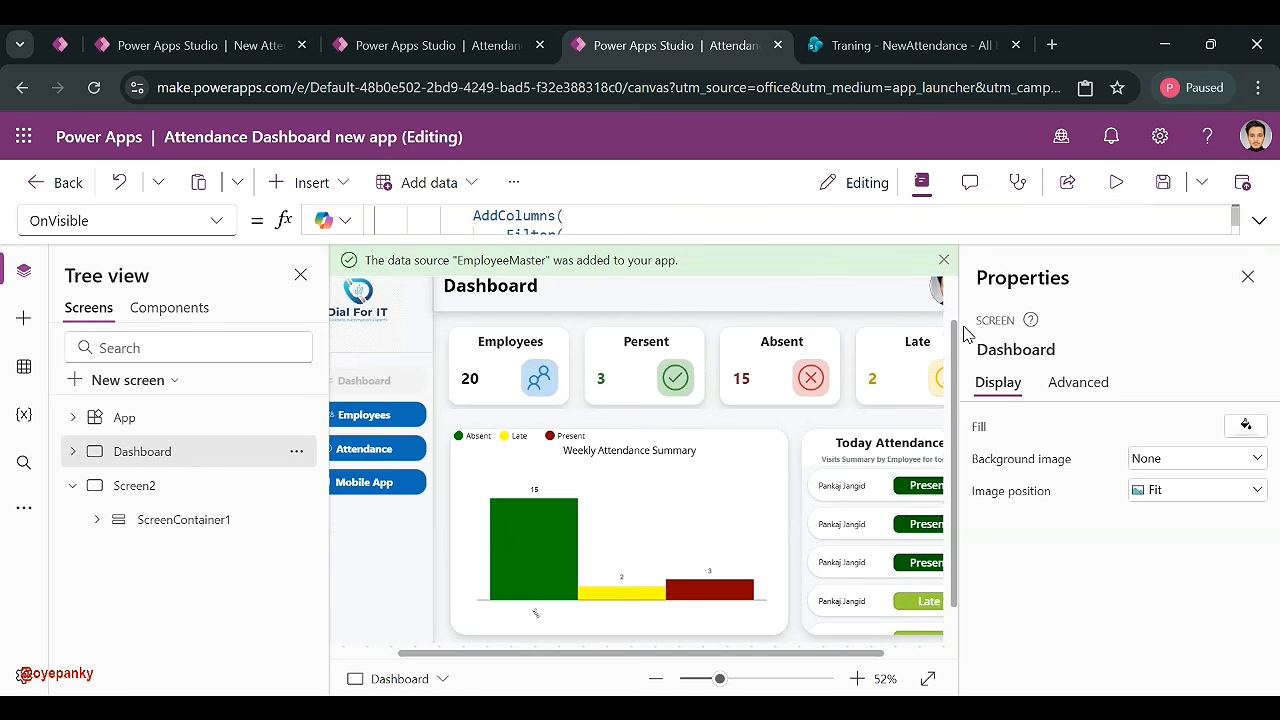
drag(719, 678, 704, 679)
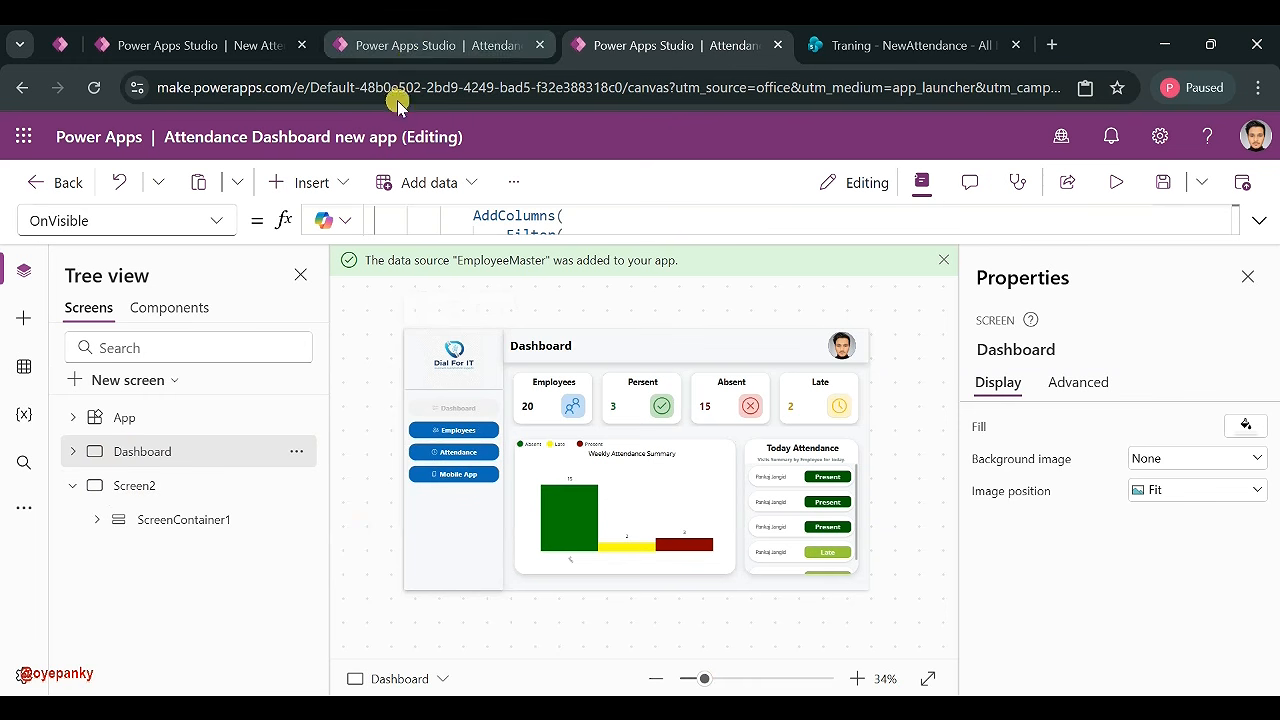
- Insert a Header into Screen2's header area with Above Logo-Name D4IT.png as its logo
click(130, 490)
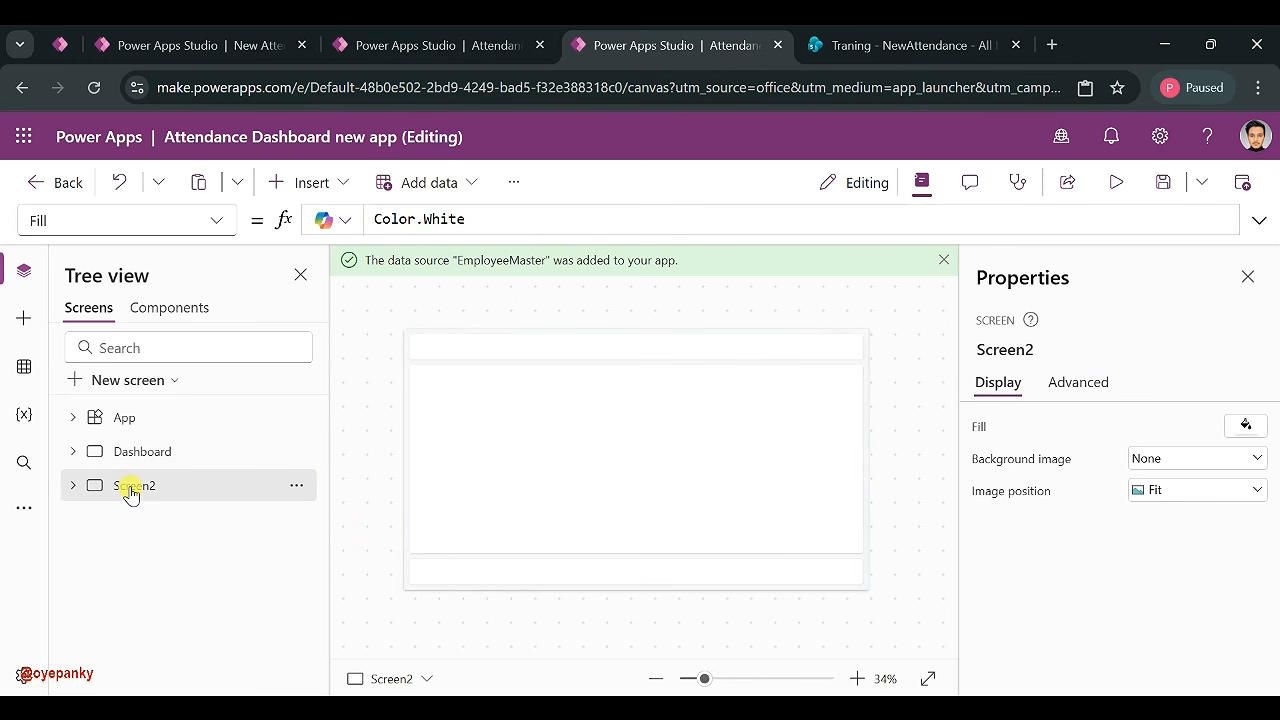
click(600, 358)
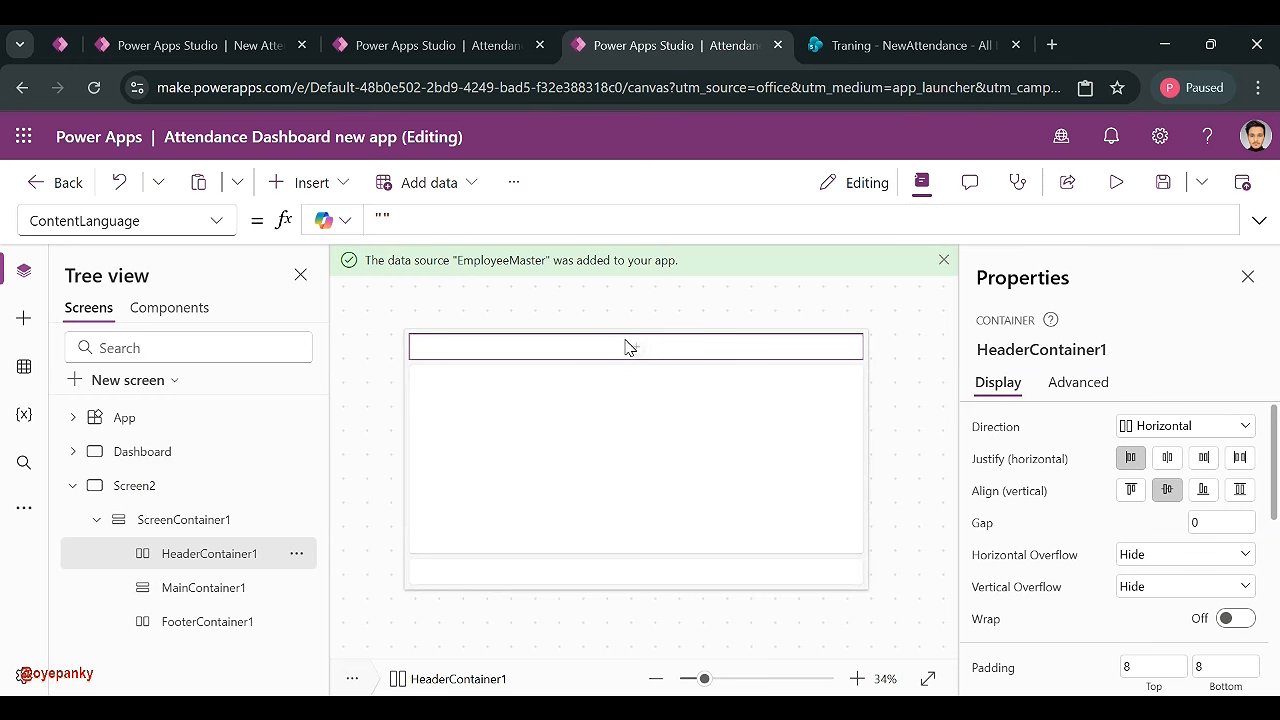
click(636, 347)
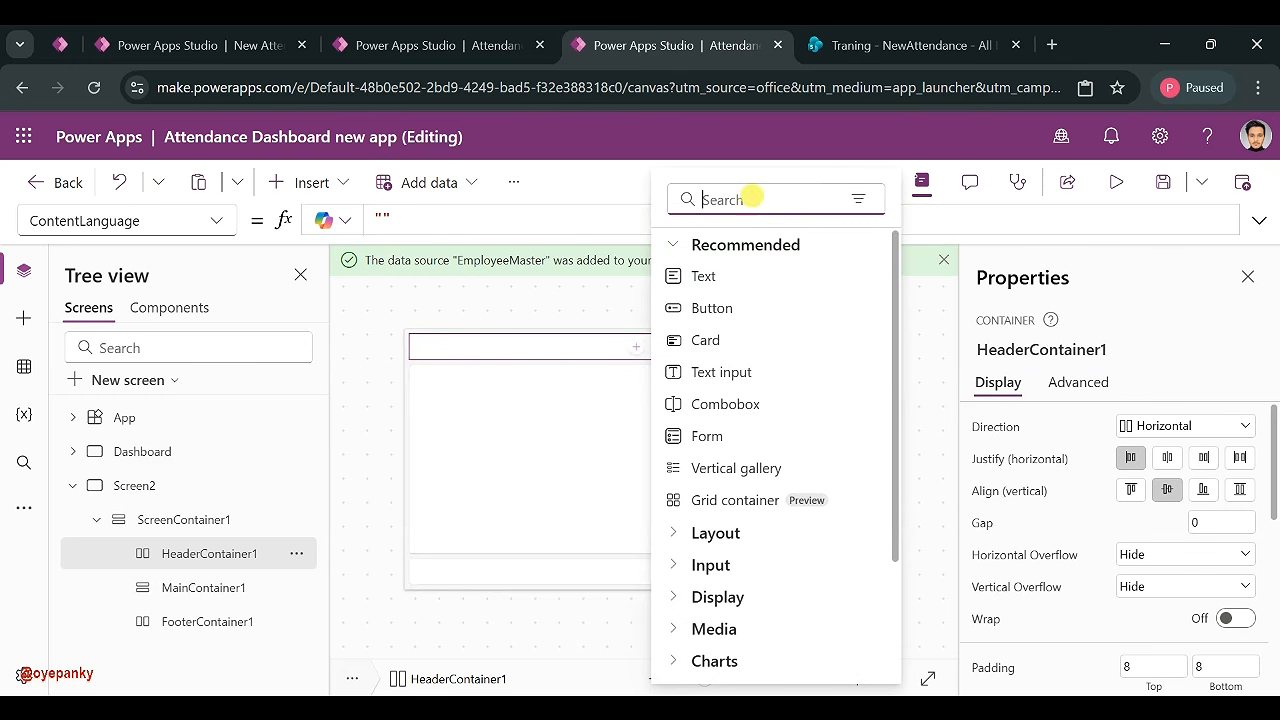
text(head)
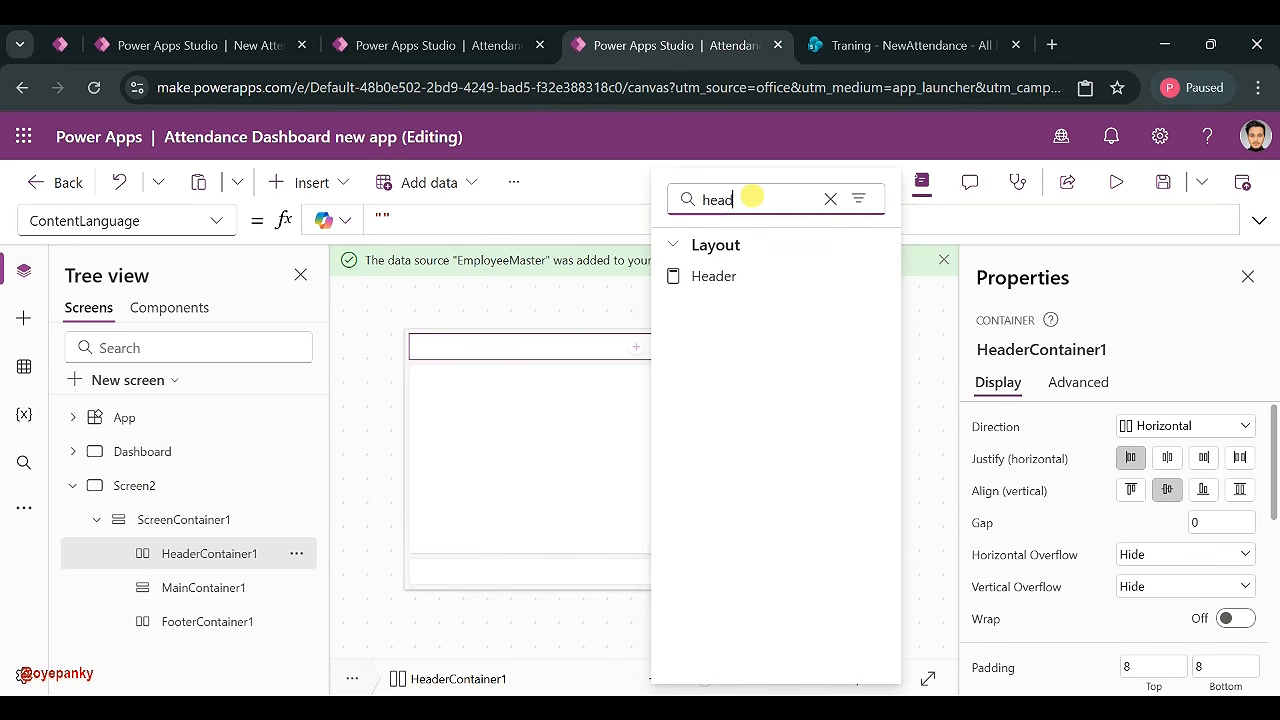
click(725, 279)
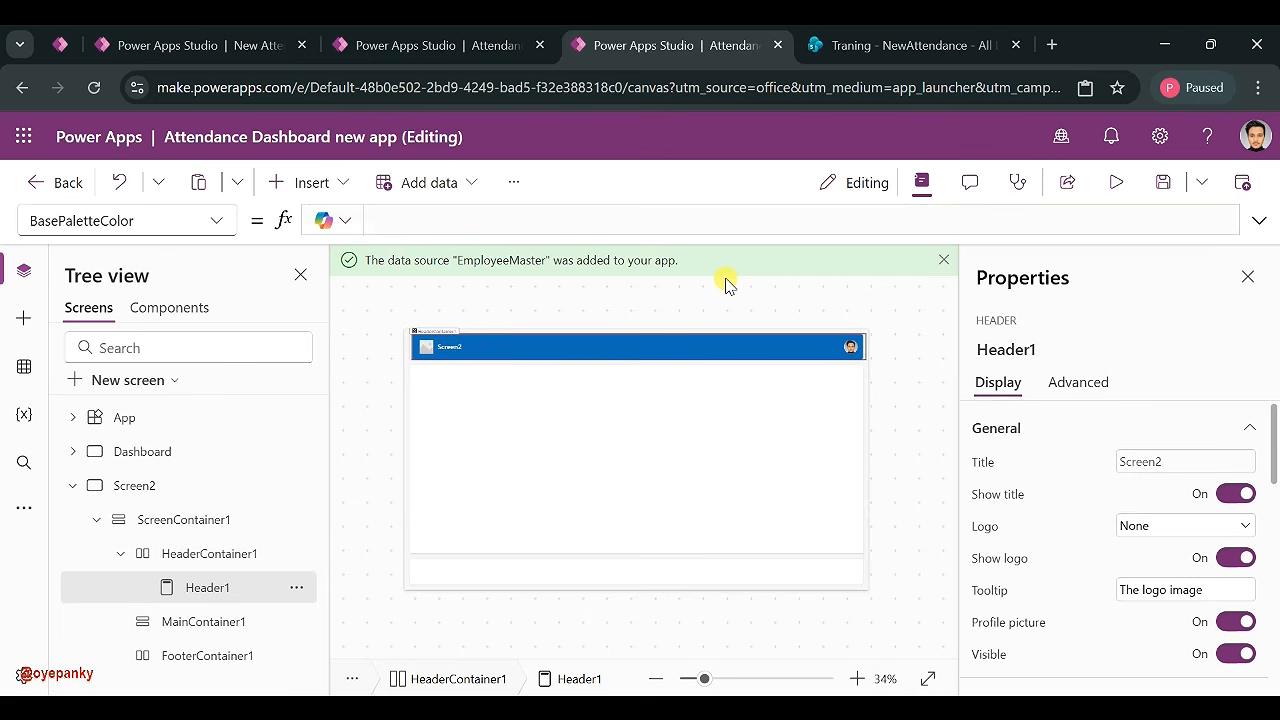
click(1143, 526)
click(1137, 621)
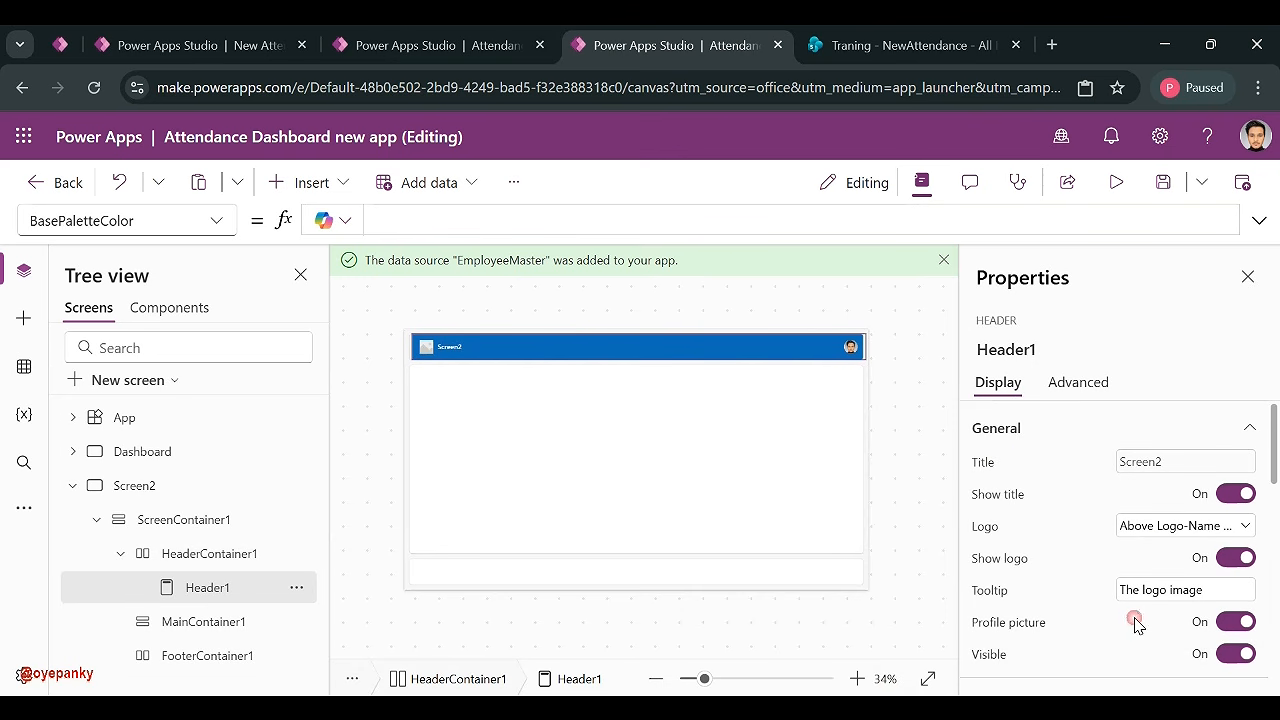
click(624, 497)
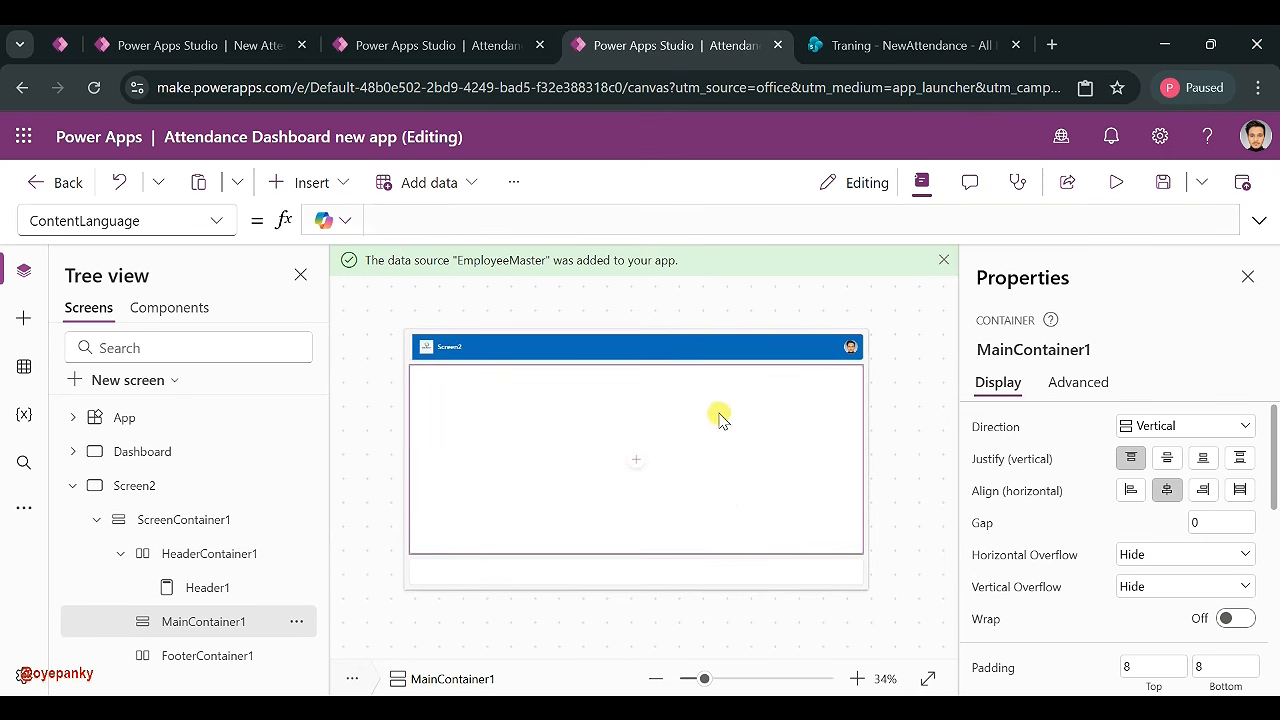
click(635, 461)
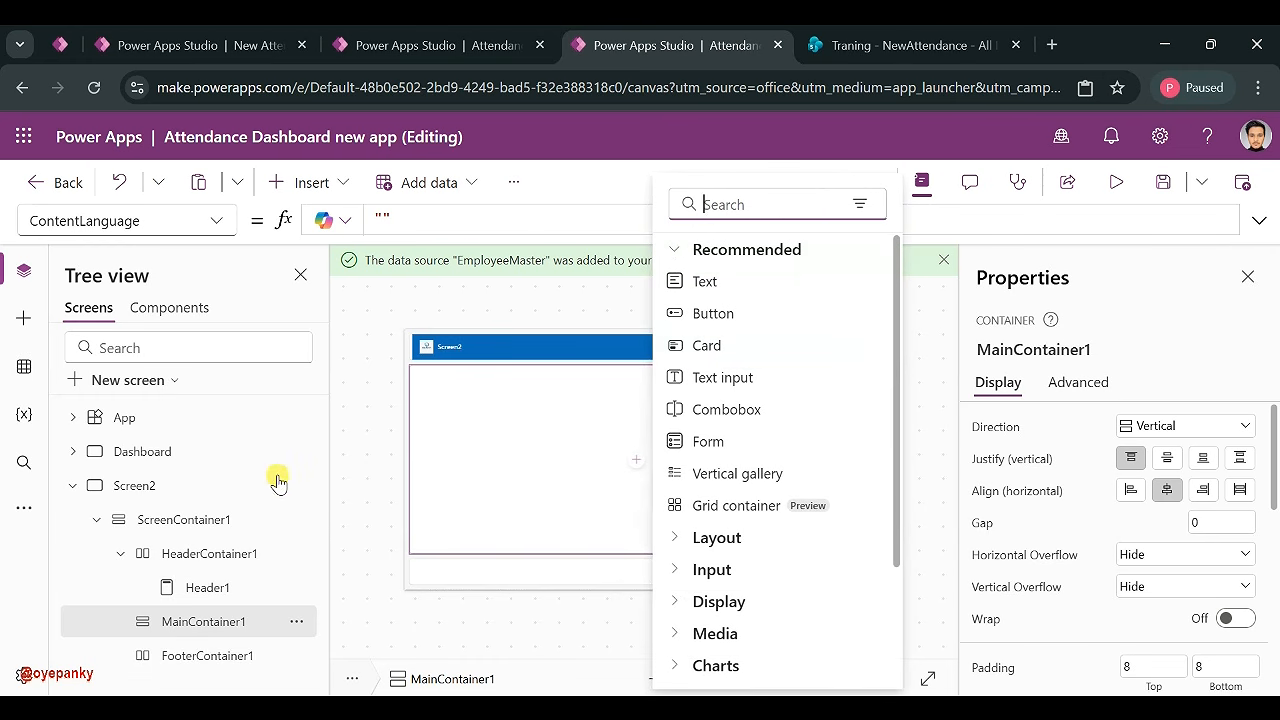
click(73, 485)
- Add a Table and form screen and rename it Employees Edit
click(130, 380)
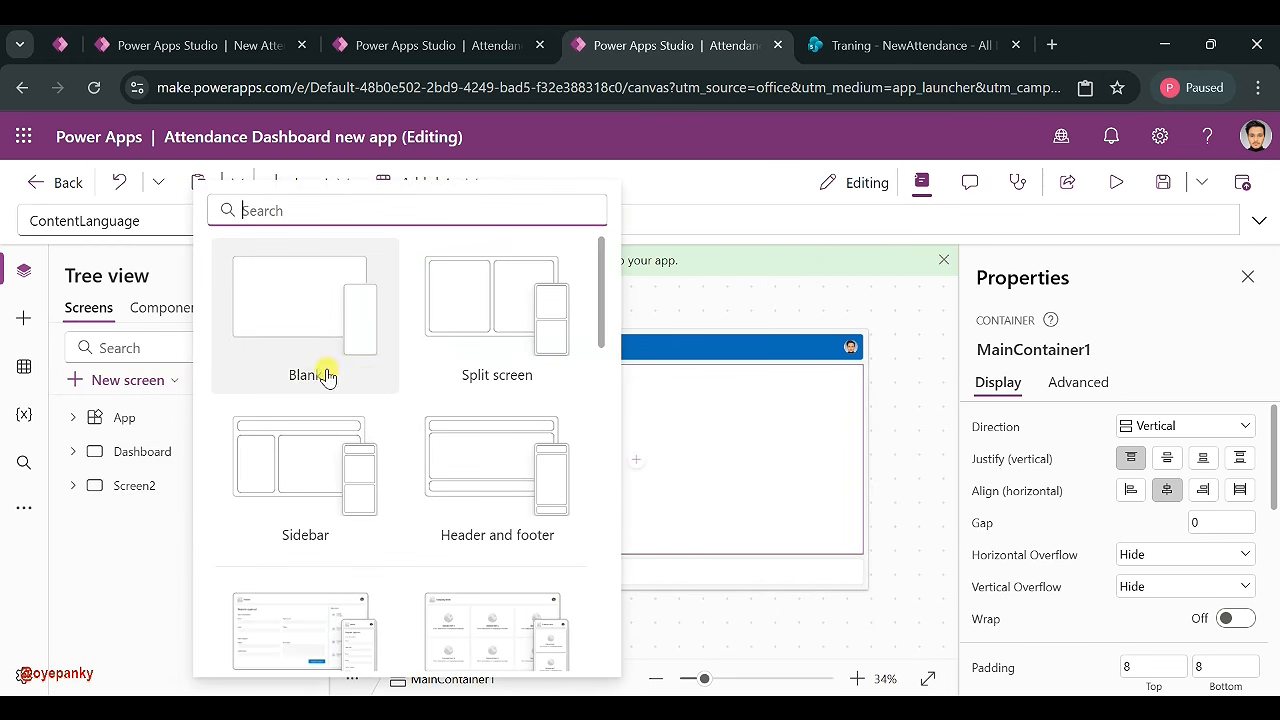
scroll(399, 488, down, 5)
scroll(399, 488, down, 1)
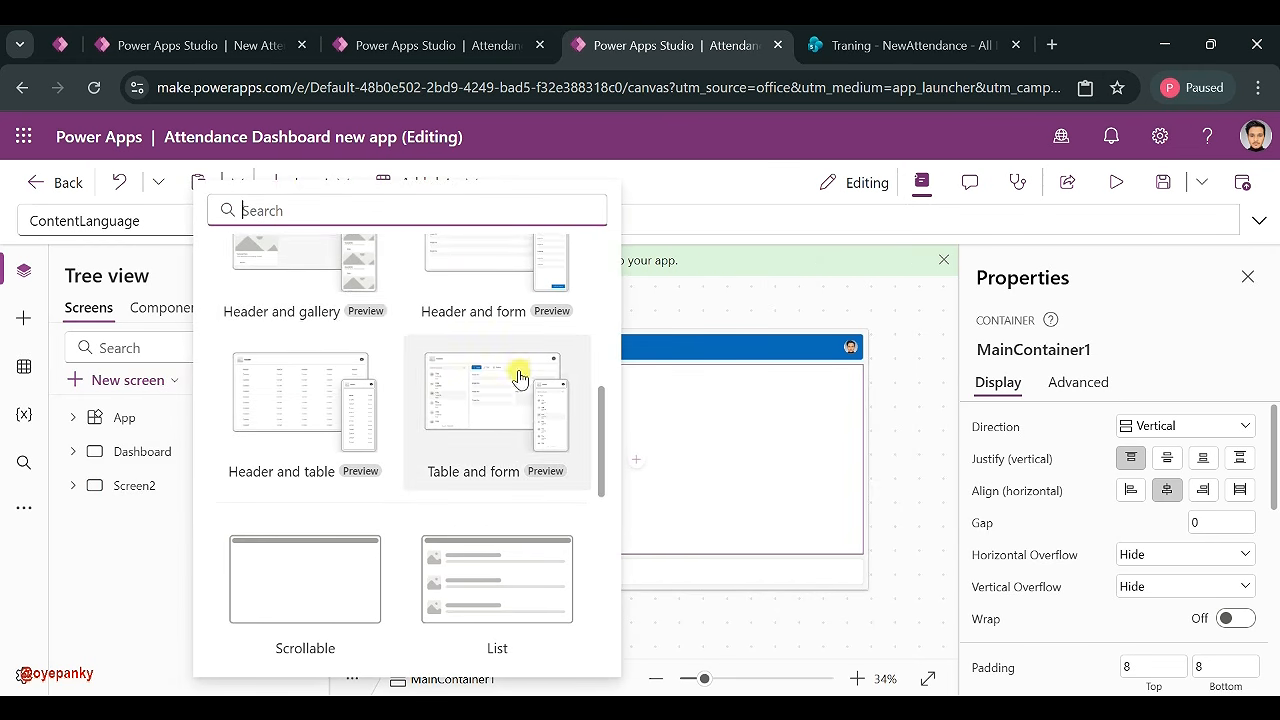
click(523, 366)
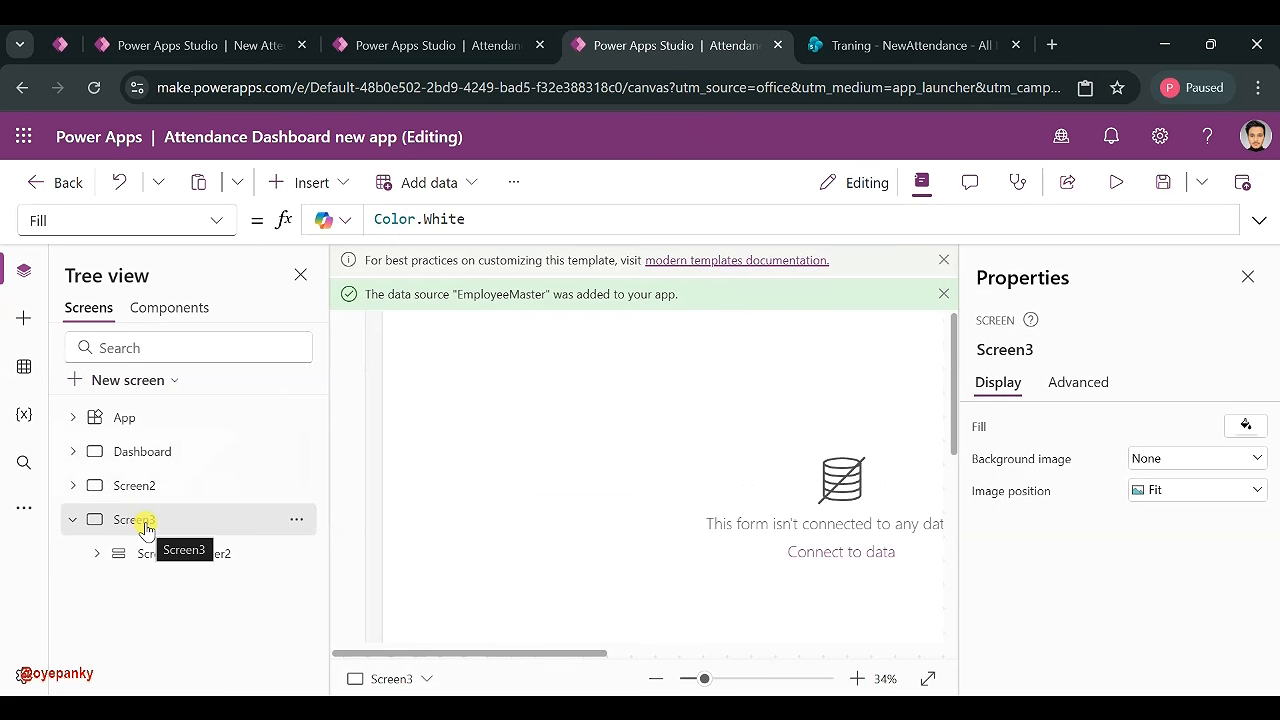
double_click(137, 520)
text(Employees Edit)
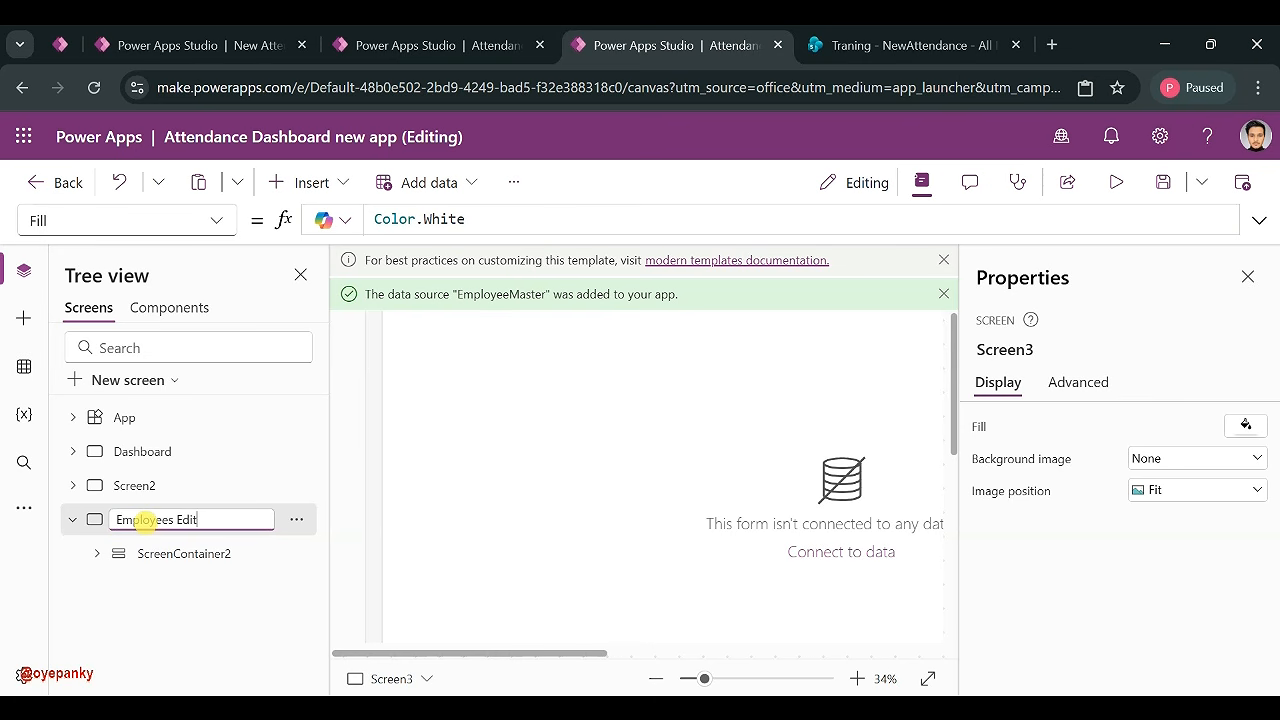
key(Return)
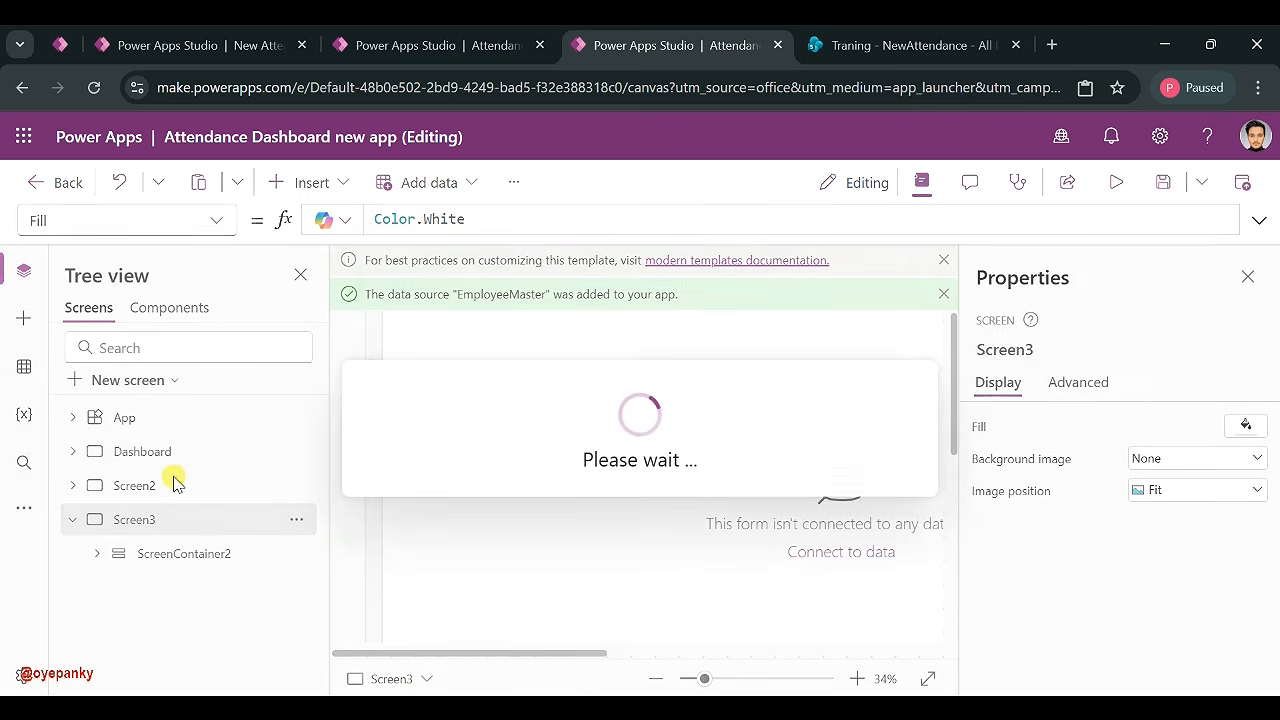
- Set the Employees Edit header's logo to the D4IT company image
click(166, 490)
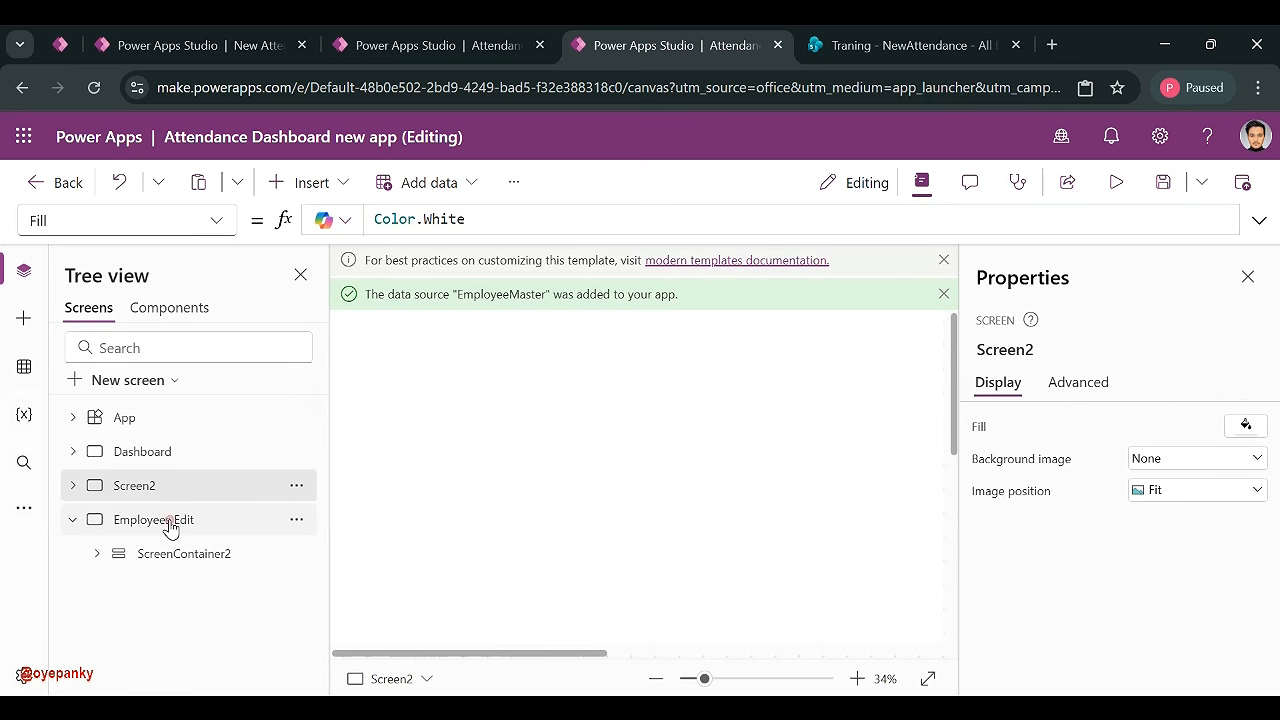
click(164, 521)
mouse_move(713, 686)
mouse_down()
mouse_move(723, 680)
mouse_move(697, 680)
mouse_up()
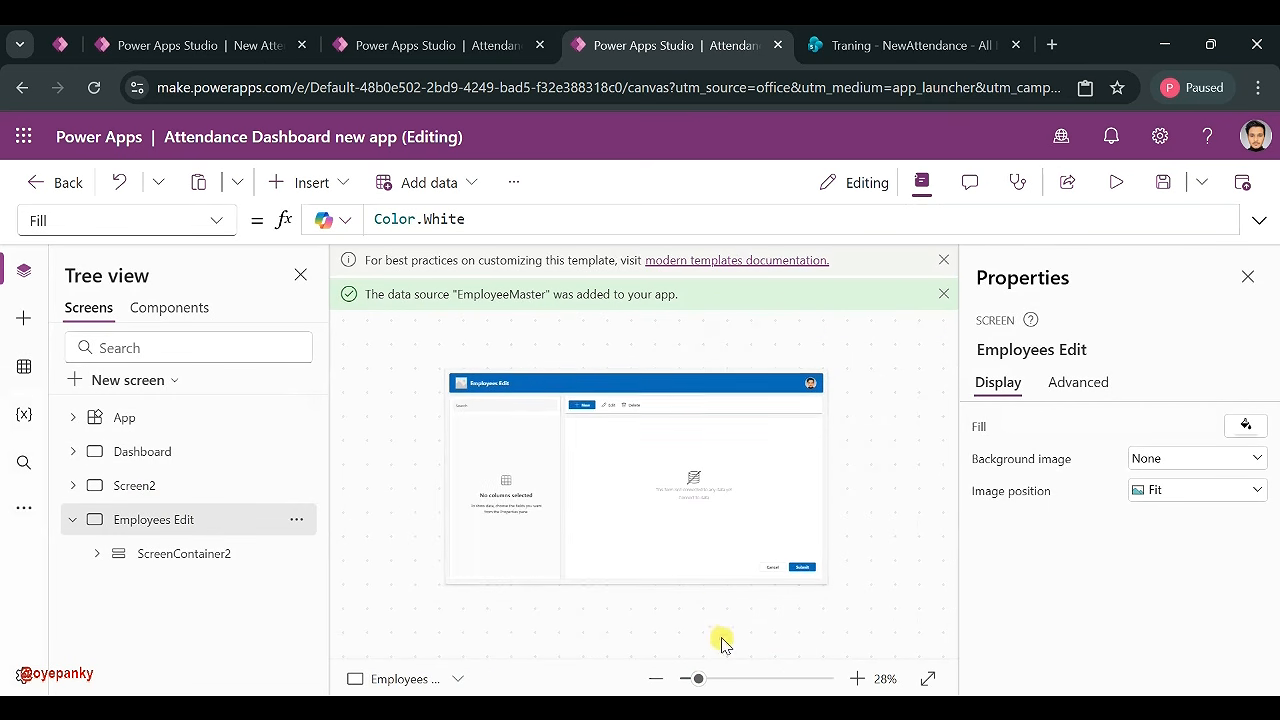
click(551, 380)
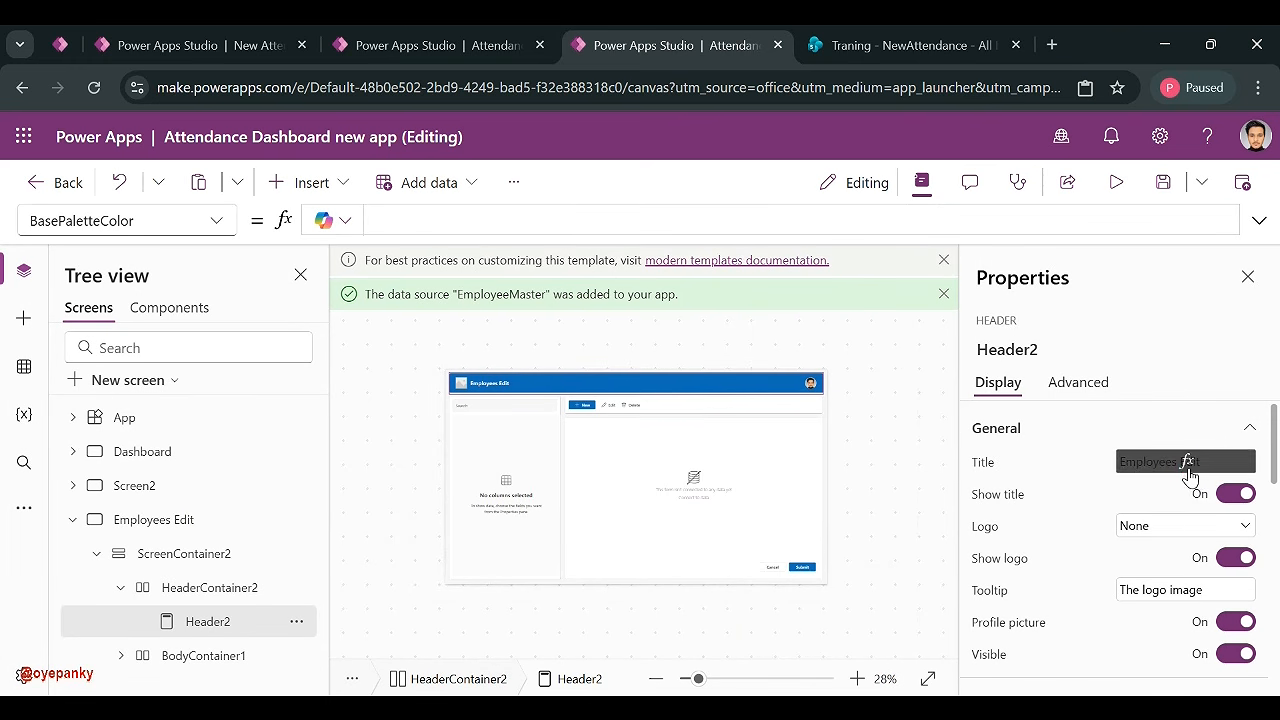
click(1187, 462)
click(1172, 526)
click(1143, 622)
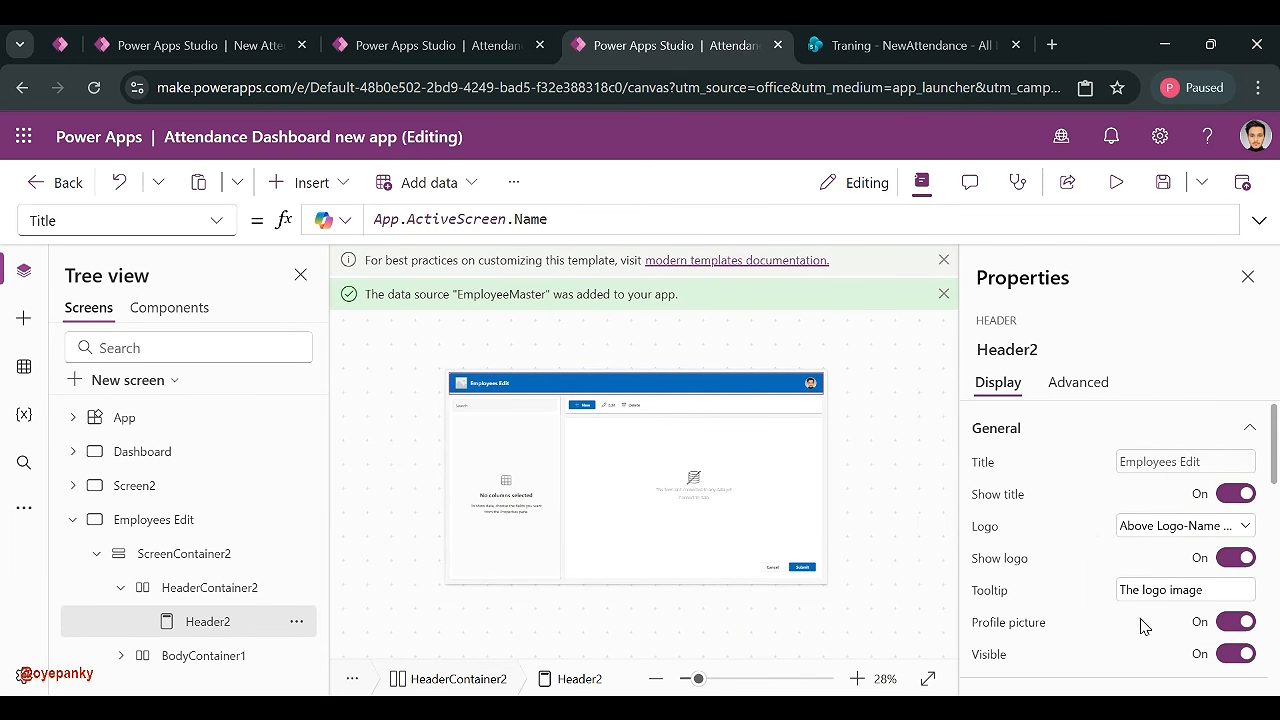
- Replace the employee table's placeholder Items formula with EmployeeMaster
click(537, 494)
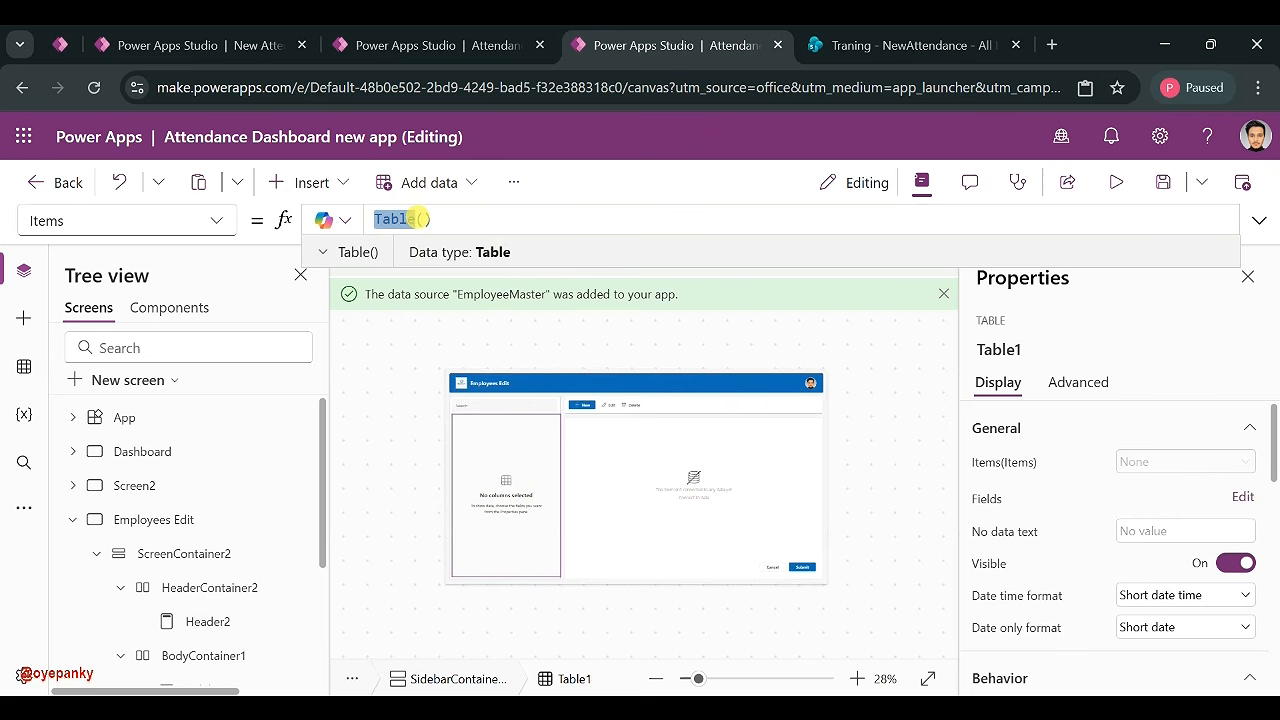
key(ctrl+a)
text(Emp)
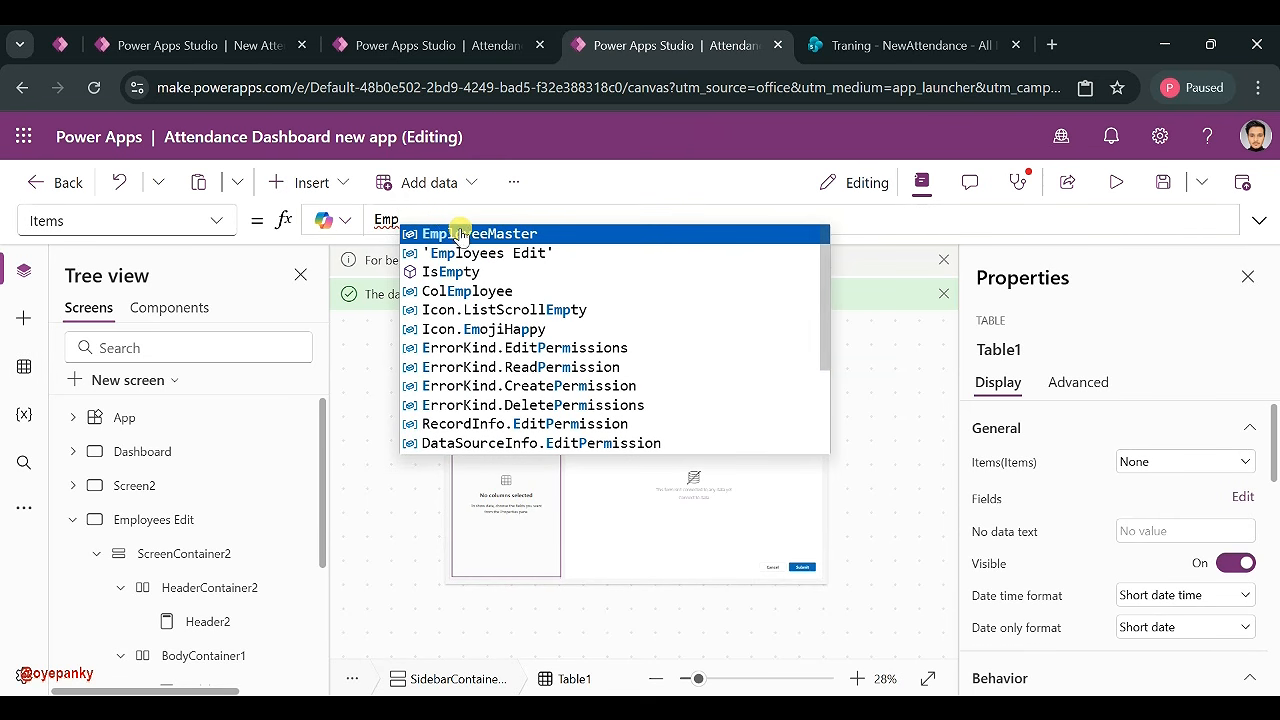
click(460, 234)
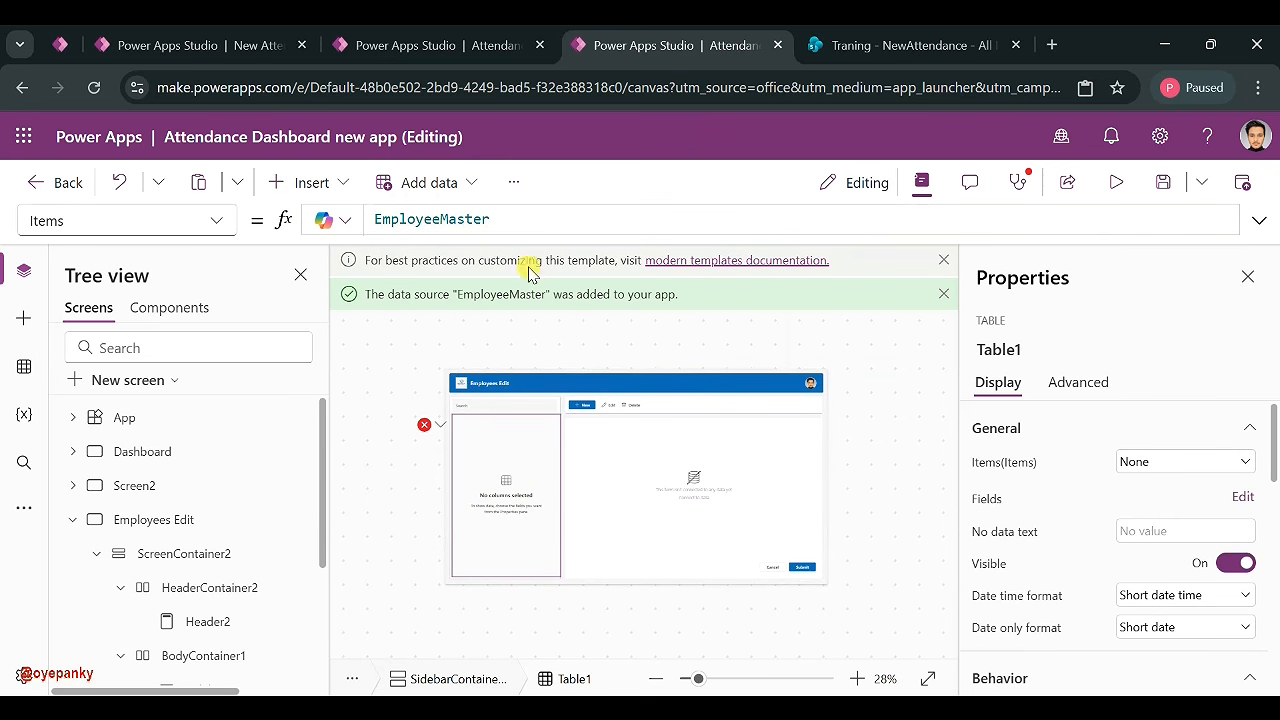
double_click(488, 219)
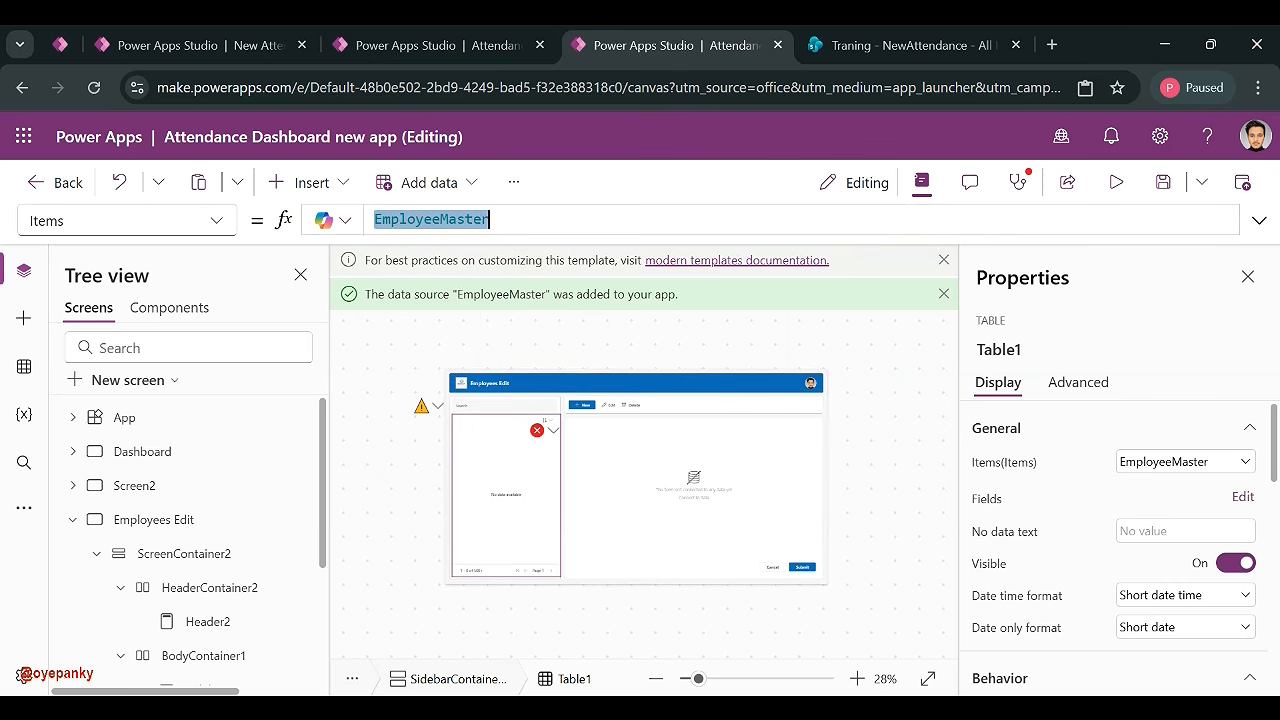
click(652, 490)
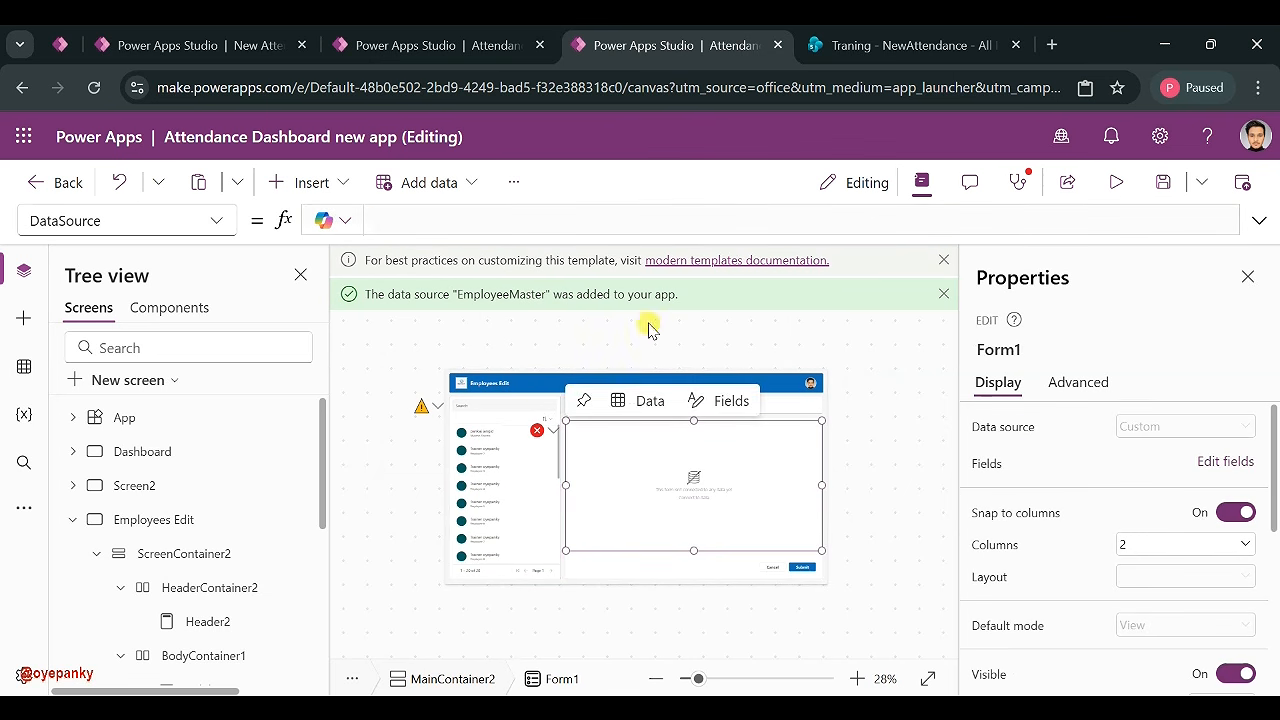
- Clear Form1's Table() DataSource and choose EmployeeMaster from the Data source list
click(1175, 430)
key(Delete)
click(1158, 425)
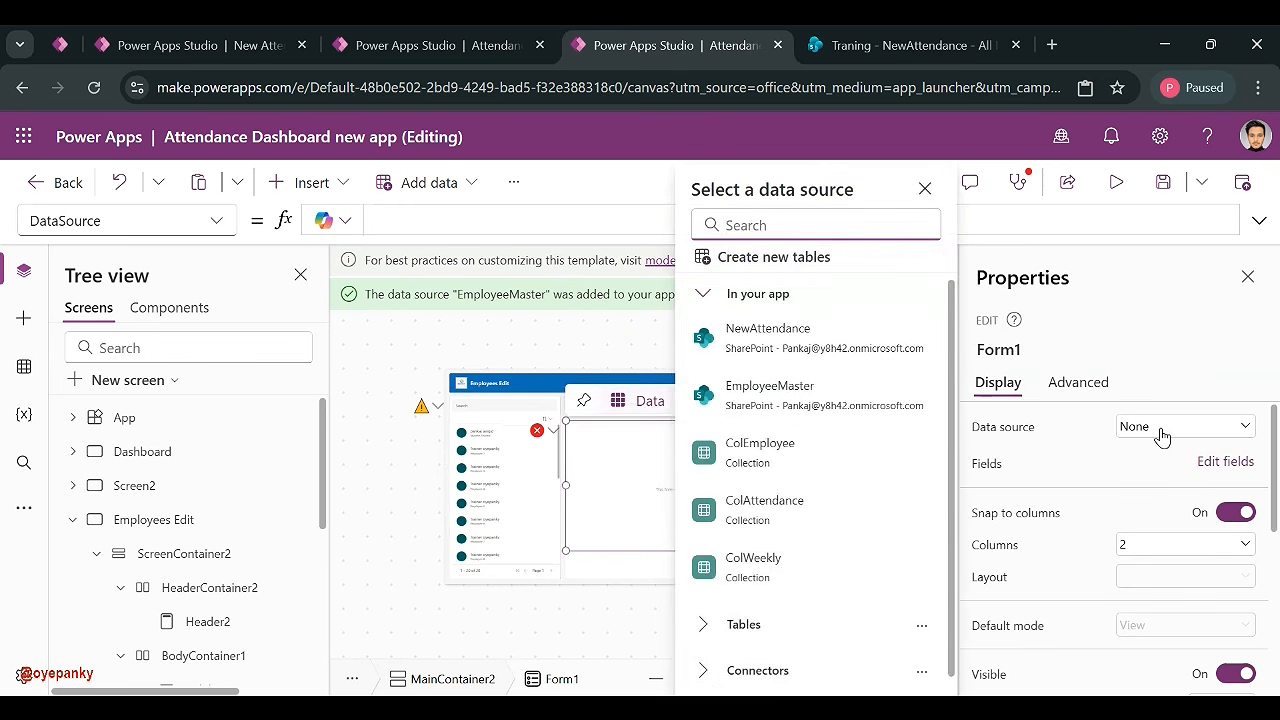
click(750, 414)
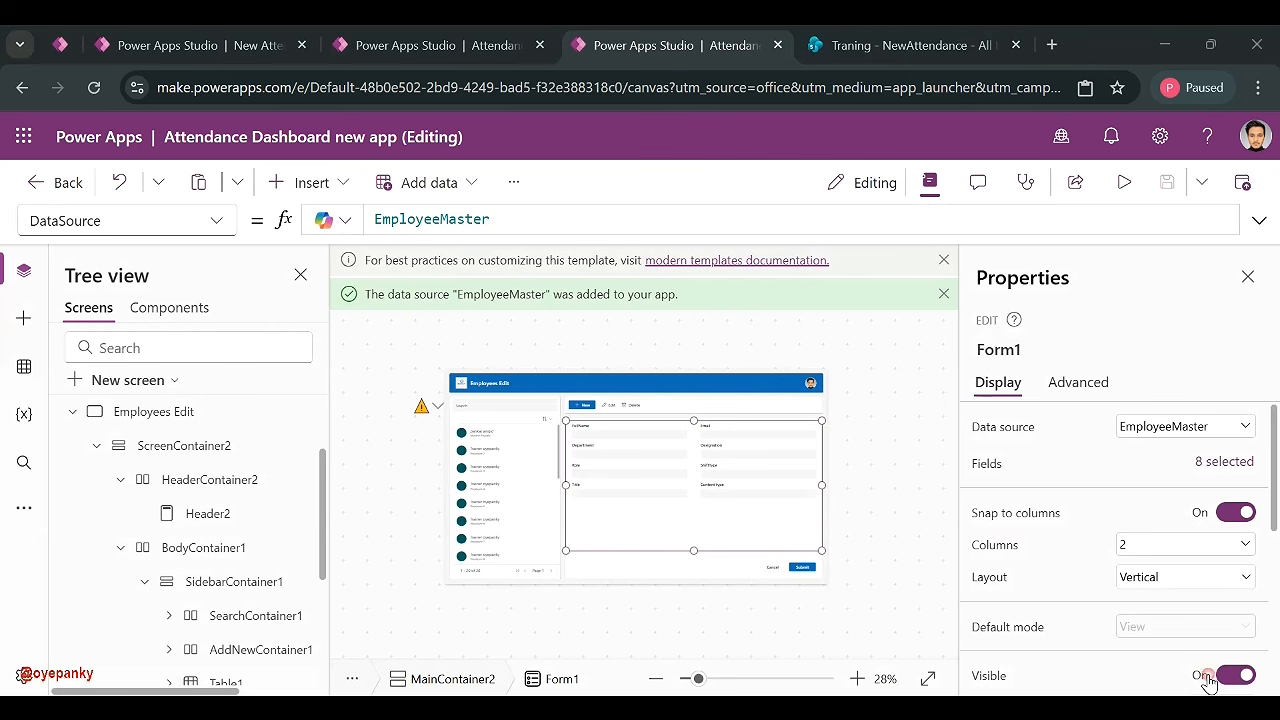
click(487, 490)
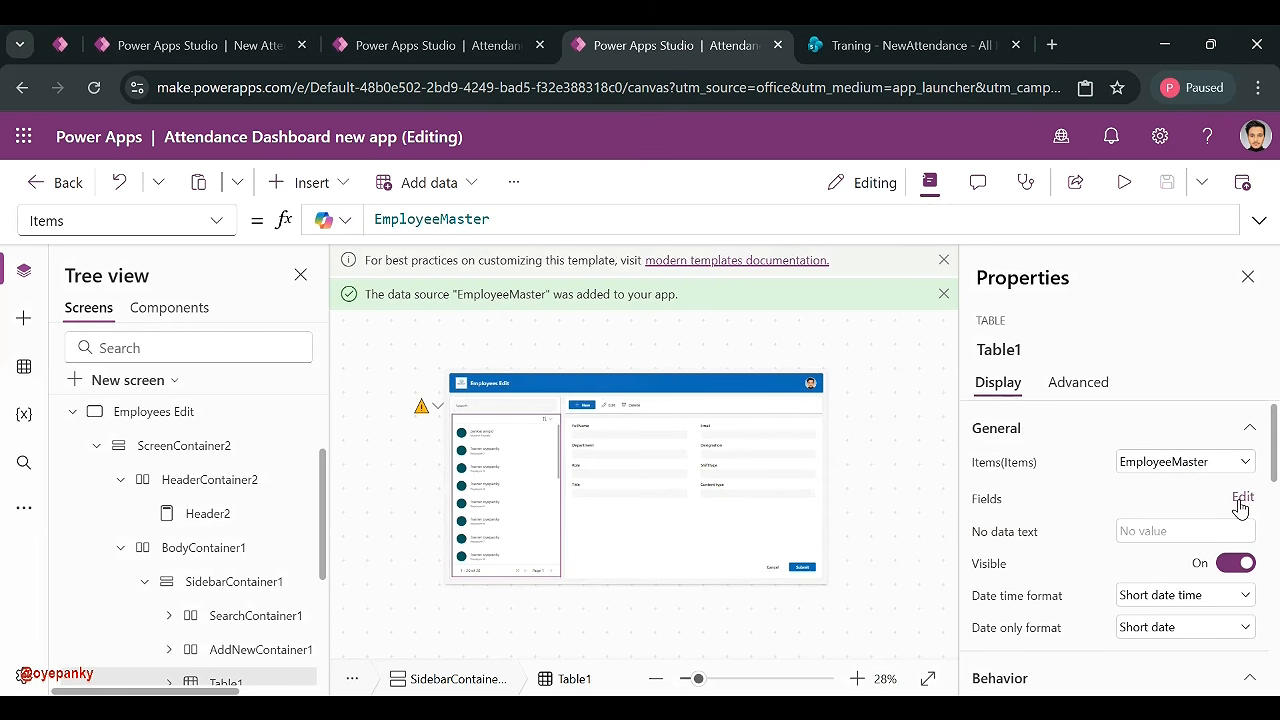
- Drag Role, Designation and Title in Table1's field list into the new order, then close the list
click(1240, 498)
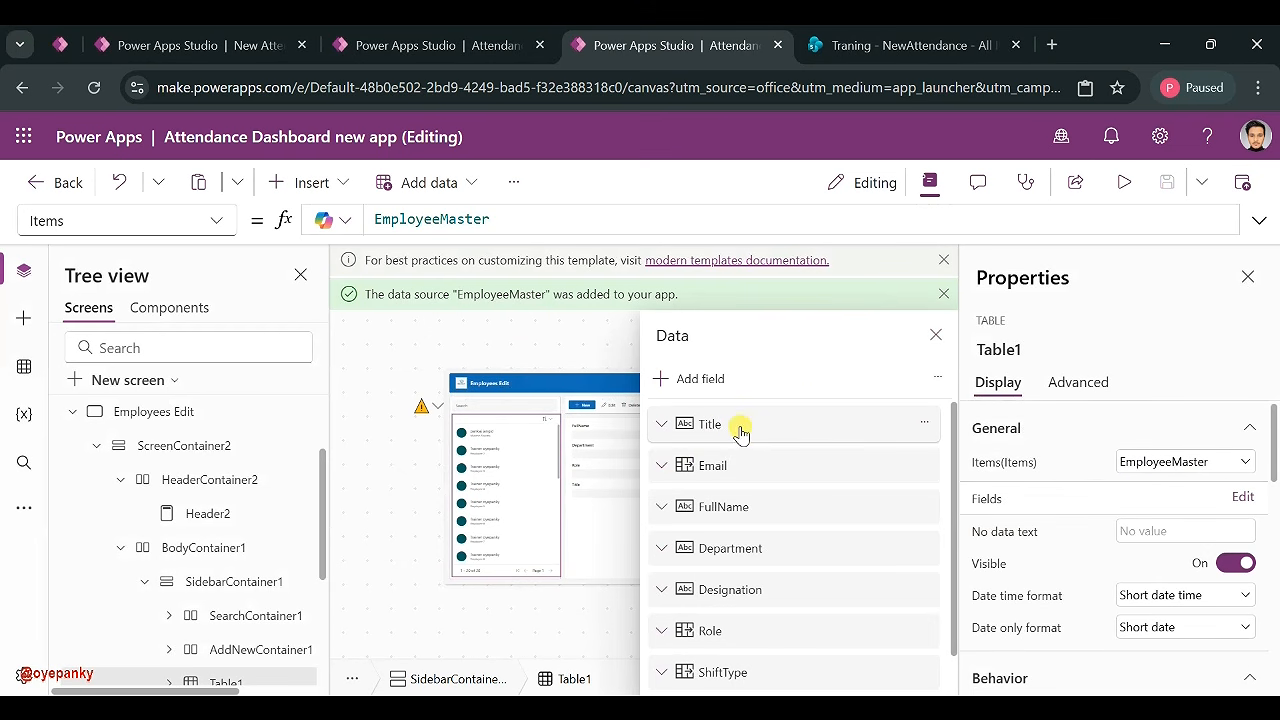
drag(757, 470, 758, 419)
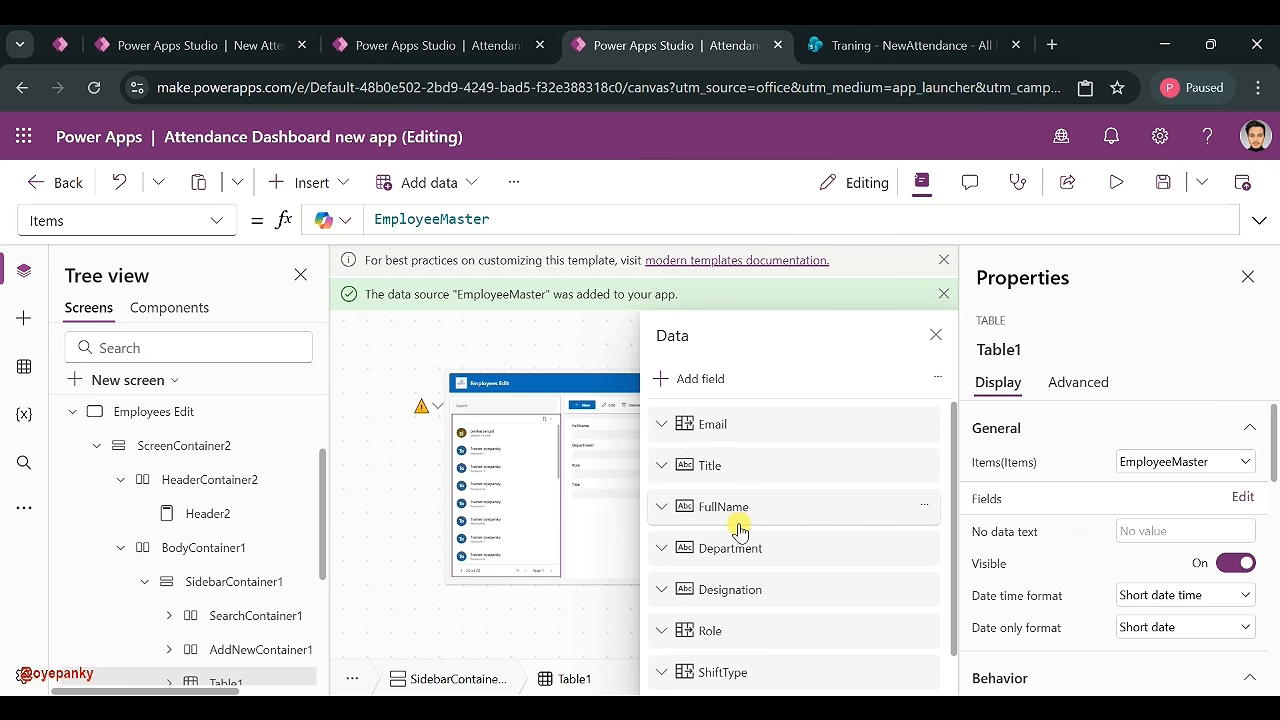
drag(729, 634, 749, 487)
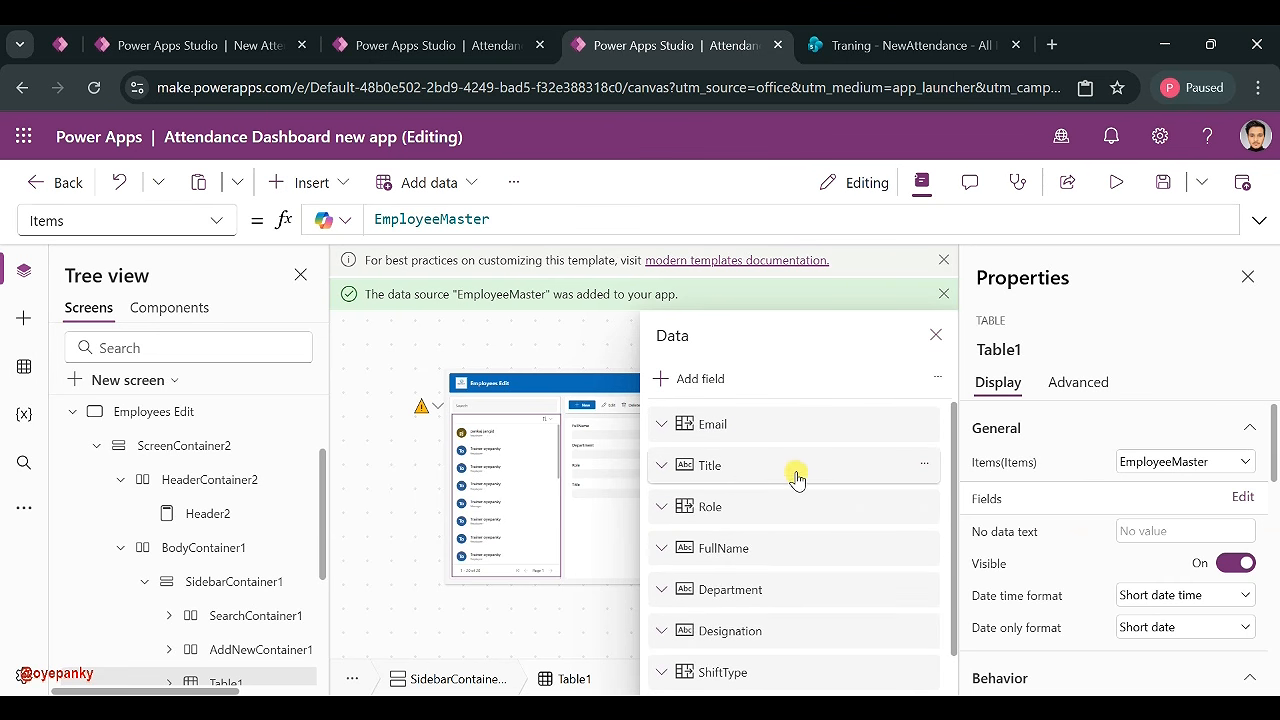
scroll(764, 504, down, 1)
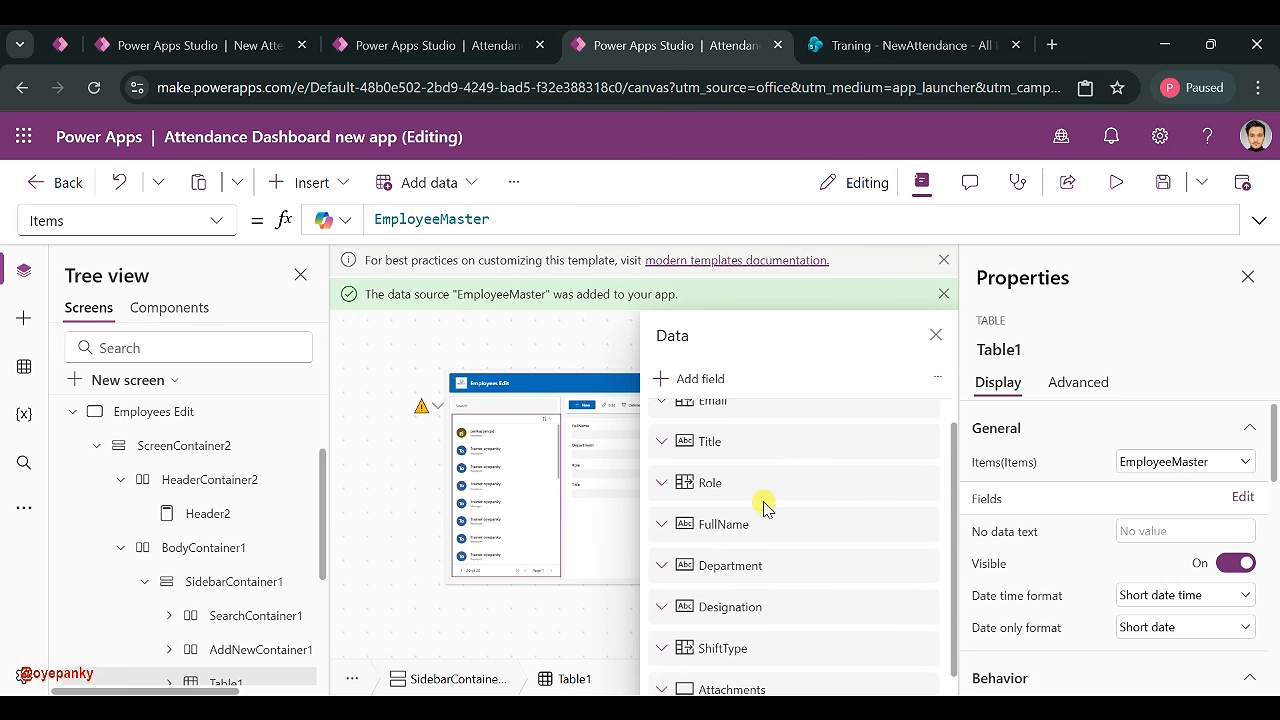
scroll(765, 508, up, 1)
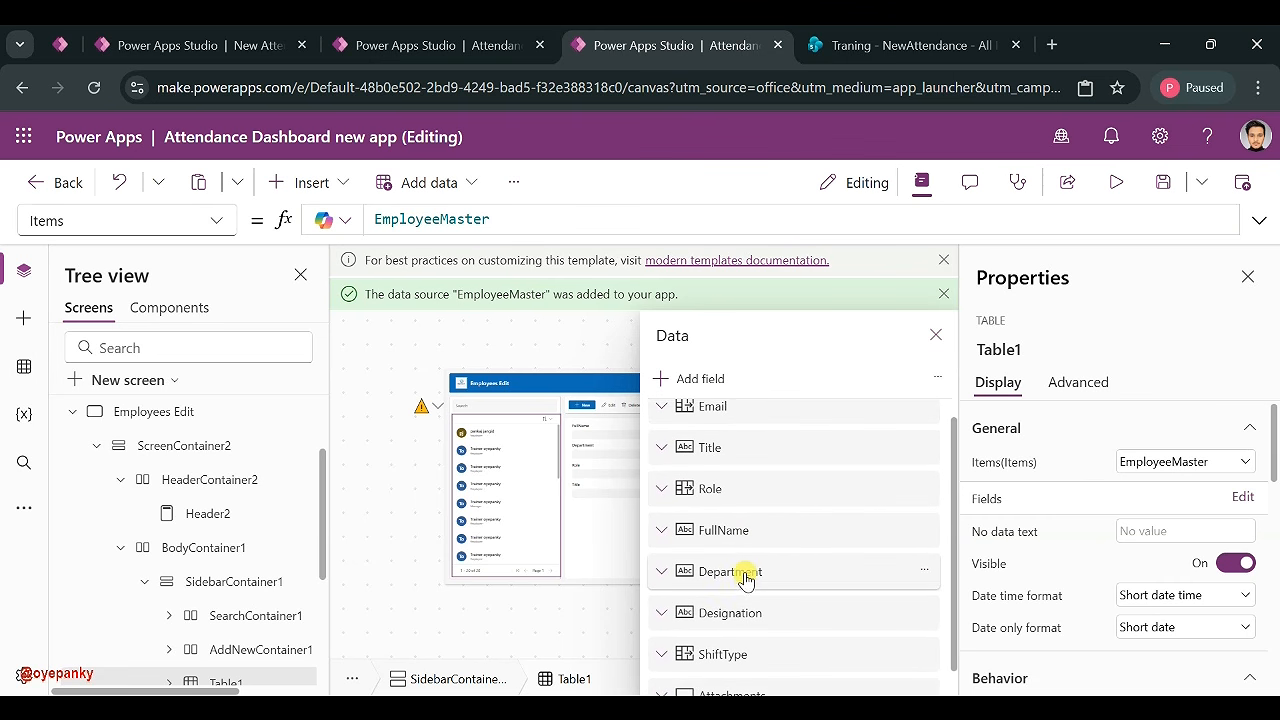
drag(737, 611, 743, 446)
drag(731, 491, 726, 571)
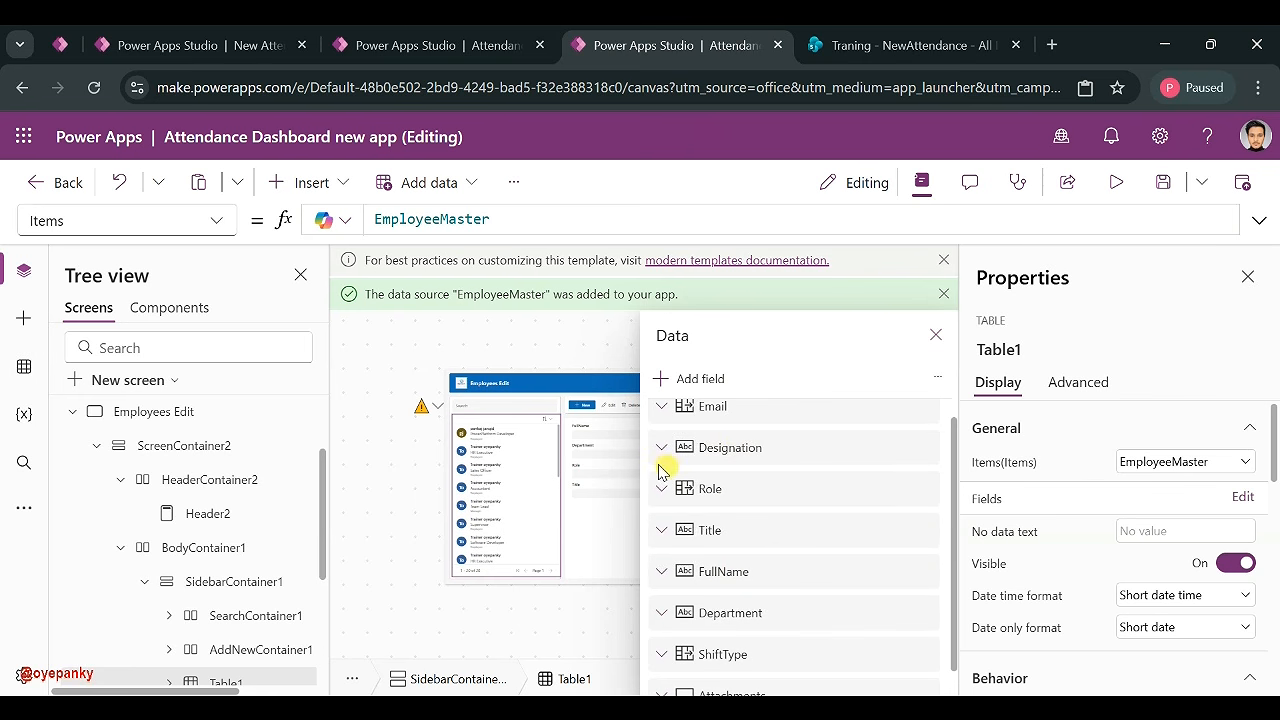
click(500, 465)
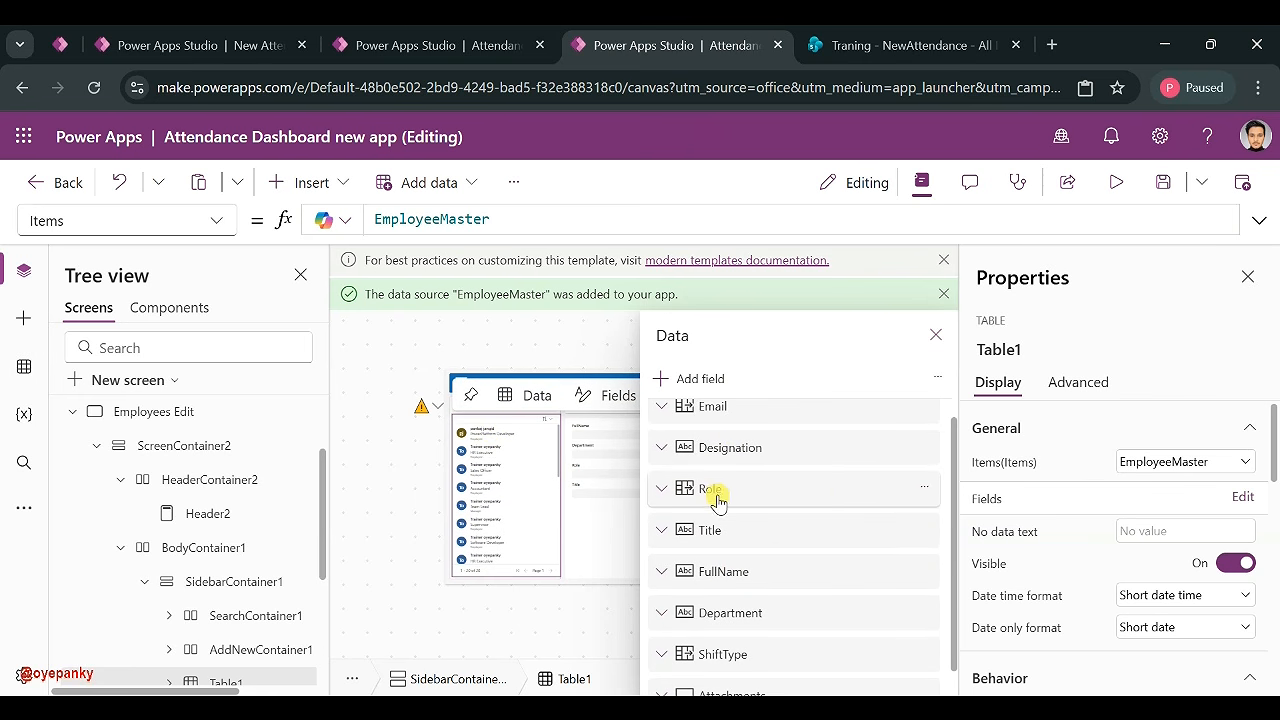
click(936, 337)
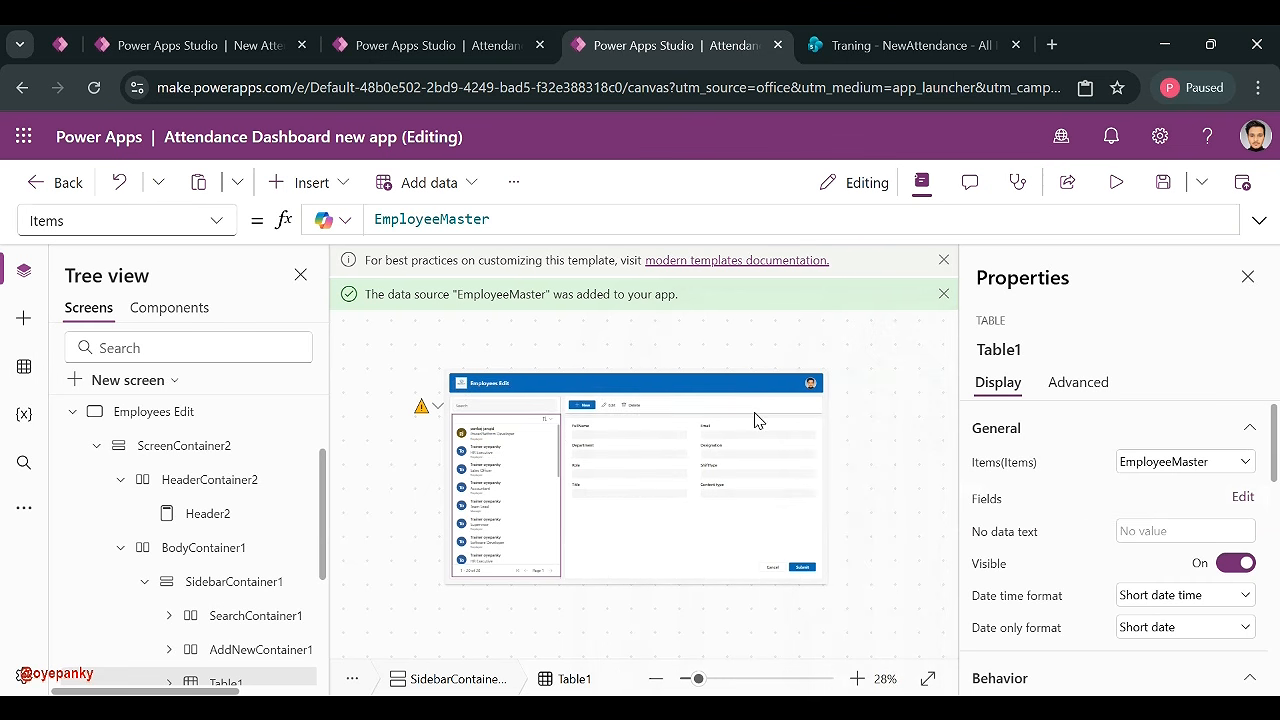
- Follow the table's warning to ConfirmDeleteButton1's OnSelect formula and expand it
click(432, 413)
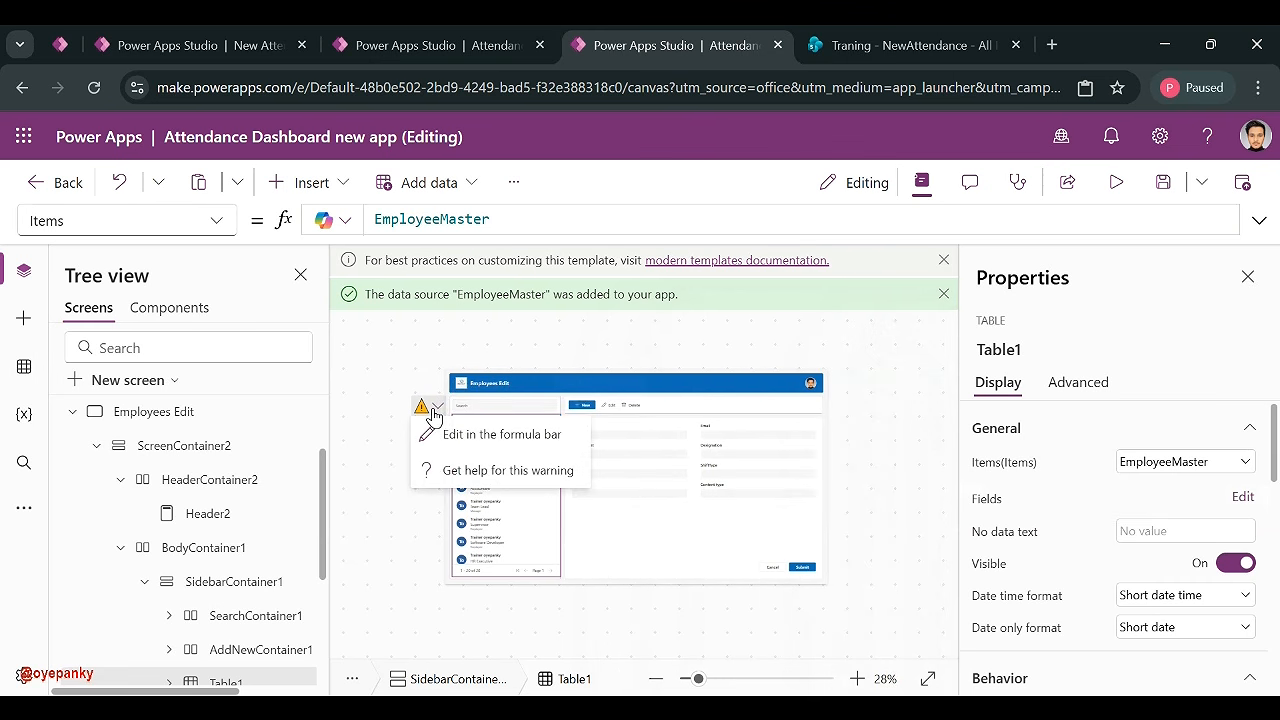
click(480, 449)
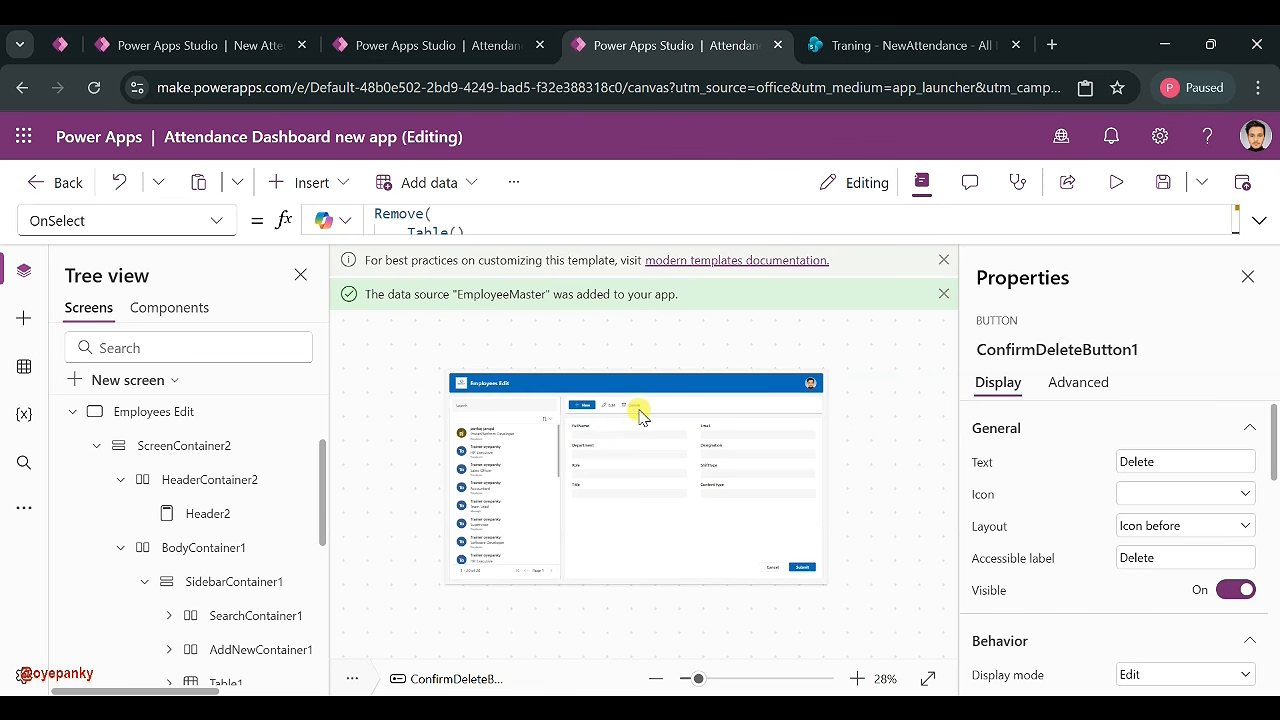
click(633, 409)
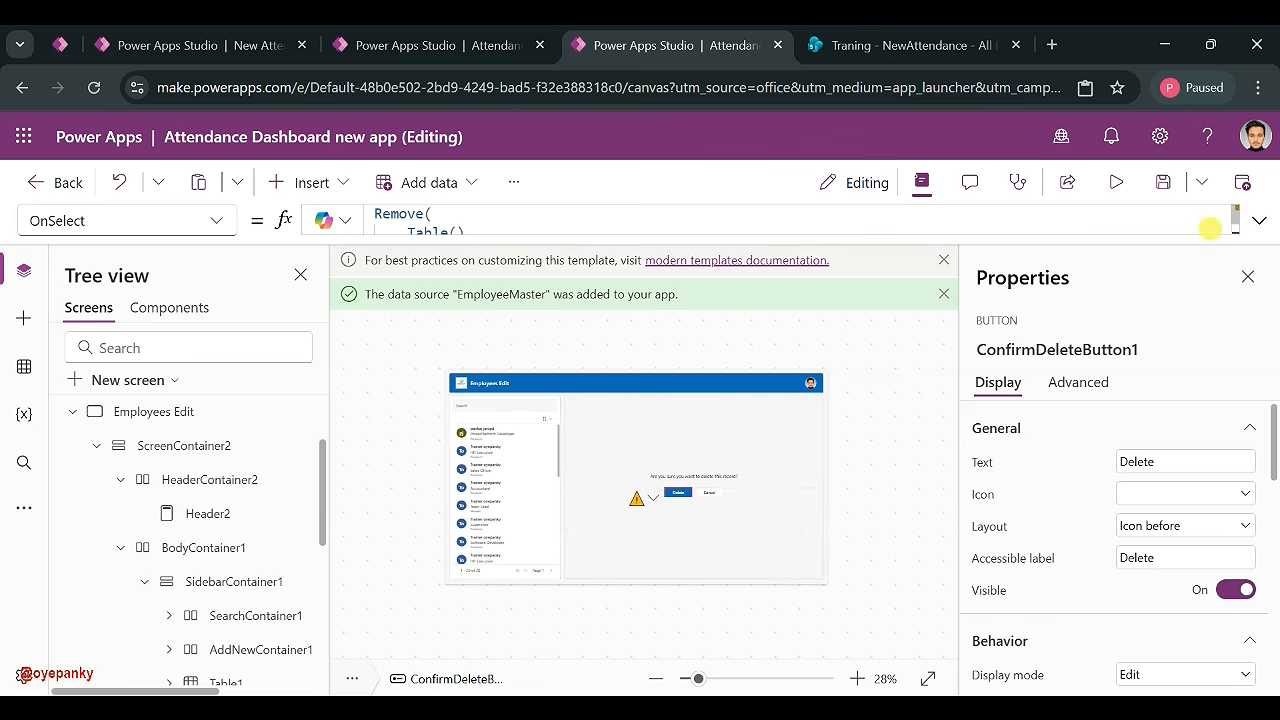
click(1258, 229)
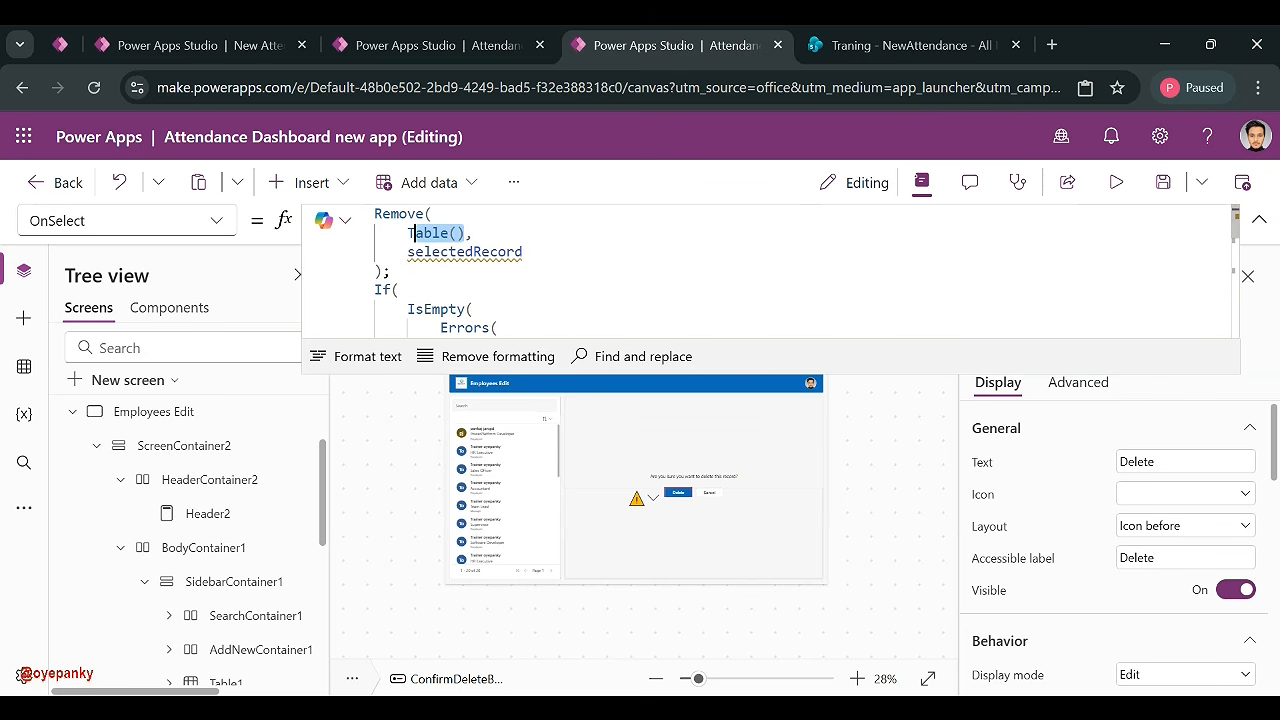
- Replace Table() with EmployeeMaster in the Remove, error check and CurrentItem lines
text(EmployeeMaster)
scroll(494, 271, down, 2)
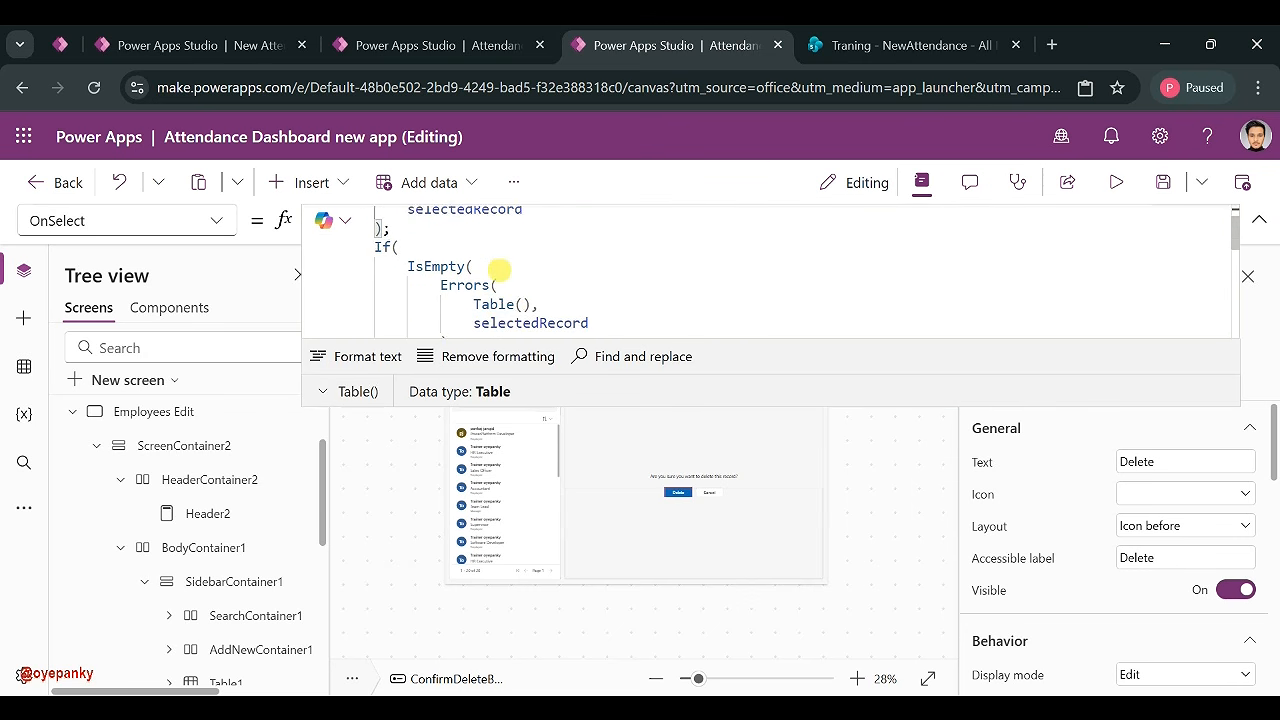
drag(531, 260, 479, 261)
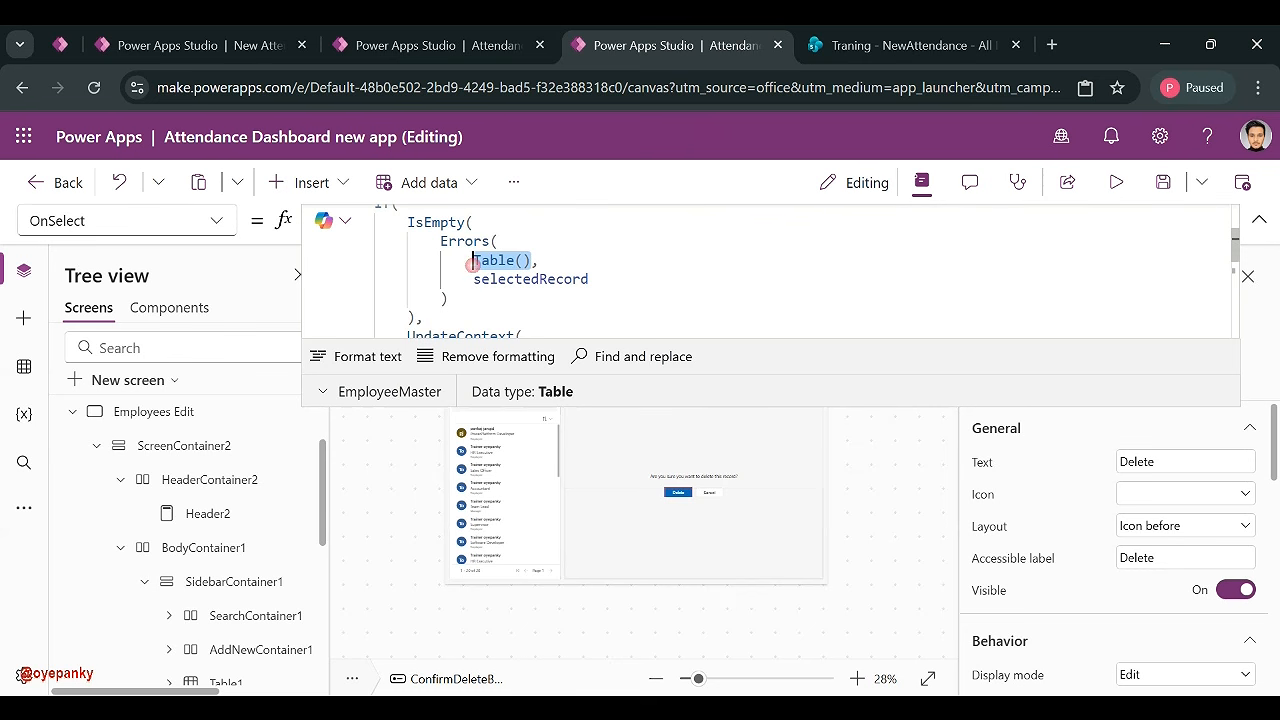
text(EmployeeMaster)
scroll(692, 245, down, 3)
click(690, 253)
text(EmployeeMaster)
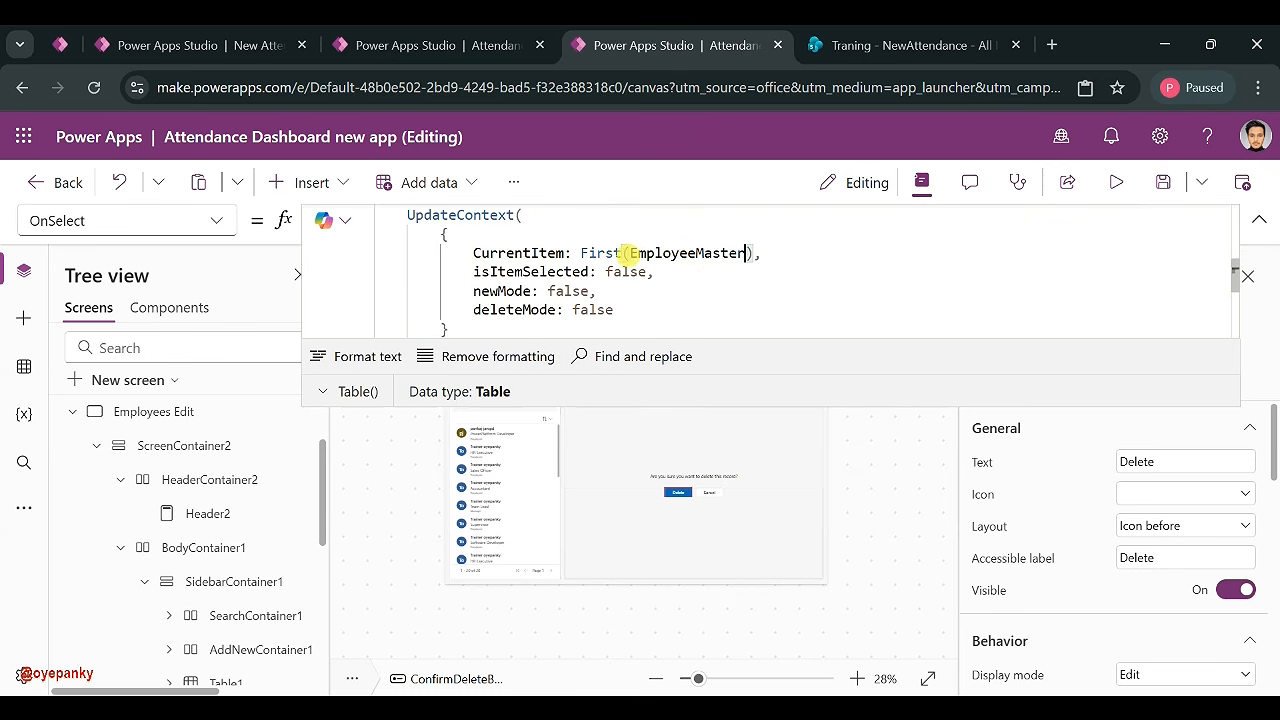
- Save the app and reselect the Employees Edit screen
click(1164, 184)
click(1259, 221)
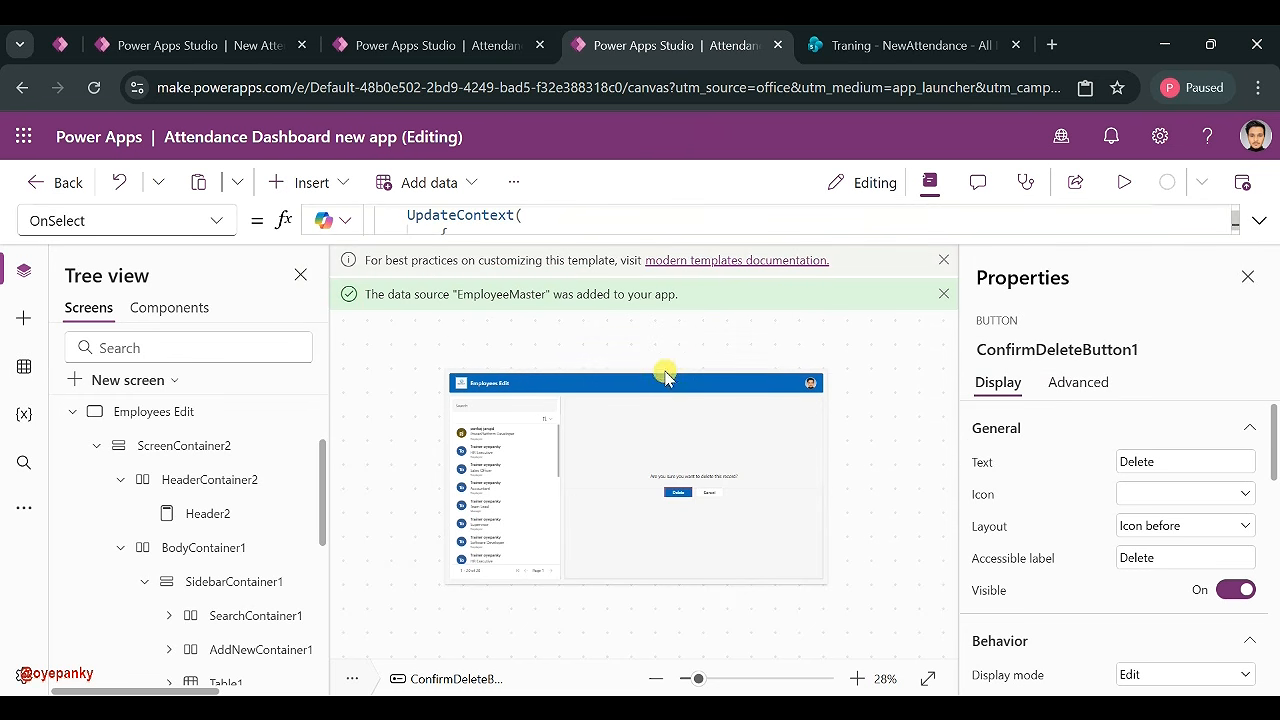
click(478, 447)
click(460, 346)
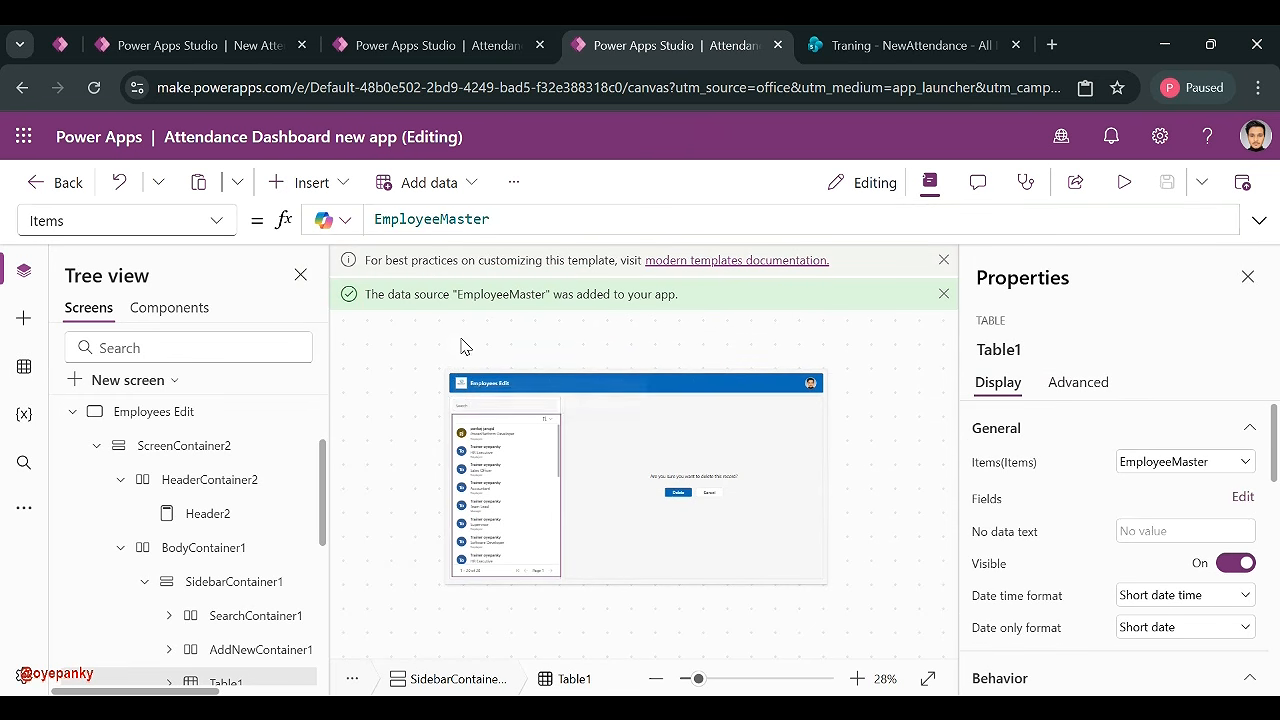
- Start Table1's Items formula as Filter(EmployeeMaster,StartsWith(
click(475, 478)
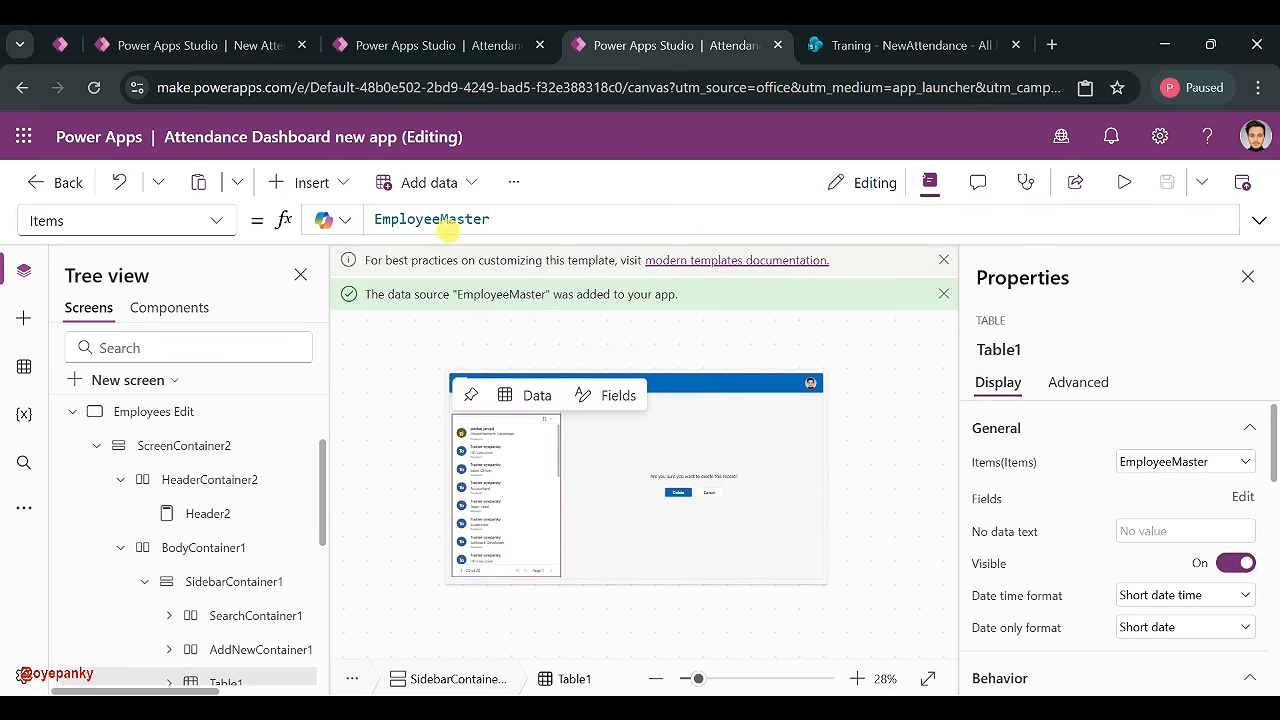
click(373, 219)
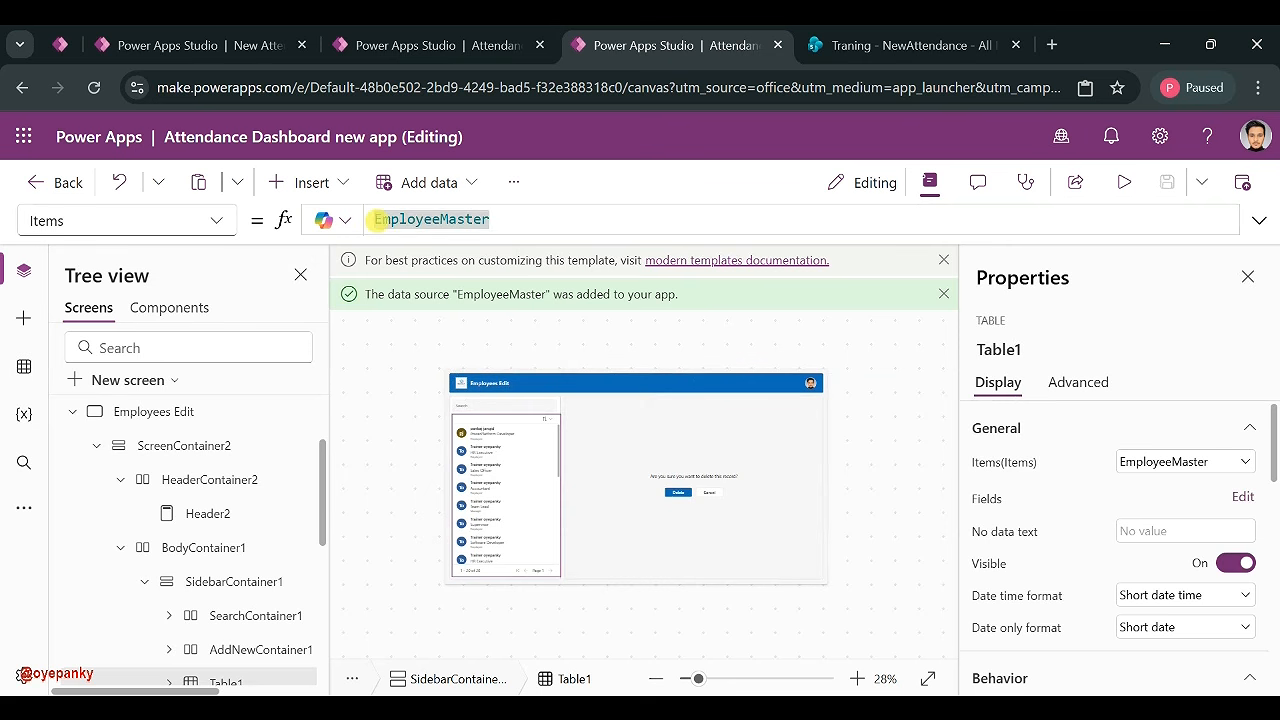
text(Filter)
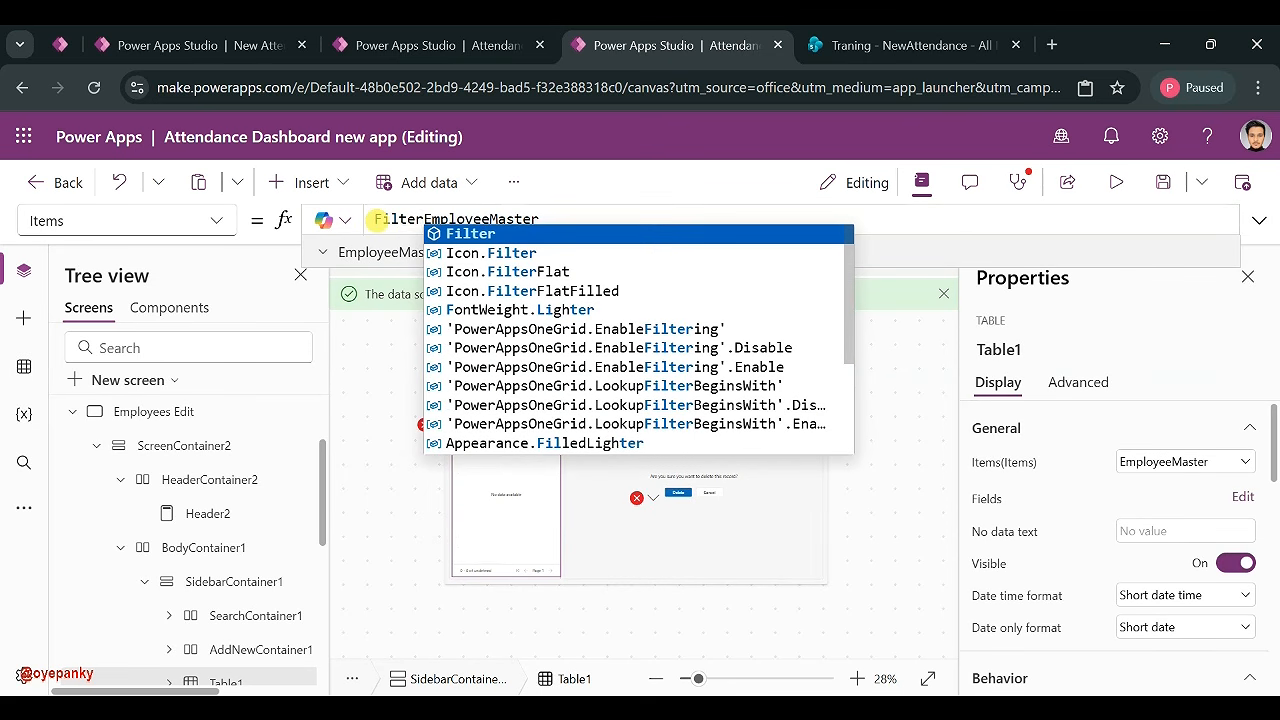
text(()
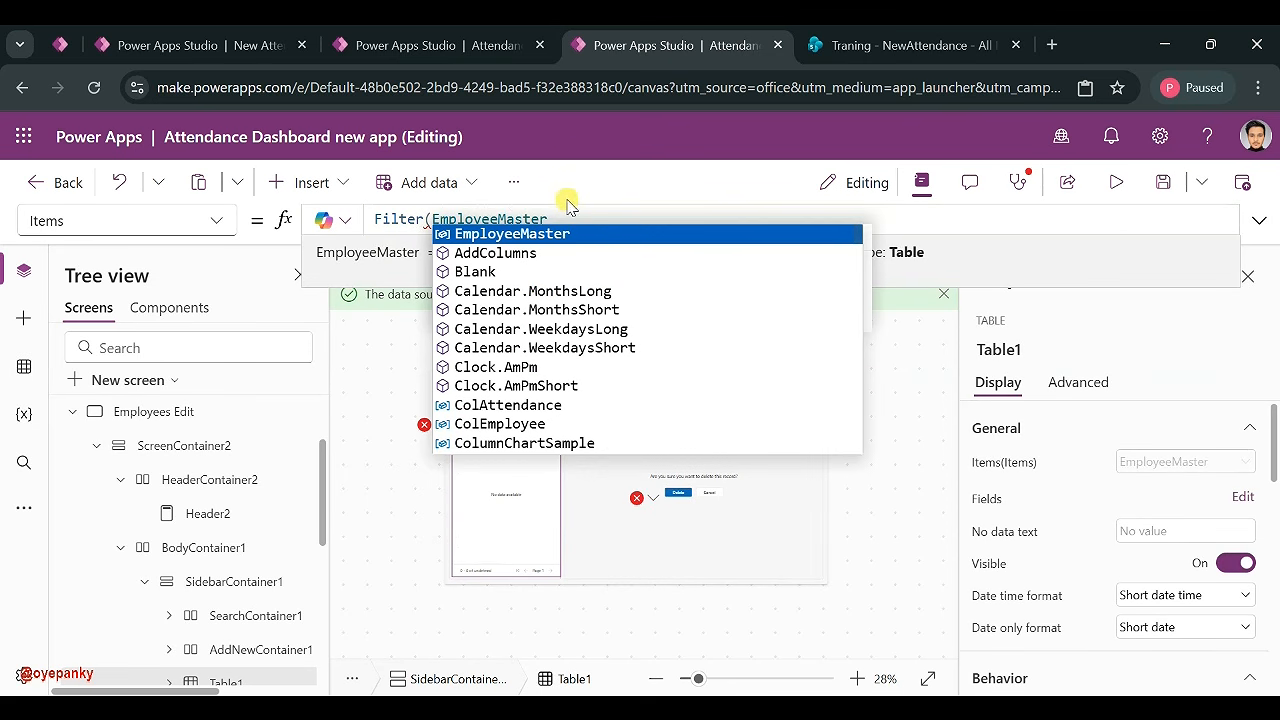
click(567, 218)
text(,S)
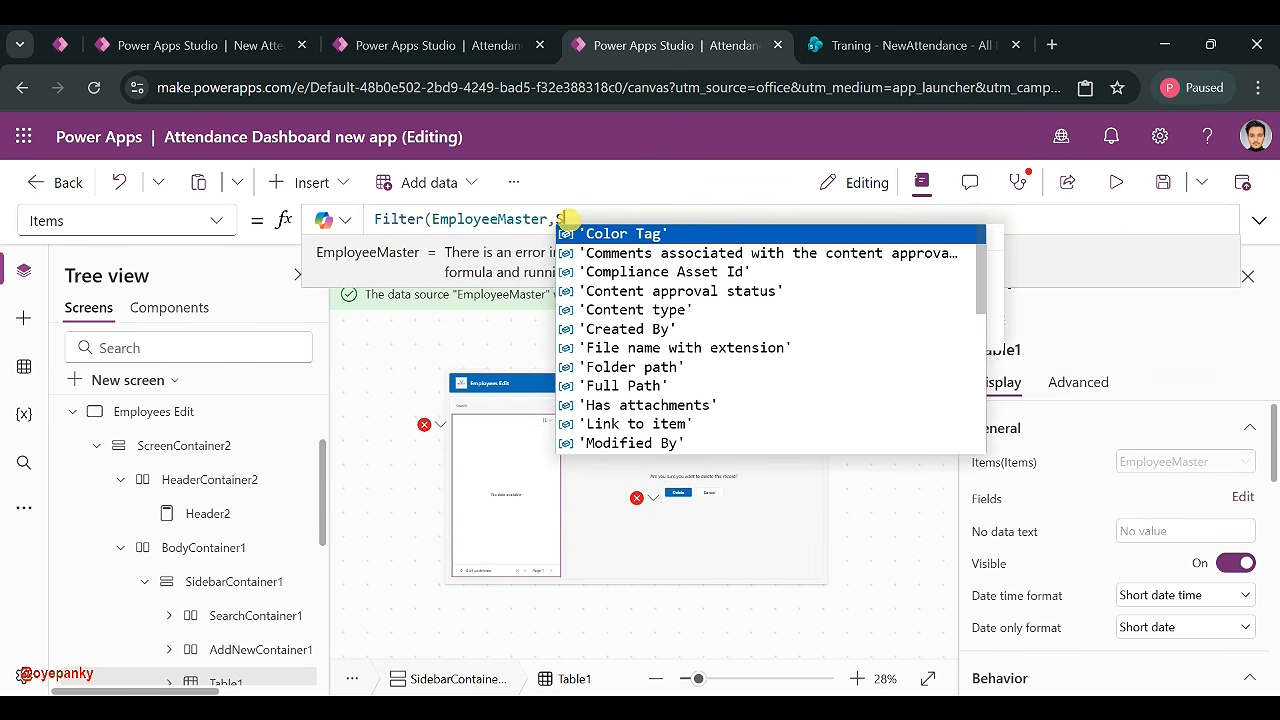
text(tart)
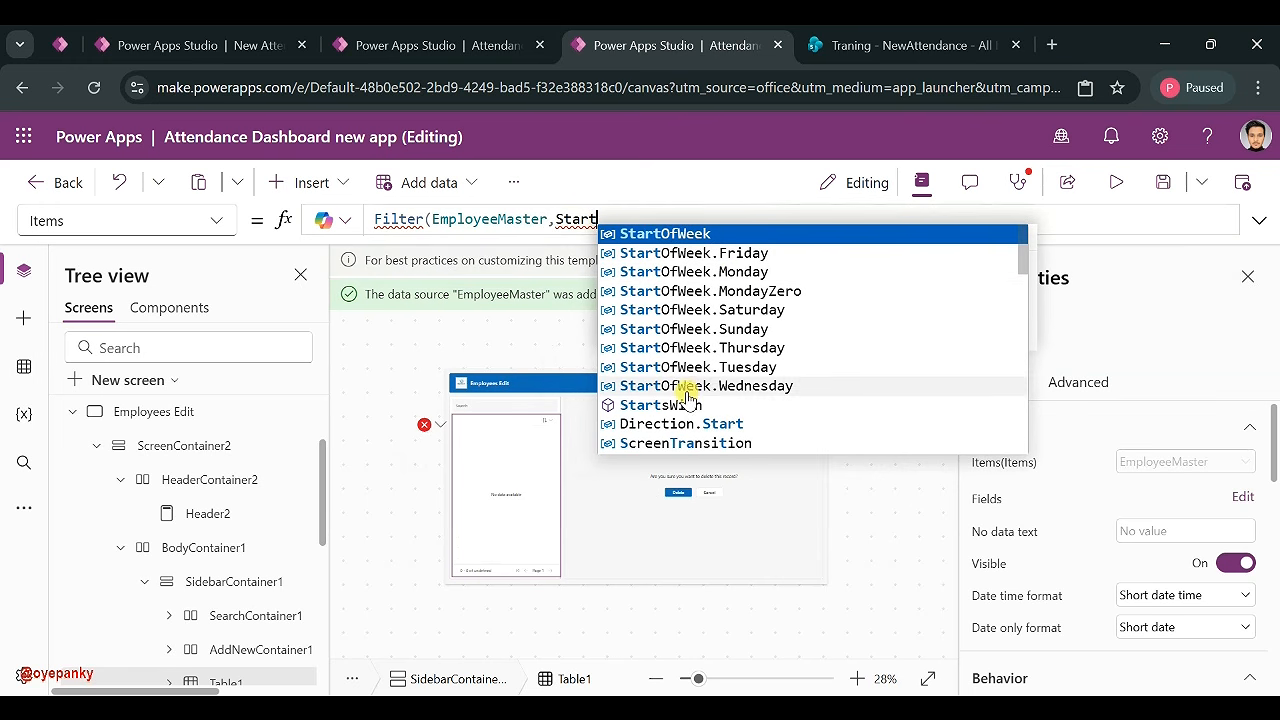
click(672, 414)
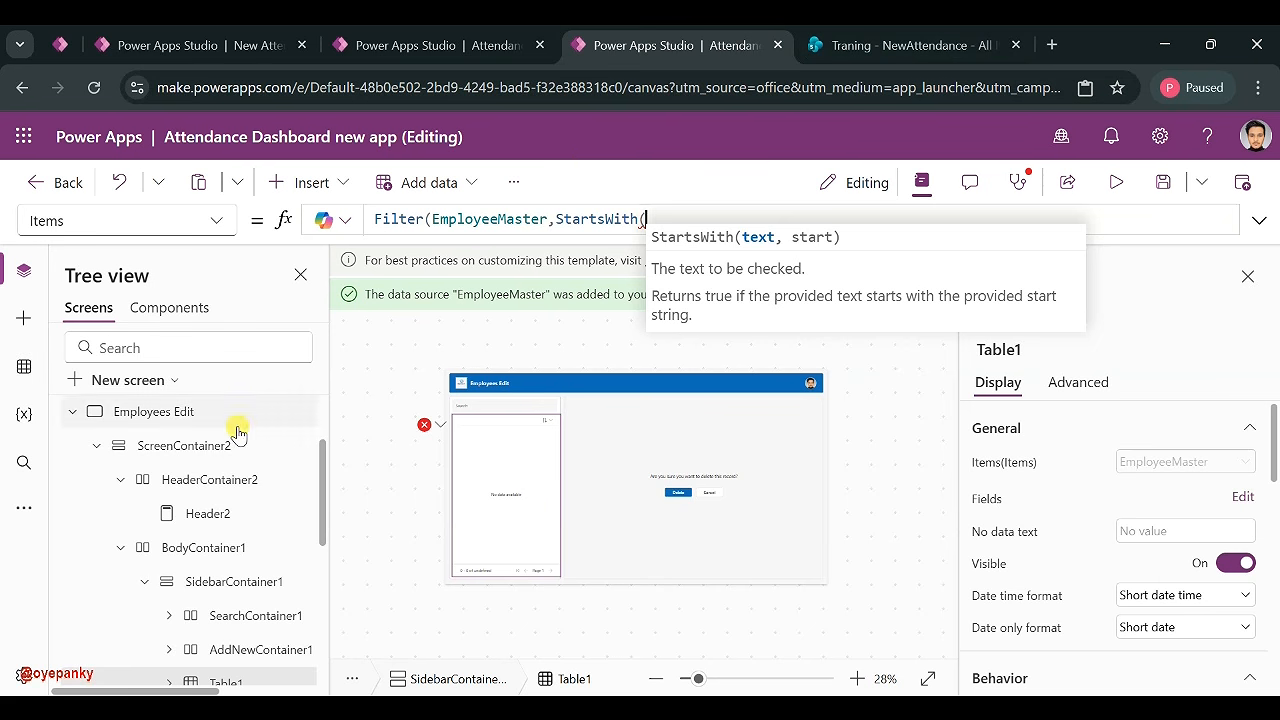
- Open the EmployeeMaster list in SharePoint through Edit data in the Data pane
click(18, 365)
click(308, 452)
click(364, 500)
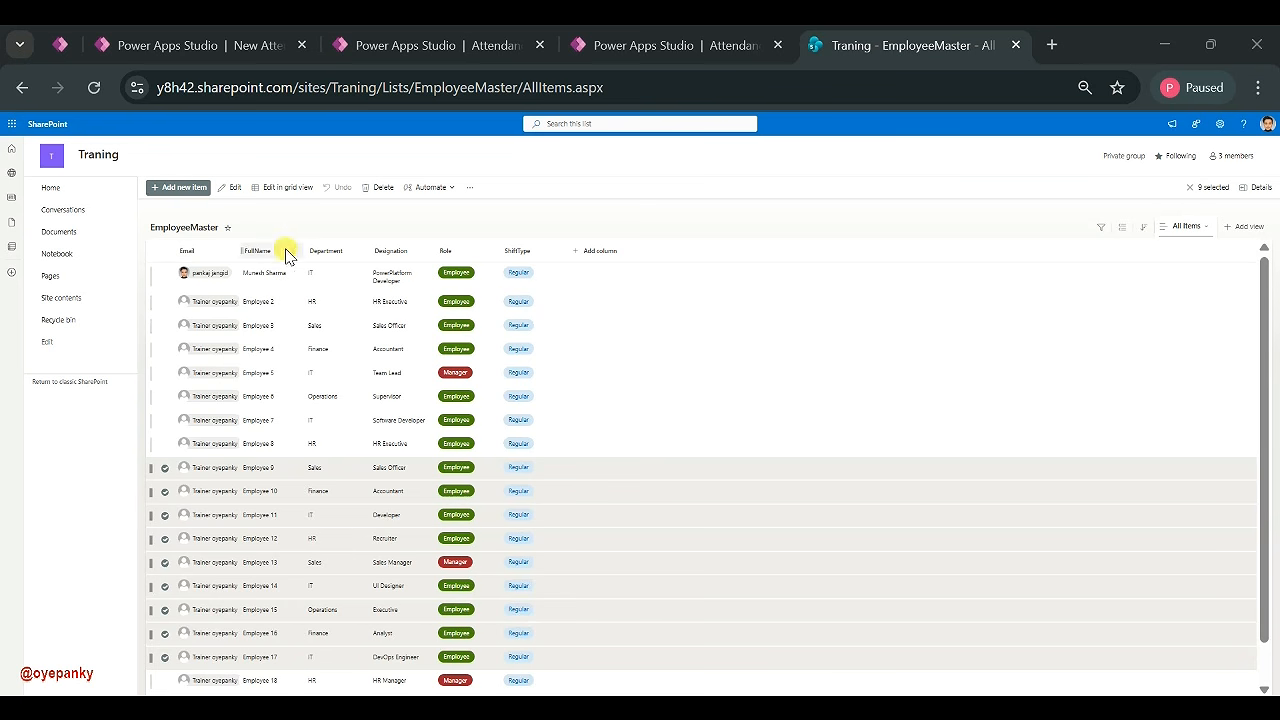
- Back in Studio, add FullName as the first StartsWith argument in Table1's filter
click(692, 45)
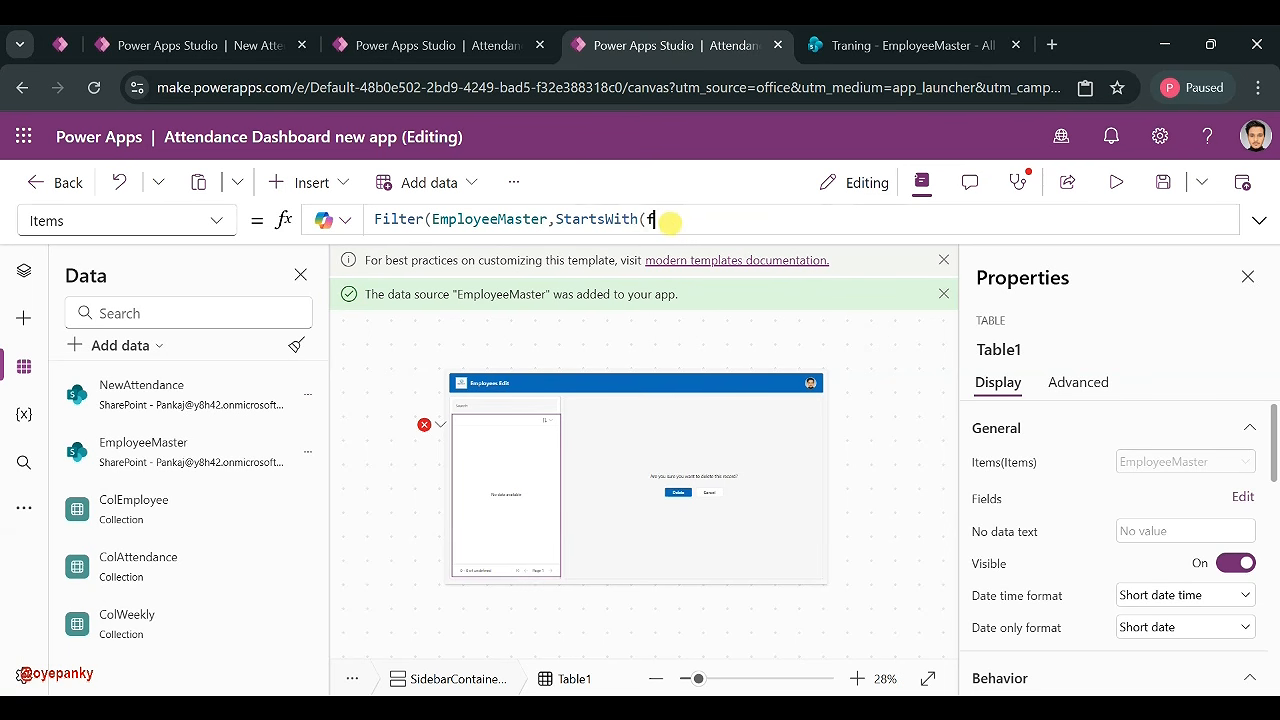
text(ull)
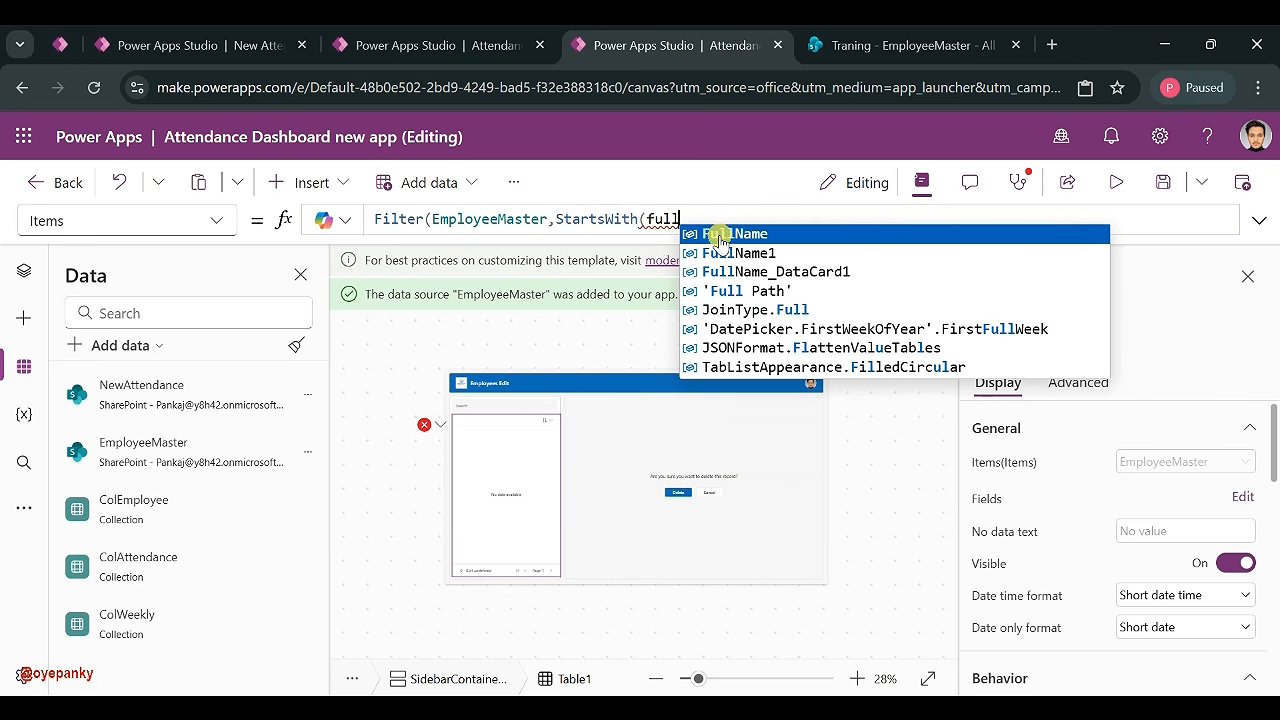
click(718, 234)
text(,)
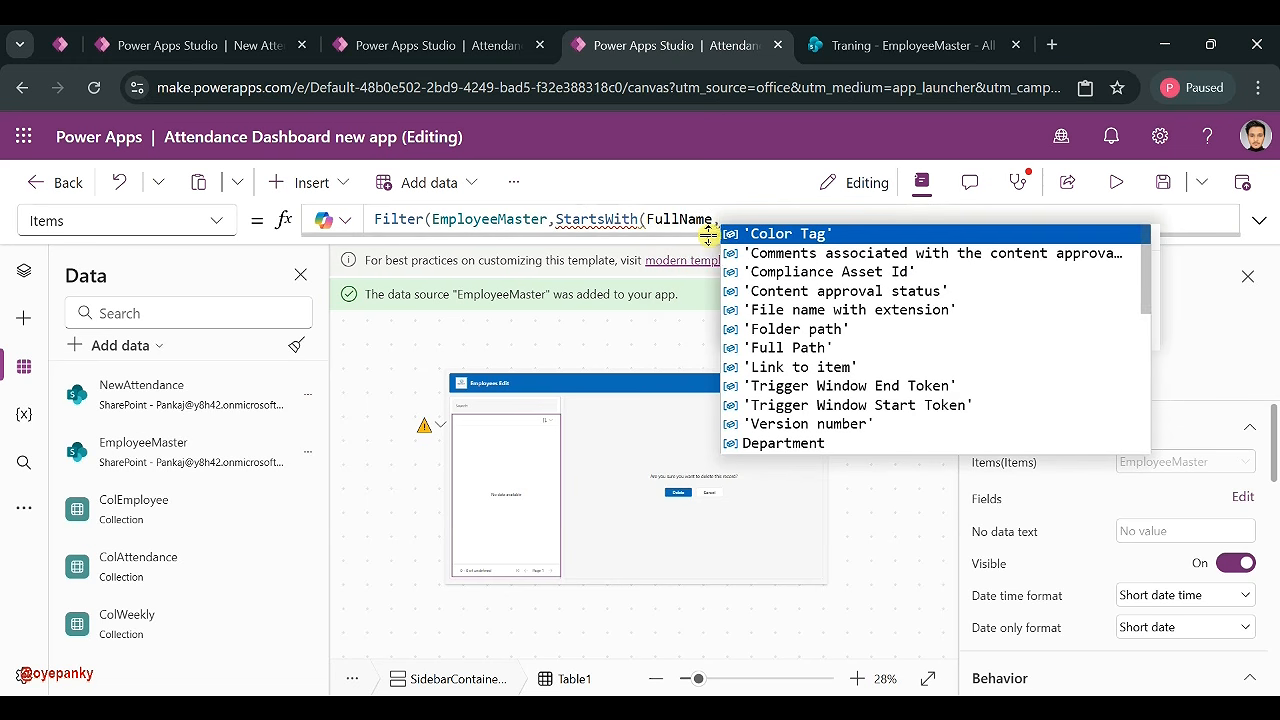
- Set SearchInput1's Type to Search in the Properties pane
click(505, 403)
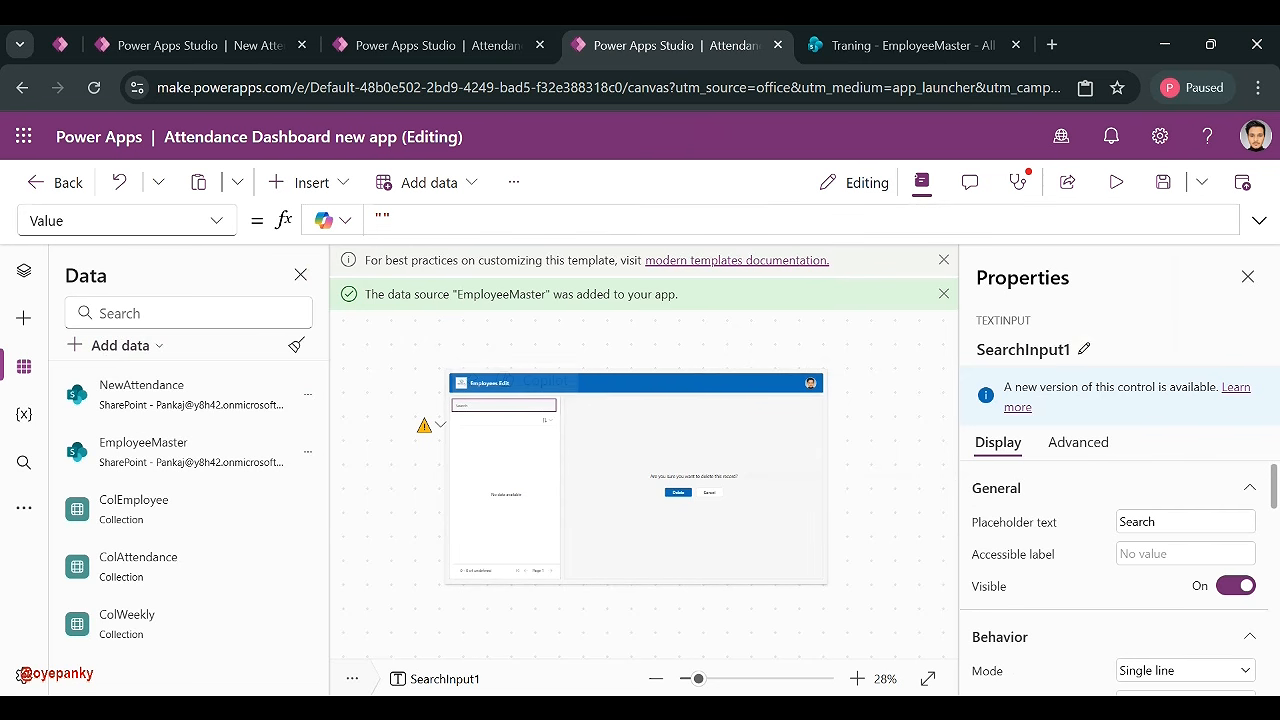
click(1040, 350)
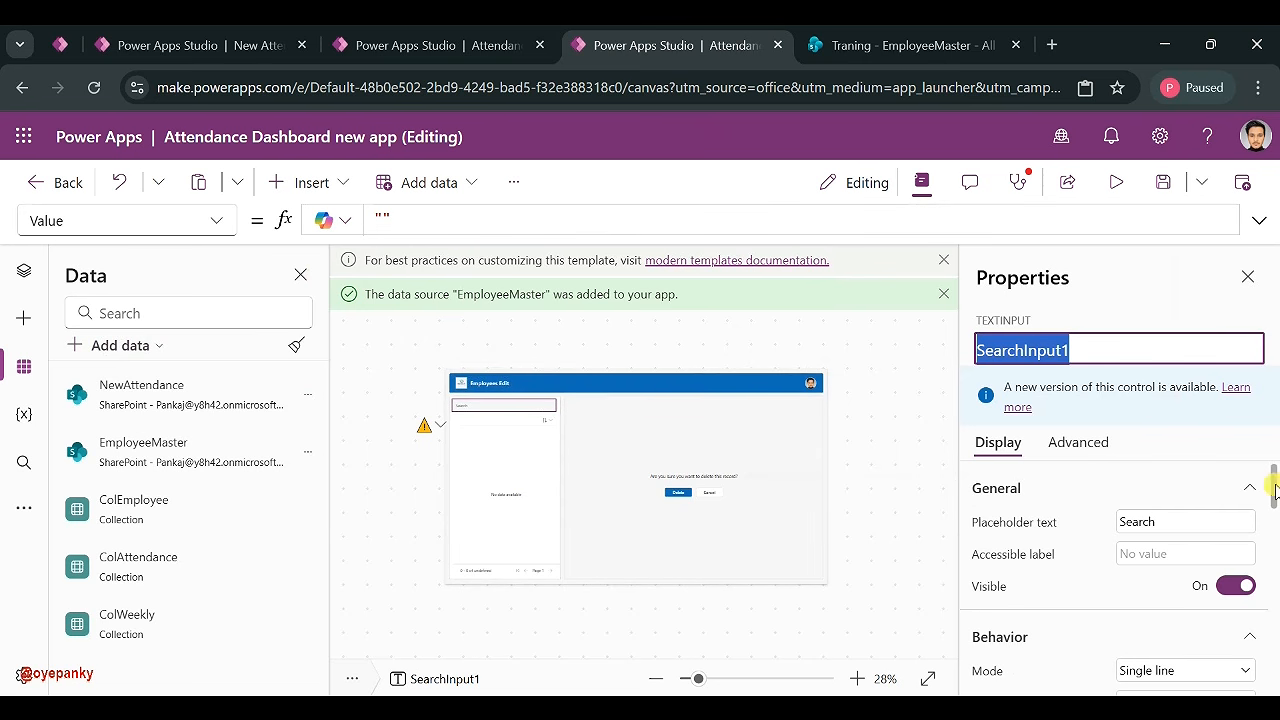
scroll(1160, 593, down, 3)
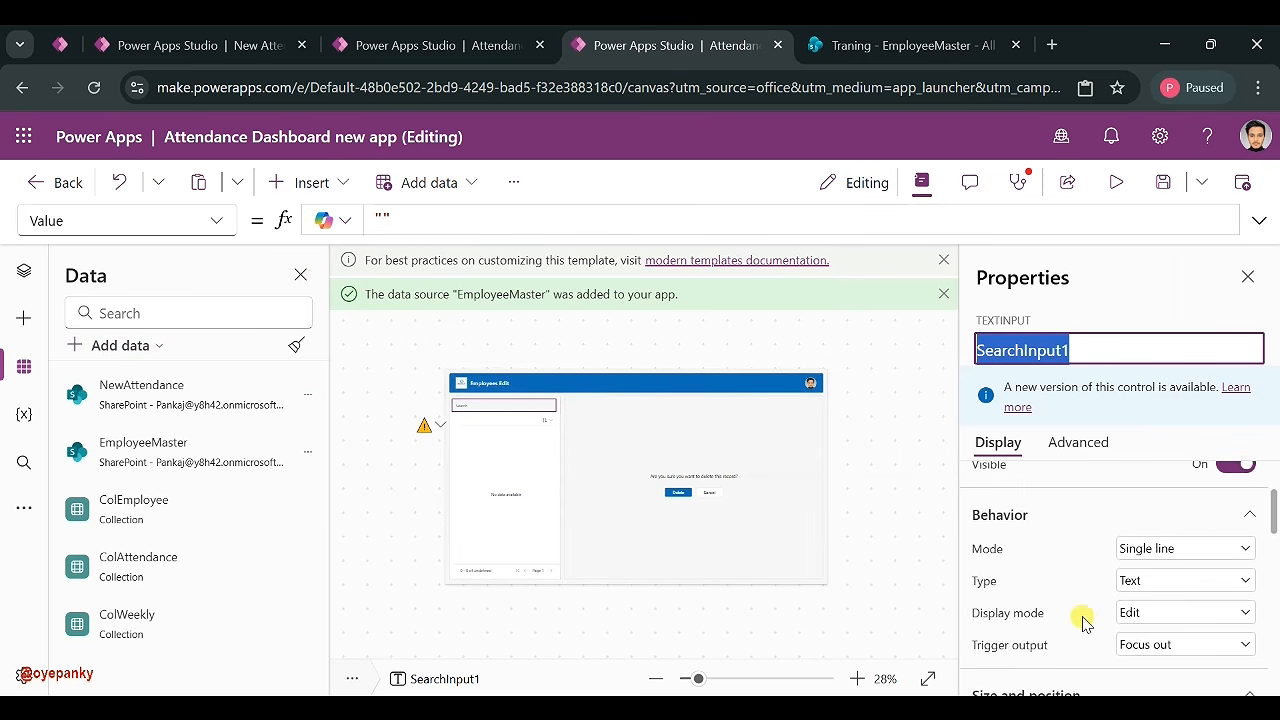
click(1168, 566)
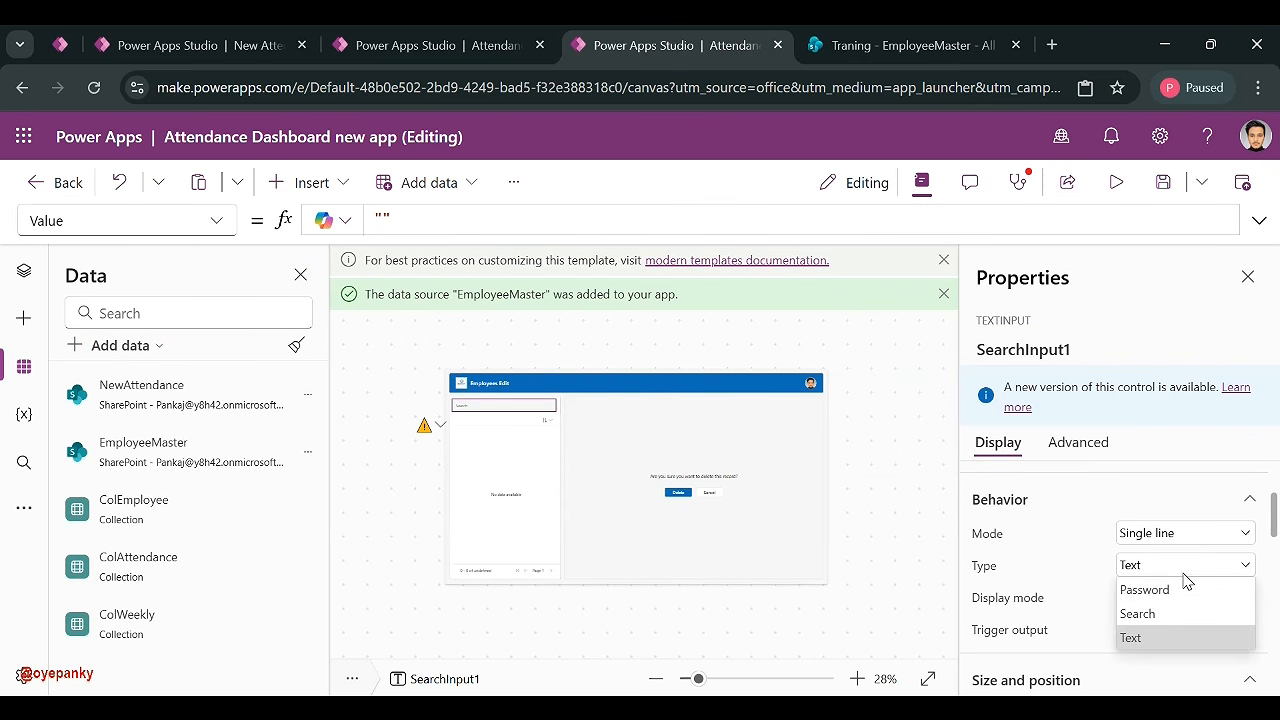
click(1178, 614)
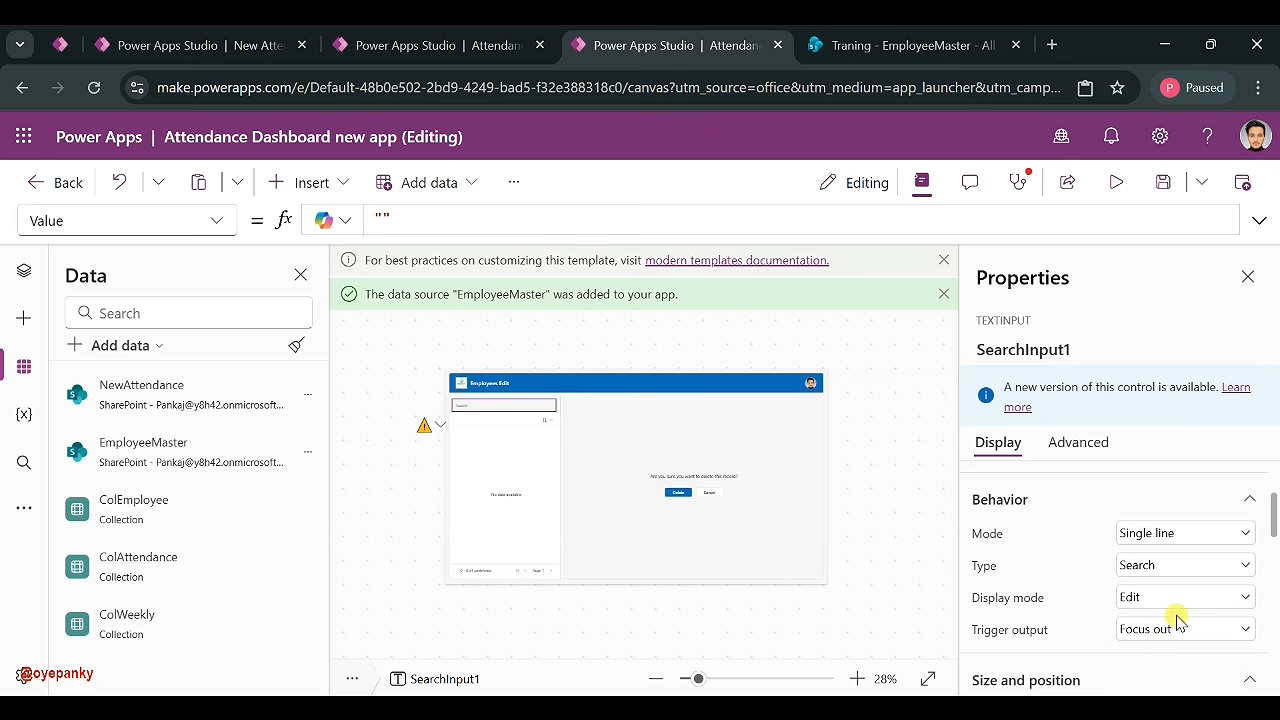
click(1142, 630)
- Set Trigger output to Key press and finish Items as Filter(EmployeeMaster,StartsWith(FullName,SearchInput1.Value))
click(1130, 606)
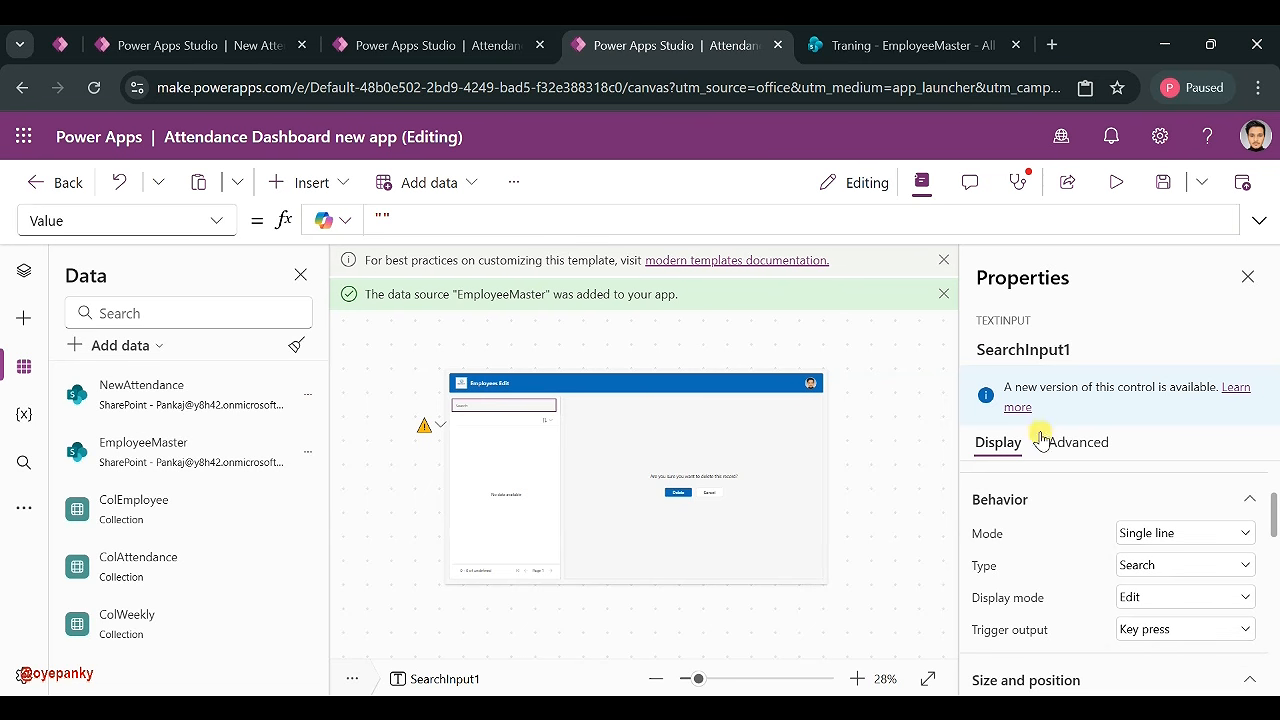
click(441, 424)
click(470, 450)
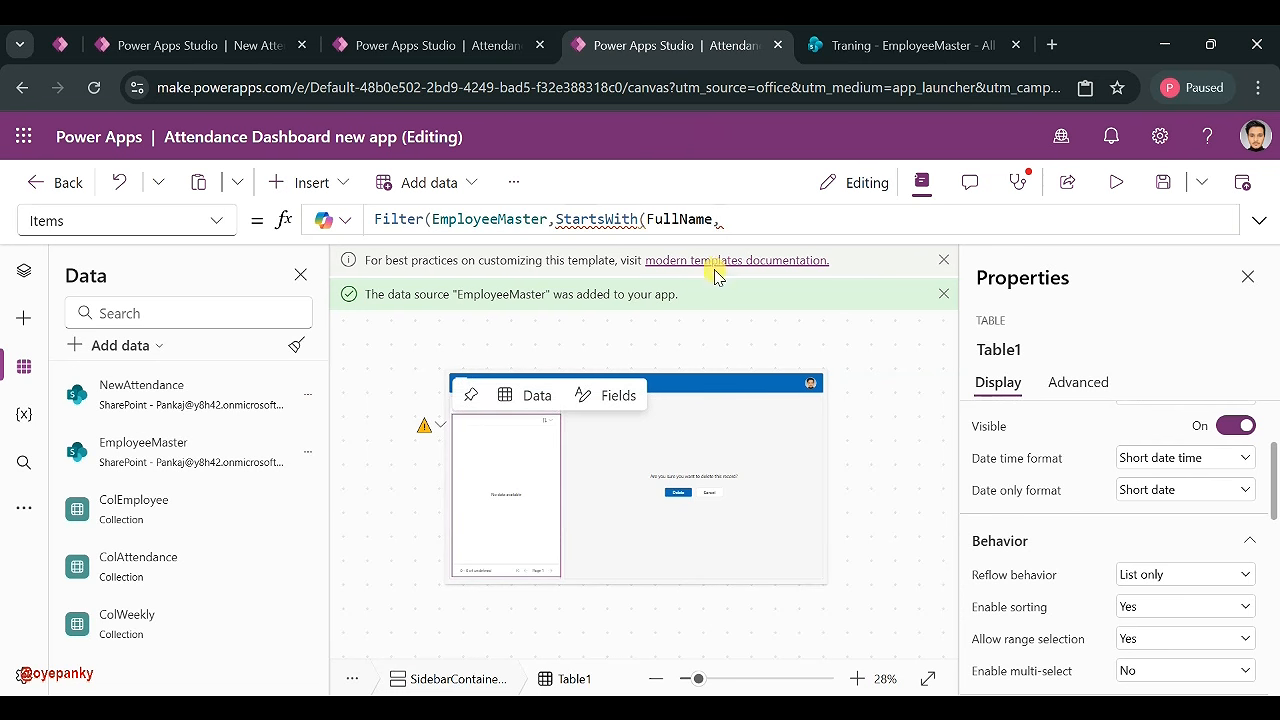
text(SearchInput1)
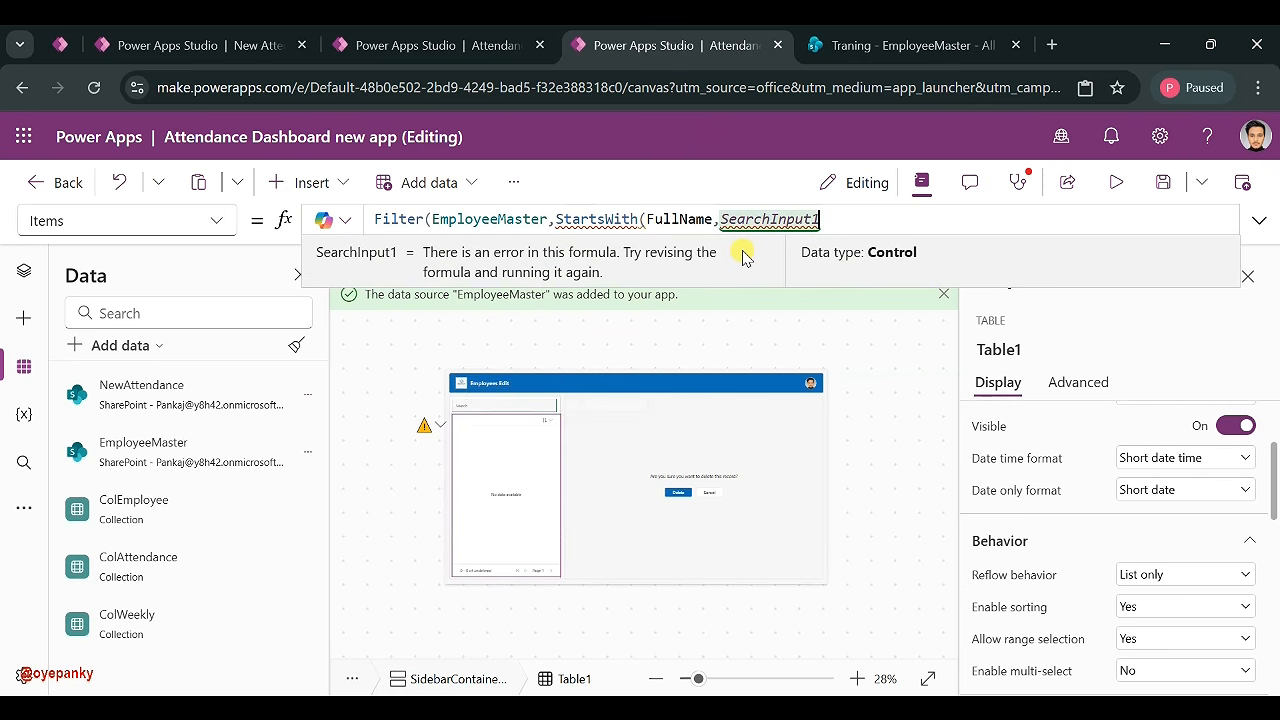
text(.)
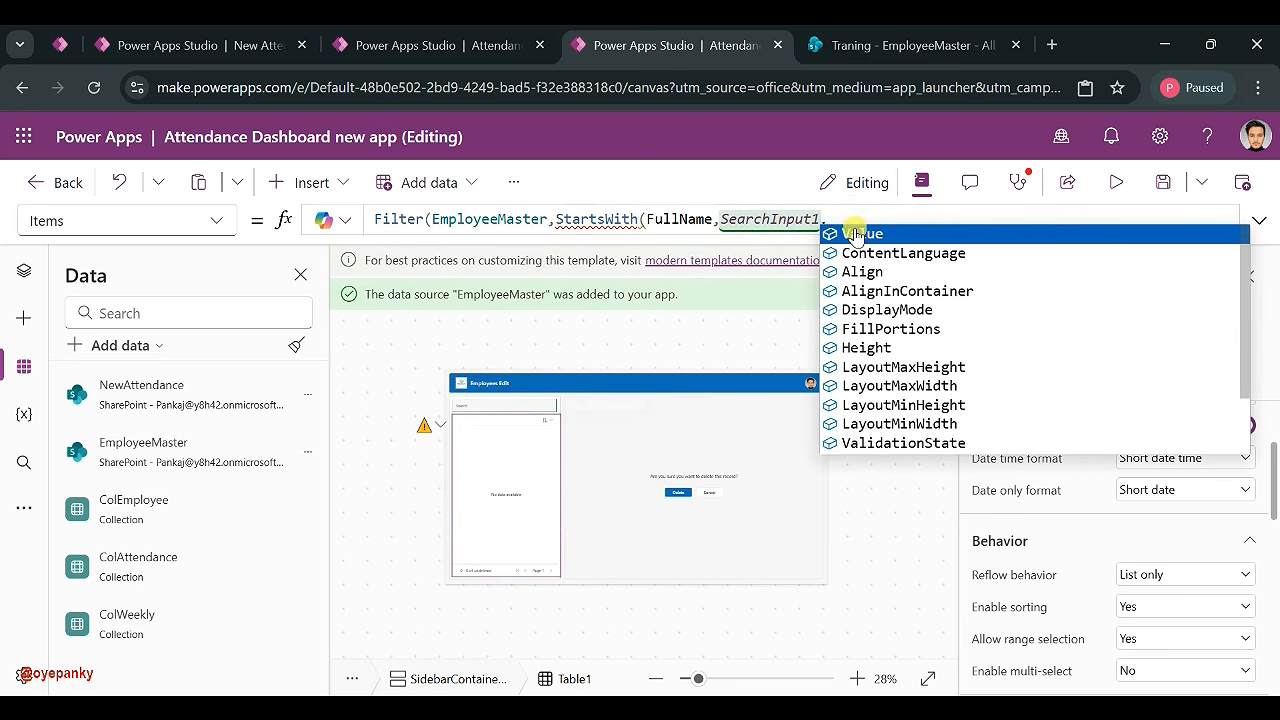
click(855, 230)
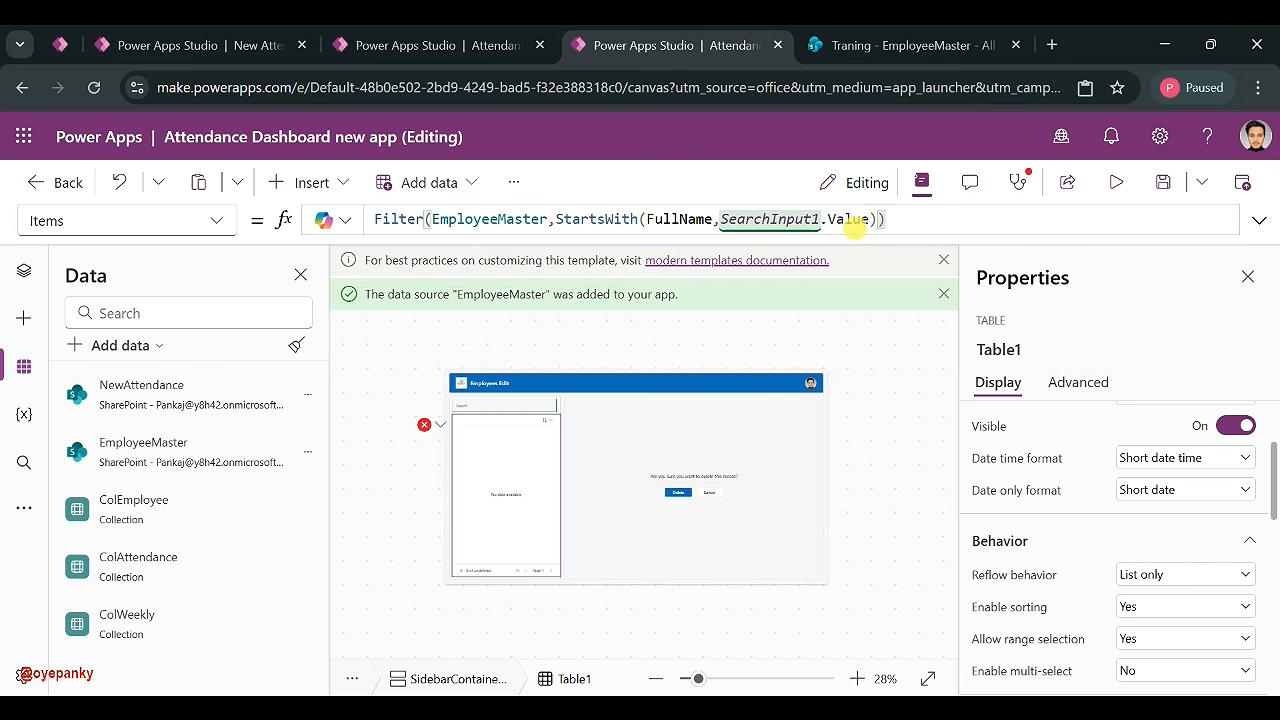
mouse_move(486, 454)
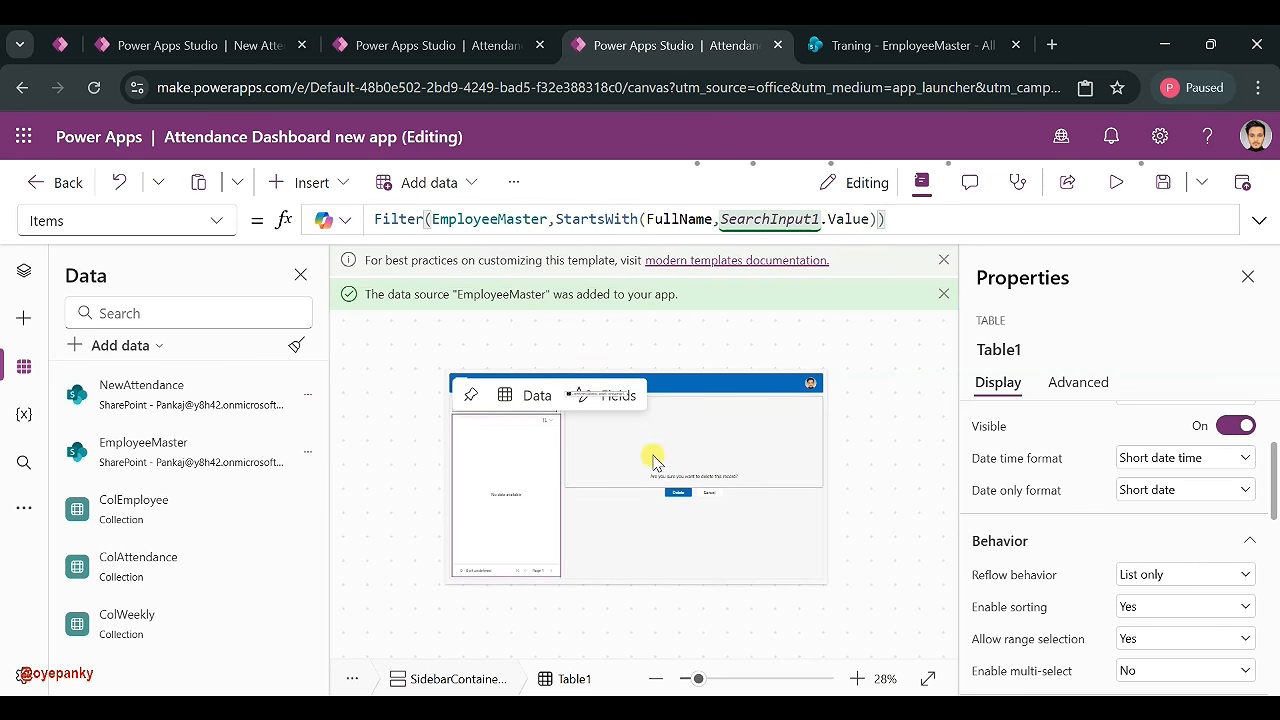
- Preview the Employees Edit screen, type 'u' in the search box to test filtering, then exit
click(25, 271)
click(137, 489)
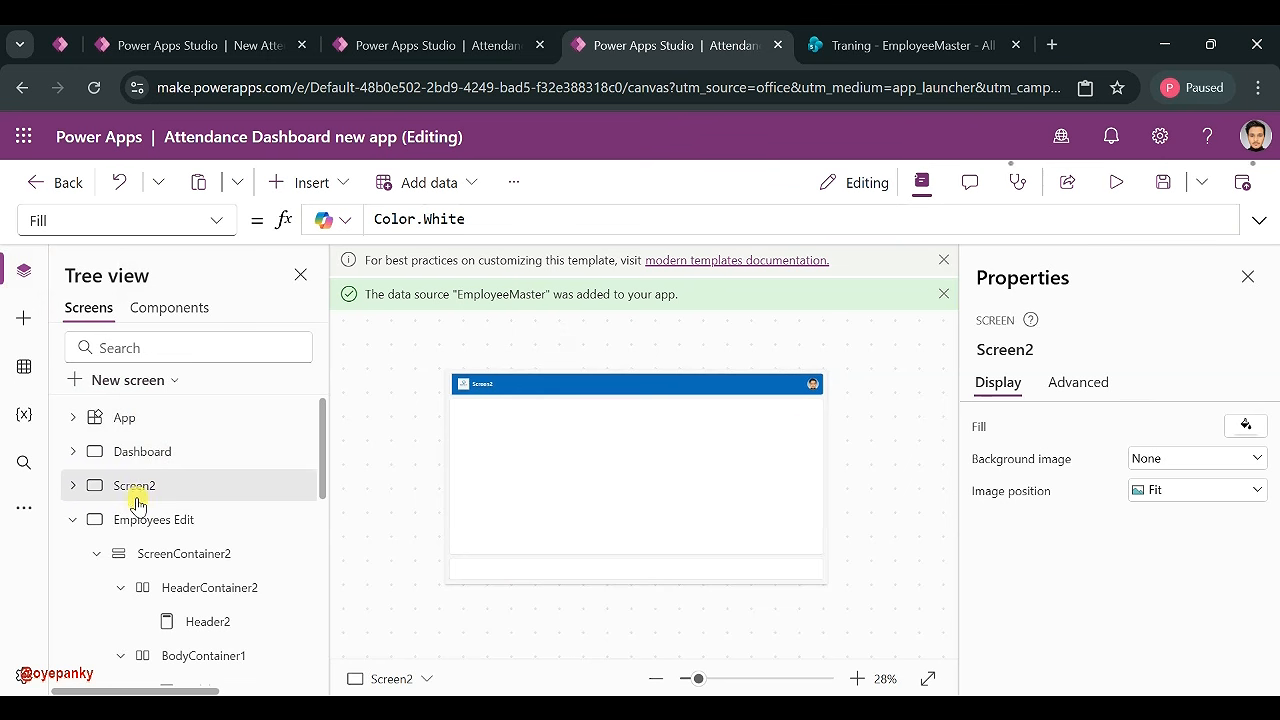
click(133, 516)
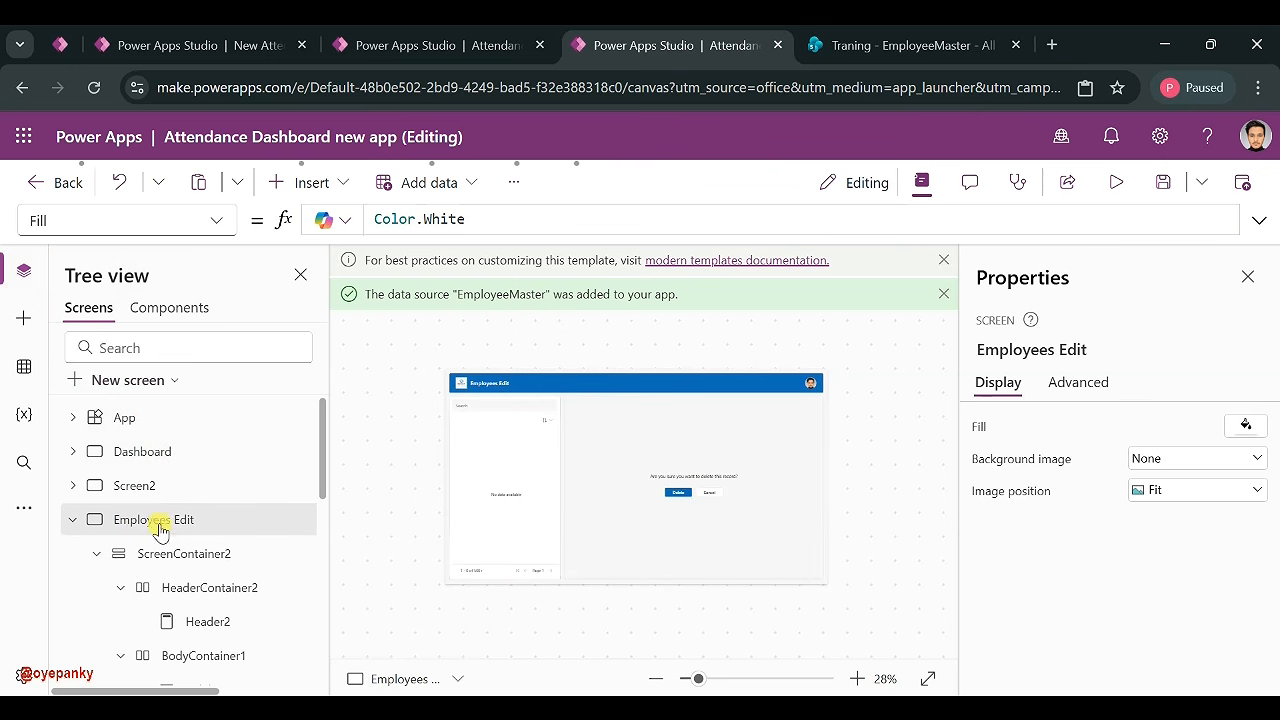
click(74, 520)
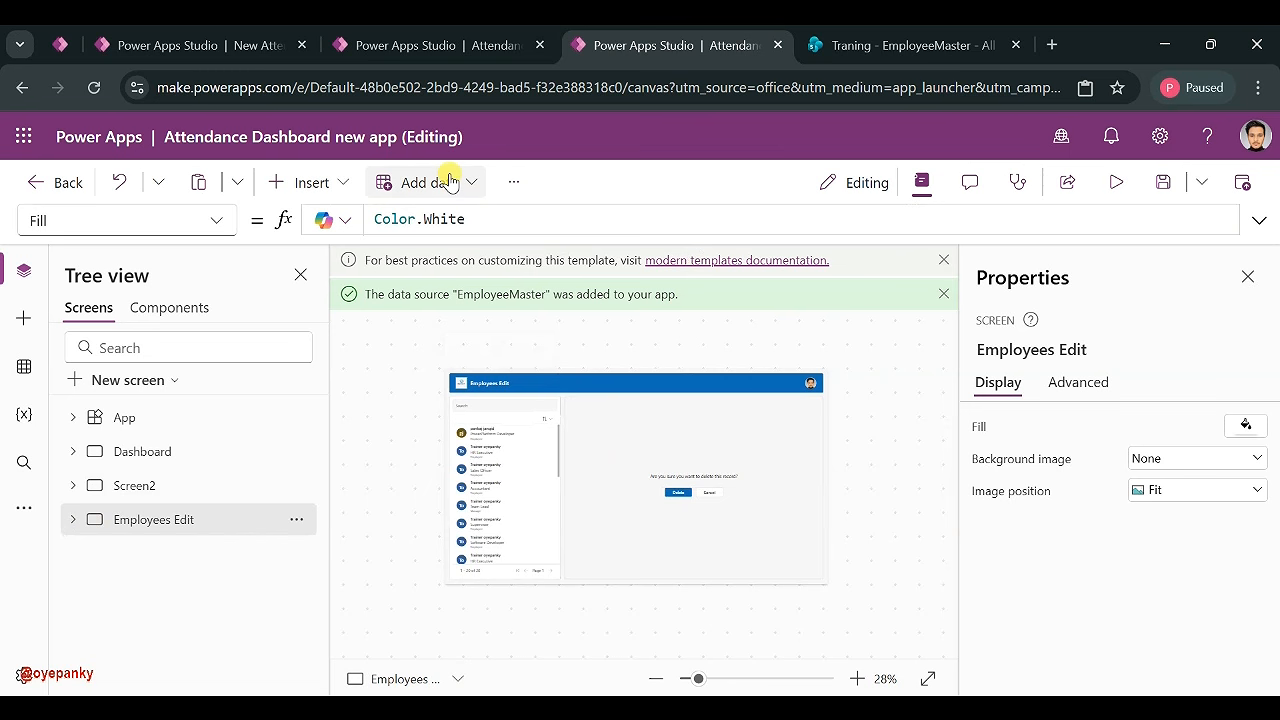
click(1116, 184)
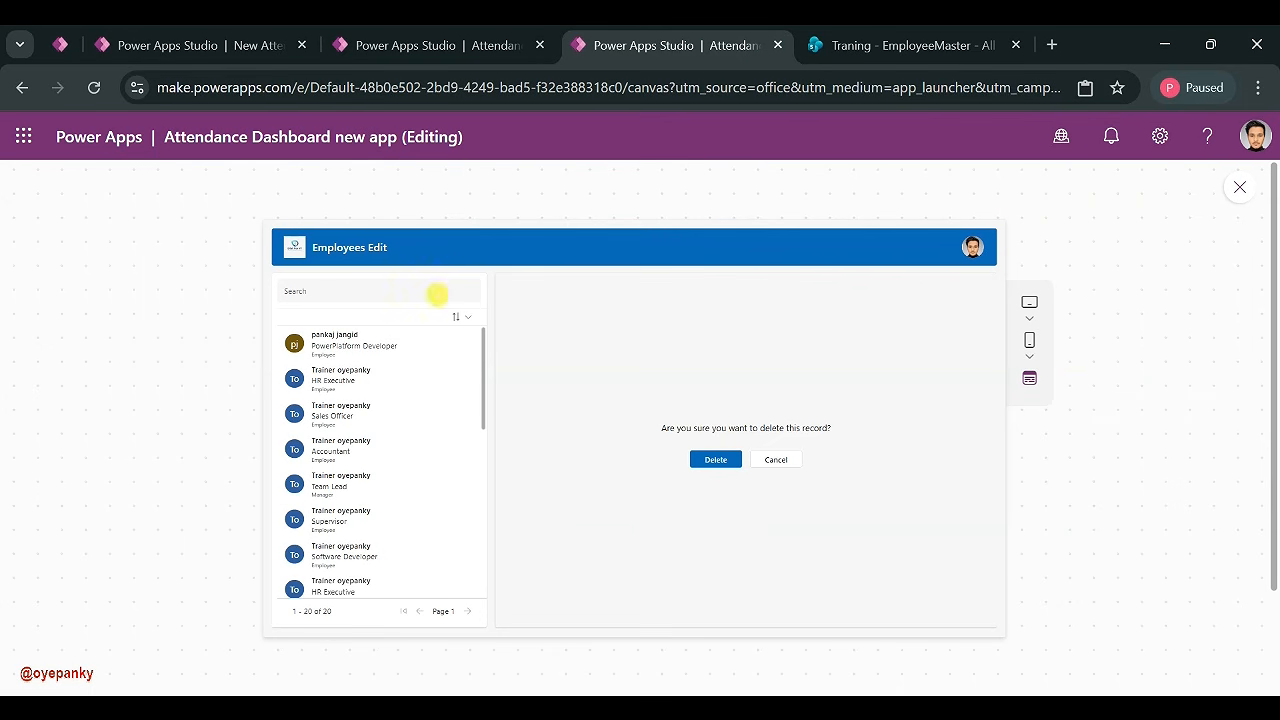
click(884, 62)
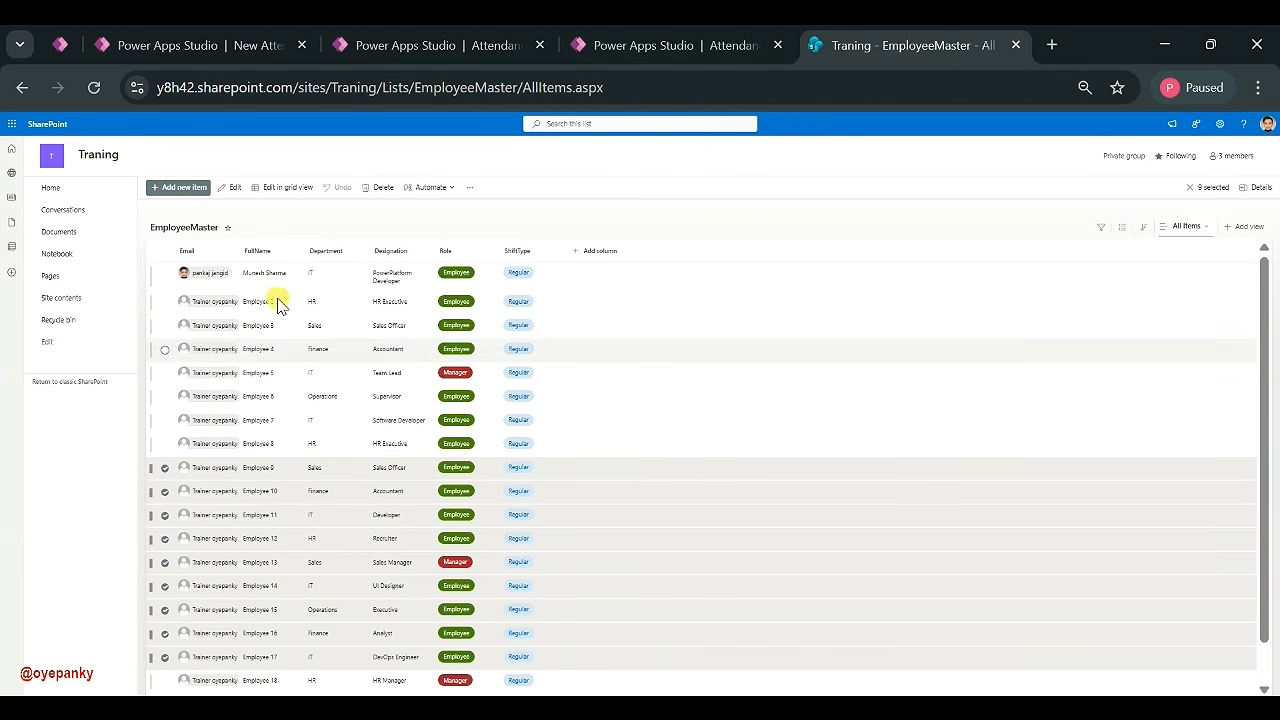
click(710, 56)
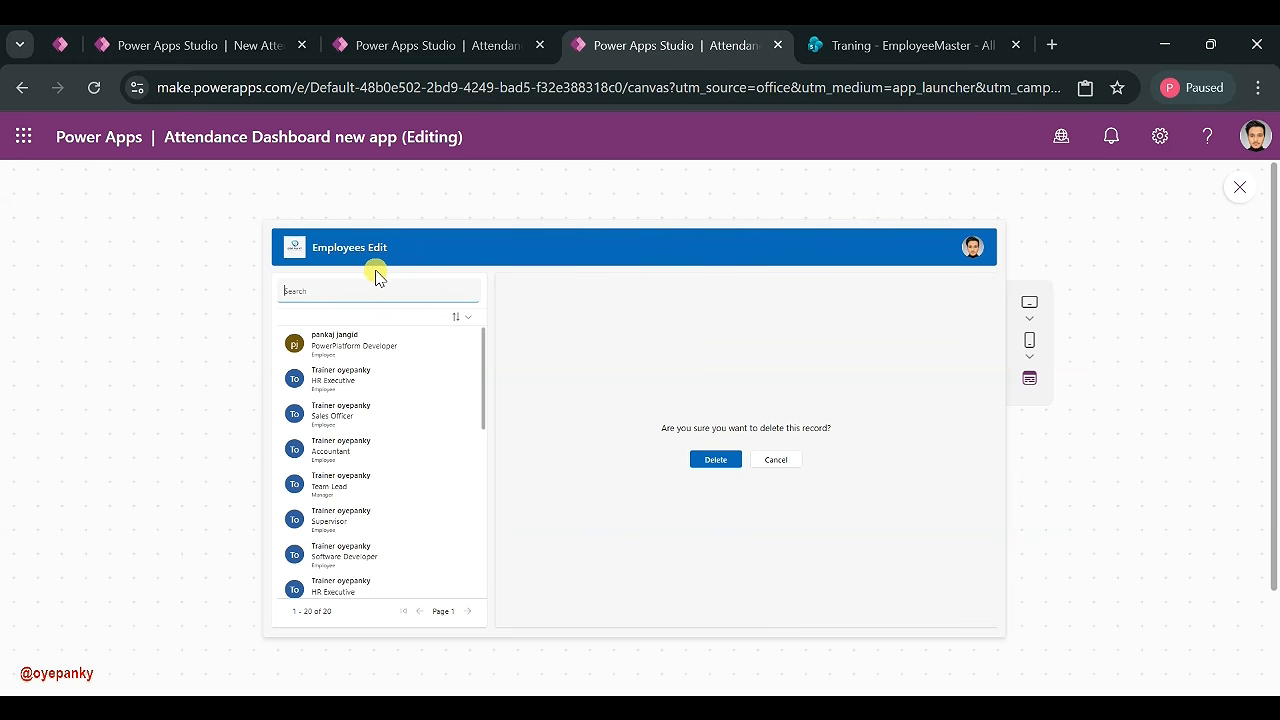
text(u)
click(1244, 187)
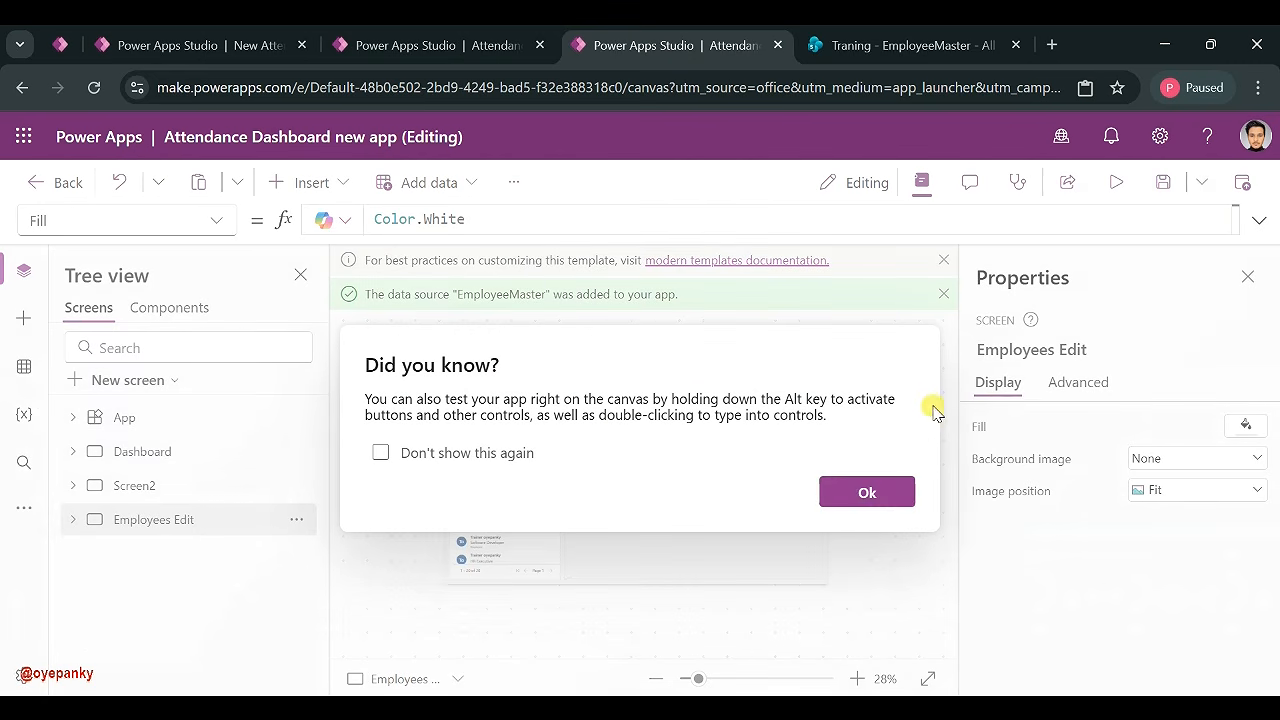
- Reorder Table1's fields so FullName appears at the top
click(866, 491)
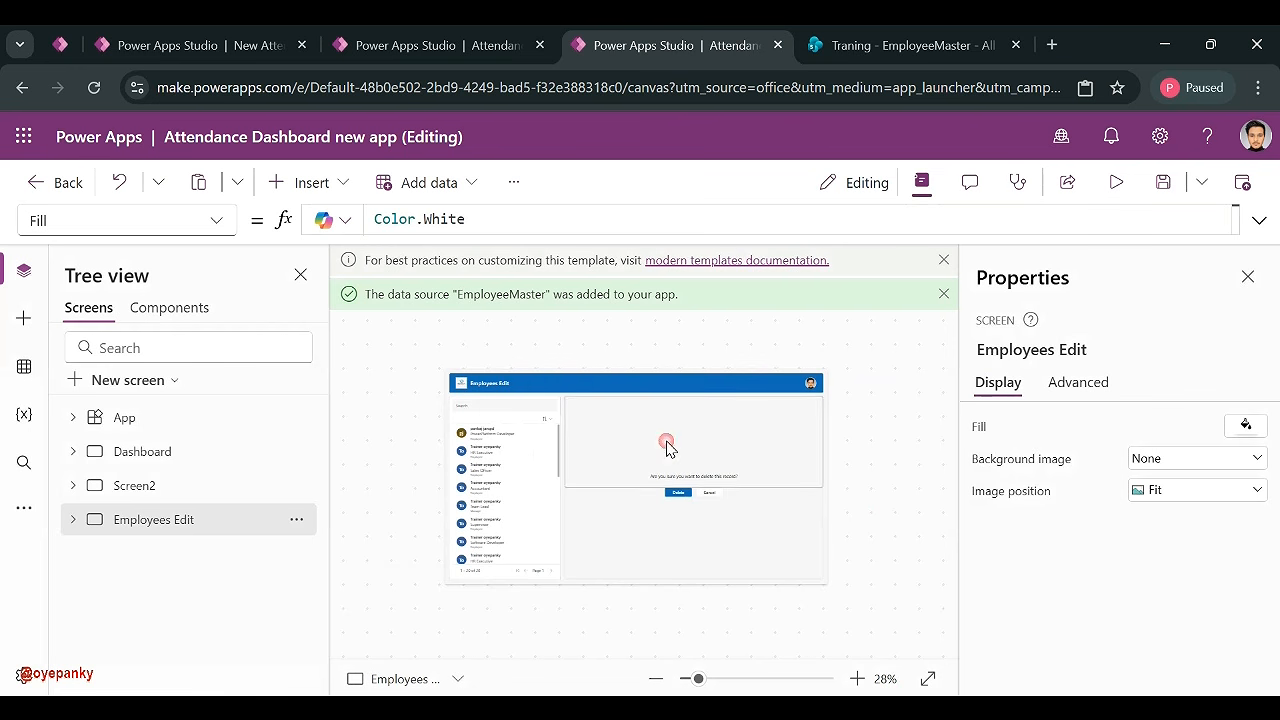
click(500, 453)
click(1243, 497)
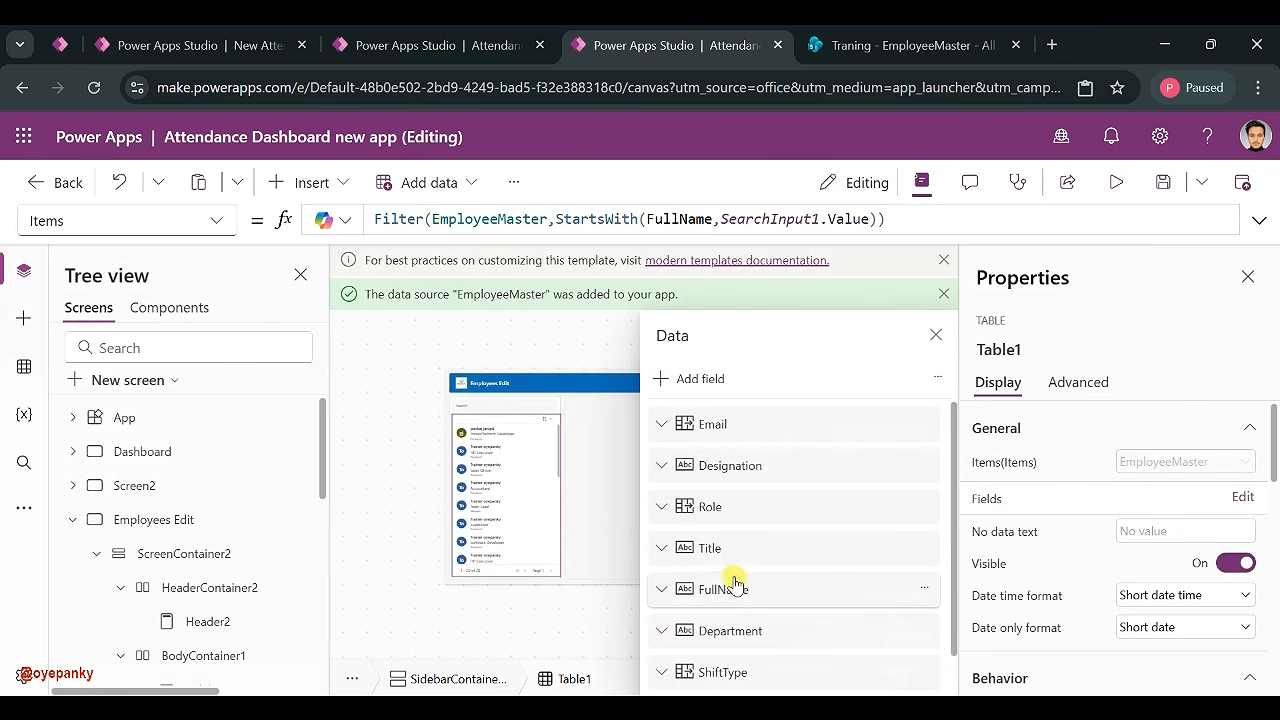
drag(730, 597, 737, 424)
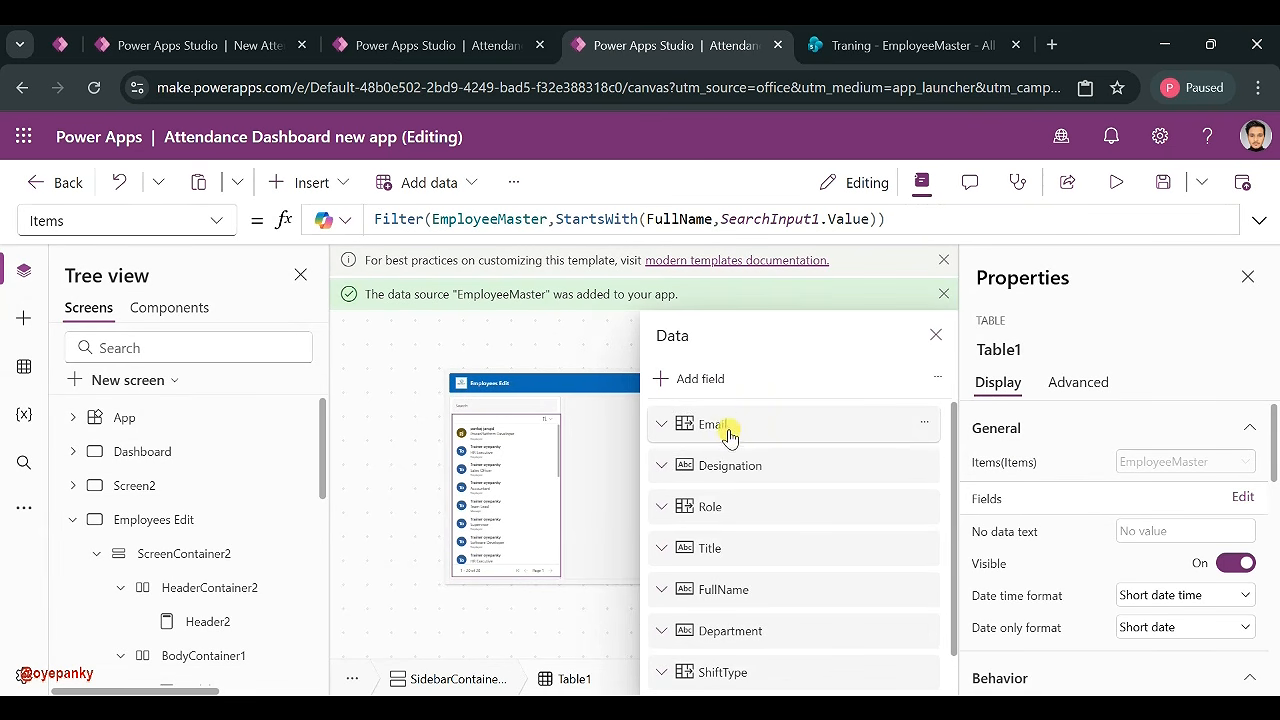
drag(737, 470, 745, 573)
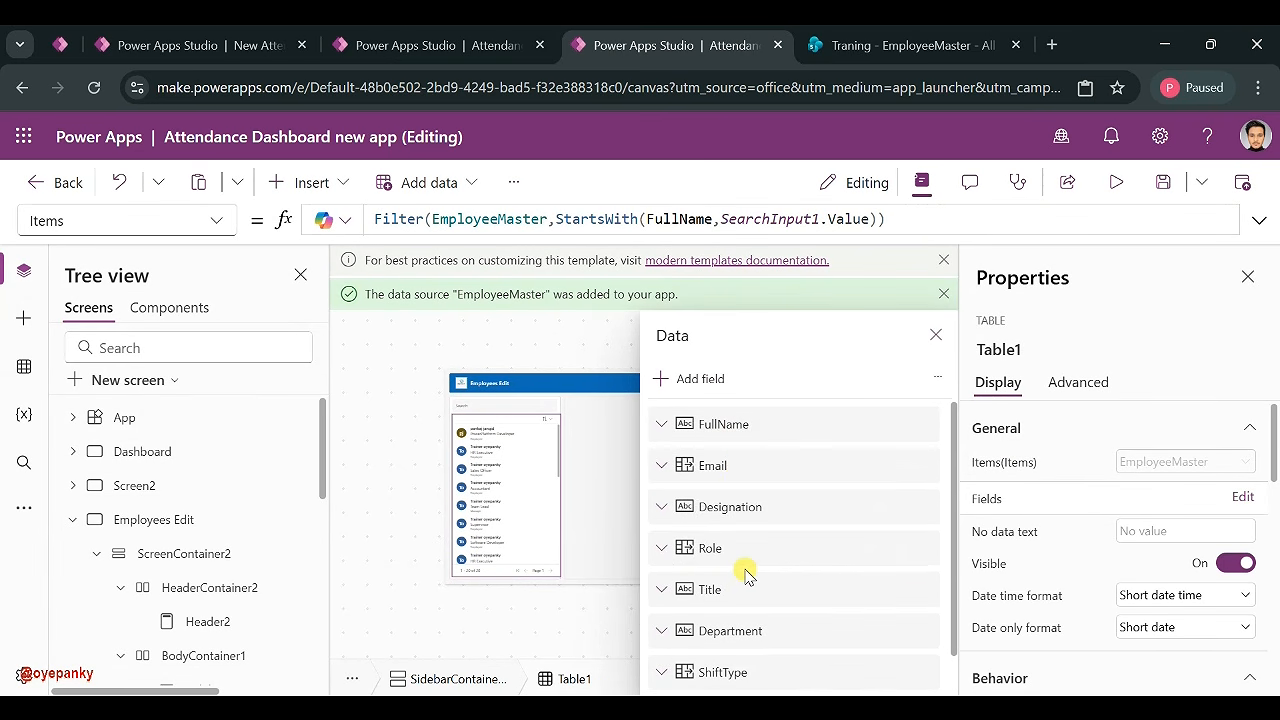
click(935, 336)
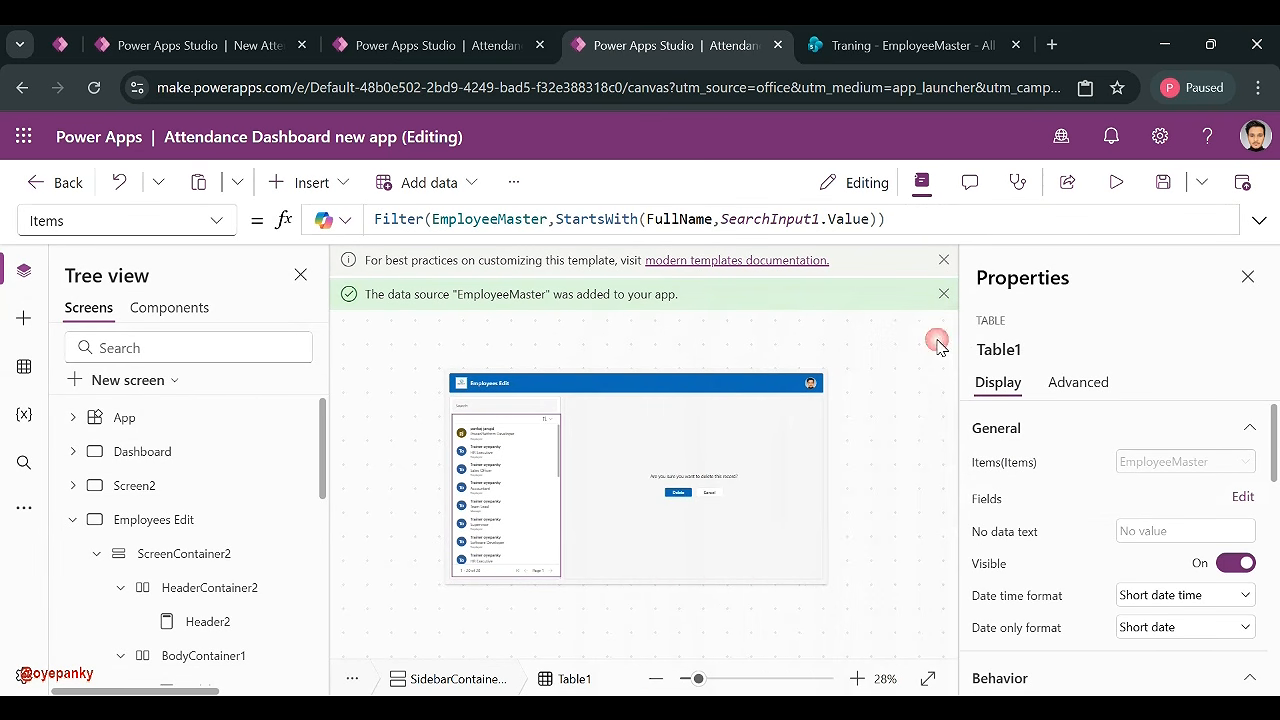
- Preview the app, test the search, and open Employee 2's record for editing
click(1115, 183)
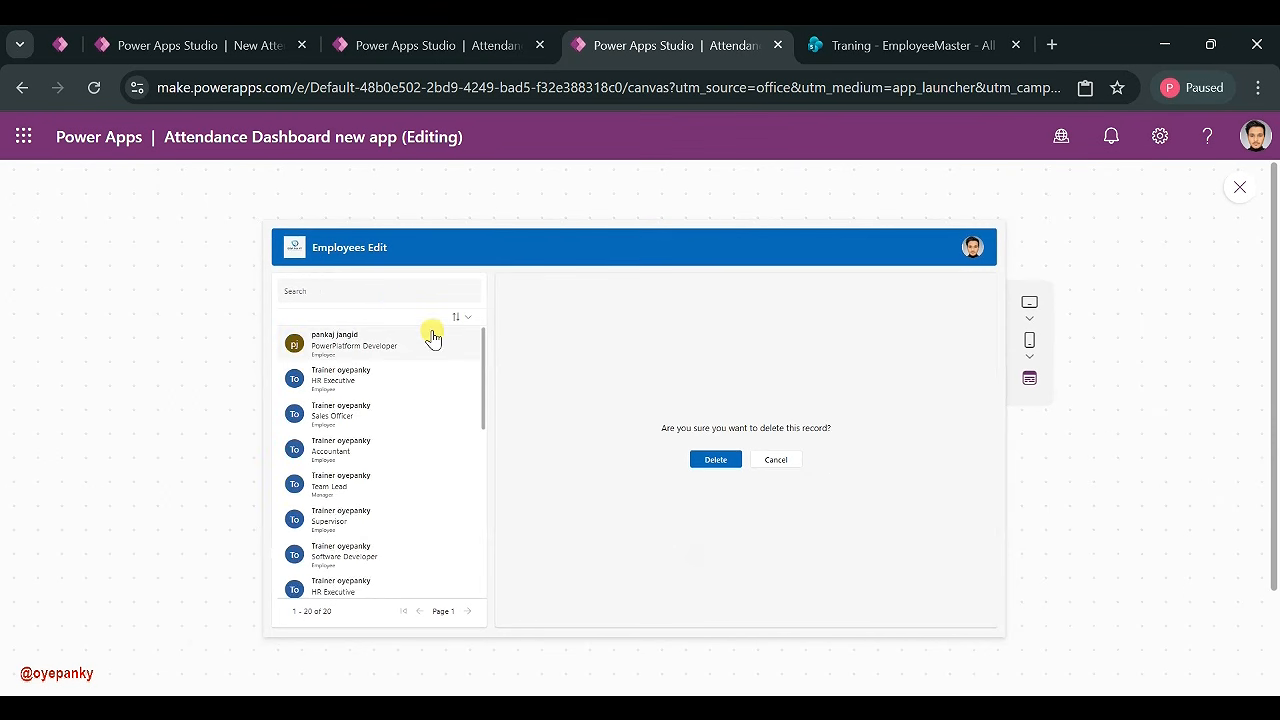
click(380, 290)
text(m)
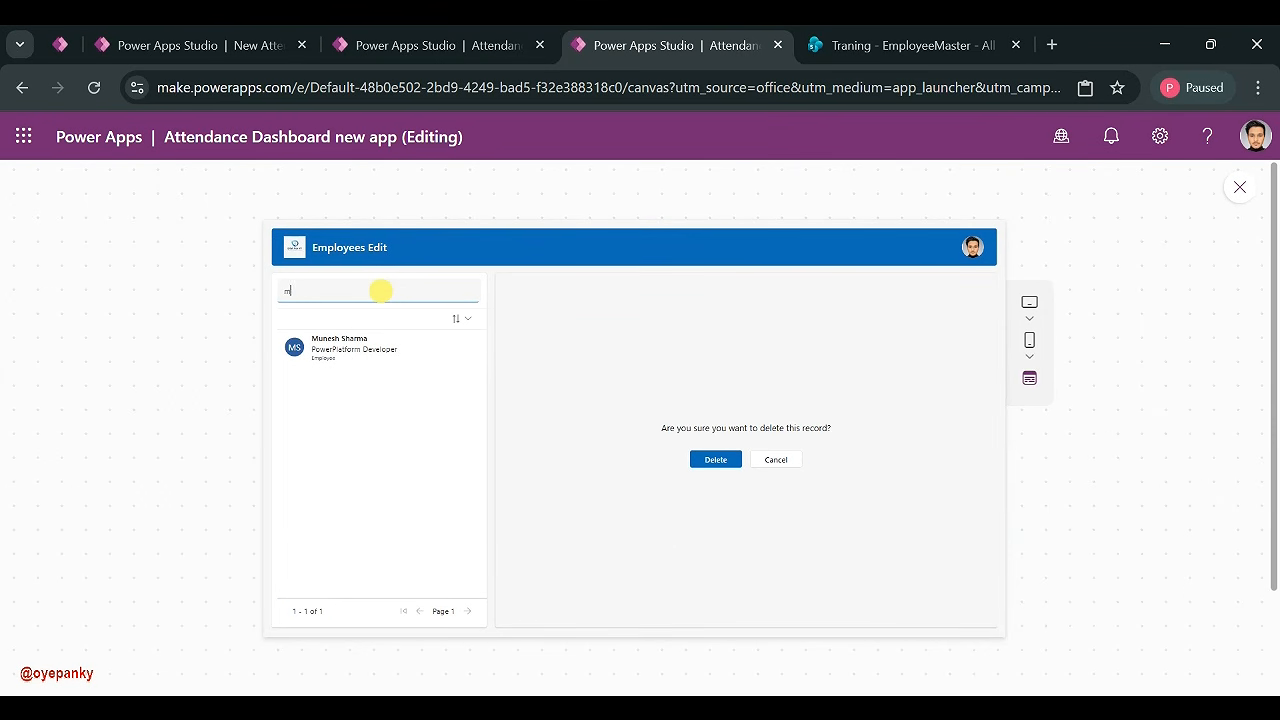
key(BackSpace)
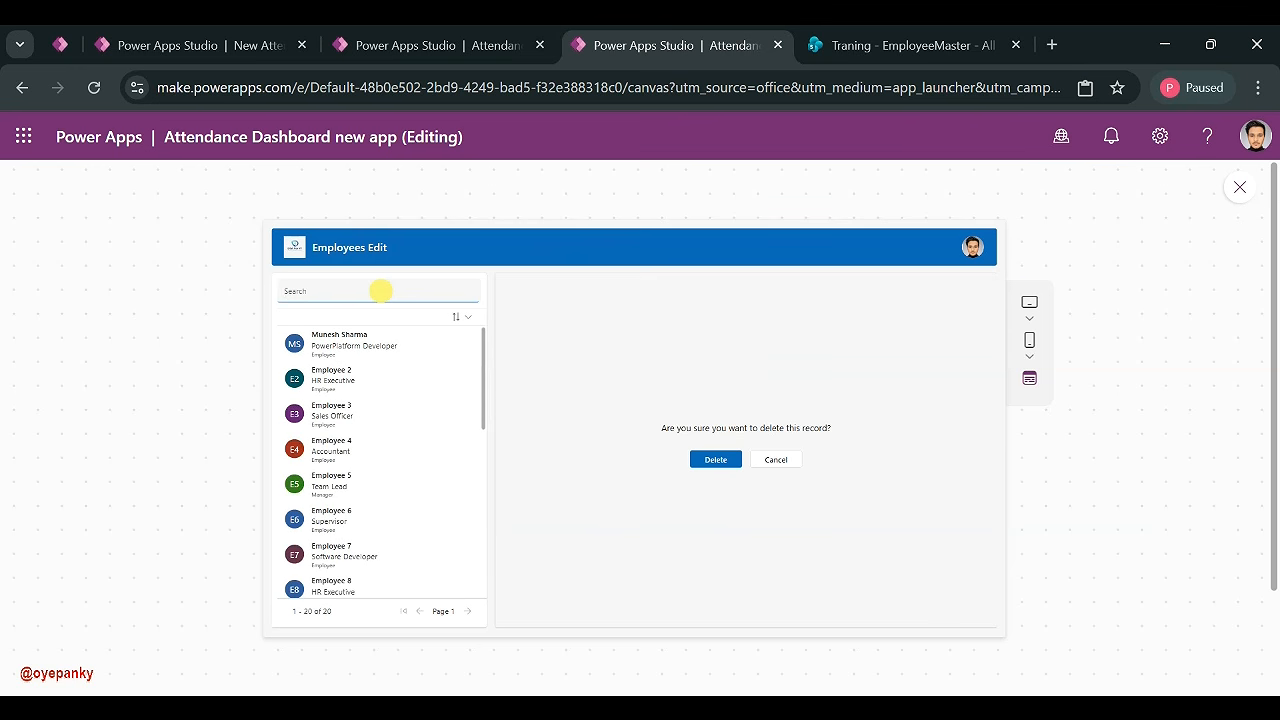
click(357, 378)
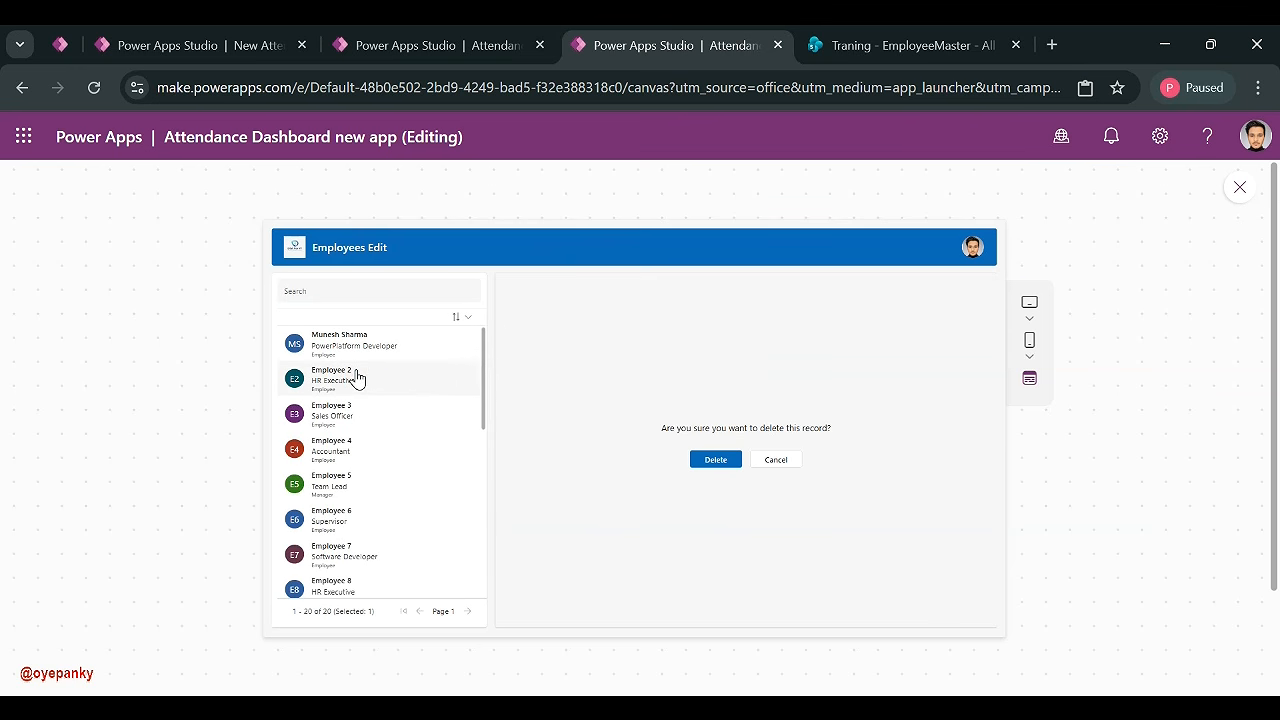
click(778, 462)
click(326, 370)
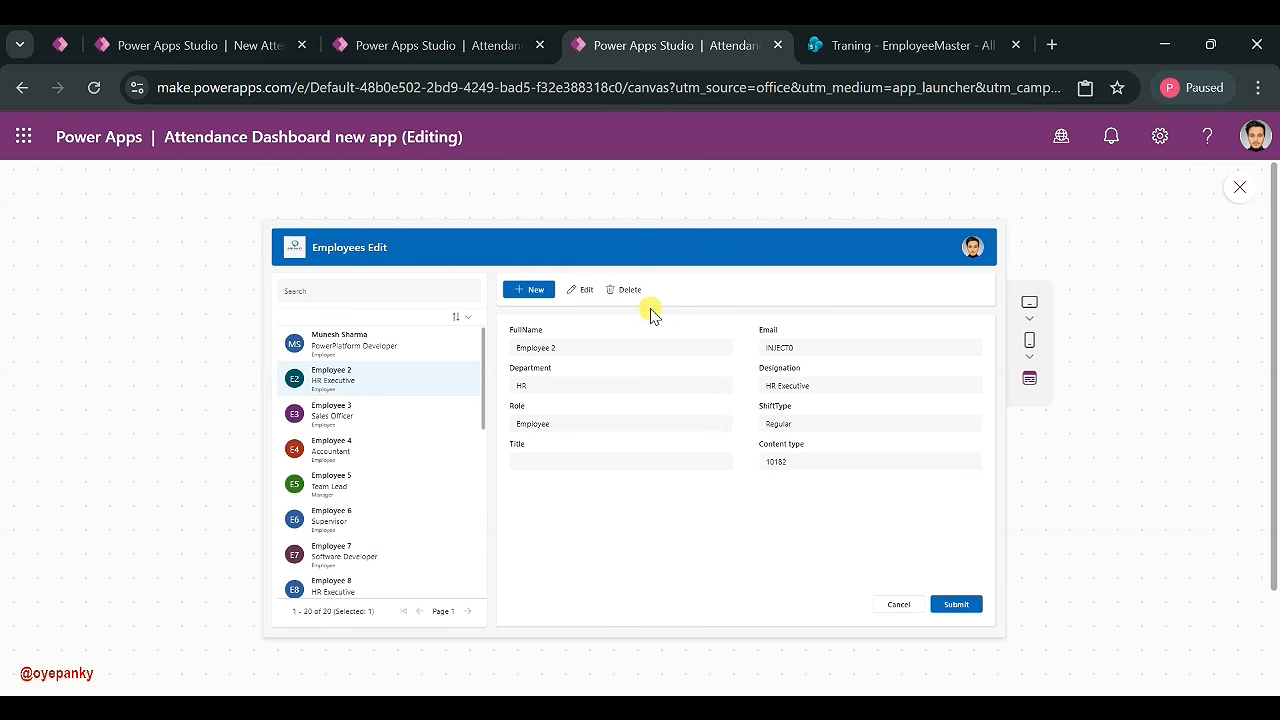
click(569, 289)
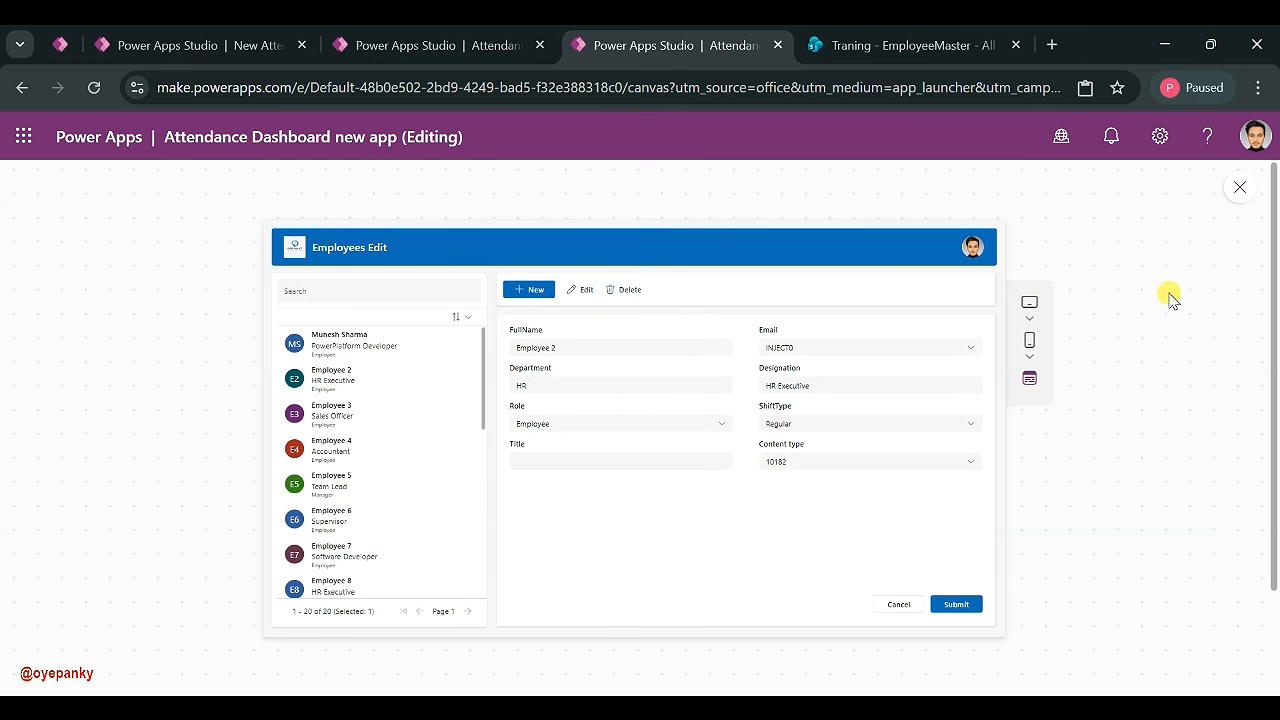
click(1240, 190)
click(863, 491)
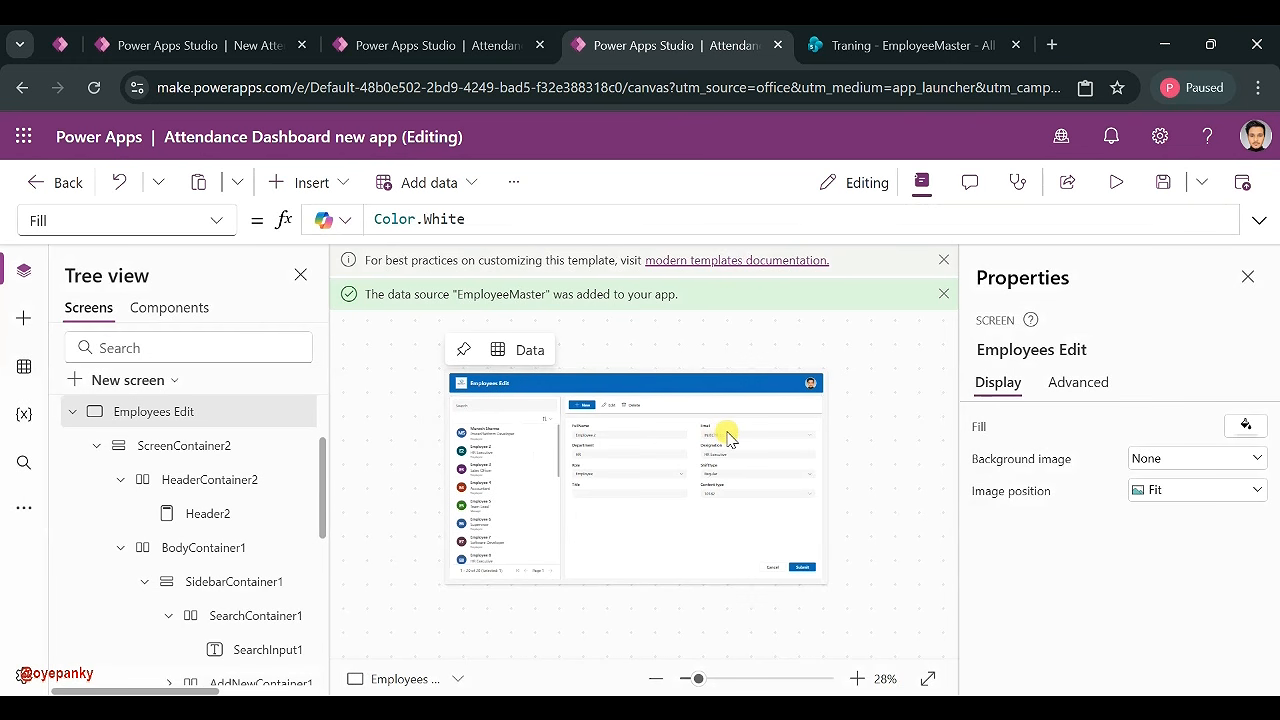
- Add DisplayName and Email as fields of the Email card's combo box
click(723, 436)
click(723, 436)
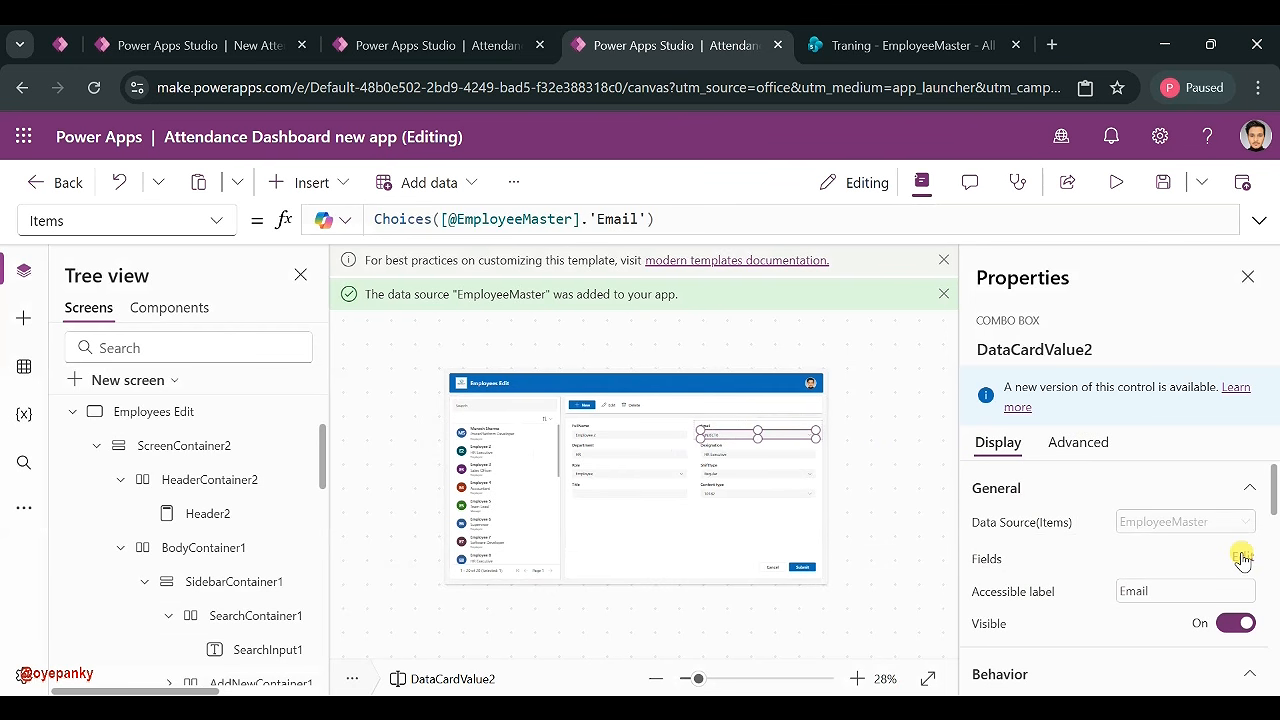
click(1242, 557)
click(670, 376)
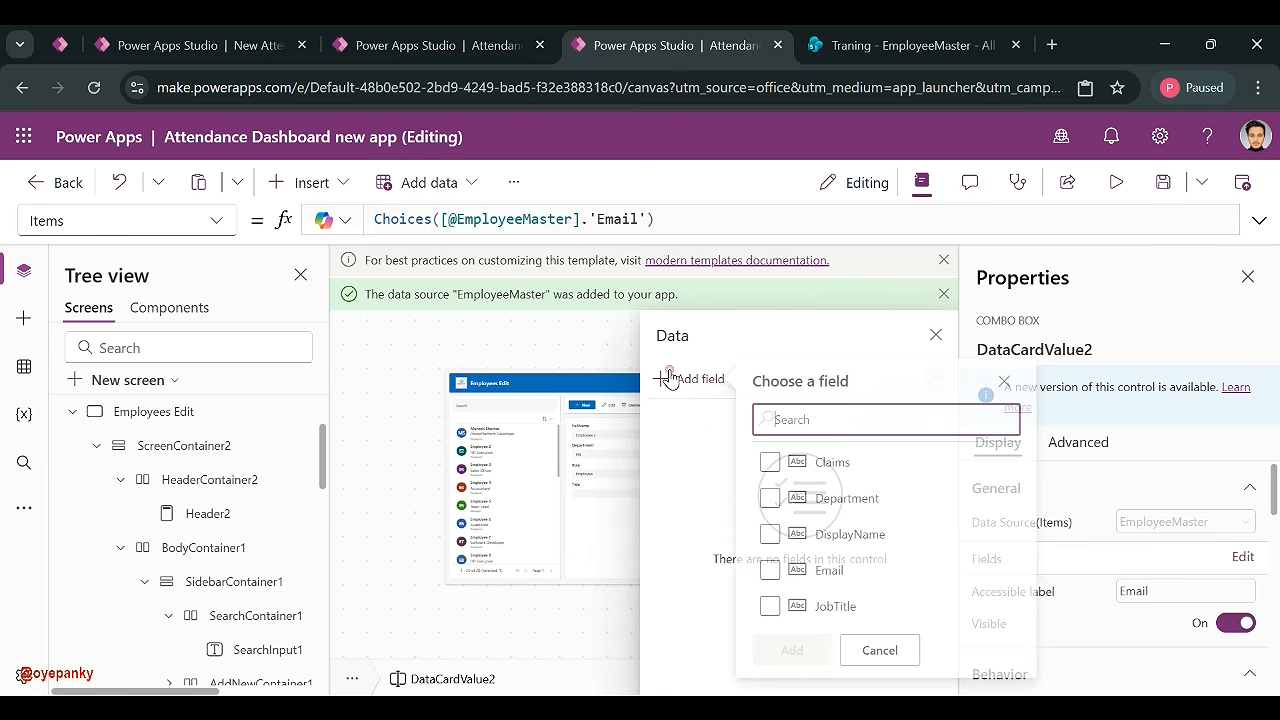
click(775, 533)
click(775, 570)
click(796, 650)
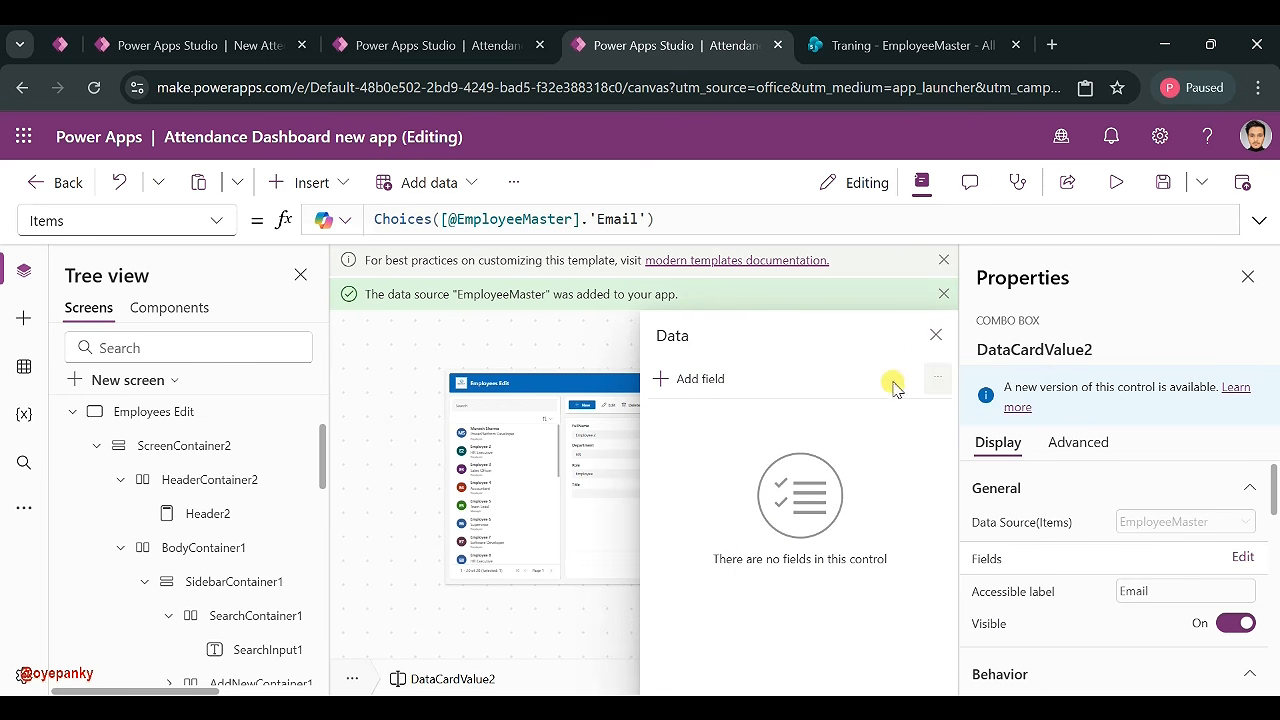
click(935, 335)
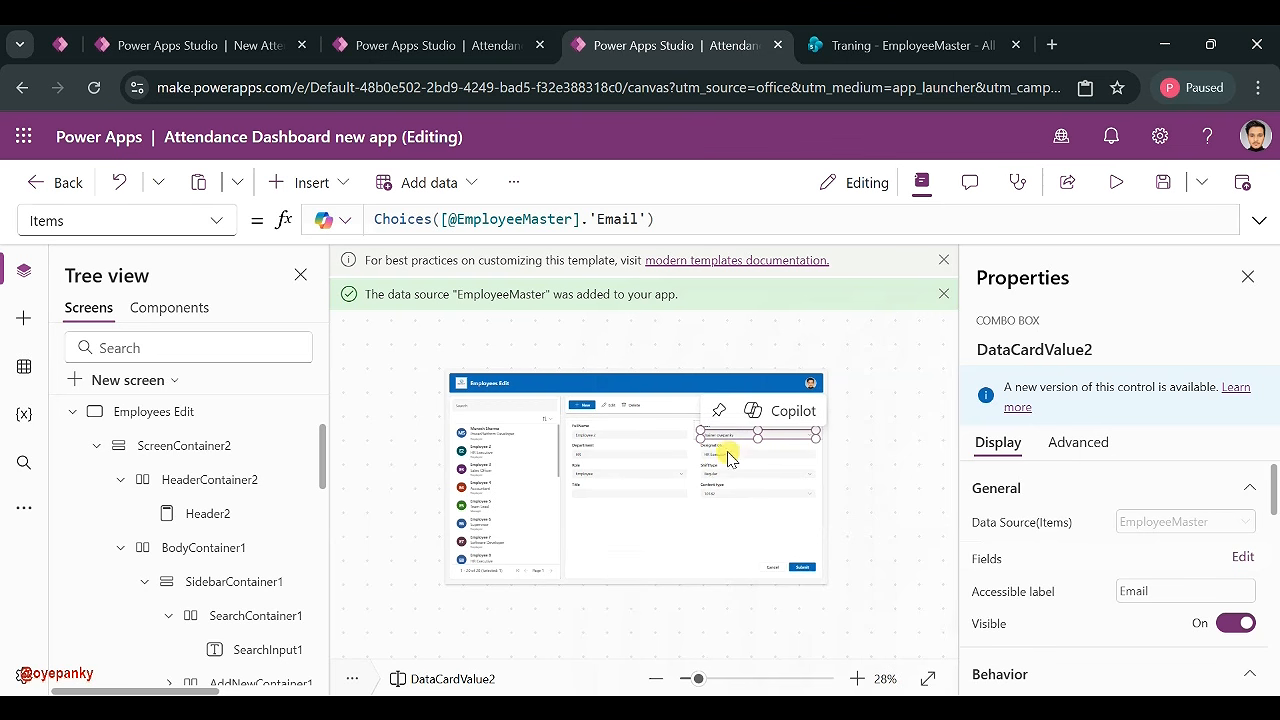
- Deselect the form and save the app
click(857, 451)
click(870, 442)
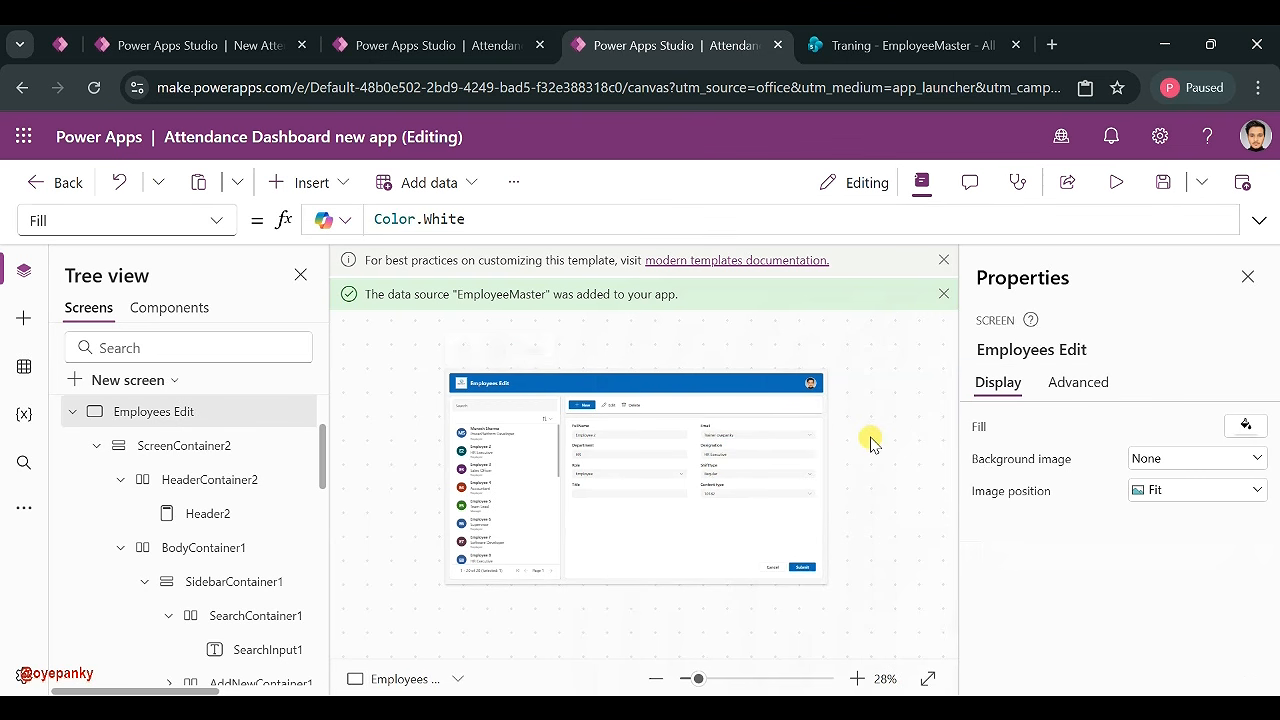
click(1162, 184)
scroll(141, 432, up, 2)
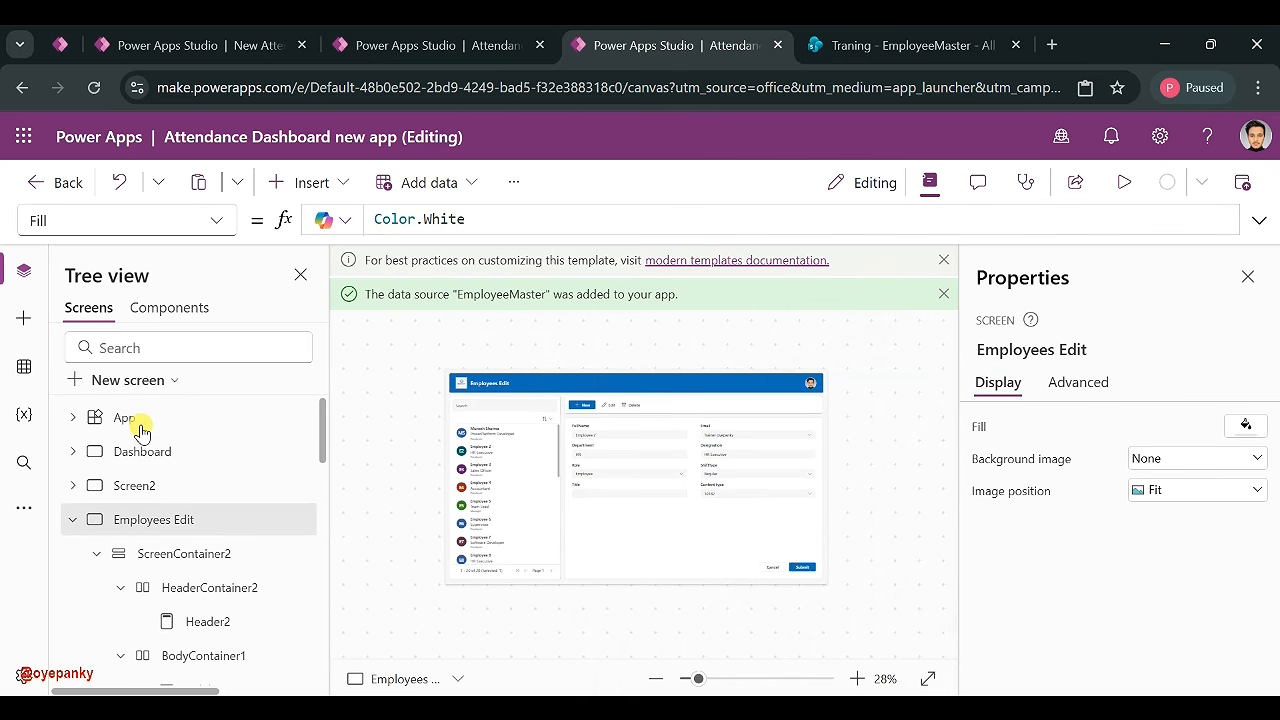
- Browse Screen2 and the Dashboard screen's Today Attendance gallery in Tree view
click(71, 519)
click(148, 495)
click(509, 434)
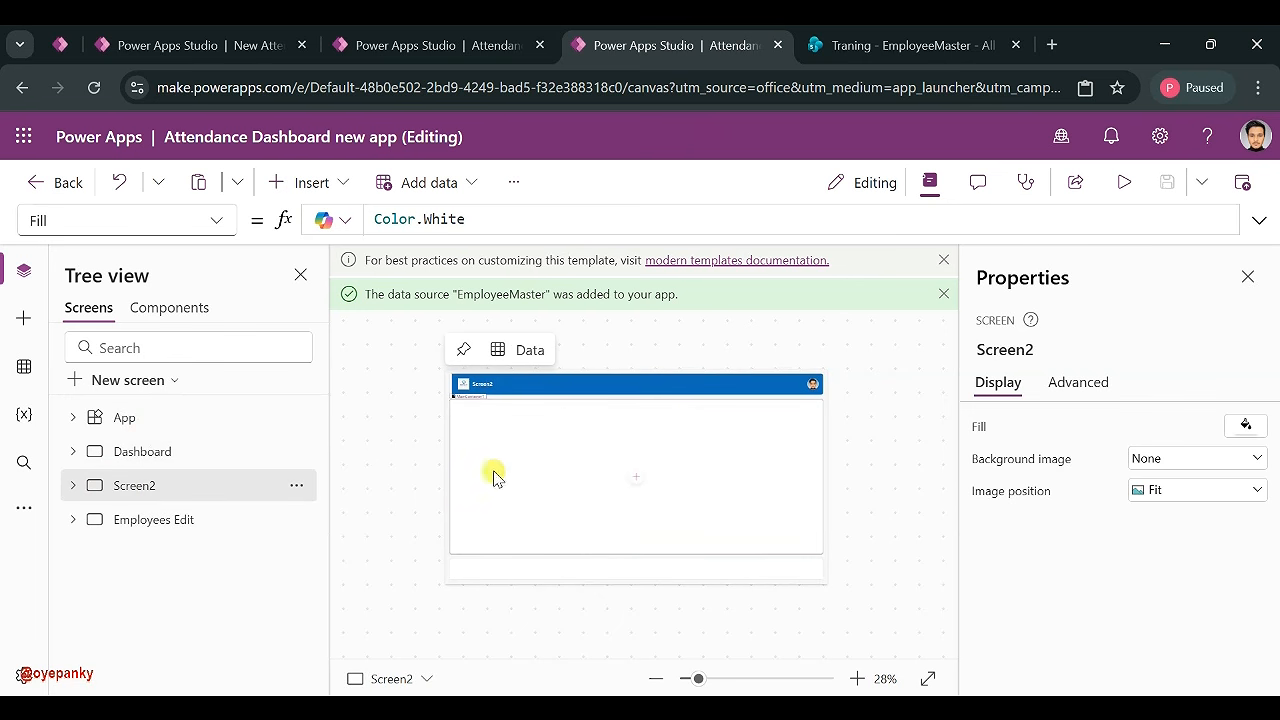
click(157, 450)
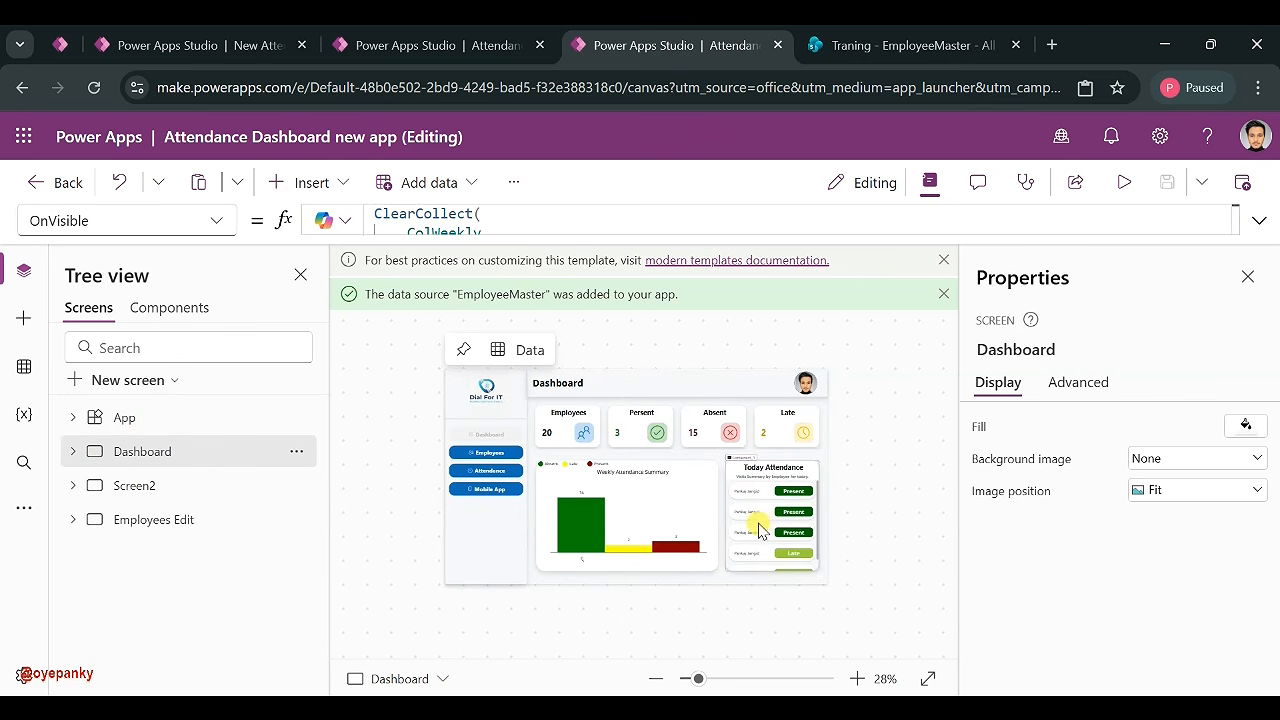
click(760, 530)
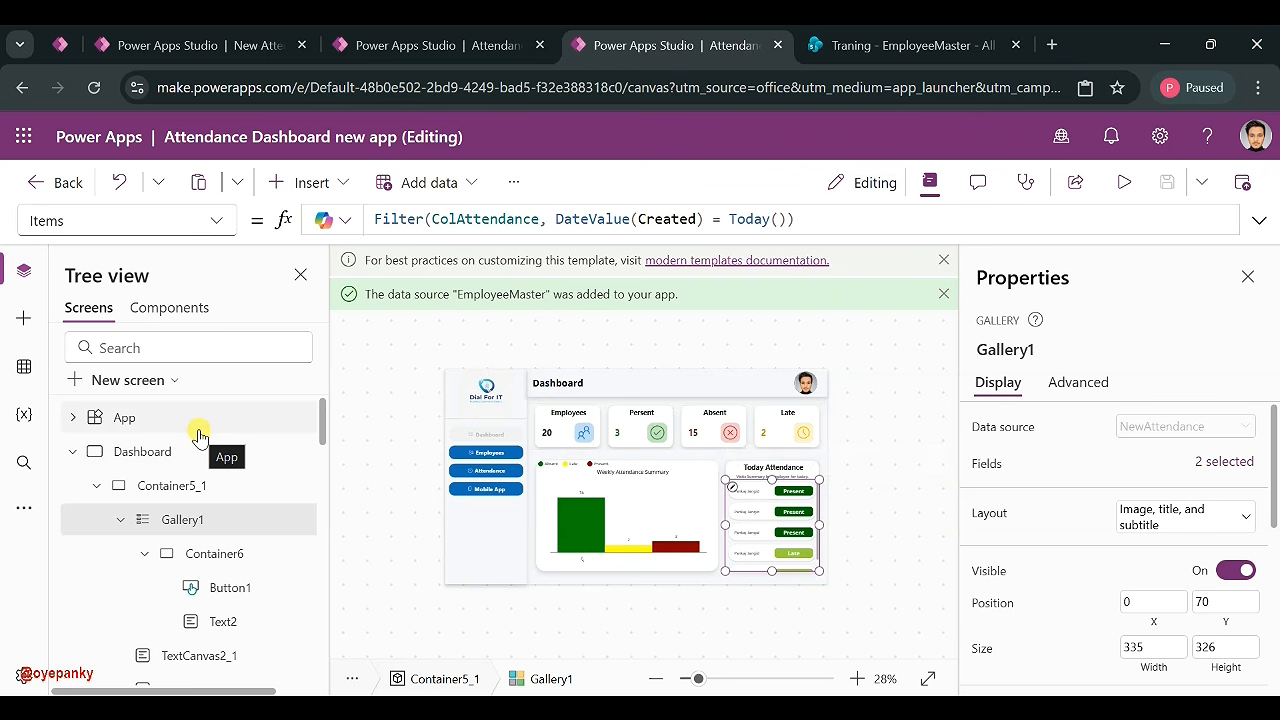
click(74, 462)
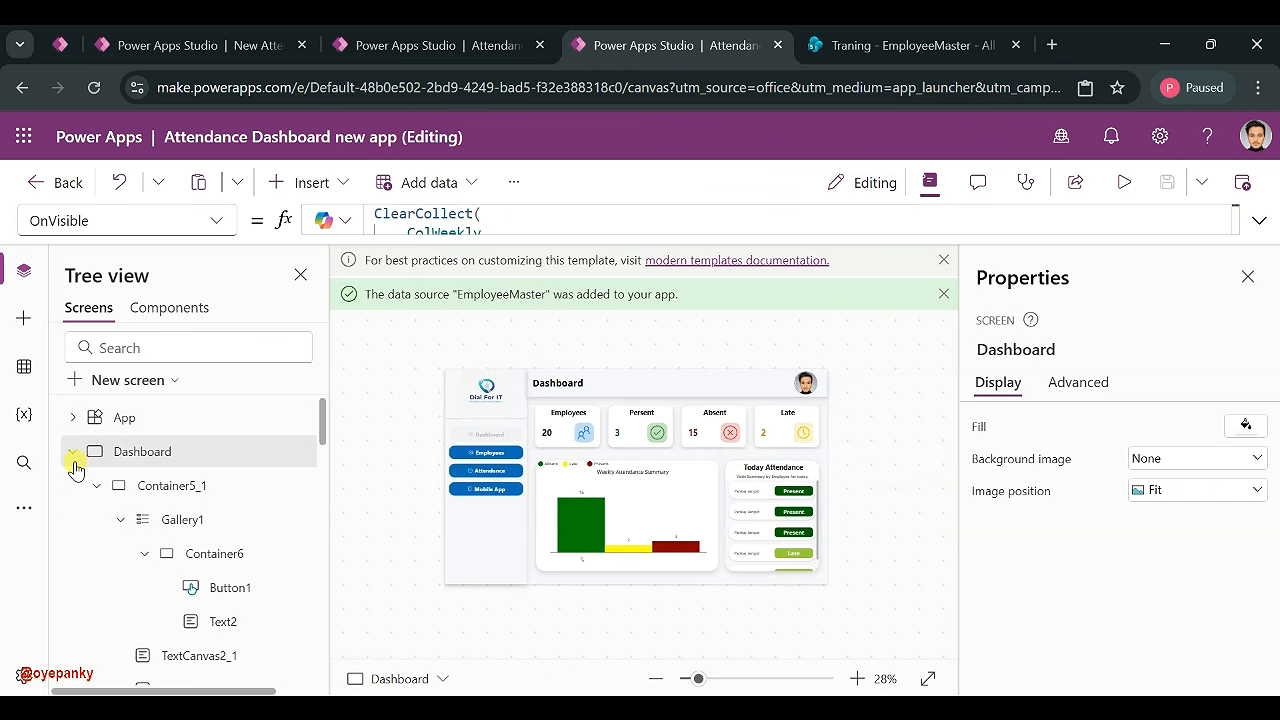
click(70, 458)
click(127, 487)
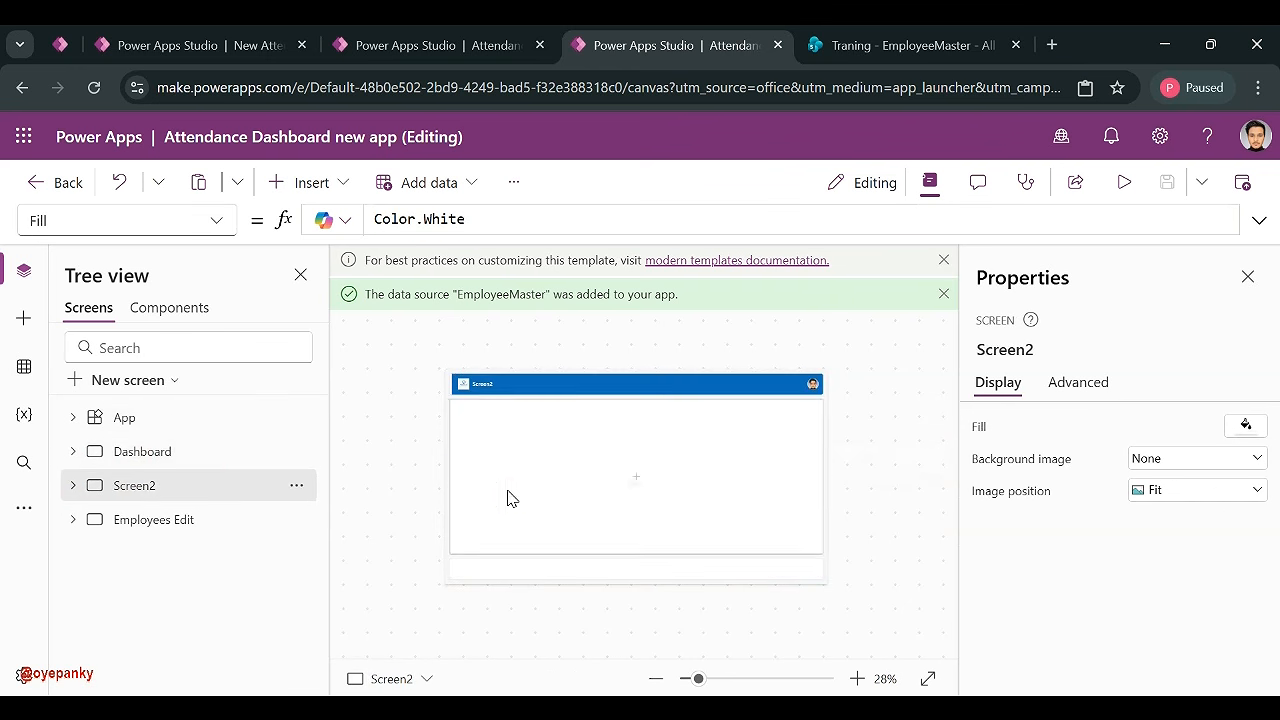
click(582, 470)
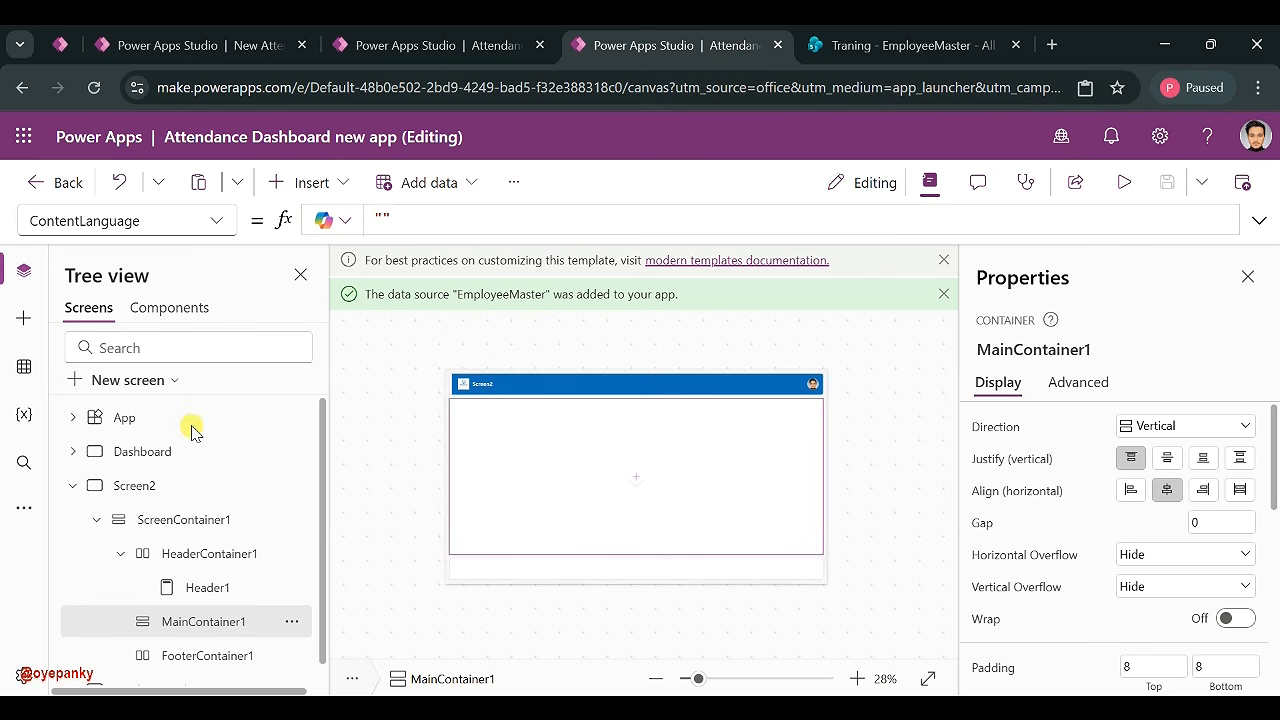
- Switch to the Attendance Desktop Dashboard app and select the Attendance Summary gallery
click(24, 508)
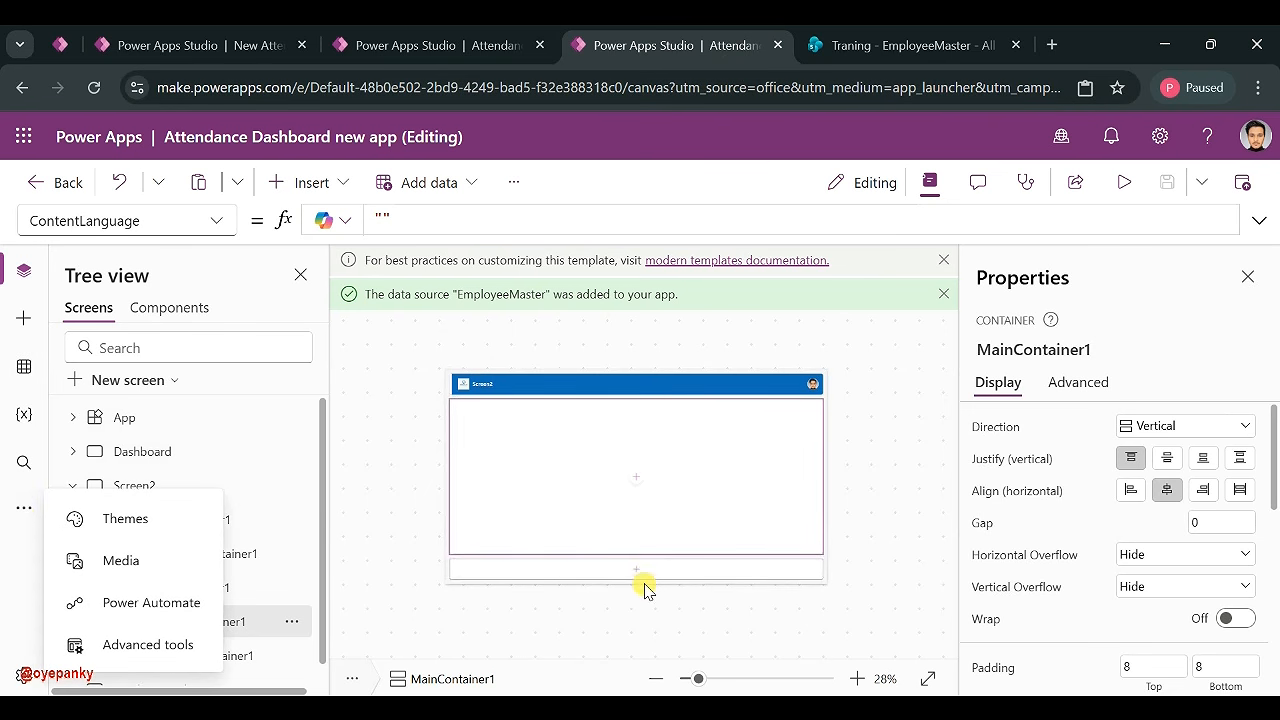
click(343, 87)
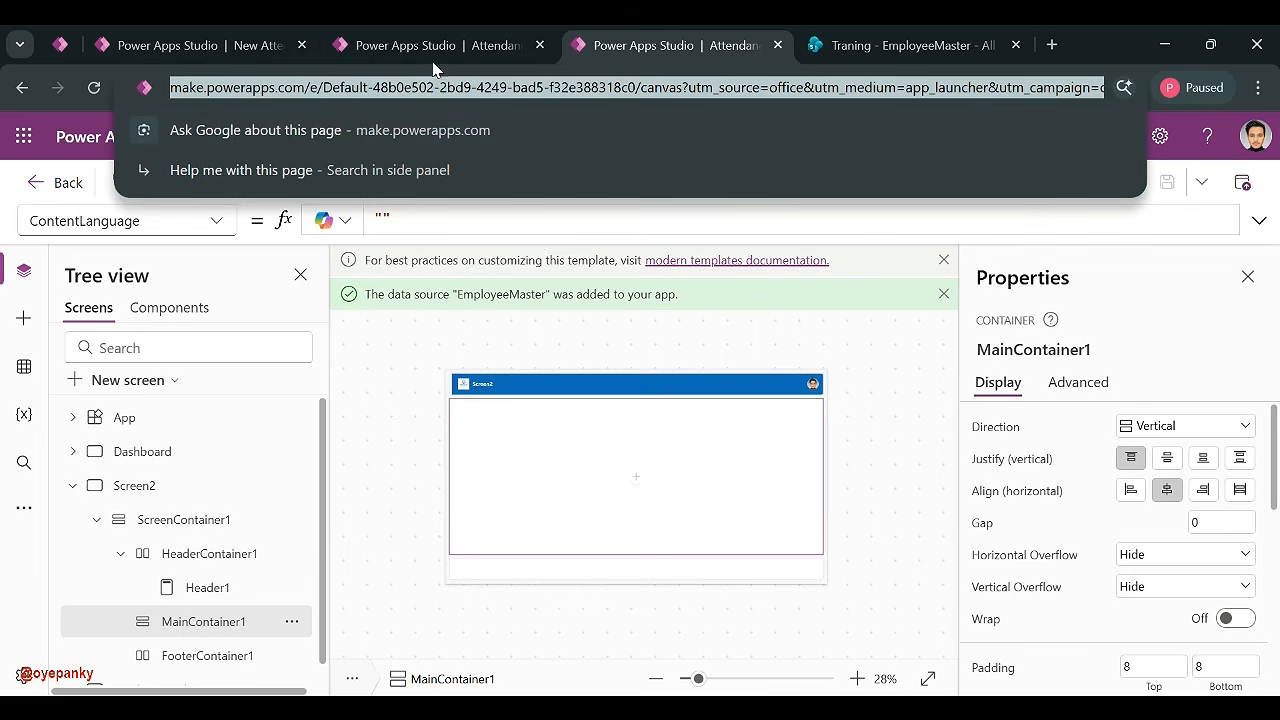
click(428, 46)
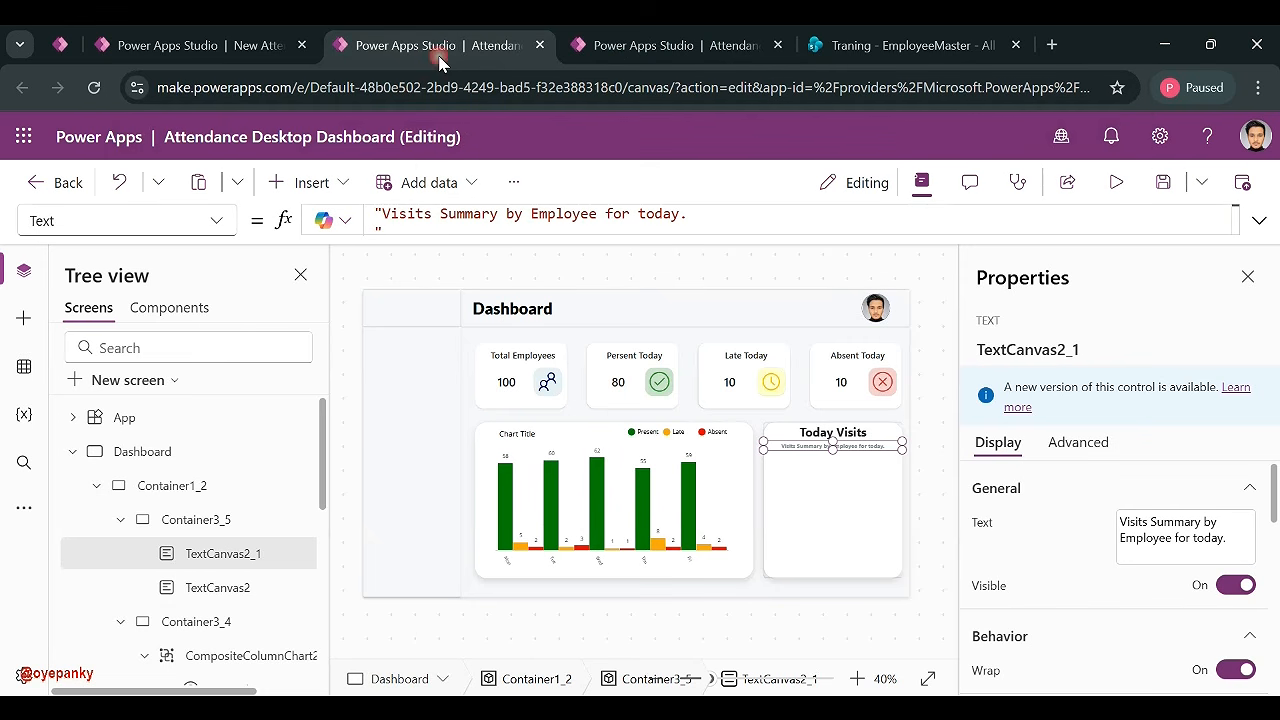
click(73, 452)
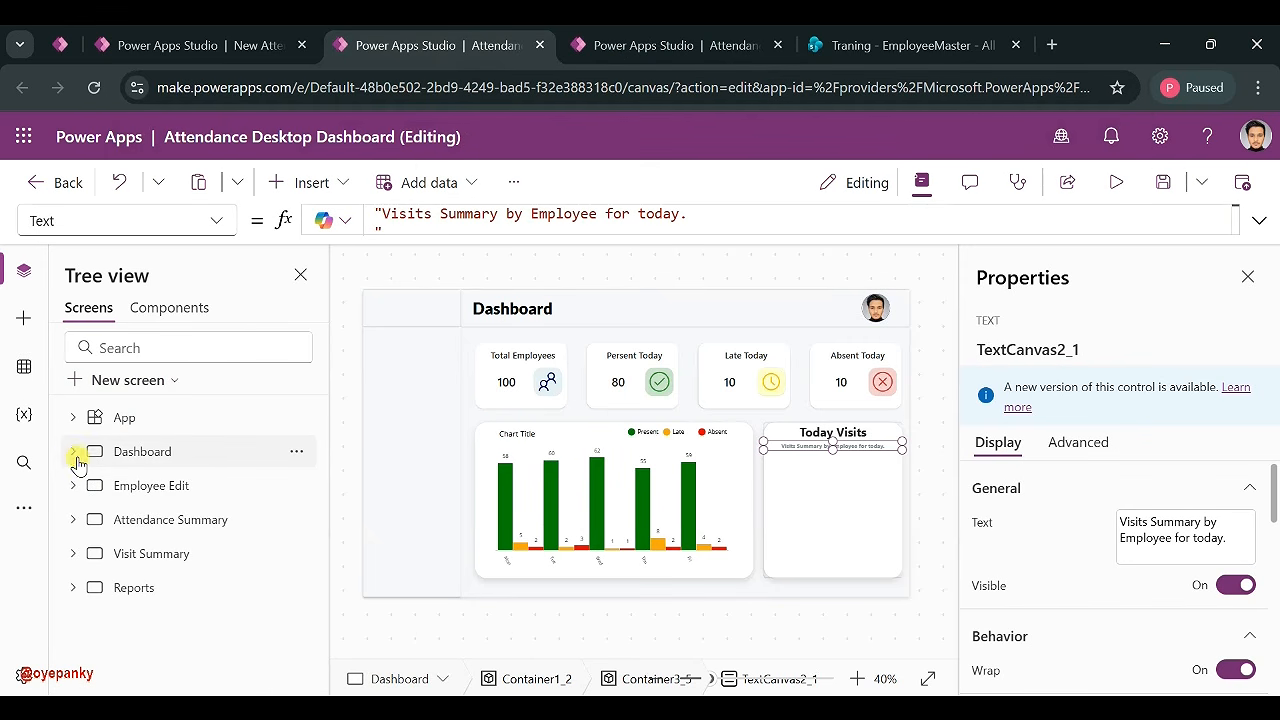
click(135, 520)
click(526, 476)
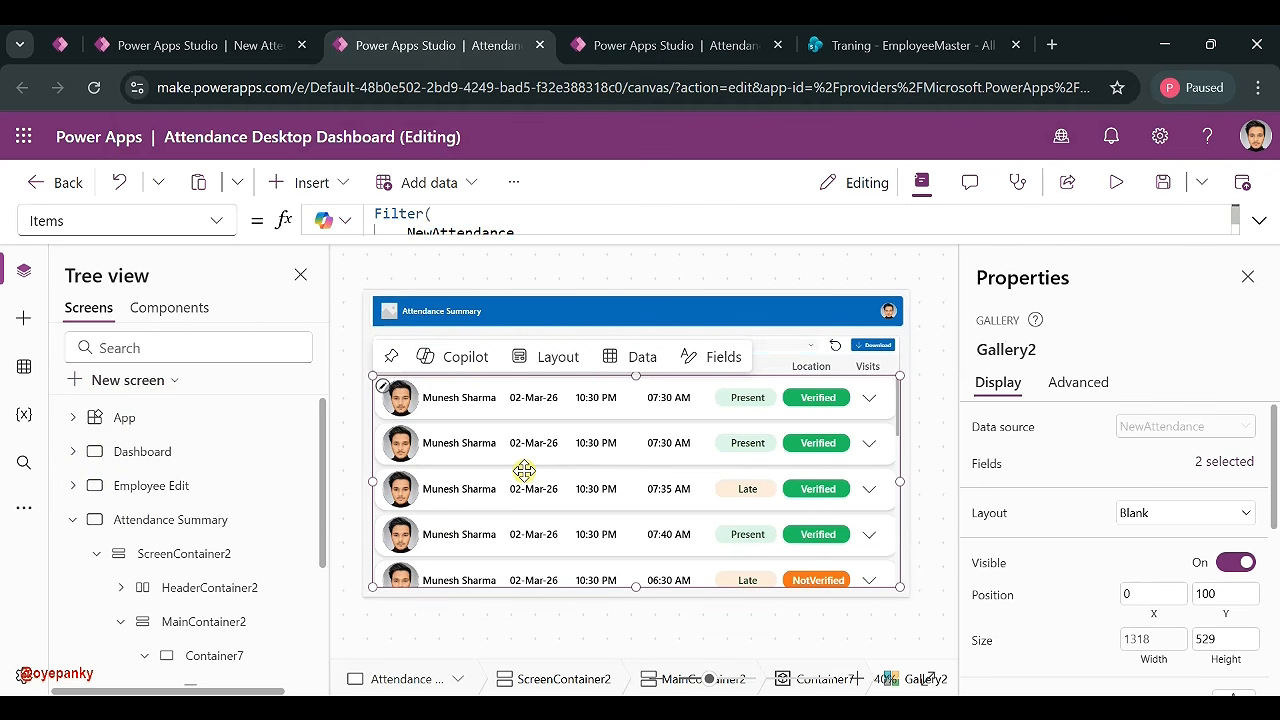
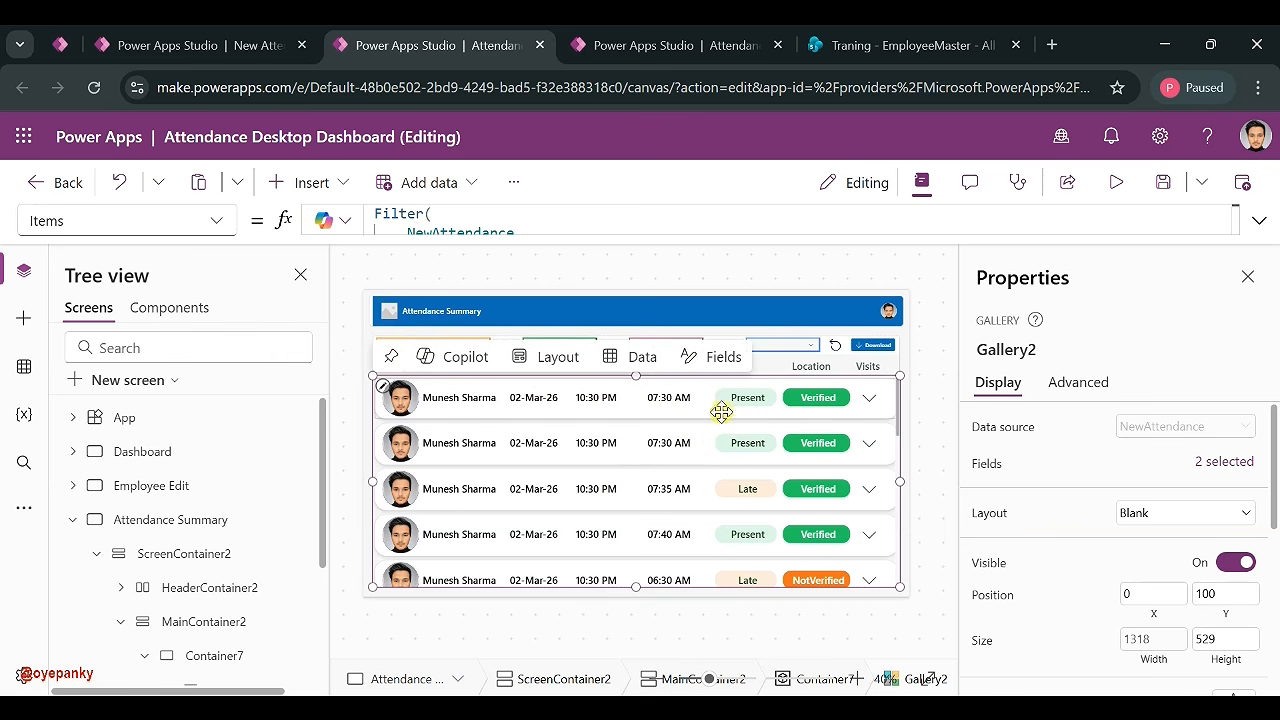
- Check the original gallery's status formula, then move FooterContainer1 above MainContainer1 in the new app
click(762, 401)
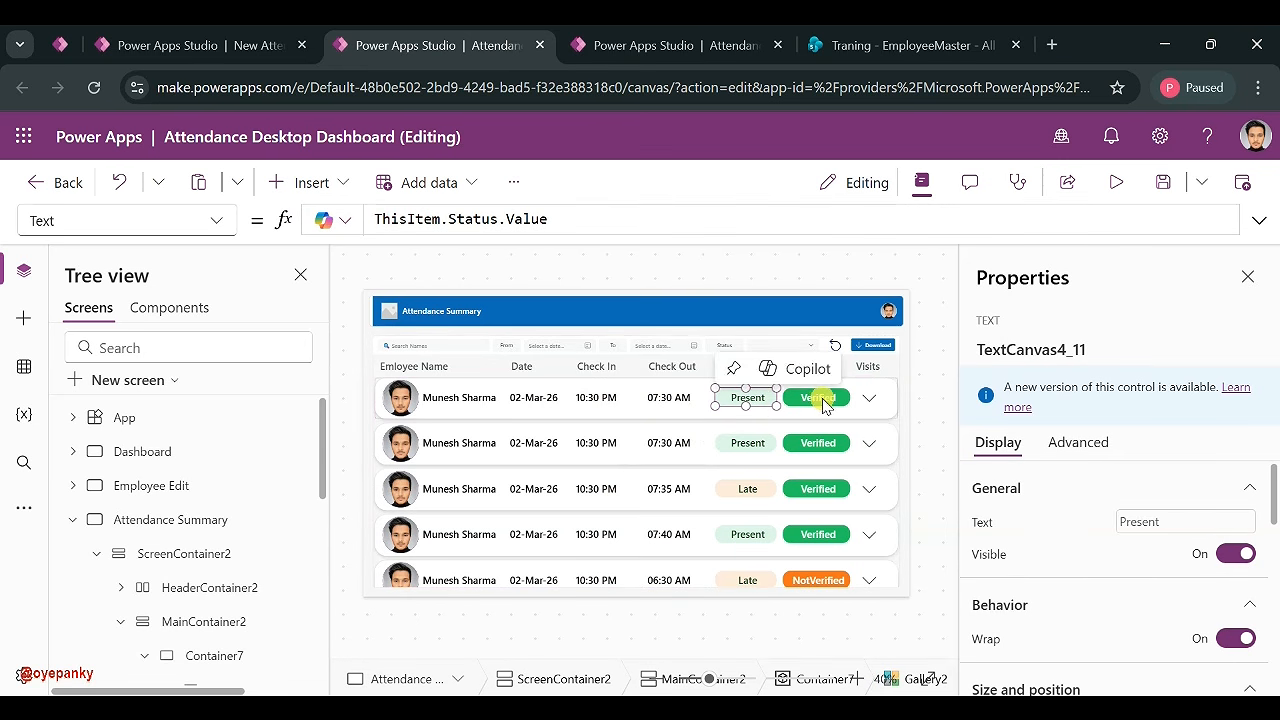
click(550, 476)
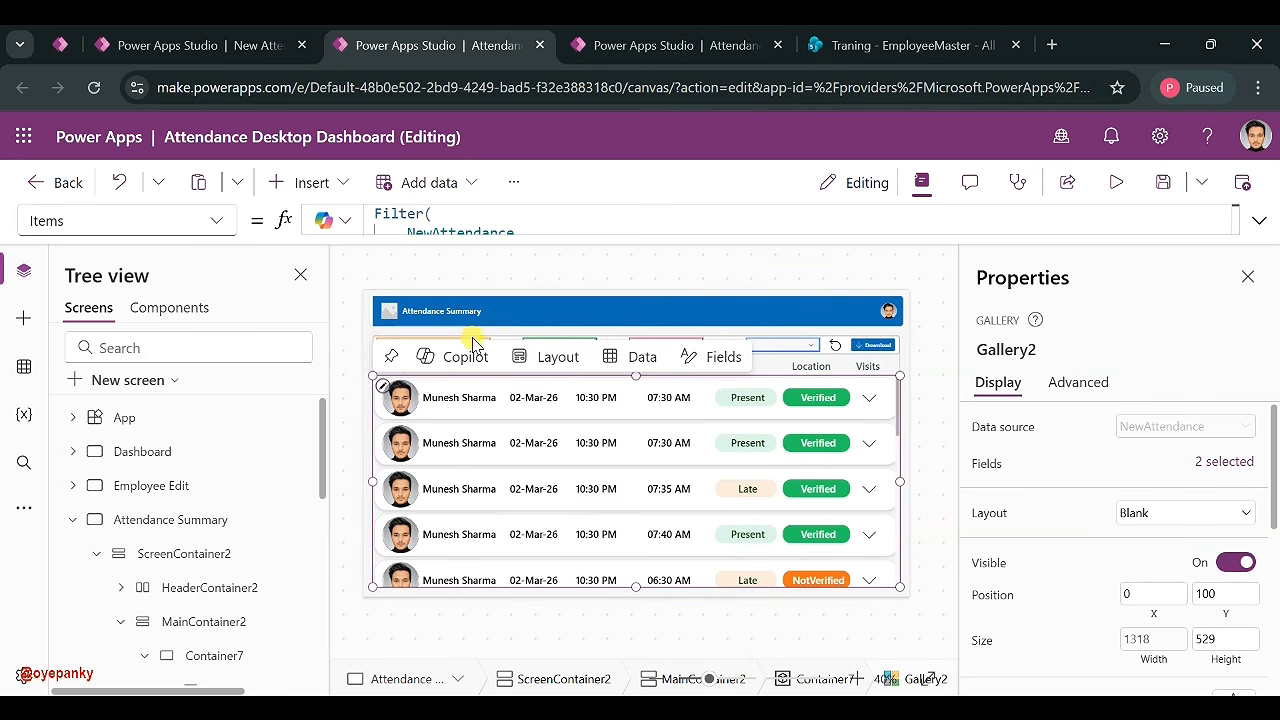
click(684, 50)
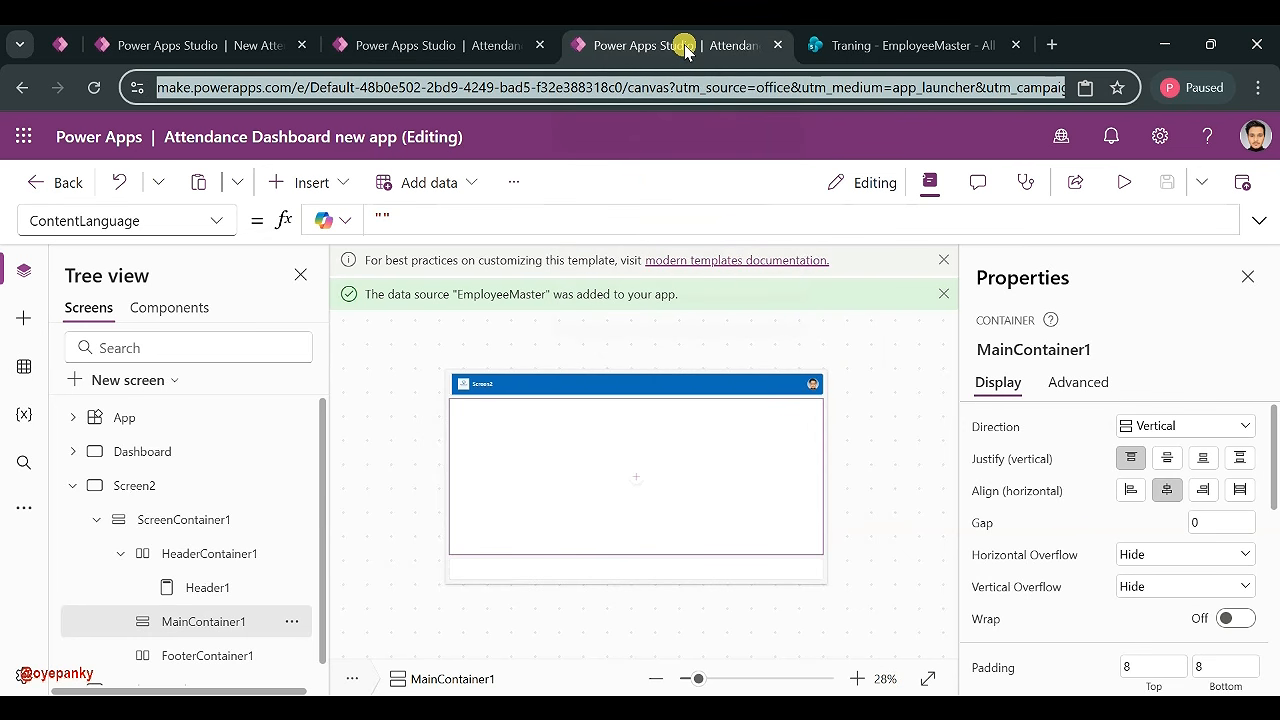
click(562, 568)
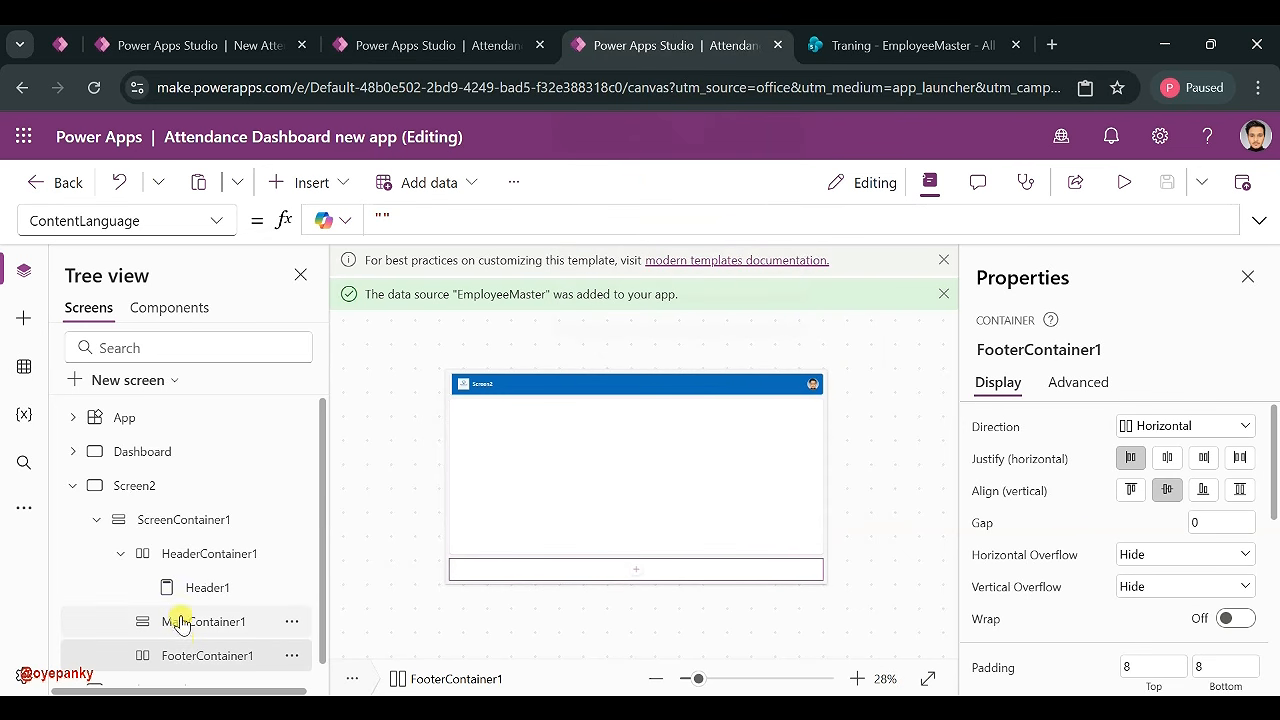
drag(171, 655, 168, 620)
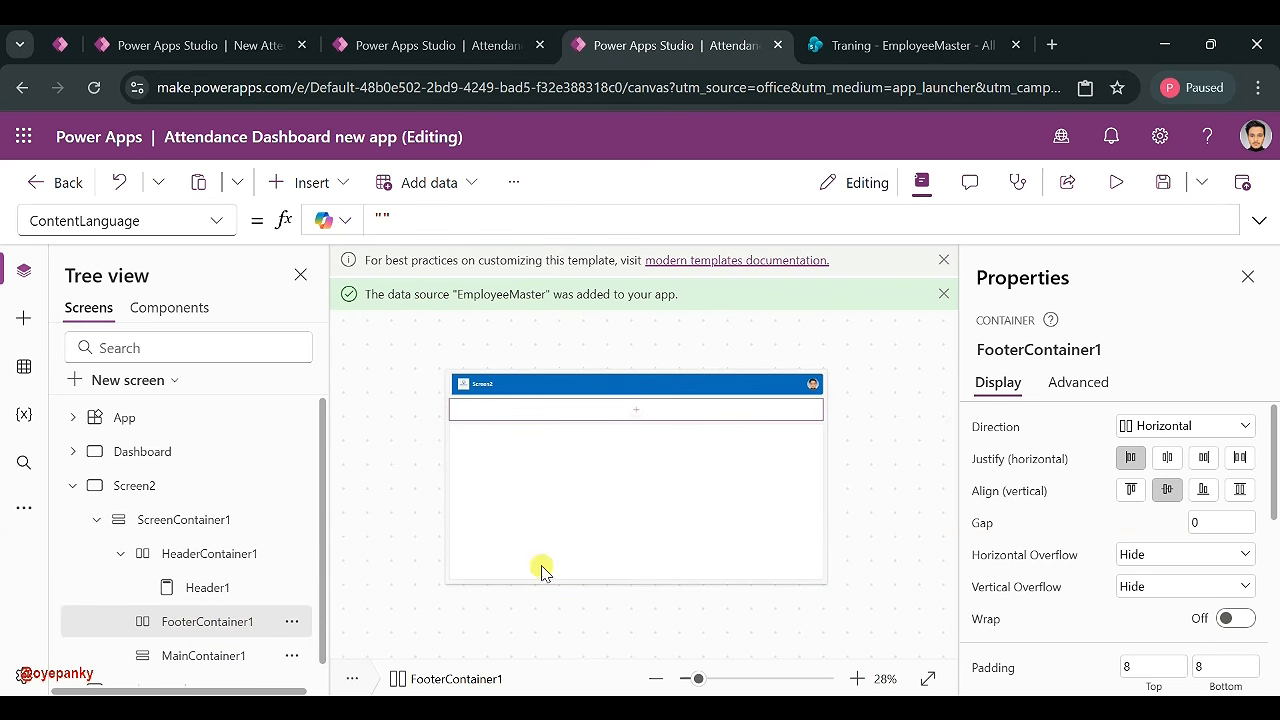
scroll(1163, 500, down, 3)
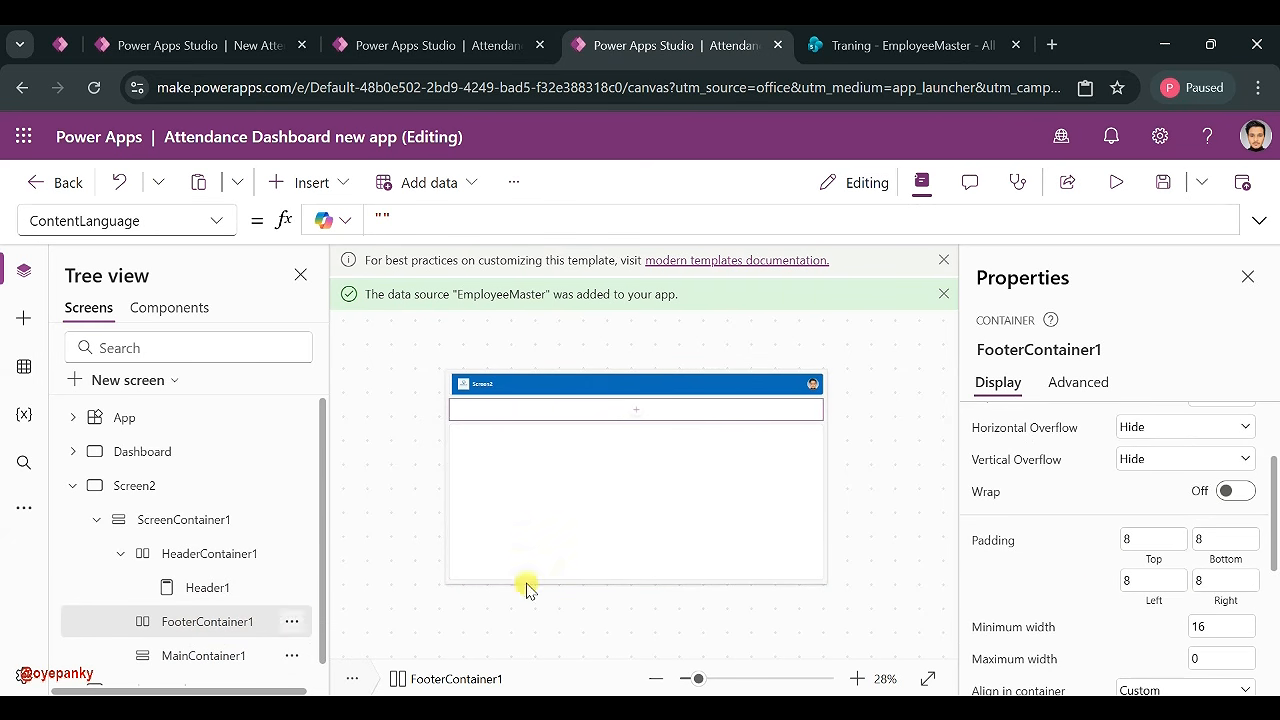
scroll(1123, 546, down, 3)
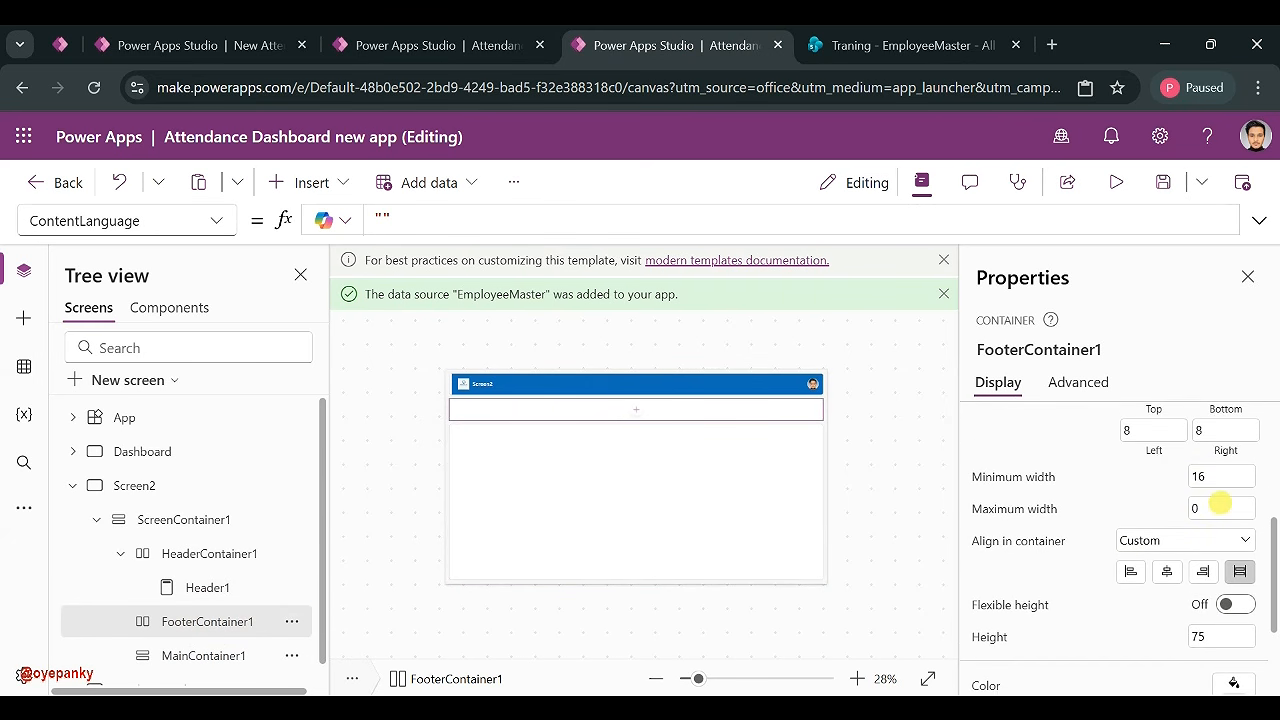
scroll(1220, 505, up, 1)
scroll(1226, 496, up, 3)
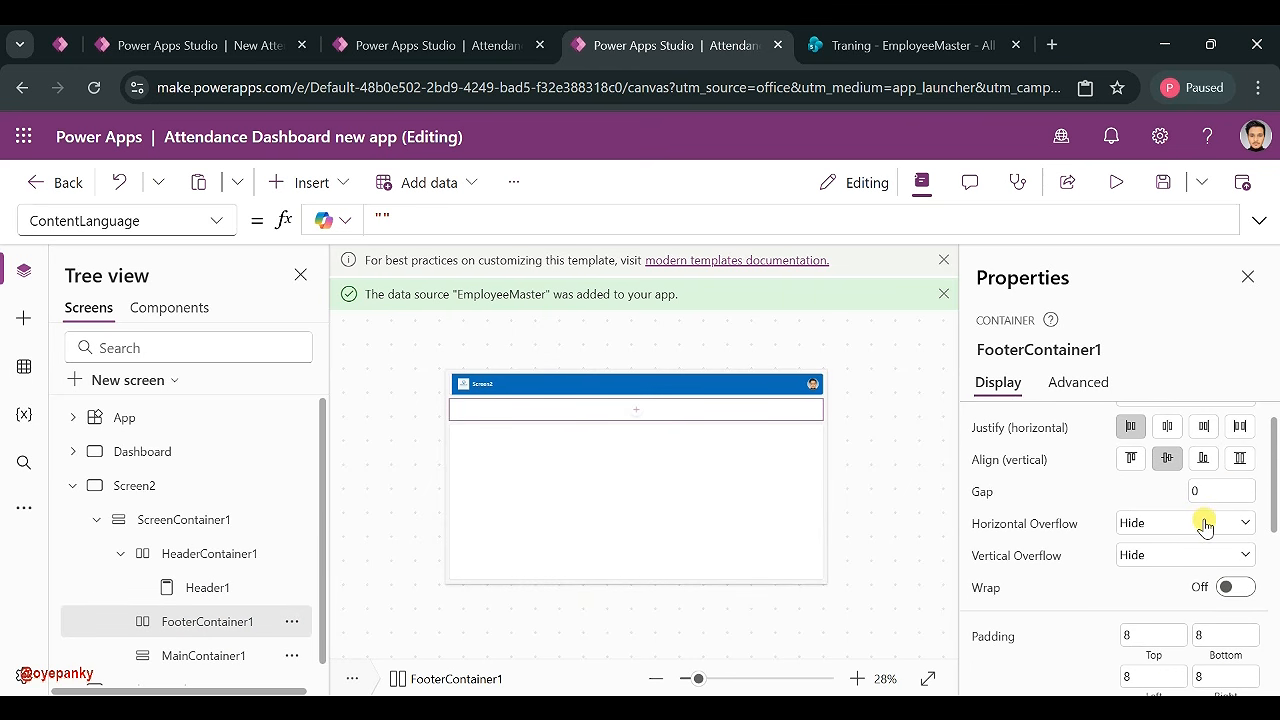
scroll(1207, 518, down, 5)
scroll(1207, 525, down, 2)
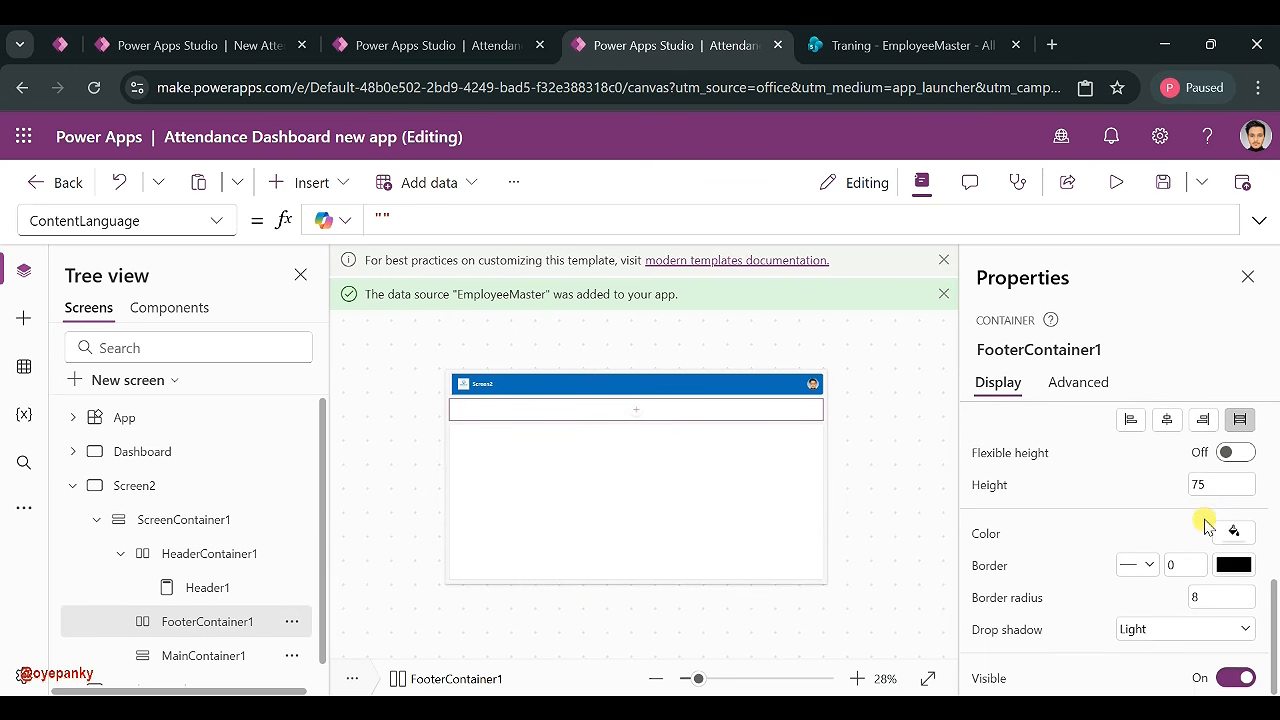
- Reduce FooterContainer1's height from 75 to 50
click(1211, 489)
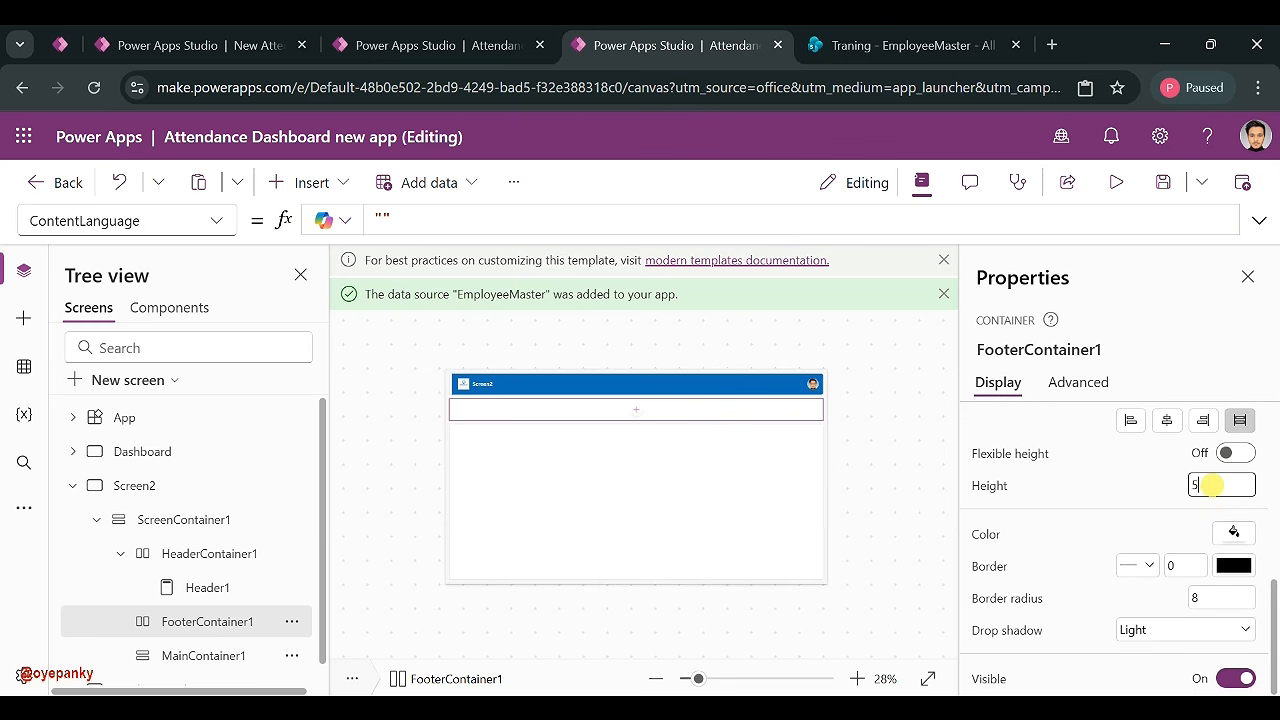
click(1145, 497)
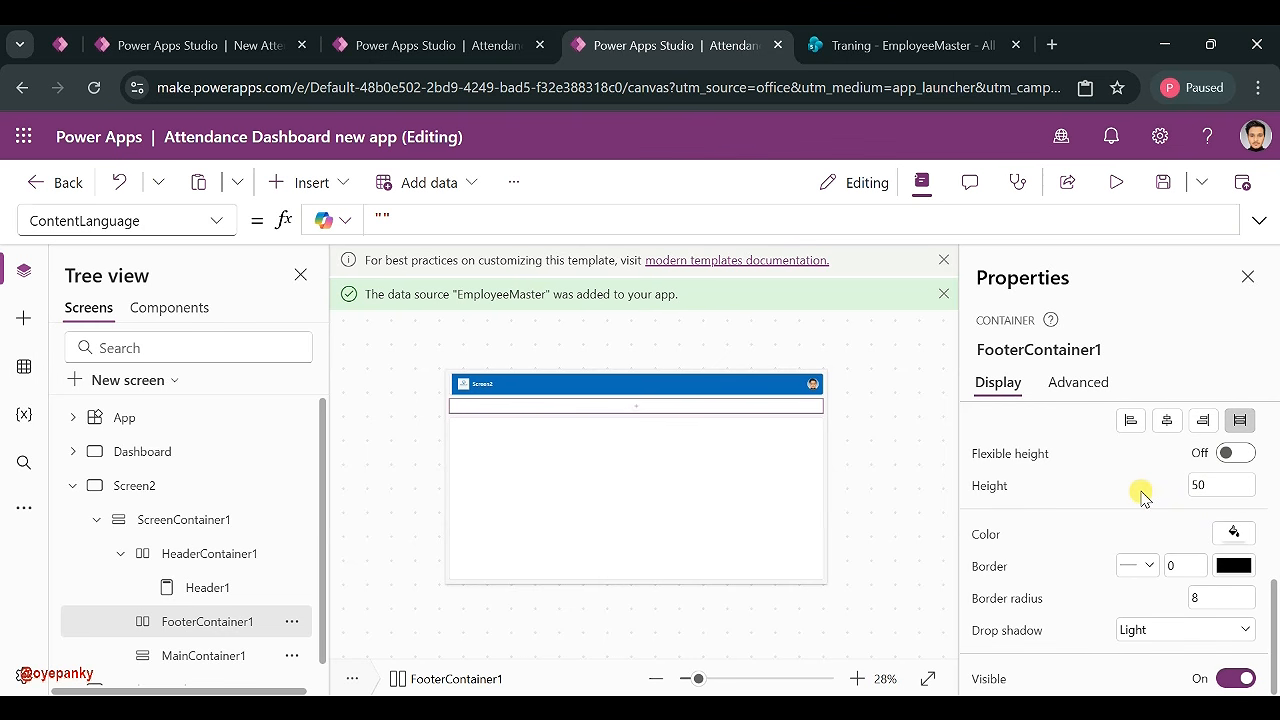
click(1209, 660)
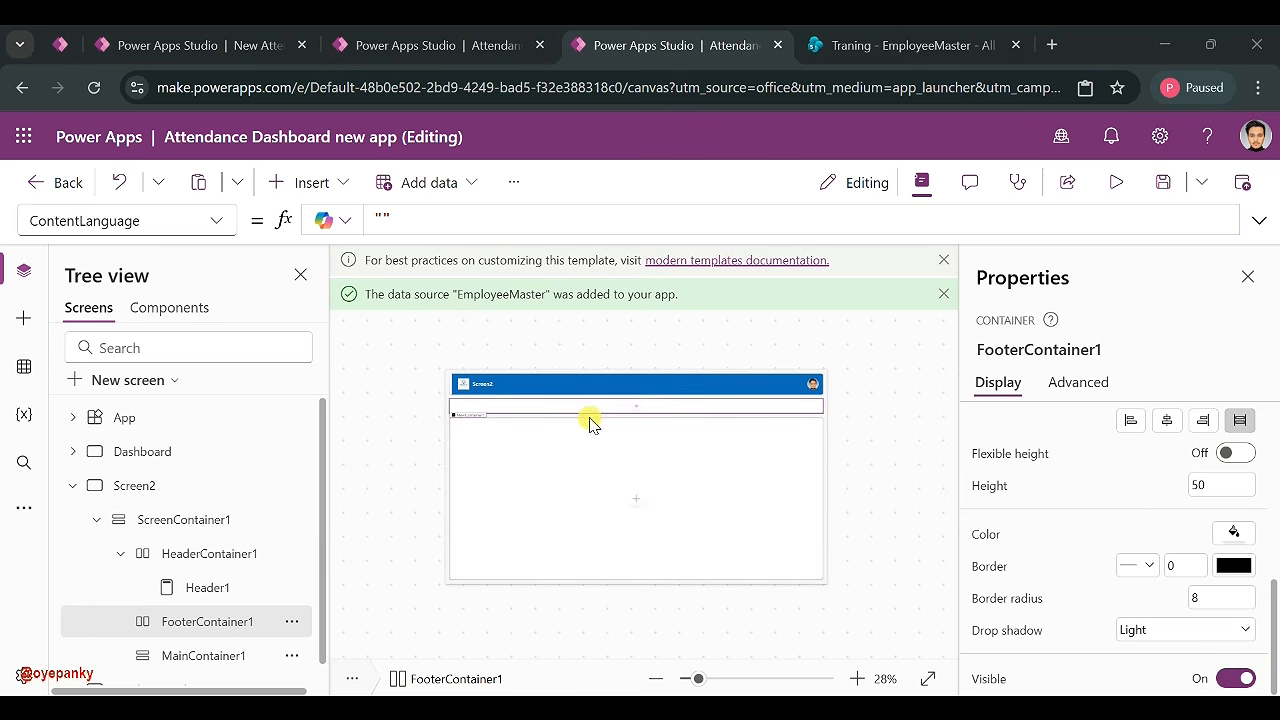
click(325, 182)
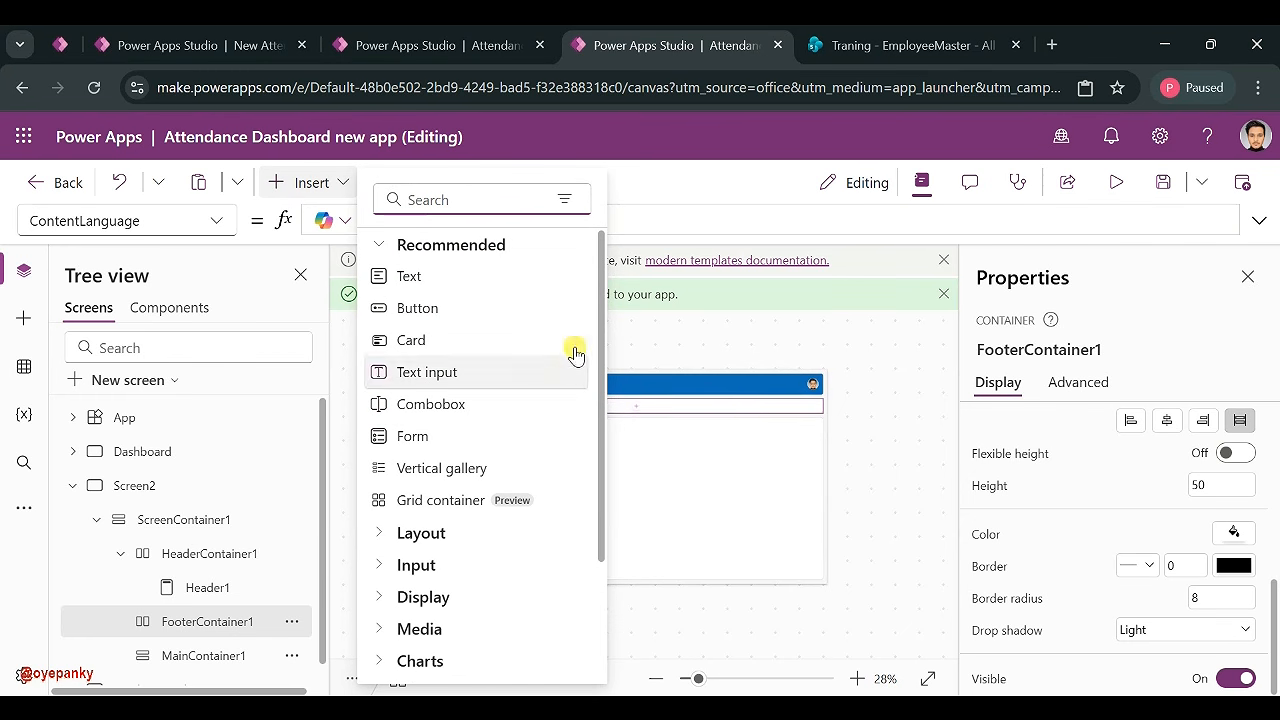
- Copy the nine filter bar controls from the original app into the footer container, stretched to full width
click(439, 53)
click(415, 346)
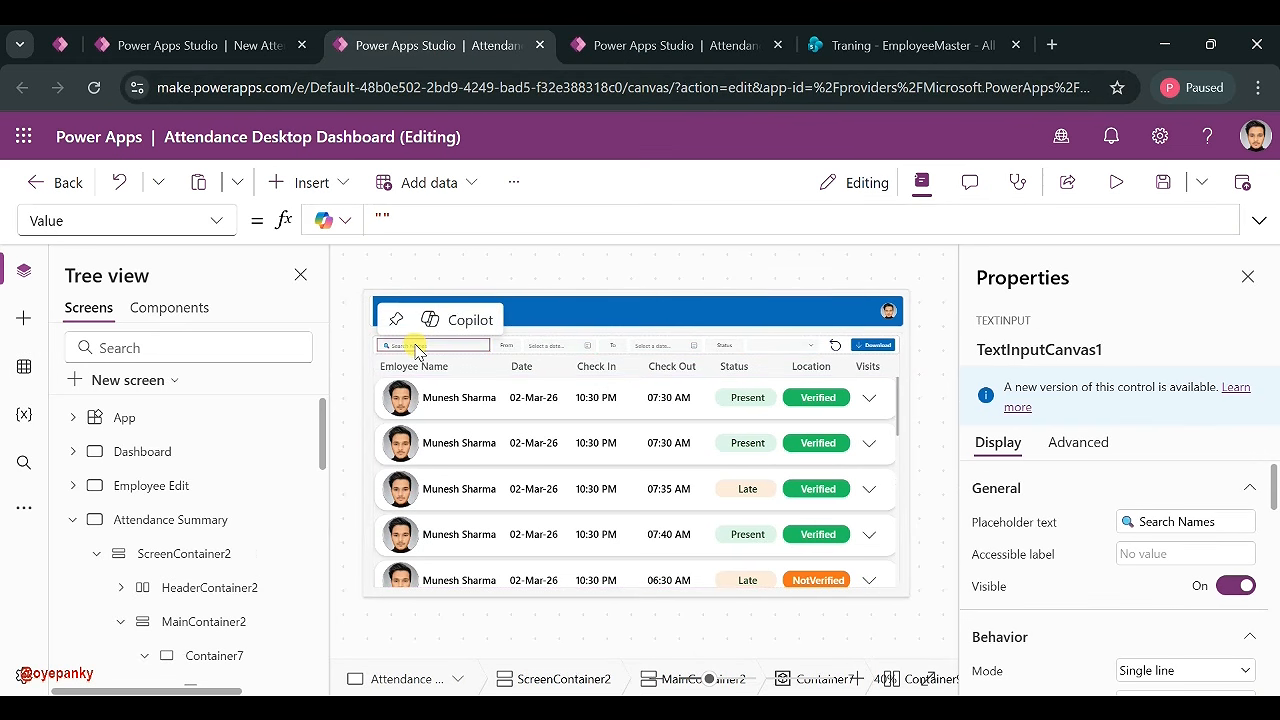
key(ctrl+a)
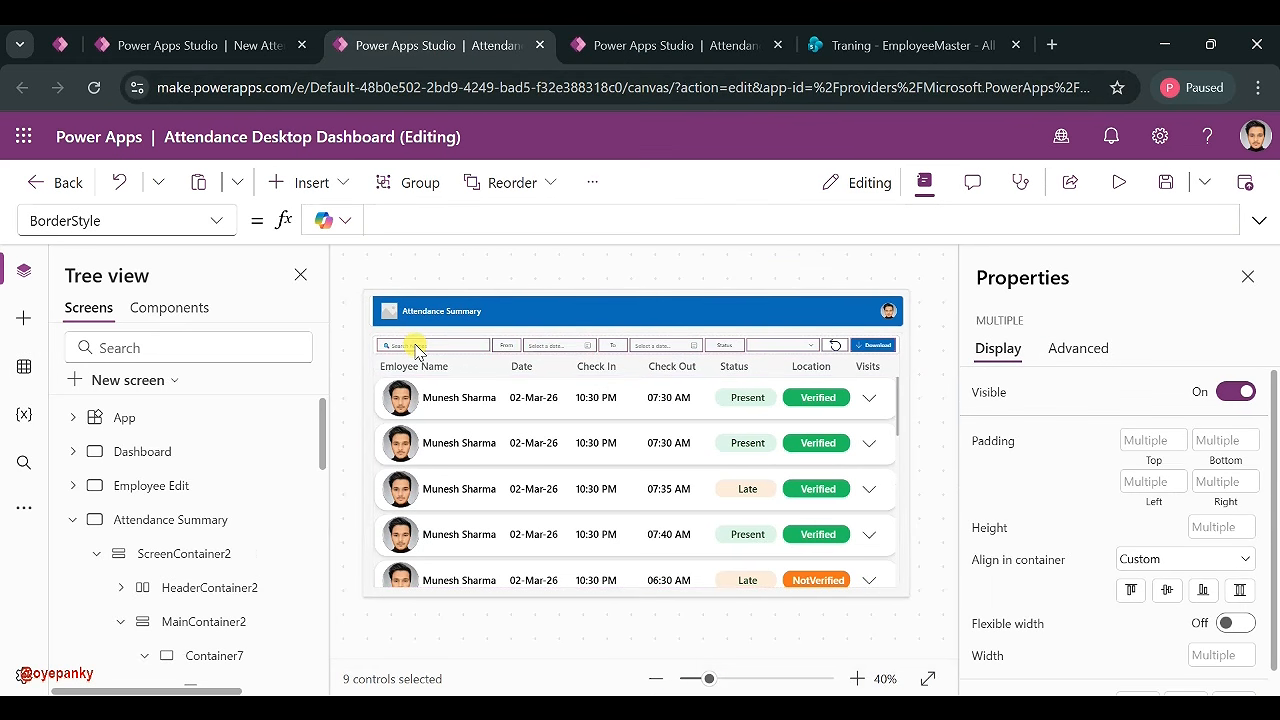
click(605, 47)
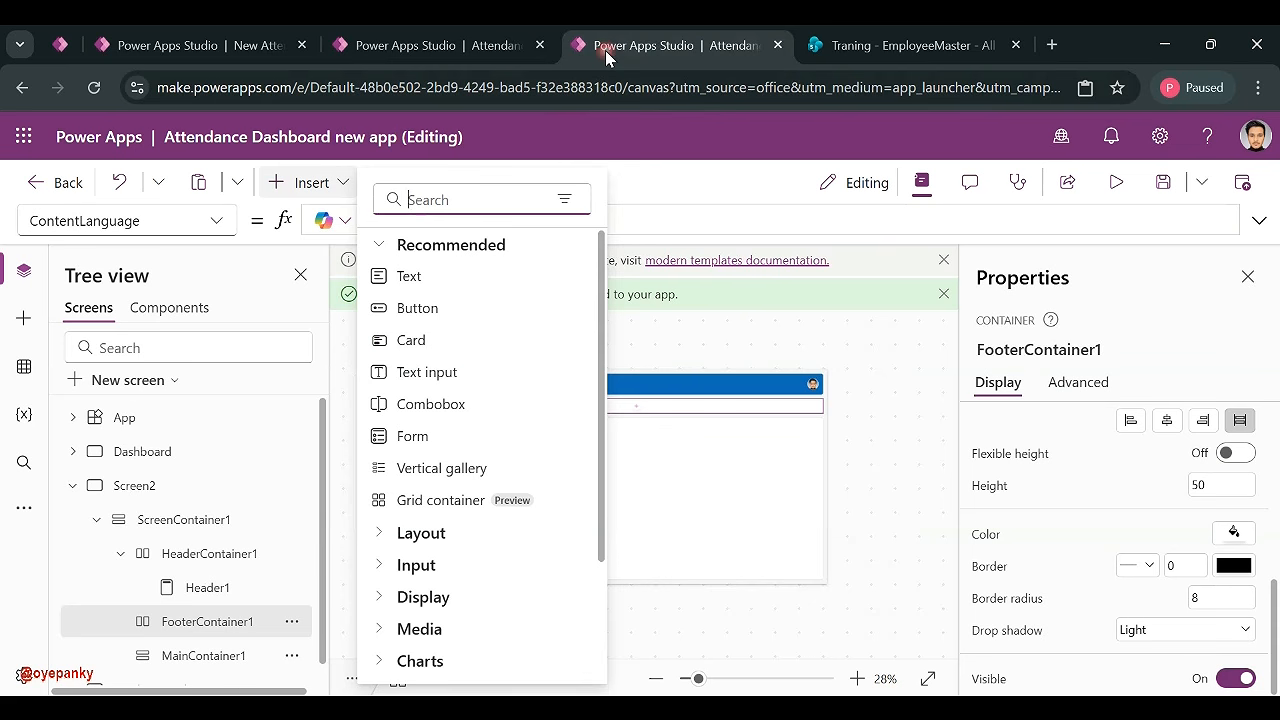
click(655, 411)
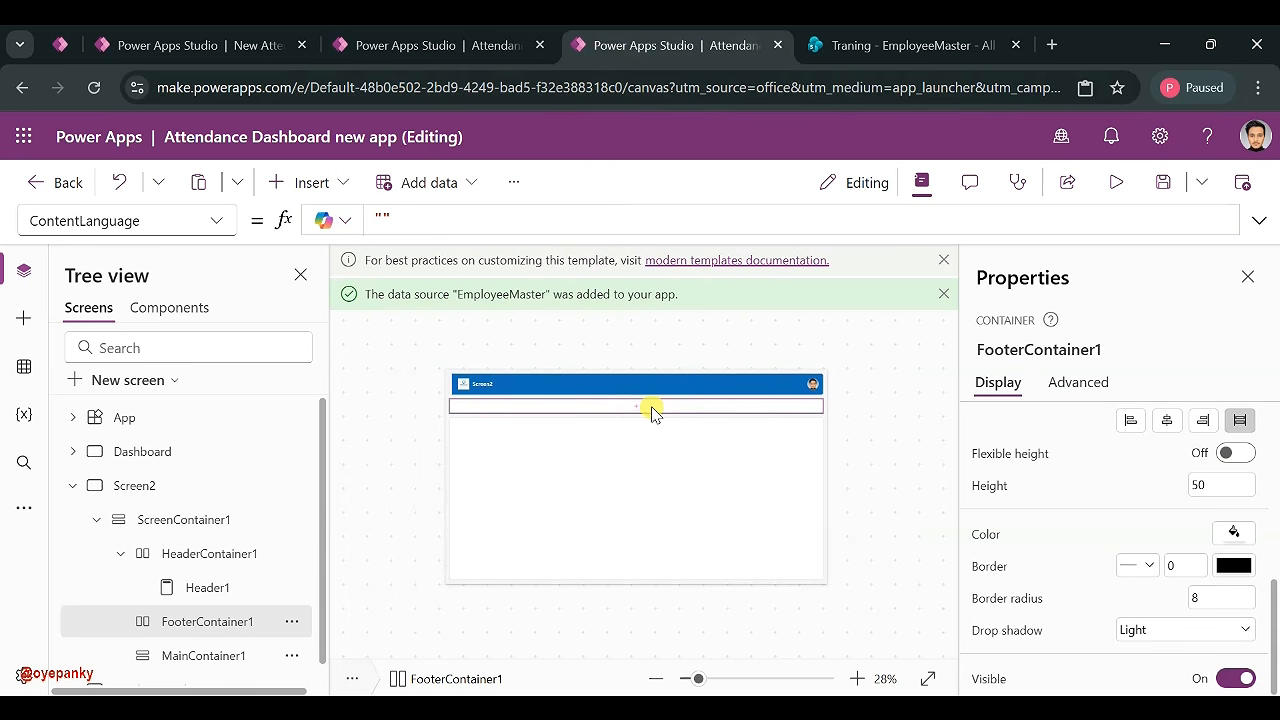
key(ctrl+v)
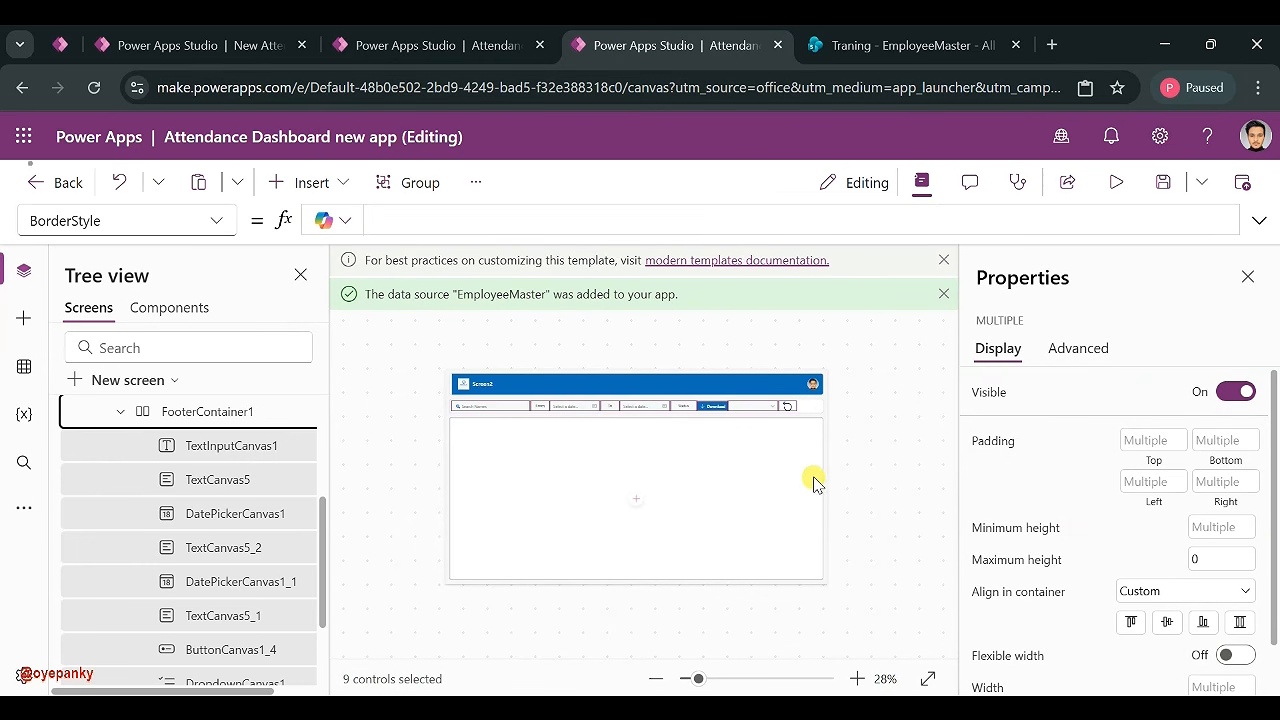
scroll(250, 563, up, 1)
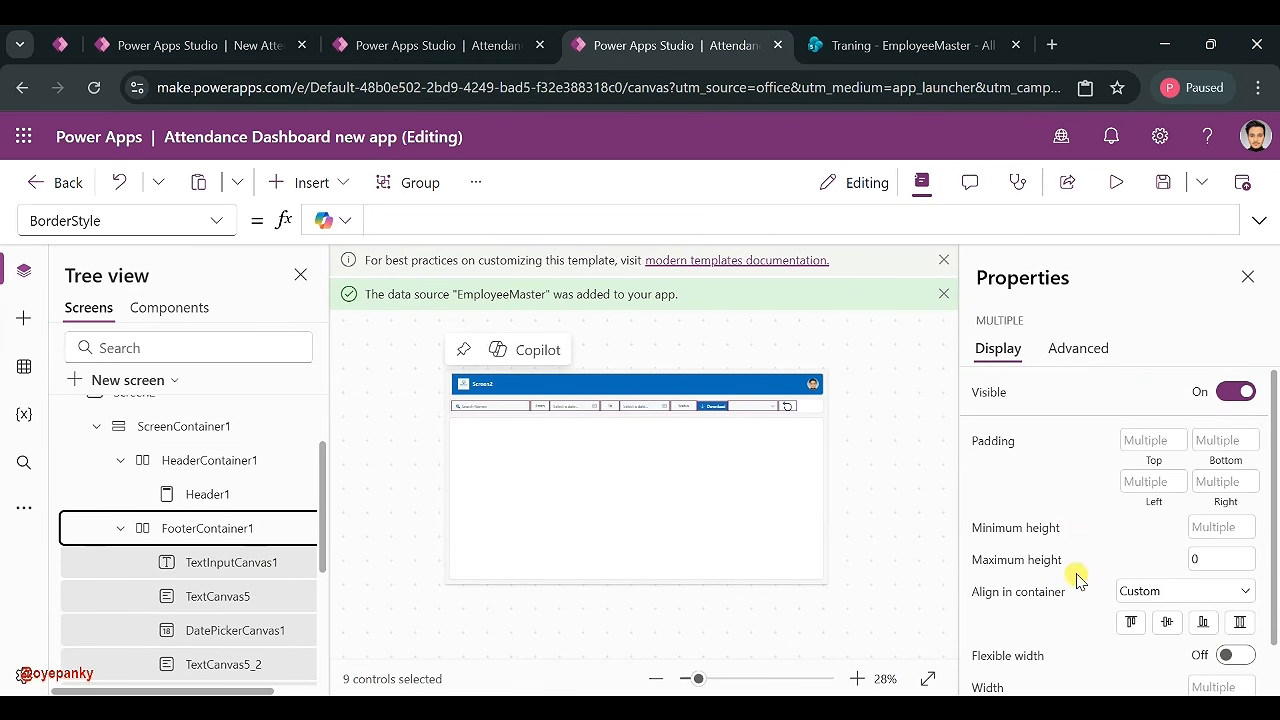
scroll(1160, 560, down, 1)
click(1236, 601)
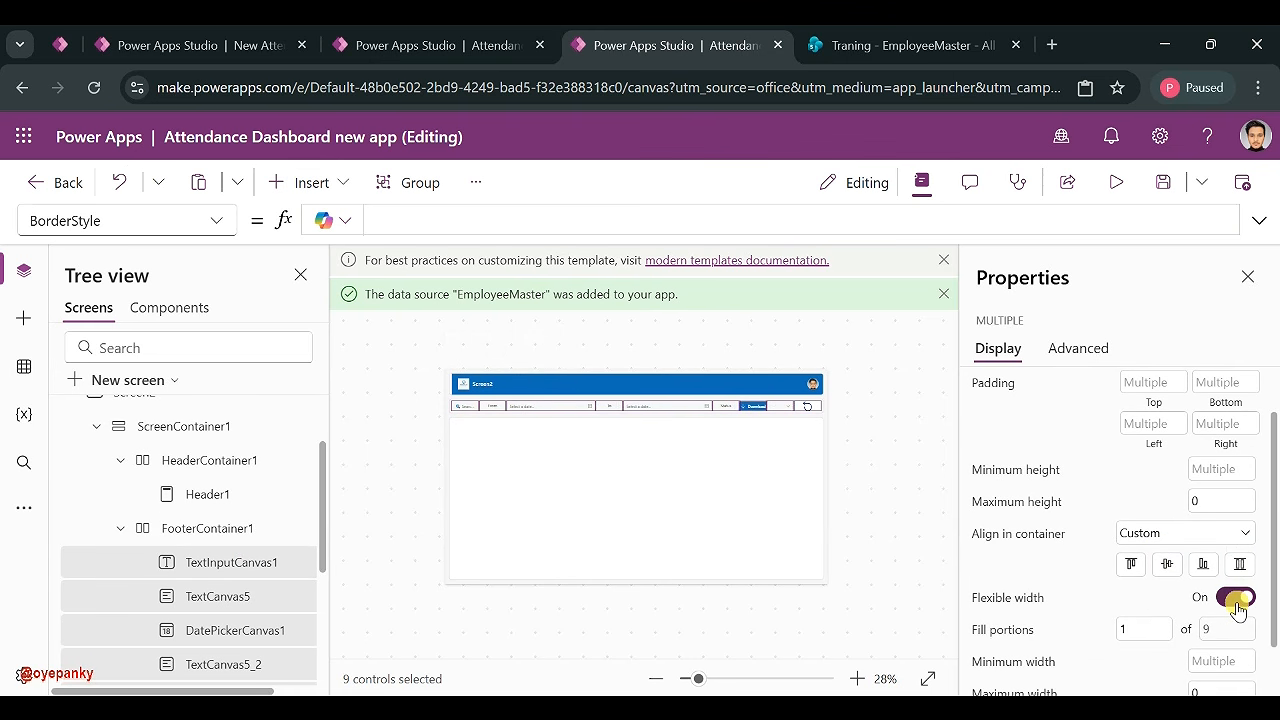
click(895, 412)
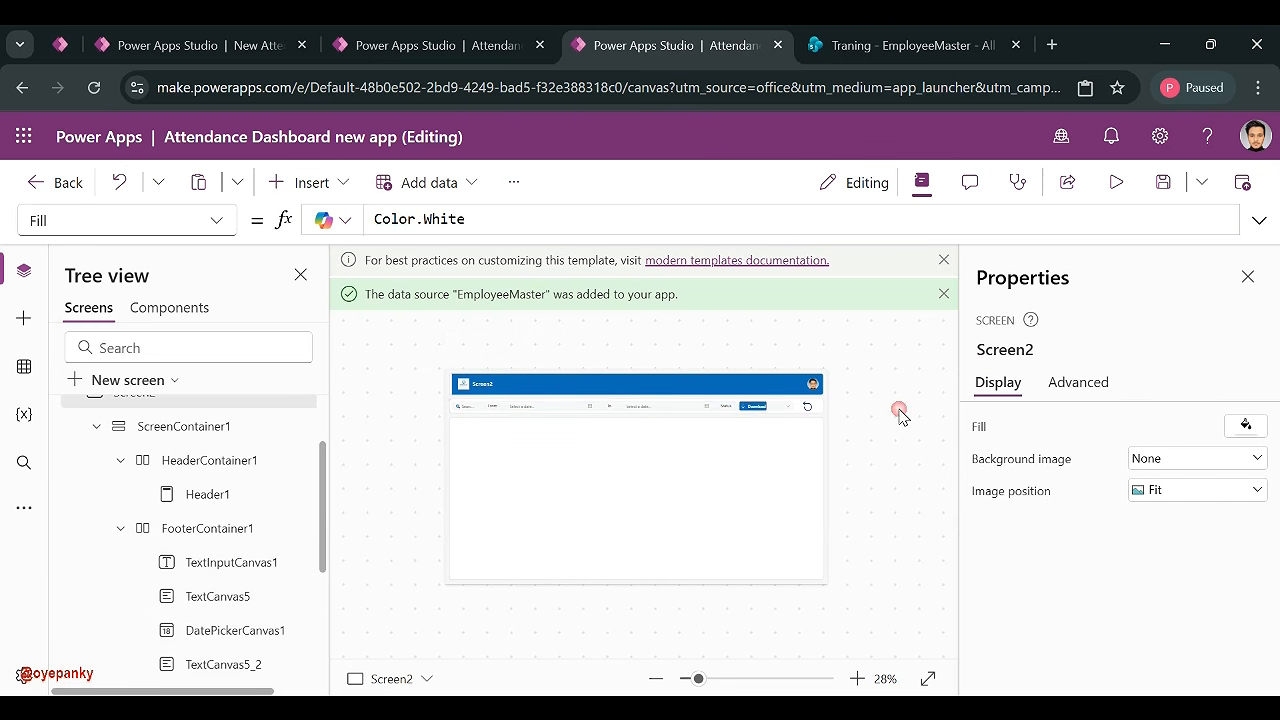
- Give the footer button the text Download with an ArrowDown icon
click(757, 408)
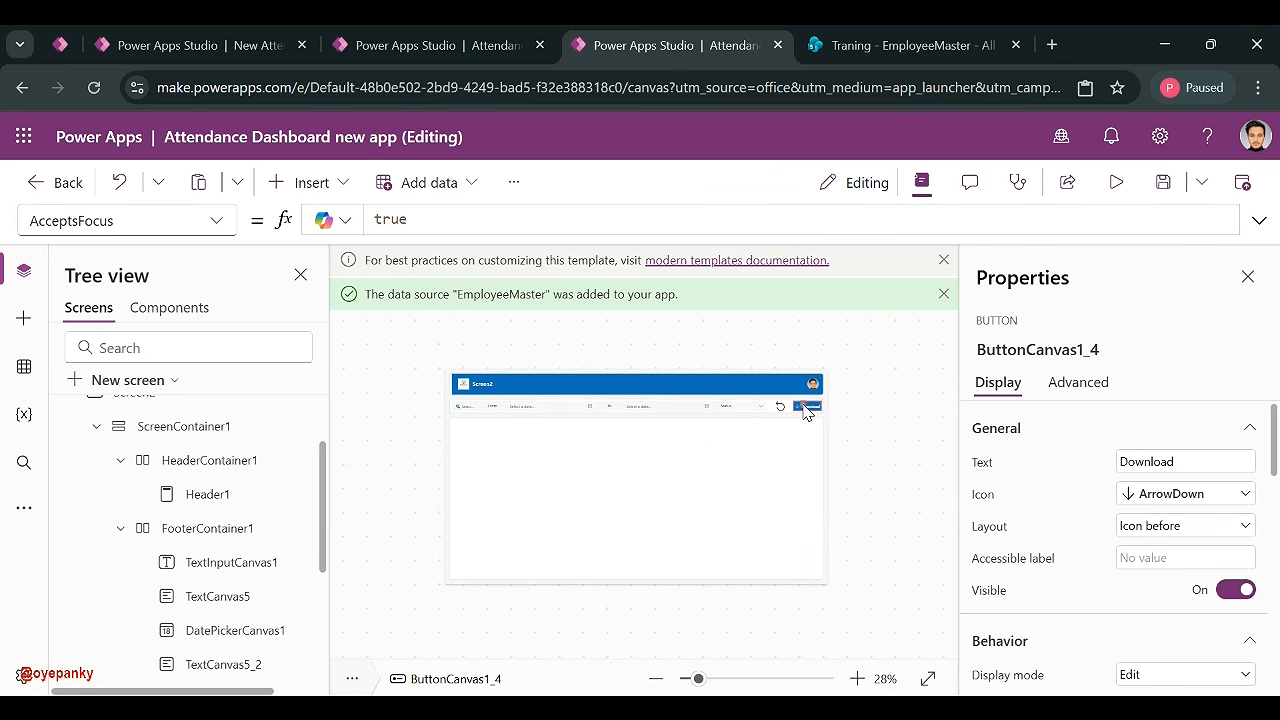
double_click(1146, 461)
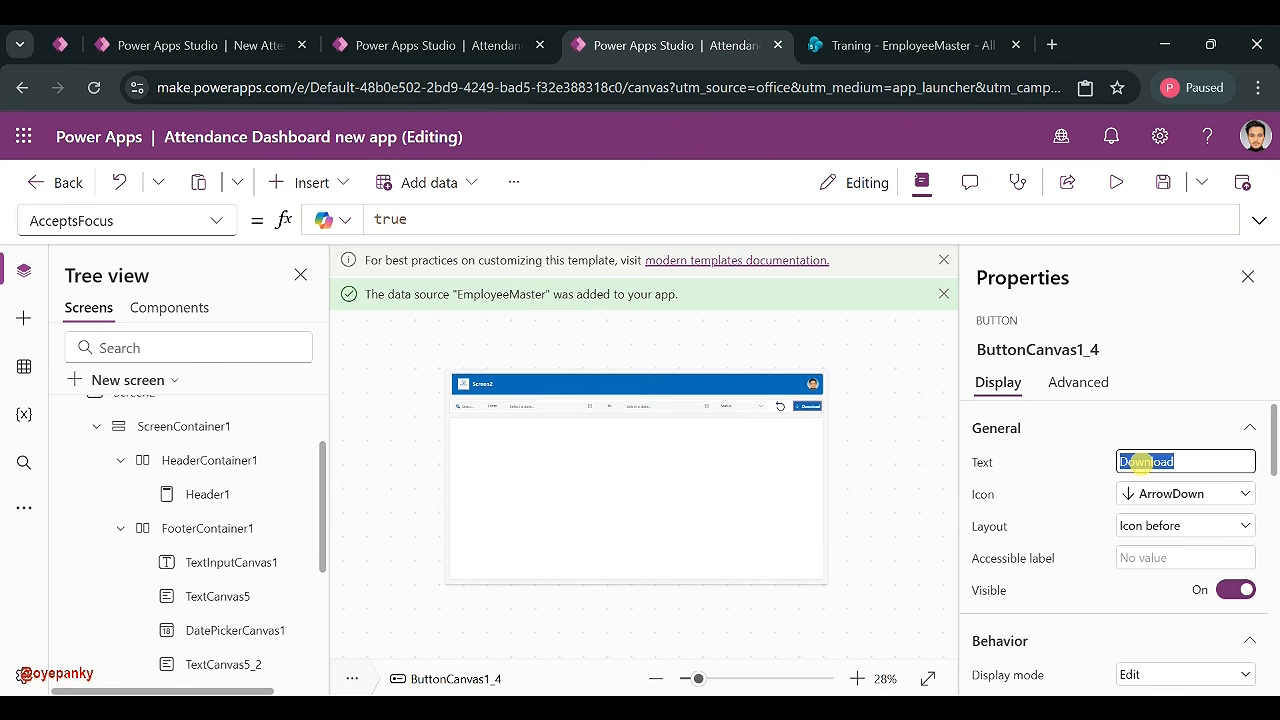
scroll(172, 495, up, 1)
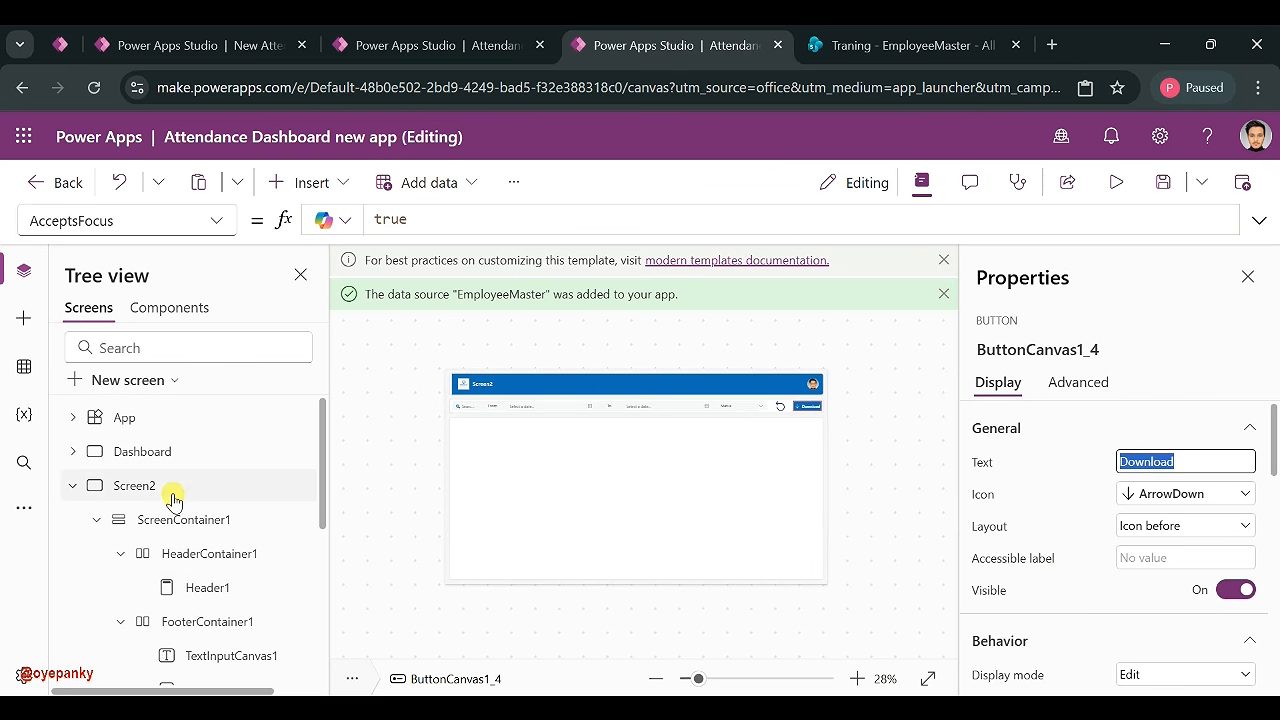
- Collapse Screen2's contents in the Tree view
click(143, 493)
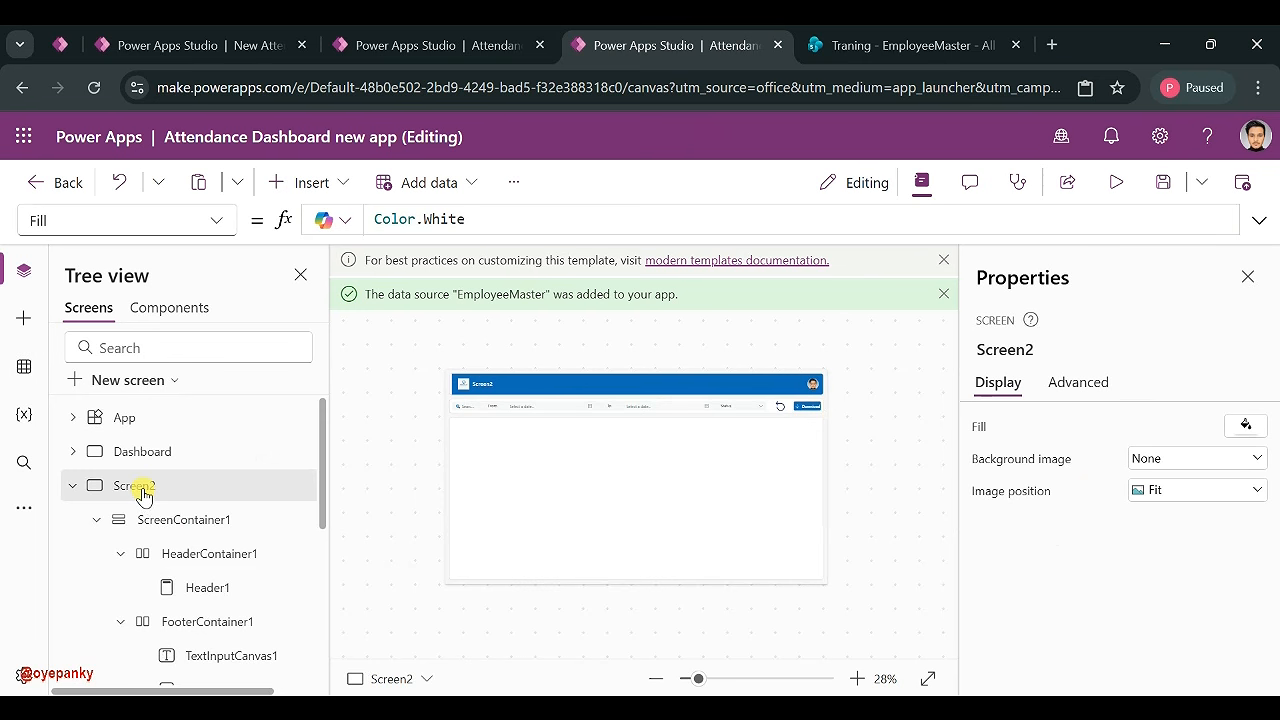
double_click(143, 493)
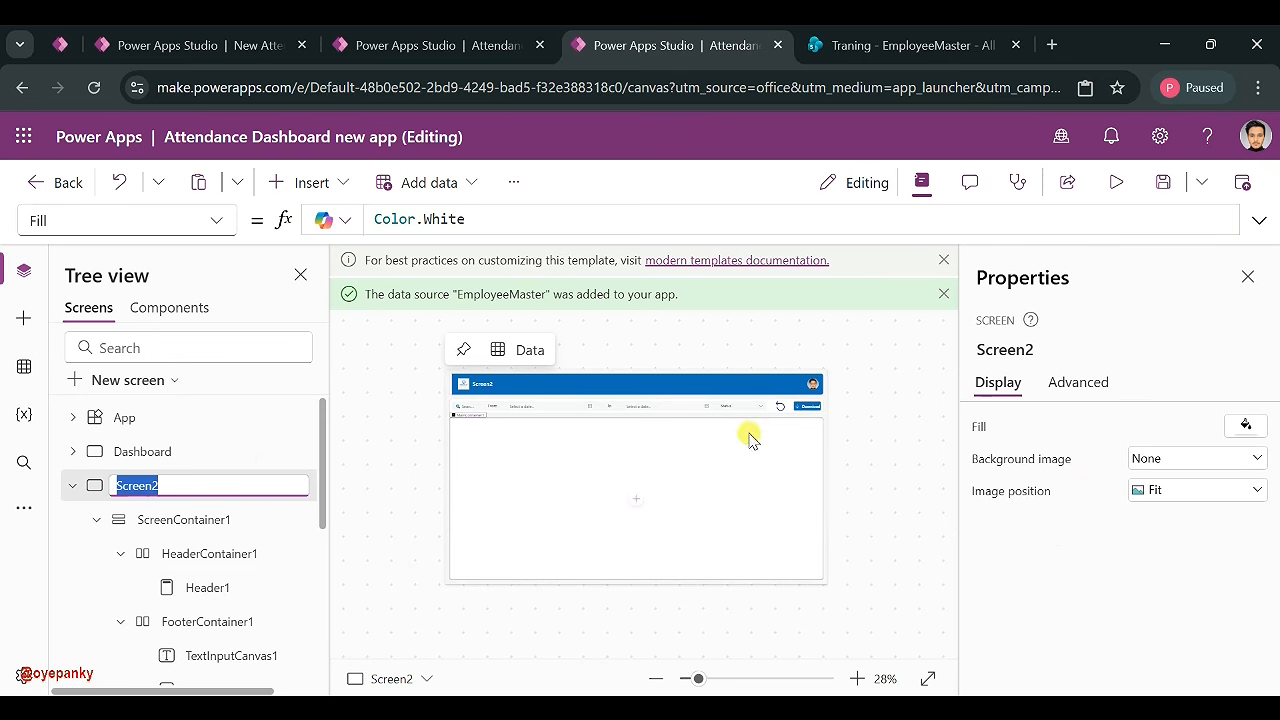
click(817, 408)
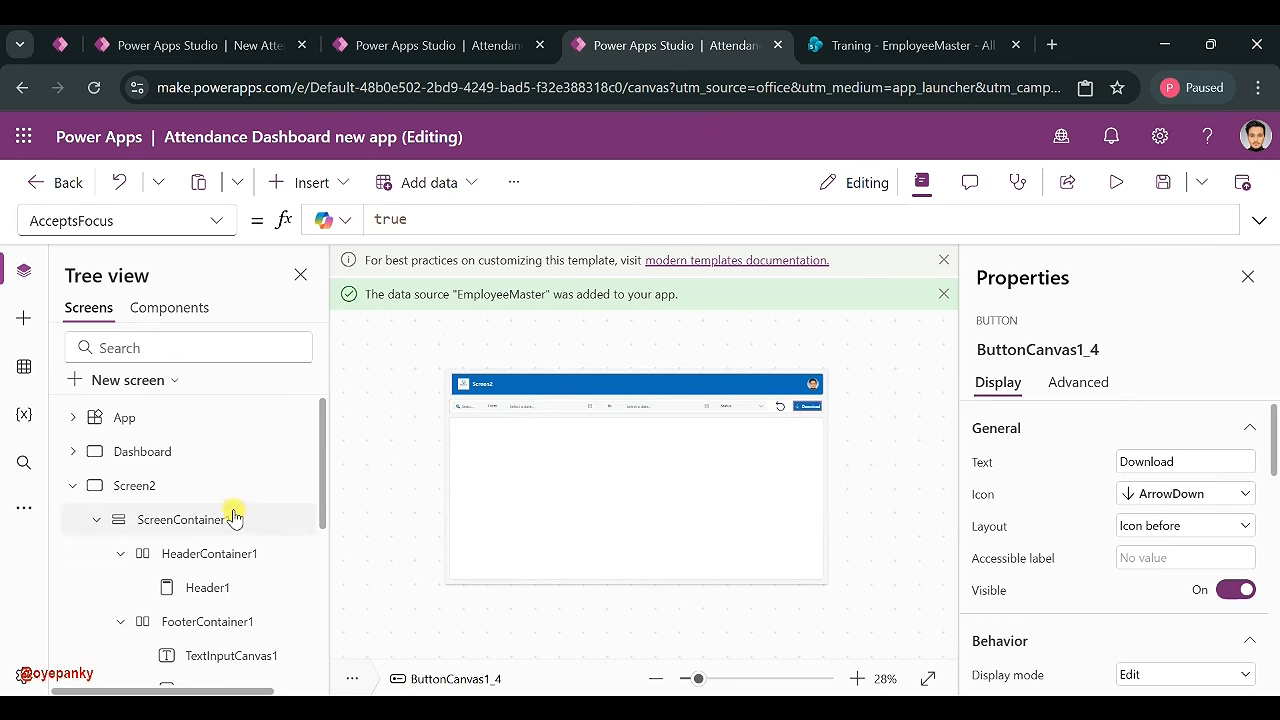
click(172, 488)
click(75, 490)
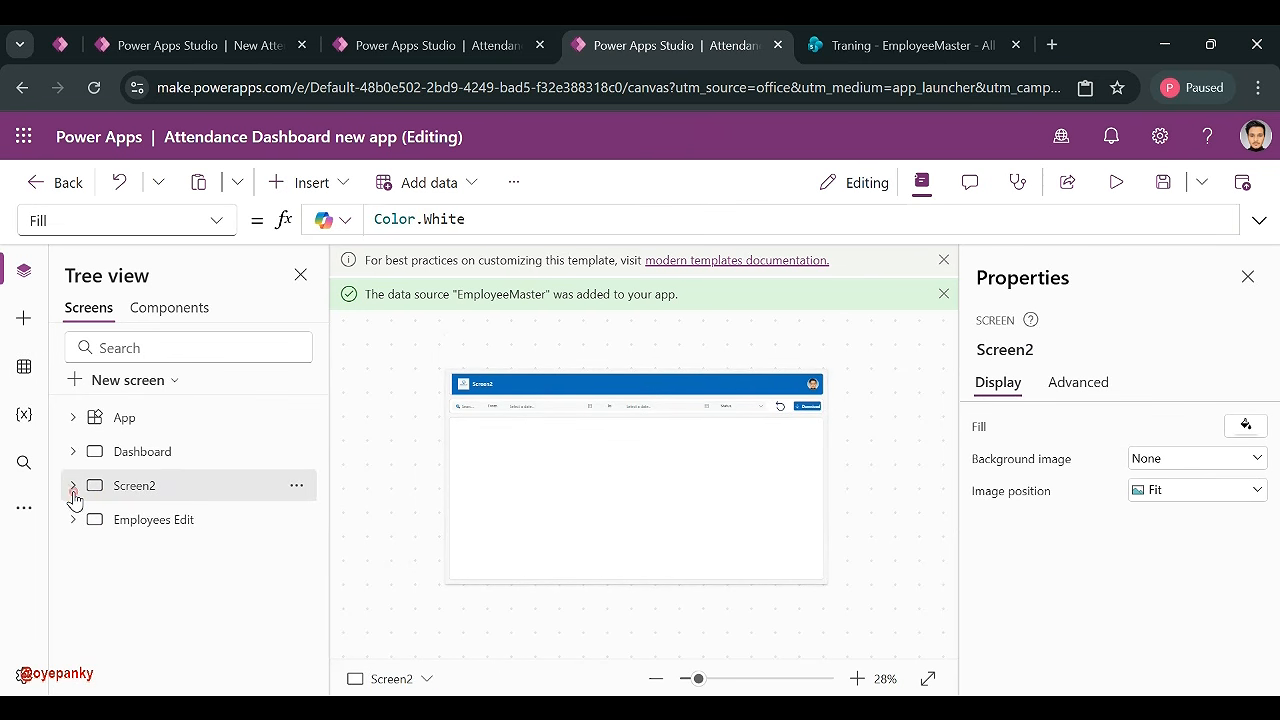
click(815, 410)
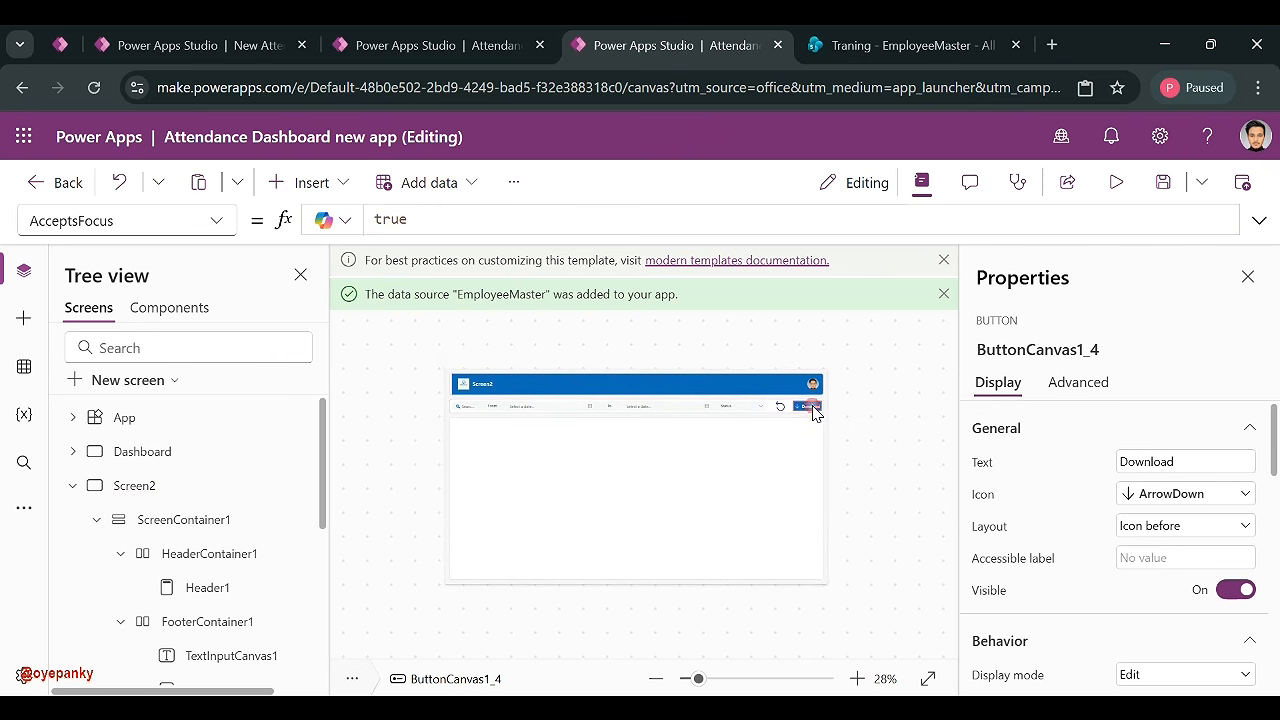
click(74, 487)
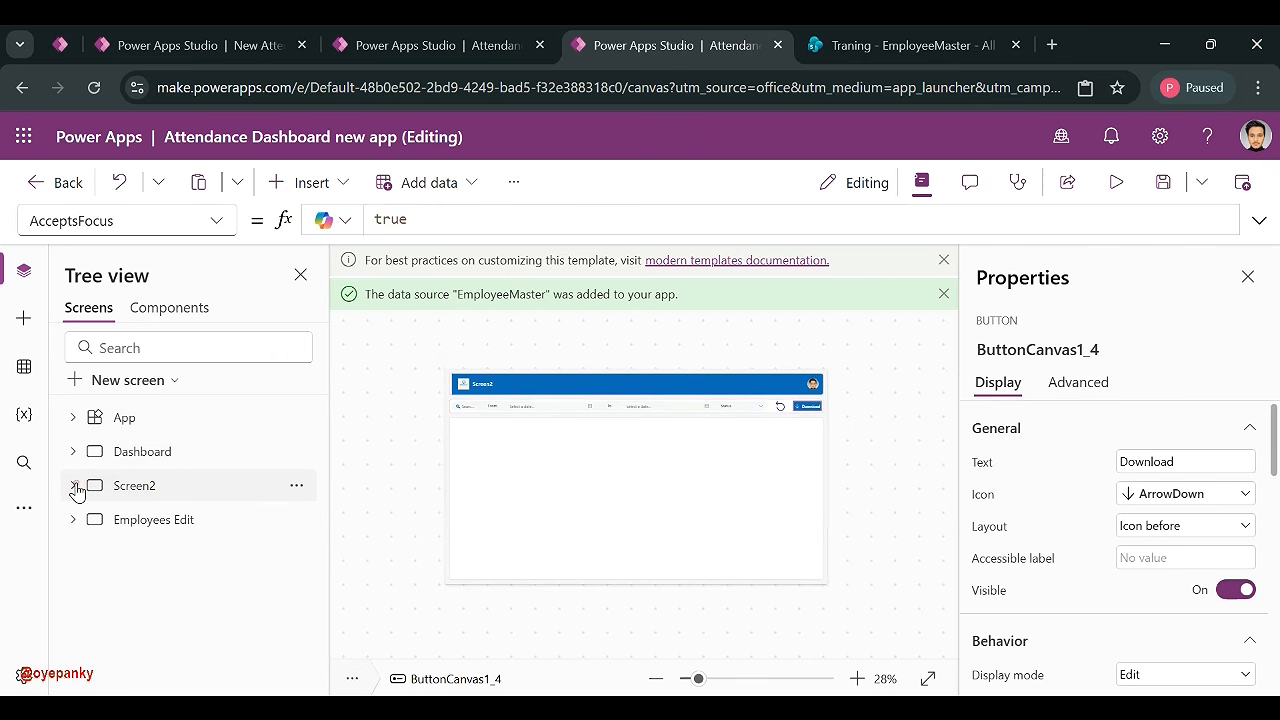
- Rename Screen2 to Attendance
double_click(140, 487)
text(Attenance)
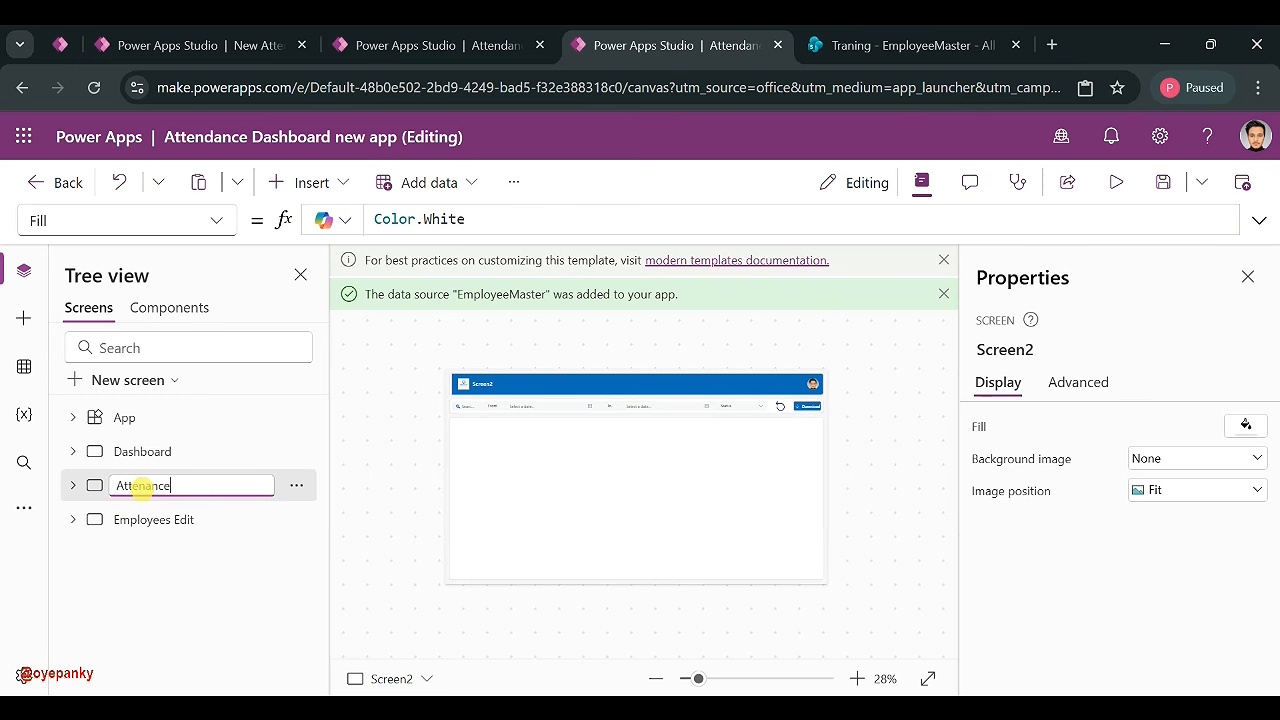
click(148, 485)
text(d)
click(160, 568)
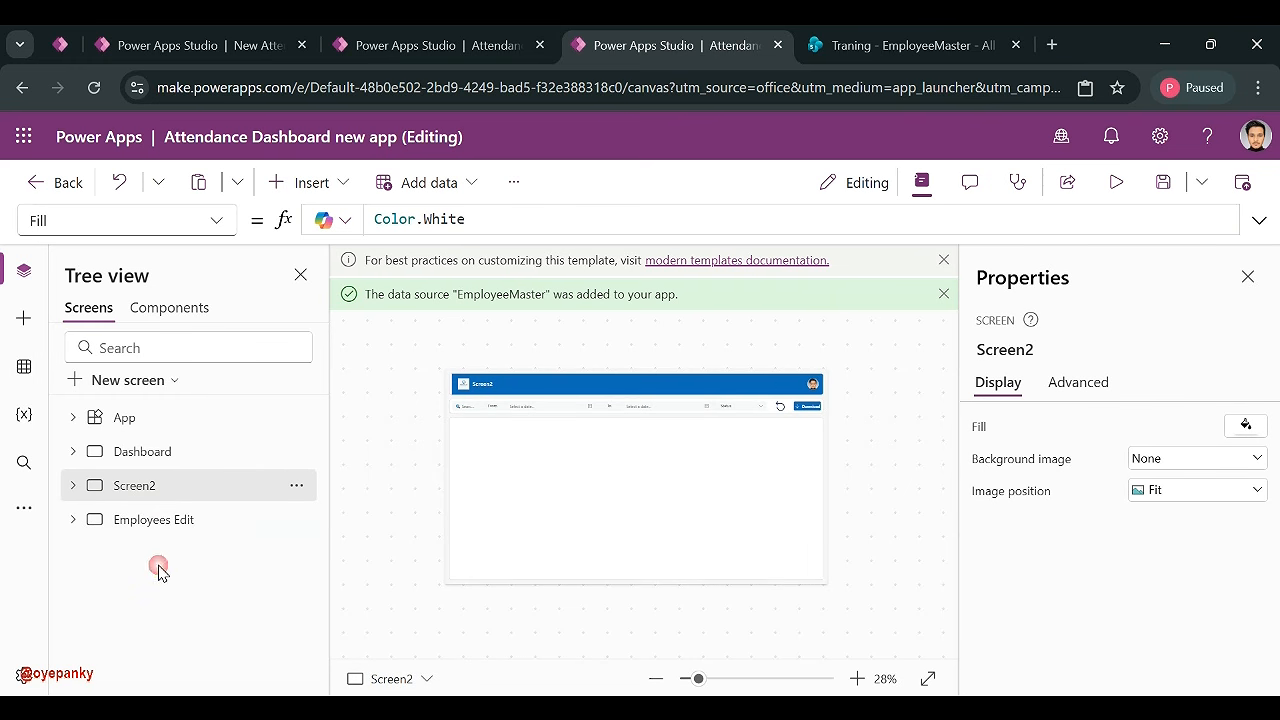
- Give both date pickers a fixed width of 180
click(463, 425)
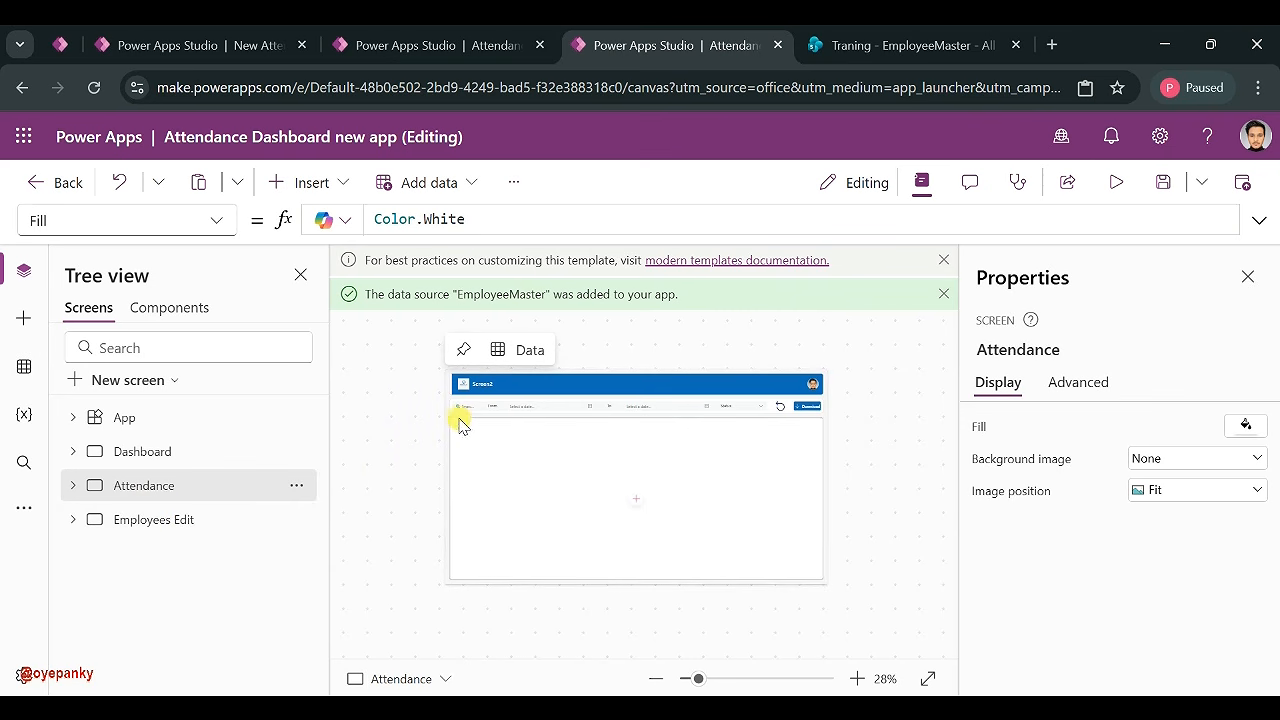
click(472, 414)
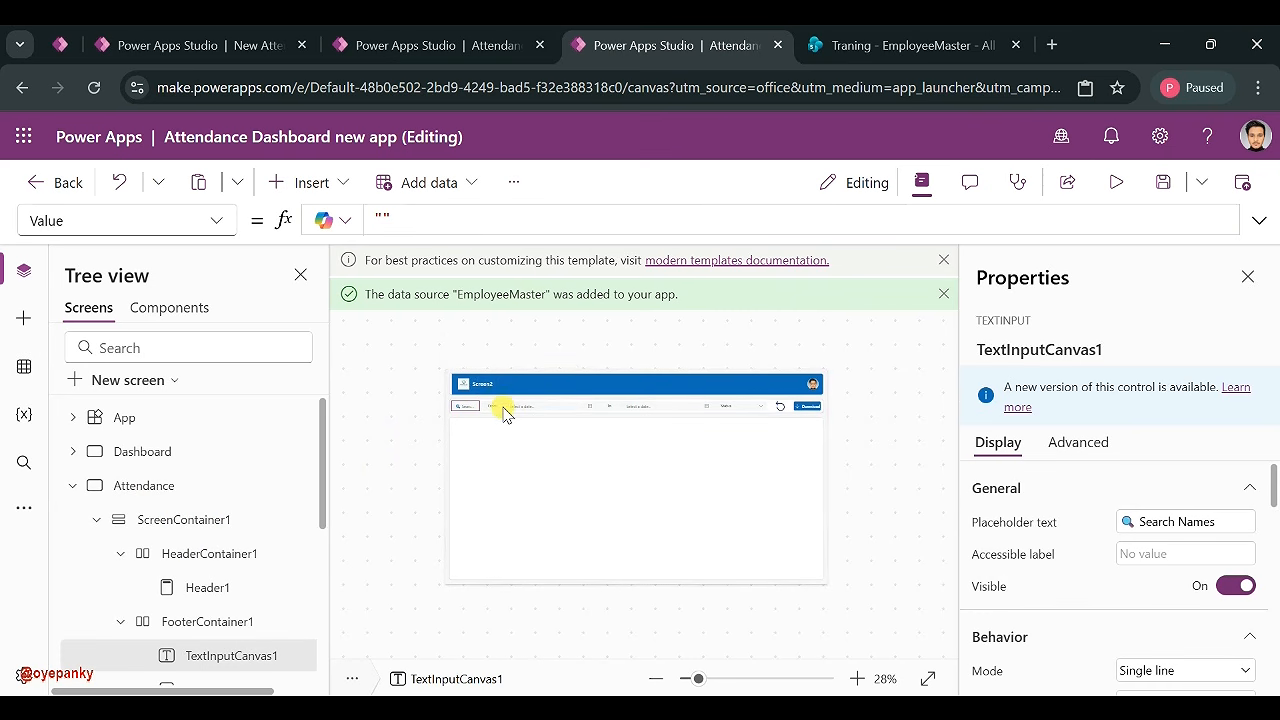
click(584, 411)
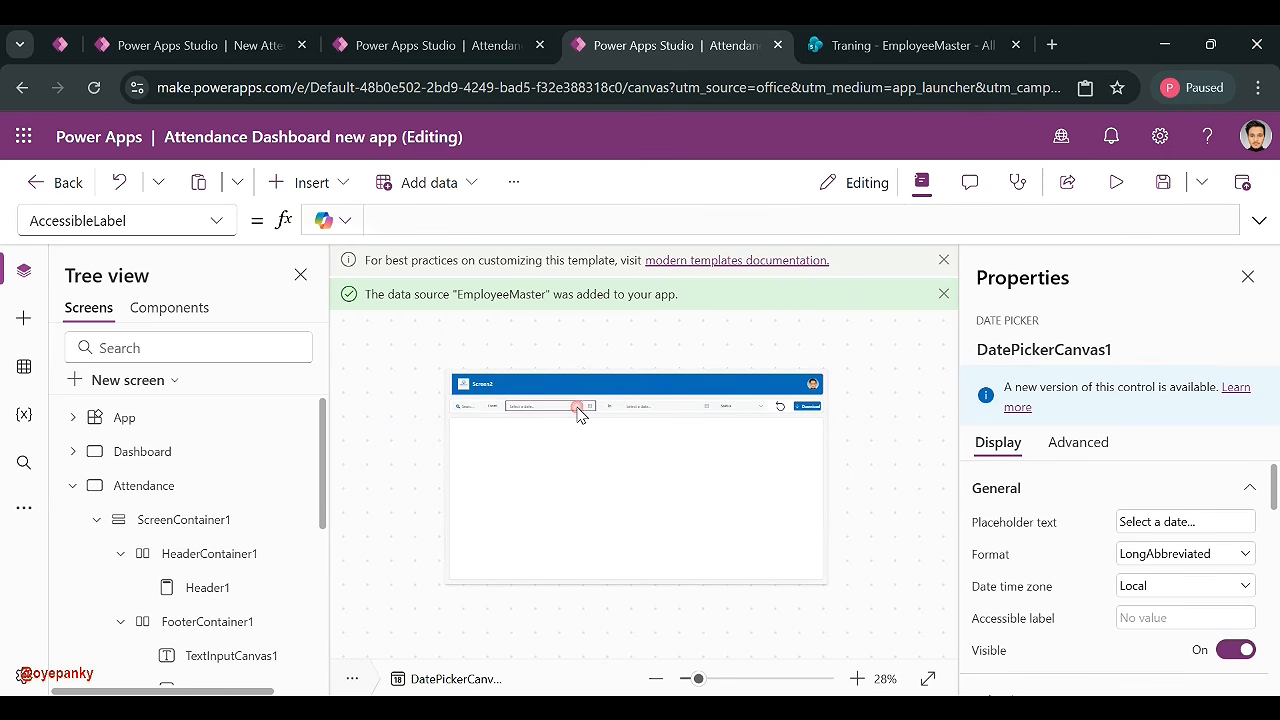
shift+click(648, 408)
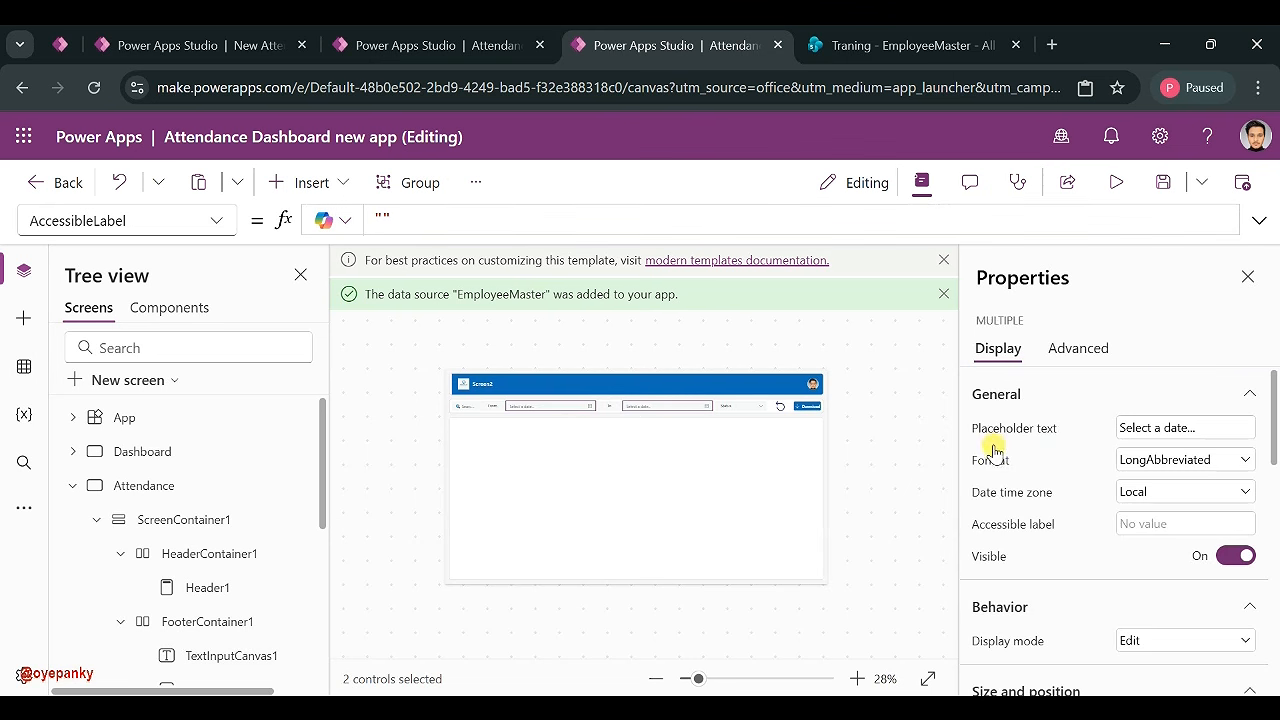
scroll(998, 489, down, 3)
scroll(1154, 474, up, 2)
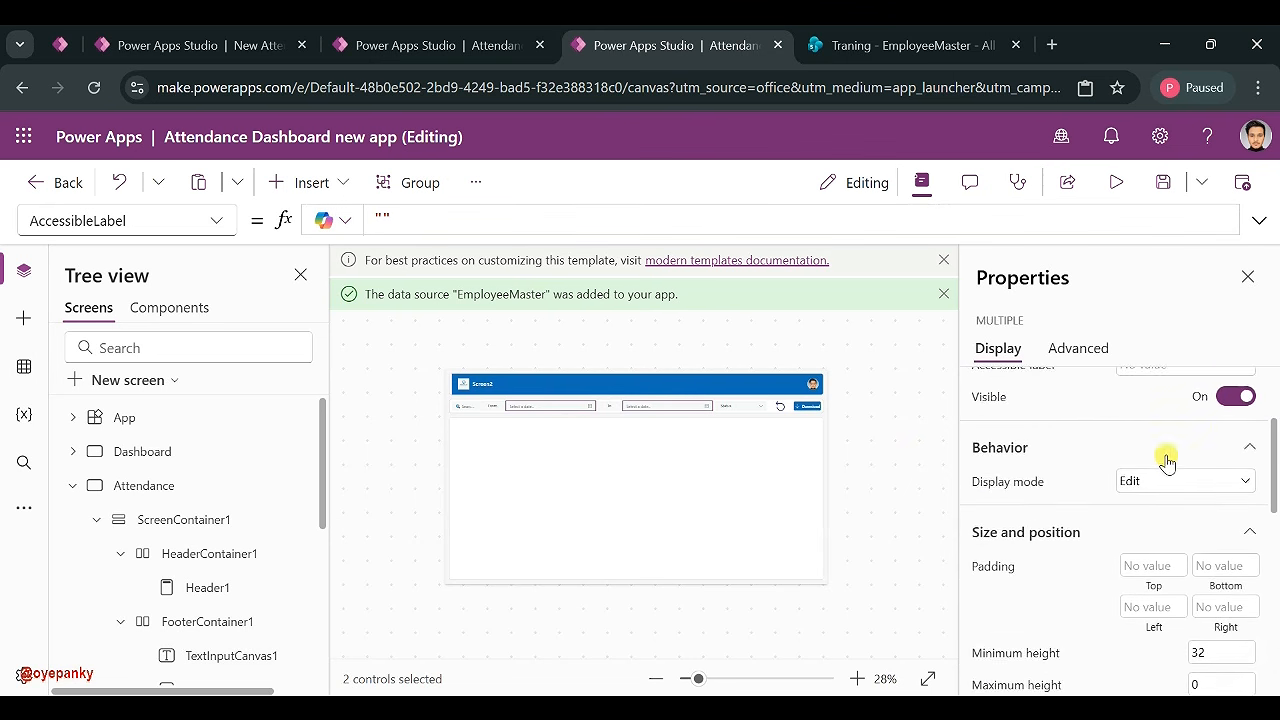
scroll(1222, 453, down, 2)
click(1236, 608)
scroll(1183, 597, down, 1)
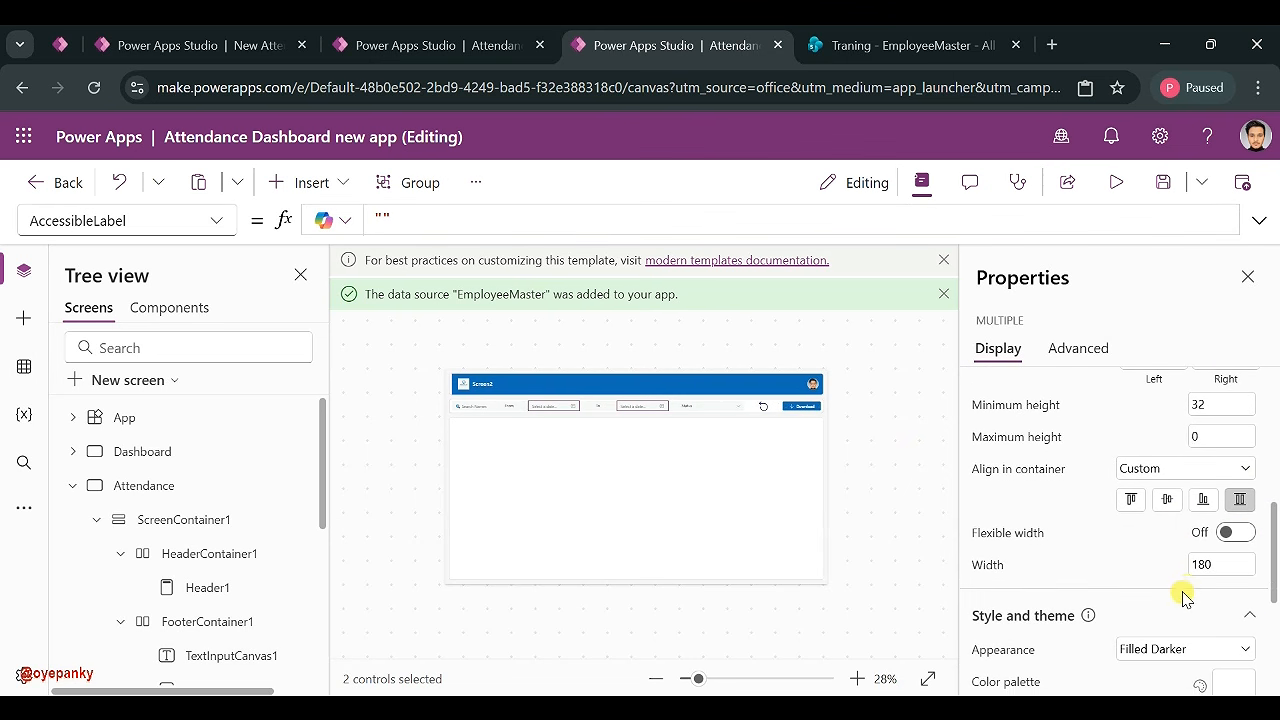
- Give the reset icon a fixed width of 64
click(880, 445)
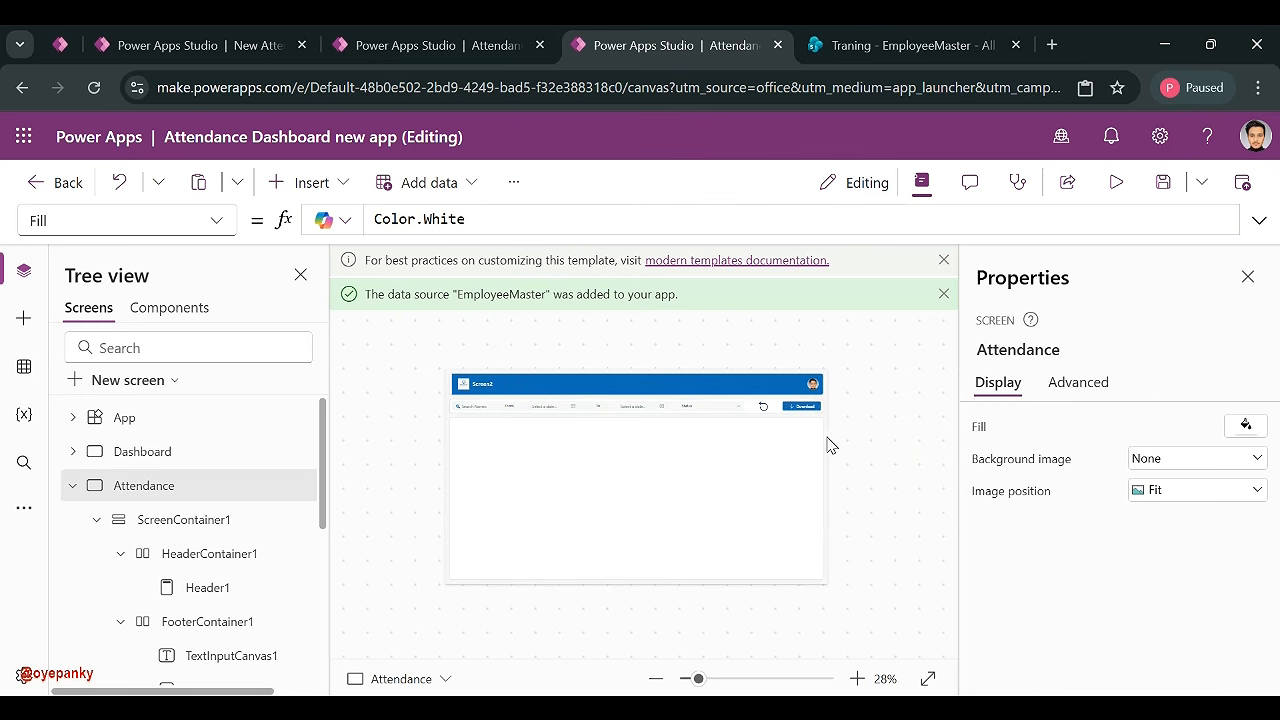
click(716, 410)
click(766, 409)
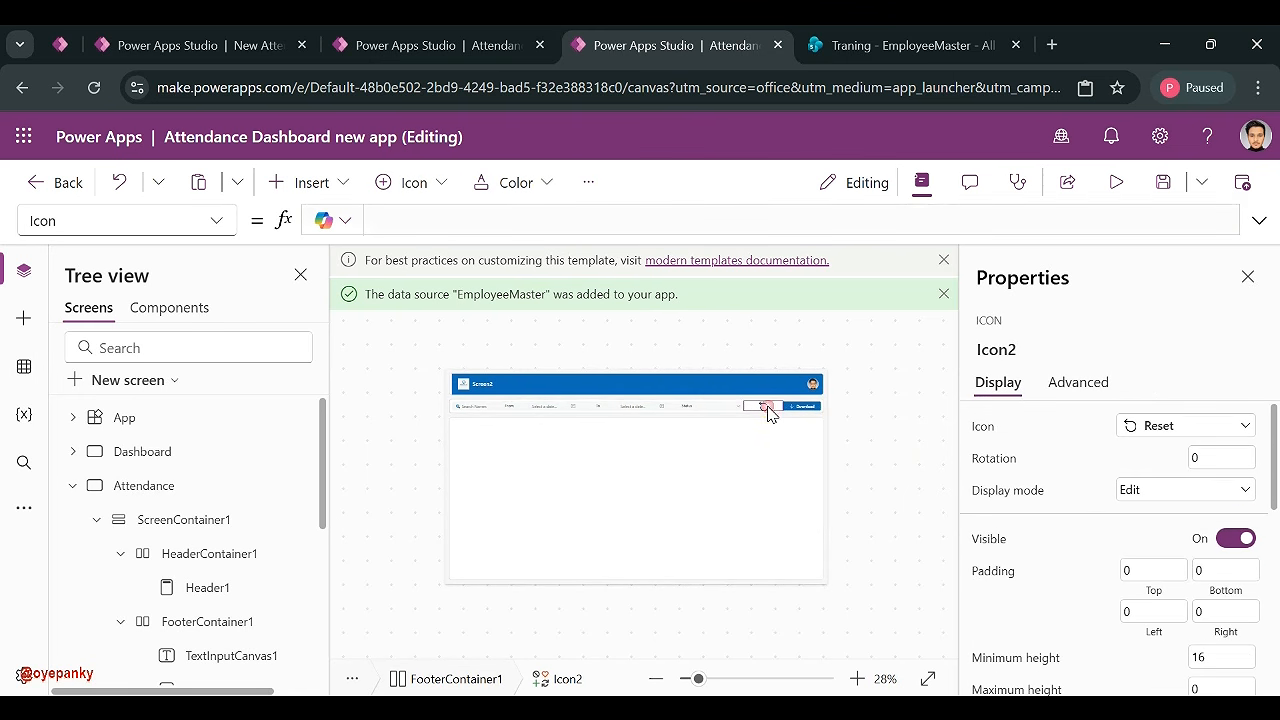
click(798, 408)
click(763, 410)
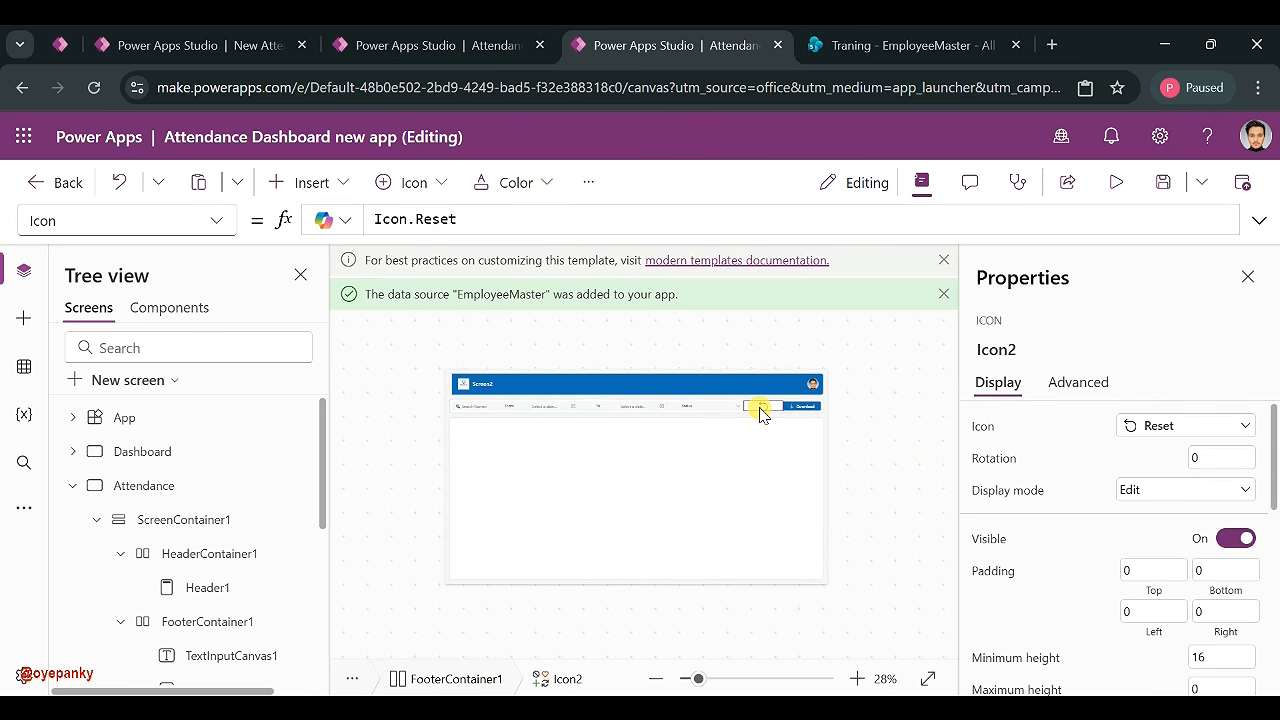
shift+click(714, 407)
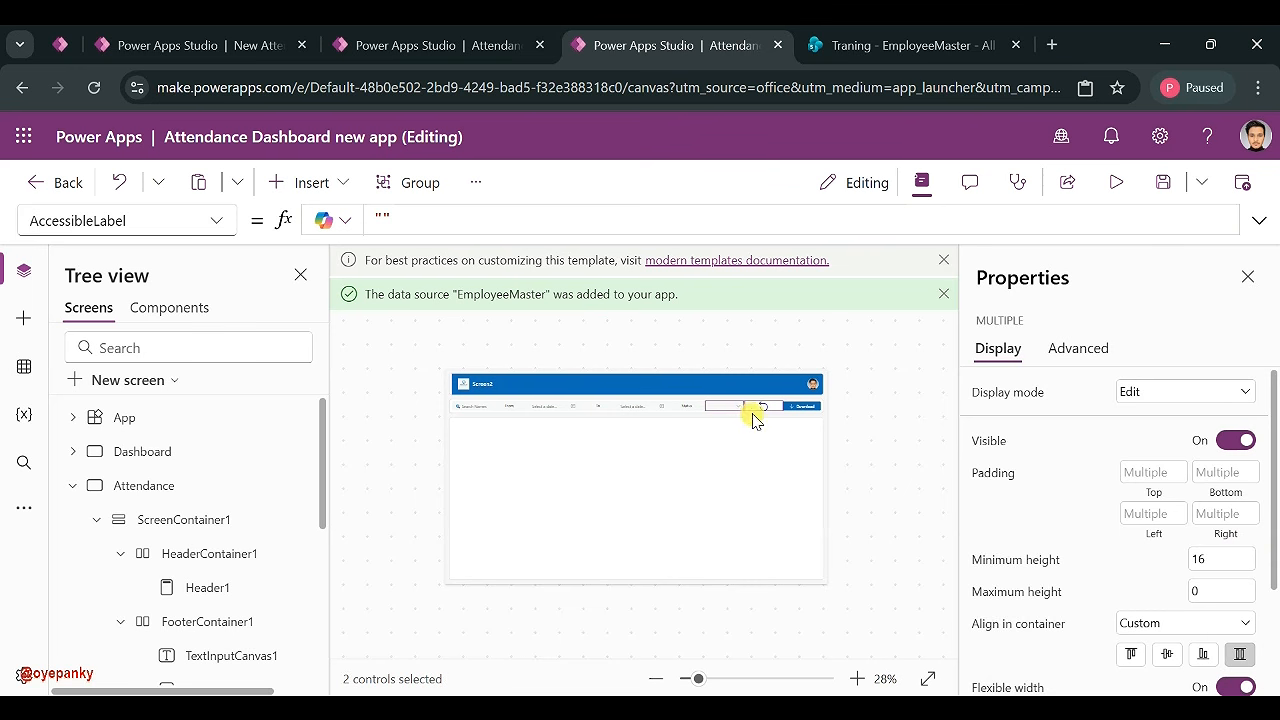
shift+click(675, 408)
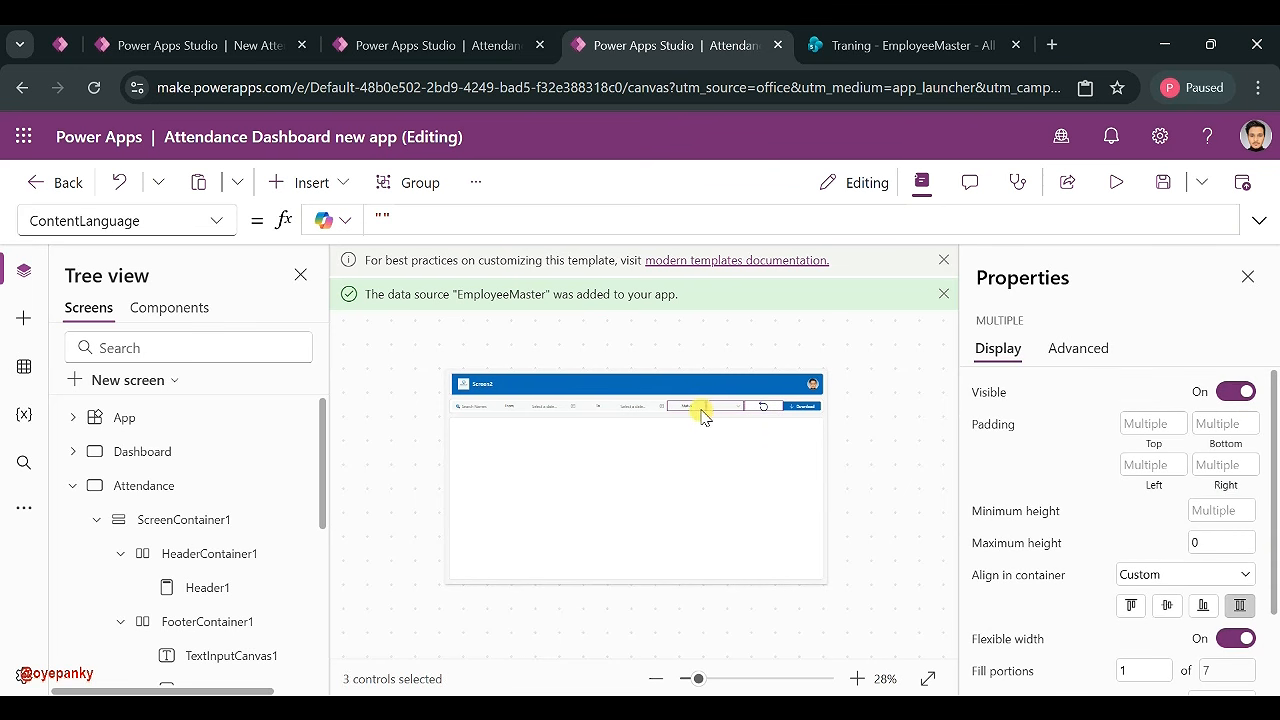
shift+click(686, 410)
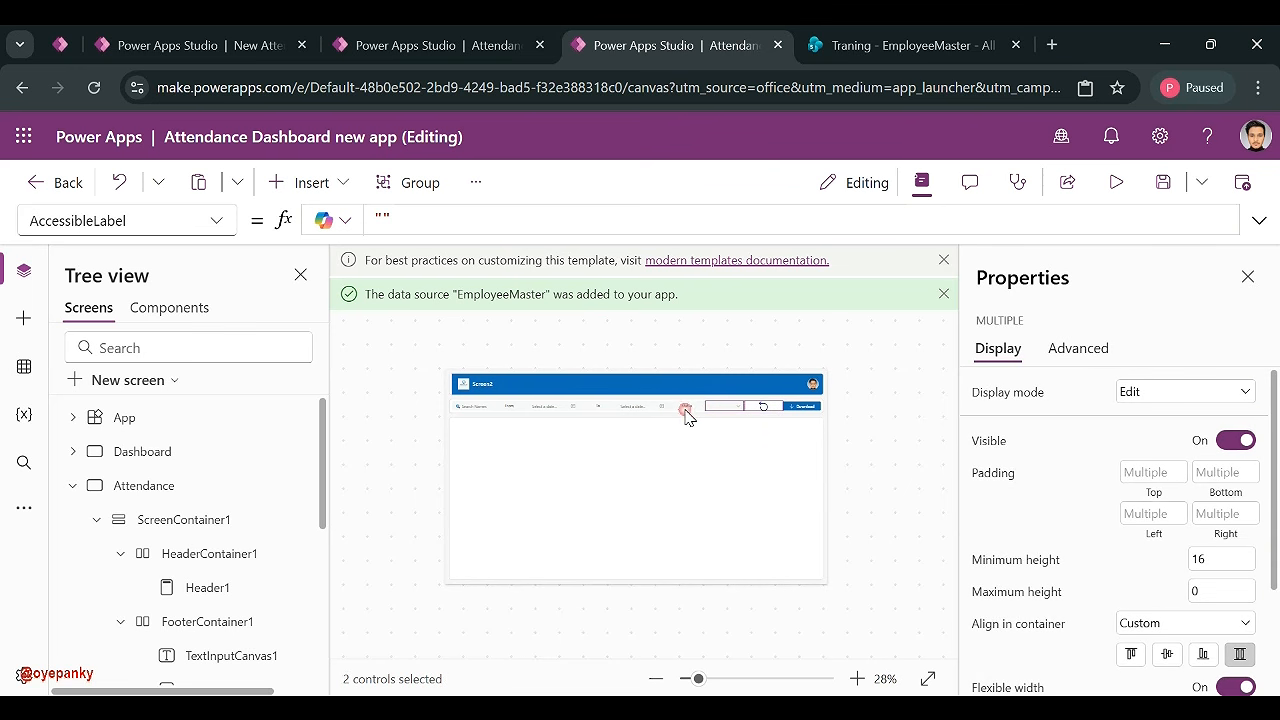
click(745, 408)
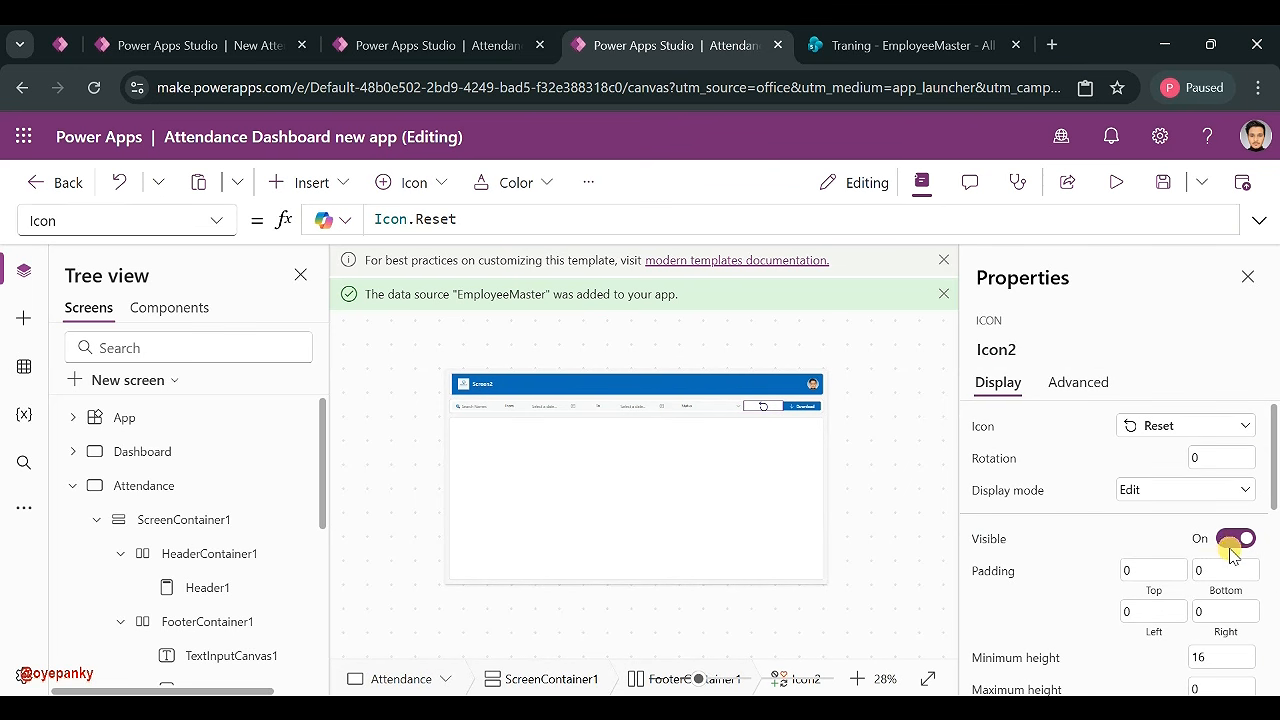
scroll(1236, 556, down, 3)
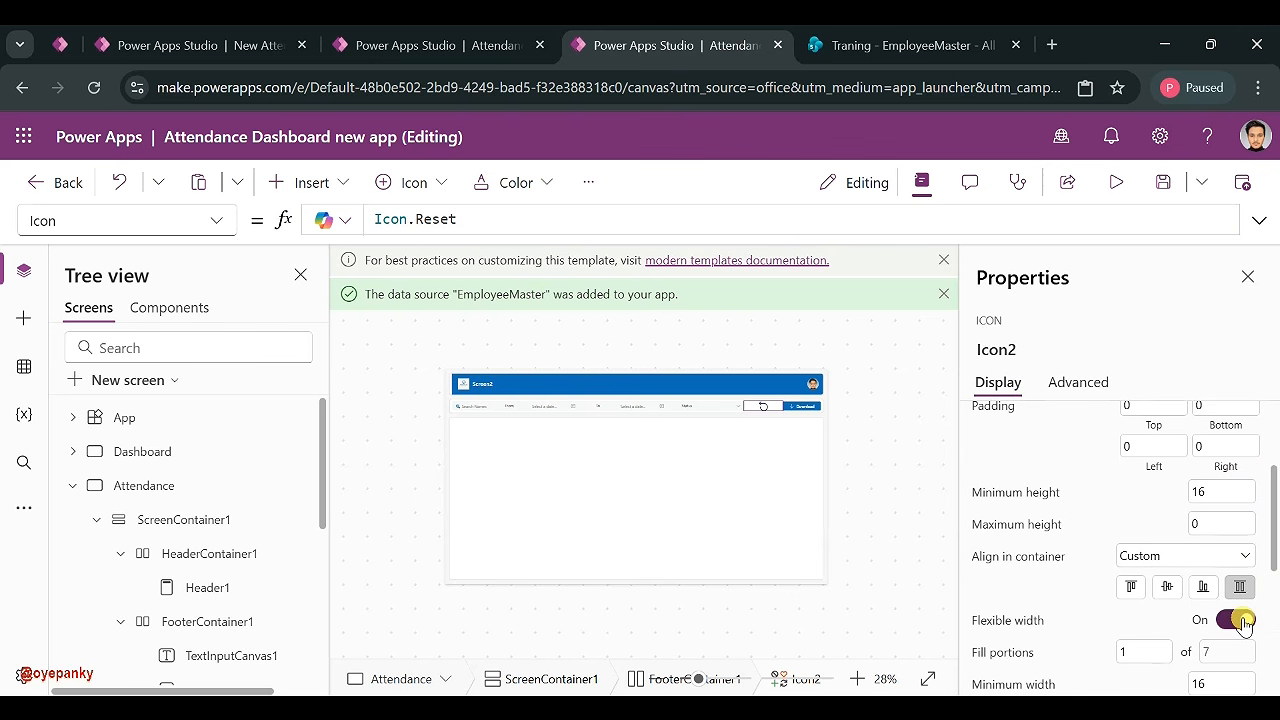
click(1240, 621)
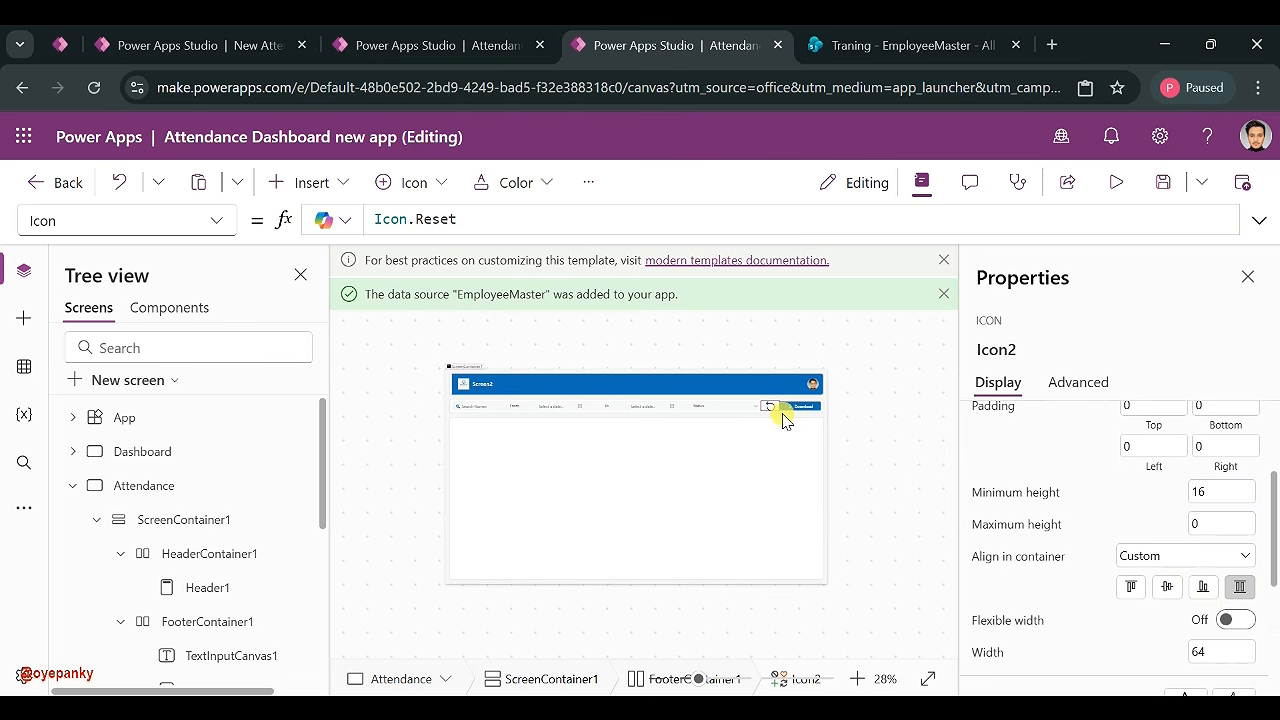
- Fix the Status label width at 96 and make the From and To labels fixed width
click(712, 407)
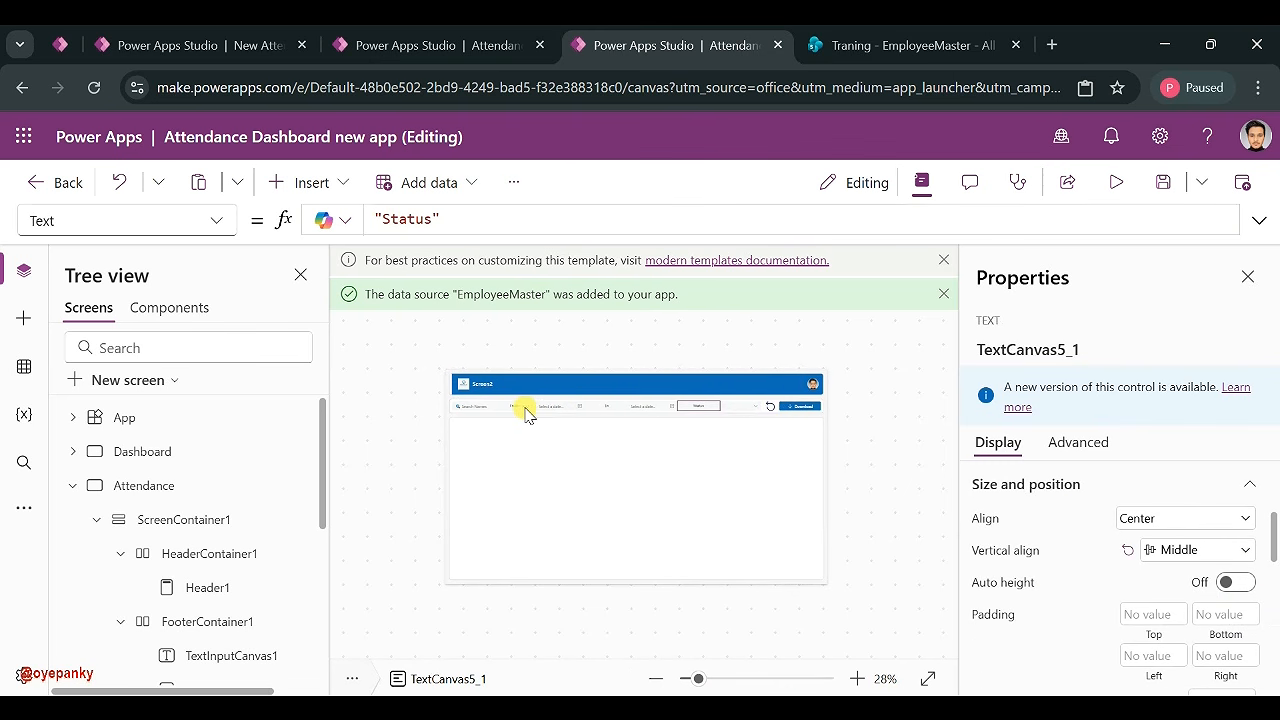
scroll(1195, 580, down, 5)
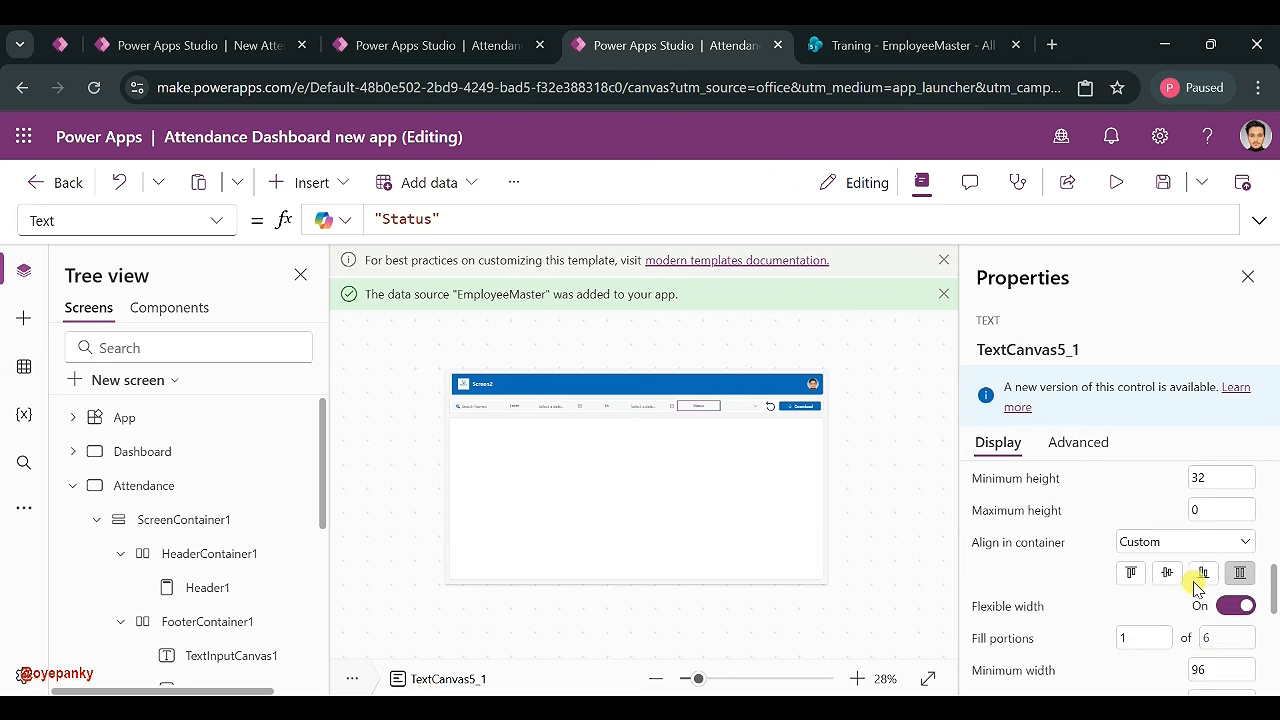
click(1230, 531)
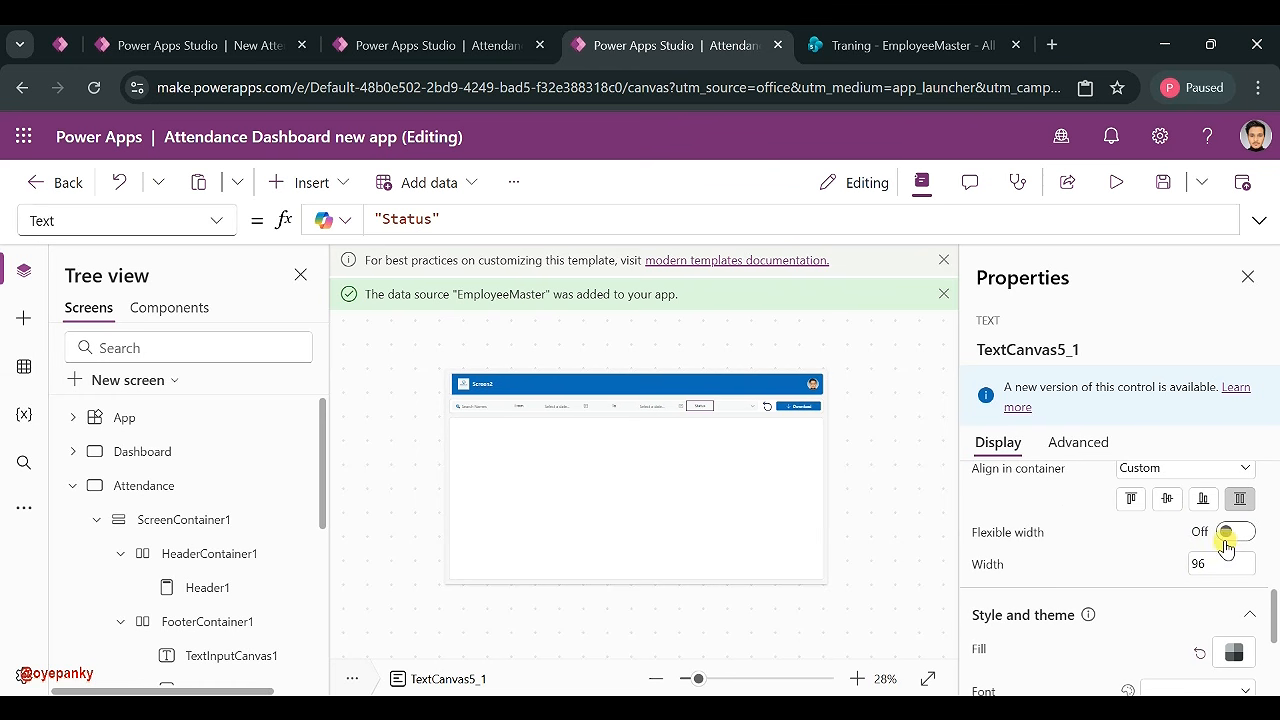
click(527, 407)
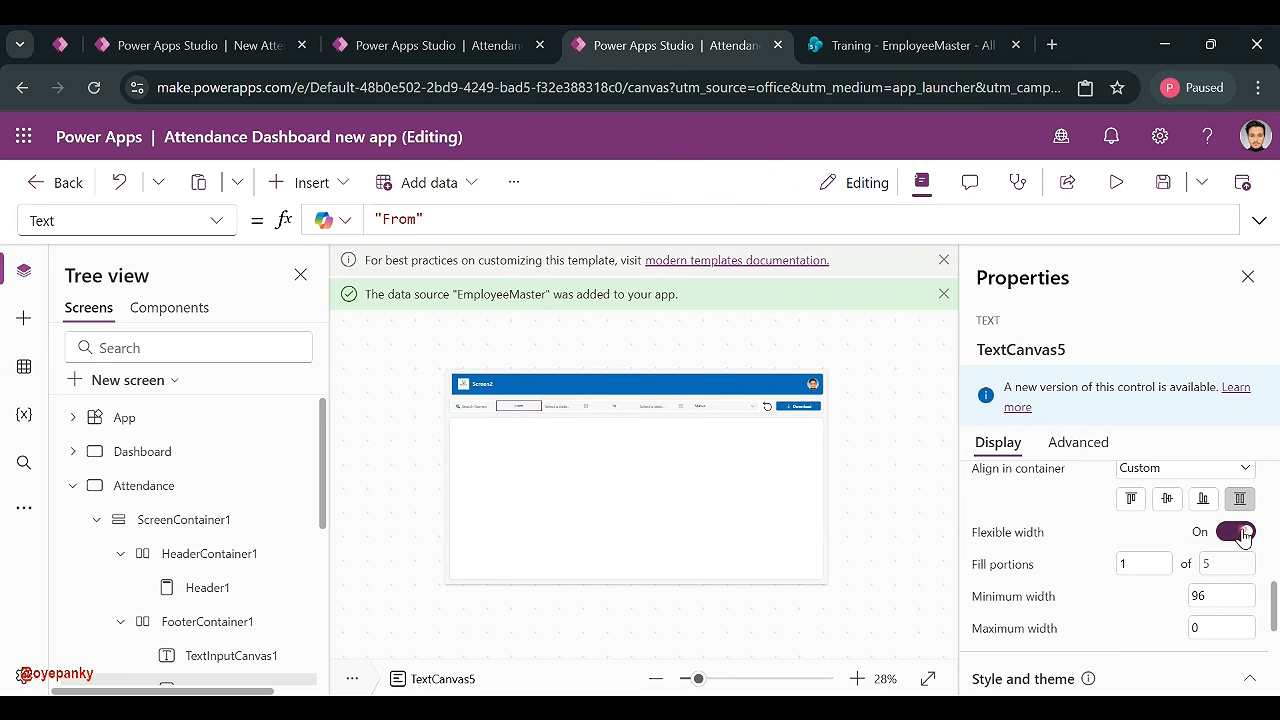
click(1240, 532)
click(600, 412)
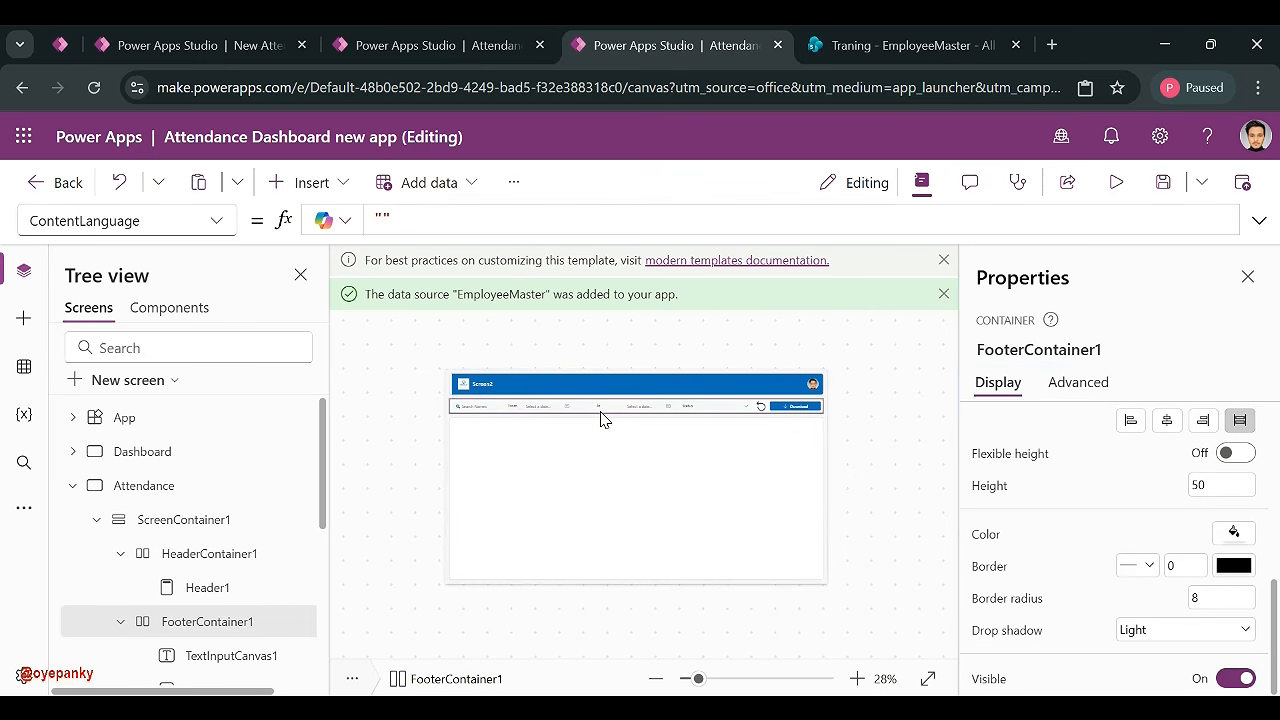
click(597, 413)
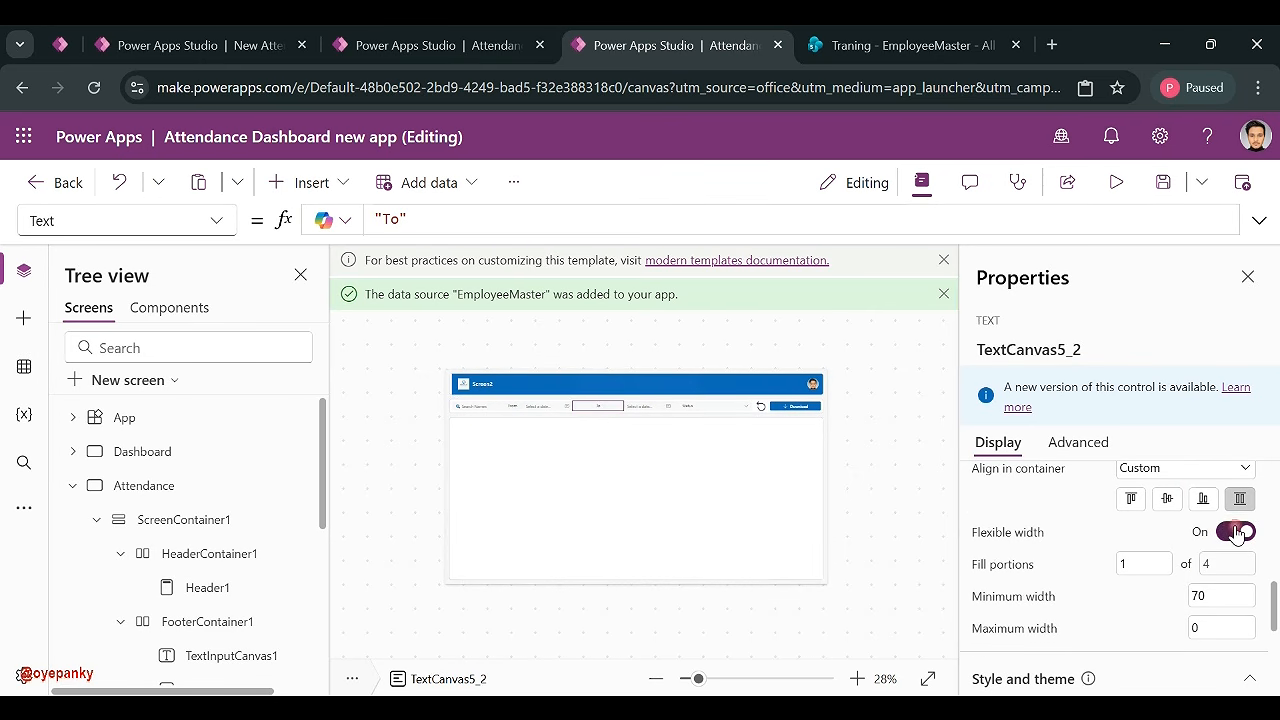
click(1237, 533)
- Switch the Download button from flexible to a fixed width of 110
click(786, 407)
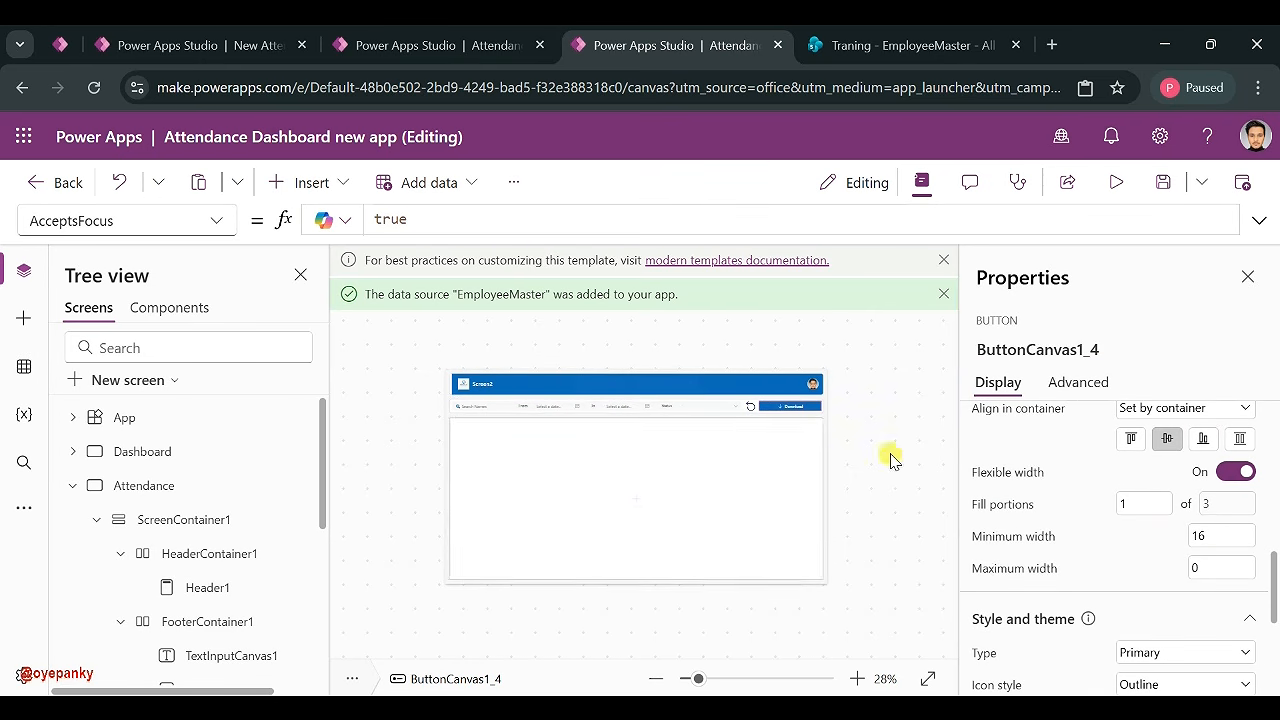
click(477, 416)
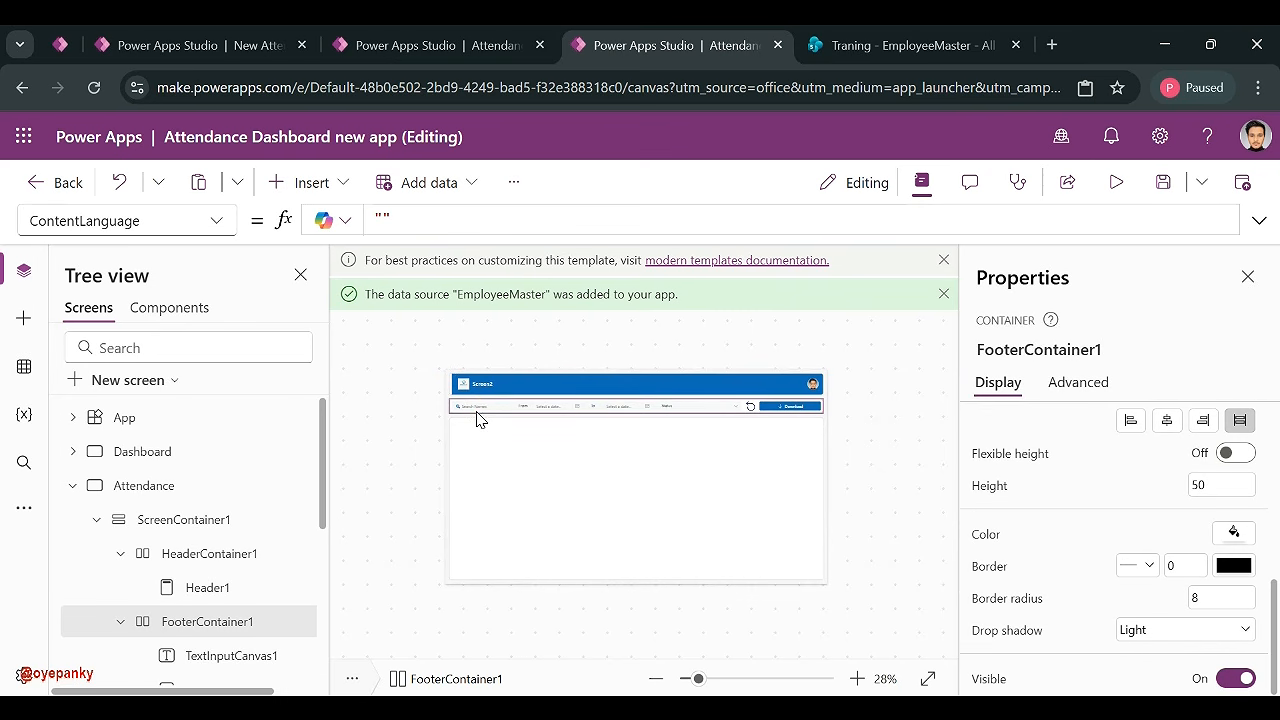
click(483, 417)
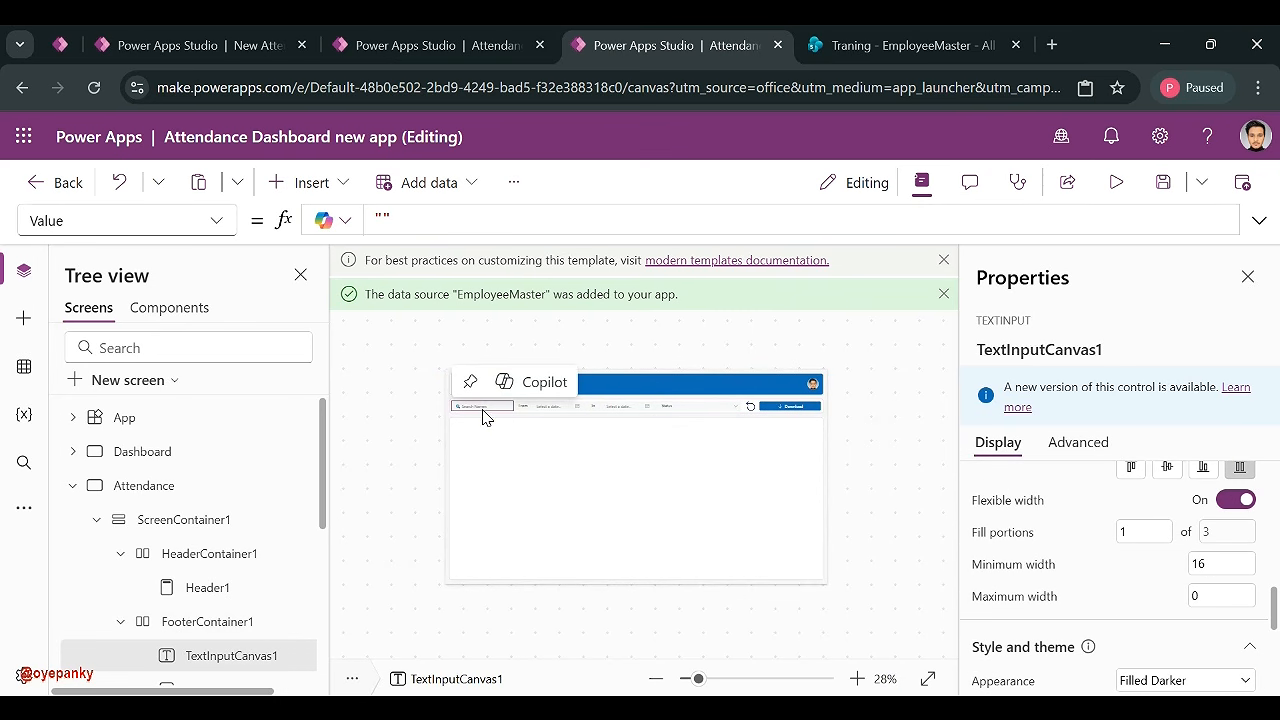
click(806, 407)
scroll(1218, 522, down, 1)
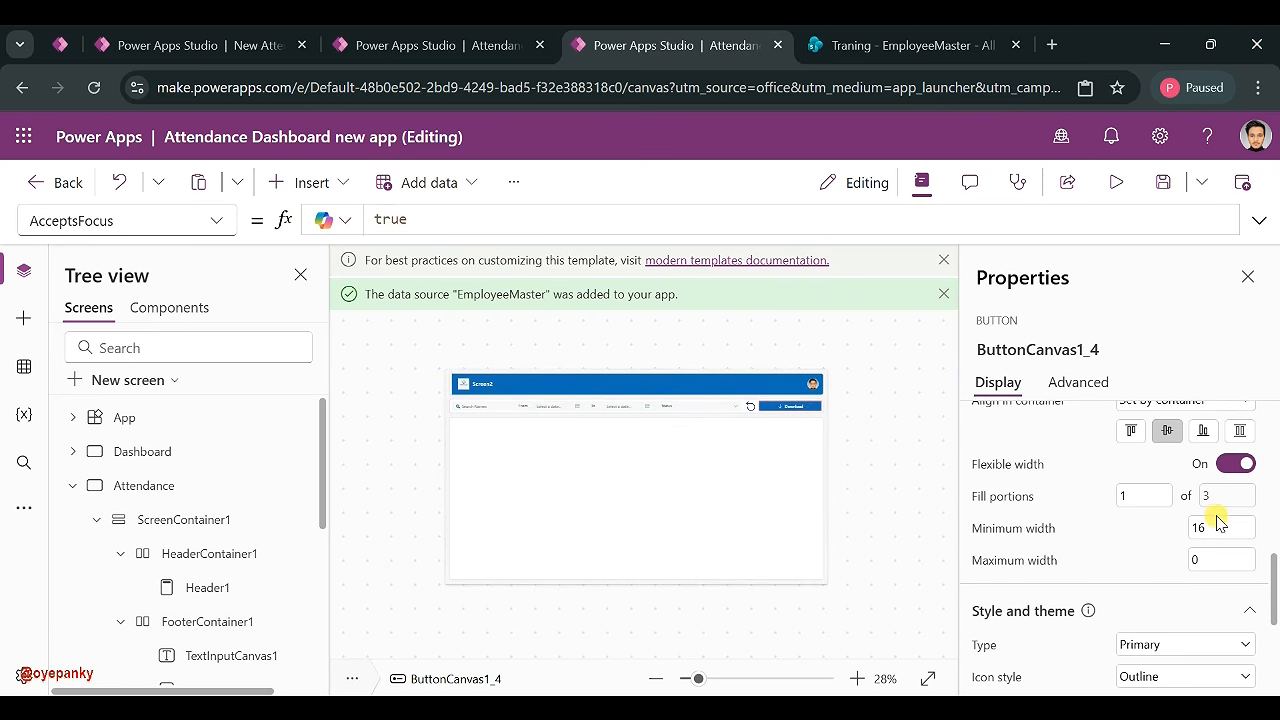
click(1234, 466)
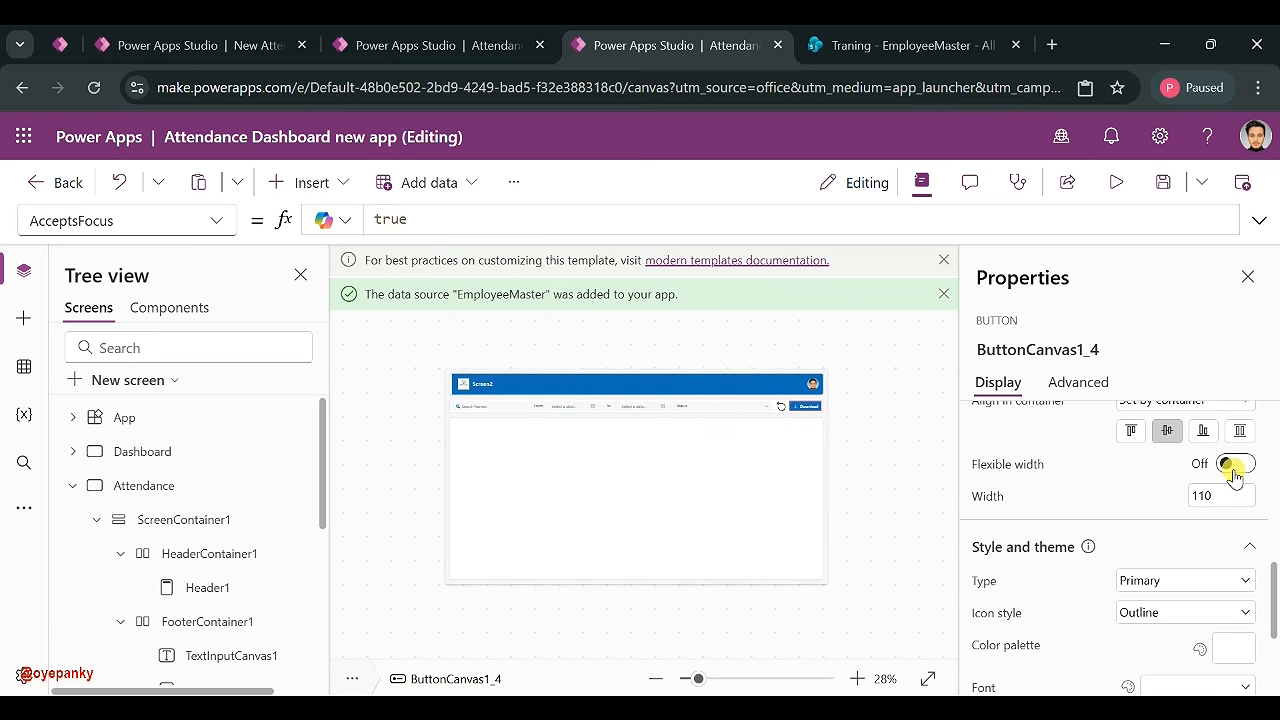
click(938, 427)
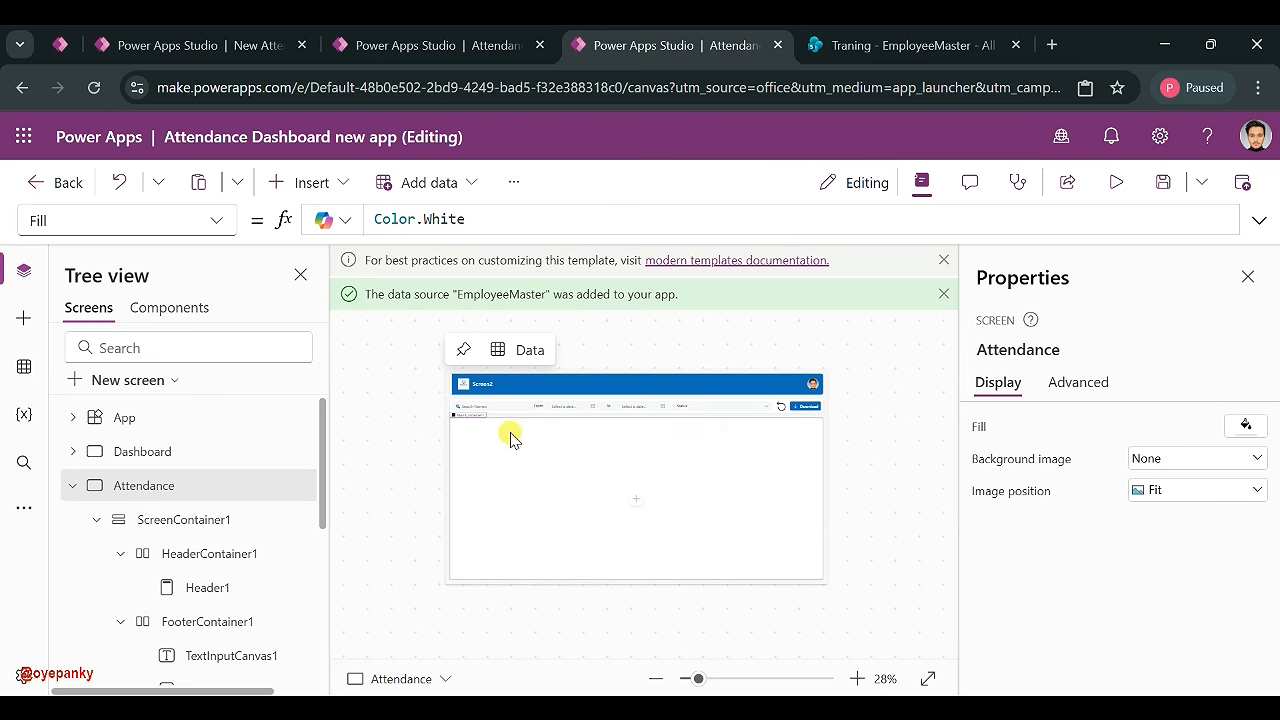
- Insert a vertical gallery into MainContainer1, found by searching 'ga'
click(621, 490)
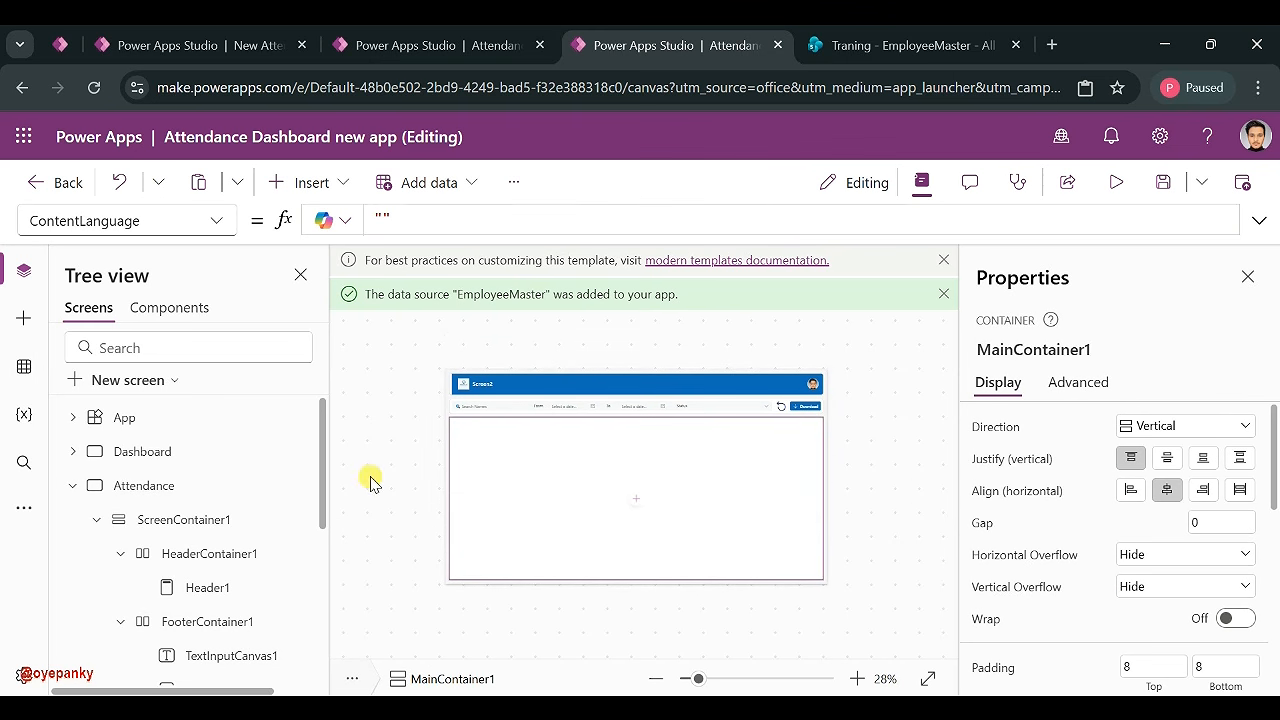
click(310, 182)
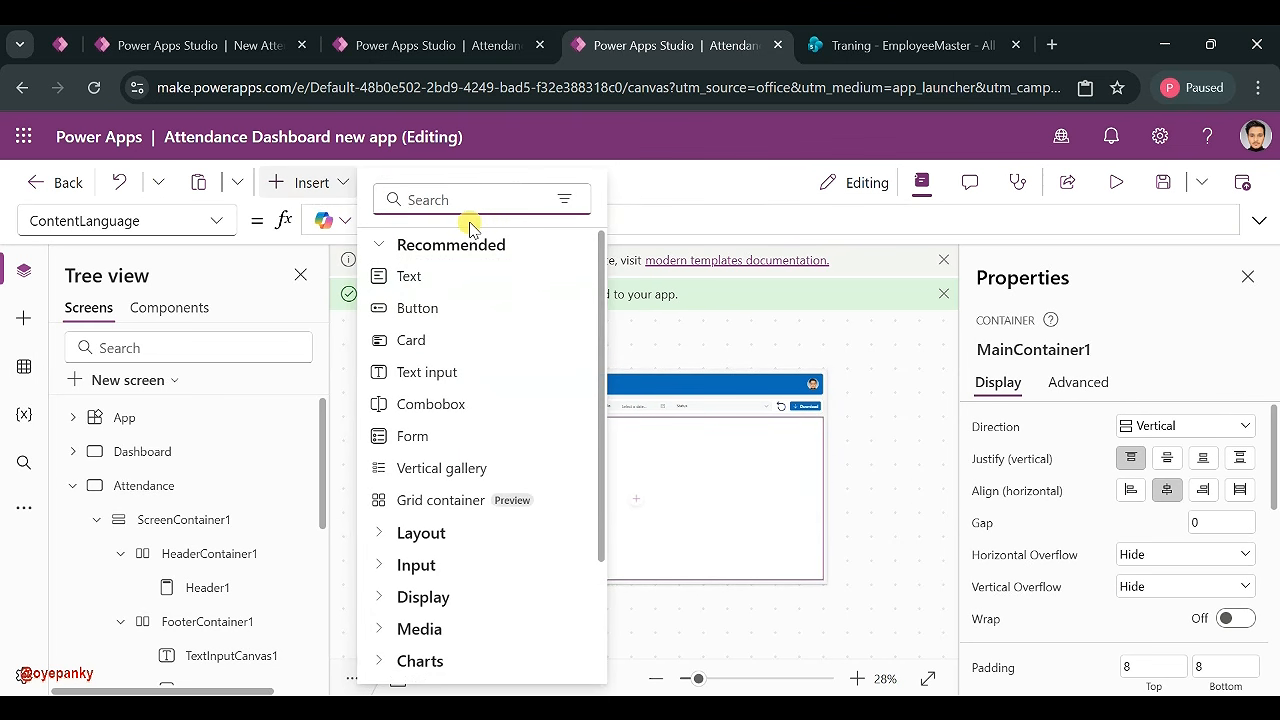
text(gall)
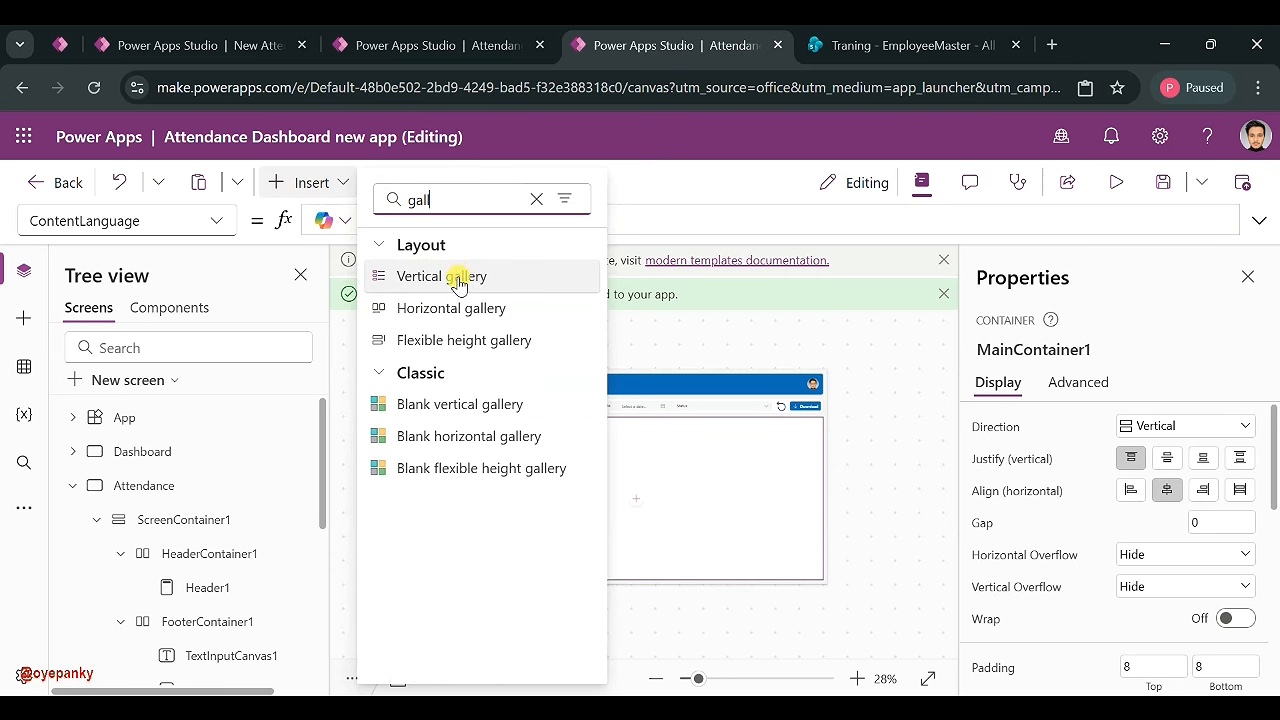
click(473, 283)
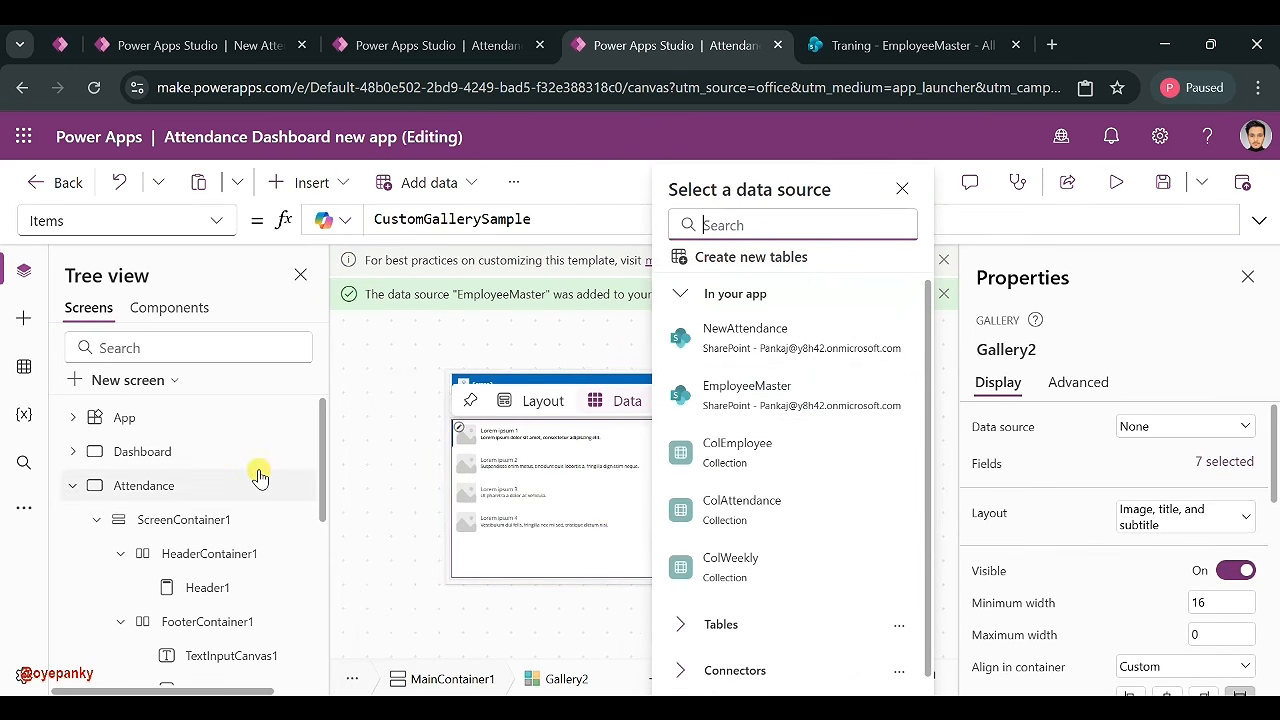
click(312, 511)
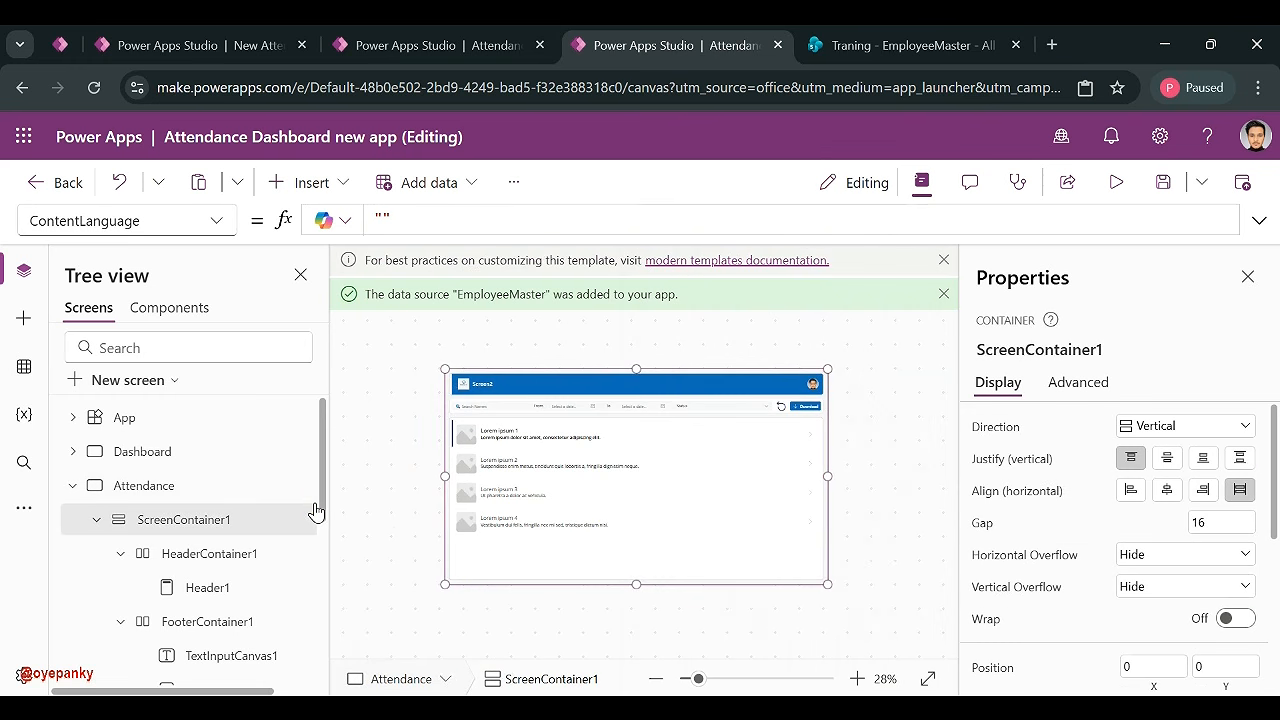
click(616, 593)
click(648, 470)
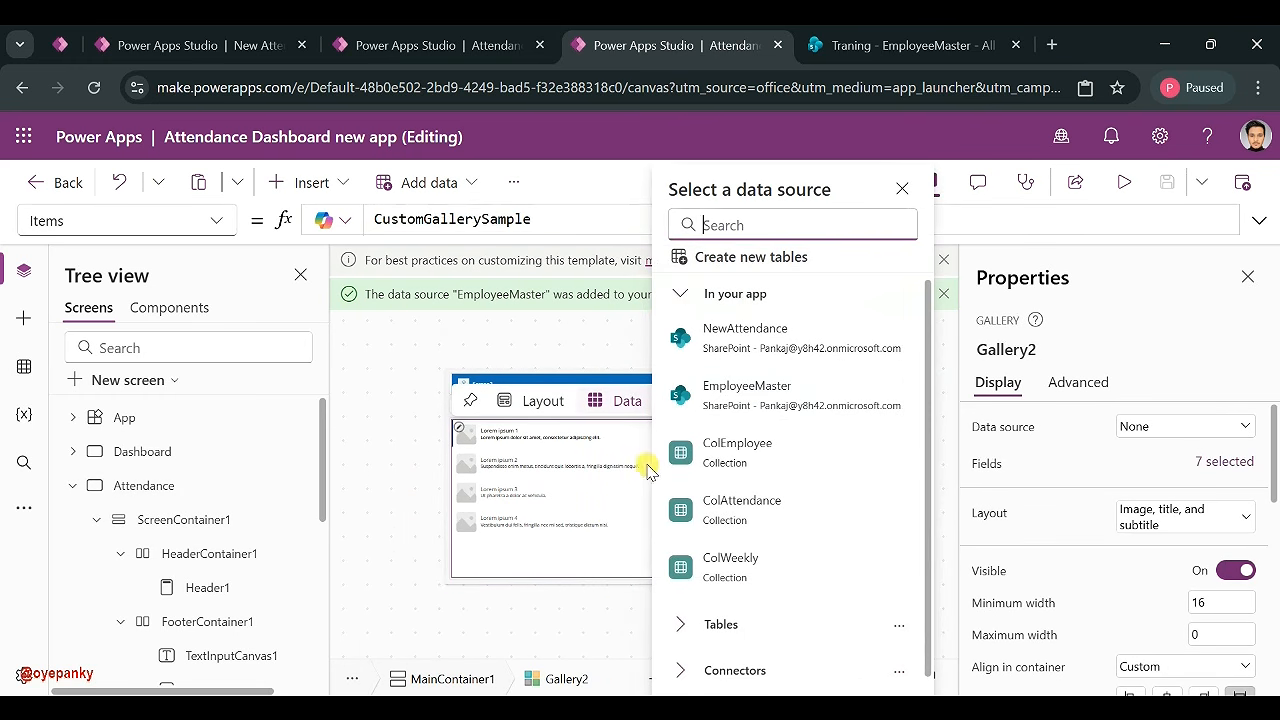
click(486, 590)
click(493, 538)
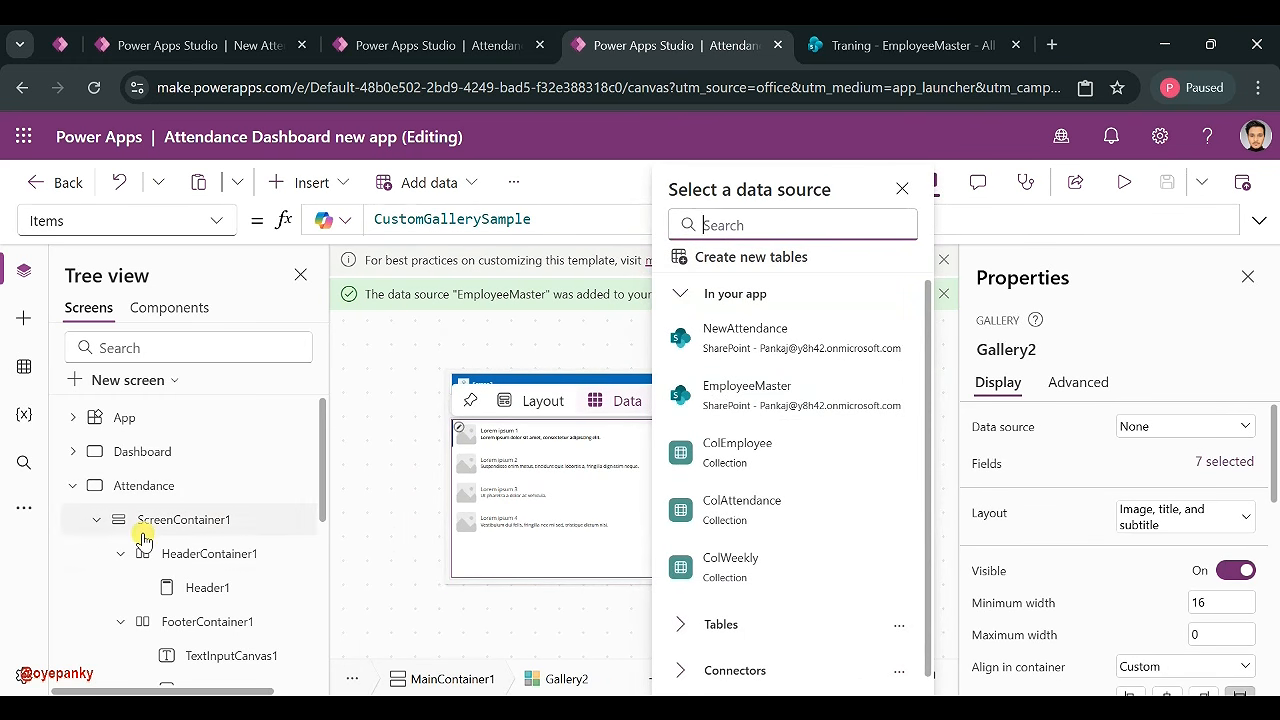
- Delete all the sample template controls, such as Rectangle2, from the new gallery
scroll(186, 611, down, 4)
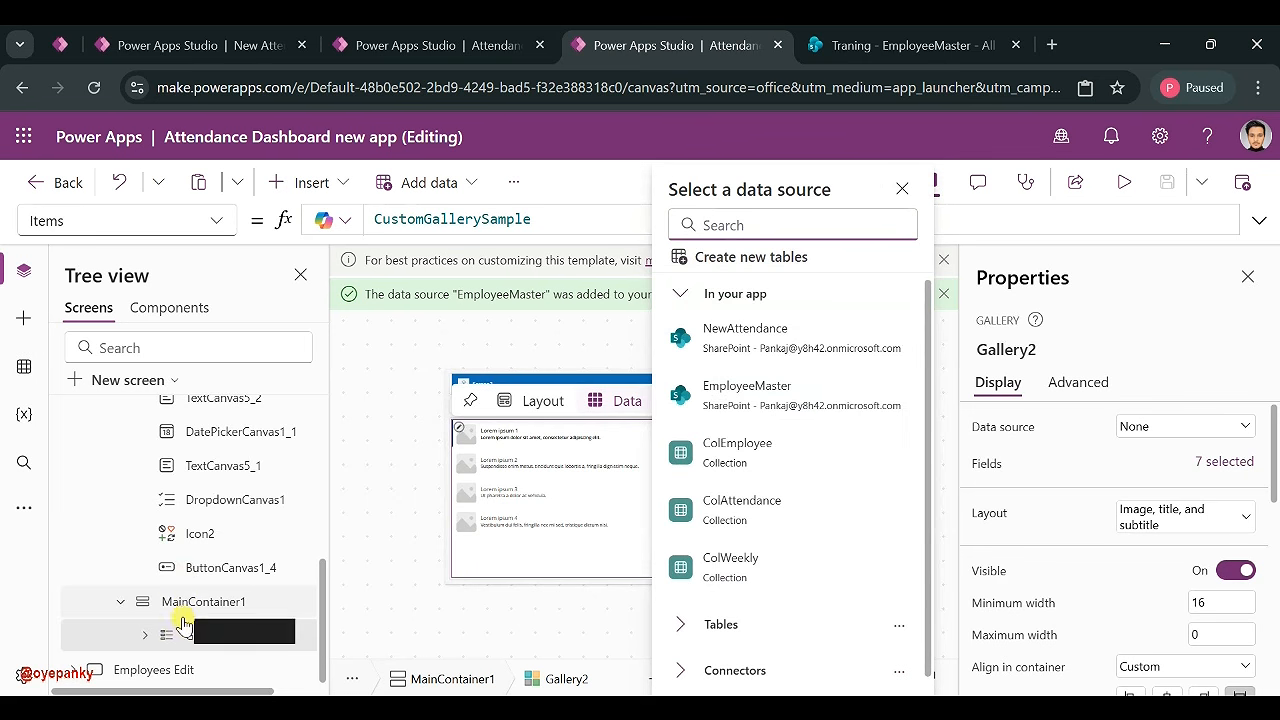
click(145, 635)
click(230, 678)
key(ctrl+a)
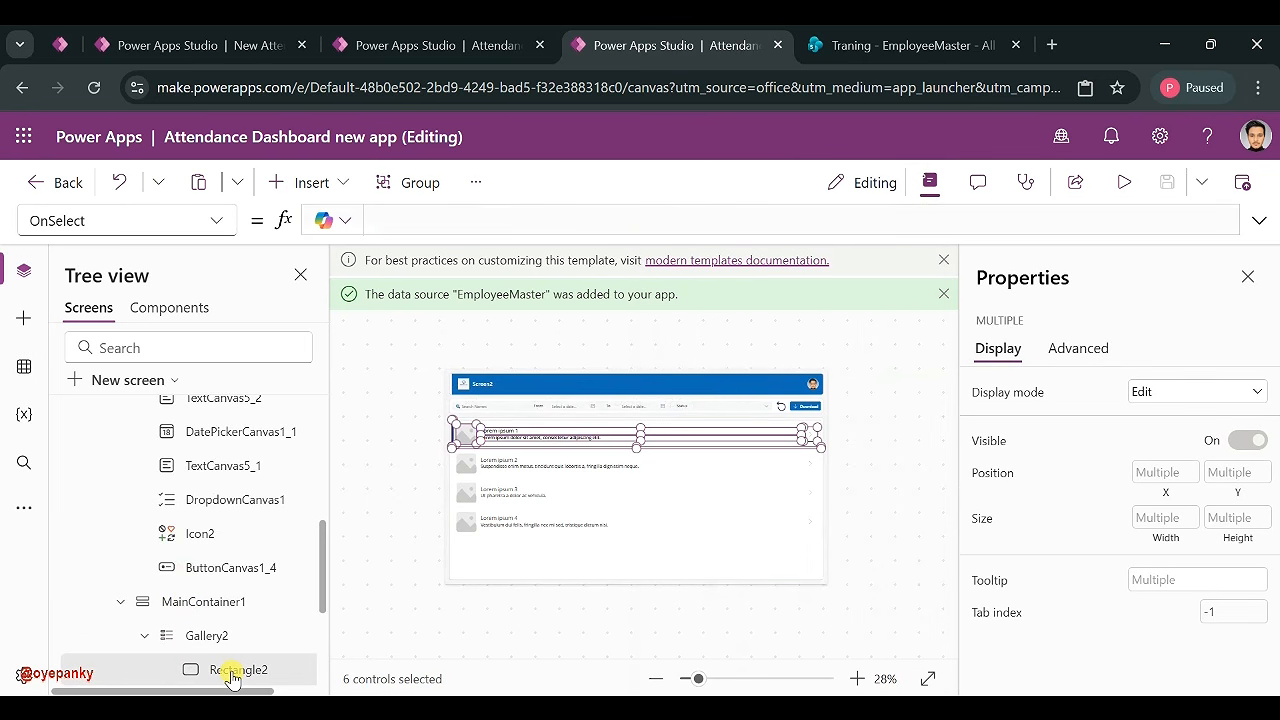
key(Delete)
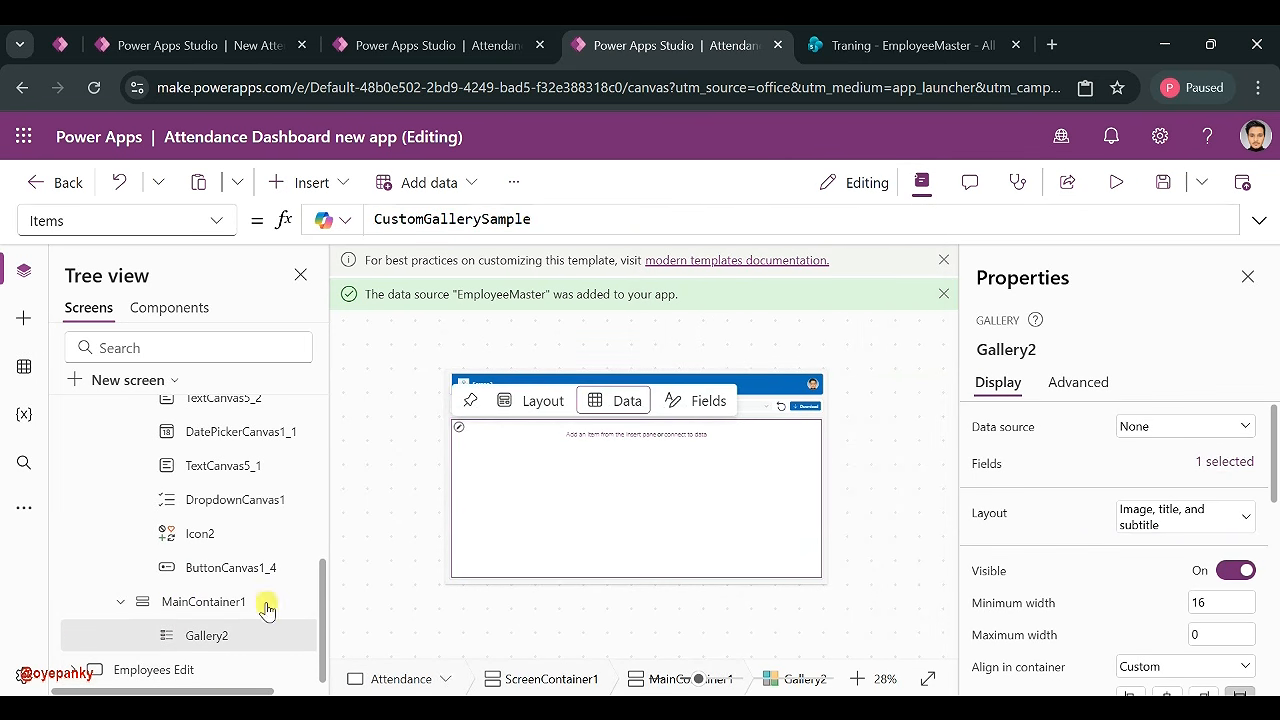
click(461, 432)
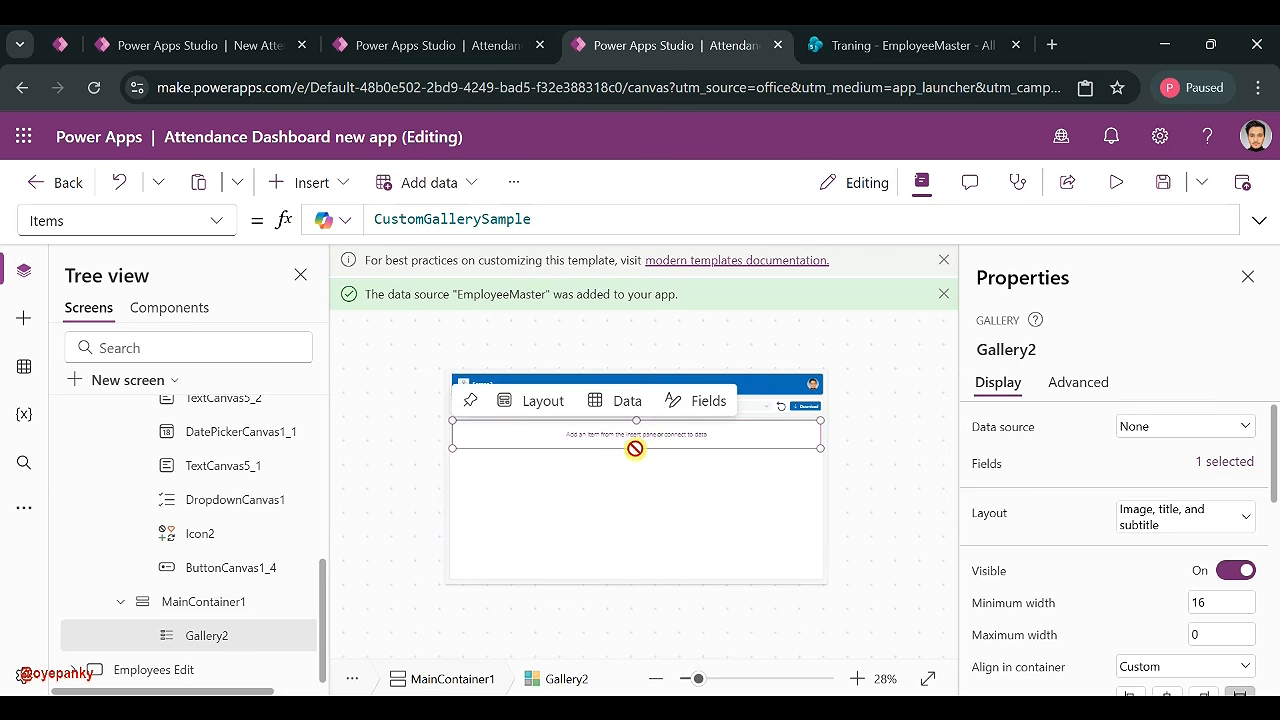
- Insert a container into the gallery template, set its height to 90 and move it slightly down
click(312, 183)
text(con)
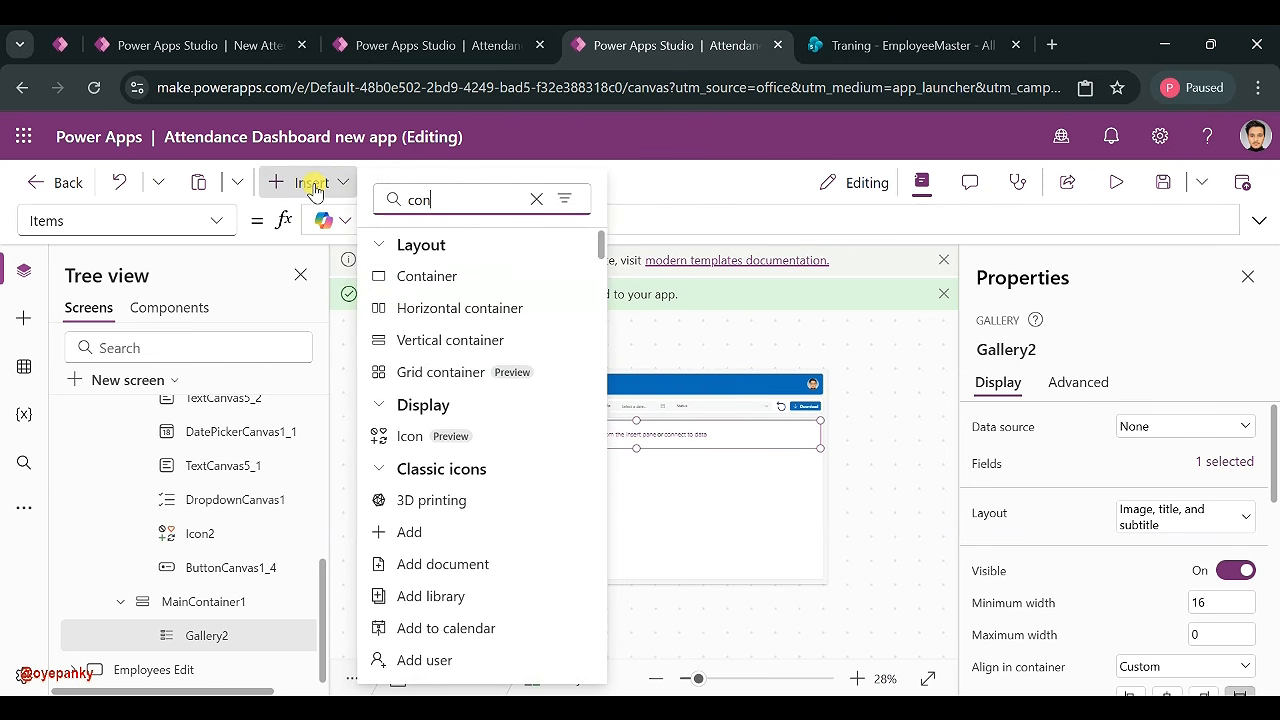
click(437, 280)
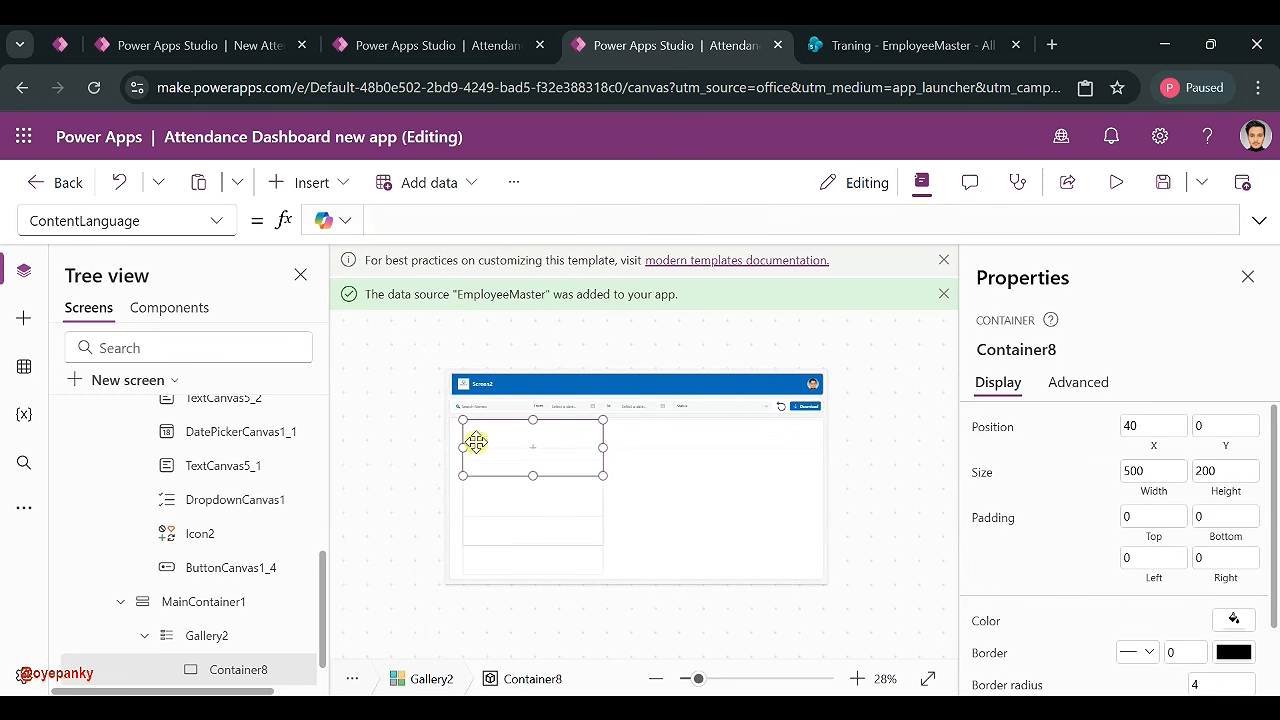
drag(603, 475, 857, 451)
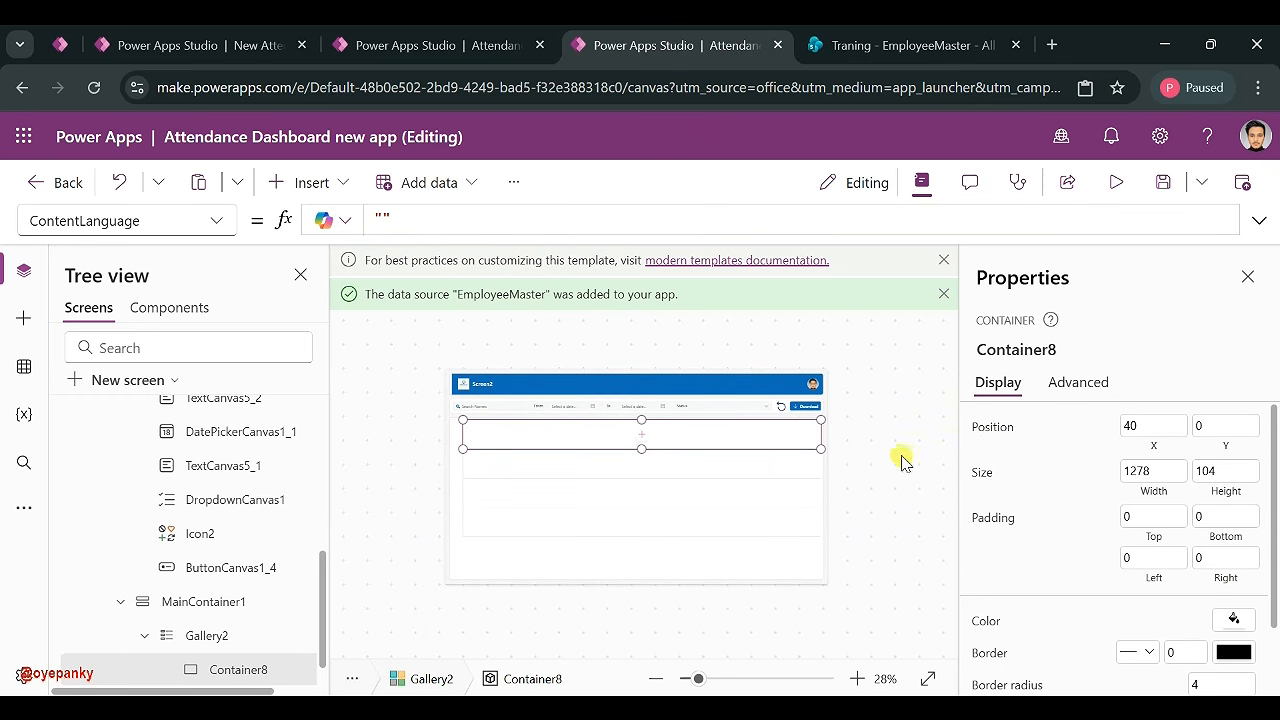
key(BackSpace)
key(BackSpace)
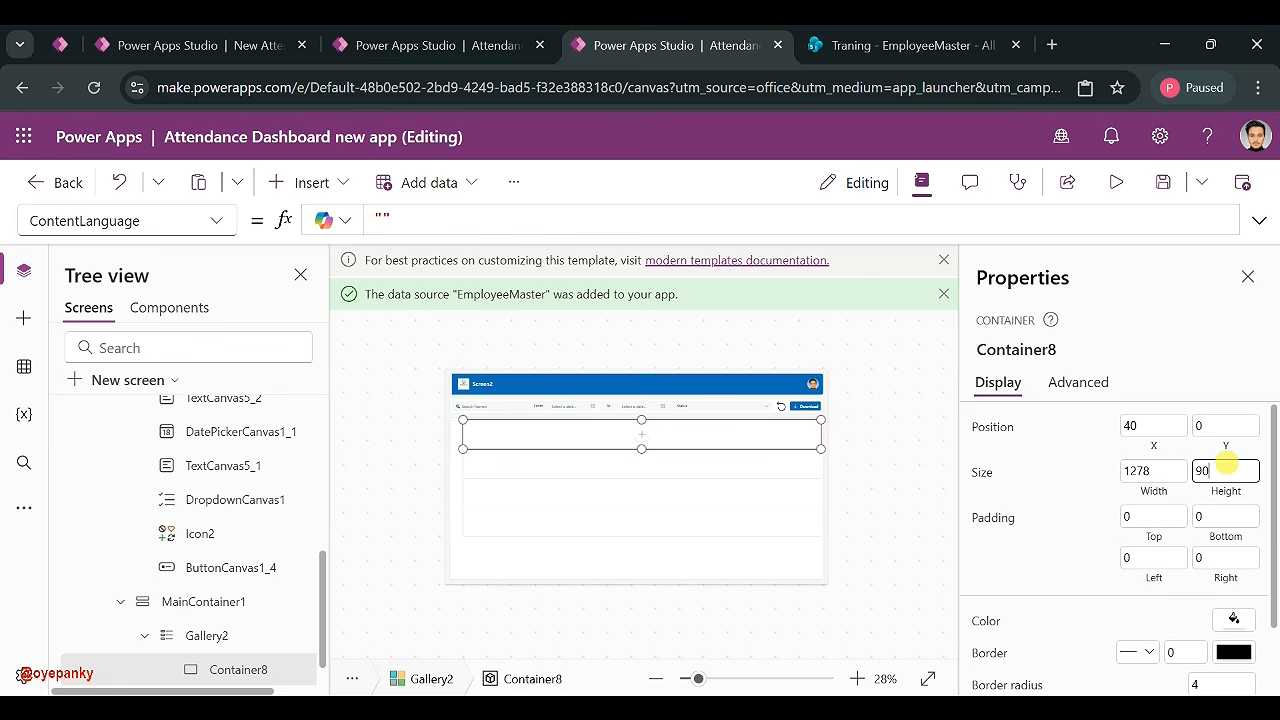
click(1086, 466)
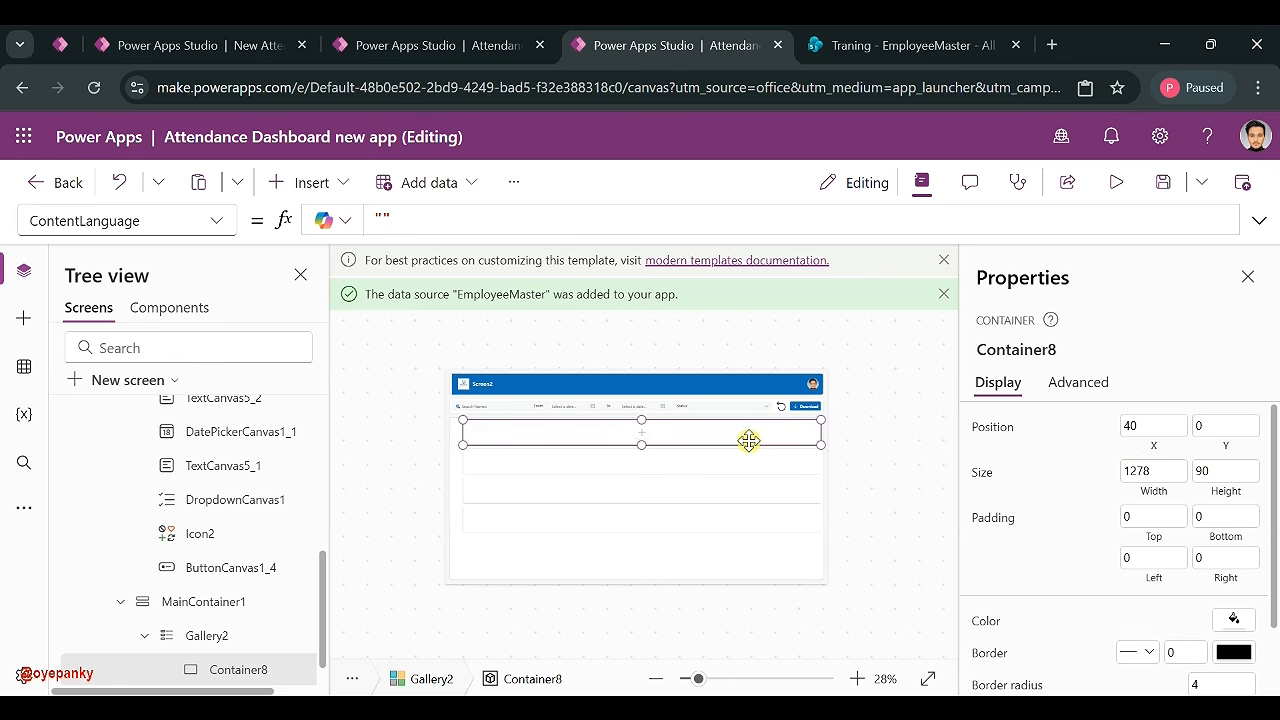
drag(741, 446, 743, 483)
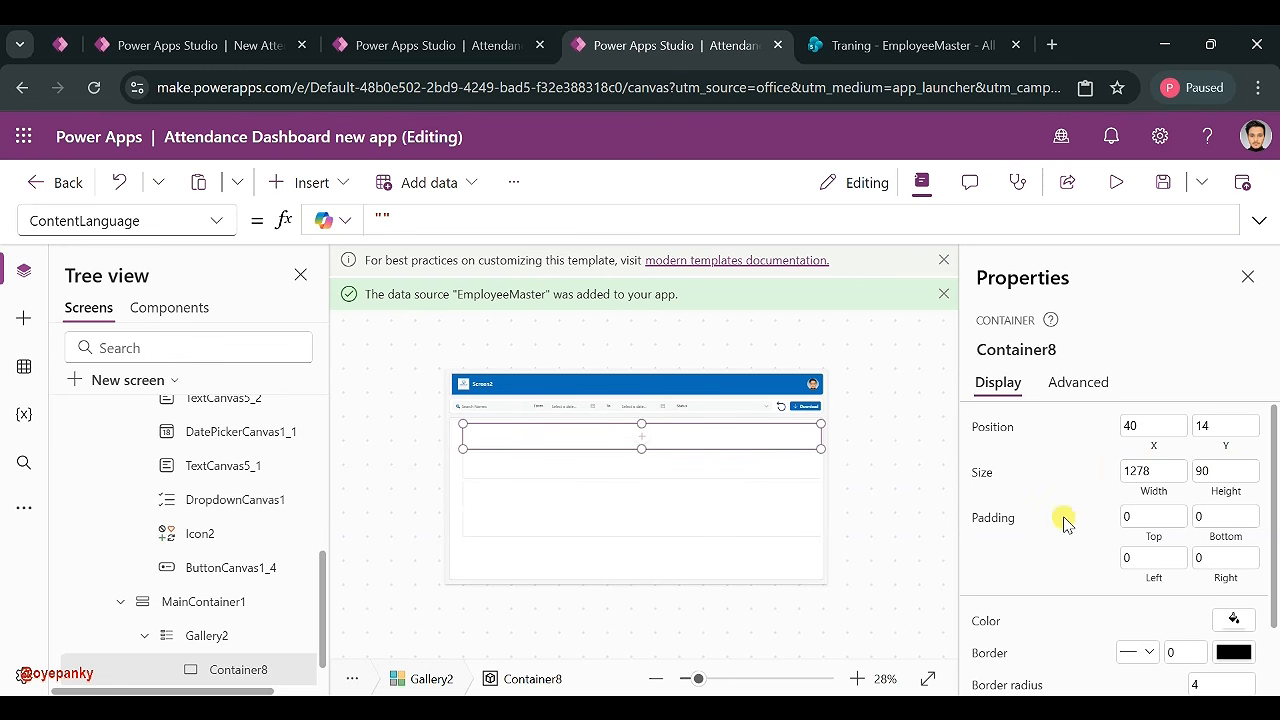
- Give the card container a border radius of 40 and a Semibold drop shadow
scroll(1063, 518, down, 2)
click(1222, 600)
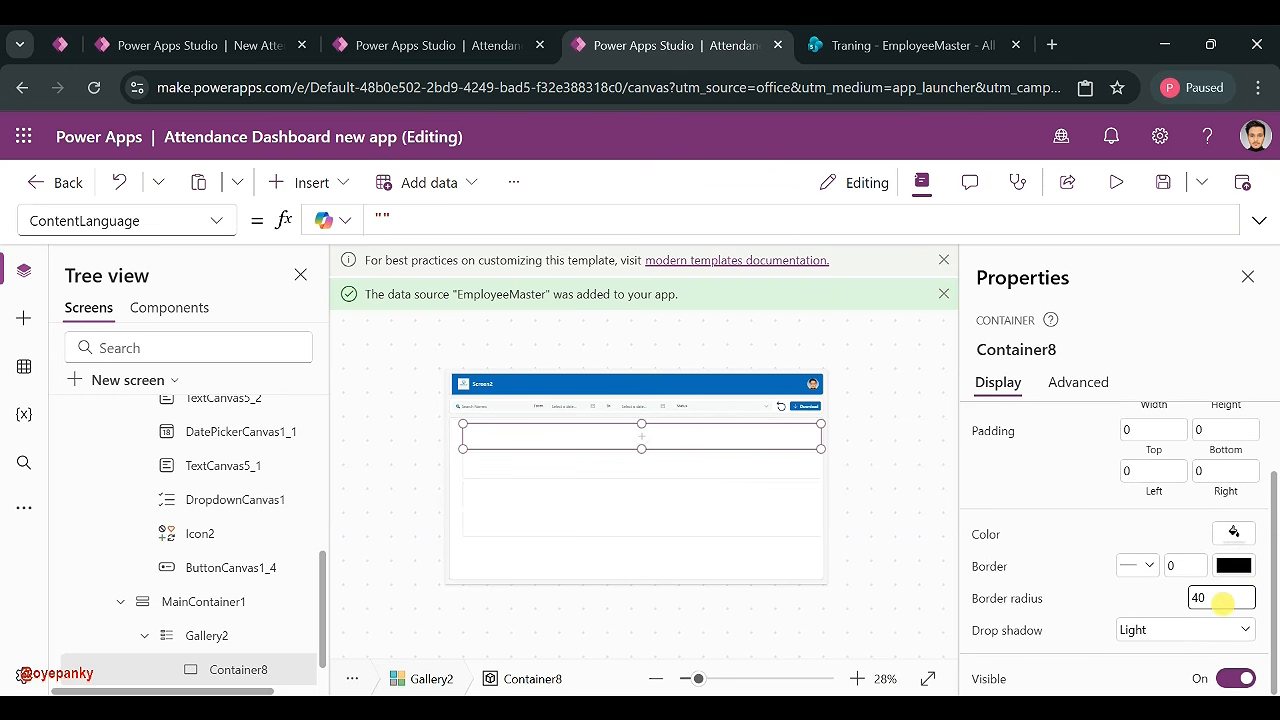
click(1136, 632)
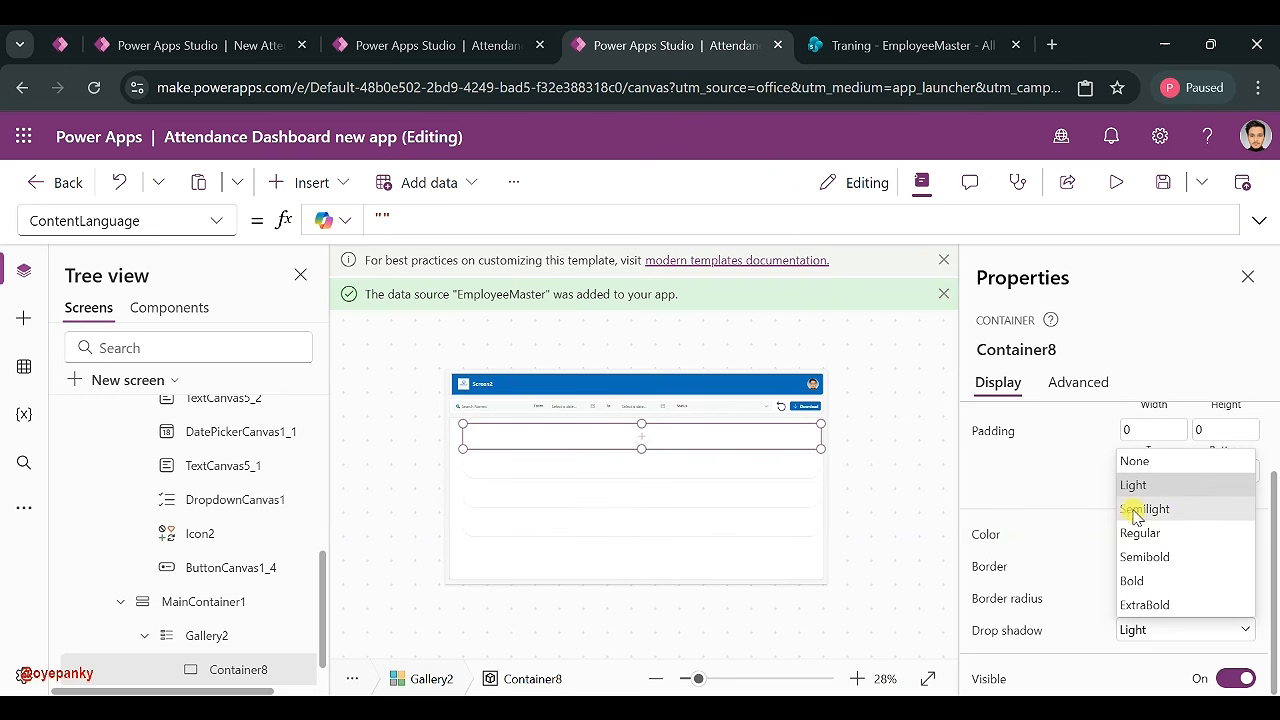
click(1155, 566)
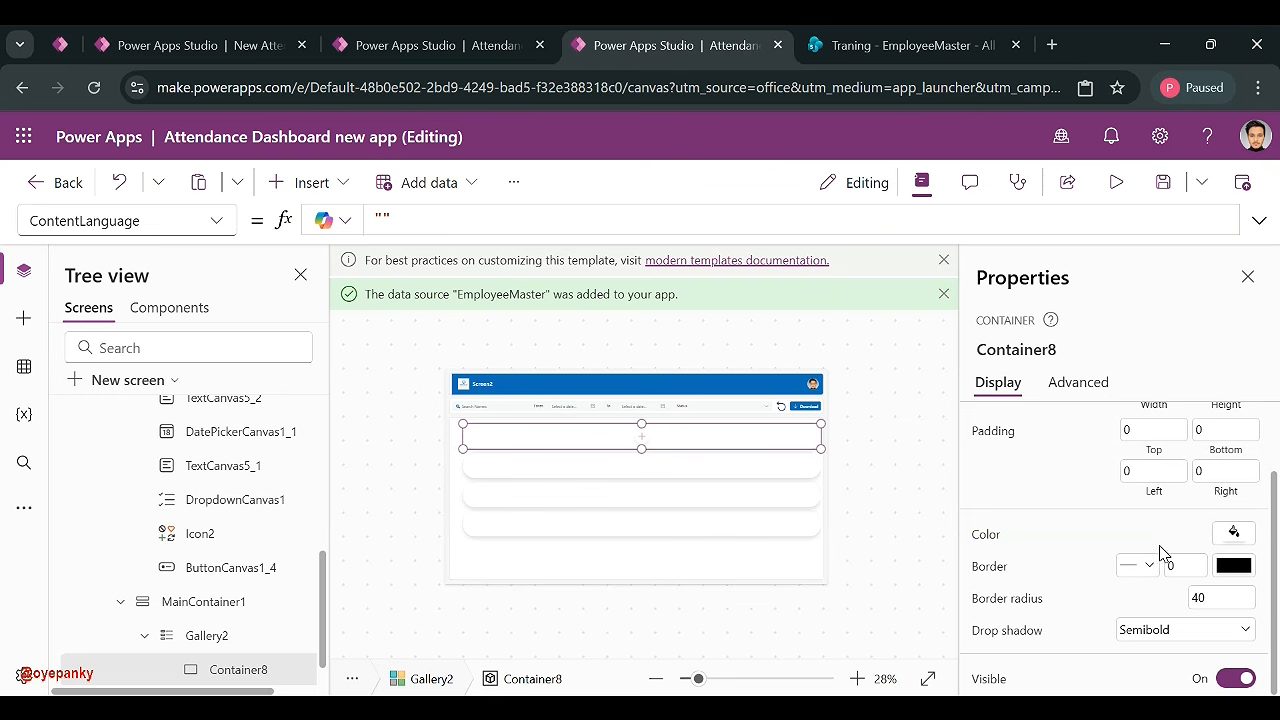
click(1233, 532)
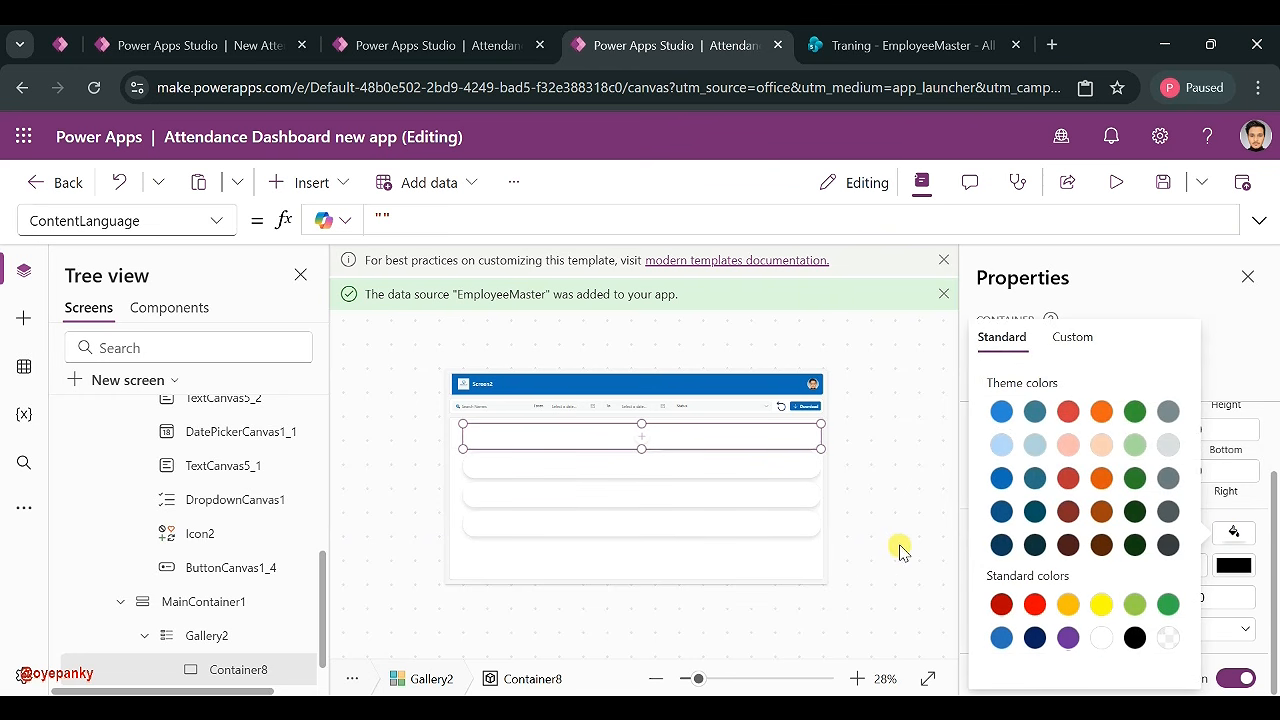
click(780, 571)
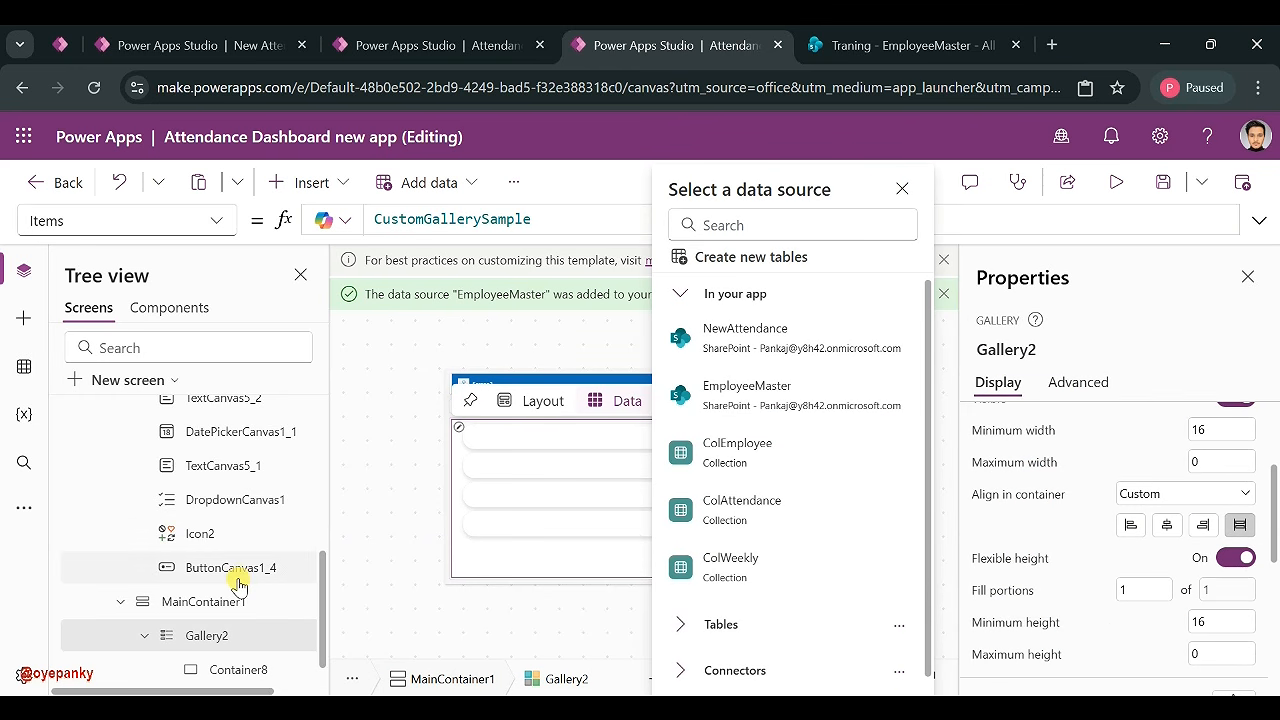
click(194, 610)
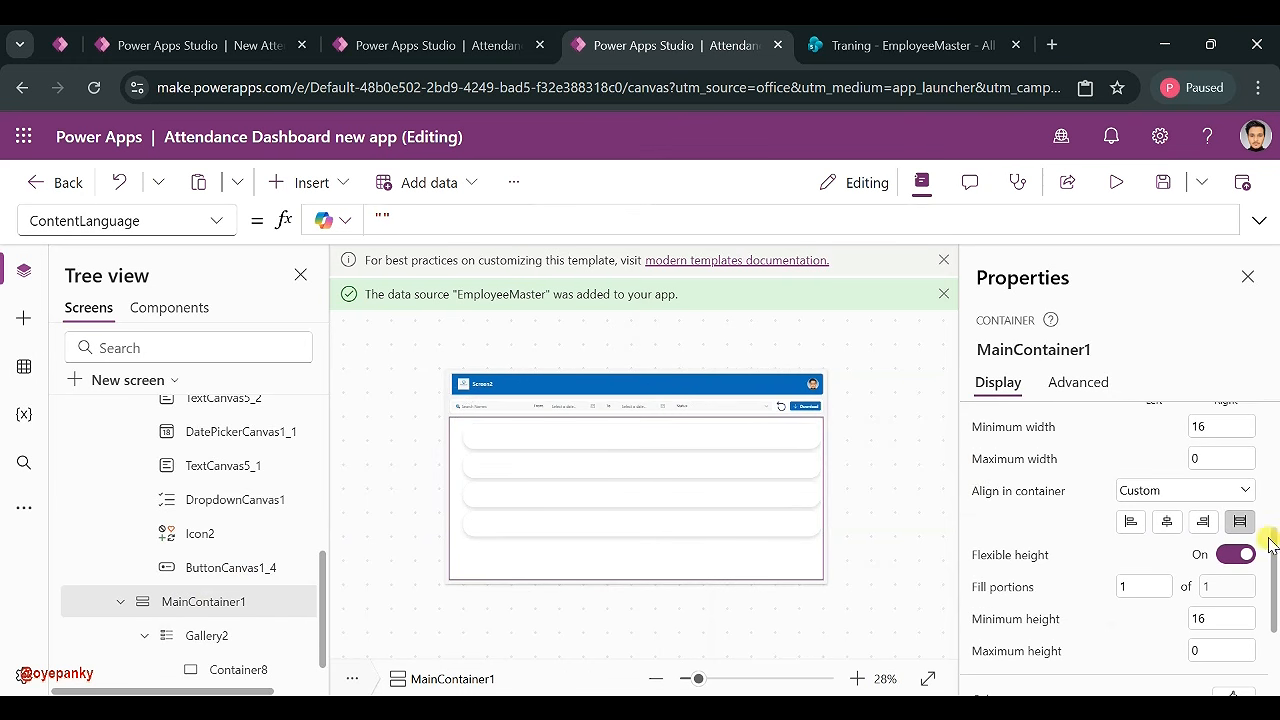
scroll(1203, 505, up, 5)
scroll(200, 590, up, 2)
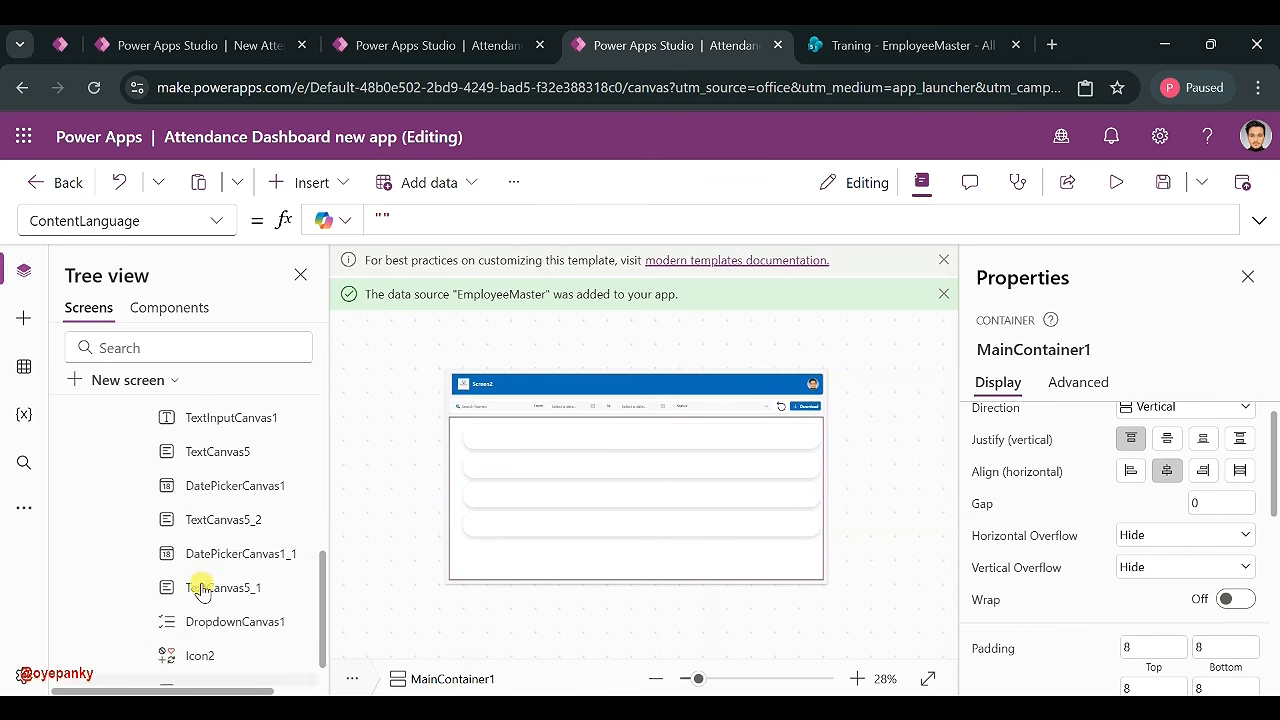
scroll(200, 590, up, 5)
click(132, 424)
- Copy the F5F6F8 custom hex fill from the Dashboard screen
click(134, 453)
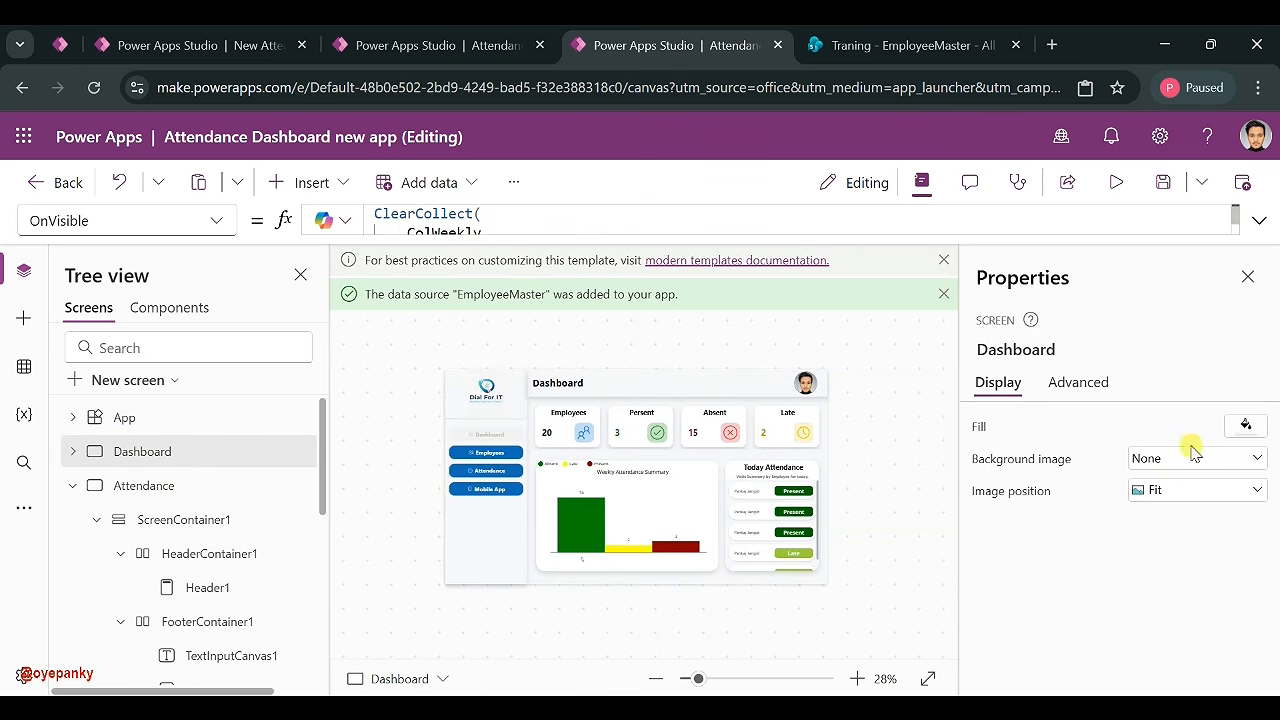
click(1246, 425)
click(1075, 262)
click(935, 597)
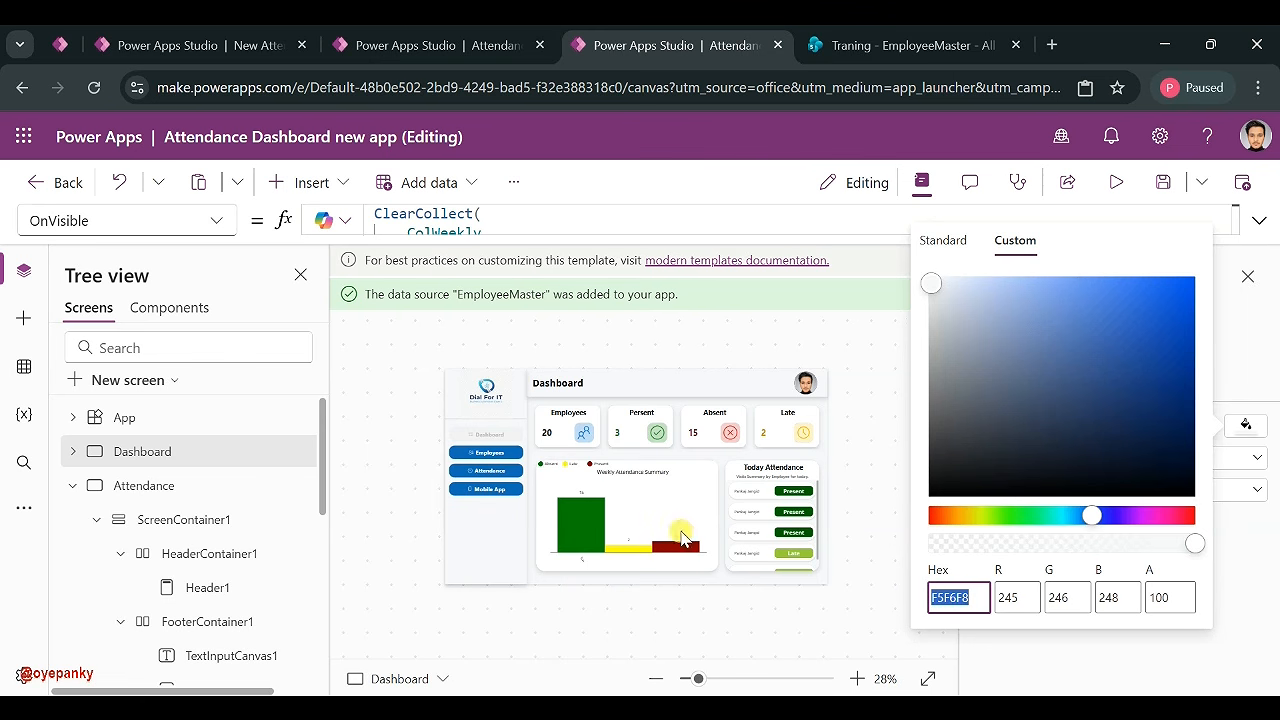
- Paste F5F6F8 as MainContainer1's custom fill colour
click(135, 485)
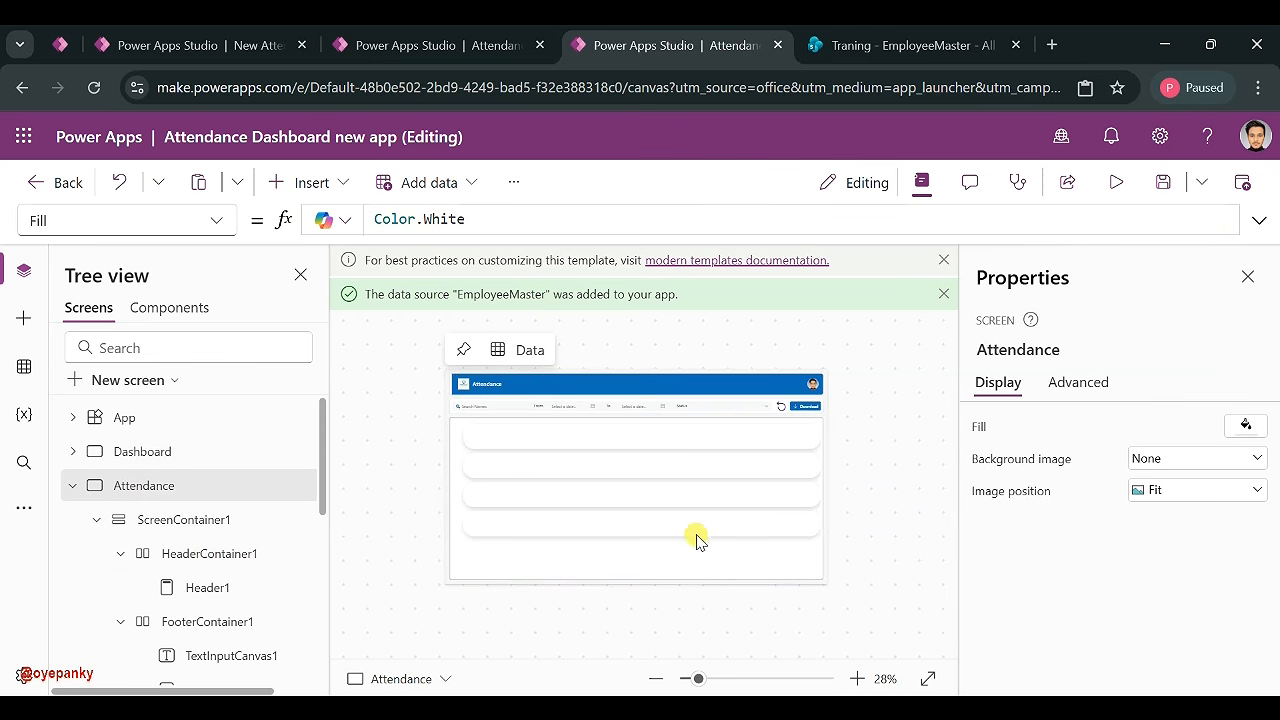
click(686, 565)
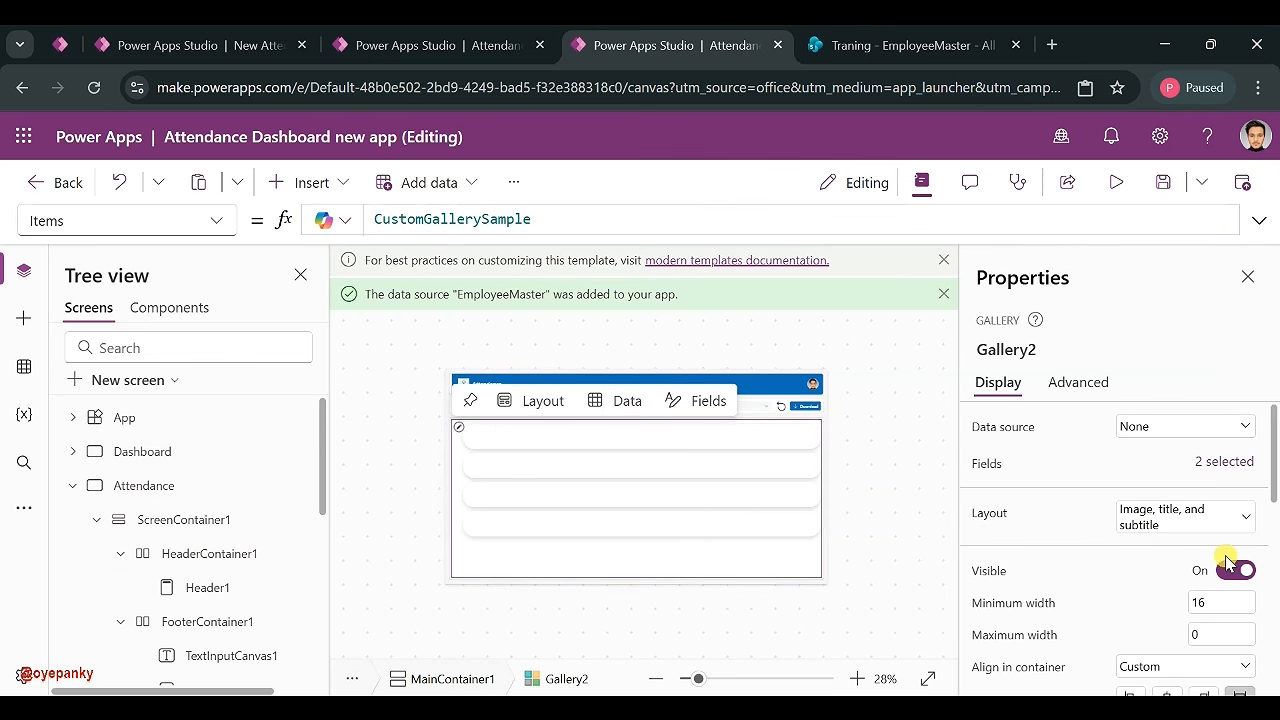
scroll(1120, 571, down, 3)
scroll(229, 594, down, 5)
scroll(229, 597, down, 1)
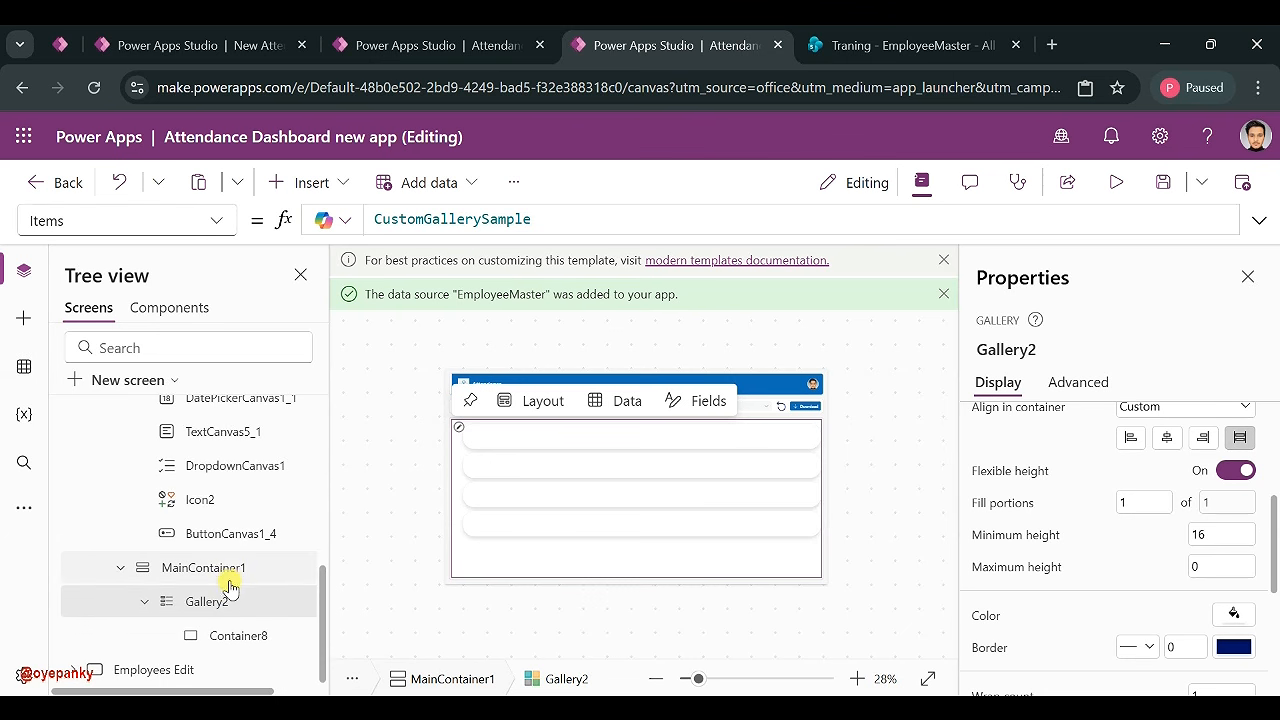
click(229, 570)
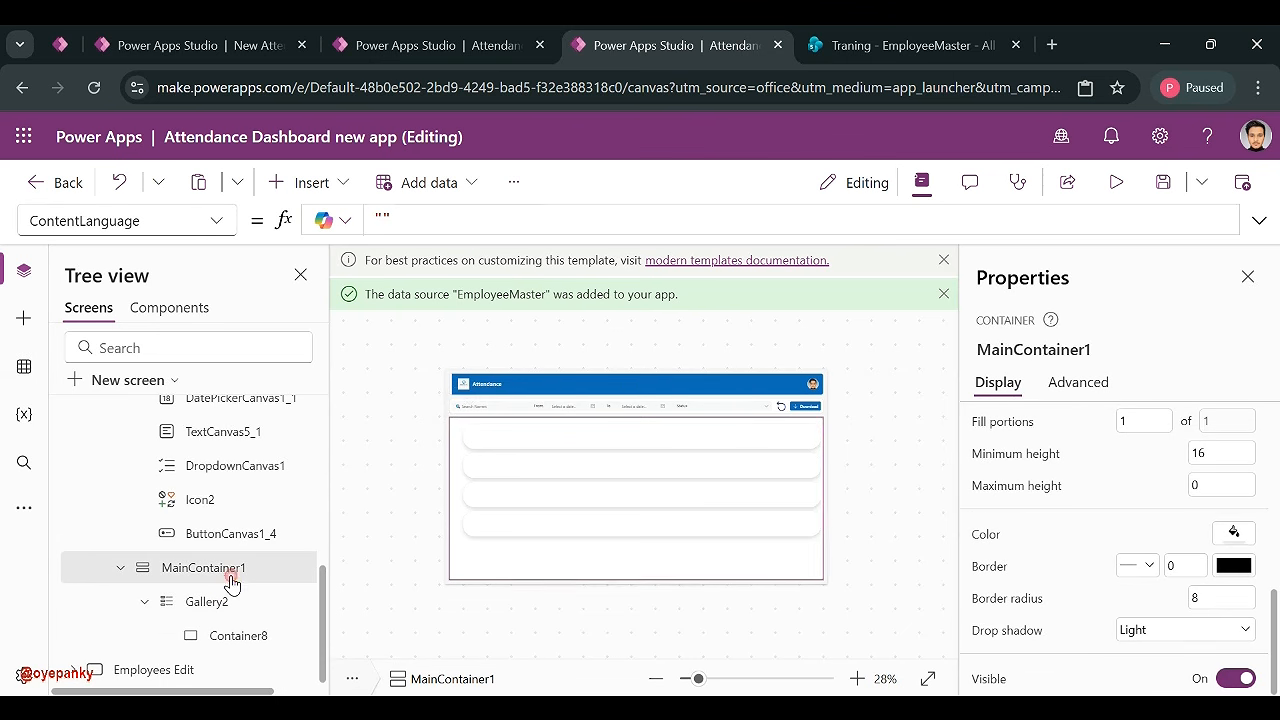
click(1234, 531)
click(1080, 343)
double_click(940, 658)
text(F5F6F8)
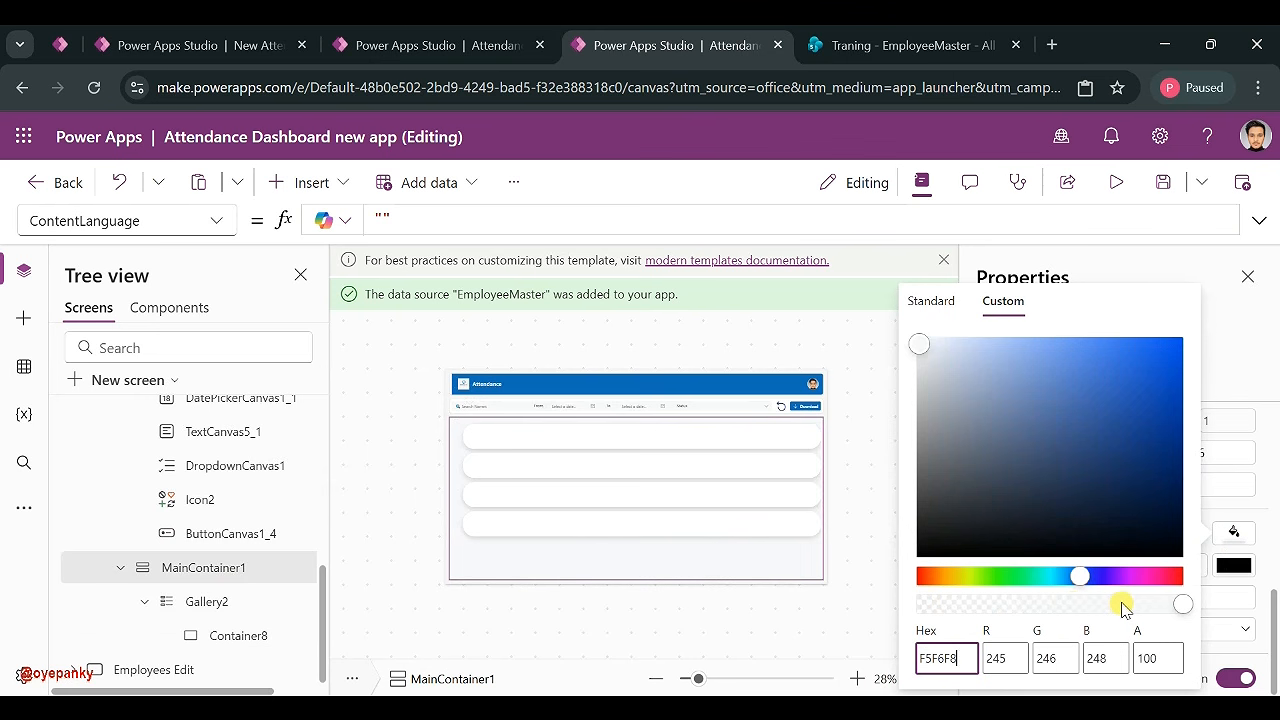
click(800, 548)
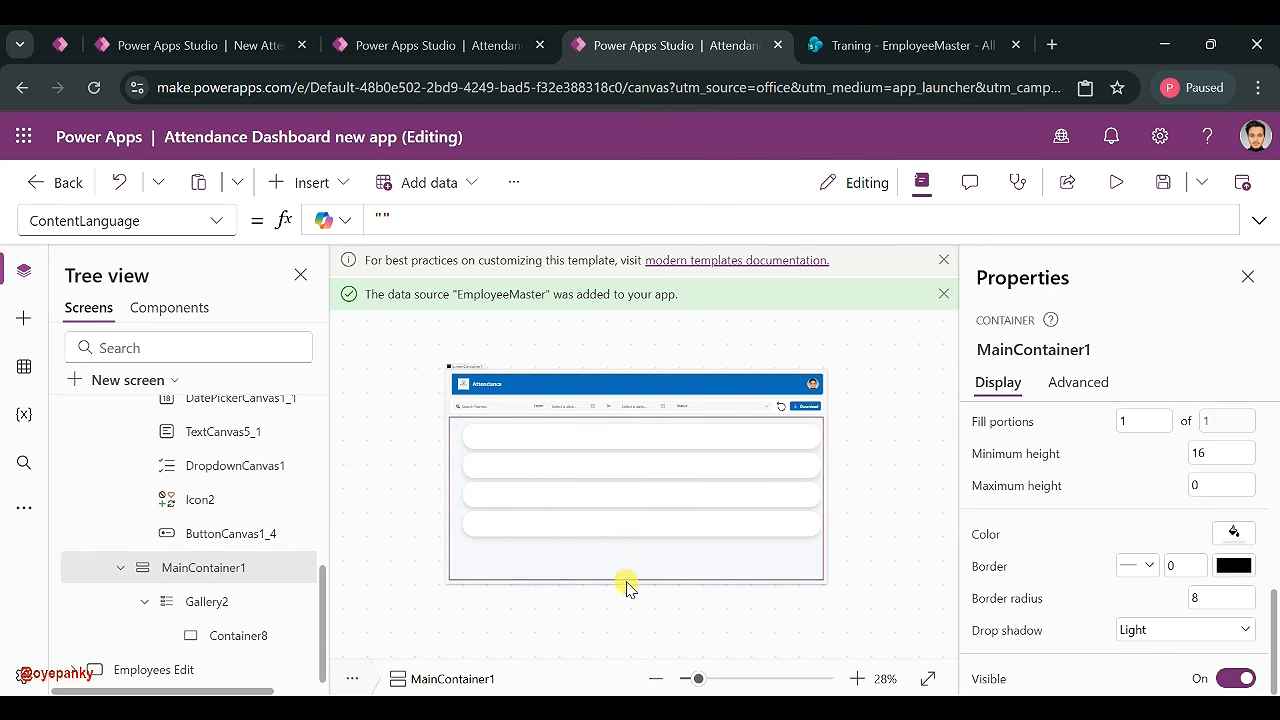
- Select the first row's card inside the gallery
click(596, 442)
click(575, 530)
click(526, 440)
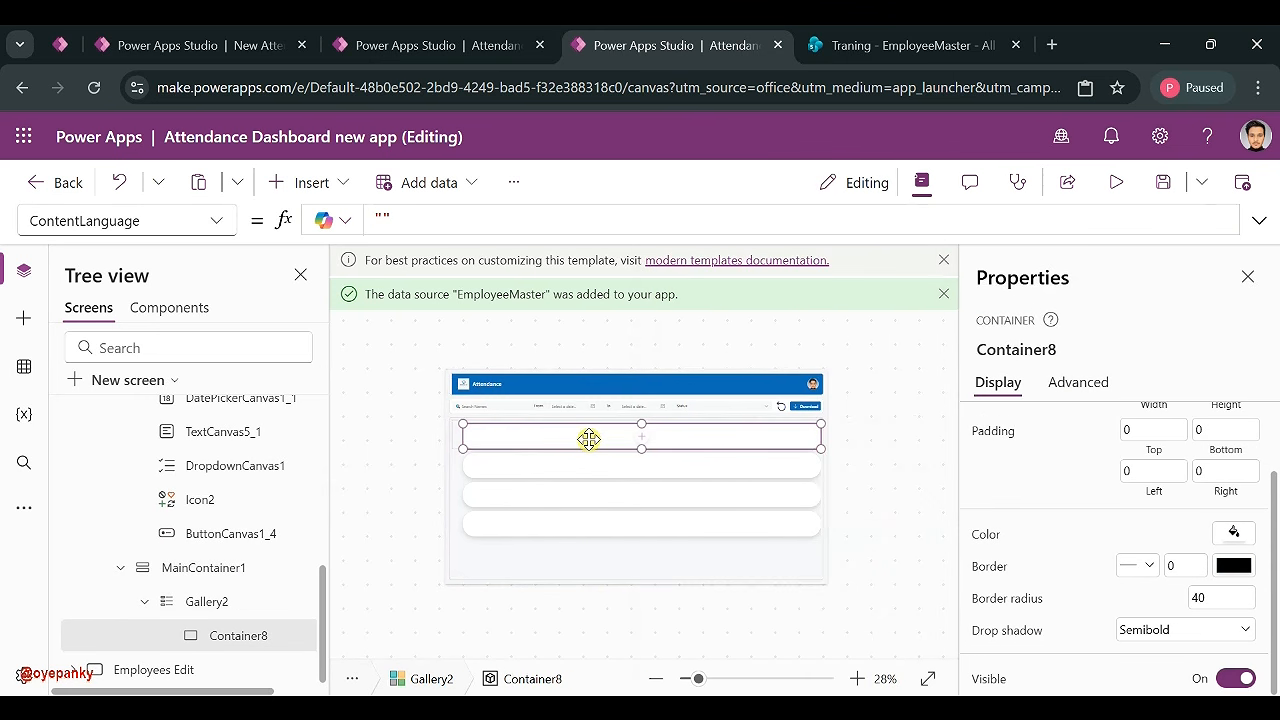
- Nudge the row card's left edge, then position it at X 41, Y 7
drag(462, 449, 475, 450)
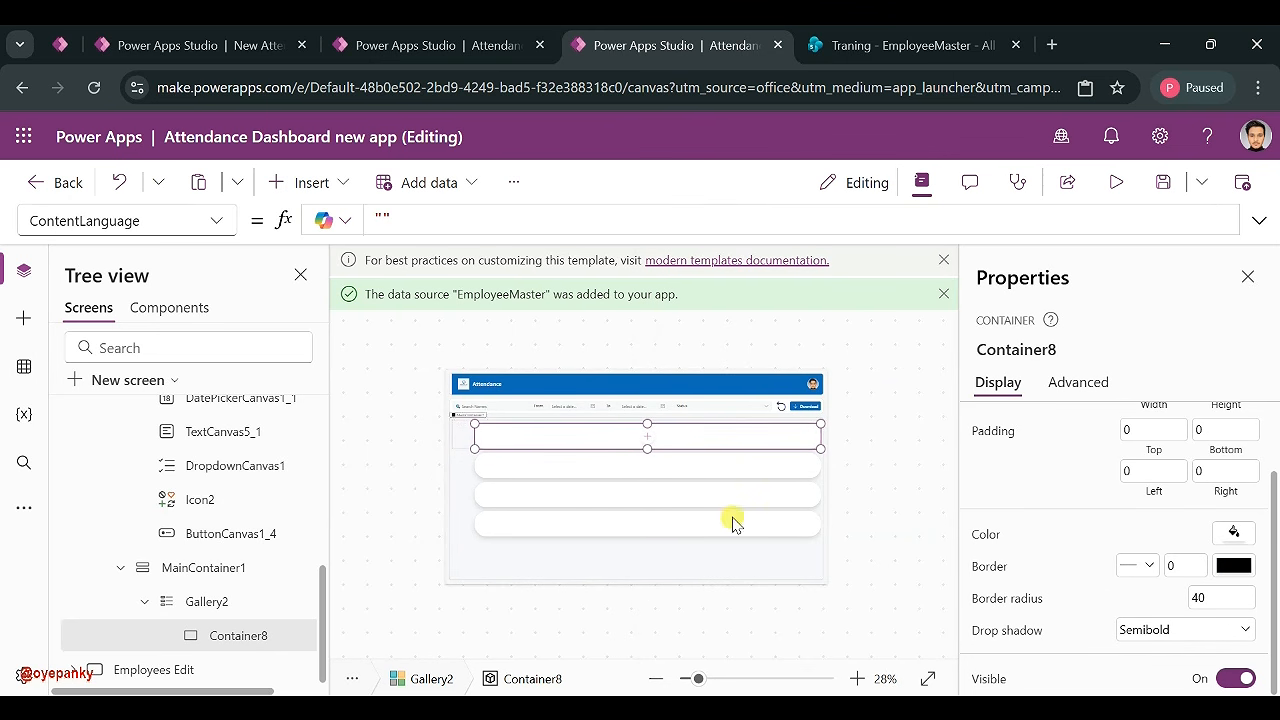
scroll(1080, 520, up, 2)
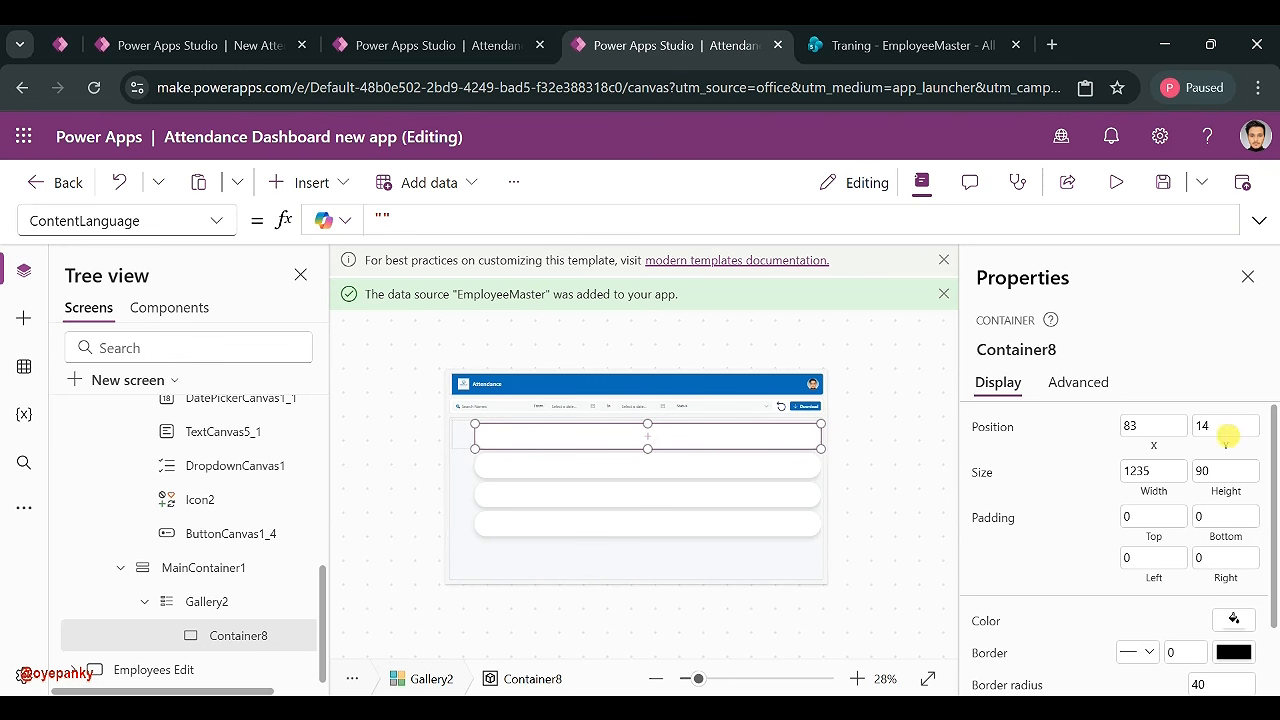
text(7)
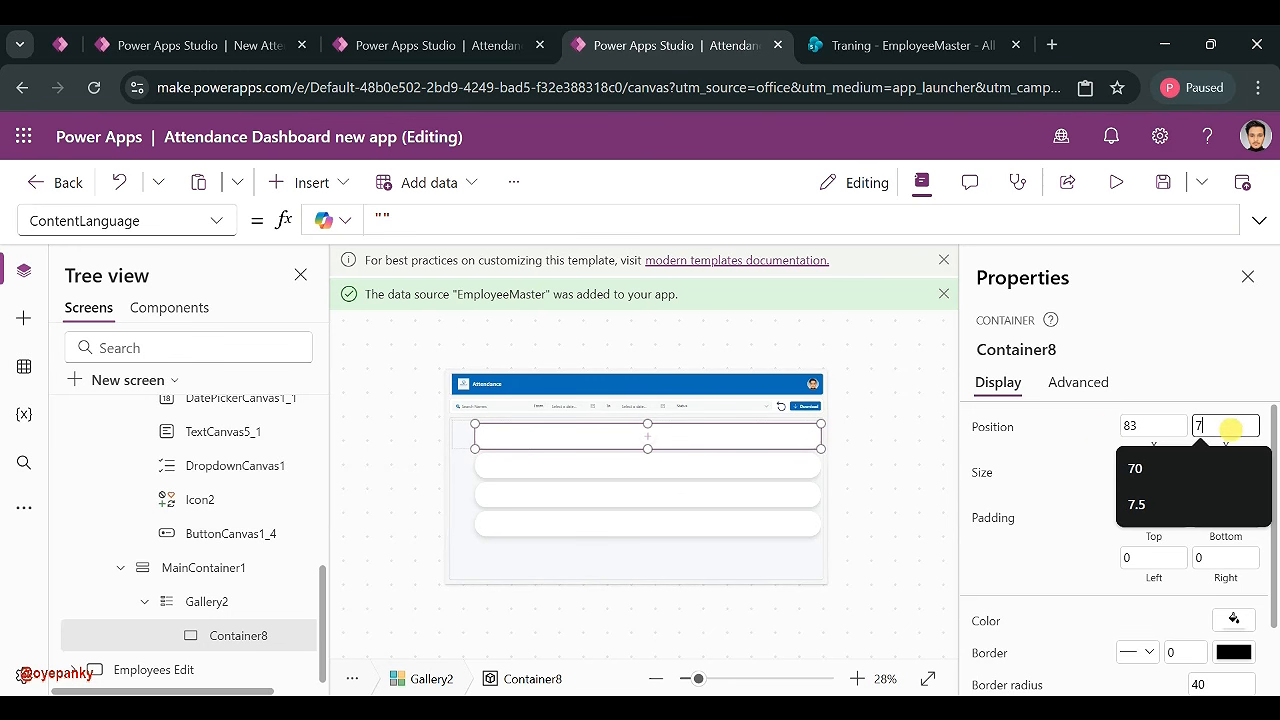
click(1131, 426)
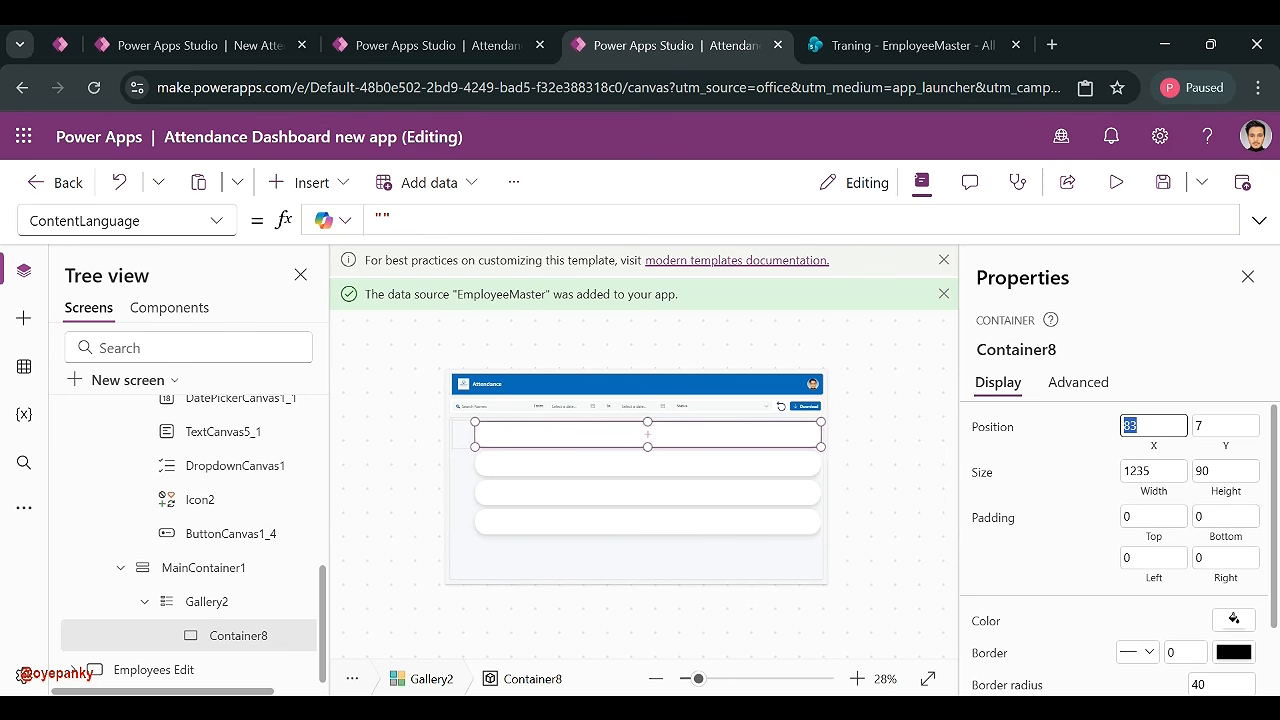
text(41)
click(1094, 436)
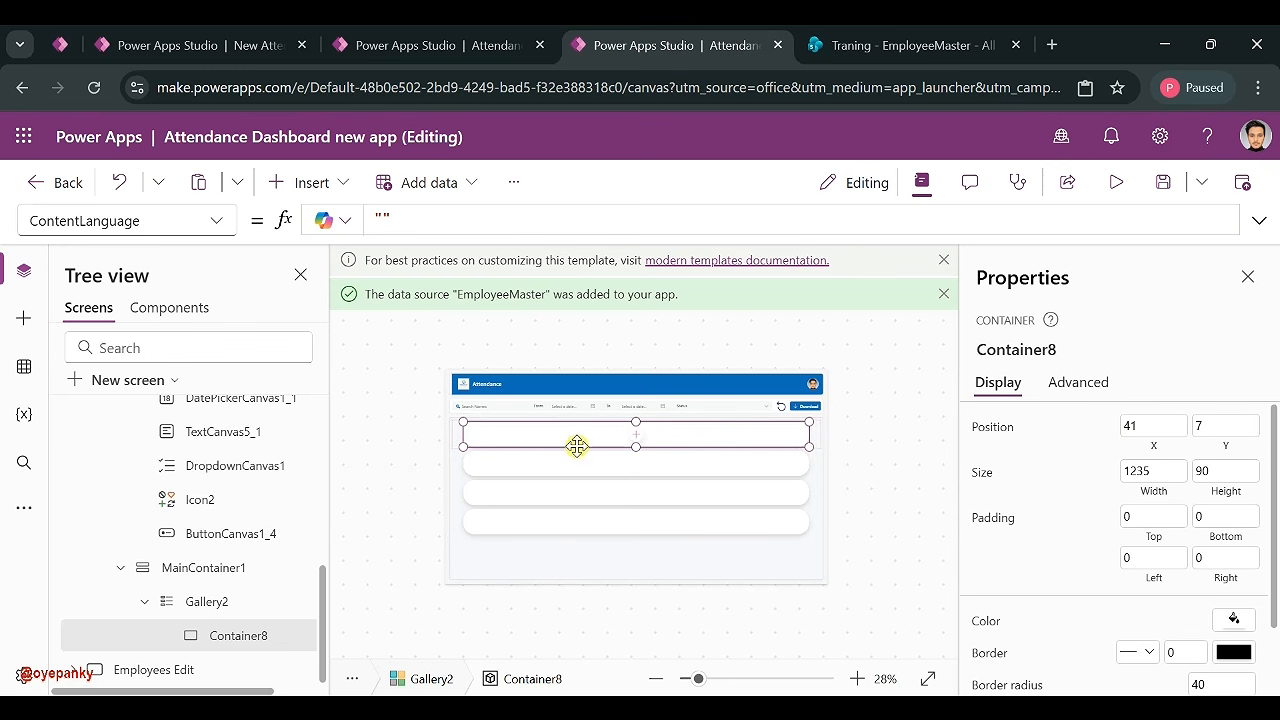
click(888, 486)
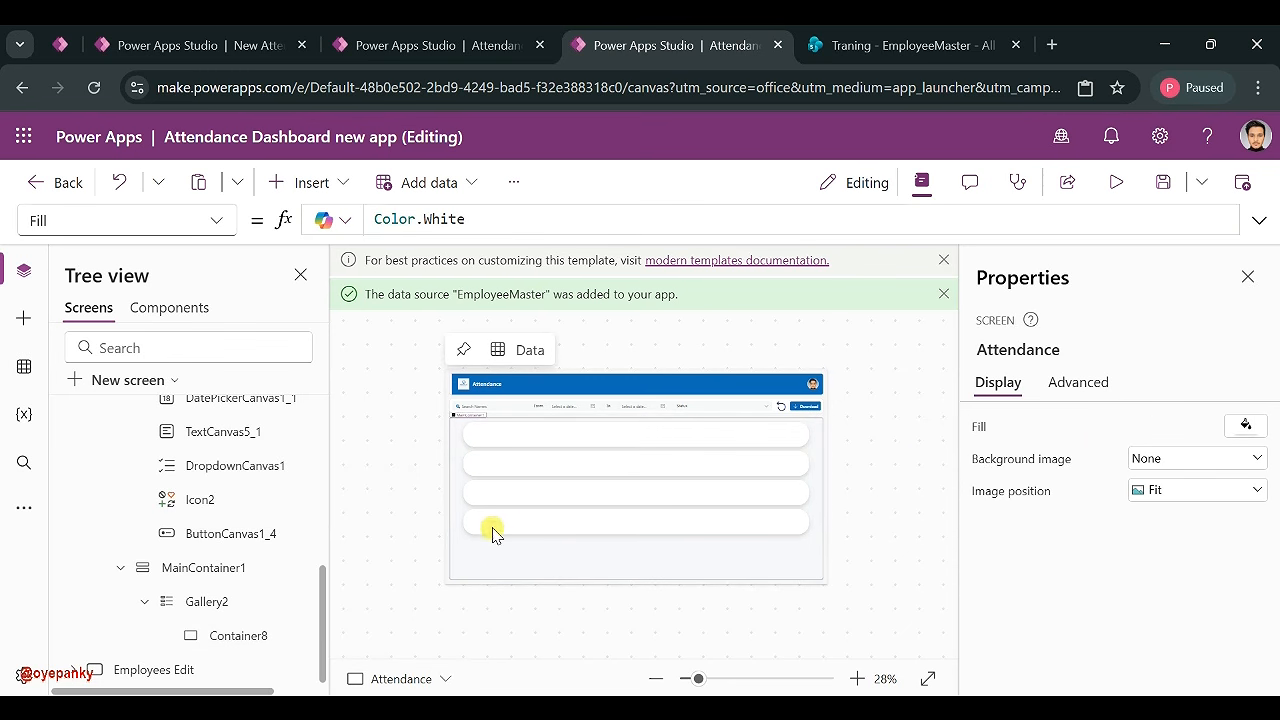
click(625, 432)
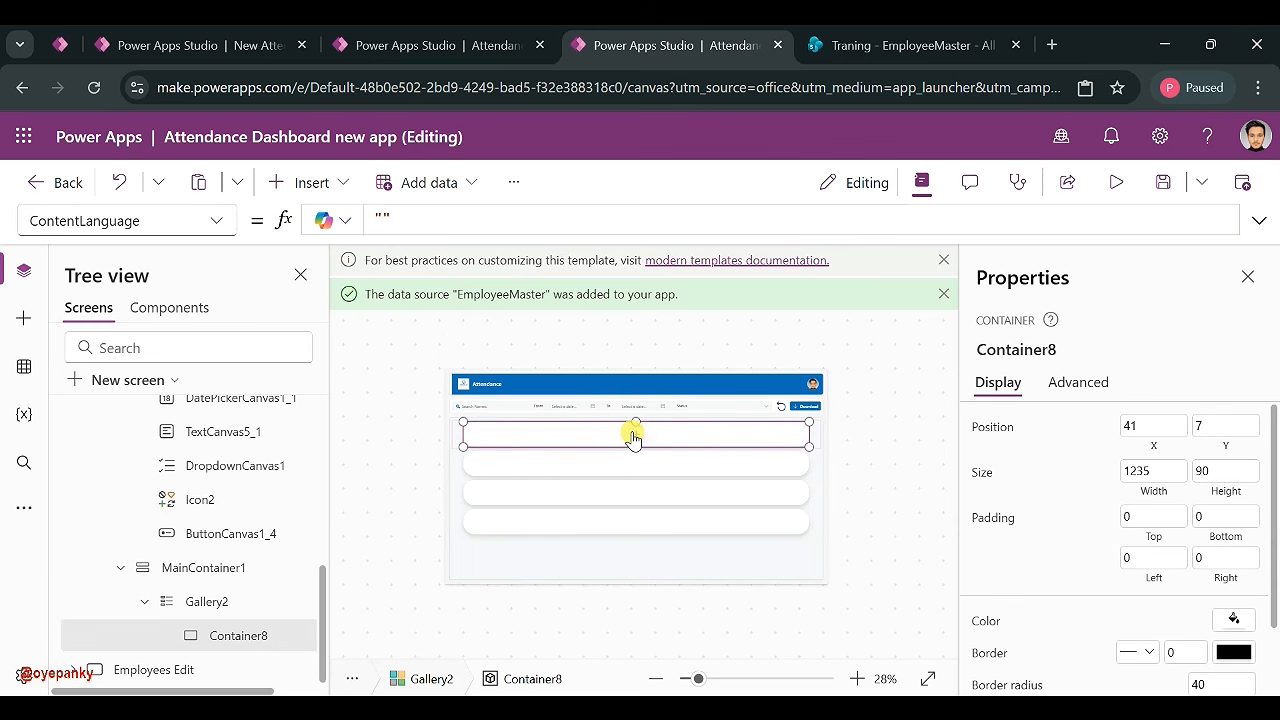
- Insert an Image control into the gallery's row card
click(635, 436)
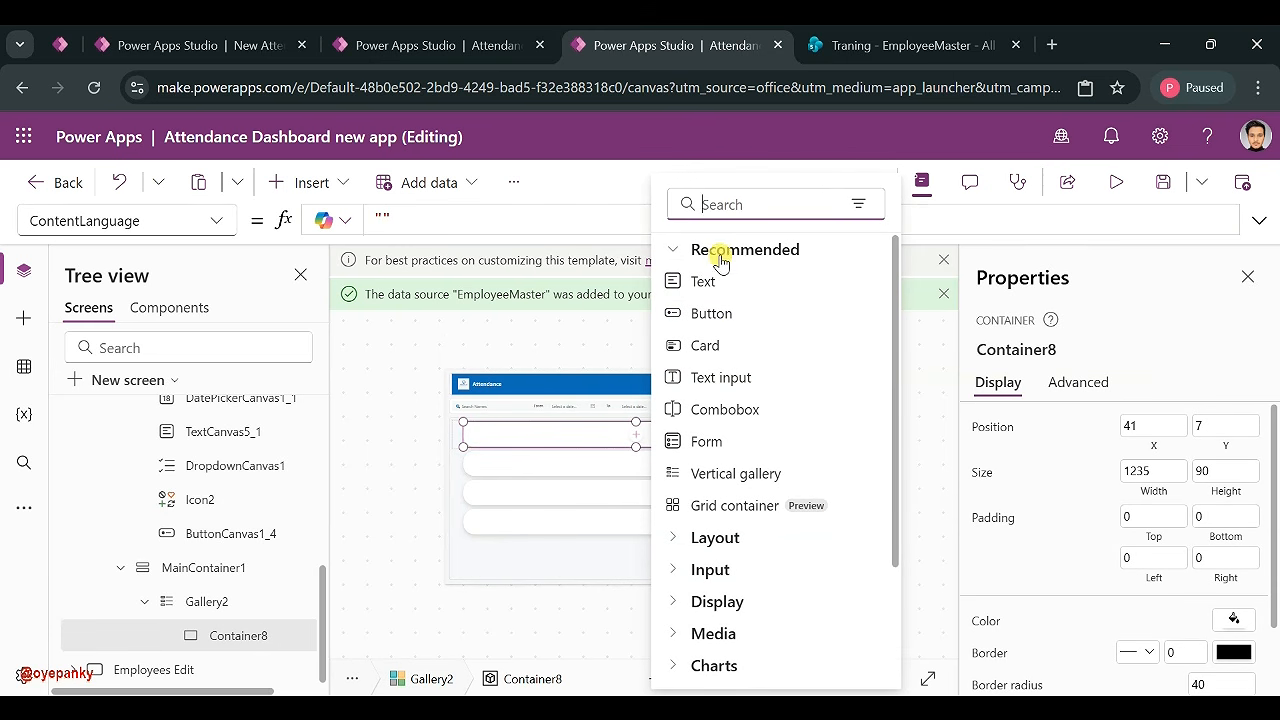
text(Imag)
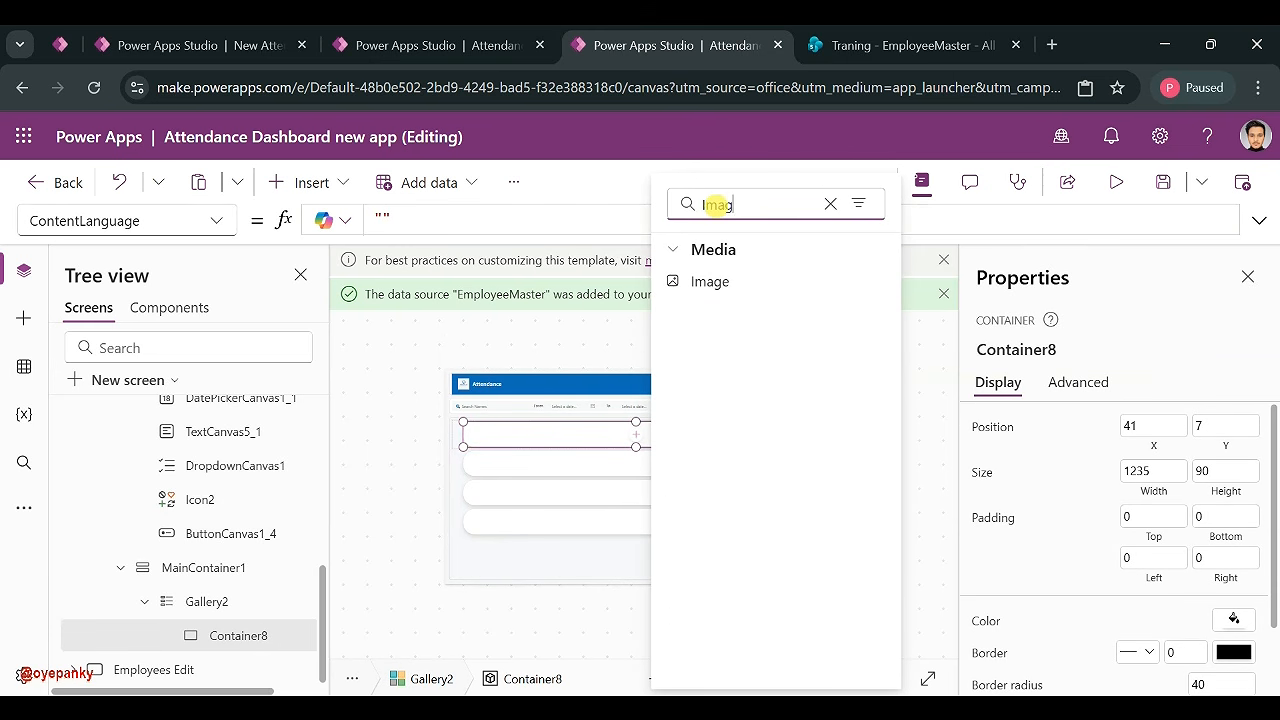
click(712, 282)
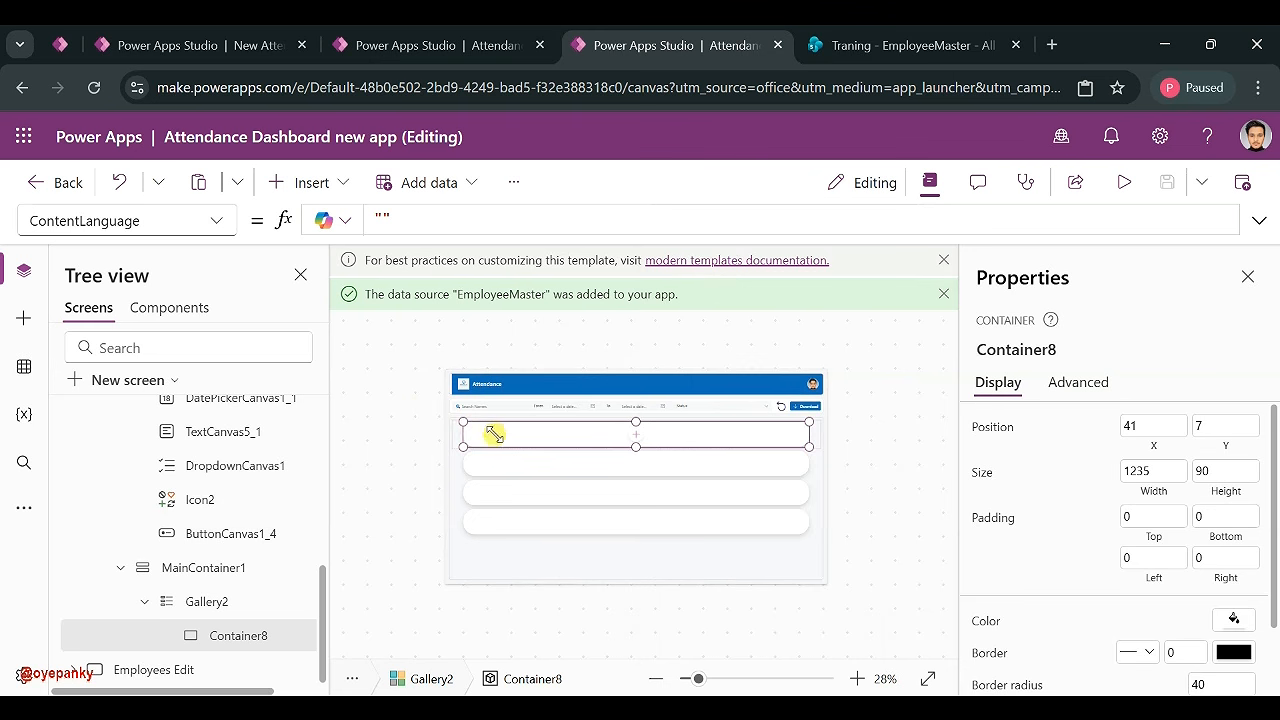
drag(491, 430, 498, 440)
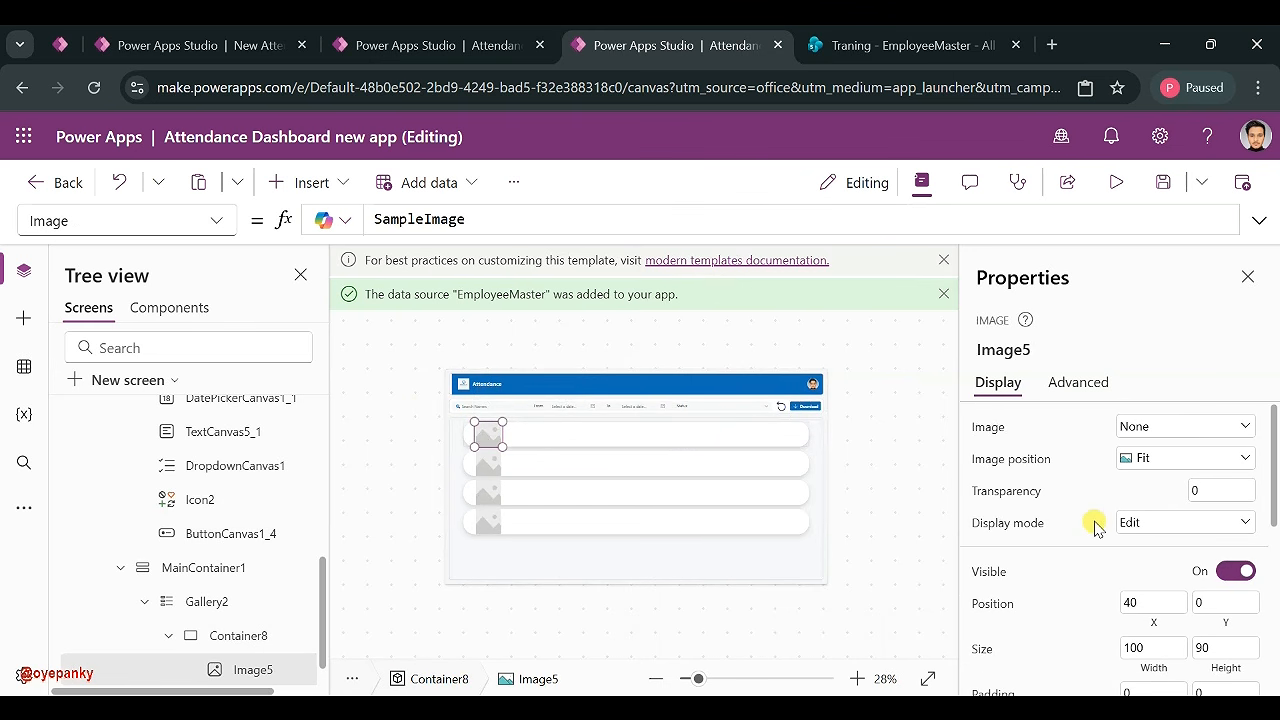
scroll(1094, 524, down, 5)
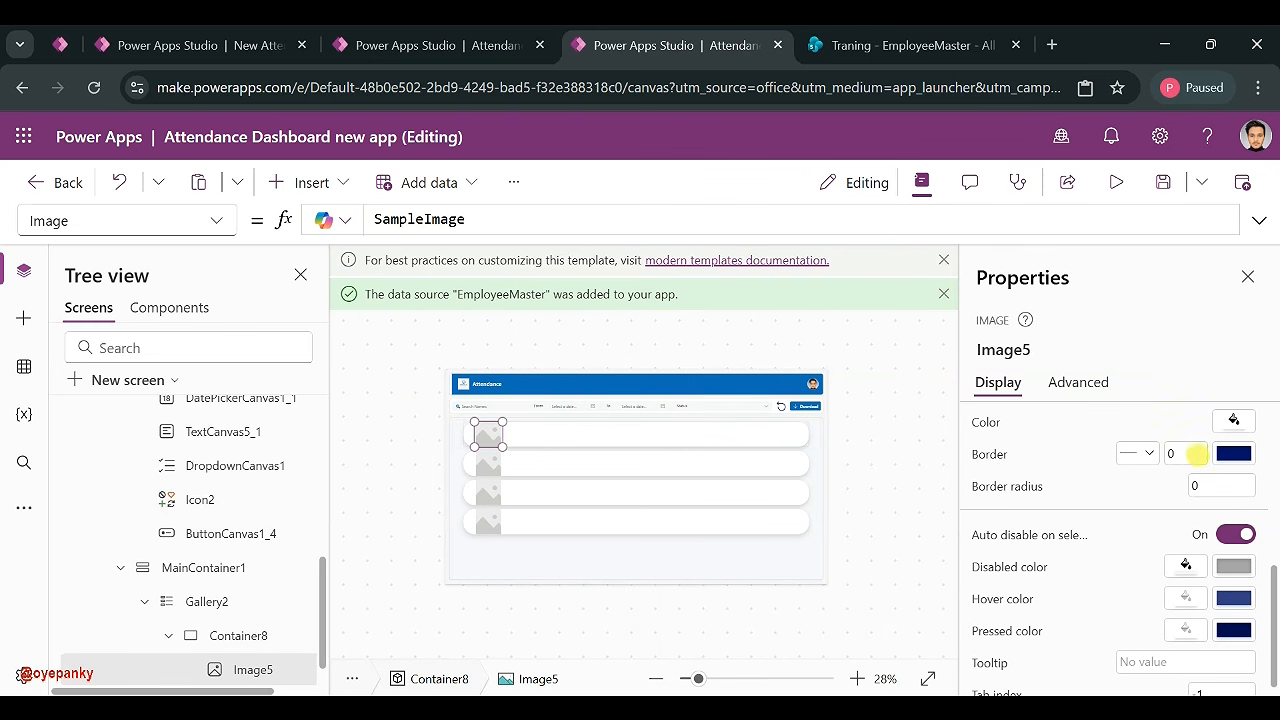
scroll(1186, 500, up, 3)
scroll(1220, 490, down, 1)
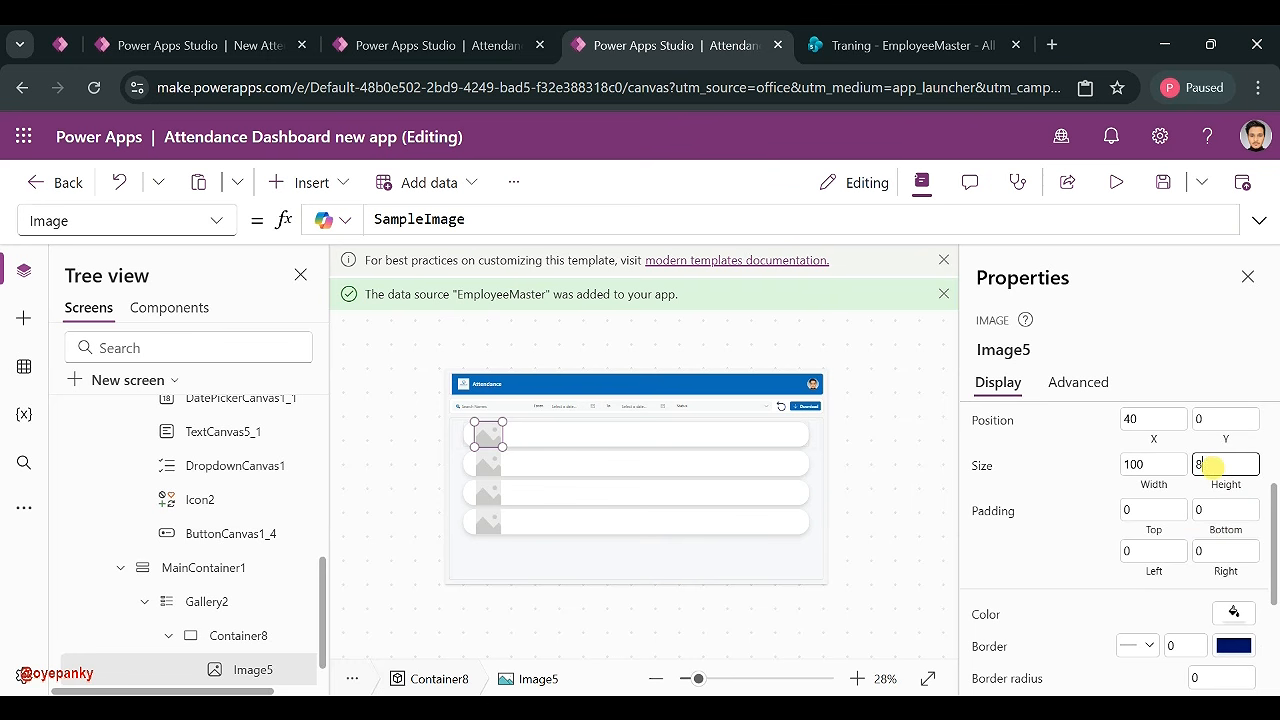
- Set the image width to 80 and Y to 5, then edit its border width
double_click(1174, 466)
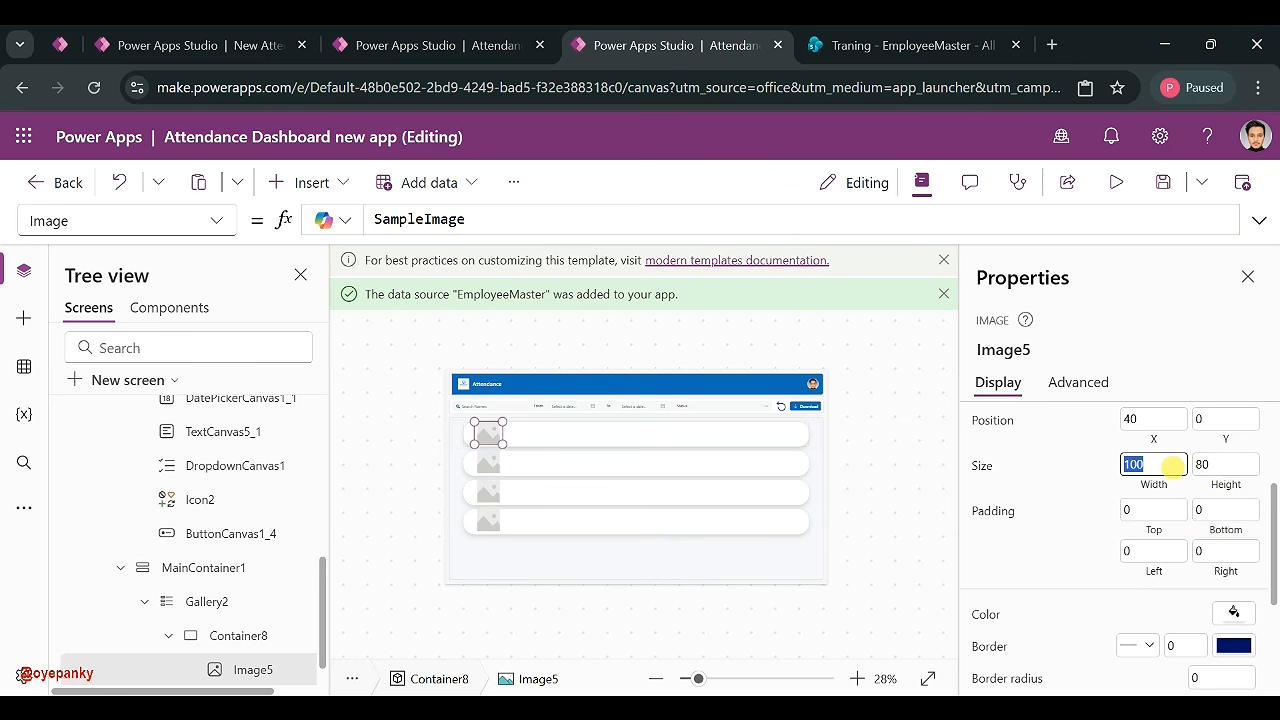
text(80)
click(1074, 477)
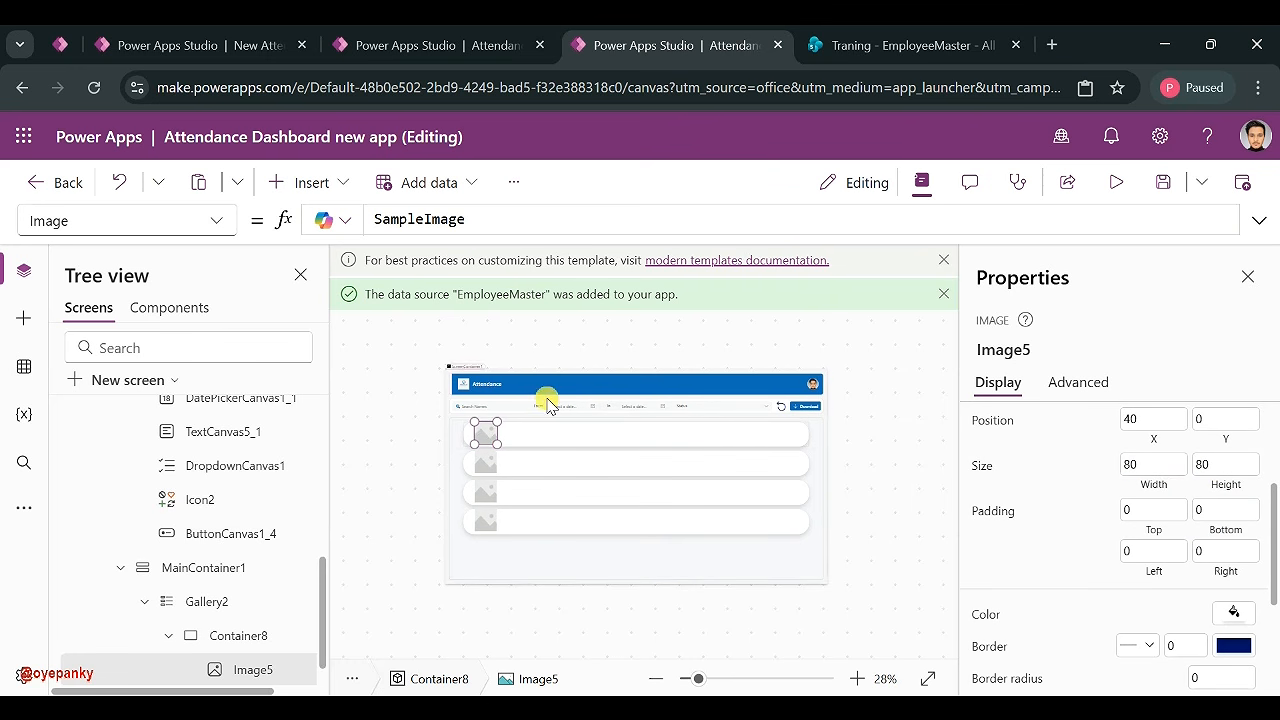
drag(486, 433, 486, 467)
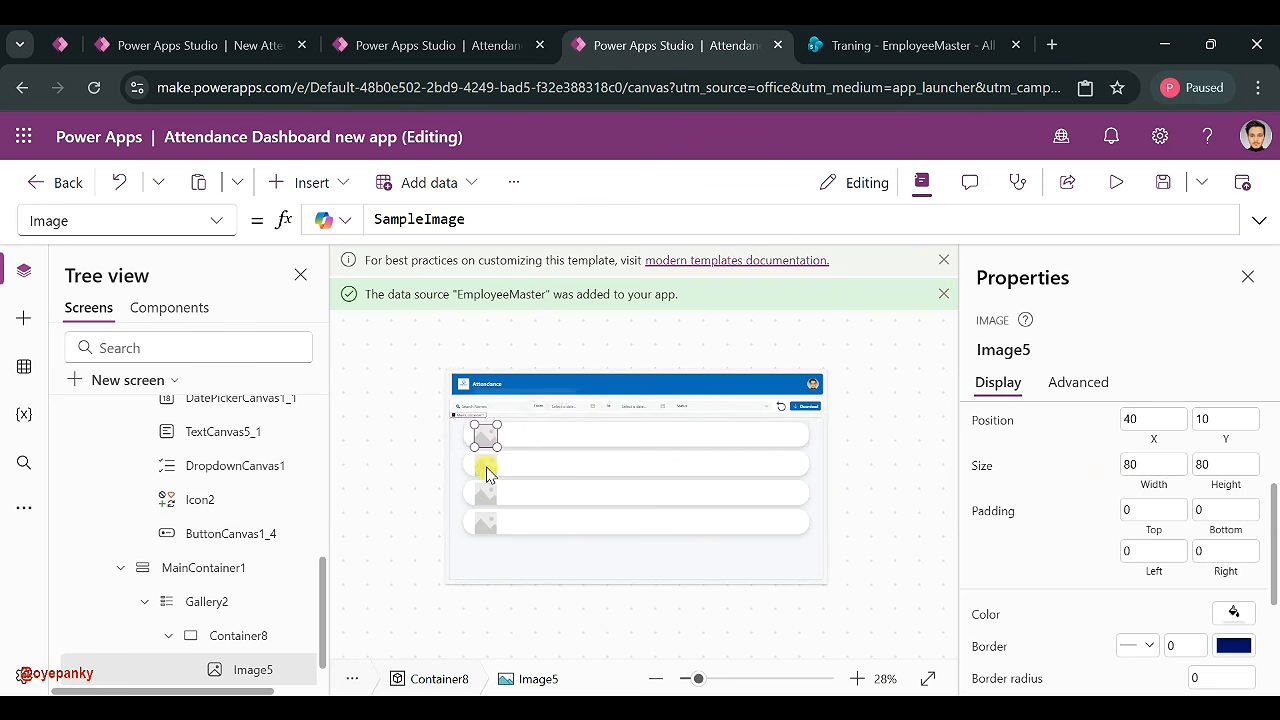
scroll(1190, 489, up, 2)
scroll(1188, 520, up, 1)
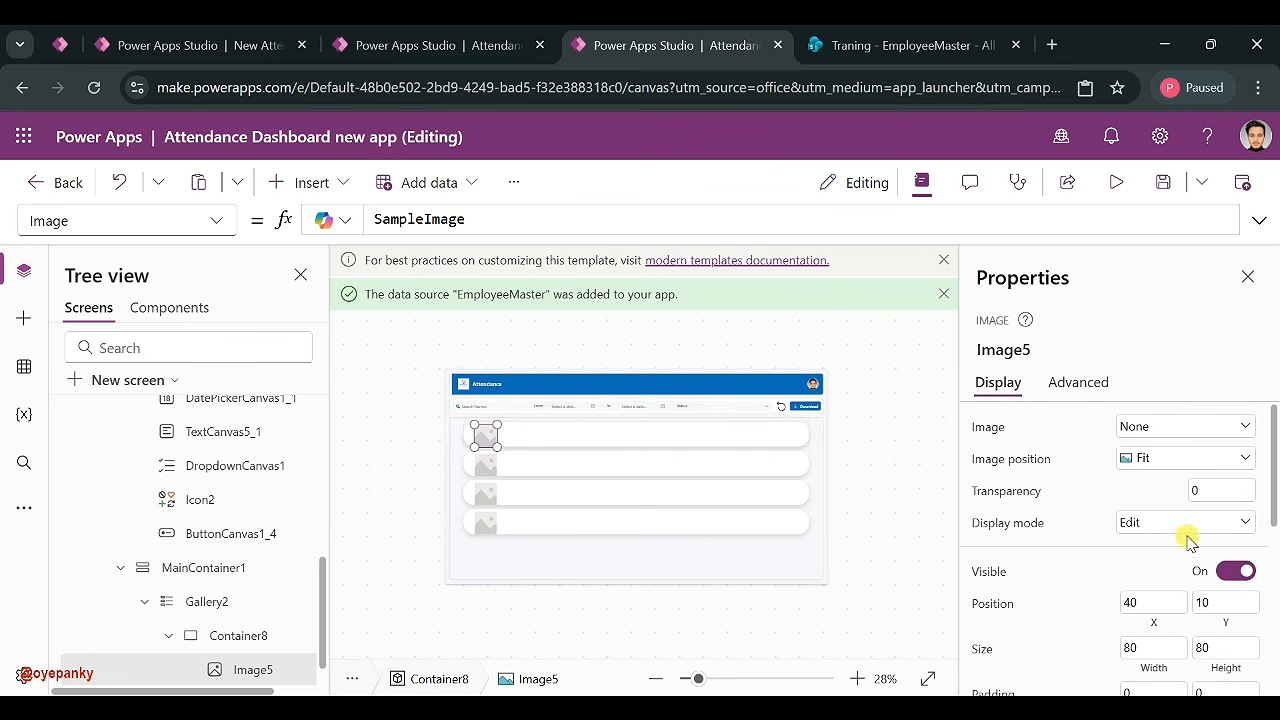
scroll(1200, 530, down, 1)
click(1218, 493)
text(5)
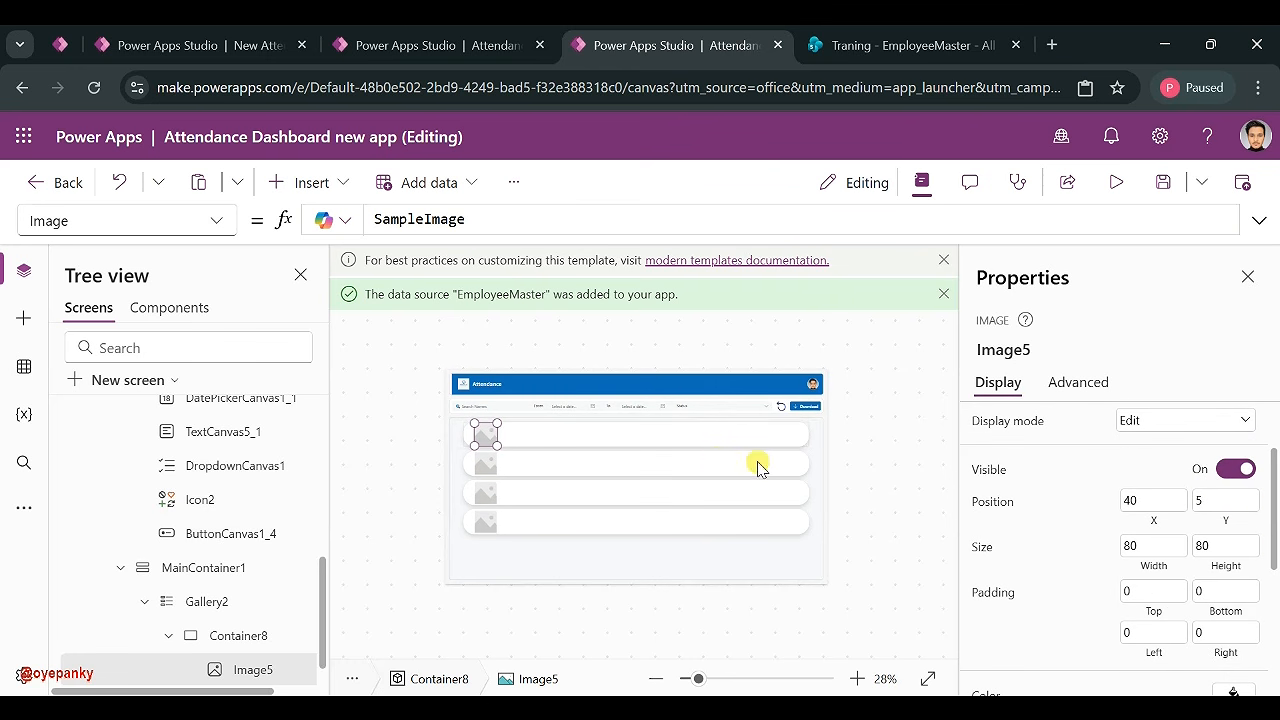
scroll(1025, 498, down, 3)
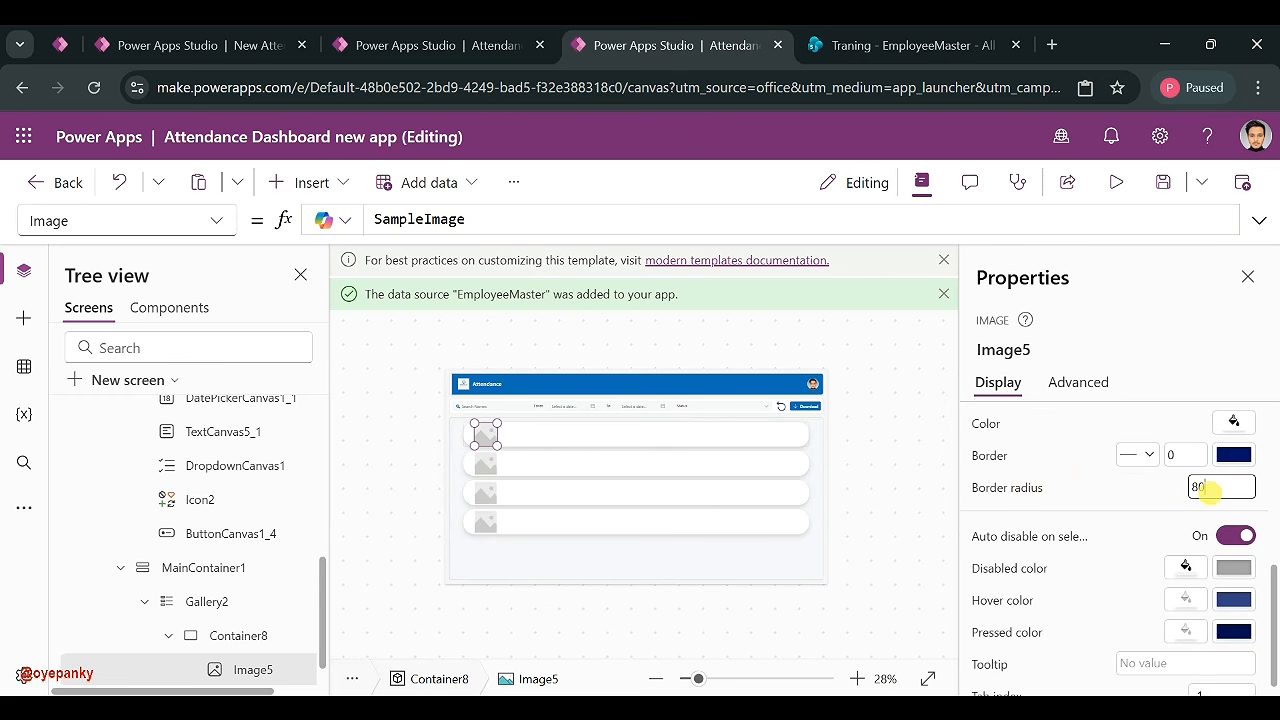
click(1187, 457)
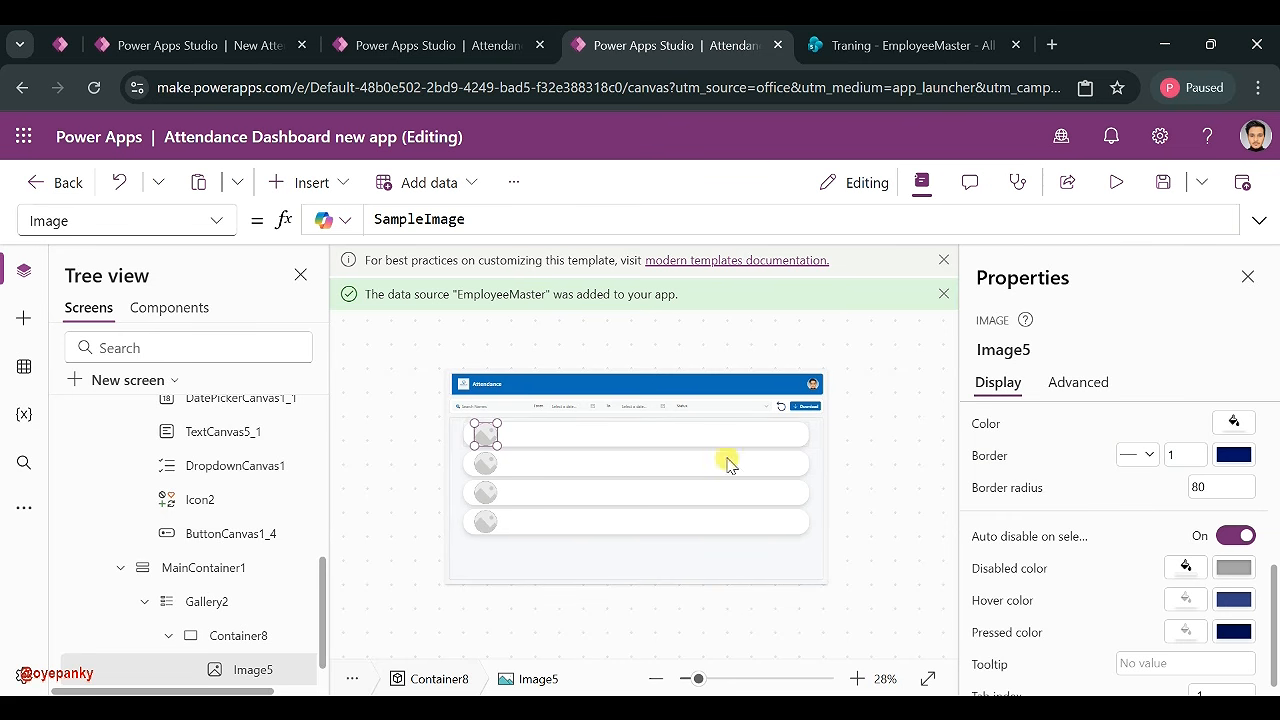
- Set Gallery2's Items to the ColAttendance collection
click(597, 497)
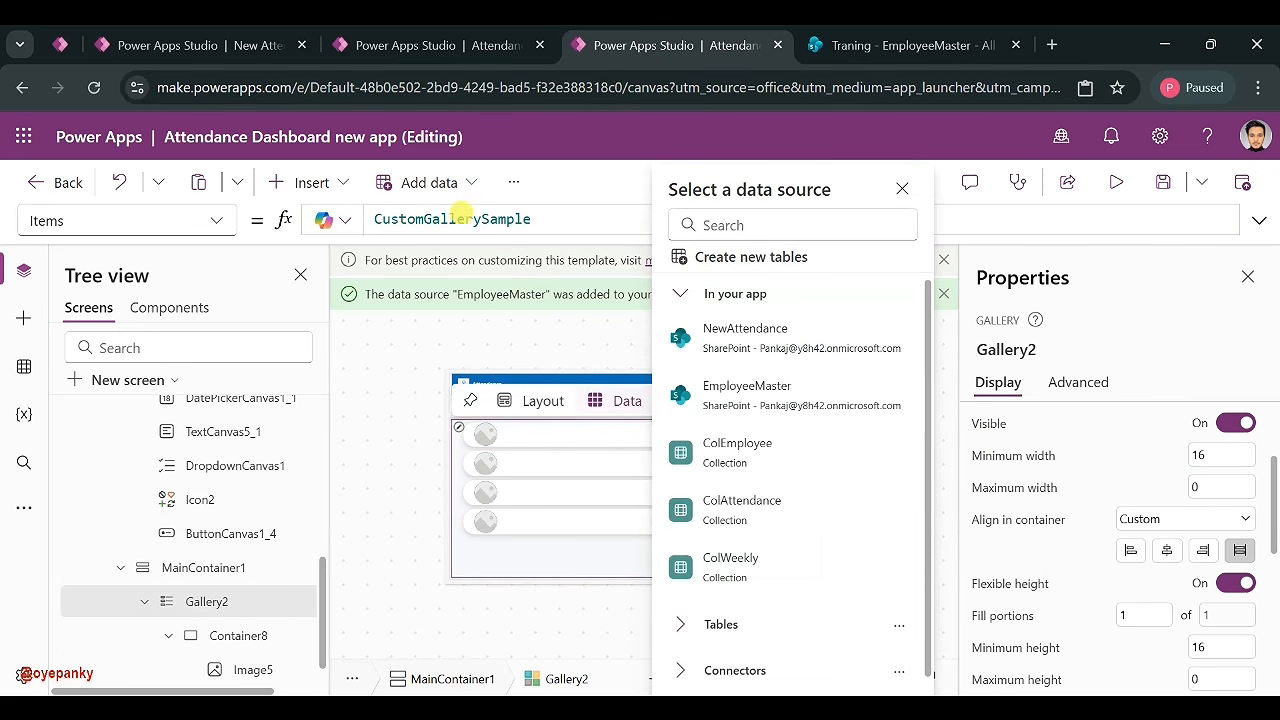
click(455, 230)
double_click(455, 230)
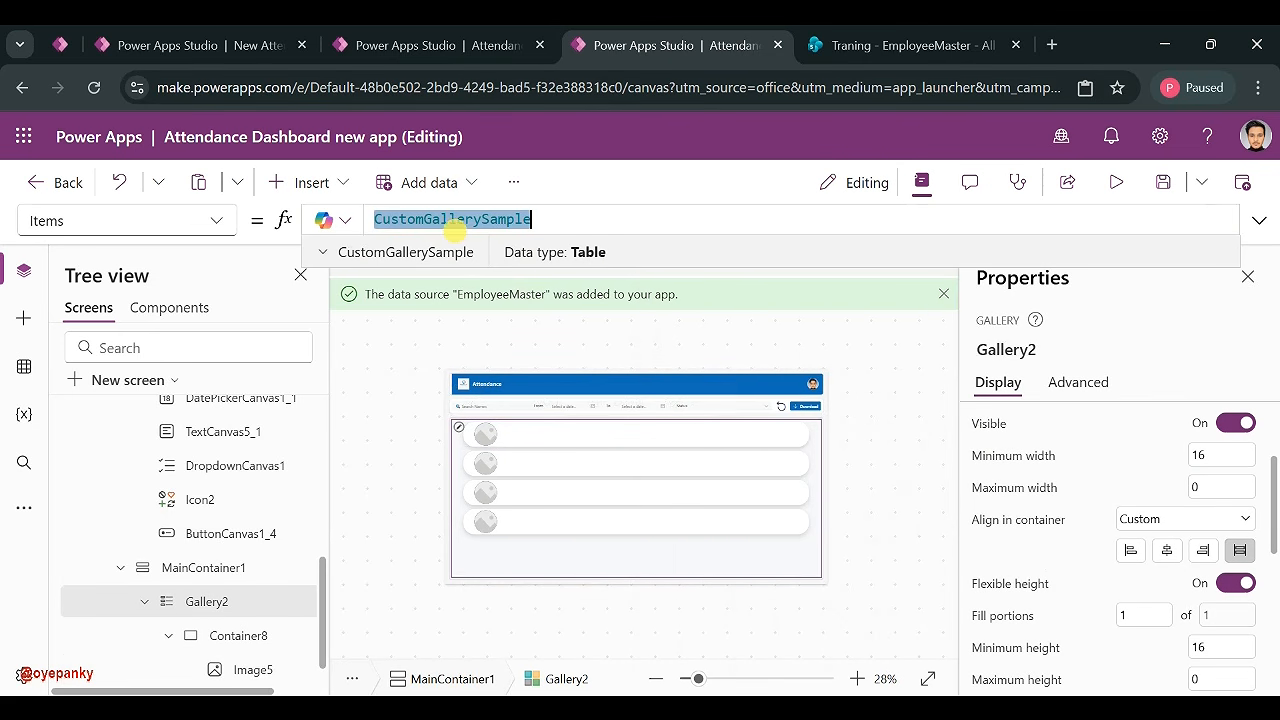
text(Att)
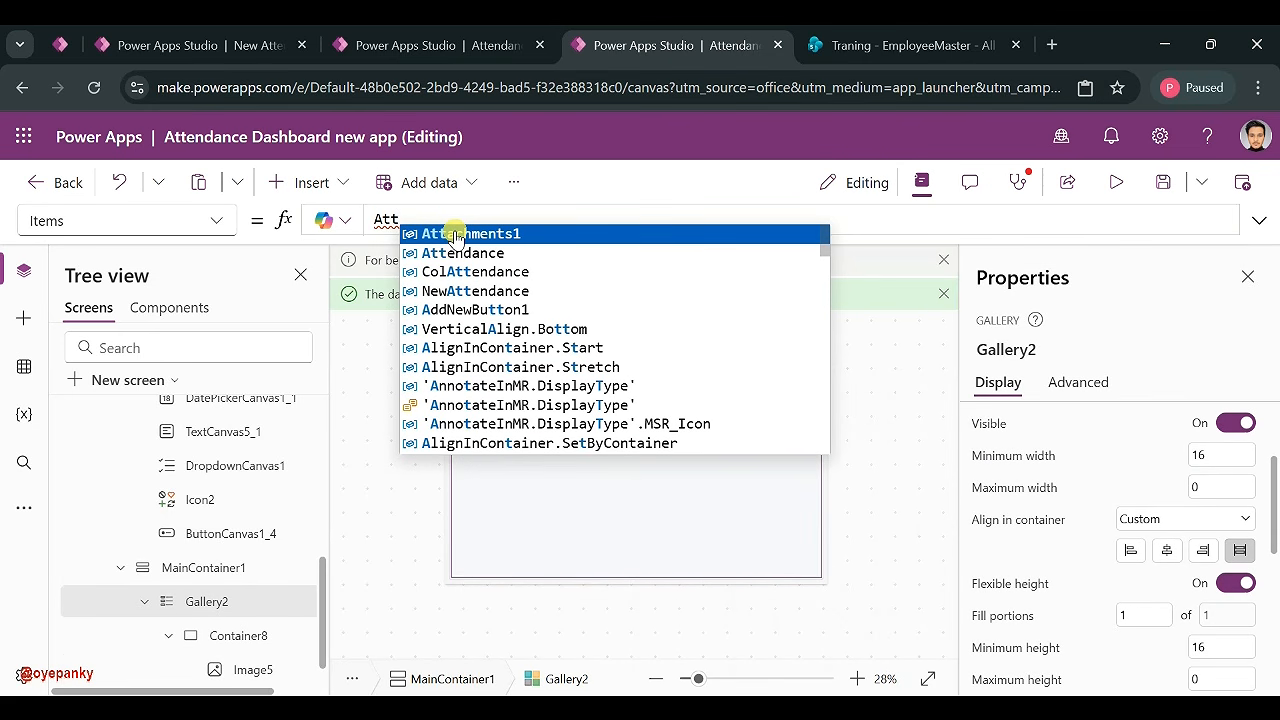
click(486, 285)
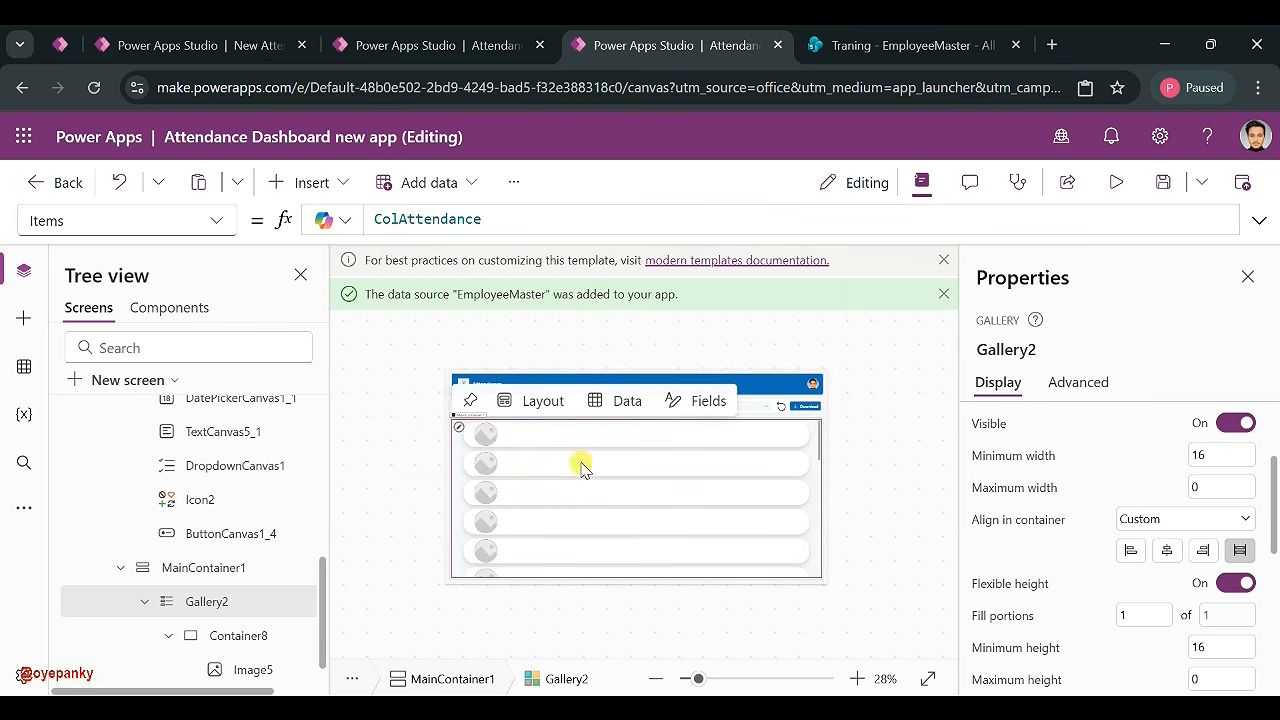
- Set the row image's Image property to ThisItem.'Created By'.Picture
click(484, 432)
double_click(443, 220)
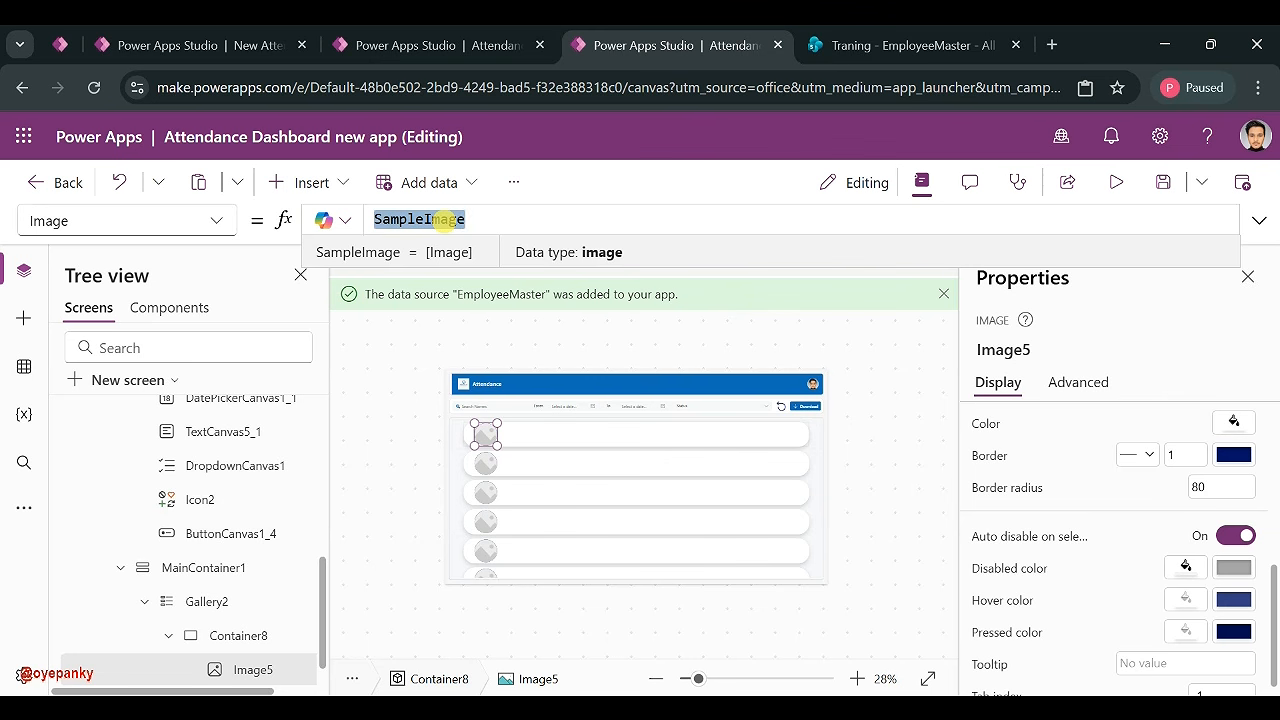
text(Cr)
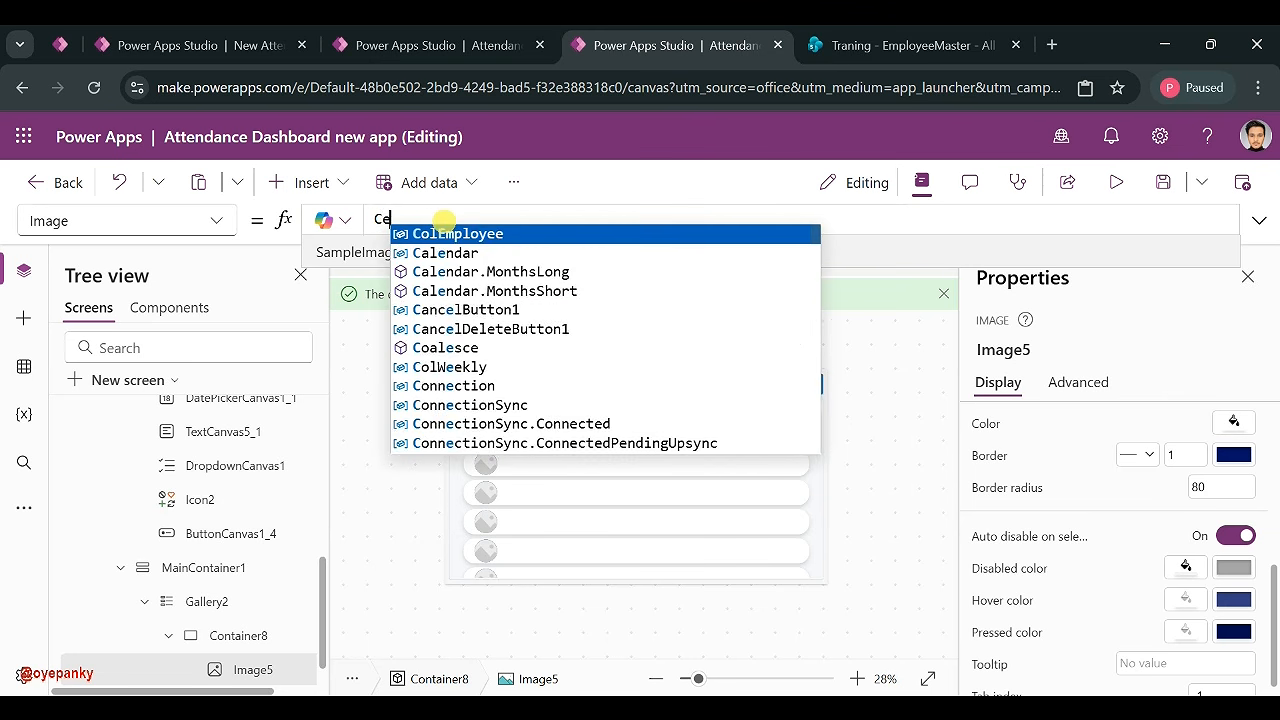
text(ea)
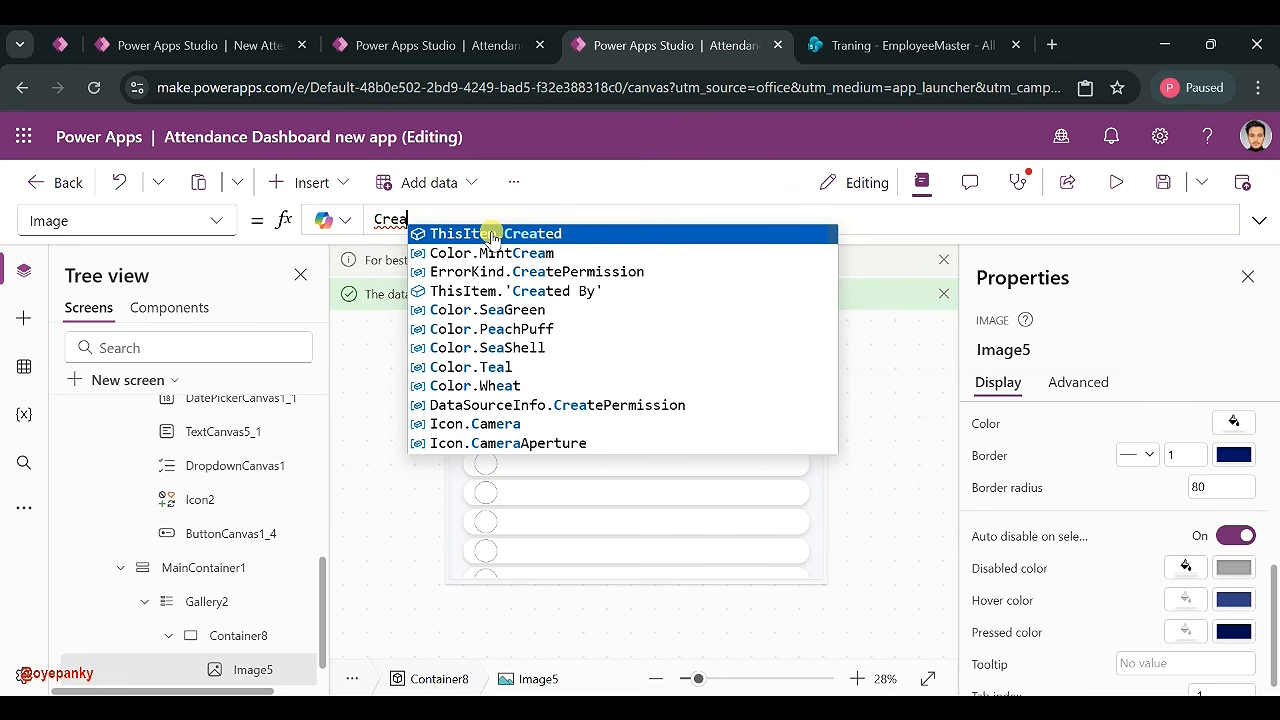
key(BackSpace)
key(BackSpace)
key(BackSpace)
key(BackSpace)
text(T)
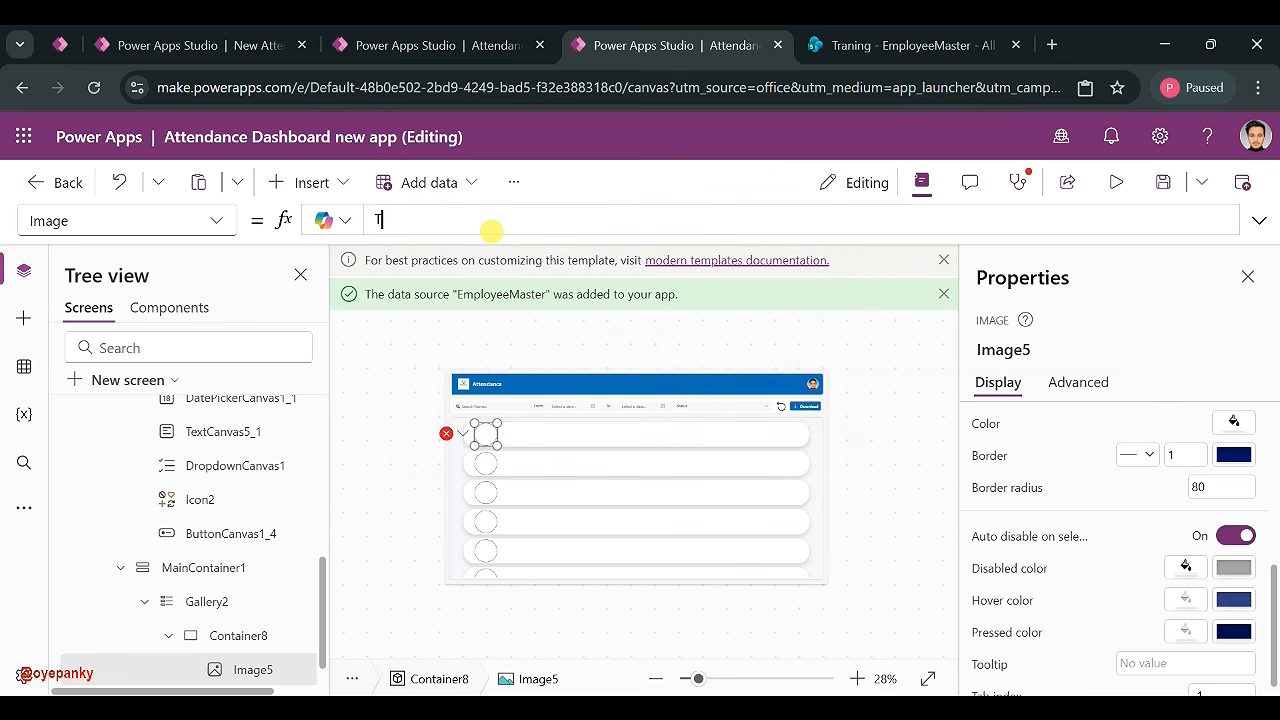
text(his)
click(491, 234)
text(.'Created By'.)
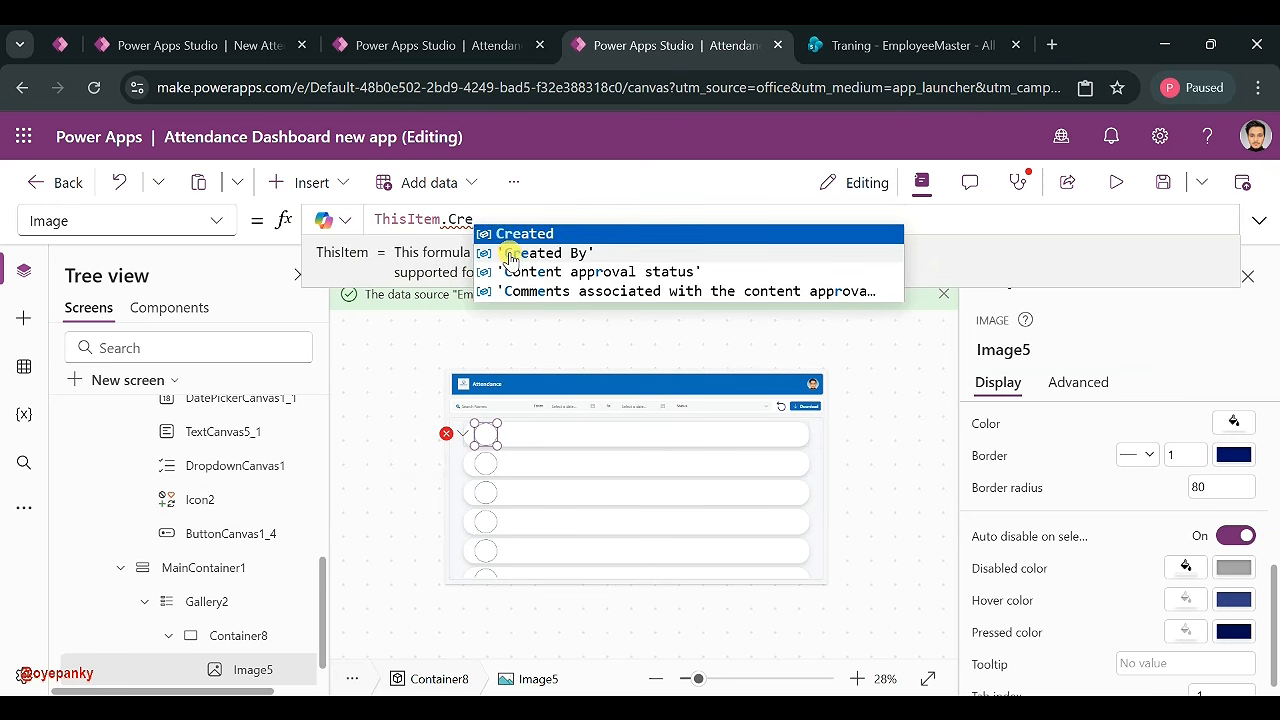
click(508, 255)
text(.)
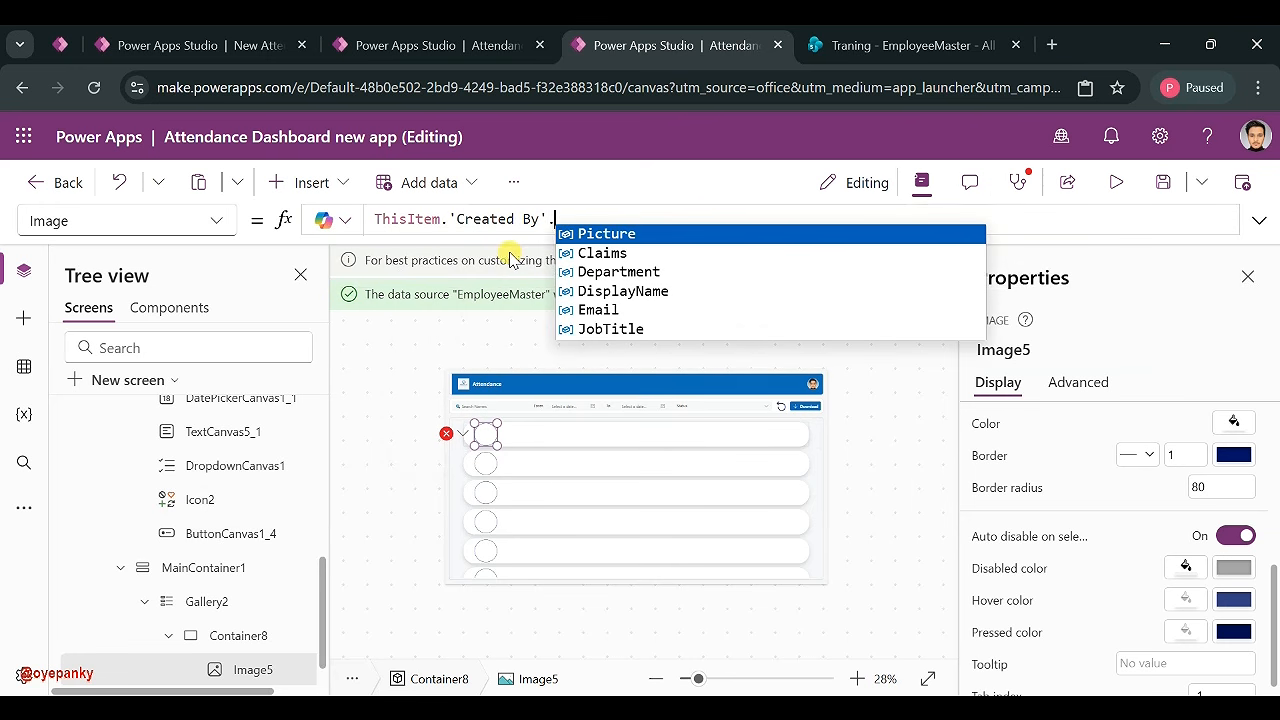
click(618, 236)
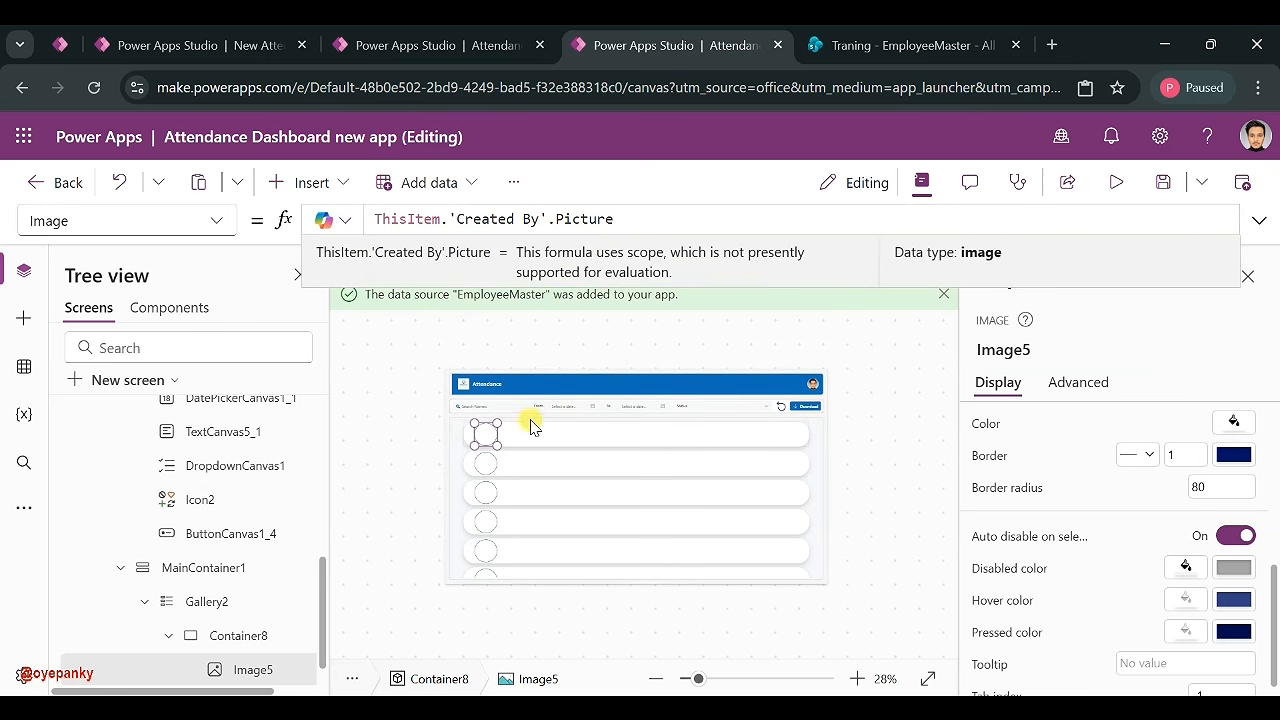
click(579, 432)
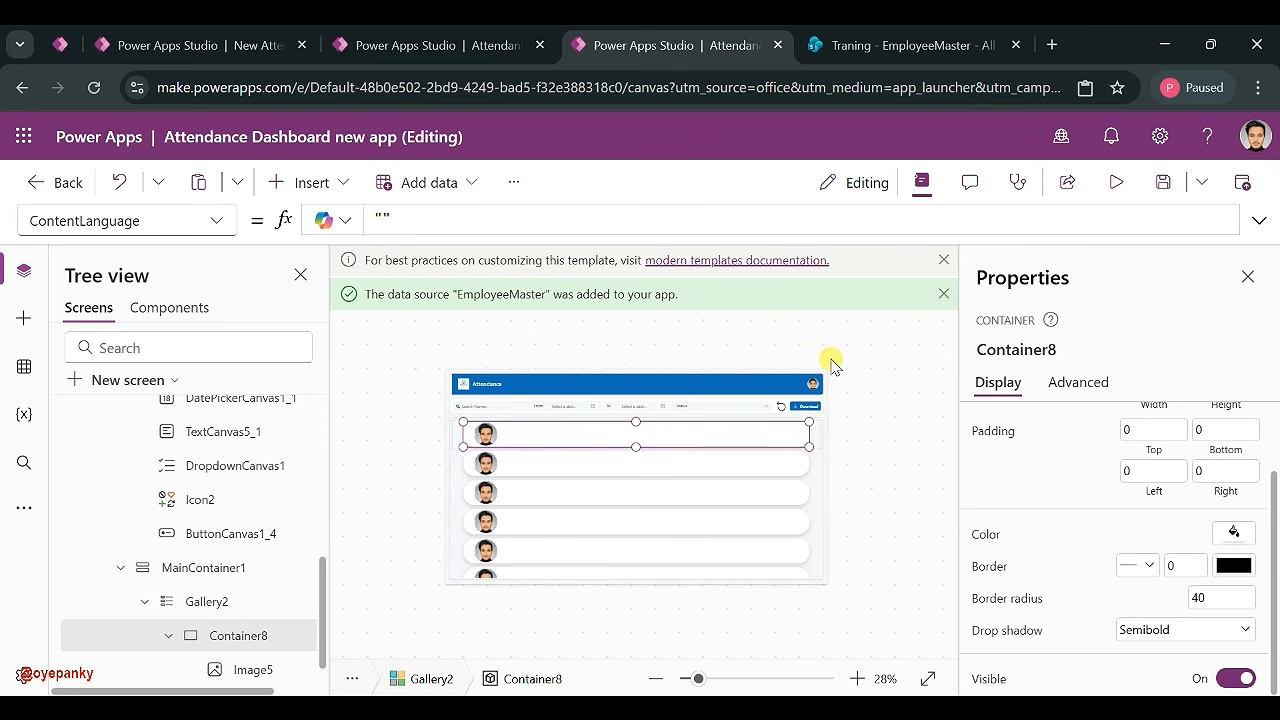
- In the desktop dashboard, select the row's name, date, check-in, check-out, Present and Verified labels
click(417, 46)
click(481, 402)
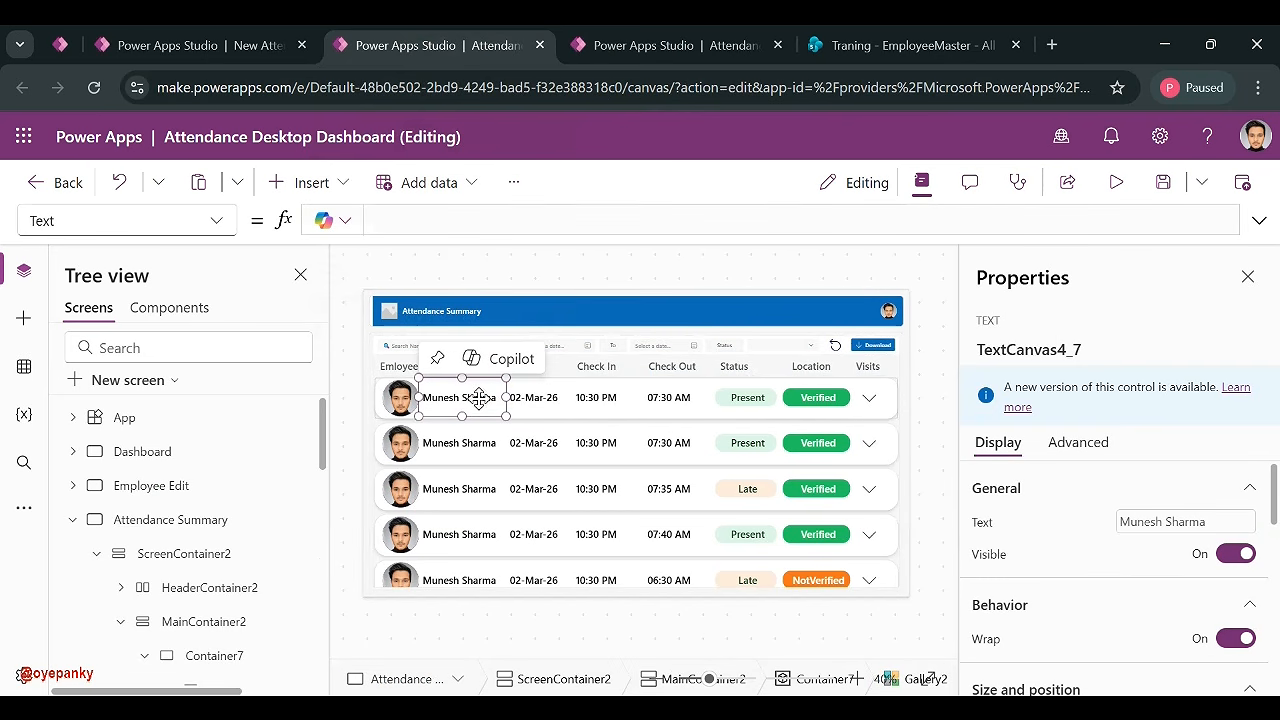
shift+click(542, 398)
shift+click(596, 404)
shift+click(676, 397)
shift+click(756, 397)
shift+click(820, 394)
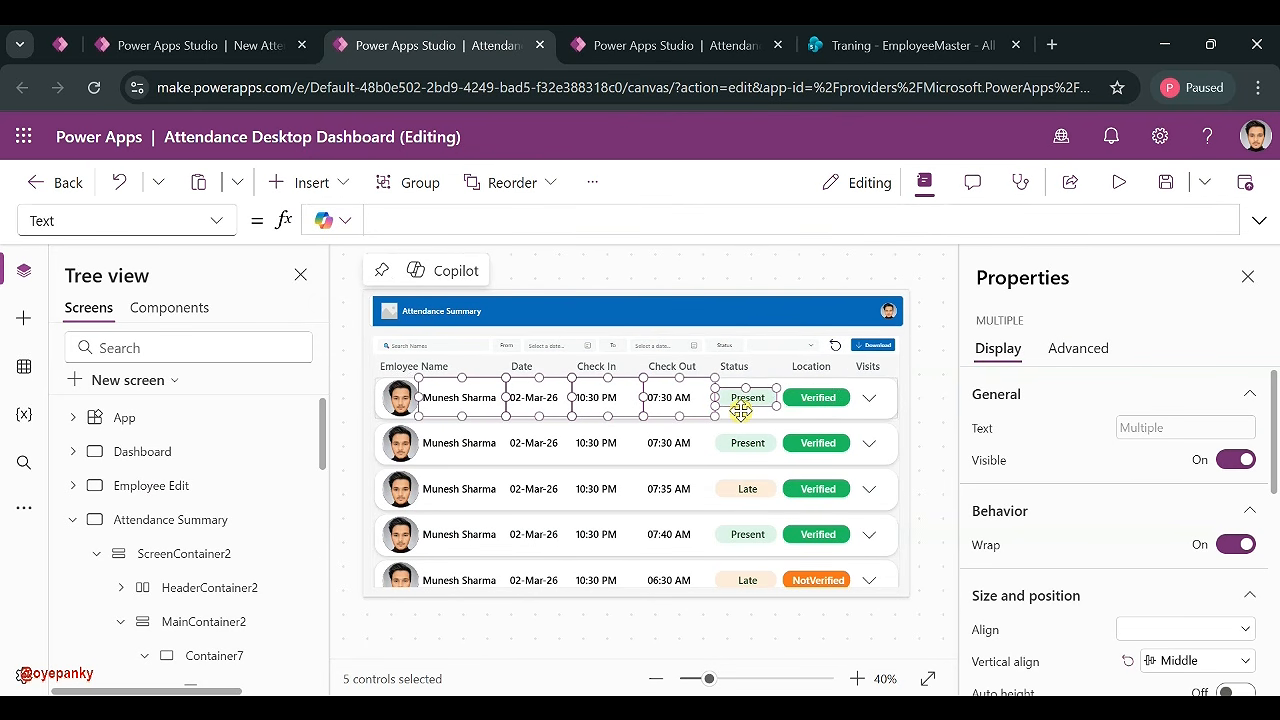
- Paste the row labels into the new app's gallery row, shift them right, and widen the name label
click(650, 45)
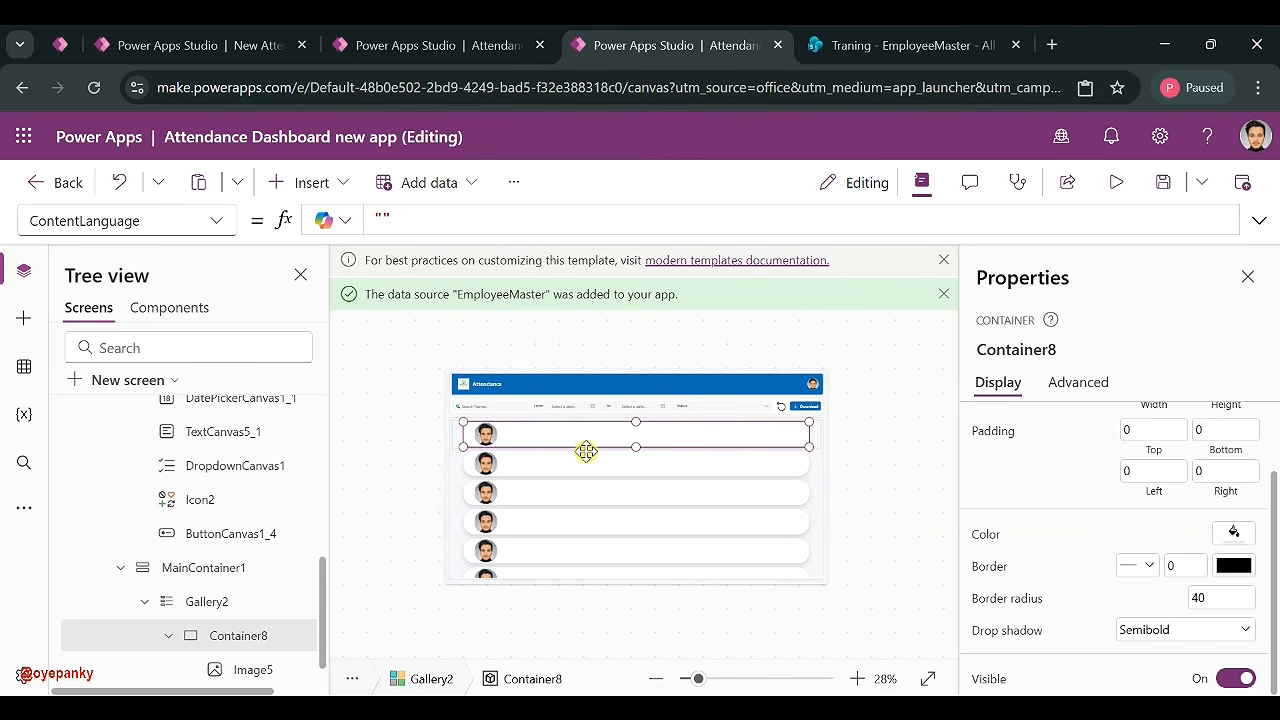
key(ctrl+v)
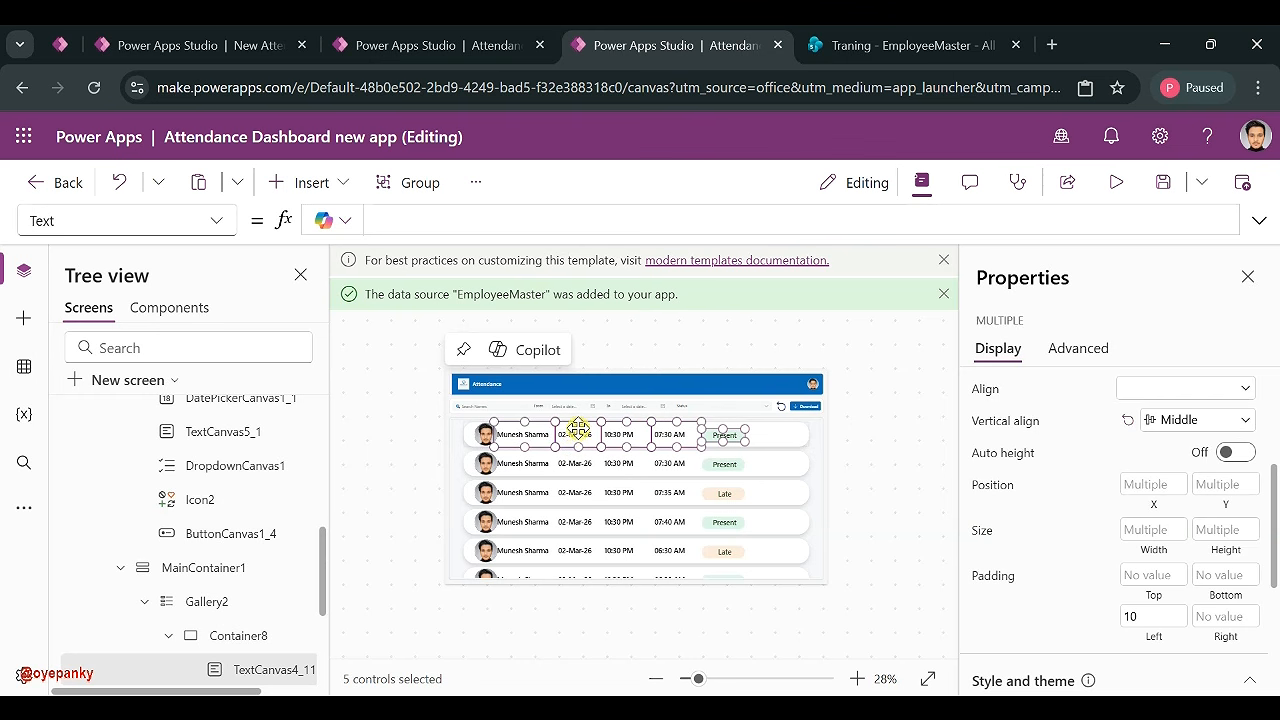
drag(575, 432, 681, 432)
click(846, 437)
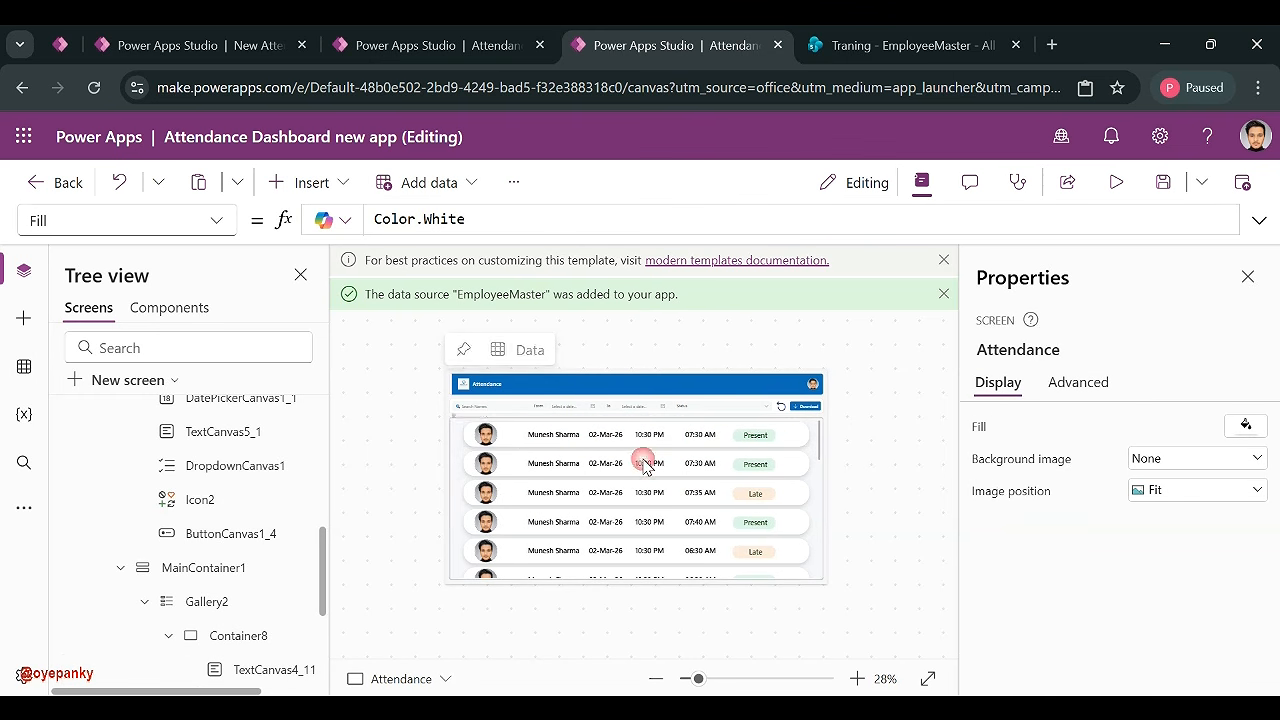
click(553, 437)
drag(524, 446, 497, 448)
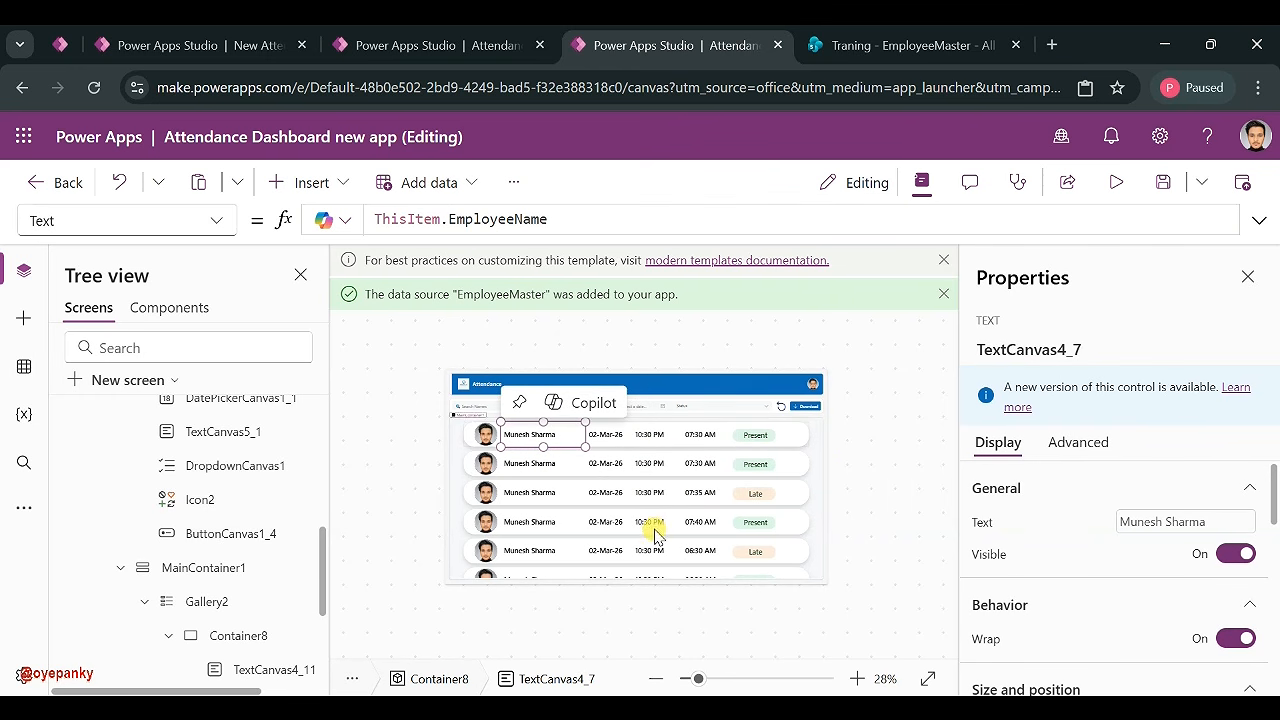
- Select Gallery2 and collapse MainContainer1 in the control tree
click(816, 513)
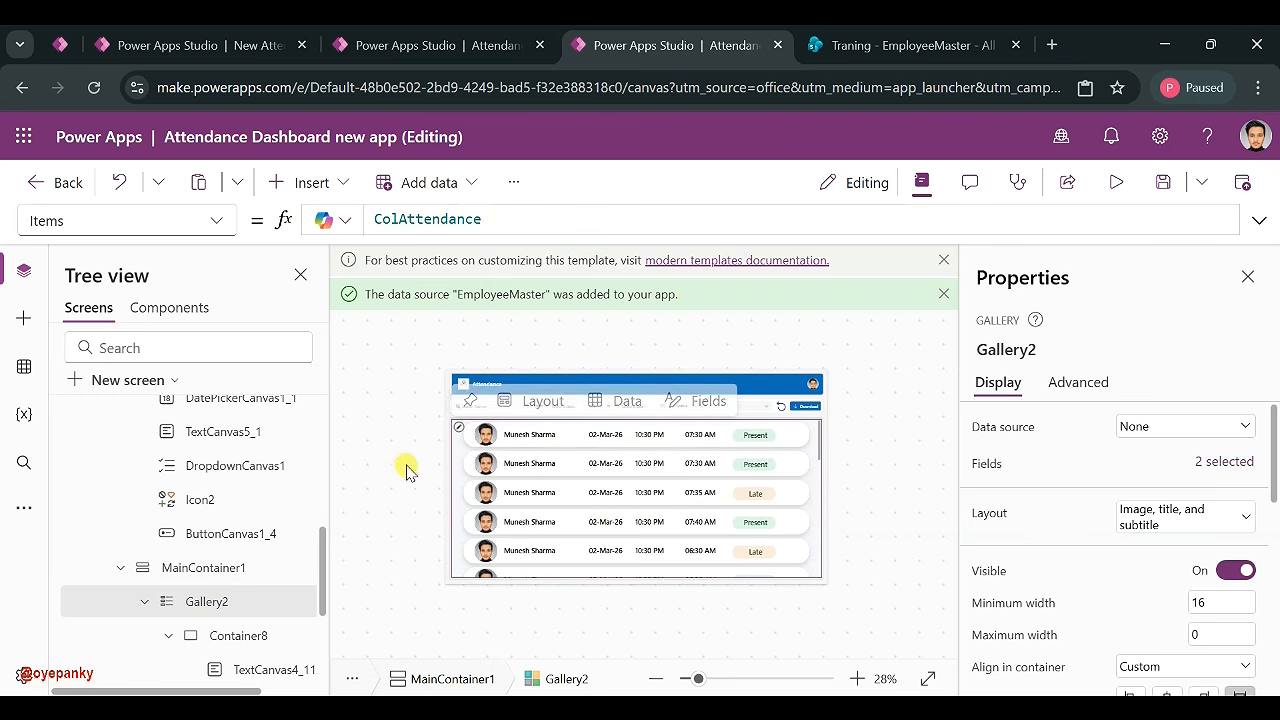
click(119, 569)
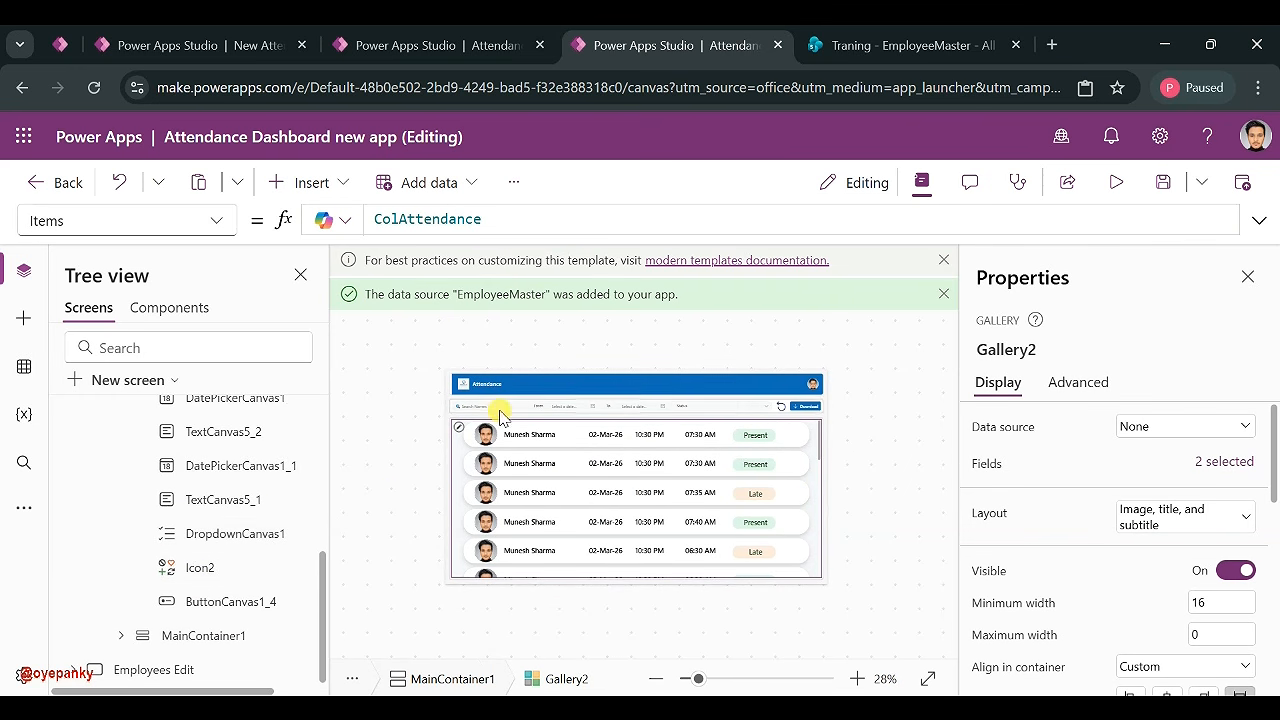
scroll(180, 600, up, 3)
scroll(188, 522, down, 3)
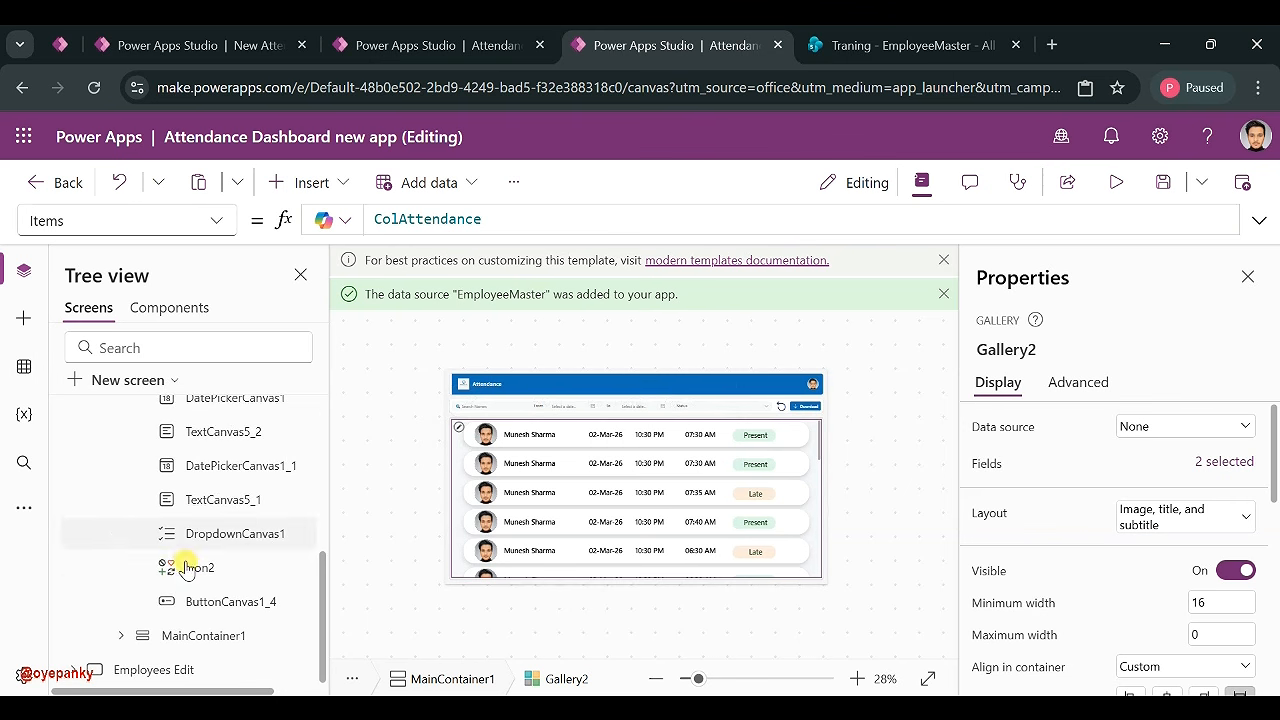
- Insert a new container into MainContainer1
click(188, 638)
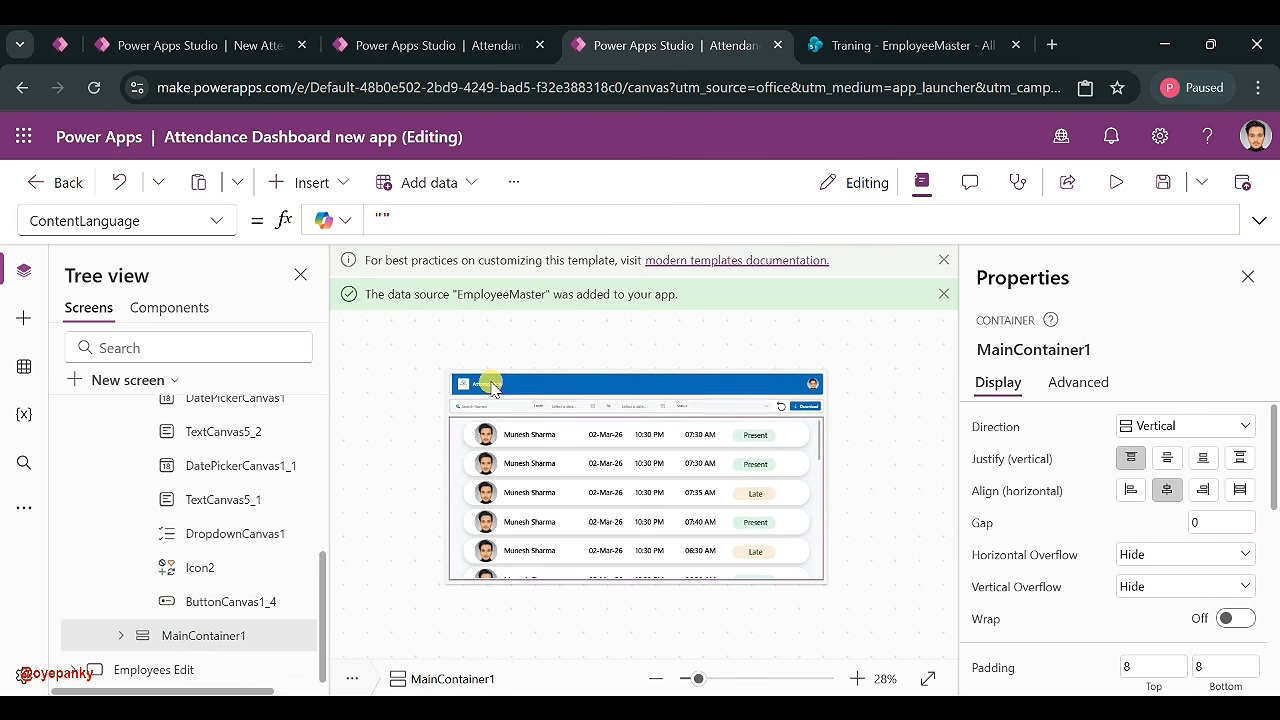
click(310, 184)
text(con)
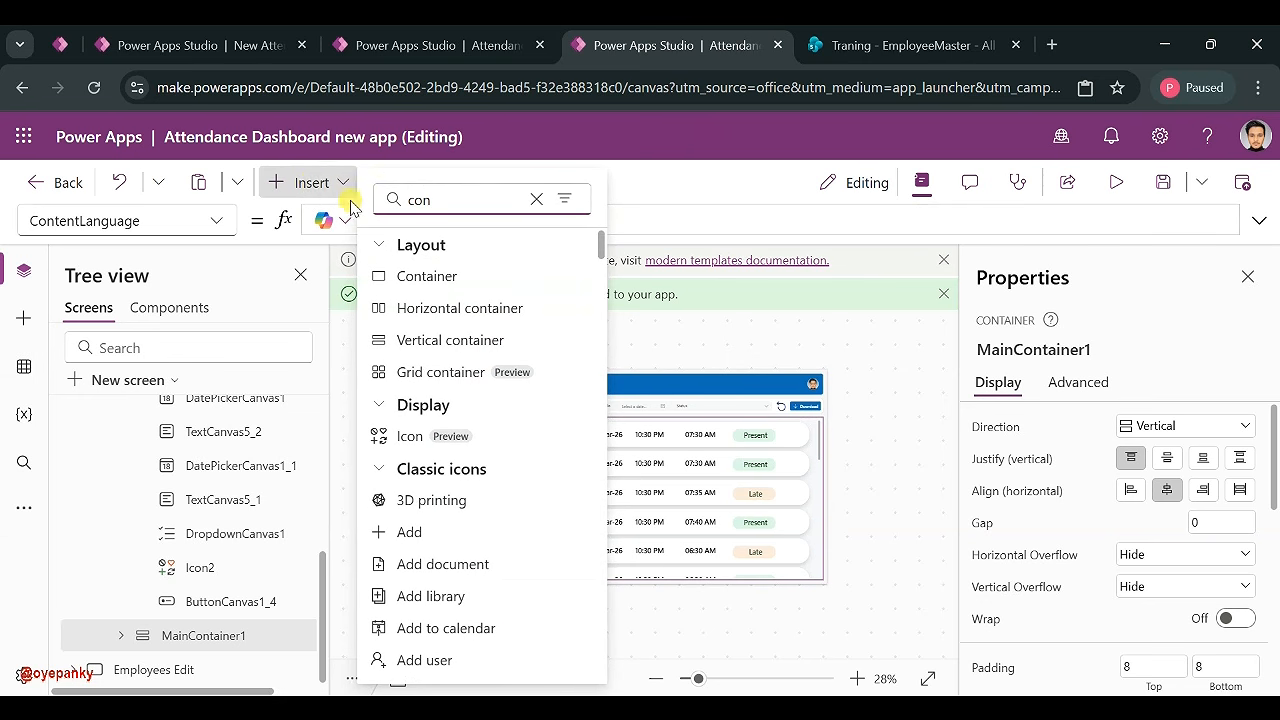
click(428, 274)
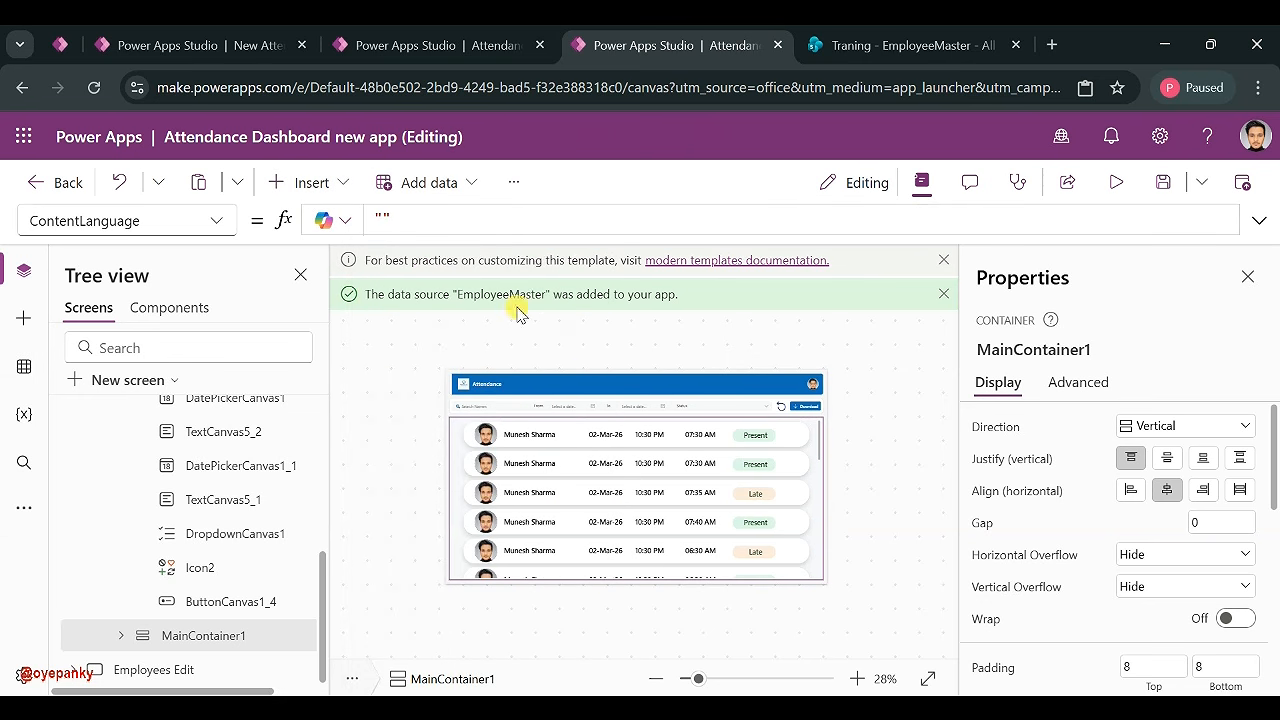
- Move Gallery2 out of the main container and into Container9
scroll(214, 530, down, 2)
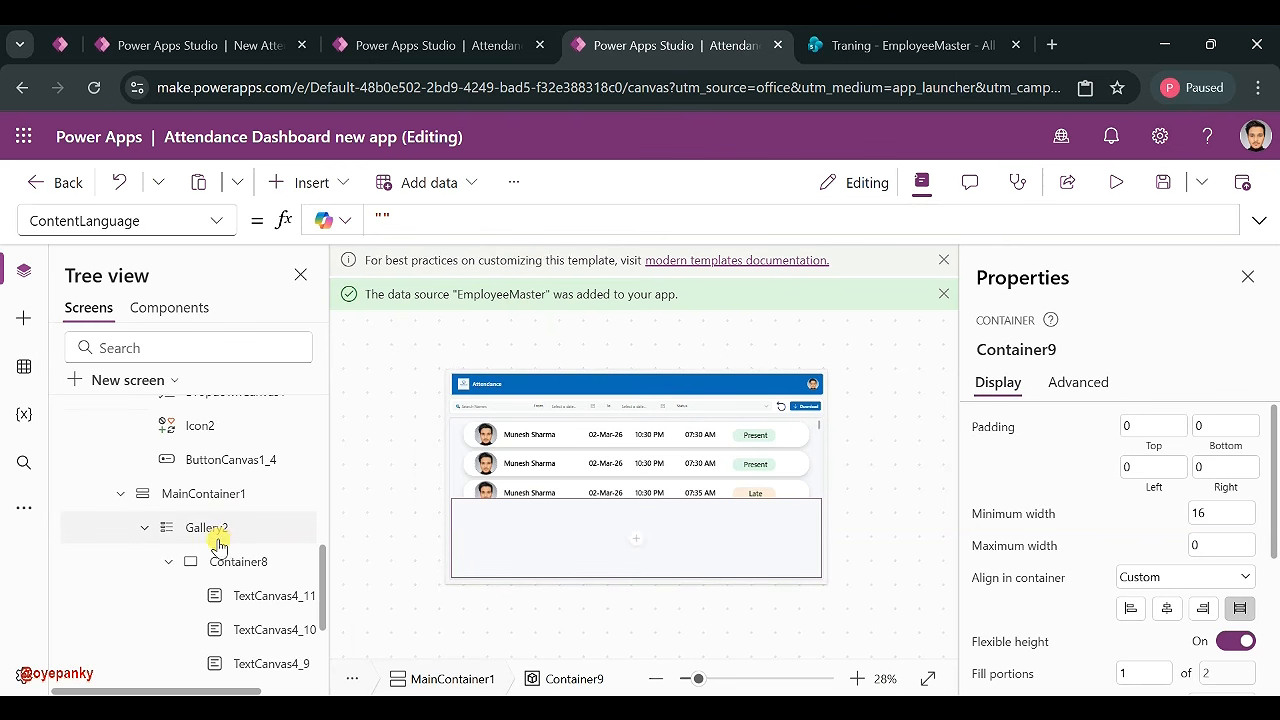
click(145, 527)
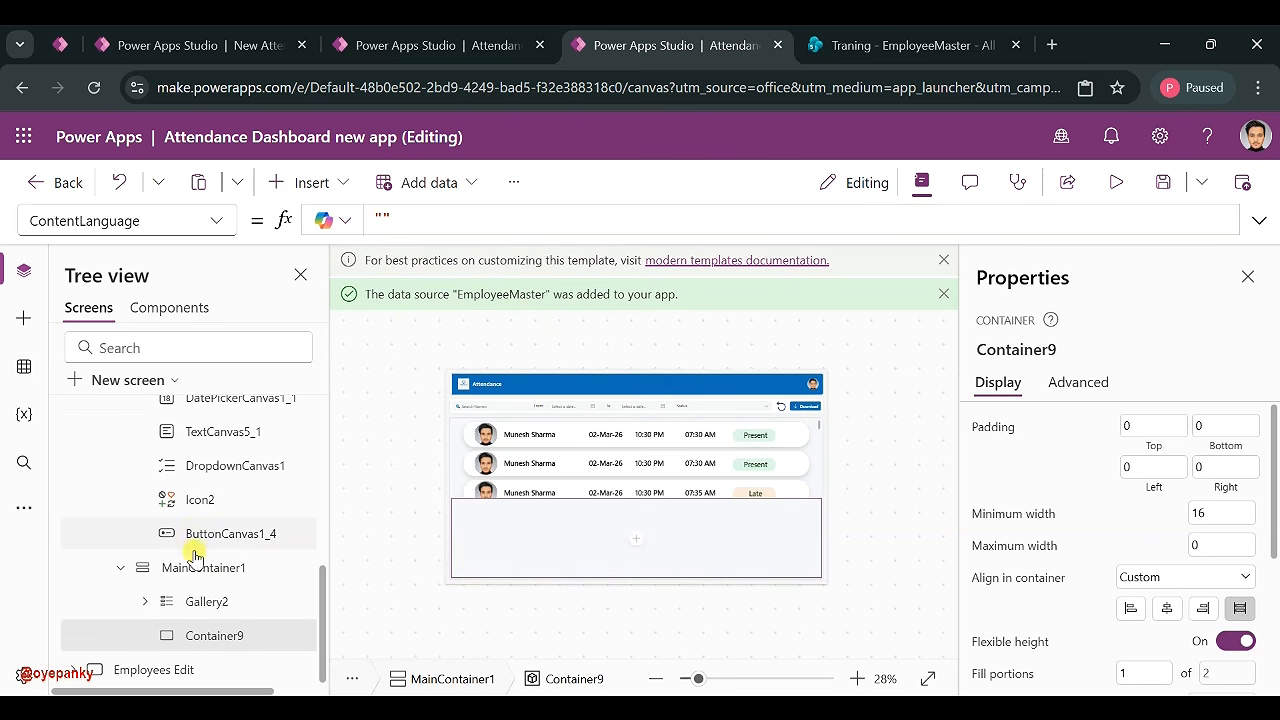
click(201, 605)
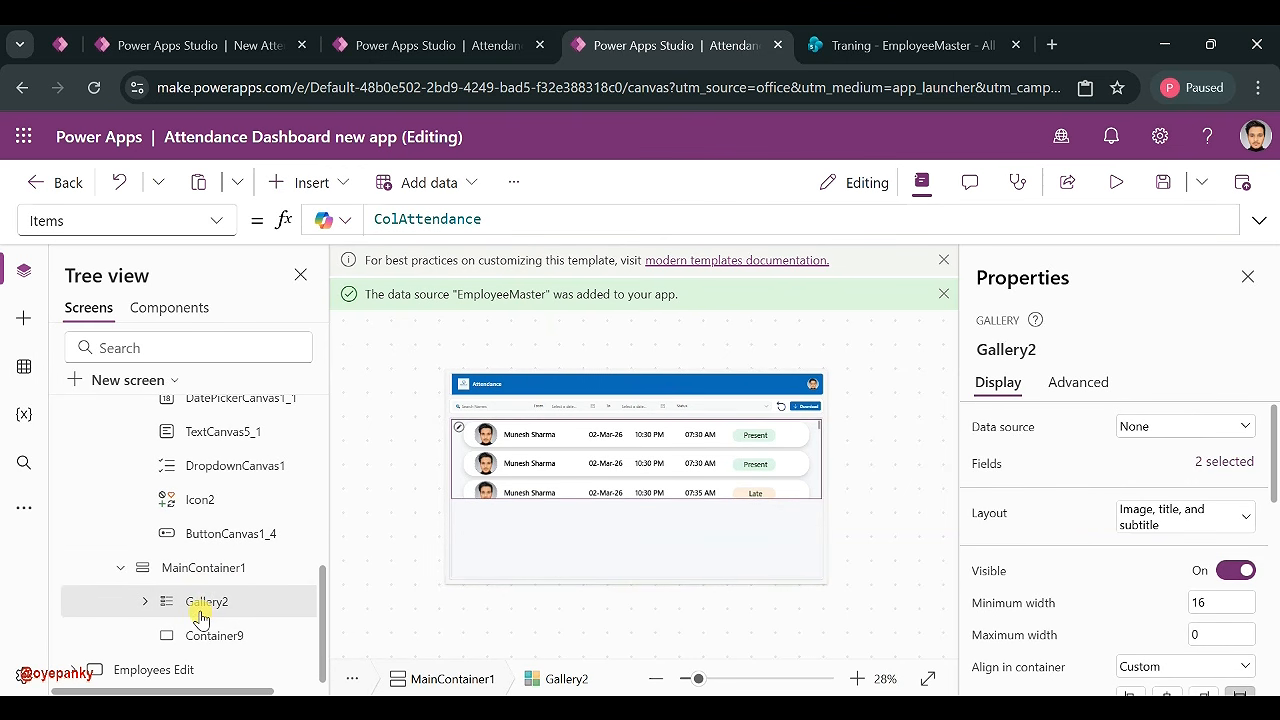
key(Delete)
click(210, 638)
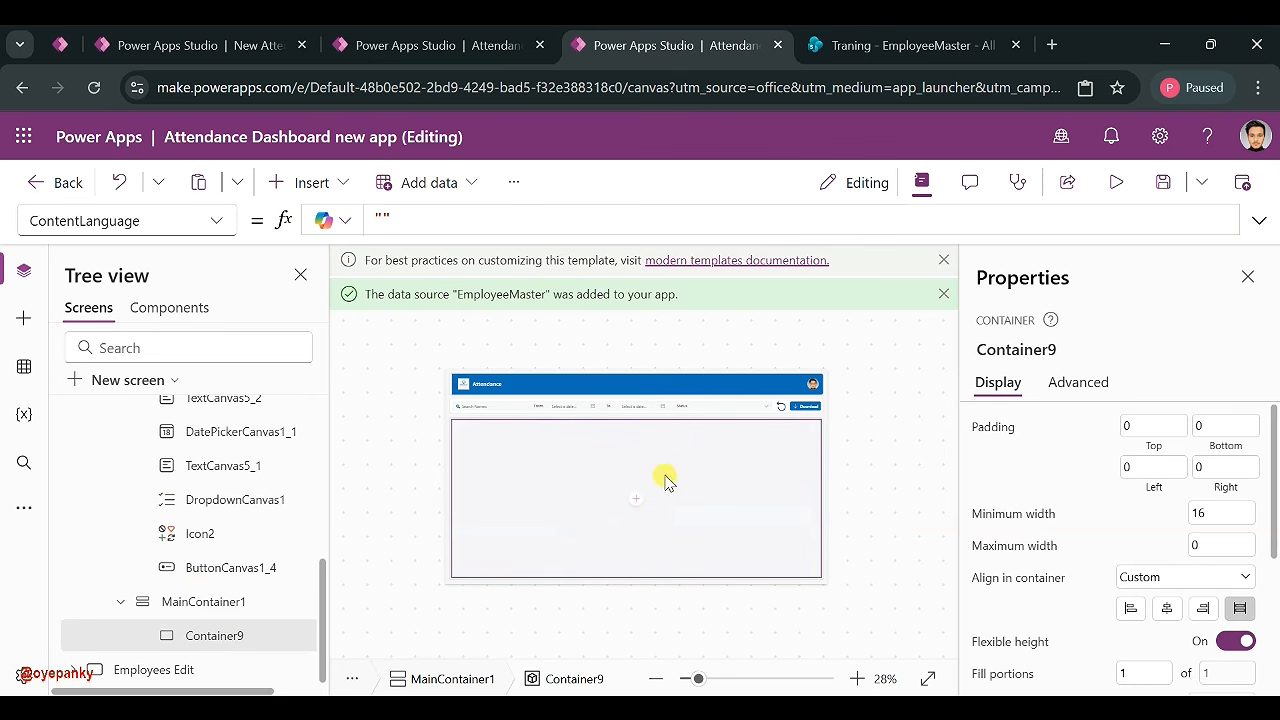
key(ctrl+v)
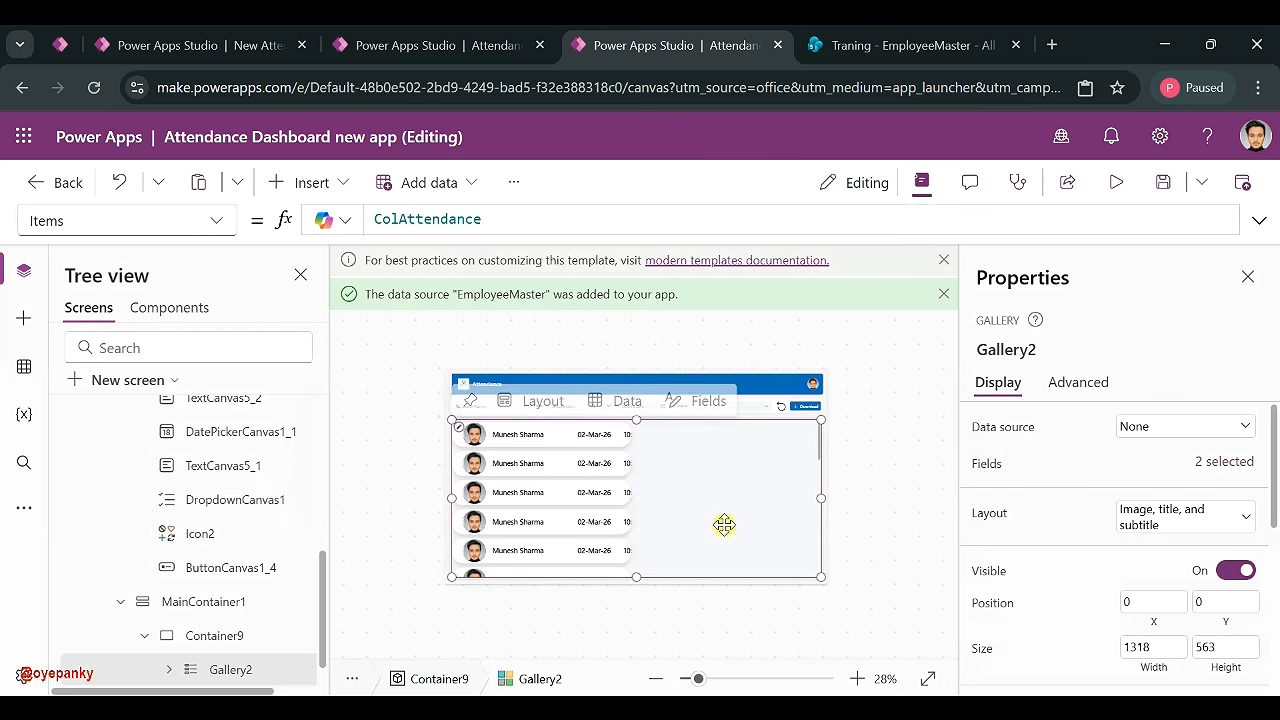
- Stretch row template Container8 to the gallery's full width and set its height to 95
scroll(217, 668, down, 1)
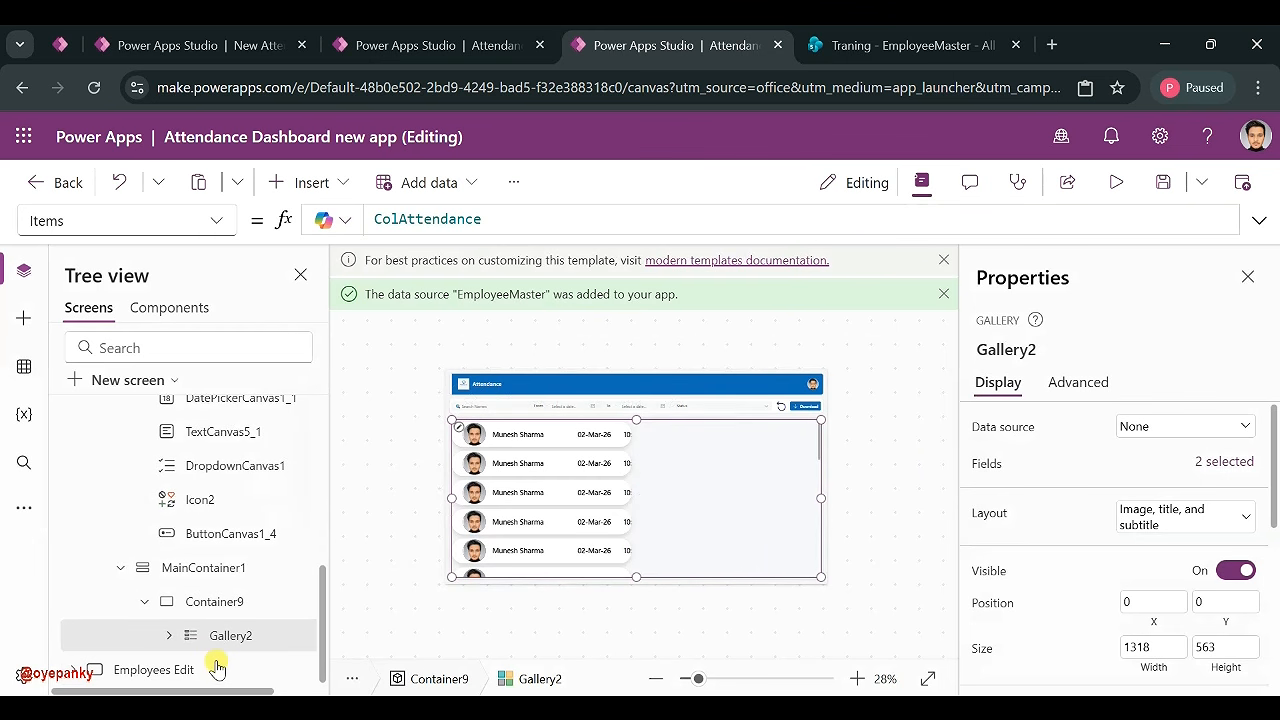
click(168, 636)
click(249, 676)
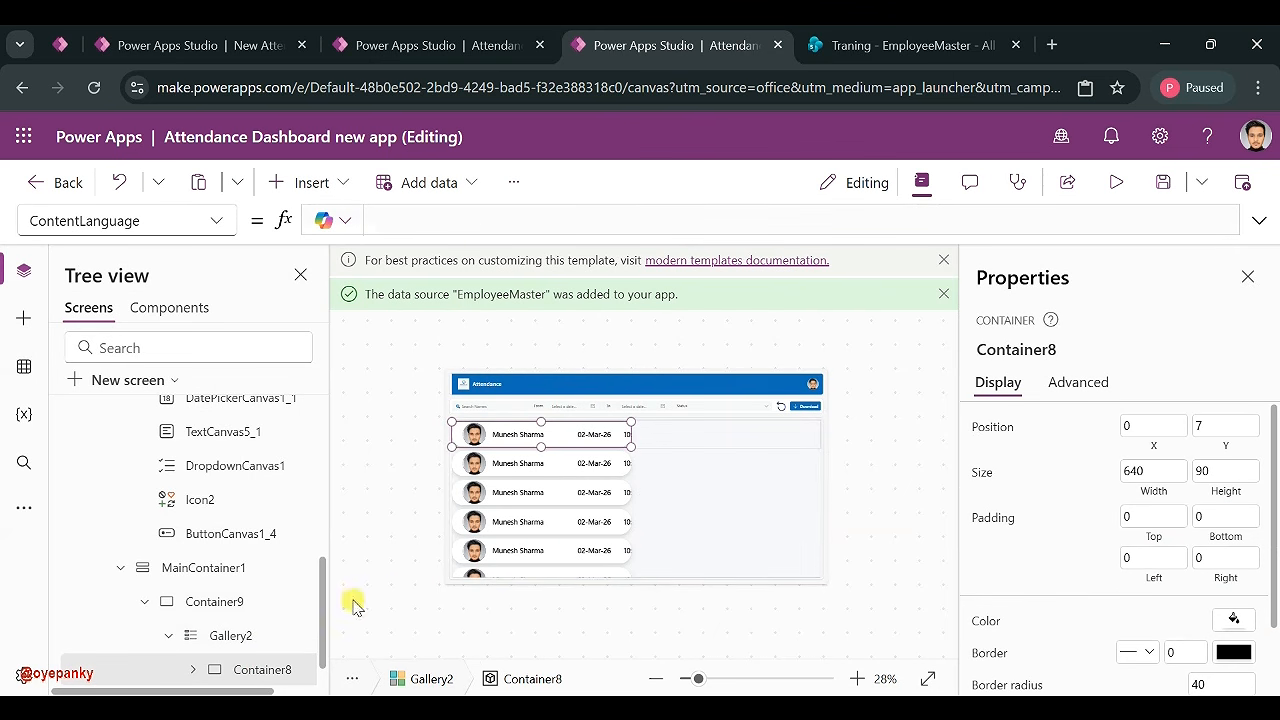
drag(631, 446, 848, 462)
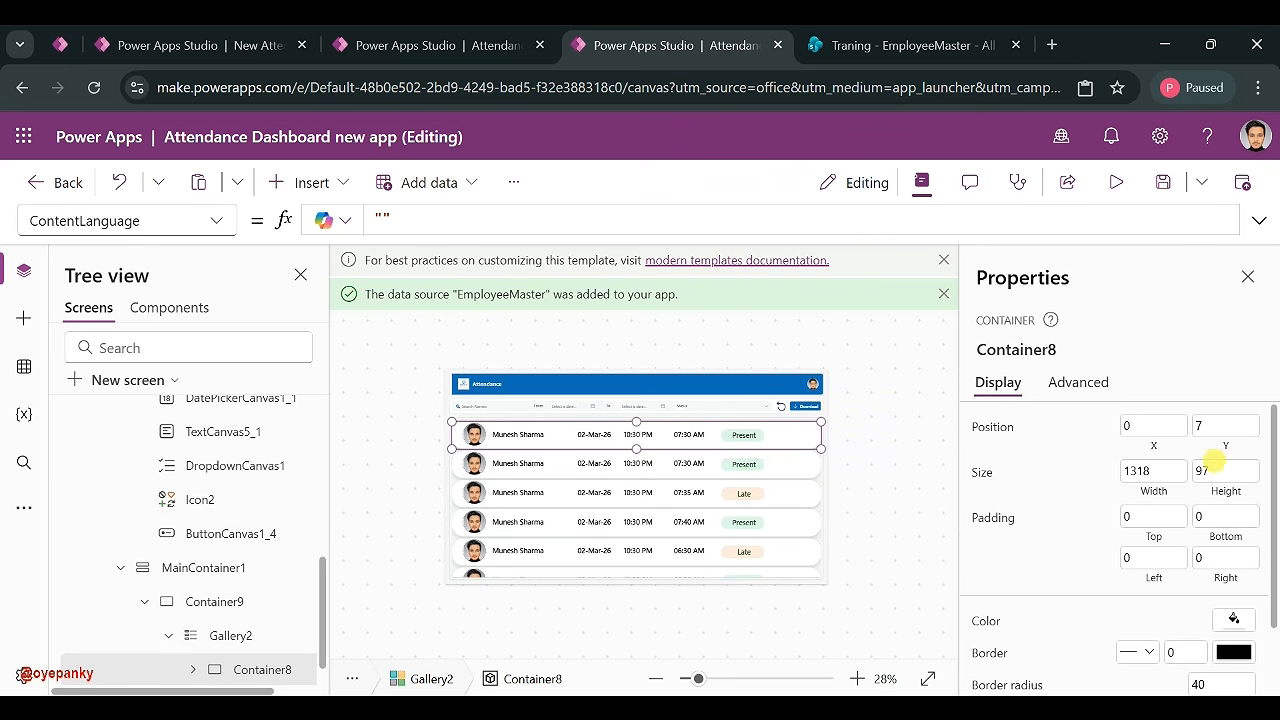
click(1226, 470)
key(BackSpace)
text(5)
- Shrink the attendance gallery from the top to free space above it
click(886, 450)
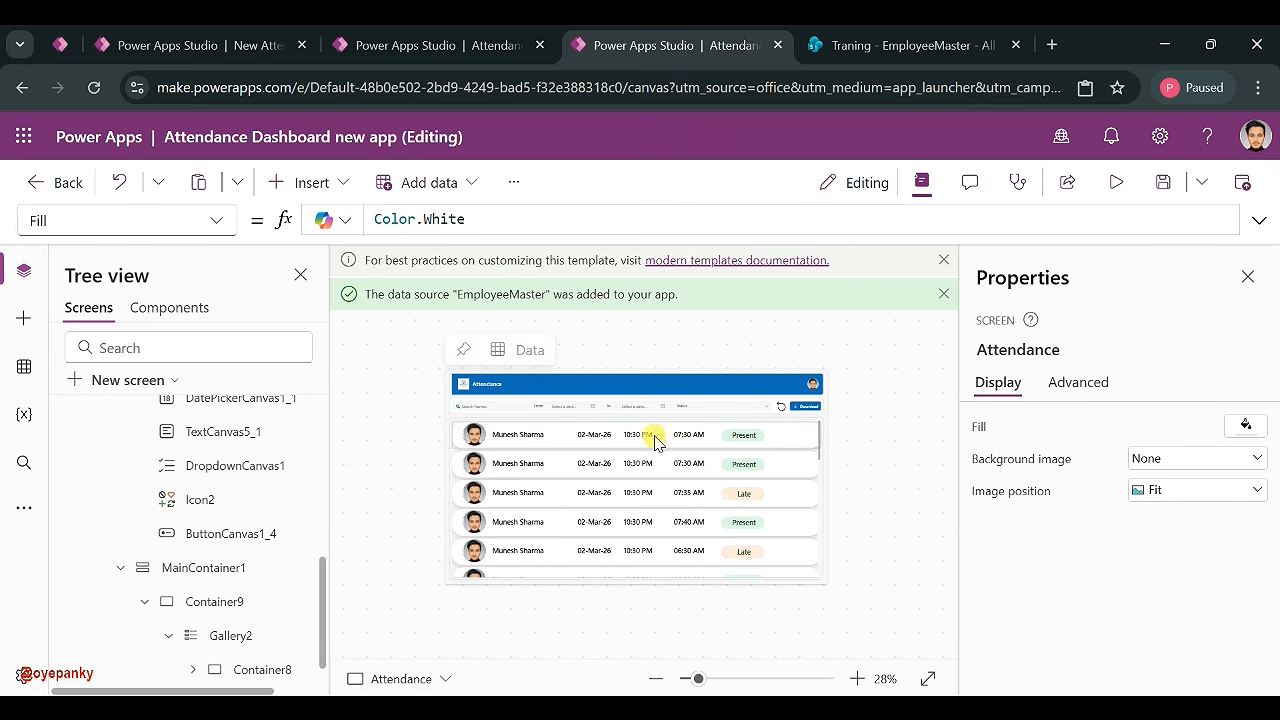
click(557, 510)
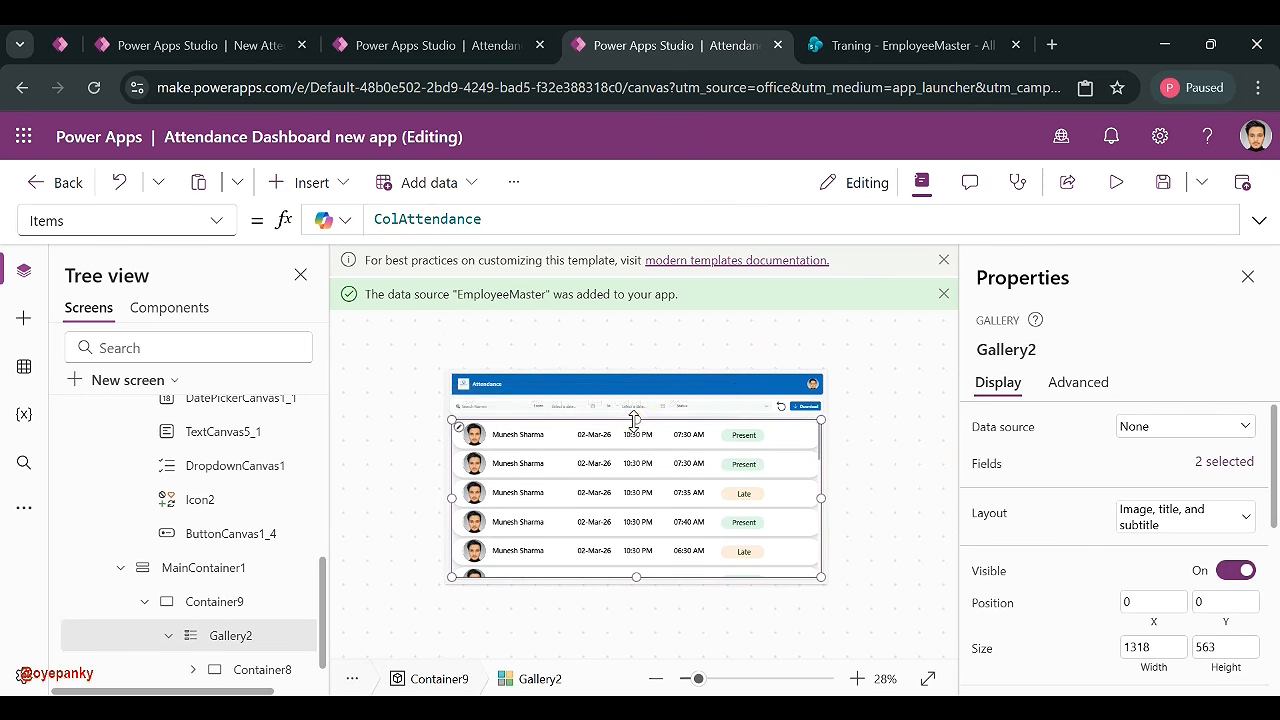
drag(636, 420, 636, 432)
click(849, 437)
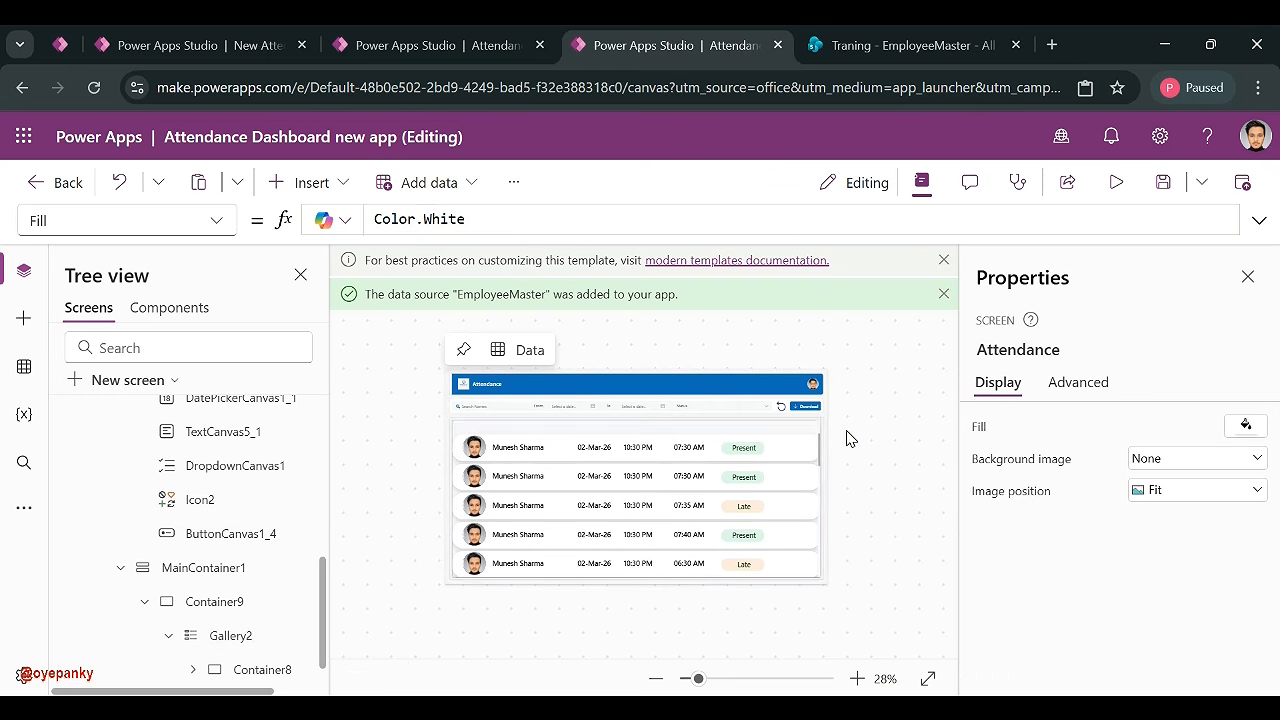
- In the desktop dashboard, select the Emloyee Name, Date, Check In, Check Out and Status headers
click(440, 45)
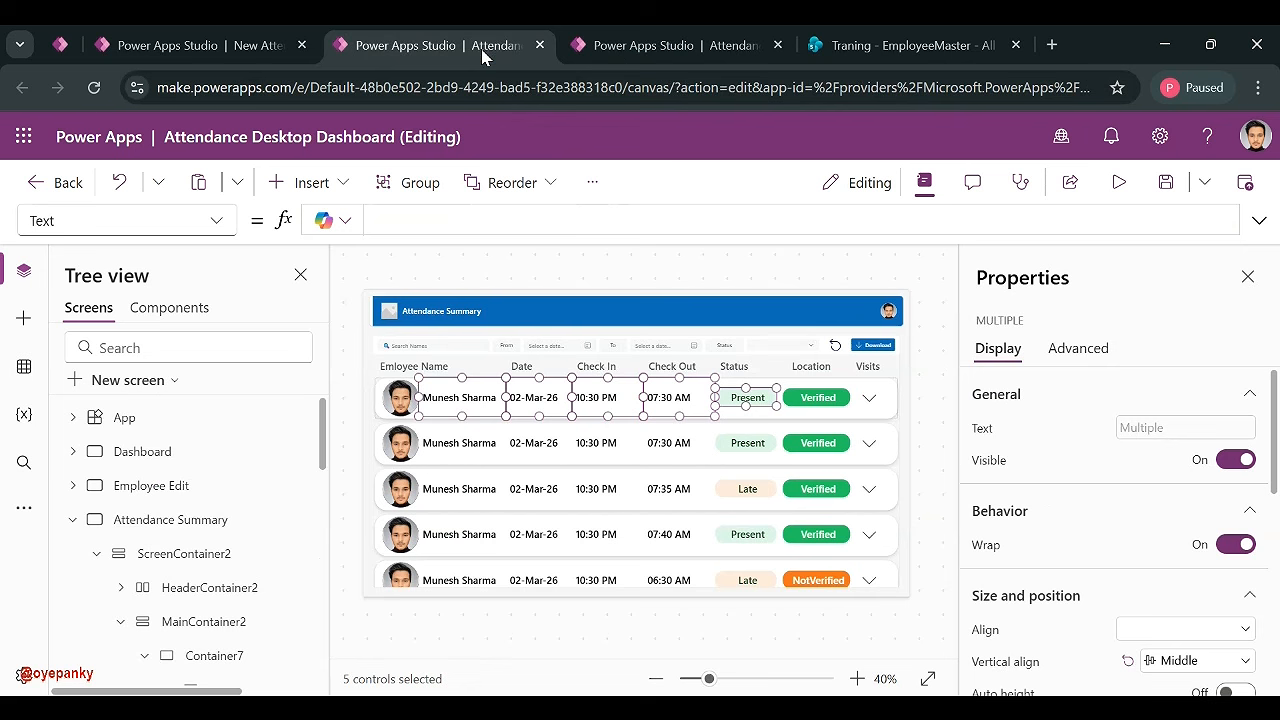
click(434, 363)
shift+click(520, 365)
shift+click(594, 365)
shift+click(687, 367)
shift+click(735, 363)
- Paste the five header labels into the gallery's container and move them into the header row
click(623, 46)
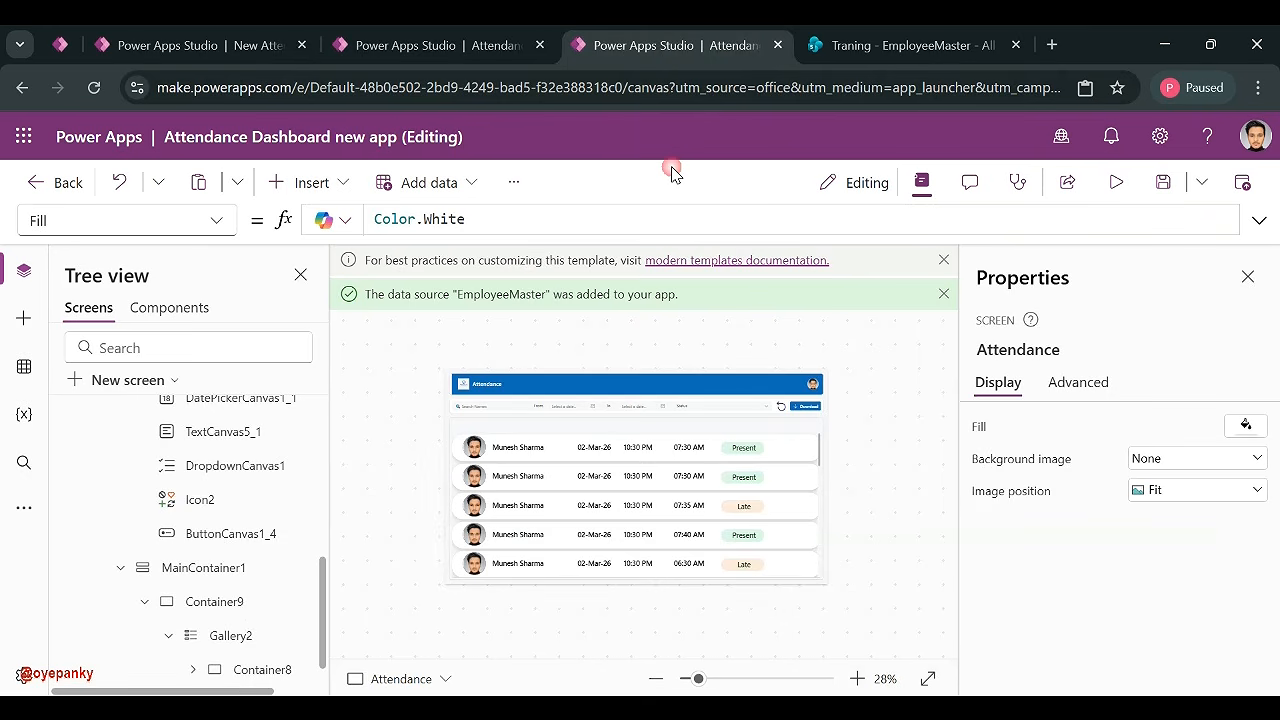
click(565, 437)
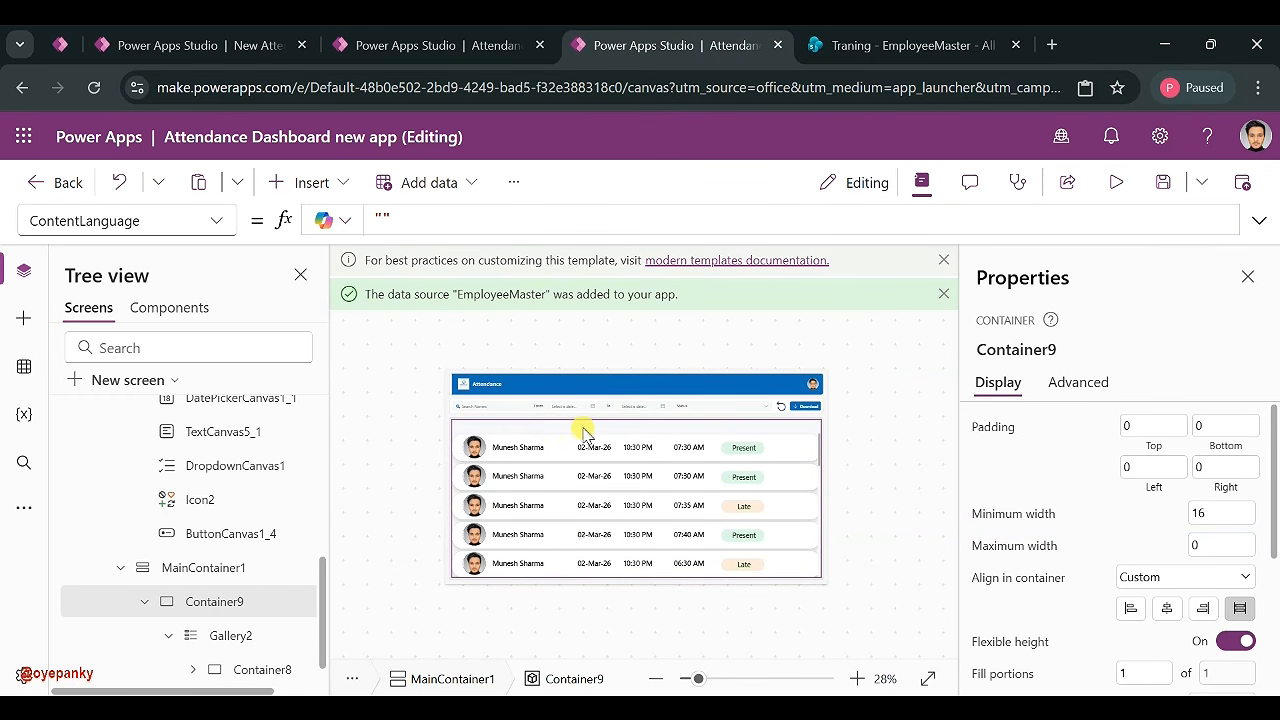
key(ctrl+v)
drag(708, 429, 745, 425)
- Widen the Emloyee Name header leftward and reduce its height
click(845, 438)
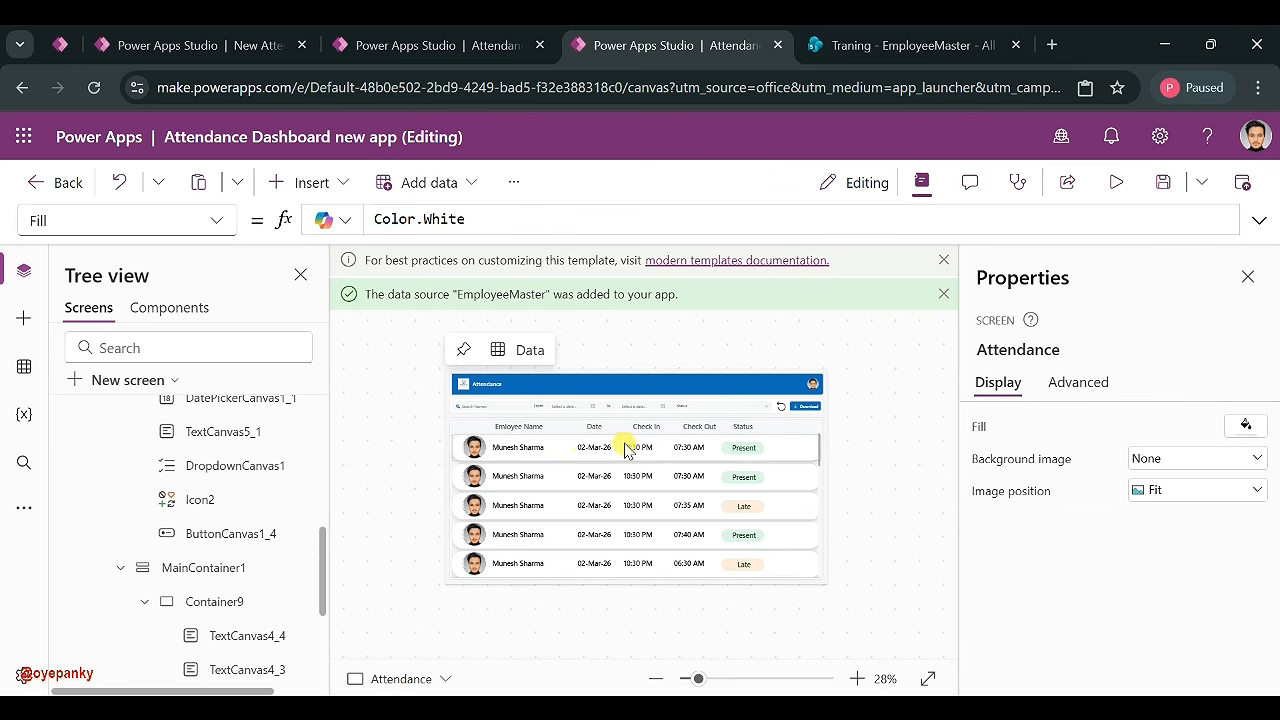
click(528, 430)
drag(488, 436, 447, 450)
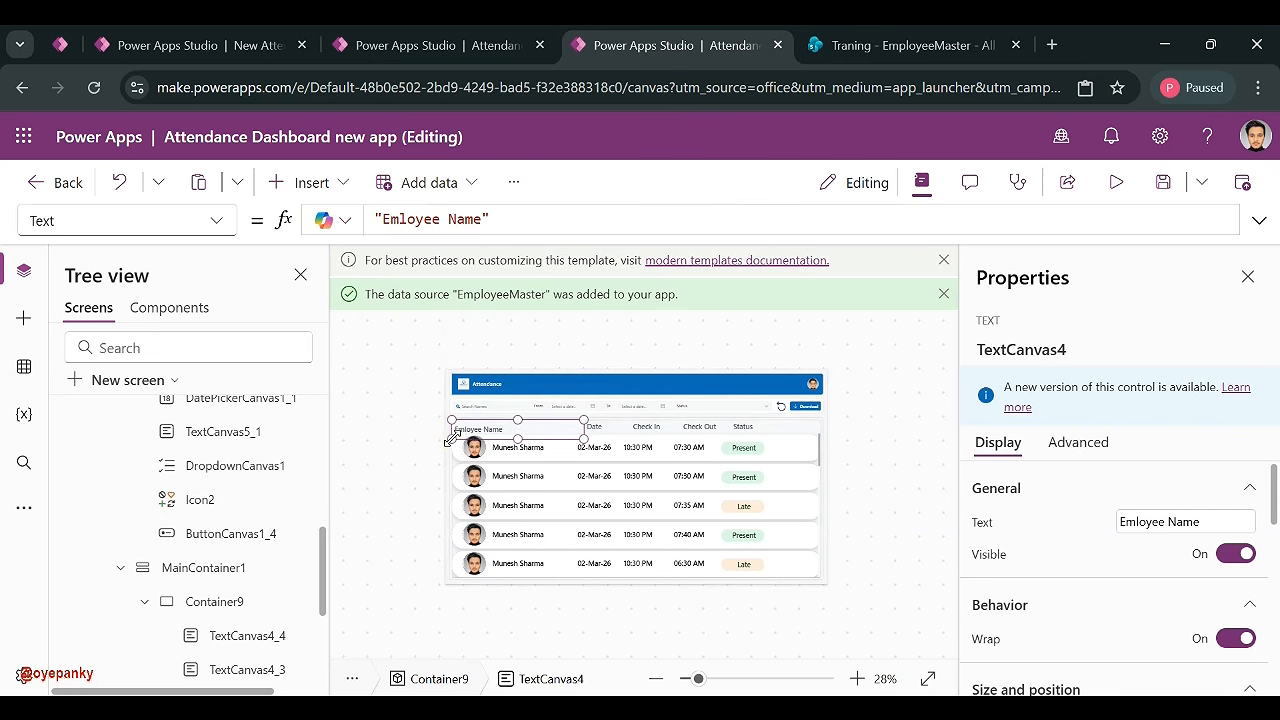
drag(448, 437, 450, 432)
click(885, 518)
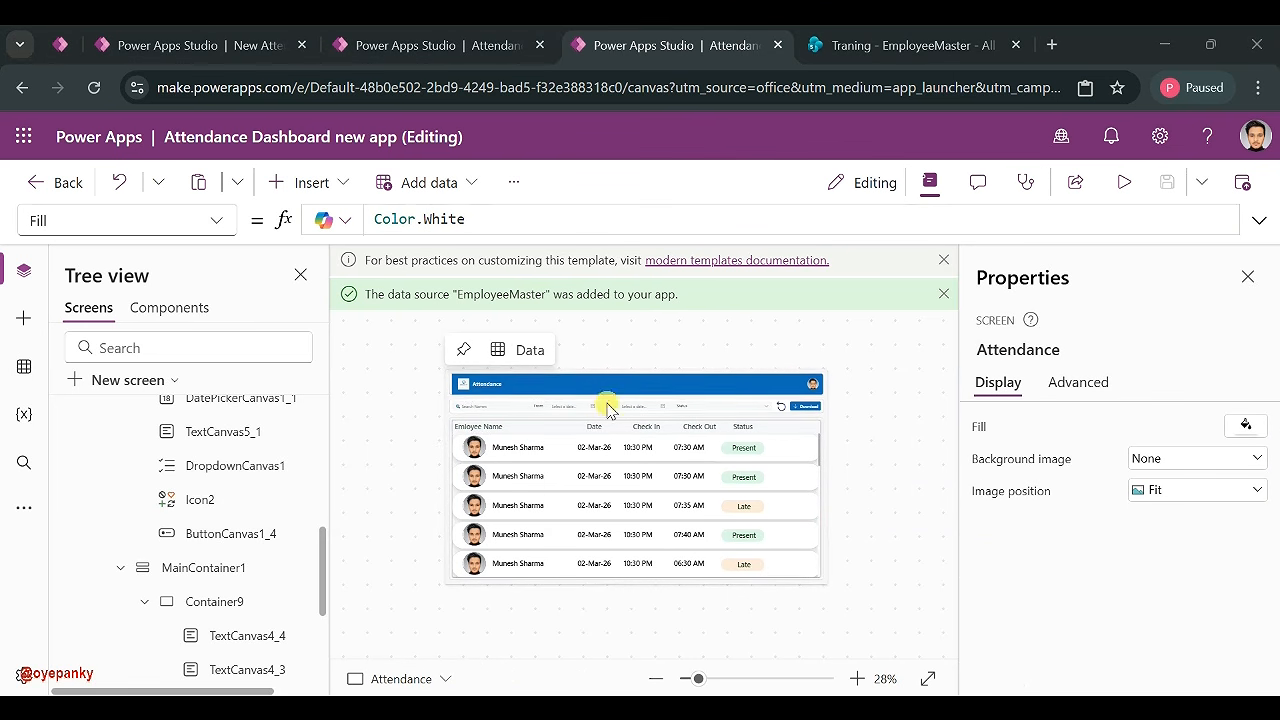
- Check the desktop dashboard's first row and visit summary for reference
click(525, 38)
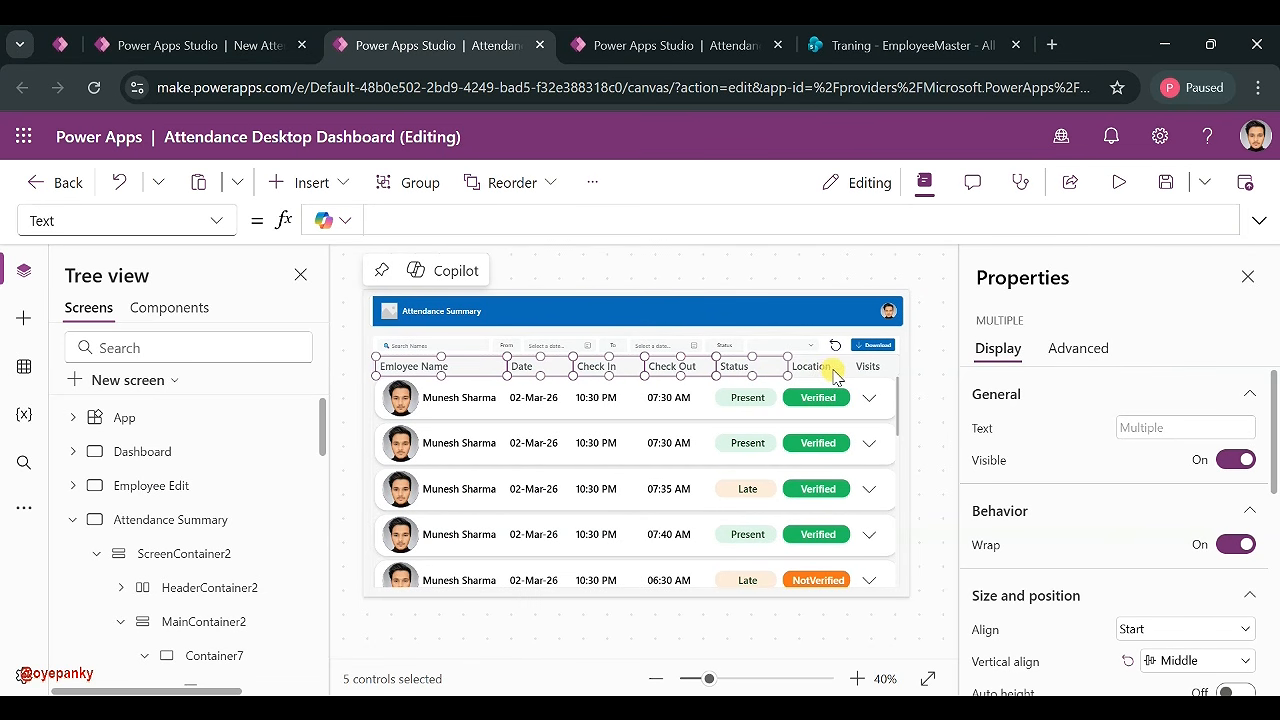
alt+click(868, 405)
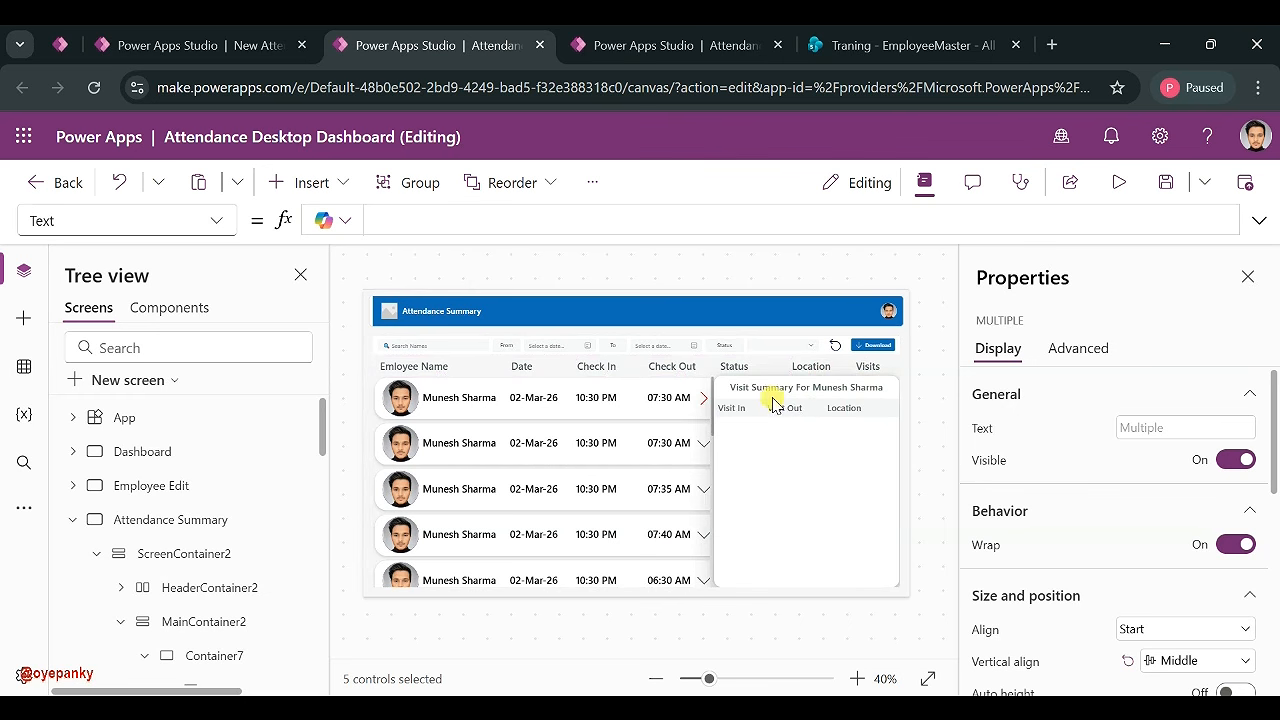
alt+click(714, 396)
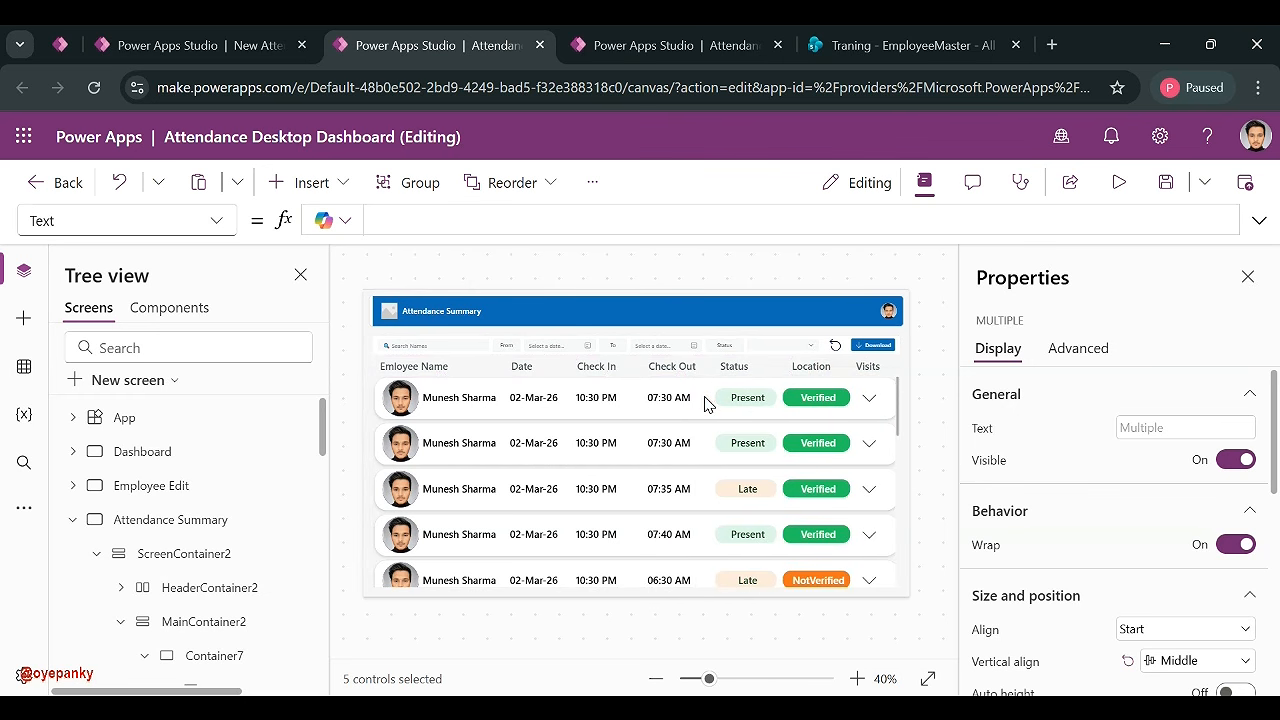
click(686, 46)
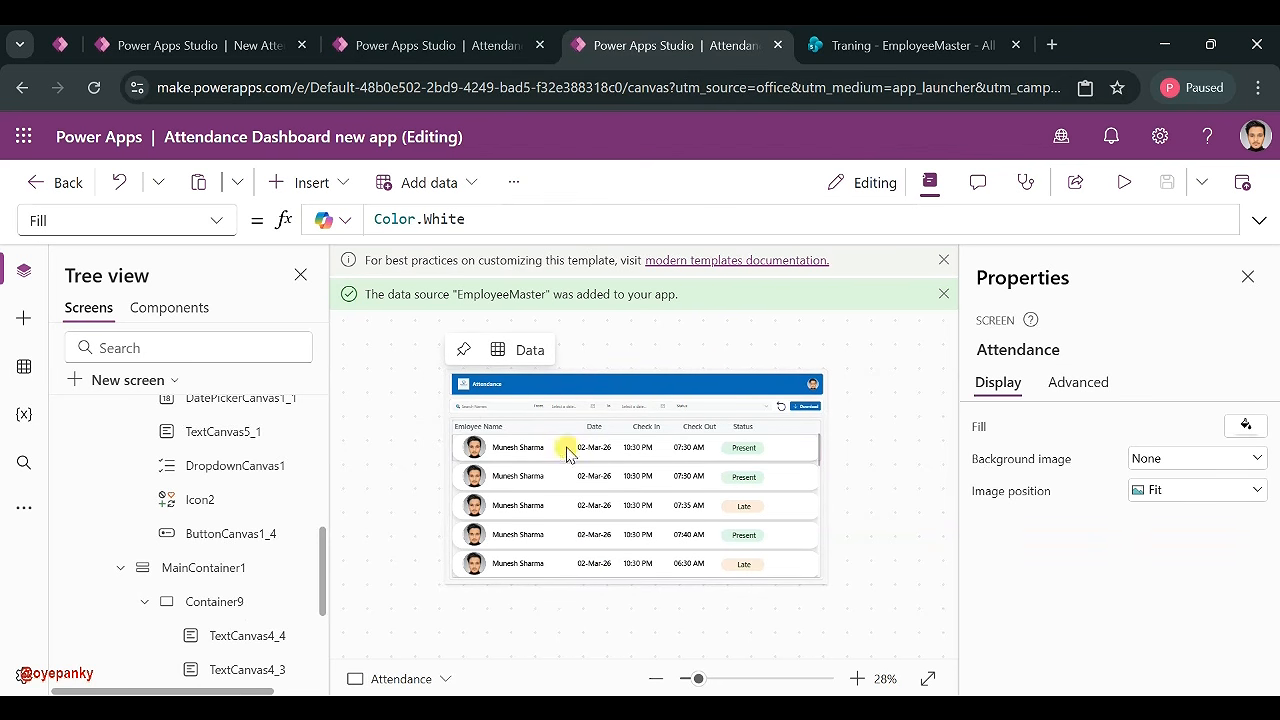
- Adjust the Check In, Check Out and Status headers, then select the attendance gallery
click(636, 432)
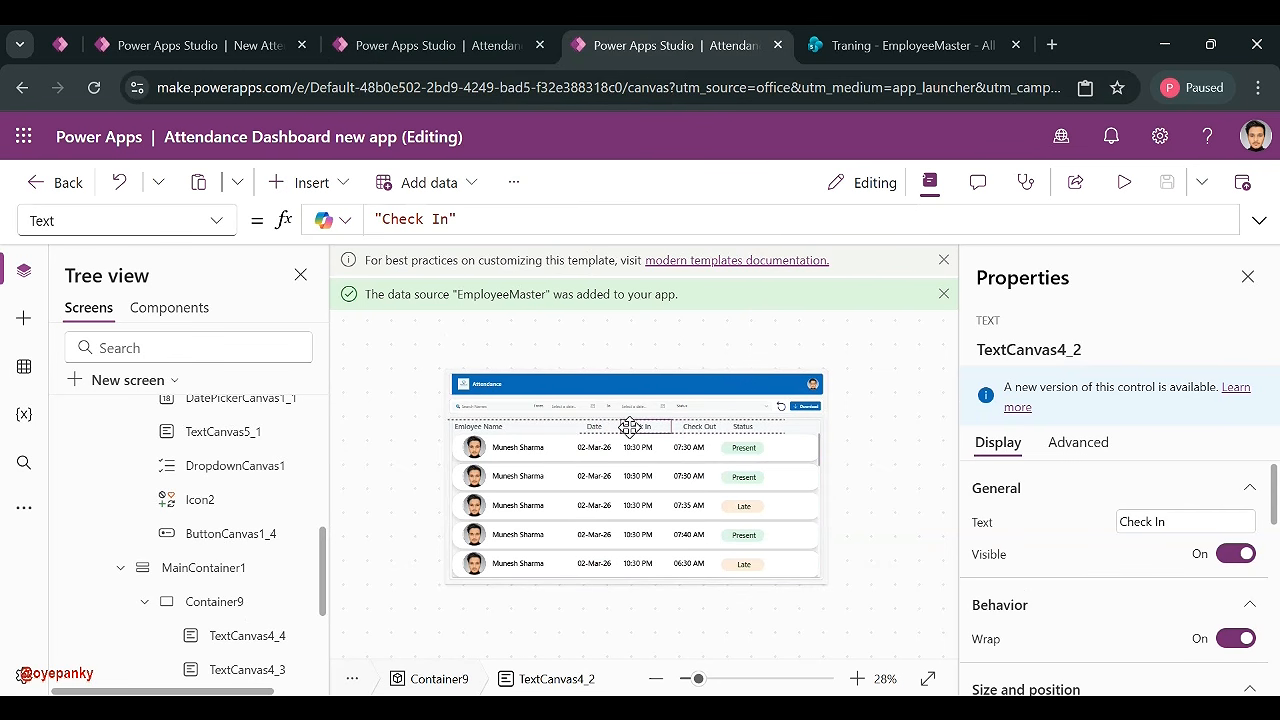
click(693, 430)
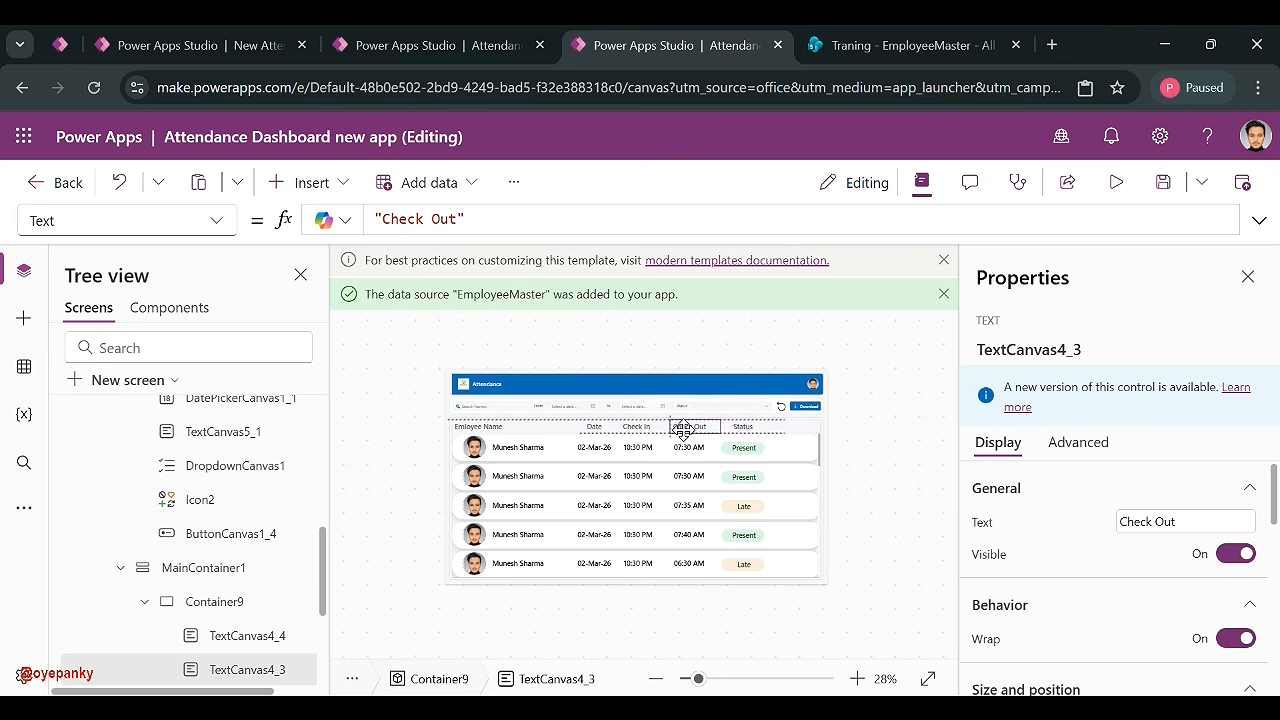
click(683, 430)
click(743, 427)
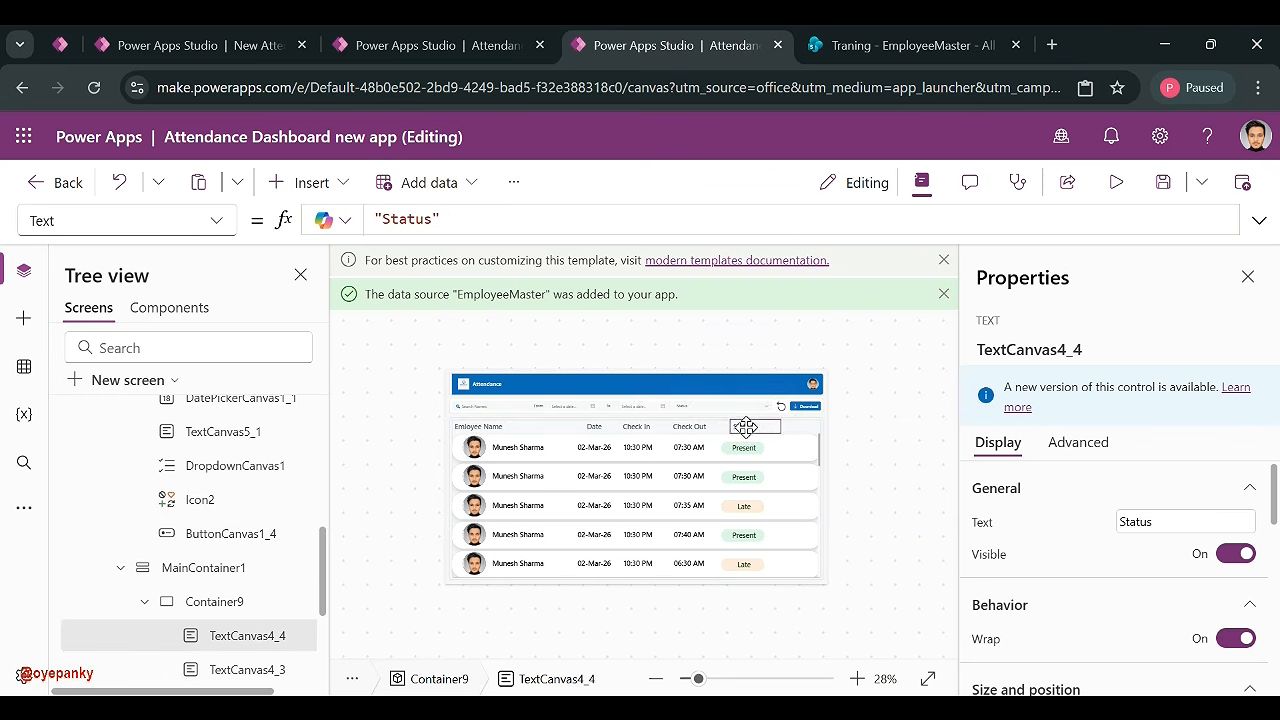
click(847, 466)
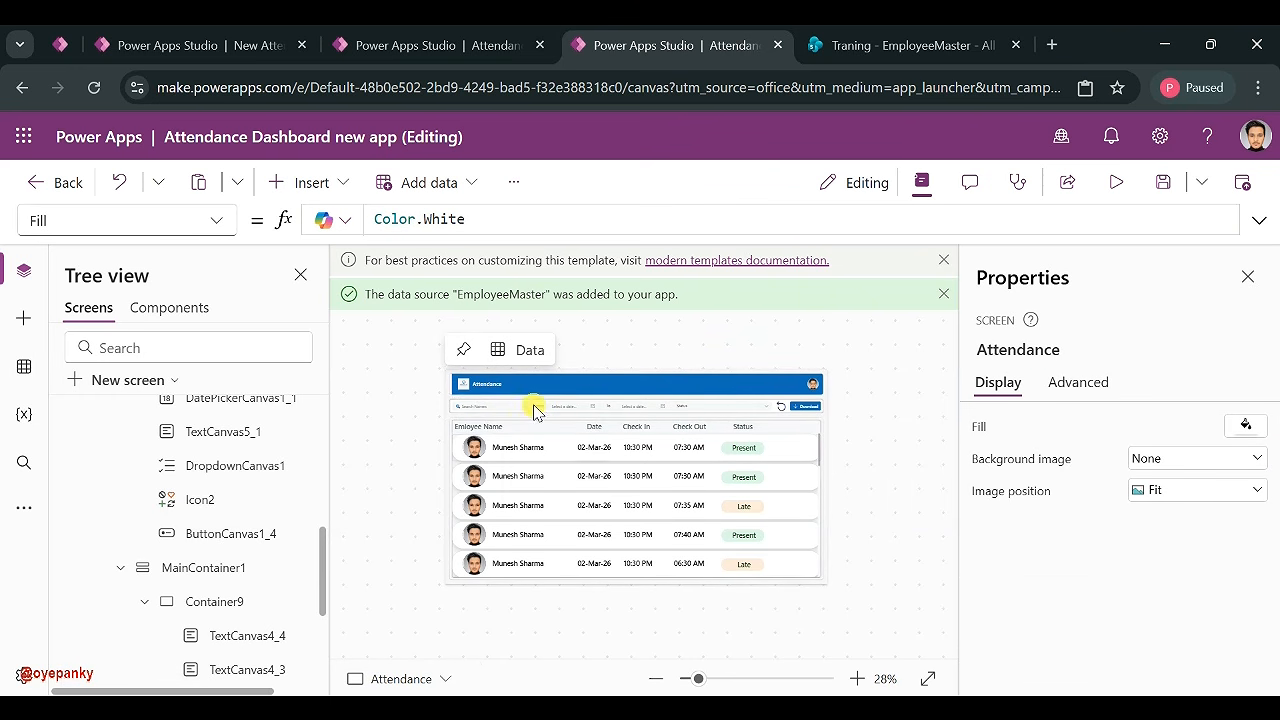
click(654, 526)
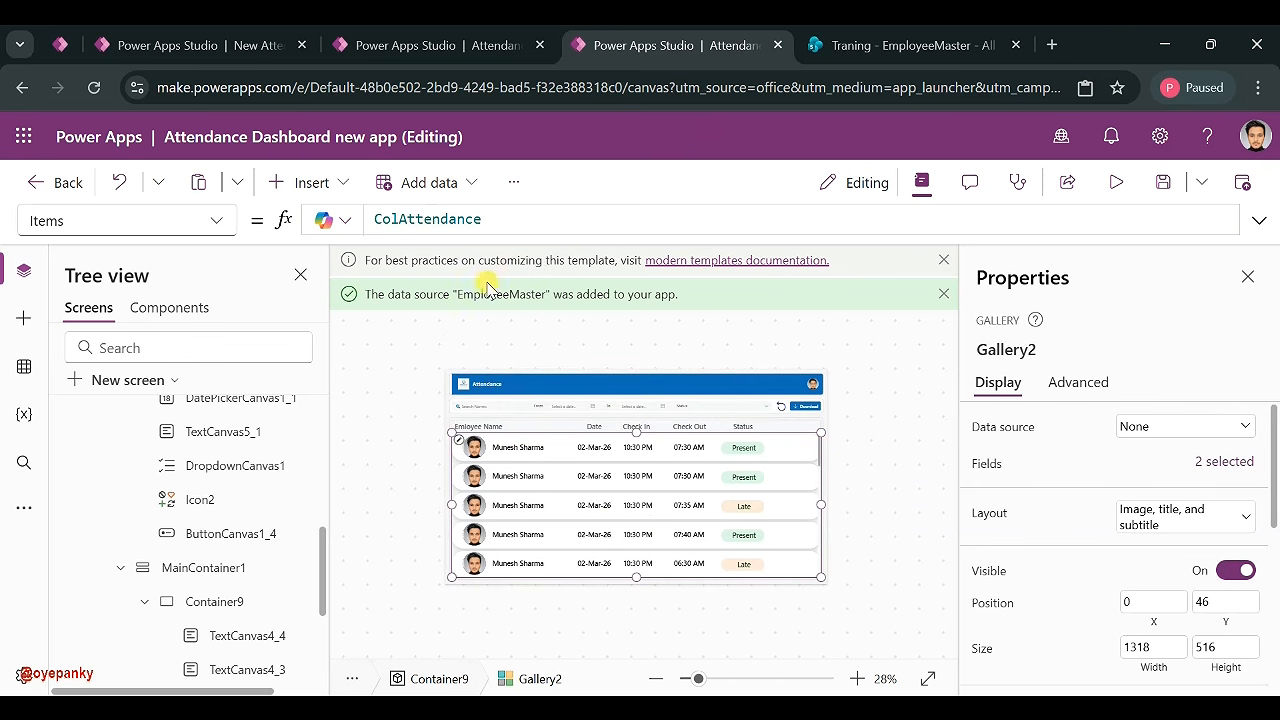
- Start the gallery's Items formula with Sort(Filter( in front of ColAttendance
click(397, 376)
click(600, 522)
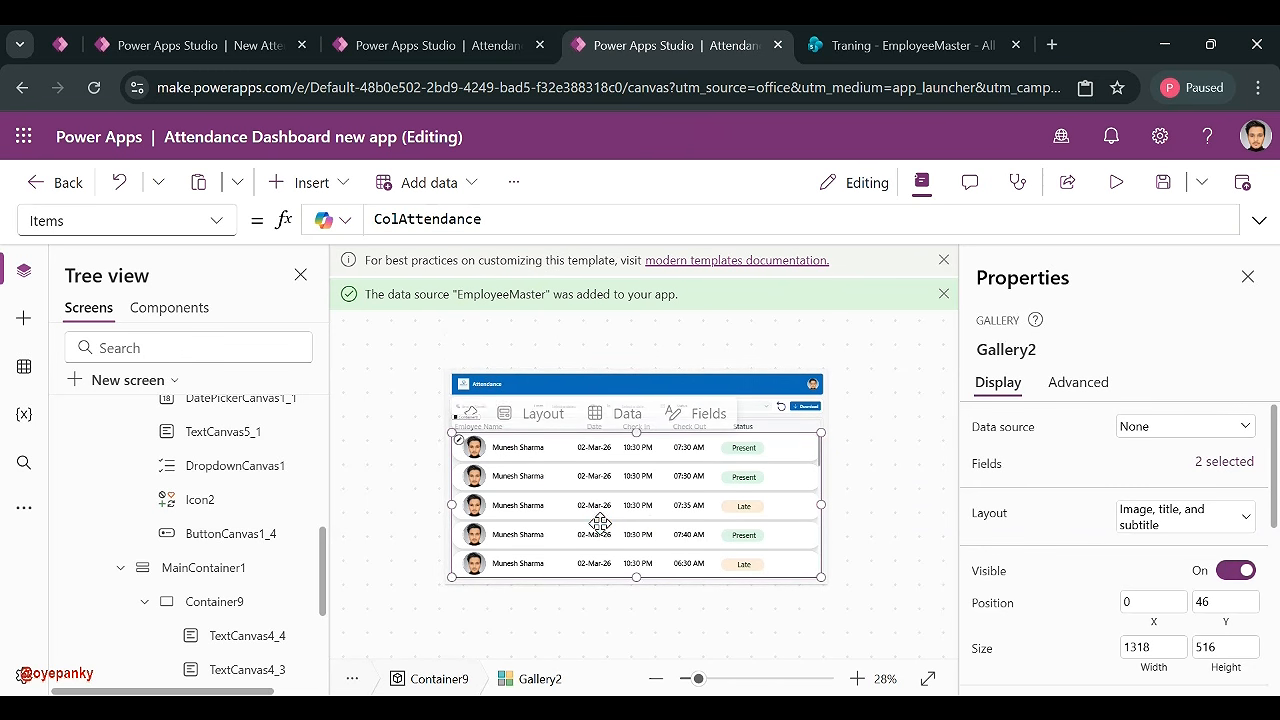
click(856, 348)
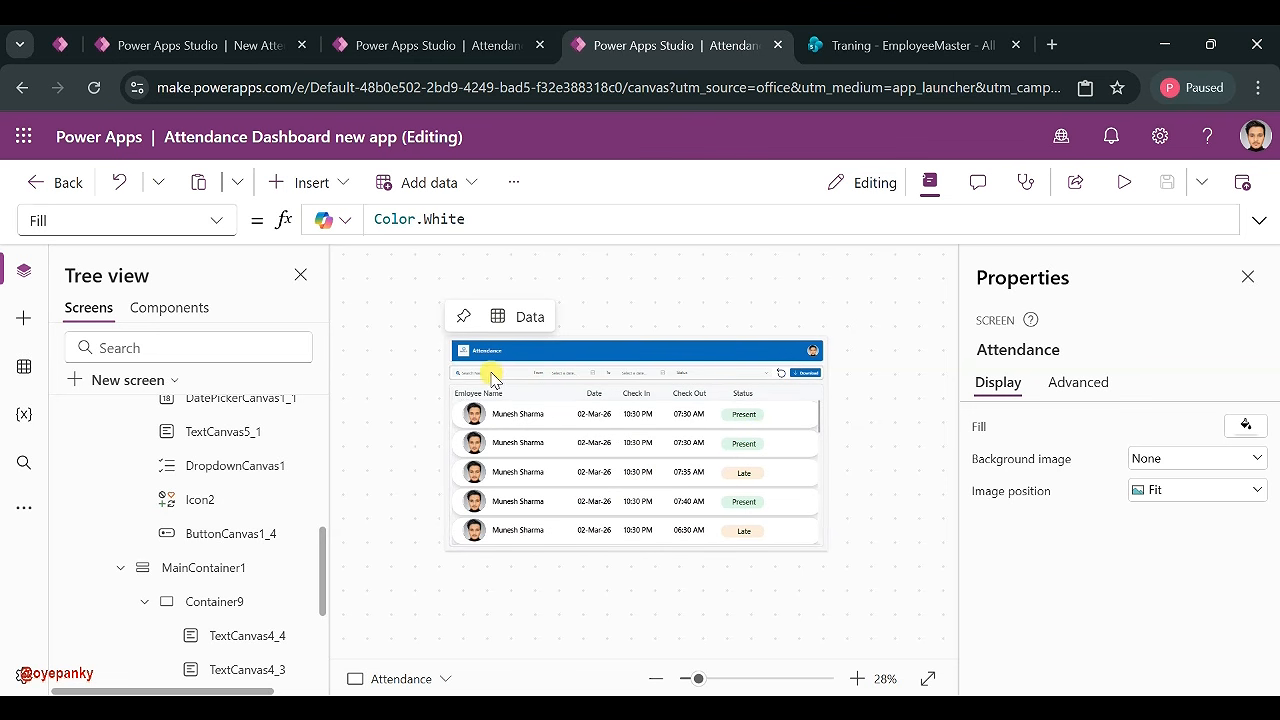
click(549, 476)
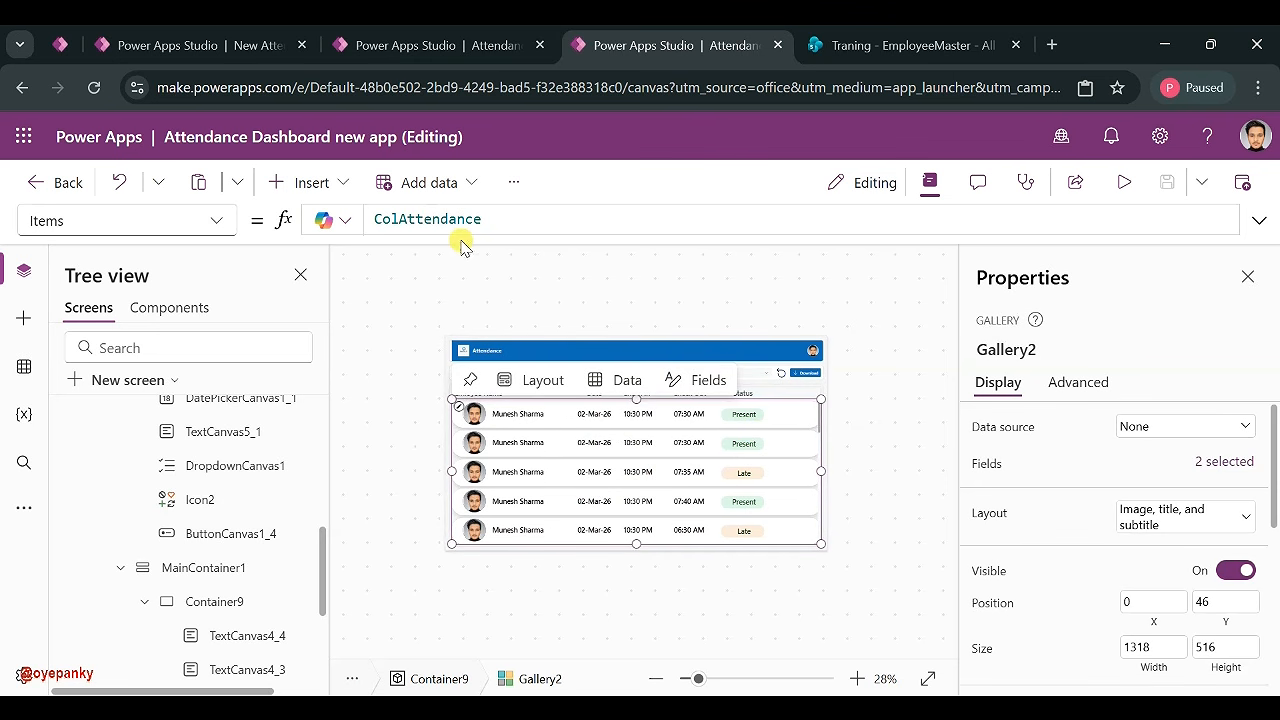
click(513, 217)
double_click(513, 217)
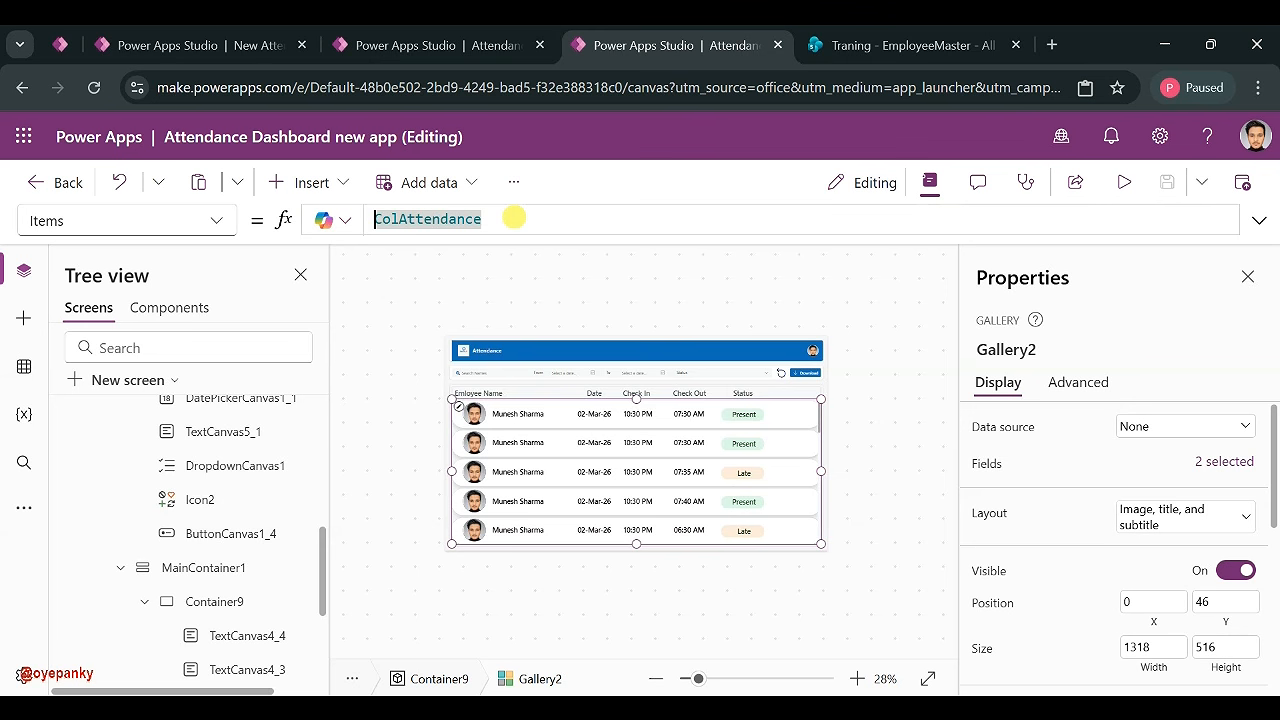
text(Filter)
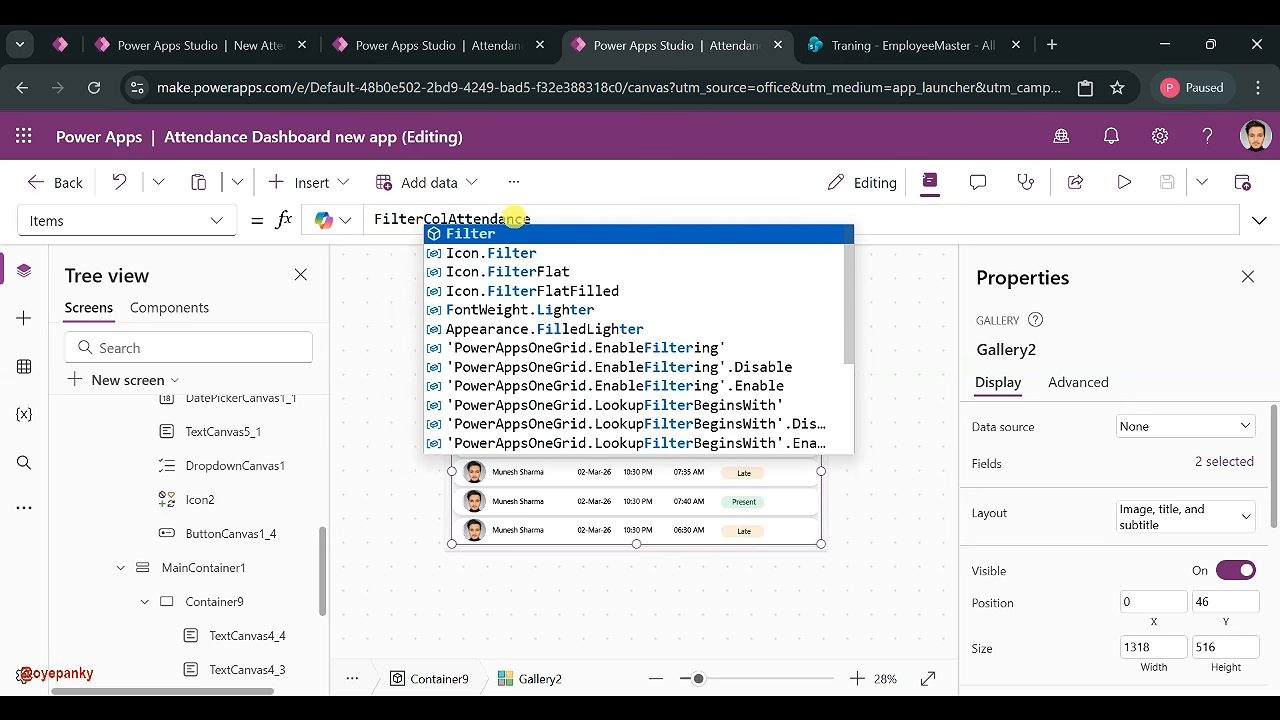
key(BackSpace)
key(BackSpace)
key(BackSpace)
key(BackSpace)
key(BackSpace)
key(BackSpace)
text(S)
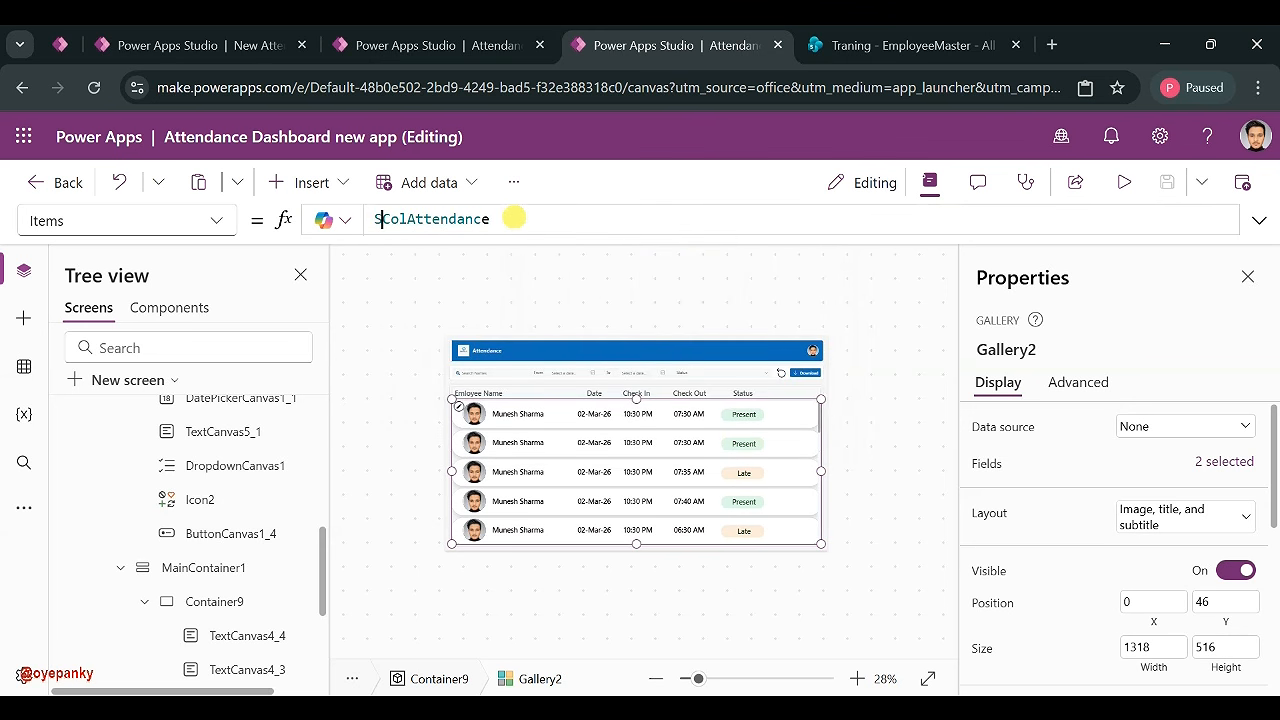
text(ort()
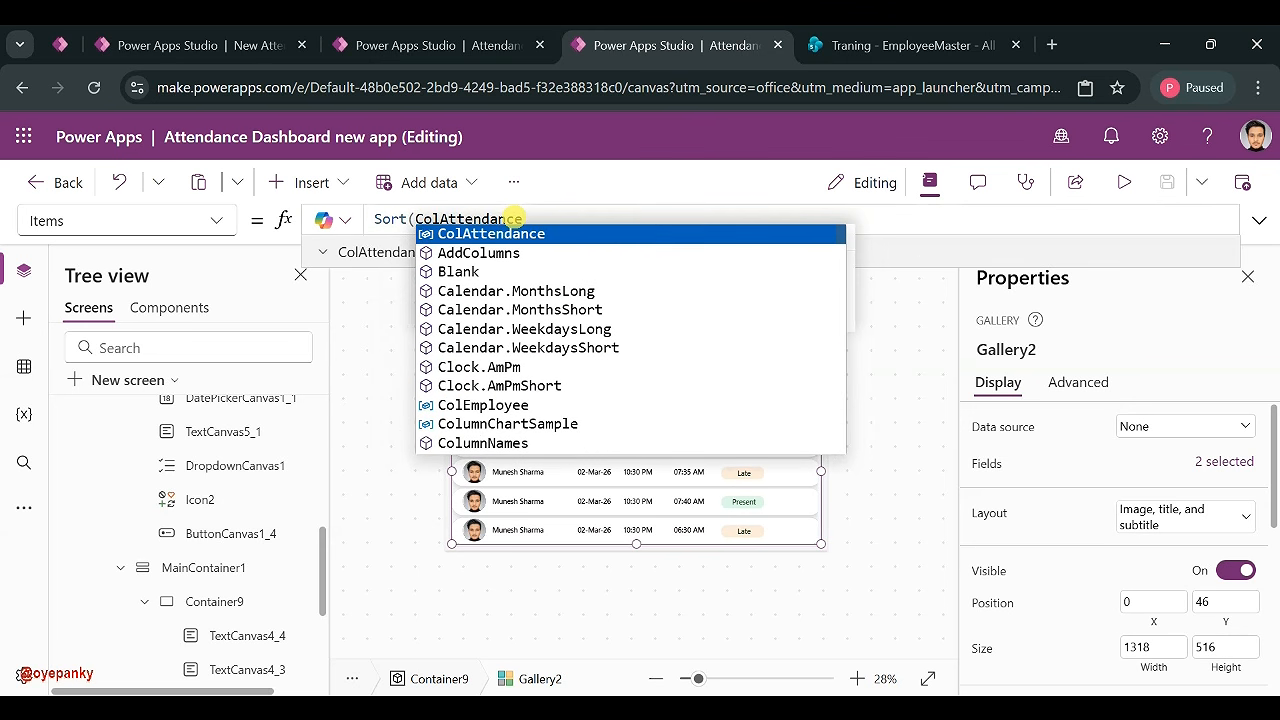
text(Filter()
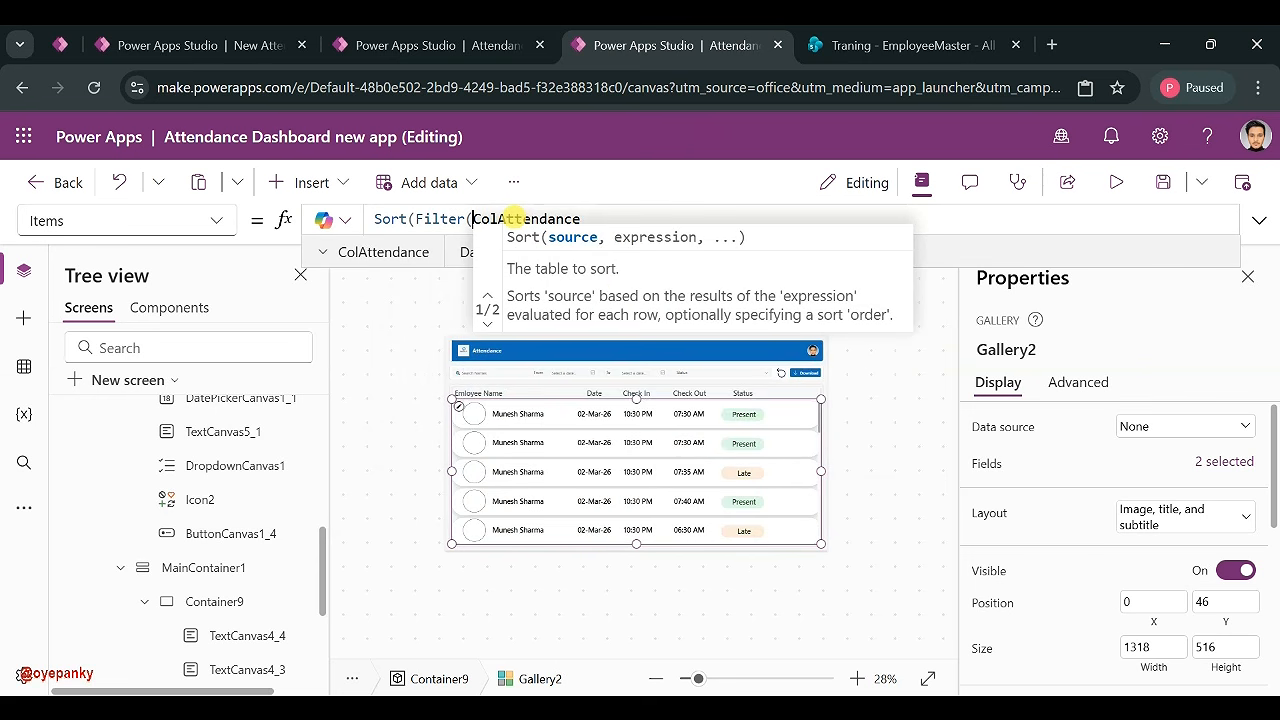
- Add a comma after ColAttendance and start a new line in the formula
click(620, 217)
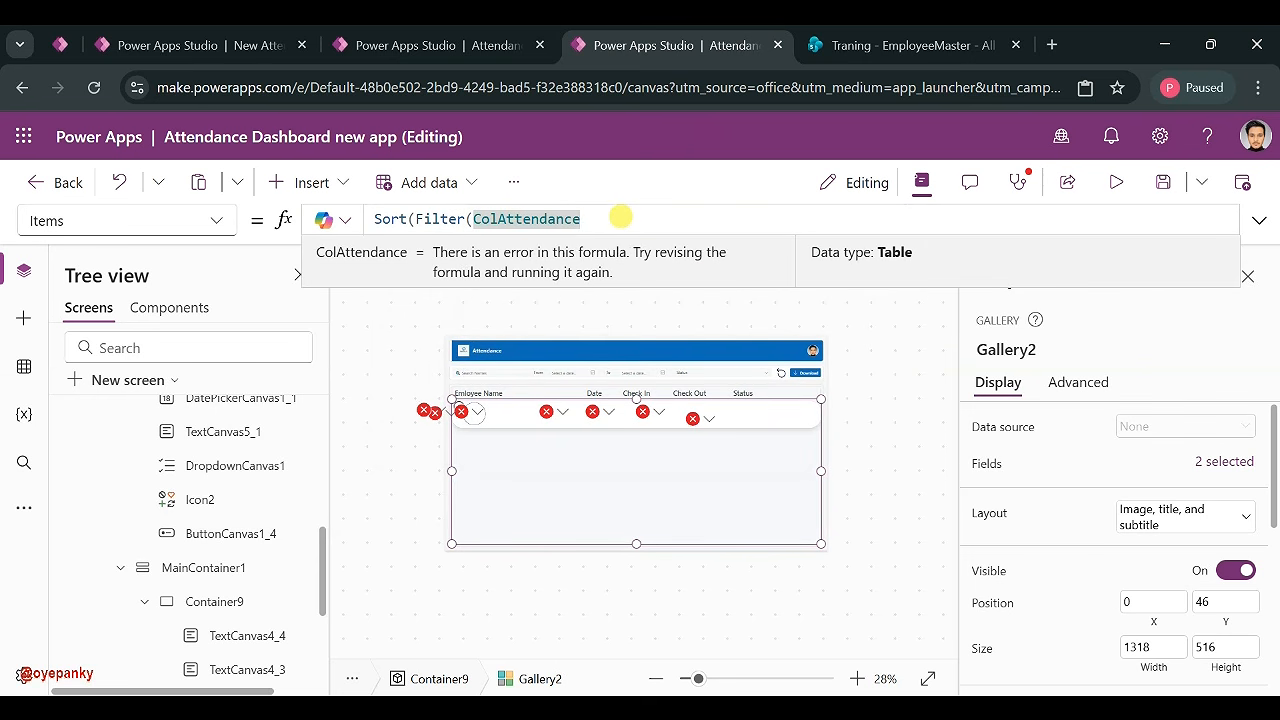
text(,)
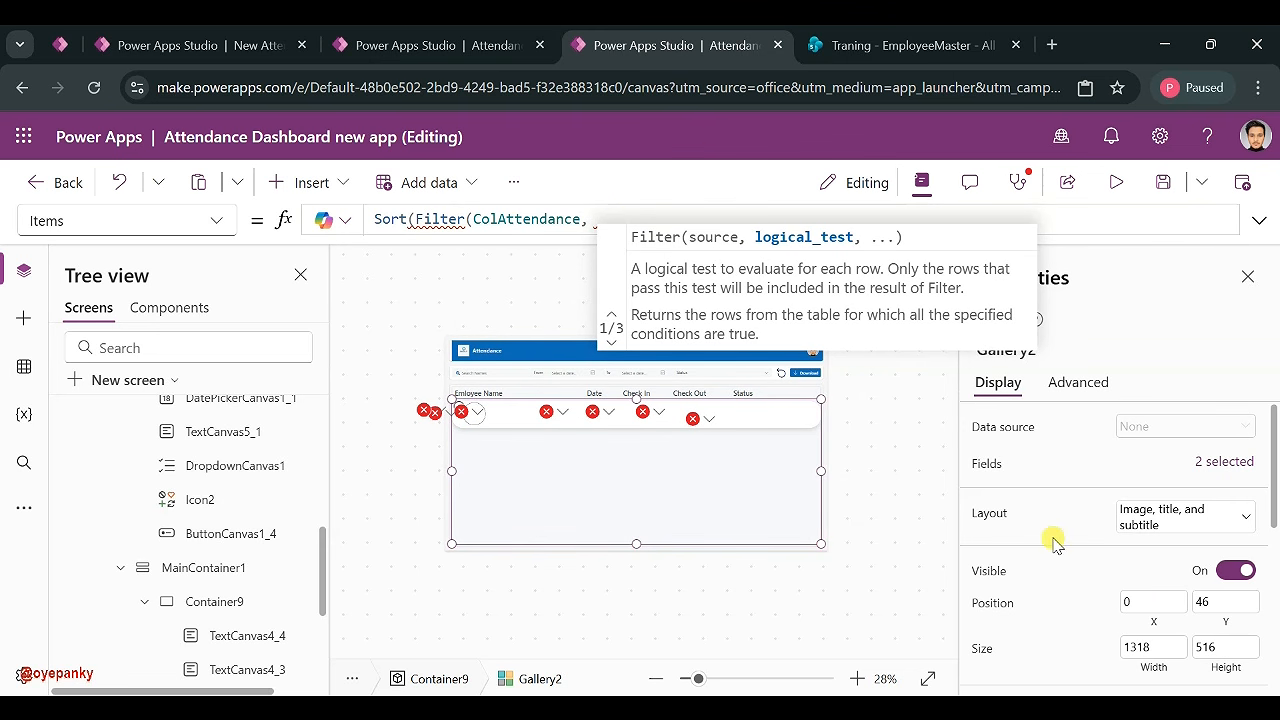
click(1210, 681)
click(597, 220)
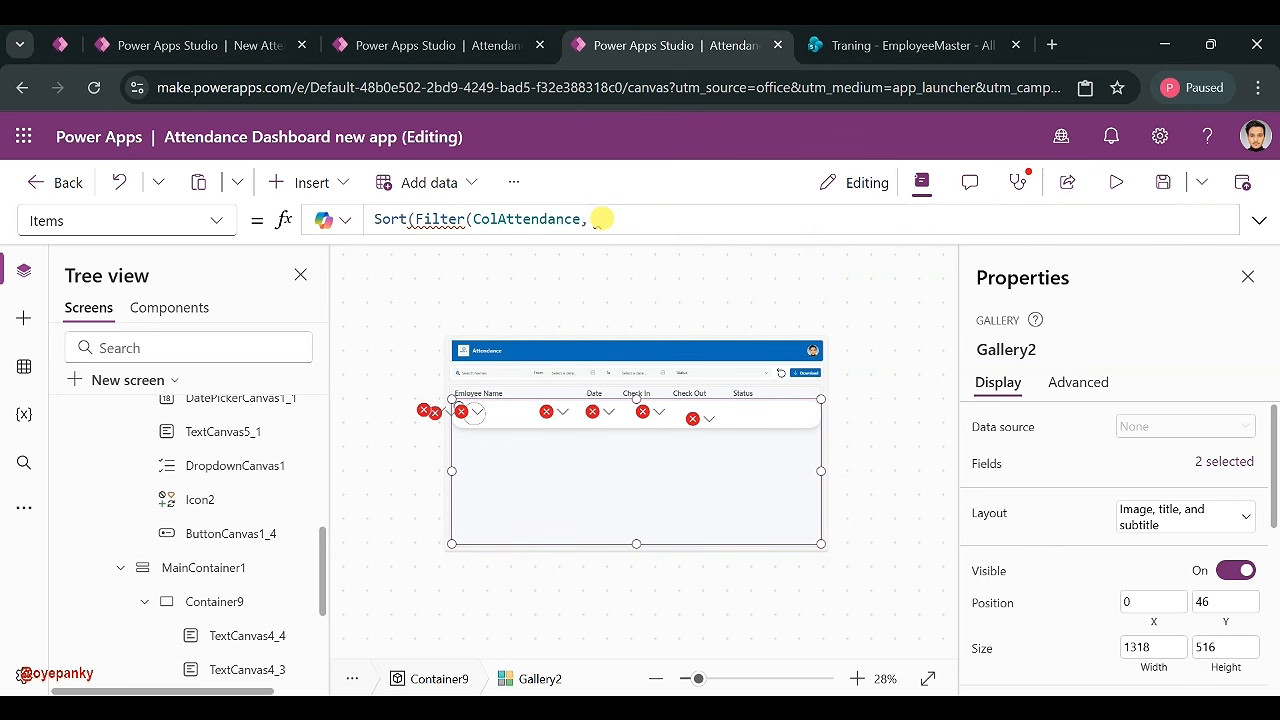
key(shift+Return)
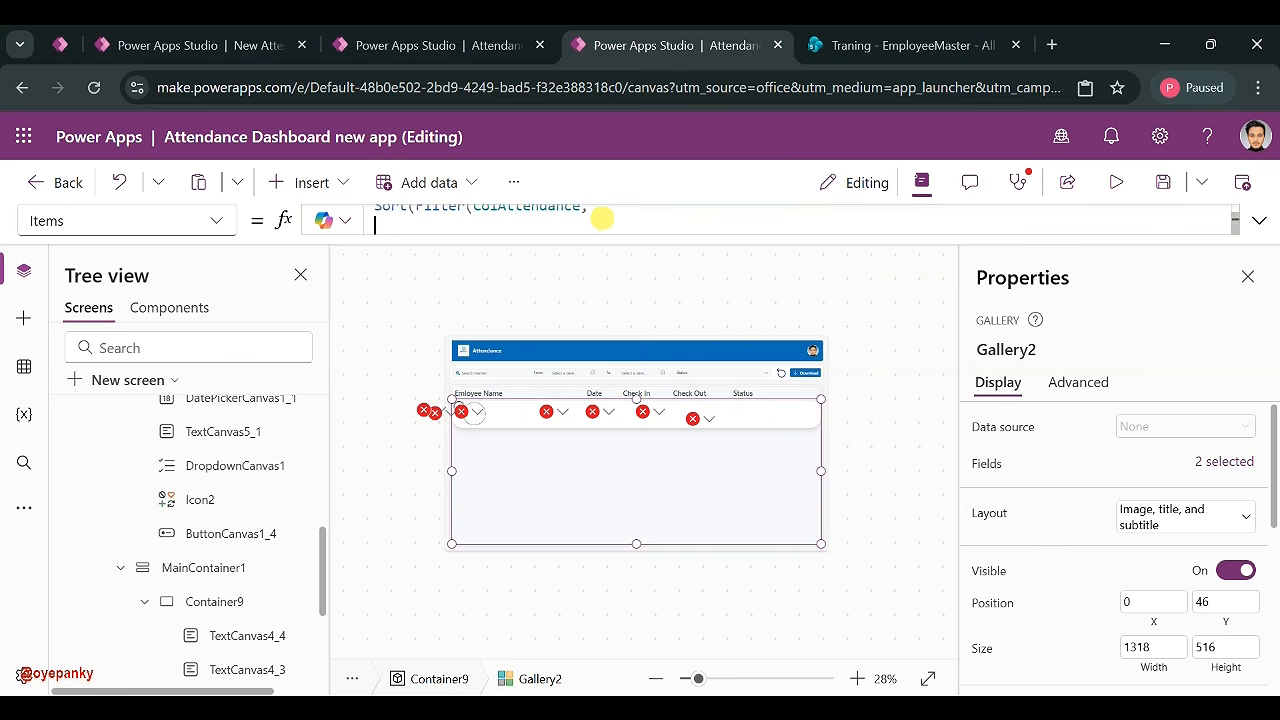
- Look up the start date picker's control name, then return to the formula's new line
click(574, 374)
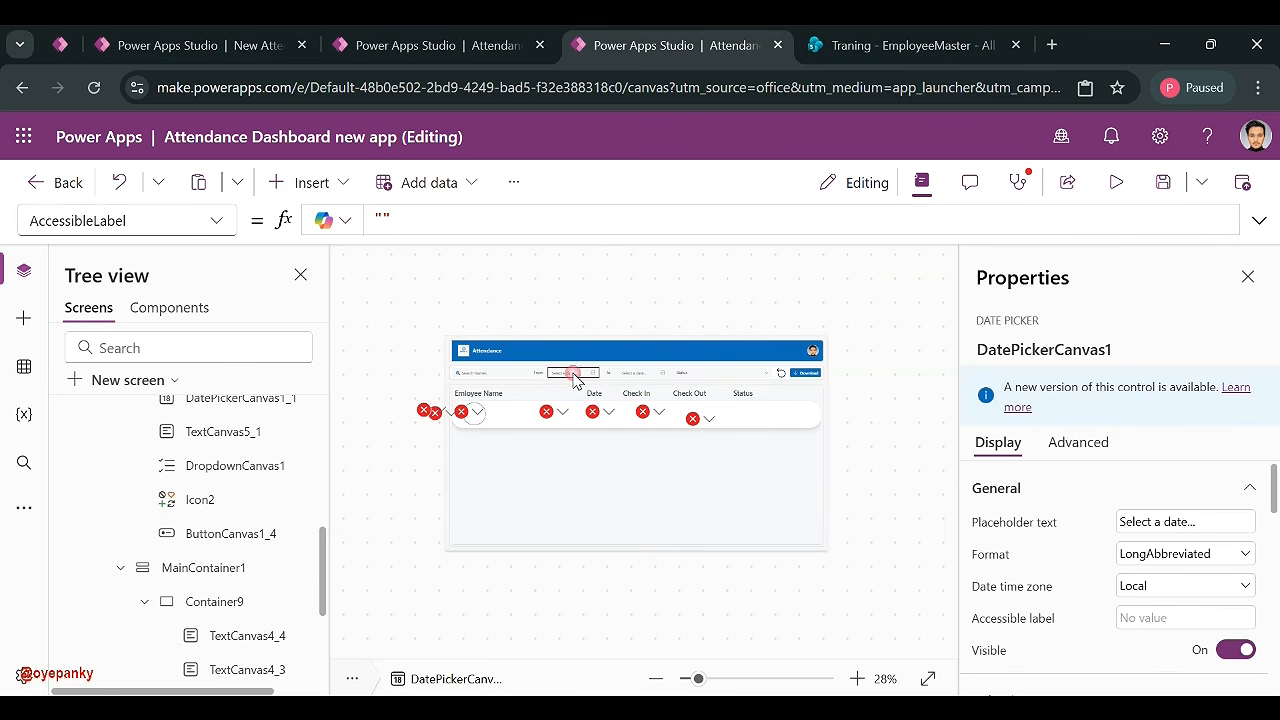
click(1022, 348)
key(ctrl+c)
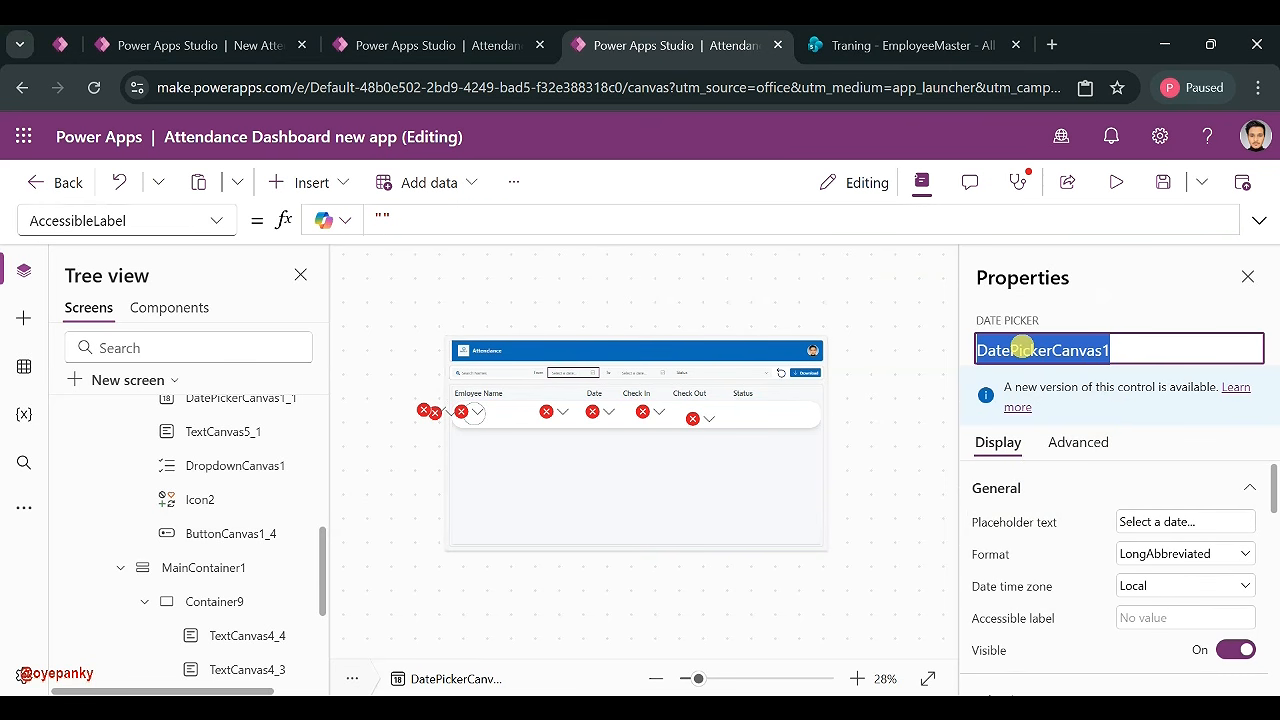
click(629, 471)
click(566, 229)
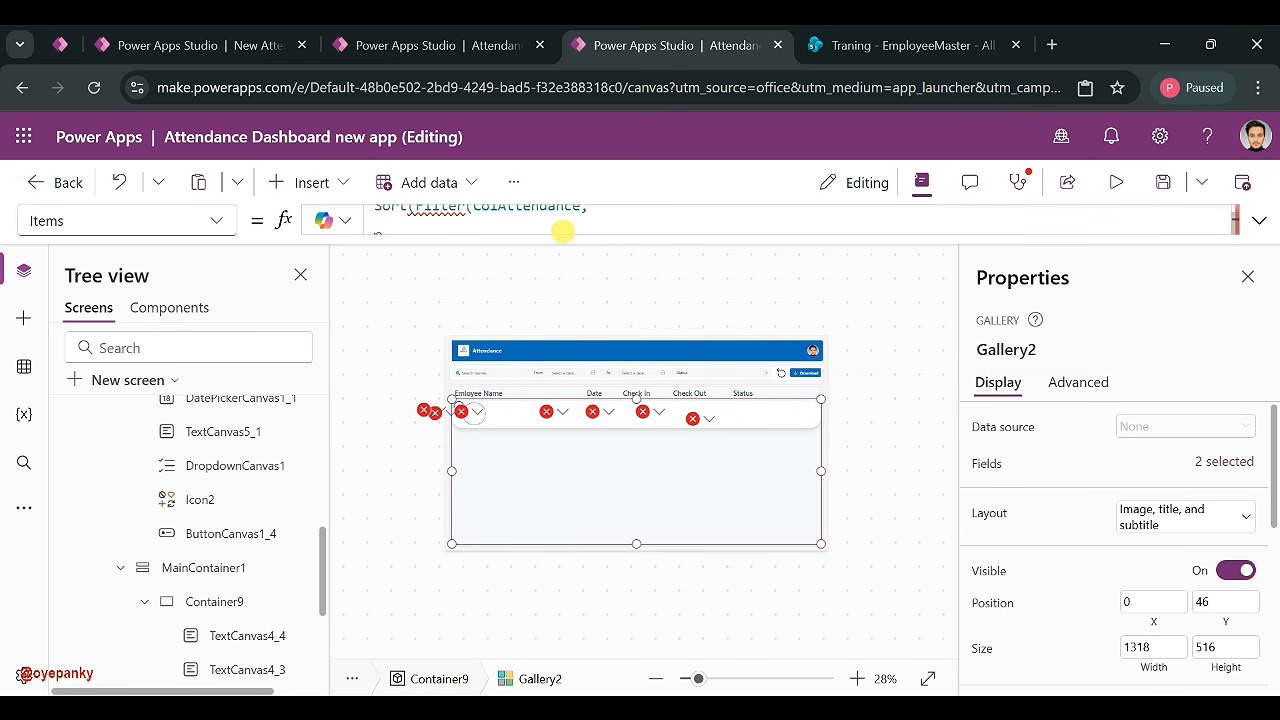
- Type the blank-date check (IsBlank(DatePickerCanvas1.SelectedDate) || into the filter
text((Is)
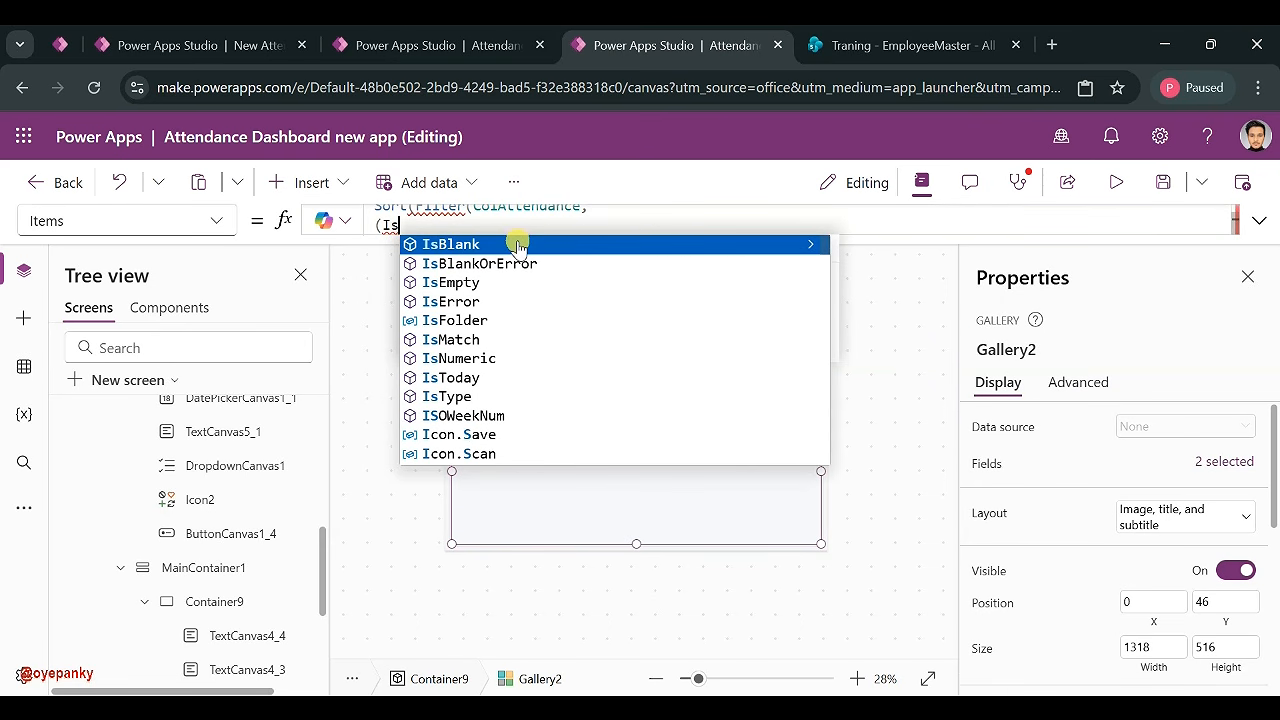
click(519, 245)
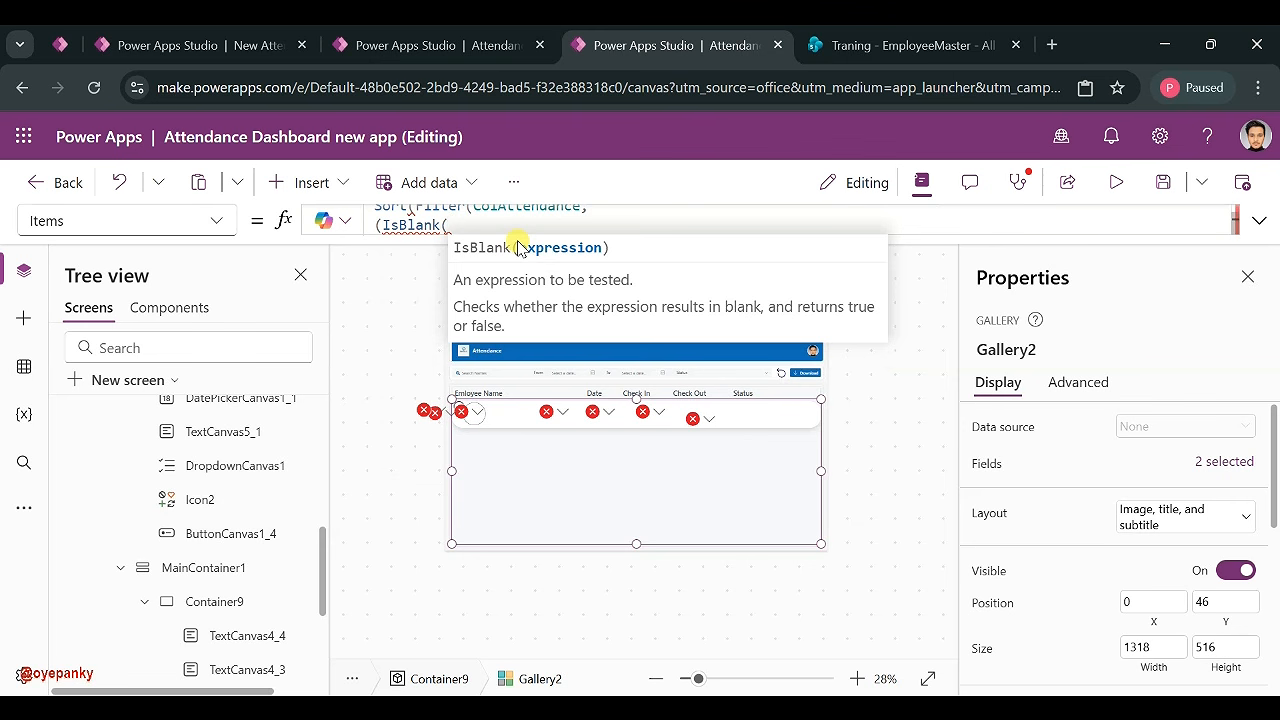
key(ctrl+v)
text(.)
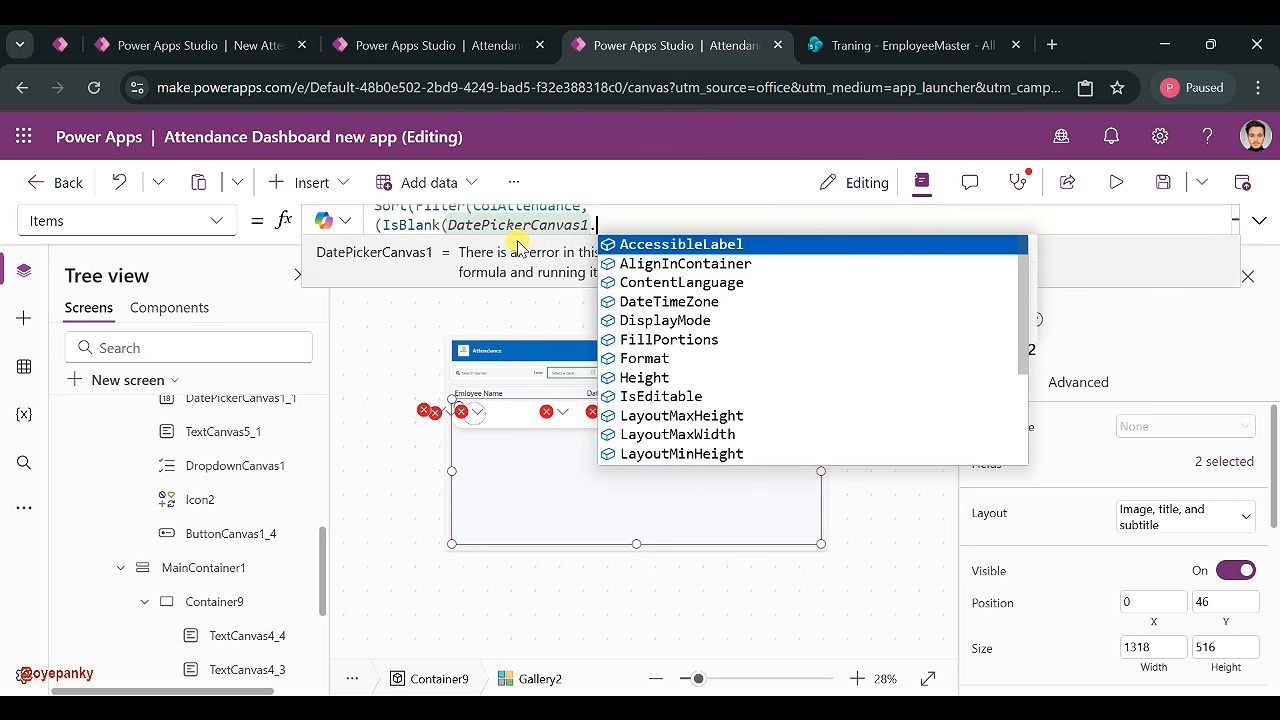
text(sele)
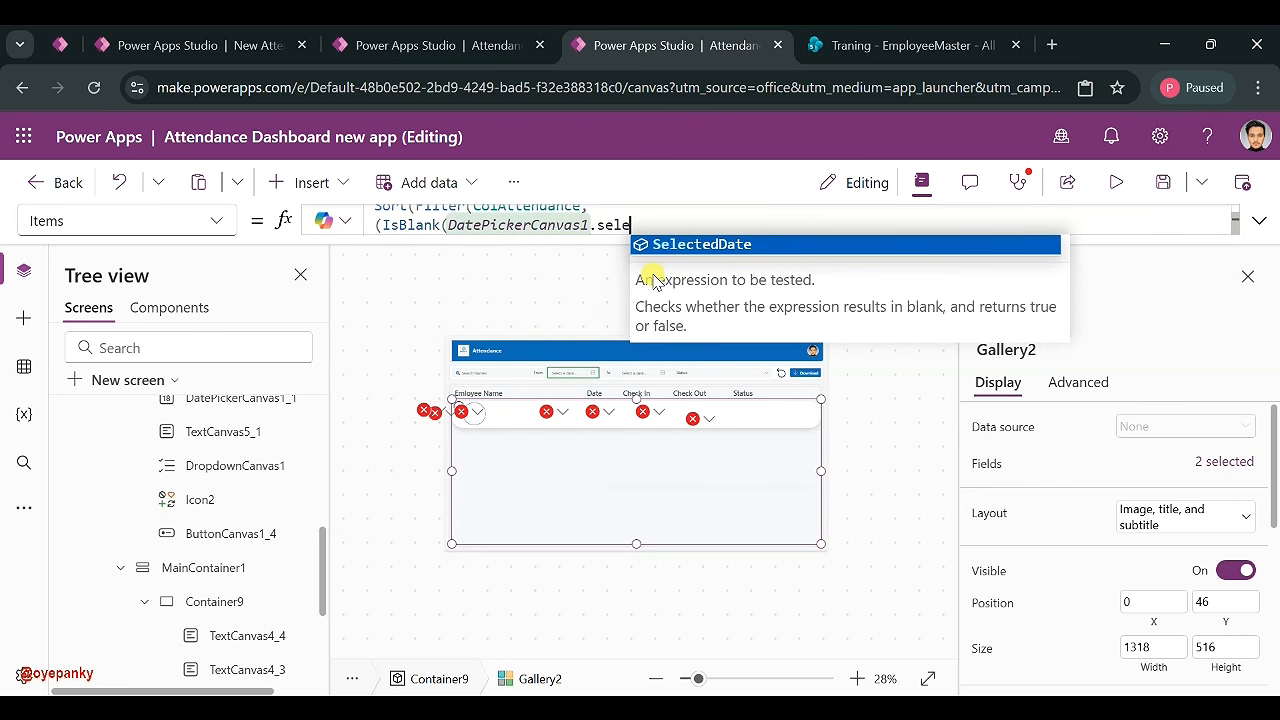
click(676, 249)
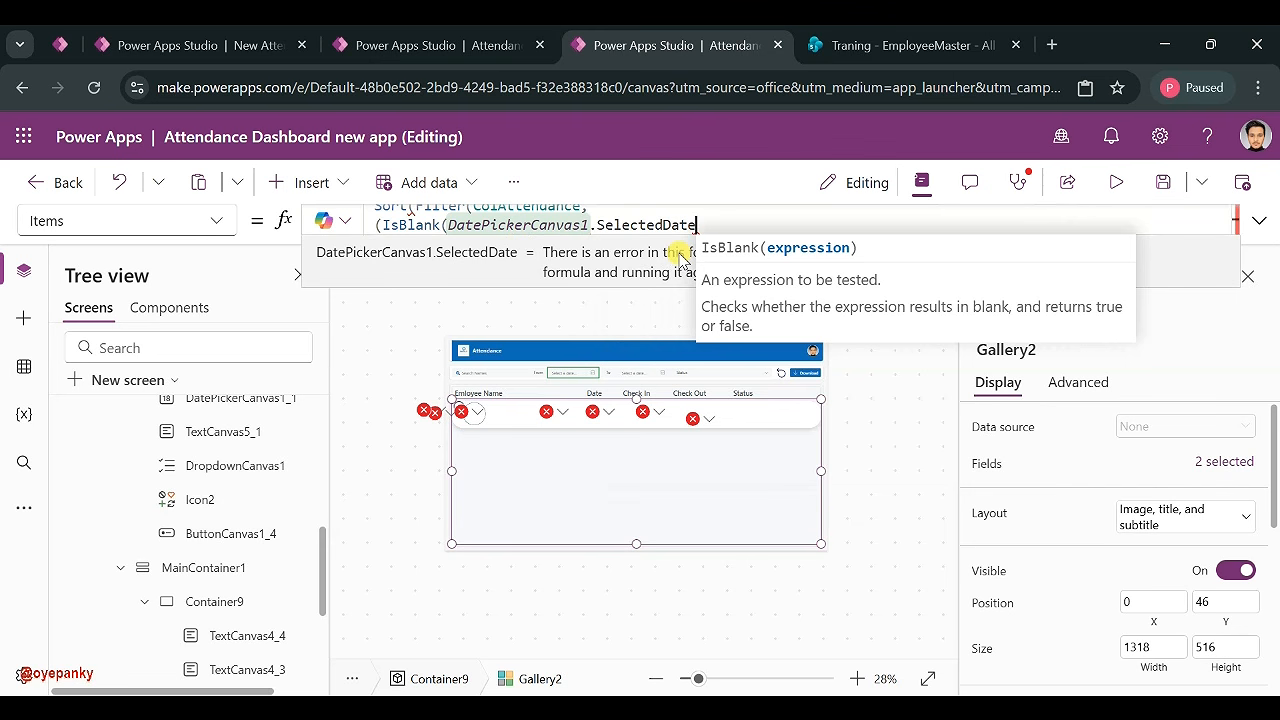
text() ||)
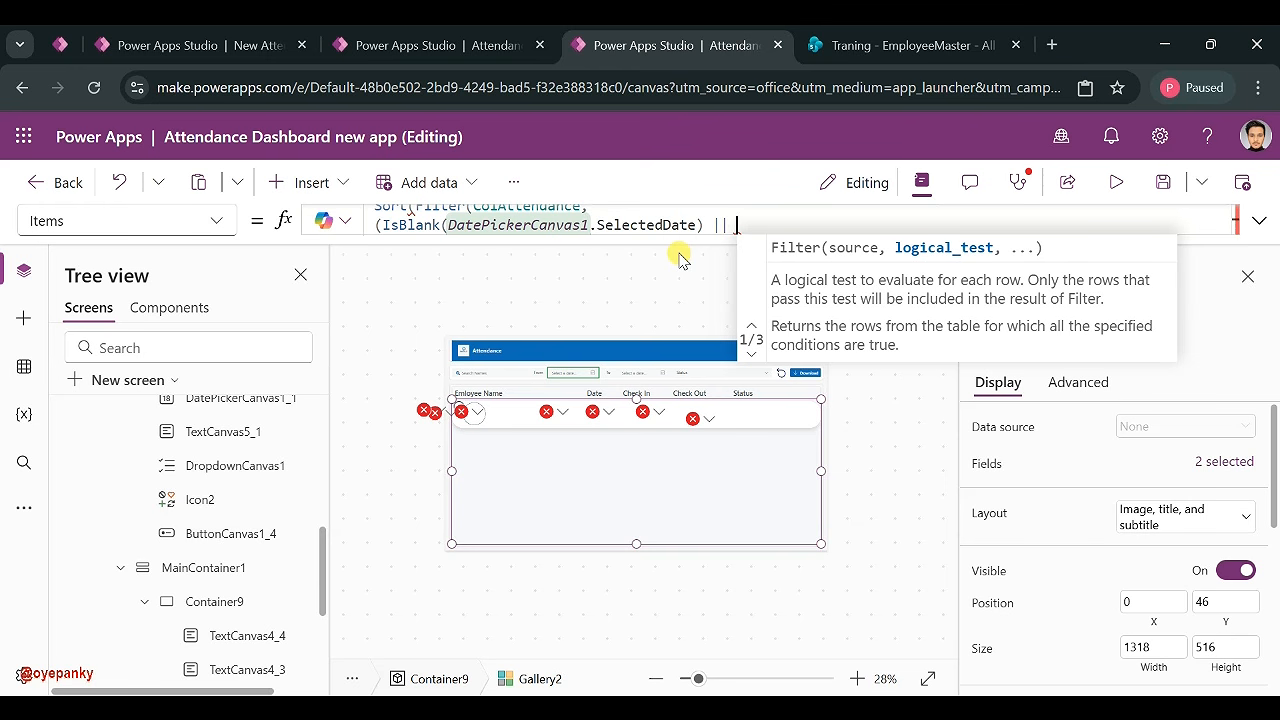
- Add Created >= DatePickerCanvas1.SelectedDate) && to complete the first condition
text(Cre)
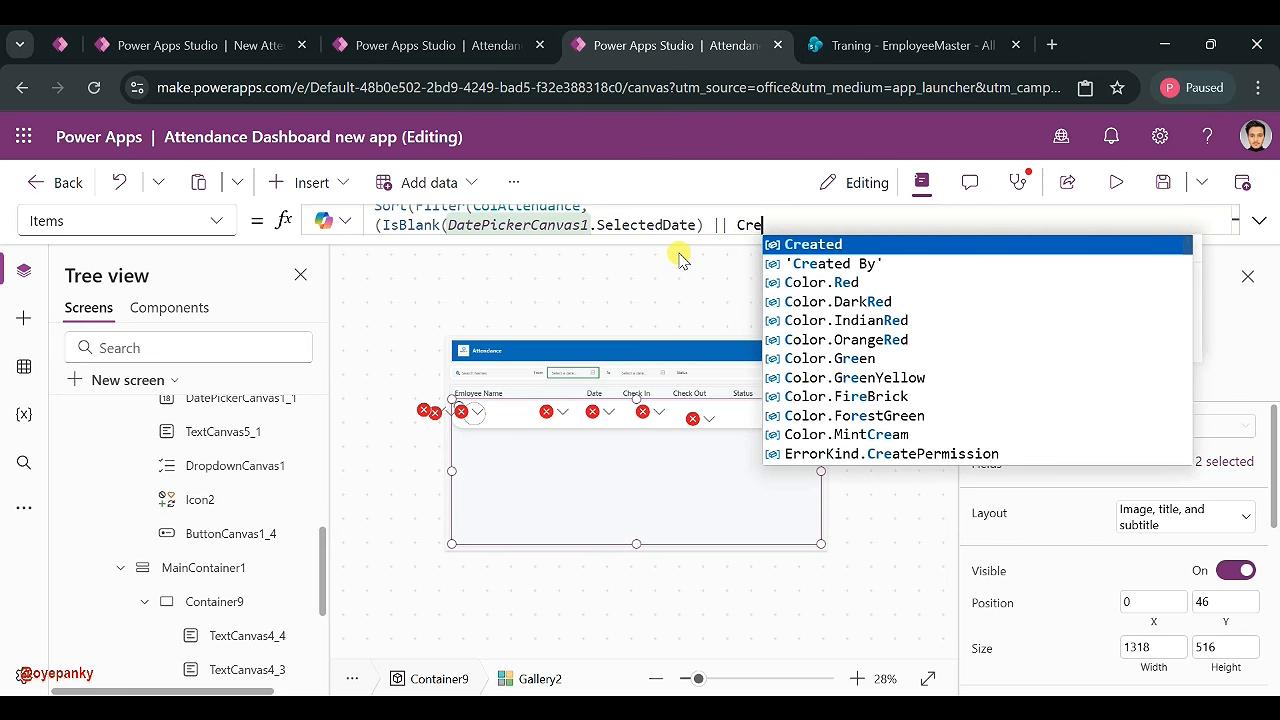
click(826, 244)
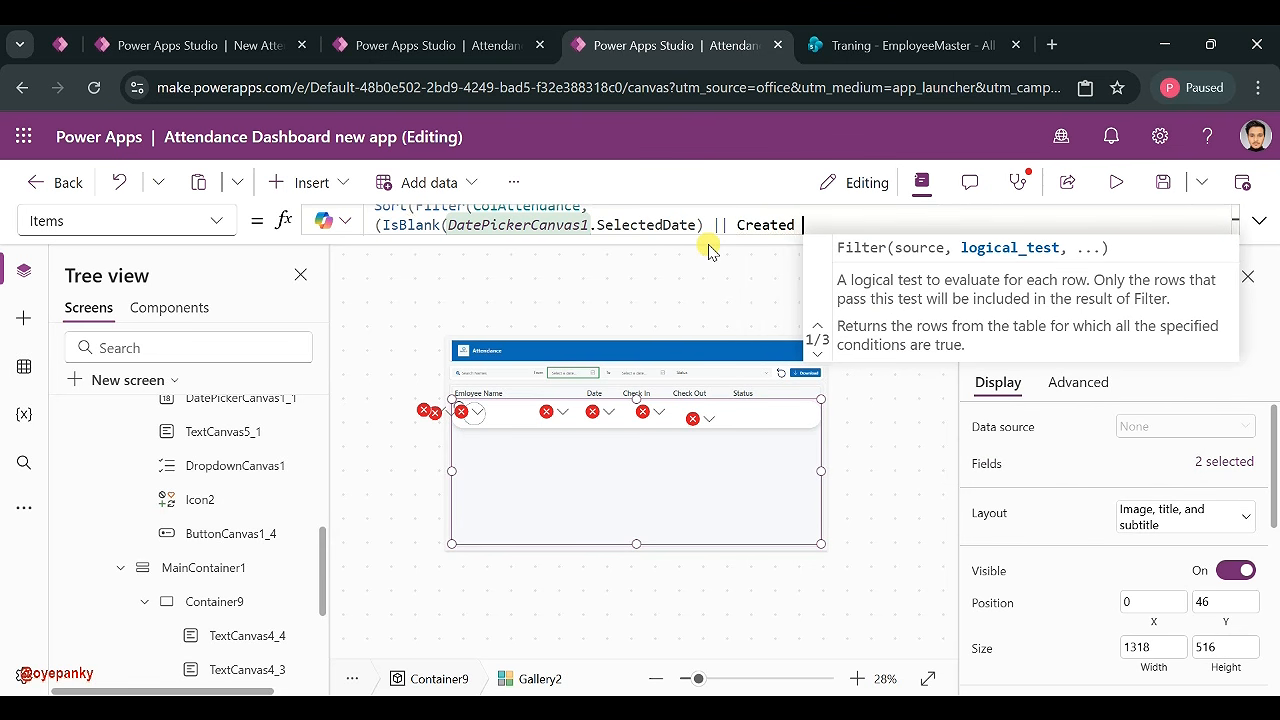
text(>=)
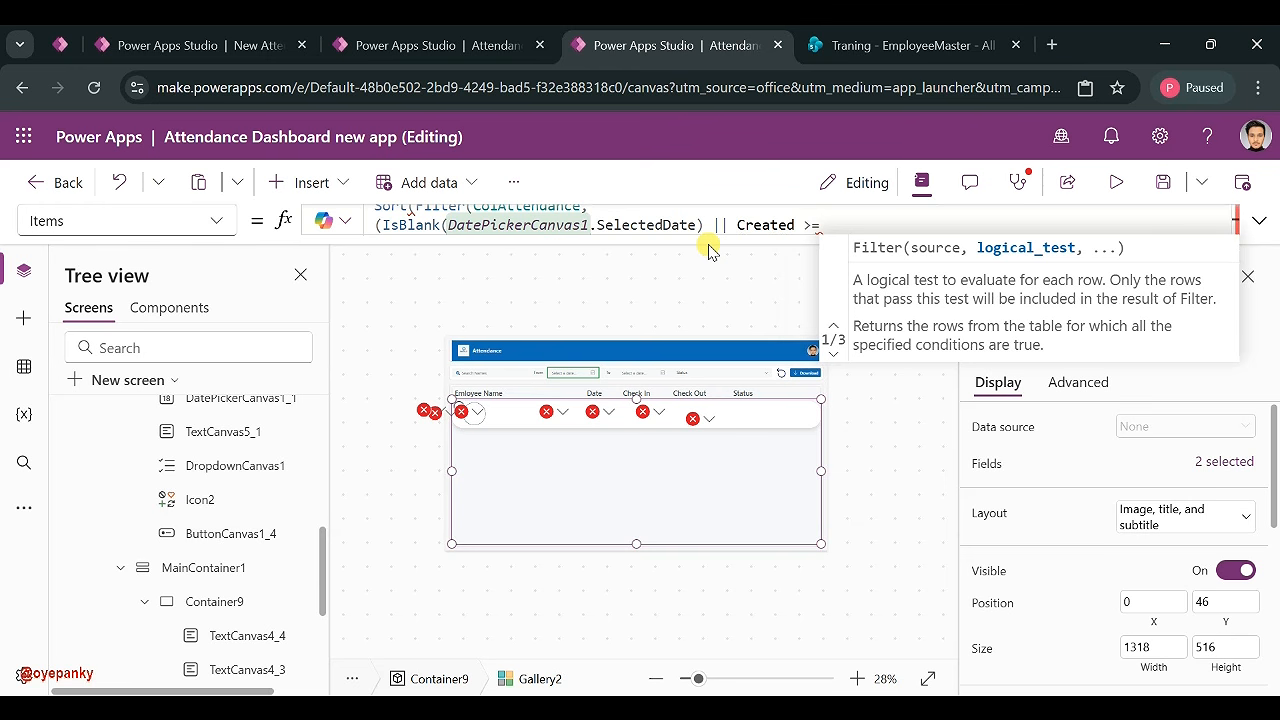
text(Date)
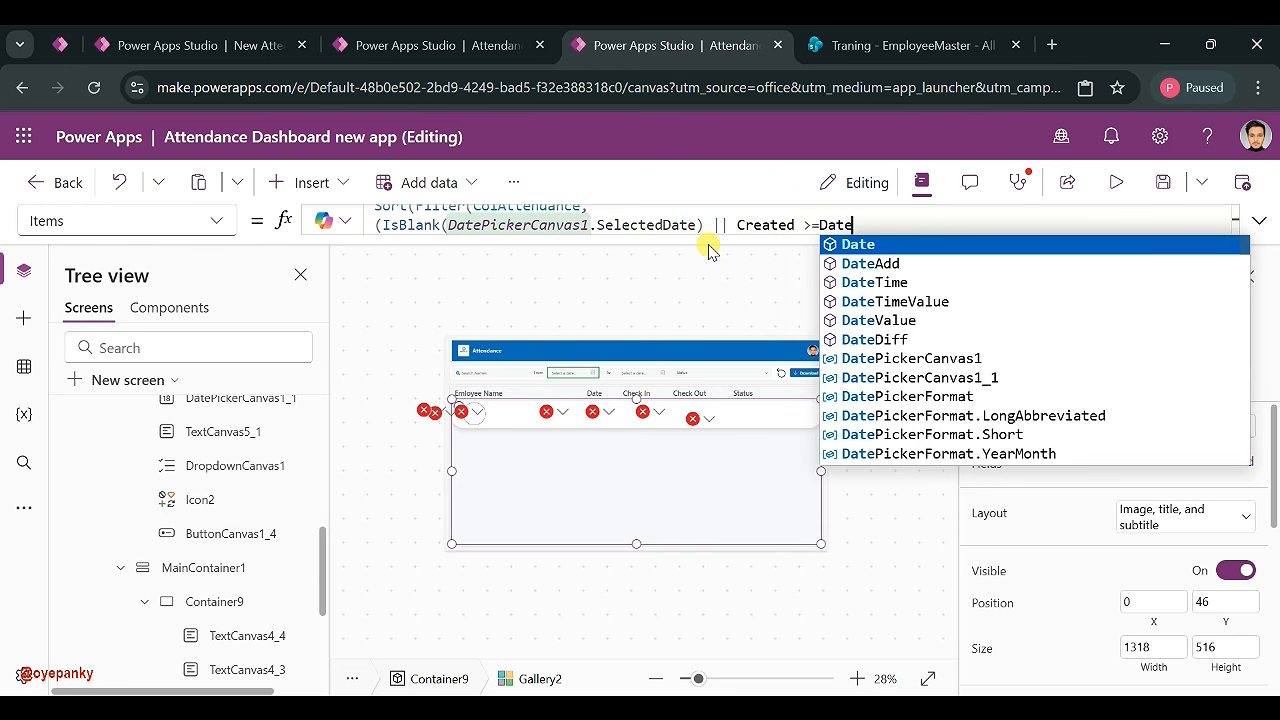
key(BackSpace)
key(BackSpace)
key(BackSpace)
key(BackSpace)
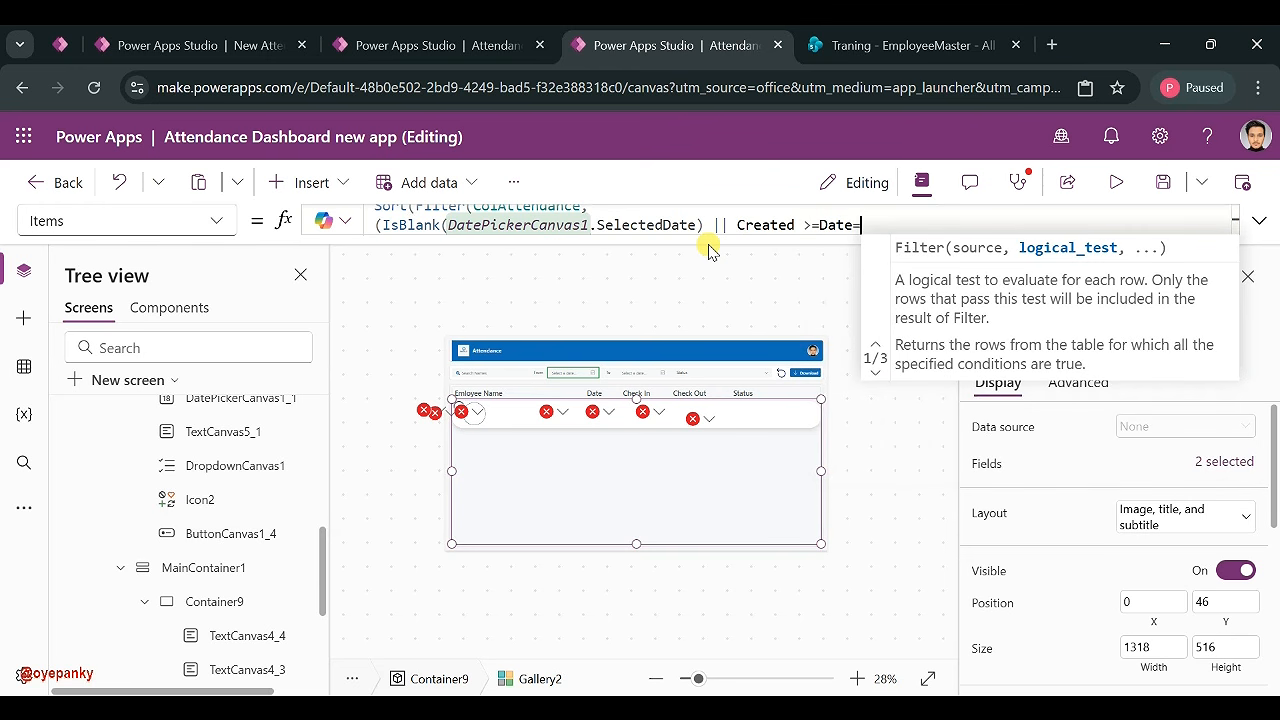
text(DatePickerCanvas1)
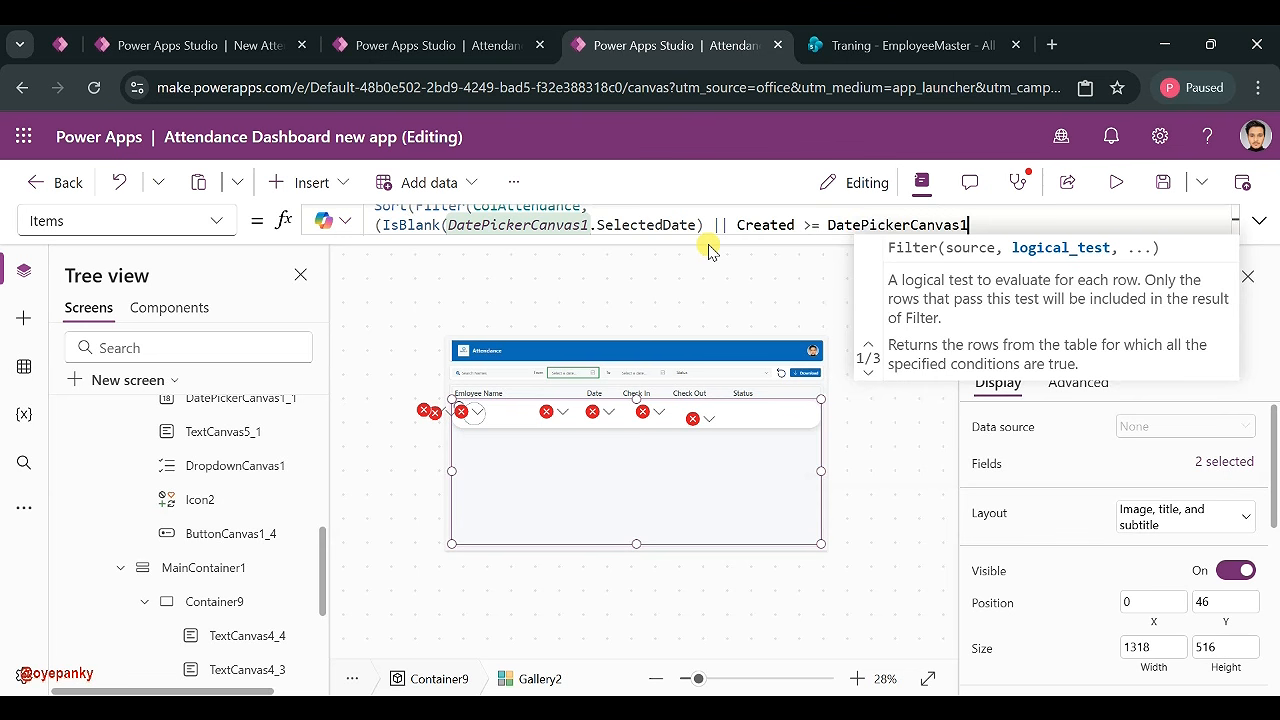
text(.Seel)
click(898, 245)
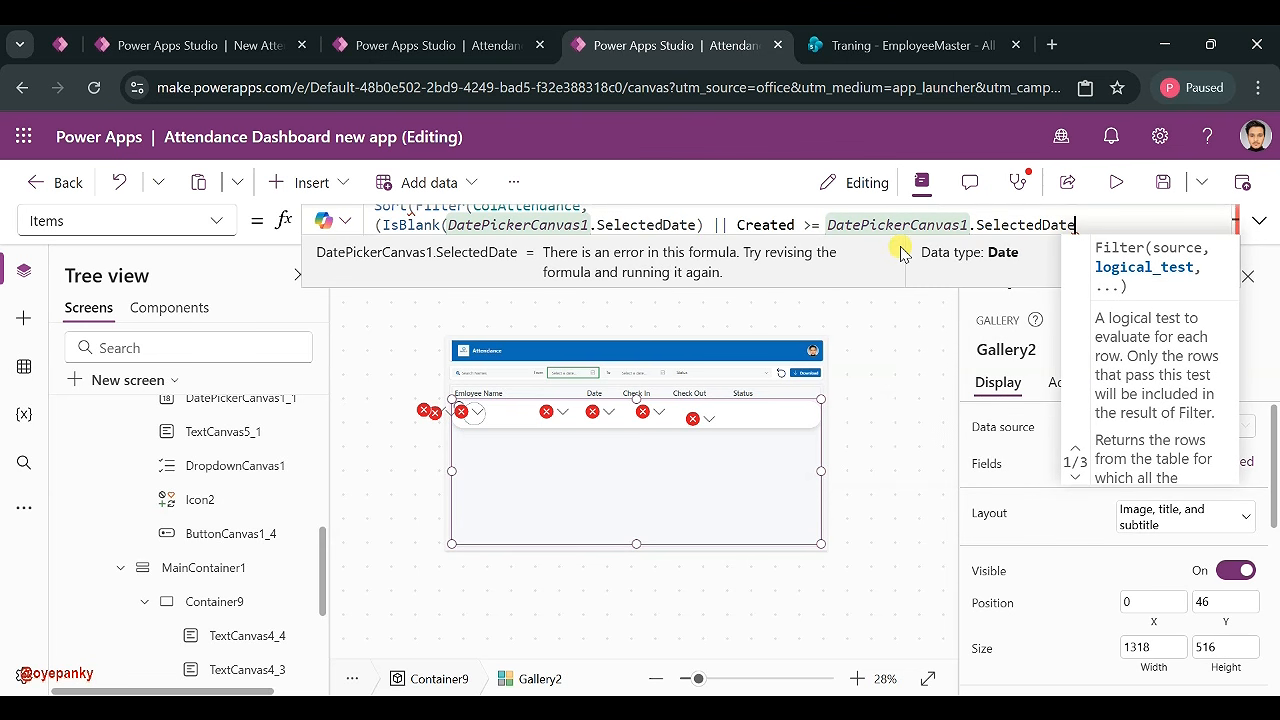
text())
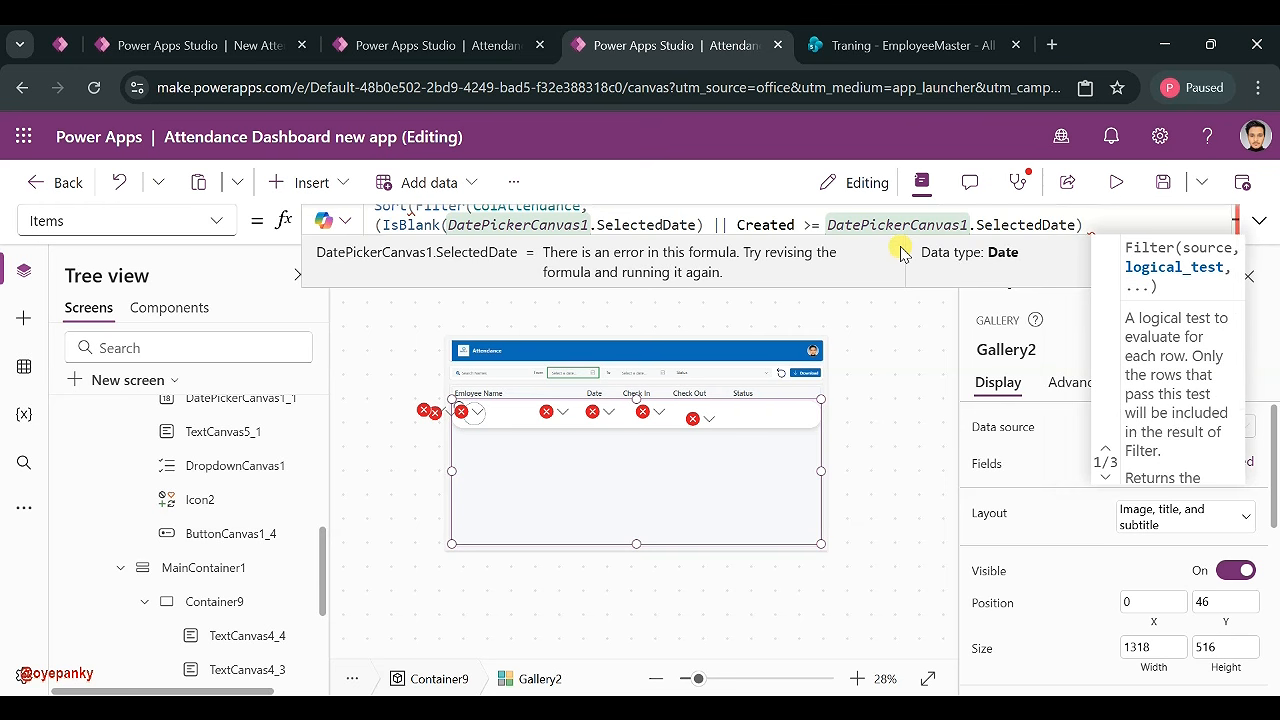
text( &&)
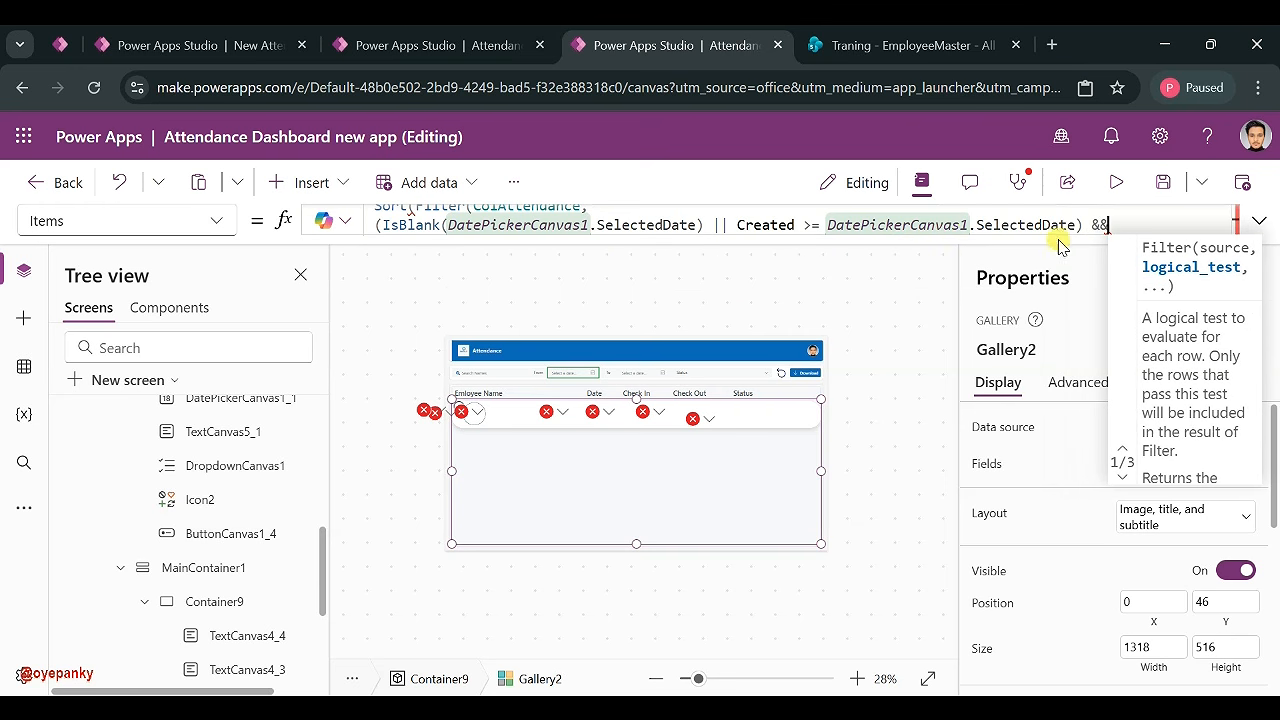
- Duplicate the date-condition line onto a new line in Gallery2's Items formula
triple_click(965, 221)
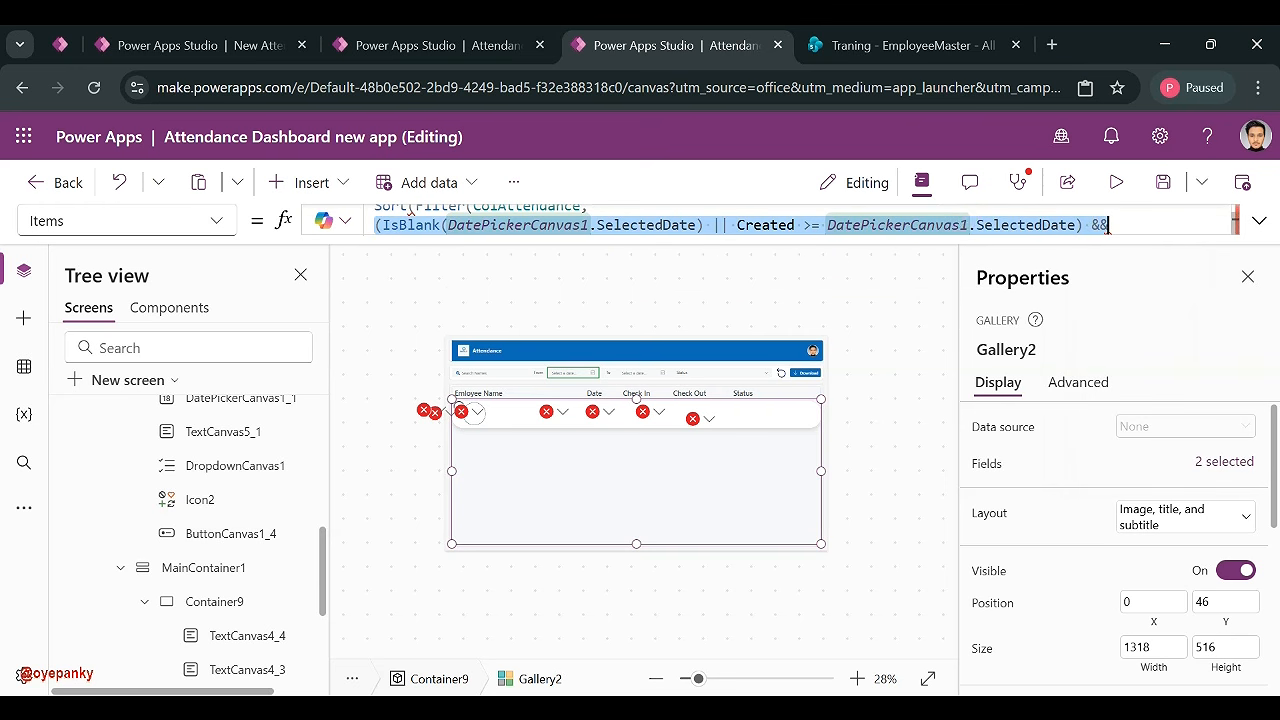
text(DatePickerCanvas1)
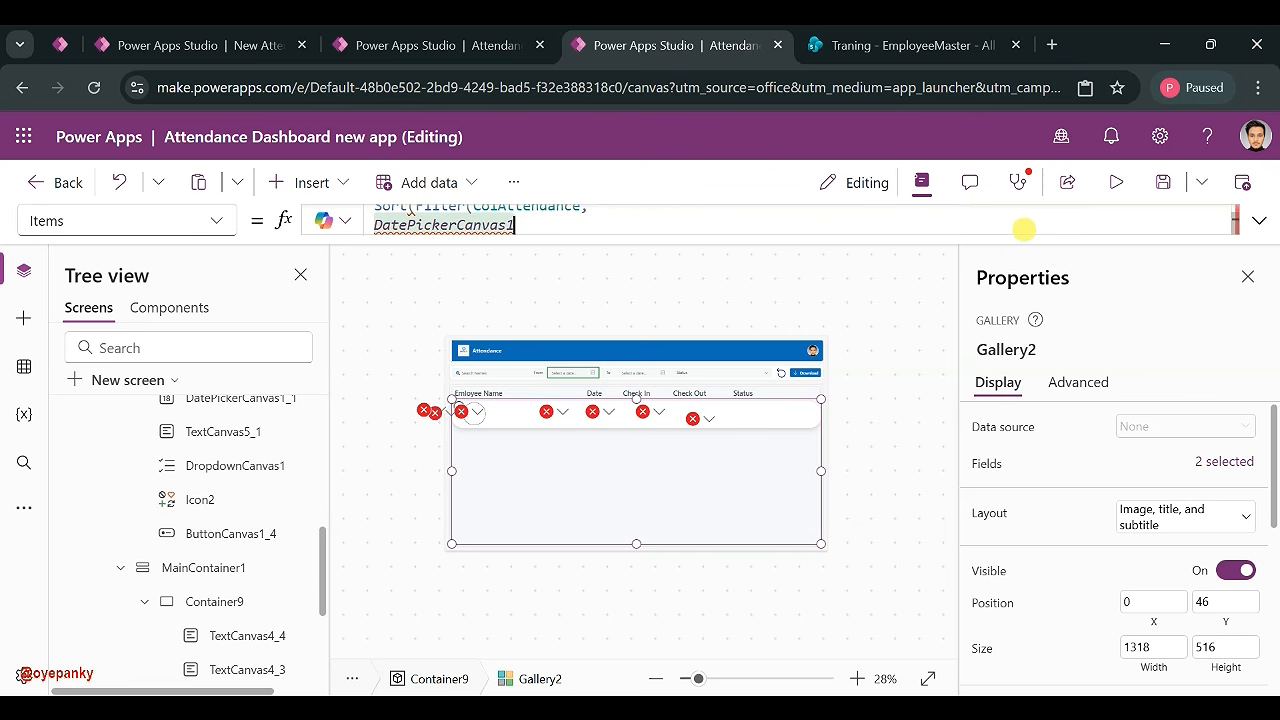
key(ctrl+z)
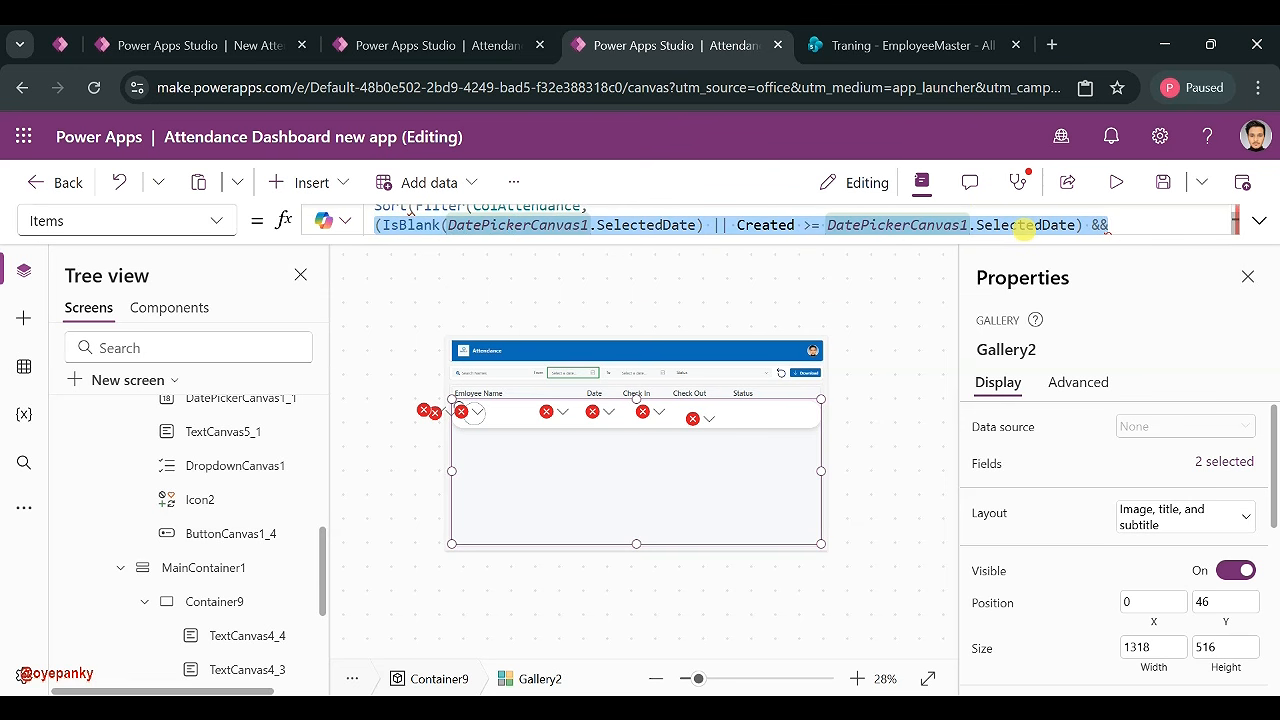
click(1126, 229)
key(shift+Return)
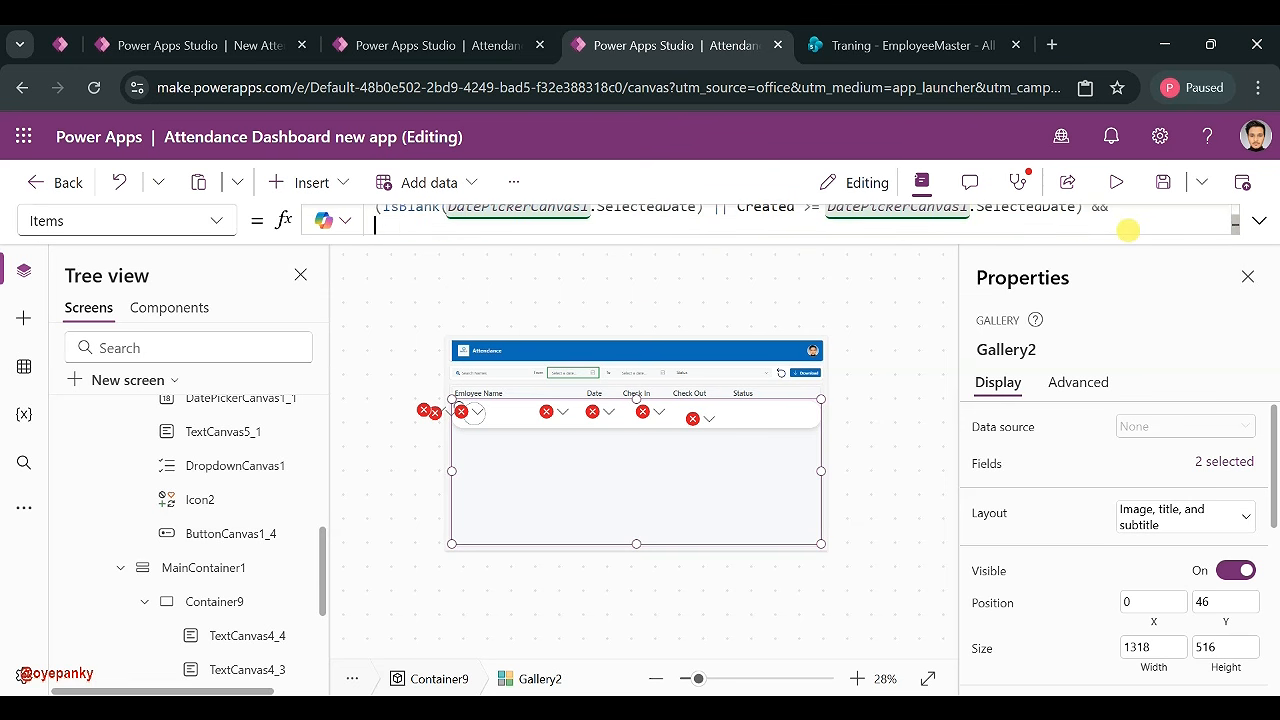
text((IsBlank(DatePickerCanvas1.SelectedDate) || Created >= DatePickerCanvas1.SelectedDate) &&)
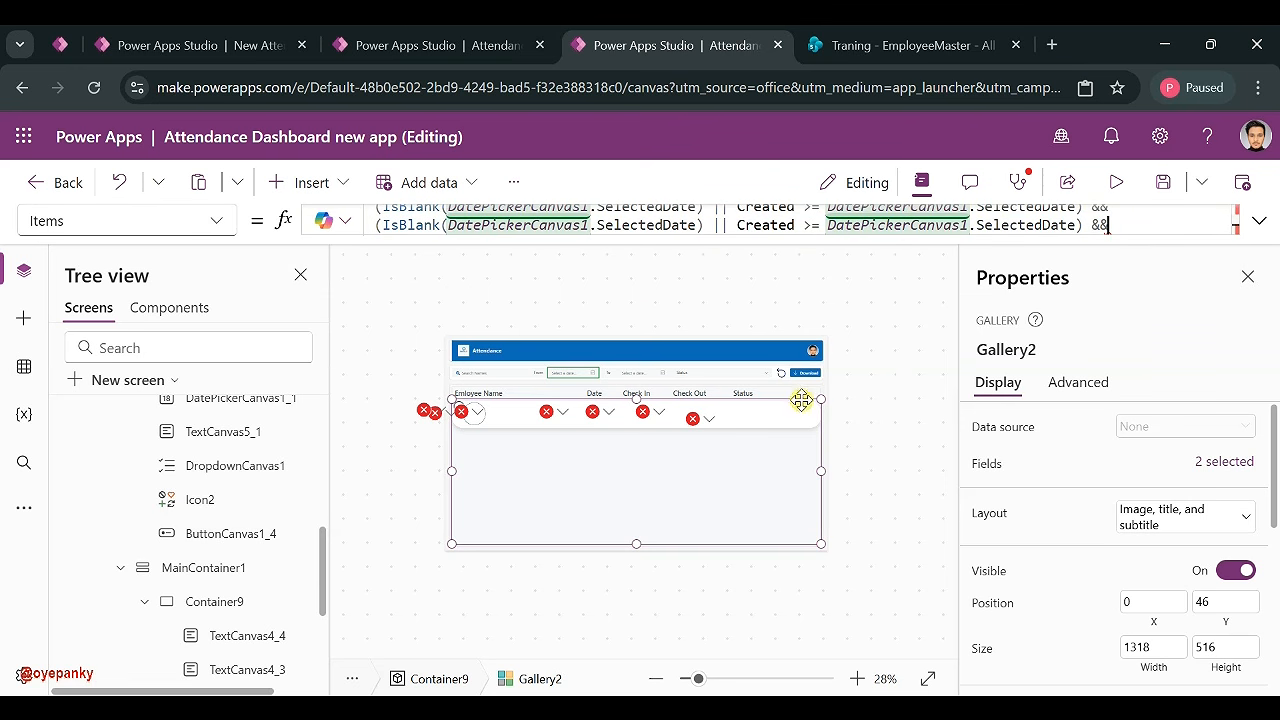
- Point both picker references on the copied line to the end-date picker DatePickerCanvas1_1
click(836, 314)
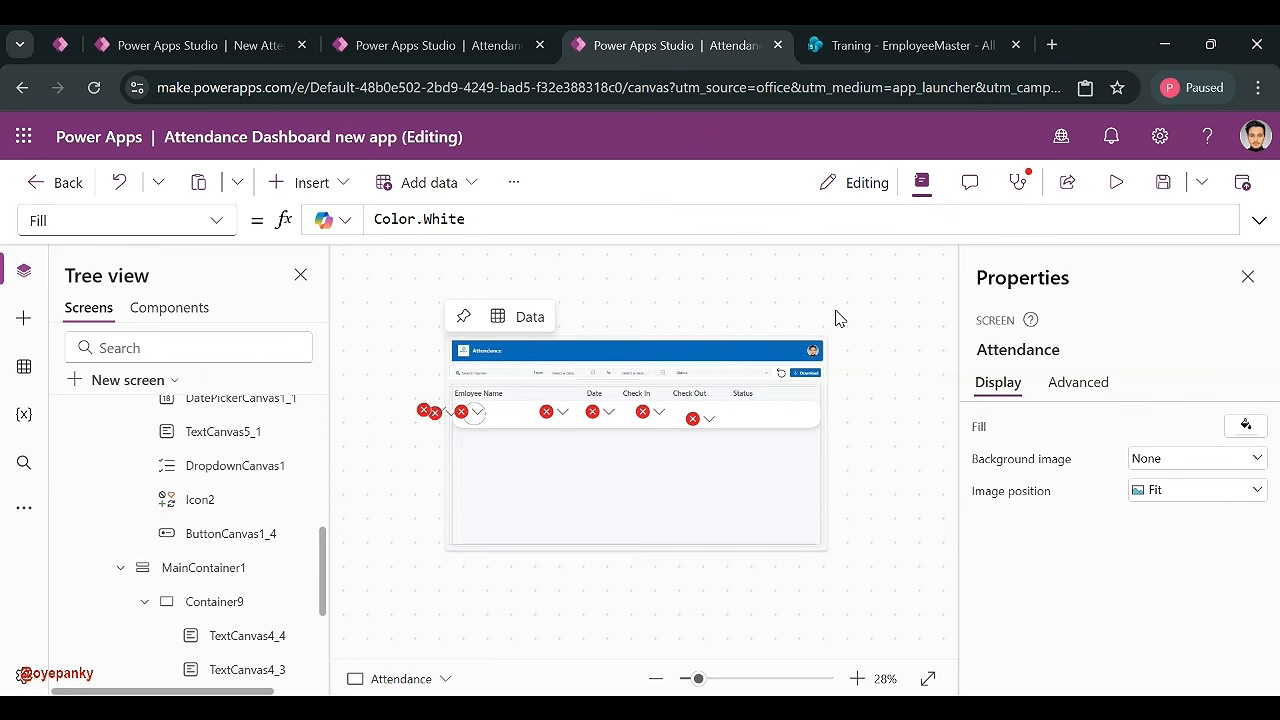
click(645, 376)
click(1044, 350)
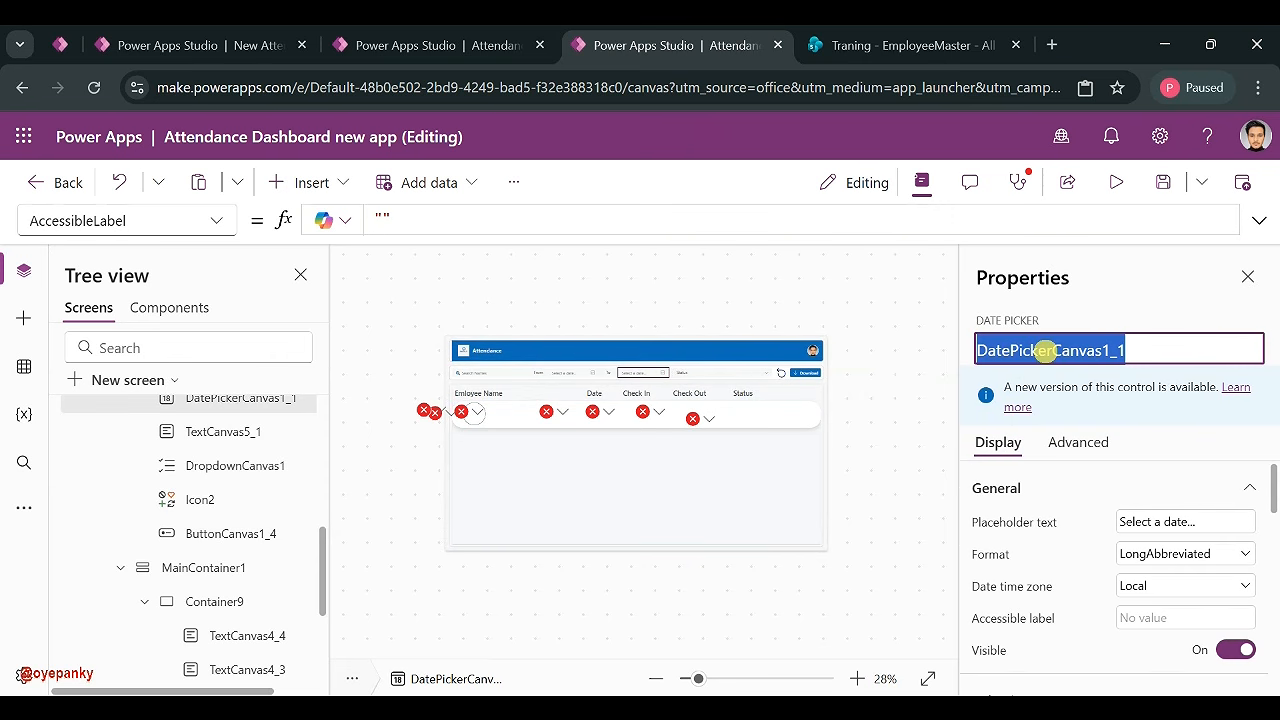
click(686, 506)
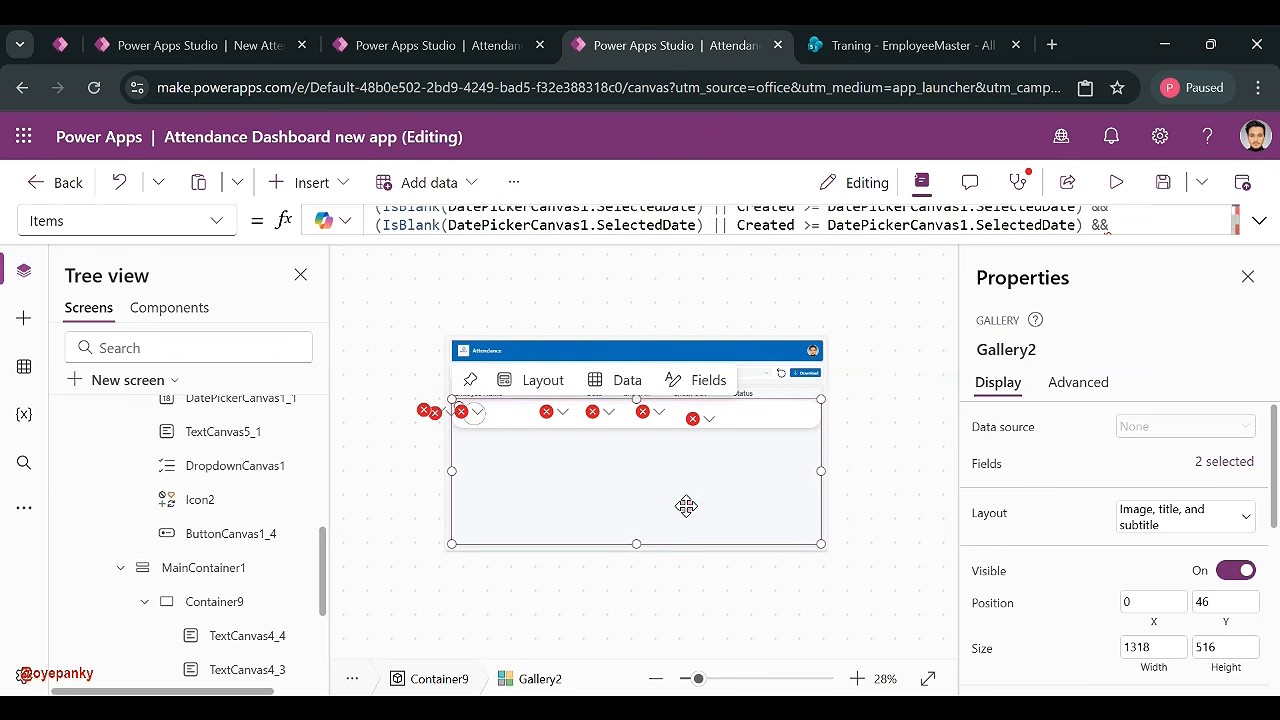
click(1258, 220)
scroll(792, 279, up, 1)
click(590, 252)
text(_1)
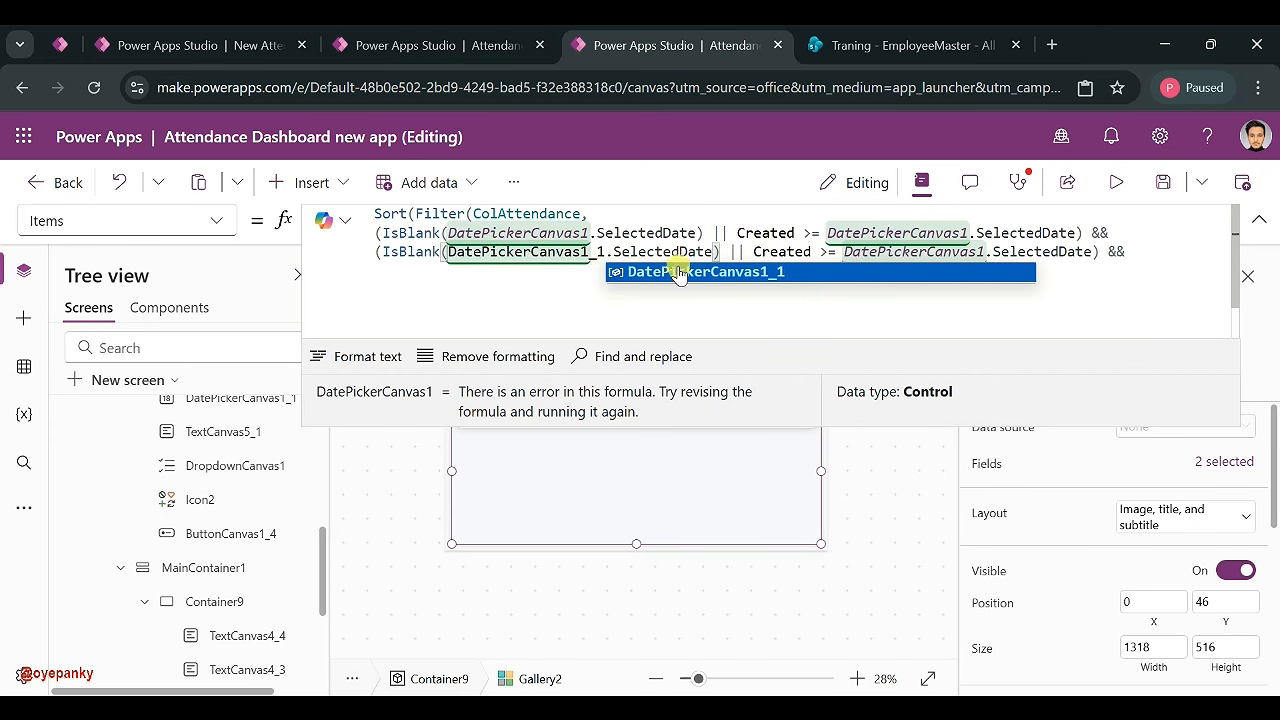
click(986, 251)
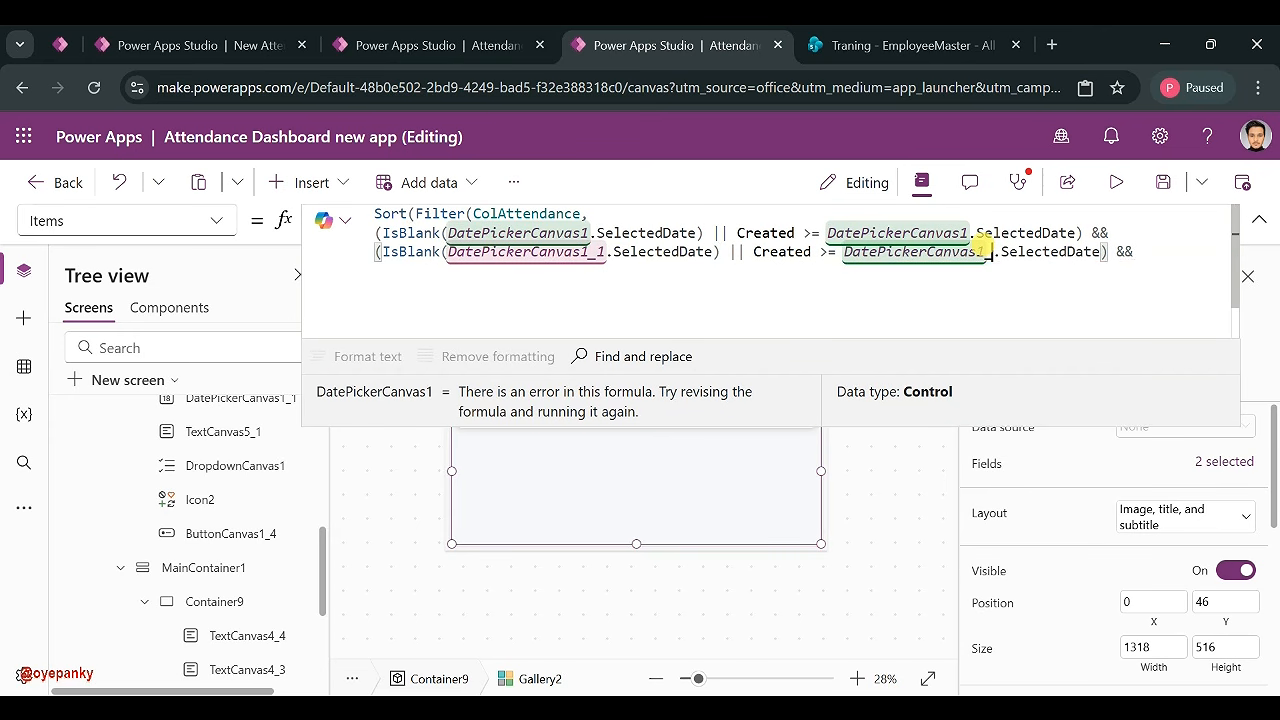
text(_1)
- Change the end-date comparison from '>=' to '<=' DatePickerCanvas1_1.SelectedDate
click(828, 252)
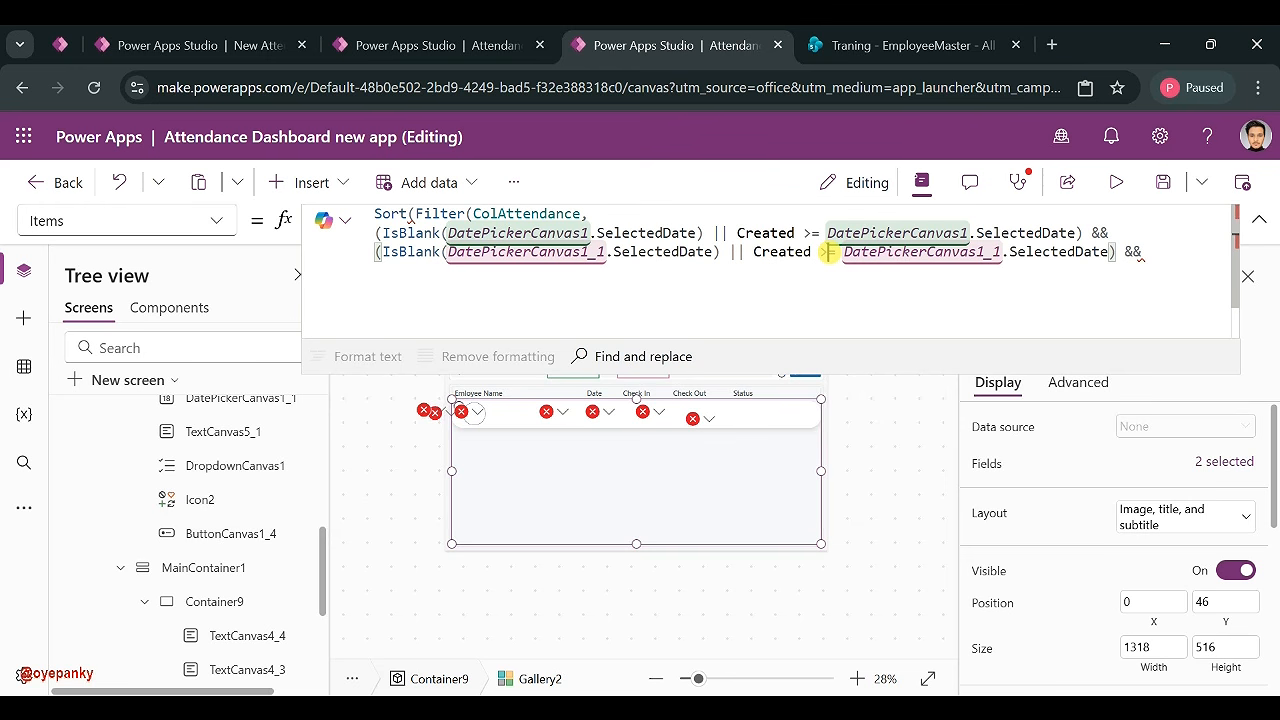
click(828, 252)
key(BackSpace)
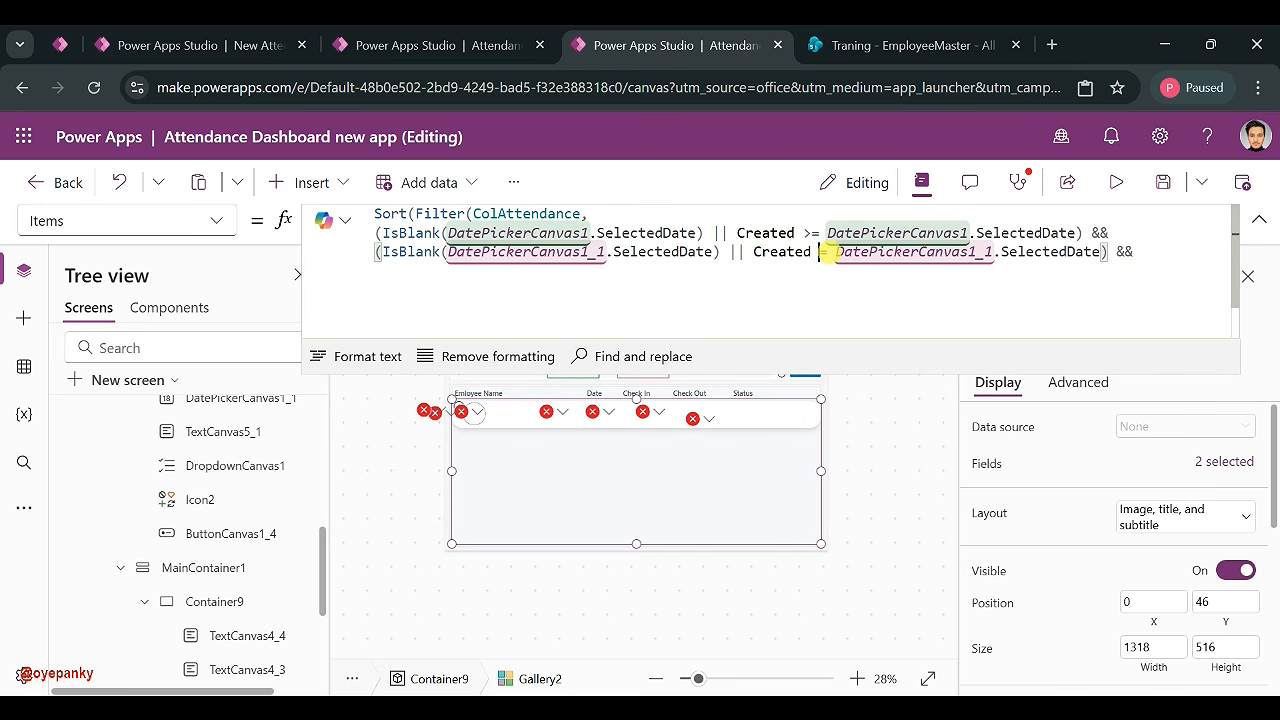
text(<)
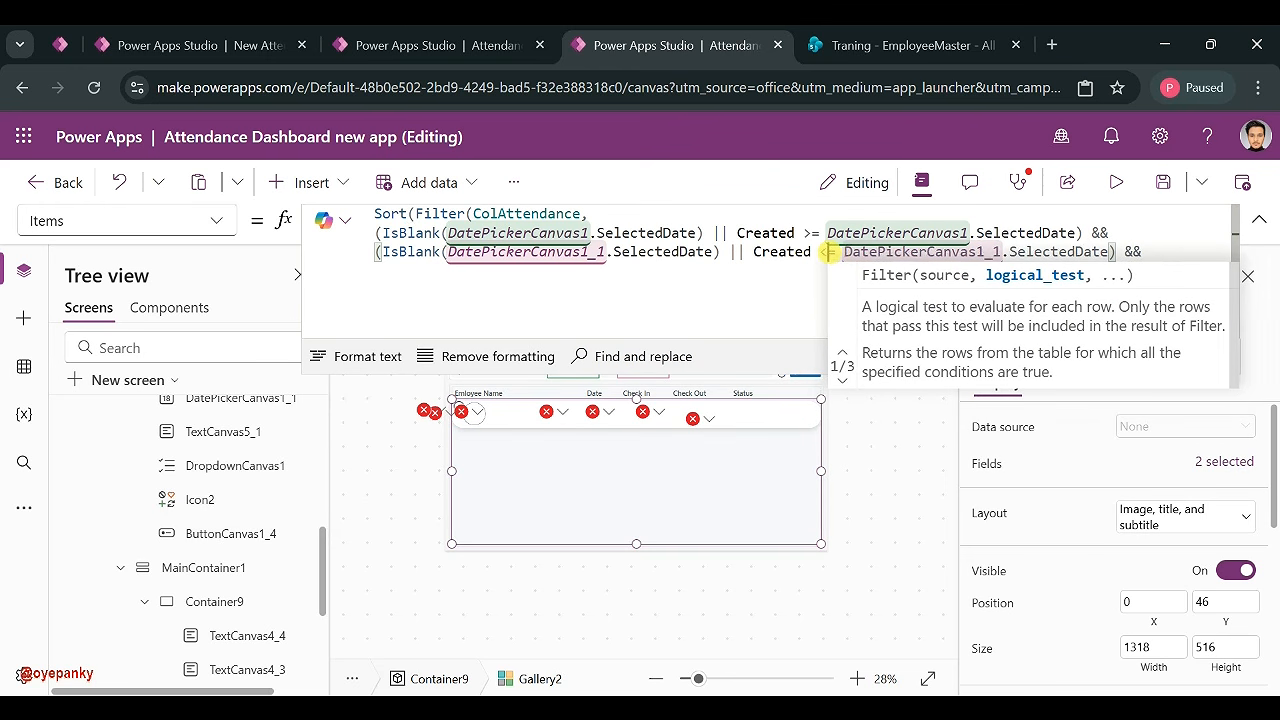
click(743, 270)
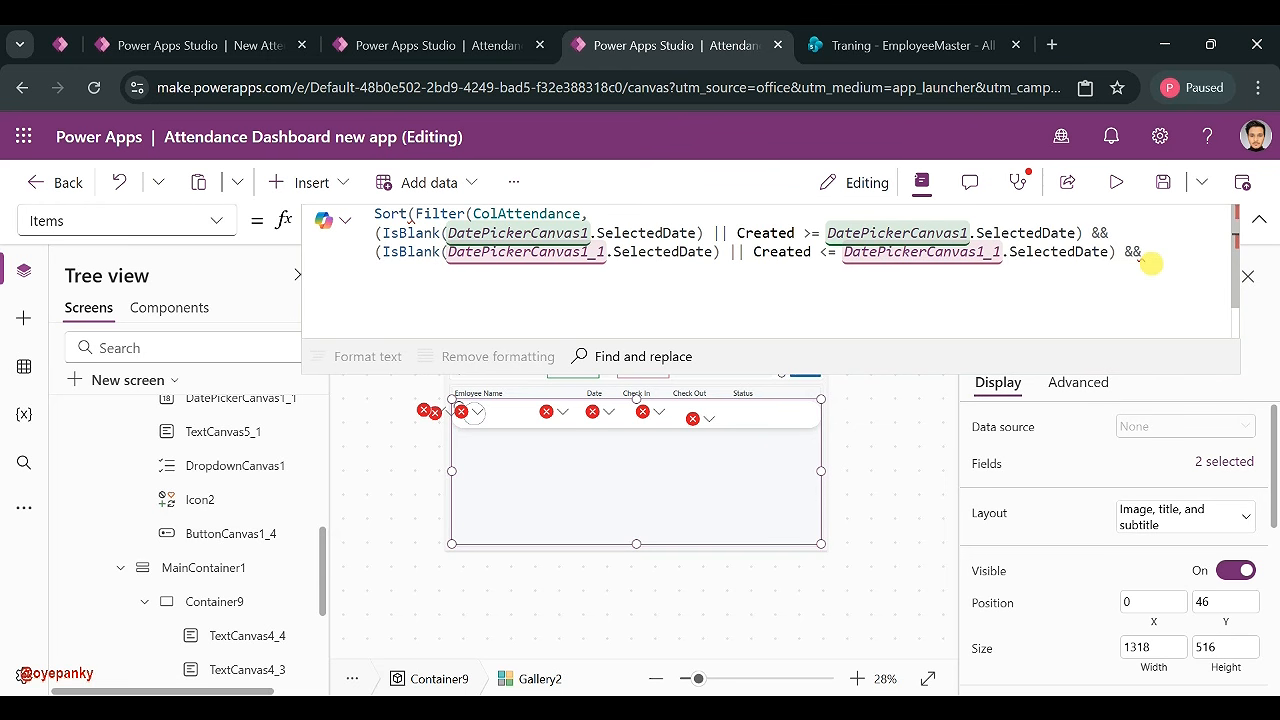
- Collapse the formula and check the Status dropdown's options: Present, Late, Absent
click(1258, 220)
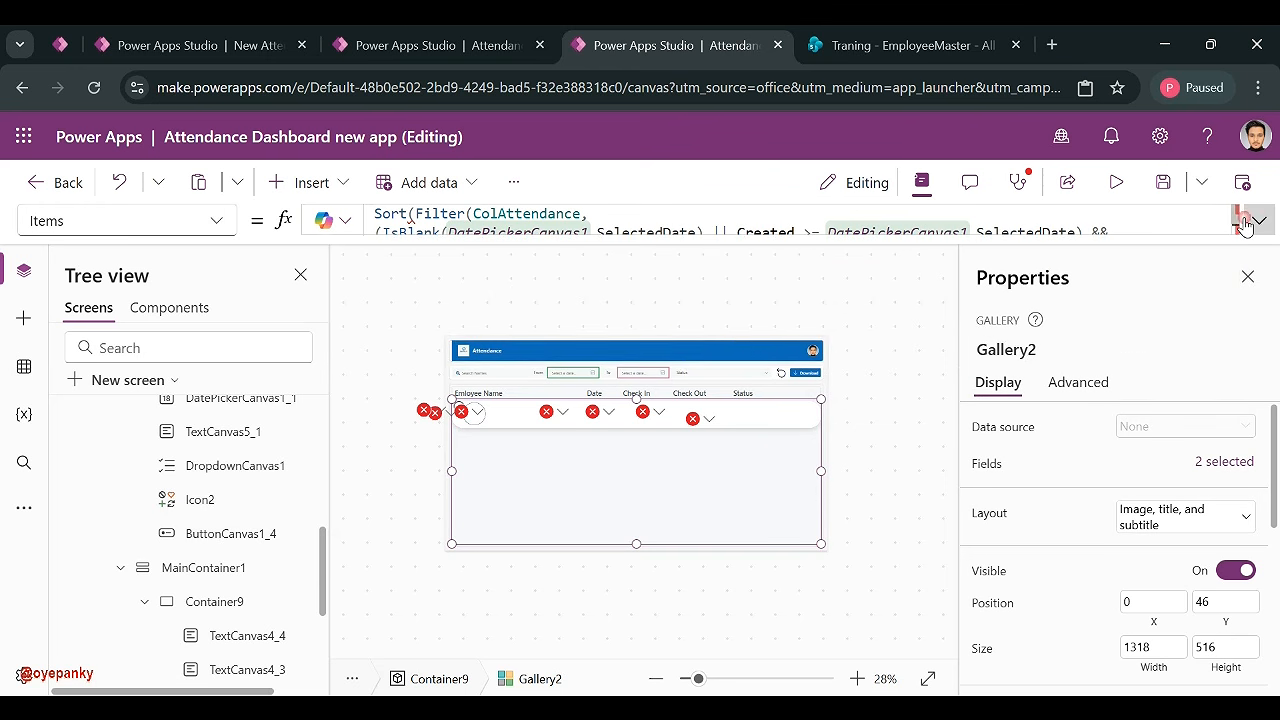
click(700, 373)
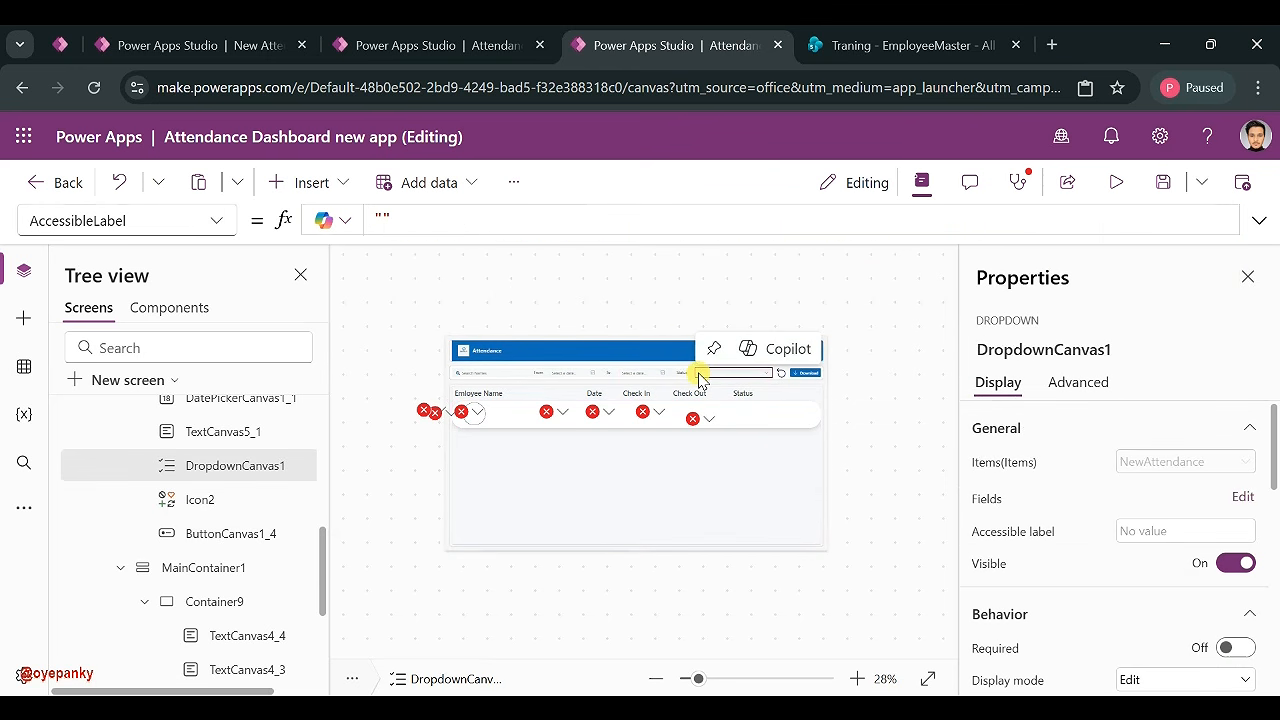
click(712, 376)
click(712, 377)
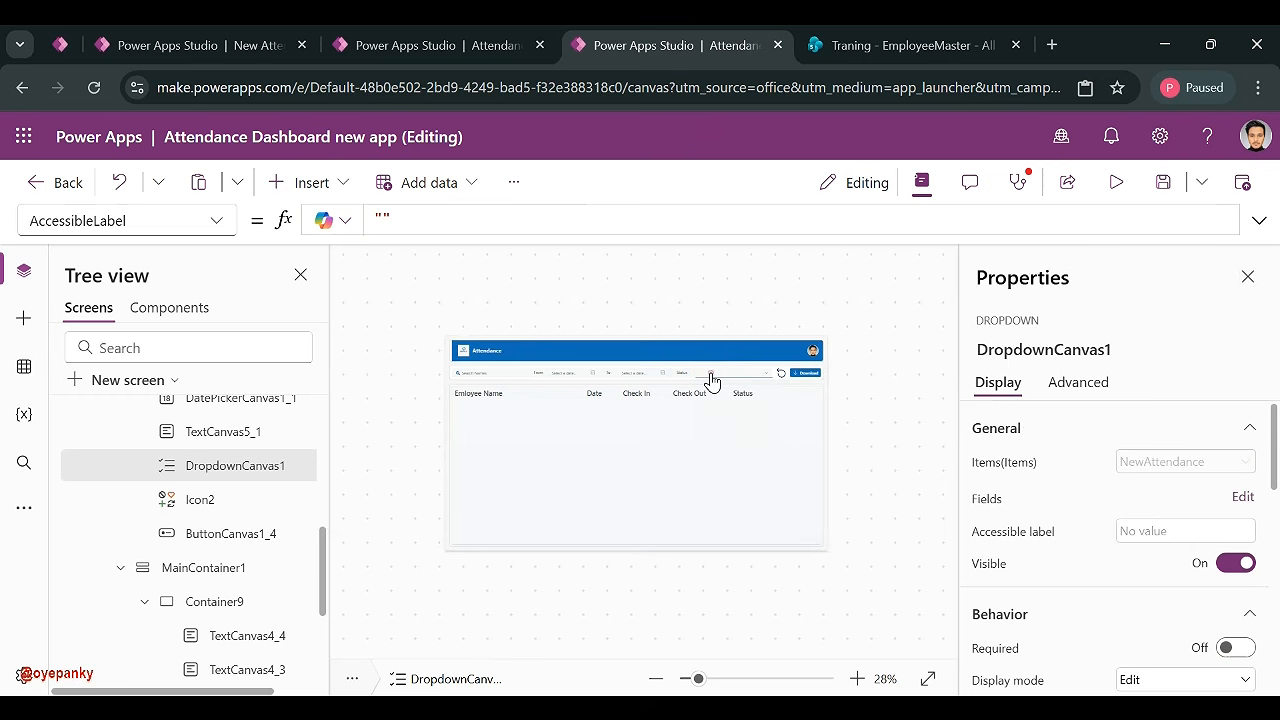
- Copy the end-date condition line onto the empty line below in Gallery2's Items formula
click(1013, 349)
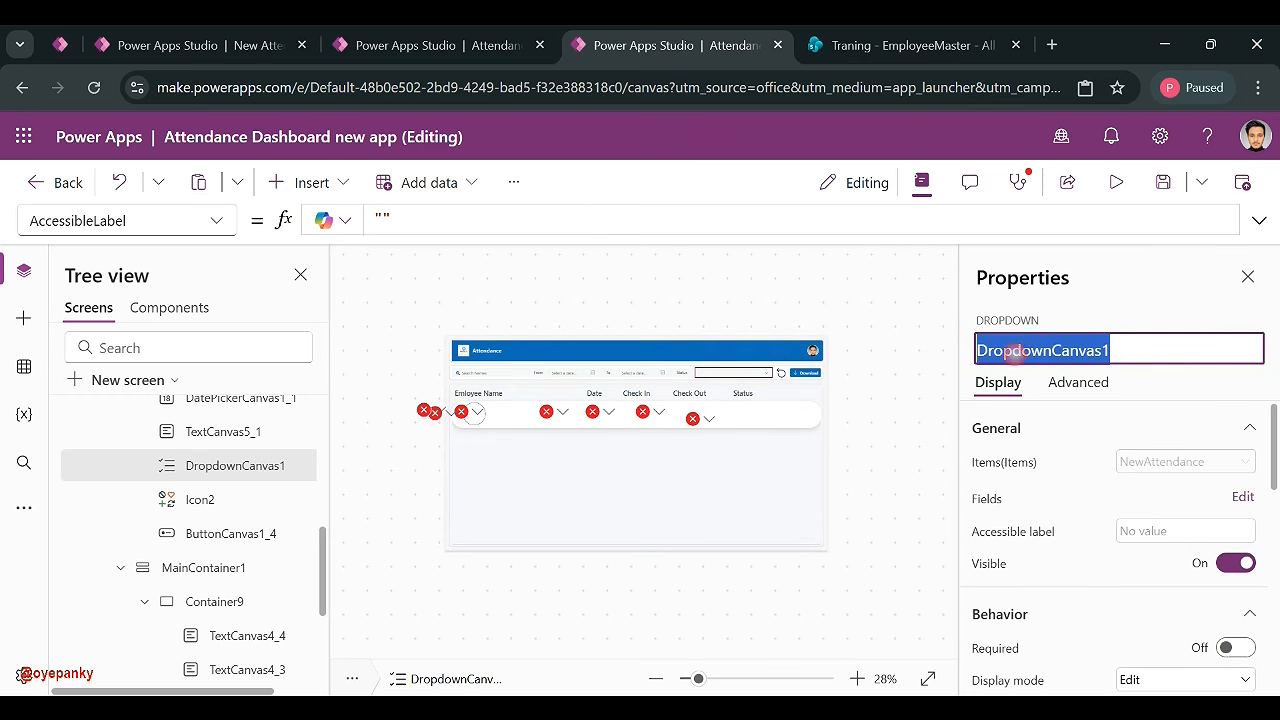
click(574, 491)
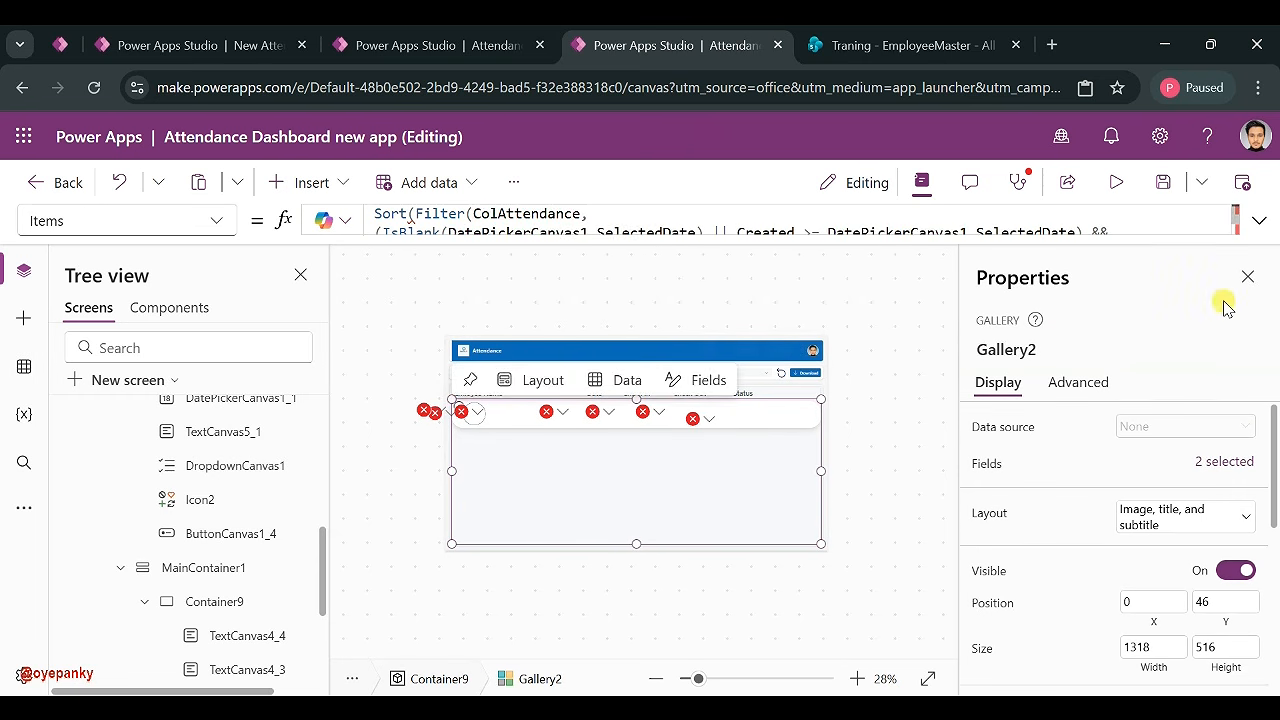
click(1250, 223)
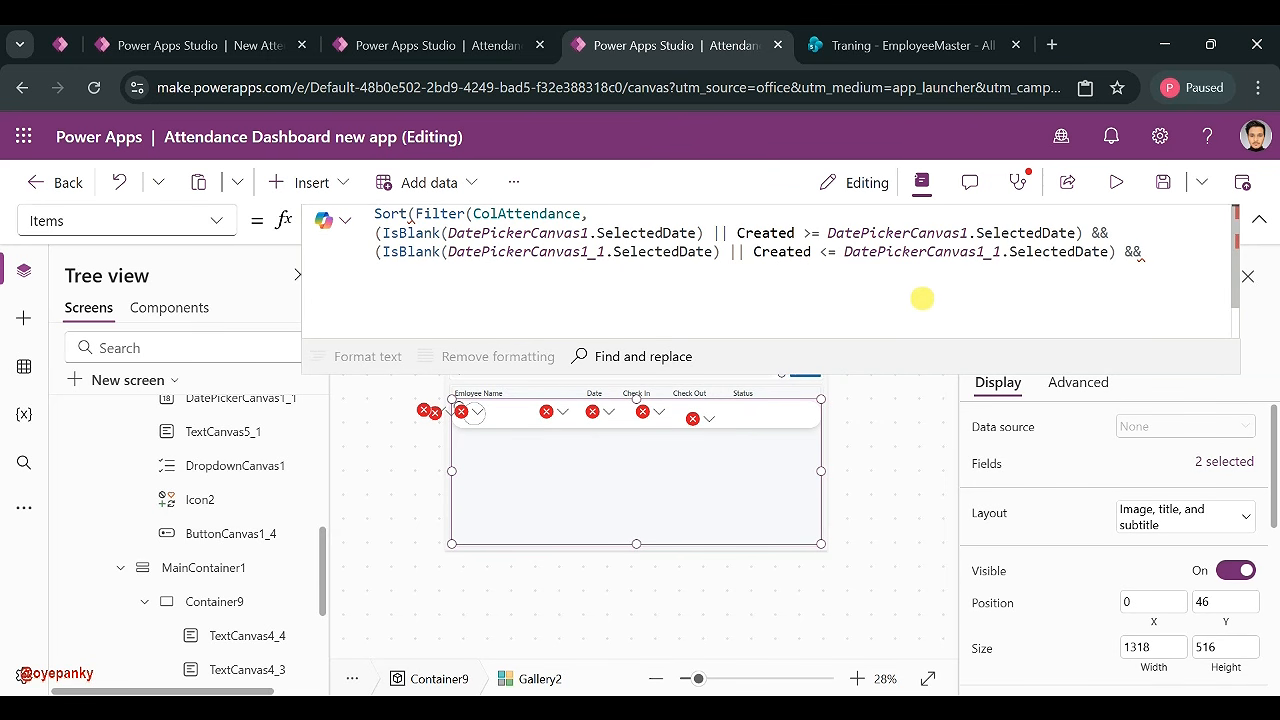
triple_click(943, 253)
key(ctrl+c)
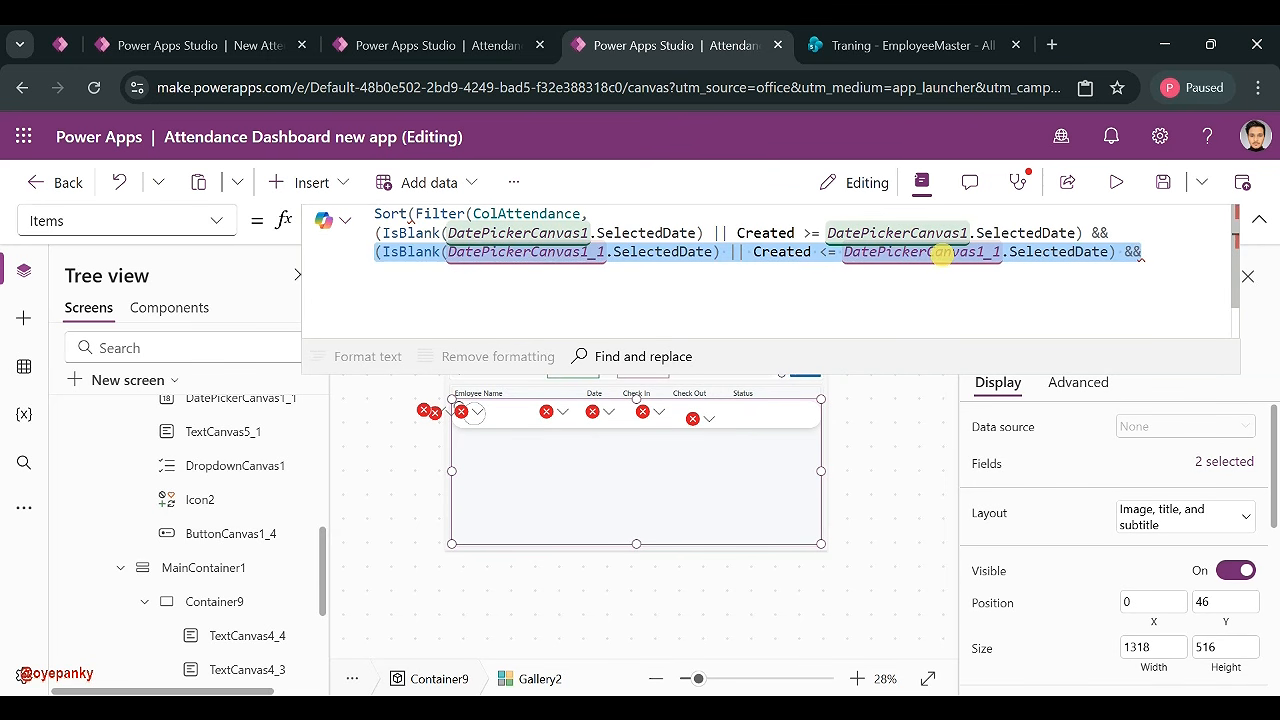
click(886, 288)
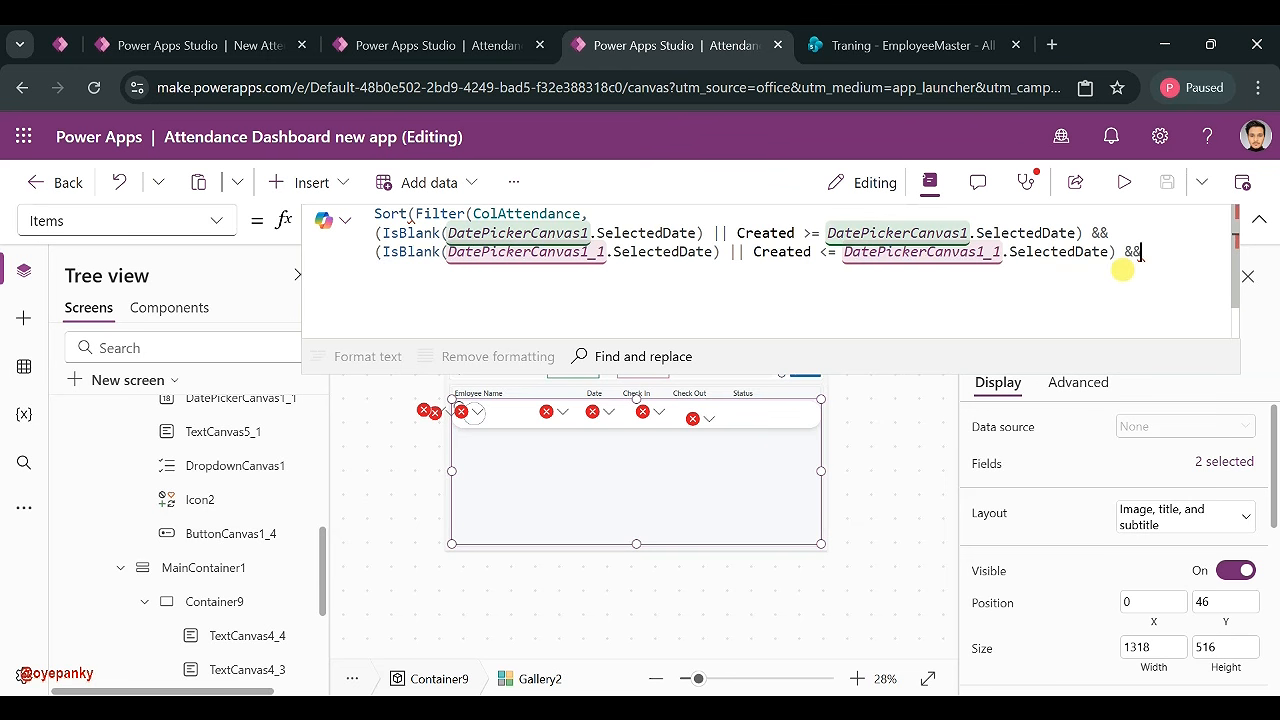
key(ctrl+v)
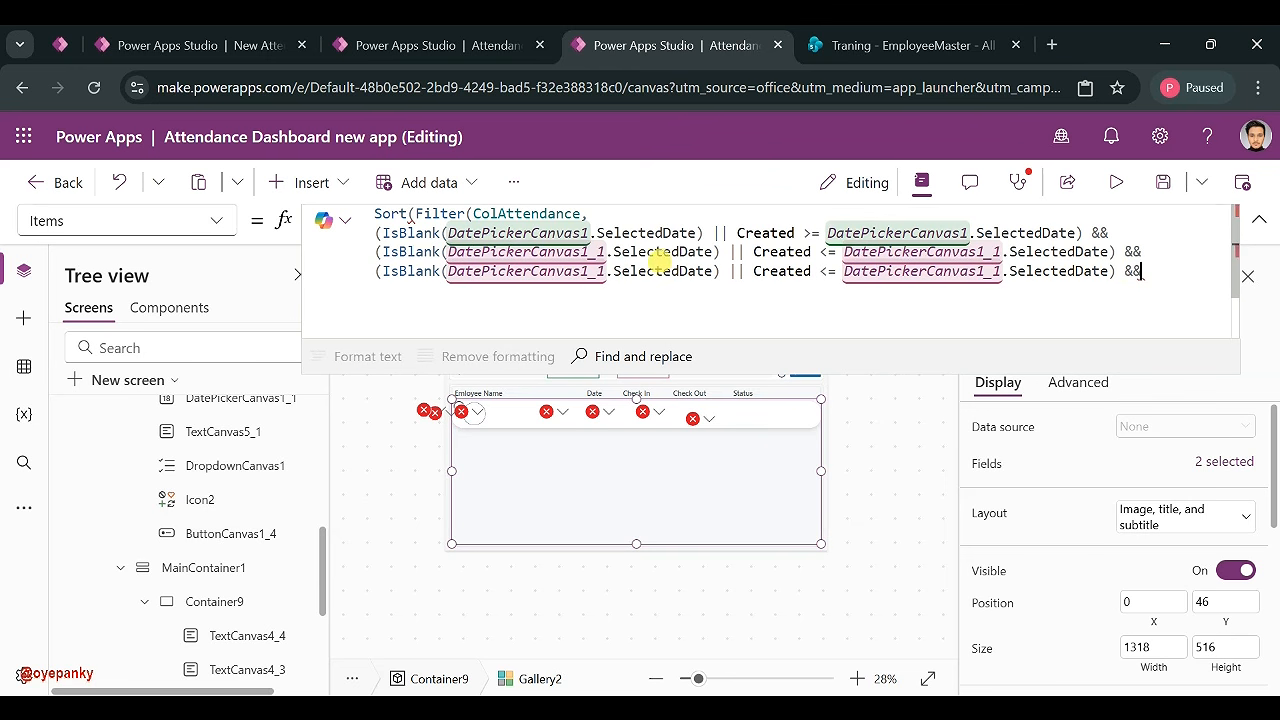
- Look up the Status dropdown's name and paste DropdownCanvas1 over the date picker reference
click(1259, 219)
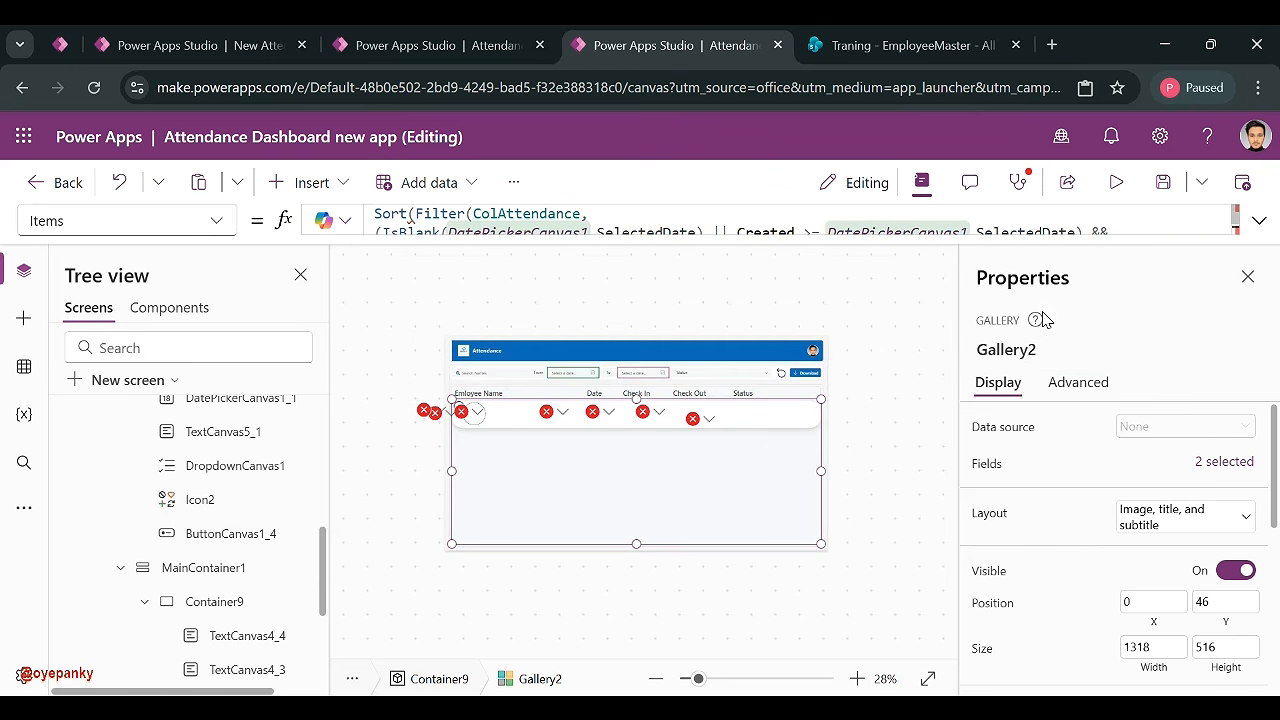
click(743, 372)
click(1067, 352)
key(ctrl+c)
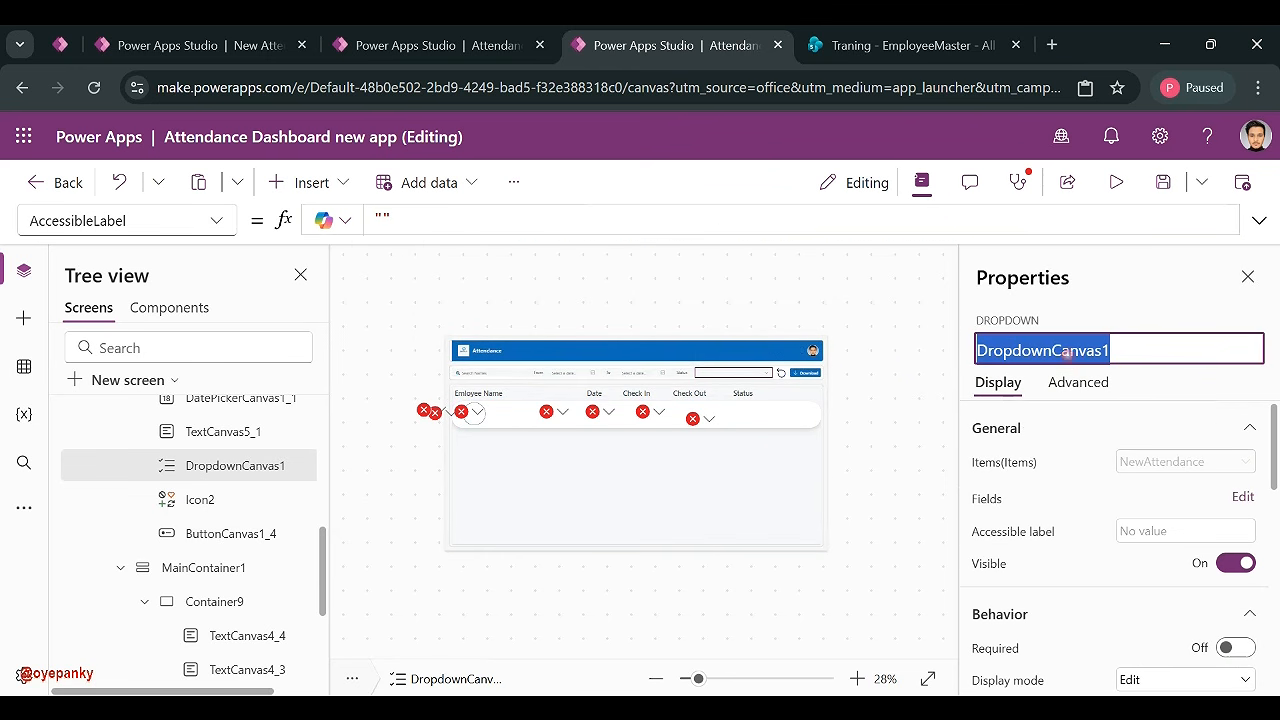
click(566, 500)
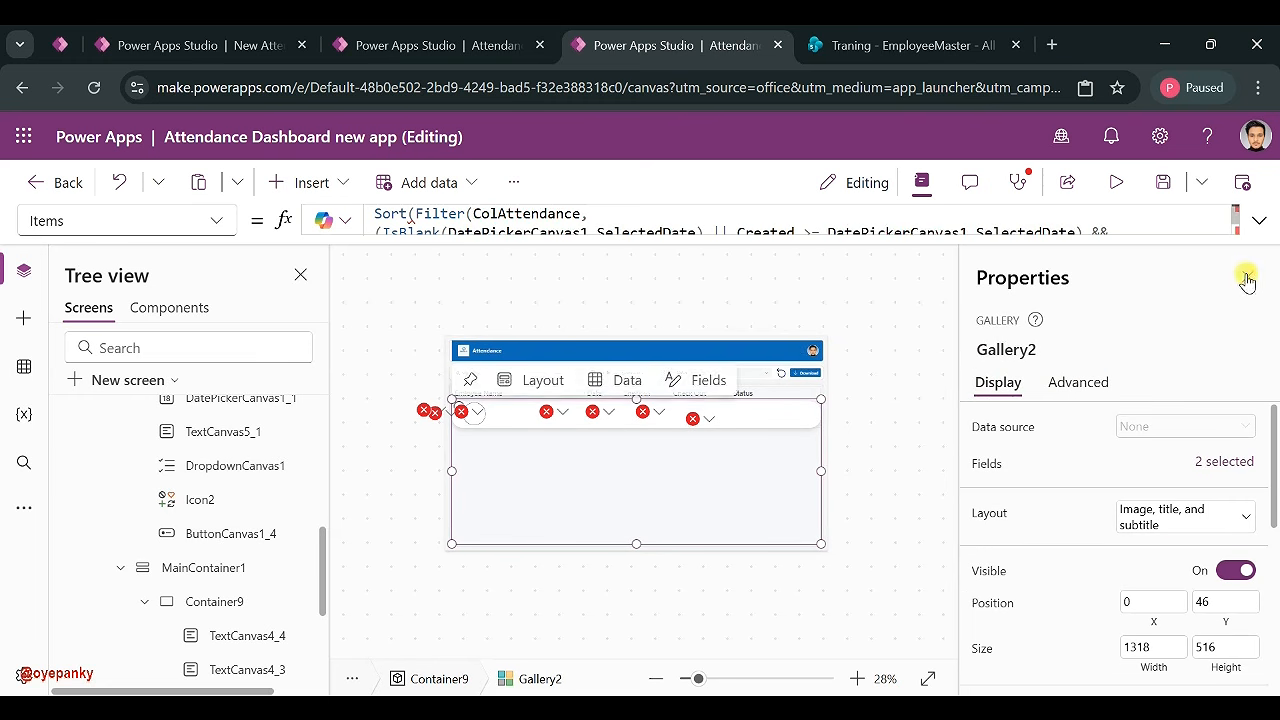
click(1259, 219)
drag(605, 271, 448, 271)
key(ctrl+v)
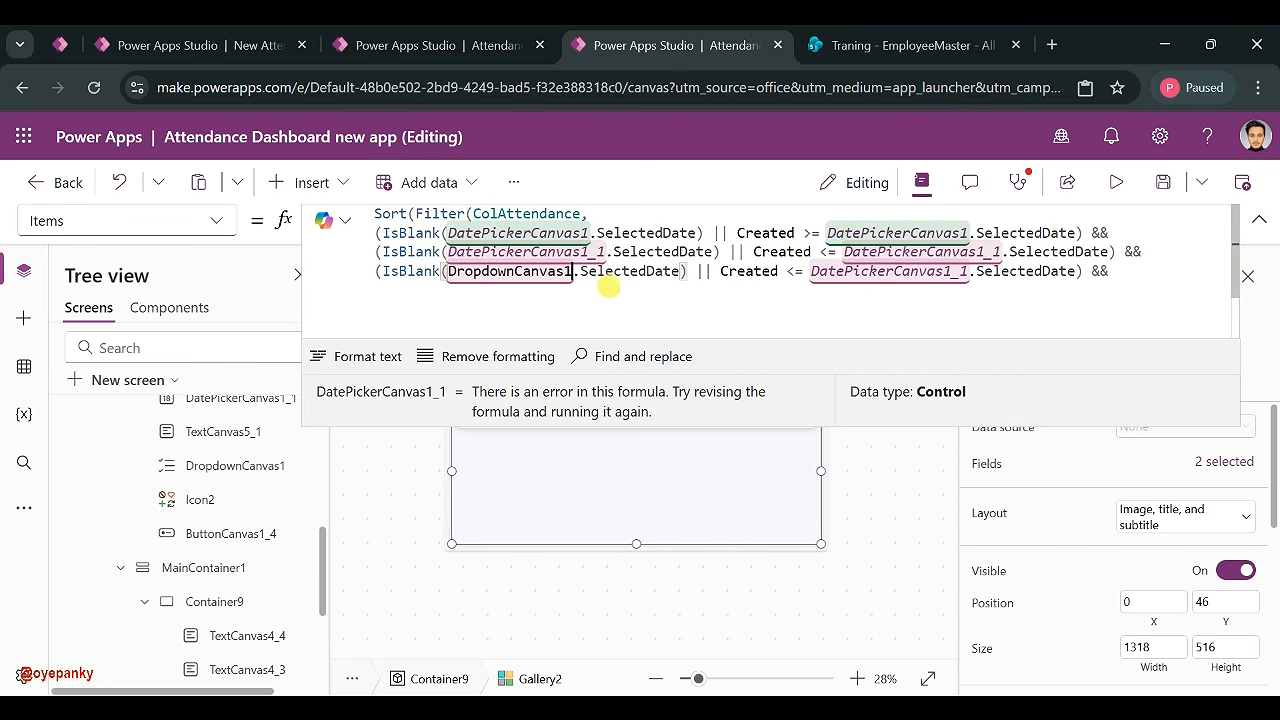
- Fix the IsBlank reference to read DropdownCanvas1.Selected.Value
click(680, 271)
key(BackSpace)
key(BackSpace)
key(BackSpace)
key(BackSpace)
key(BackSpace)
key(BackSpace)
key(BackSpace)
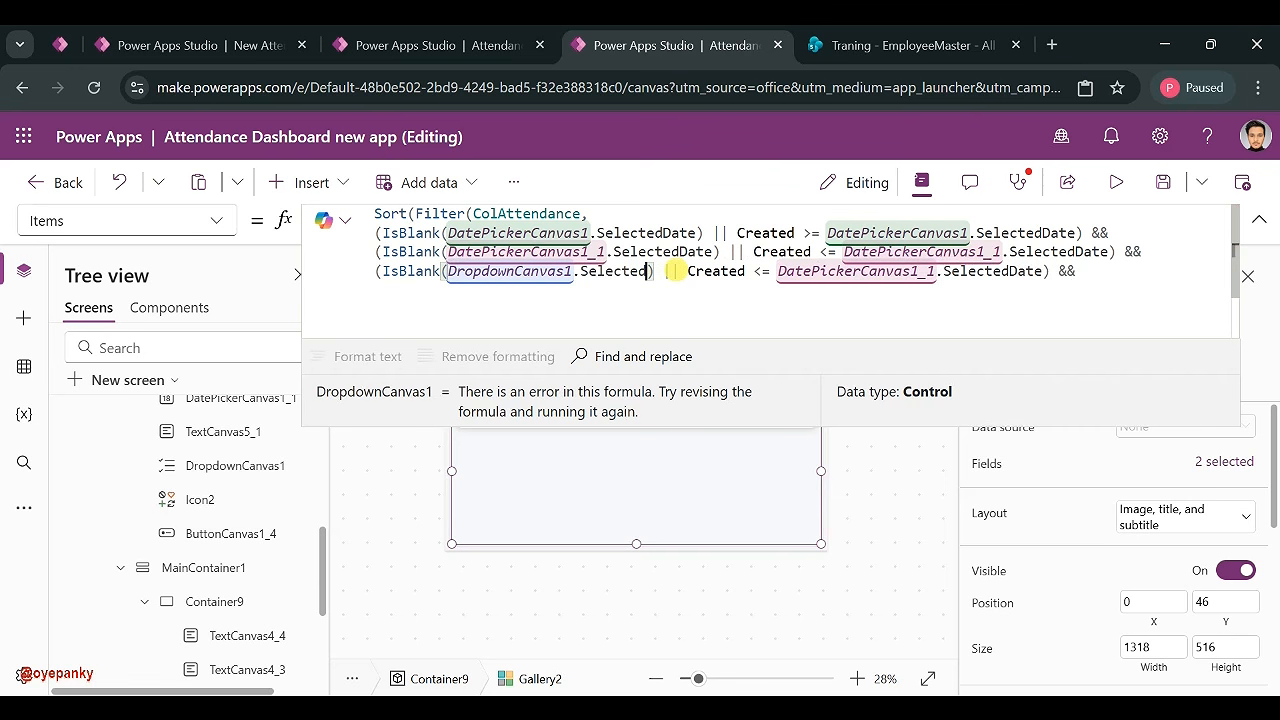
key(BackSpace)
key(BackSpace)
key(BackSpace)
key(BackSpace)
key(BackSpace)
key(BackSpace)
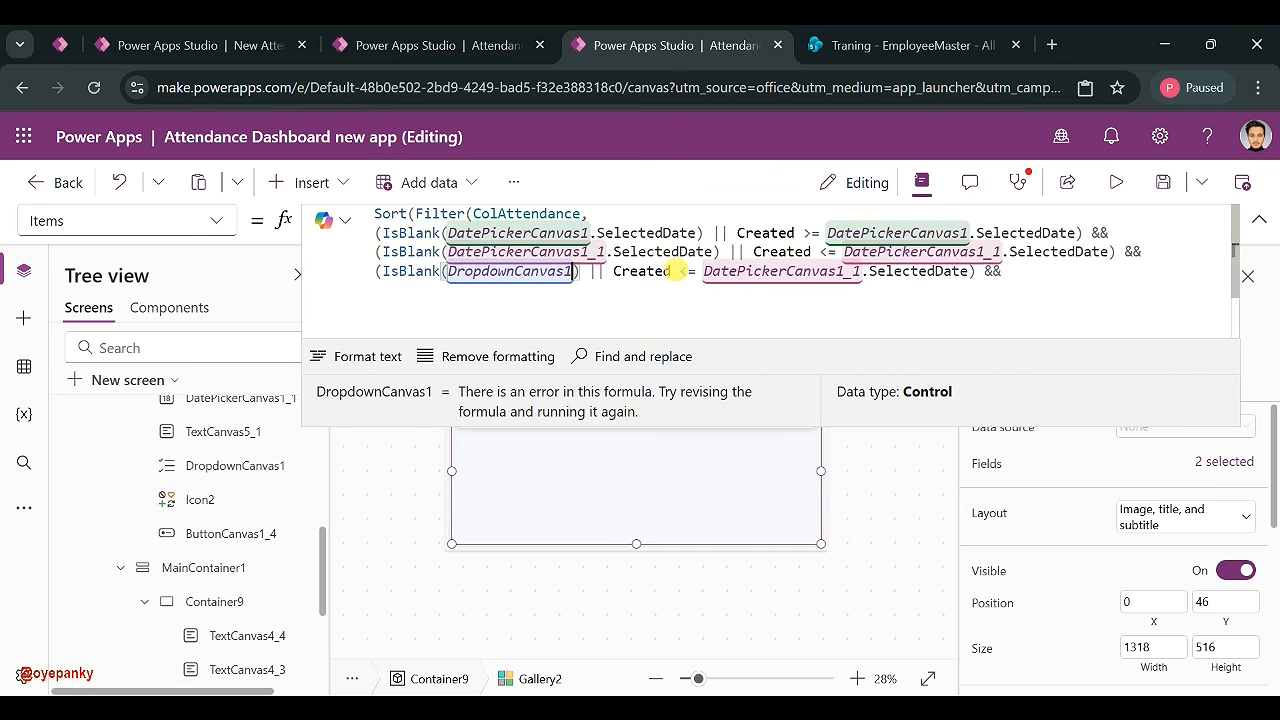
text(.Val)
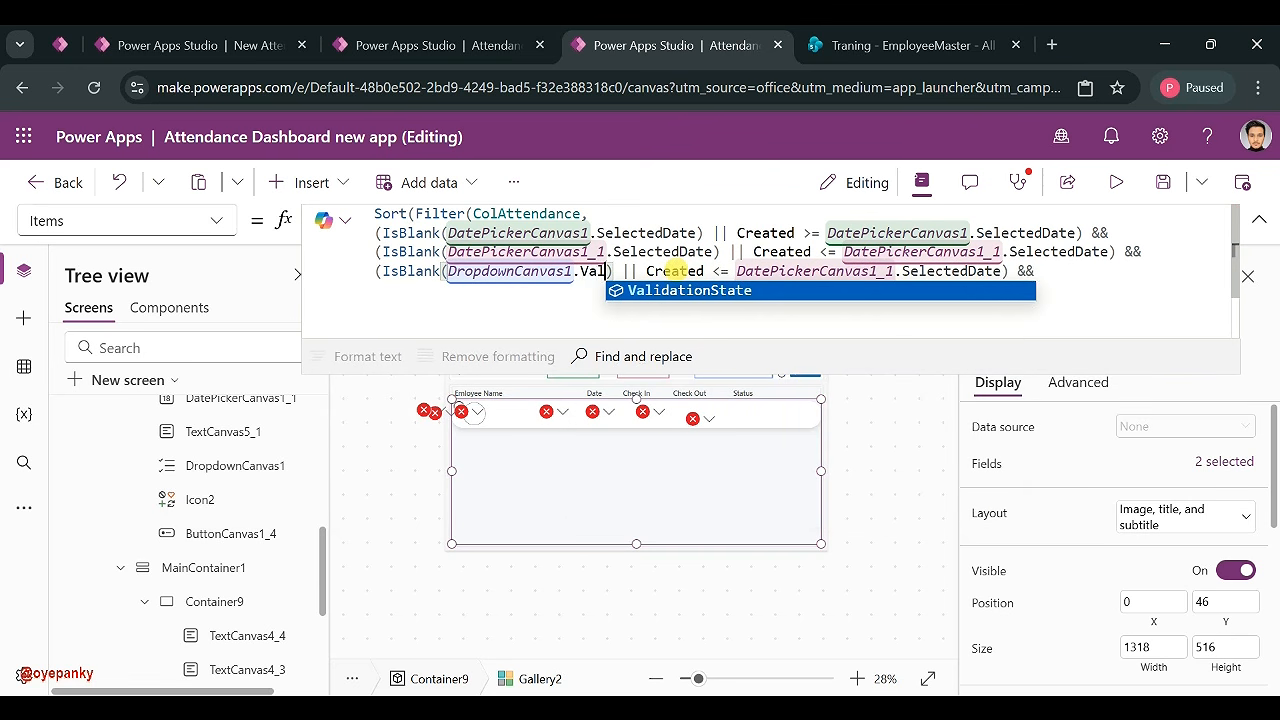
key(BackSpace)
key(BackSpace)
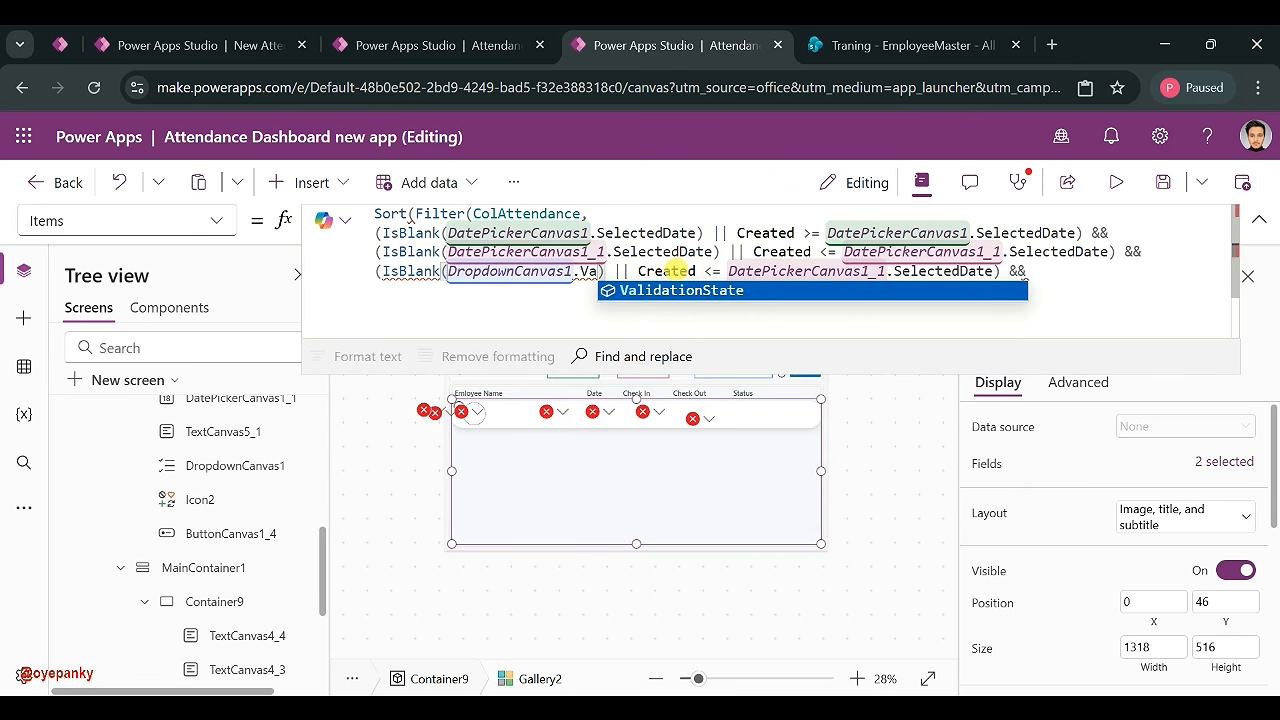
key(BackSpace)
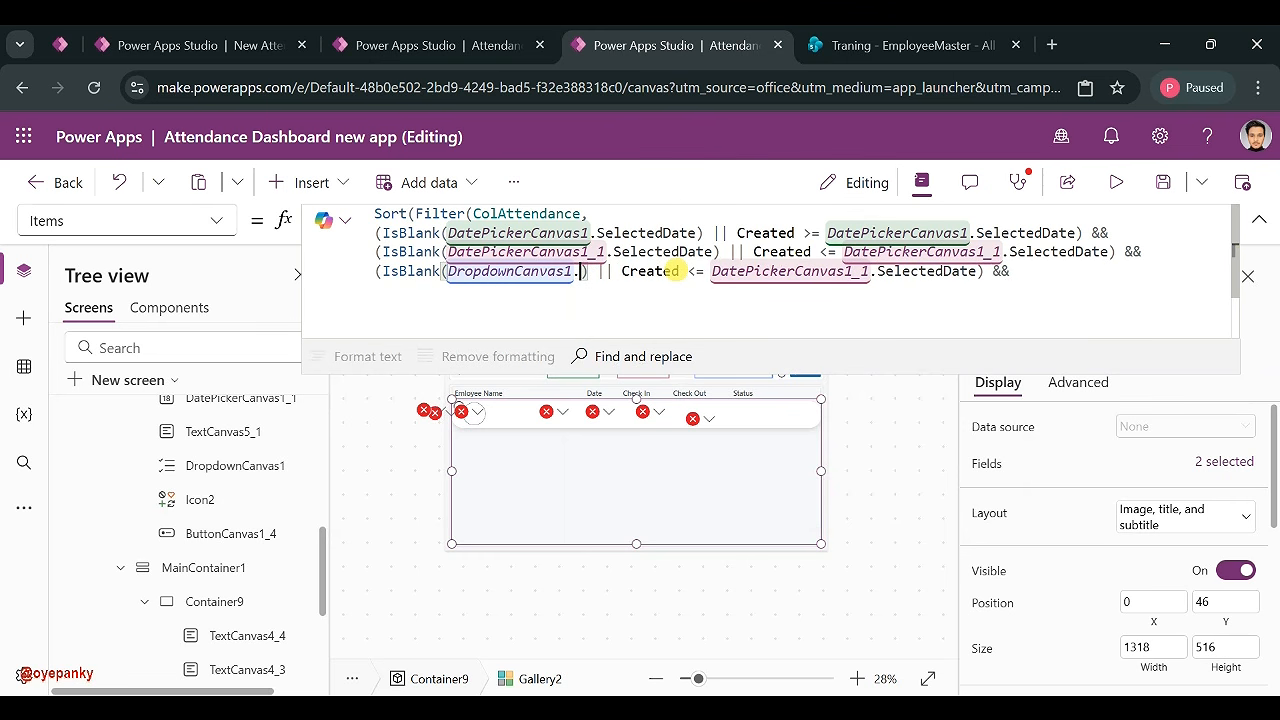
text(Sele)
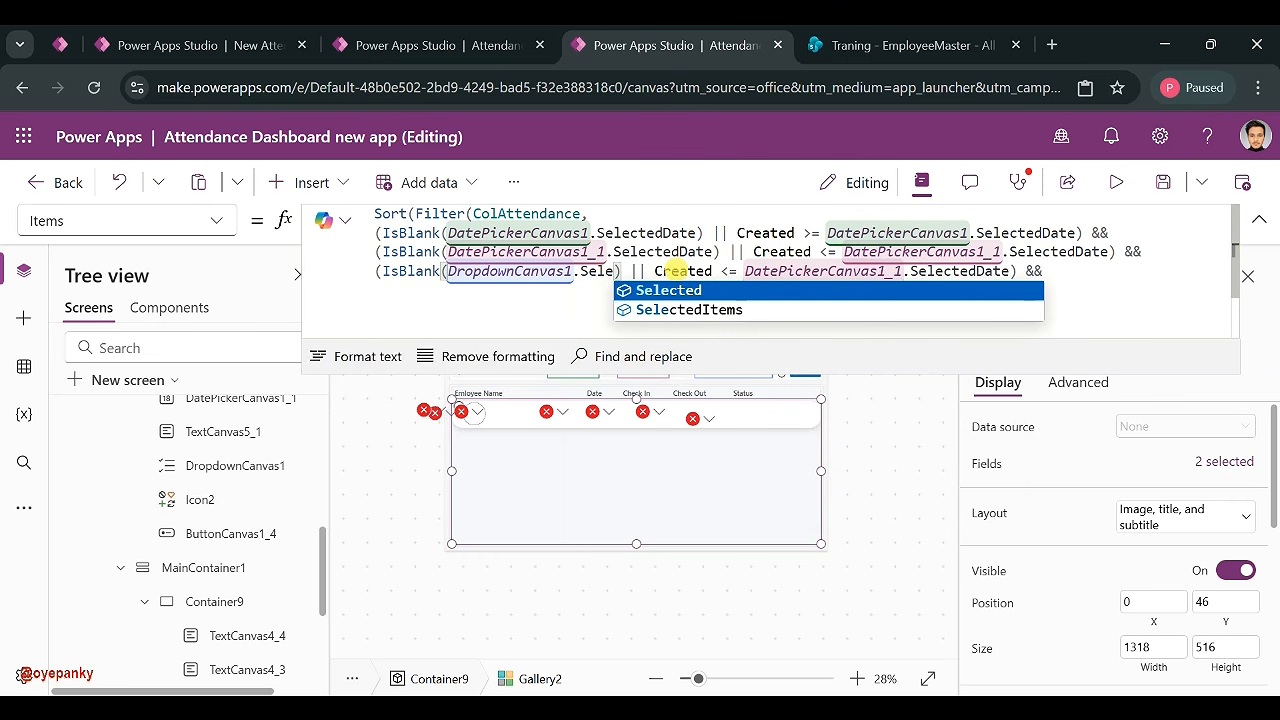
key(Tab)
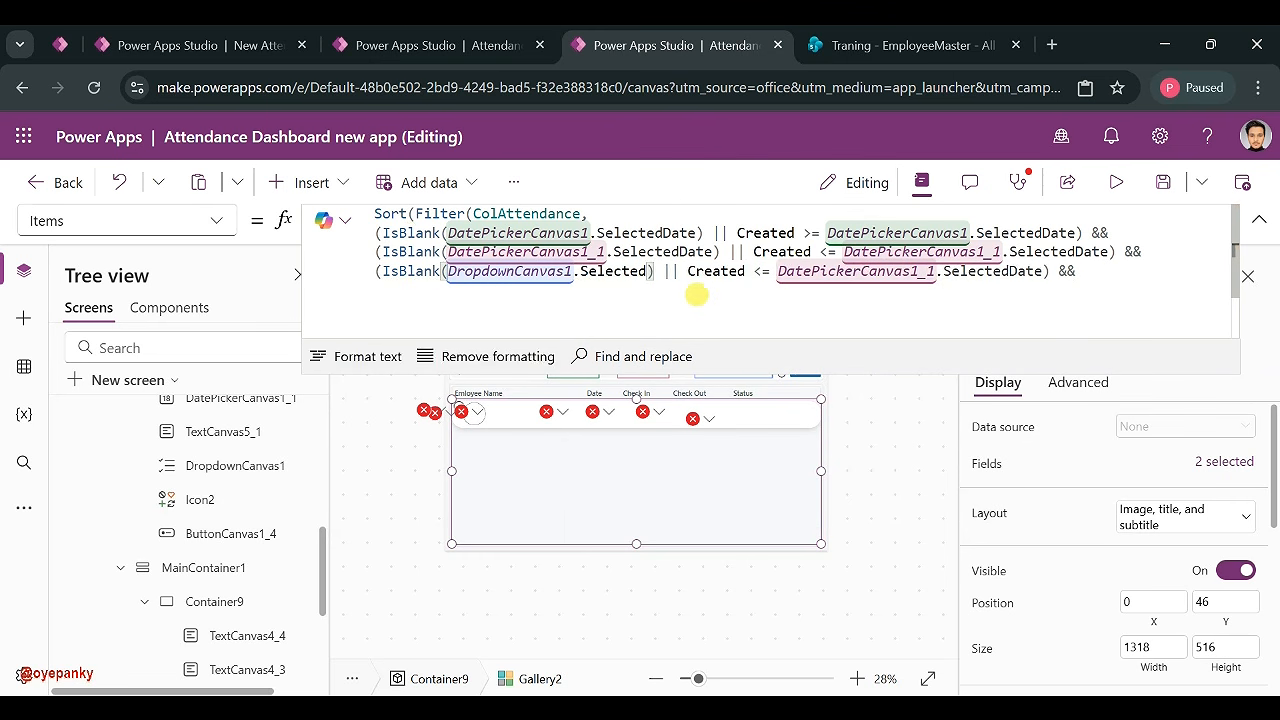
text(.Val)
click(697, 292)
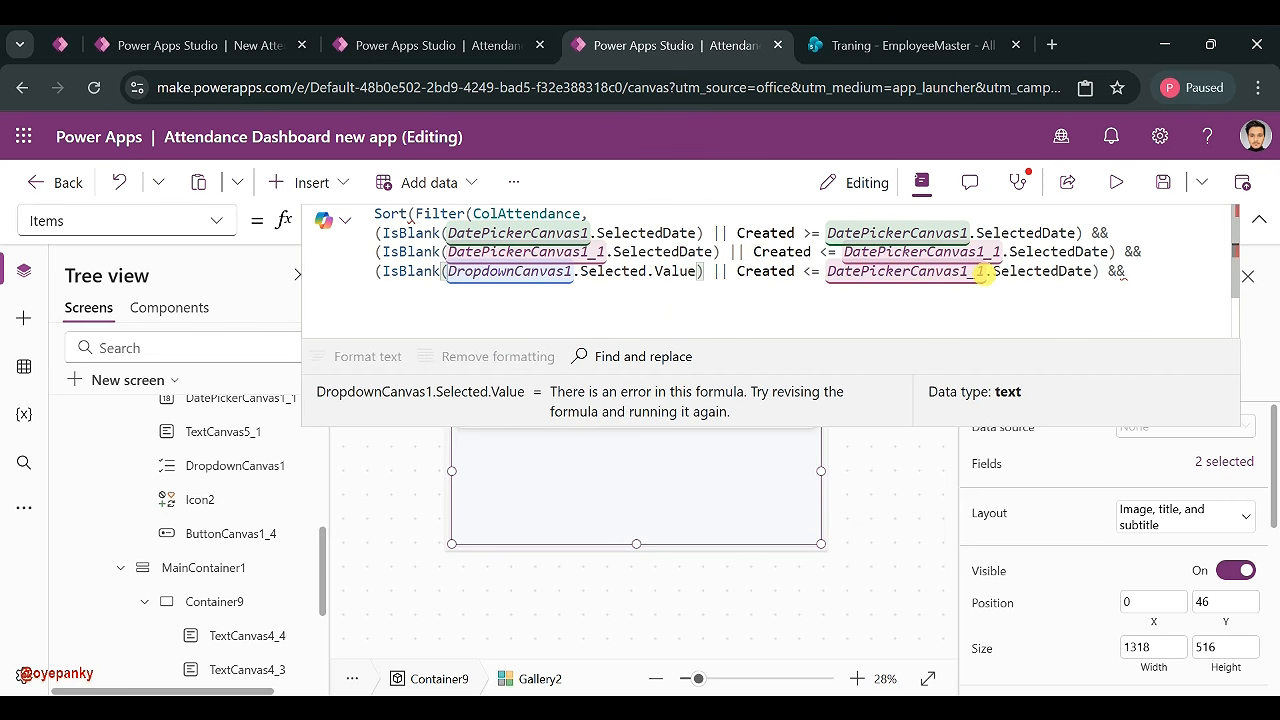
- Replace Created with Status.Value and make the comparison an equals sign
drag(778, 271, 729, 271)
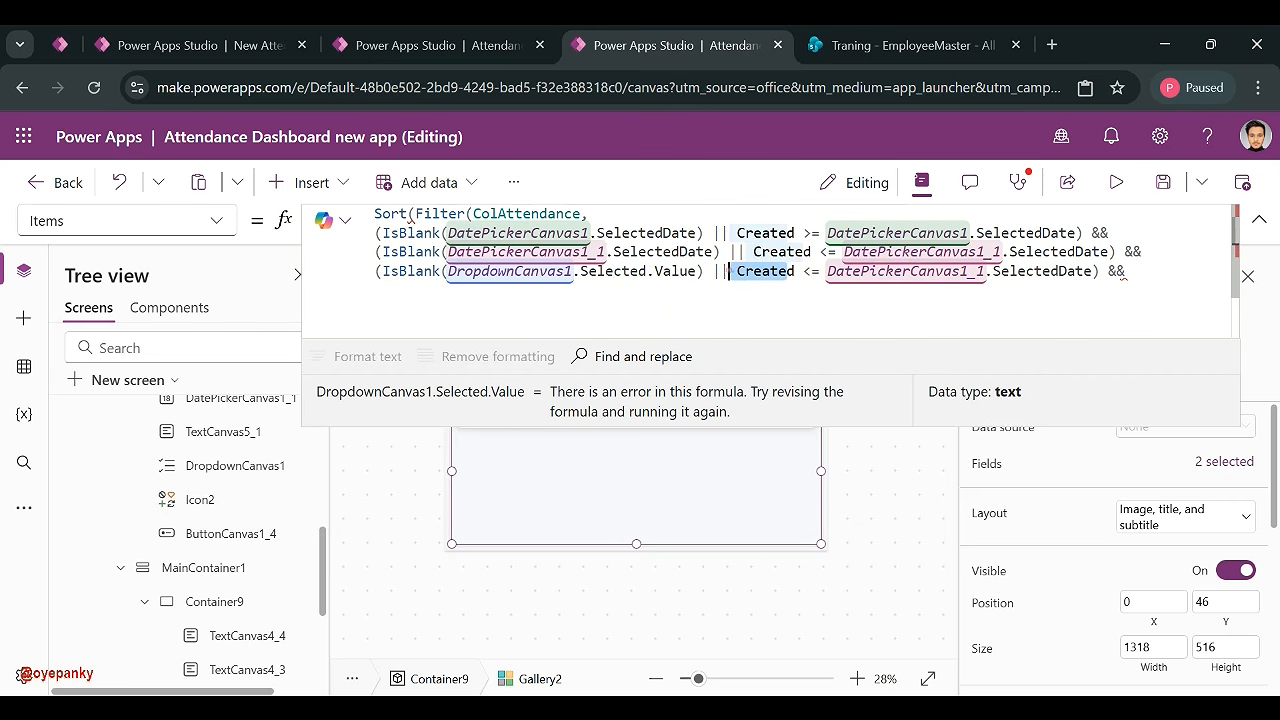
key(BackSpace)
key(Delete)
text(Status)
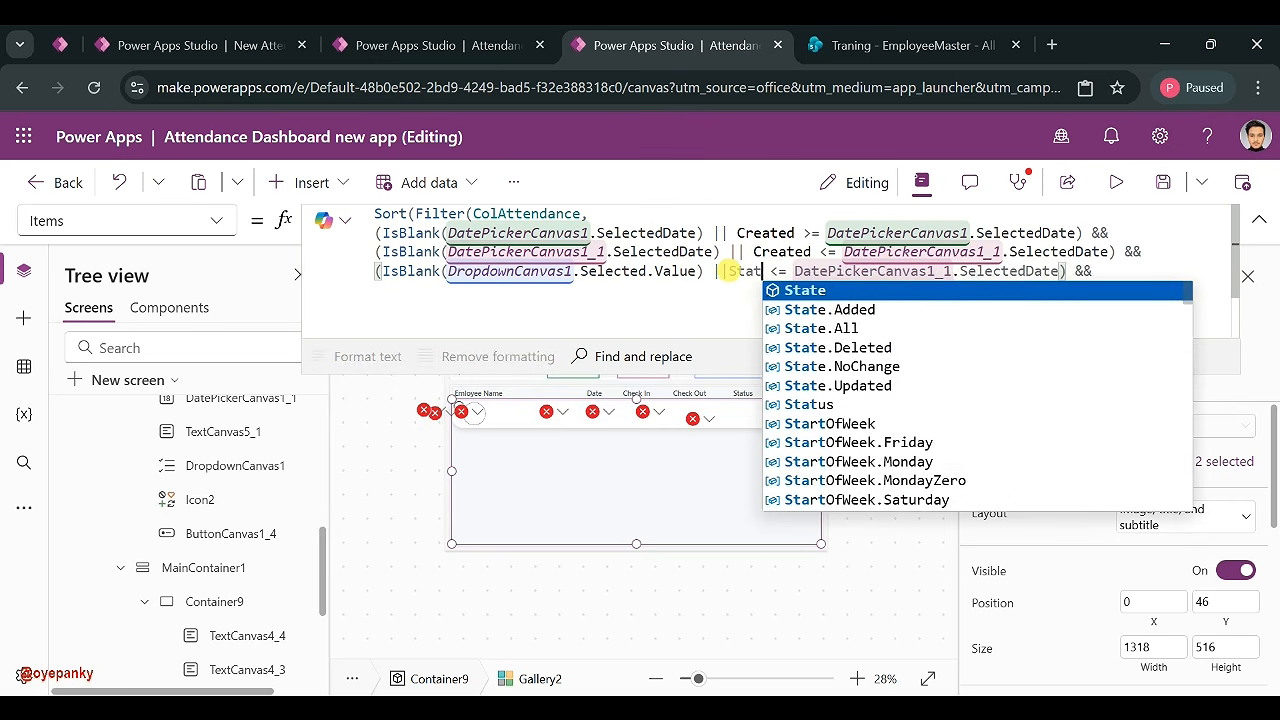
click(786, 276)
text(.)
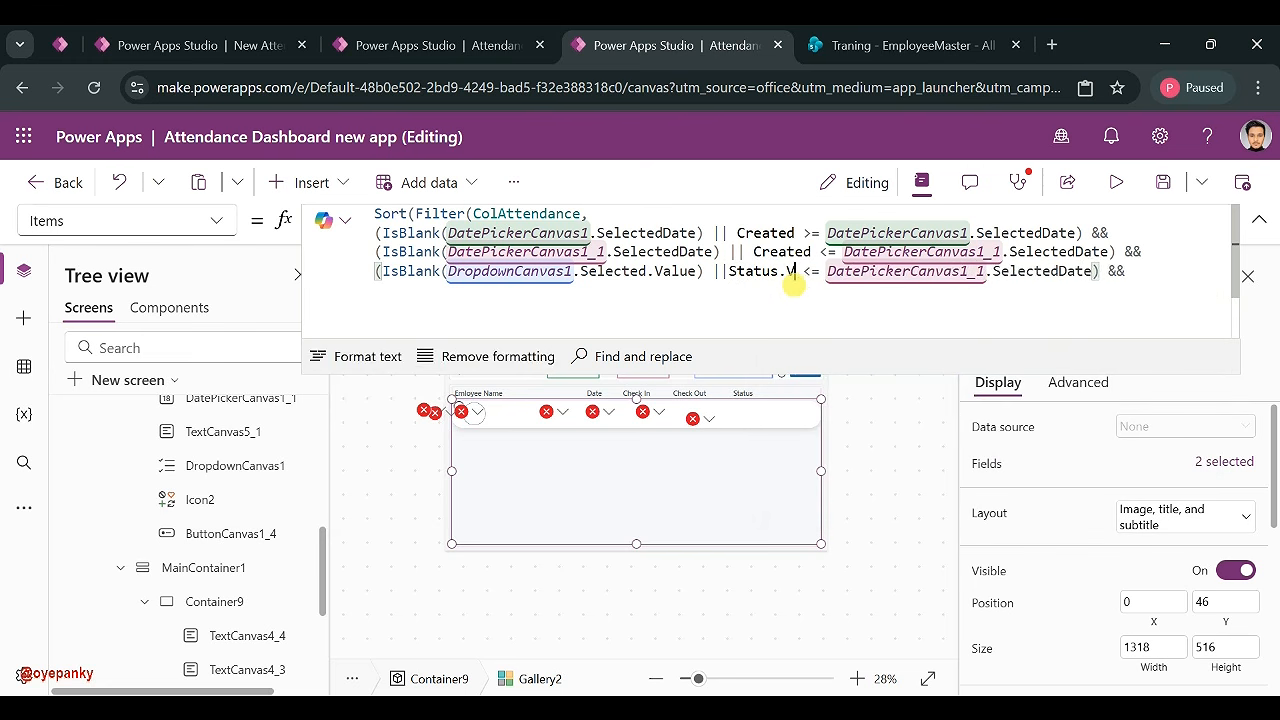
text(Value)
key(Right)
key(Delete)
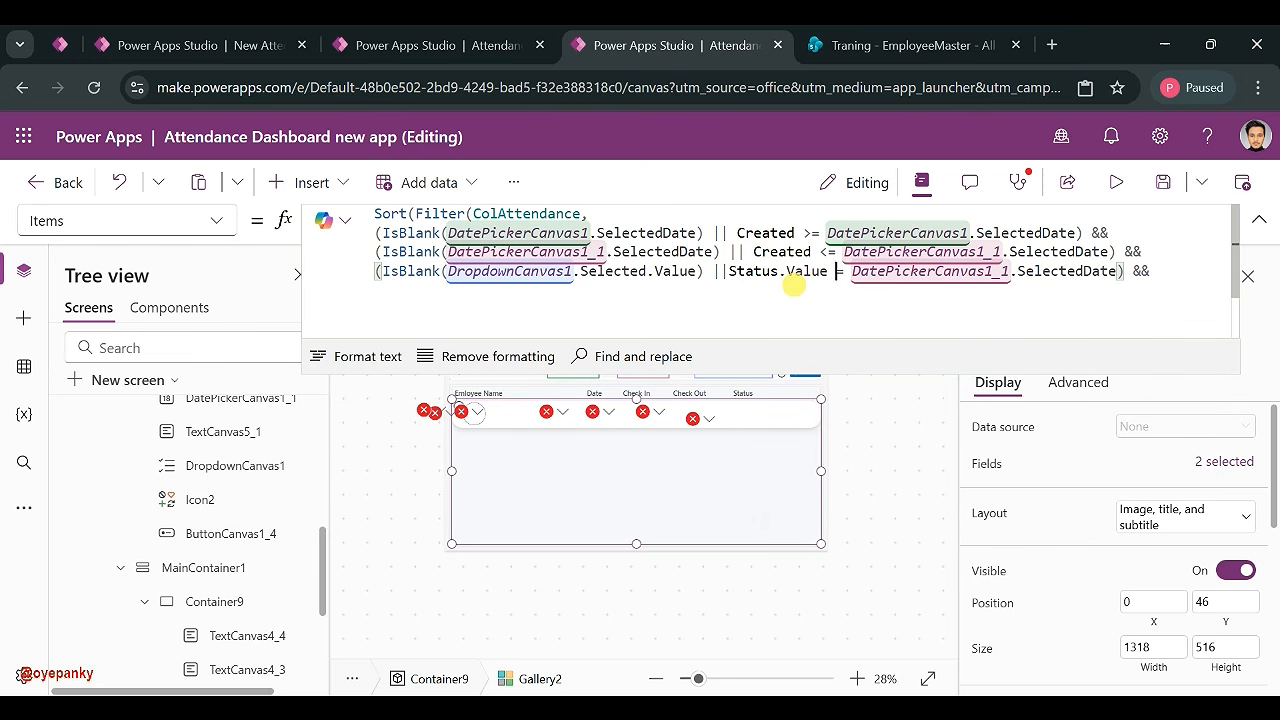
- Compare Status.Value with DropdownCanvas1.Selected.Value instead of the end date
click(699, 271)
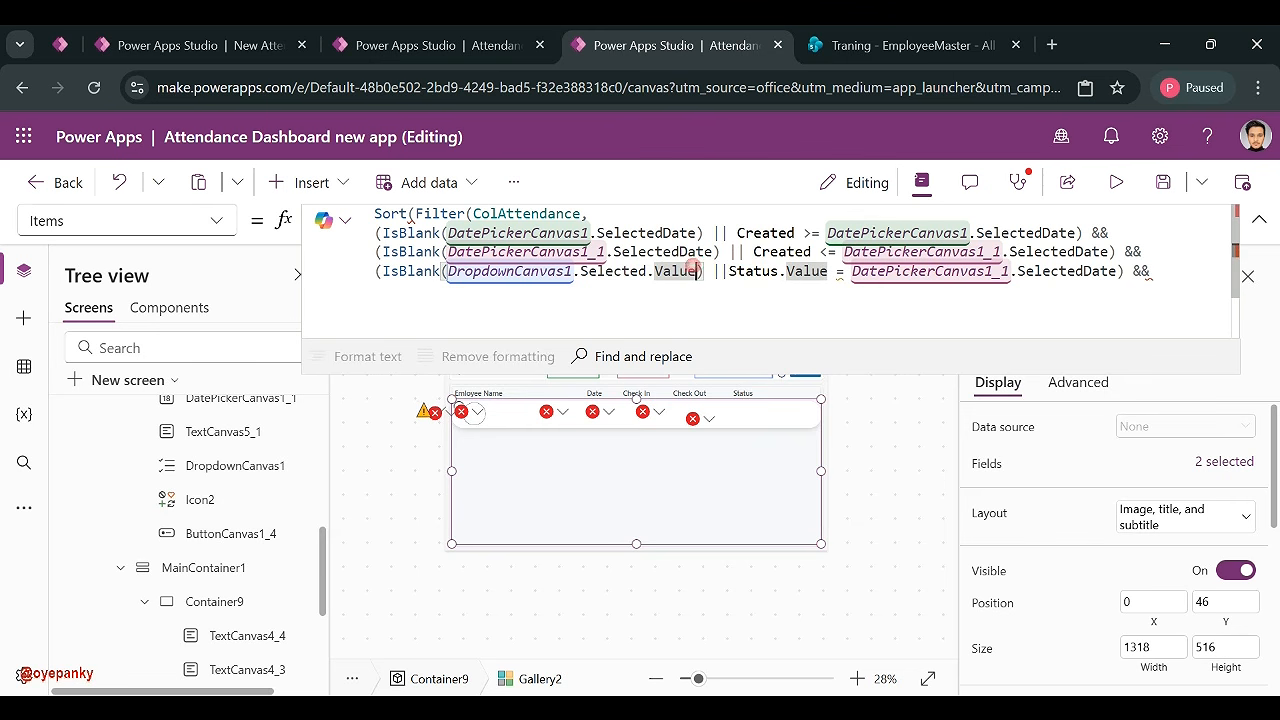
drag(697, 271, 456, 272)
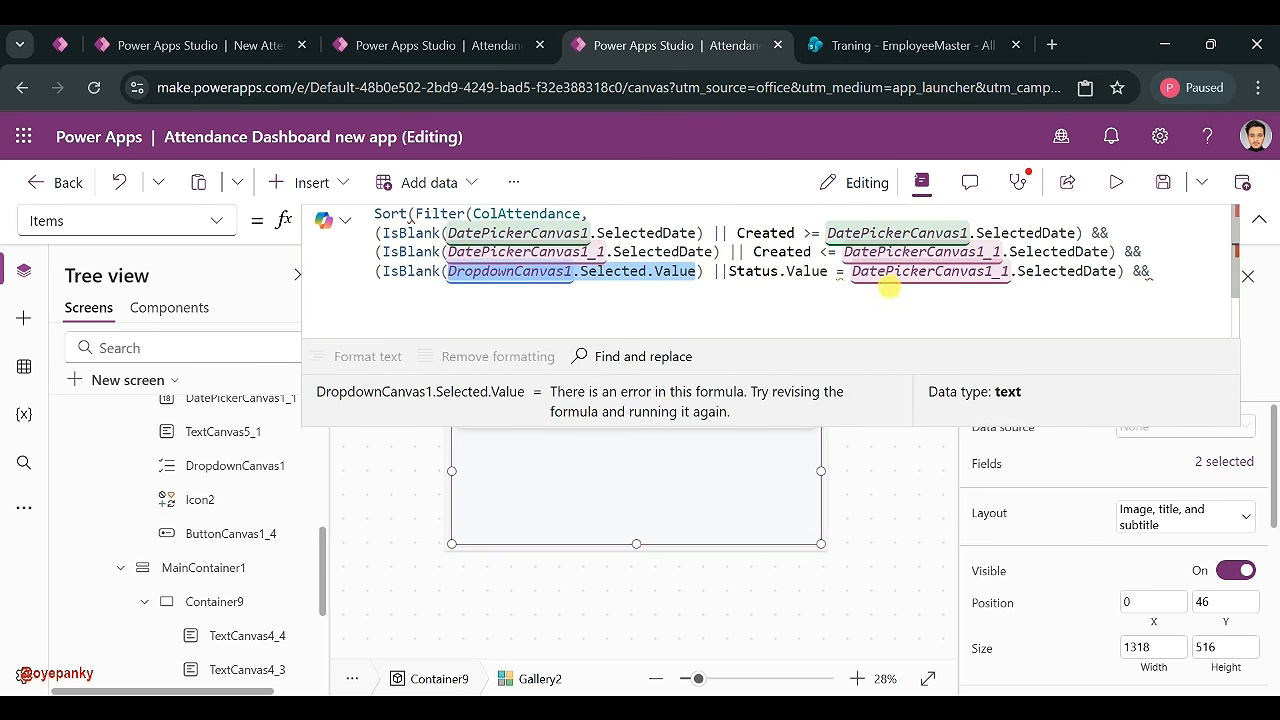
drag(848, 271, 1116, 271)
text(DropdownCanvas1.Selected.Value)
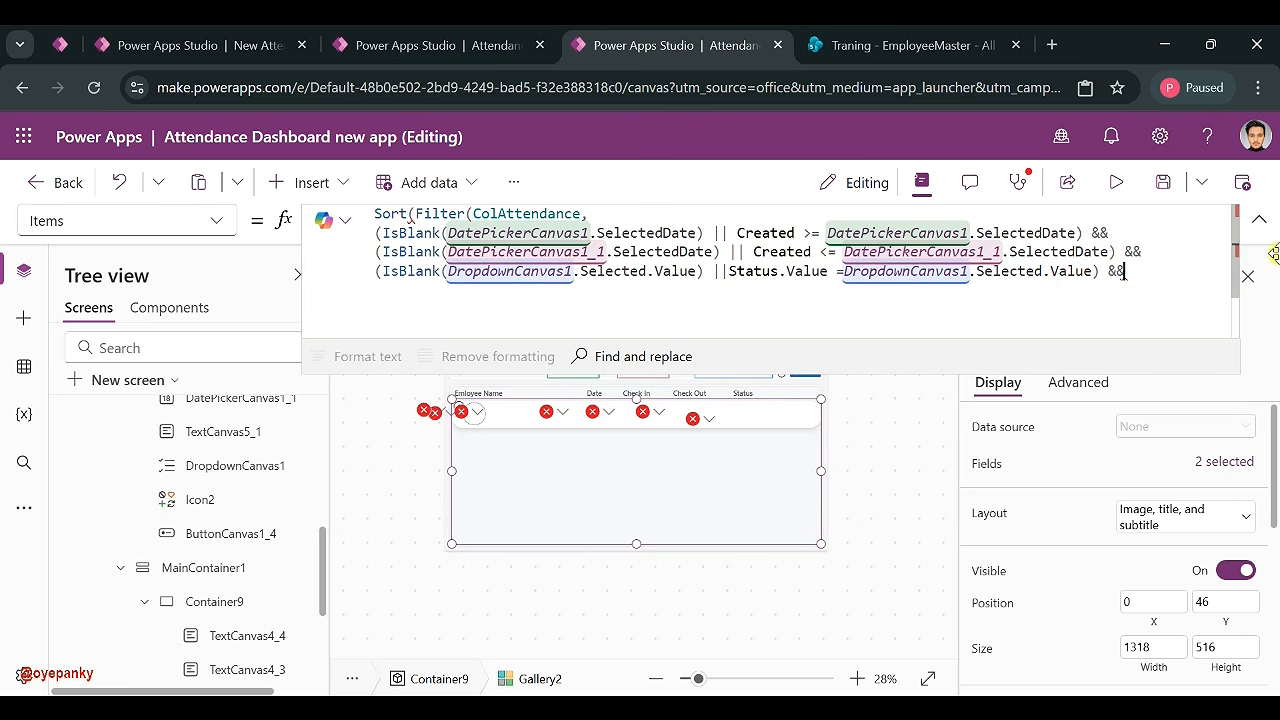
click(1259, 219)
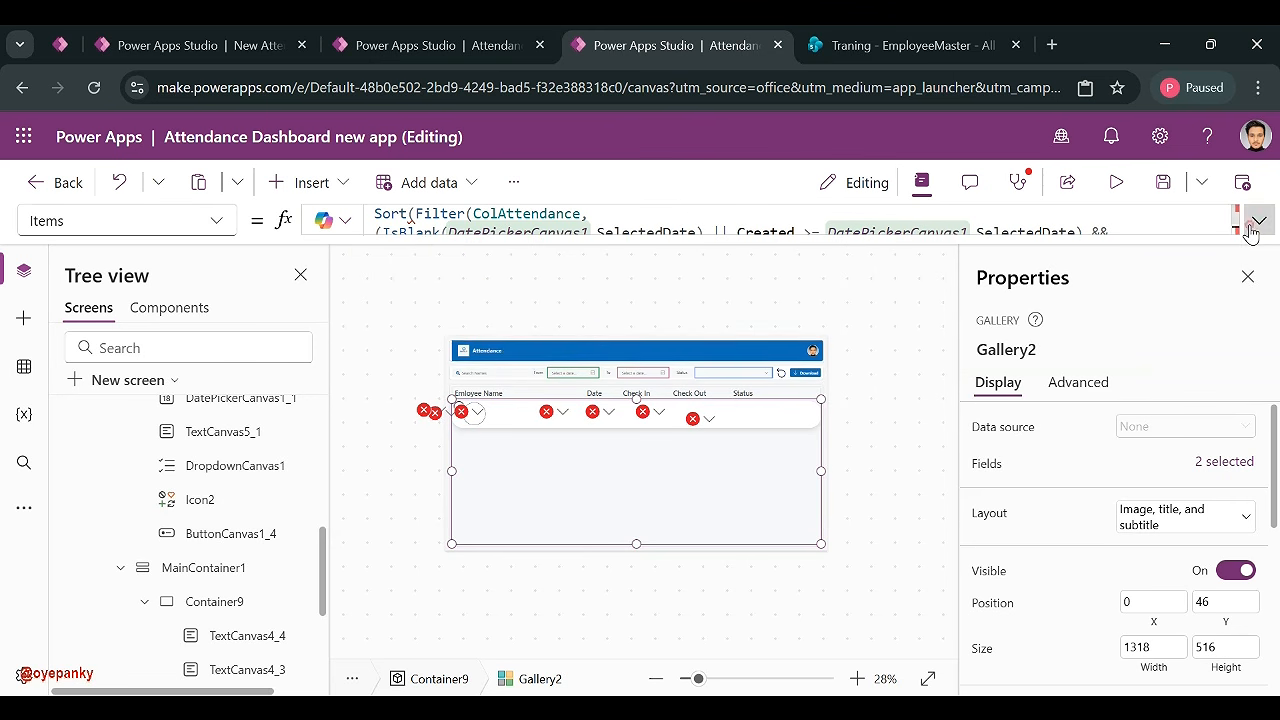
- Append ') && (IsBlank(TextInputCanvas1.Value) || StartsWith(' to Gallery2's Items formula
click(492, 372)
click(1055, 348)
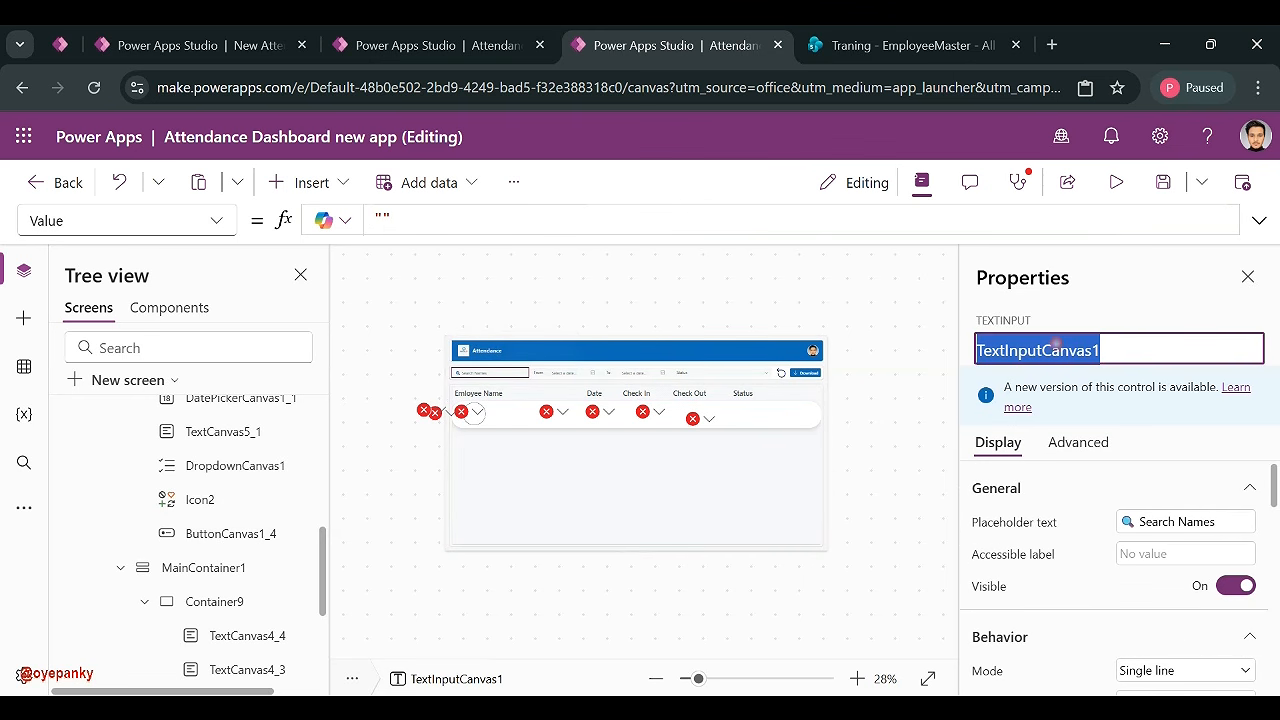
click(691, 529)
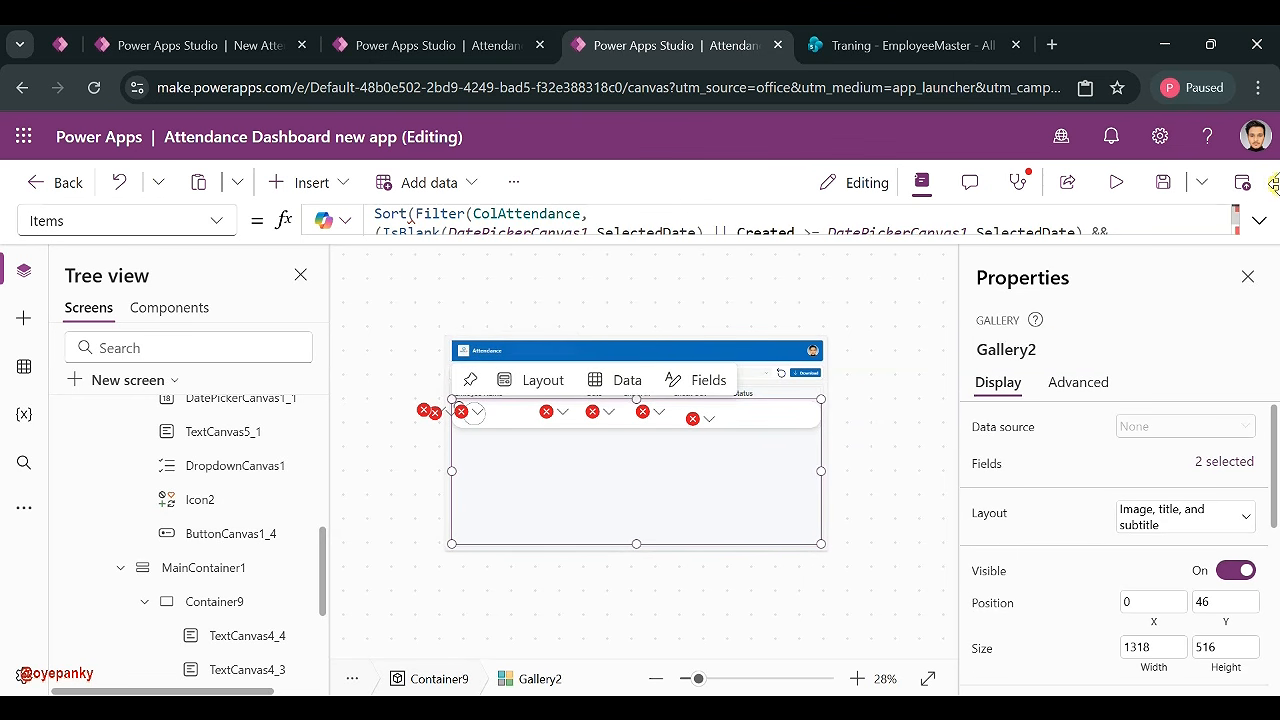
click(1259, 222)
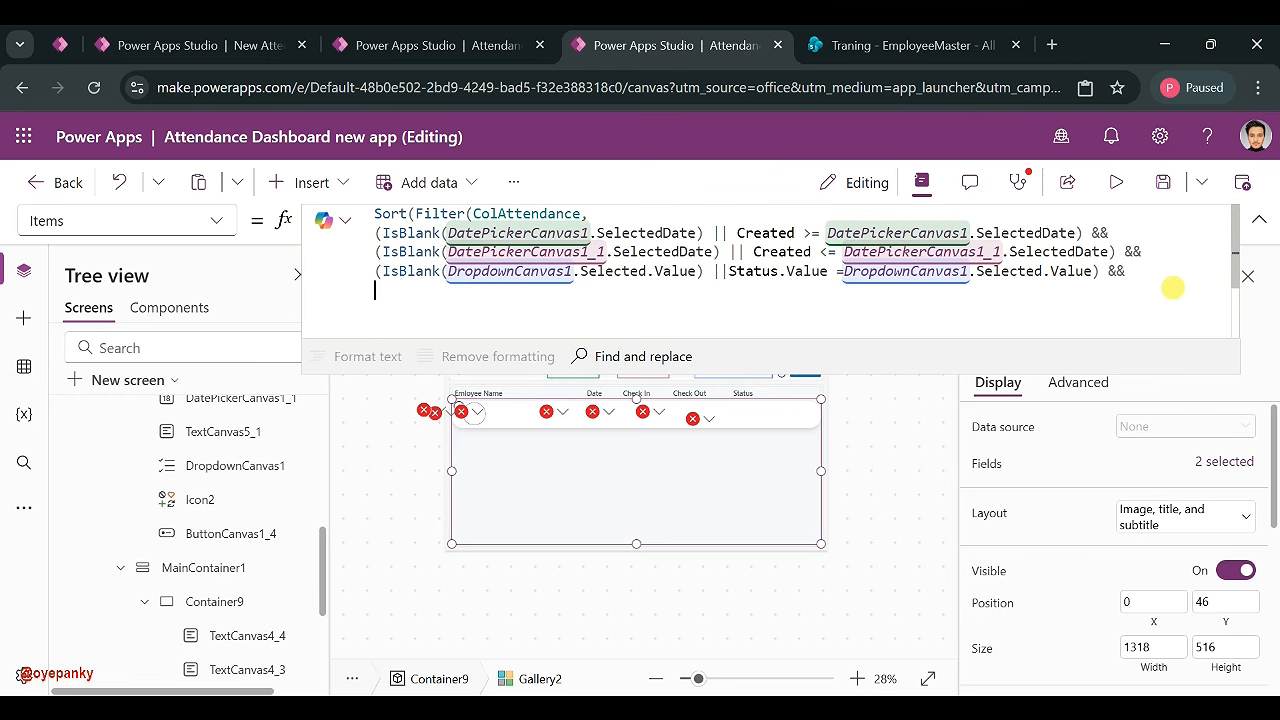
text() && )
text((Is)
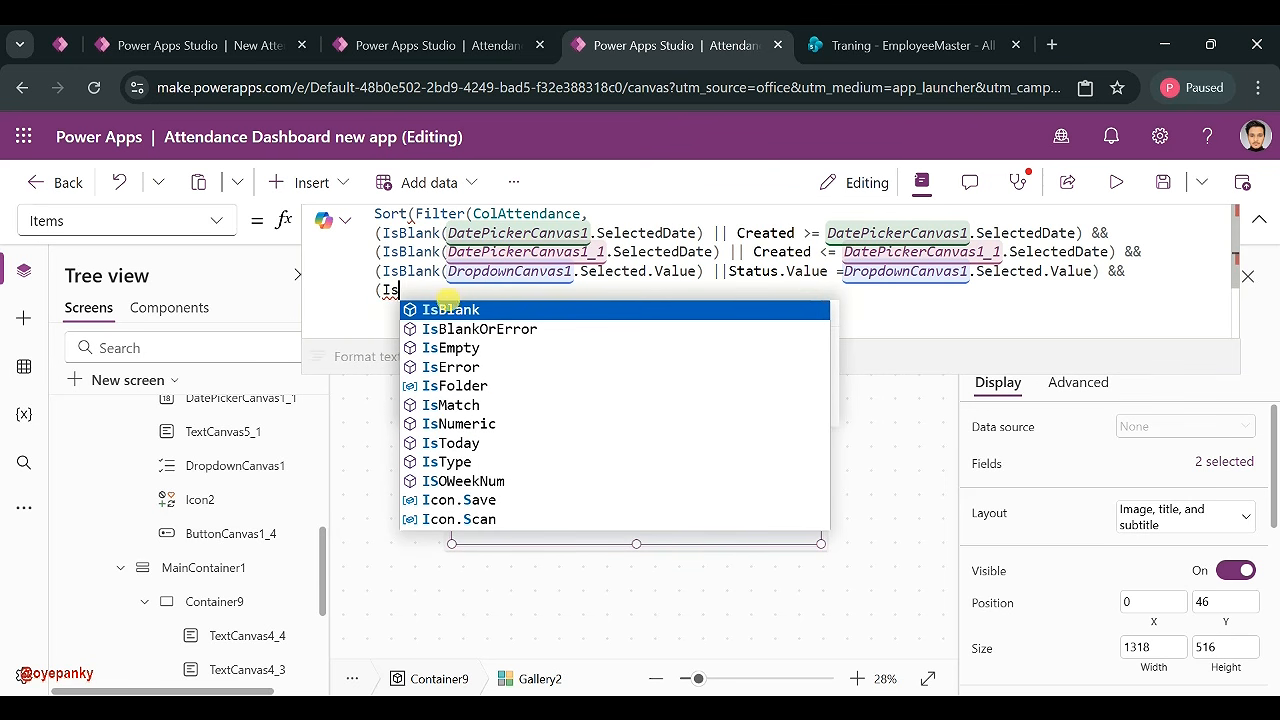
key(Tab)
text((TextInputCanvas1)
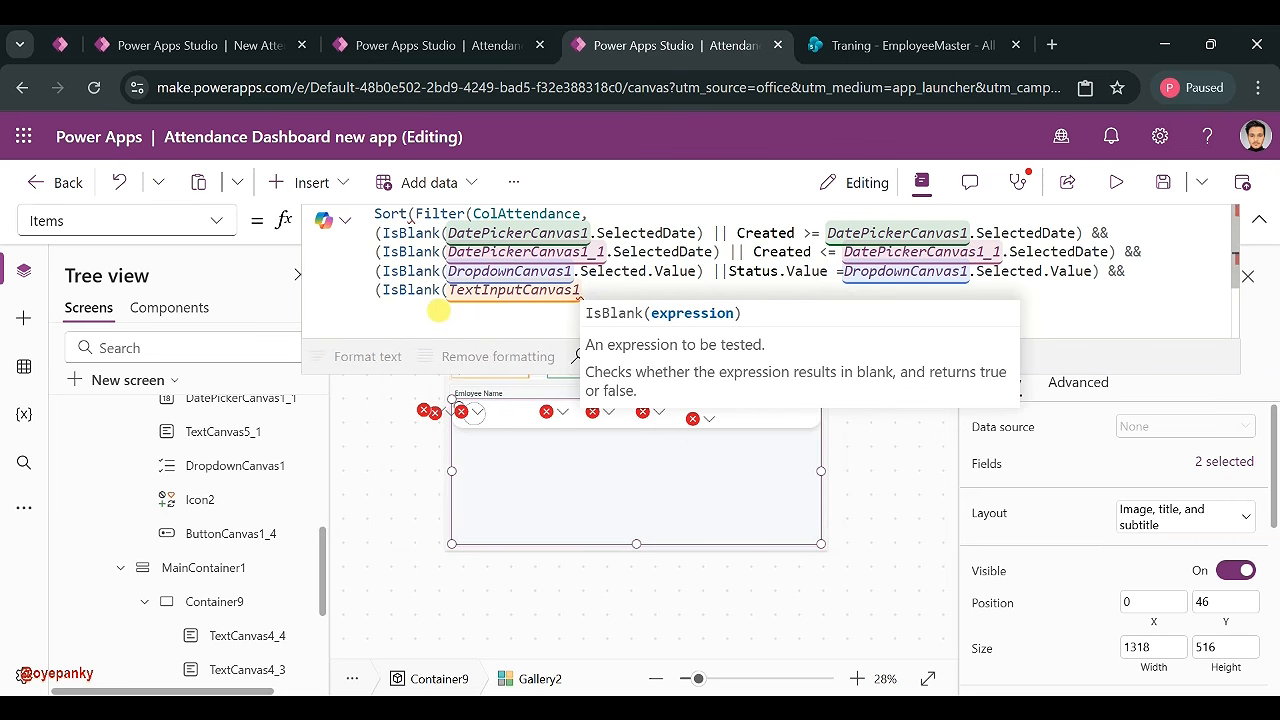
text(.)
click(619, 311)
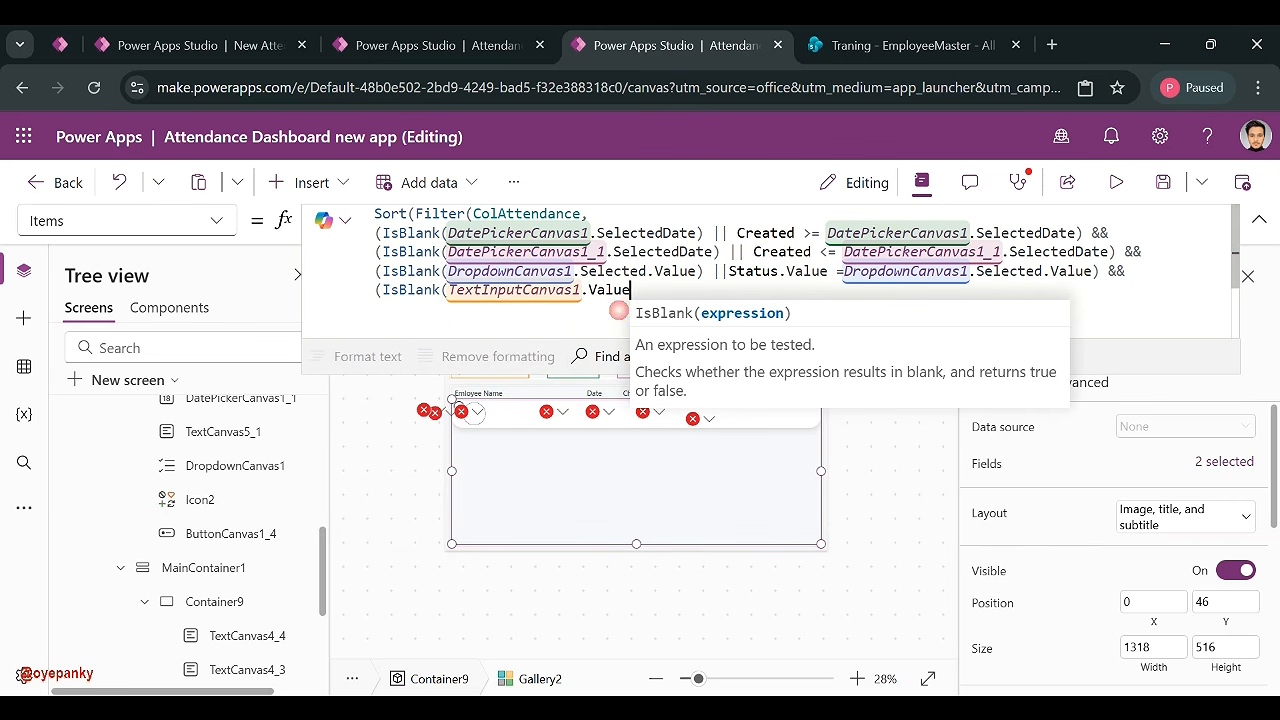
text() || Star)
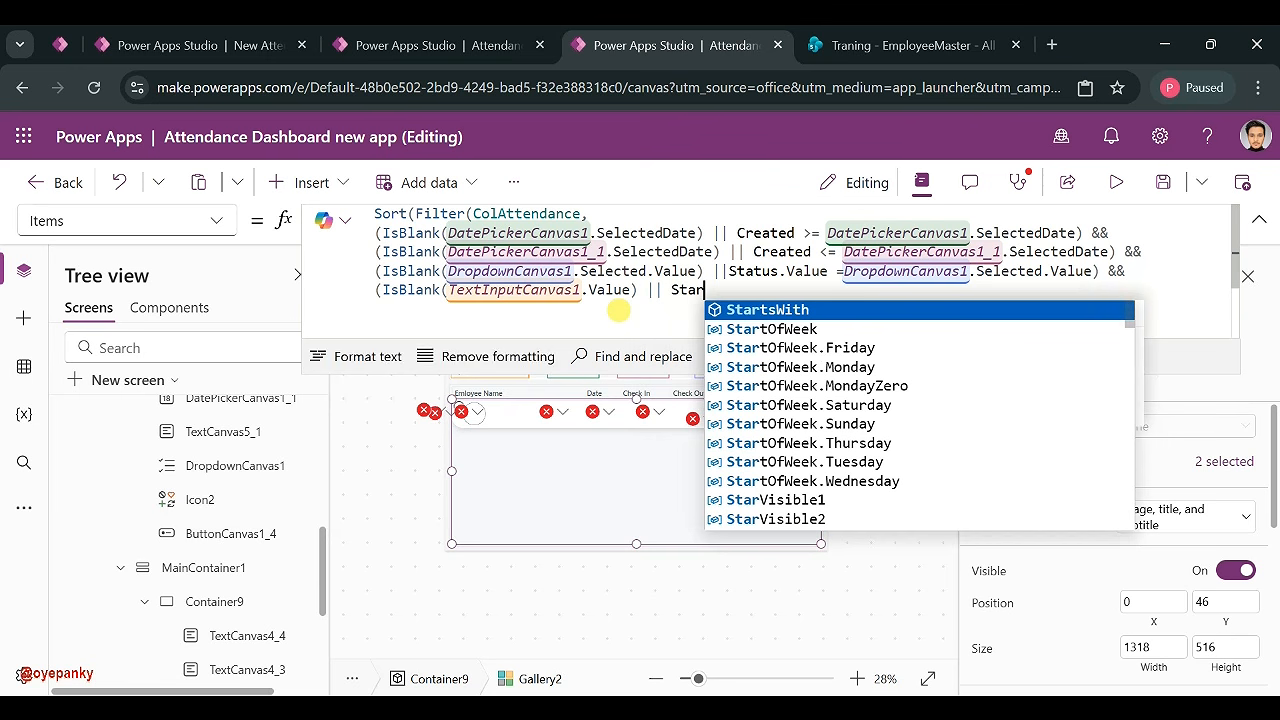
click(721, 312)
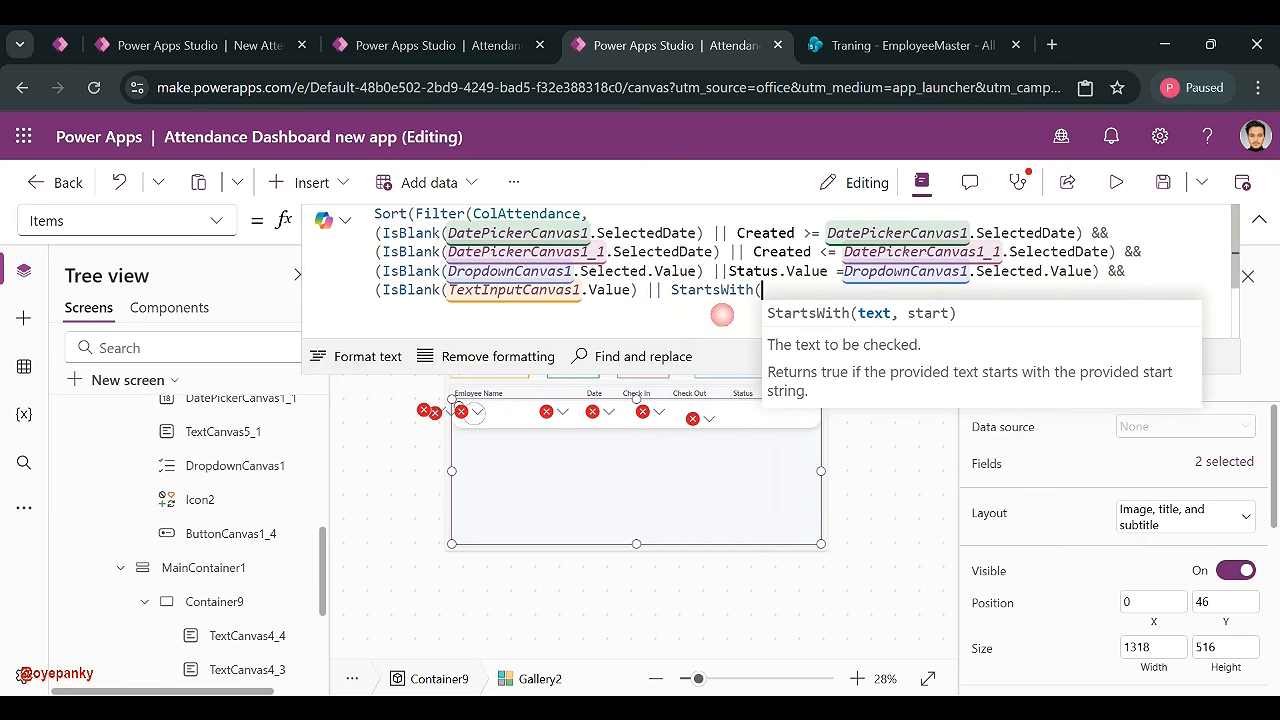
- Check the EmployeeMaster list's column names and show the app's data sources
click(886, 48)
click(705, 58)
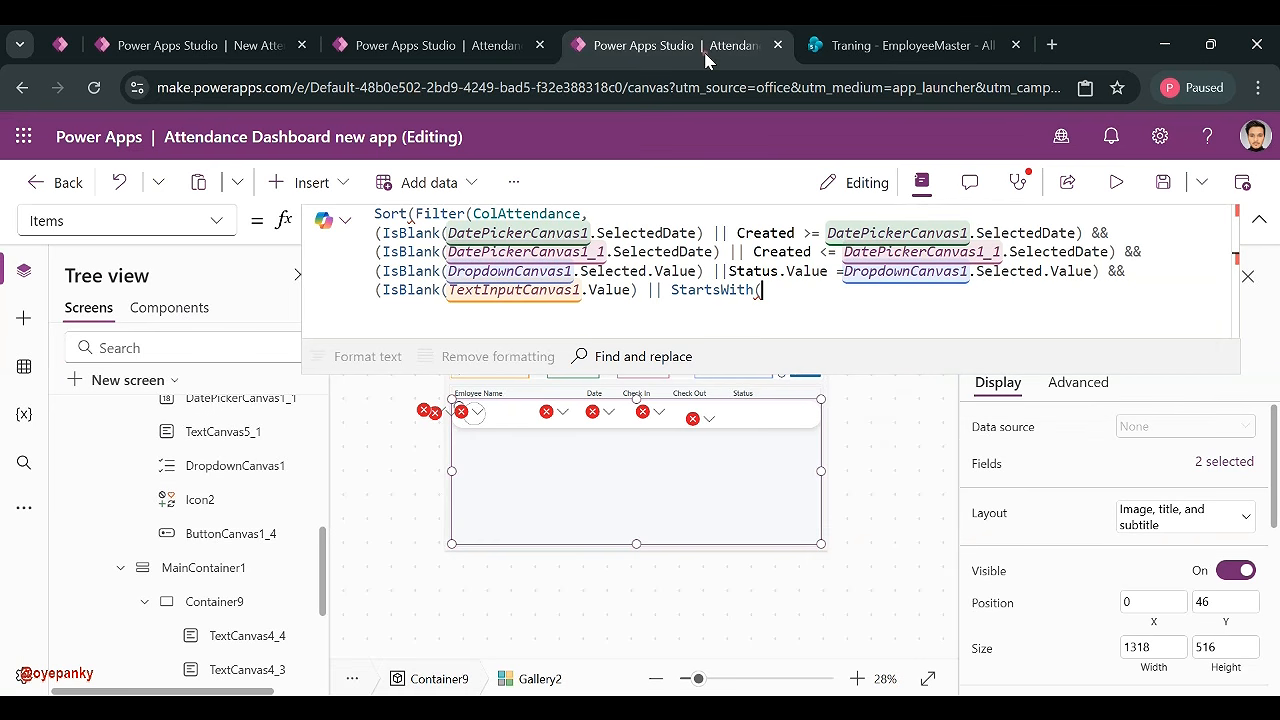
click(24, 366)
- Check NewAttendance's columns and finish StartsWith(EmployeeName, TextInputCanvas1.Value)
click(305, 395)
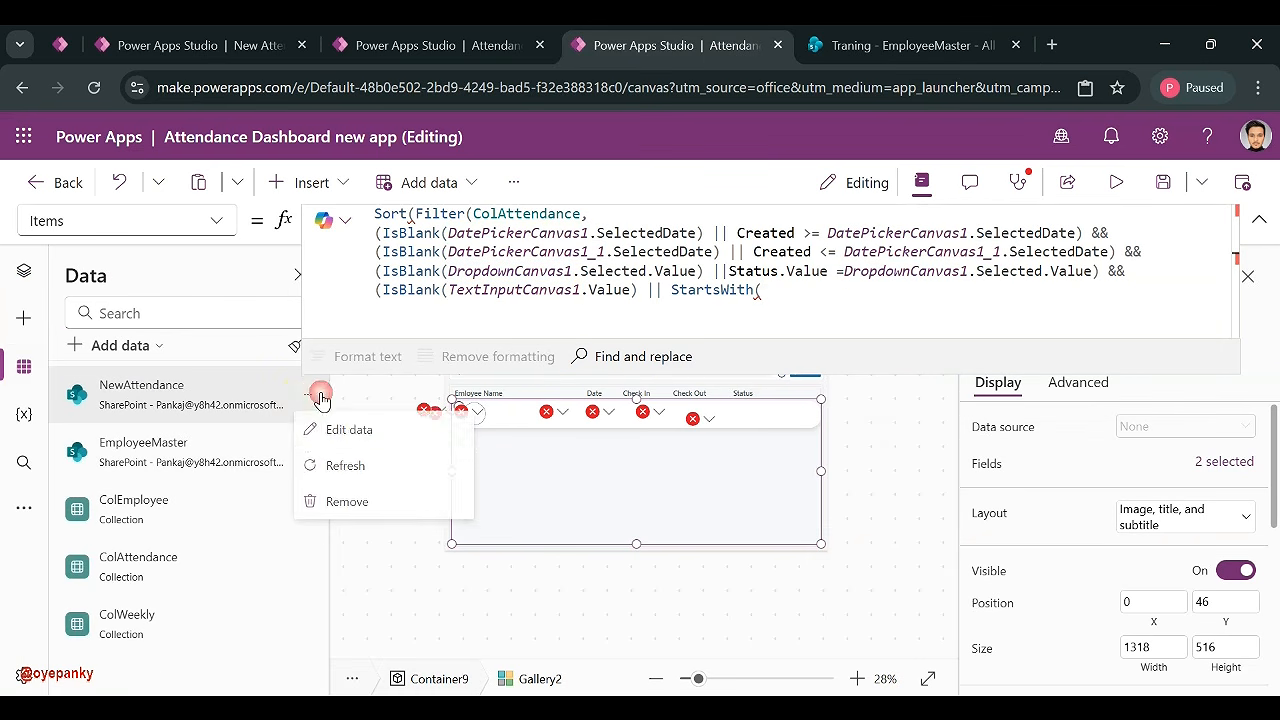
click(340, 508)
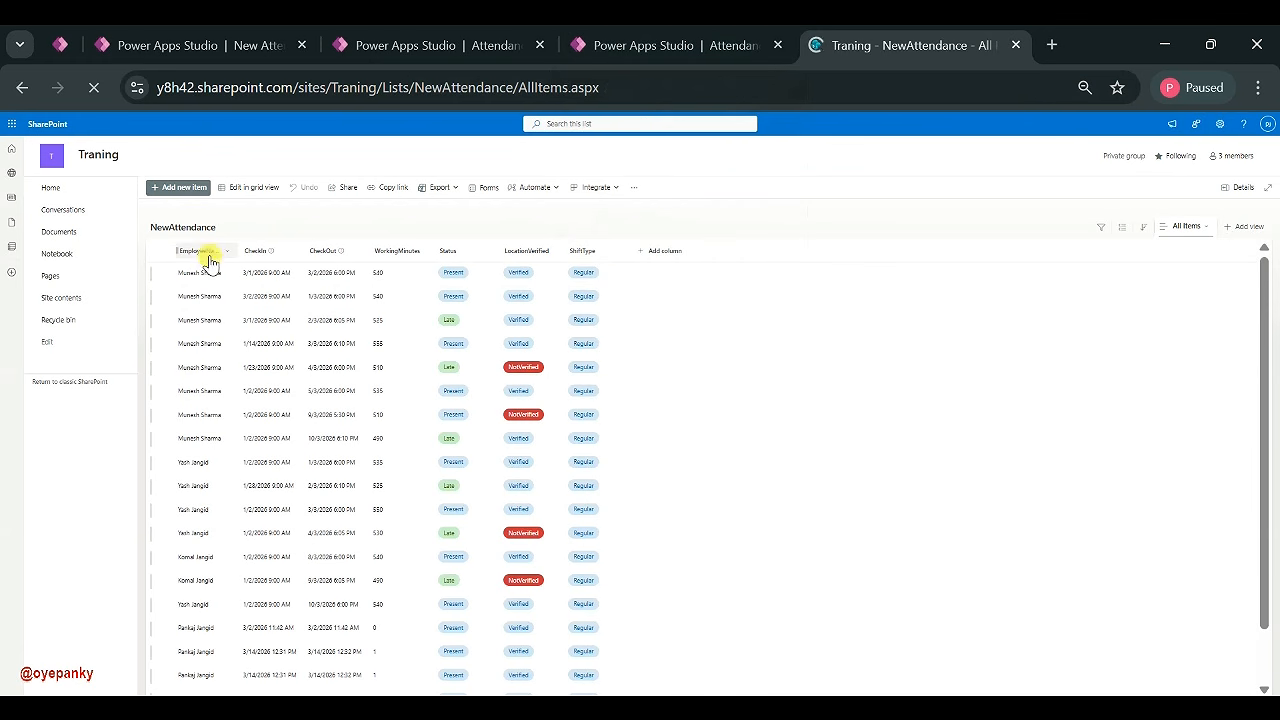
click(646, 47)
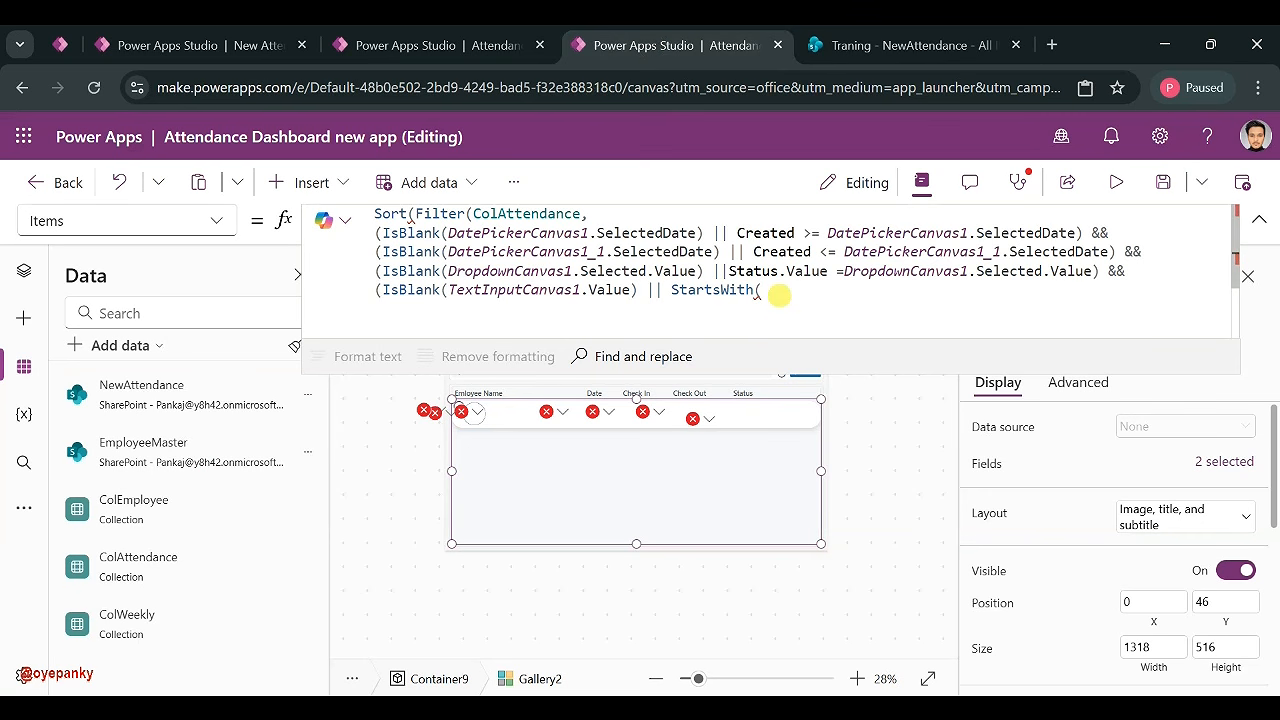
click(779, 295)
text(Empl)
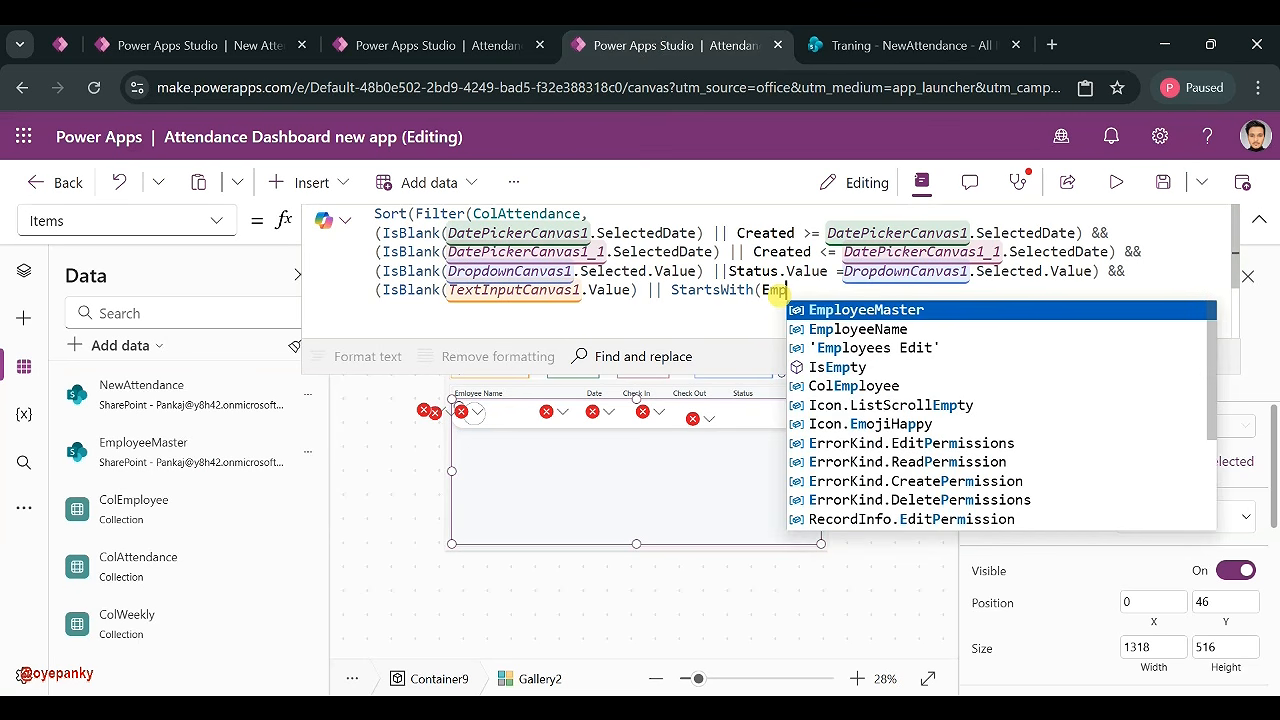
click(899, 332)
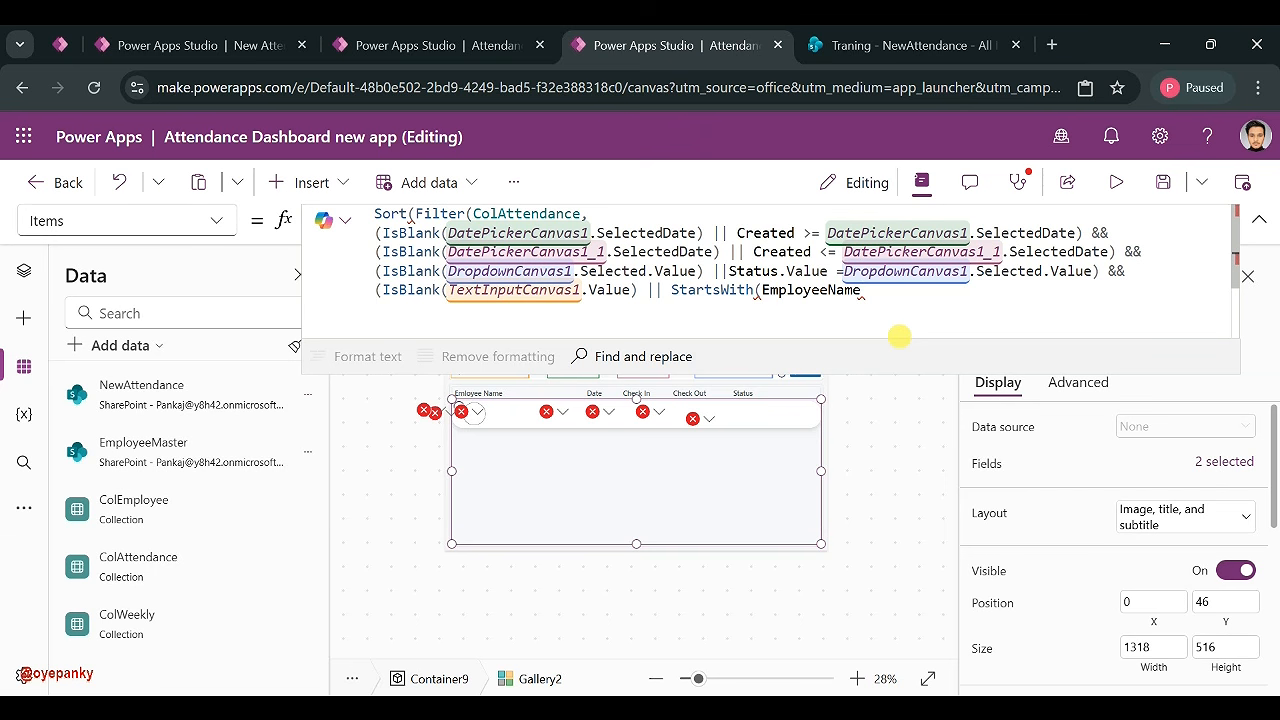
text(, TextInputCanvas1.)
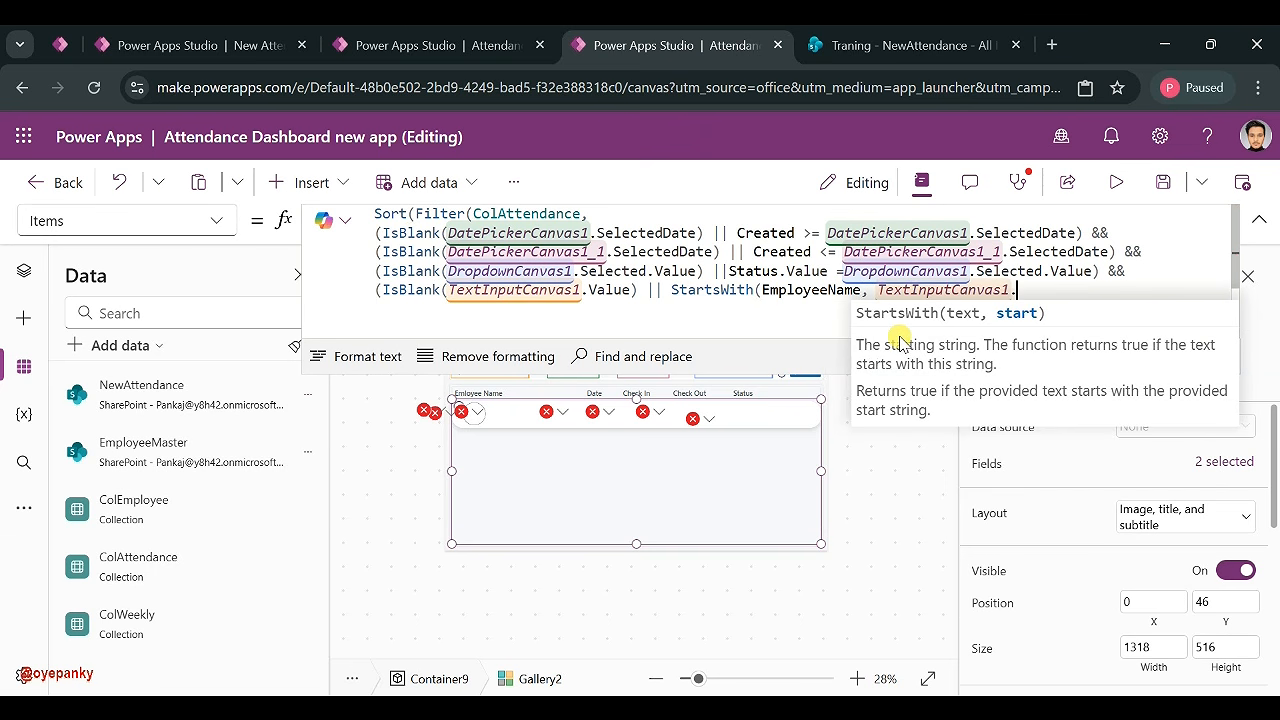
click(922, 311)
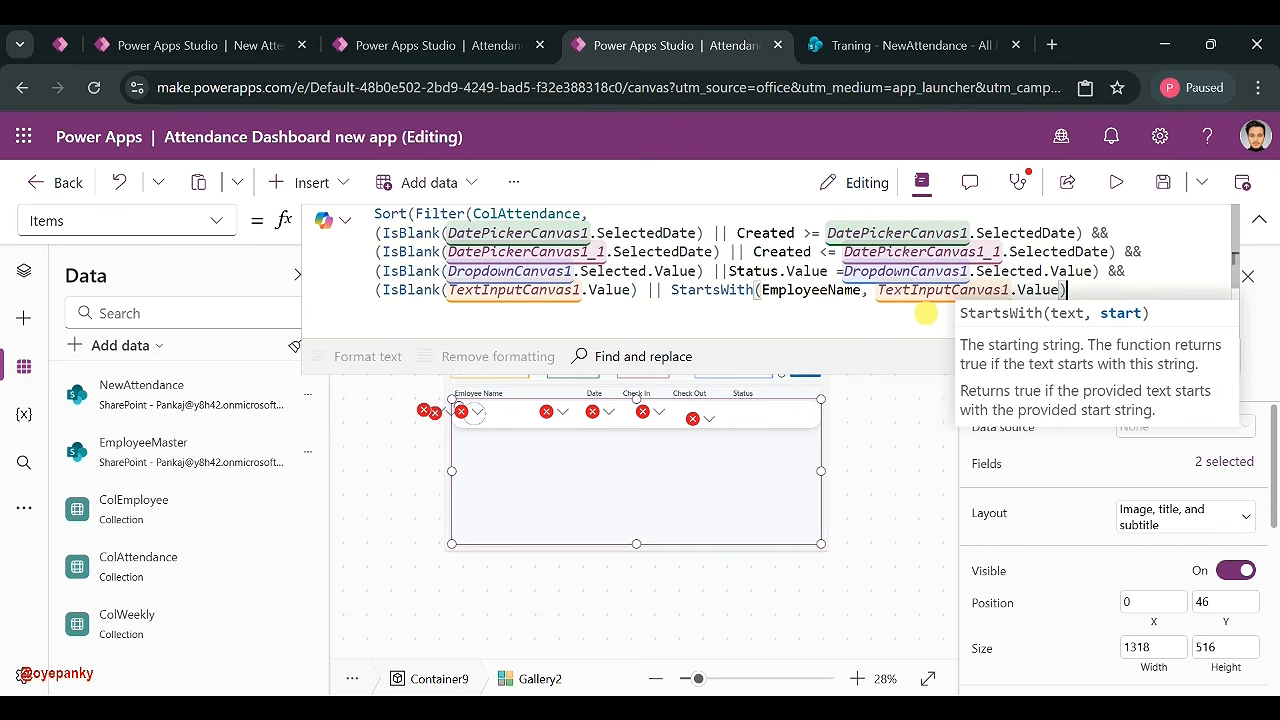
text())
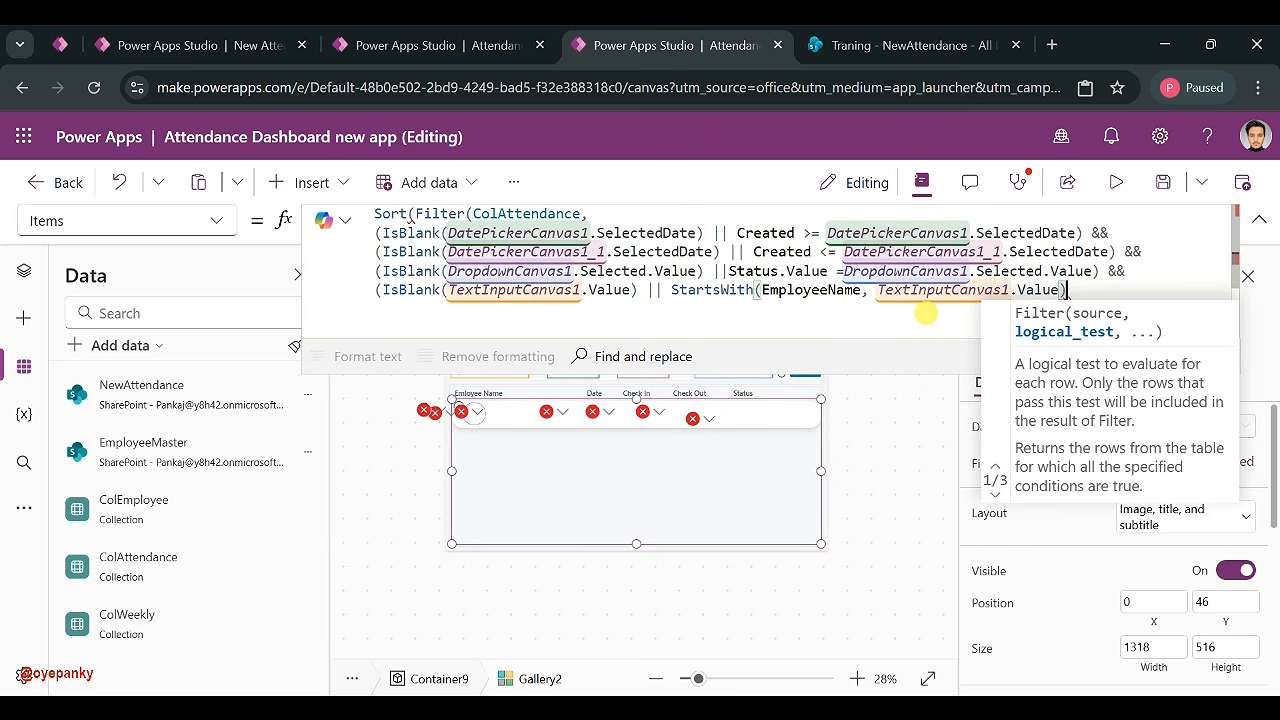
text())
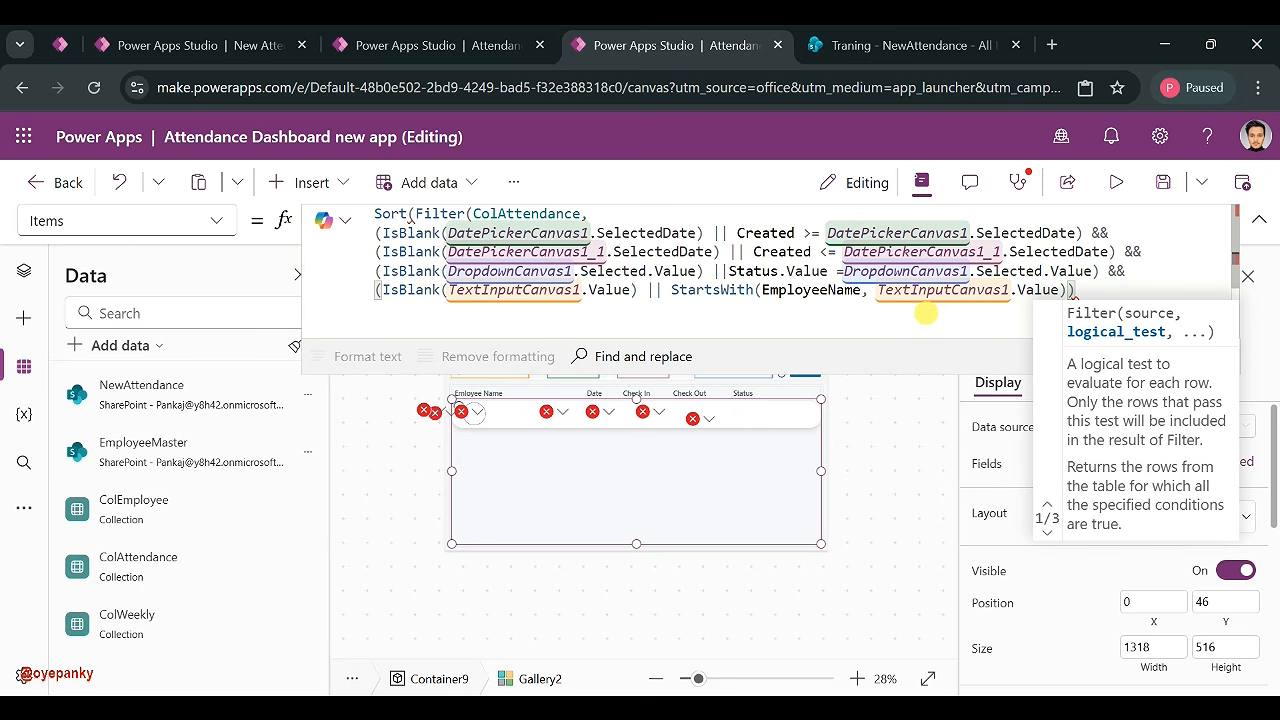
- Close the formula with Sort on ID in descending order
text())
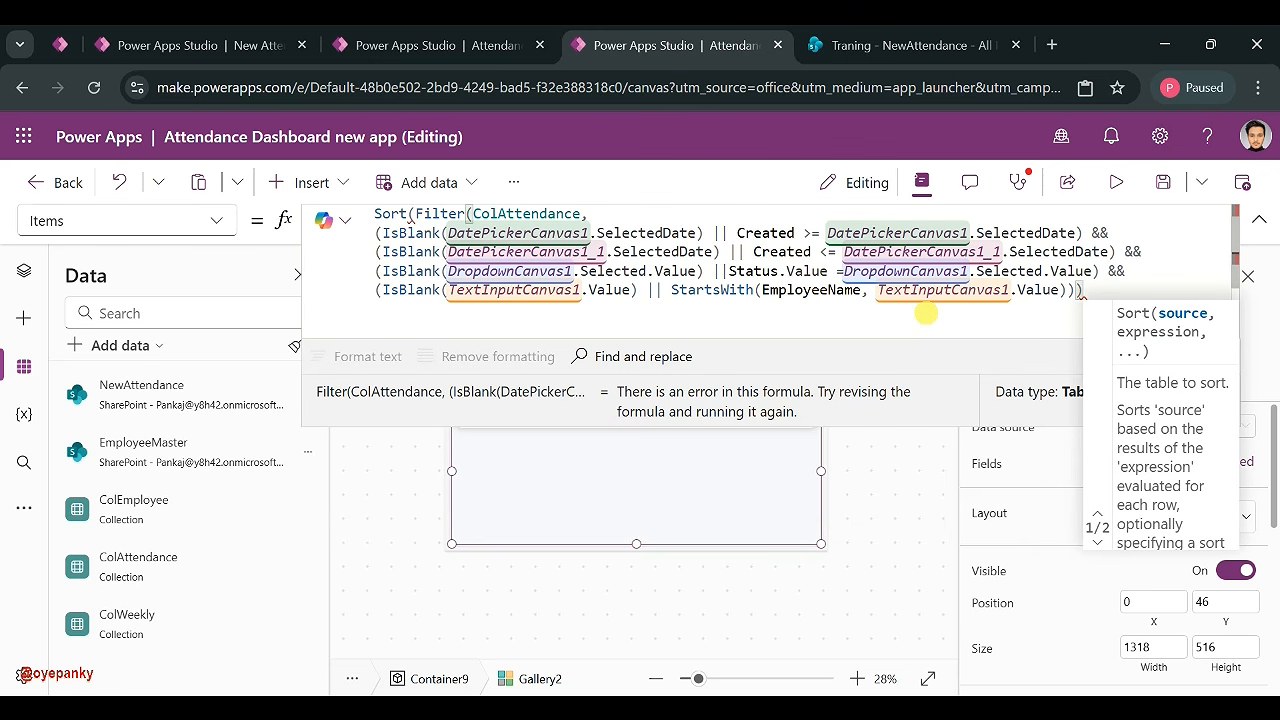
text())
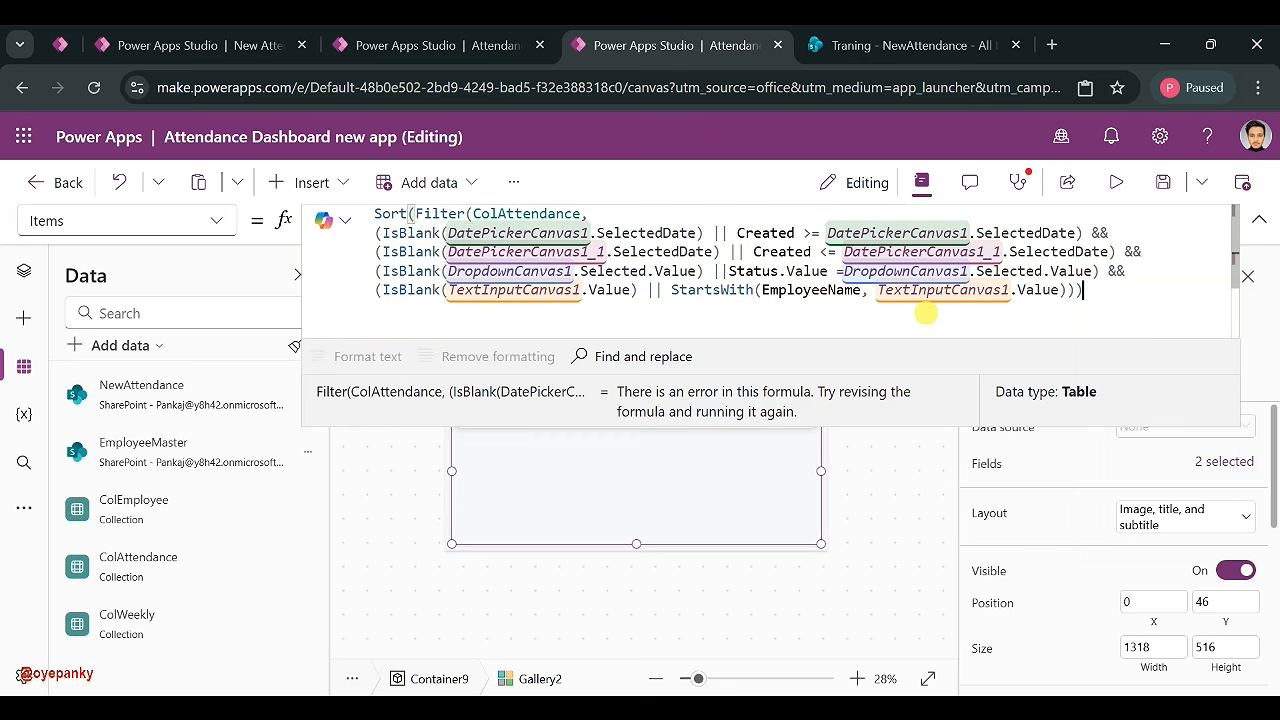
text(,ID)
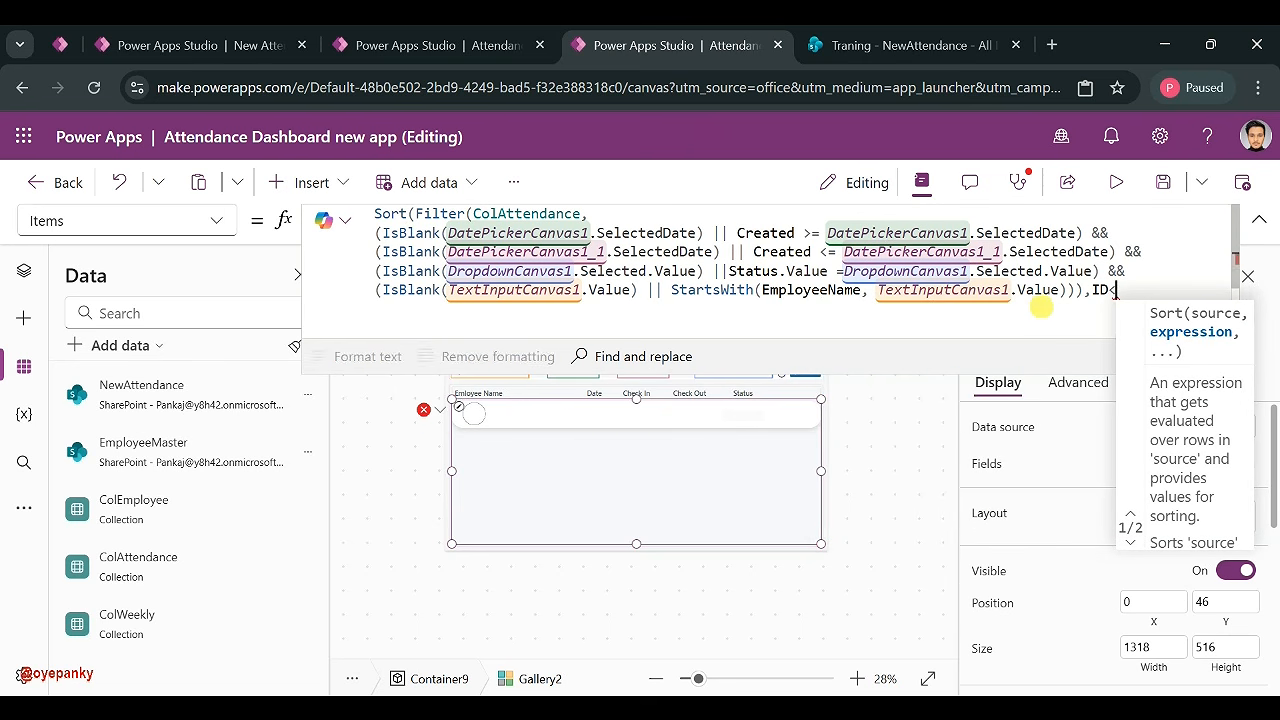
text(,)
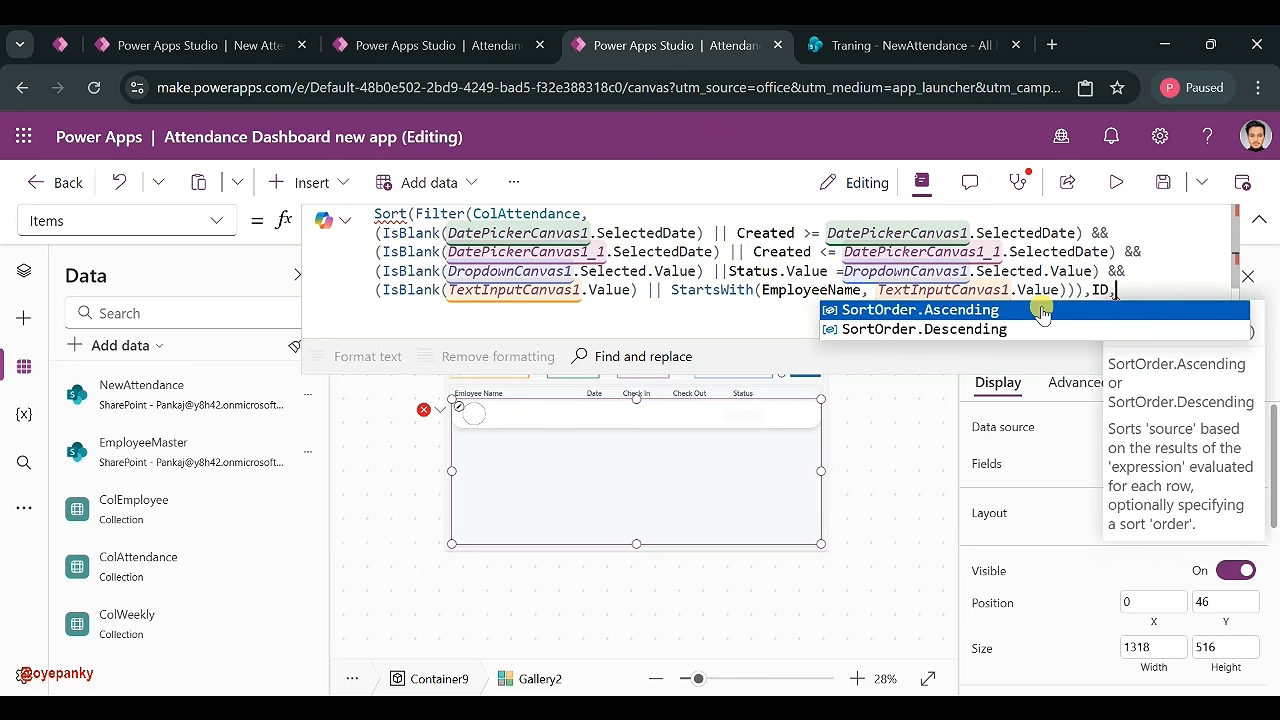
click(1015, 329)
text())
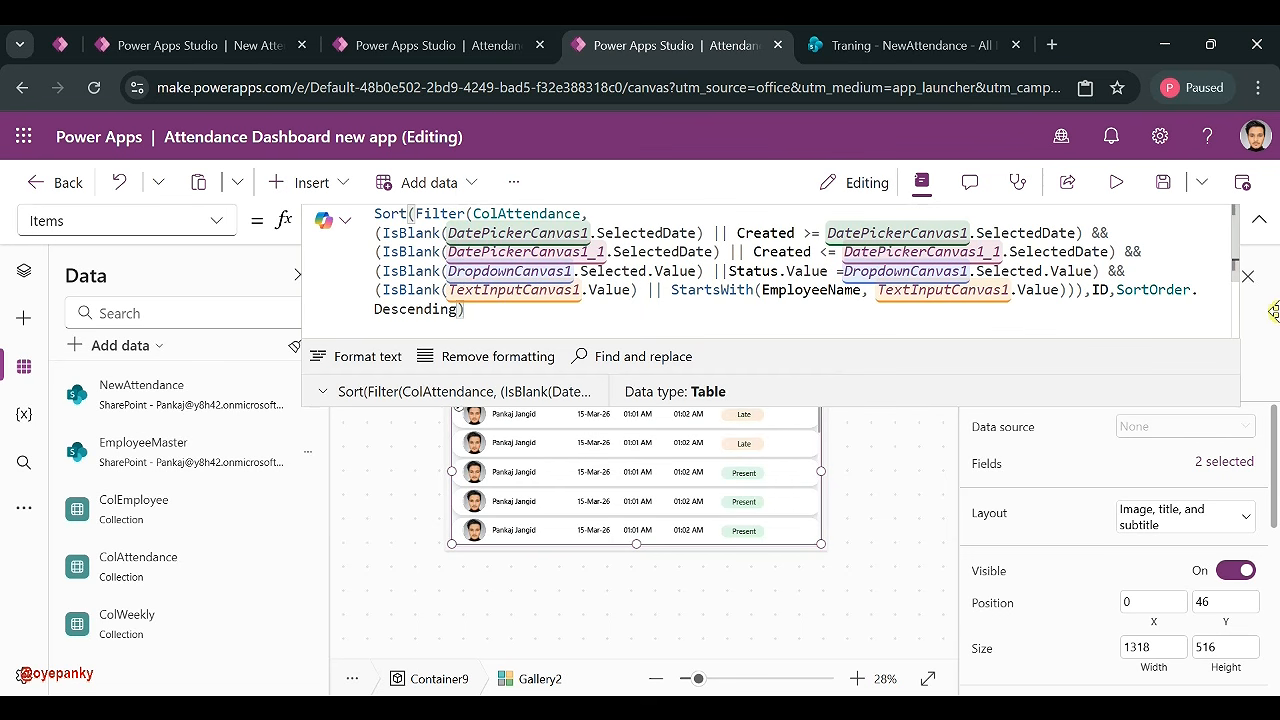
click(1259, 219)
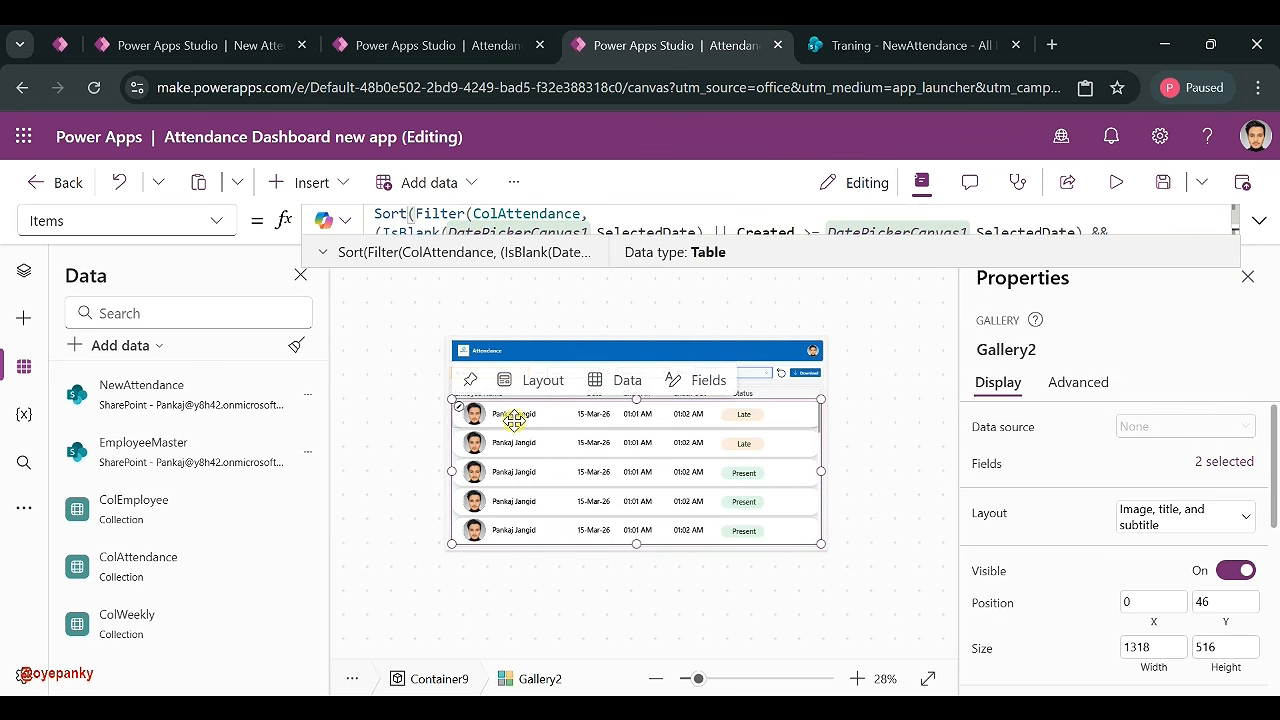
- Check the gallery's newest-first rows on the canvas and start the preview
key(alt)
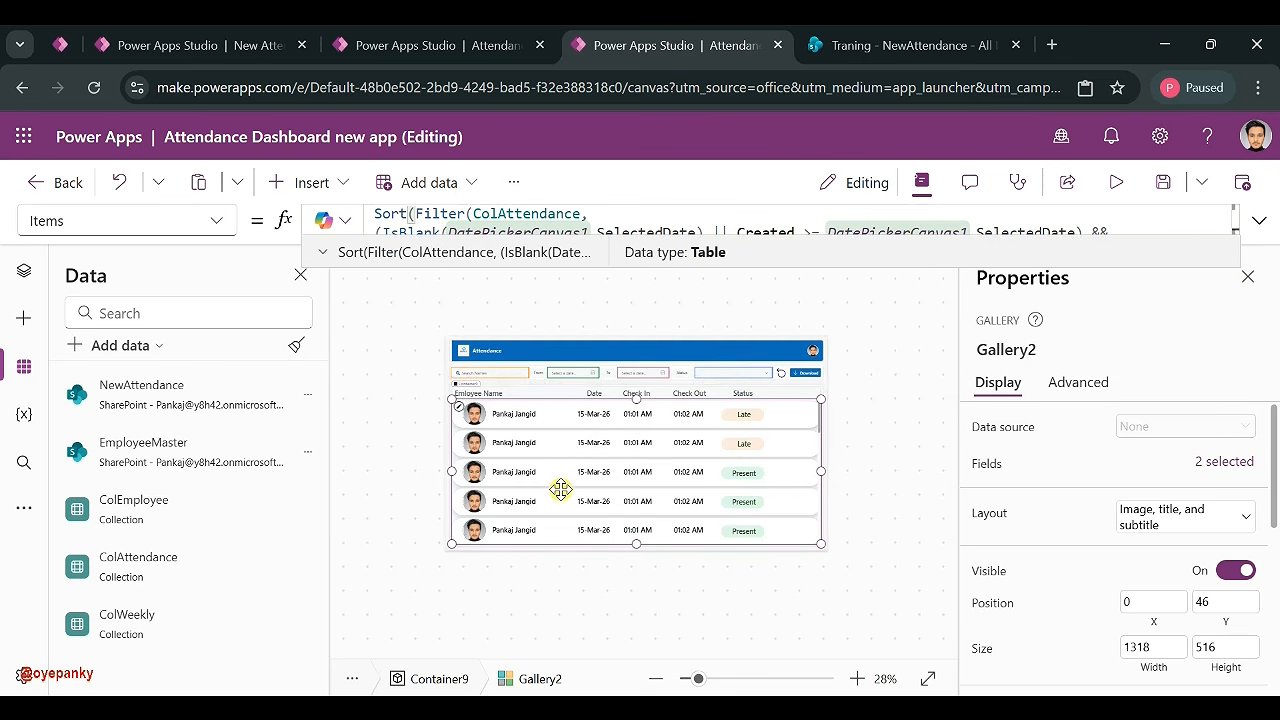
scroll(561, 495, down, 5)
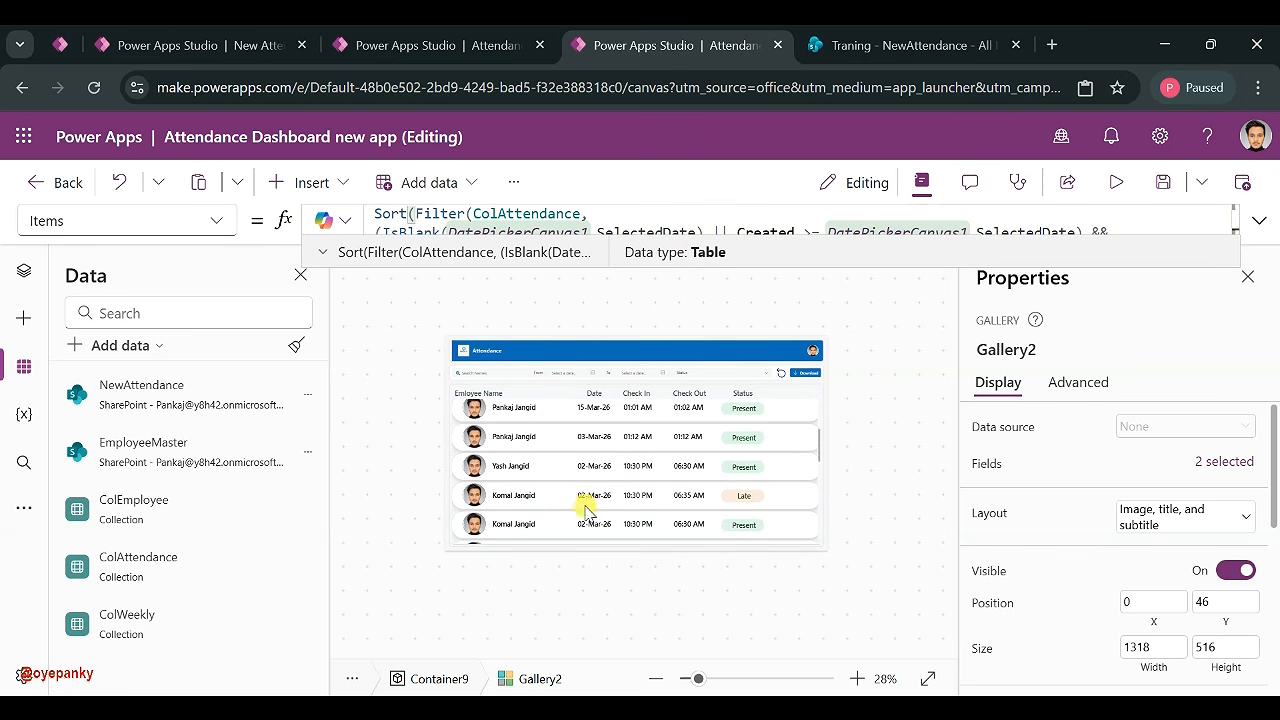
scroll(582, 512, down, 2)
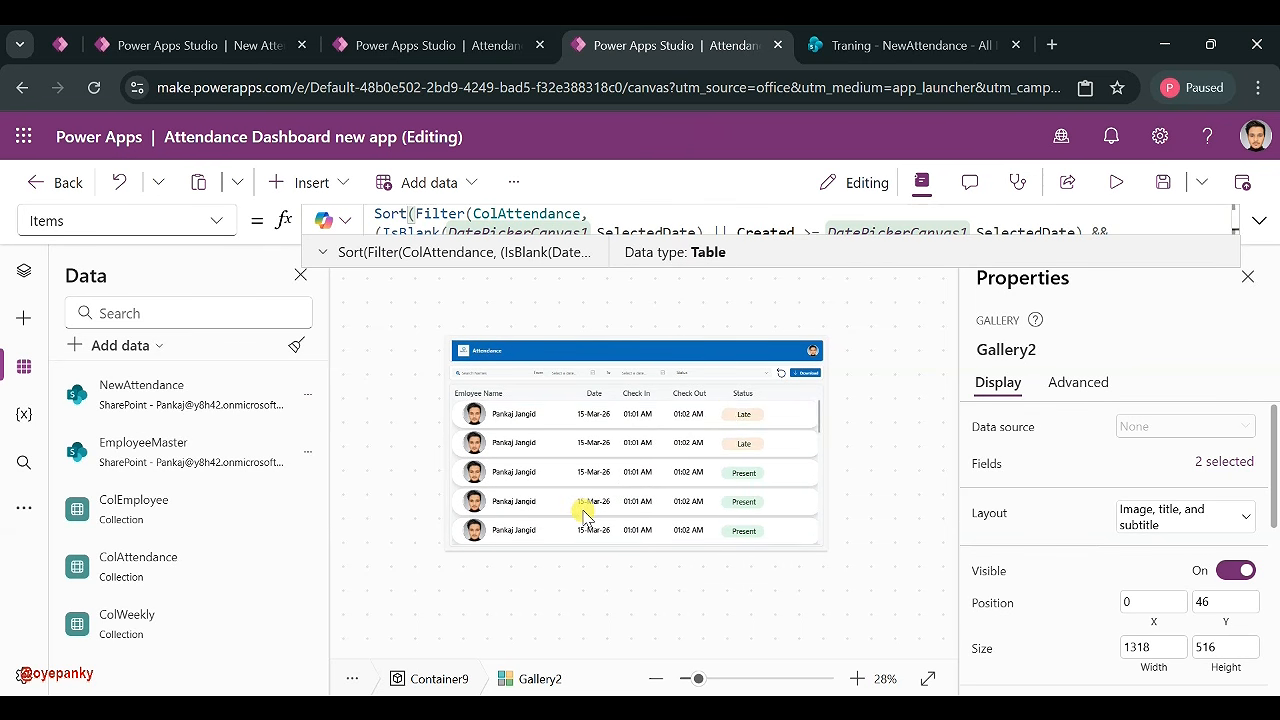
click(651, 461)
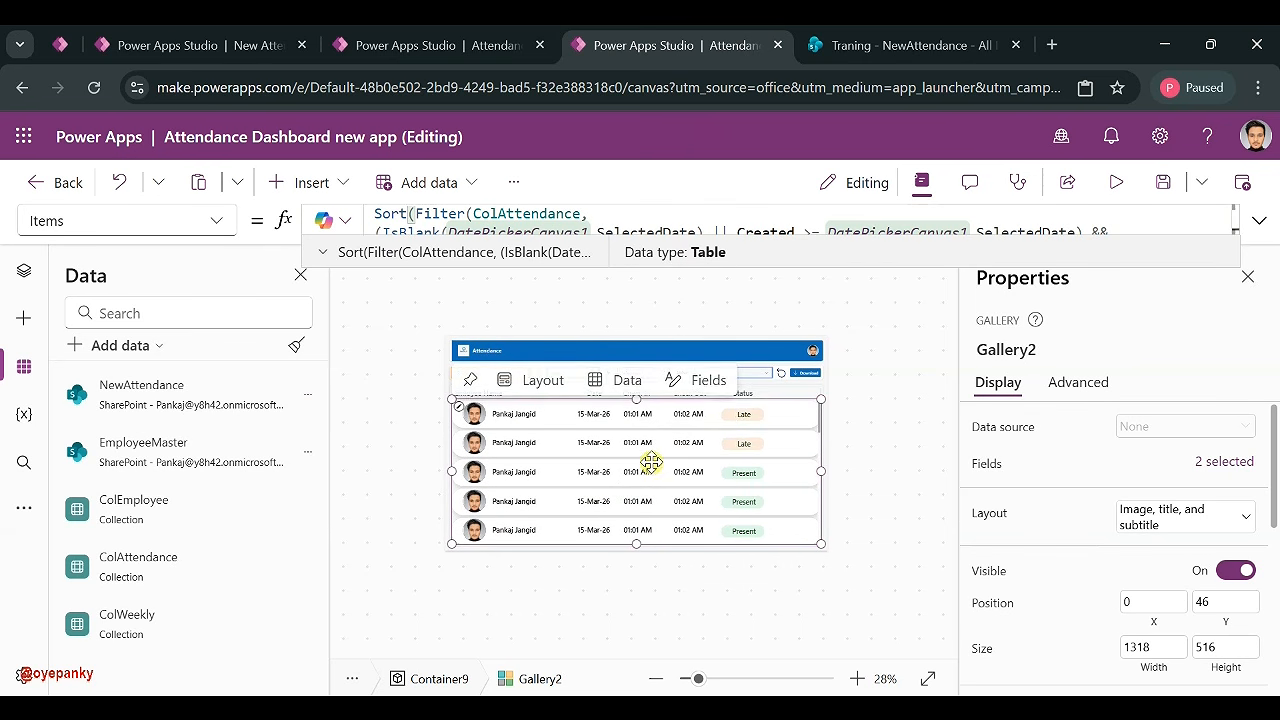
click(1116, 182)
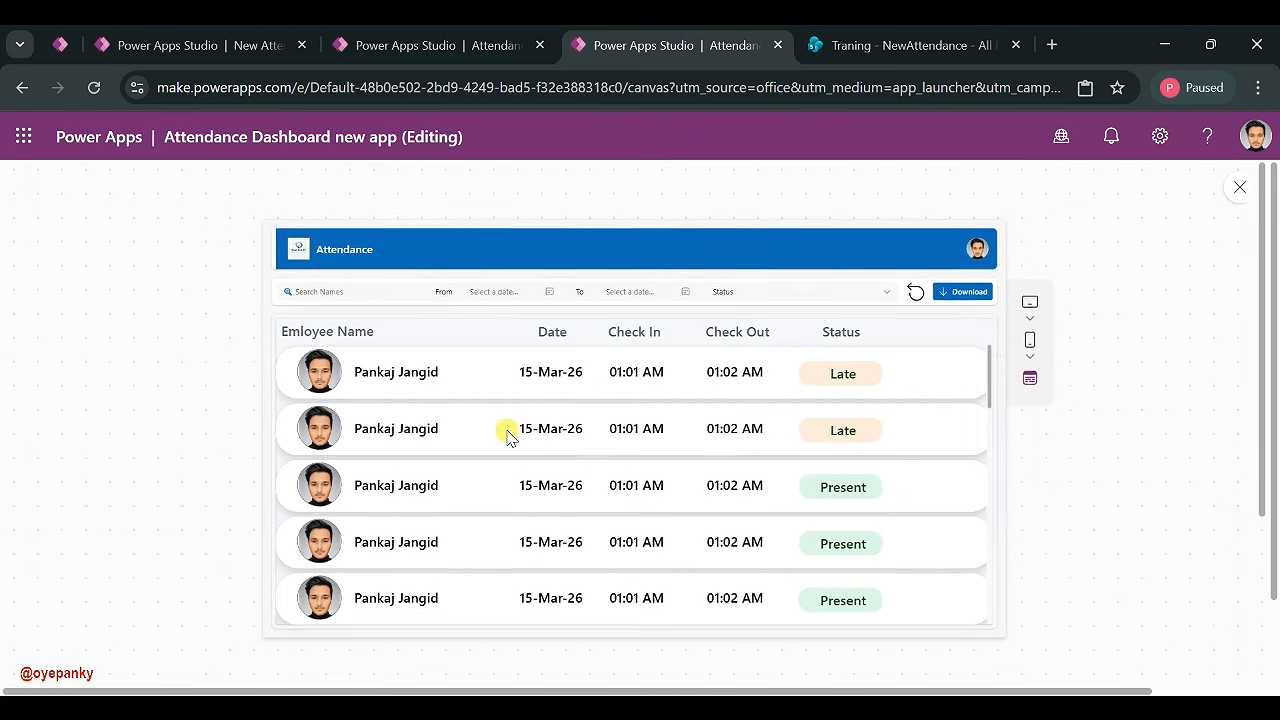
- Filter by dates March 14 to 16, 2026, move the start to March 3, then clear the dates
click(549, 292)
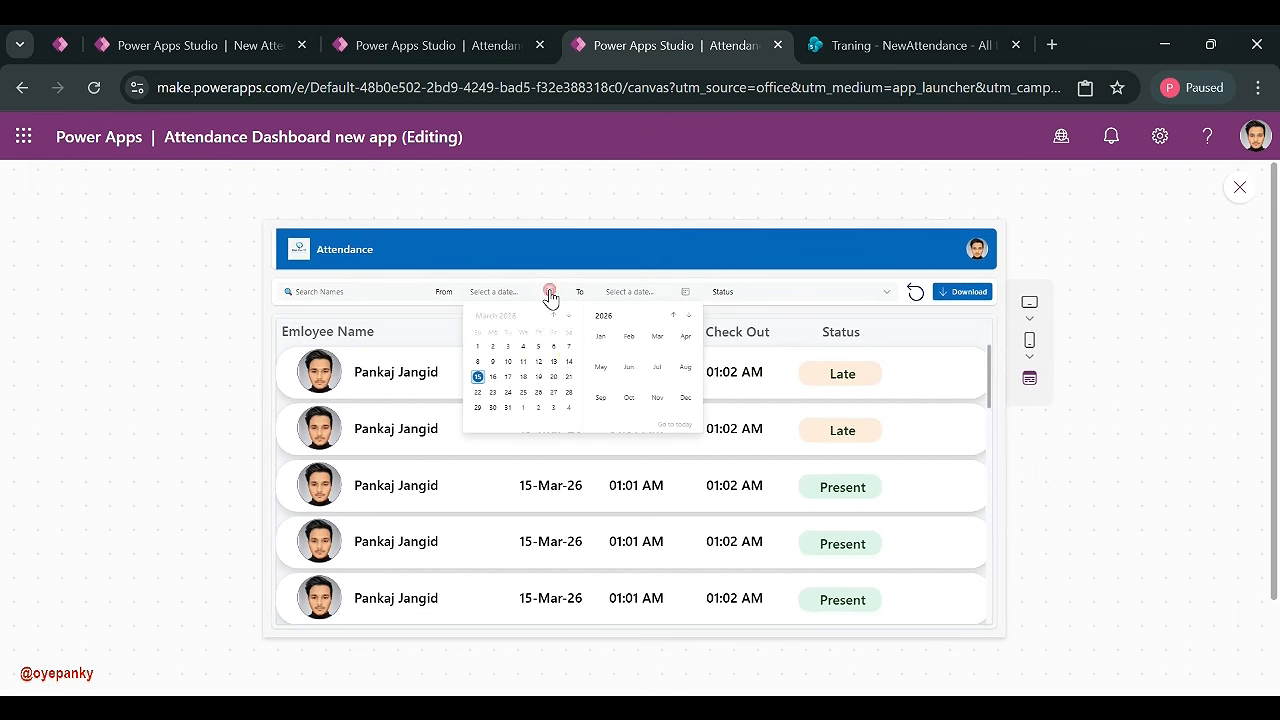
click(569, 362)
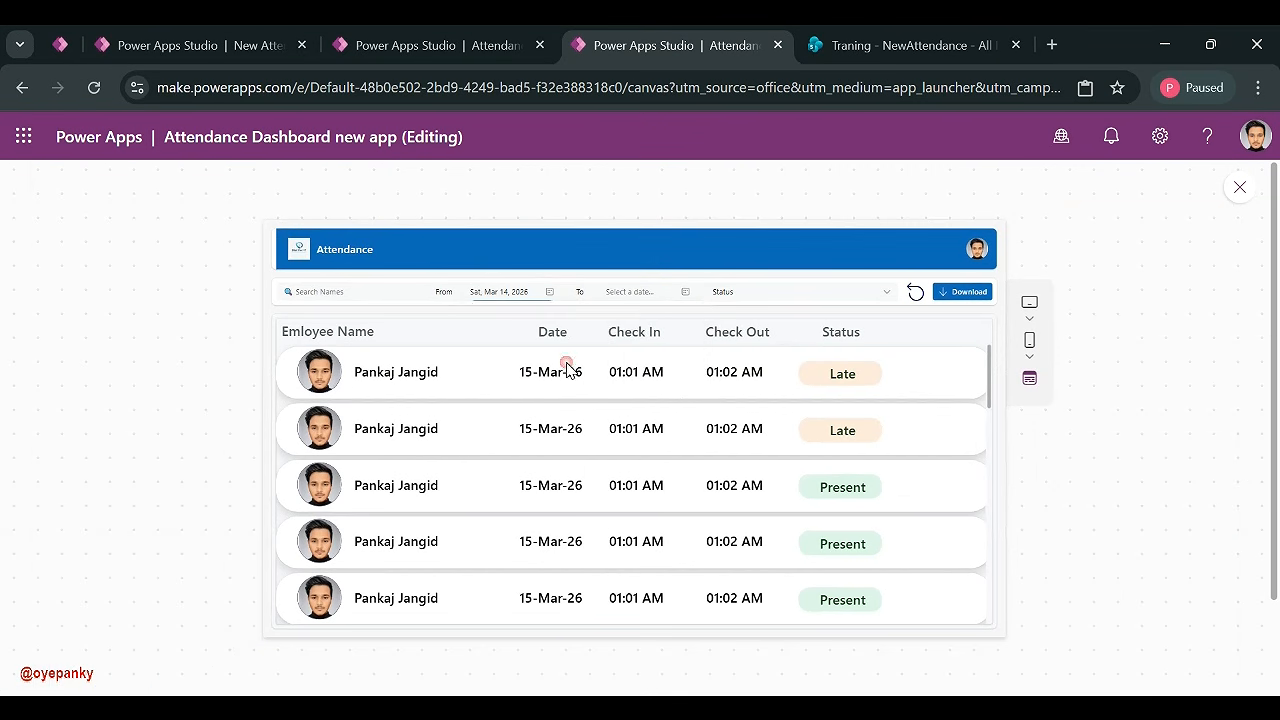
click(673, 294)
click(627, 378)
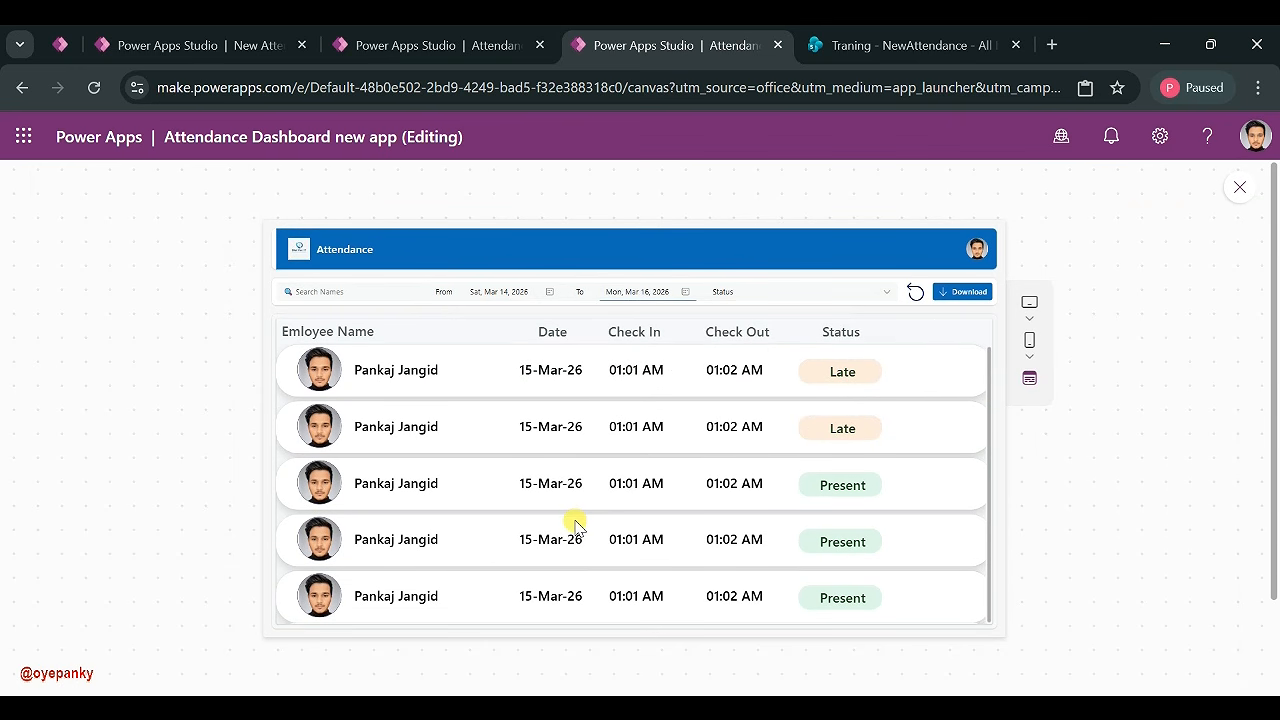
click(547, 294)
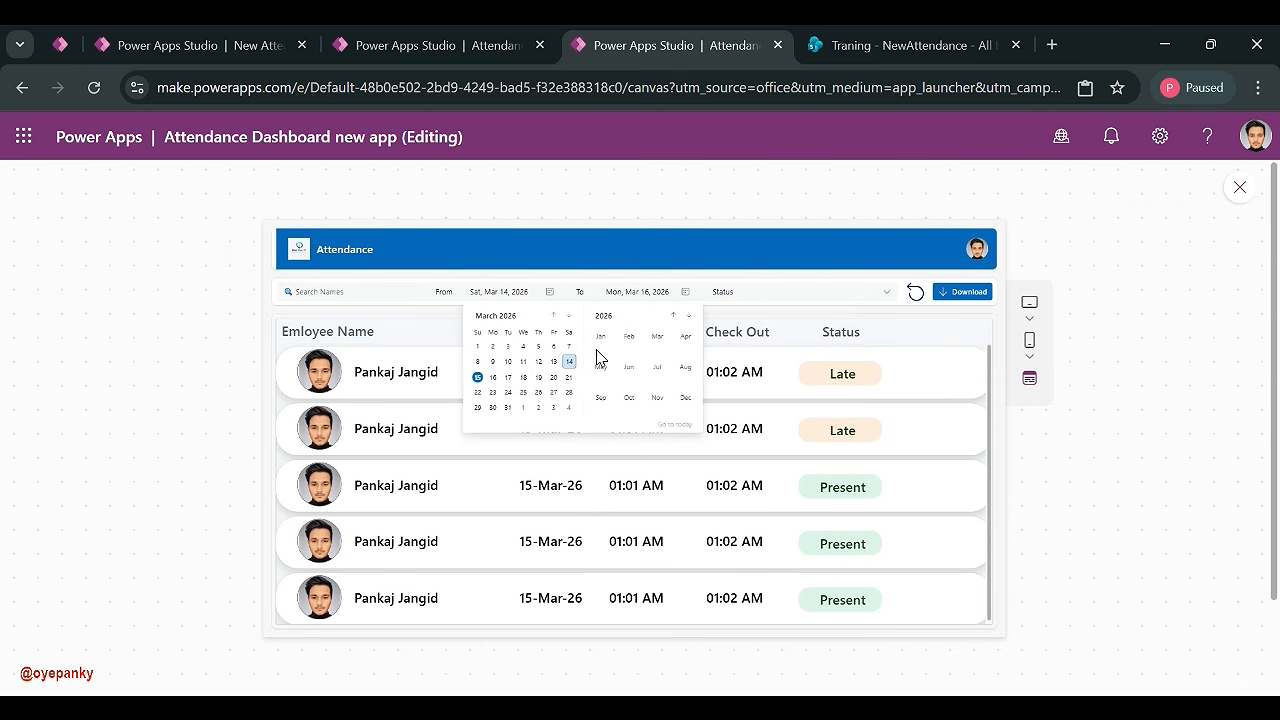
click(507, 347)
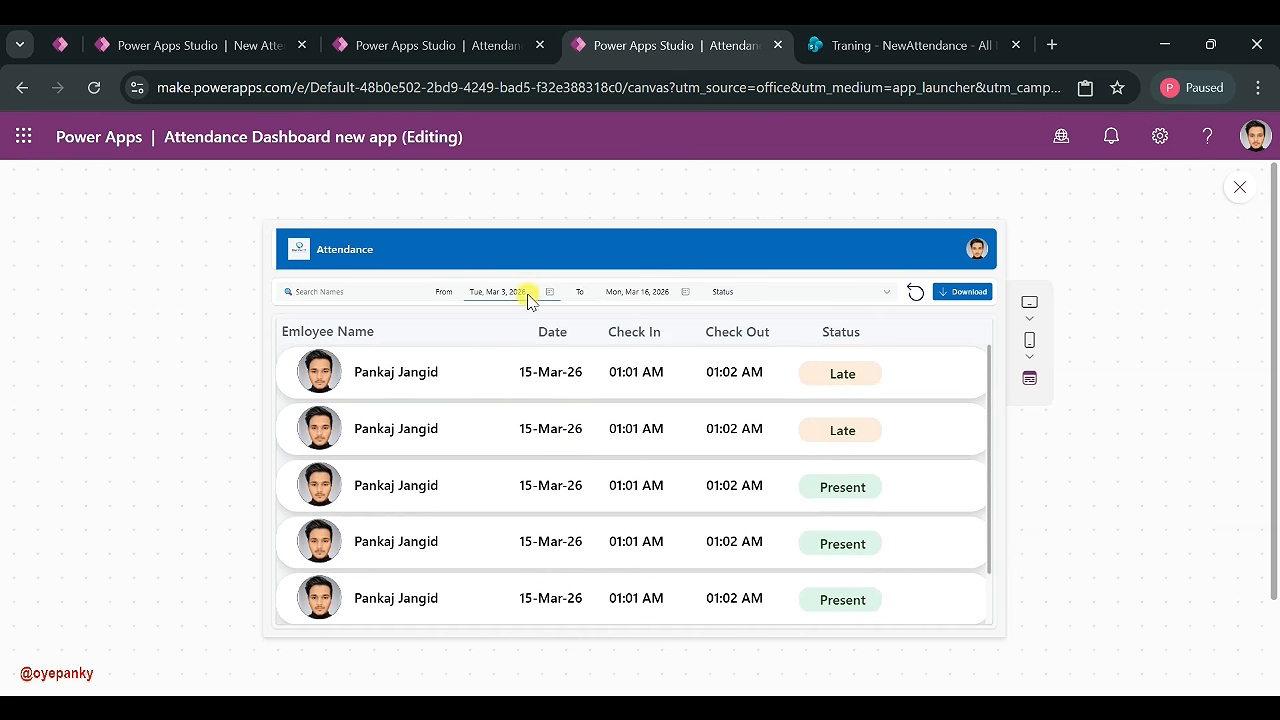
click(912, 291)
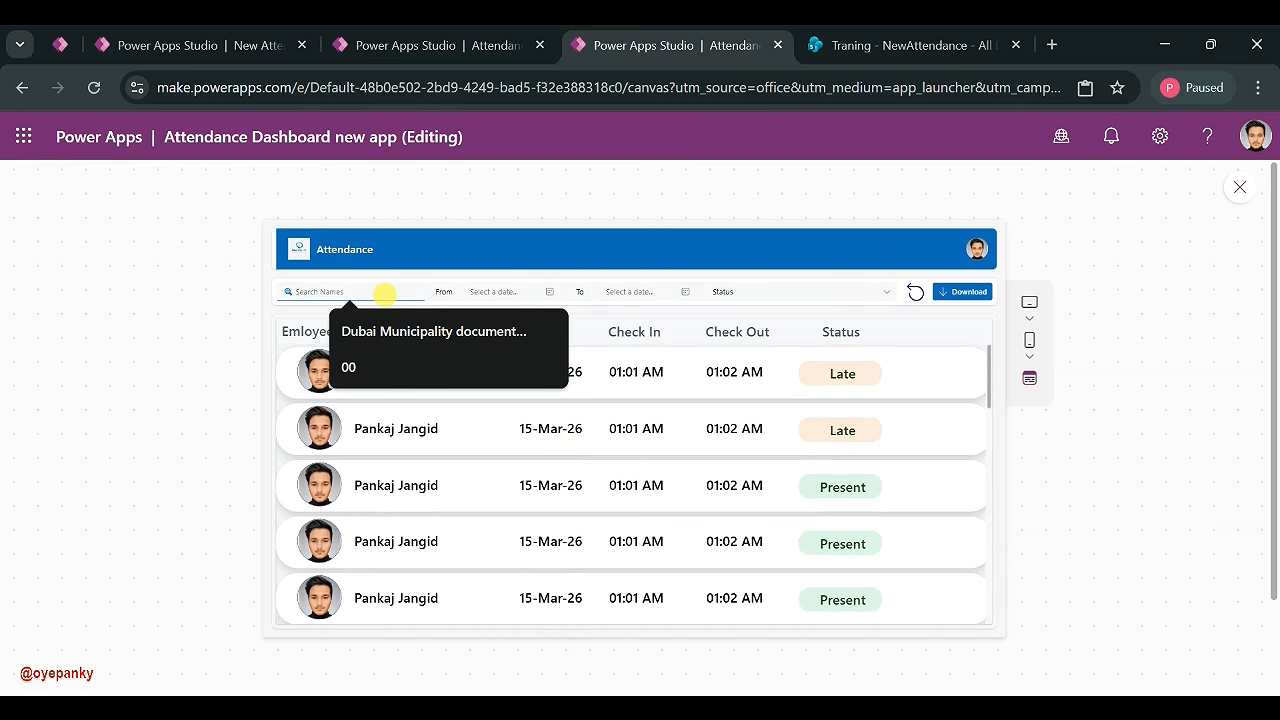
- Search names for 'mun' and close the preview
click(385, 294)
text(munesh)
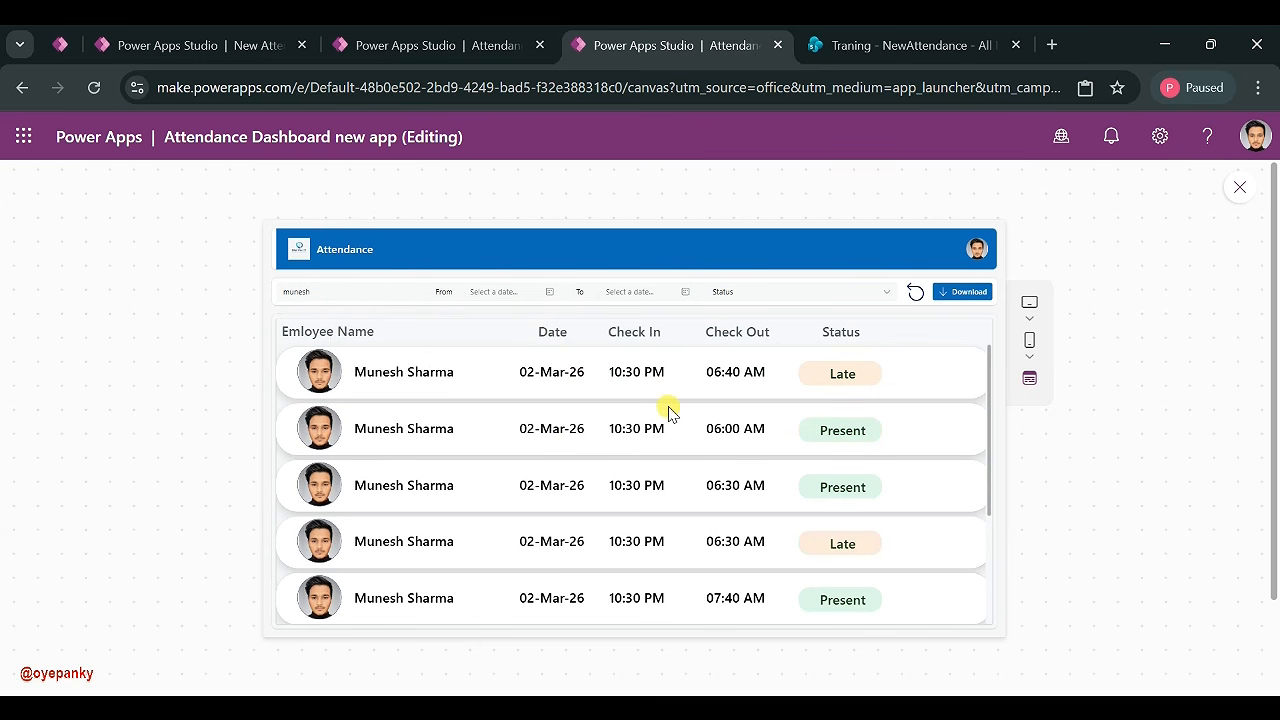
click(1206, 201)
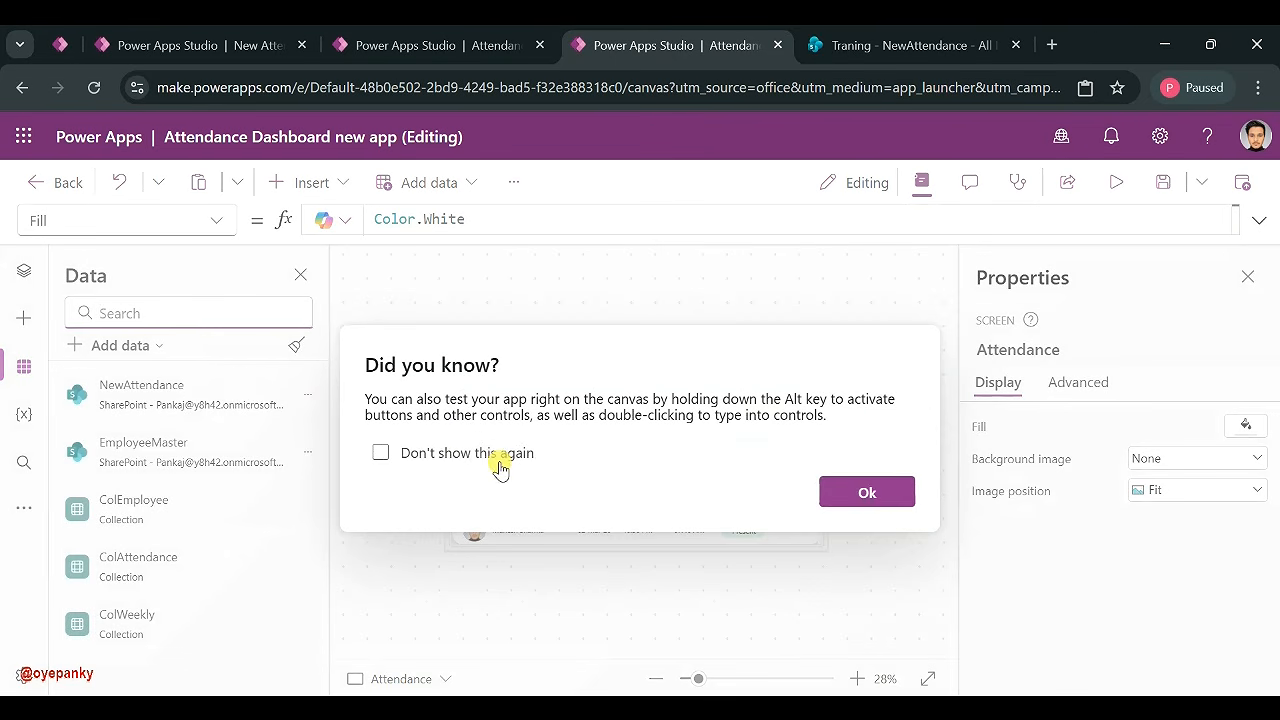
- Set the name search box TextInputCanvas1's Trigger output to Key press
click(869, 494)
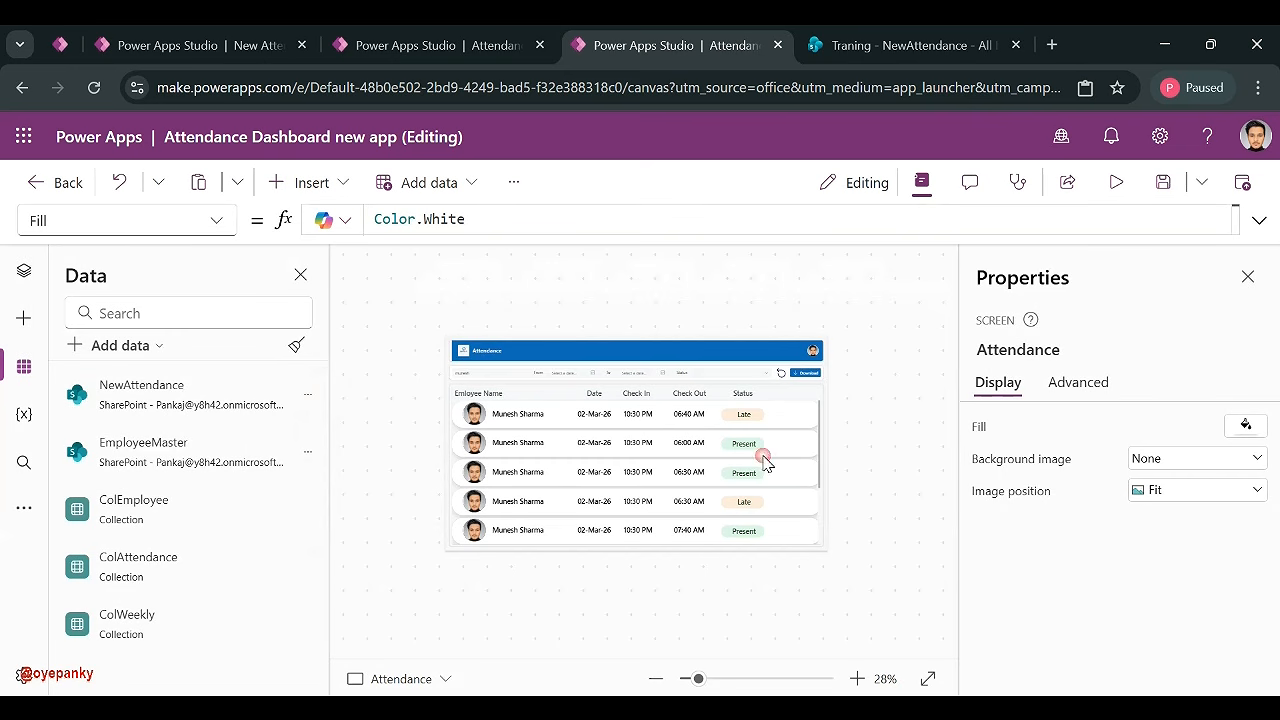
click(464, 372)
scroll(1076, 594, down, 2)
scroll(1076, 594, down, 1)
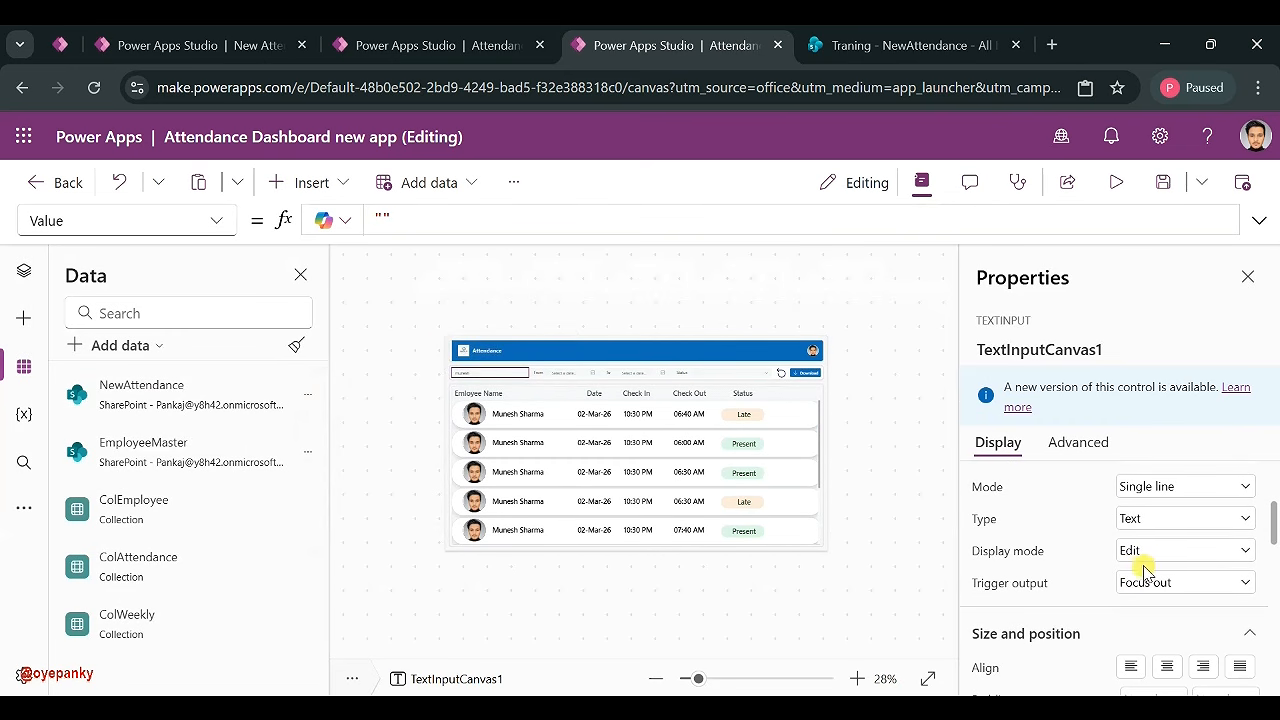
click(1152, 584)
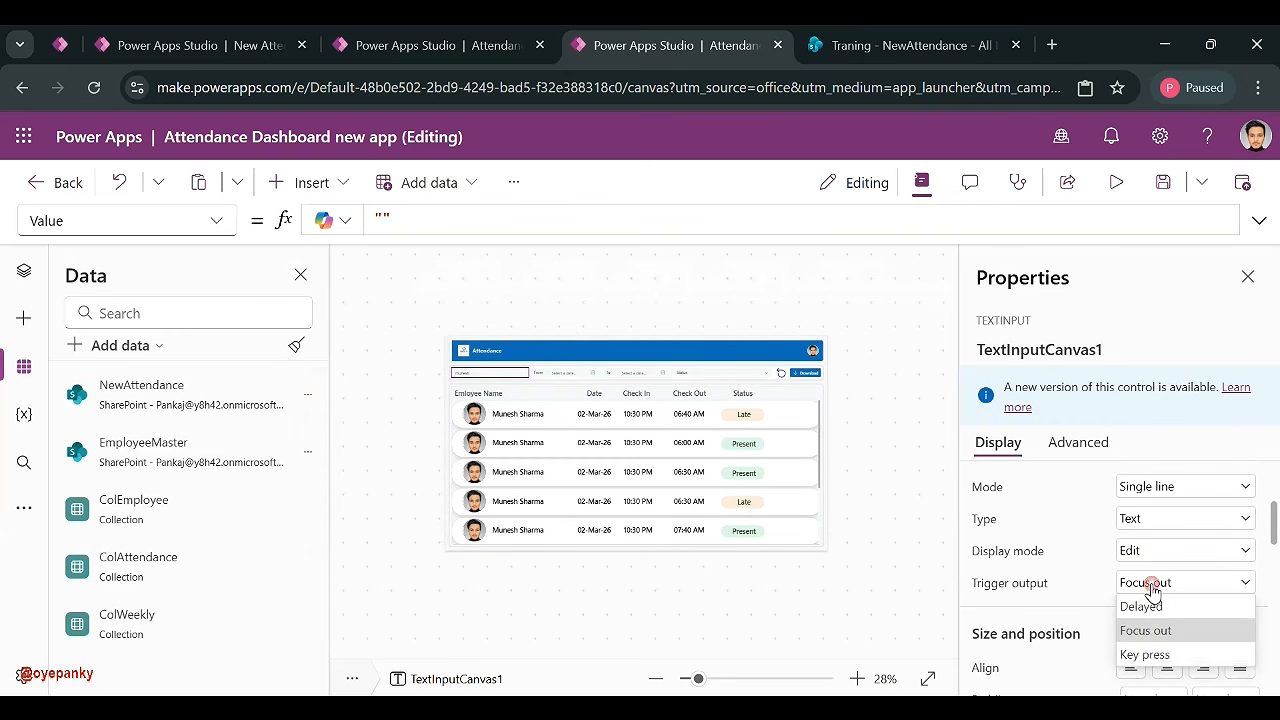
click(1136, 656)
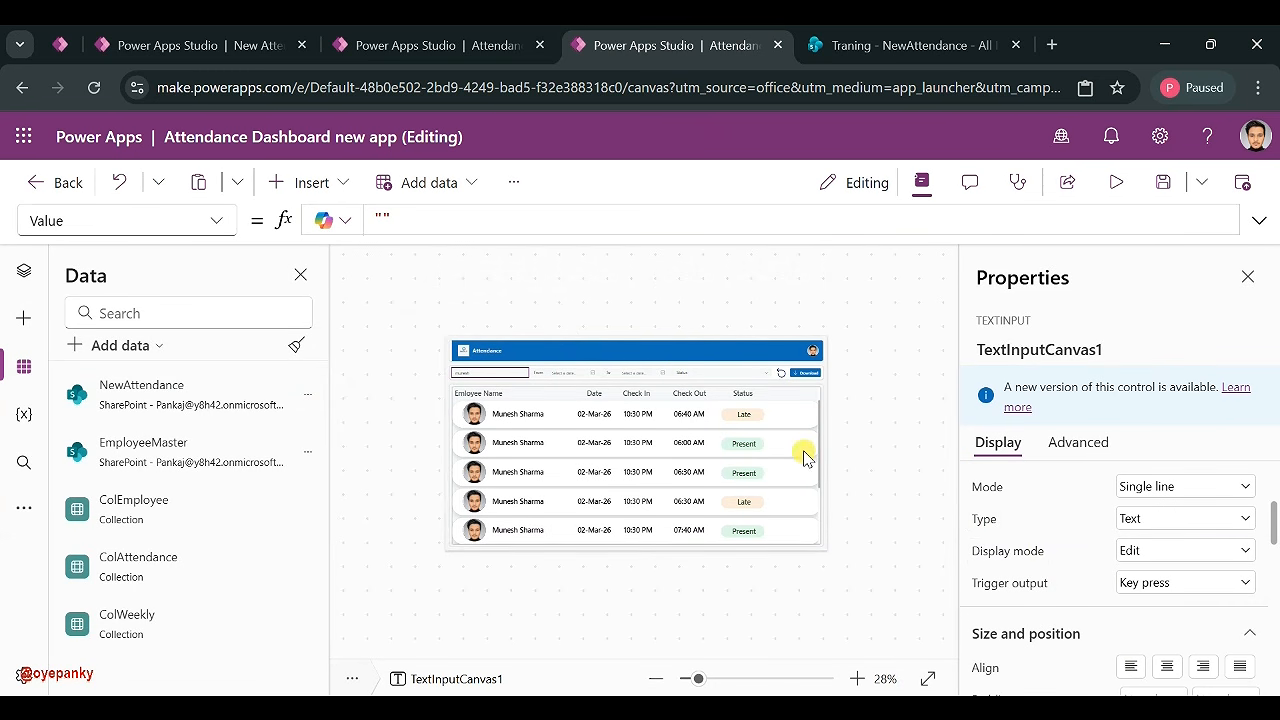
- Confirm the reset icon's OnSelect includes Reset(TextInputCanvas1), then preview the app
click(781, 376)
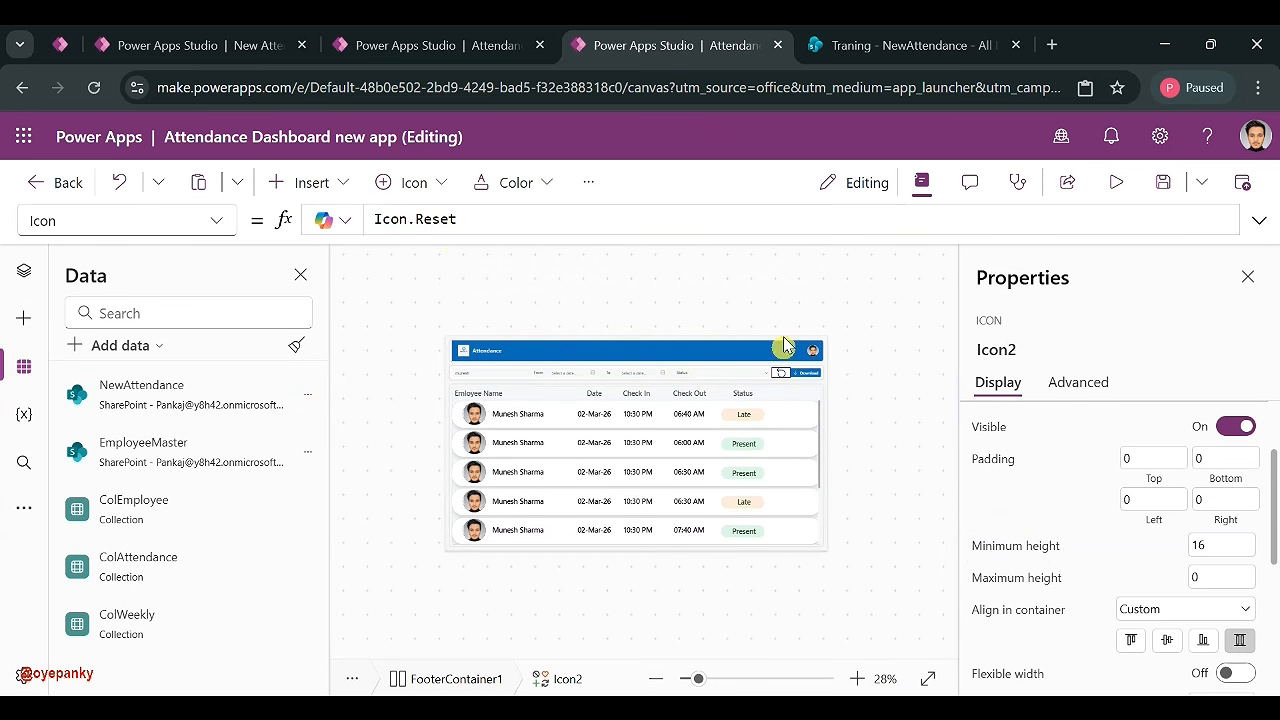
click(220, 228)
scroll(145, 325, up, 3)
scroll(118, 350, down, 4)
scroll(118, 350, down, 5)
scroll(106, 443, up, 2)
scroll(106, 458, up, 3)
scroll(108, 470, down, 1)
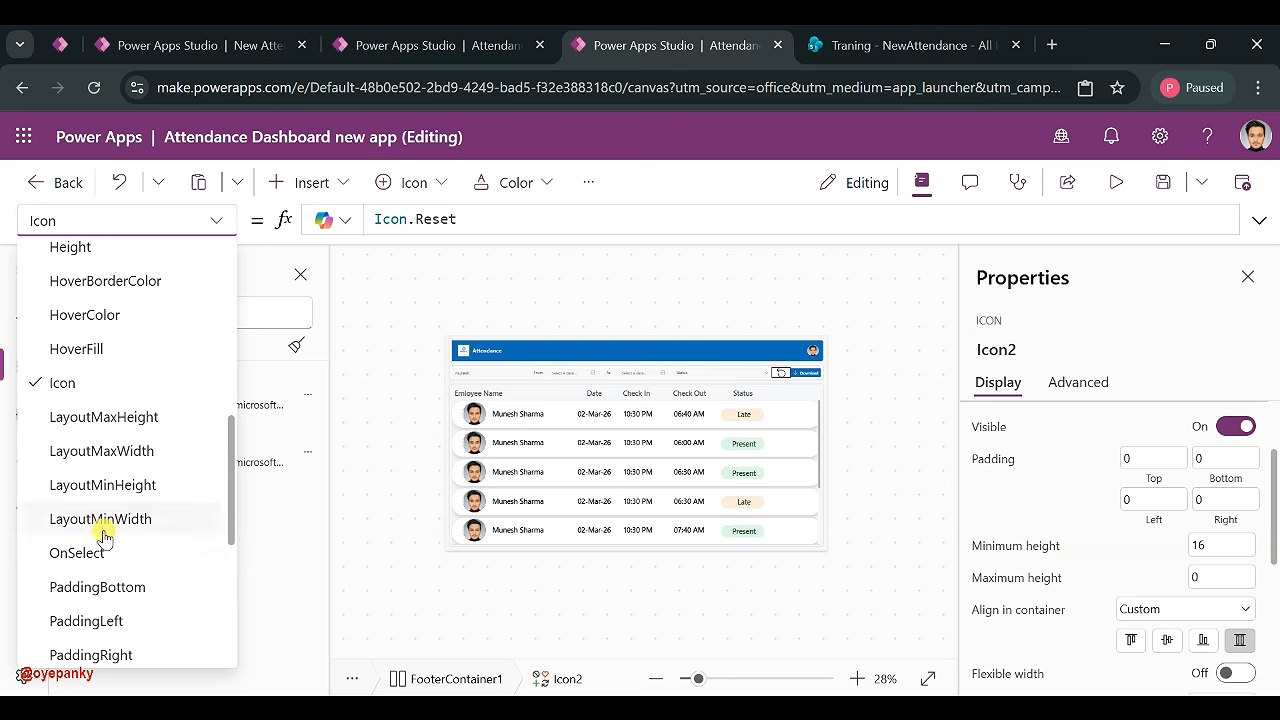
click(93, 553)
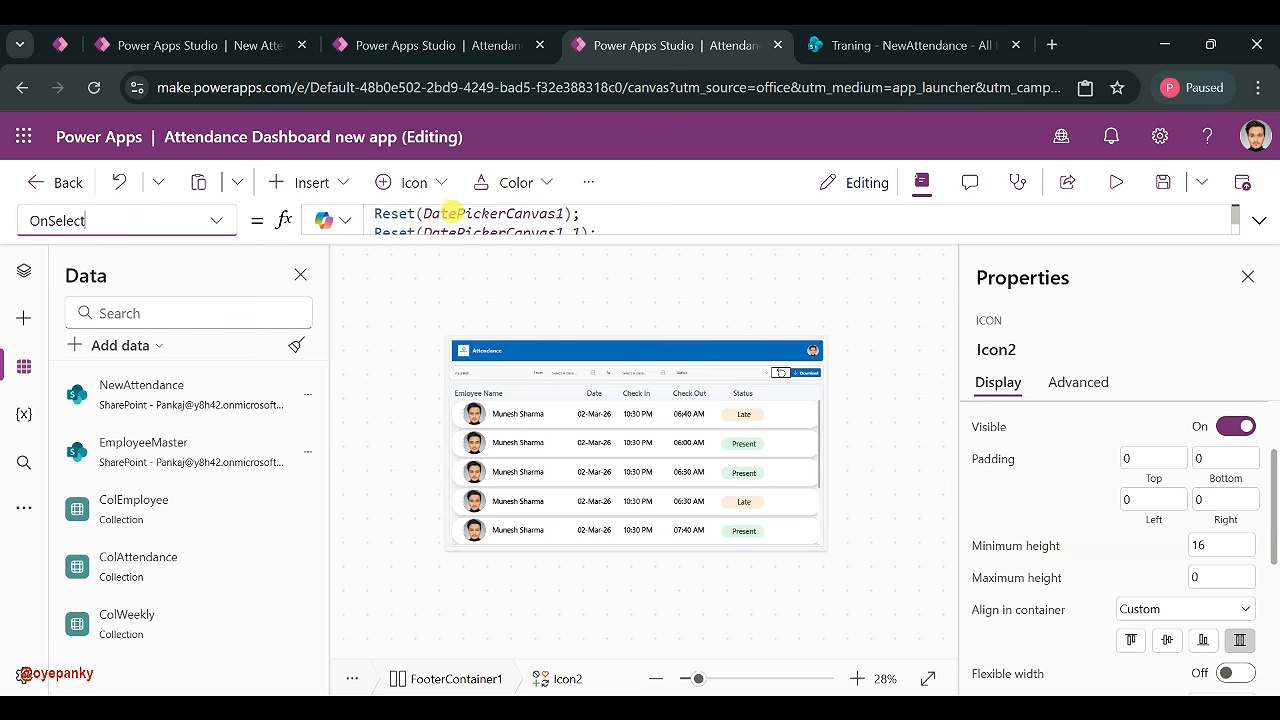
click(505, 215)
drag(446, 227, 489, 228)
double_click(441, 226)
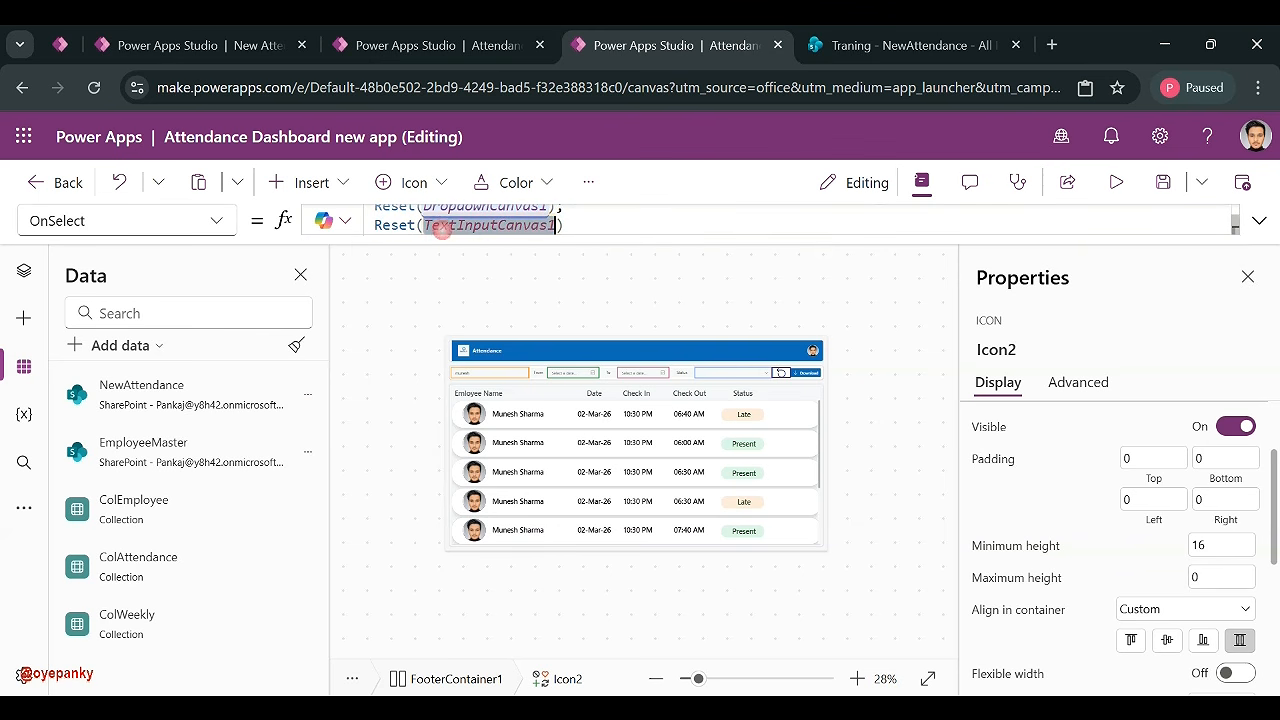
scroll(486, 214, up, 1)
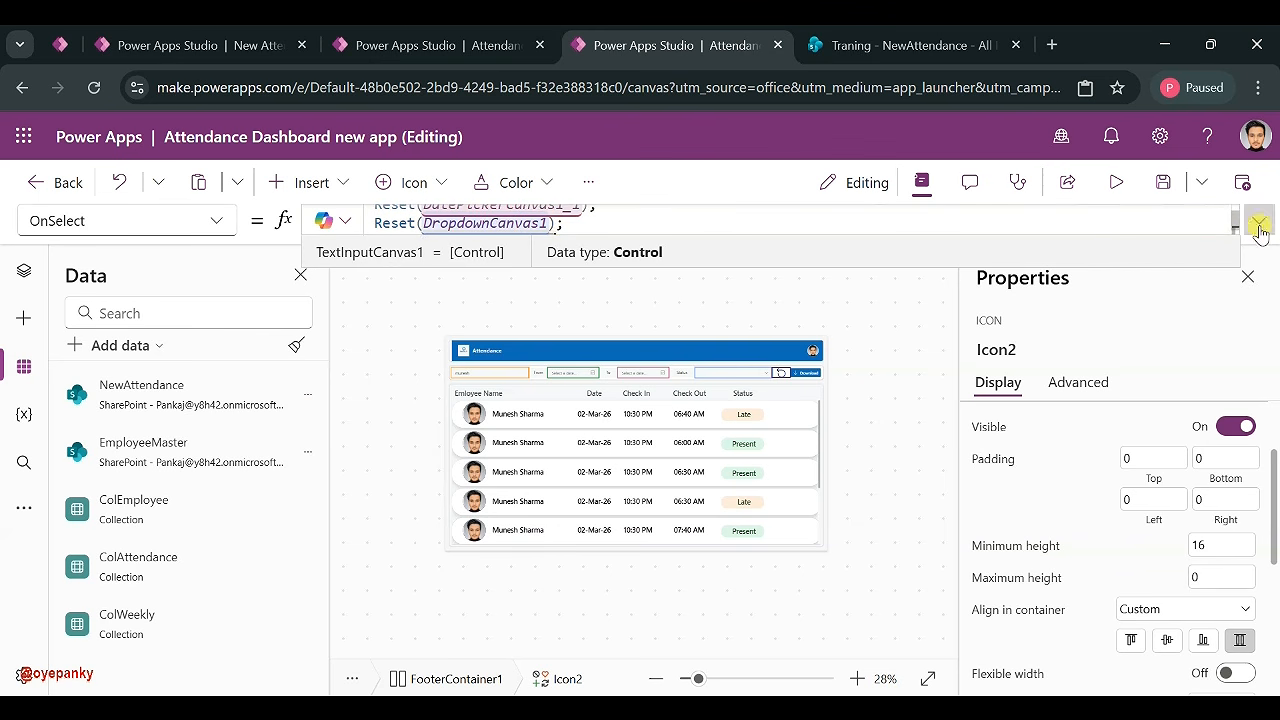
click(1117, 183)
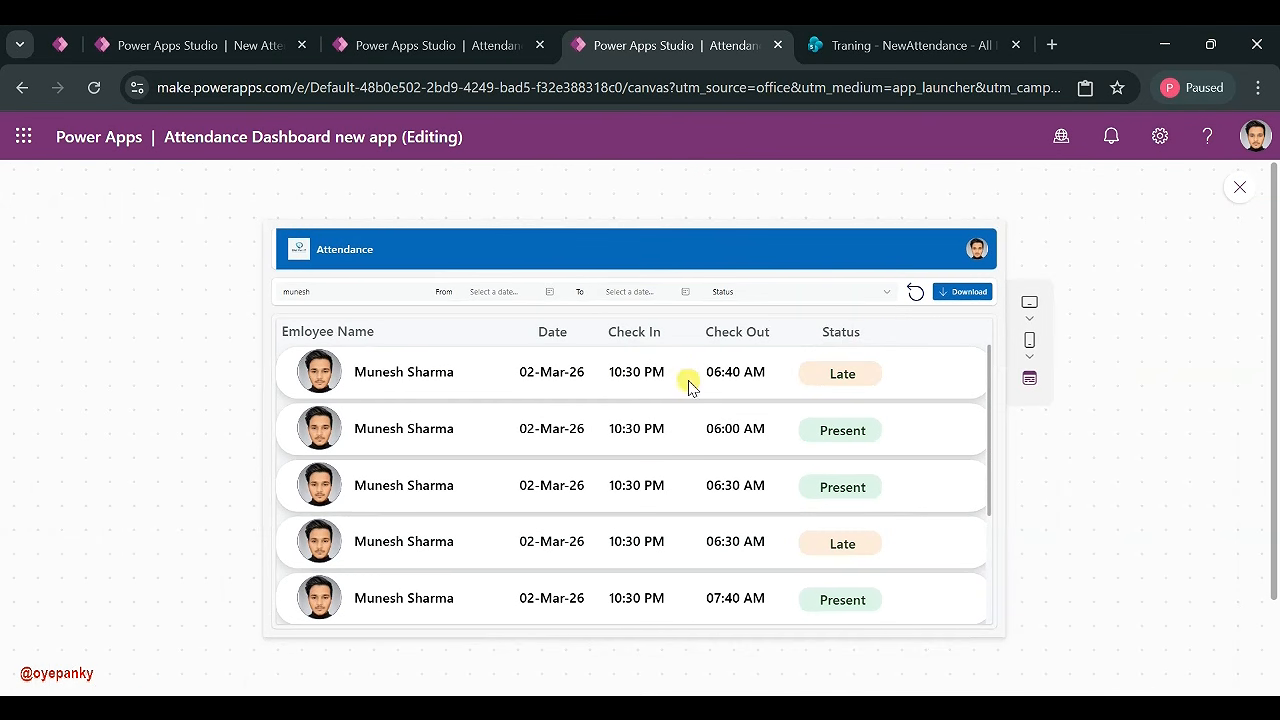
- Filter the gallery by Status Late, Present and Absent, then reset all filters
click(845, 293)
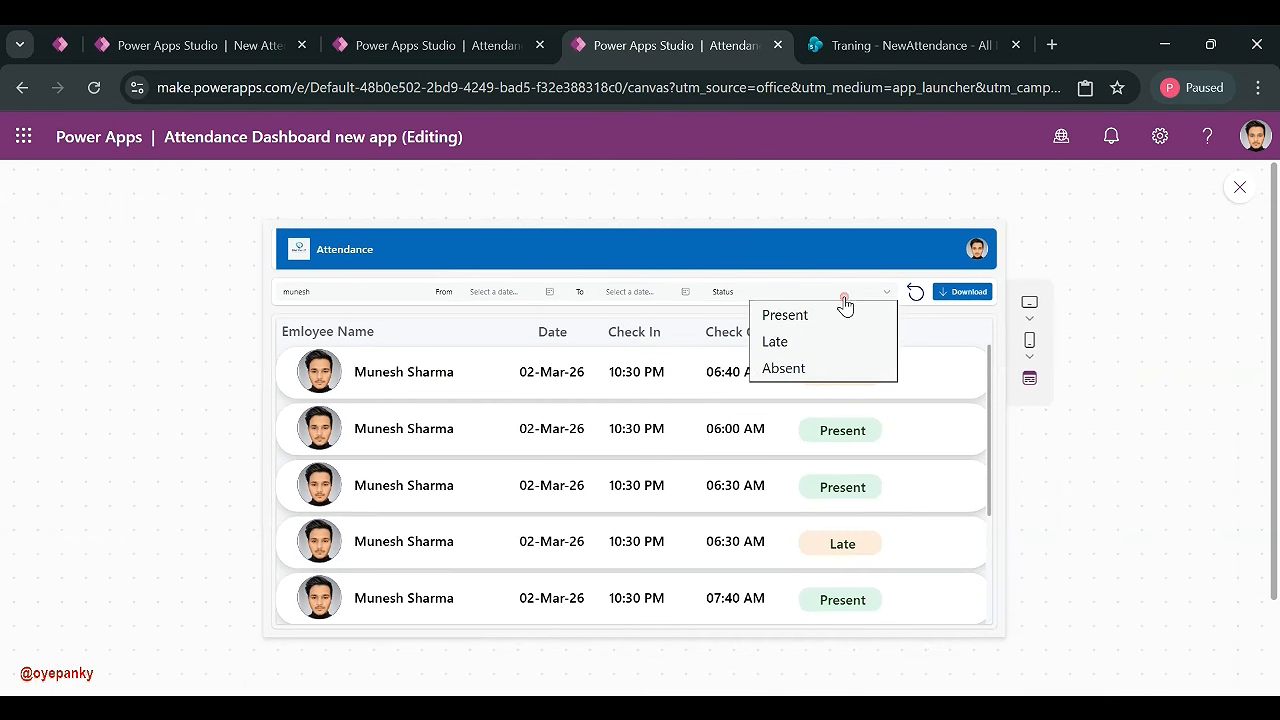
click(792, 350)
click(784, 290)
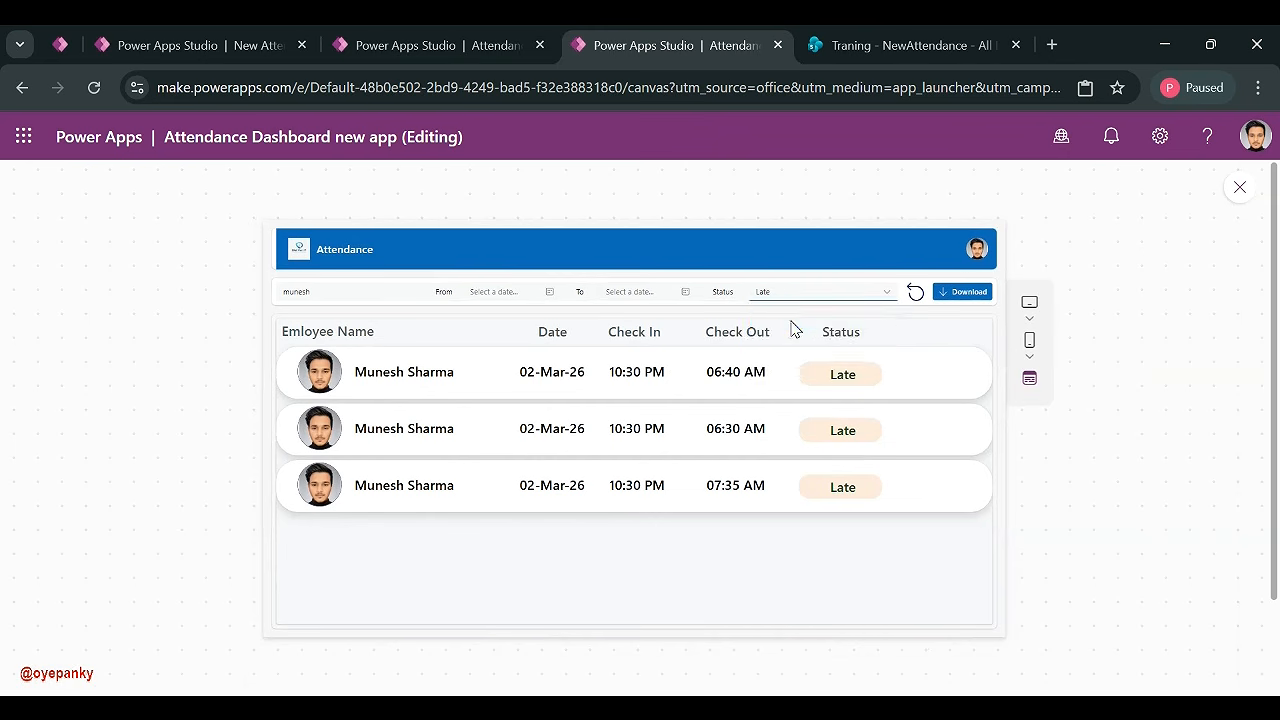
click(792, 318)
click(812, 291)
click(803, 367)
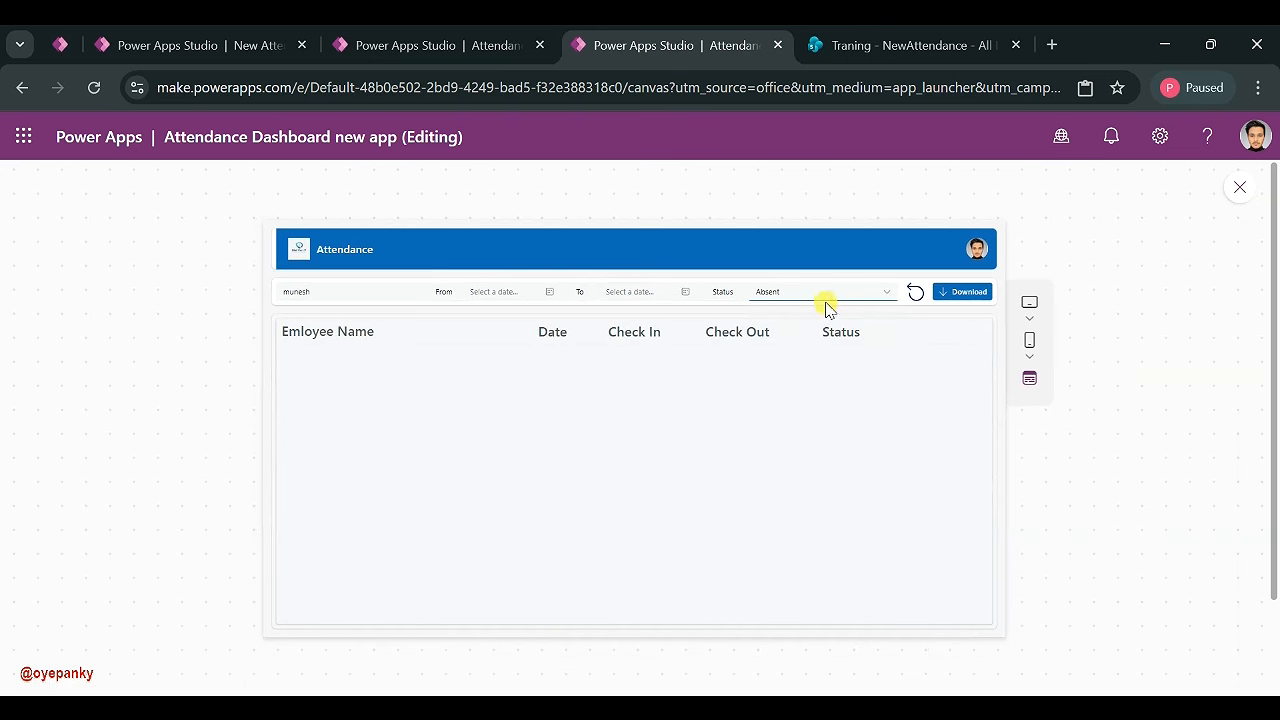
click(915, 292)
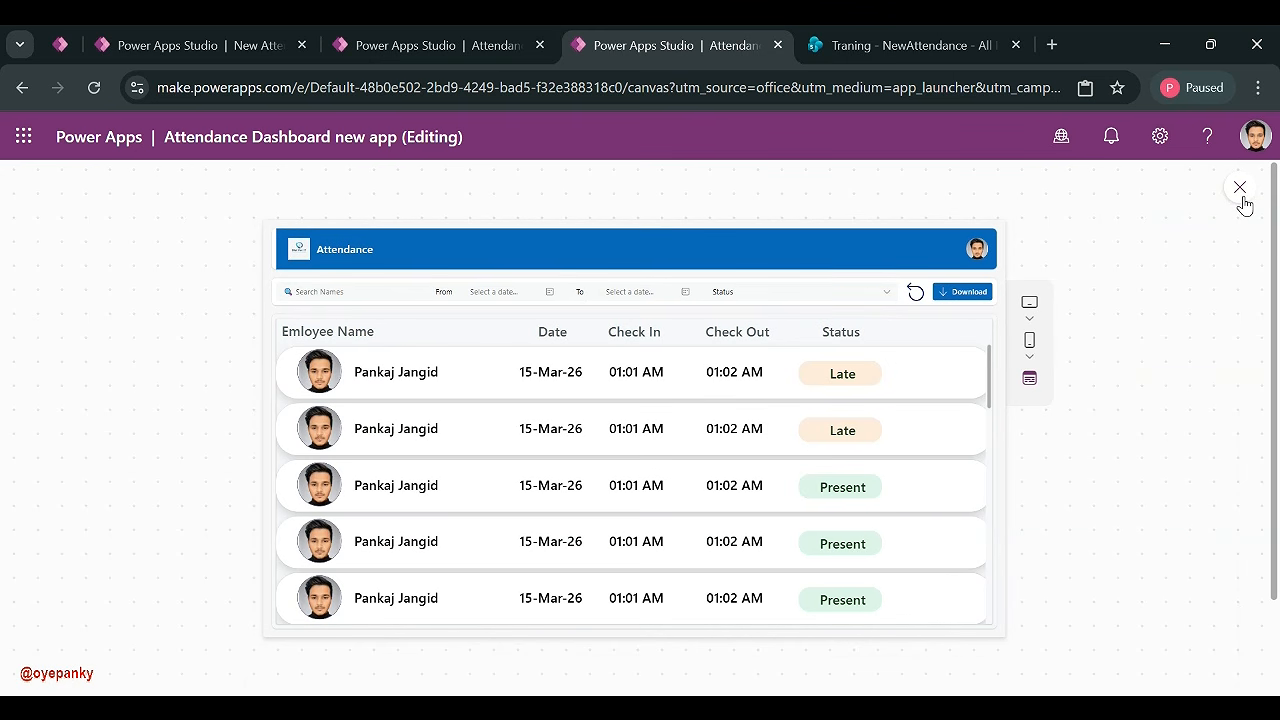
- Leave the preview and duplicate the Attendance screen from the Tree view
click(1240, 190)
click(888, 487)
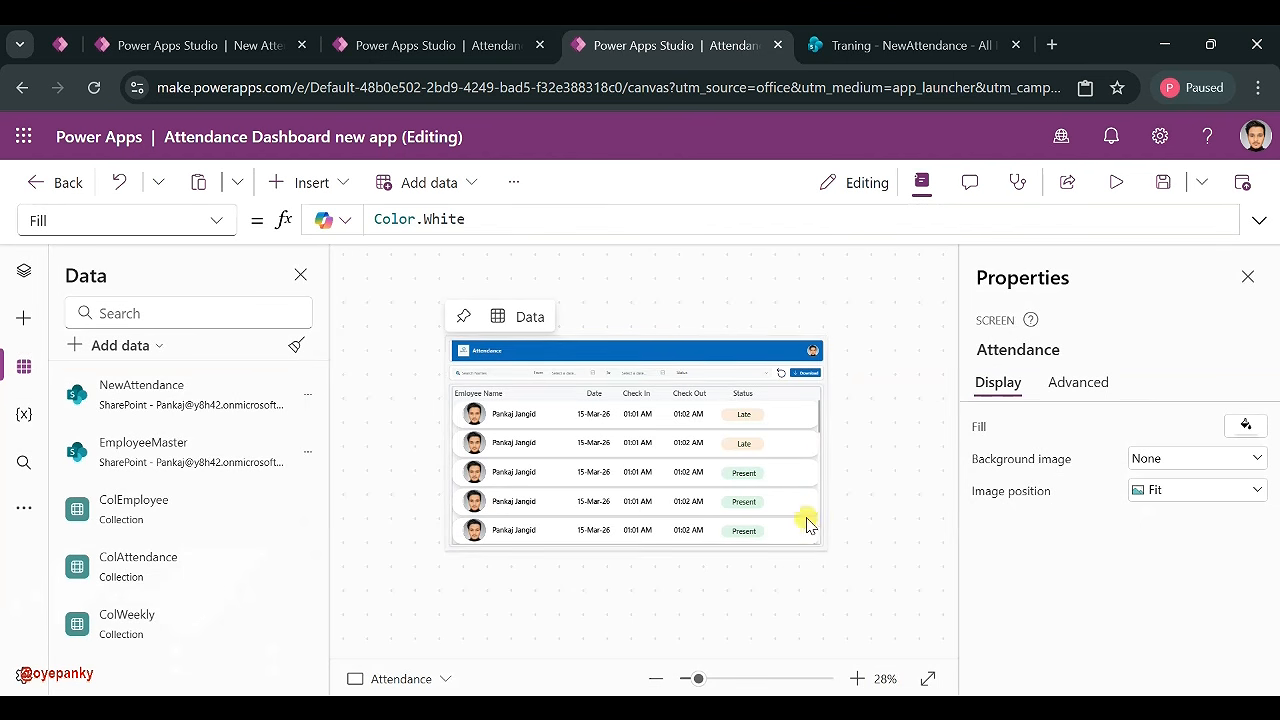
click(24, 271)
click(91, 487)
click(75, 488)
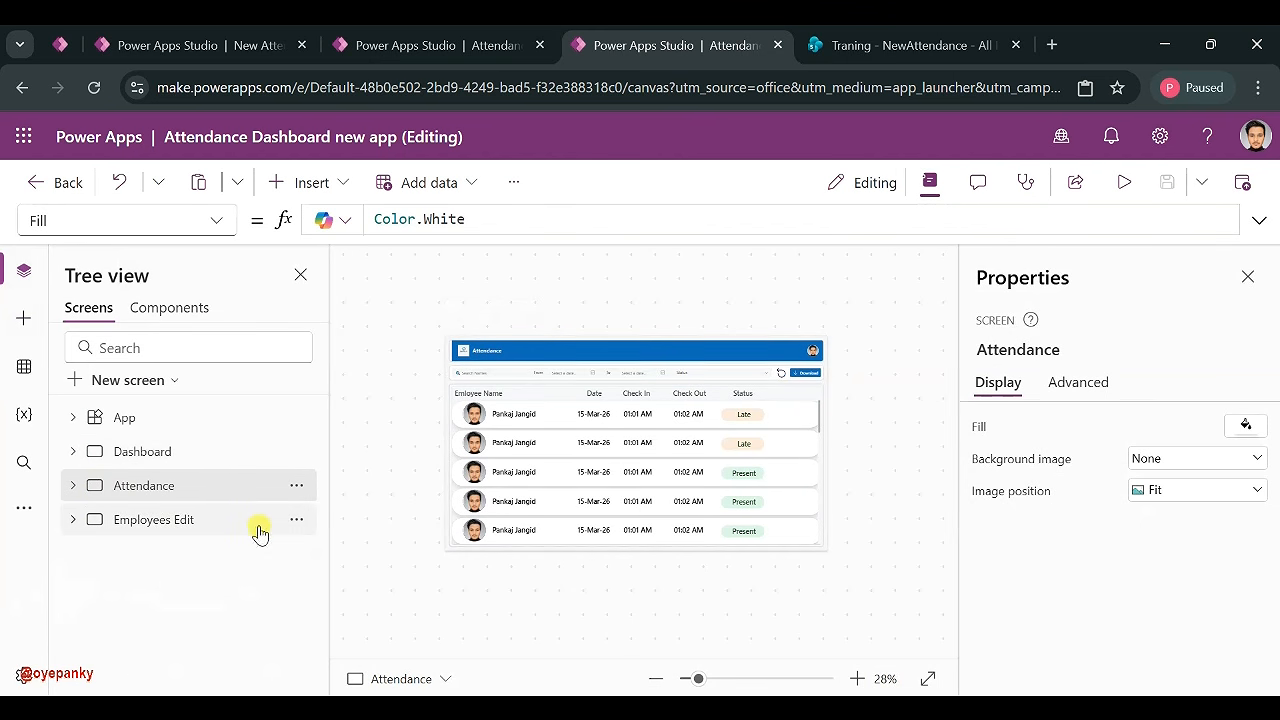
click(297, 487)
click(372, 326)
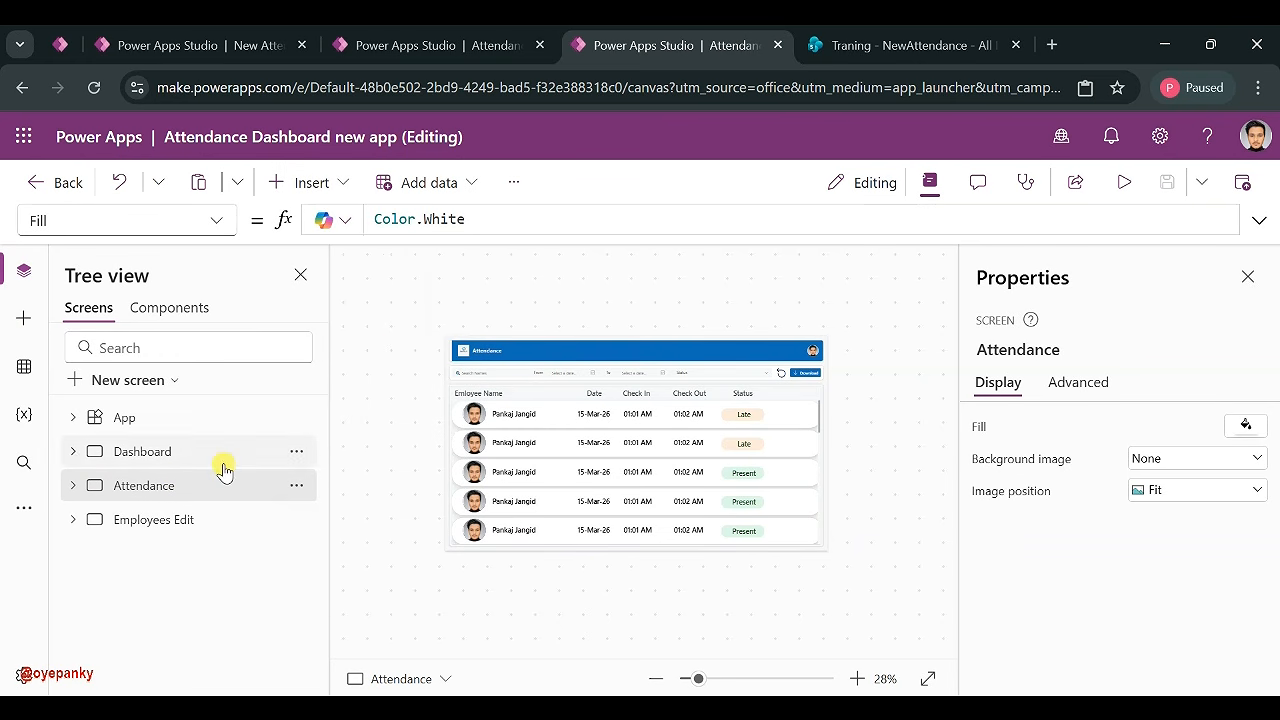
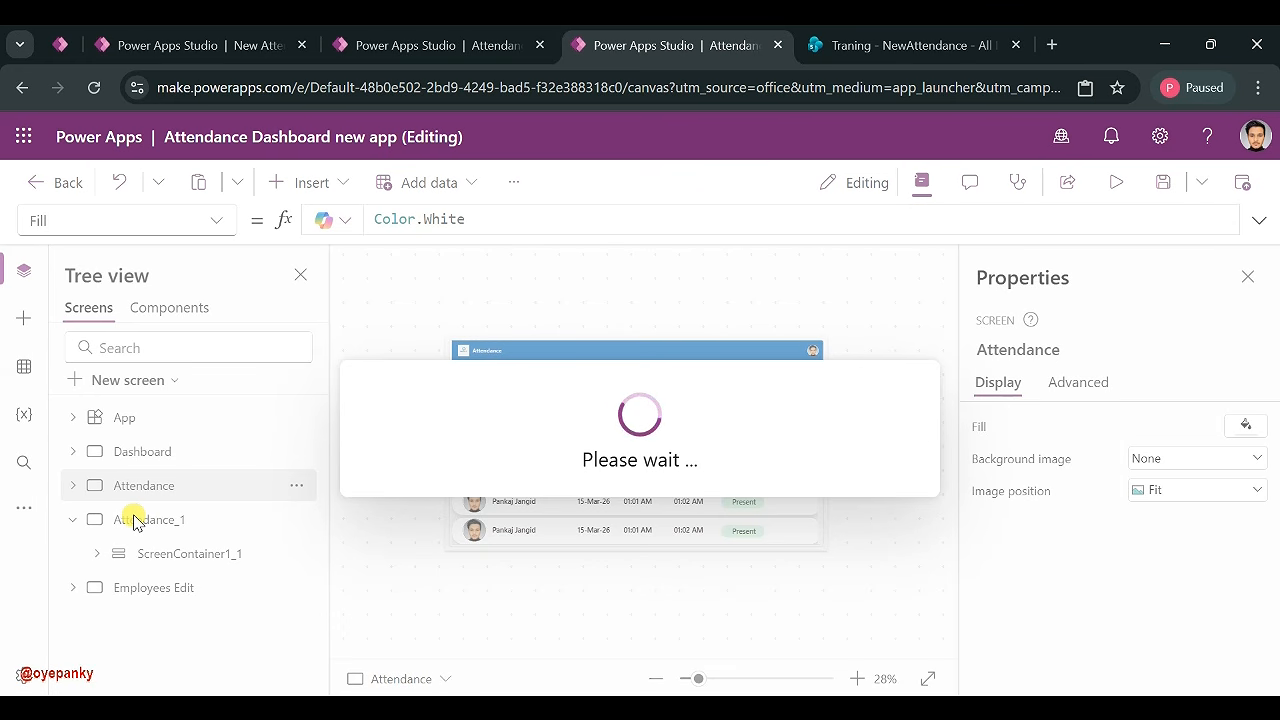
- Rename the duplicated Attendance_1 screen to Employee in the Tree view and fit the canvas to the table
click(1203, 677)
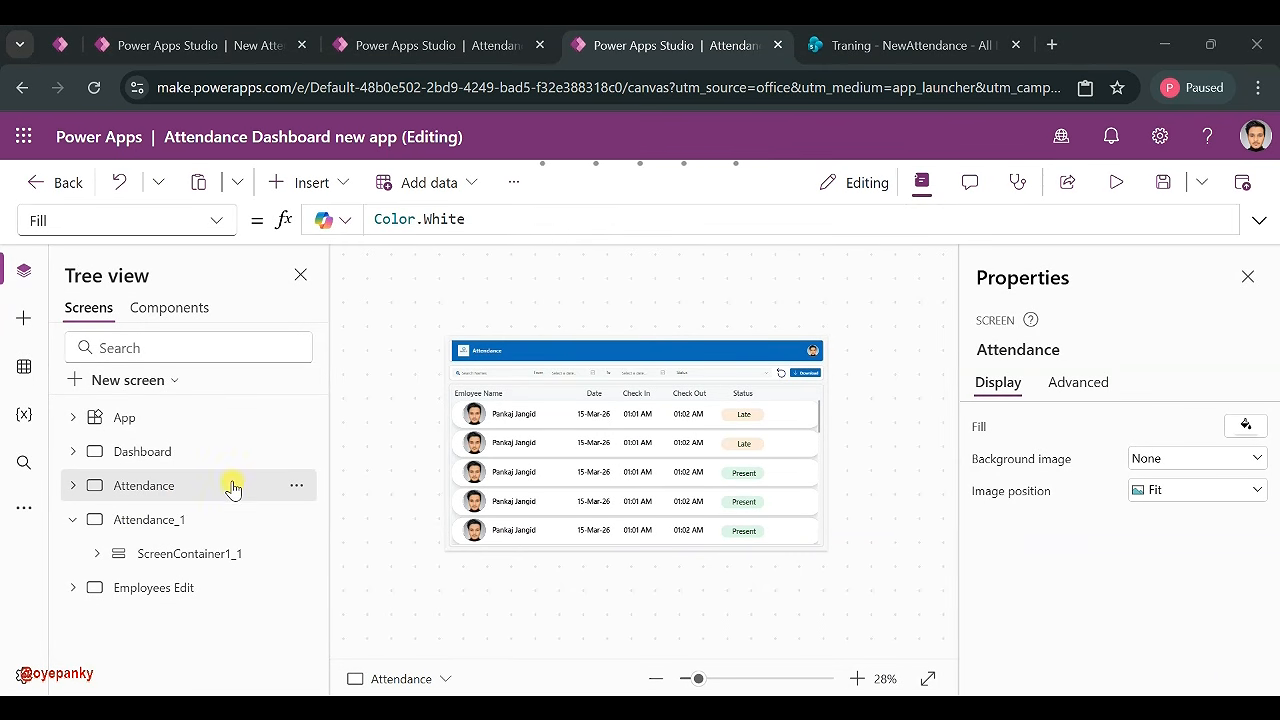
click(147, 513)
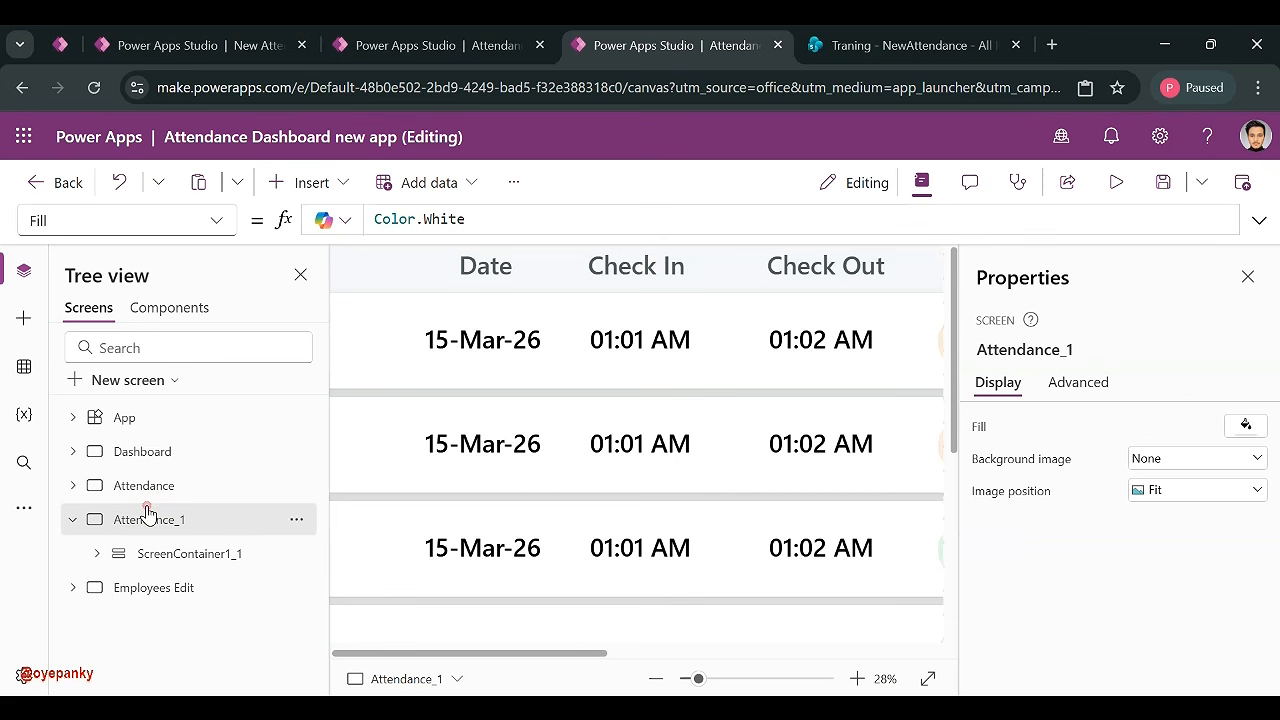
double_click(147, 513)
text(Emplo)
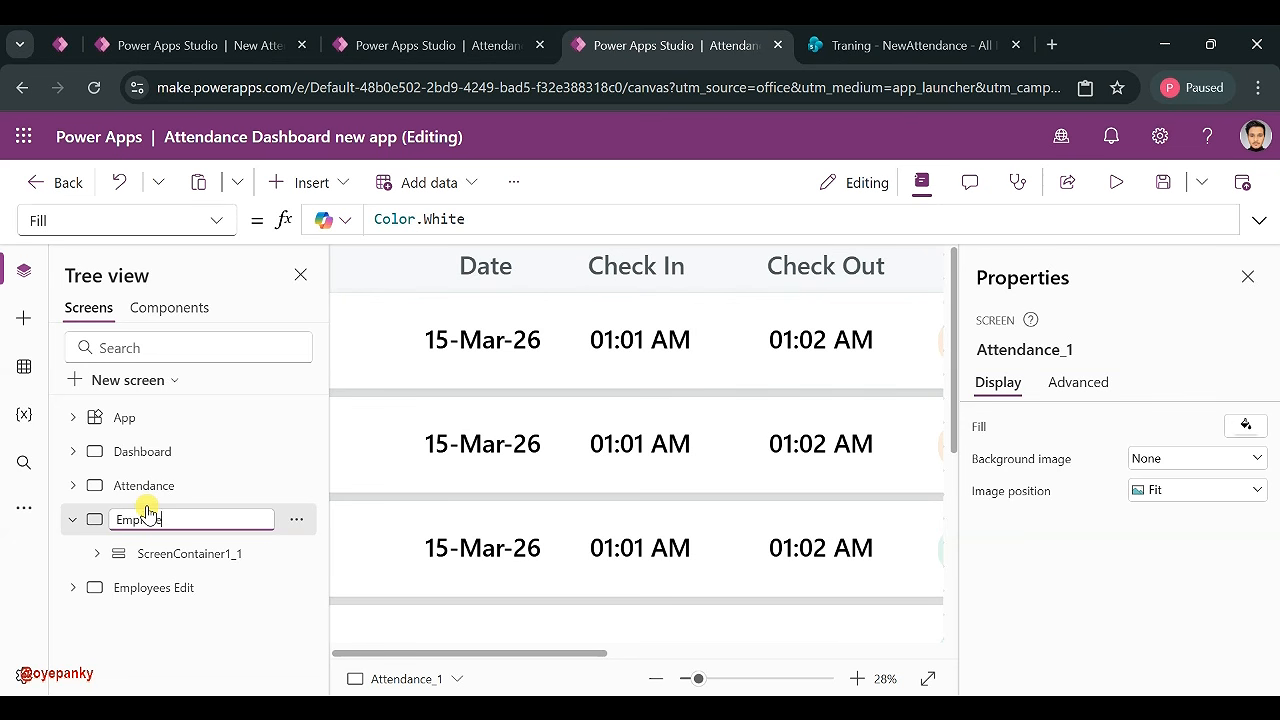
key(Escape)
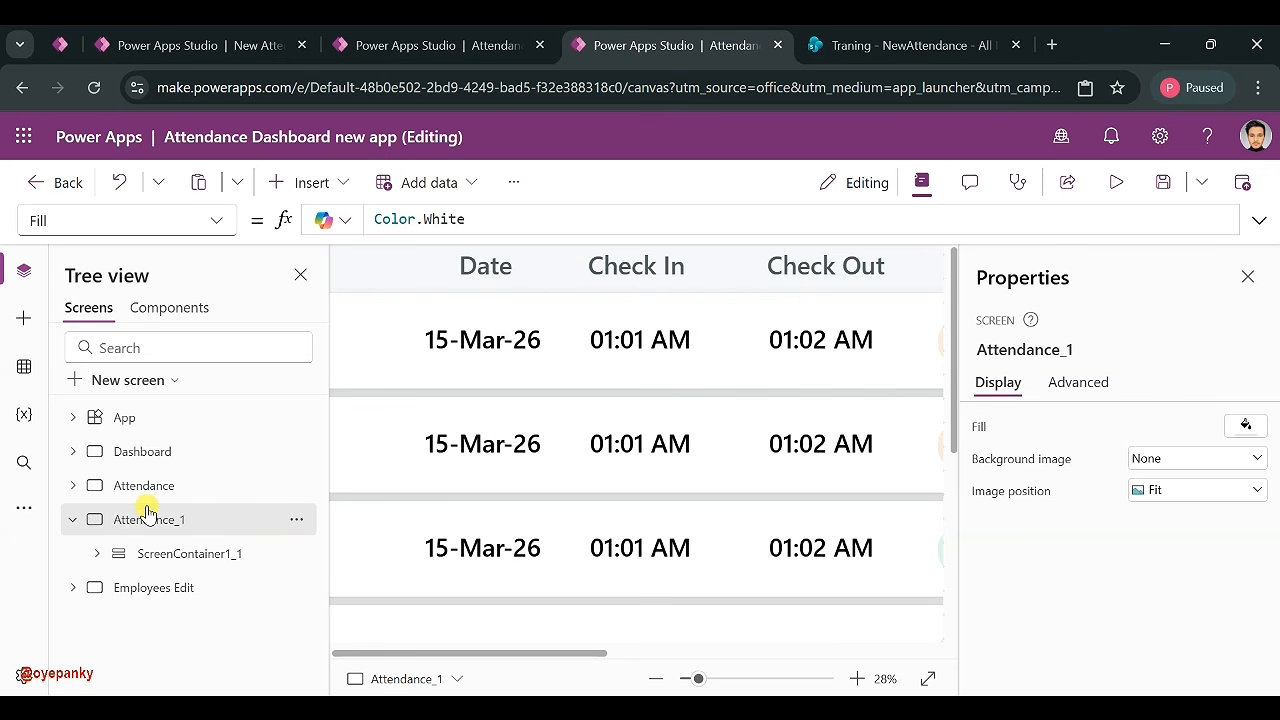
click(70, 519)
drag(726, 678, 716, 678)
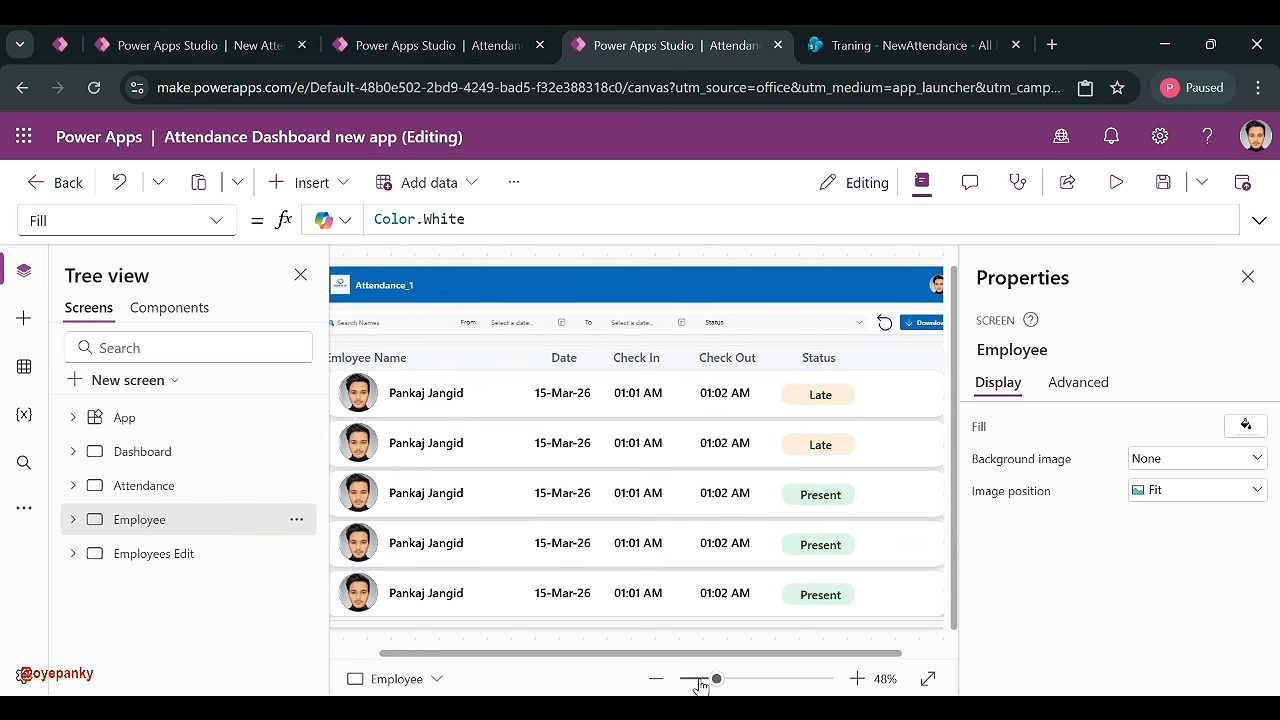
- Select the gallery and open the EmployeeMaster data source's SharePoint list to review its columns
click(700, 679)
click(634, 491)
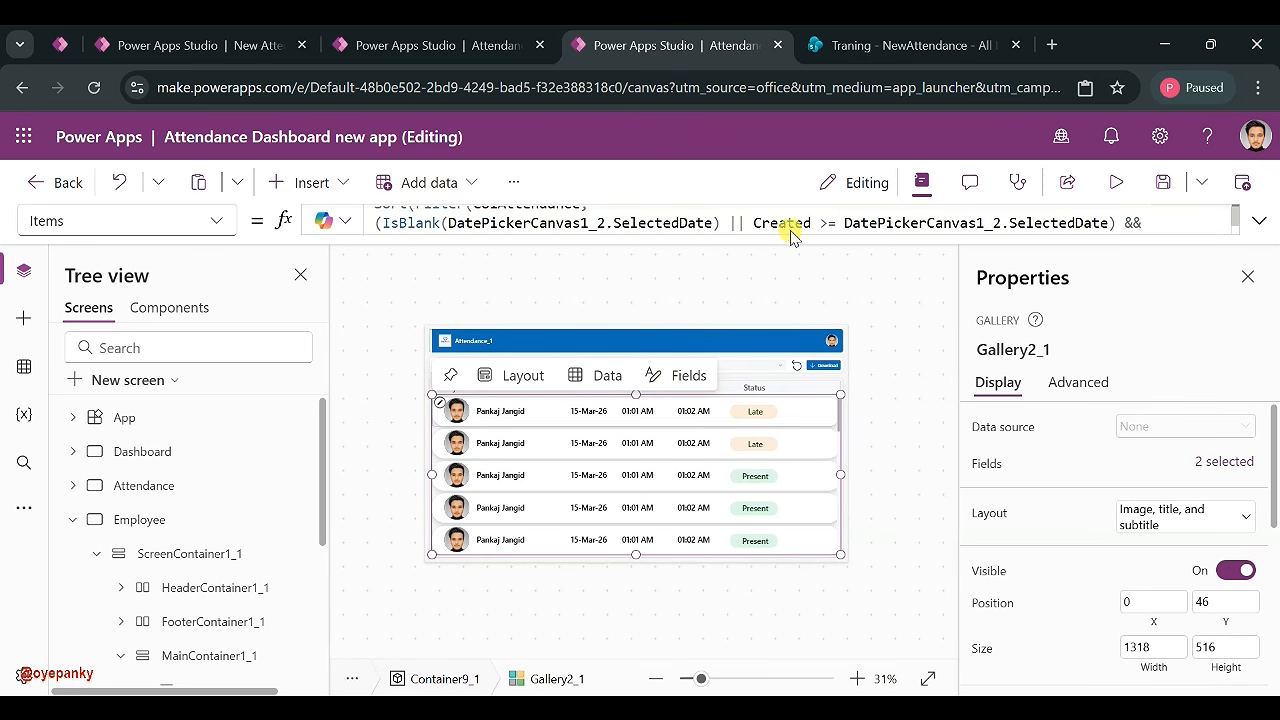
click(25, 366)
click(309, 458)
click(349, 489)
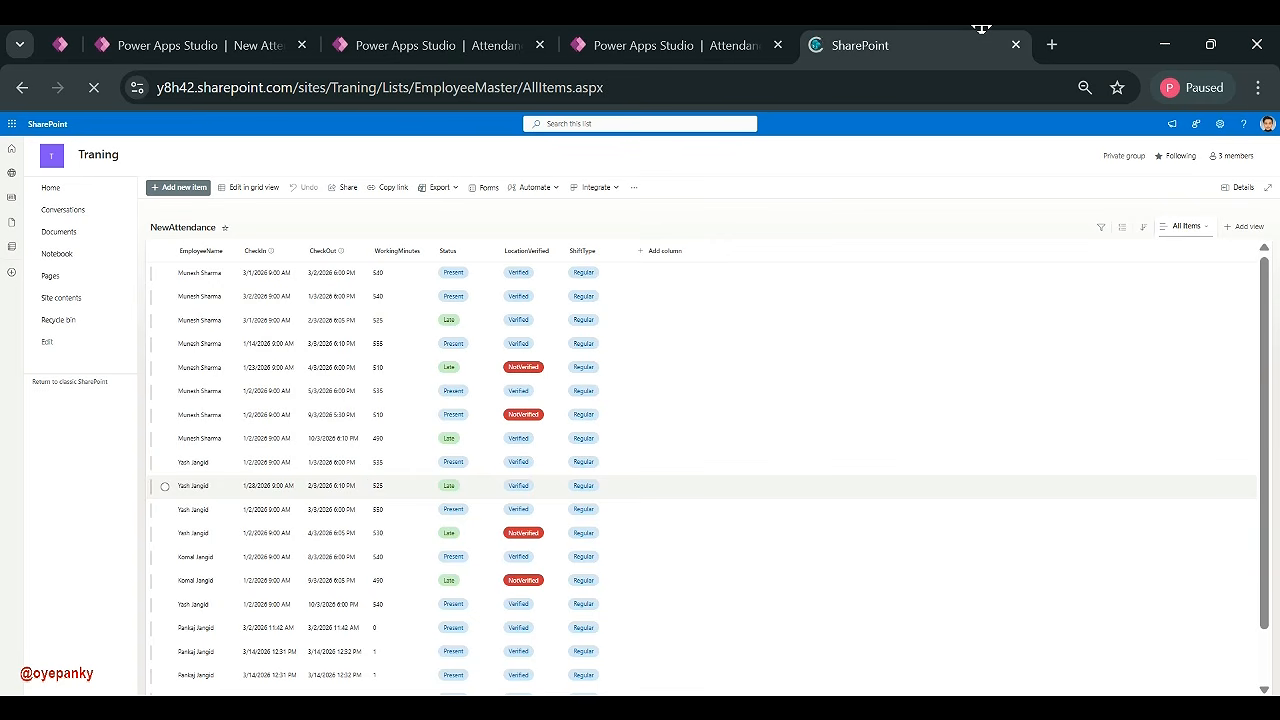
click(677, 45)
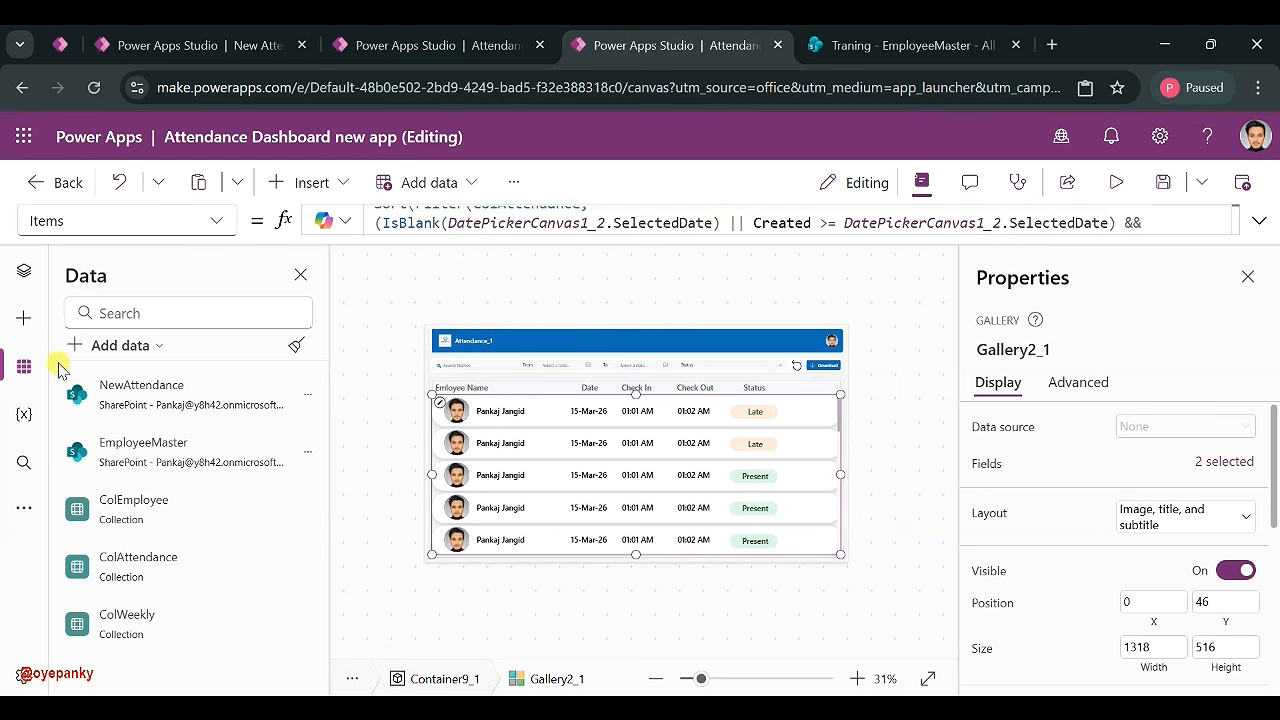
click(22, 272)
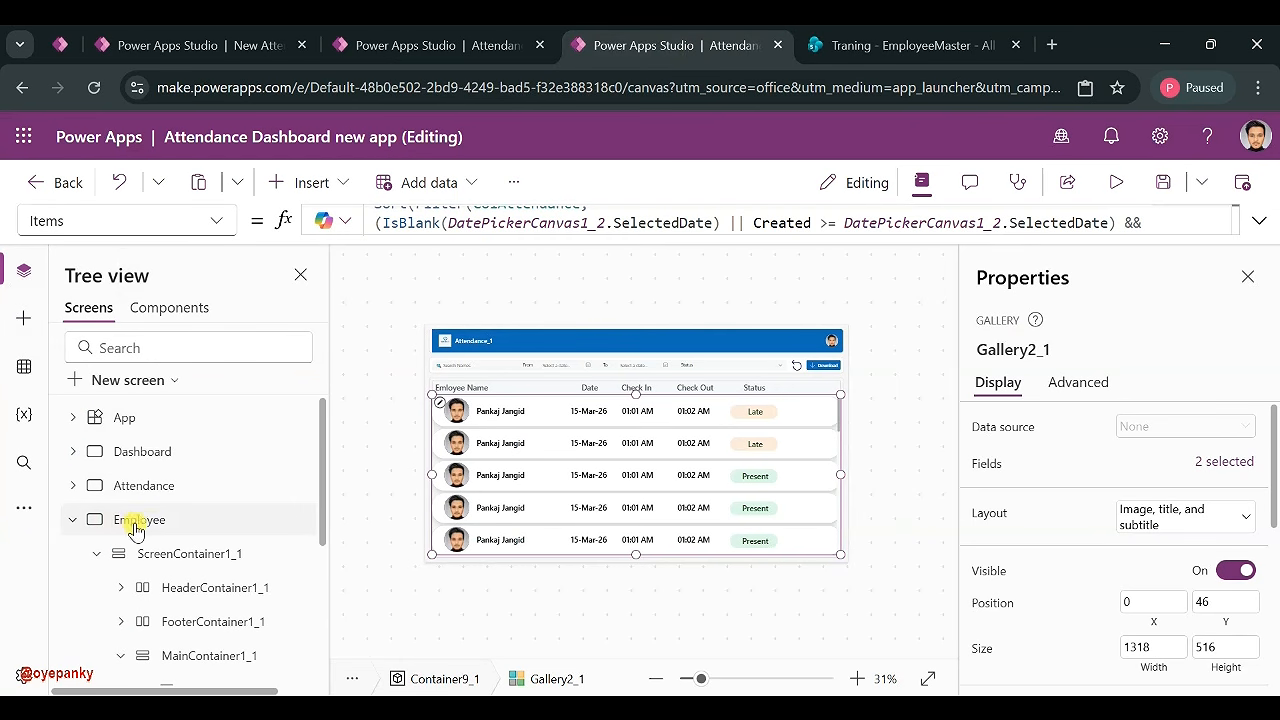
click(71, 521)
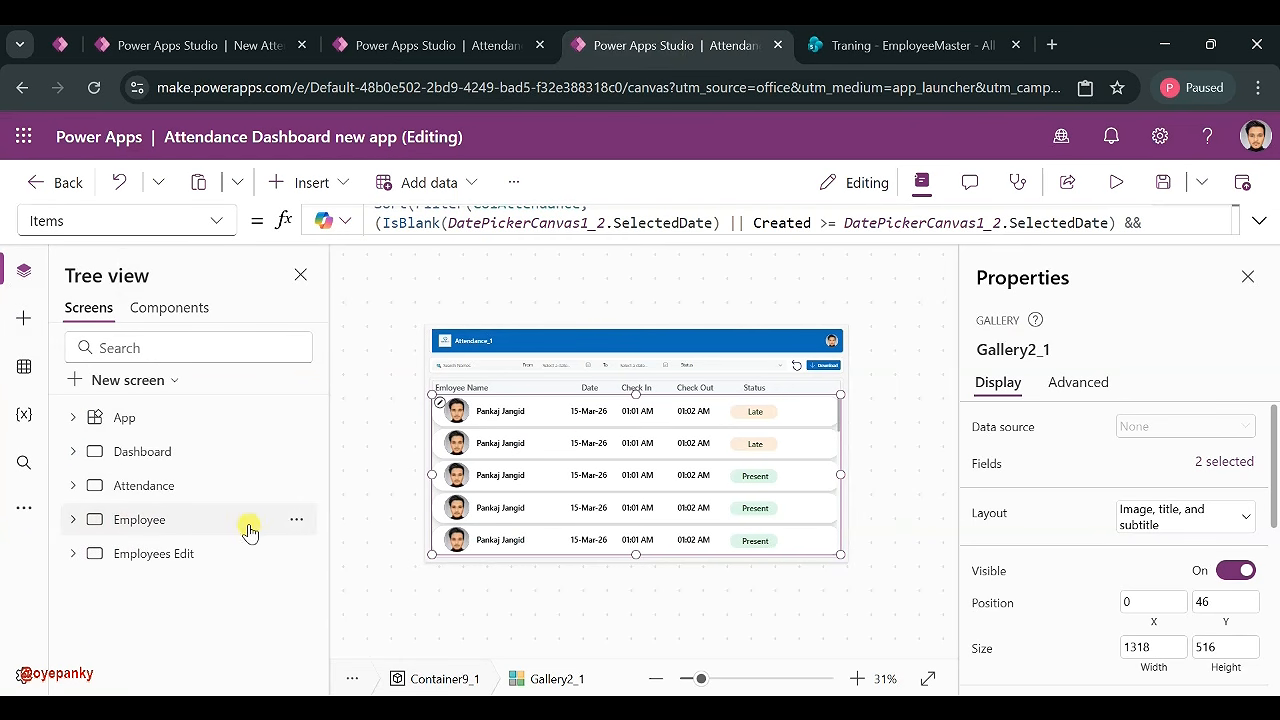
click(882, 55)
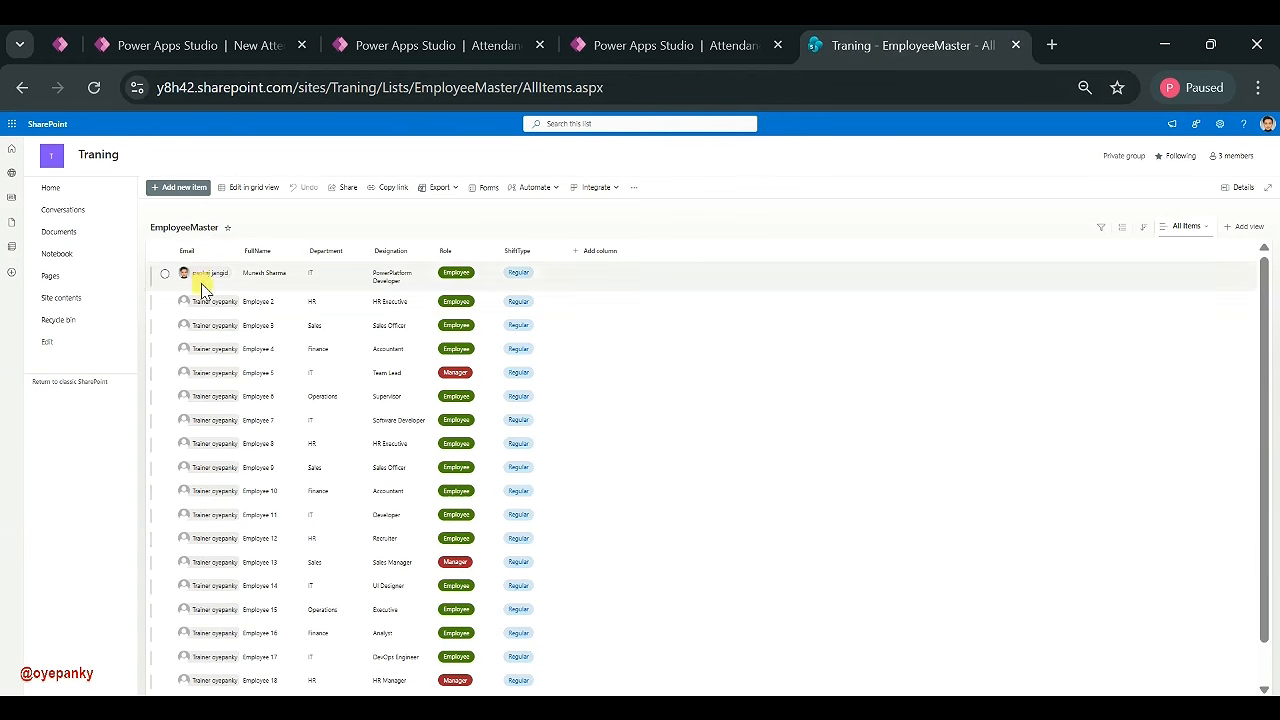
click(665, 50)
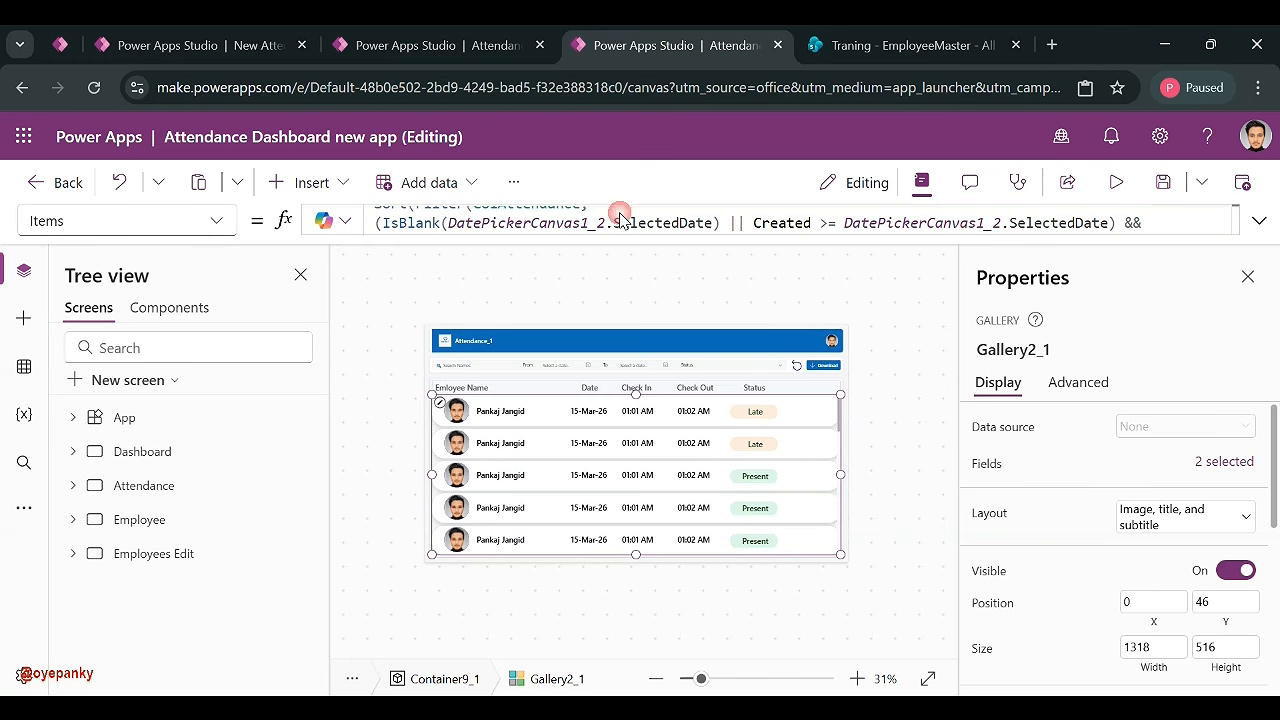
- Replace ColAttendance with ColEmployee in the gallery's Items formula
click(487, 415)
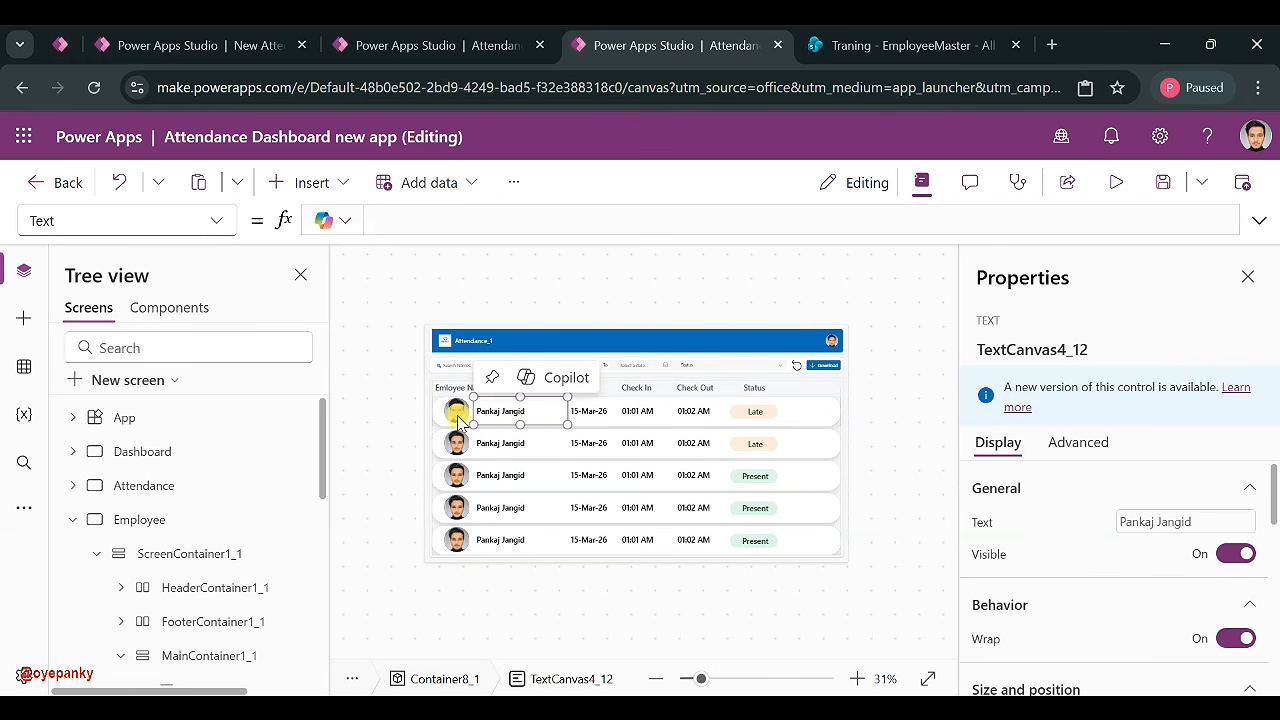
click(457, 410)
click(484, 418)
click(451, 222)
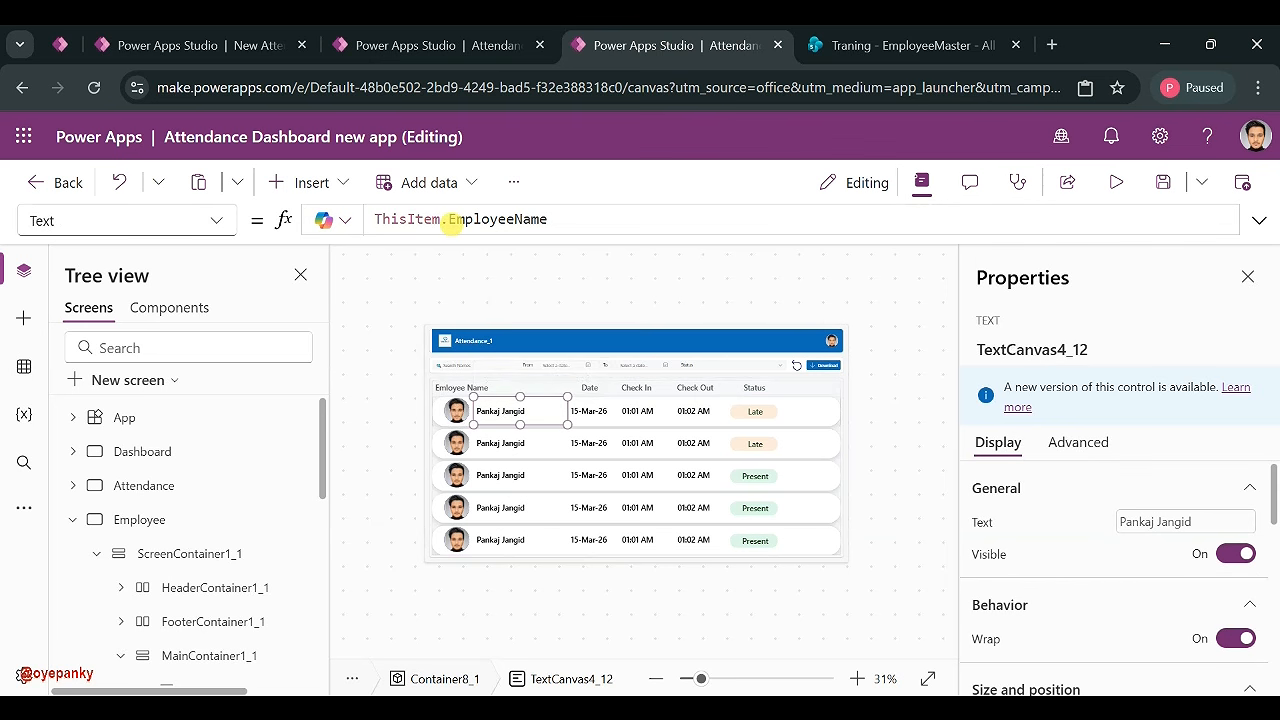
click(637, 497)
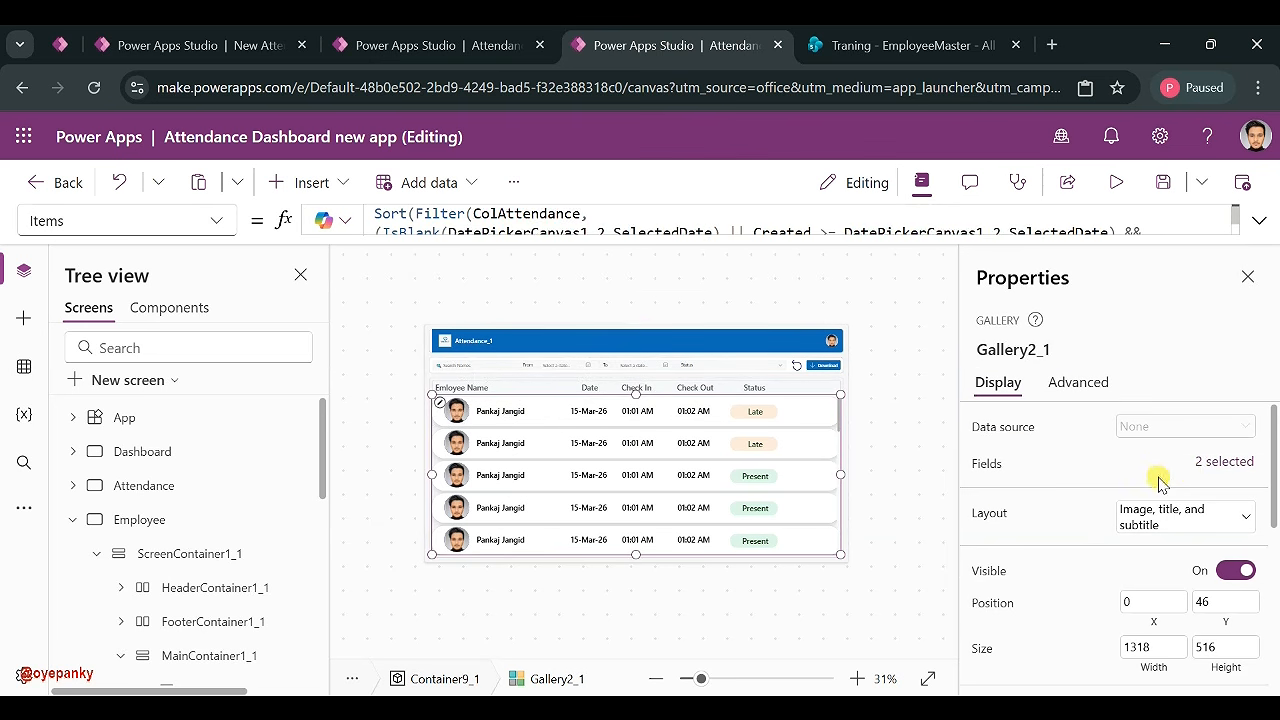
click(1260, 221)
double_click(565, 213)
text(Col)
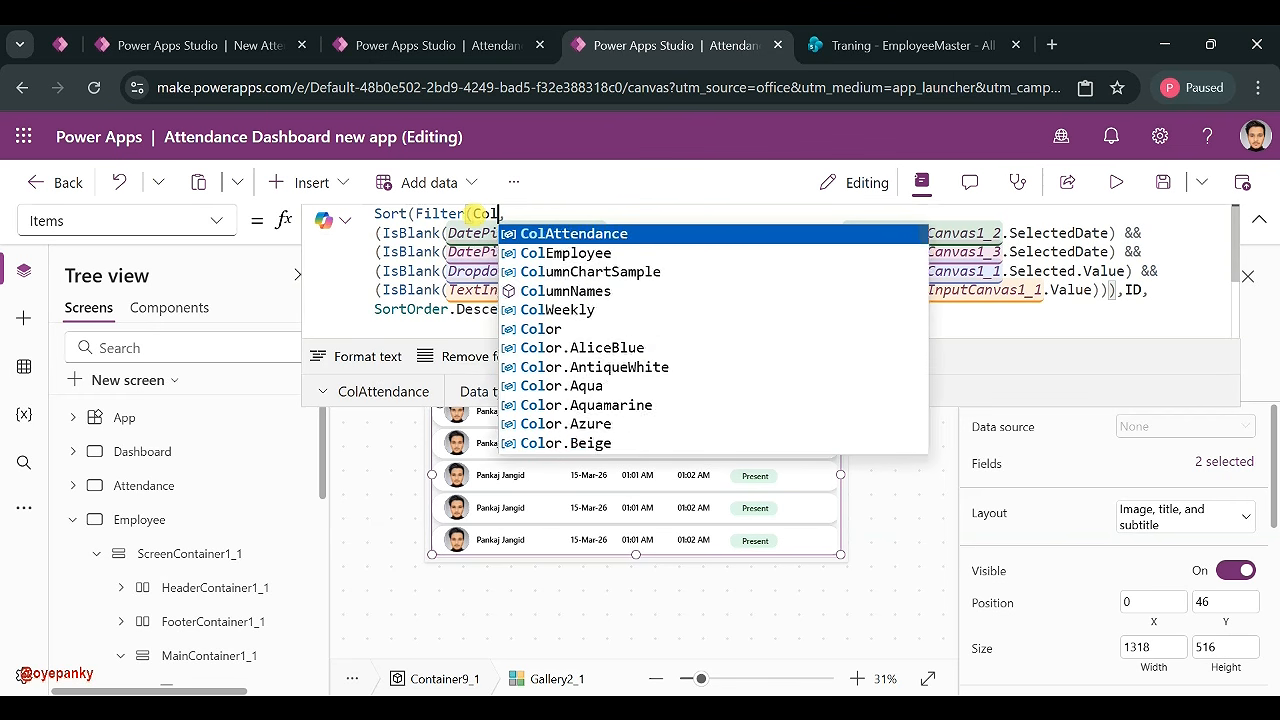
text(l)
key(BackSpace)
key(BackSpace)
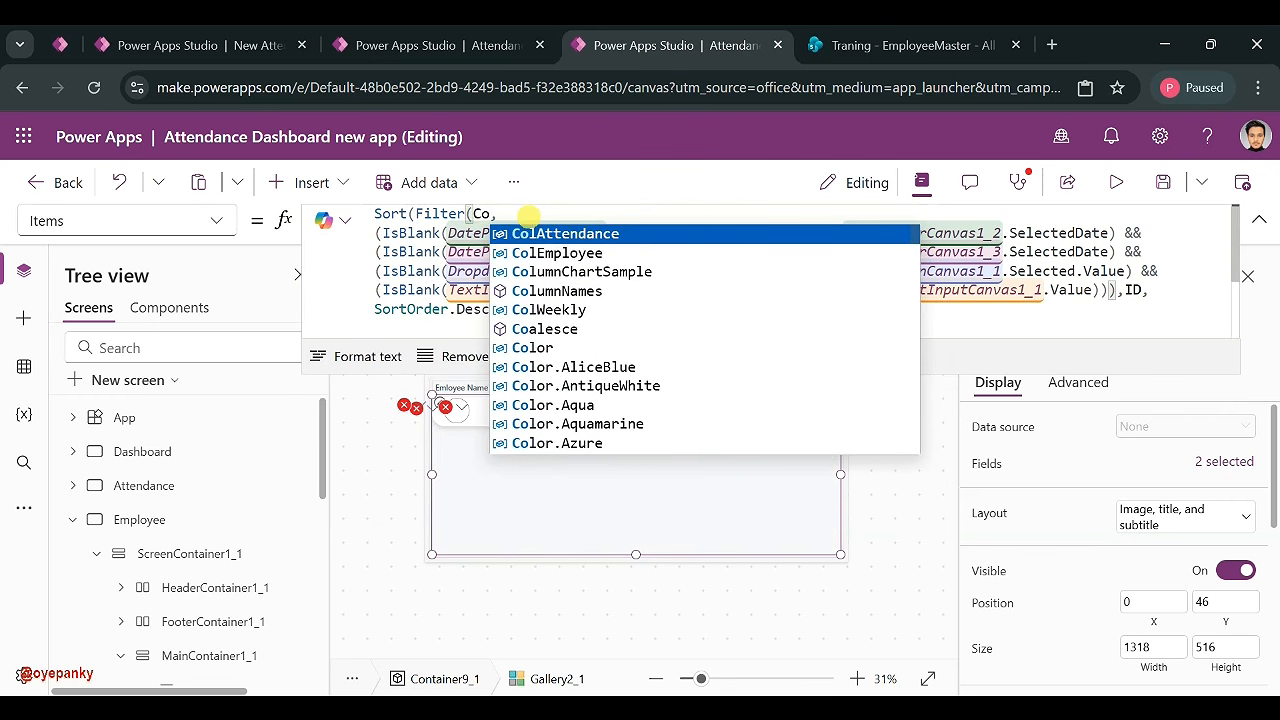
click(603, 253)
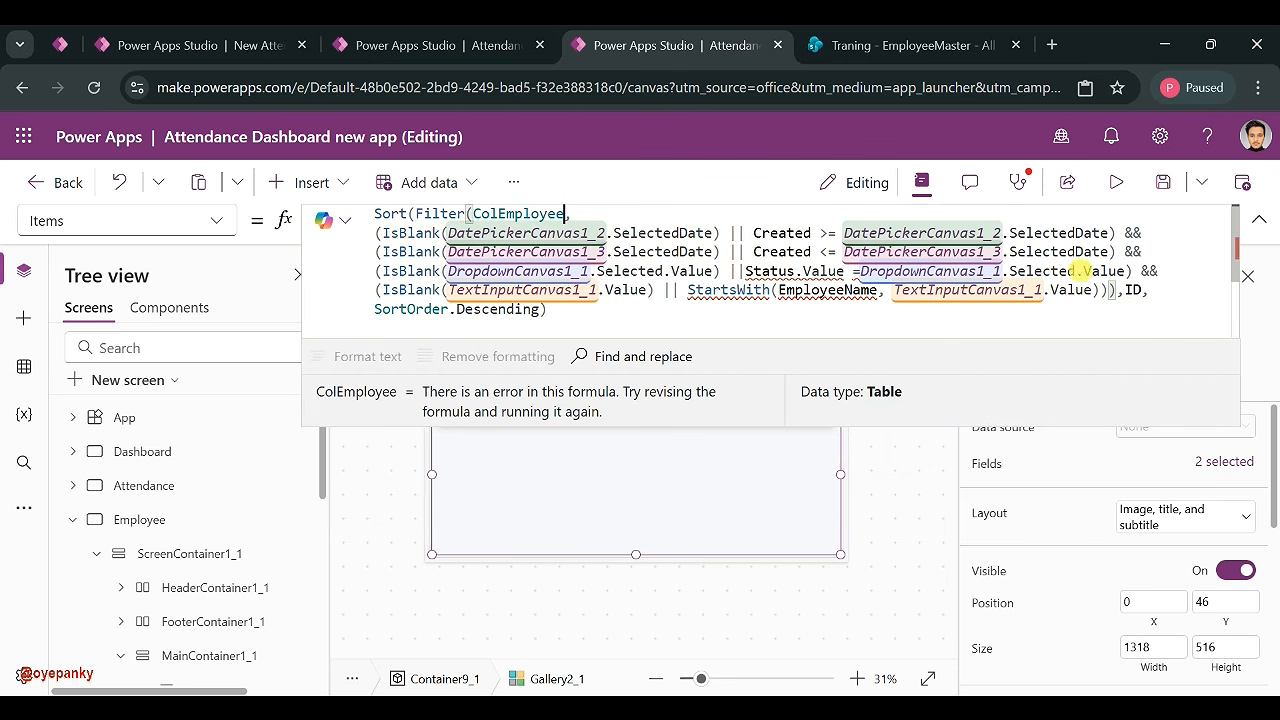
click(890, 45)
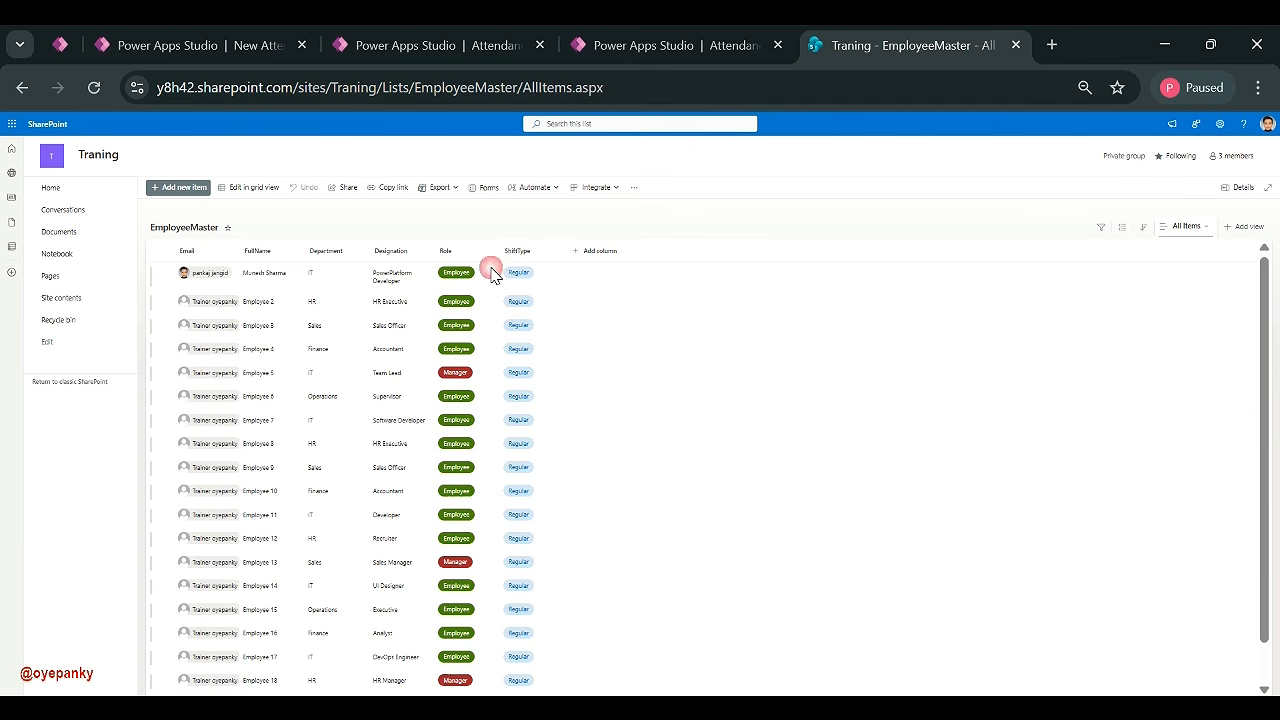
- Add a HireDate date-and-time column to the EmployeeMaster list and save it
click(613, 252)
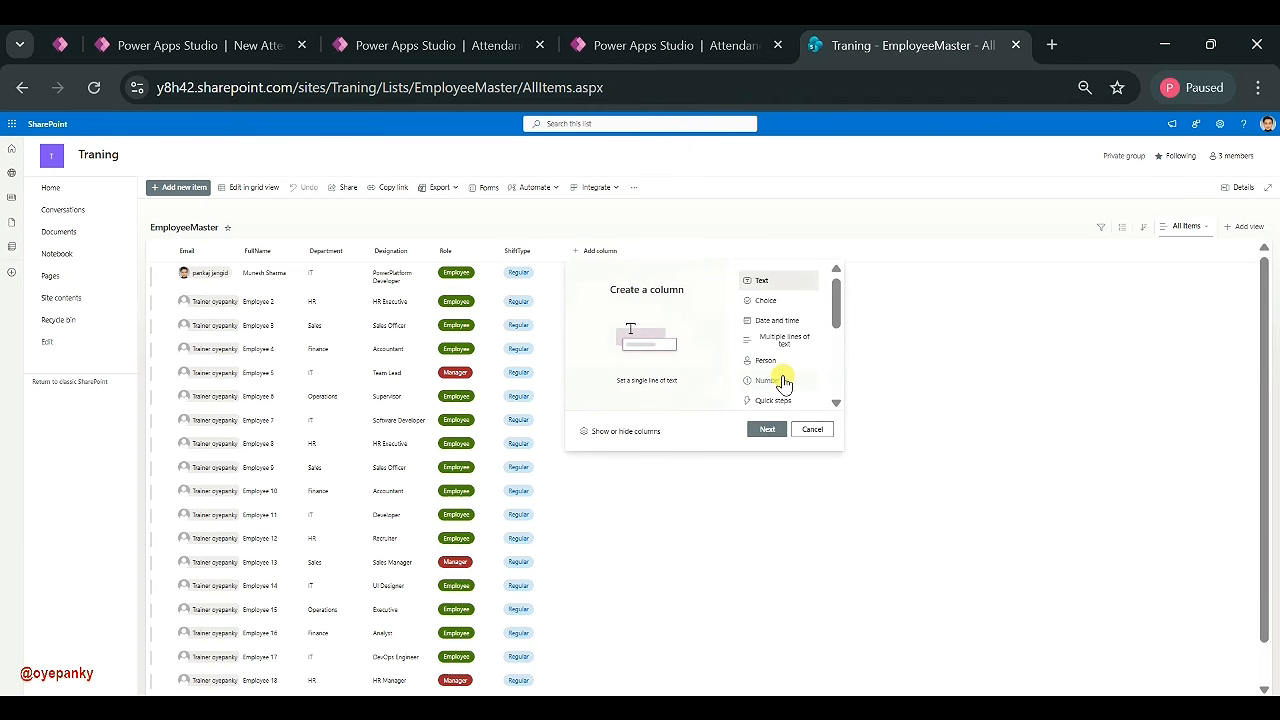
scroll(770, 405, down, 3)
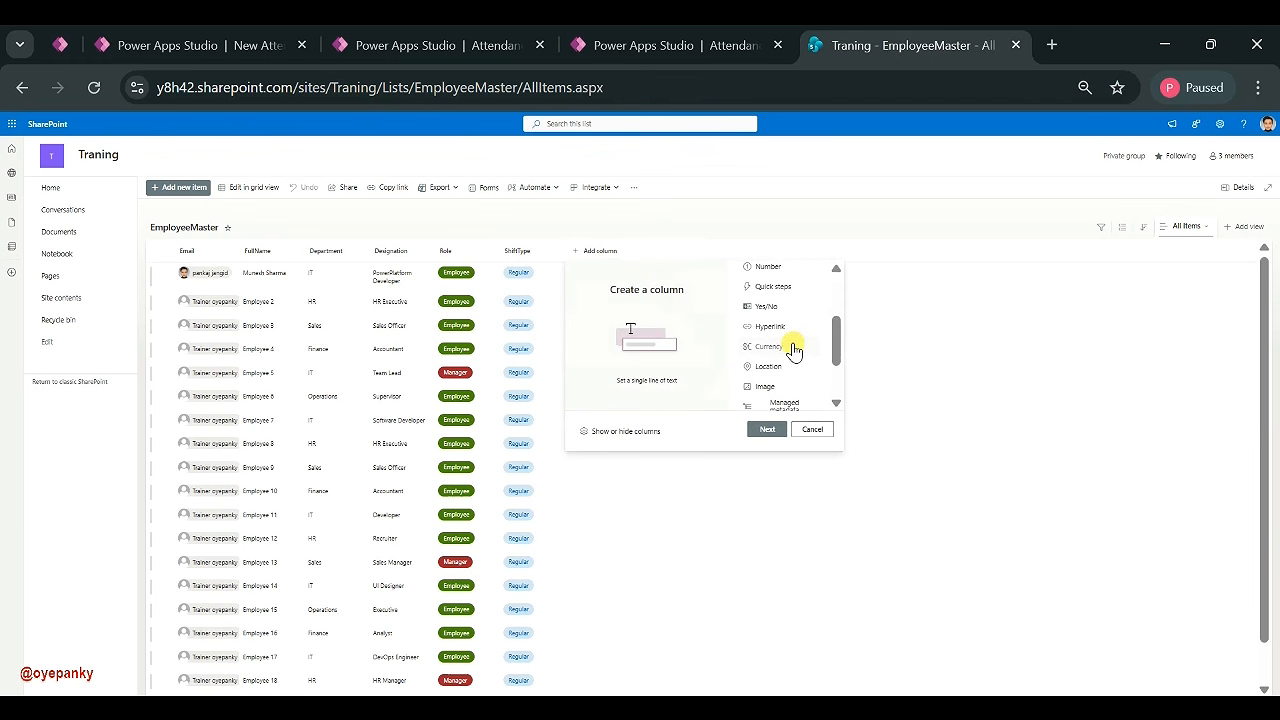
click(942, 473)
scroll(942, 473, down, 1)
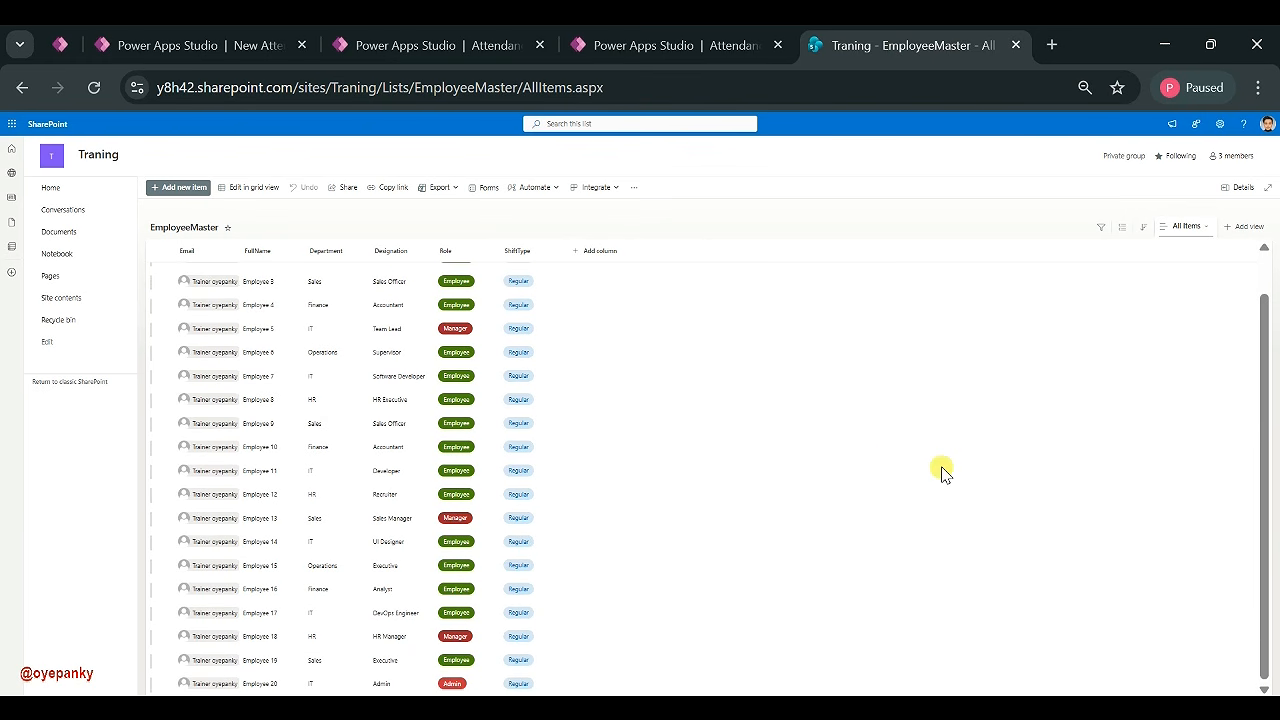
scroll(802, 362, up, 1)
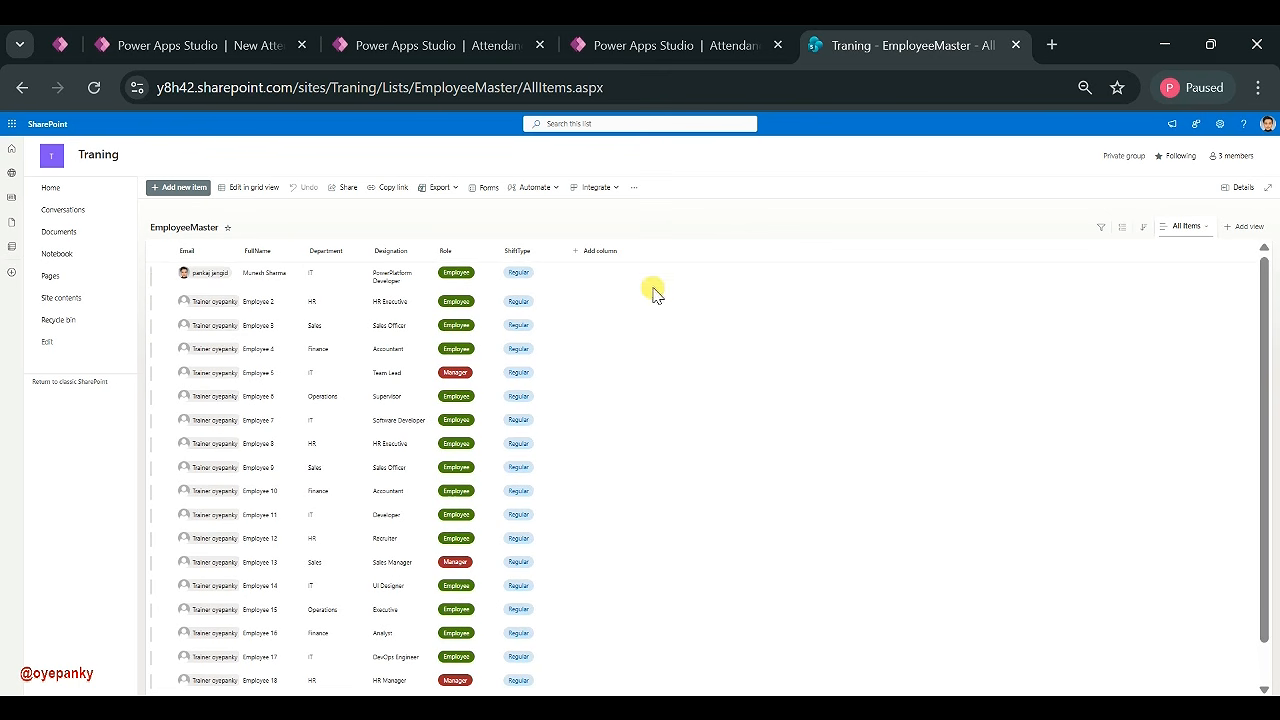
click(600, 258)
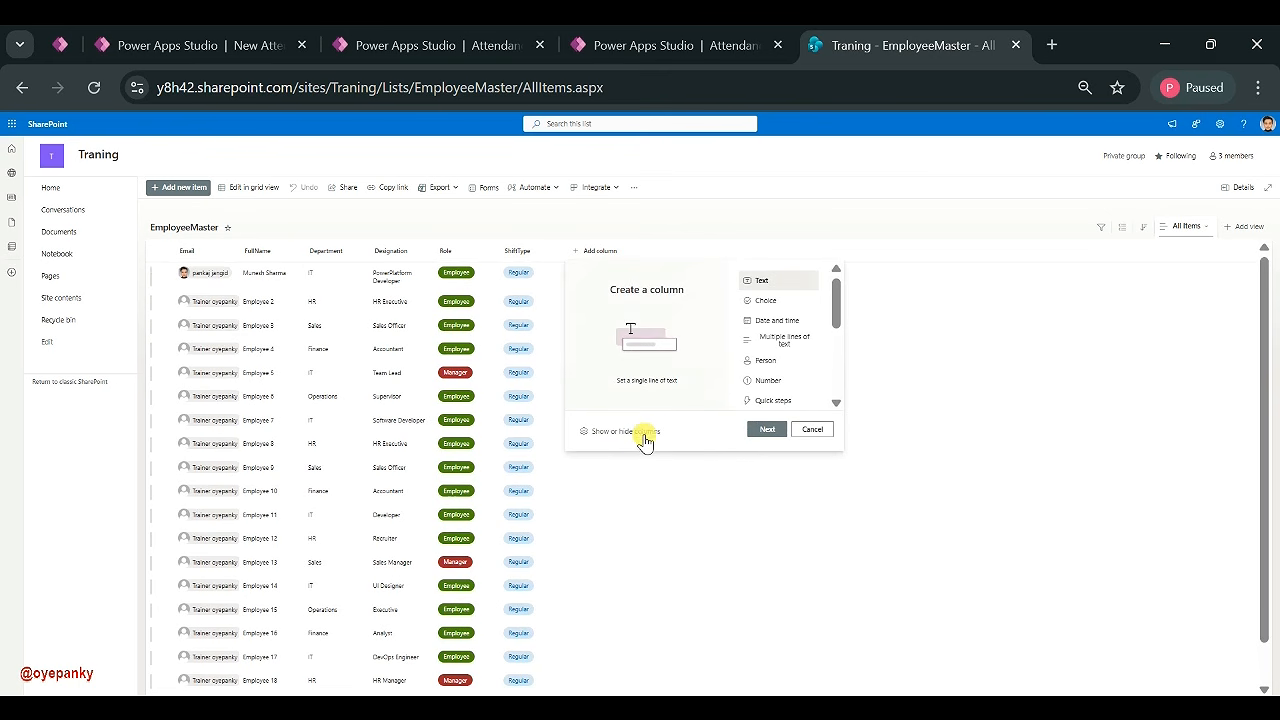
click(789, 320)
click(766, 429)
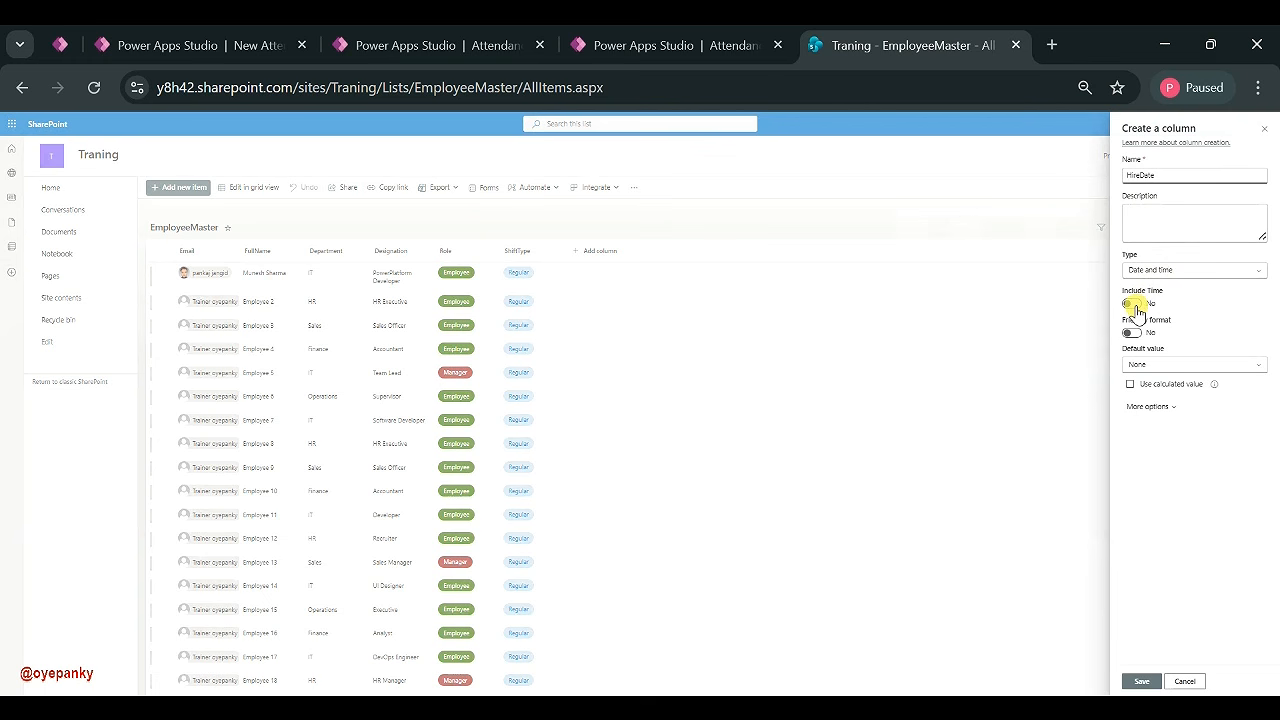
click(1146, 681)
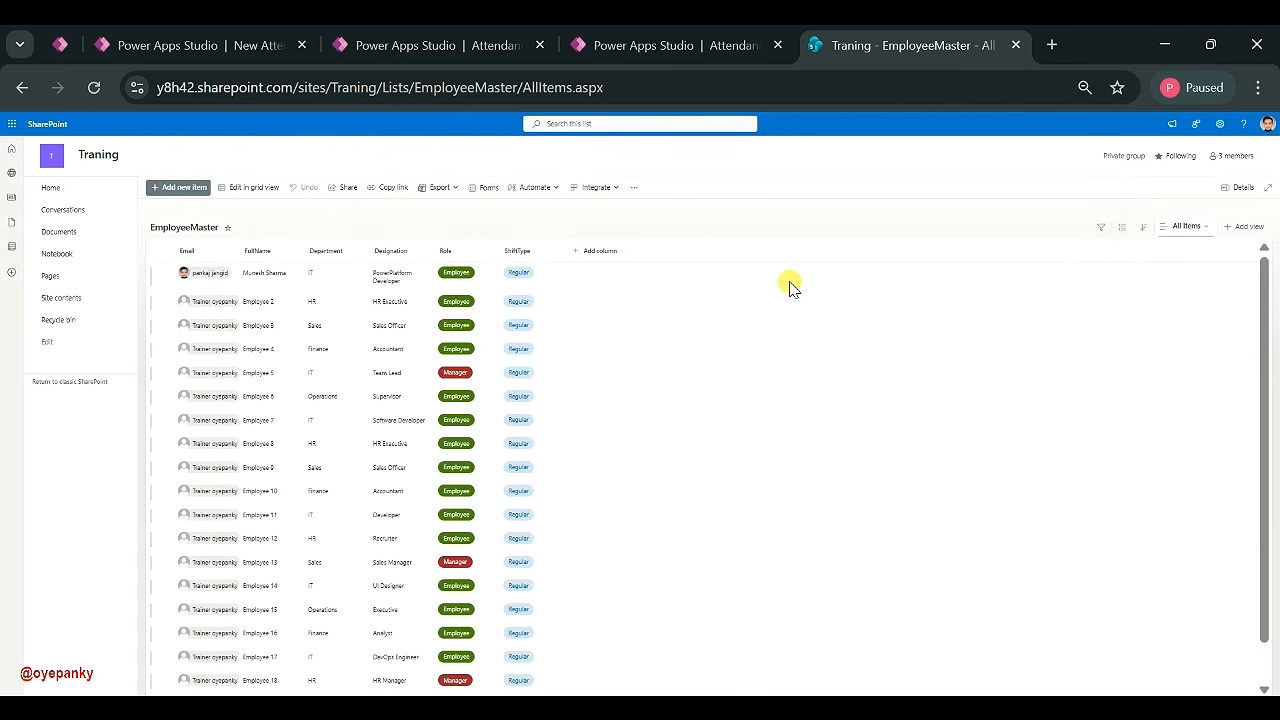
click(584, 250)
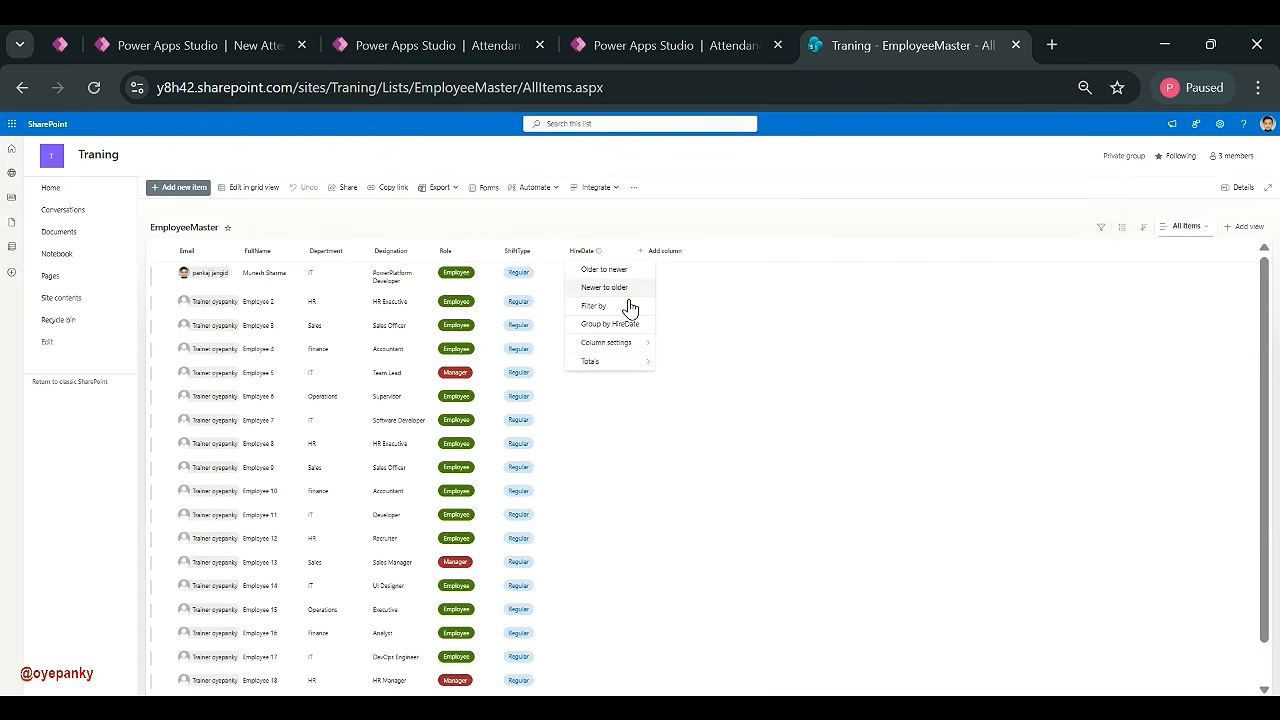
click(666, 343)
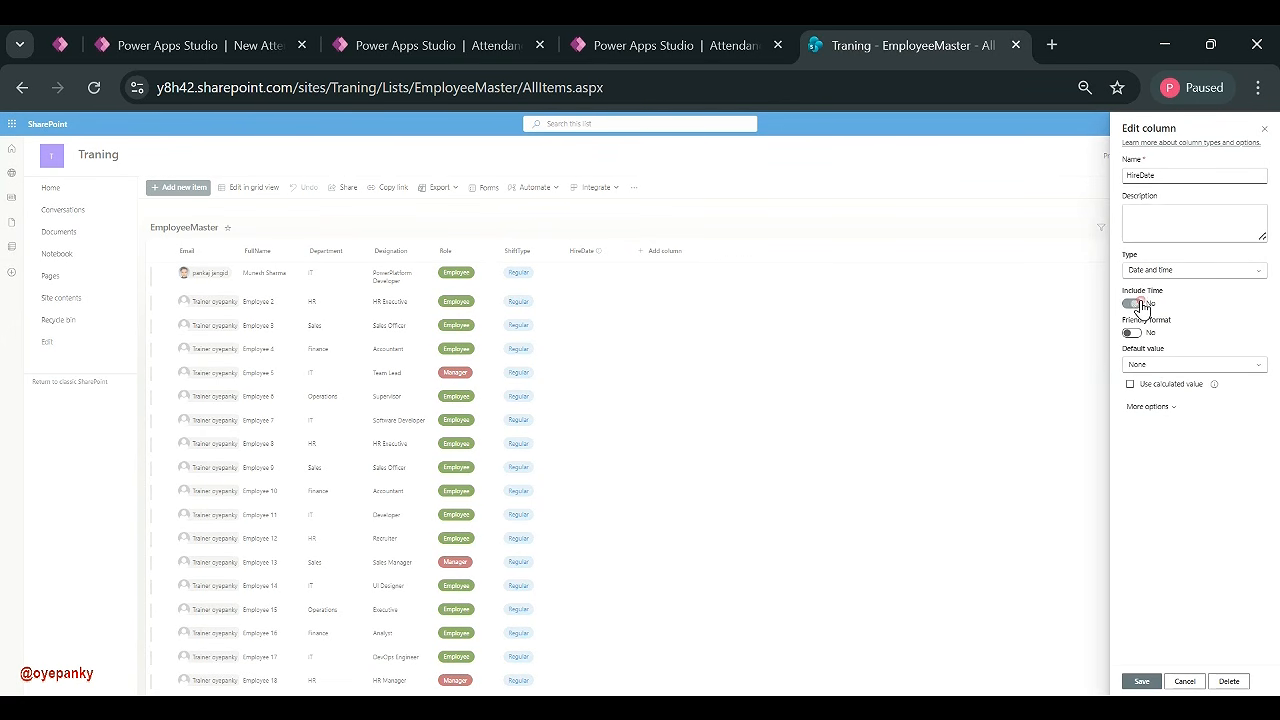
click(1152, 687)
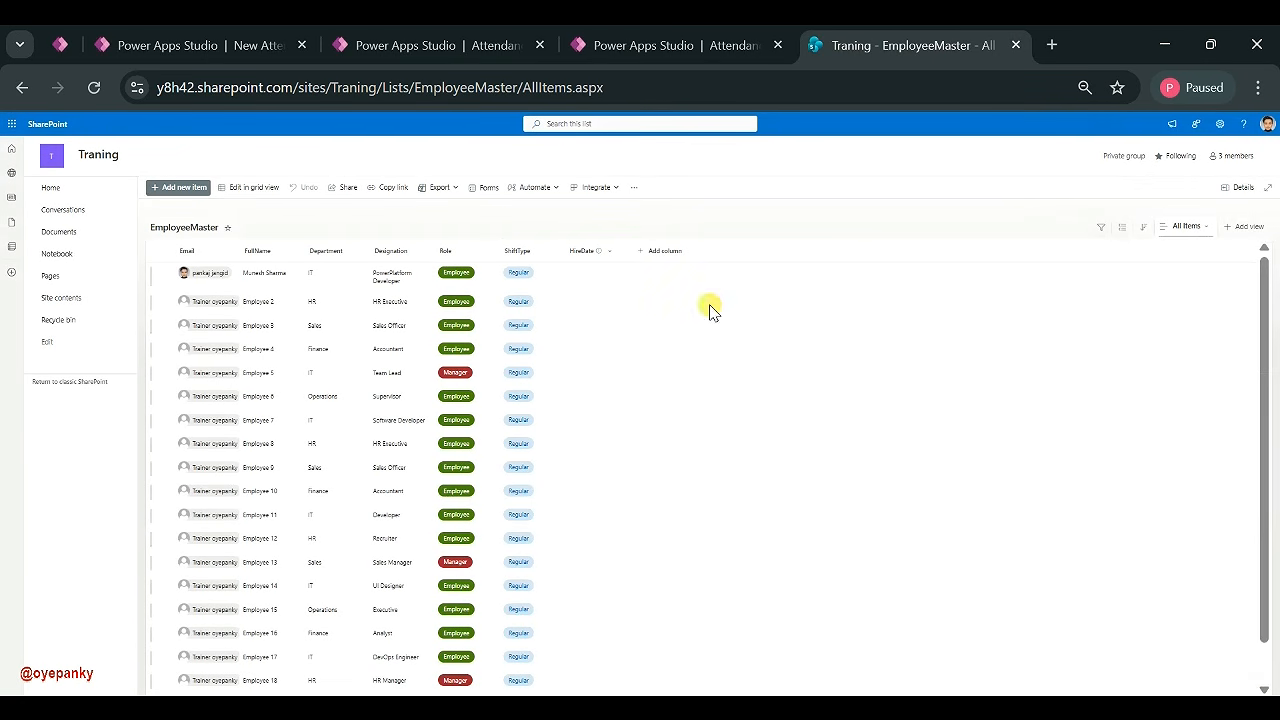
- In grid view, set HireDate to 3/11/2026 and fill it down for employees 1–8
click(262, 190)
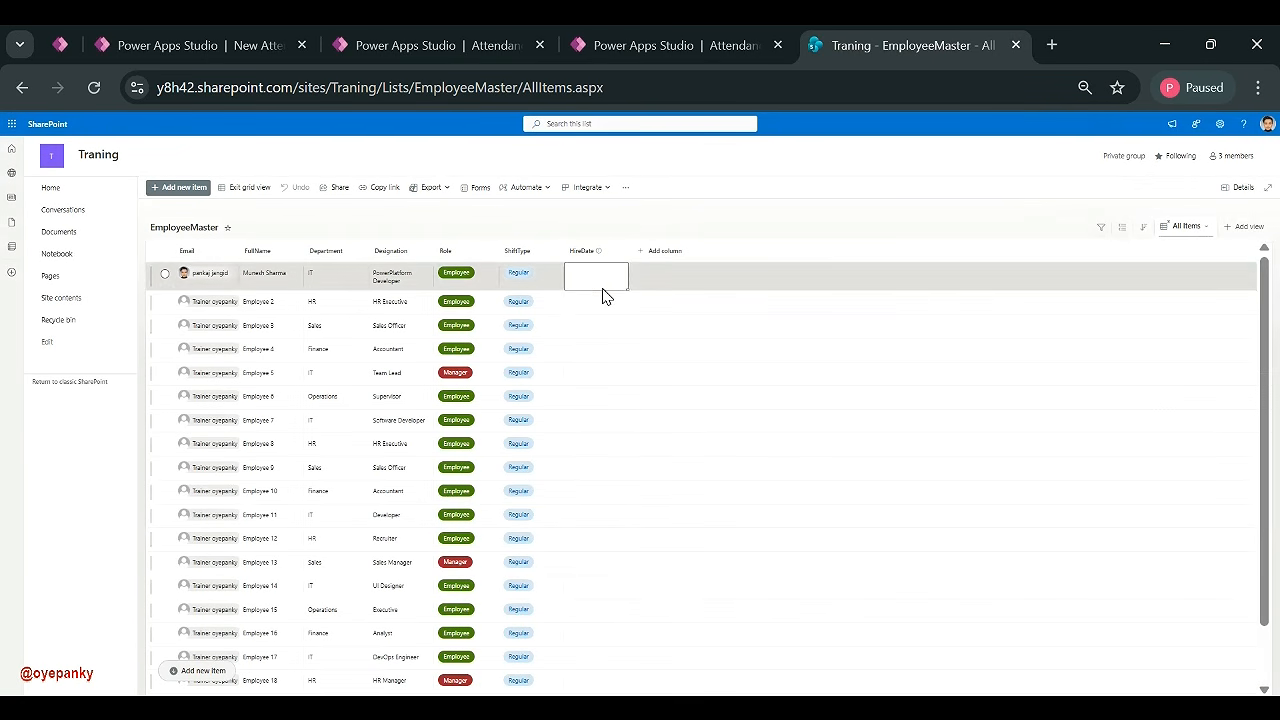
click(597, 284)
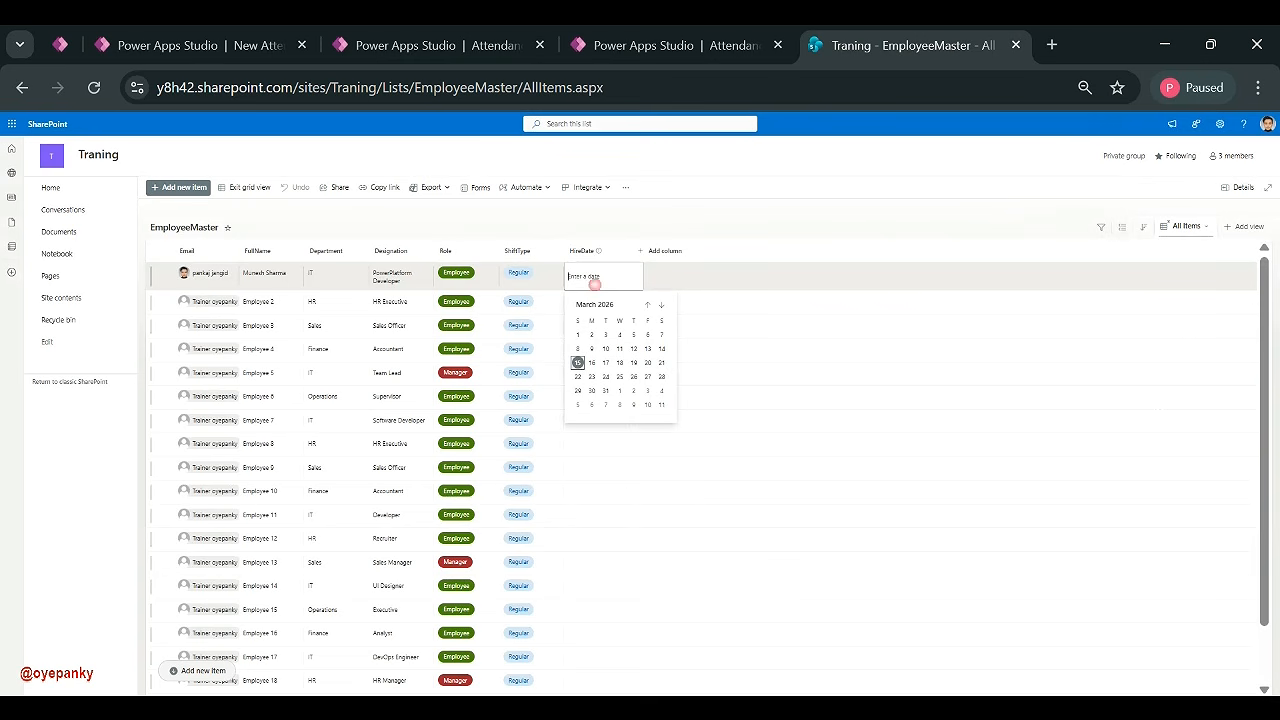
click(619, 350)
drag(603, 275, 603, 359)
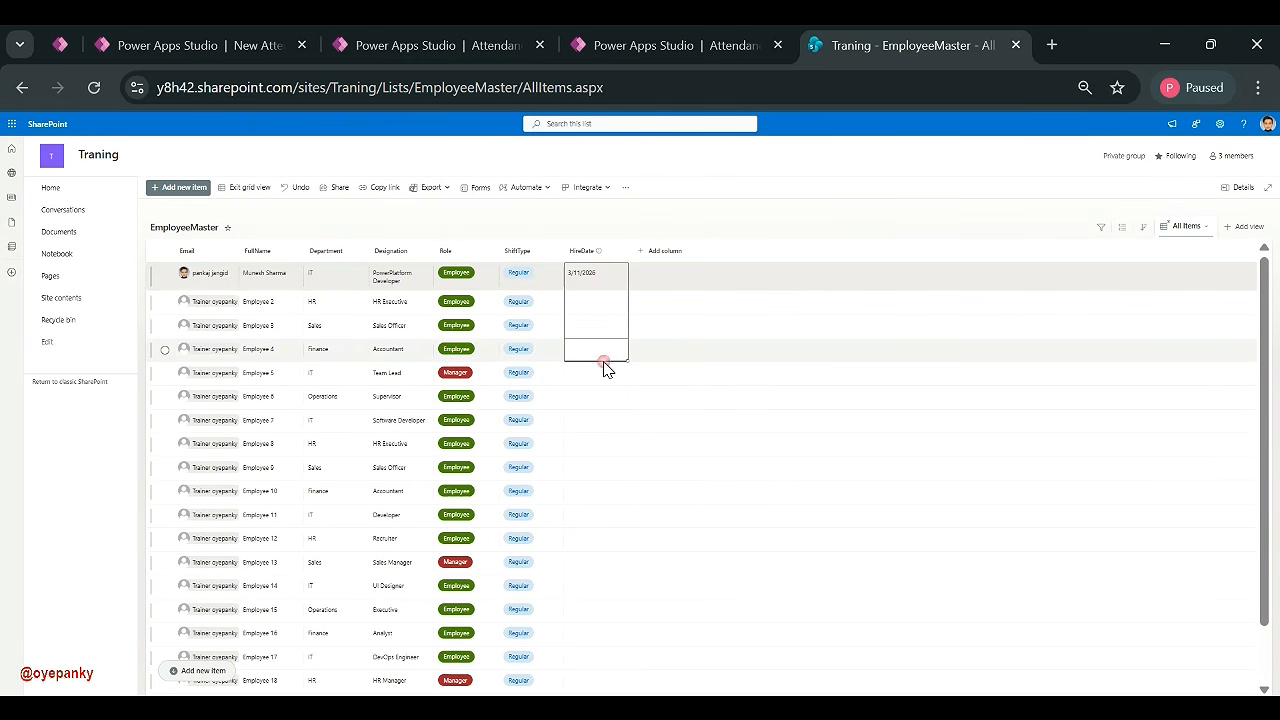
click(608, 286)
click(688, 271)
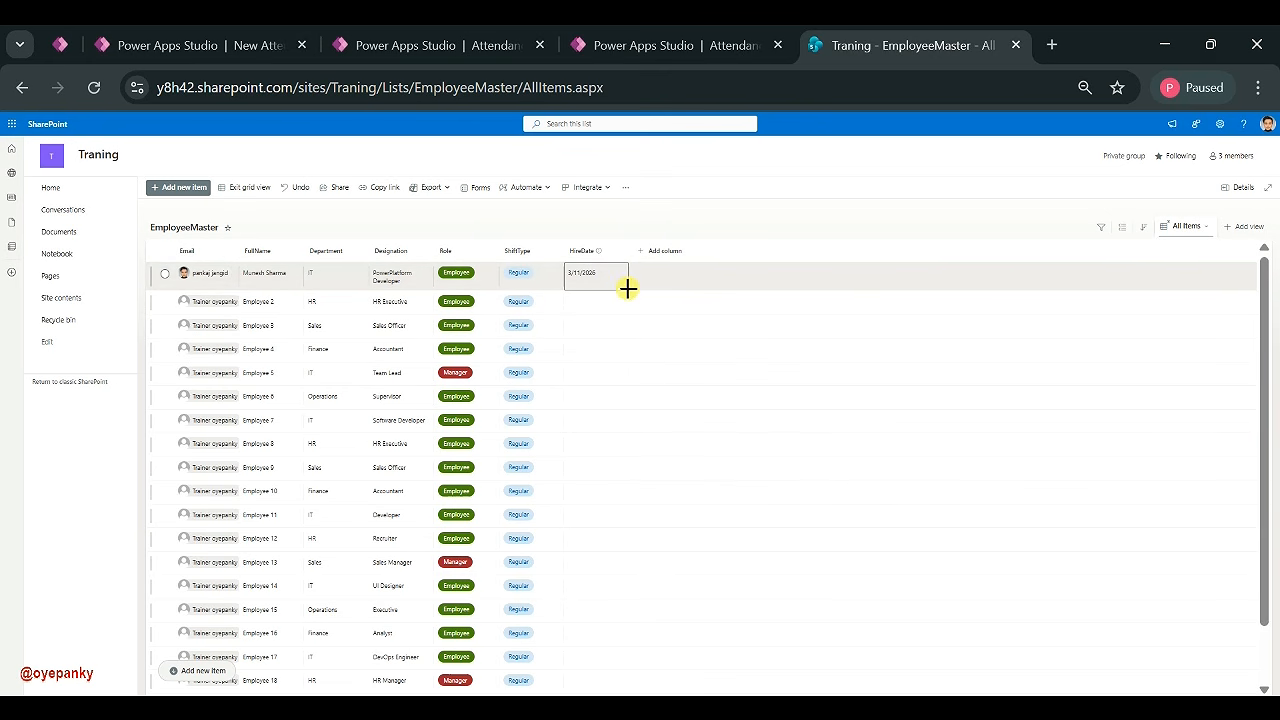
drag(628, 289, 628, 453)
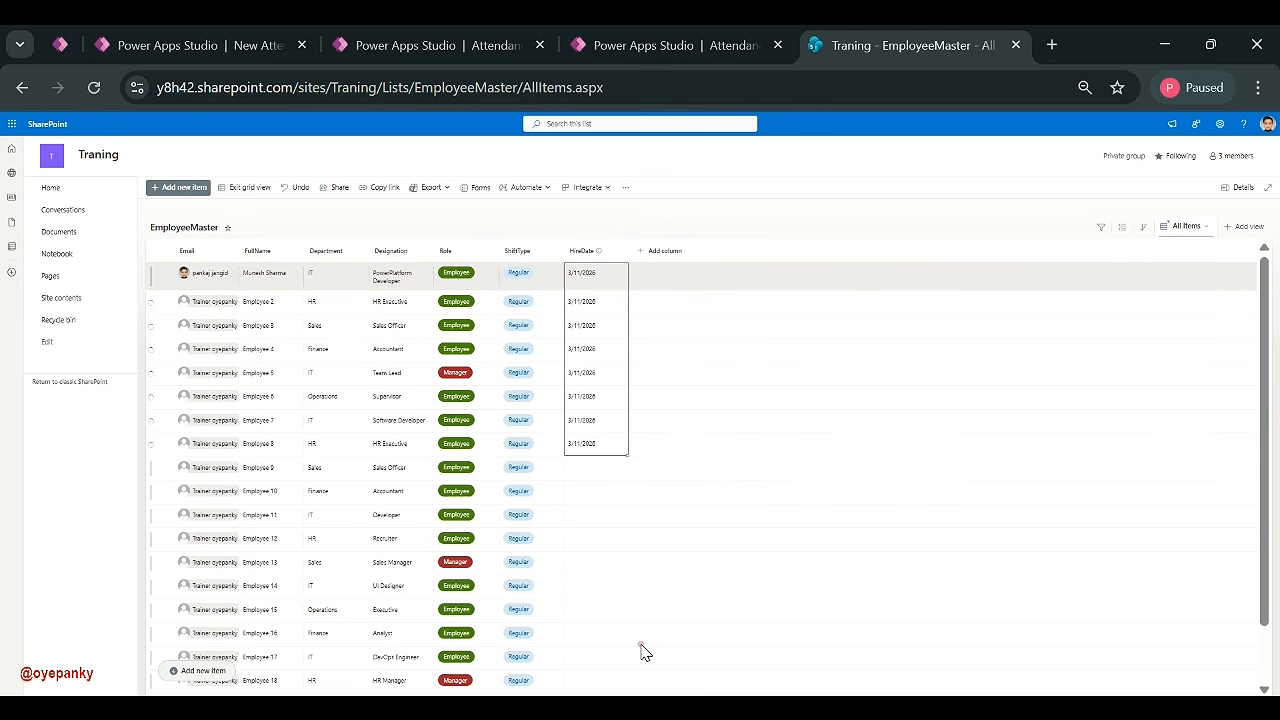
- Set Employee 9's HireDate to 3/15/2026 and fill it down through employee 20
click(604, 472)
click(604, 472)
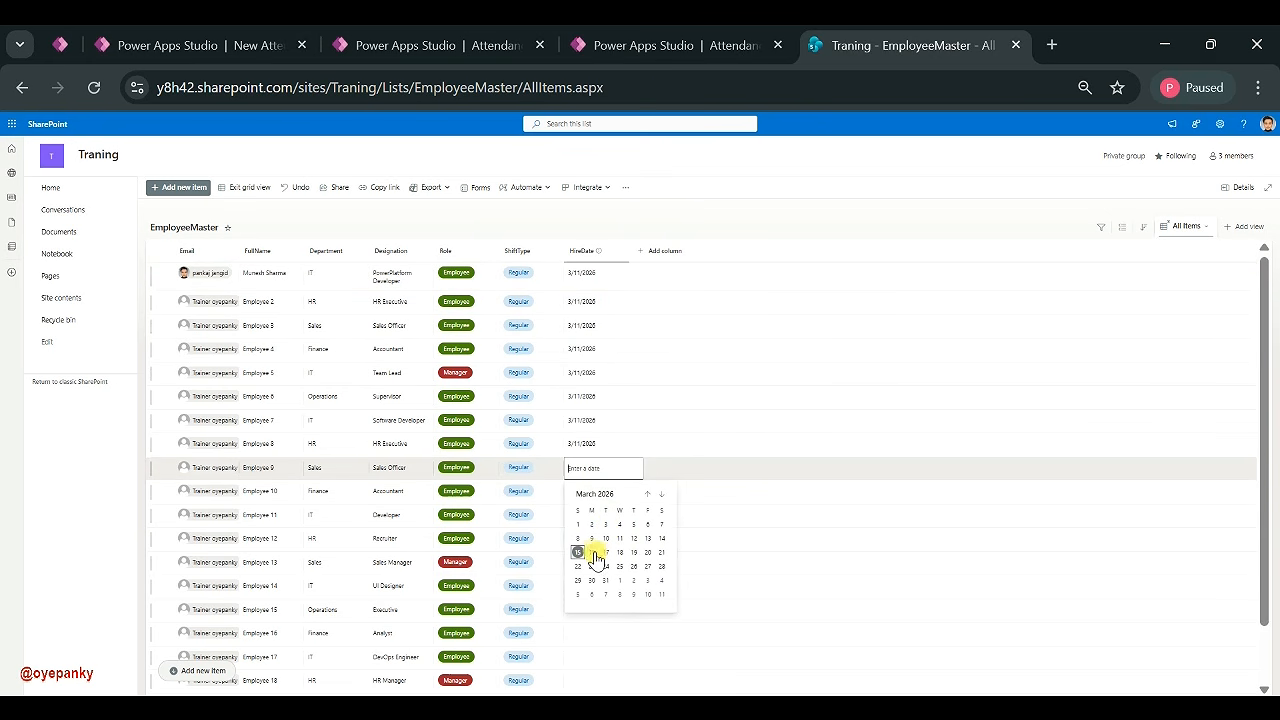
click(578, 553)
scroll(626, 490, down, 1)
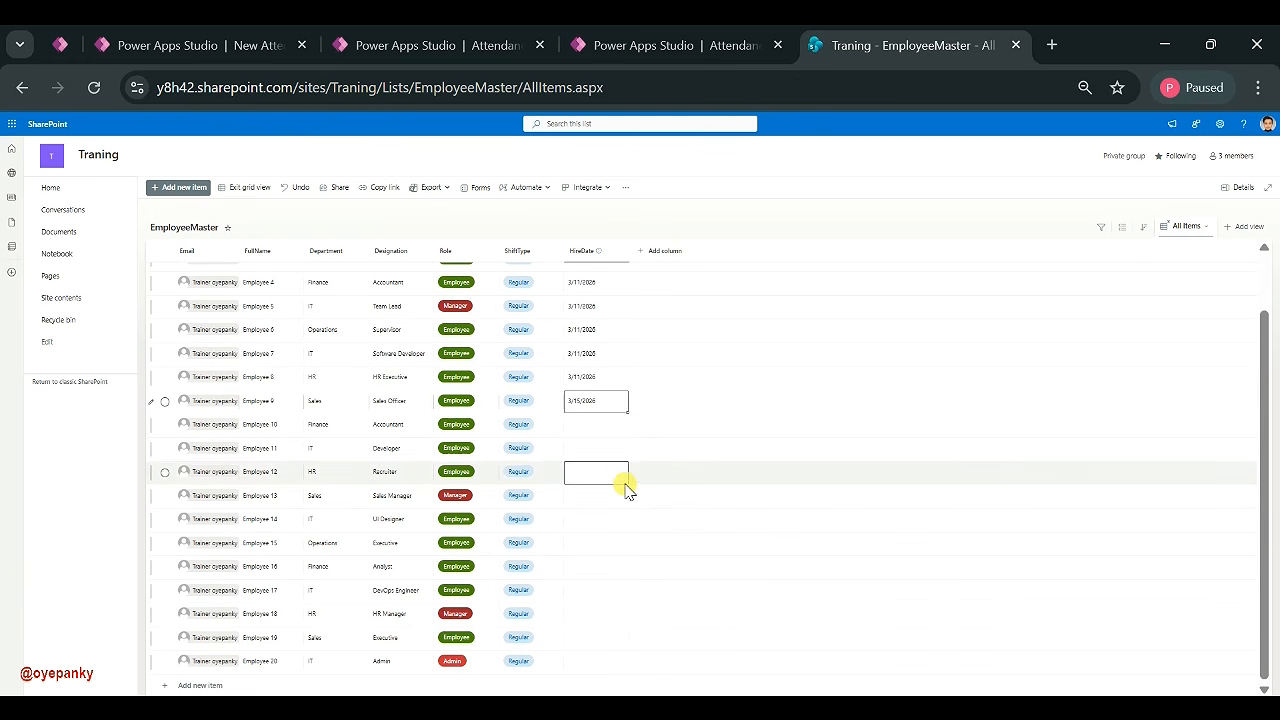
drag(627, 411, 621, 665)
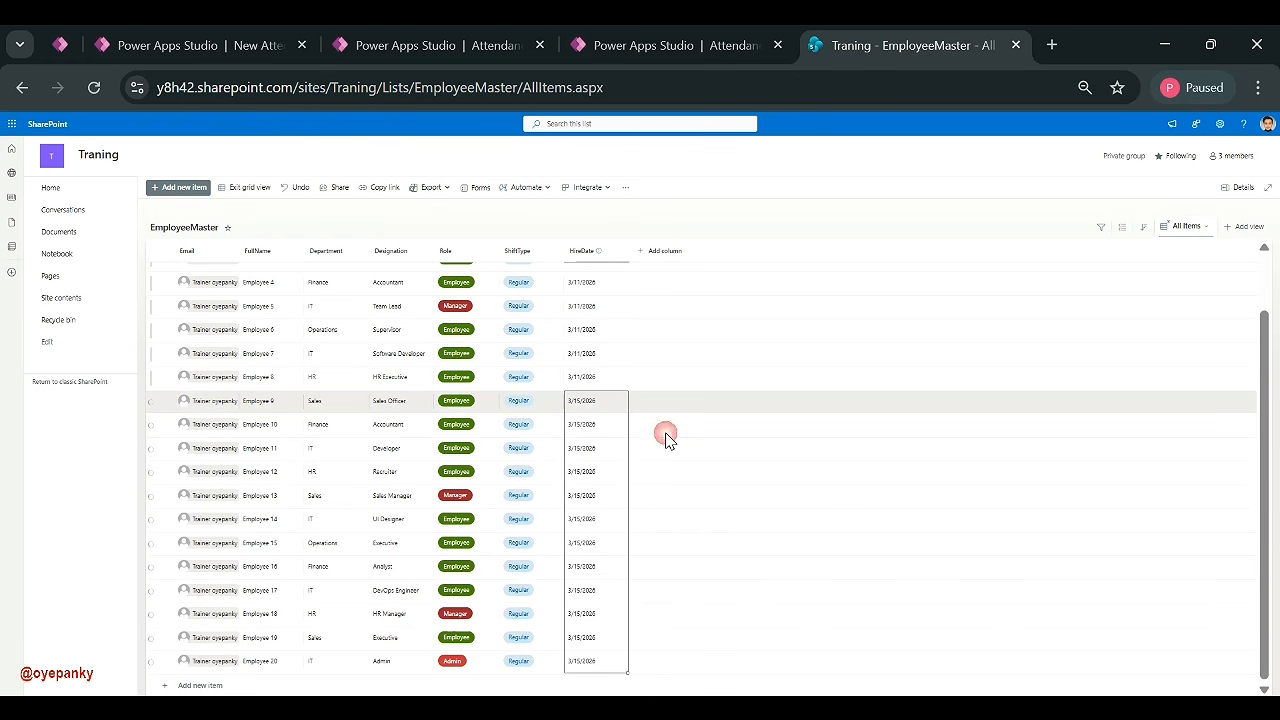
scroll(660, 445, up, 1)
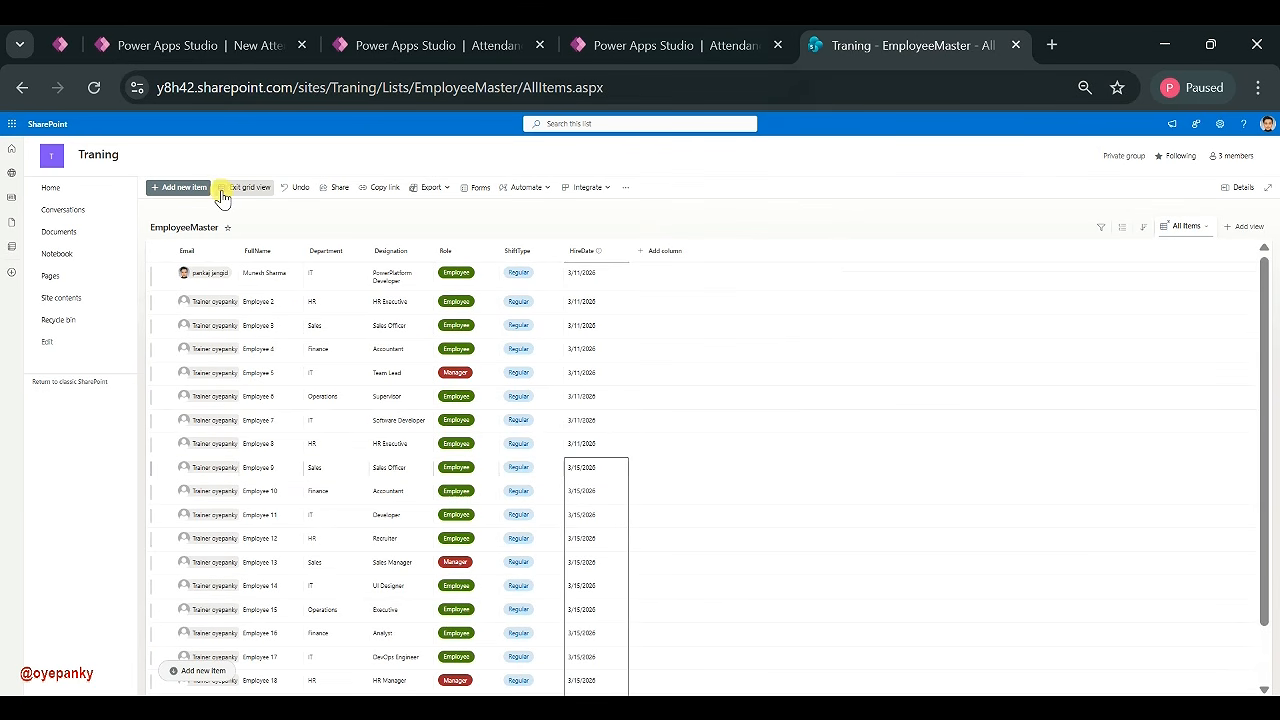
- Refresh the EmployeeMaster data source in the app to pick up HireDate
click(653, 58)
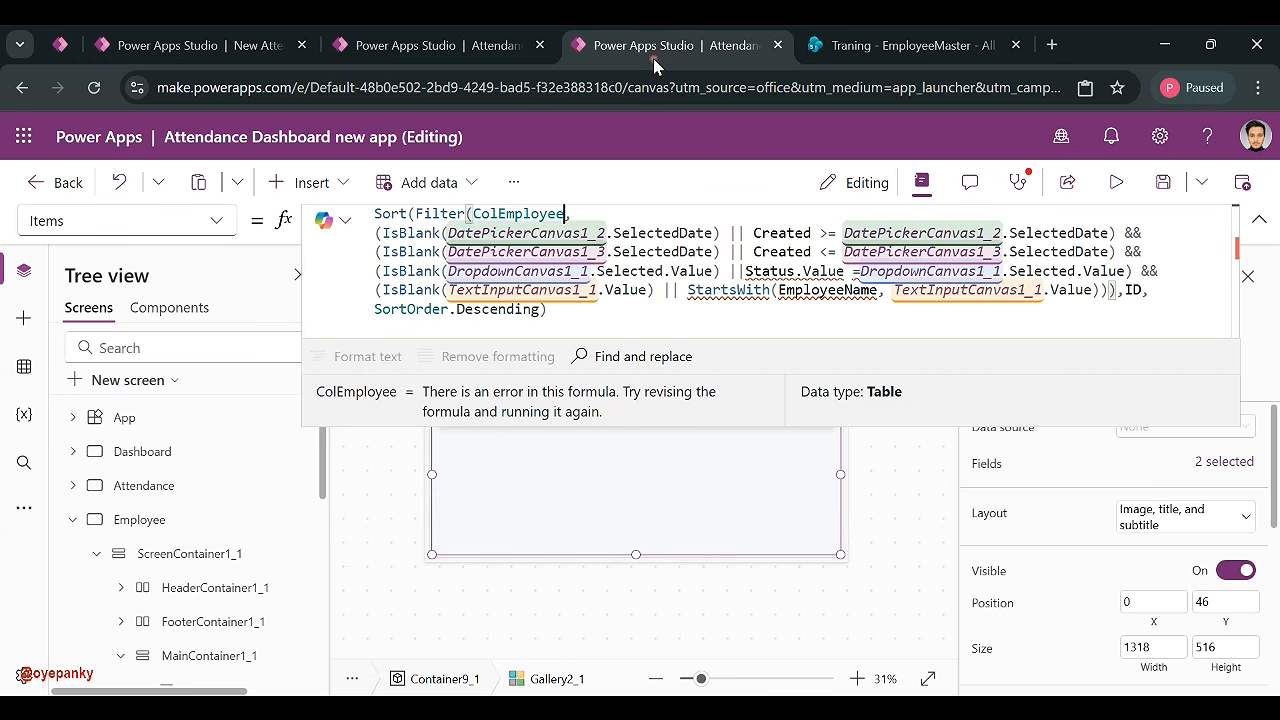
click(24, 367)
click(307, 452)
click(358, 525)
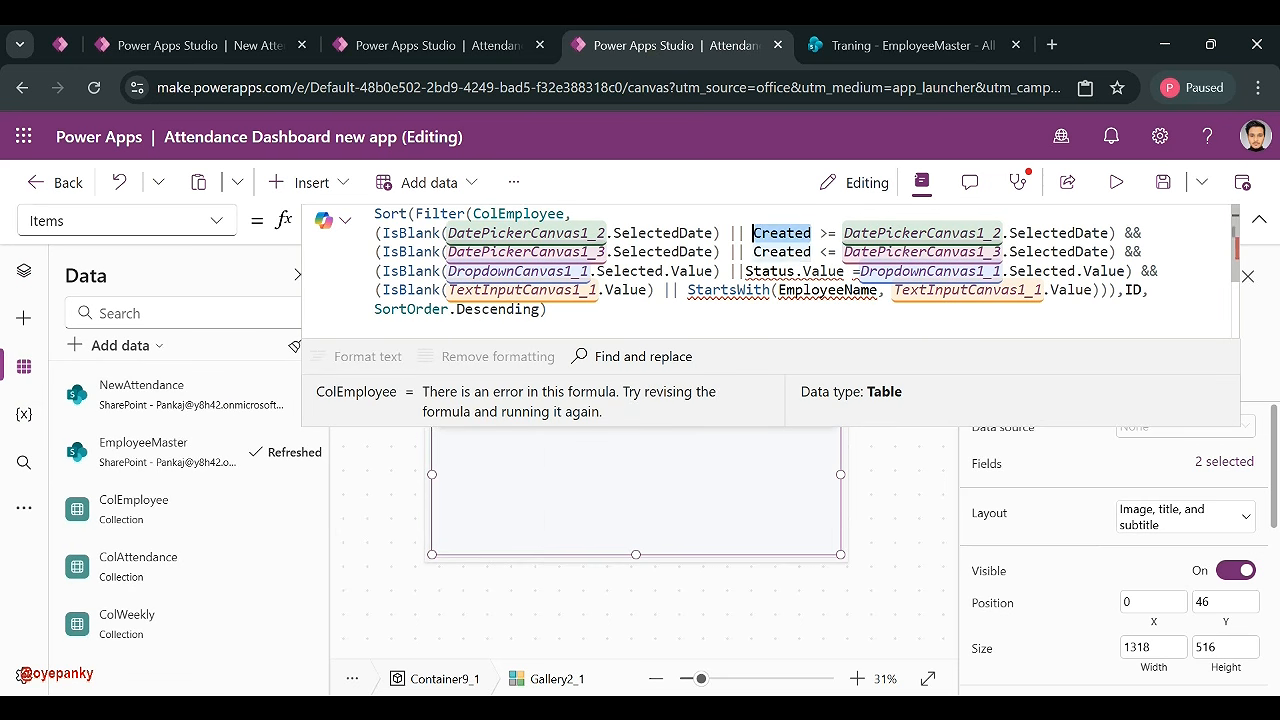
- Replace Created with HireDate in both date conditions of the gallery's Items formula
drag(811, 232, 752, 232)
text(Hire)
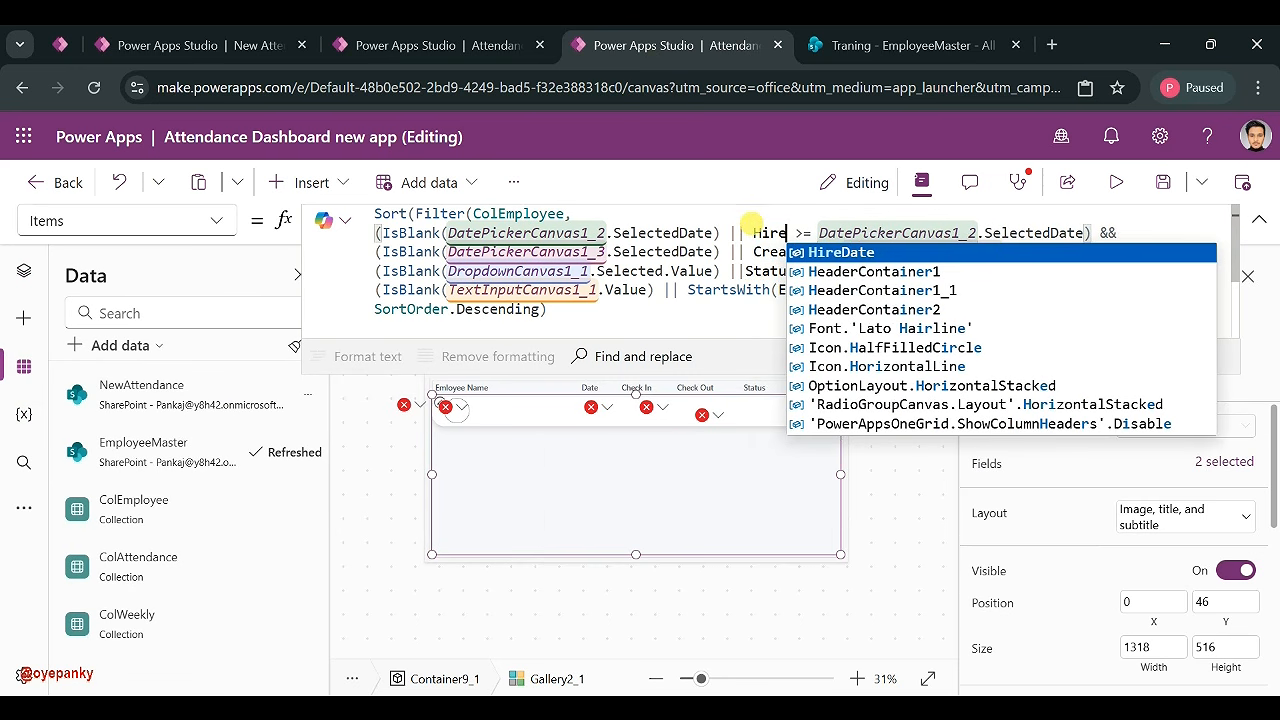
click(825, 253)
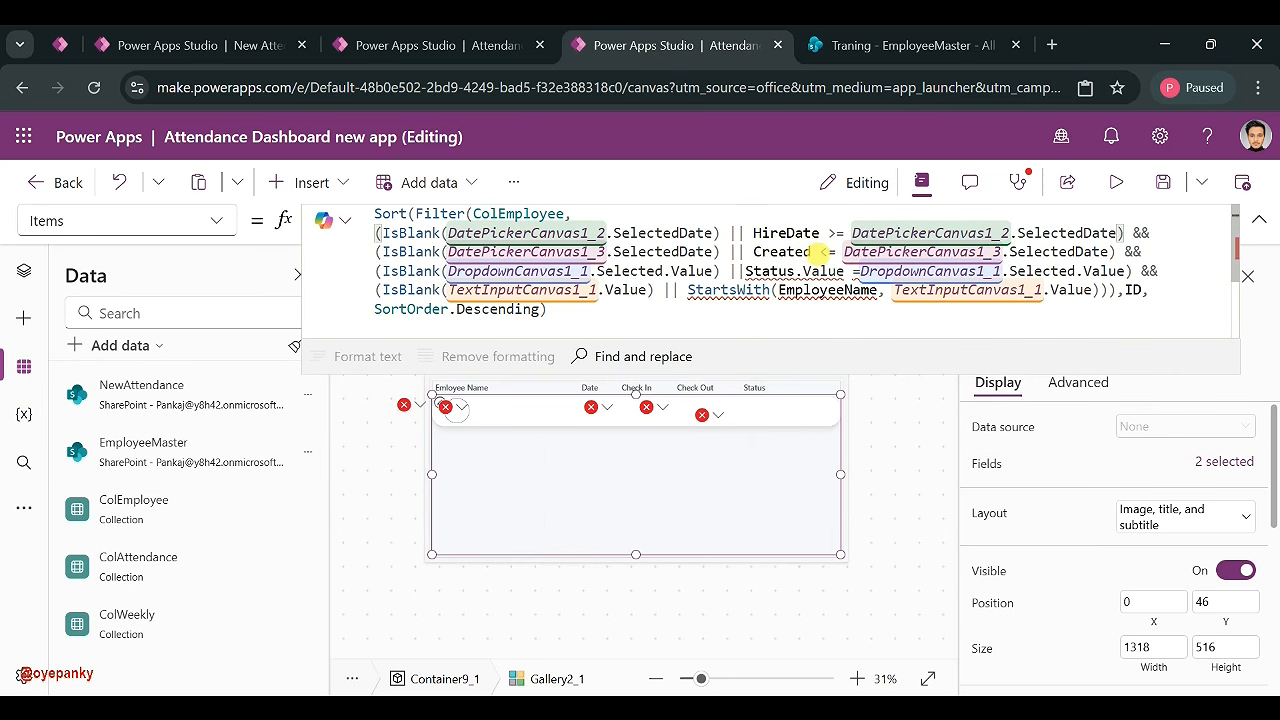
drag(811, 252, 755, 252)
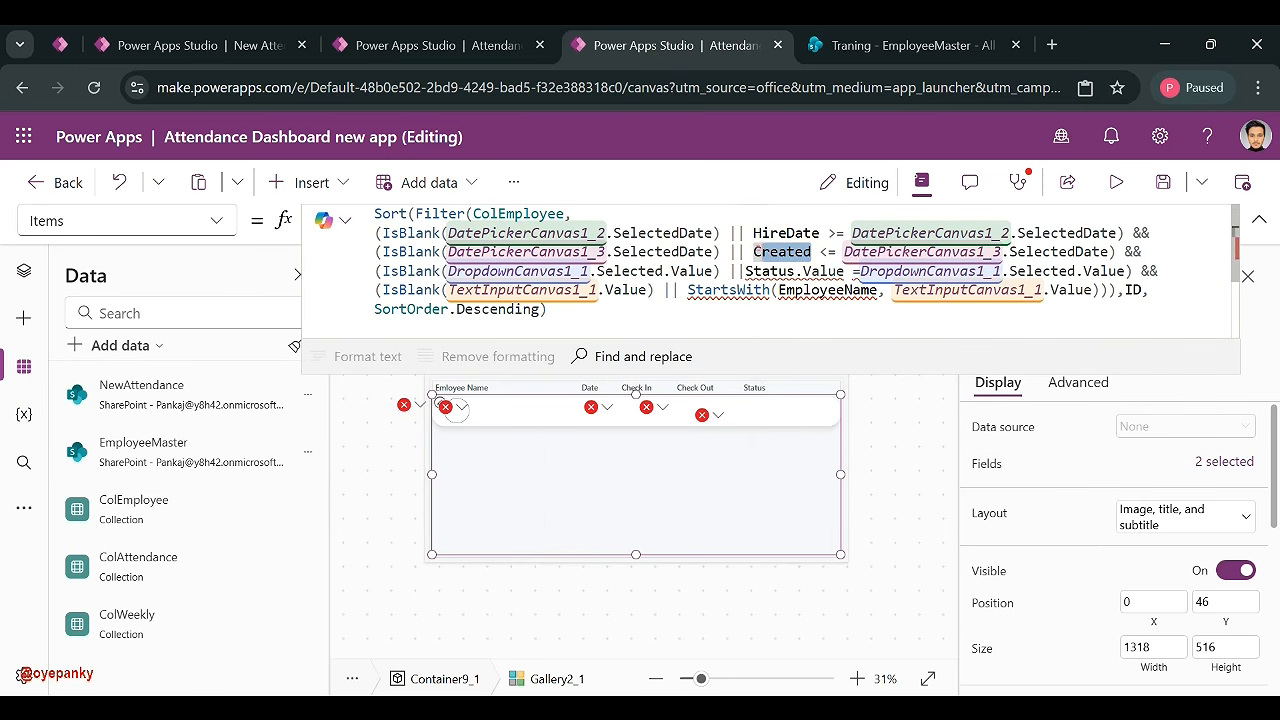
text(Hir)
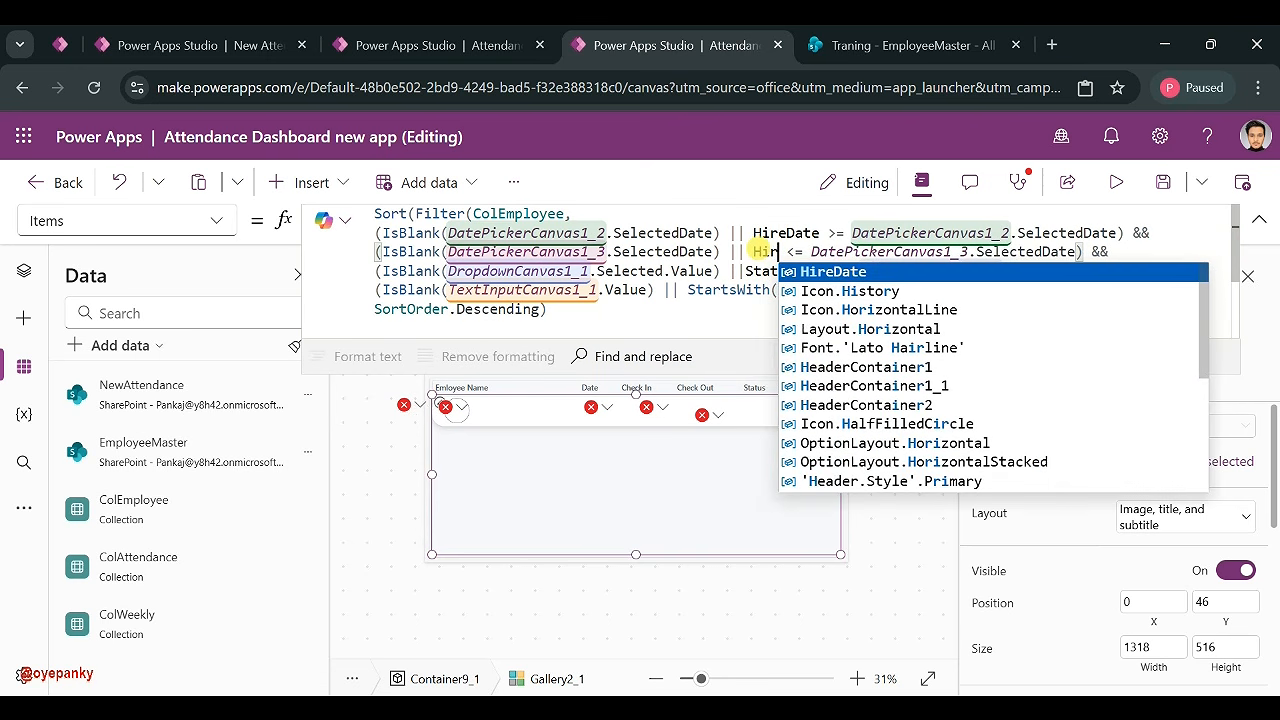
text(e)
click(805, 271)
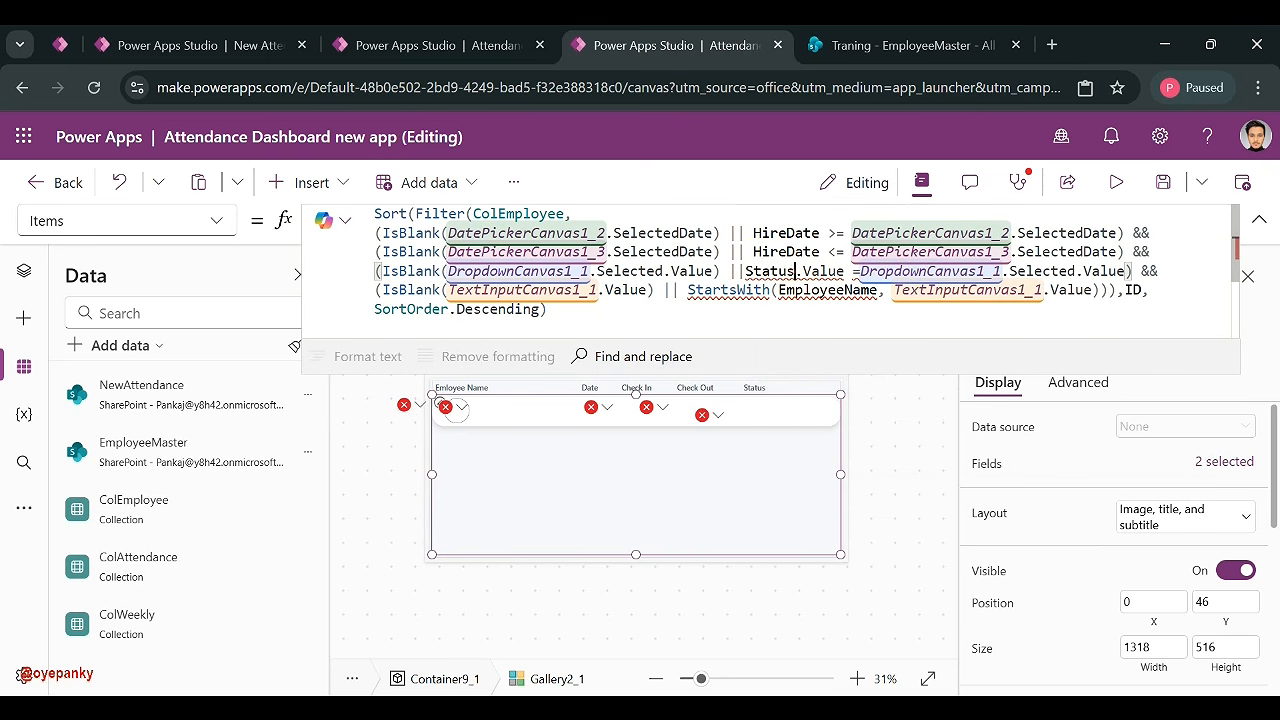
click(870, 38)
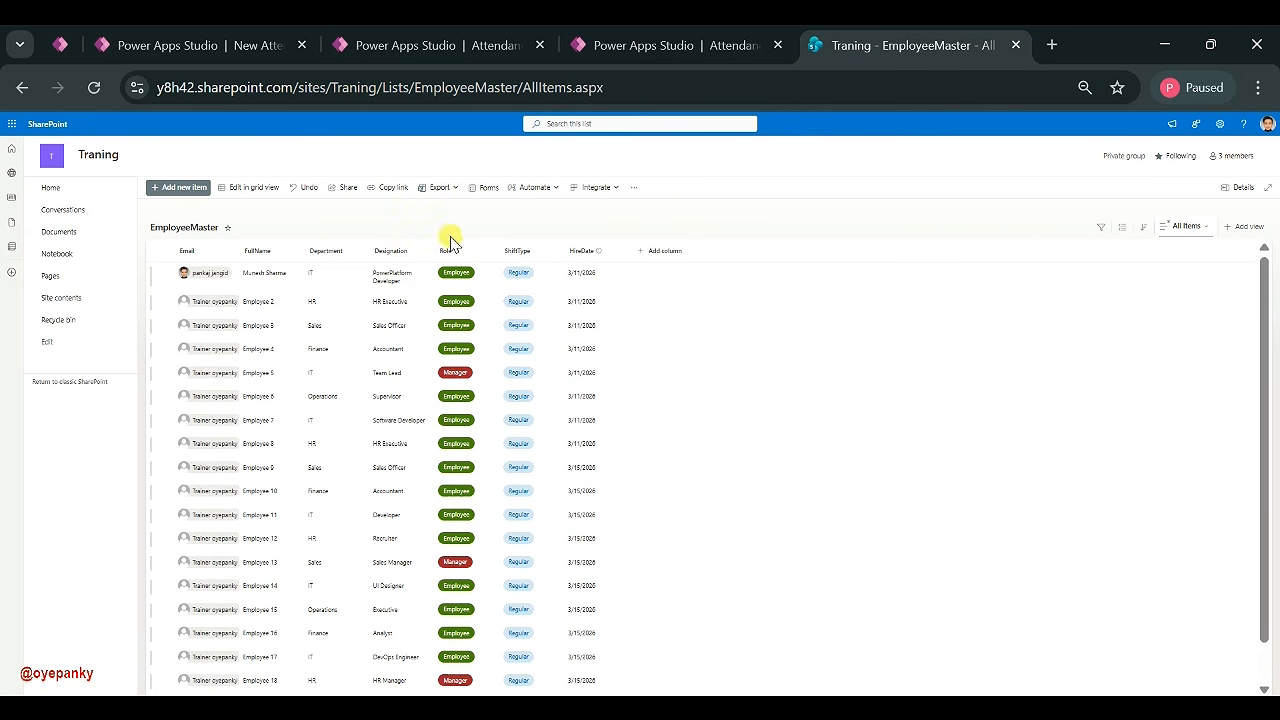
click(706, 45)
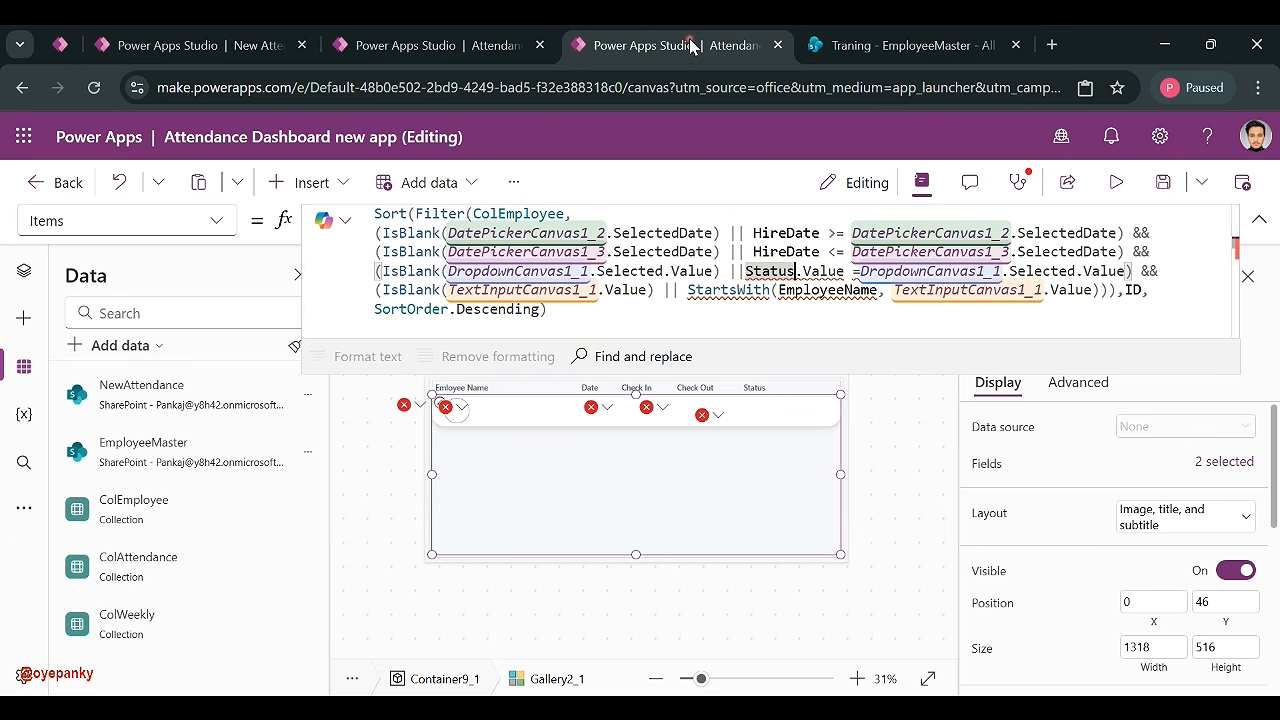
- Replace Status with Role and EmployeeName with FullName in the gallery filter
key(BackSpace)
key(BackSpace)
key(BackSpace)
key(BackSpace)
key(BackSpace)
key(BackSpace)
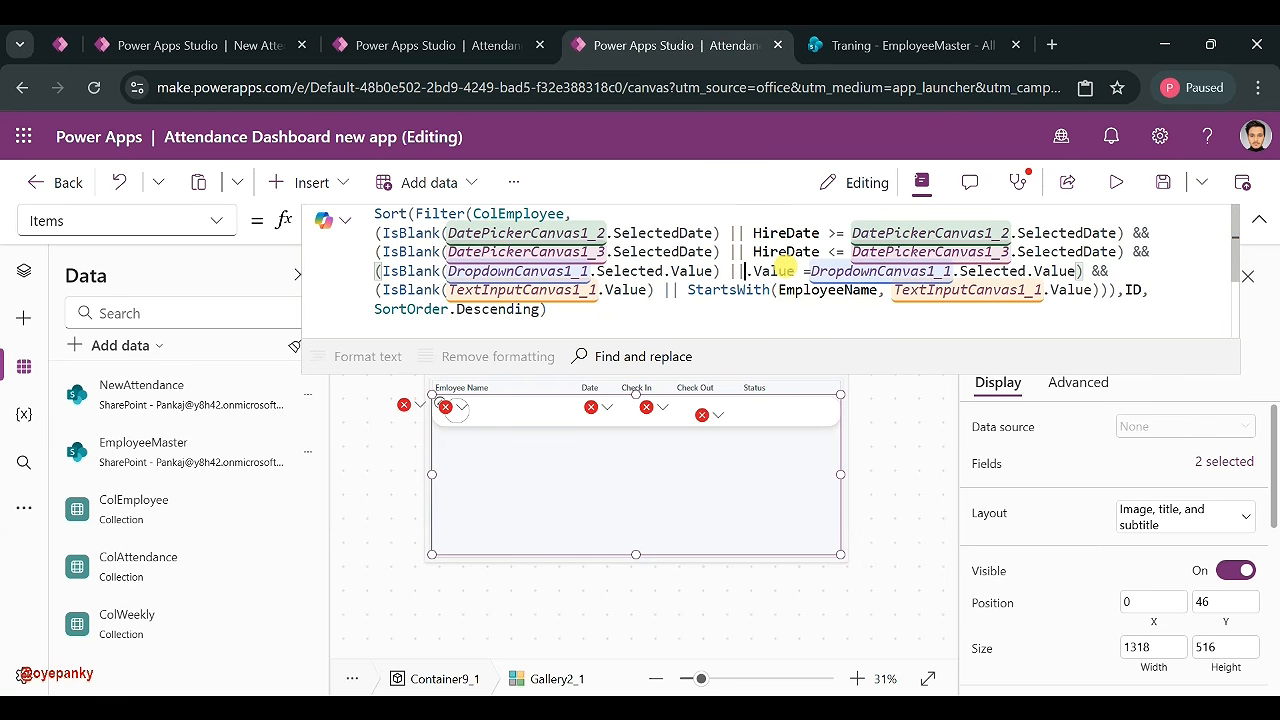
text(Role)
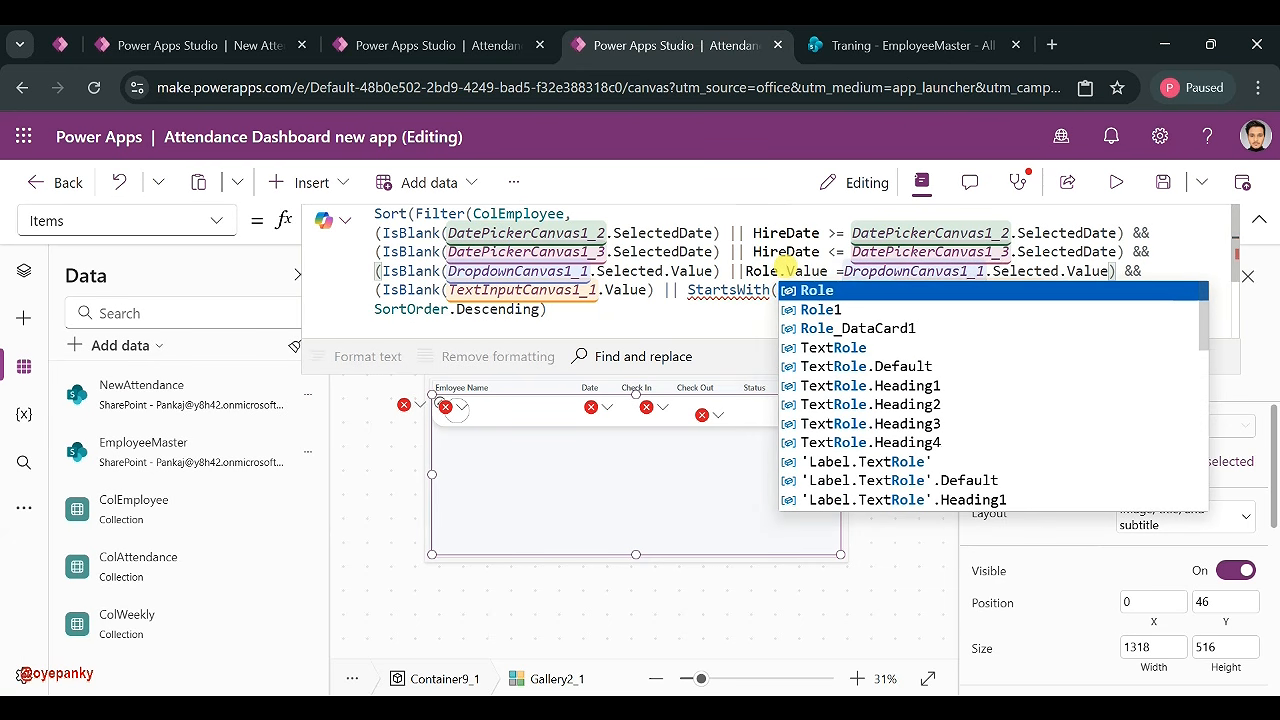
click(548, 309)
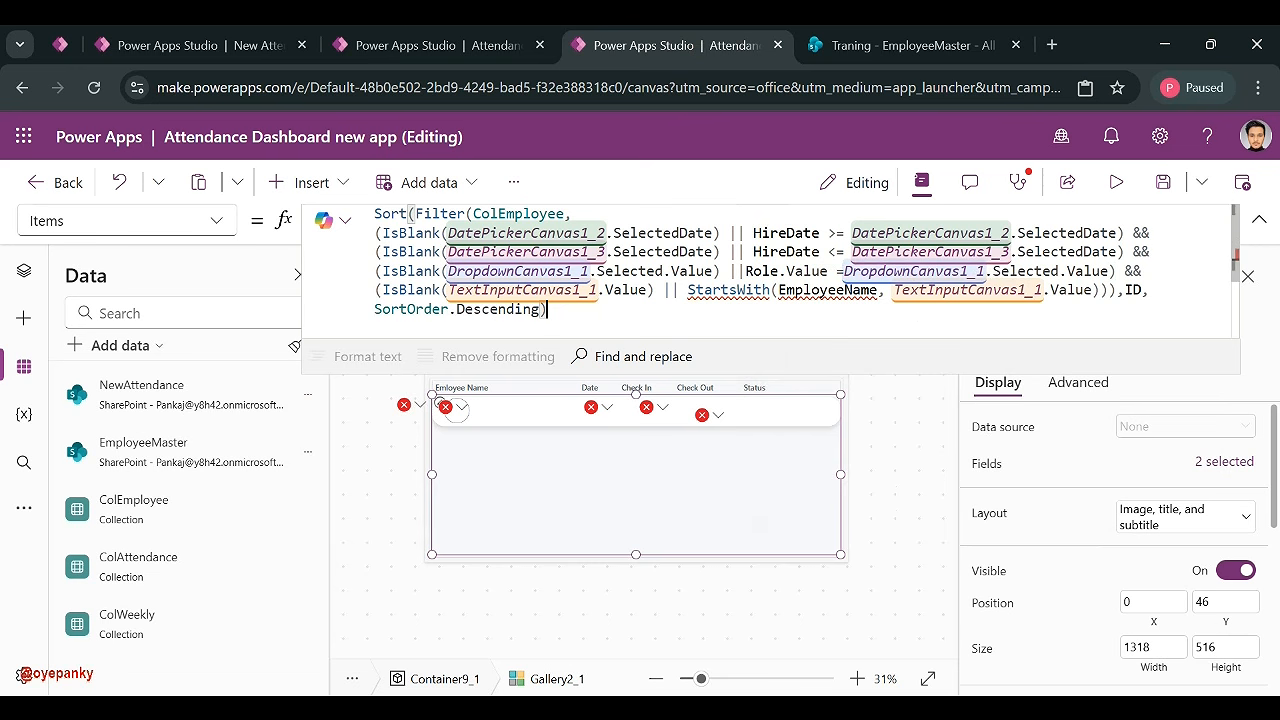
drag(878, 290, 779, 290)
text(Full)
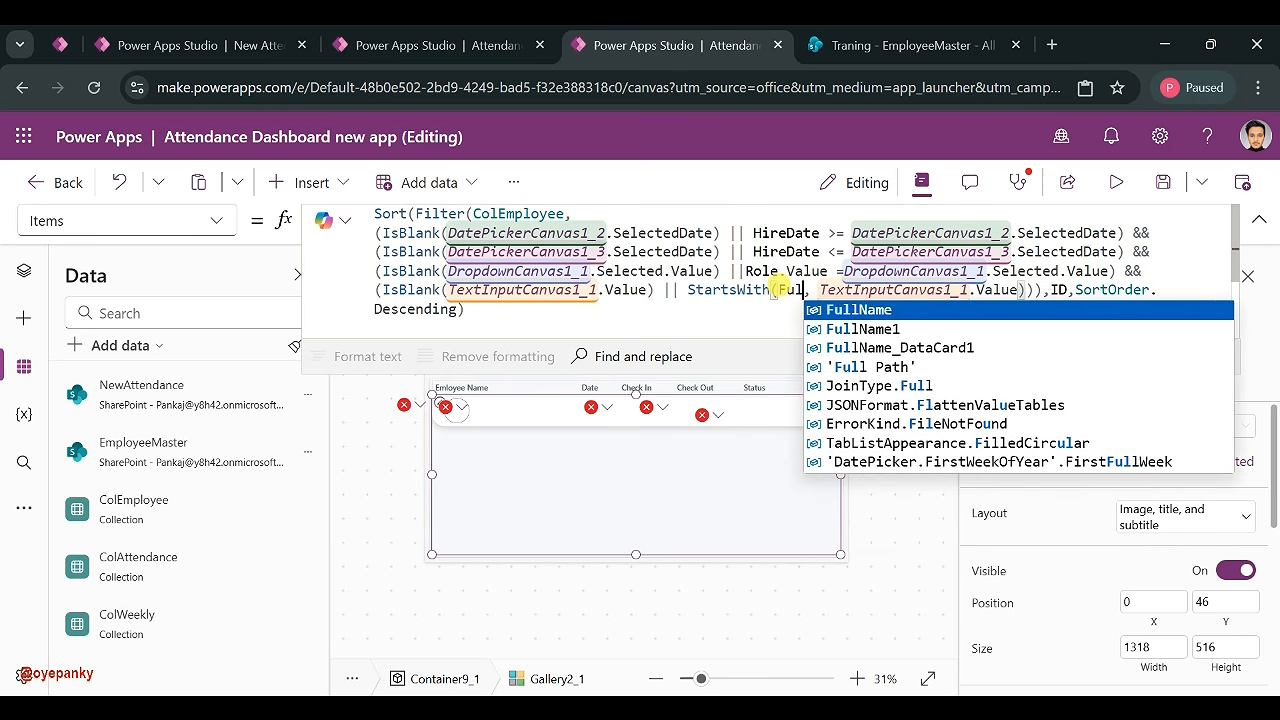
click(860, 310)
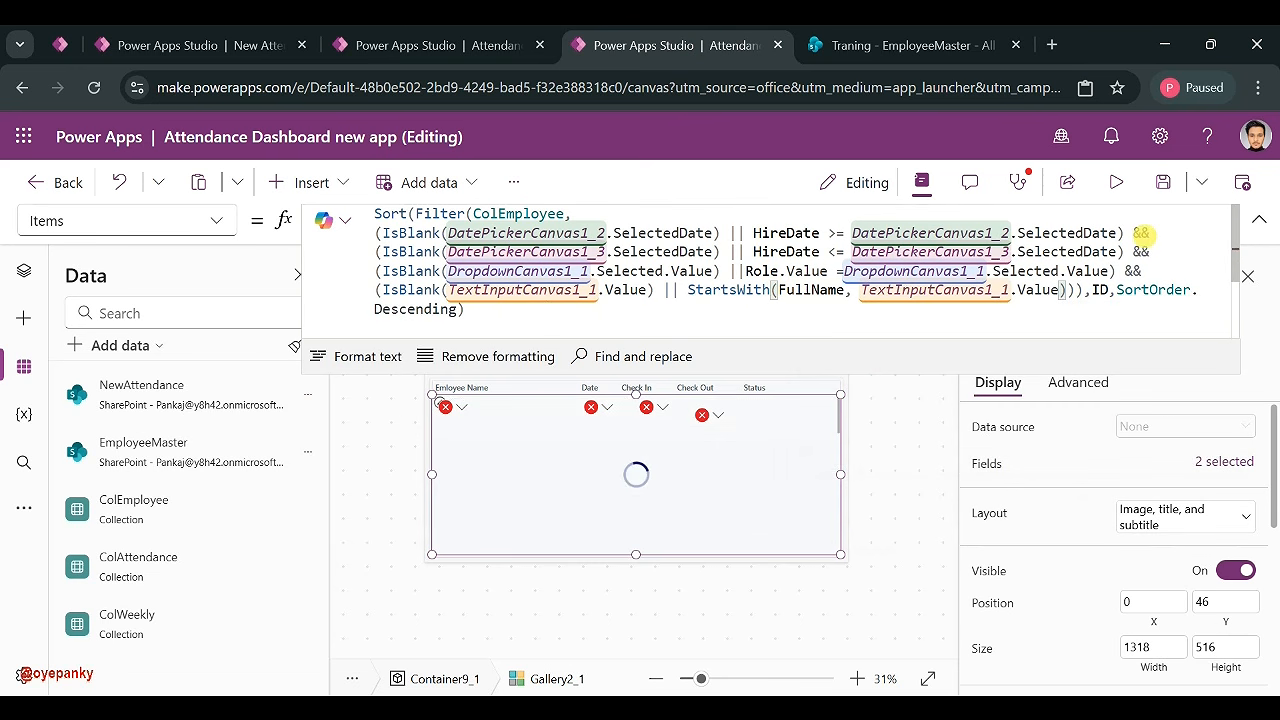
click(1258, 219)
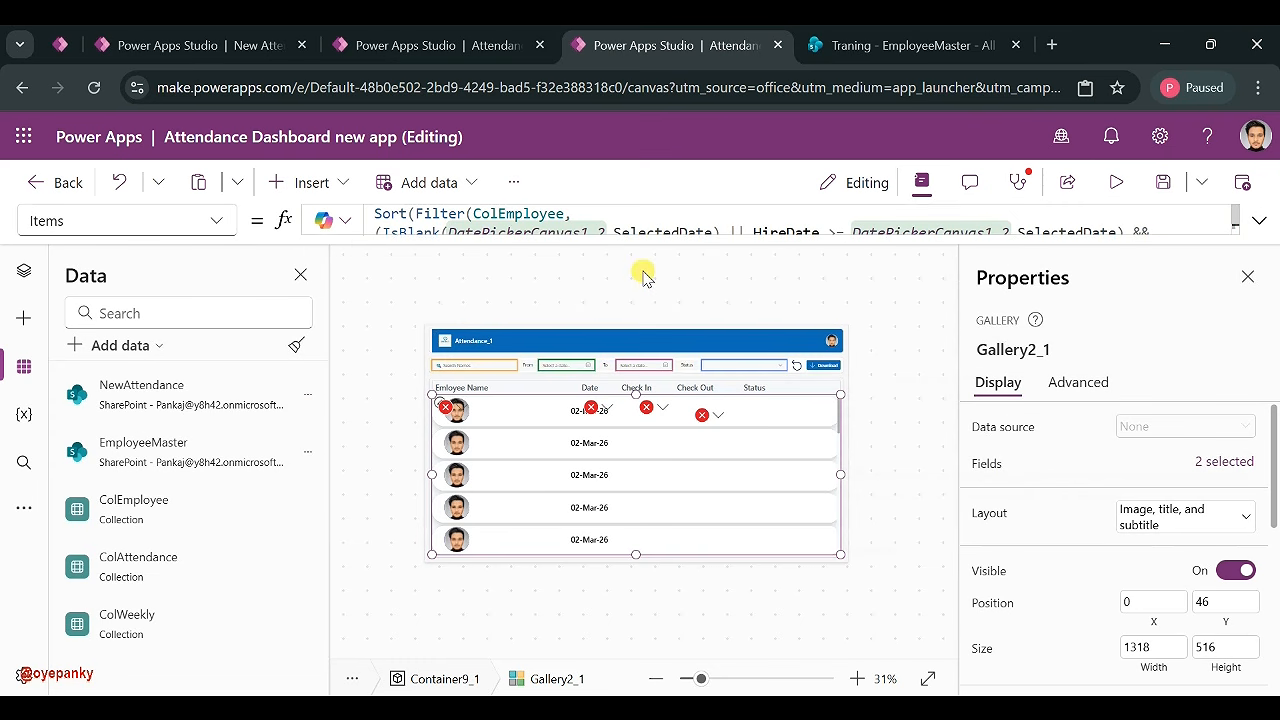
- Set the filter dropdown's Items to Choices(EmployeeMaster.Role) and preview the role options
click(755, 365)
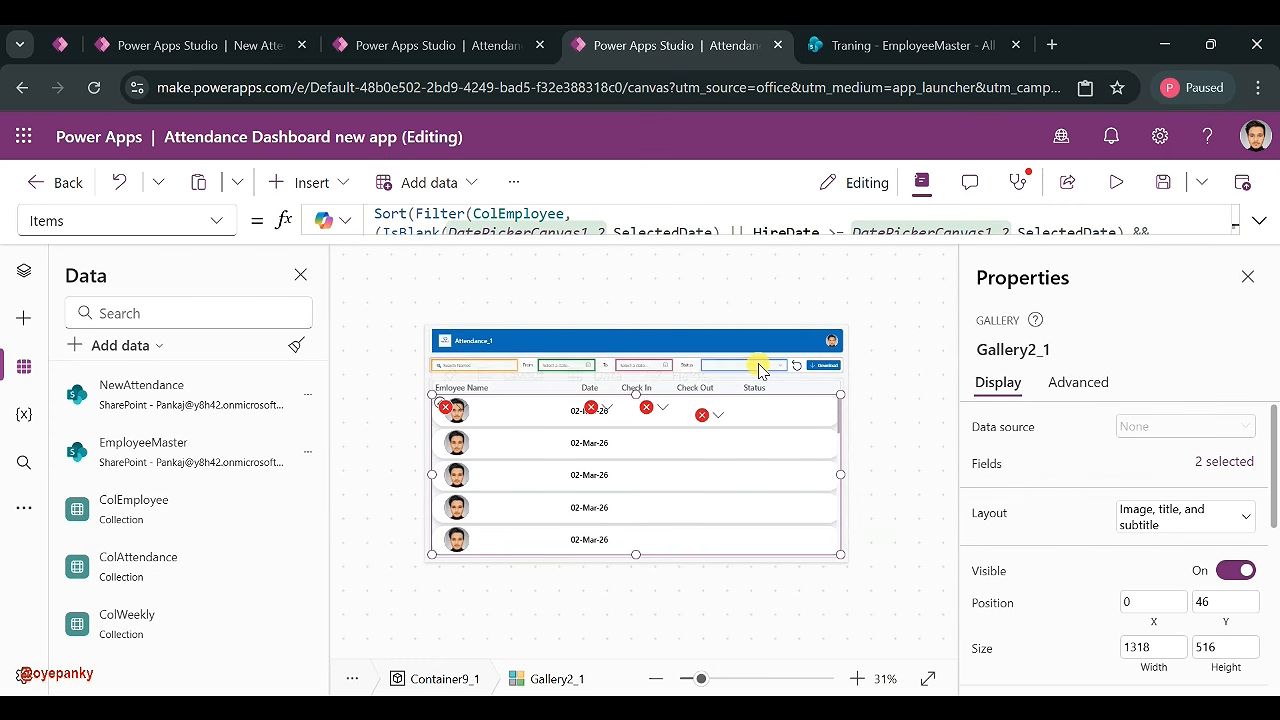
double_click(490, 219)
text(Empl.Status)
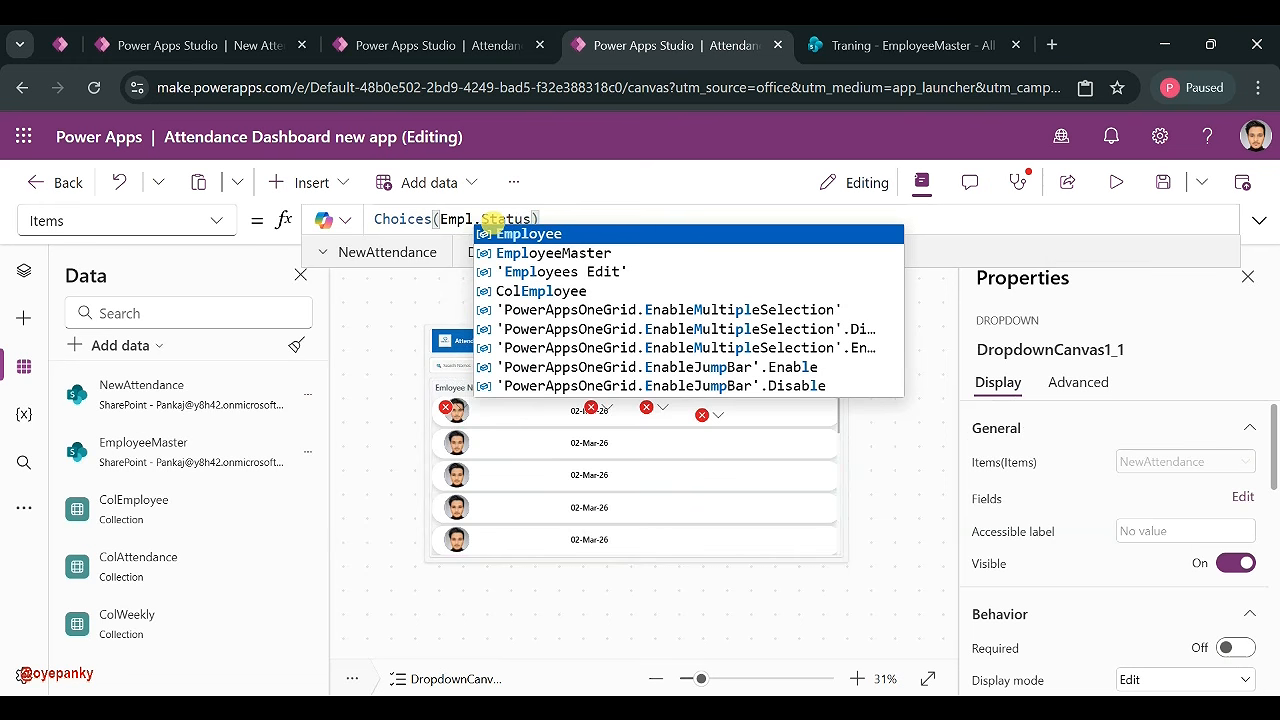
click(551, 252)
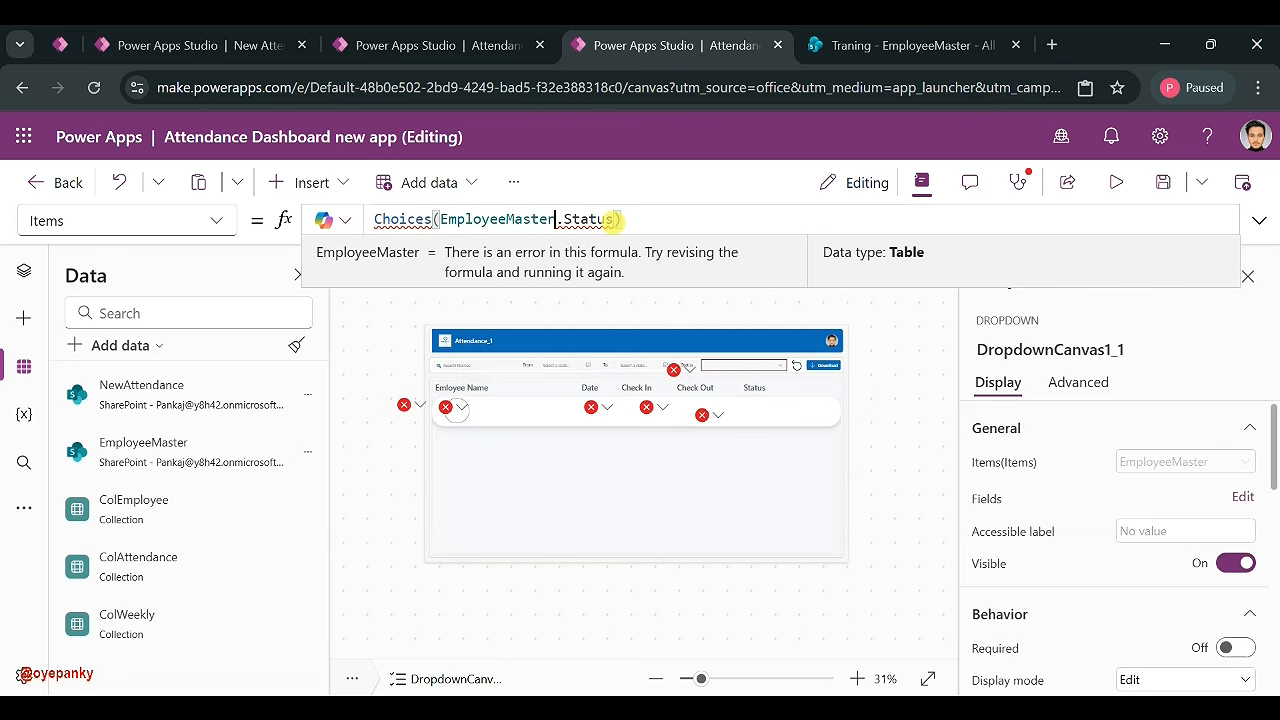
key(BackSpace)
key(BackSpace)
key(BackSpace)
text(Role)
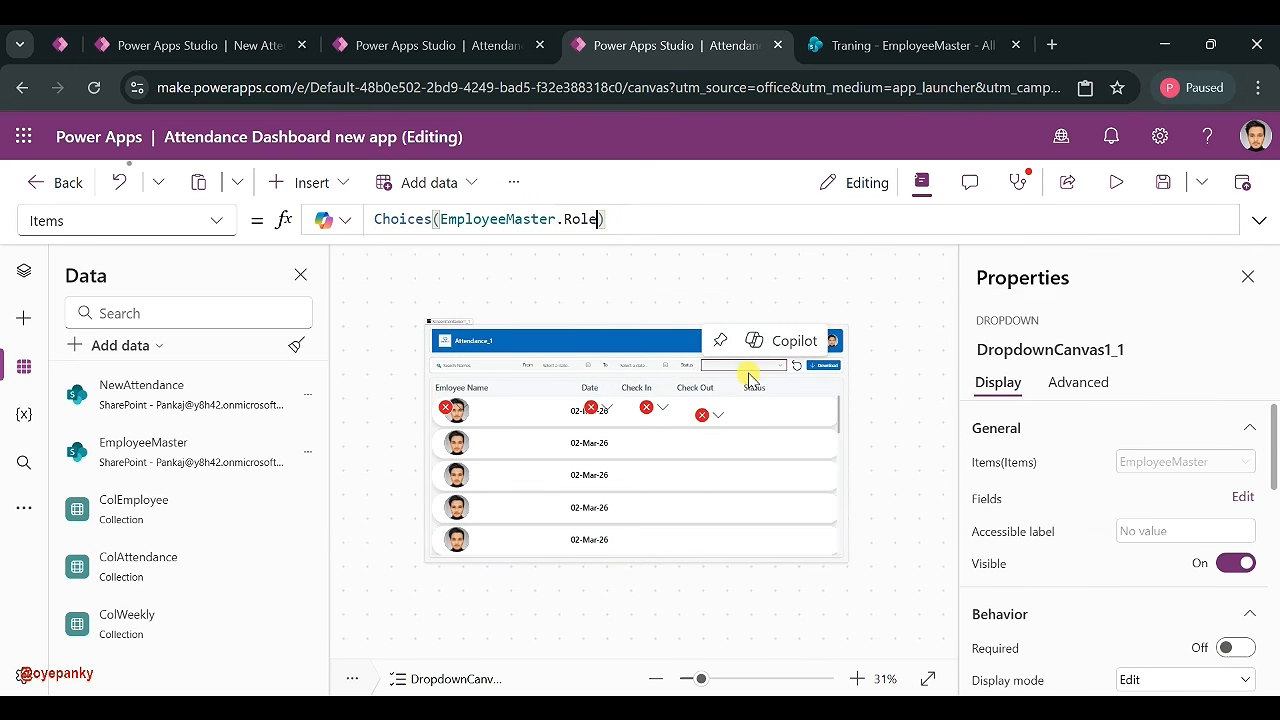
click(750, 377)
click(757, 365)
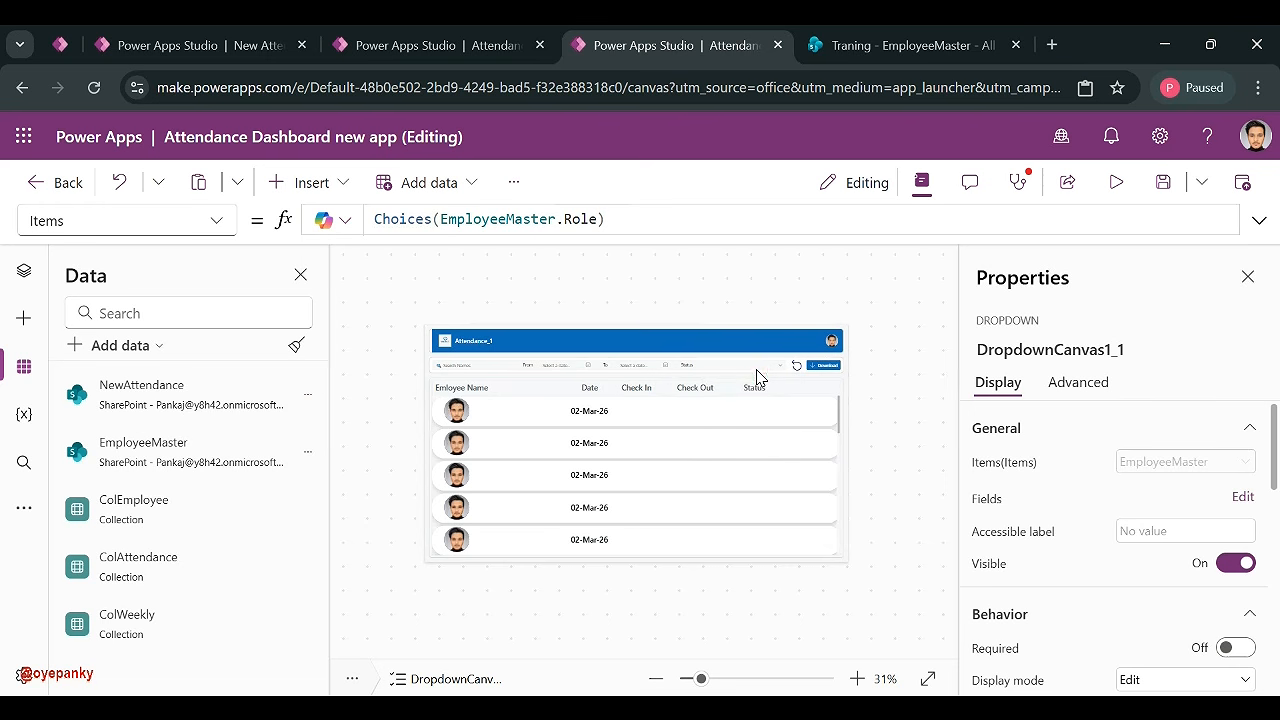
click(565, 440)
- Change the name label's Text formula to ThisItem.FullName
click(495, 410)
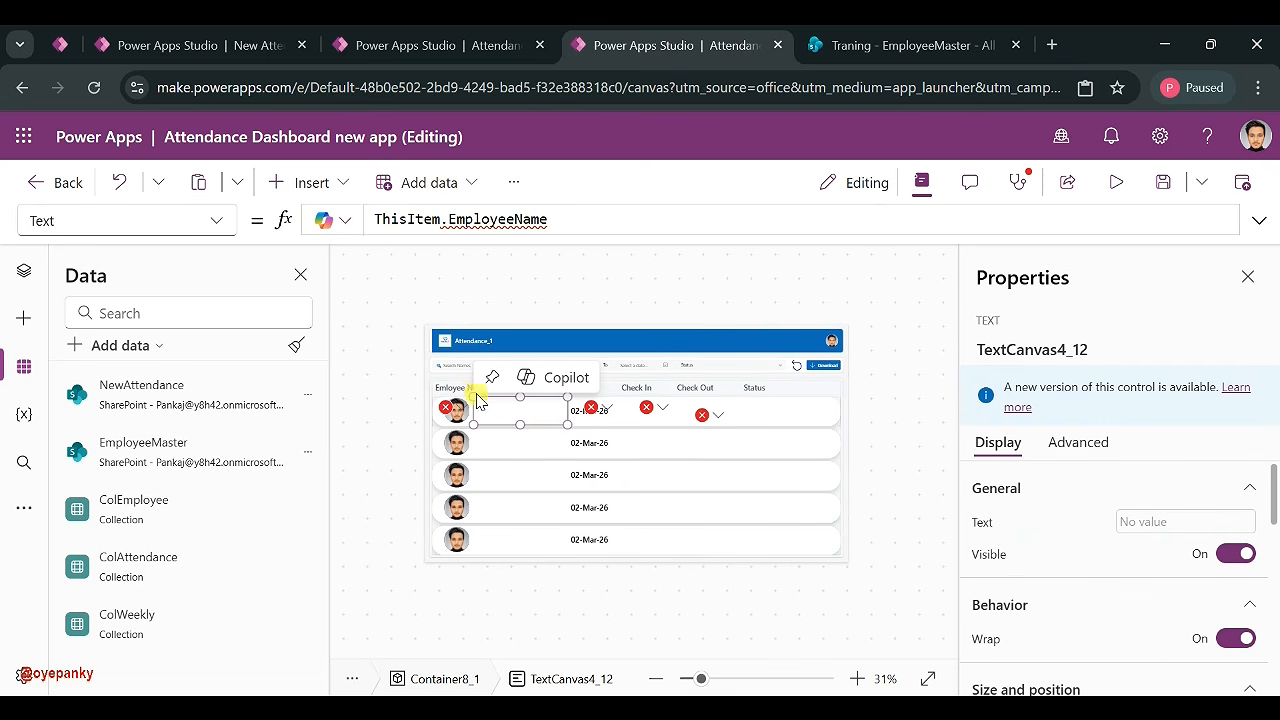
double_click(497, 219)
text(Fu)
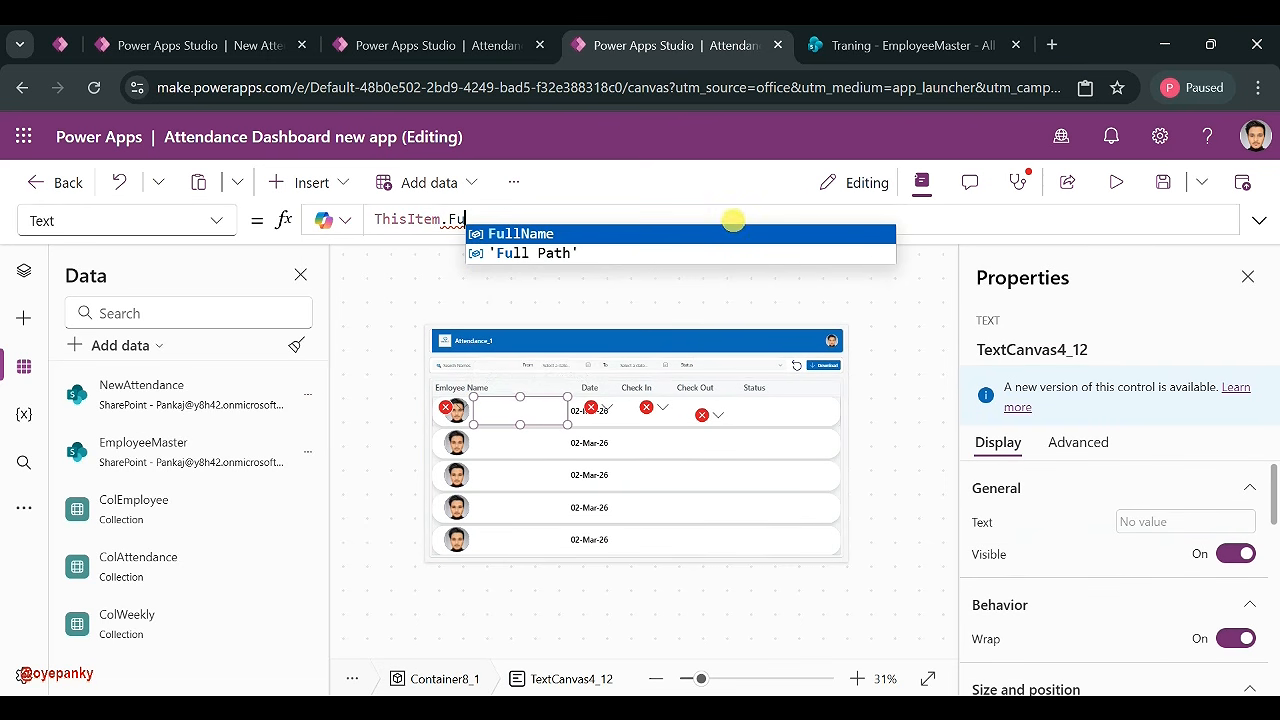
click(726, 233)
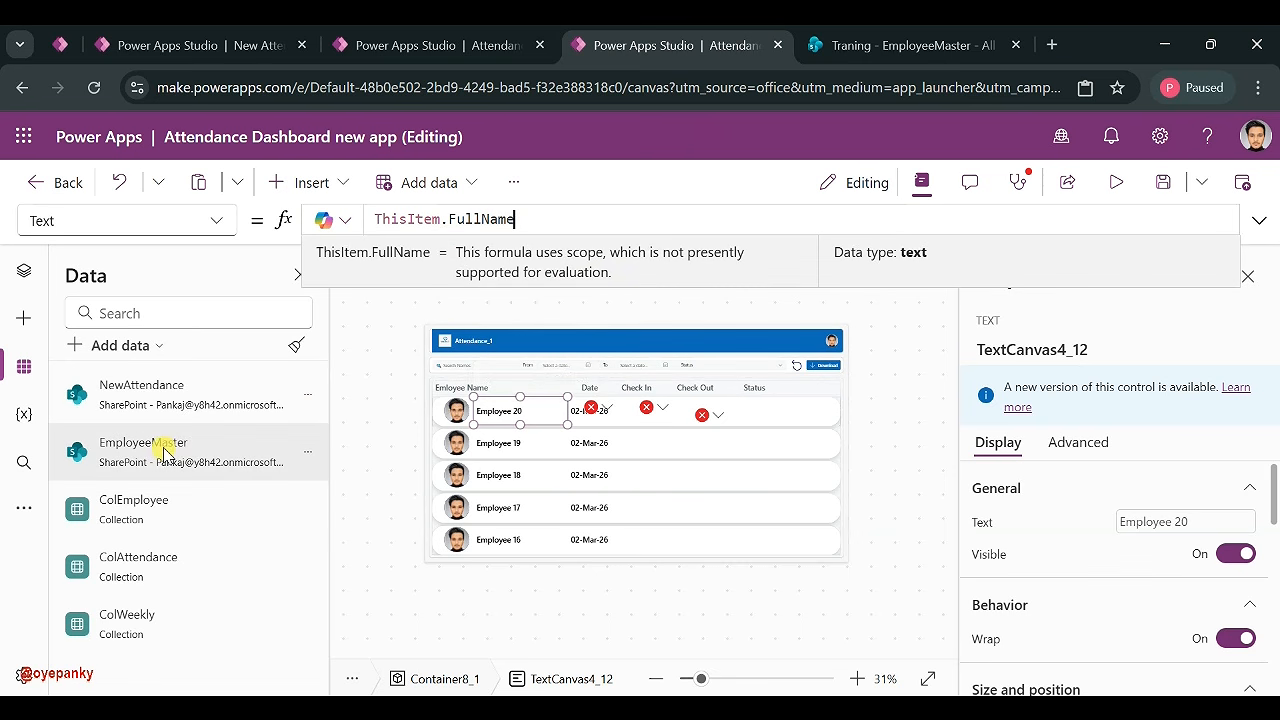
- Change the Date column heading's Text to HireDate
click(24, 270)
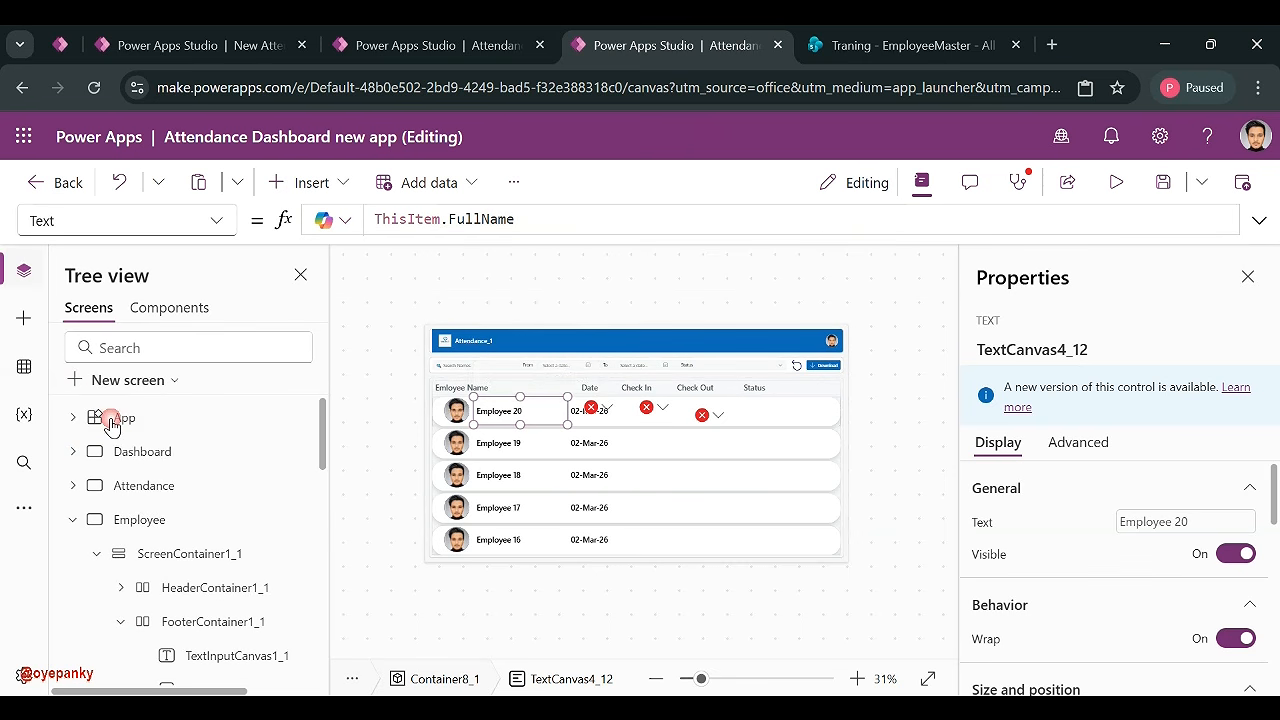
click(157, 488)
click(155, 517)
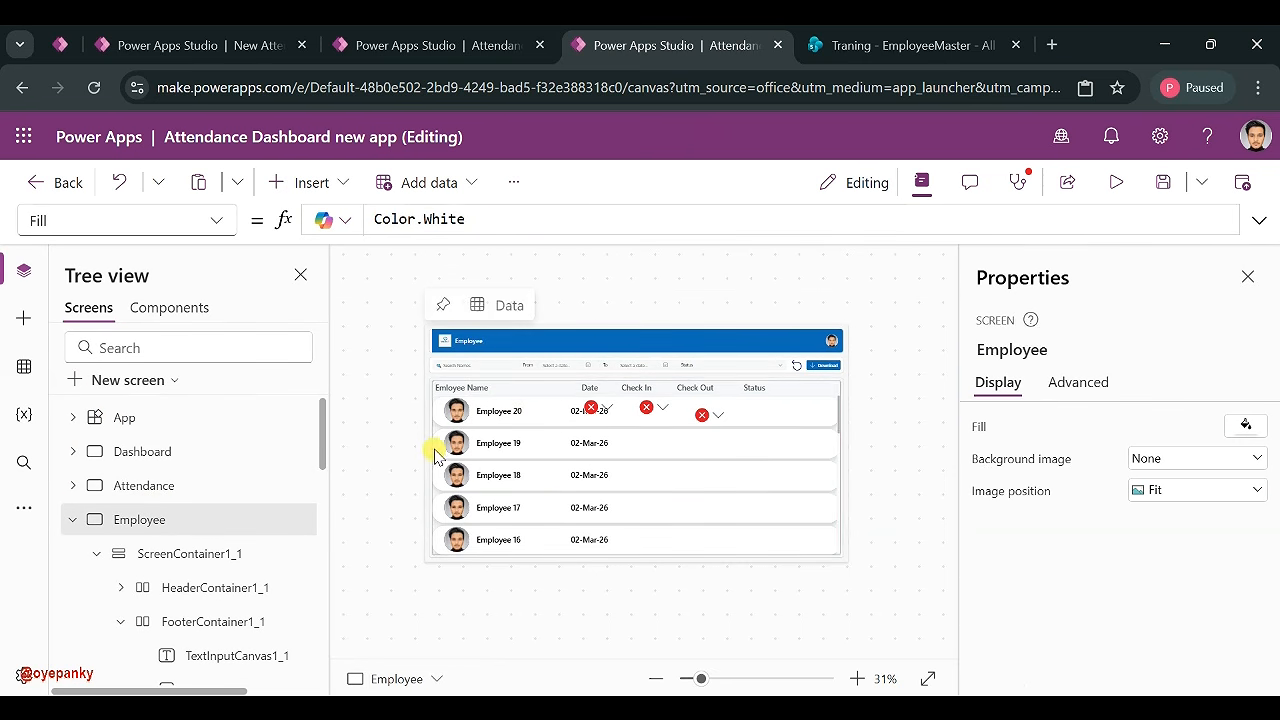
click(528, 413)
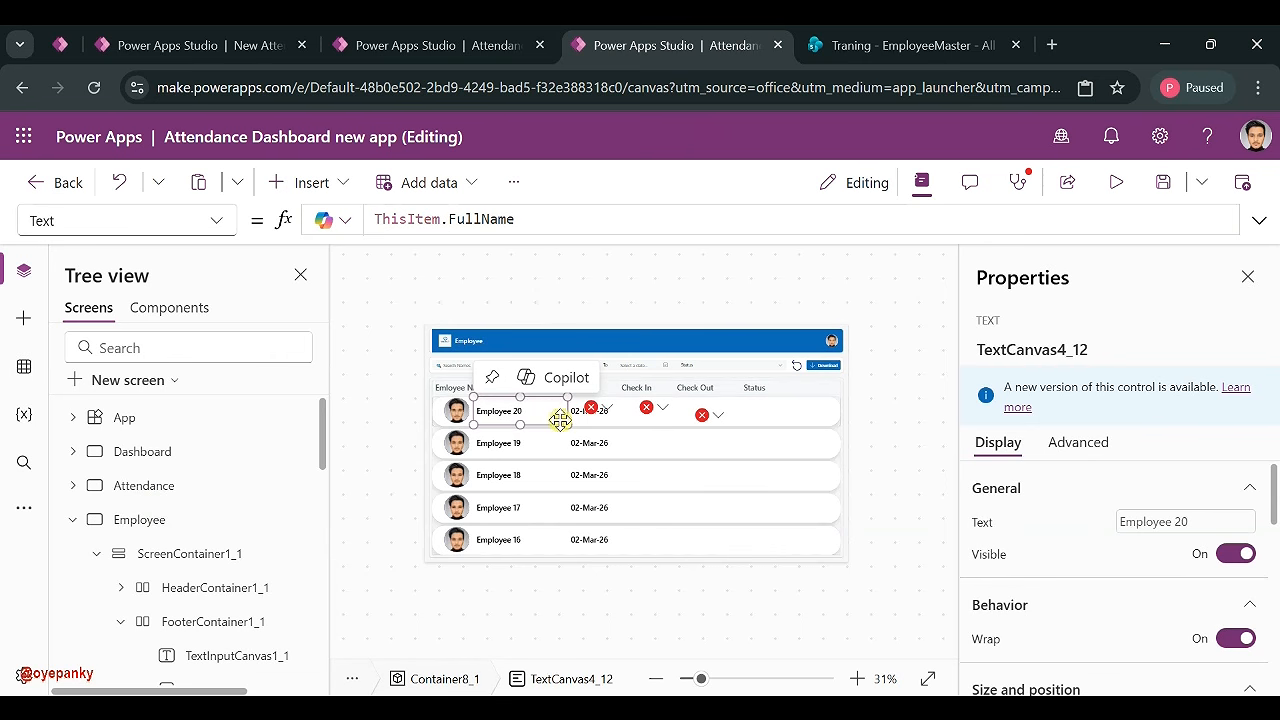
click(590, 435)
click(596, 375)
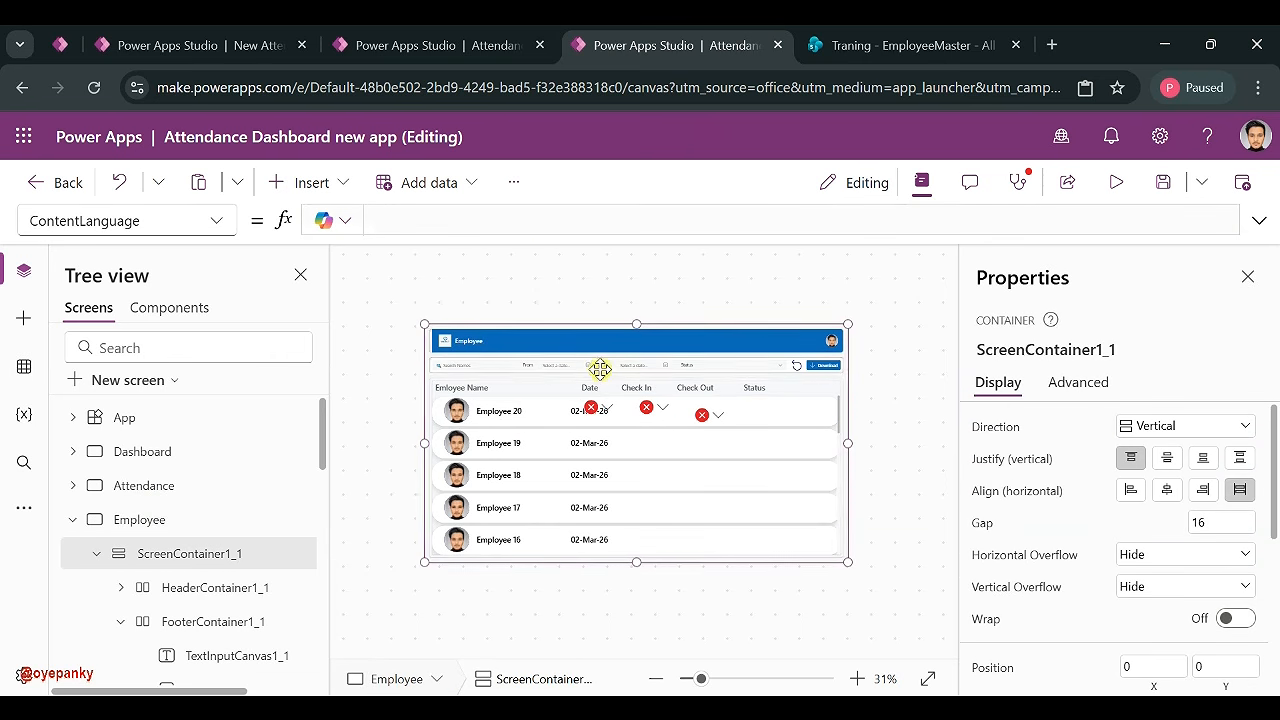
click(593, 385)
click(1131, 521)
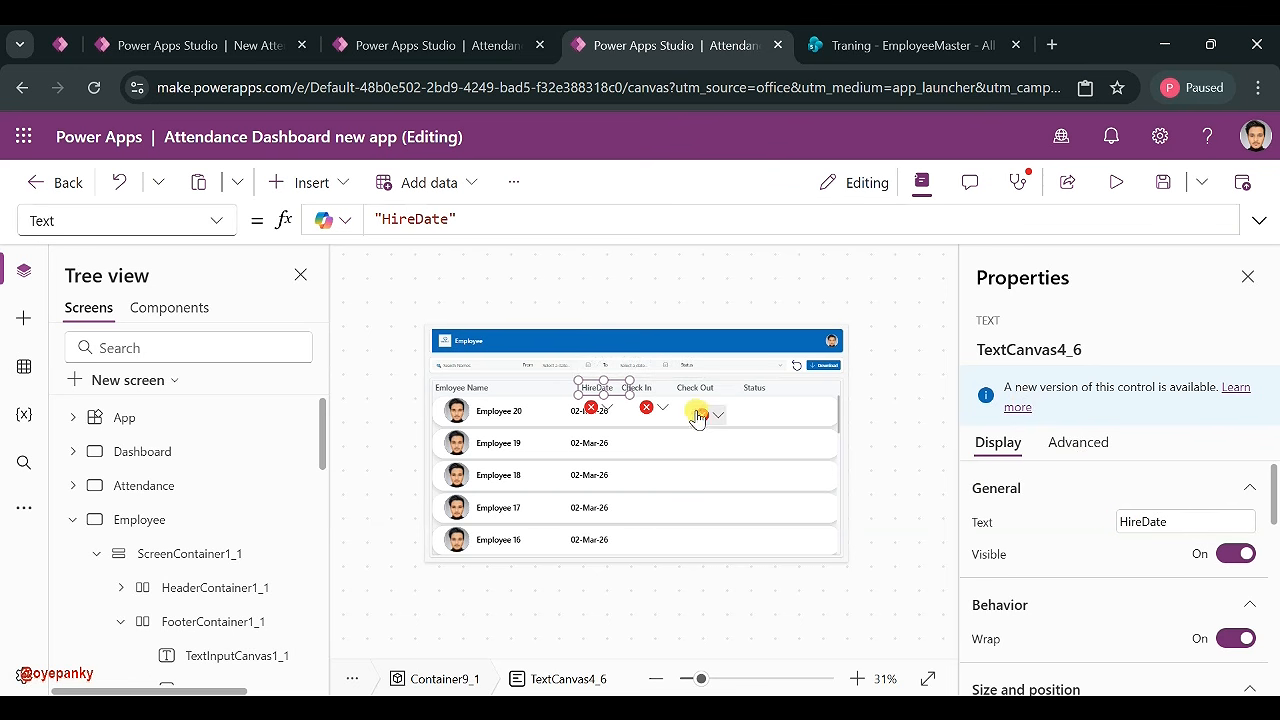
click(640, 412)
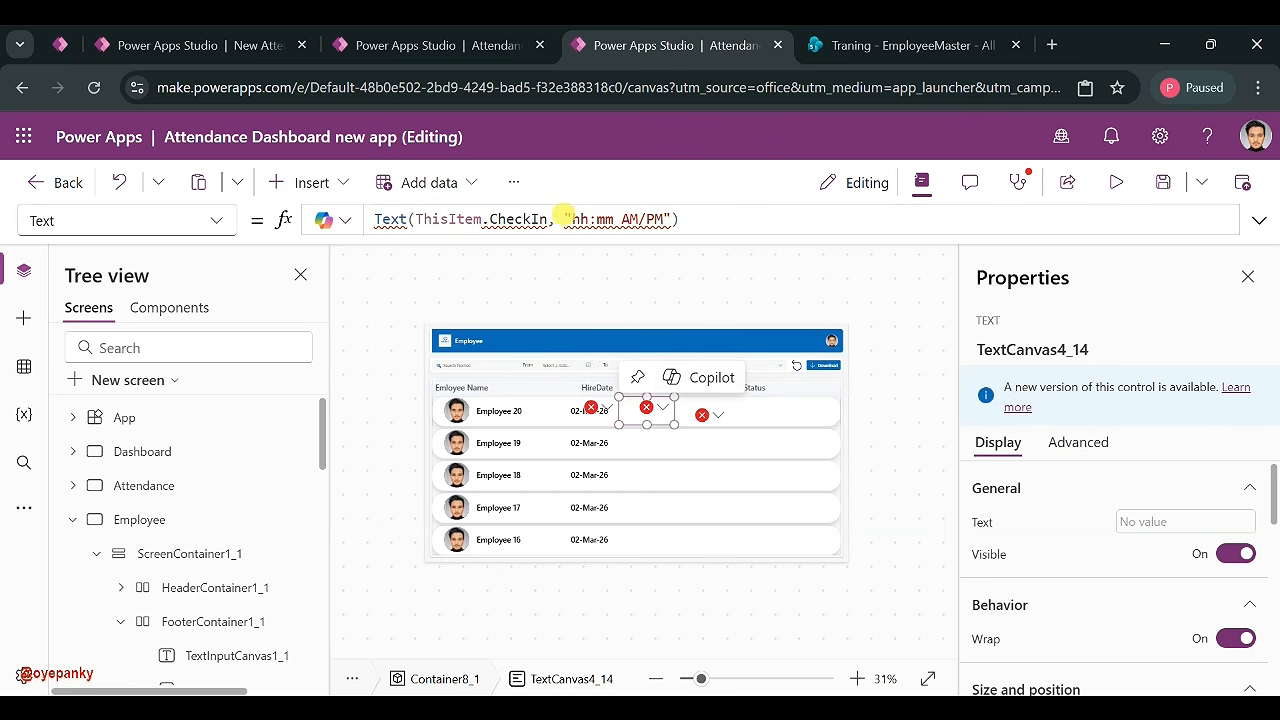
- Set the check-in label's Text formula to ThisItem.Department
click(857, 48)
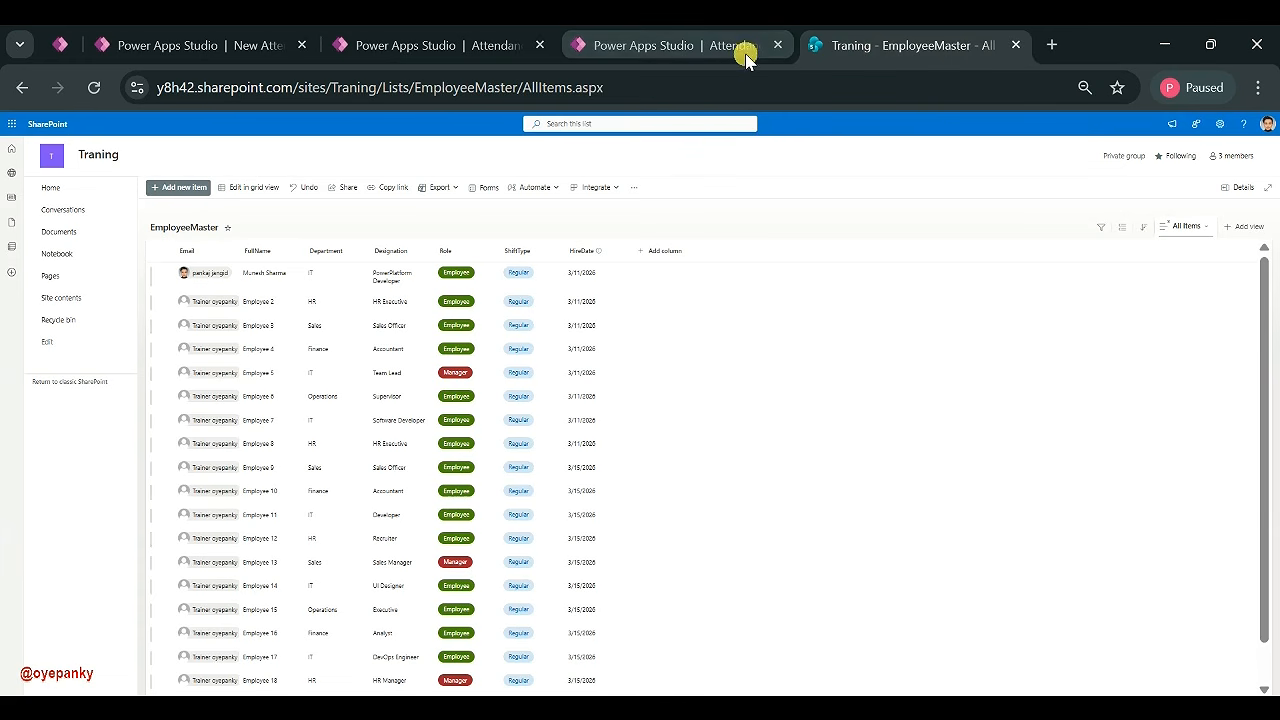
click(677, 47)
click(575, 221)
key(ctrl+a)
text(This)
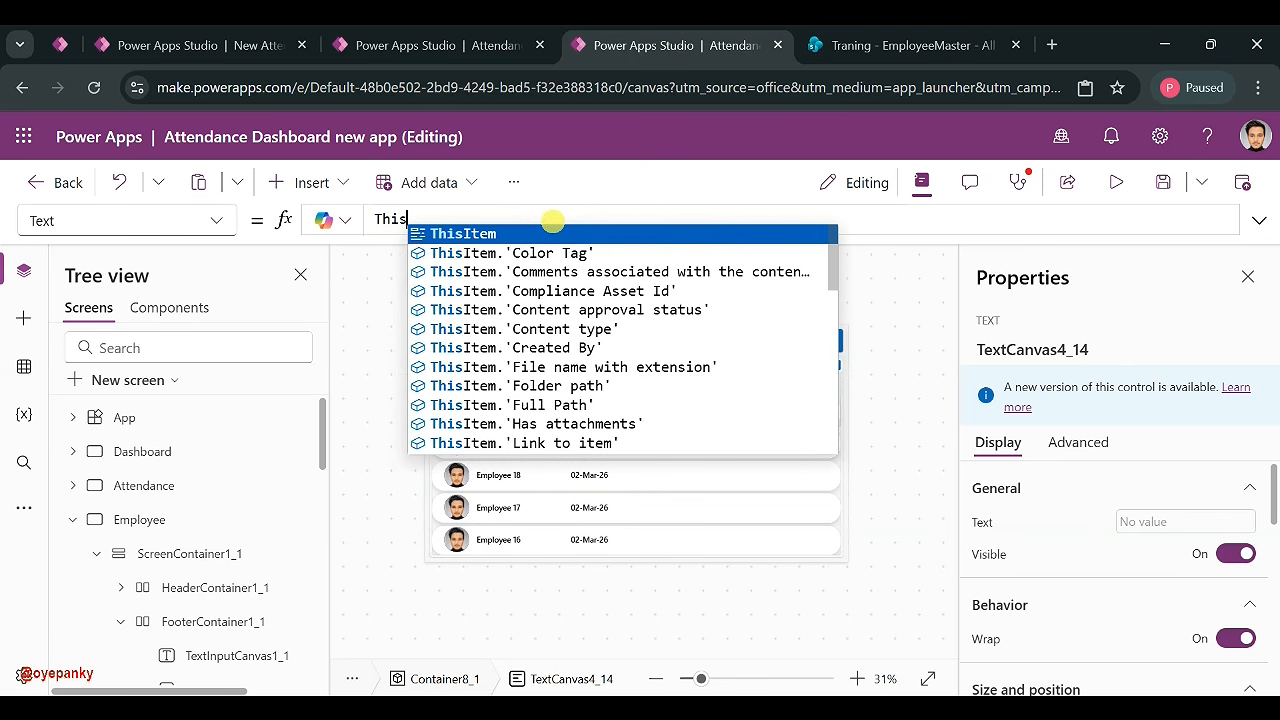
click(527, 232)
text(.De)
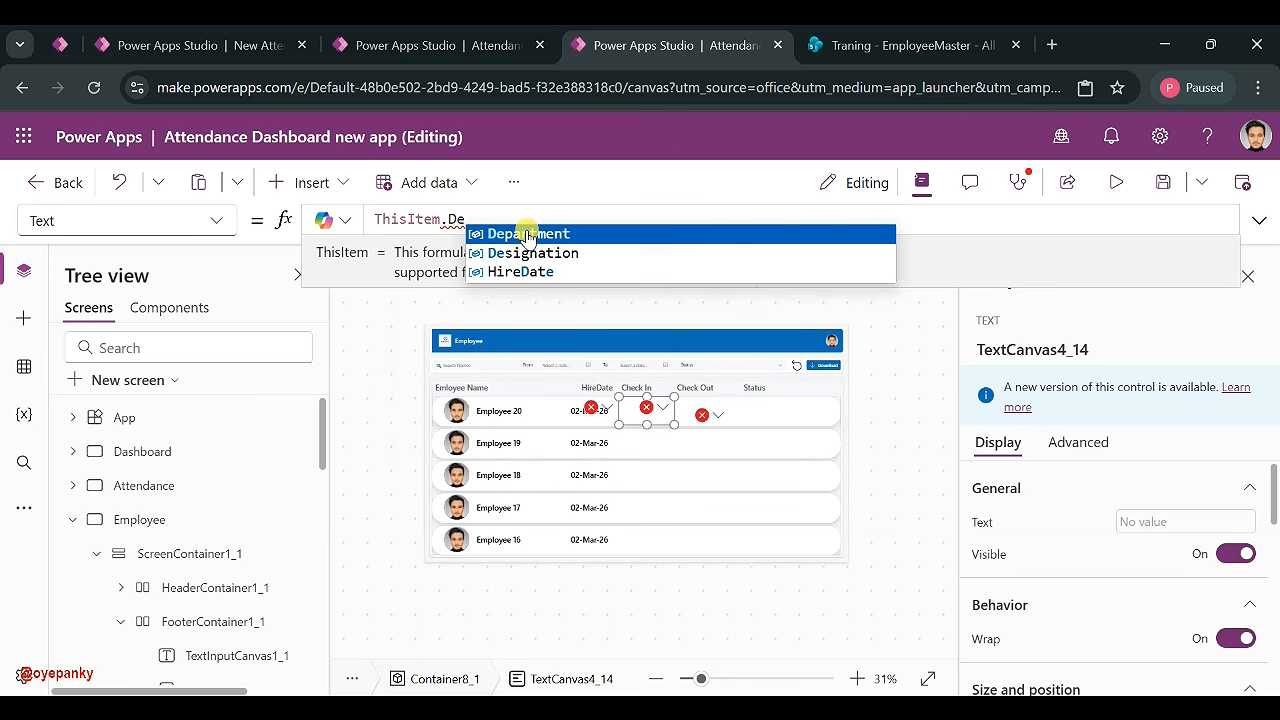
click(527, 234)
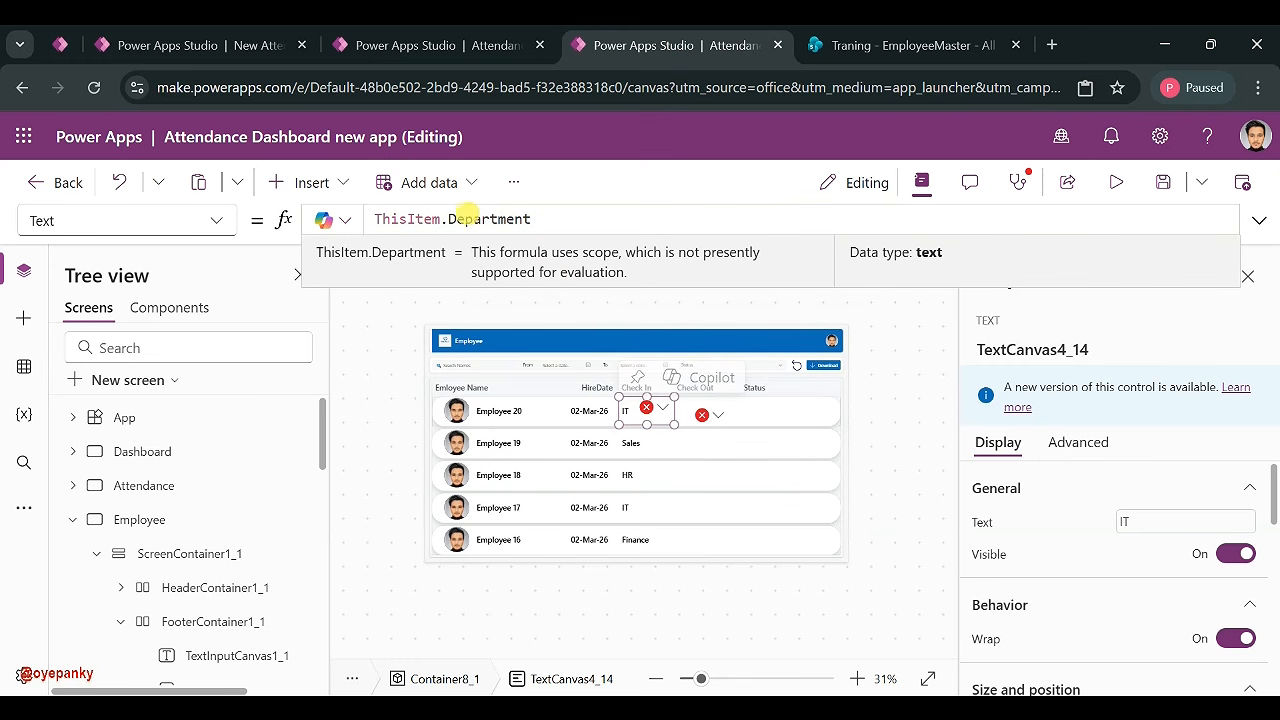
double_click(470, 219)
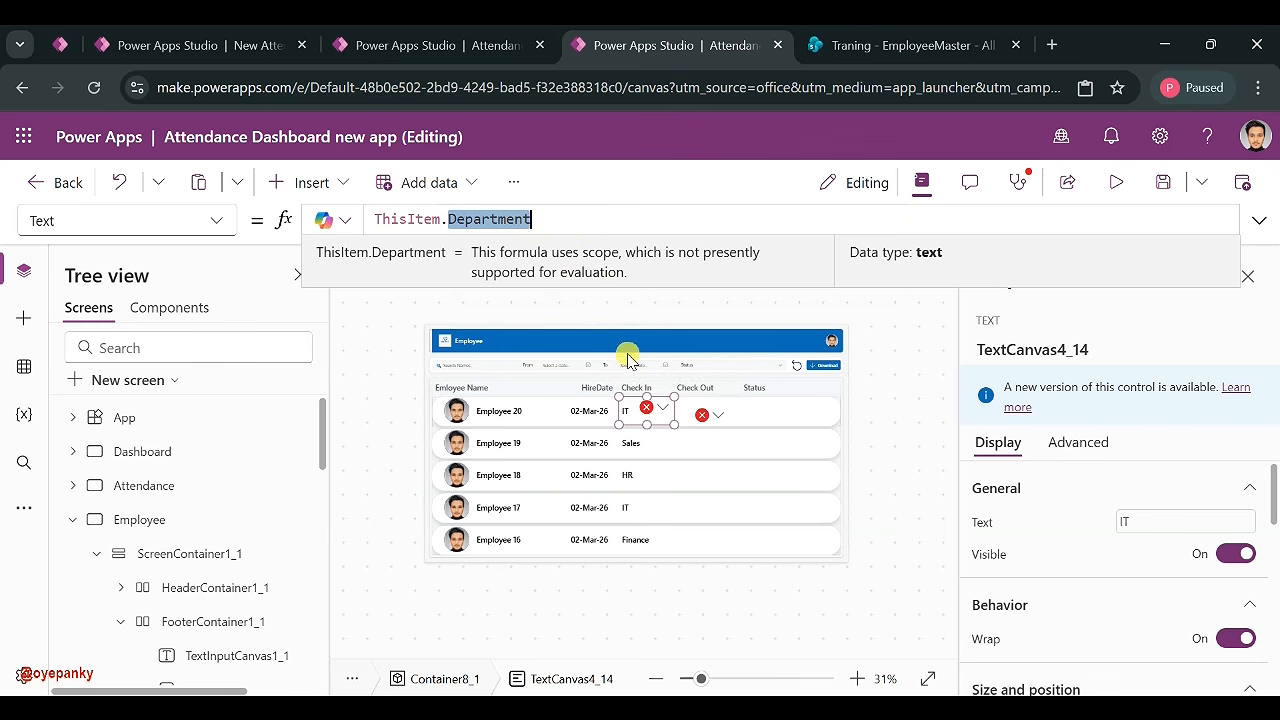
- Rename the Check In column heading to Department
click(628, 387)
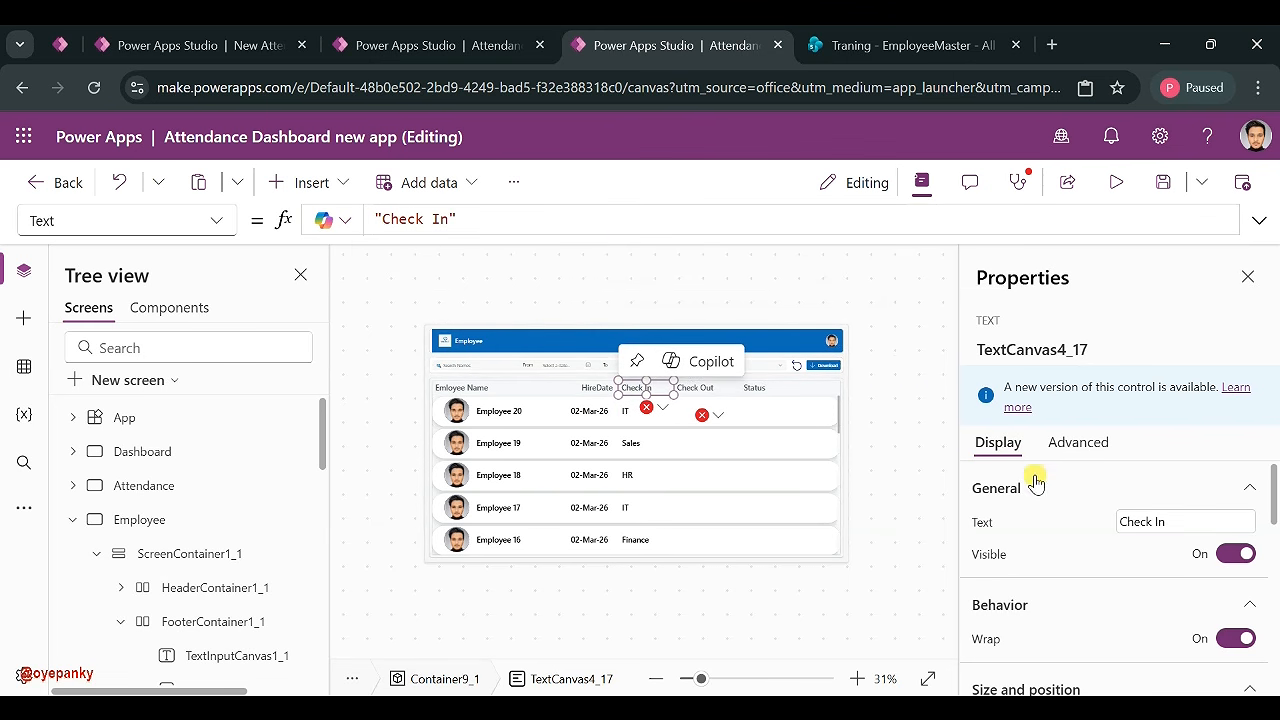
click(1159, 521)
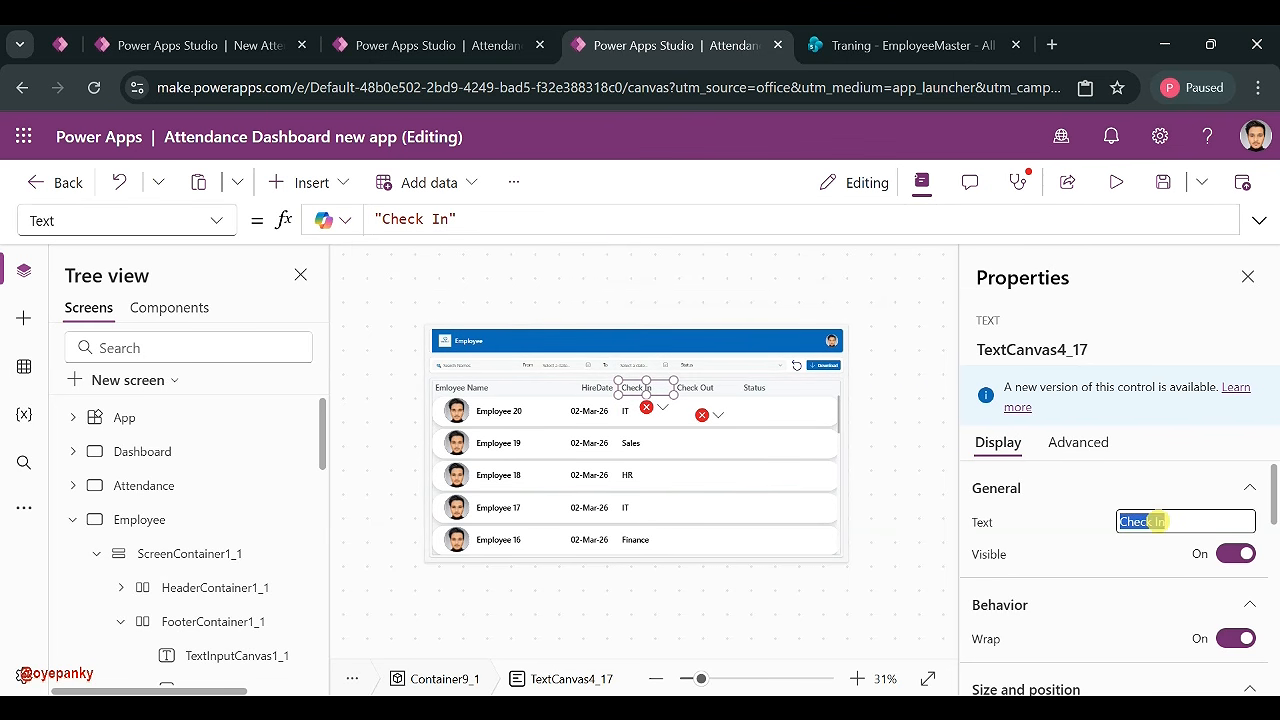
click(1036, 517)
click(741, 394)
click(703, 391)
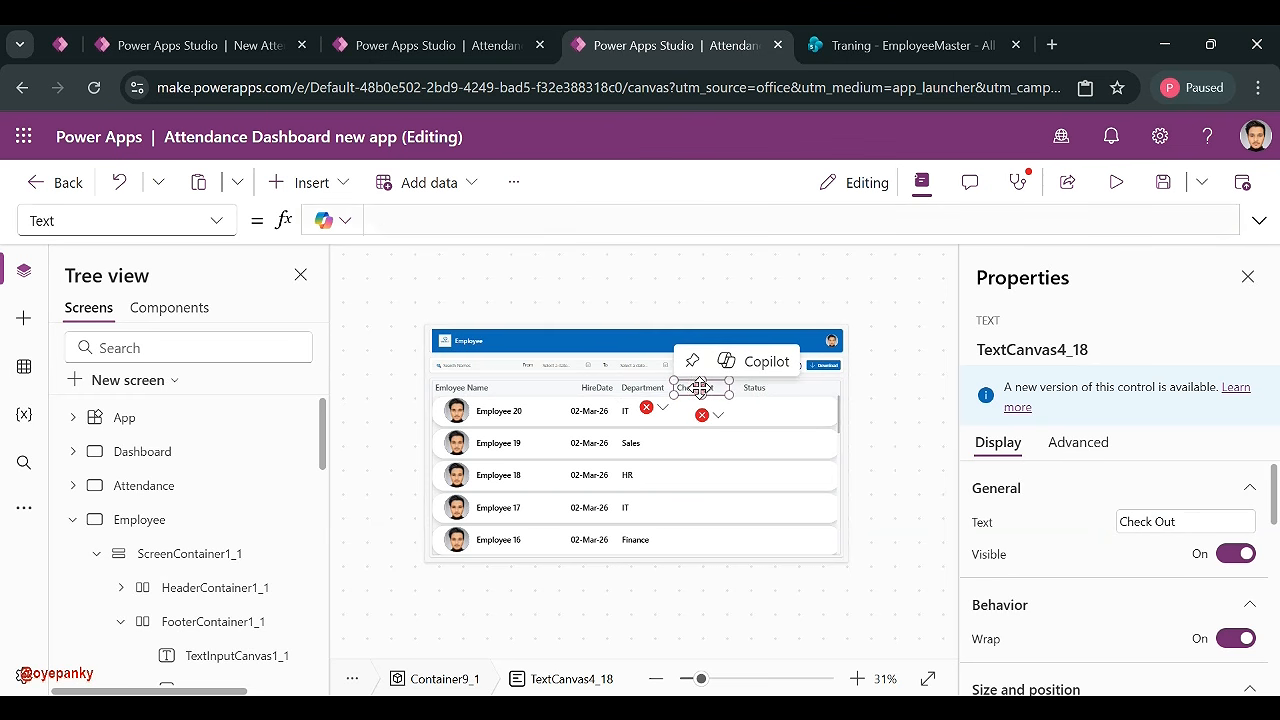
click(648, 408)
click(696, 440)
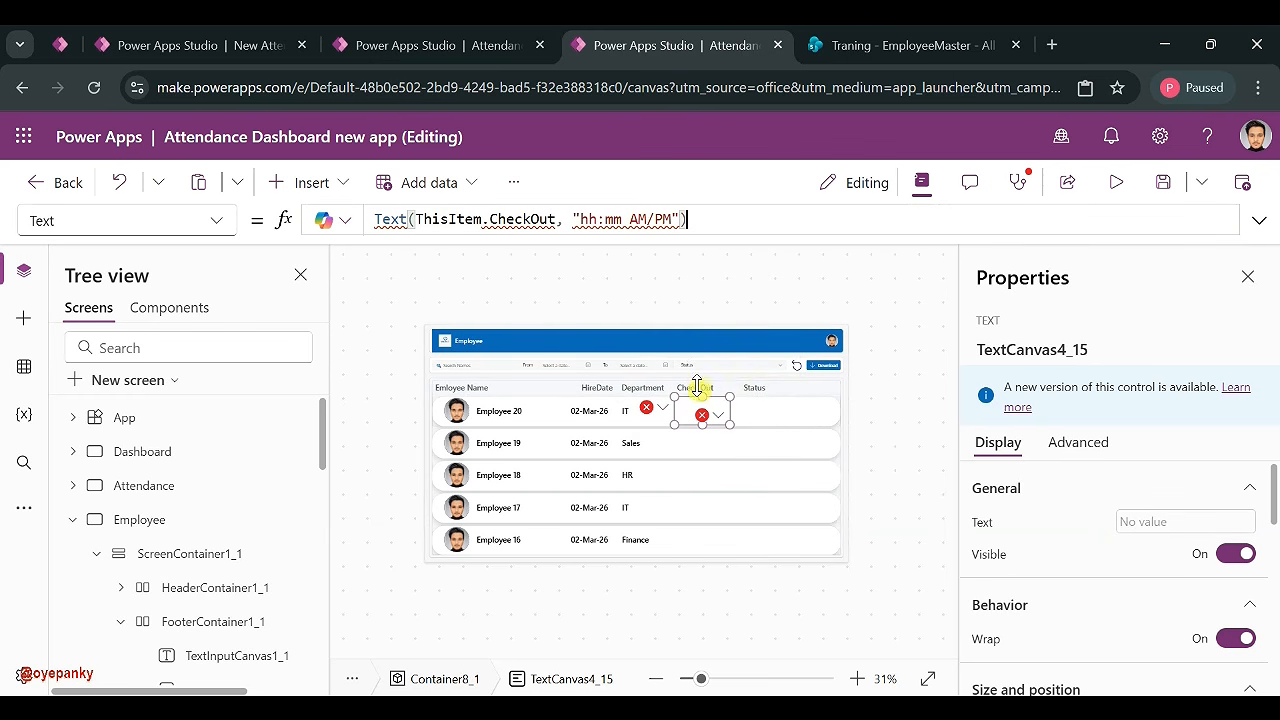
- Set the check-out label's Text formula to ThisItem.Designation
triple_click(570, 219)
key(BackSpace)
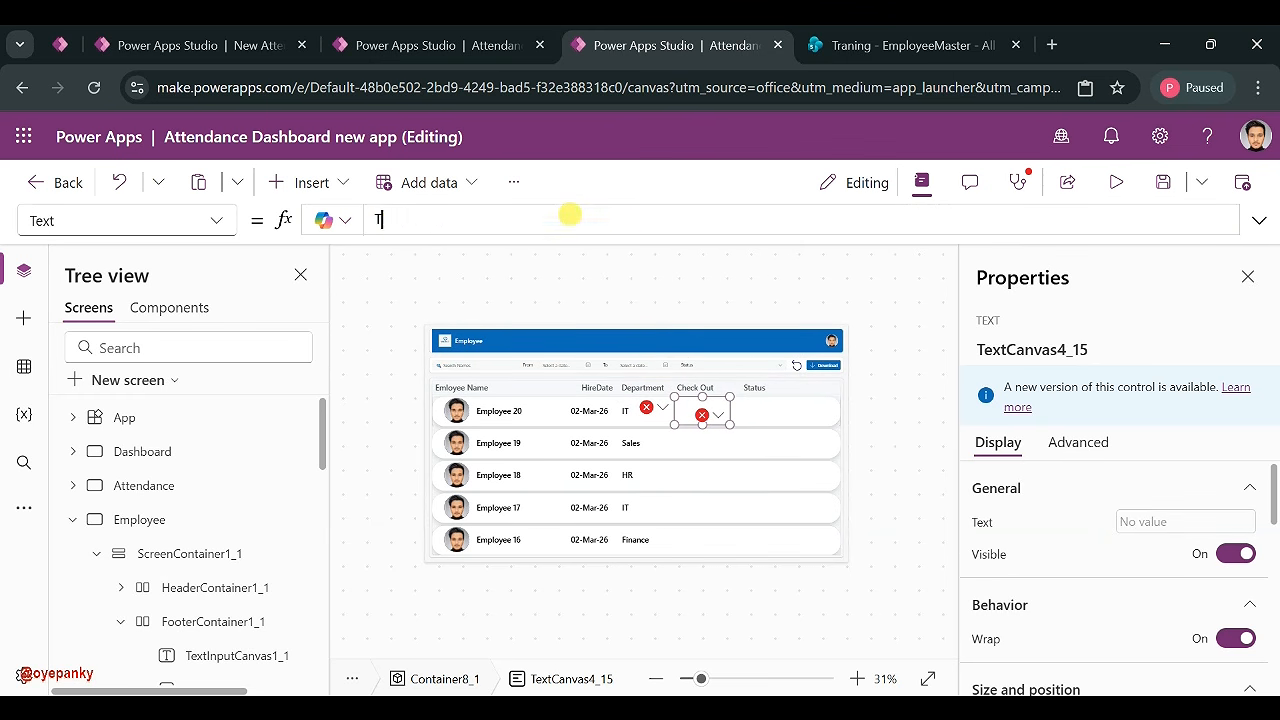
text(This)
key(Tab)
text(.Des)
key(Tab)
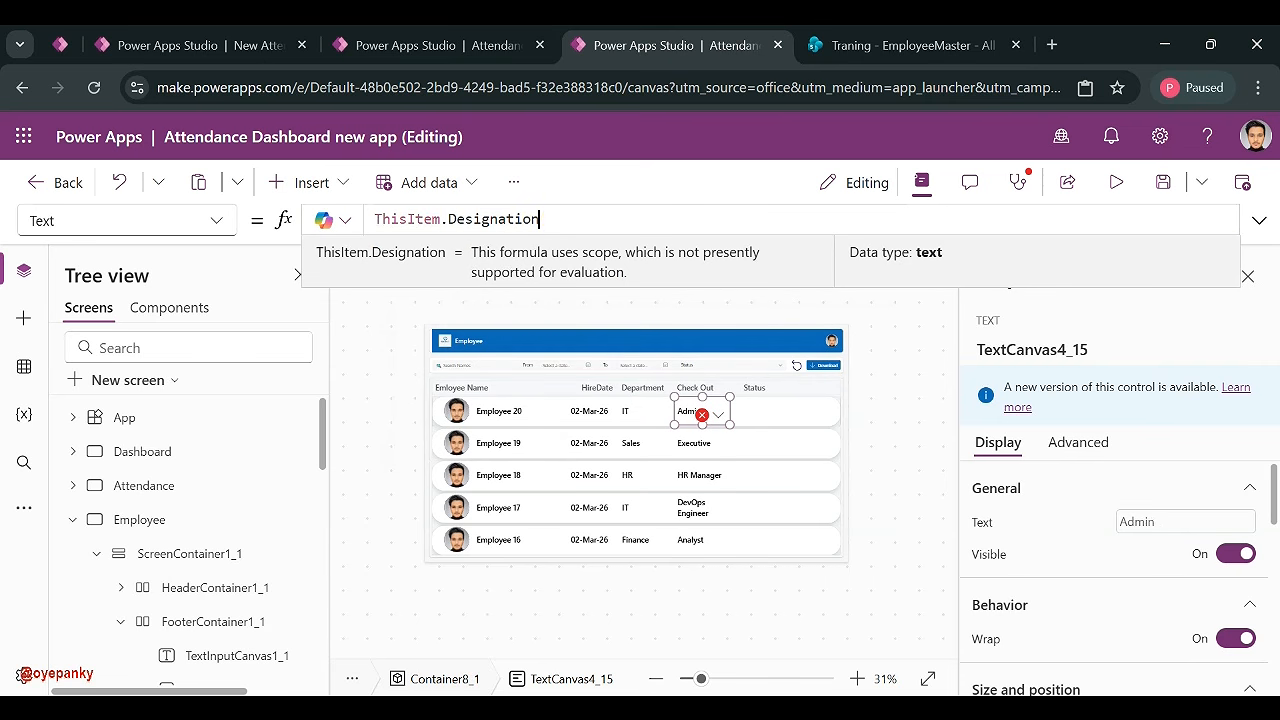
- Replace the Check Out heading with the pasted text, removing its trailing line break
mouse_move(691, 397)
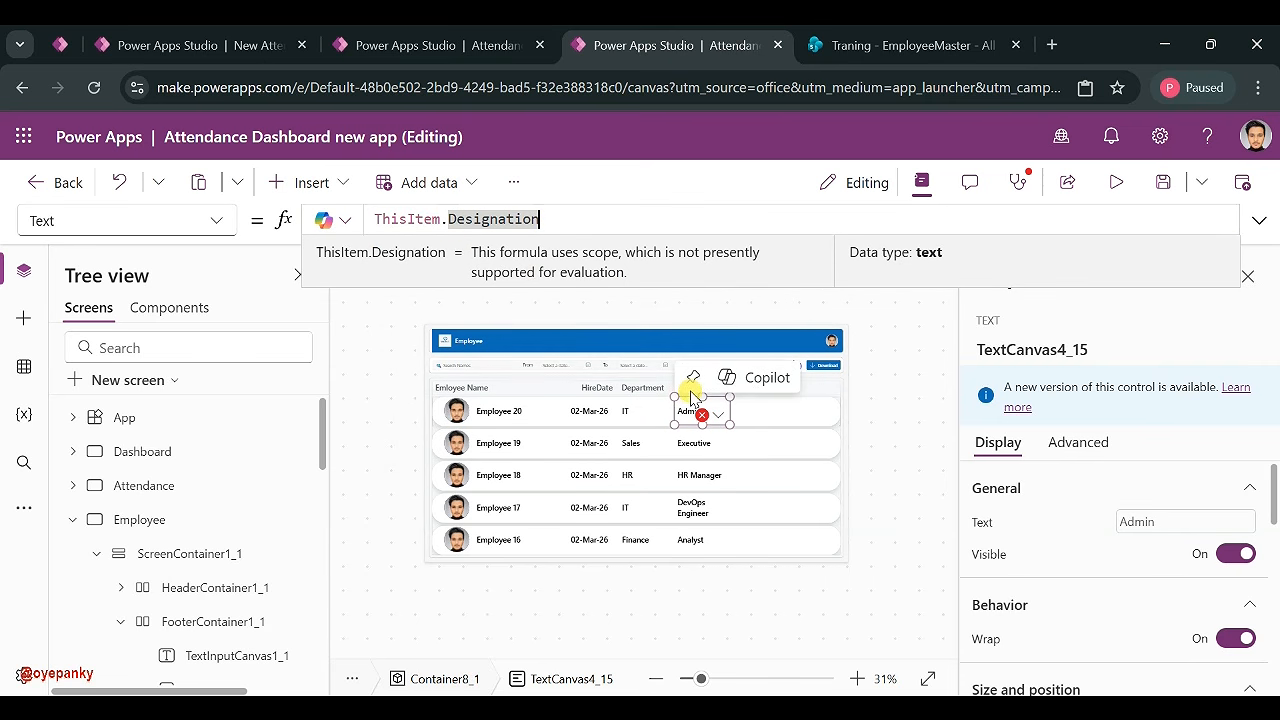
click(651, 387)
click(695, 392)
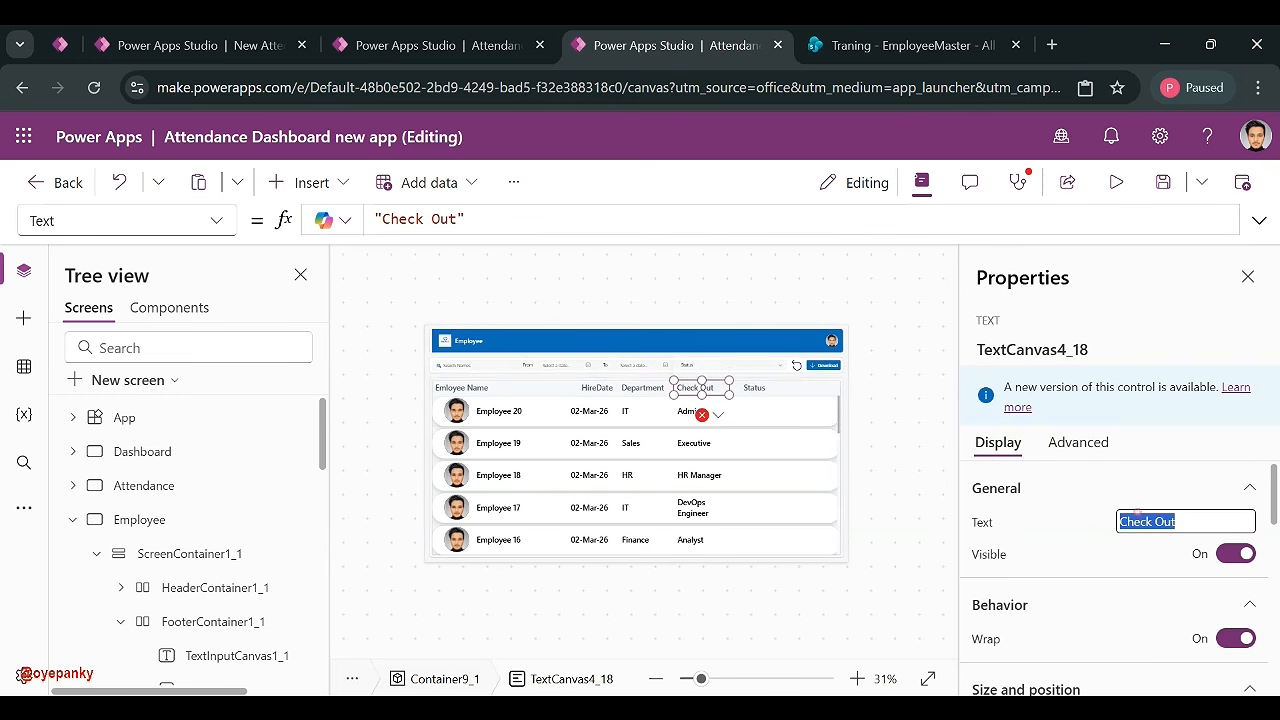
text(ThisItem.Designation)
click(1157, 541)
key(BackSpace)
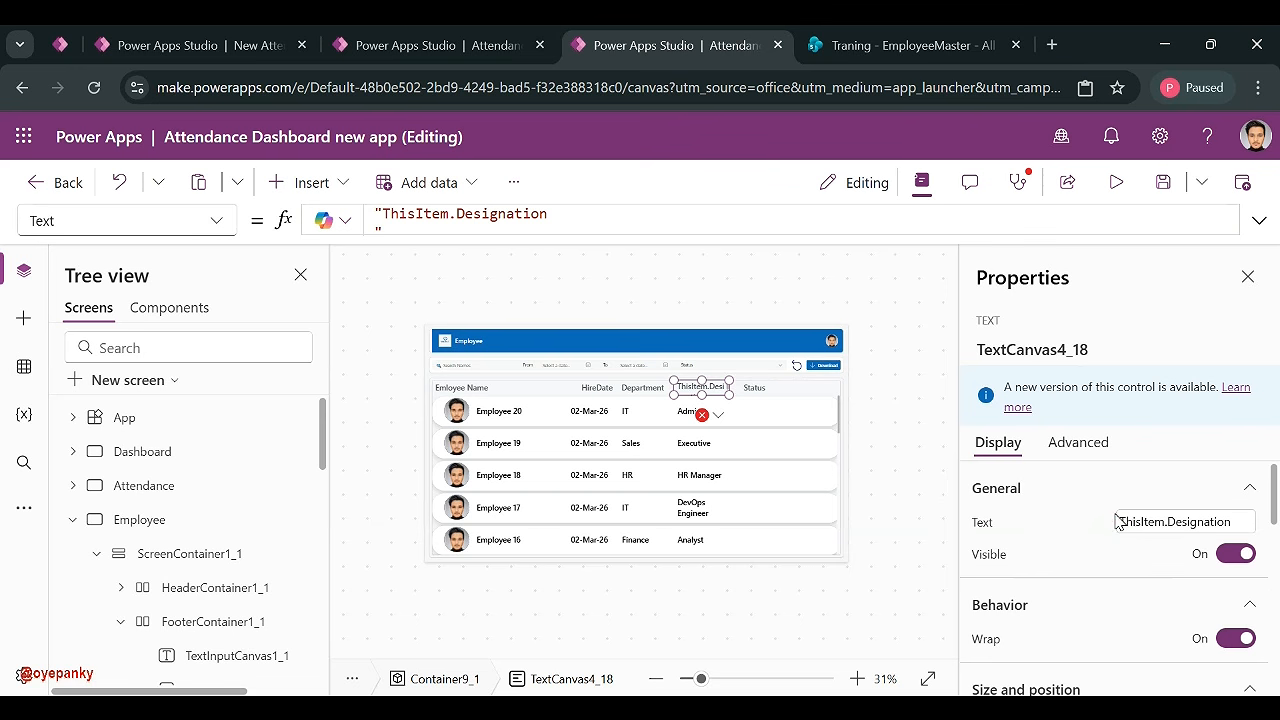
- Rename the Status heading to Role and start changing the status label formula to ThisItem.Role
click(752, 387)
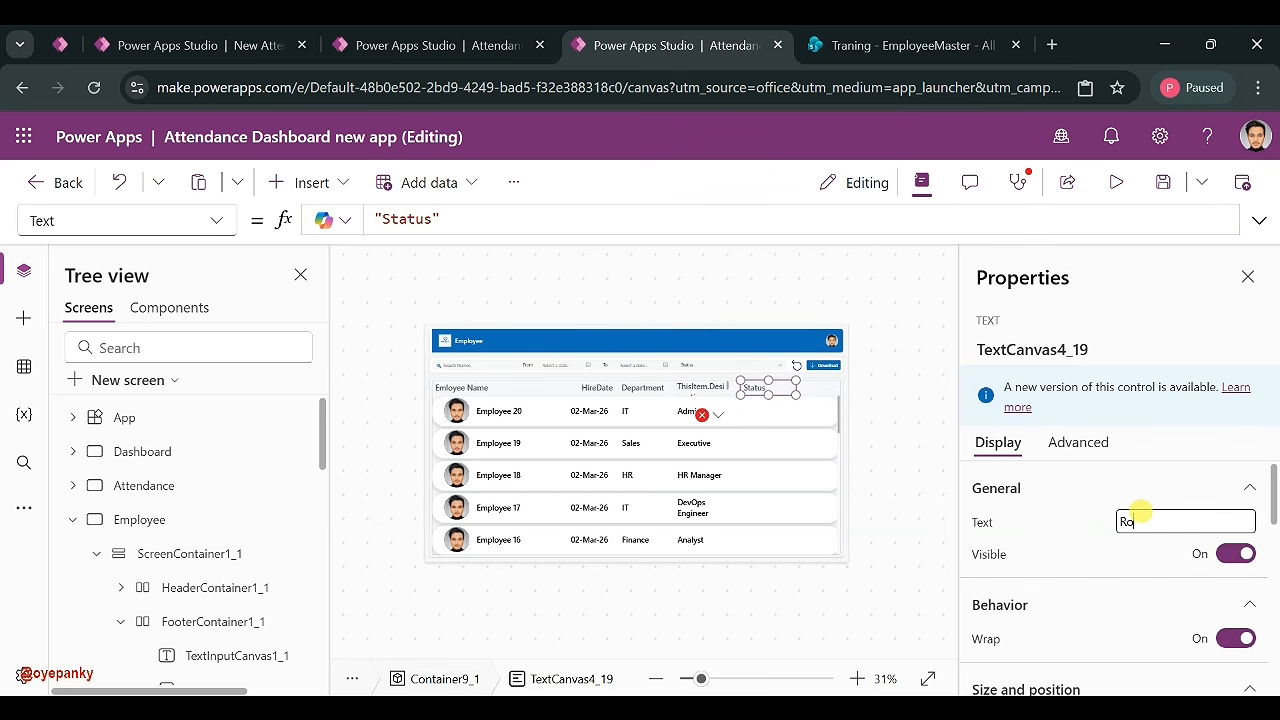
click(766, 414)
click(766, 414)
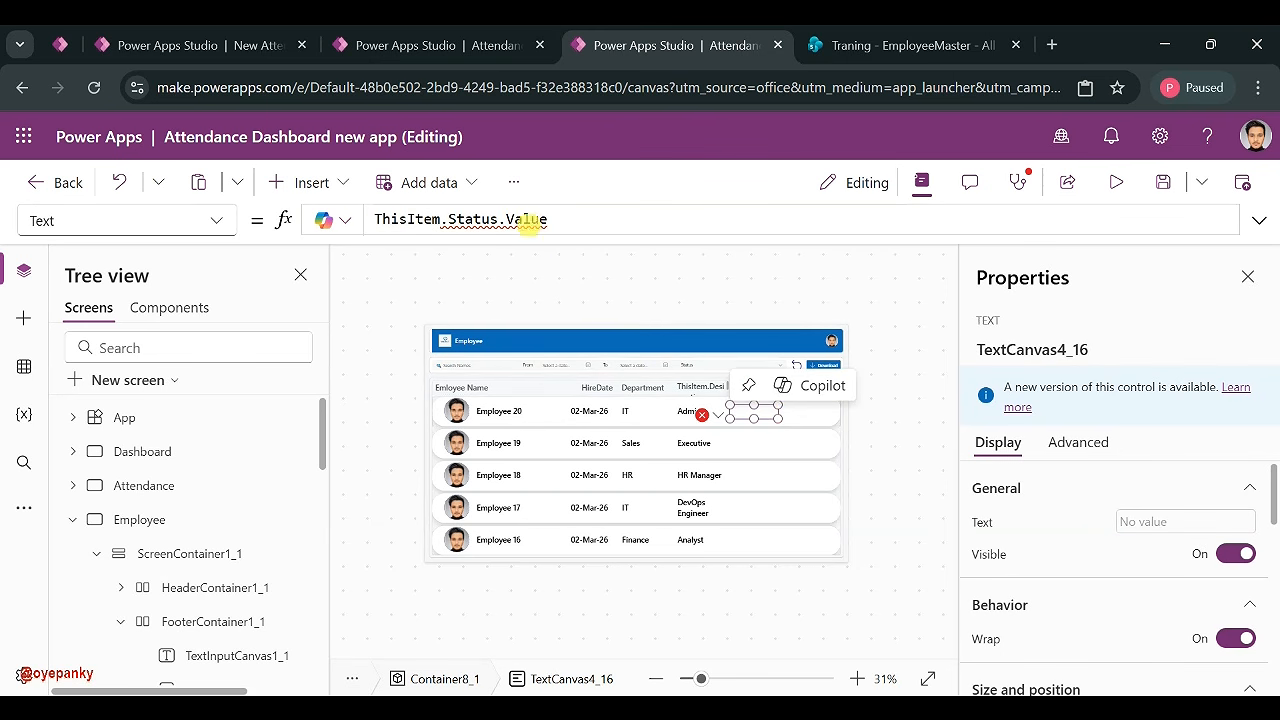
drag(449, 218, 774, 217)
key(BackSpace)
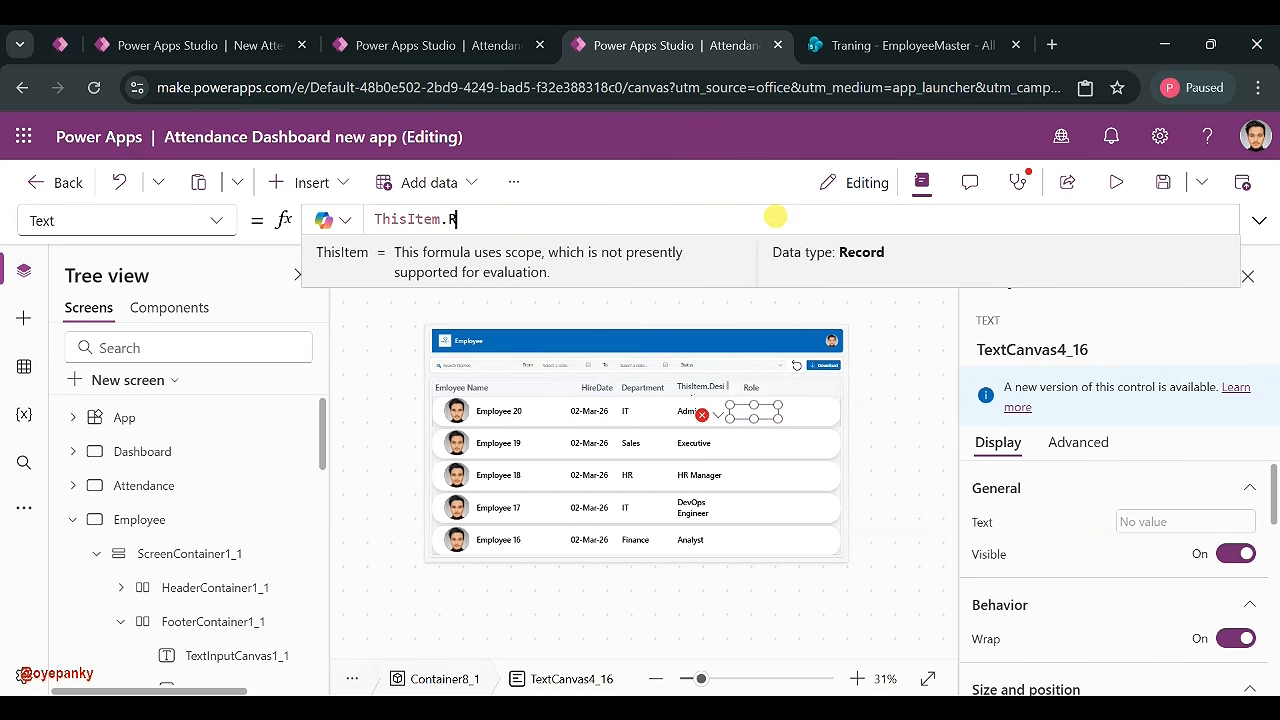
text(Role.)
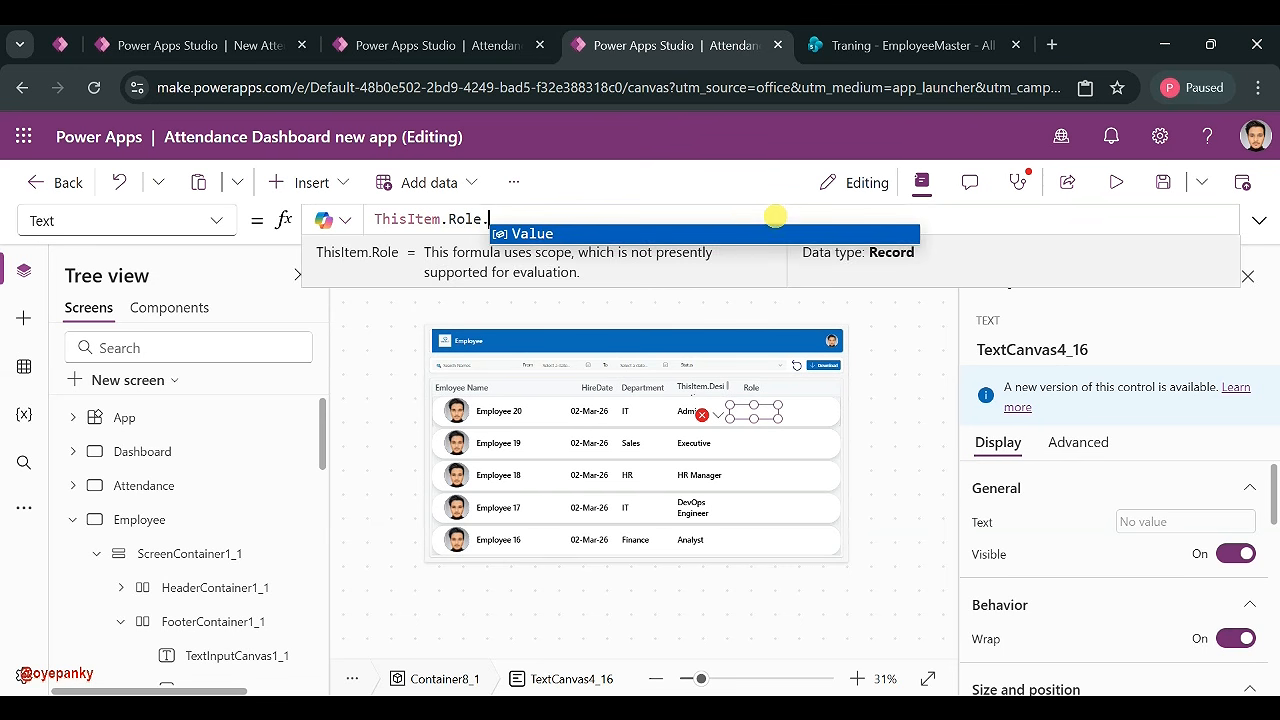
- Make the Role badge's Fill Switch test ThisItem.Role.Value instead of the Status field
click(662, 233)
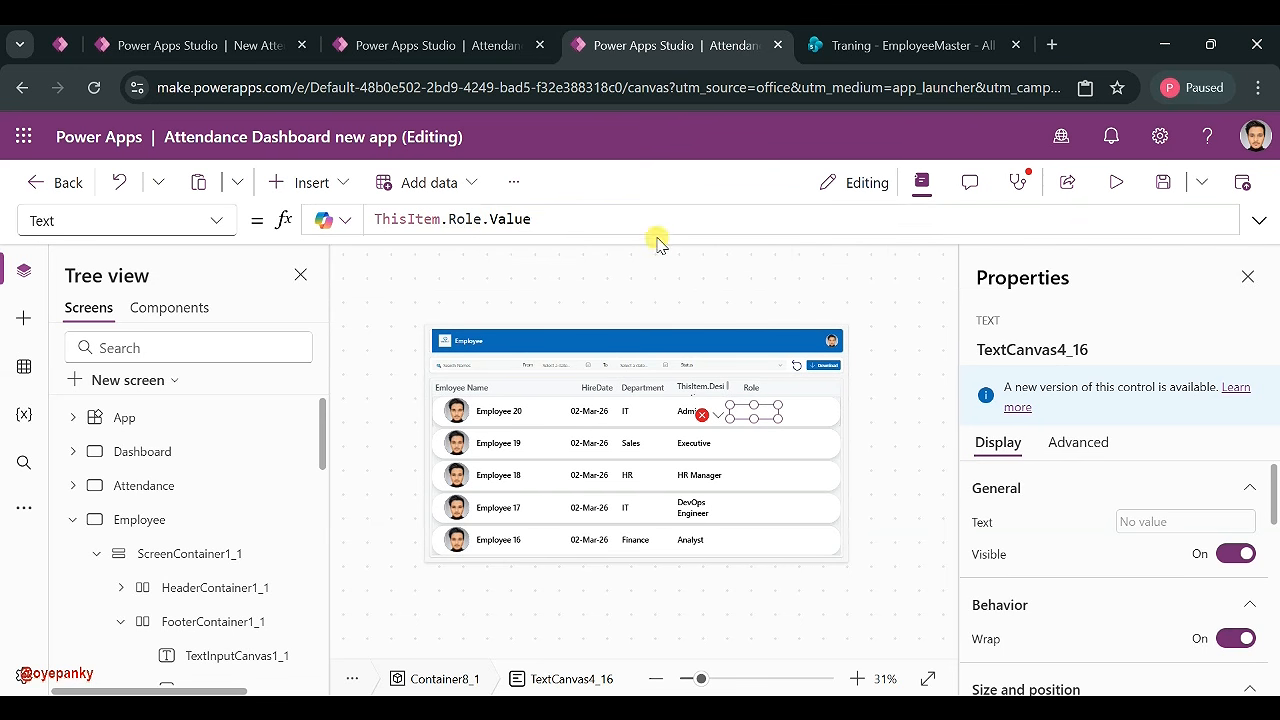
click(705, 415)
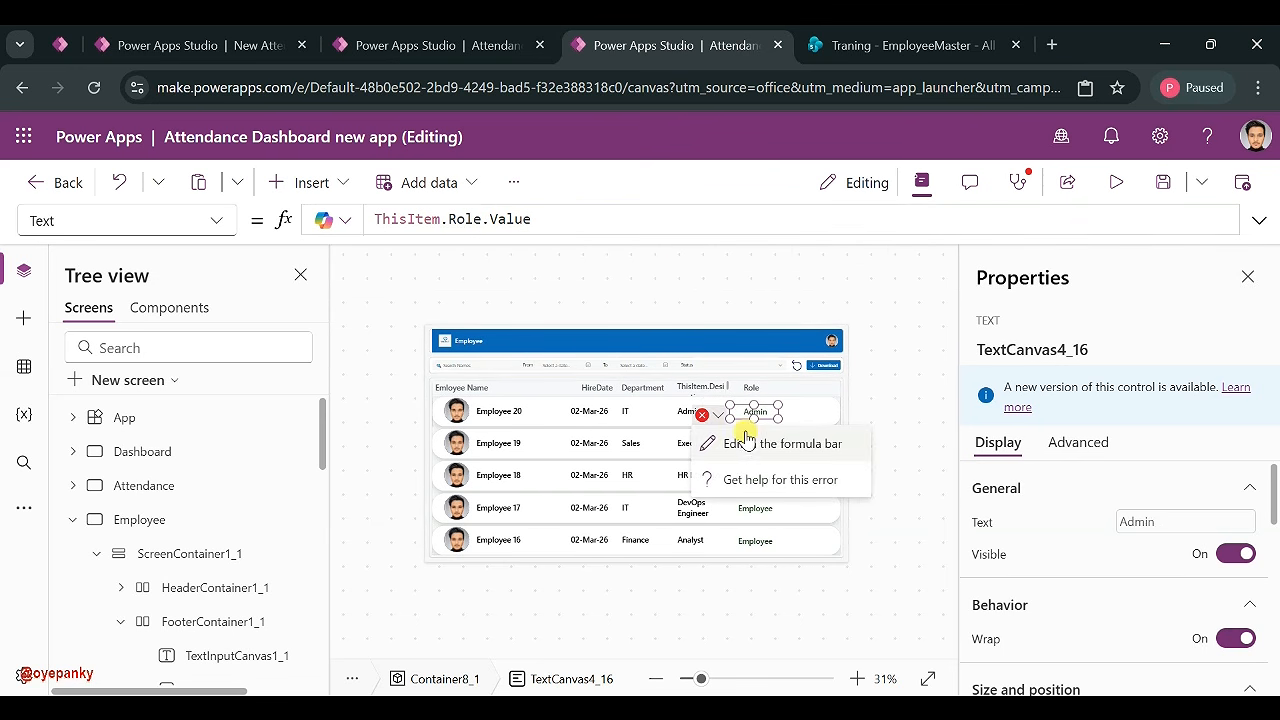
click(765, 442)
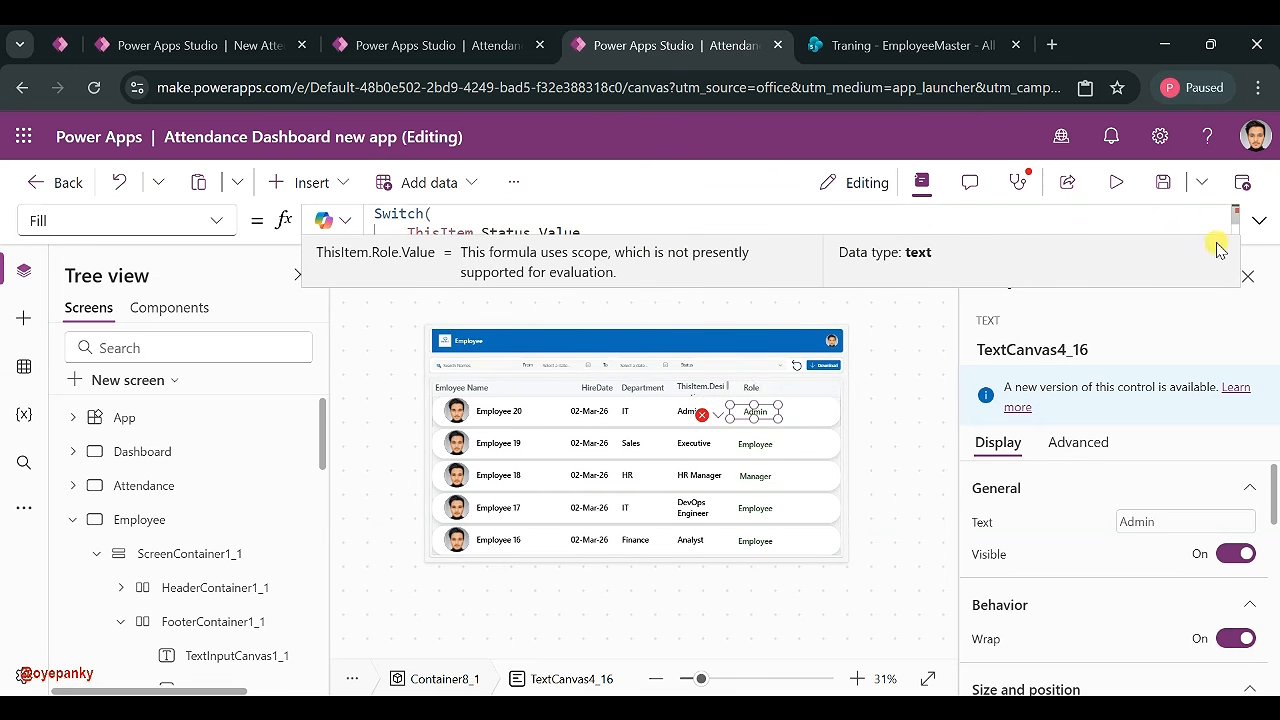
click(1258, 220)
click(528, 233)
key(BackSpace)
key(BackSpace)
key(BackSpace)
text(Role)
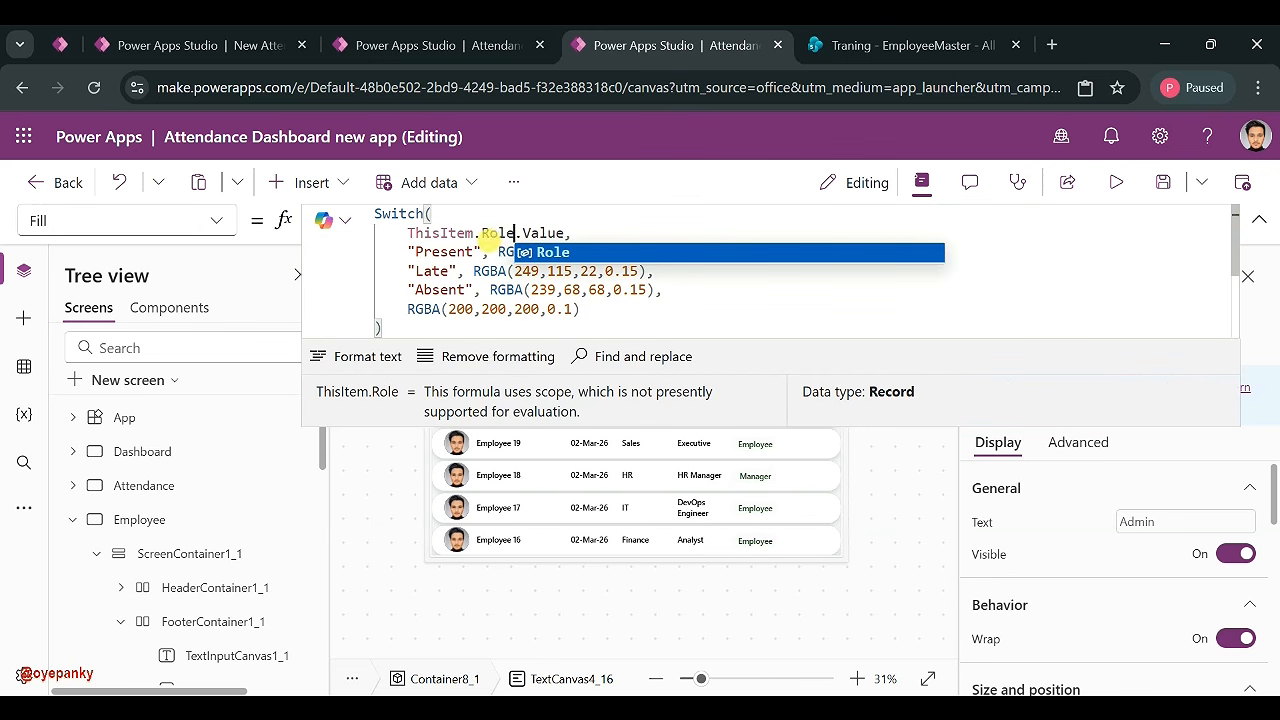
- Replace the Present, Late and Absent cases with Employee (green), Manager (orange) and Admin (red)
click(478, 252)
key(BackSpace)
key(BackSpace)
key(BackSpace)
key(BackSpace)
key(BackSpace)
key(BackSpace)
key(BackSpace)
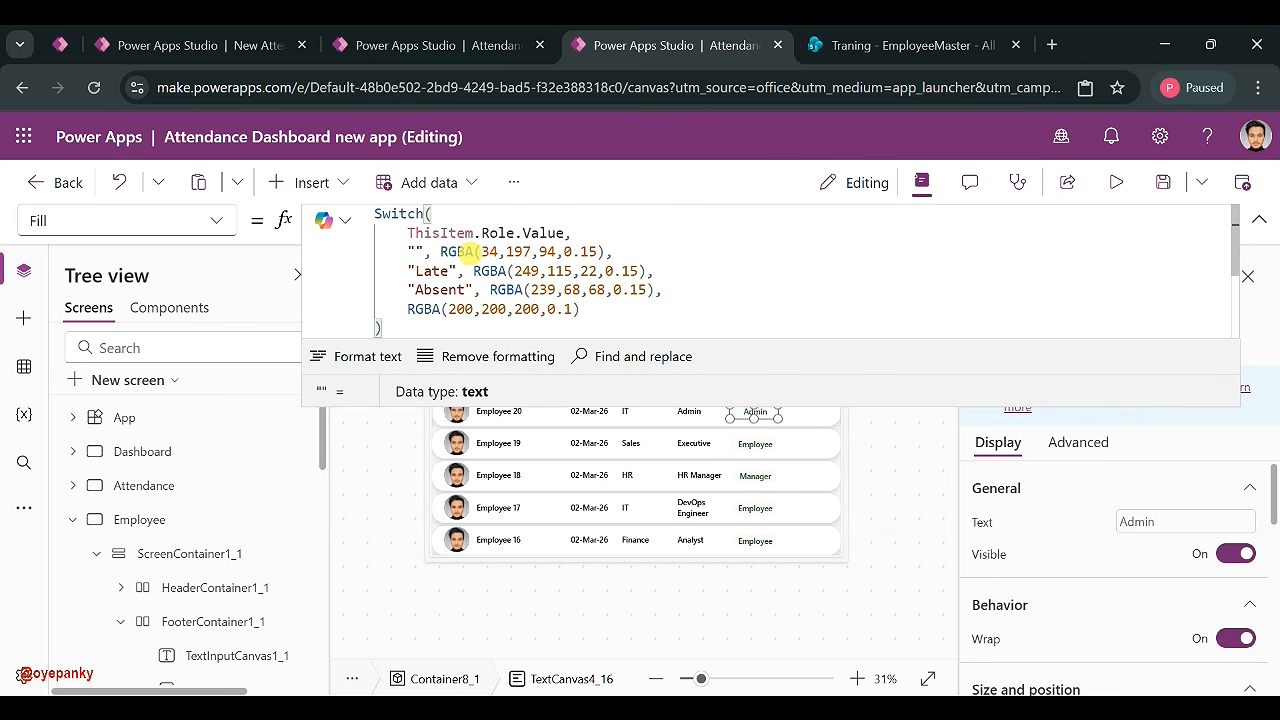
text(Em)
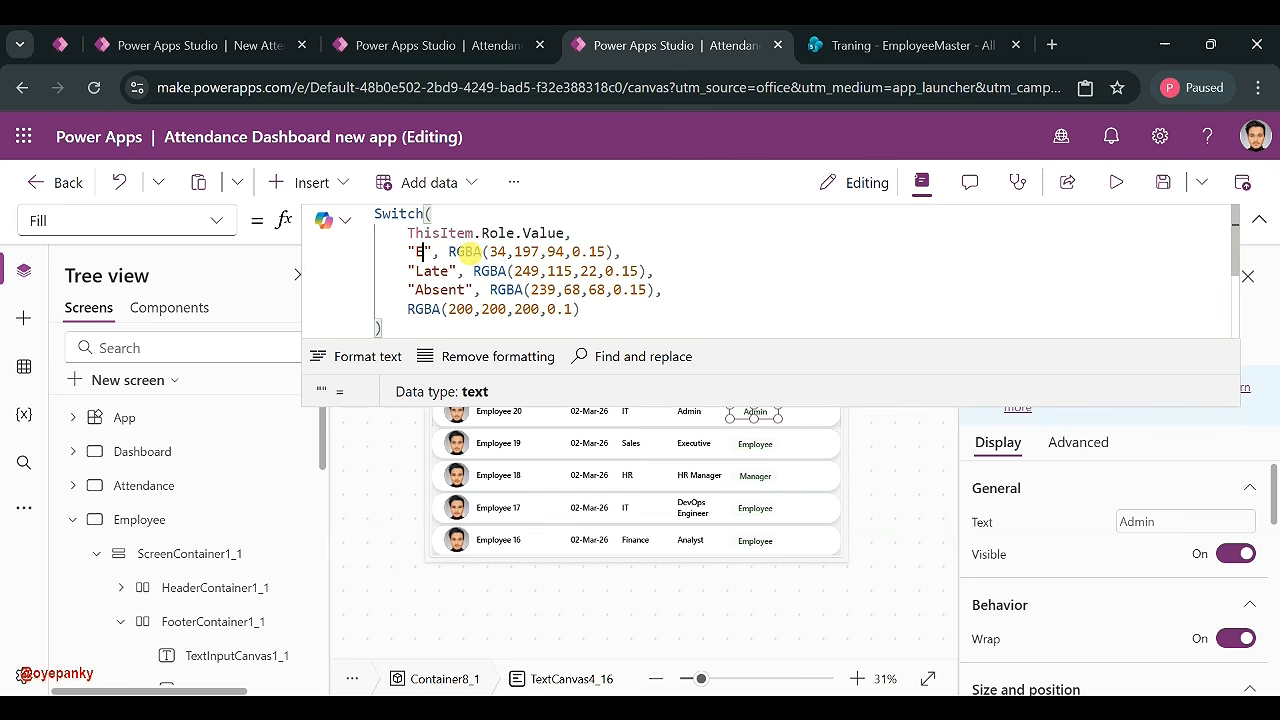
text(ployee)
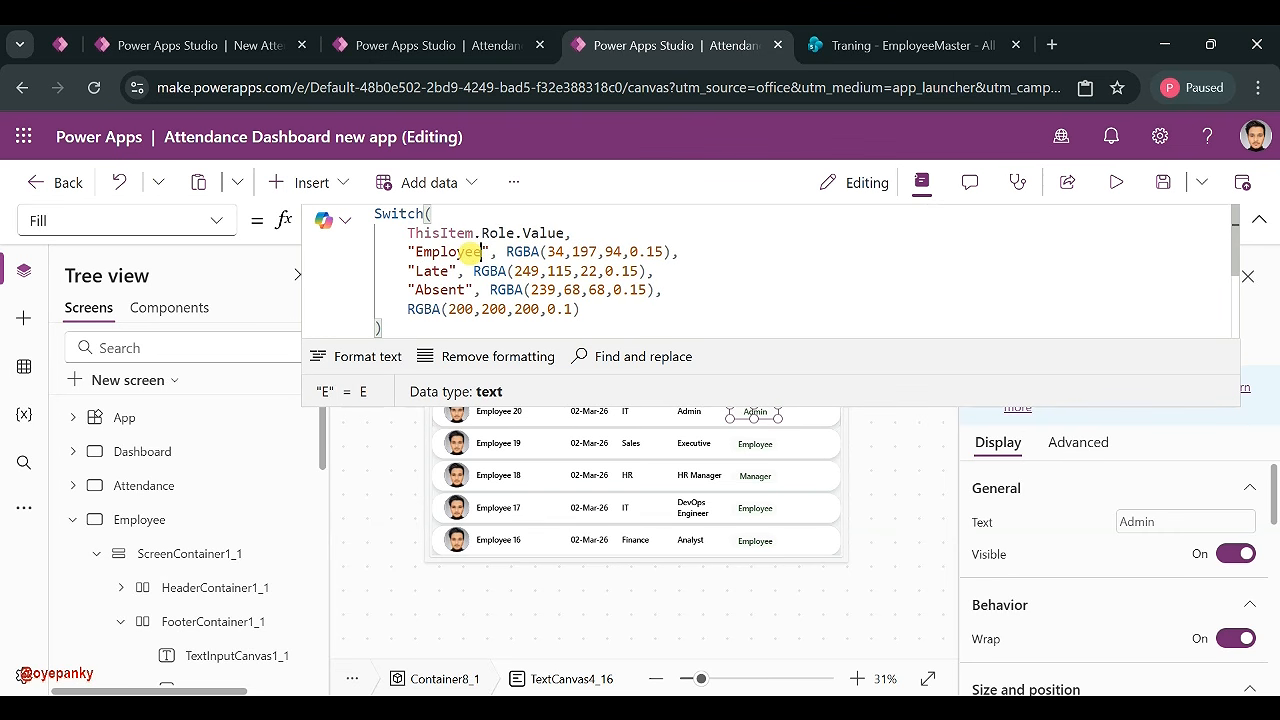
key(BackSpace)
key(BackSpace)
key(BackSpace)
key(BackSpace)
text(Manage)
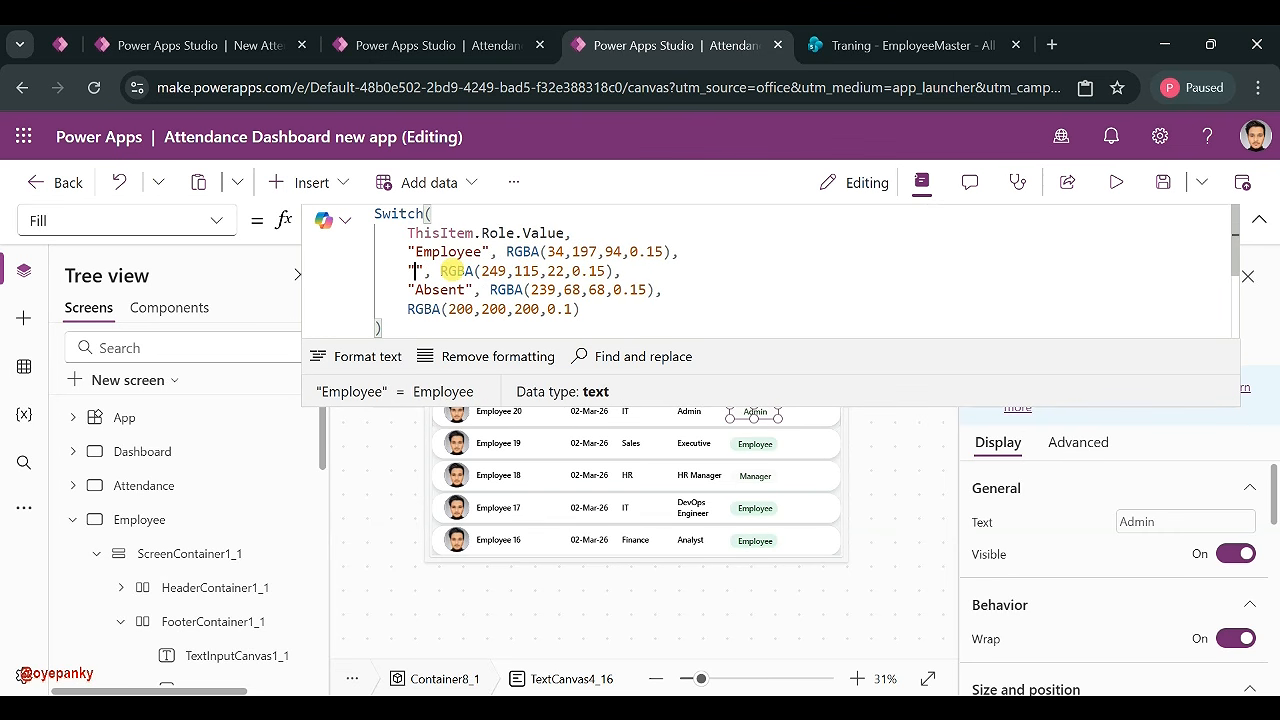
text(r)
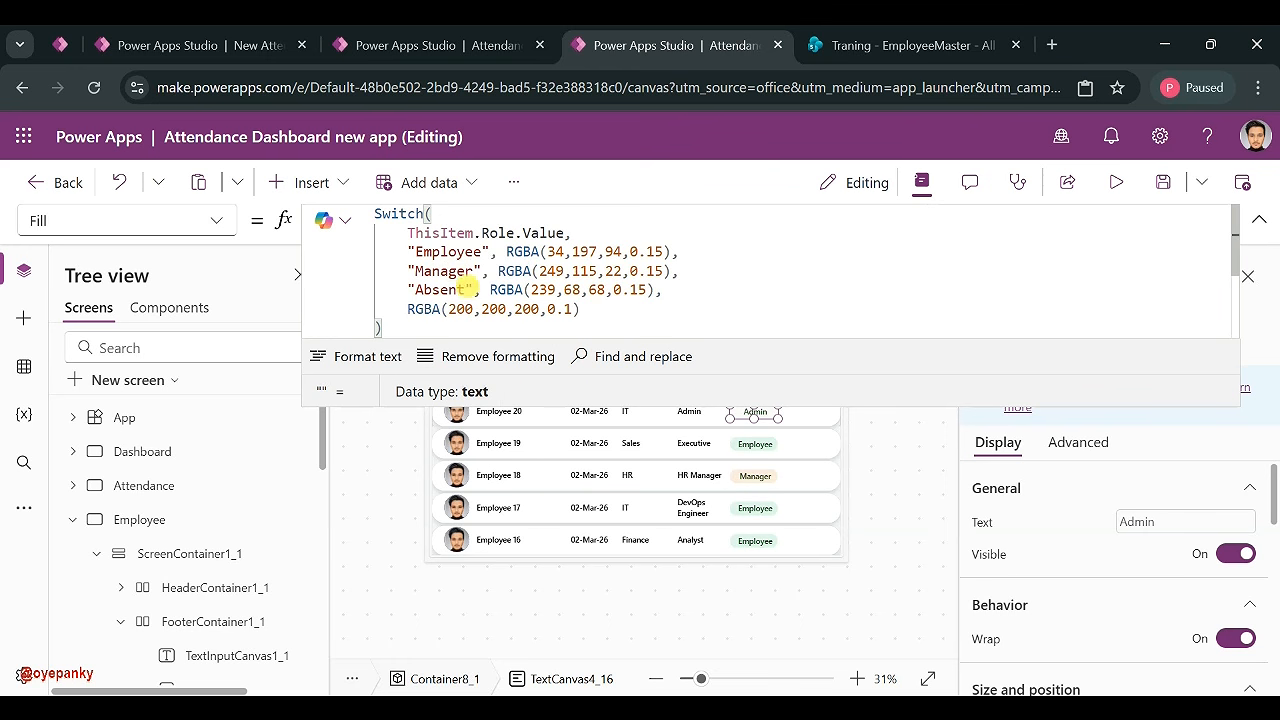
click(468, 290)
key(BackSpace)
key(BackSpace)
key(BackSpace)
key(BackSpace)
key(BackSpace)
text(dmin)
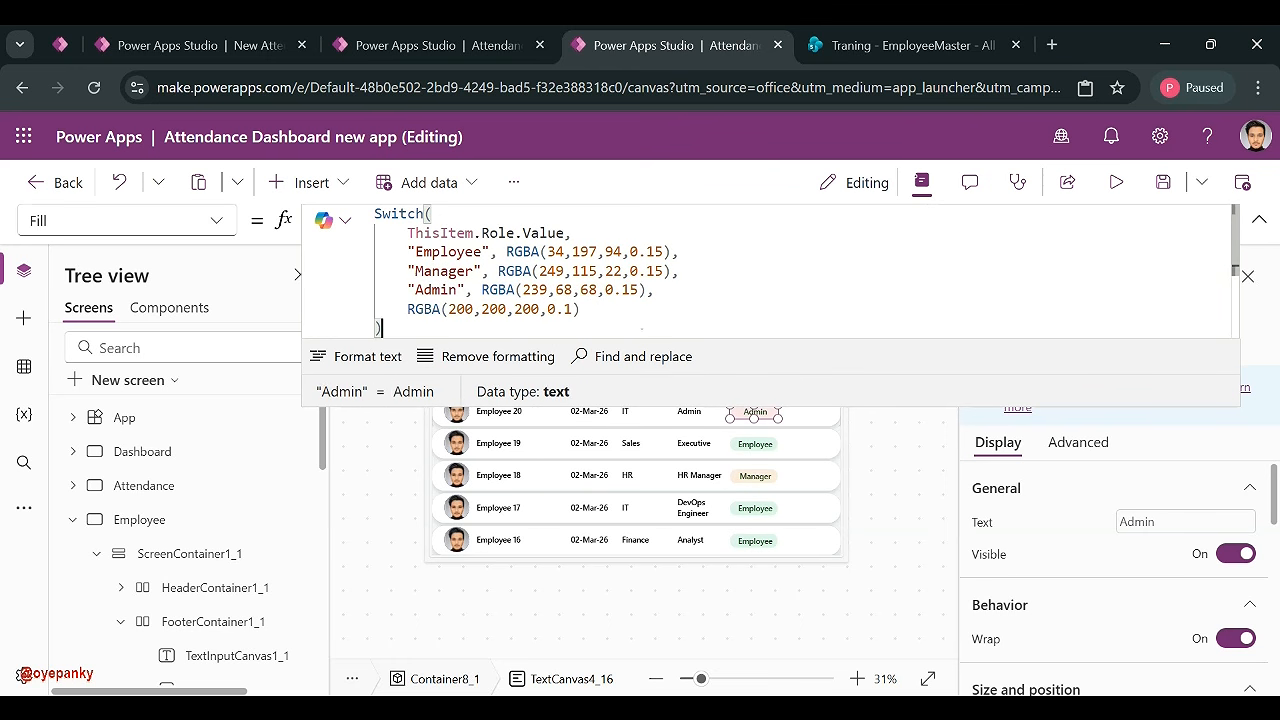
click(1259, 220)
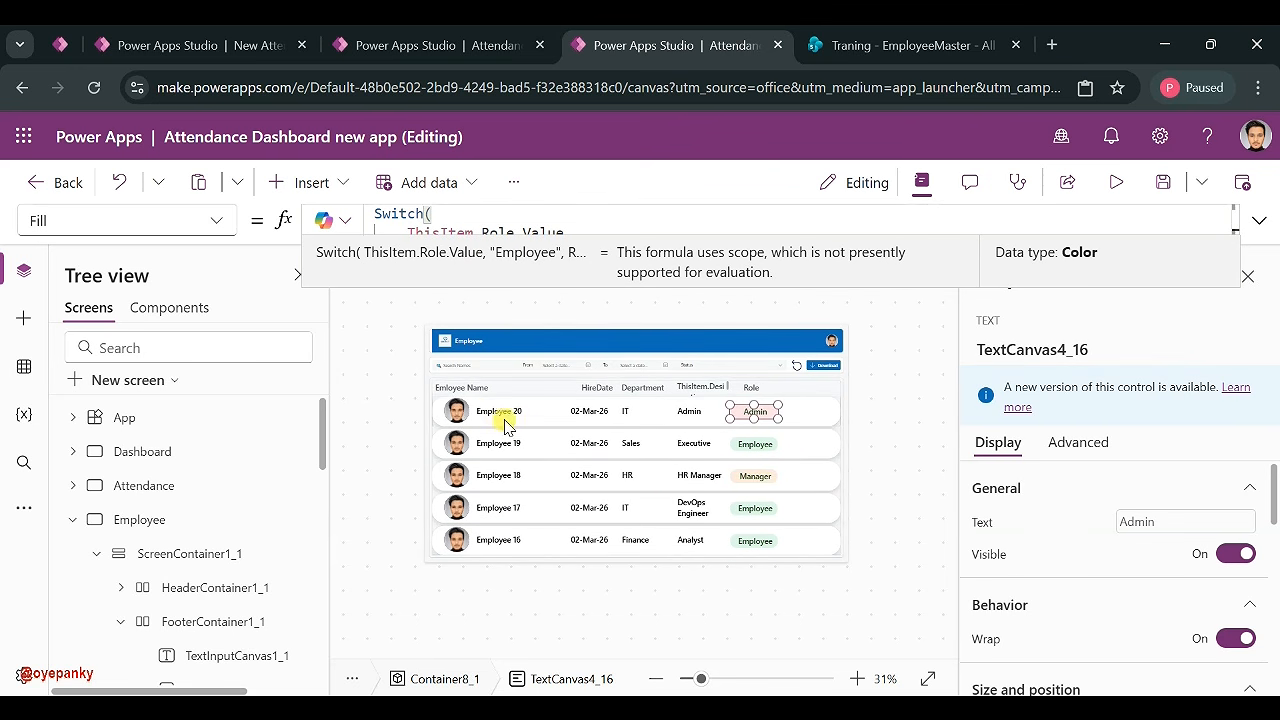
click(461, 414)
- Replace the gallery image's Image formula with ThisItem.Email.Picture
drag(449, 219, 614, 219)
key(BackSpace)
text(.)
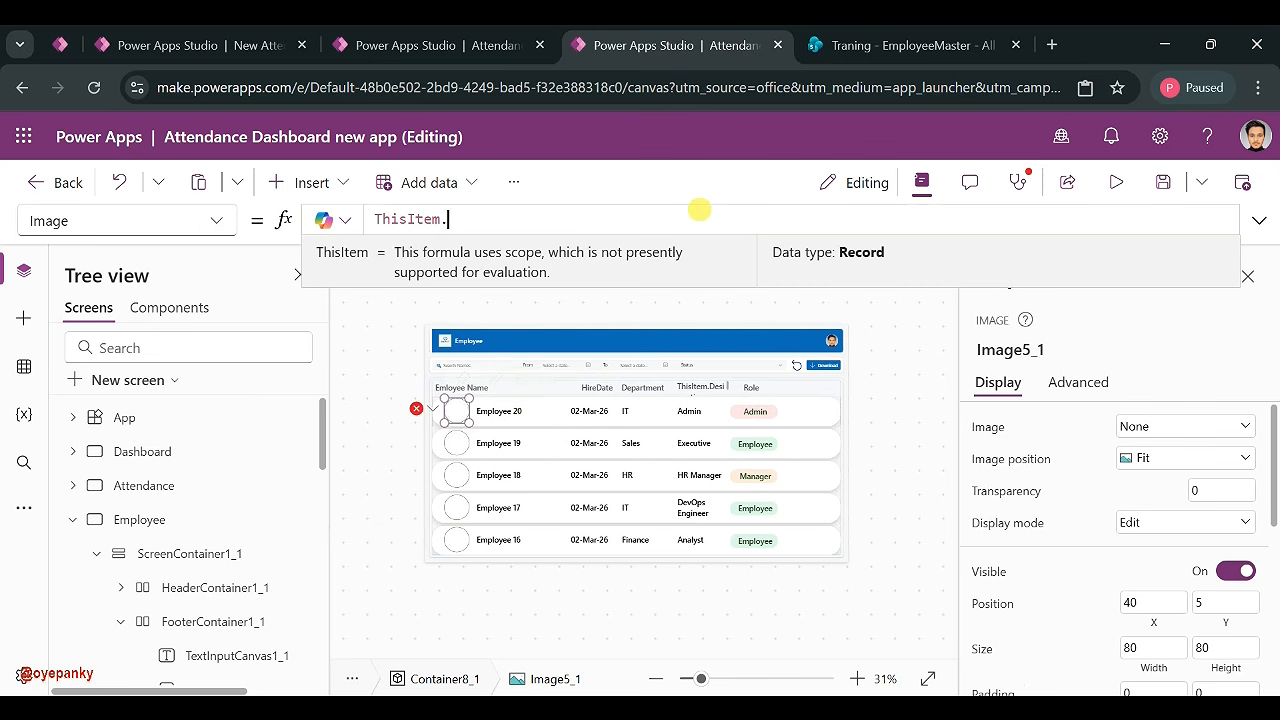
click(905, 45)
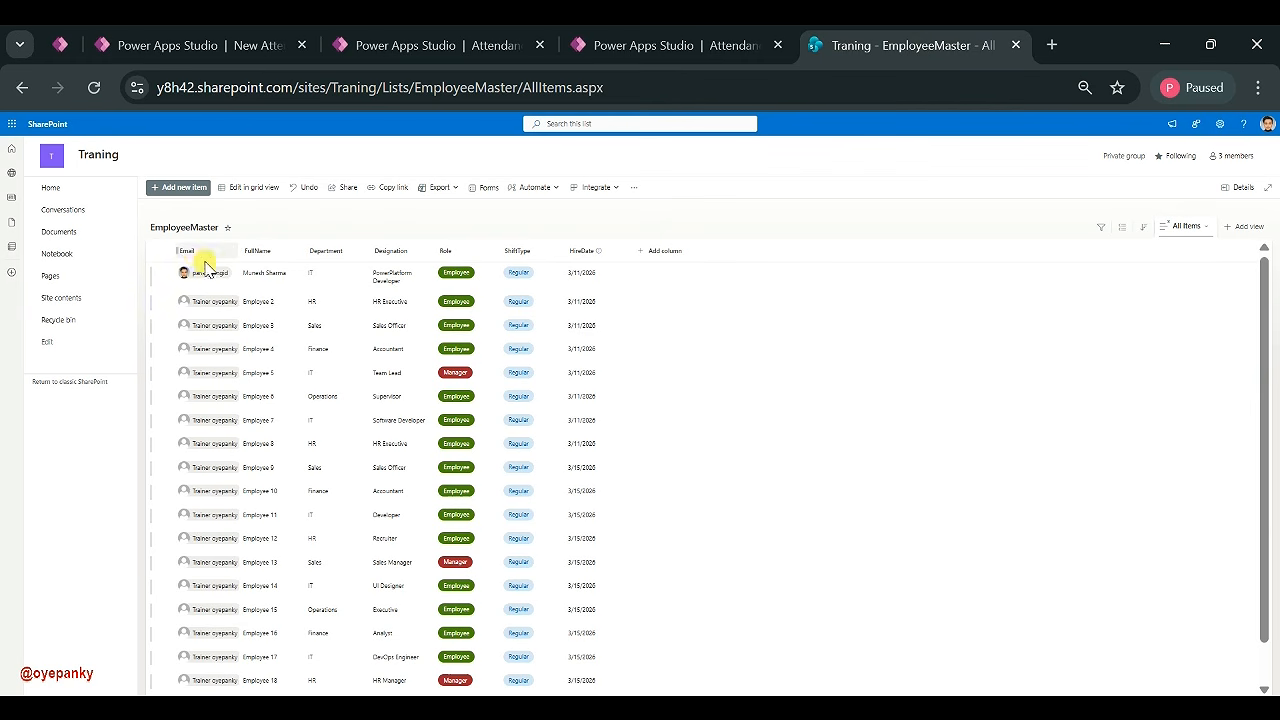
click(660, 48)
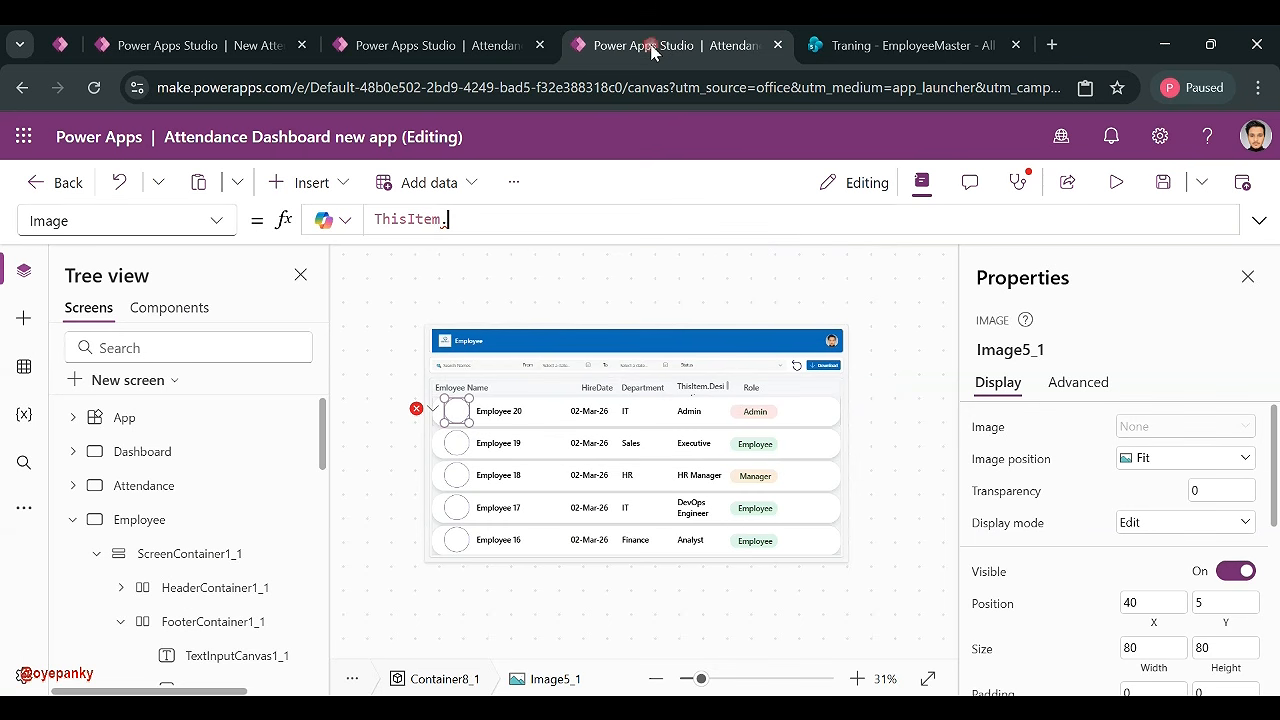
text(Ema)
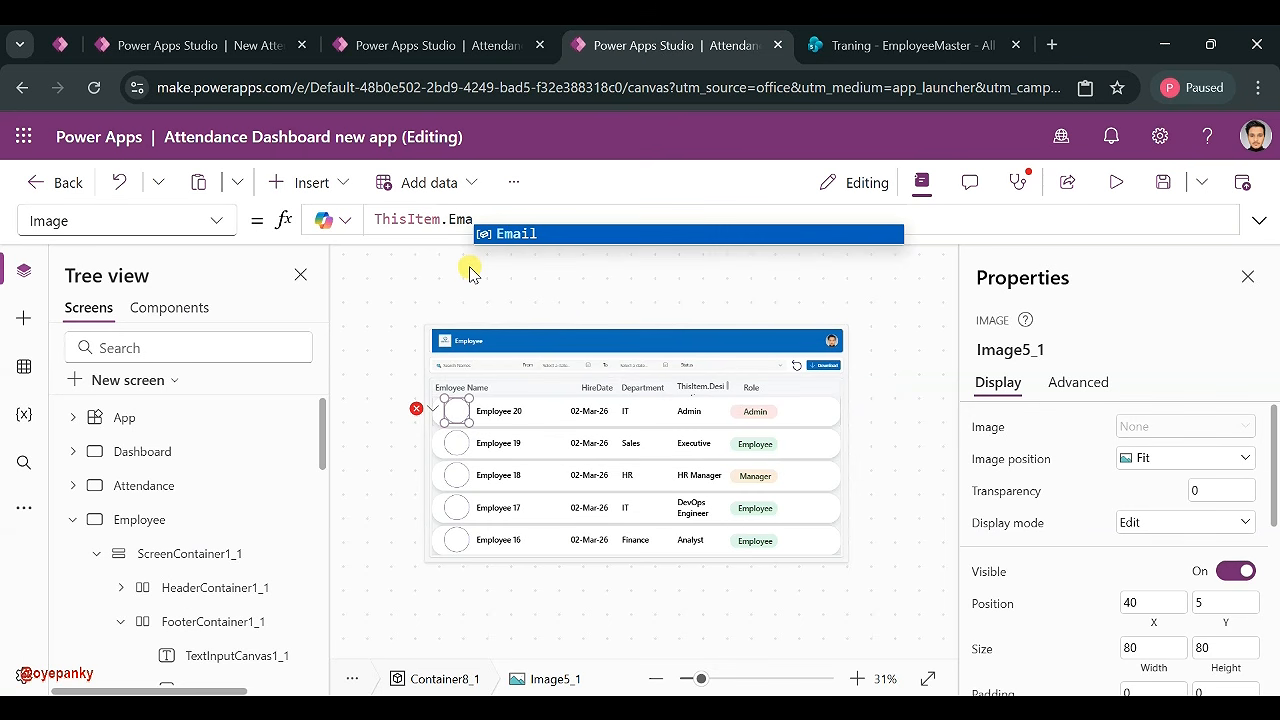
click(500, 236)
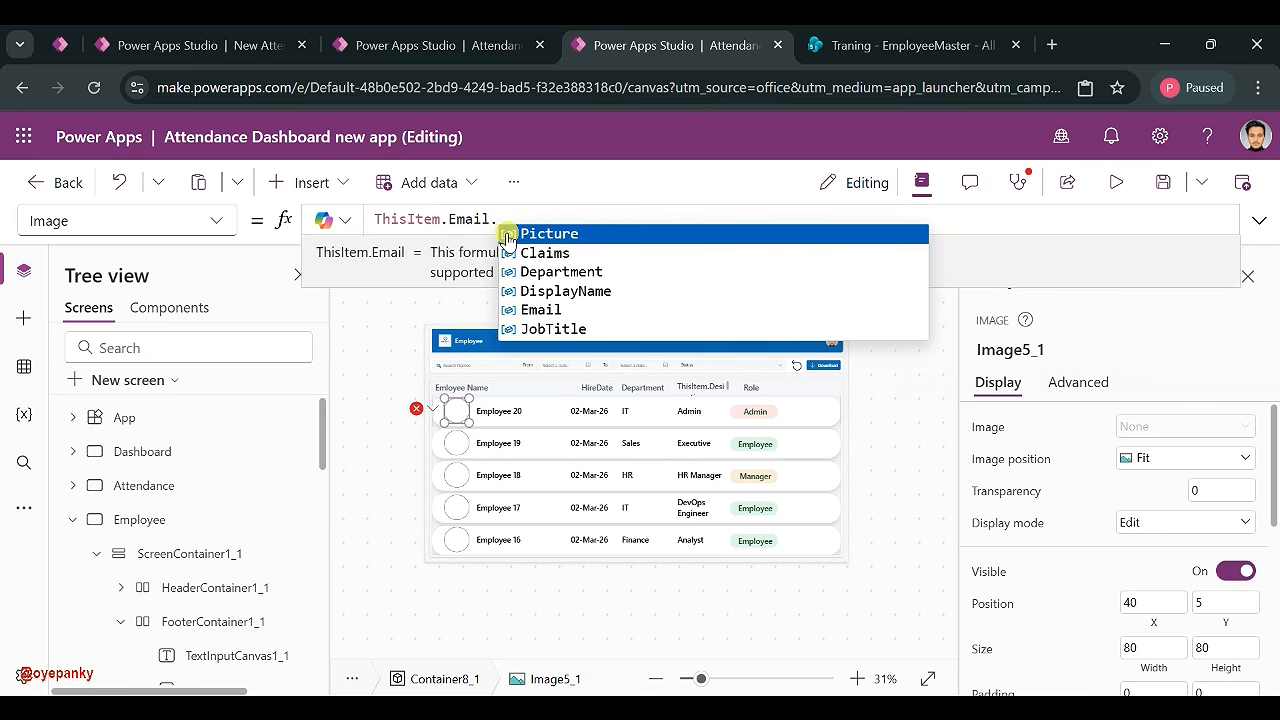
click(528, 237)
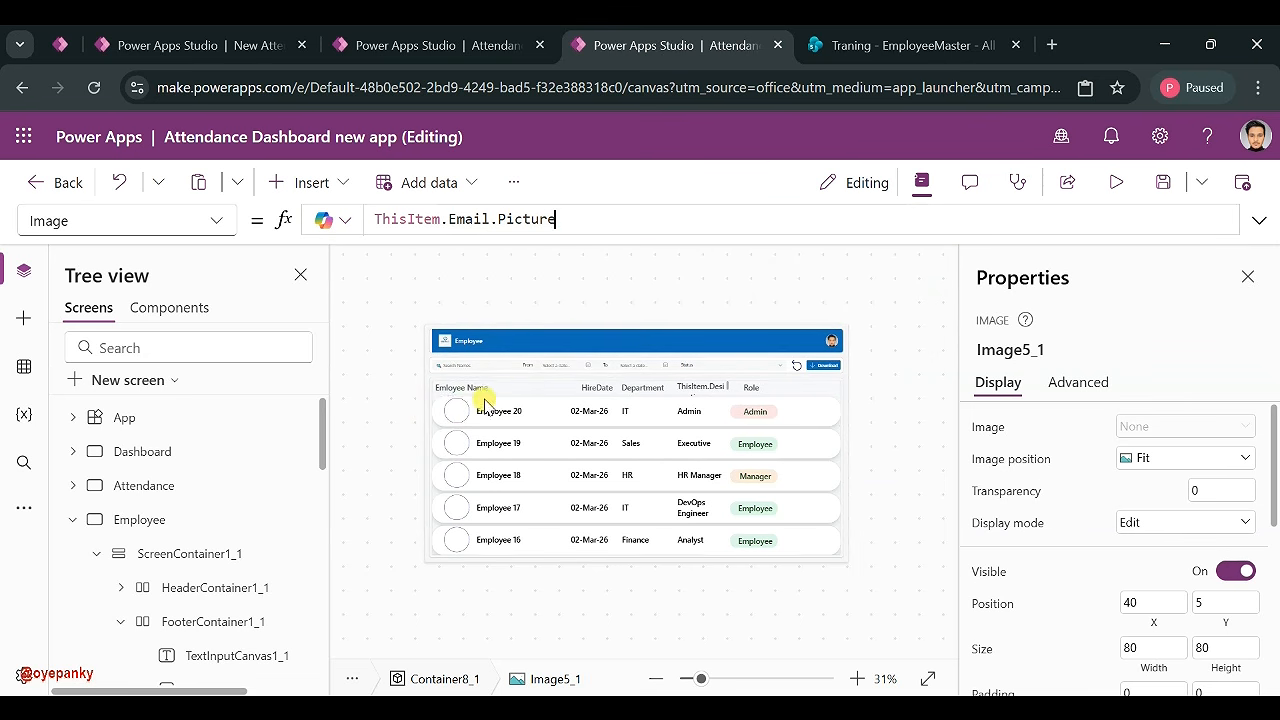
scroll(662, 472, down, 5)
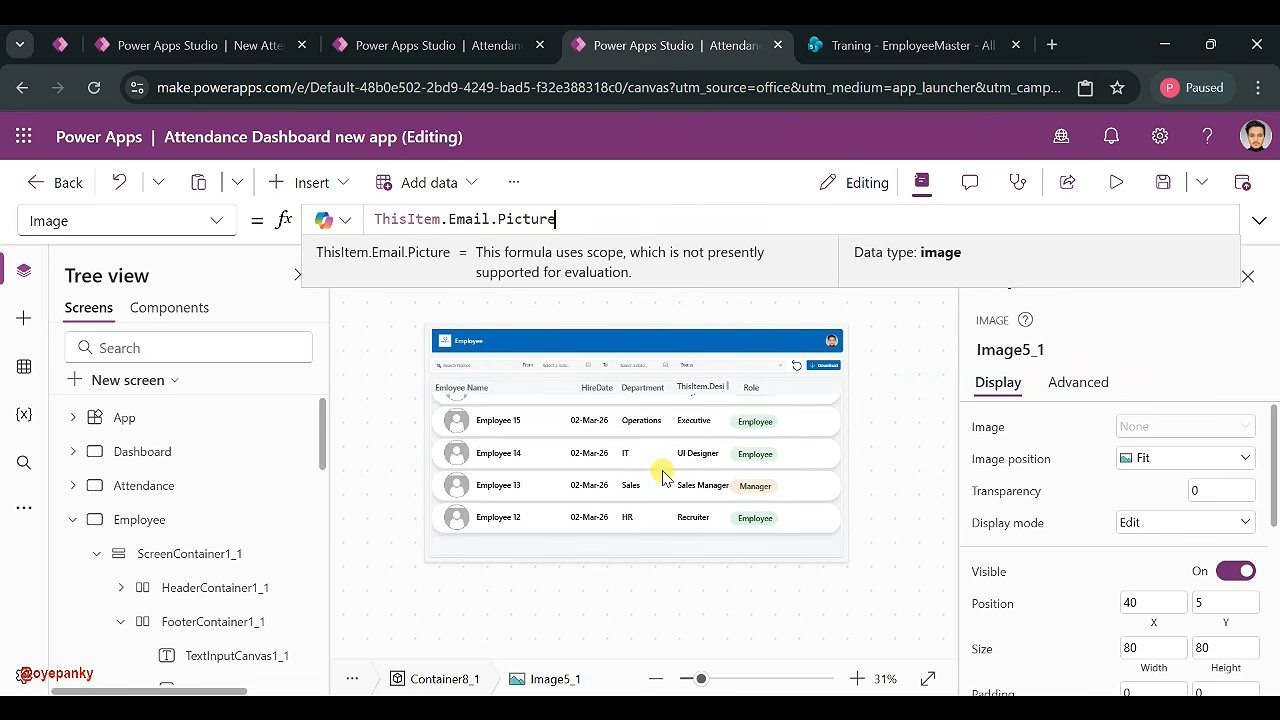
scroll(662, 472, up, 5)
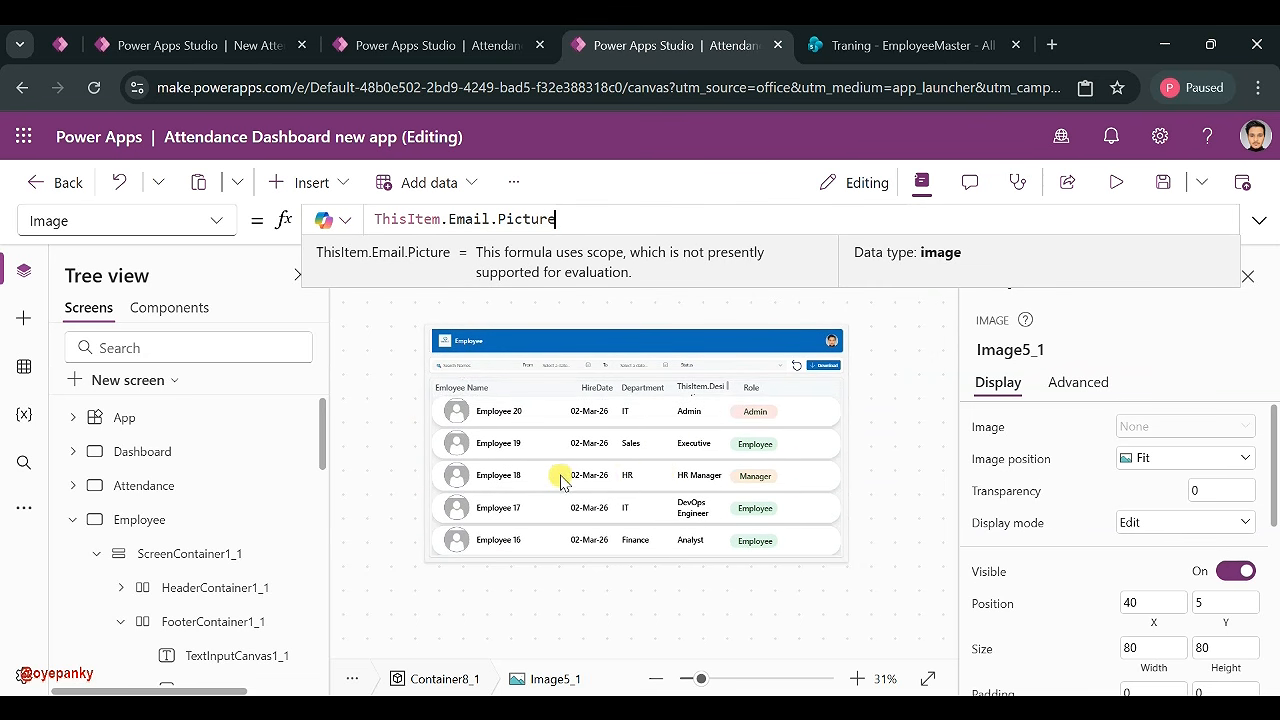
scroll(560, 480, down, 5)
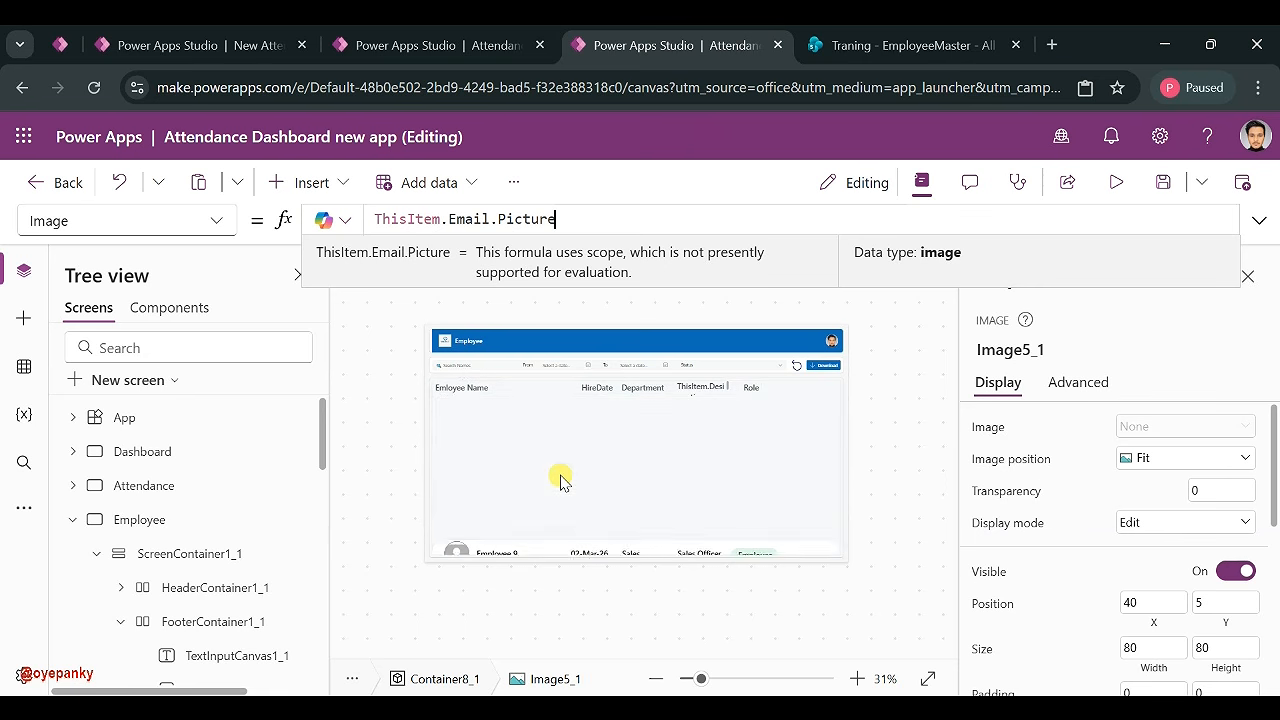
click(622, 489)
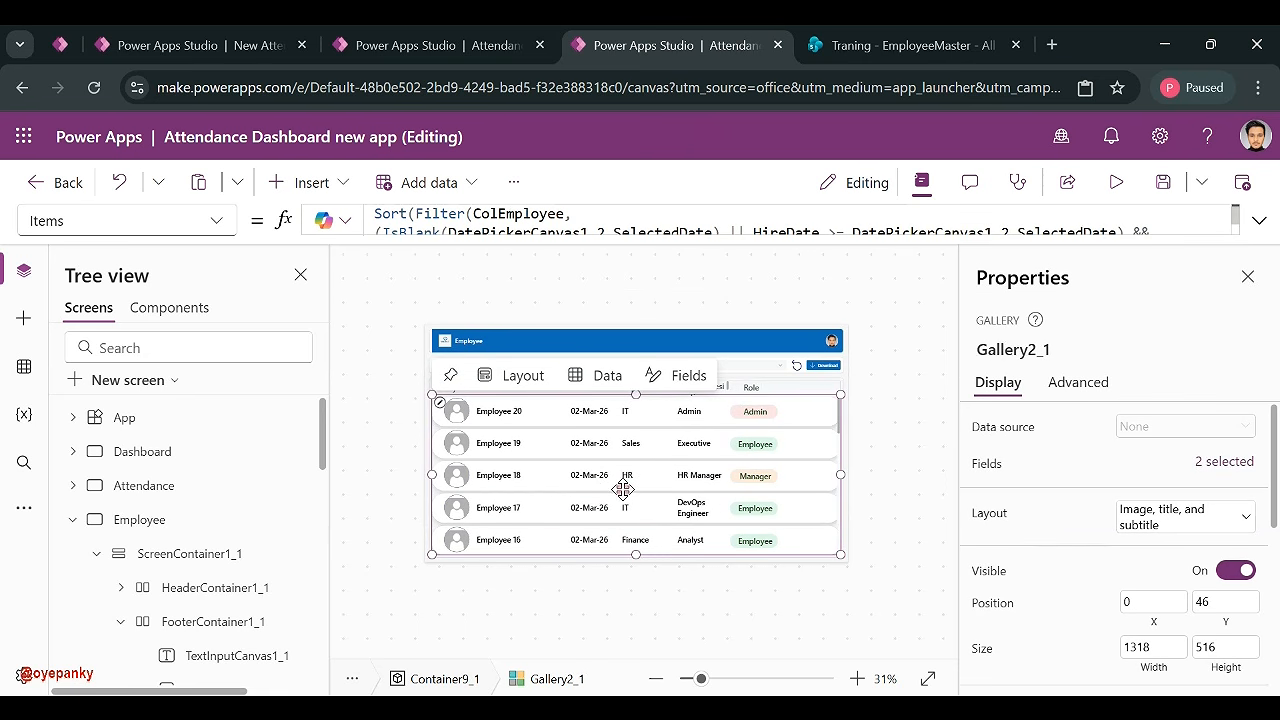
click(878, 399)
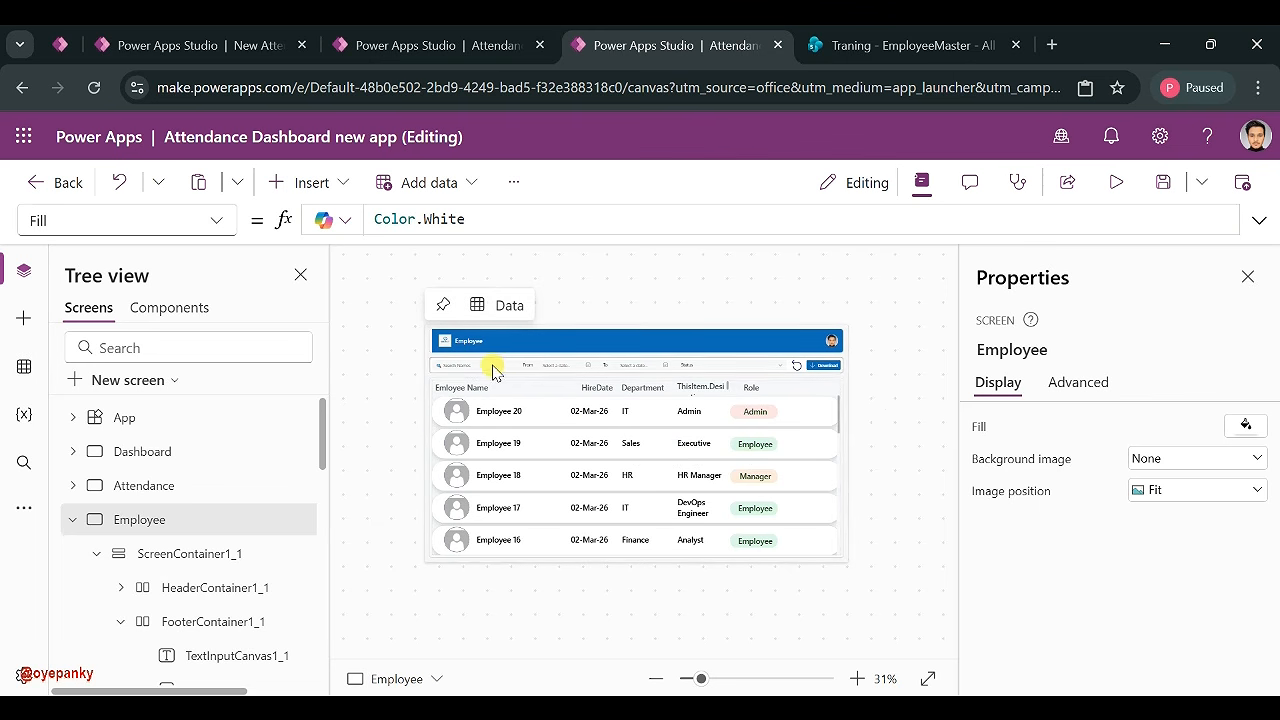
- Set the Dashboard's Employees button OnSelect to navigate to the Employee screen
click(73, 519)
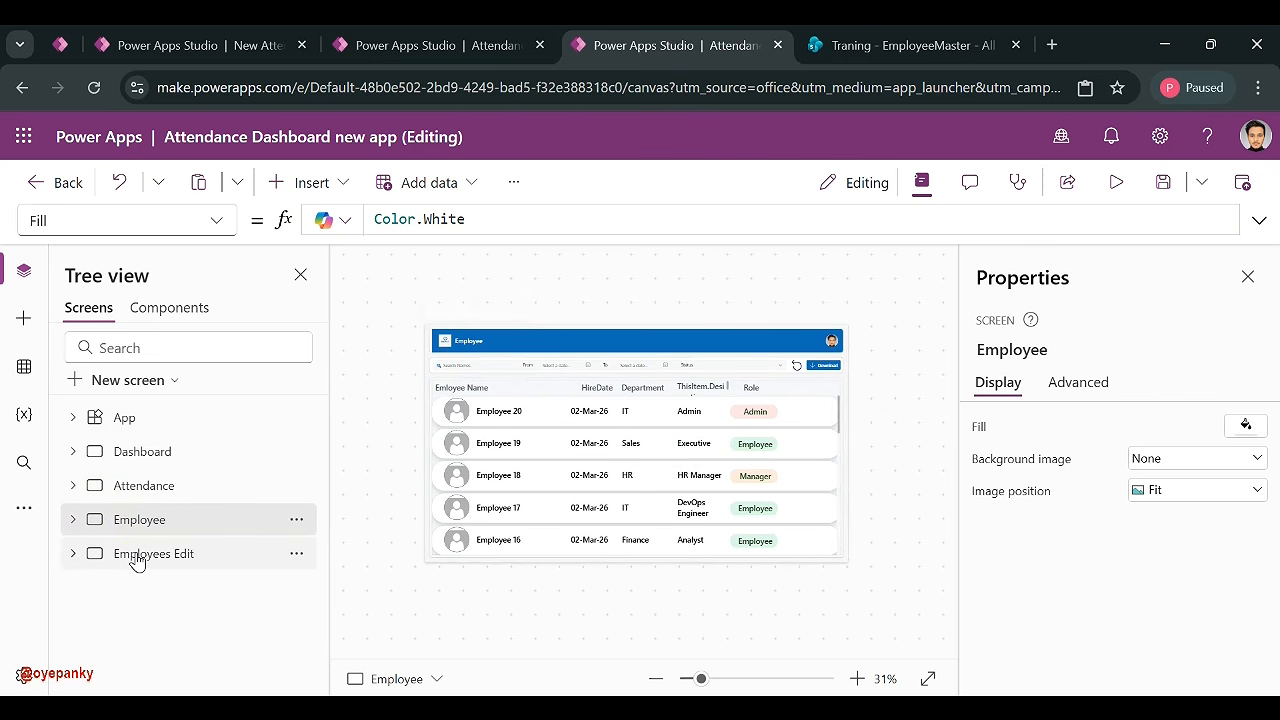
click(172, 485)
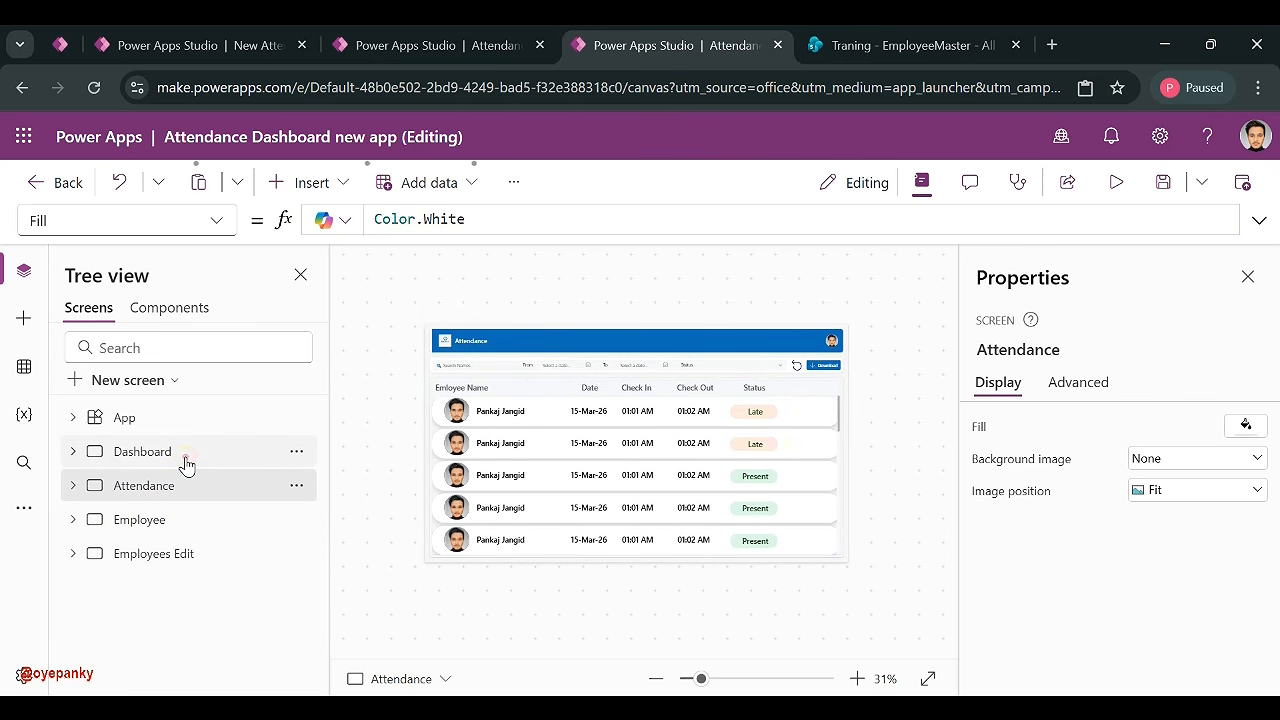
click(184, 458)
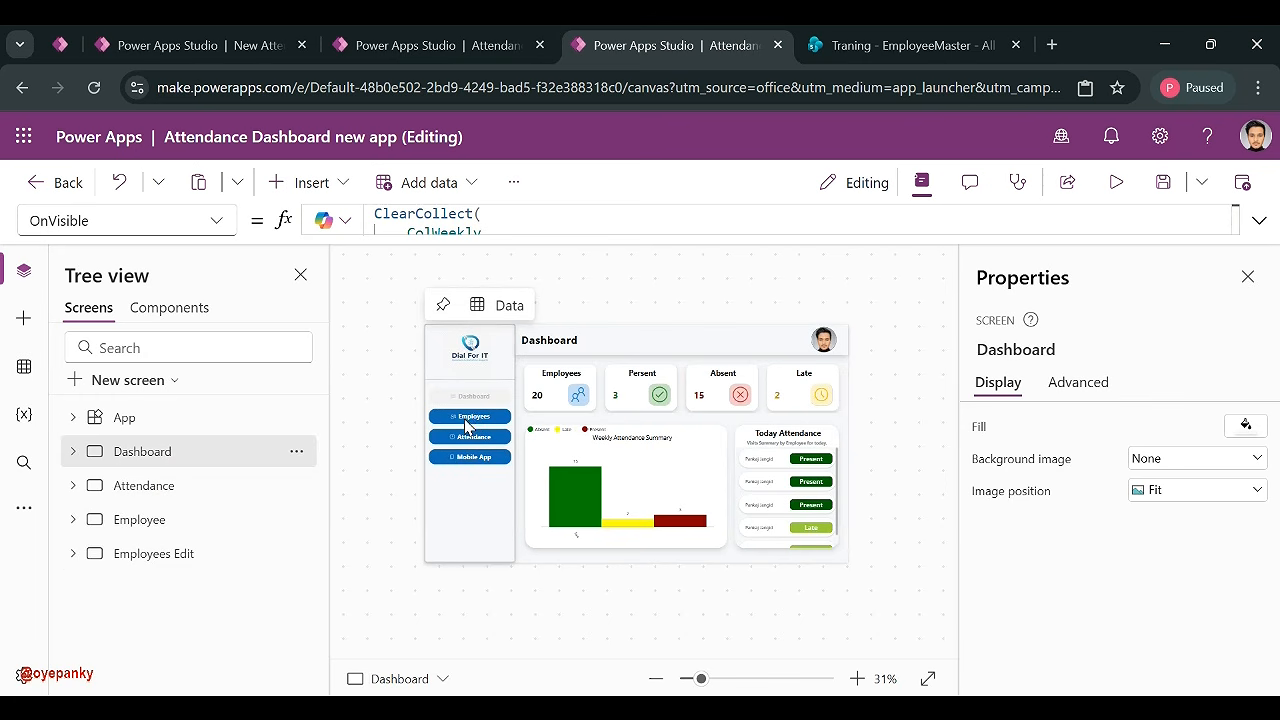
click(466, 418)
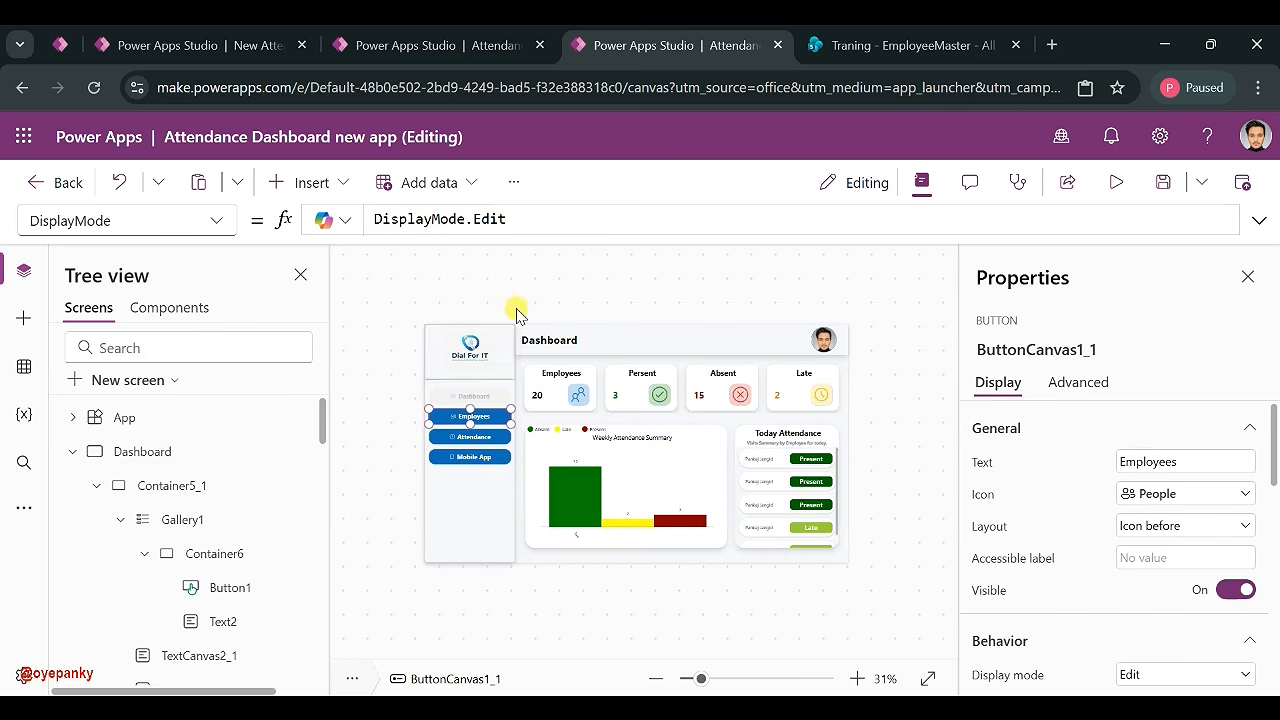
click(213, 222)
scroll(172, 457, down, 10)
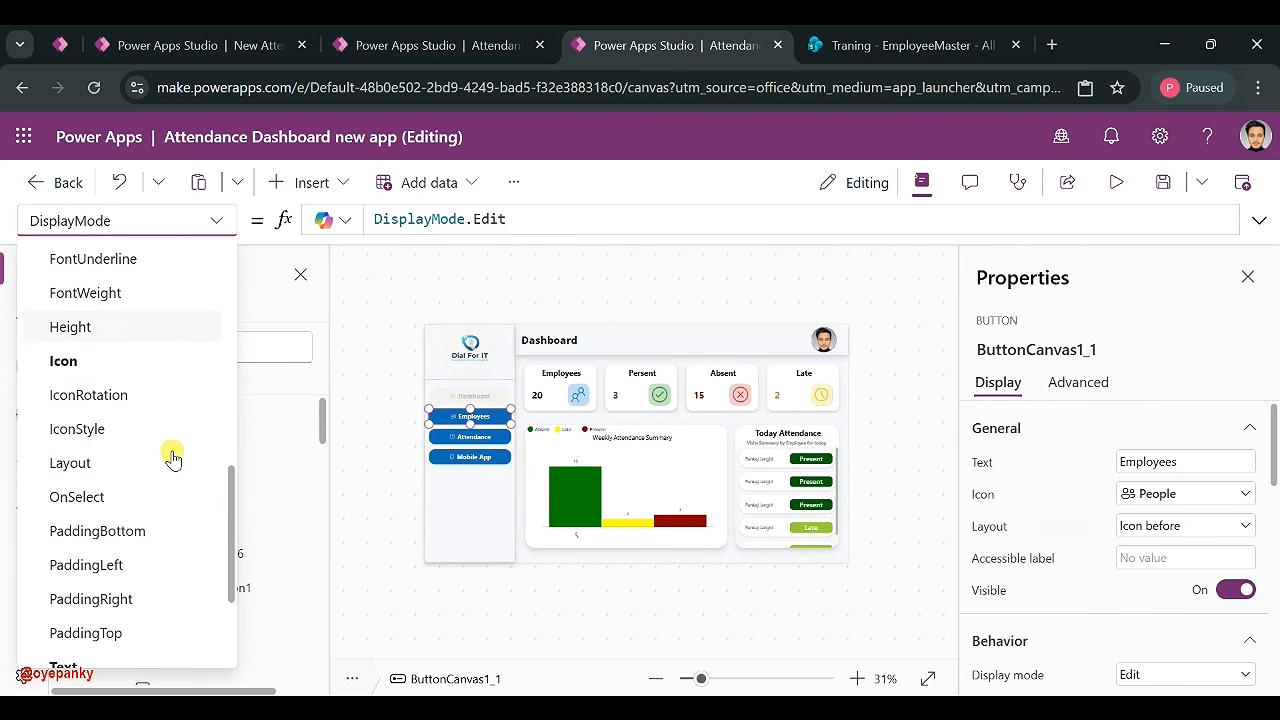
click(76, 497)
double_click(485, 219)
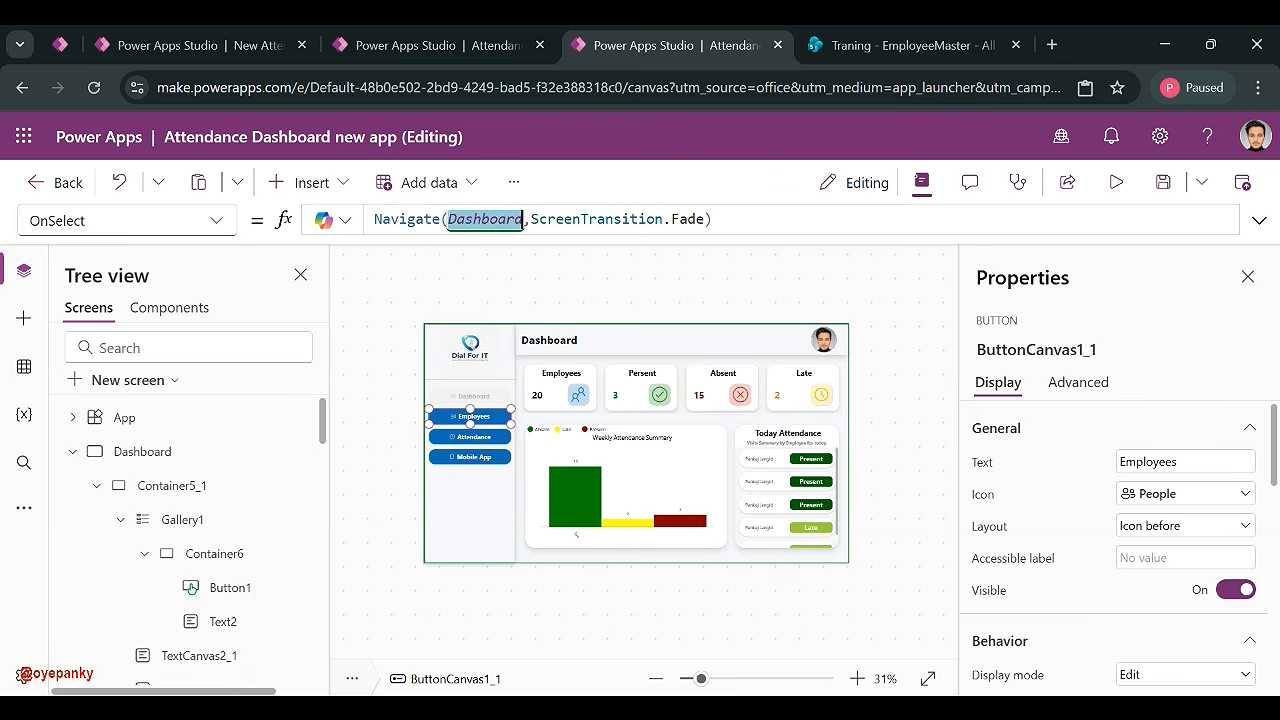
text(Emp)
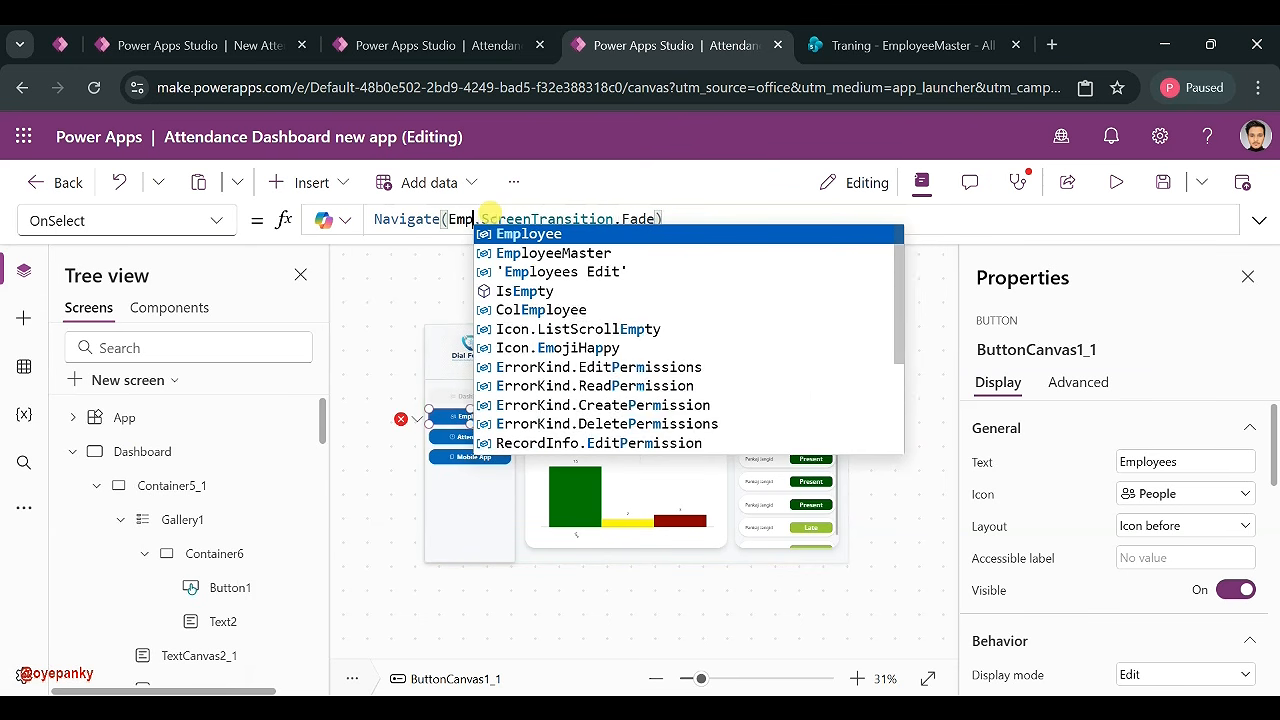
text(l)
click(535, 240)
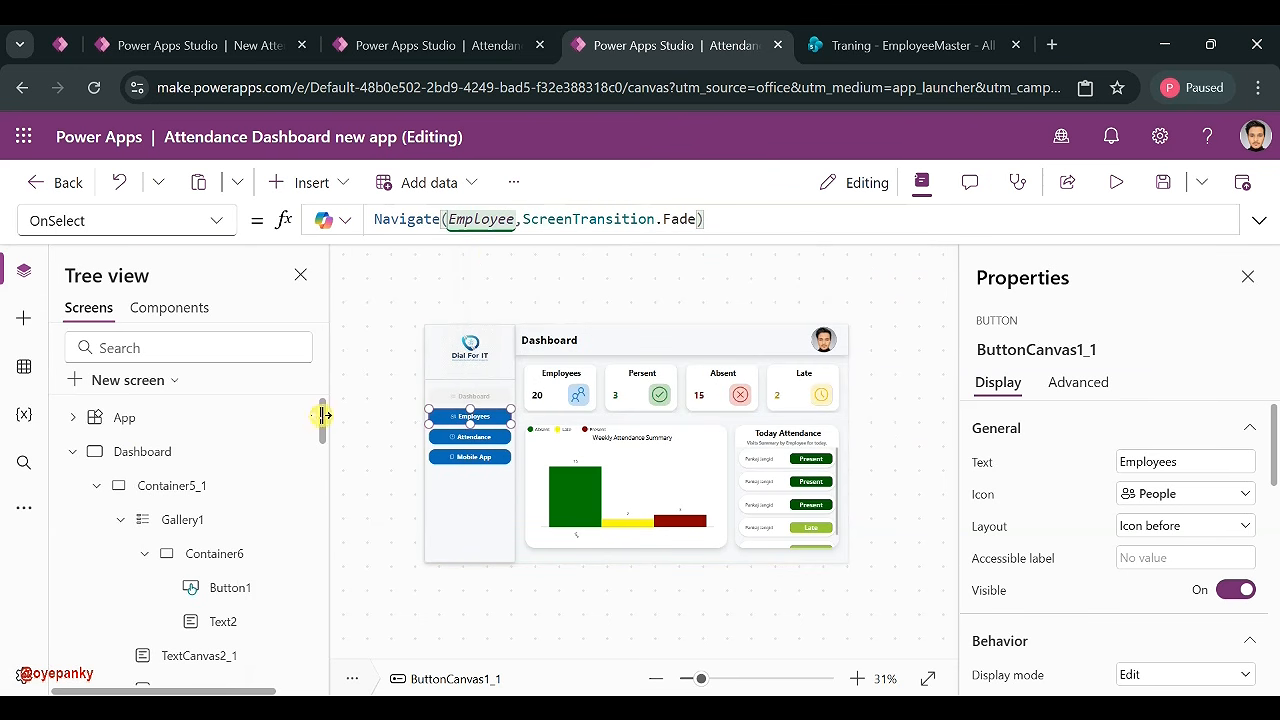
- Change the Attendance button's OnSelect to Navigate(Attendance, ScreenTransition.Fade)
click(68, 453)
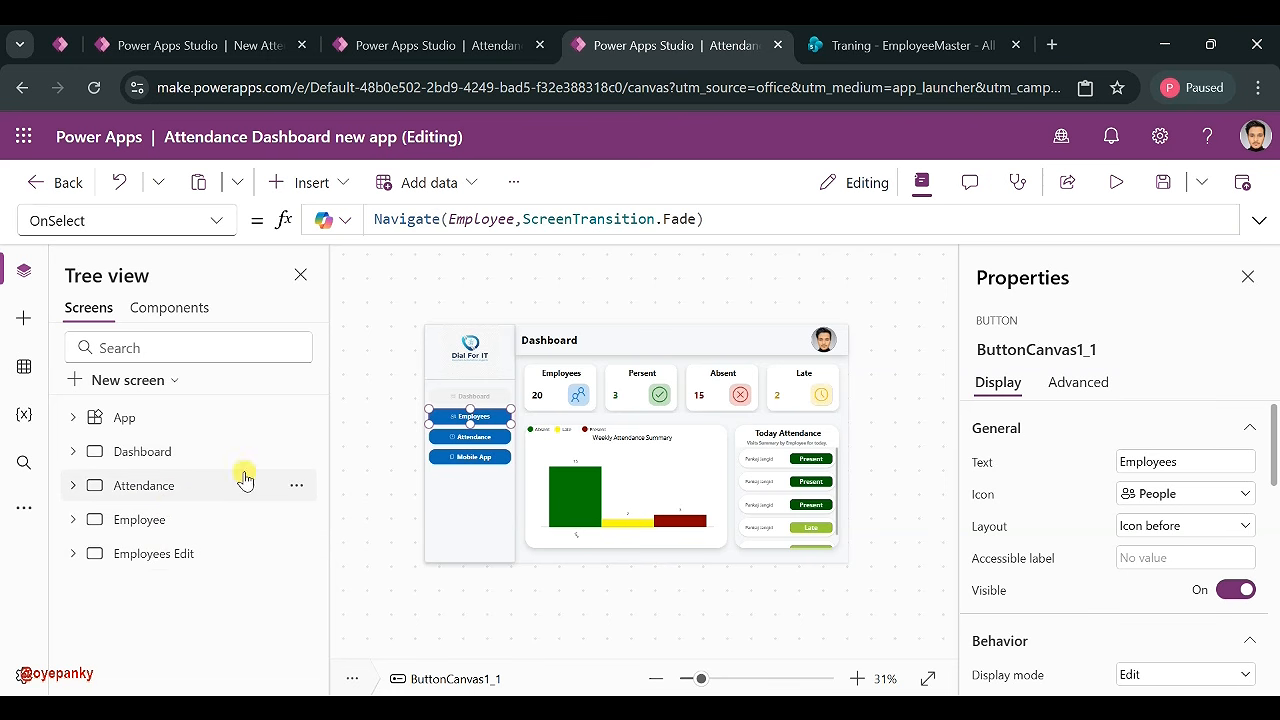
click(459, 436)
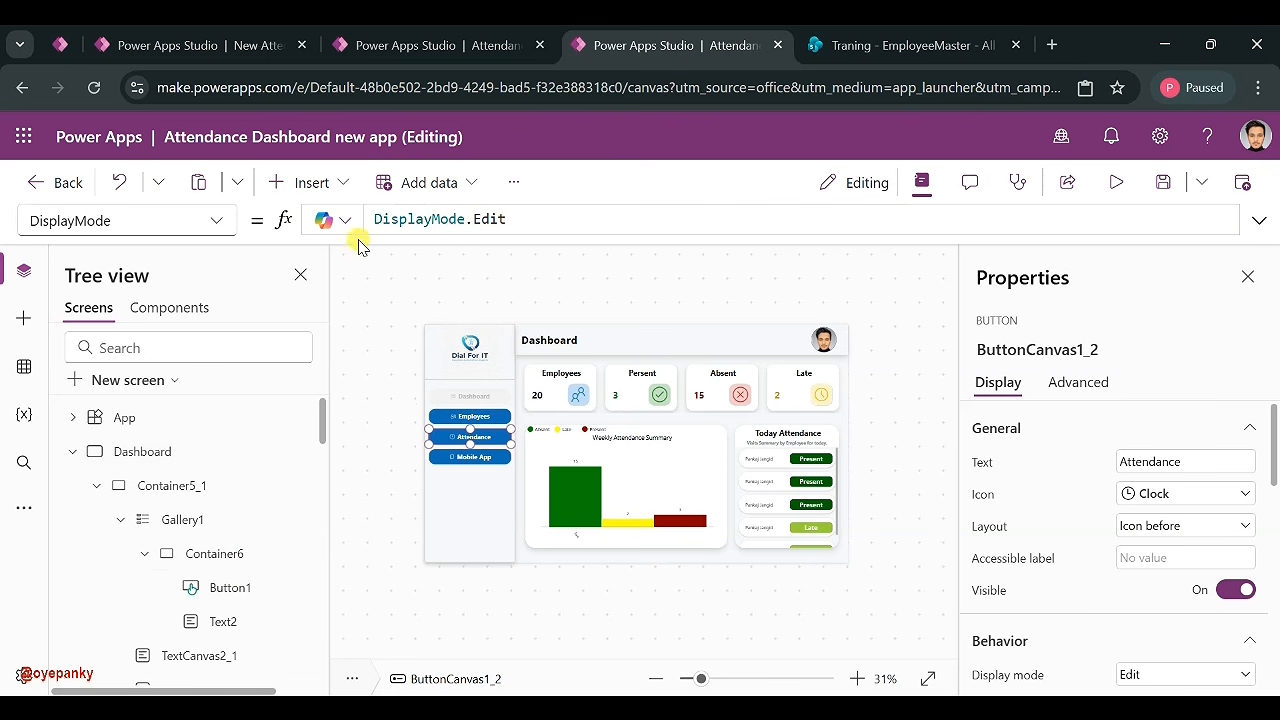
click(232, 229)
scroll(137, 392, down, 5)
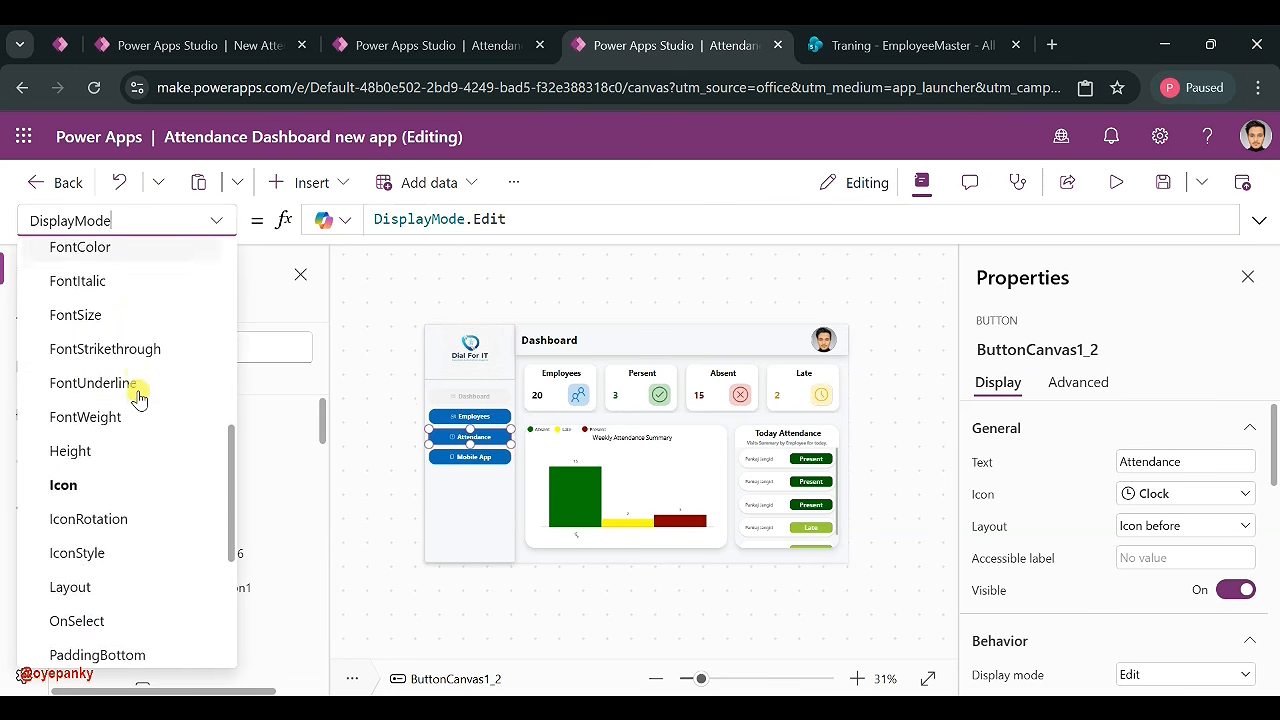
scroll(115, 490, down, 1)
click(106, 541)
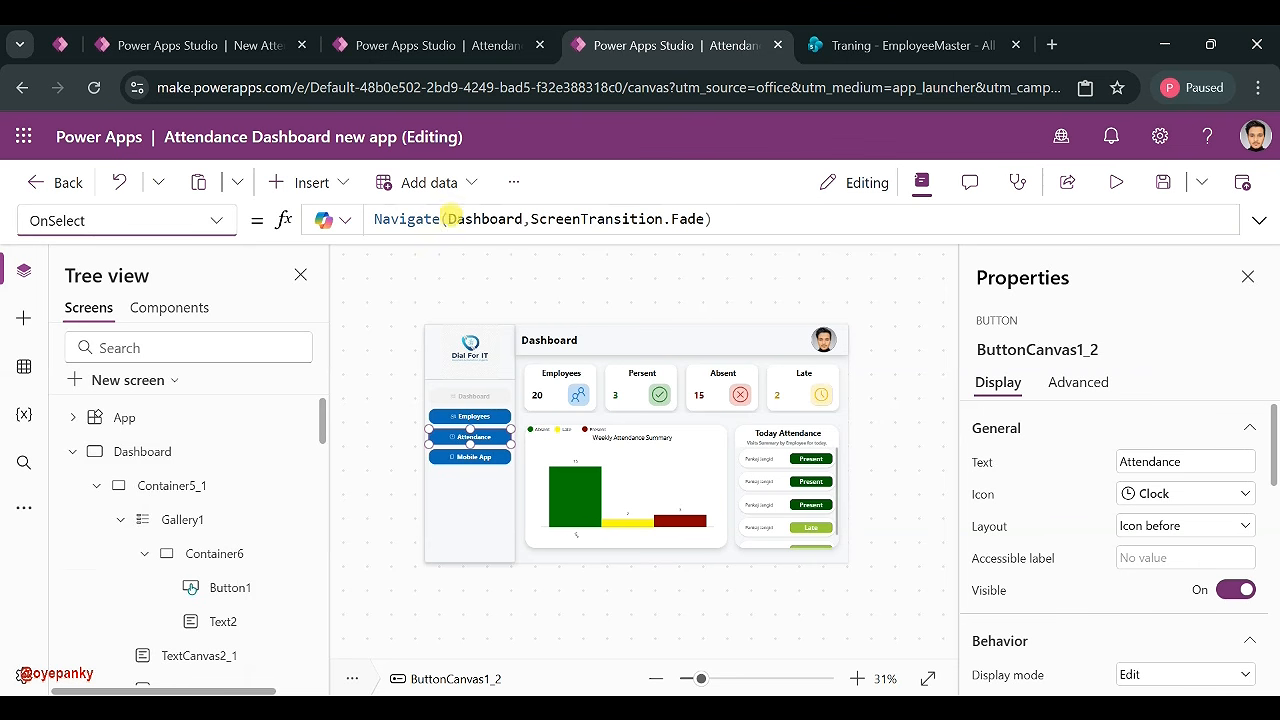
double_click(484, 218)
text(Att)
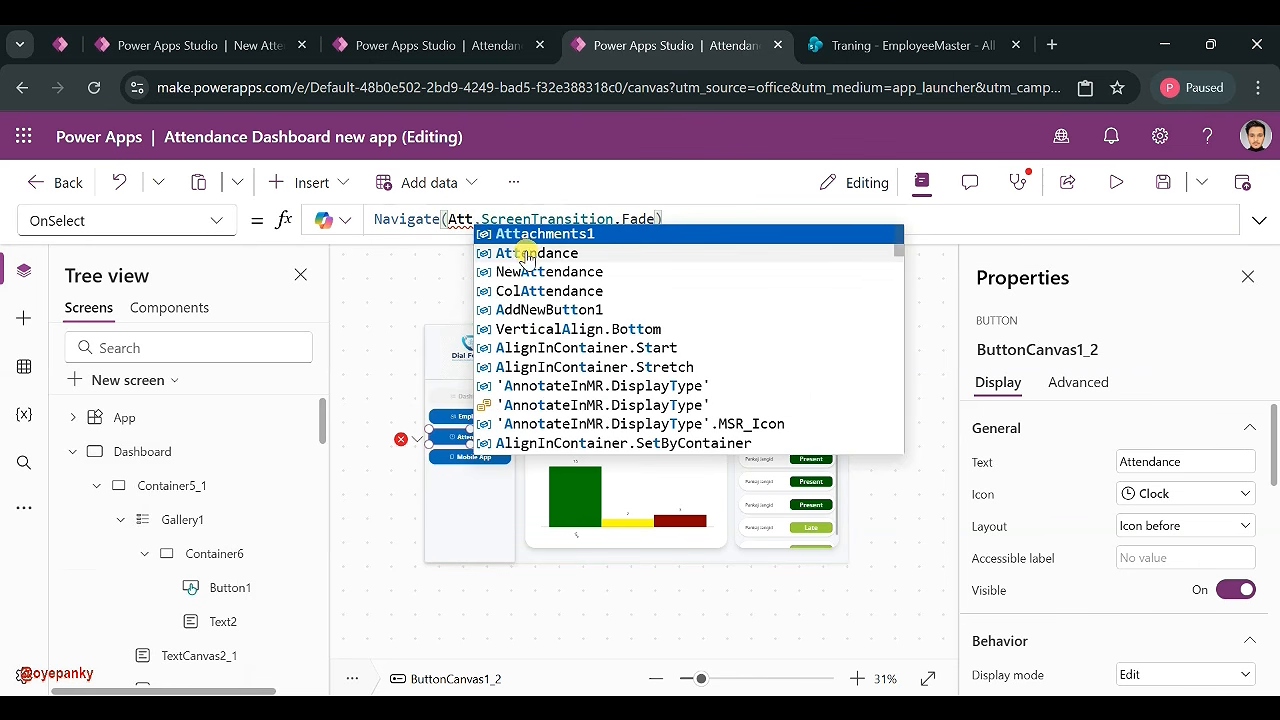
click(526, 252)
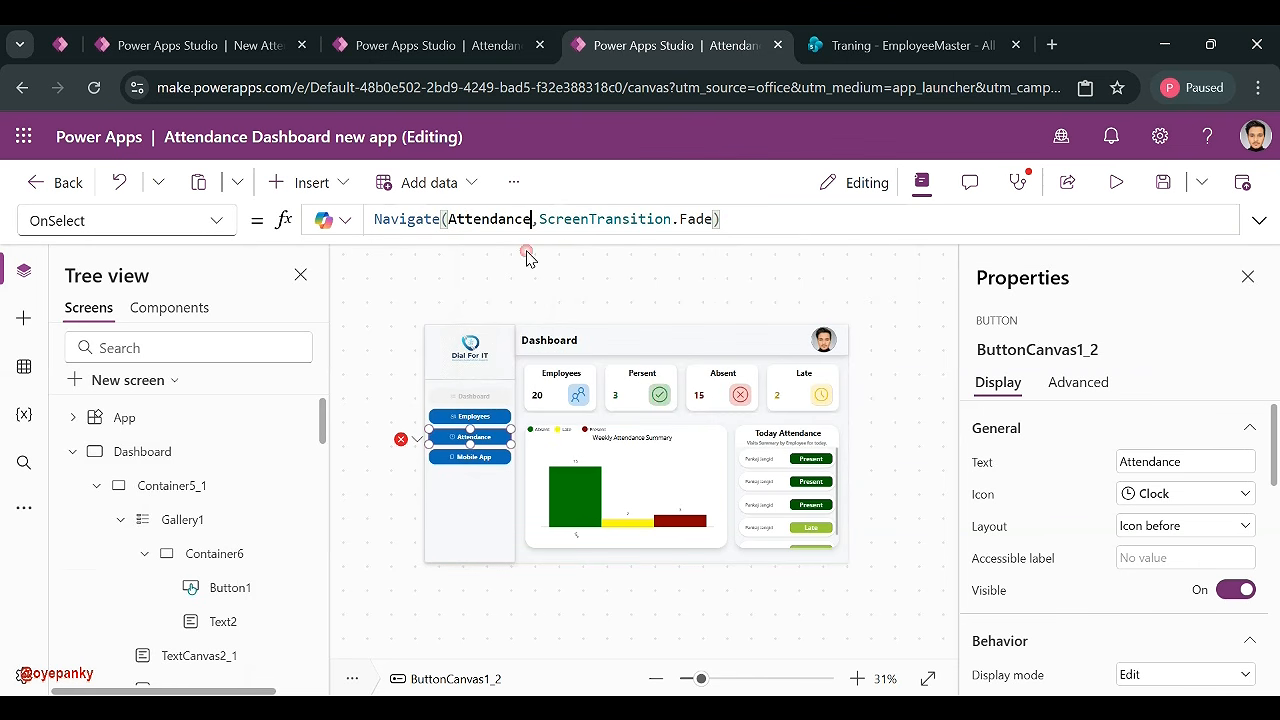
click(479, 457)
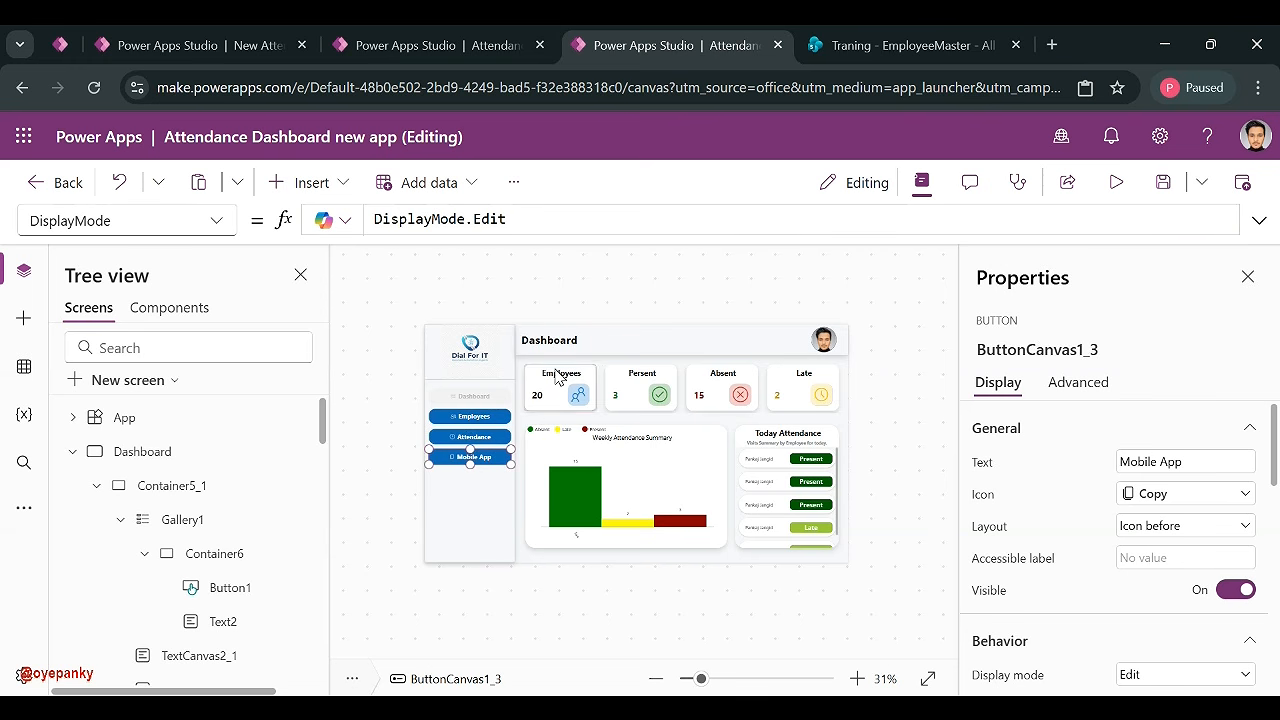
- Replace the Mobile App button's OnSelect Navigate formula with Launch("")
click(212, 212)
scroll(95, 440, down, 6)
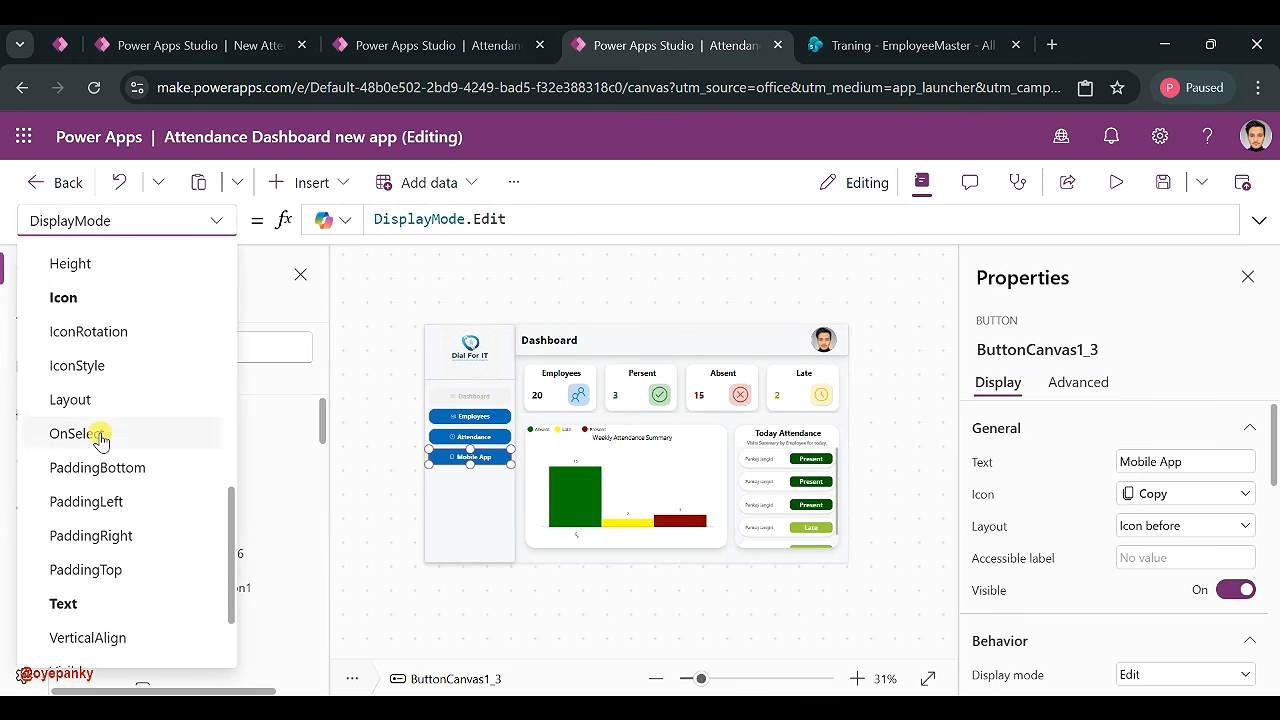
click(100, 437)
click(449, 221)
key(ctrl+a)
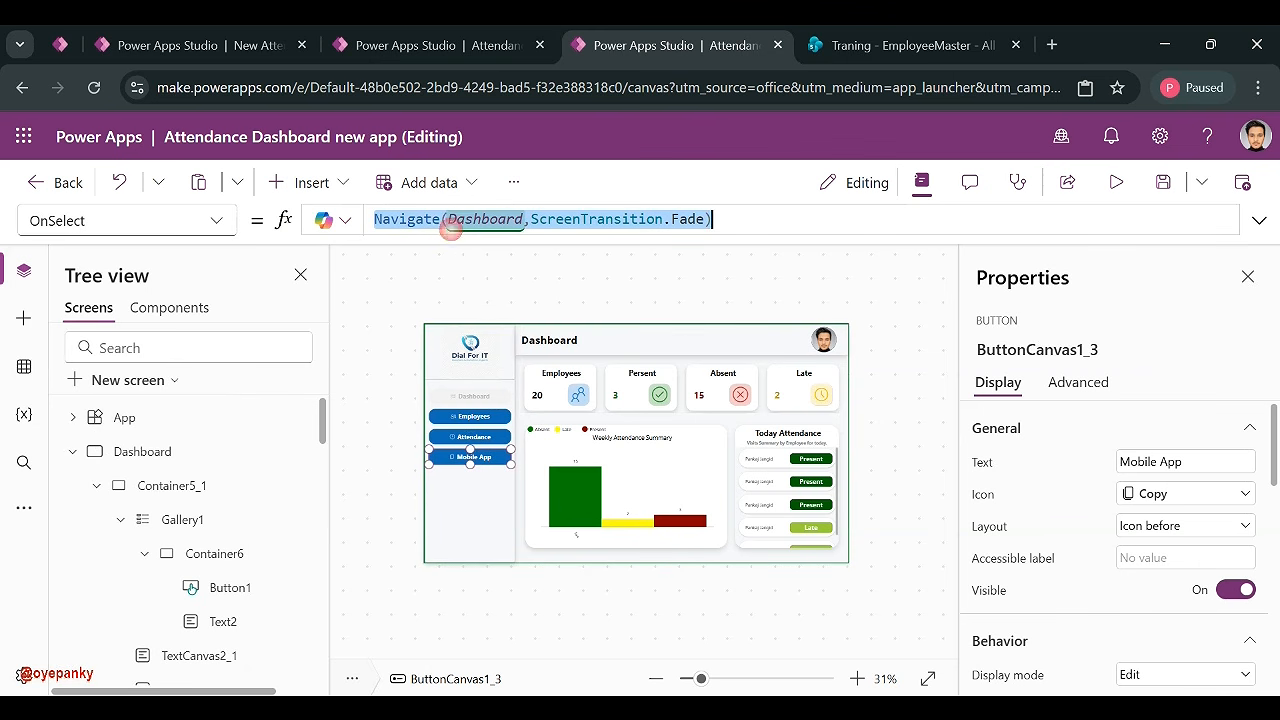
text(")
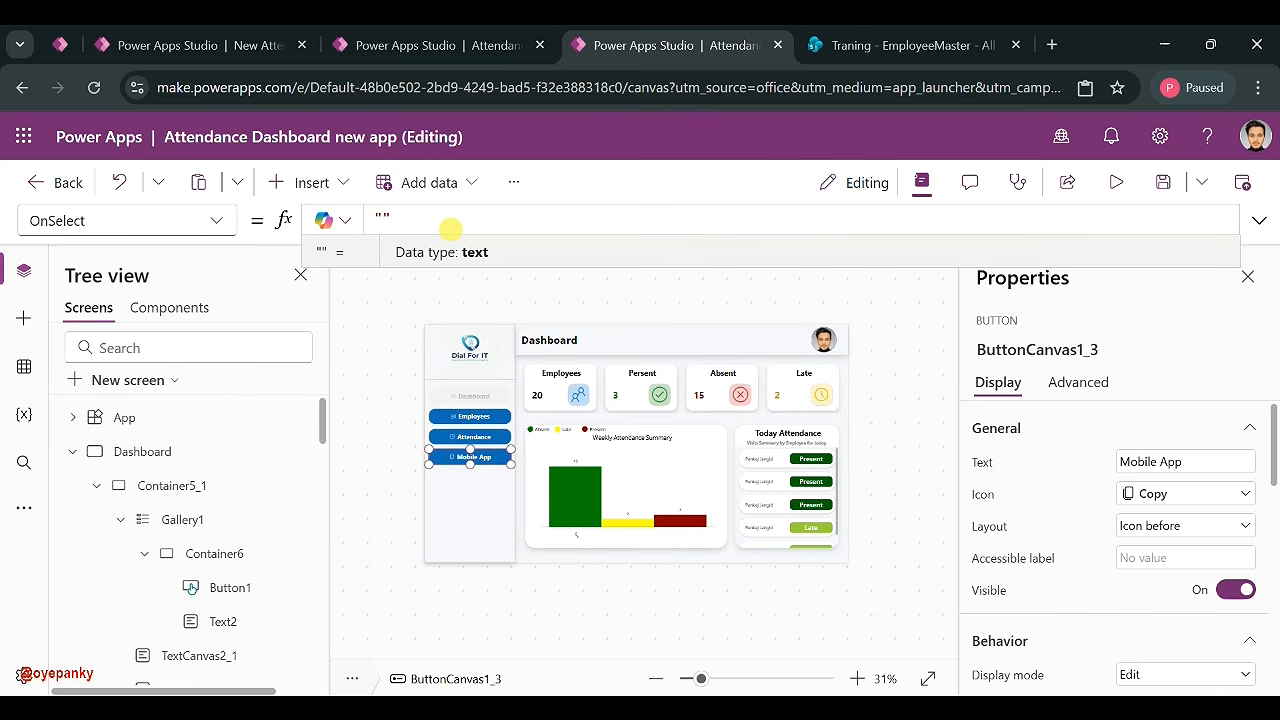
text(Launch)
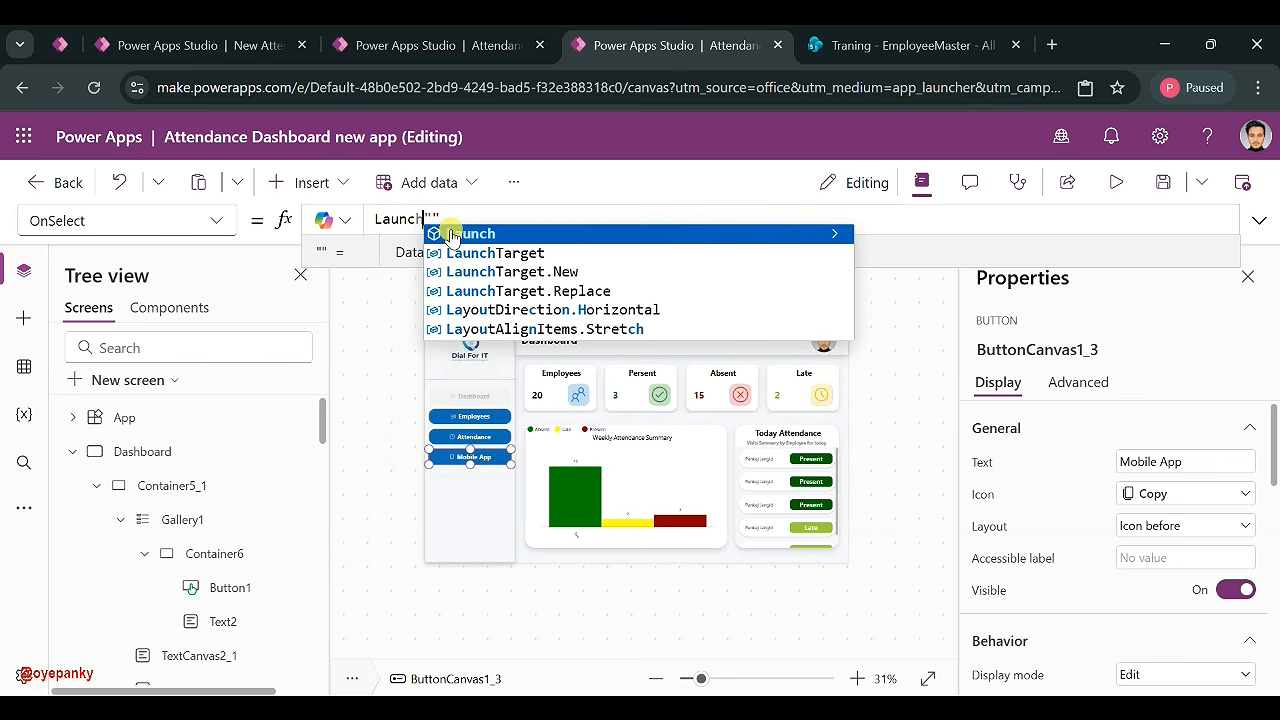
click(451, 235)
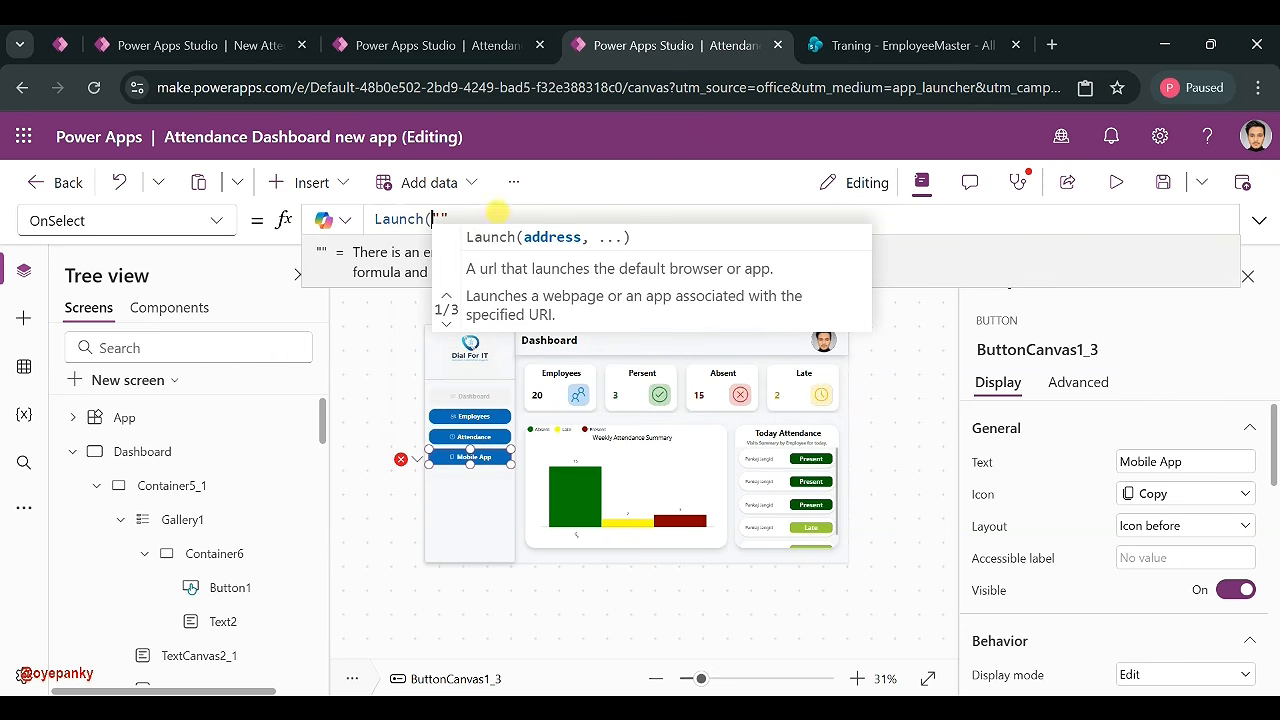
click(497, 213)
- Switch to the other attendance app's editor and bring up the Microsoft 365 app list
click(483, 38)
click(257, 43)
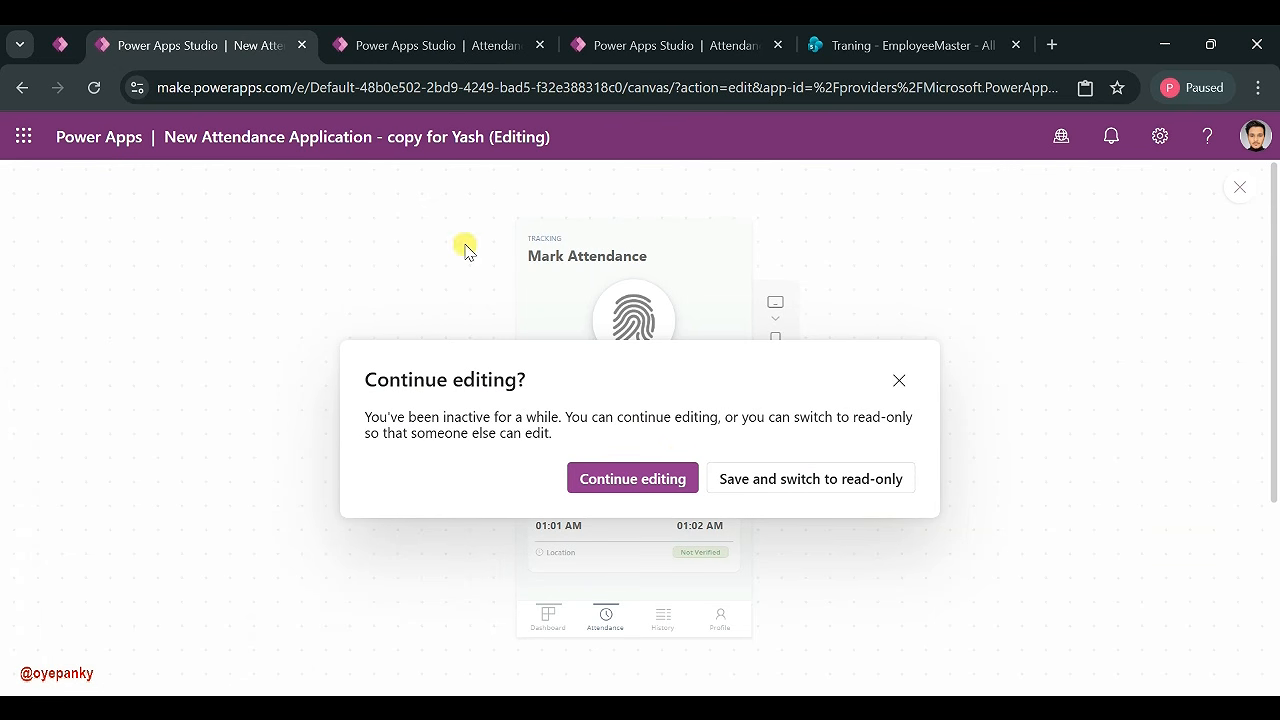
click(23, 136)
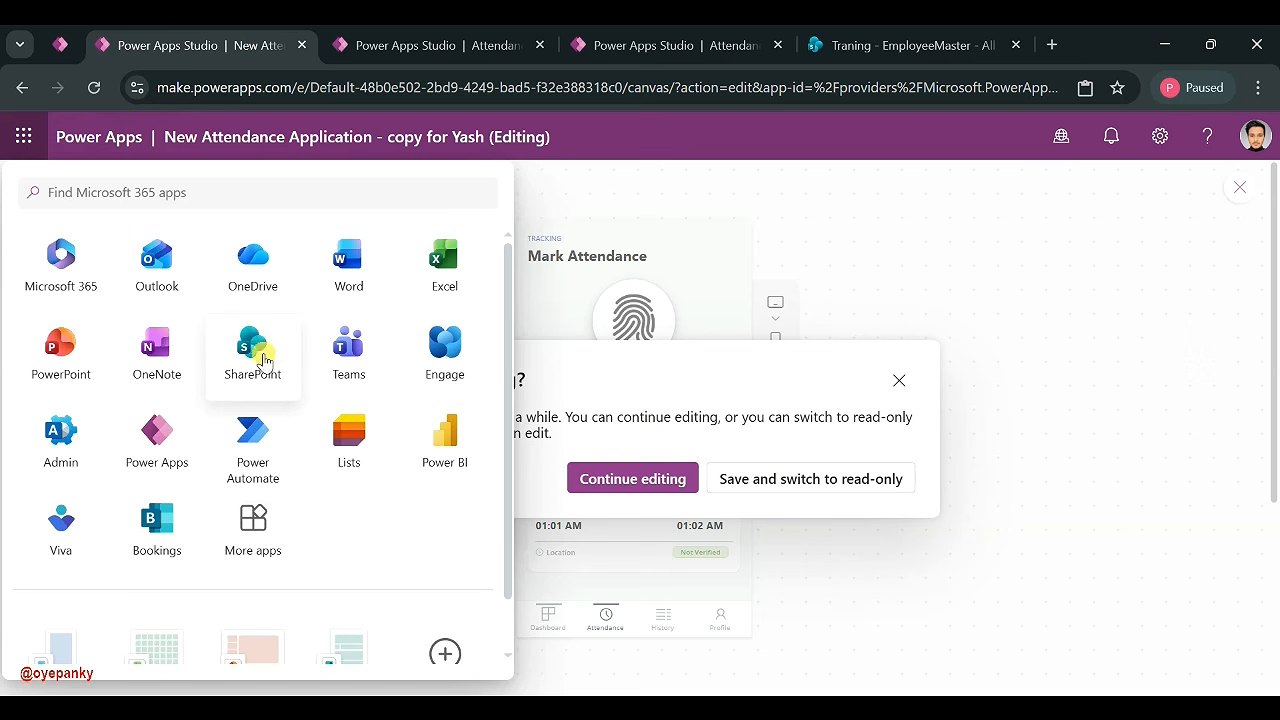
- Copy the Web link from the Attendance Dashboard new app's details page in Power Apps
click(187, 438)
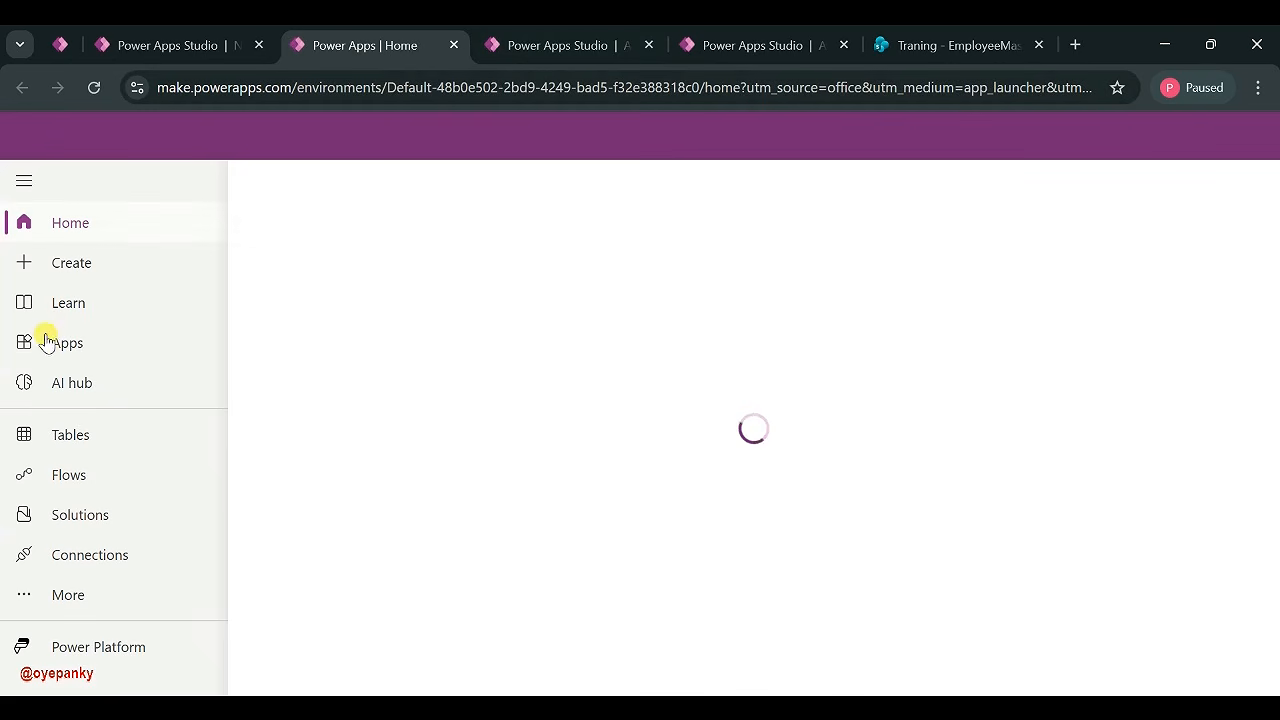
click(45, 342)
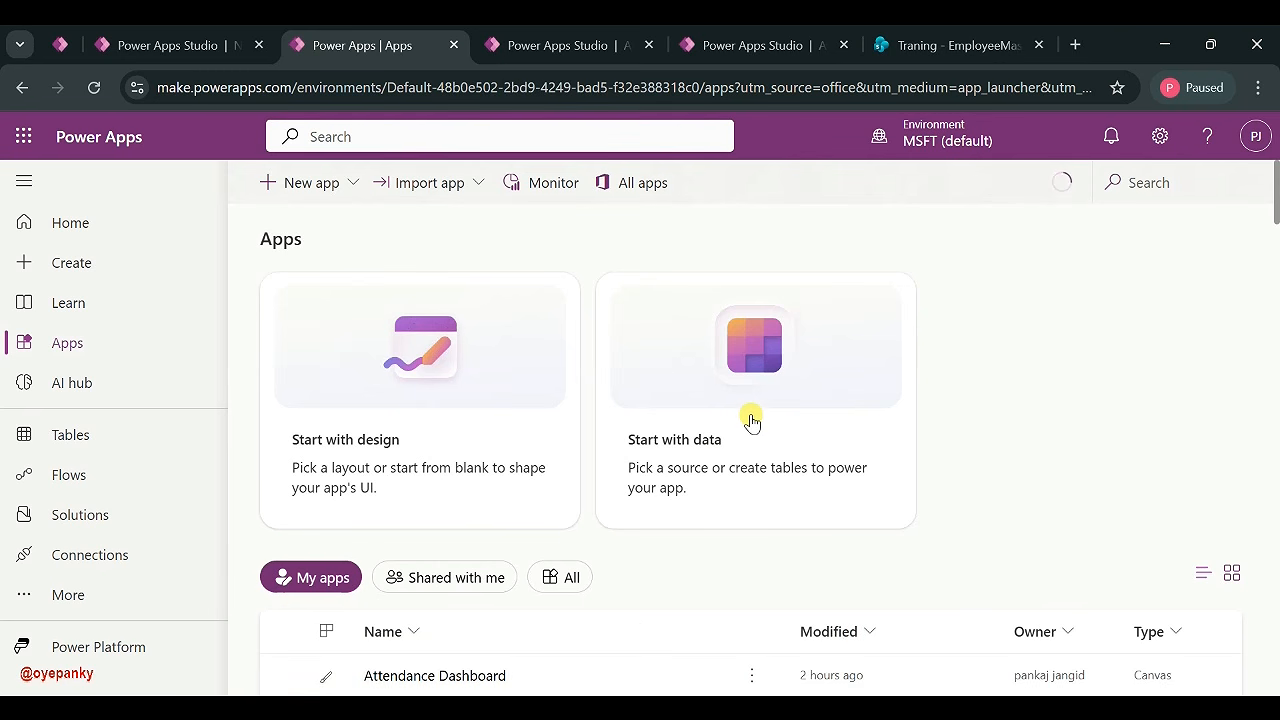
click(750, 676)
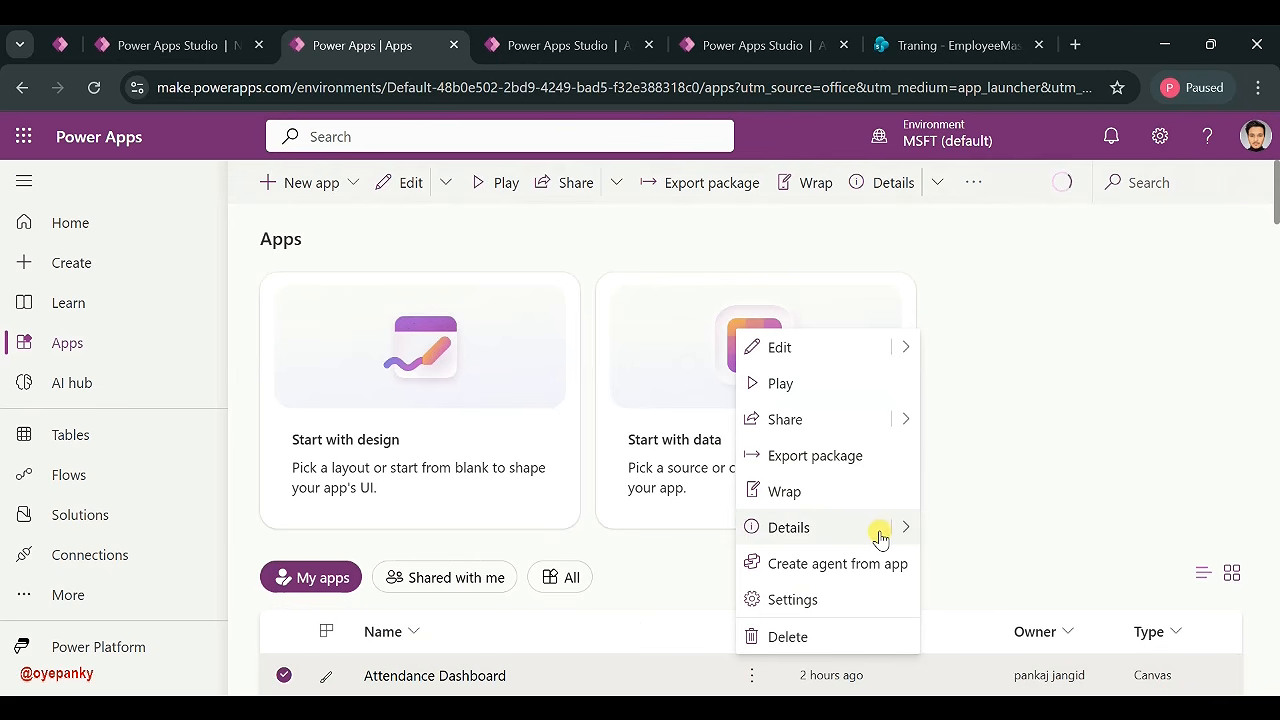
mouse_move(900, 528)
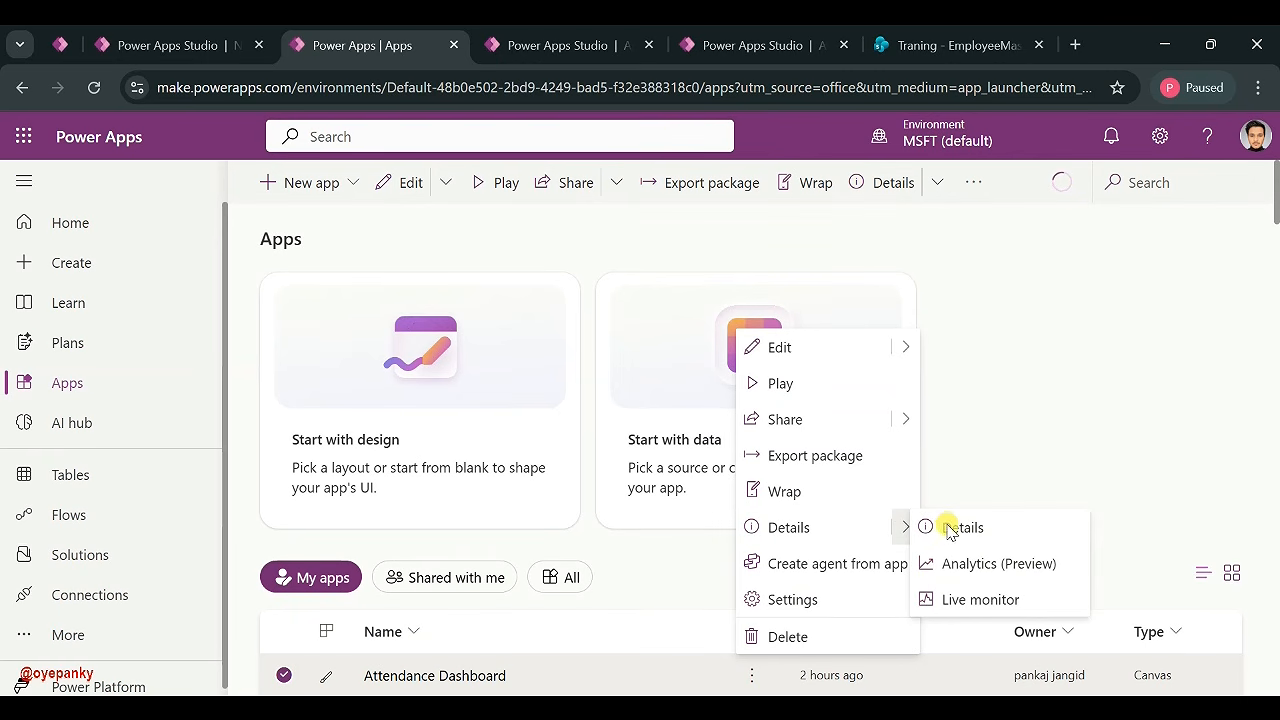
click(950, 528)
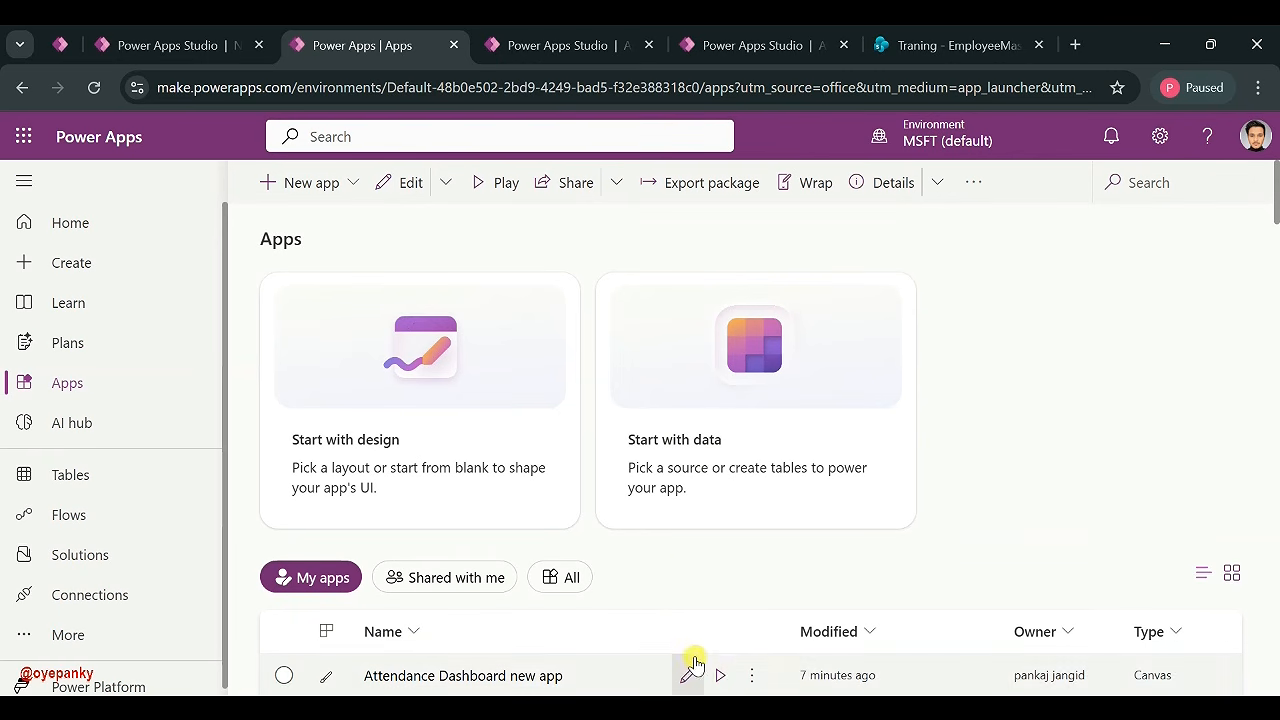
click(752, 675)
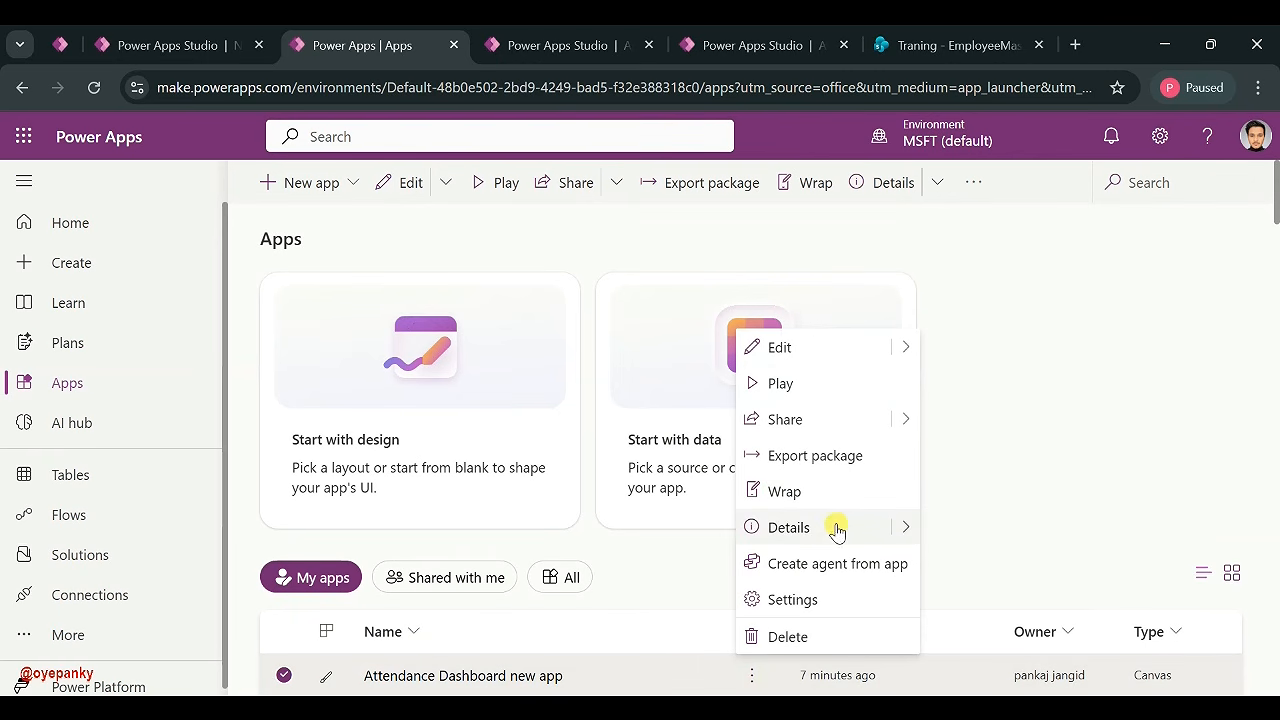
click(790, 528)
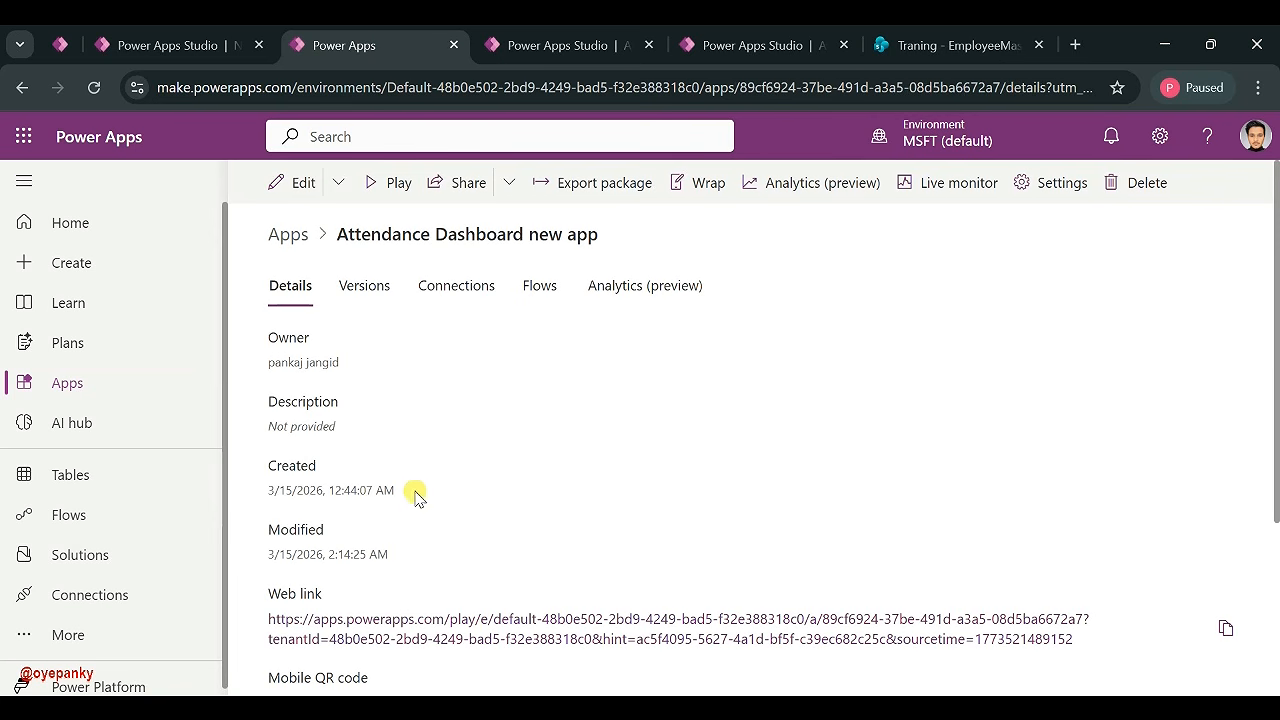
right_click(362, 618)
click(455, 544)
- Paste the web link into the Mobile App button's Launch("") and test that it opens the app
click(514, 40)
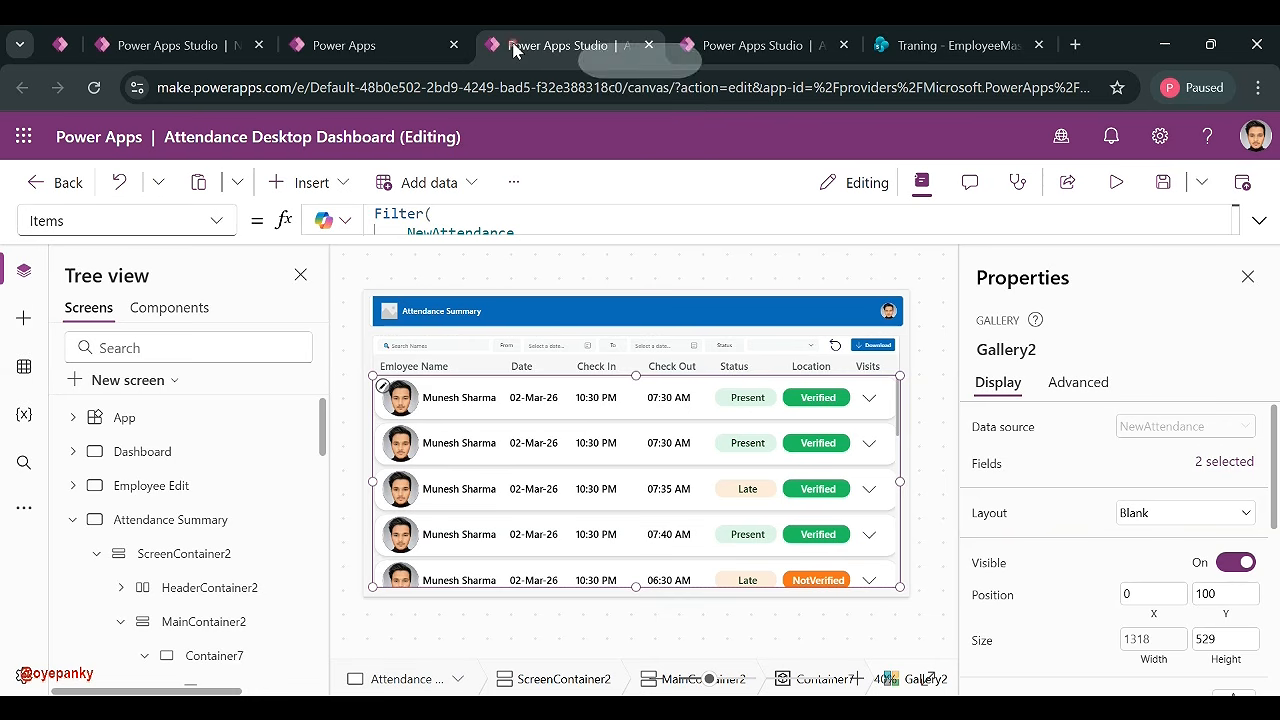
click(717, 40)
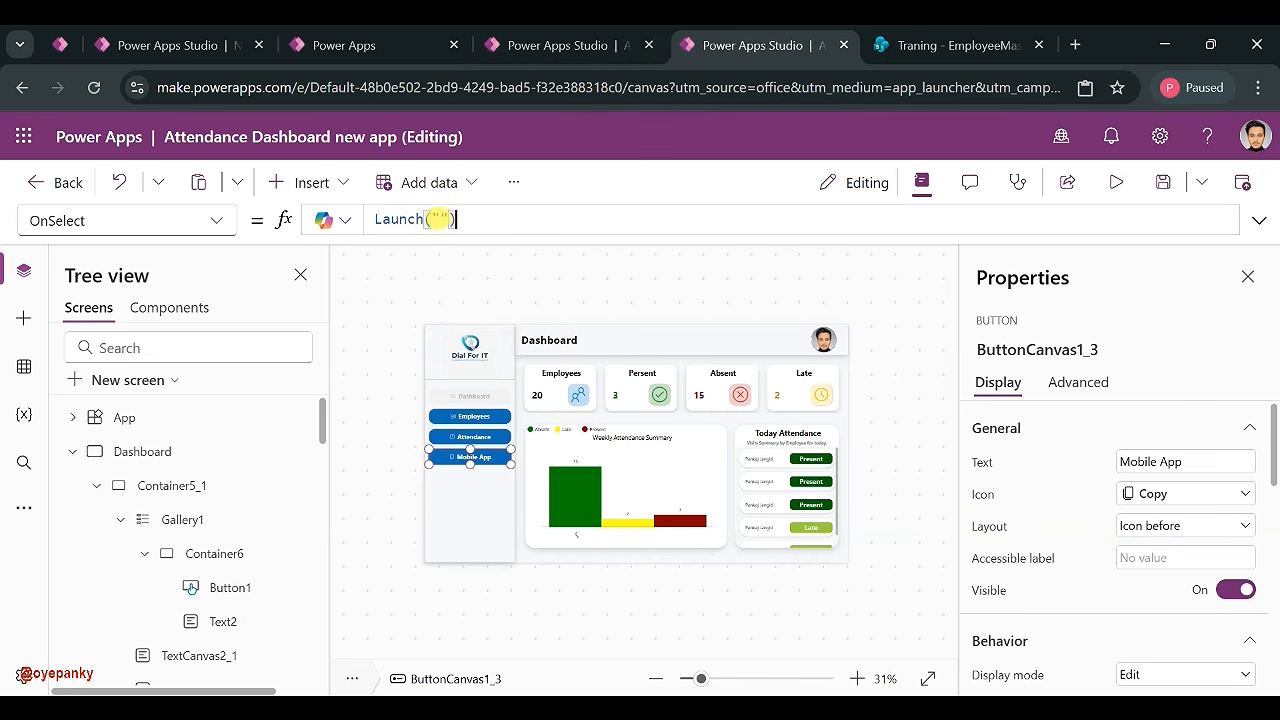
key(ctrl+v)
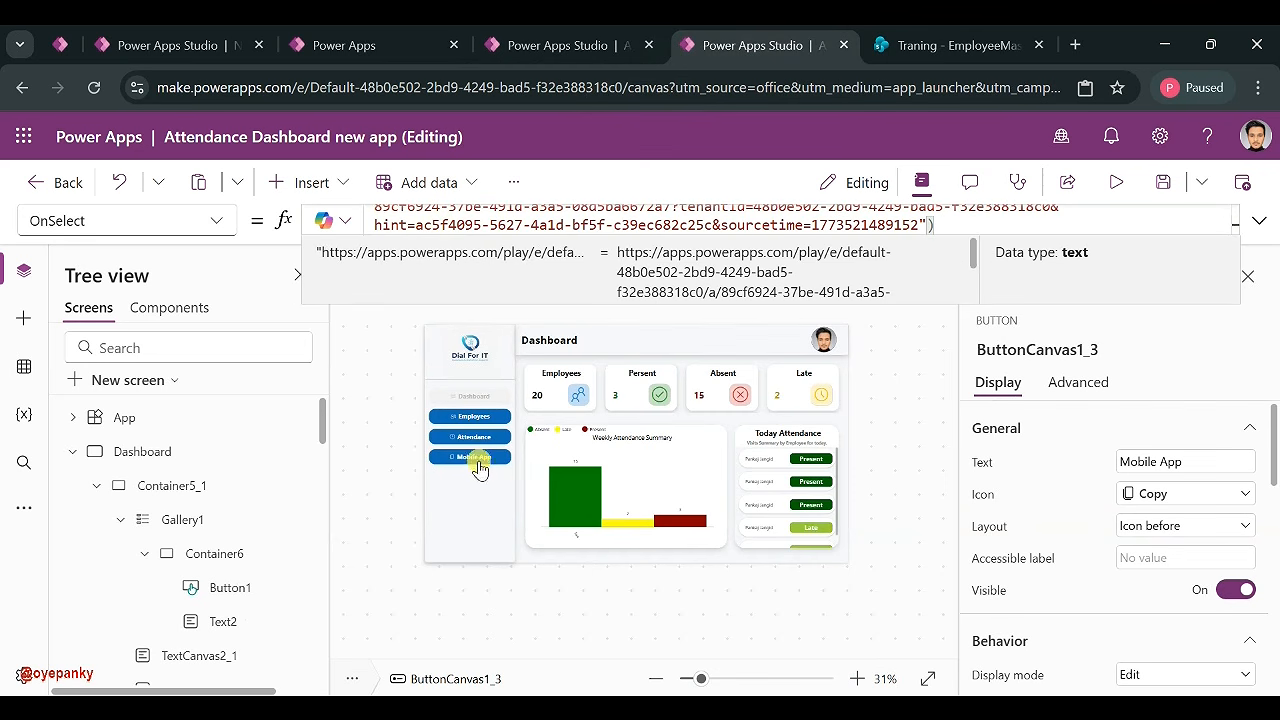
alt+click(474, 458)
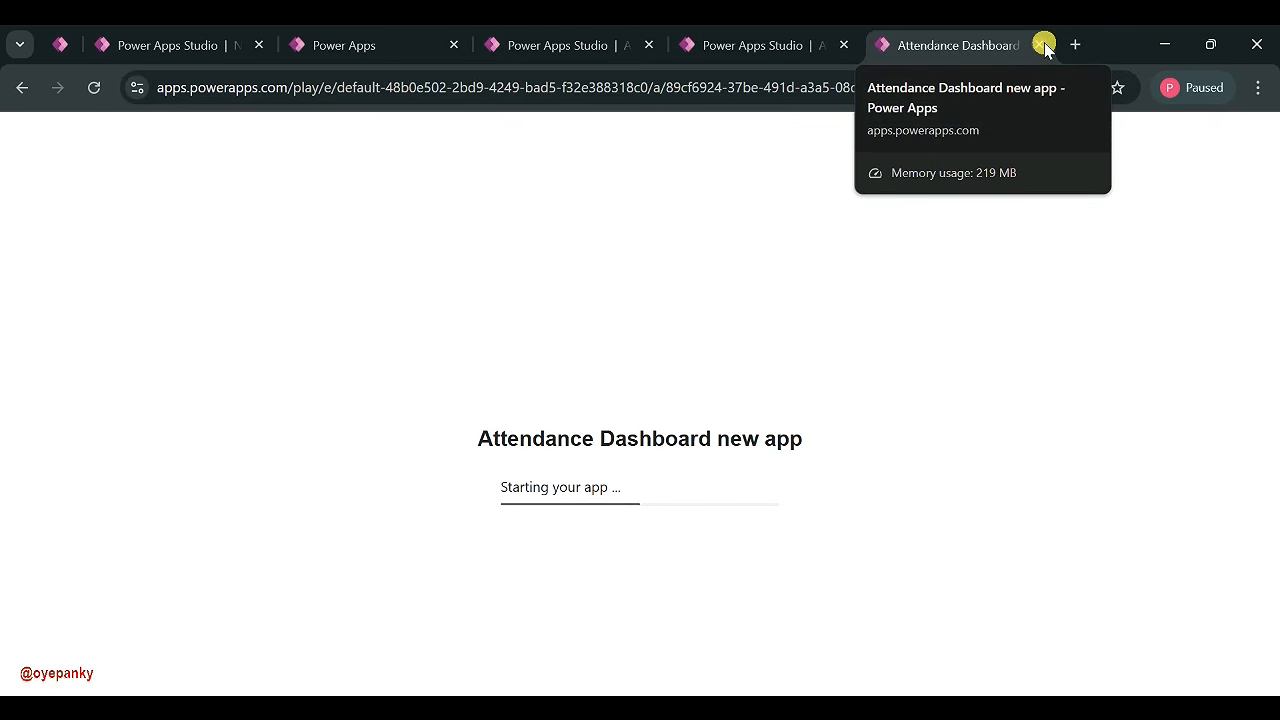
click(1036, 45)
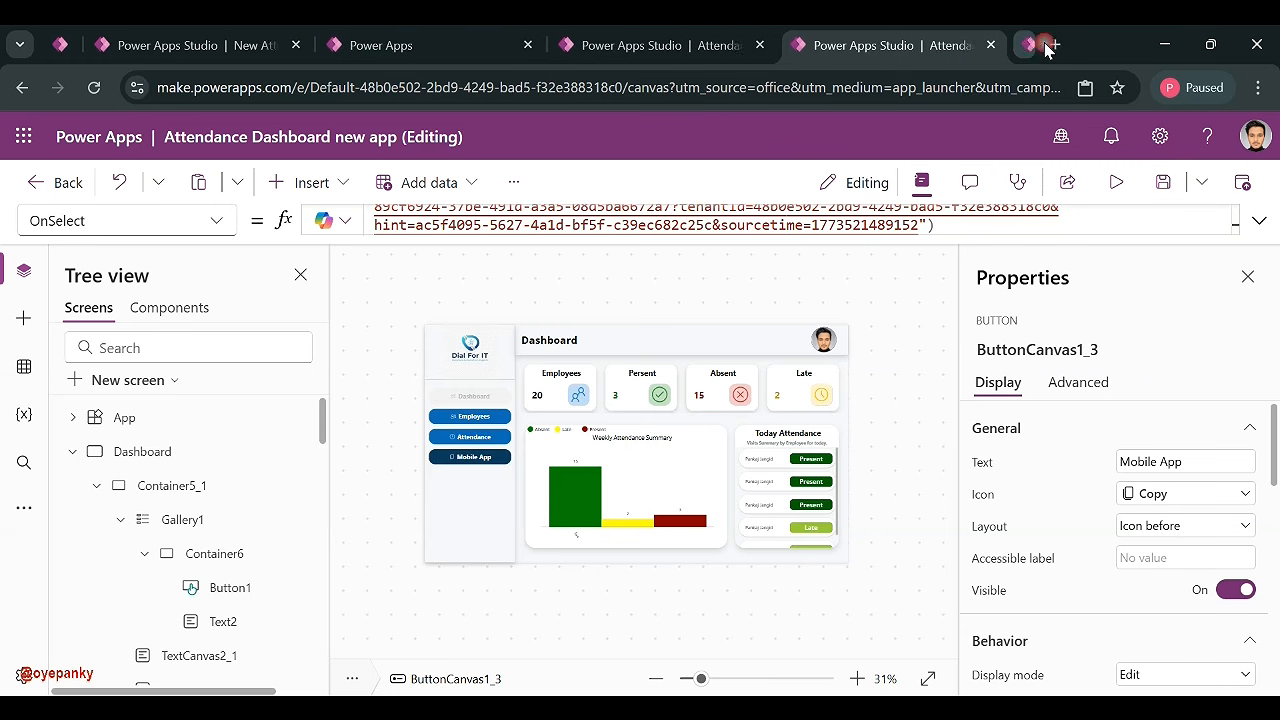
click(485, 553)
click(910, 578)
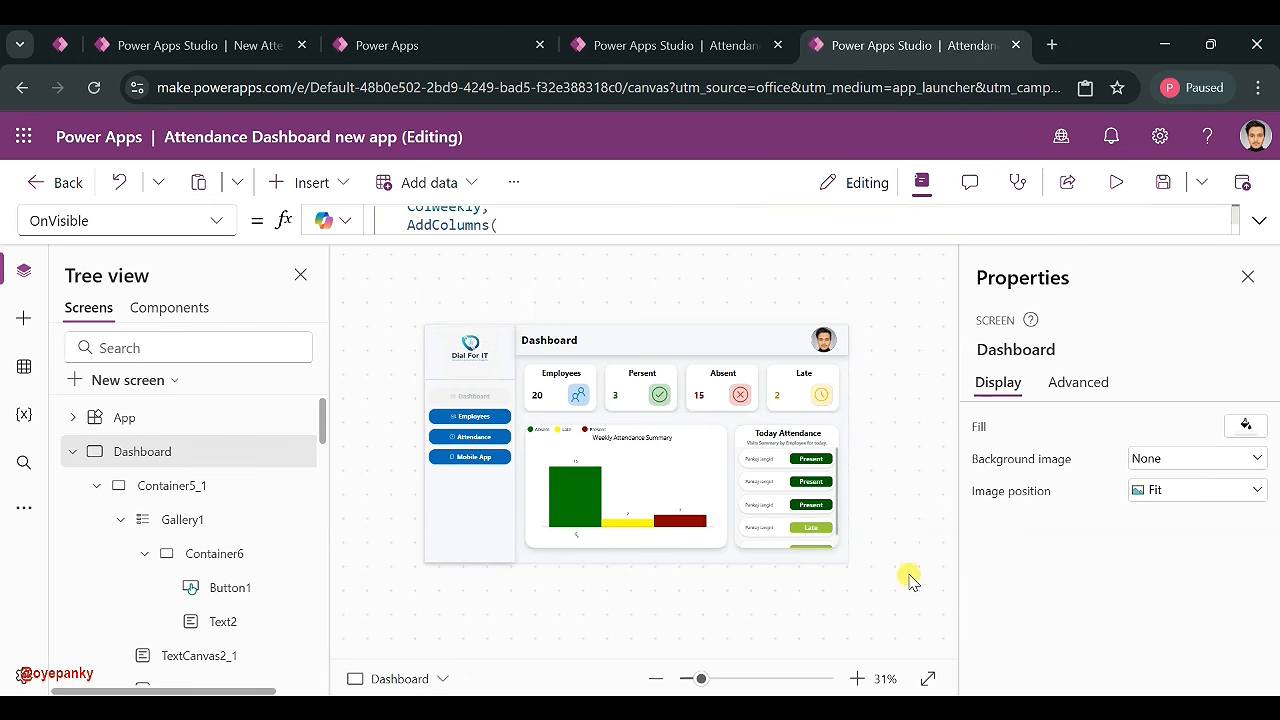
click(72, 451)
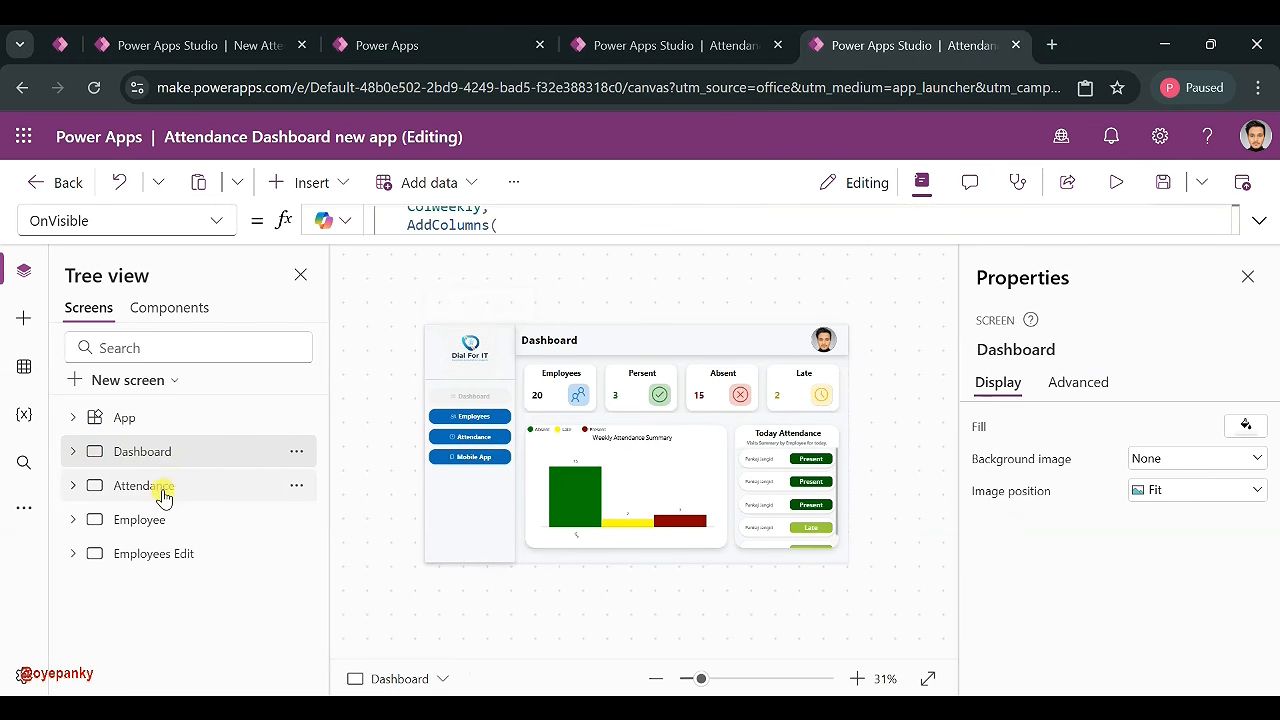
- Set the Download button's OnSelect to Navigate('Employees Edit', ScreenTransition.Fade)
click(160, 492)
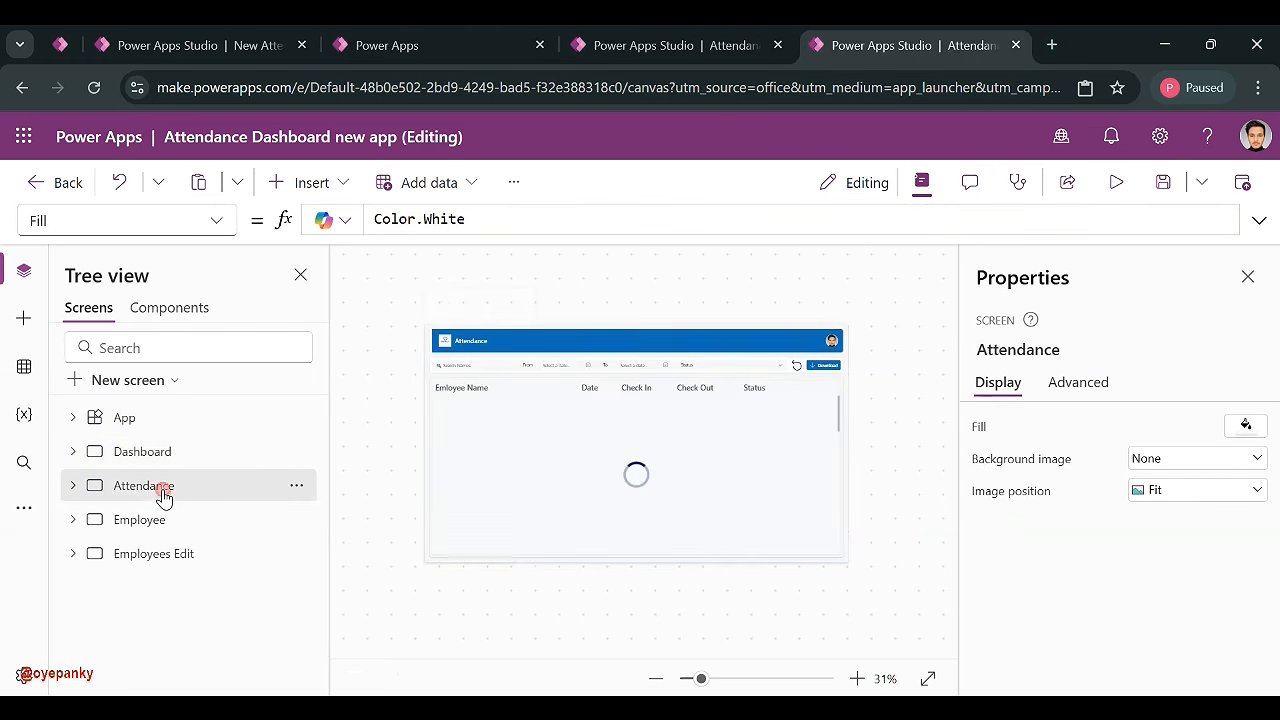
click(822, 371)
click(822, 367)
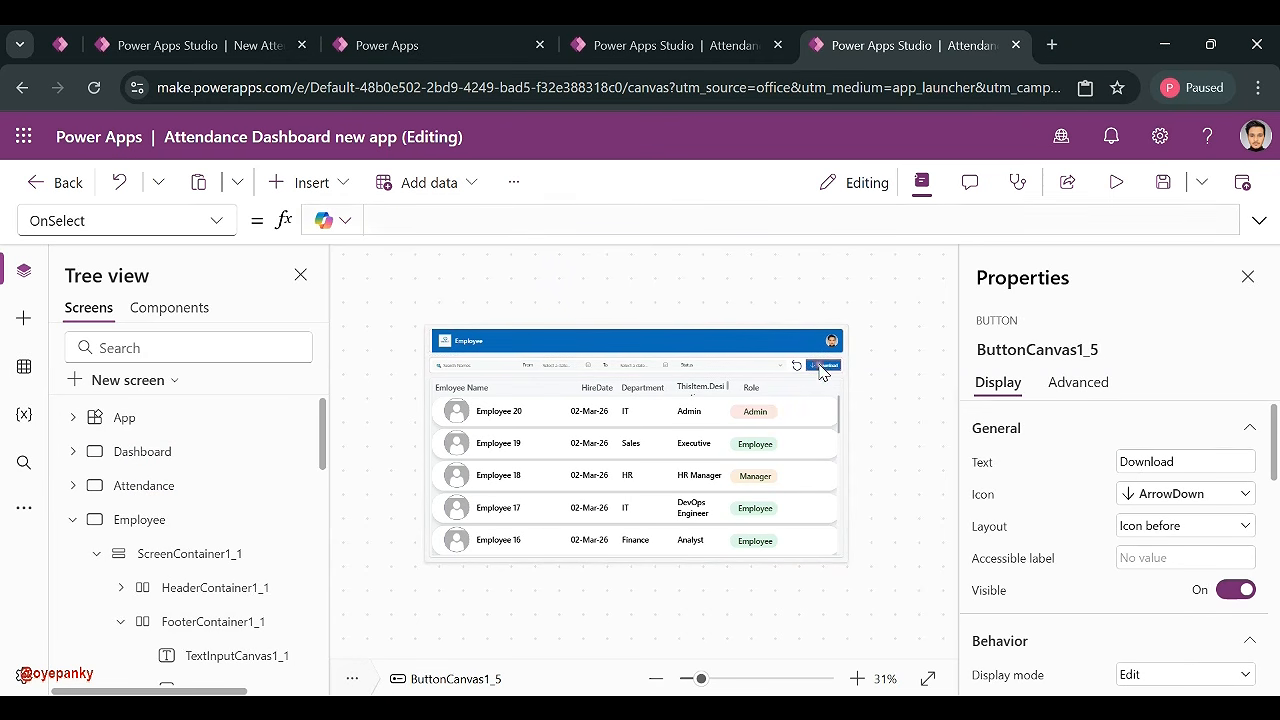
double_click(409, 219)
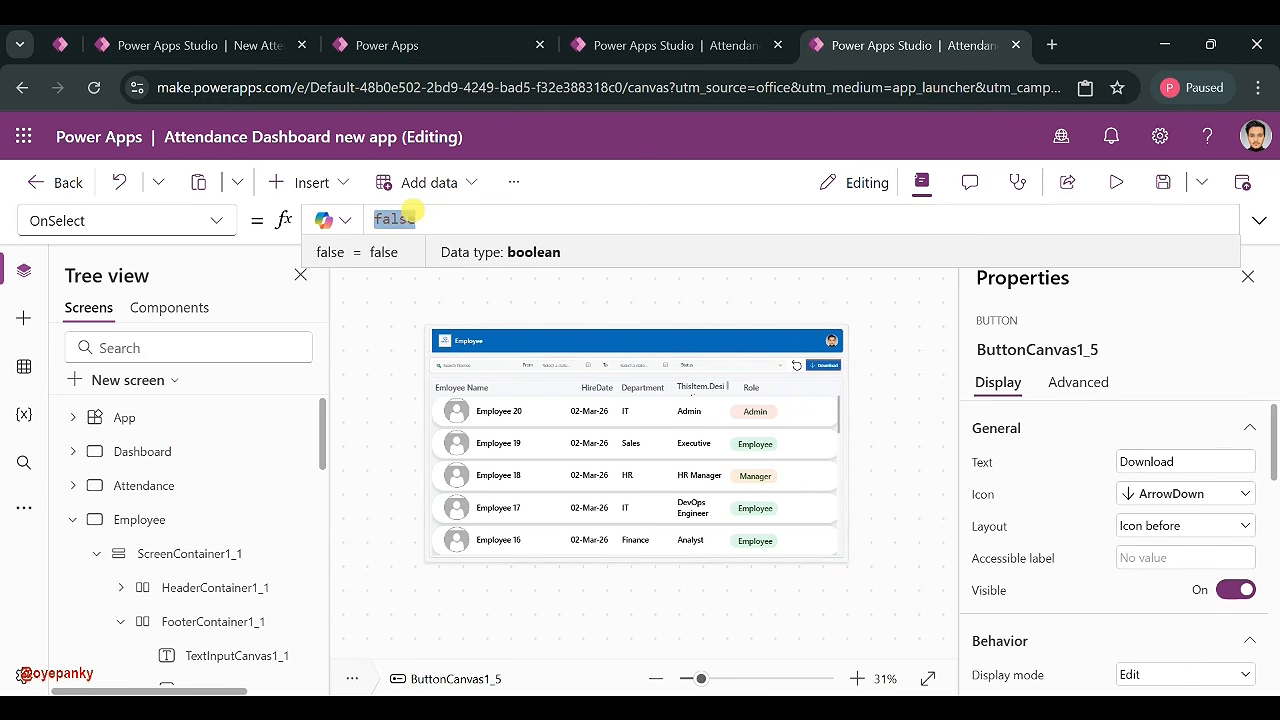
text(Navi)
click(474, 236)
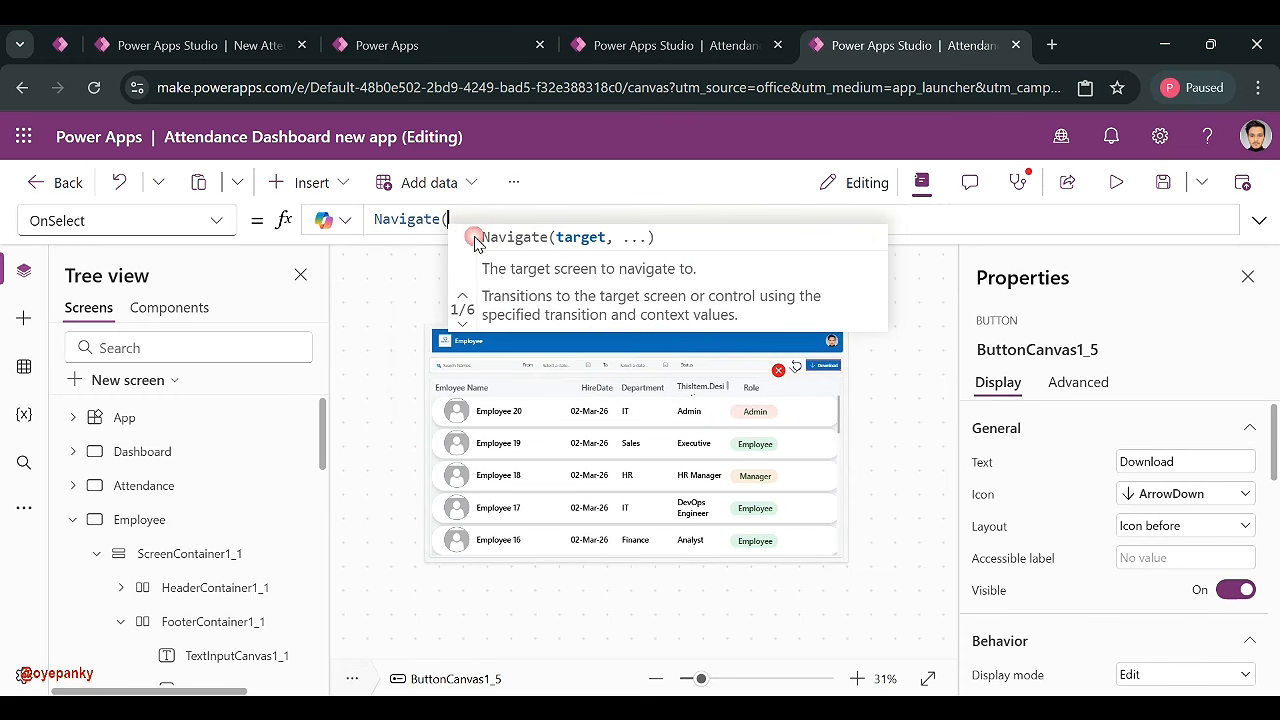
text(Emlo)
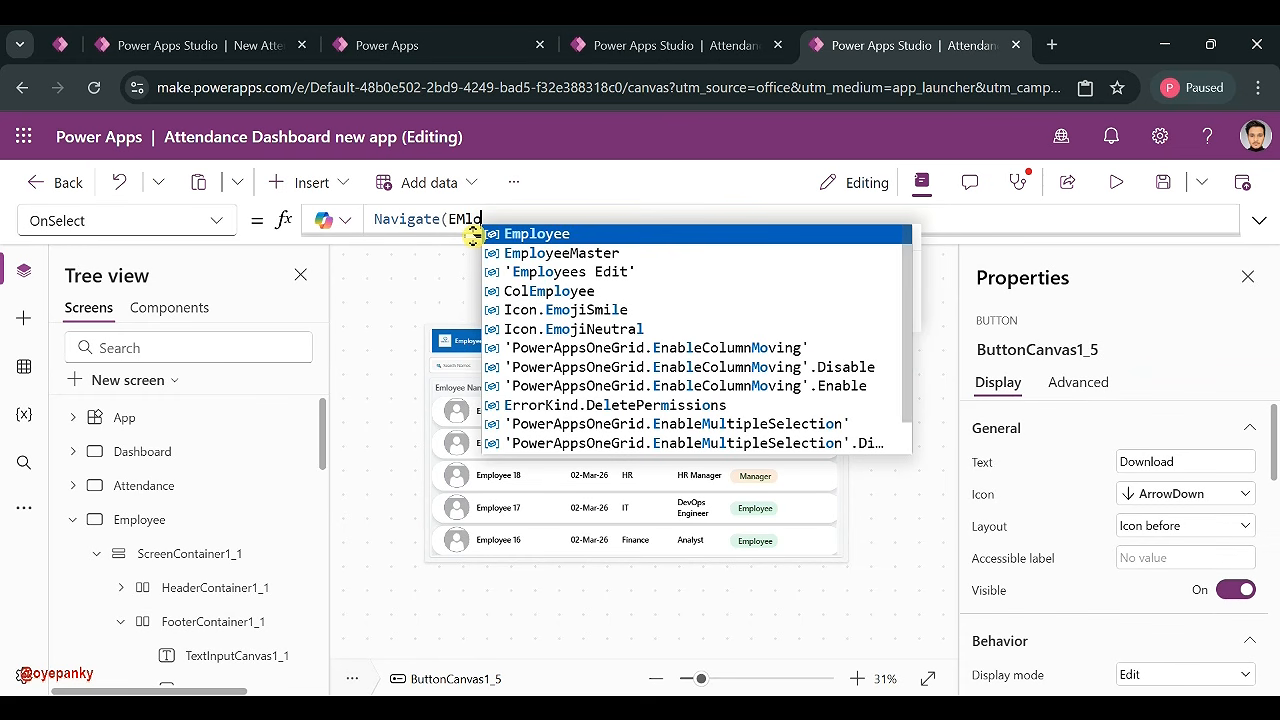
click(560, 271)
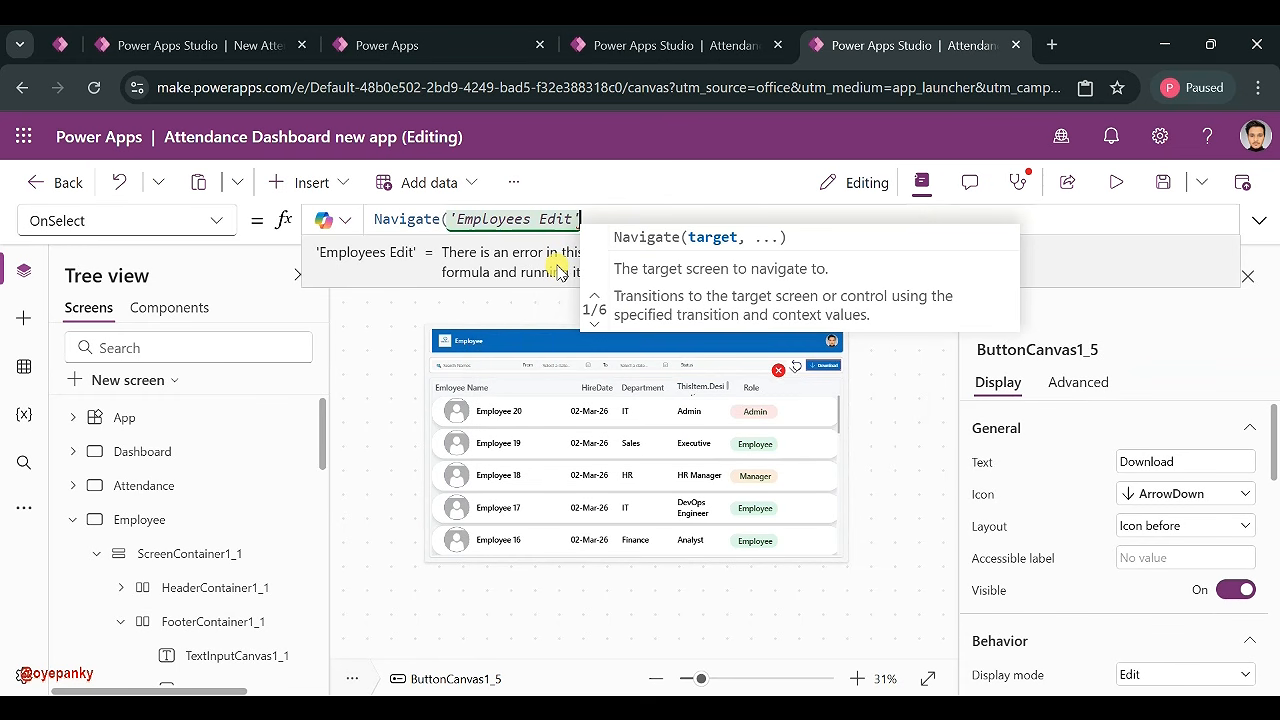
text(,)
click(771, 272)
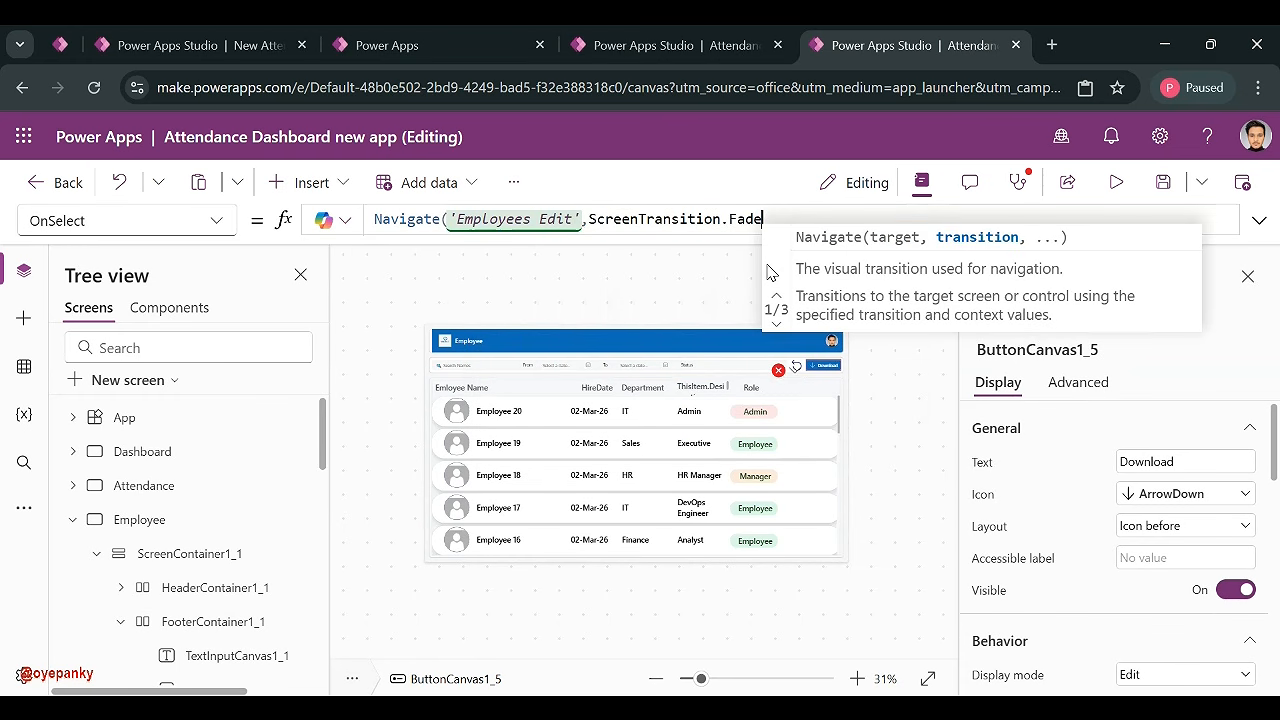
text())
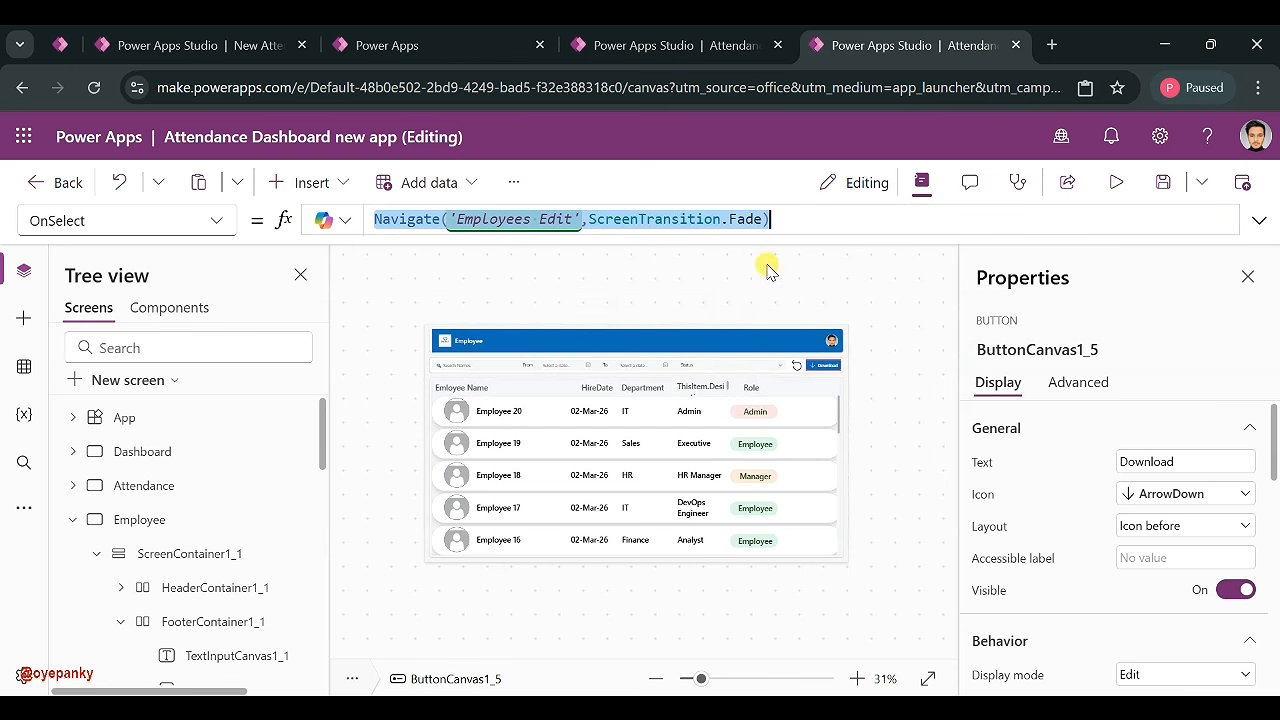
click(878, 350)
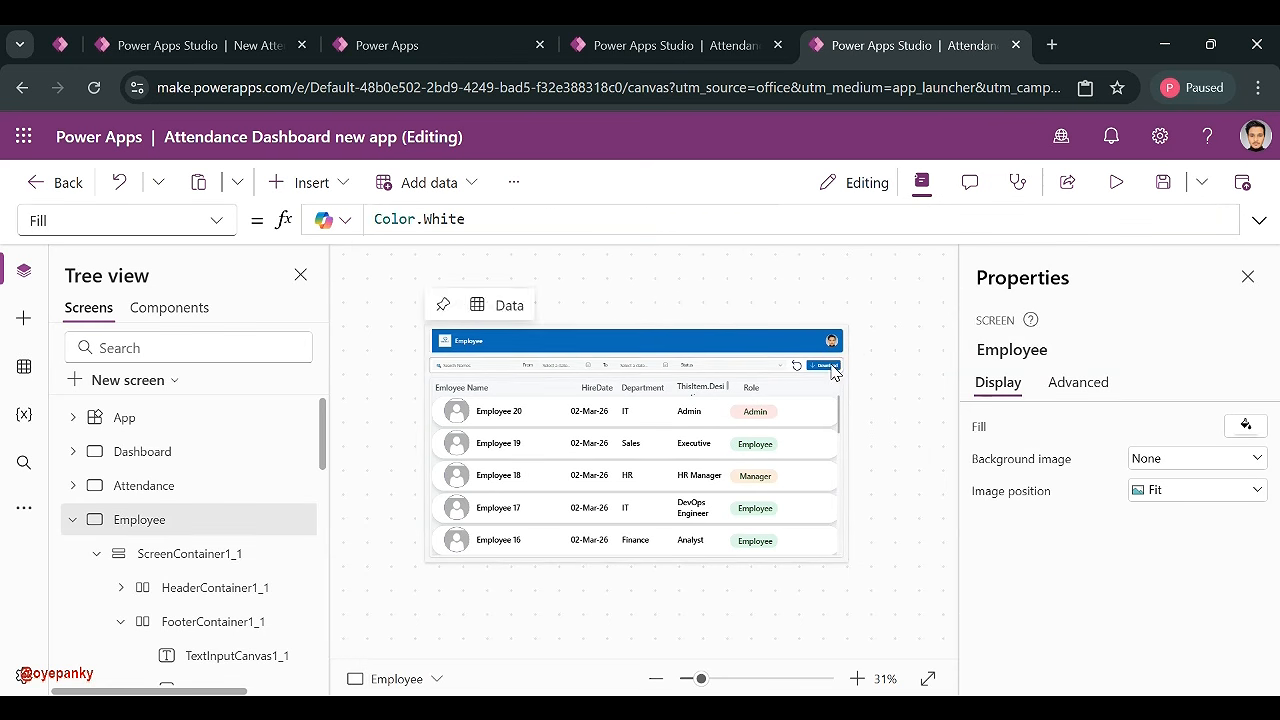
- Change the button's text to Edit and give it the Edit icon
click(824, 365)
click(1147, 461)
text(Edit)
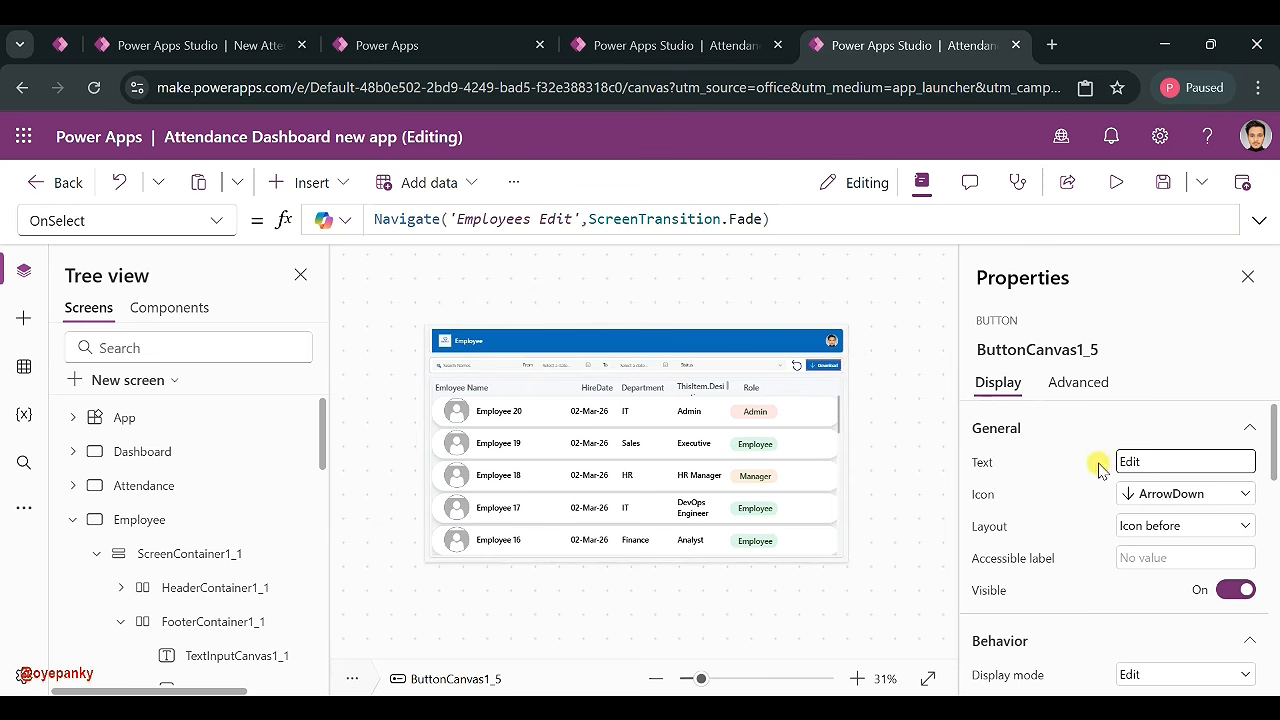
click(1182, 496)
click(889, 259)
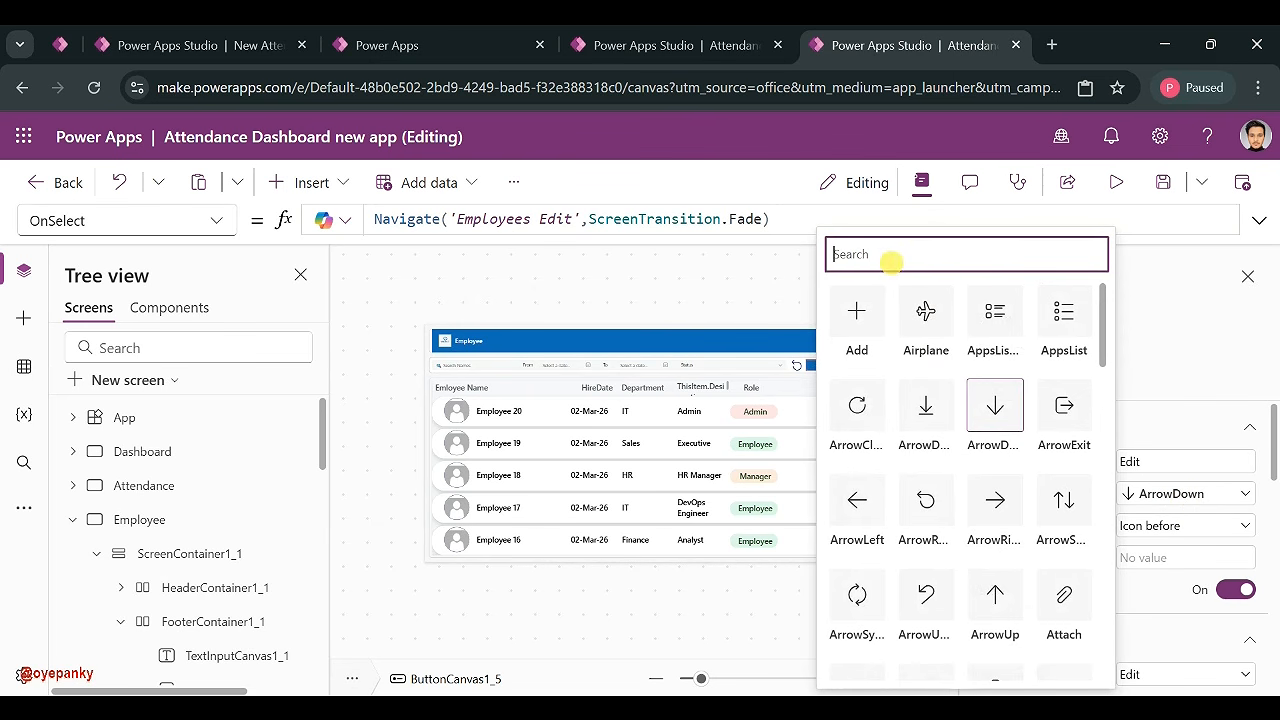
text(edi)
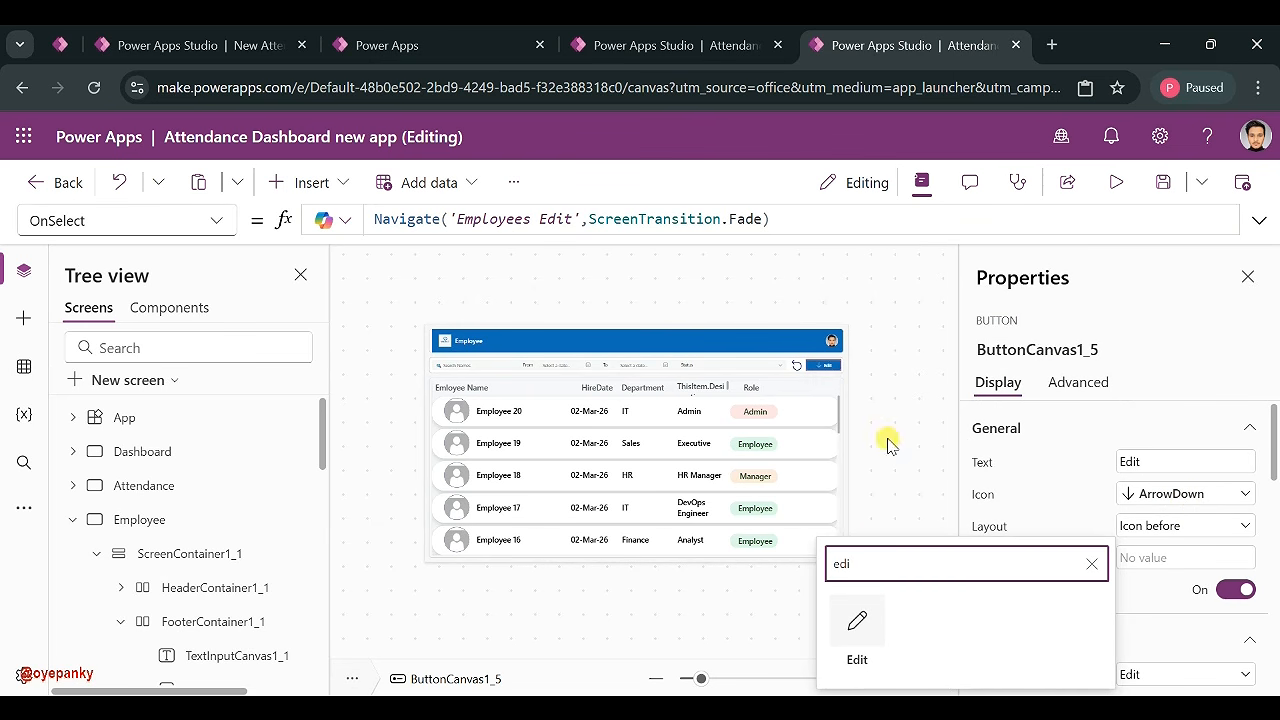
click(857, 623)
click(865, 340)
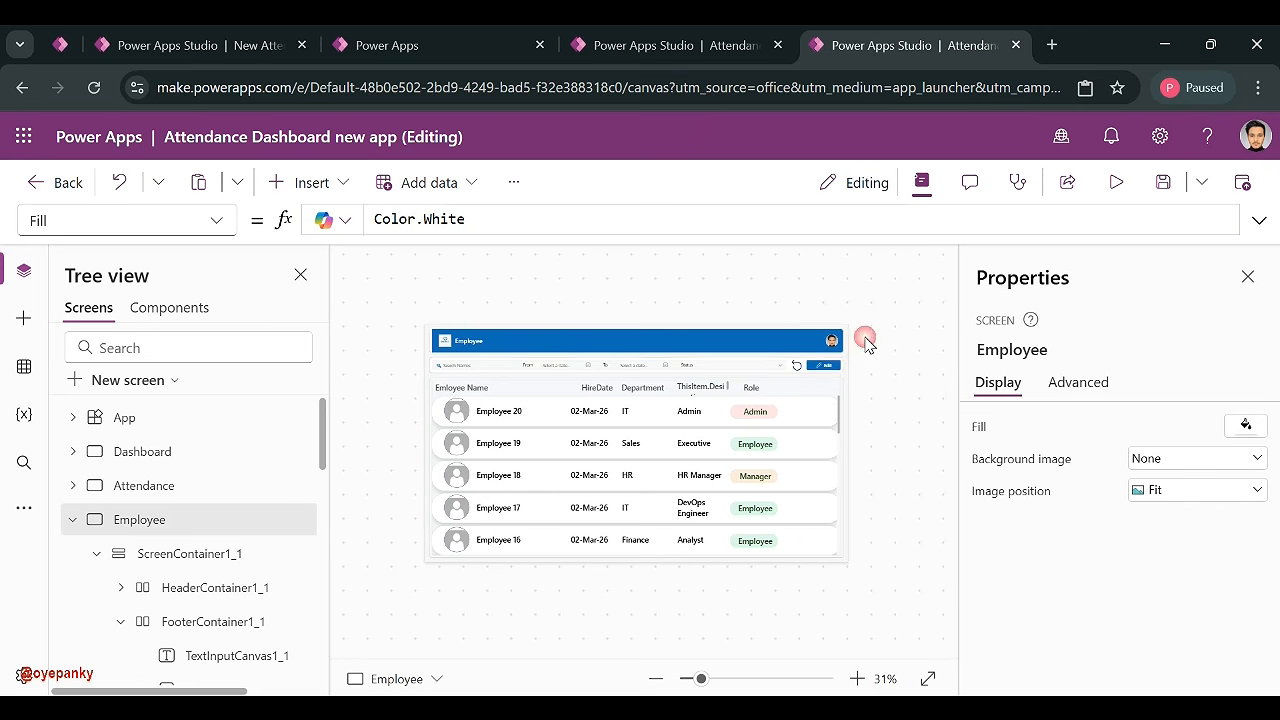
click(822, 366)
- Check that the Edit button opens Employees Edit, then start and cancel a new record
alt+click(822, 367)
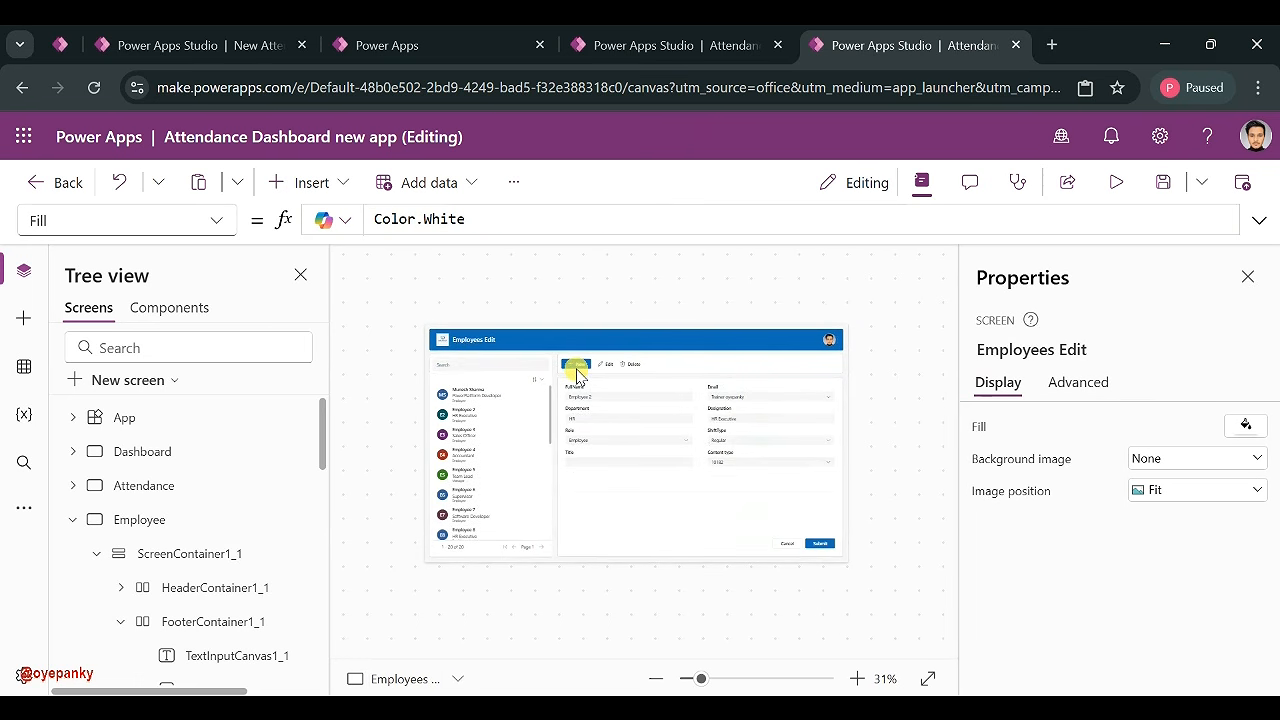
alt+click(578, 367)
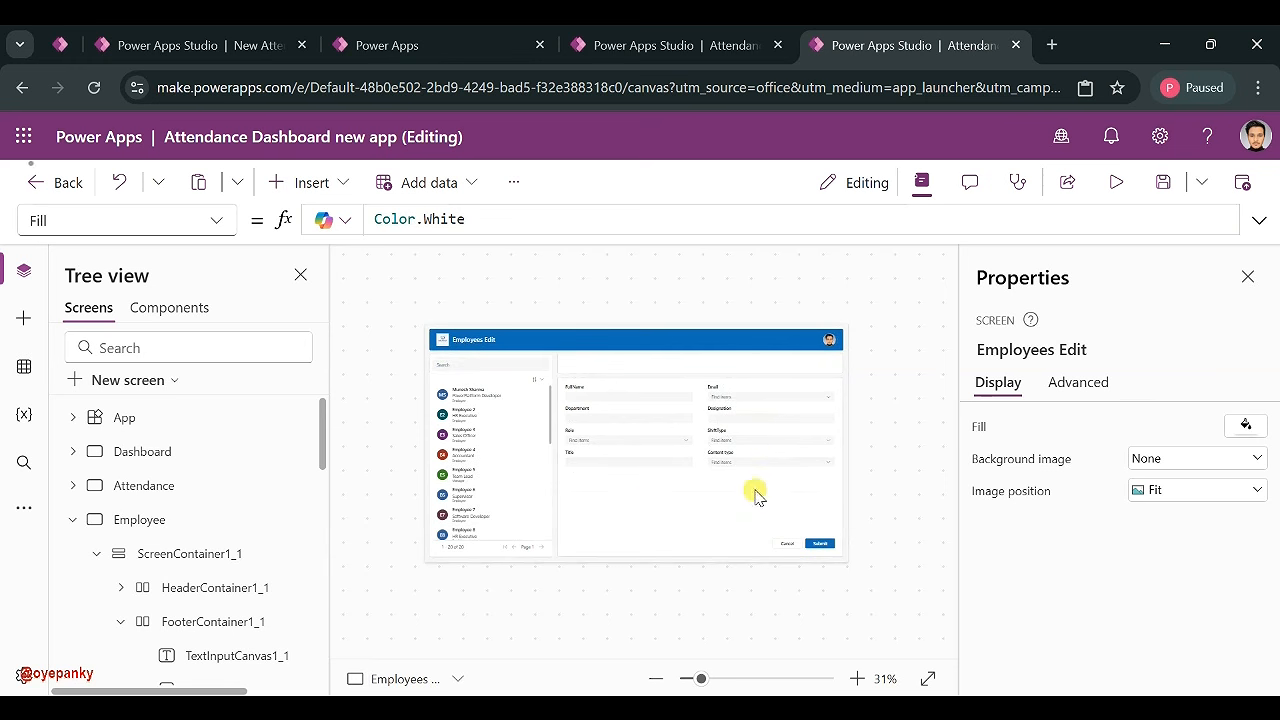
alt+click(785, 547)
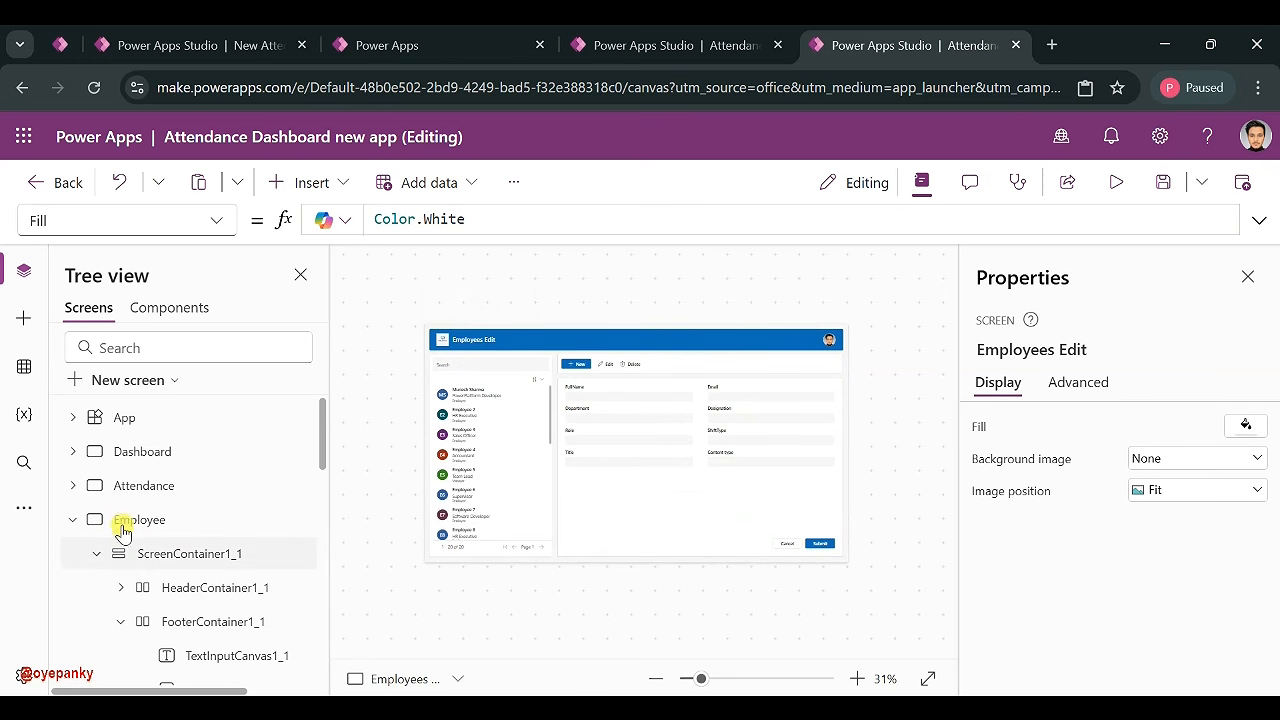
- Duplicate the form's Cancel button and label the copy Back with a left-arrow icon
click(786, 544)
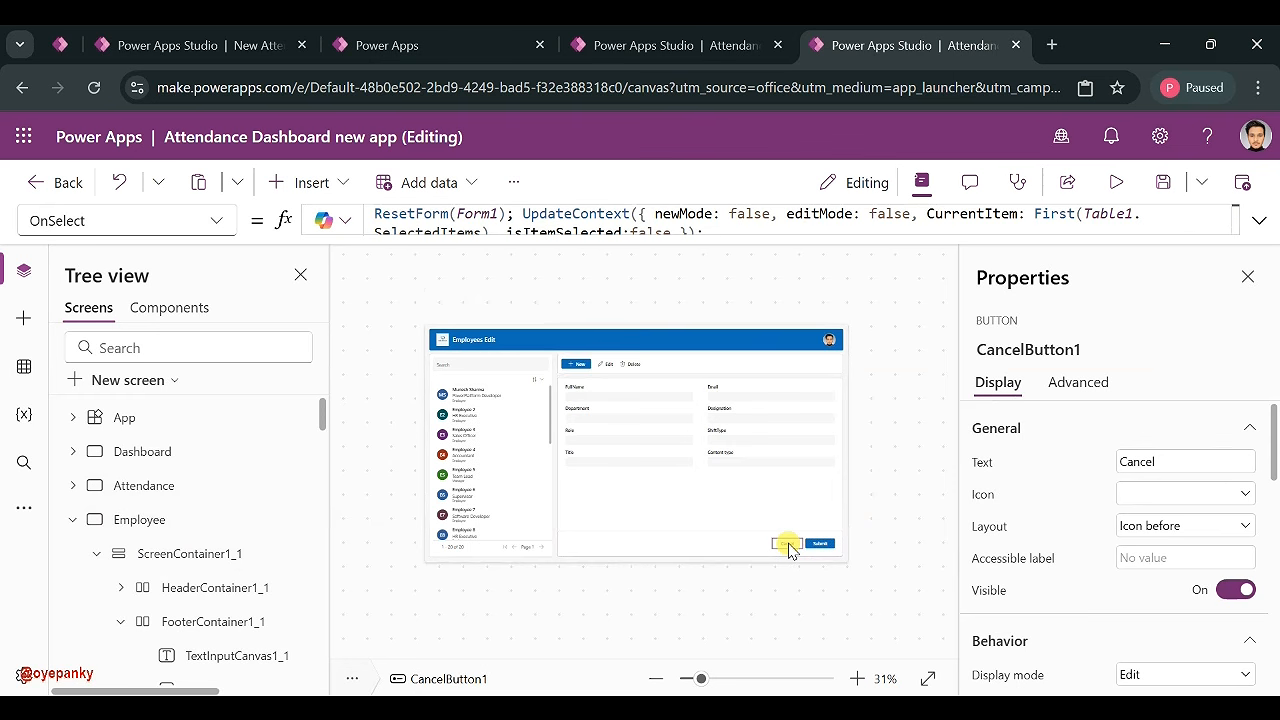
key(ctrl+c)
key(ctrl+v)
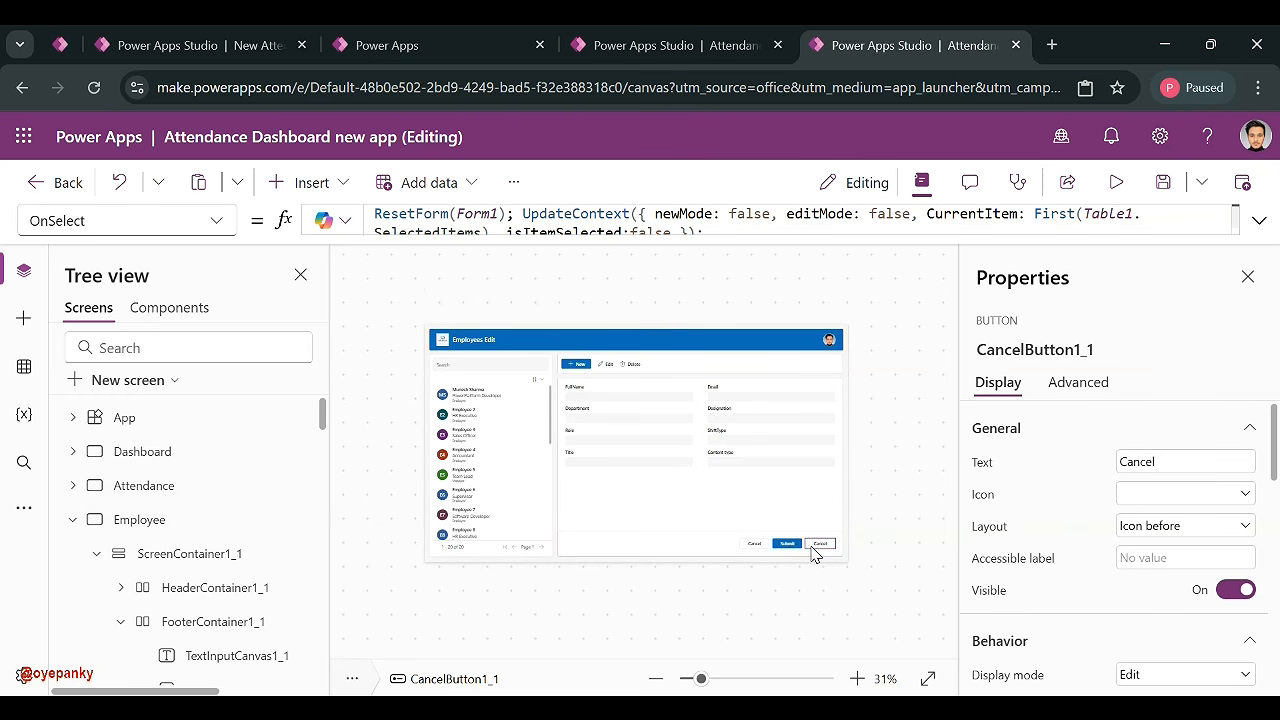
double_click(1182, 462)
text(Back)
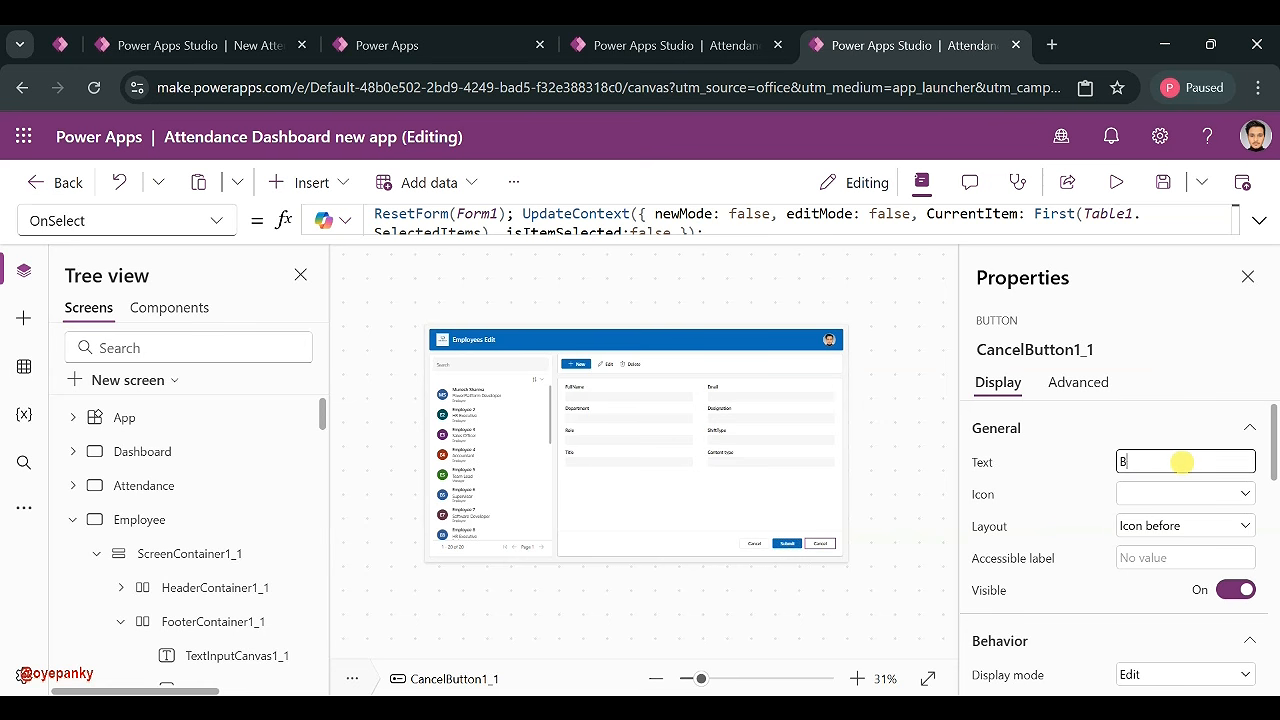
click(1150, 494)
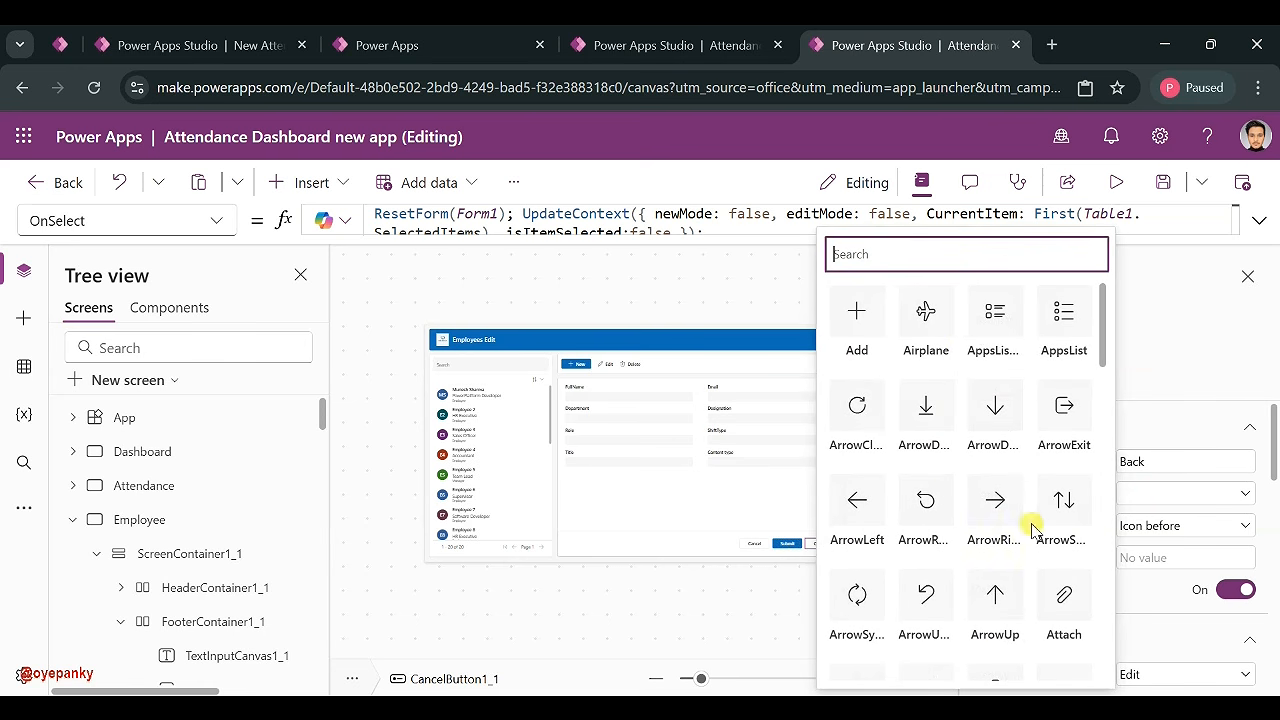
click(853, 496)
- Set the Back button's OnSelect to Back() and confirm it returns to the Employee screen
click(697, 213)
key(ctrl+a)
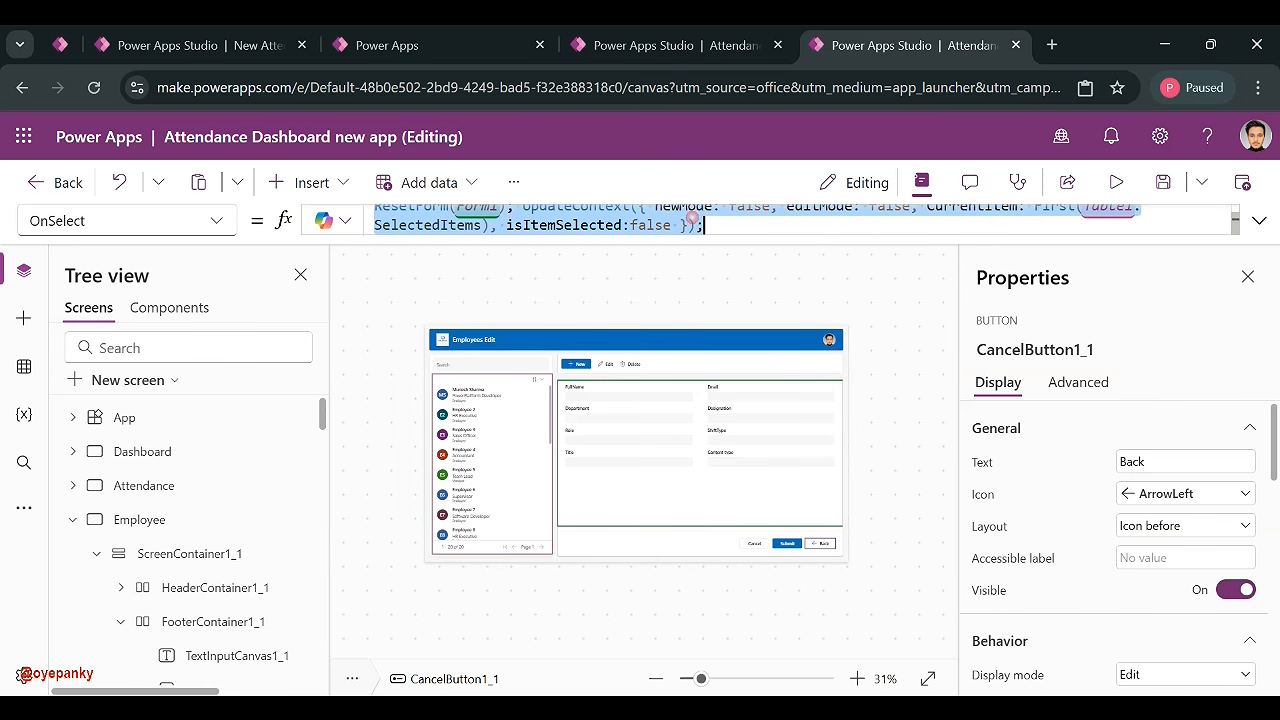
text(Back()
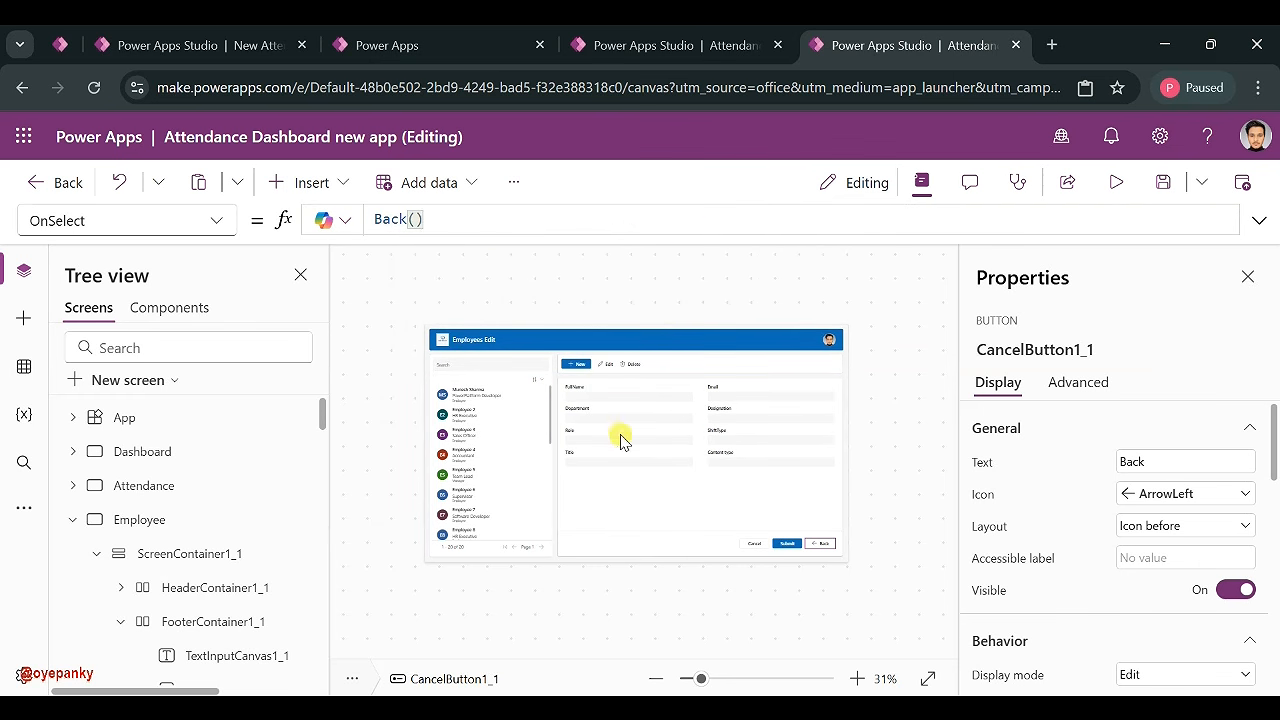
click(846, 497)
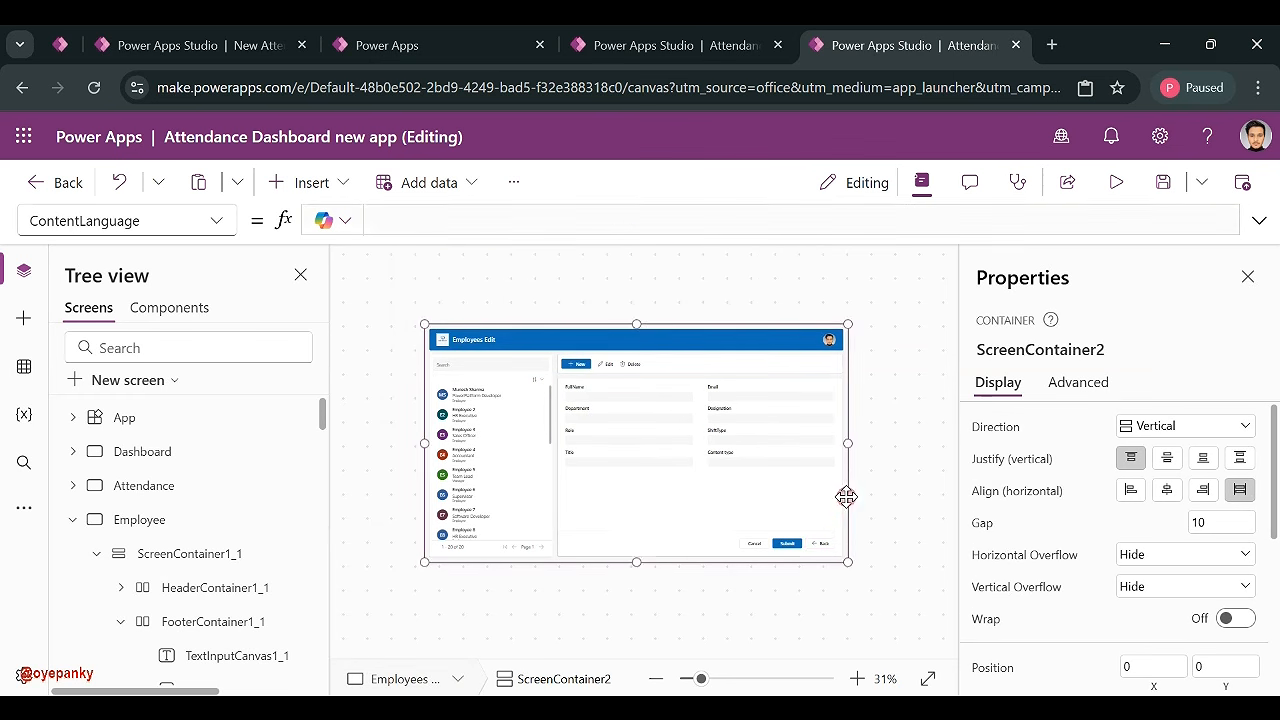
alt+click(818, 546)
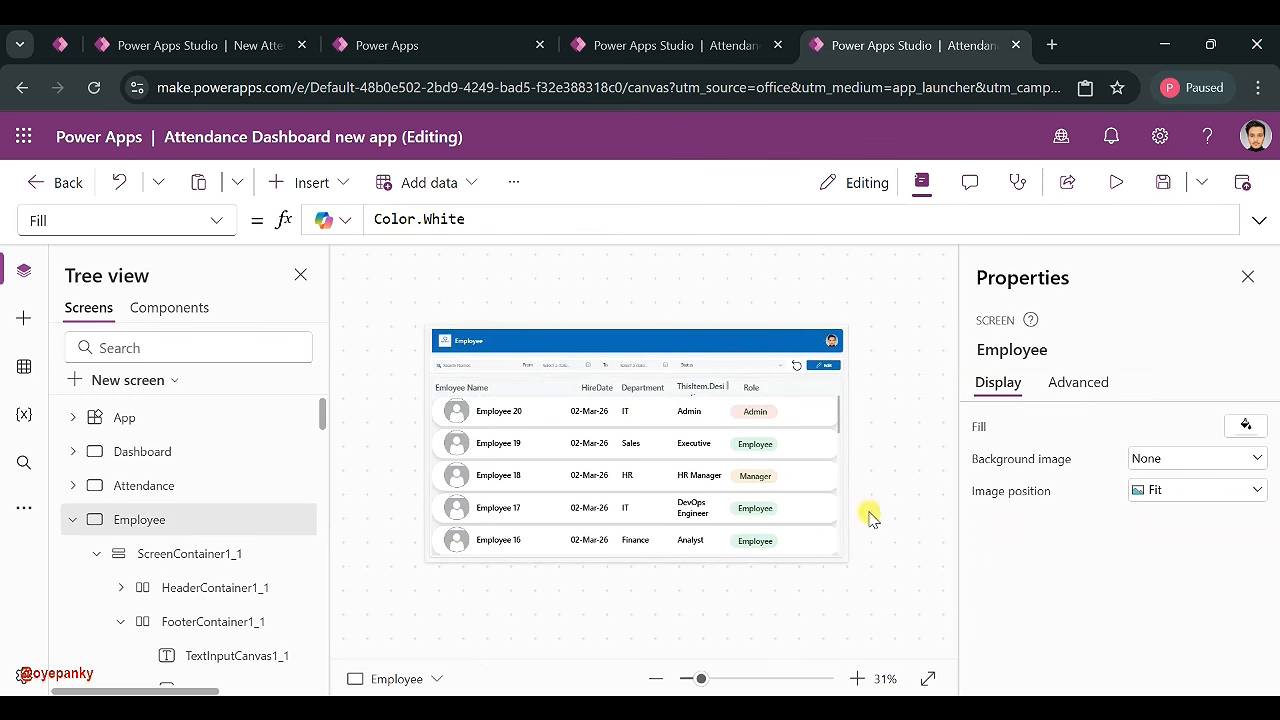
click(72, 519)
click(116, 451)
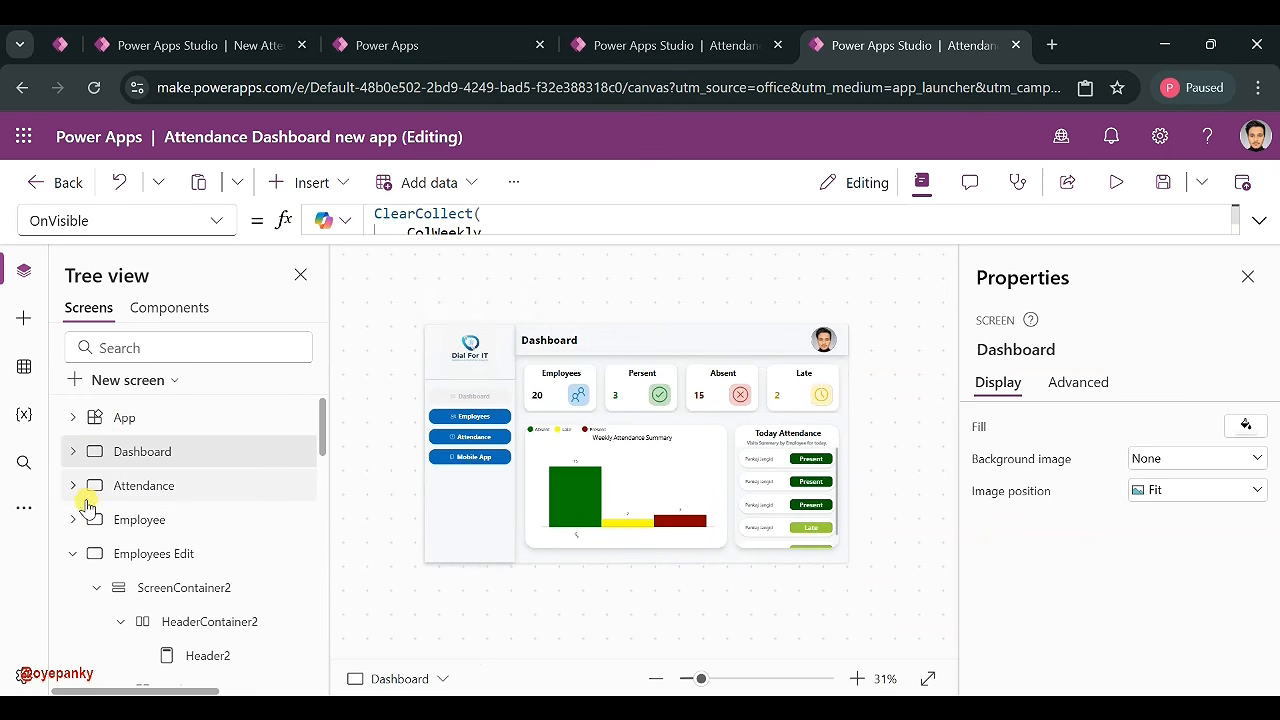
click(73, 553)
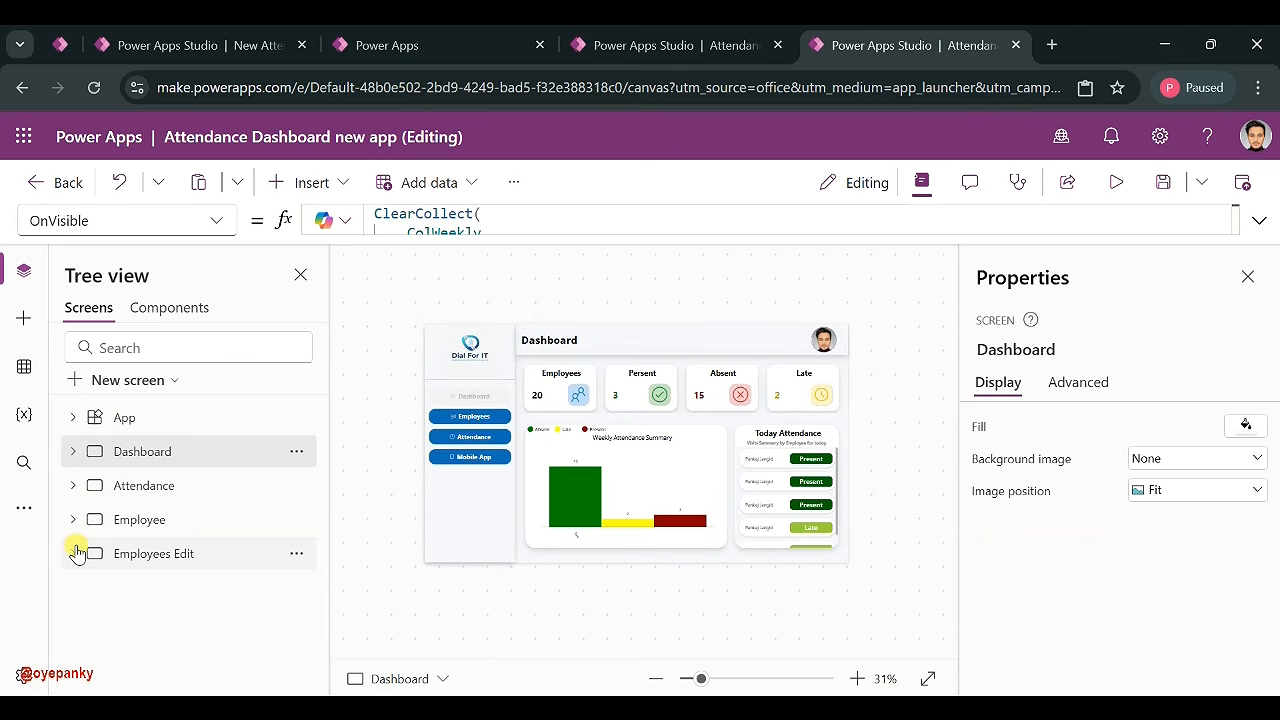